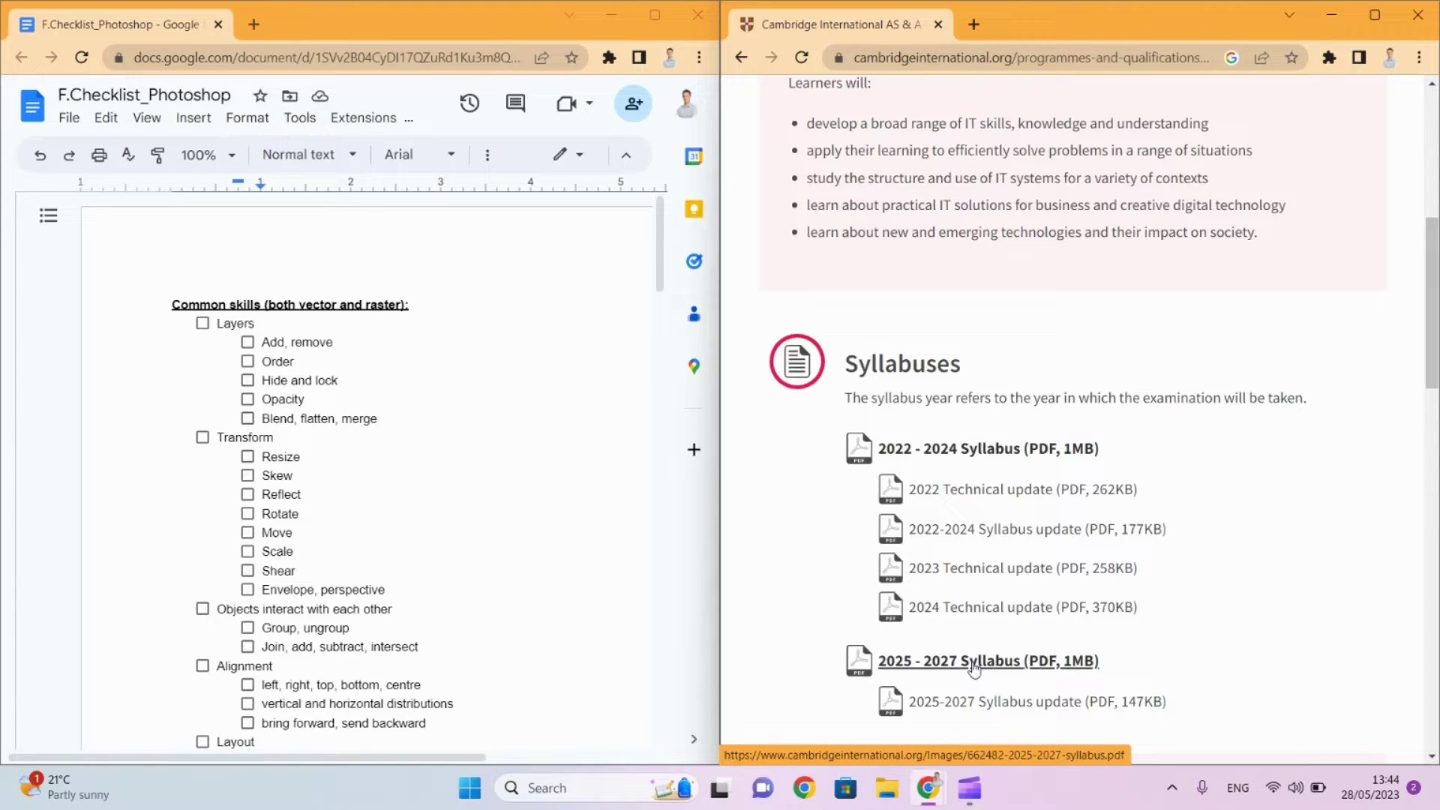
Open the 2025 - 2027 Syllabus PDF from the Cambridge International syllabuses list.
left_click(974, 667)
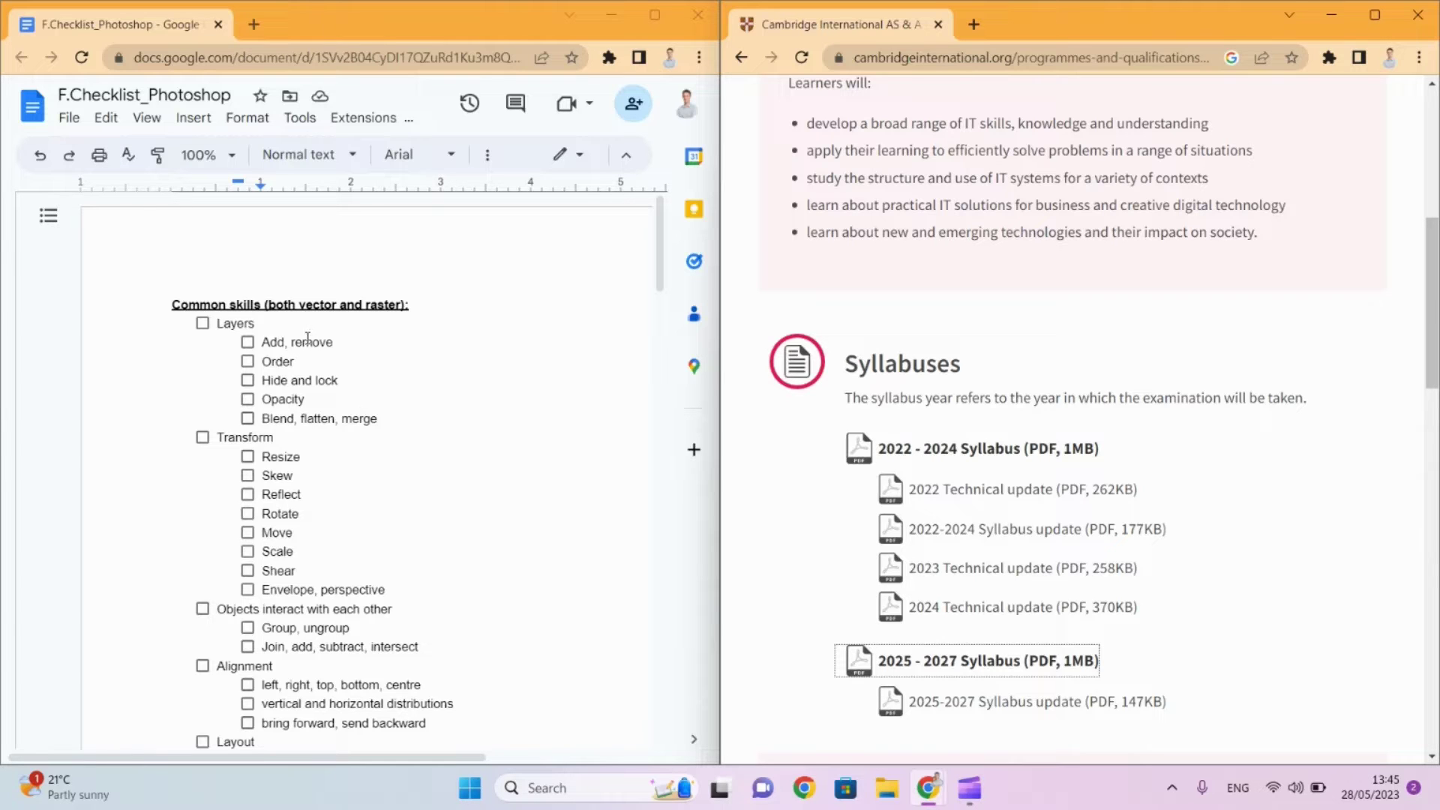
Close the syllabus page and review the common skills in the F.Checklist_Photoshop document at full window size.
left_click_drag(308, 338, 344, 629)
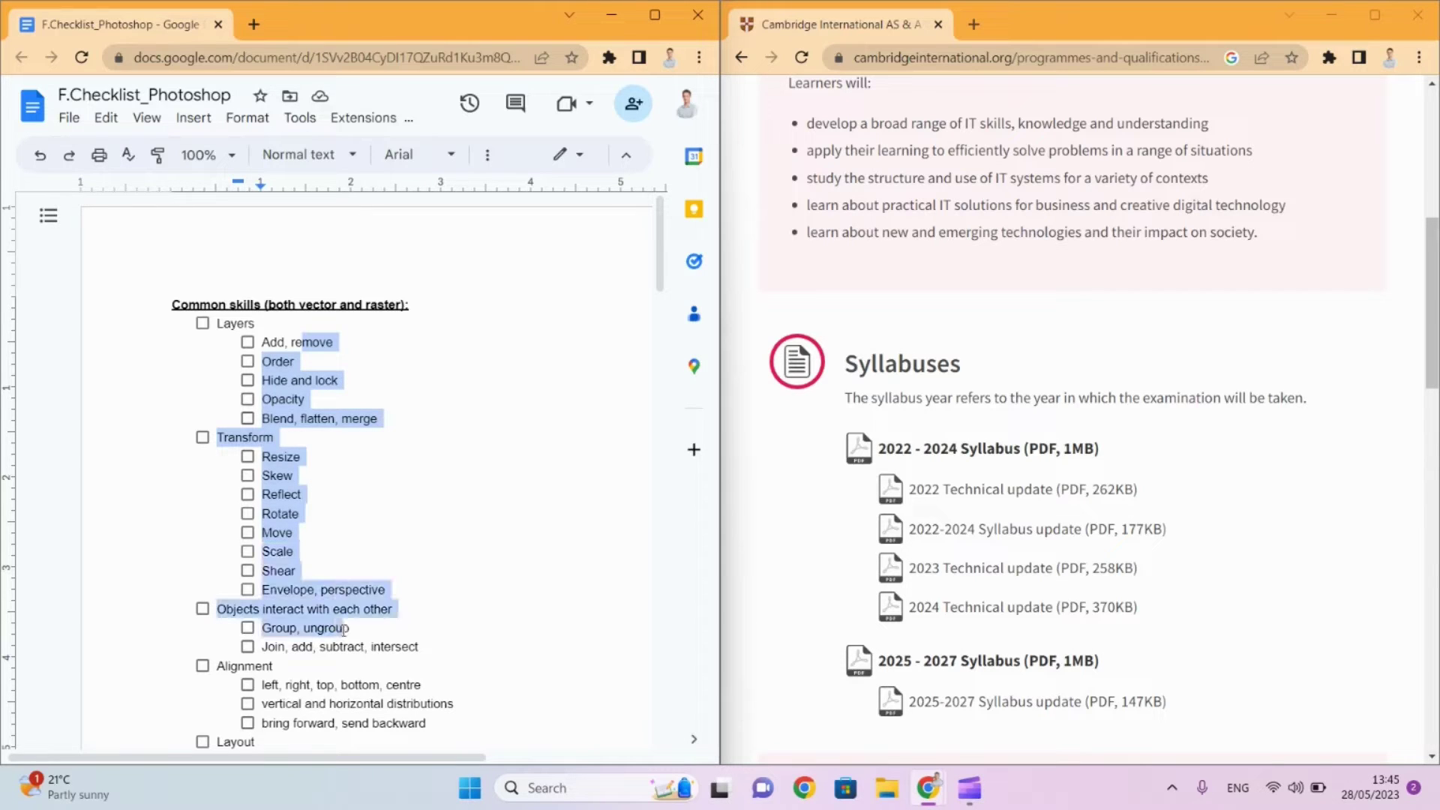
left_click(938, 25)
double_click(650, 6)
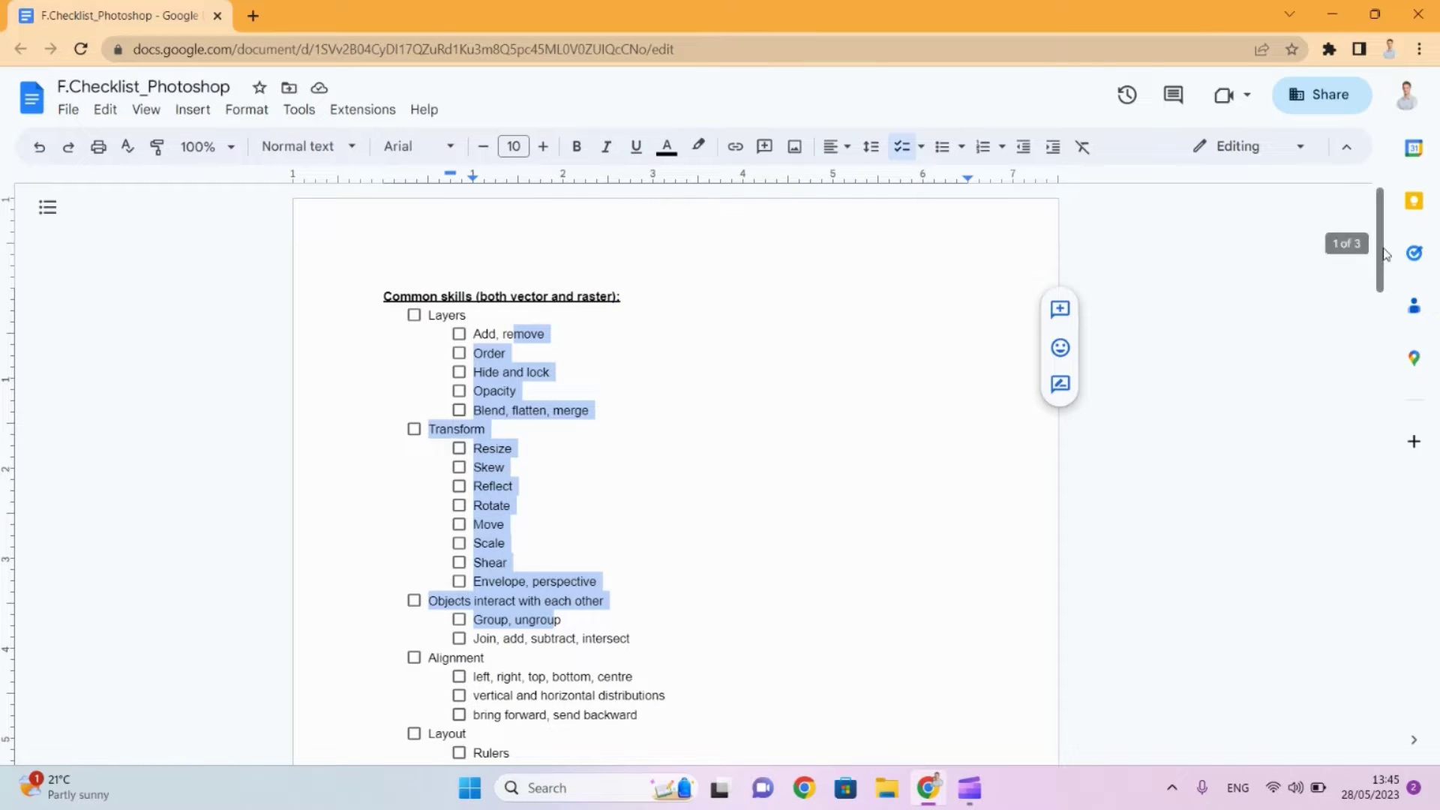
left_click(608, 359)
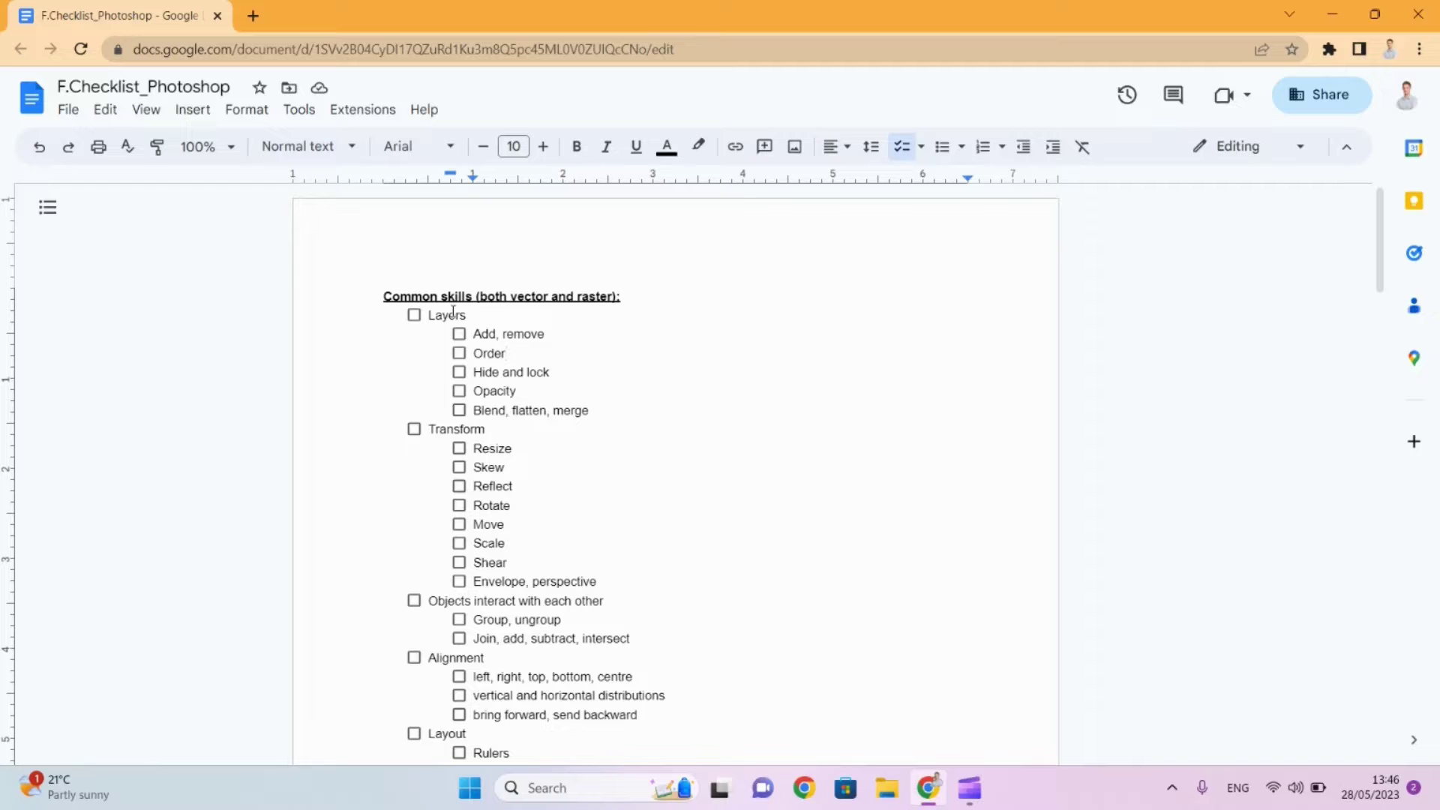
scroll(537, 479, "down", 5)
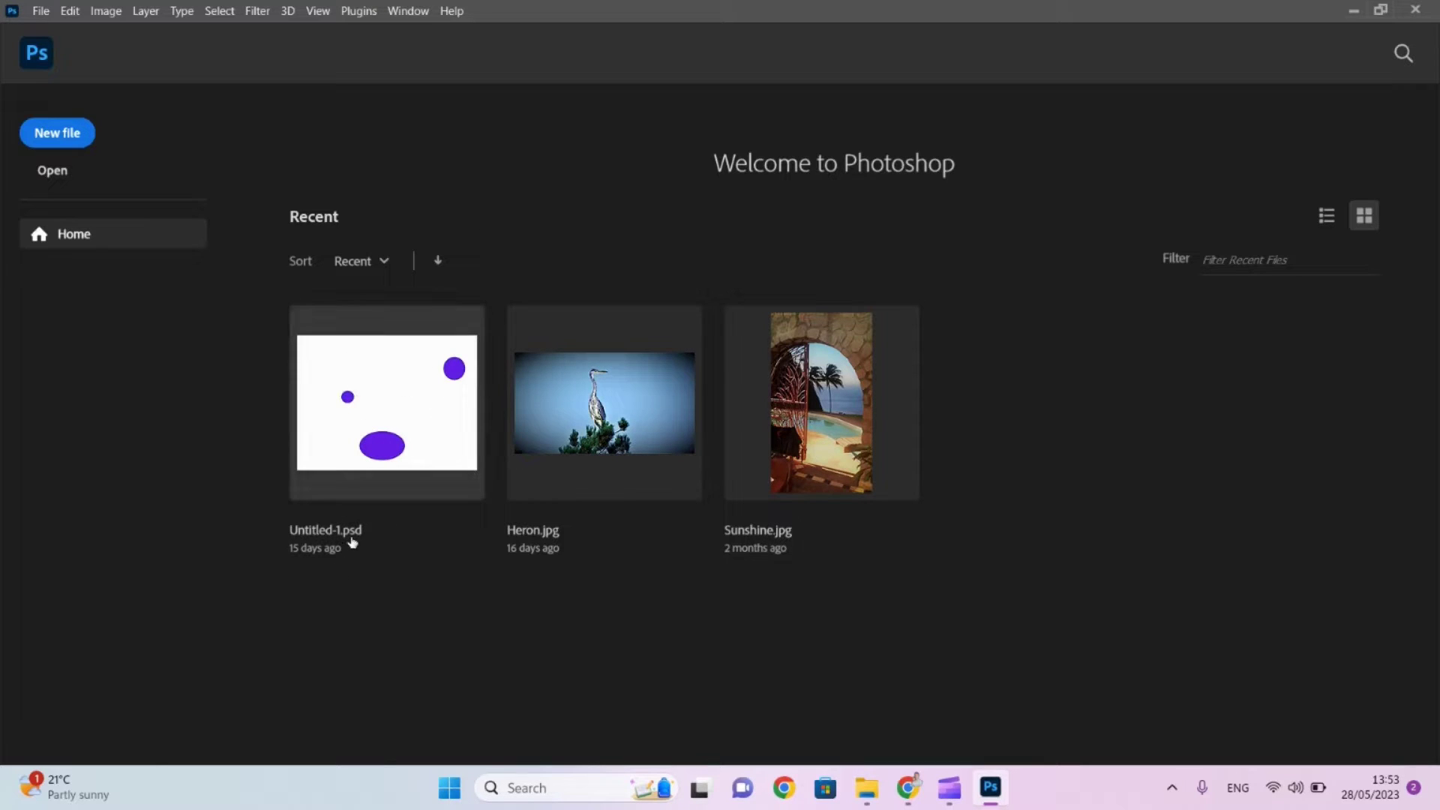
Create a new Photoshop document named Testing, with its dimensions in pixels.
left_click(56, 137)
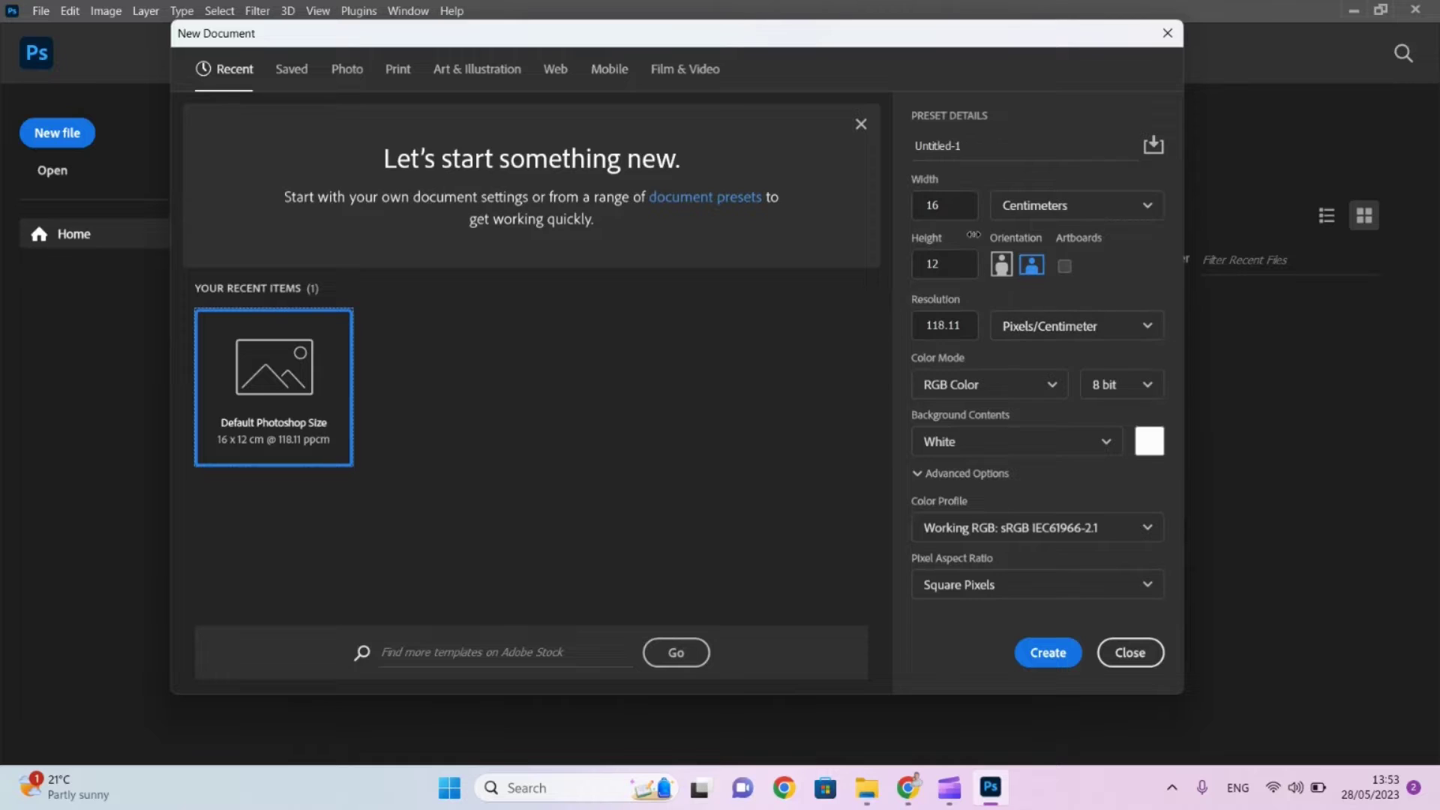
left_click(1067, 207)
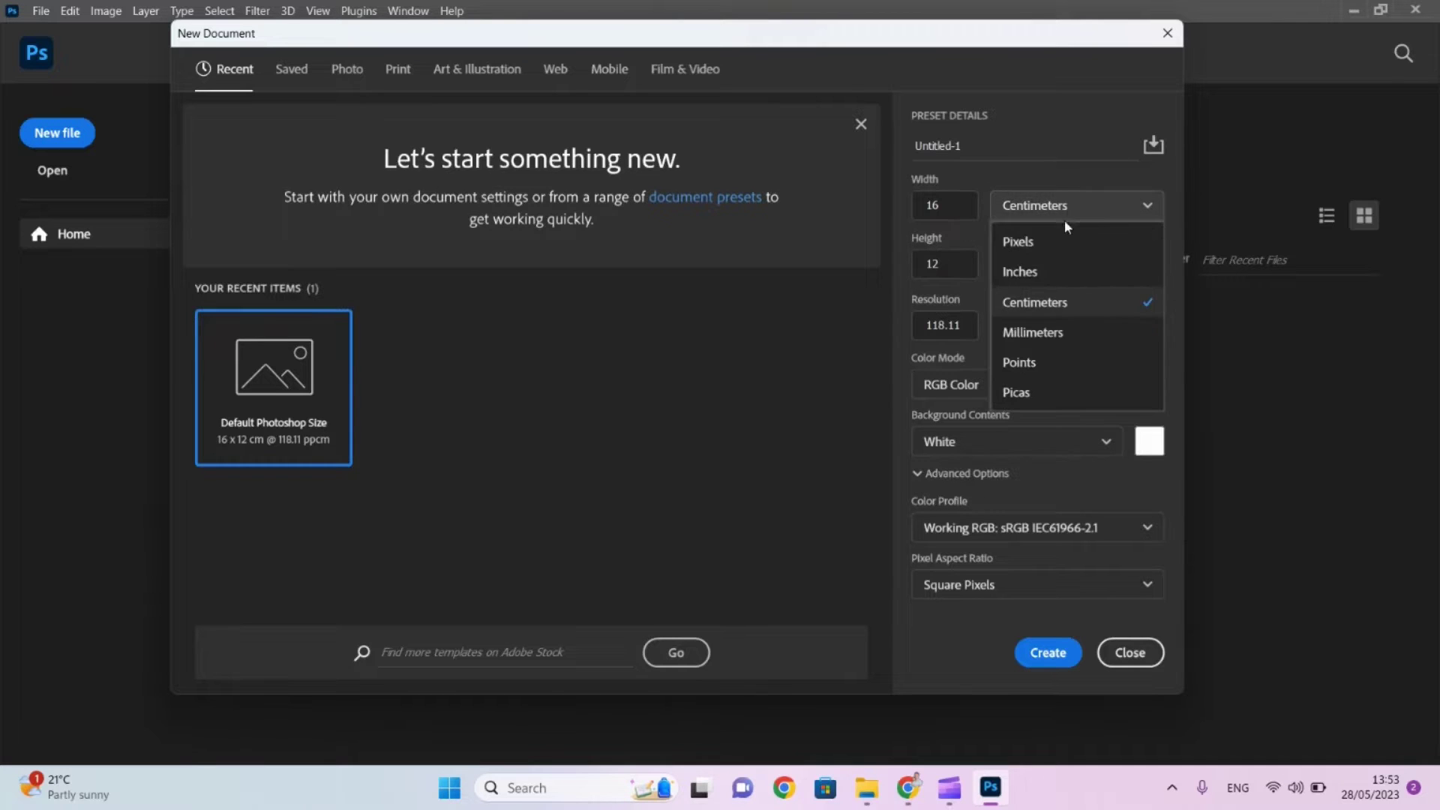
left_click(1071, 241)
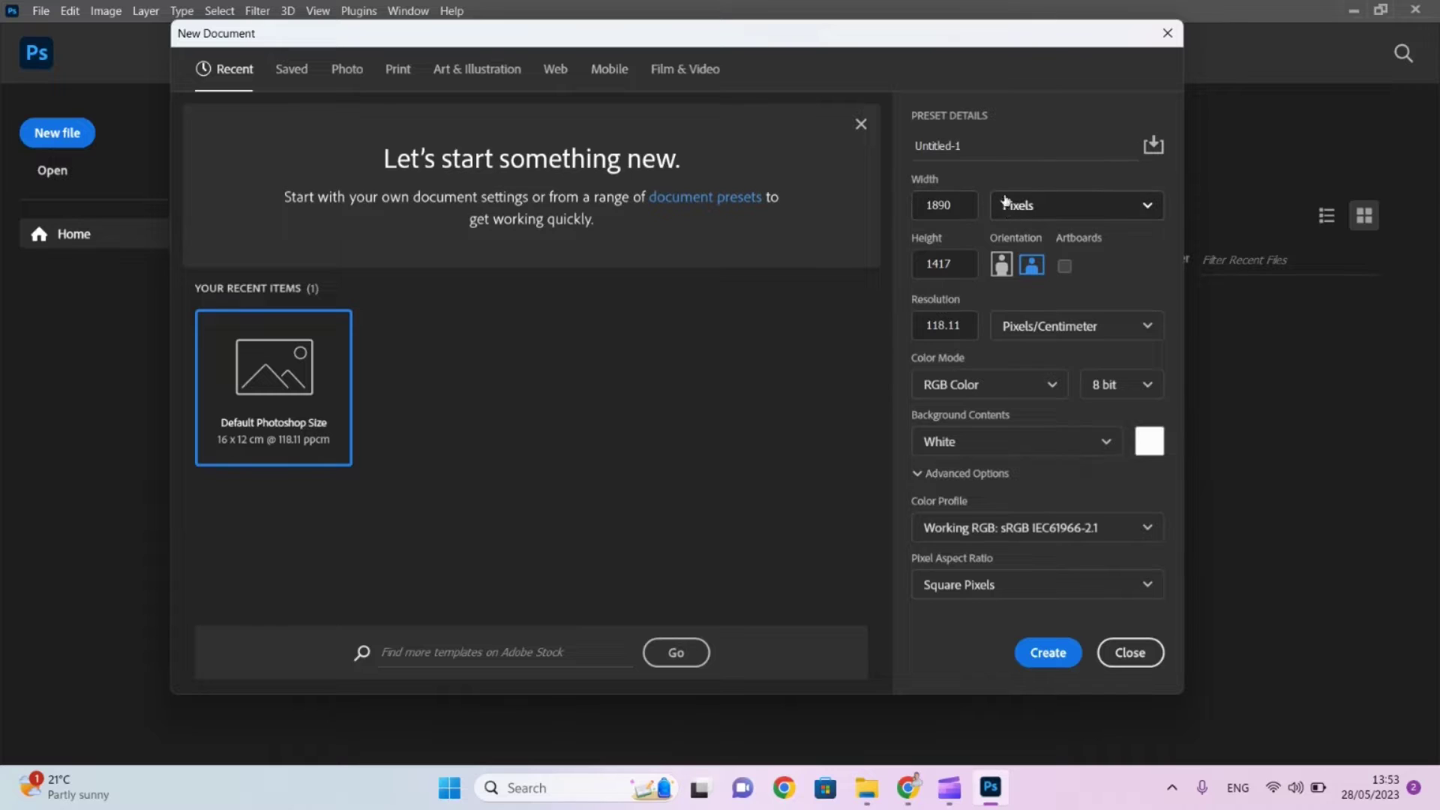
left_click(988, 155)
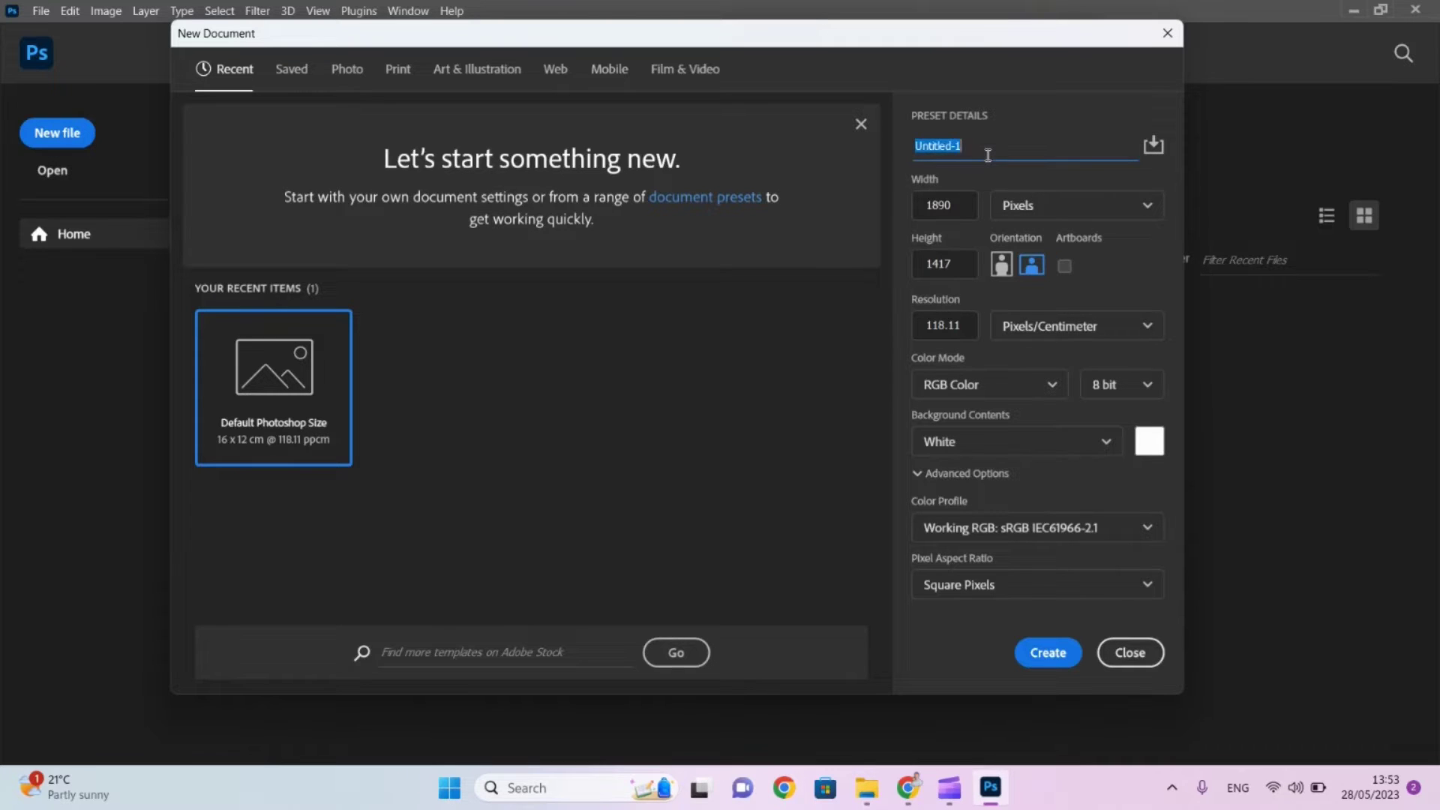
type("Testing")
left_click(666, 391)
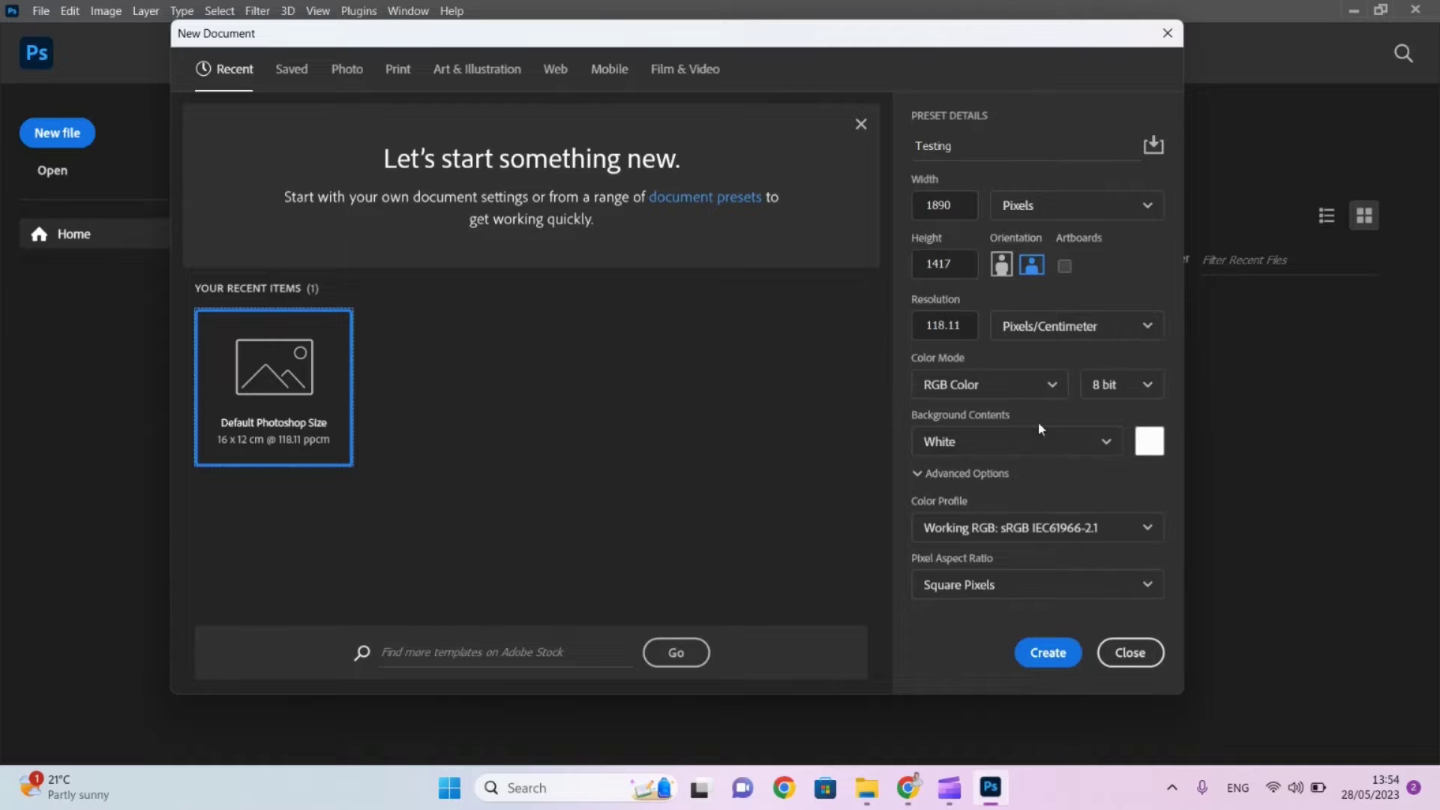
left_click(1109, 384)
left_click(1112, 386)
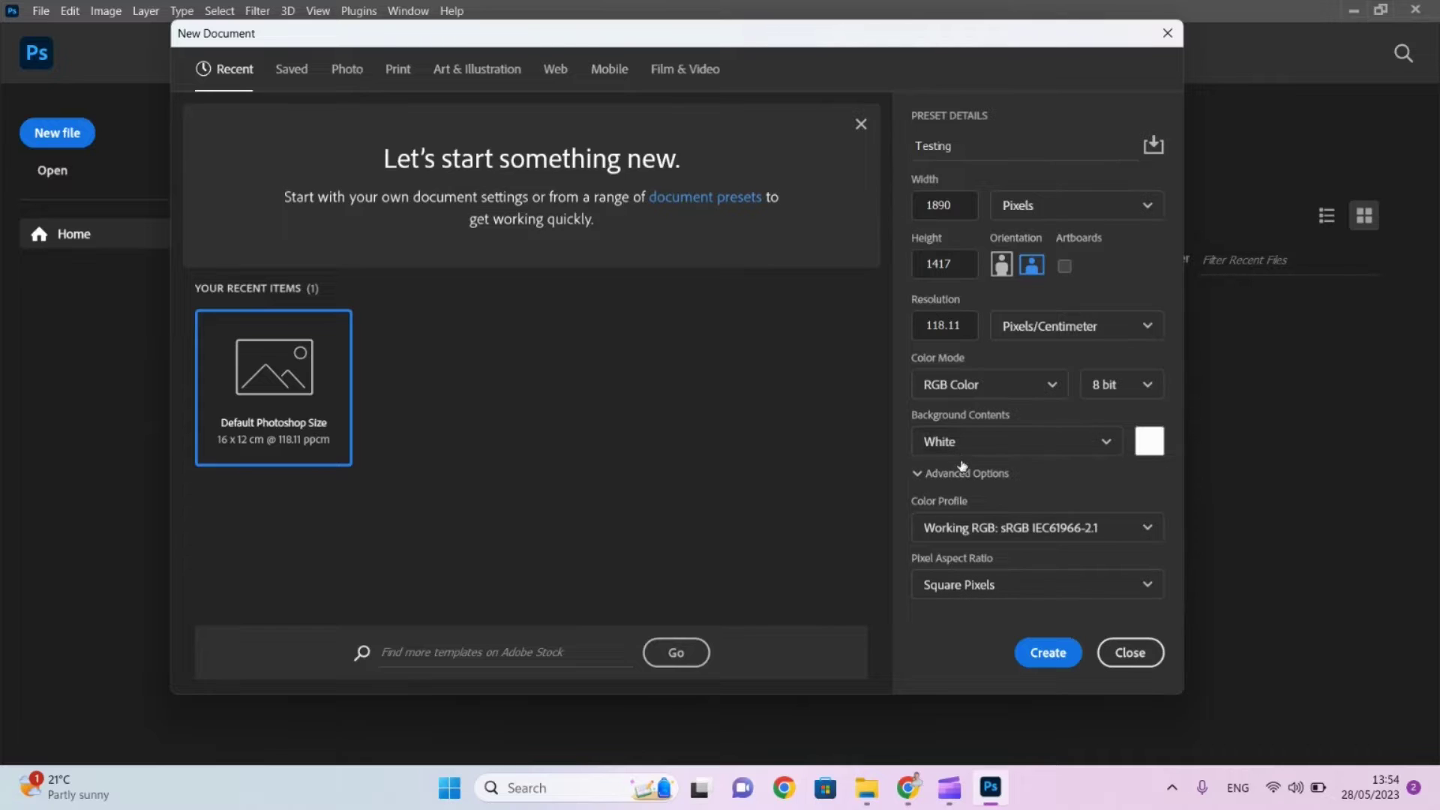
left_click(1048, 653)
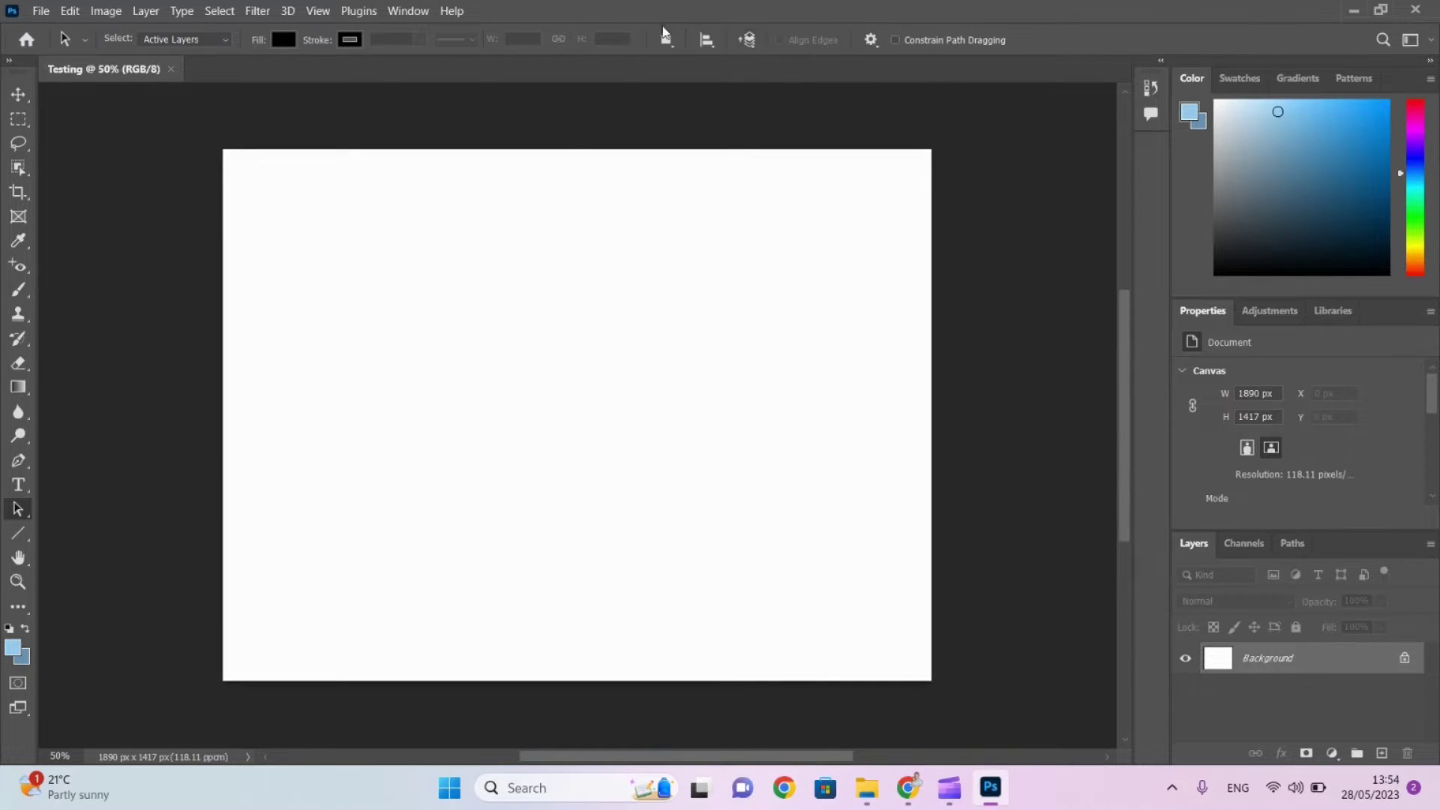
Look through the options of the Move, Crop and Eyedropper tools, and activate the Brush tool.
left_click(20, 93)
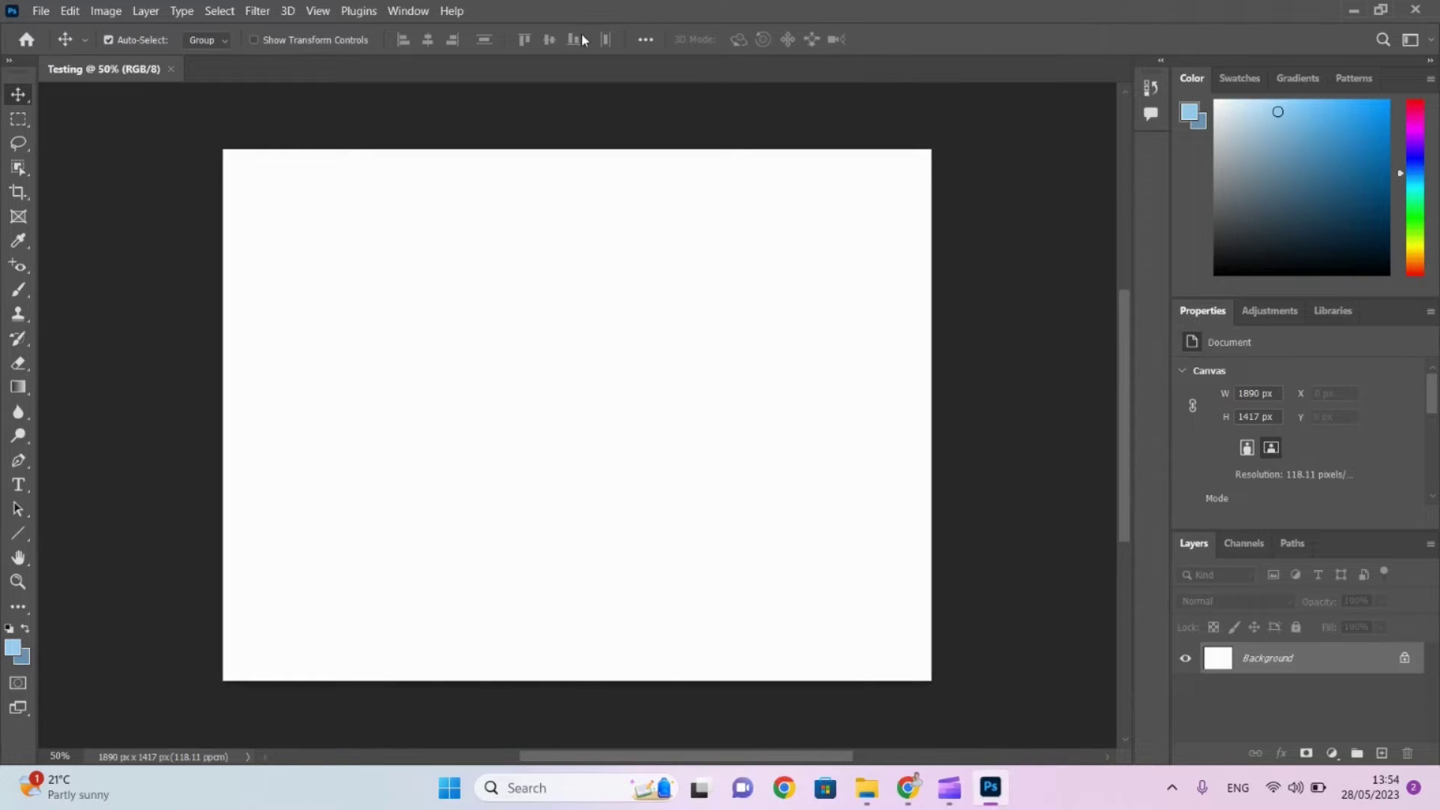
left_click(19, 194)
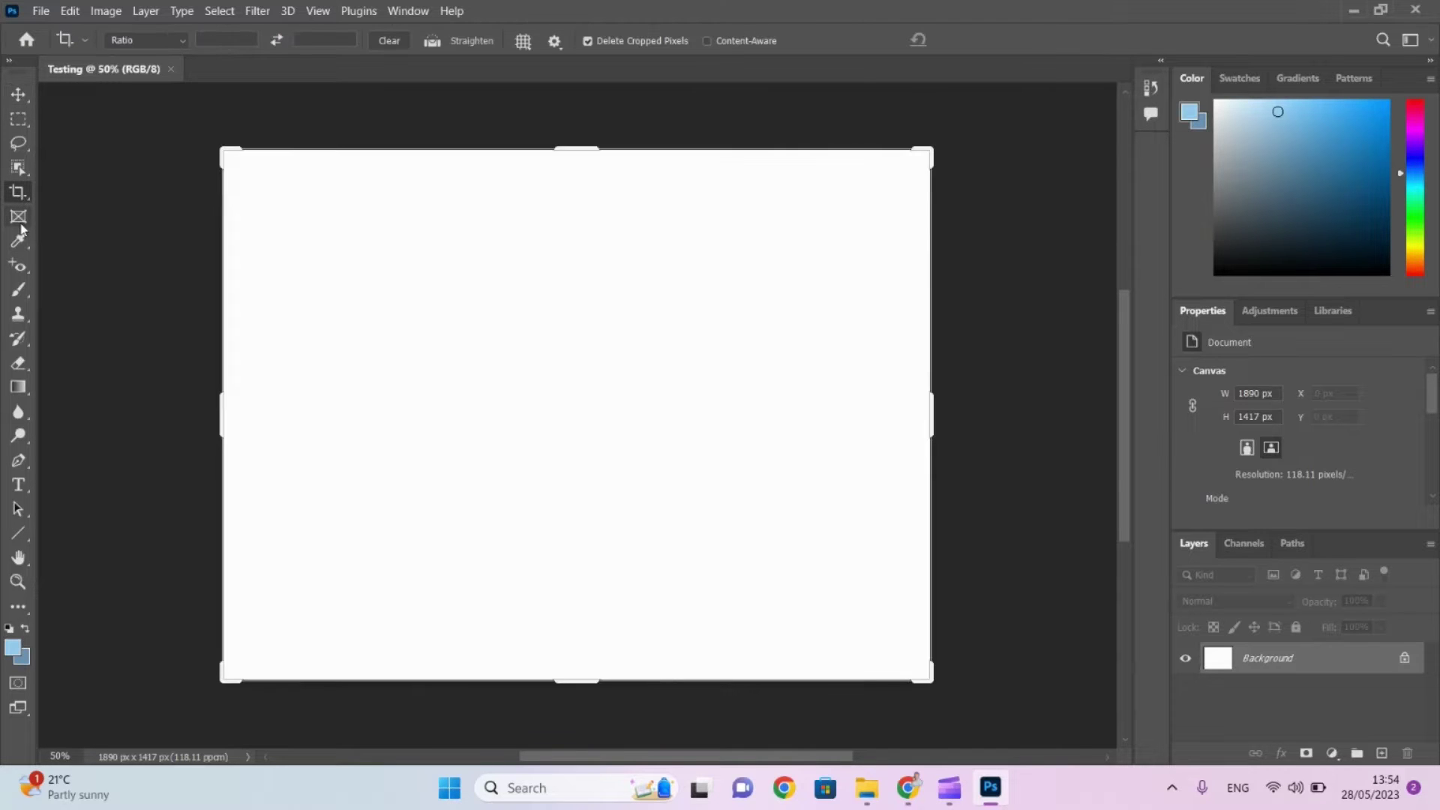
left_click(18, 240)
left_click(20, 288)
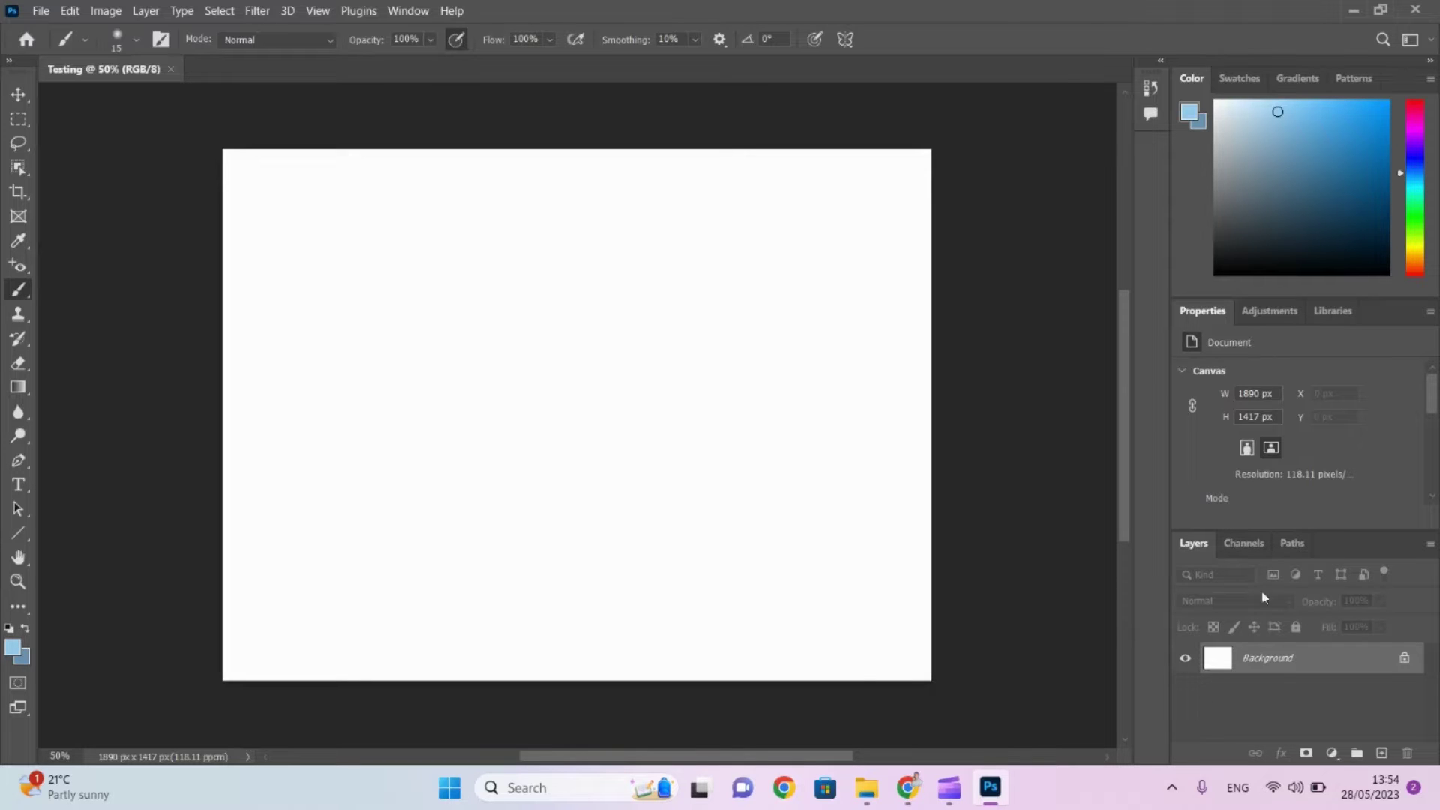
Try docking the Layers panel beside the canvas, and regroup it with Properties as the group's first panel.
left_click_drag(1198, 550, 1123, 380)
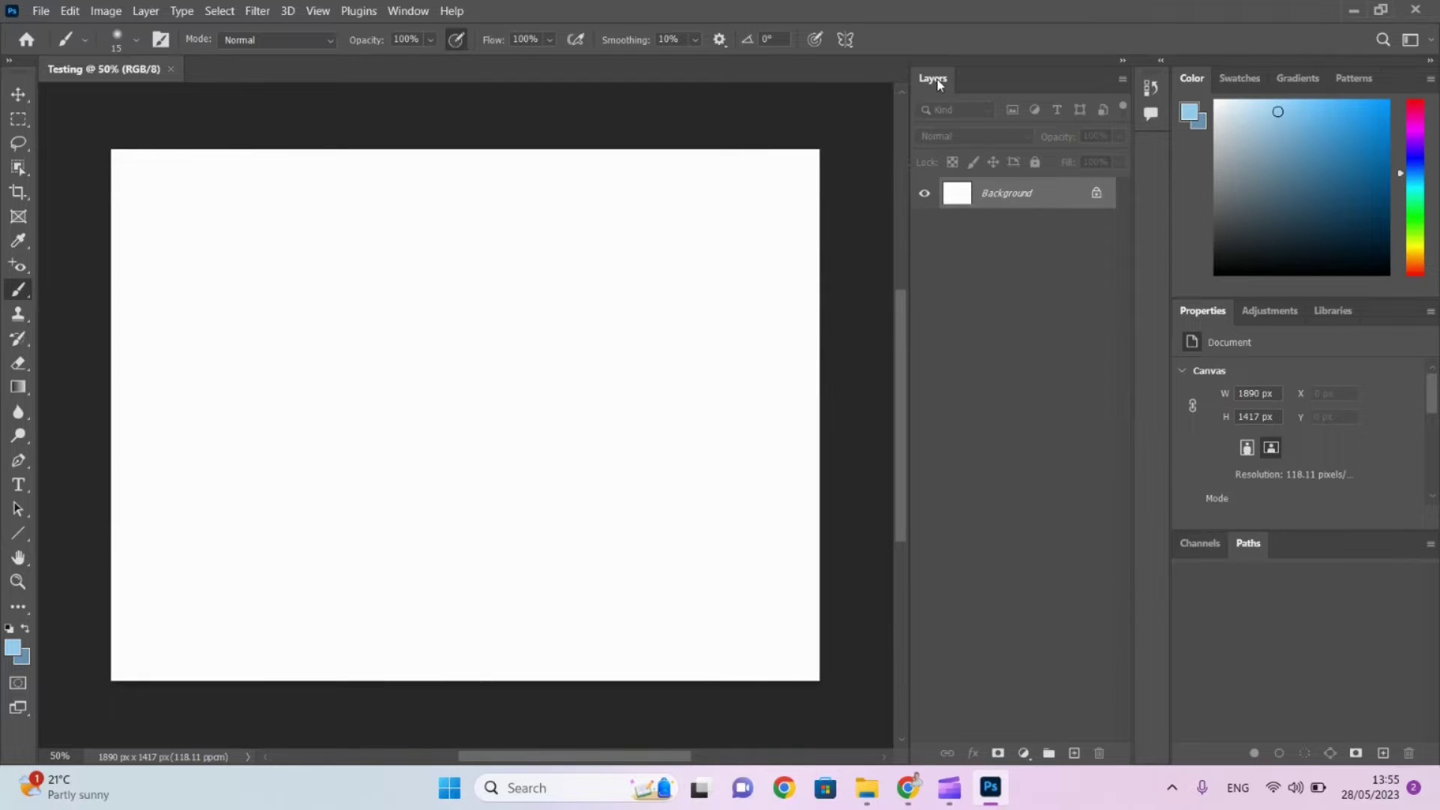
left_click_drag(938, 79, 1262, 317)
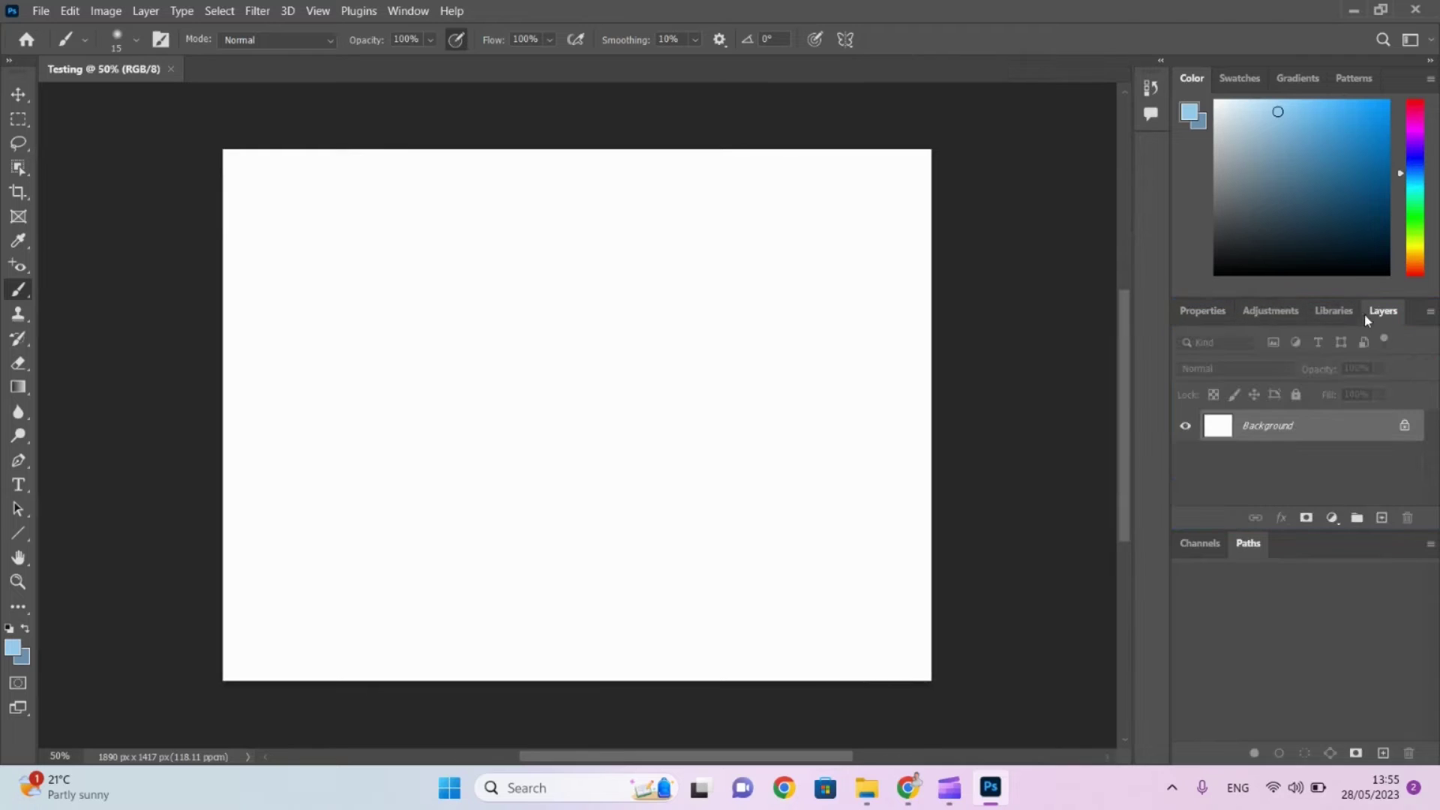
left_click_drag(1366, 313, 1217, 315)
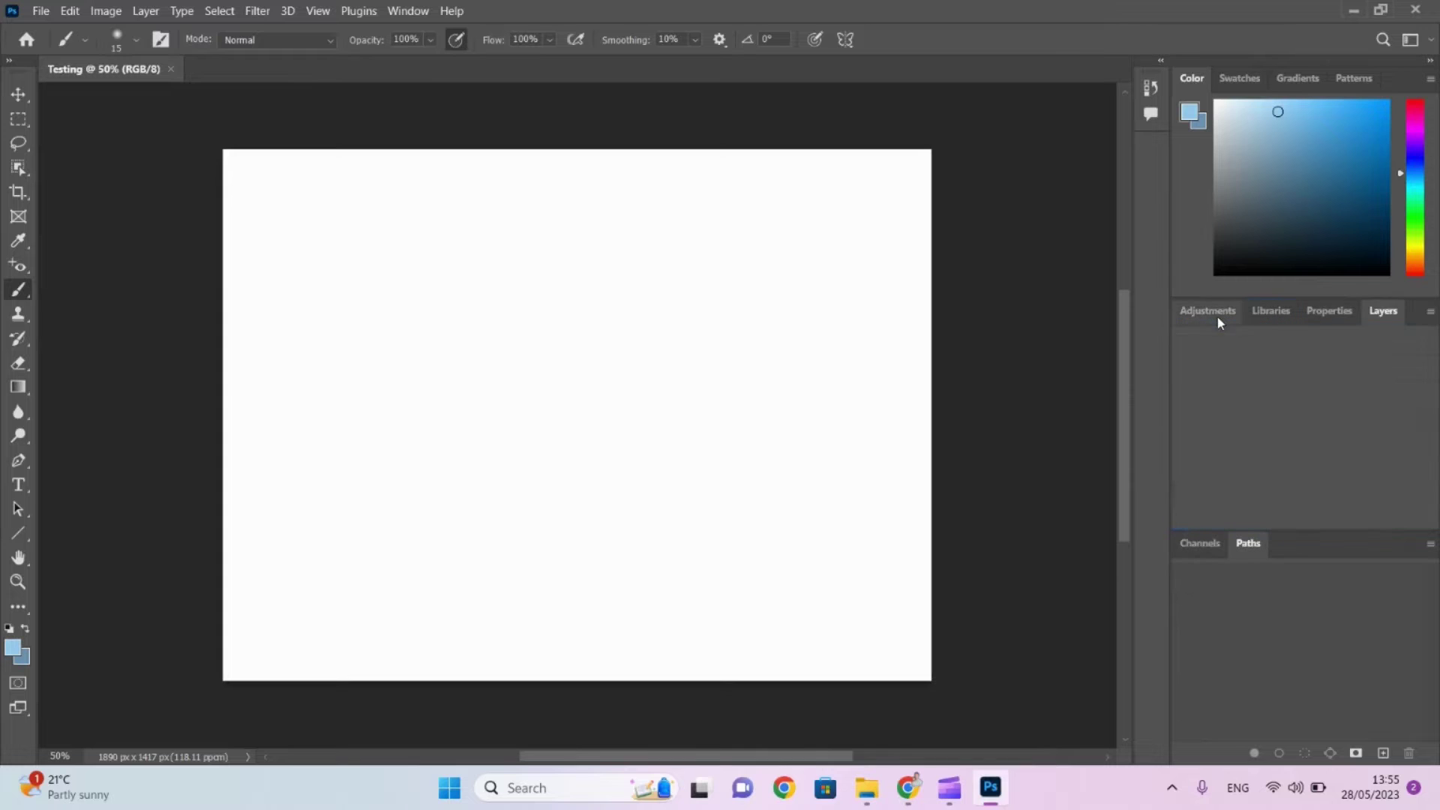
left_click_drag(1366, 314, 1238, 311)
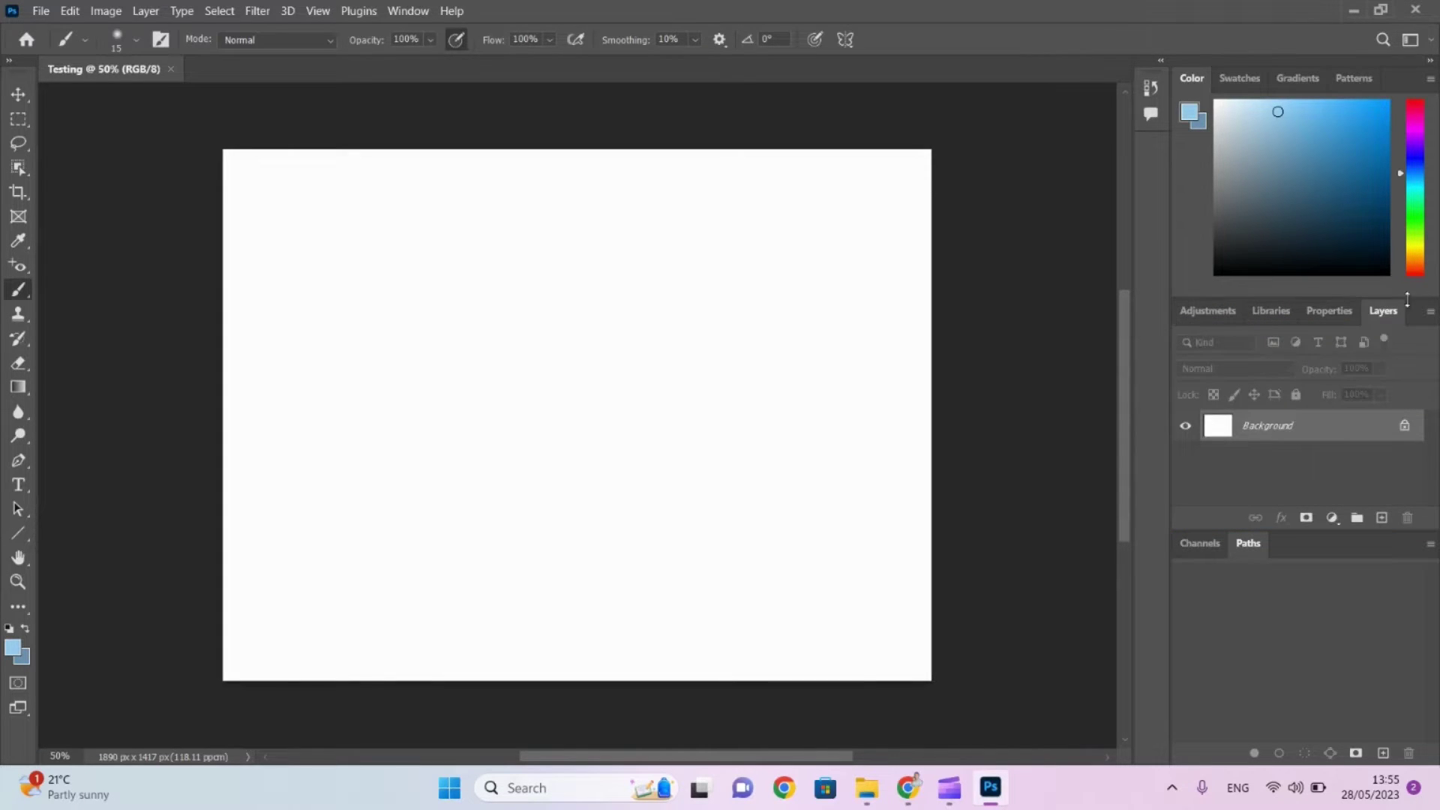
left_click_drag(1389, 313, 1181, 313)
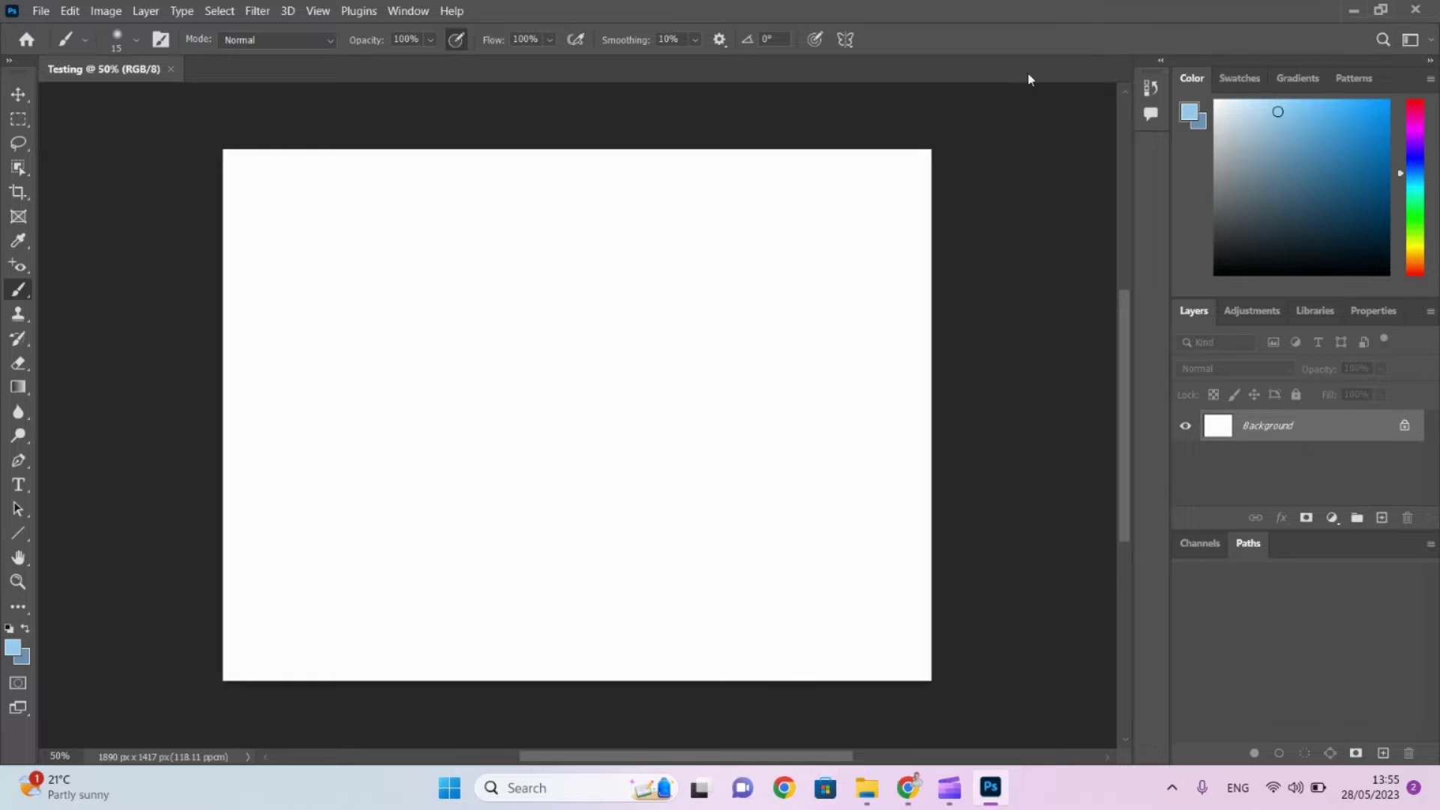
Hide the Layers panel and show it again in the workspace.
left_click(393, 11)
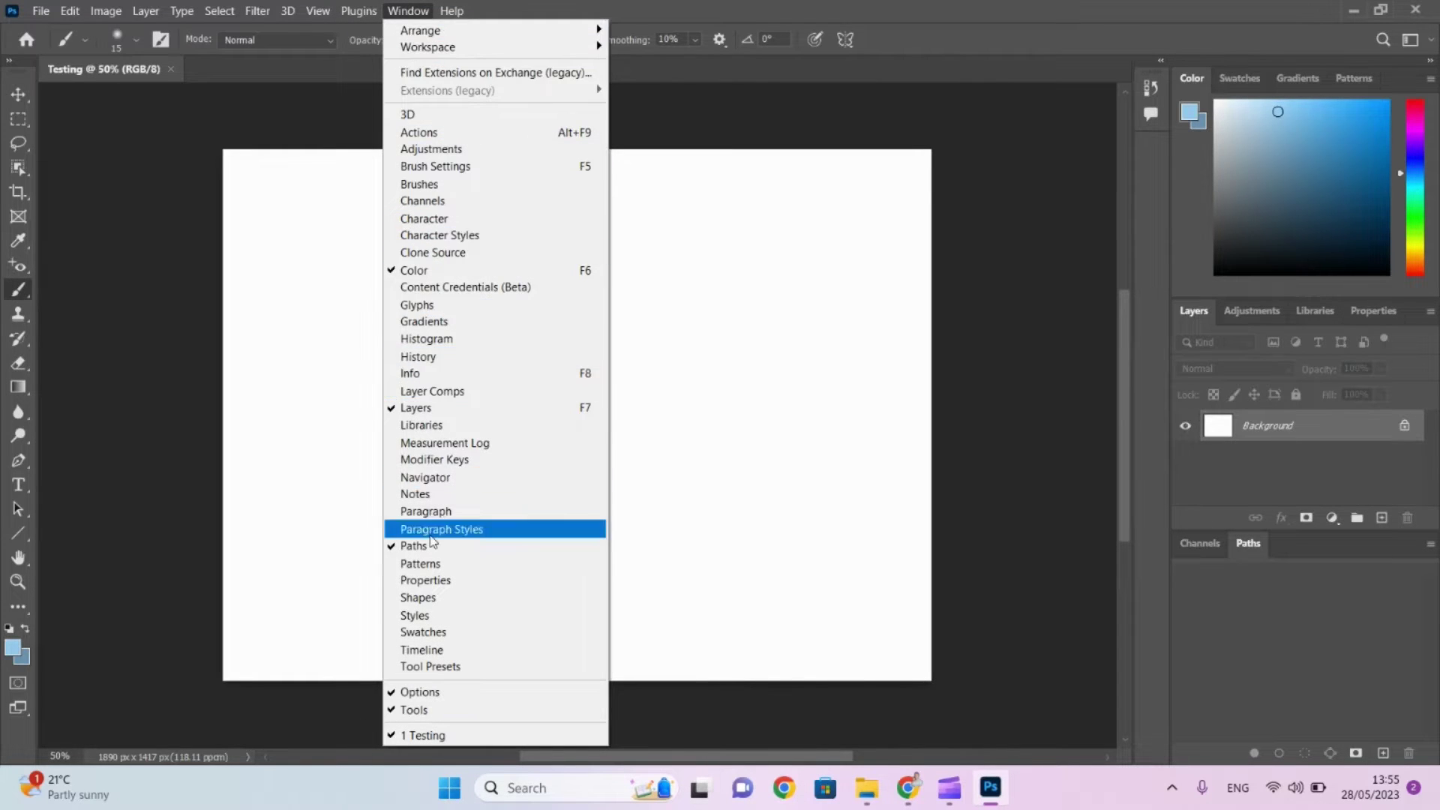
left_click(391, 409)
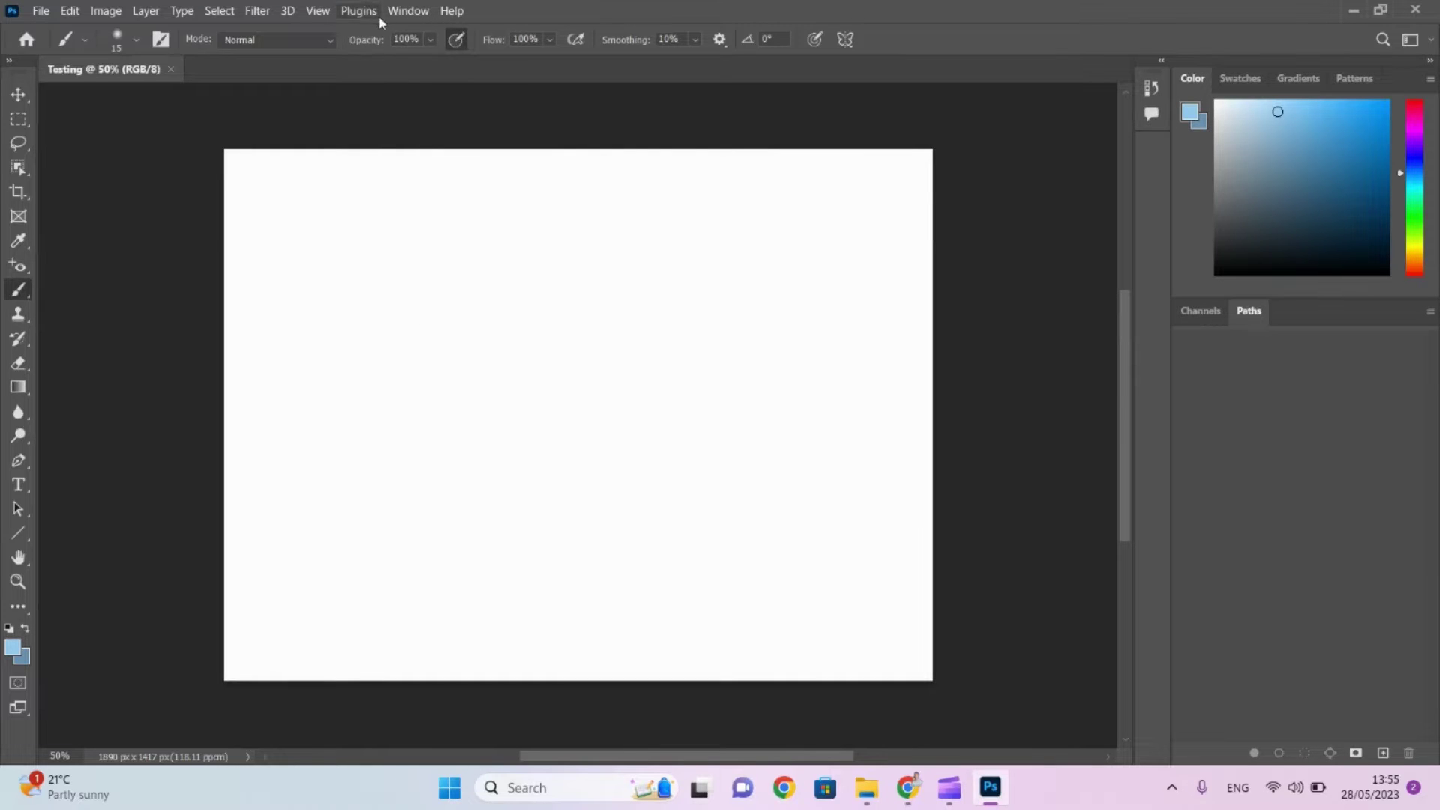
left_click(409, 10)
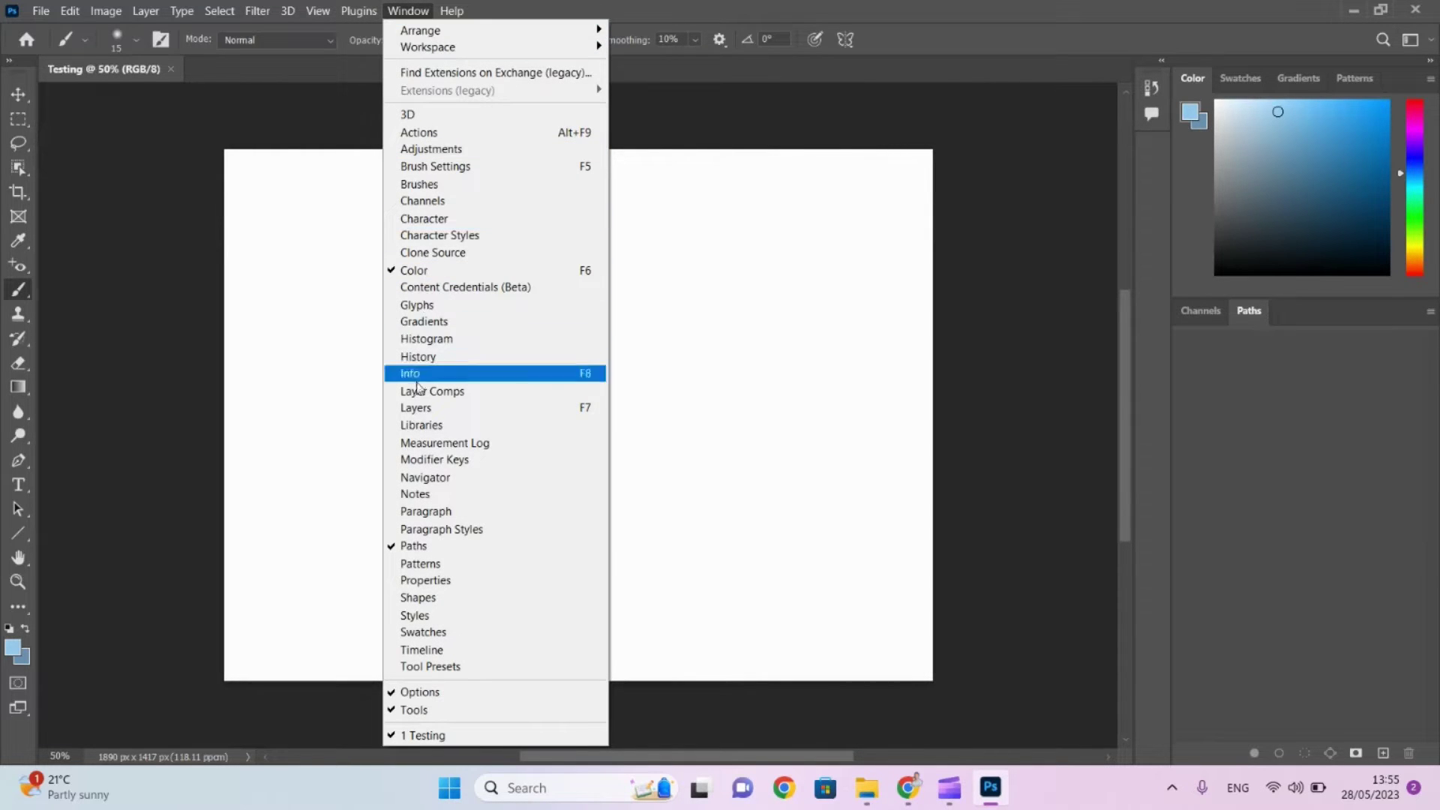
left_click(419, 411)
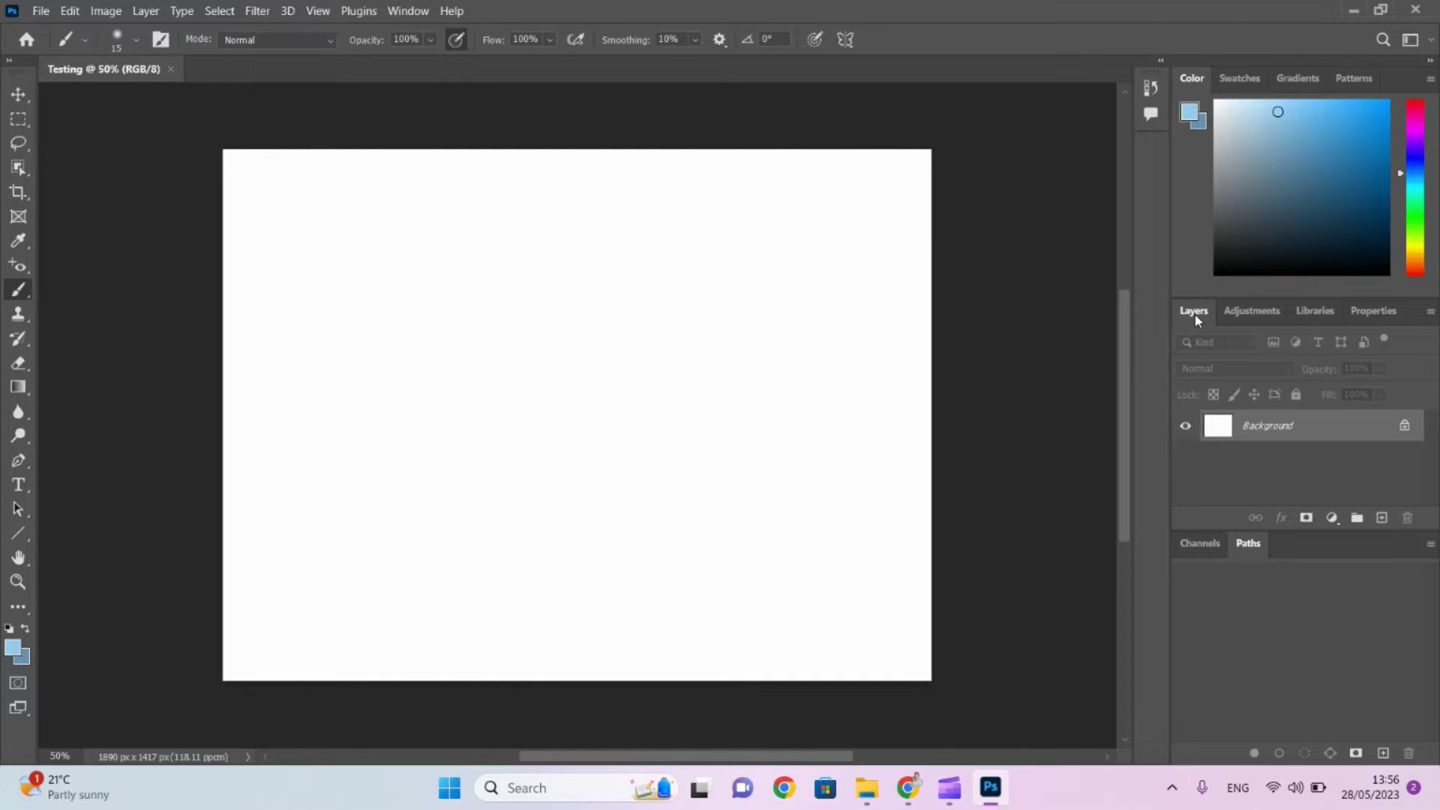
left_click(392, 11)
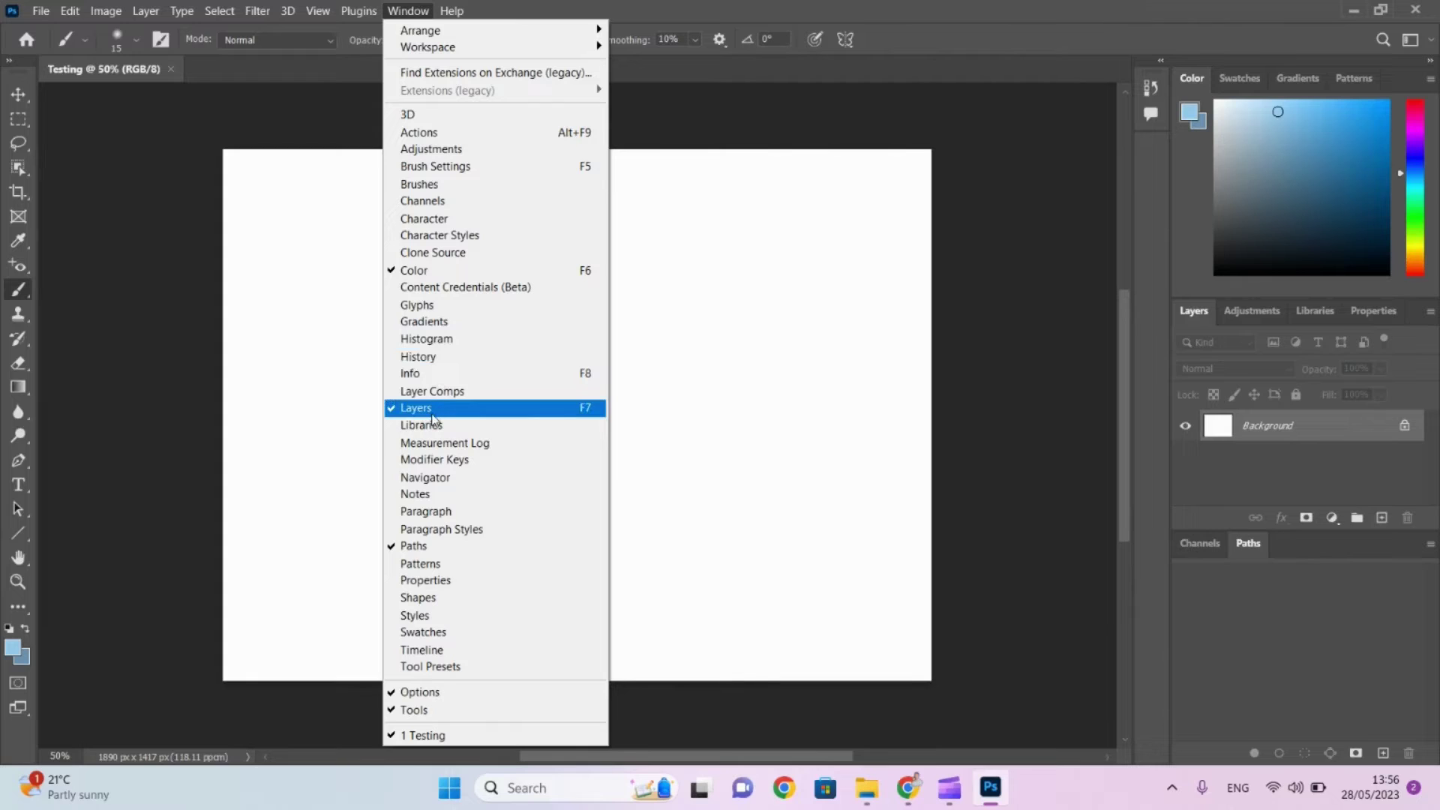
left_click(299, 387)
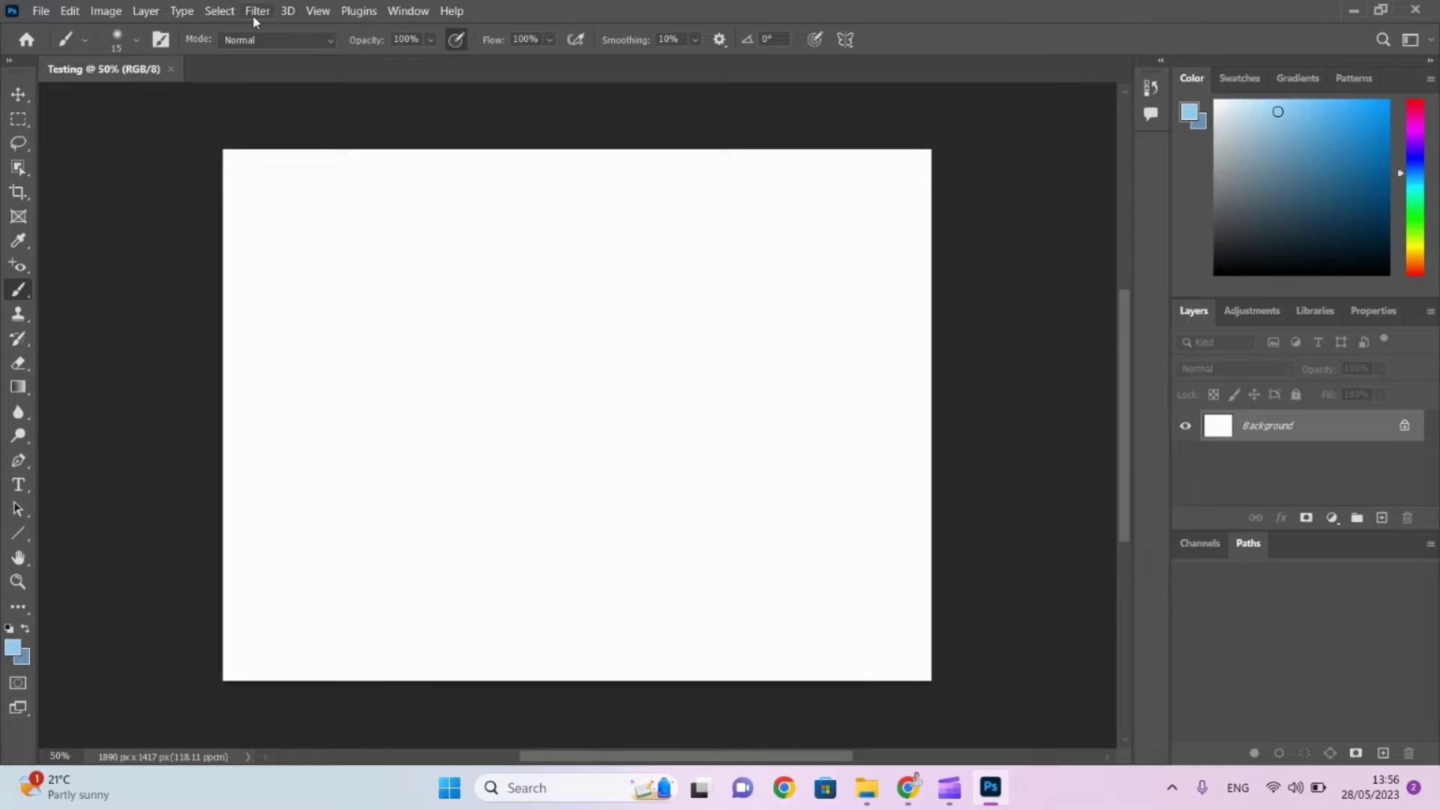
Paint five light blue dots and a looping stroke on the Background layer with an 88 px brush at 100% hardness.
left_click(136, 41)
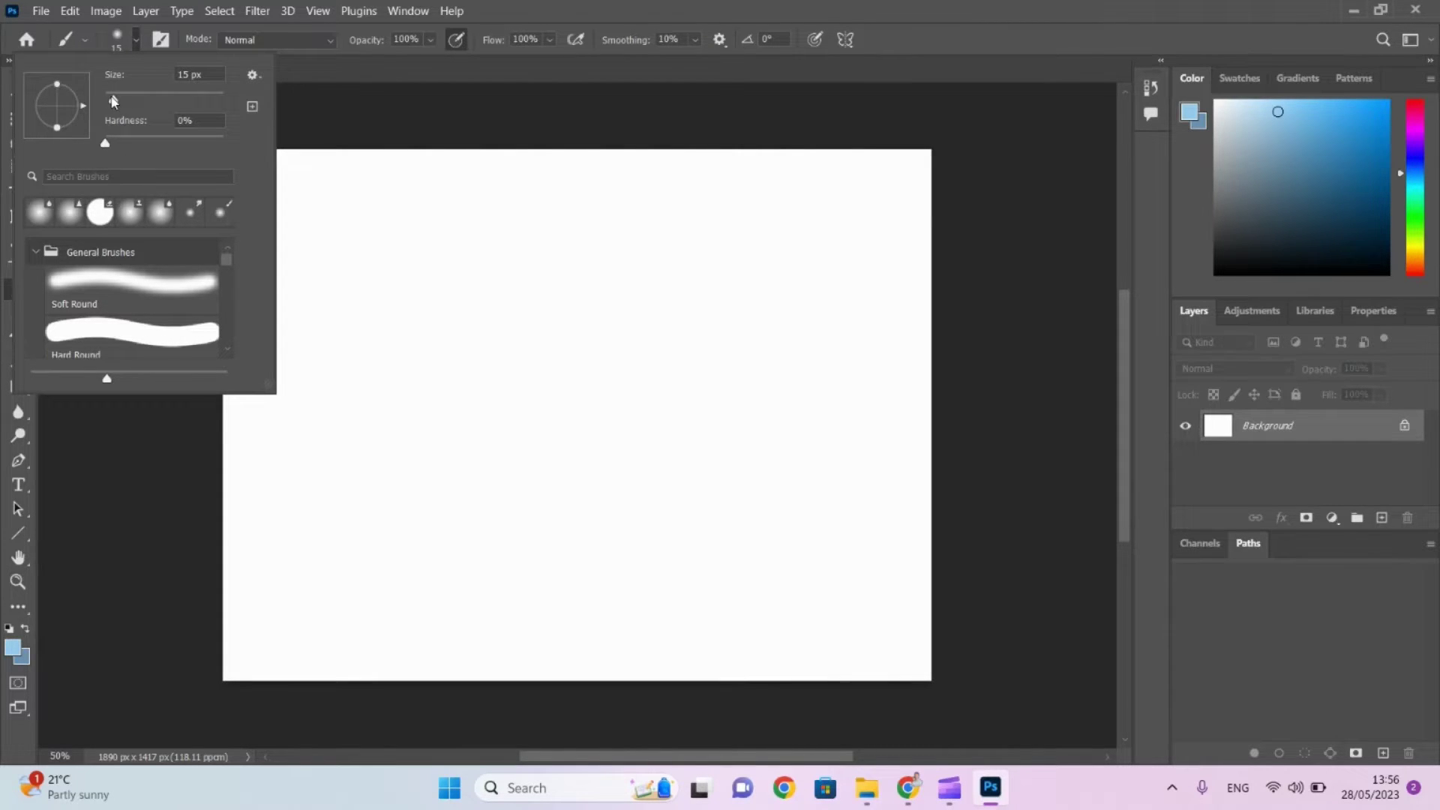
left_click_drag(112, 101, 158, 99)
left_click_drag(105, 144, 143, 144)
left_click_drag(142, 146, 245, 163)
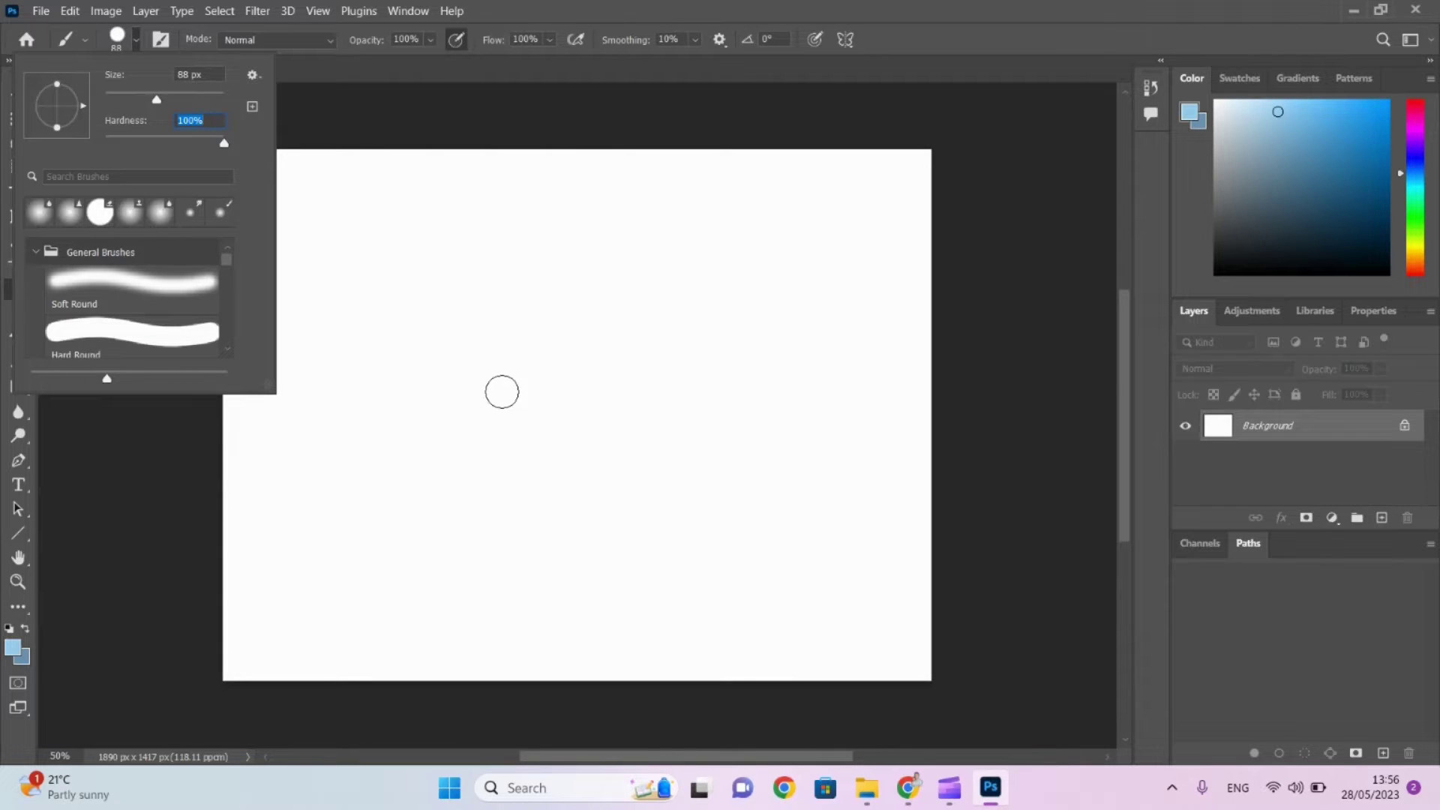
left_click(502, 392)
left_click(648, 348)
left_click(425, 249)
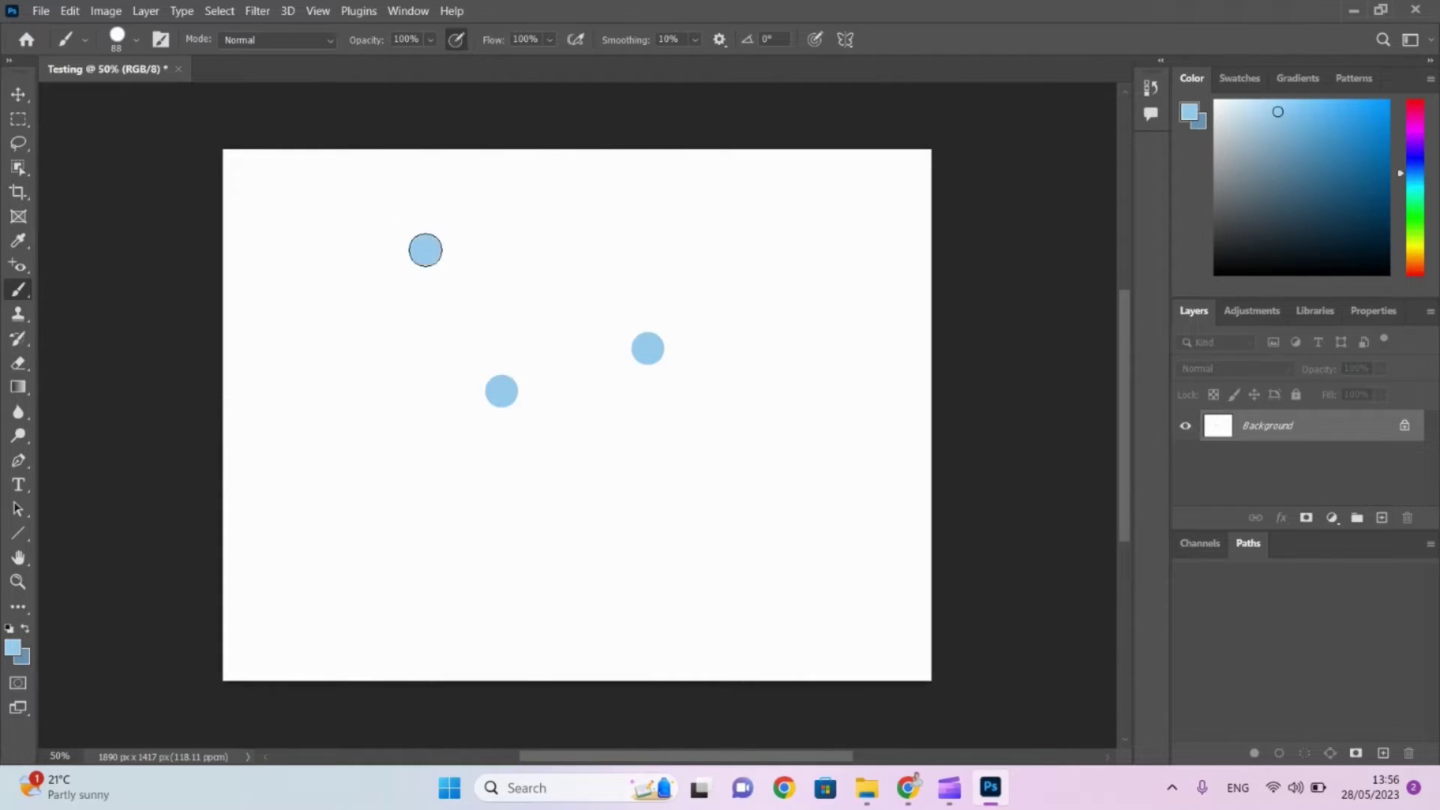
left_click(364, 334)
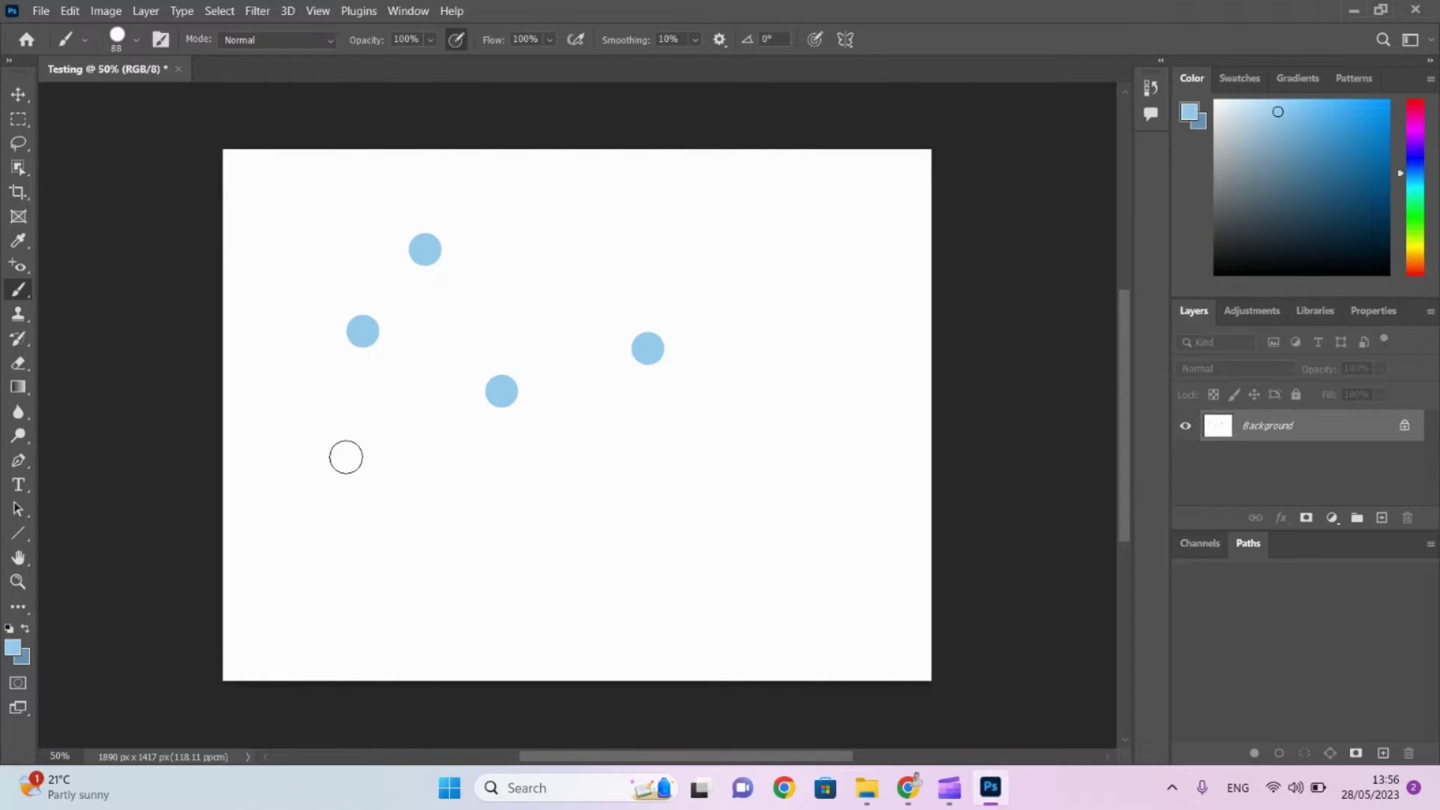
left_click(339, 444)
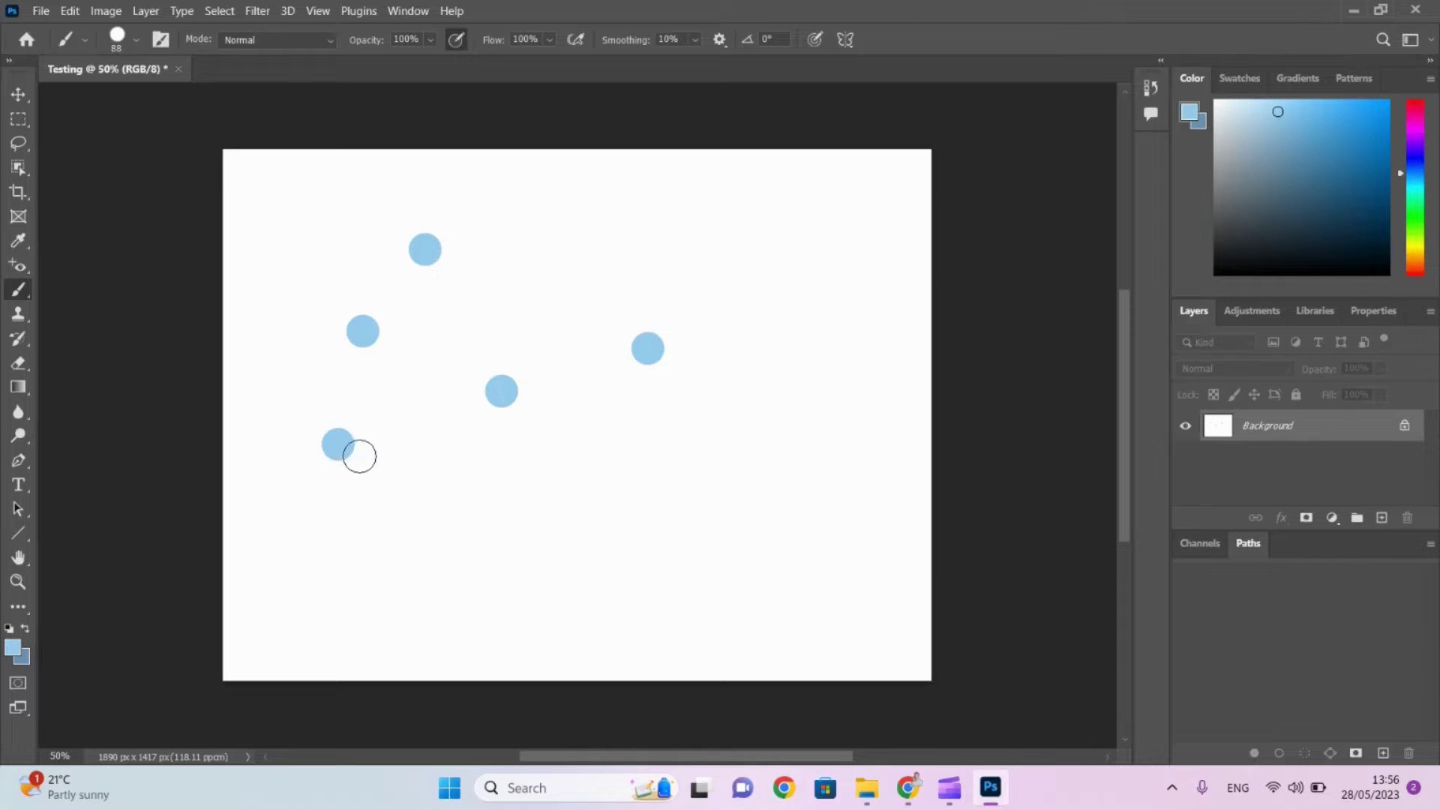
mouse_move(488, 468)
left_mouse_down()
mouse_move(455, 485)
mouse_move(534, 593)
mouse_move(616, 508)
mouse_move(518, 508)
left_mouse_up()
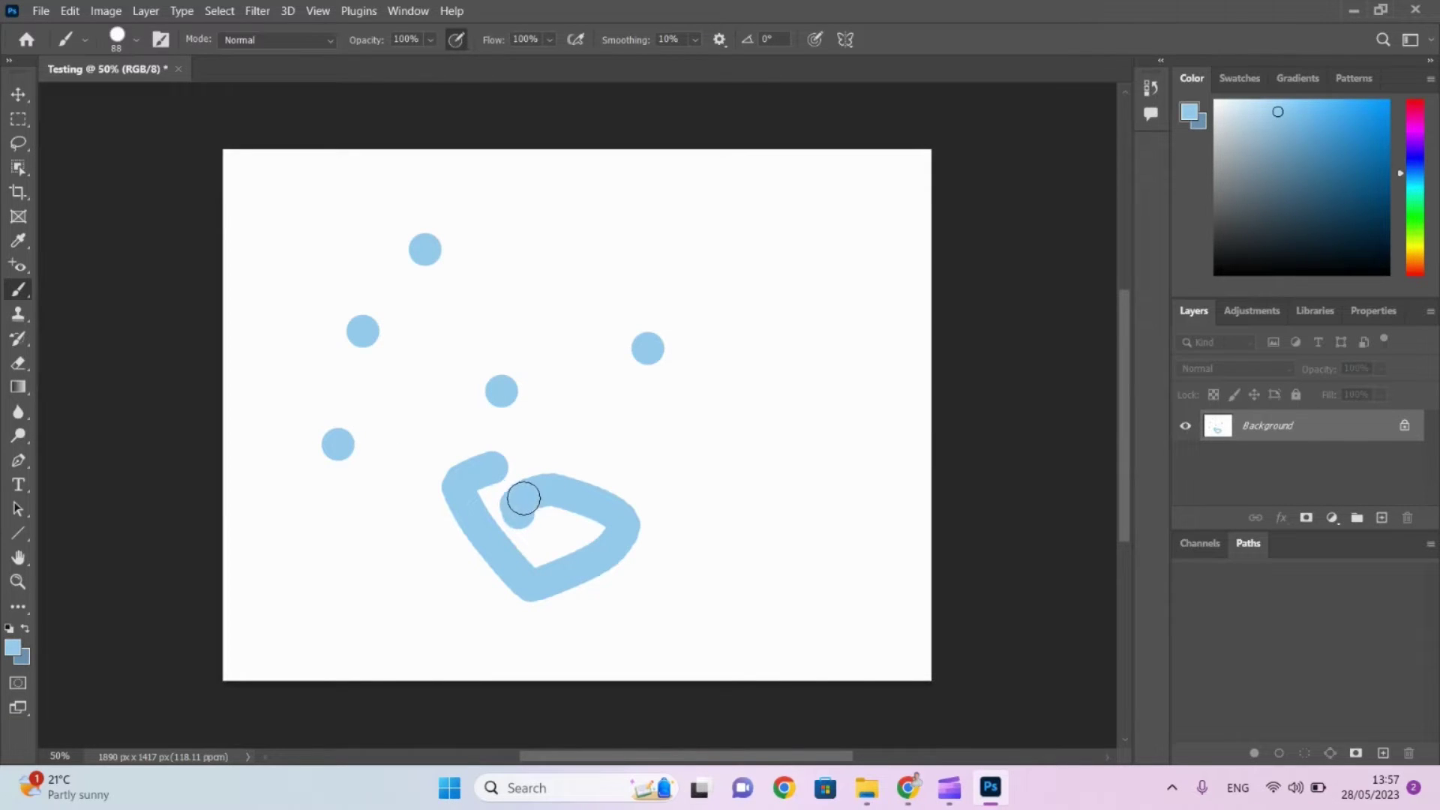
Set the brush hardness to 0% and paint a soft dot and a soft curved stroke near the existing dots.
left_click(138, 39)
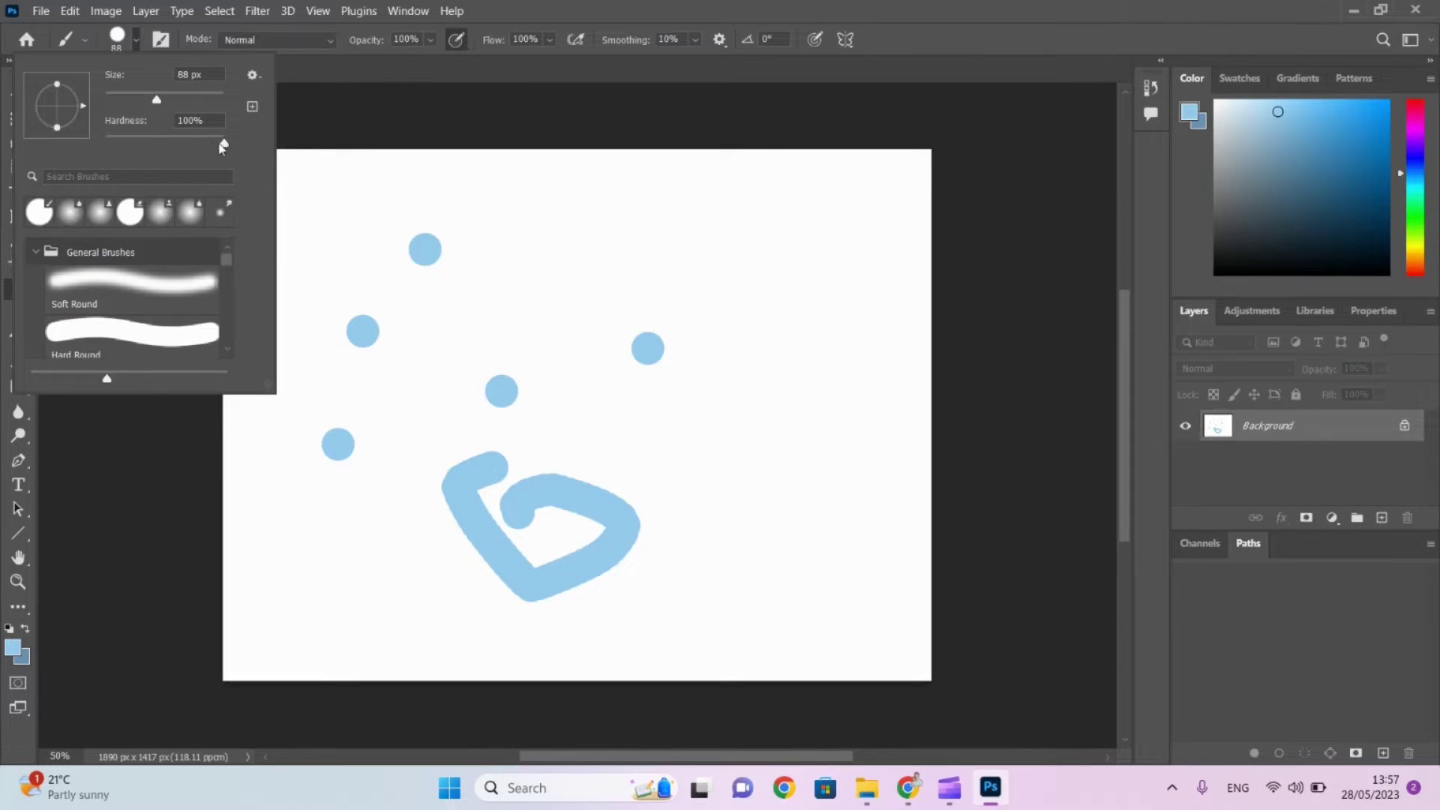
left_click_drag(224, 144, 105, 144)
left_click(346, 239)
mouse_move(538, 267)
left_mouse_down()
mouse_move(493, 274)
mouse_move(434, 374)
mouse_move(430, 431)
mouse_move(387, 477)
left_mouse_up()
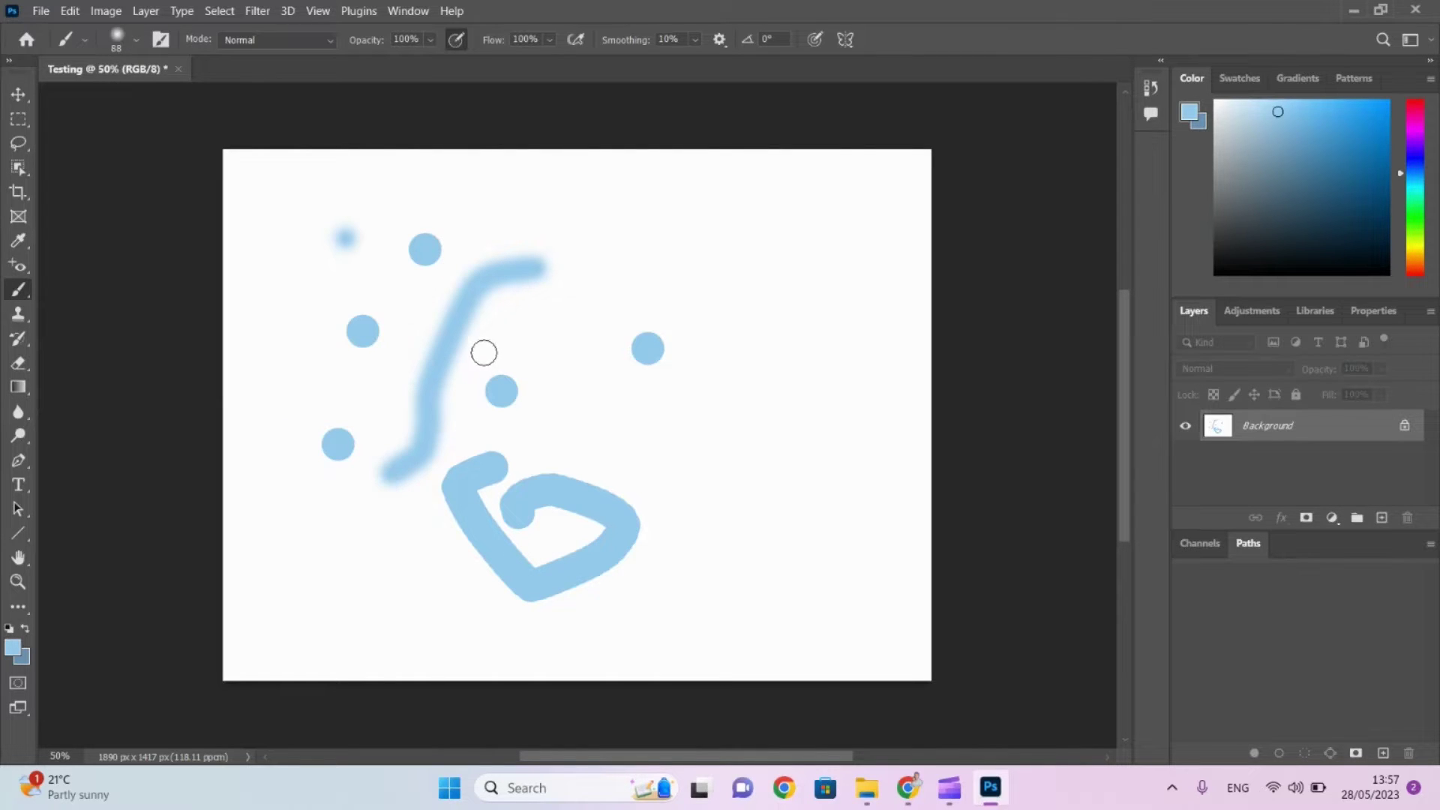
Browse the General Brushes presets in the brush picker.
left_click(135, 40)
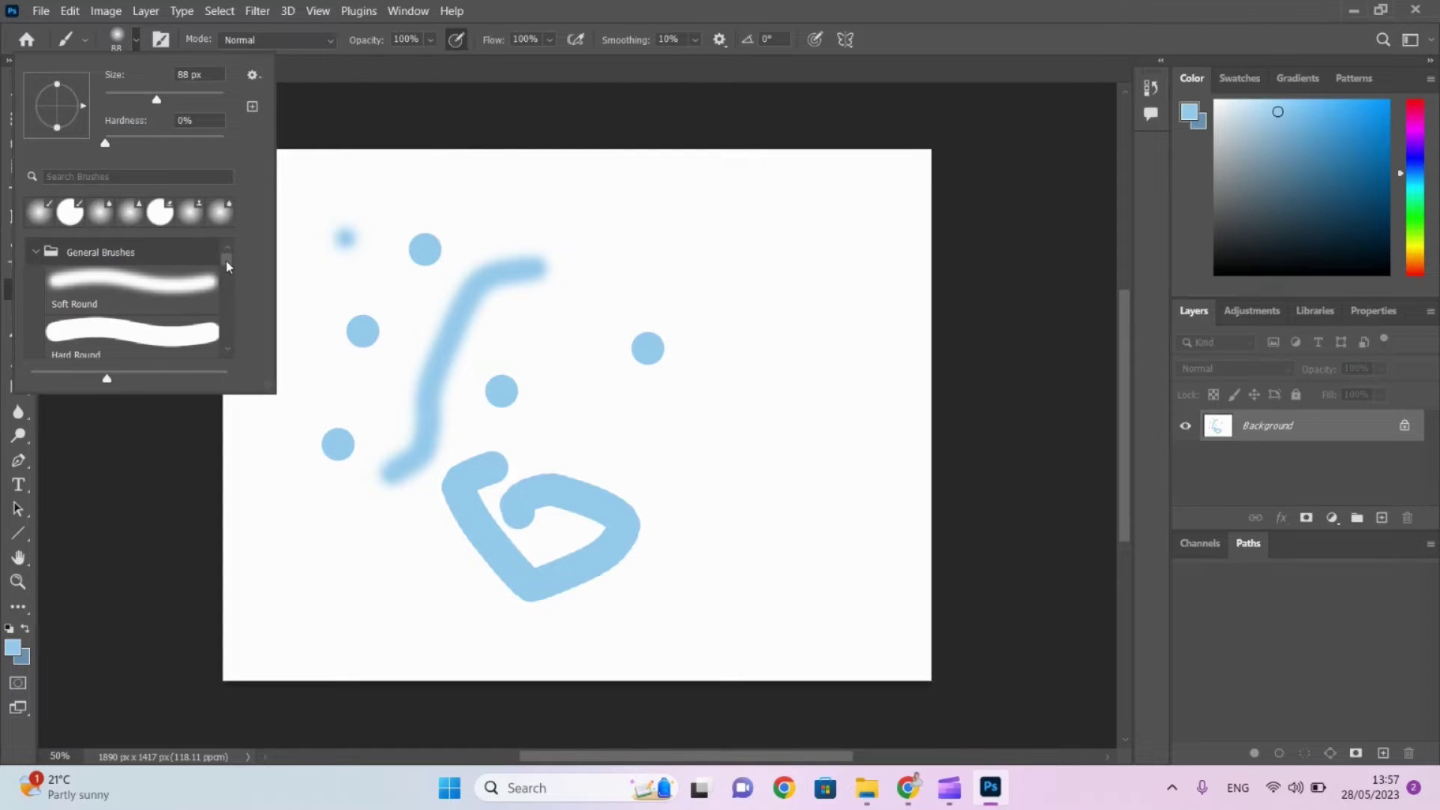
mouse_move(229, 266)
left_mouse_down()
mouse_move(229, 315)
mouse_move(195, 186)
left_mouse_up()
left_click(477, 11)
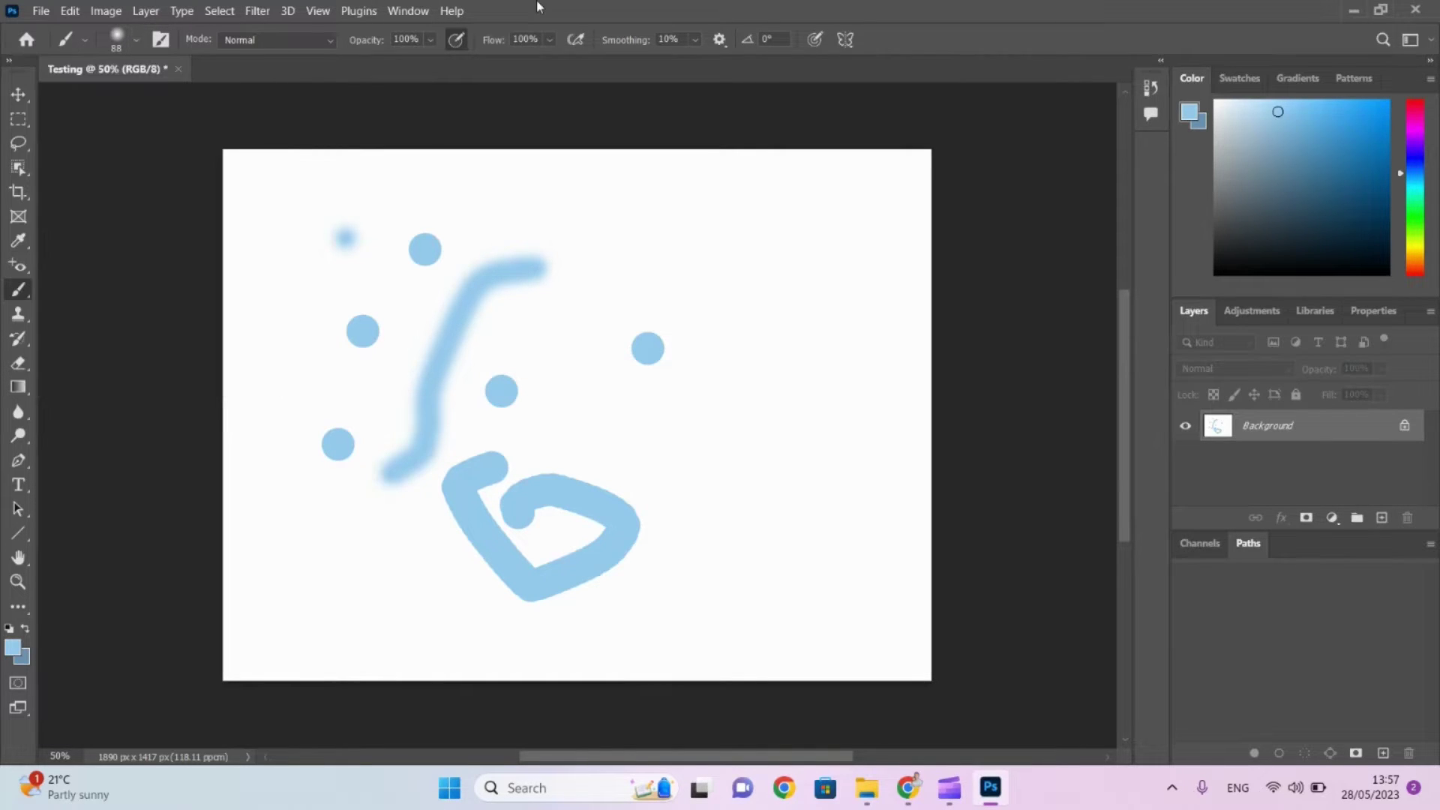
Set the brush opacity to 33% and paint a faint light blue loop around the dot furthest to the right.
left_click(429, 40)
left_click_drag(428, 59, 392, 60)
mouse_move(743, 240)
left_mouse_down()
mouse_move(727, 269)
mouse_move(742, 354)
mouse_move(644, 359)
mouse_move(610, 292)
mouse_move(765, 224)
mouse_move(789, 242)
left_mouse_up()
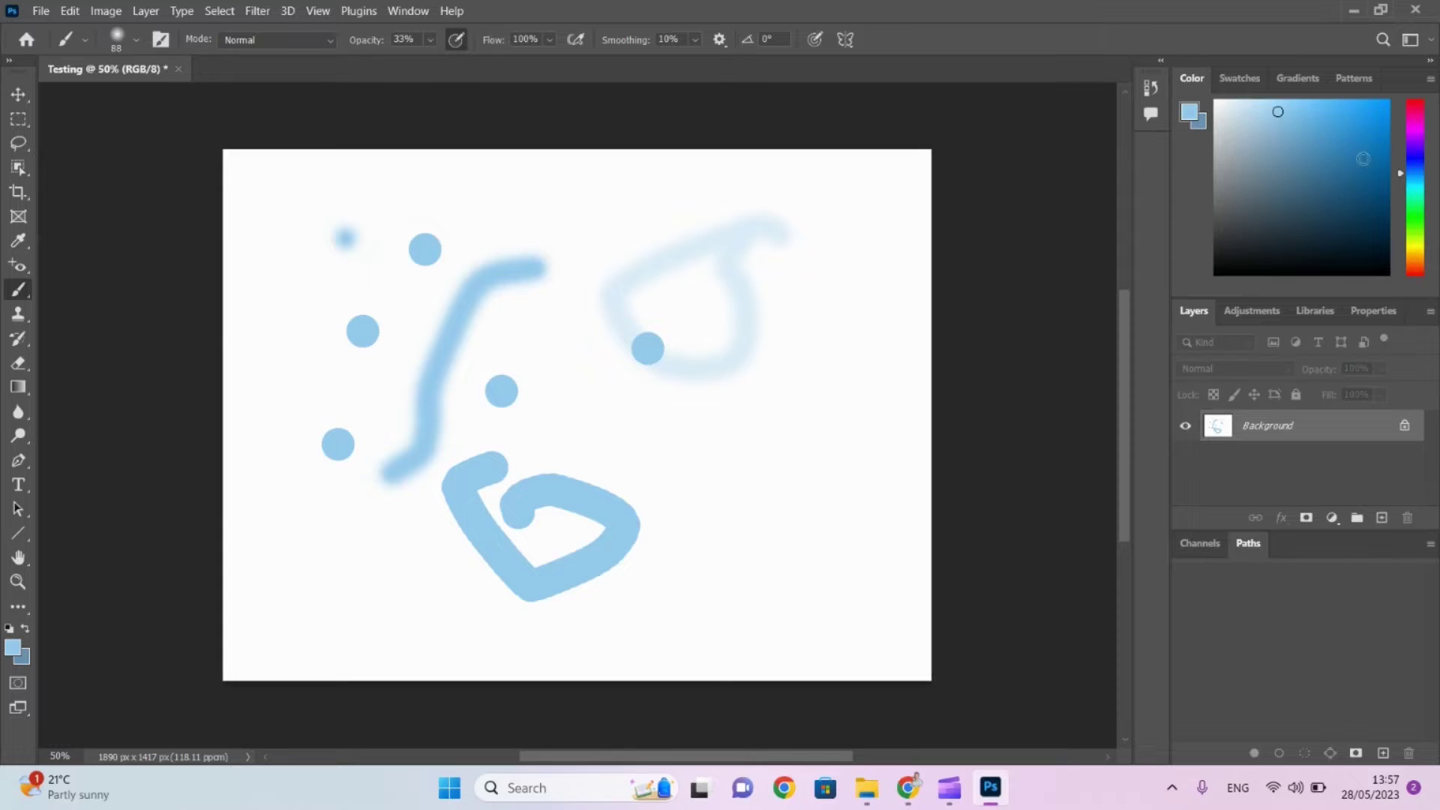
Change the foreground colour to a pinkish red and paint a looping stroke at 33% opacity down to the thick blue loop.
left_click_drag(1278, 111, 1360, 51)
left_click_drag(1424, 108, 1363, 51)
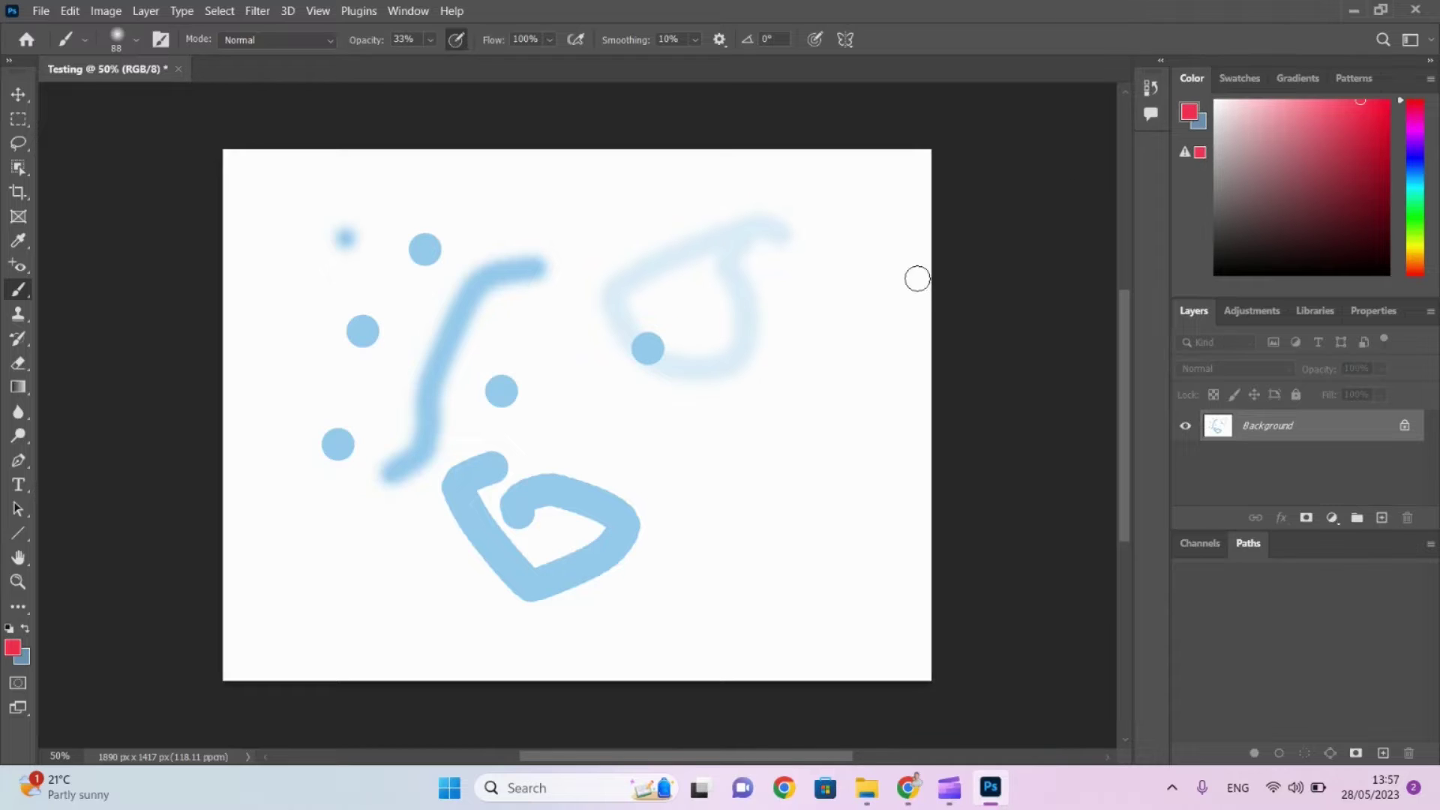
mouse_move(833, 279)
left_mouse_down()
mouse_move(801, 393)
mouse_move(728, 490)
mouse_move(663, 460)
mouse_move(750, 419)
mouse_move(919, 433)
mouse_move(873, 315)
mouse_move(858, 345)
mouse_move(696, 443)
mouse_move(583, 579)
left_mouse_up()
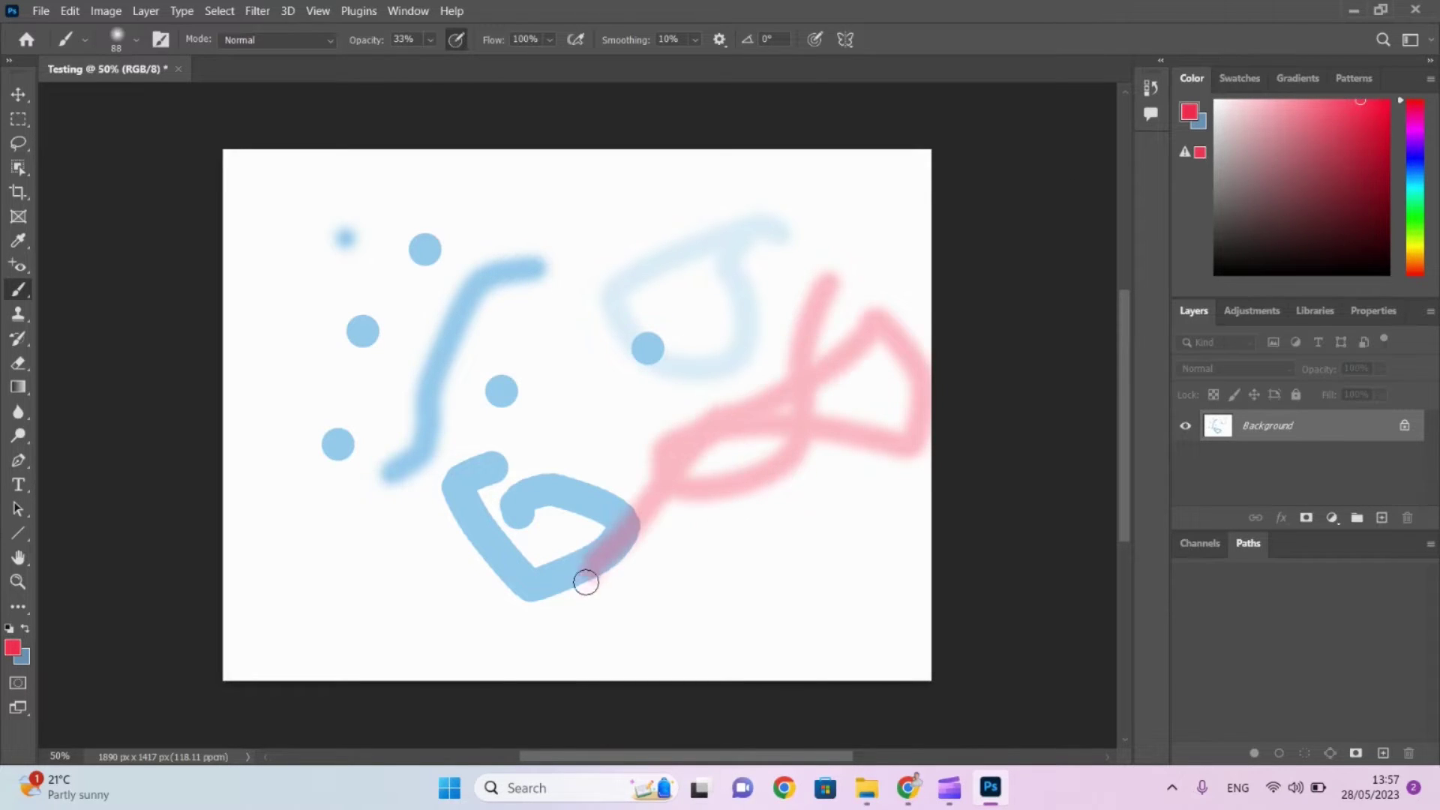
Set the brush opacity to 100% and paint a short red diagonal stroke across the thick blue loop.
left_click(430, 39)
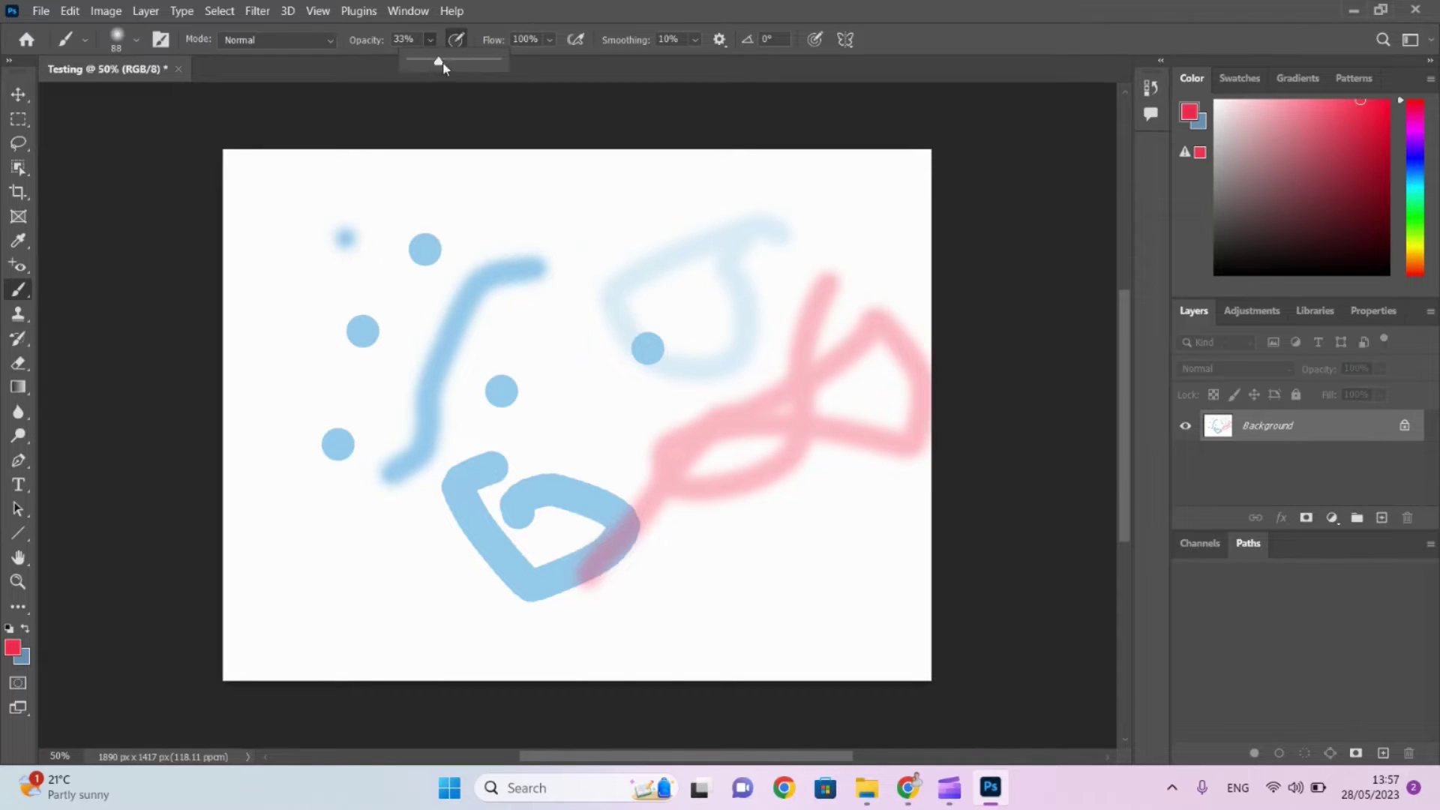
left_click_drag(437, 63, 701, 96)
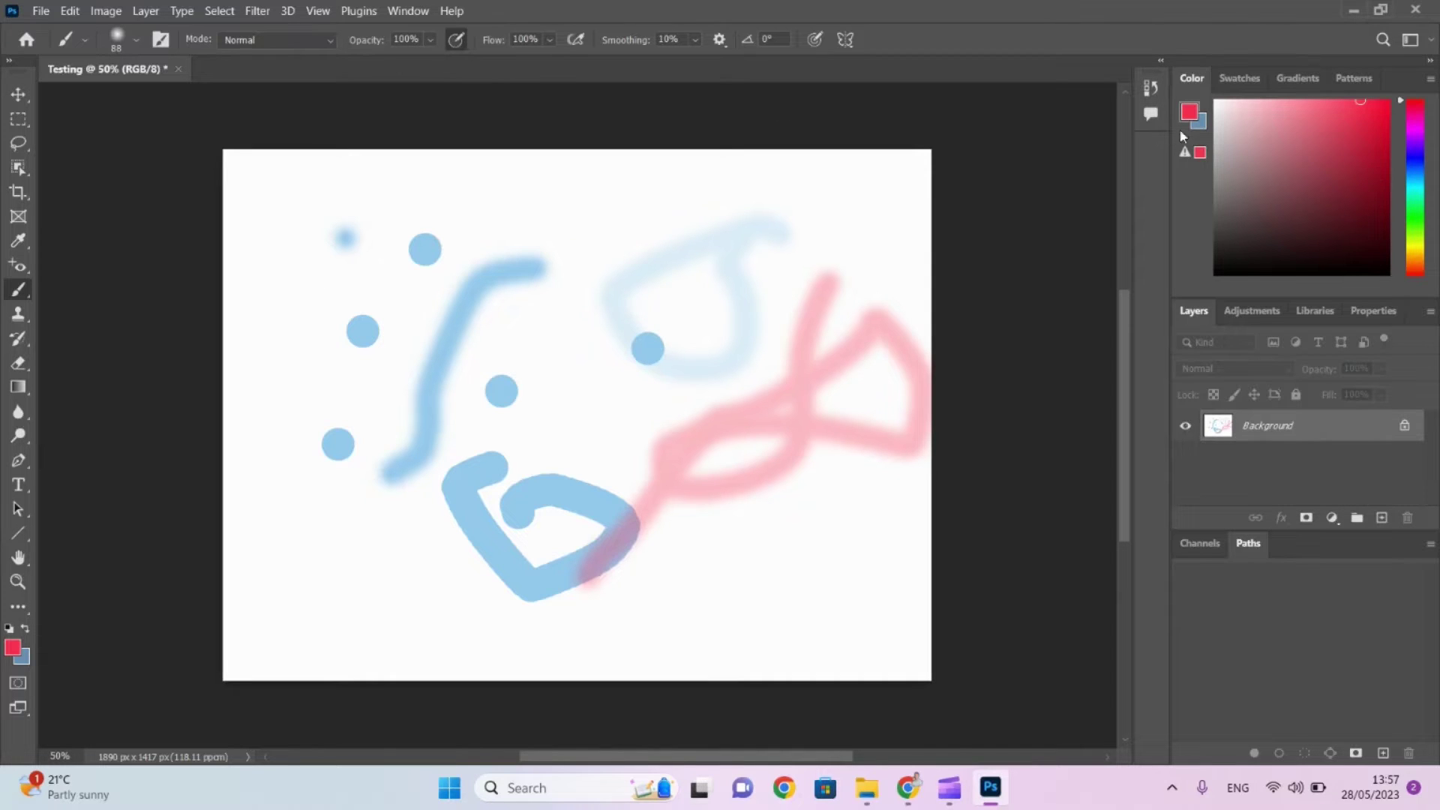
left_click_drag(658, 572, 545, 484)
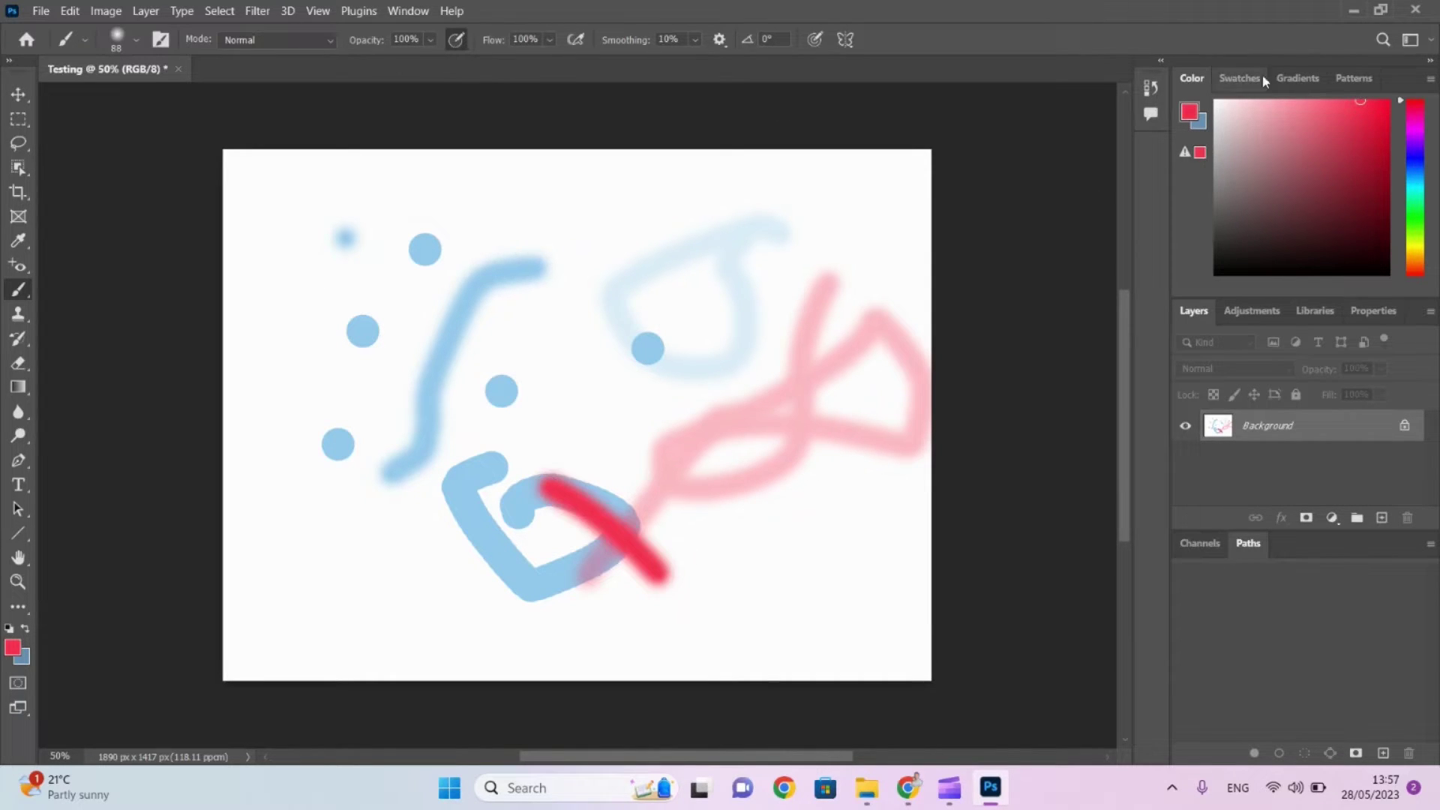
Set the background colour to a bright blue and paint two angular red strokes over the upper part of the canvas.
left_click(1202, 126)
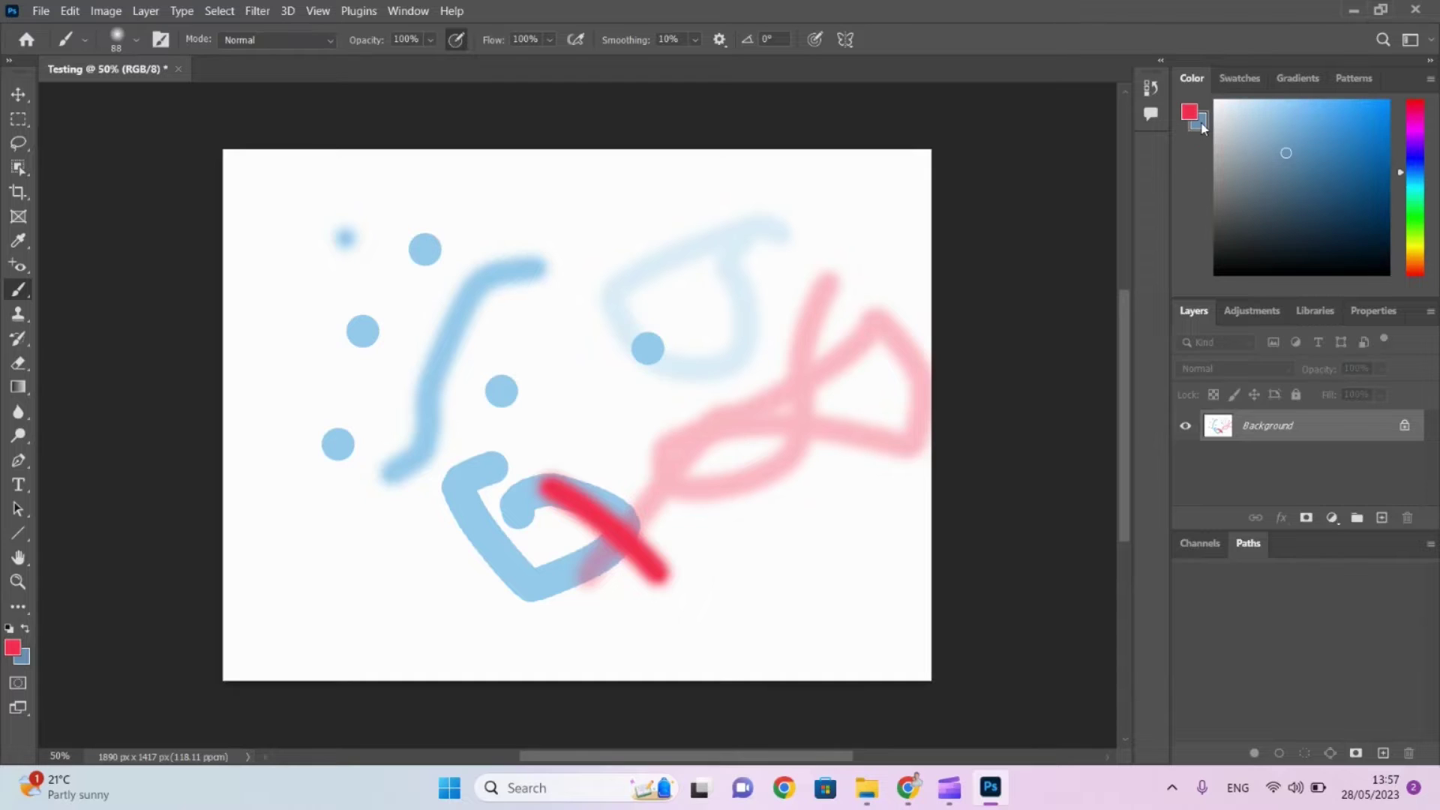
left_click_drag(1348, 174, 1369, 100)
mouse_move(647, 173)
left_mouse_down()
mouse_move(618, 197)
mouse_move(652, 305)
mouse_move(576, 307)
left_mouse_up()
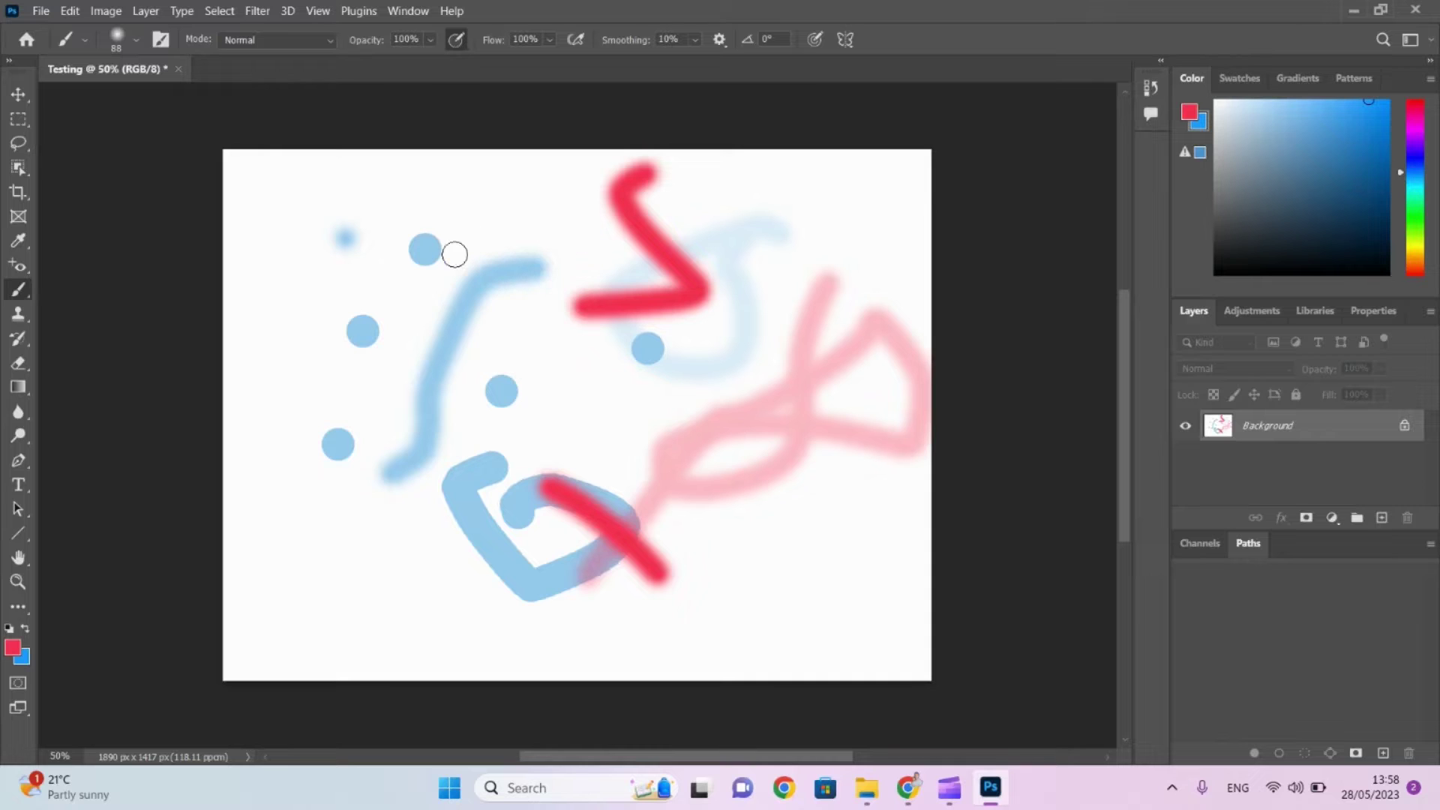
mouse_move(448, 255)
left_mouse_down()
mouse_move(457, 290)
mouse_move(548, 325)
mouse_move(564, 434)
mouse_move(525, 455)
left_mouse_up()
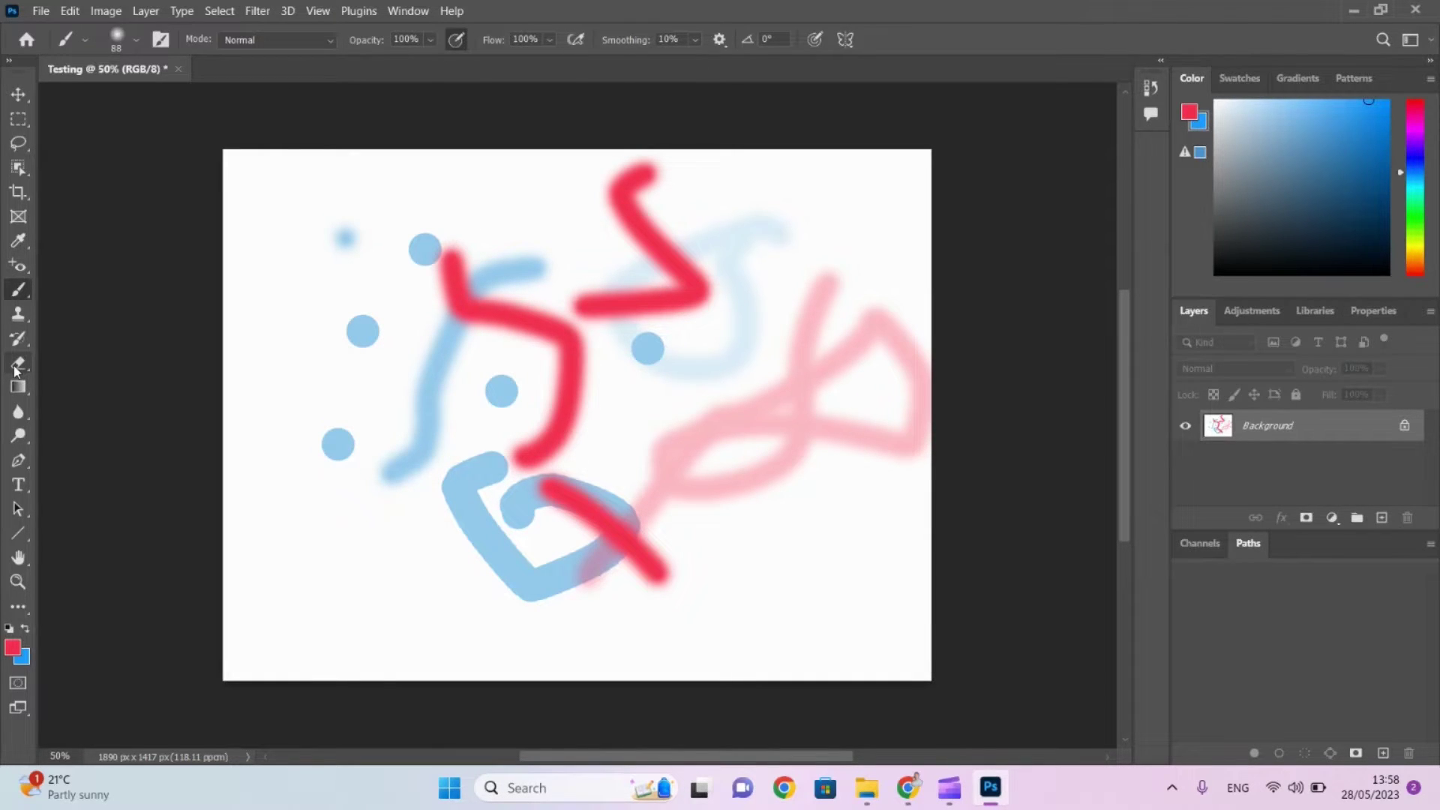
Try the 48 px Eraser across the upper blue dots, and undo that stroke and the last two red brush strokes.
left_click(17, 364)
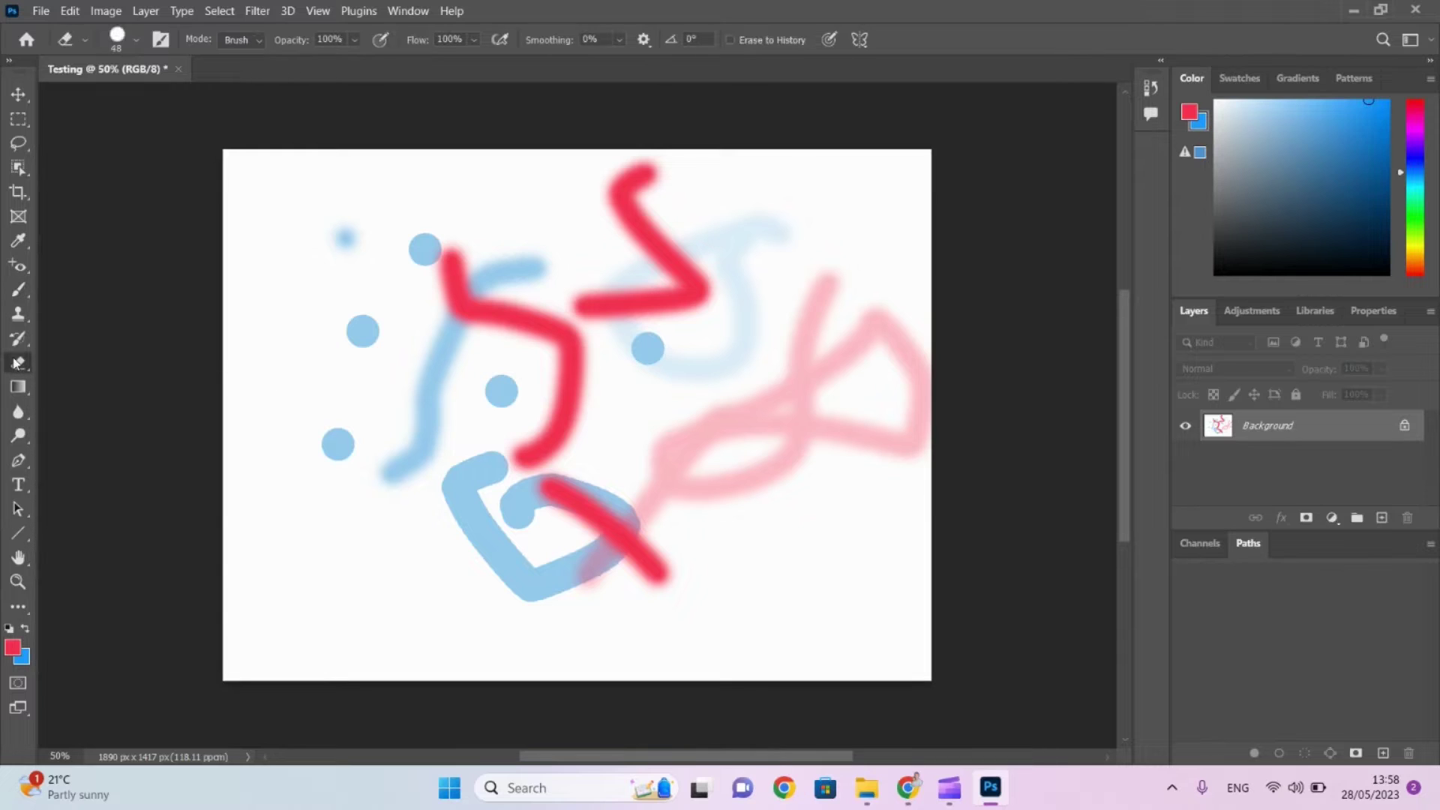
mouse_move(410, 199)
left_mouse_down()
mouse_move(413, 253)
mouse_move(435, 293)
mouse_move(381, 361)
left_mouse_up()
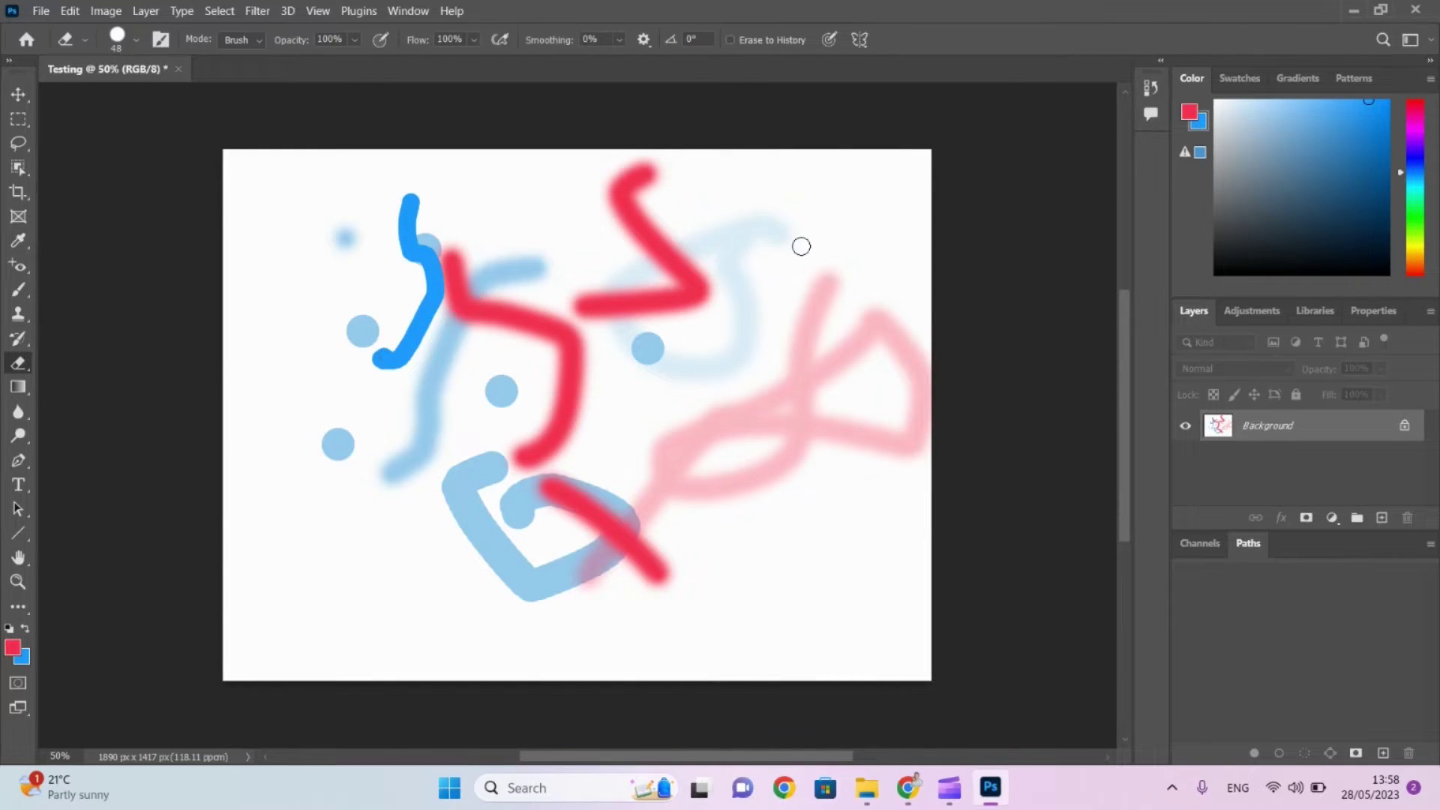
key("ctrl+z")
key("ctrl+z")
key("ctrl+z")
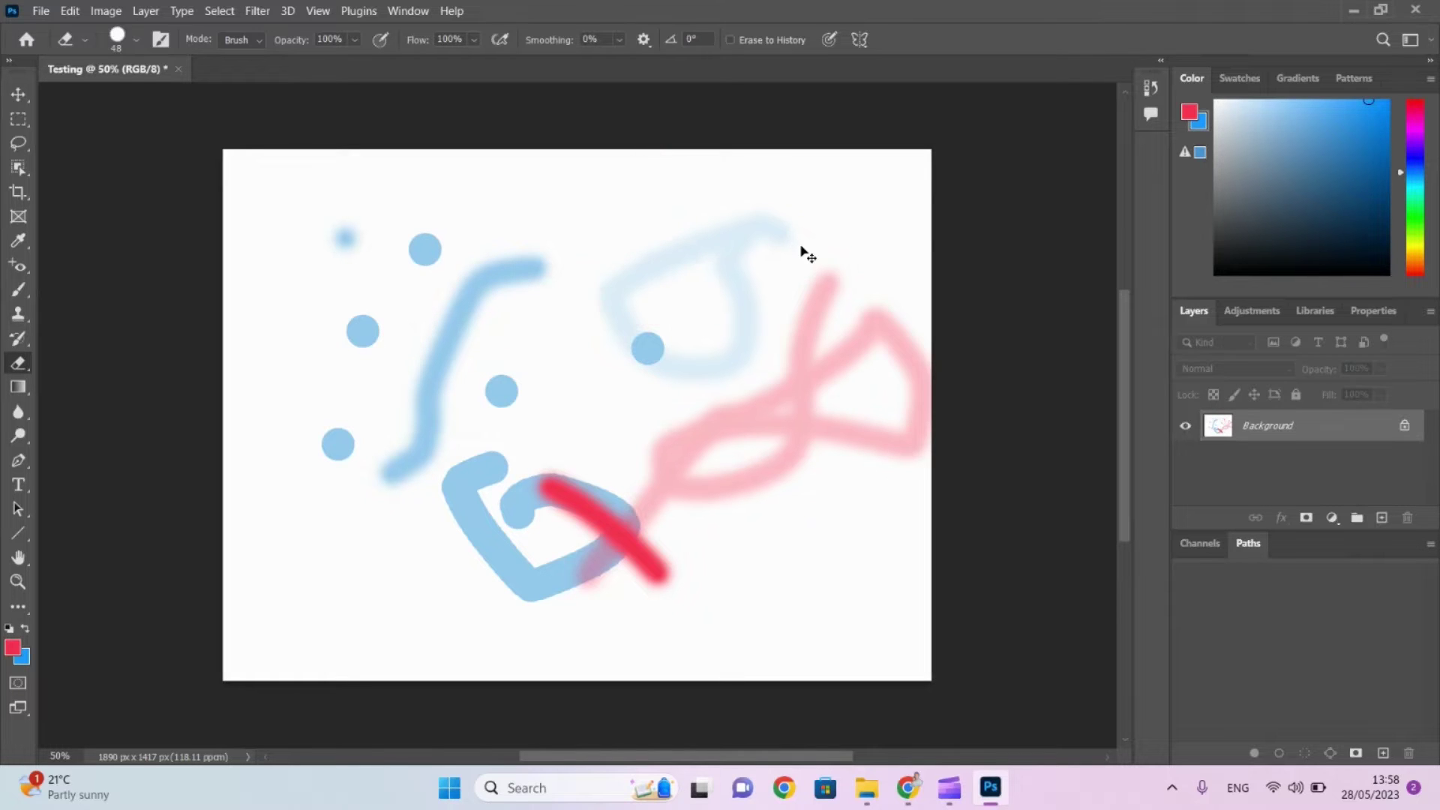
Set the background colour to white (ffffff) and erase the left half of the topmost hard blue dot with the Eraser.
left_click(1200, 124)
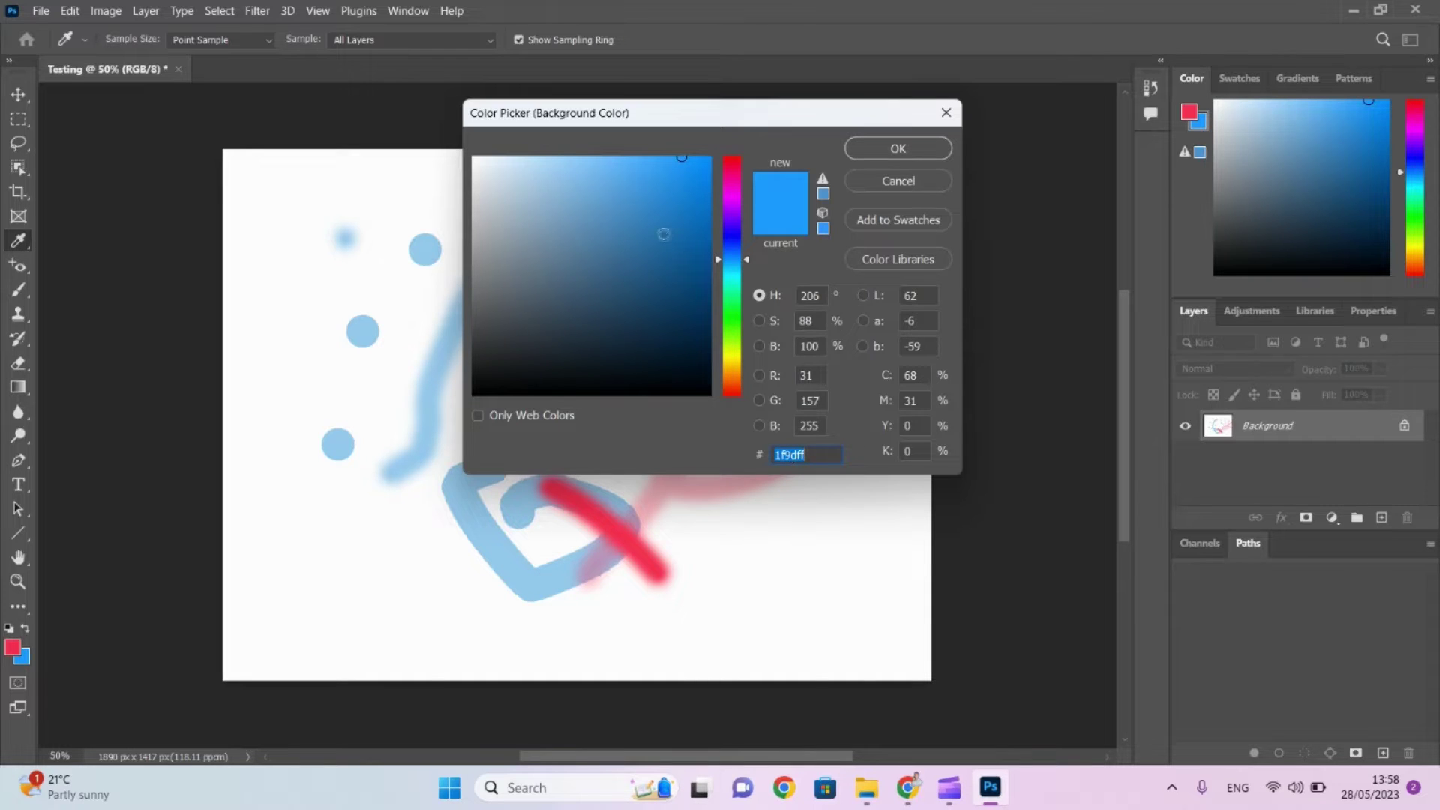
left_click_drag(486, 168, 364, 88)
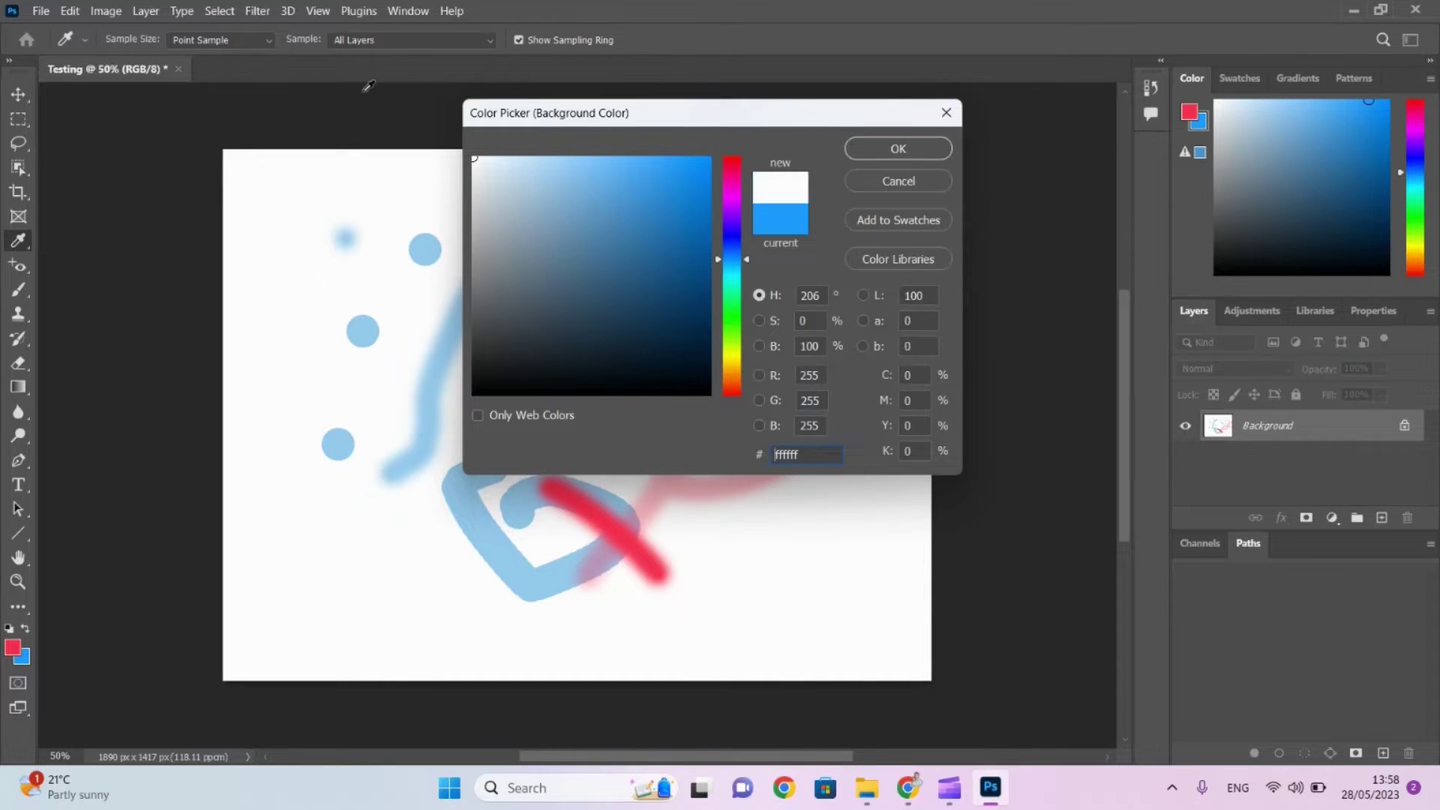
left_click(900, 149)
key("e")
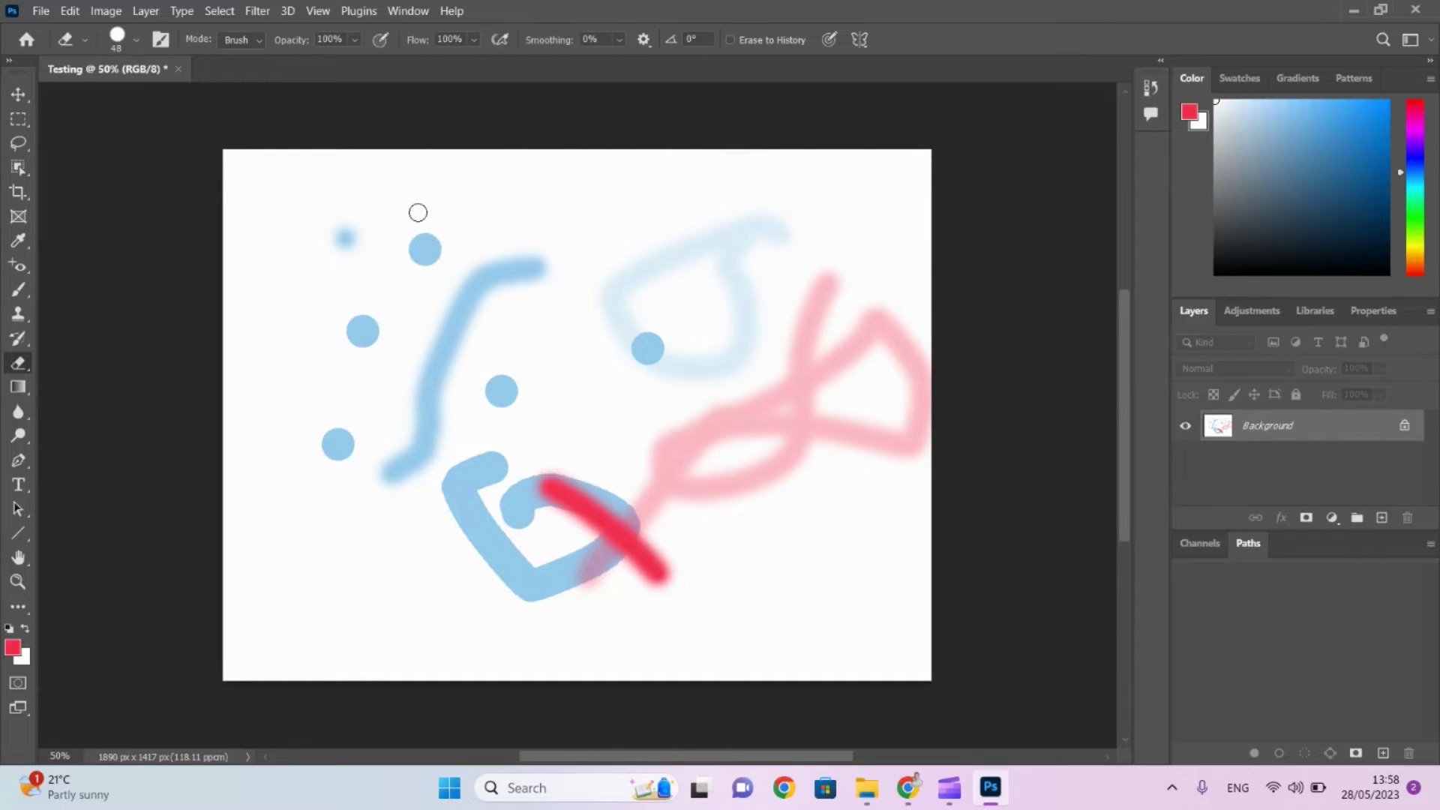
left_click_drag(415, 225, 412, 305)
Switch to the F.Checklist_Photoshop document in Chrome and tick off "Brush, pencil" in the Raster section.
key("alt+Tab")
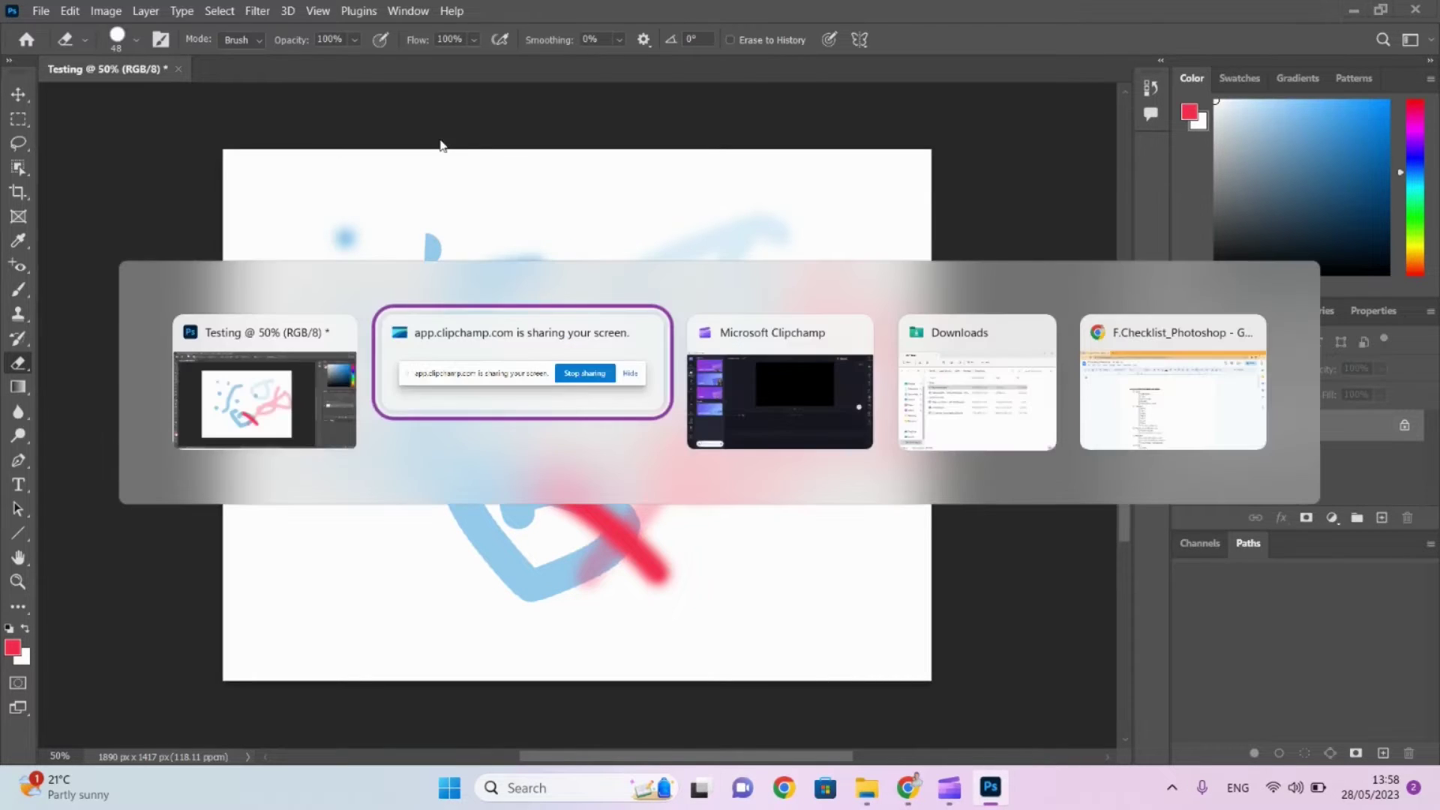
key("alt+Tab")
key("alt+Tab")
key("alt+Tab")
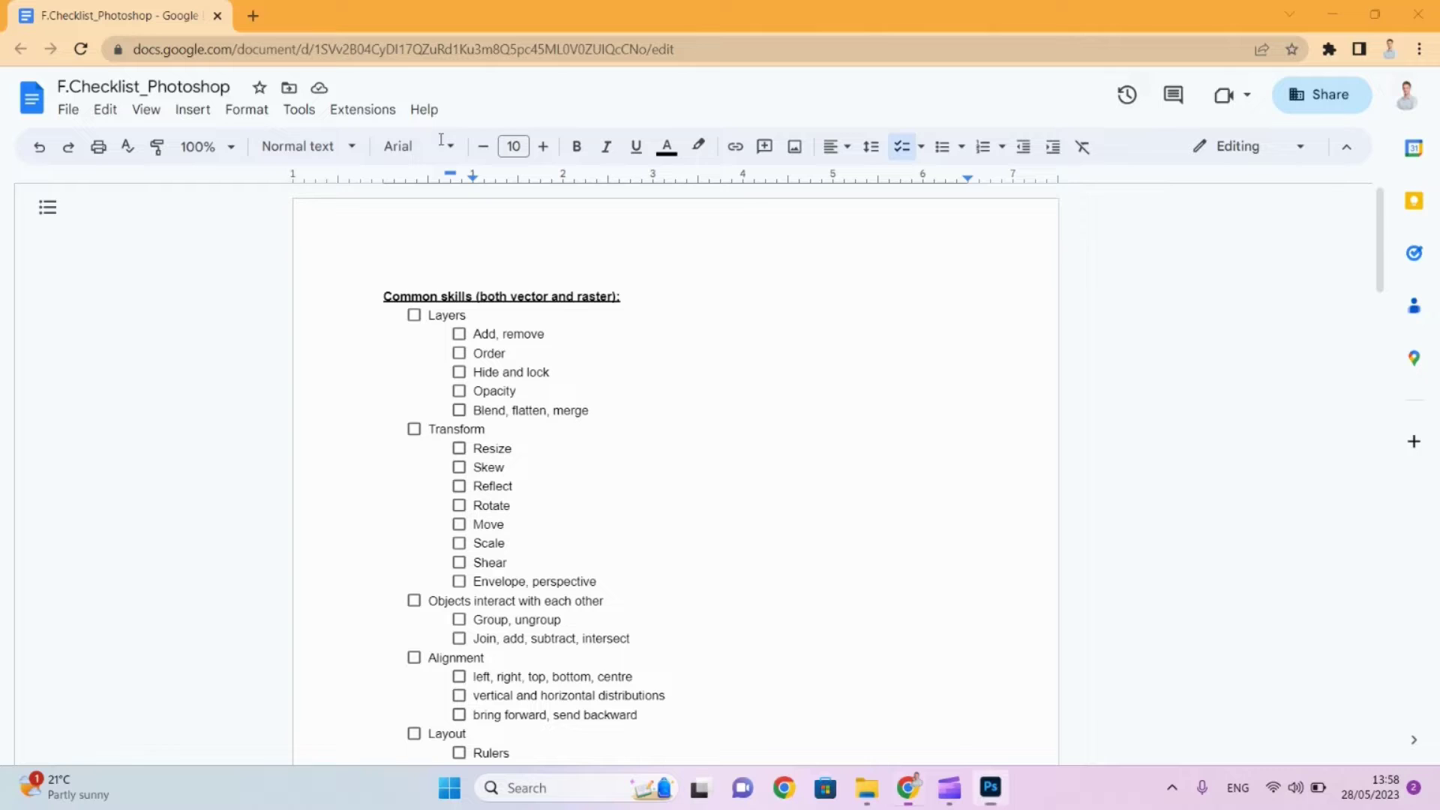
scroll(456, 459, "down", 20)
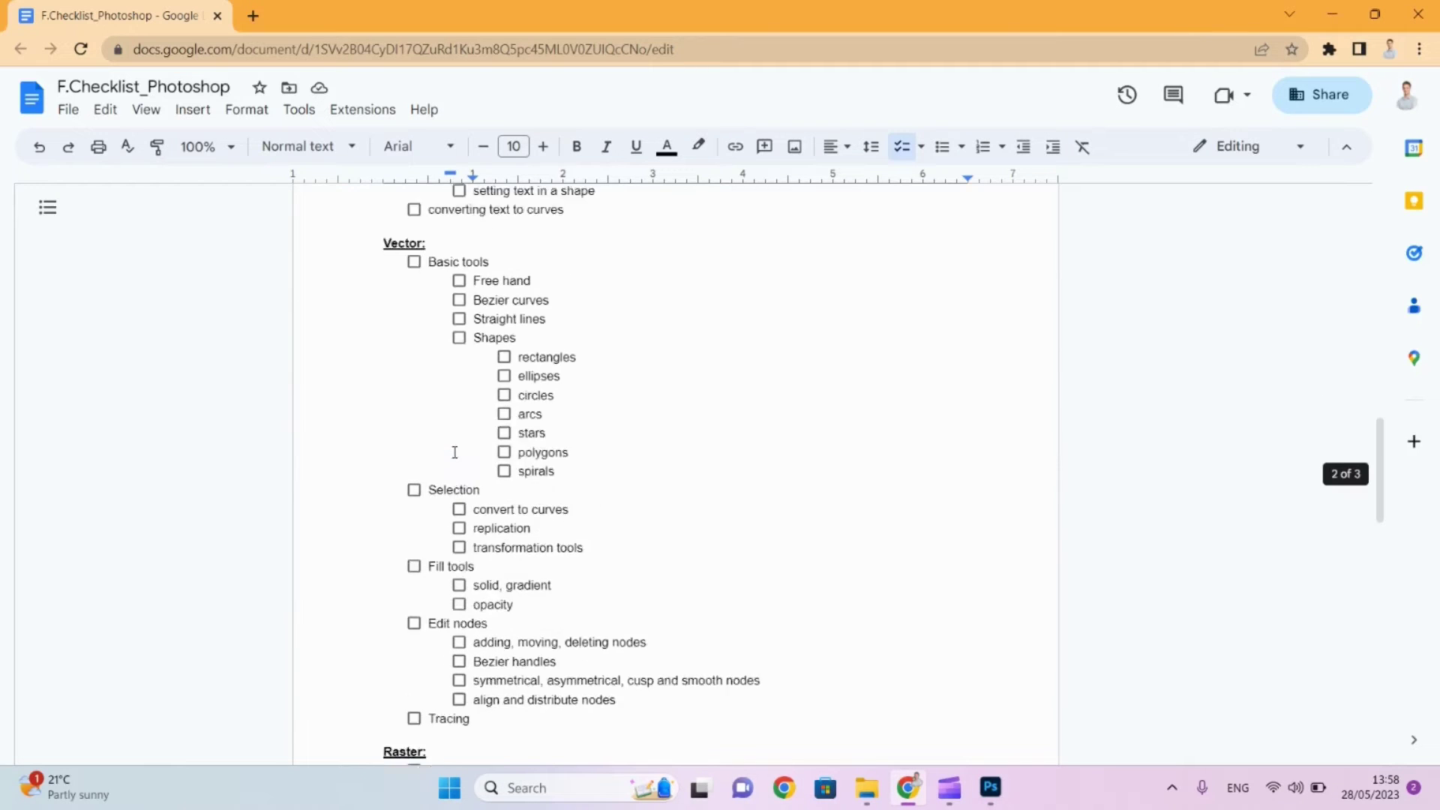
scroll(454, 452, "down", 6)
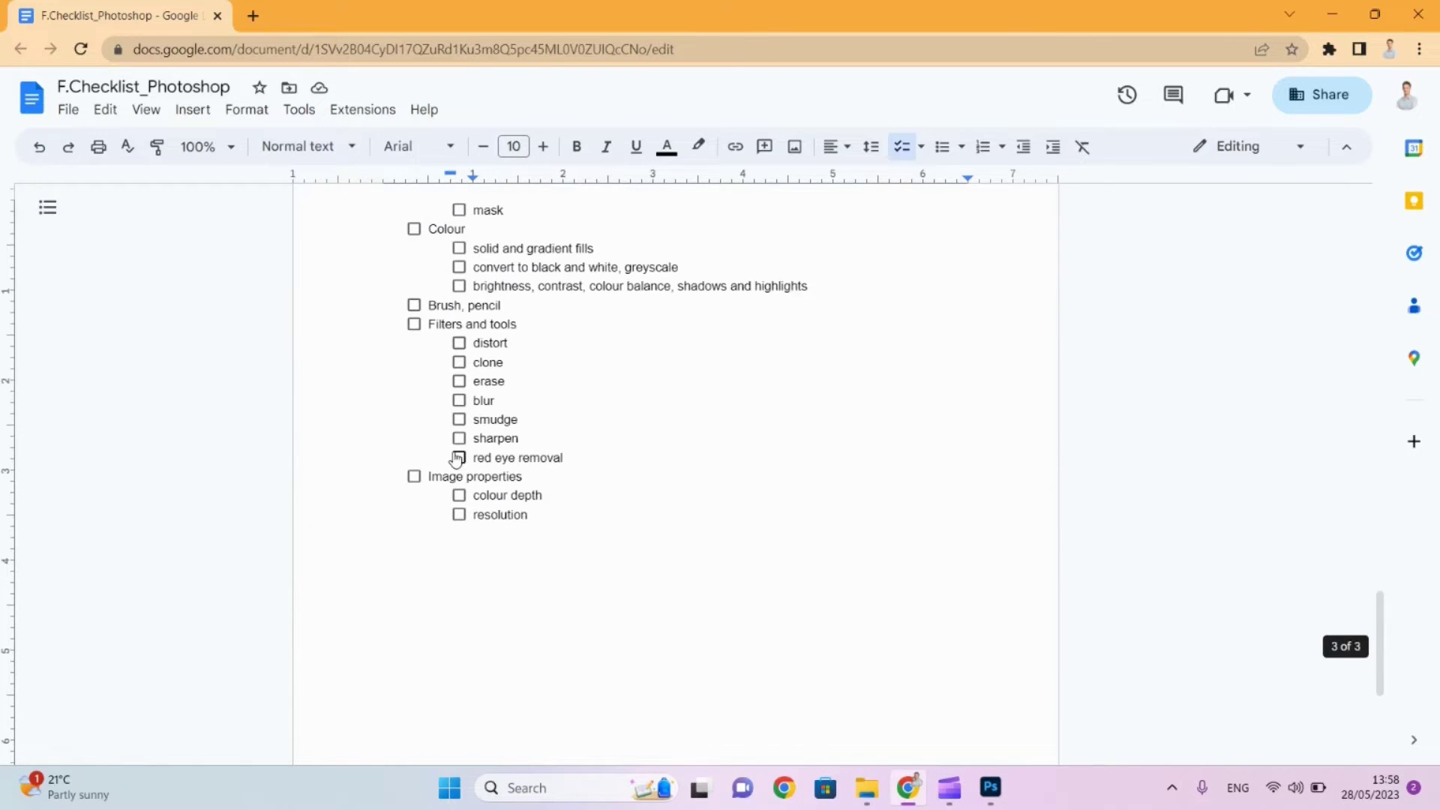
left_click(414, 305)
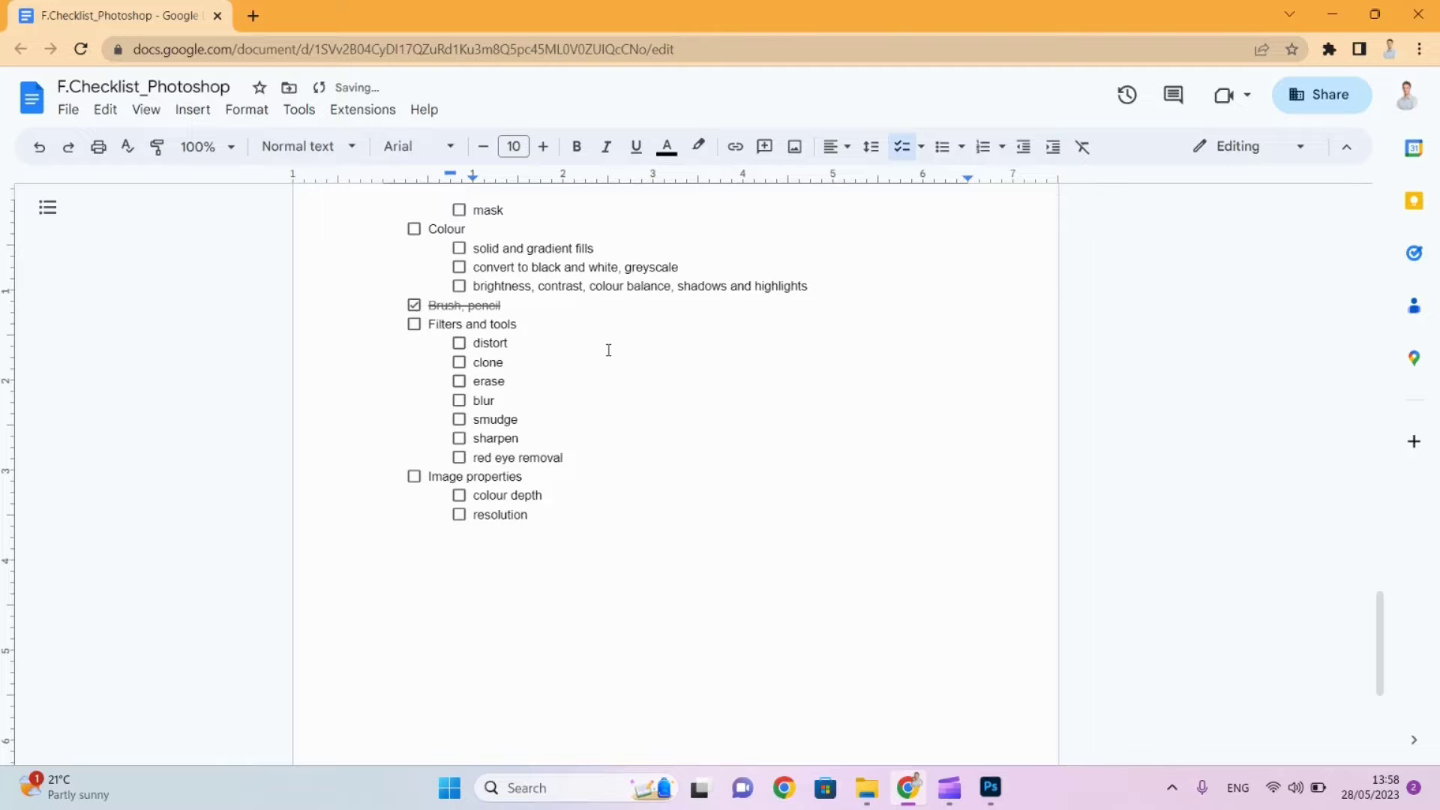
Return to the Common skills section of the checklist and highlight the Layers item.
scroll(608, 350, "up", 2)
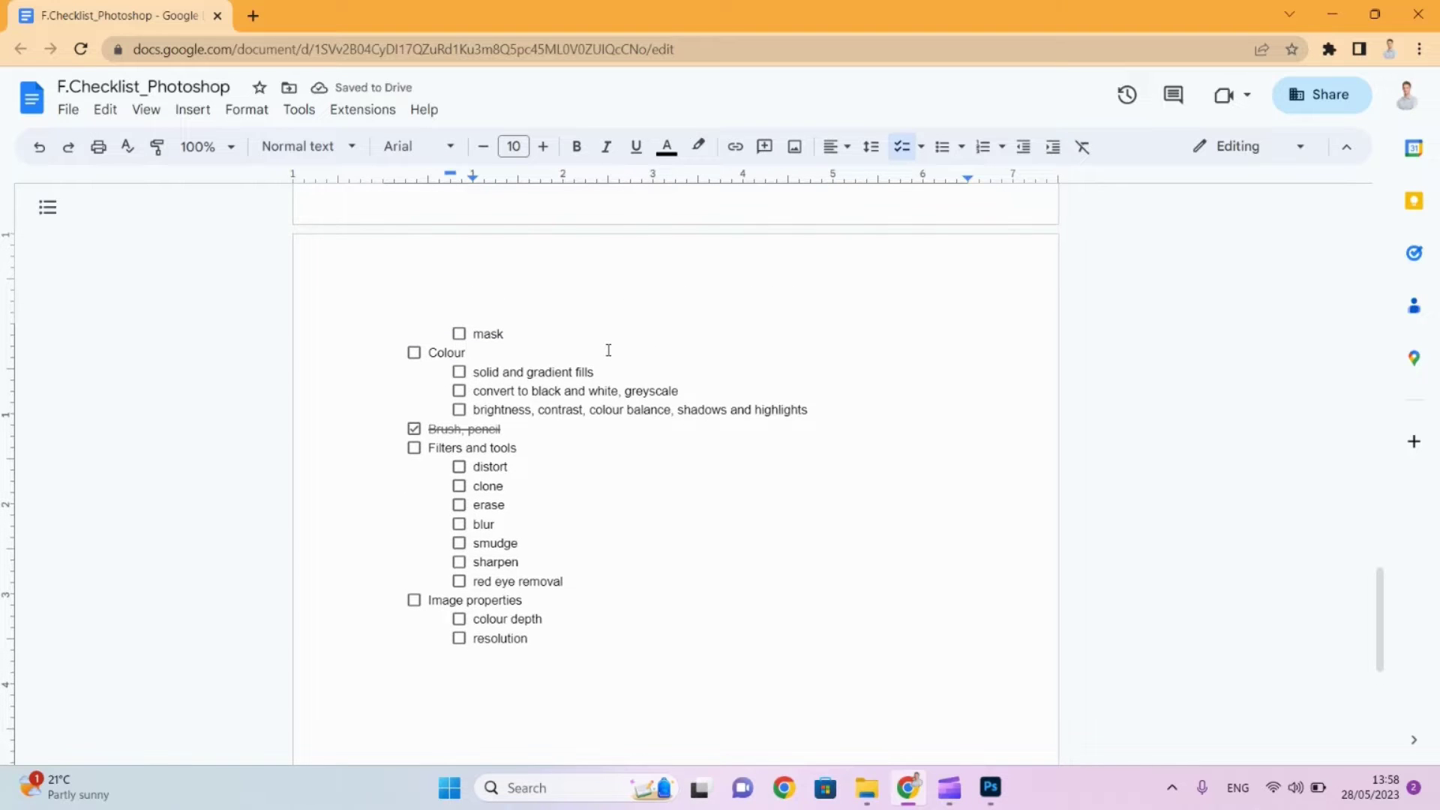
scroll(608, 349, "up", 9)
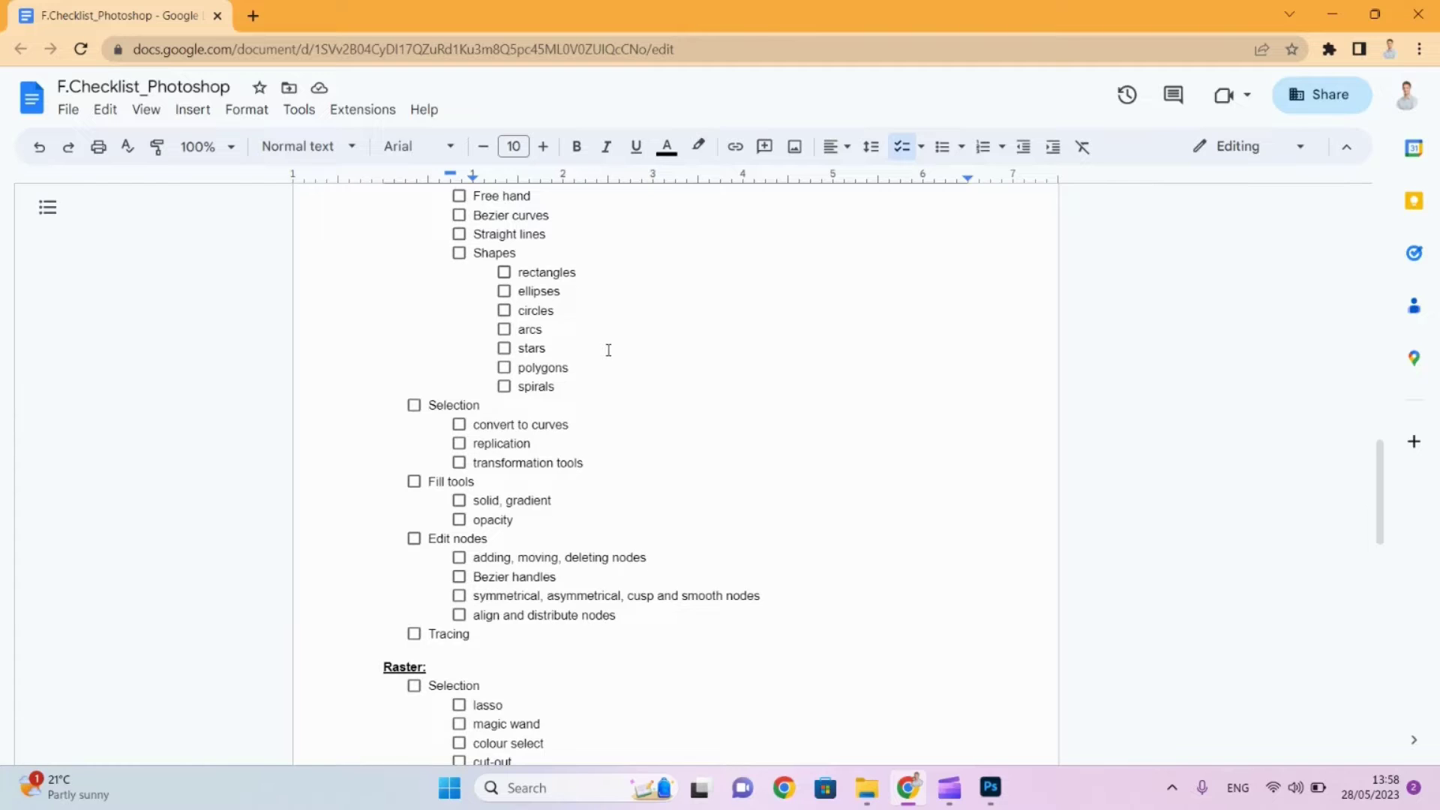
scroll(608, 350, "up", 12)
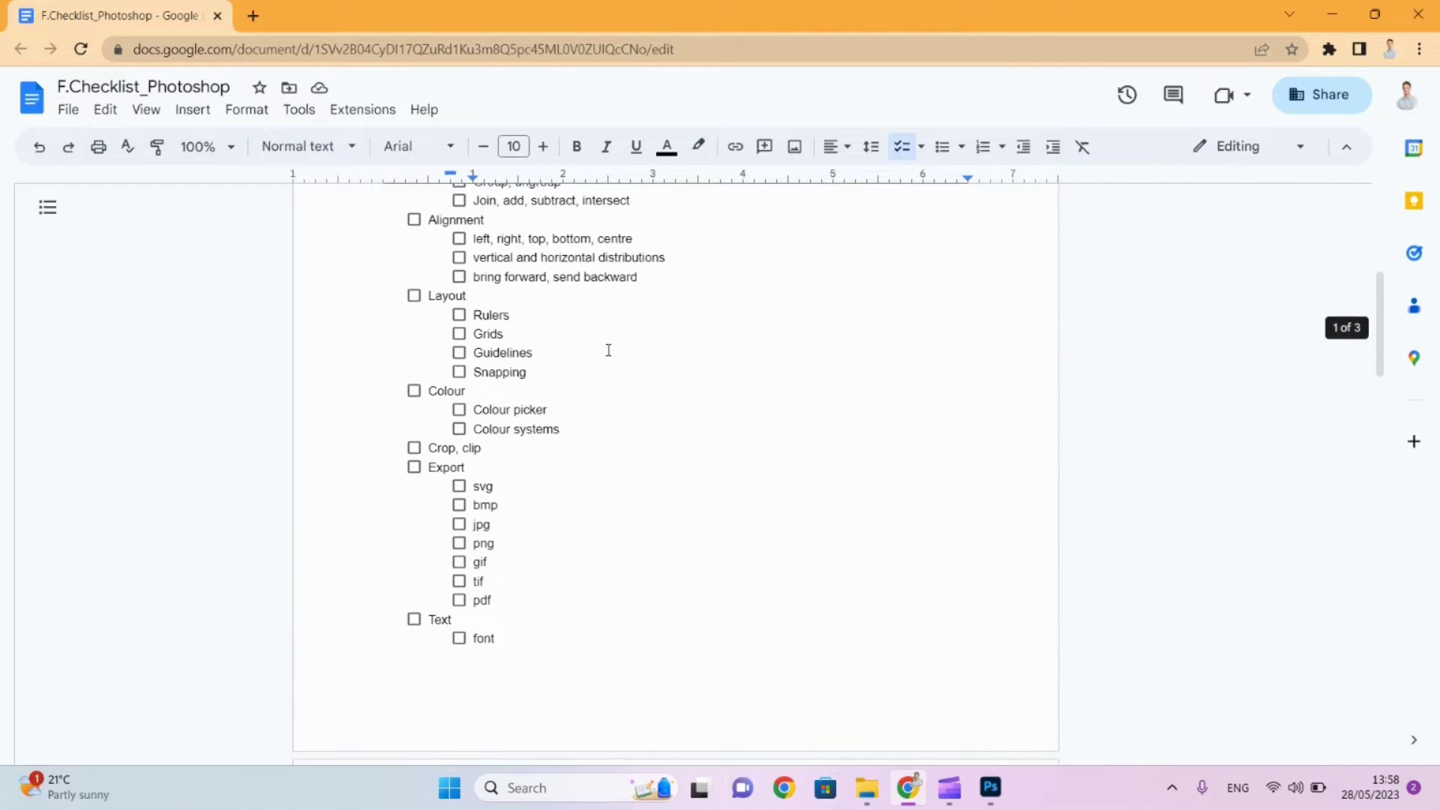
scroll(608, 349, "up", 5)
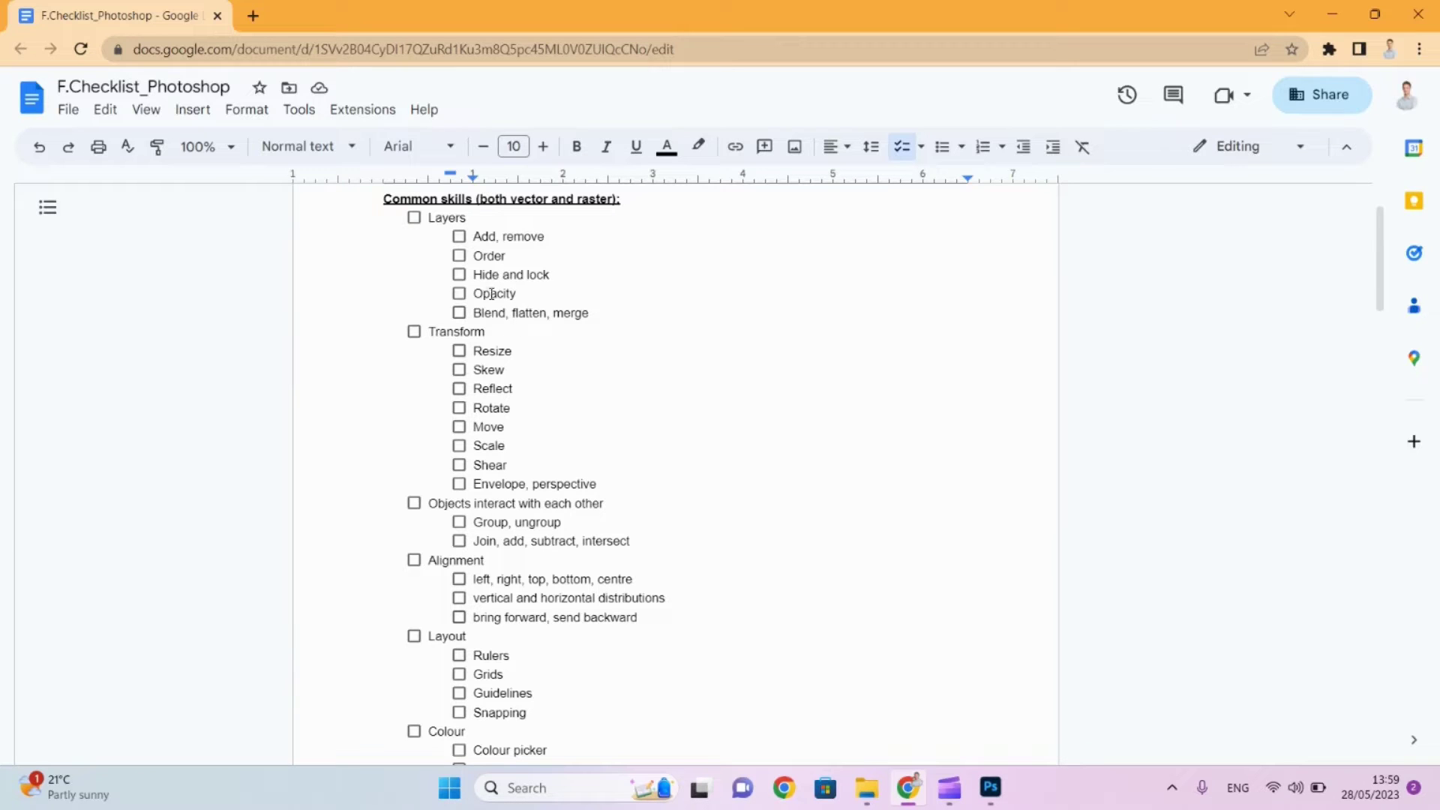
double_click(447, 218)
Switch back to Photoshop and duplicate the Background layer as "Background copy" in the Testing document.
key("alt+Tab")
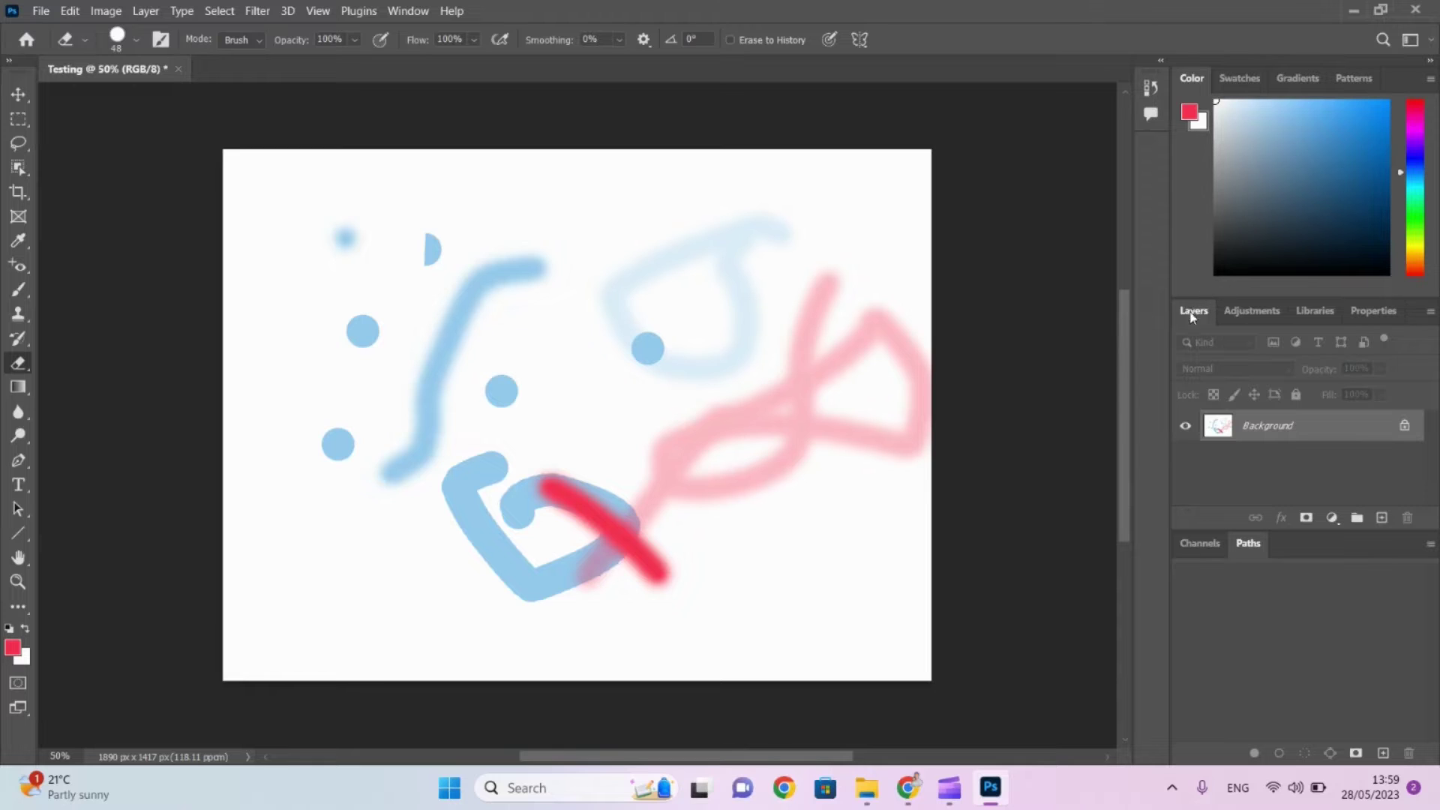
right_click(1229, 478)
left_click(1231, 471)
right_click(1236, 429)
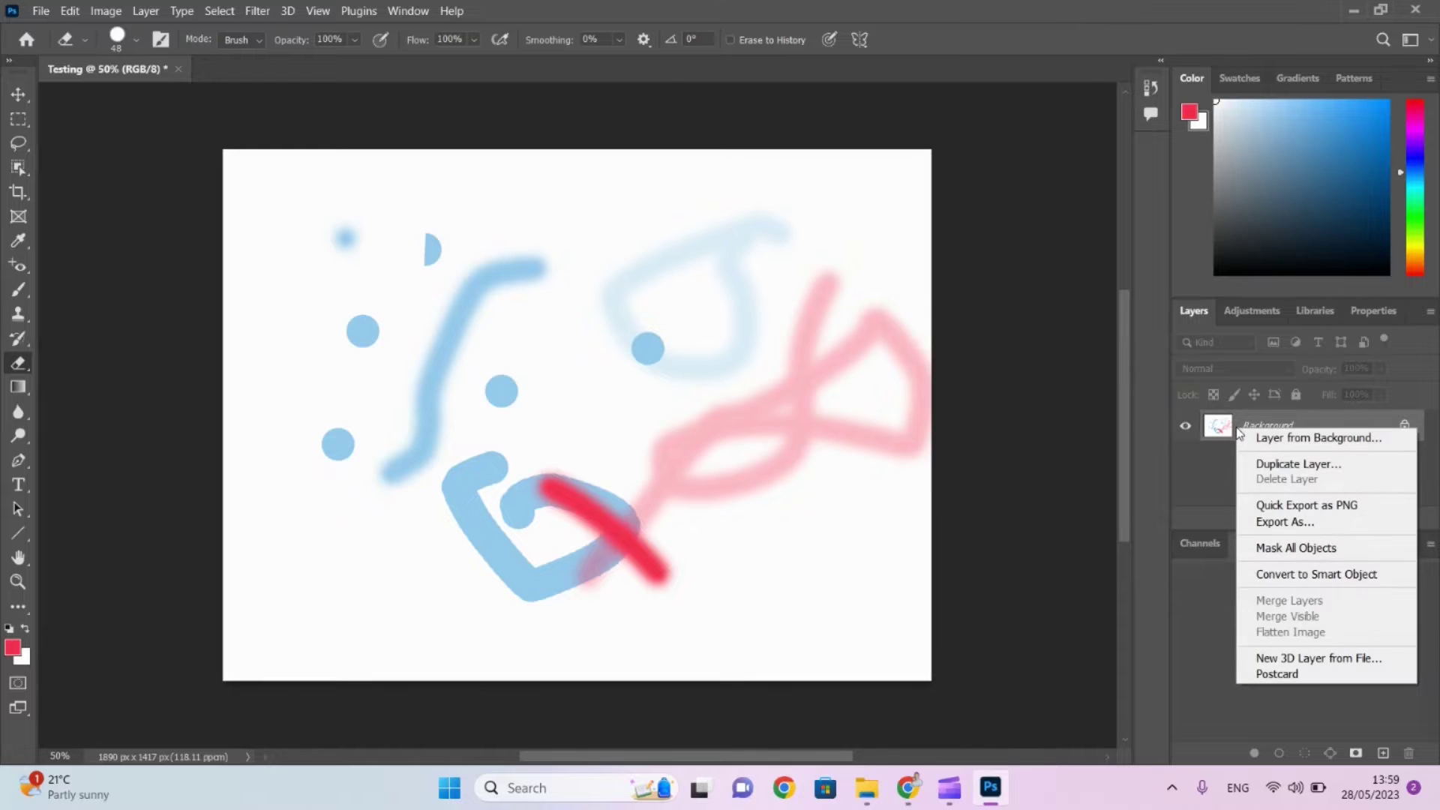
left_click(1298, 465)
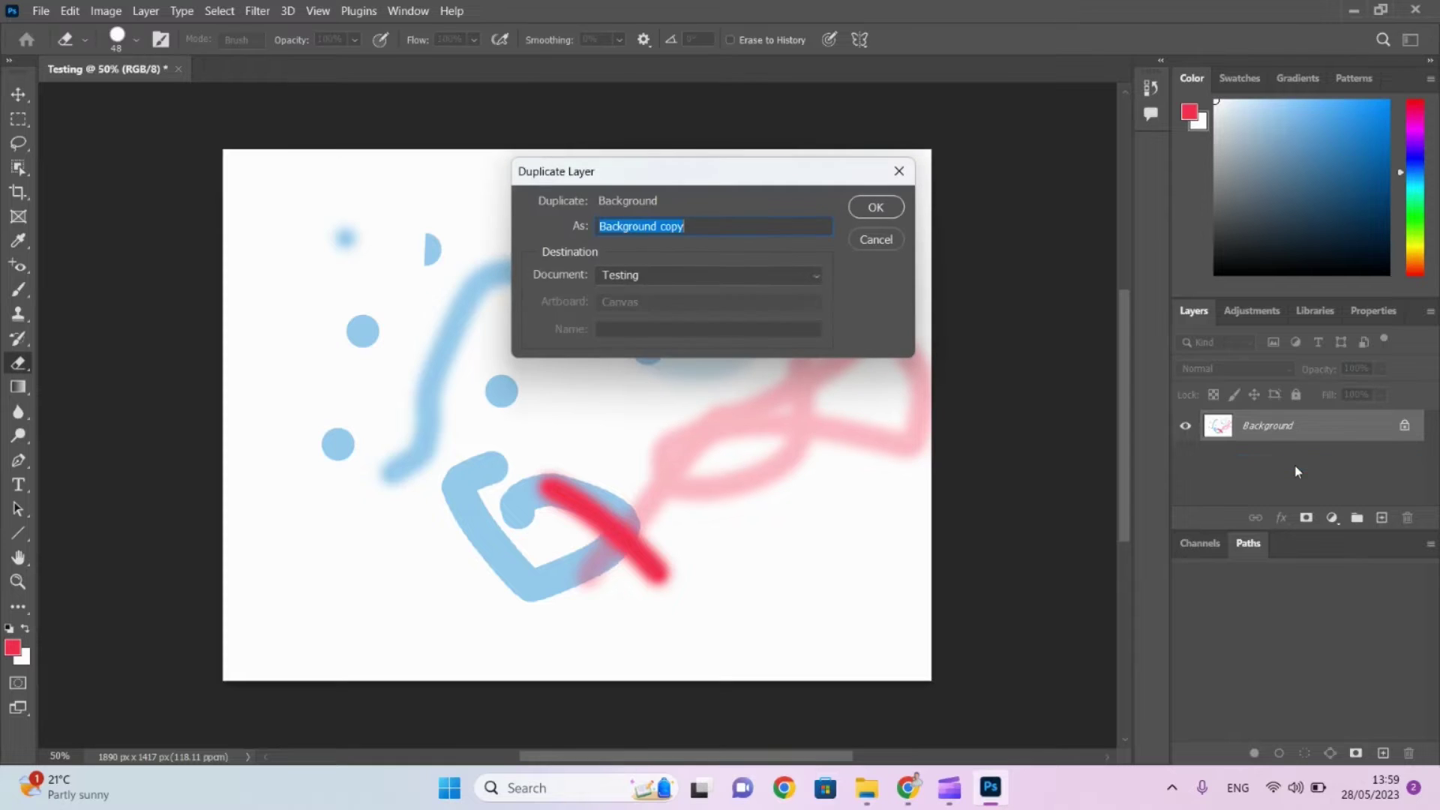
left_click(900, 214)
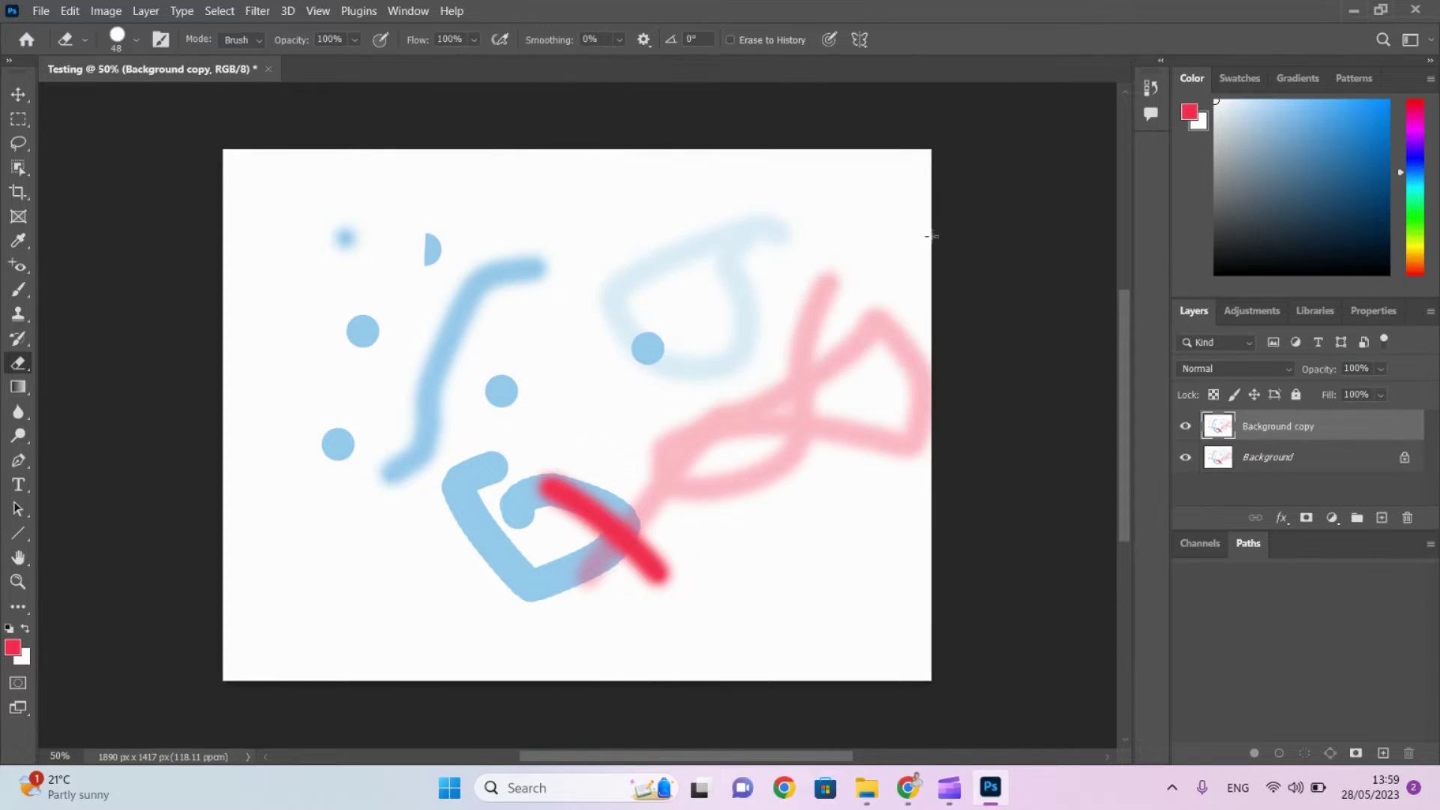
Toggle the visibility of the Background and Background copy layers, leaving Background hidden and Background copy shown.
left_click(1186, 459)
left_click(1186, 427)
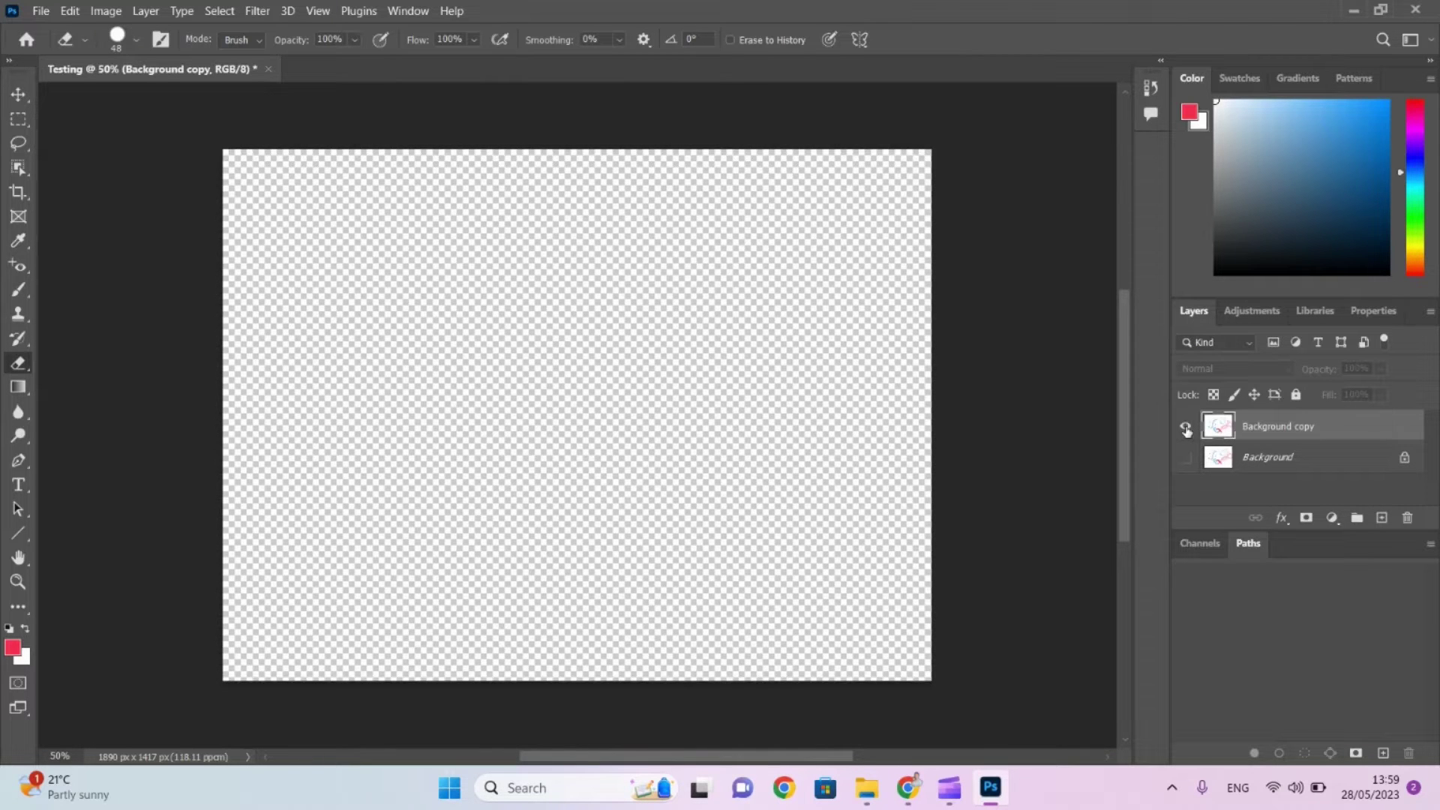
left_click(1186, 426)
left_click(1186, 459)
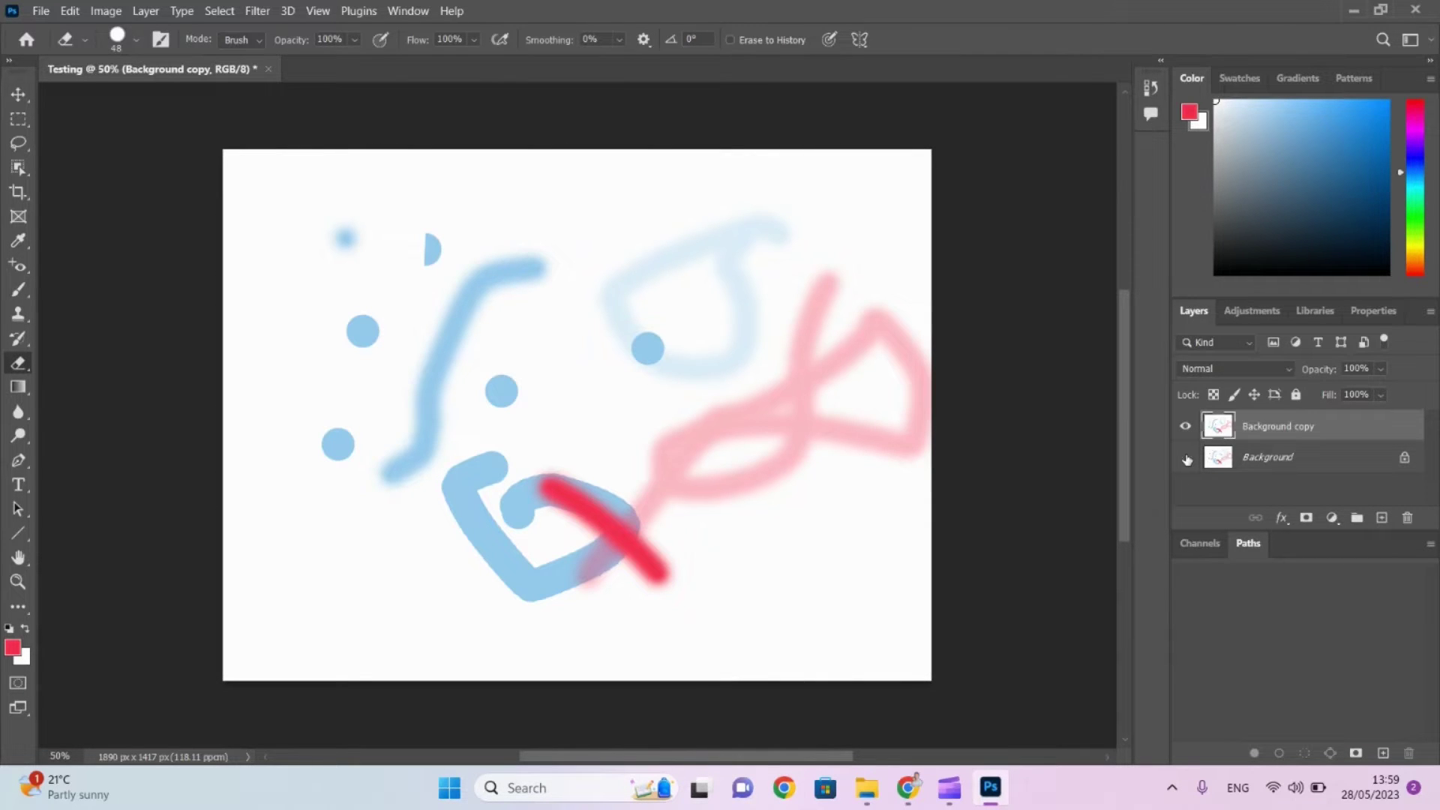
left_click(1186, 427)
left_click(1186, 427)
left_click(1186, 426)
left_click(1186, 457)
left_click(1186, 426)
Delete the Background copy layer and unlock the Background layer.
left_click(1409, 521)
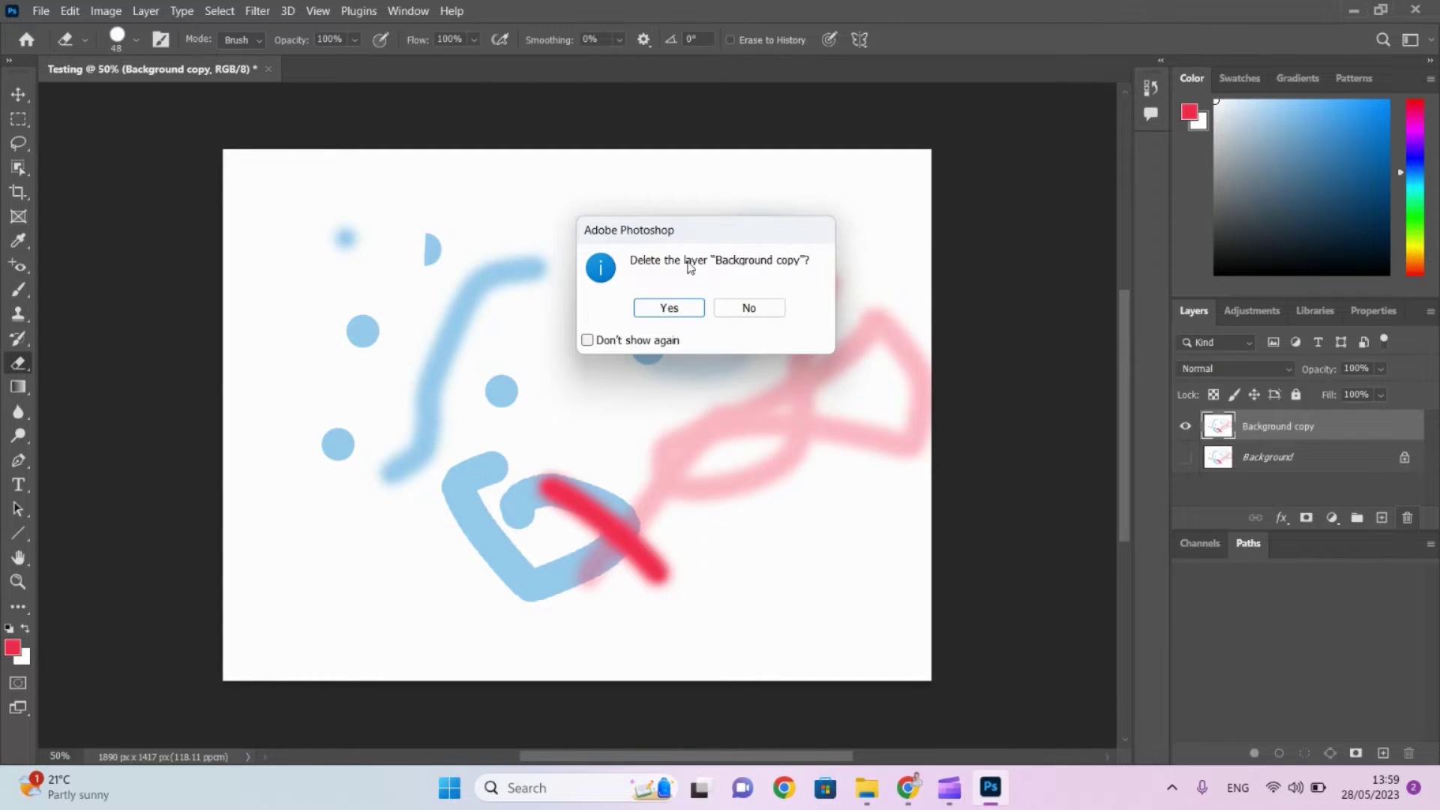
left_click(673, 322)
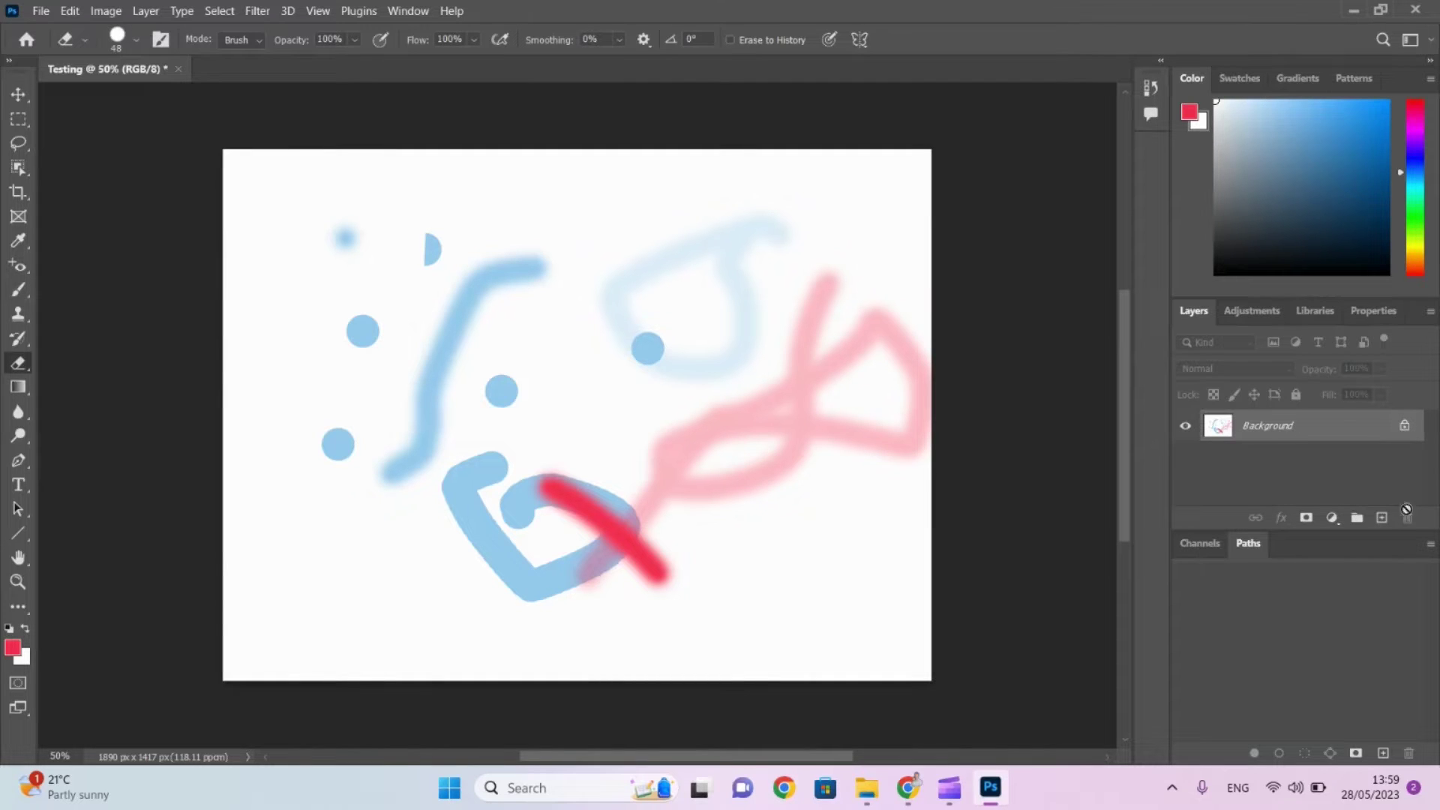
left_click(1407, 427)
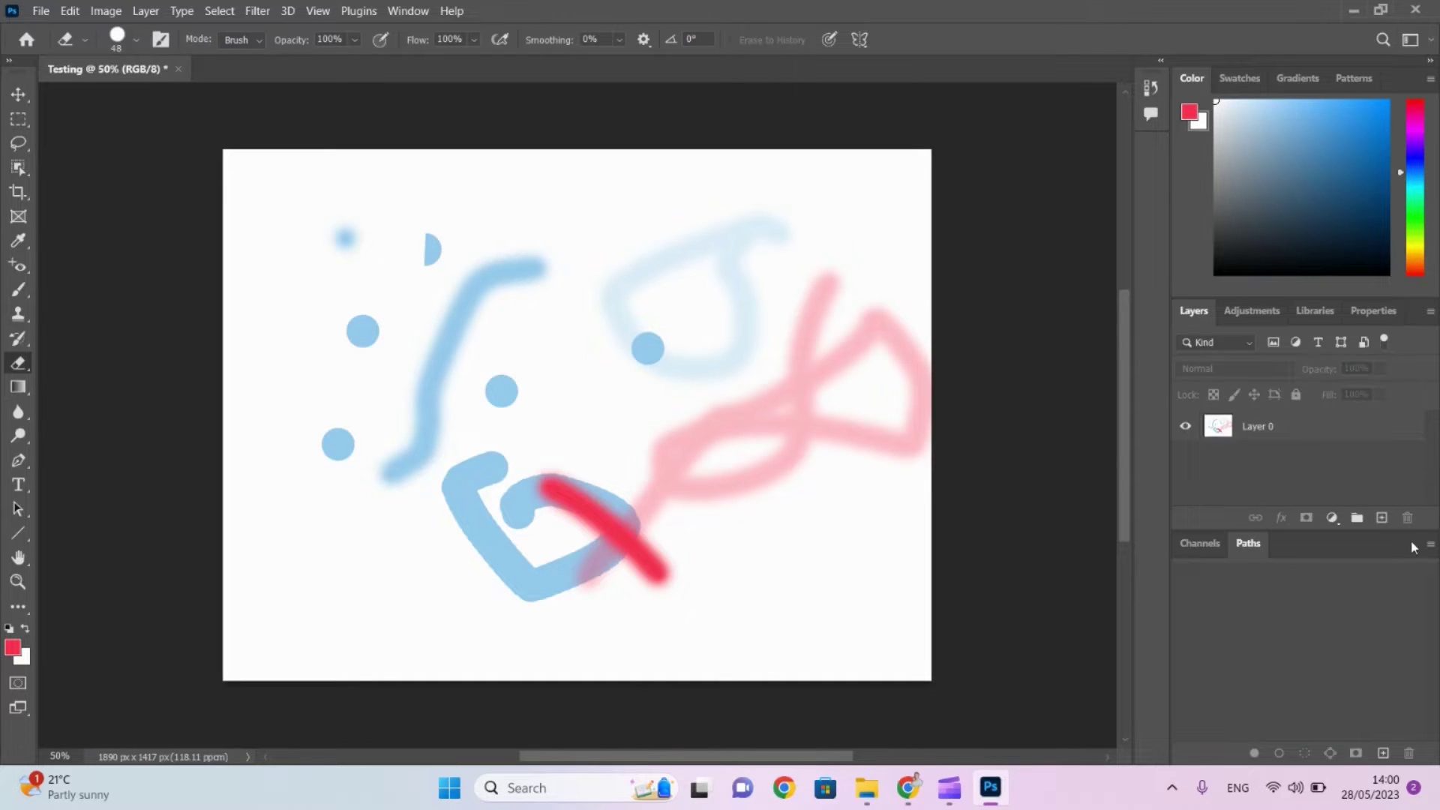
Add a new empty layer above Layer 0.
left_click_drag(1237, 435, 1411, 521)
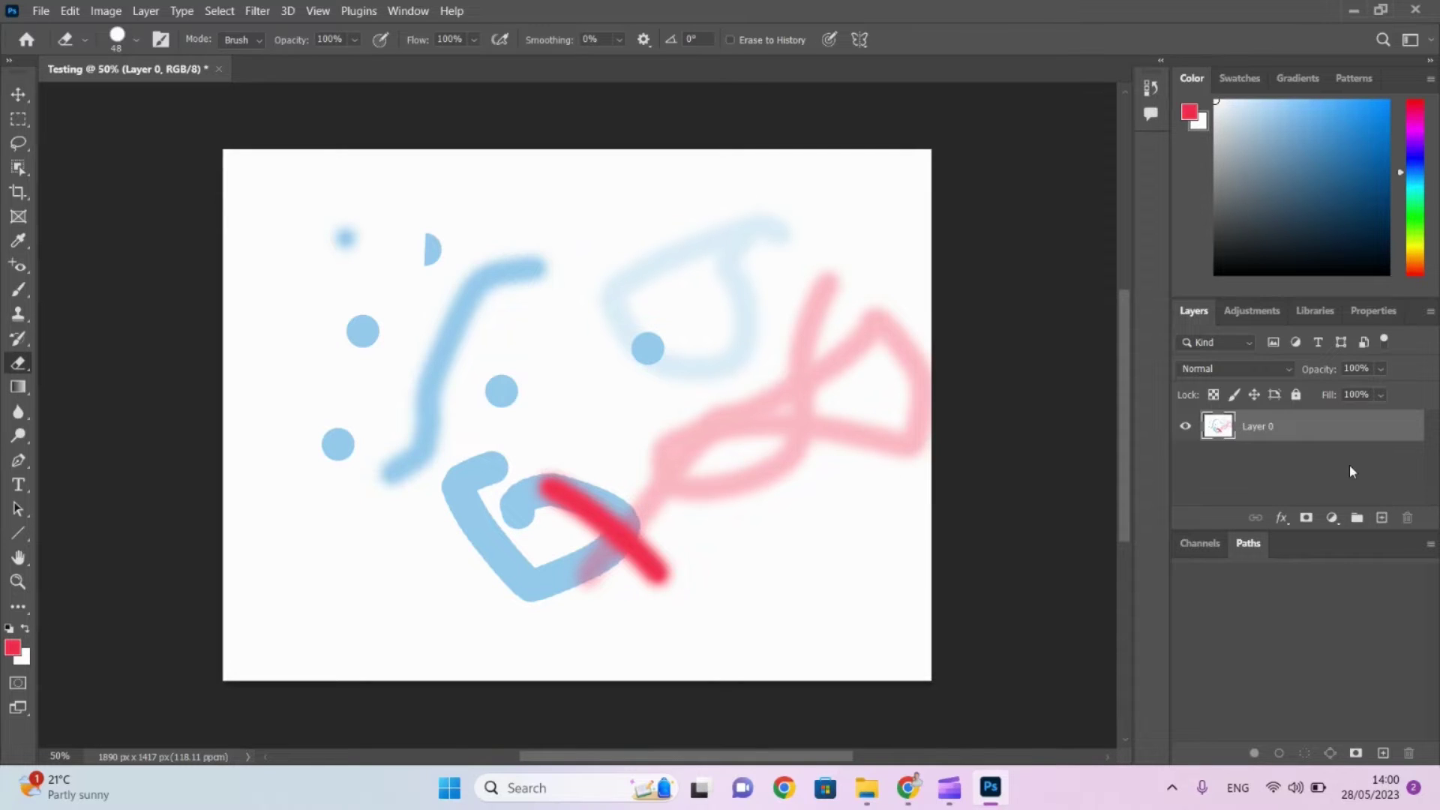
left_click(1313, 481)
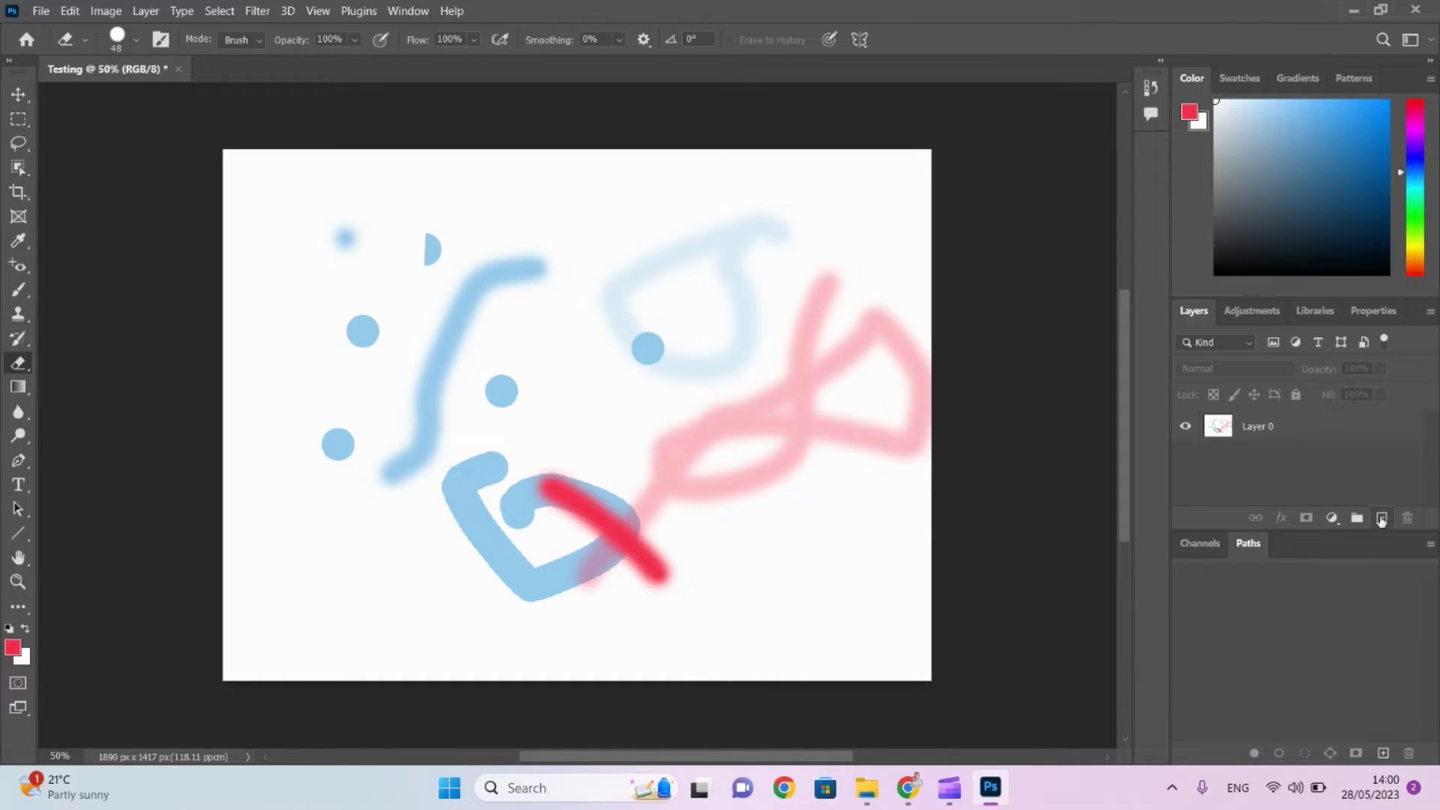
left_click(1381, 518)
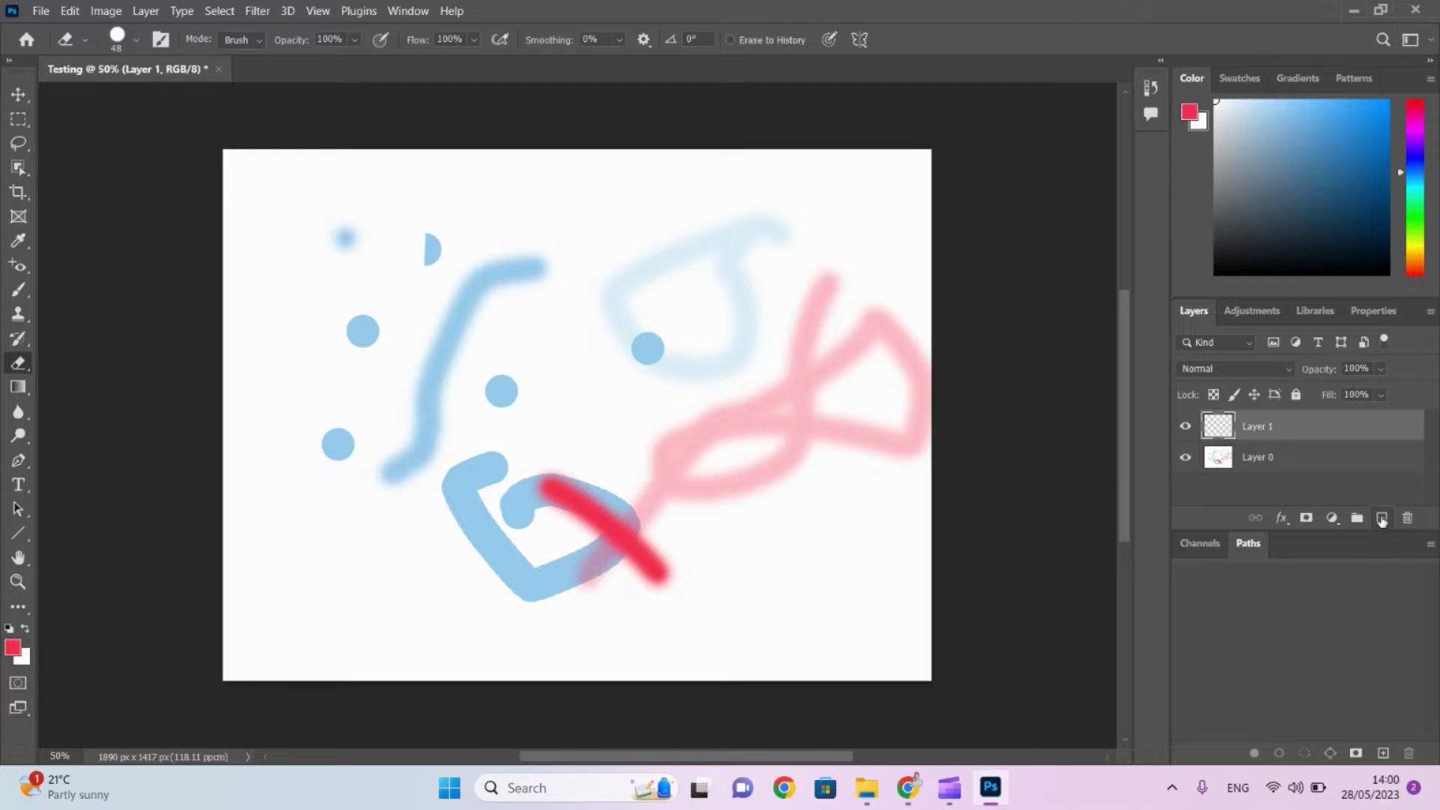
Lock Layer 0 completely and try to erase part of its artwork with the Eraser.
left_click(1276, 467)
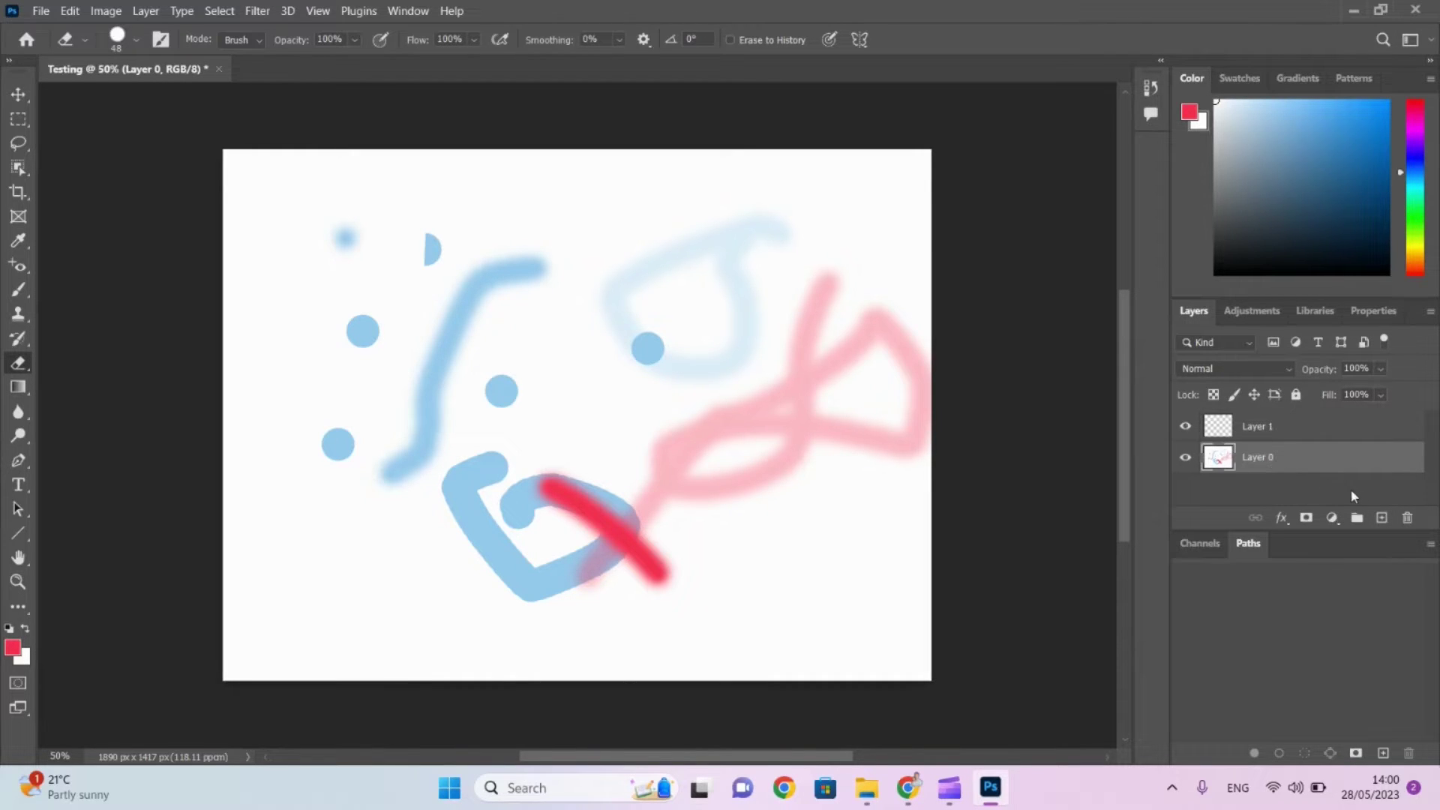
left_click(1296, 395)
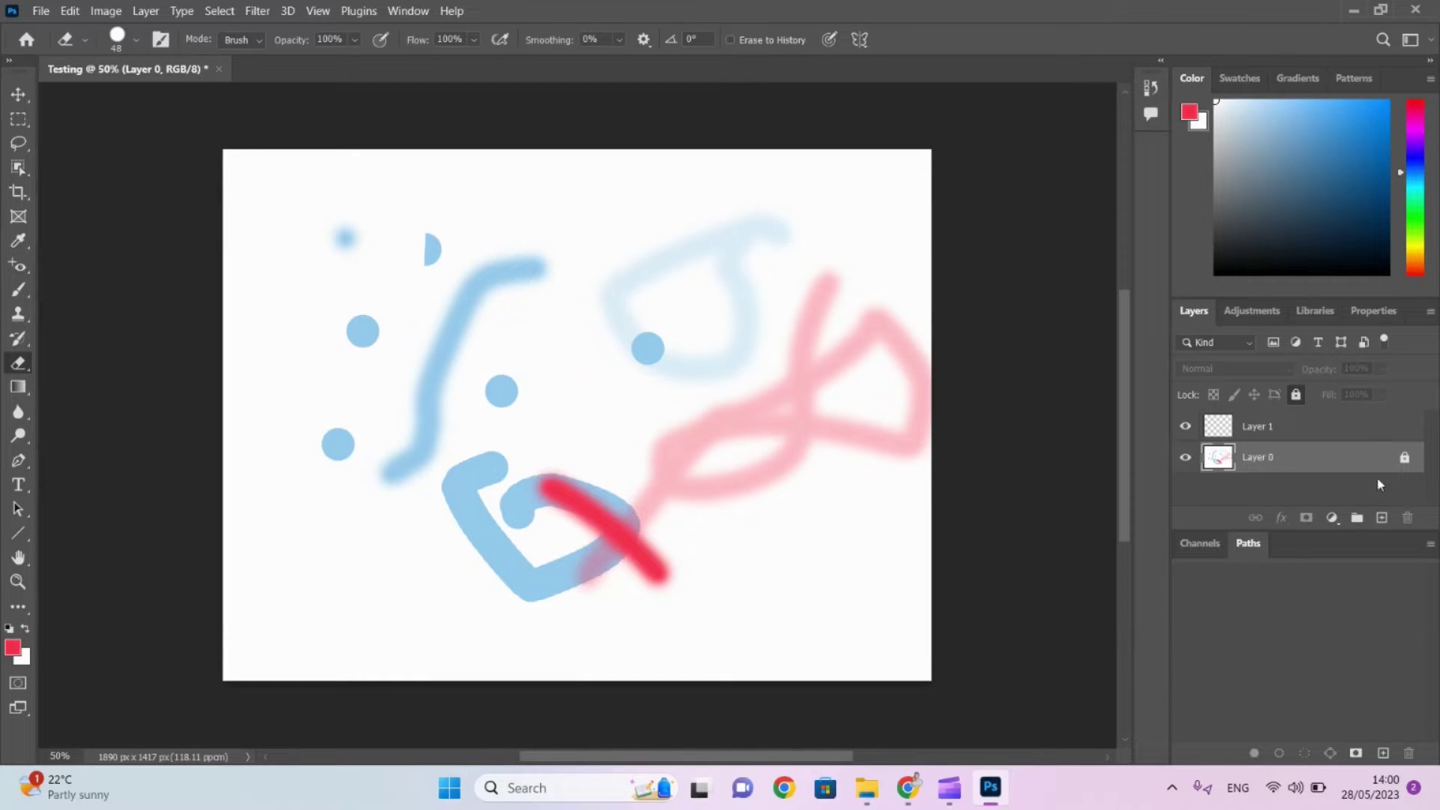
left_click(658, 360)
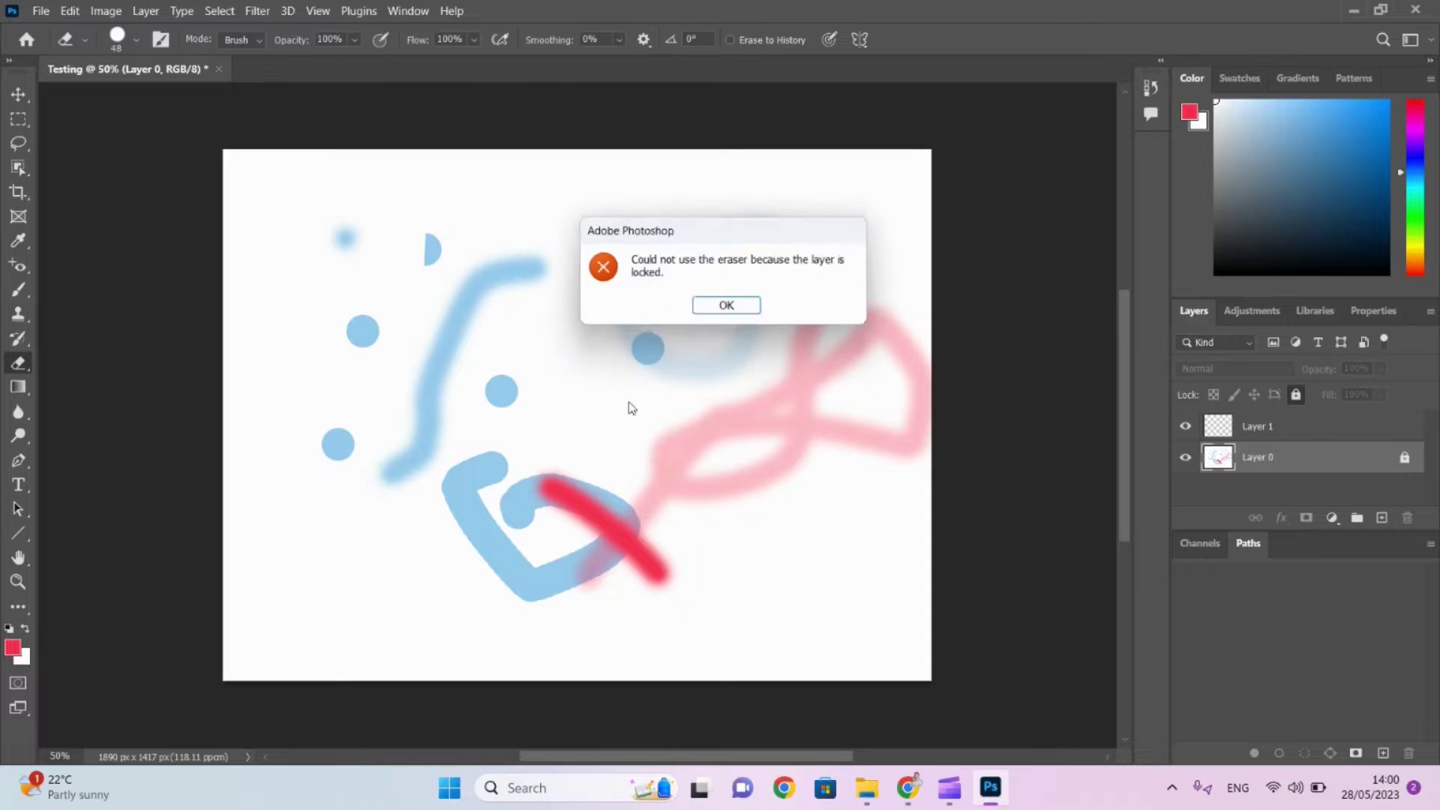
left_click(730, 308)
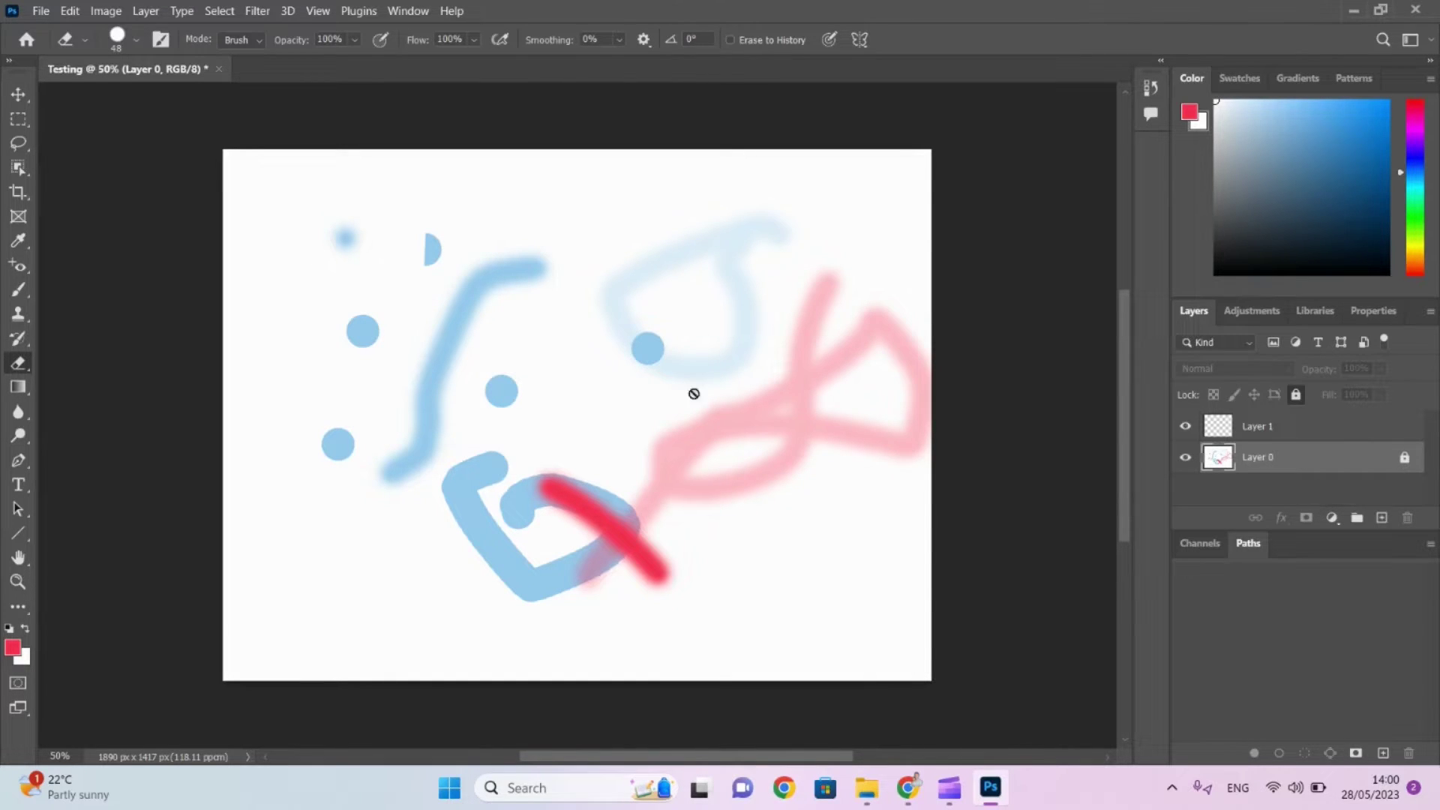
Try the Brush tool on the locked Layer 0, and unlock the layer to paint a red zigzag stroke on it.
left_click(18, 291)
left_click(438, 344)
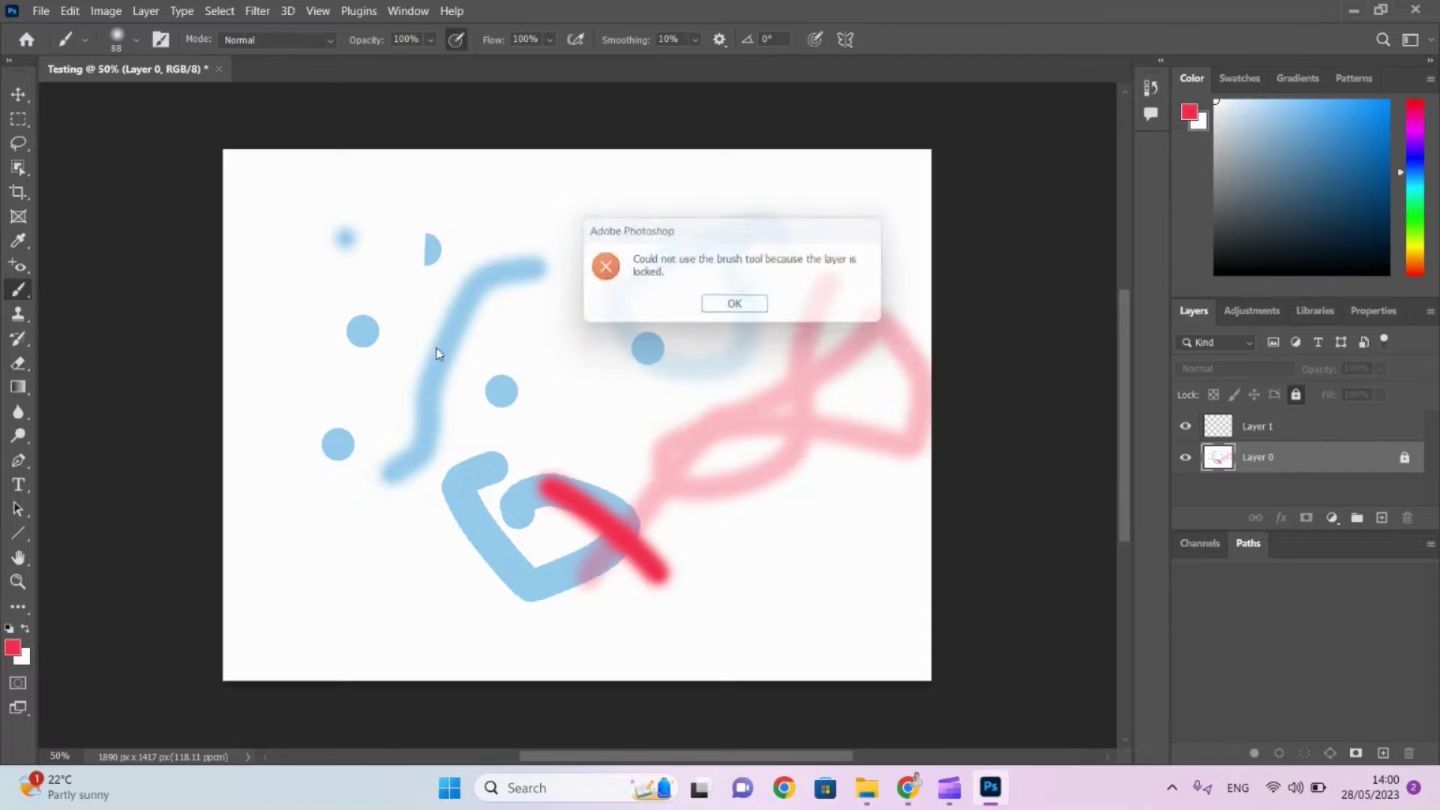
left_click(739, 309)
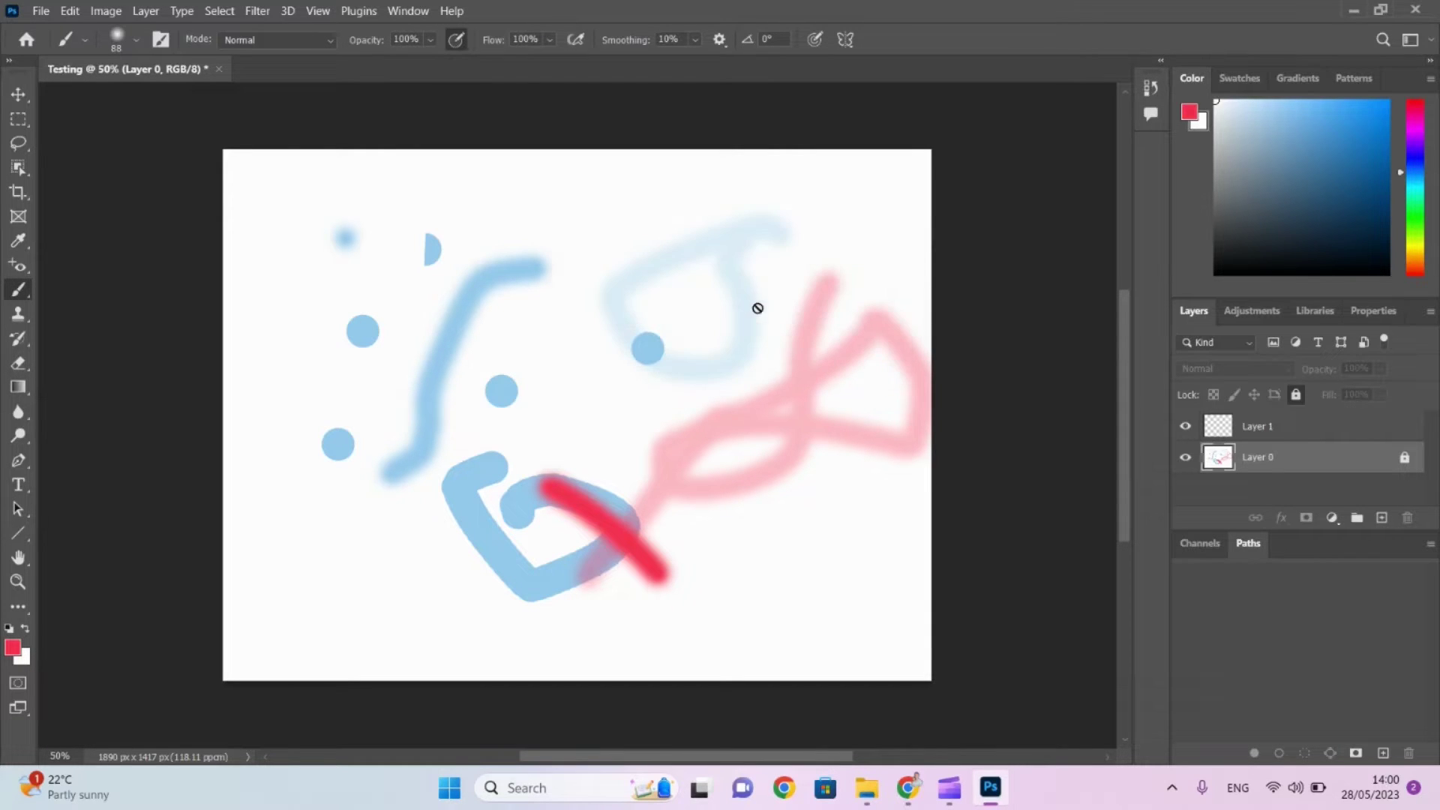
left_click(1406, 460)
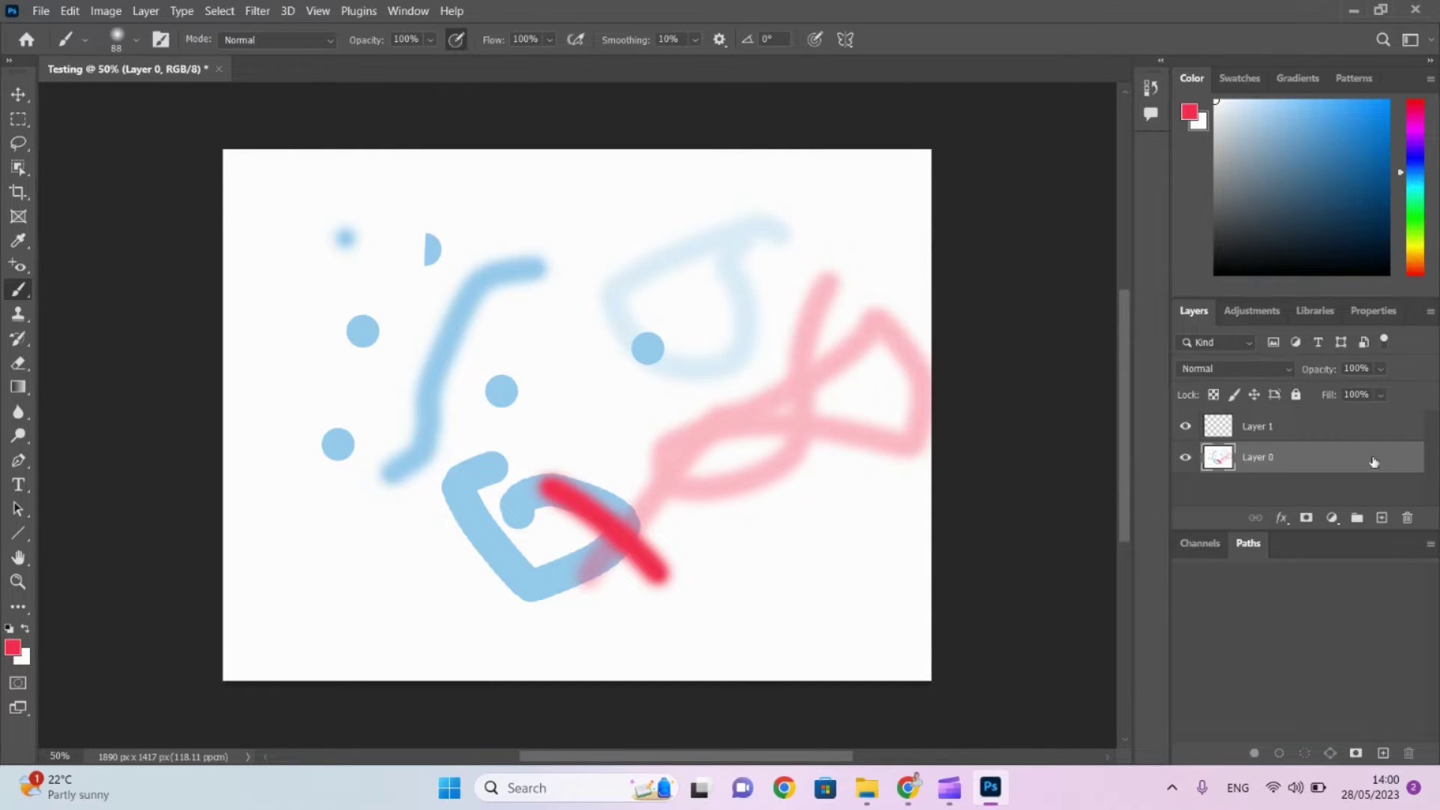
mouse_move(344, 251)
left_mouse_down()
mouse_move(274, 318)
mouse_move(376, 395)
left_mouse_up()
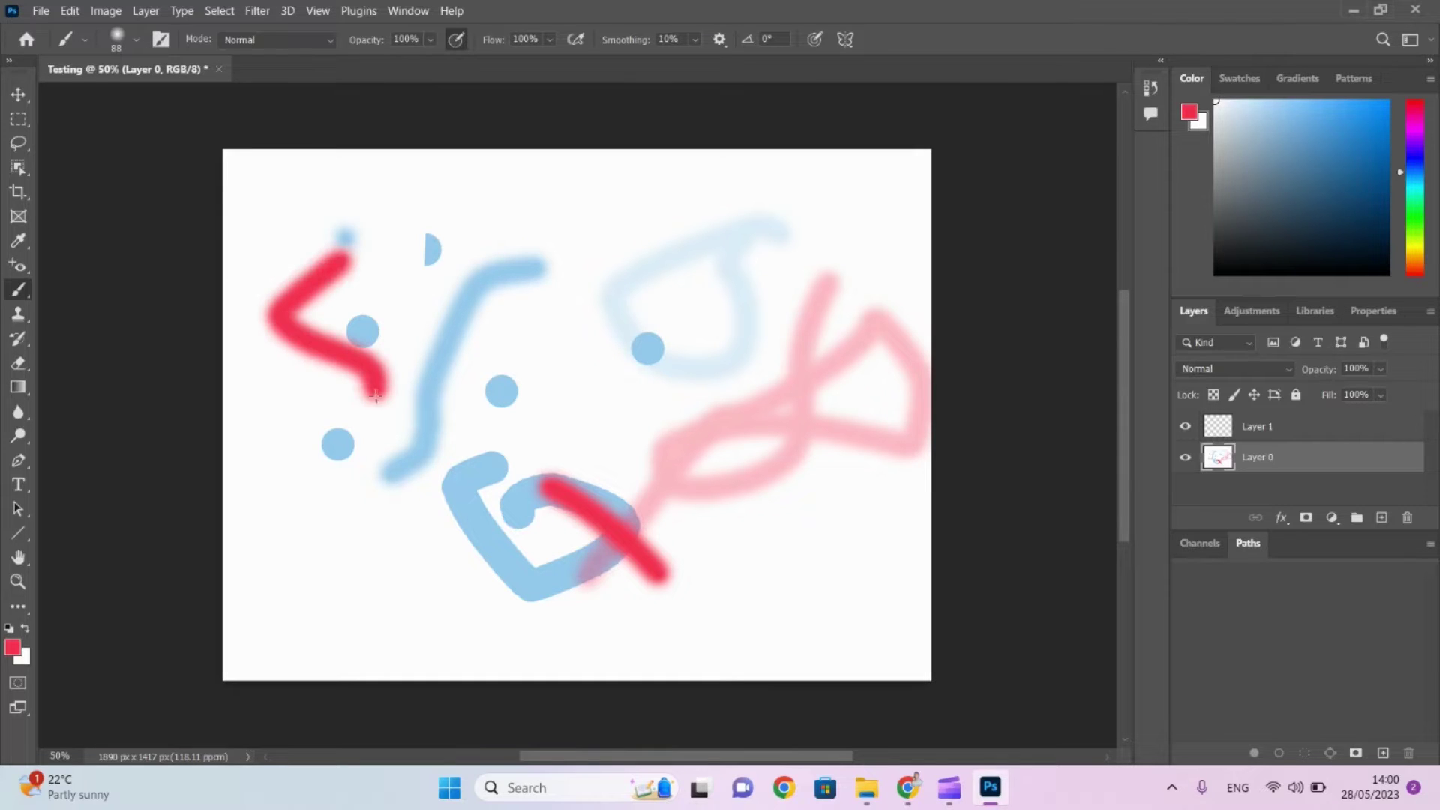
Delete Layer 0 and paint a looping red brush stroke on Layer 1.
left_click(1407, 518)
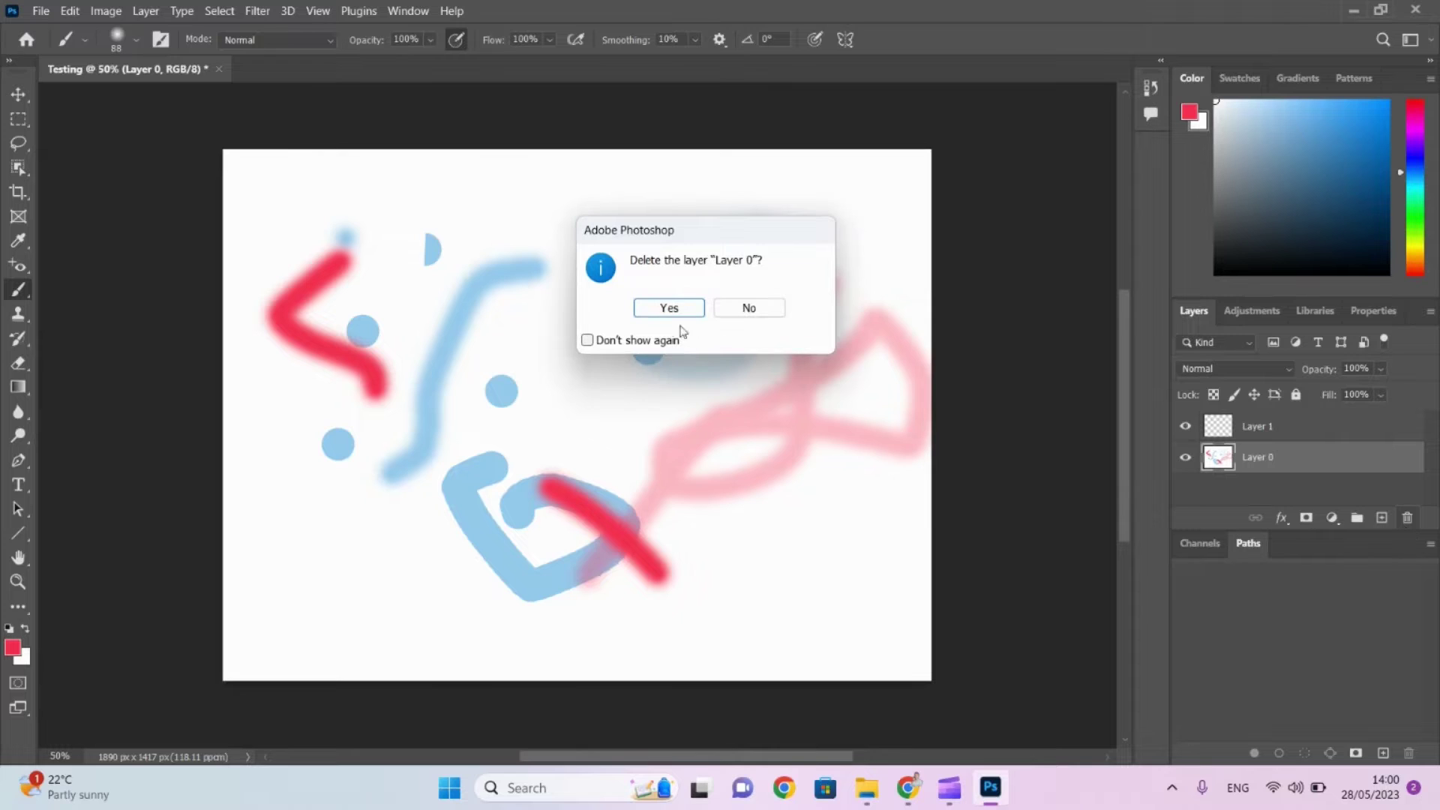
left_click(642, 306)
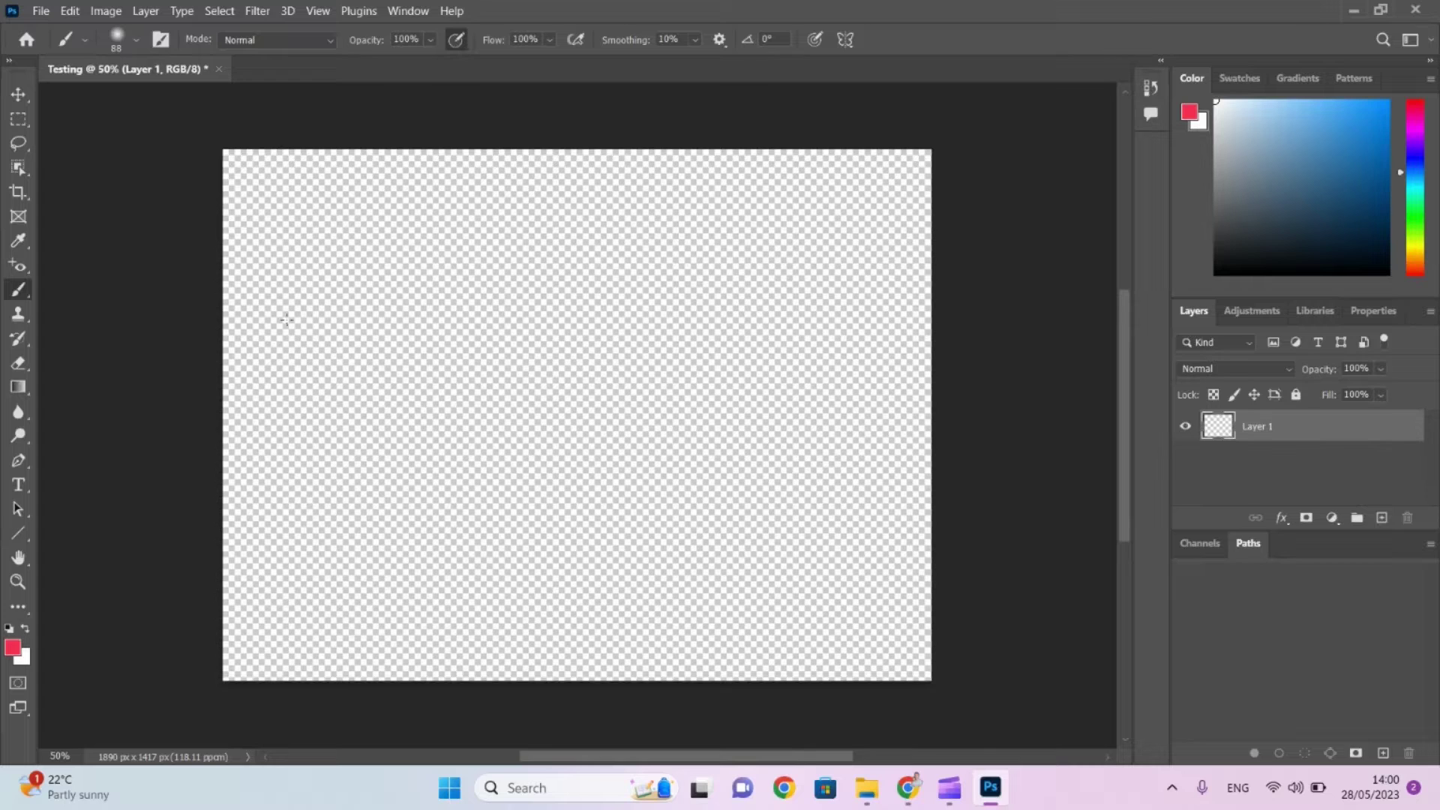
mouse_move(286, 320)
left_mouse_down()
mouse_move(361, 382)
mouse_move(406, 393)
mouse_move(377, 481)
mouse_move(327, 465)
mouse_move(377, 383)
mouse_move(432, 322)
left_mouse_up()
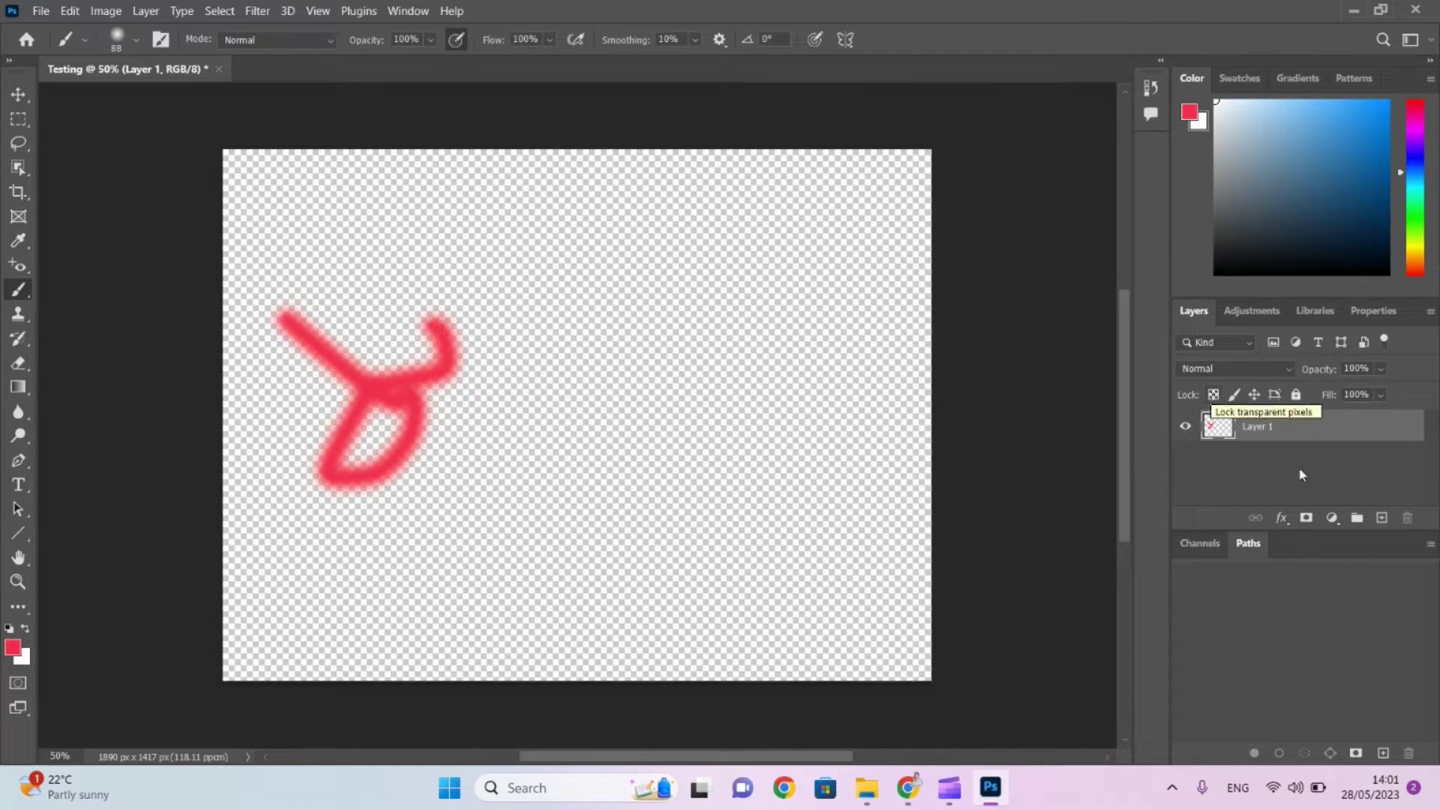
Add a new layer above Layer 1 and paint a blue zigzag stroke on it across the red drawing.
left_click(1382, 518)
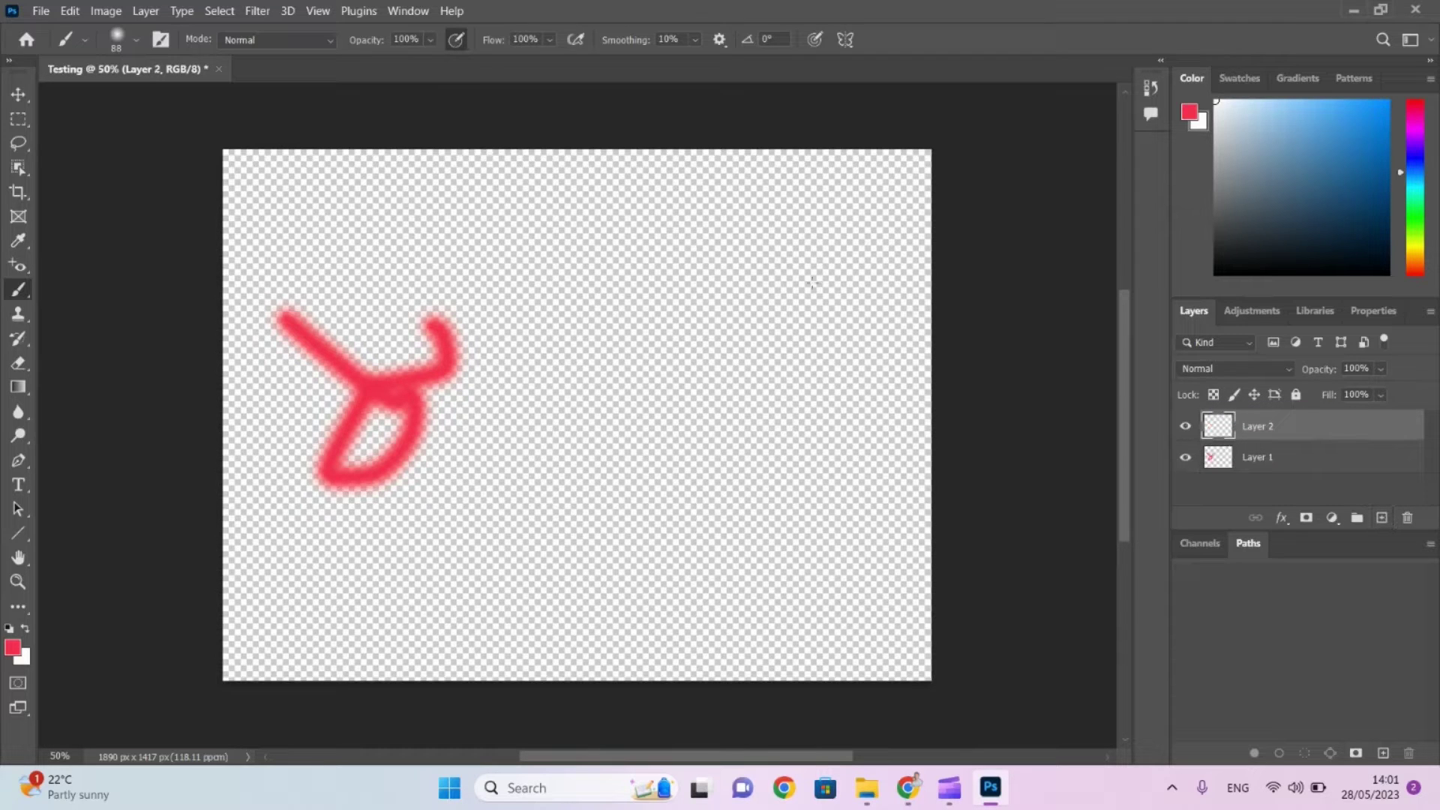
left_click_drag(1214, 141, 1423, 73)
left_click(1190, 112)
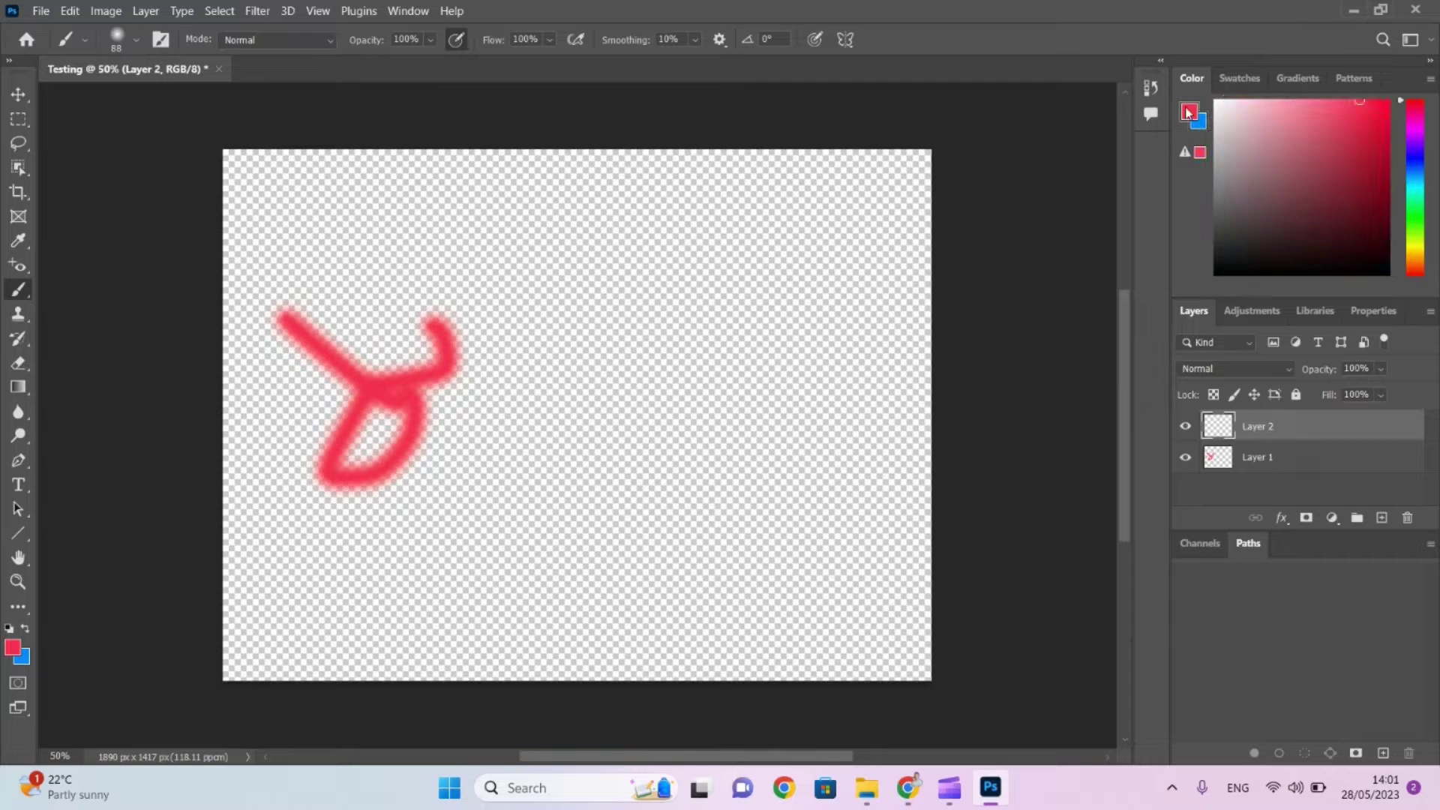
left_click(1417, 161)
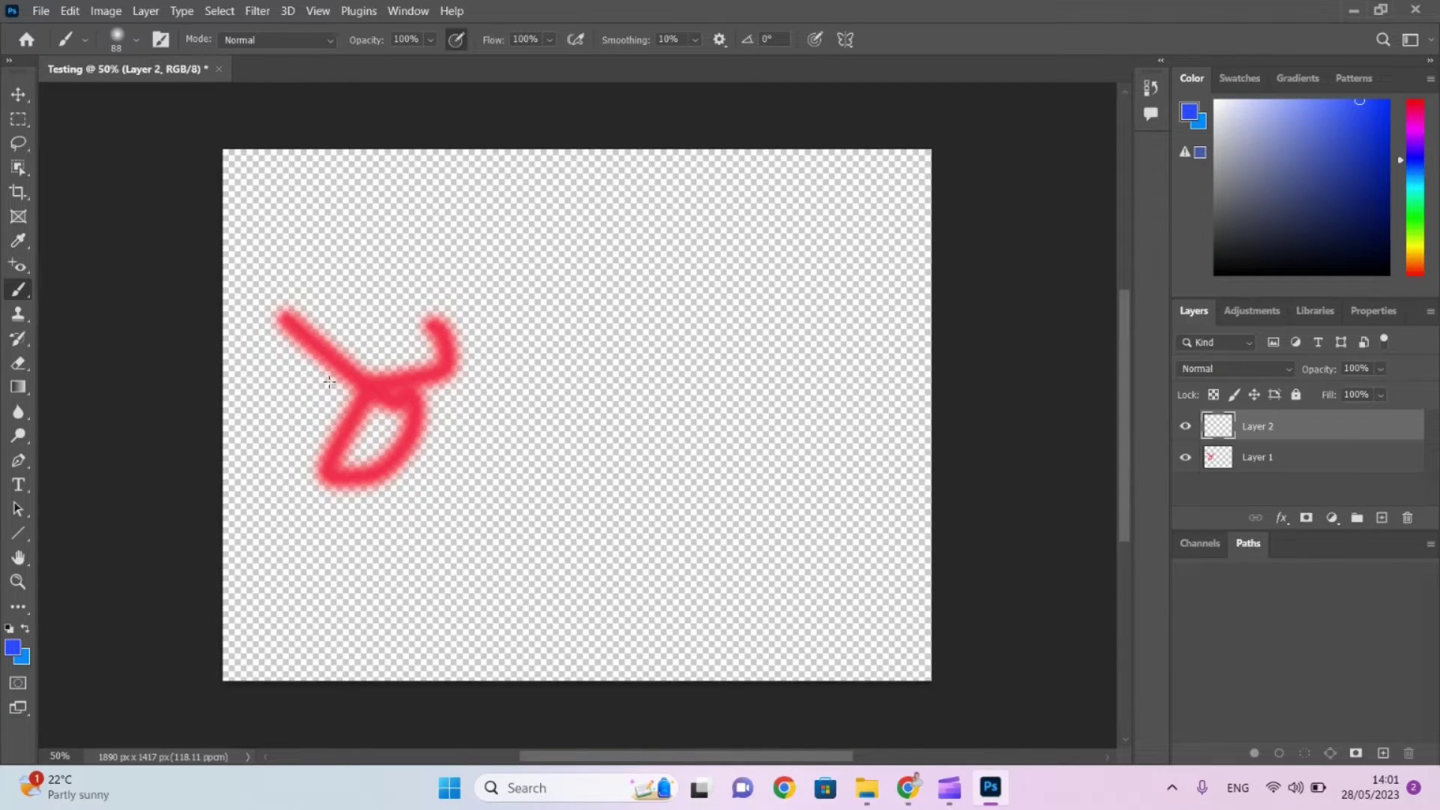
mouse_move(324, 384)
left_mouse_down()
mouse_move(495, 381)
mouse_move(377, 417)
mouse_move(363, 439)
mouse_move(401, 427)
mouse_move(440, 478)
left_mouse_up()
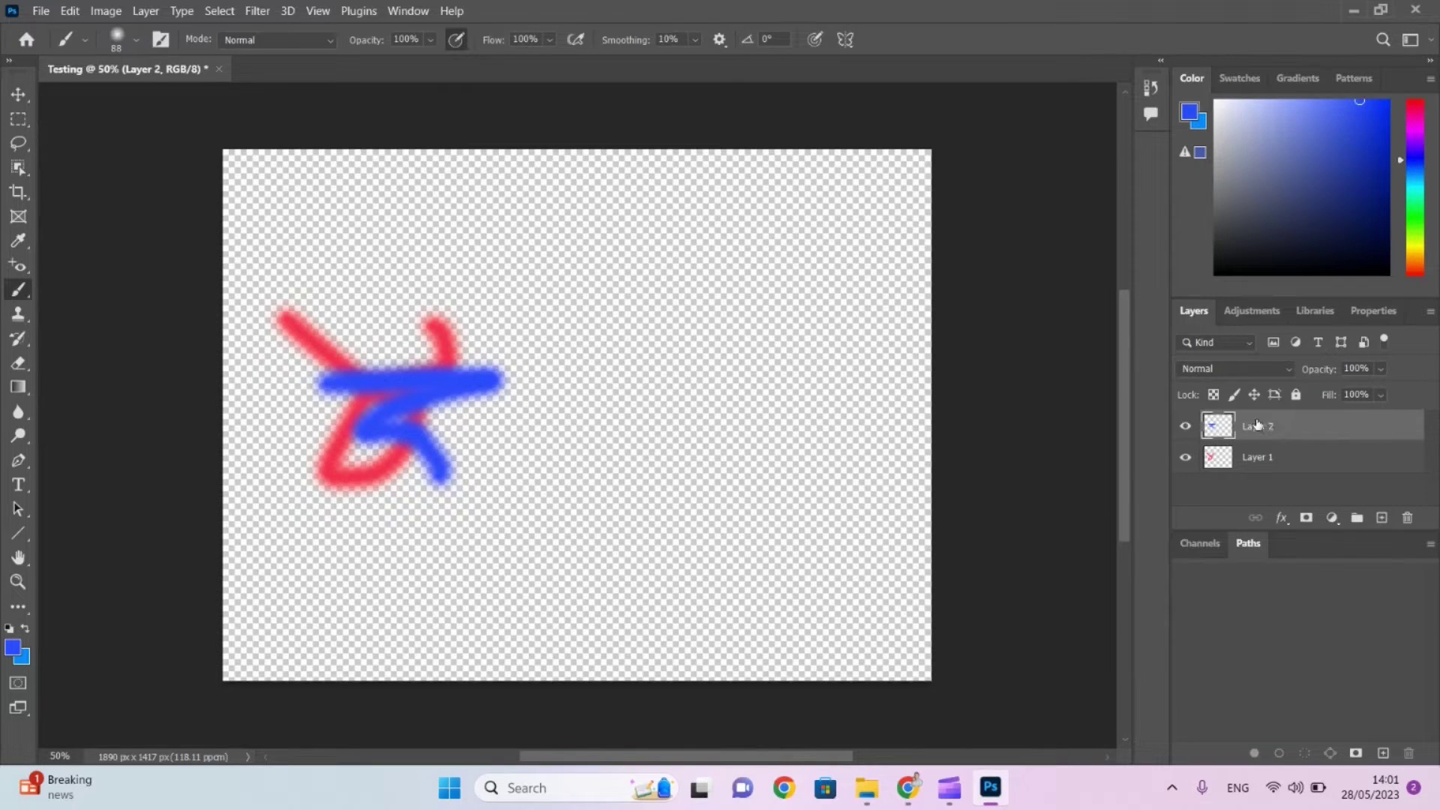
Lock the transparent pixels of Layer 2 and hide Layer 1.
mouse_move(1257, 426)
left_mouse_down()
mouse_move(1260, 486)
mouse_move(1305, 424)
left_mouse_up()
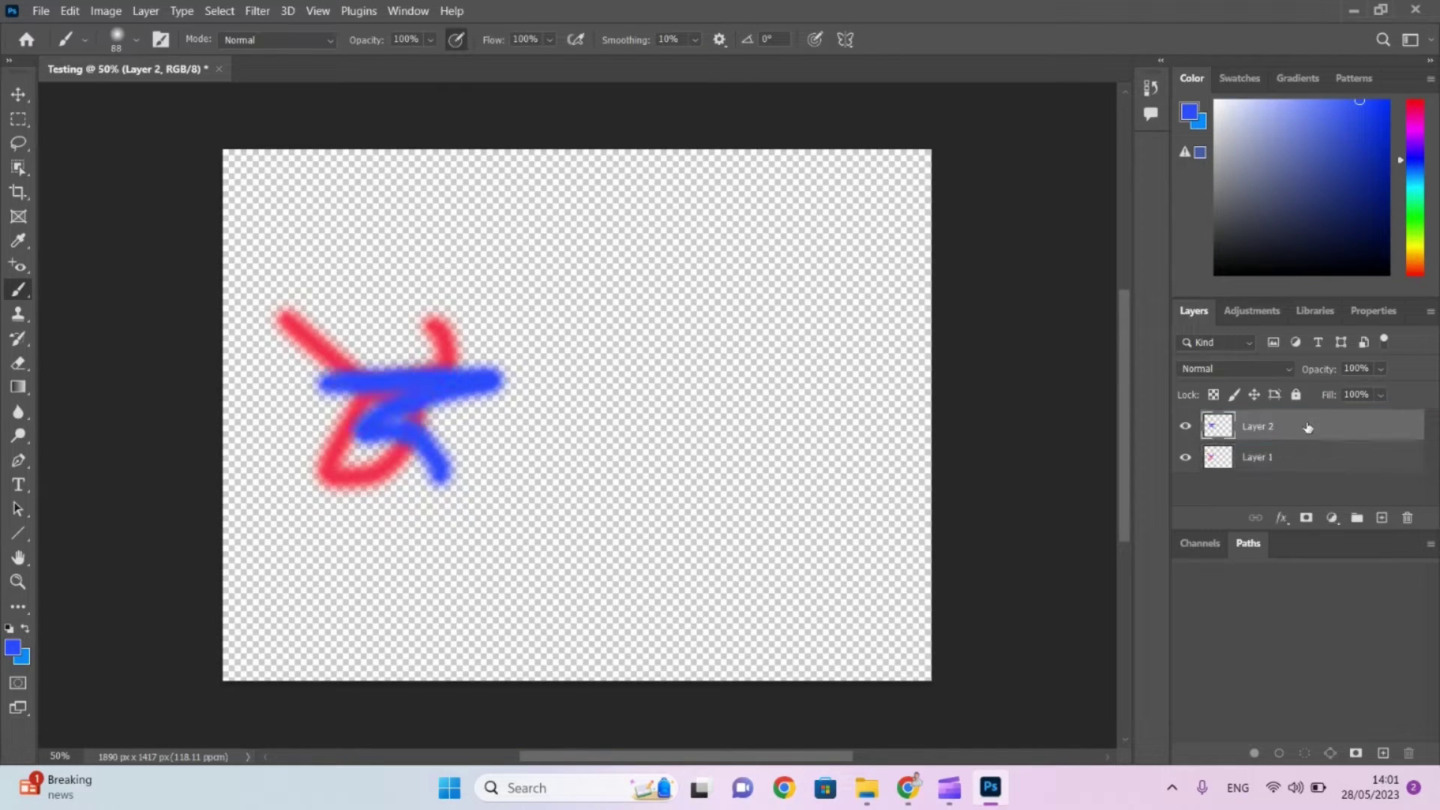
left_click(1255, 395)
left_click(1256, 393)
left_click(1213, 395)
left_click(1185, 459)
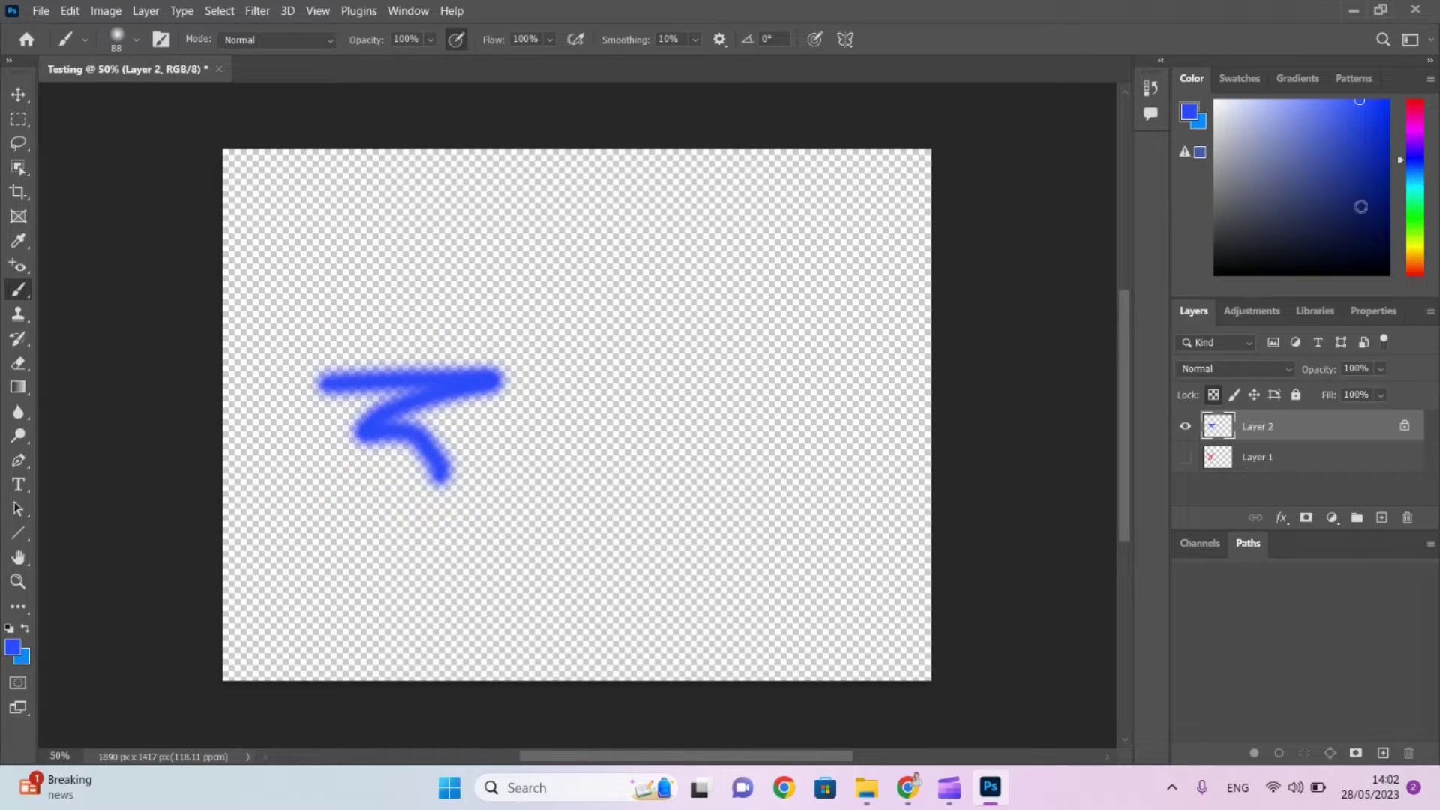
Set the foreground colour to magenta, paint over the blue stroke on Layer 2, and undo the magenta strokes.
left_click(1416, 134)
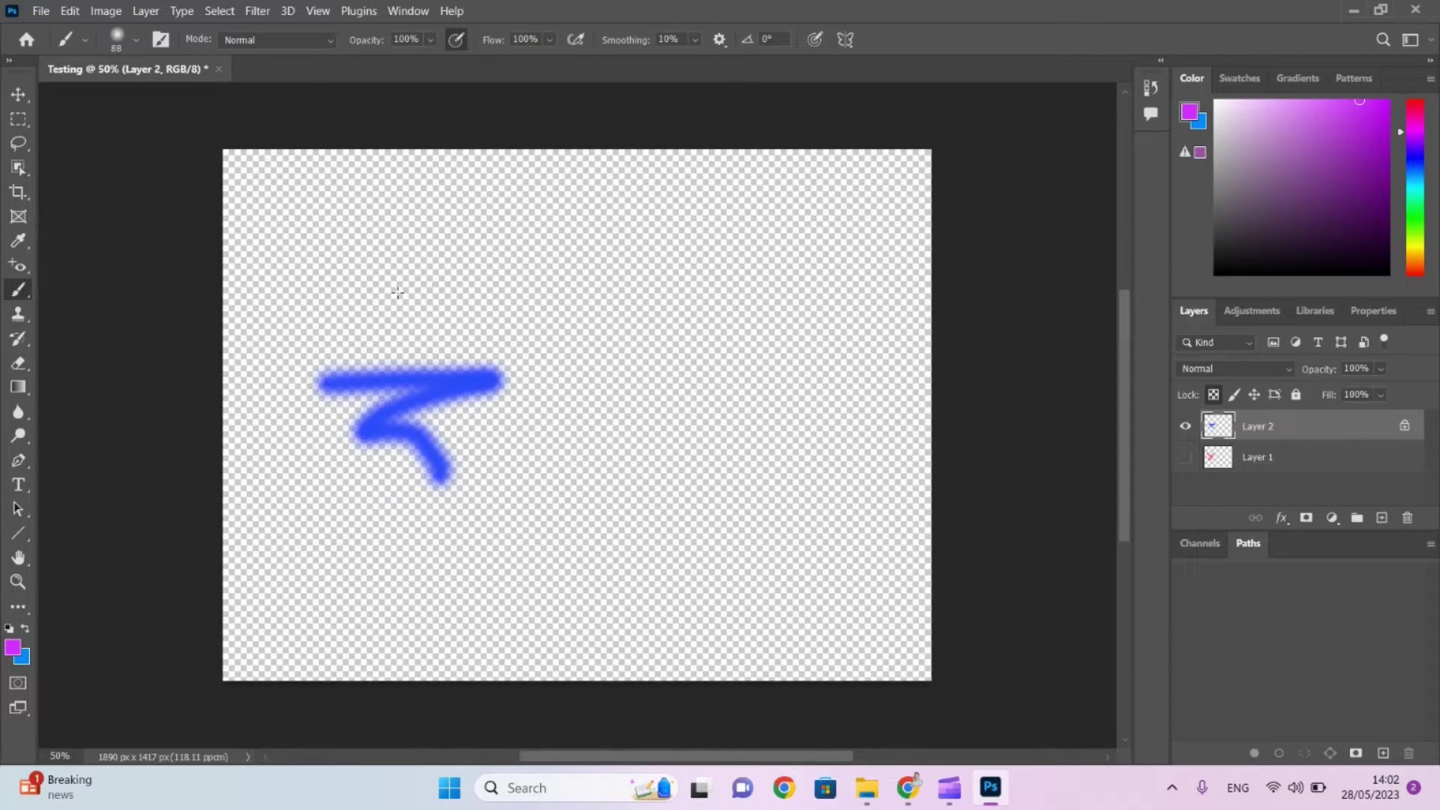
left_click_drag(404, 355, 406, 477)
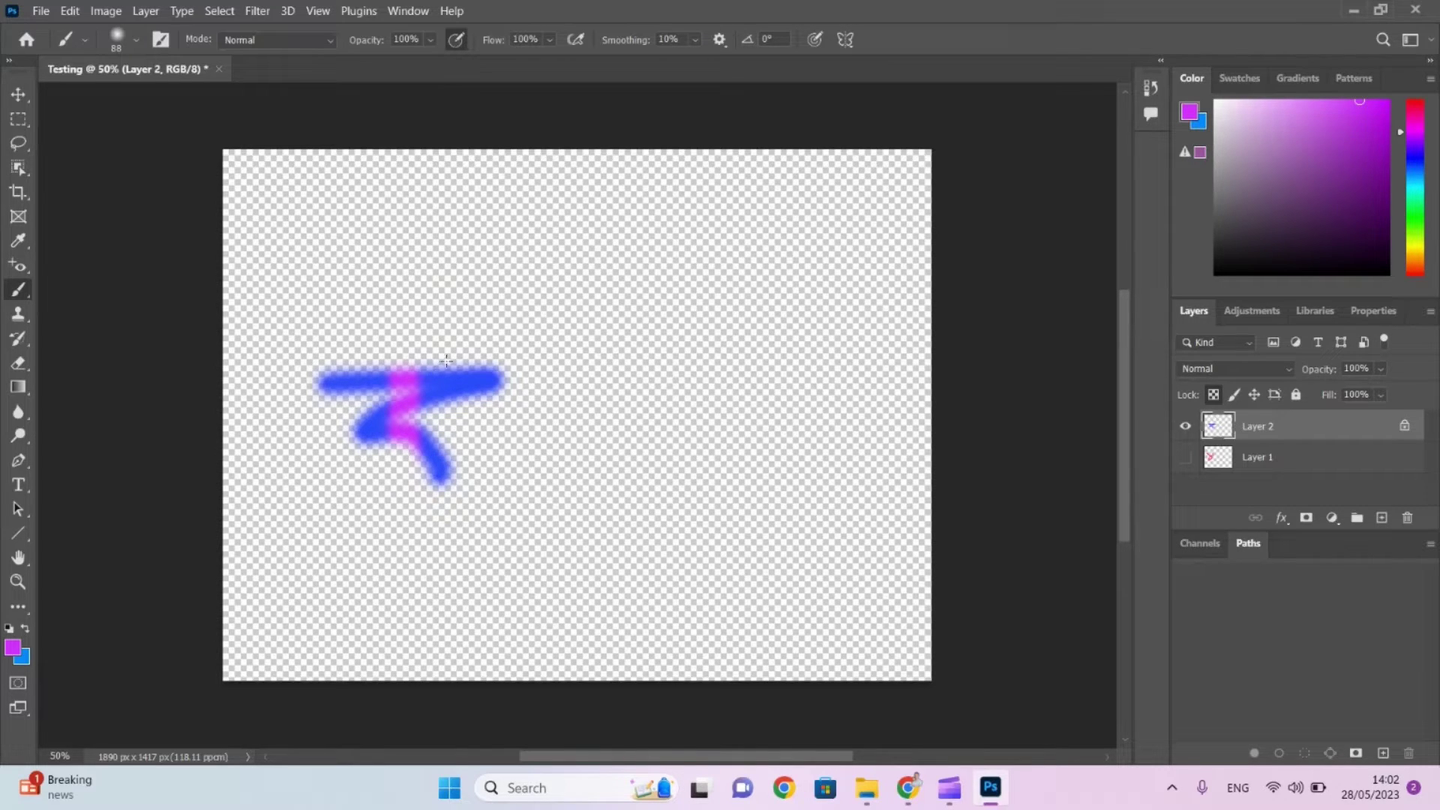
left_click_drag(452, 373, 471, 392)
key("ctrl+z")
key("ctrl+z")
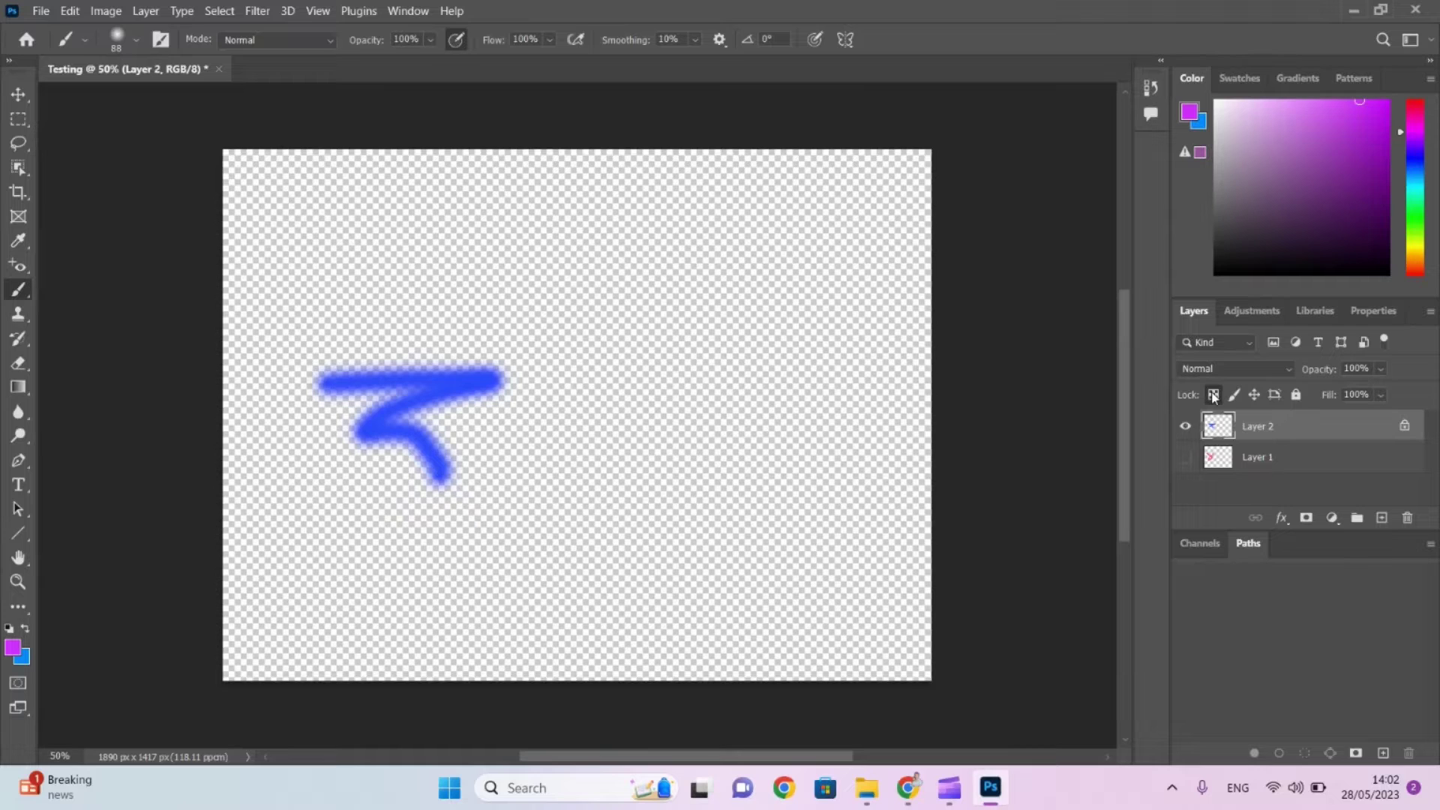
Show Layer 1 and unlock the transparent pixels of Layer 2.
left_click(1185, 457)
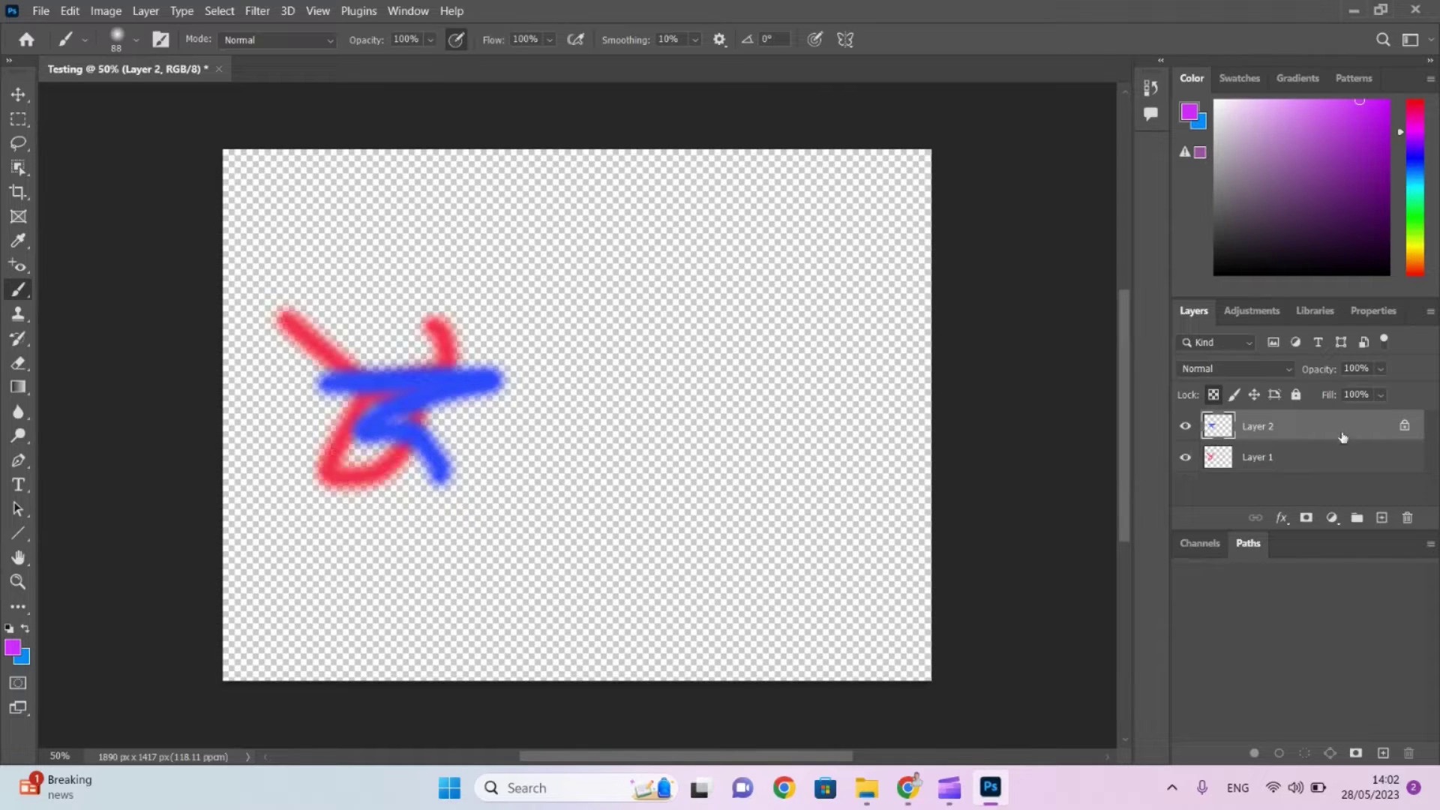
left_click(1215, 398)
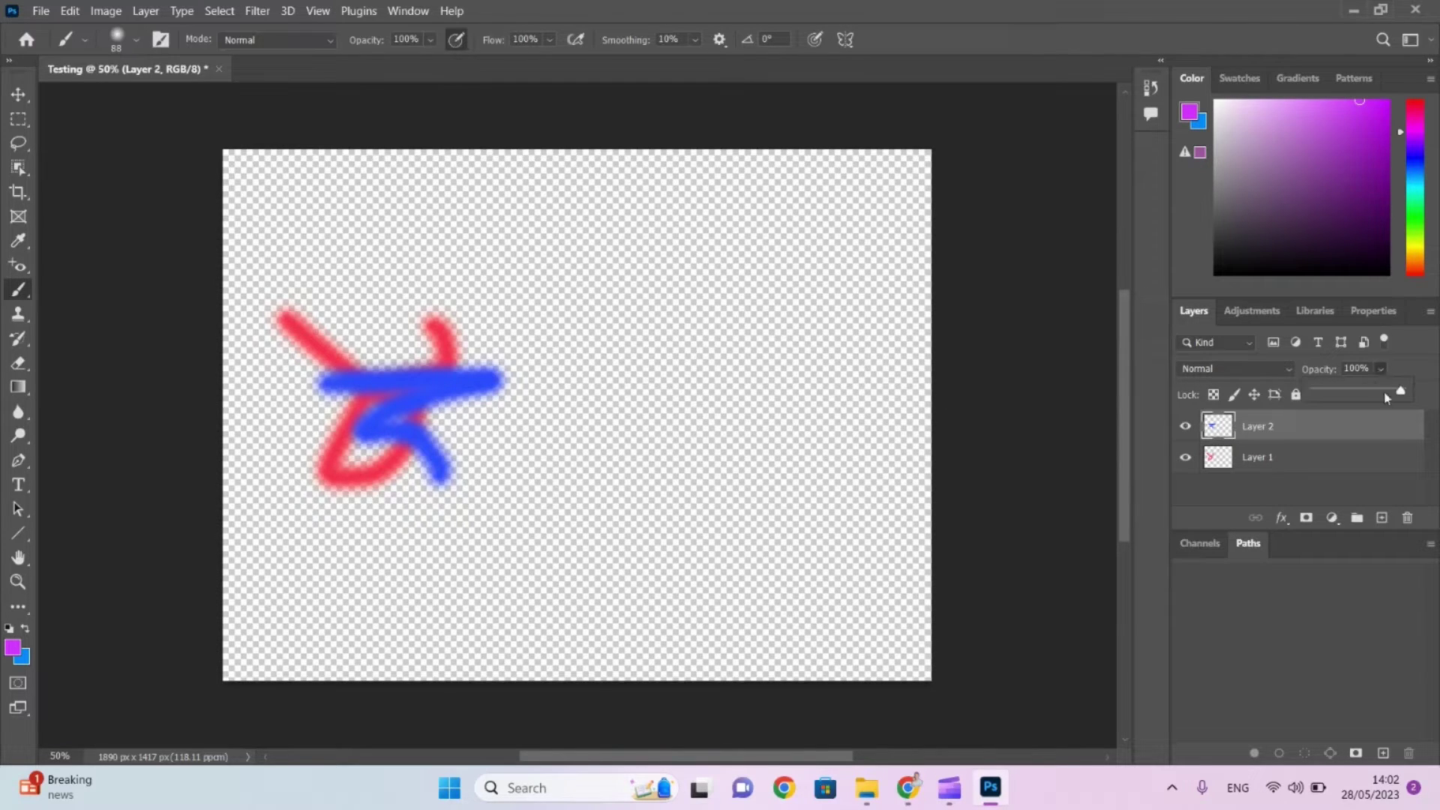
Lower the opacity of Layer 2 to about 51% and return it to 100%.
mouse_move(1401, 394)
left_mouse_down()
mouse_move(1305, 423)
mouse_move(1362, 396)
left_mouse_up()
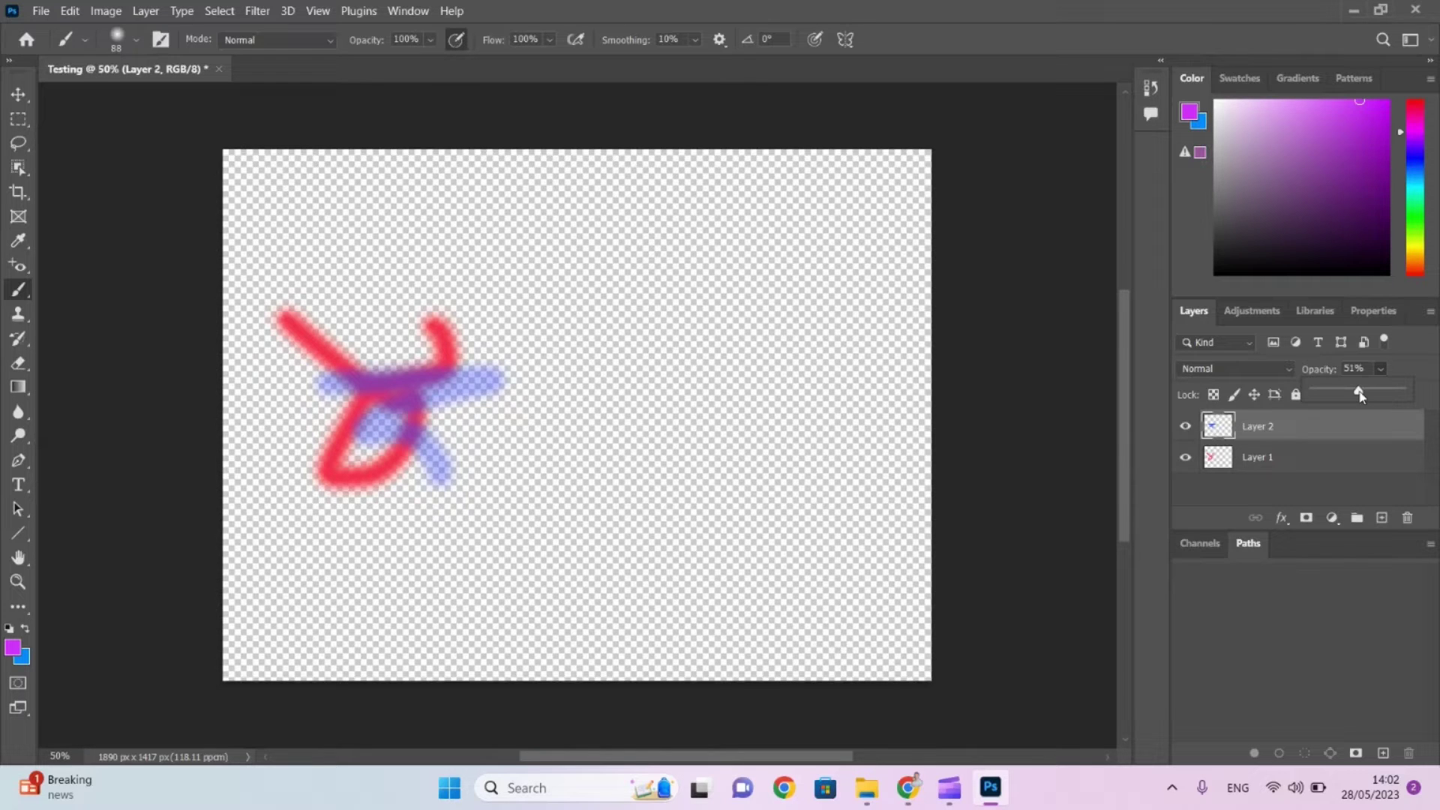
left_click_drag(1360, 396, 1434, 390)
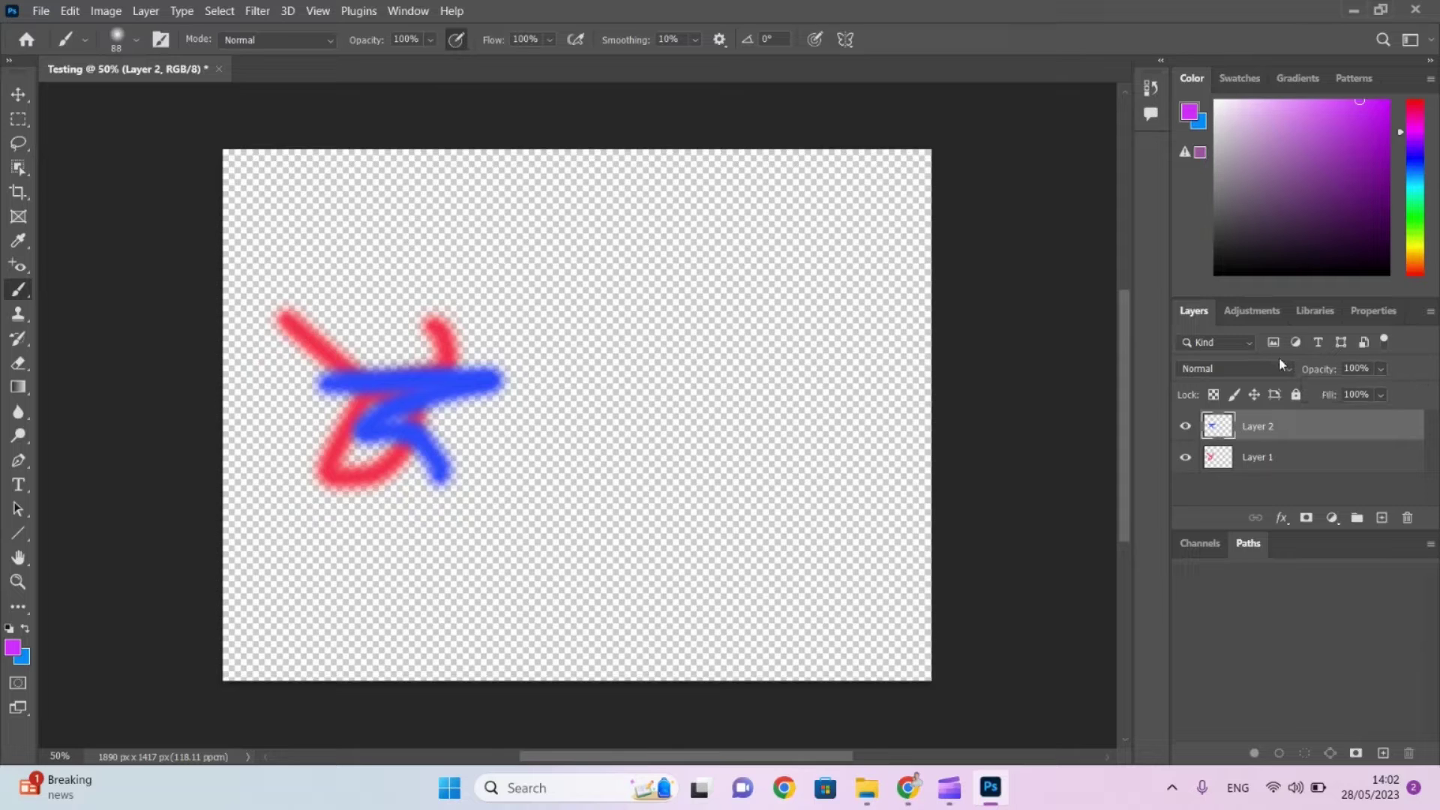
Set the blend mode of Layer 2 to Darken, preview other modes such as Pin Light, and return it to Normal.
left_click(1216, 370)
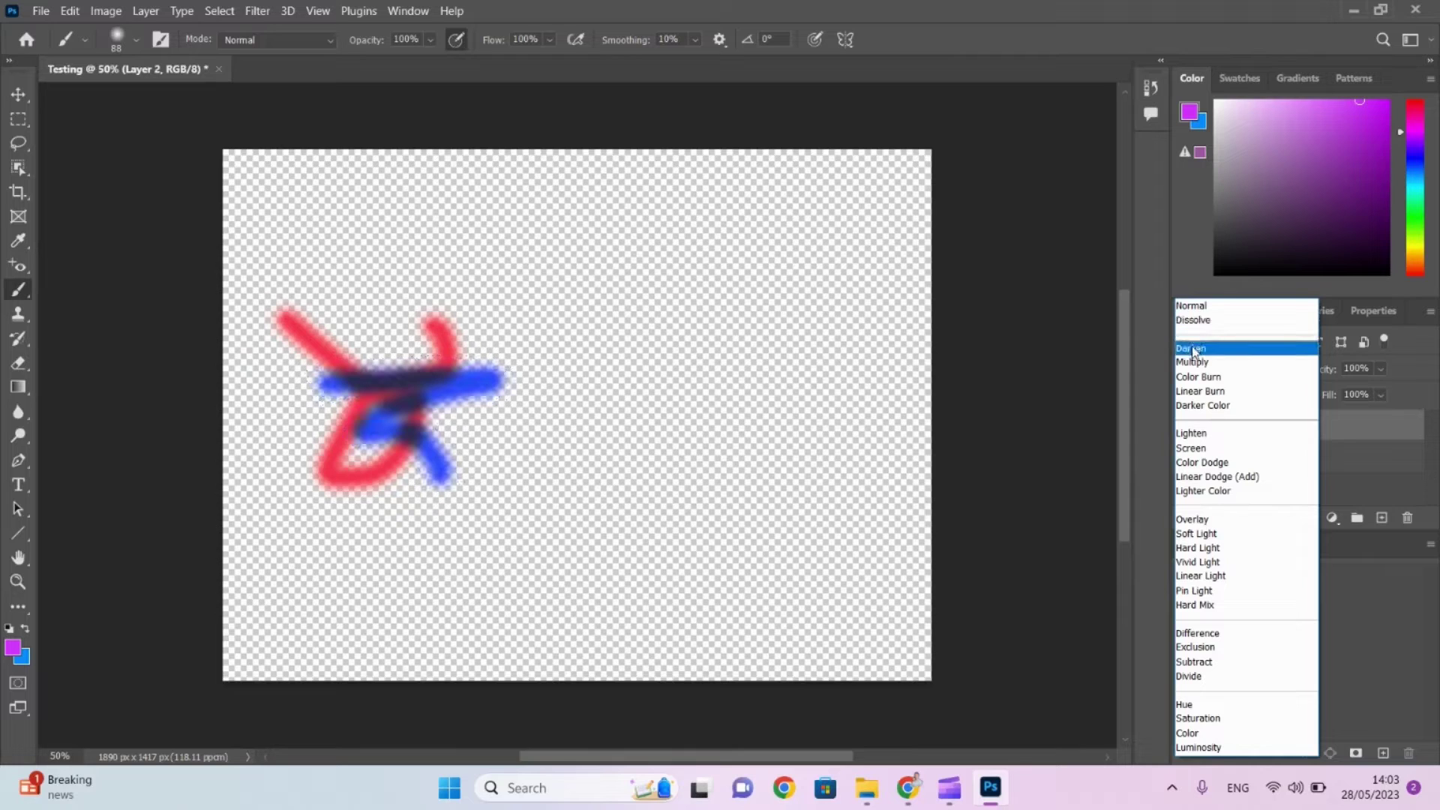
left_click(1192, 350)
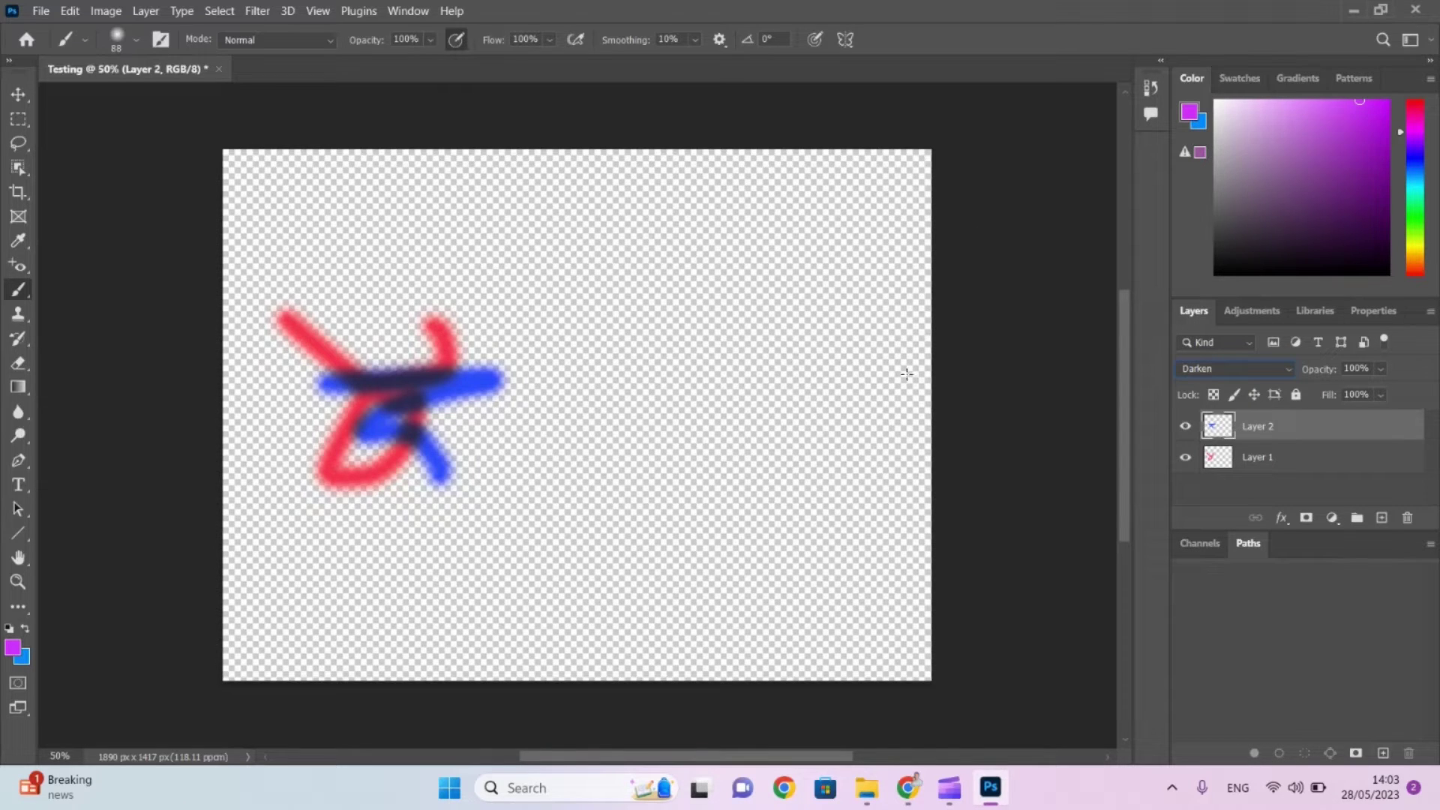
left_click(1218, 367)
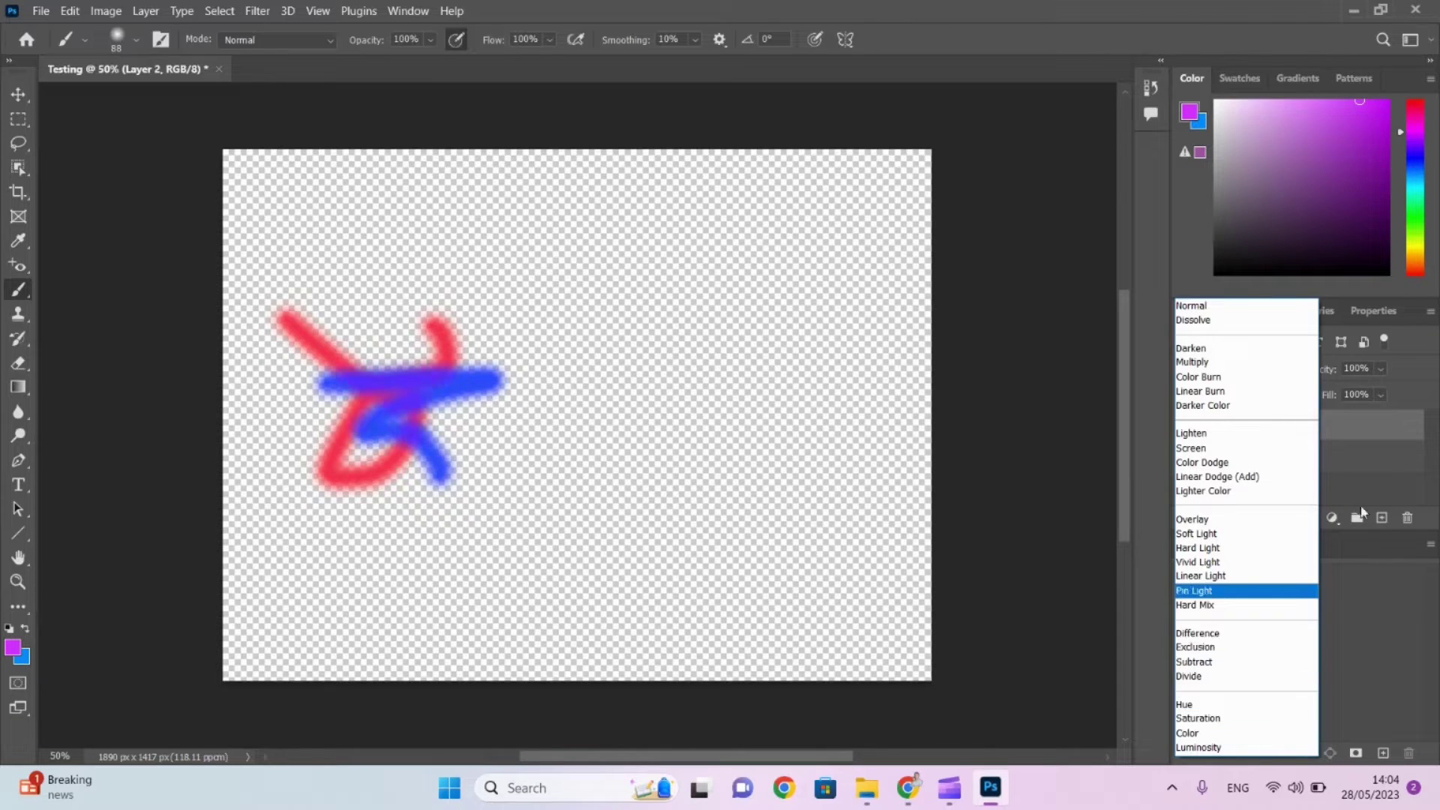
left_click(1418, 401)
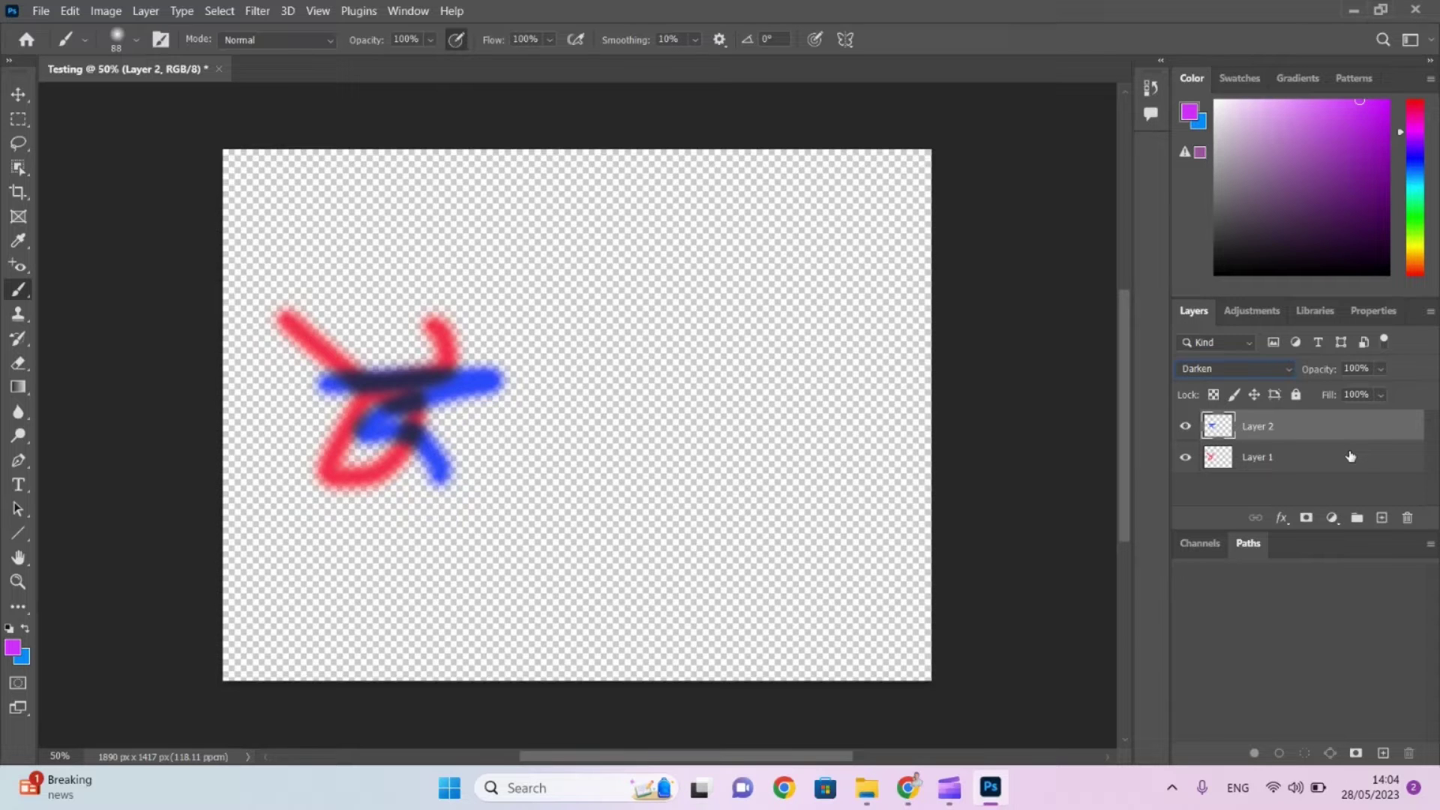
left_click(1289, 368)
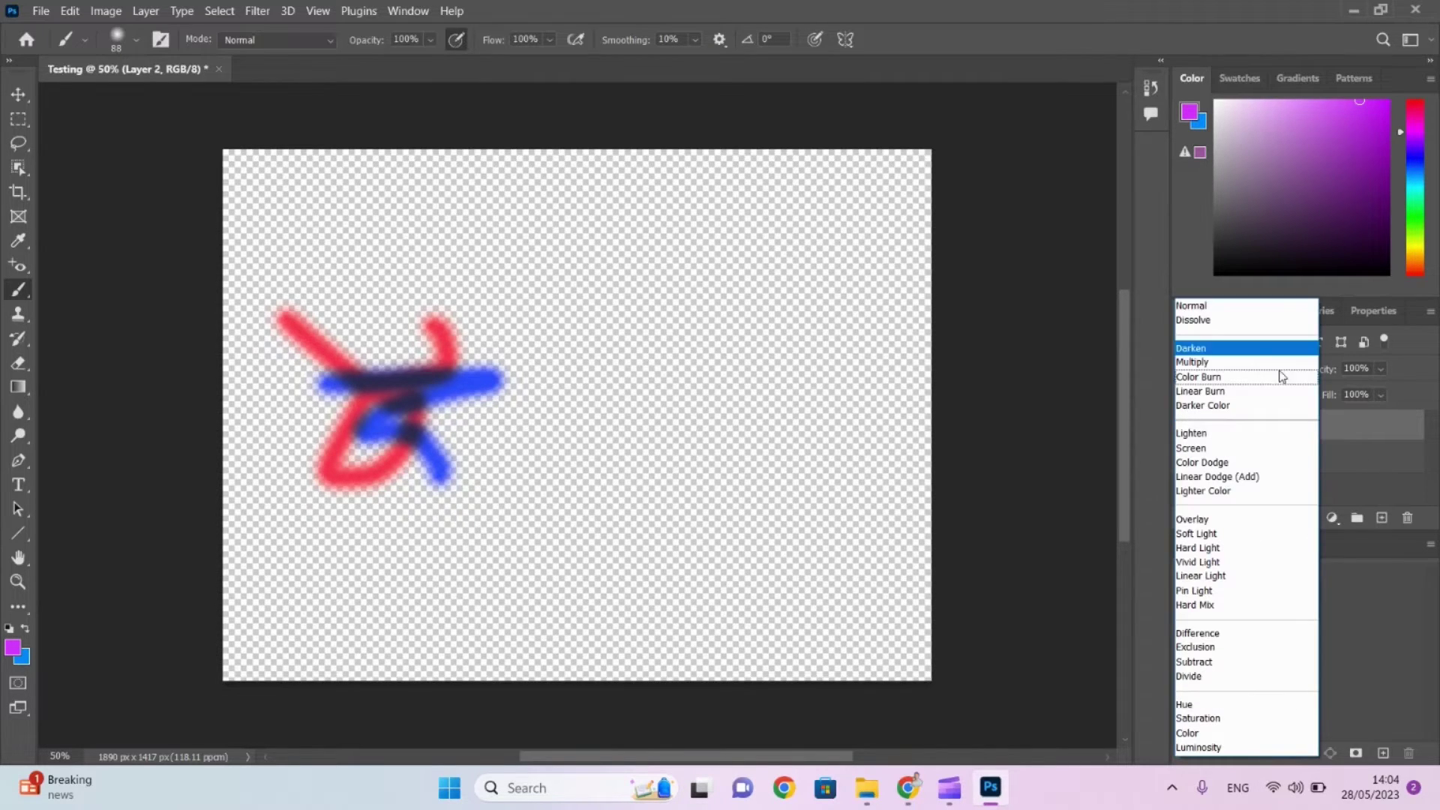
left_click(1201, 306)
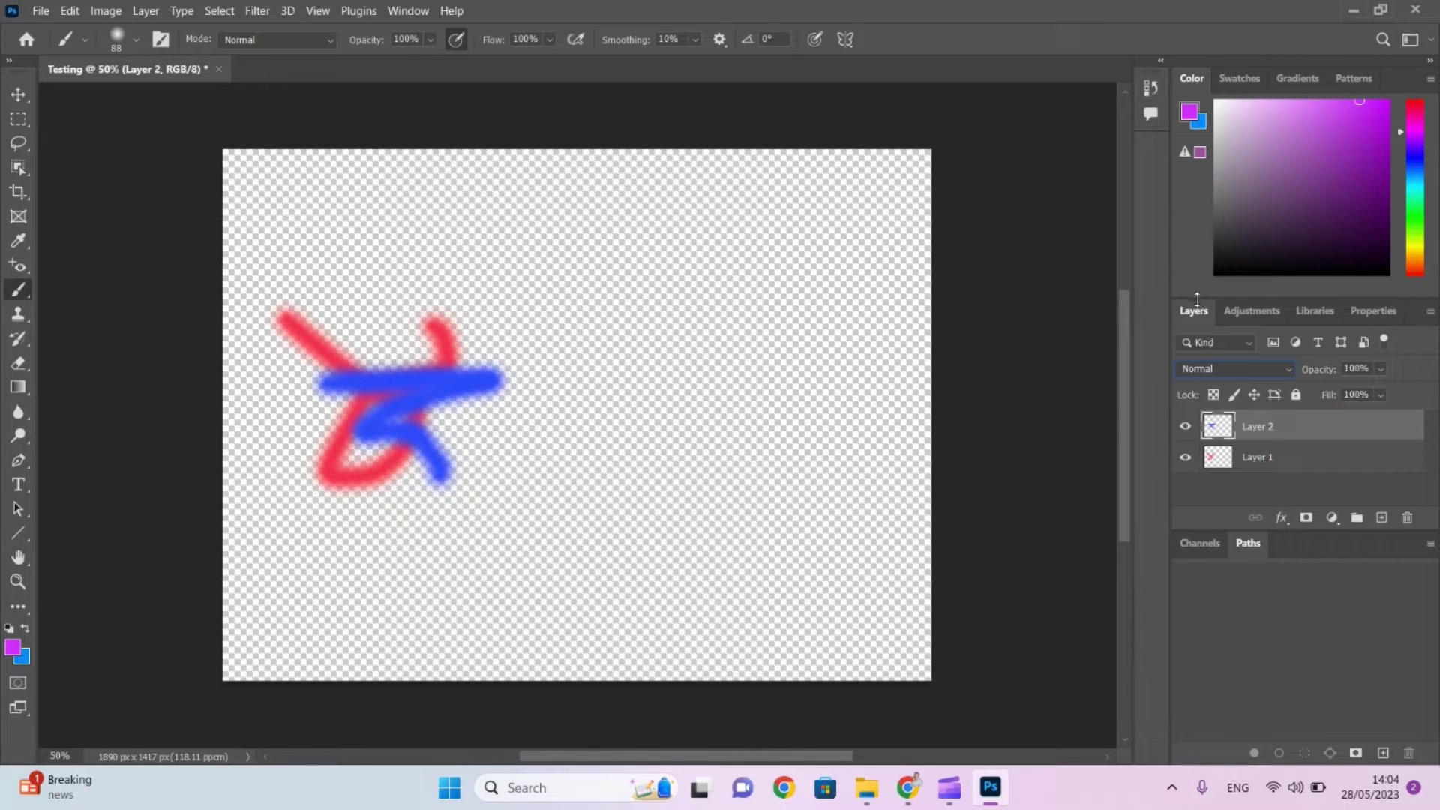
Switch to the Google Docs checklist and tick "Add, remove", "Order", "Hide and lock" and "Opacity" under Layers.
key("alt+Tab")
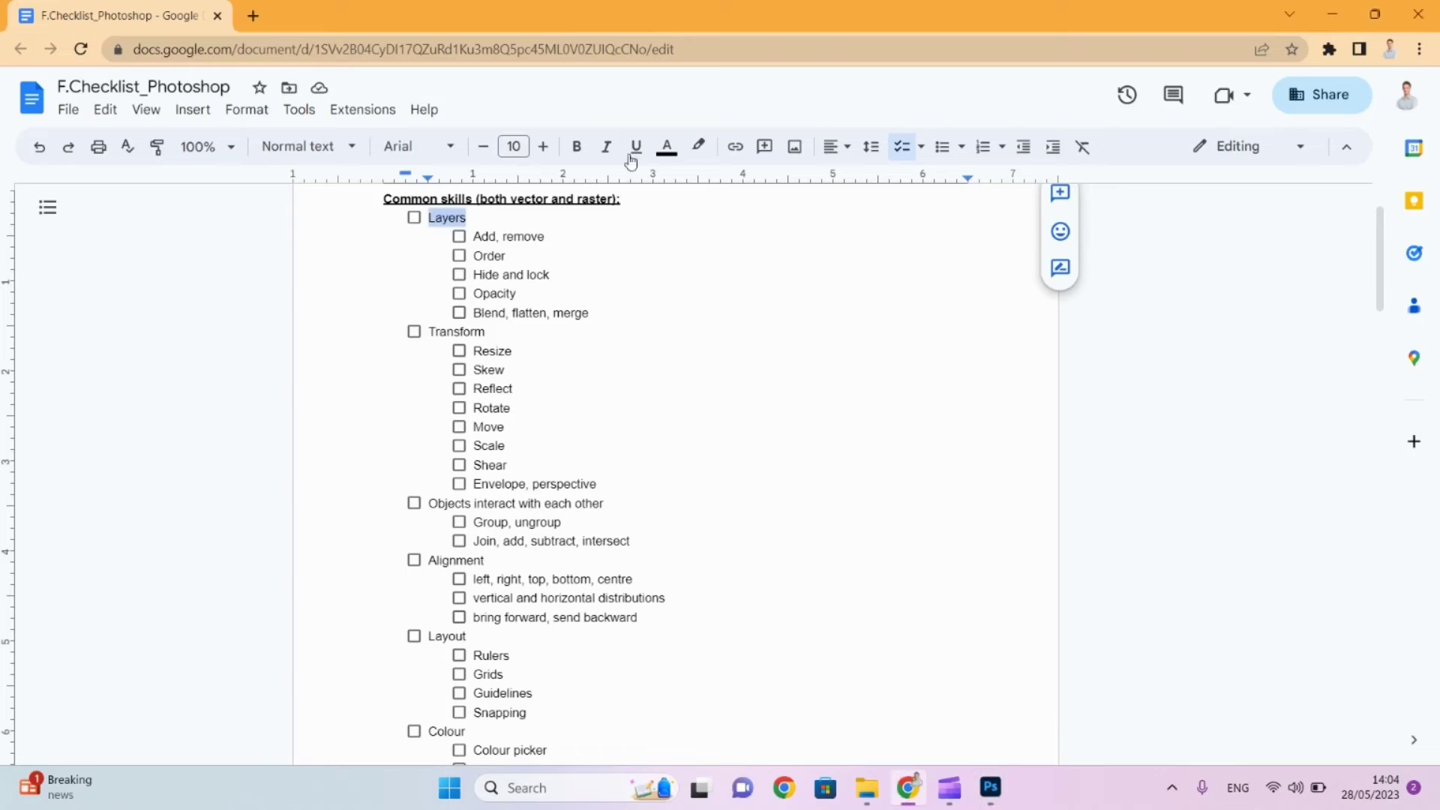
left_click(456, 237)
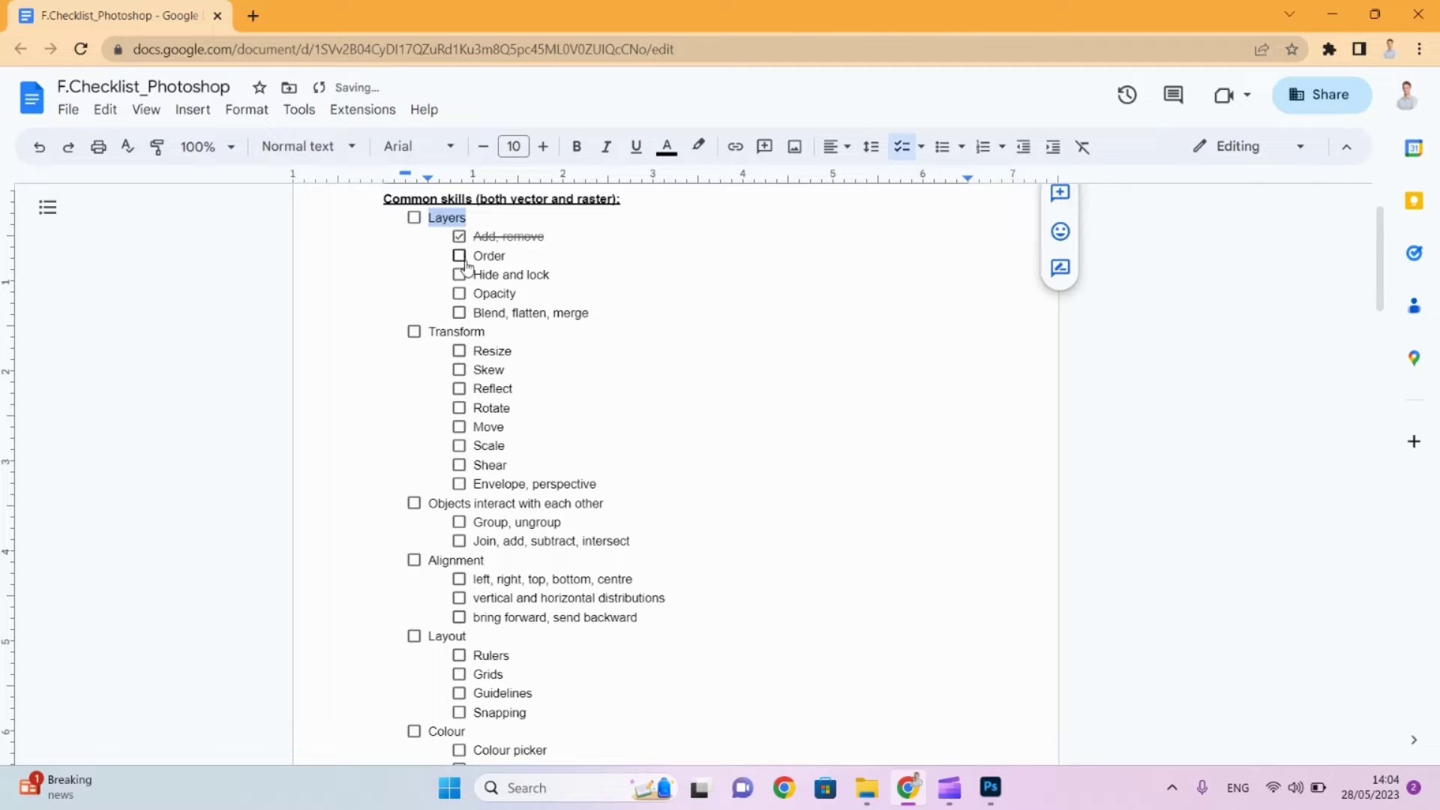
left_click(460, 258)
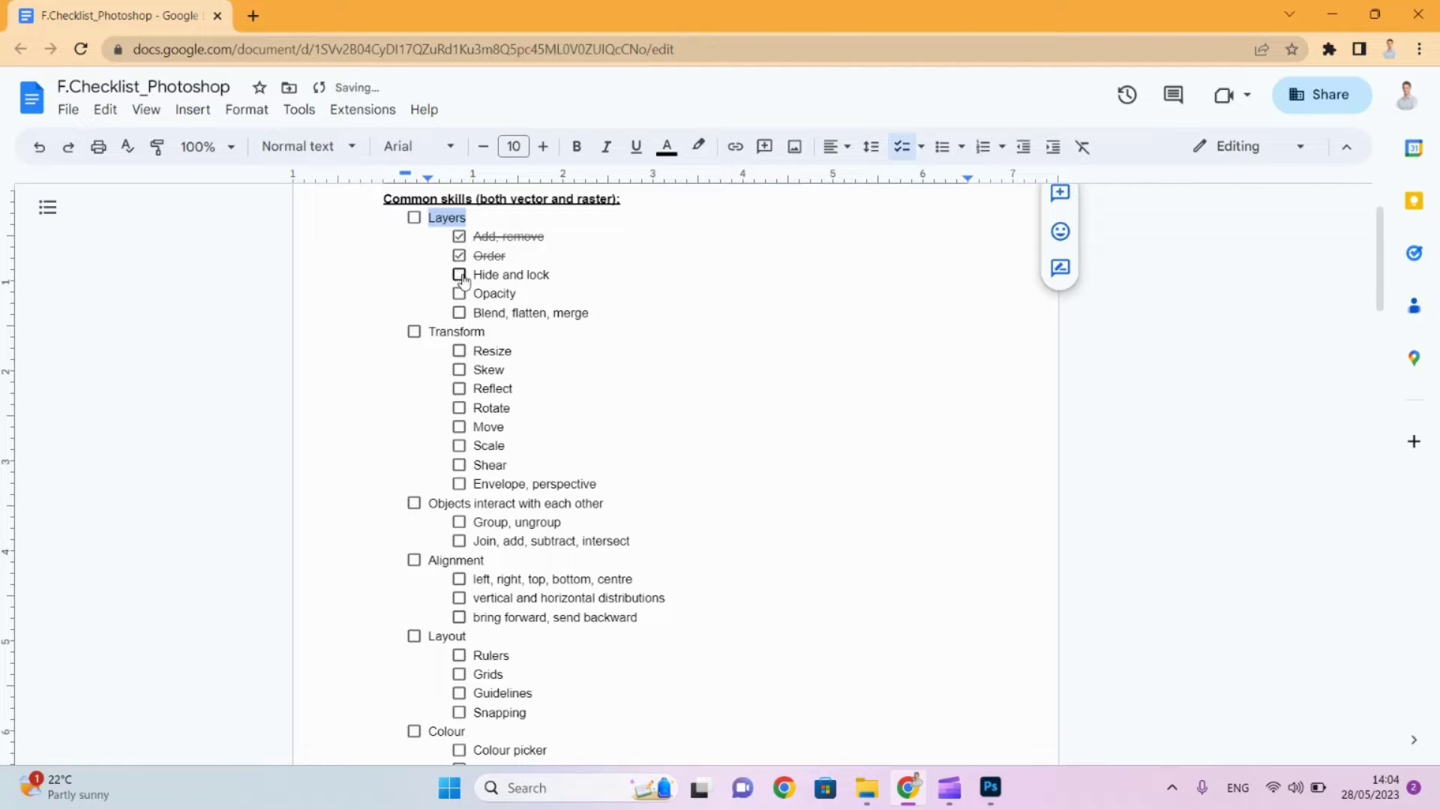
left_click(461, 276)
left_click(460, 295)
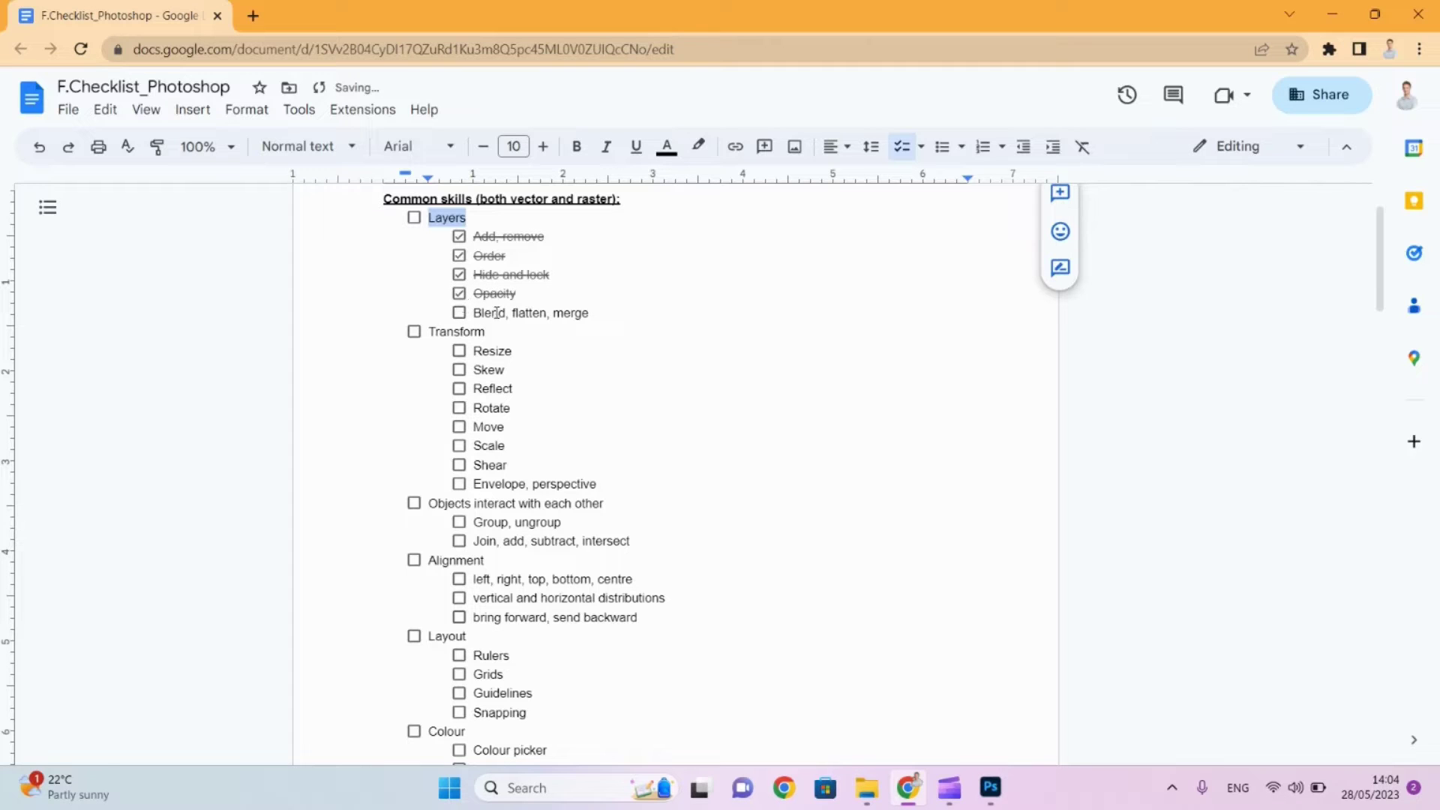
Split "flatten, merge" into its own checklist item, tick "Blend", and return to Photoshop.
left_click(512, 313)
key("Return")
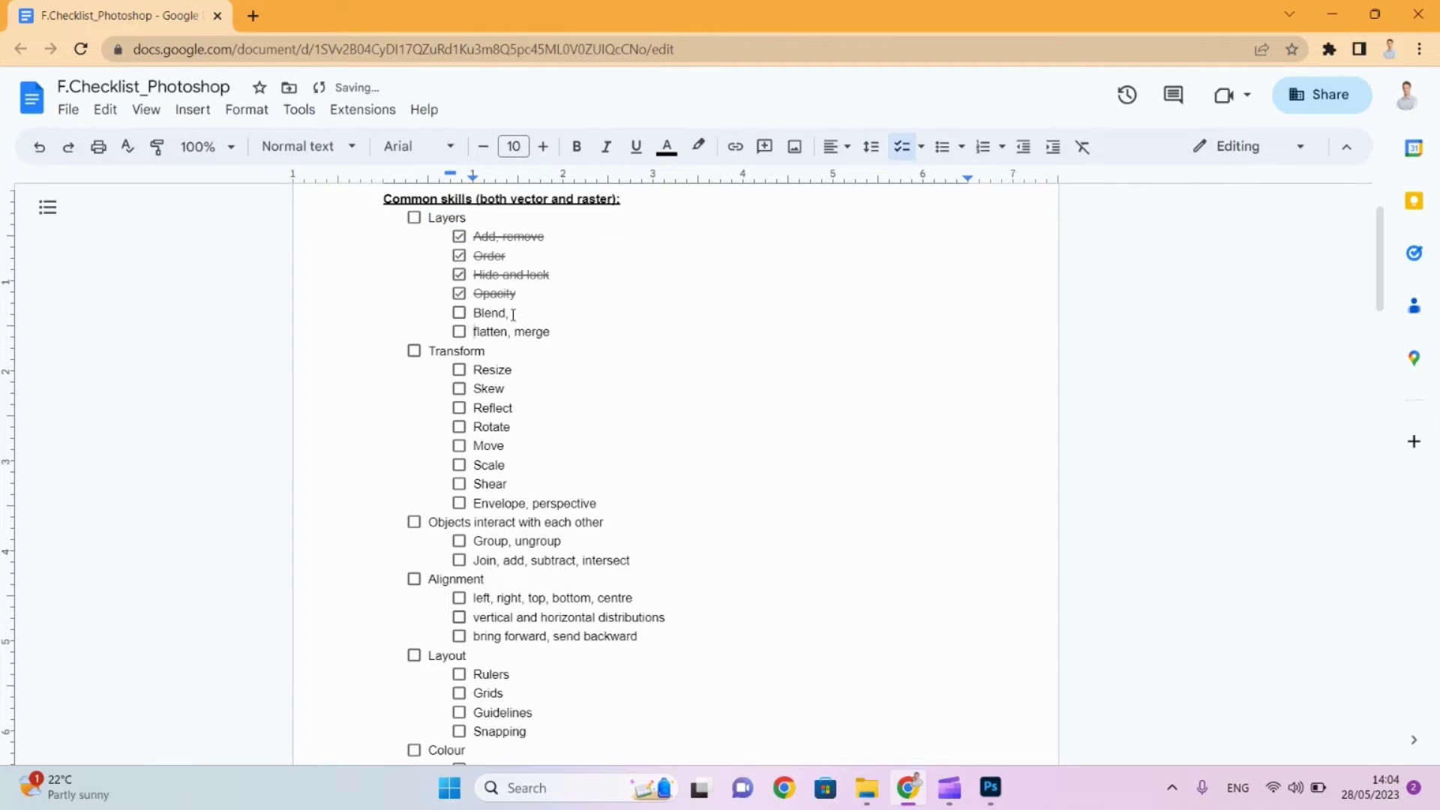
key("BackSpace")
key("BackSpace")
key("alt+Tab")
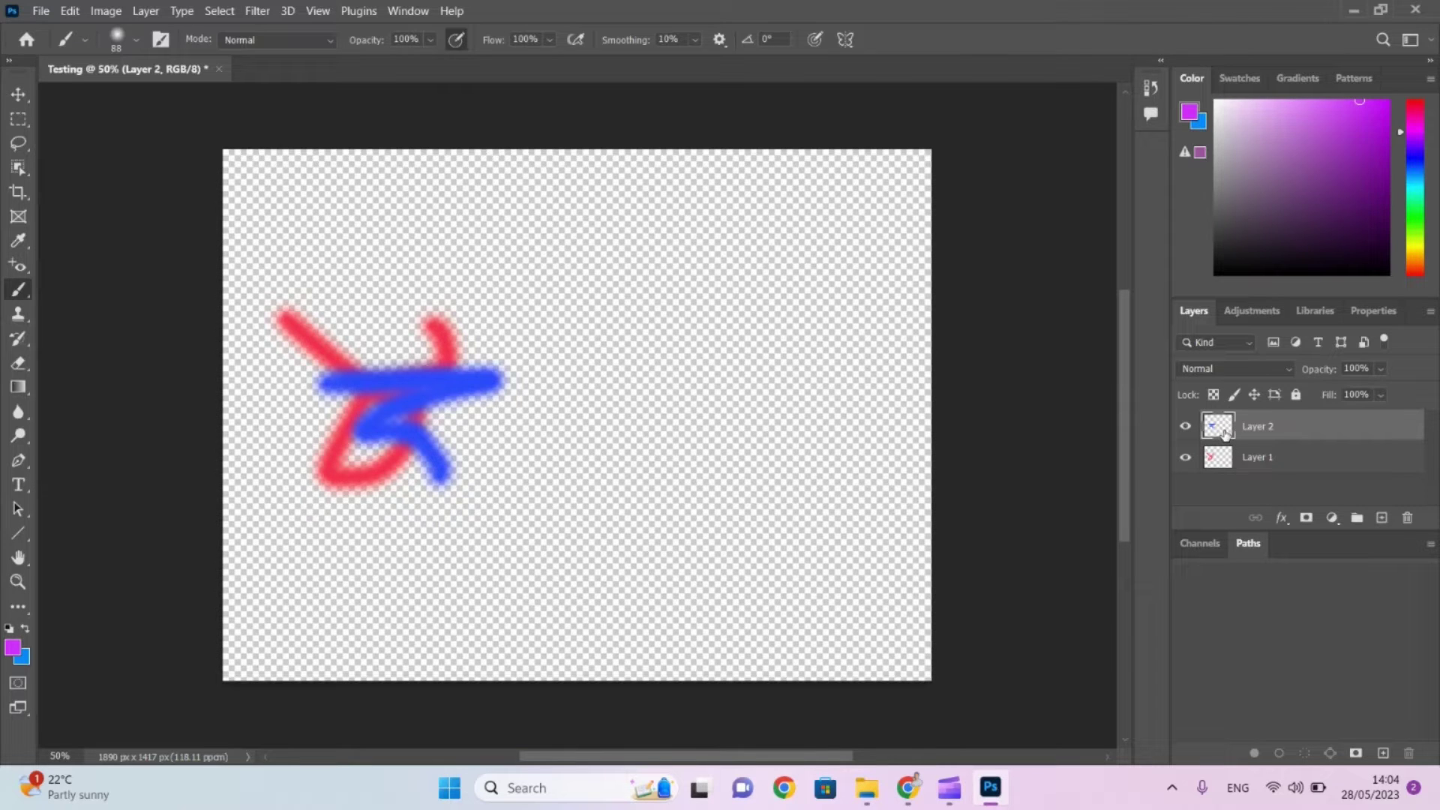
right_click(1225, 433)
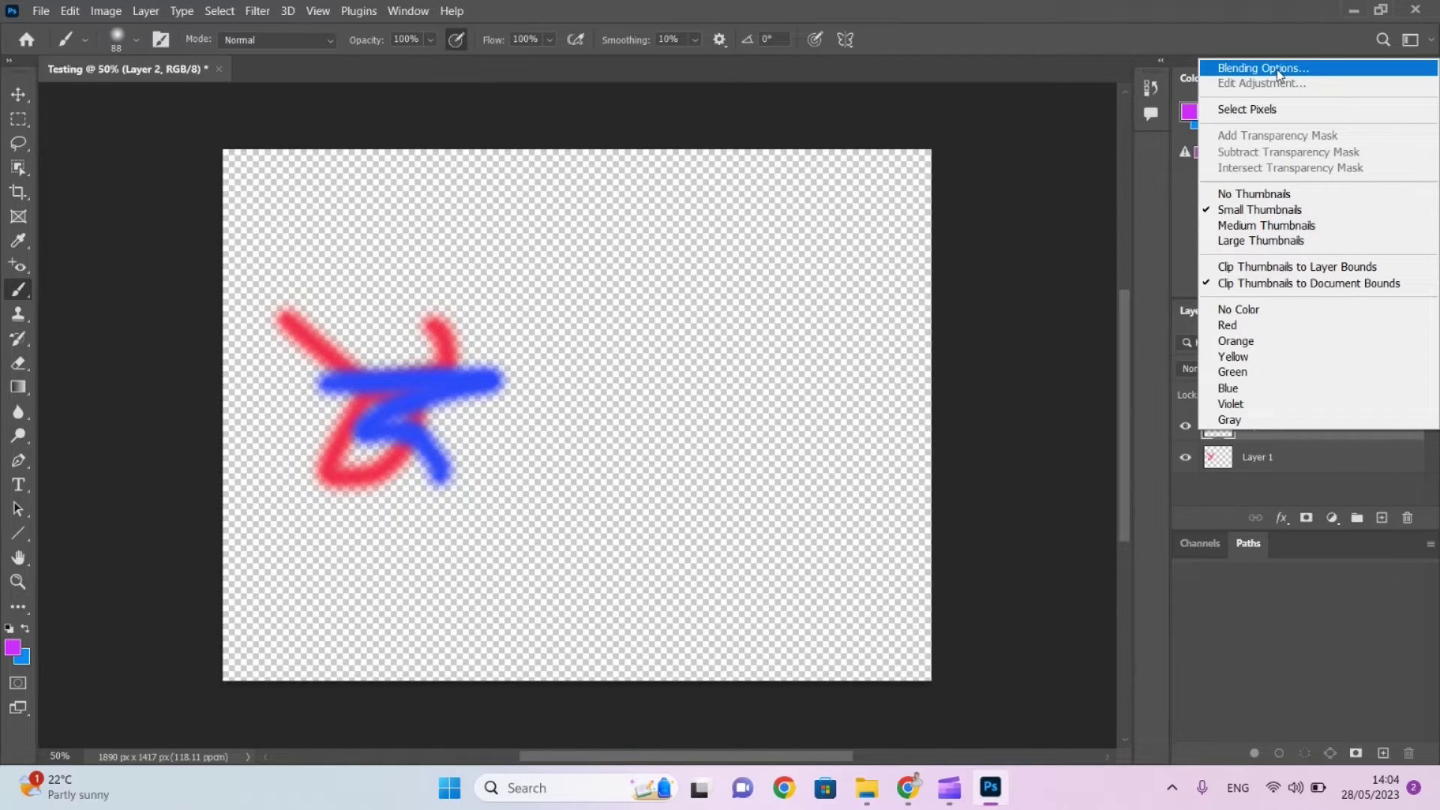
left_click(1203, 489)
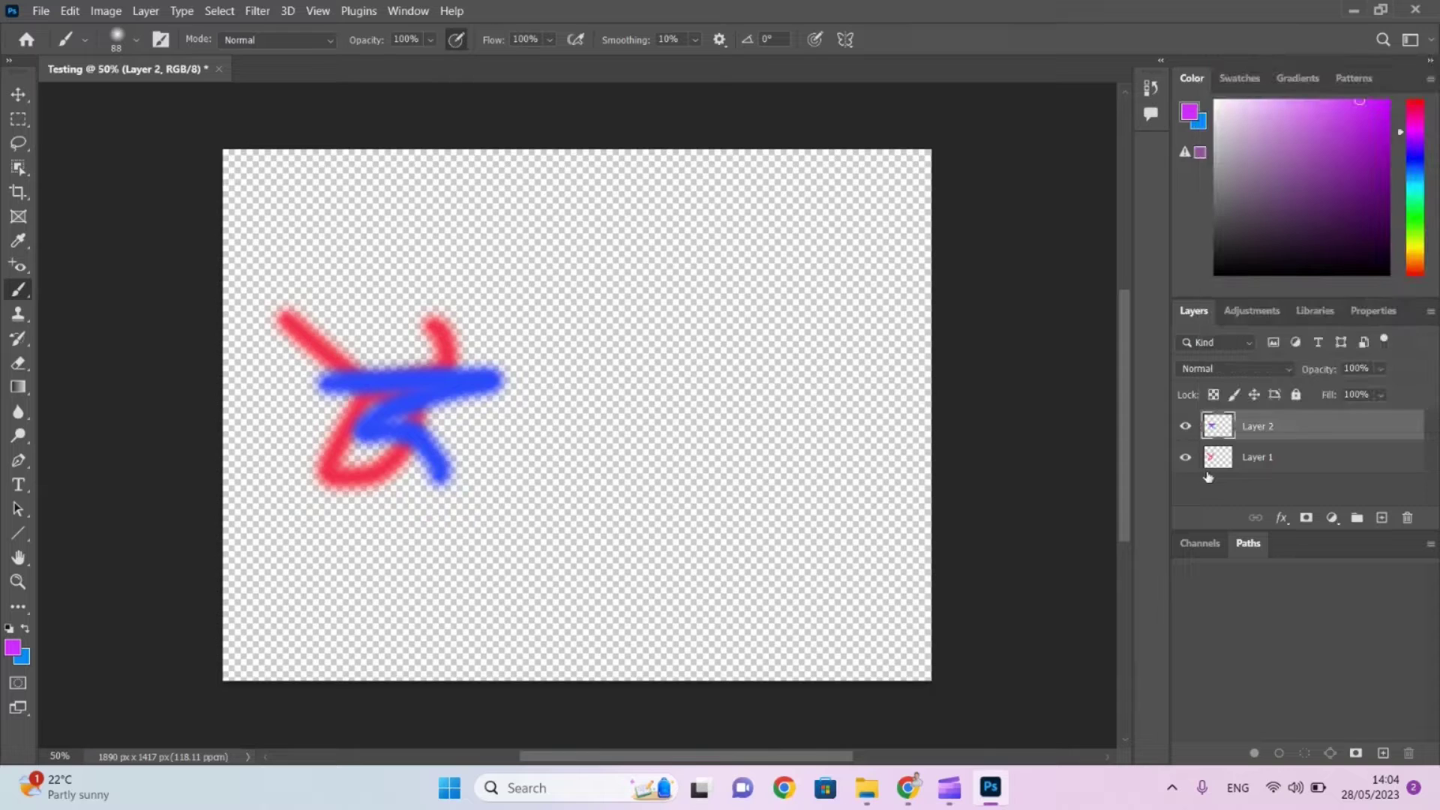
left_click(1264, 464, "ctrl")
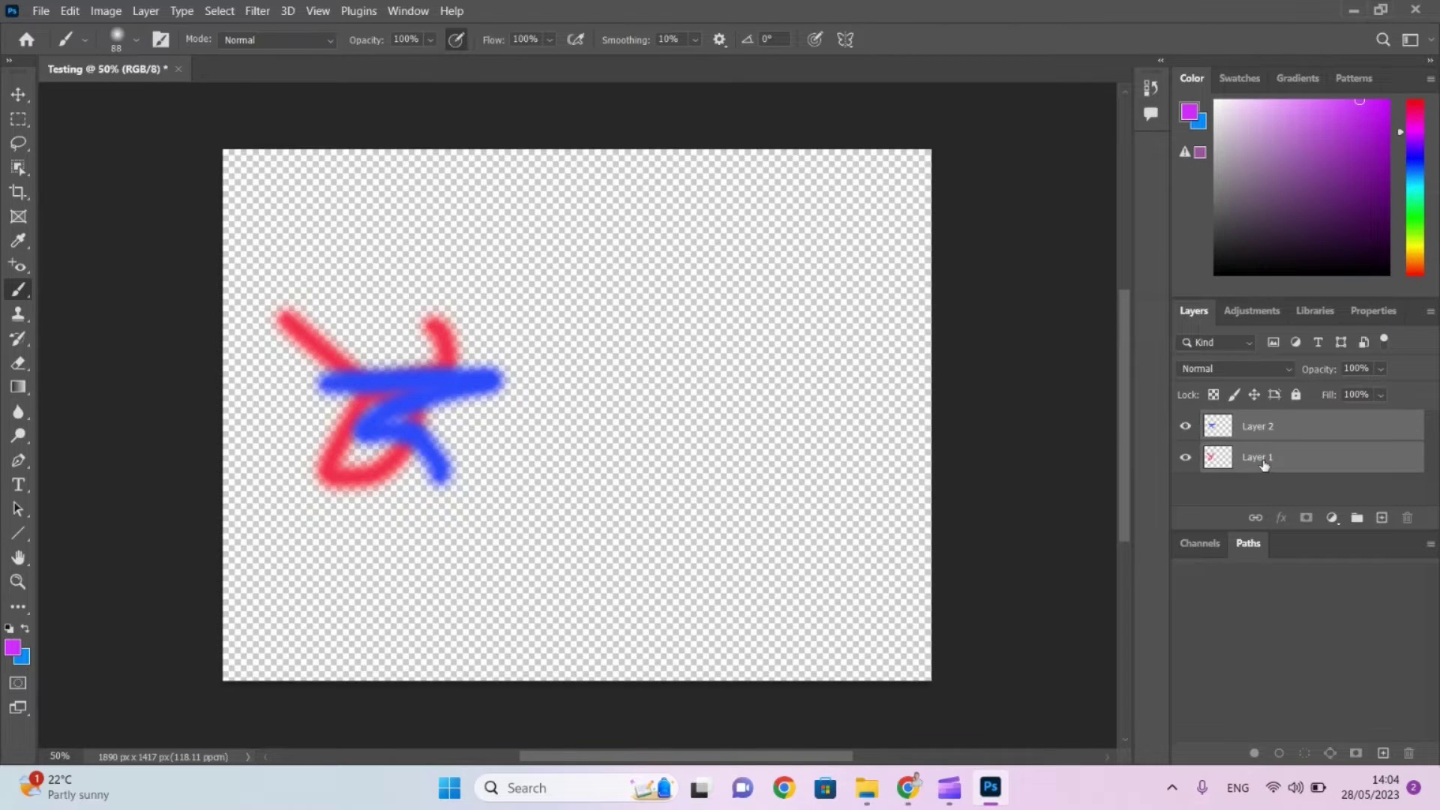
right_click(1264, 464)
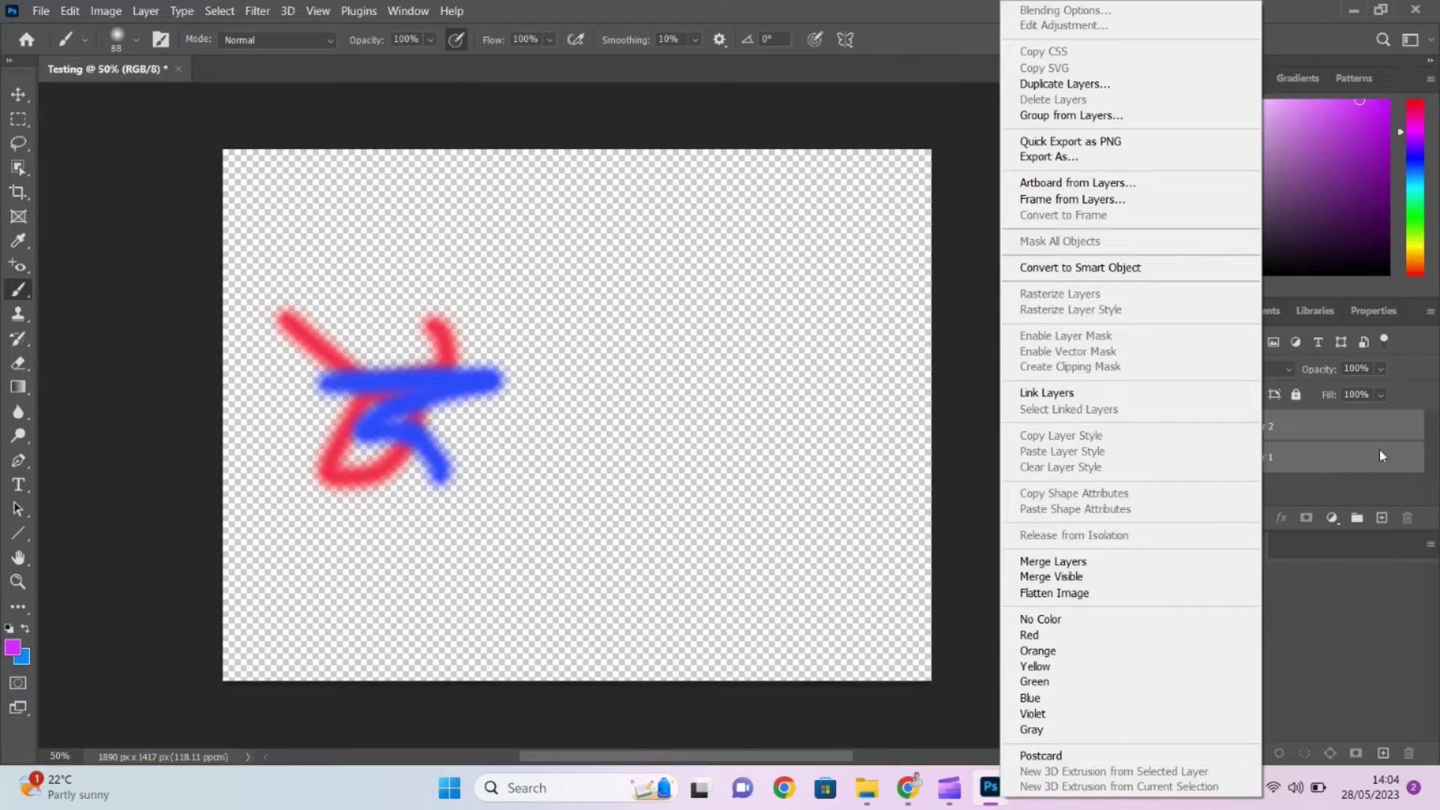
left_click(1334, 504)
Select Layer 2 and Layer 1 together and merge them into a single layer.
left_click(1253, 434)
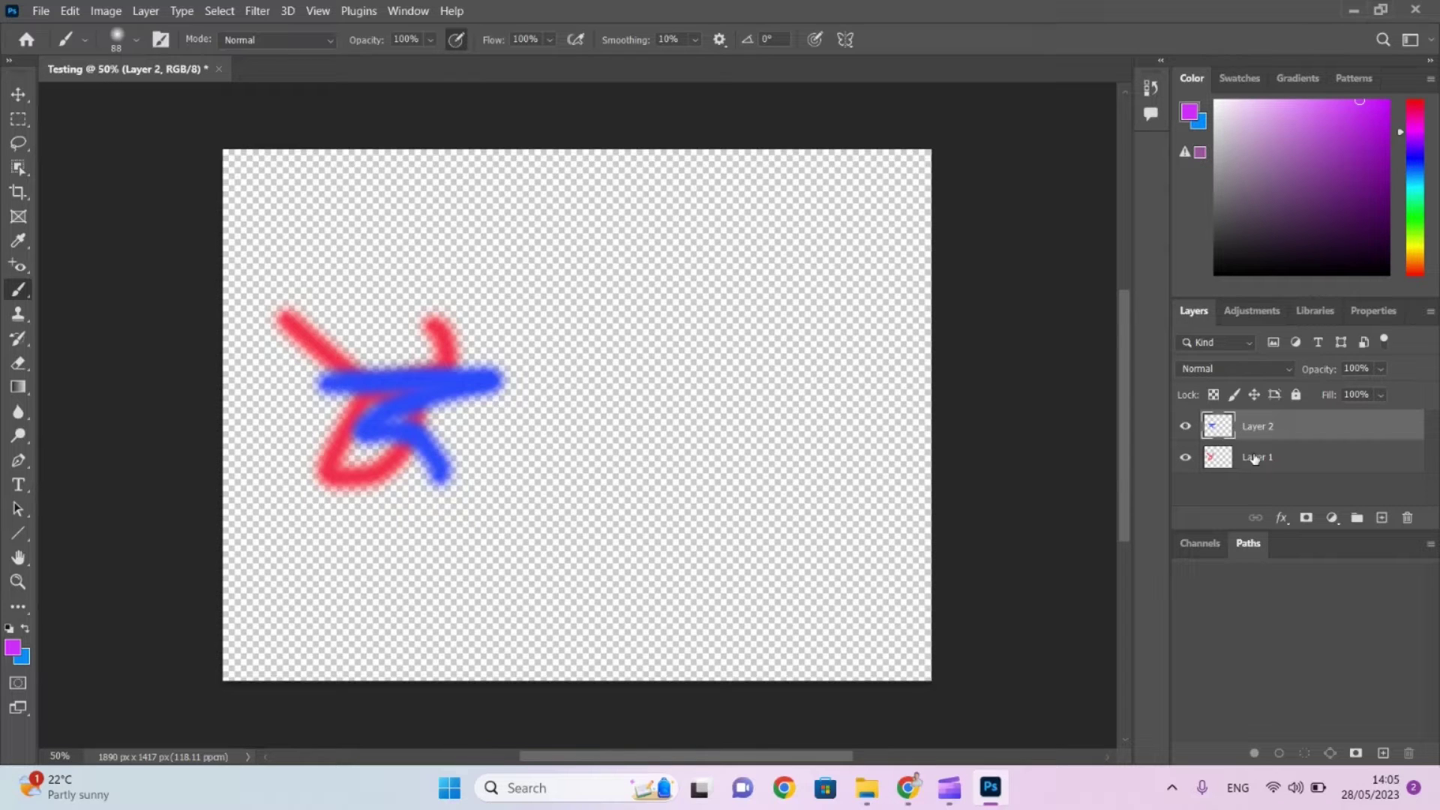
left_click(1254, 458, "shift")
right_click(1254, 458)
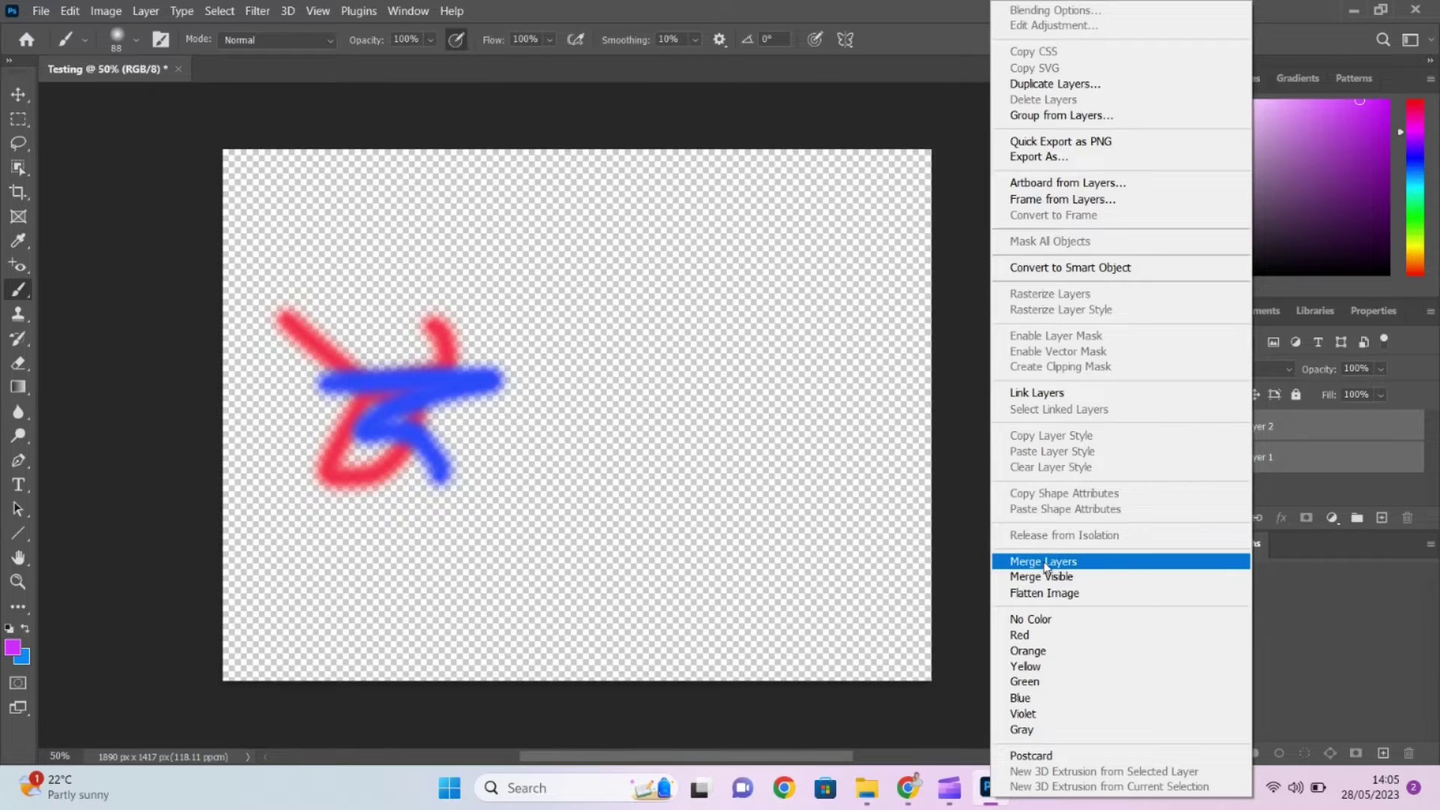
left_click(1046, 564)
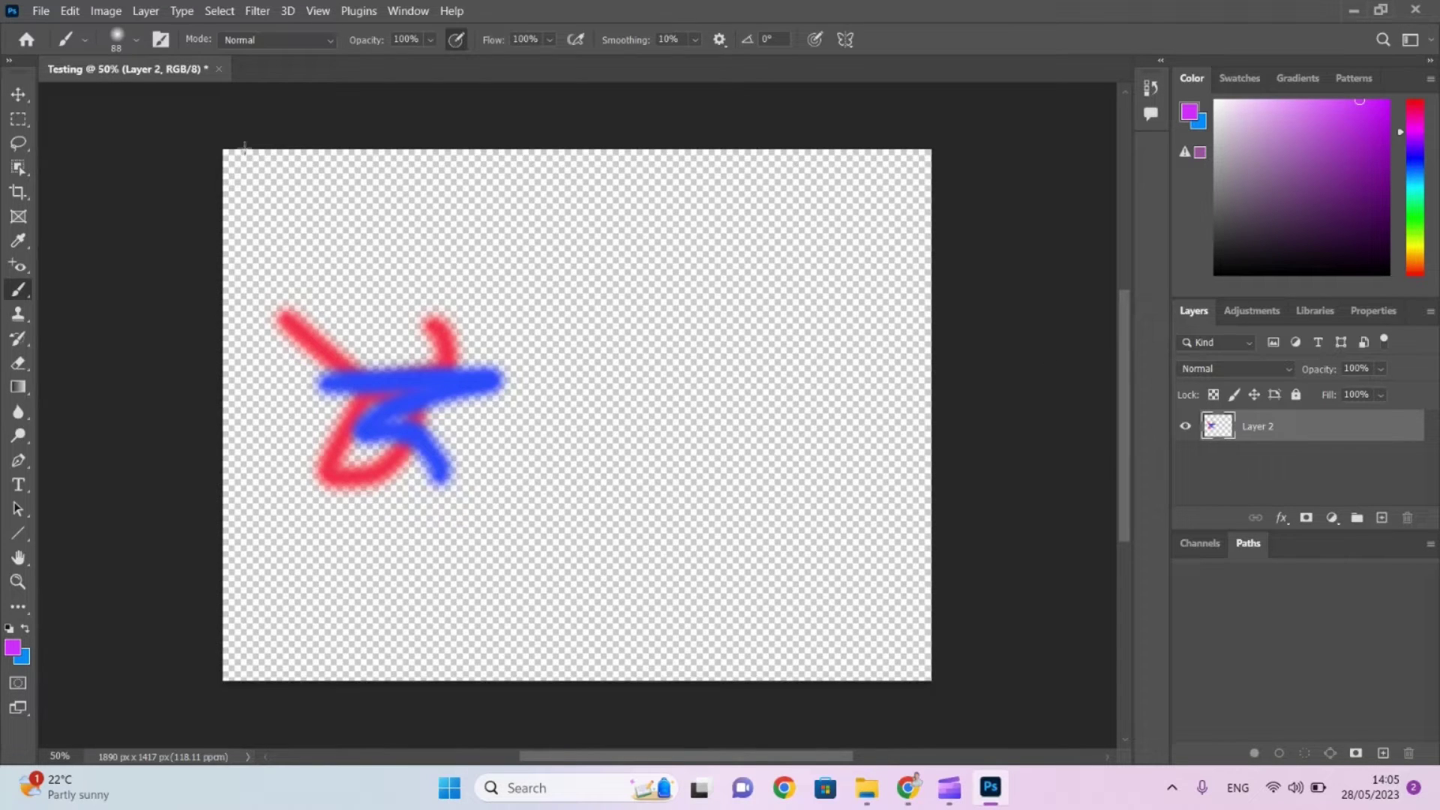
Move the merged drawing with the Move tool, then undo both the move and the layer merge.
left_click(19, 95)
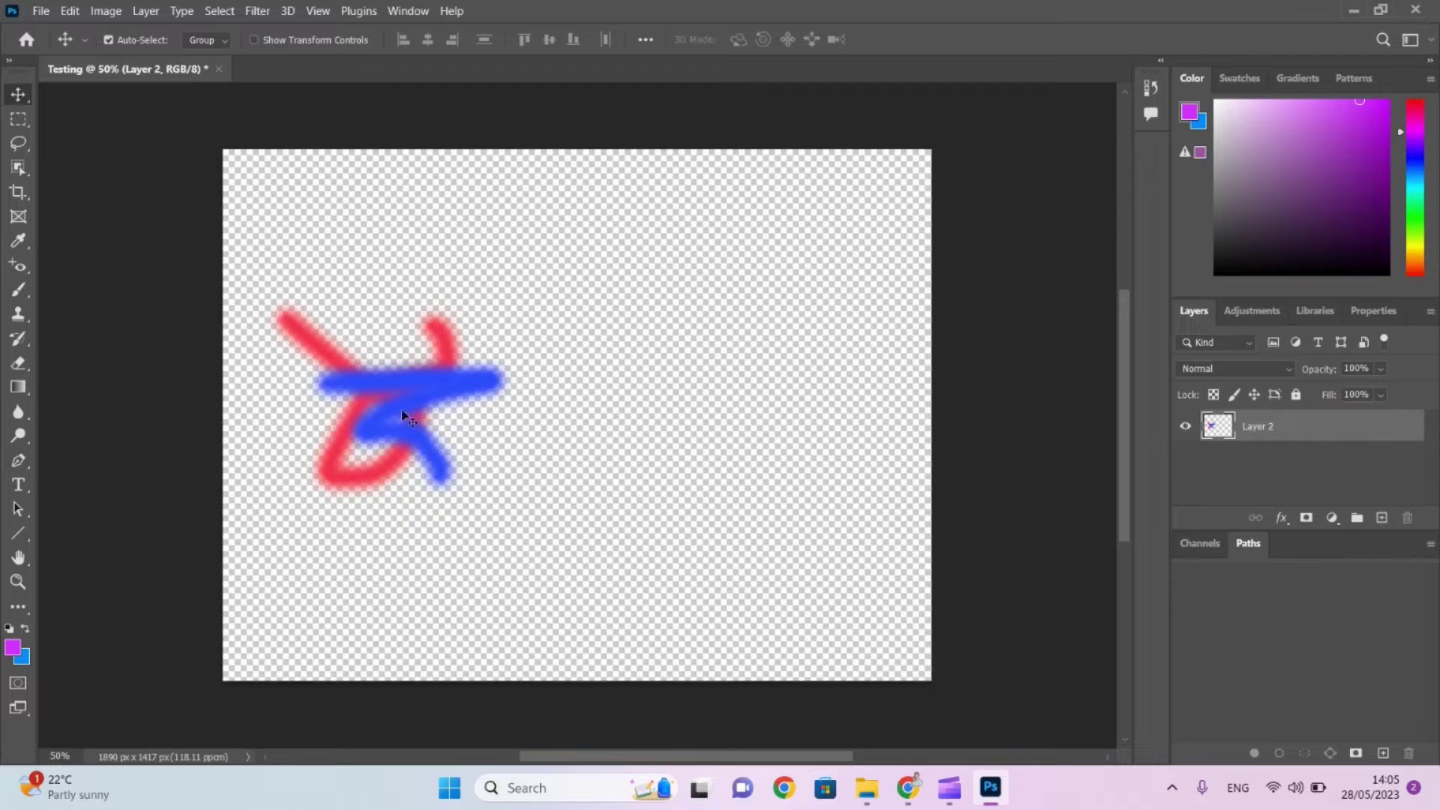
mouse_move(397, 407)
left_mouse_down()
mouse_move(592, 517)
mouse_move(626, 424)
mouse_move(488, 415)
mouse_move(505, 379)
left_mouse_up()
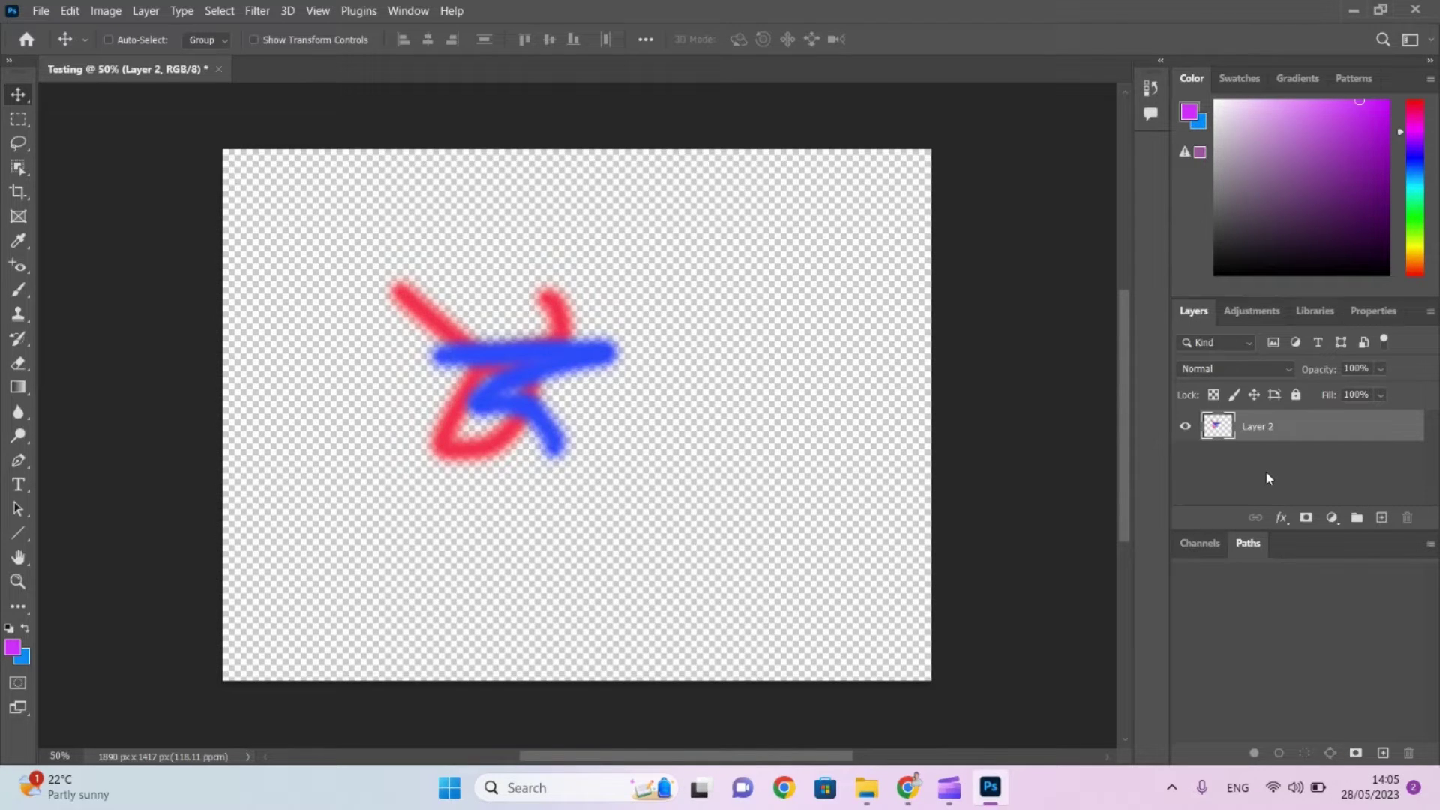
key("ctrl+z")
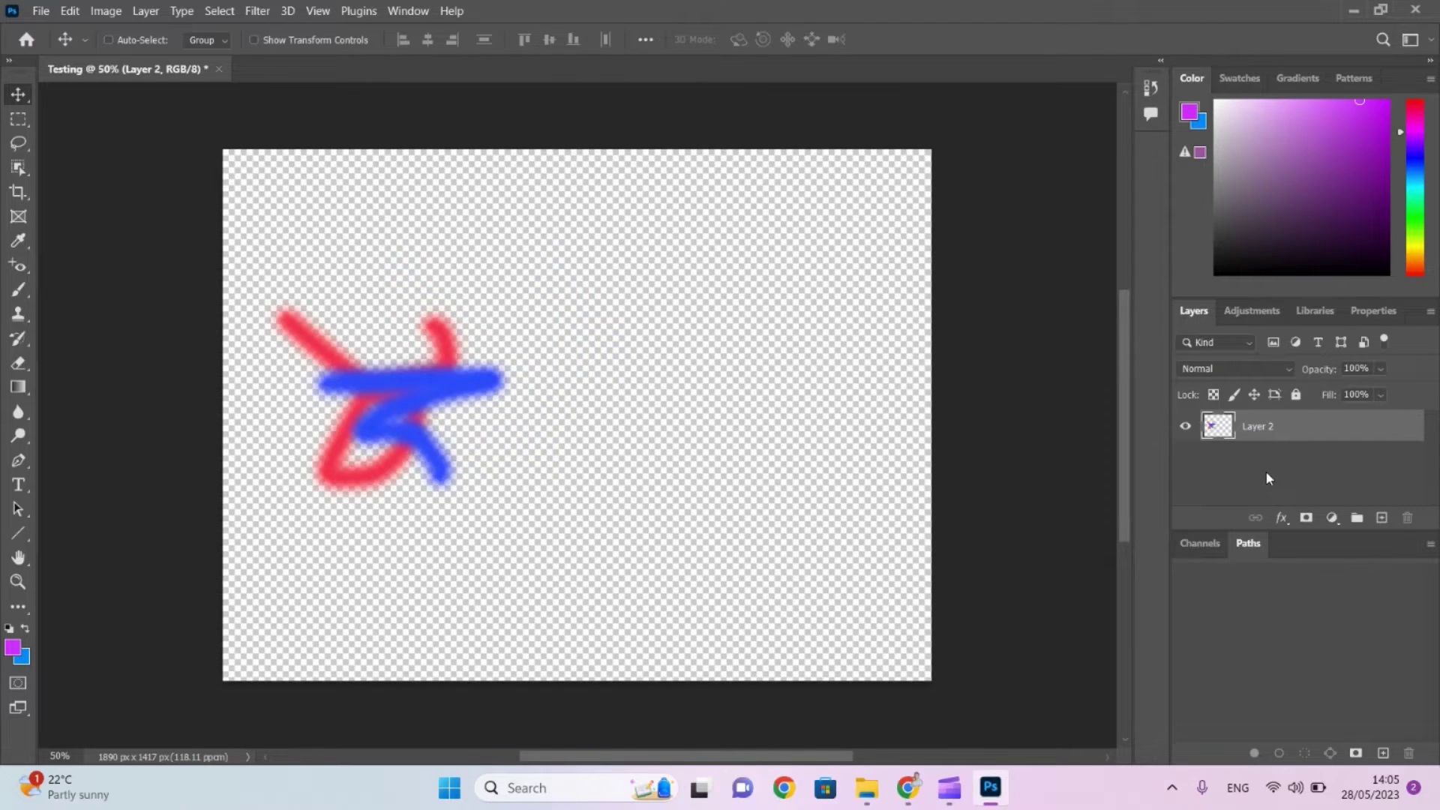
key("ctrl+z")
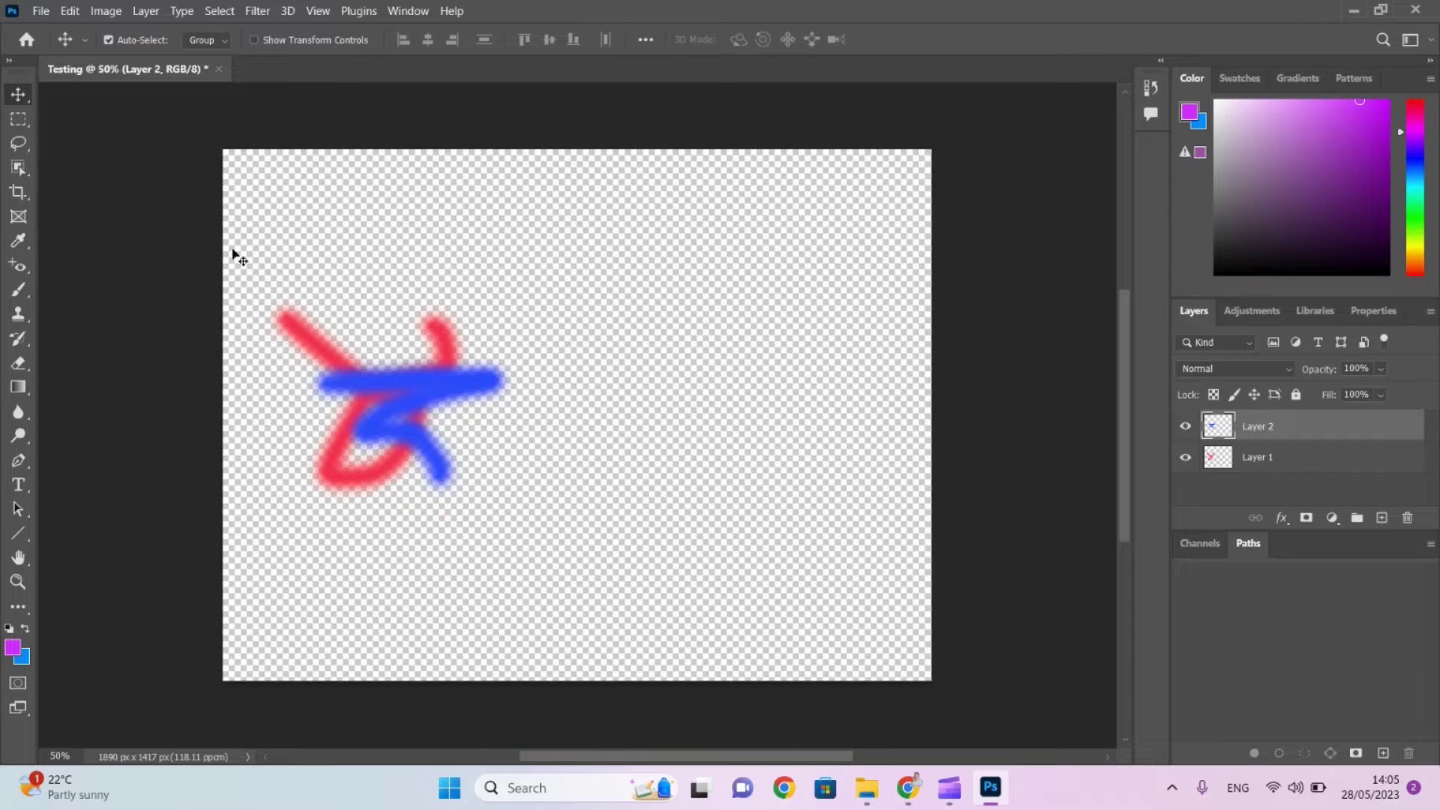
Move the blue stroke on Layer 2 slightly up, and shift the red stroke on Layer 1 slightly up and right.
mouse_move(386, 375)
left_mouse_down()
mouse_move(664, 398)
mouse_move(654, 333)
mouse_move(391, 356)
left_mouse_up()
left_click(1249, 459)
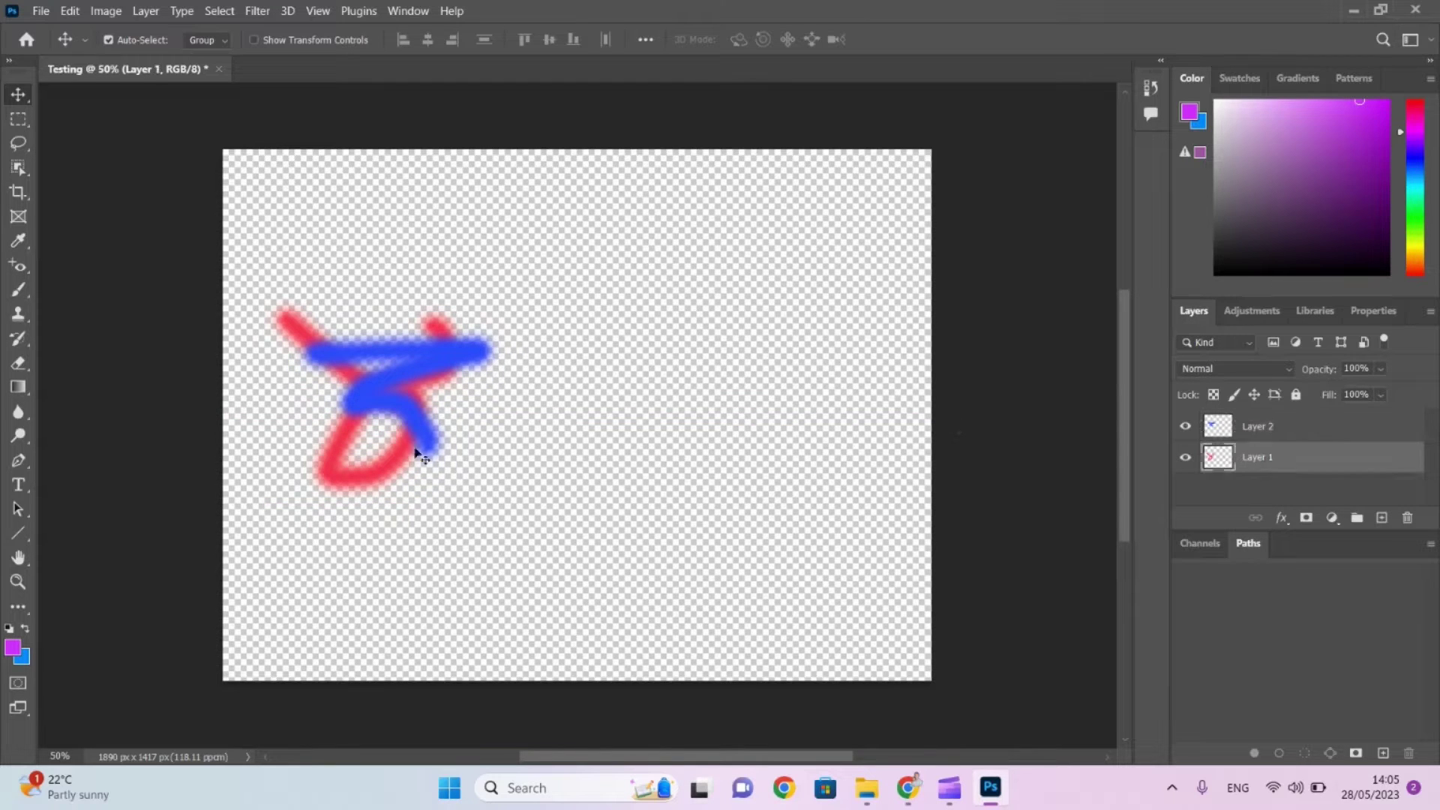
mouse_move(381, 454)
left_mouse_down()
mouse_move(545, 528)
mouse_move(472, 462)
mouse_move(398, 448)
left_mouse_up()
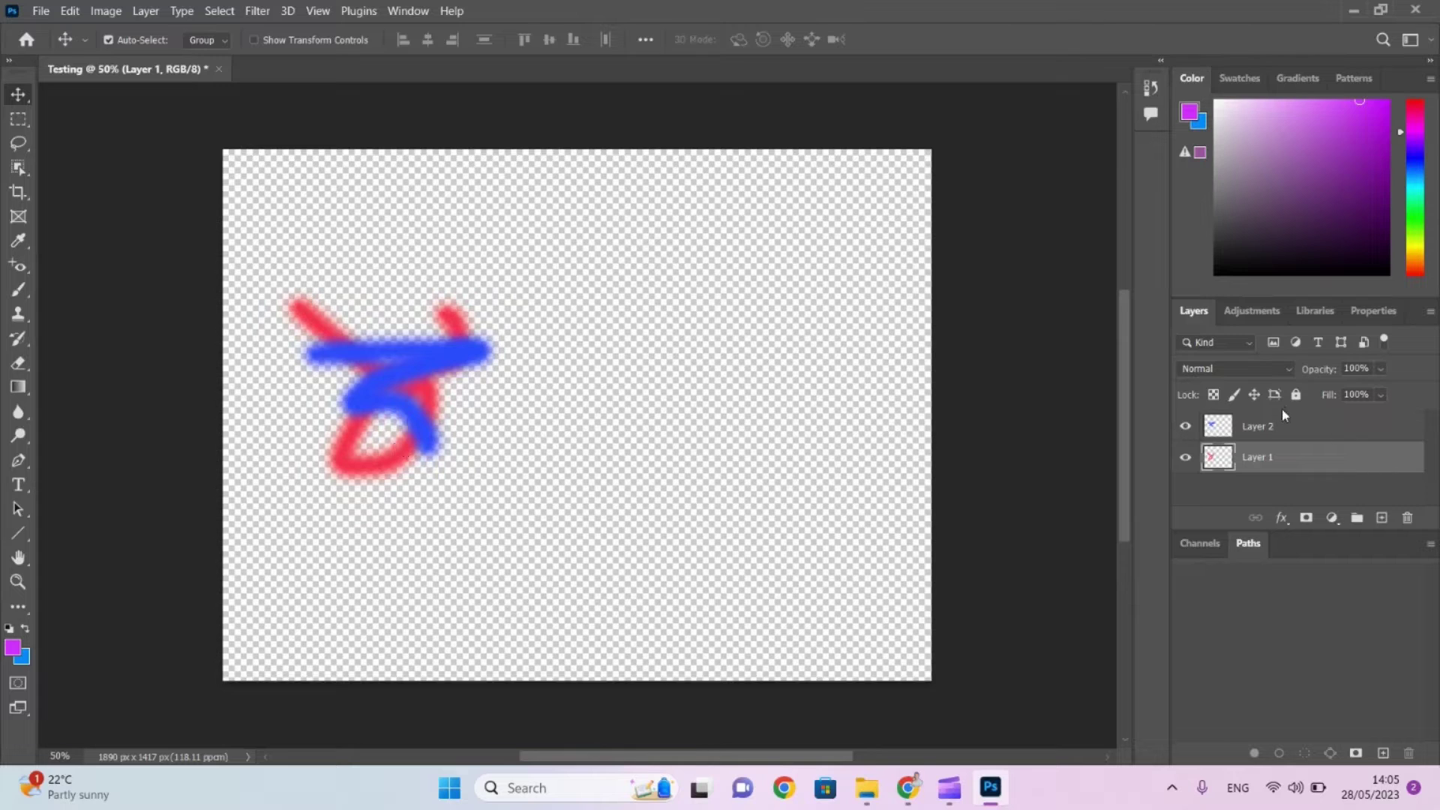
Add a new layer above Layer 2 and paint a magenta brush stroke across the red and blue strokes.
left_click(1259, 436)
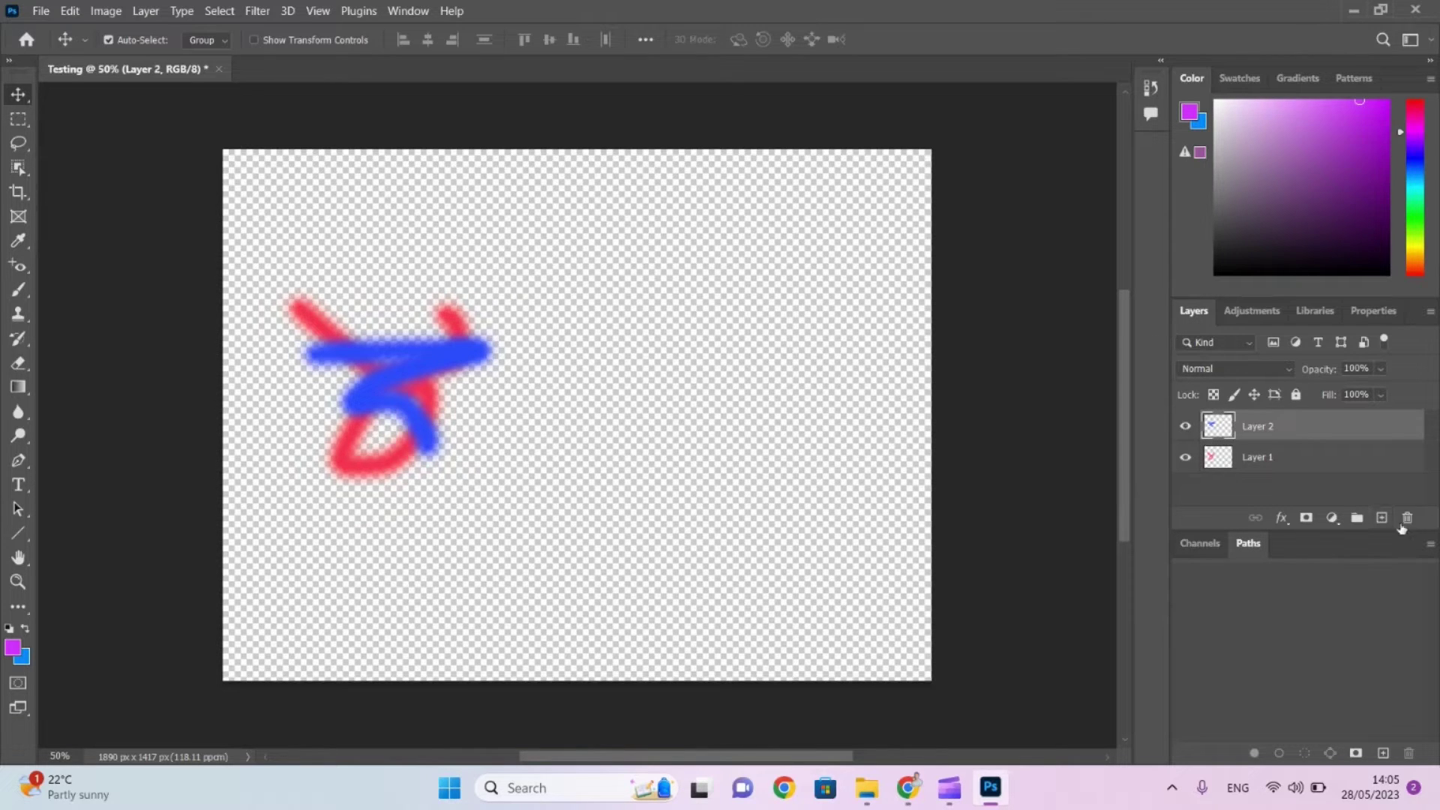
left_click(1382, 518)
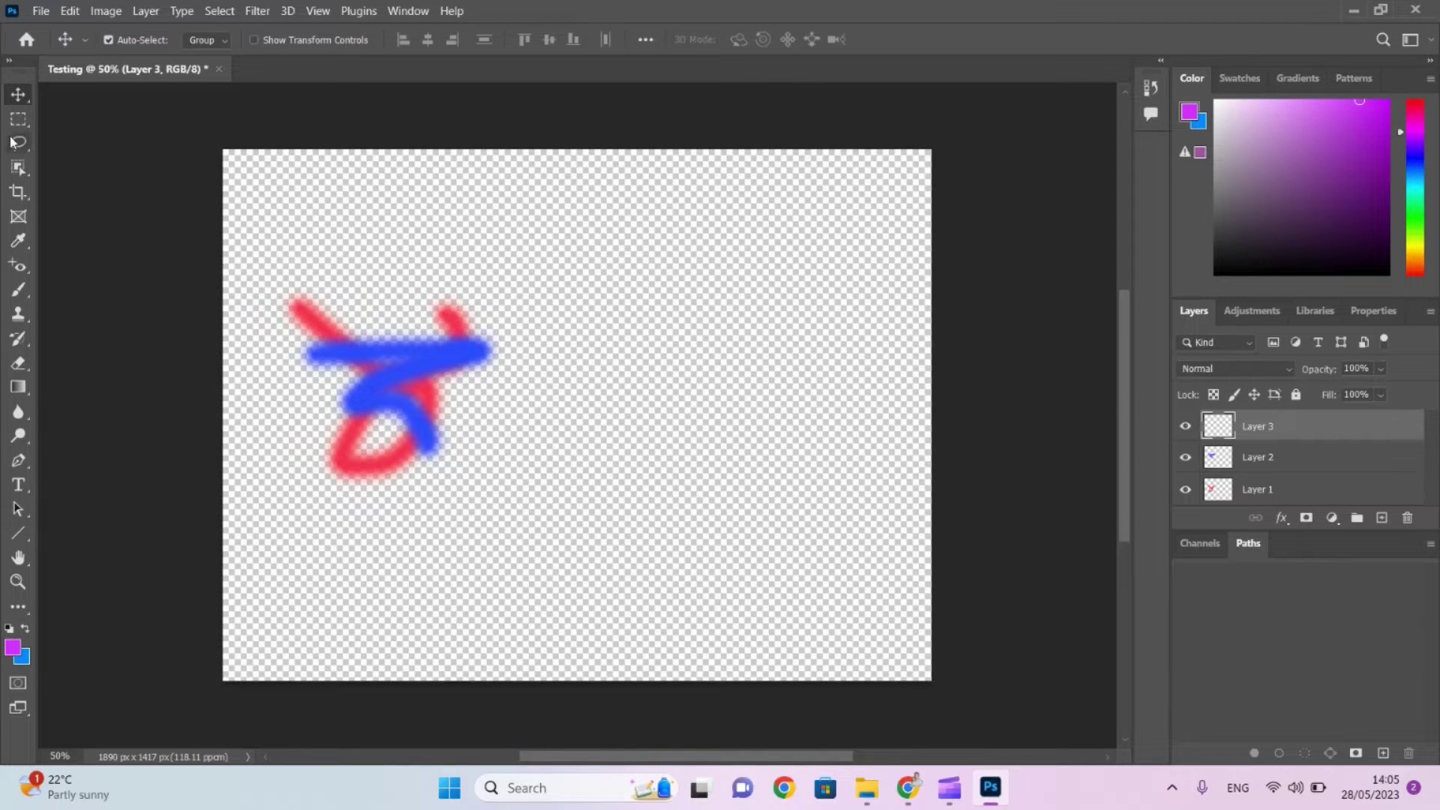
left_click(18, 289)
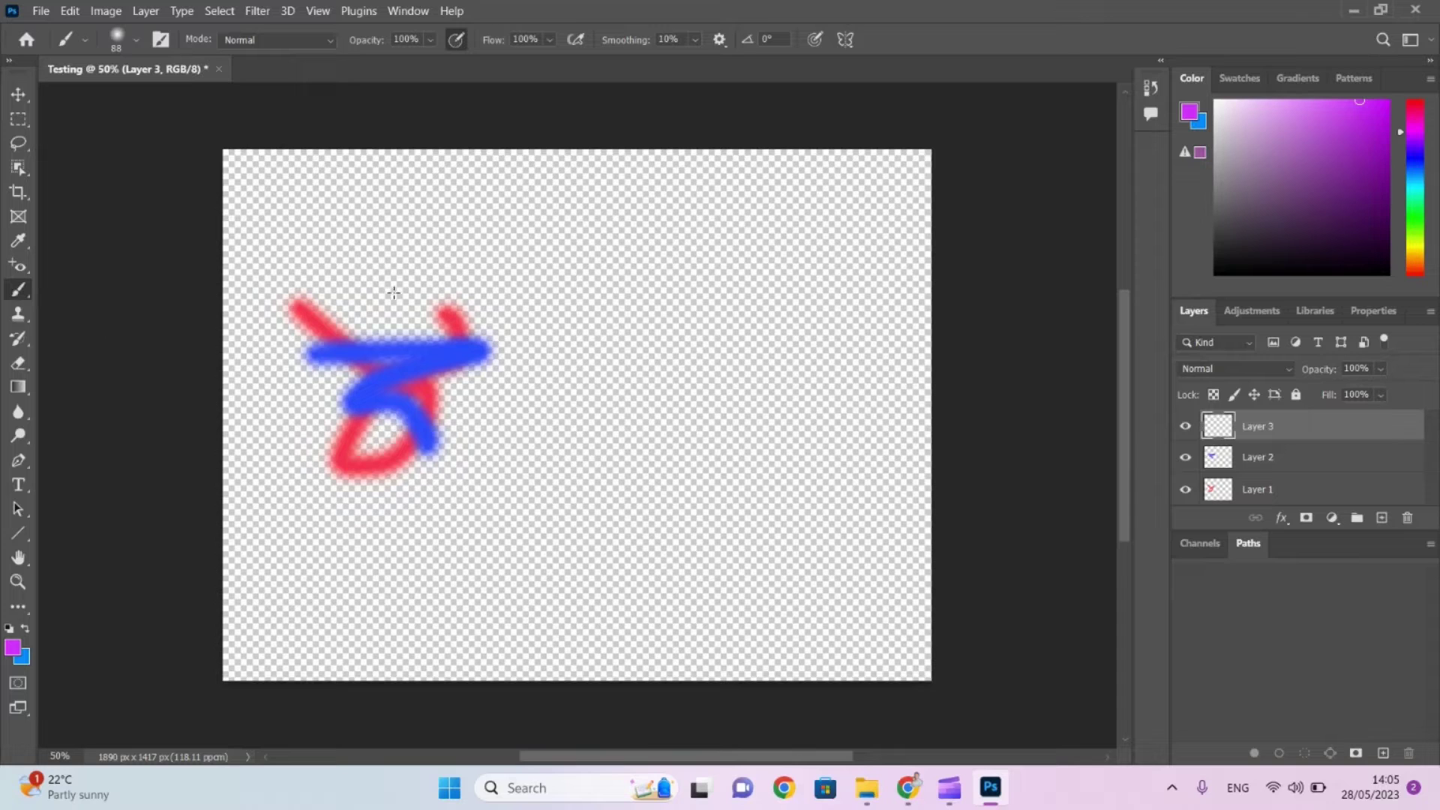
mouse_move(394, 293)
left_mouse_down()
mouse_move(360, 396)
mouse_move(408, 436)
mouse_move(421, 376)
mouse_move(475, 393)
left_mouse_up()
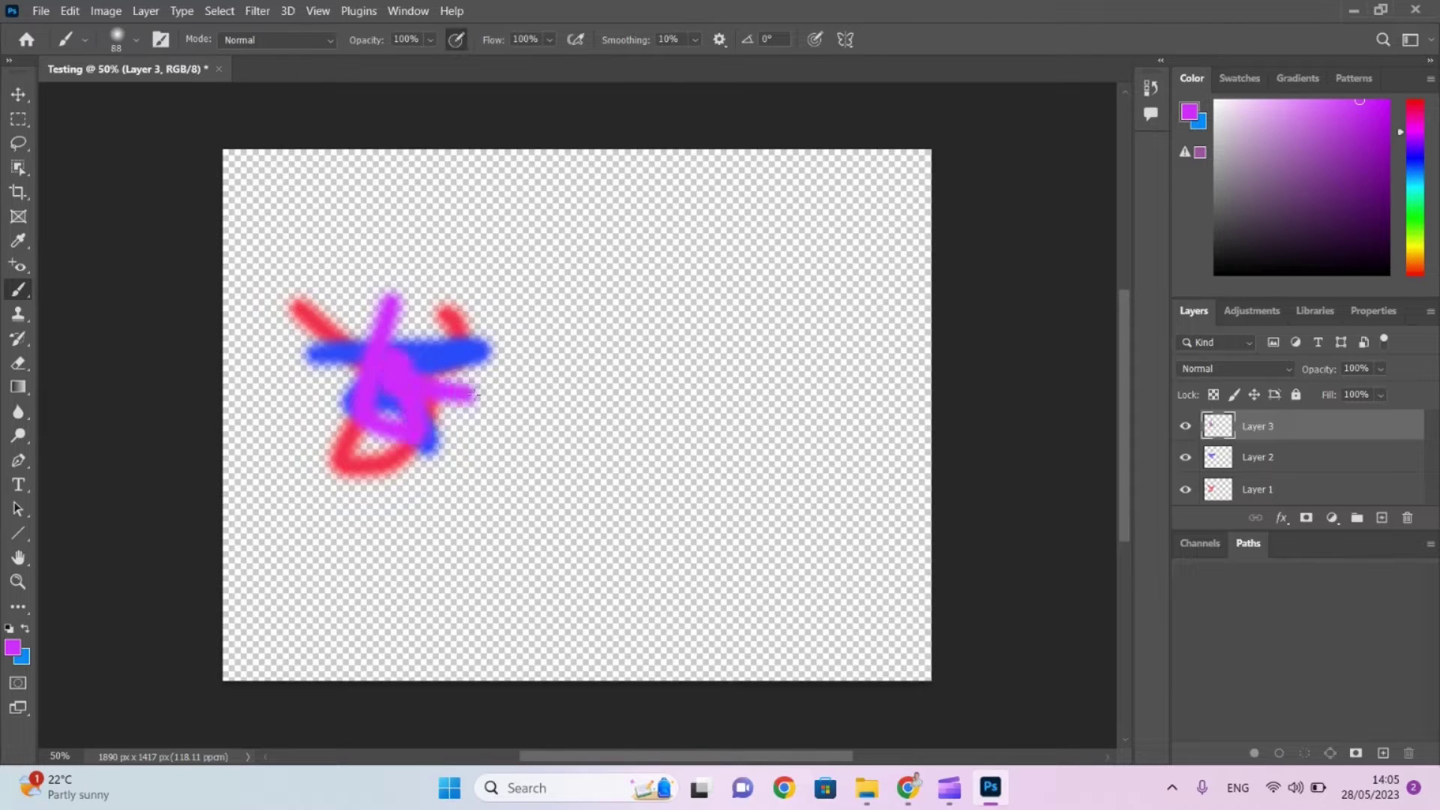
Flatten the image into a single background layer and undo the flattening.
right_click(1277, 433)
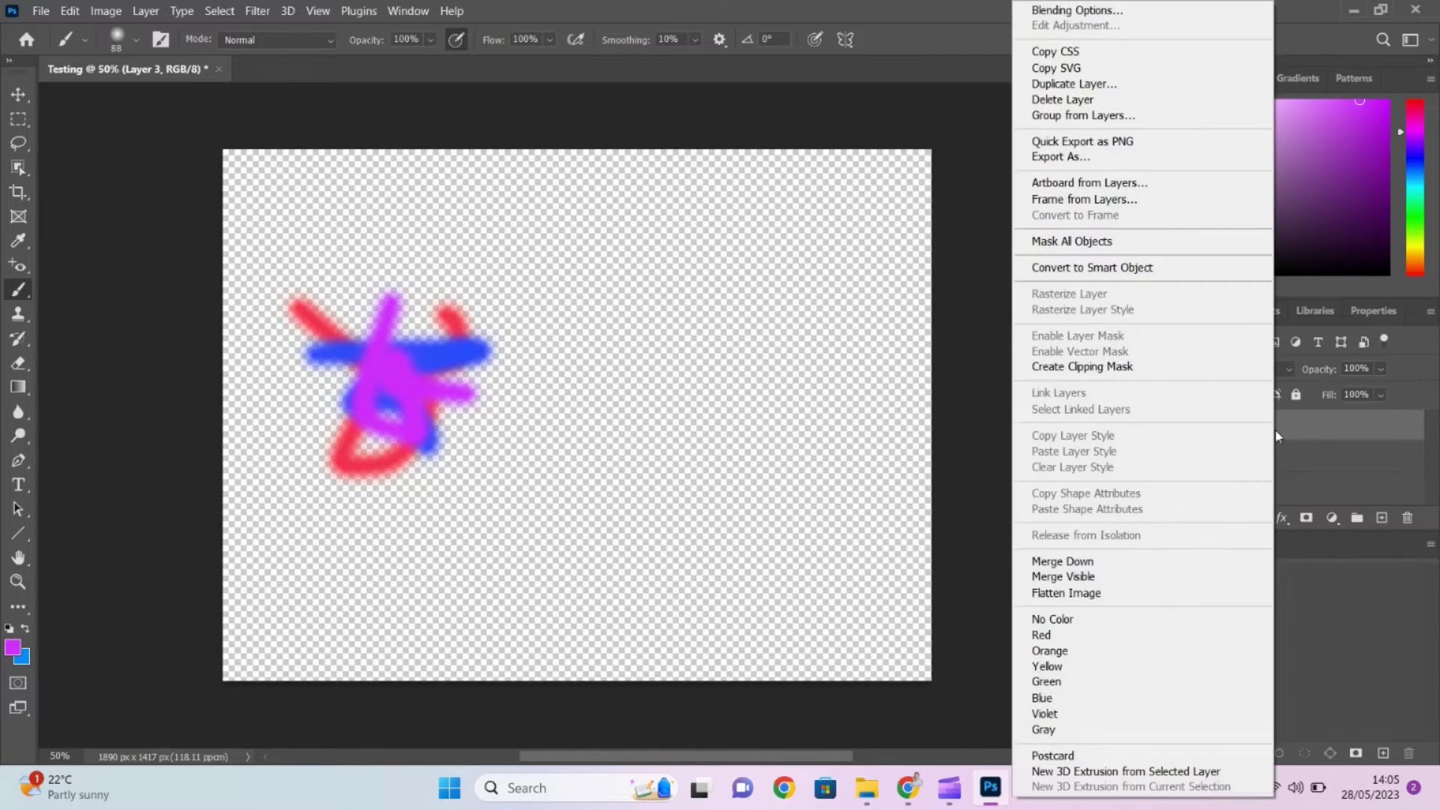
left_click(1065, 594)
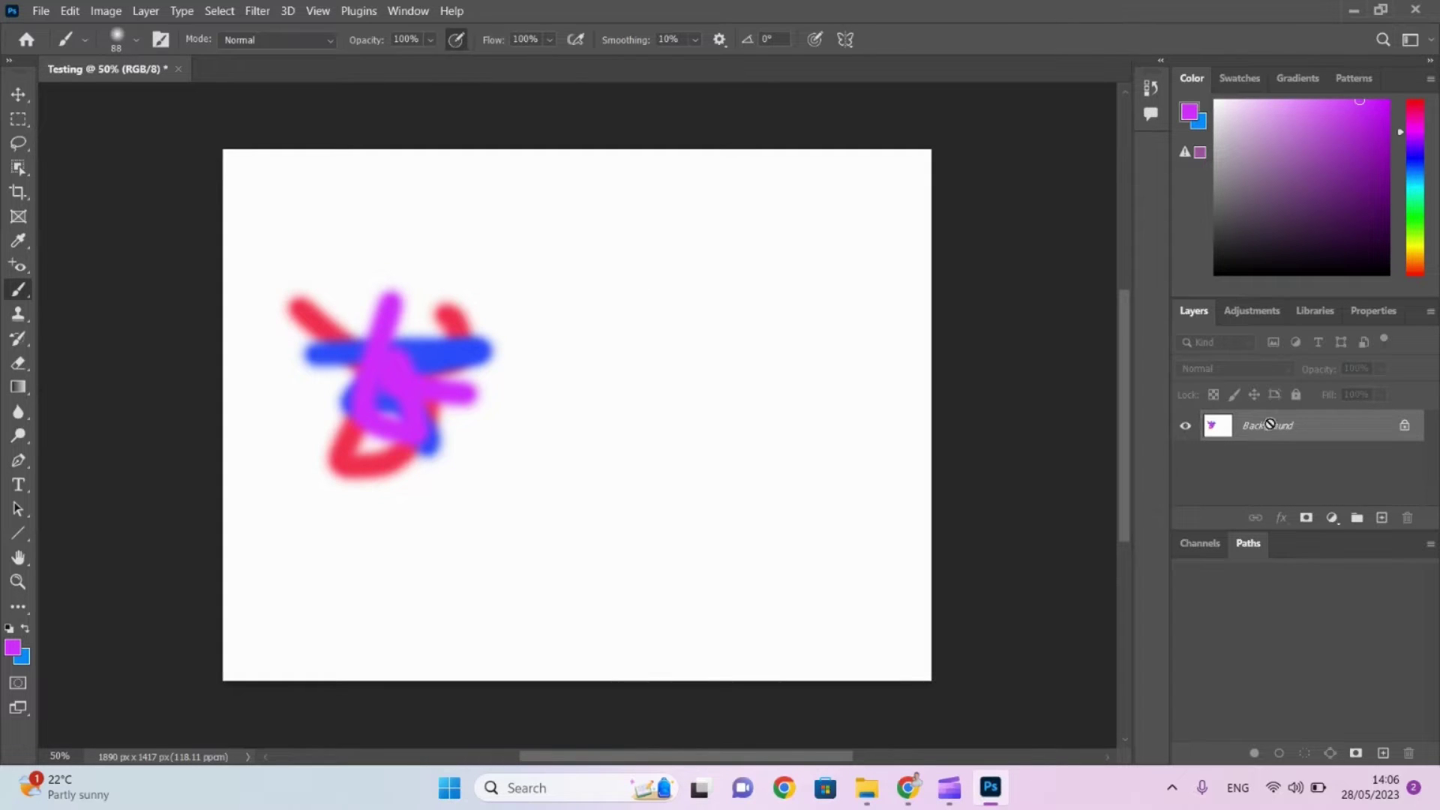
key("ctrl+z")
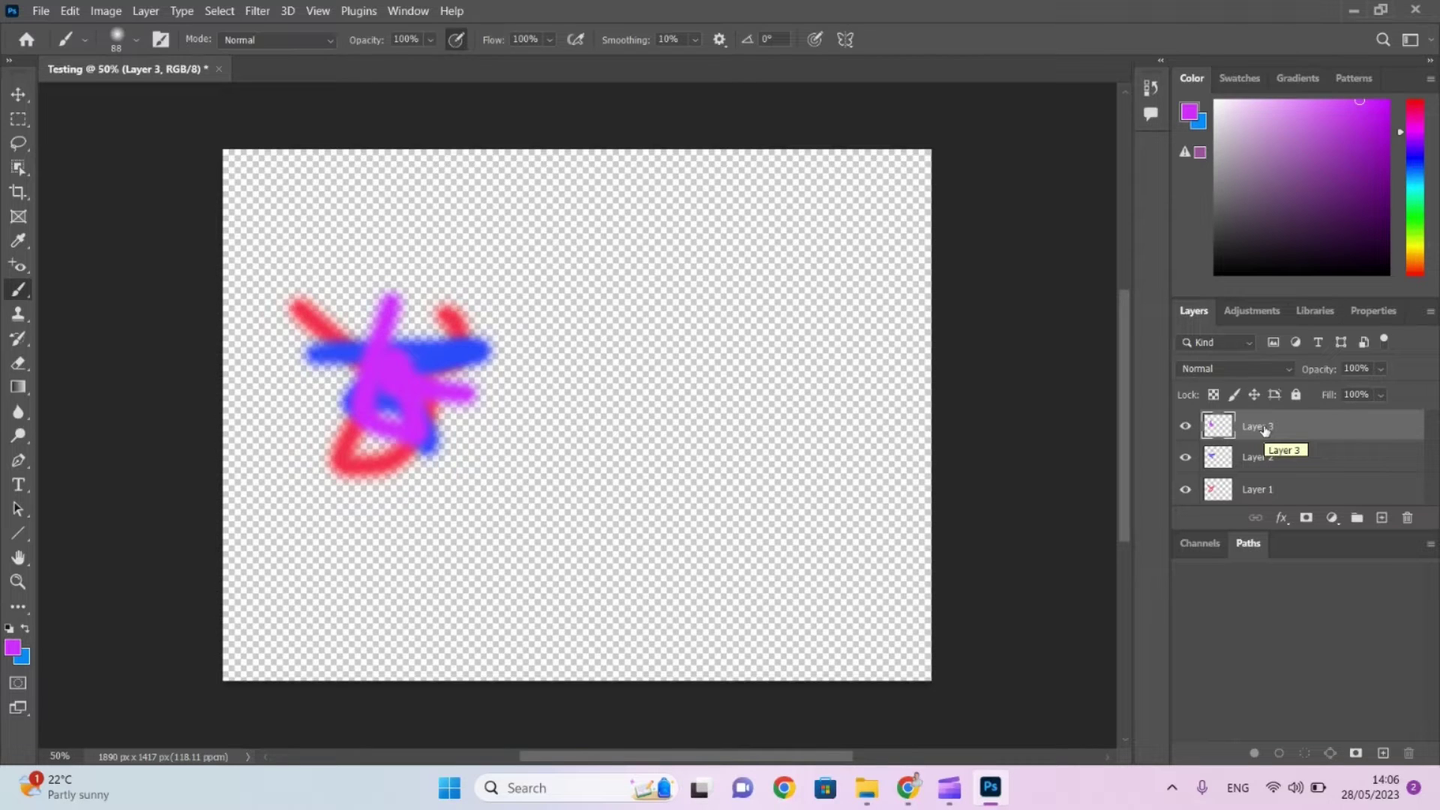
Switch to the Google Docs checklist, tick "flatten, merge" and the Layers heading, and highlight the Transform items.
key("alt+Tab")
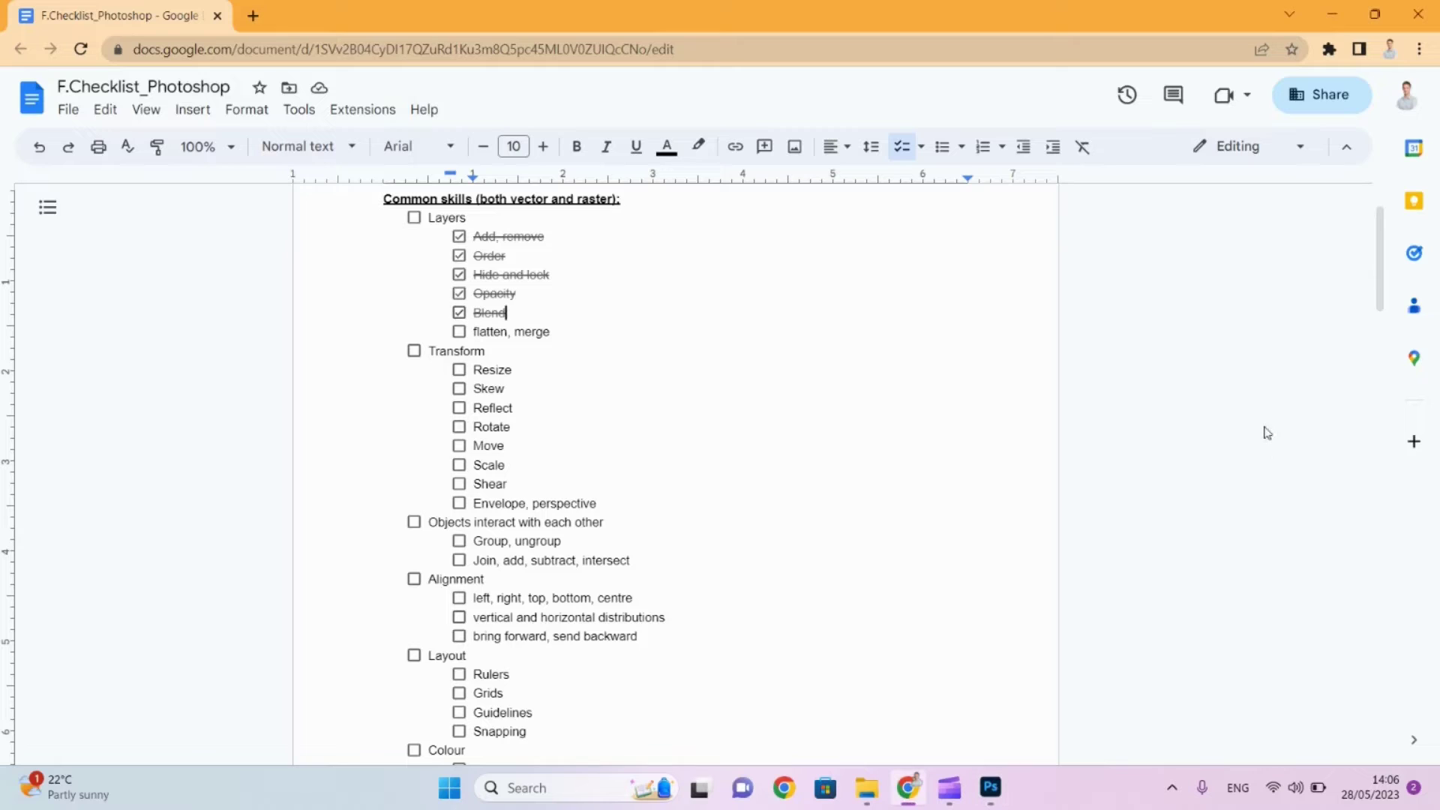
left_click(459, 332)
left_click(414, 217)
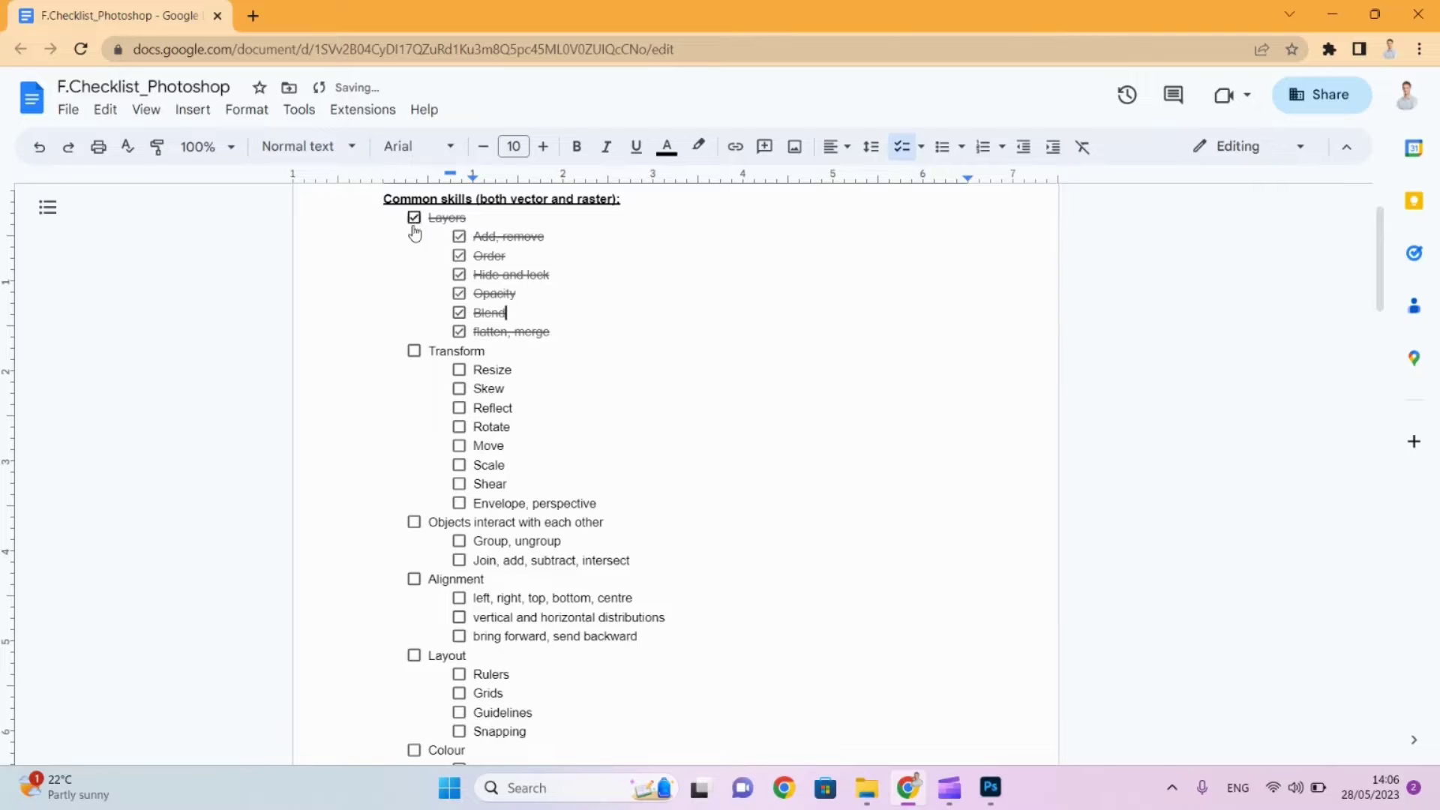
left_click_drag(453, 351, 503, 502)
Return to Photoshop and move the magenta stroke on Layer 3 to the right, clear of the other strokes.
key("alt+Tab")
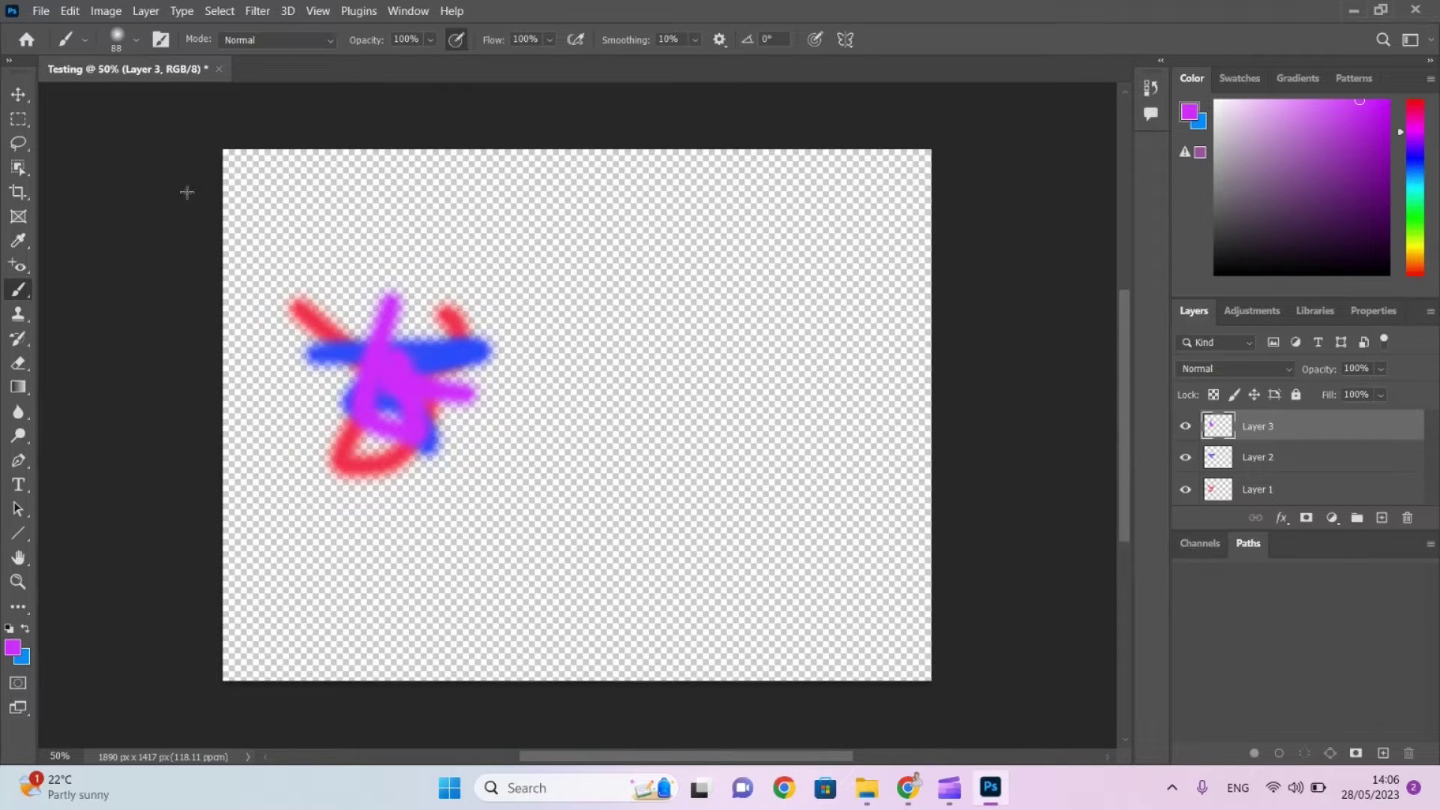
left_click(18, 93)
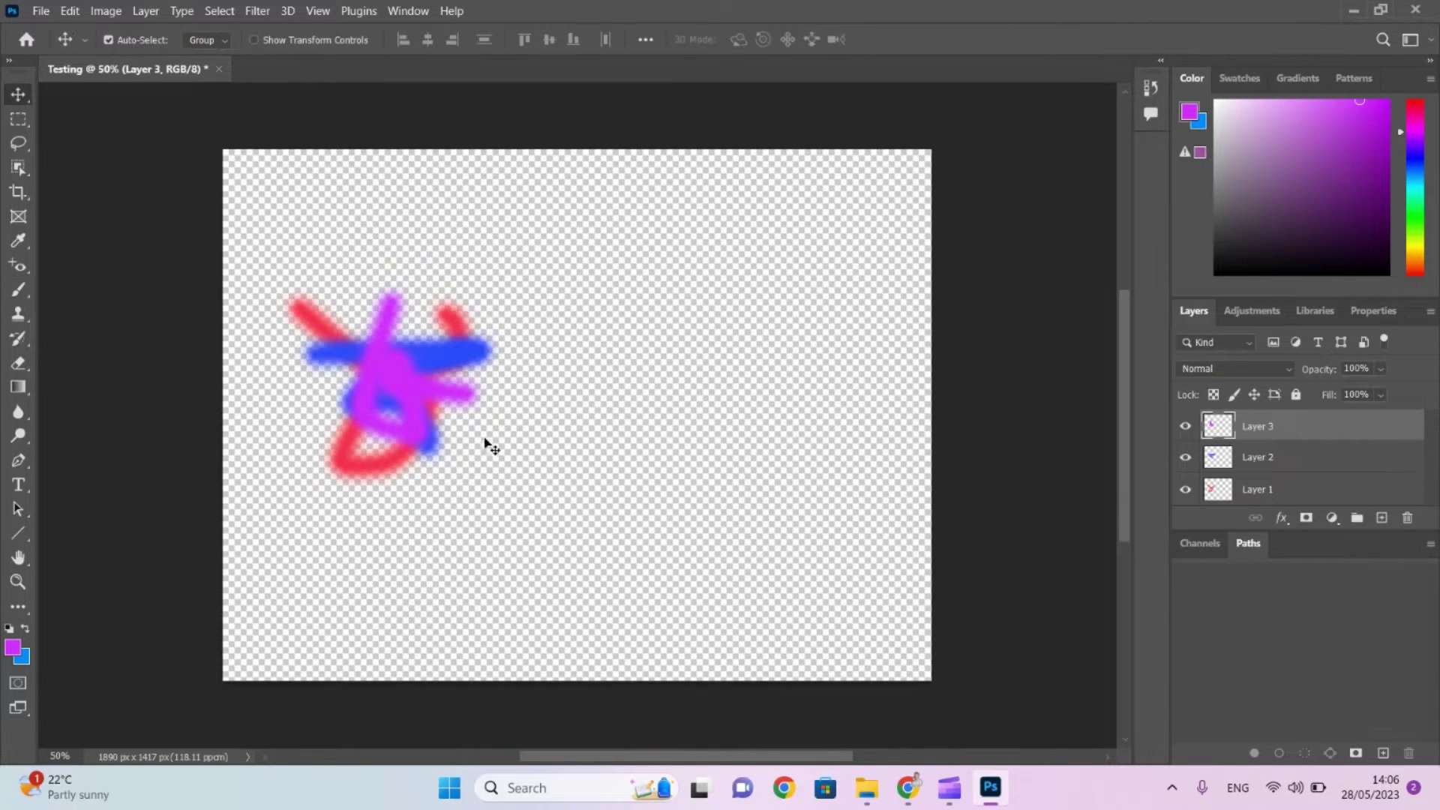
mouse_move(413, 400)
left_mouse_down()
mouse_move(585, 511)
mouse_move(610, 388)
mouse_move(600, 334)
mouse_move(599, 349)
left_mouse_up()
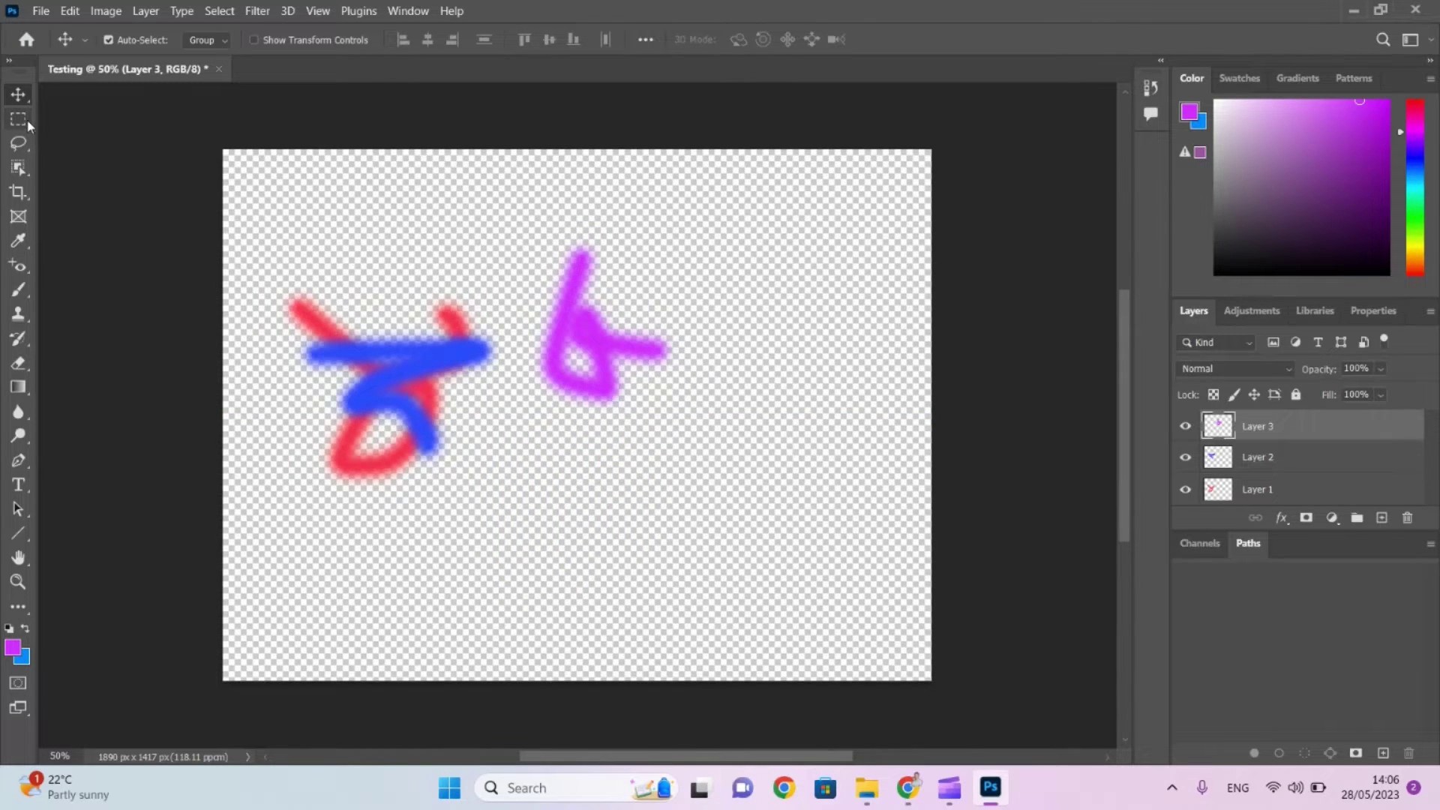
Try scaling the magenta stroke on Layer 3 to about 169% width and 93% height, and cancel the transformation.
left_click(42, 12)
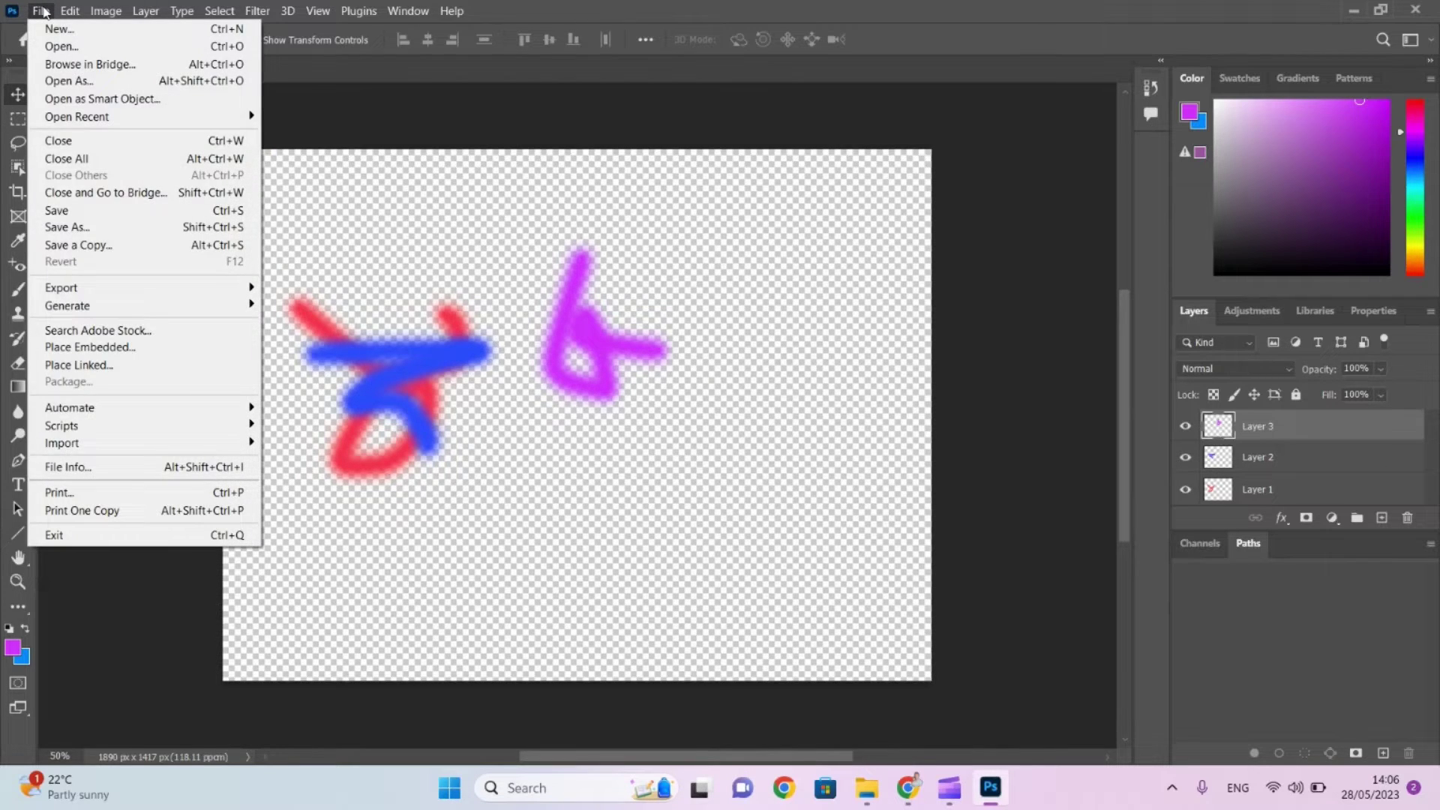
left_click(42, 11)
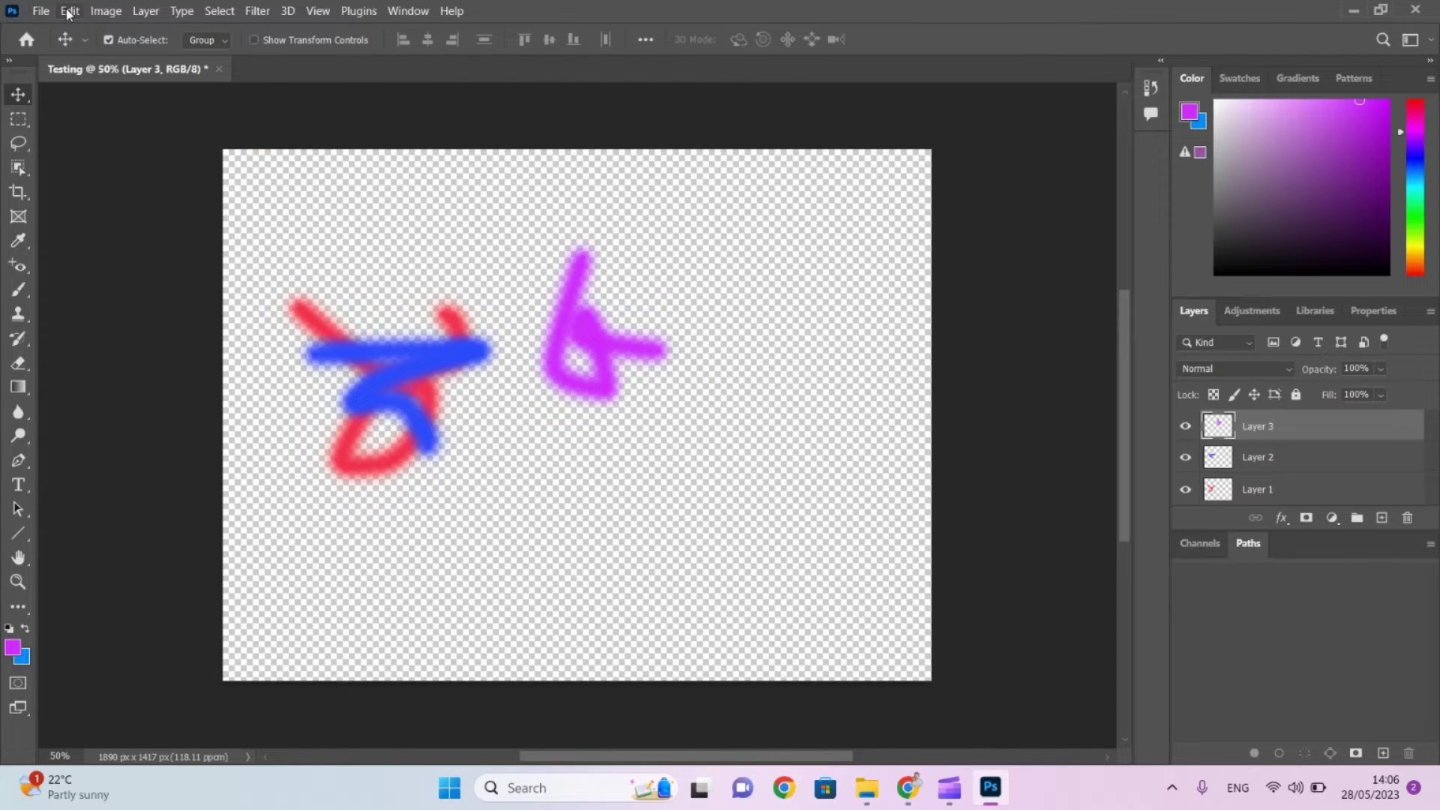
left_click(68, 11)
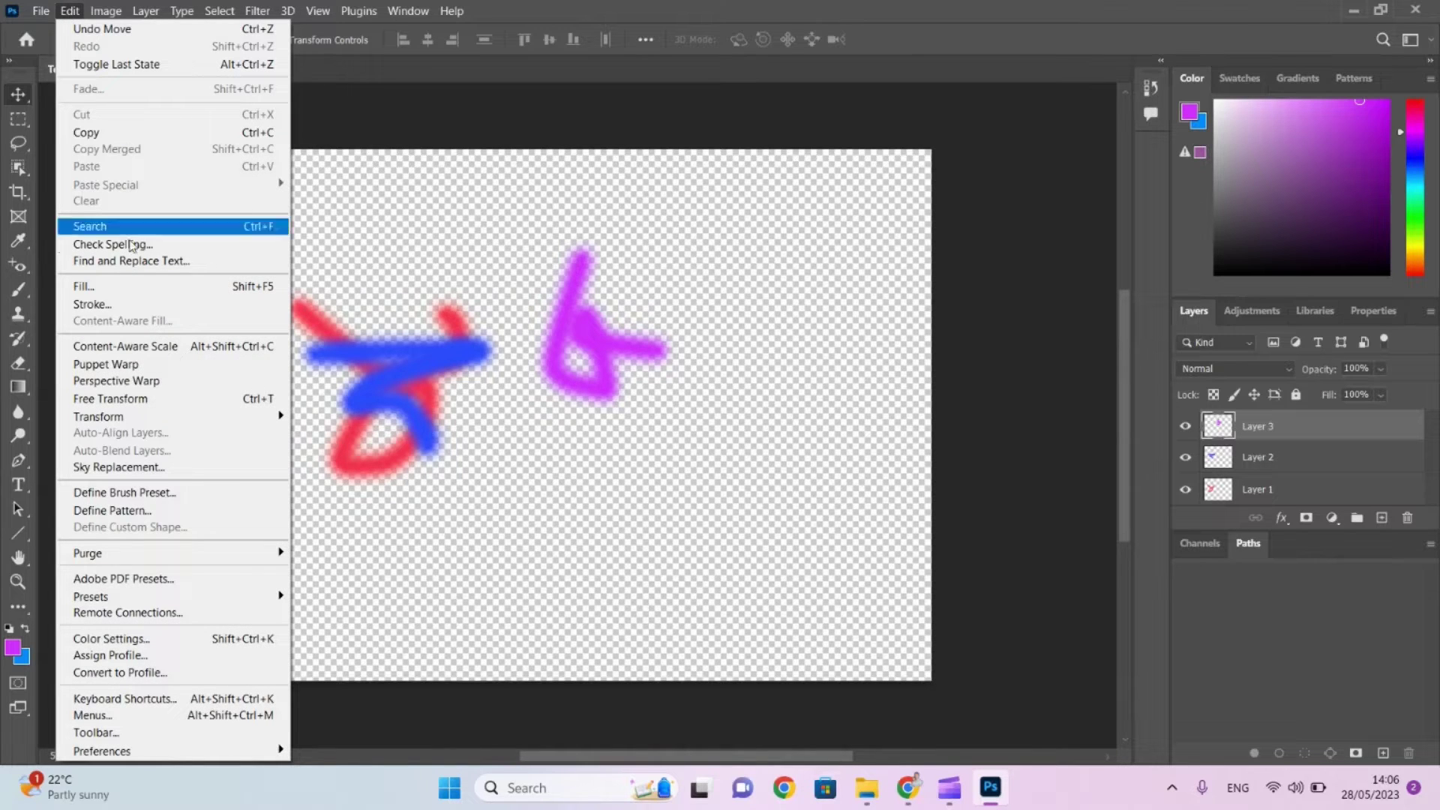
mouse_move(128, 416)
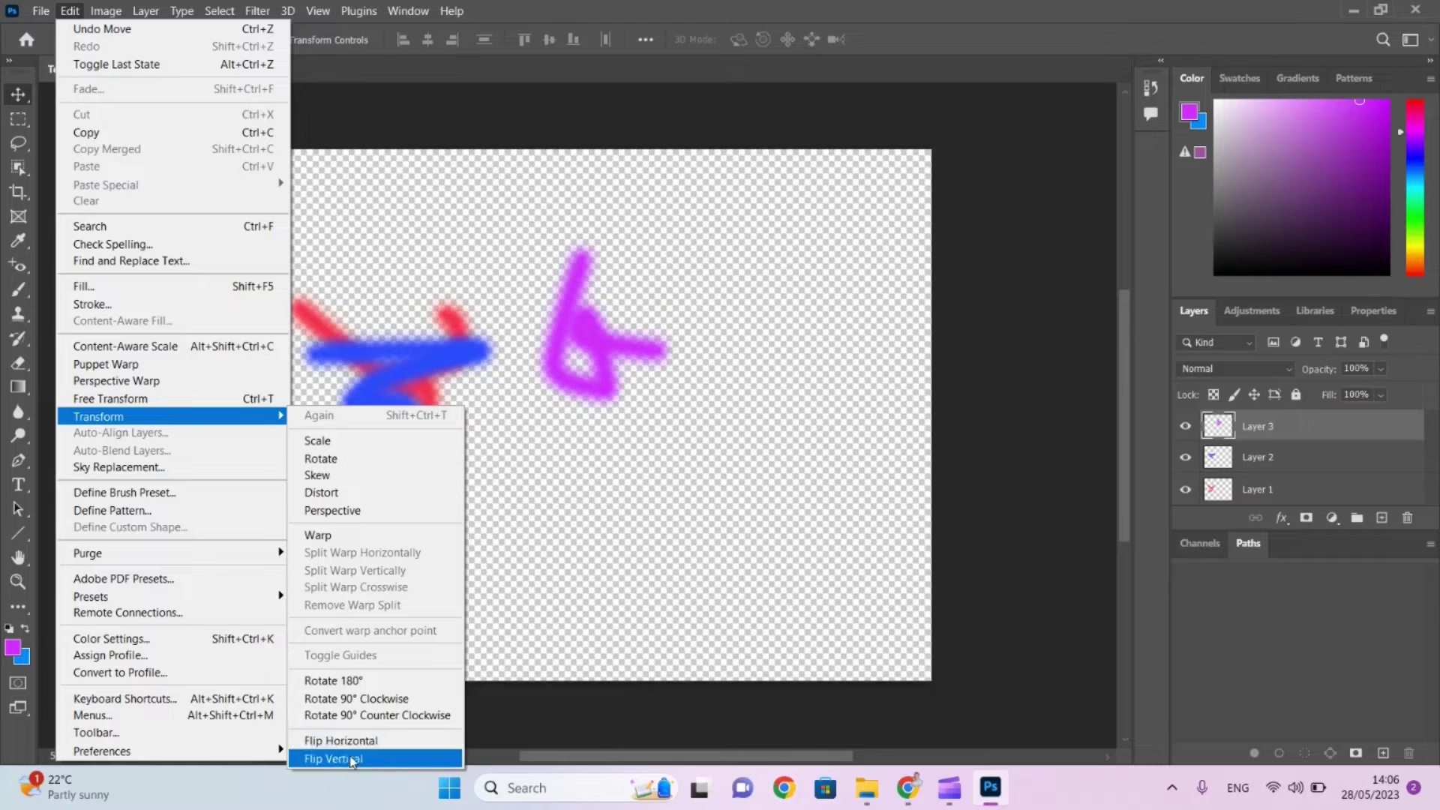
left_click(330, 443)
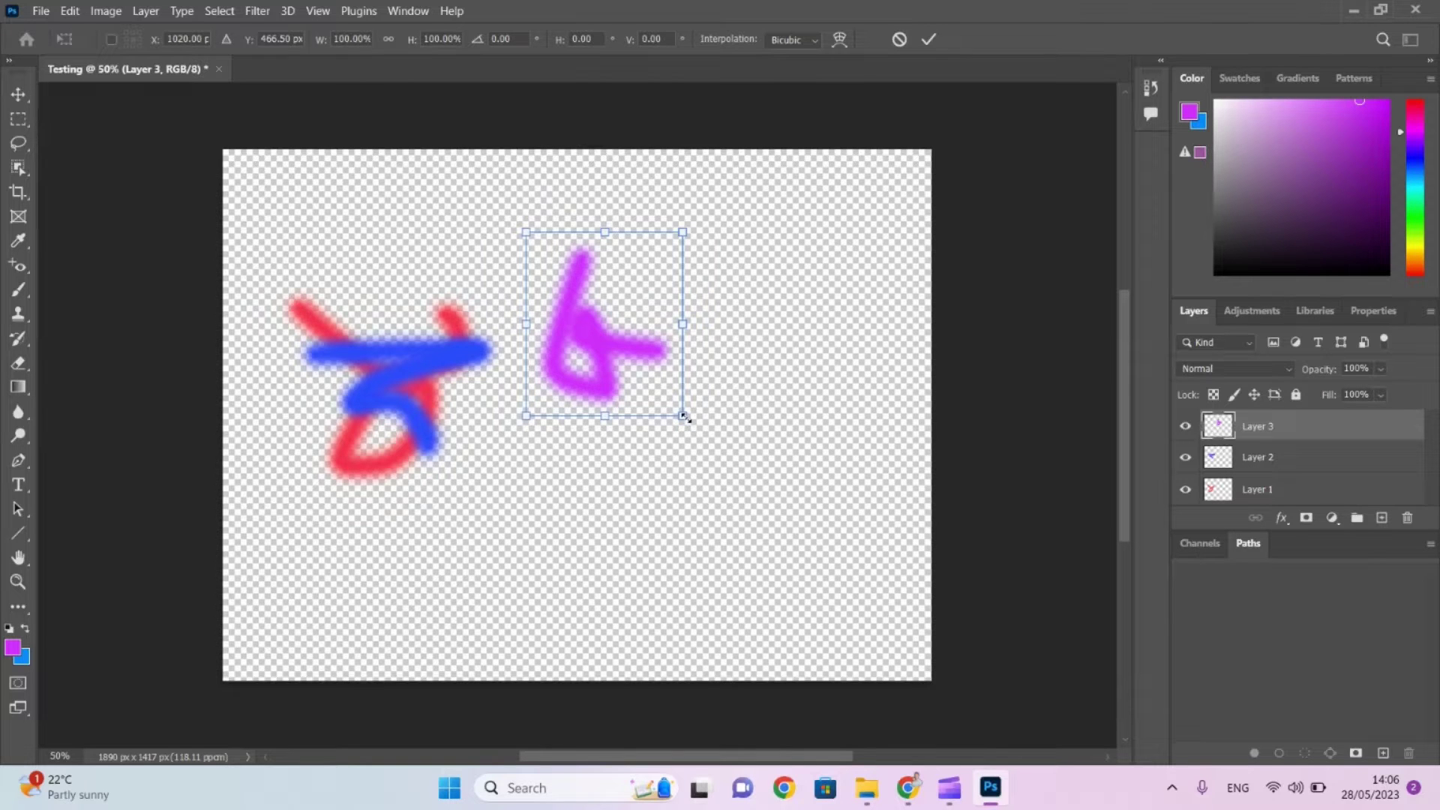
mouse_move(685, 417)
left_mouse_down()
mouse_move(853, 553)
mouse_move(868, 483)
mouse_move(753, 547)
mouse_move(700, 498)
mouse_move(723, 457)
mouse_move(739, 487)
mouse_move(795, 482)
left_mouse_up()
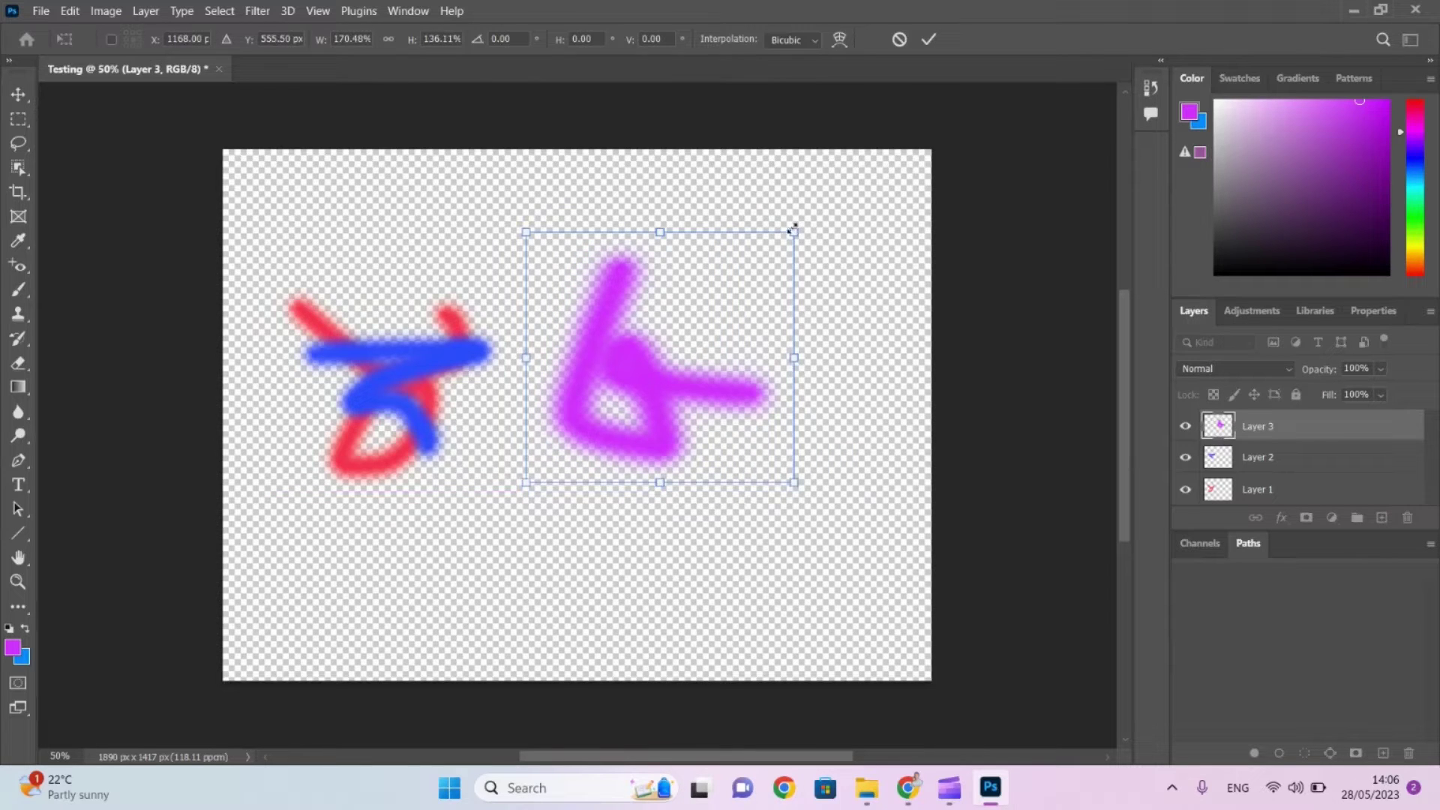
mouse_move(793, 229)
left_mouse_down()
mouse_move(797, 204)
mouse_move(791, 230)
left_mouse_up()
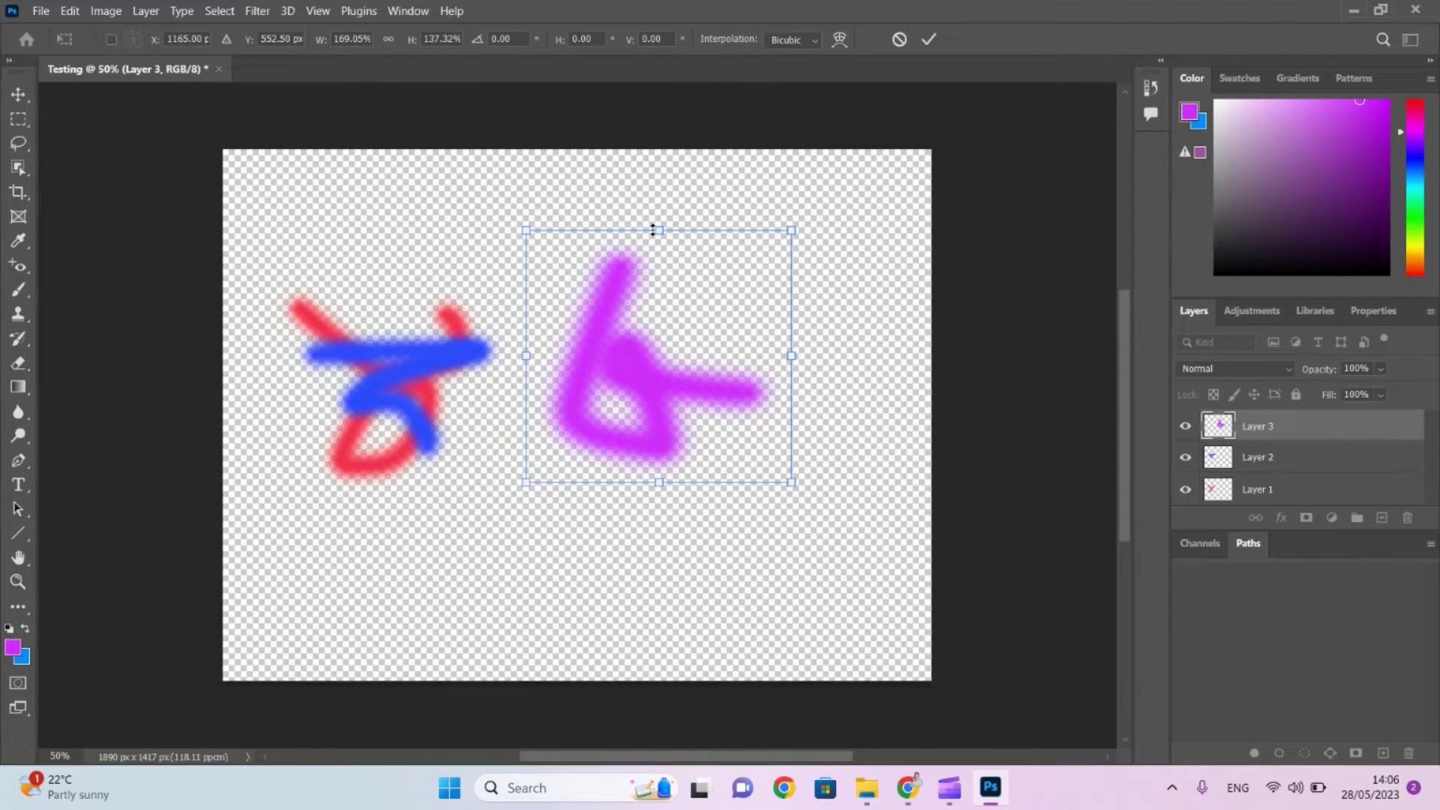
left_click_drag(652, 231, 634, 311)
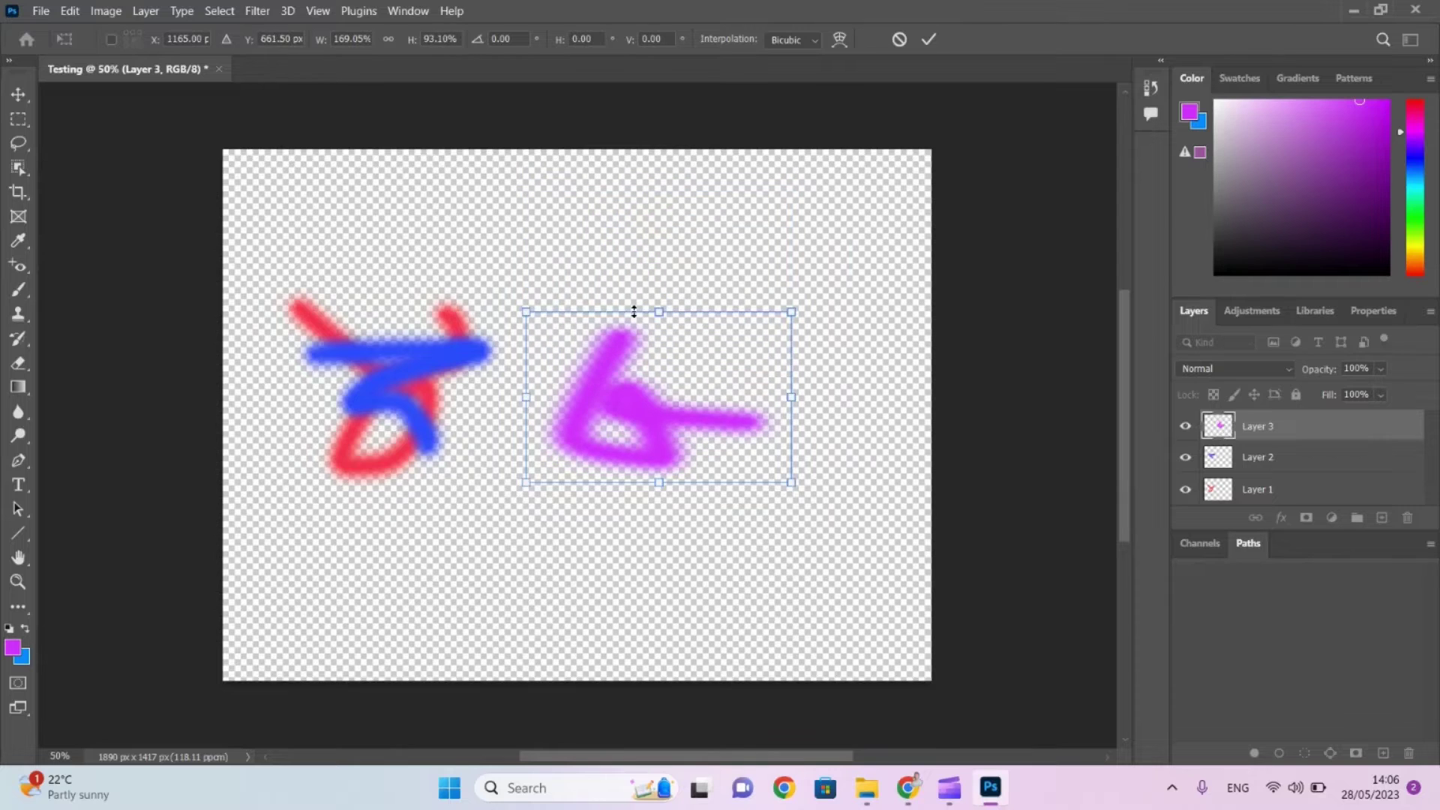
key("Escape")
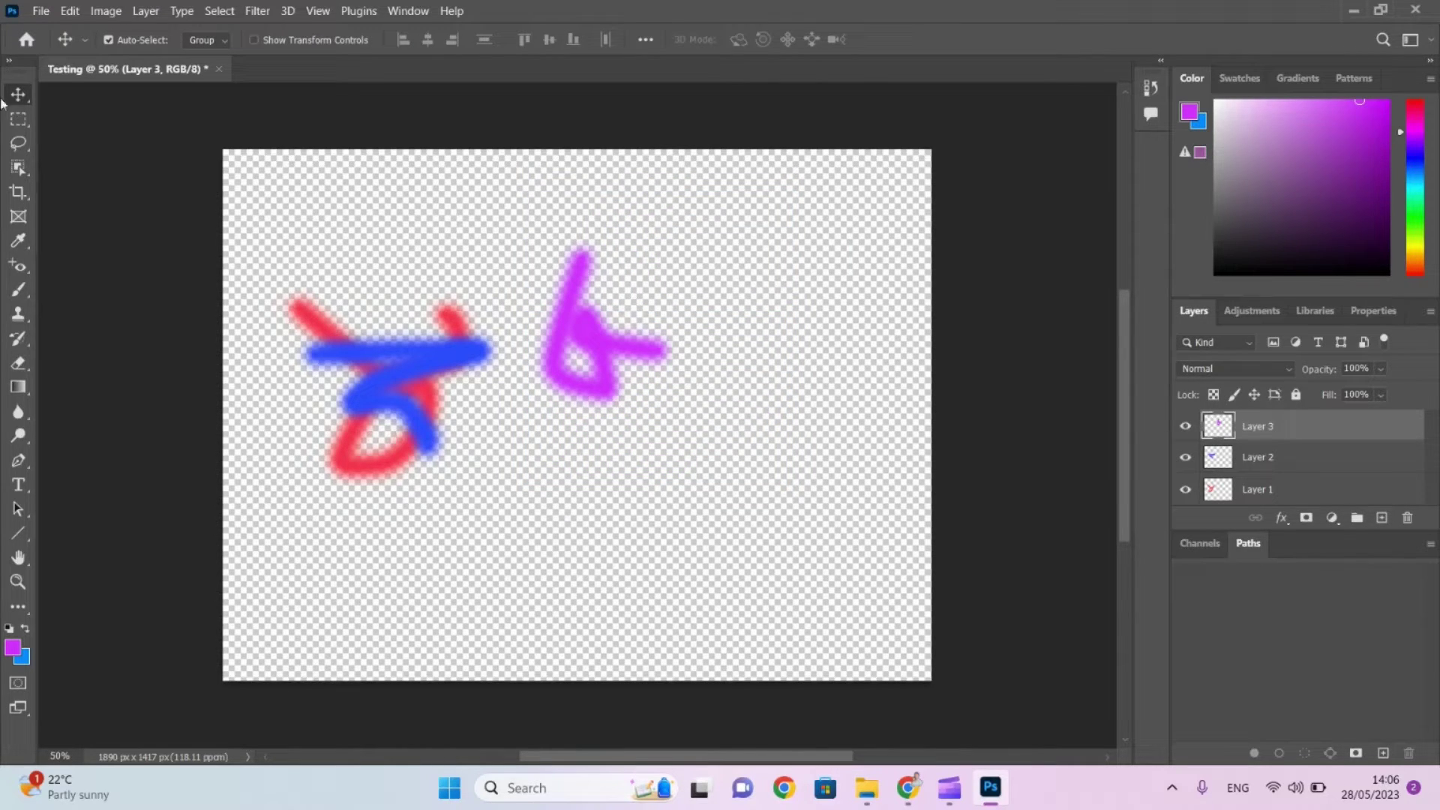
Marquee-select the lower part of the magenta stroke, try scaling it to about 192% by 168% and moving it, and undo those changes.
left_click(19, 121)
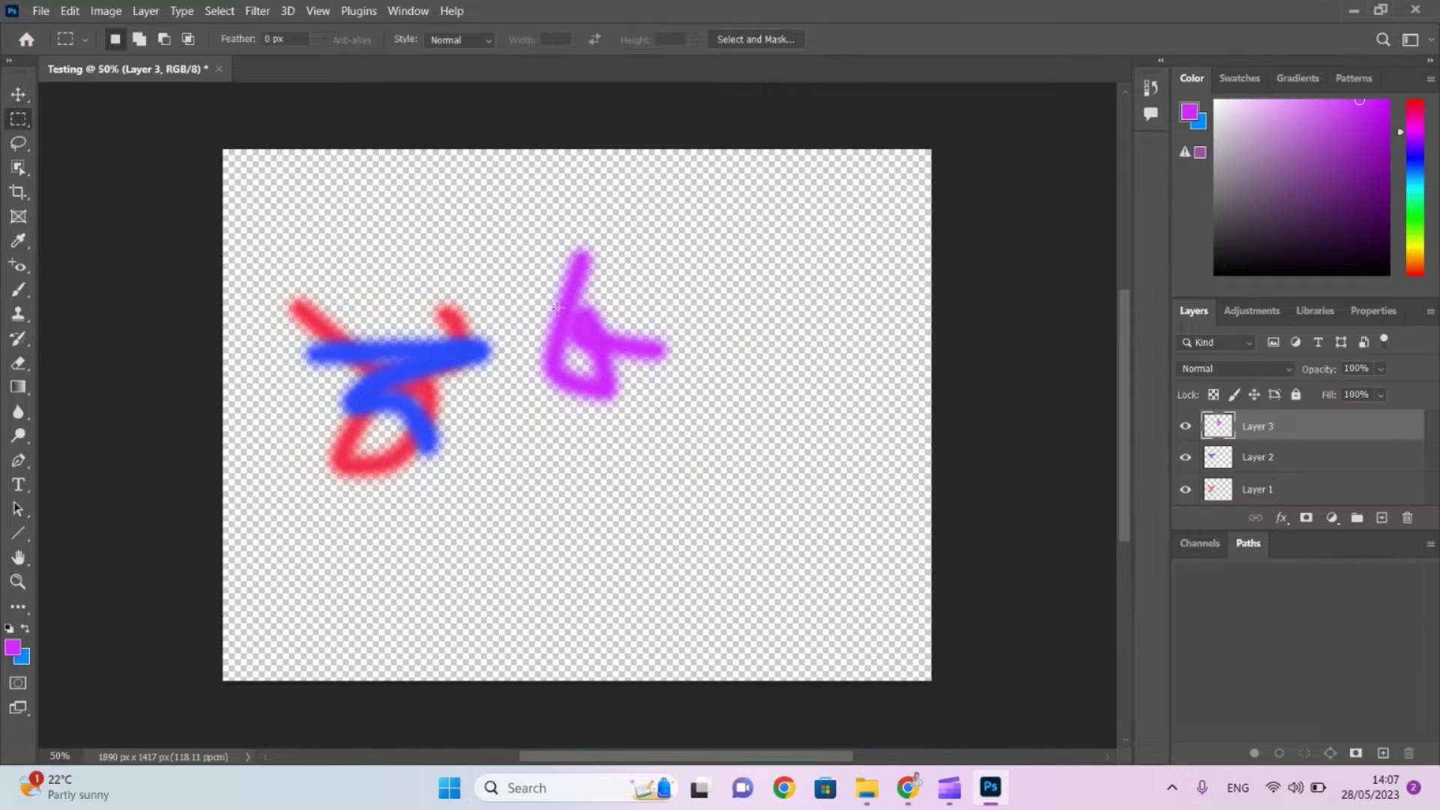
left_click_drag(556, 308, 728, 444)
left_click(73, 12)
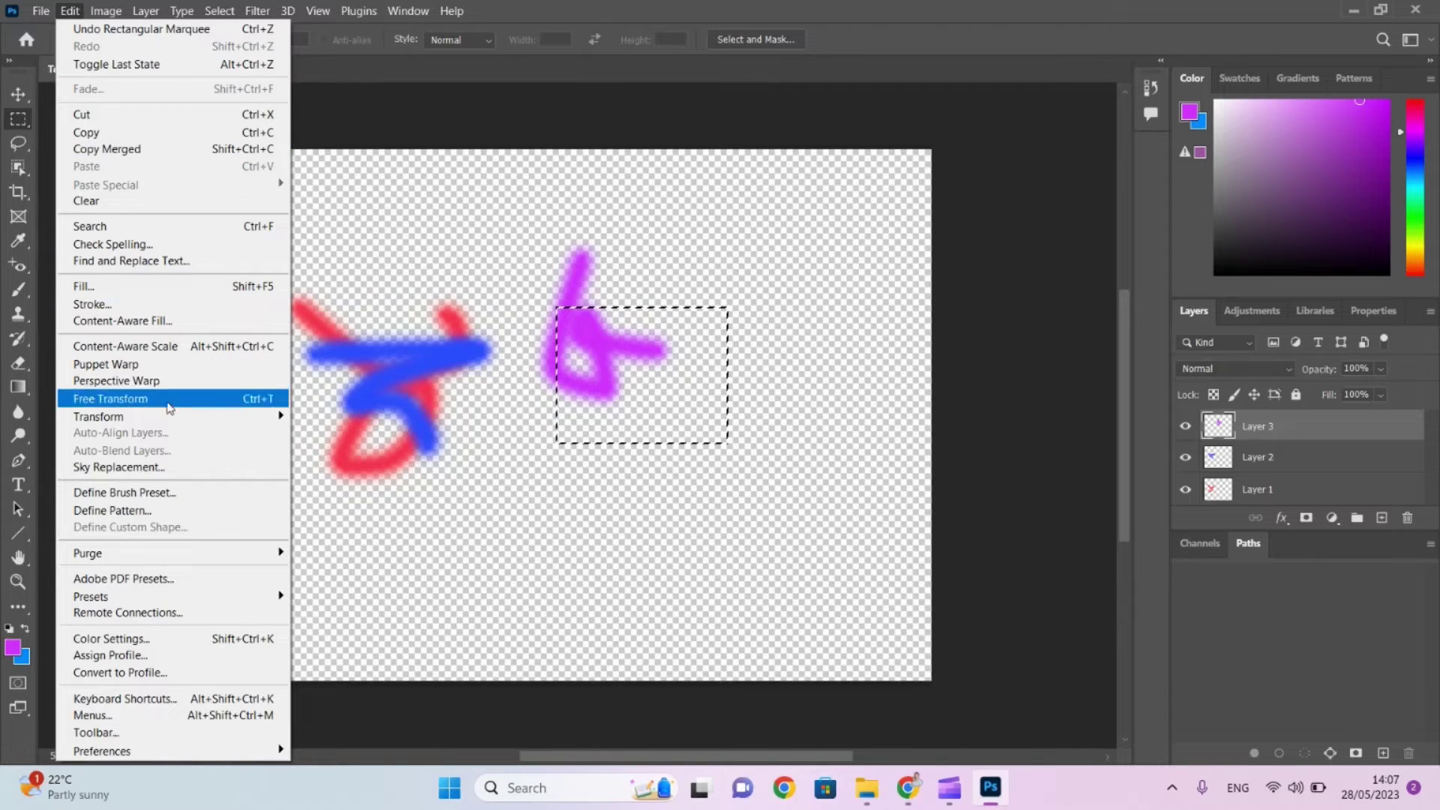
mouse_move(180, 417)
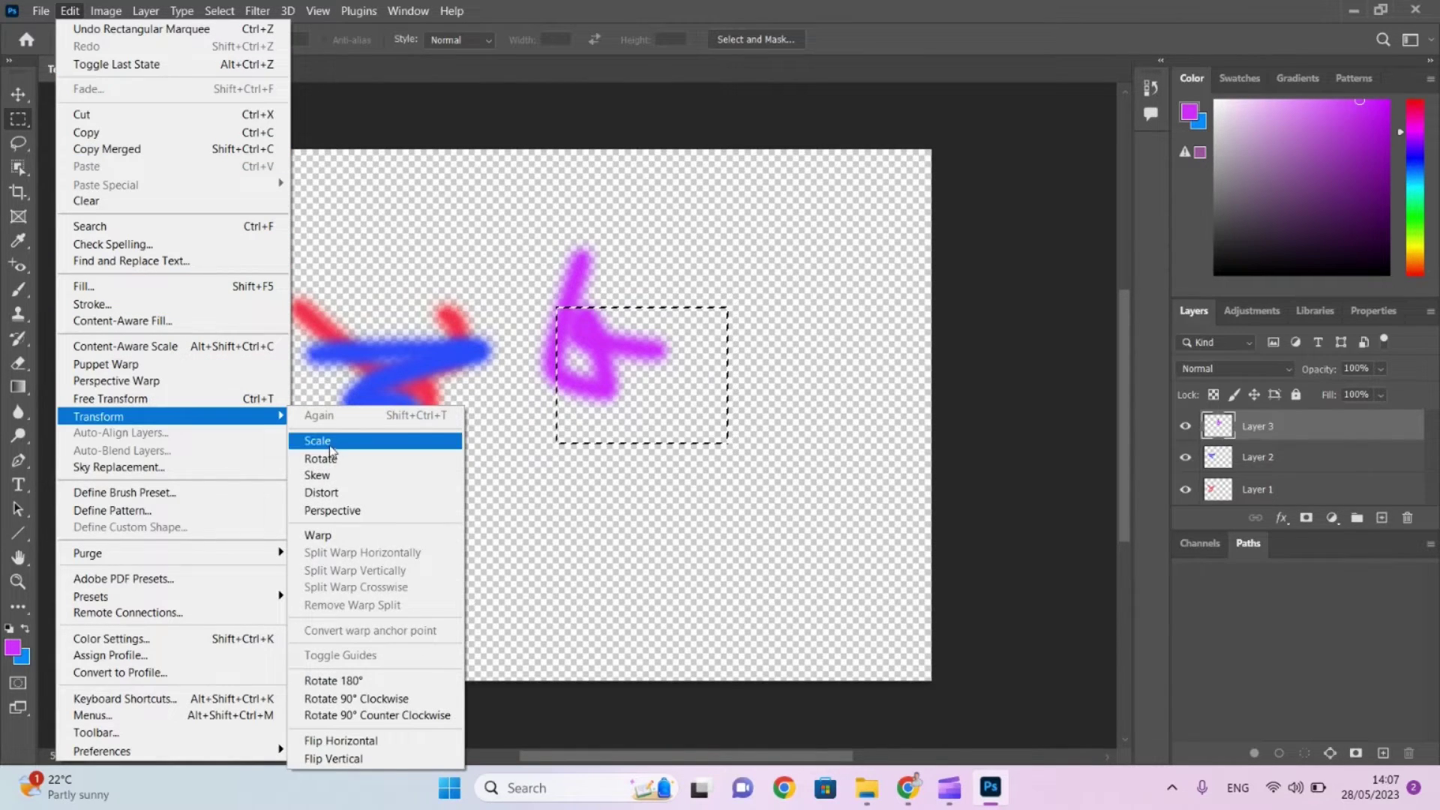
left_click(330, 446)
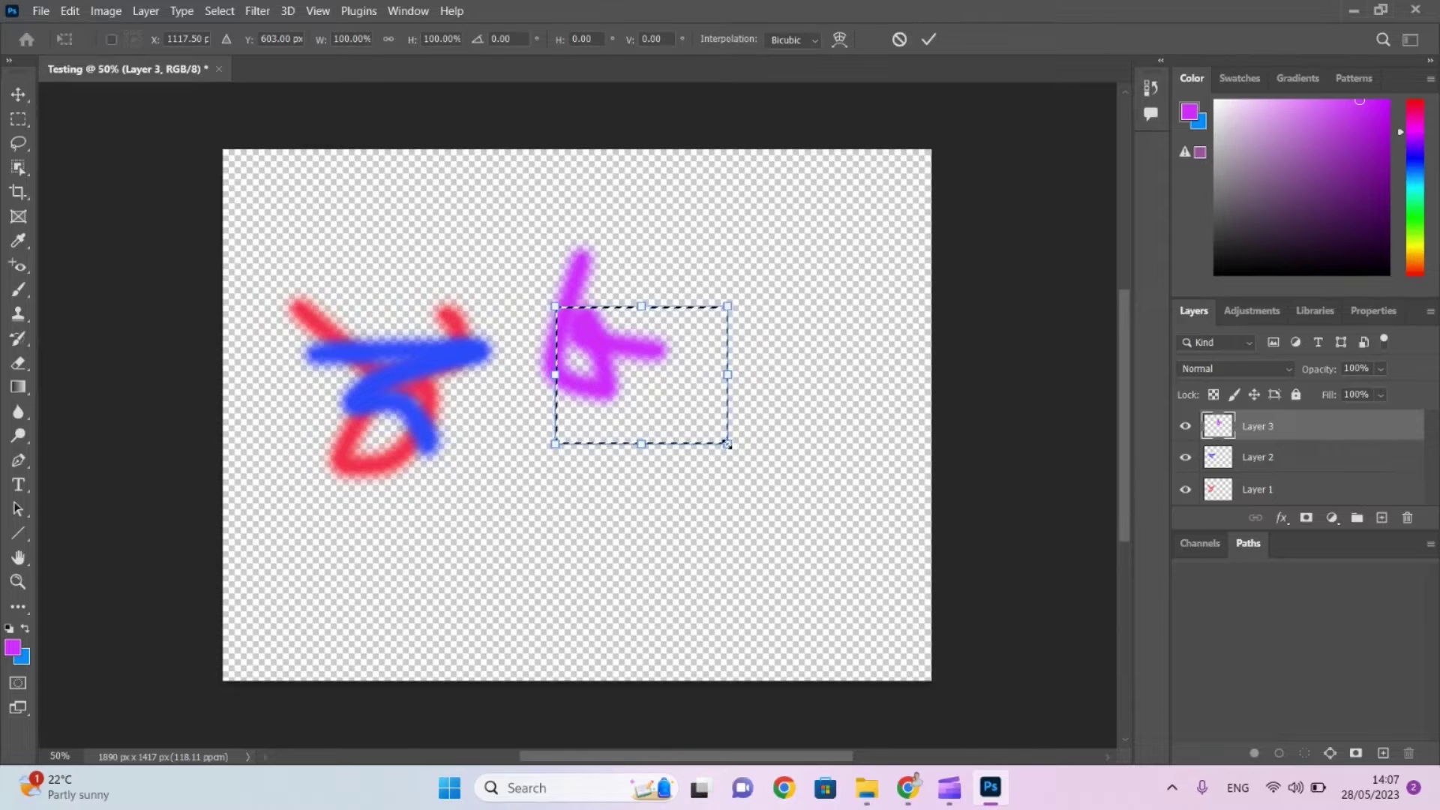
left_click_drag(727, 444, 892, 534)
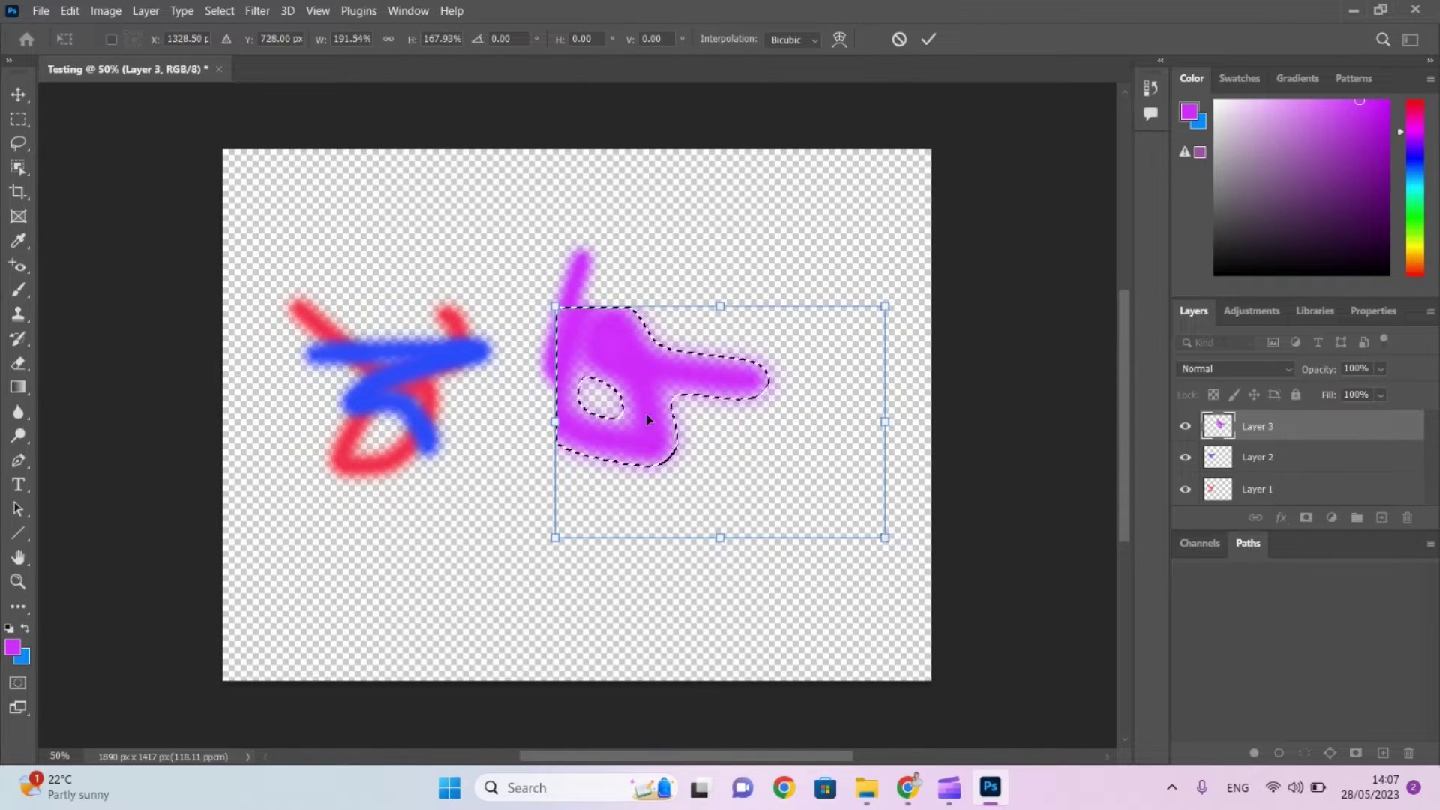
mouse_move(653, 421)
left_mouse_down()
mouse_move(607, 523)
mouse_move(457, 524)
mouse_move(498, 498)
left_mouse_up()
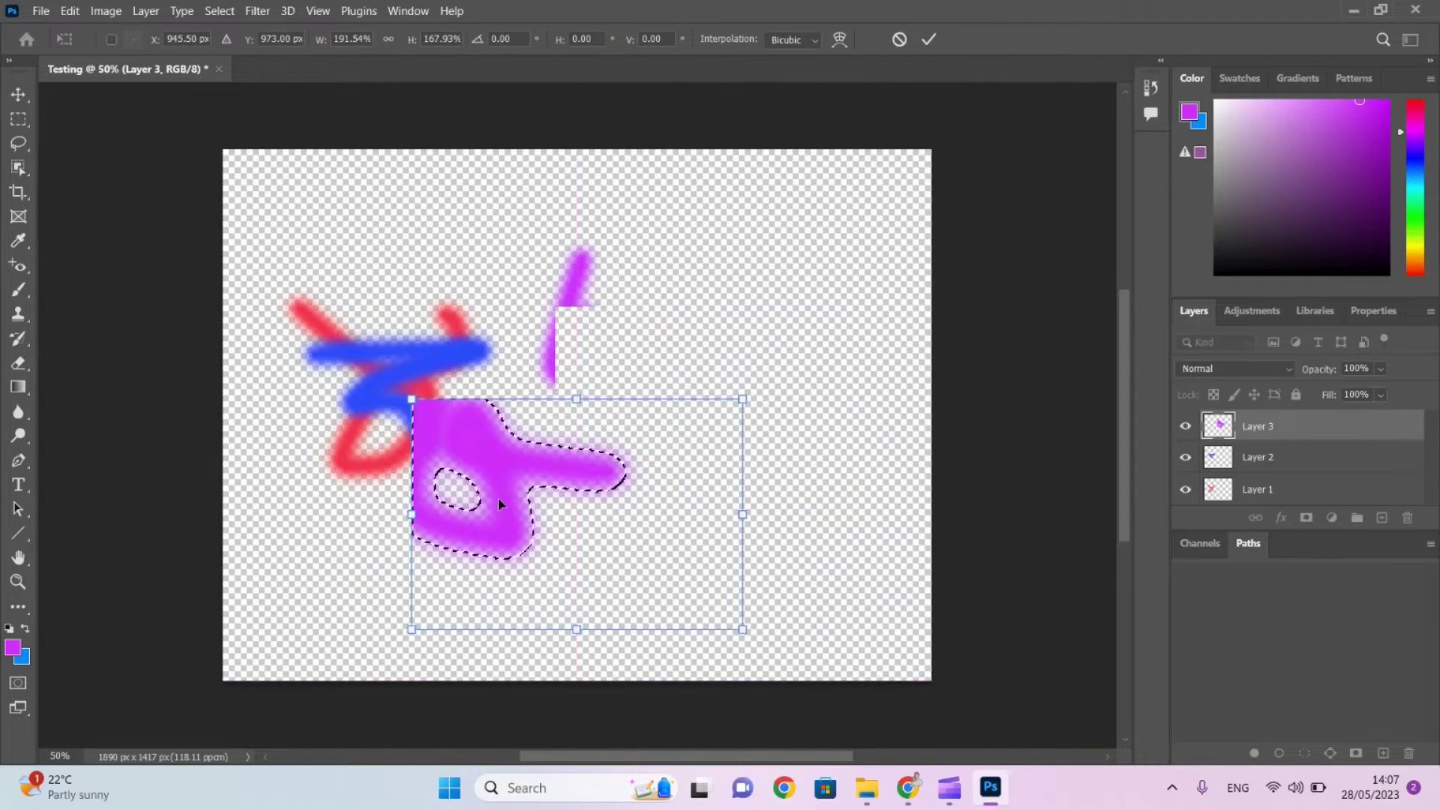
mouse_move(411, 400)
left_mouse_down()
mouse_move(566, 374)
mouse_move(523, 336)
mouse_move(610, 347)
mouse_move(411, 395)
left_mouse_up()
left_click_drag(473, 451, 617, 362)
key("ctrl+z")
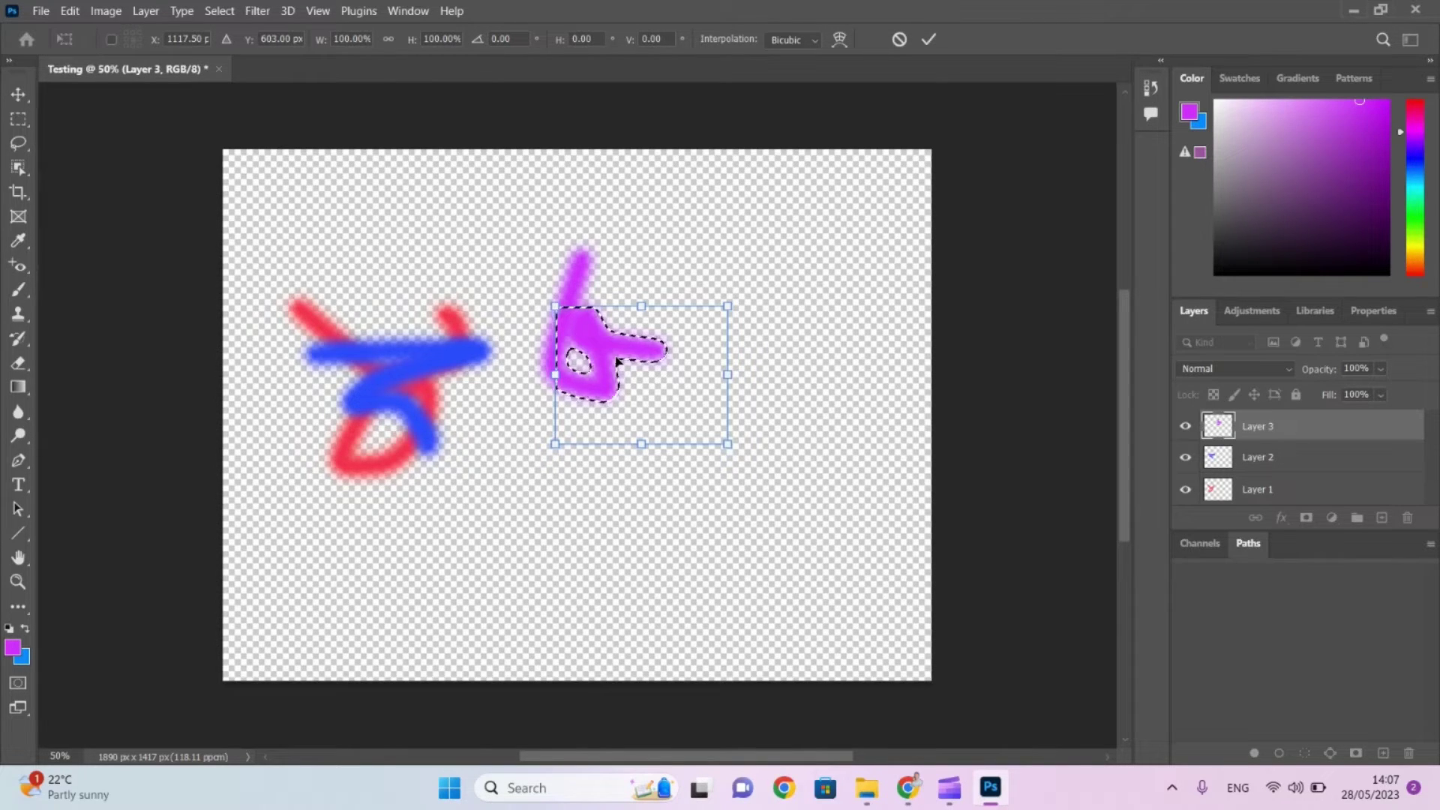
Apply the pending transformation without saving the file, and deselect the selected part of the magenta stroke.
key("ctrl+s")
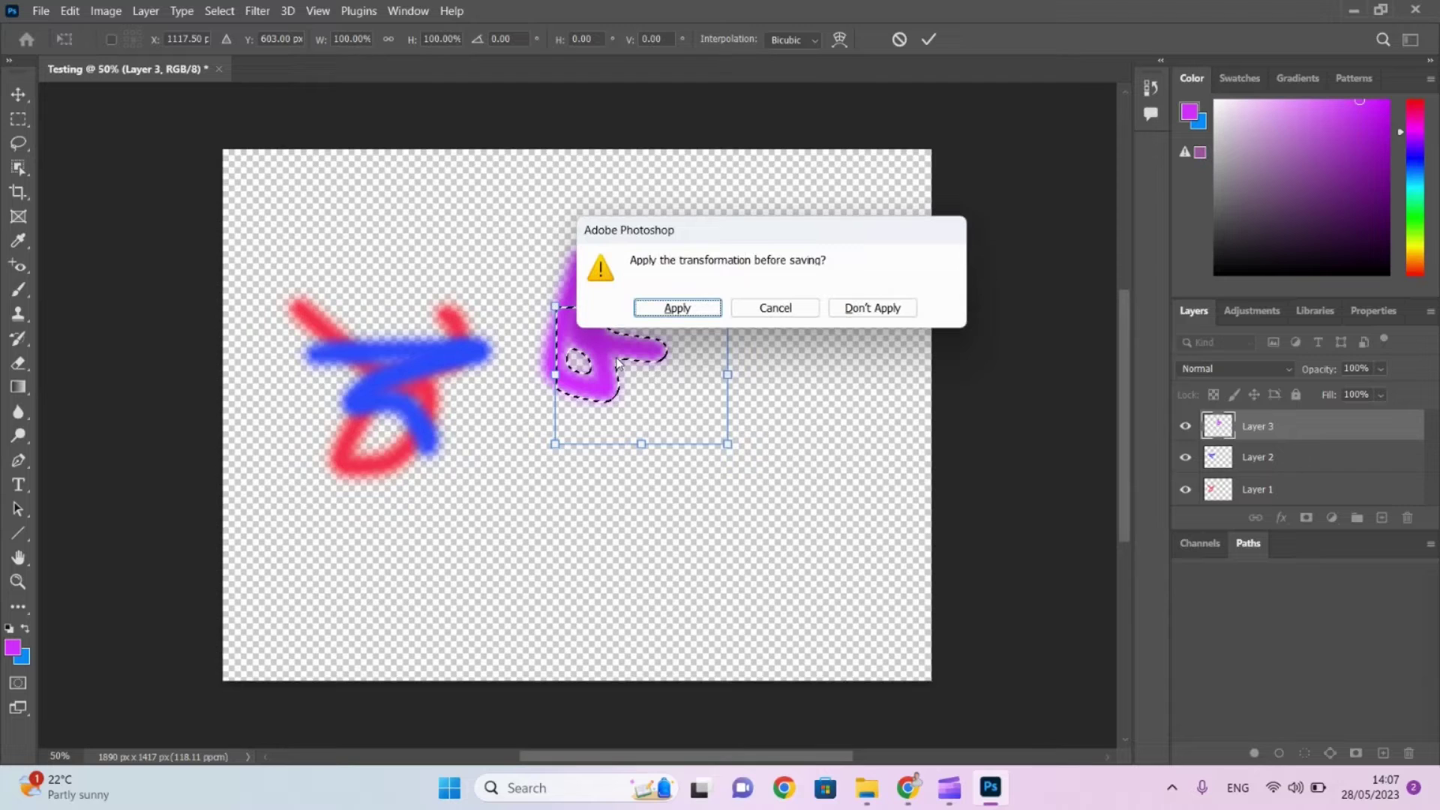
left_click(775, 308)
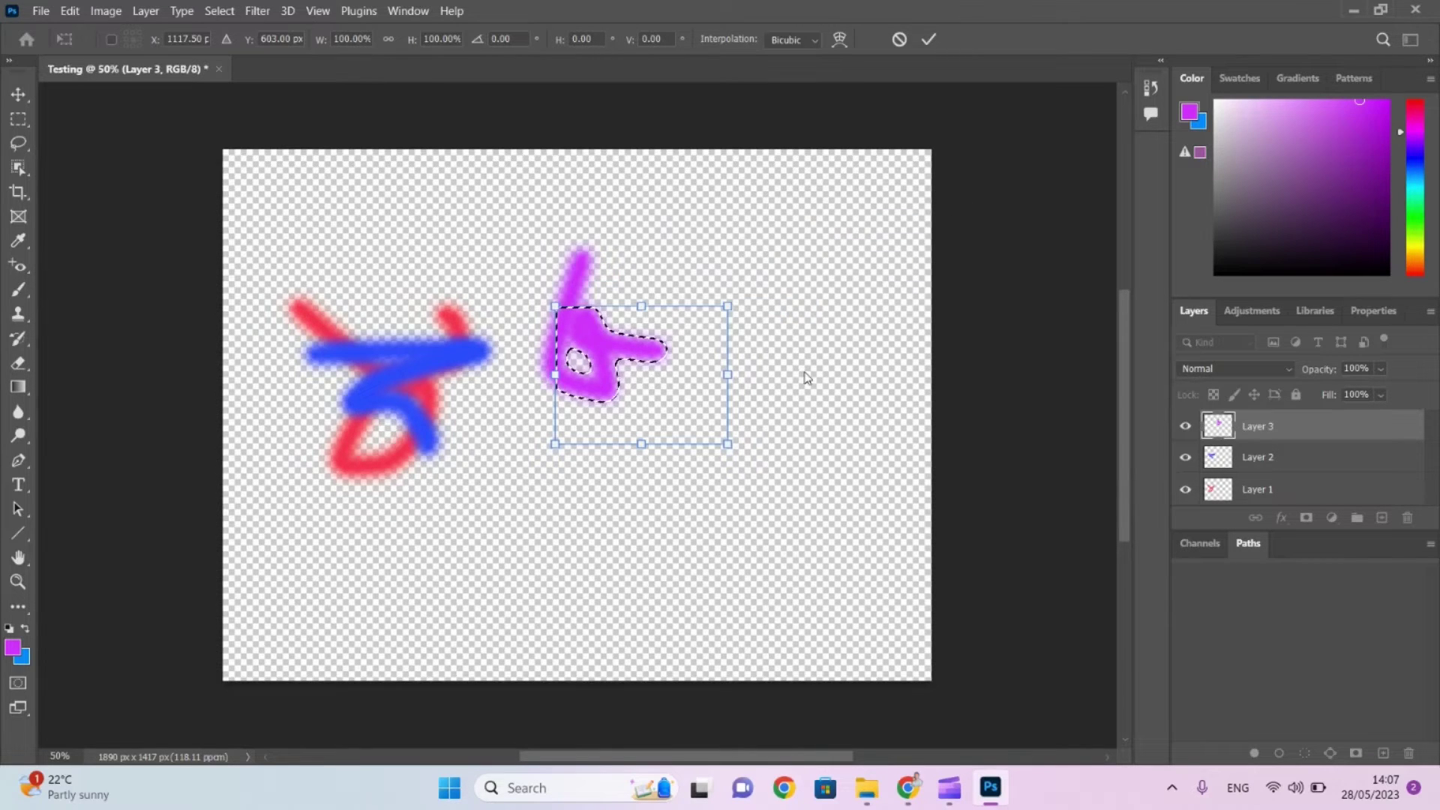
key("ctrl+s")
key("Return")
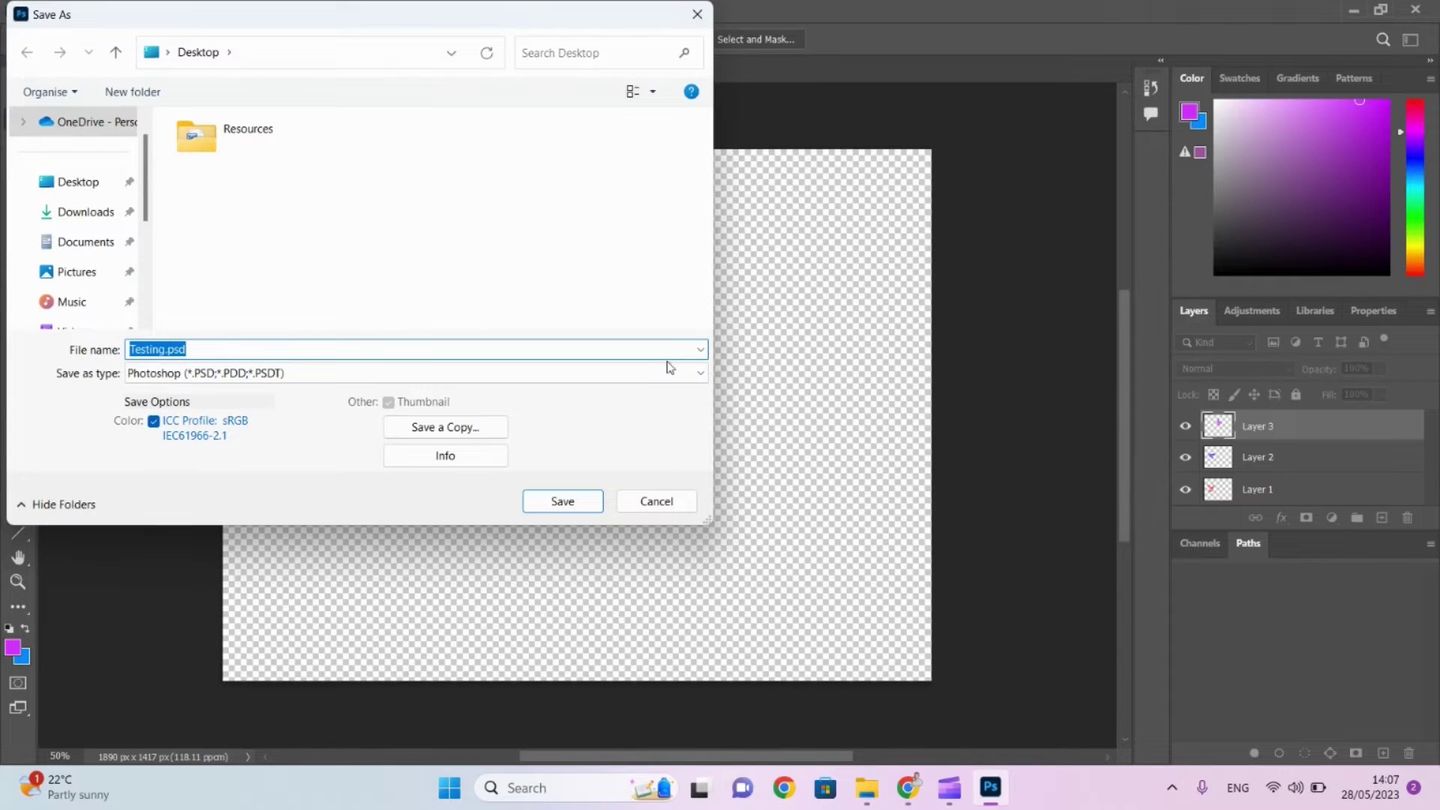
left_click(647, 499)
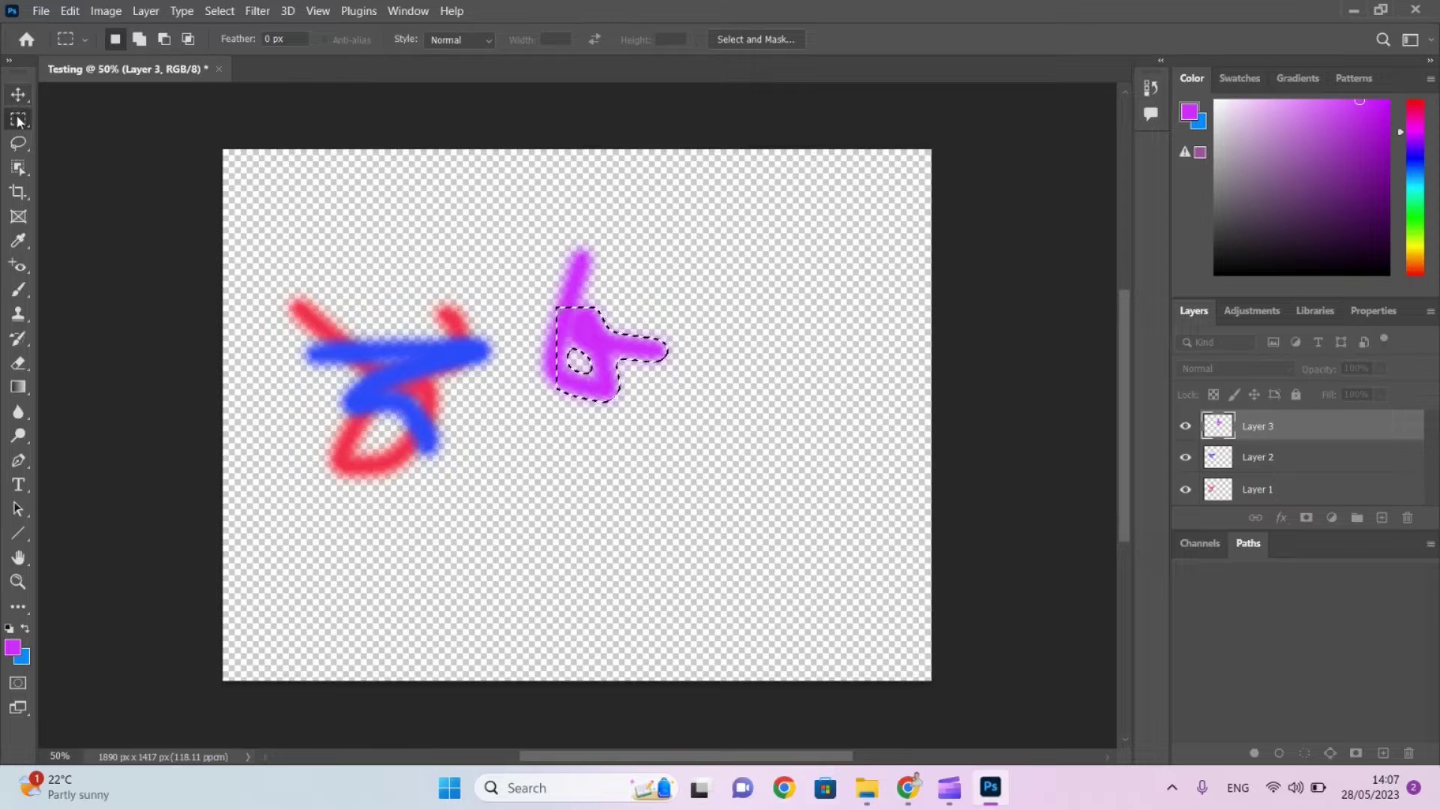
right_click(310, 173)
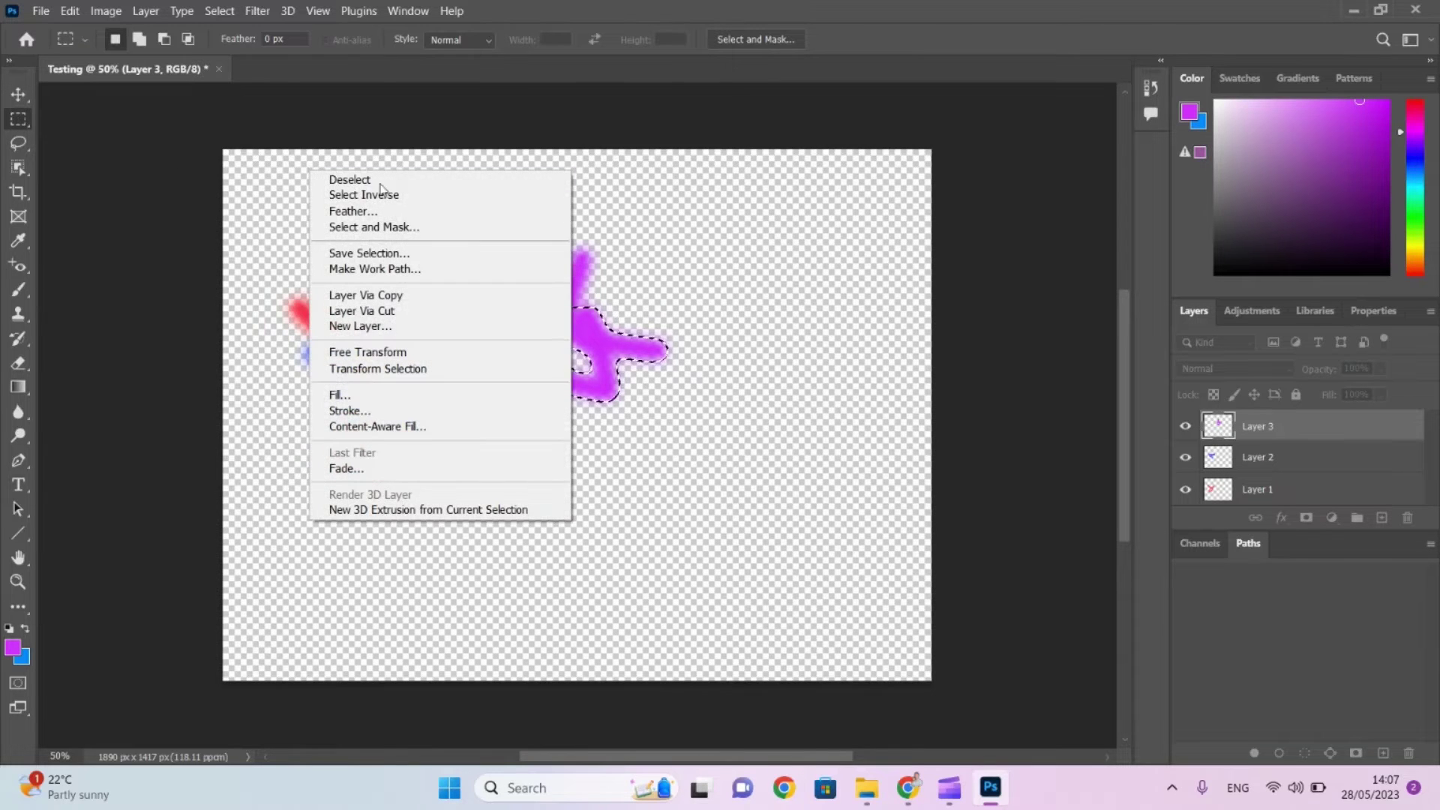
left_click(420, 180)
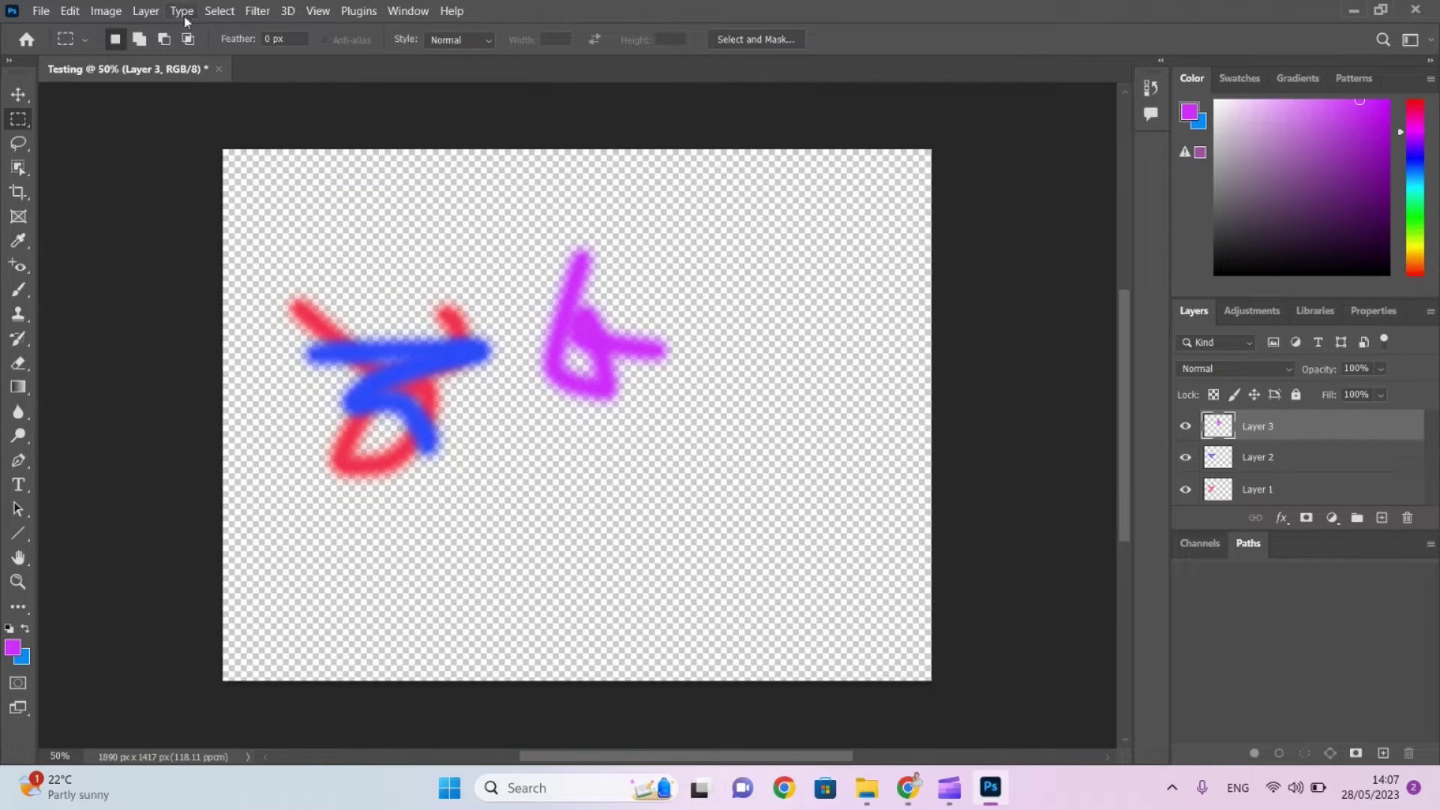
Free-transform the magenta stroke: rotate it to -11°, scale it to about 102.5% by 99.1%, and move it slightly right and down.
left_click(112, 11)
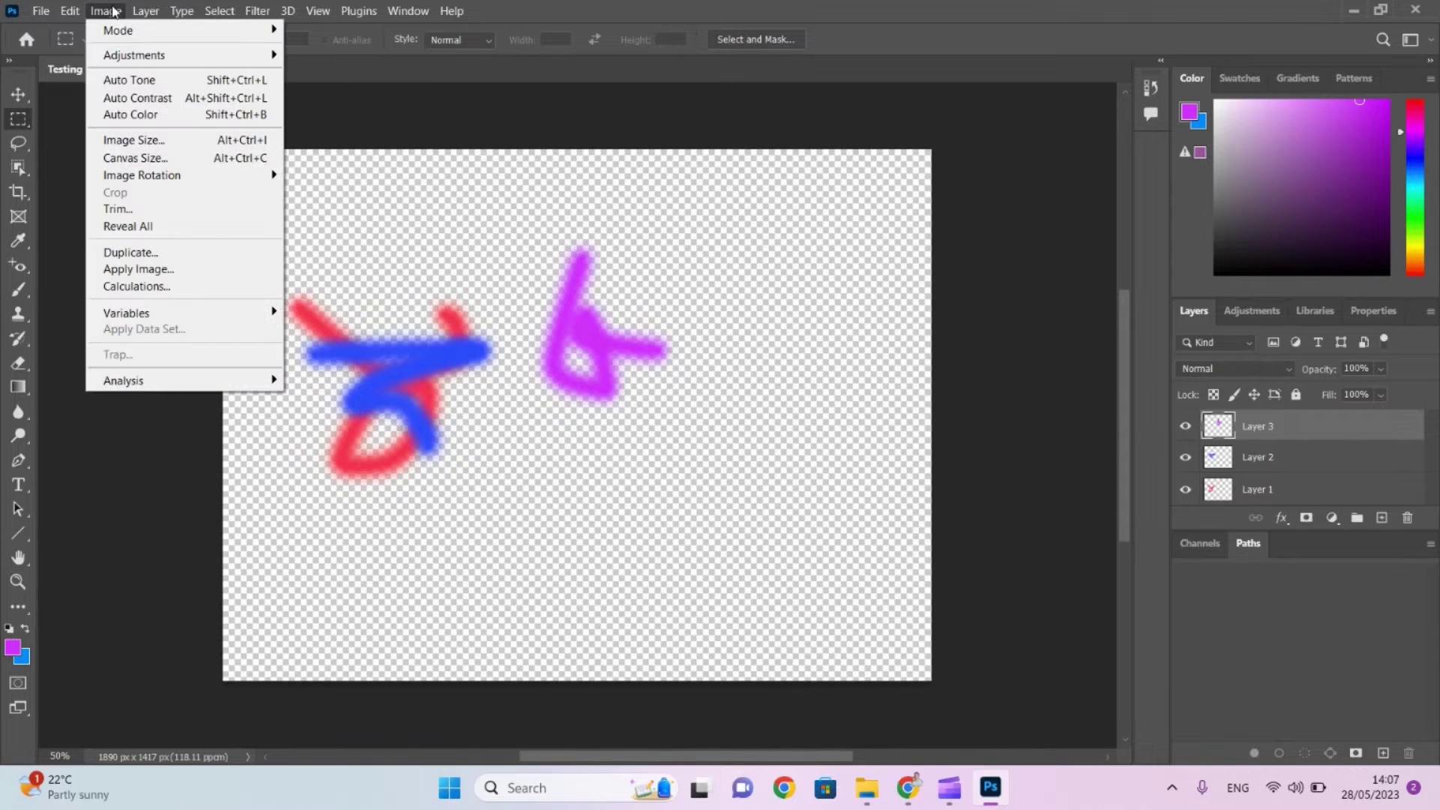
mouse_move(85, 9)
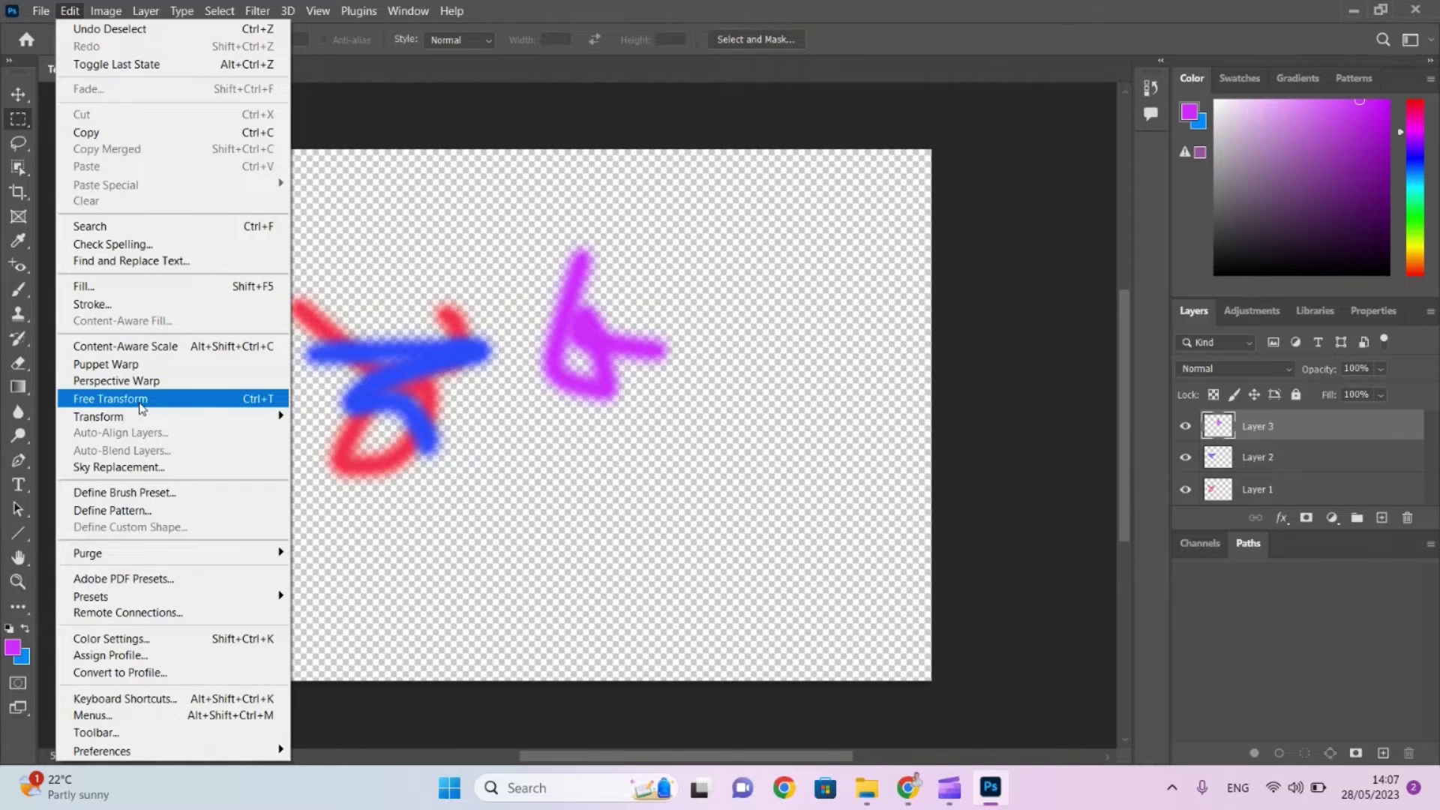
left_click(141, 404)
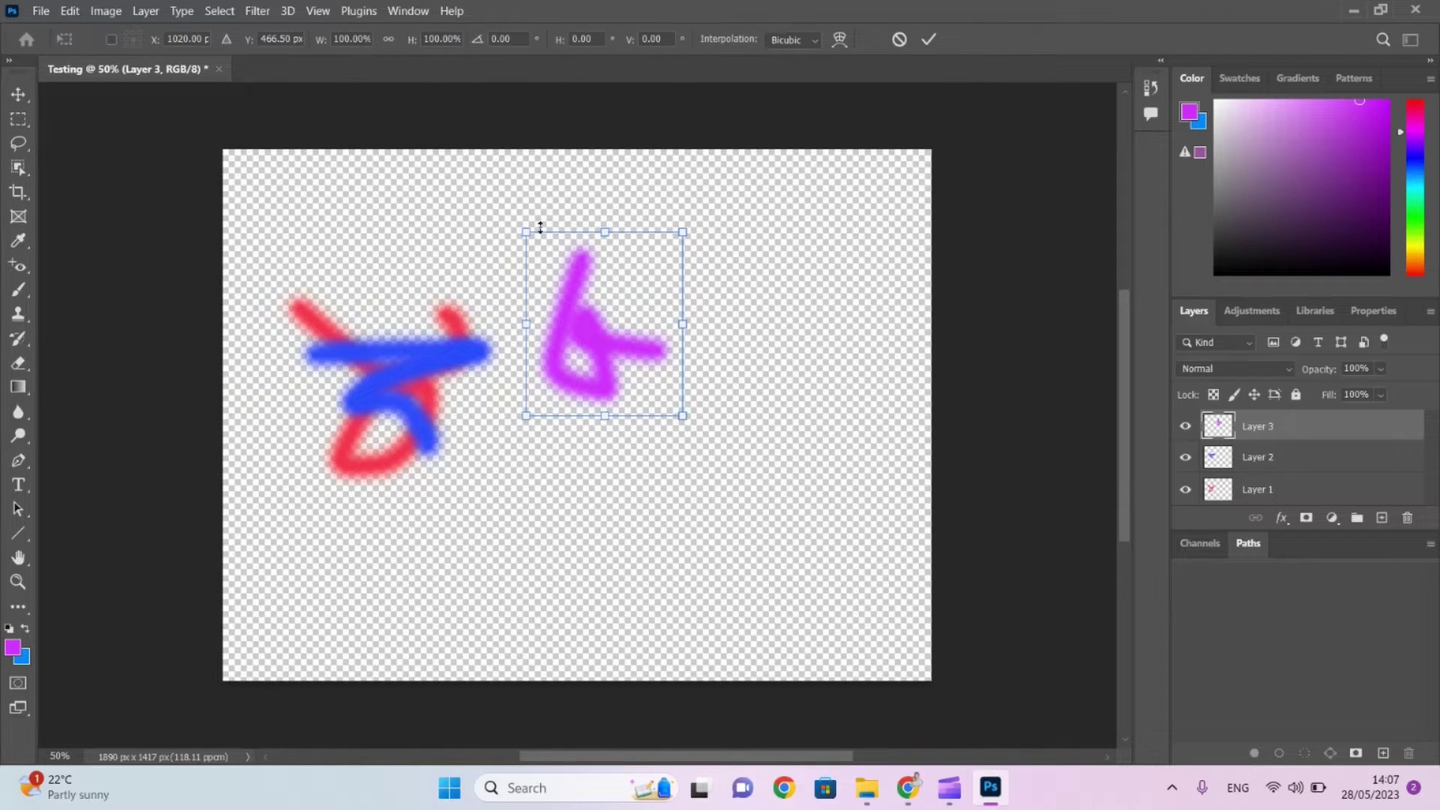
mouse_move(518, 224)
left_mouse_down()
mouse_move(523, 323)
mouse_move(517, 229)
left_mouse_up()
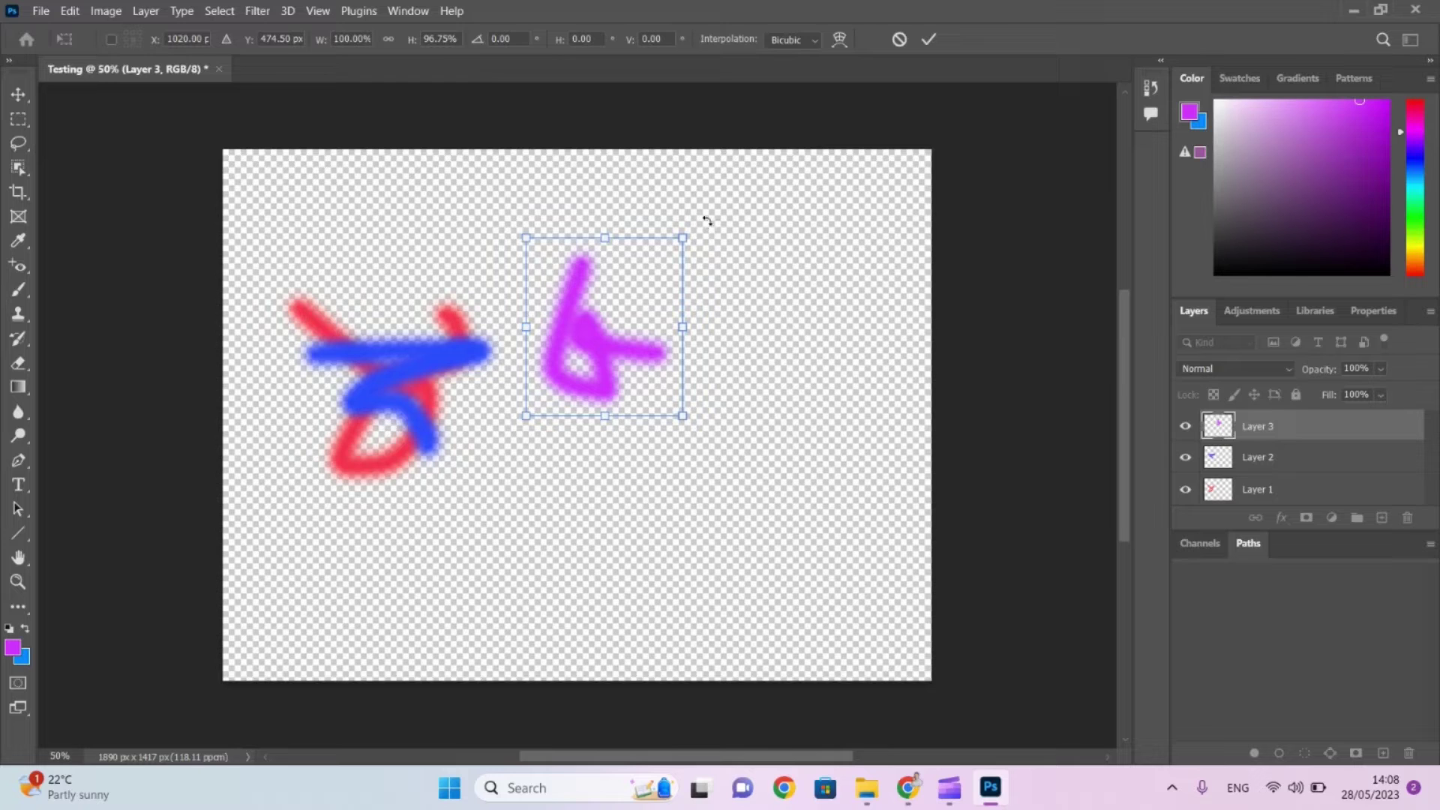
left_click_drag(718, 250, 588, 234)
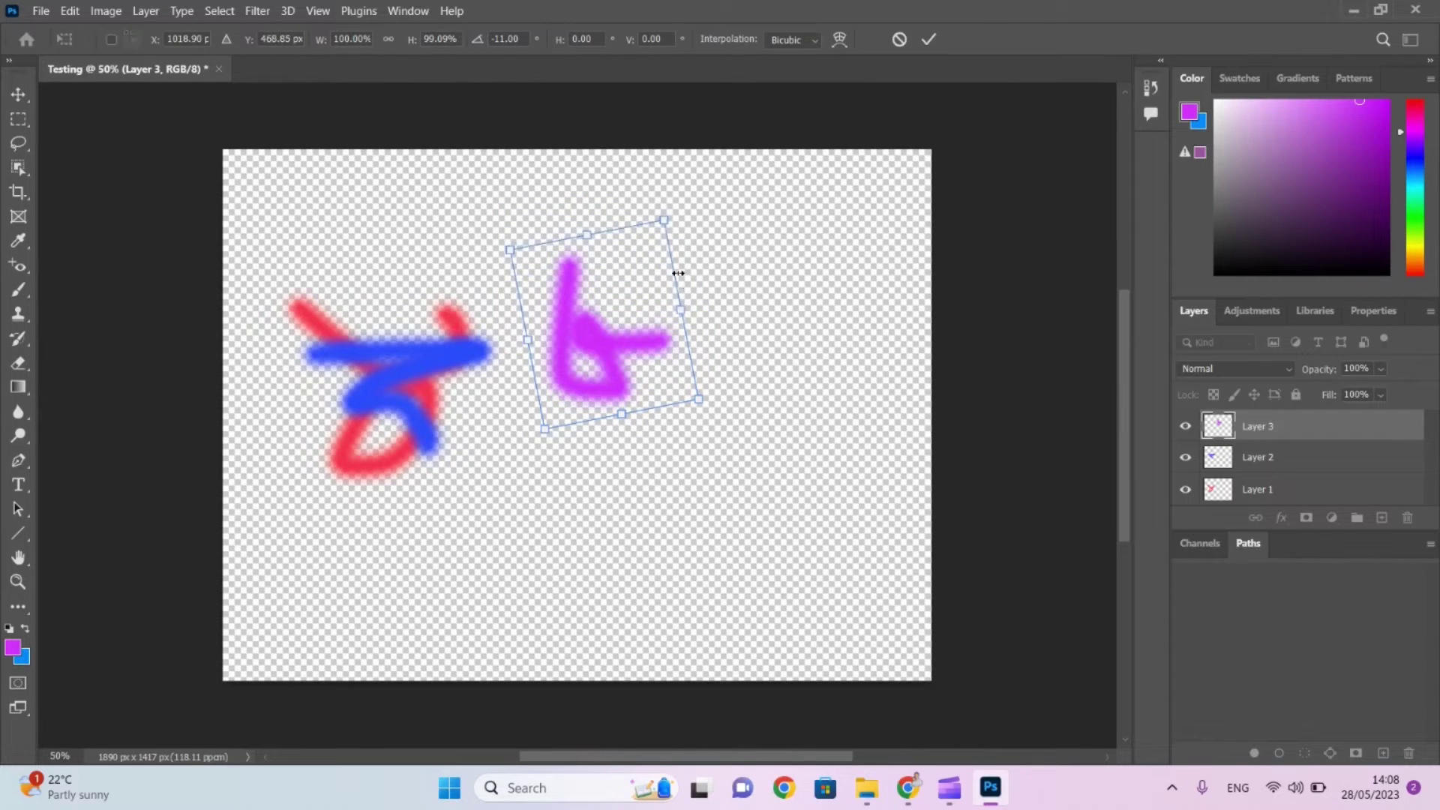
mouse_move(679, 273)
left_mouse_down()
mouse_move(784, 229)
mouse_move(684, 276)
left_mouse_up()
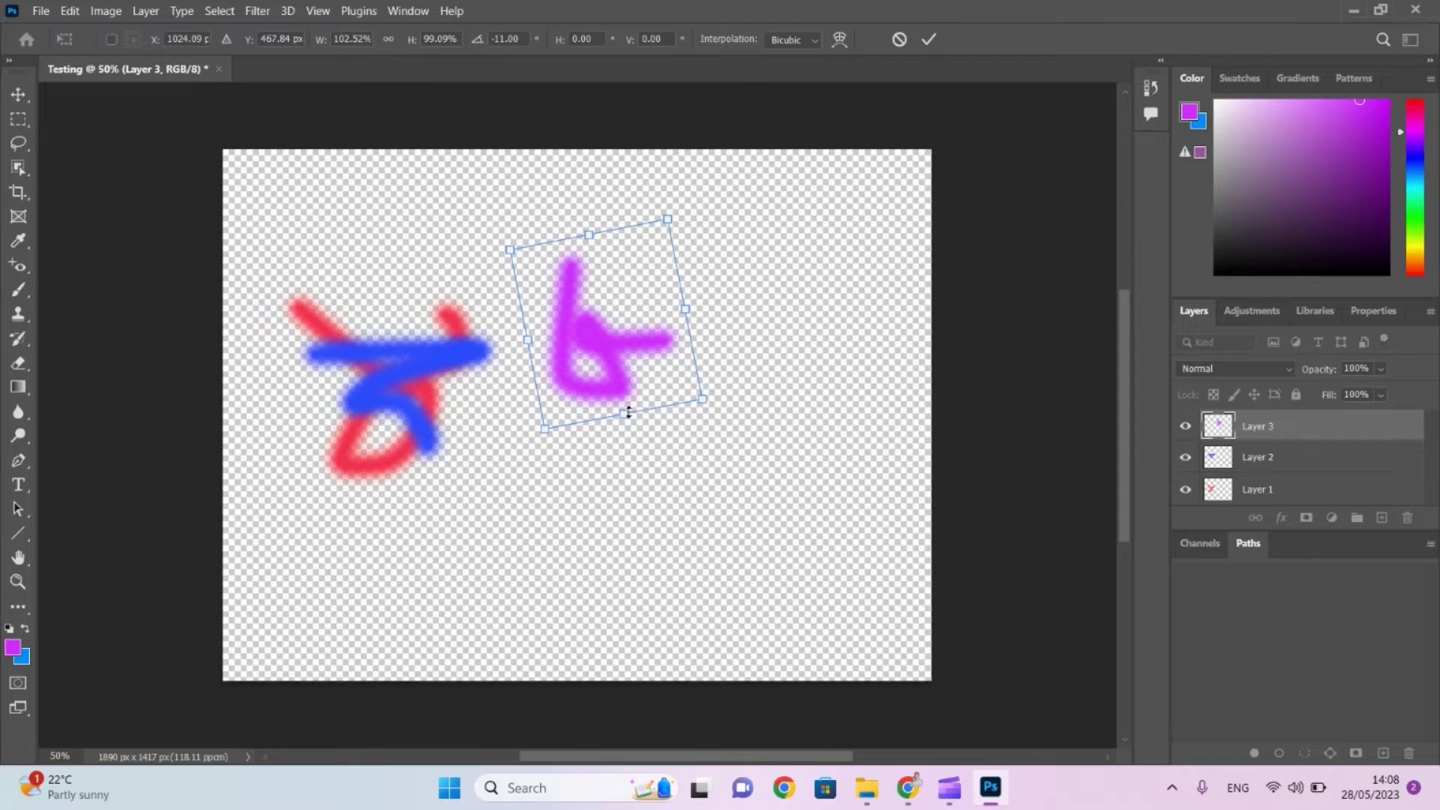
mouse_move(595, 332)
left_mouse_down()
mouse_move(573, 392)
mouse_move(644, 375)
left_mouse_up()
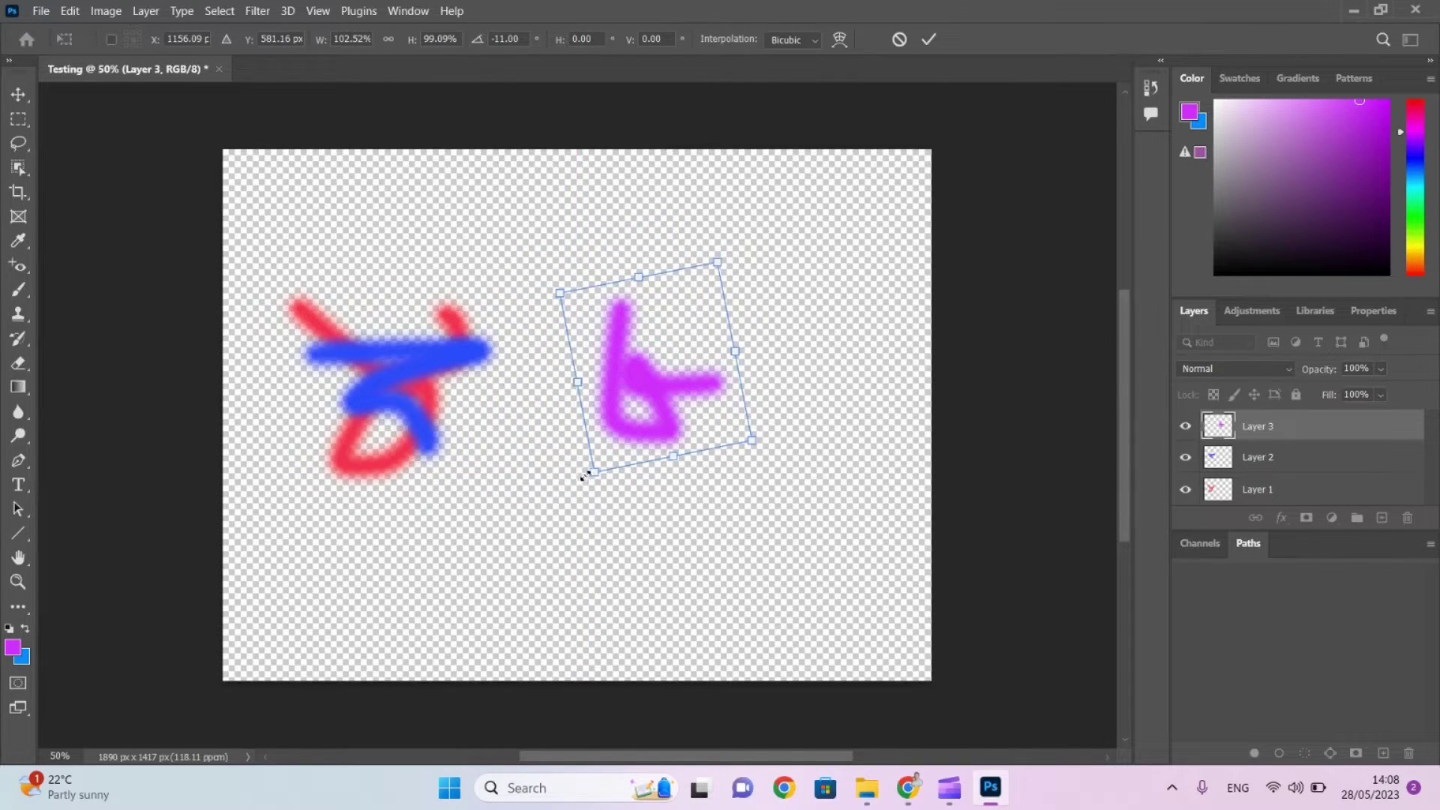
Scale the magenta stroke down slightly from its lower-left corner and set its width to 50%.
left_click_drag(583, 473, 625, 488)
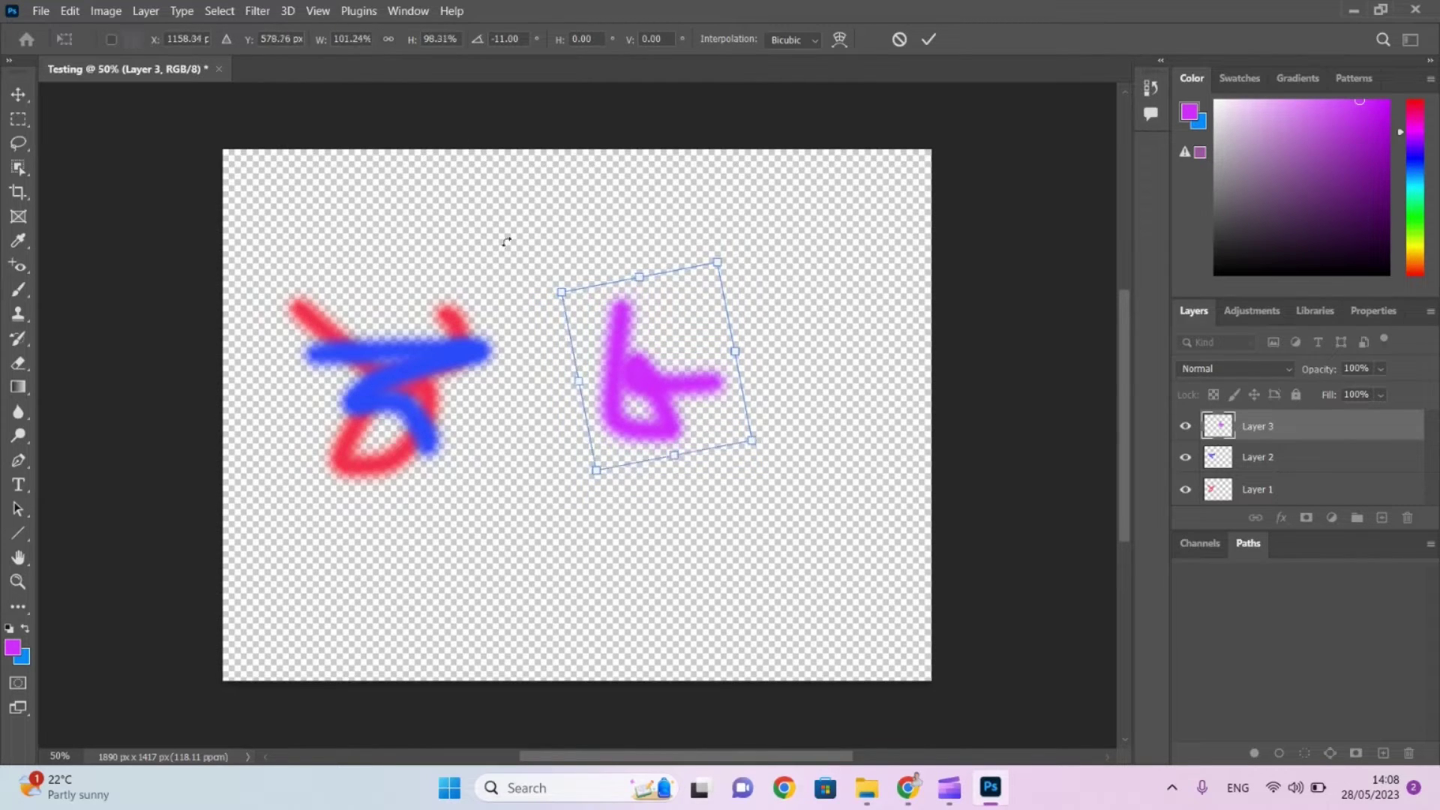
left_click(345, 39)
type("50")
key("Return")
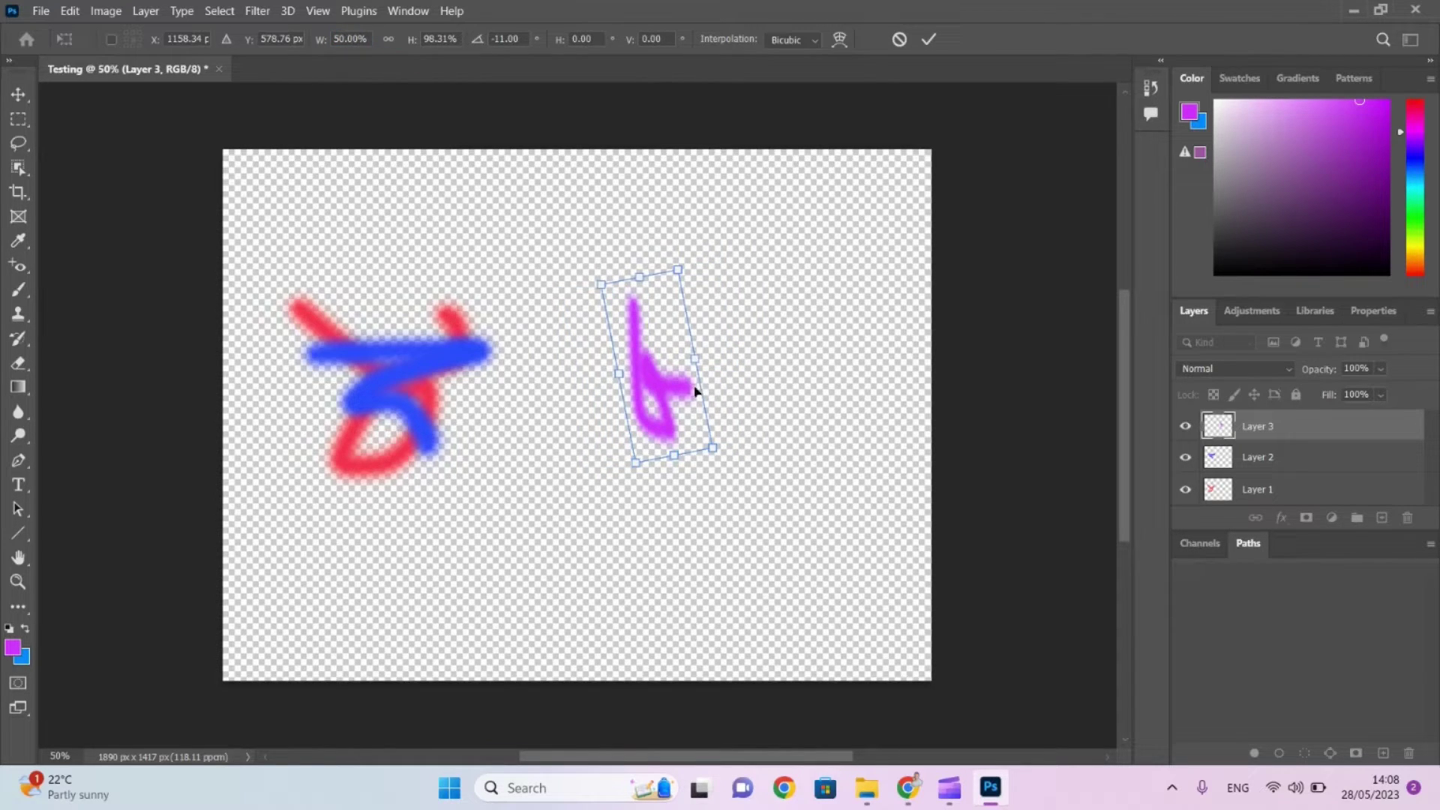
Try skewing the magenta stroke from its upper edge, and undo the pending skew, width, and rotation changes.
left_click(69, 12)
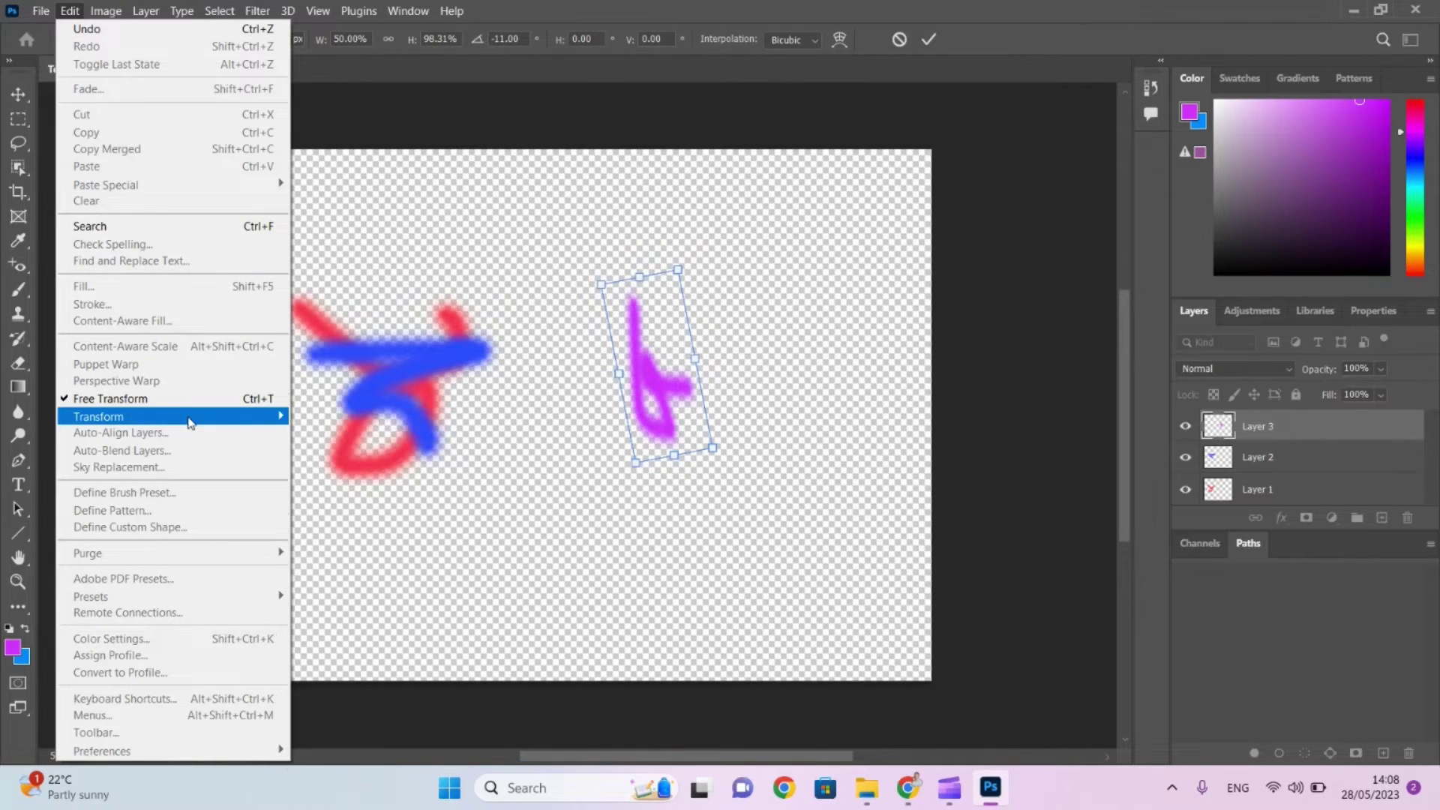
mouse_move(189, 422)
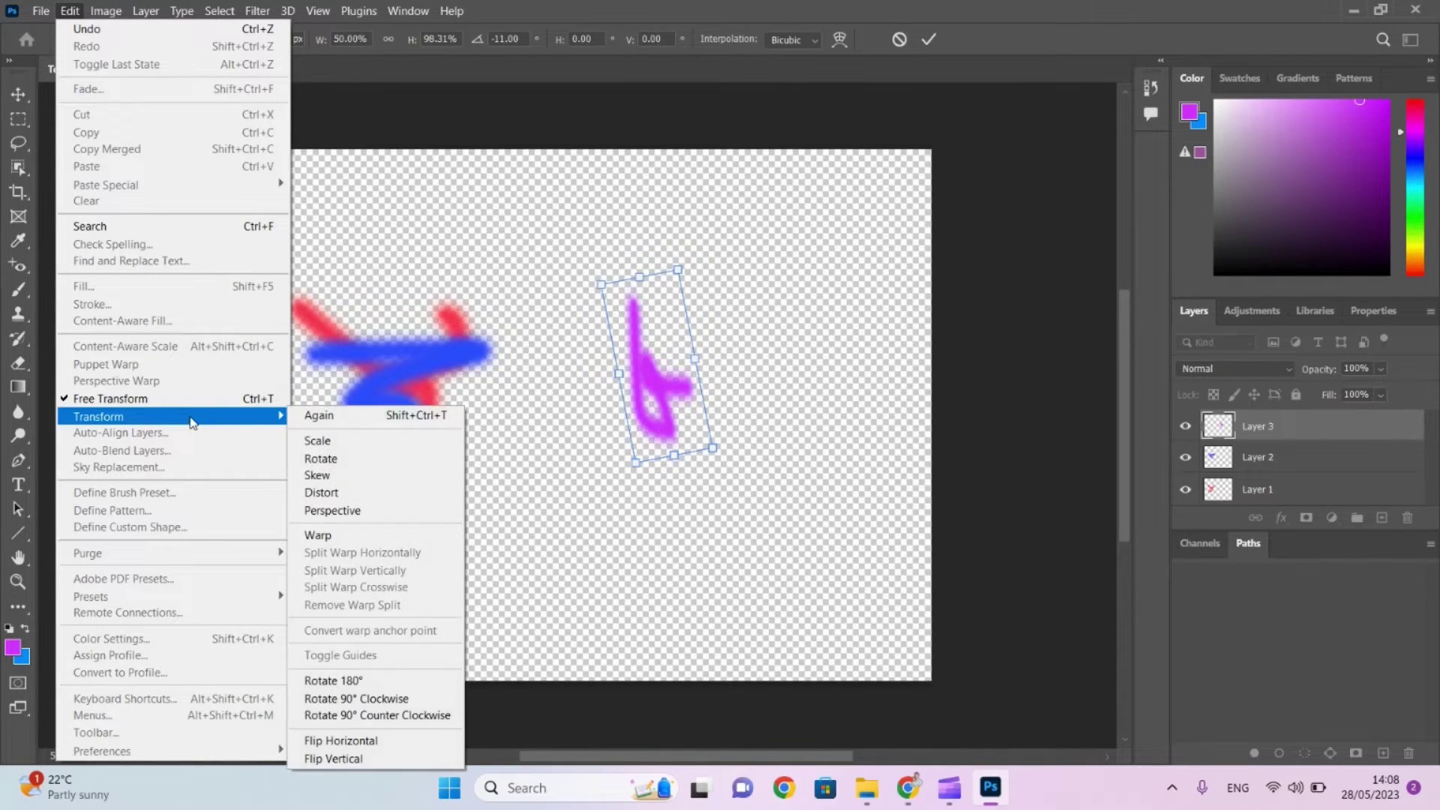
left_click(322, 477)
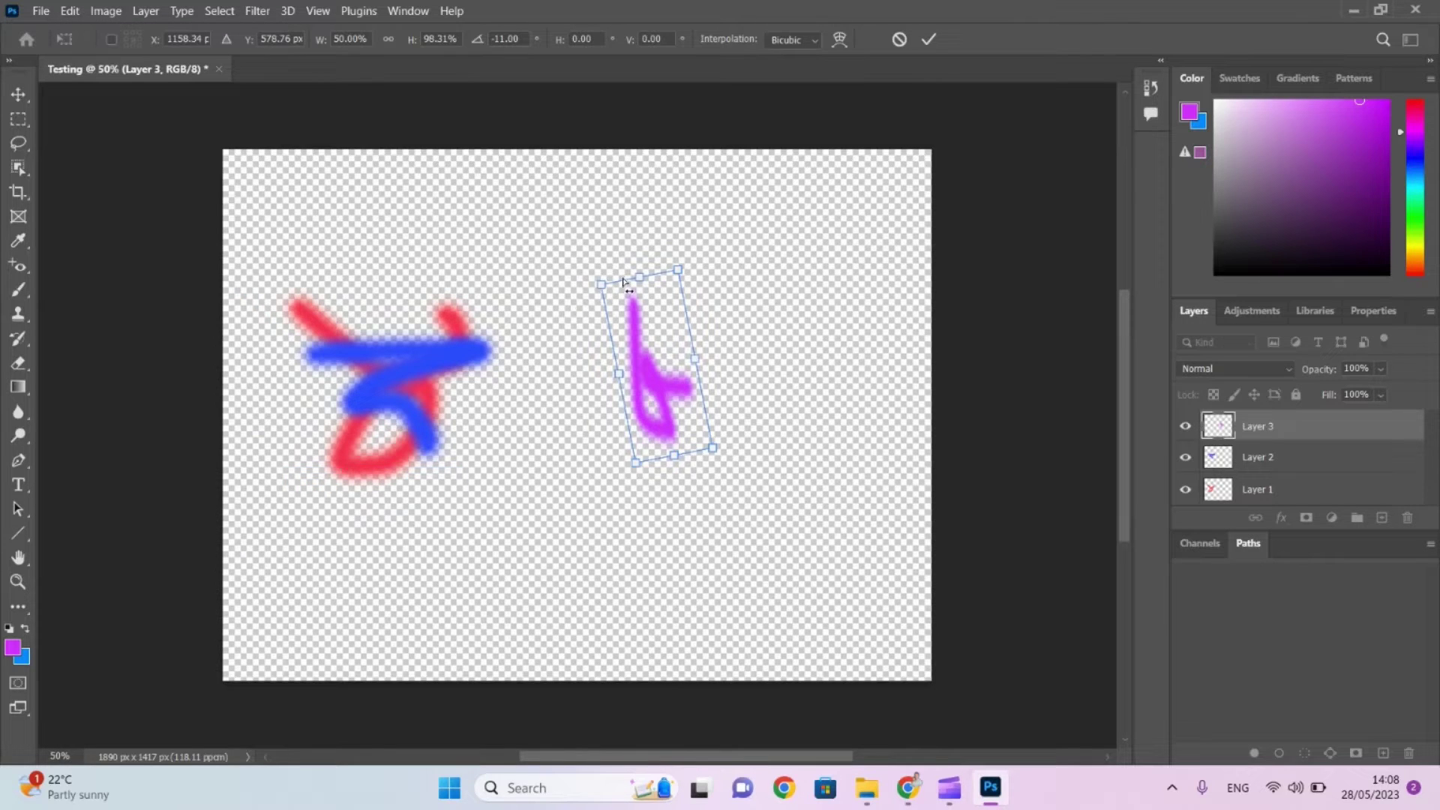
left_click_drag(624, 282, 740, 328)
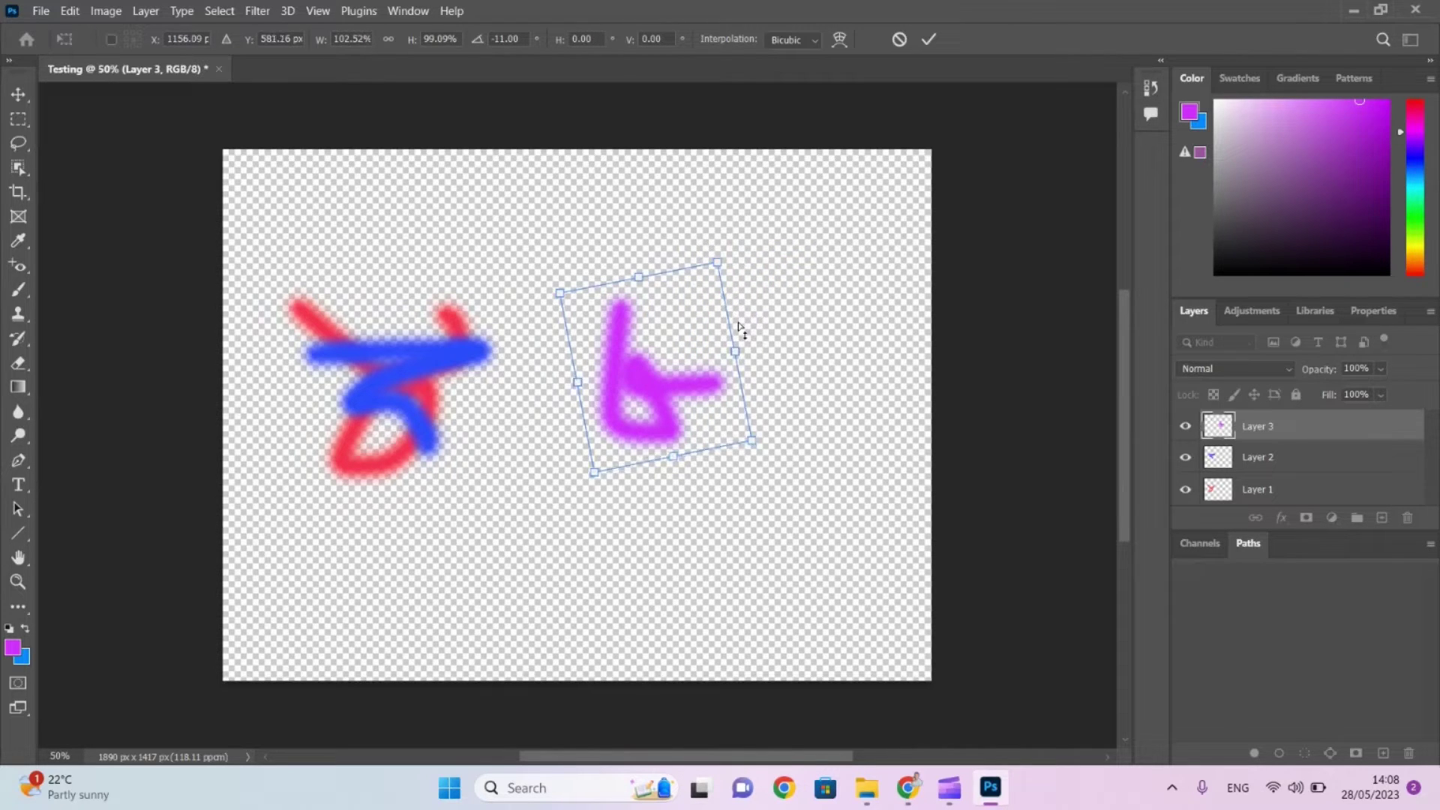
key("ctrl+z")
key("ctrl+z")
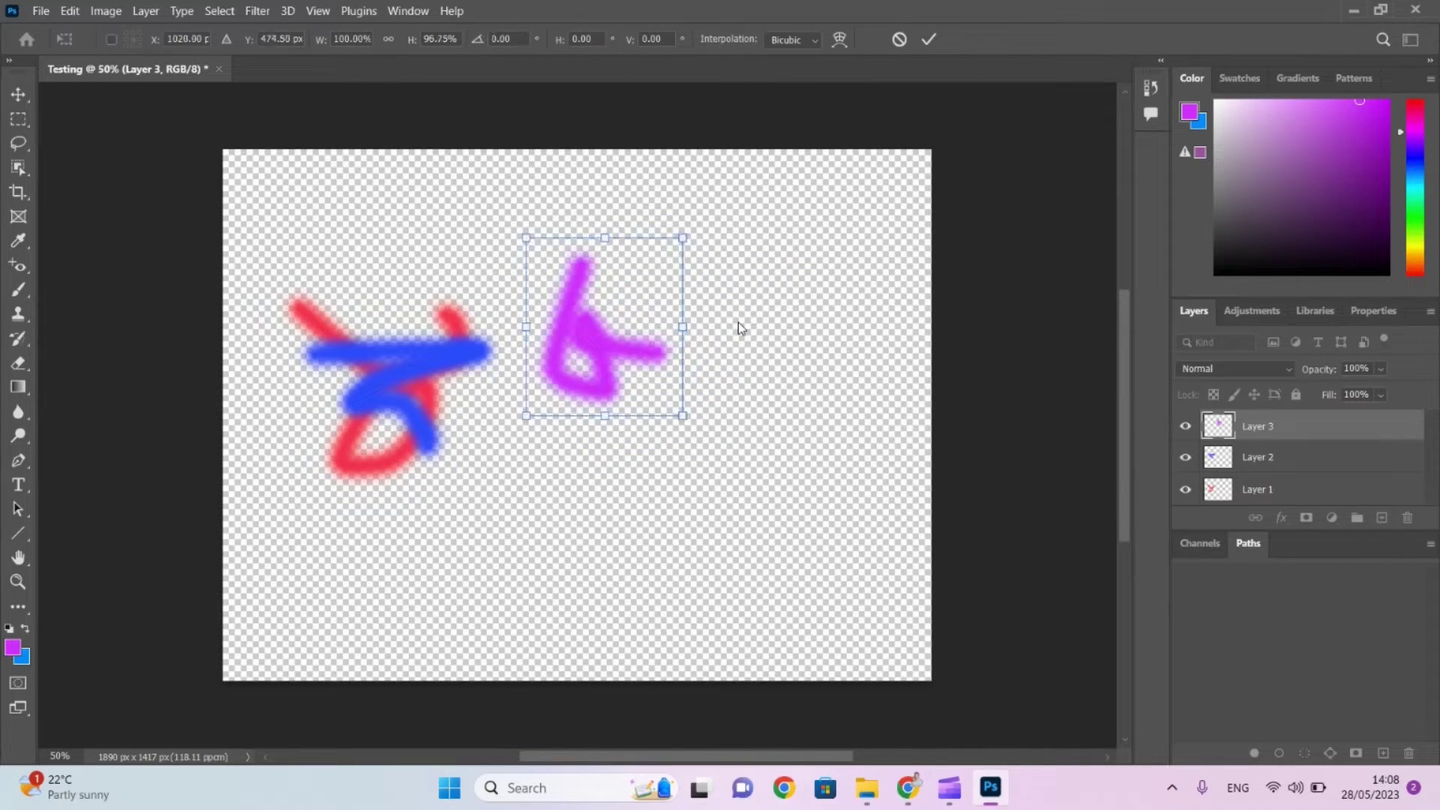
Skew the magenta stroke by shifting its upper edge slightly left and raising its right side, to about -20.2° rotation and -16.84° horizontal skew.
left_click_drag(643, 239, 679, 323)
left_click_drag(653, 429, 700, 432)
key("ctrl+z")
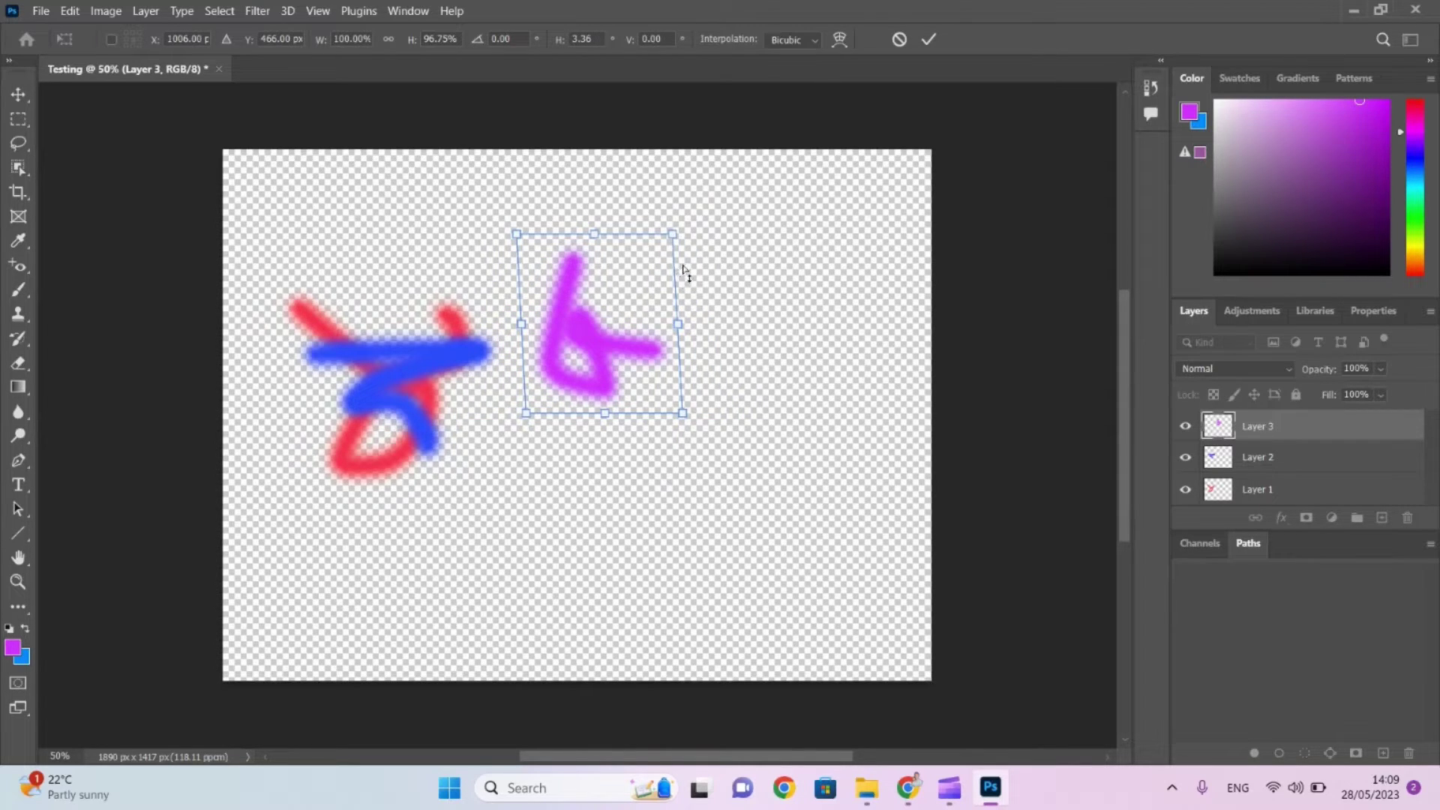
left_click_drag(685, 267, 685, 184)
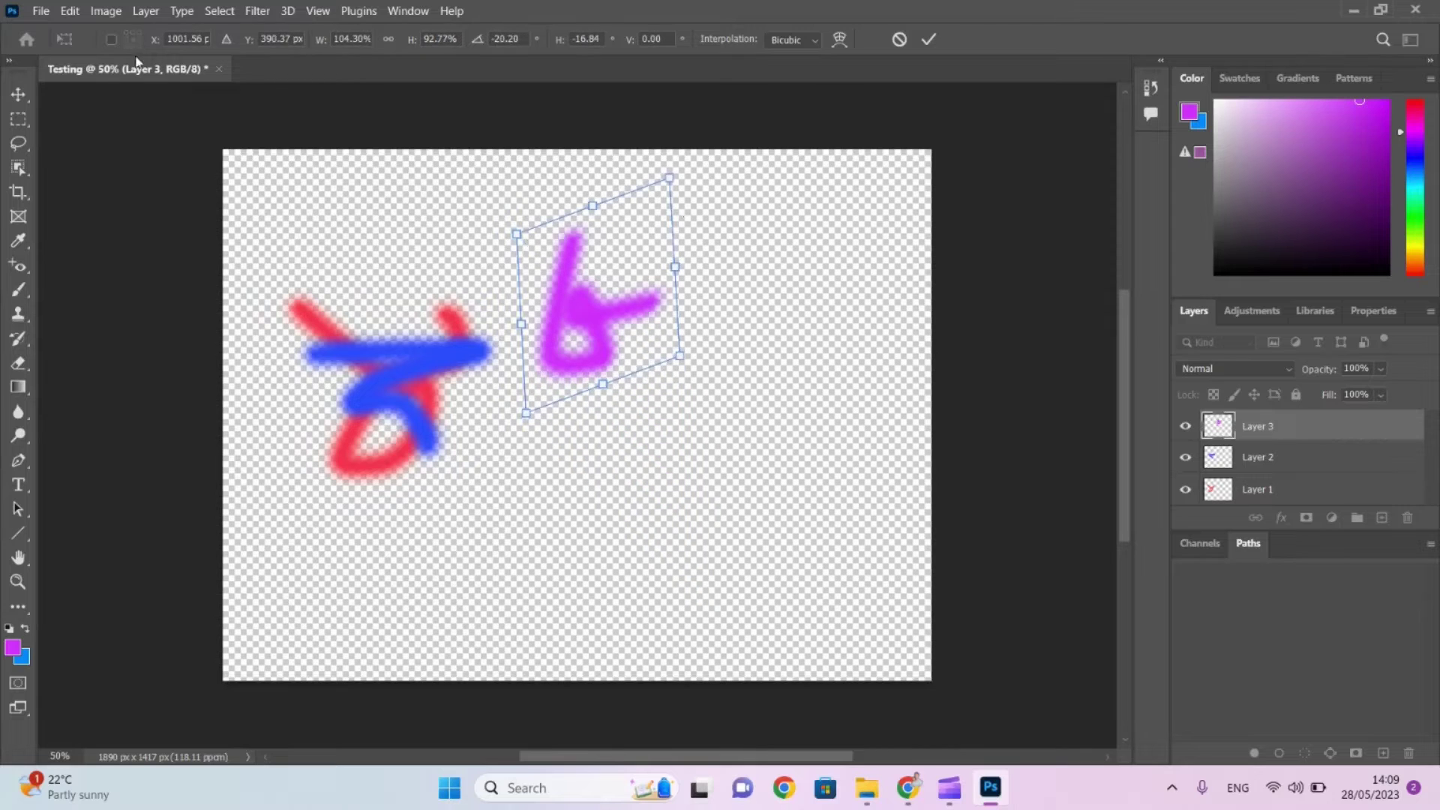
Flip the skewed magenta stroke horizontally and vertically.
left_click(81, 10)
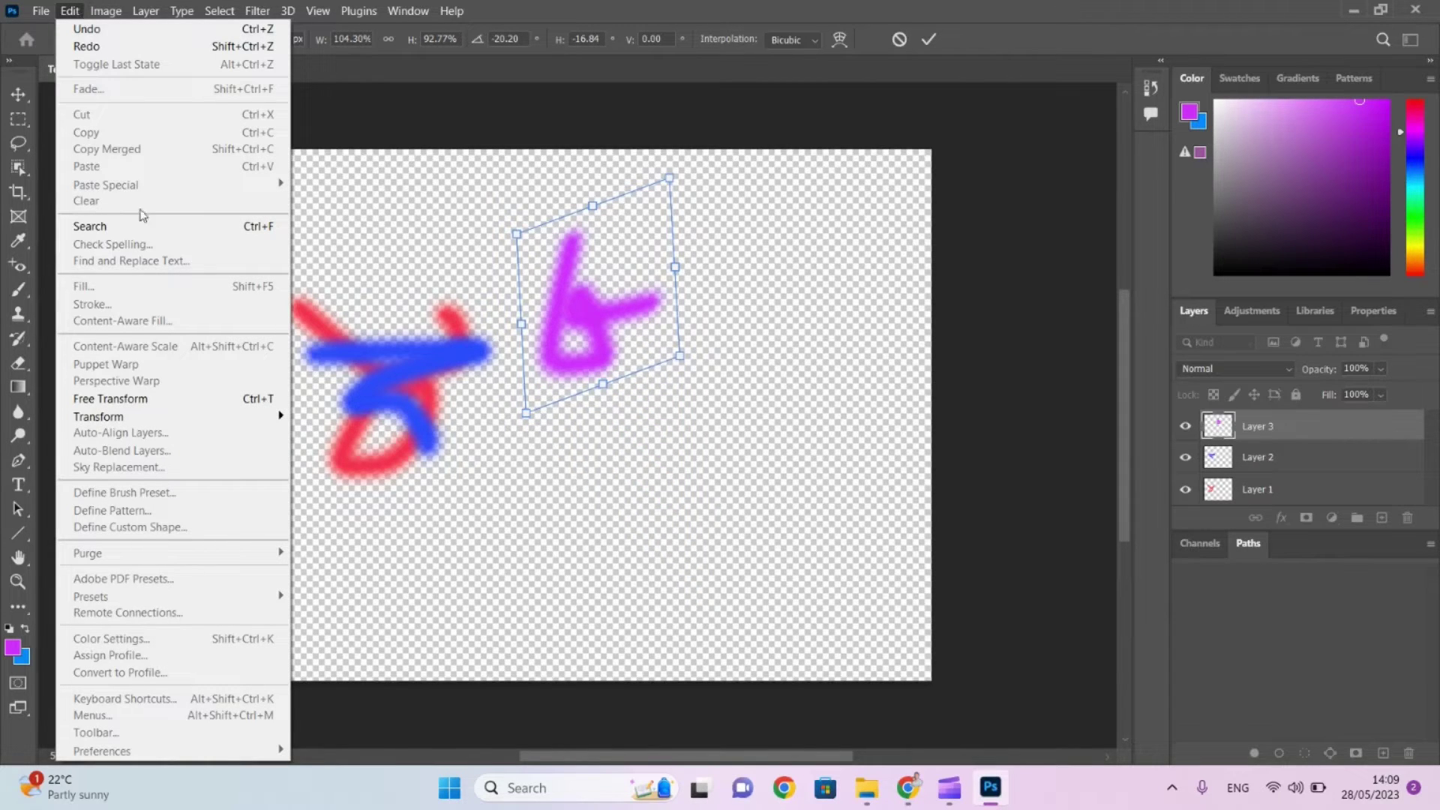
mouse_move(212, 430)
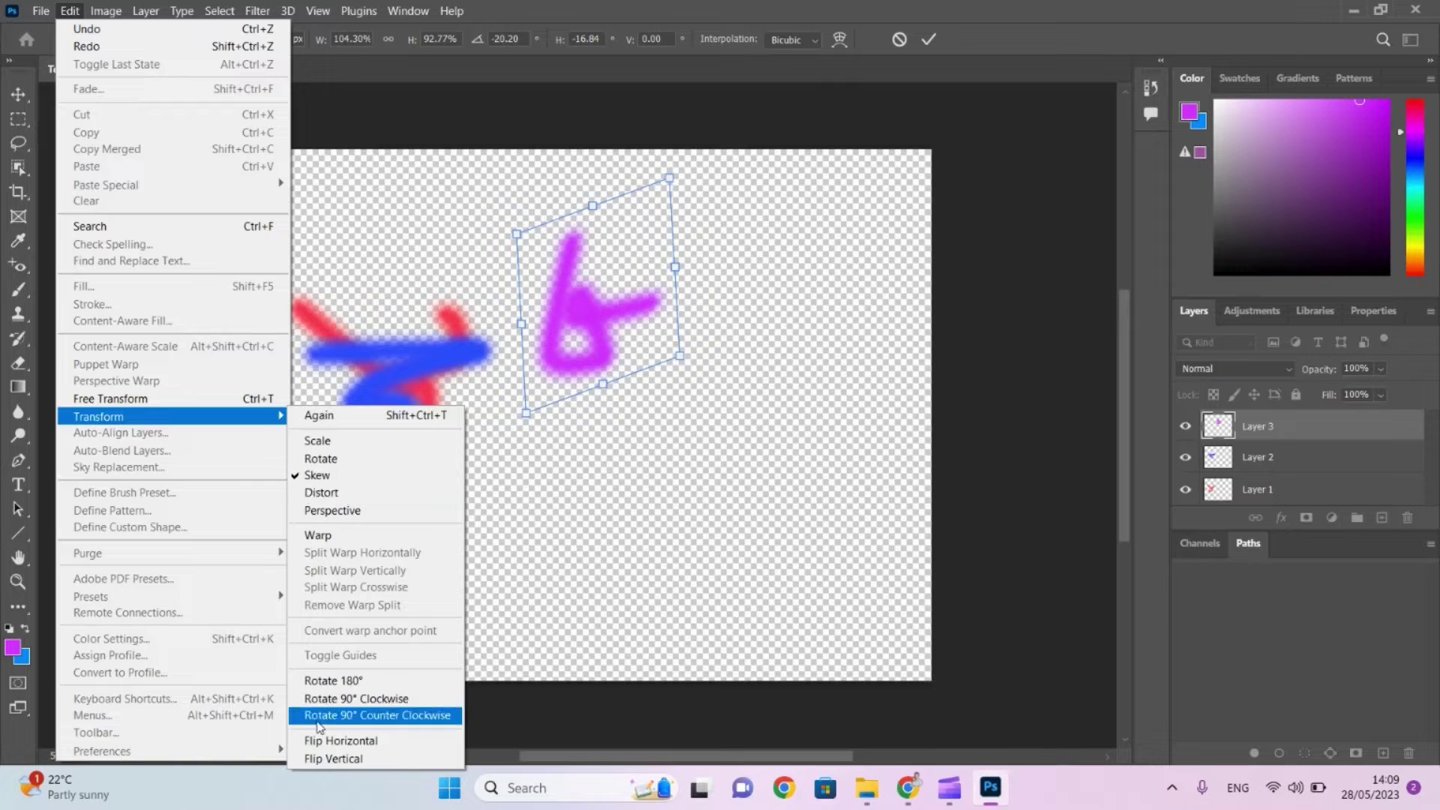
left_click(327, 742)
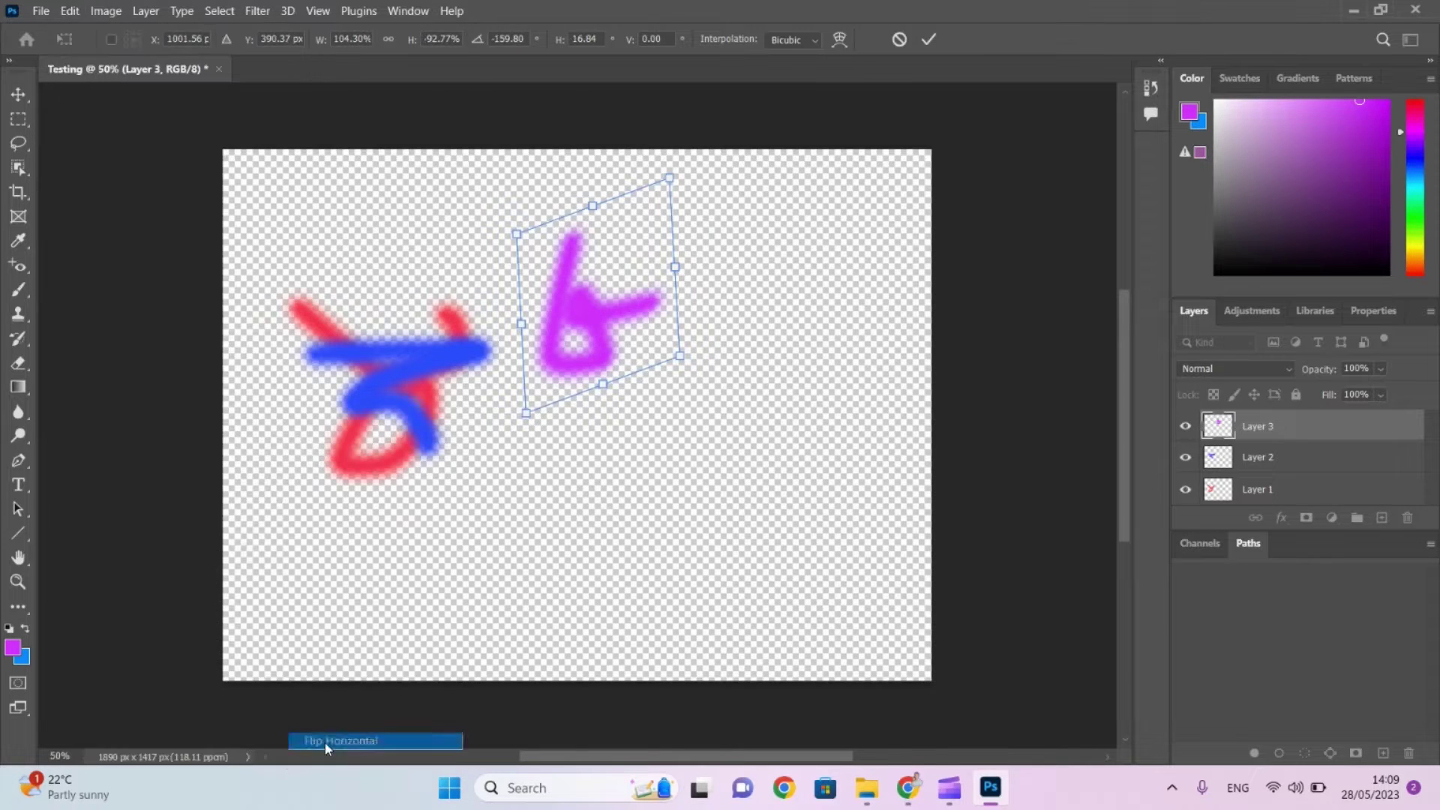
left_click(75, 12)
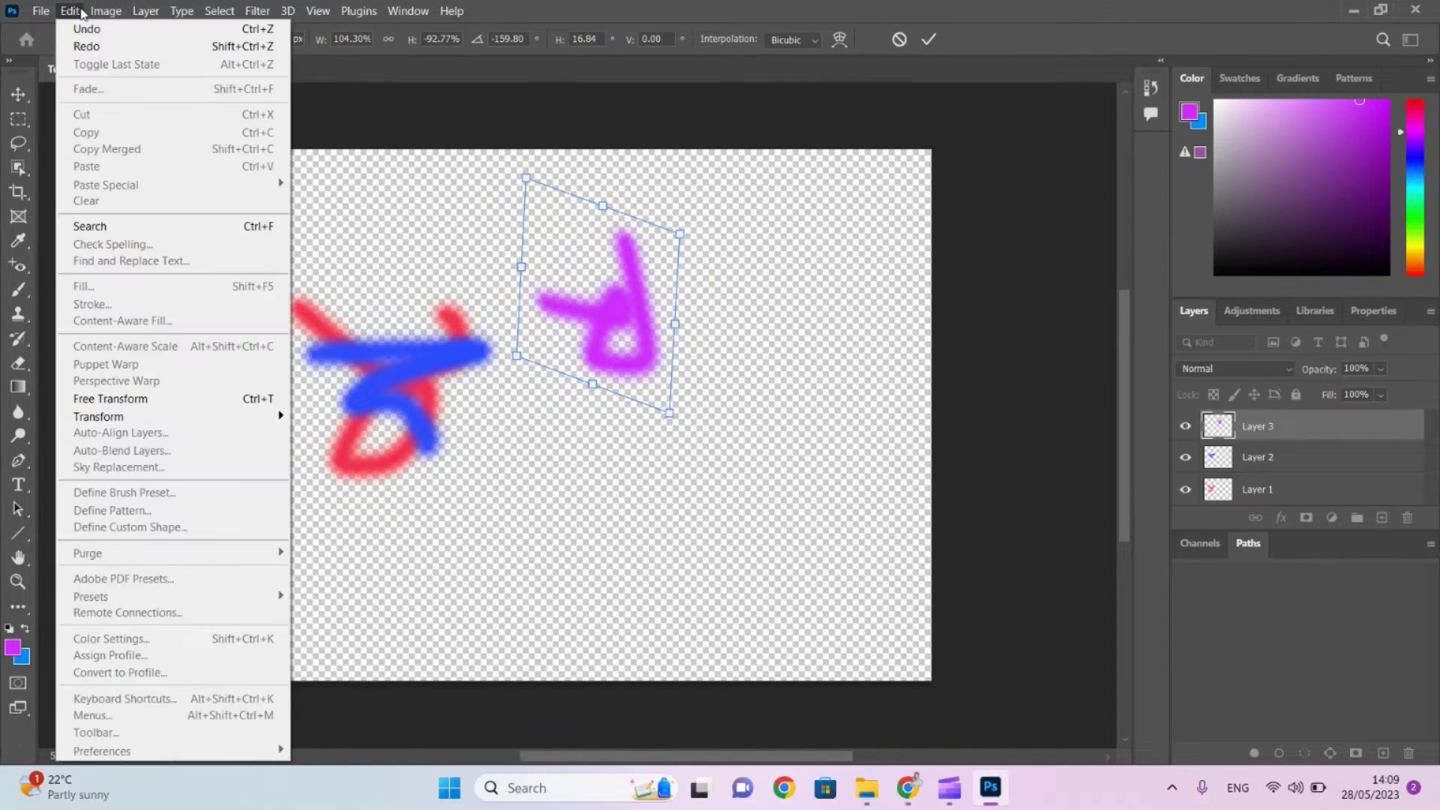
left_click(116, 12)
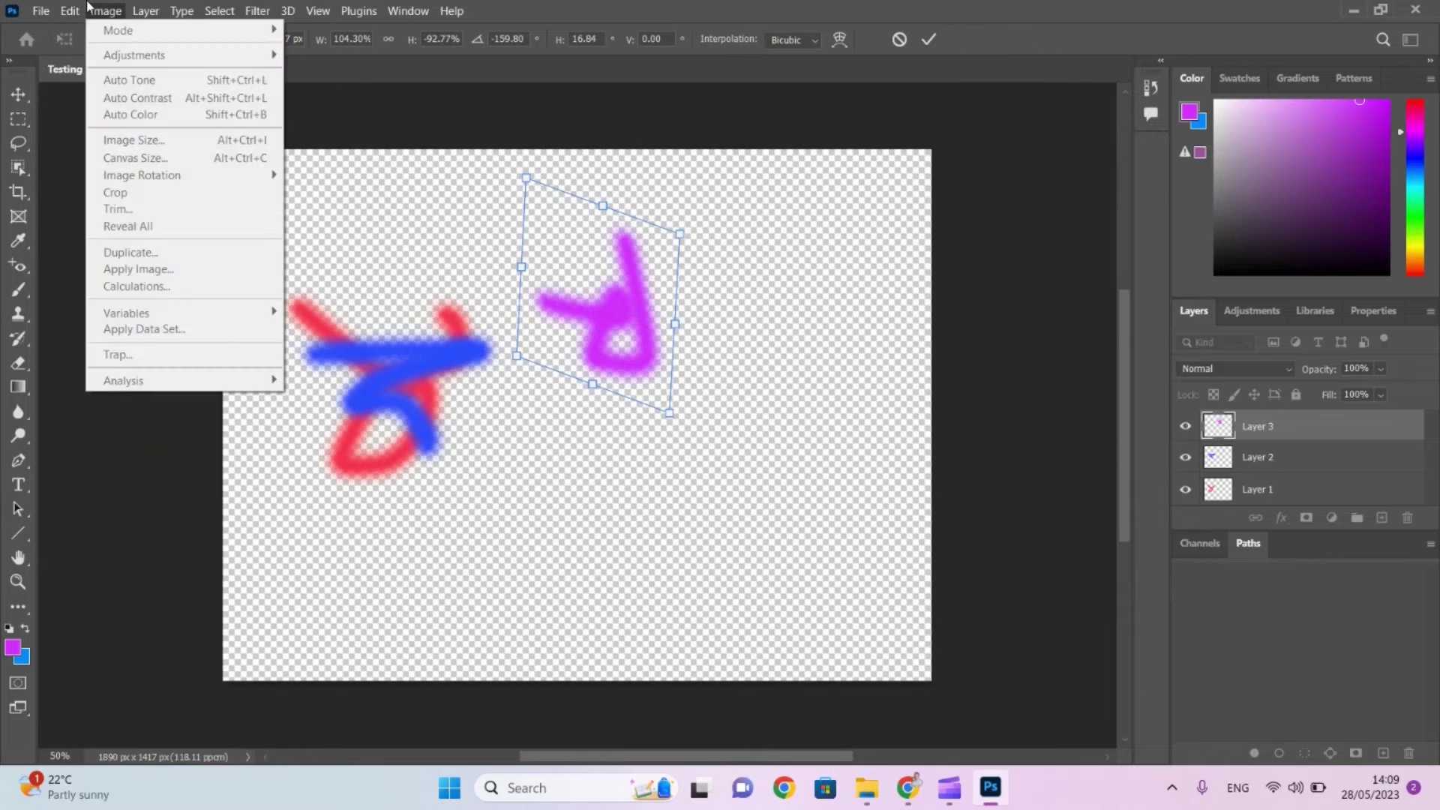
mouse_move(70, 12)
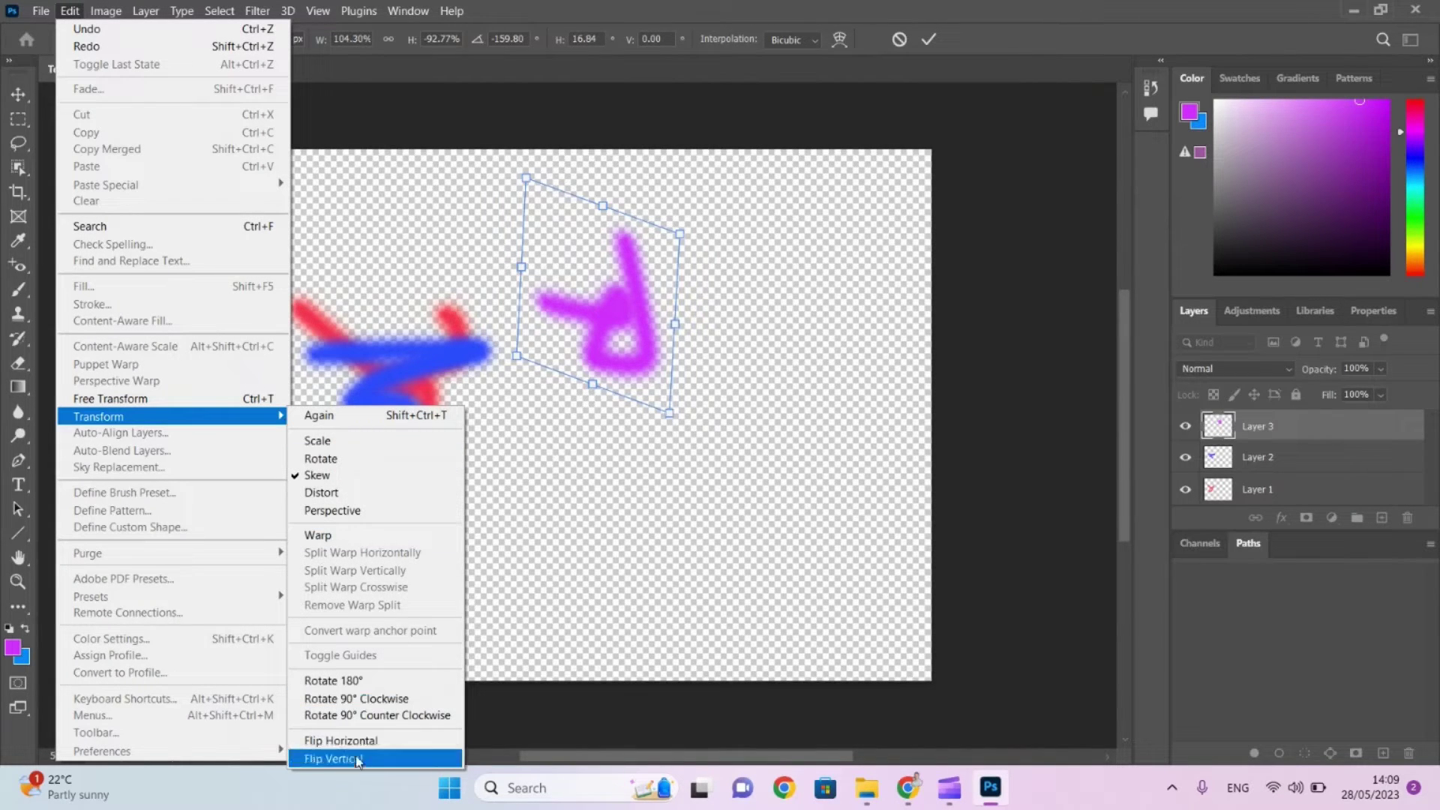
left_click(358, 760)
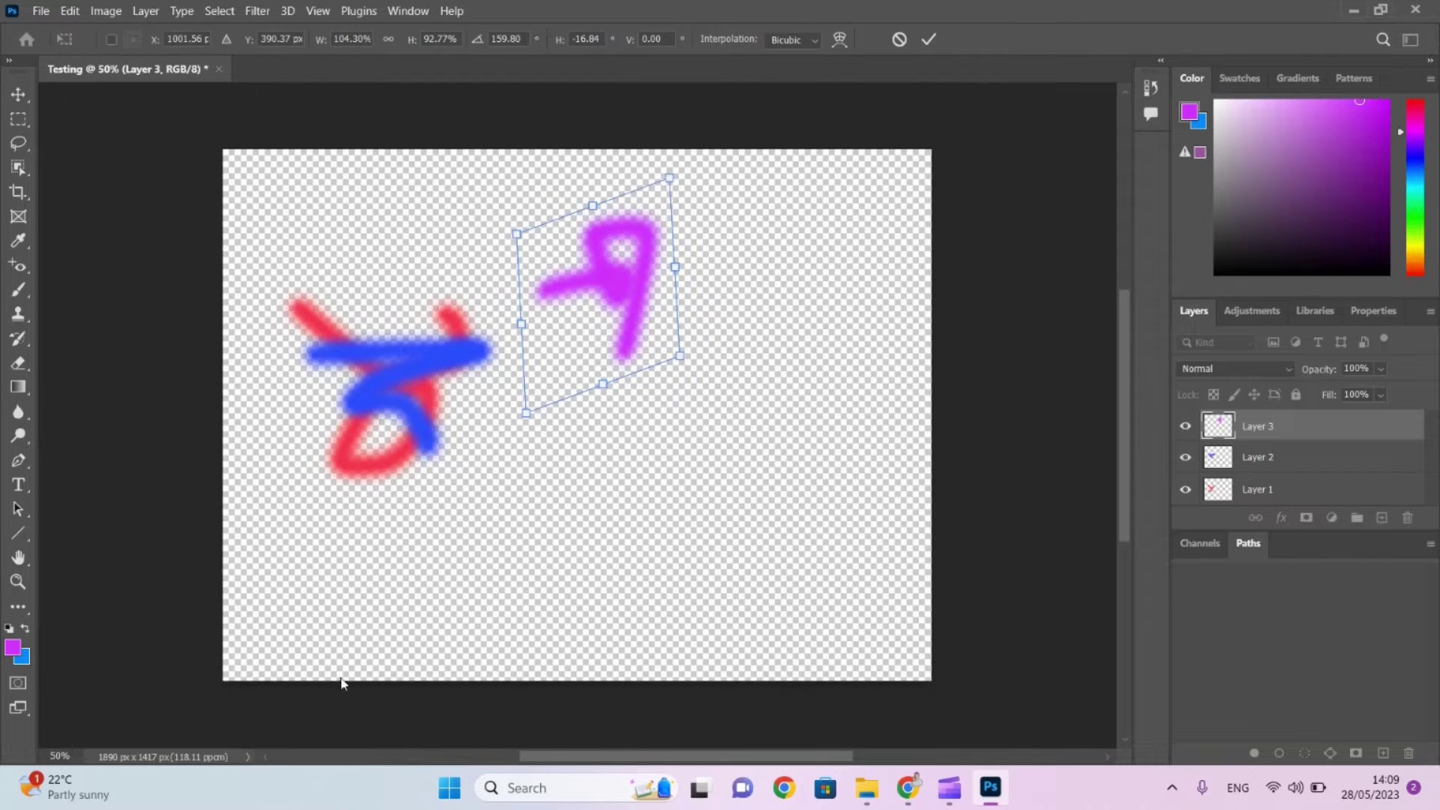
Distort the magenta stroke by spreading its lower corners far apart and moving its upper-right corner inward, and shift it slightly right and up.
left_click(70, 10)
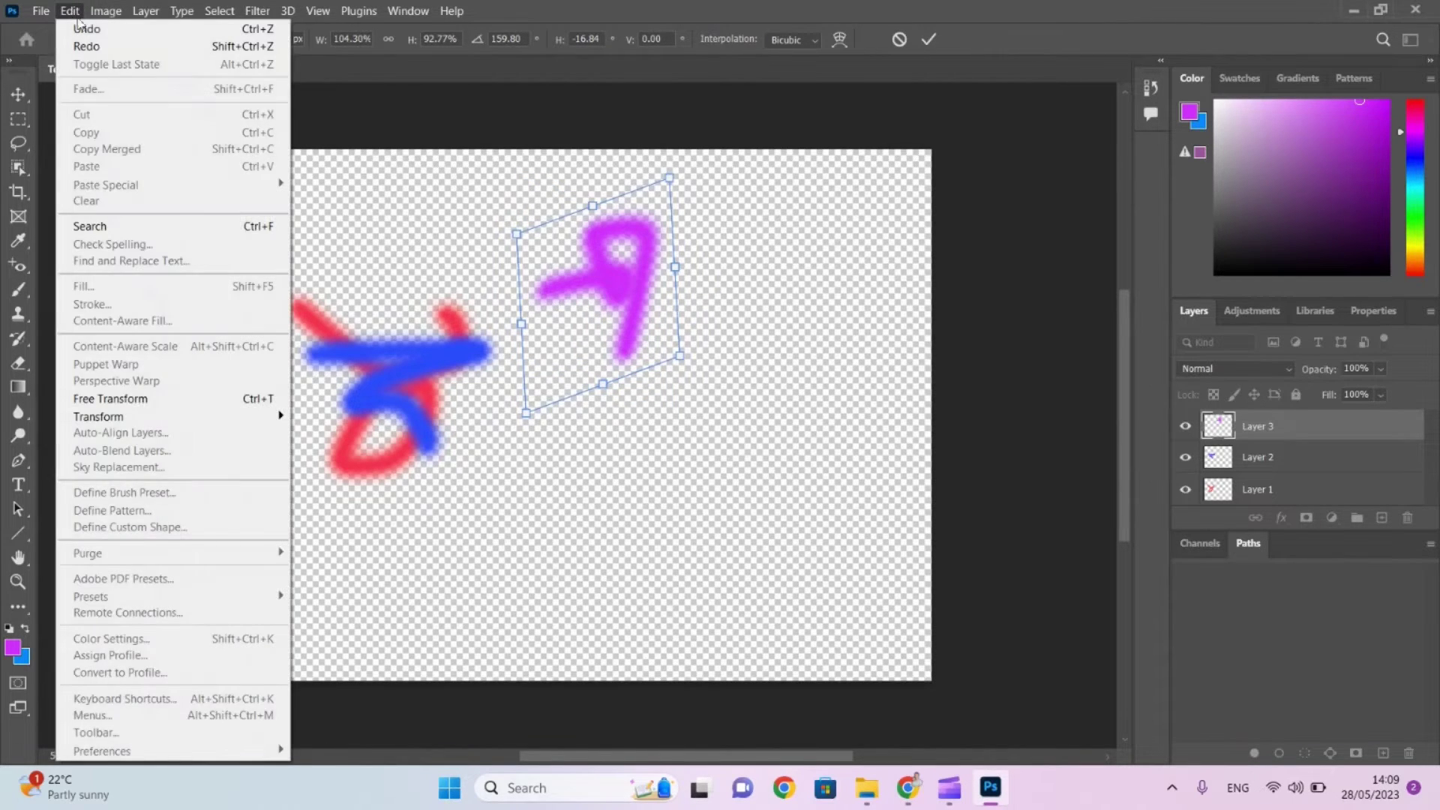
mouse_move(160, 425)
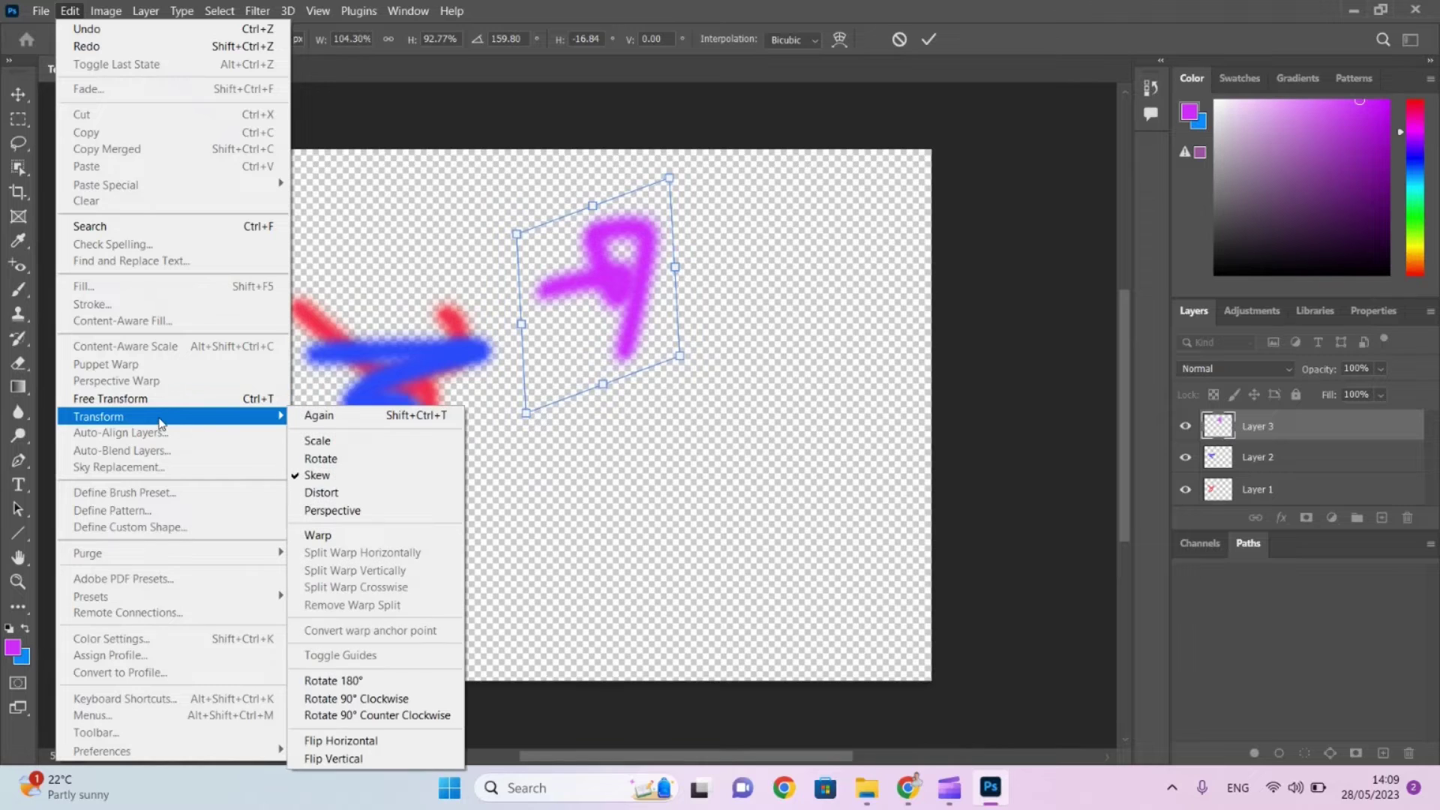
left_click(348, 493)
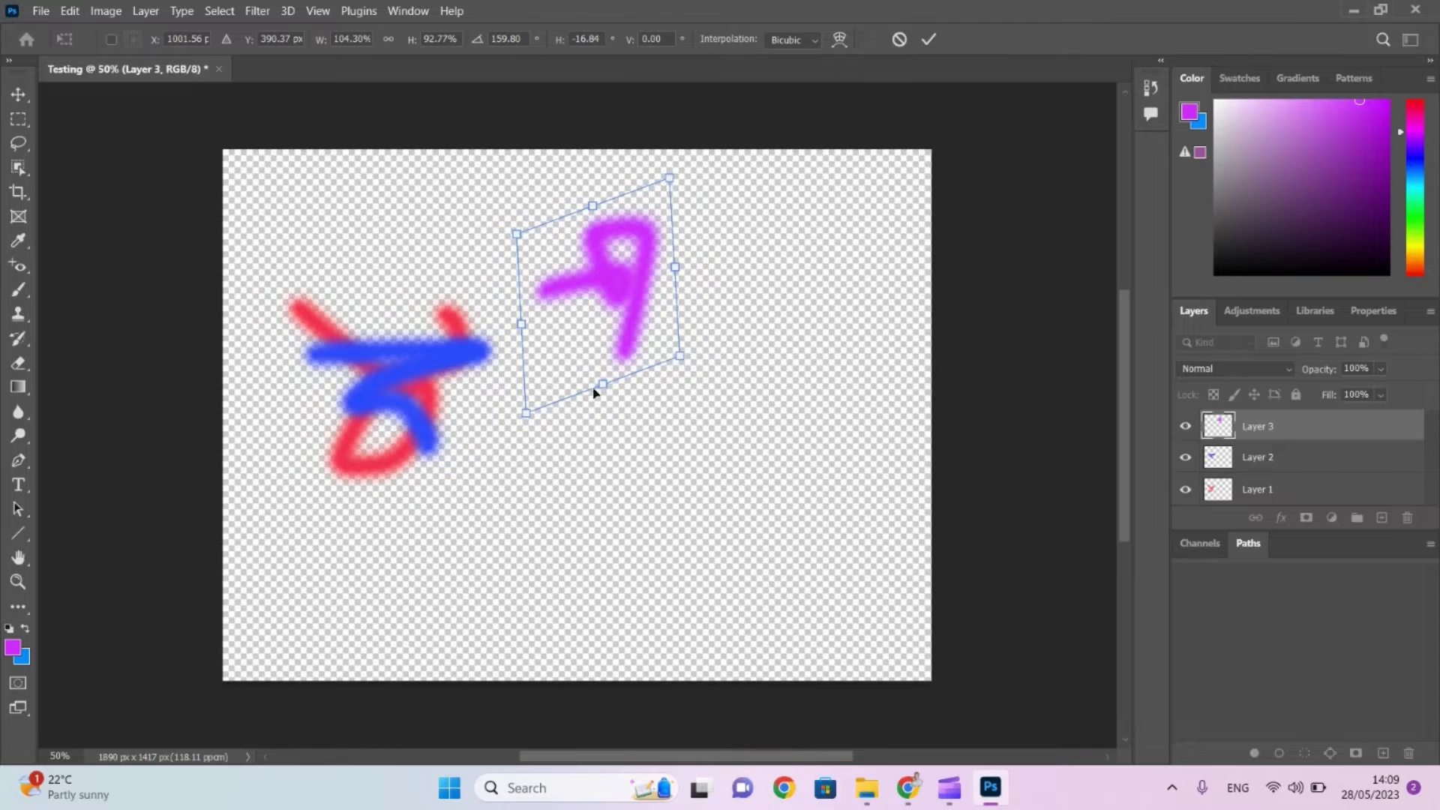
mouse_move(606, 387)
left_mouse_down()
mouse_move(616, 431)
mouse_move(604, 472)
mouse_move(583, 464)
left_mouse_up()
mouse_move(663, 438)
left_mouse_down()
mouse_move(680, 524)
mouse_move(773, 437)
mouse_move(838, 555)
mouse_move(694, 620)
mouse_move(826, 637)
mouse_move(872, 611)
left_mouse_up()
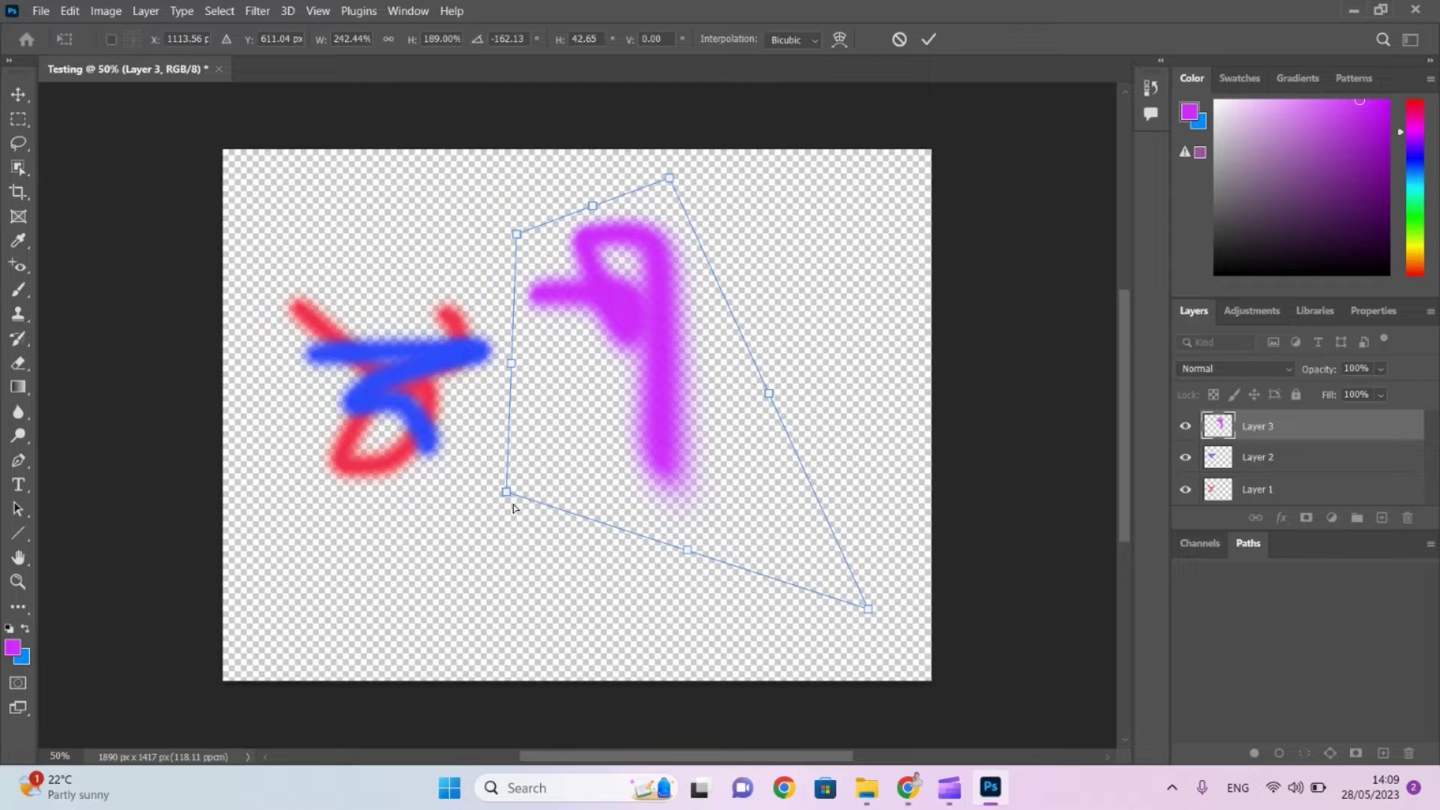
mouse_move(507, 492)
left_mouse_down()
mouse_move(354, 572)
mouse_move(362, 622)
left_mouse_up()
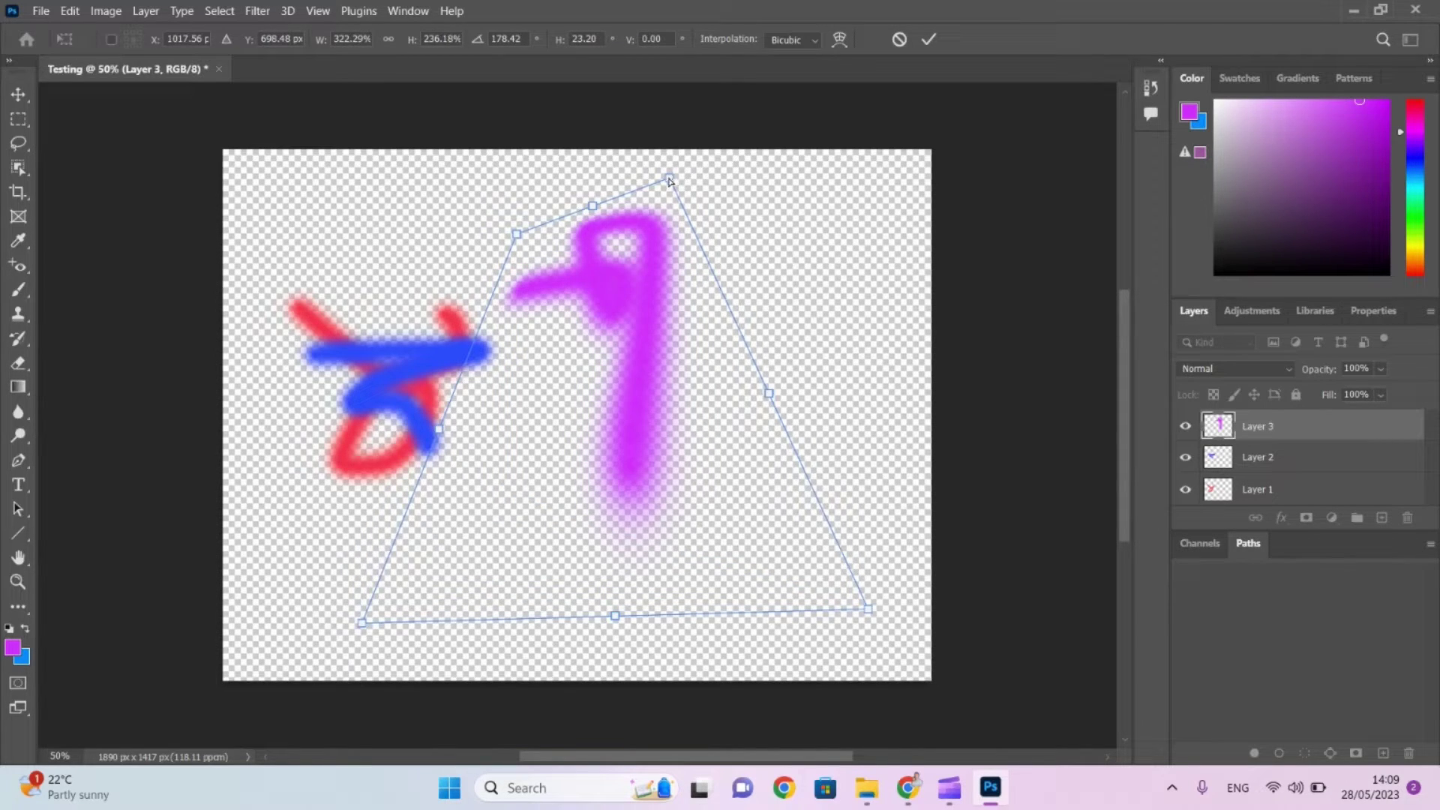
mouse_move(670, 180)
left_mouse_down()
mouse_move(661, 249)
mouse_move(623, 233)
left_mouse_up()
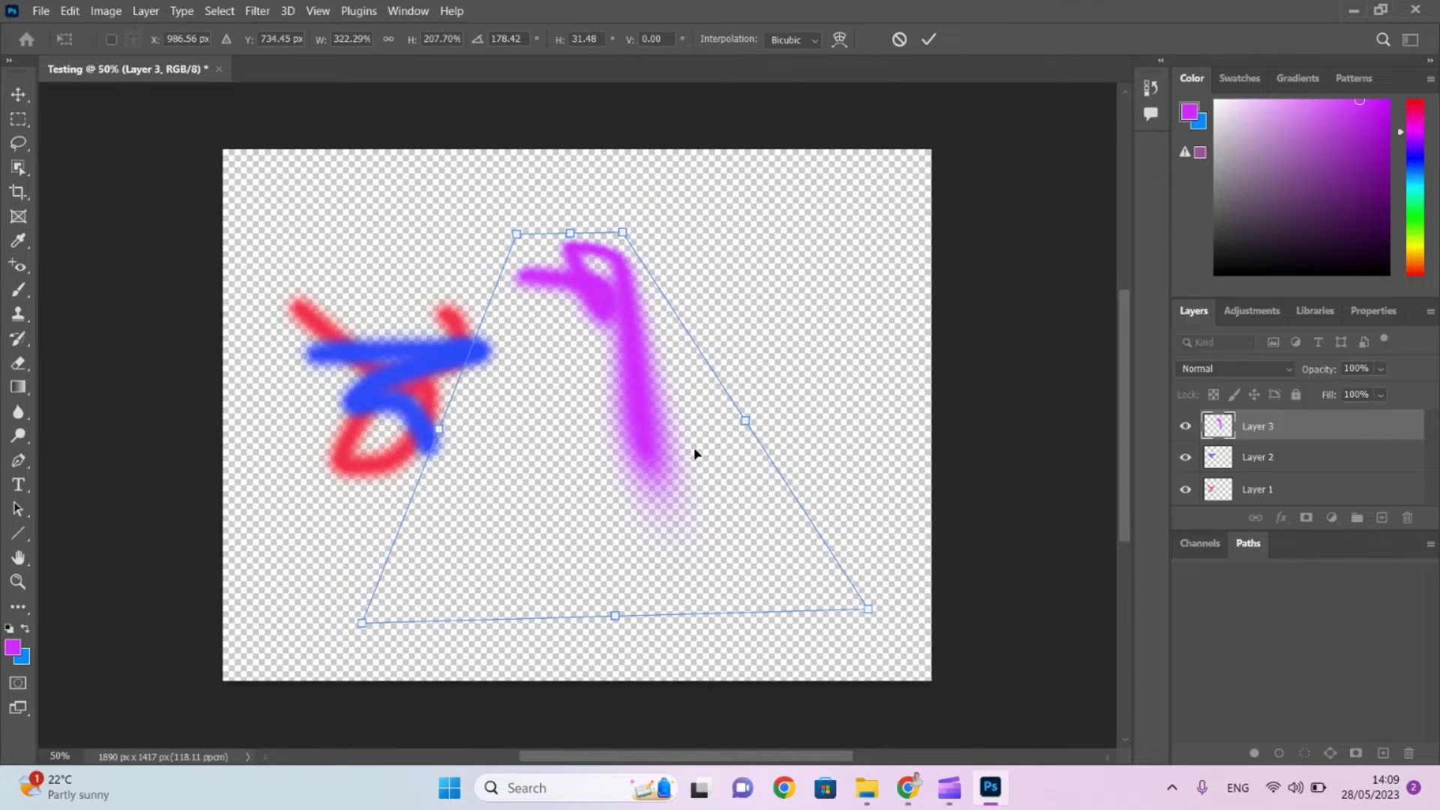
mouse_move(626, 449)
left_mouse_down()
mouse_move(459, 524)
mouse_move(643, 427)
mouse_move(649, 446)
left_mouse_up()
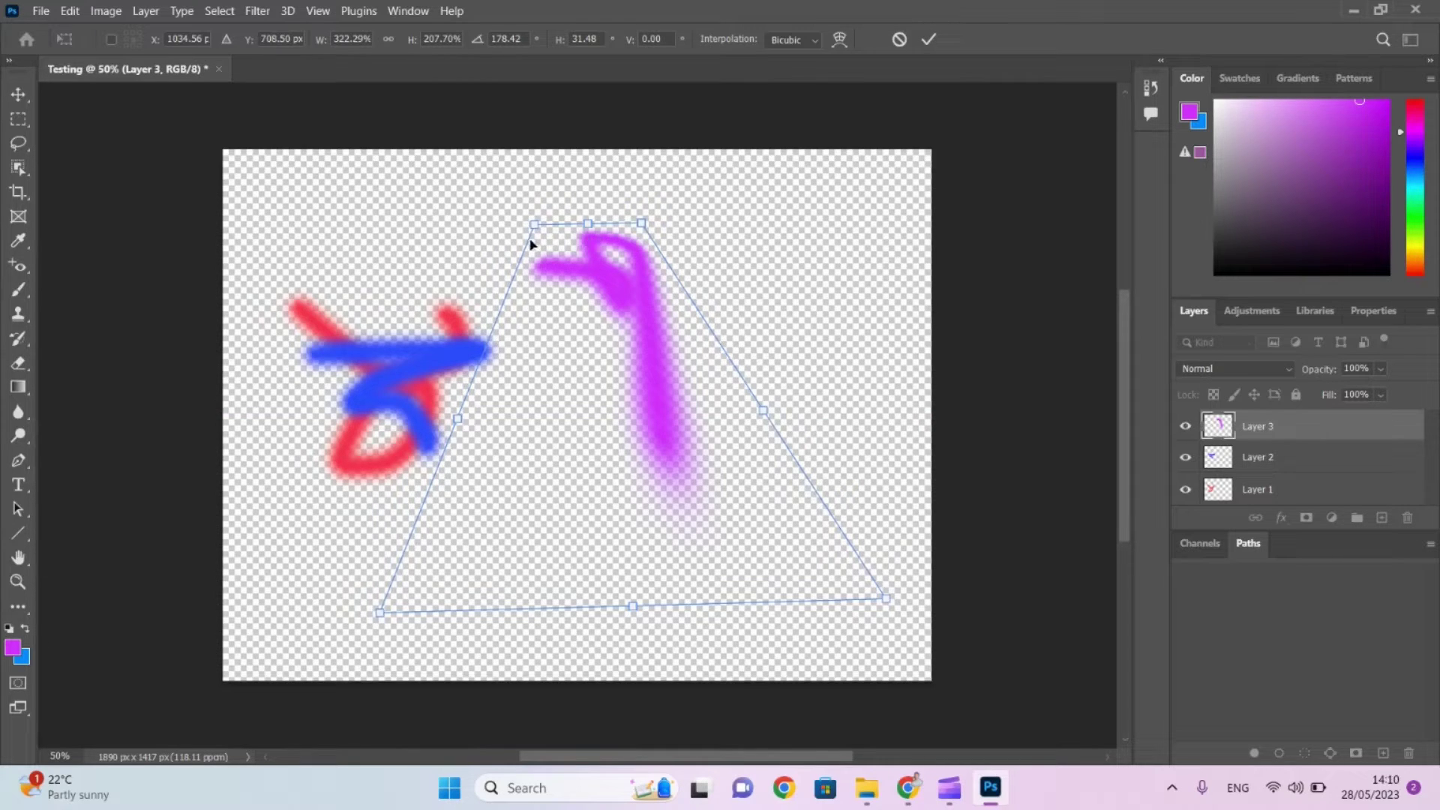
mouse_move(532, 231)
left_mouse_down()
mouse_move(451, 230)
mouse_move(443, 216)
left_mouse_up()
Undo the distortions, both flips, and the last skew of the magenta stroke, keeping only the slight 3.36° horizontal skew.
key("ctrl+z")
key("ctrl+z")
key("ctrl+z")
key("ctrl+z")
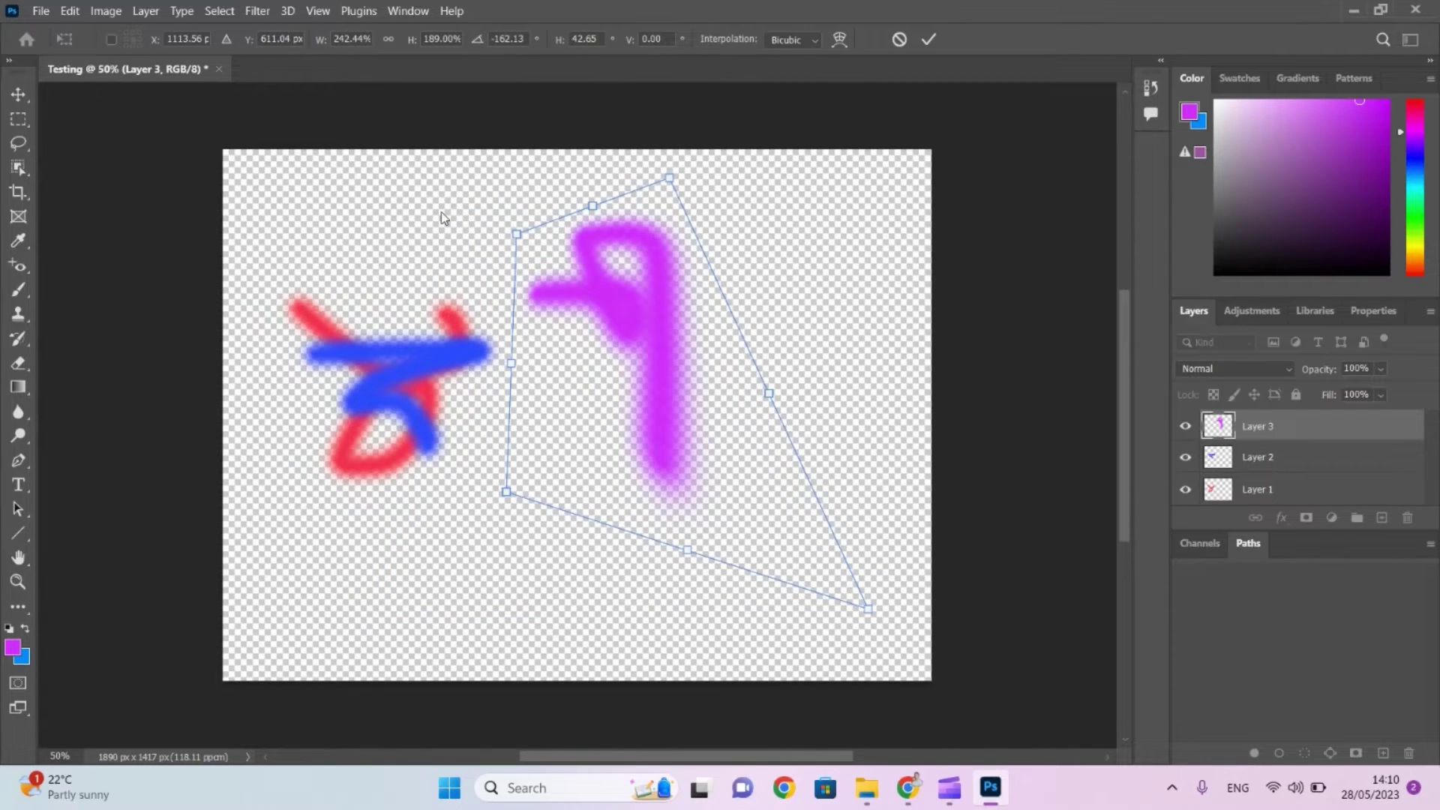
key("ctrl+z")
key("ctrl+z")
key("ctrl+z")
key("ctrl+z")
key("ctrl+z")
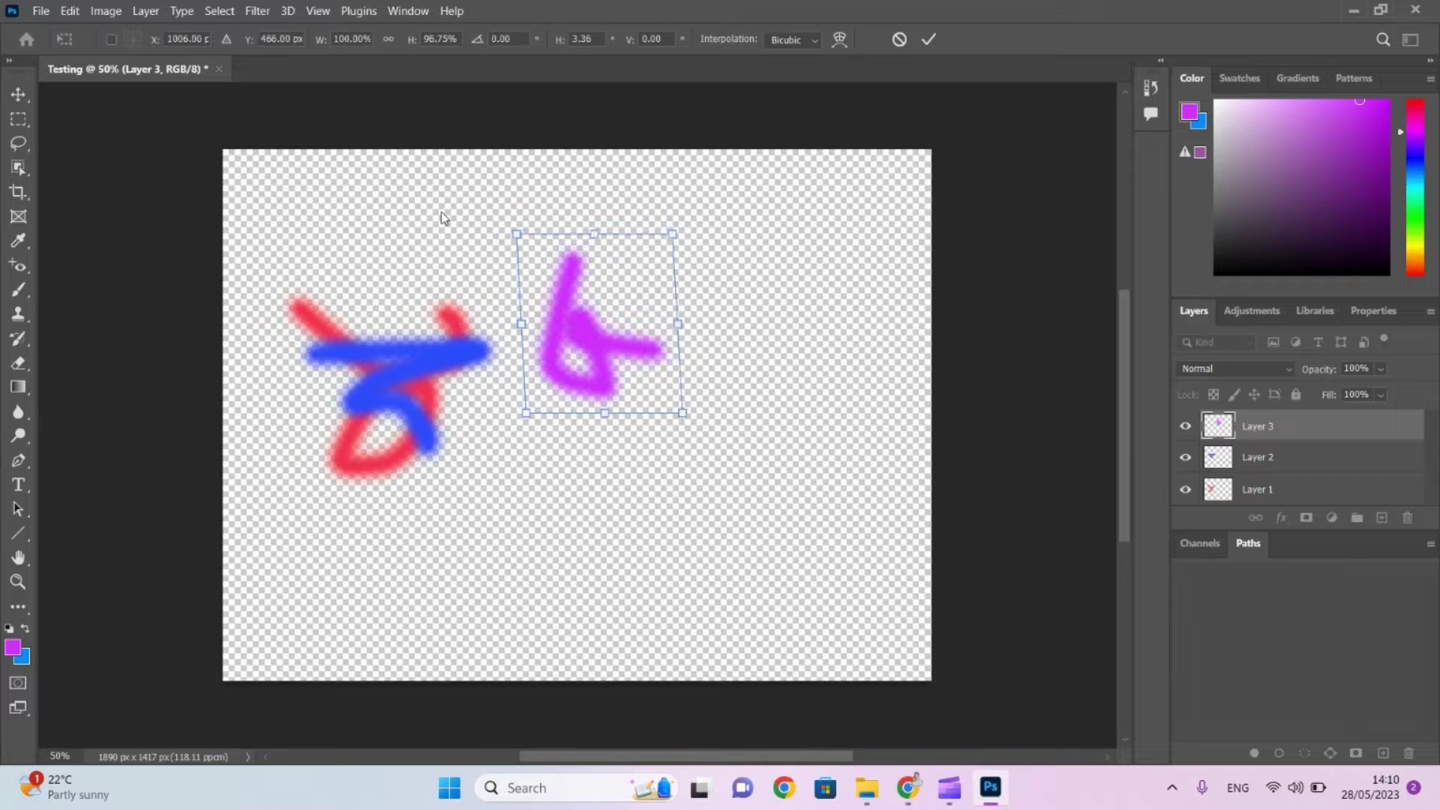
Apply a Perspective transform to the magenta stroke, narrowing its upper edge symmetrically and widening its lower edge to about 143.8% width.
left_click(70, 10)
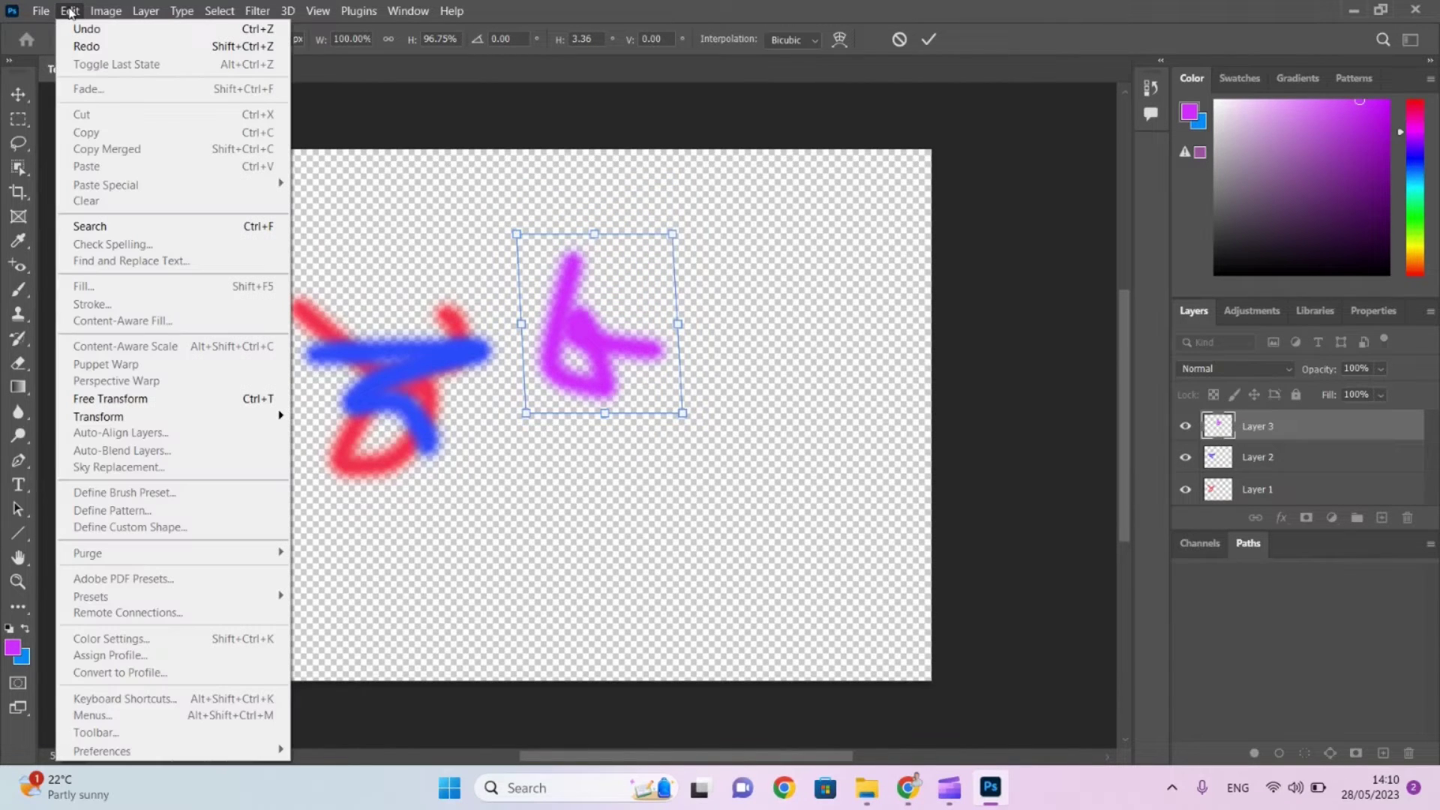
mouse_move(154, 416)
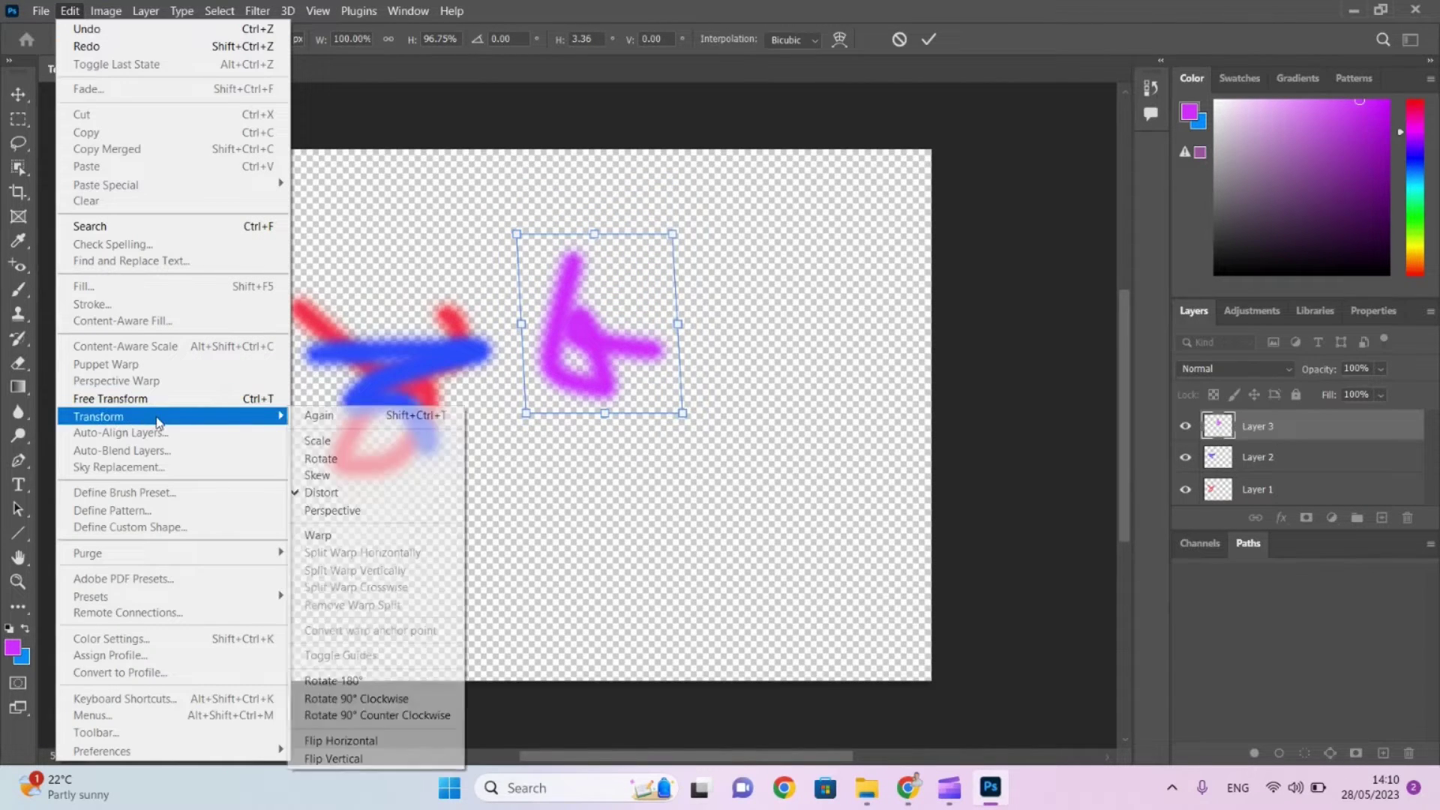
left_click(339, 513)
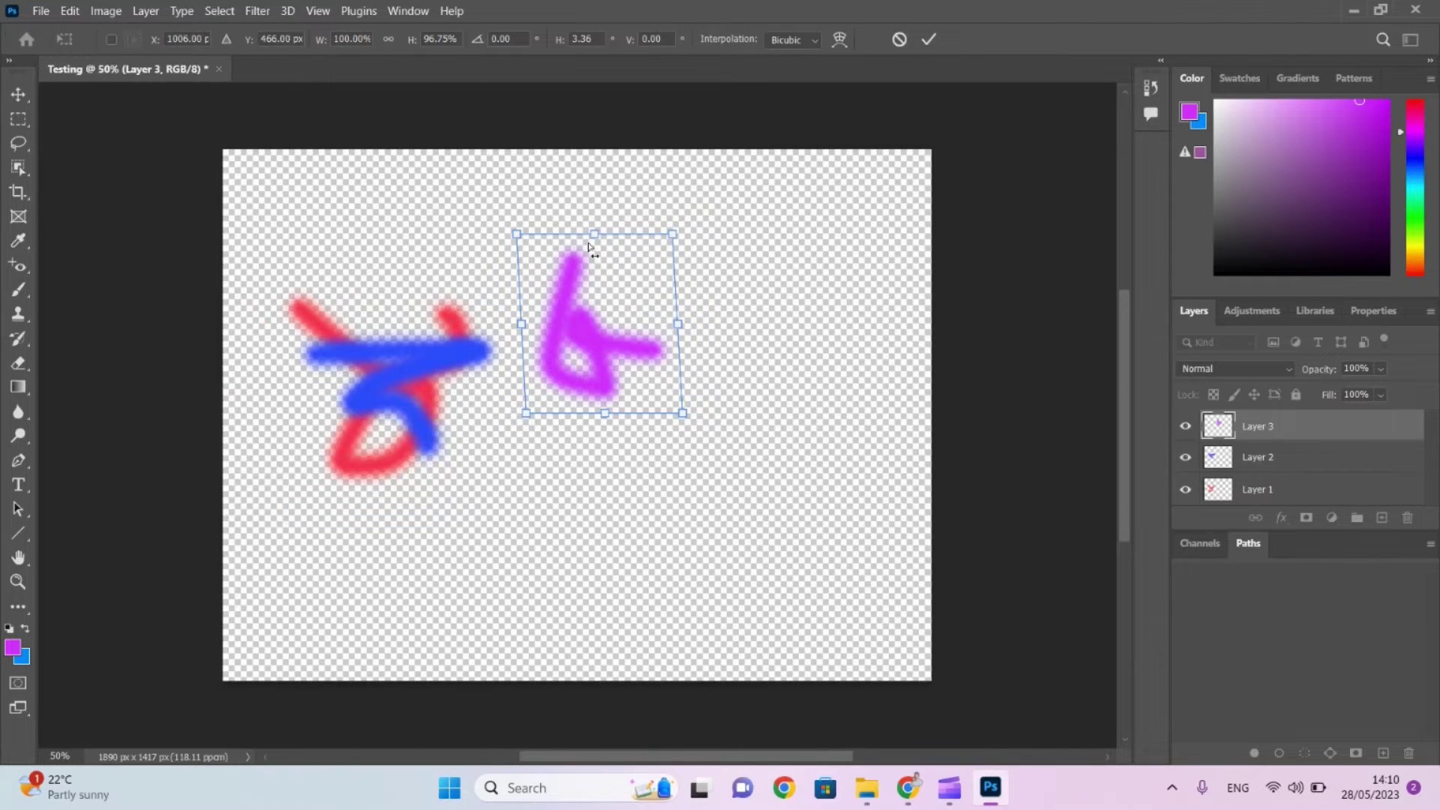
left_click_drag(594, 240, 643, 246)
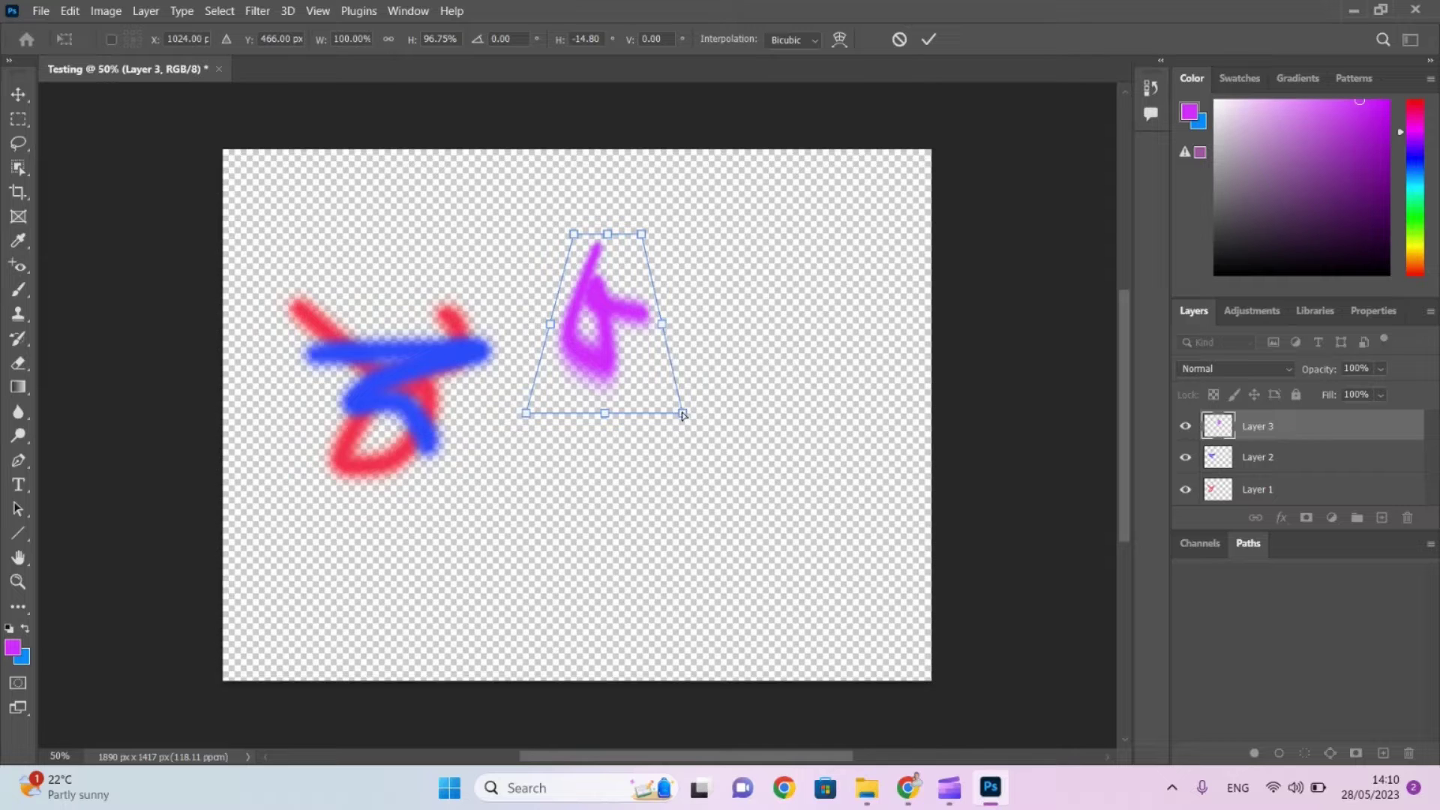
left_click_drag(682, 414, 718, 421)
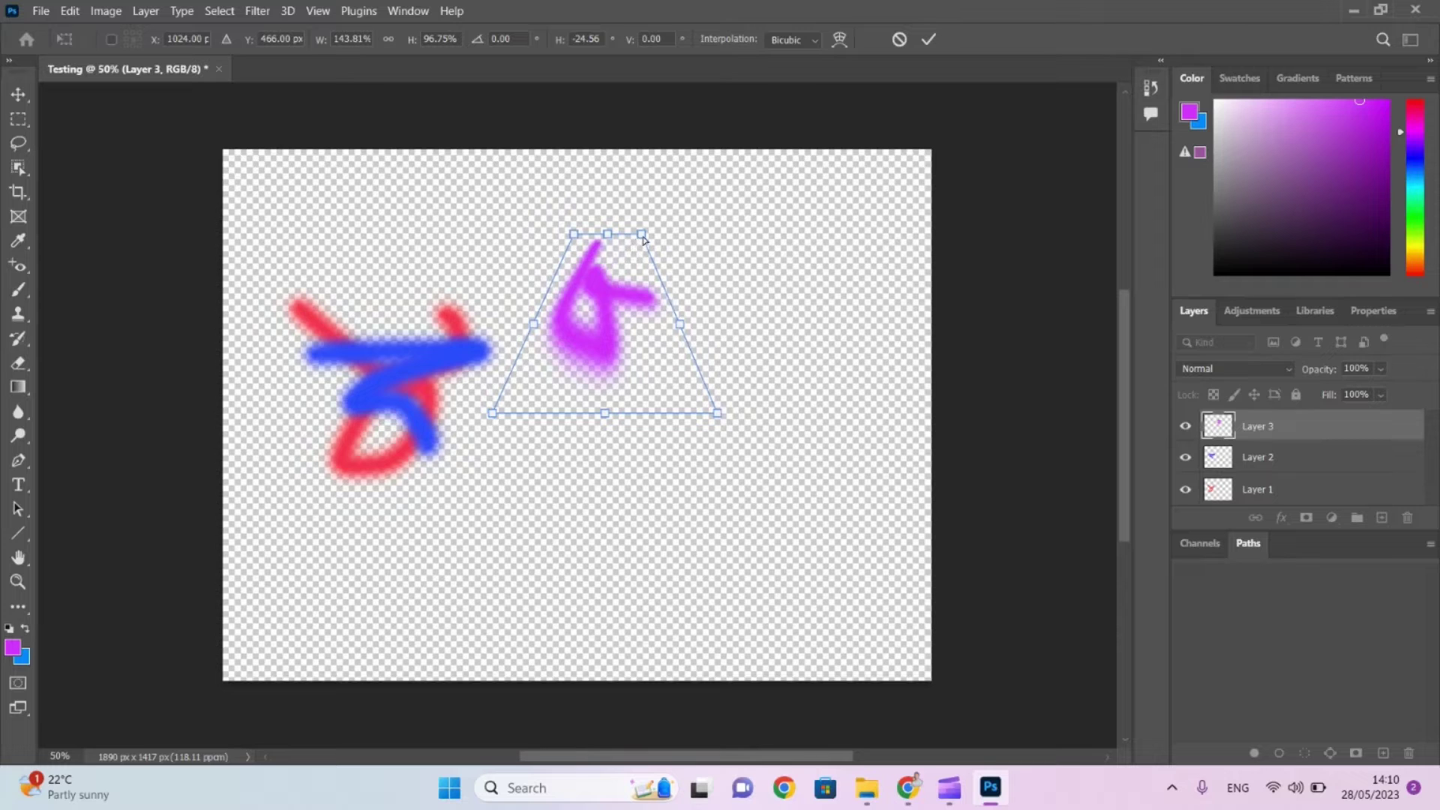
mouse_move(644, 238)
left_mouse_down()
mouse_move(843, 232)
mouse_move(620, 235)
mouse_move(646, 238)
left_mouse_up()
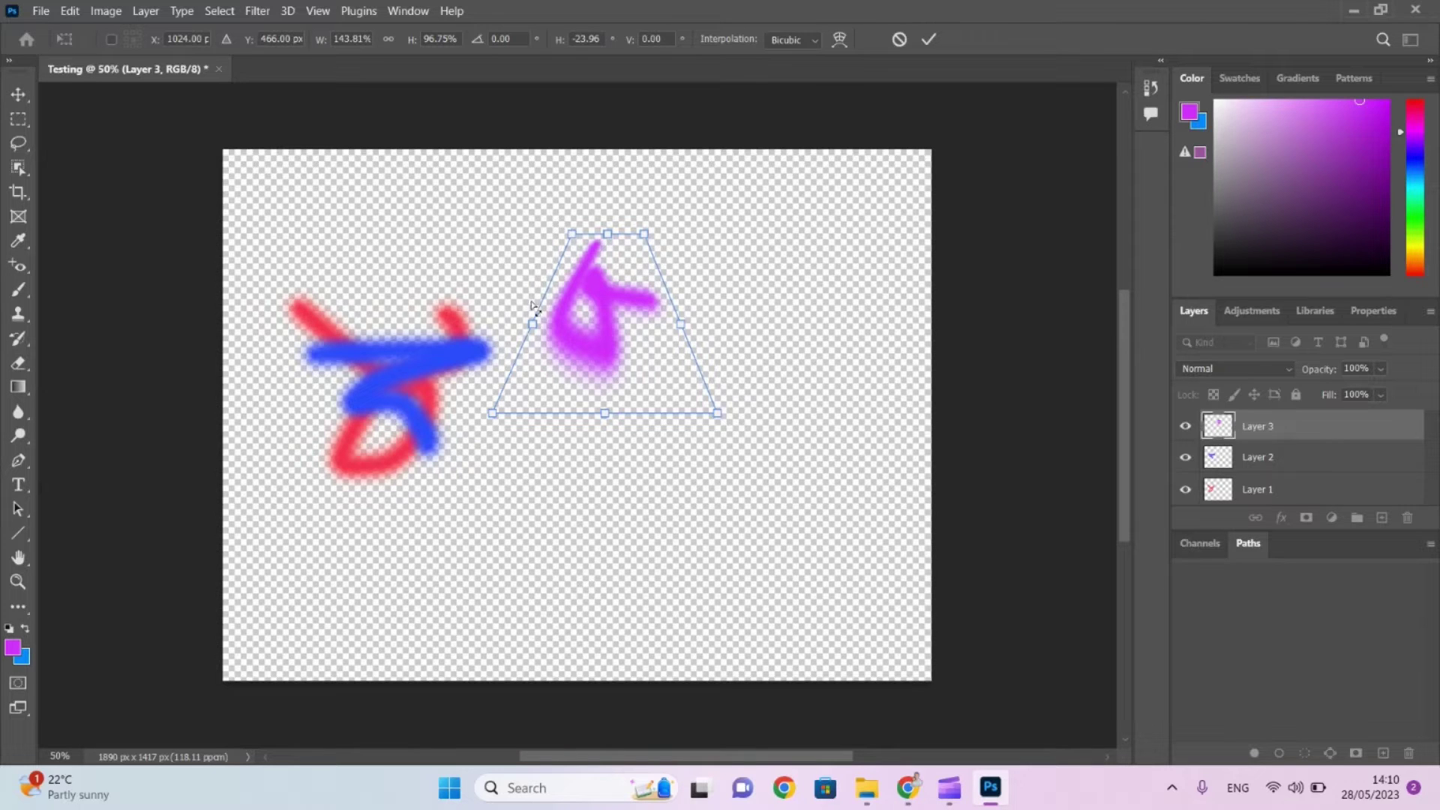
mouse_move(577, 245)
left_mouse_down()
mouse_move(453, 235)
mouse_move(579, 248)
left_mouse_up()
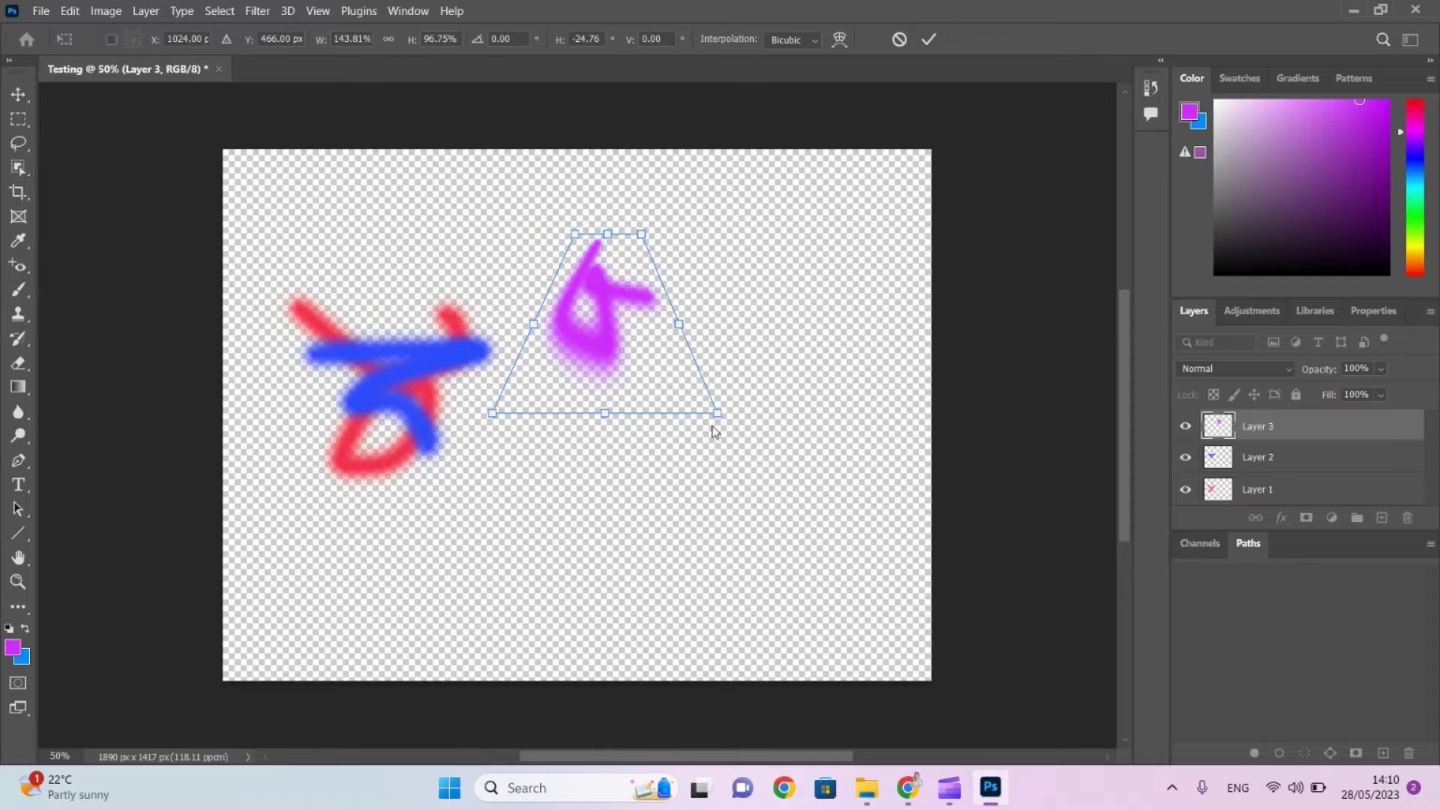
Reverse the perspective by narrowing the magenta stroke's lower edge and widening its upper edge to about 134.3% width, and discard the transformation.
left_click_drag(713, 419, 631, 414)
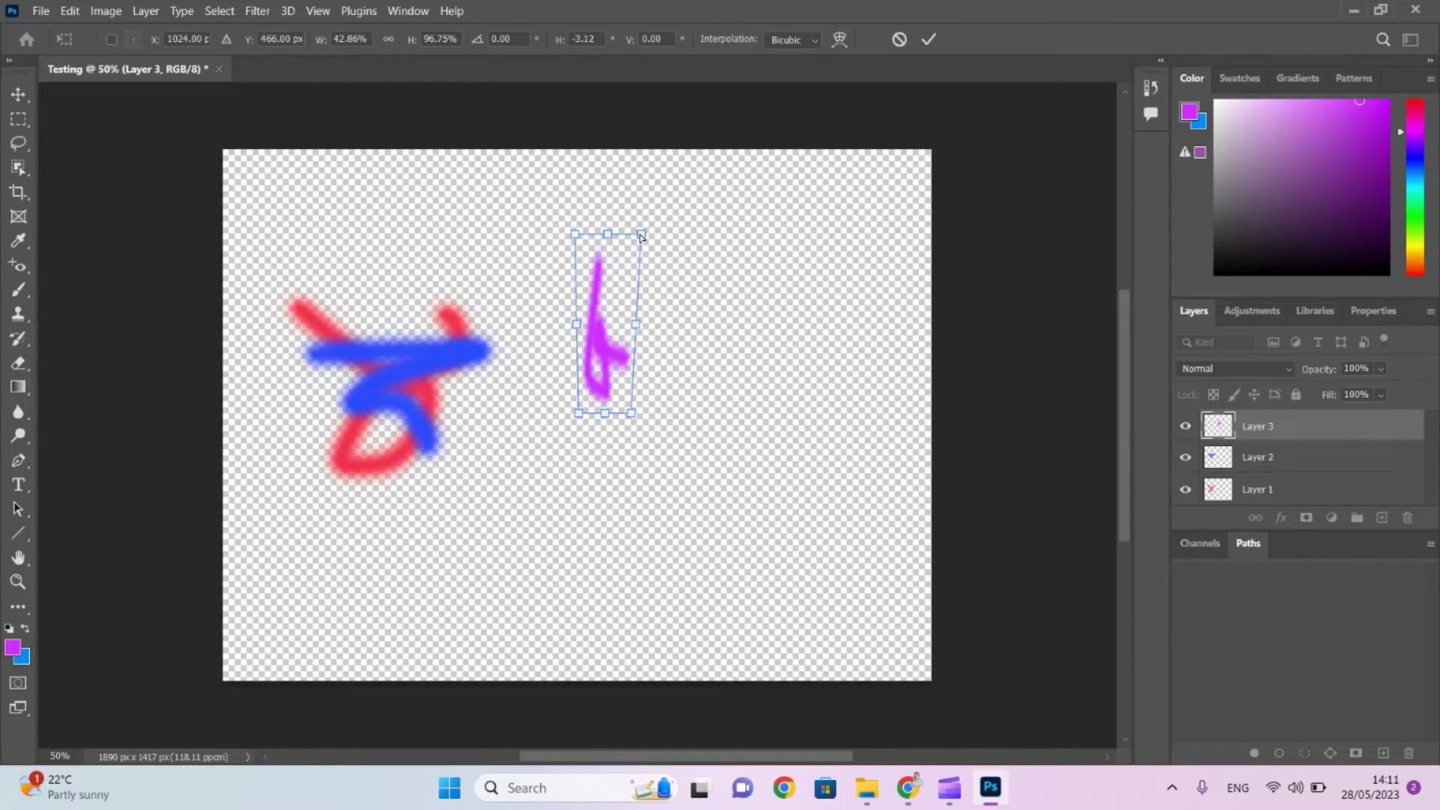
left_click_drag(641, 237, 715, 253)
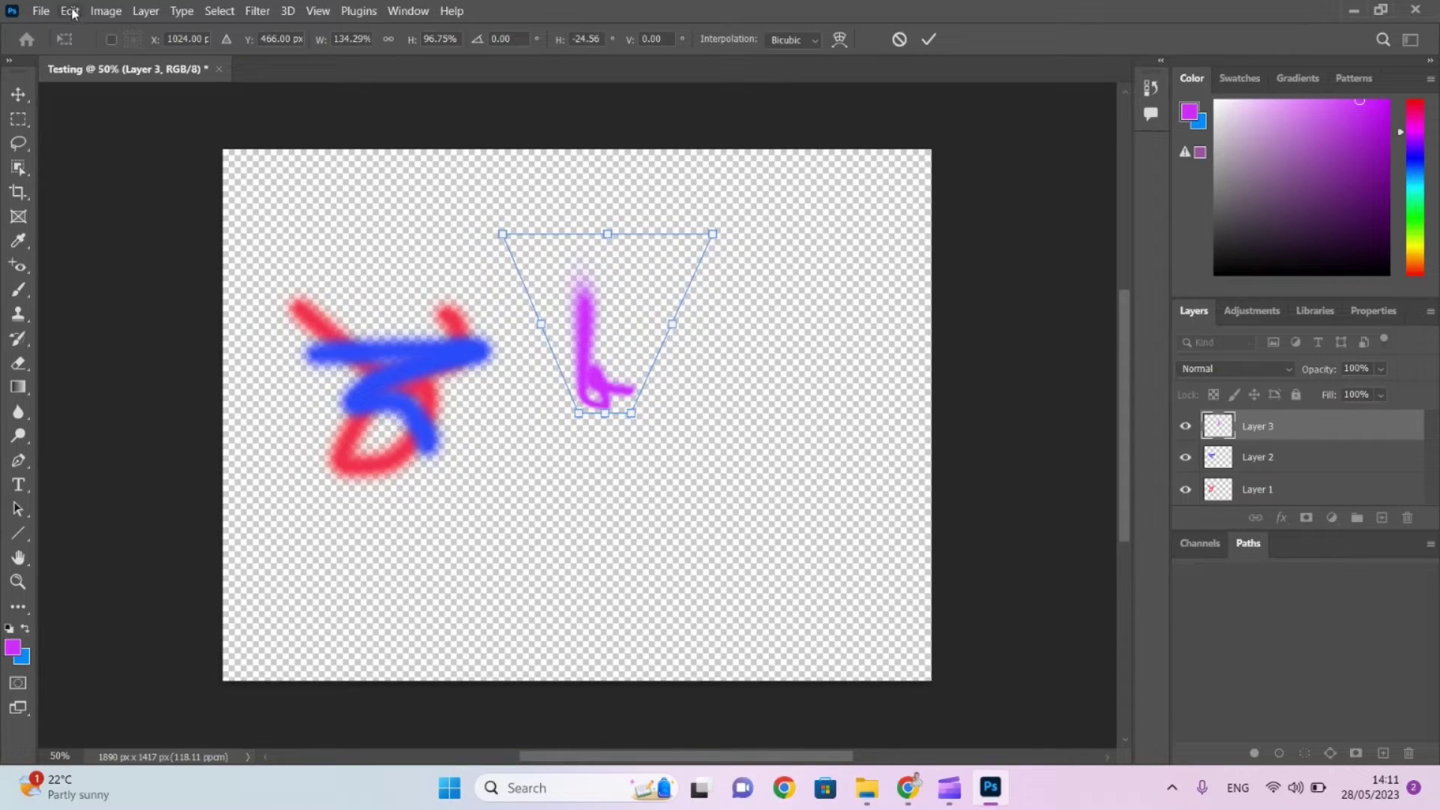
key("Return")
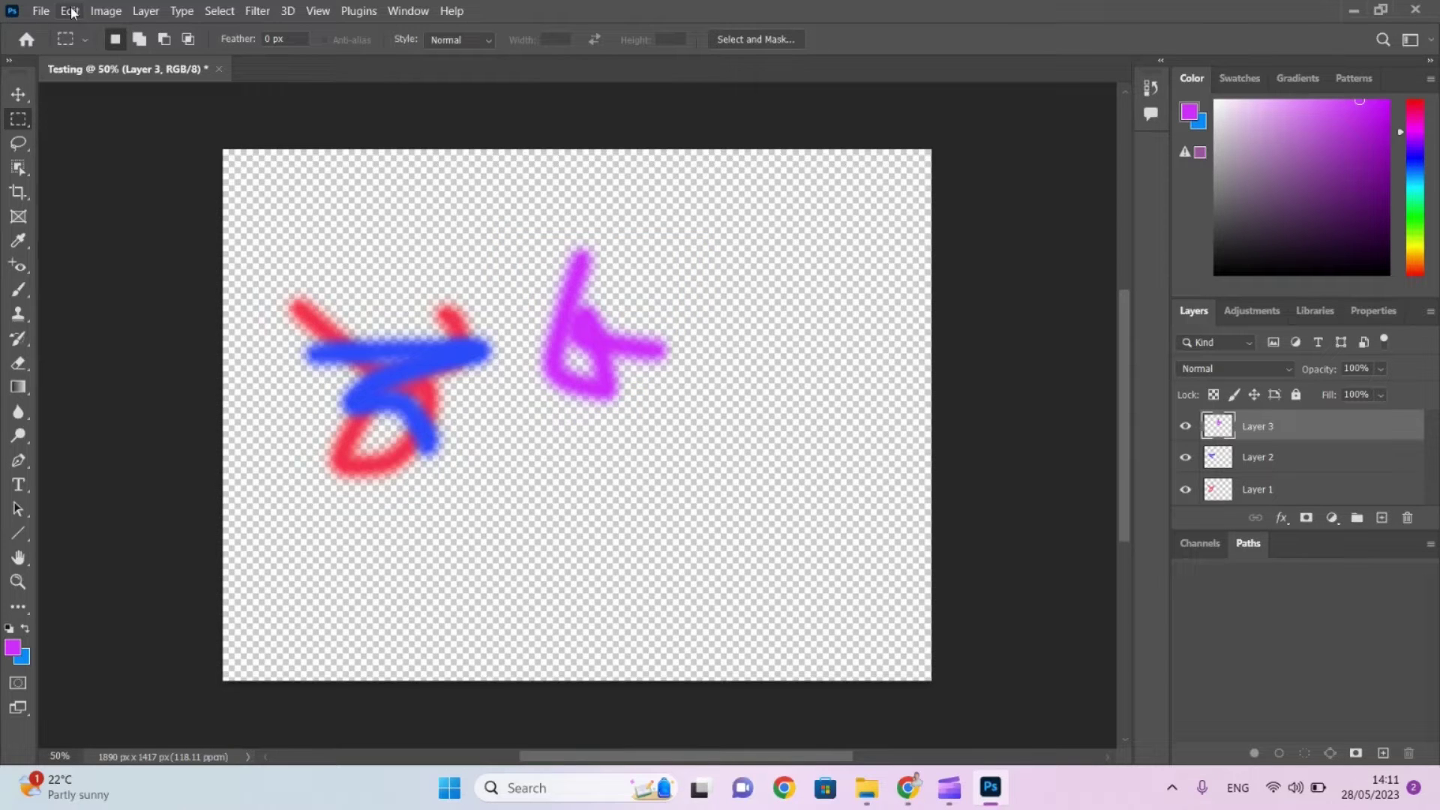
Switch to the F.Checklist_Photoshop document and tick off all the Transform items from Resize to Envelope, perspective, plus the Transform heading.
key("alt+Tab")
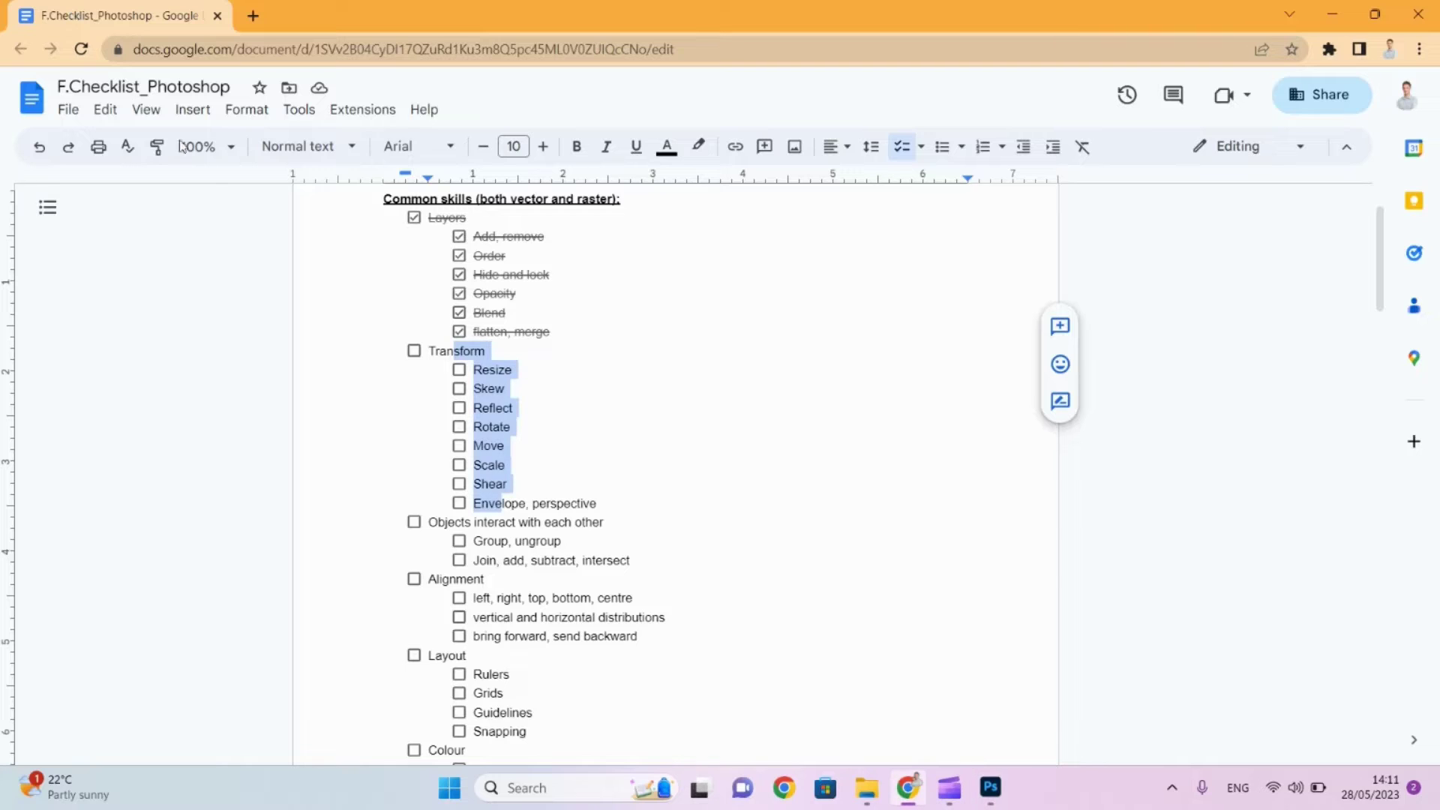
left_click(459, 370)
left_click(460, 465)
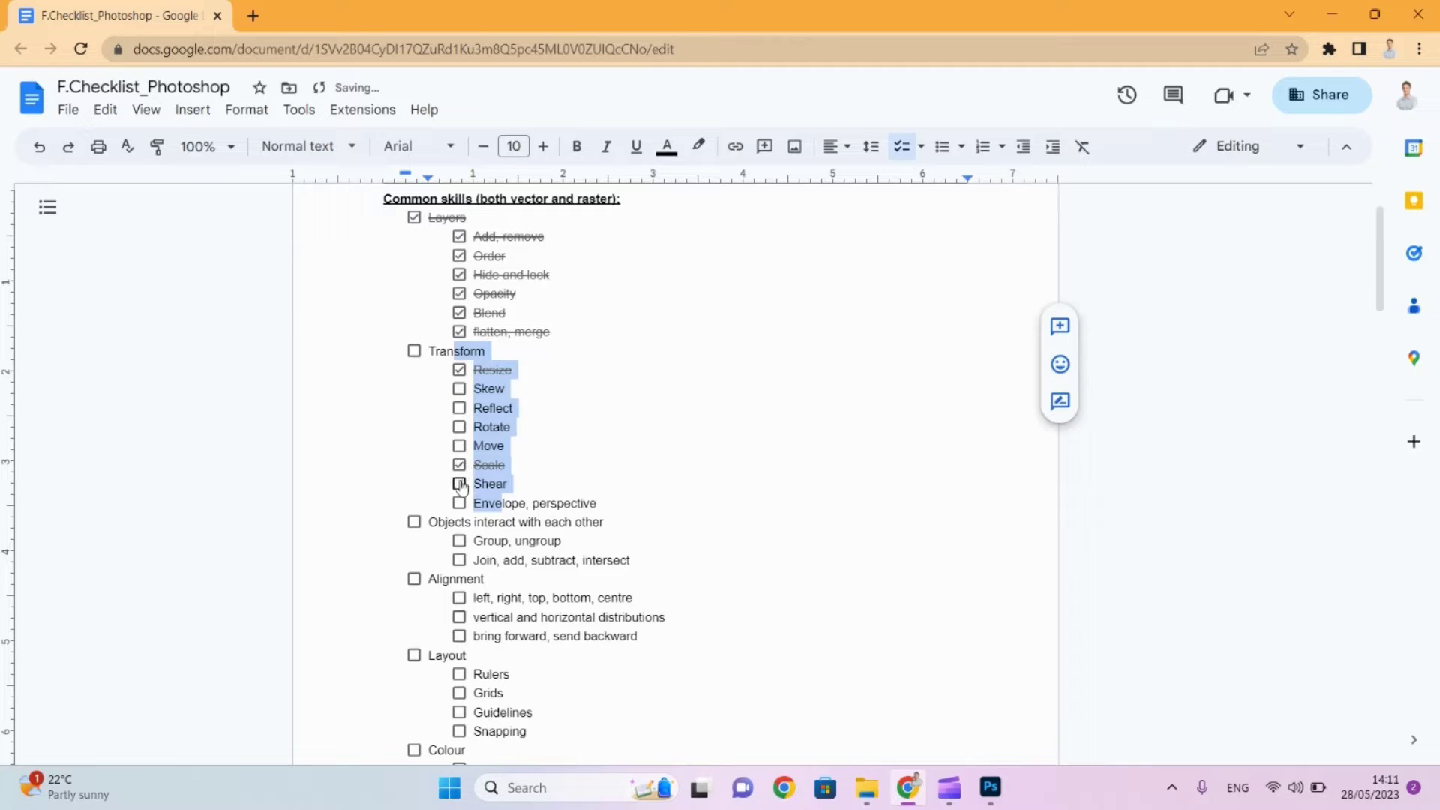
left_click(459, 484)
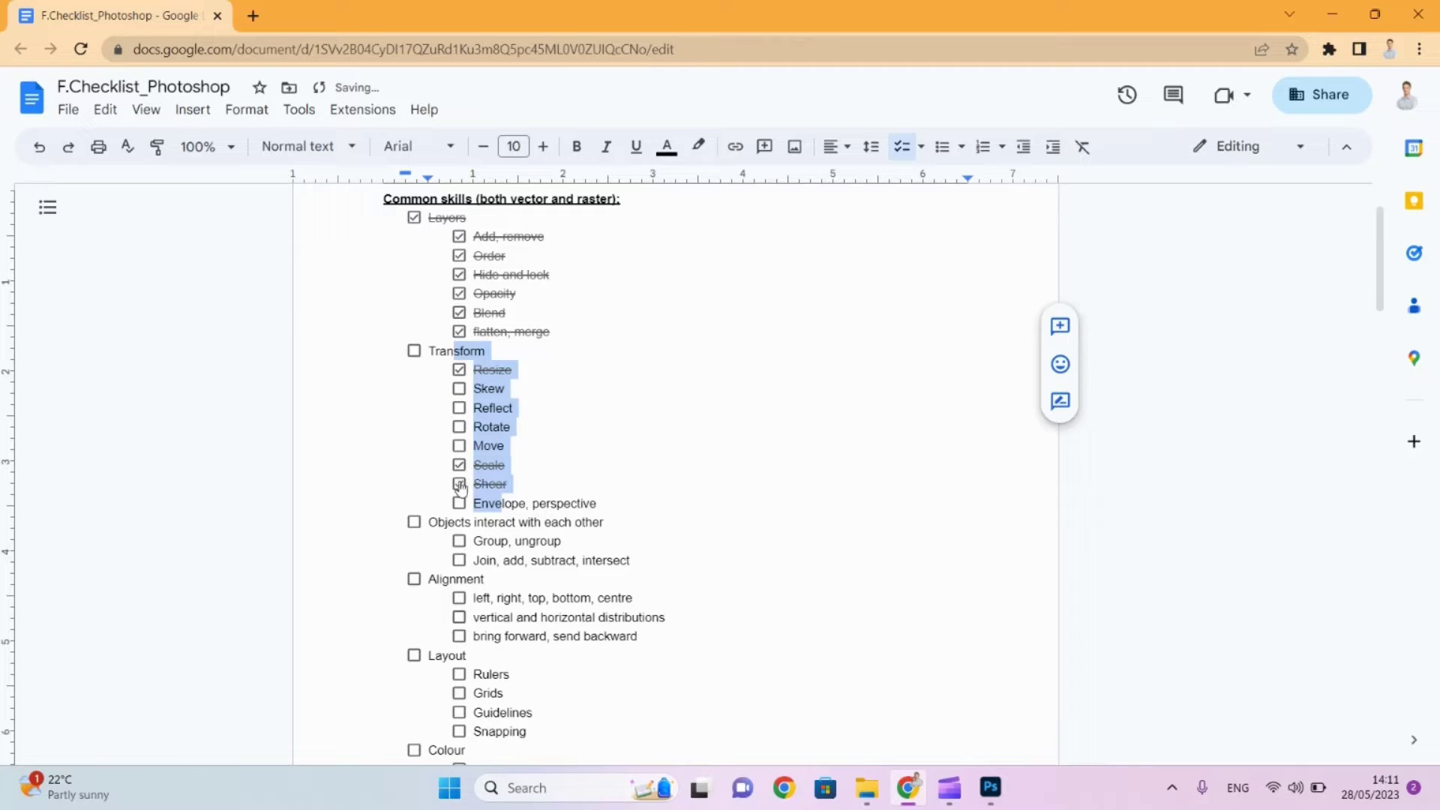
left_click(459, 389)
left_click(459, 408)
left_click(460, 428)
left_click(459, 446)
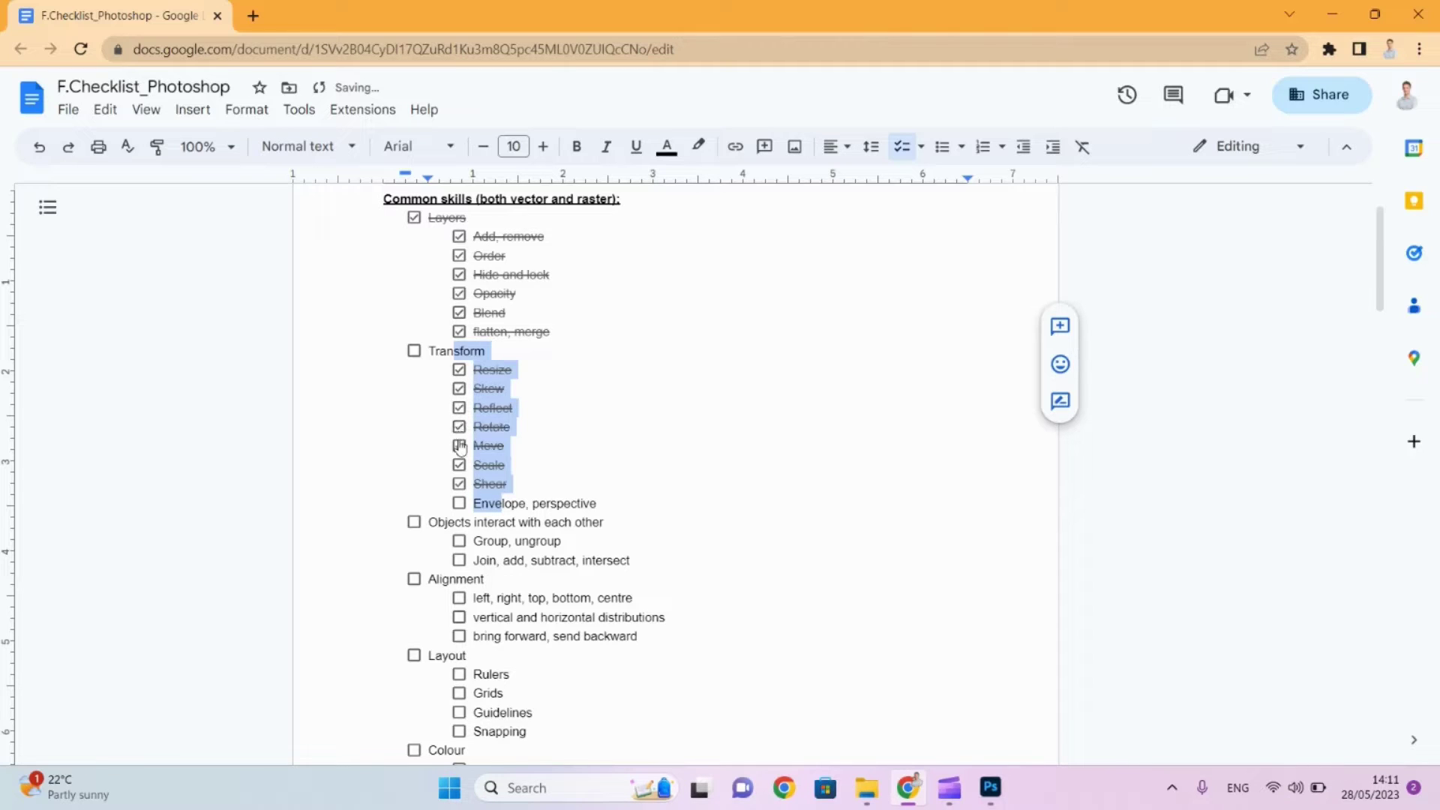
left_click(583, 341)
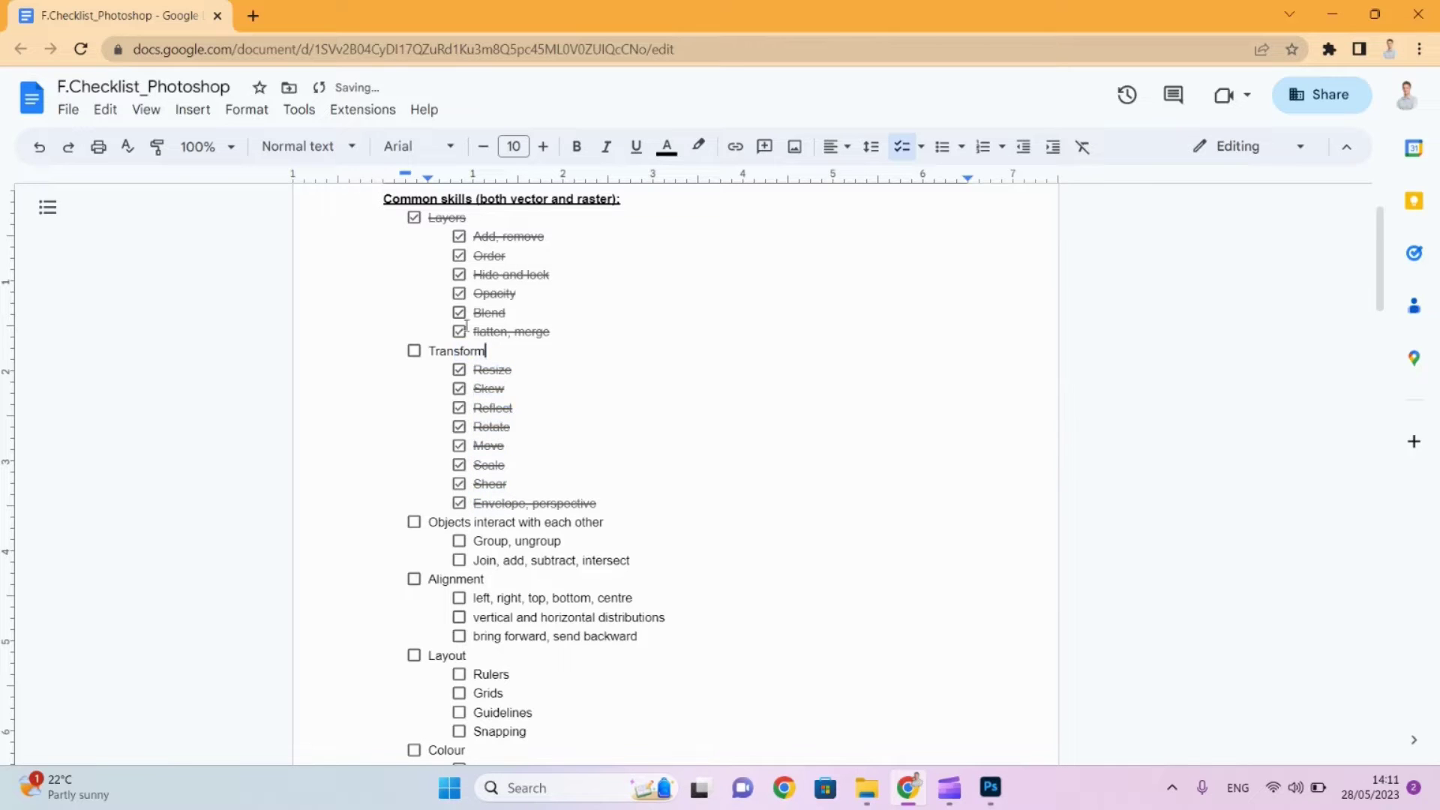
left_click(415, 356)
Mark the Objects interact with each other heading, return to Photoshop, and group Layer 3 with Layer 2.
left_click_drag(494, 523, 492, 538)
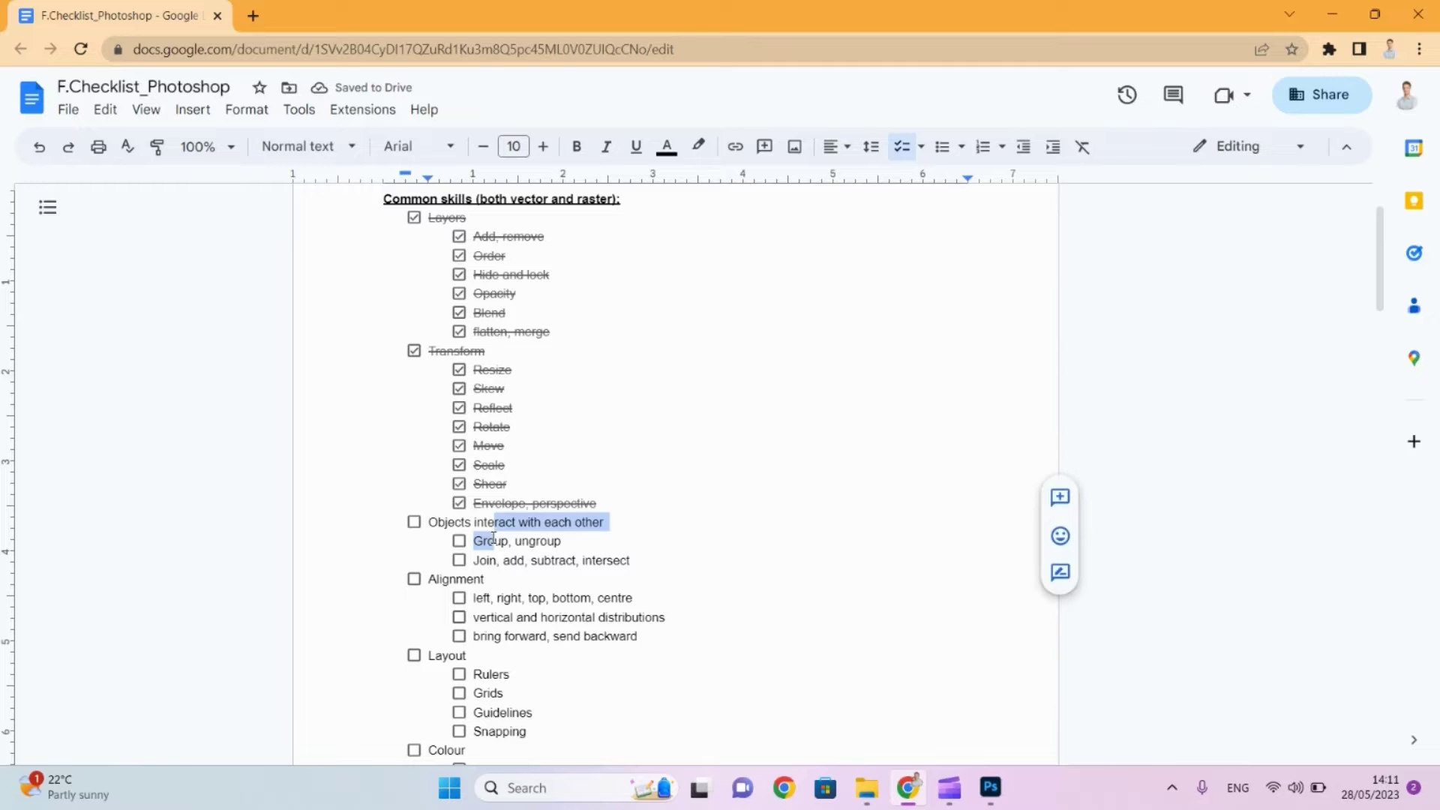
key("alt+Tab")
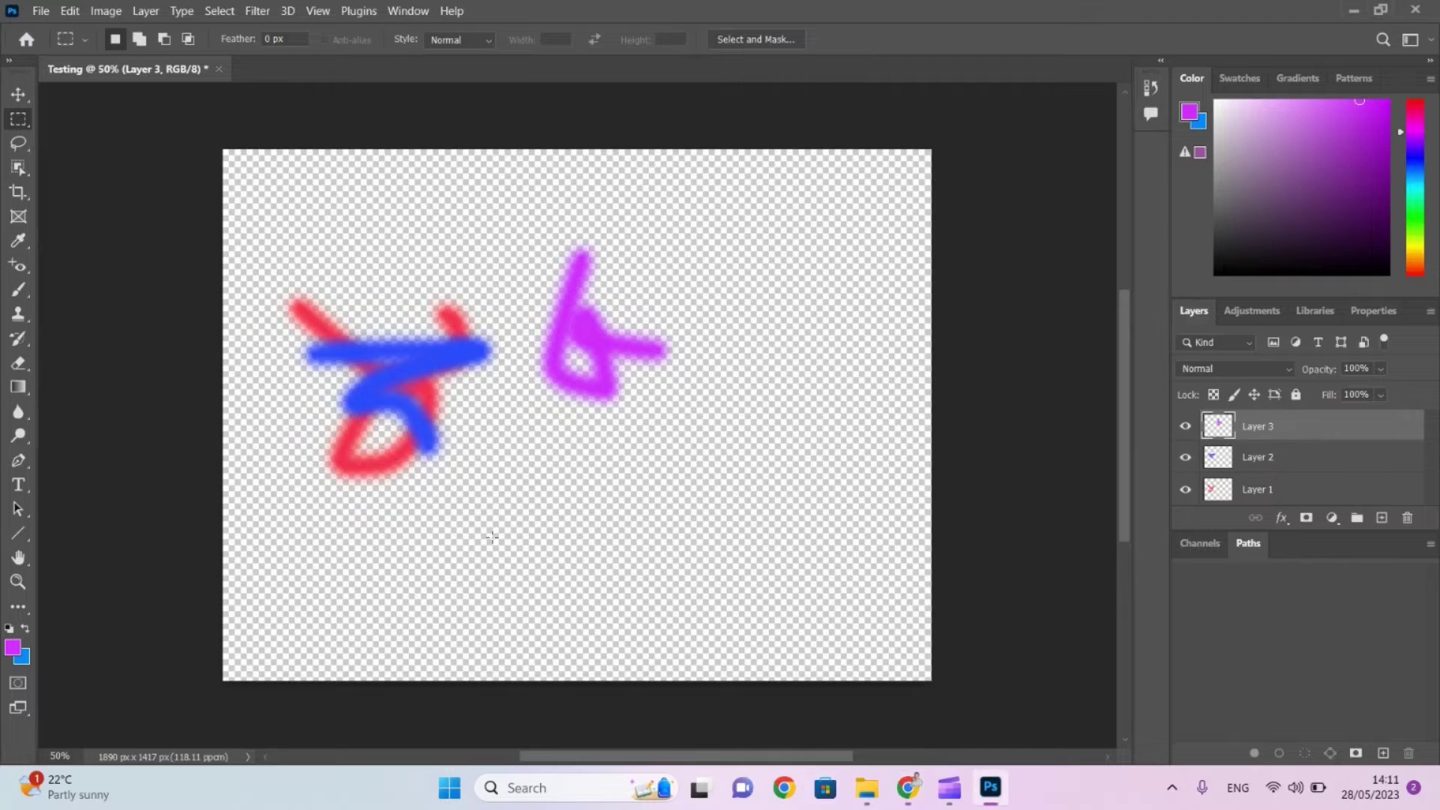
left_click(1251, 461, "shift")
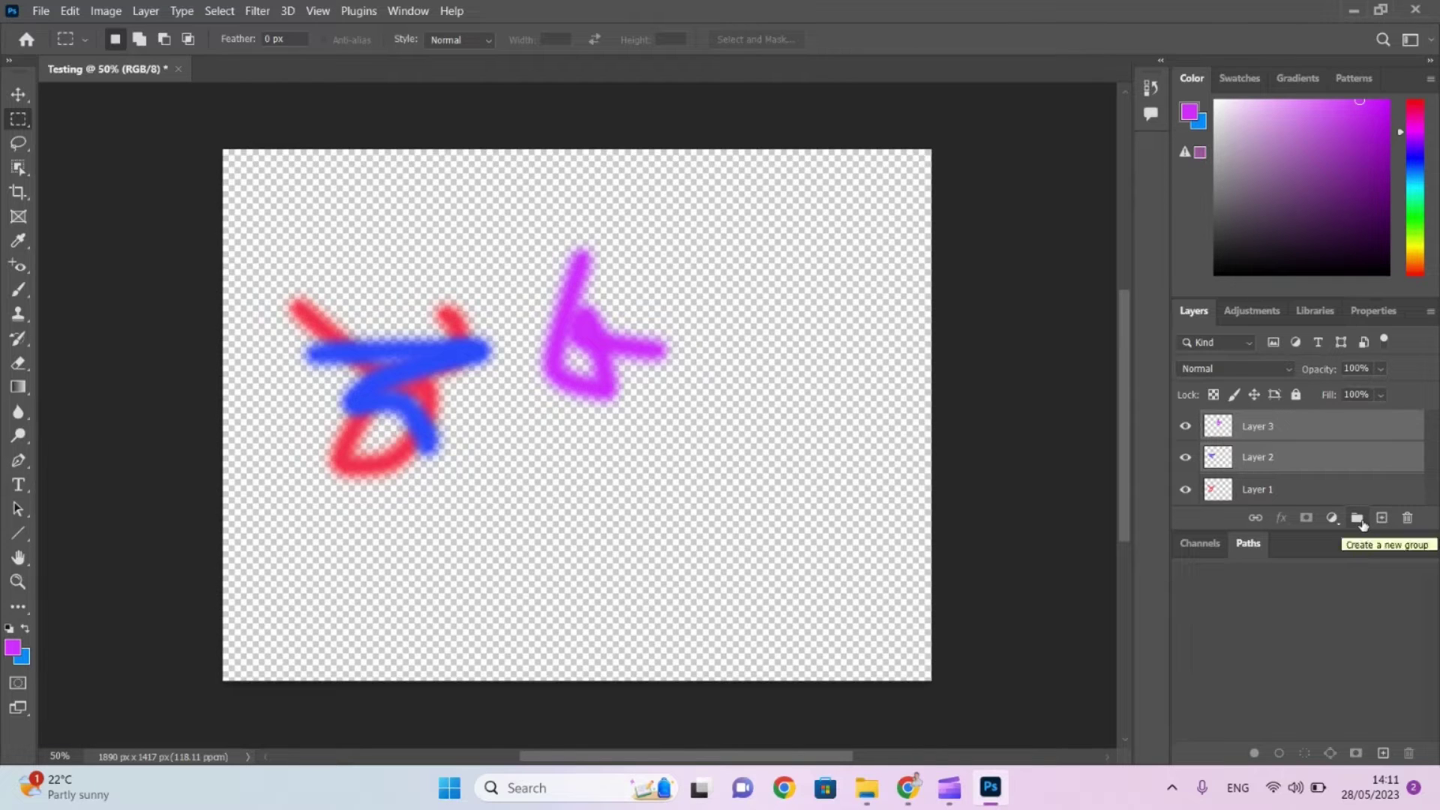
left_click(1359, 519)
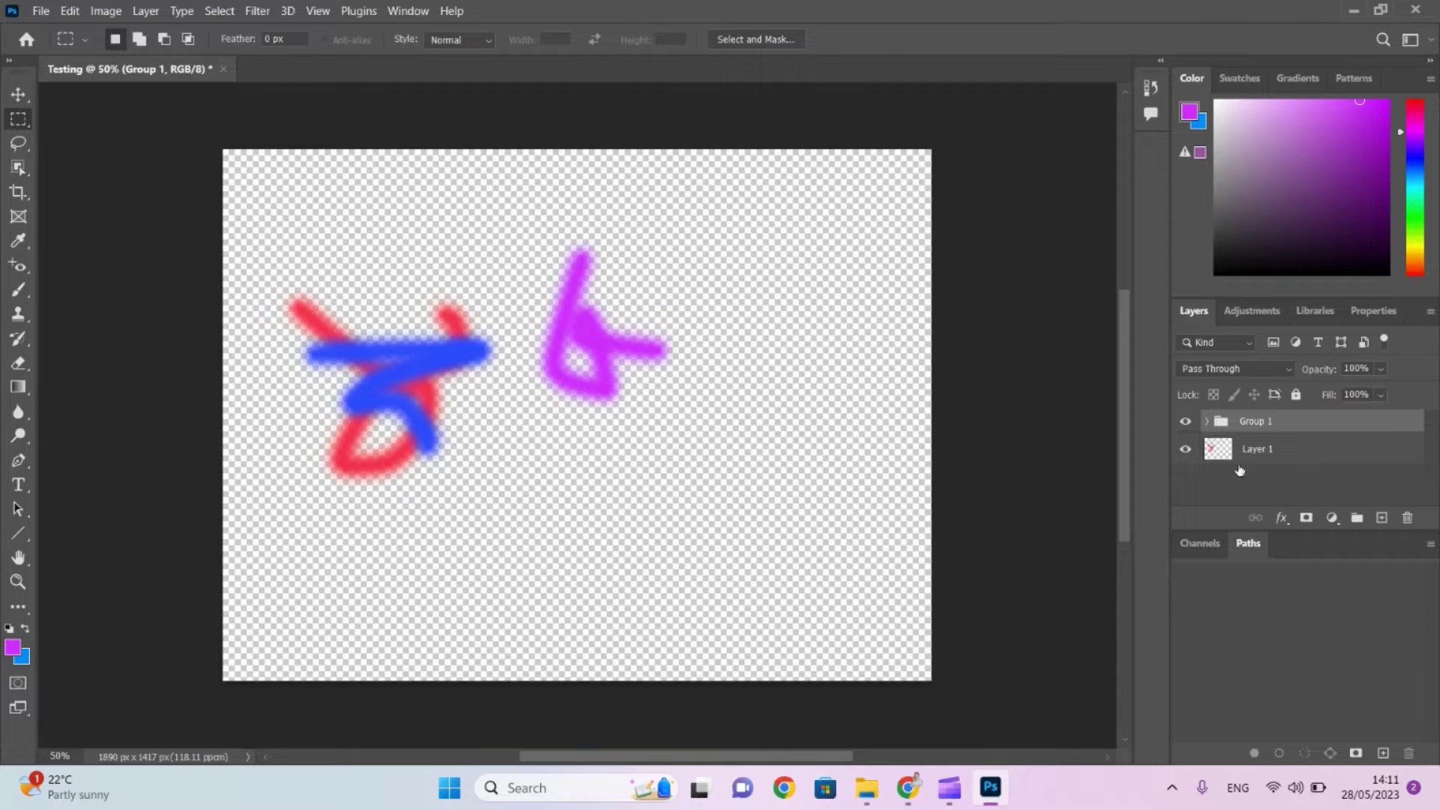
Move Layer 1 into Group 1 and expand the group to show its layers.
left_click(1305, 451)
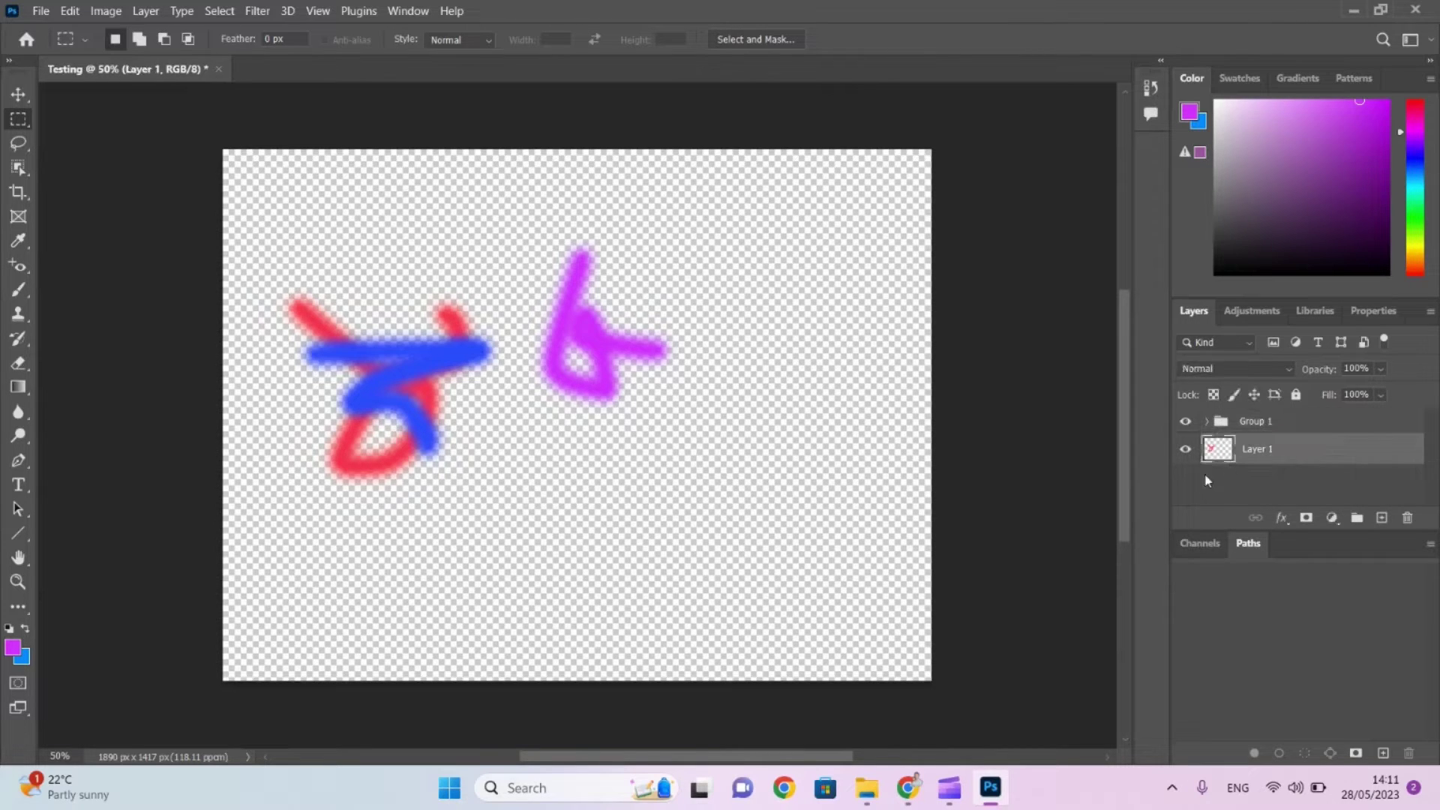
mouse_move(1306, 451)
left_mouse_down()
mouse_move(1282, 422)
mouse_move(1265, 431)
left_mouse_up()
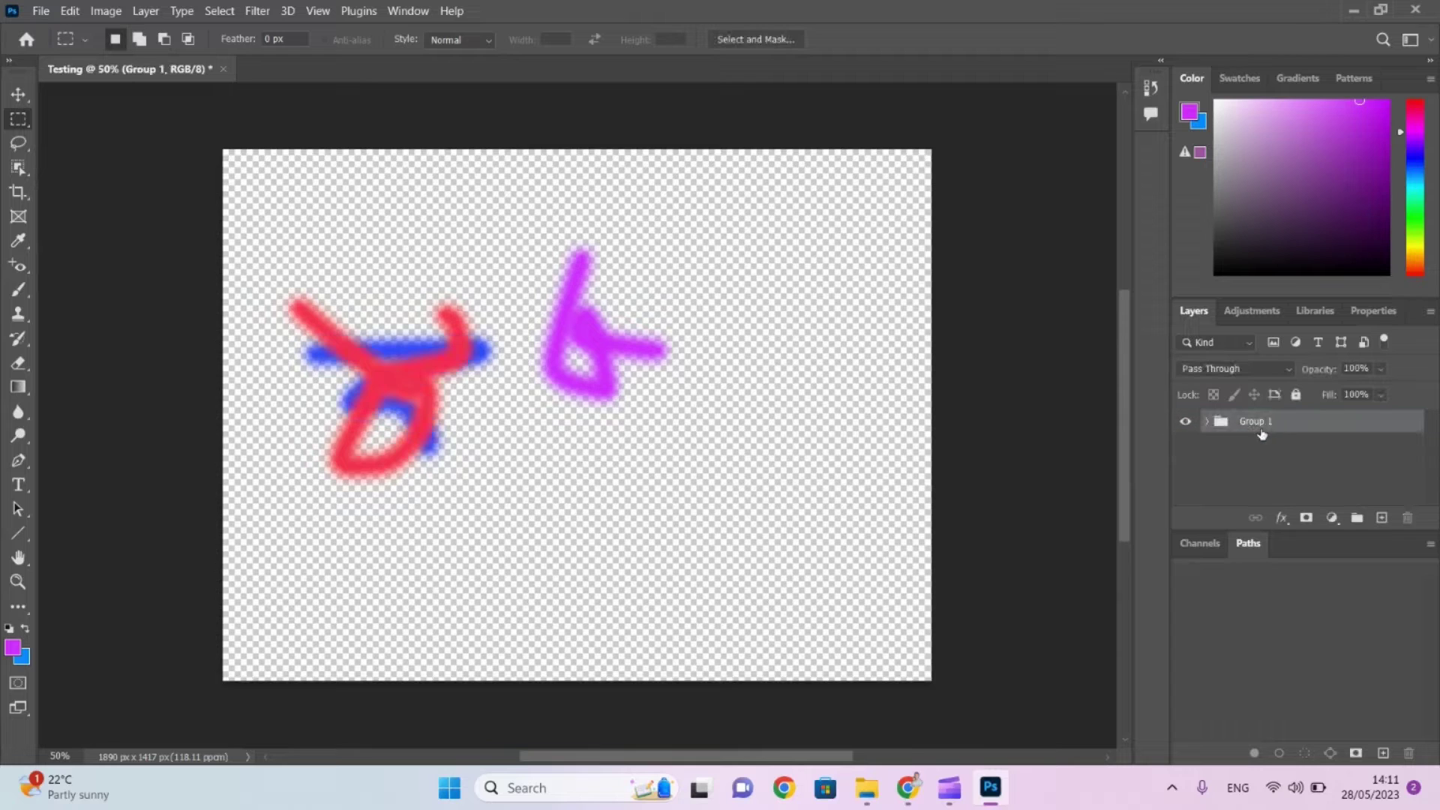
left_click(1206, 422)
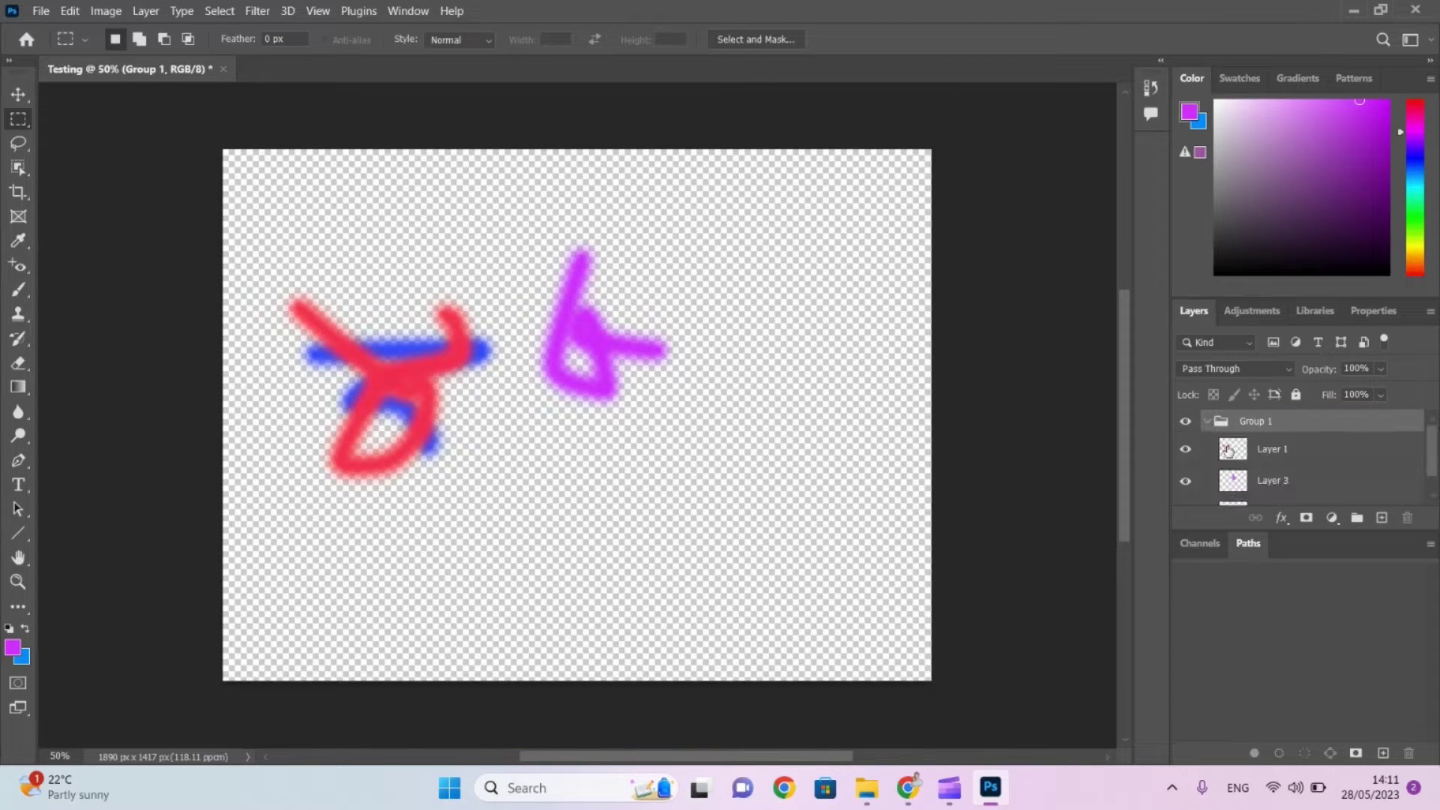
Take Layer 1 back out of Group 1, collapse the group, and restack Layer 1 beneath it.
left_click_drag(1230, 455, 1294, 417)
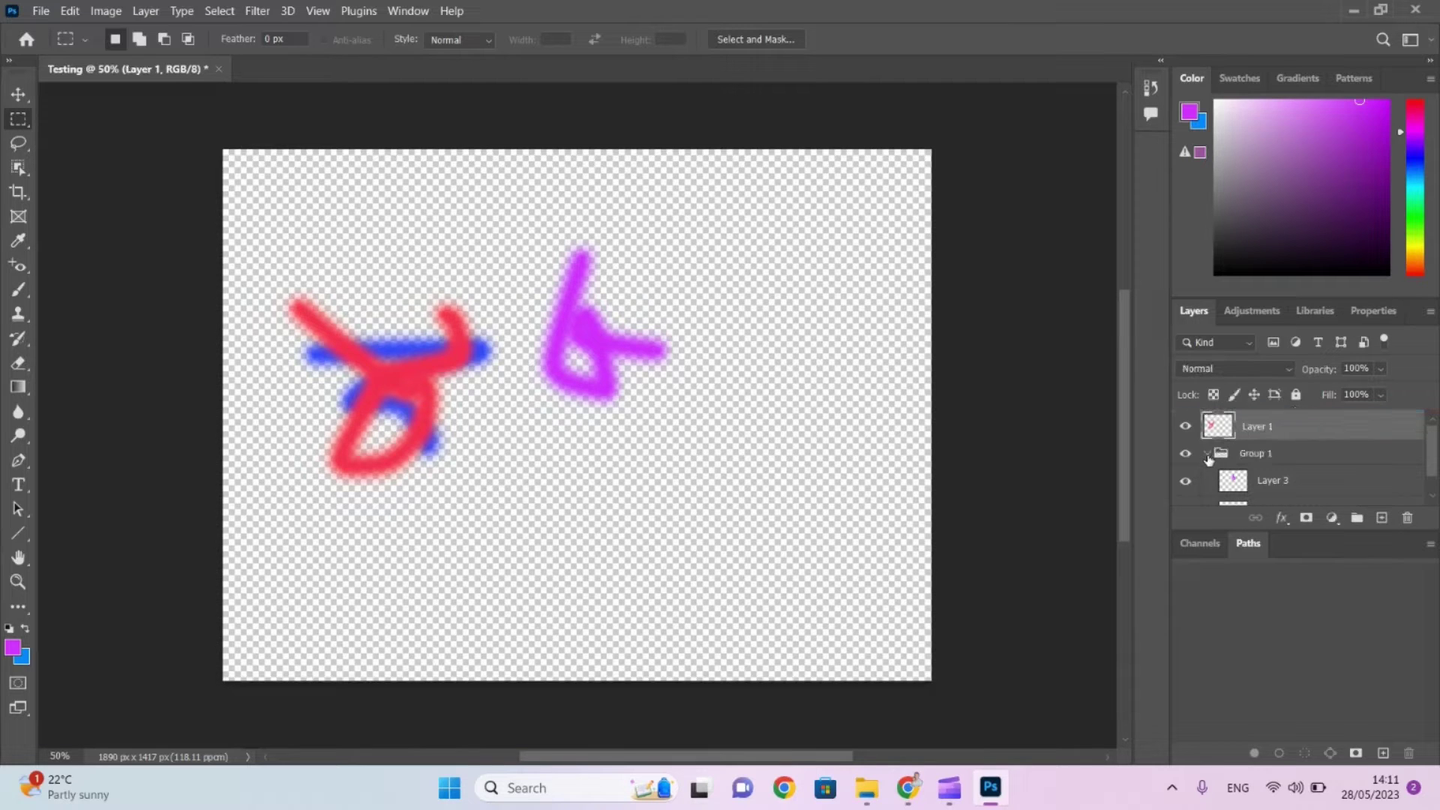
left_click(1204, 456)
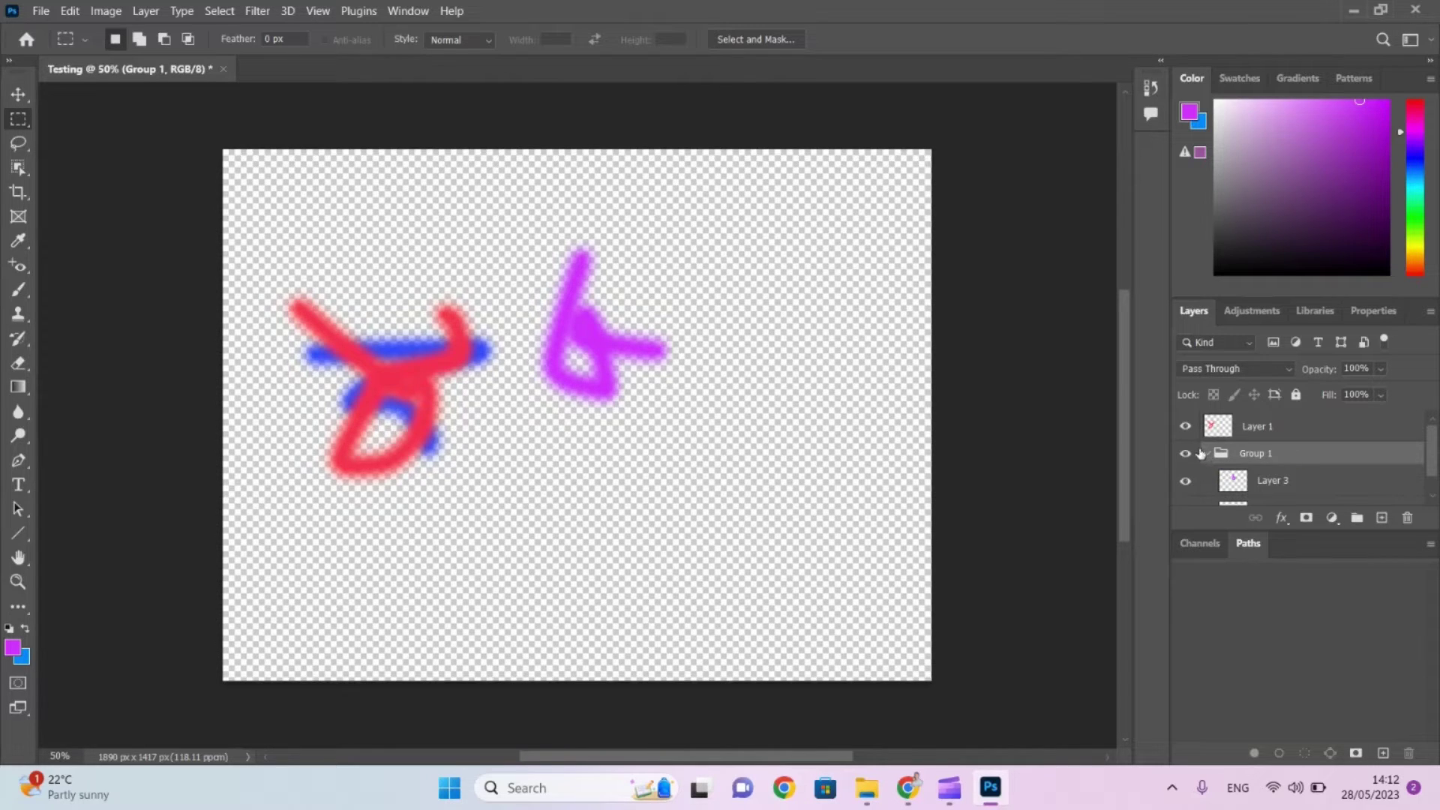
left_click(1207, 454)
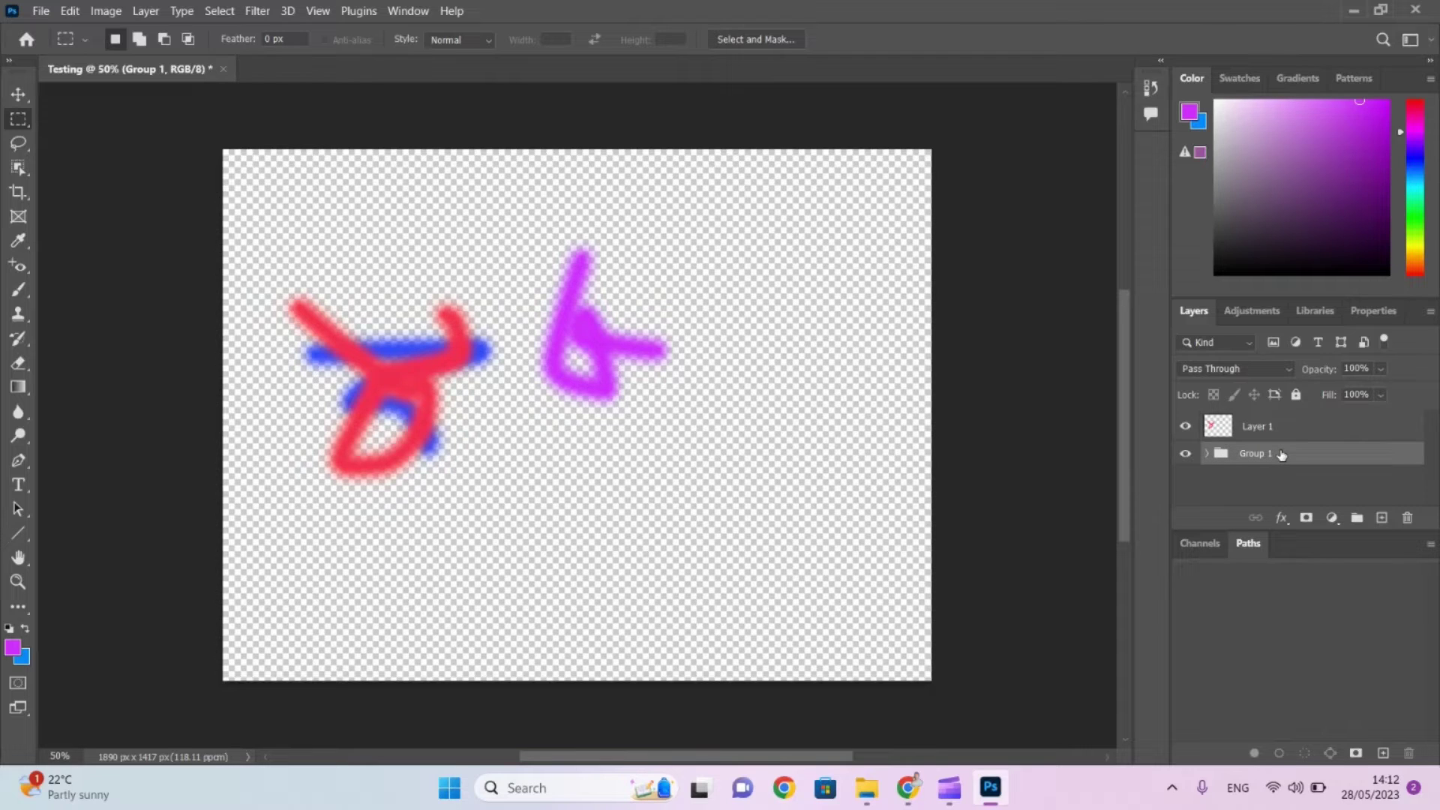
left_click_drag(1268, 429, 1277, 484)
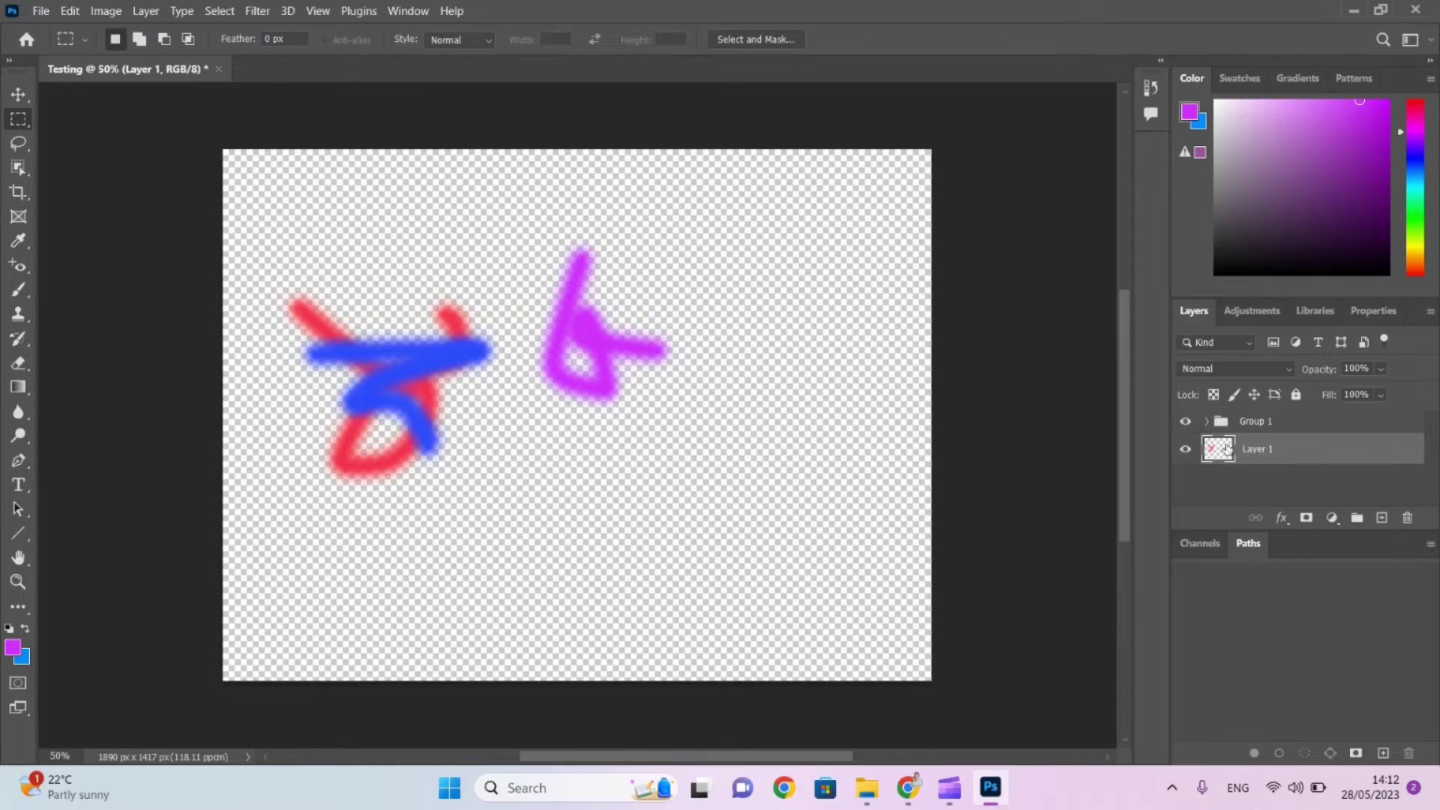
Move Group 1 right and slightly down with the Move tool, so its blue and magenta strokes clear the red stroke.
left_click(15, 93)
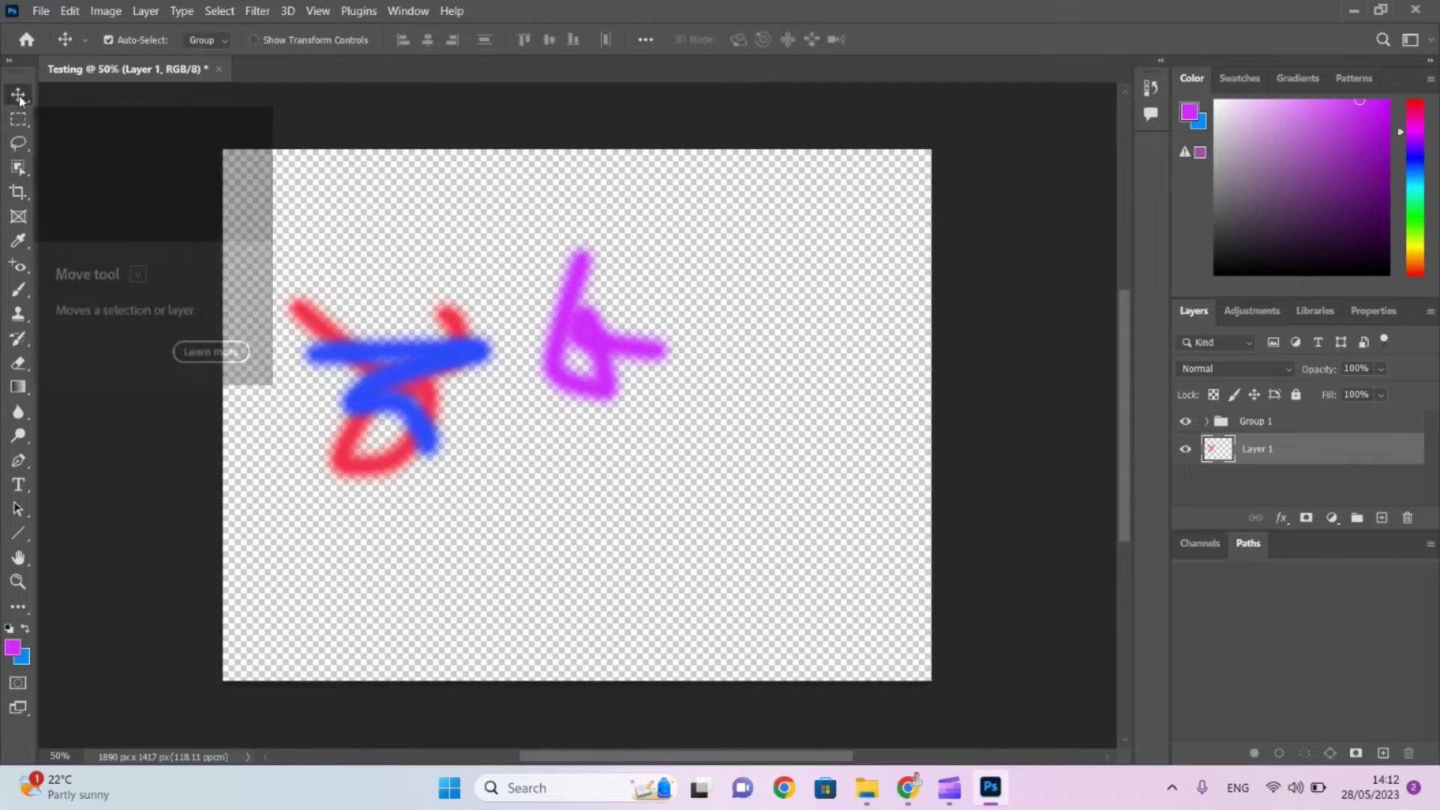
left_click(1263, 424)
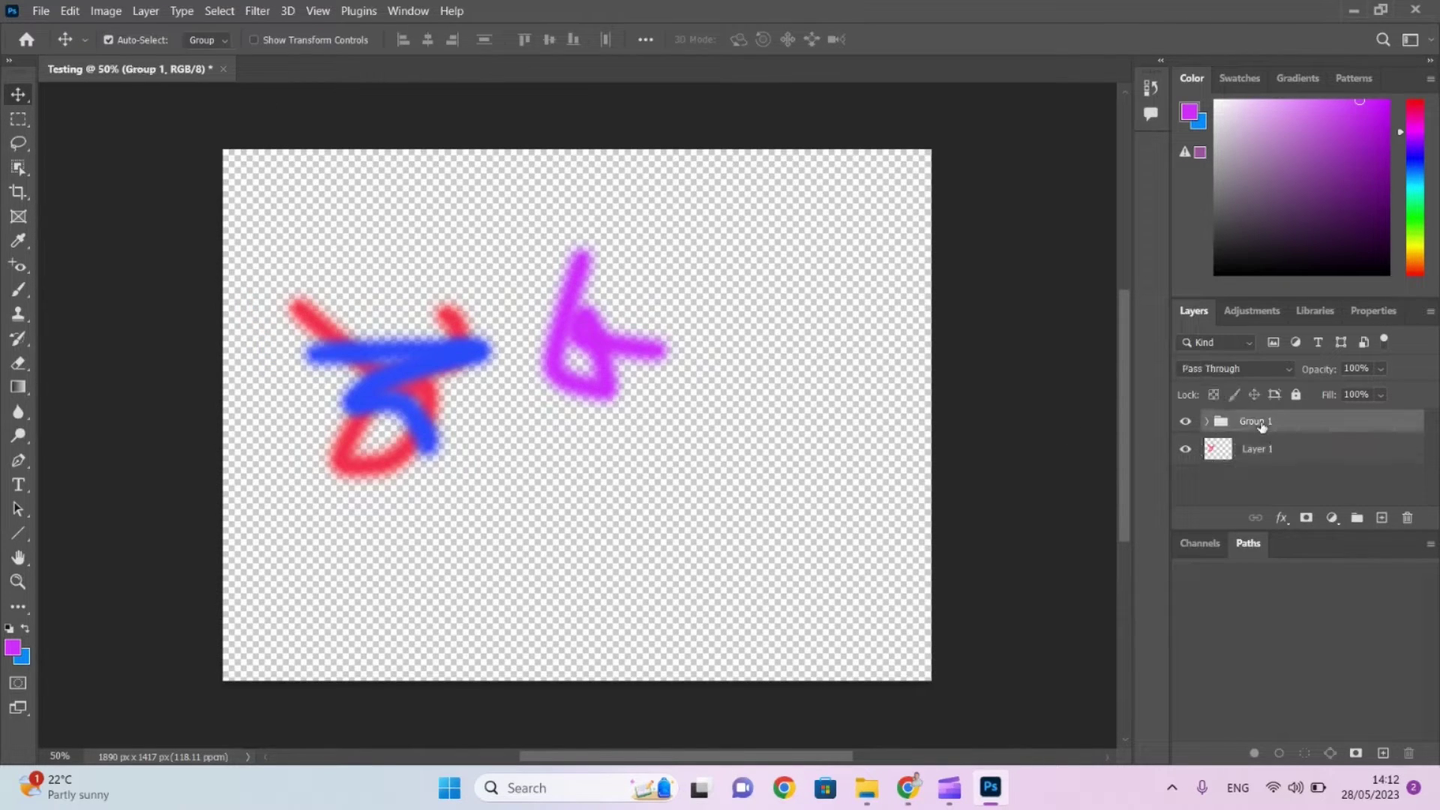
mouse_move(390, 371)
left_mouse_down()
mouse_move(529, 439)
mouse_move(482, 334)
mouse_move(567, 397)
mouse_move(484, 339)
mouse_move(515, 383)
mouse_move(583, 415)
left_mouse_up()
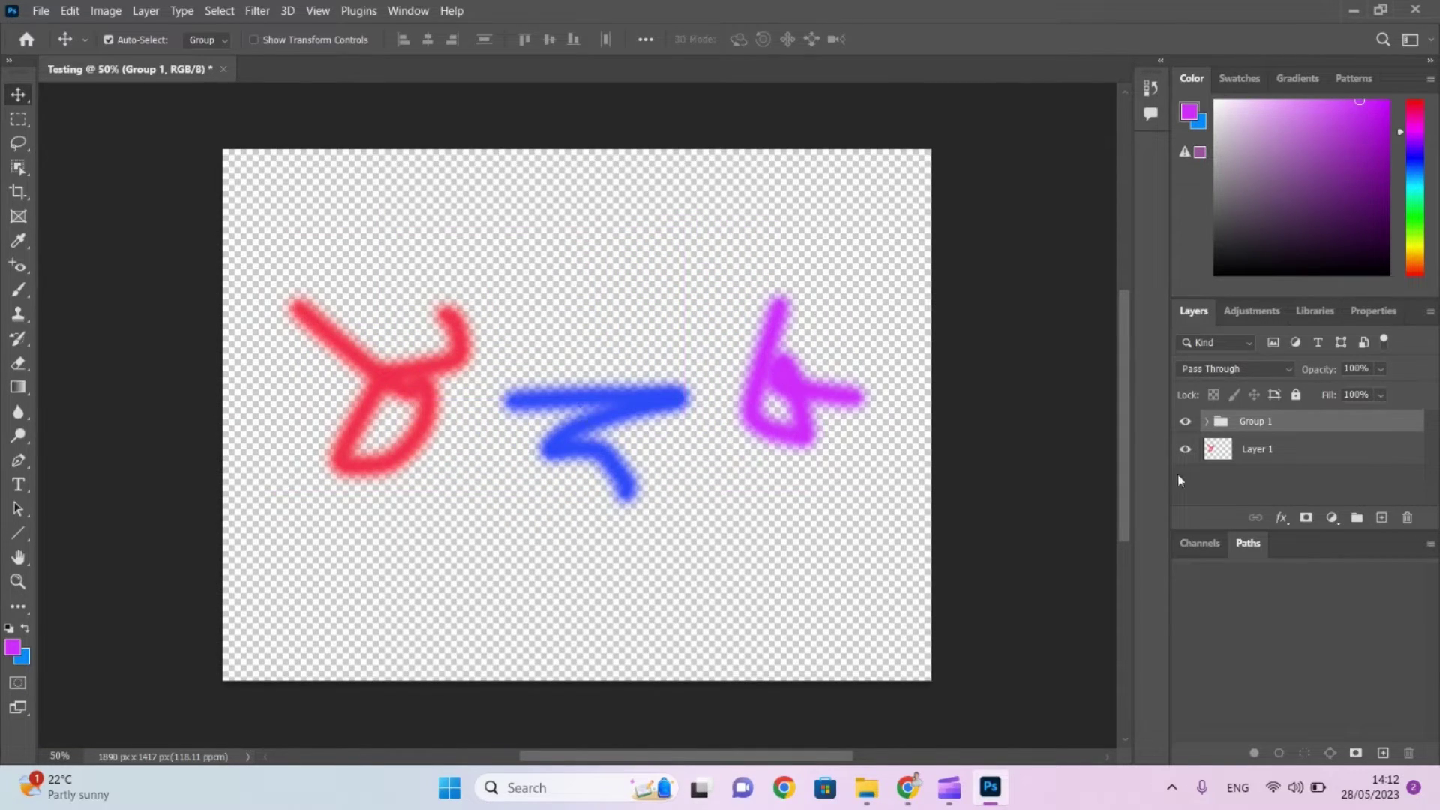
Expand Group 1 and take Layer 3 out of it, placing the layer directly above the group.
left_click(1208, 425)
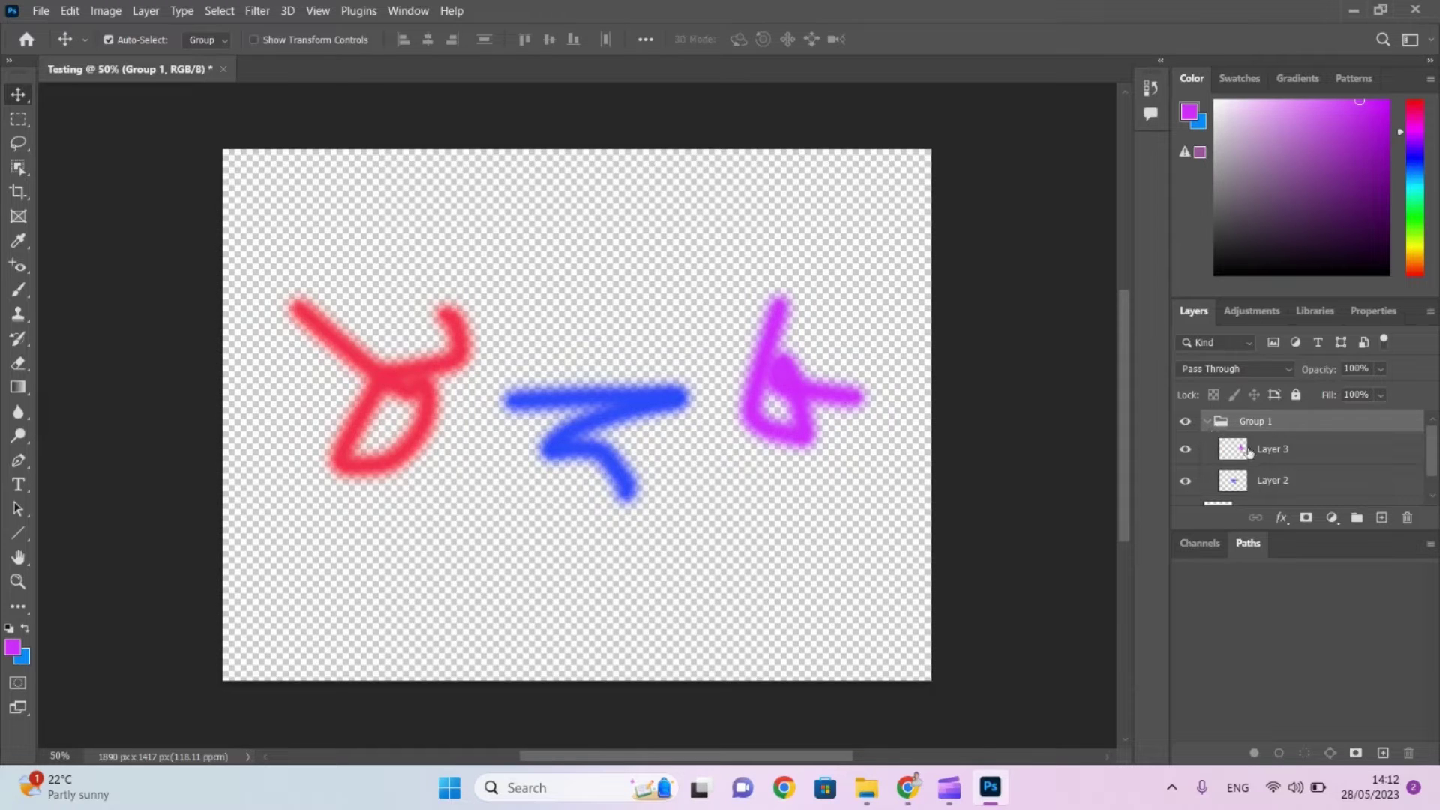
left_click(1243, 454)
mouse_move(734, 390)
left_mouse_down()
mouse_move(804, 426)
mouse_move(843, 380)
mouse_move(801, 411)
left_mouse_up()
left_click(1256, 452)
left_click_drag(1275, 451, 1347, 423)
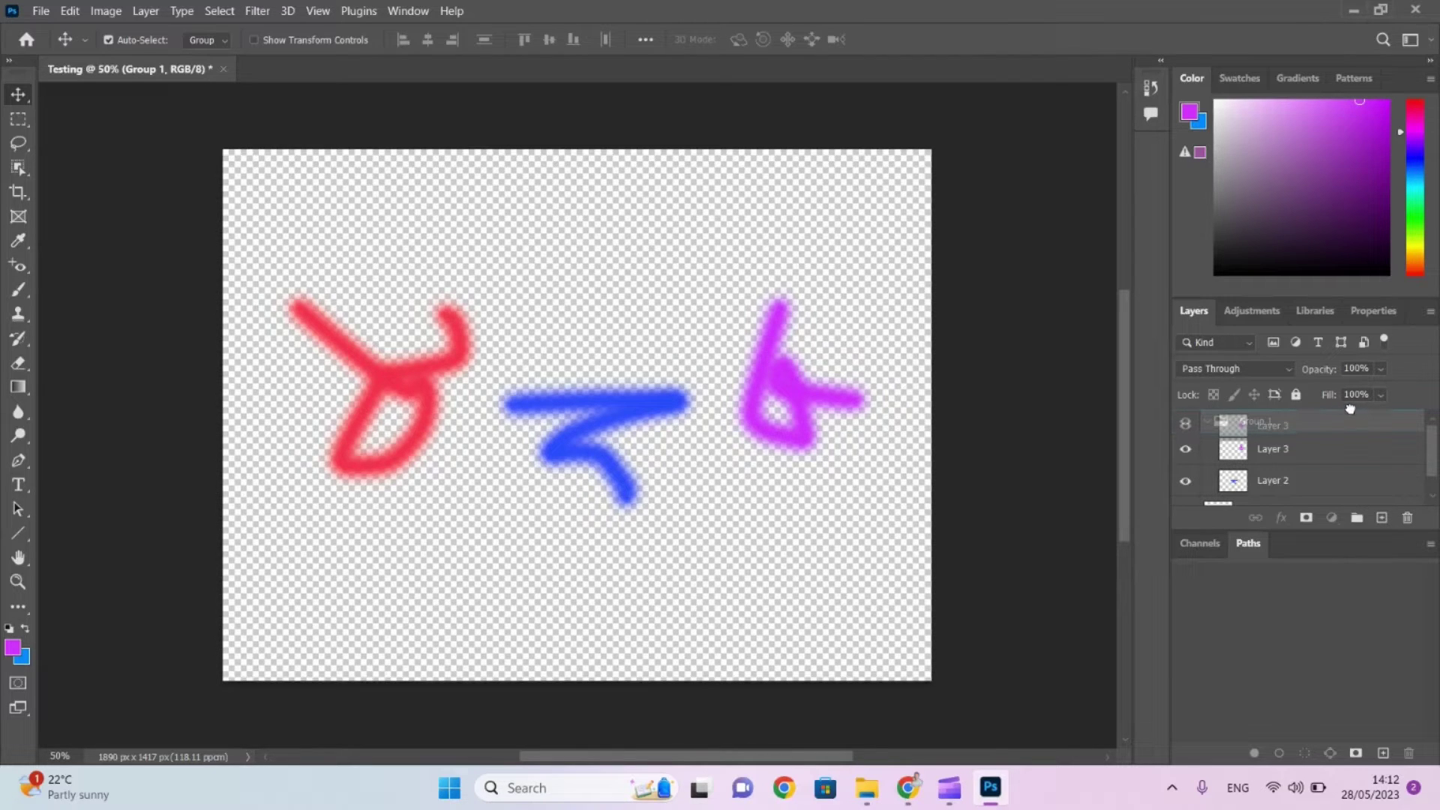
left_click_drag(1350, 409, 1350, 412)
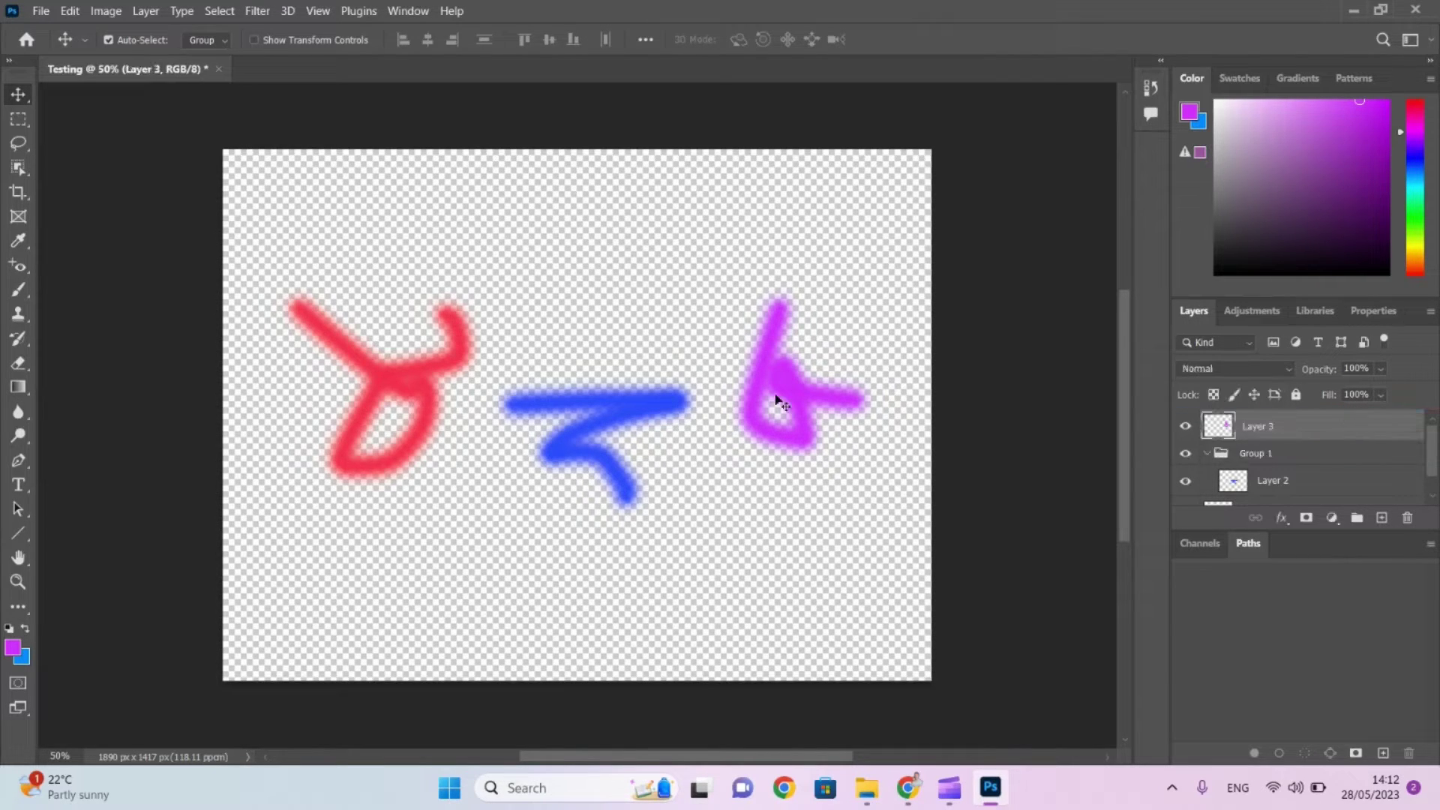
Move the magenta stroke left until it overlaps the blue stroke's right end, and put Layer 3 back into Group 1 above Layer 2.
left_click_drag(774, 406, 664, 384)
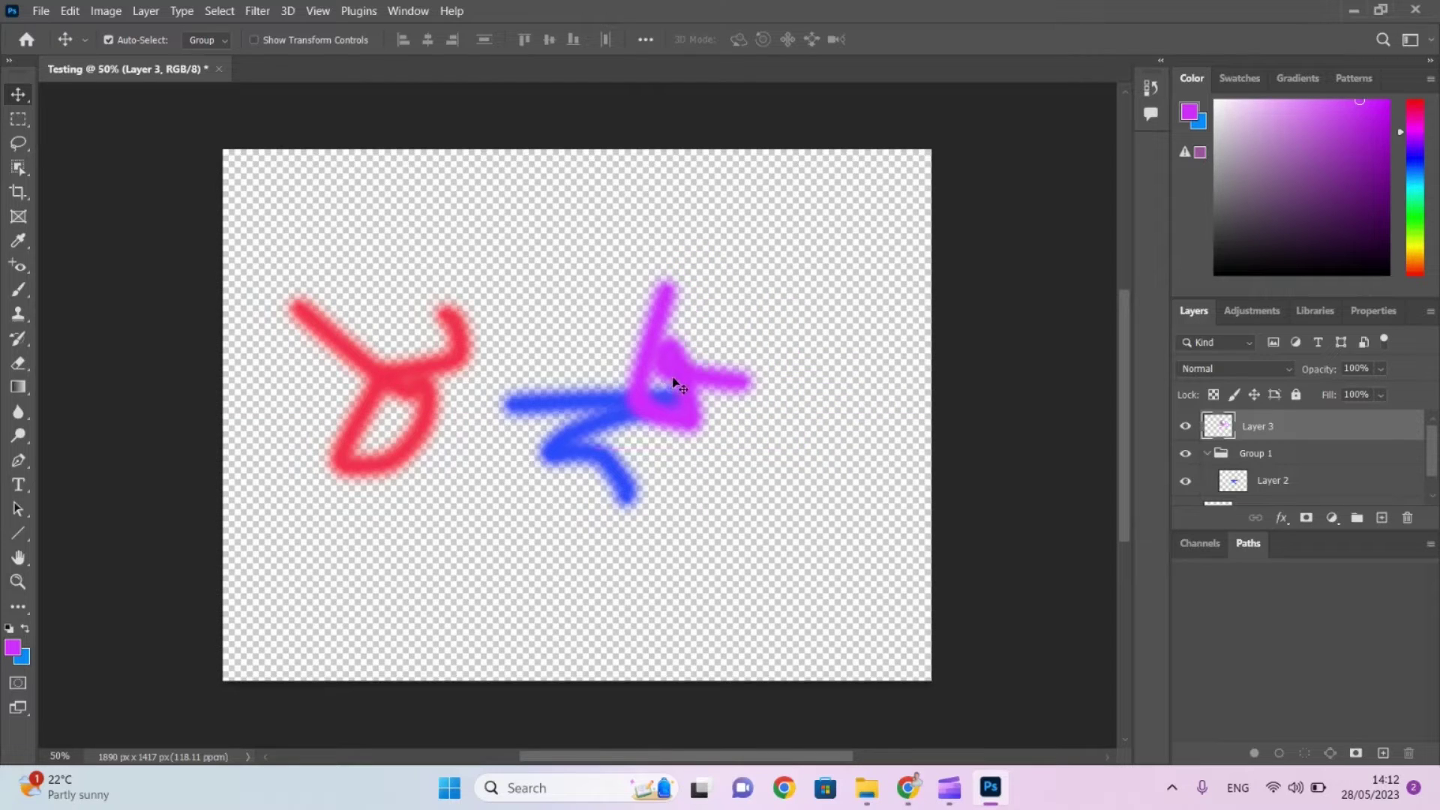
left_click_drag(1212, 439, 1354, 475)
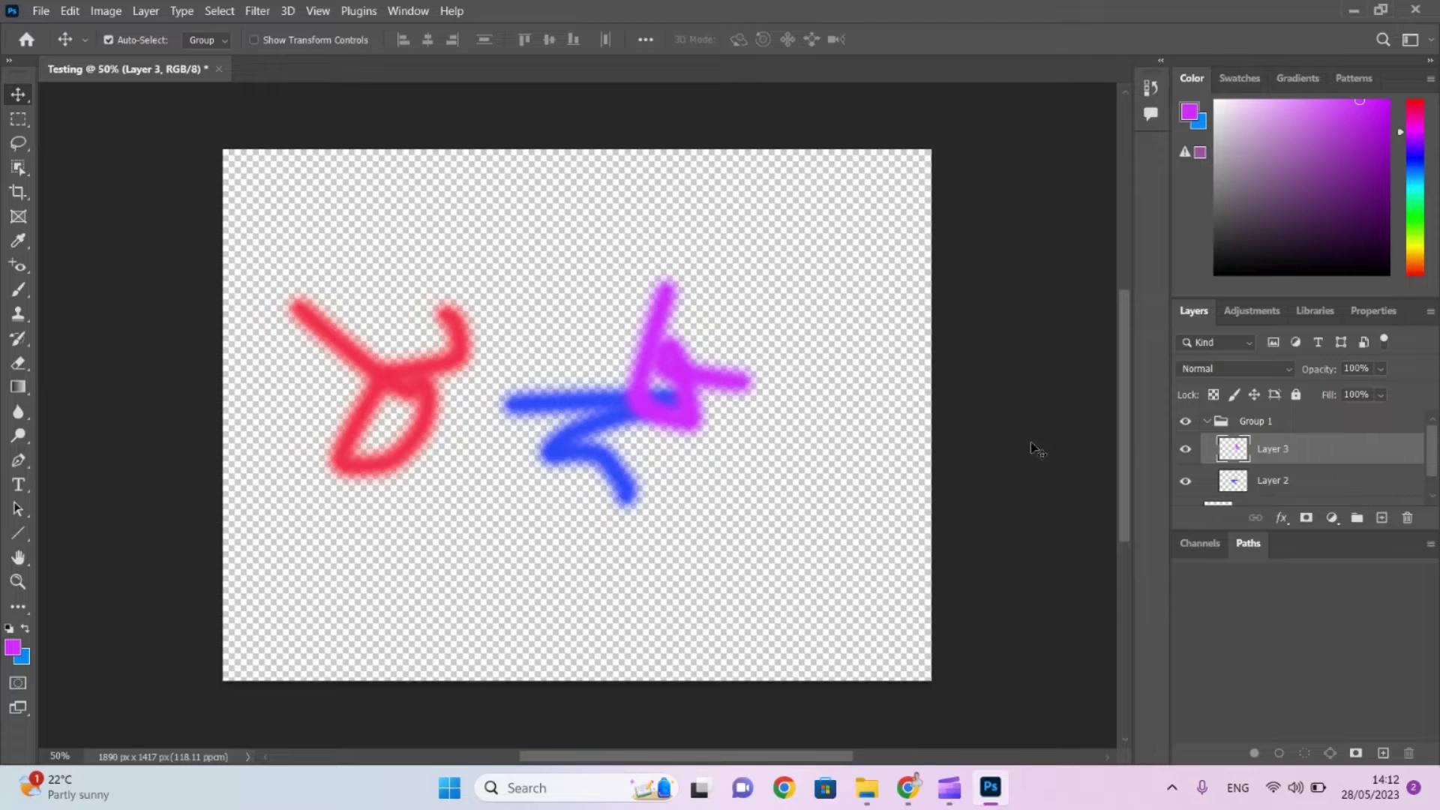
Free-transform Layer 3's magenta stroke to about 108.1% width and 113% height.
left_click(70, 10)
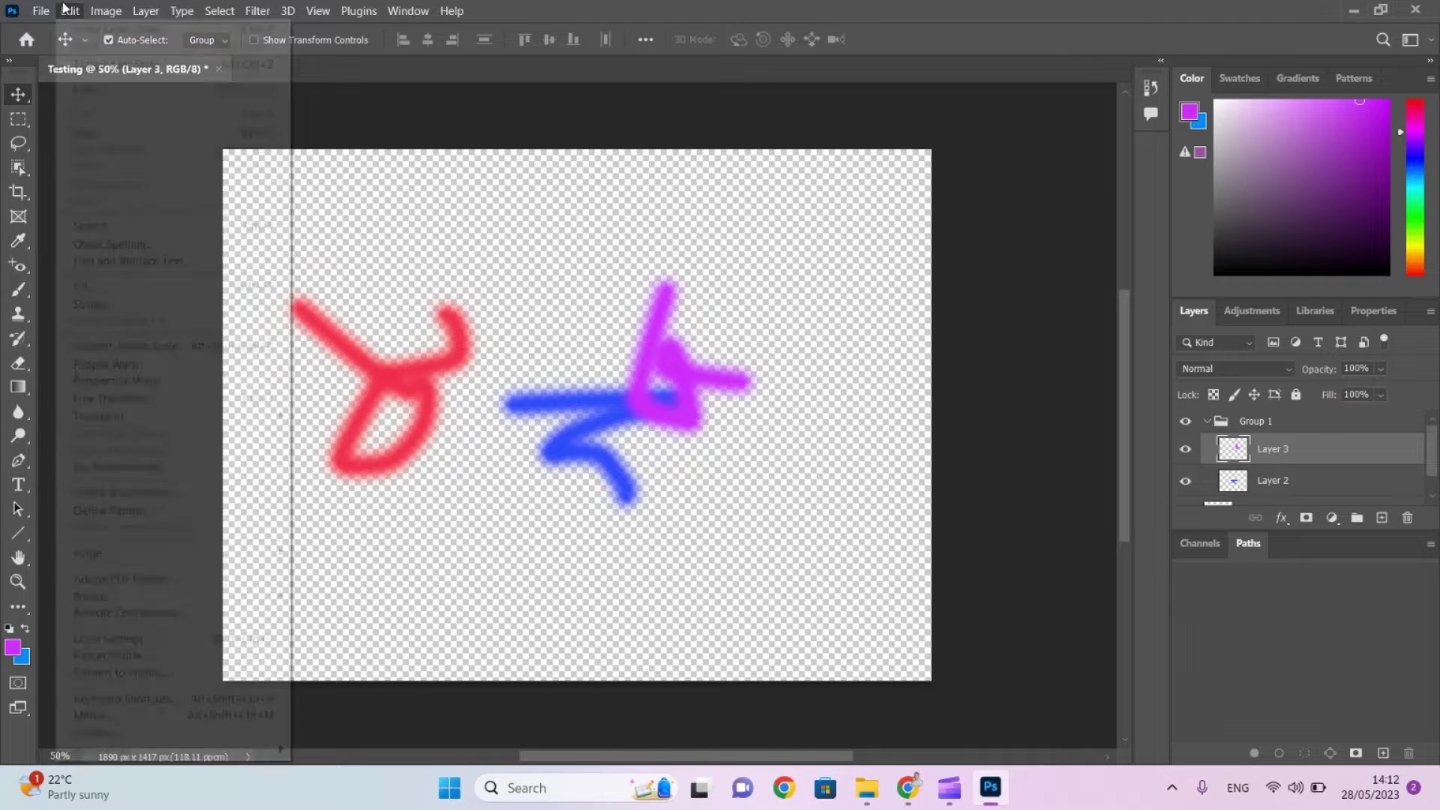
left_click(165, 398)
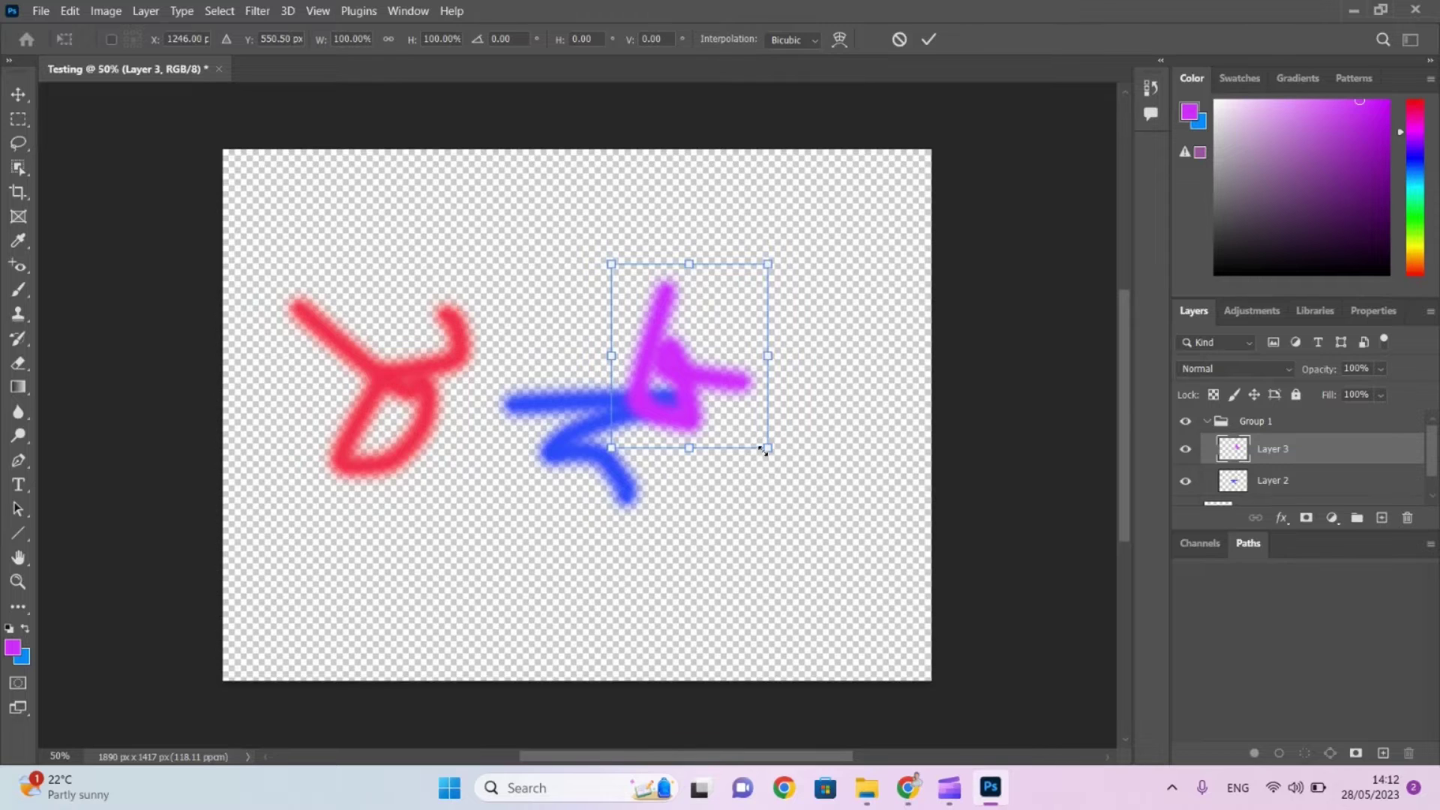
mouse_move(763, 450)
left_mouse_down()
mouse_move(862, 483)
mouse_move(780, 471)
left_mouse_up()
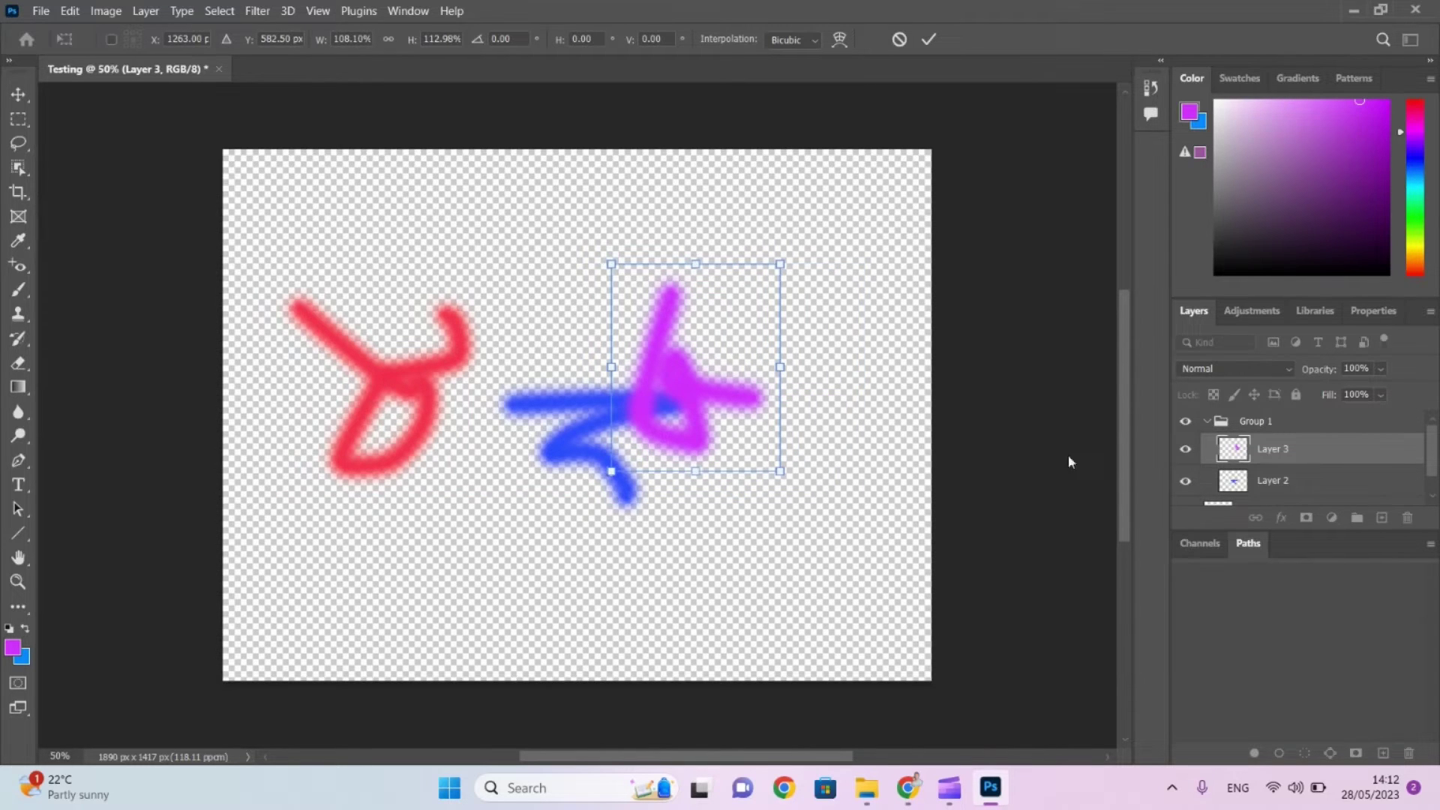
Free-transform the whole of Group 1 to about 106.9% width and 88.3% height.
left_click(1220, 426)
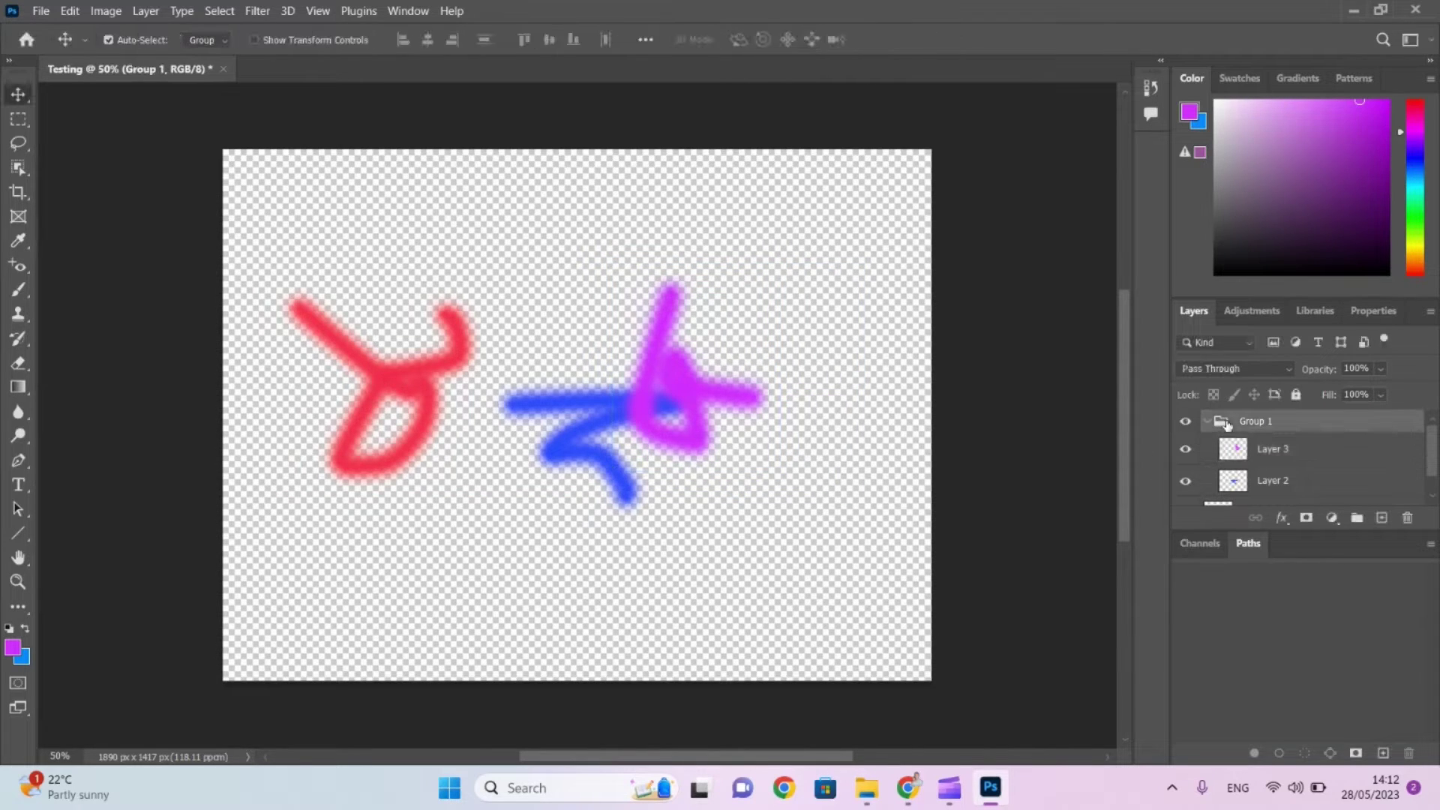
left_click(75, 11)
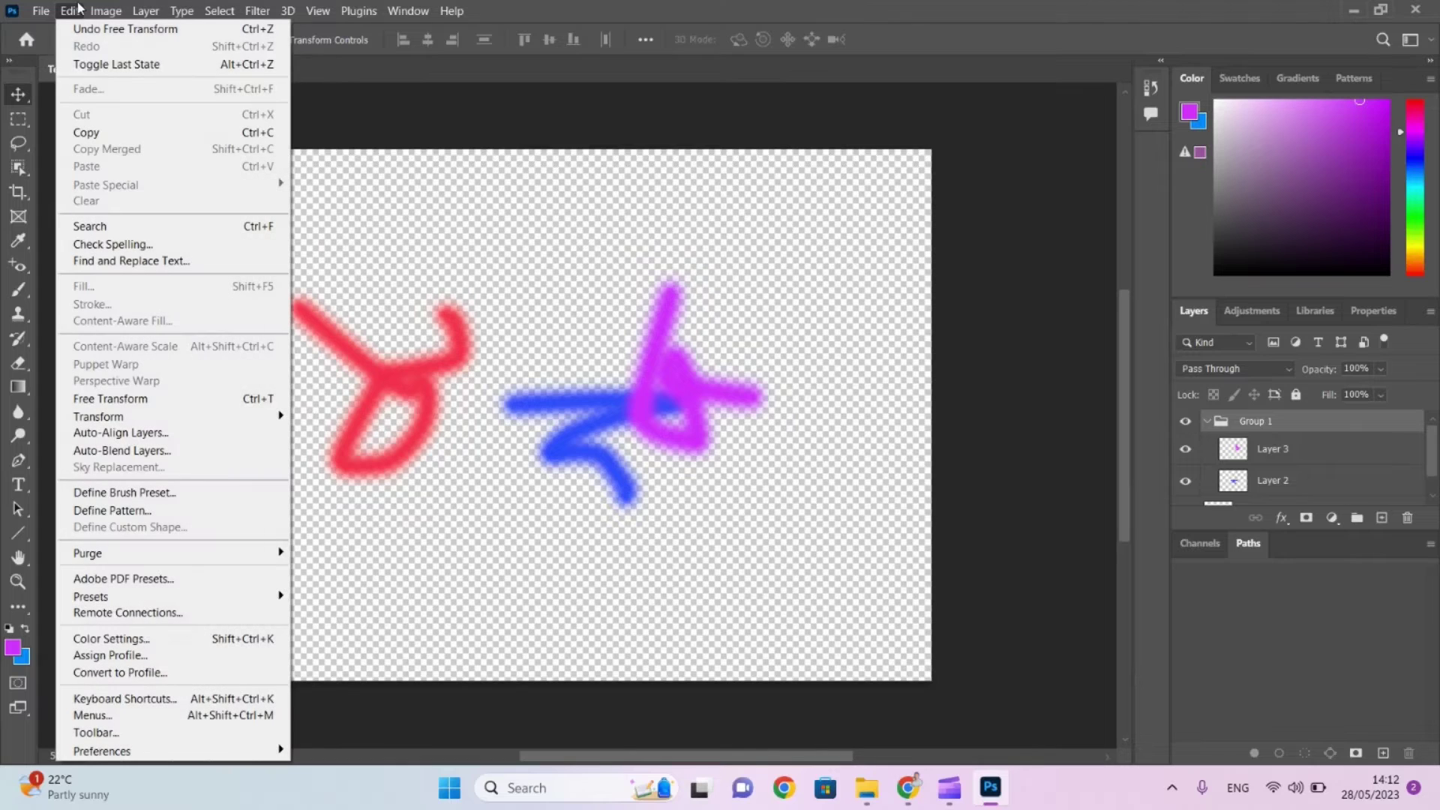
left_click(163, 403)
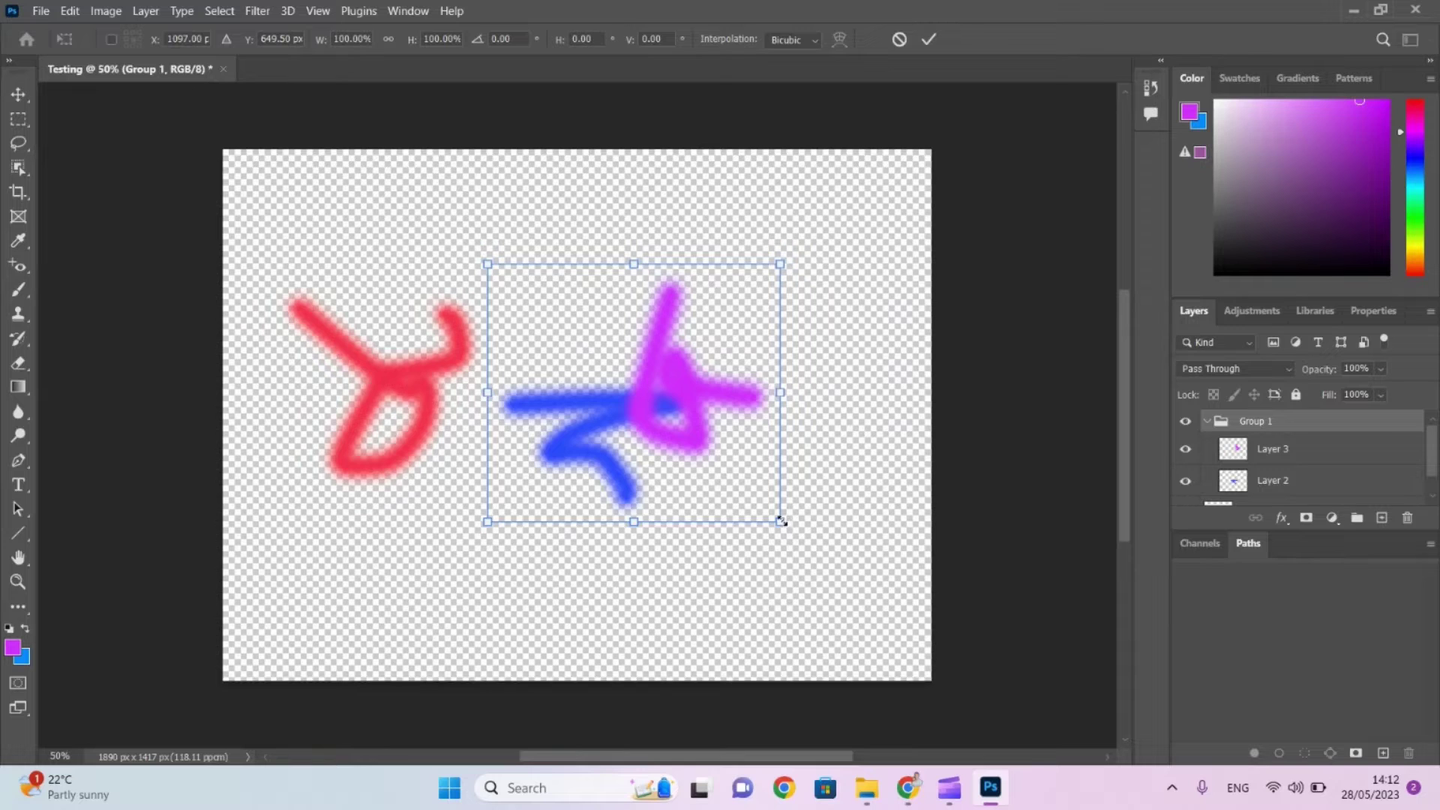
left_click_drag(781, 521, 801, 493)
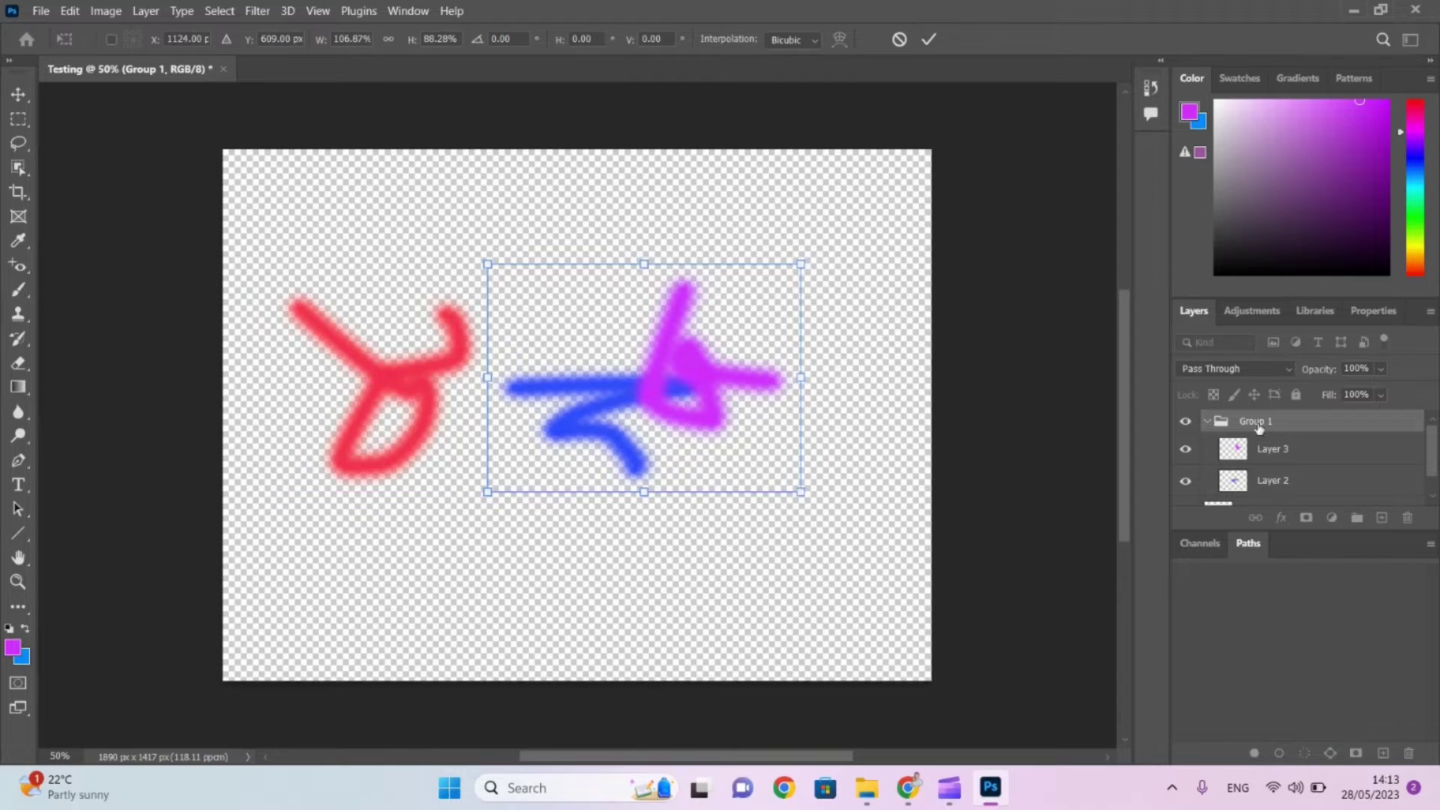
Rename Group 1 to Face, Layer 3 to Nose, and Layer 2 to eyes.
double_click(1259, 423)
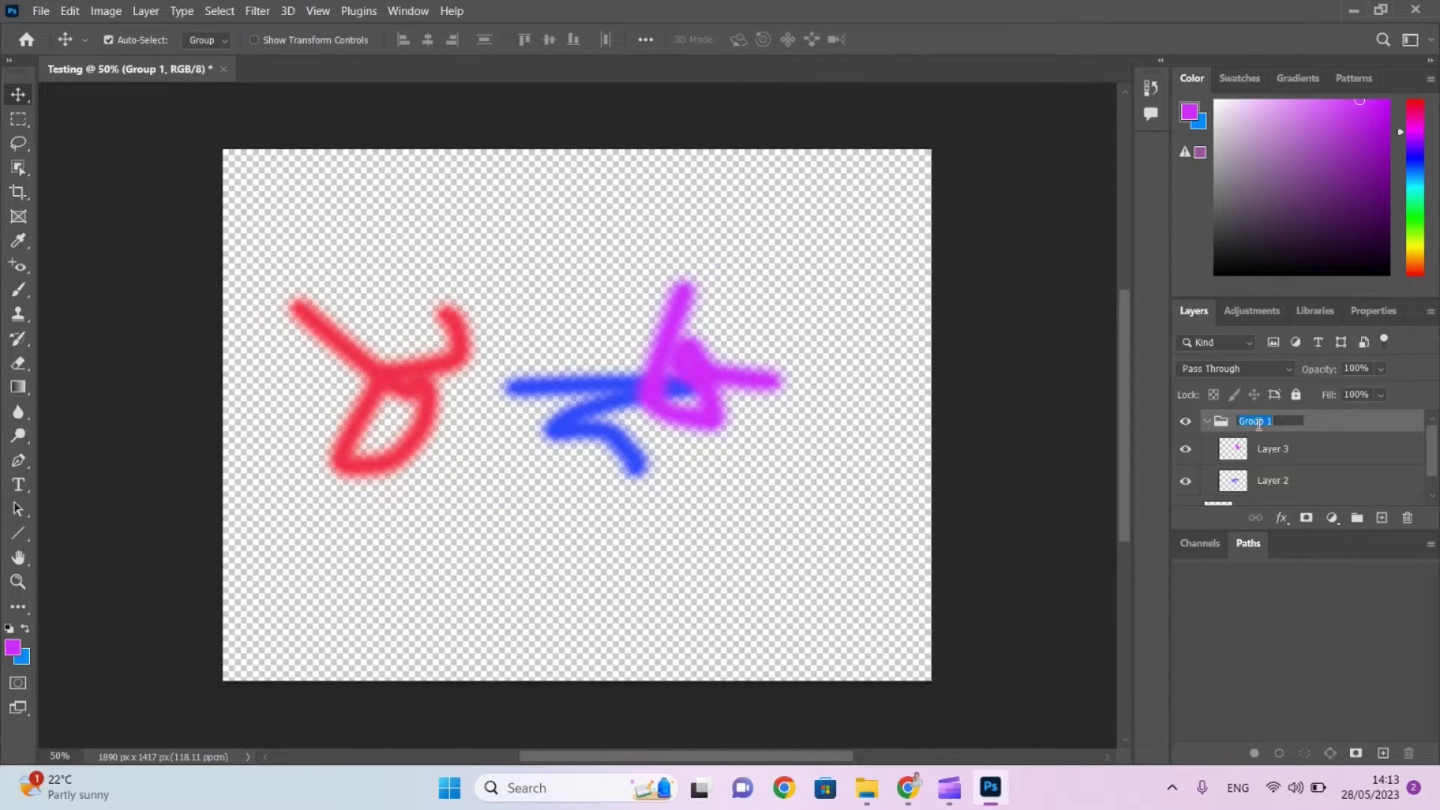
type("face")
double_click(1279, 449)
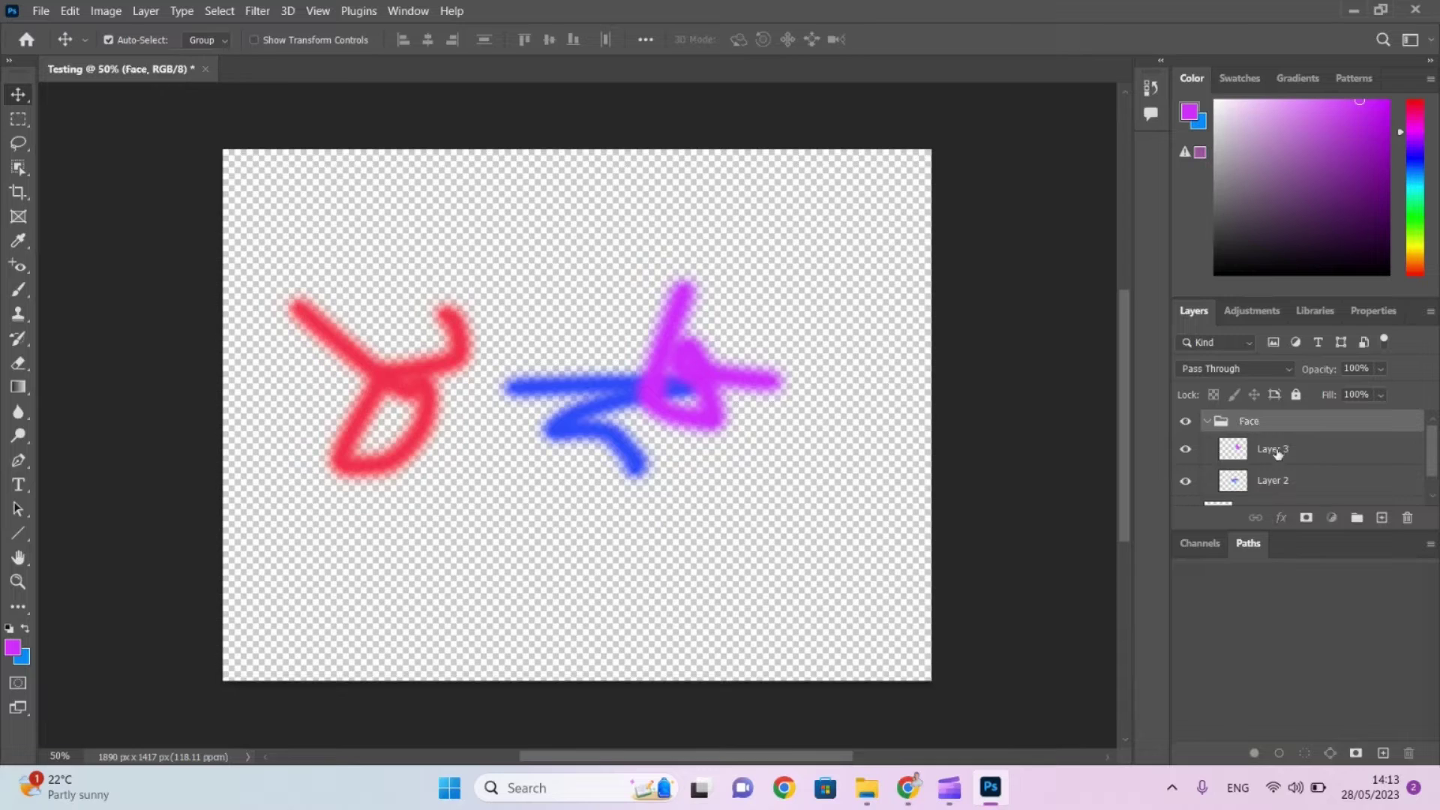
type("N")
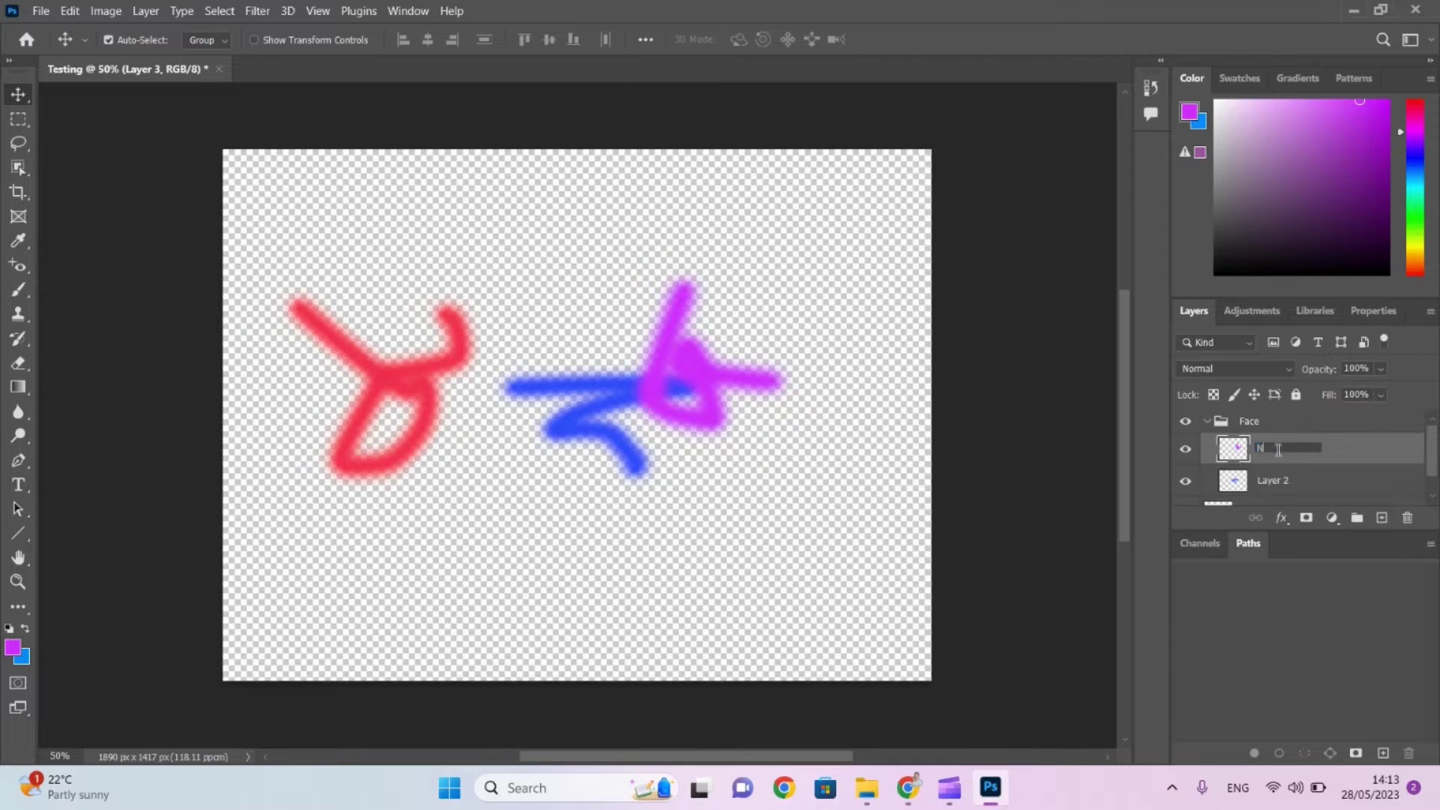
type("ose")
double_click(1281, 491)
type("eyes")
key("Return")
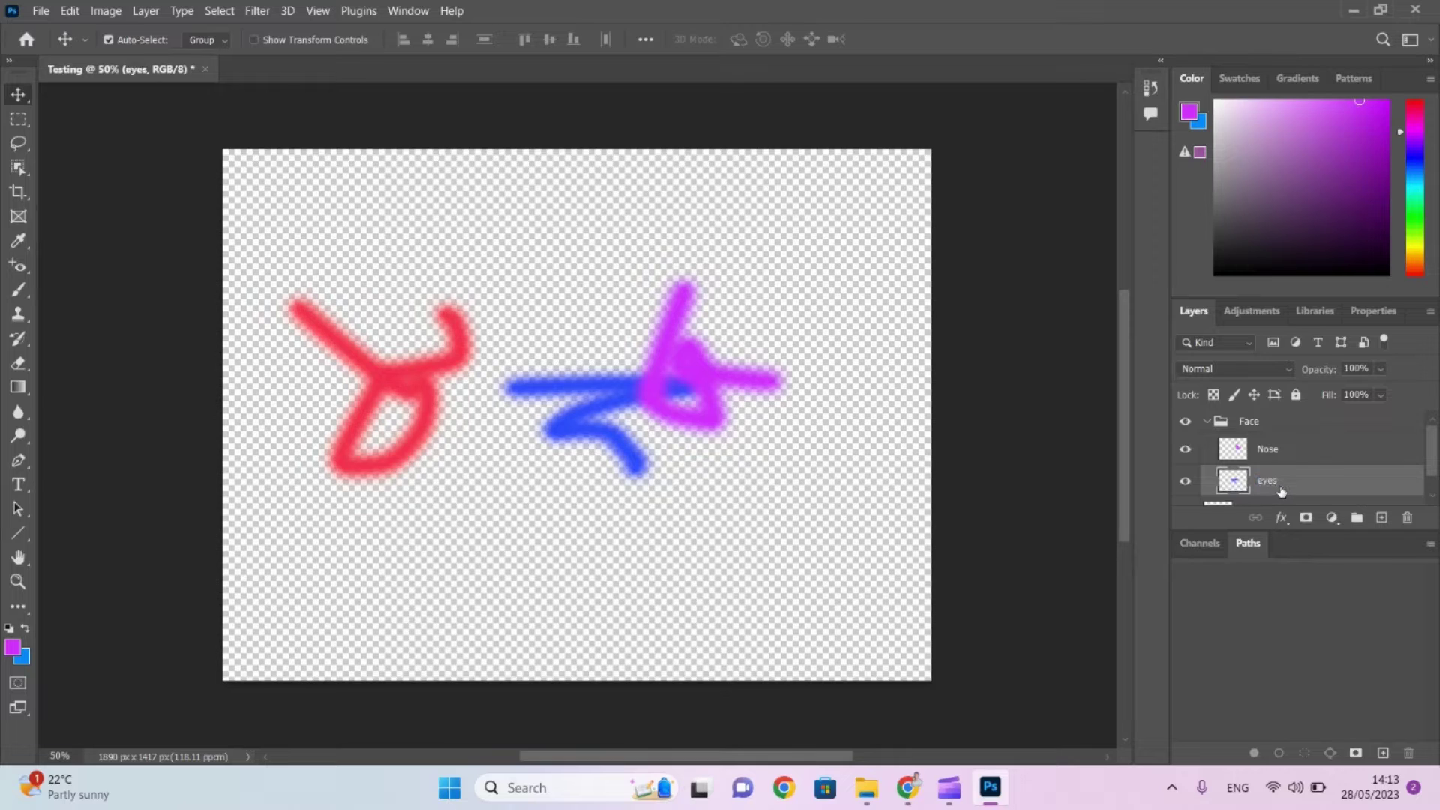
Switch to the F.Checklist_Photoshop document and tick off the "Group, ungroup" item.
left_click(1261, 448)
double_click(1263, 448)
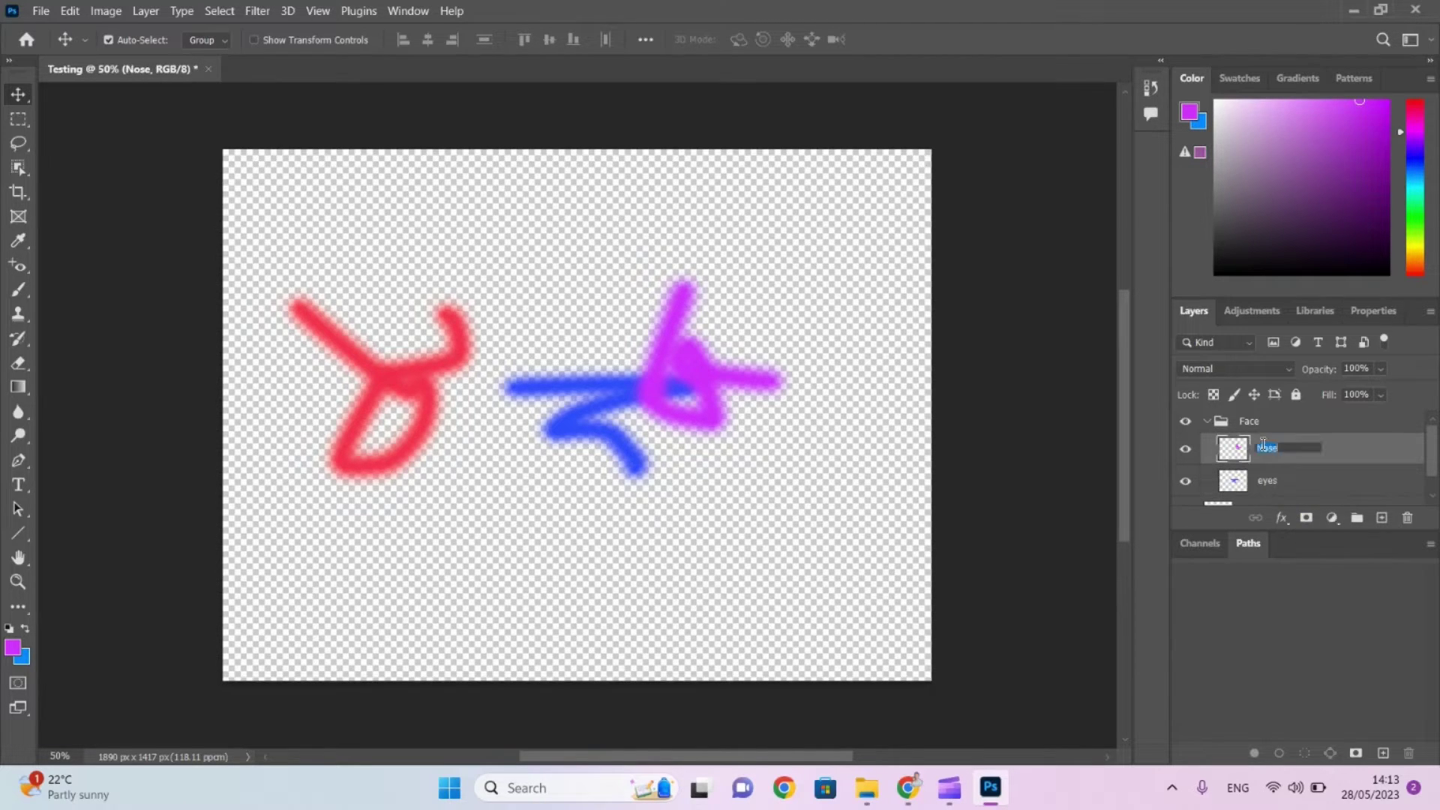
key("Return")
key("alt+Tab")
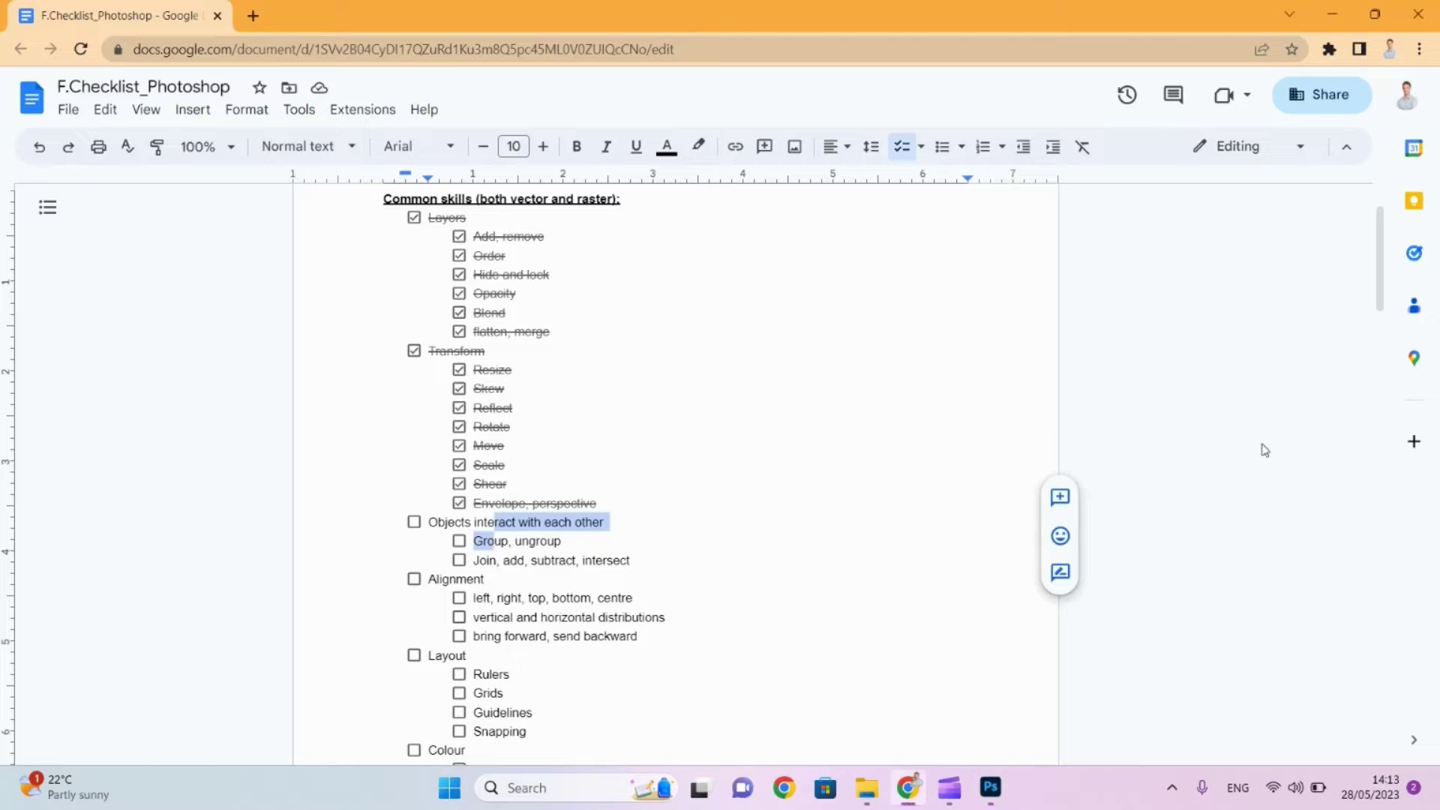
left_click(459, 541)
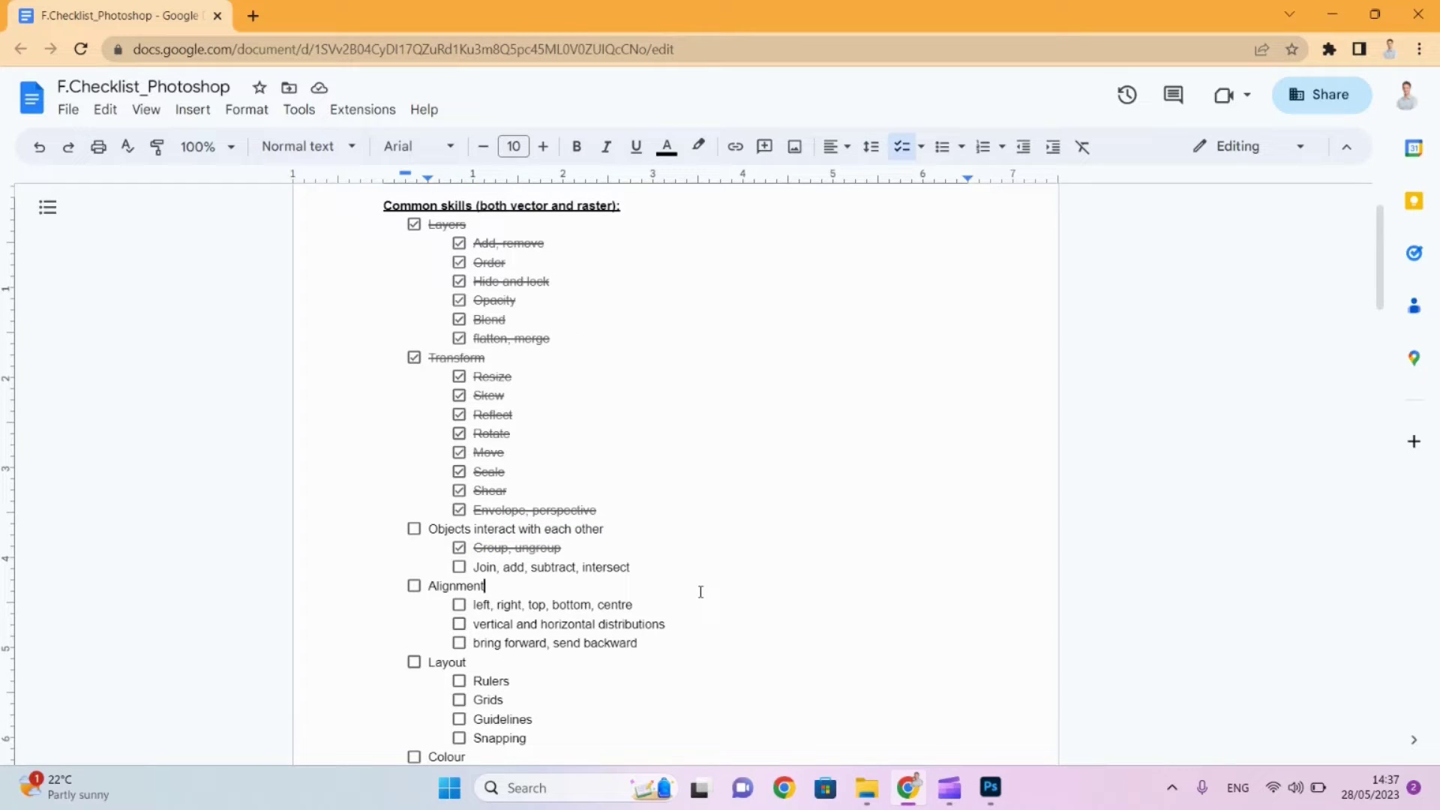
Make the checklist item "Join, add, subtract, intersect" bold.
left_click_drag(640, 567, 476, 573)
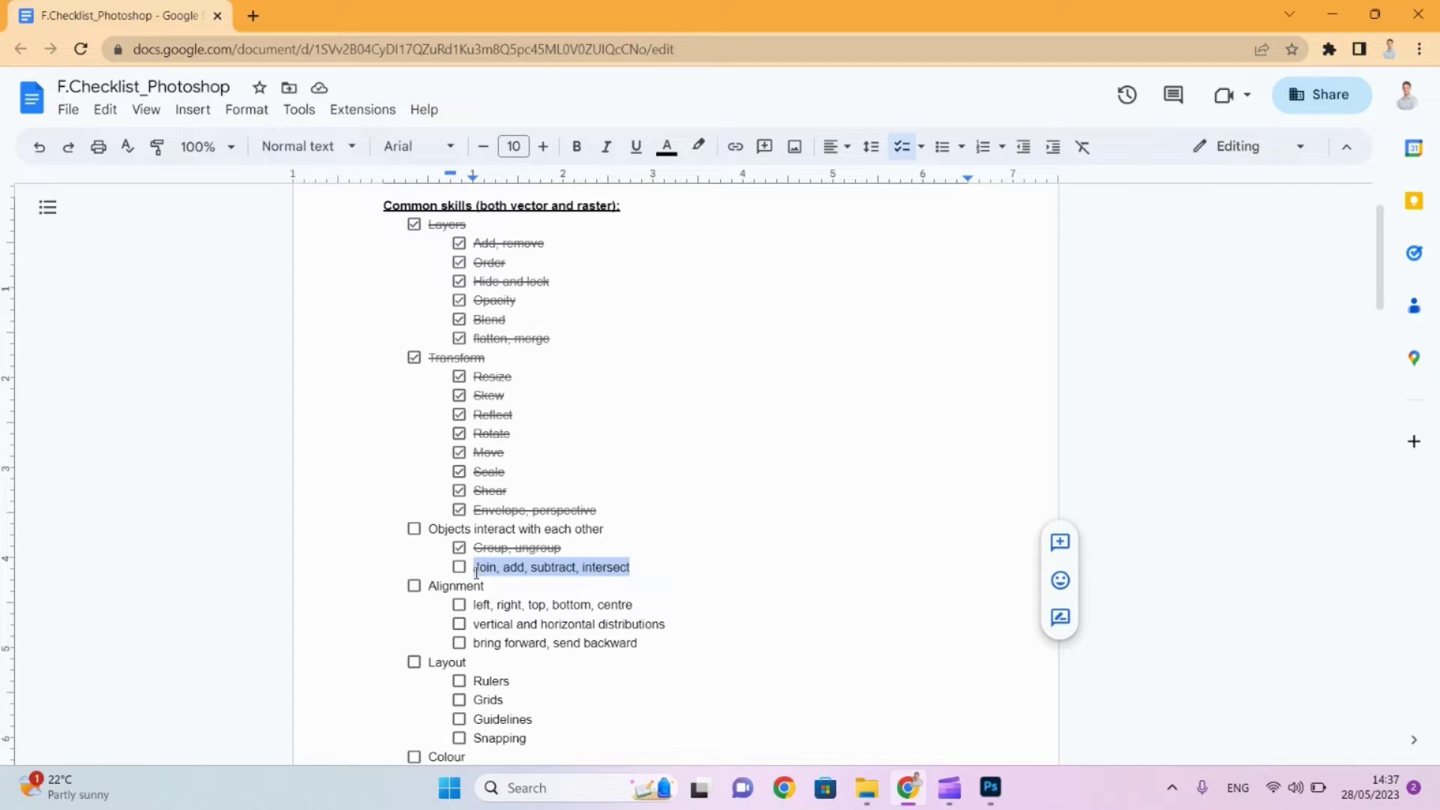
key("ctrl+b")
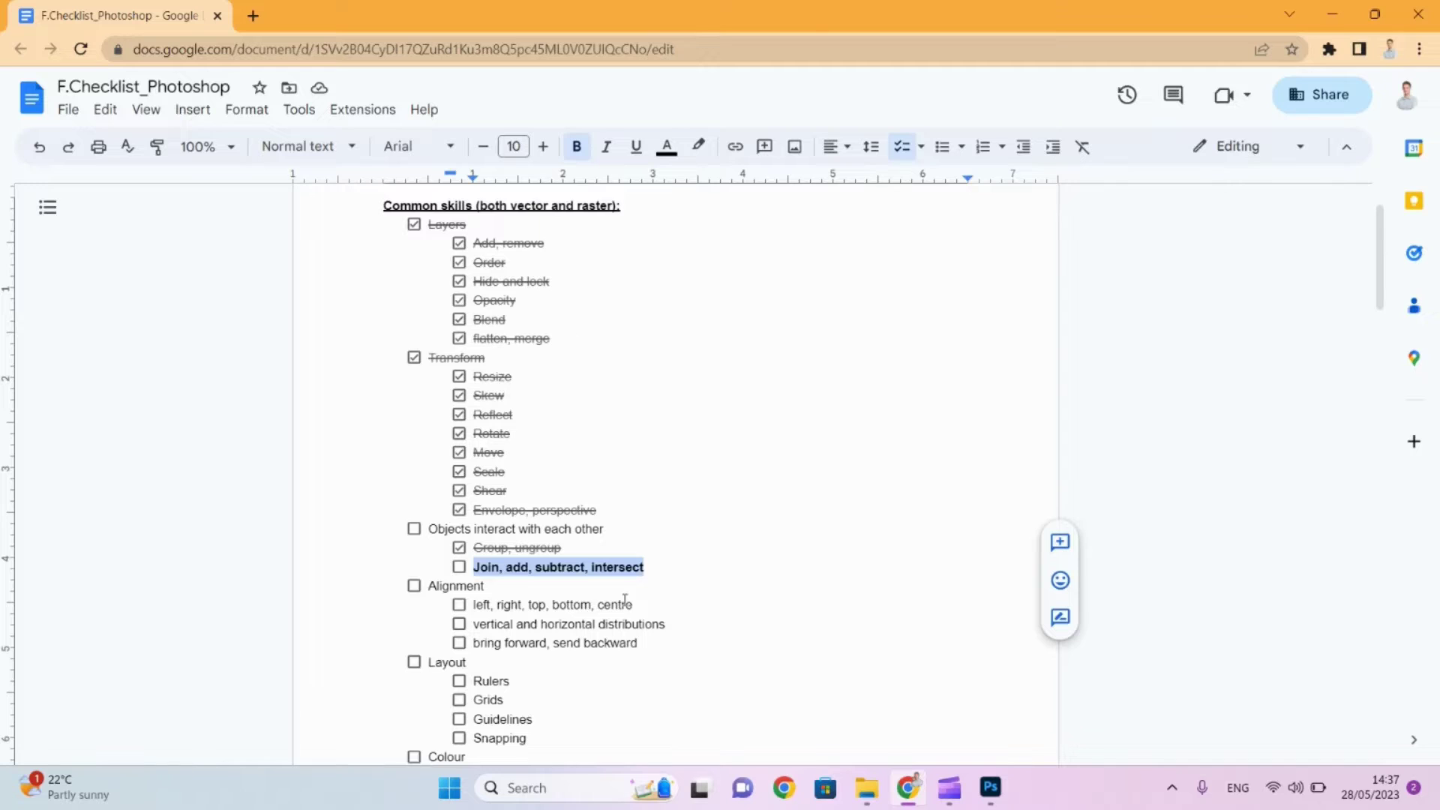
scroll(625, 601, "down", 1)
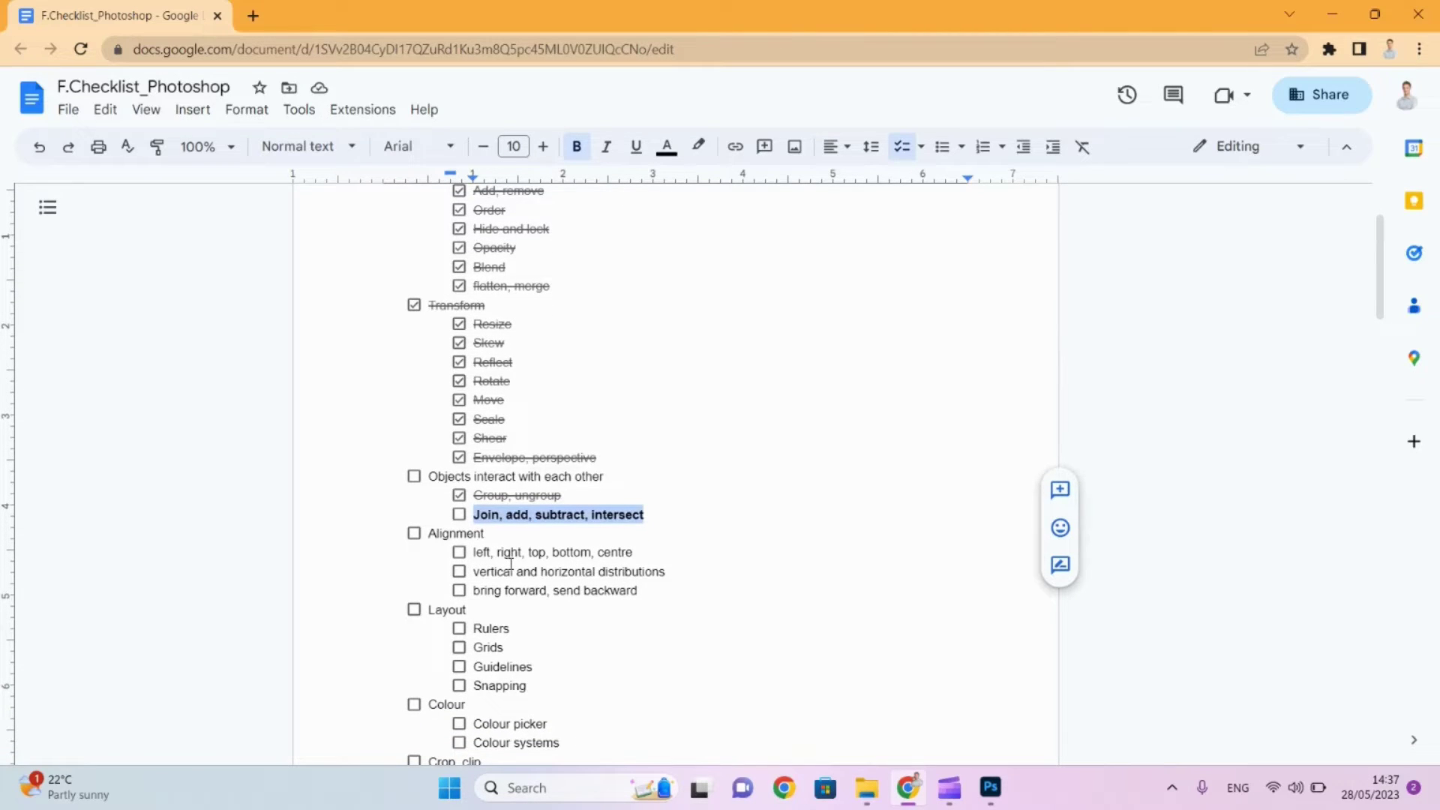
Switch back to Photoshop and delete the empty Layer 2 above the Nose layer.
key("alt+Tab")
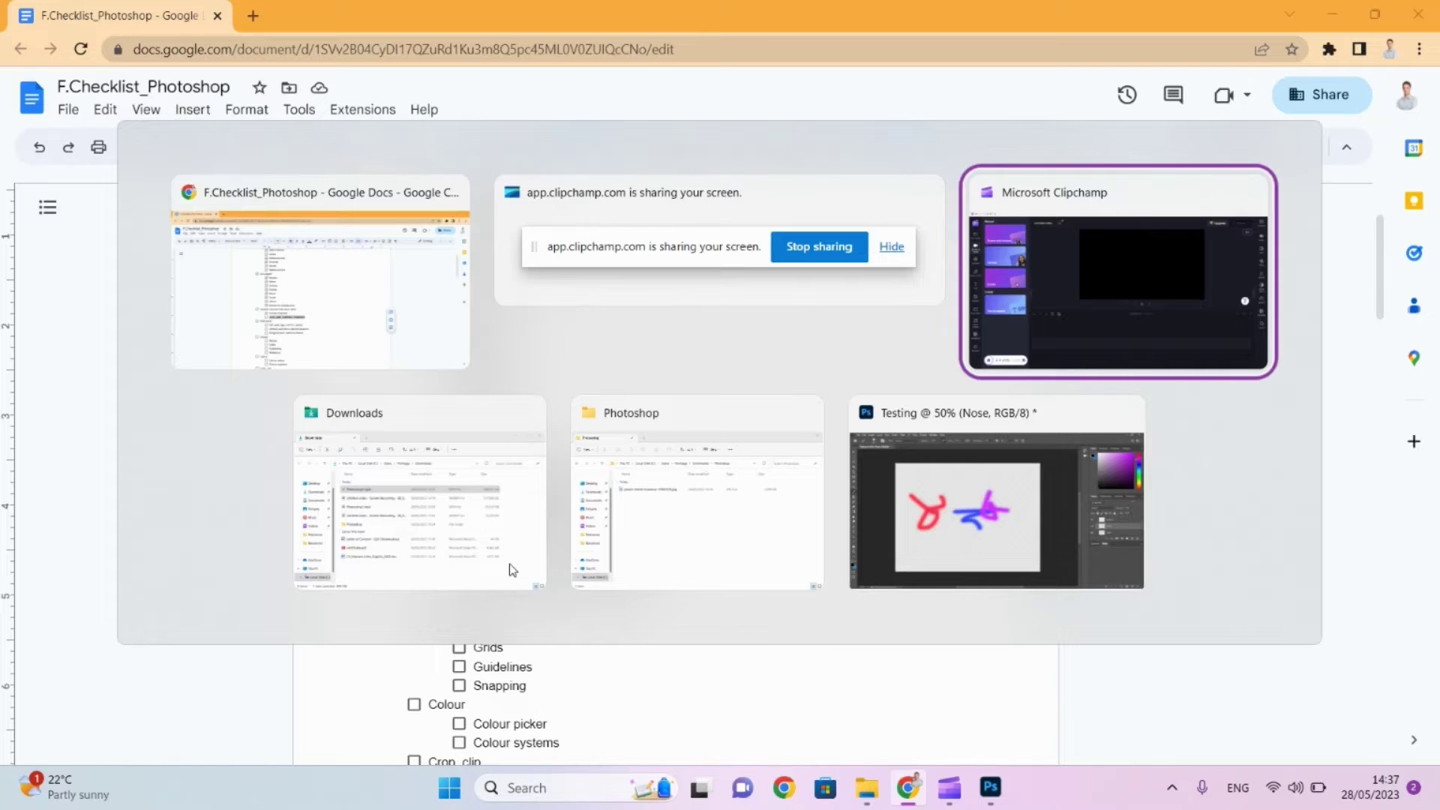
key("alt+Tab")
key("alt+Tab")
key("alt+Tab")
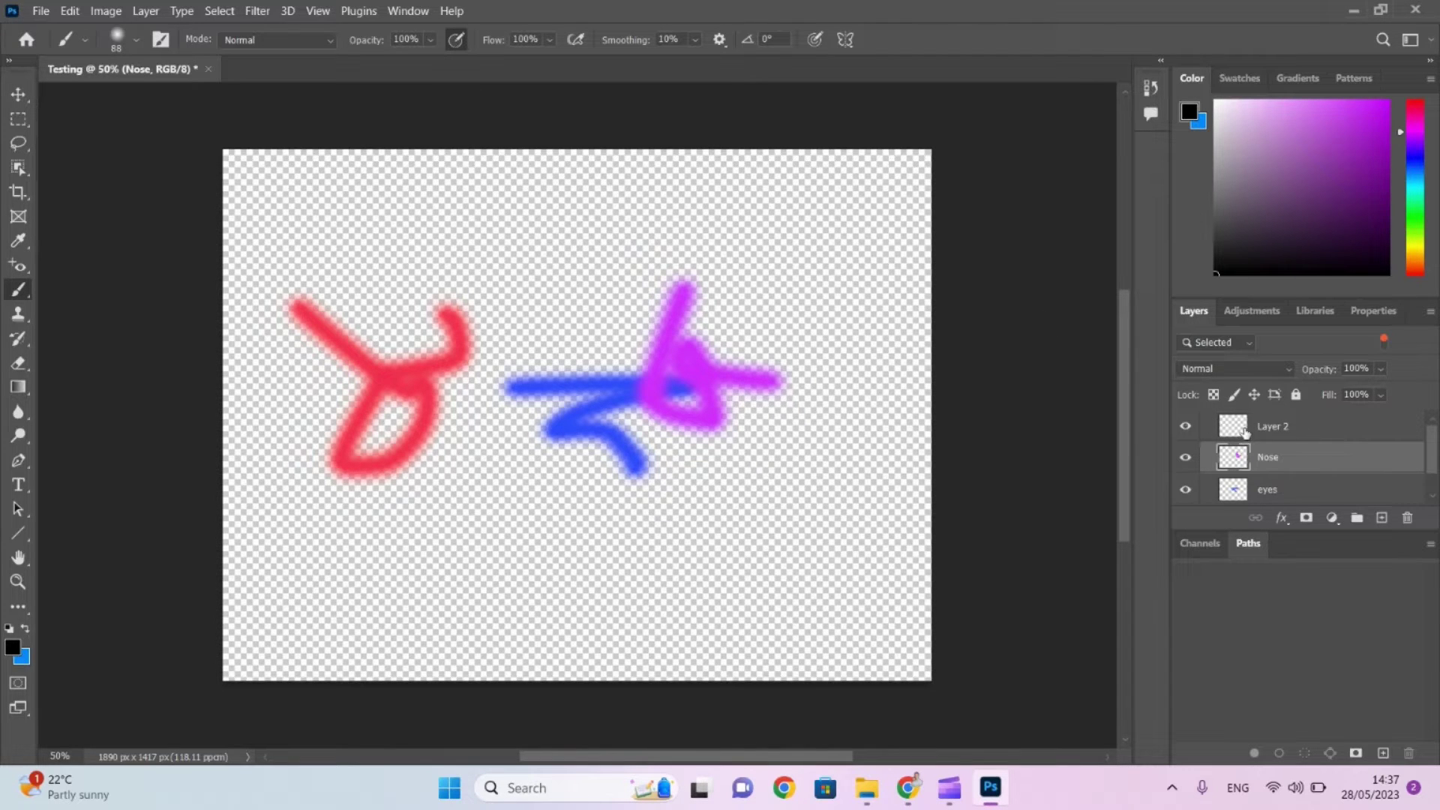
left_click(1246, 432)
left_click(1407, 519)
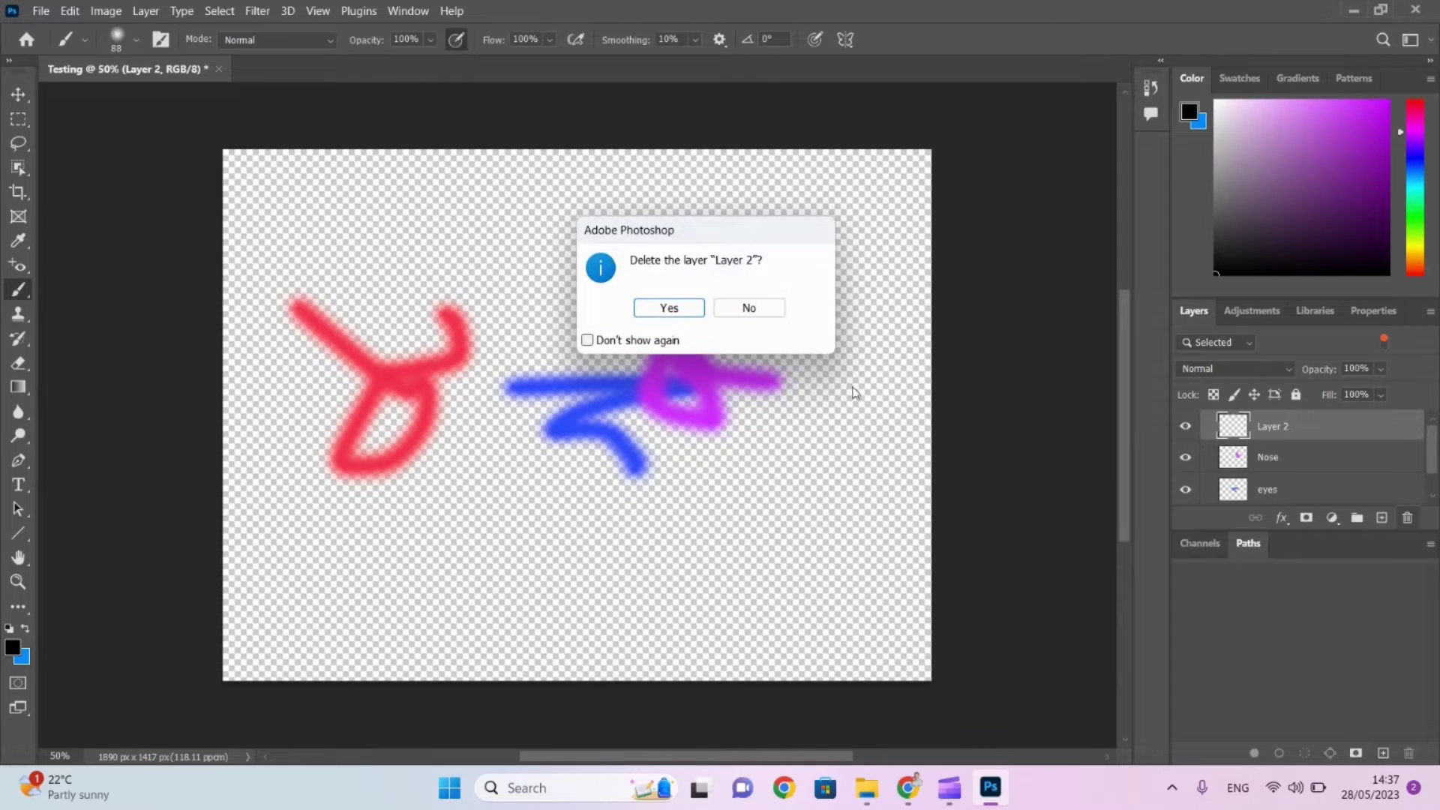
left_click(668, 308)
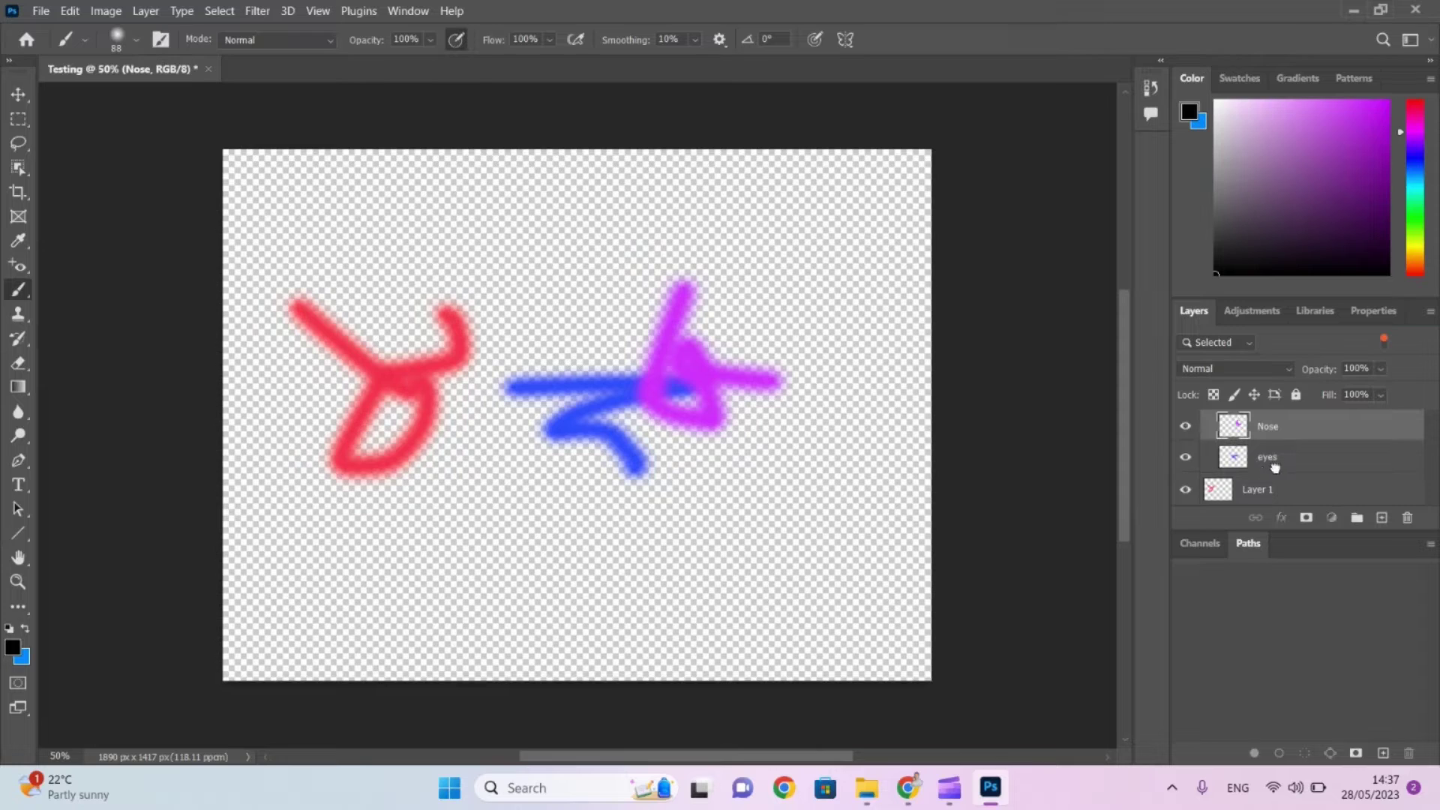
Ungroup the Nose and eyes layers so they sit directly above Layer 1, and make the layer list taller.
left_click_drag(1275, 470, 1243, 451)
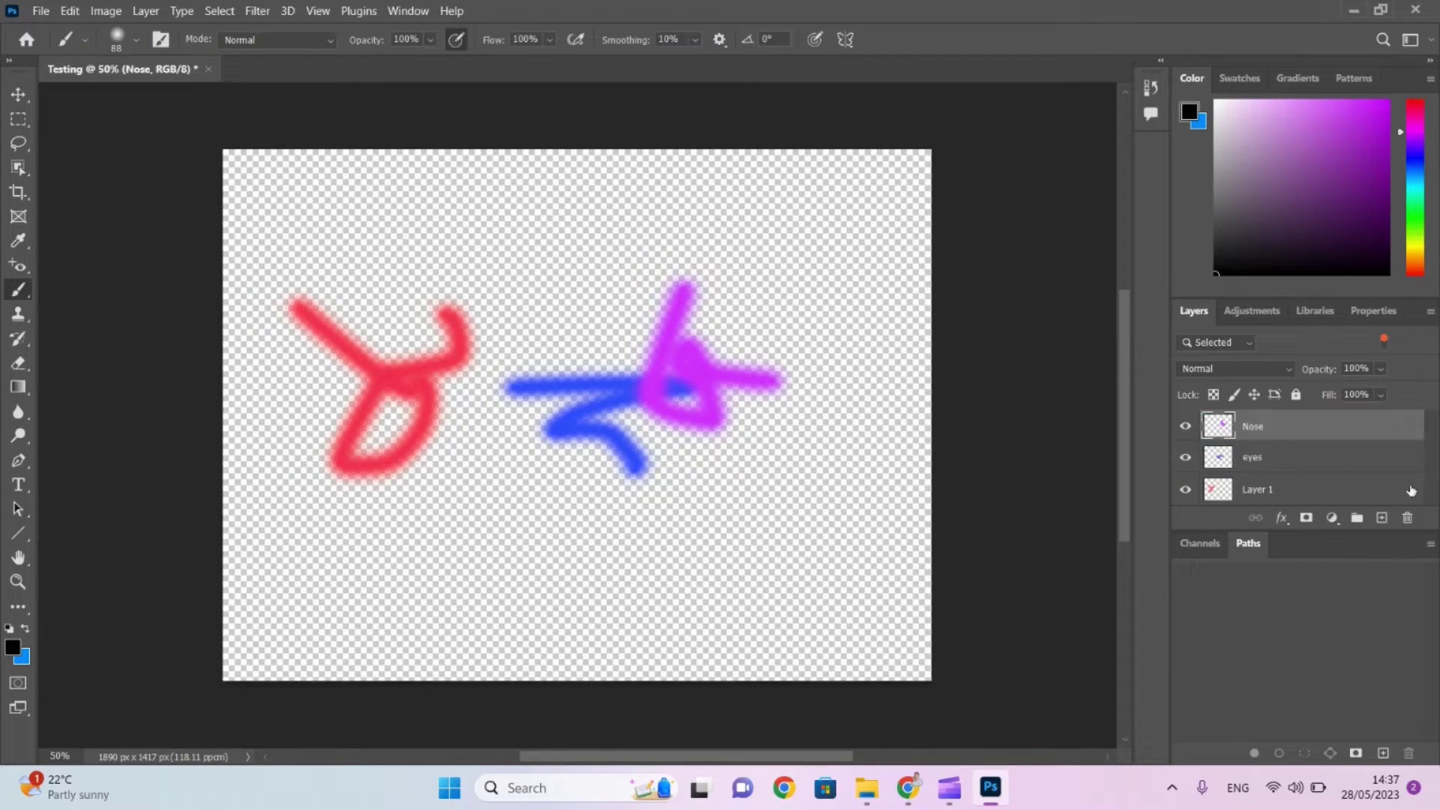
scroll(1323, 430, "up", 1)
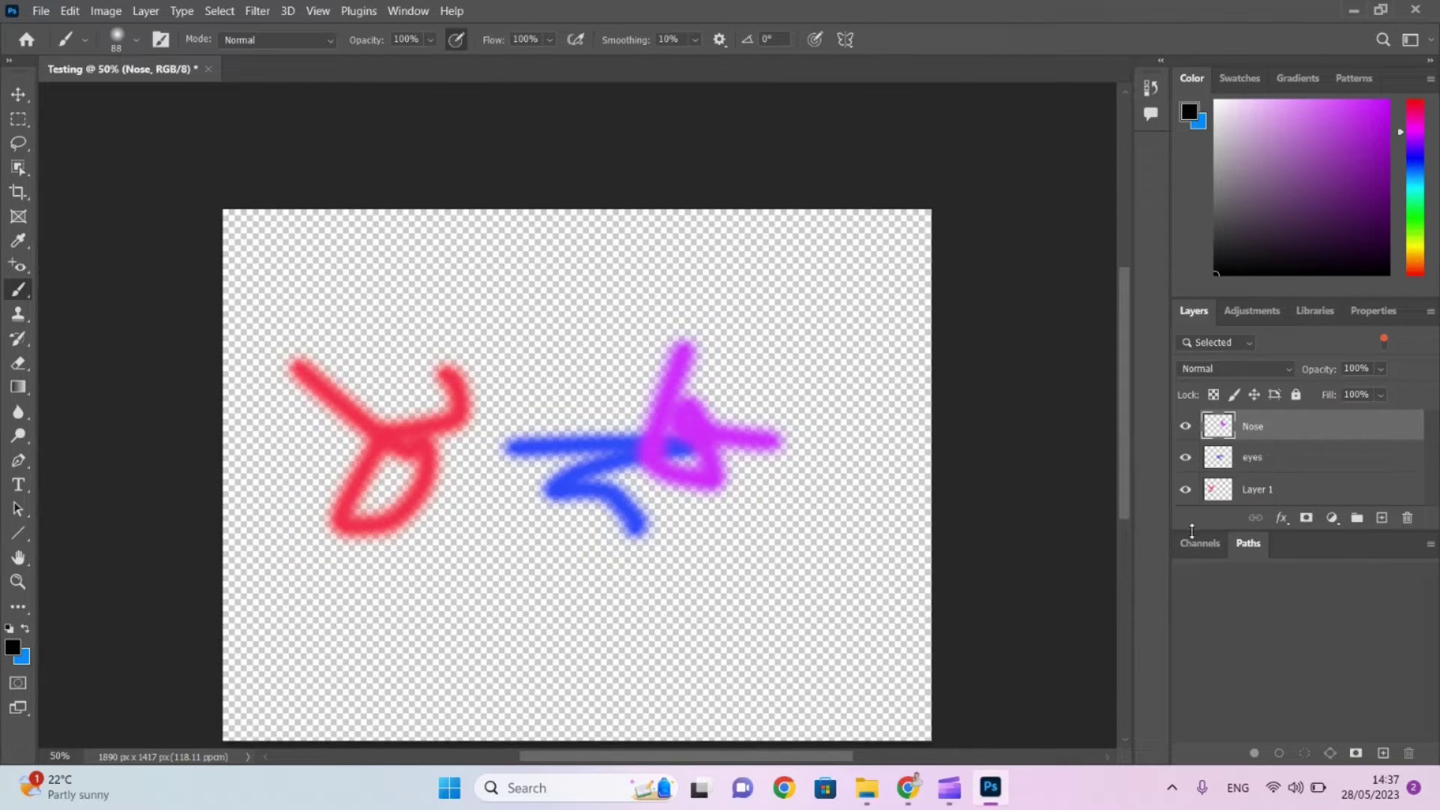
left_click_drag(1193, 530, 1193, 634)
scroll(1268, 504, "up", 3)
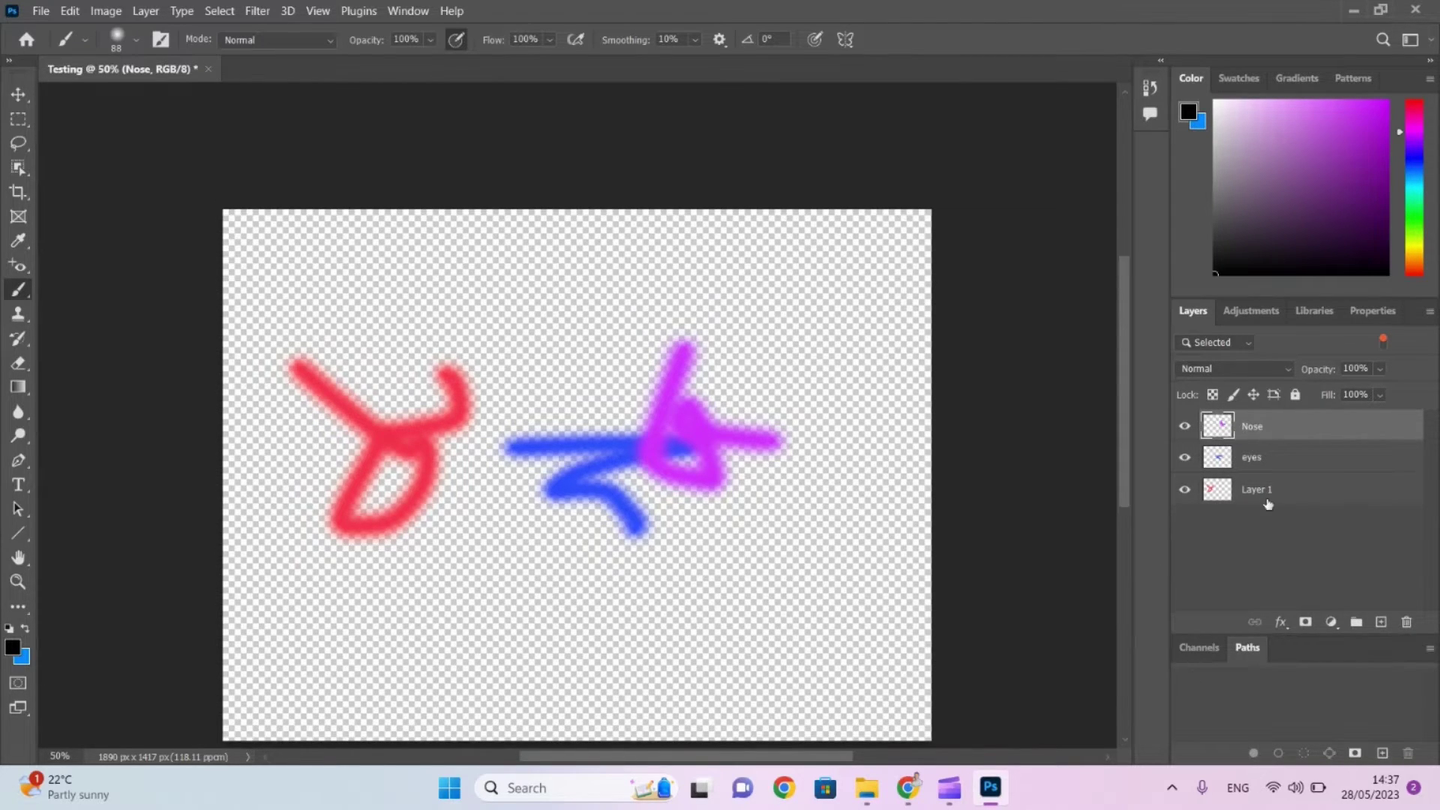
scroll(1268, 504, "down", 2)
scroll(1268, 504, "down", 2)
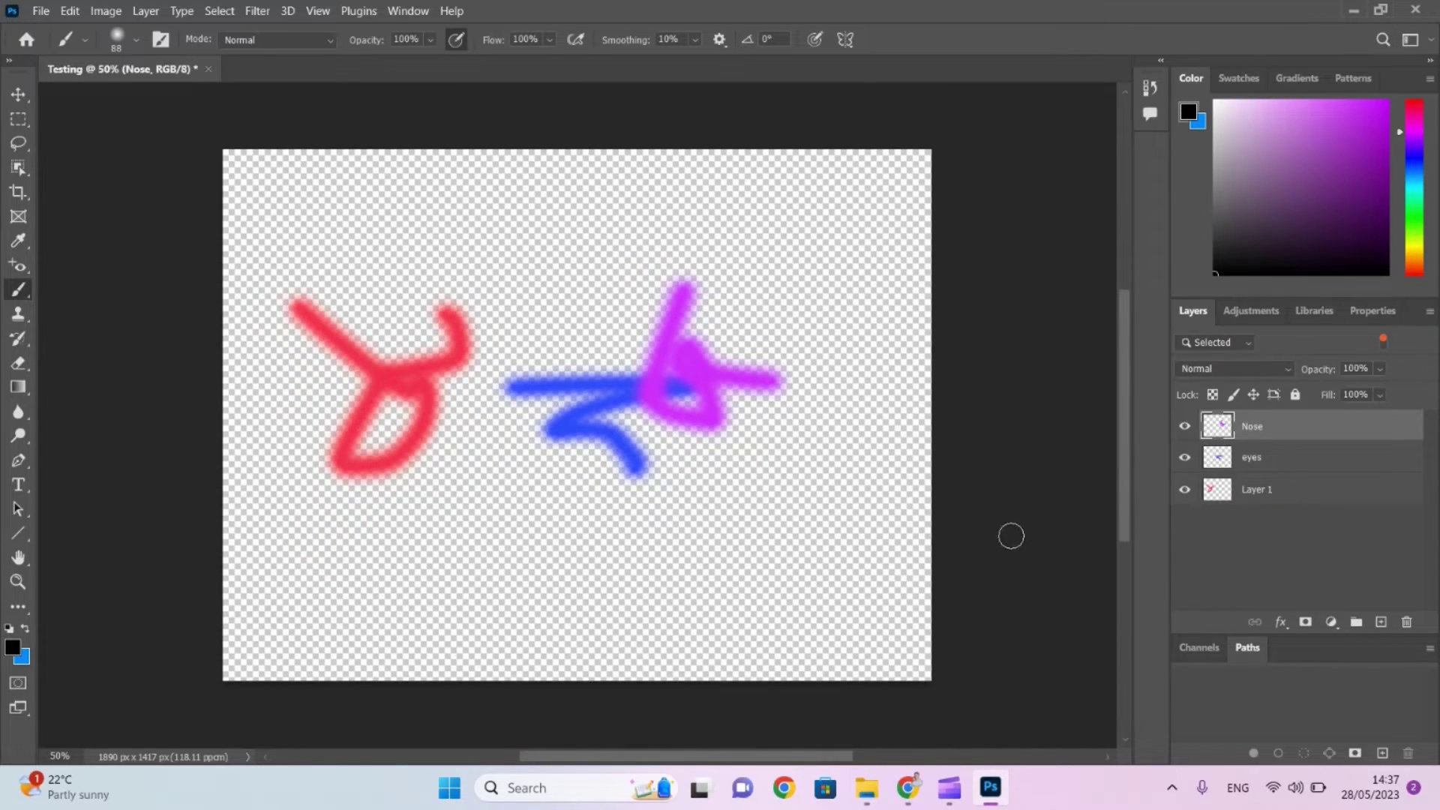
Move the magenta and blue strokes apart so that red, blue and magenta form a loose row across the canvas.
left_click(18, 94)
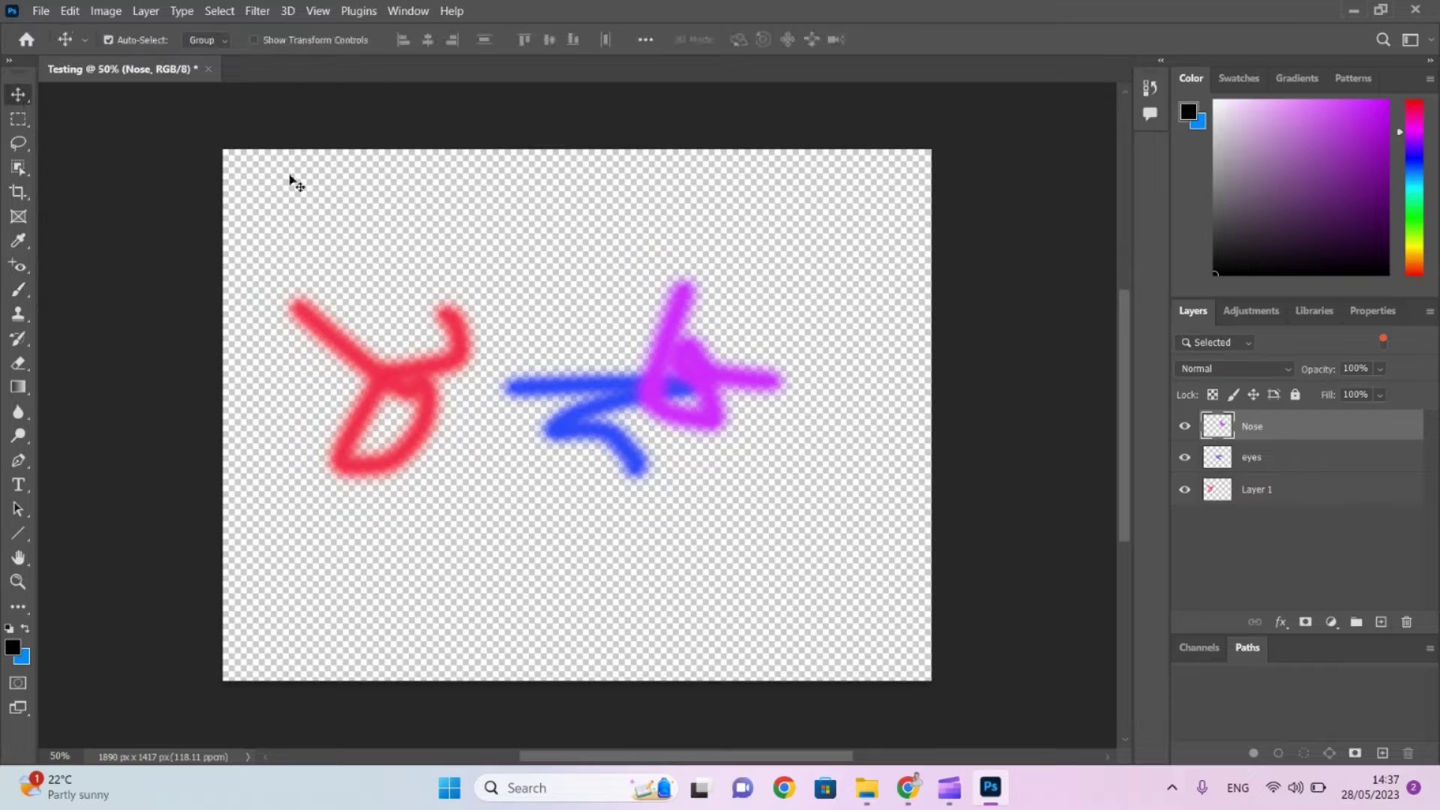
left_click_drag(701, 375, 831, 318)
left_click_drag(623, 404, 583, 535)
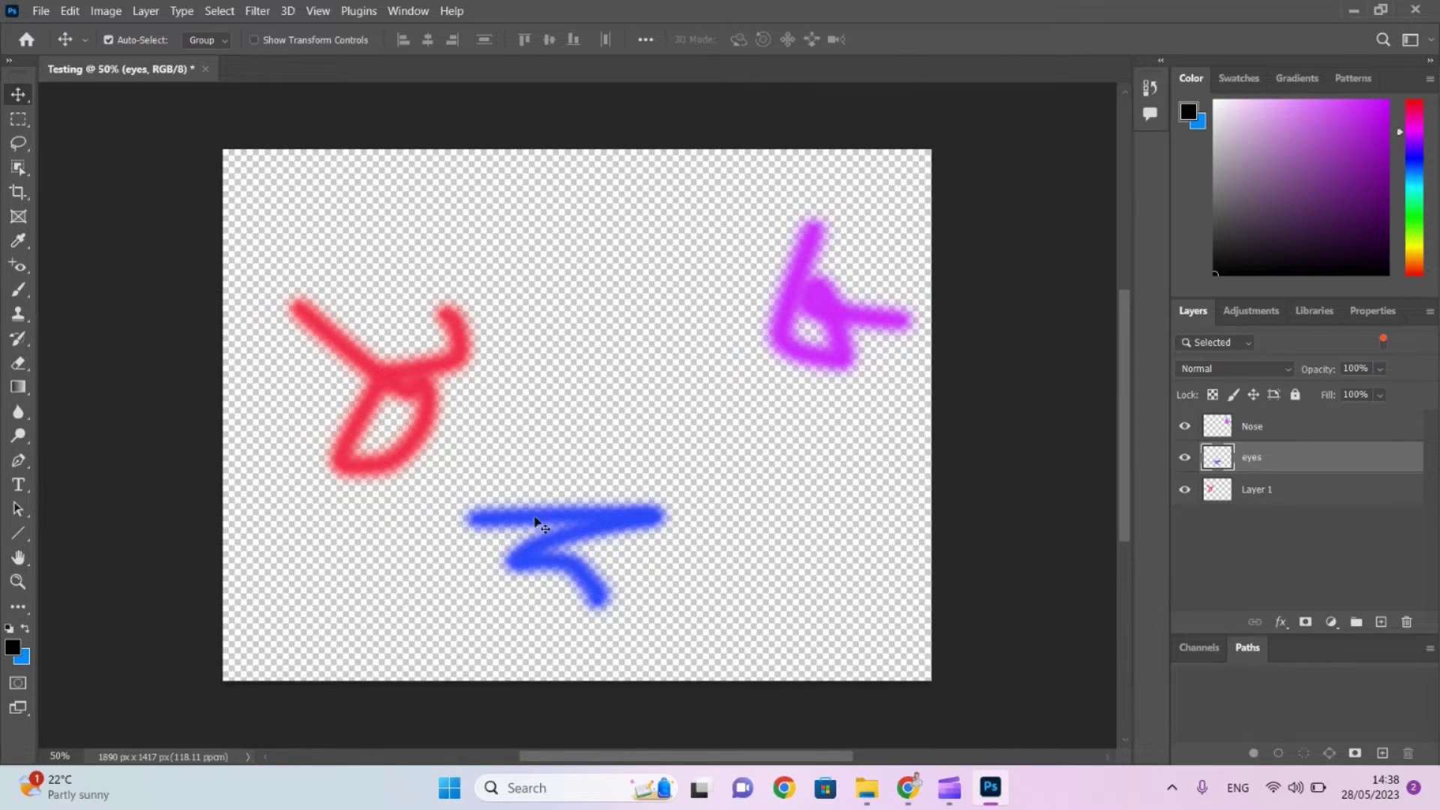
mouse_move(536, 523)
left_mouse_down()
mouse_move(620, 404)
mouse_move(592, 397)
mouse_move(589, 380)
left_mouse_up()
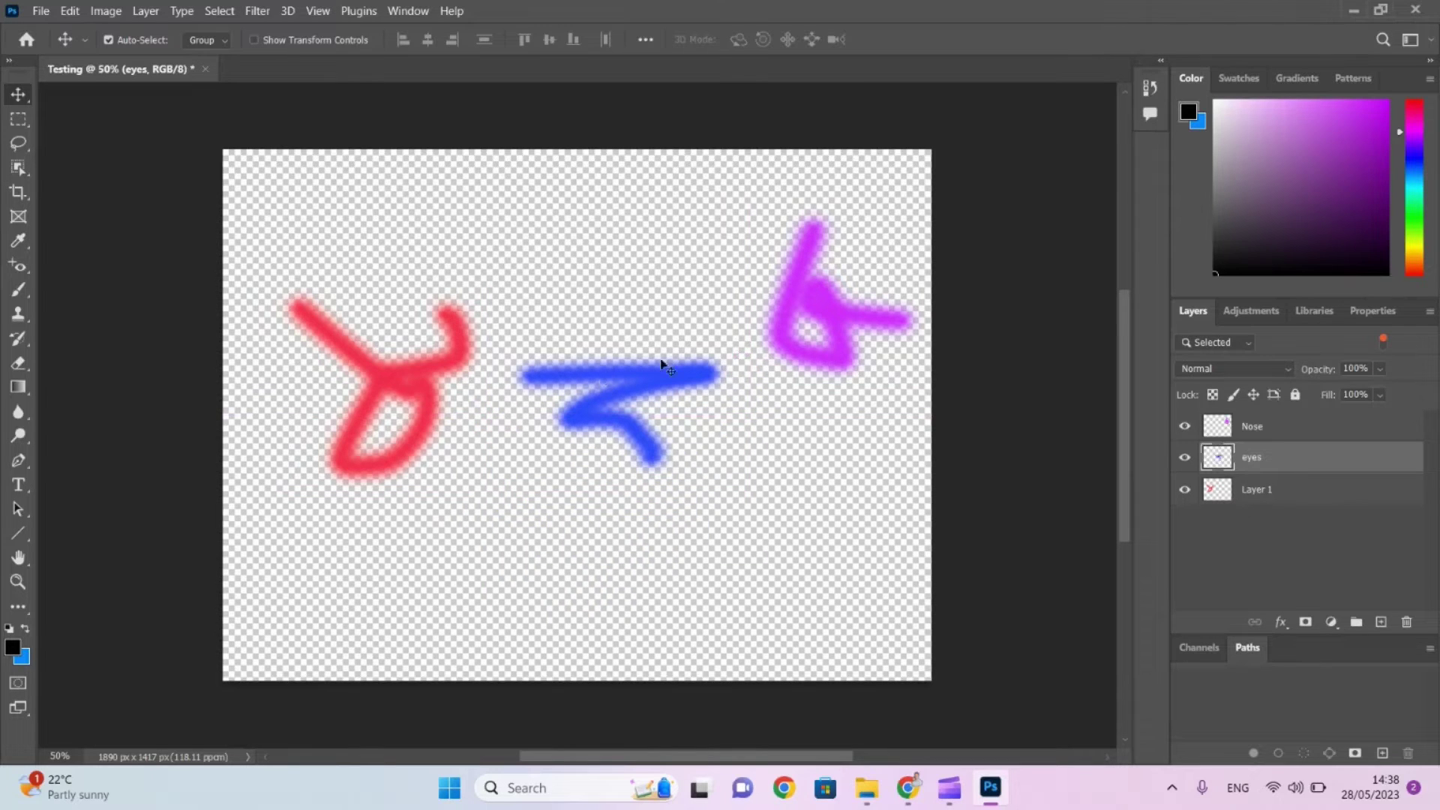
mouse_move(782, 337)
left_mouse_down()
mouse_move(799, 460)
mouse_move(788, 444)
mouse_move(789, 510)
mouse_move(804, 434)
mouse_move(809, 447)
mouse_move(797, 434)
left_mouse_up()
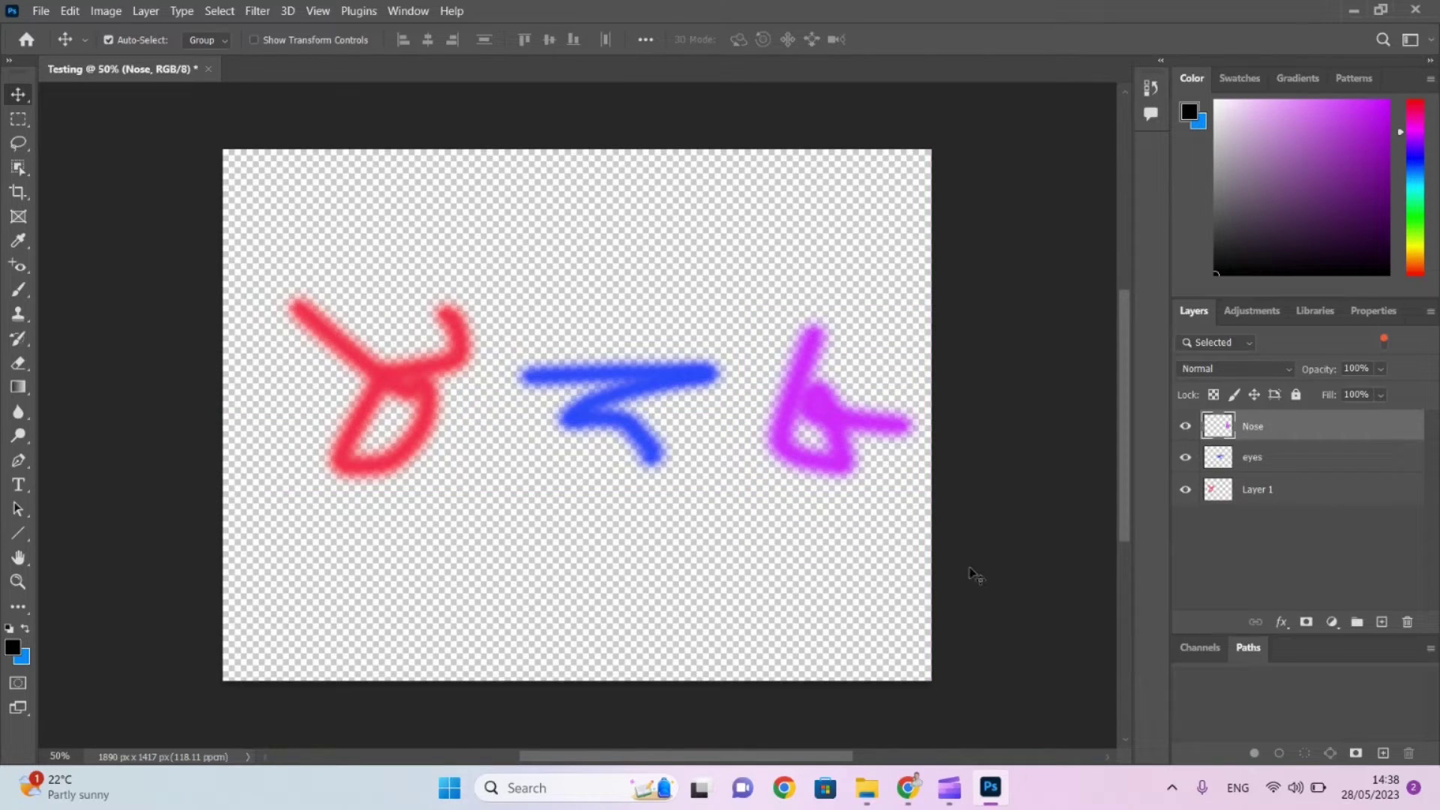
Select Nose, eyes and Layer 1 together on the canvas, keeping Auto-Select set to Group.
mouse_move(973, 569)
left_mouse_down()
mouse_move(610, 354)
mouse_move(193, 244)
left_mouse_up()
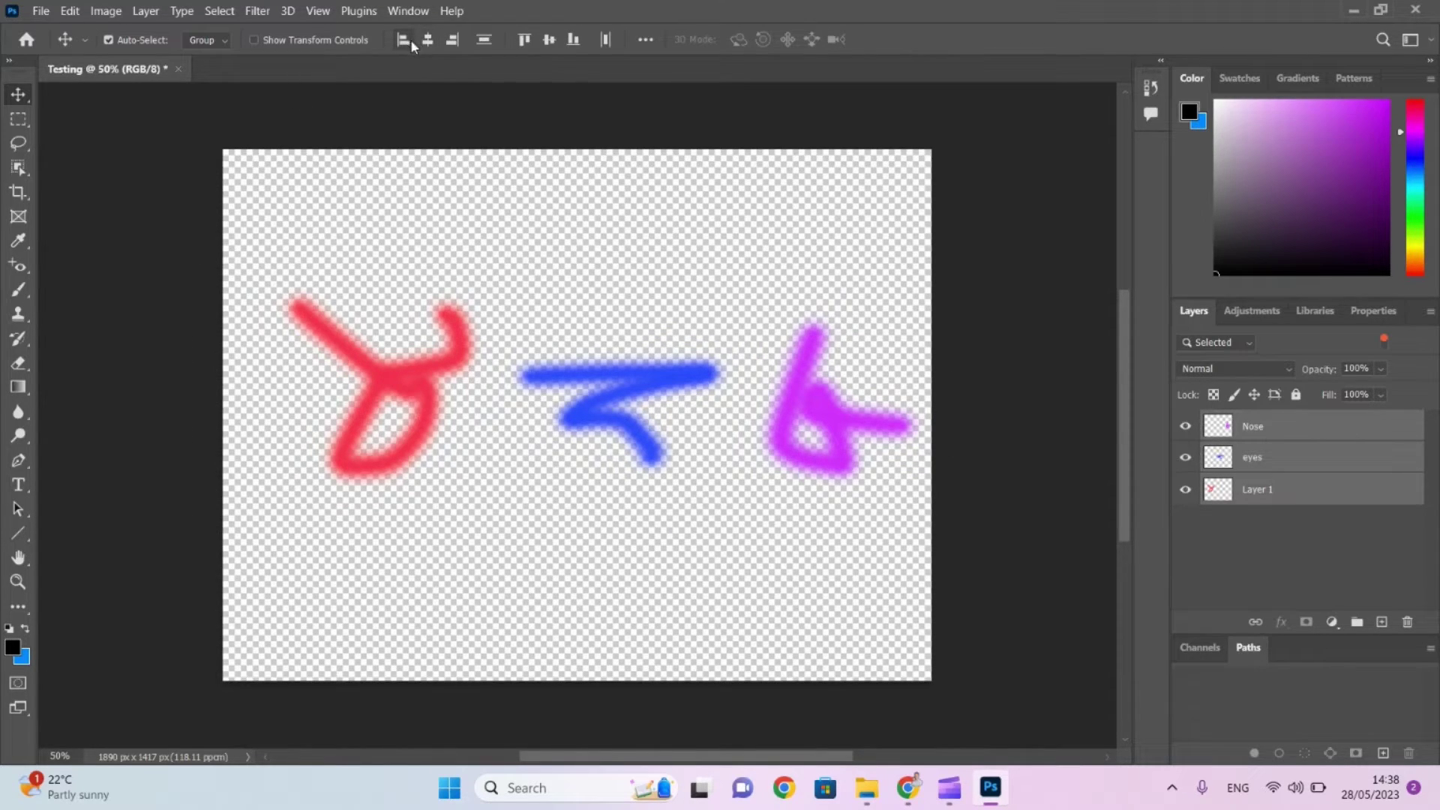
left_click(214, 41)
left_click(208, 41)
left_click(210, 56)
Try aligning the left edges of the three selected layers, and undo the alignment.
left_click(405, 44)
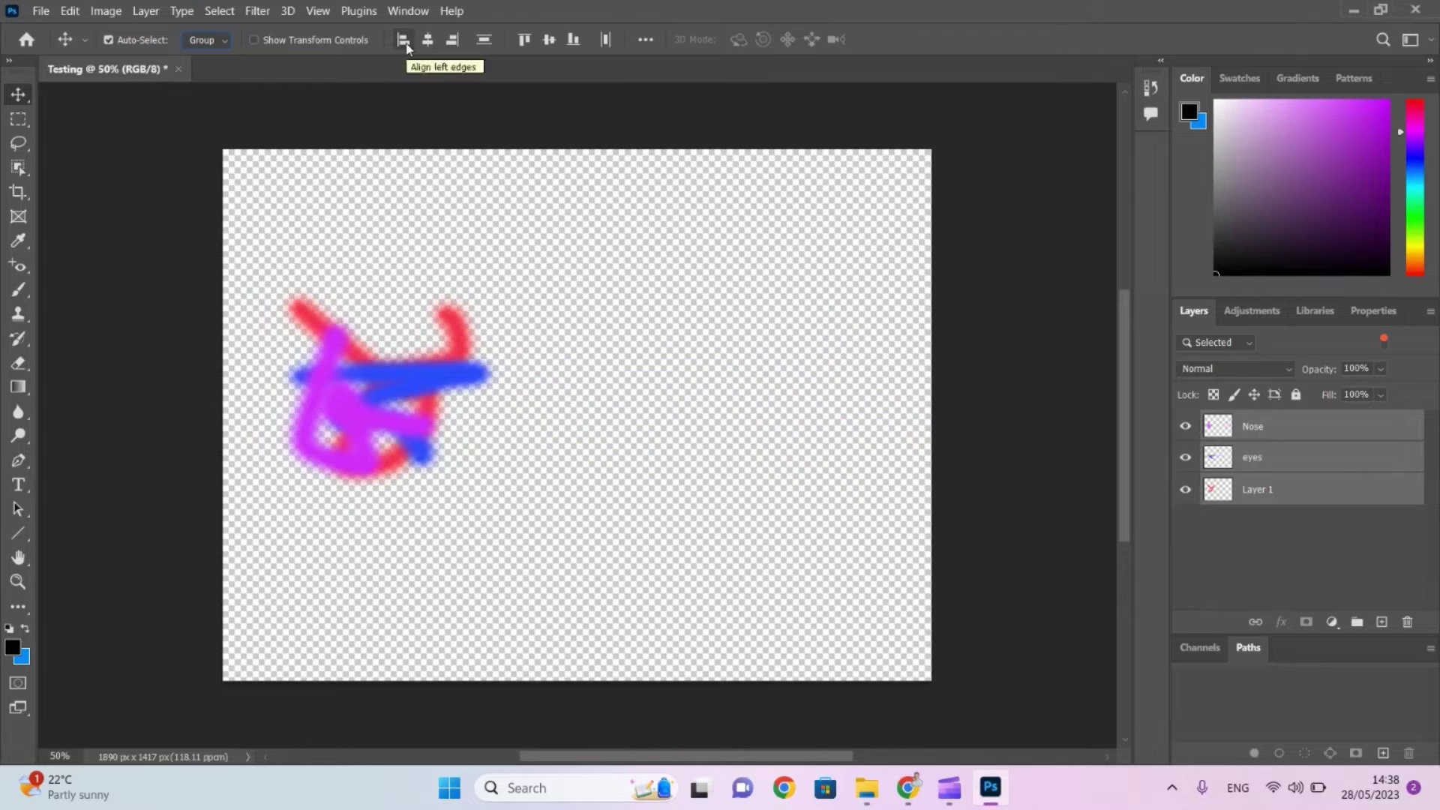
key("ctrl")
key("ctrl+z")
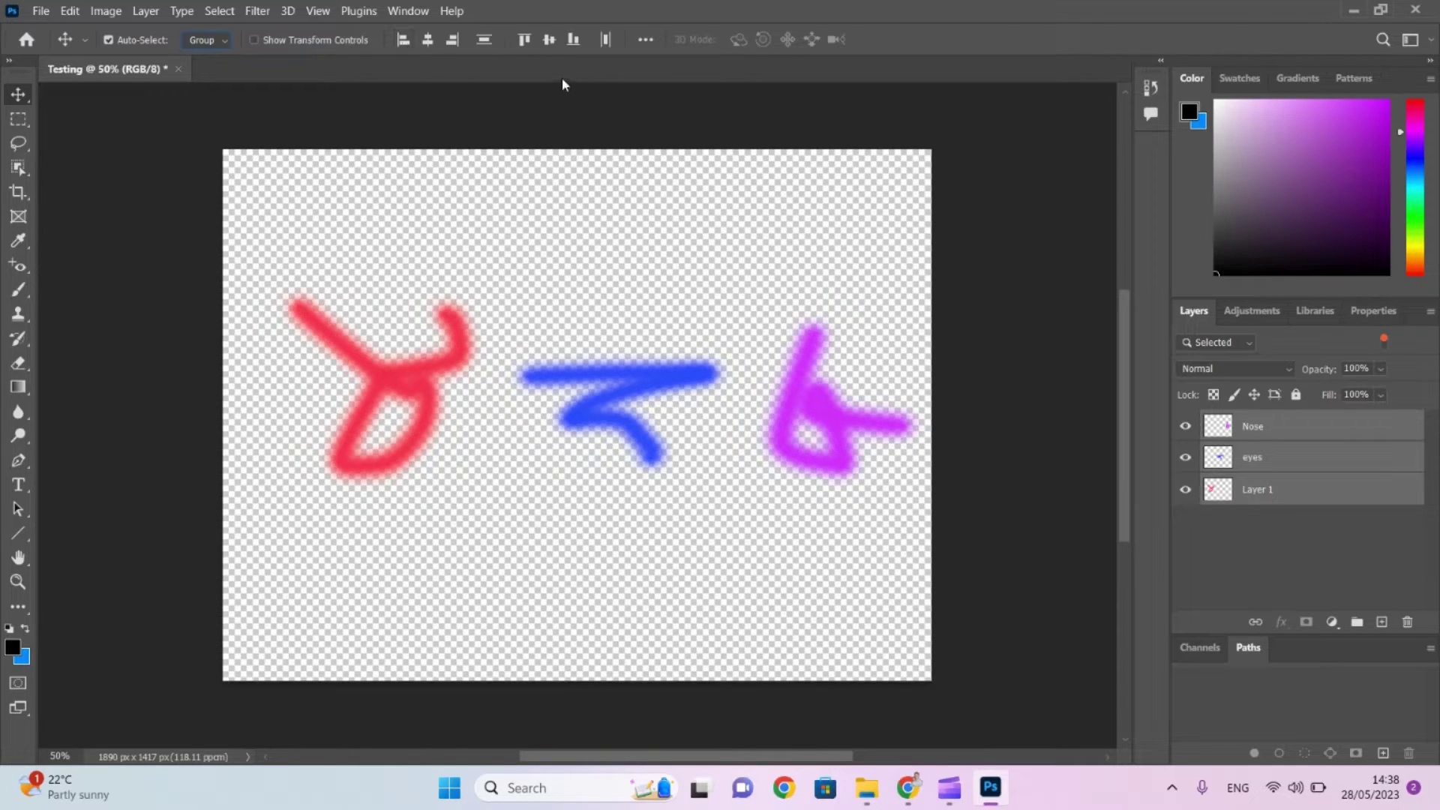
Align the three selected layers successively by their vertical centres, top edges and bottom edges.
left_click(549, 40)
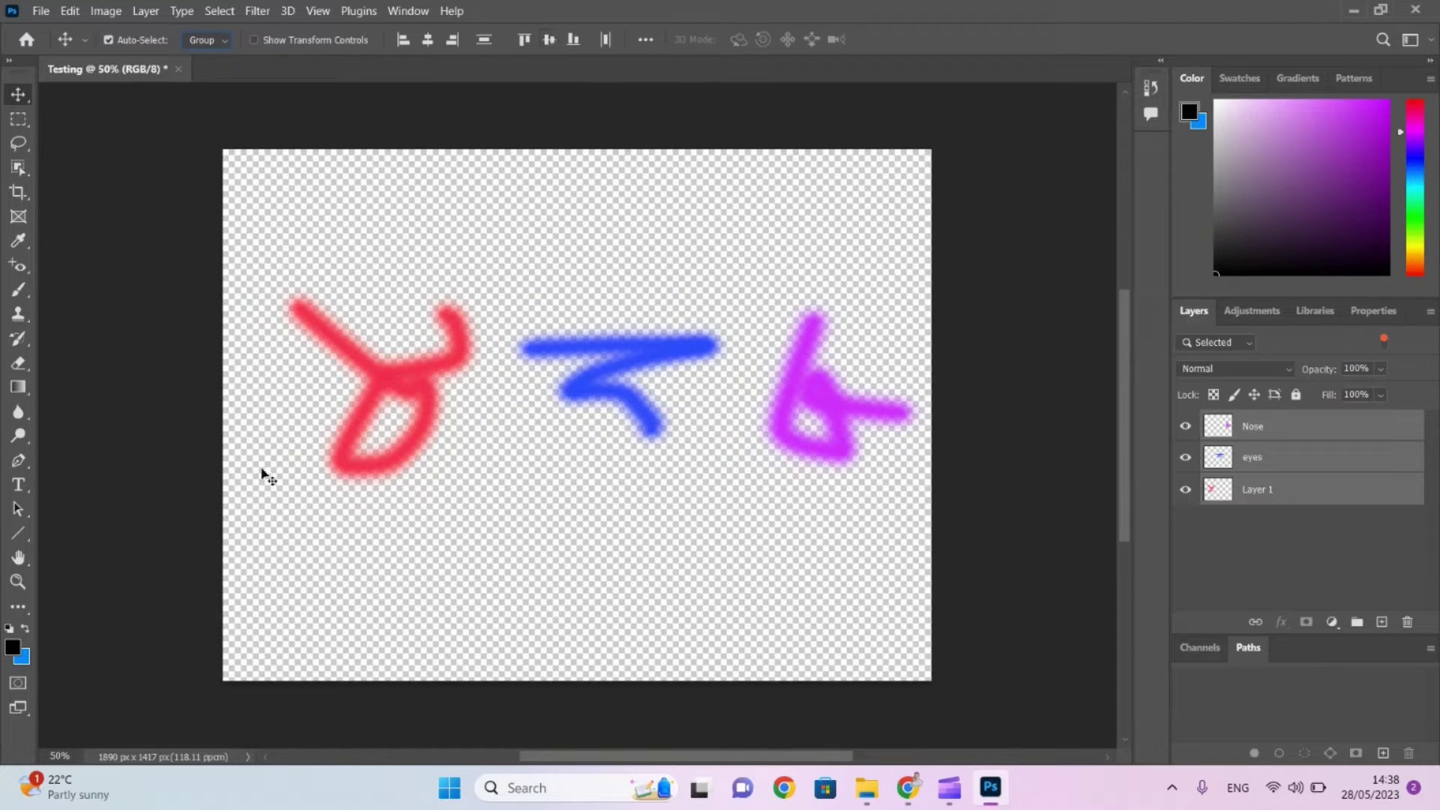
left_click(525, 39)
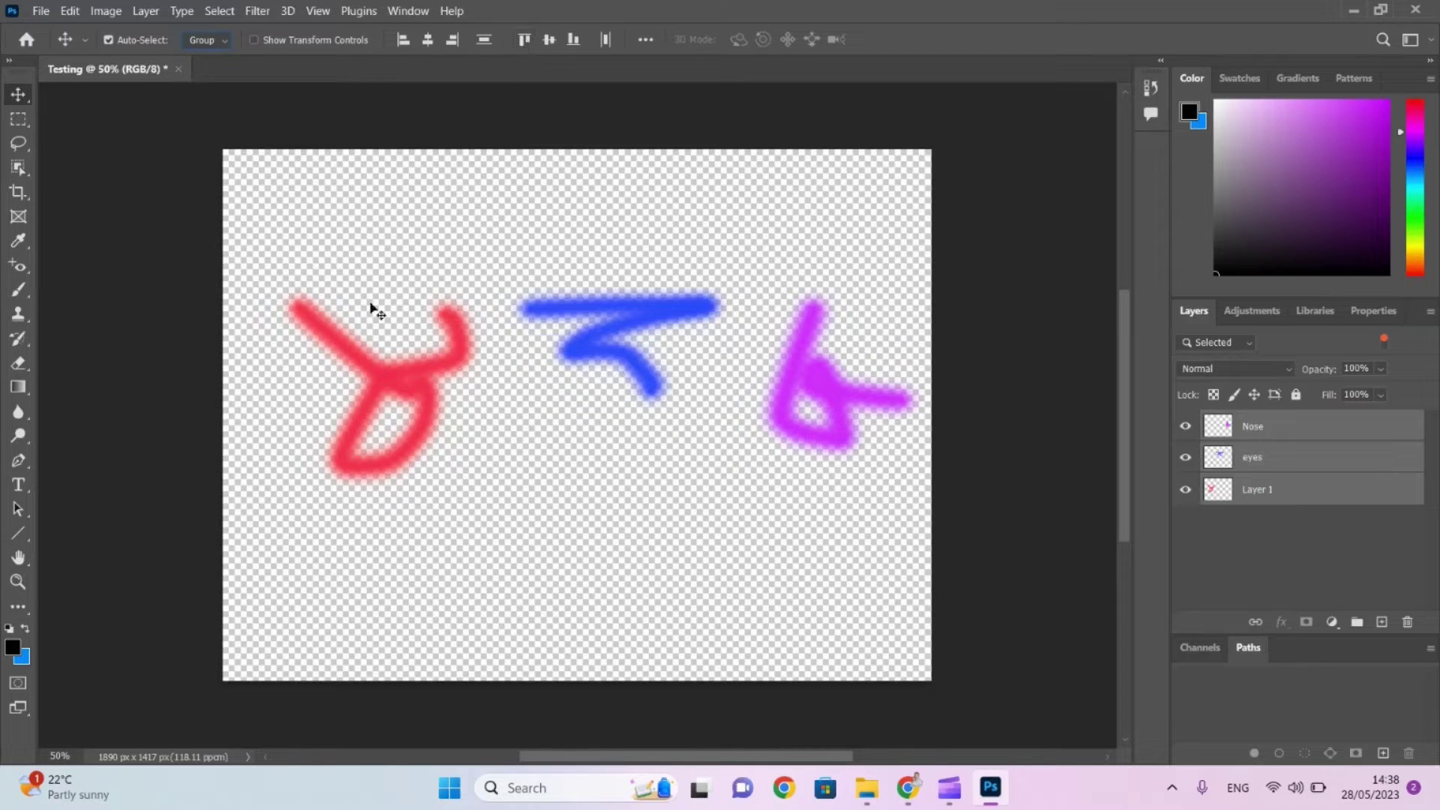
left_click(570, 39)
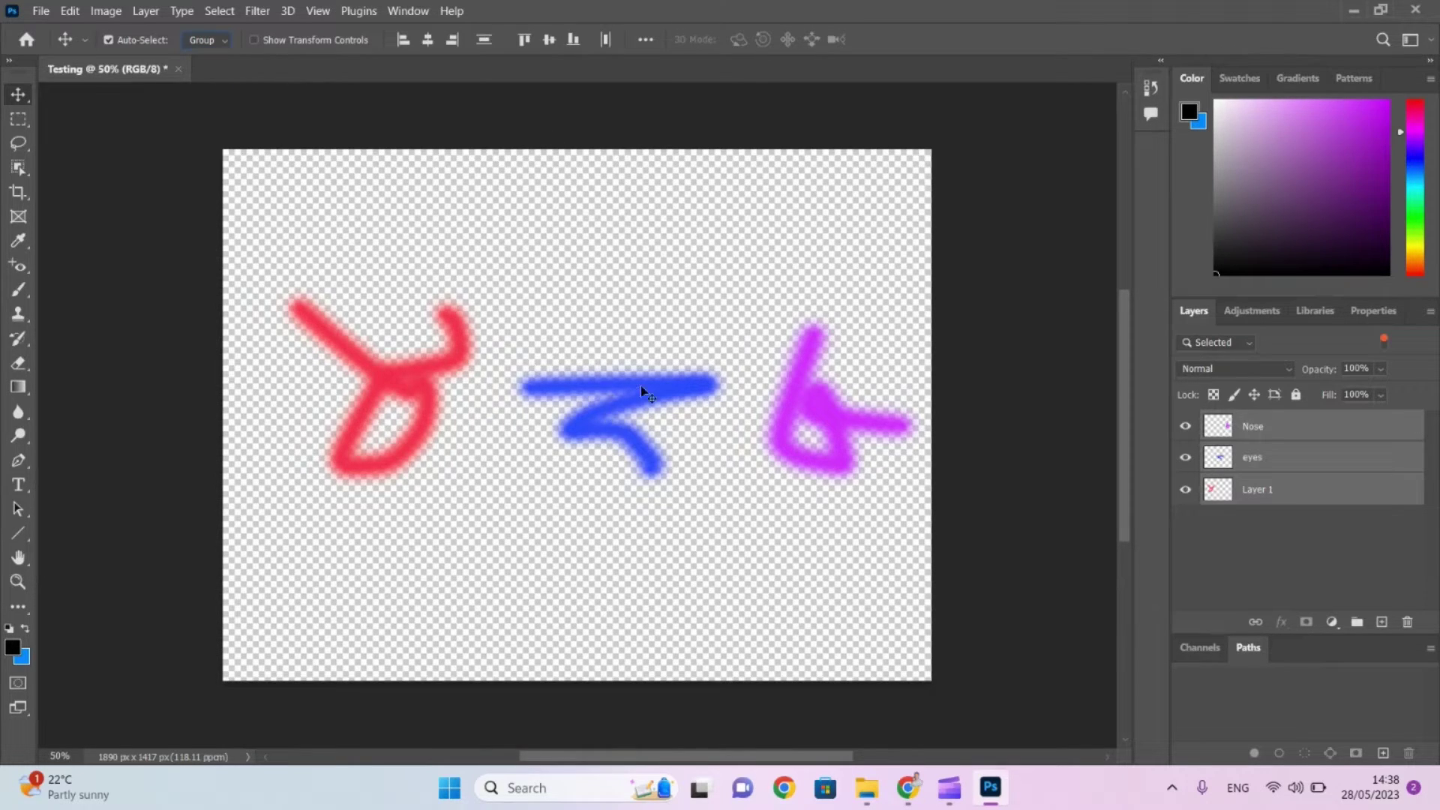
After shifting the blue stroke onto the red one, distribute all three layers horizontally and align their vertical centres.
mouse_move(640, 386)
left_mouse_down()
mouse_move(517, 534)
mouse_move(672, 337)
mouse_move(641, 389)
mouse_move(530, 480)
mouse_move(552, 433)
mouse_move(522, 435)
left_mouse_up()
left_click(678, 309)
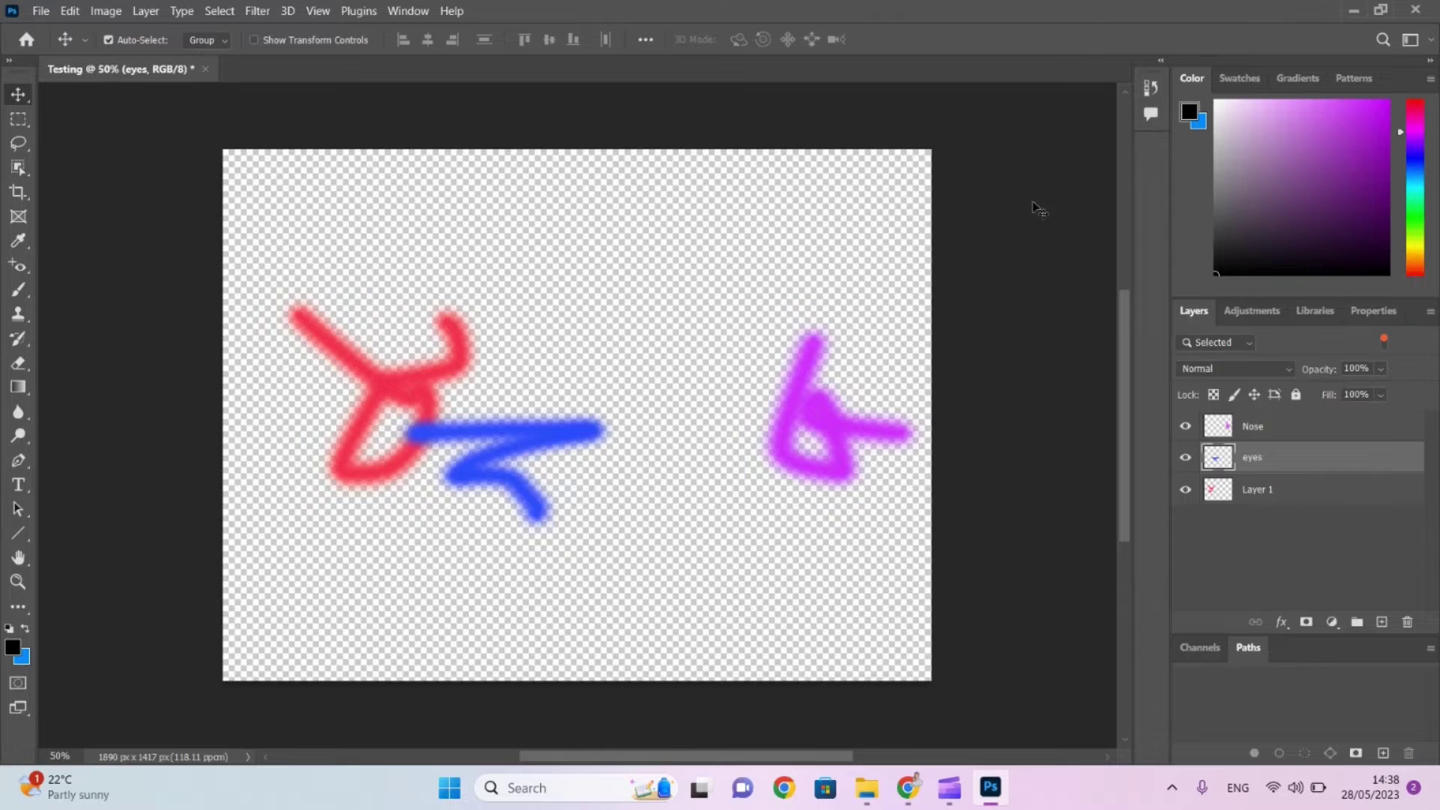
mouse_move(1033, 203)
left_mouse_down()
mouse_move(276, 499)
mouse_move(212, 603)
left_mouse_up()
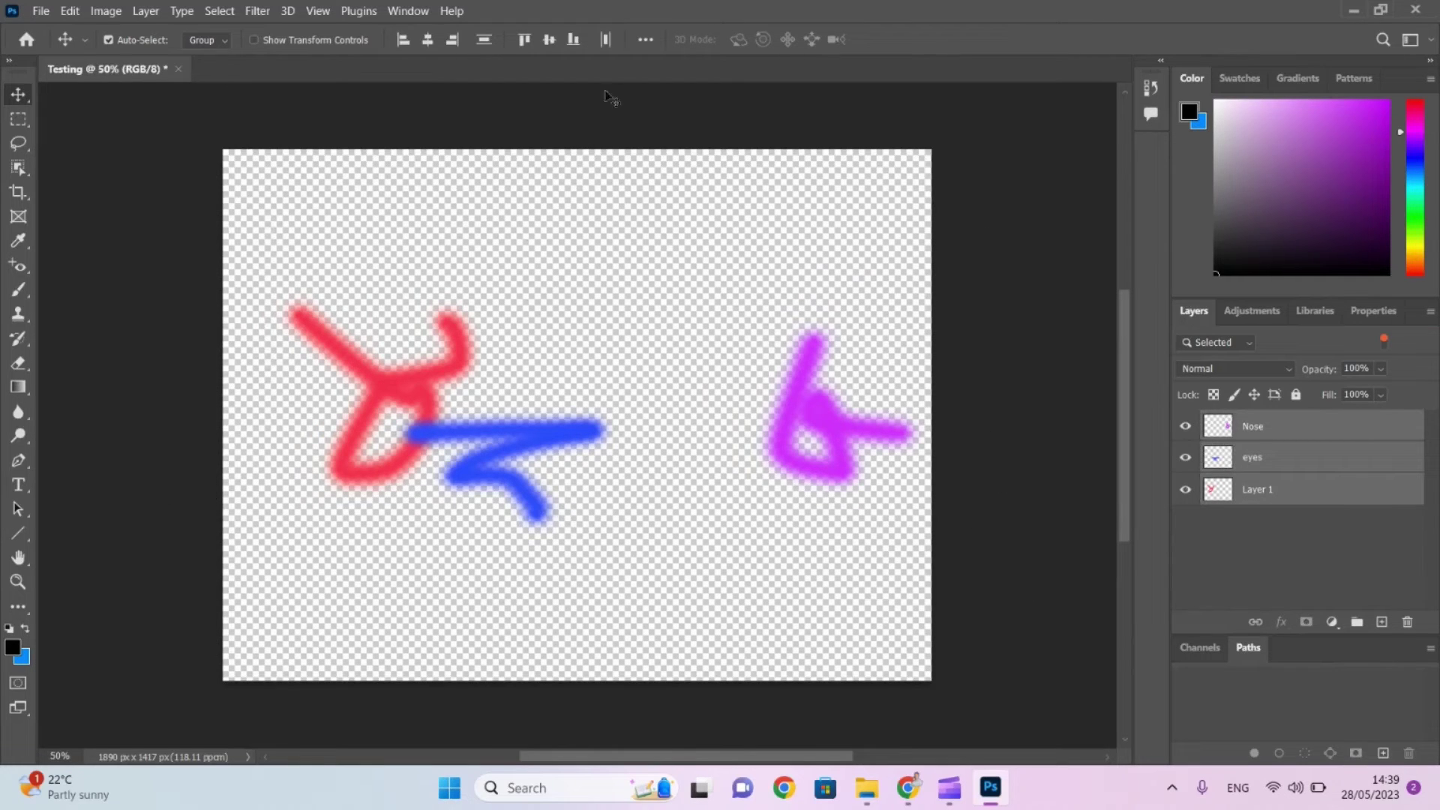
left_click(604, 41)
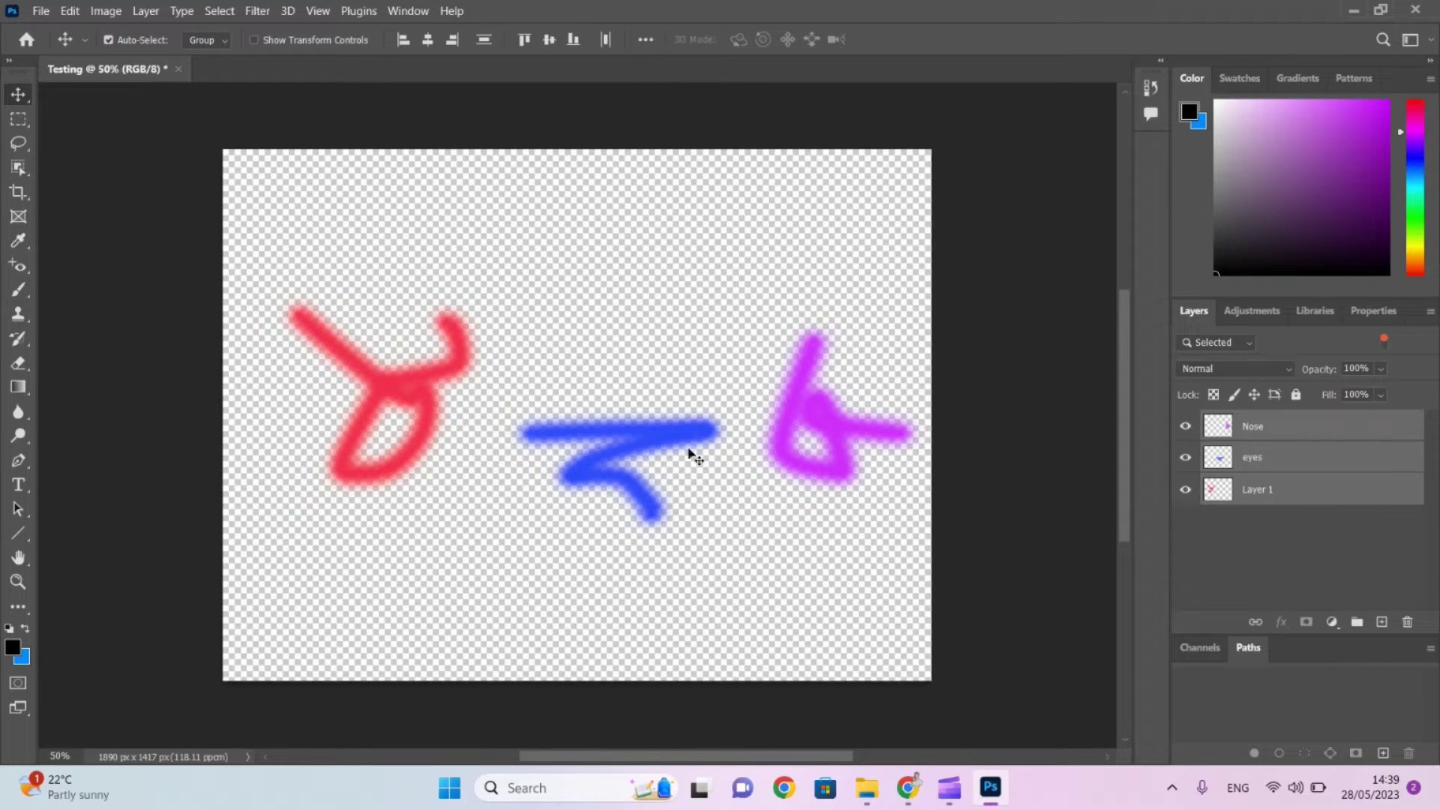
left_click(550, 40)
left_click(507, 441)
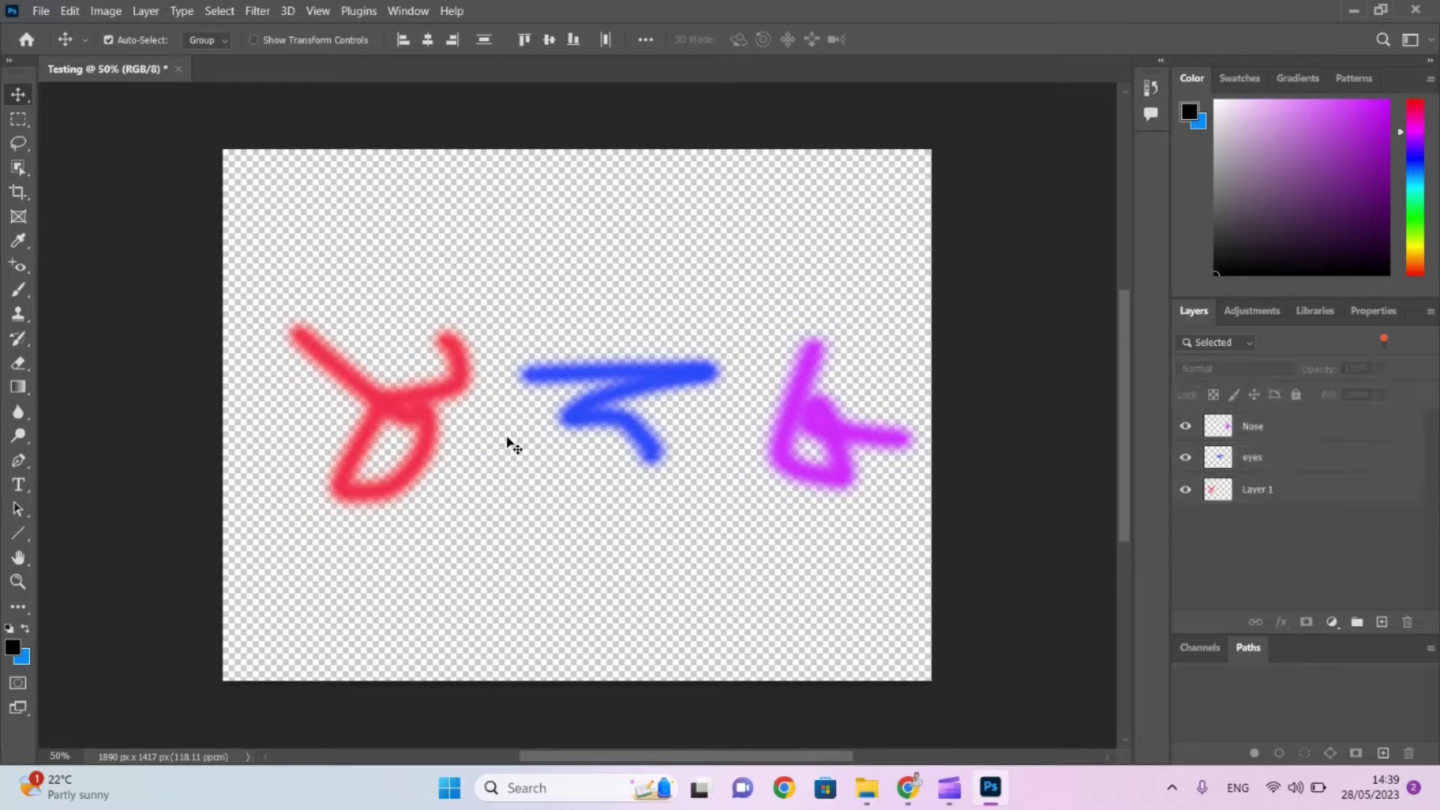
With the red stroke moved to the canvas's upper-left corner and magenta to the lower-left, align all layers' horizontal centres and distribute them vertically.
left_click_drag(401, 411, 375, 216)
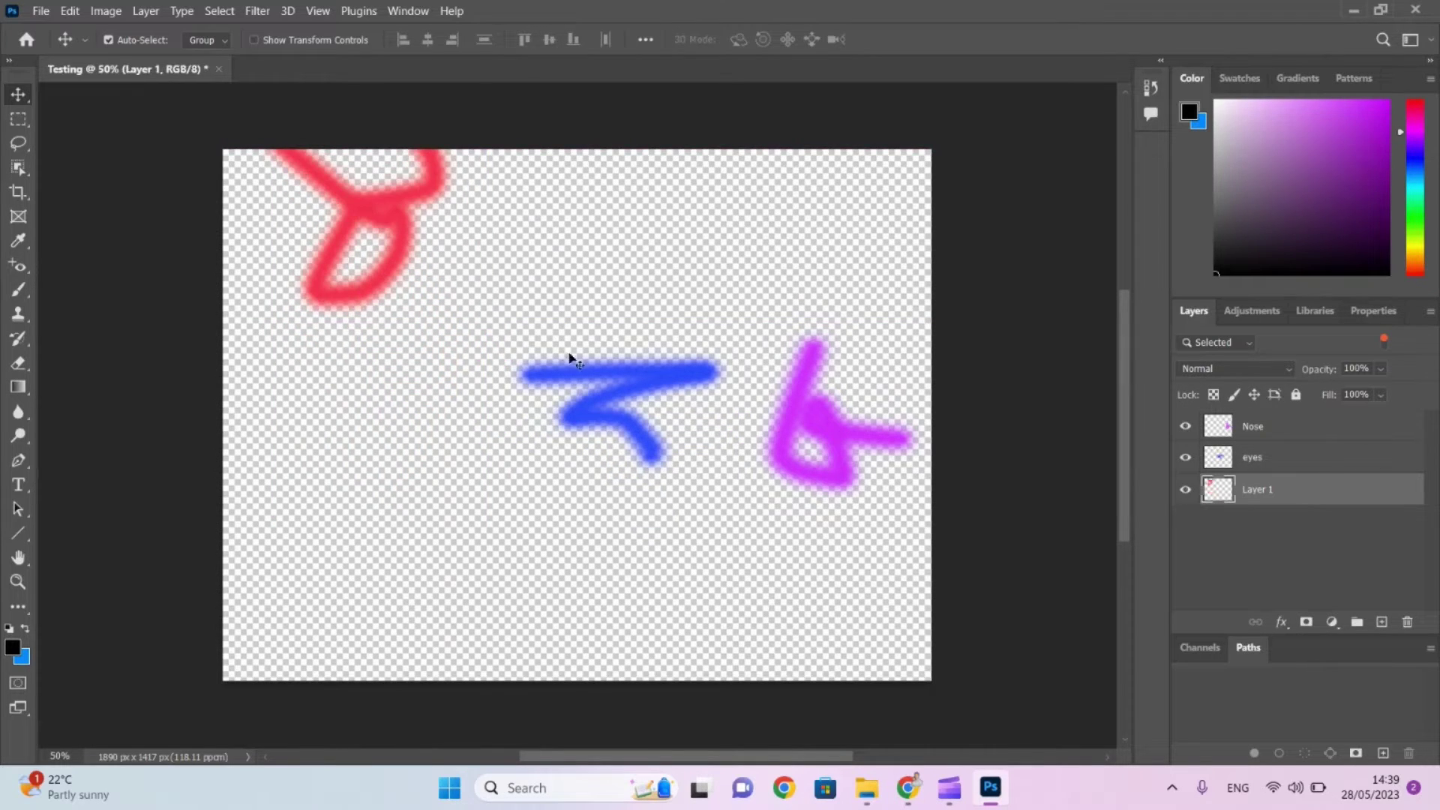
mouse_move(800, 412)
left_mouse_down()
mouse_move(456, 630)
mouse_move(314, 635)
left_mouse_up()
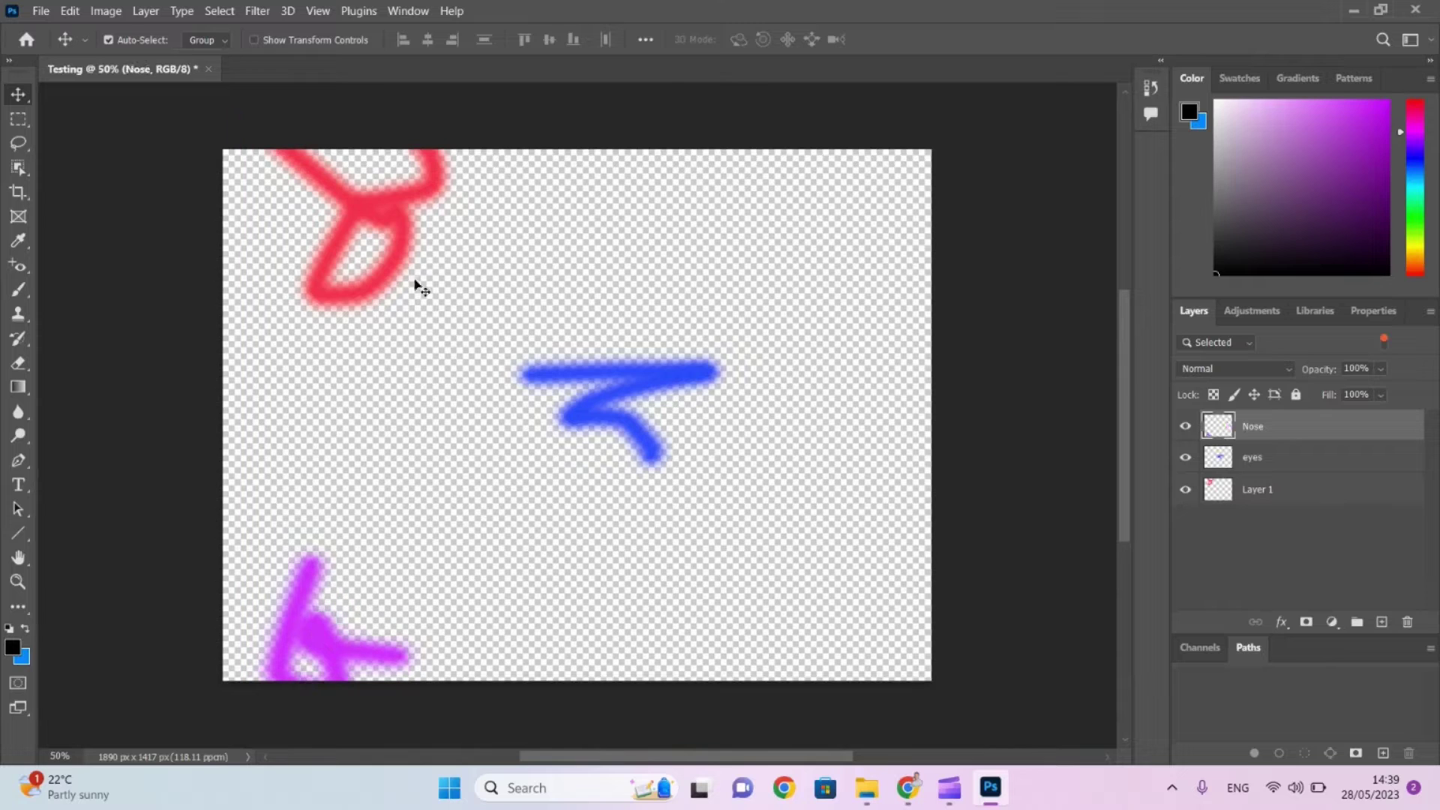
left_click_drag(183, 143, 794, 704)
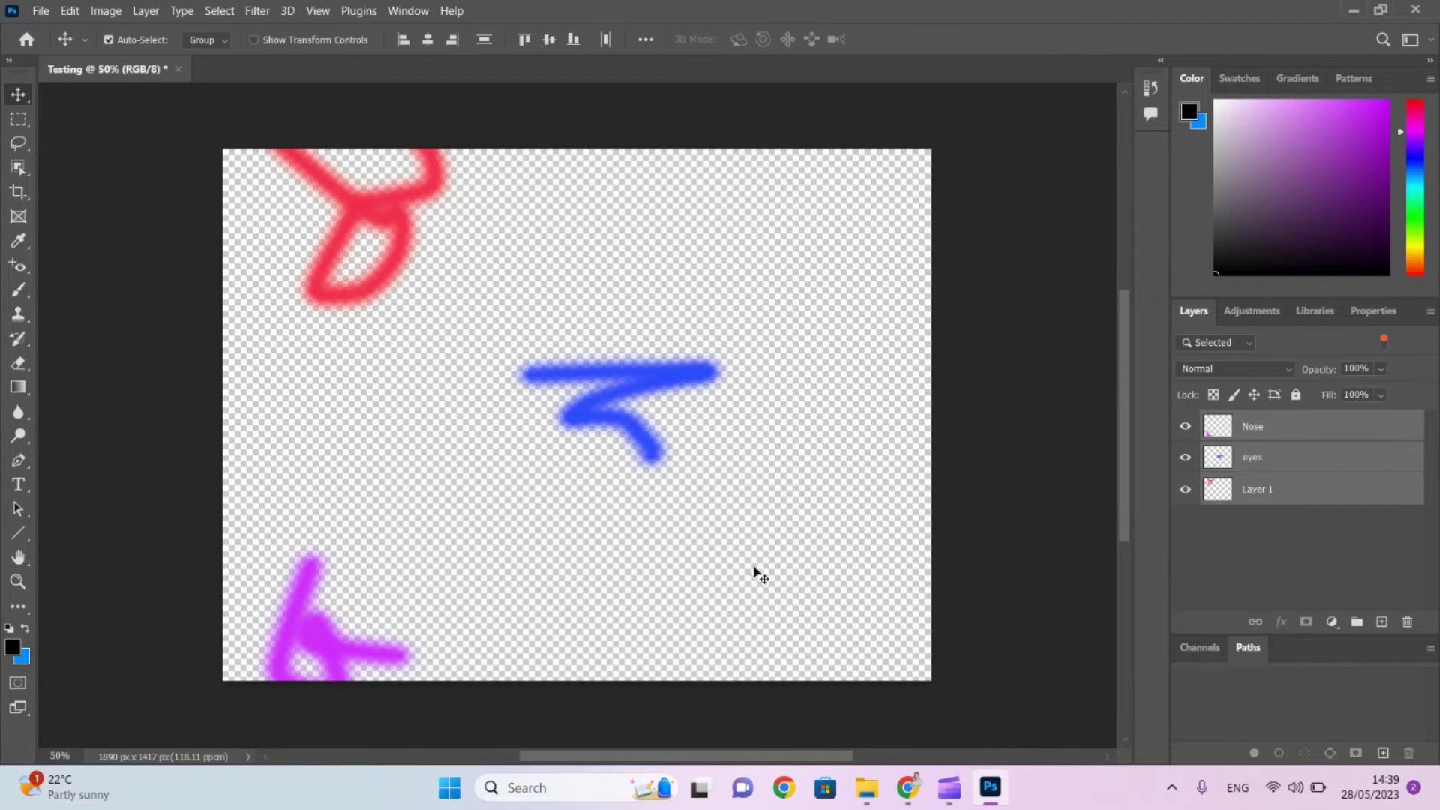
left_click(428, 40)
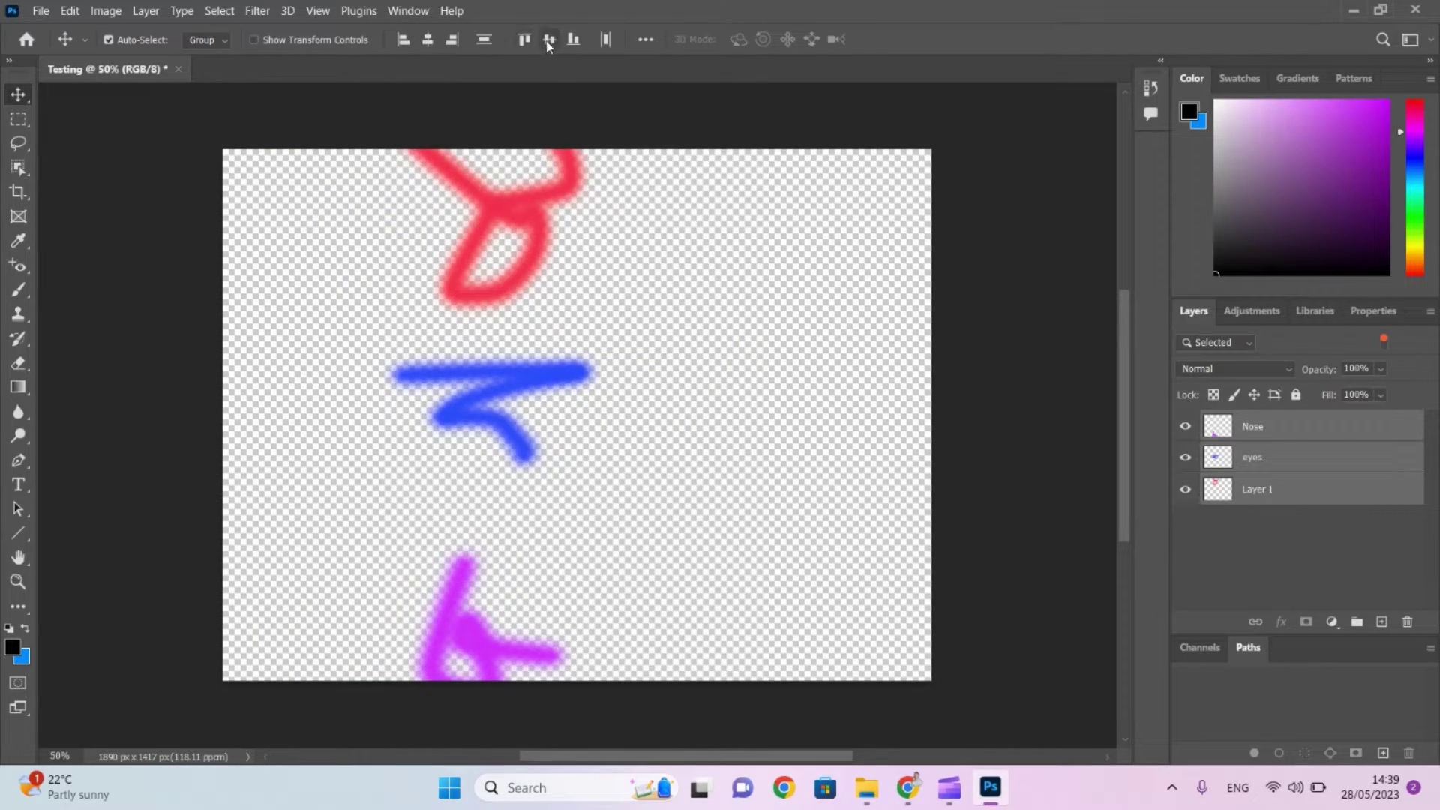
left_click(488, 43)
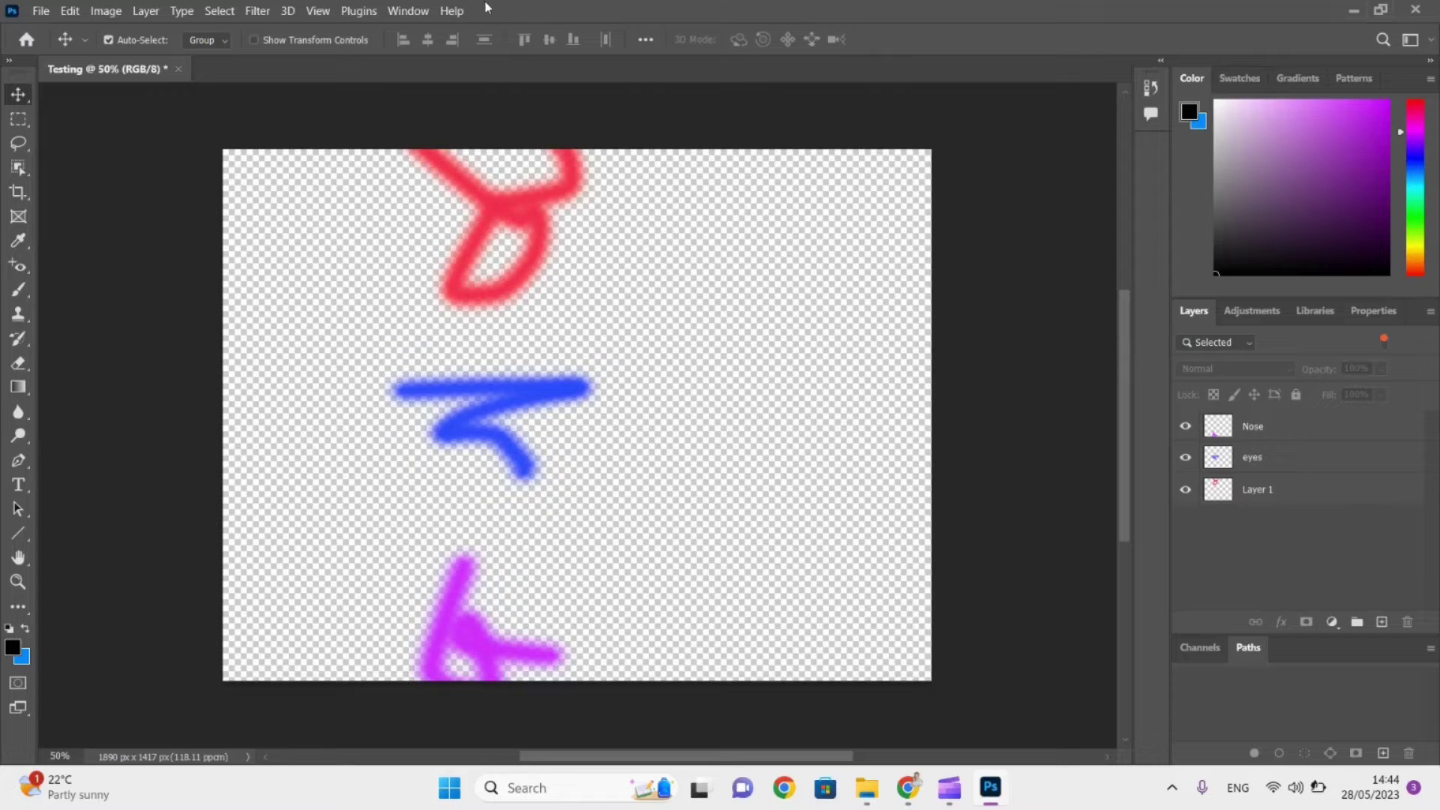
Set the Move tool's alignment reference to Canvas and align the horizontal centres of all three stroke layers.
left_click(646, 40)
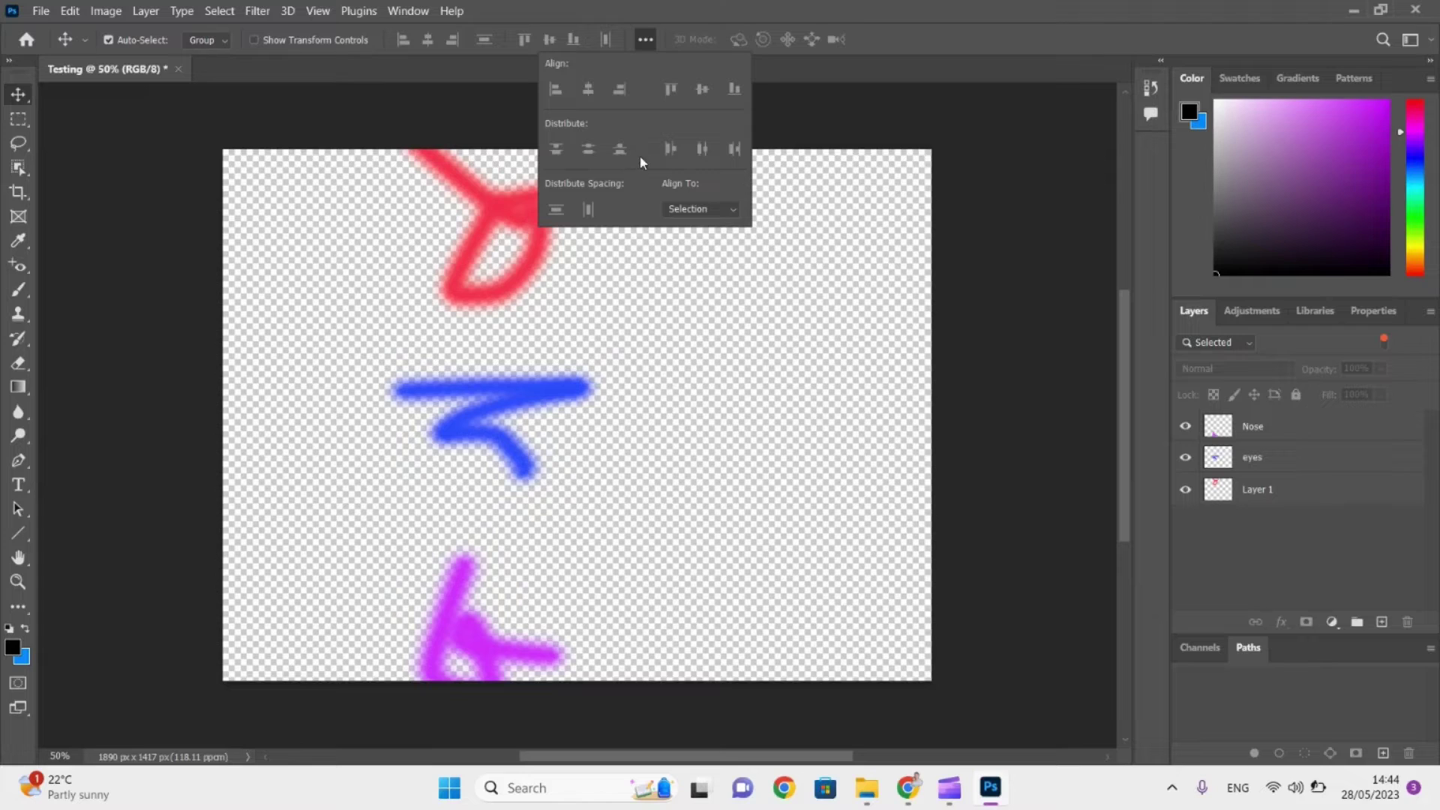
left_click(696, 210)
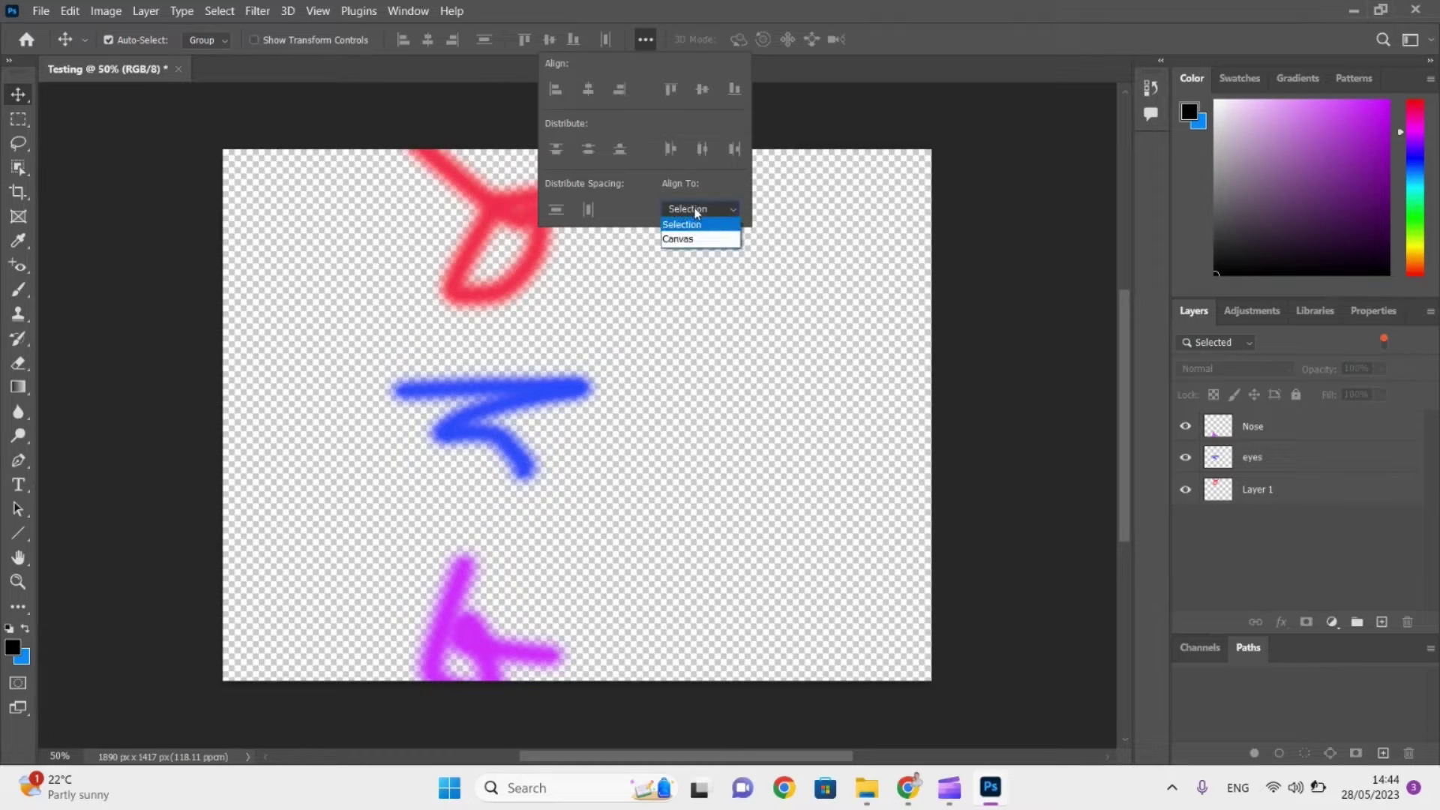
left_click(669, 242)
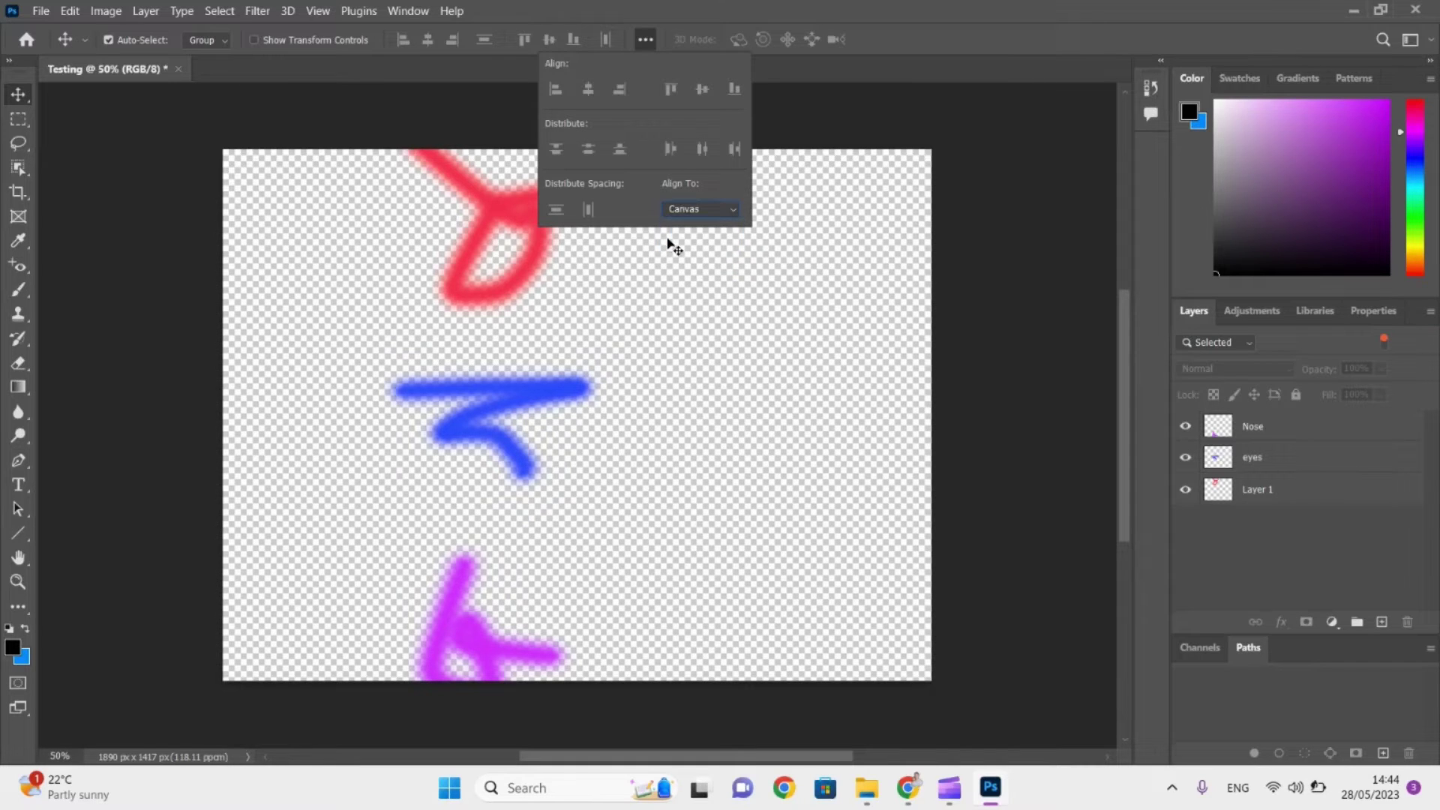
left_click(106, 131)
left_click_drag(180, 121, 649, 705)
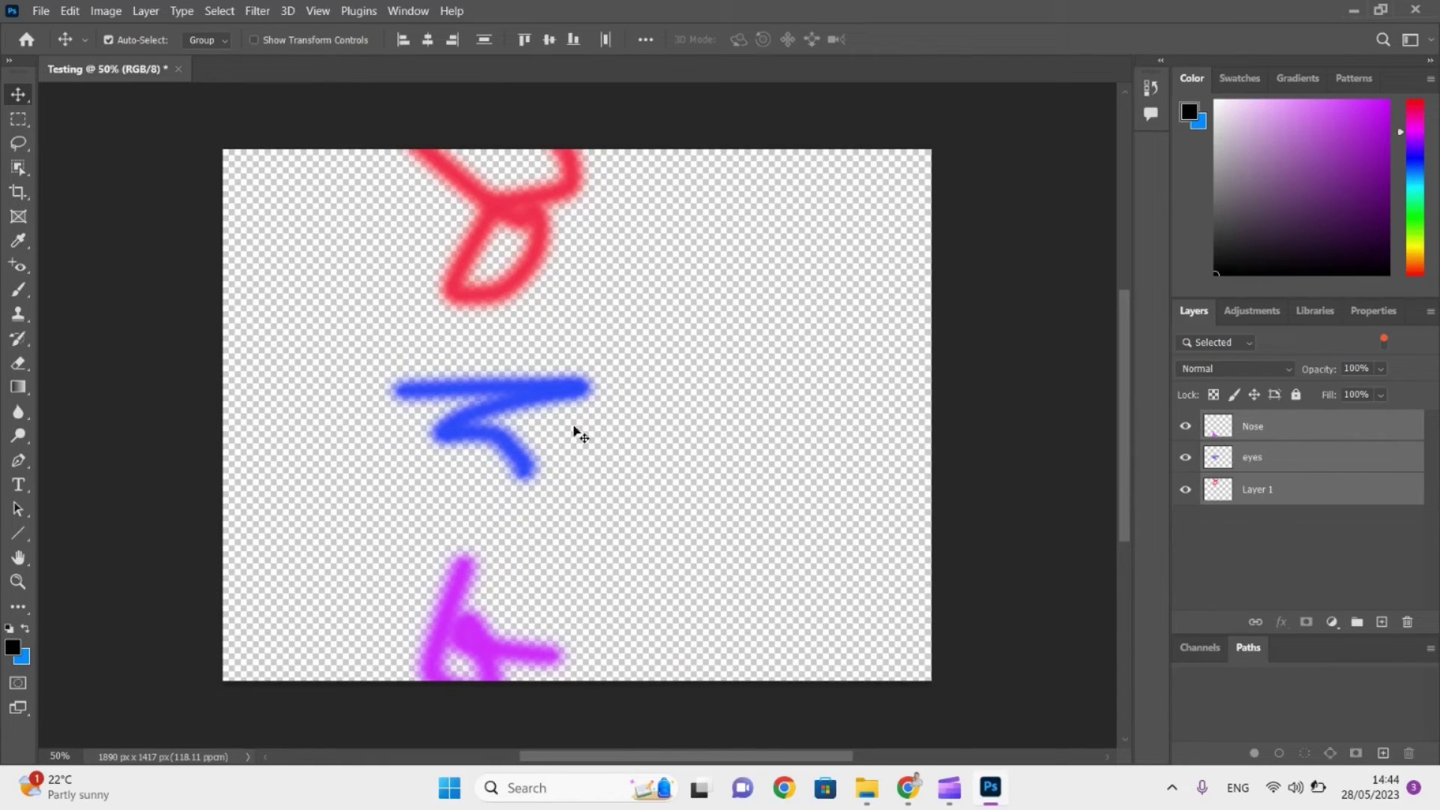
left_click(426, 43)
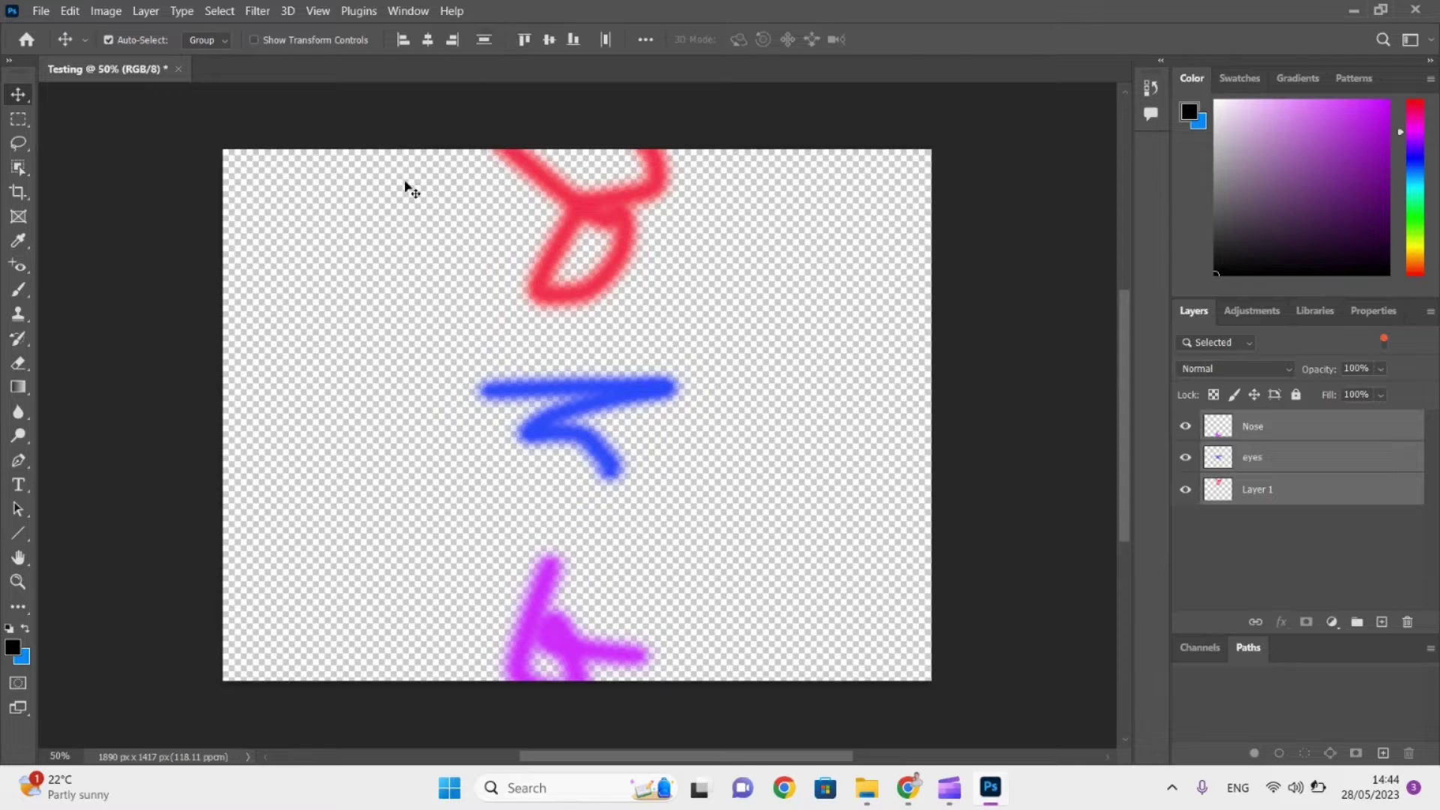
In the Google Docs checklist, tick off Alignment and its three items: left/right/top/bottom/centre, vertical and horizontal distributions, and bring forward/send backward.
key("alt+Tab")
key("alt+Tab")
key("alt+Tab")
key("alt+Tab")
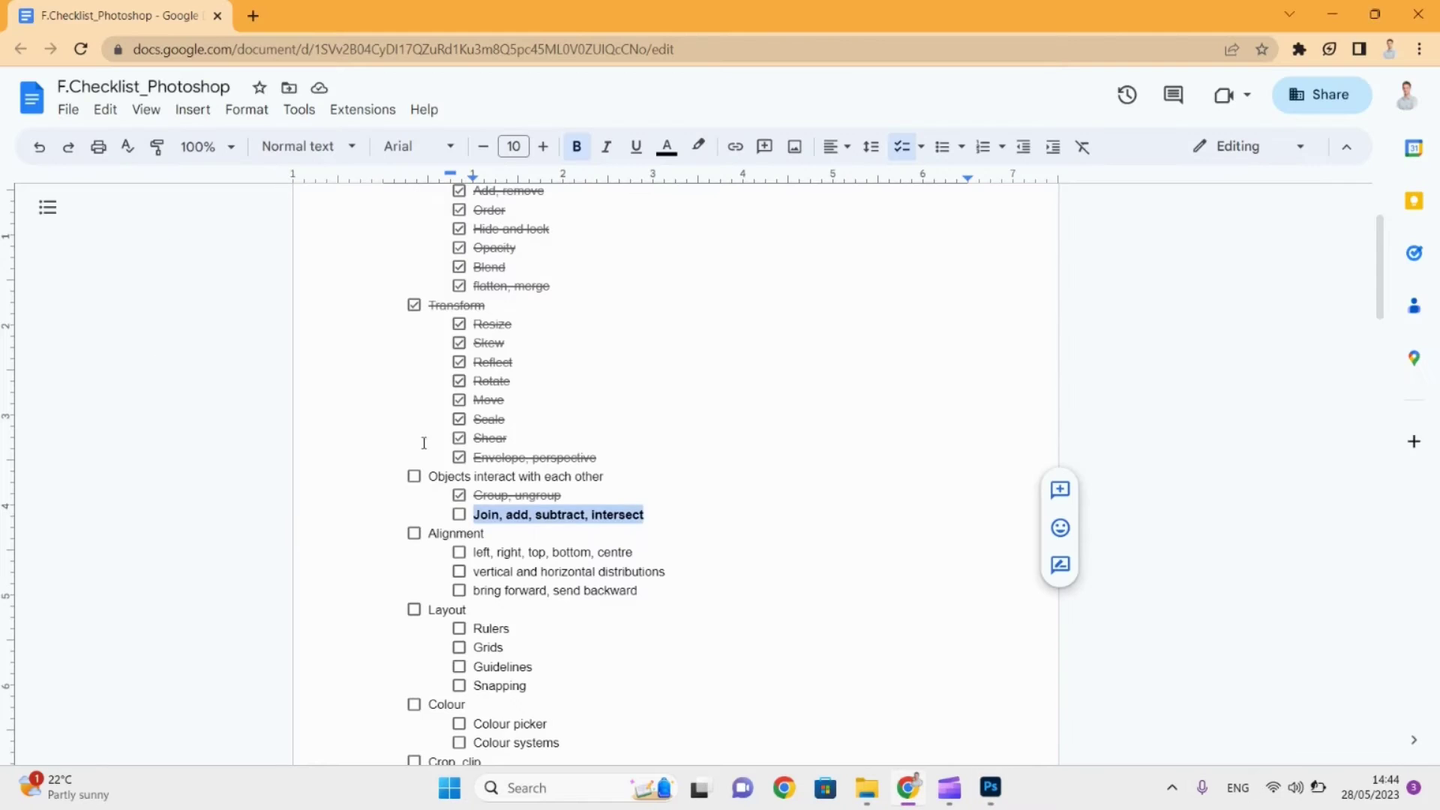
left_click(460, 553)
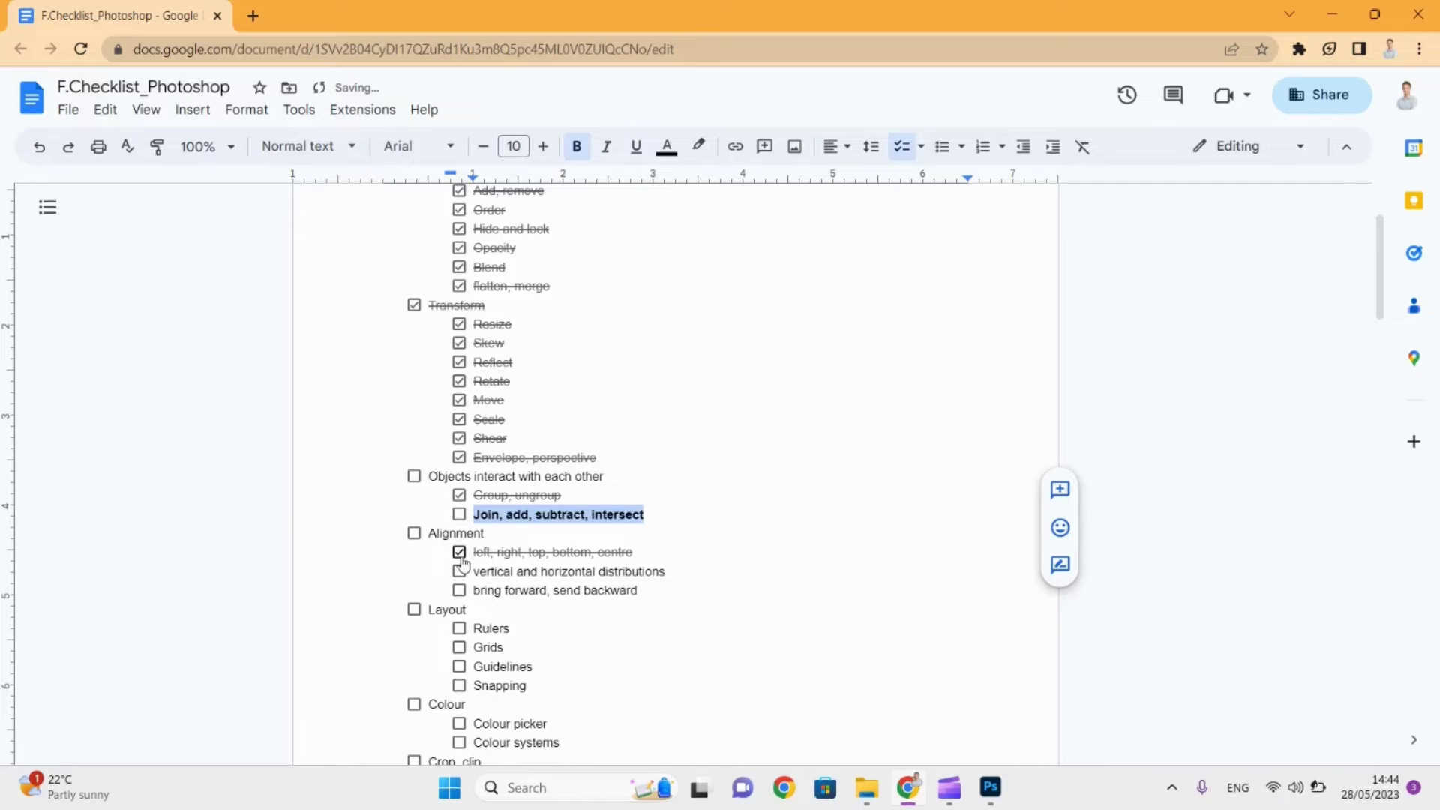
left_click(459, 572)
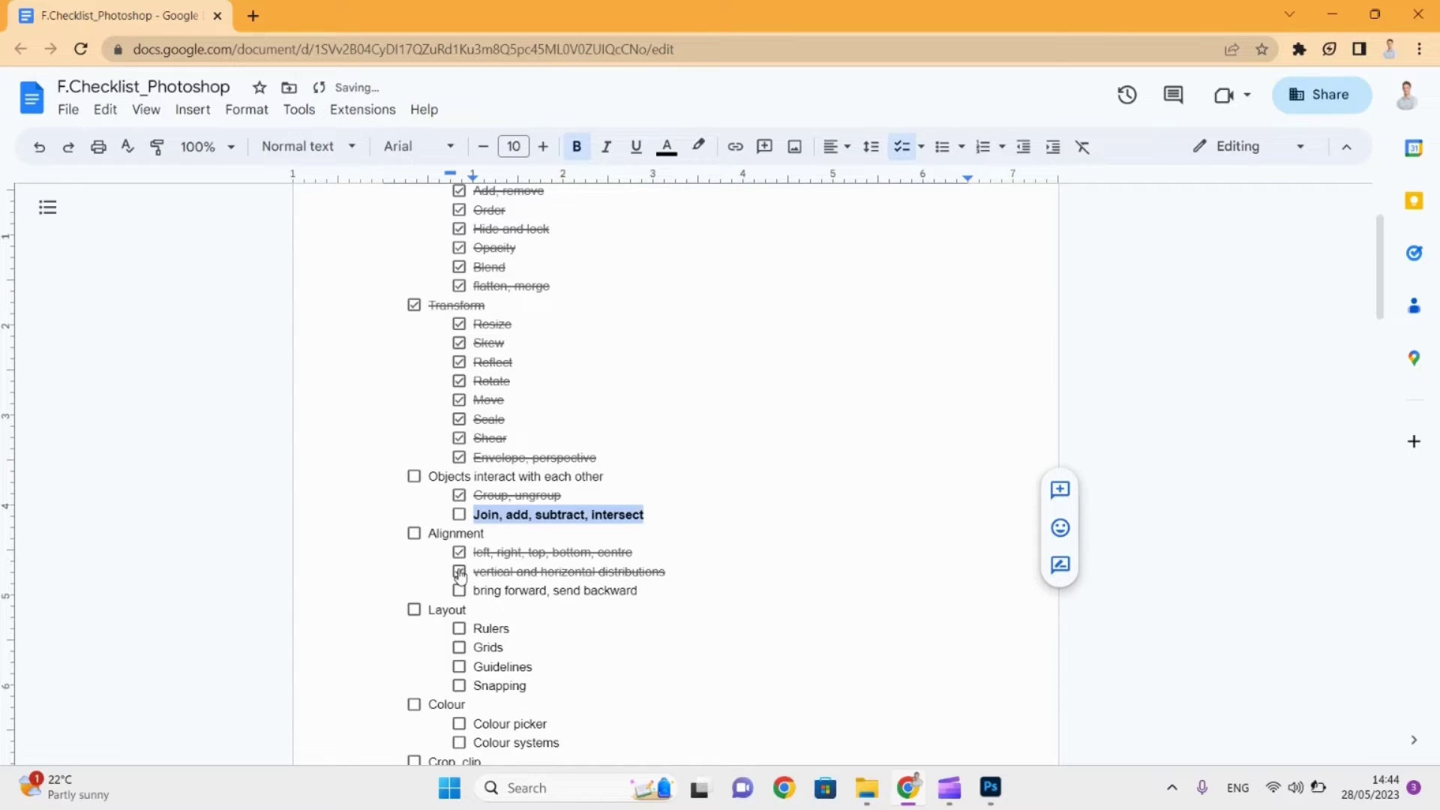
left_click_drag(502, 591, 590, 597)
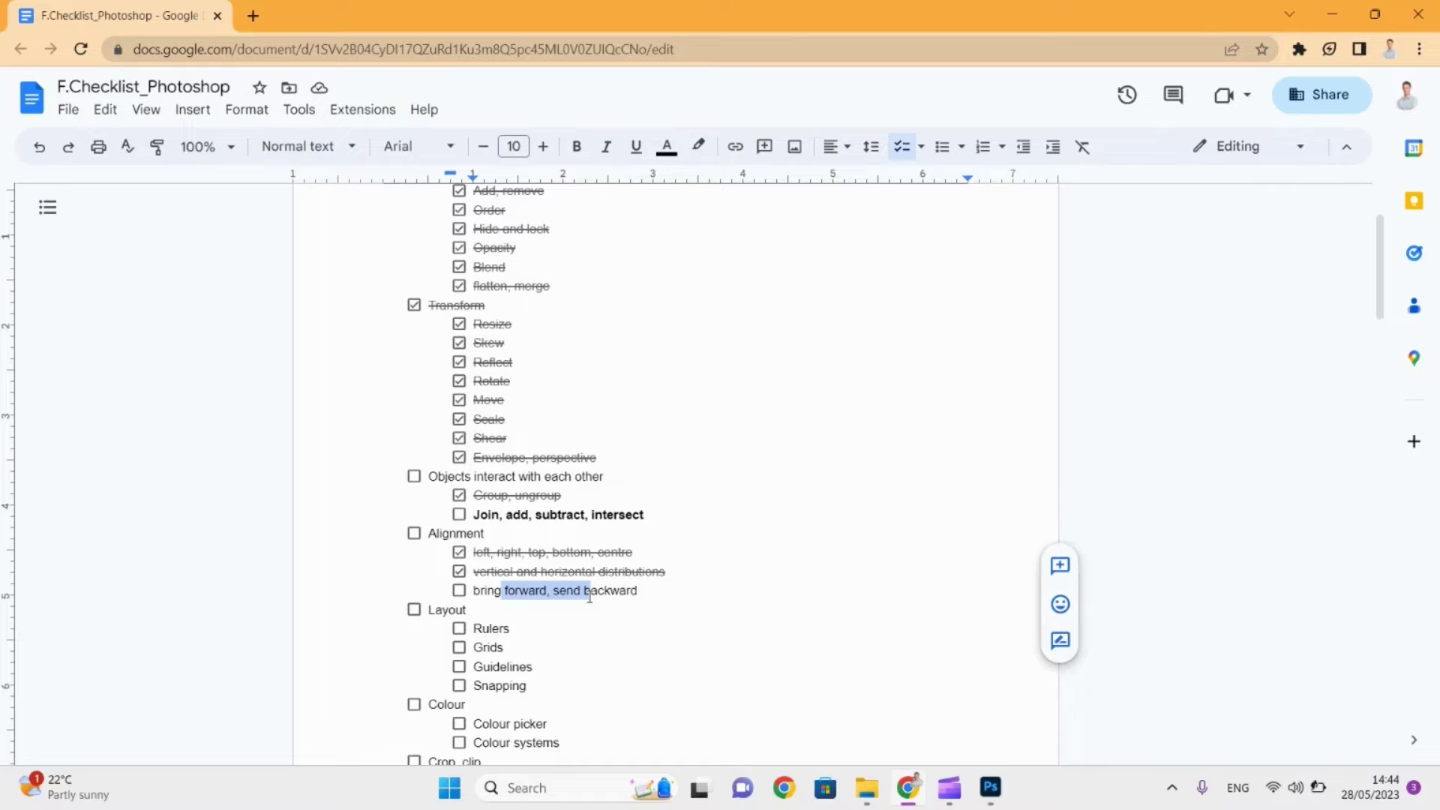
left_click(459, 590)
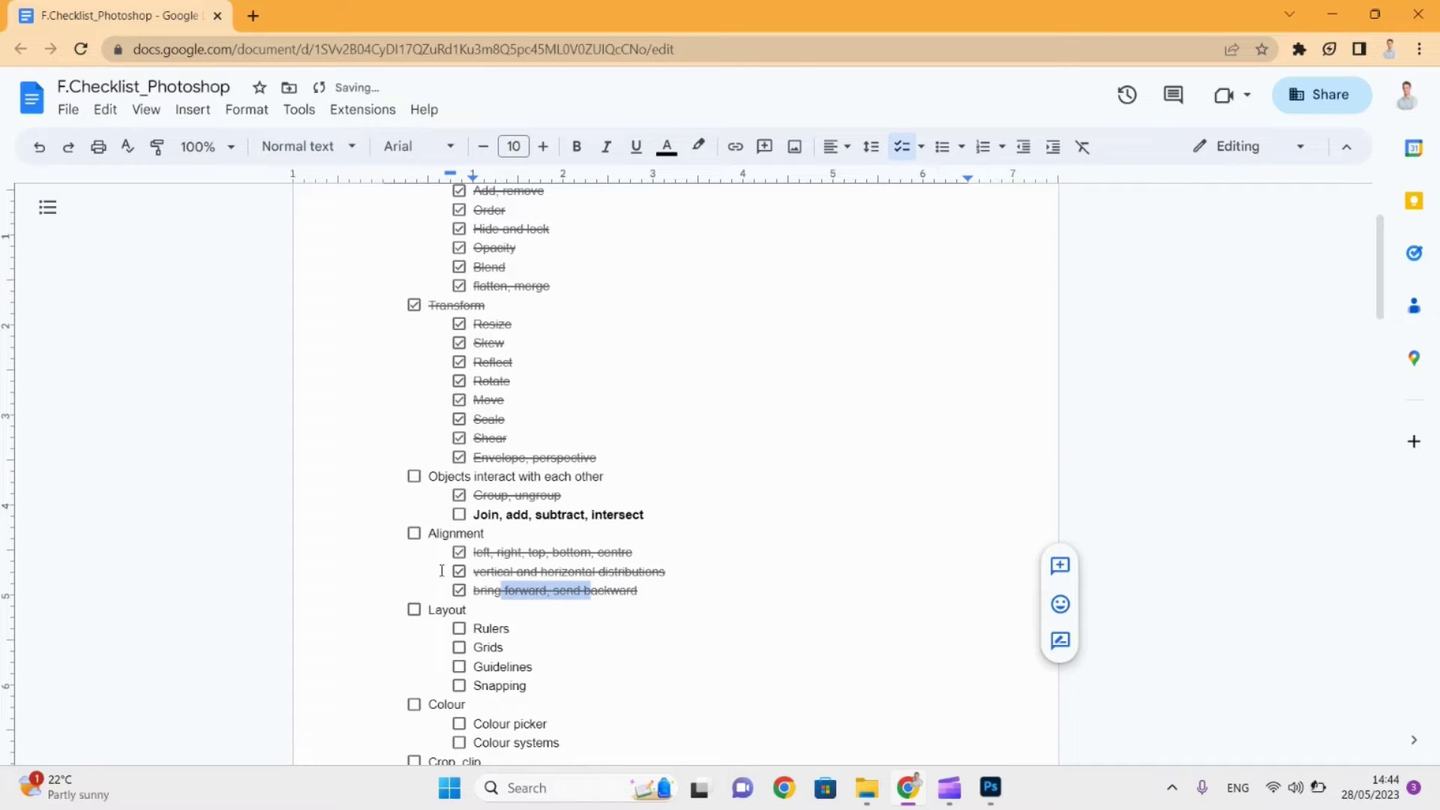
left_click(415, 535)
Back in Photoshop, show the rulers and add a vertical guide at about 220 px and a horizontal guide across the lower red stroke.
key("alt+Tab")
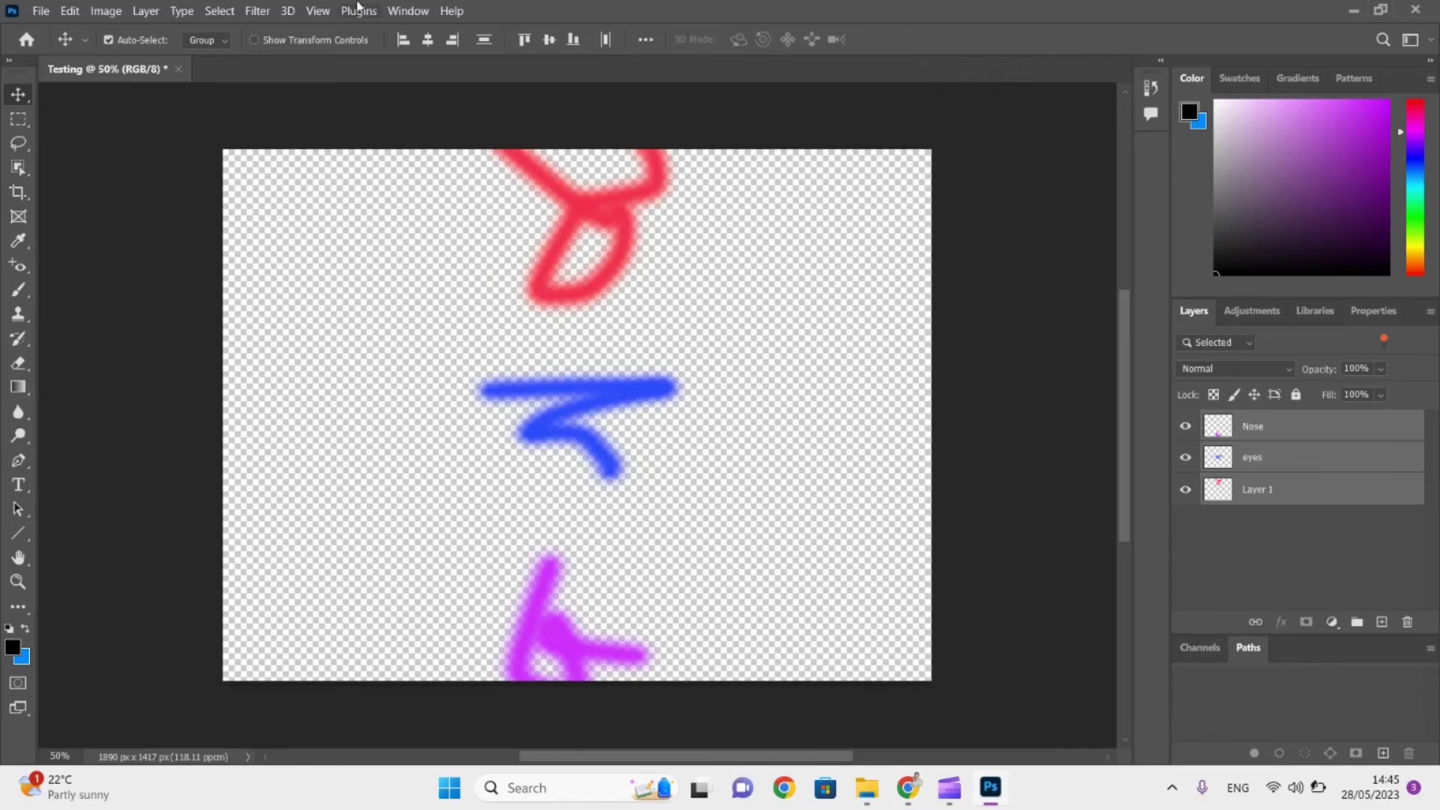
left_click(316, 12)
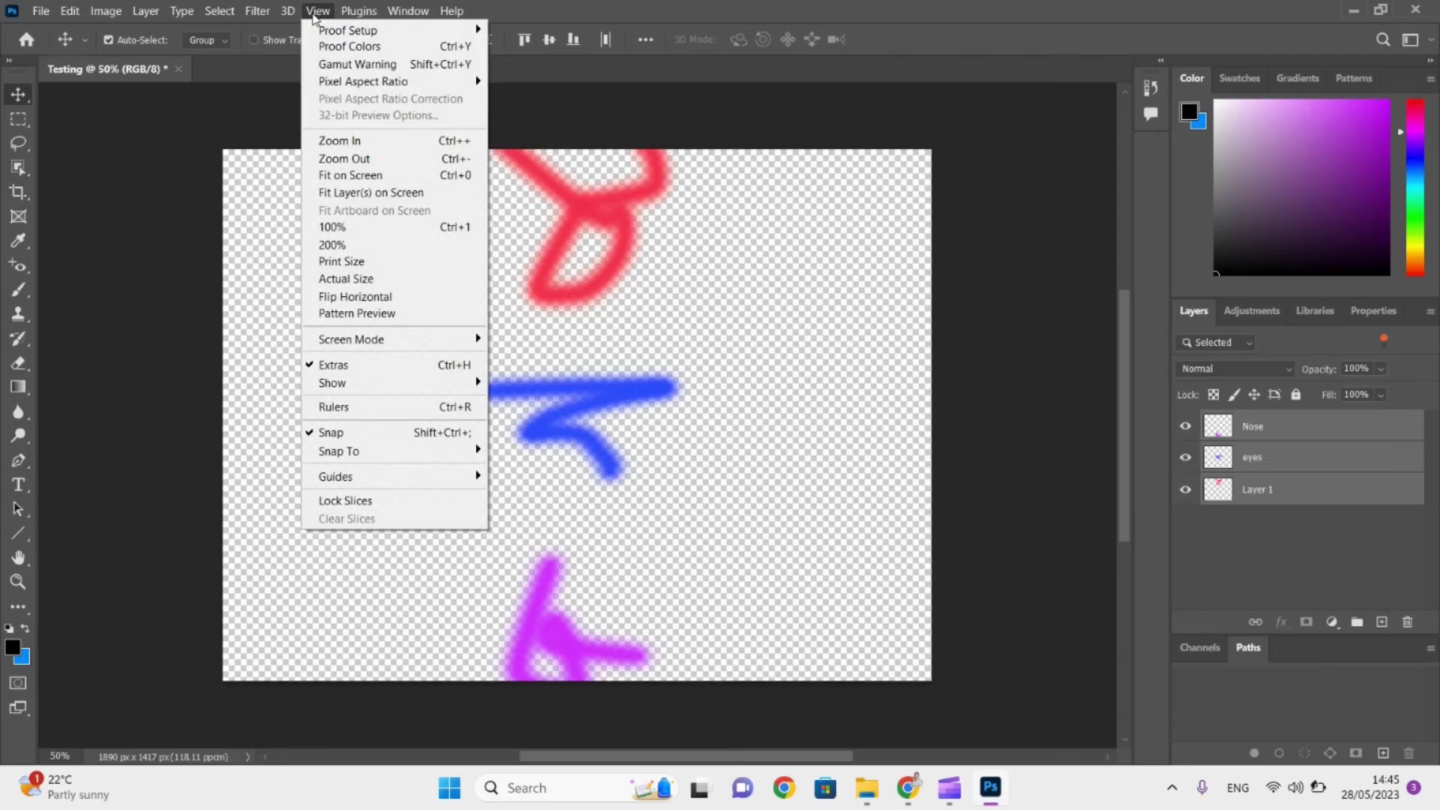
left_click(363, 407)
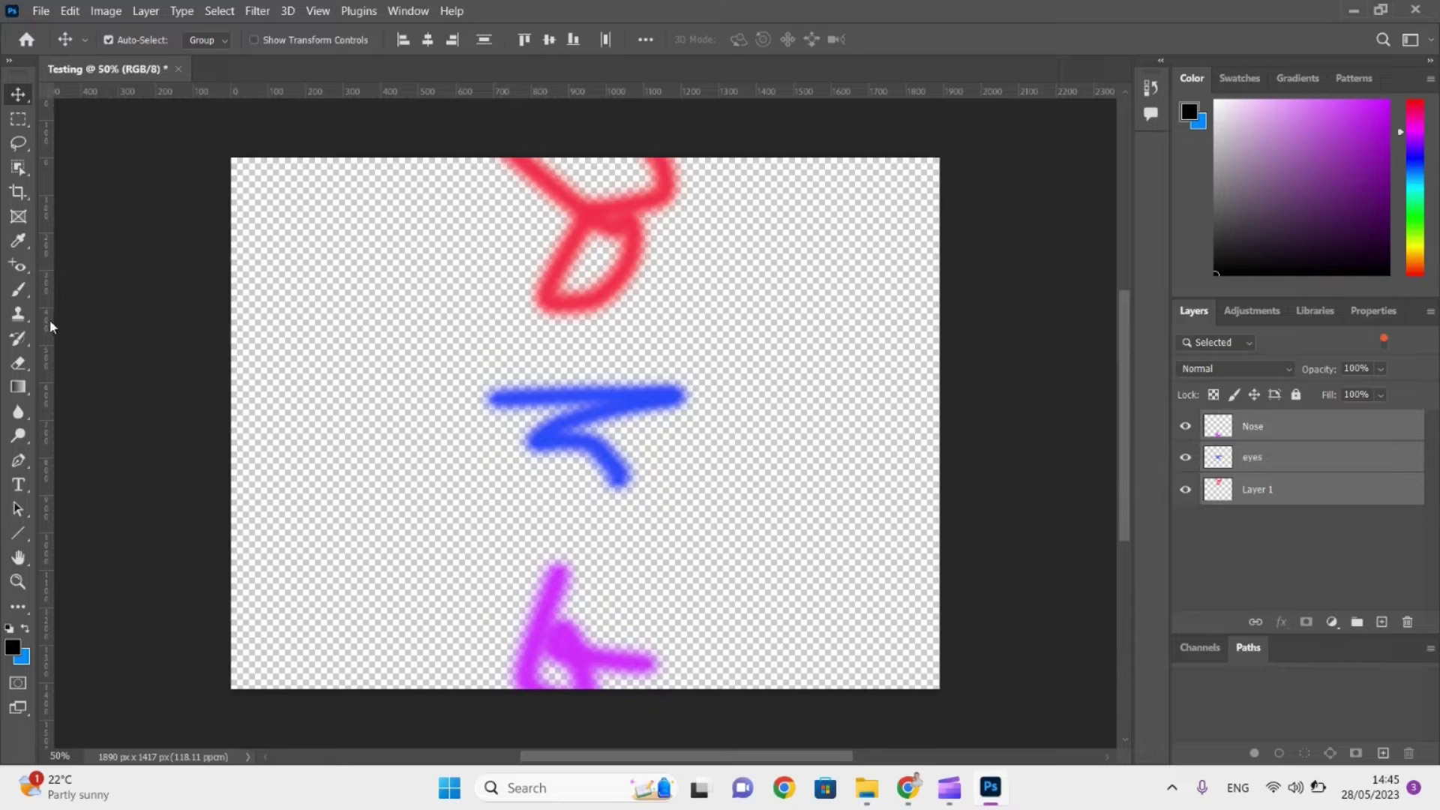
left_click_drag(41, 321, 314, 328)
left_click_drag(386, 91, 372, 272)
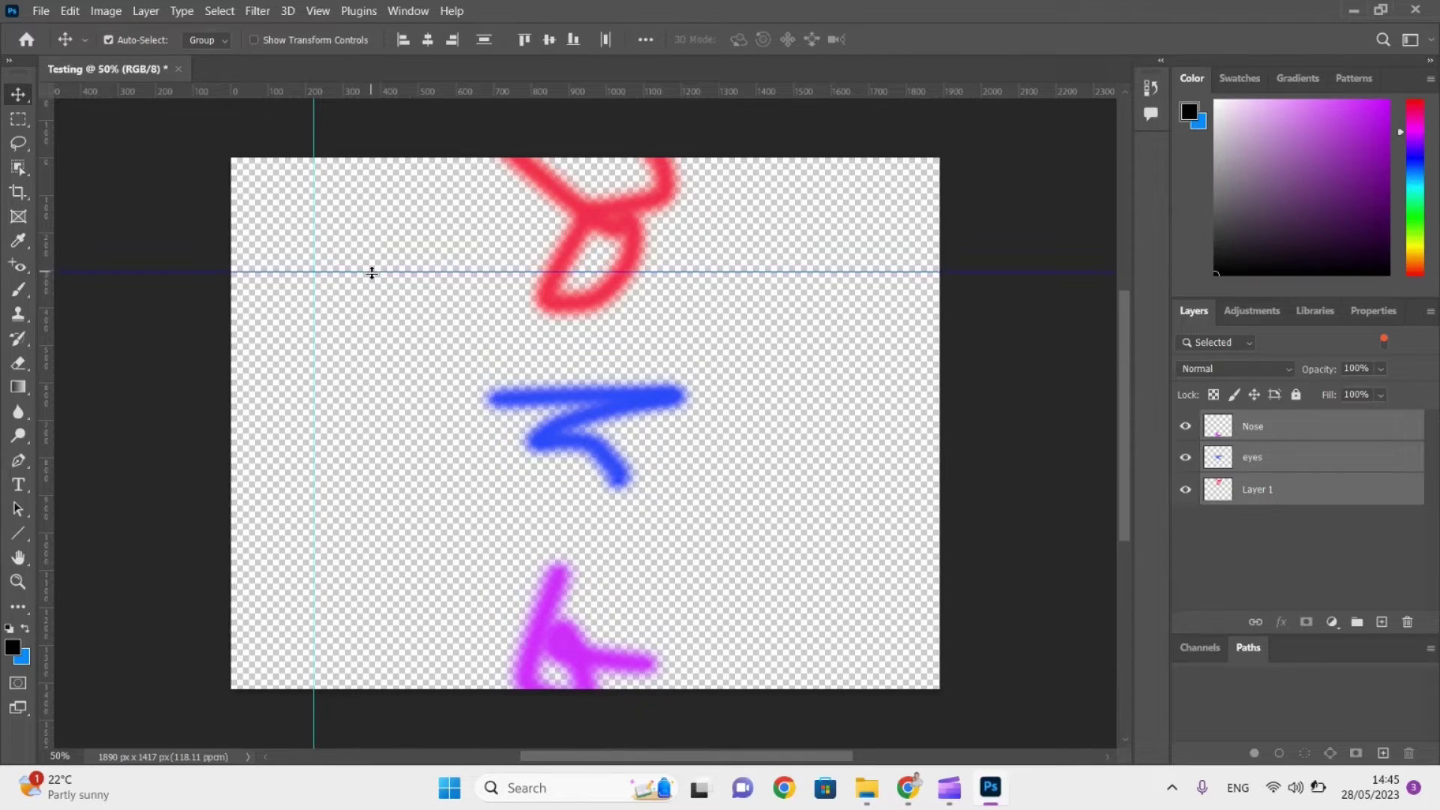
Move the horizontal guide down to just above the blue stroke and view the Guides, Grid & Slices preferences.
double_click(372, 272)
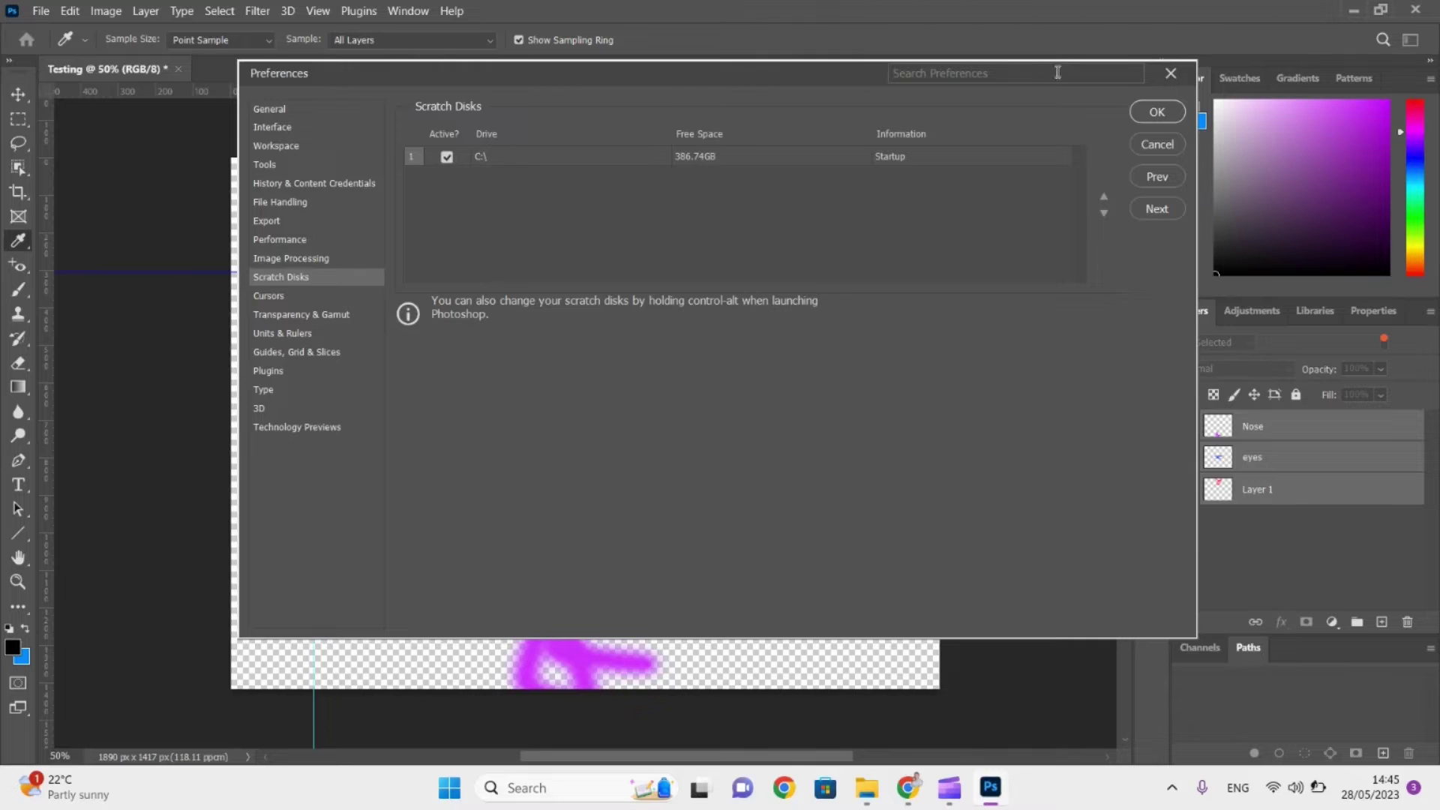
left_click(1172, 74)
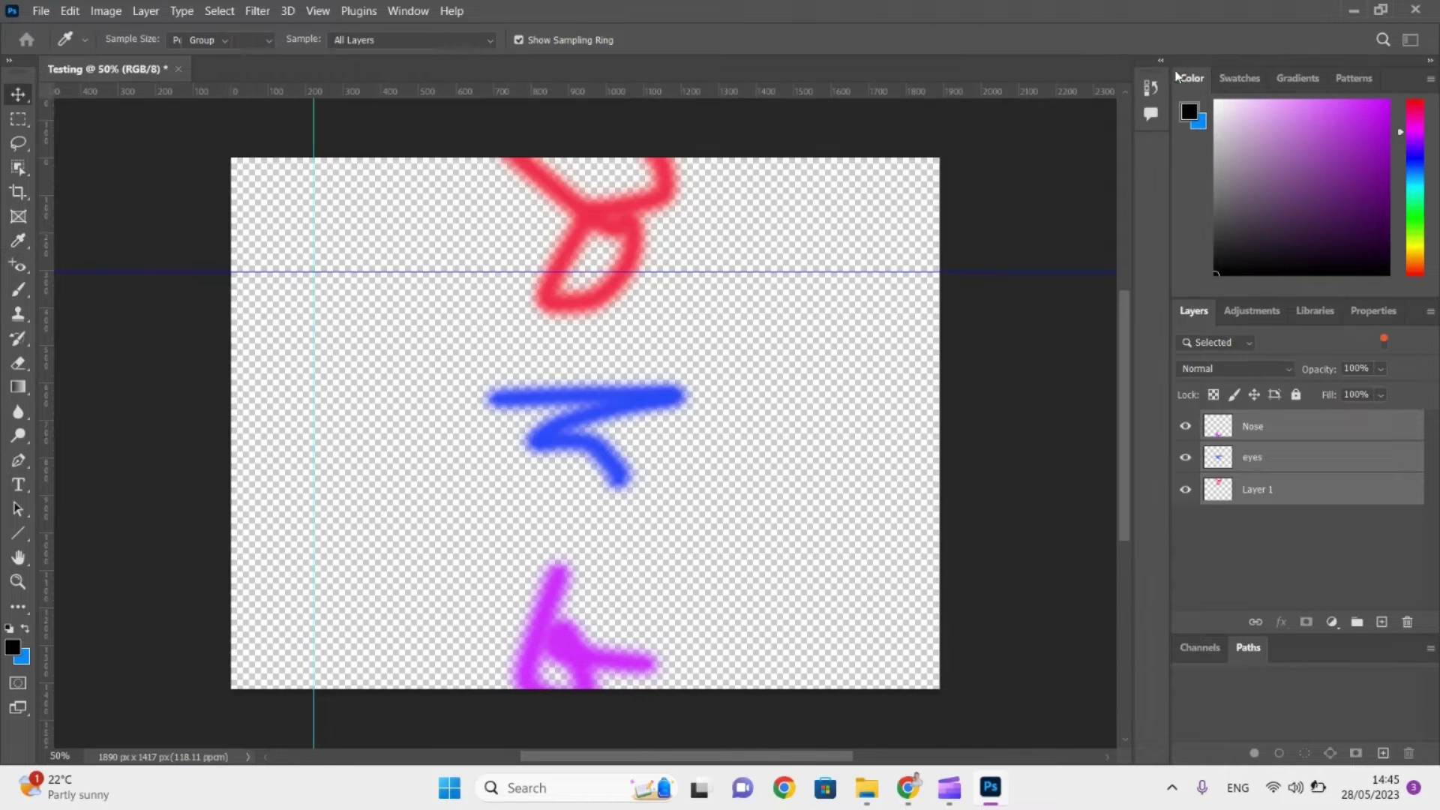
left_click(361, 271)
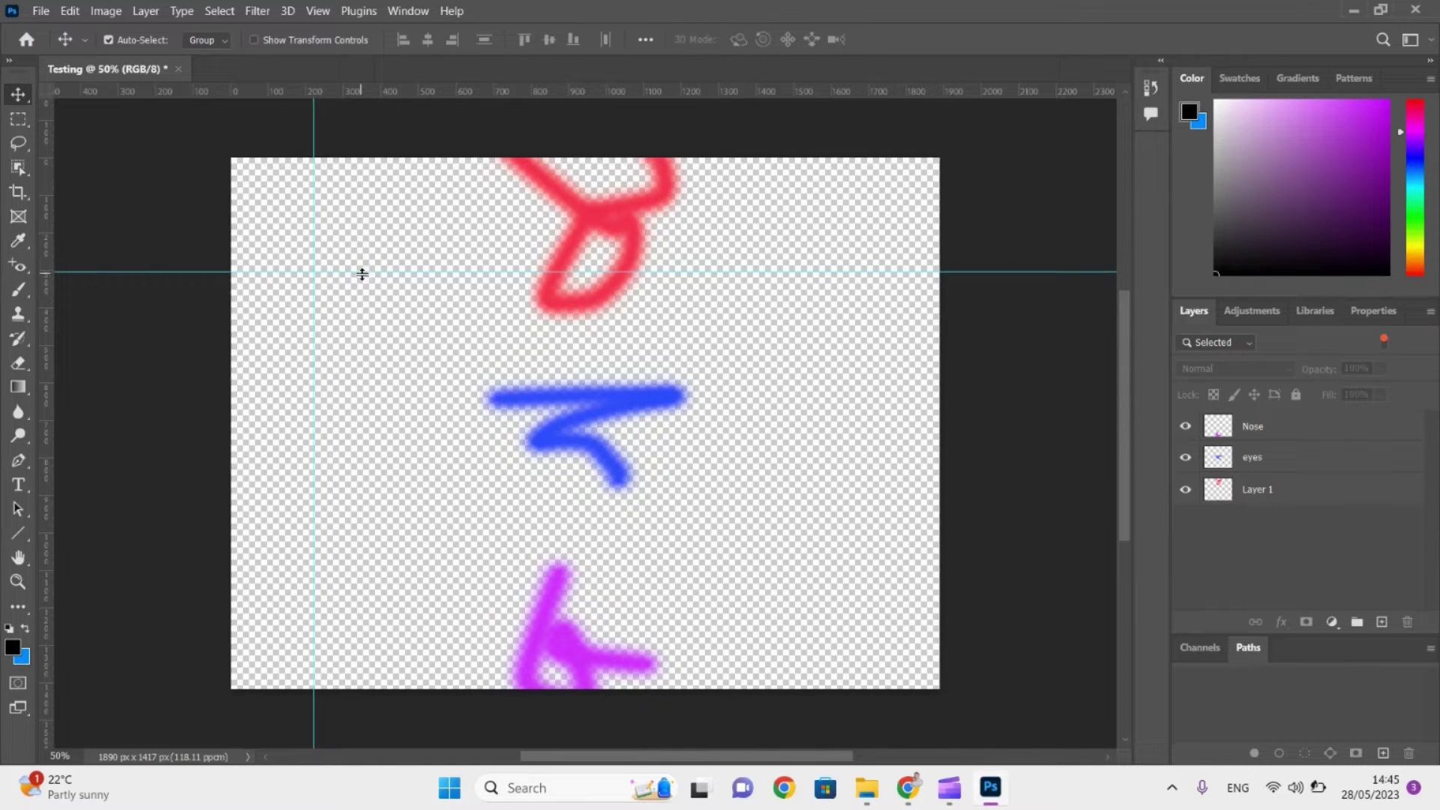
left_click(363, 273)
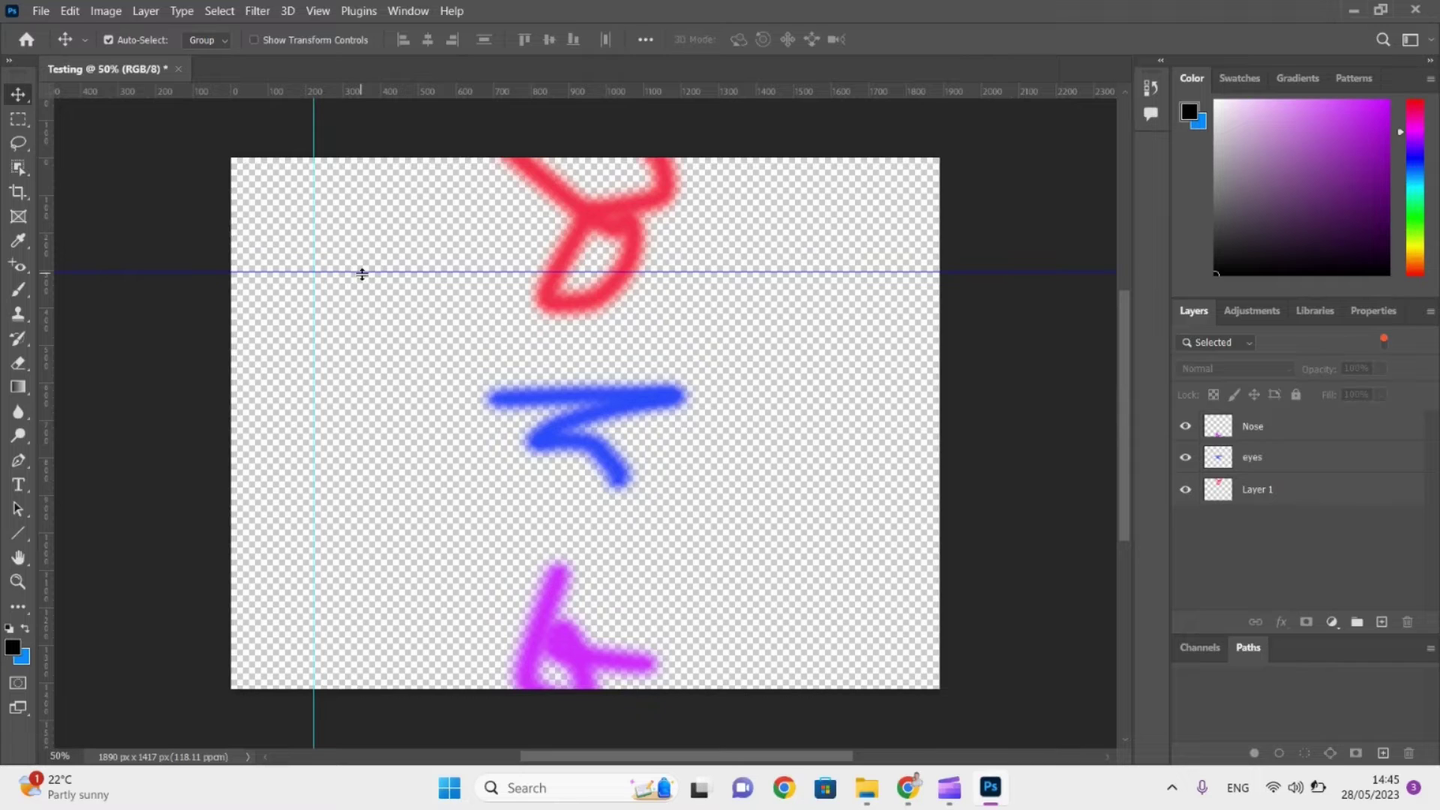
left_click_drag(362, 272, 369, 379)
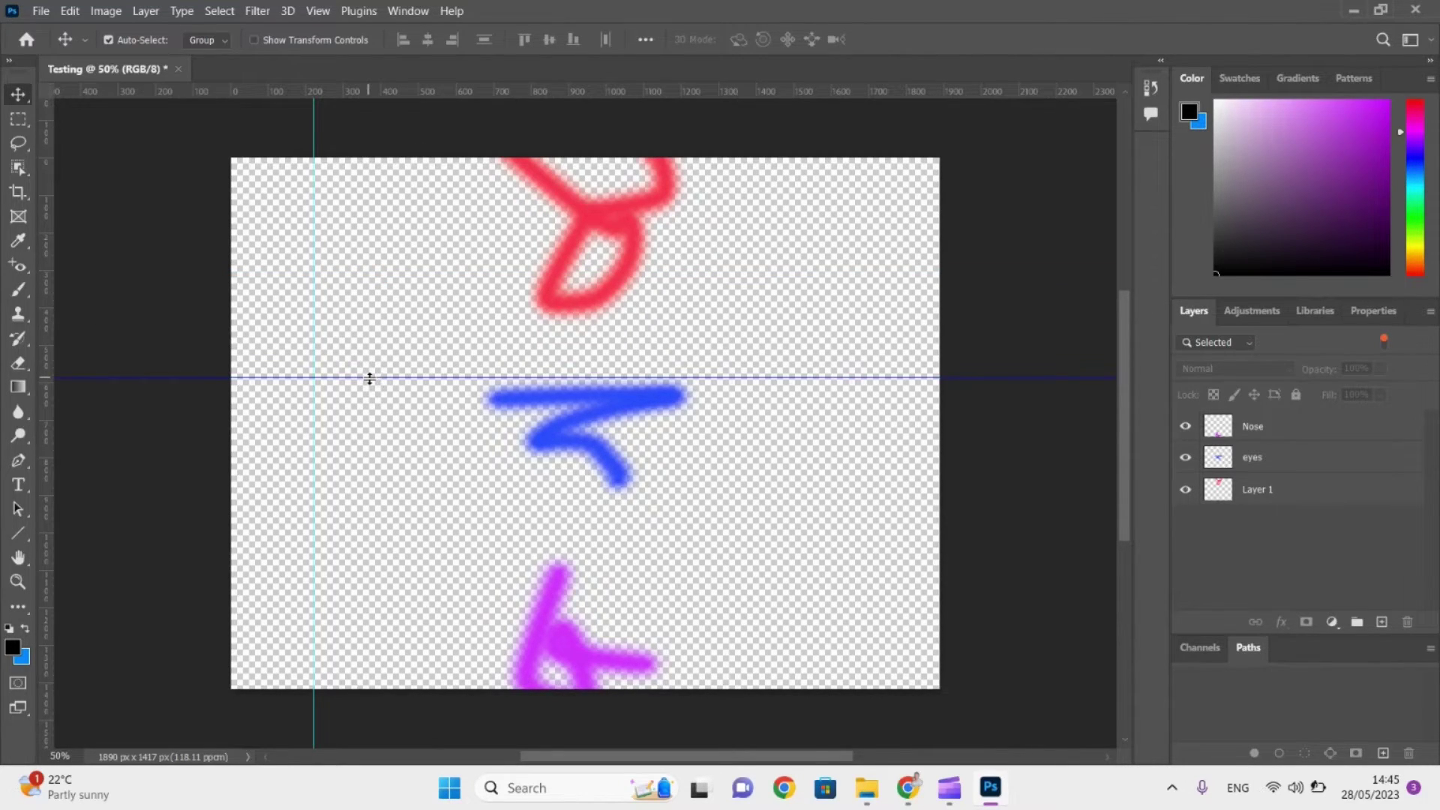
double_click(369, 378)
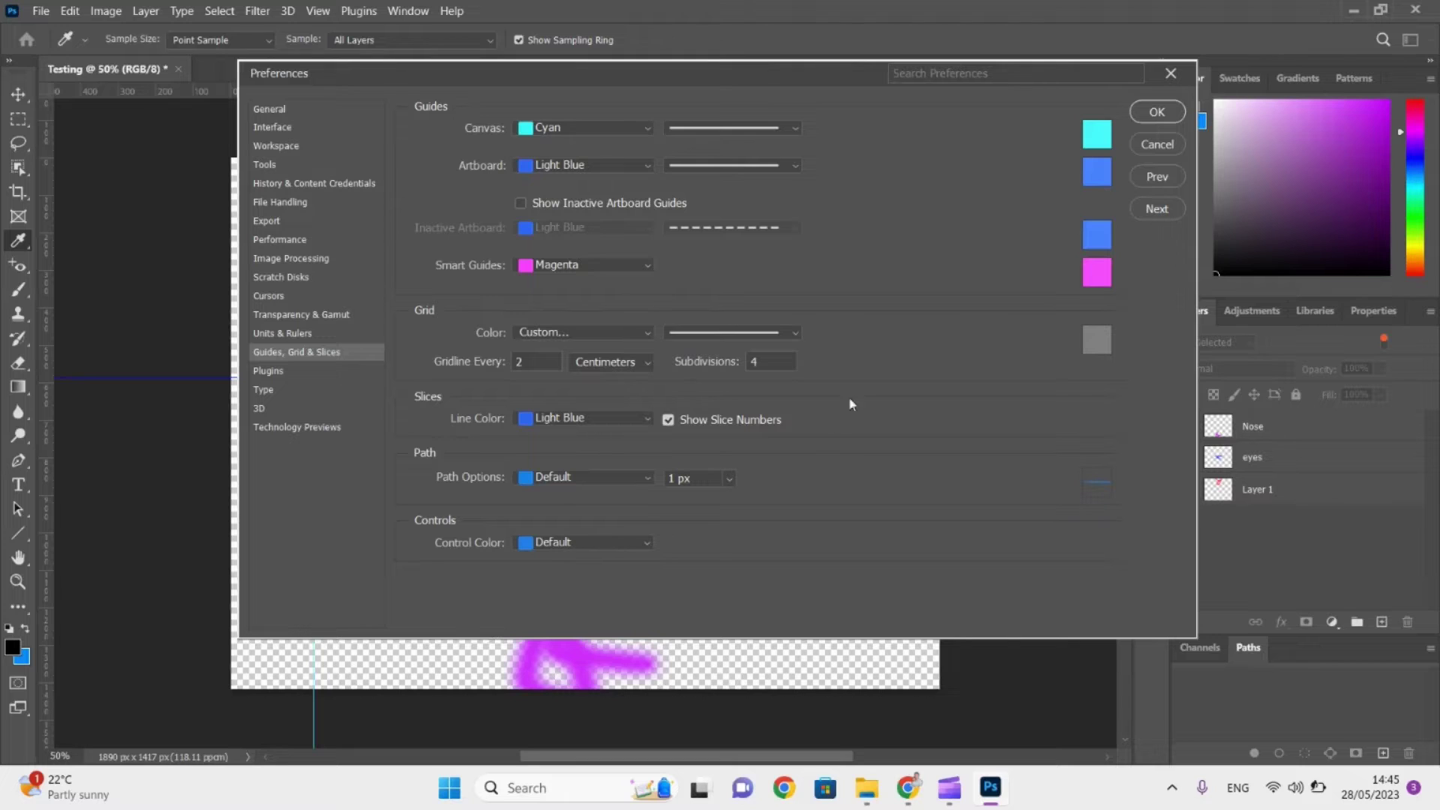
left_click(1171, 72)
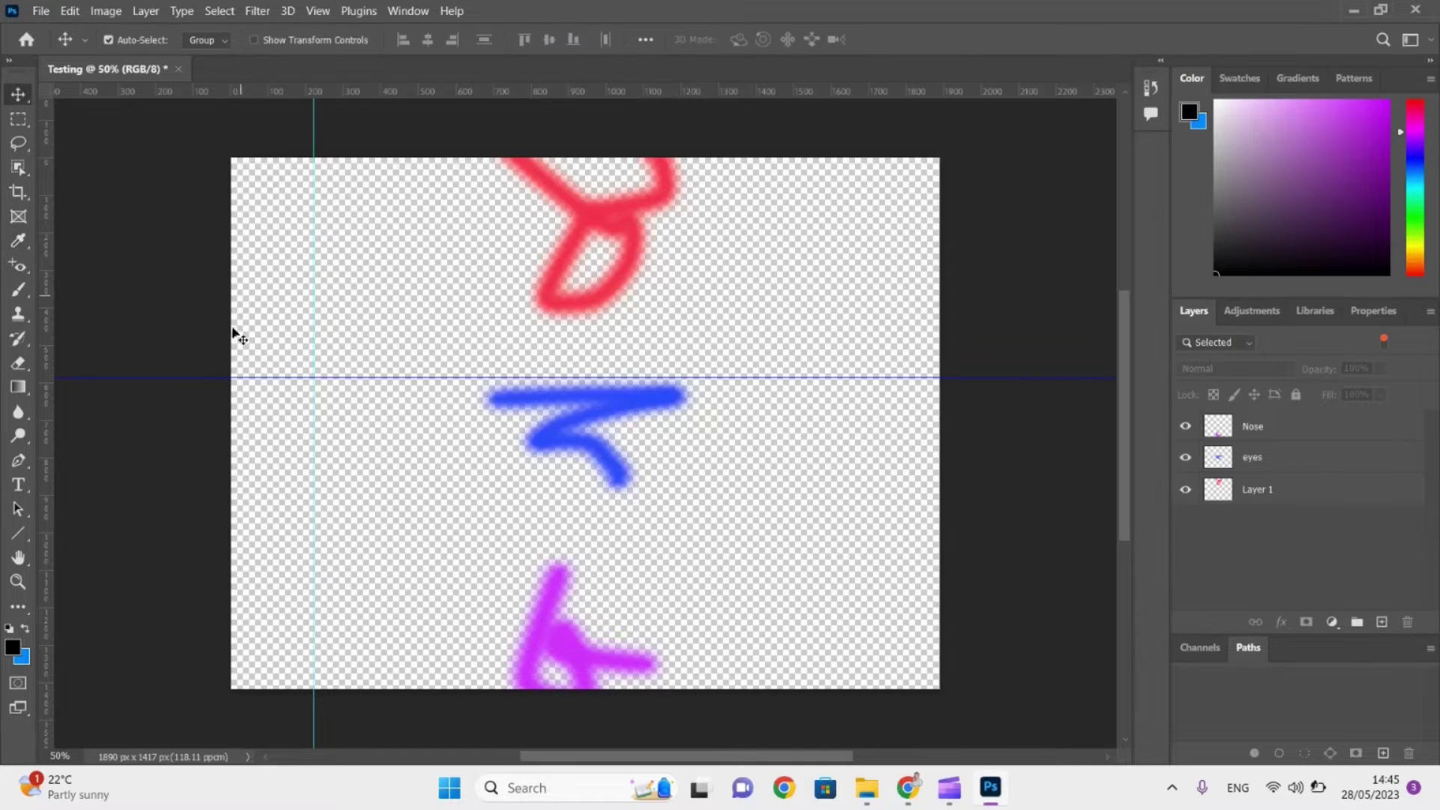
Try clearing all guides and undo it, and clear only the selected horizontal guide.
right_click(346, 380)
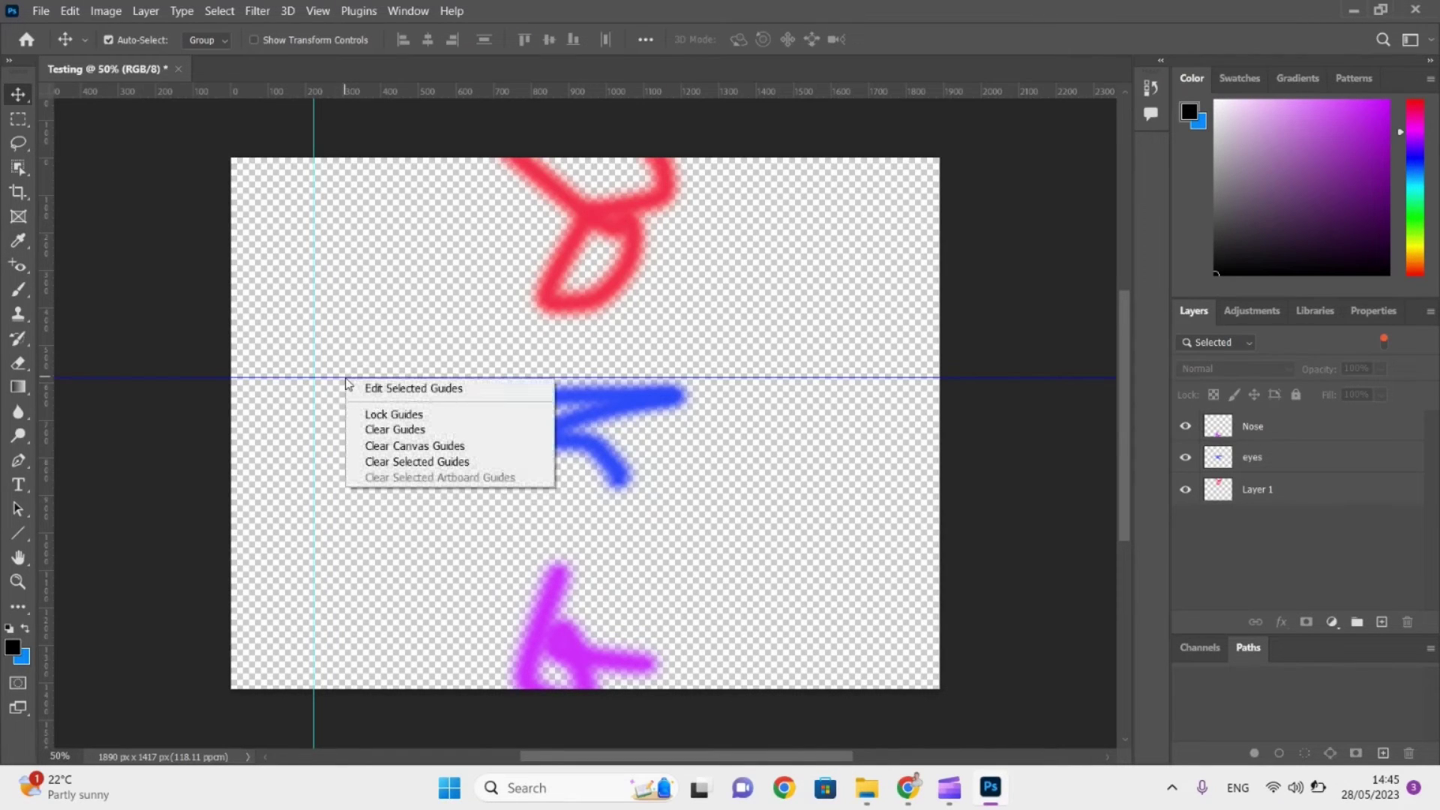
left_click(396, 434)
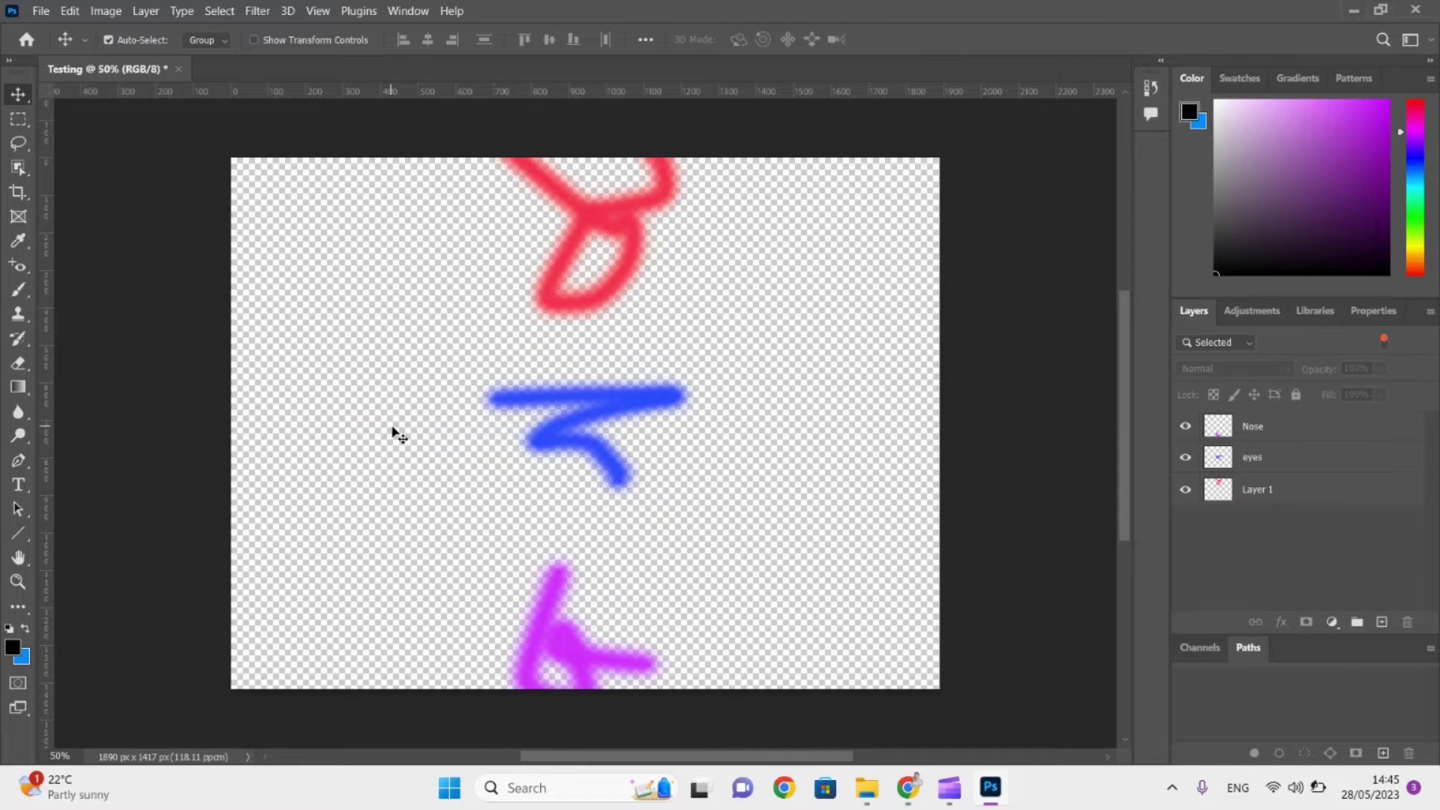
key("ctrl+z")
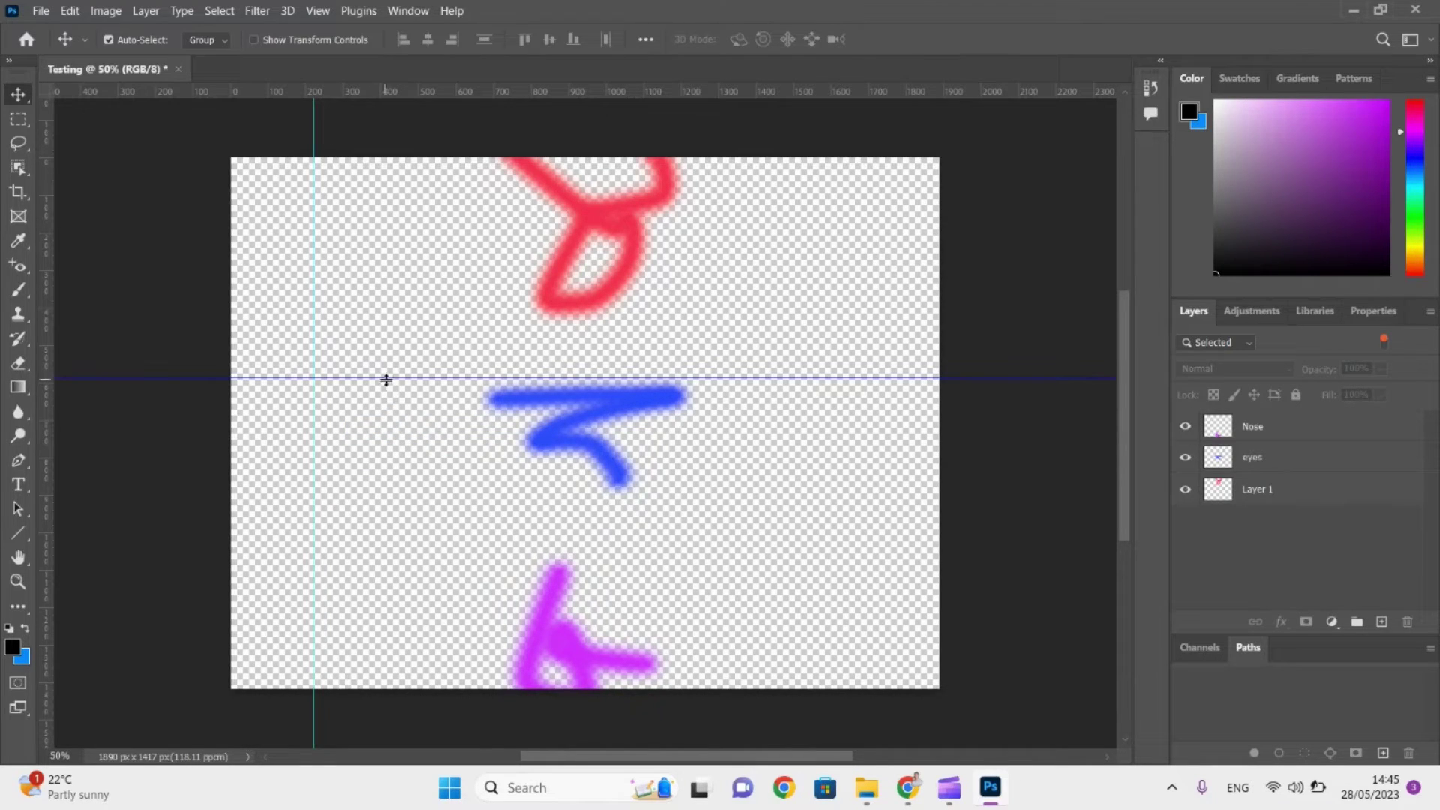
right_click(388, 384)
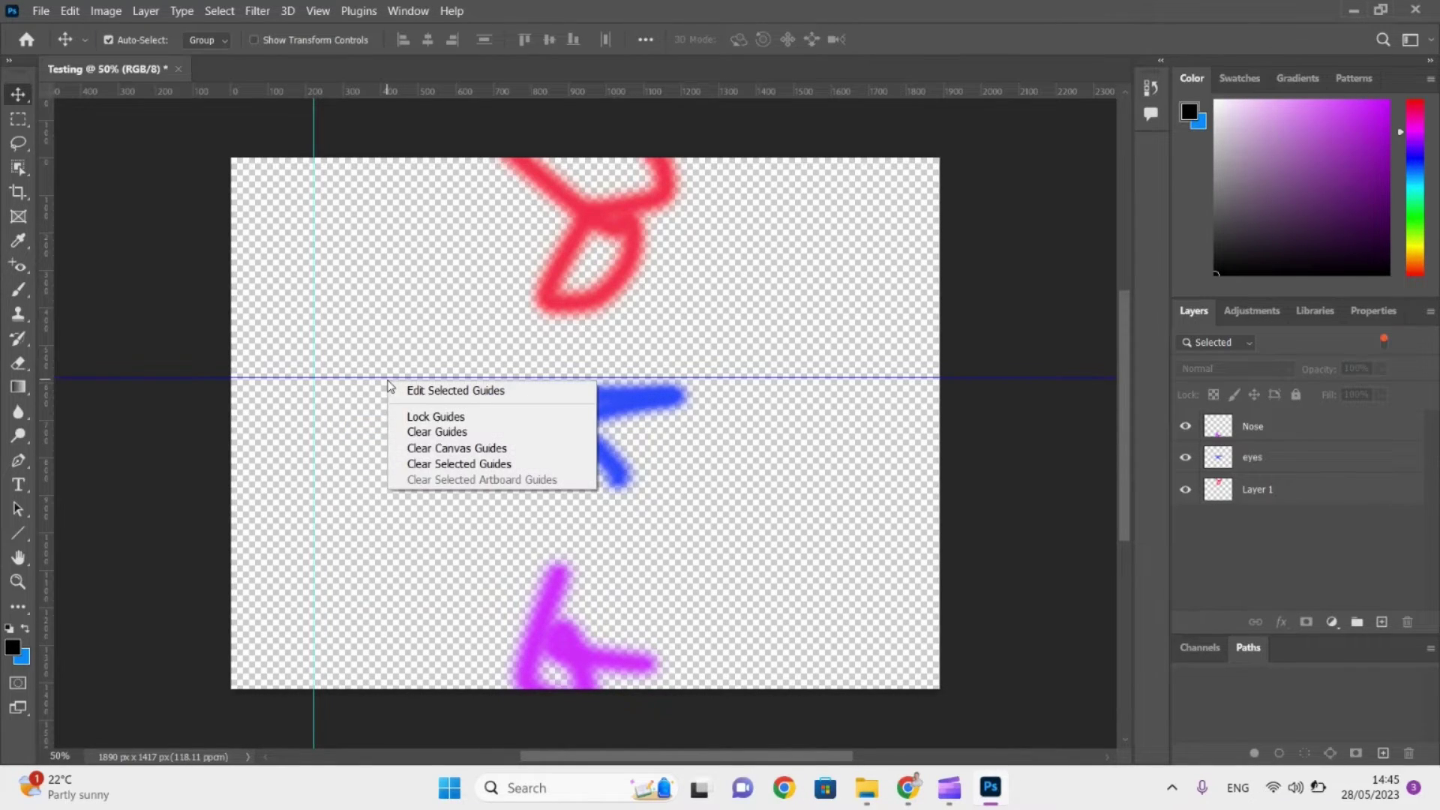
left_click(430, 471)
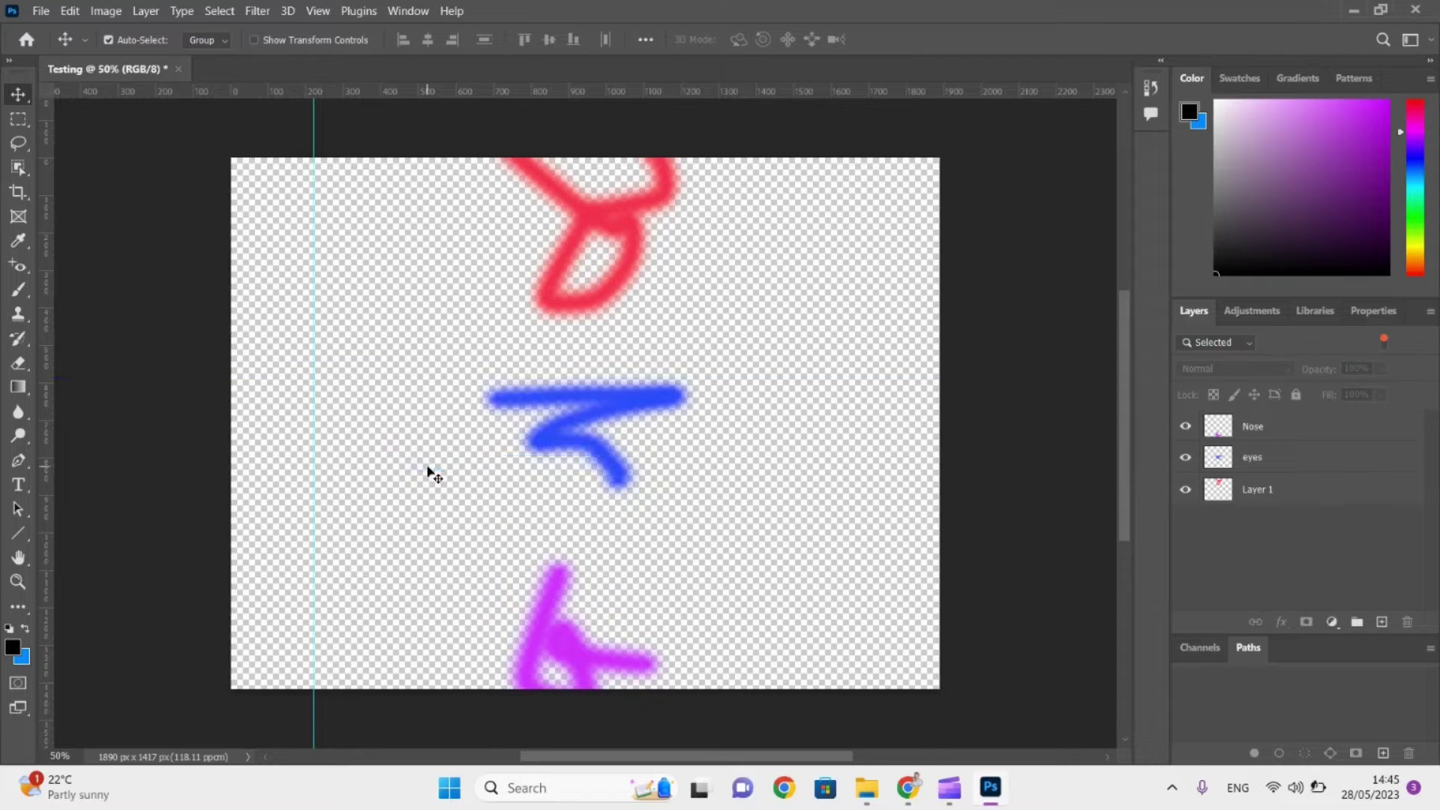
Edit the vertical guide's position, moving it about halfway toward the canvas's left edge.
left_click(313, 414)
right_click(312, 414)
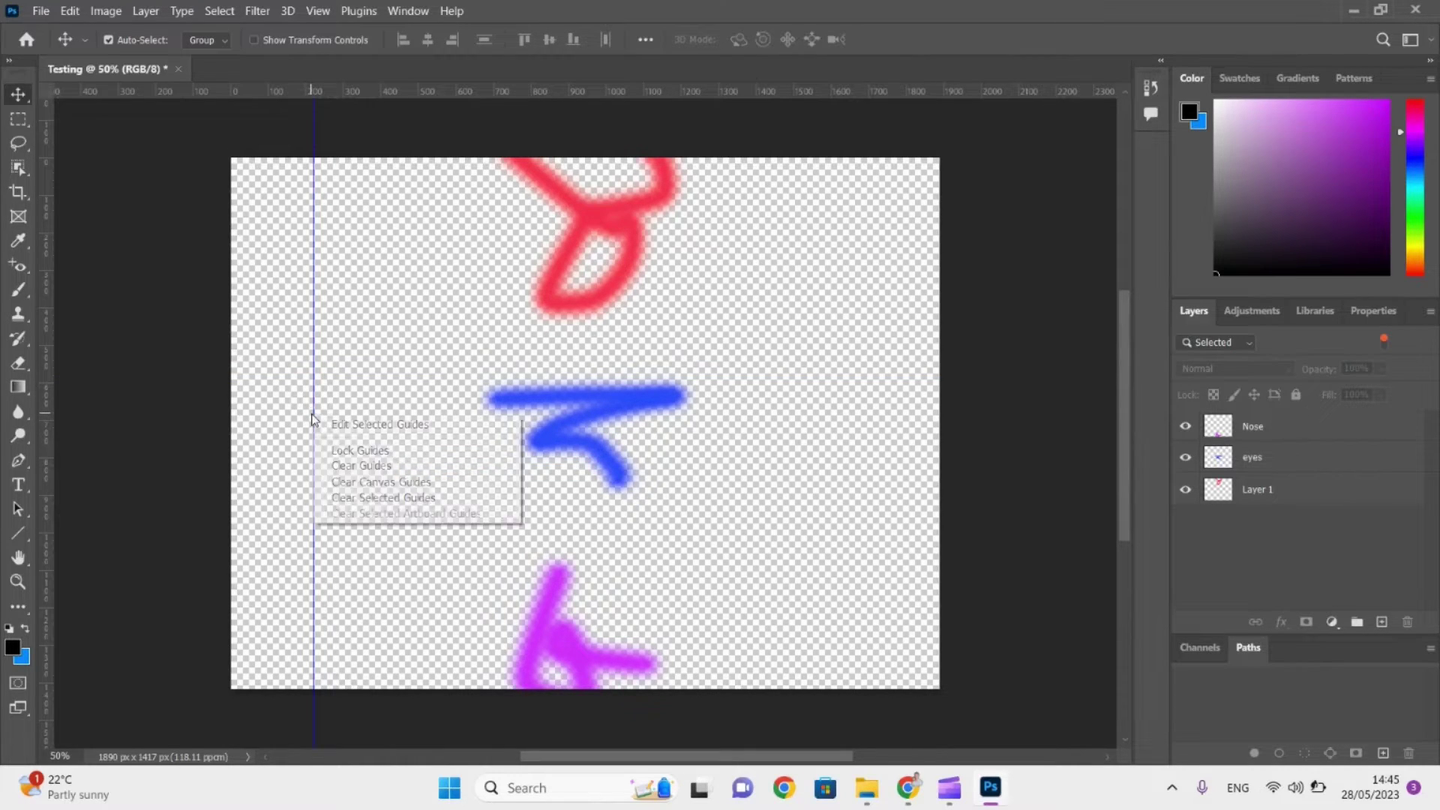
left_click(349, 426)
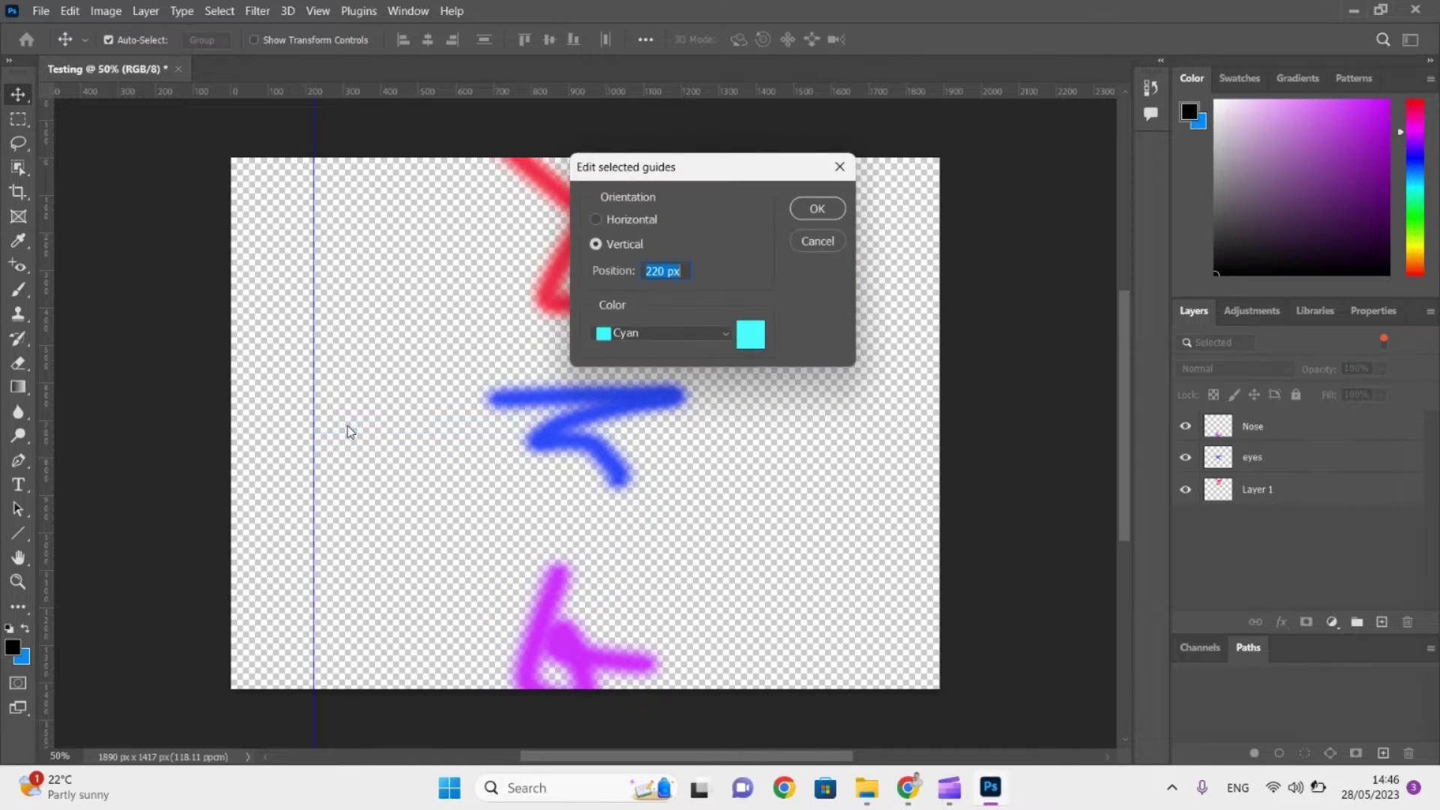
left_click(659, 268)
left_click_drag(660, 267, 642, 268)
key("Return")
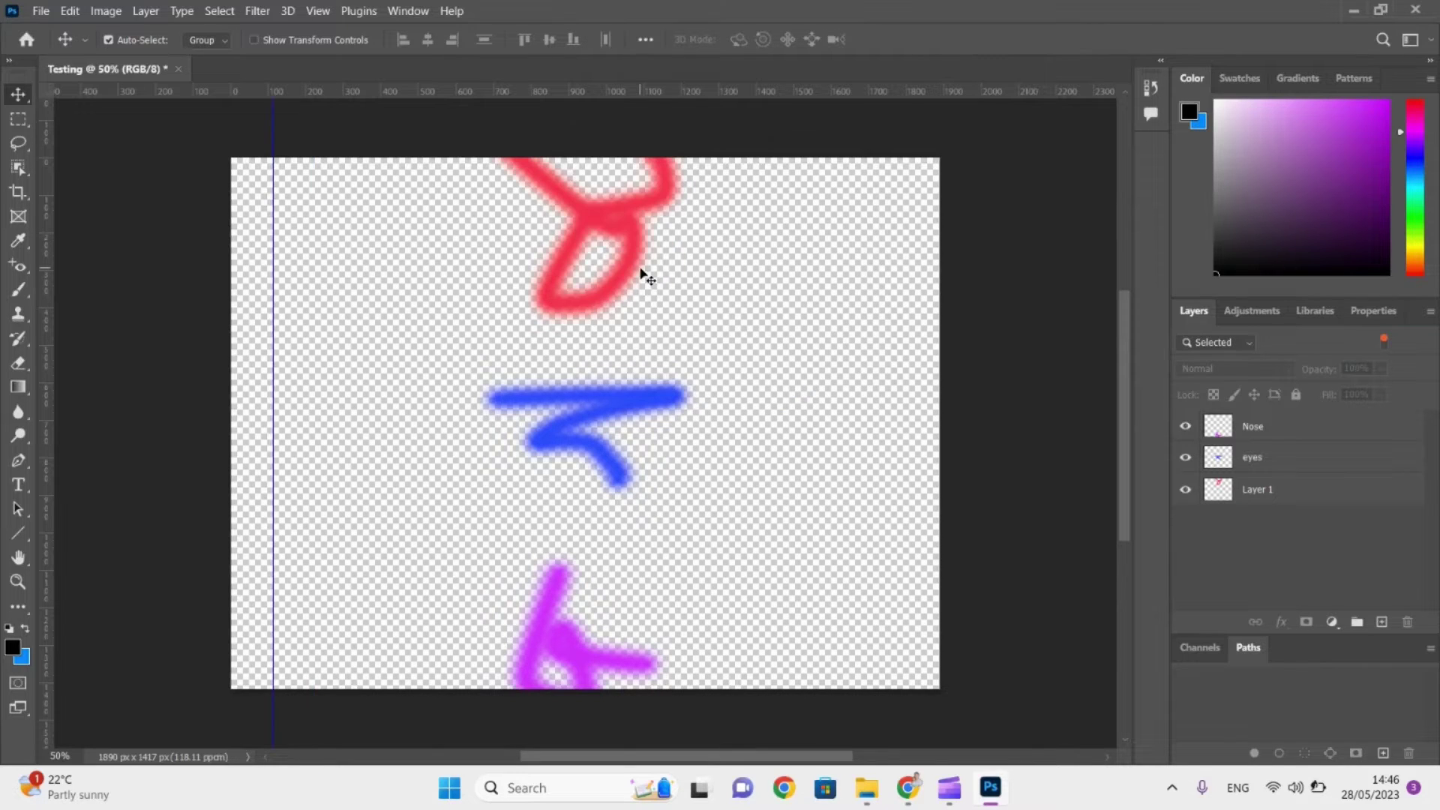
Show the grid over the canvas.
right_click(274, 127)
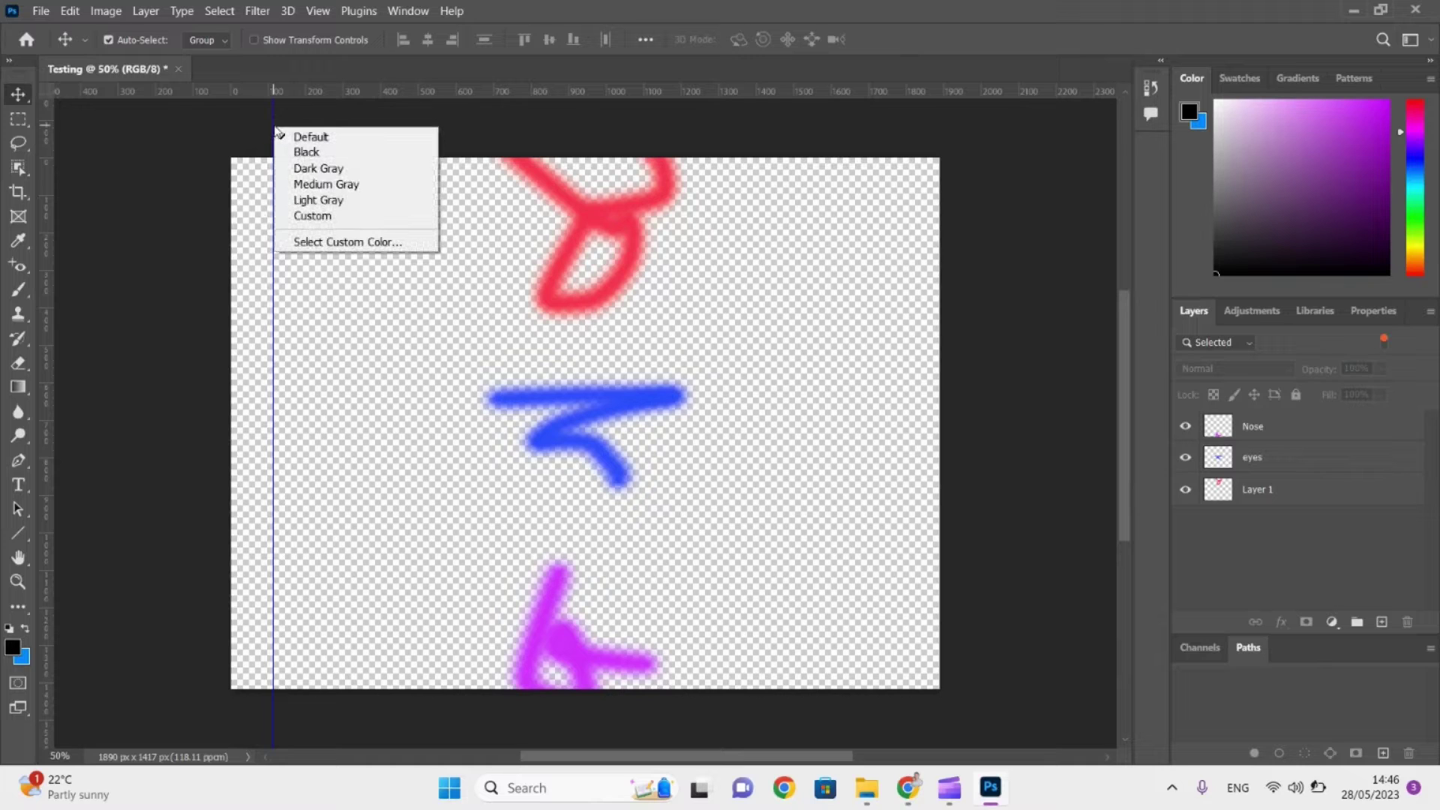
left_click(268, 65)
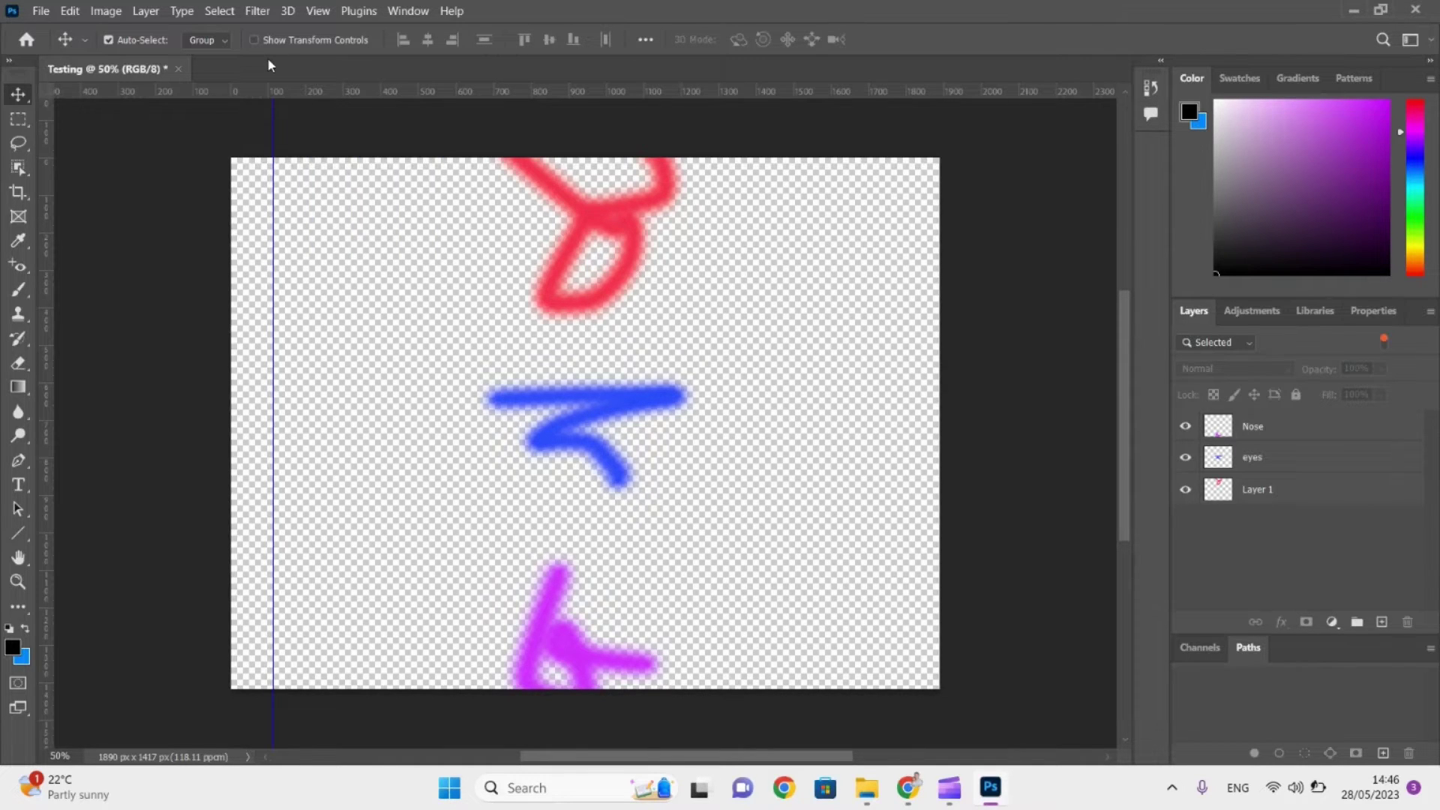
left_click(325, 12)
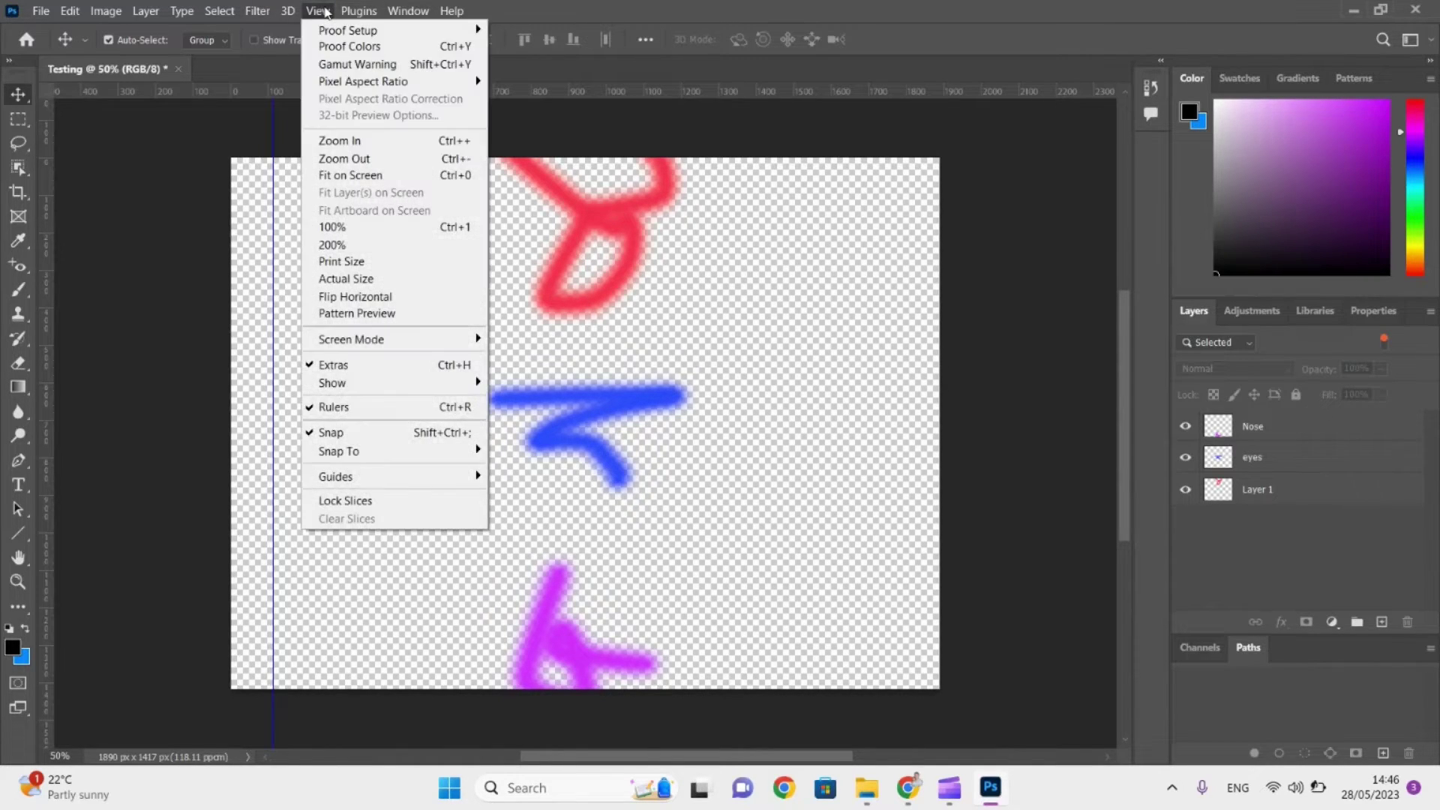
mouse_move(427, 481)
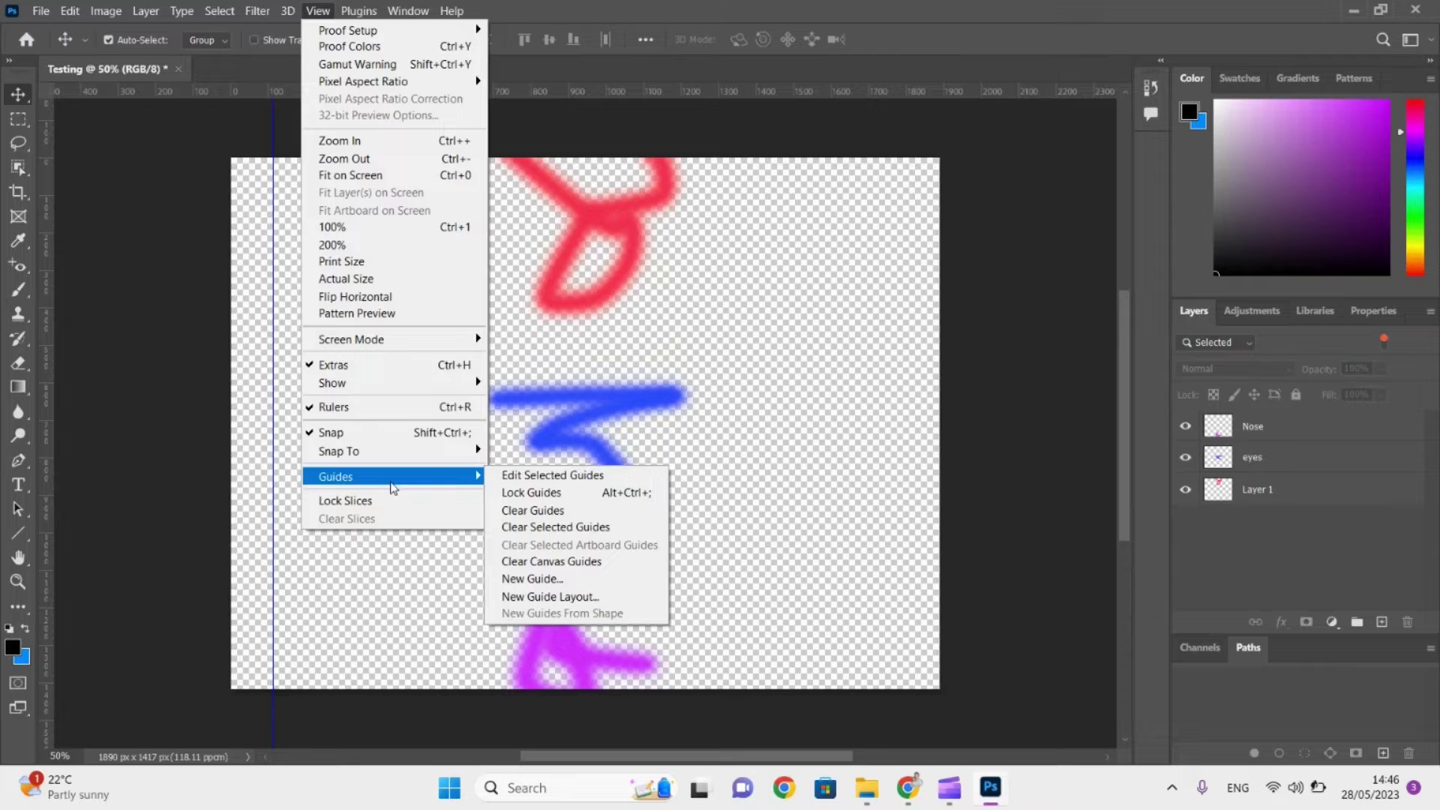
mouse_move(364, 387)
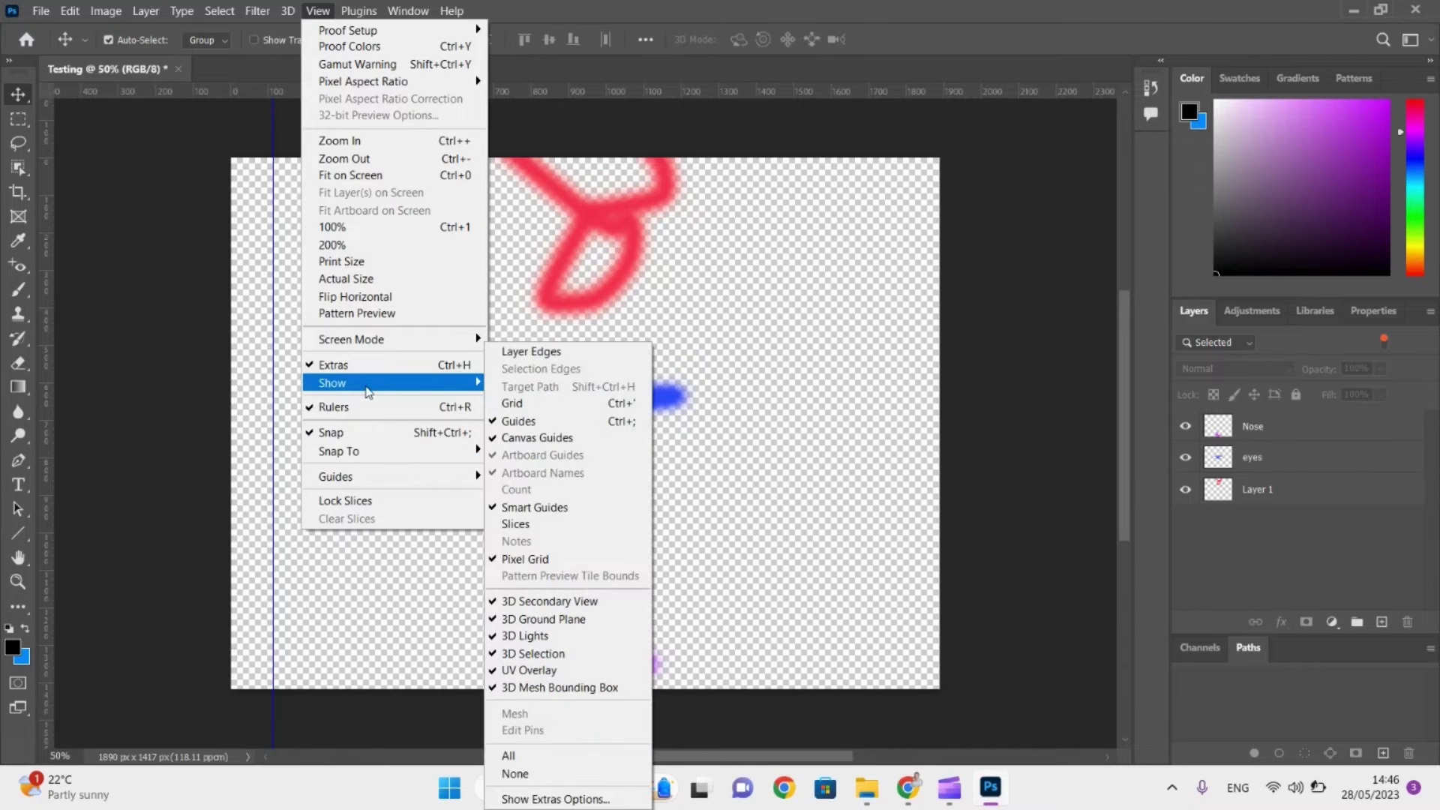
left_click(527, 406)
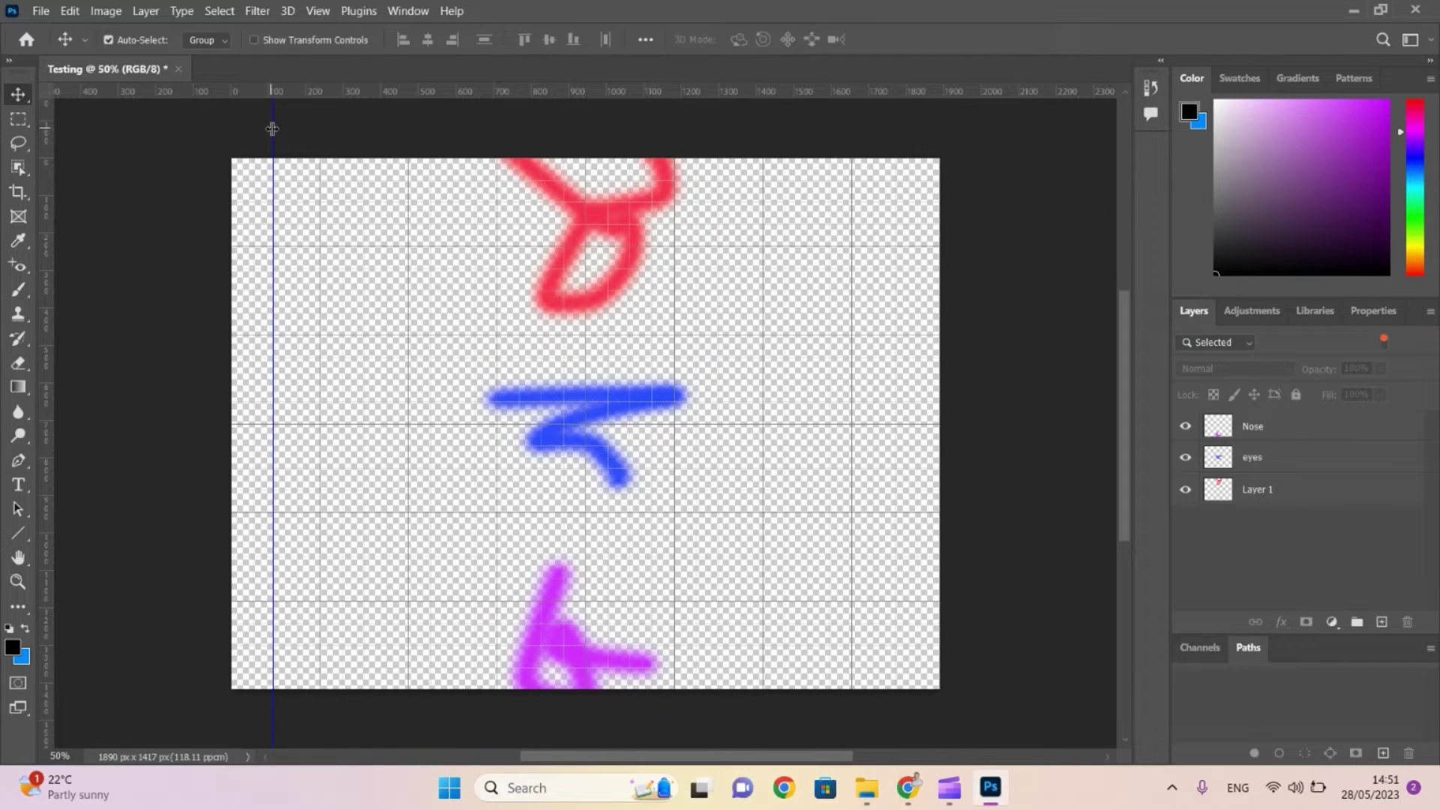
Set the grid preferences to a gridline every 1 centimeter with 1 subdivision.
left_click(70, 12)
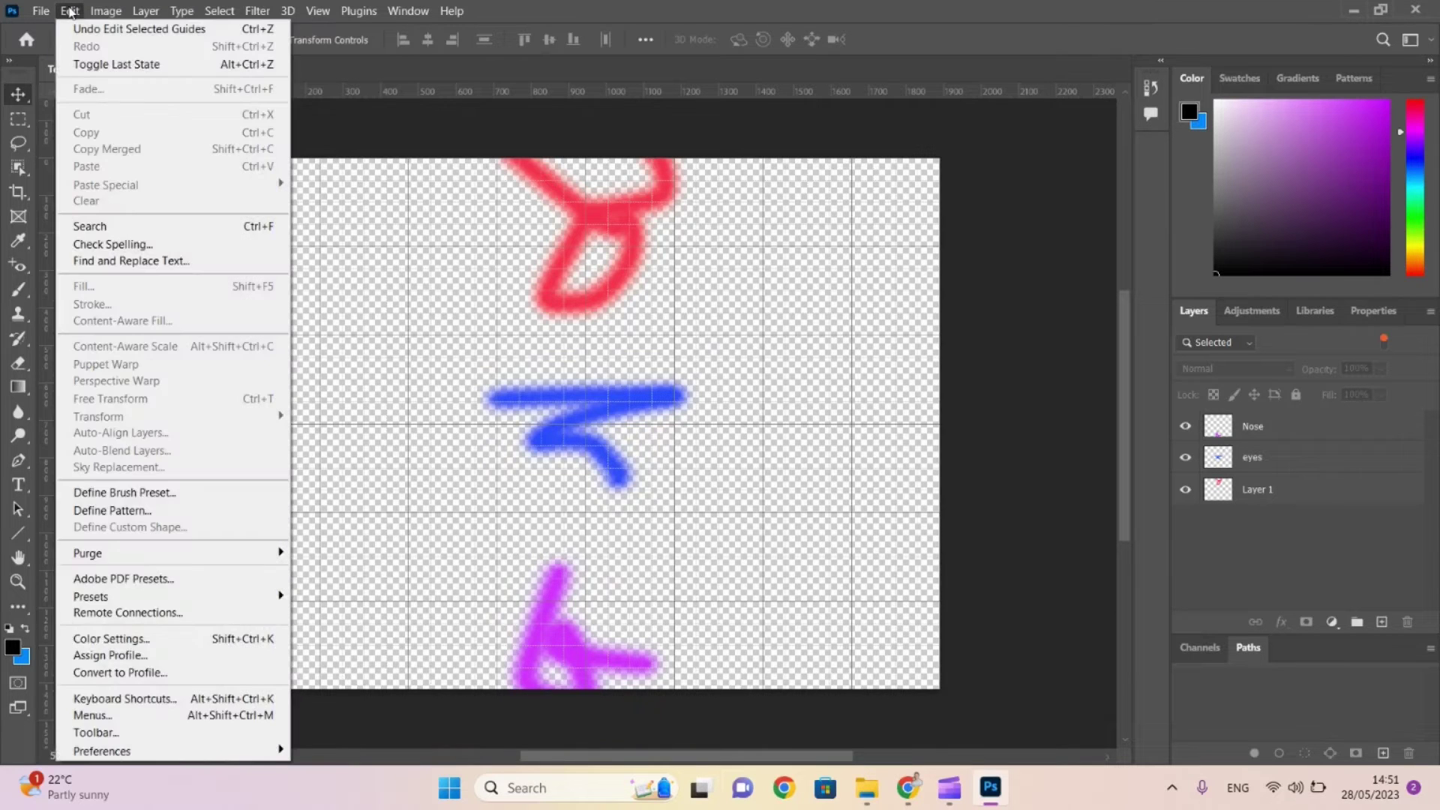
mouse_move(86, 752)
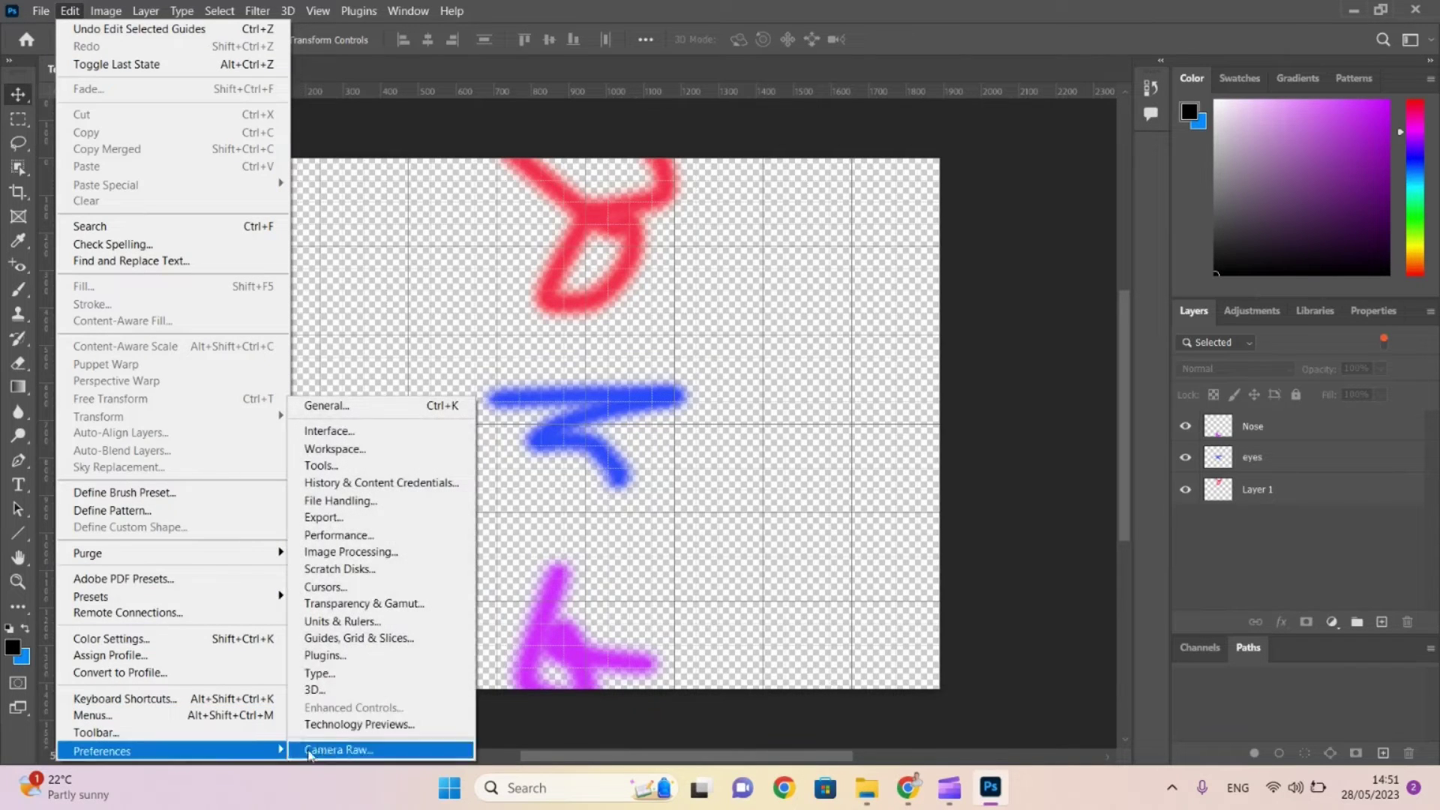
left_click(354, 643)
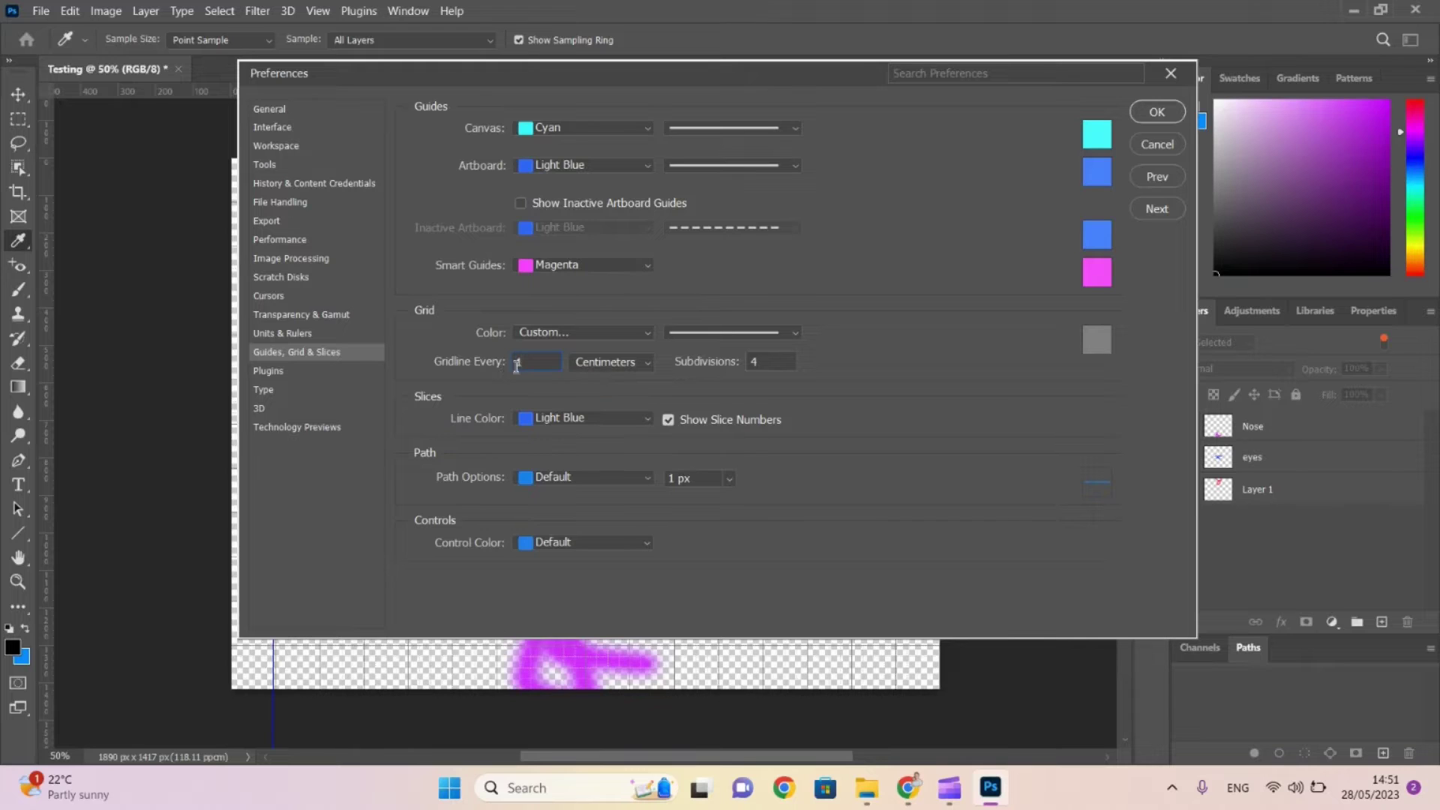
type("1")
double_click(785, 361)
type("1")
Change the grid color to Light Blue with a dashed line style and apply the preferences.
left_click(643, 333)
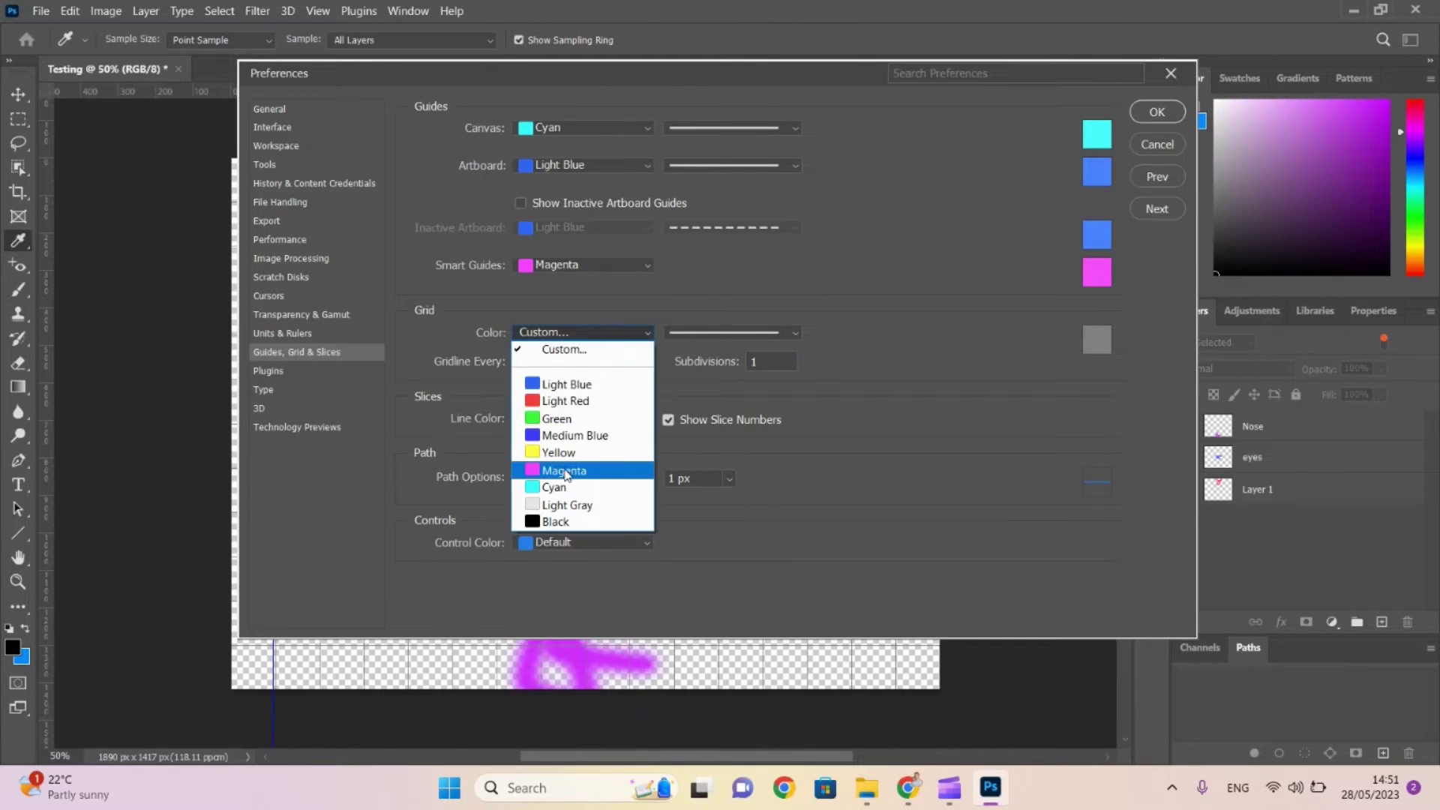
left_click(531, 382)
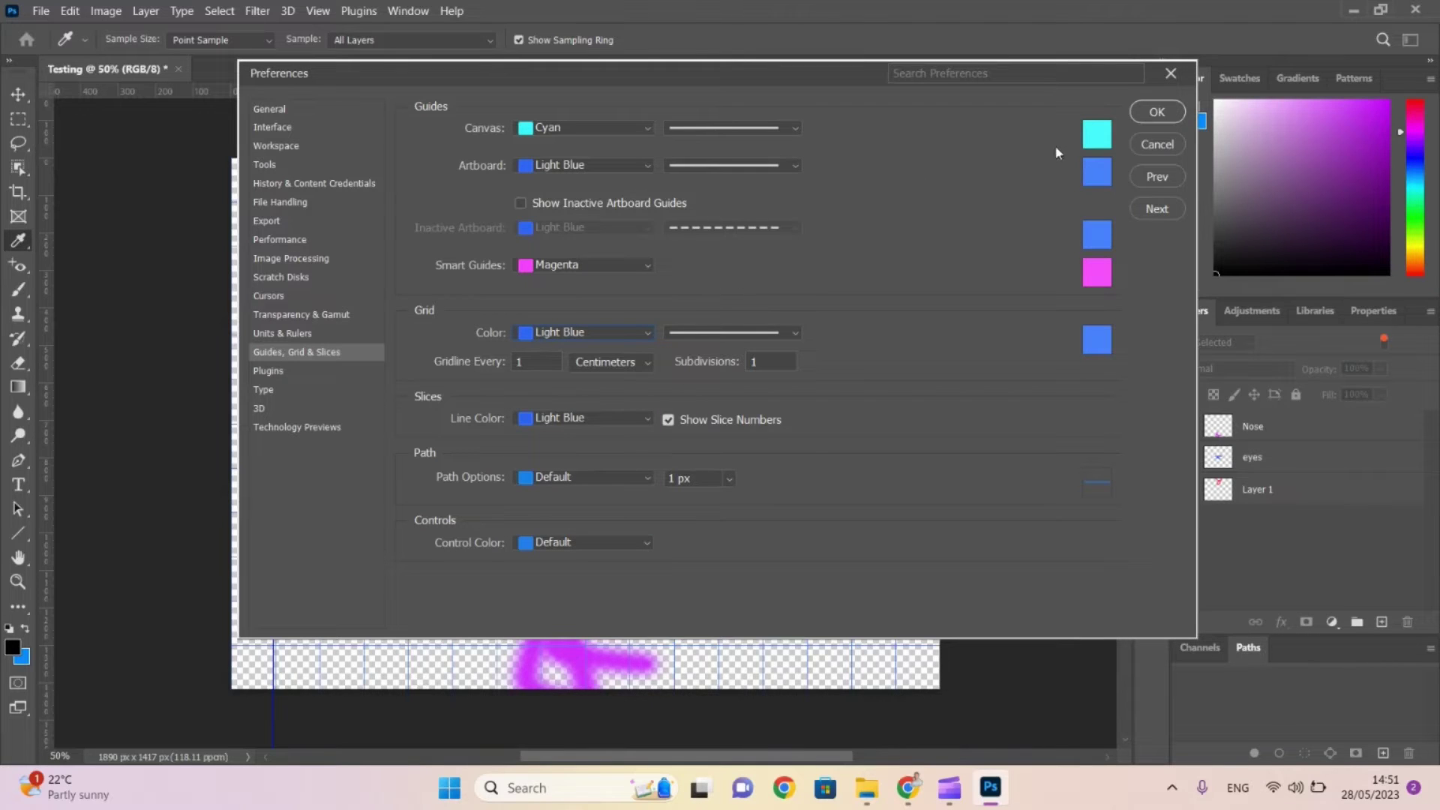
left_click(786, 335)
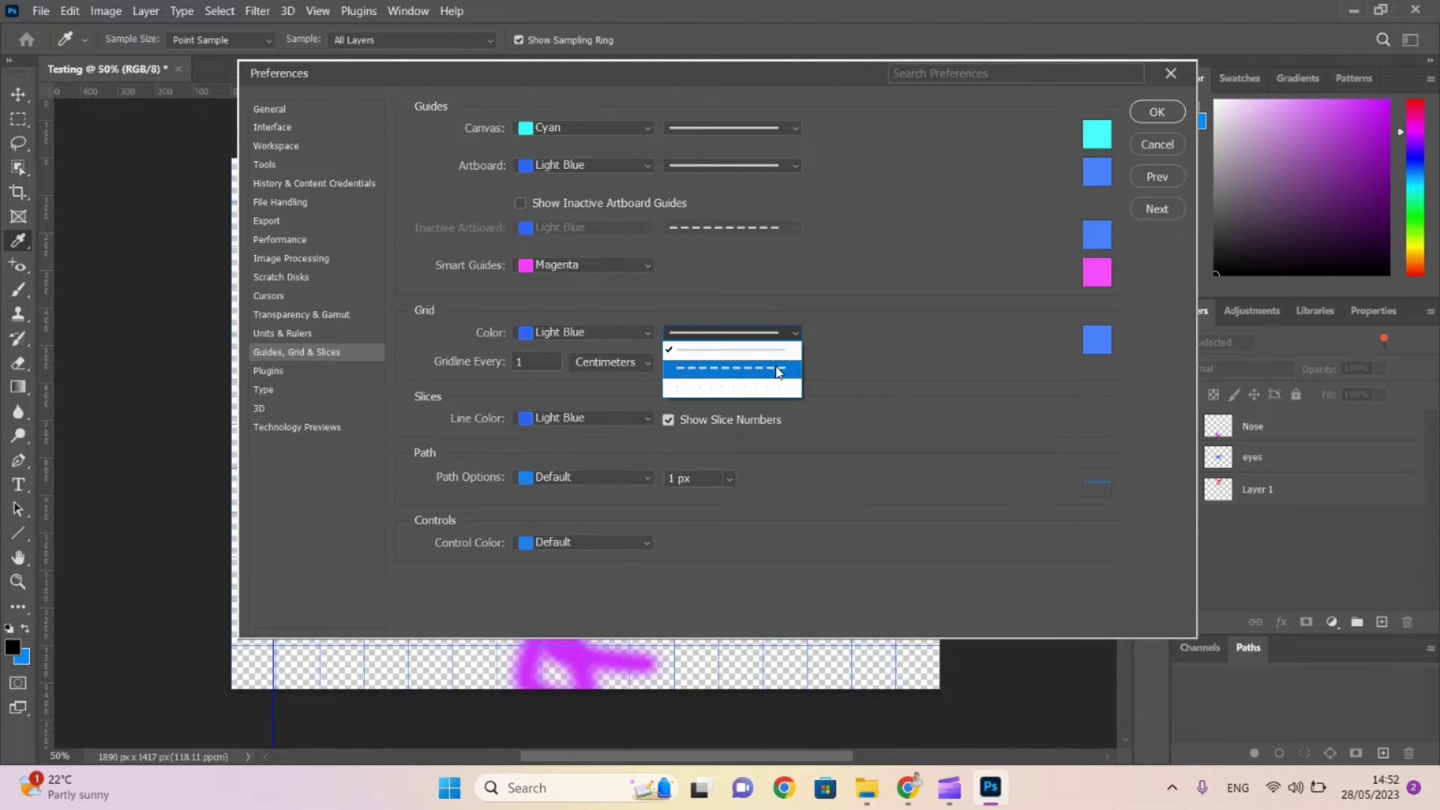
left_click(778, 369)
left_click(1158, 112)
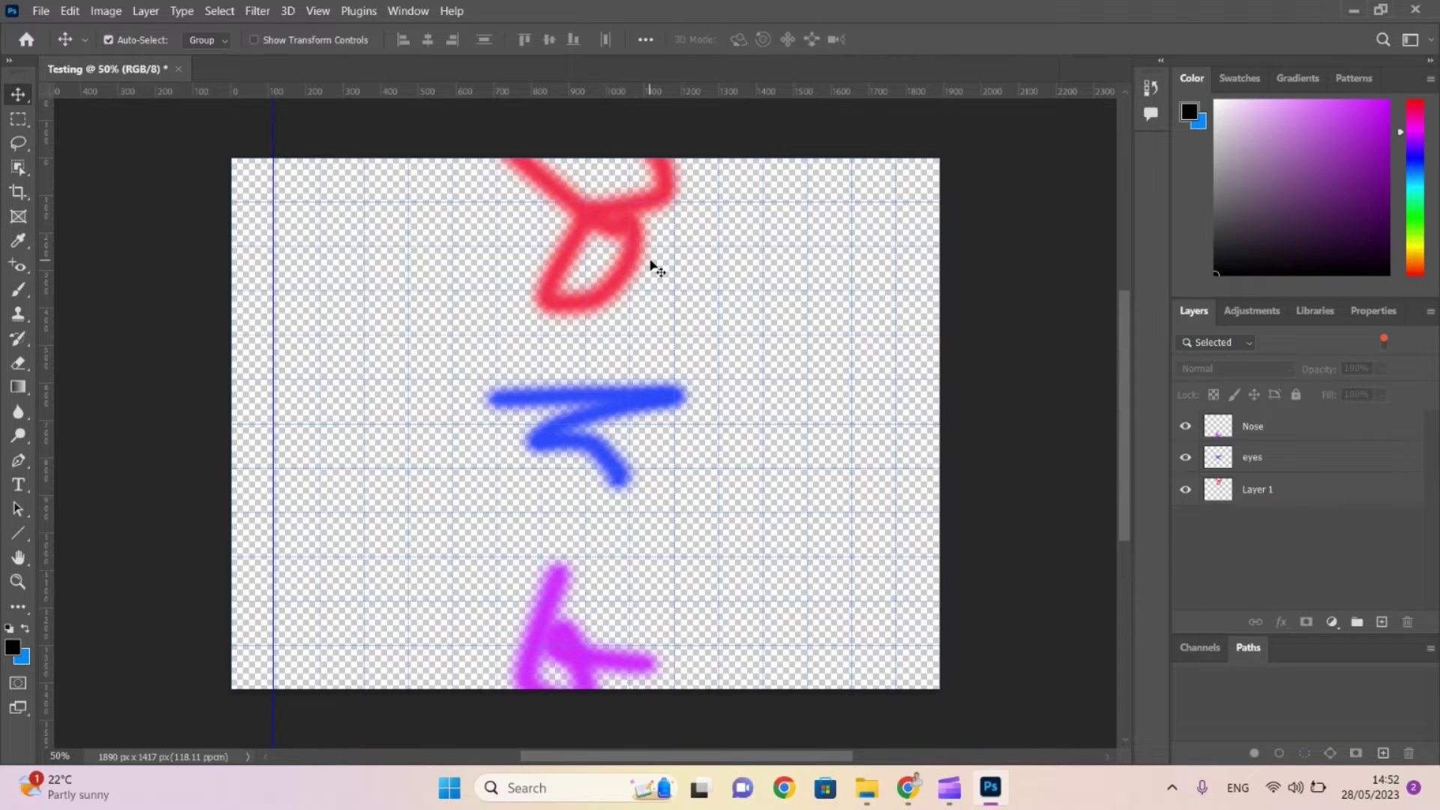
Review the Snap To options, and move the red shape around near the vertical guide to test snapping.
left_click(356, 11)
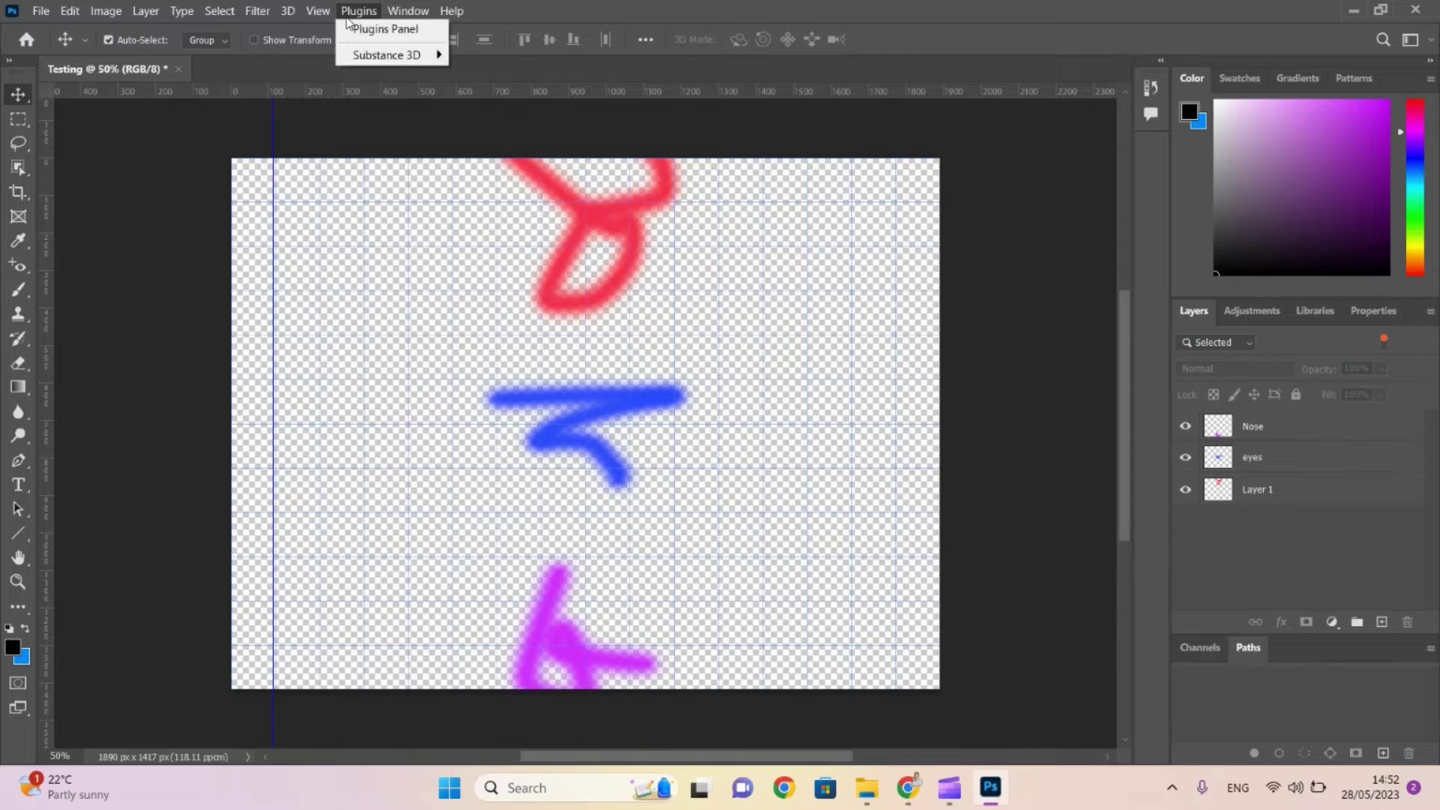
mouse_move(323, 15)
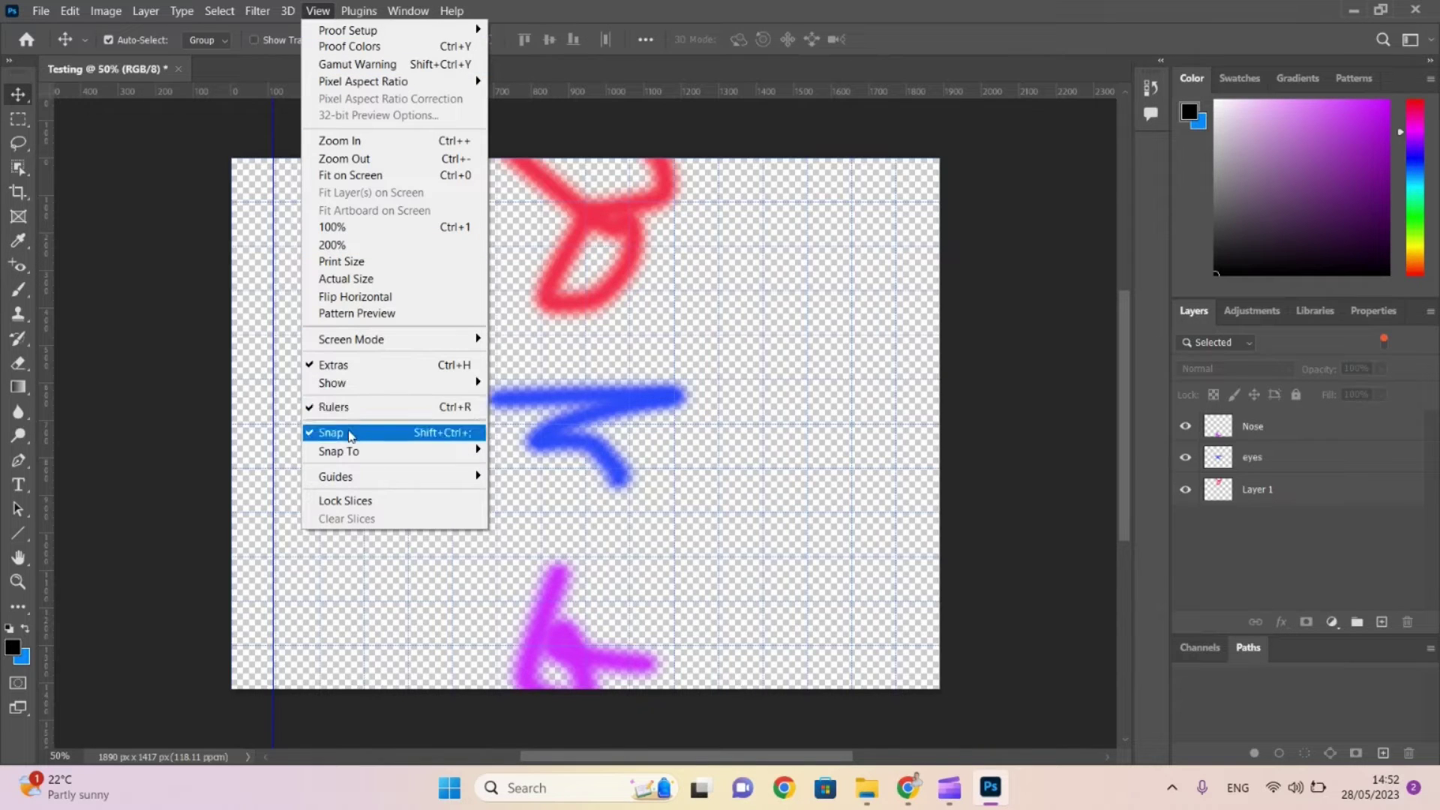
mouse_move(355, 451)
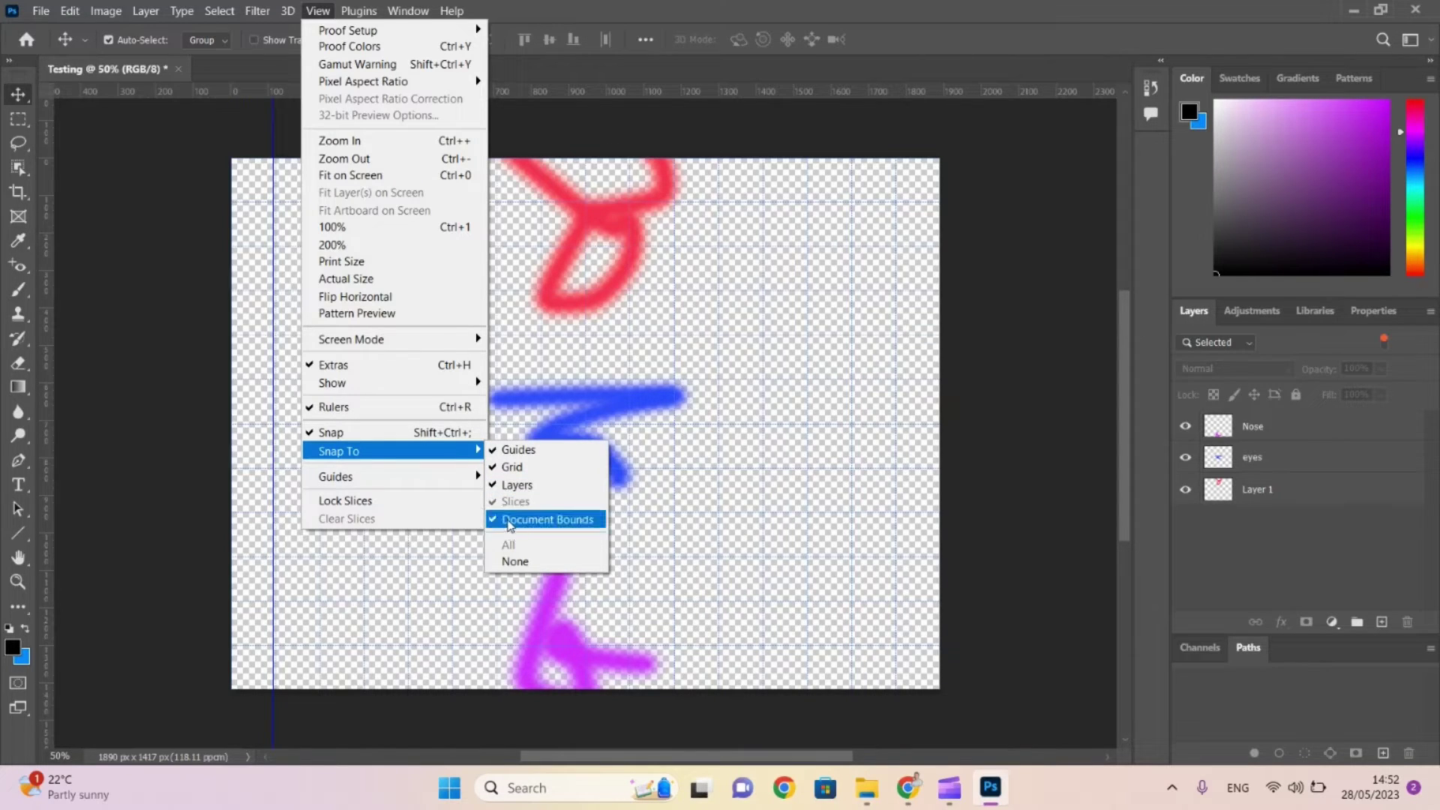
left_click(564, 518)
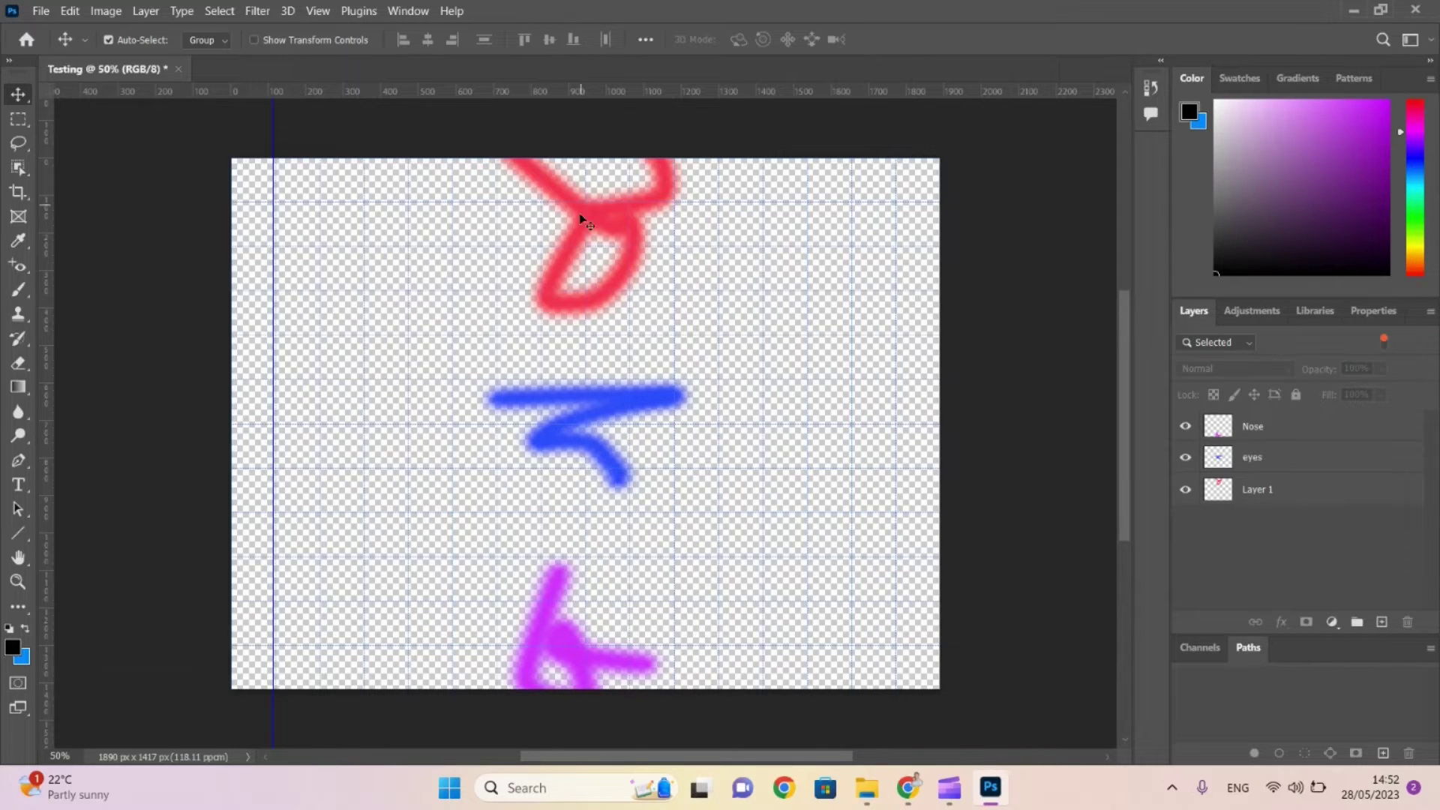
mouse_move(578, 217)
left_mouse_down()
mouse_move(555, 276)
mouse_move(427, 318)
mouse_move(421, 365)
mouse_move(391, 352)
mouse_move(386, 330)
left_mouse_up()
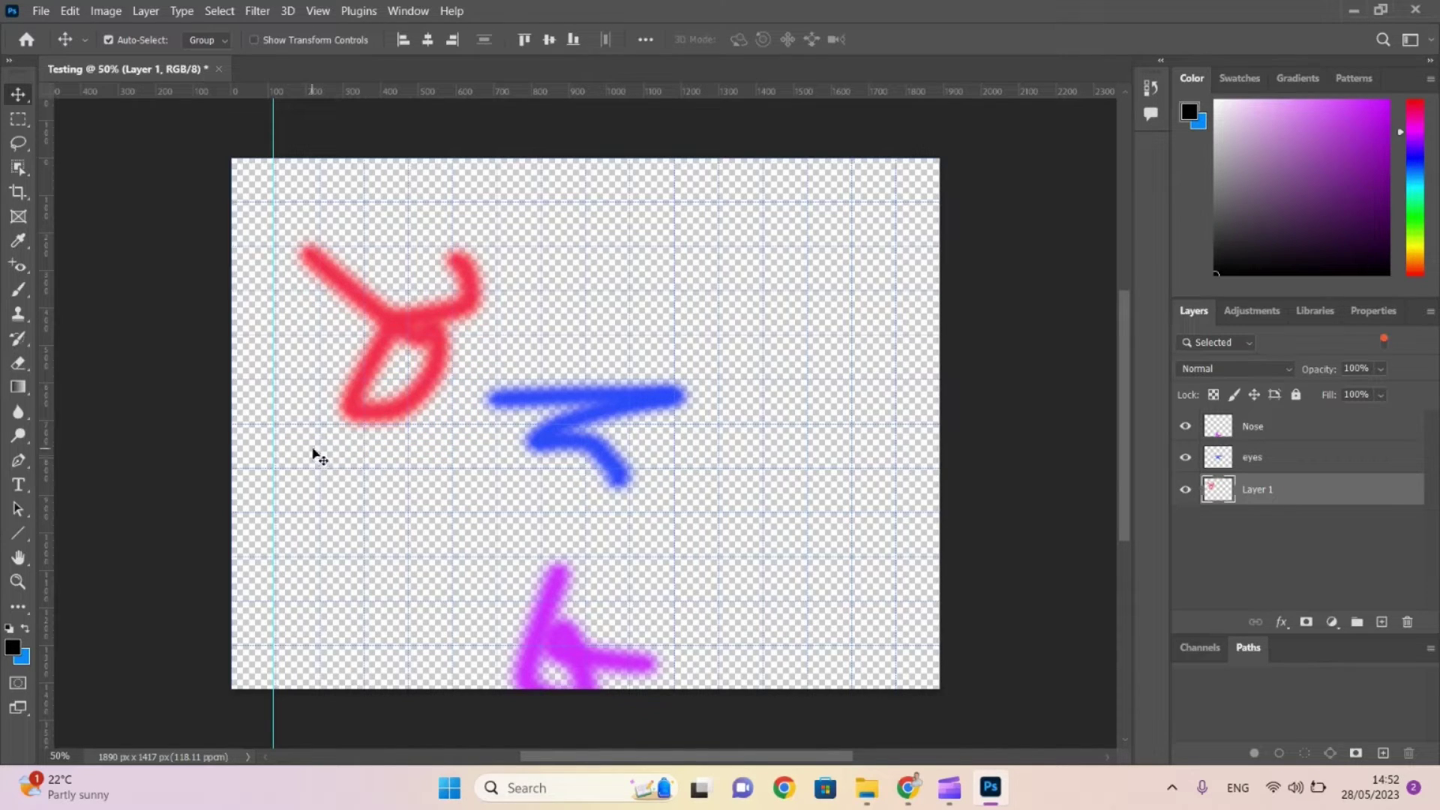
left_click_drag(360, 387, 333, 348)
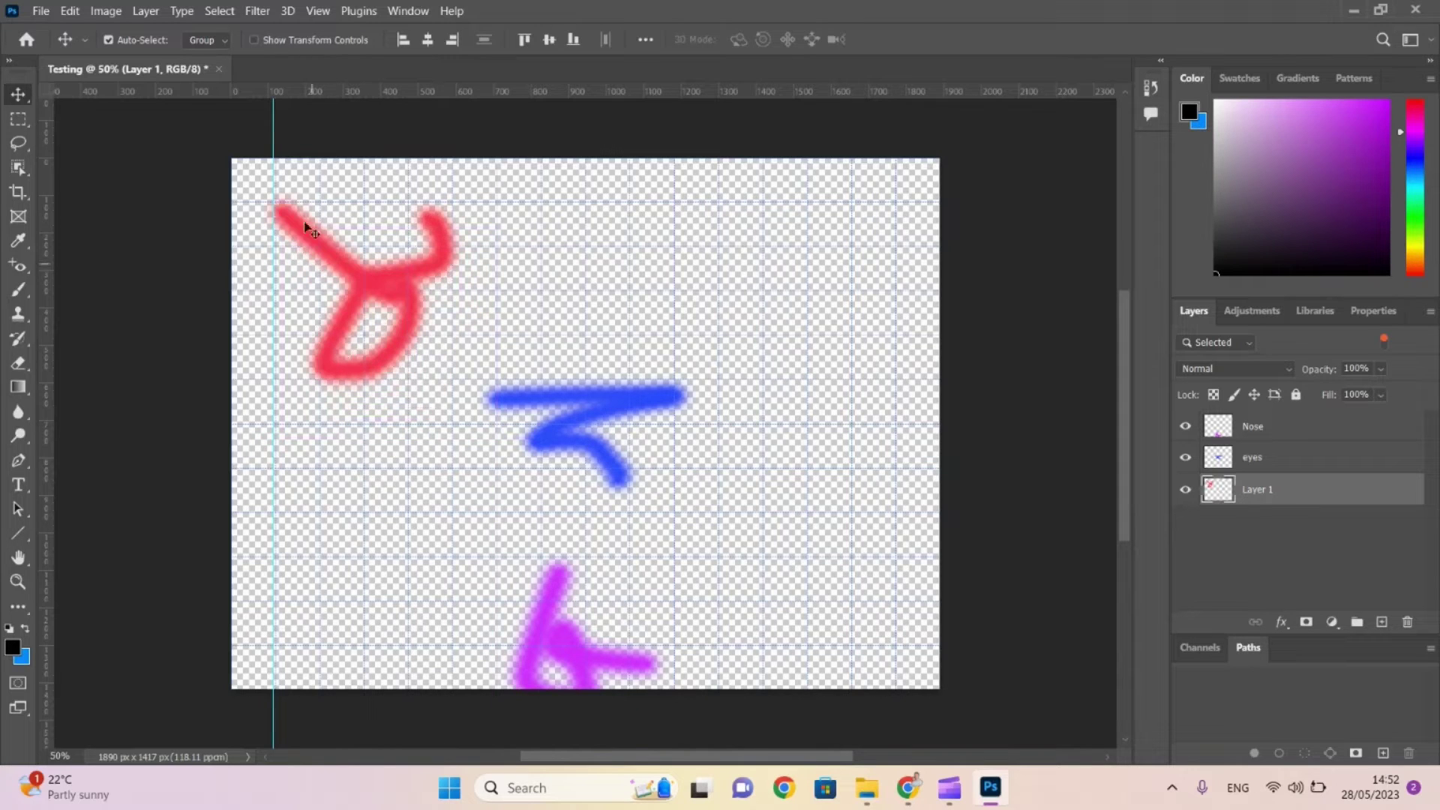
mouse_move(297, 225)
left_mouse_down()
mouse_move(322, 251)
mouse_move(265, 259)
mouse_move(317, 262)
mouse_move(295, 271)
mouse_move(322, 281)
left_mouse_up()
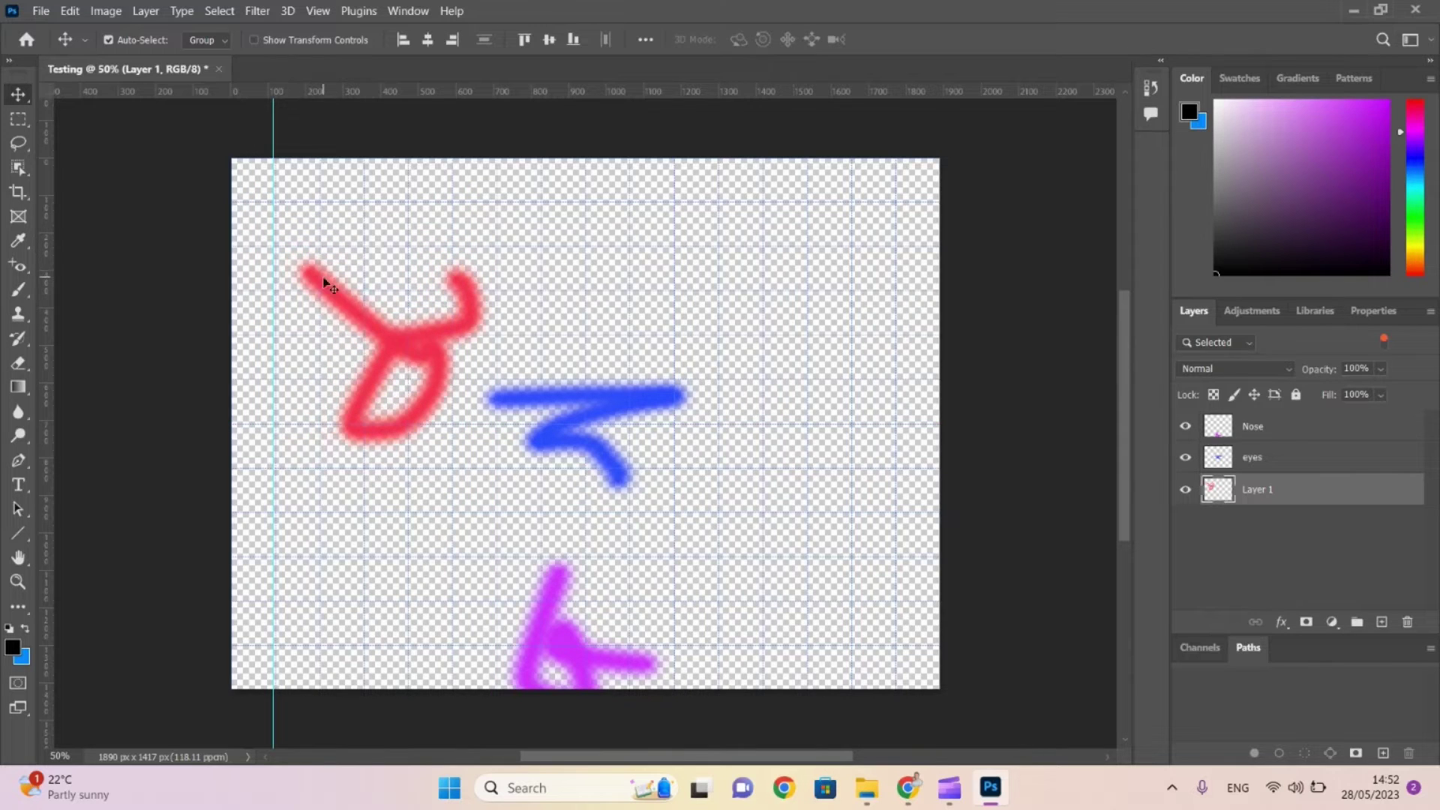
Turn off snapping to the grid and move the red shape right so it meets the blue stroke.
left_click(358, 10)
mouse_move(318, 11)
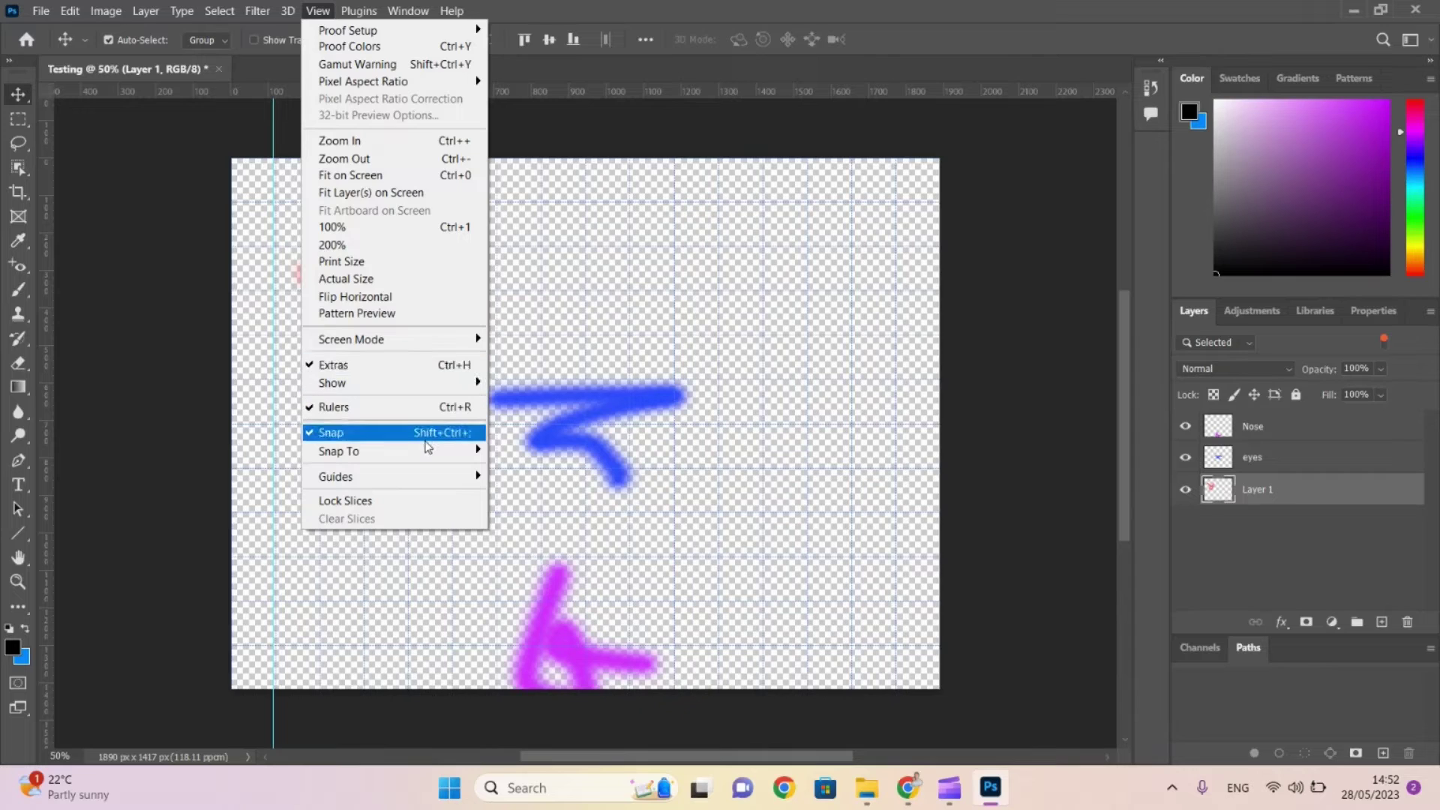
mouse_move(427, 453)
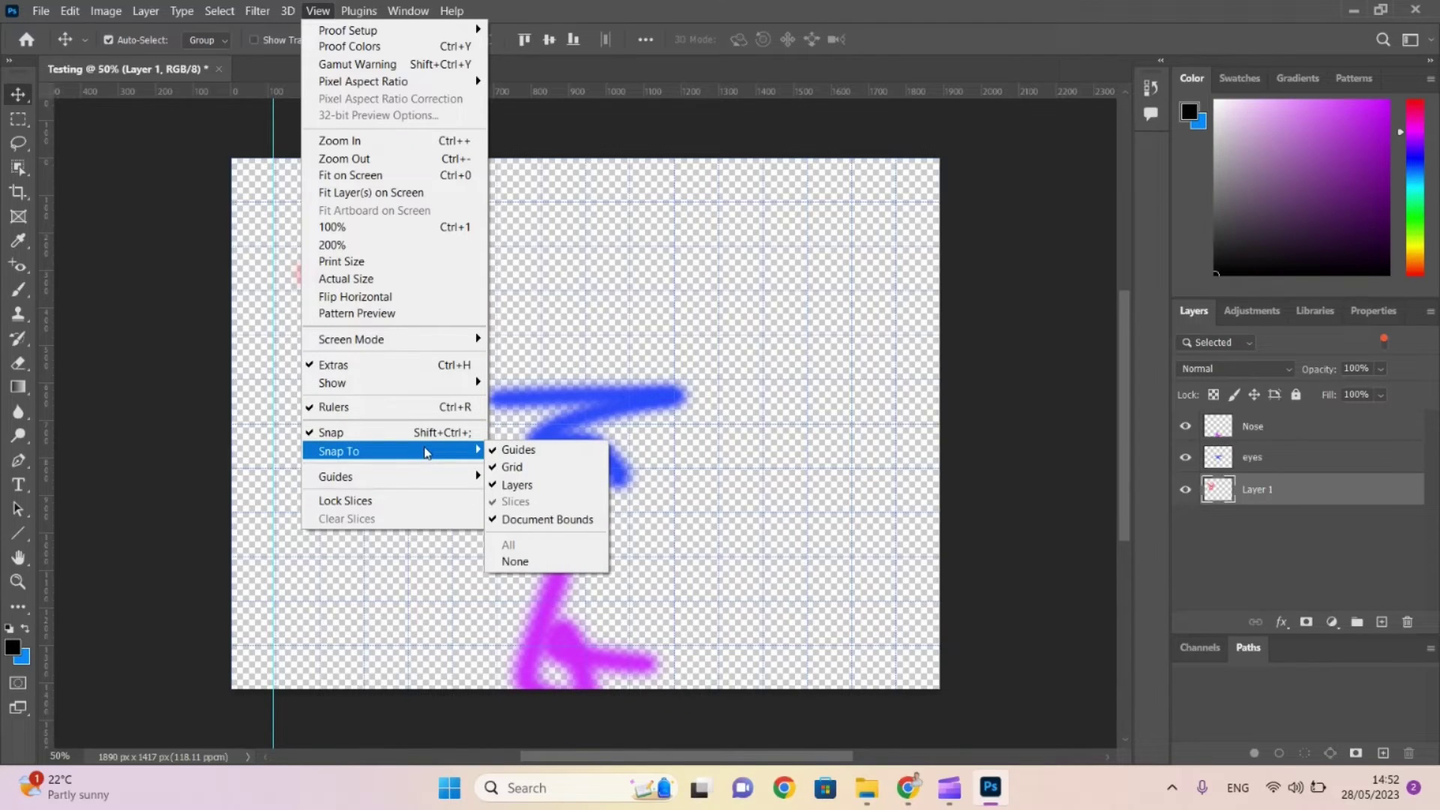
left_click(523, 473)
mouse_move(309, 279)
left_mouse_down()
mouse_move(346, 279)
mouse_move(288, 292)
mouse_move(415, 296)
mouse_move(366, 275)
left_mouse_up()
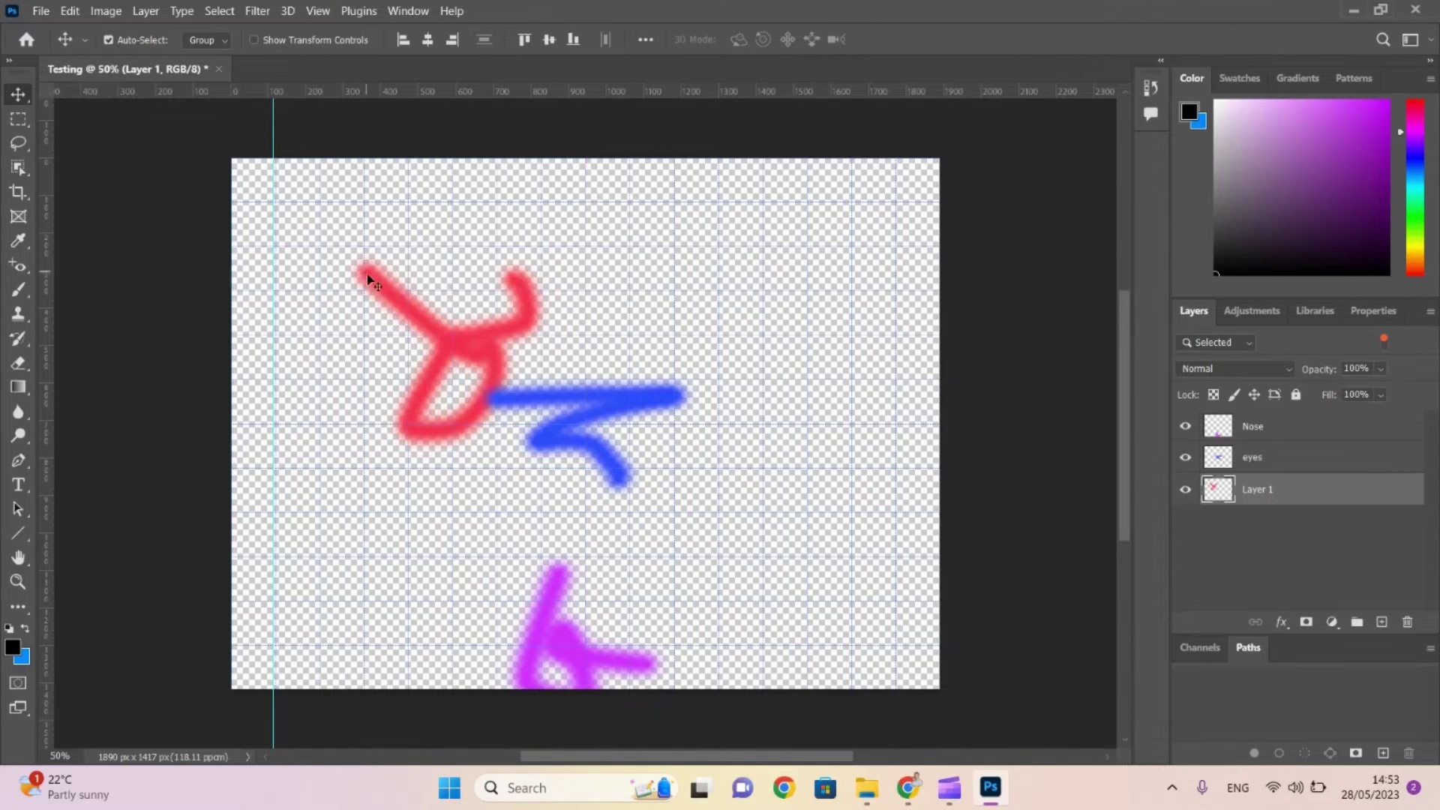
Hide the grid on the canvas.
left_click(317, 12)
mouse_move(259, 12)
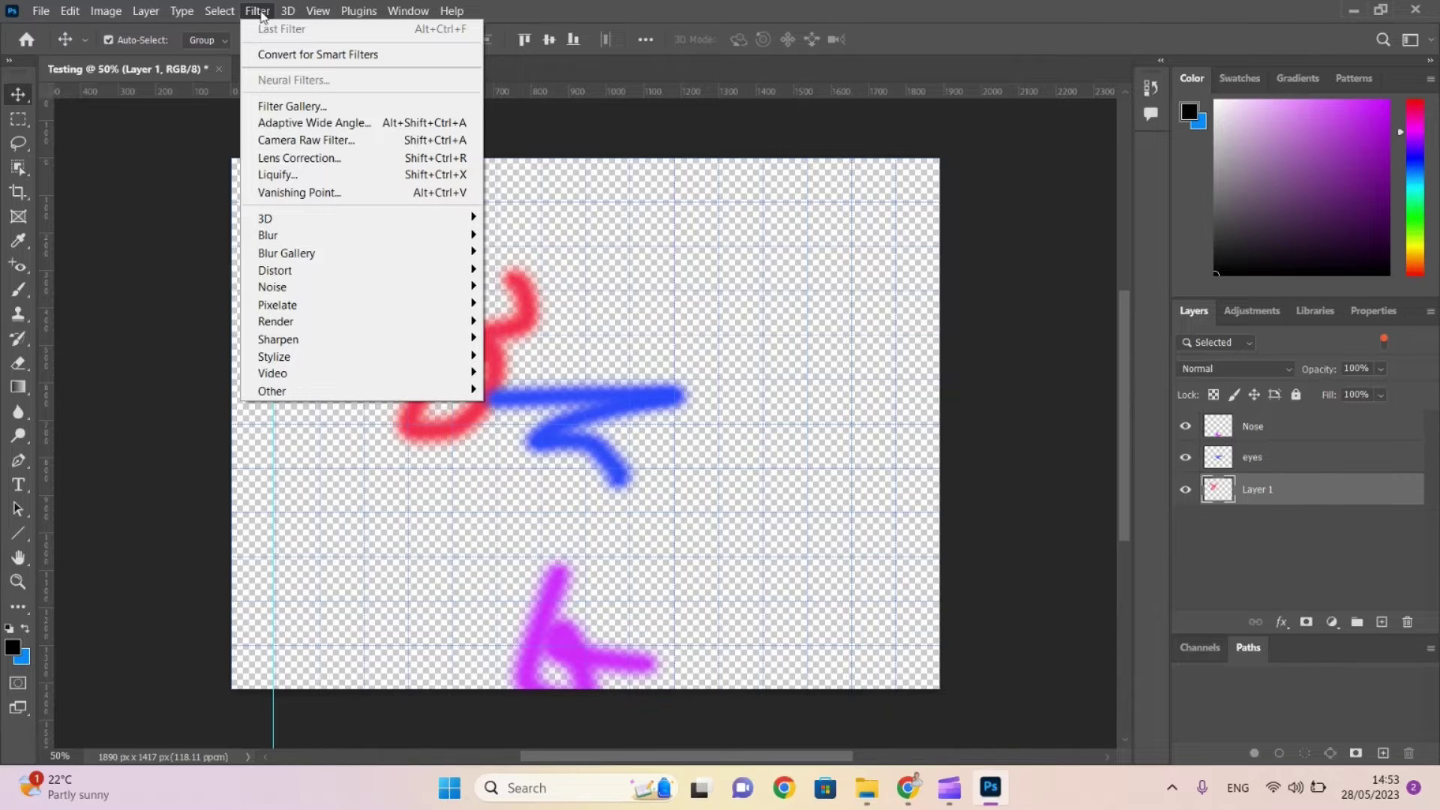
left_click(259, 11)
left_click(318, 12)
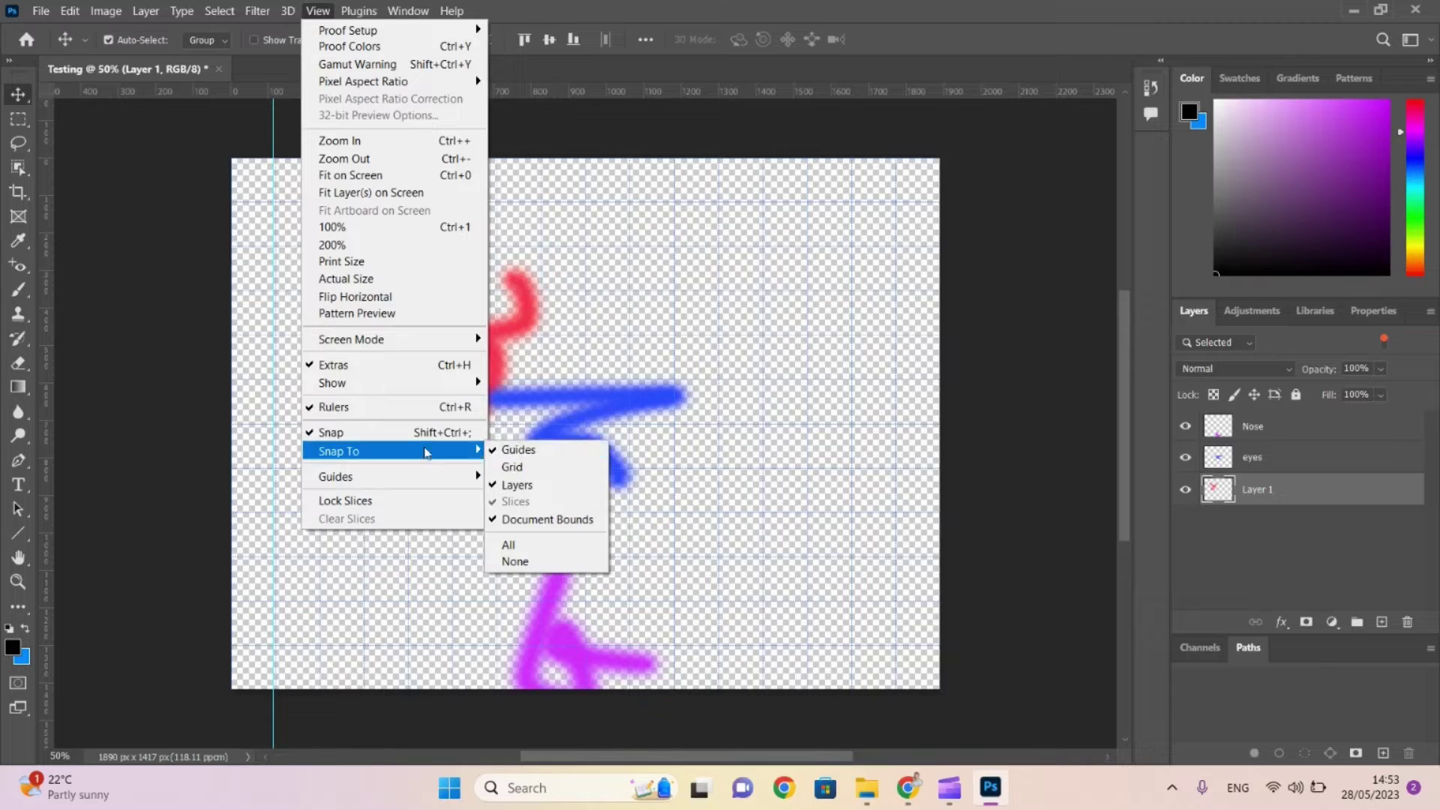
mouse_move(394, 384)
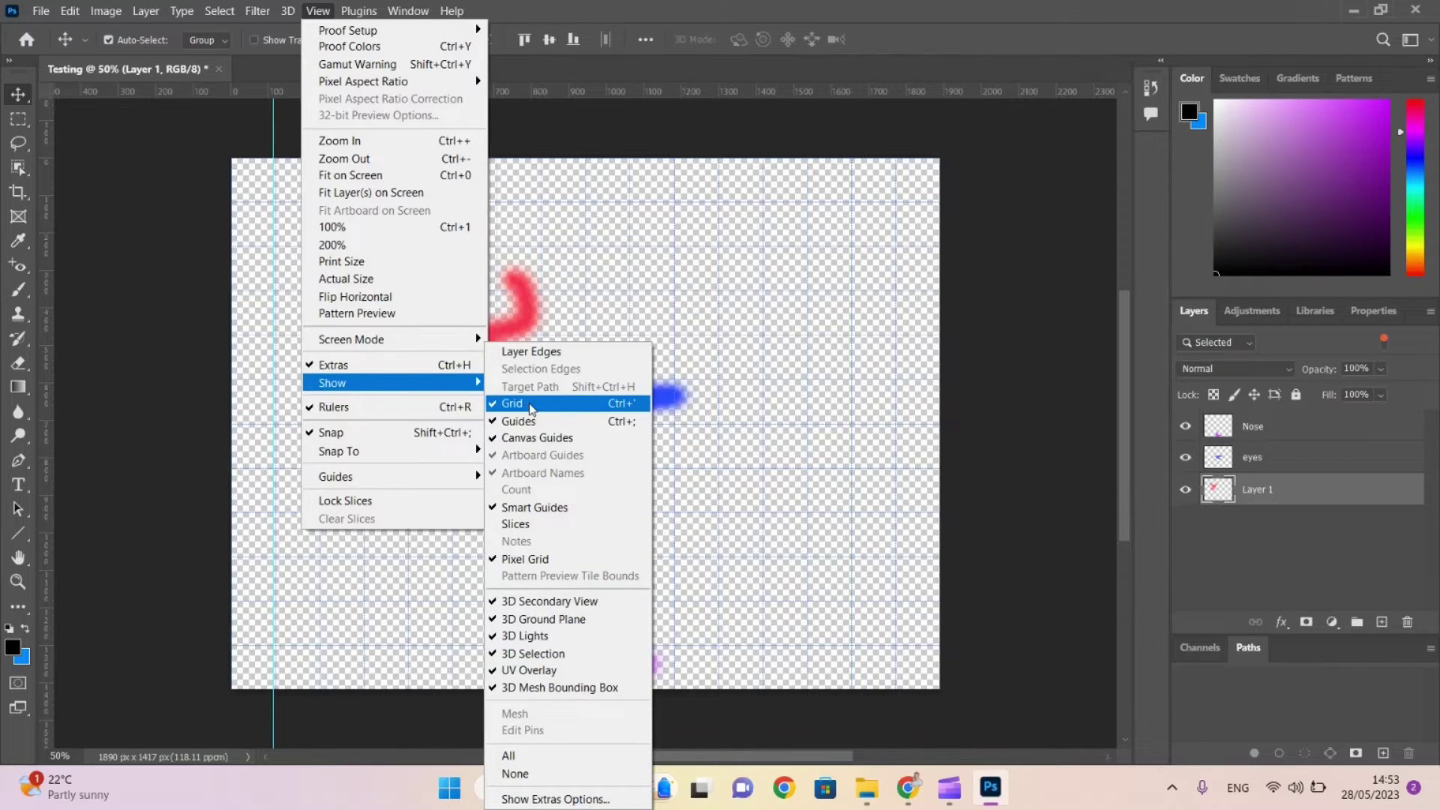
left_click(530, 408)
Move the red shape to the vertical guide, add a horizontal guide above it, and shift the shape near where the guides cross.
mouse_move(386, 291)
left_mouse_down()
mouse_move(338, 280)
mouse_move(308, 289)
mouse_move(353, 289)
mouse_move(292, 294)
mouse_move(288, 281)
left_mouse_up()
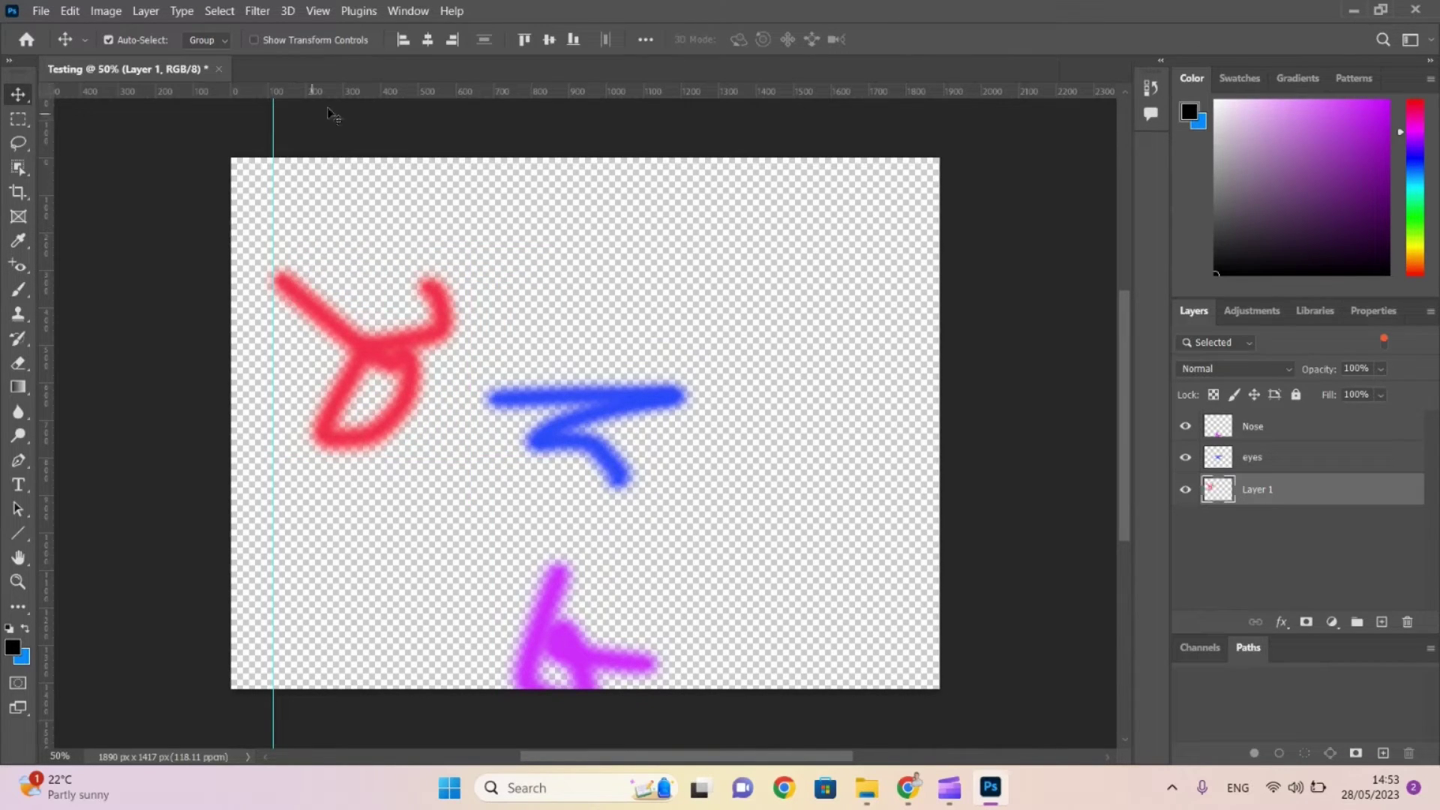
left_click_drag(373, 90, 378, 225)
left_click_drag(294, 295, 308, 262)
Turn off snapping to layers and document bounds, and move the red shape slightly left.
left_click(319, 11)
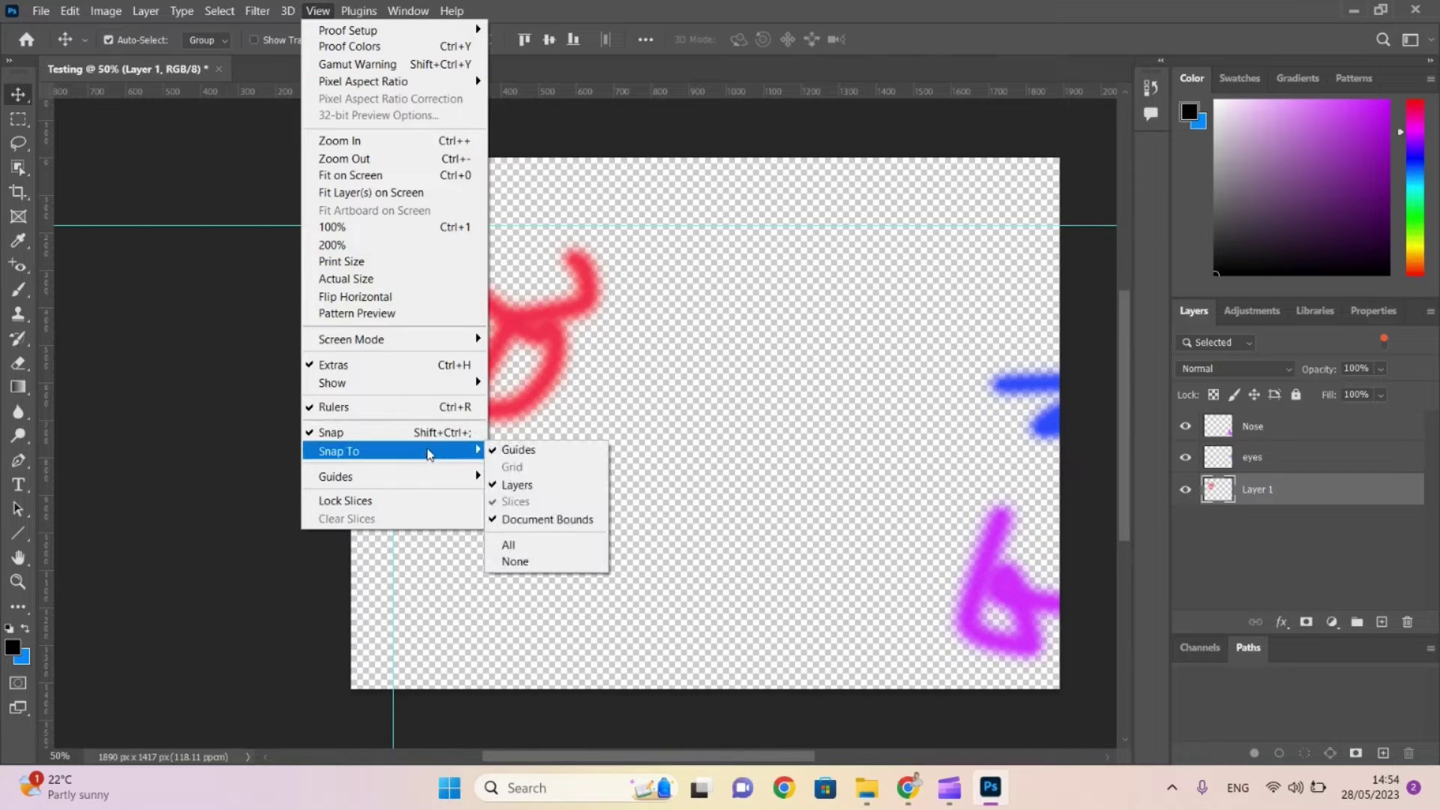
left_click(541, 493)
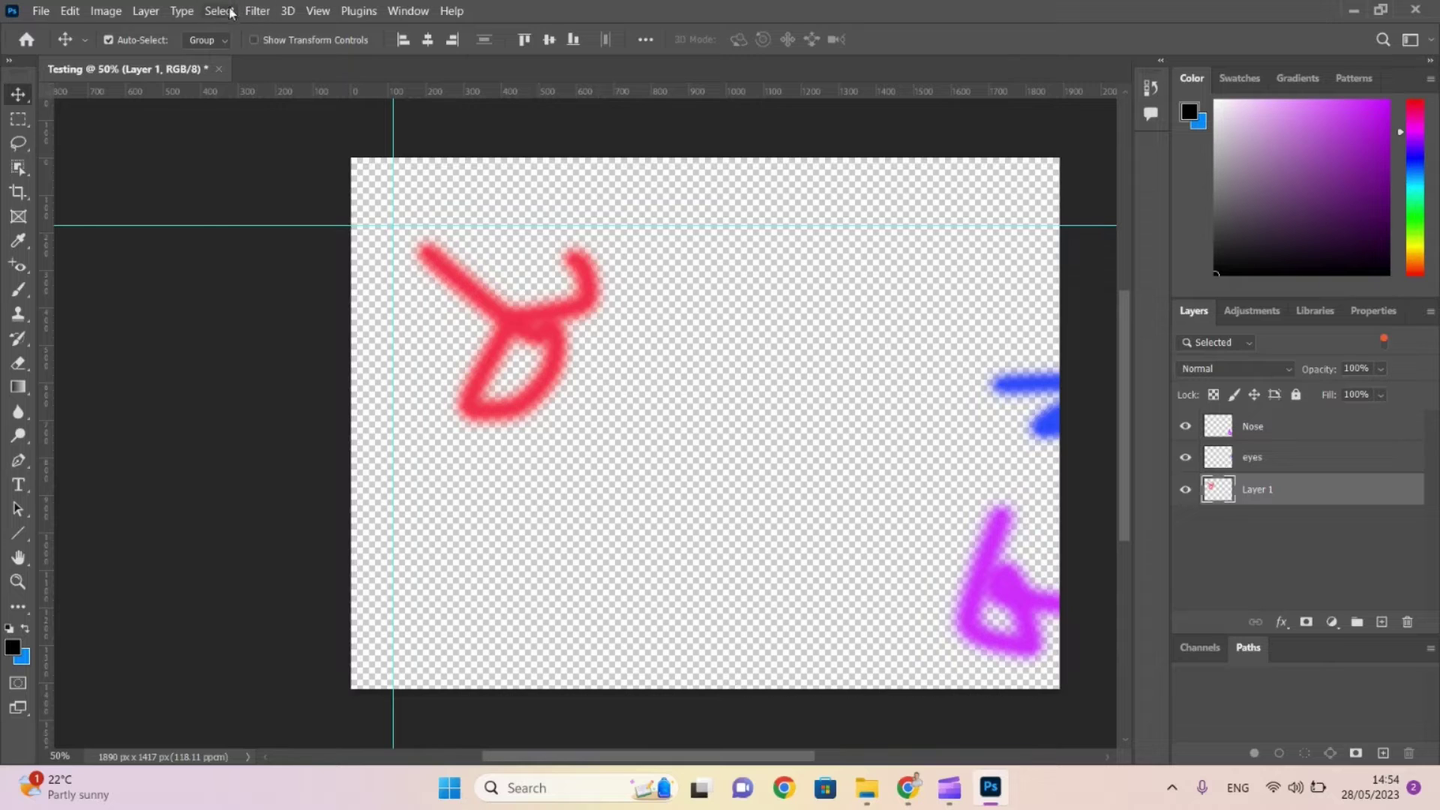
left_click(319, 11)
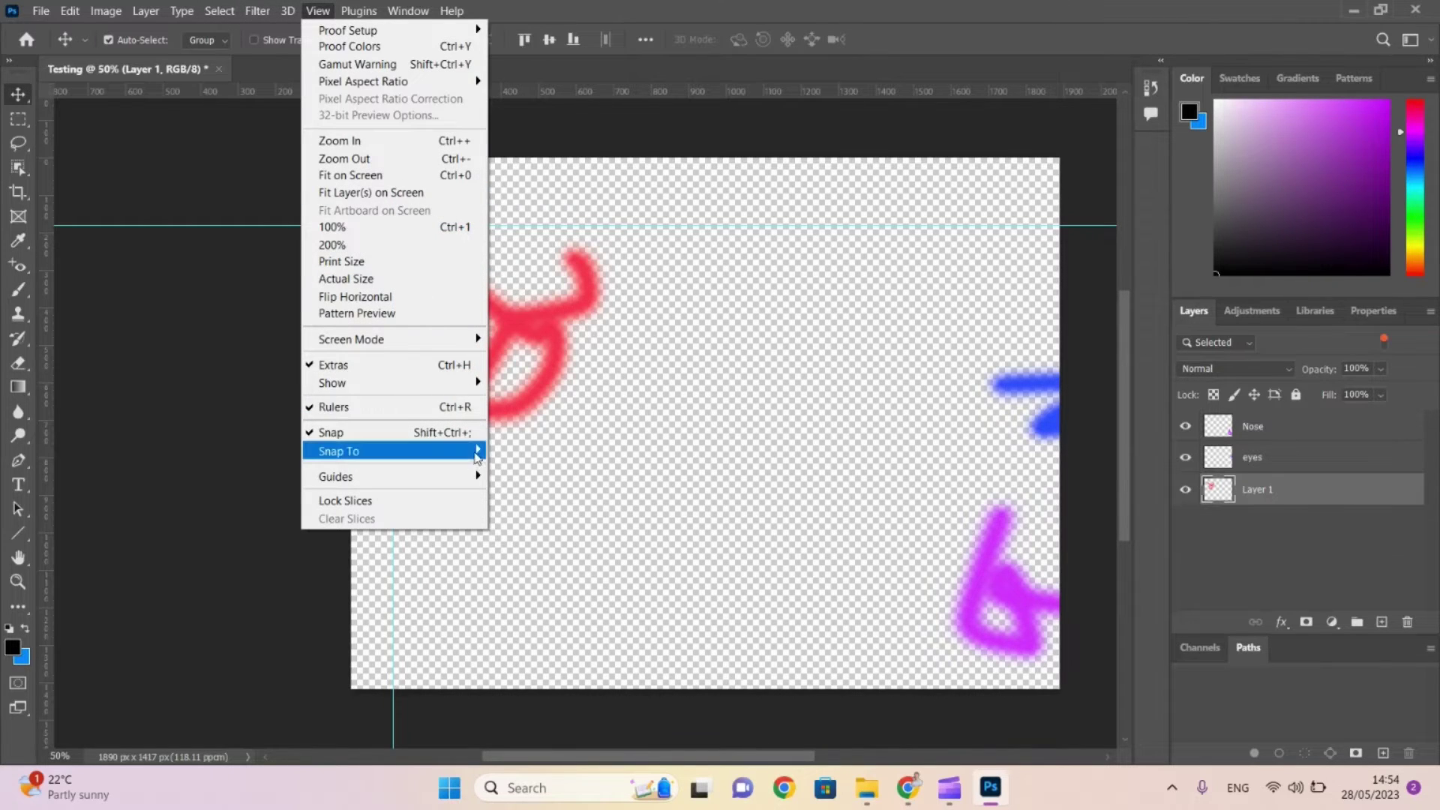
mouse_move(475, 451)
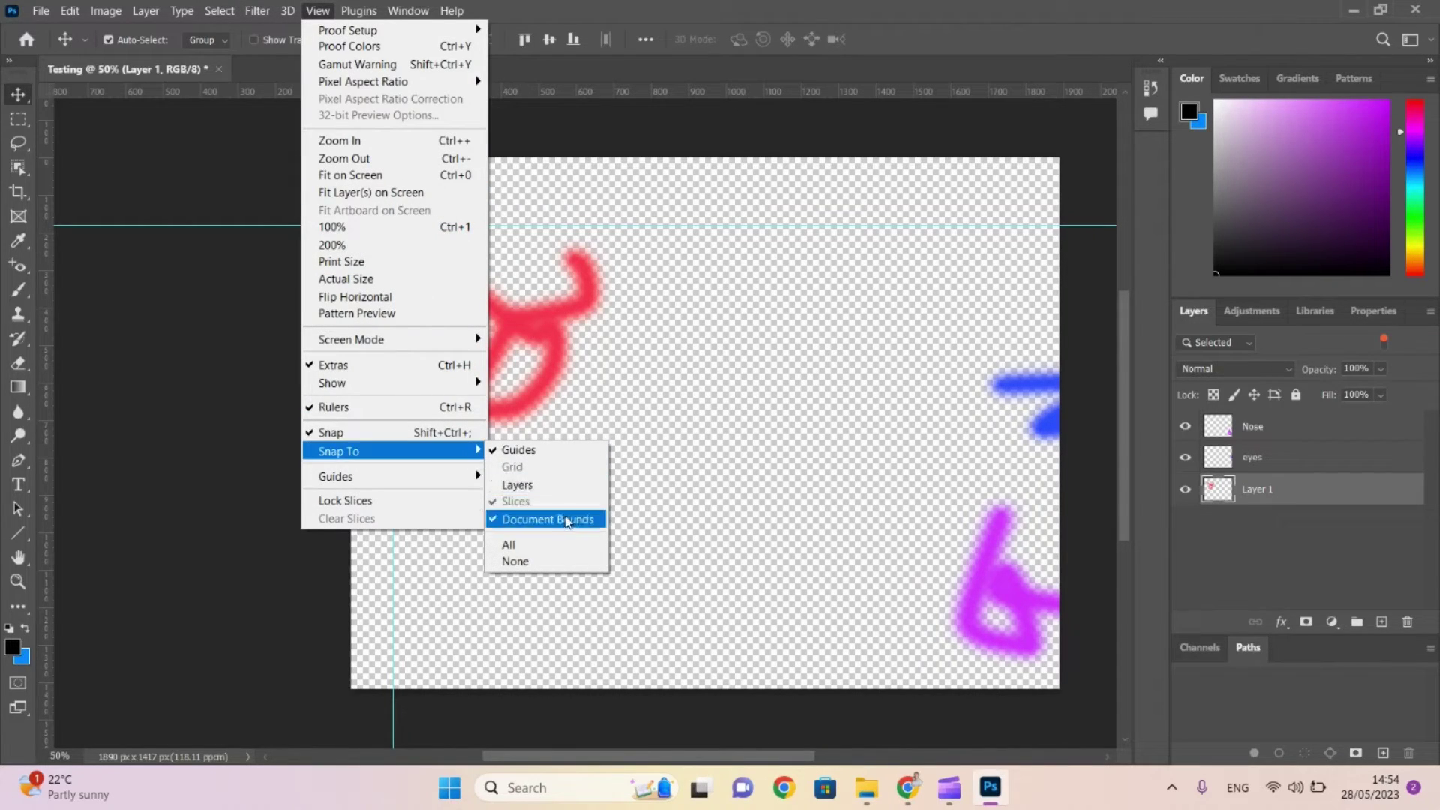
left_click(567, 520)
mouse_move(450, 275)
left_mouse_down()
mouse_move(465, 322)
mouse_move(434, 272)
mouse_move(458, 282)
mouse_move(443, 255)
mouse_move(426, 255)
left_mouse_up()
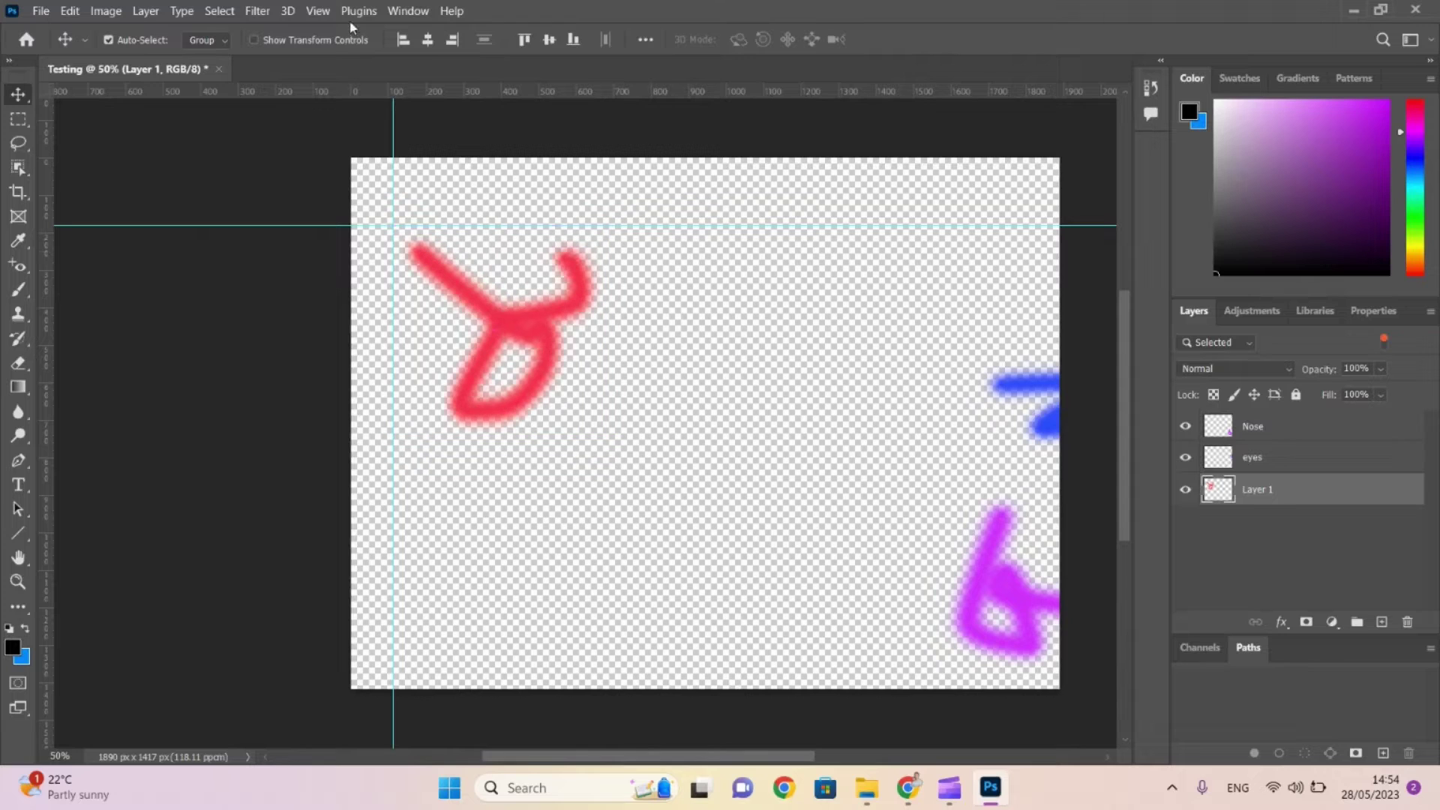
Set the Snap To targets to None.
left_click(318, 11)
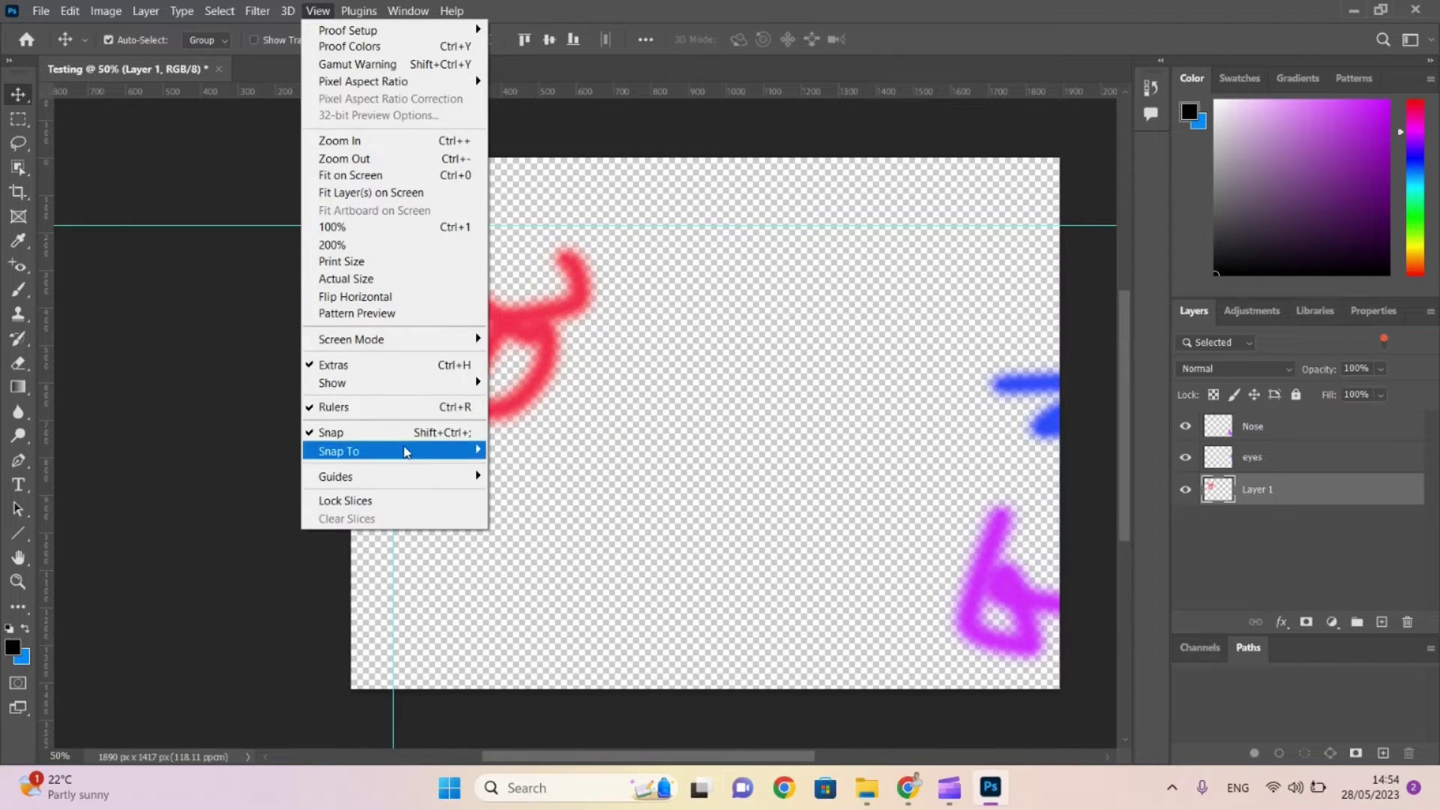
mouse_move(411, 455)
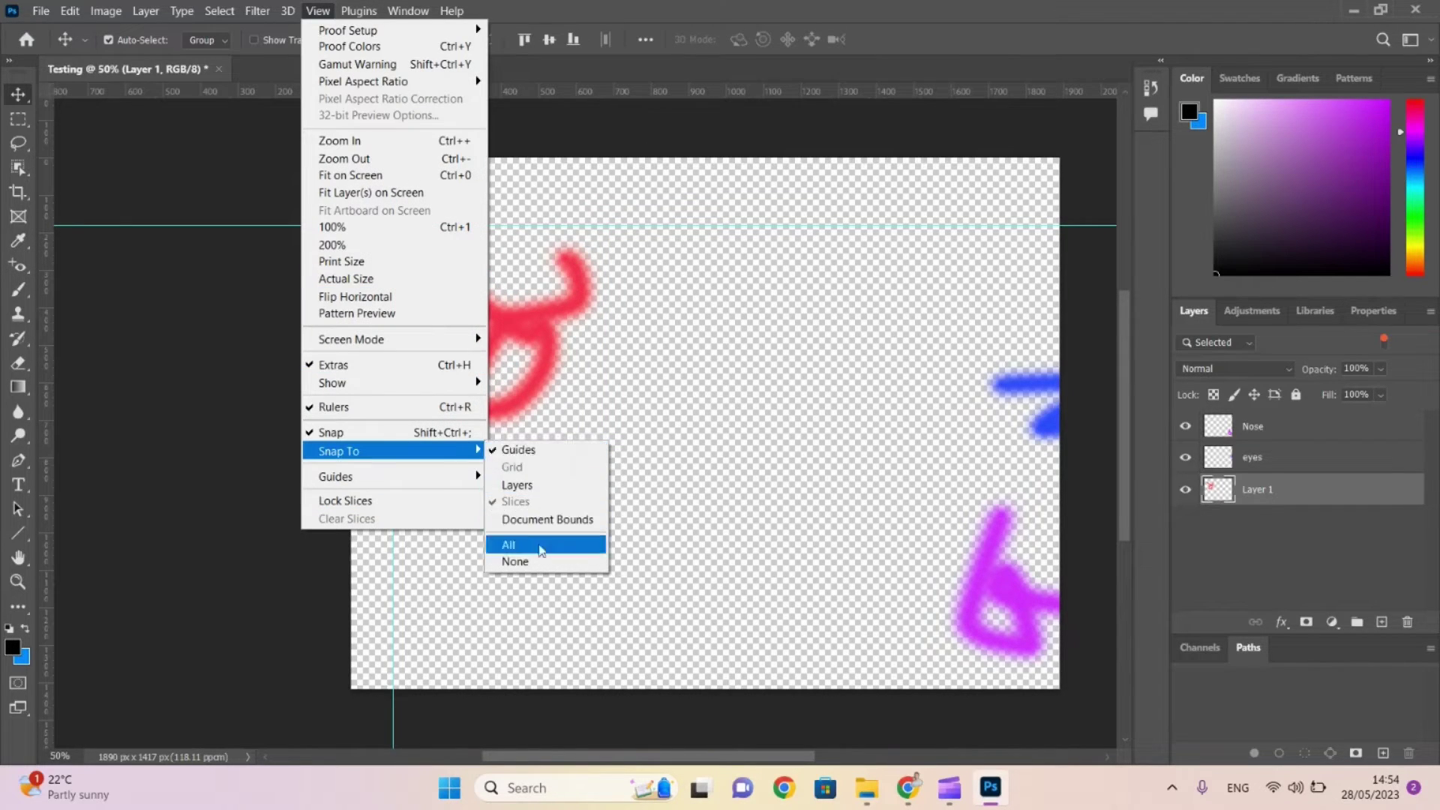
left_click(599, 564)
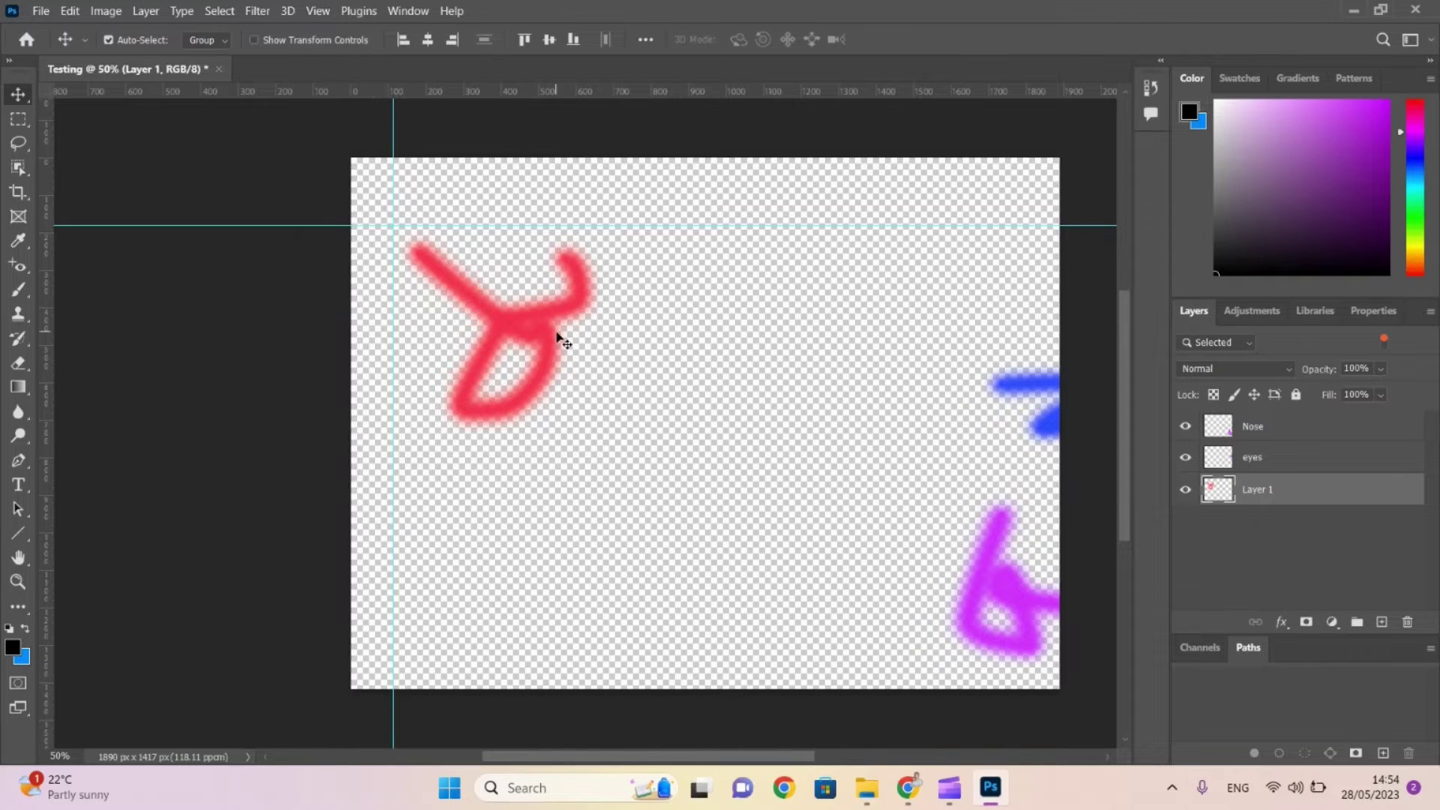
Switch to the F.Checklist_Photoshop document in Google Docs and tick off Rulers, Grids, Guidelines, Snapping and the parent Layout item.
key("alt+Tab")
key("alt+Tab")
key("alt+Tab")
key("alt+Tab")
key("alt+Tab")
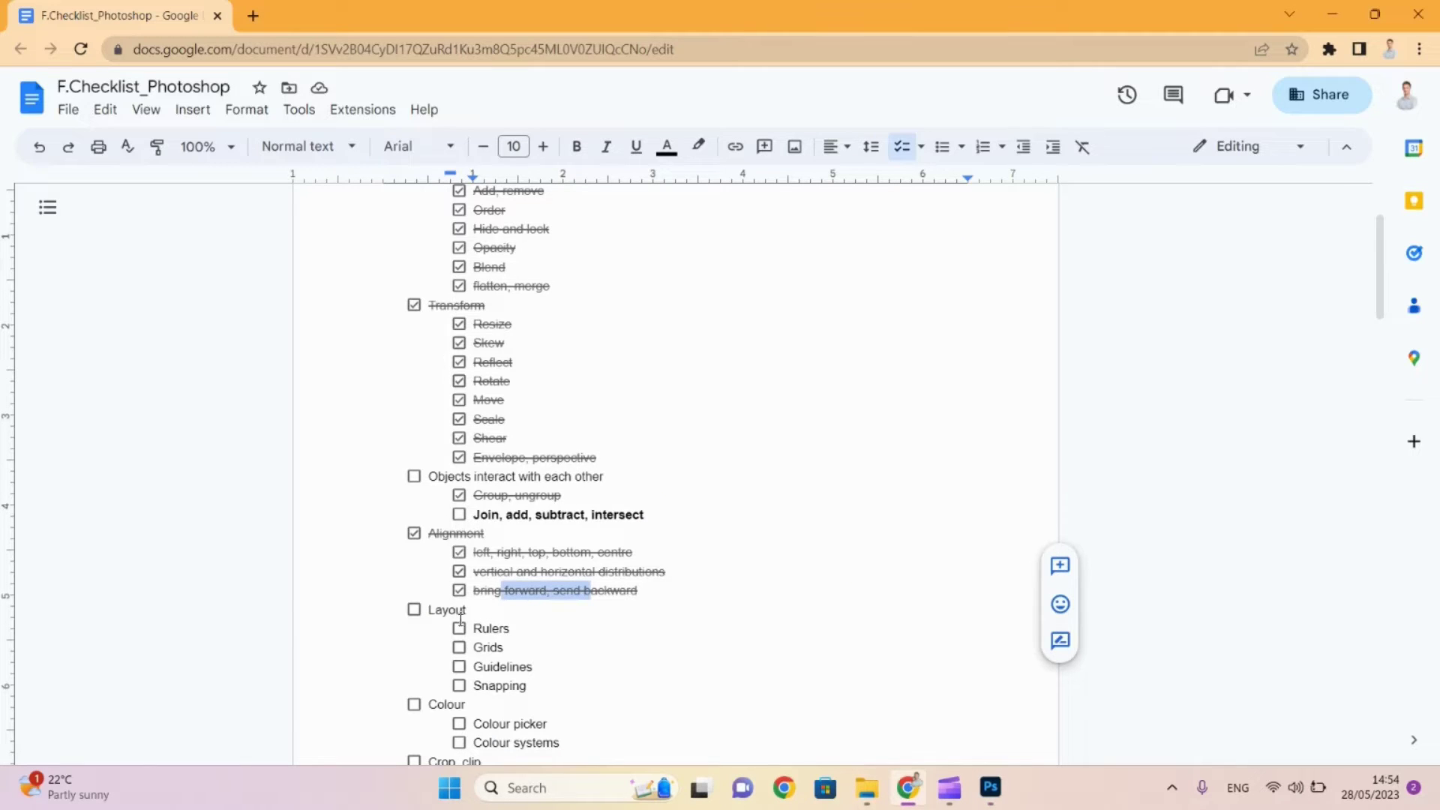
left_click(459, 628)
left_click(459, 647)
left_click(459, 666)
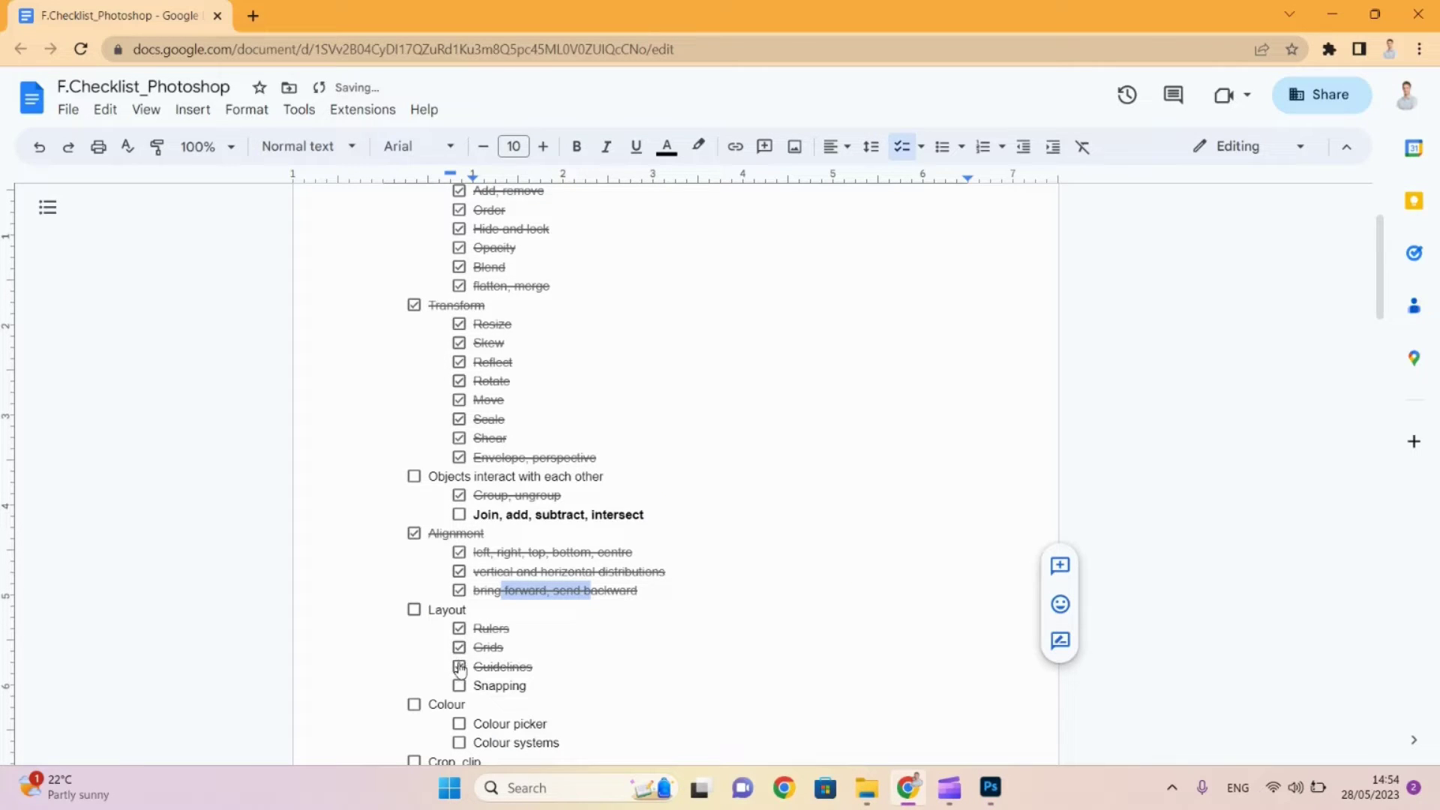
left_click(459, 686)
left_click(414, 610)
scroll(557, 670, "down", 3)
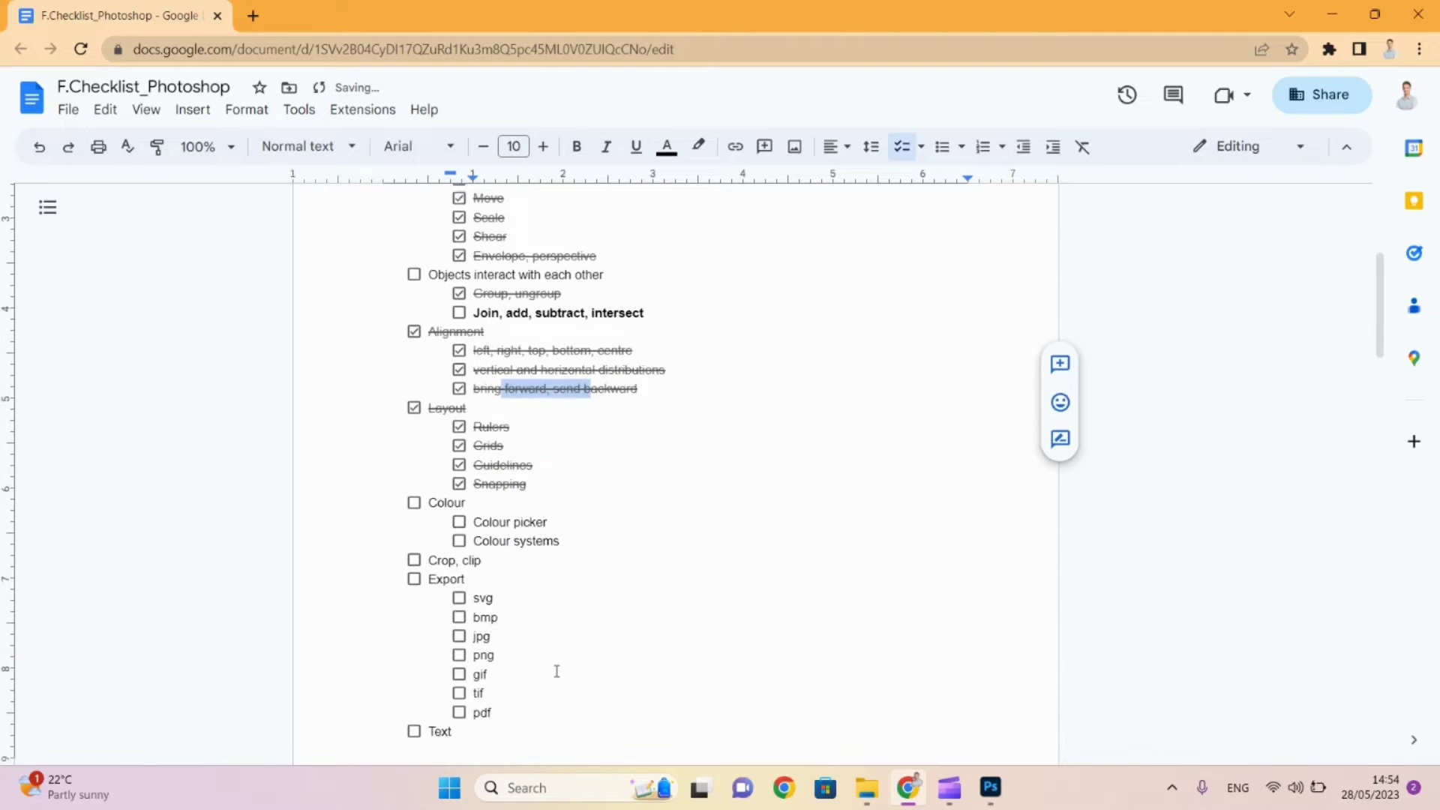
Switch back to Photoshop and change the foreground color to a muted mid blue by adjusting hue and shade.
key("alt+Tab")
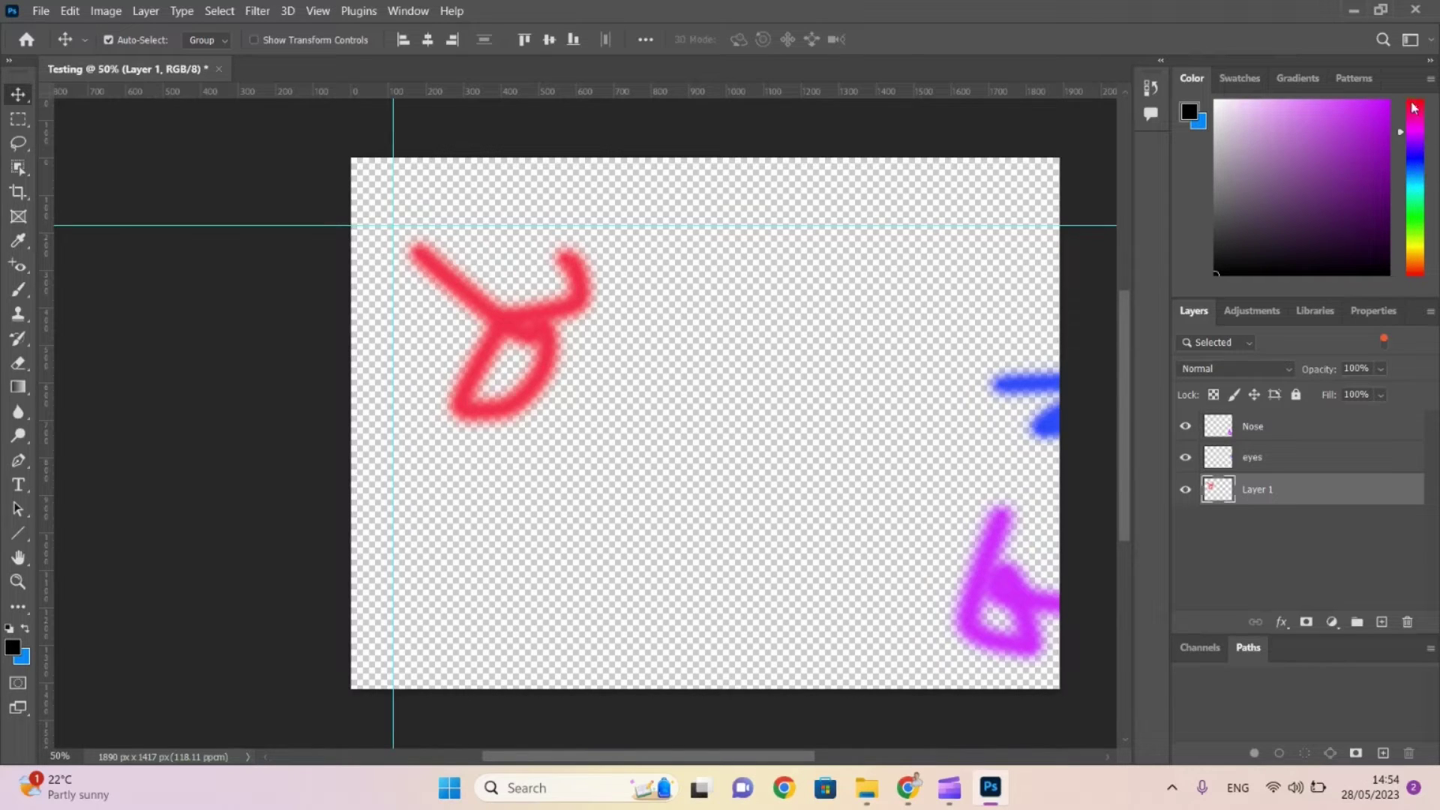
mouse_move(1417, 115)
left_mouse_down()
mouse_move(1420, 255)
mouse_move(1427, 95)
mouse_move(1418, 229)
left_mouse_up()
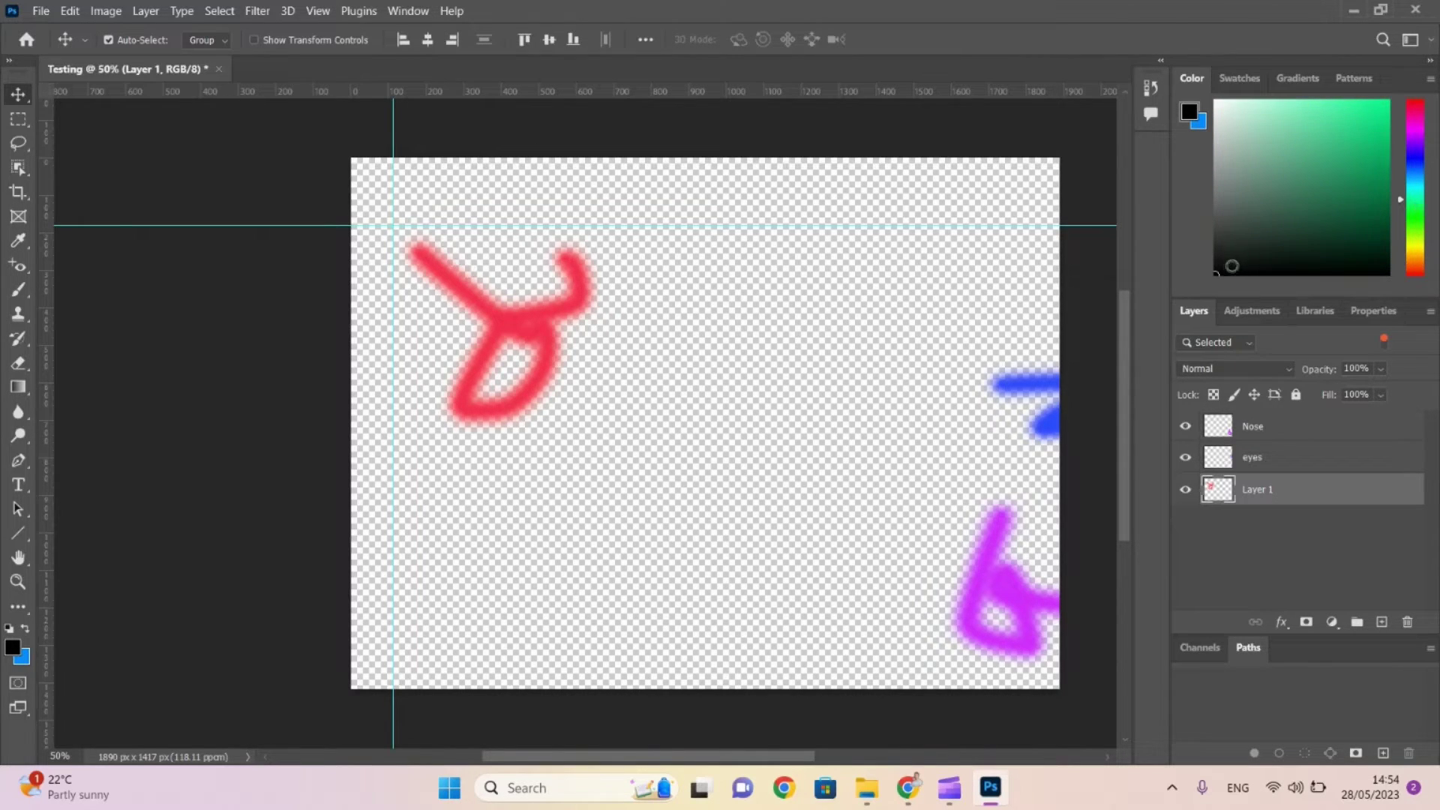
left_click_drag(1242, 277, 1369, 70)
left_click_drag(1388, 101, 1173, 2)
mouse_move(1184, 2)
left_mouse_down()
mouse_move(1437, 2)
mouse_move(1205, 2)
left_mouse_up()
left_click_drag(1198, 9, 1277, 140)
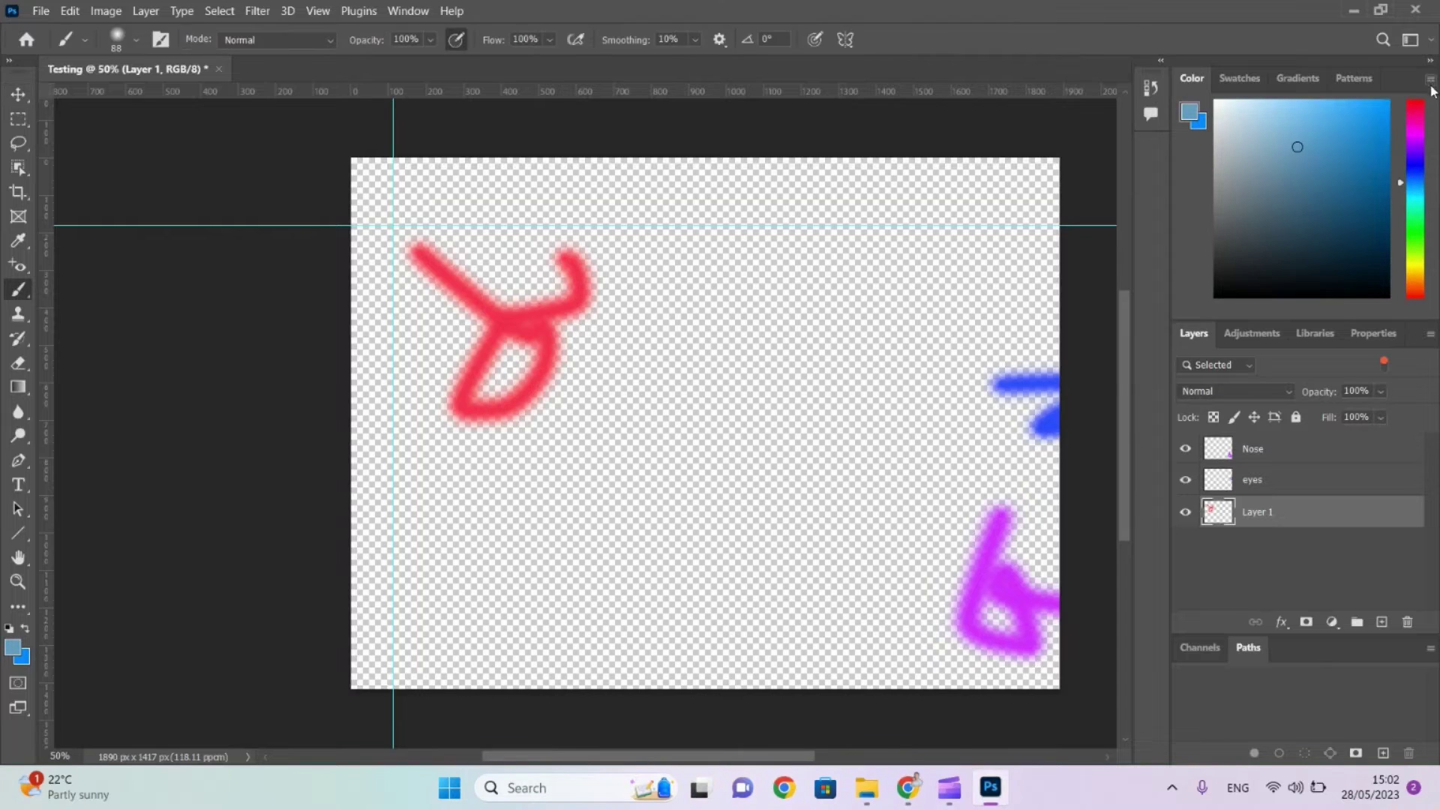
Switch the color controls to RGB Sliders and mix a pure red foreground color with R 255, G 0, B 0.
left_click(1431, 81)
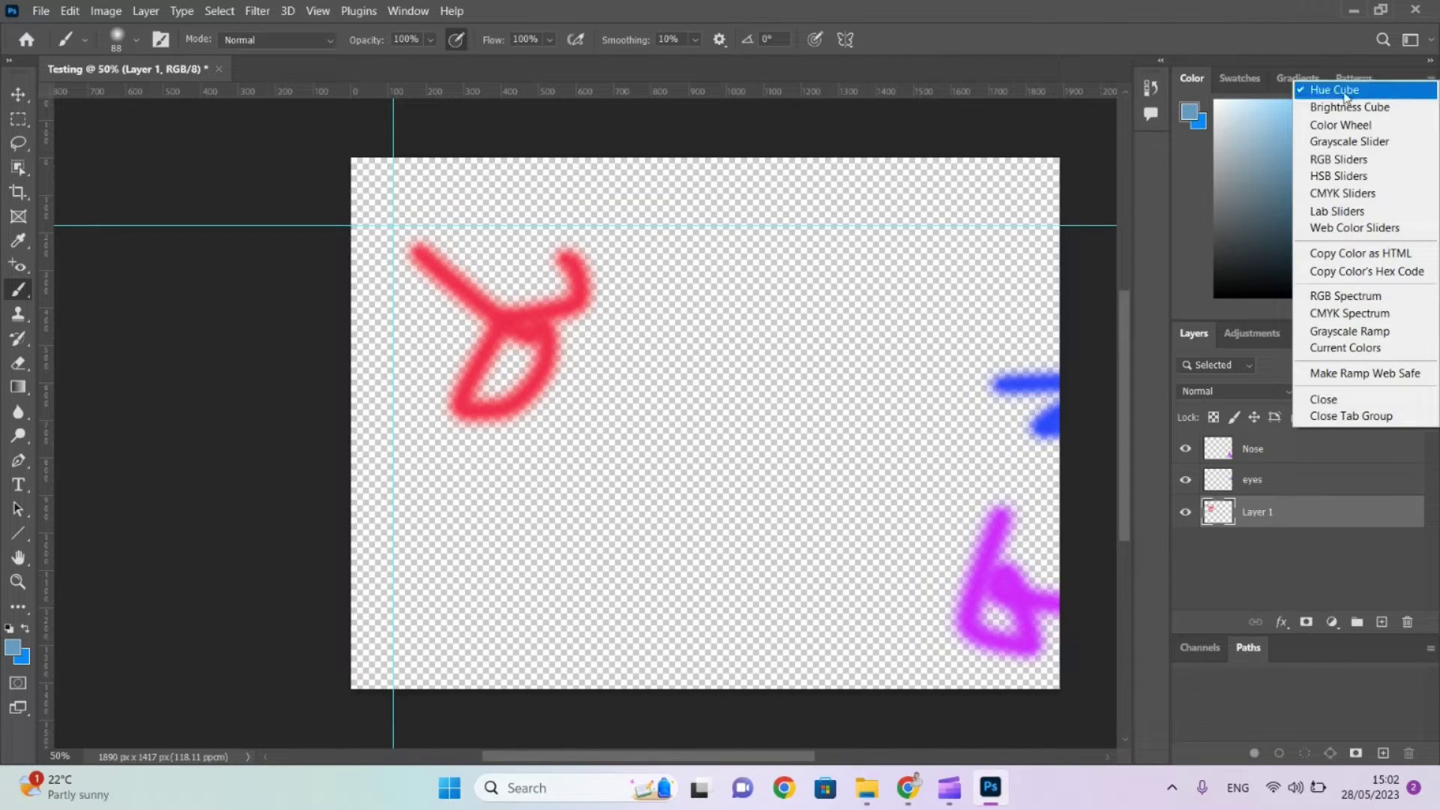
left_click(1432, 81)
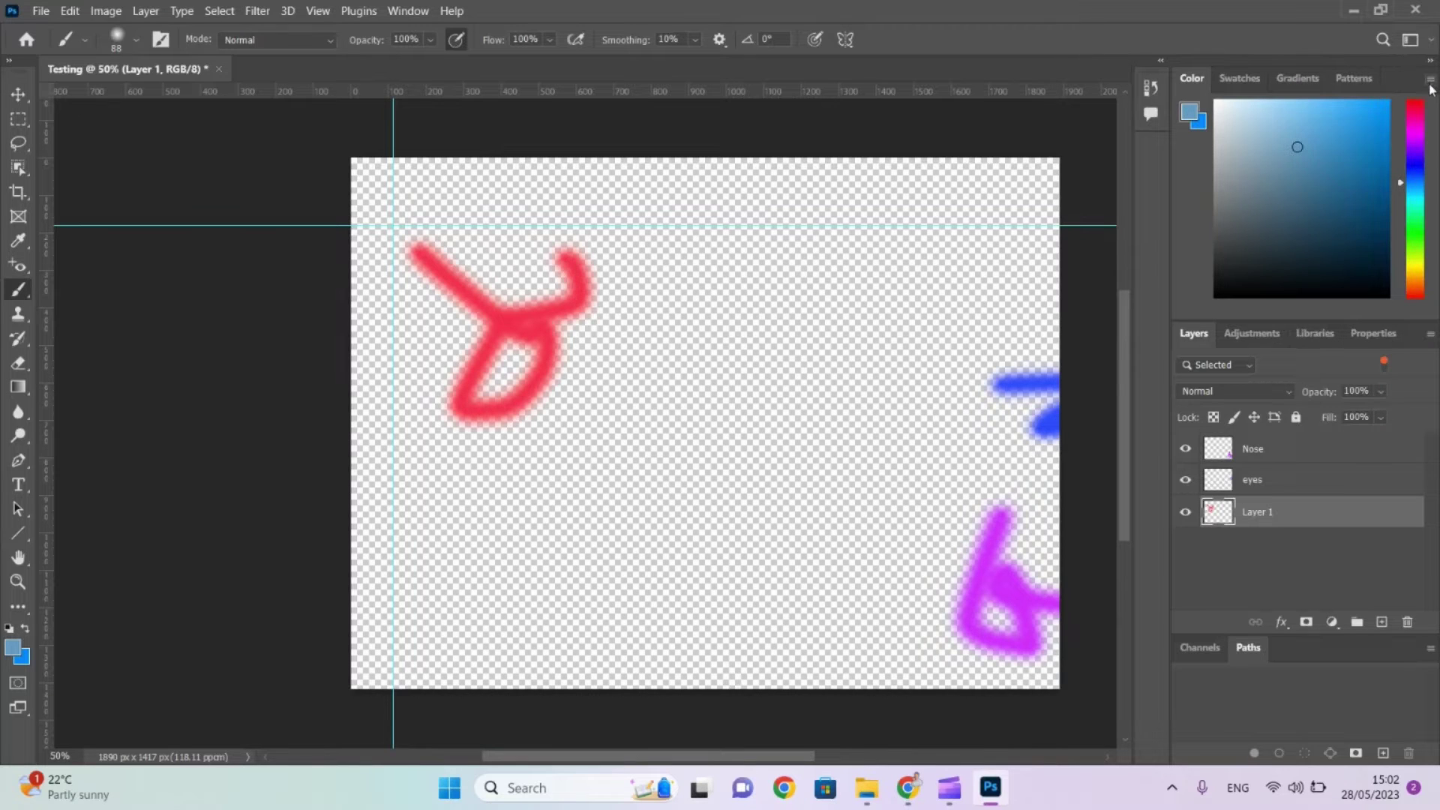
left_click(1432, 82)
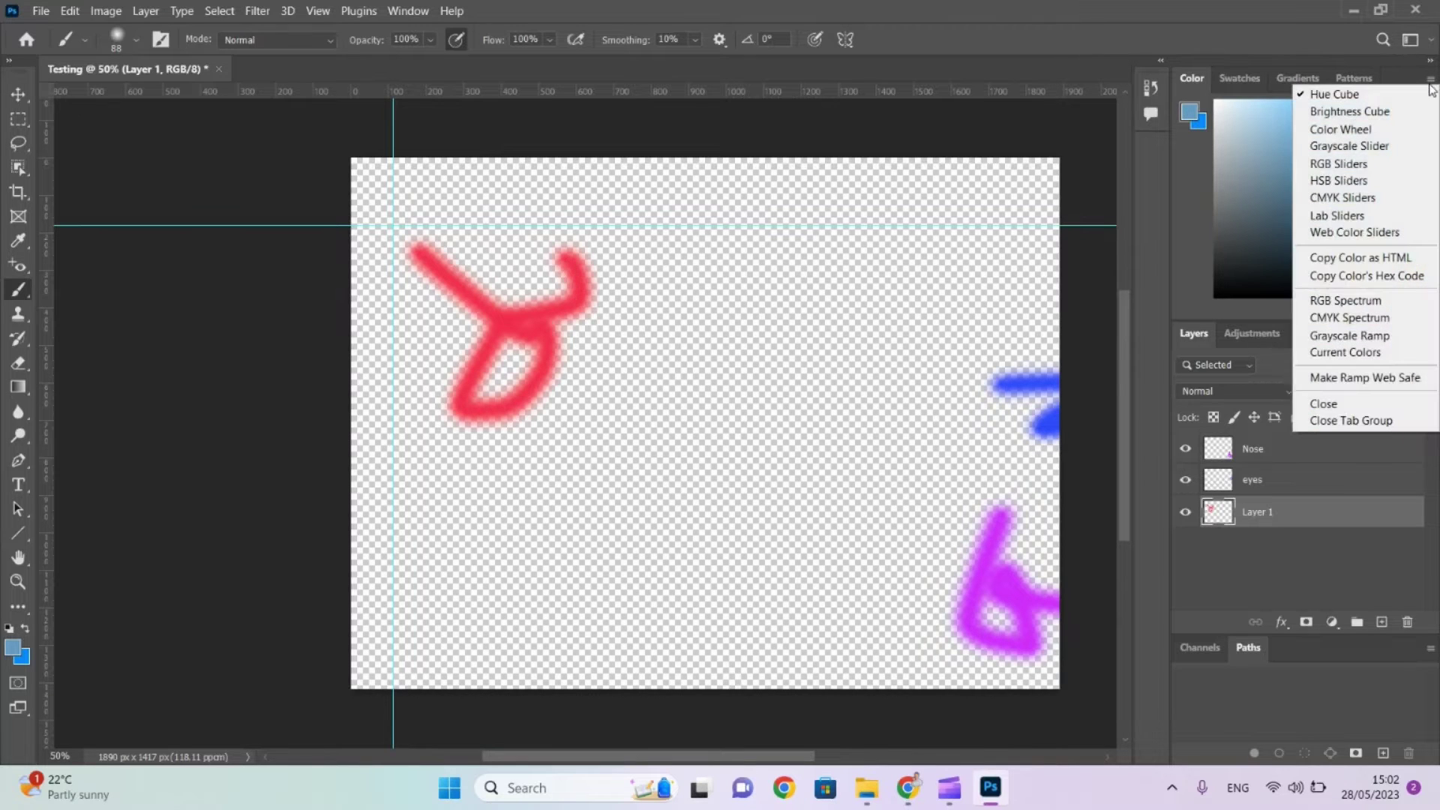
left_click(1326, 171)
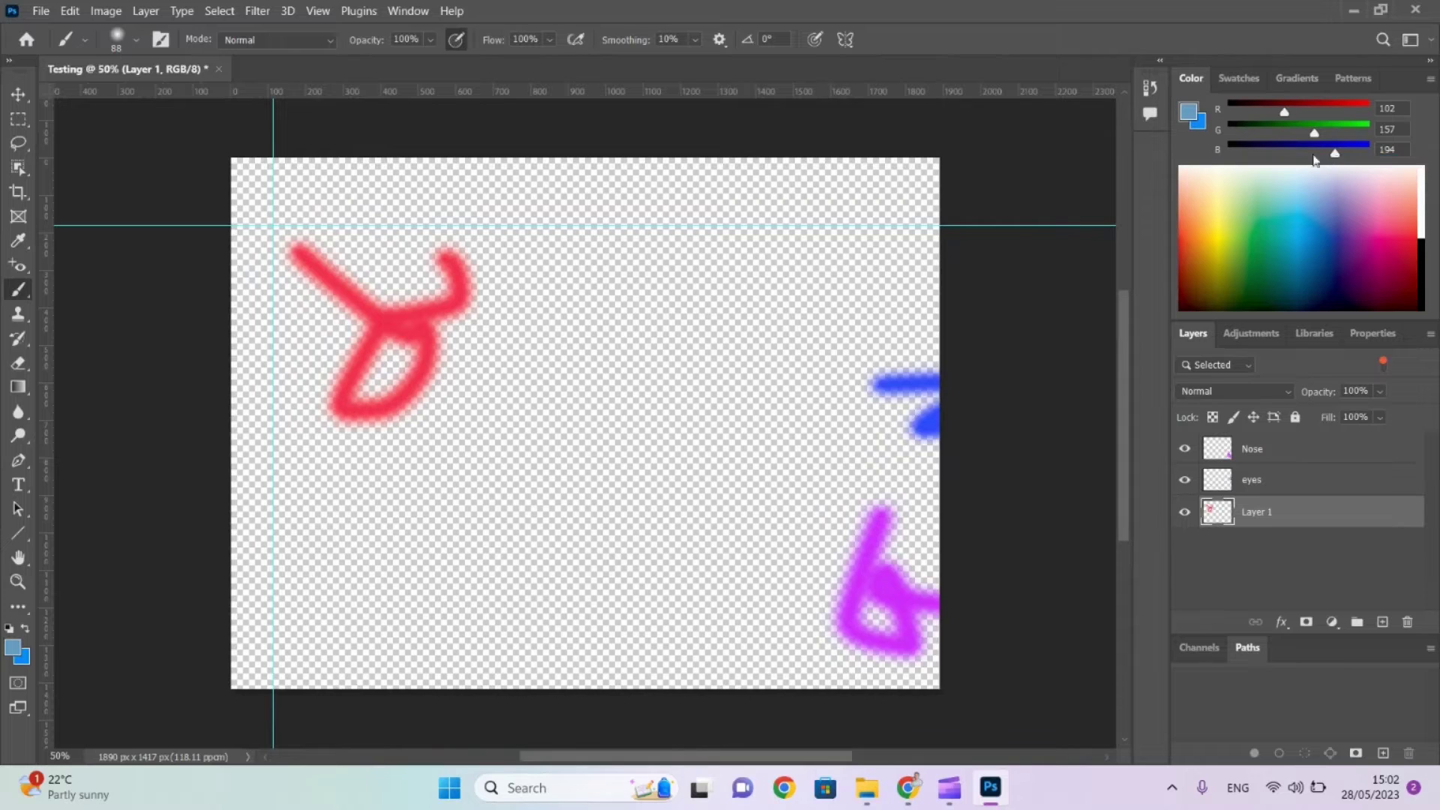
left_click_drag(1292, 120, 1411, 118)
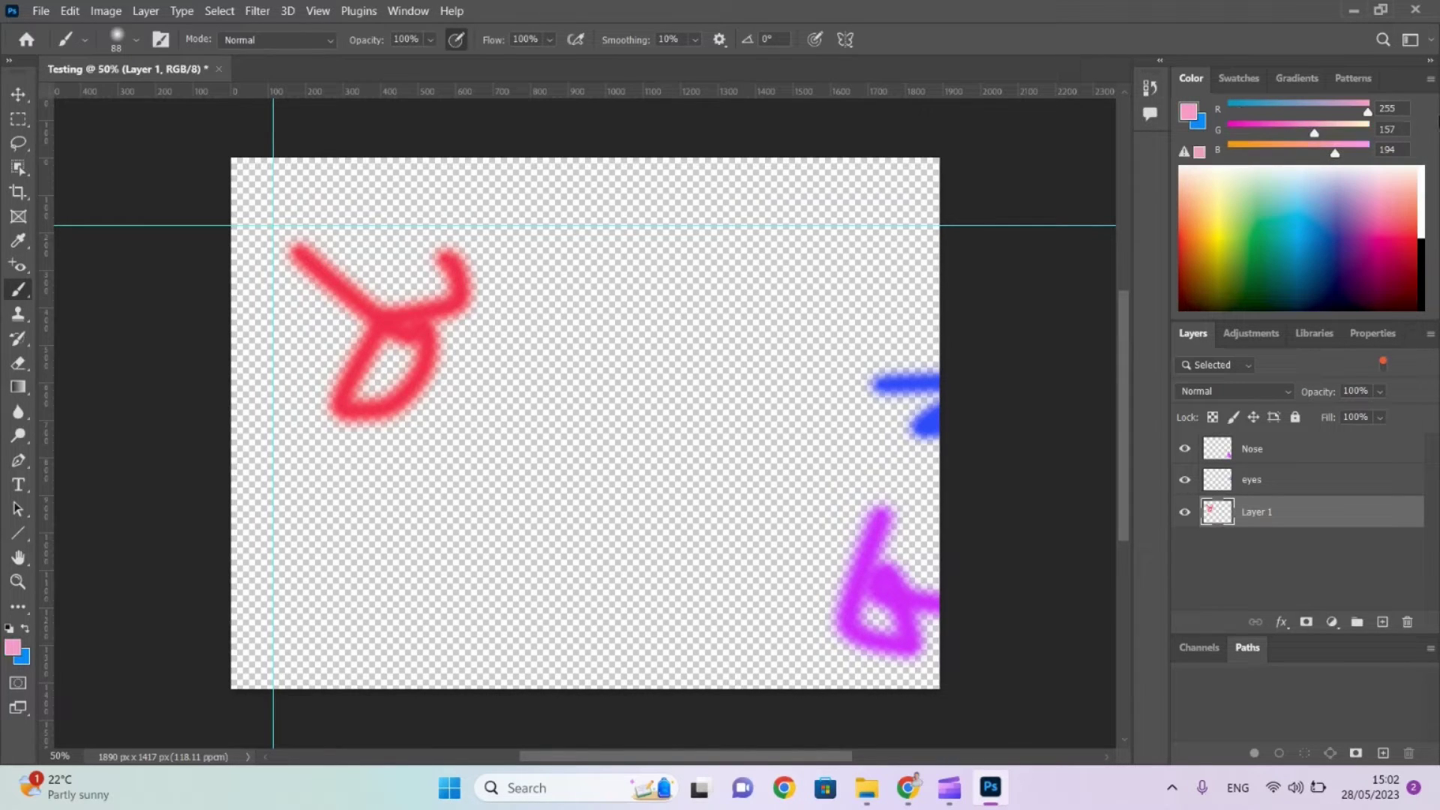
left_click_drag(1315, 132, 1230, 152)
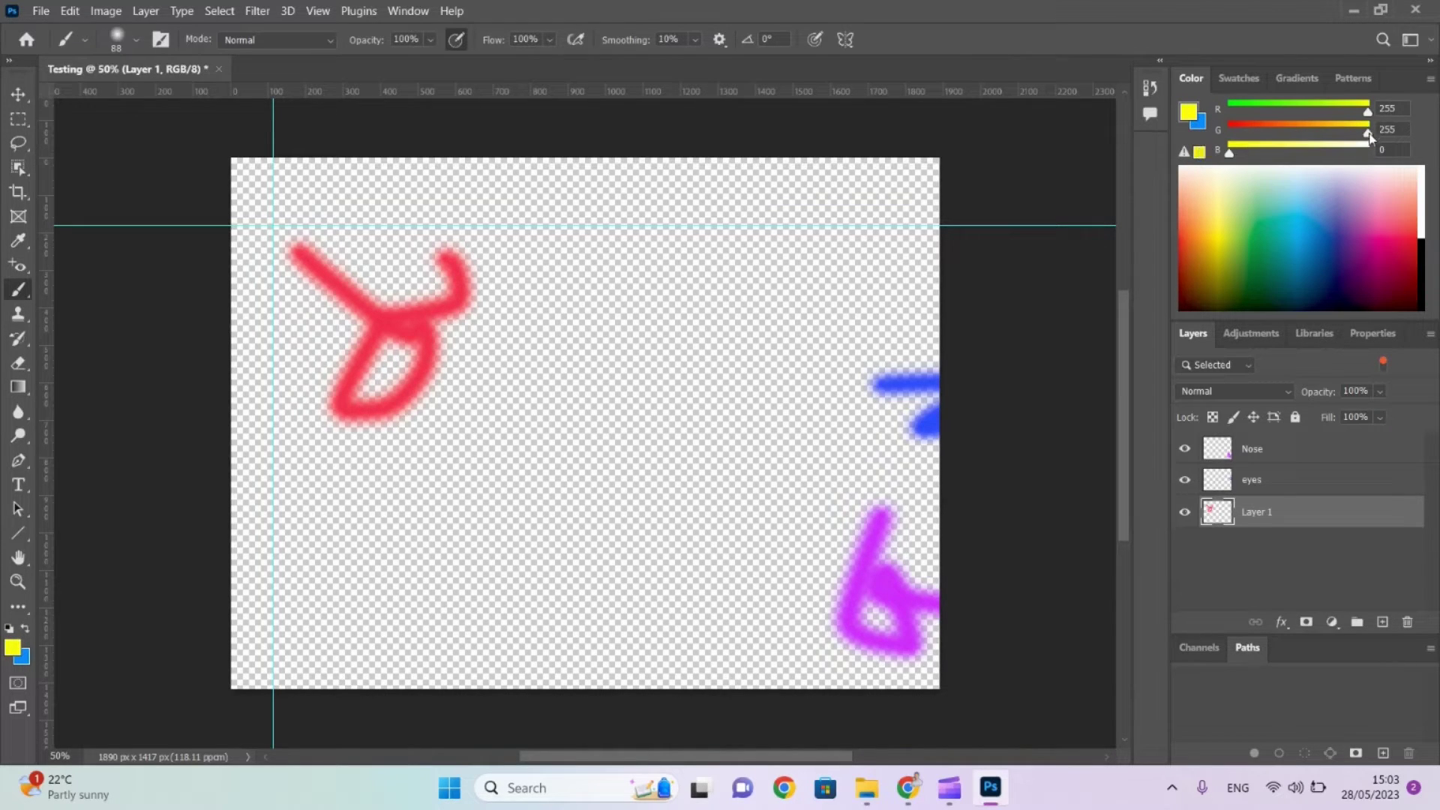
left_click_drag(1369, 133, 1238, 139)
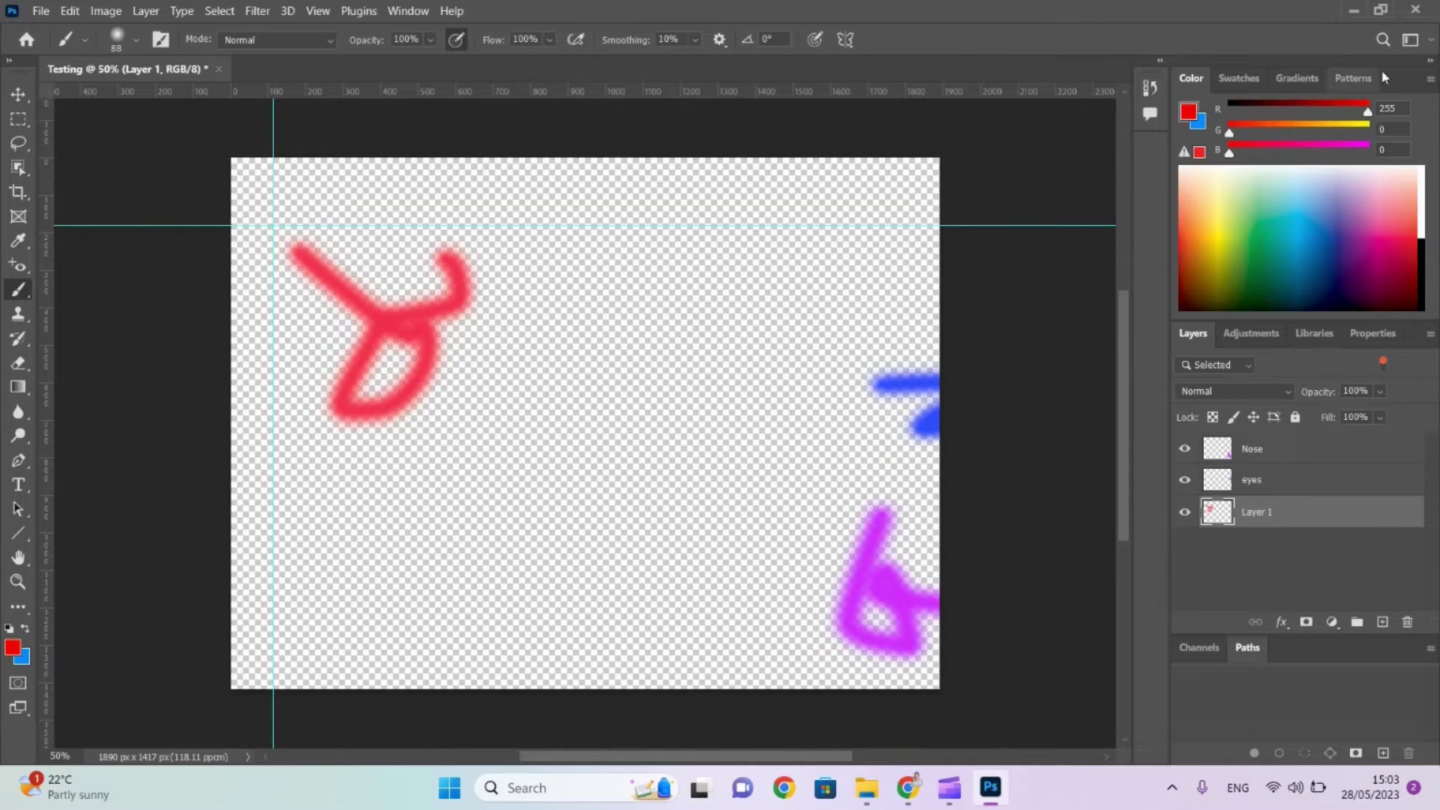
Switch the color controls to CMYK Sliders and mix a pure cyan foreground color with C 100, M 0, Y 0, K 0.
left_click(1431, 79)
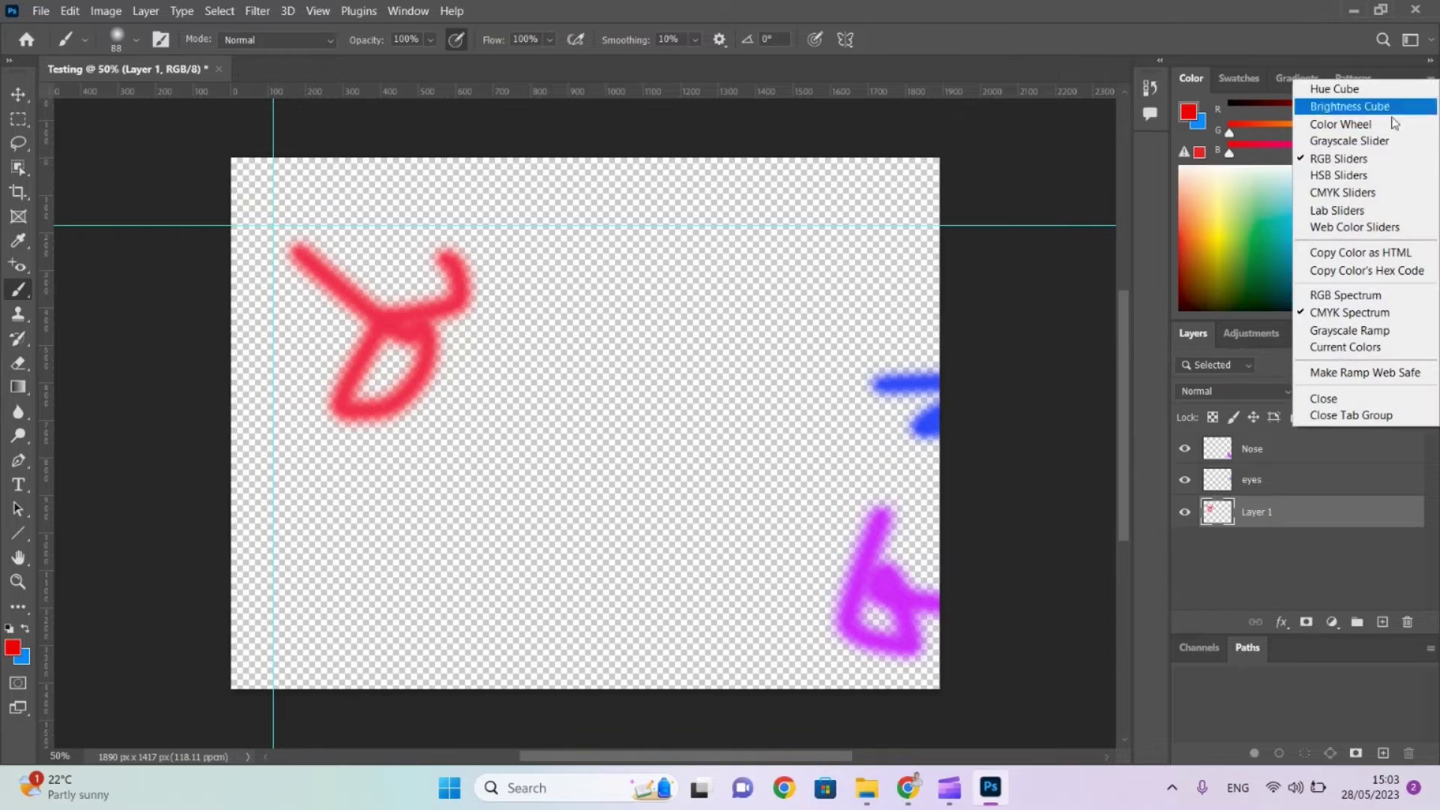
left_click(1343, 192)
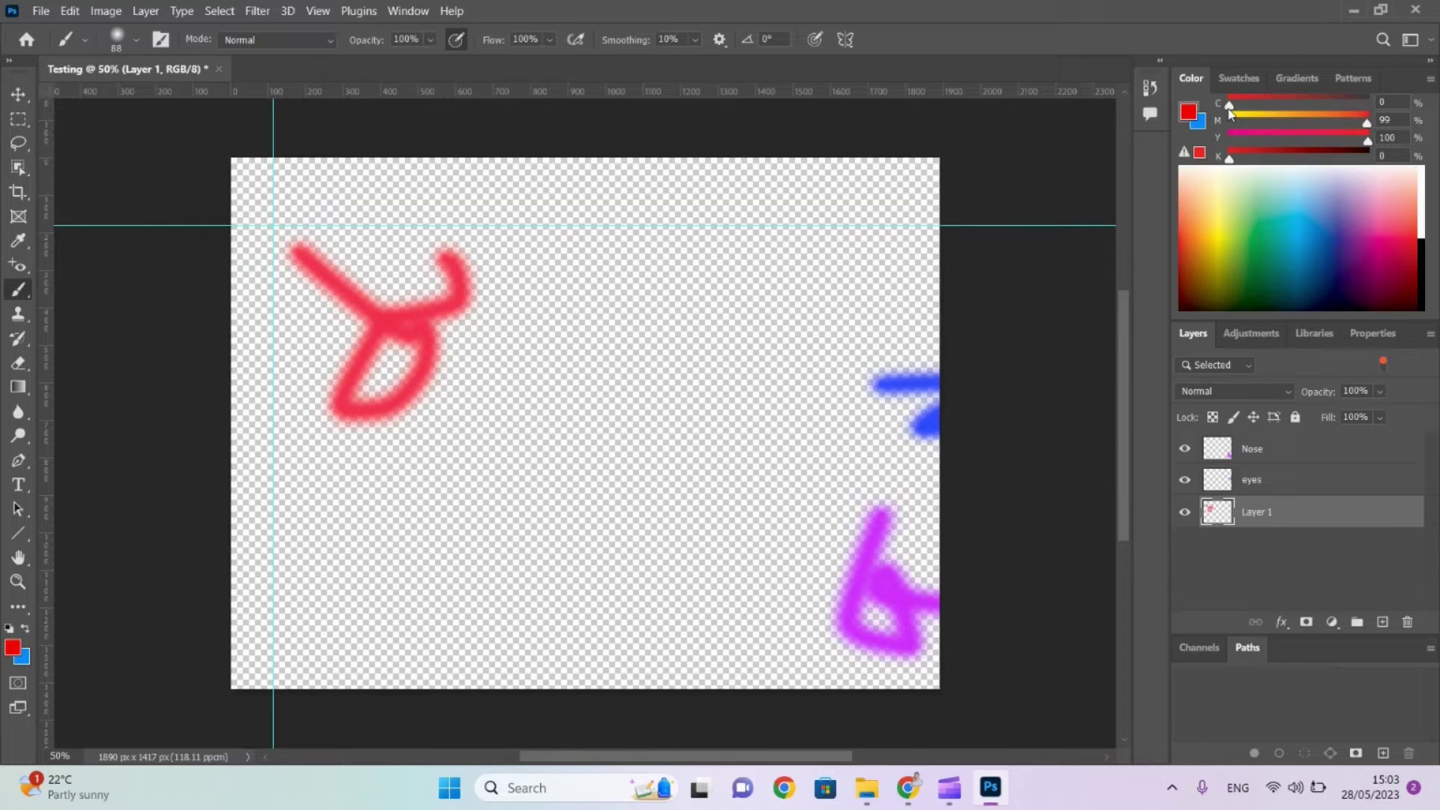
left_click_drag(1230, 107, 1163, 125)
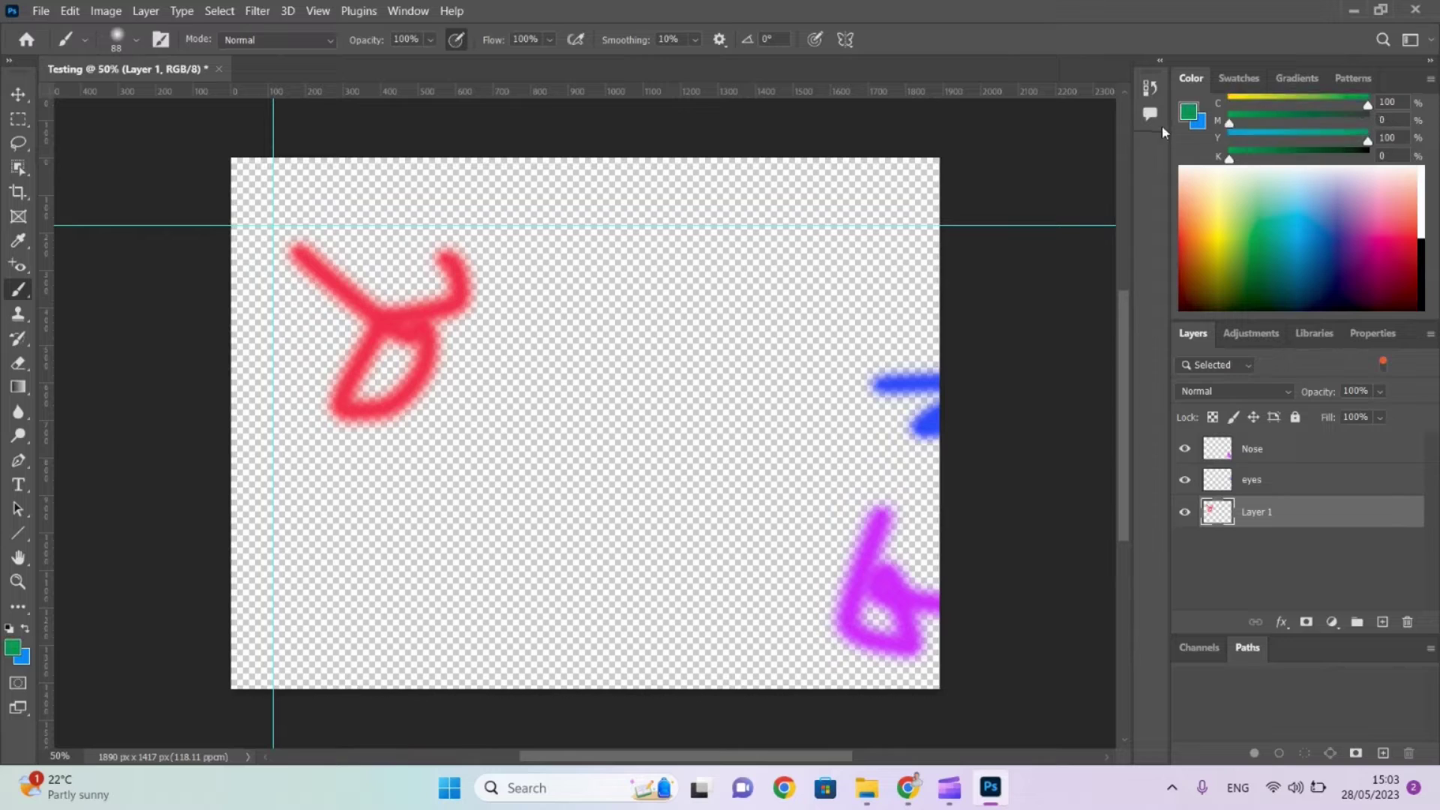
left_click_drag(1369, 141, 1140, 140)
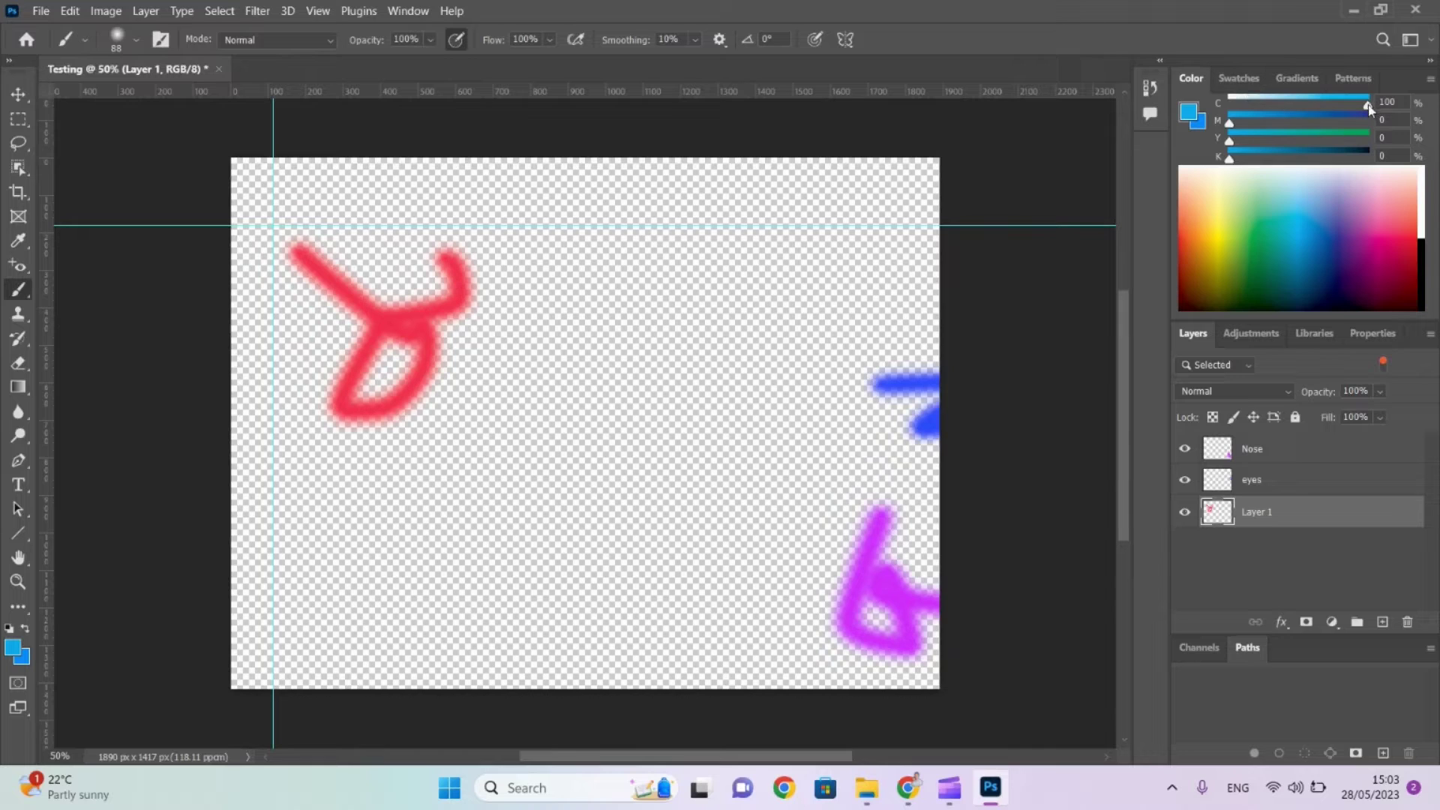
Change the foreground color to pure yellow by setting C to 0% and Y to 100%, with M and K at 0%.
left_click_drag(1368, 105, 1223, 113)
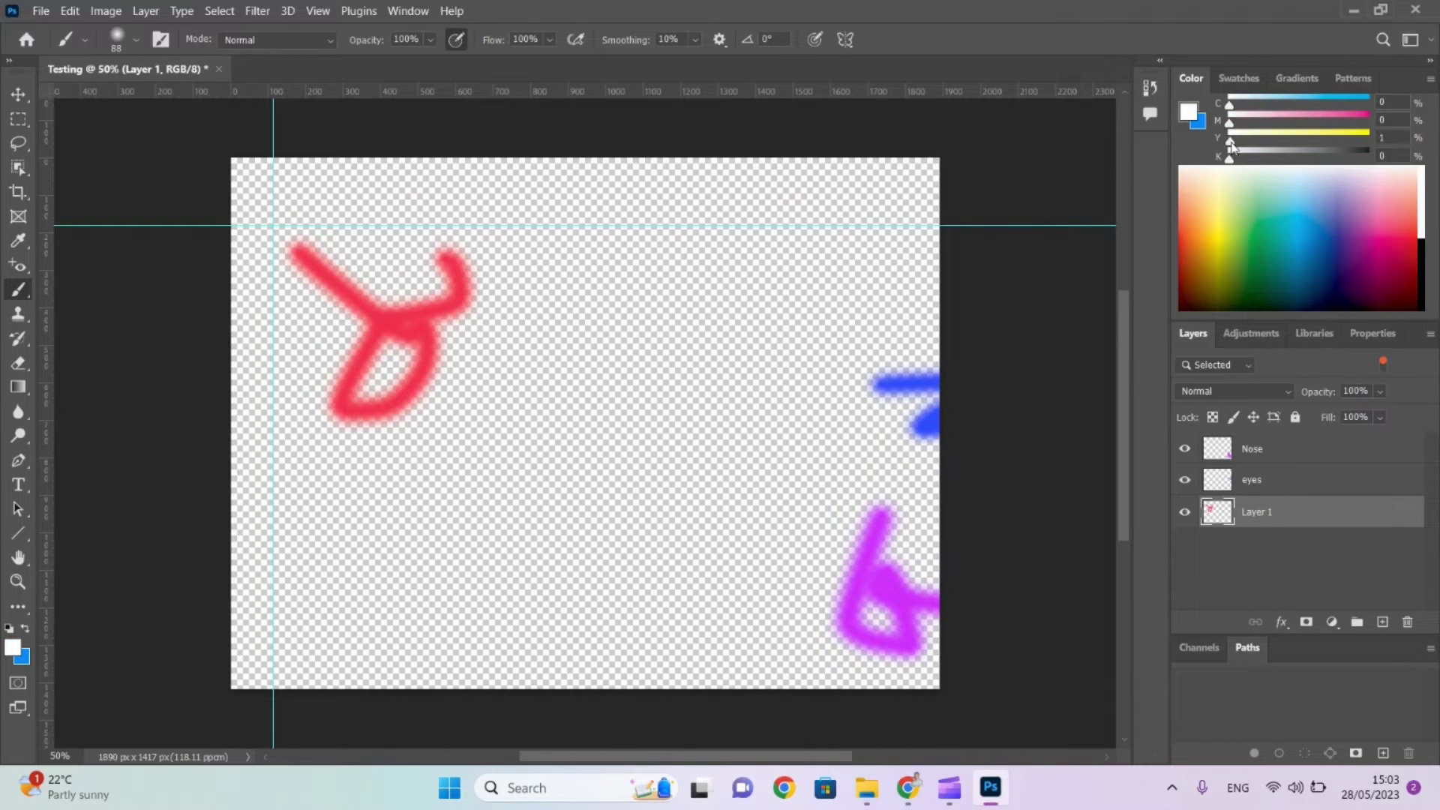
left_click_drag(1232, 144, 1380, 137)
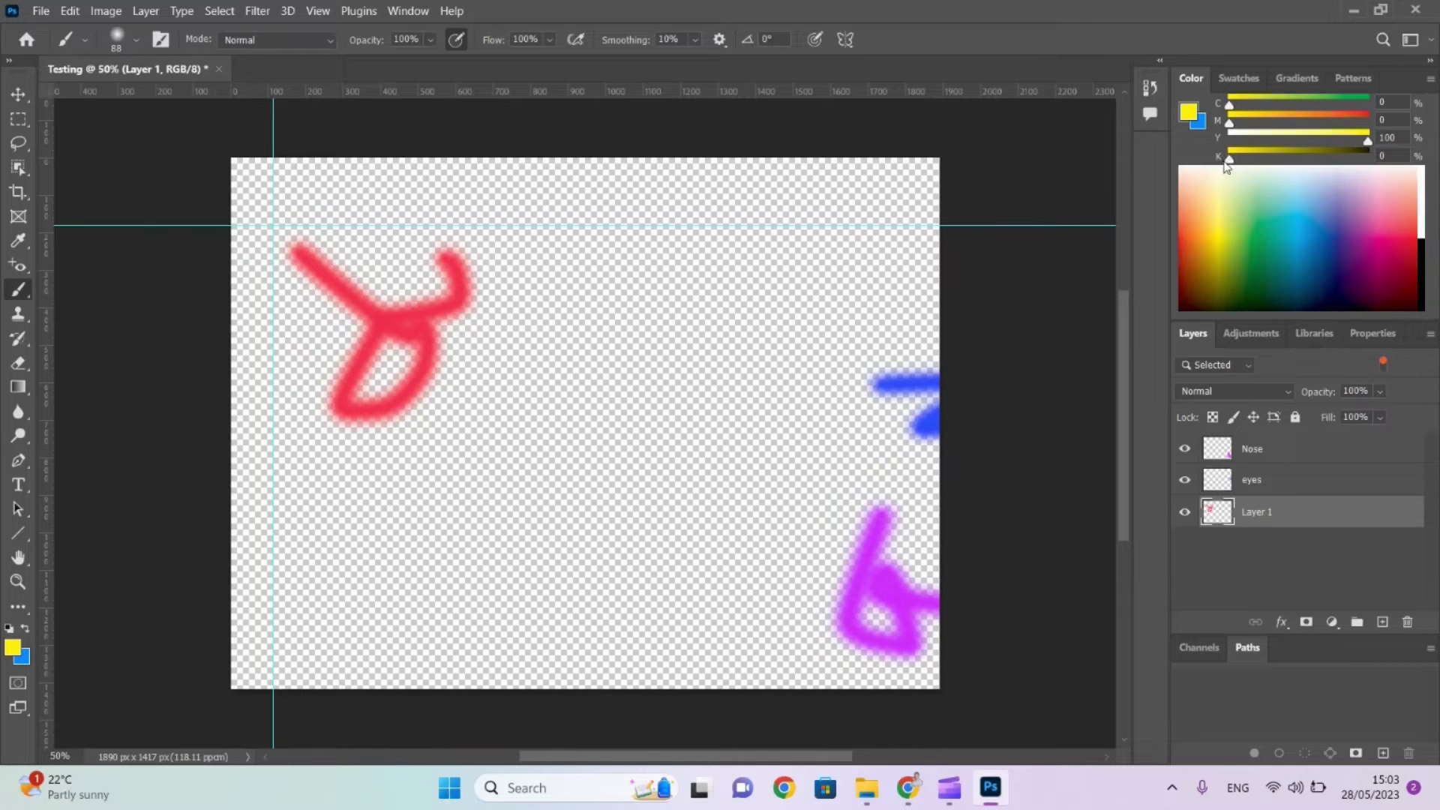
mouse_move(1224, 162)
left_mouse_down()
mouse_move(1377, 157)
mouse_move(1215, 162)
left_mouse_up()
left_click(1430, 79)
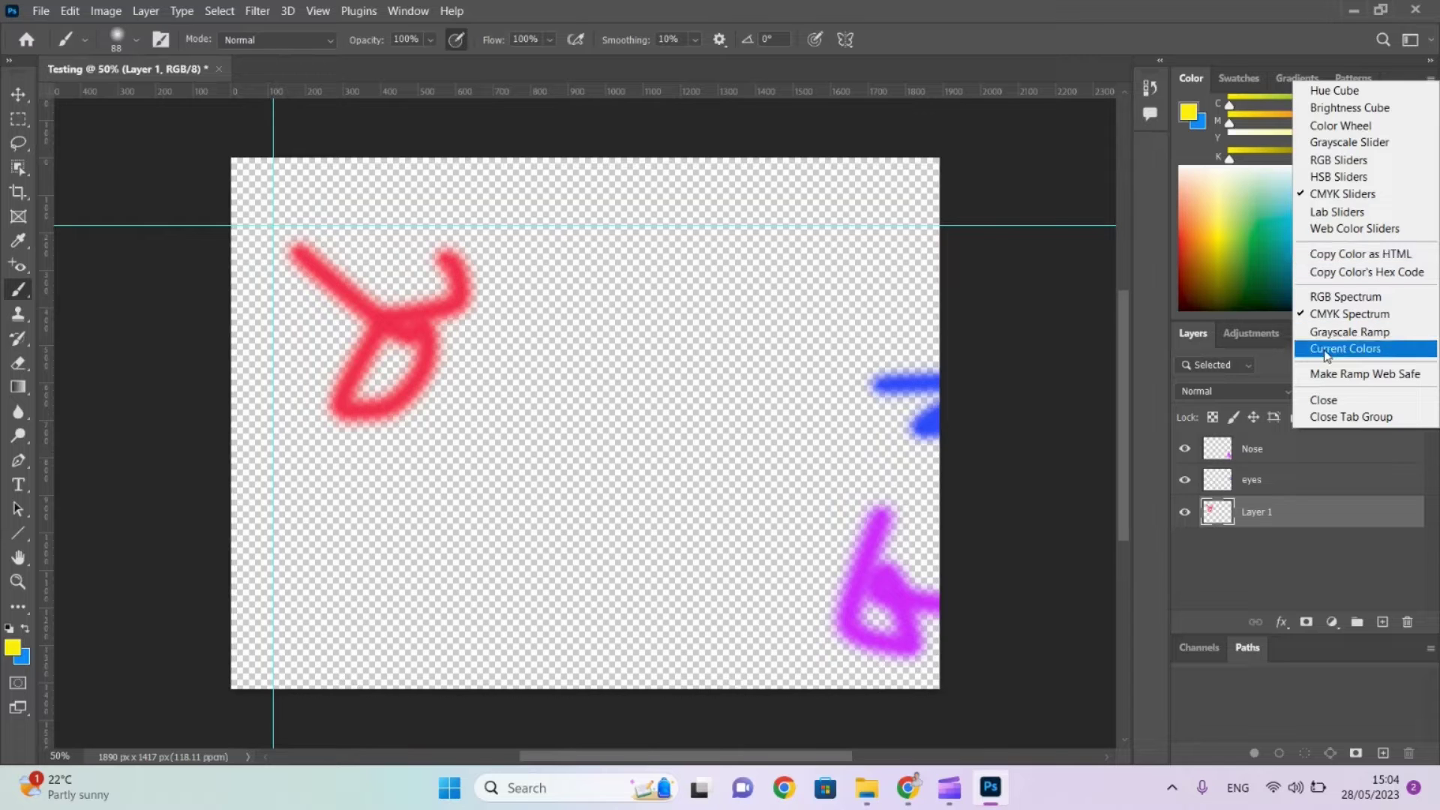
left_click(1013, 289)
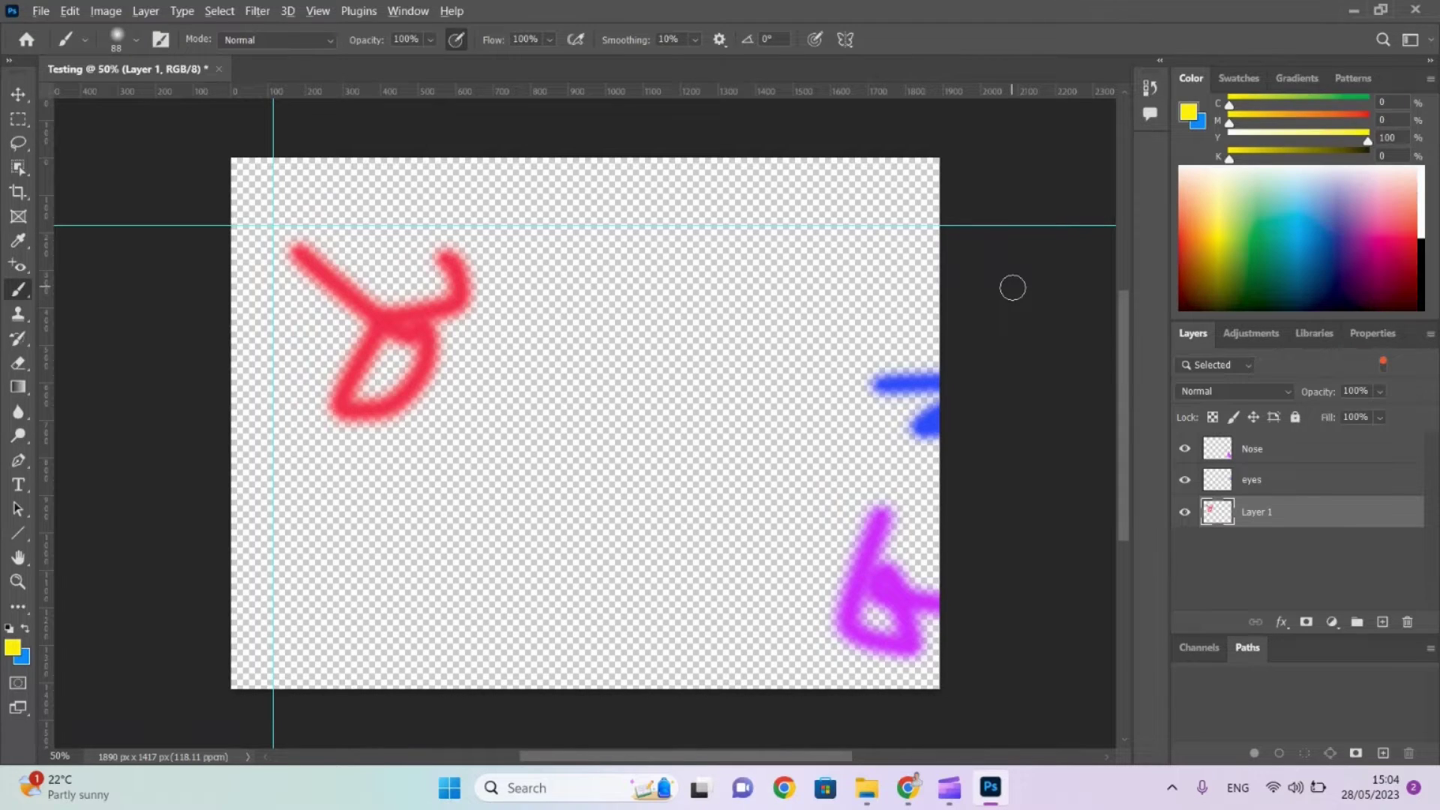
Switch to the F.Checklist_Photoshop document in Google Docs and tick off Colour systems.
key("alt+Tab")
key("alt+Tab")
key("alt+Tab")
key("alt+Tab")
key("alt+Tab")
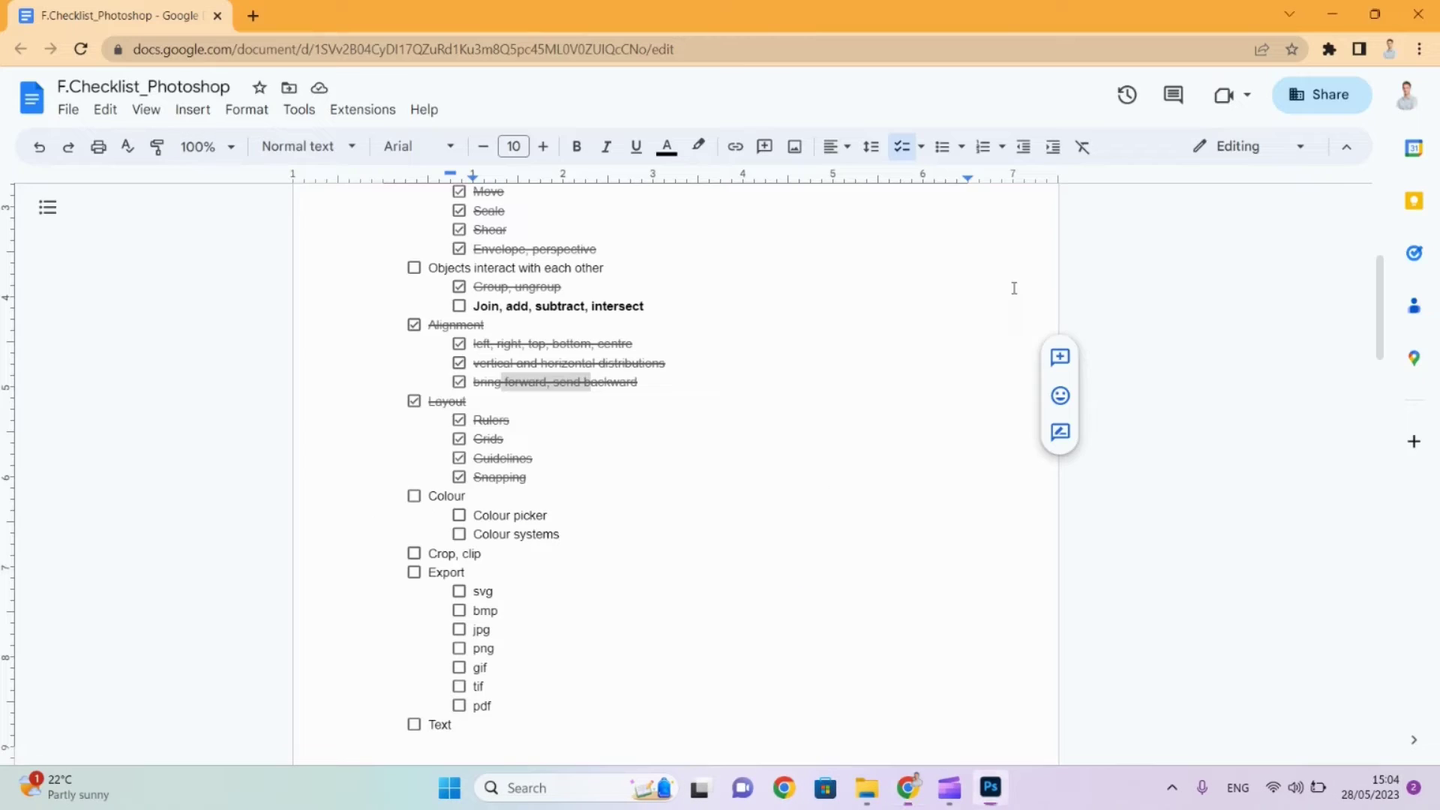
left_click(460, 535)
Switch back to Photoshop and sample the red of the drawn shape as foreground color with the Eyedropper tool.
key("alt+Tab")
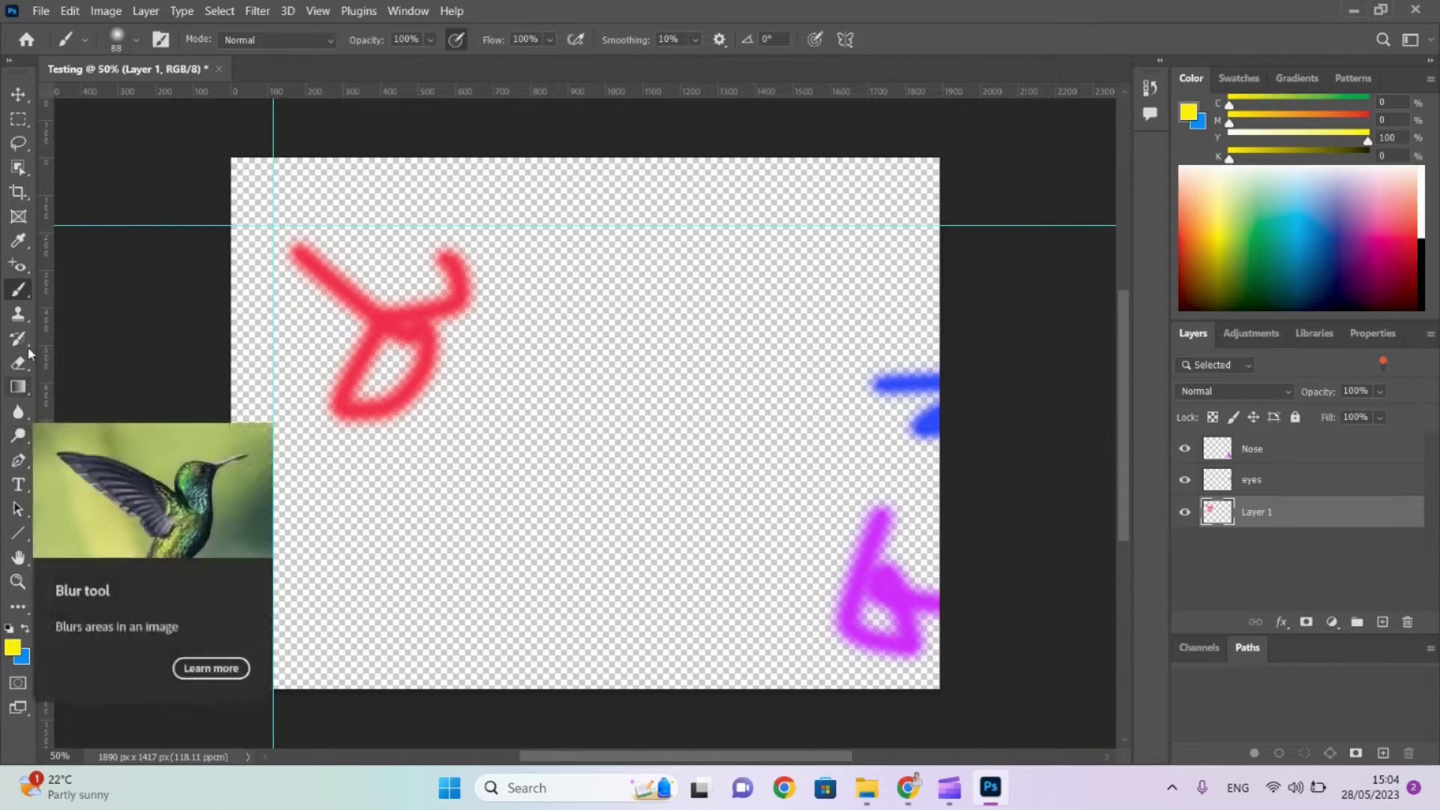
left_click(18, 246)
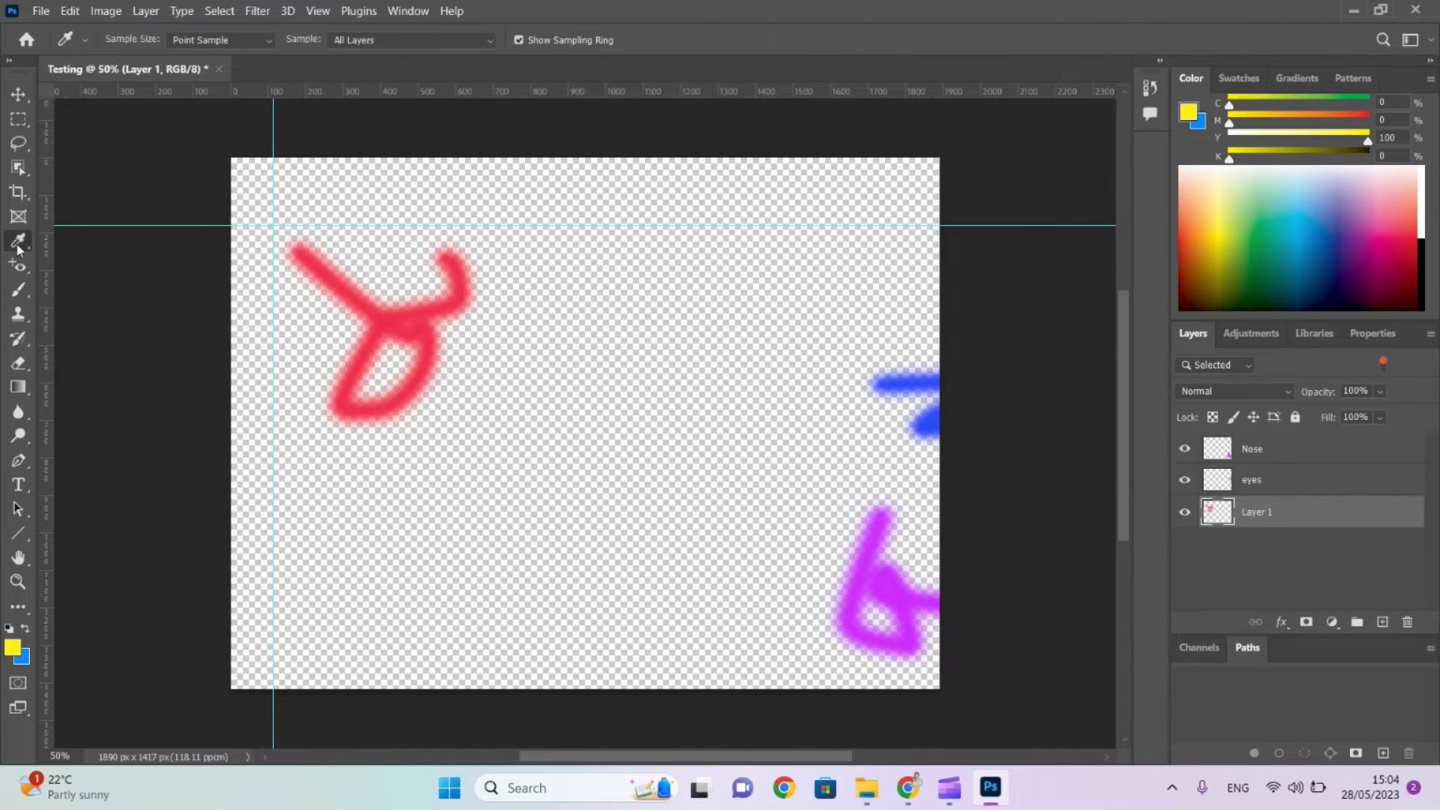
left_click(353, 289)
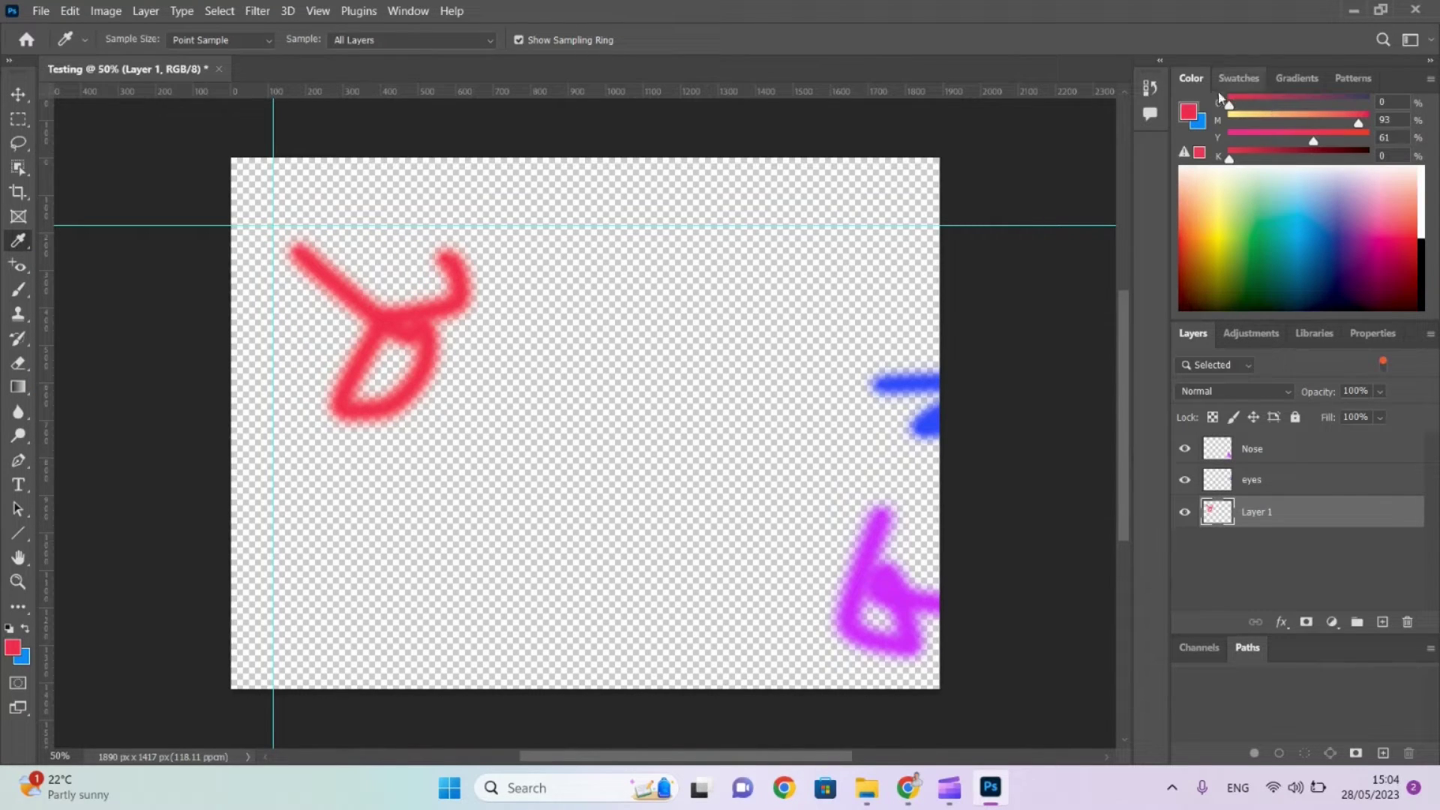
Set the color controls to Hue Cube and sample the blue of the eyes stroke as foreground color.
left_click(1431, 79)
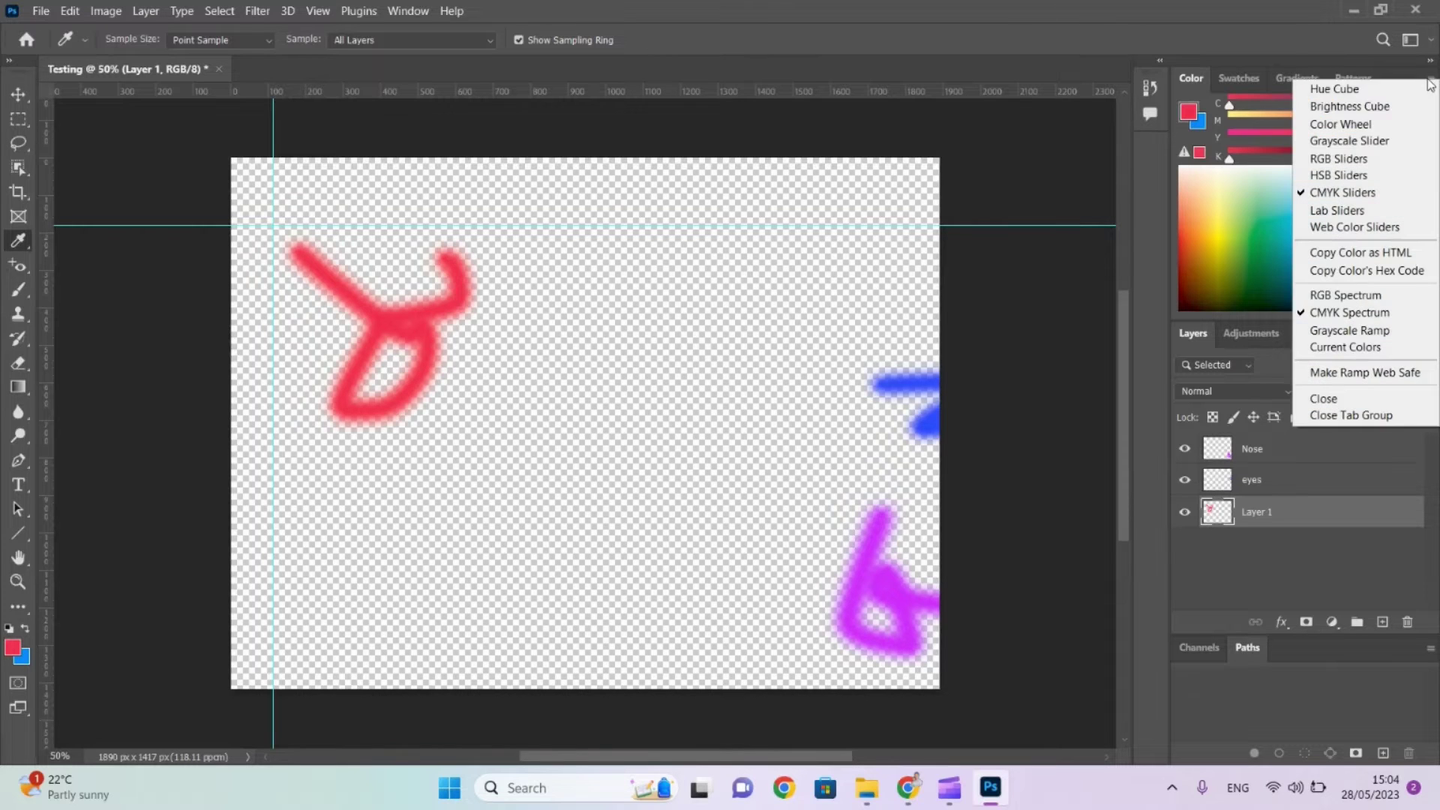
left_click(1367, 93)
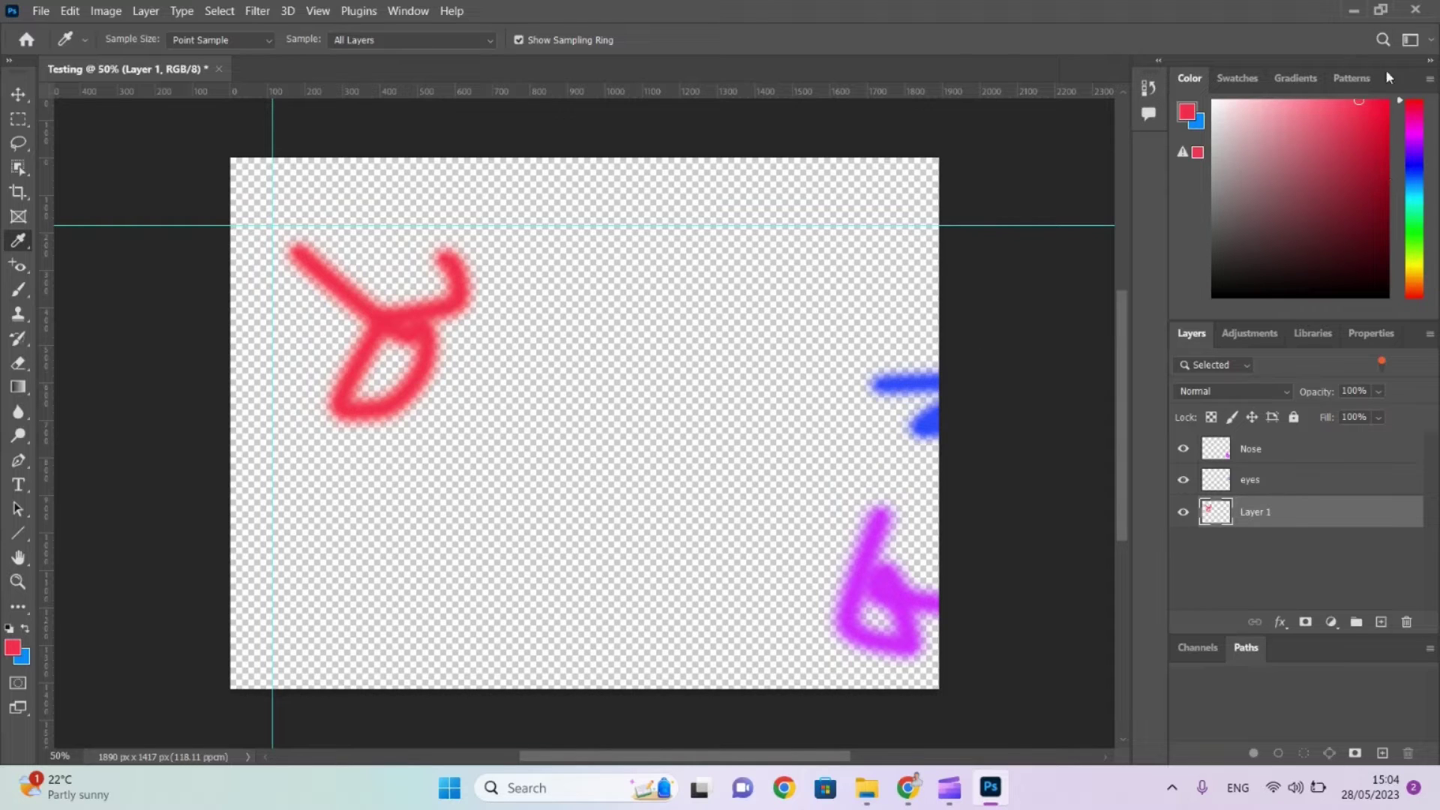
left_click(923, 374)
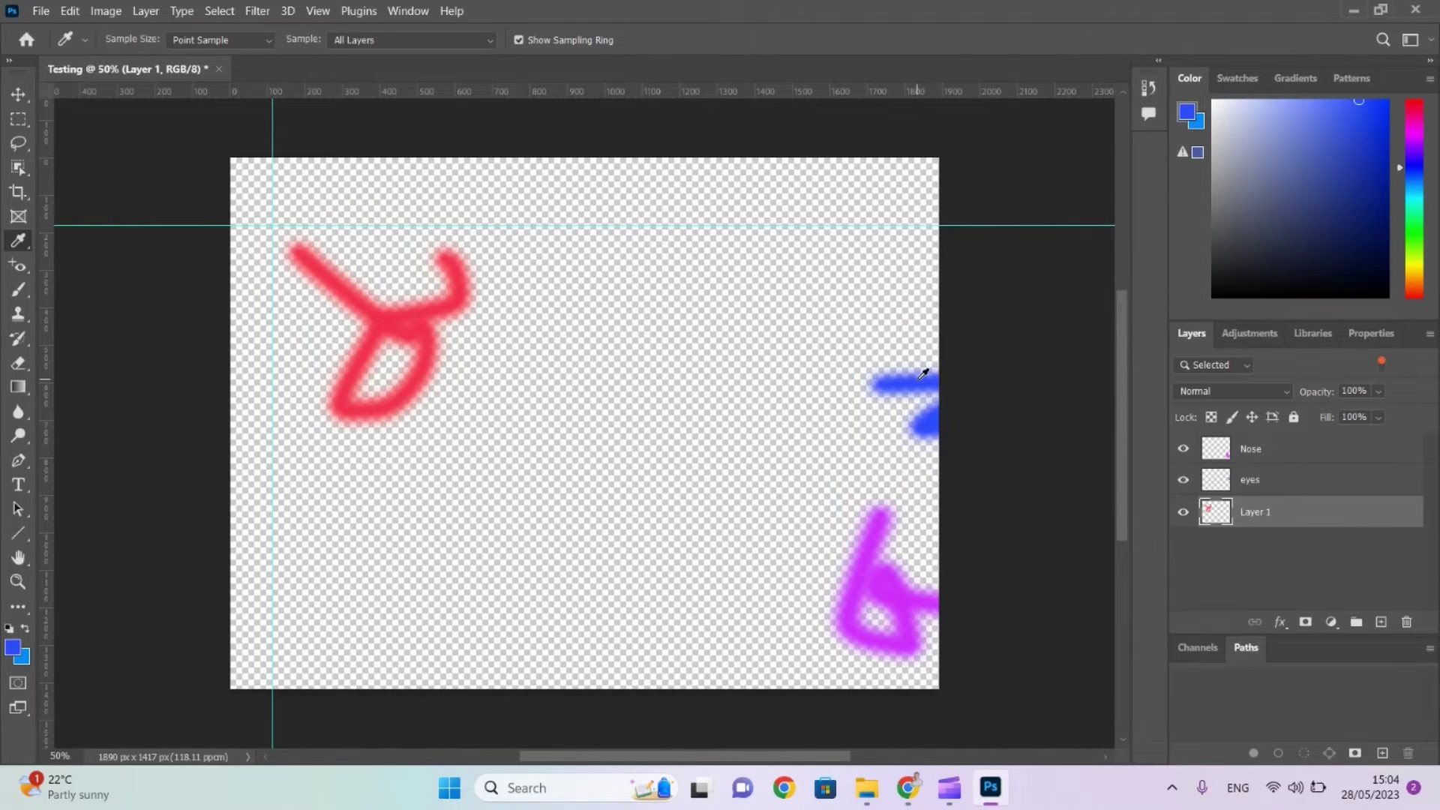
Move the red scribble on Layer 1 so that it overlaps the purple Nose scribble.
left_click(723, 294)
left_click(23, 93)
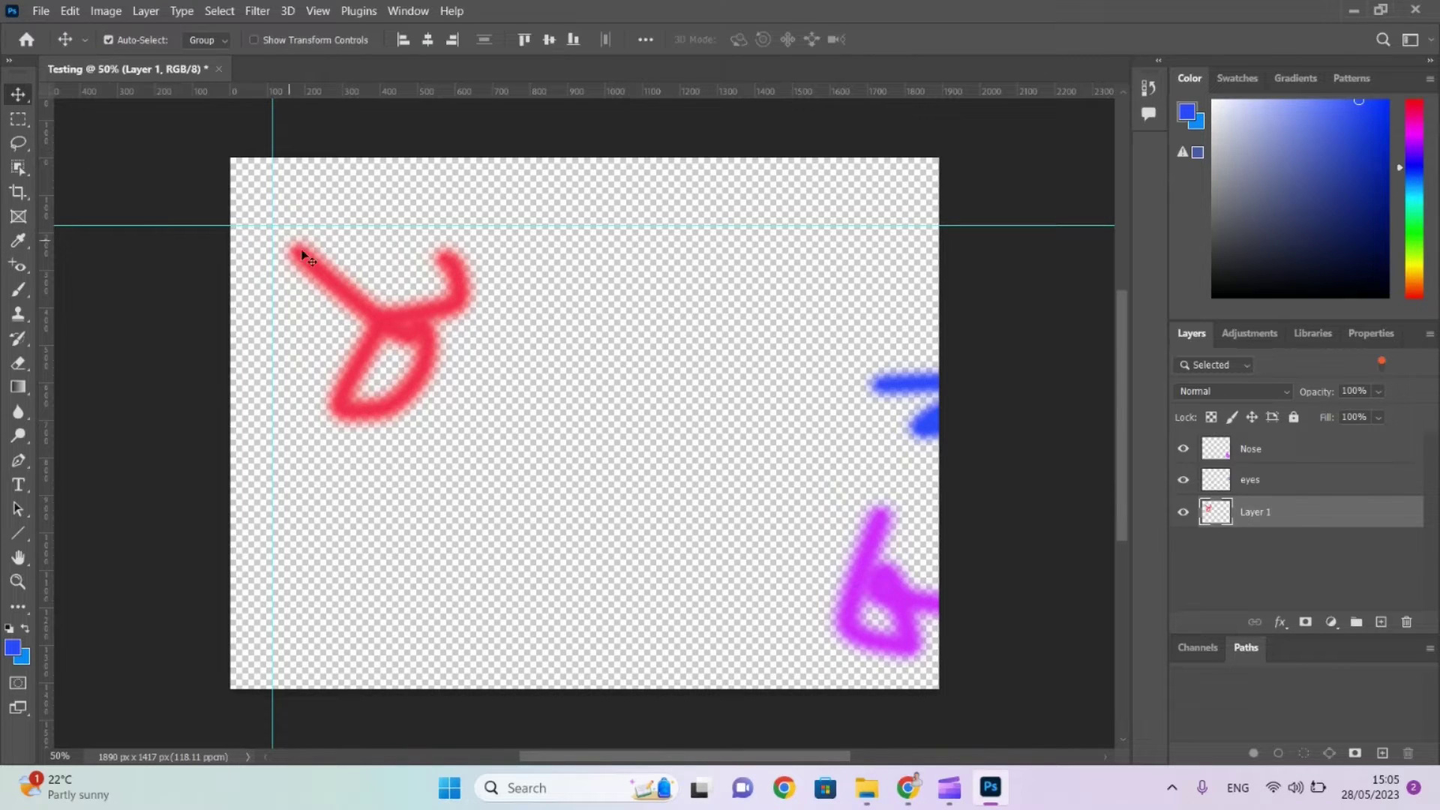
mouse_move(336, 287)
left_mouse_down()
mouse_move(529, 364)
mouse_move(817, 526)
mouse_move(795, 520)
left_mouse_up()
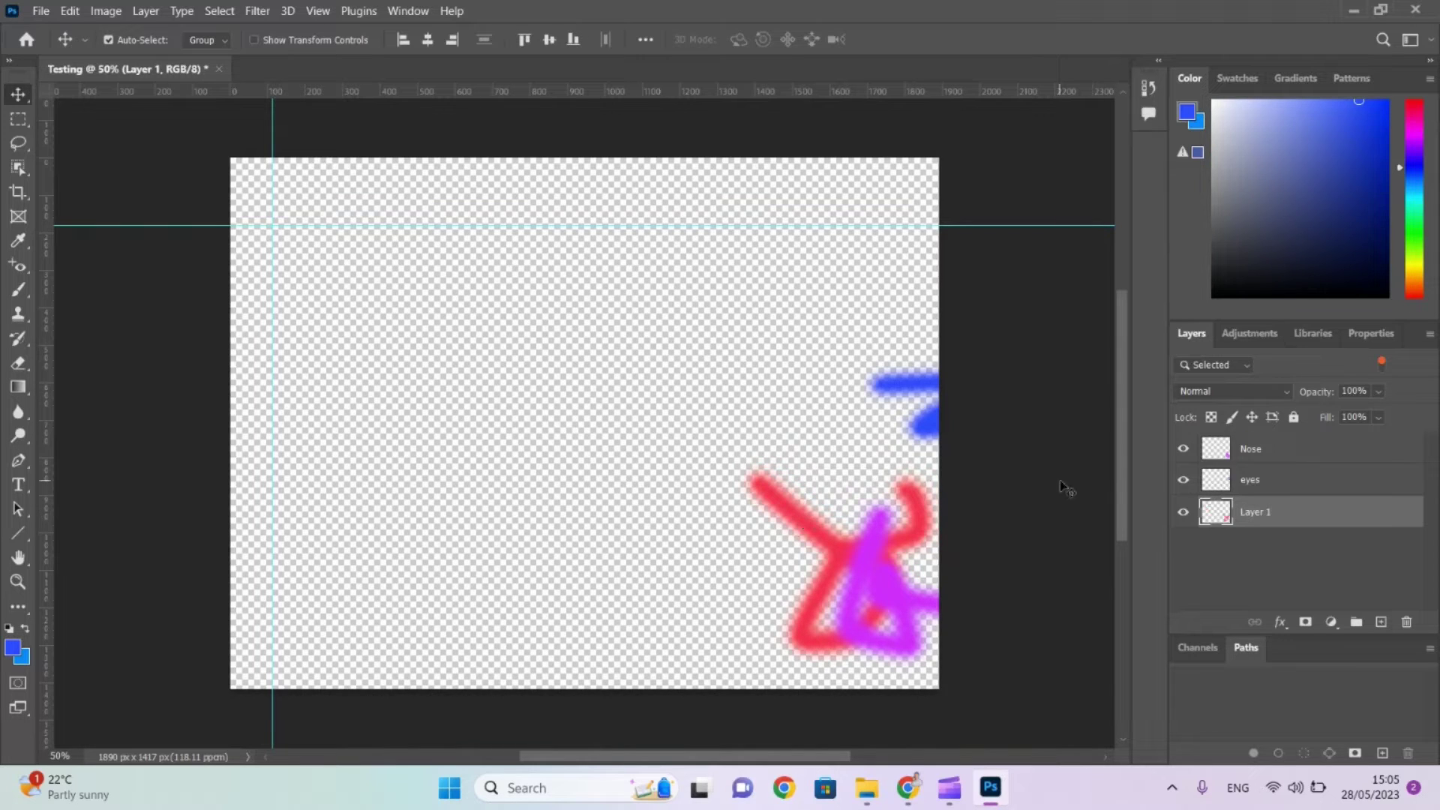
Set the Nose layer's blend mode to Lighten.
left_click(1247, 455)
left_click(1285, 392)
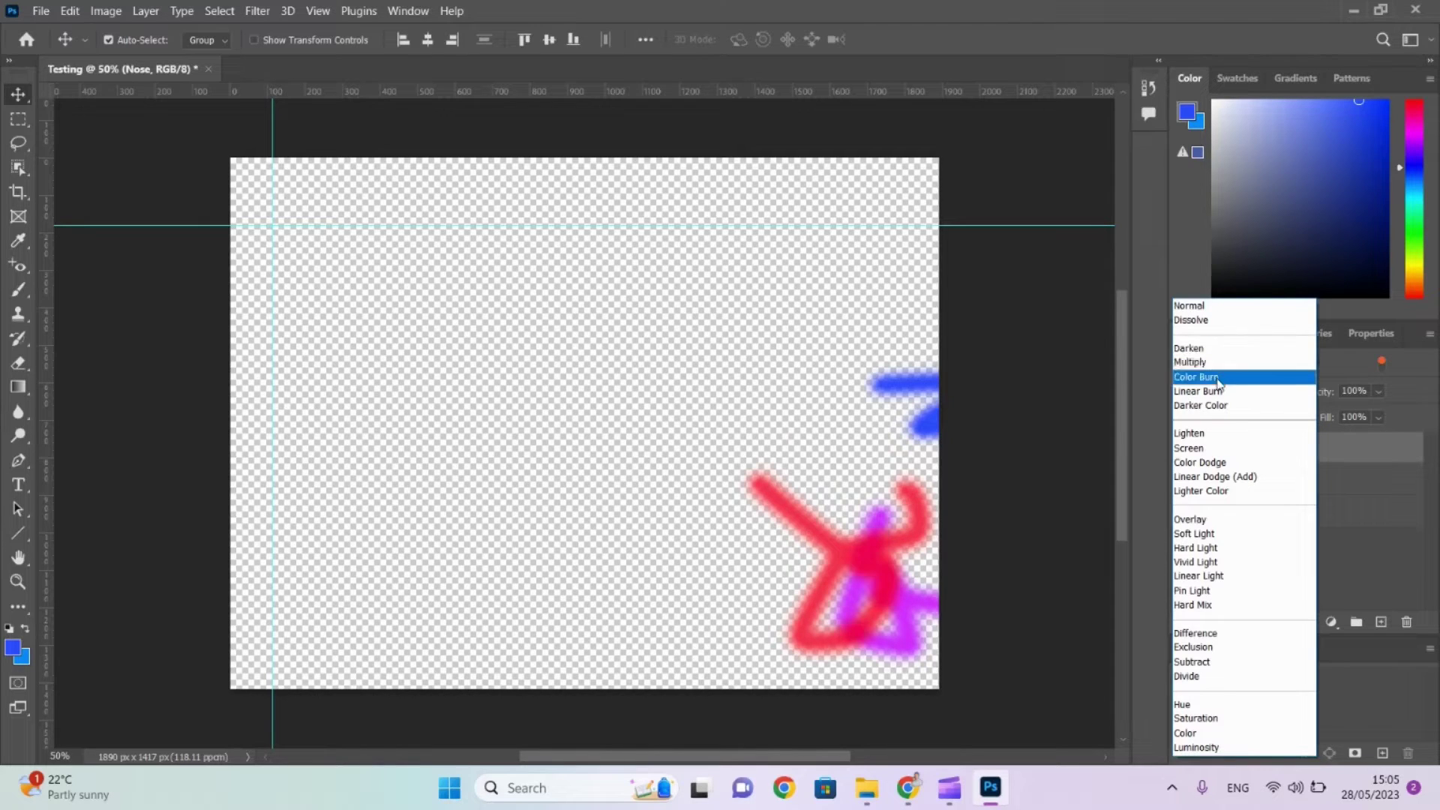
left_click(1213, 444)
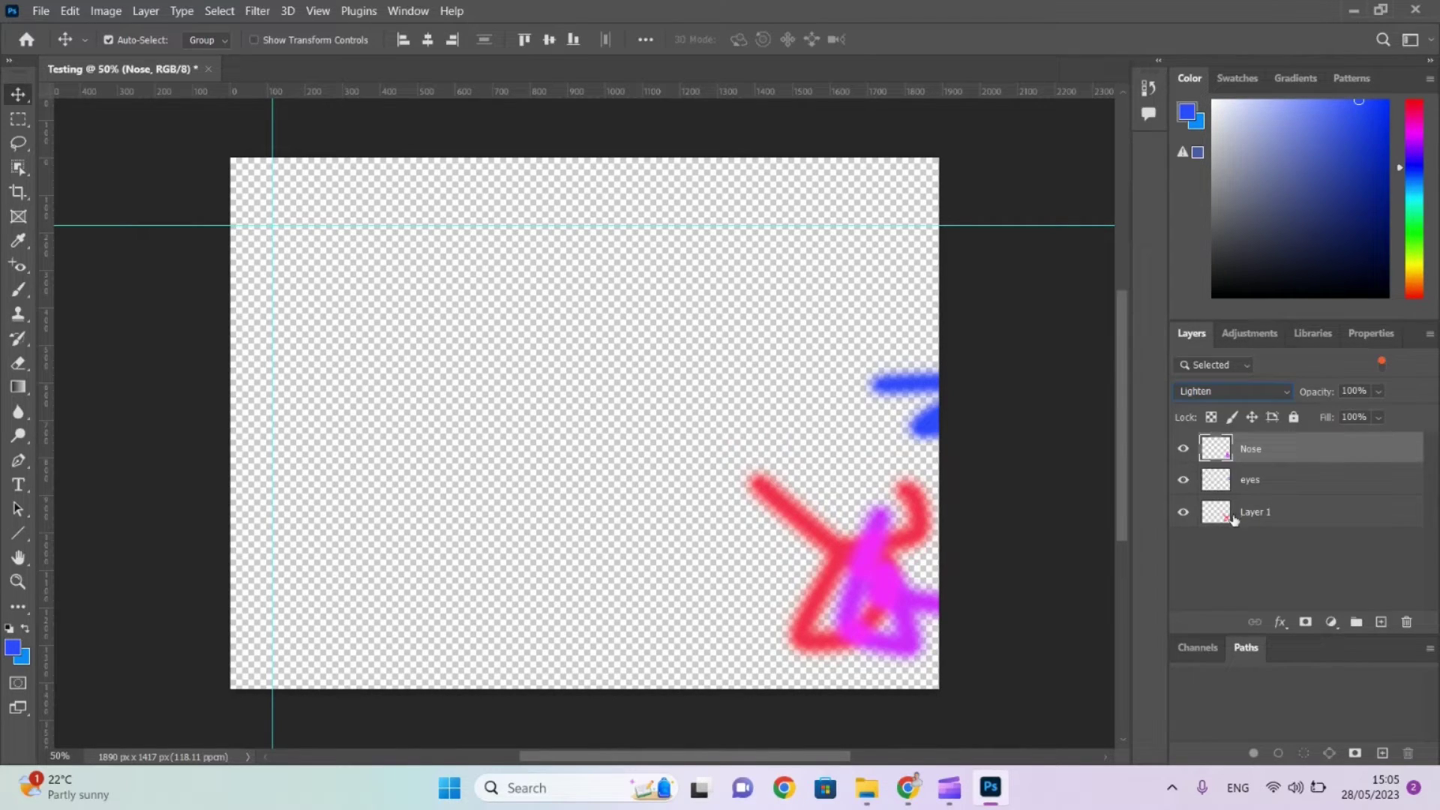
Sample the magenta from the overlapping scribbles and paint an S-shaped brush stroke on the Nose layer in the empty area.
left_click(18, 241)
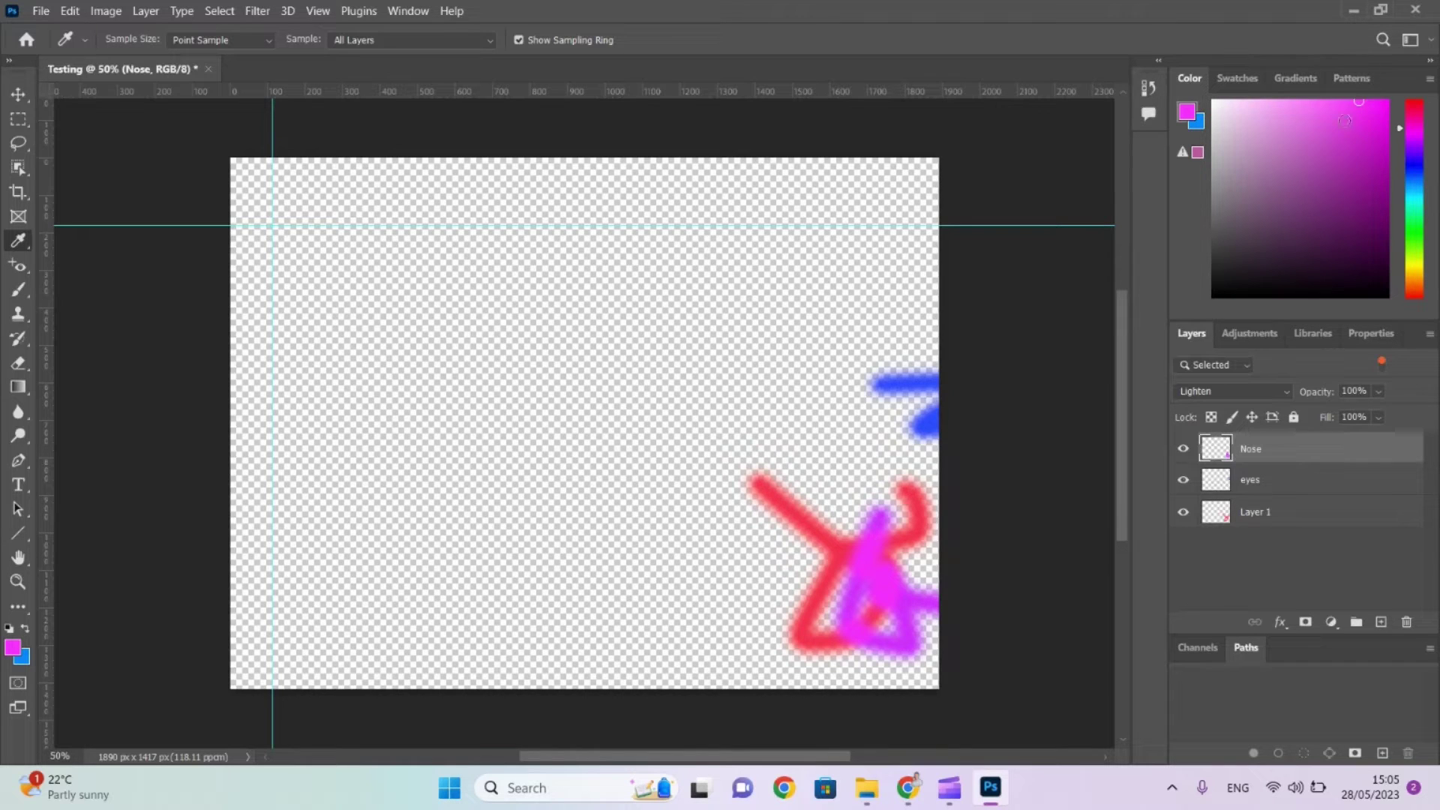
left_click(18, 290)
mouse_move(484, 374)
left_mouse_down()
mouse_move(360, 399)
mouse_move(469, 451)
mouse_move(359, 487)
left_mouse_up()
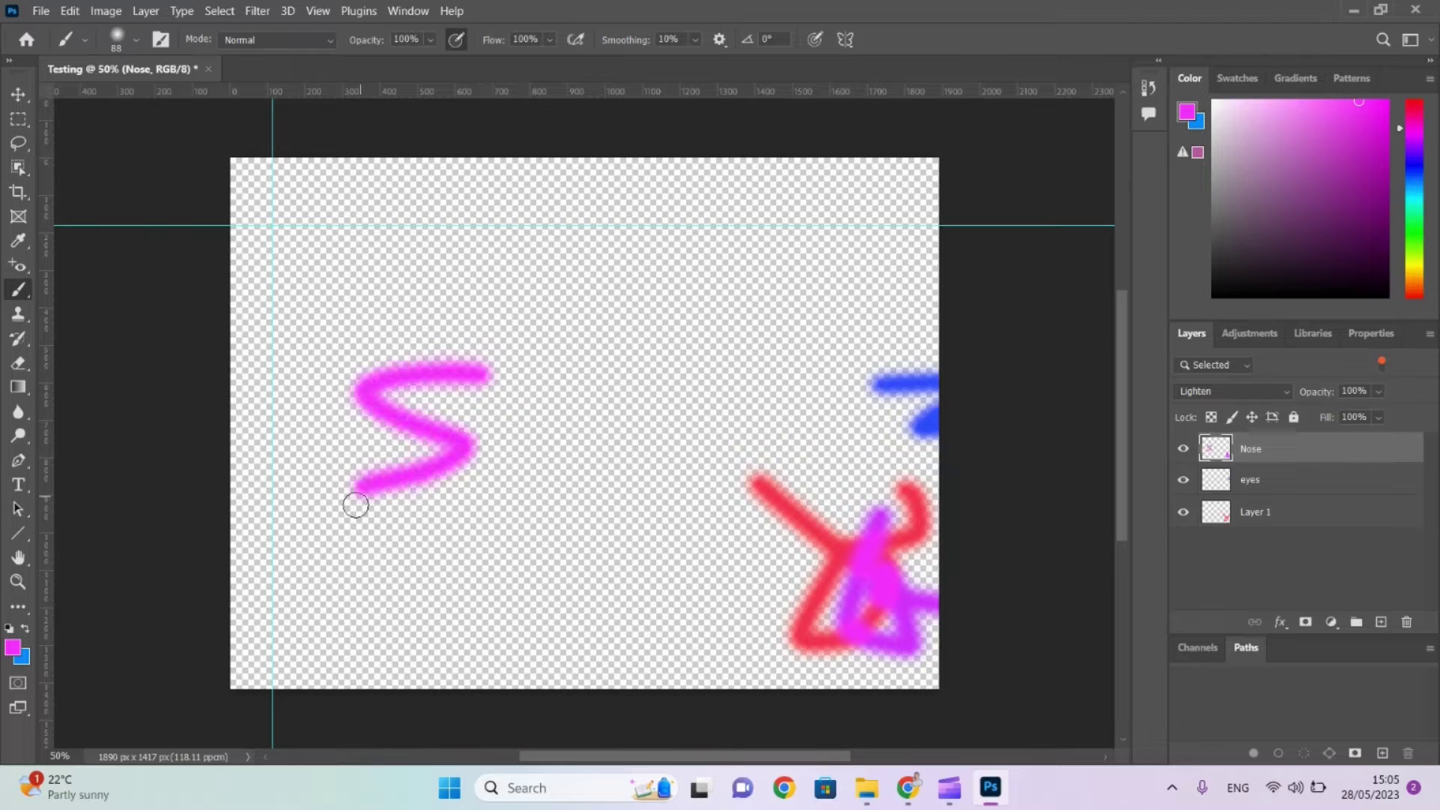
Switch to the F.Checklist_Photoshop document, tick off Colour picker and Colour, and return to Photoshop.
key("alt+Tab")
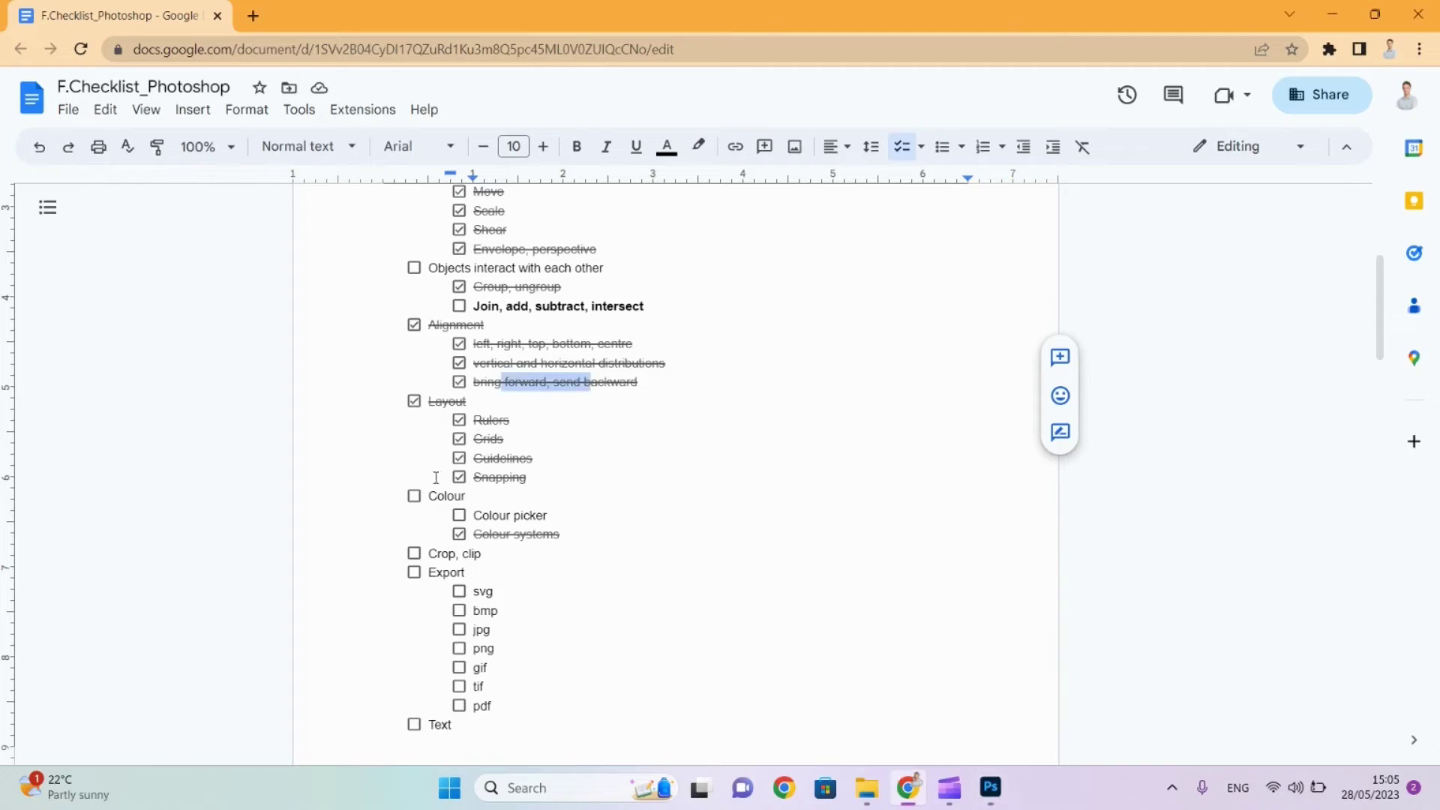
left_click(460, 519)
left_click(413, 497)
key("alt+Tab")
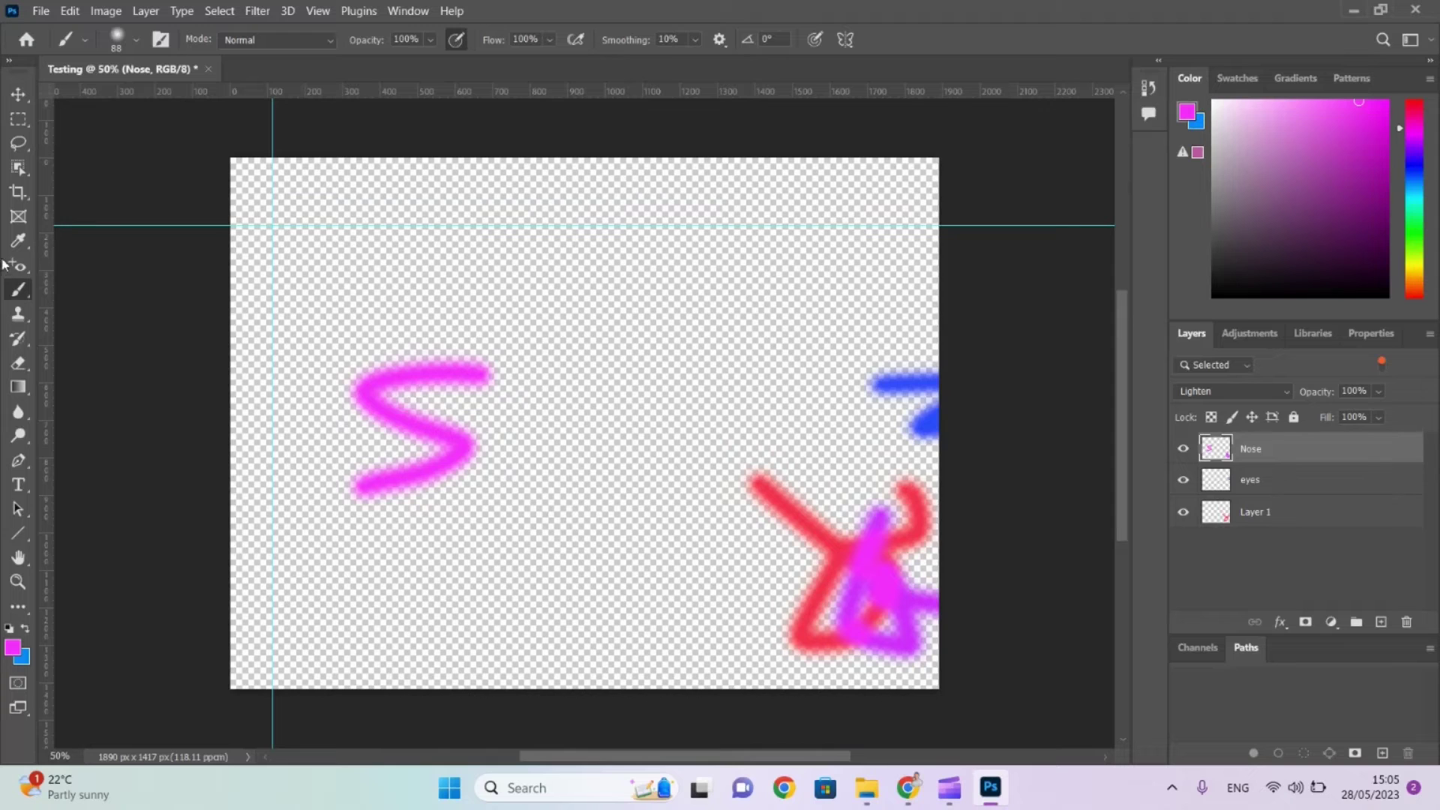
Try cropping the canvas on all sides to about 1574 × 861 px, and undo the crop.
left_click(20, 193)
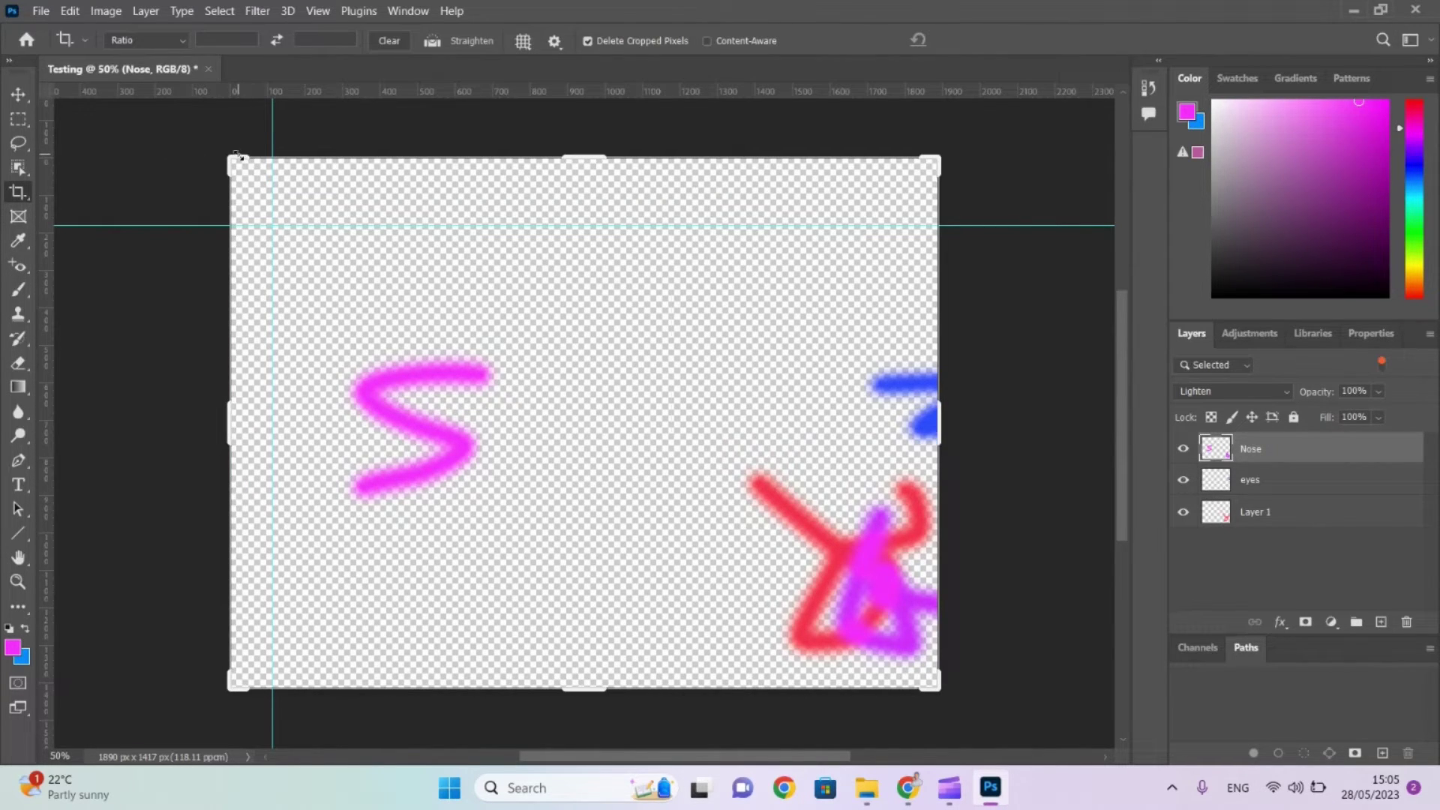
mouse_move(239, 161)
left_mouse_down()
mouse_move(335, 246)
mouse_move(300, 210)
left_mouse_up()
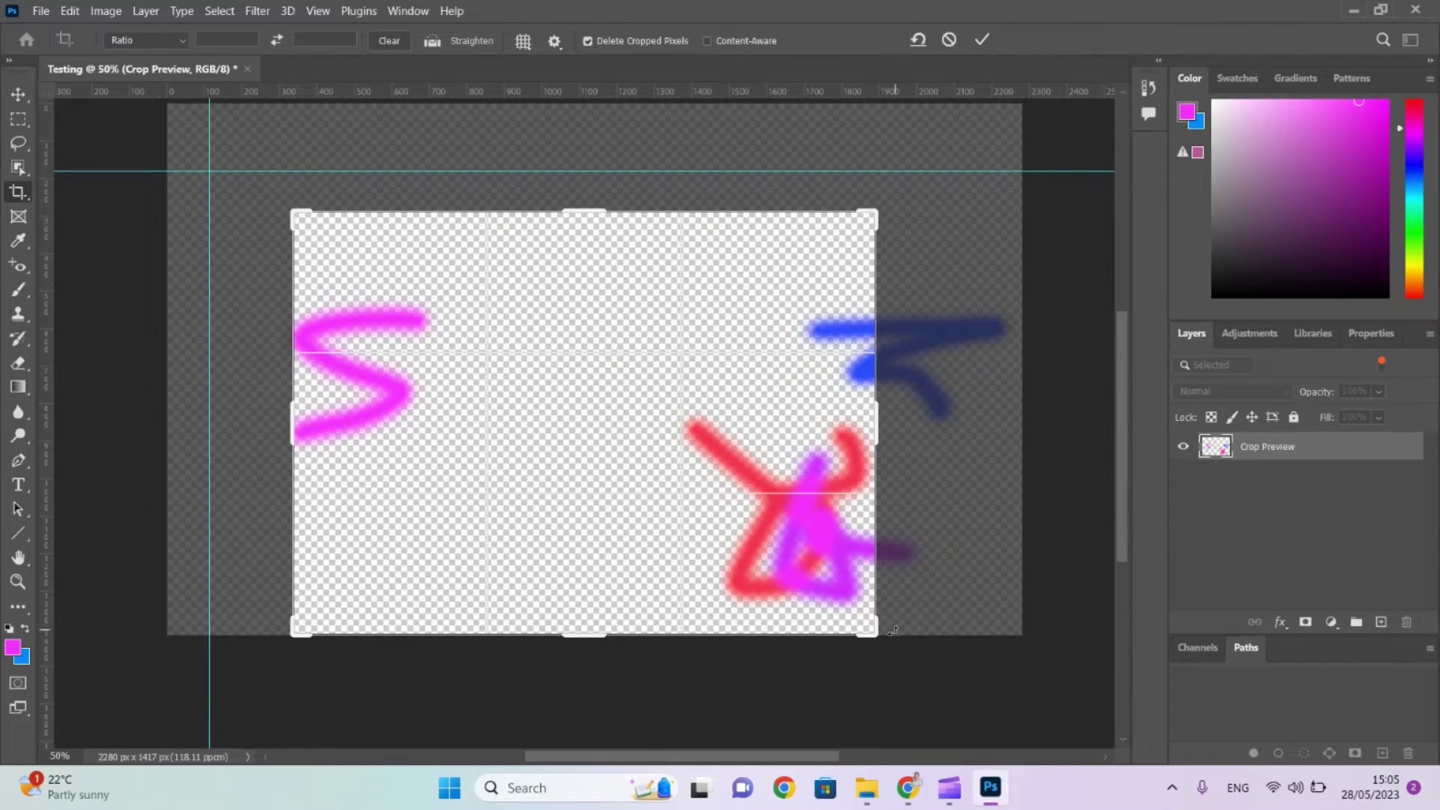
left_click_drag(868, 637, 873, 589)
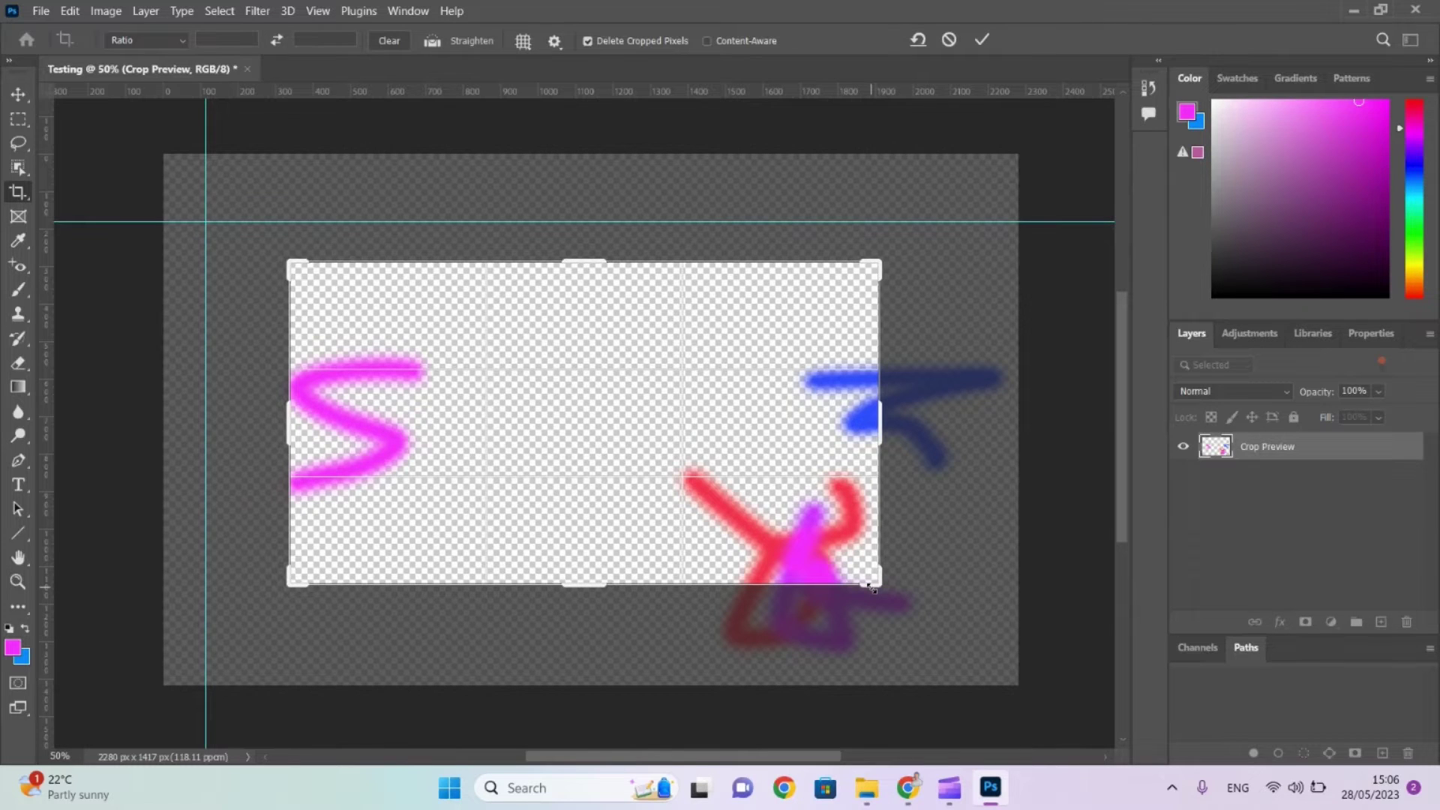
key("Return")
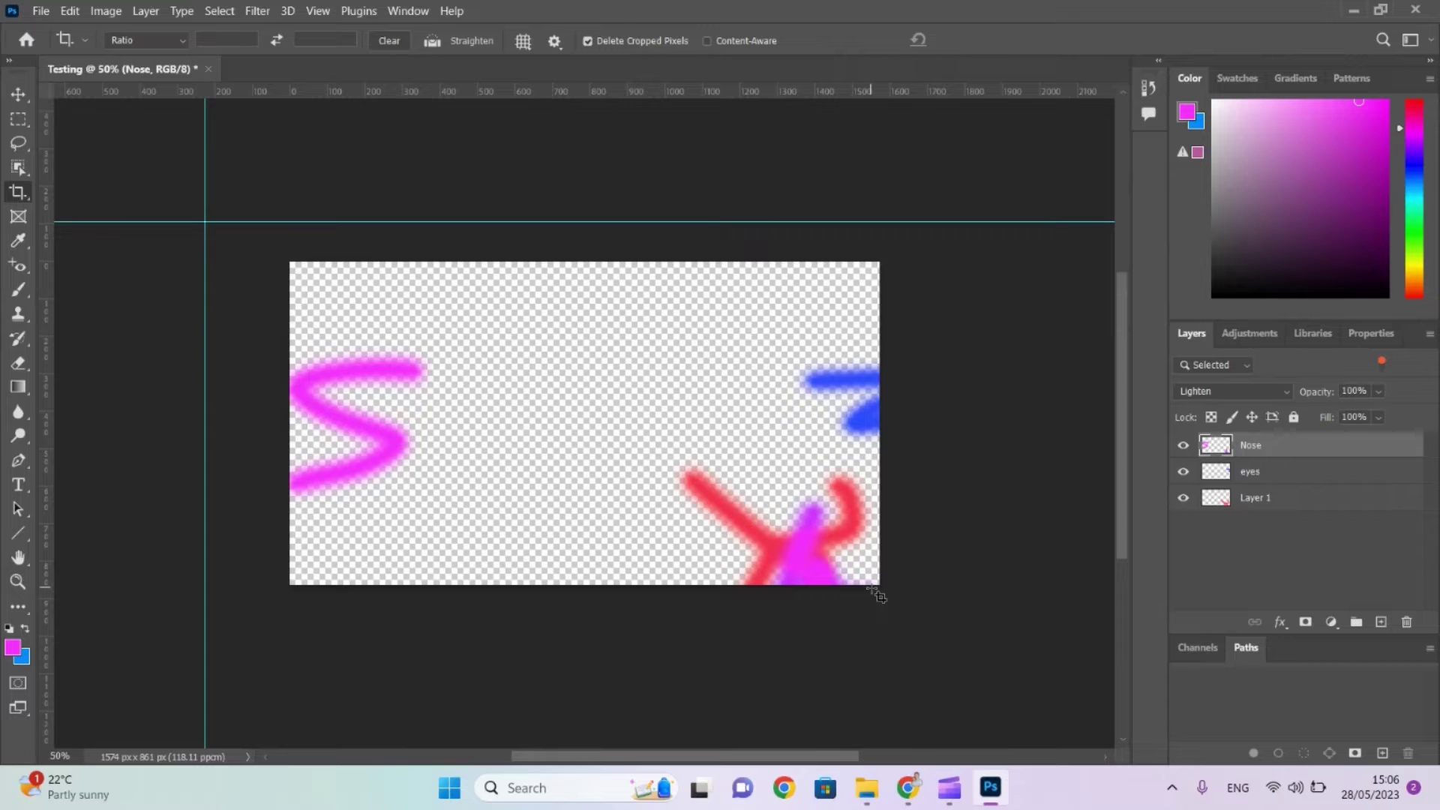
key("ctrl")
key("ctrl+z")
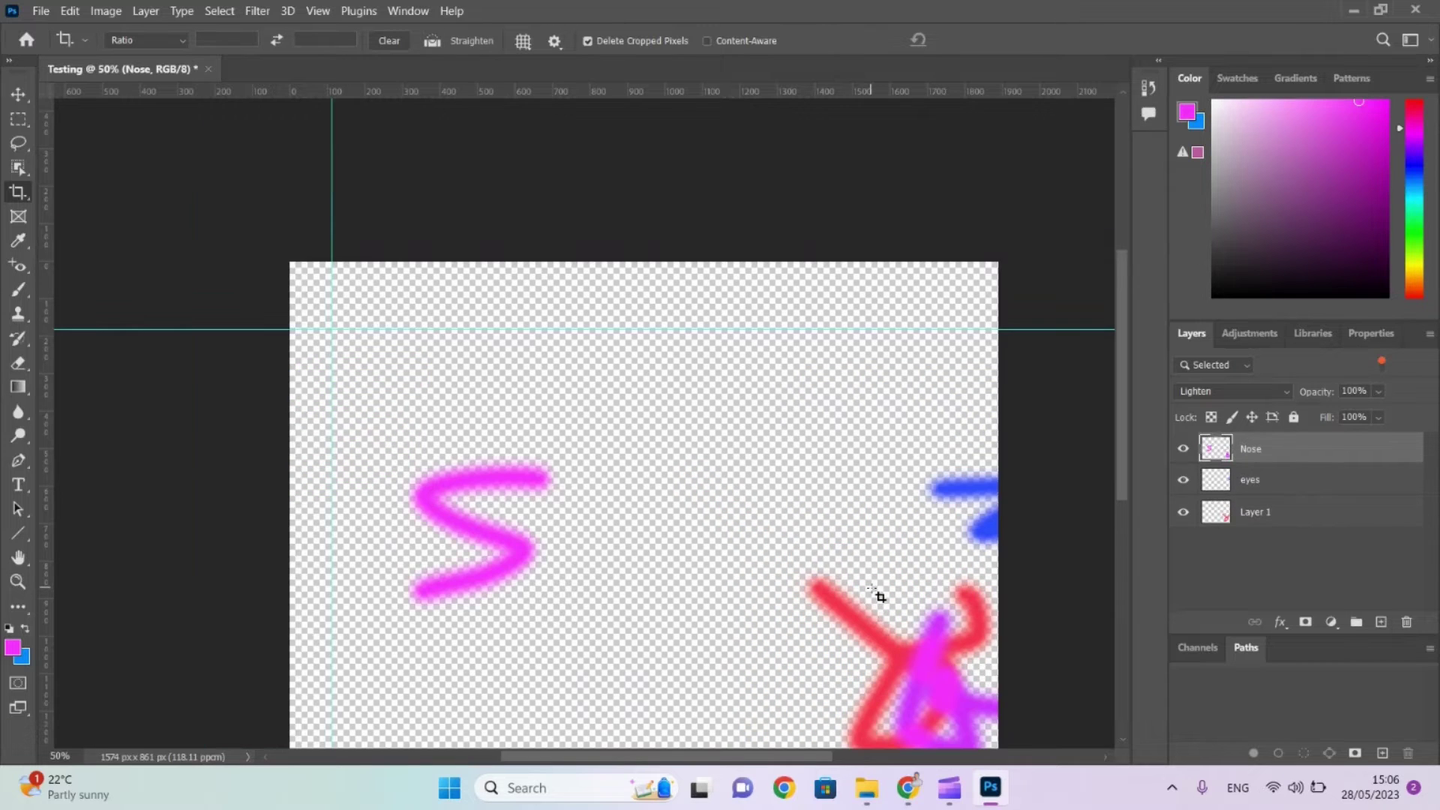
scroll(879, 597, "down", 2)
scroll(879, 597, "up", 1)
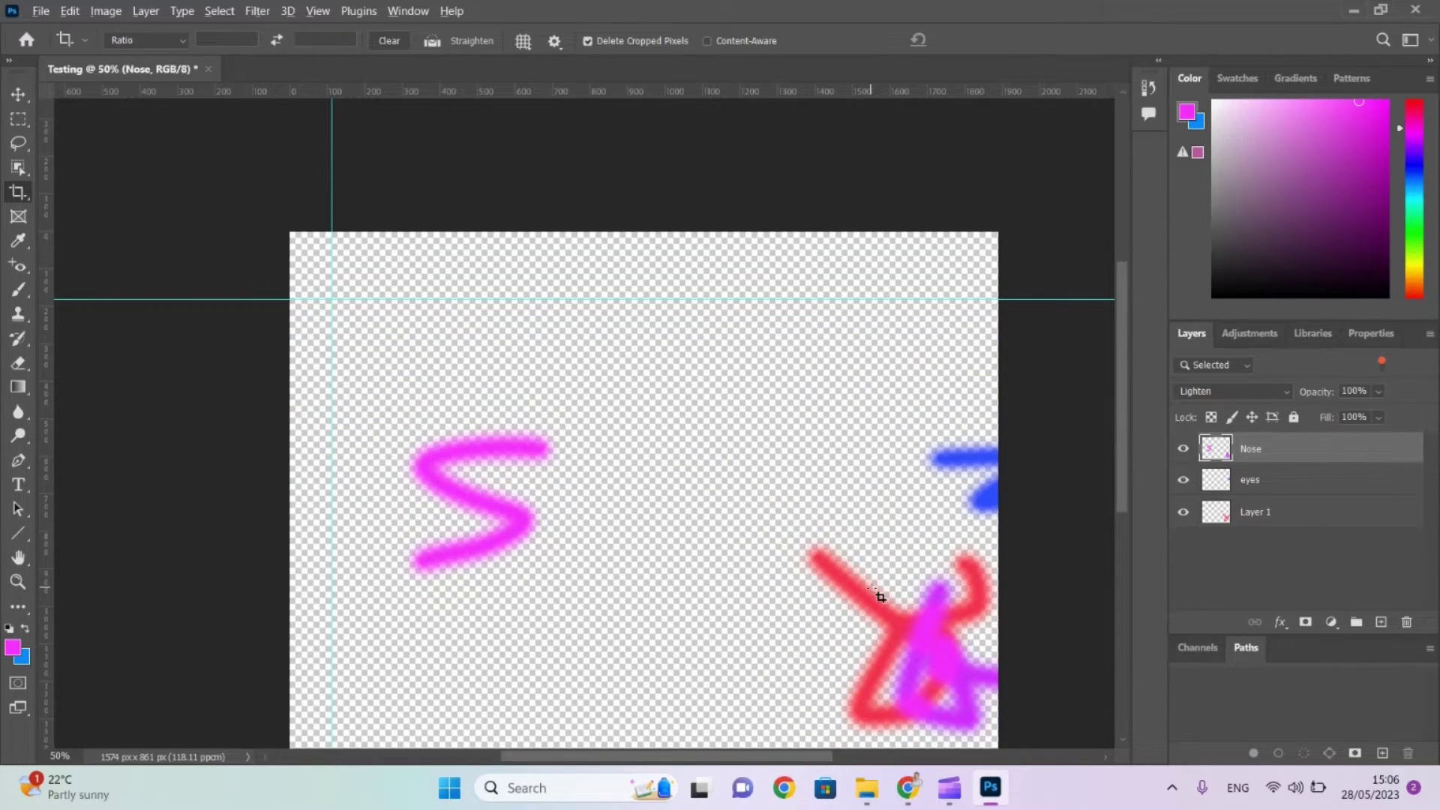
Place the swan photo from the Photoshop folder as a layer above Nose, commit the placement and select the photo layer.
key("alt+Tab")
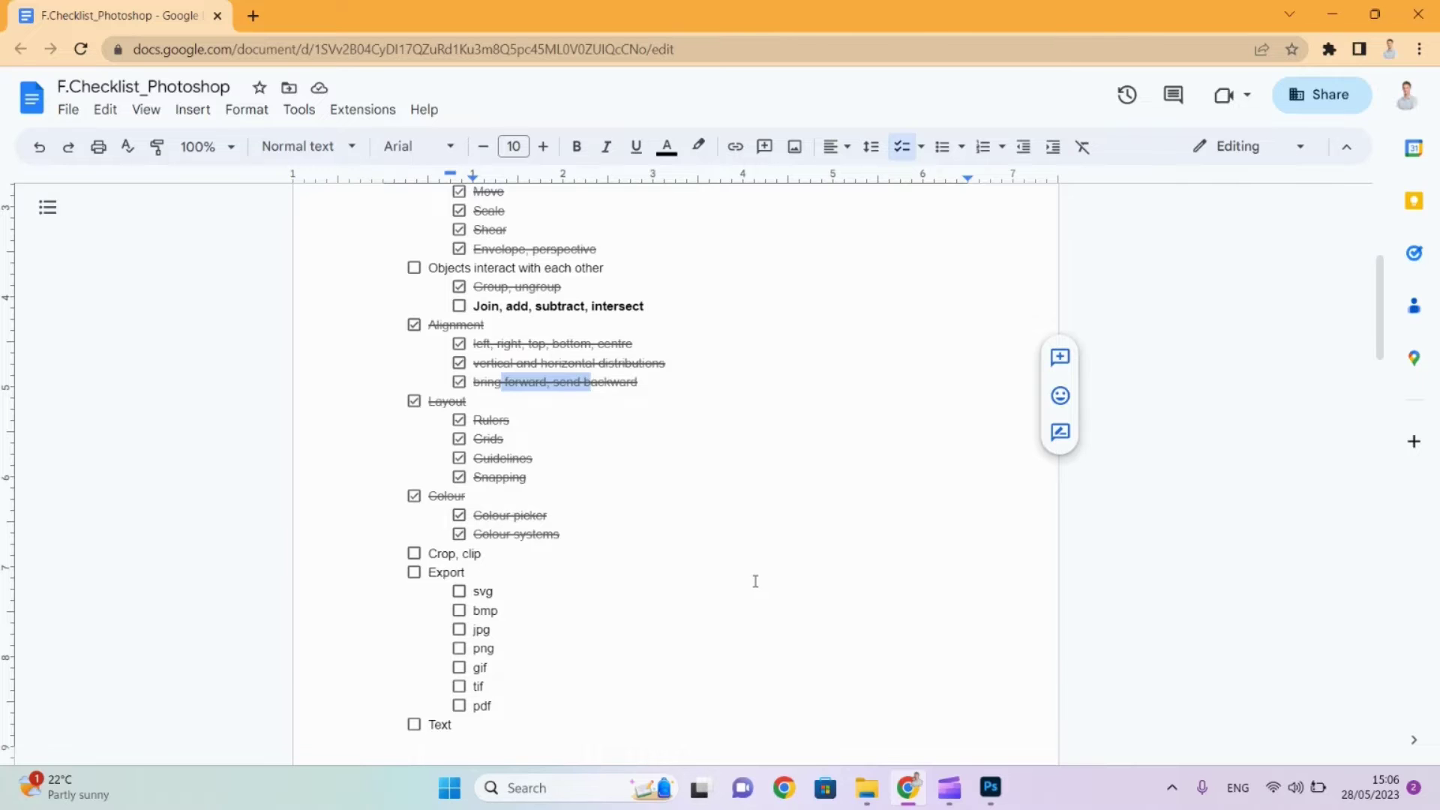
key("alt+Tab")
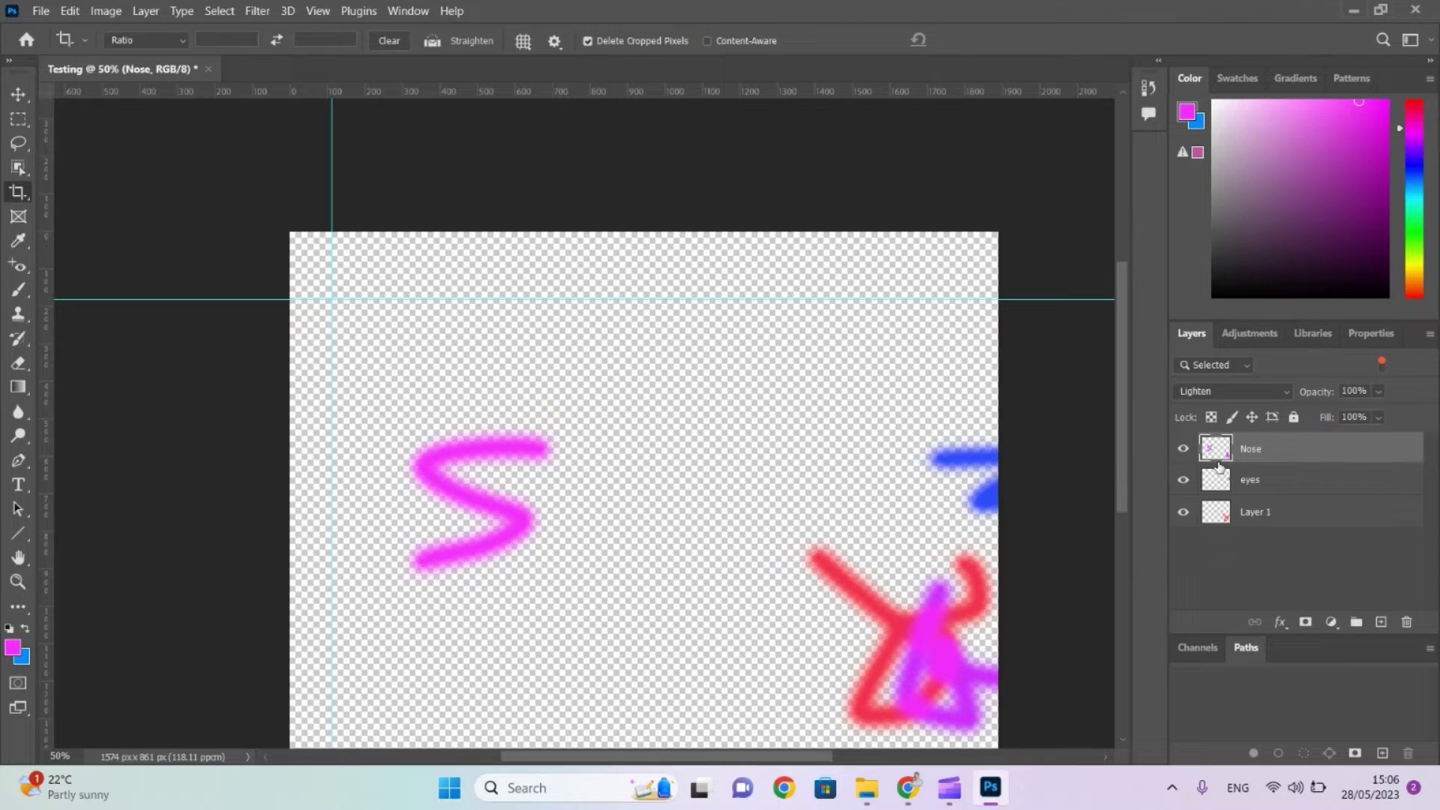
mouse_move(879, 793)
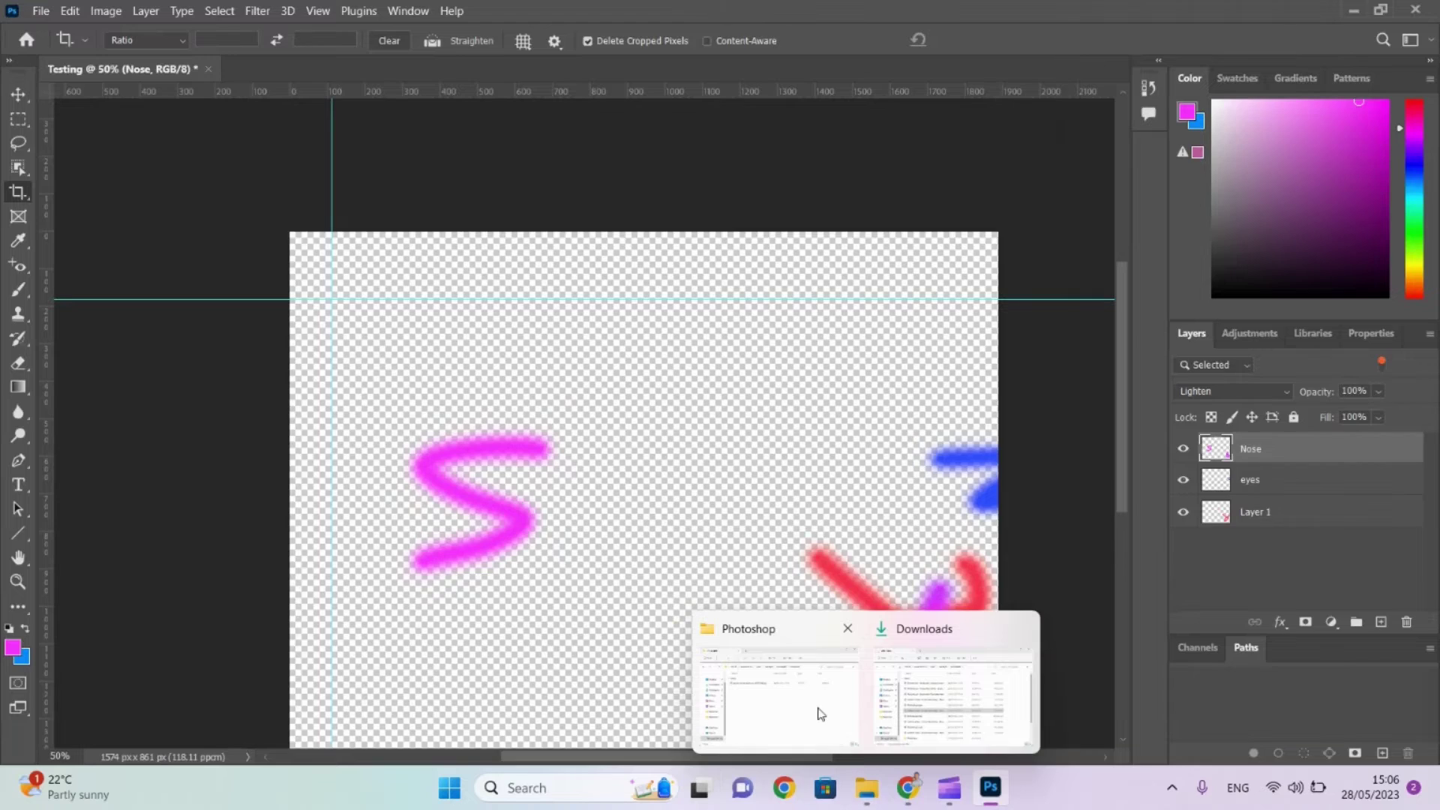
left_click(823, 717)
left_click_drag(347, 328, 420, 702)
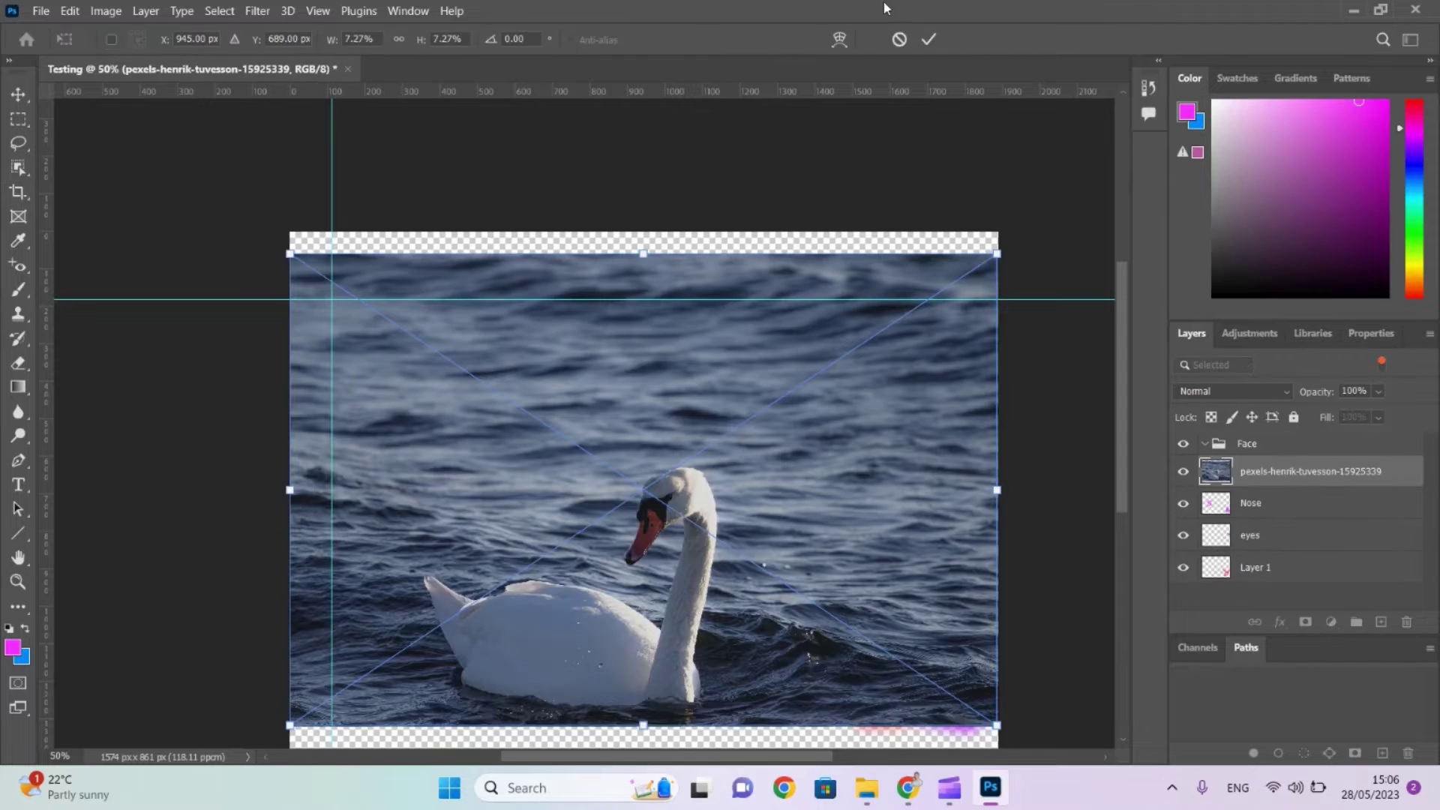
left_click(1262, 479)
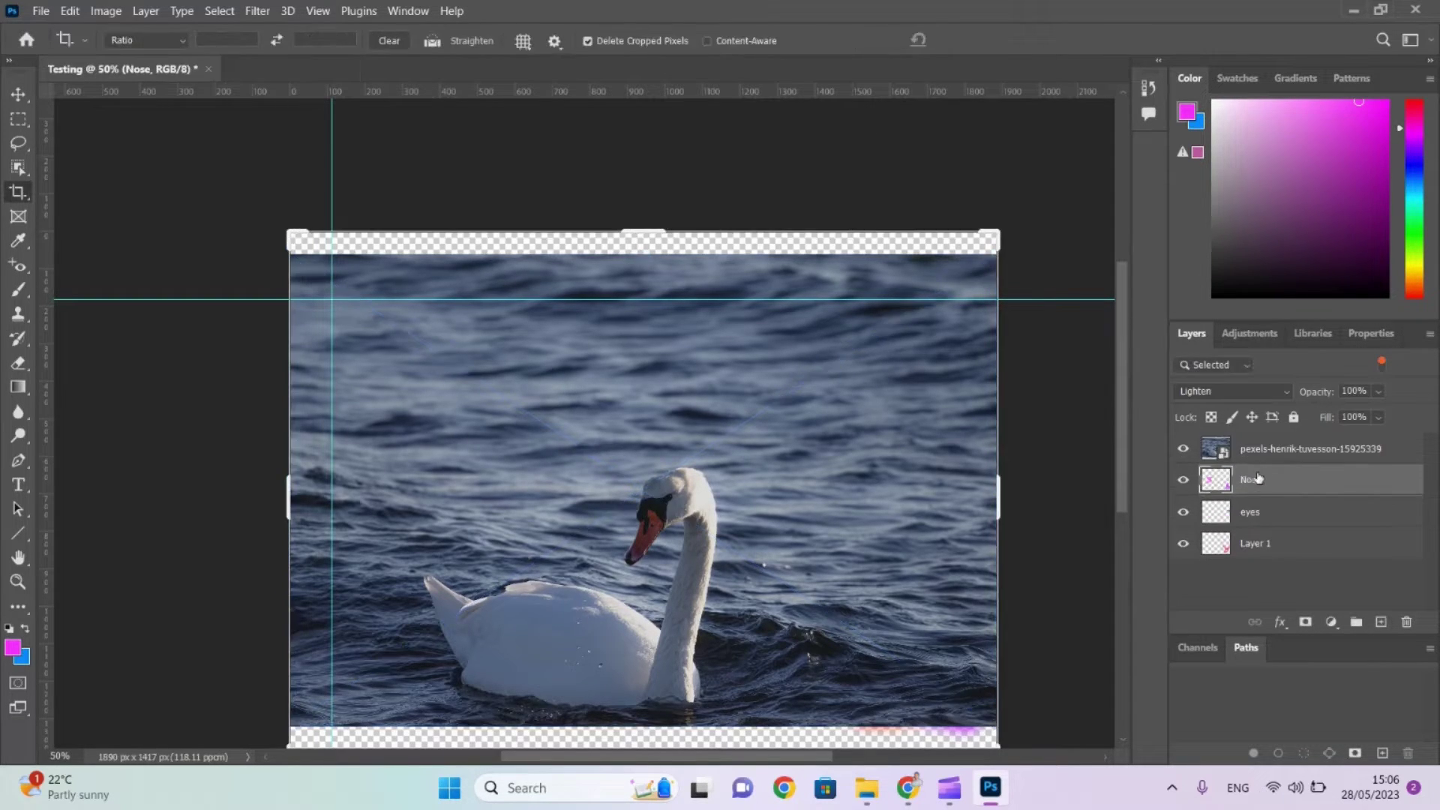
left_click(1253, 454)
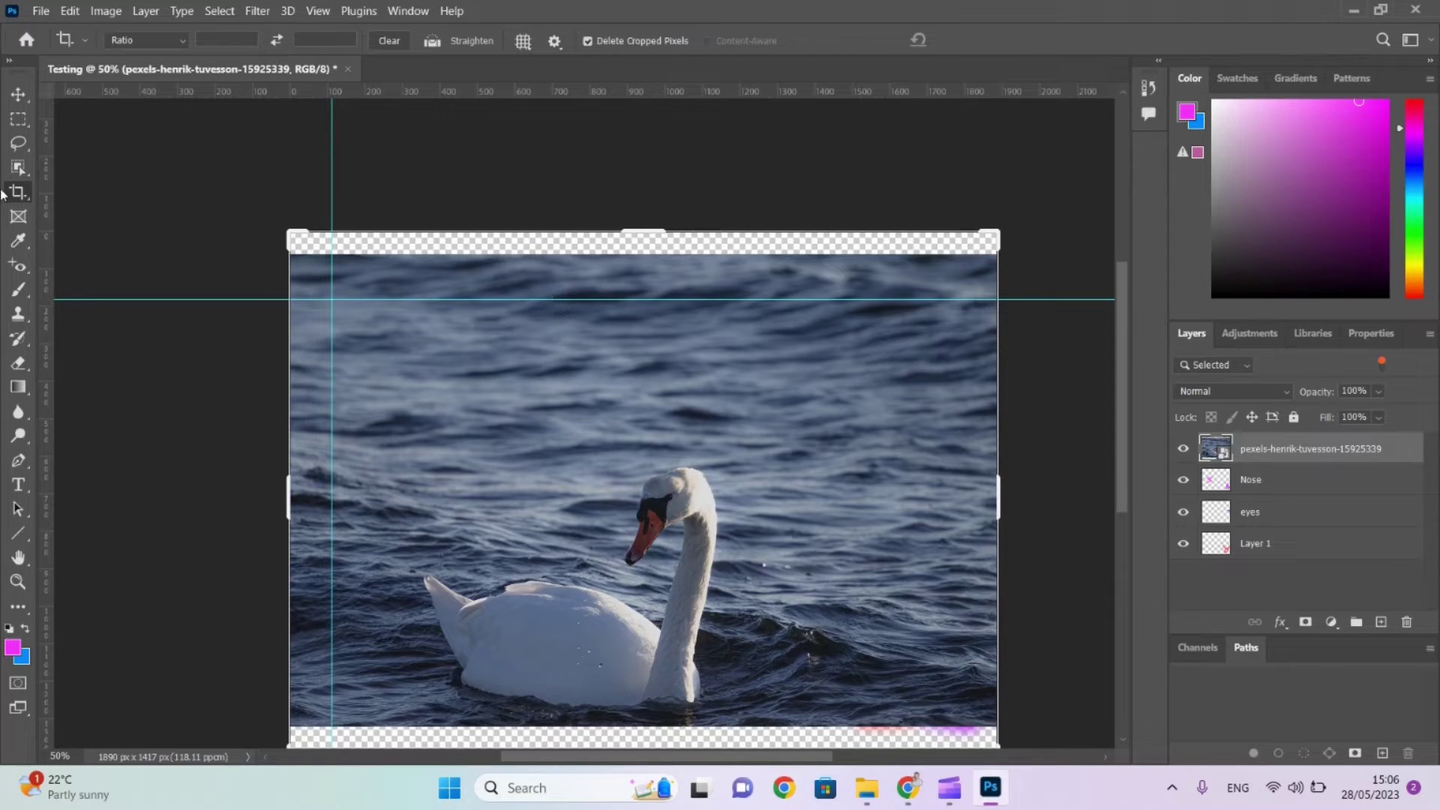
Clear all guides from the canvas.
left_click(408, 11)
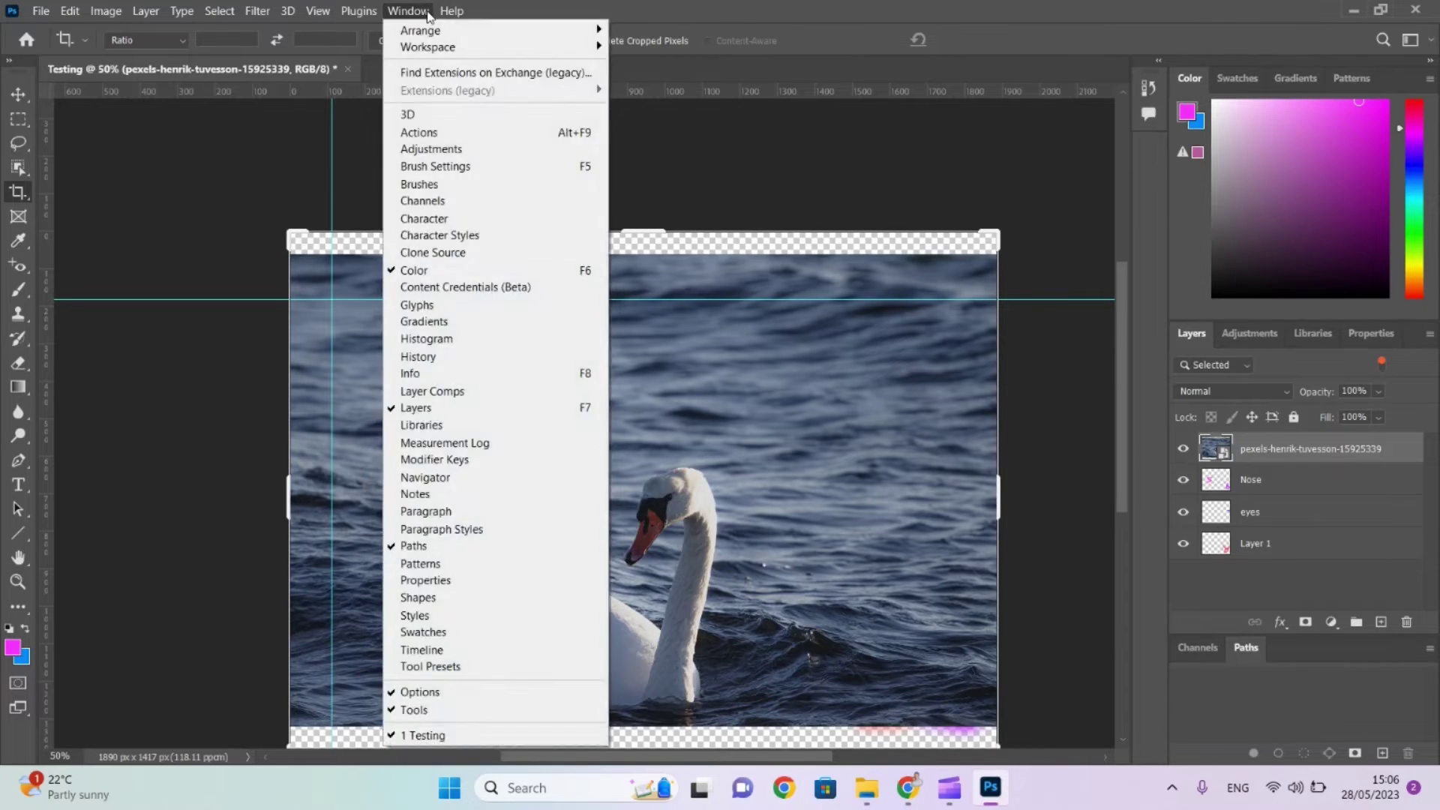
mouse_move(324, 14)
mouse_move(403, 486)
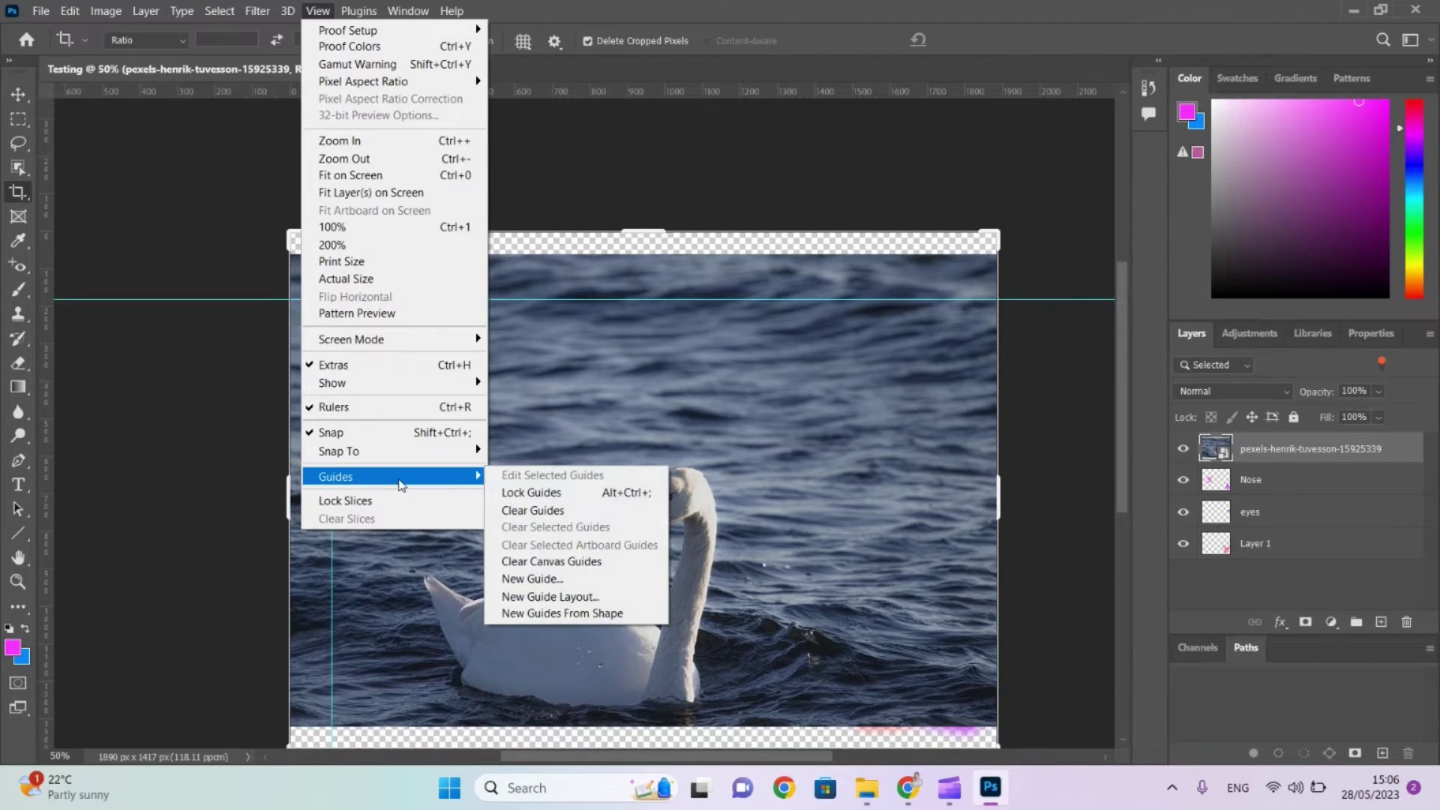
left_click(573, 511)
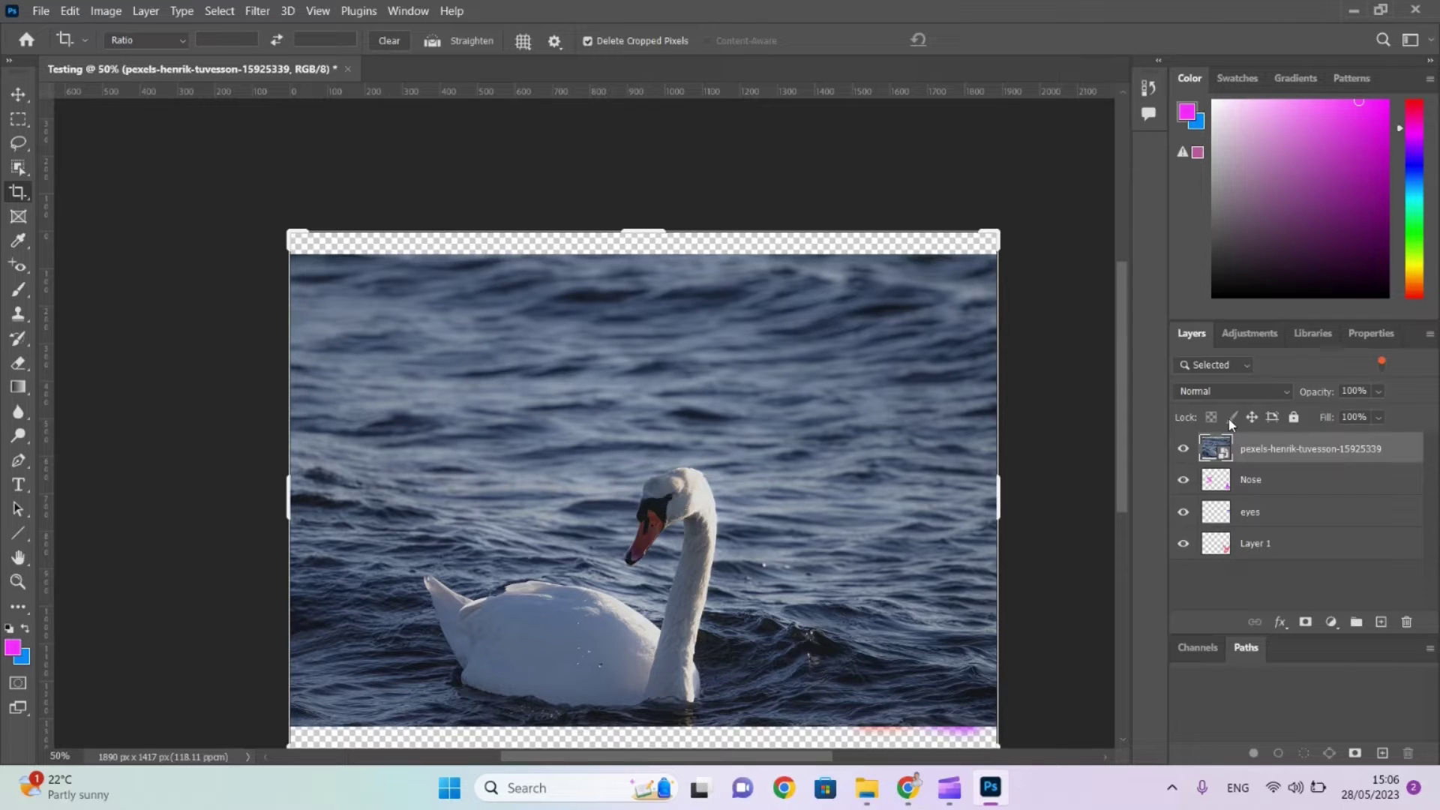
Add an empty layer above the swan photo and set the soft brush size to 259 px.
left_click(1382, 623)
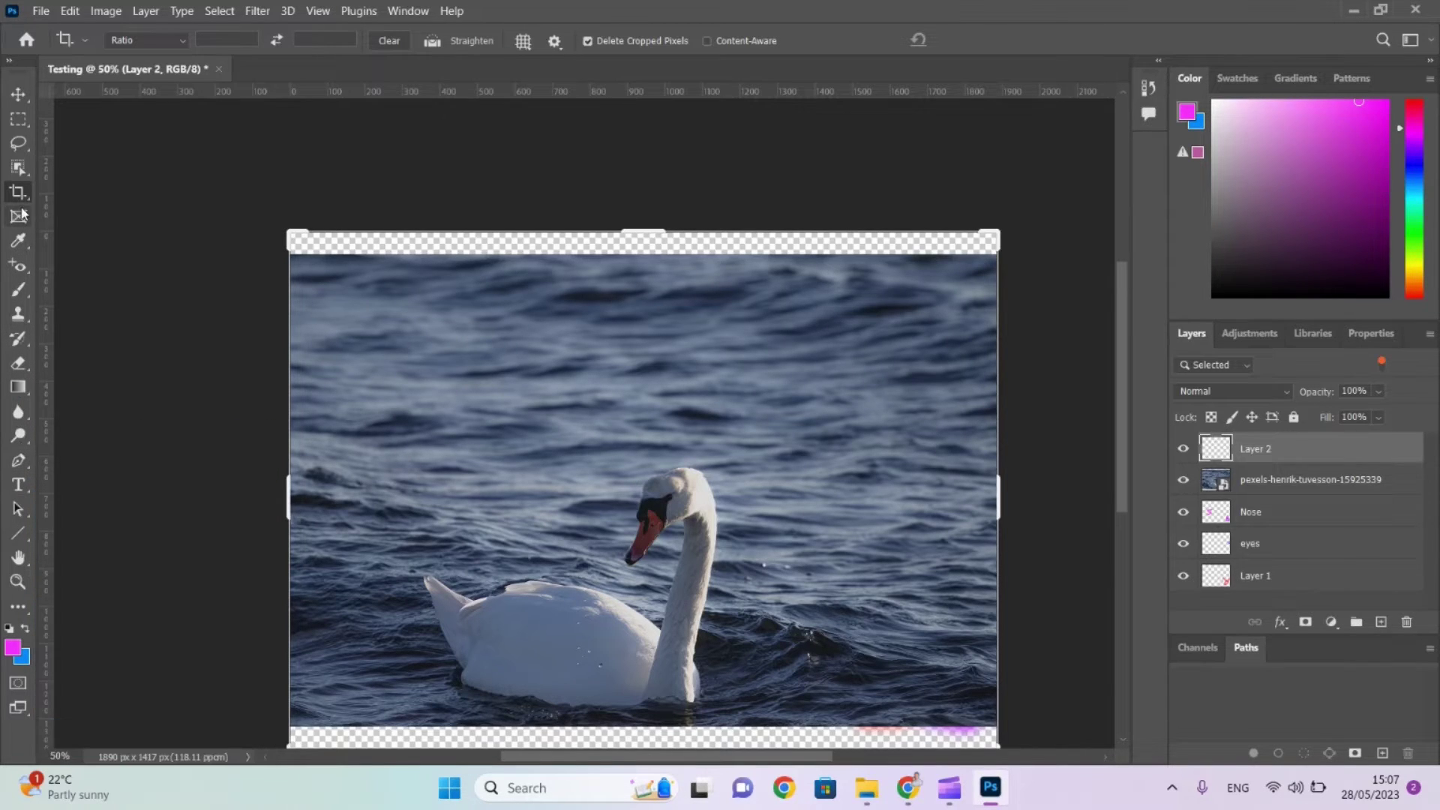
left_click(18, 292)
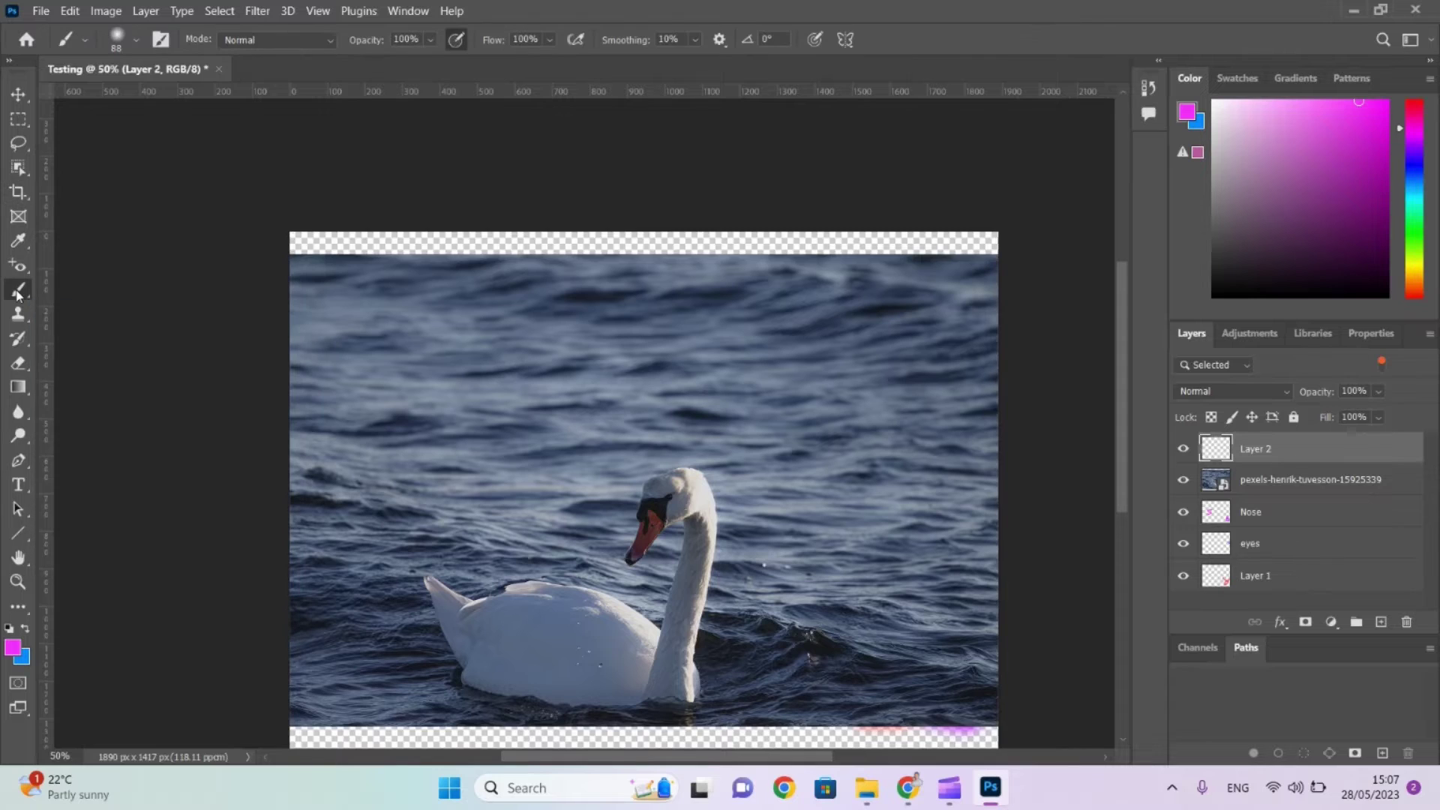
left_click(136, 41)
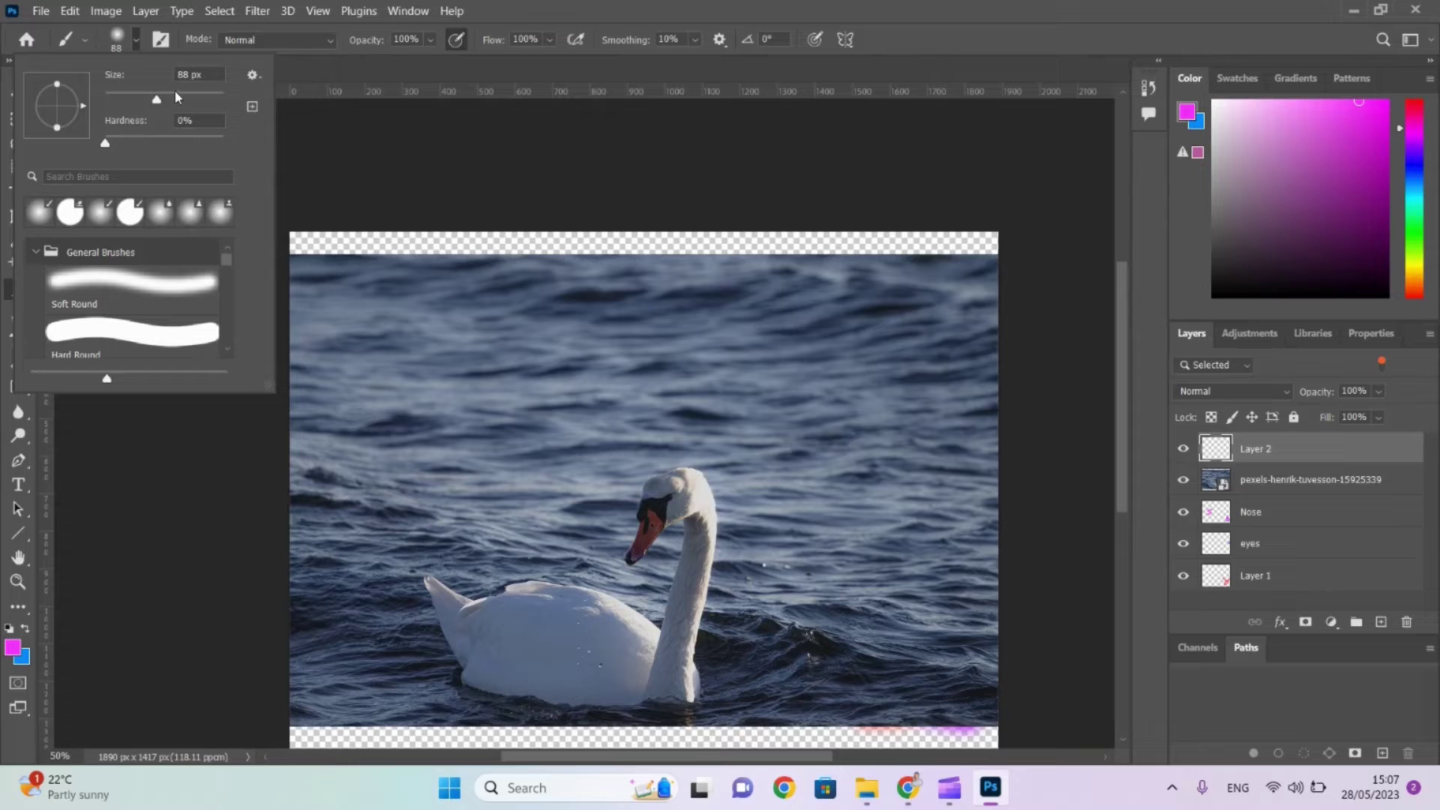
left_click_drag(177, 96, 198, 98)
Try painting magenta over the swan's head and neck on Layer 2, and undo the stroke.
left_click(678, 488)
left_click_drag(679, 489, 697, 563)
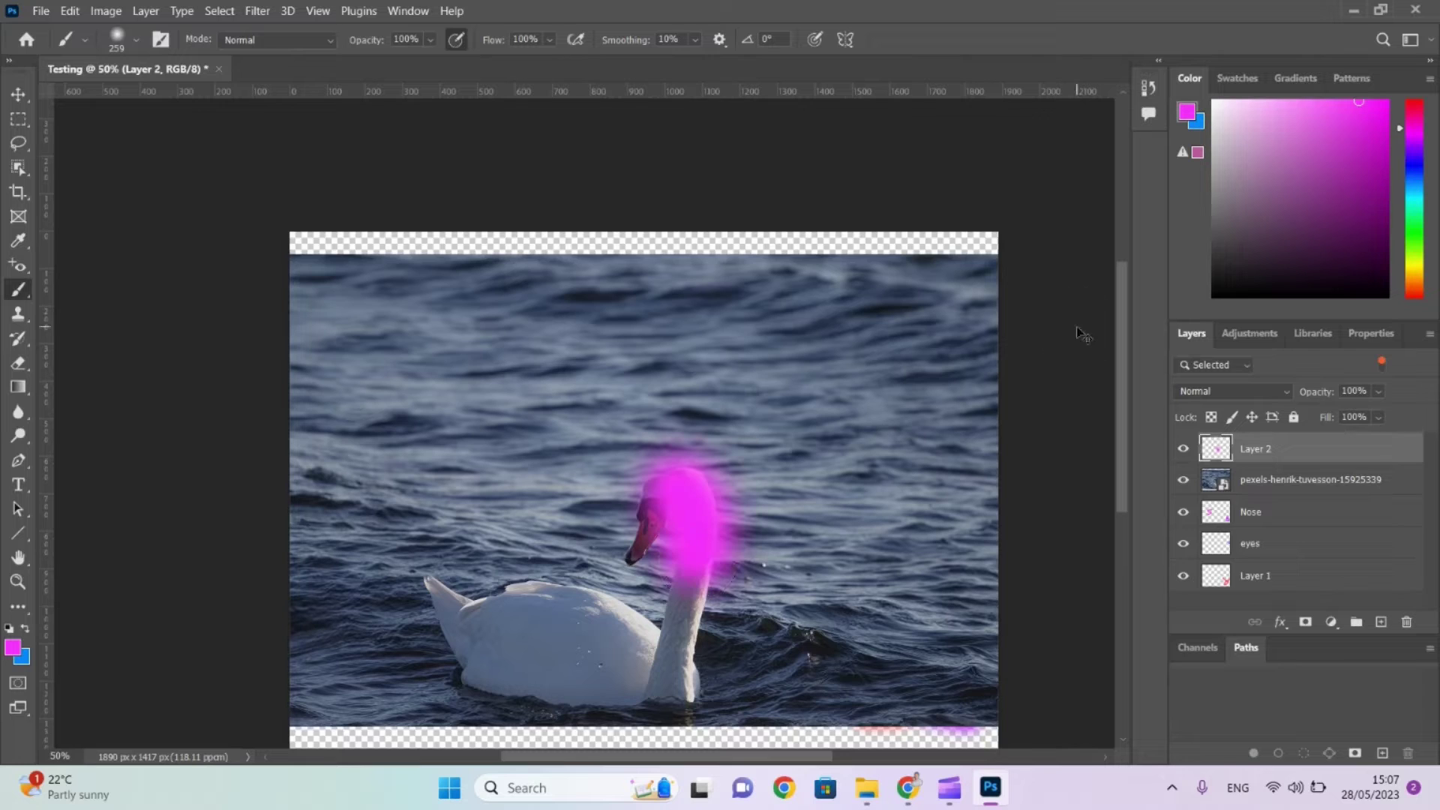
key("ctrl+z")
Set the foreground colour to black and paint over the entire swan on Layer 2.
left_click_drag(1230, 218, 1188, 319)
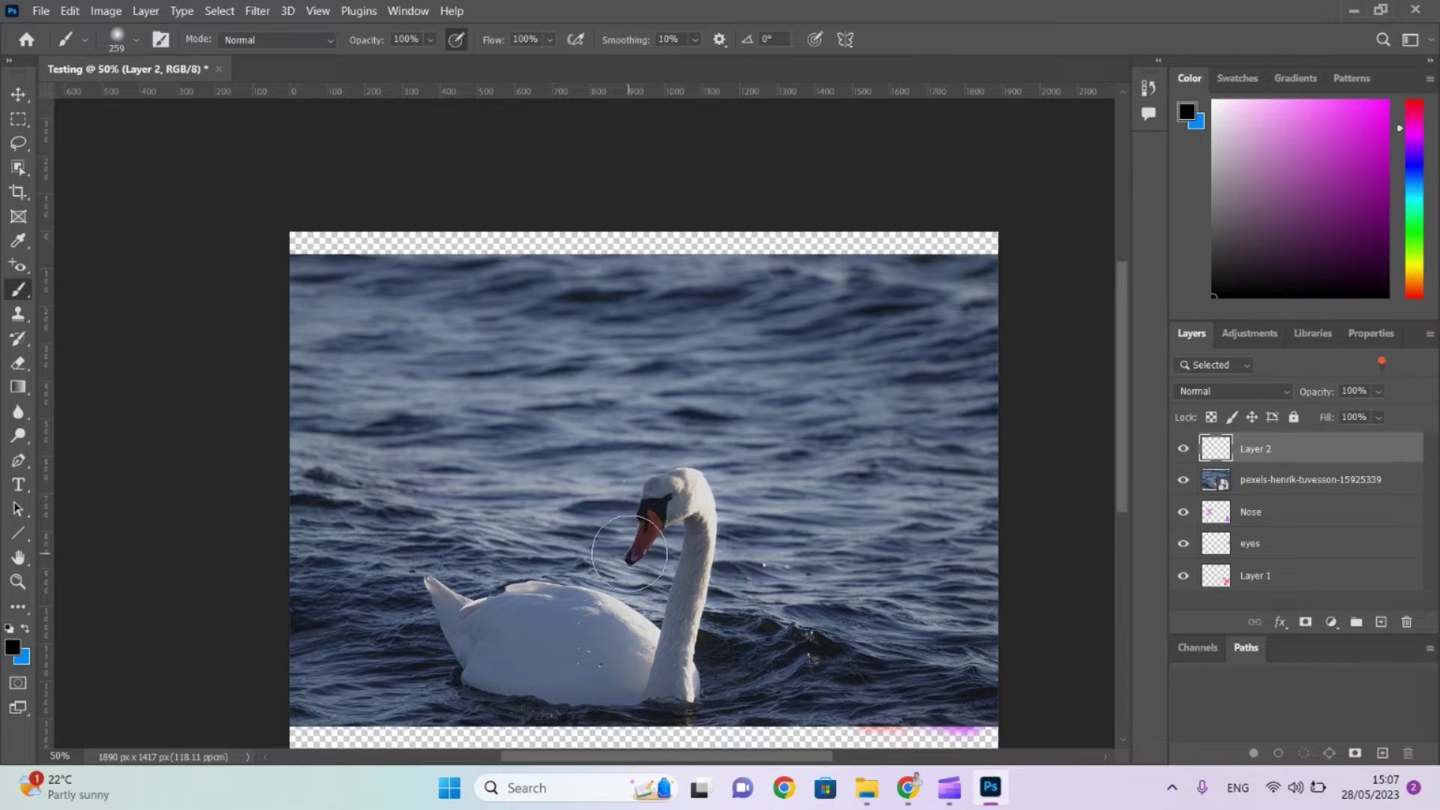
left_click(629, 553)
mouse_move(634, 534)
left_mouse_down()
mouse_move(693, 478)
mouse_move(675, 655)
mouse_move(690, 684)
mouse_move(590, 609)
mouse_move(511, 592)
mouse_move(445, 599)
mouse_move(413, 581)
mouse_move(468, 671)
mouse_move(618, 691)
mouse_move(632, 676)
mouse_move(493, 632)
mouse_move(636, 654)
mouse_move(673, 643)
mouse_move(701, 512)
mouse_move(584, 690)
mouse_move(672, 628)
left_mouse_up()
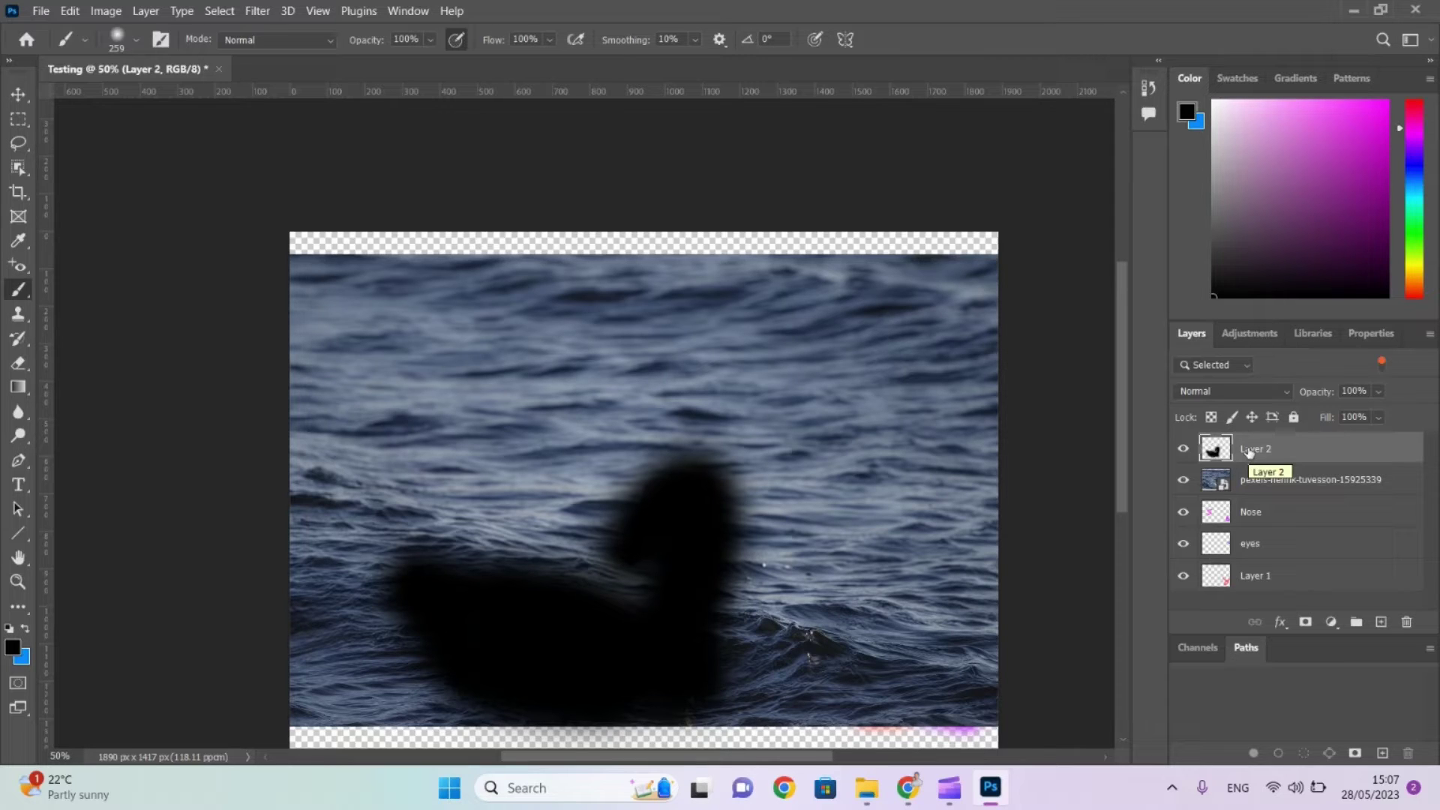
Try clipping the black-painted Layer 2 to the swan photo, and undo the clipping mask.
right_click(1249, 452)
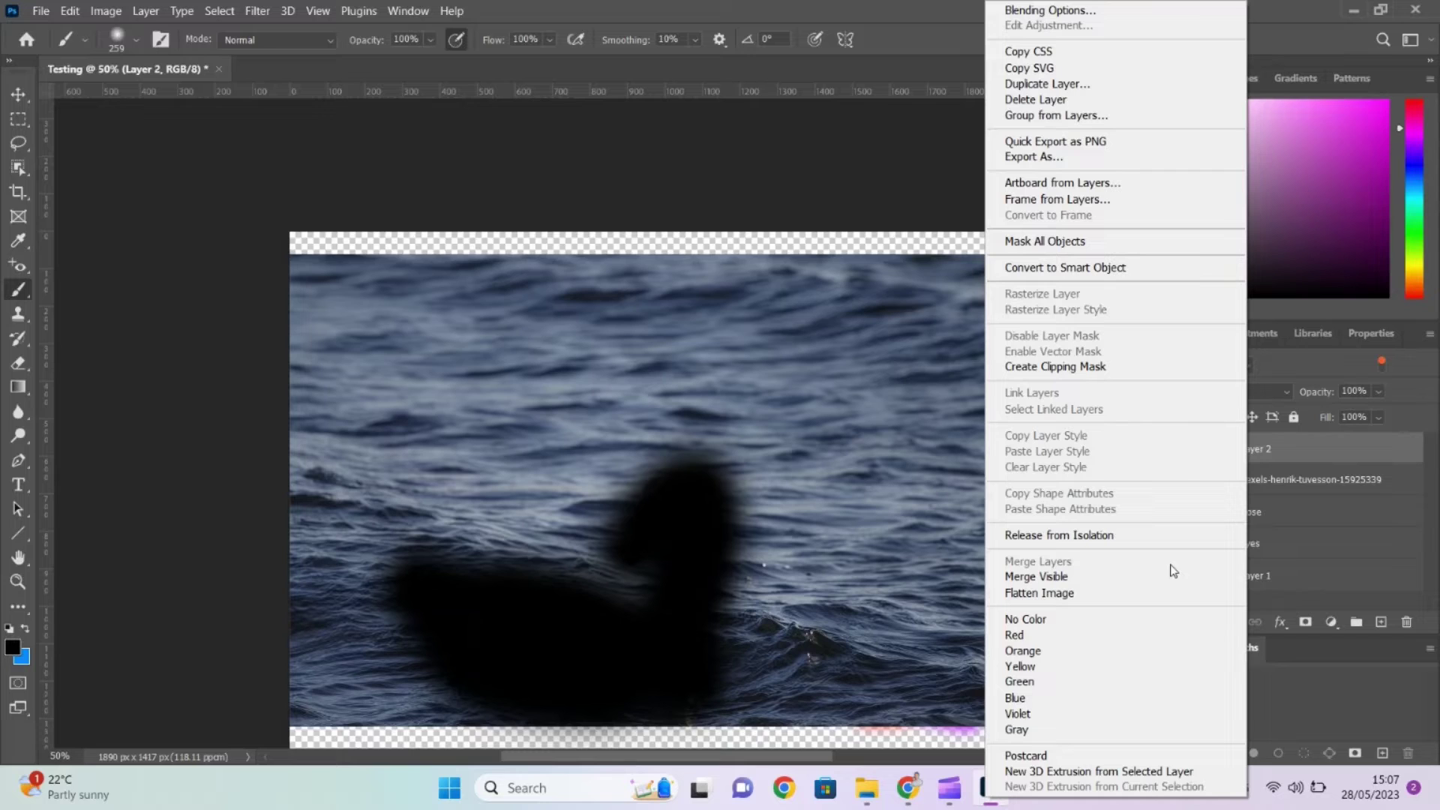
left_click(1084, 369)
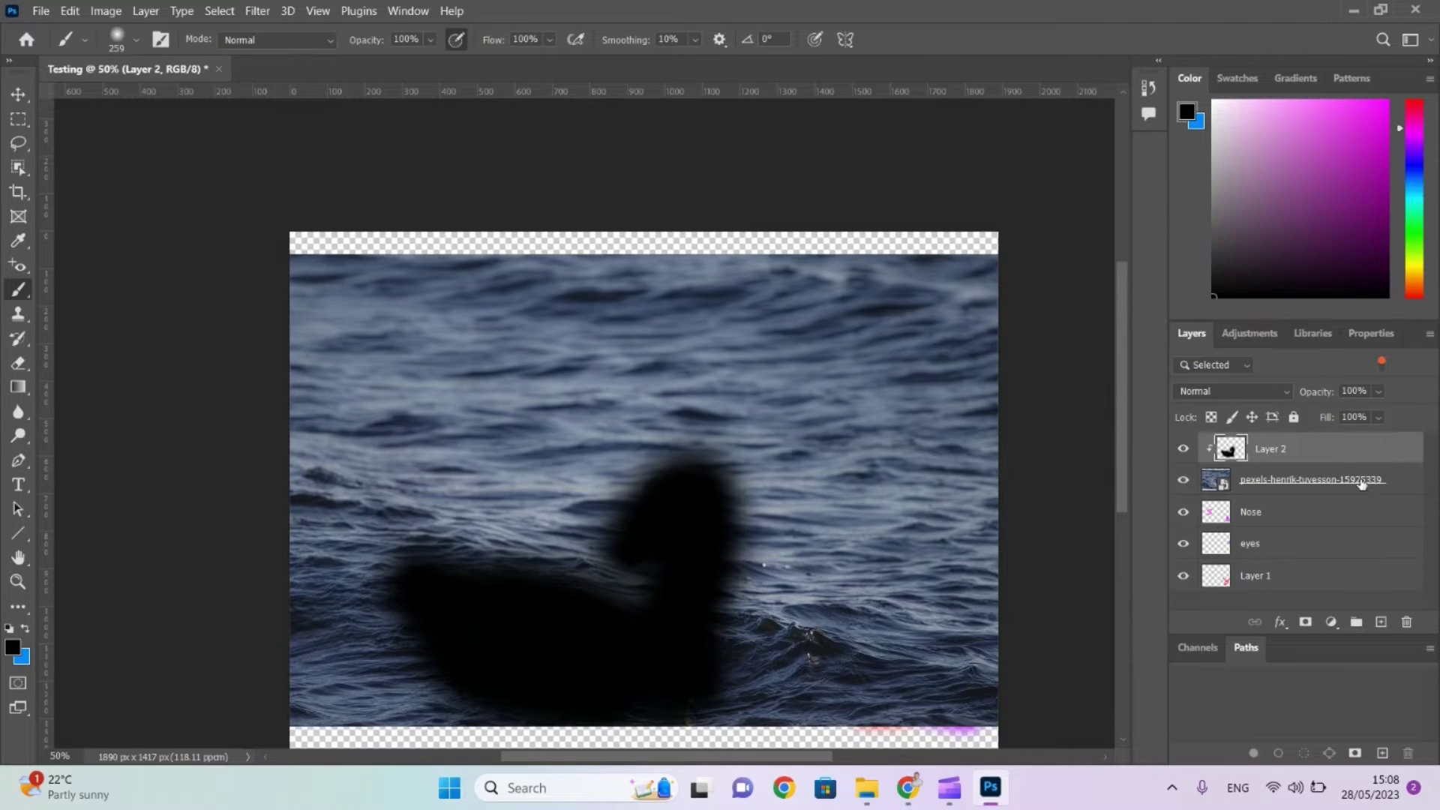
key("ctrl+z")
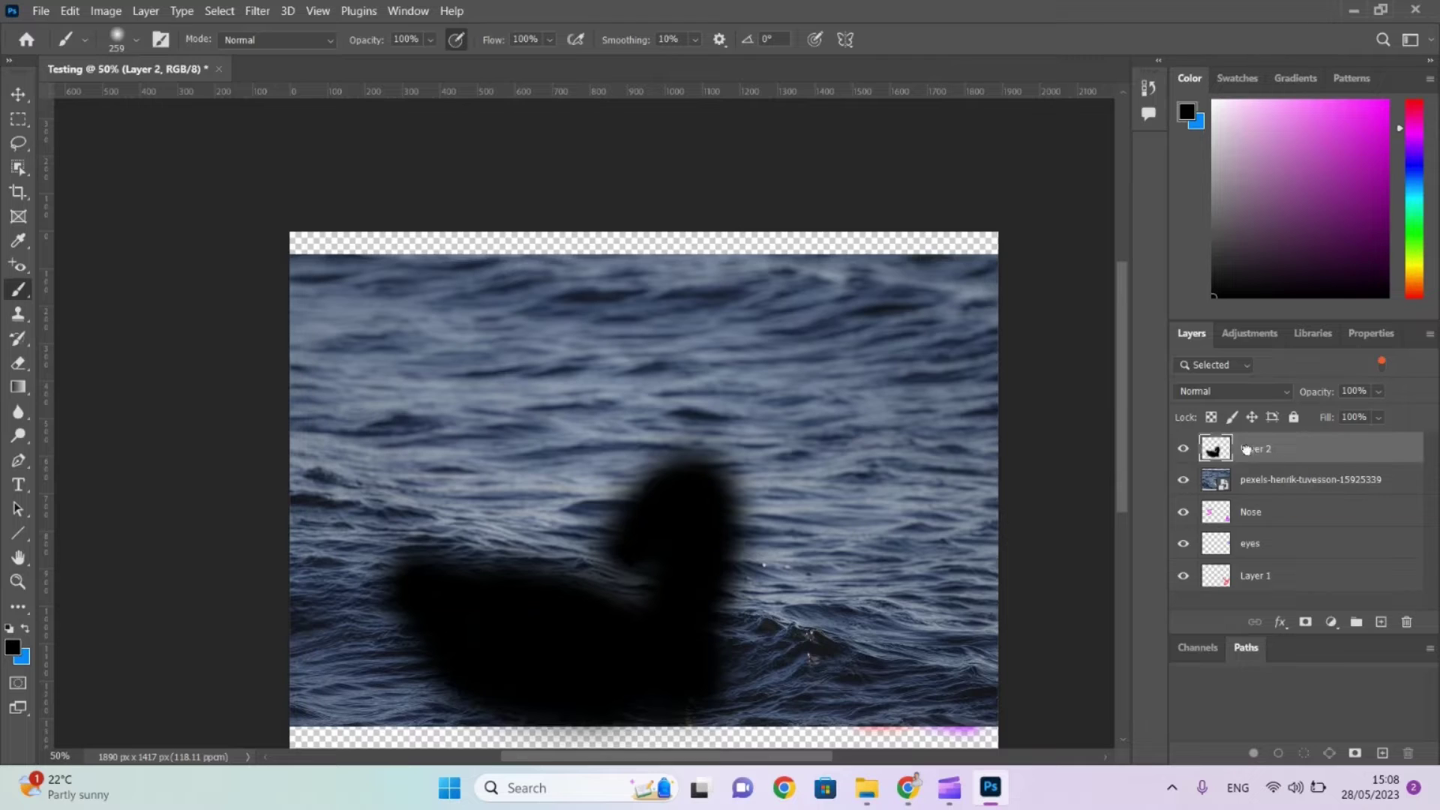
Move Layer 2 below the swan photo layer and clip the photo to it with a clipping mask.
left_click_drag(1246, 449, 1268, 501)
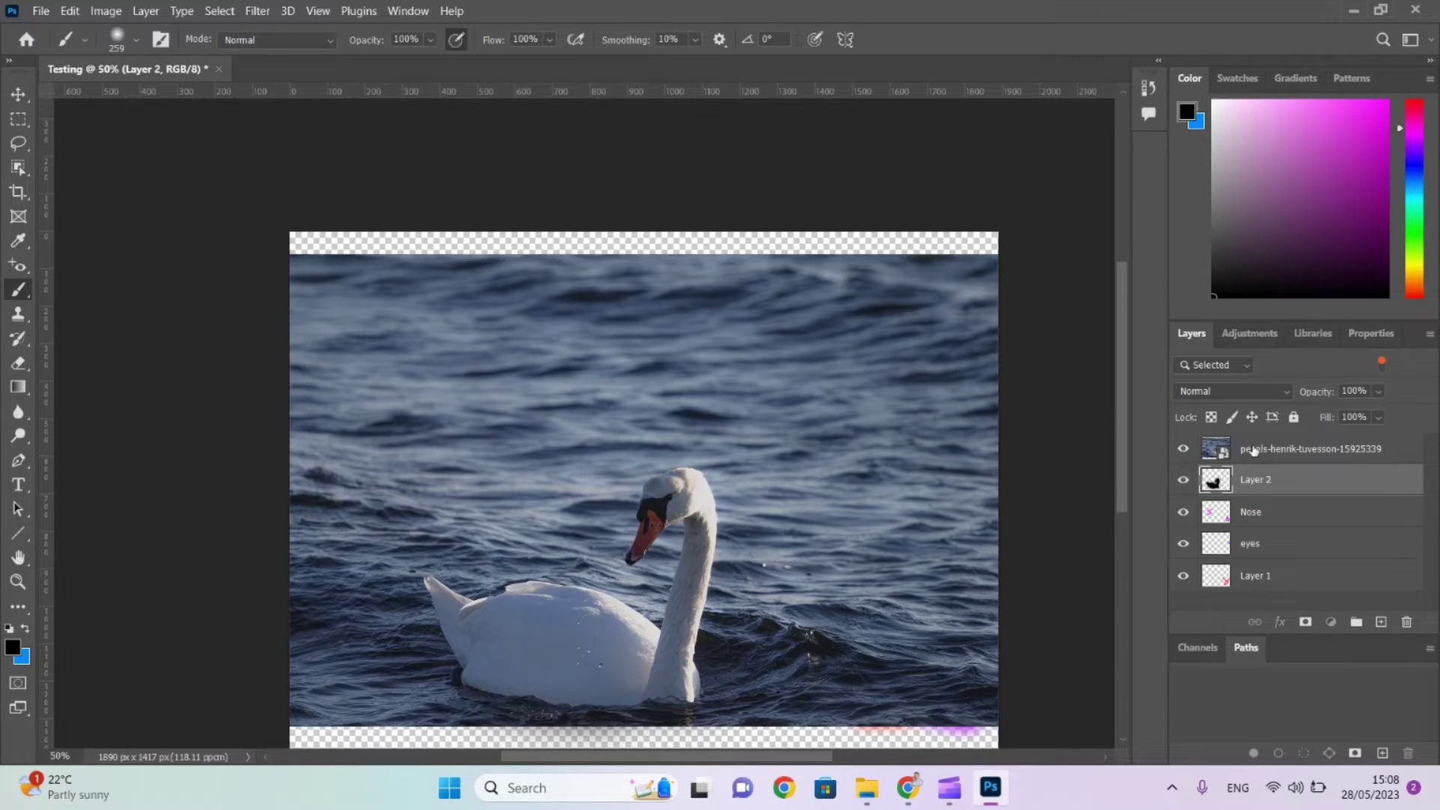
left_click(1255, 450)
right_click(1255, 450)
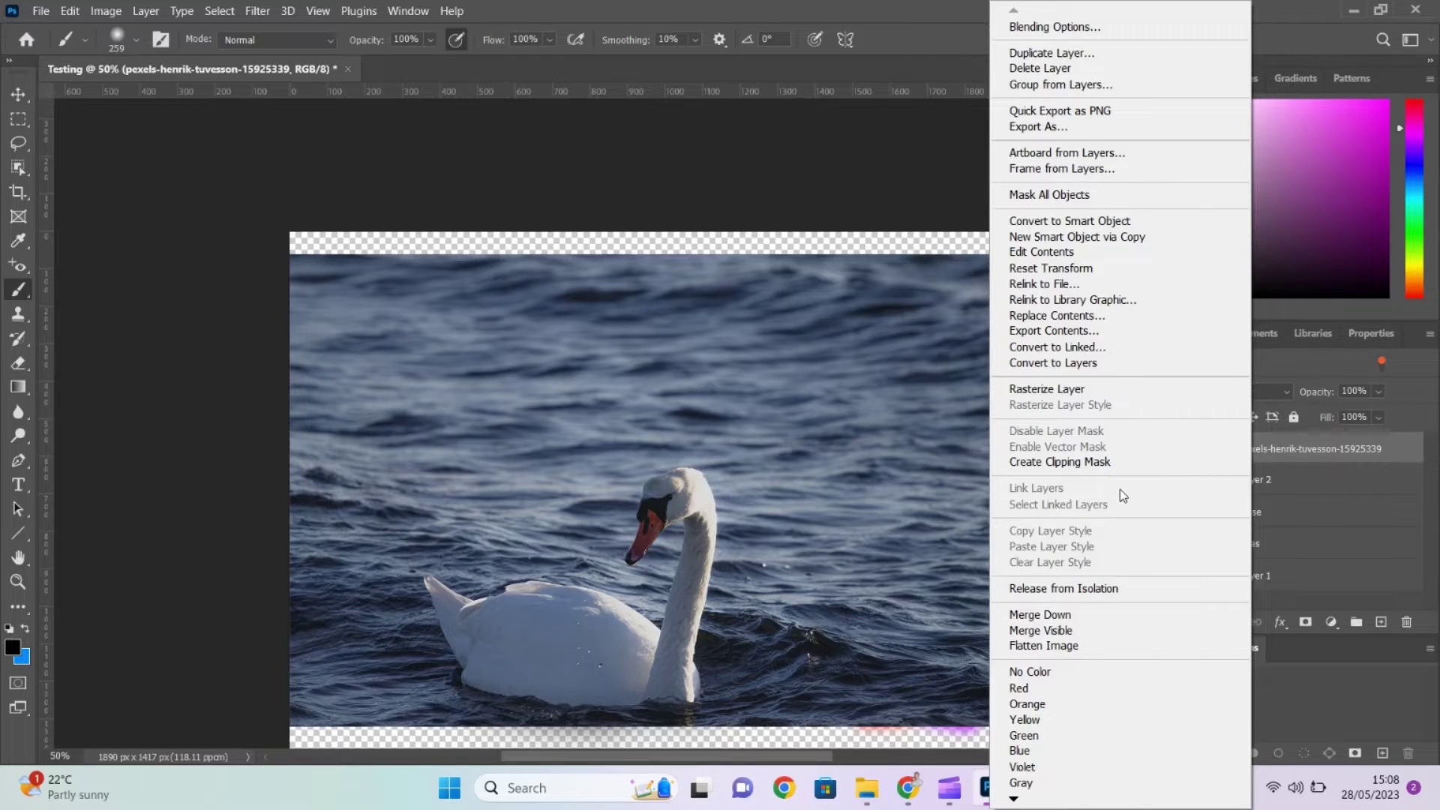
left_click(1032, 461)
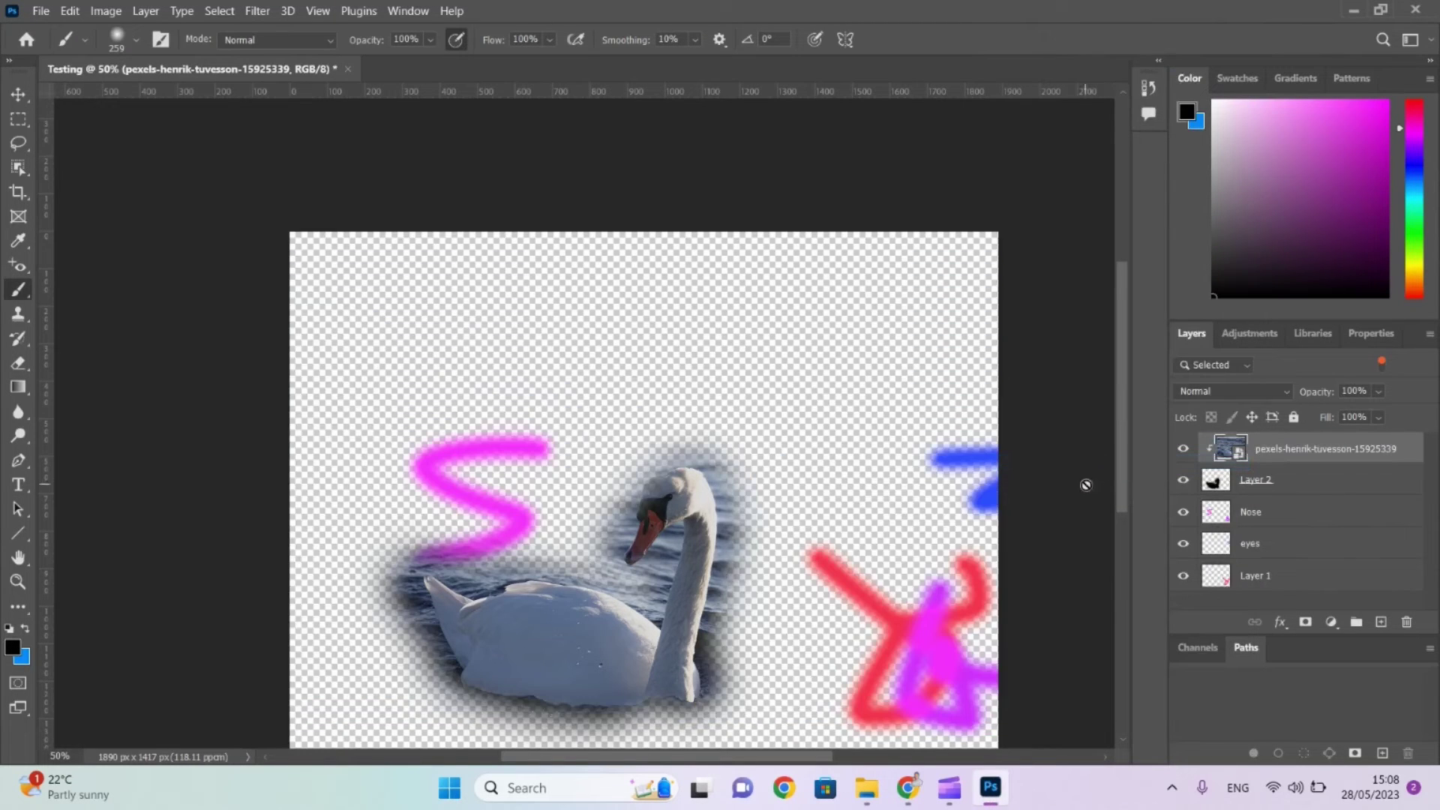
Hide the Nose, eyes and Layer 1 layers so only the clipped swan photo and its base layer show.
left_click(1184, 543)
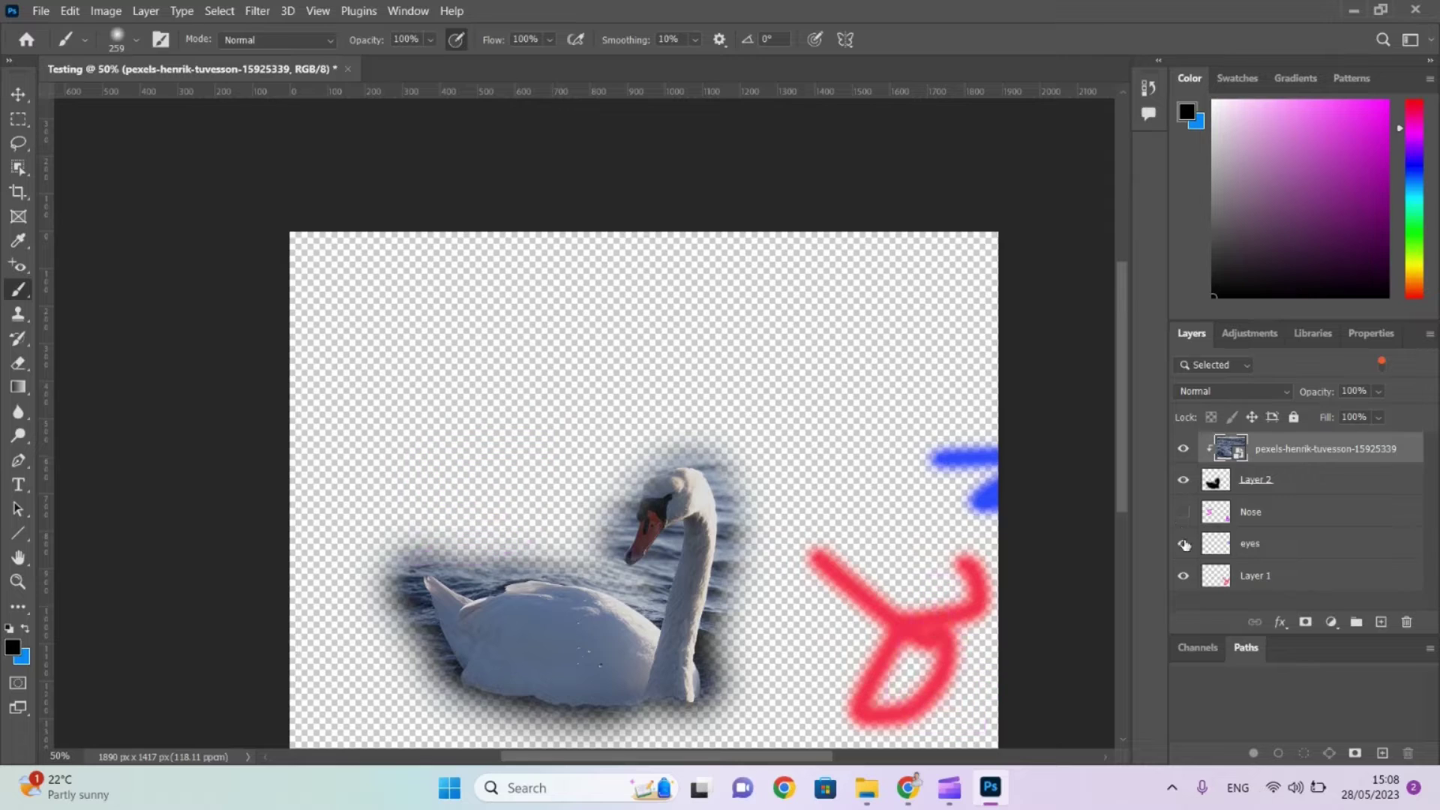
left_click(1184, 575)
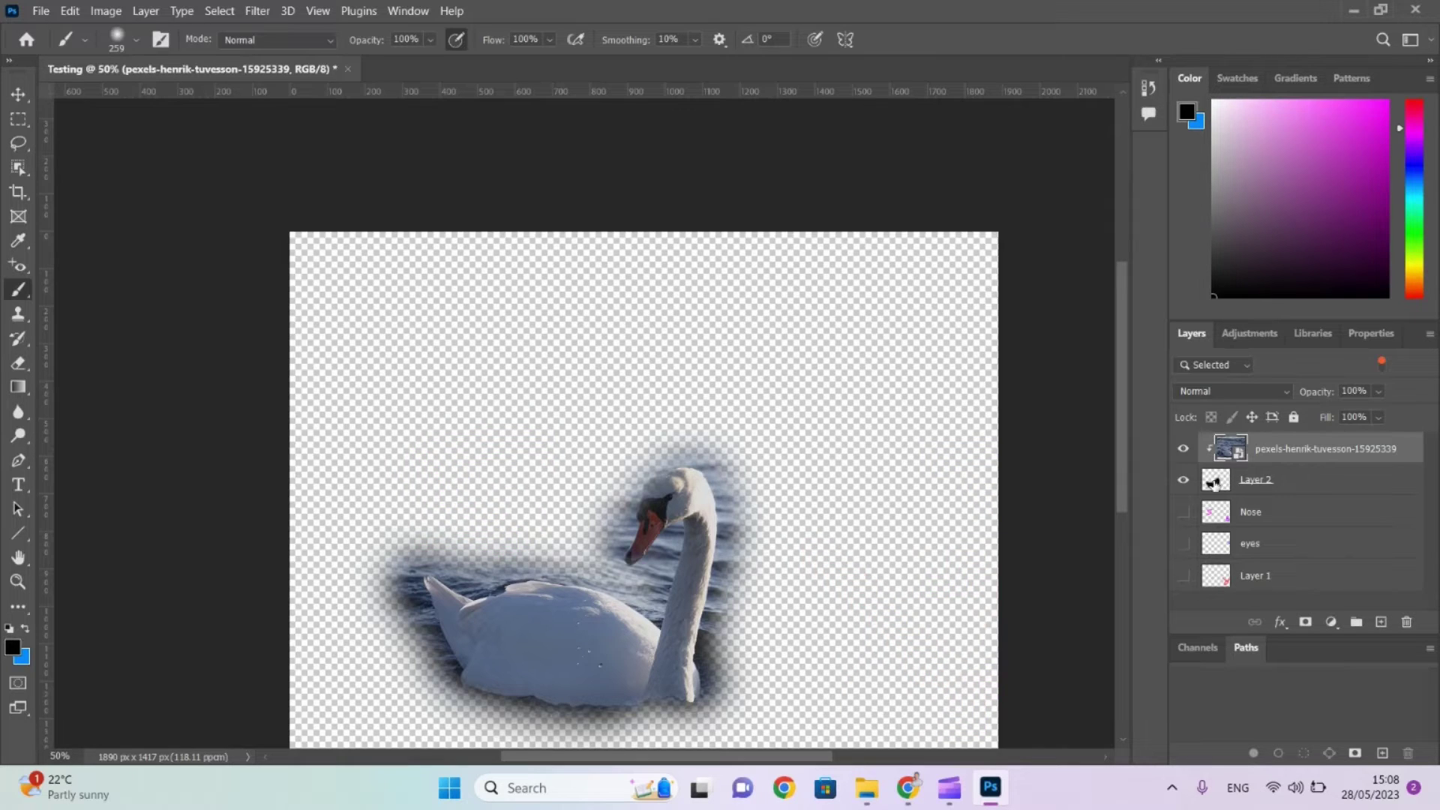
Paint a purple patch and a grey patch on Layer 2 in the empty upper canvas areas to extend the clipping shape.
left_click(1216, 485)
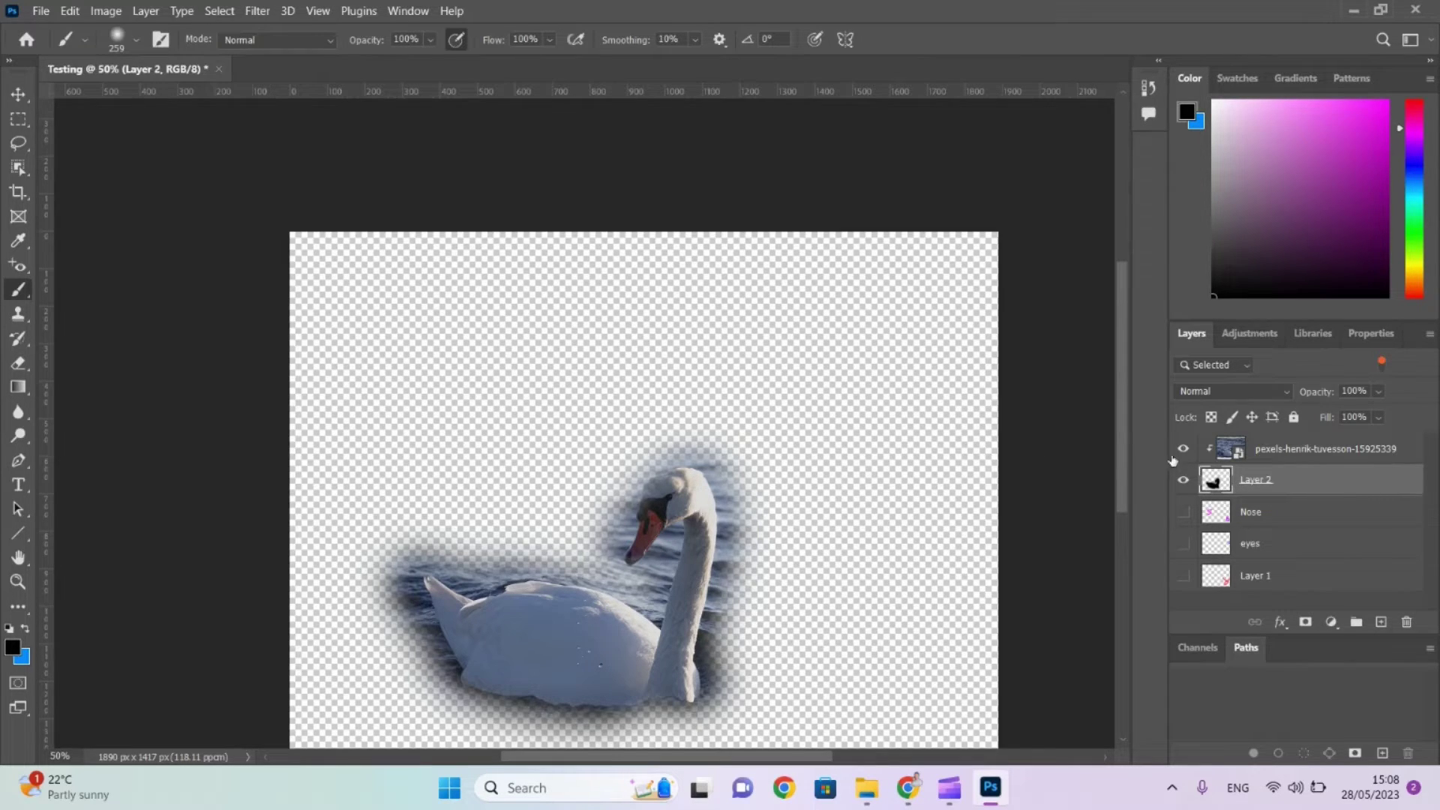
left_click(1296, 158)
mouse_move(809, 298)
left_mouse_down()
mouse_move(848, 435)
mouse_move(837, 468)
mouse_move(939, 427)
mouse_move(819, 256)
mouse_move(918, 352)
mouse_move(873, 417)
mouse_move(888, 306)
mouse_move(762, 304)
mouse_move(828, 309)
mouse_move(763, 353)
mouse_move(816, 387)
left_mouse_up()
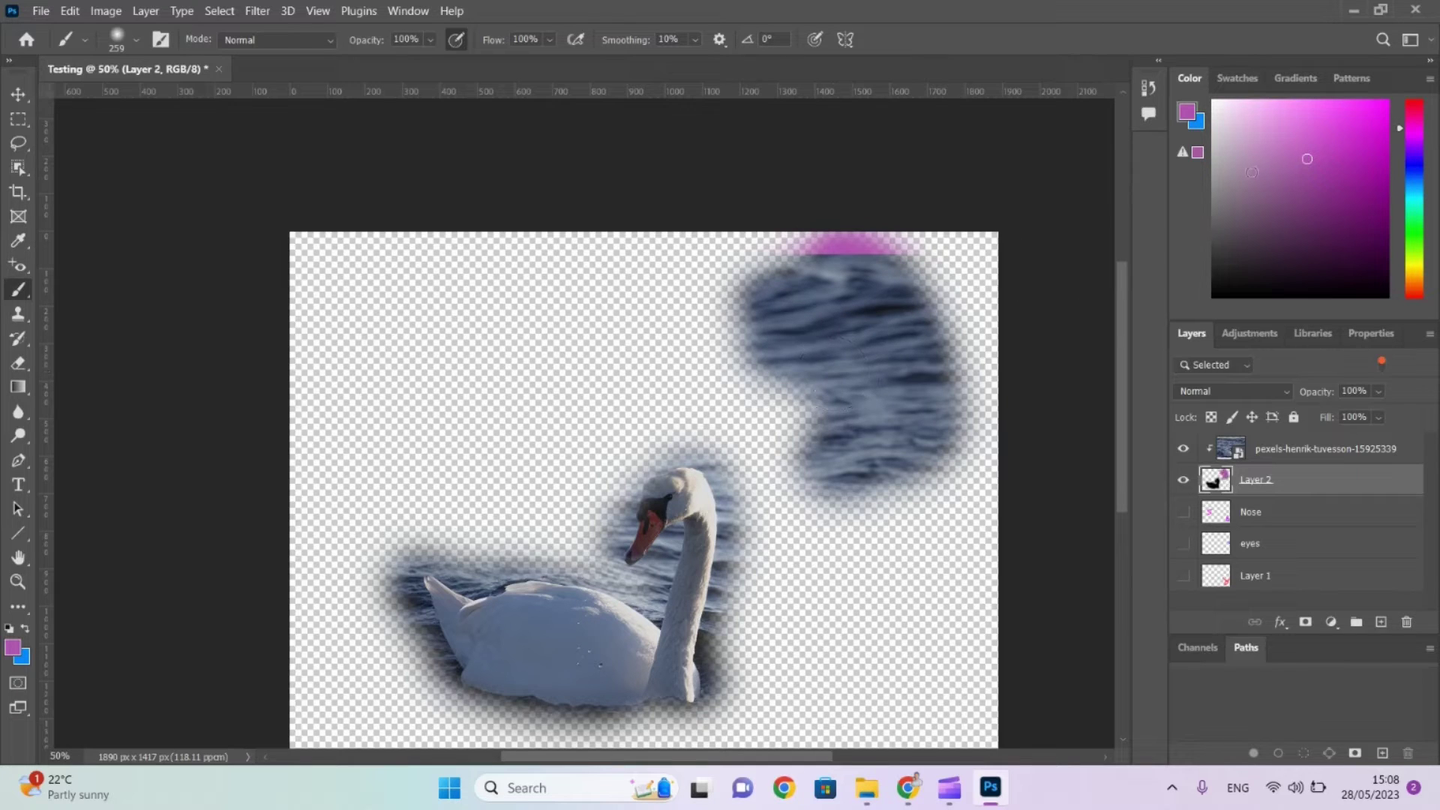
left_click_drag(1253, 172, 1156, 178)
mouse_move(450, 363)
left_mouse_down()
mouse_move(484, 349)
mouse_move(441, 370)
mouse_move(536, 356)
mouse_move(398, 312)
mouse_move(353, 338)
mouse_move(375, 390)
mouse_move(413, 346)
left_mouse_up()
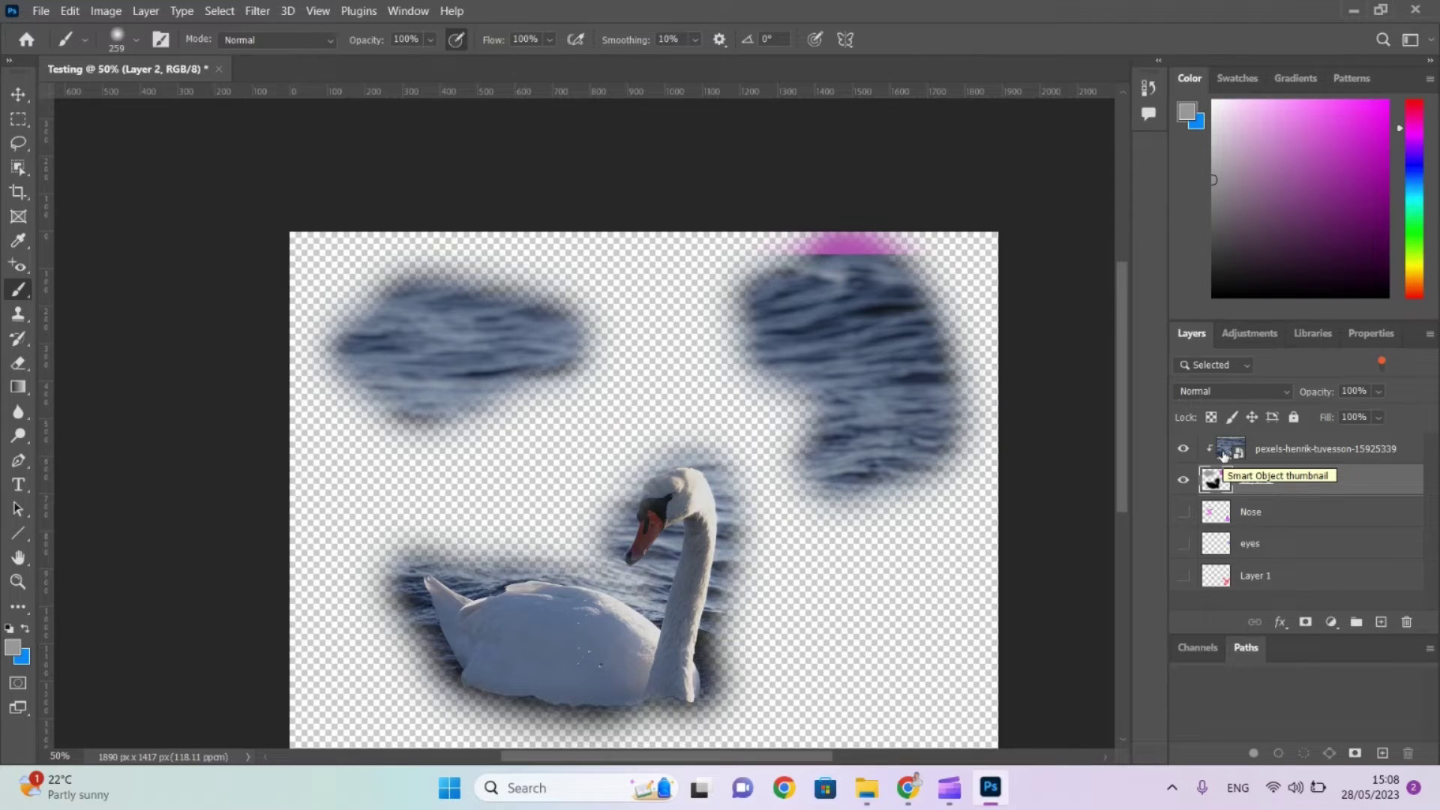
Undo the two painted patches, the layer hiding and the swan photo's clipping mask.
key("ctrl+z")
key("ctrl+z")
key("ctrl+z")
key("ctrl+z")
key("ctrl+z")
key("ctrl+z")
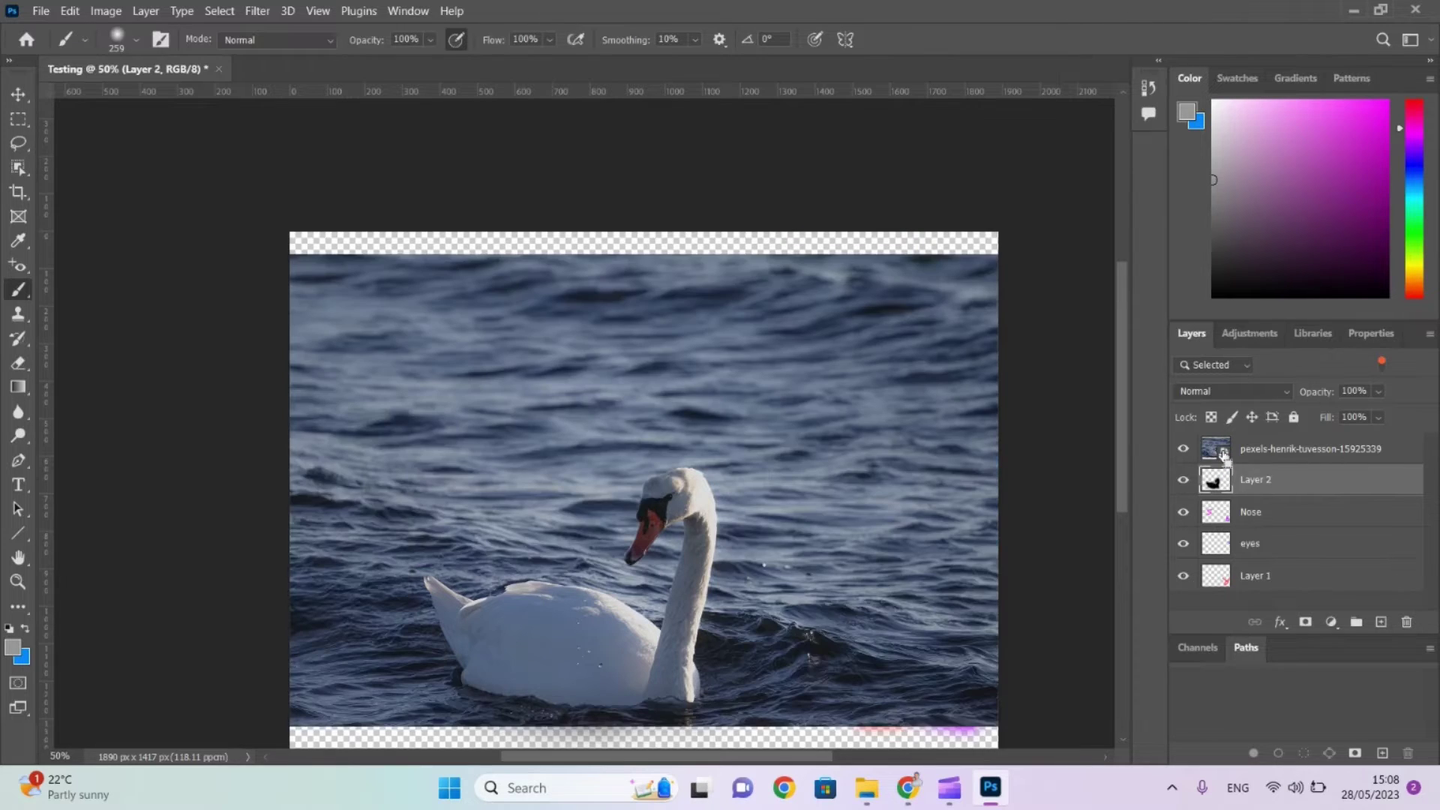
Draw a rectangular marquee selection around the swan's head and the water beside it.
left_click(19, 167)
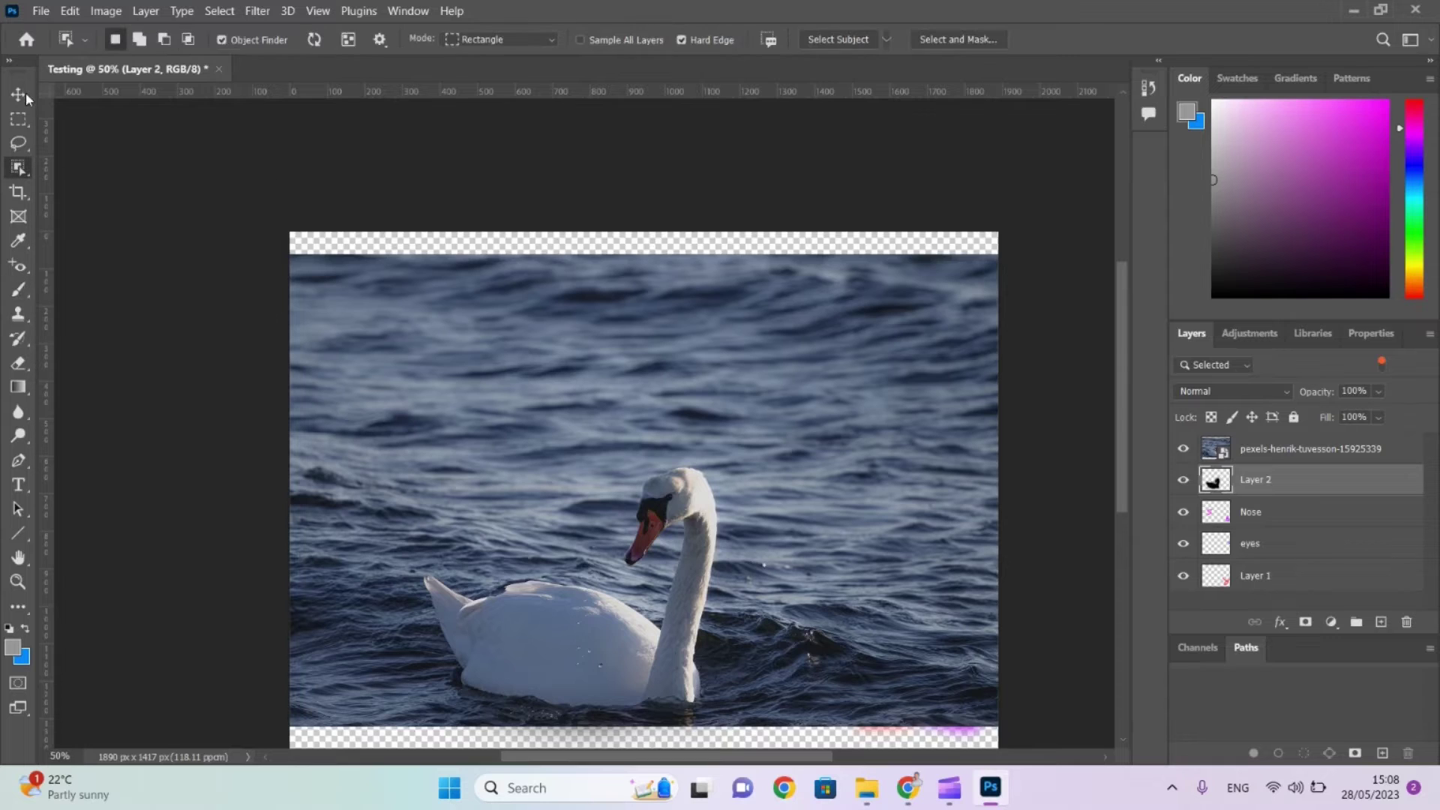
left_click(19, 119)
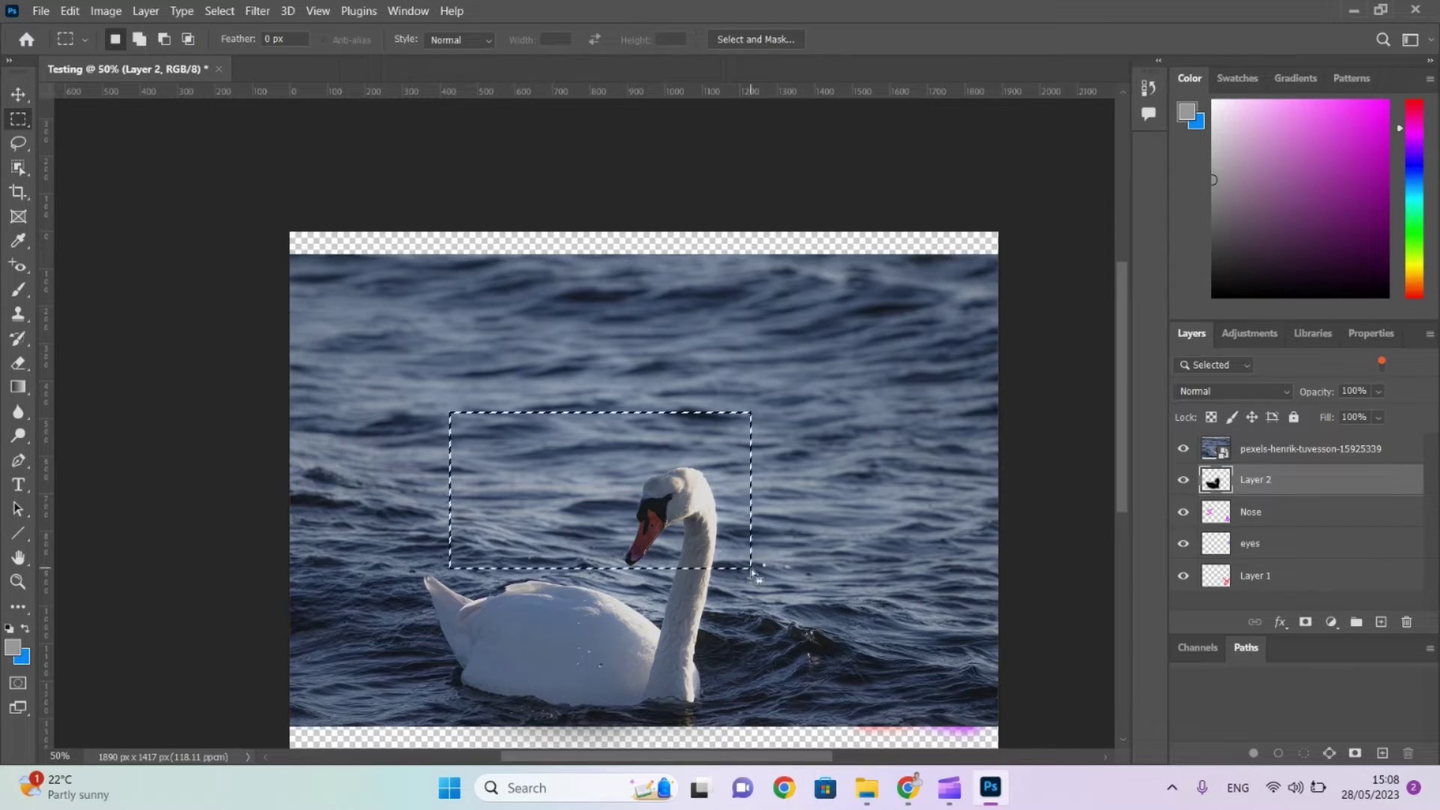
Hide the swan photo layer and delete the black-painted Layer 2.
left_click(1184, 449)
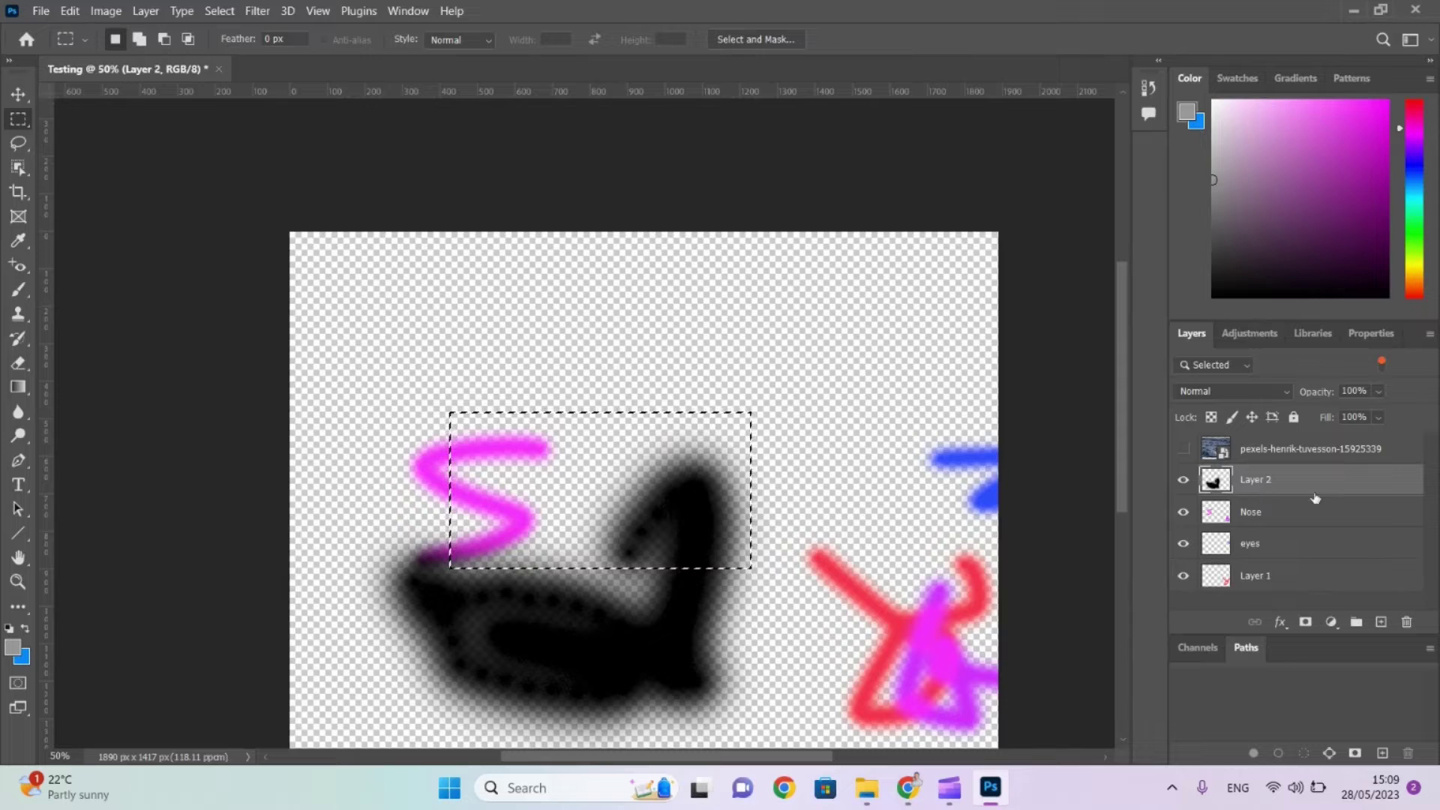
left_click(1407, 623)
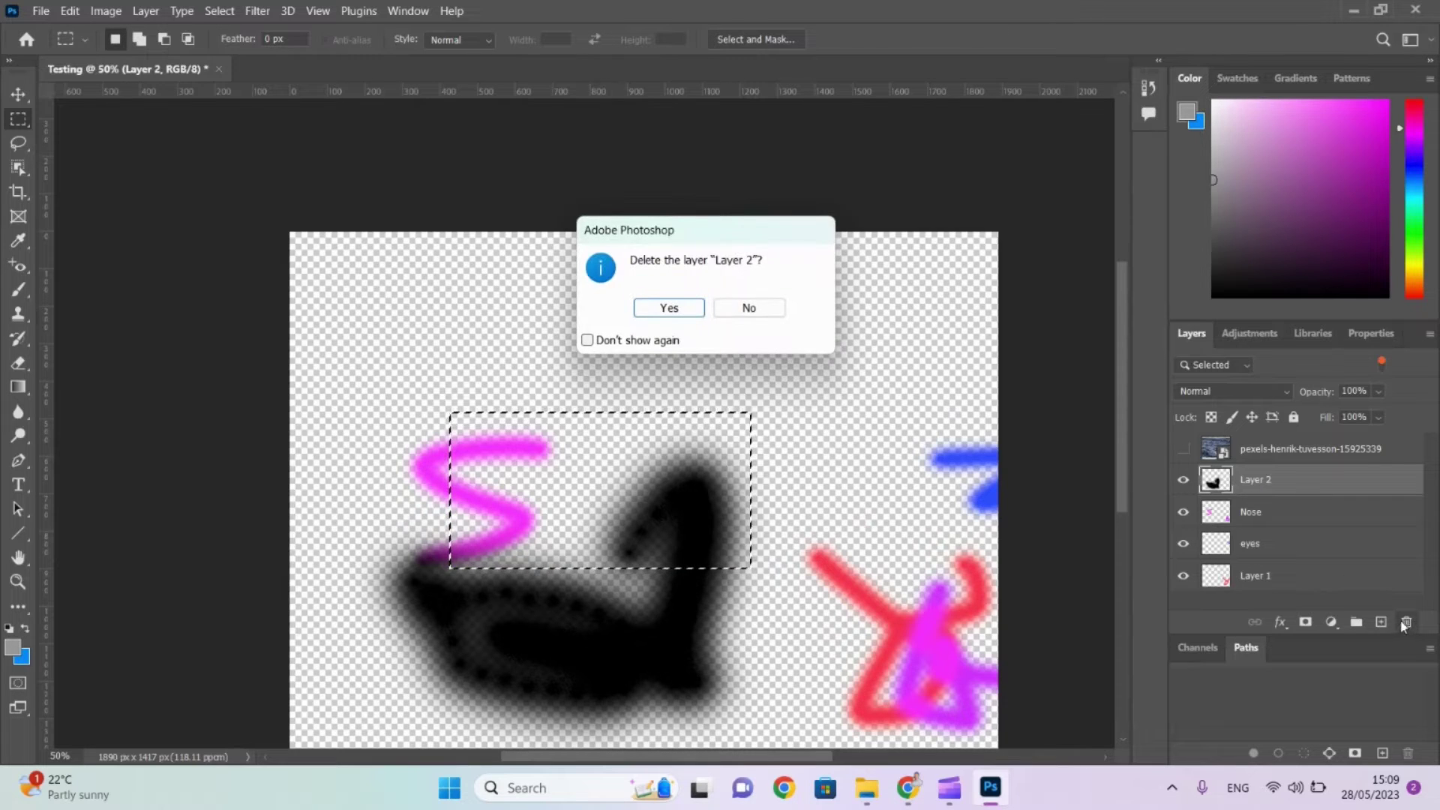
left_click(675, 306)
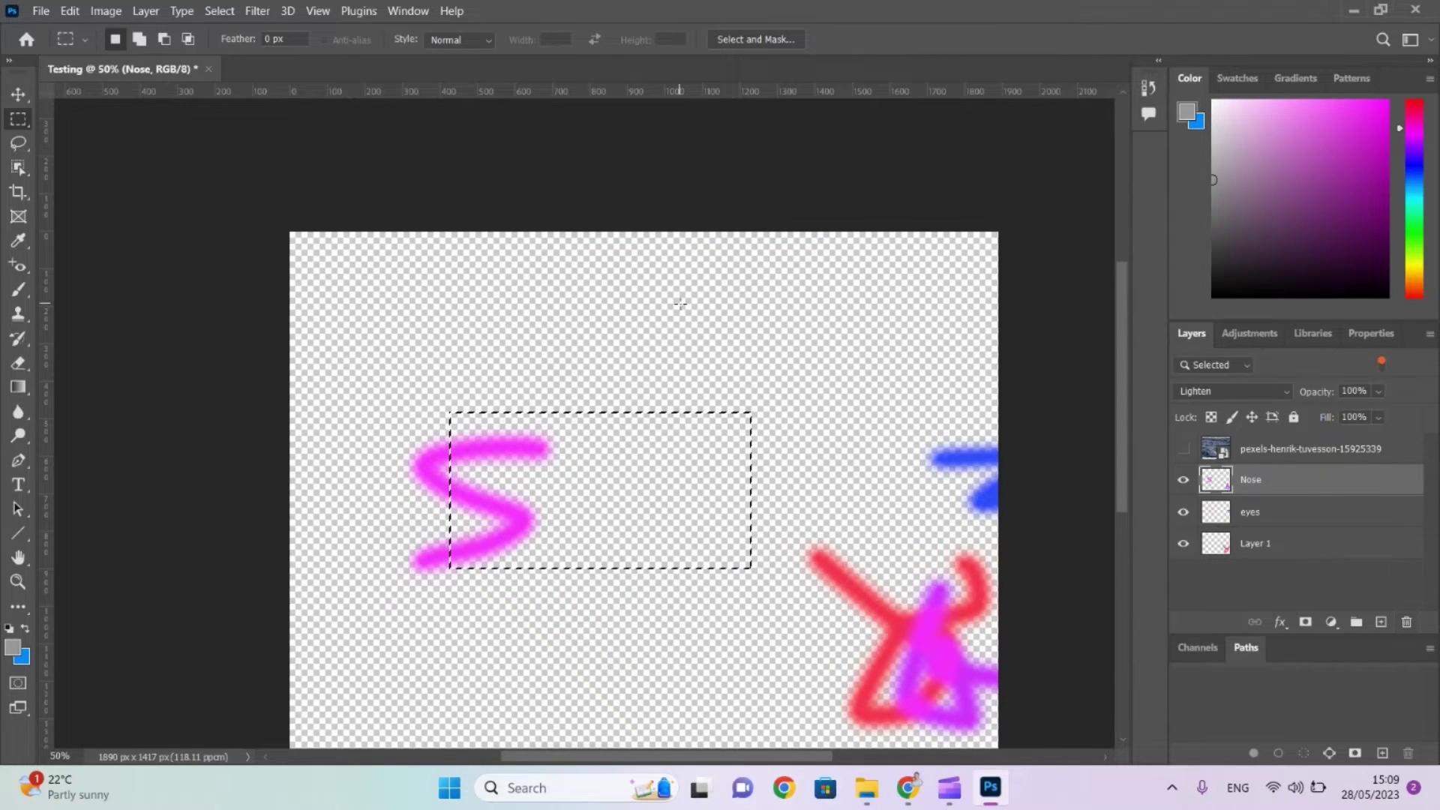
Hide the Nose, eyes and Layer 1 layers to leave the canvas empty.
left_click(1186, 480)
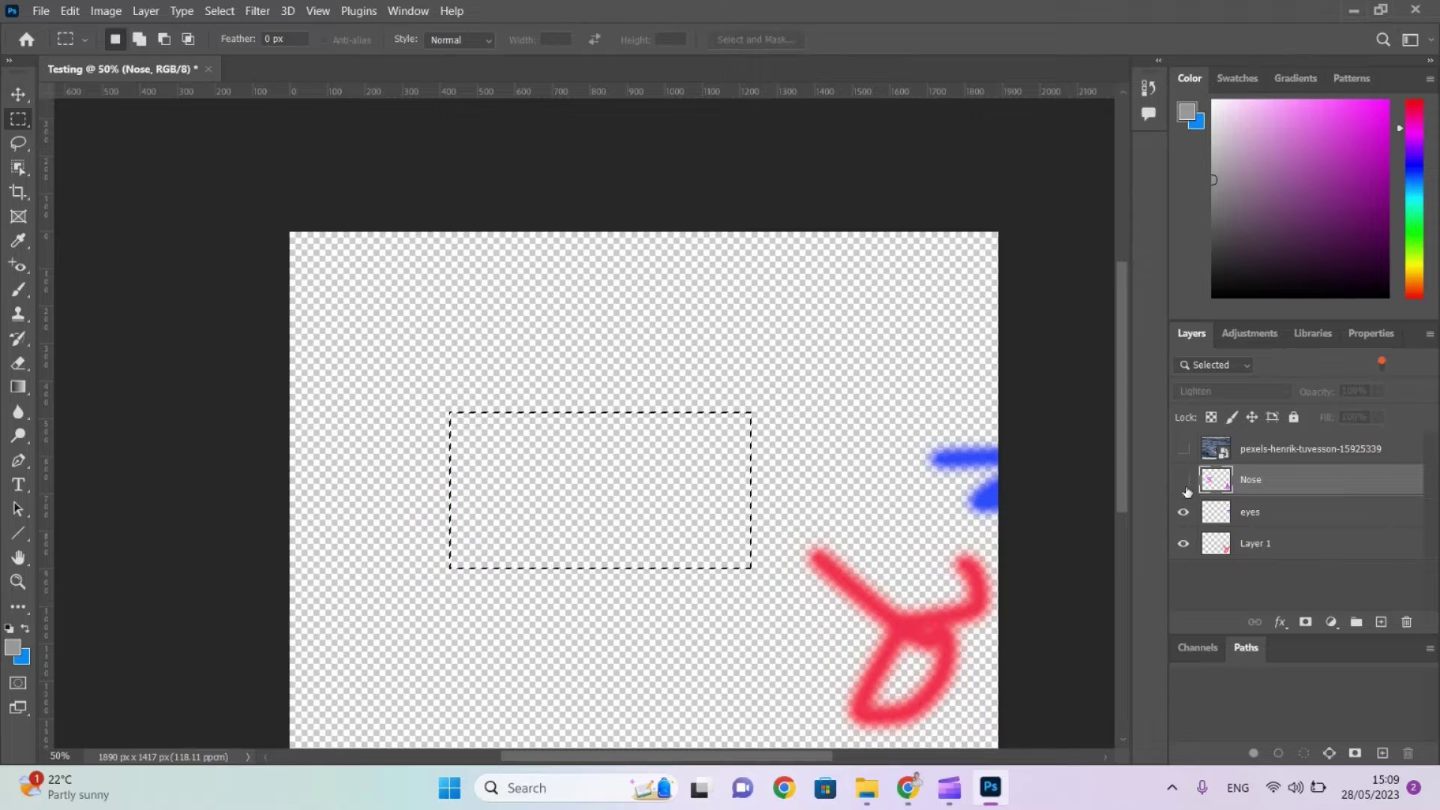
left_click(1184, 512)
left_click(1184, 543)
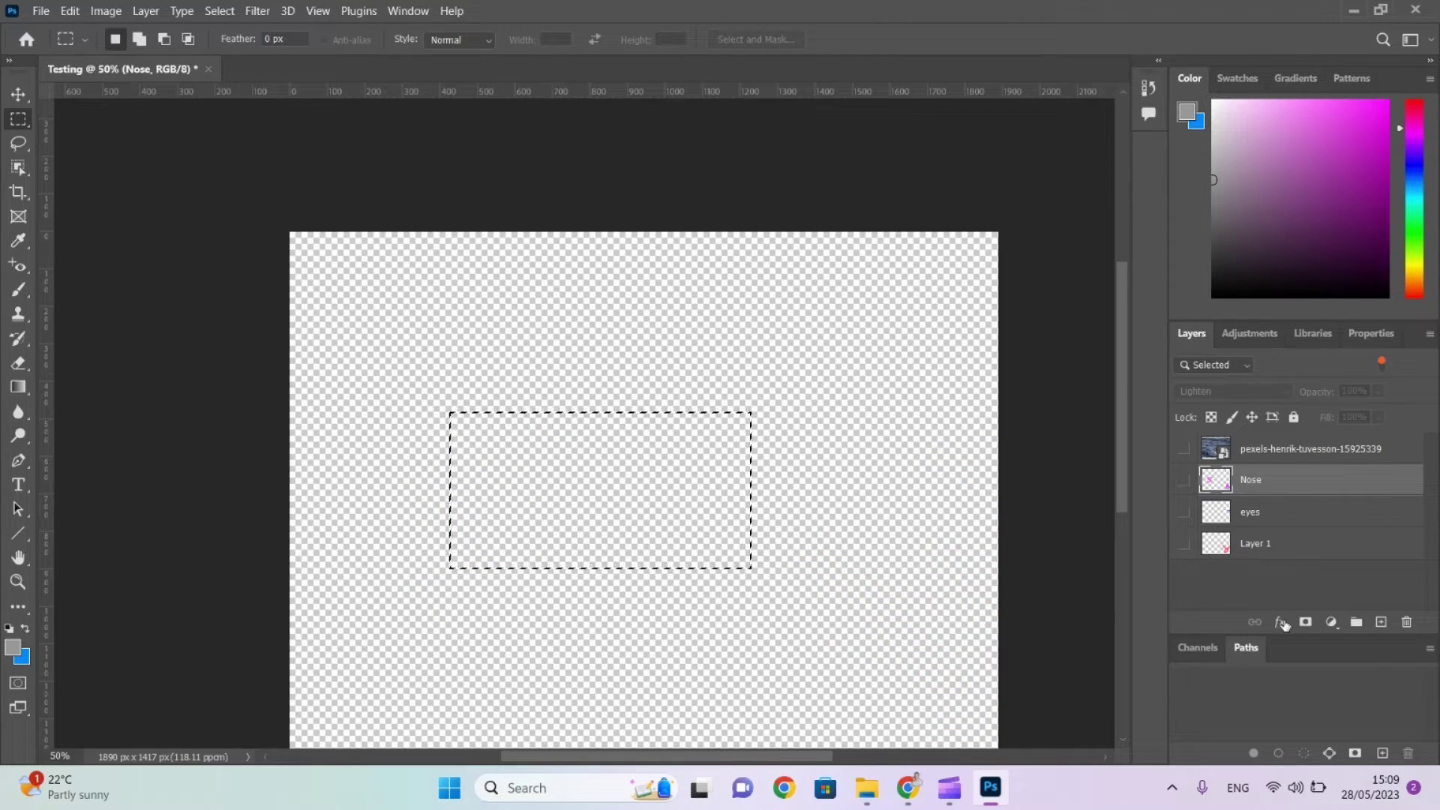
Add a new layer above Nose and fill the rectangular selection with the grey foreground colour using the Paint Bucket tool.
left_click(1381, 623)
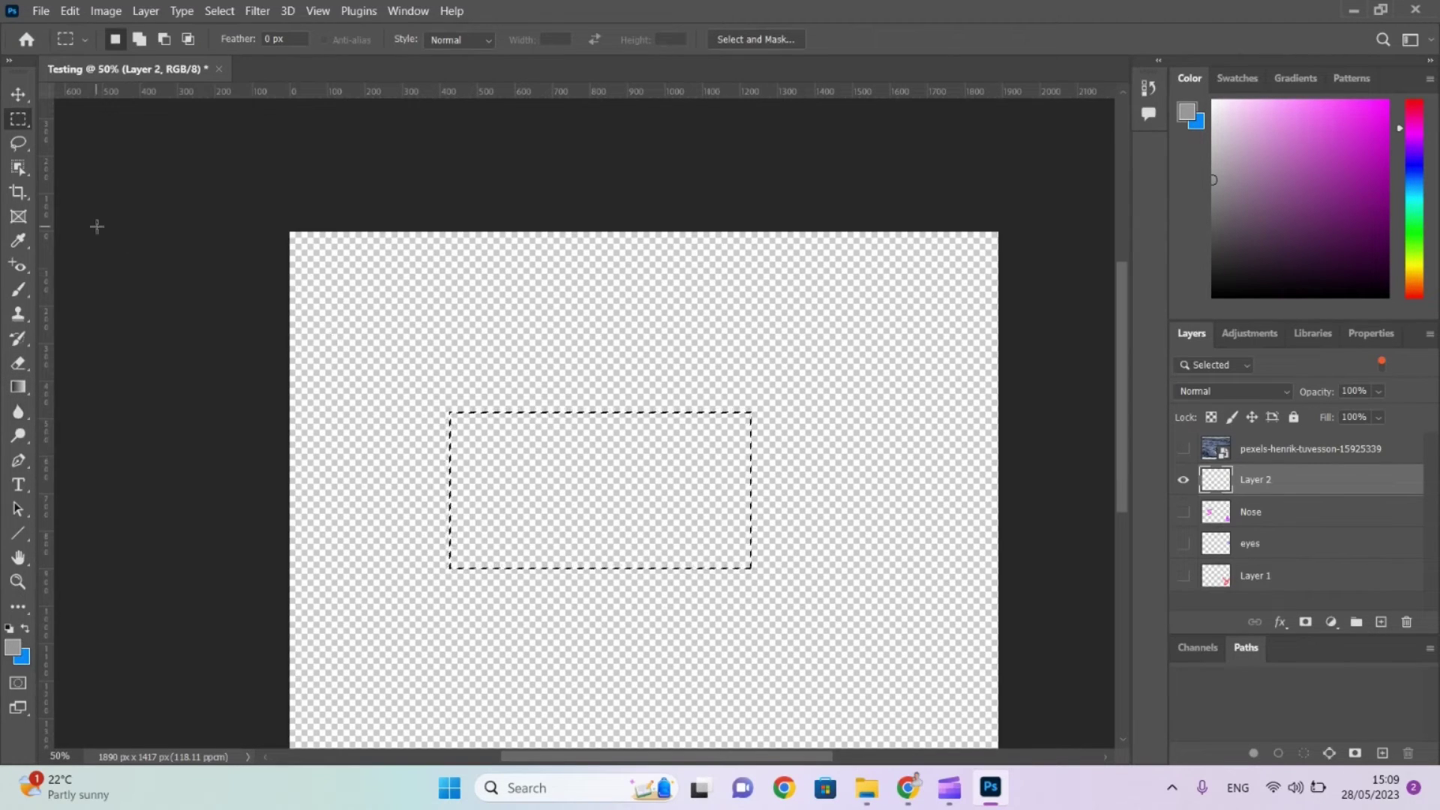
left_click(15, 295)
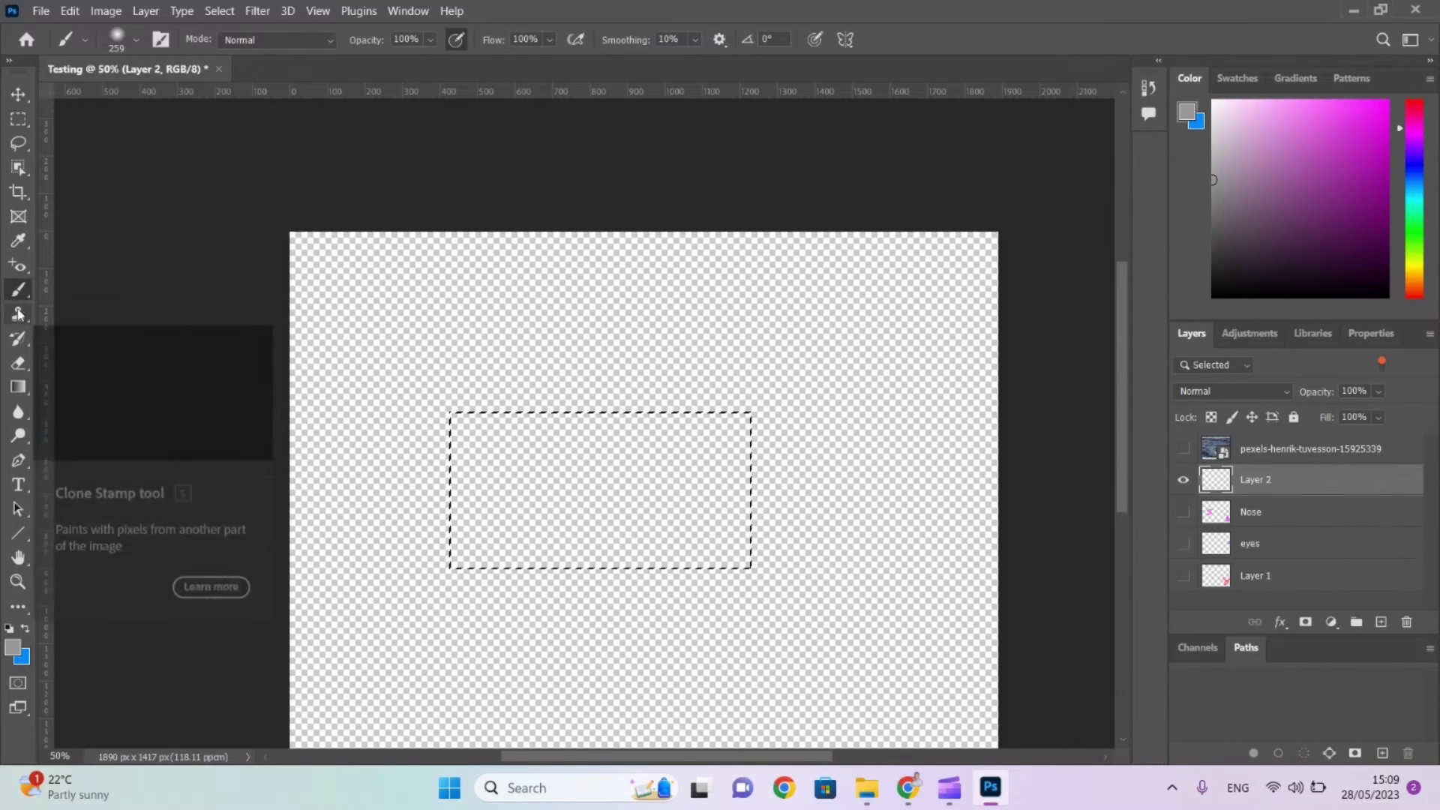
left_click(18, 389)
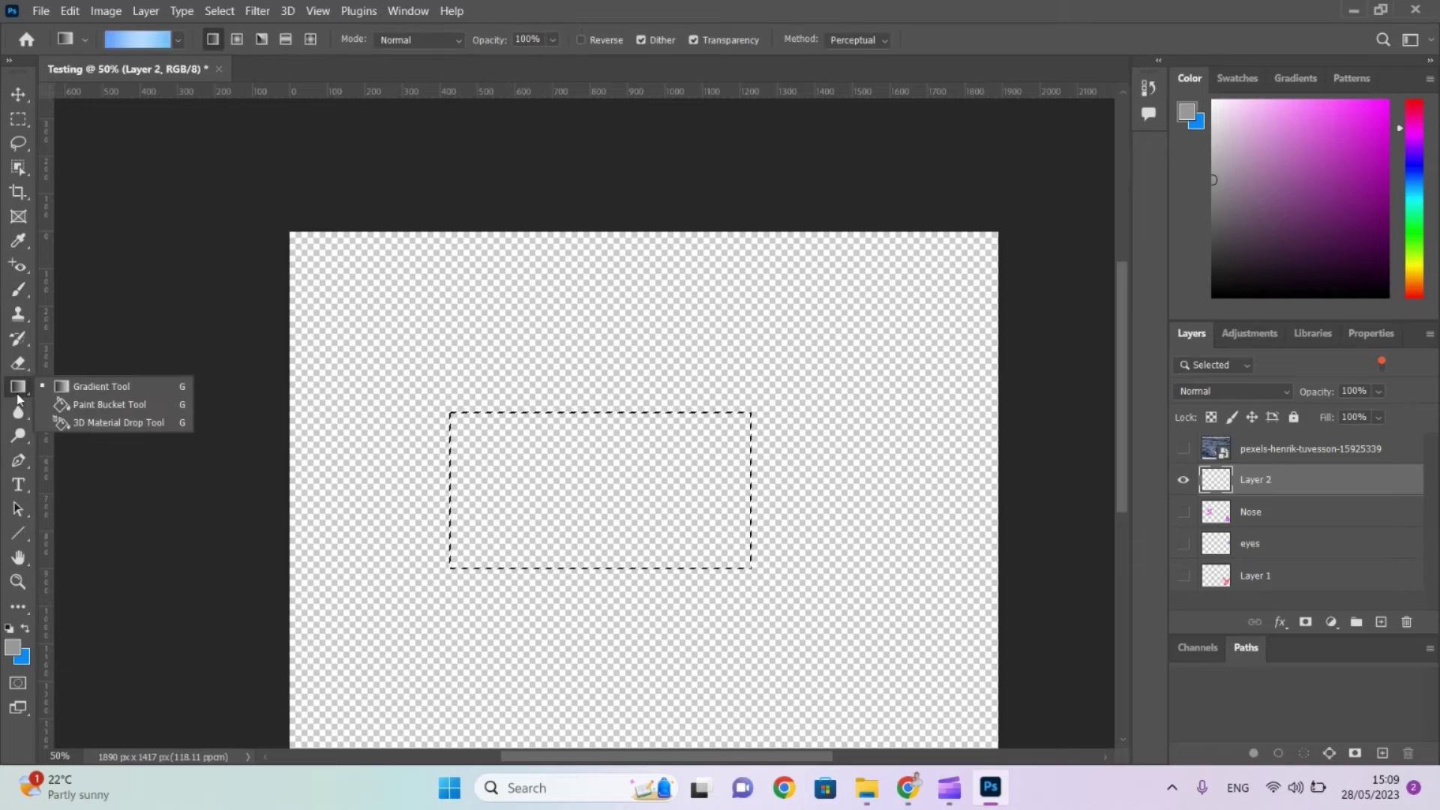
left_click(110, 404)
left_click(553, 493)
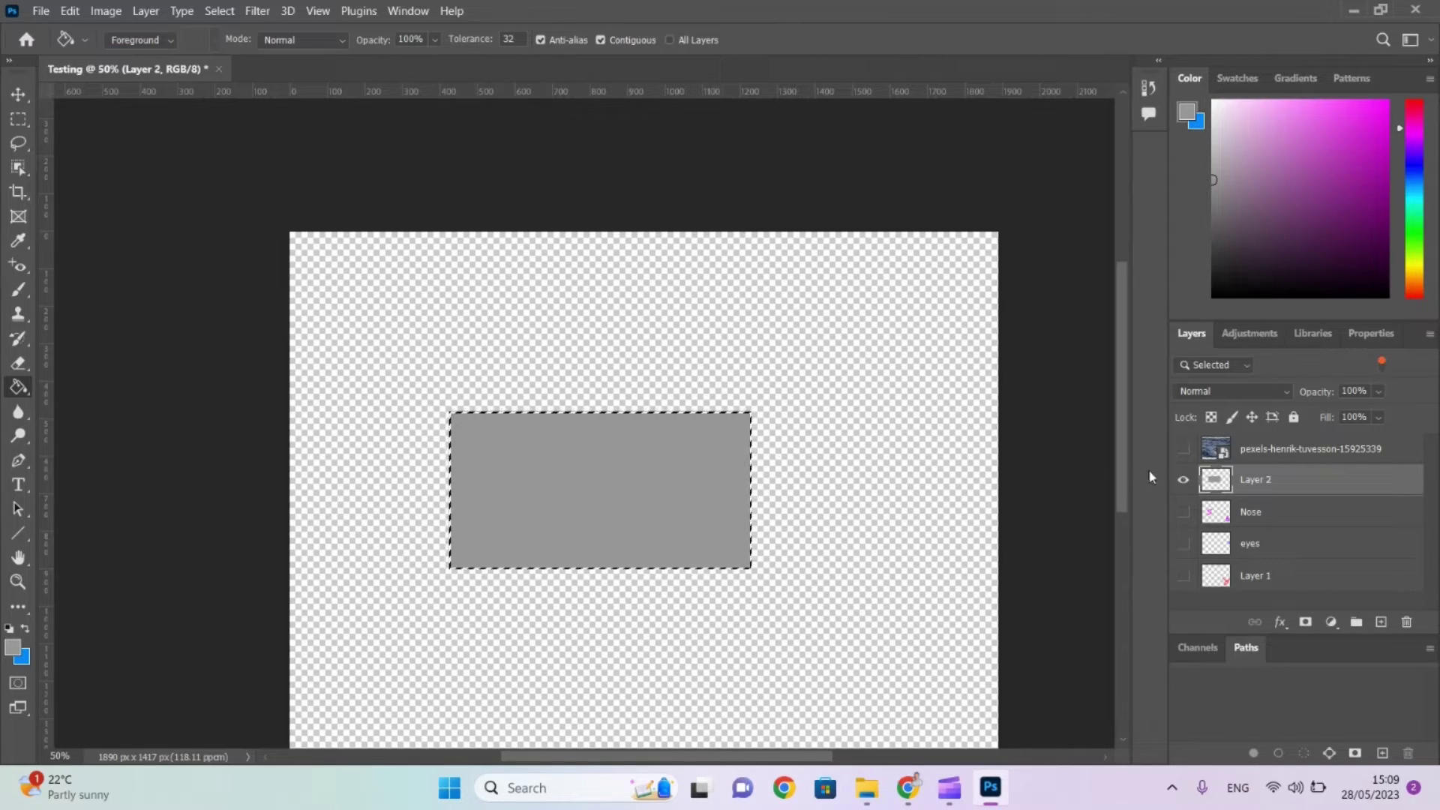
Clip the swan photo layer to the grey rectangle on Layer 2 with a clipping mask, and make the photo visible.
right_click(1247, 486)
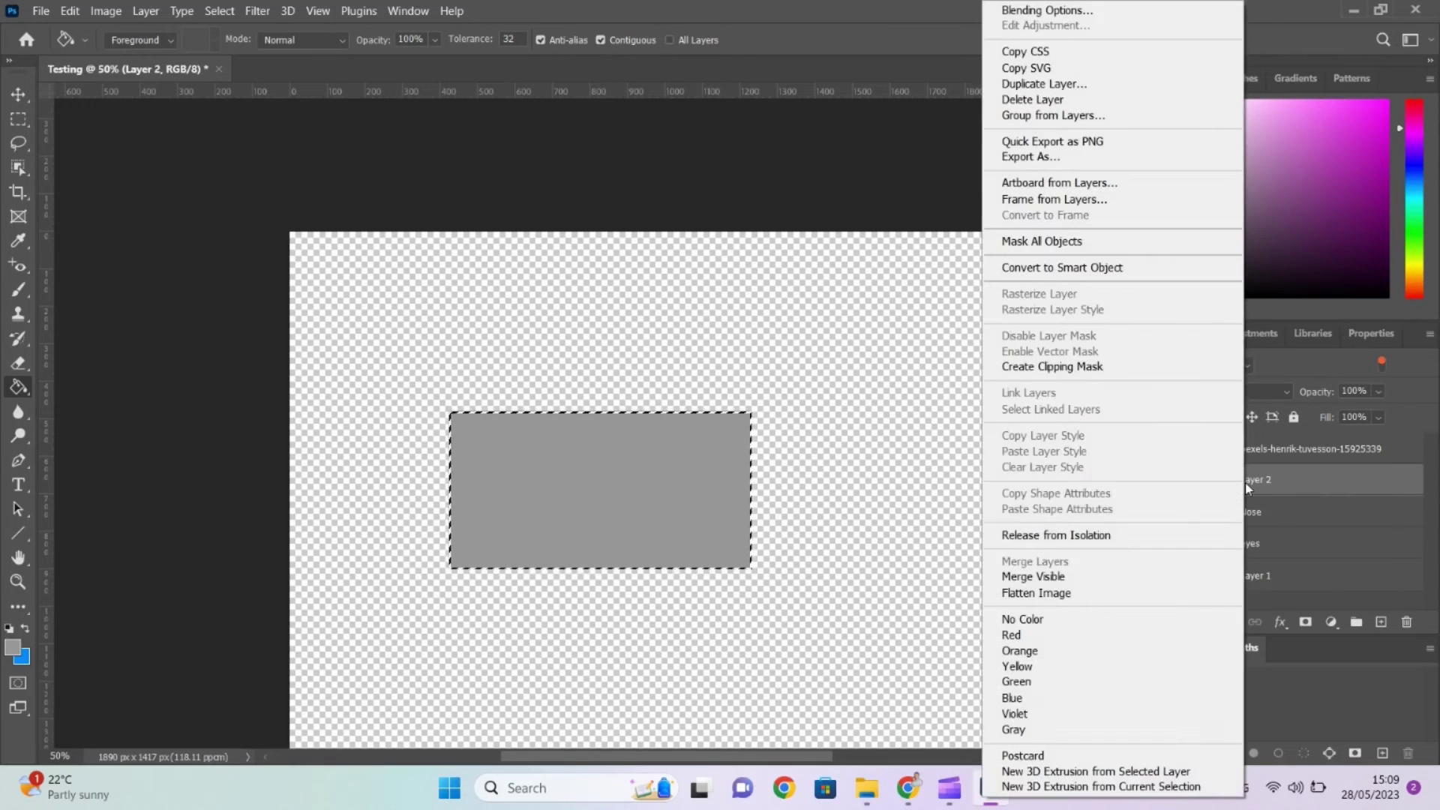
left_click(1293, 464)
left_click(1314, 450)
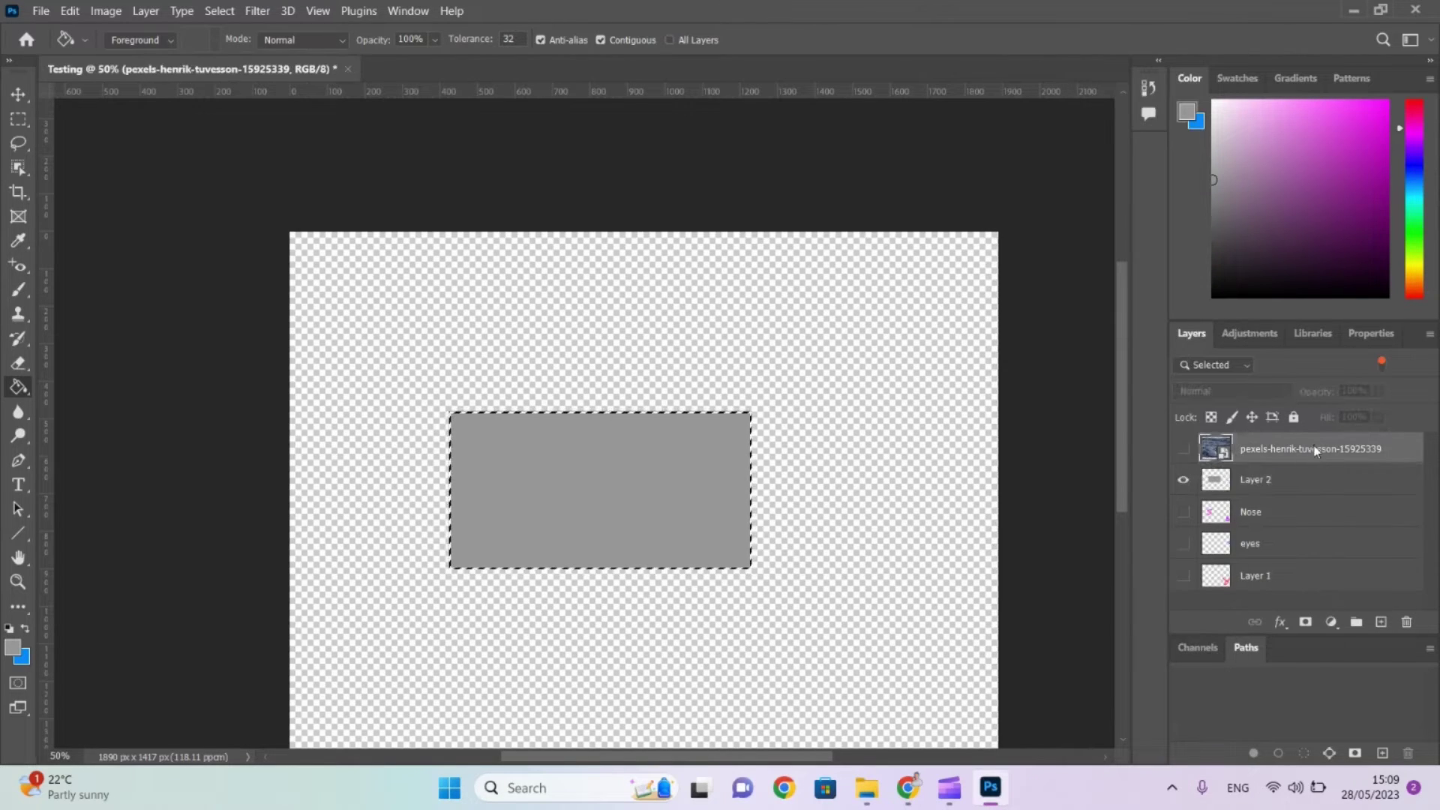
right_click(1314, 451)
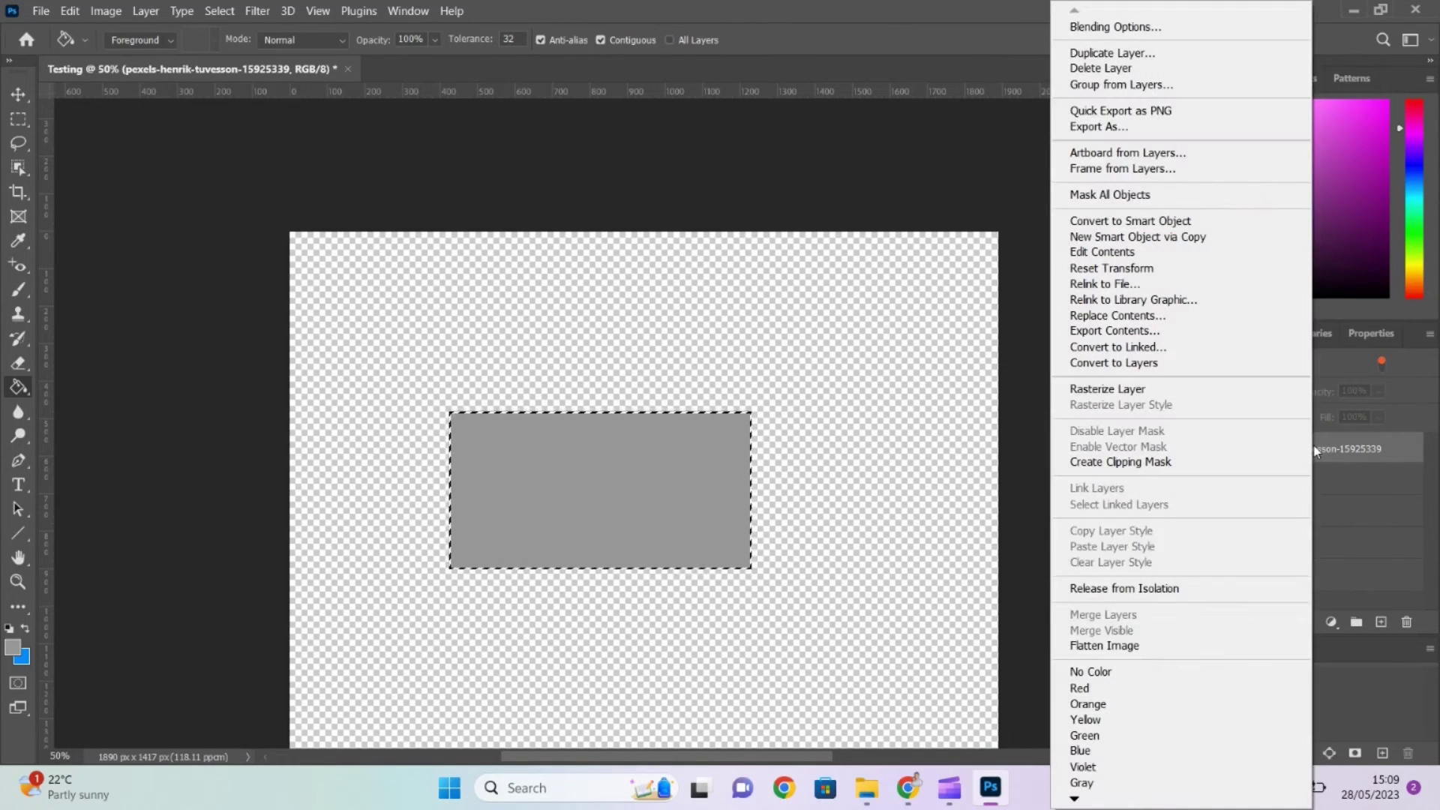
left_click(1161, 463)
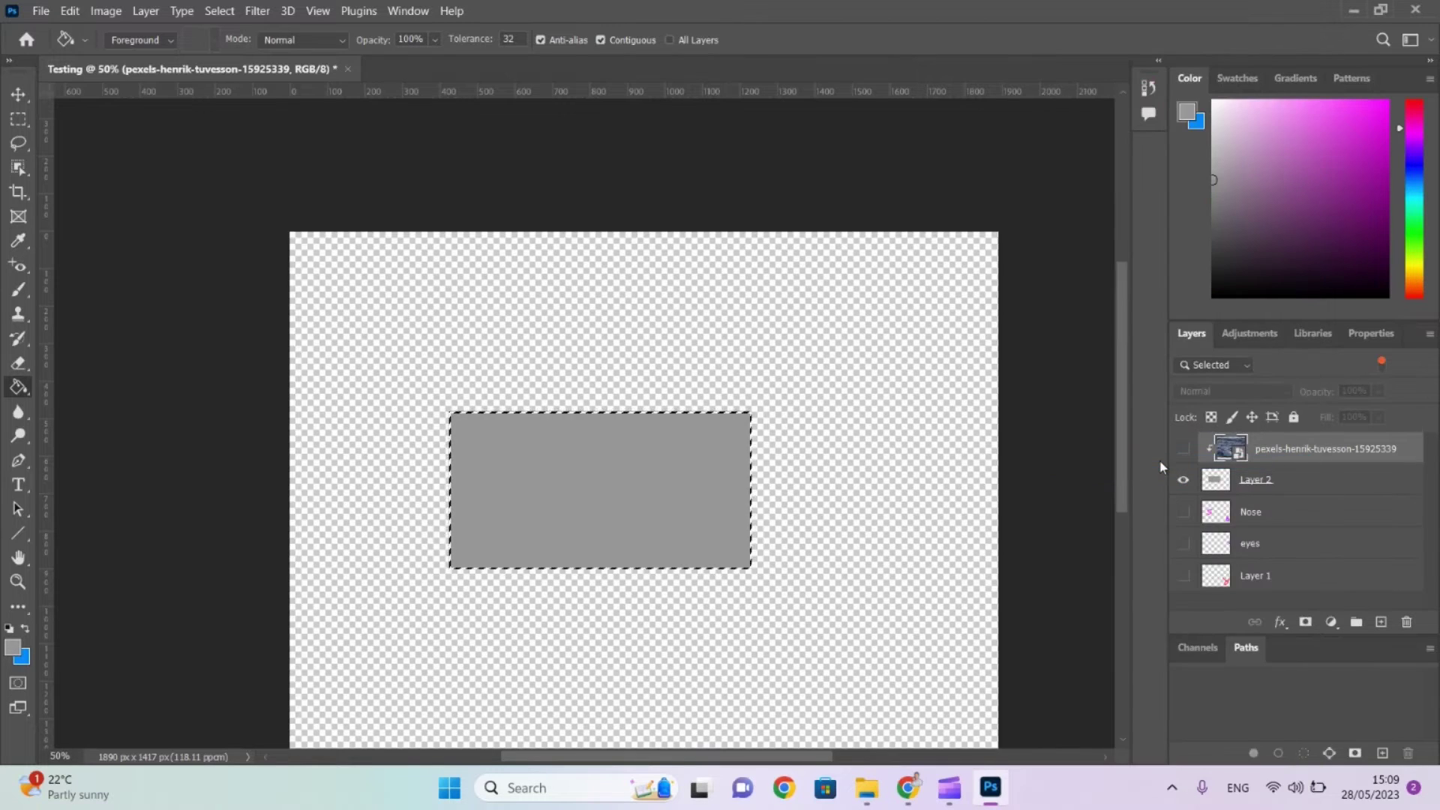
left_click(1184, 448)
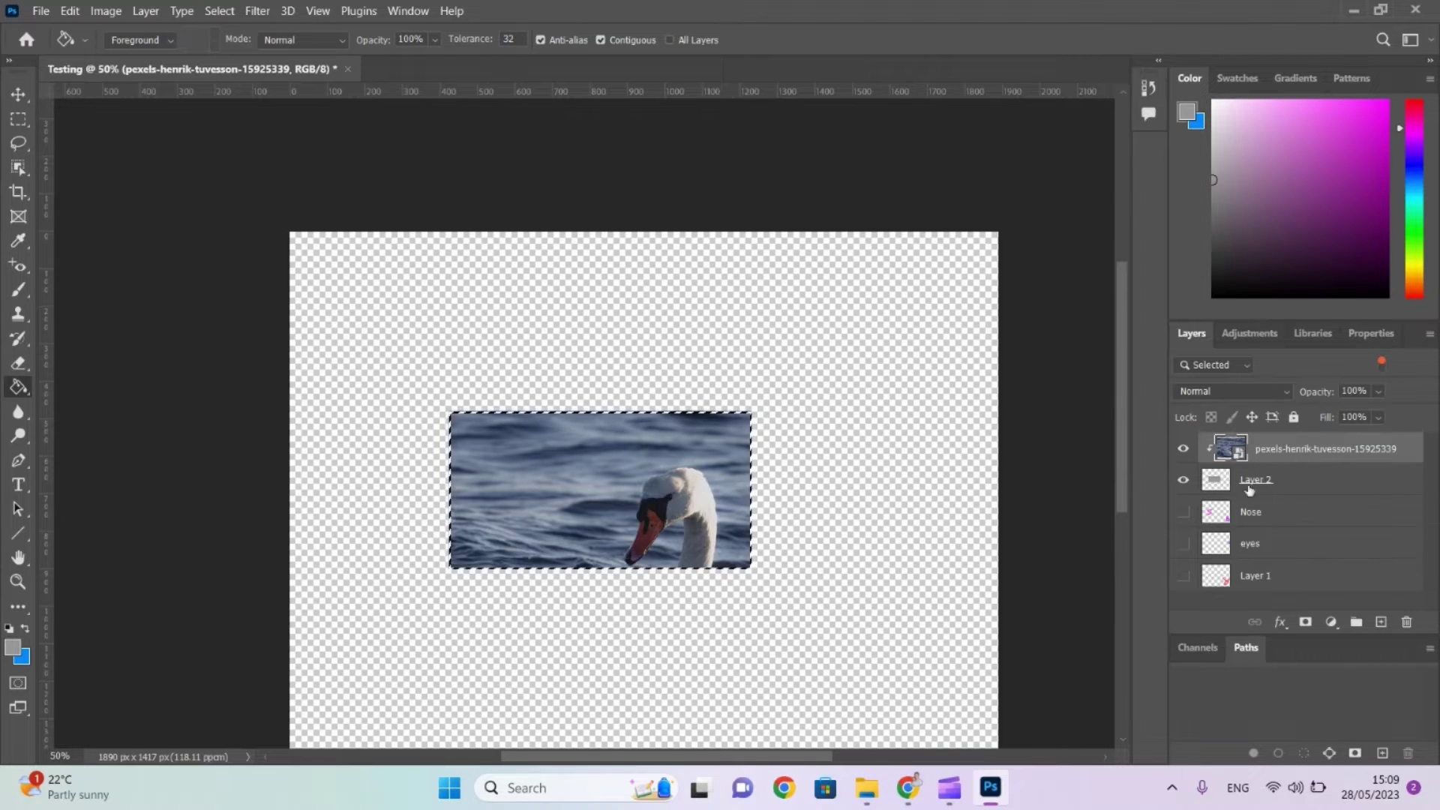
Switch to the F.Checklist_Photoshop document in Google Docs and check off the "Crop, clip" item.
key("alt+Tab")
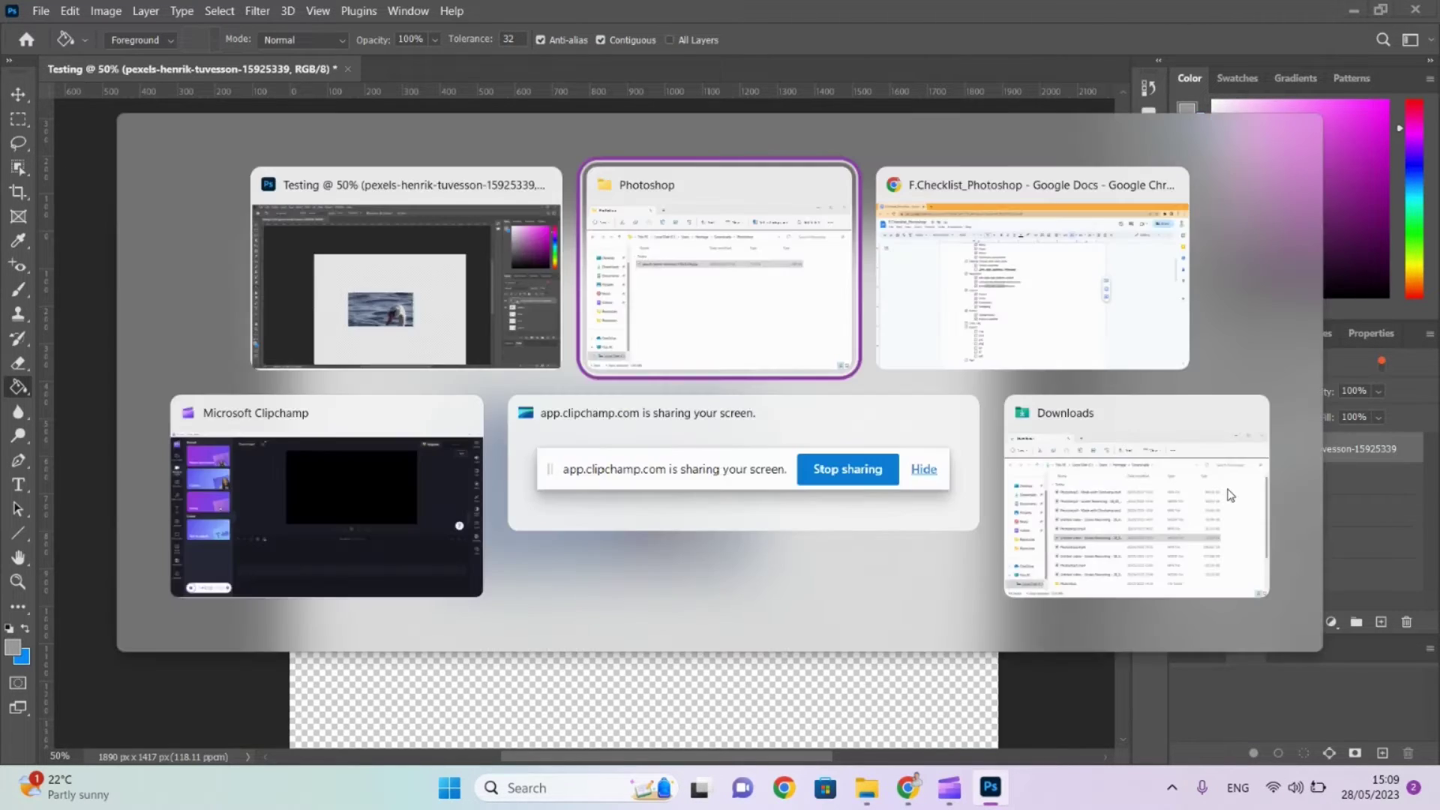
key("alt+Tab")
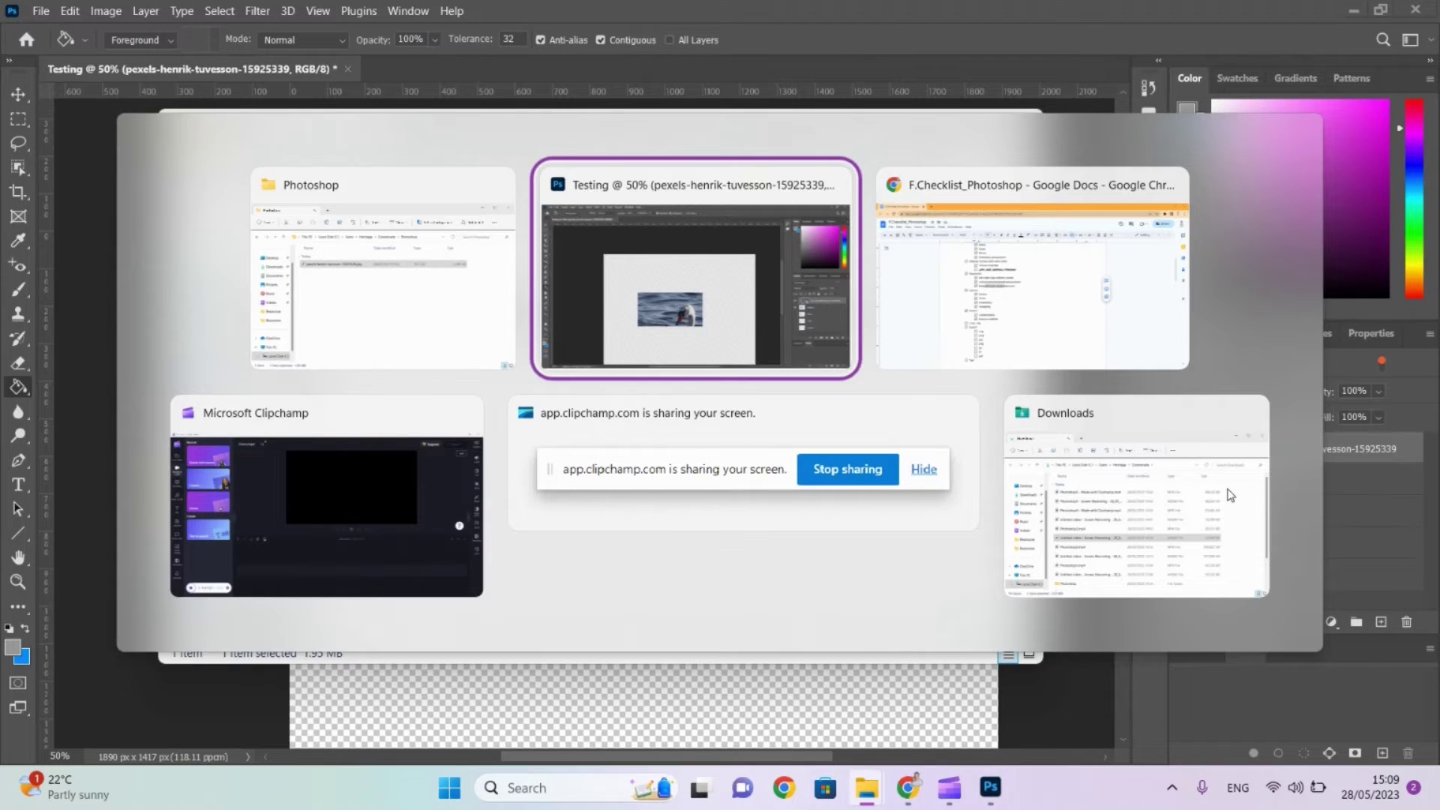
key("alt+Tab")
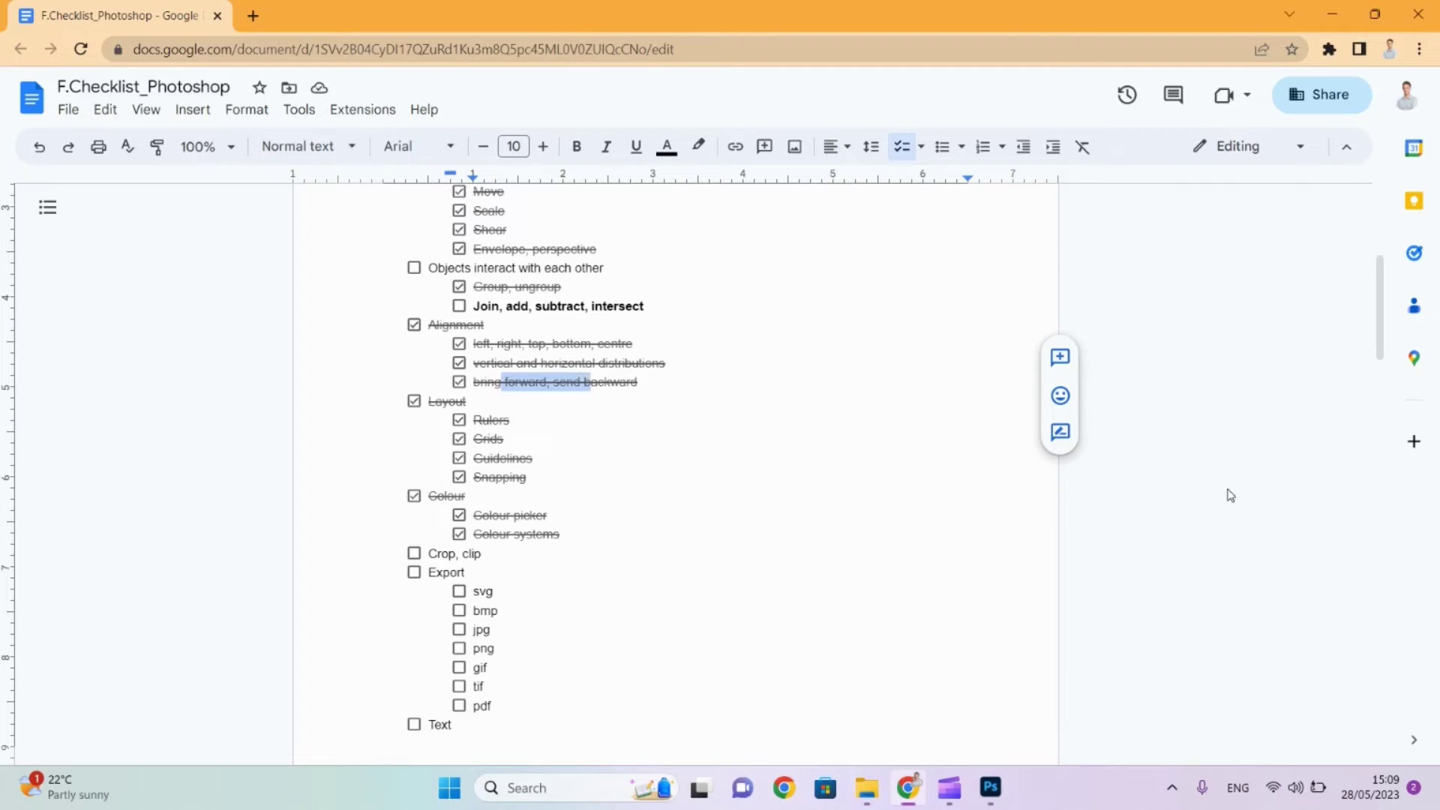
left_click(415, 553)
left_click(484, 614)
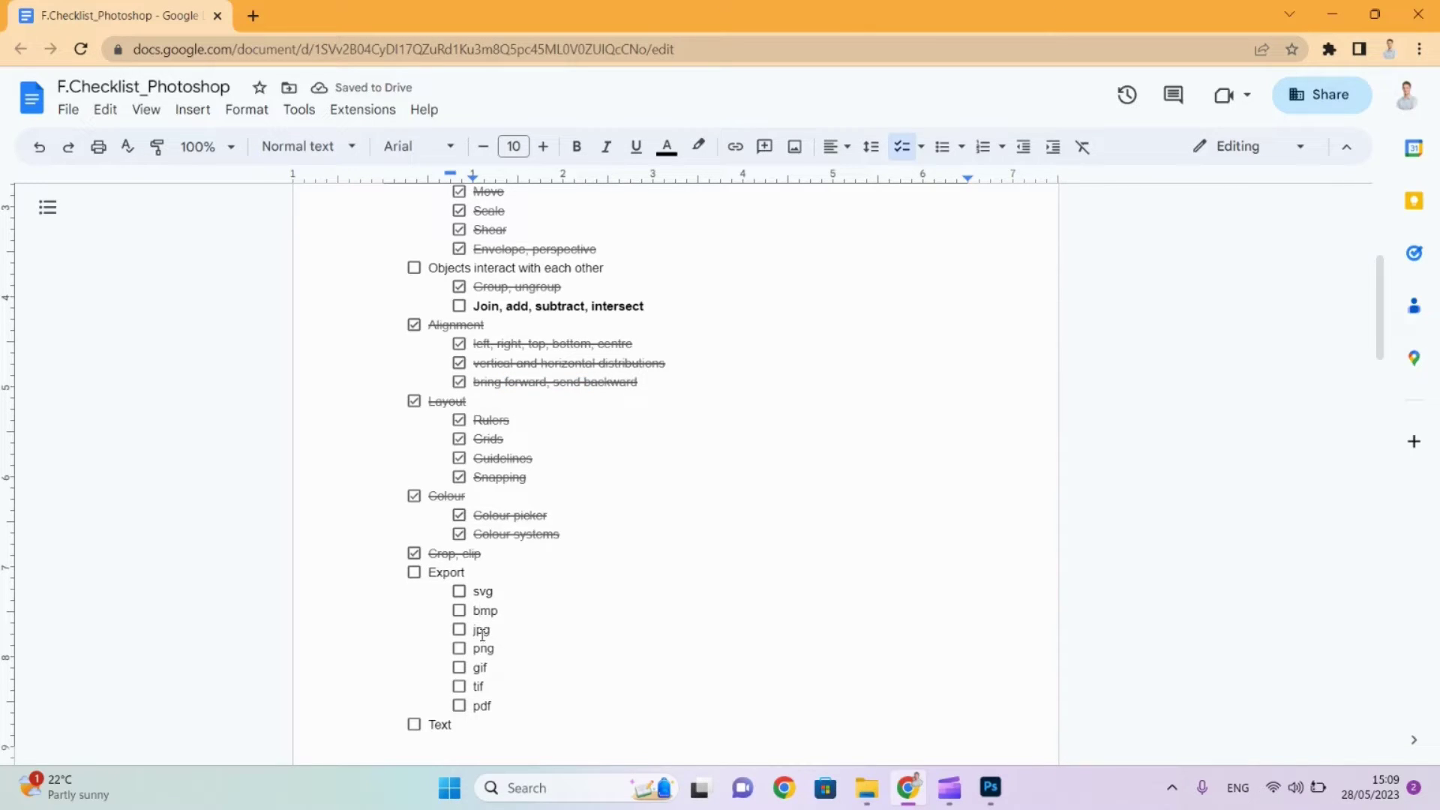
Switch back to Photoshop, open the Export As settings for the document and examine the available file formats.
key("alt+Tab")
key("alt+Tab")
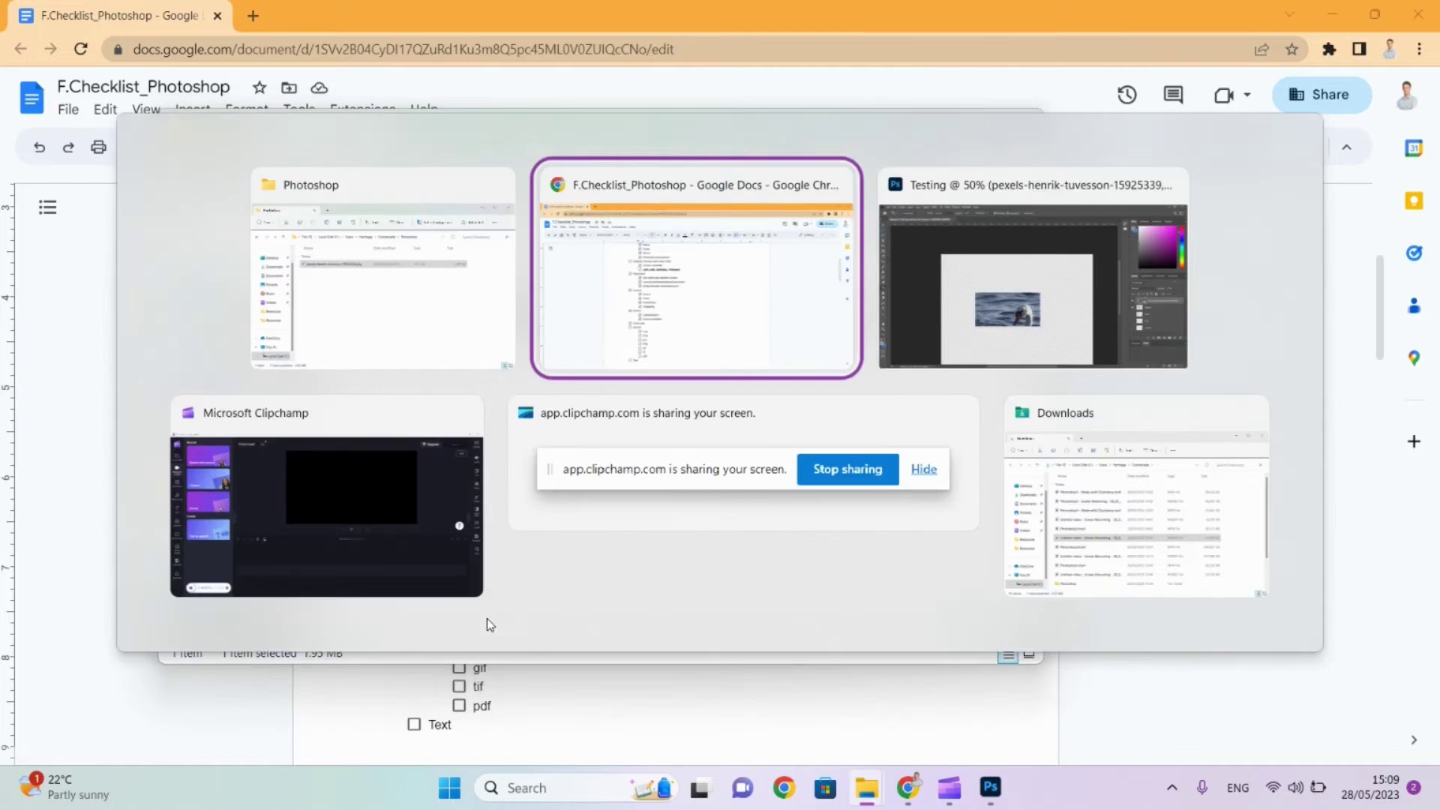
key("alt+Tab")
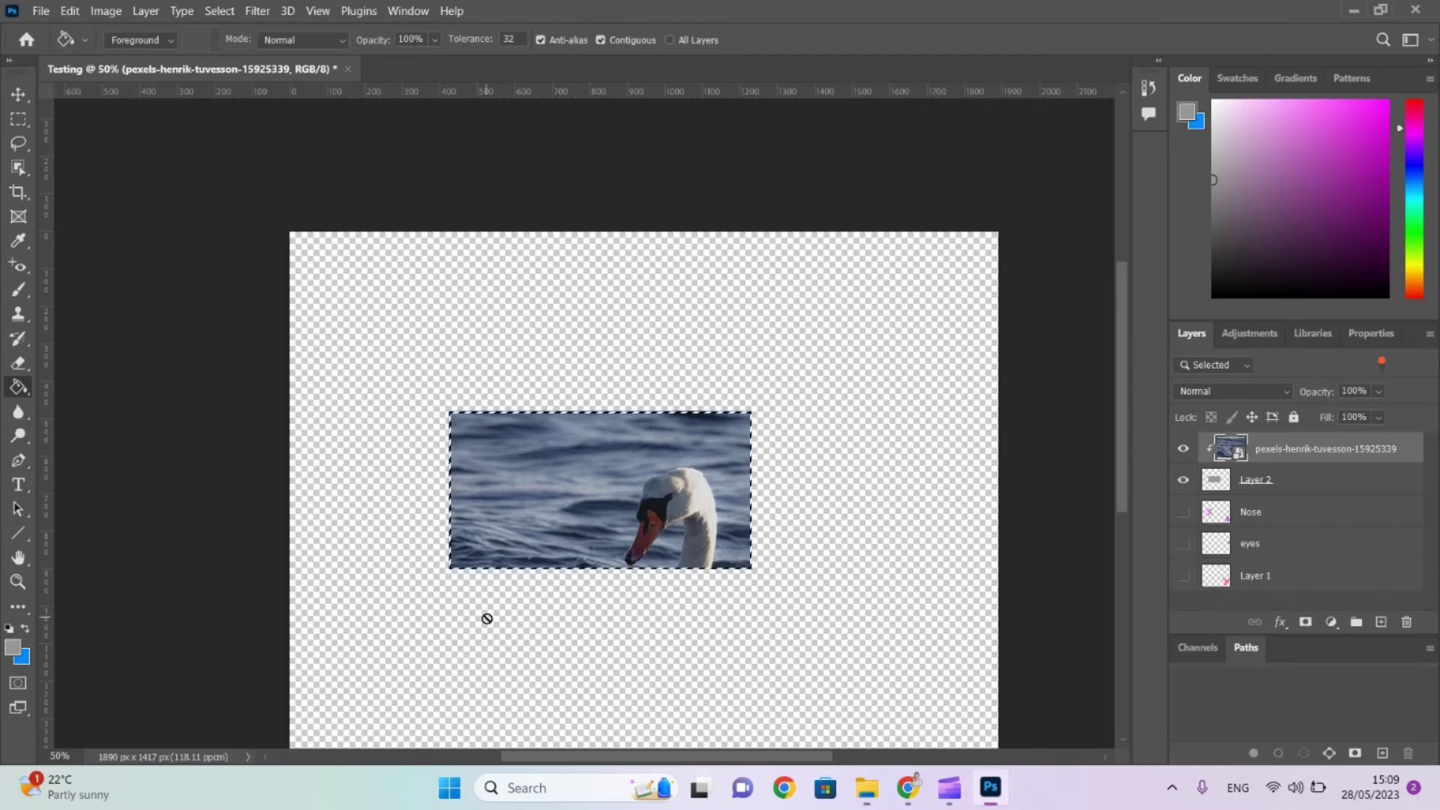
left_click(36, 9)
mouse_move(103, 288)
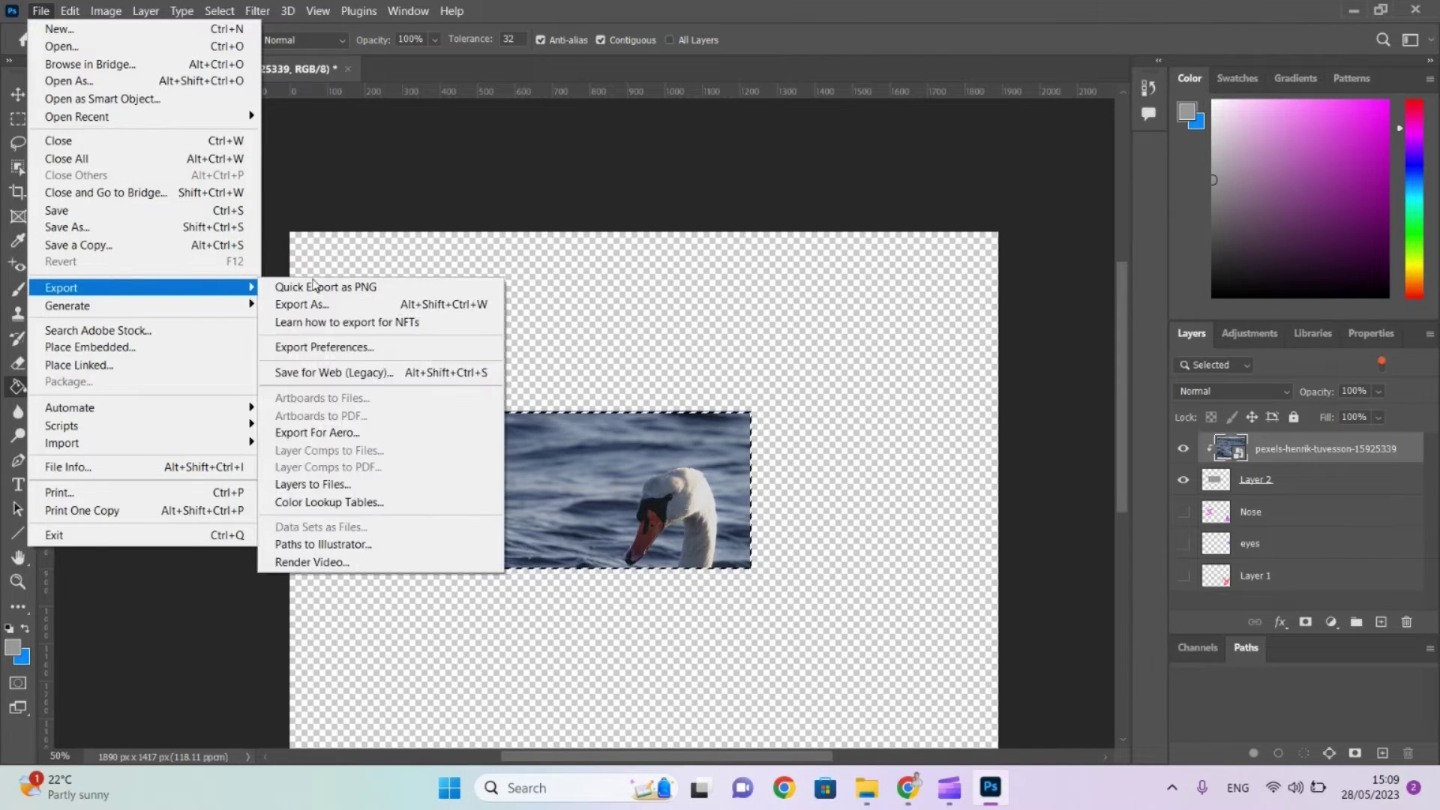
left_click(354, 306)
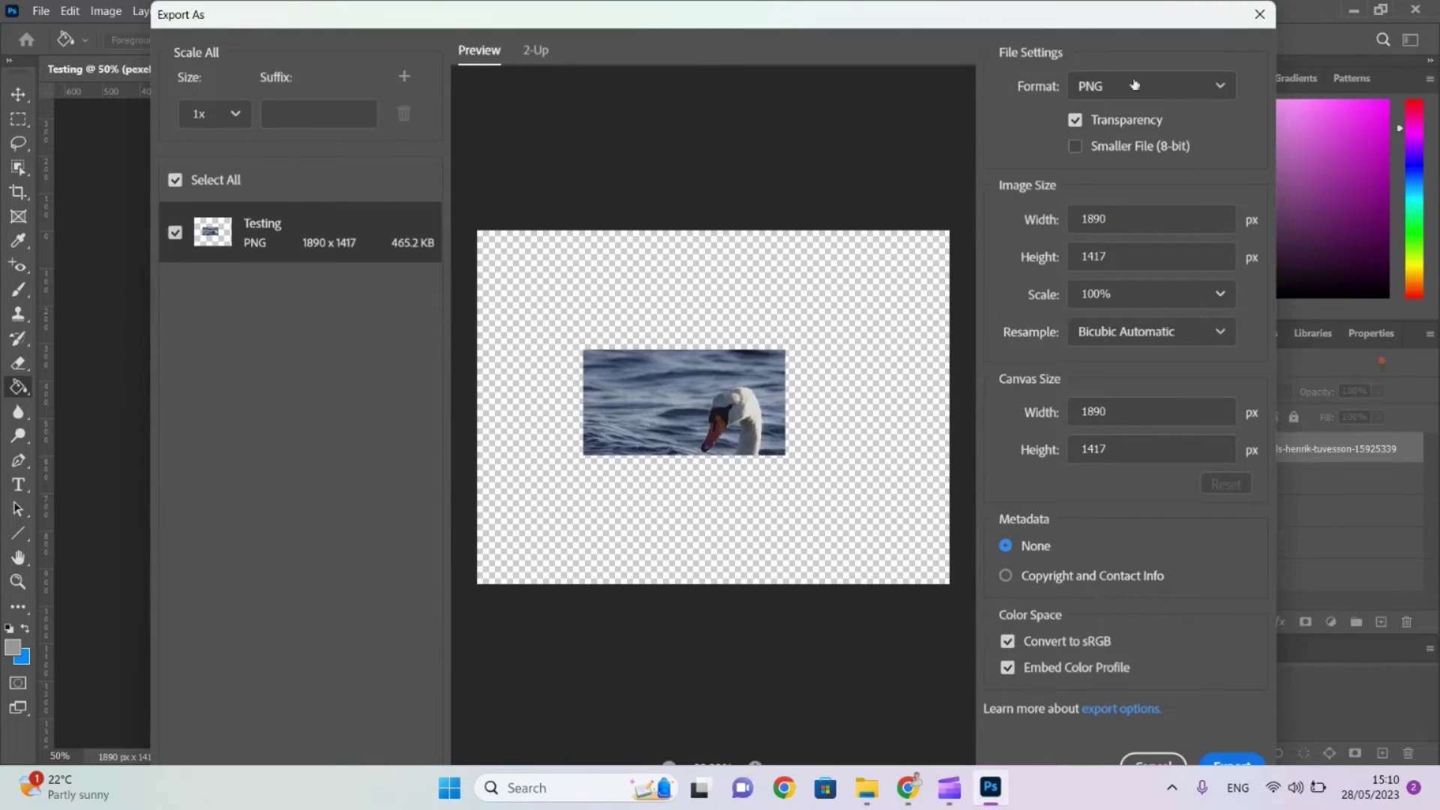
left_click(1159, 96)
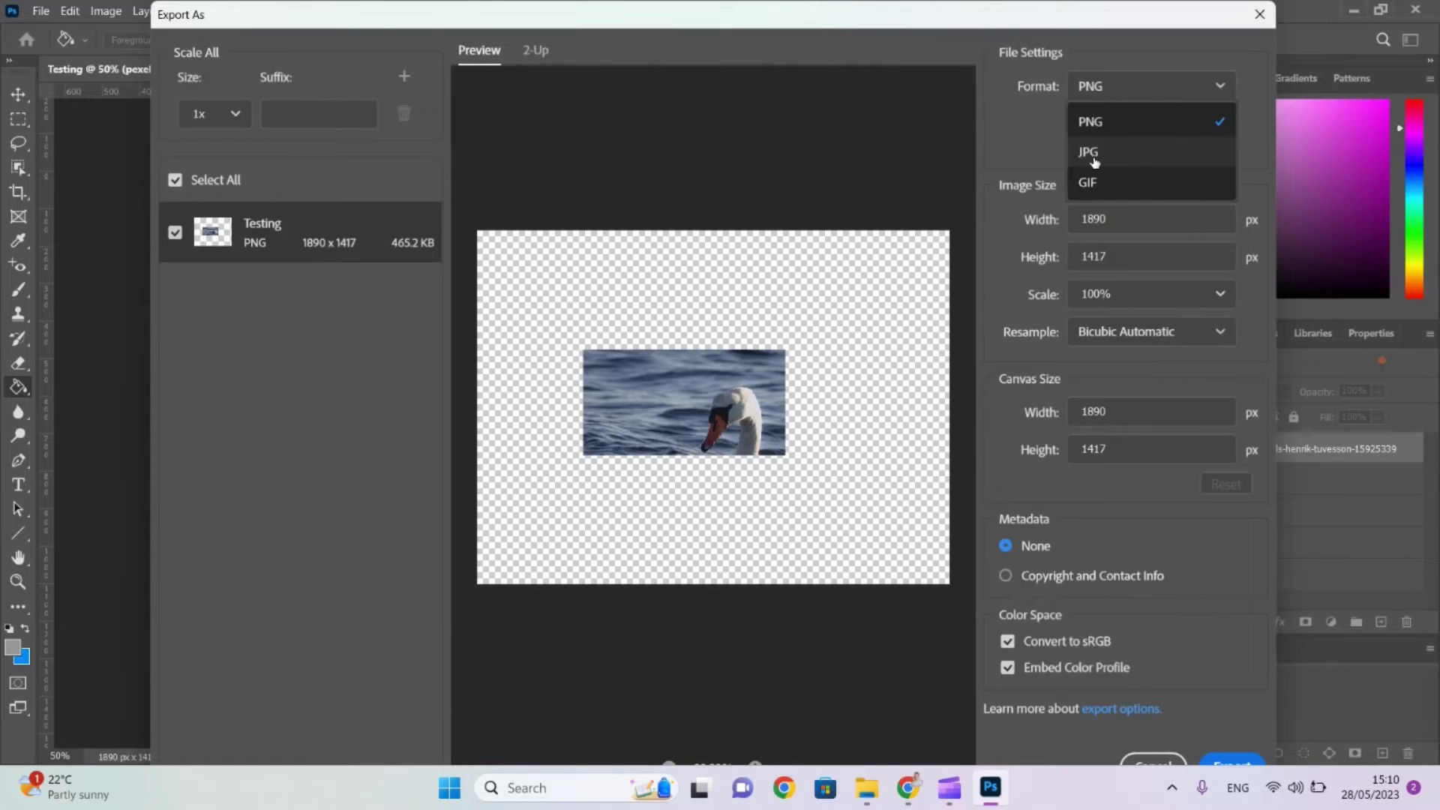
left_click(1018, 474)
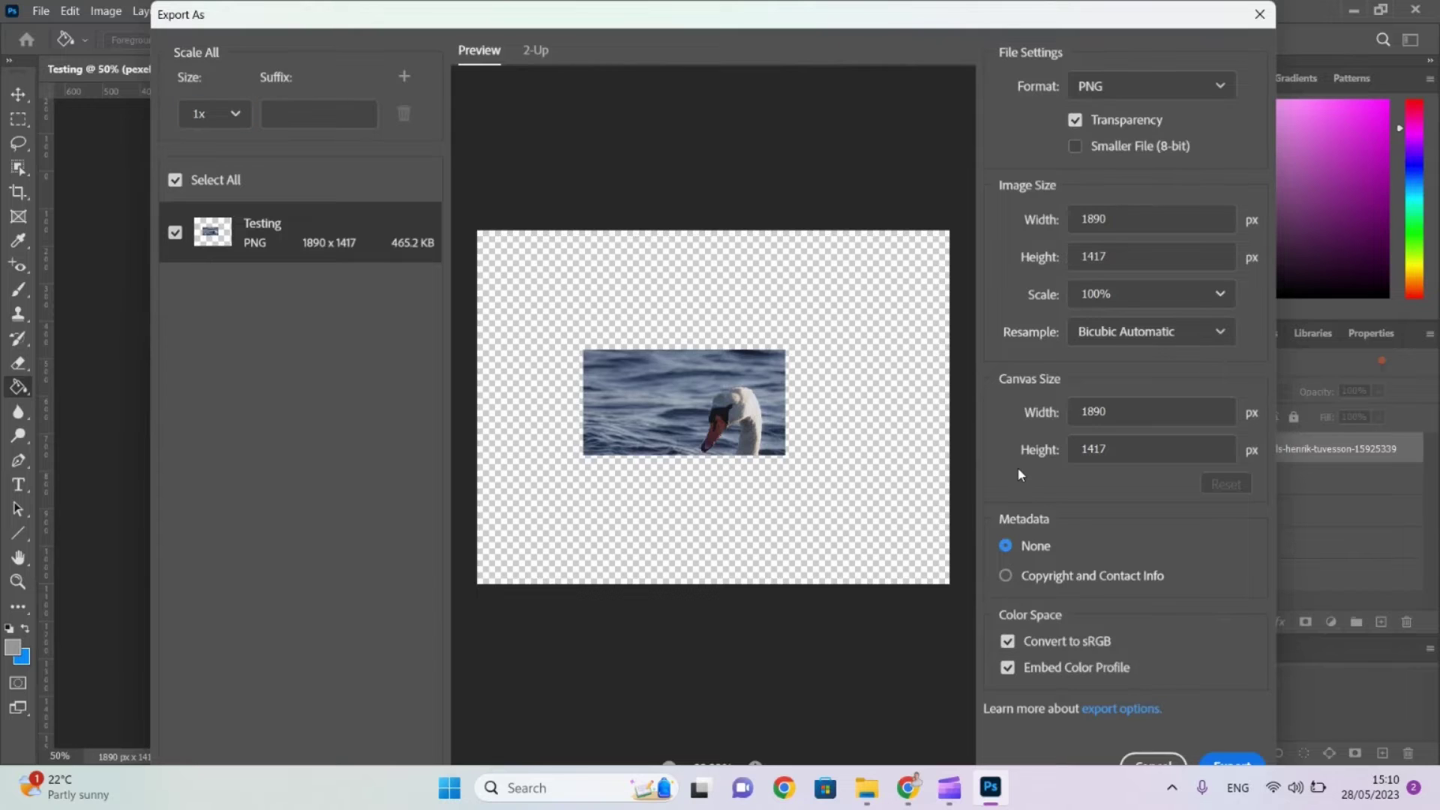
Switch to the F.Checklist_Photoshop document in Google Docs and check off the jpg, png and gif items under Export.
key("alt+Tab")
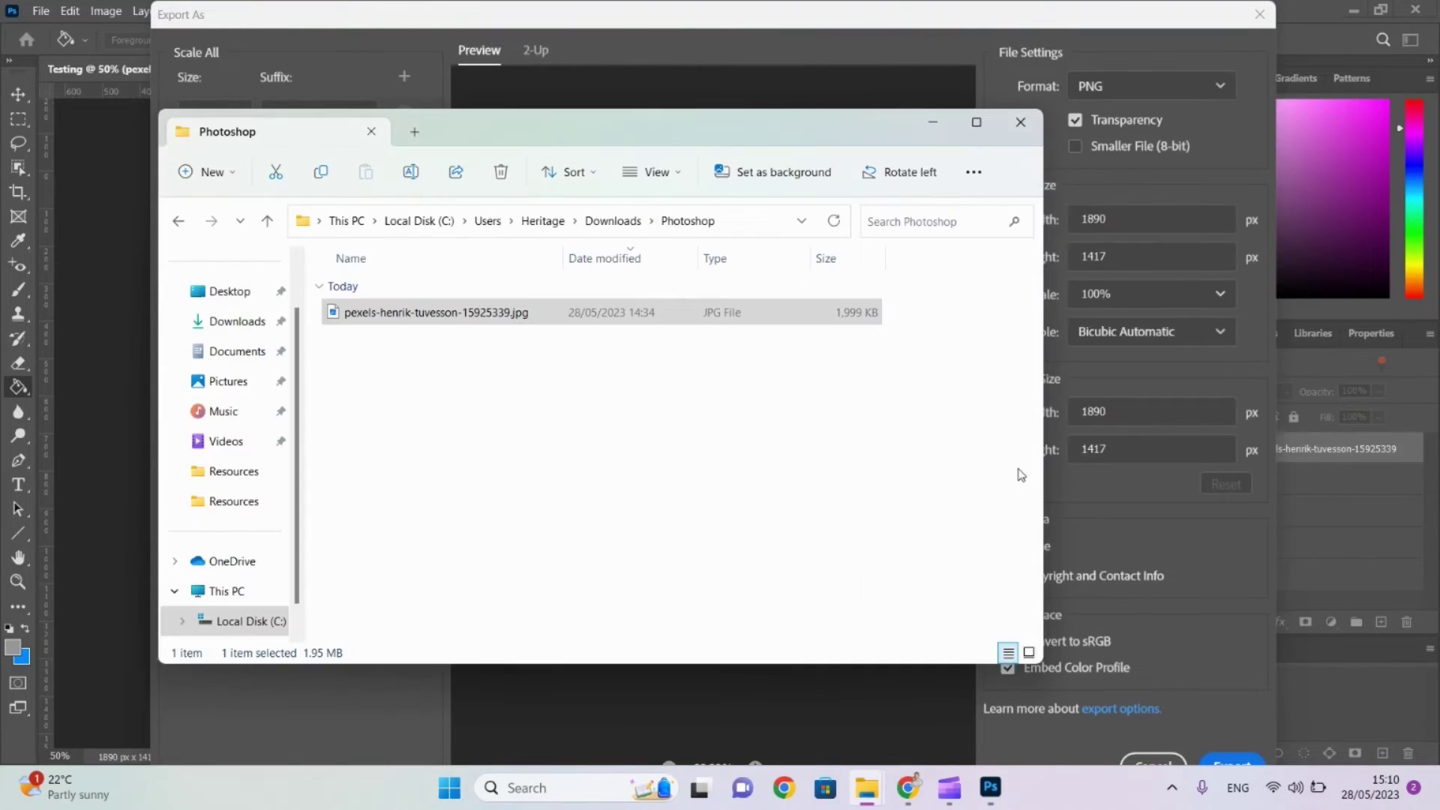
key("alt+Tab")
key("alt+Tab")
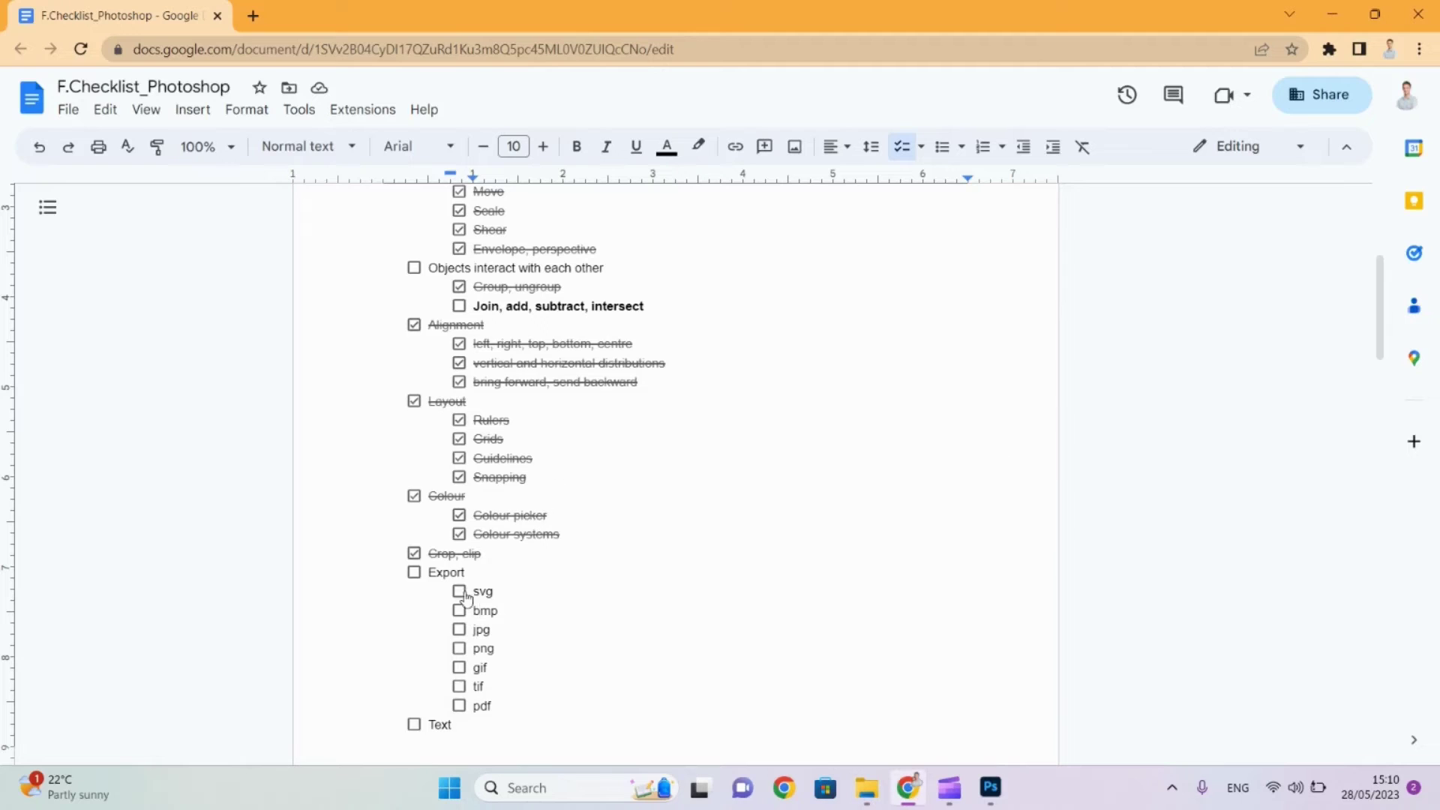
left_click(459, 629)
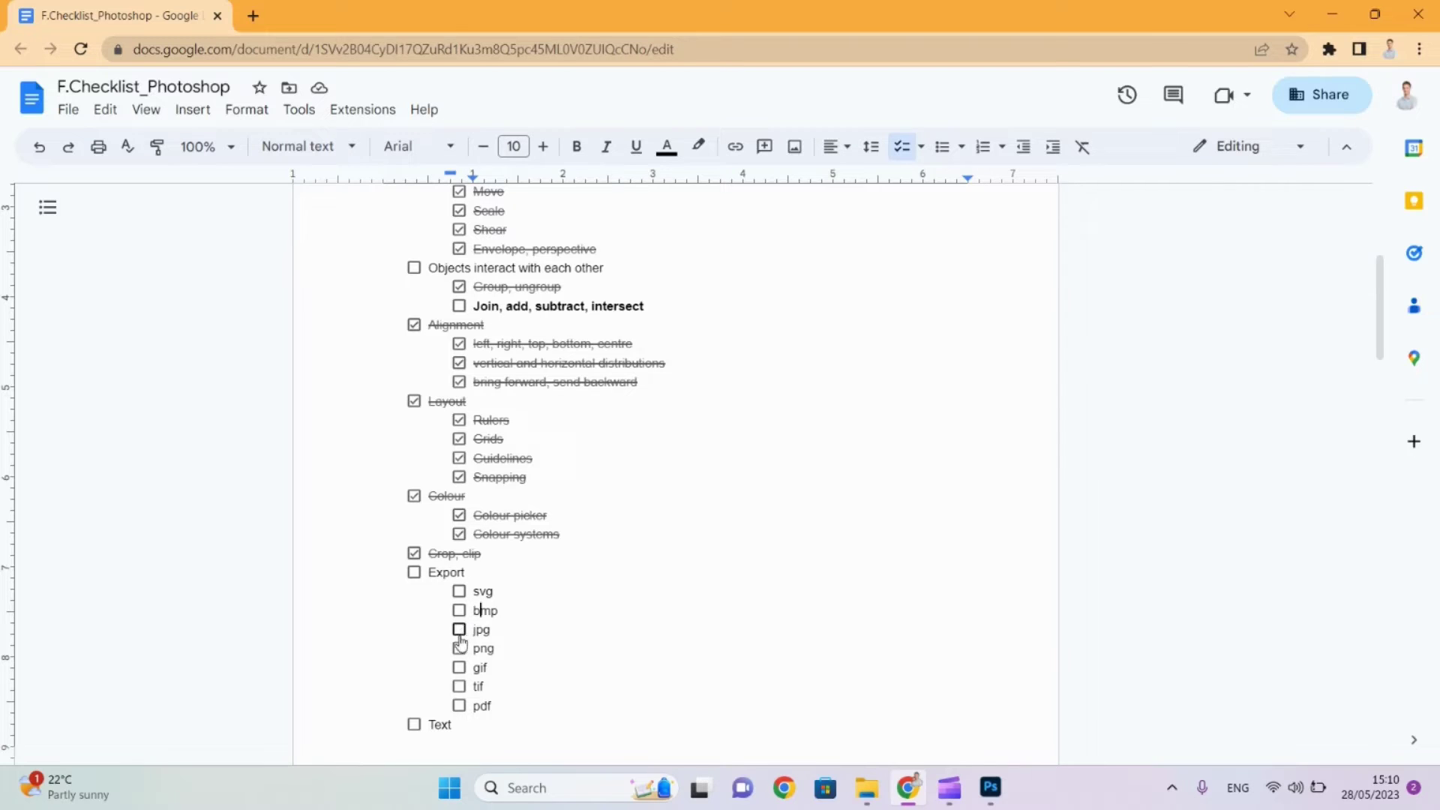
left_click(459, 648)
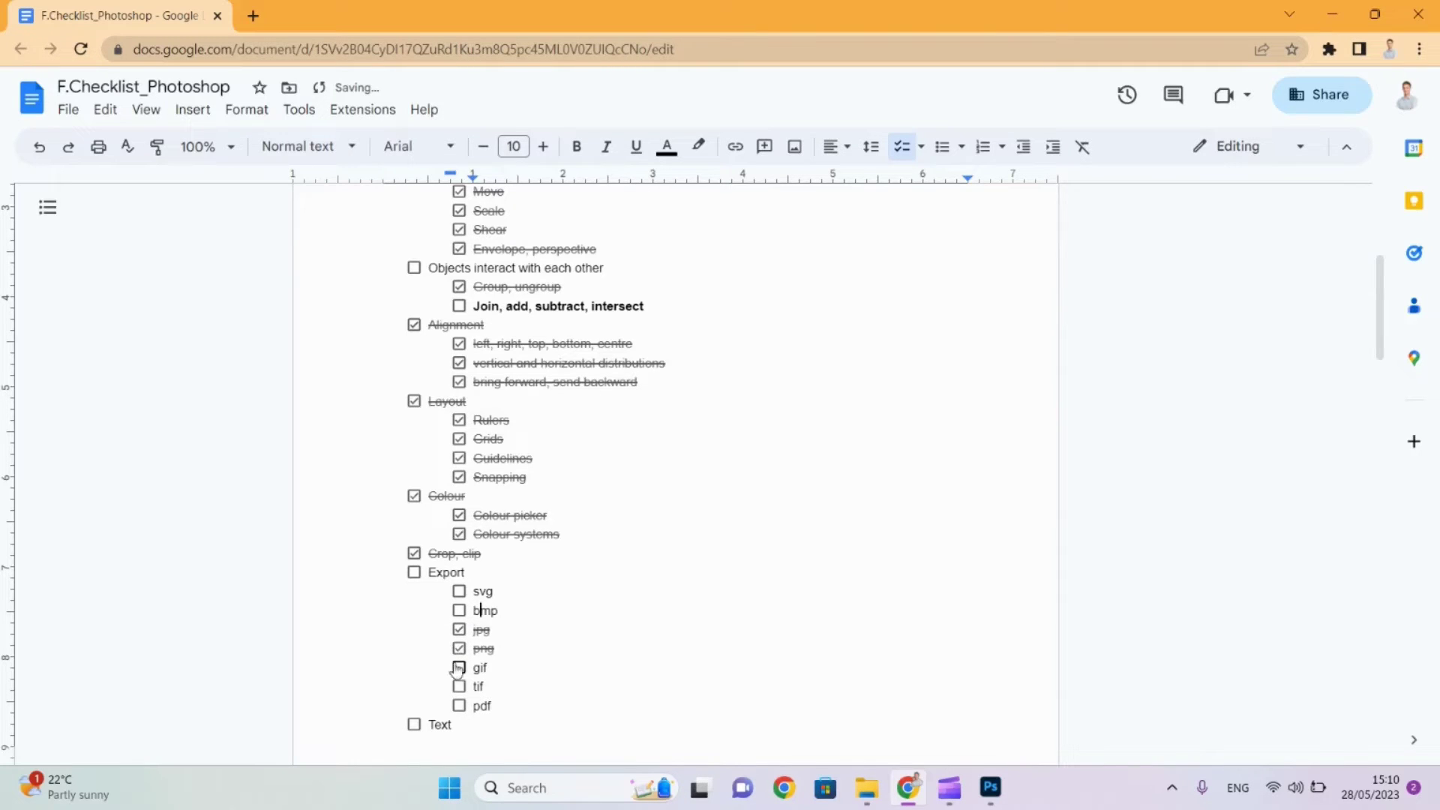
left_click(459, 667)
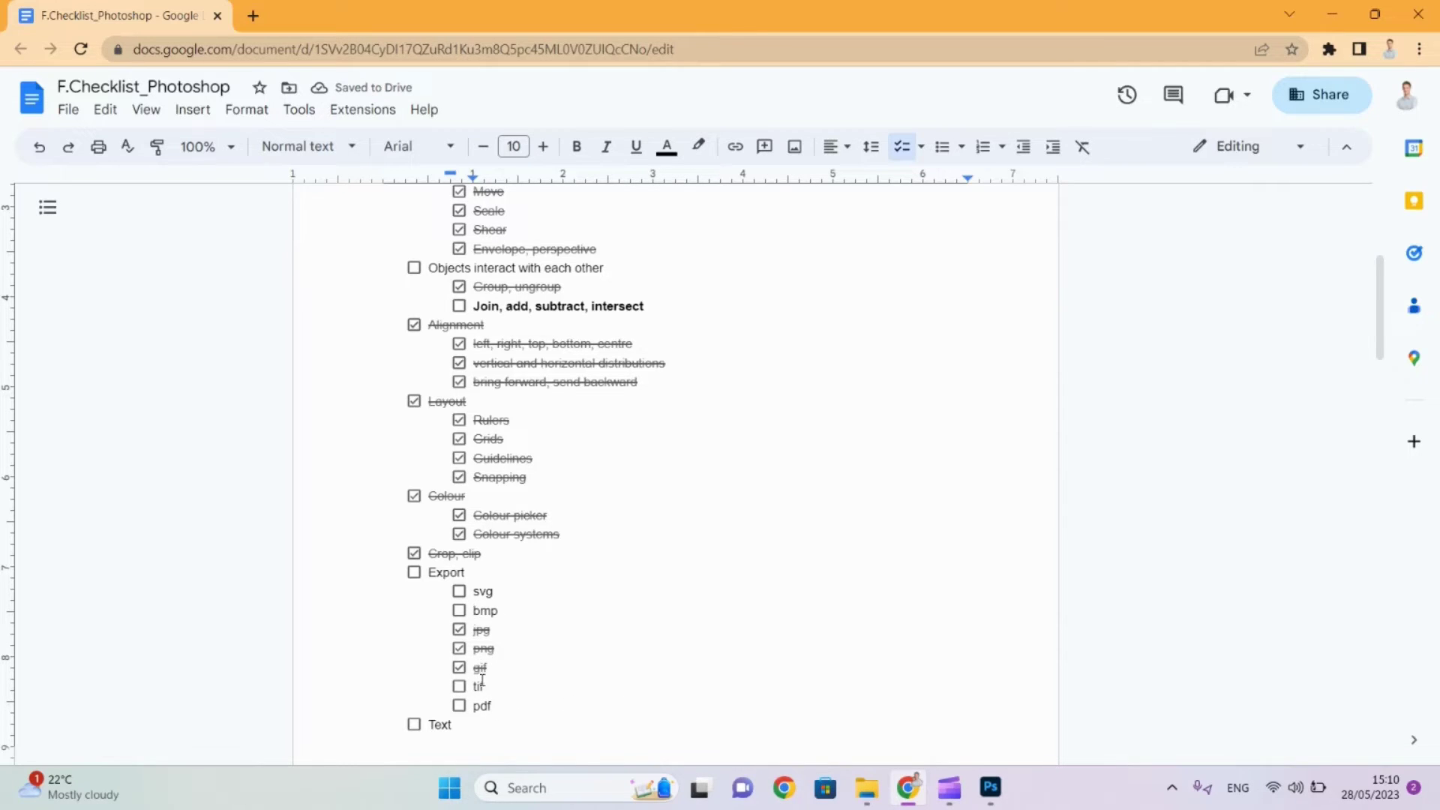
Switch back to Photoshop, dismiss the Export As settings and enable the Use legacy "Export As" option in the export preferences.
key("alt+Tab")
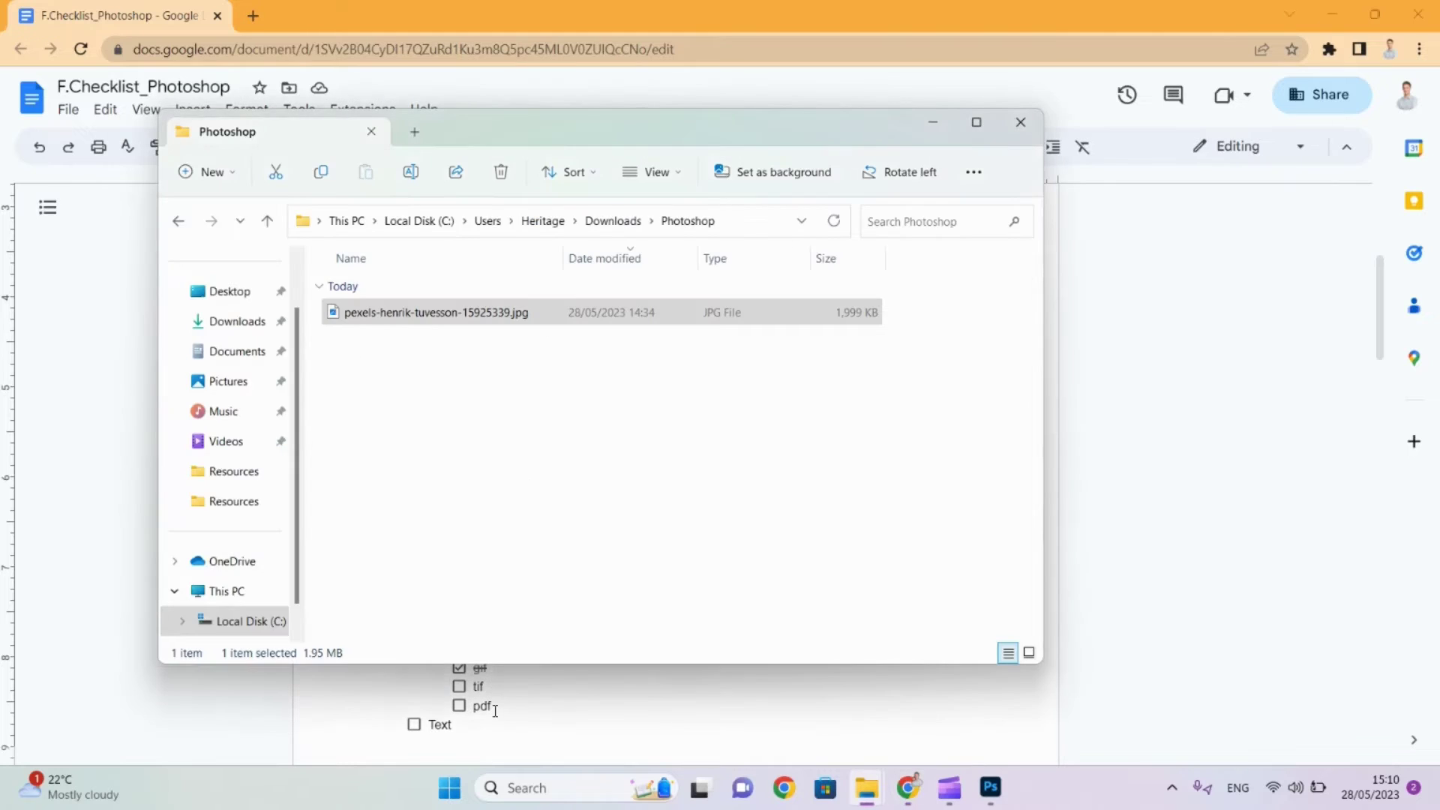
key("alt+Tab")
key("alt+Tab")
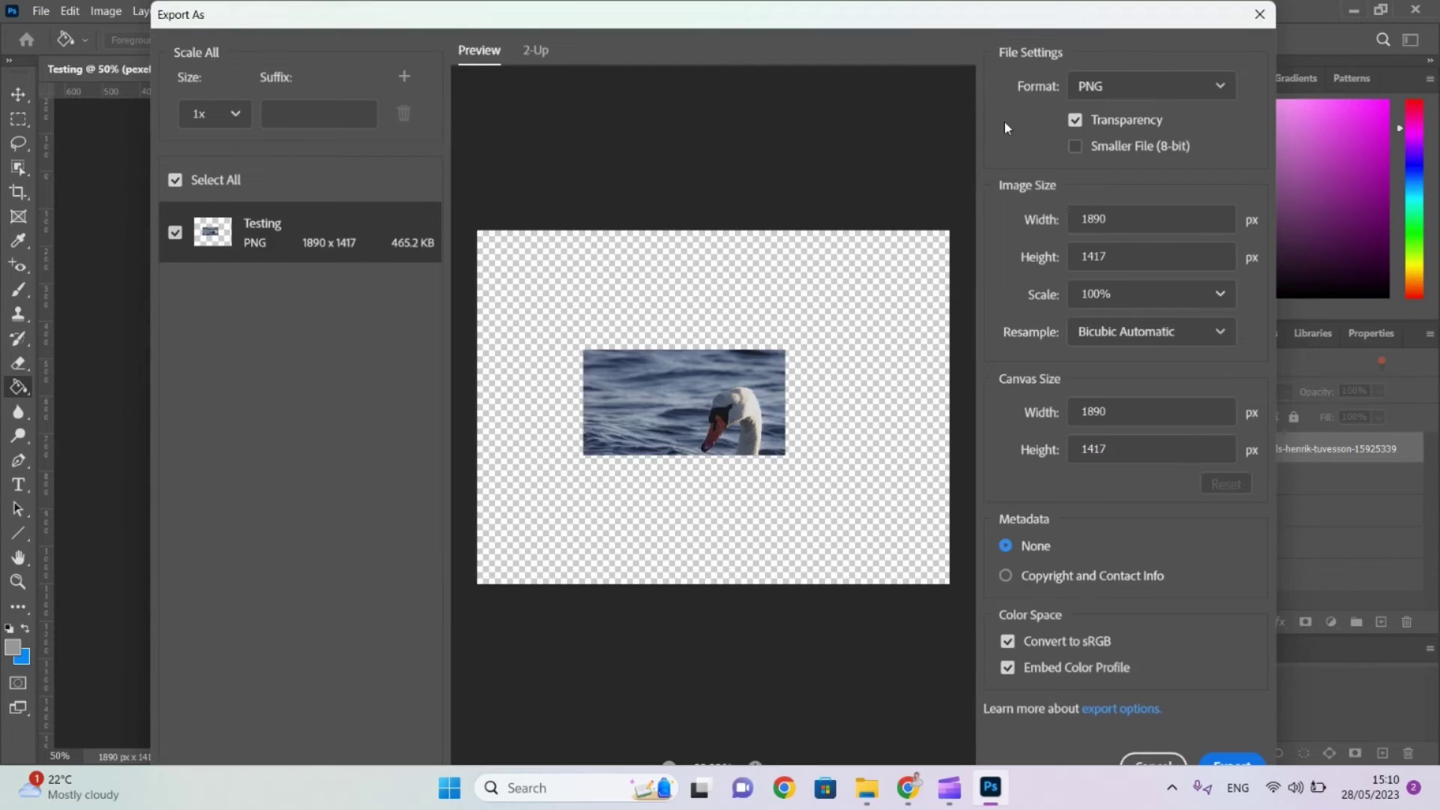
left_click(1261, 14)
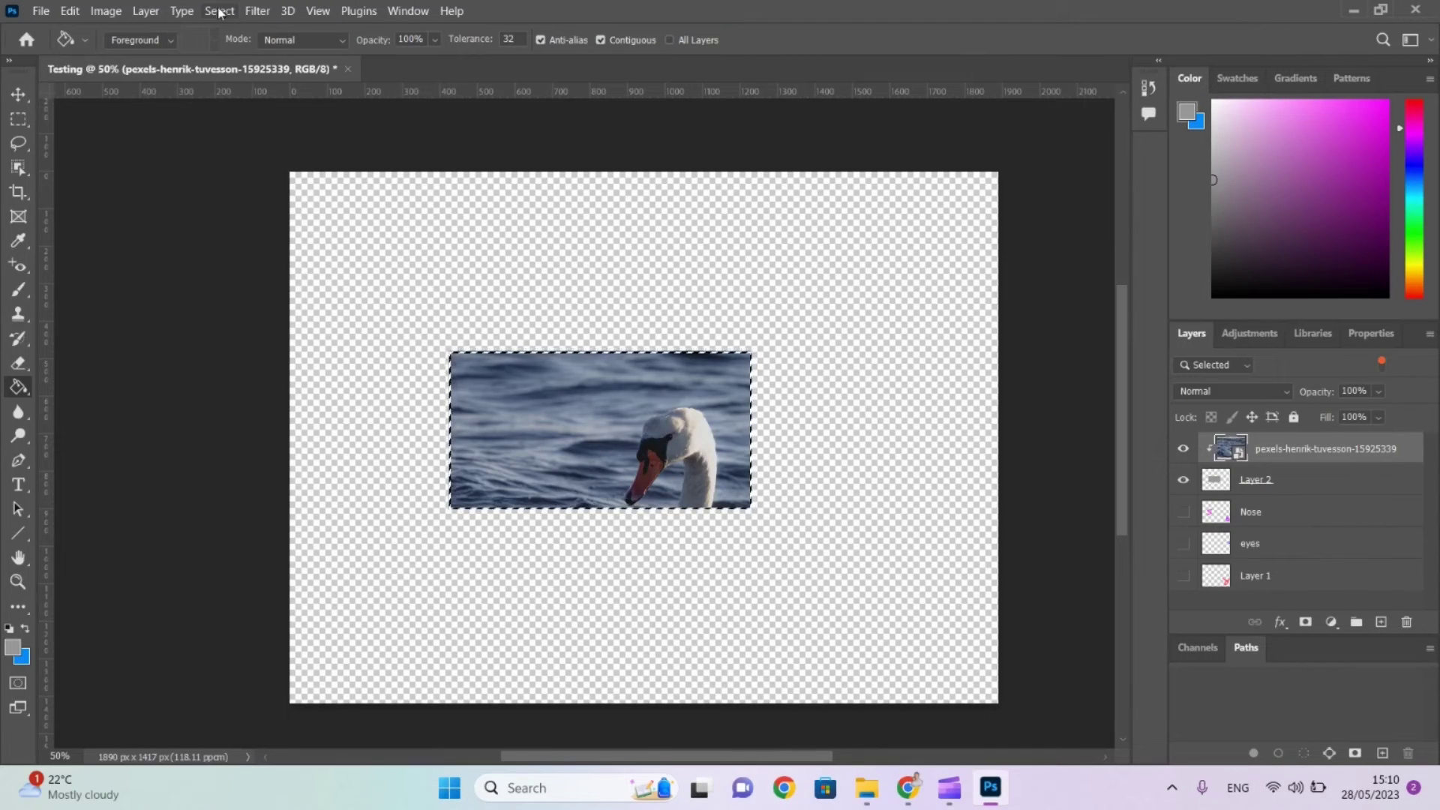
left_click(42, 12)
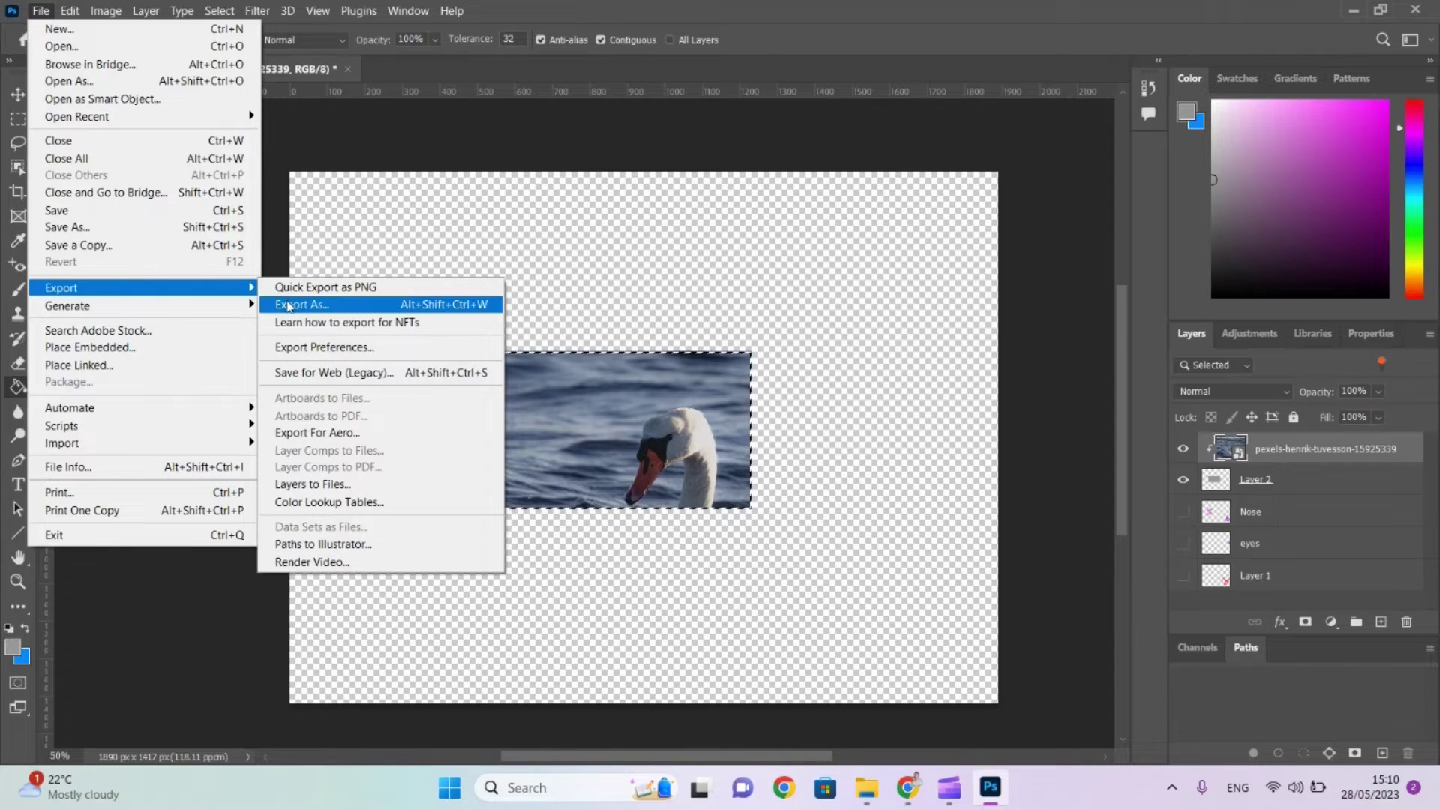
left_click(306, 347)
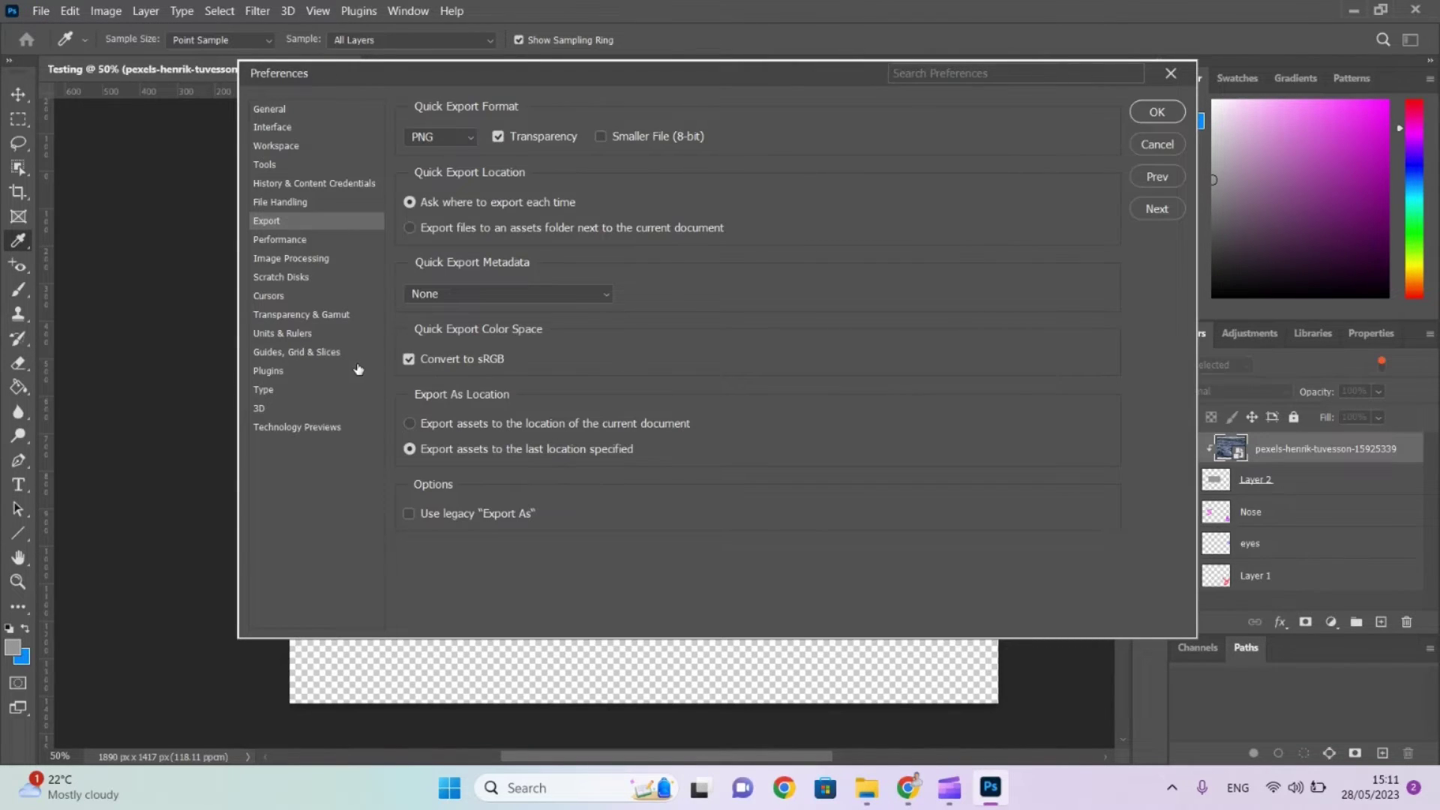
left_click(407, 515)
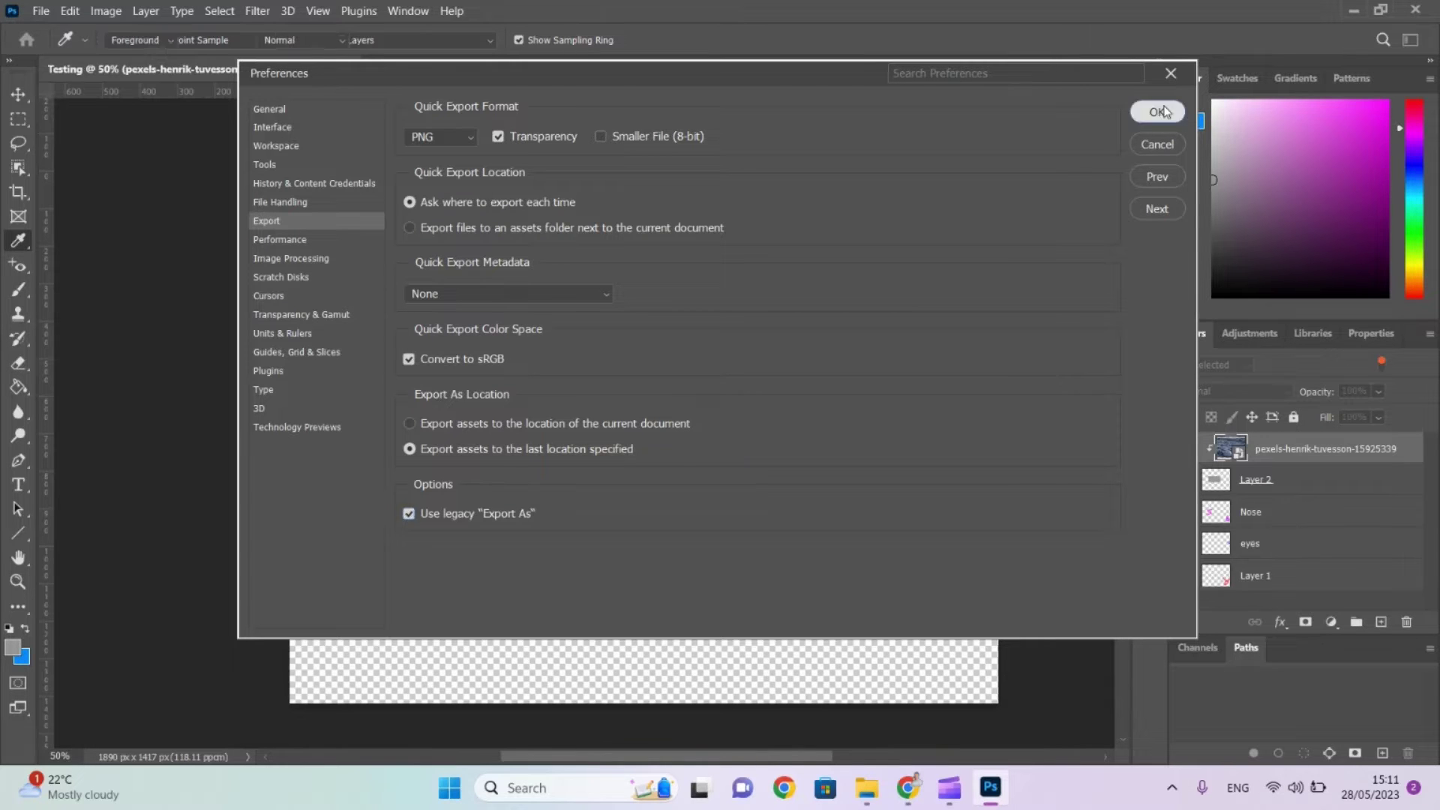
left_click(1163, 112)
Open the legacy Export As settings for the Testing document and set the file format to SVG.
left_click(41, 11)
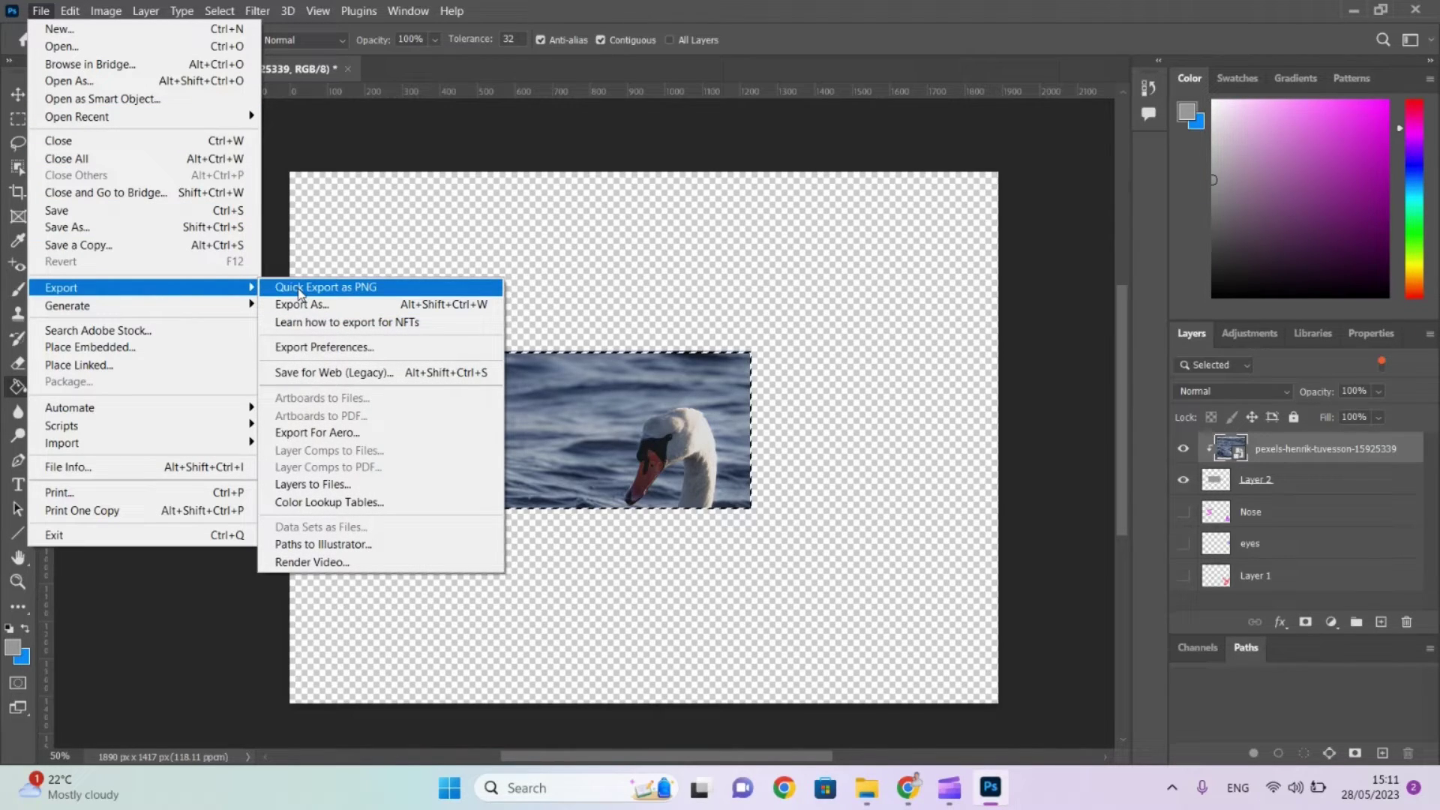
left_click(298, 289)
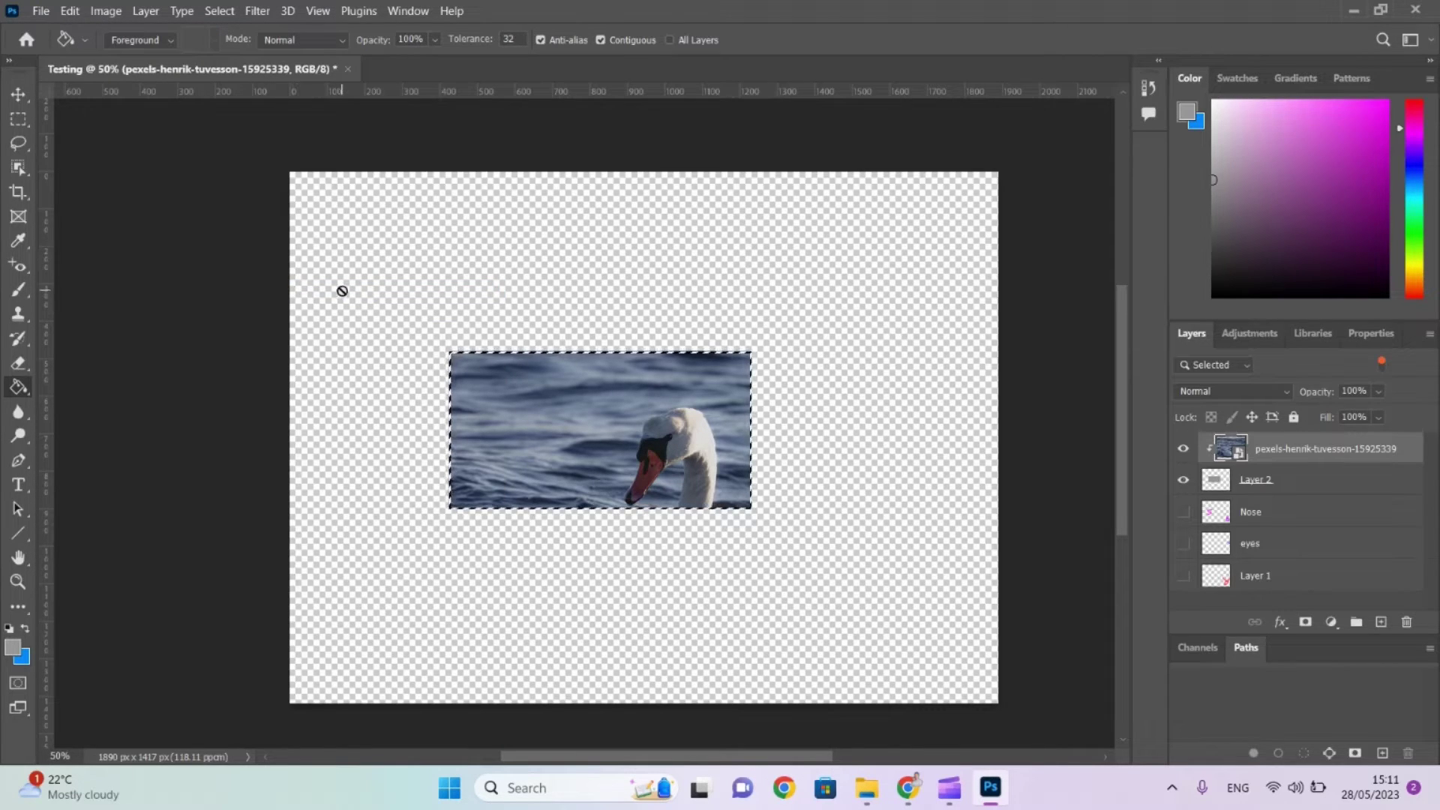
left_click(39, 11)
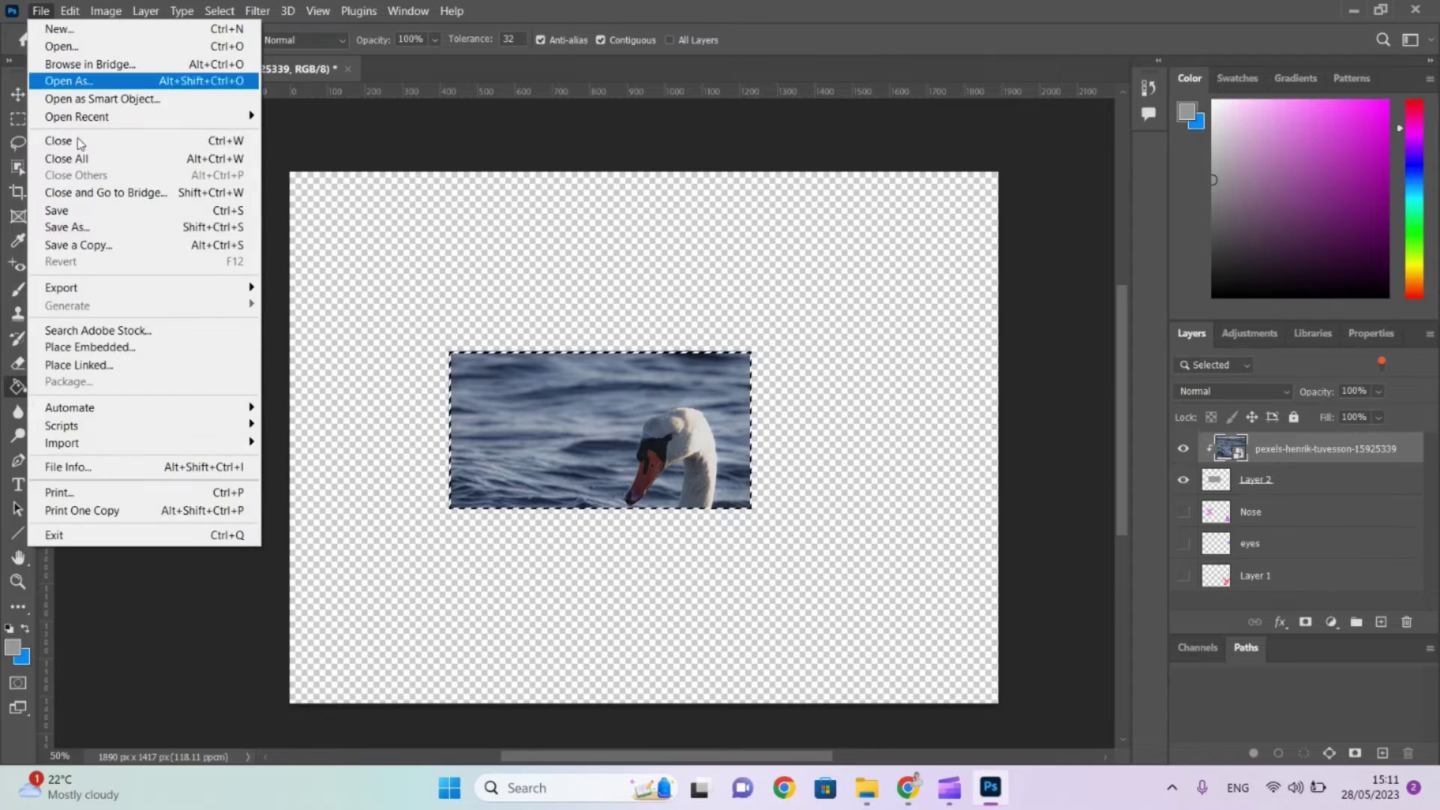
mouse_move(202, 289)
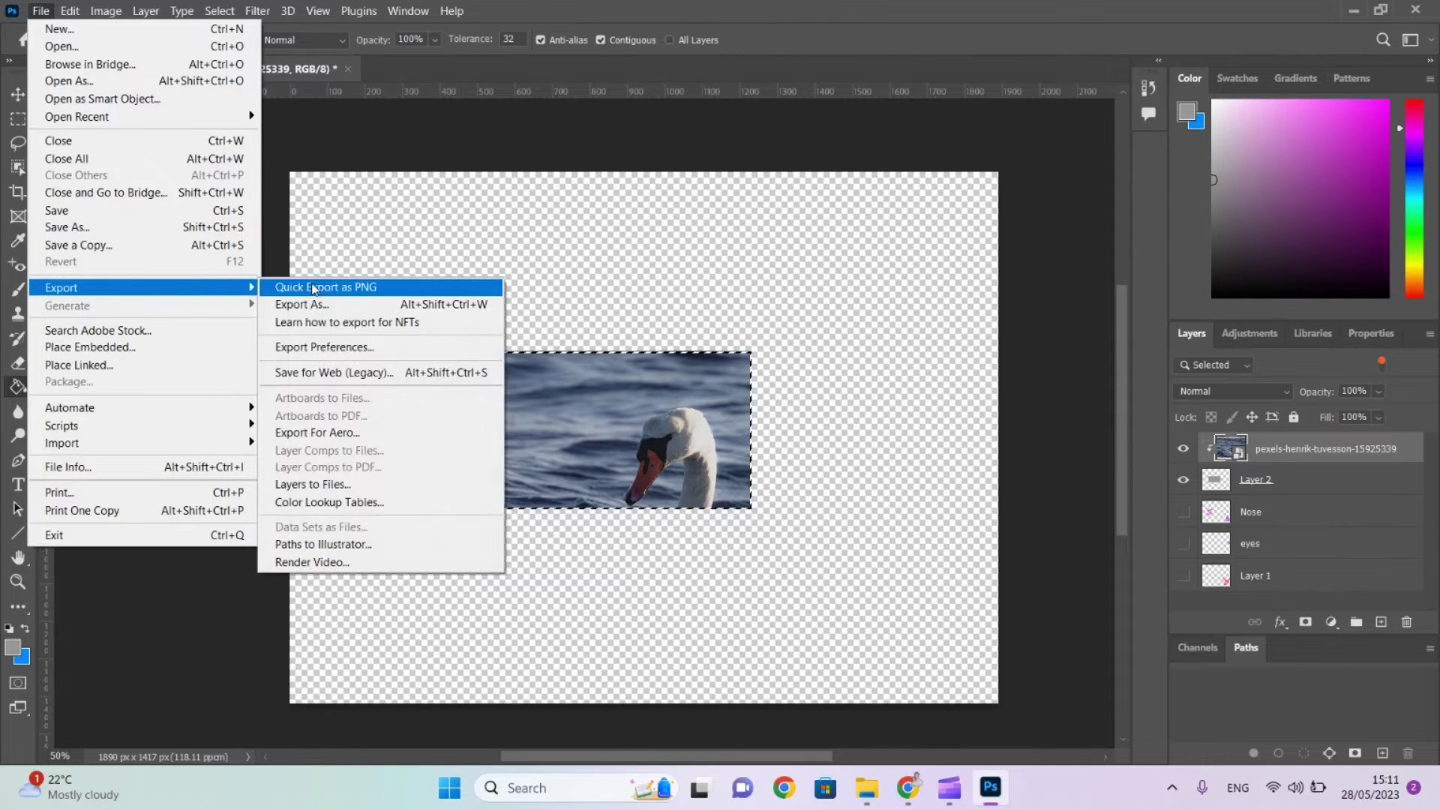
left_click(360, 308)
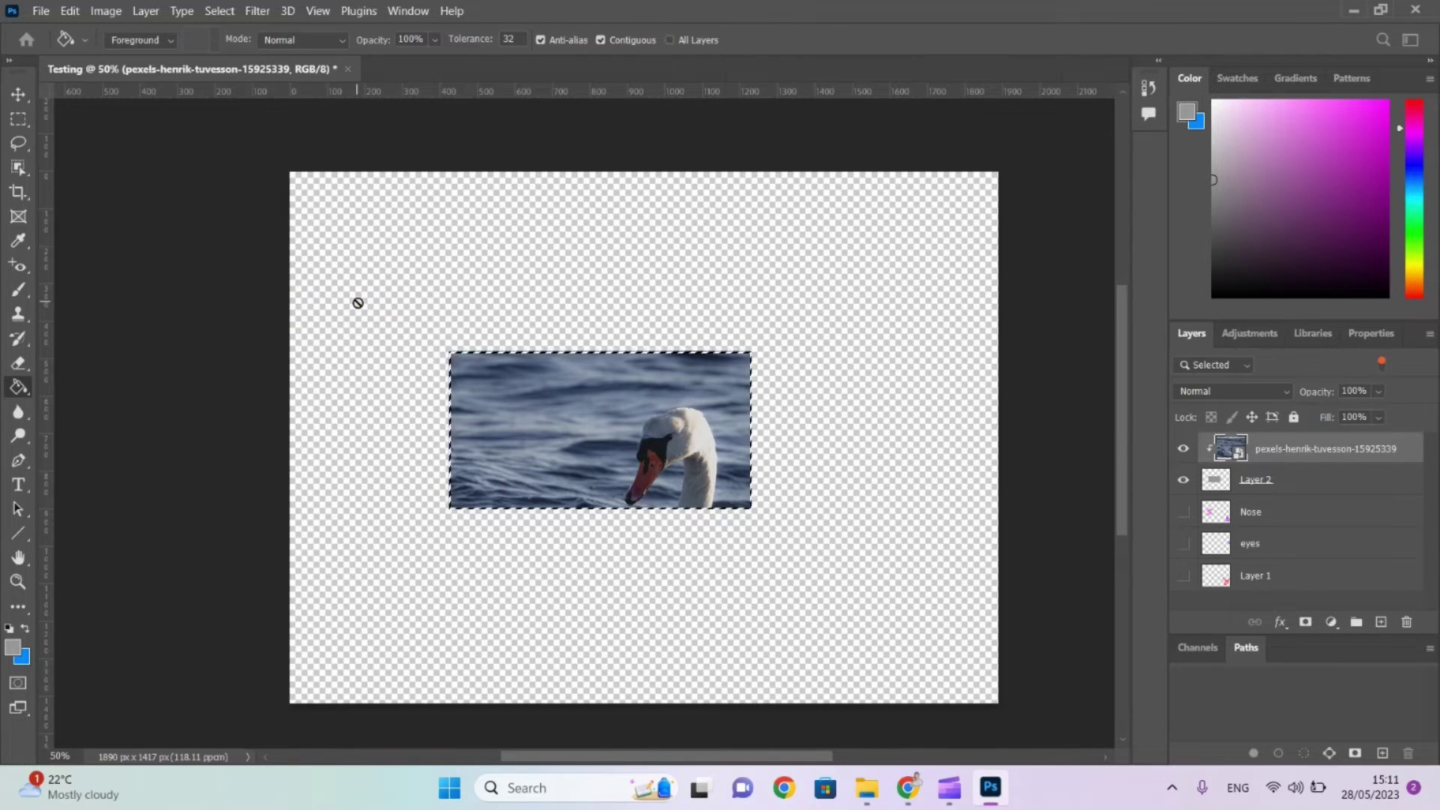
key("Return")
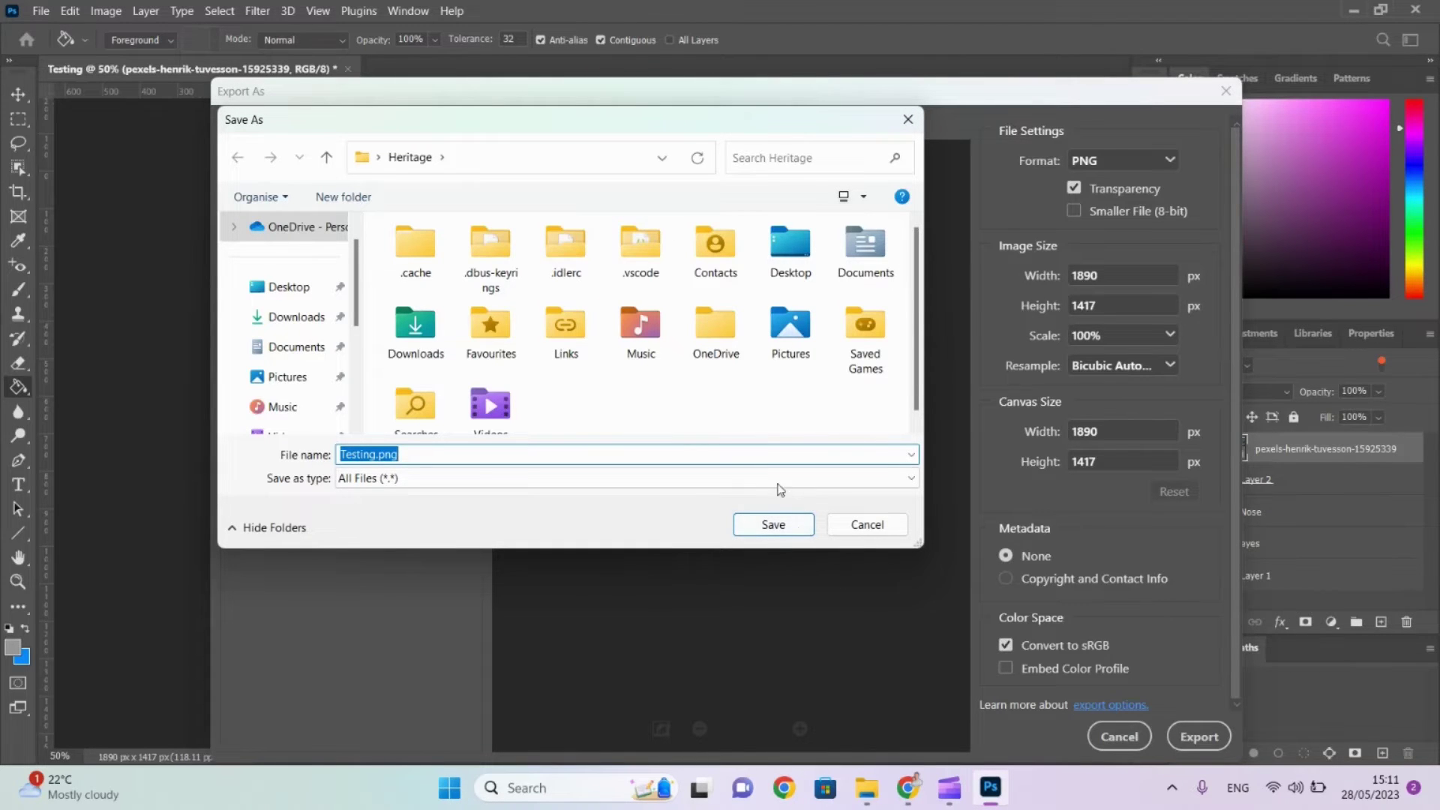
left_click(869, 526)
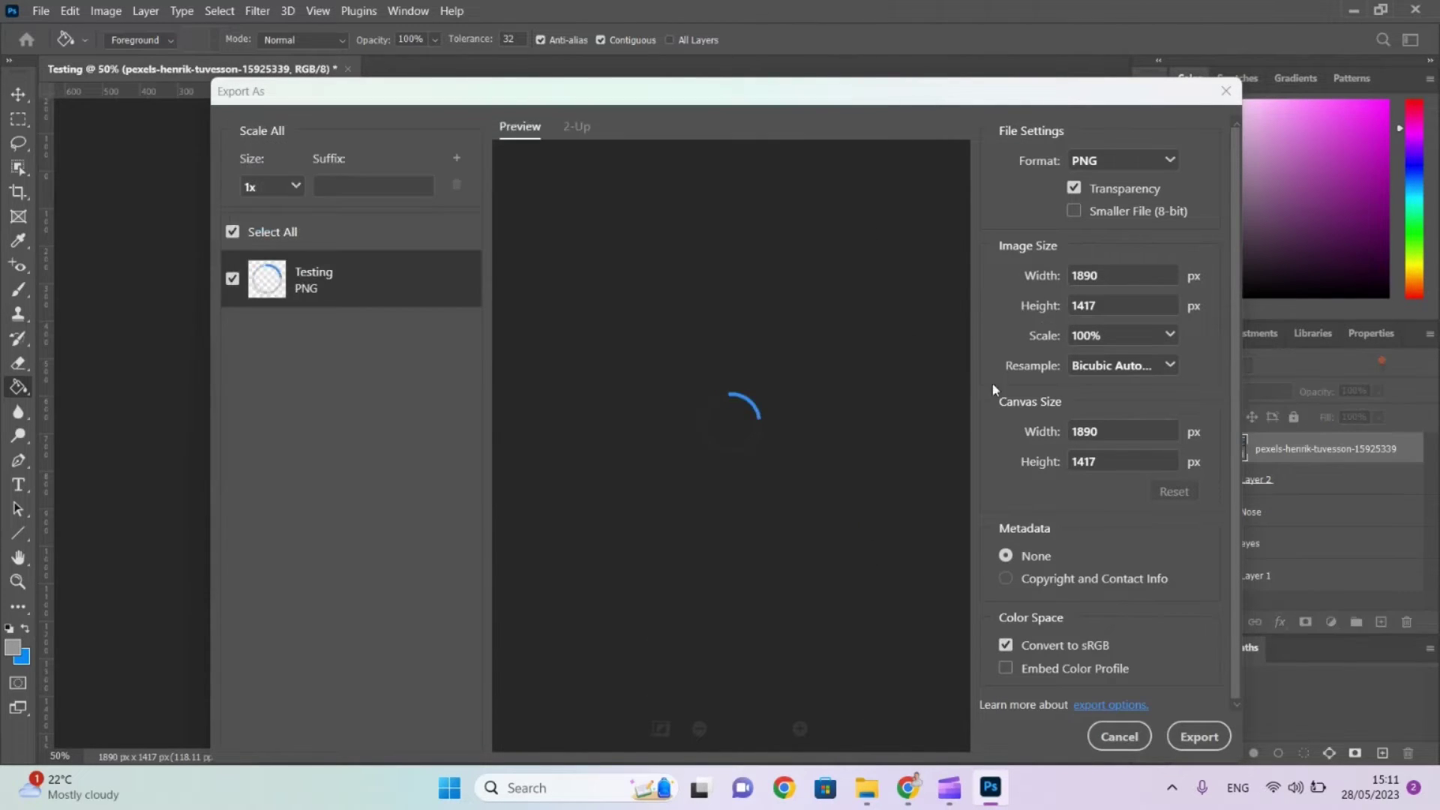
left_click(1159, 163)
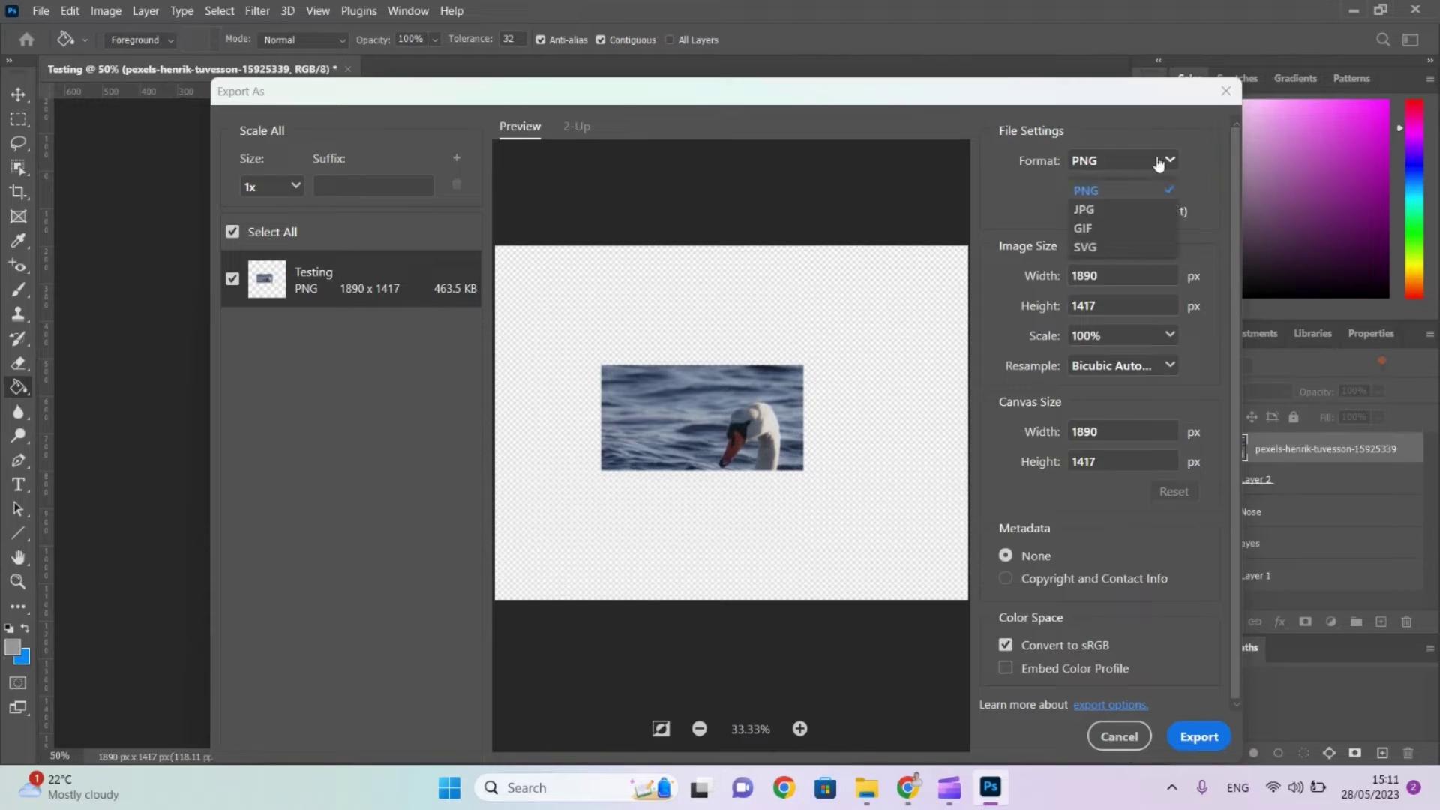
left_click(1101, 254)
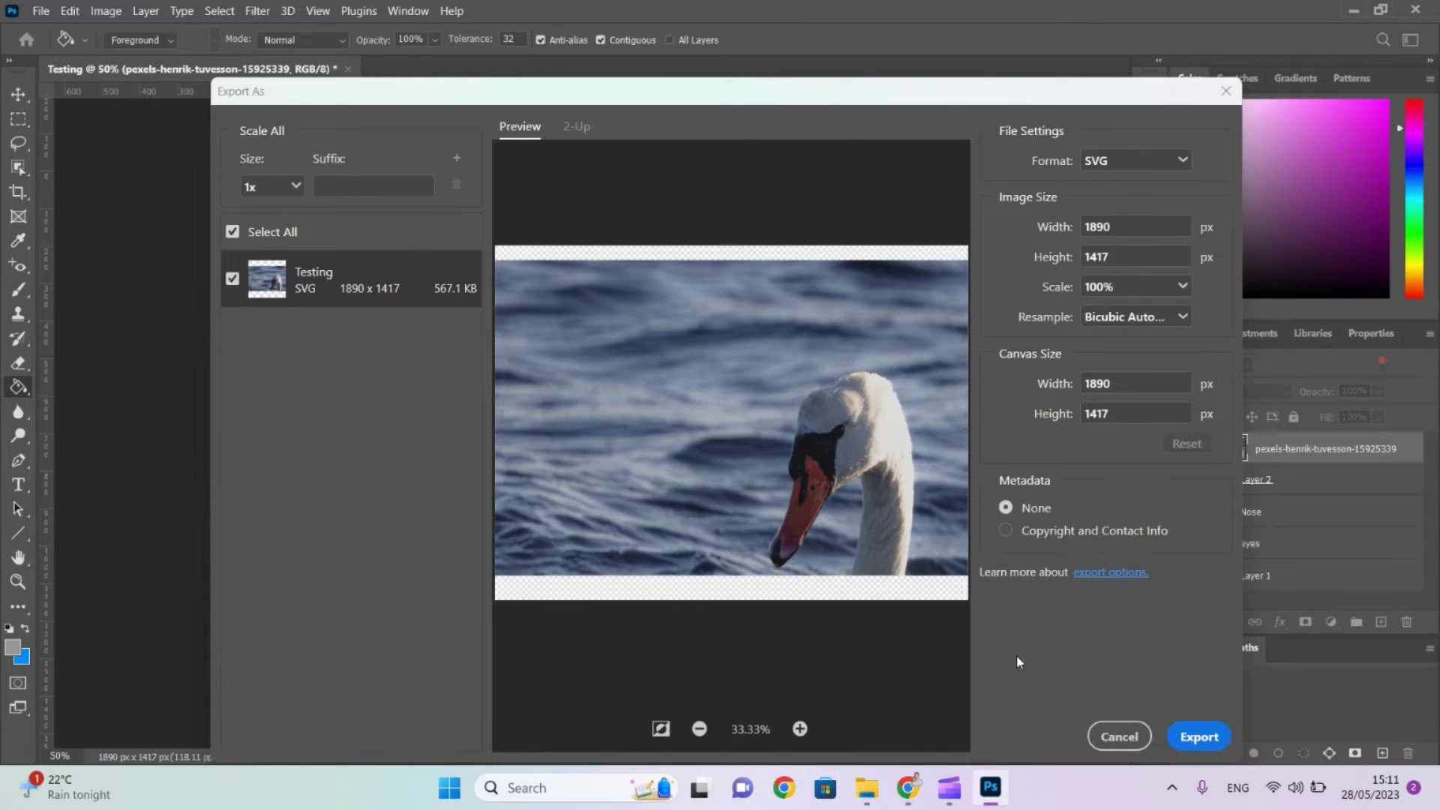
Examine the Save As file types for the document, selecting Photoshop PDF and TIFF in turn without saving.
left_click(40, 11)
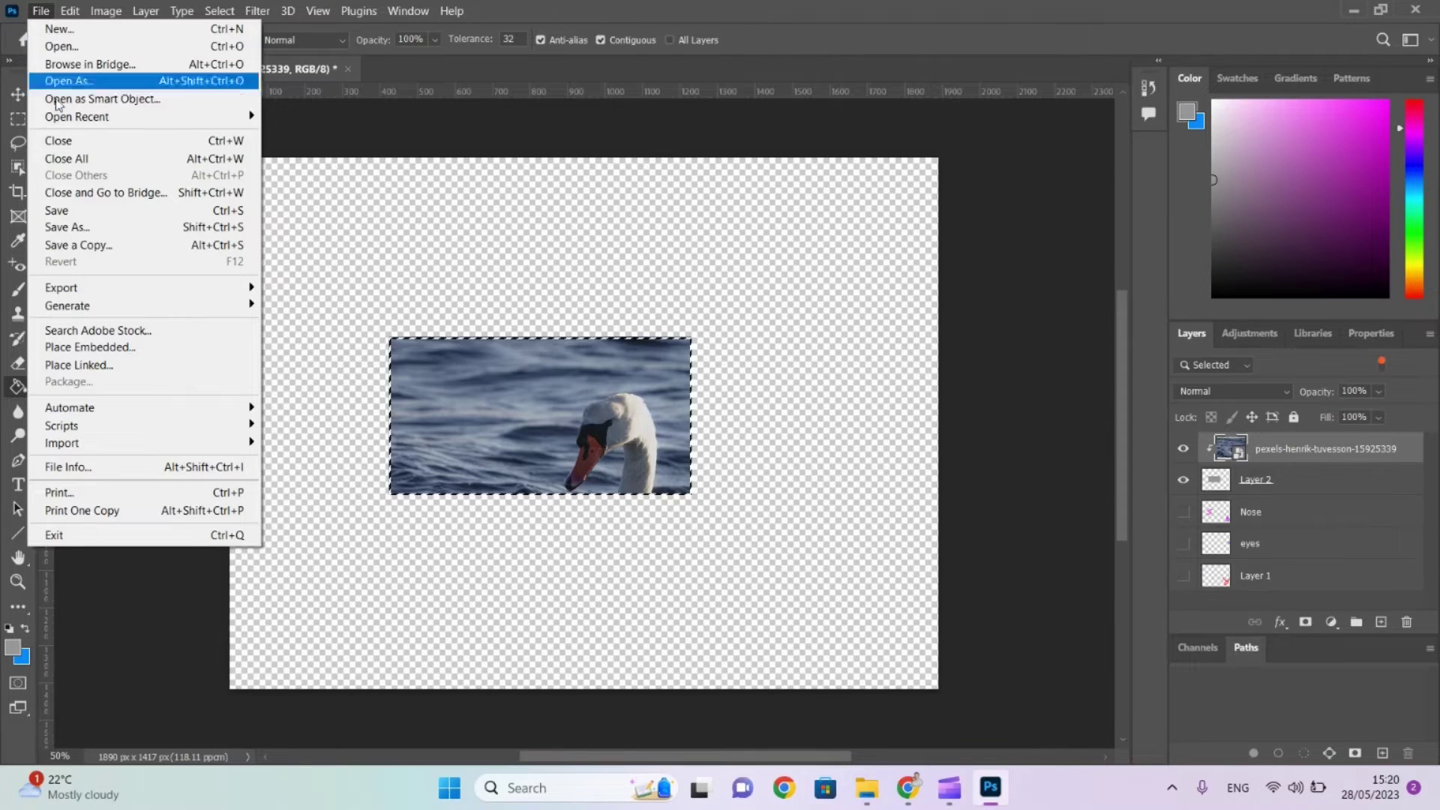
left_click(82, 227)
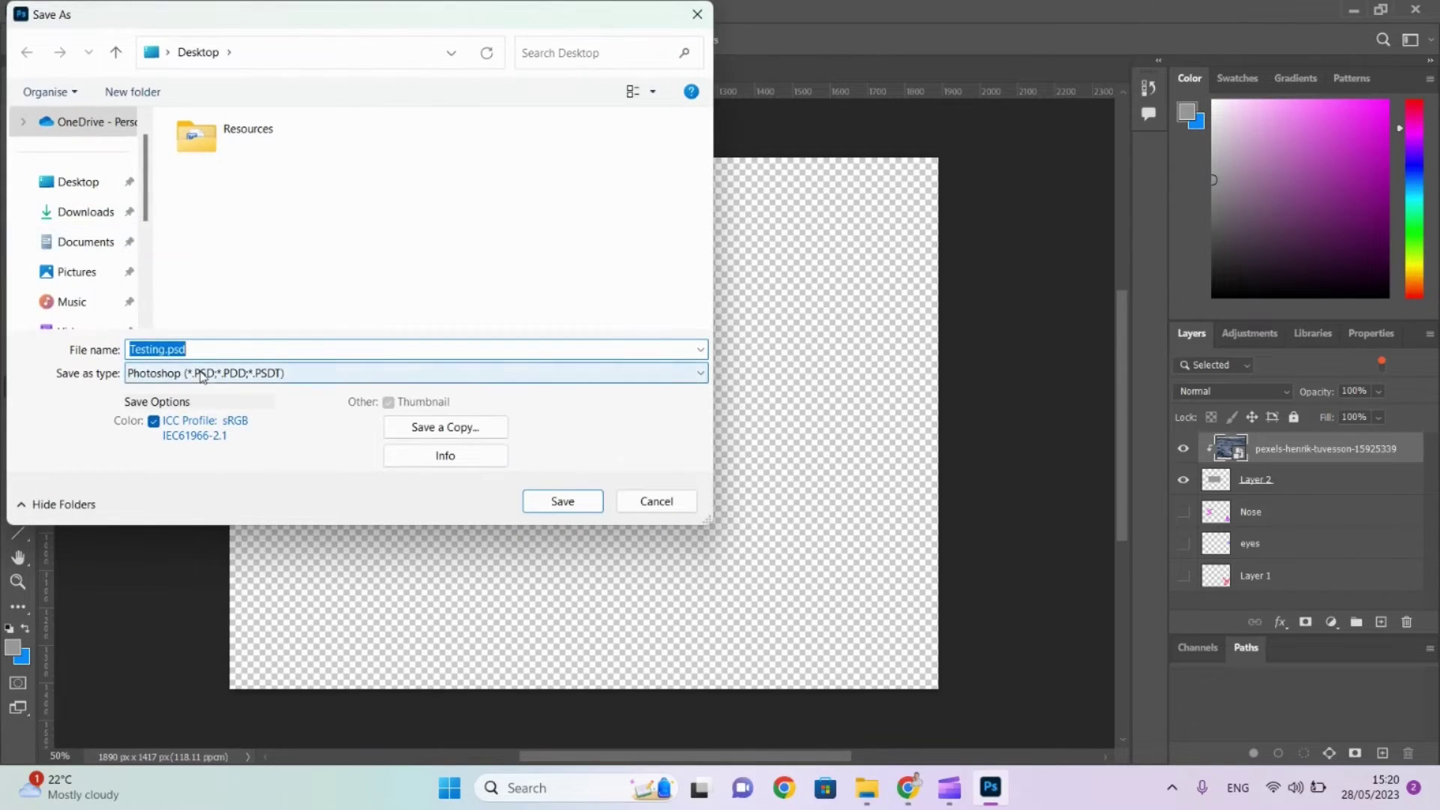
left_click(201, 375)
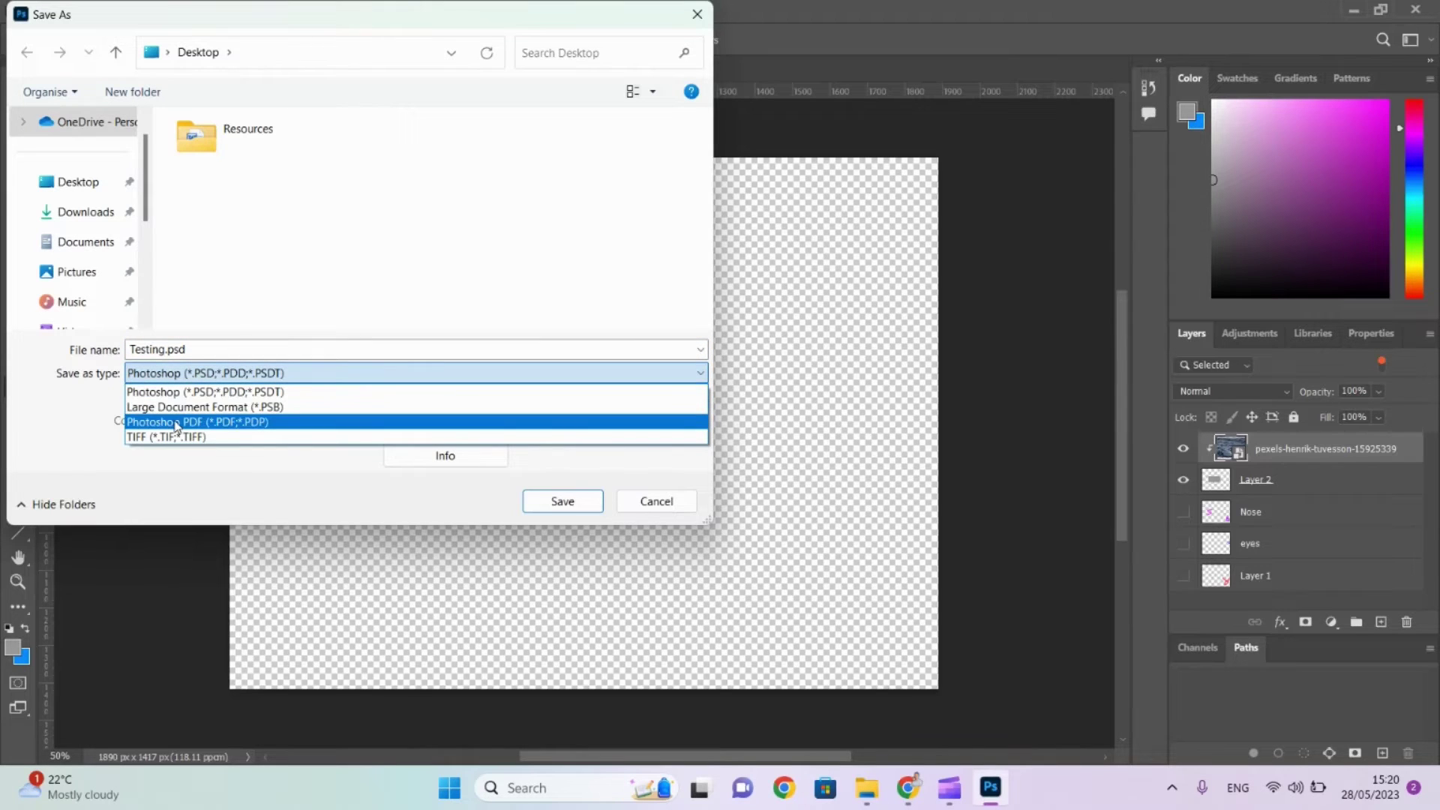
left_click(217, 422)
left_click(192, 379)
left_click(158, 438)
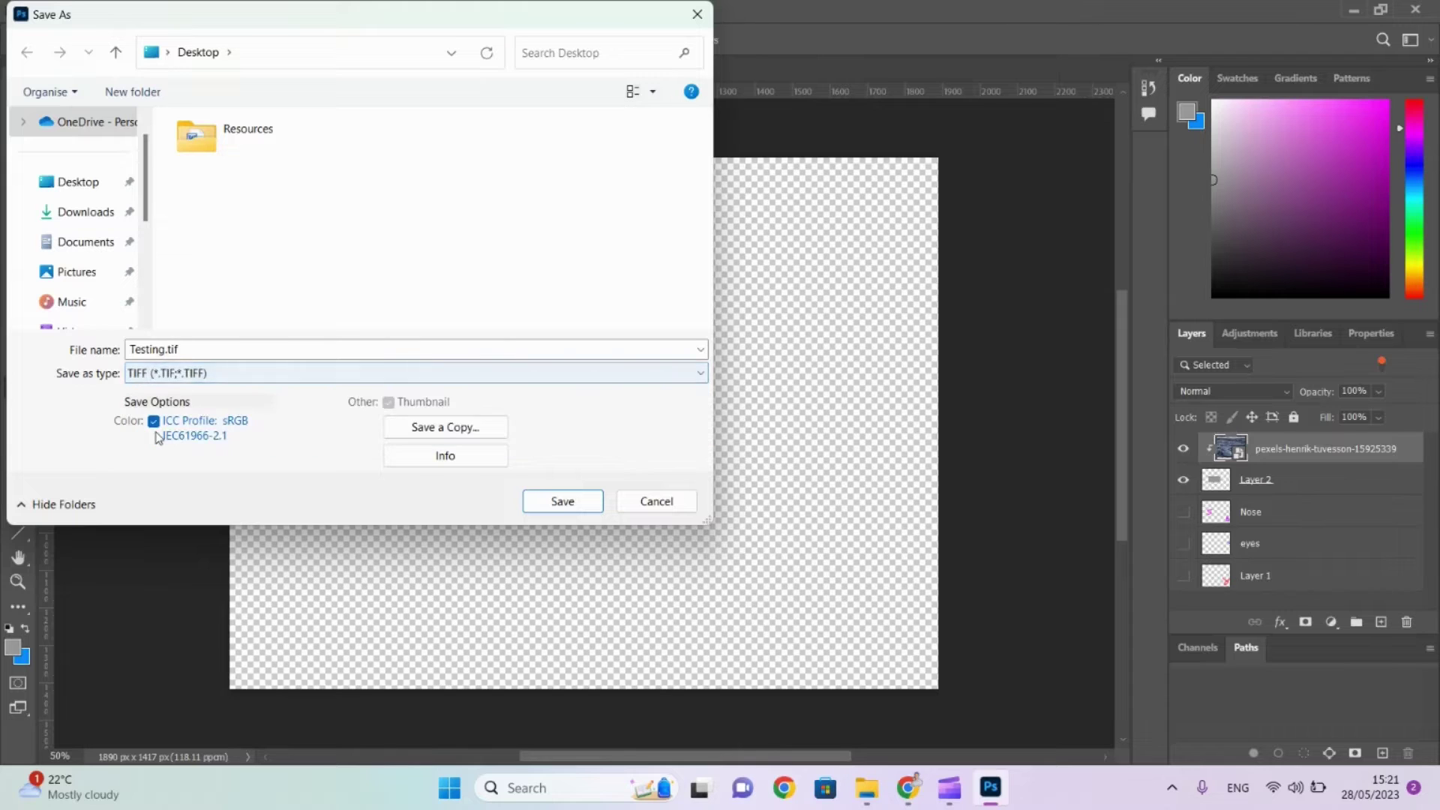
left_click(633, 501)
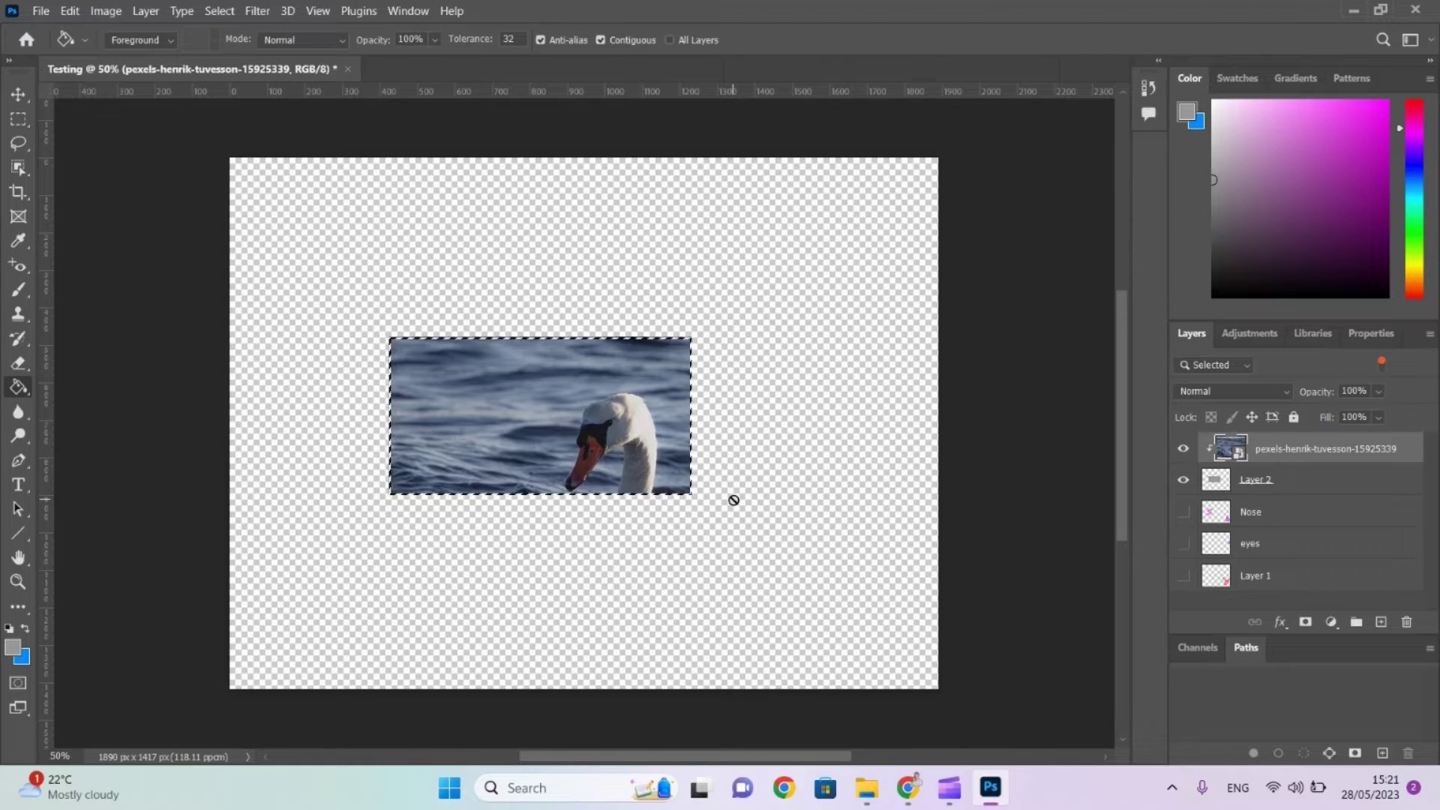
left_click(40, 15)
mouse_move(147, 297)
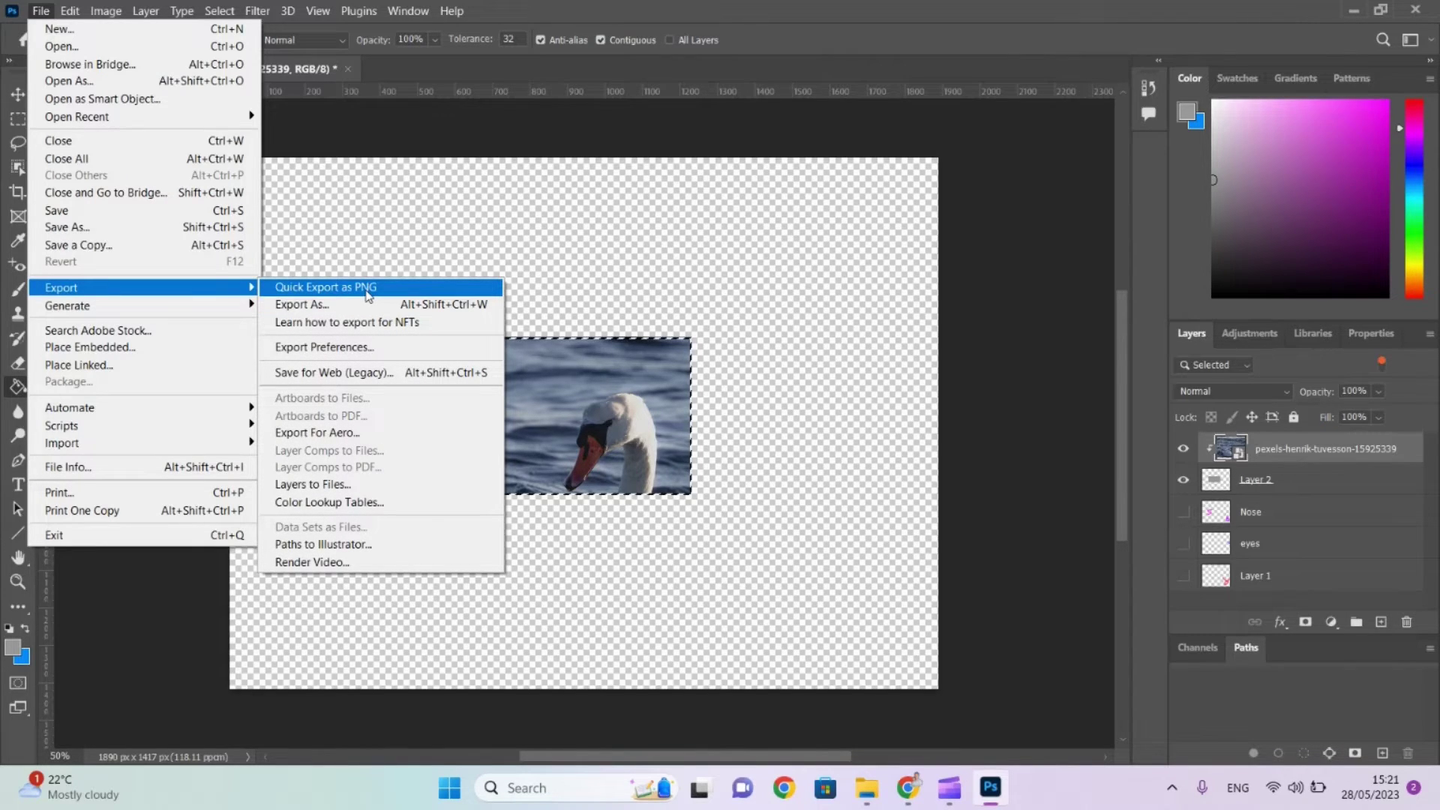
left_click(592, 228)
Open Paint and examine the file types offered when saving as a BMP picture, without saving.
key("super")
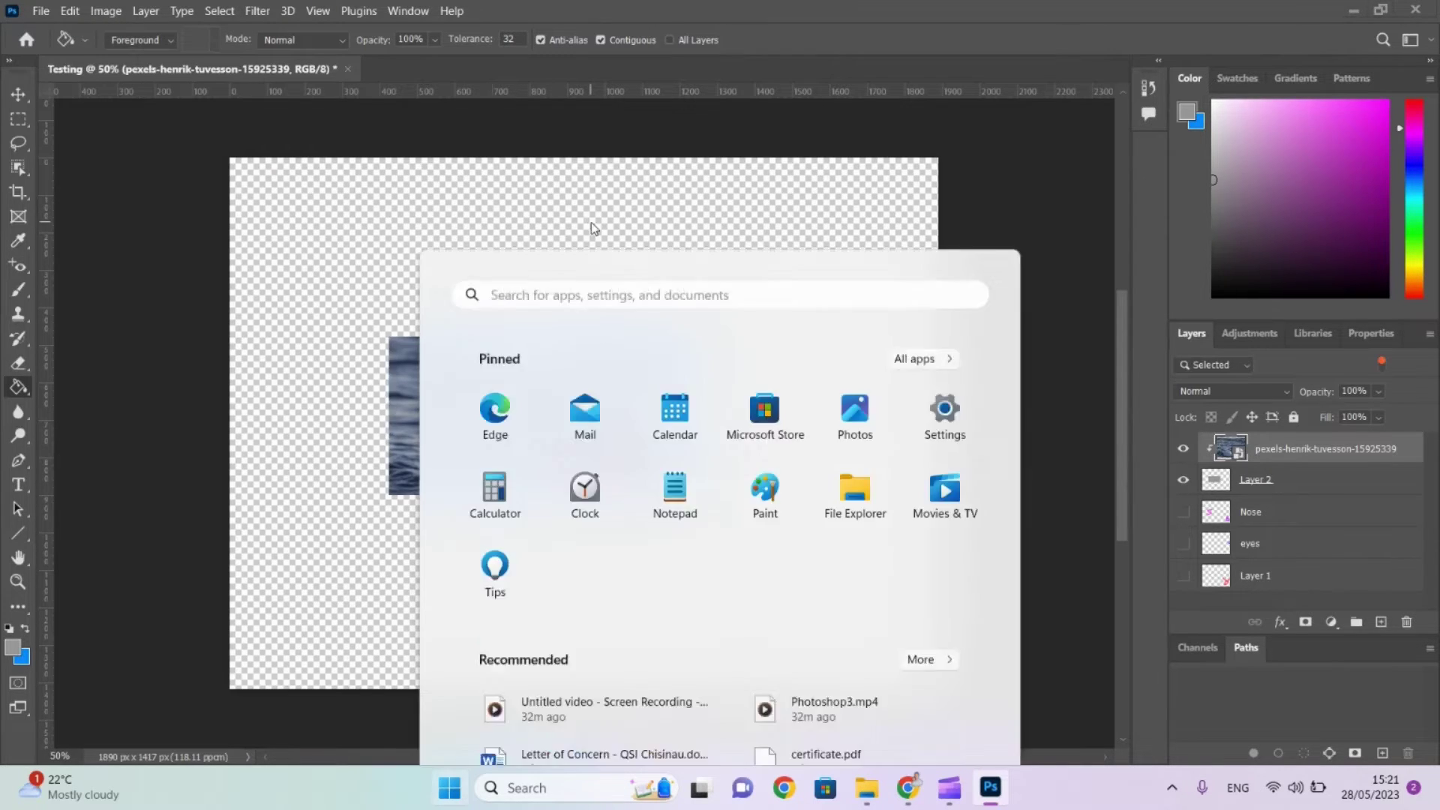
type("paint")
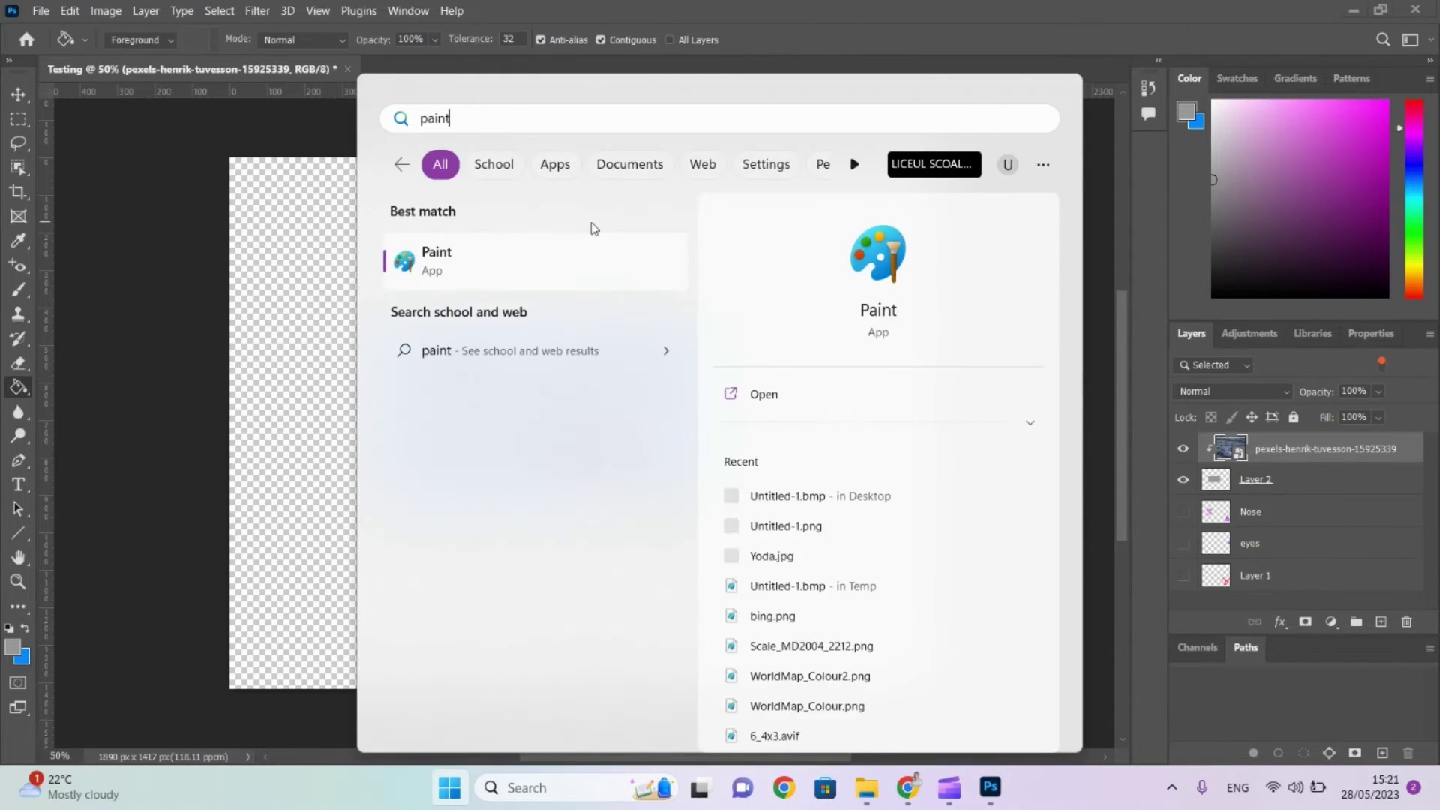
left_click(480, 264)
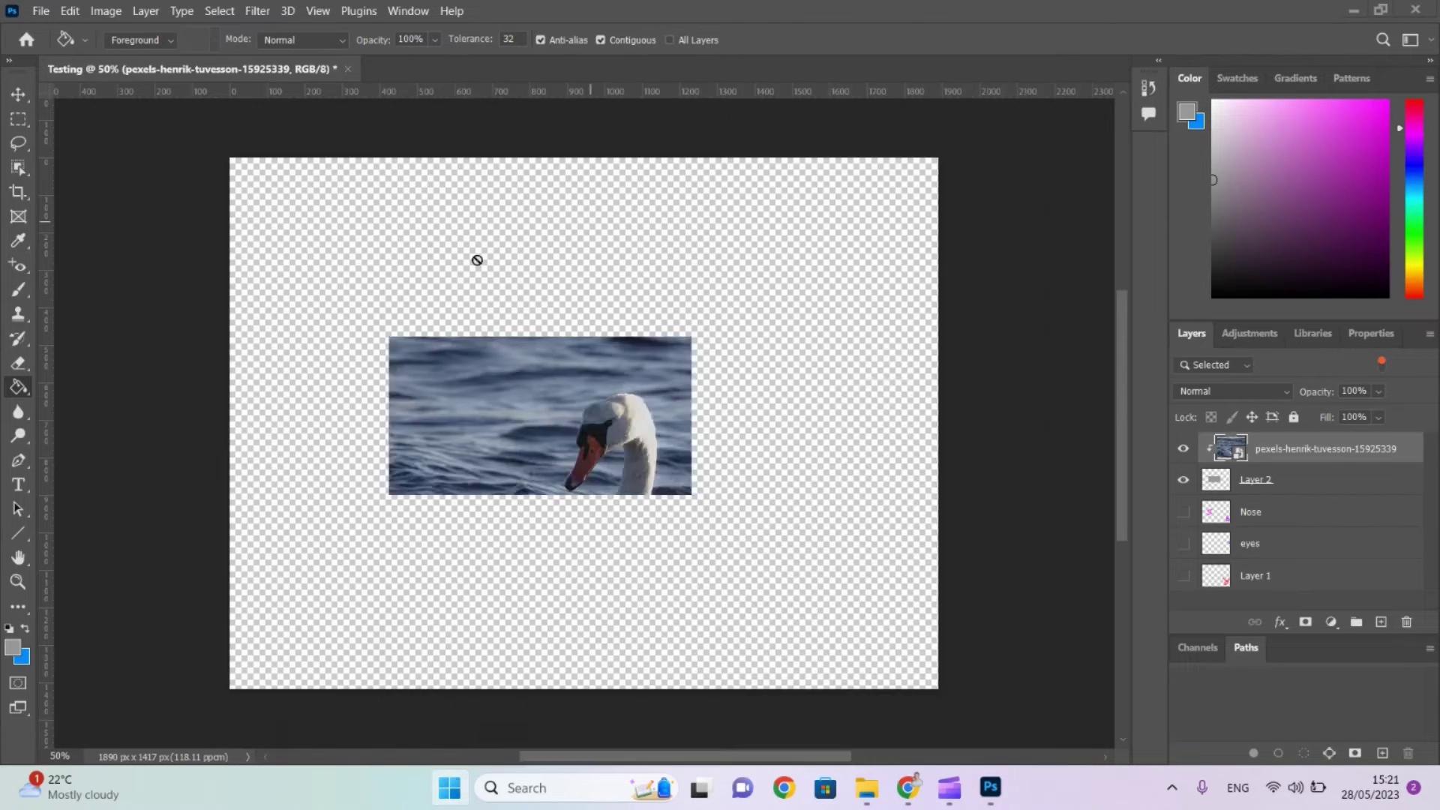
left_click(316, 167)
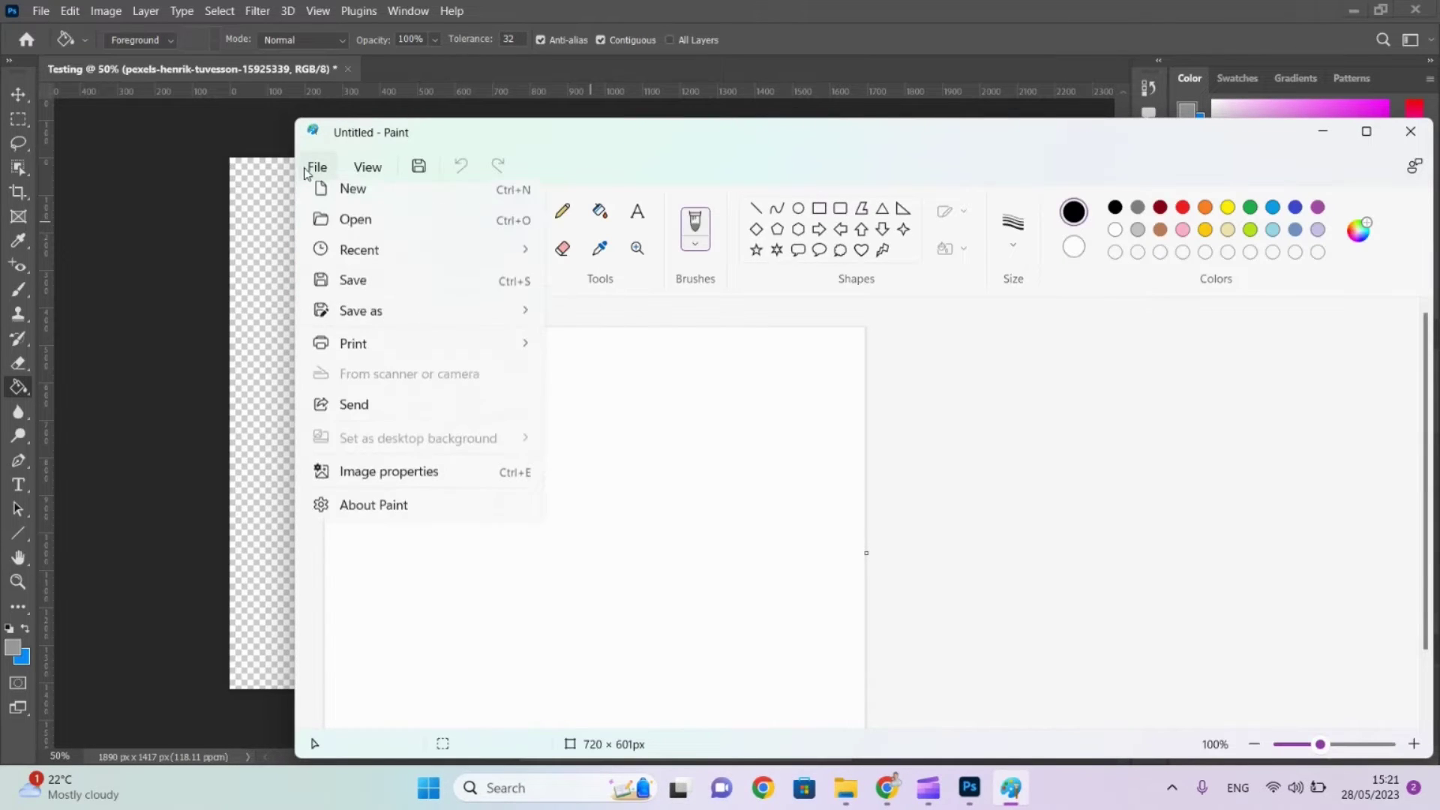
left_click(492, 330)
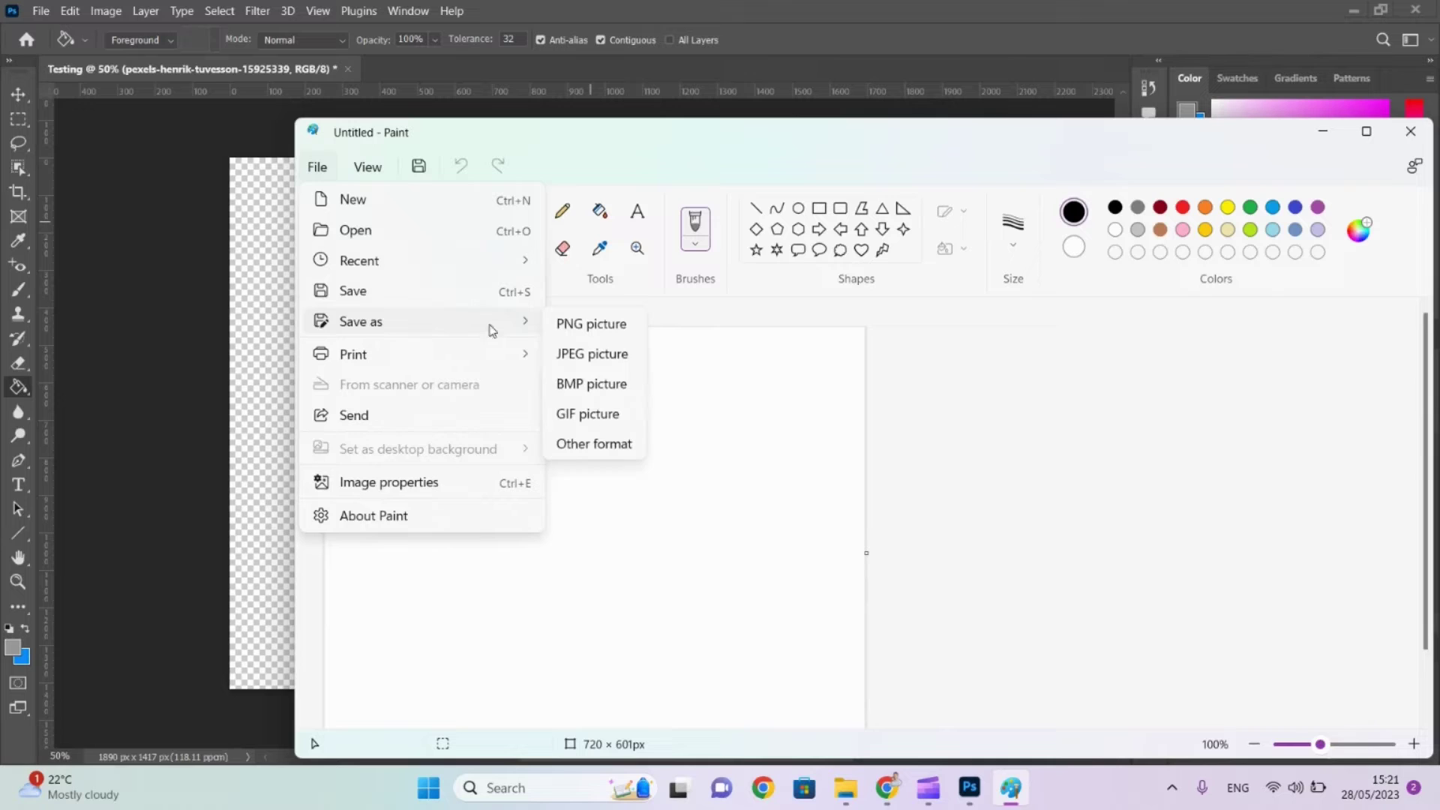
left_click(576, 384)
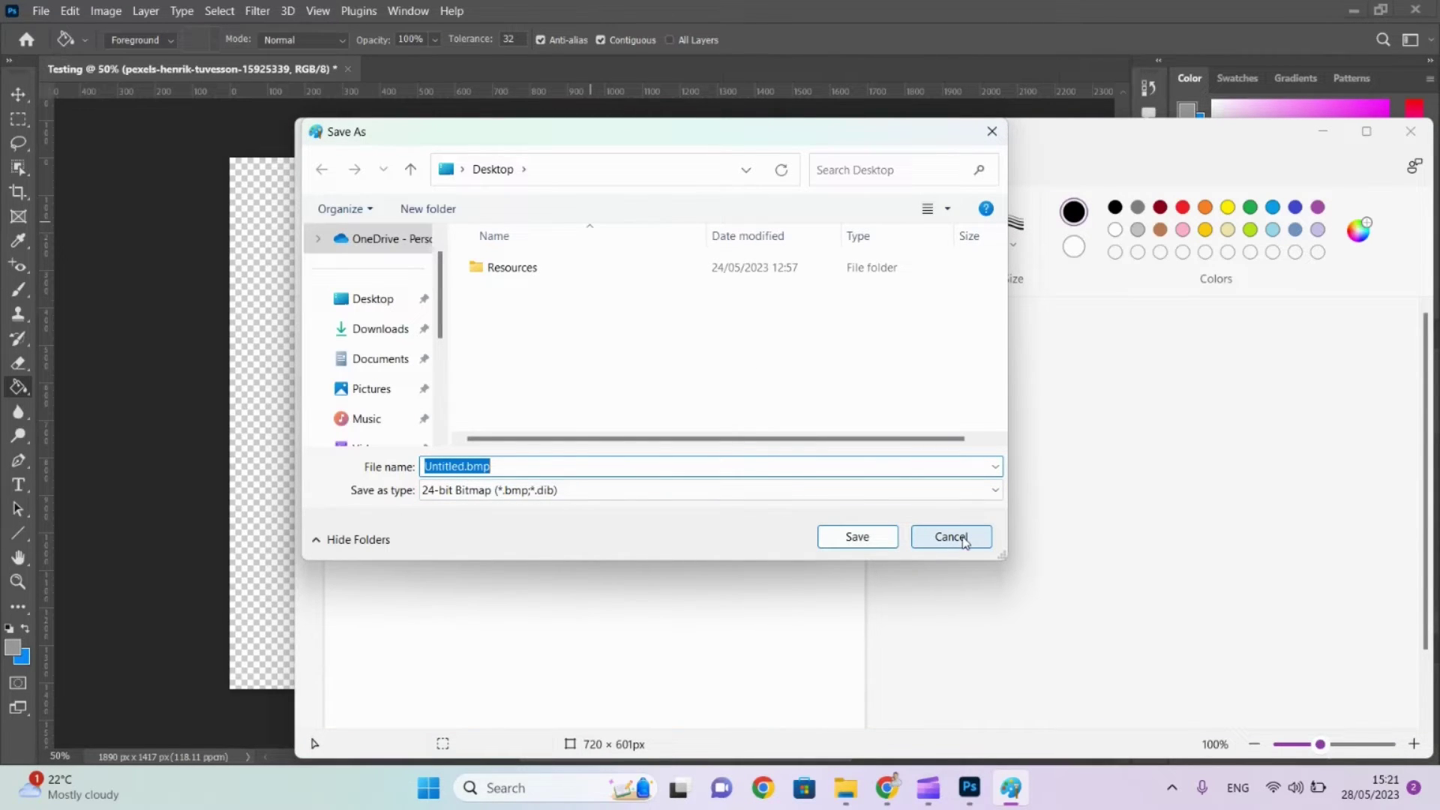
left_click(949, 492)
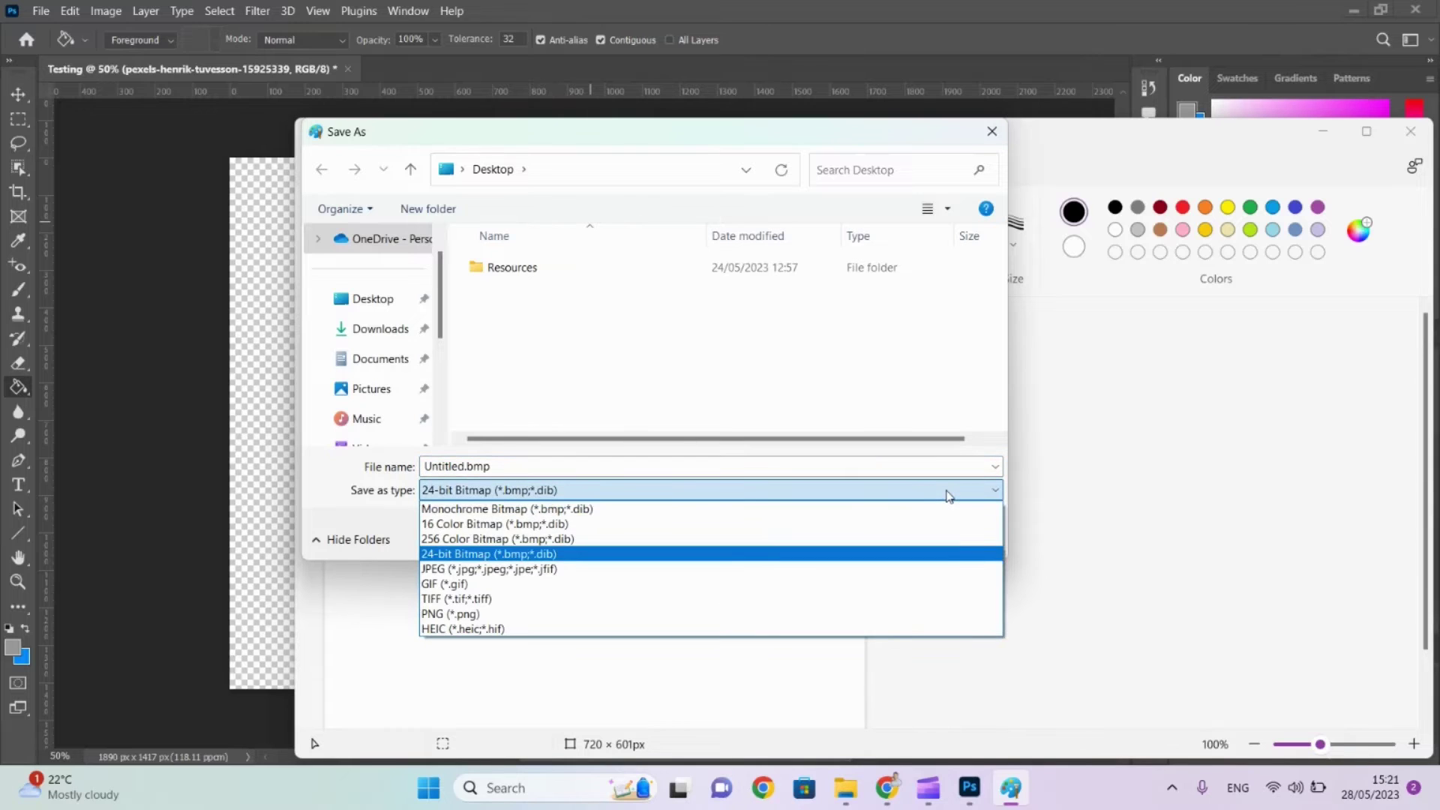
left_click(1123, 513)
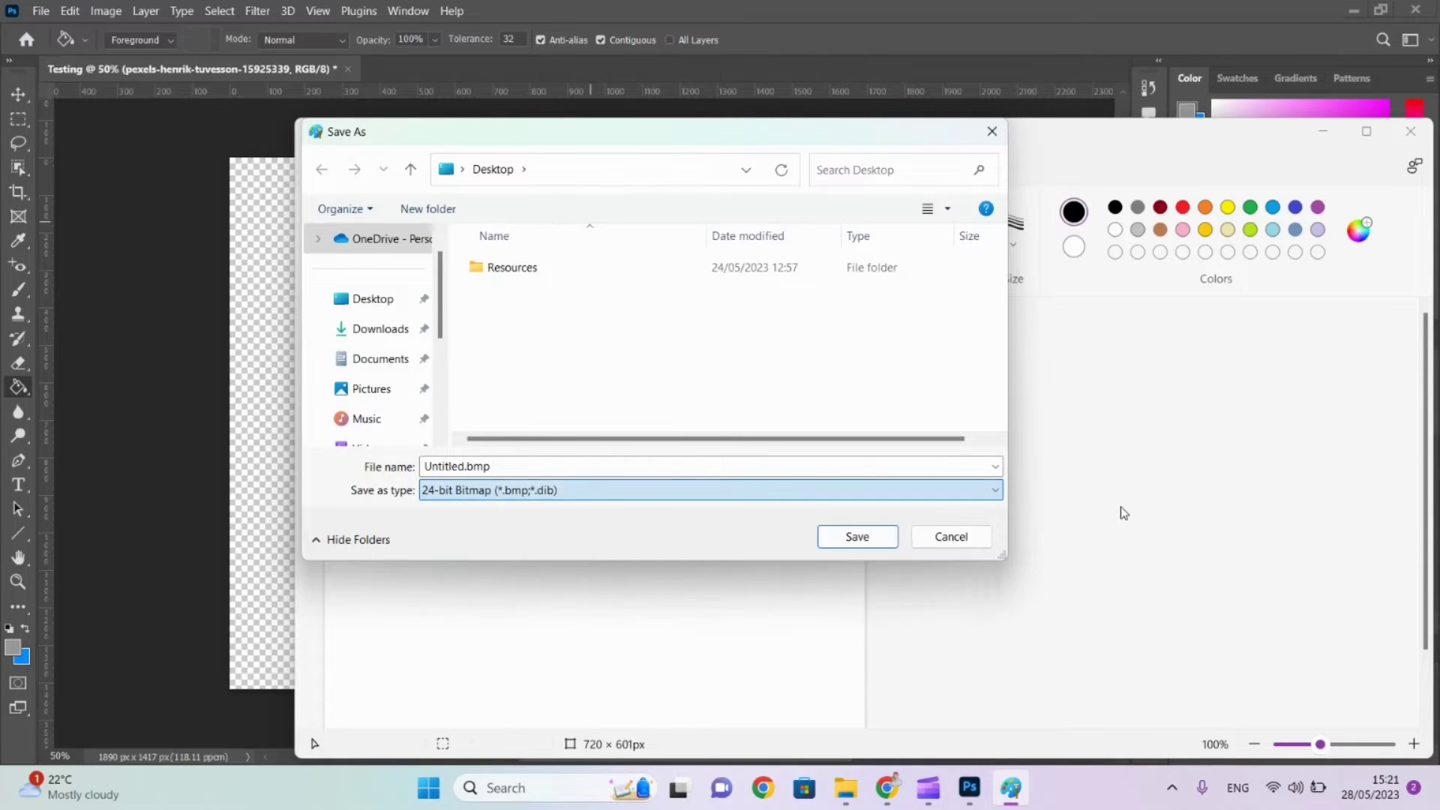
left_click(957, 538)
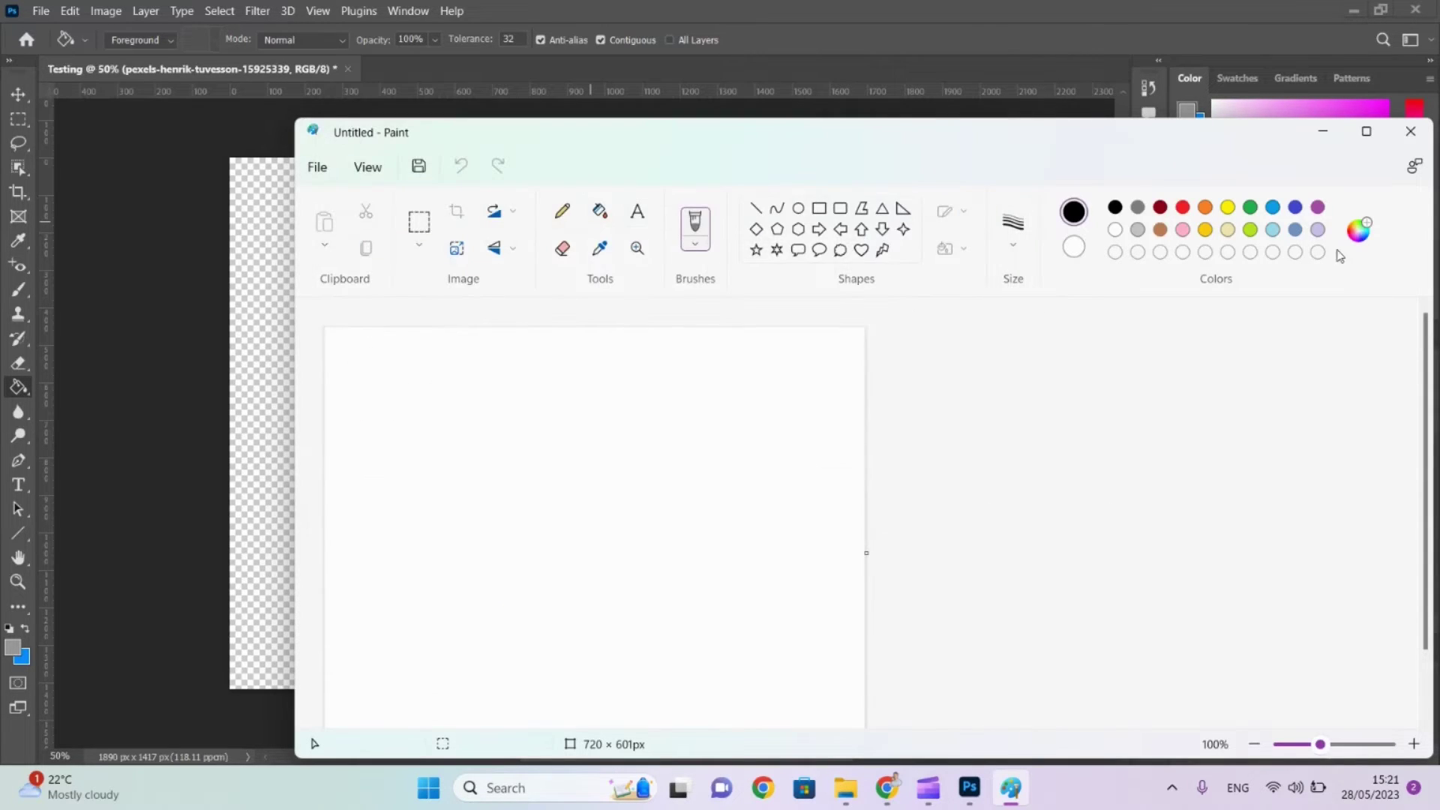
Close Paint, switch to the Chrome browser and close the Adobe Support Community page to return to the Photoshop checklist.
left_click(1411, 134)
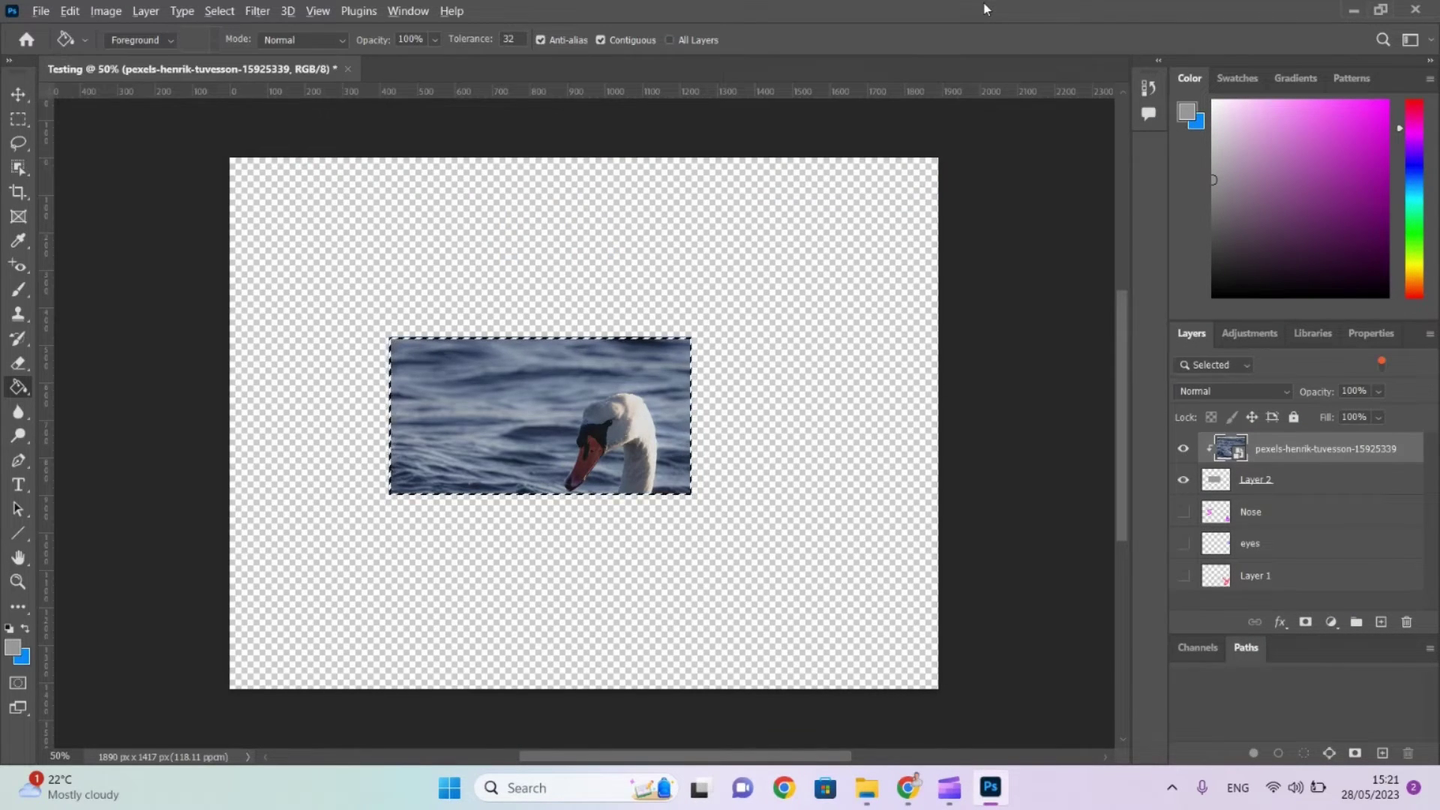
key("alt+Tab")
key("alt+Tab")
key("alt+Tab")
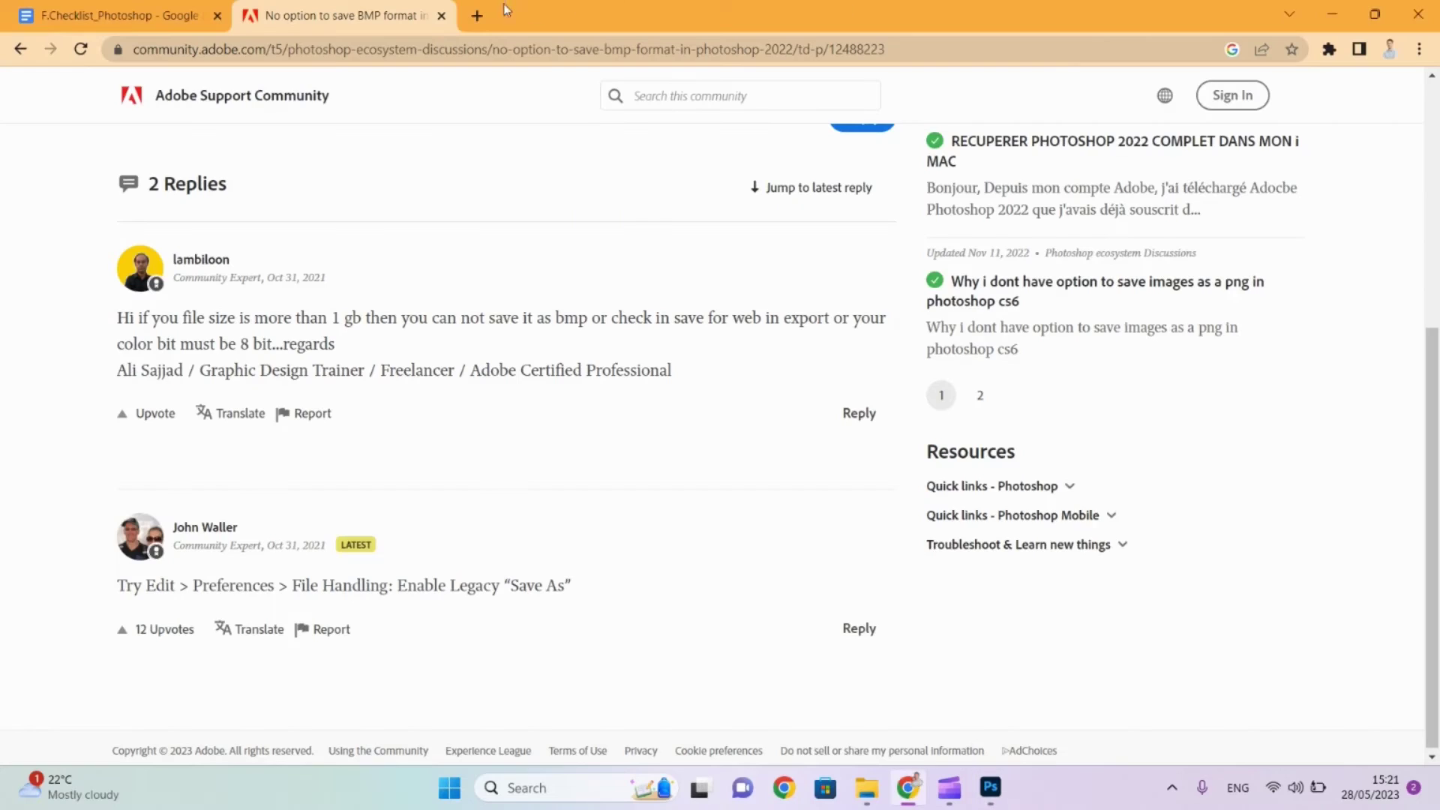
left_click(442, 16)
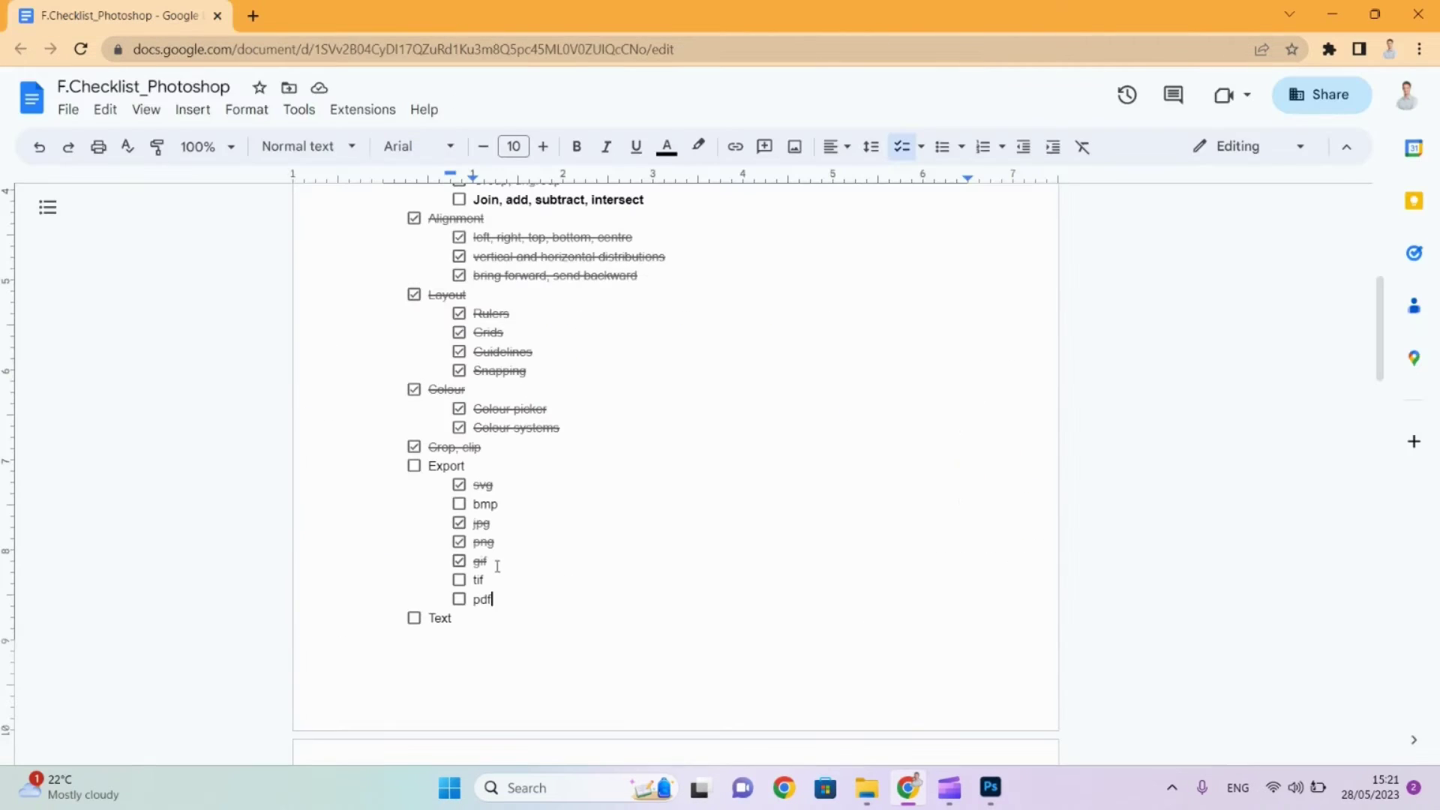
Check off the pdf, tif and bmp items and the parent Export item in the checklist.
left_click(459, 599)
left_click(459, 580)
left_click(459, 504)
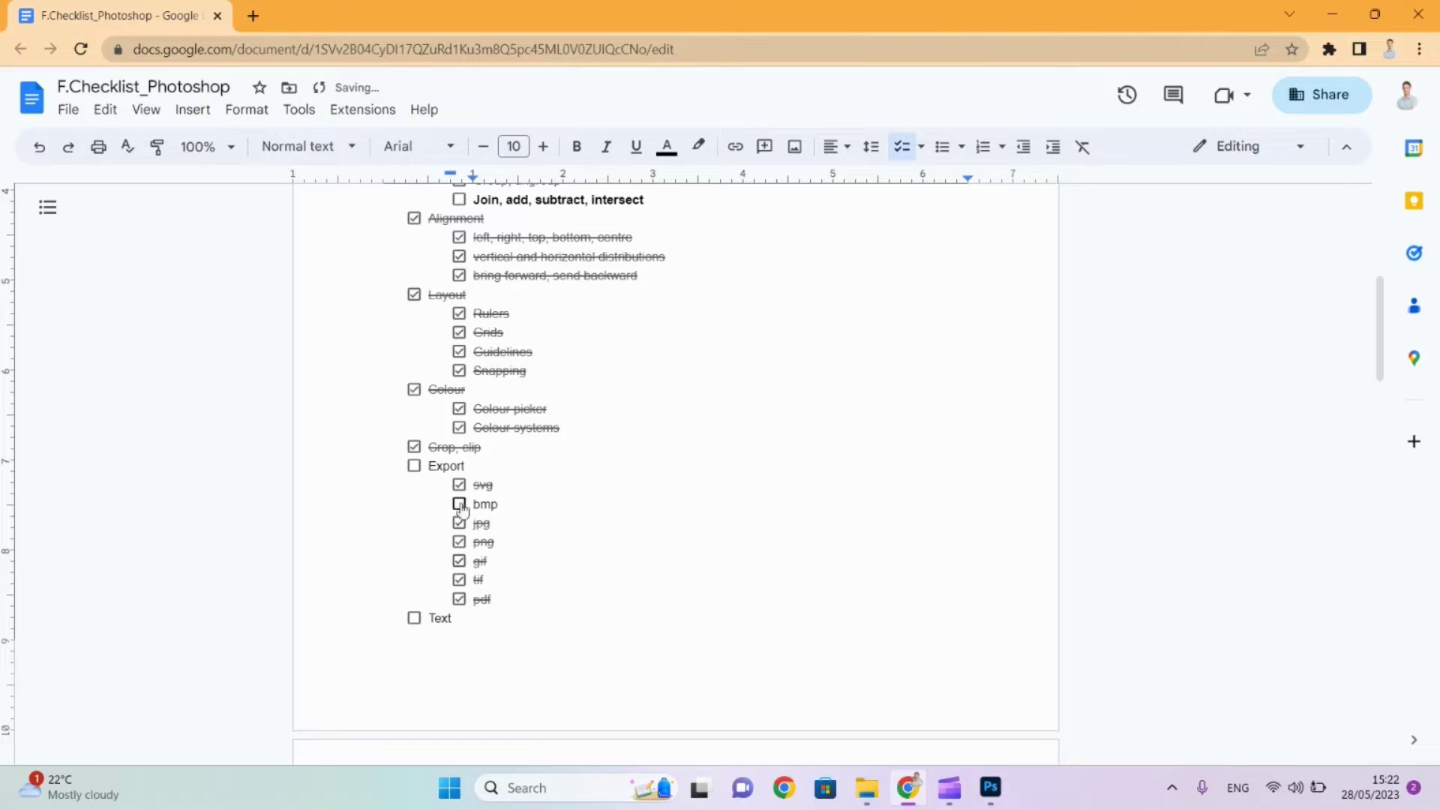
left_click(414, 467)
scroll(535, 412, "down", 5)
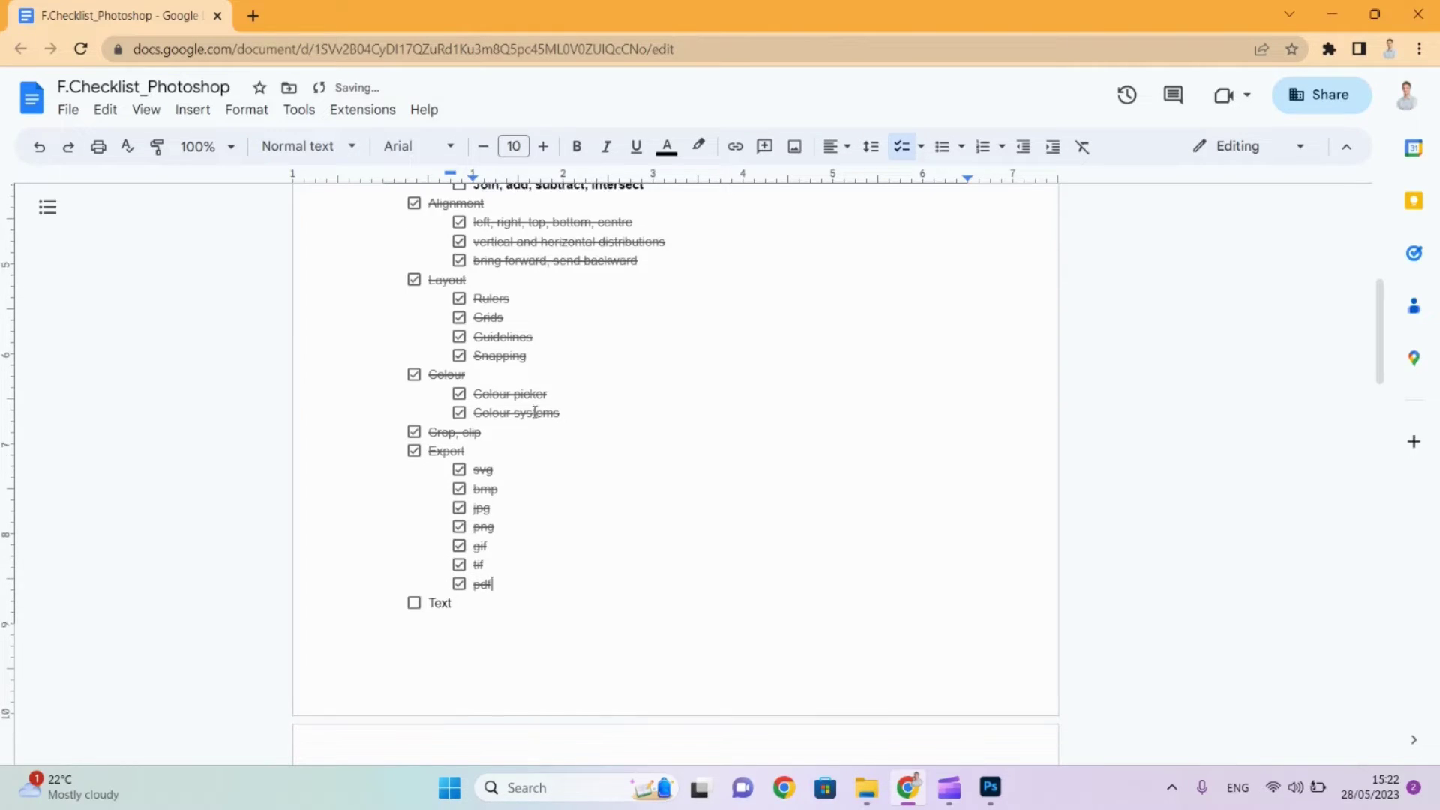
scroll(535, 412, "up", 1)
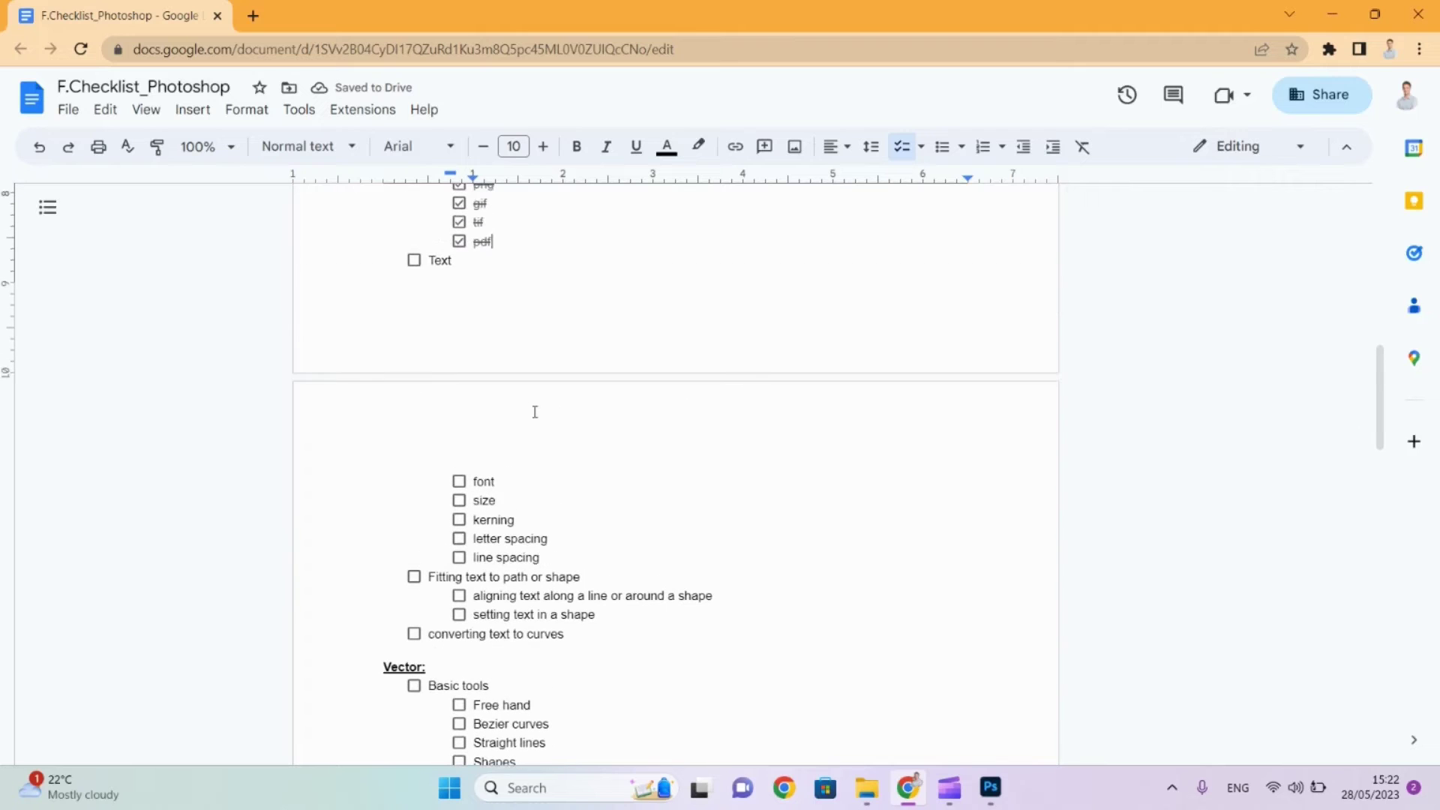
Switch to Photoshop and add a line of placeholder text above the swan image with the Type tool.
mouse_move(991, 787)
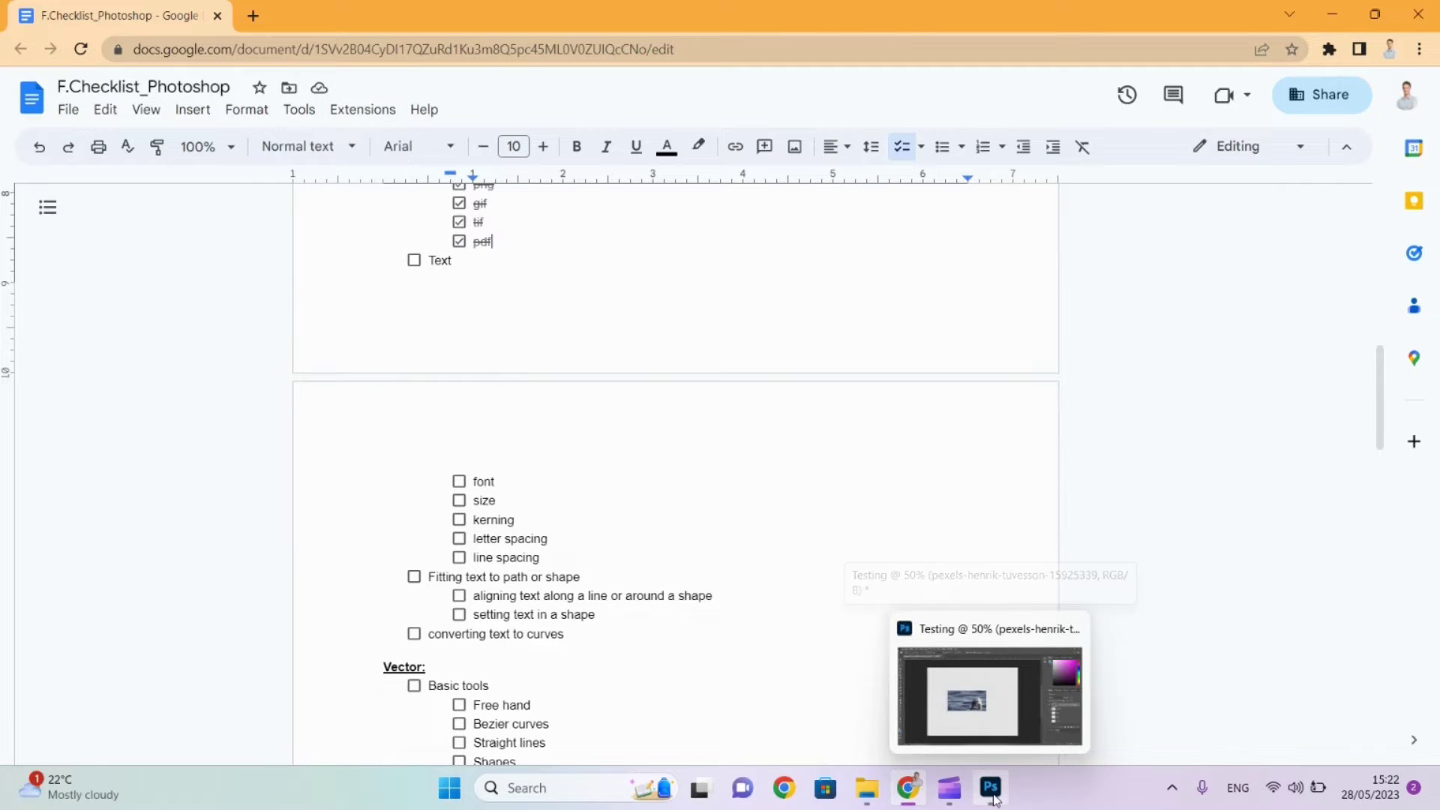
left_click(972, 727)
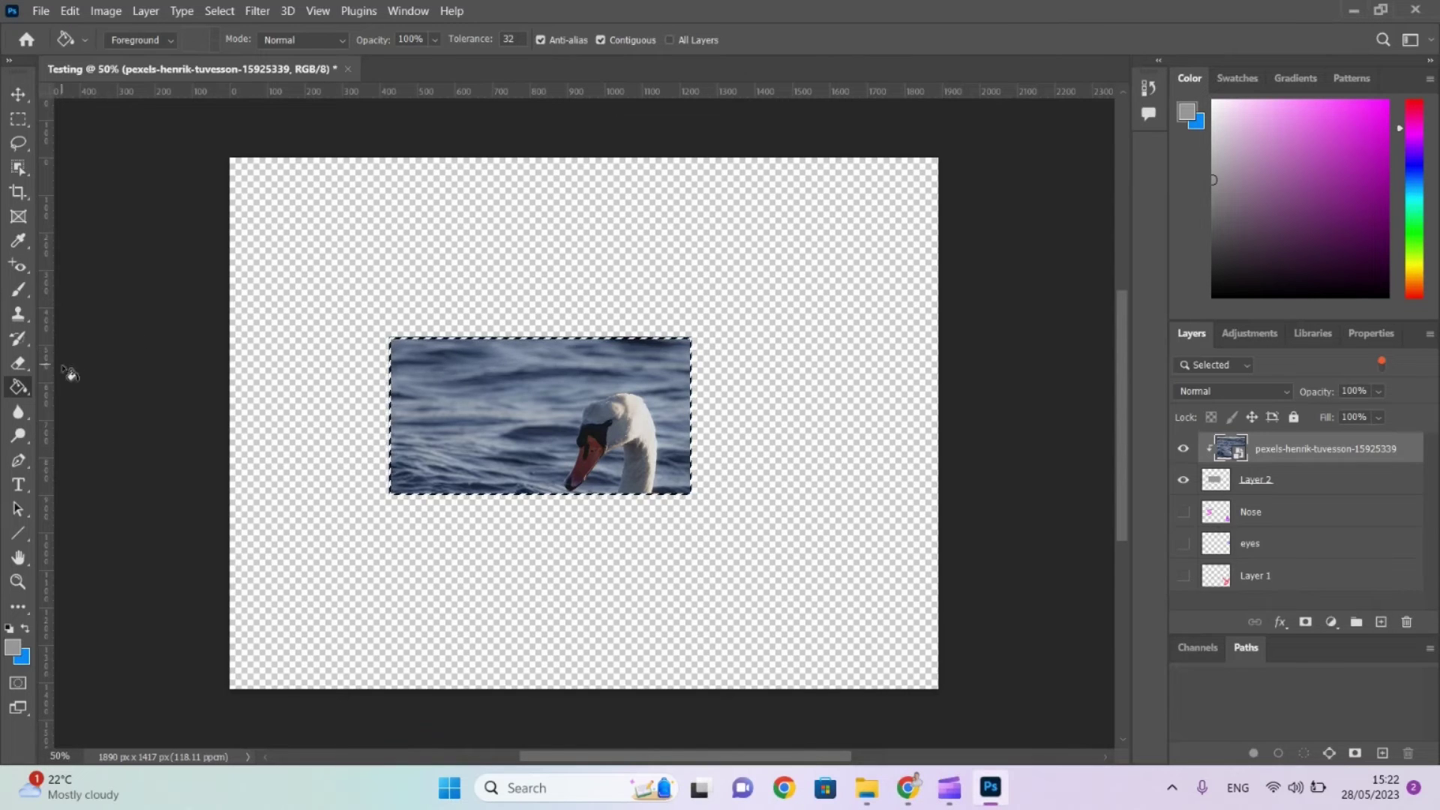
left_click(19, 484)
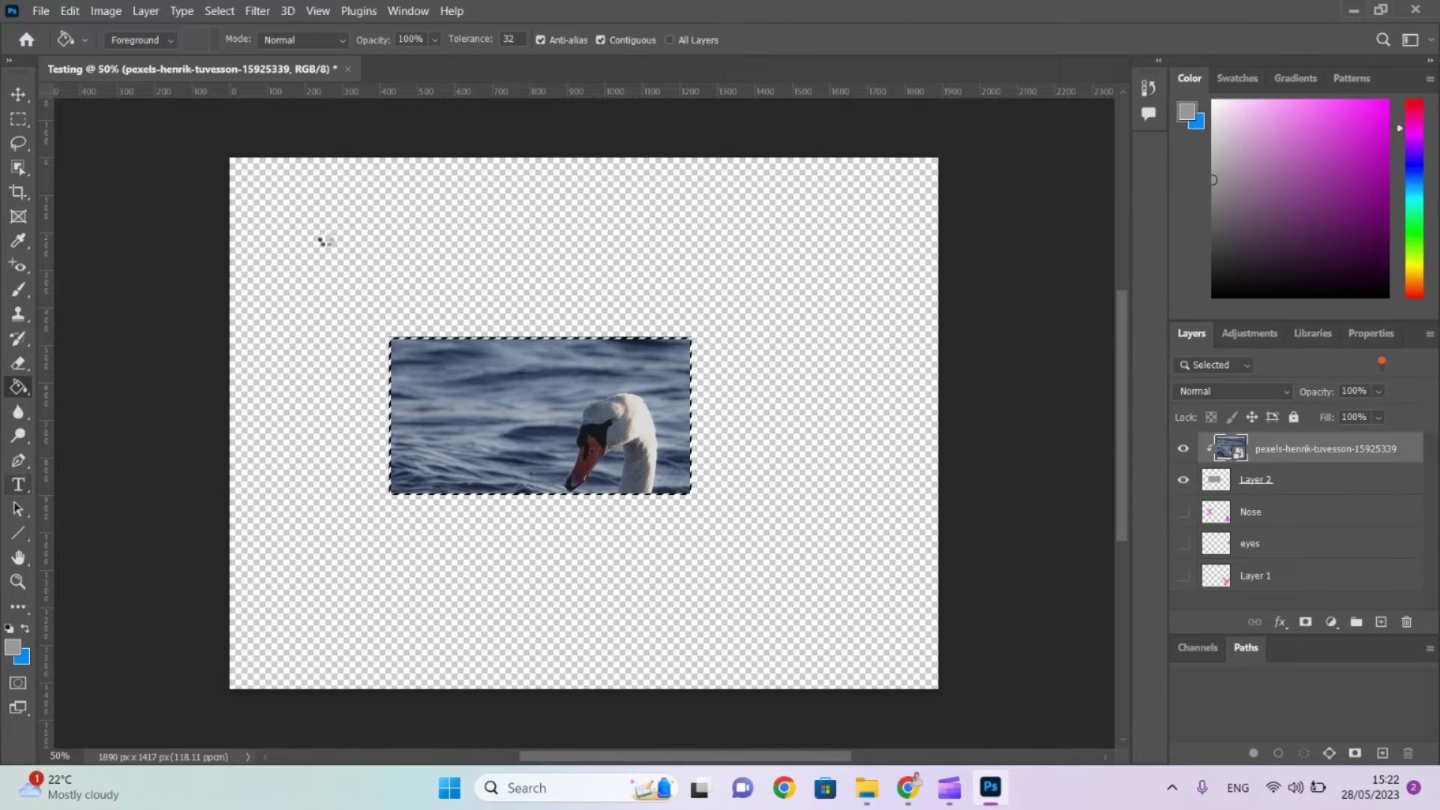
left_click(366, 214)
type("Swan Lake")
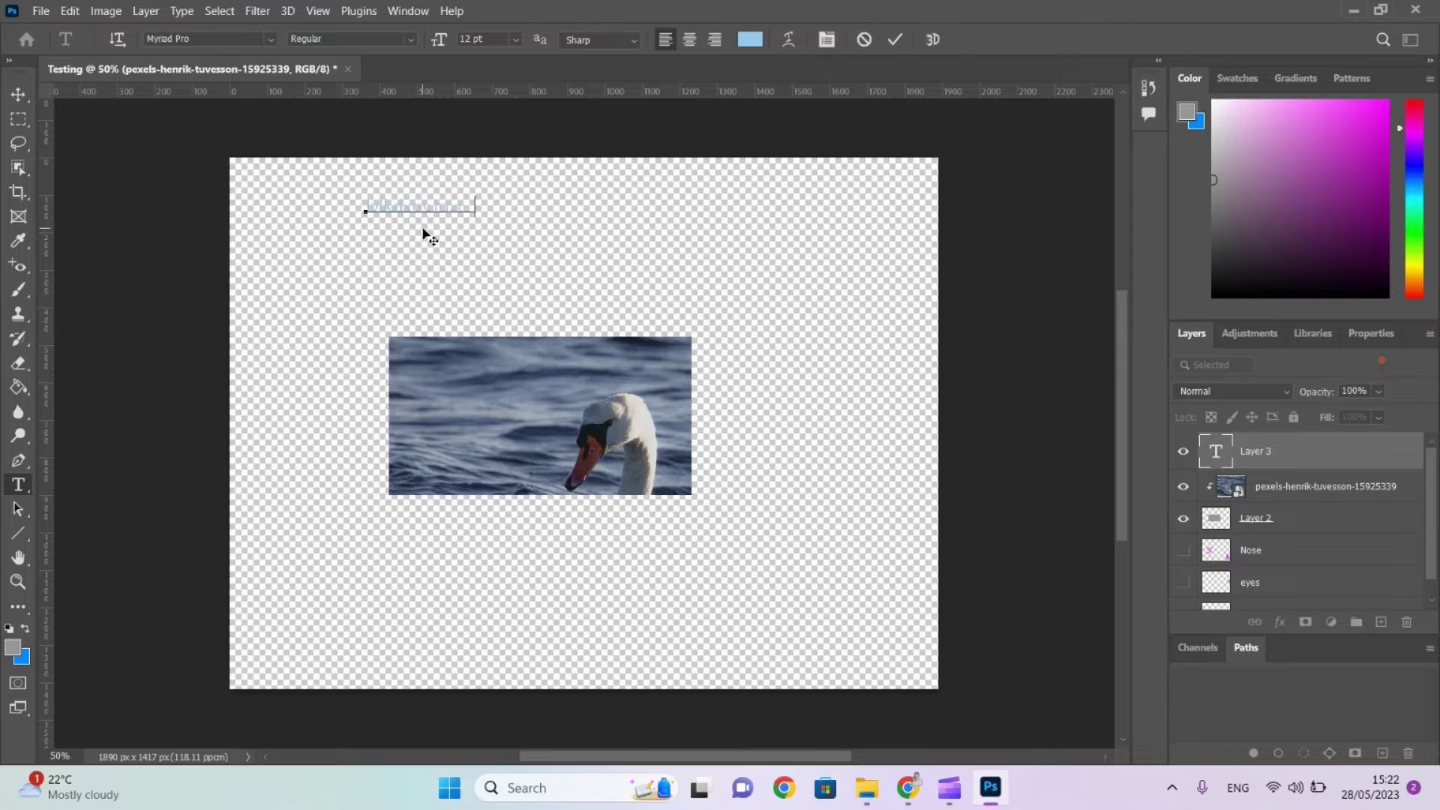
Set the foreground colour to magenta (ff00ff) and the background to black, and append random placeholder characters to the text line.
left_click(1387, 101)
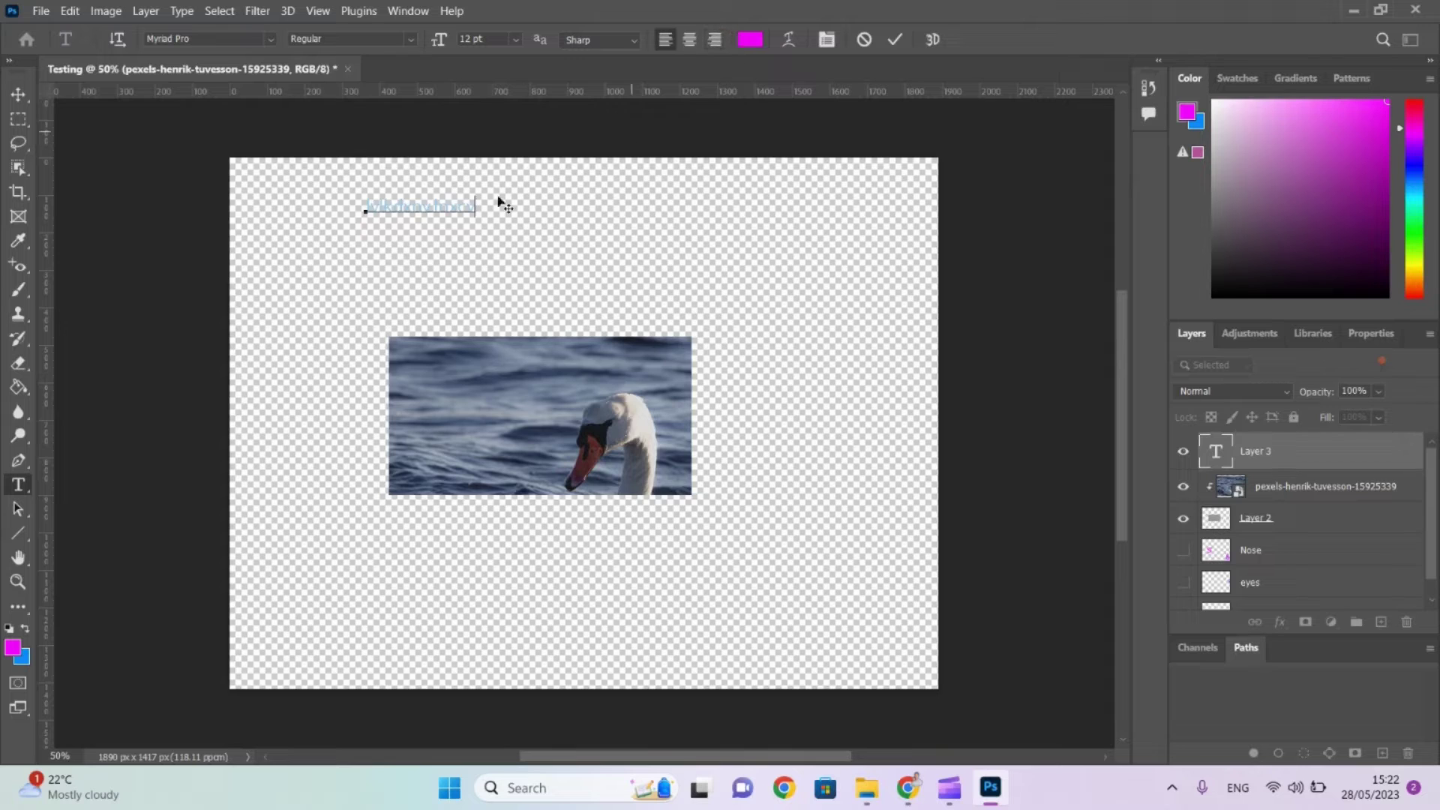
left_click(13, 650)
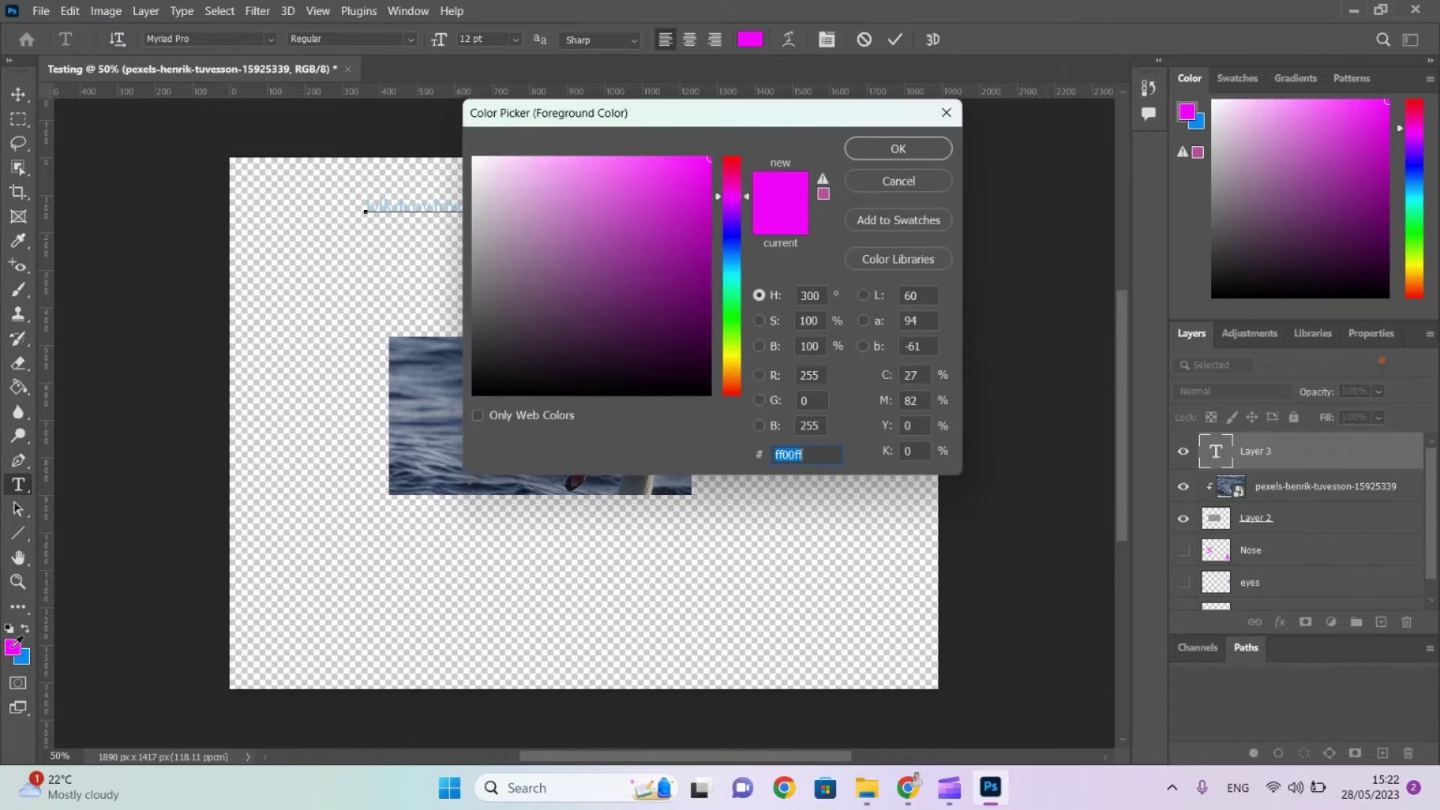
left_click(898, 149)
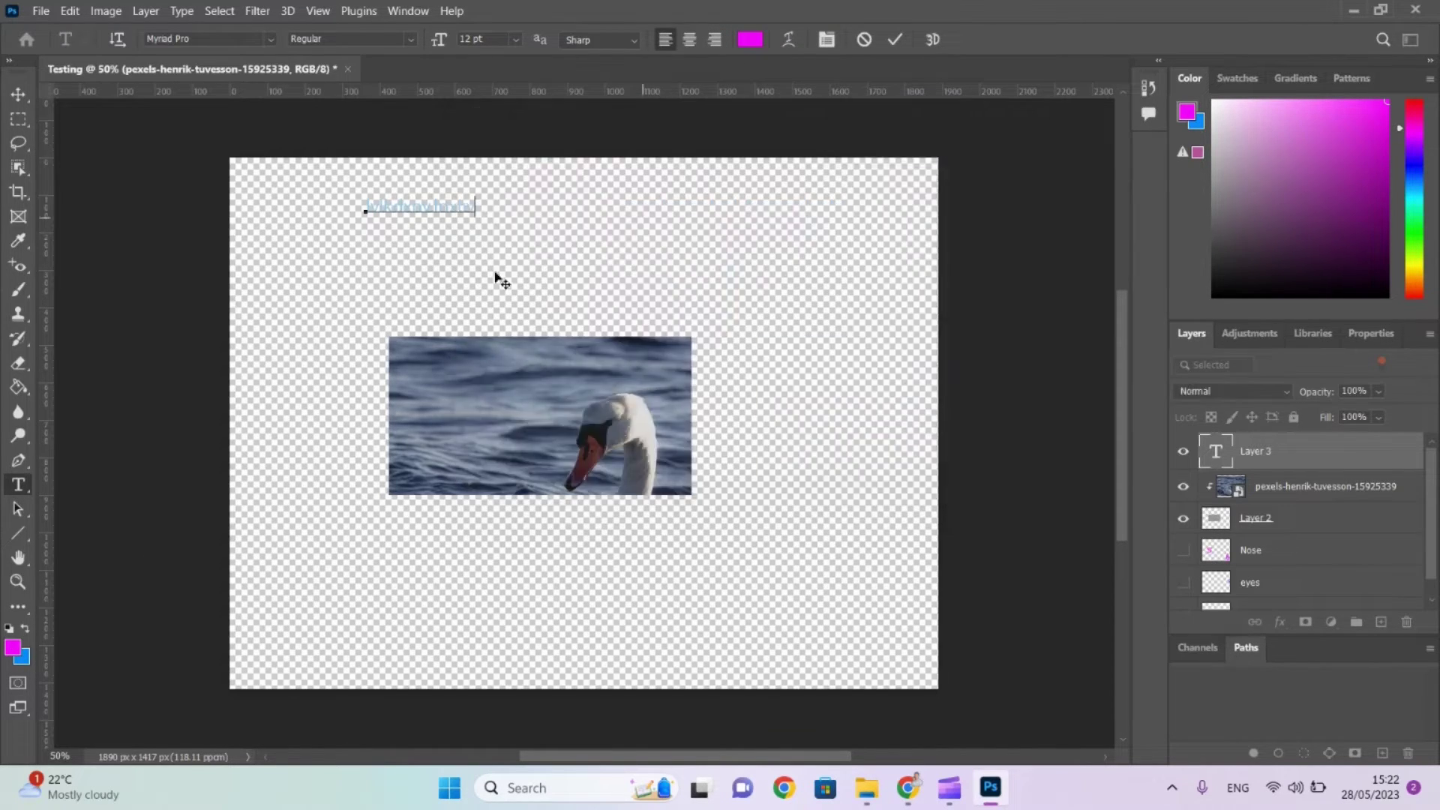
left_click(25, 660)
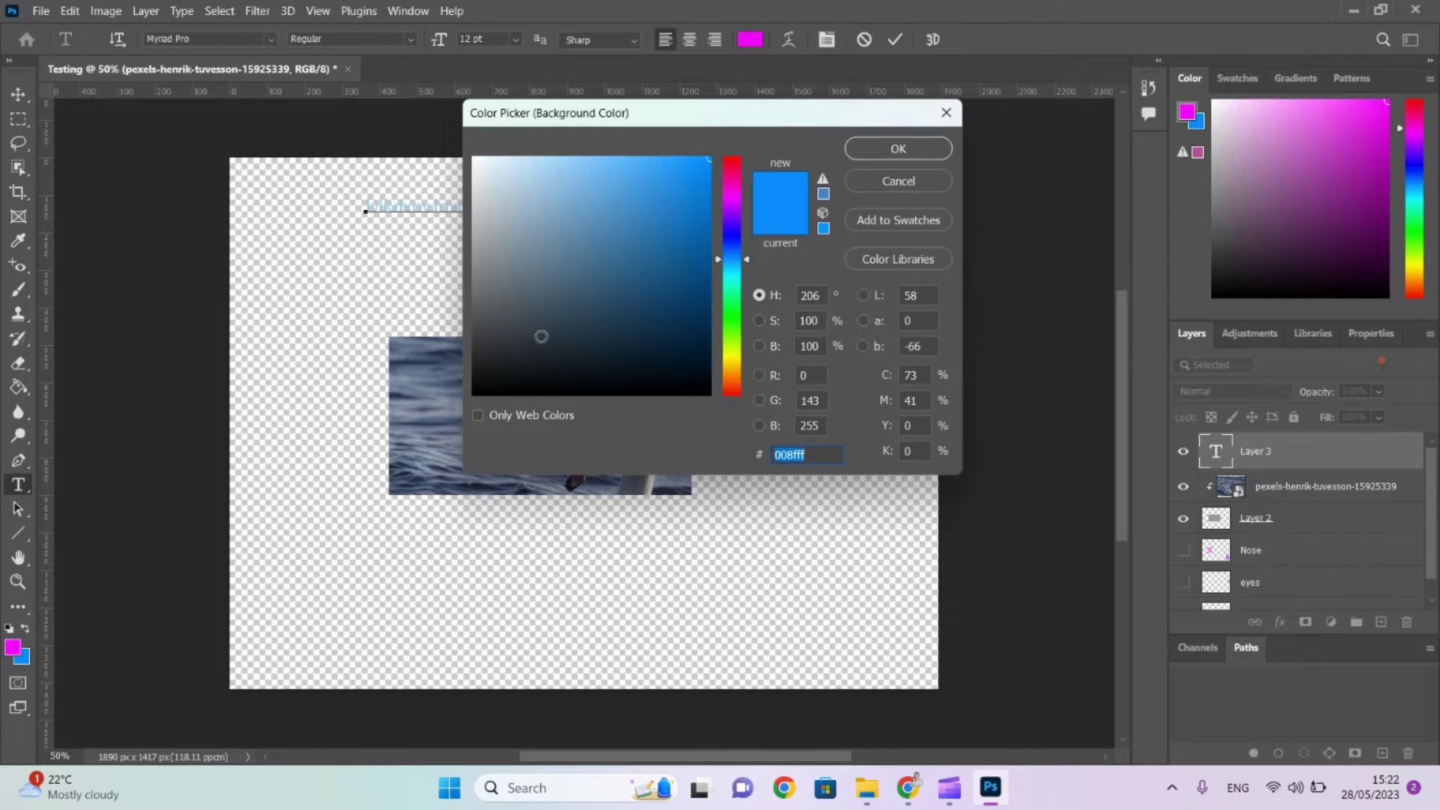
left_click_drag(540, 334, 426, 437)
left_click(900, 149)
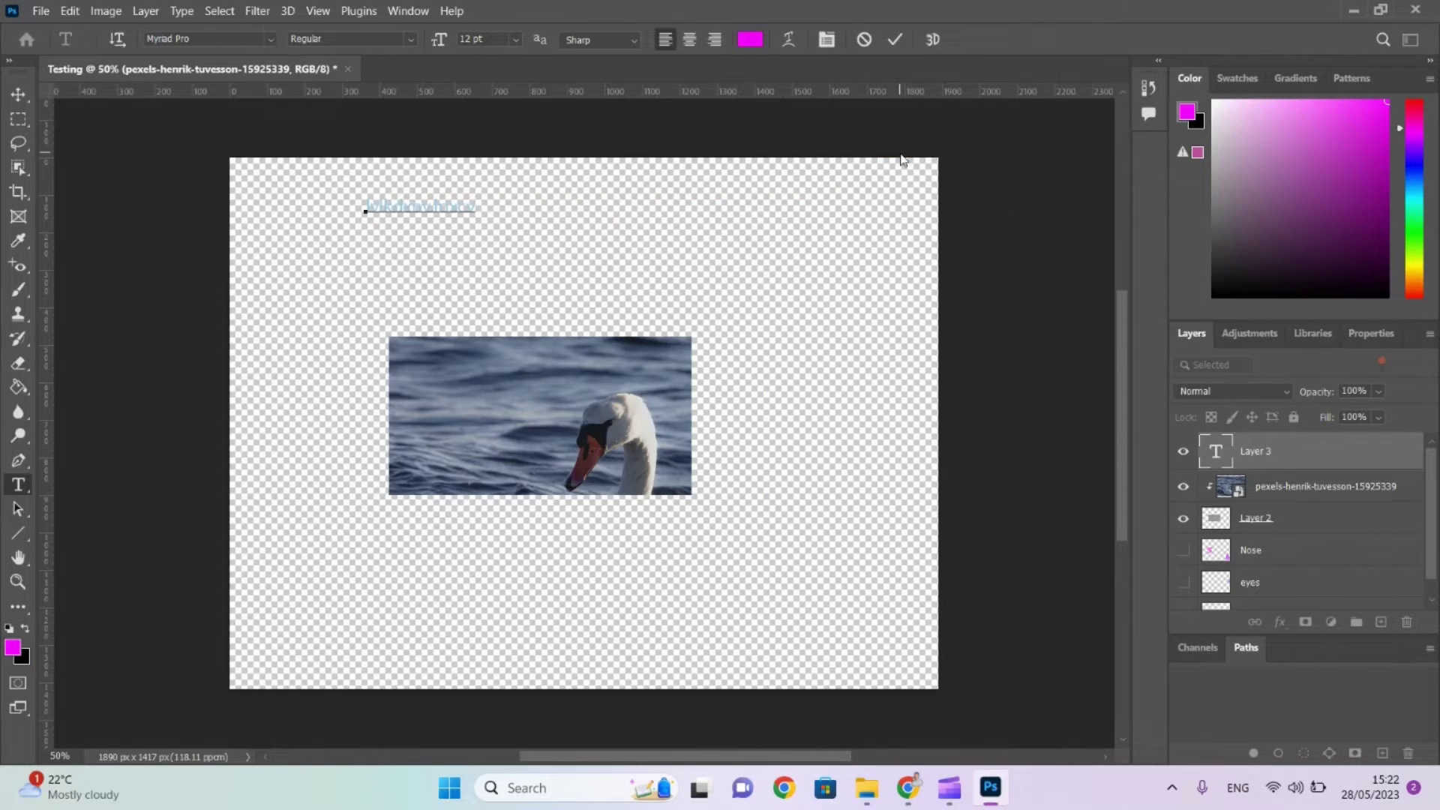
type(",xcm v,zm, xv/lz,mdcv")
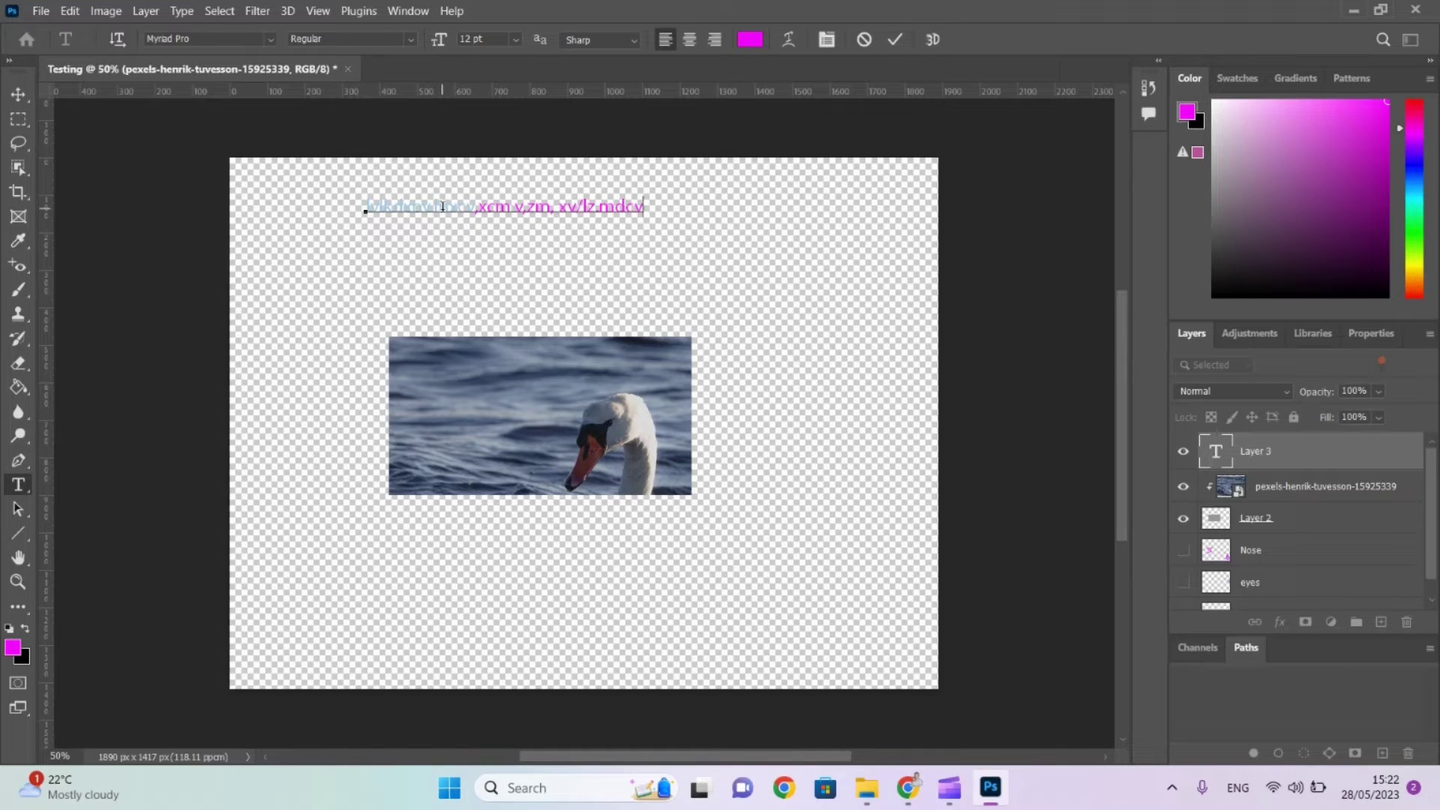
Try the Lucida Console font, and change the font of the entire text line to Magneto.
left_click(270, 39)
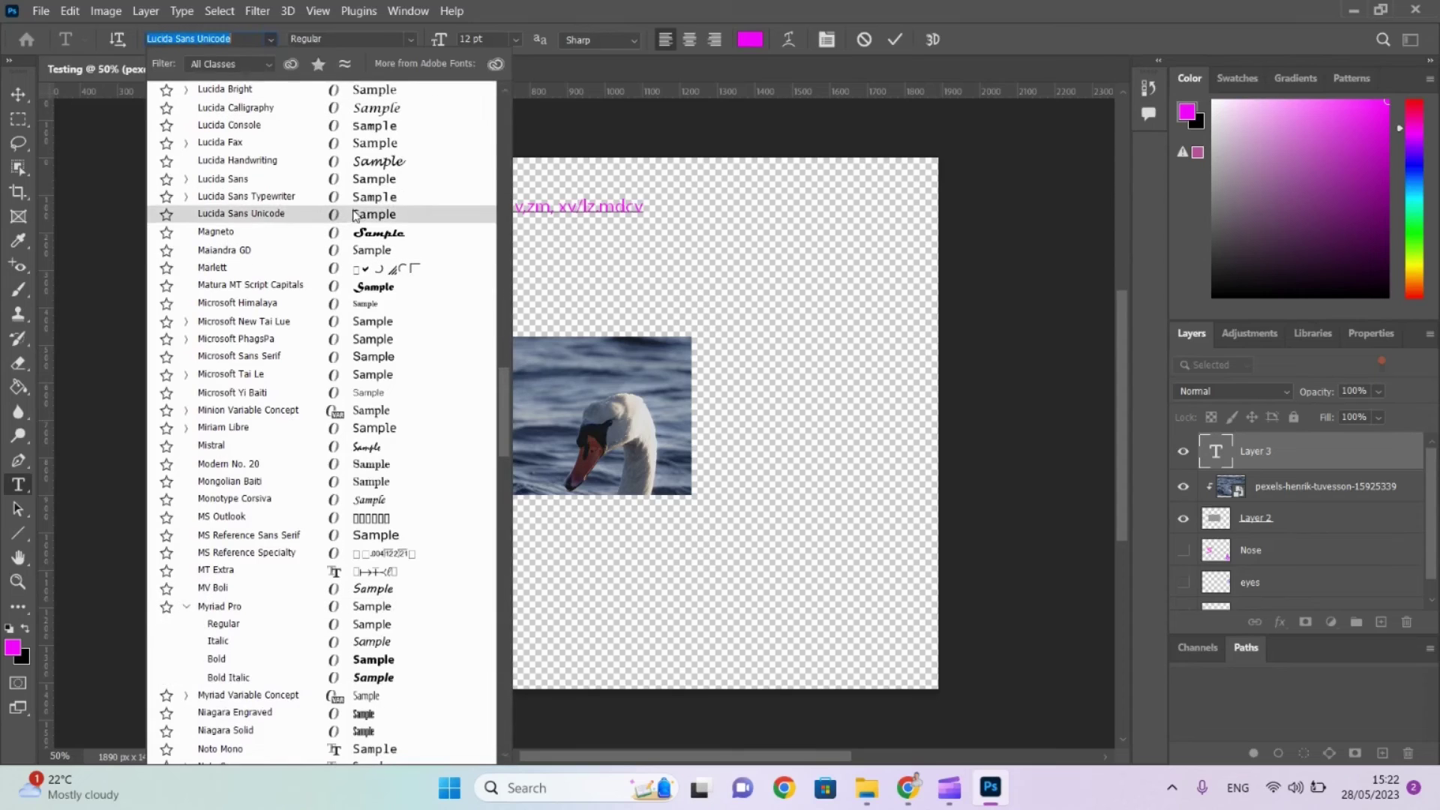
left_click(390, 126)
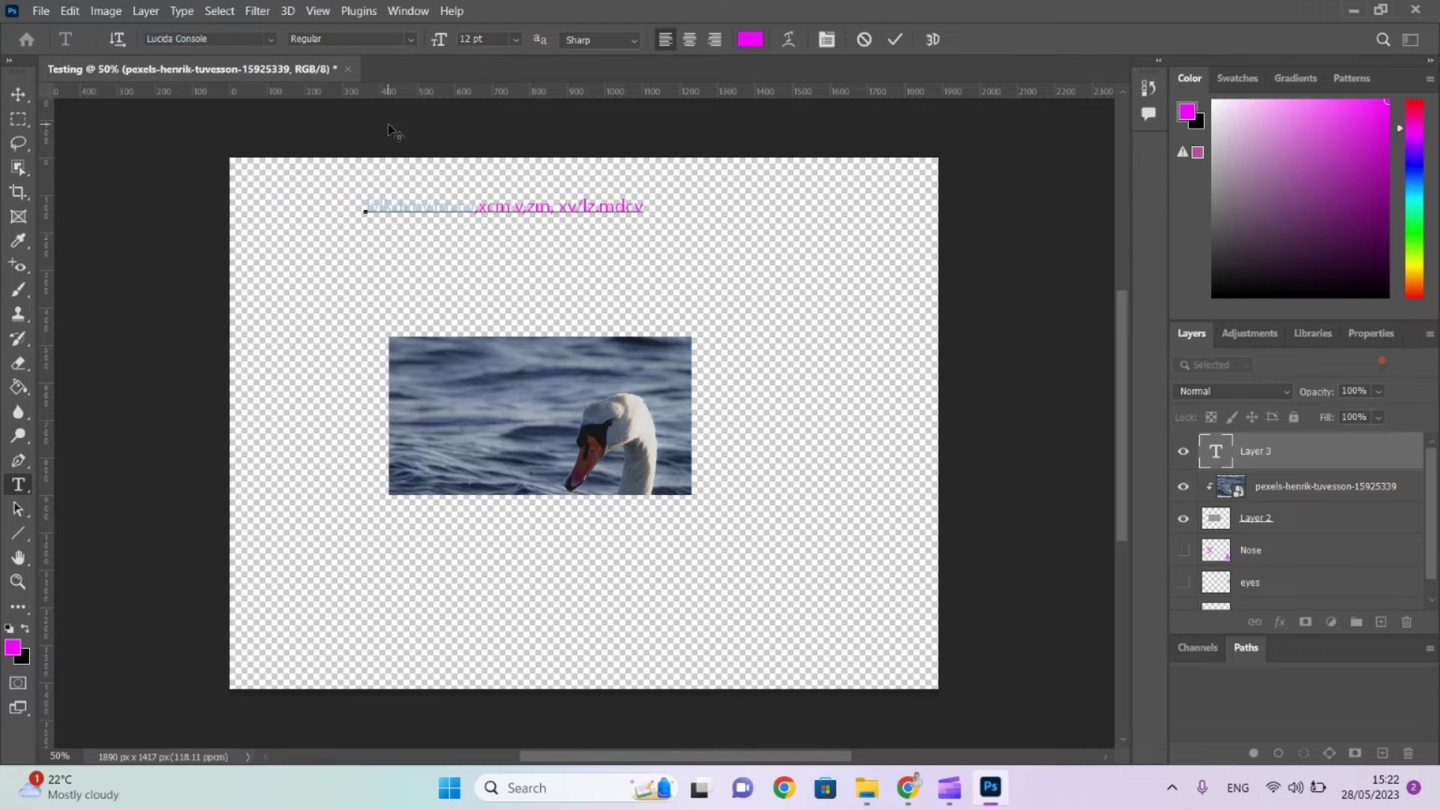
left_click(488, 205)
key("ctrl+a")
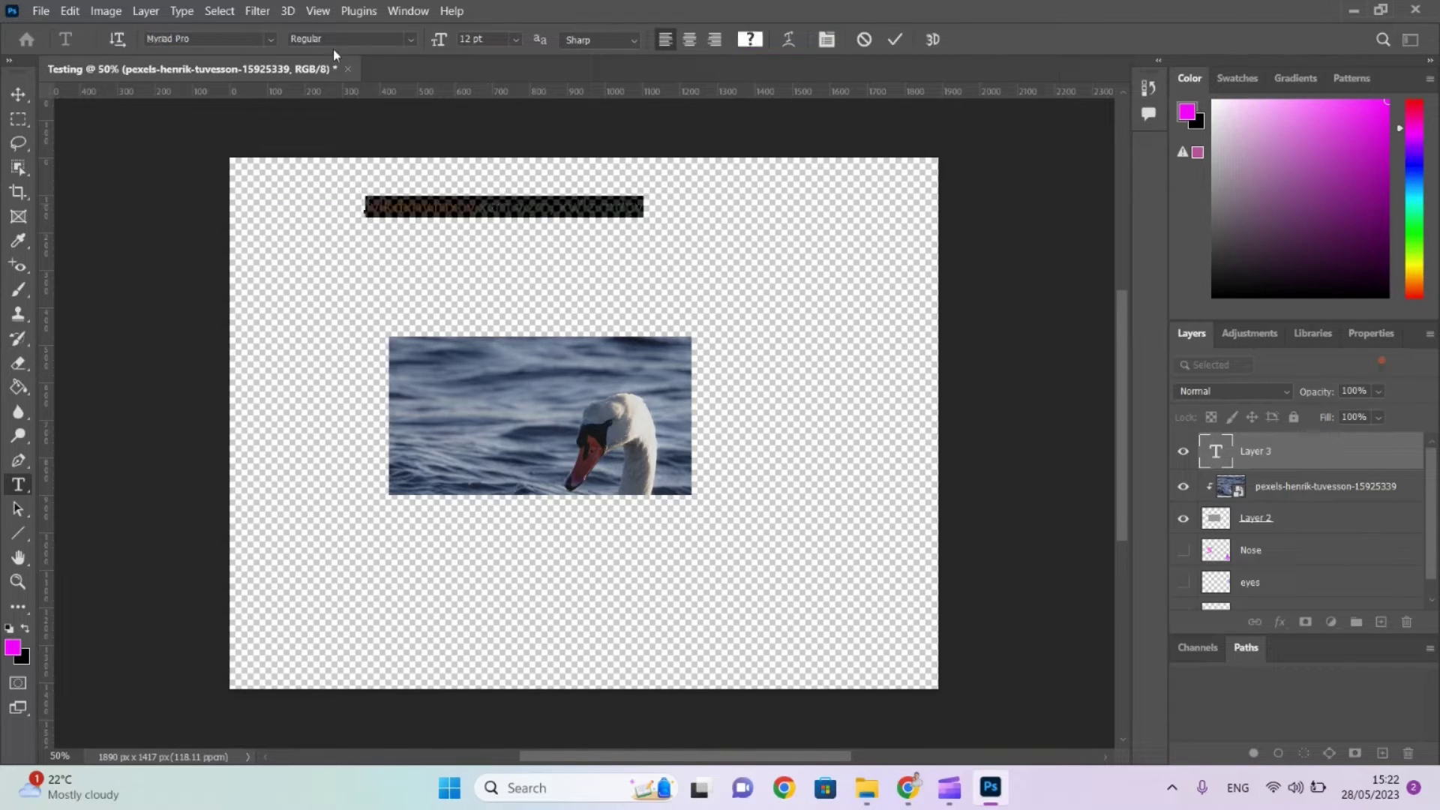
left_click(271, 39)
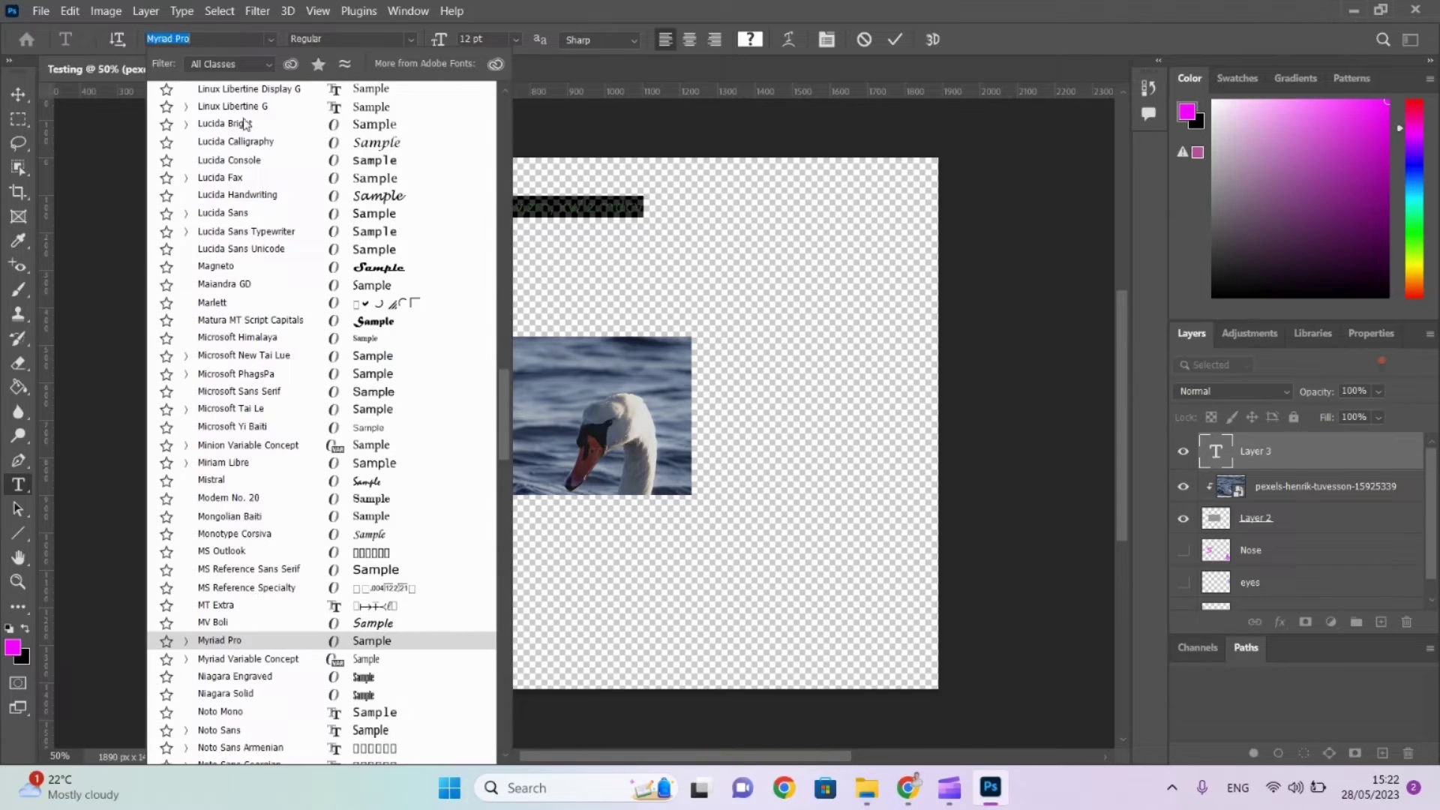
left_click(242, 271)
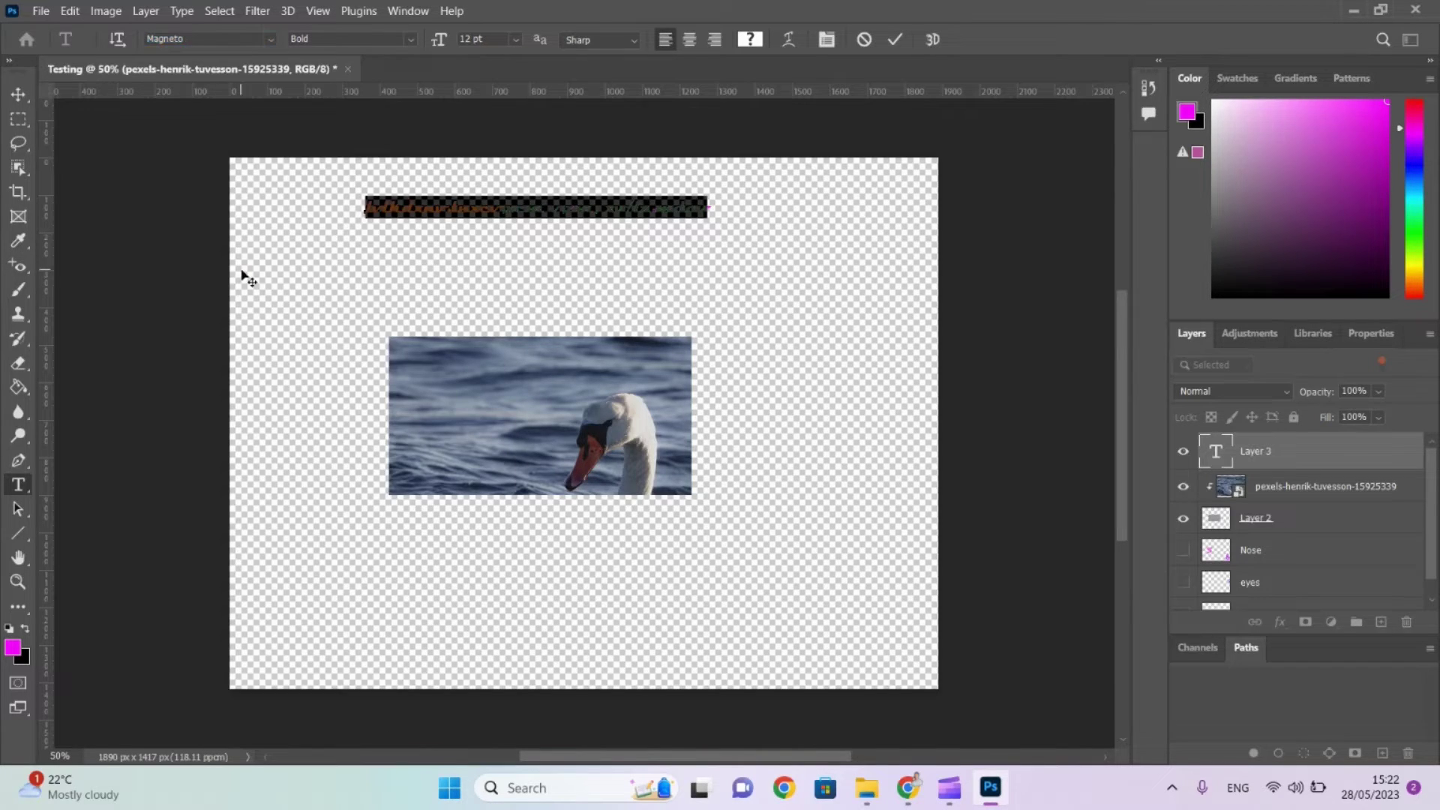
Try the text at 36 pt with right alignment, and settle on left alignment at 16 pt.
left_click(517, 41)
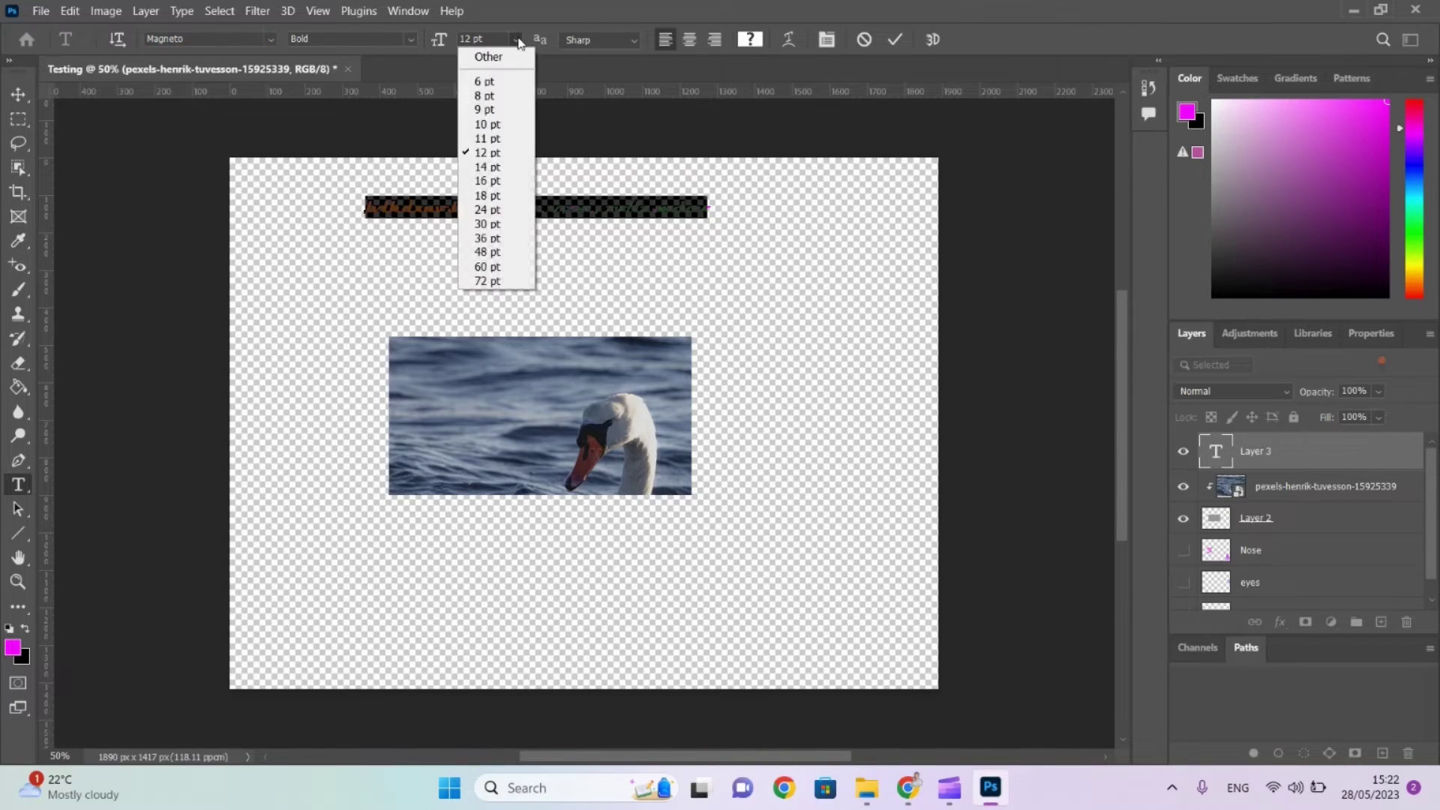
left_click(496, 239)
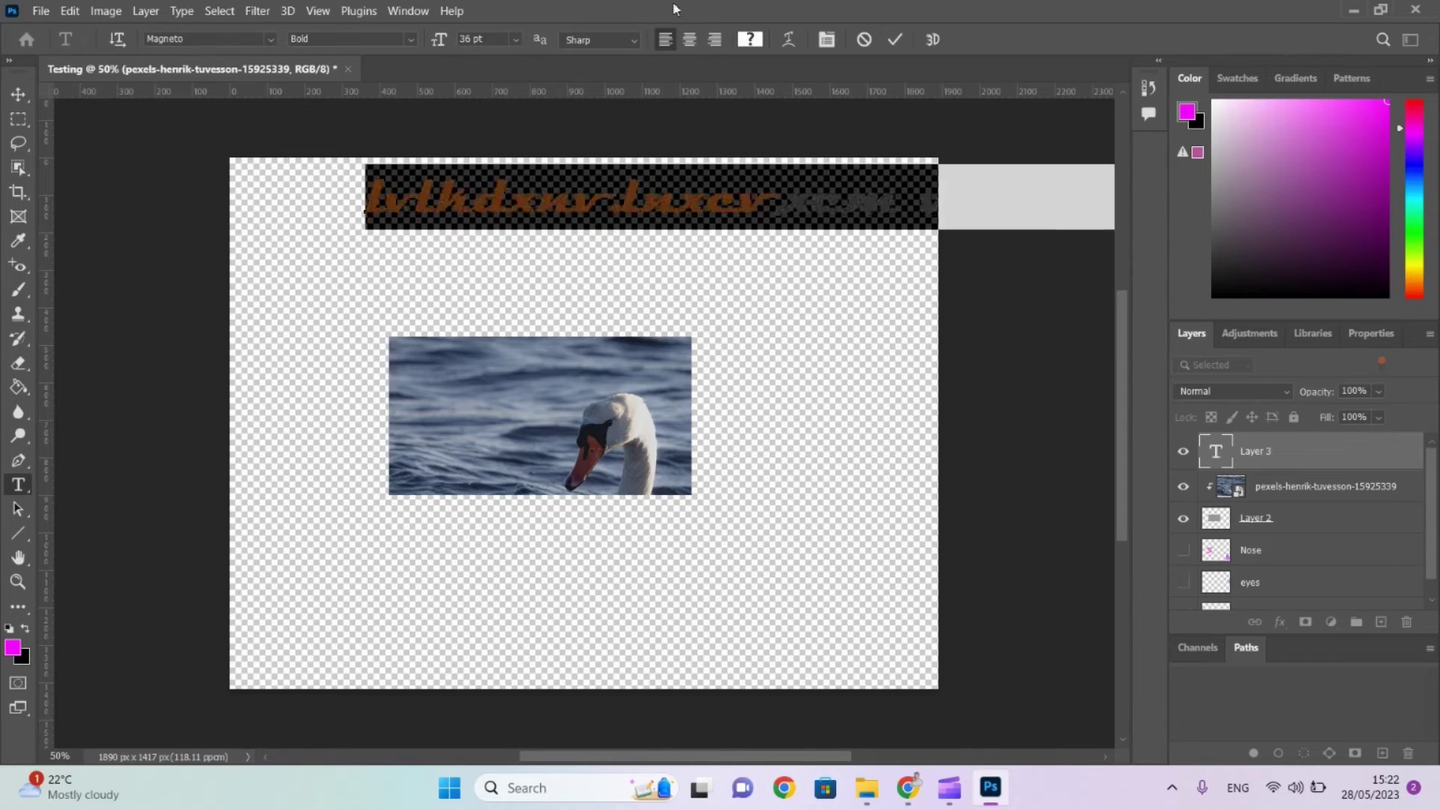
left_click(714, 40)
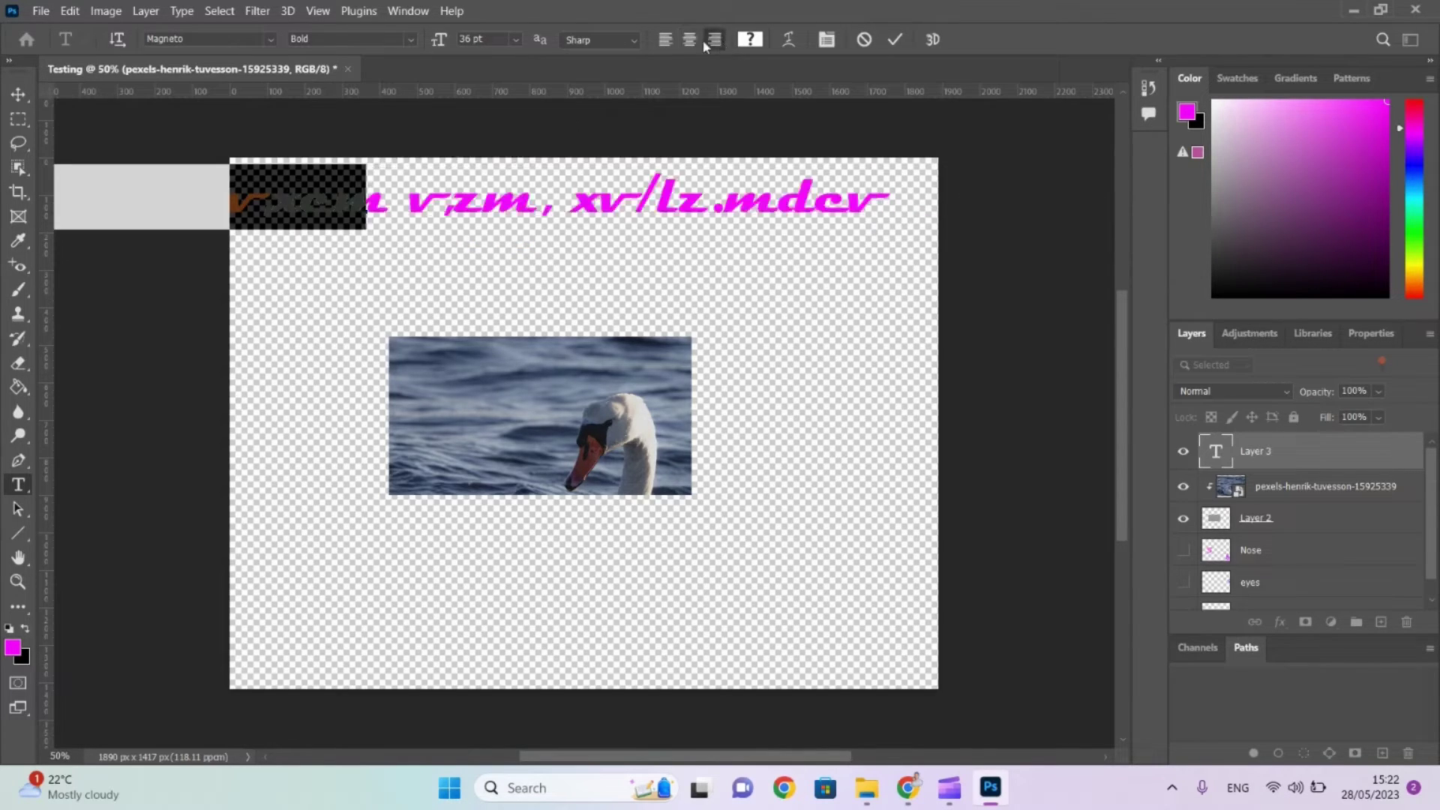
left_click(666, 40)
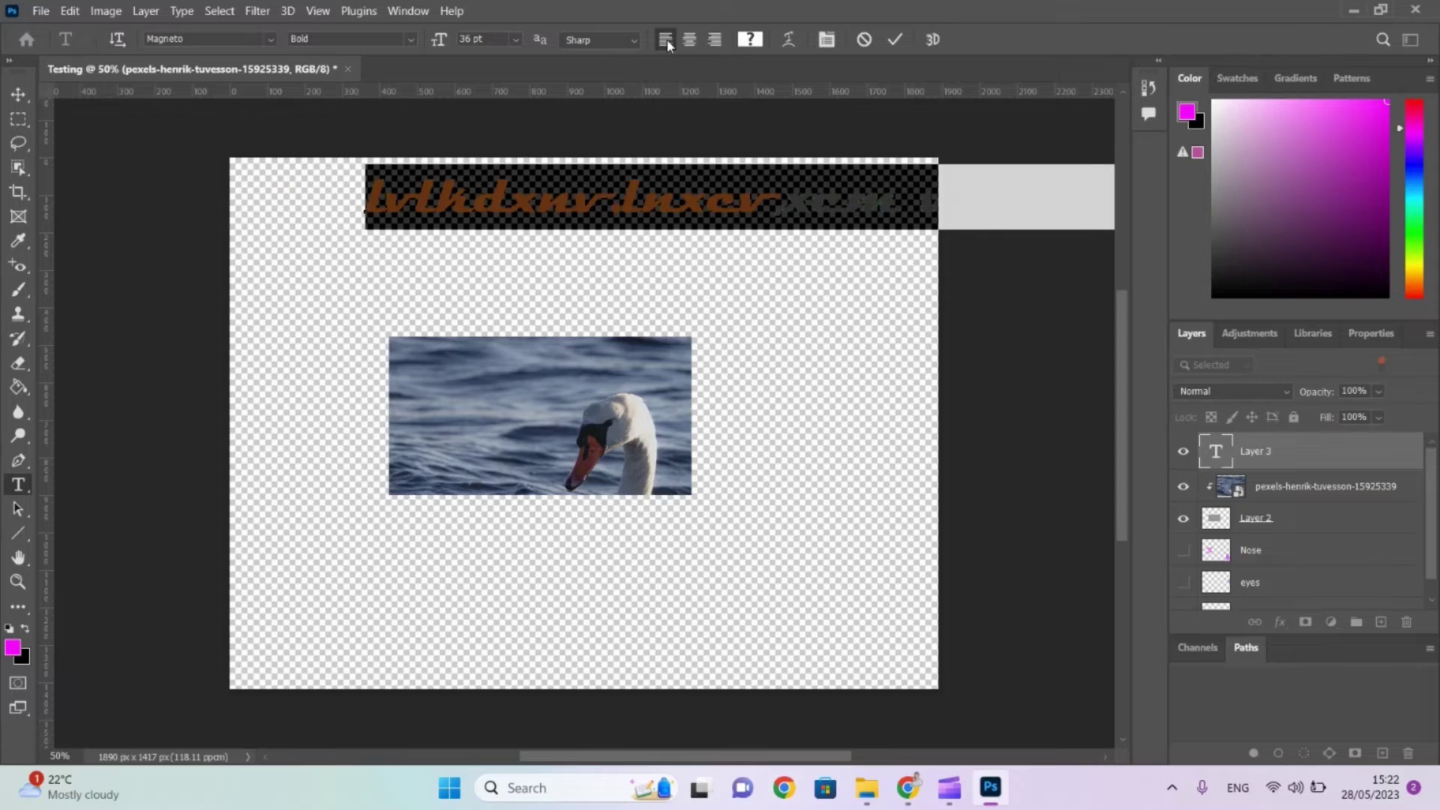
left_click(515, 39)
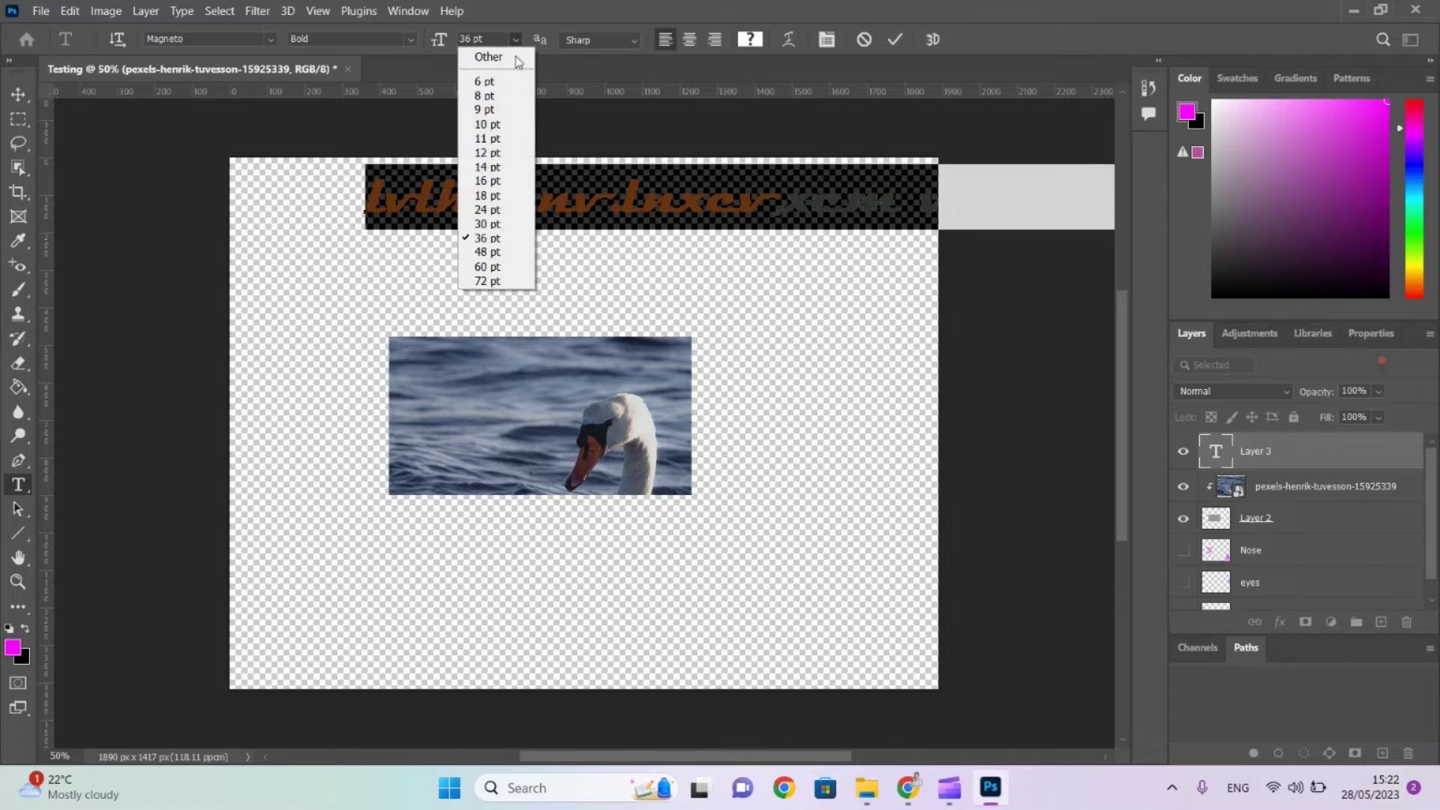
left_click(493, 182)
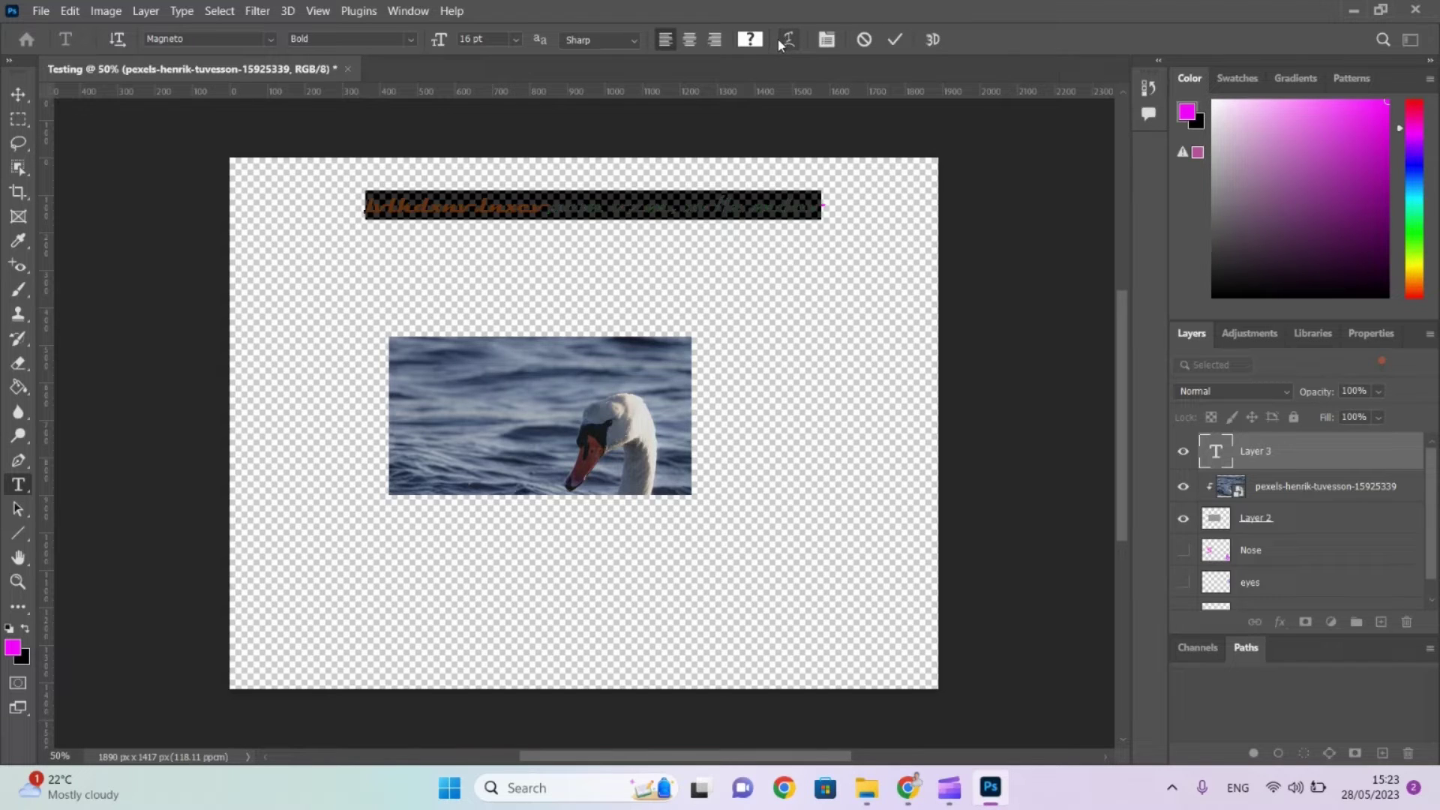
Apply an Arc warp to the text with a bend of +9% and a horizontal distortion of -33%.
left_click(782, 39)
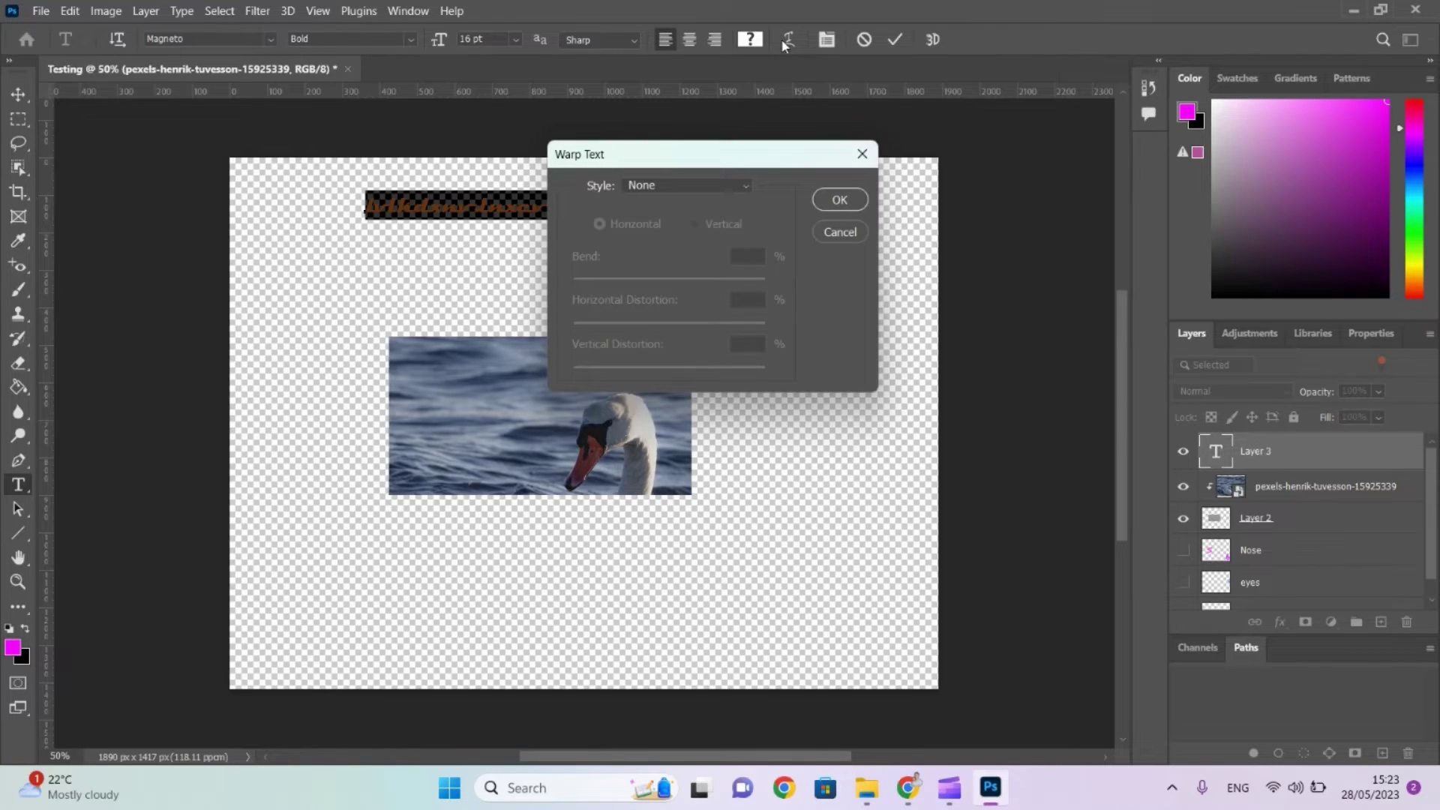
left_click(726, 186)
left_click(678, 237)
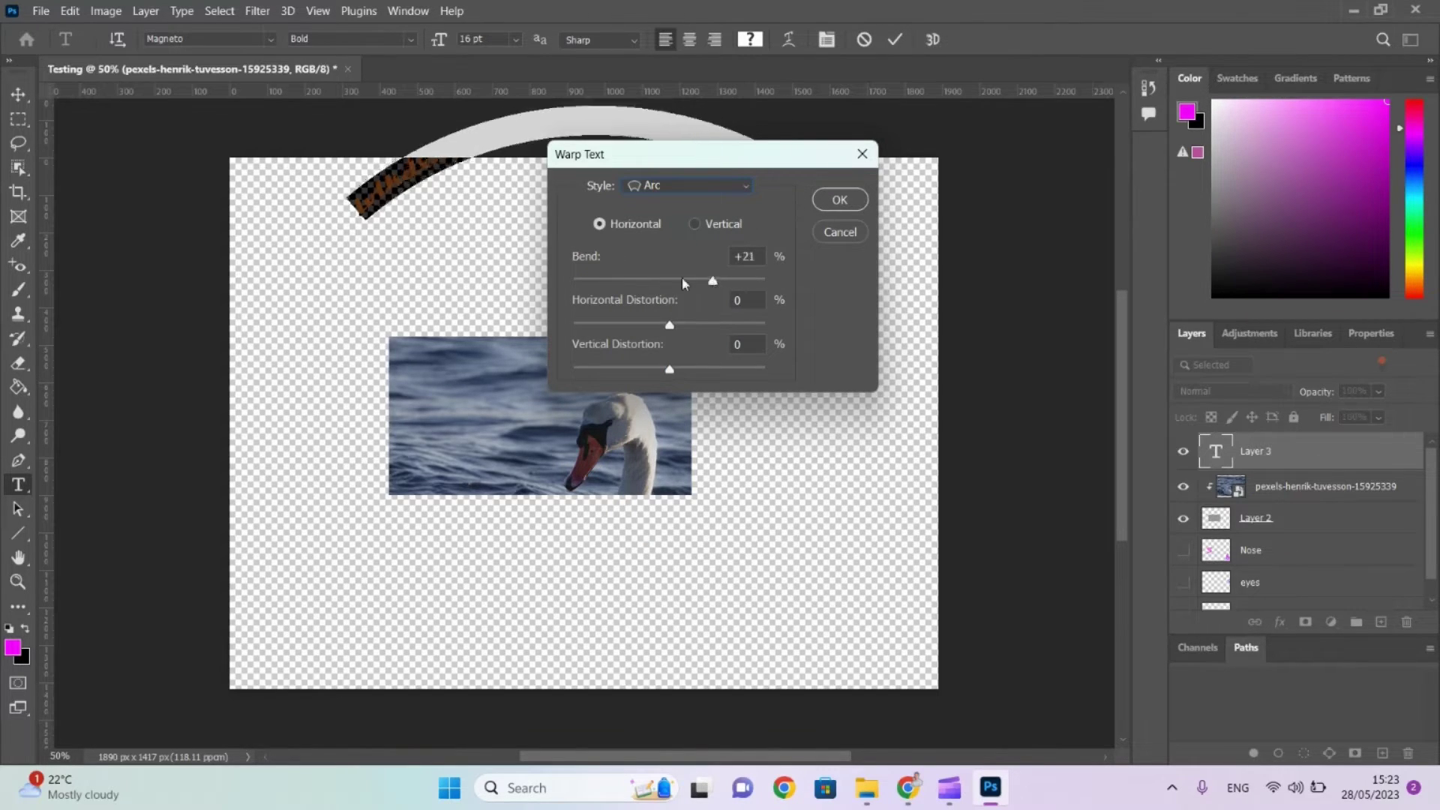
left_click_drag(713, 286, 640, 329)
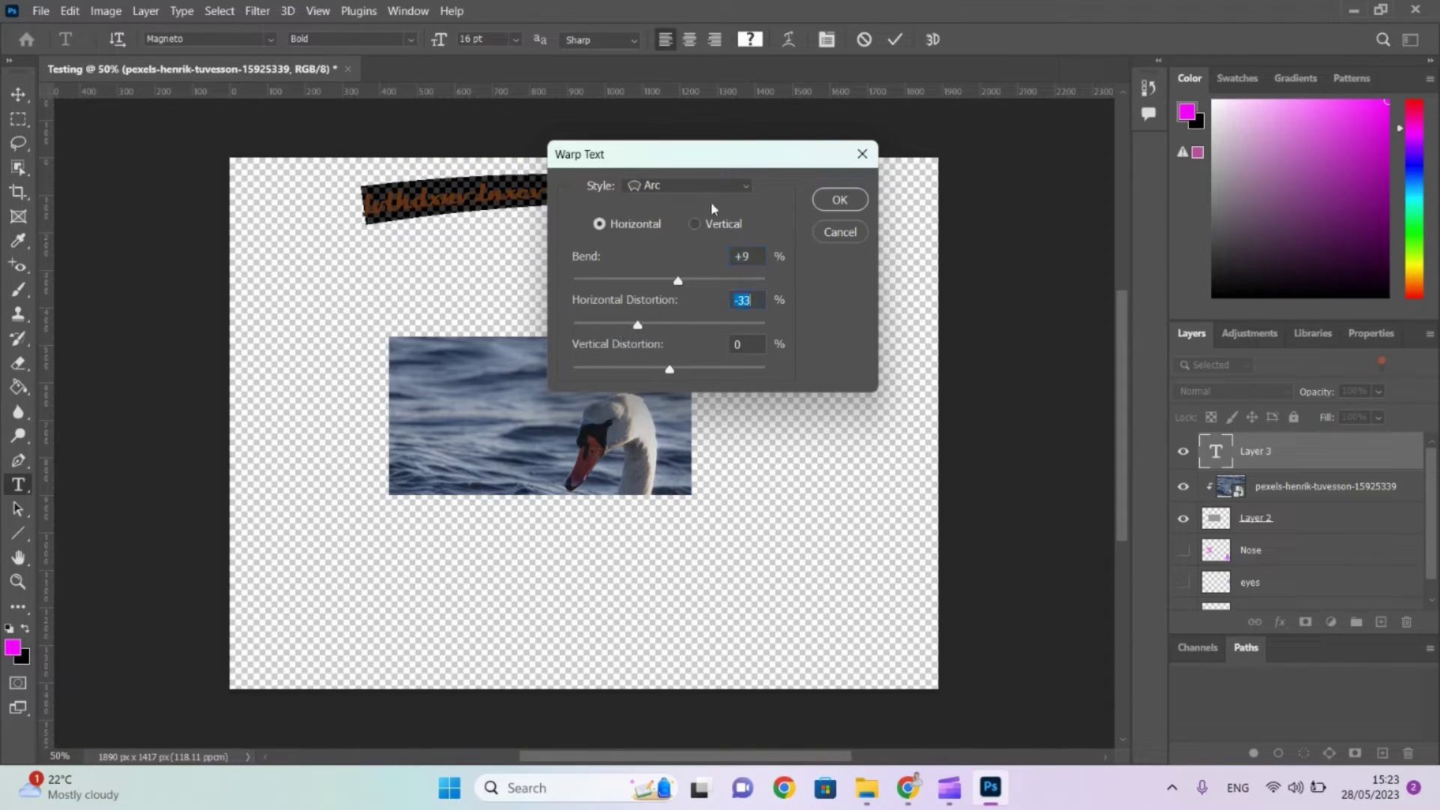
Try the Bulge and Fish warp styles on the text, with a +100% bend for Fish, and cancel the warp.
left_click(698, 186)
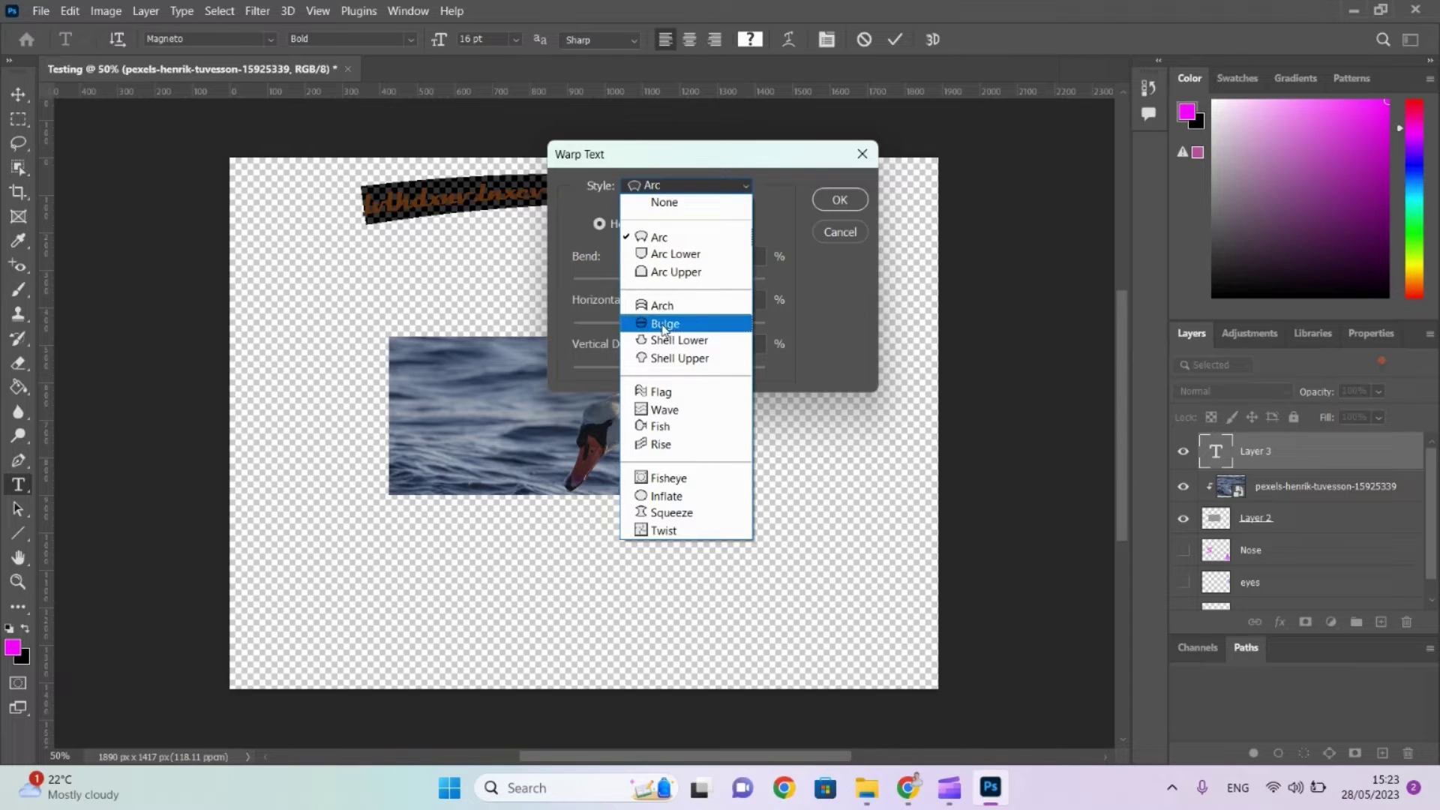
left_click(663, 325)
left_click(699, 189)
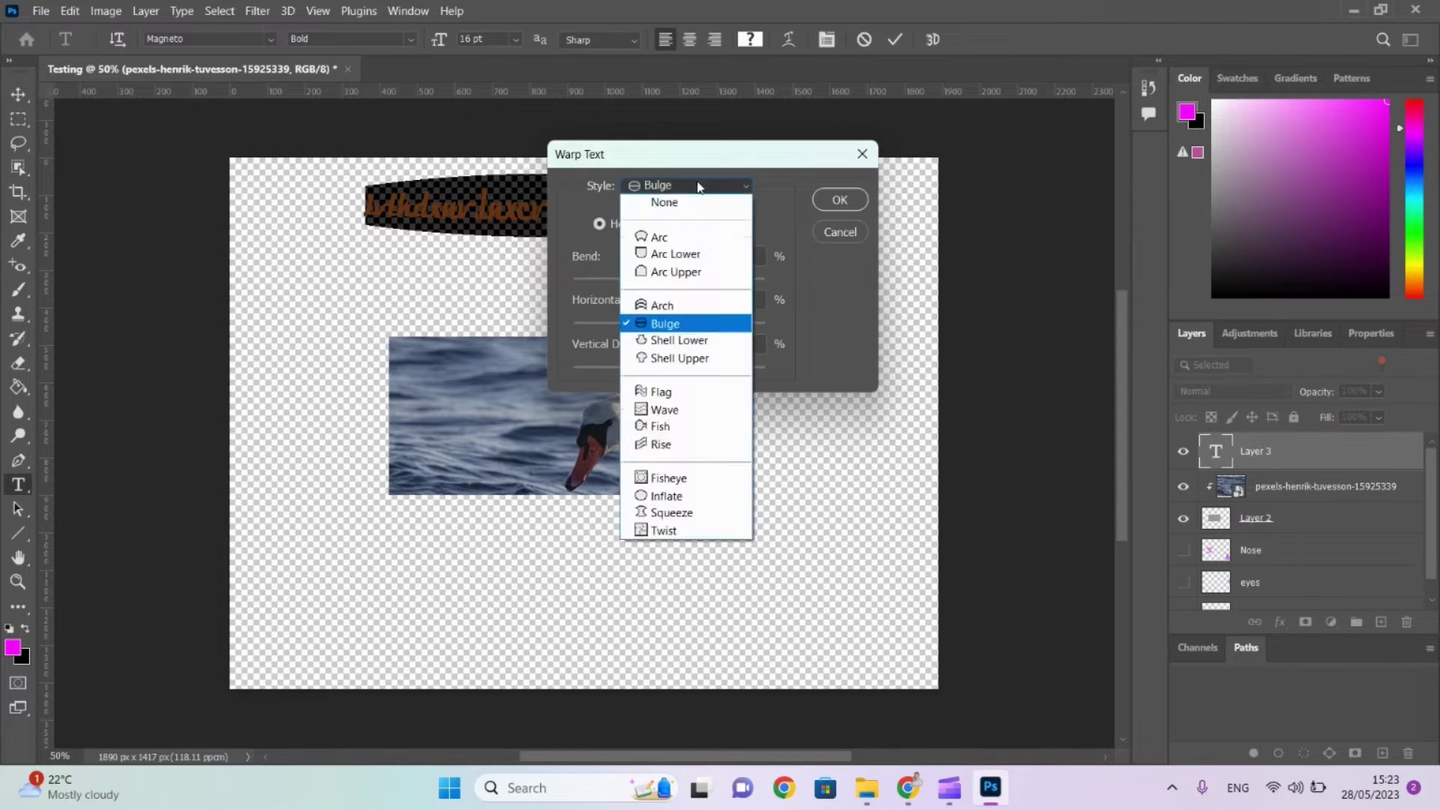
left_click(660, 428)
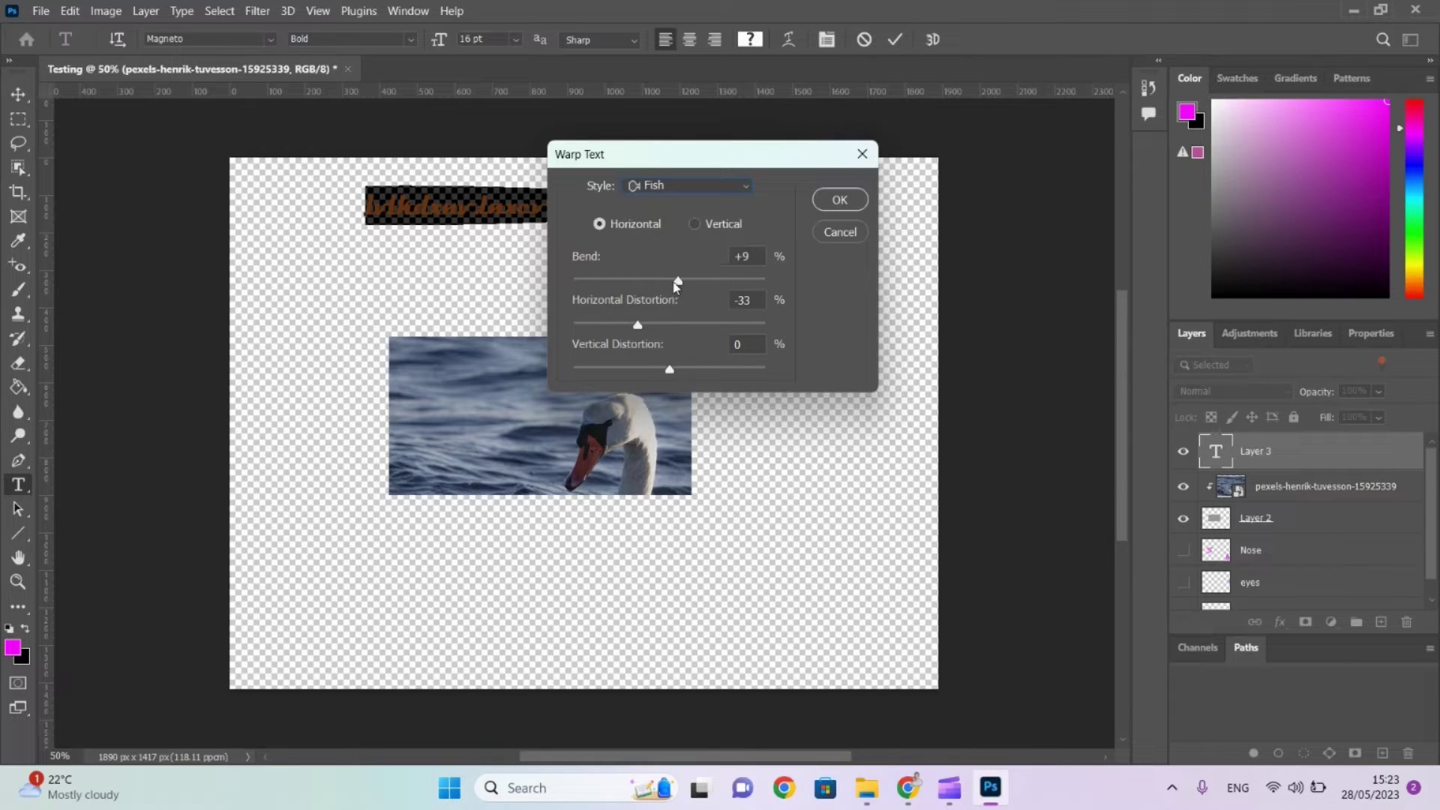
left_click_drag(677, 282, 861, 276)
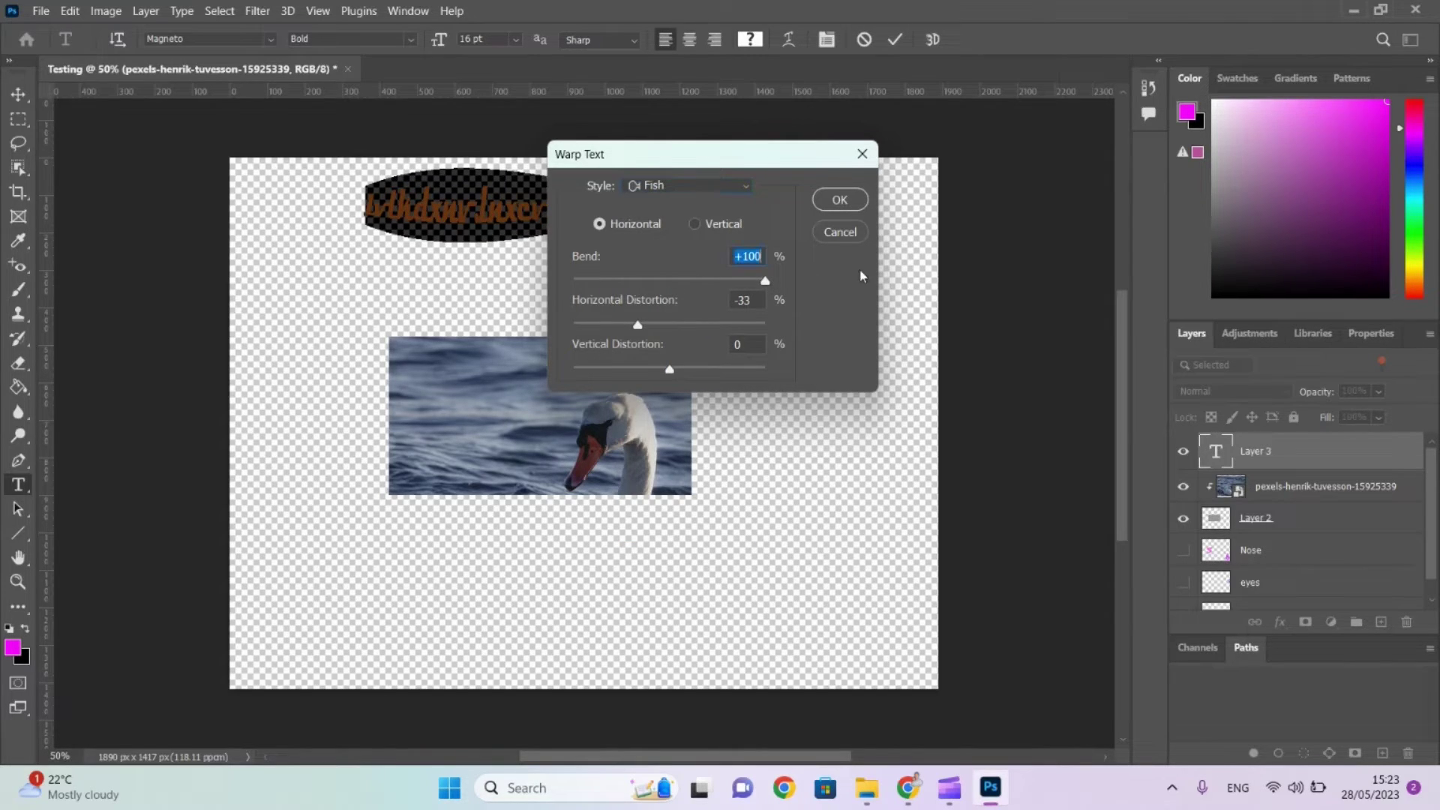
left_click_drag(743, 165, 766, 239)
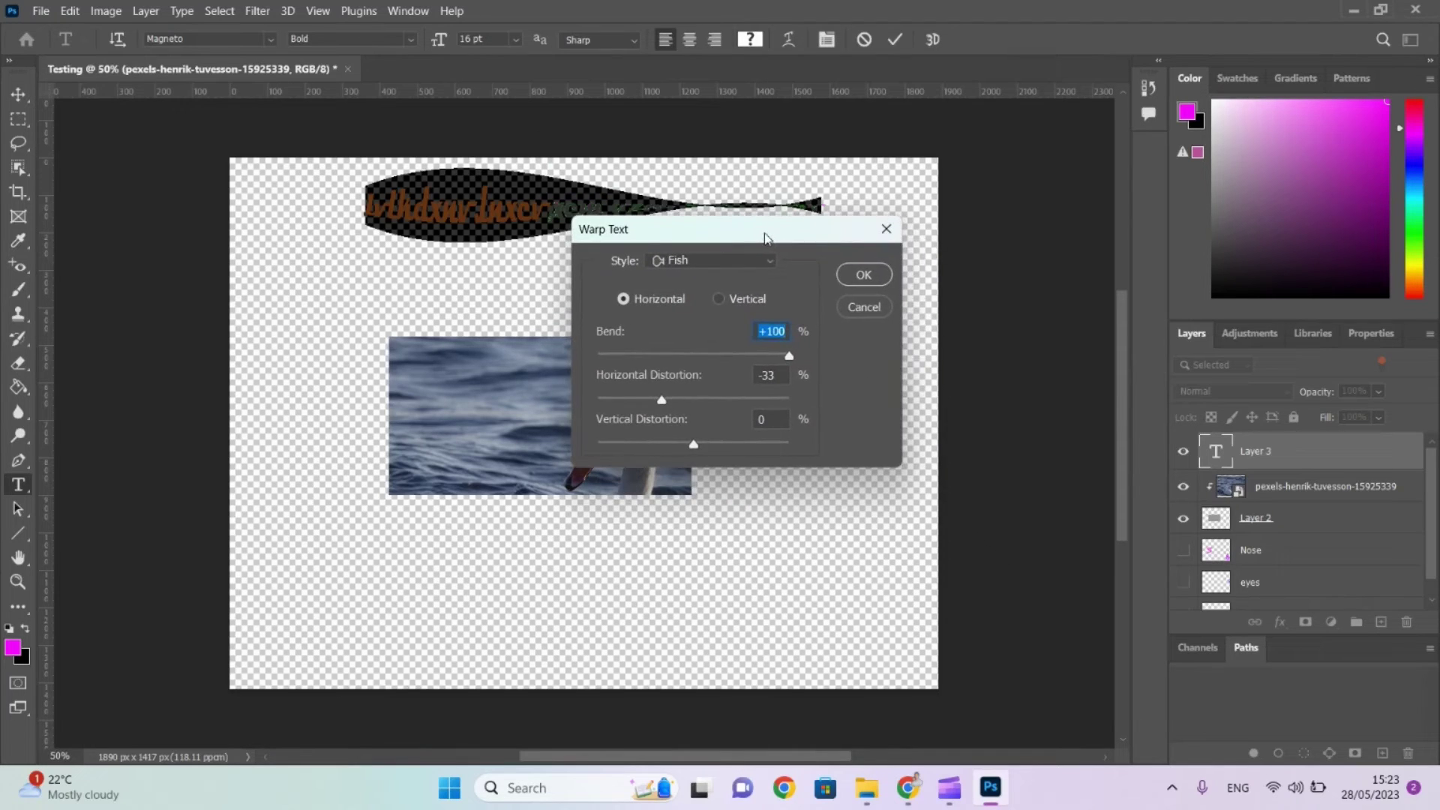
left_click(865, 308)
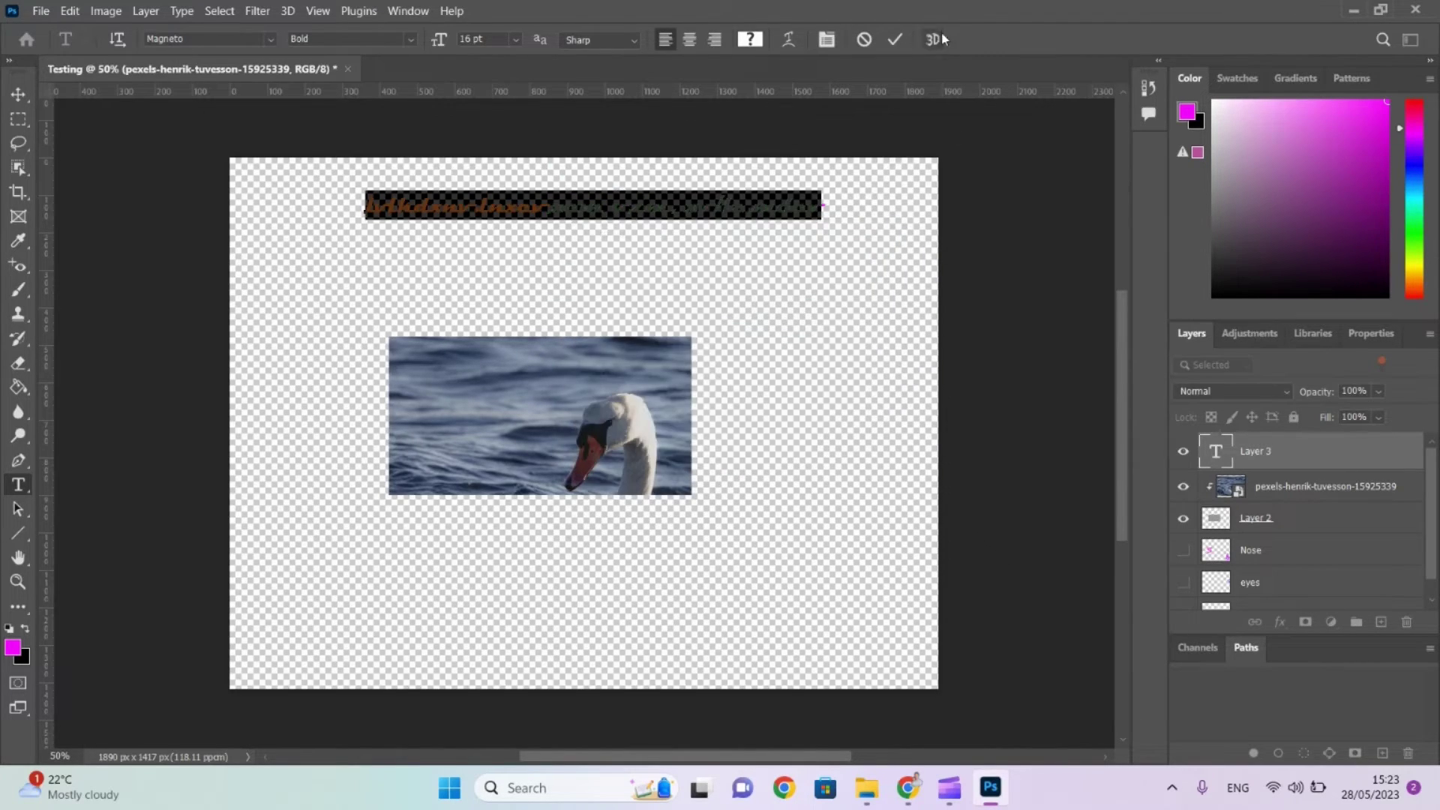
Try converting the text line to a 3D layer without switching to the 3D workspace, and undo the conversion.
key("ctrl+Return")
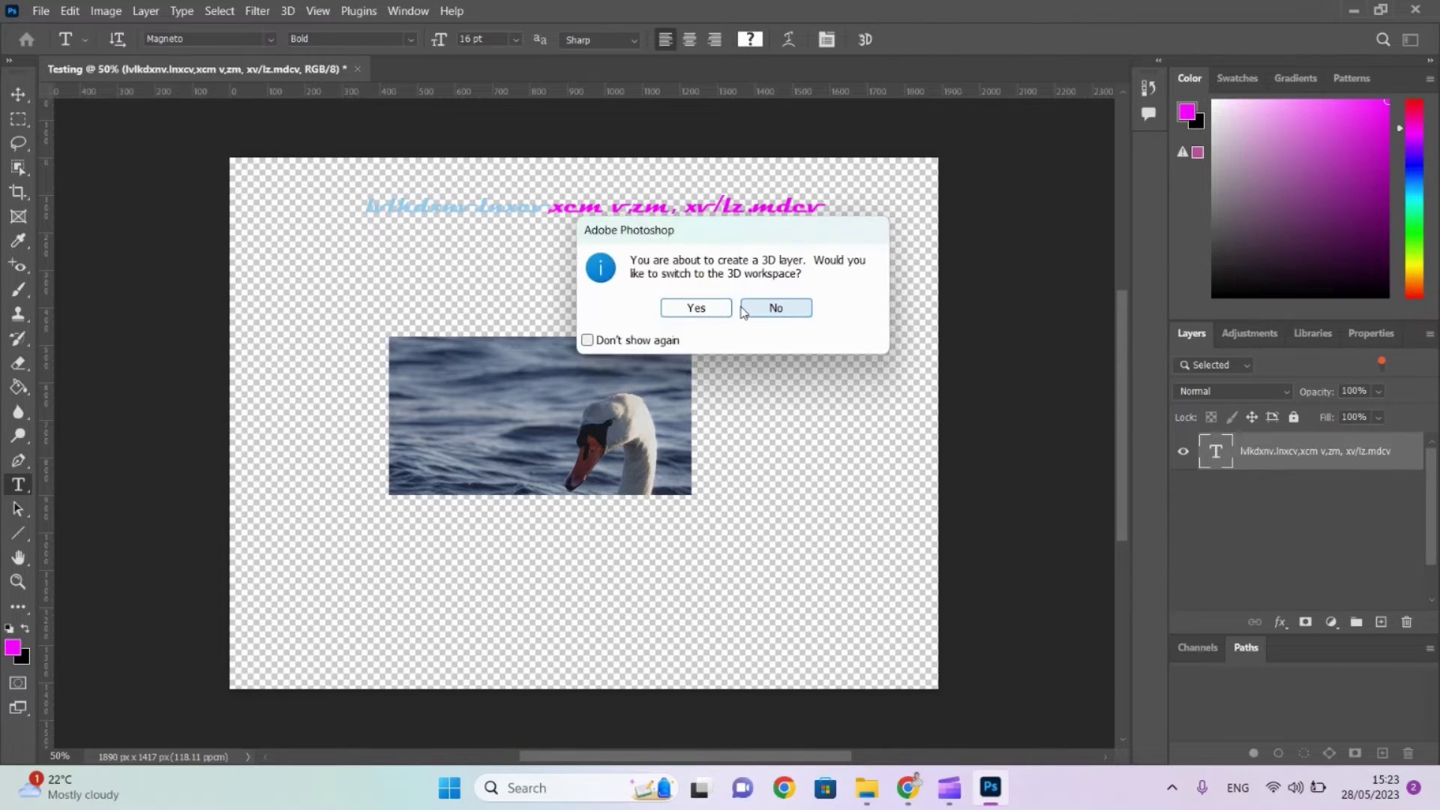
left_click(790, 313)
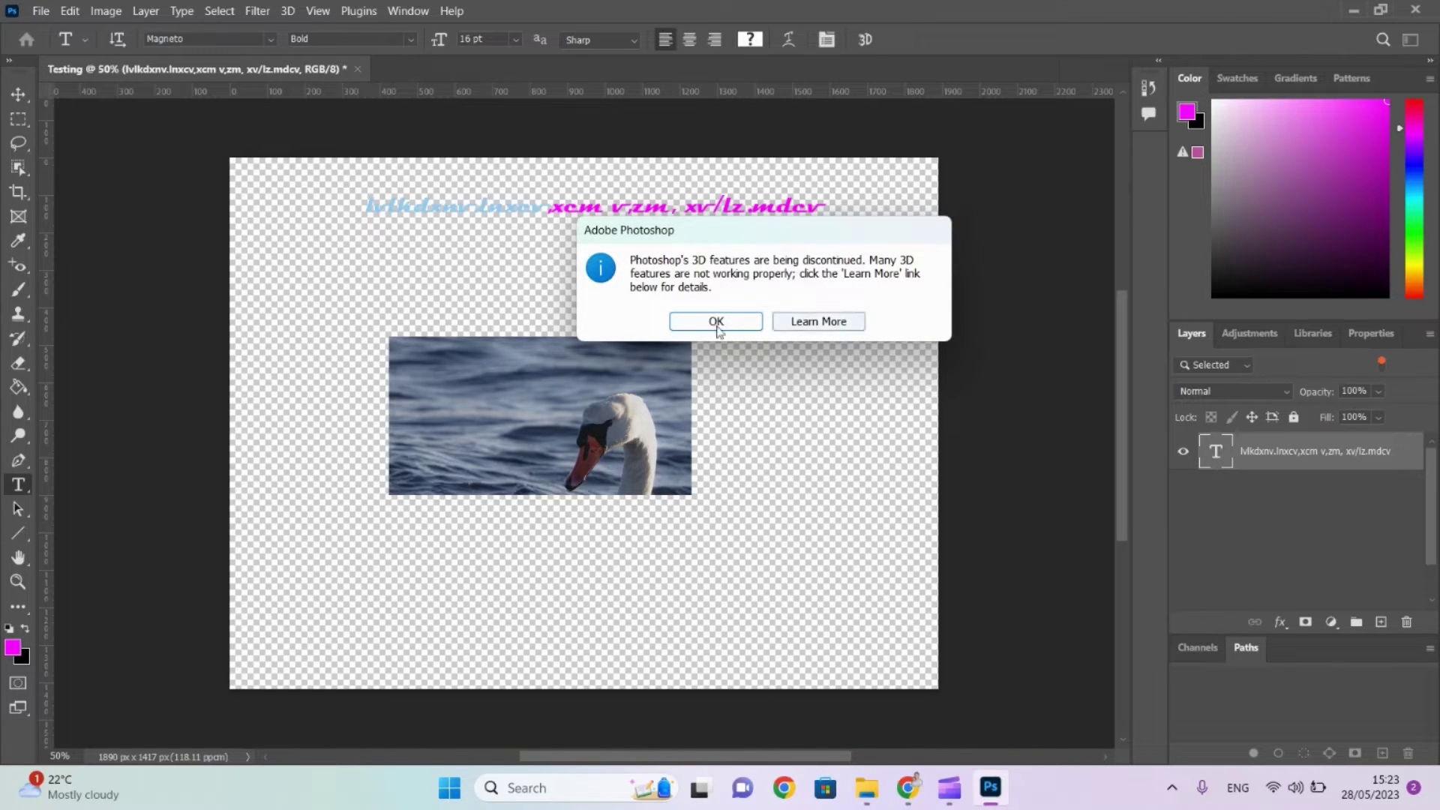
left_click(717, 322)
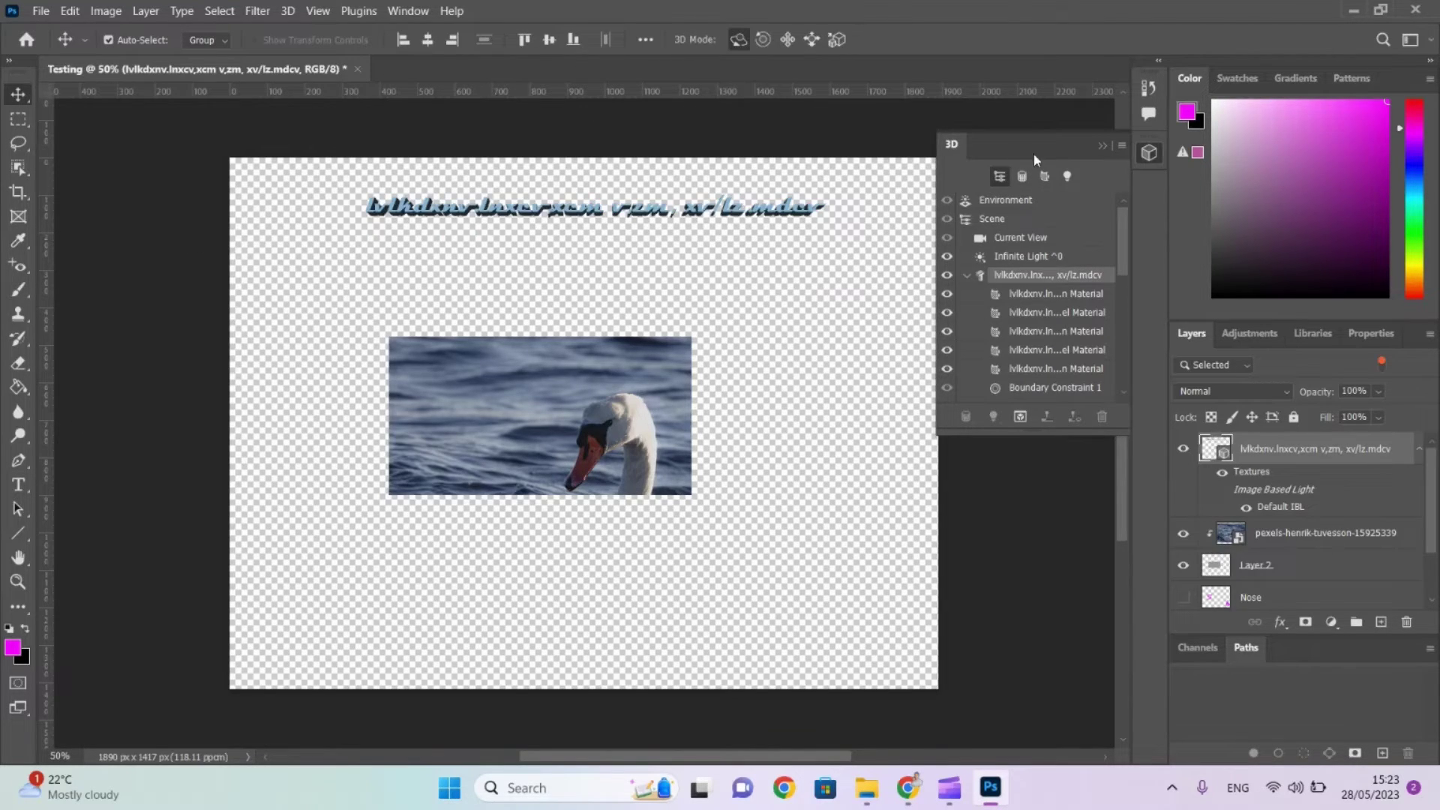
left_click(952, 137)
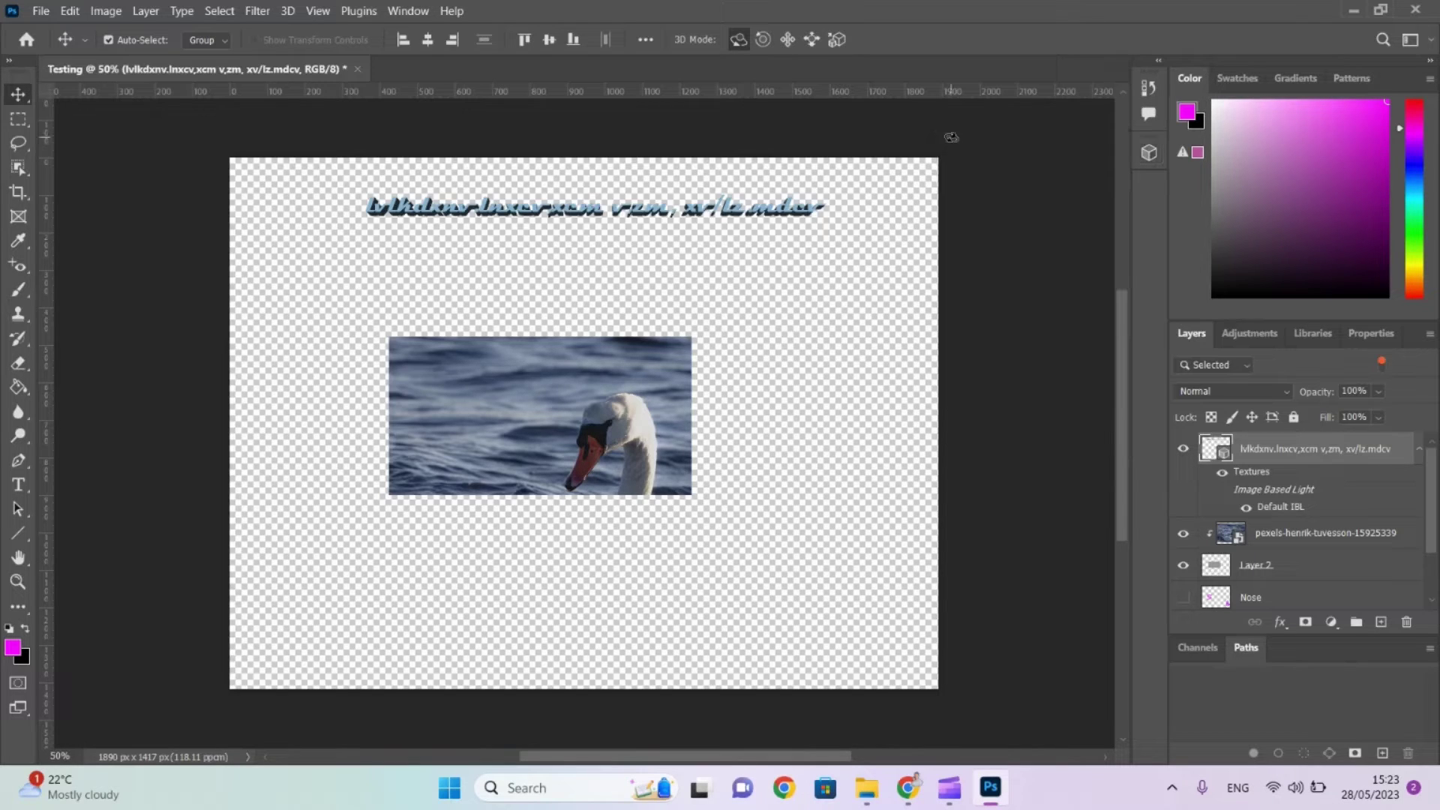
key("ctrl+z")
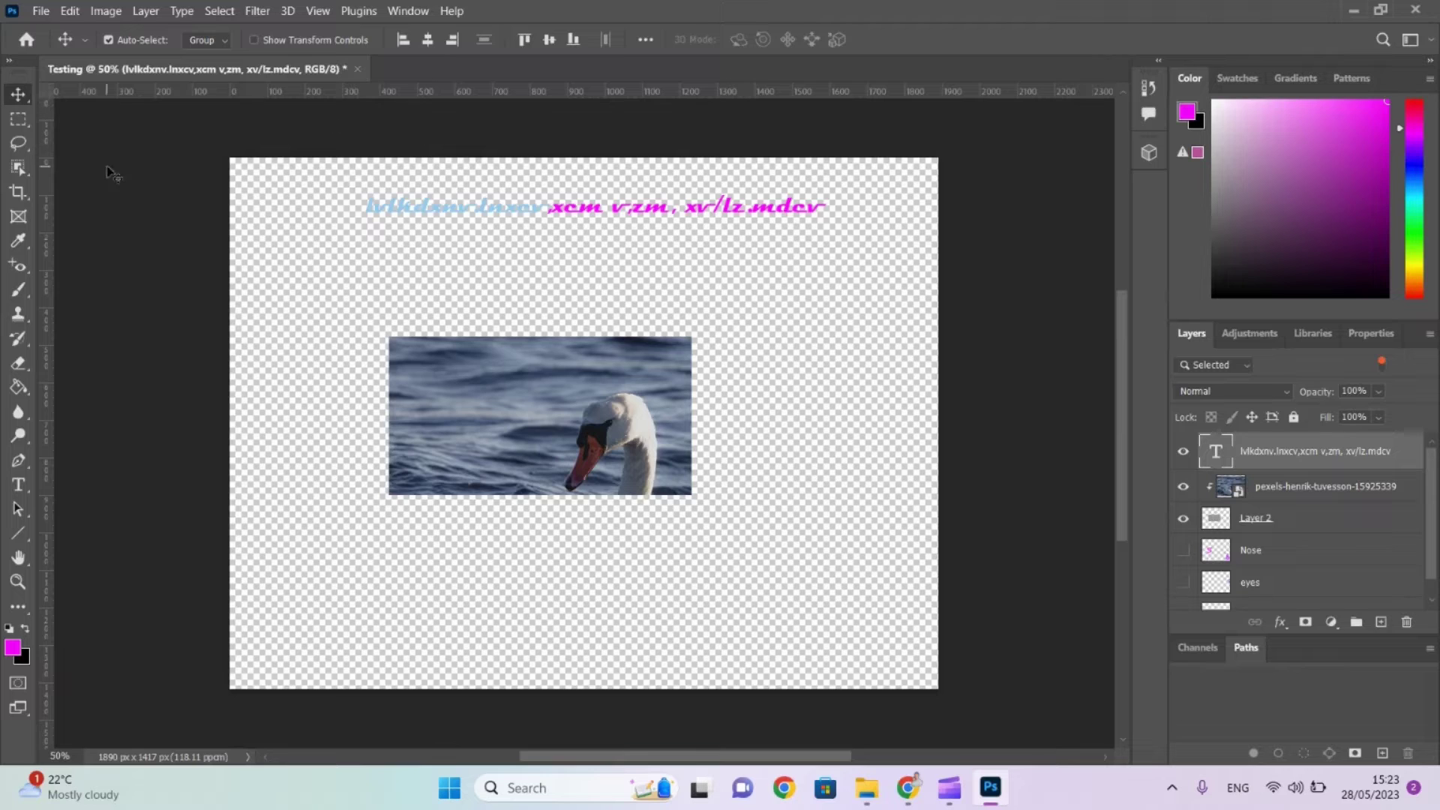
Set the kerning of the light blue part of the text to 0 and its letter spacing to 300.
left_click(18, 485)
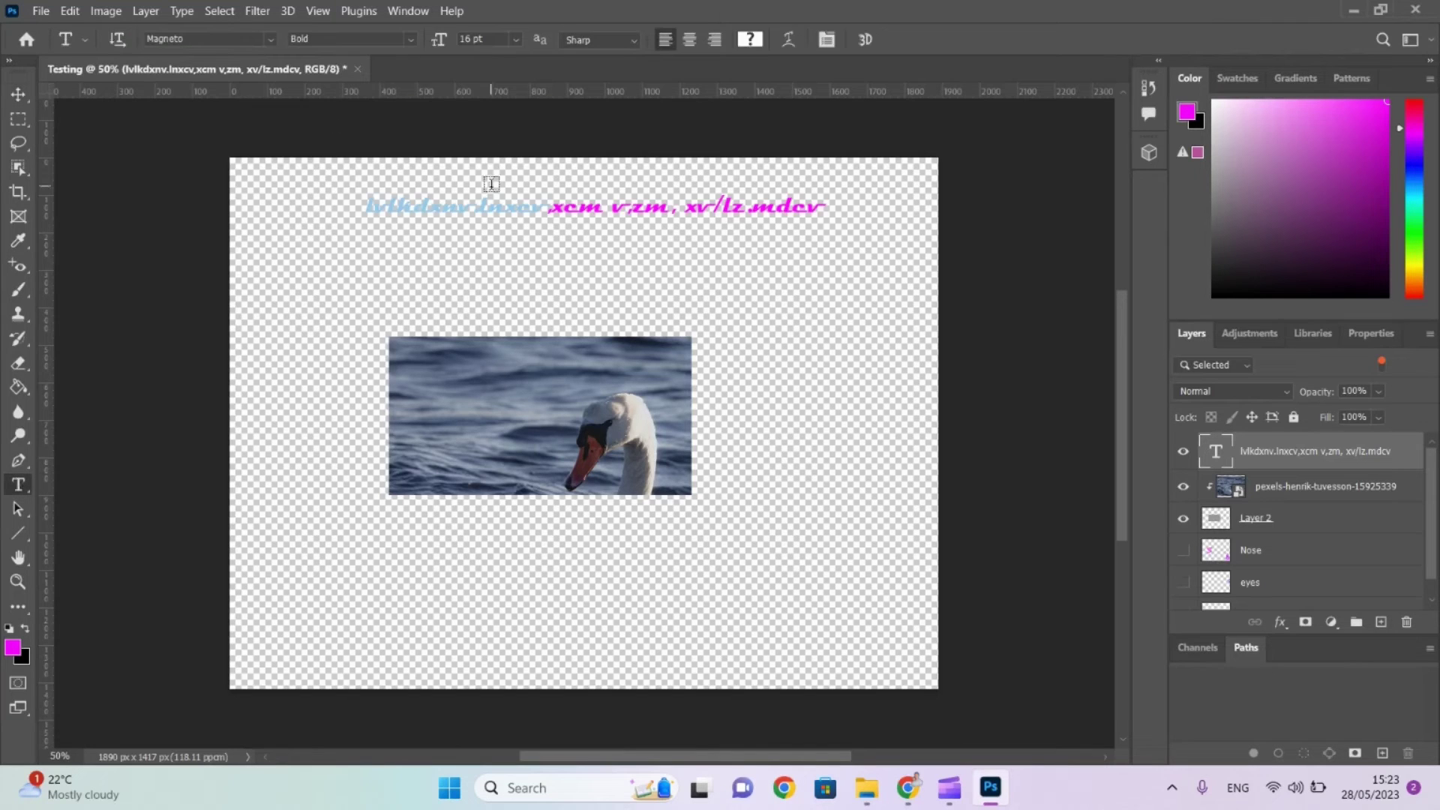
double_click(484, 208)
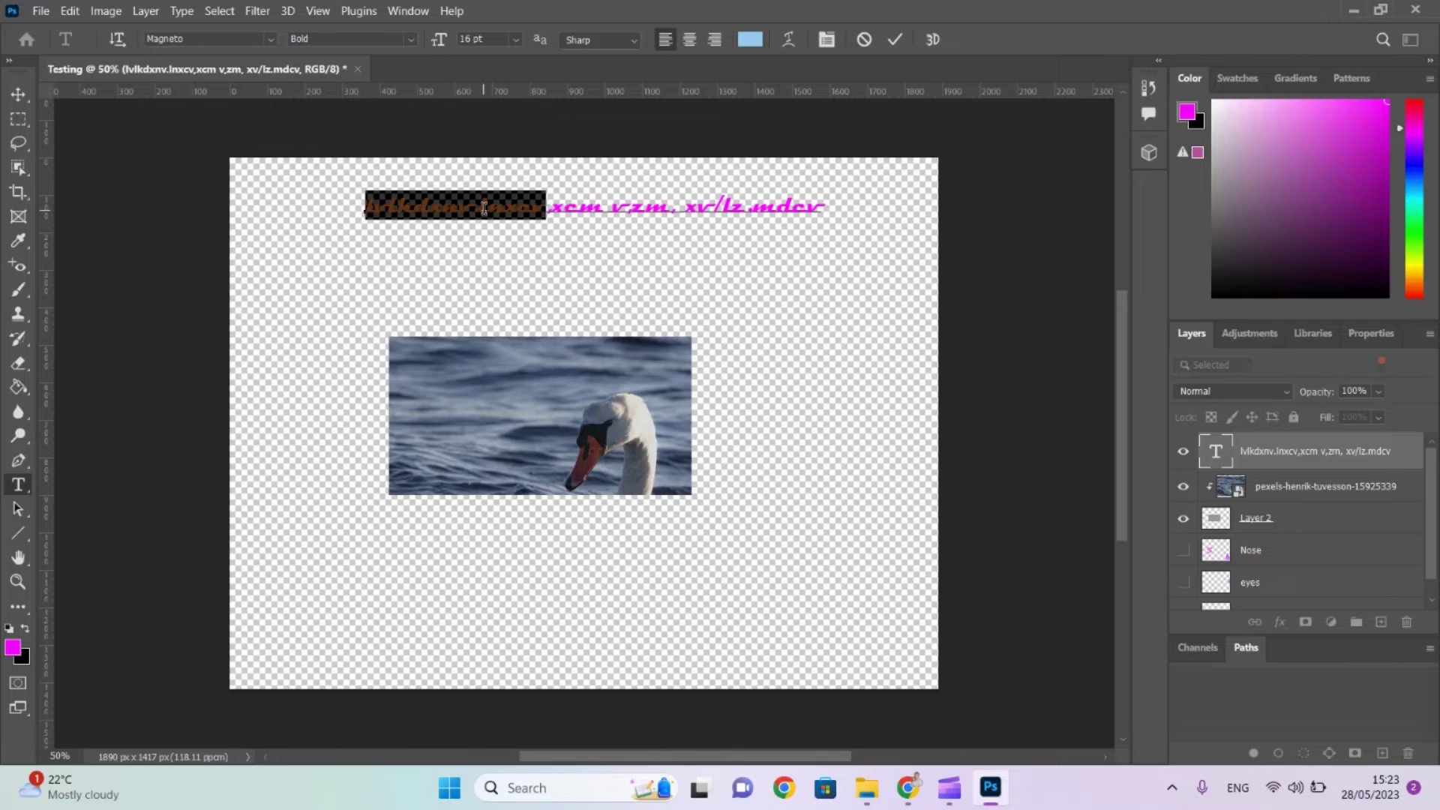
left_click(1379, 335)
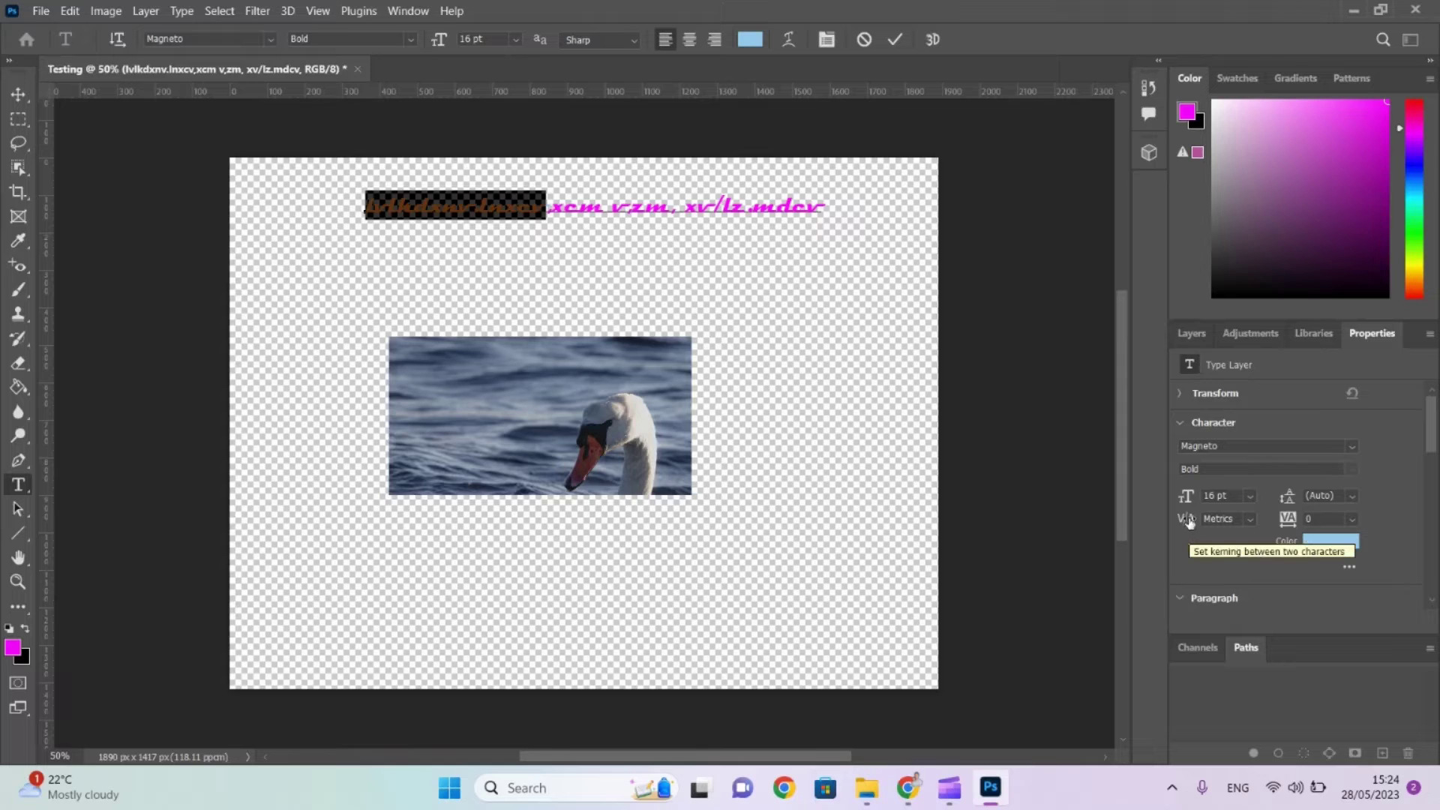
left_click_drag(1190, 523, 1335, 524)
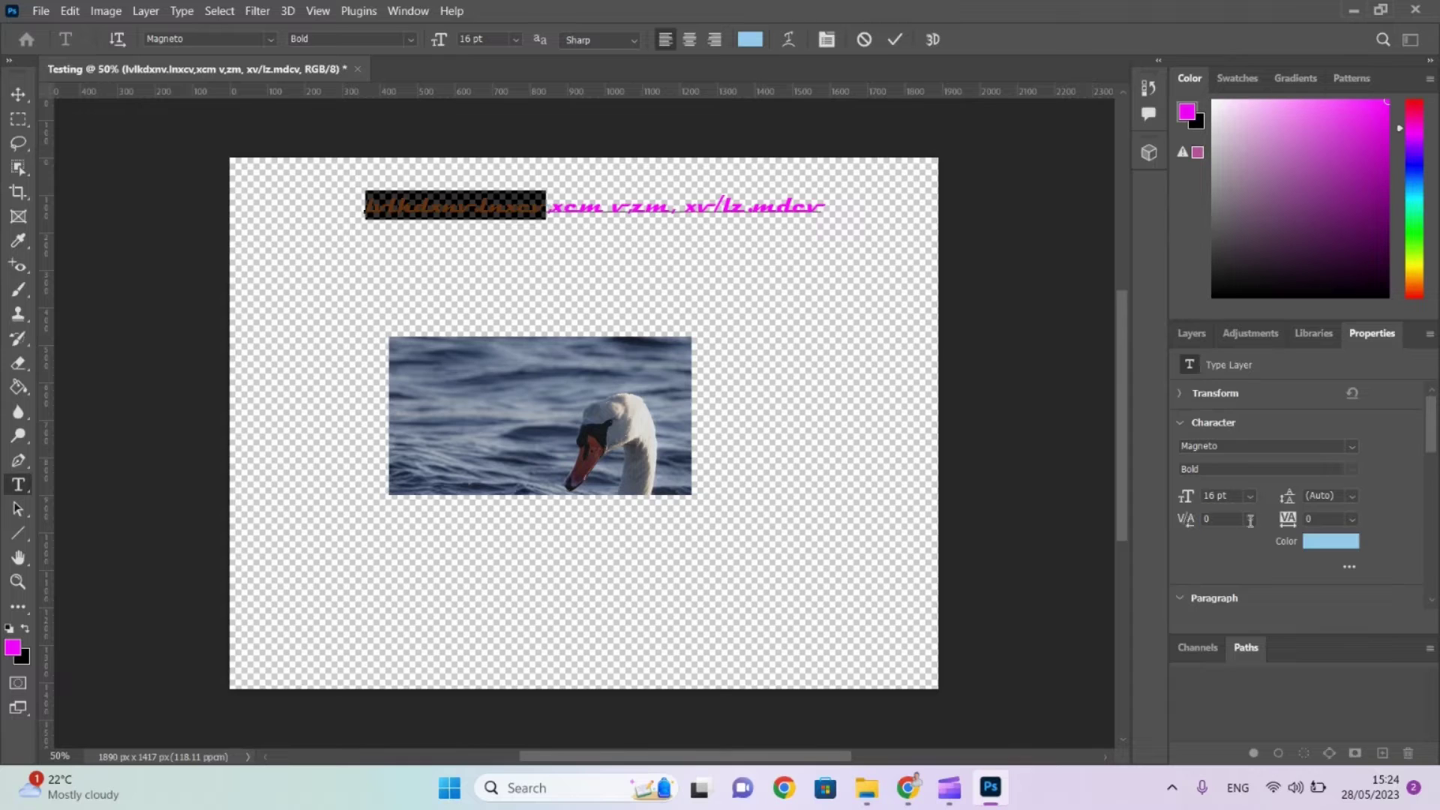
mouse_move(1292, 523)
left_mouse_down()
mouse_move(1331, 524)
mouse_move(1308, 525)
left_mouse_up()
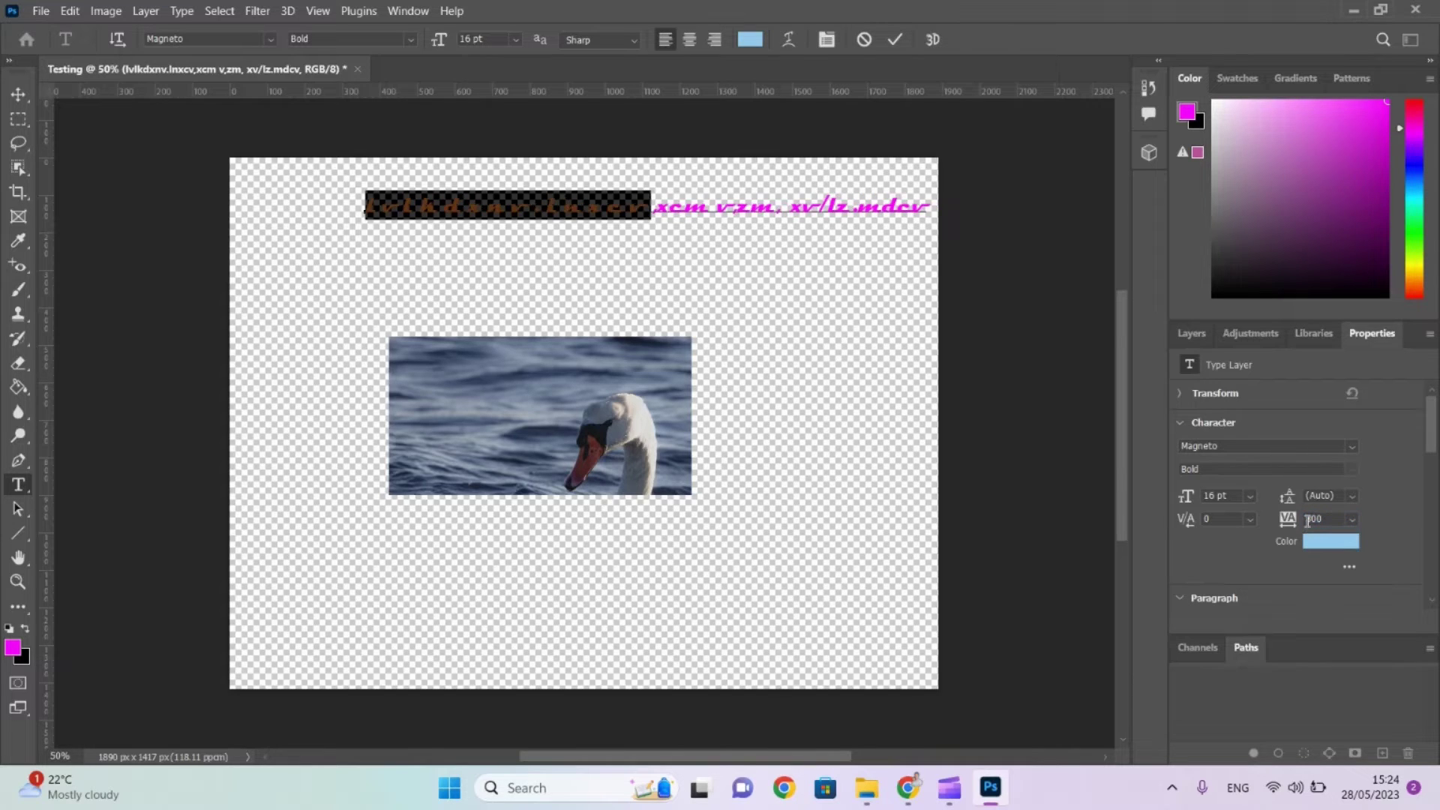
Break the text before the magenta part and set the line spacing of both lines to 60 pt.
left_click(649, 207)
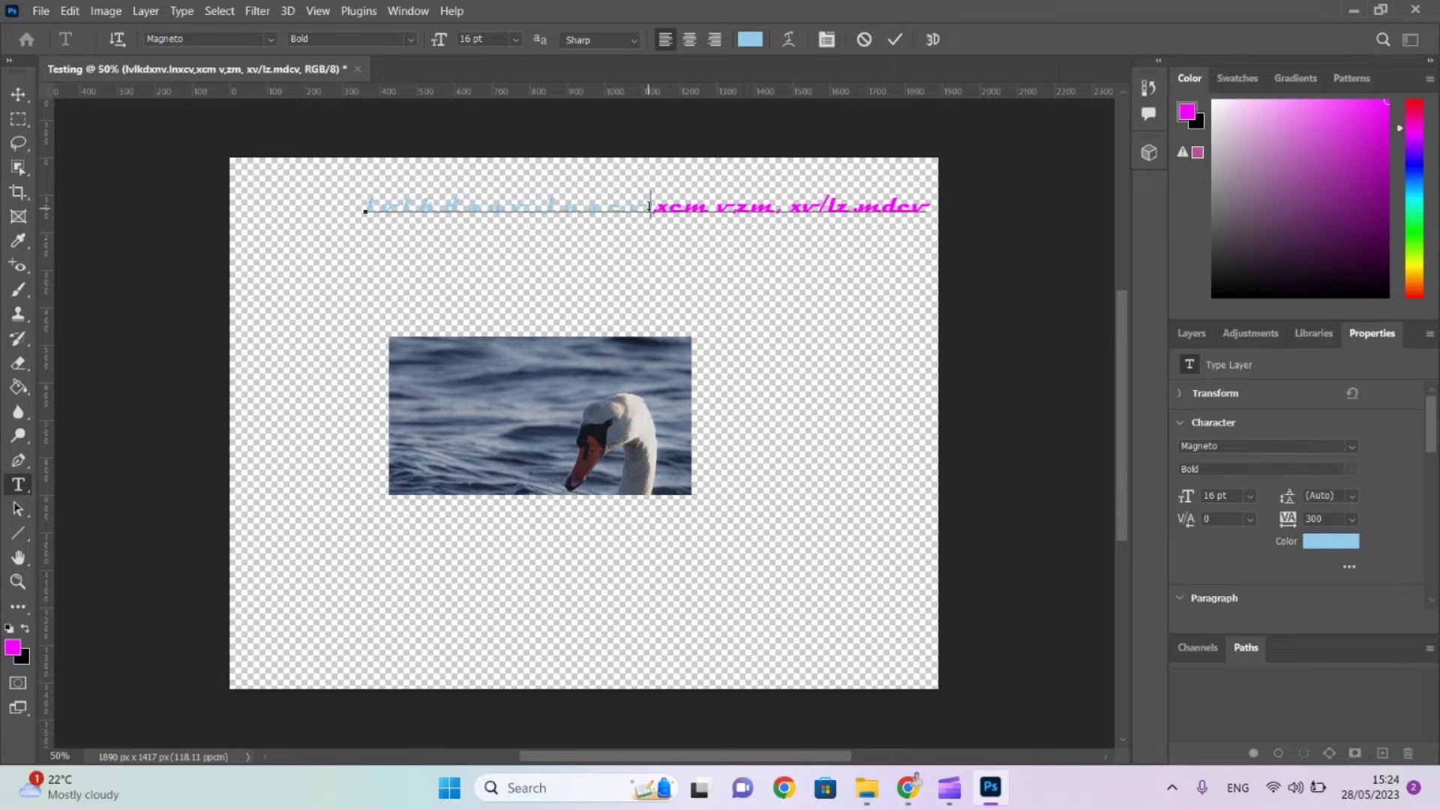
key("Return")
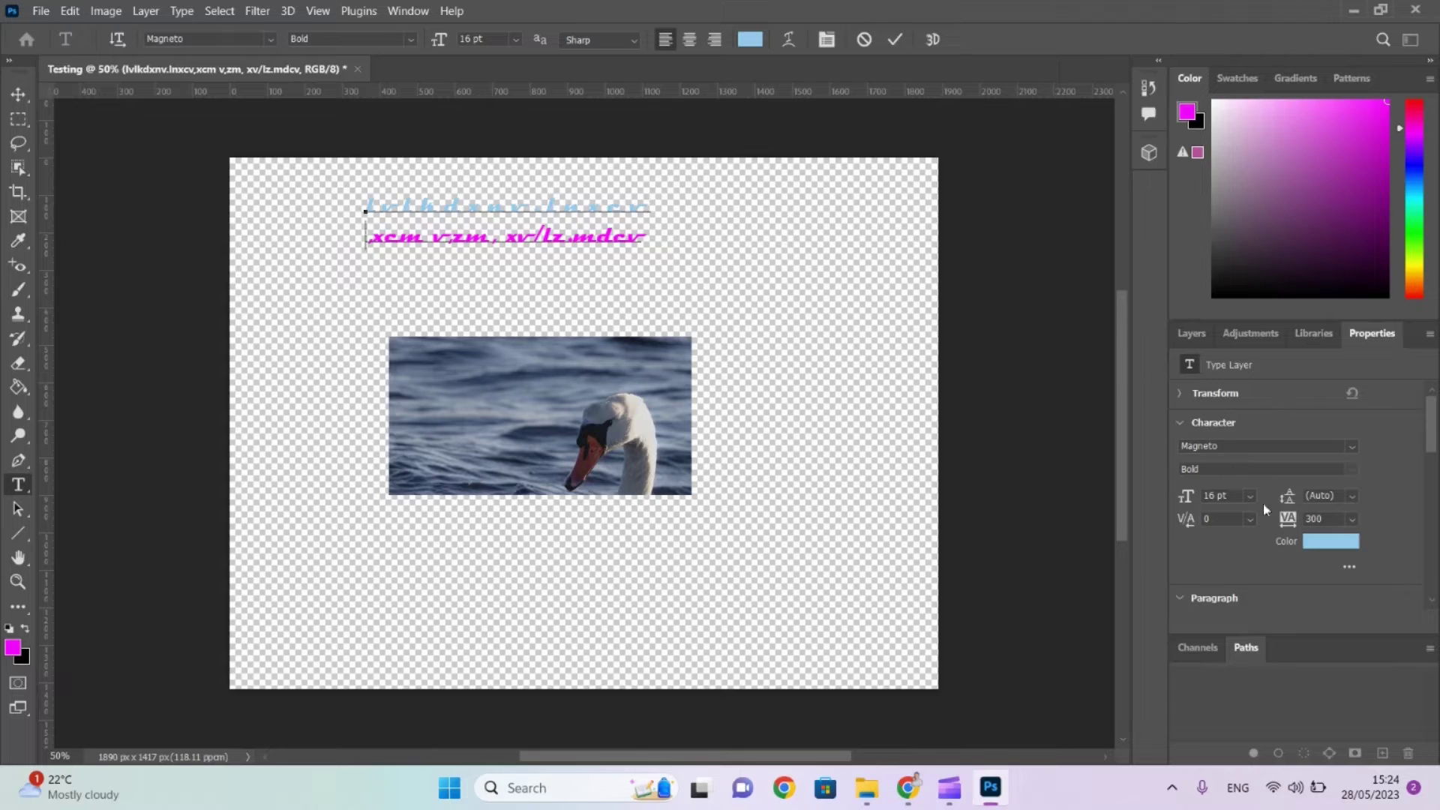
left_click_drag(1286, 496, 1367, 507)
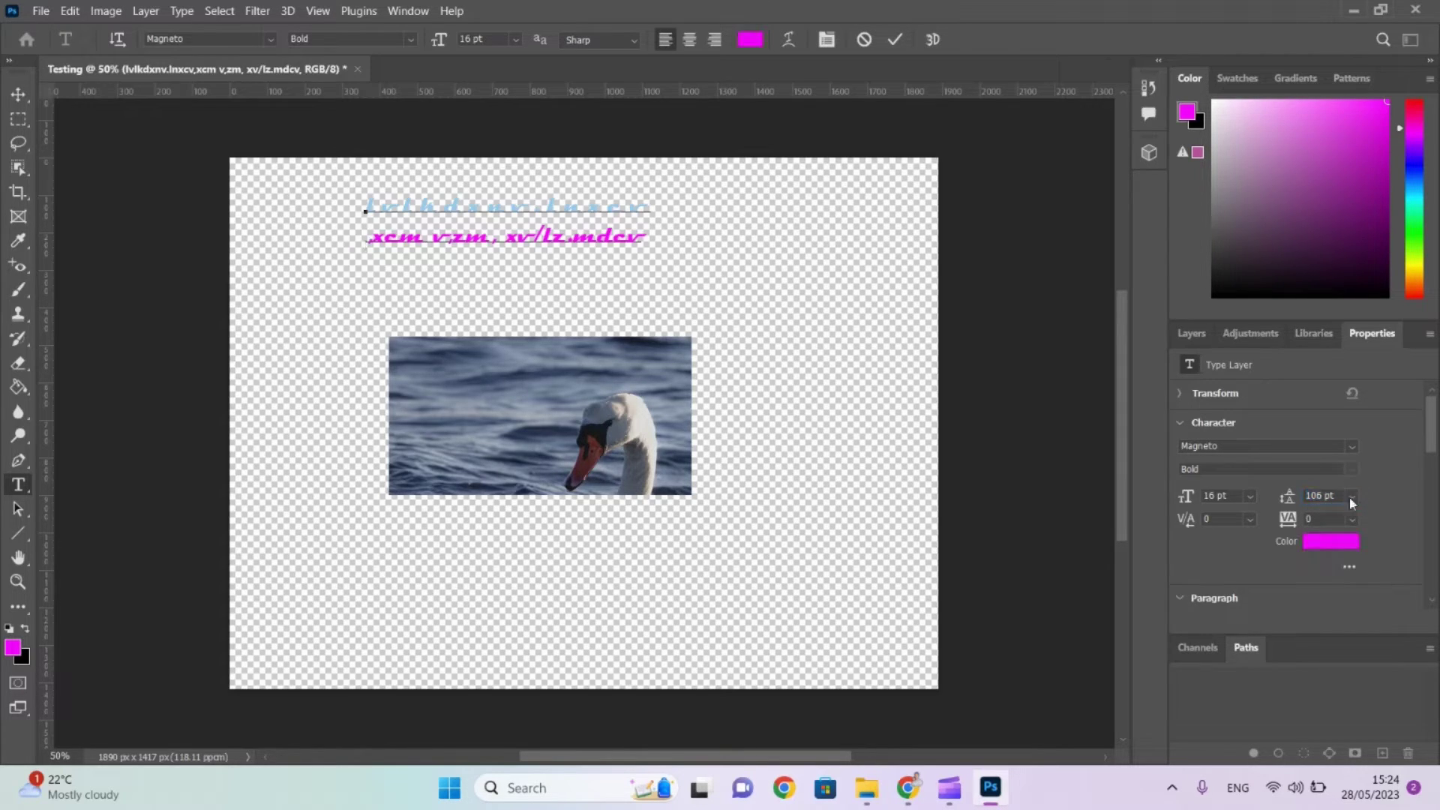
key("ctrl")
key("ctrl+a")
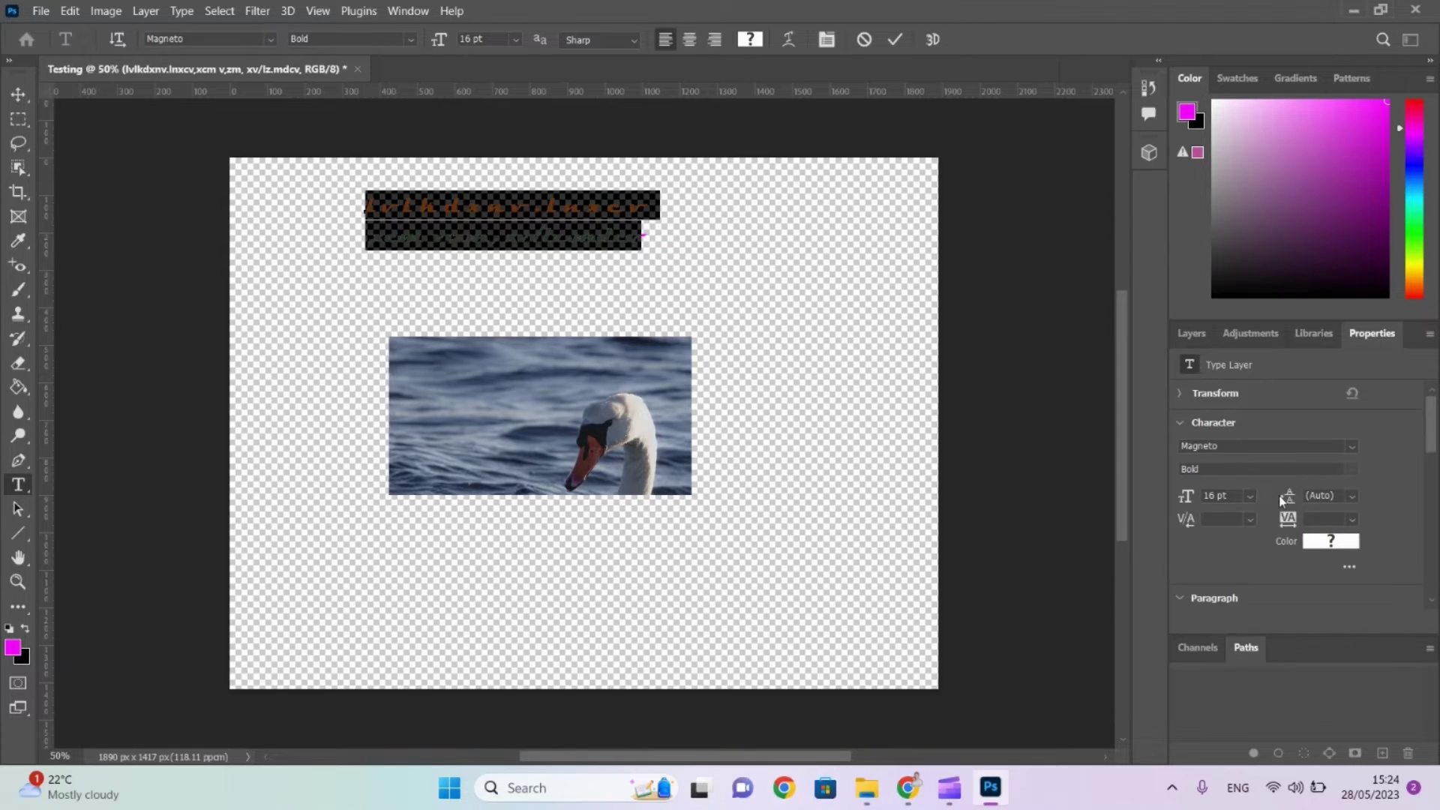
left_click_drag(1286, 501, 1343, 501)
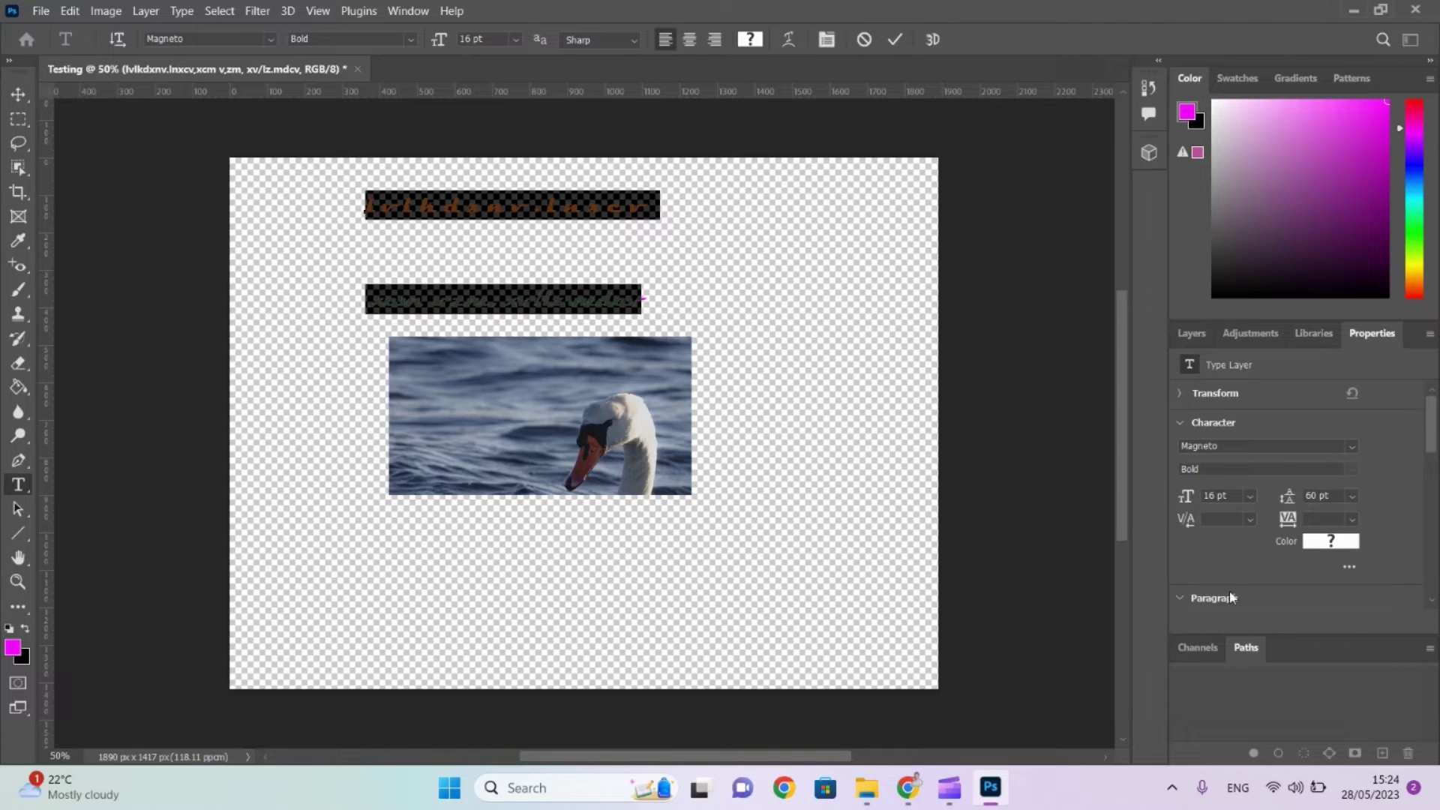
In the Google Docs checklist, check off Text with its five sub-items from font to line spacing, and aligning text along a line or around a shape.
key("alt+Tab")
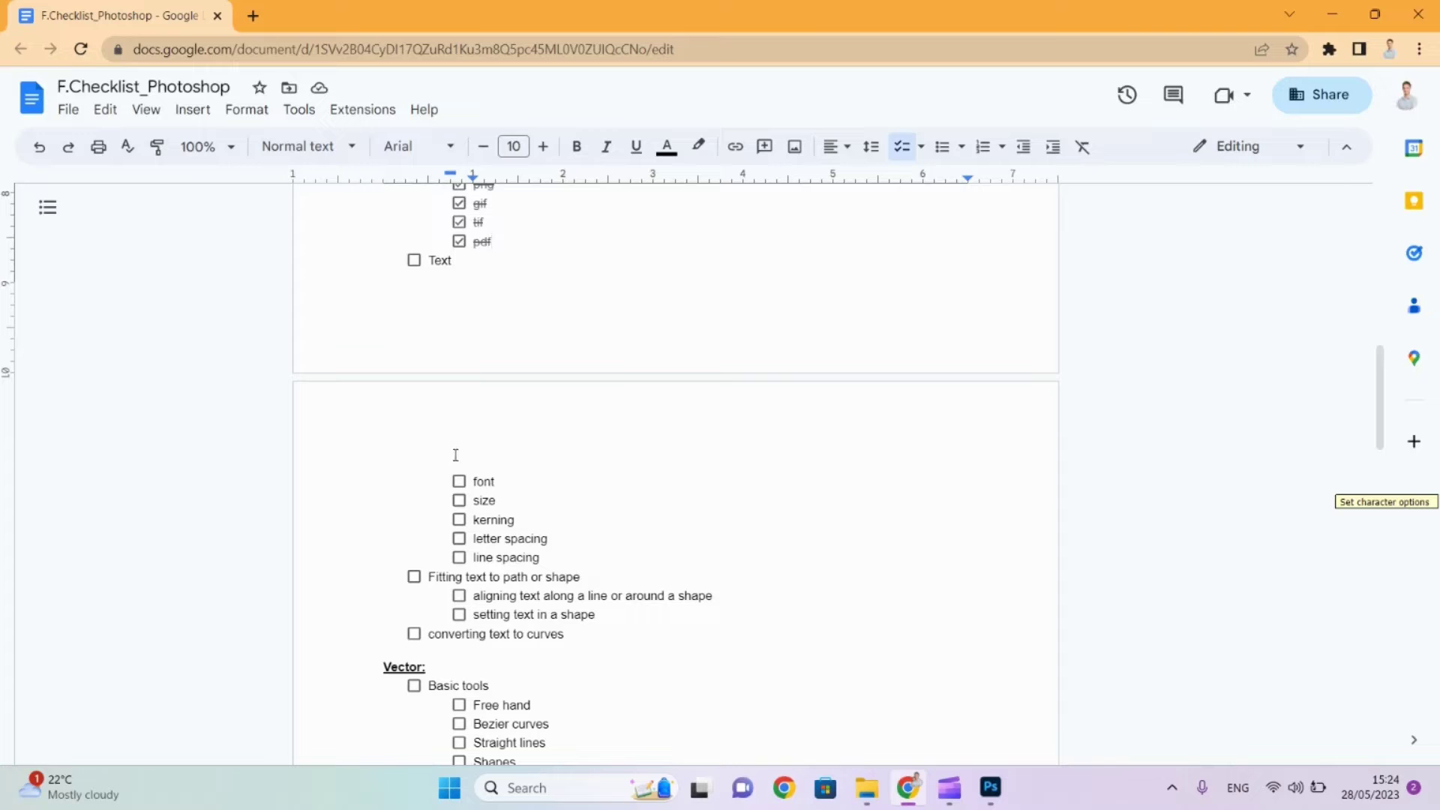
left_click(459, 481)
left_click(459, 500)
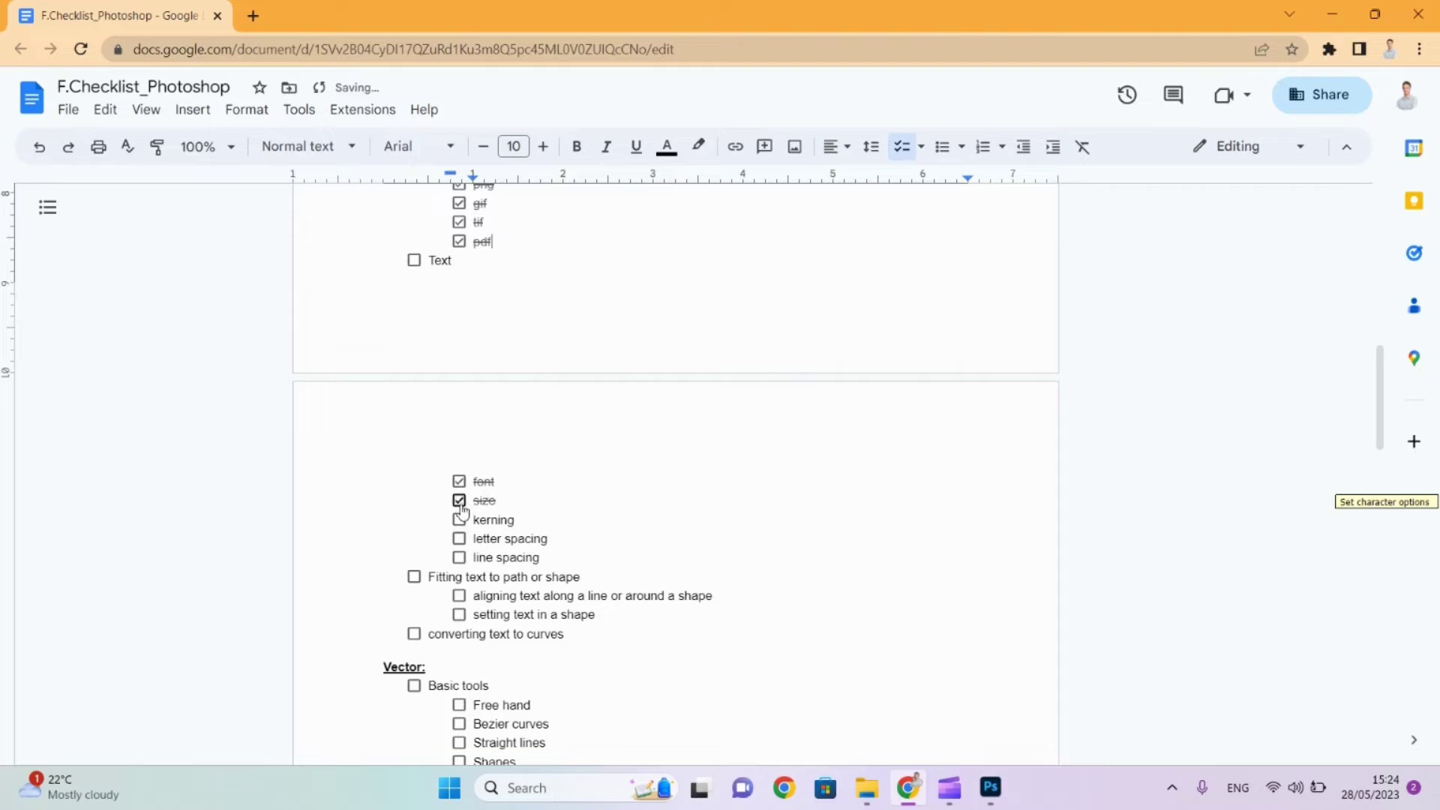
left_click(459, 519)
left_click(459, 538)
left_click(460, 558)
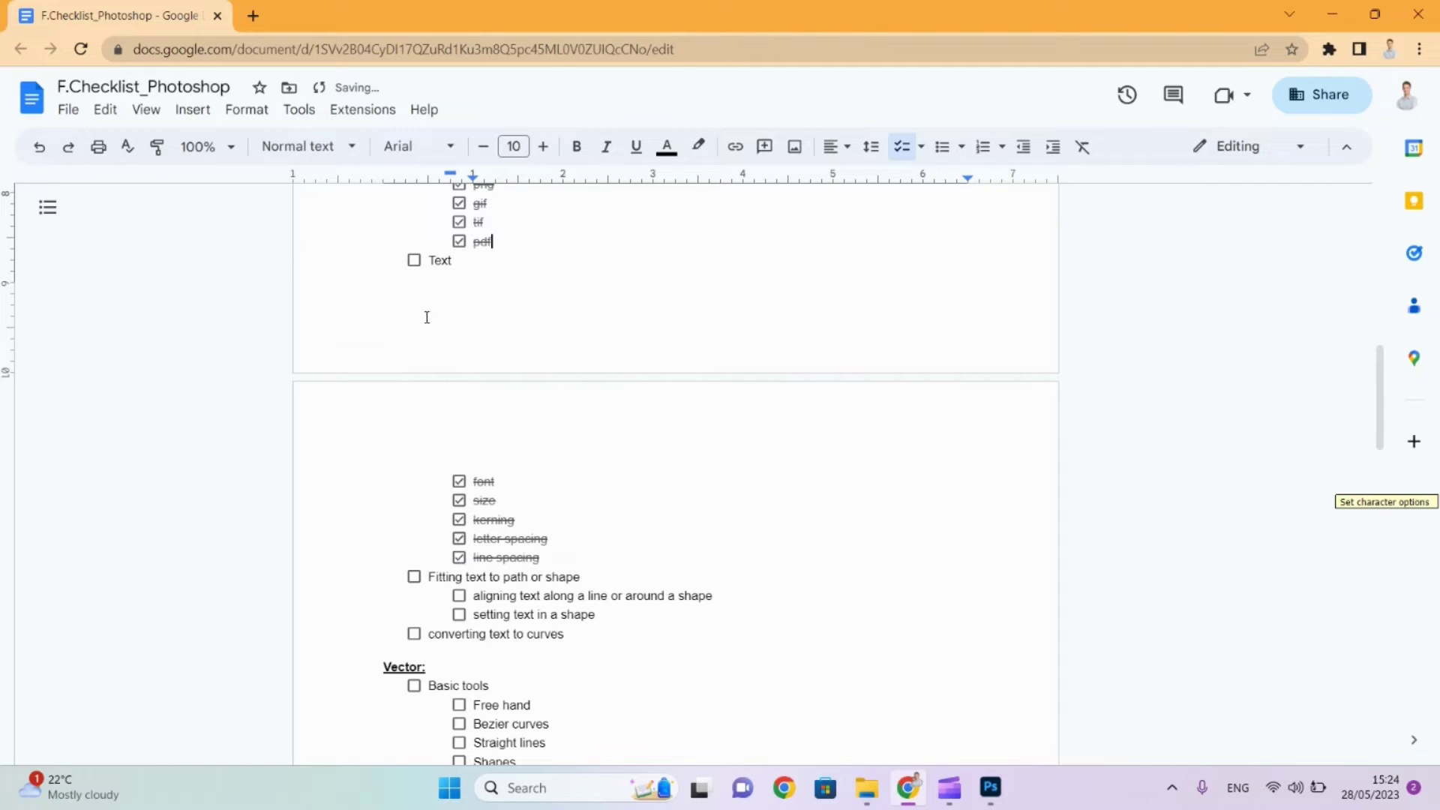
left_click(413, 260)
left_click(460, 596)
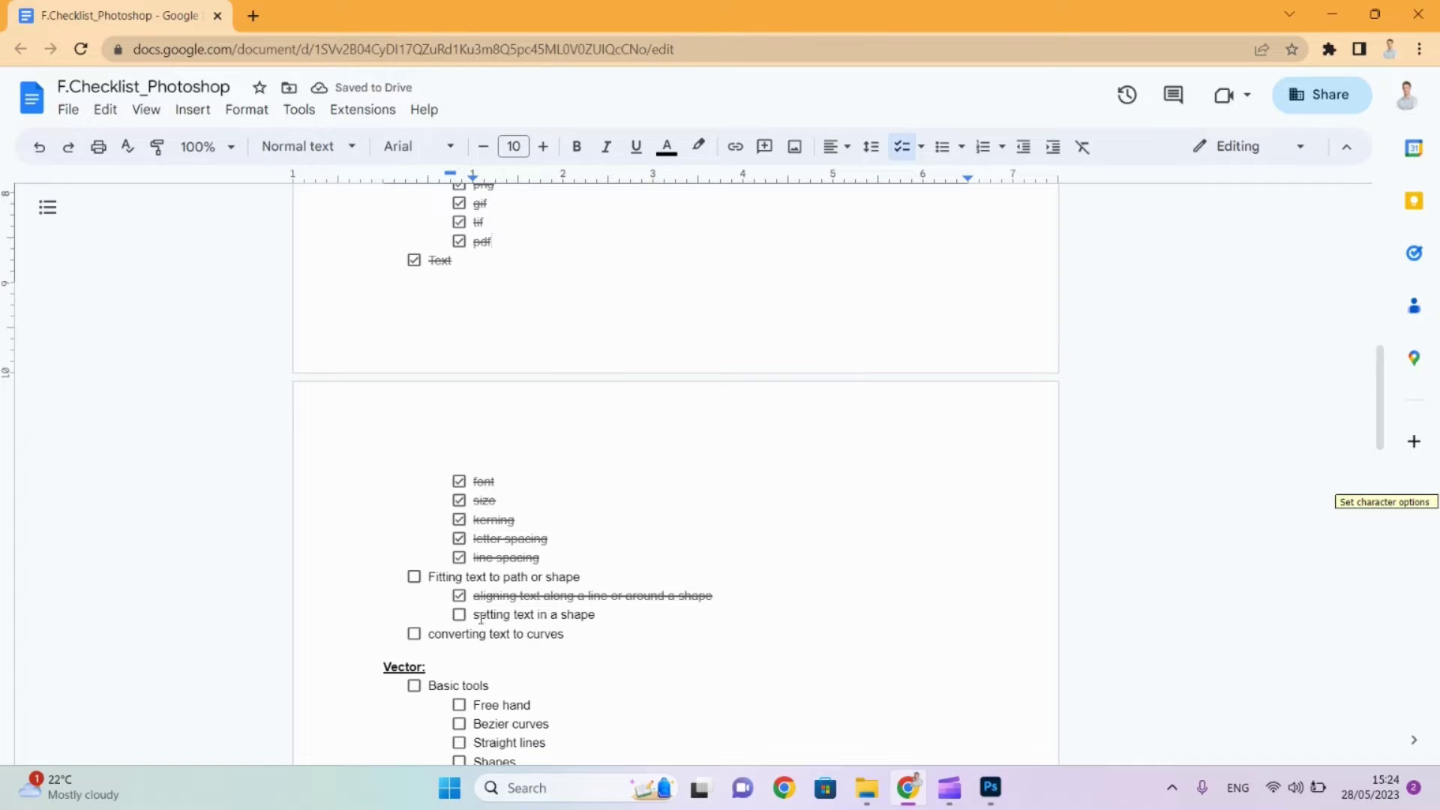
Make the checklist items "converting text to curves" and "setting text in a shape" bold.
key("alt+Tab")
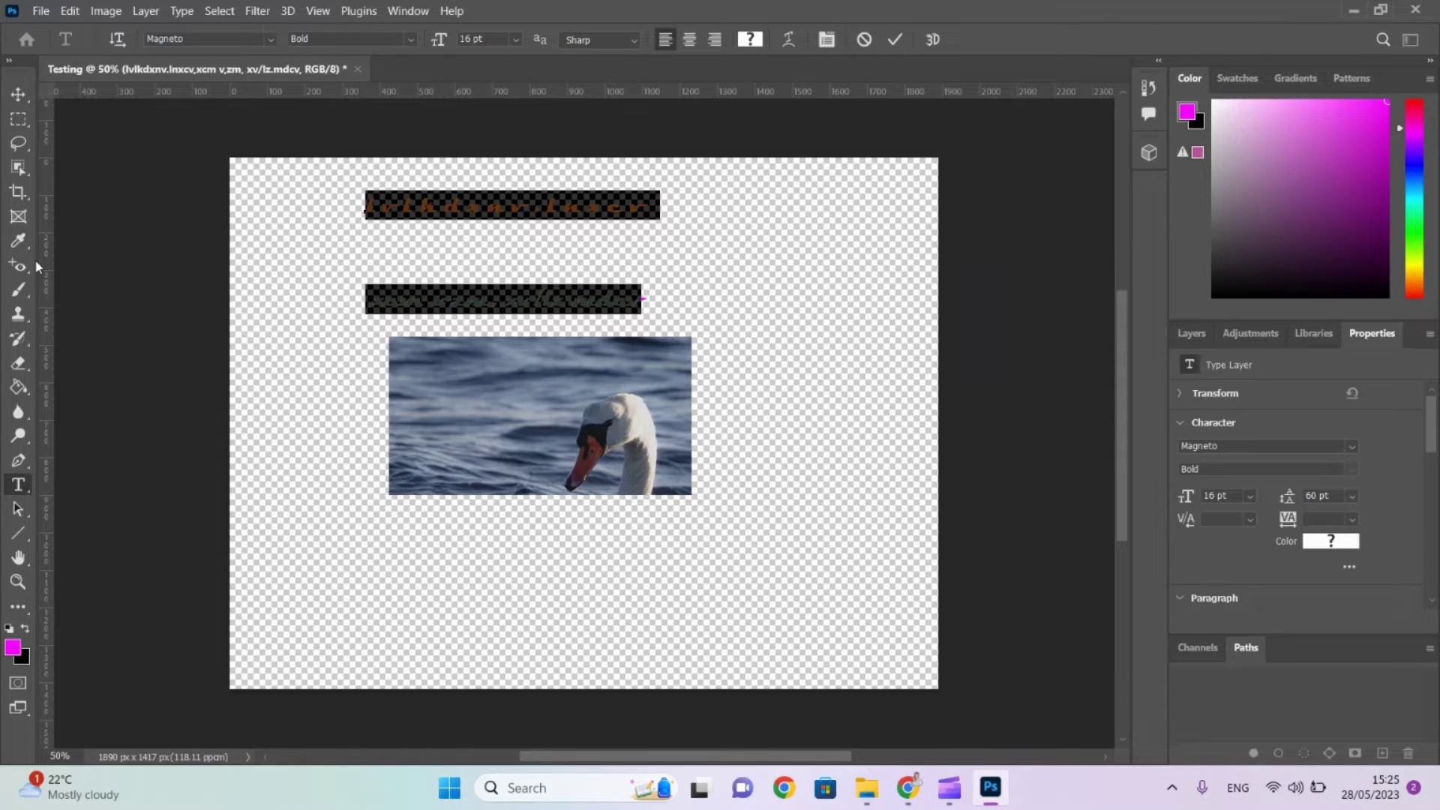
key("alt+Tab")
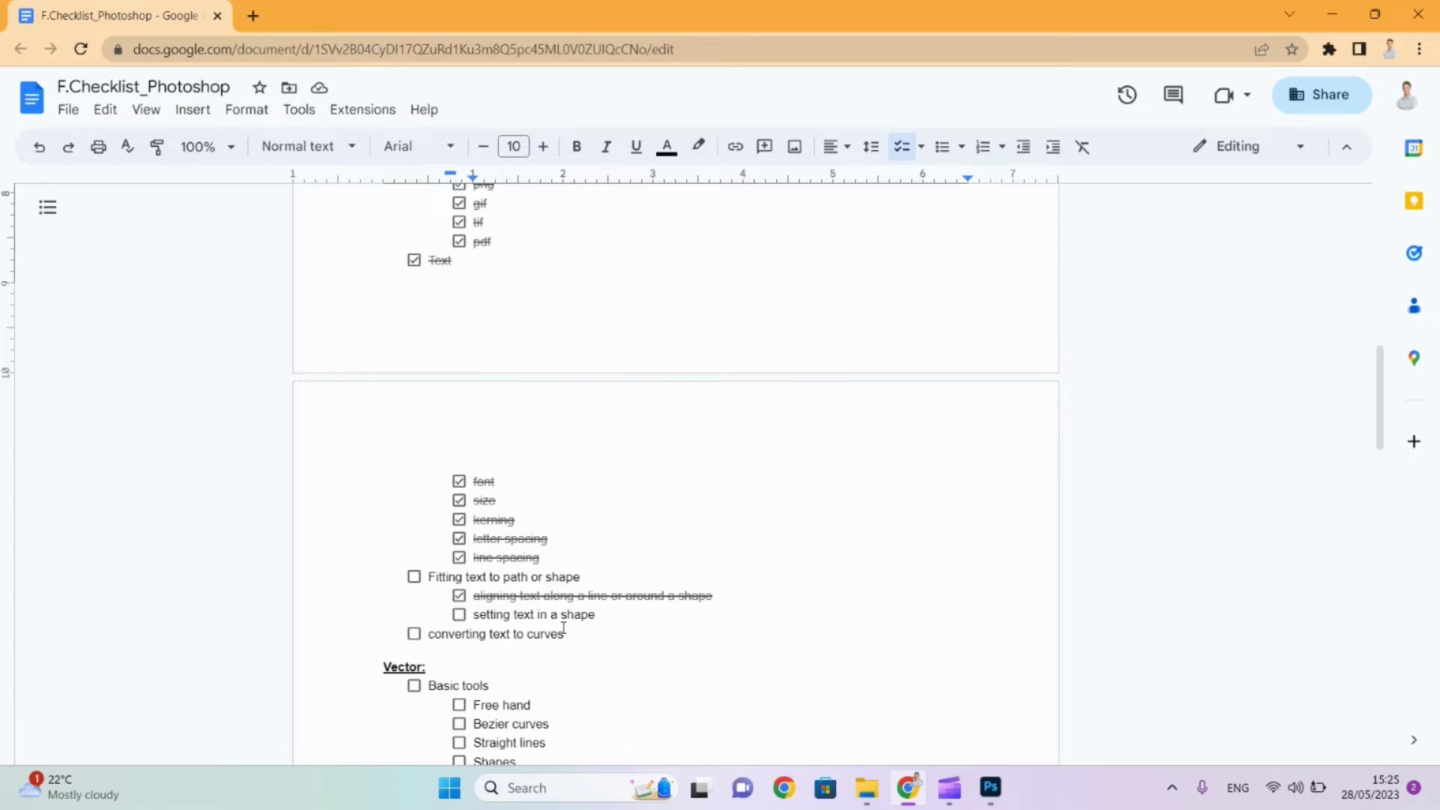
left_click_drag(567, 633, 390, 631)
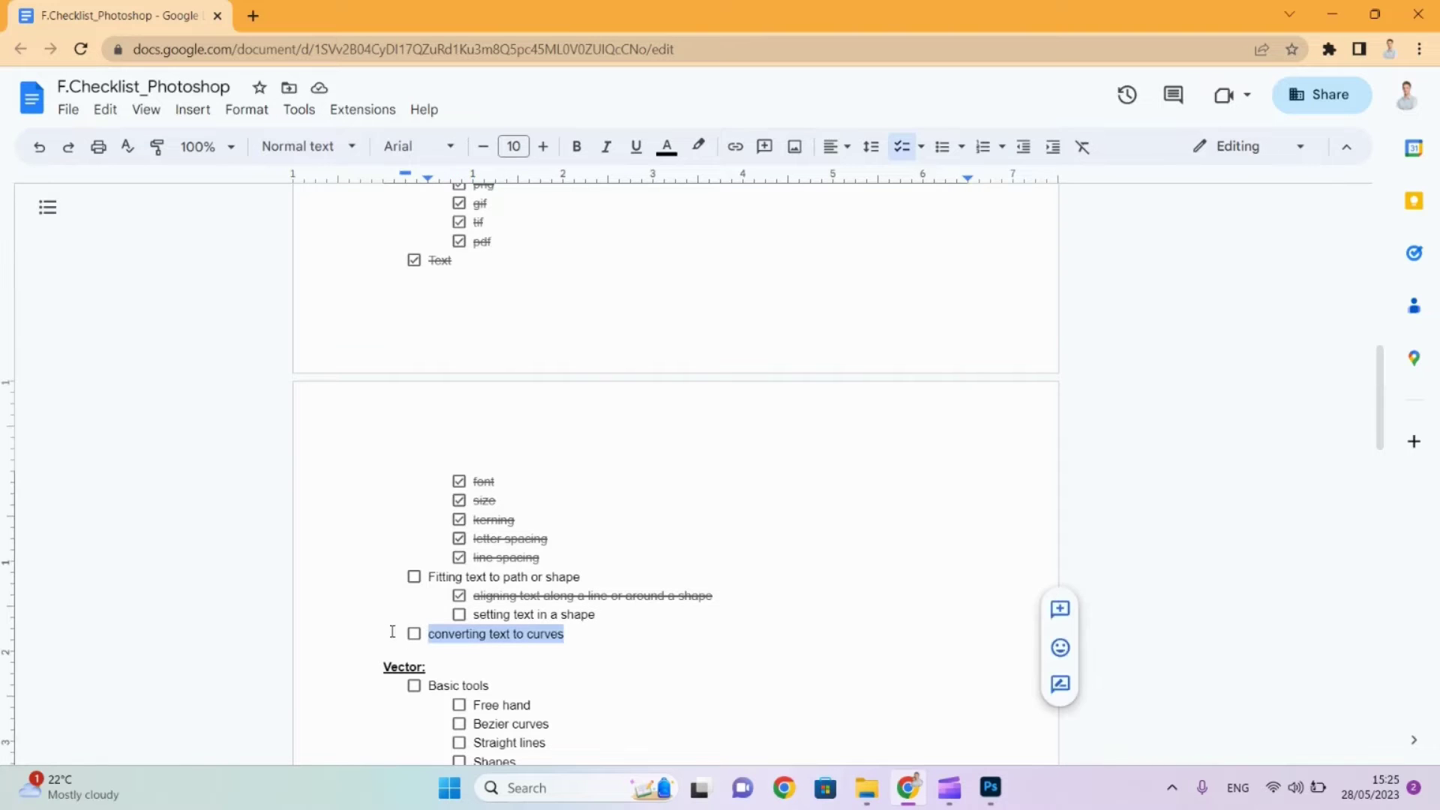
key("ctrl+b")
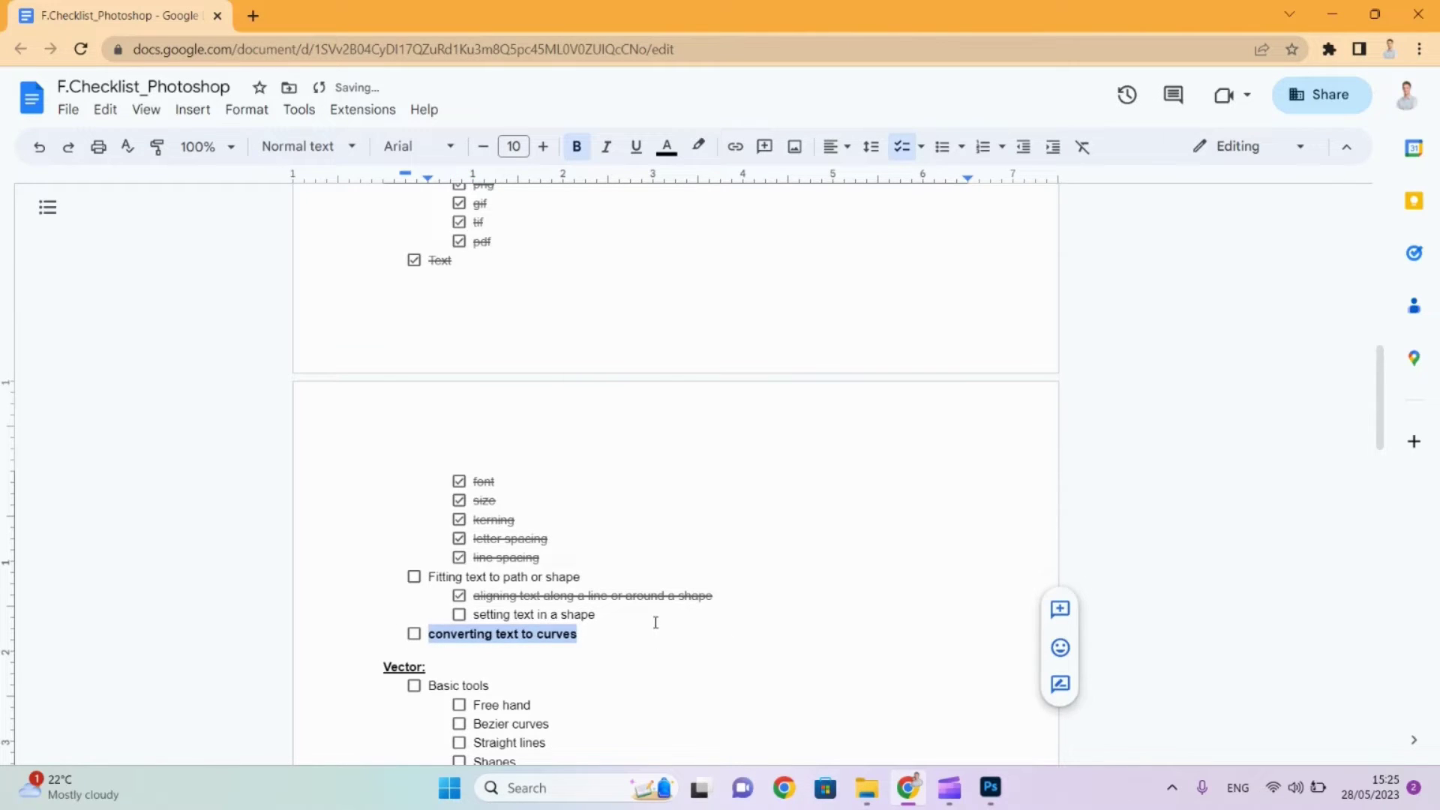
left_click_drag(596, 615, 465, 617)
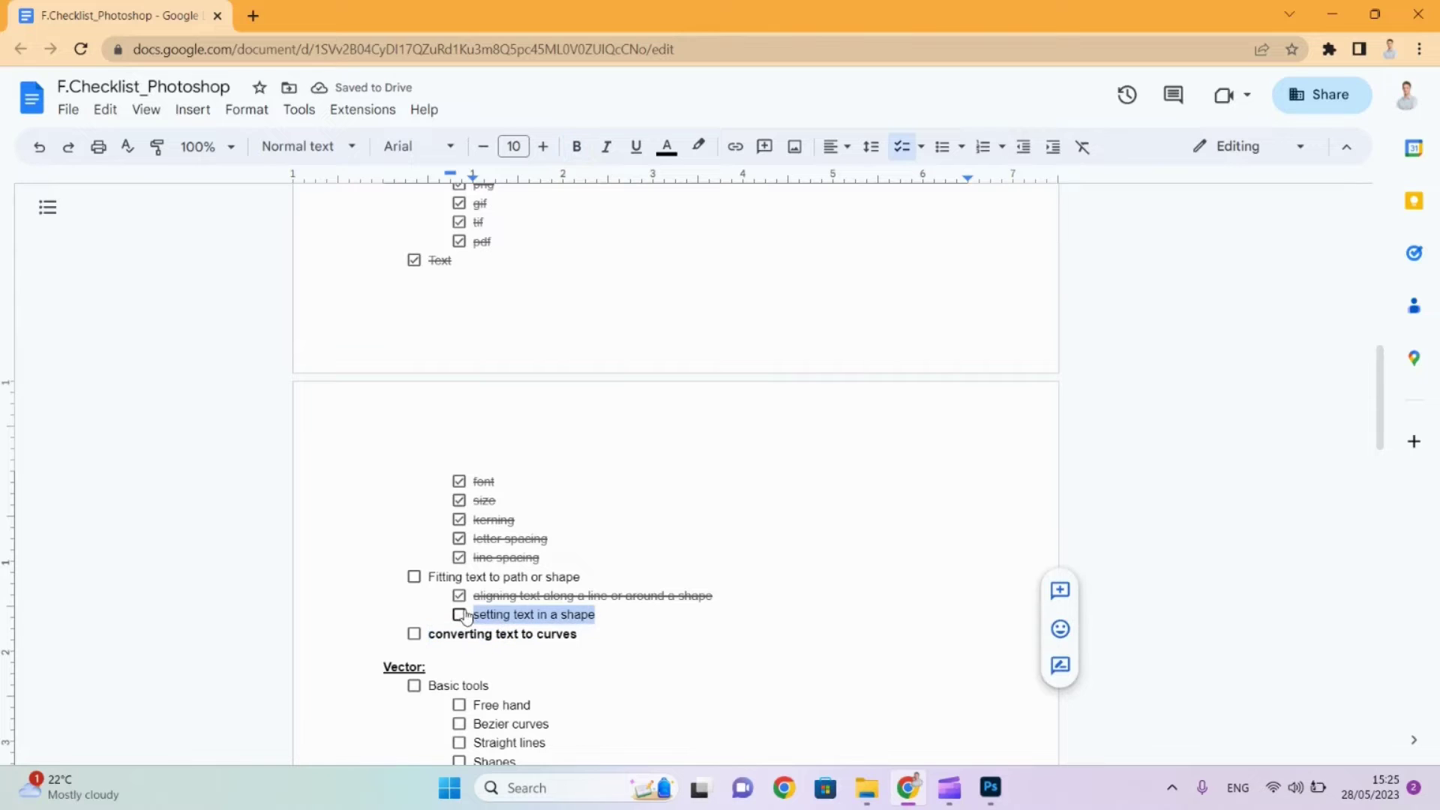
key("ctrl+b")
Move the whole Vector section of the checklist, from its heading through Tracing, to the end of the document below the Raster section.
scroll(661, 649, "down", 3)
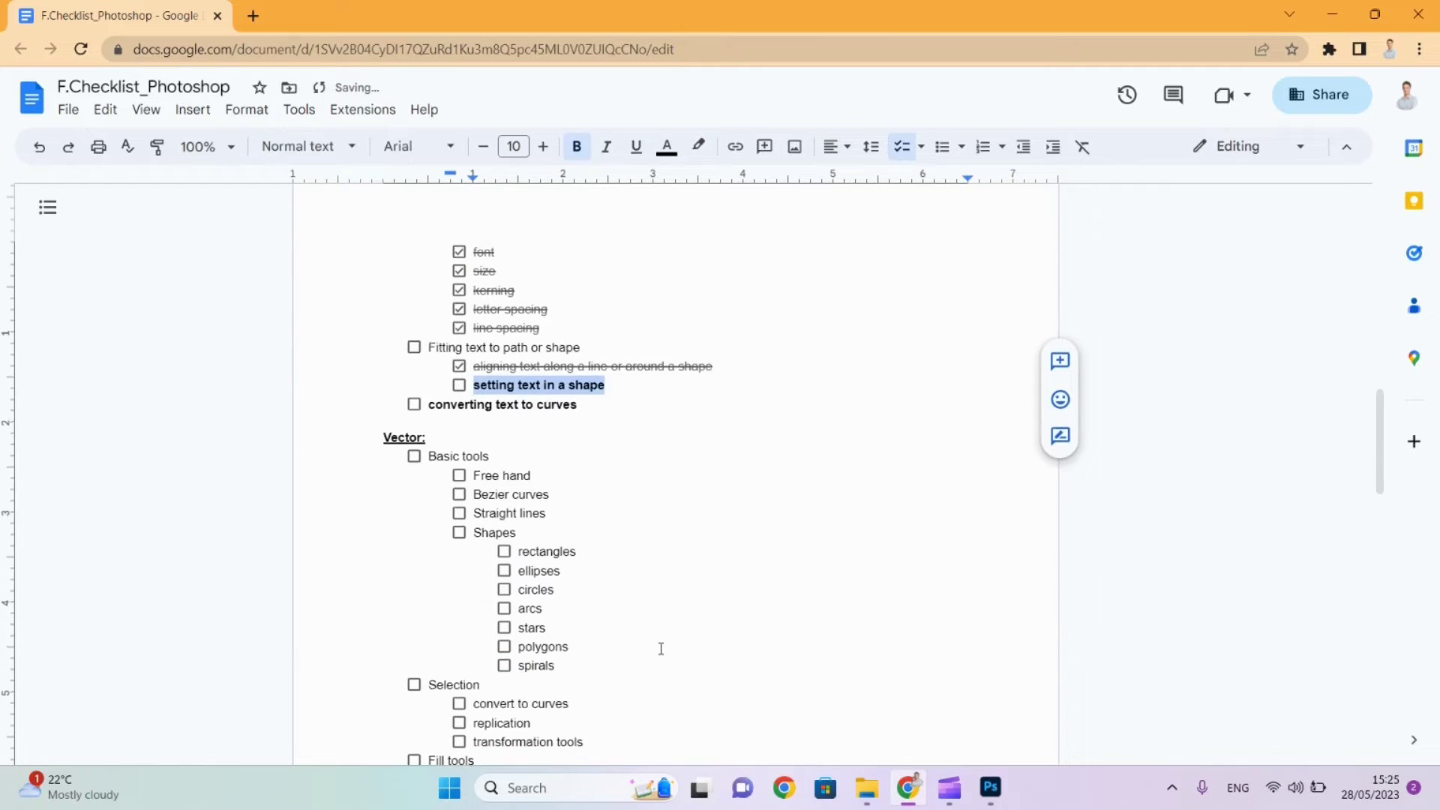
scroll(661, 649, "down", 2)
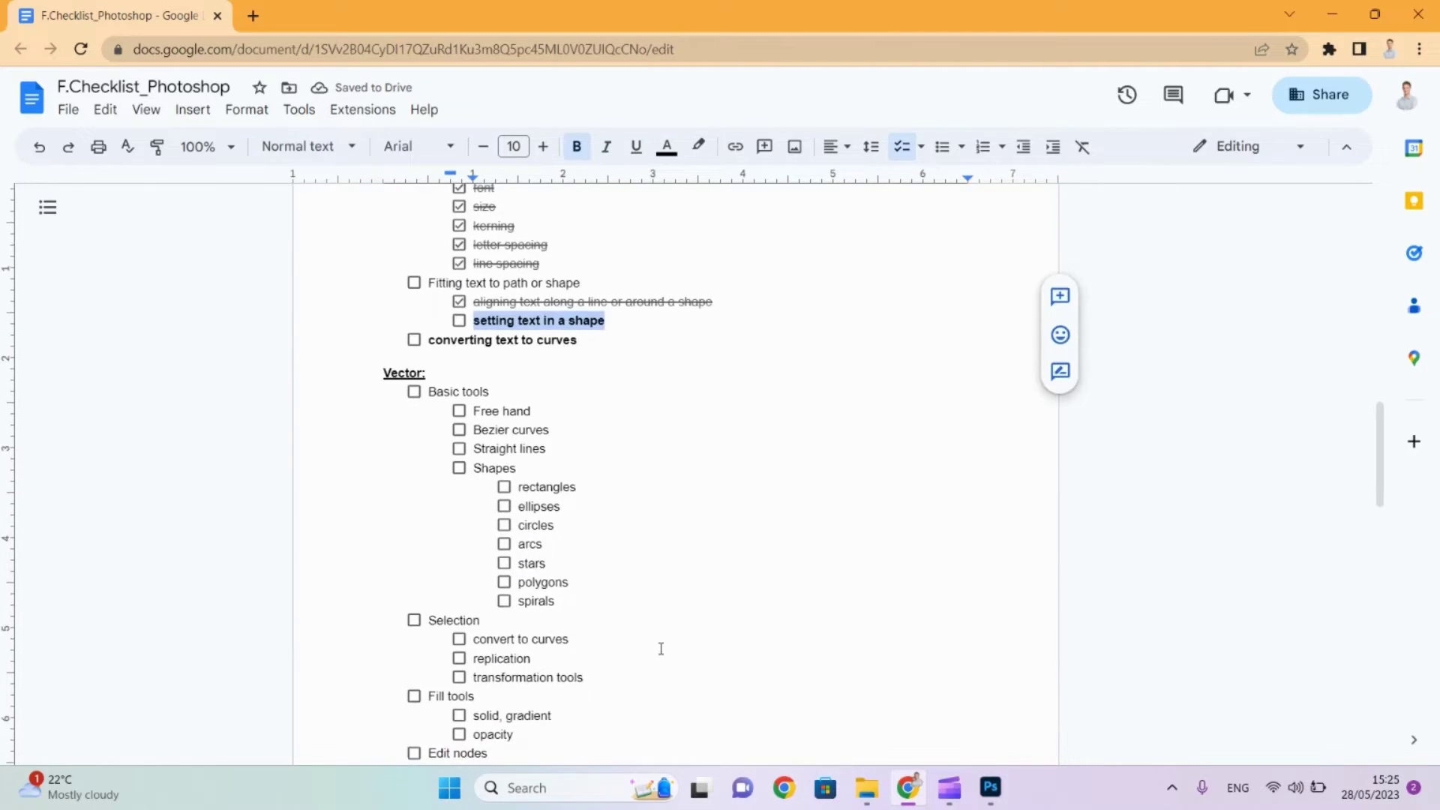
scroll(661, 649, "down", 1)
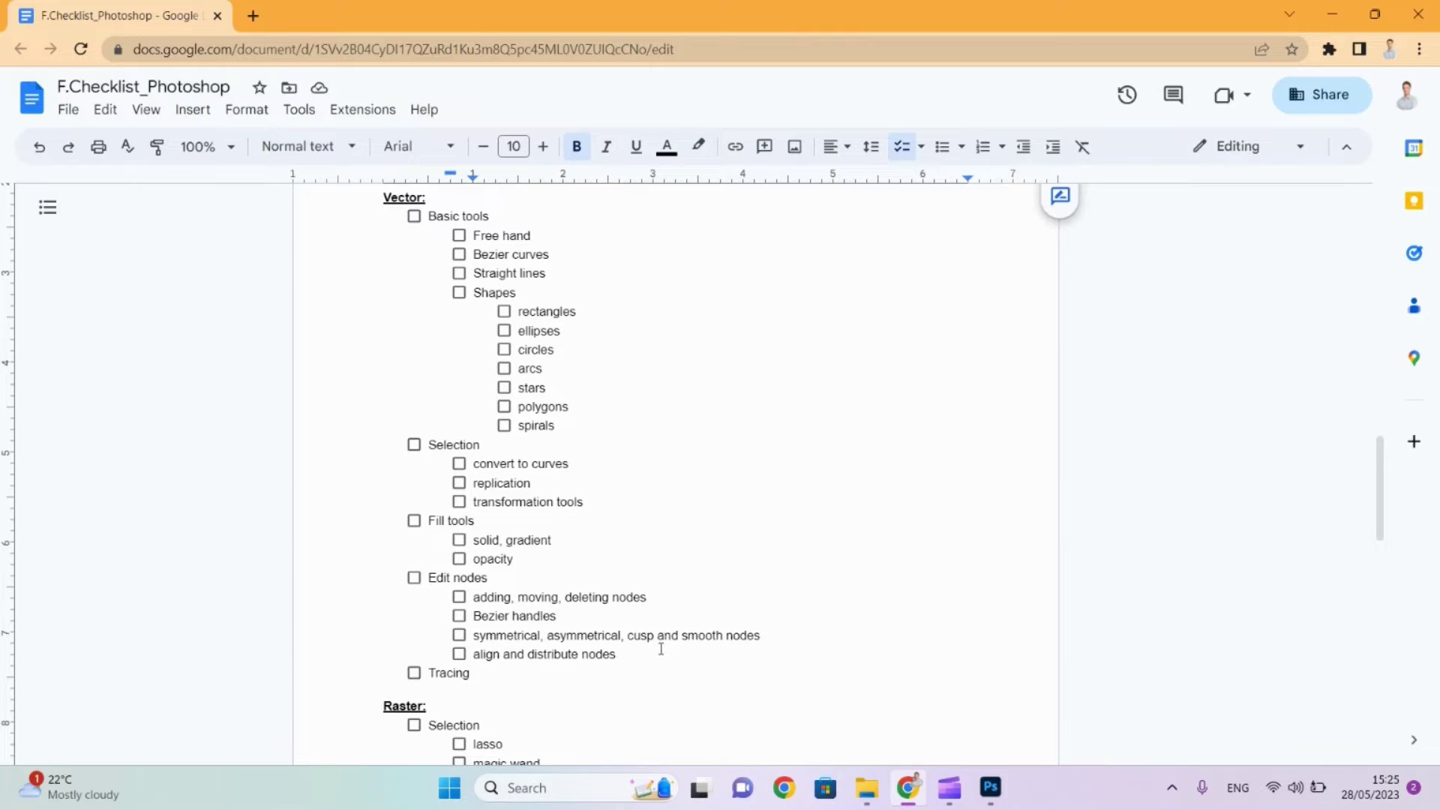
scroll(661, 649, "down", 6)
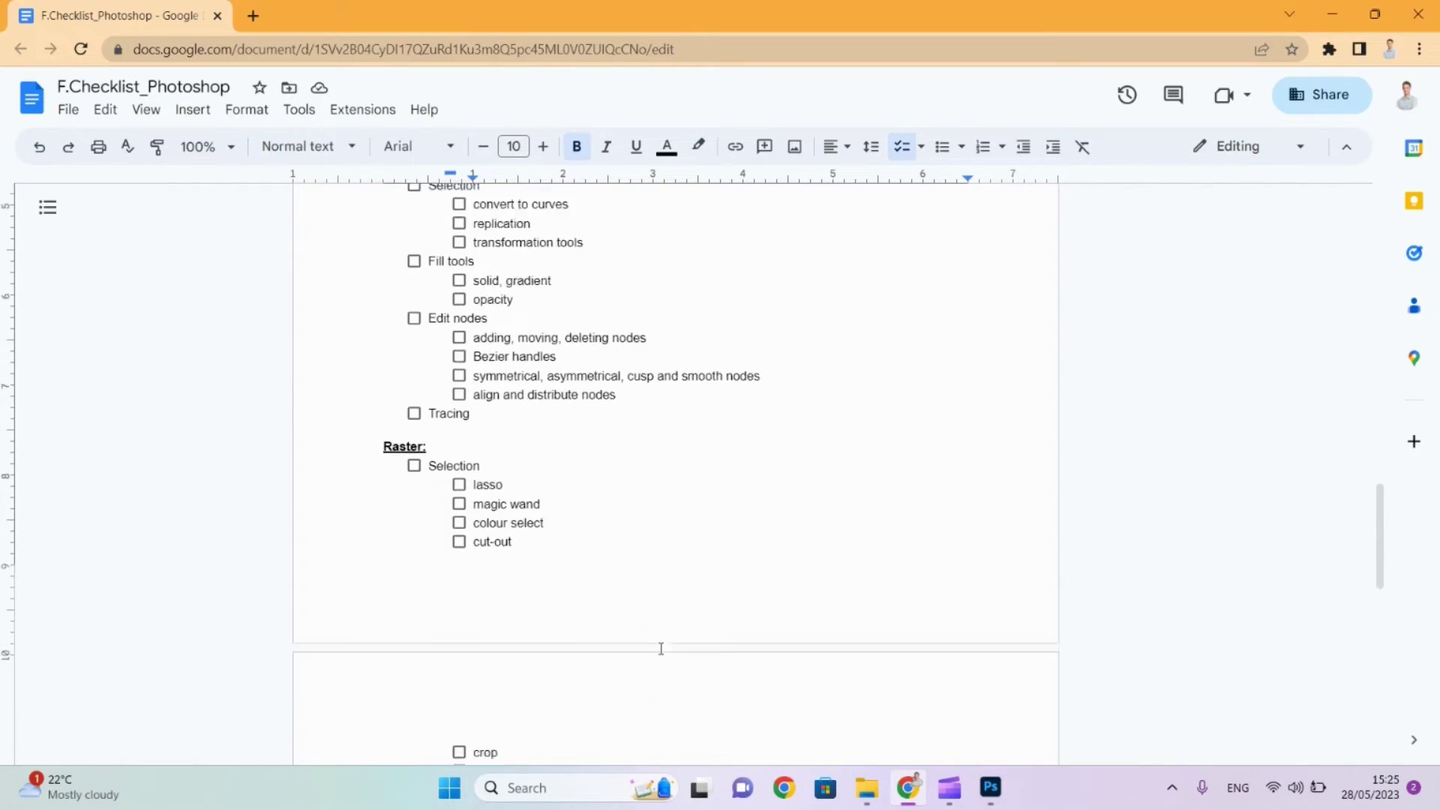
scroll(661, 648, "down", 1)
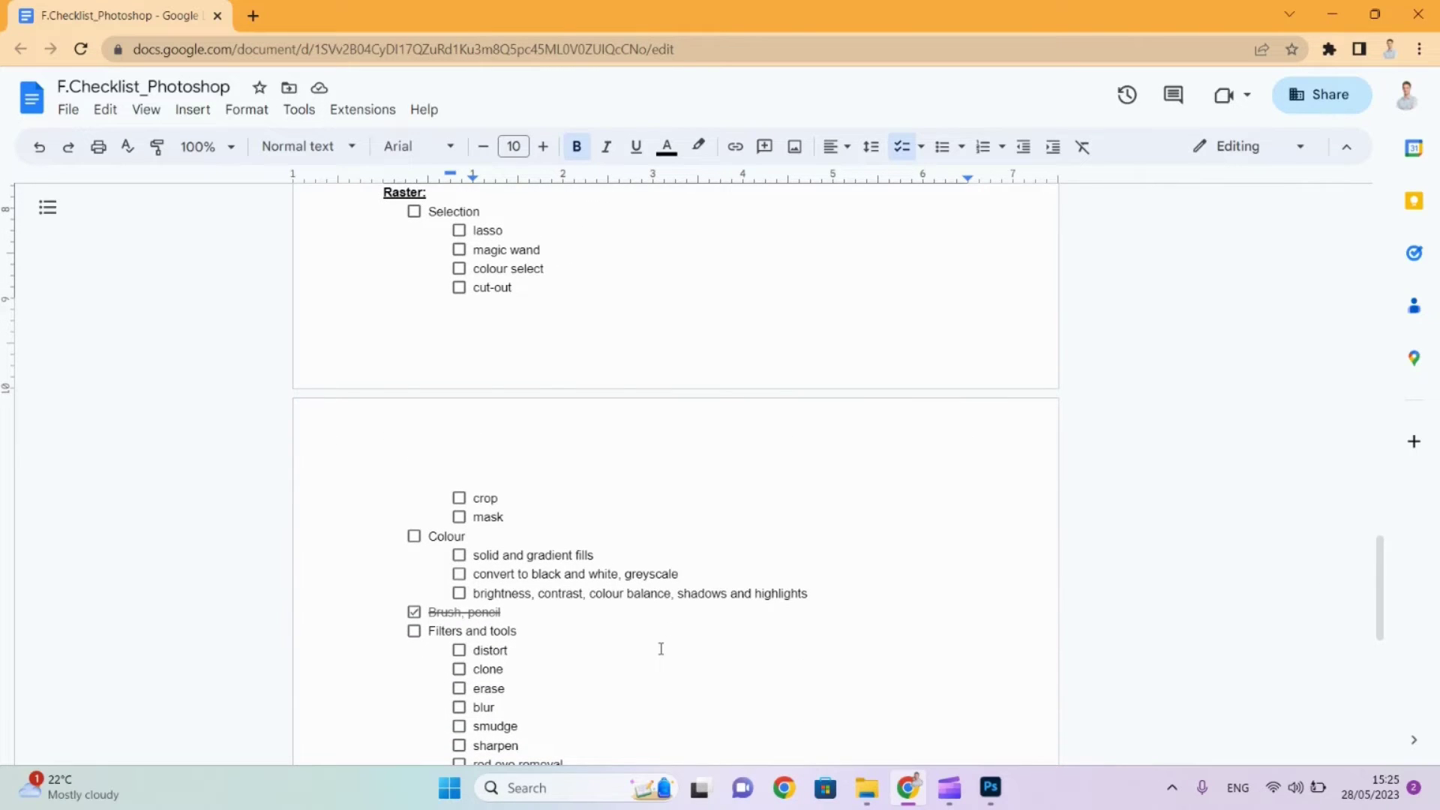
scroll(661, 649, "up", 15)
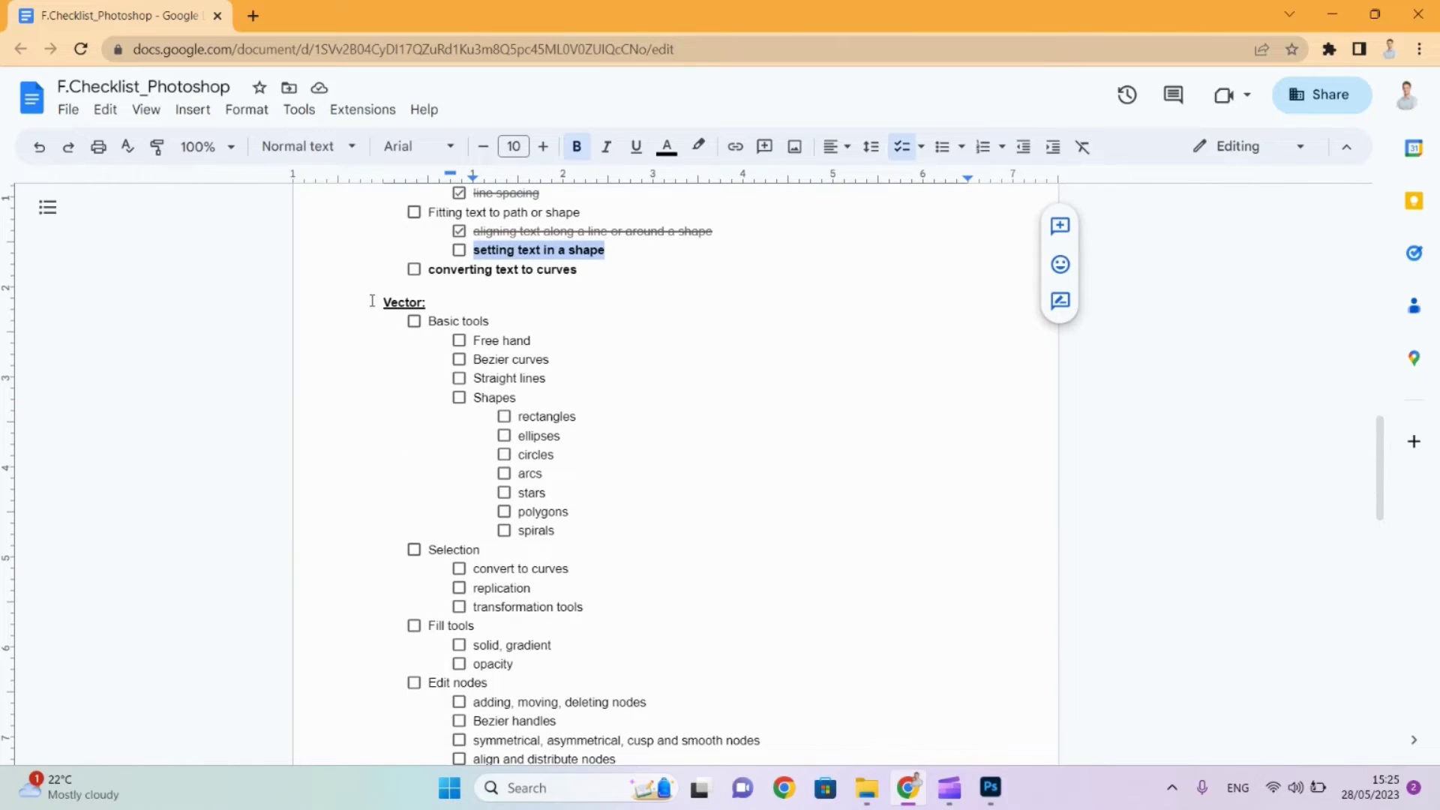
left_click(372, 301)
key("shift+Down")
key("shift+Down")
key("shift+Down")
key("shift+Down")
key("shift+Down")
key("shift+Down")
key("shift+Down")
key("shift+Down")
key("shift+Down")
key("shift+Down")
key("shift+Down")
key("shift+Down")
key("shift+Down")
key("shift+Down")
key("shift+Down")
key("shift+Down")
key("shift+Down")
key("shift+Down")
key("shift+Down")
key("shift+Down")
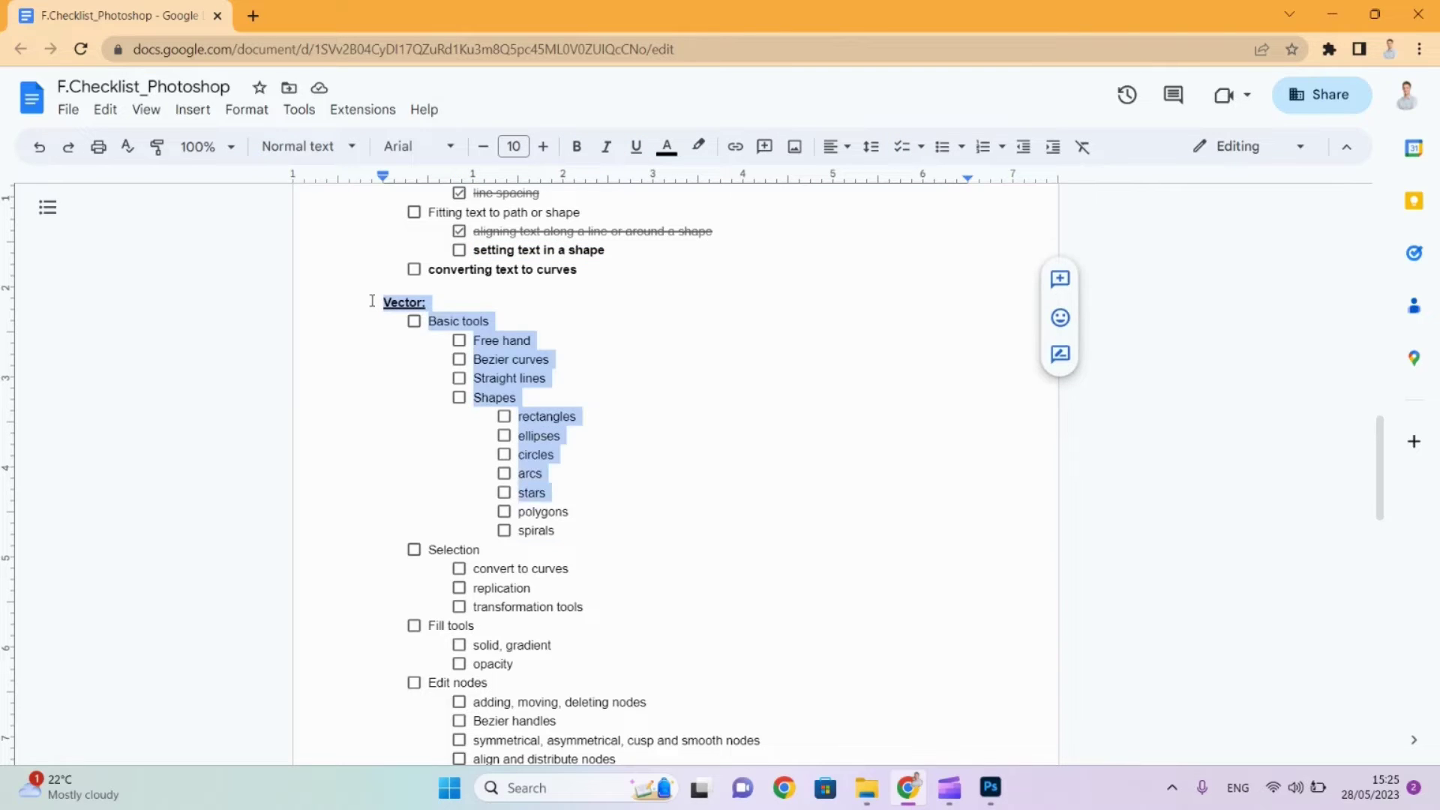
key("shift+Up")
key("shift+Up")
key("shift+Up")
key("shift+Up")
key("shift+Up")
key("shift+Up")
key("shift+Up")
key("shift+Up")
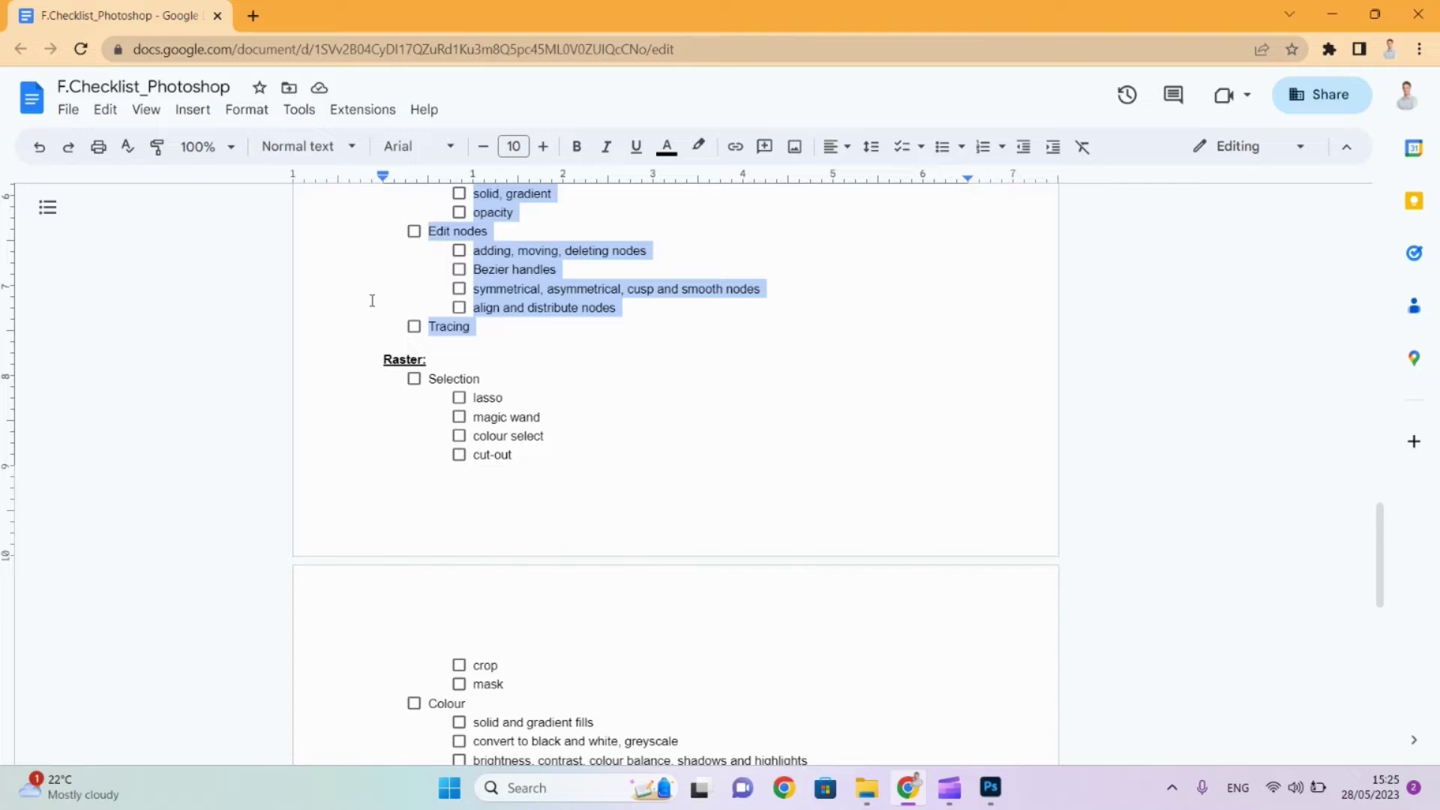
key("ctrl+b")
key("Right")
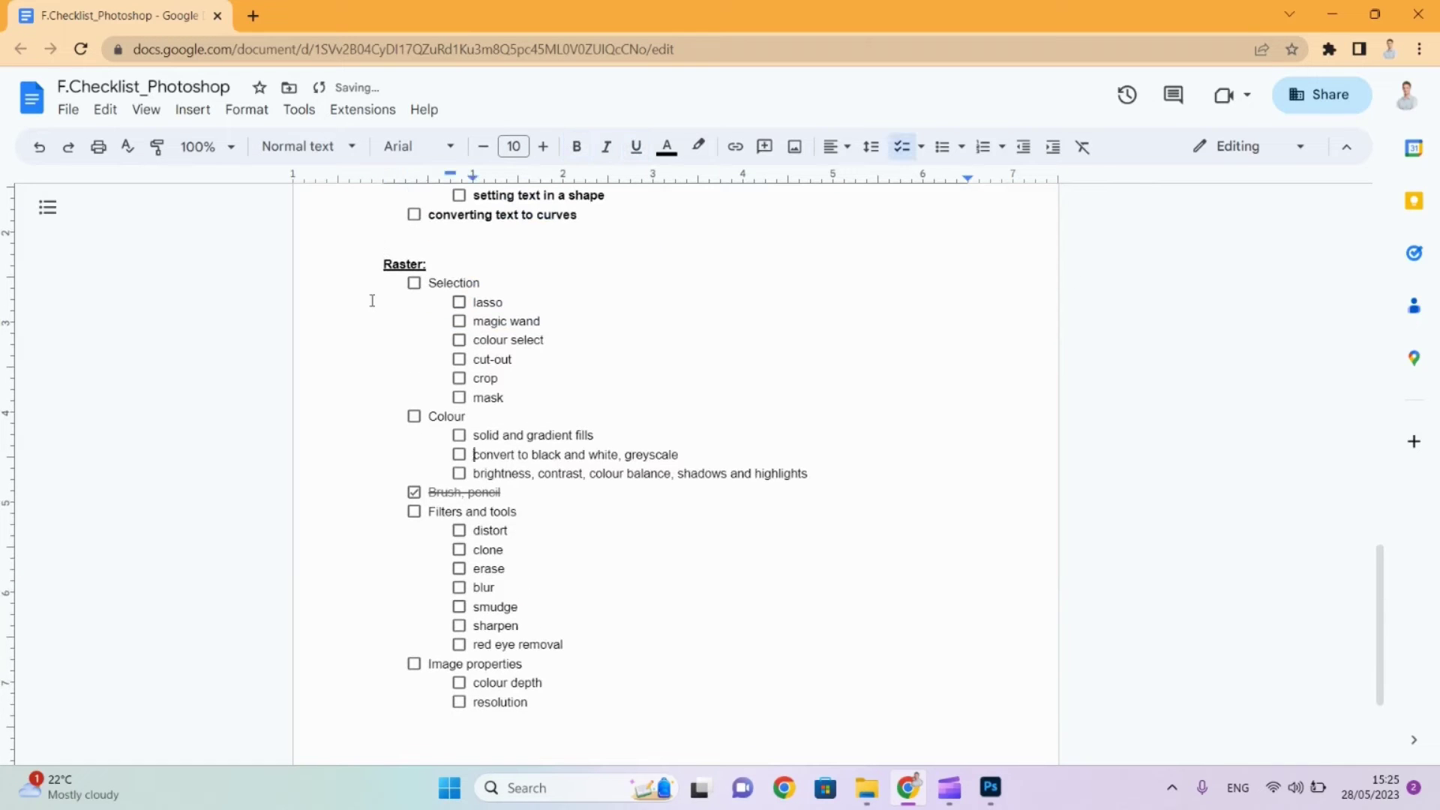
key("Return")
key("Return")
key("Return")
type("Vector: Basic tools Free hand Bezier curves Straight lines Shapes rectangles")
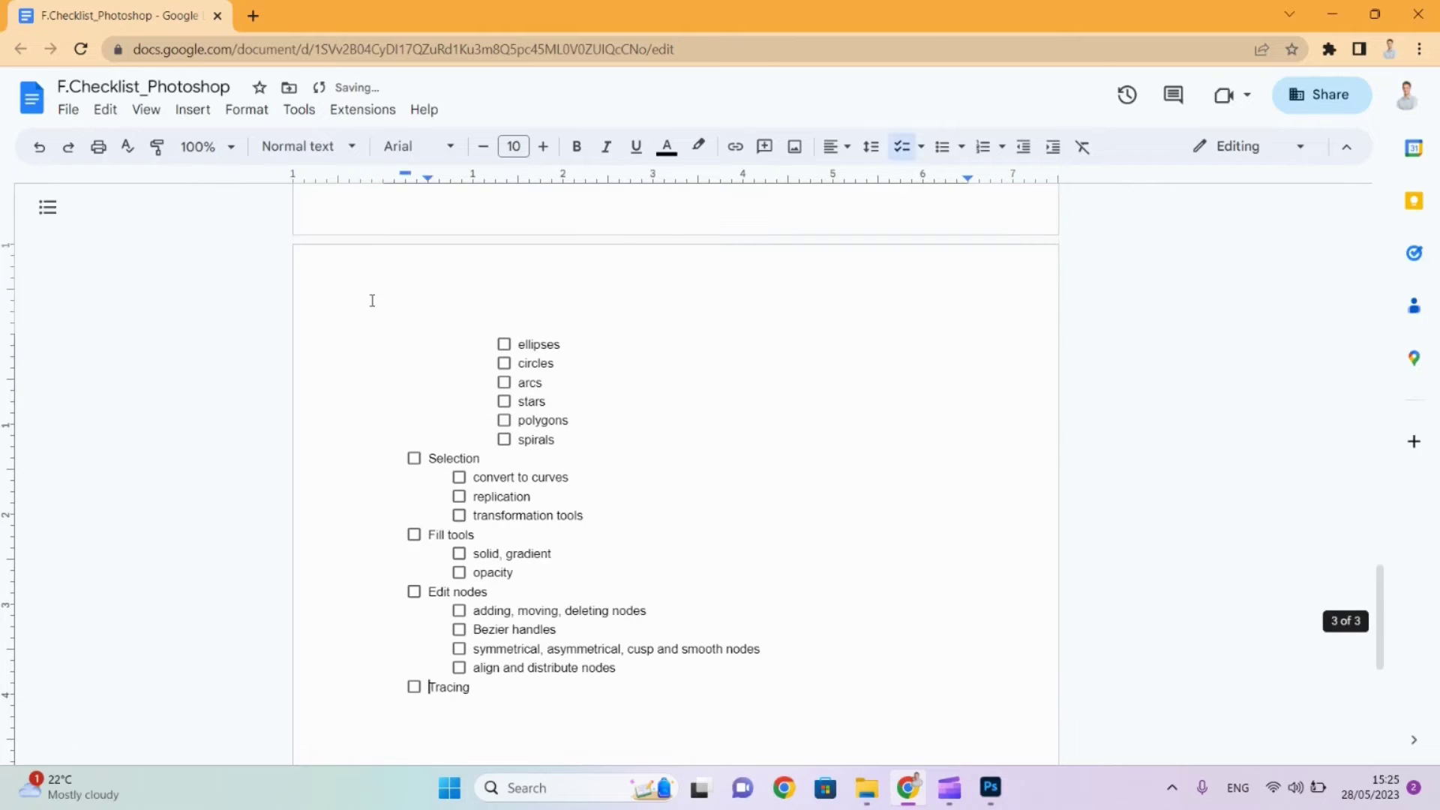
Remove the extra empty line between "converting text to curves" and the Raster heading in the checklist.
key("Up")
key("Up")
key("Up")
key("Up")
key("Up")
key("Up")
key("Up")
key("Up")
key("Up")
key("Up")
key("Up")
key("Up")
key("Up")
key("Up")
key("Up")
key("Up")
key("Up")
key("Up")
key("Up")
key("Up")
key("Up")
key("Up")
key("Up")
key("Up")
key("Up")
key("Up")
key("Up")
key("Up")
key("Up")
key("Up")
key("Up")
key("Up")
key("Up")
key("Up")
key("Up")
key("Up")
key("Up")
key("Up")
key("Up")
key("Up")
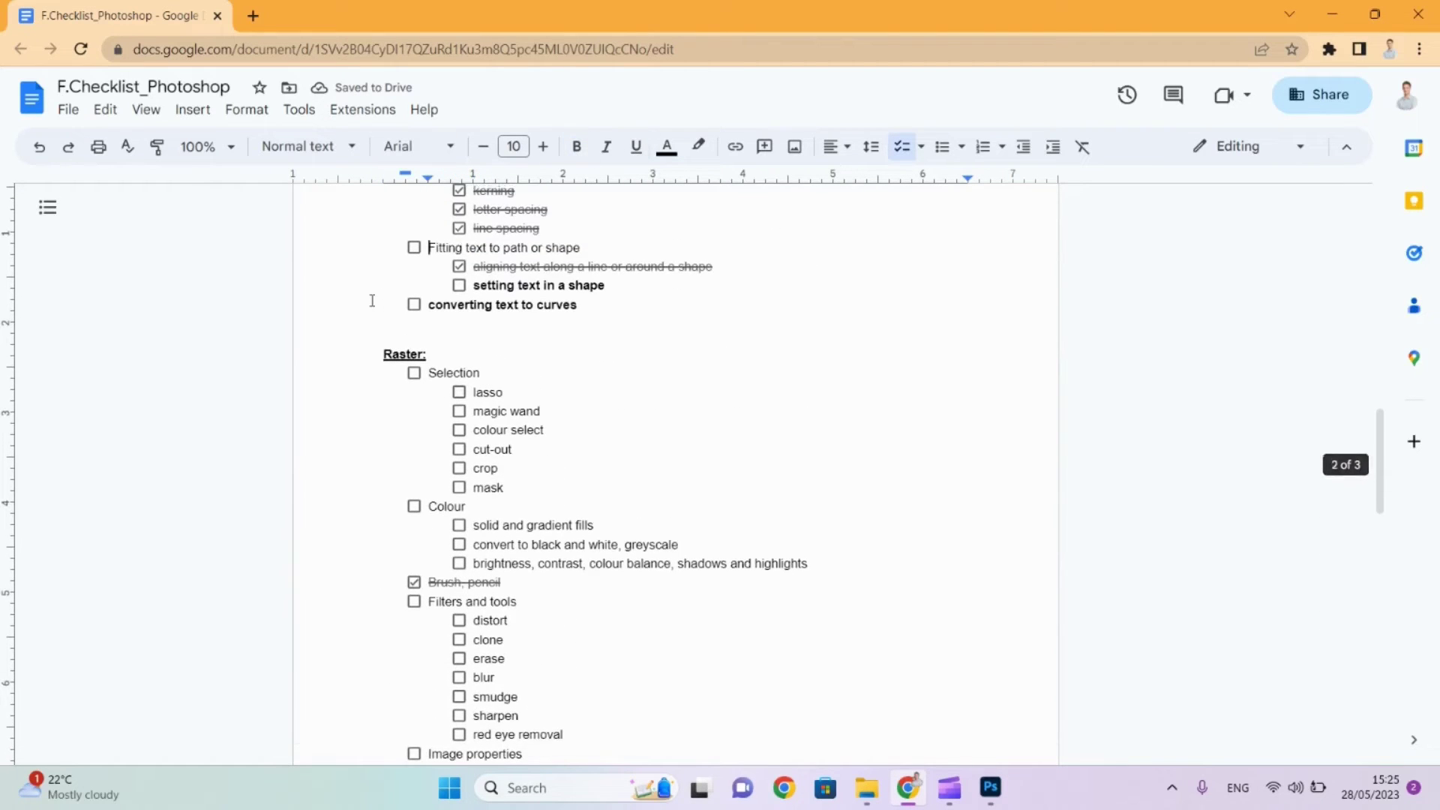
key("BackSpace")
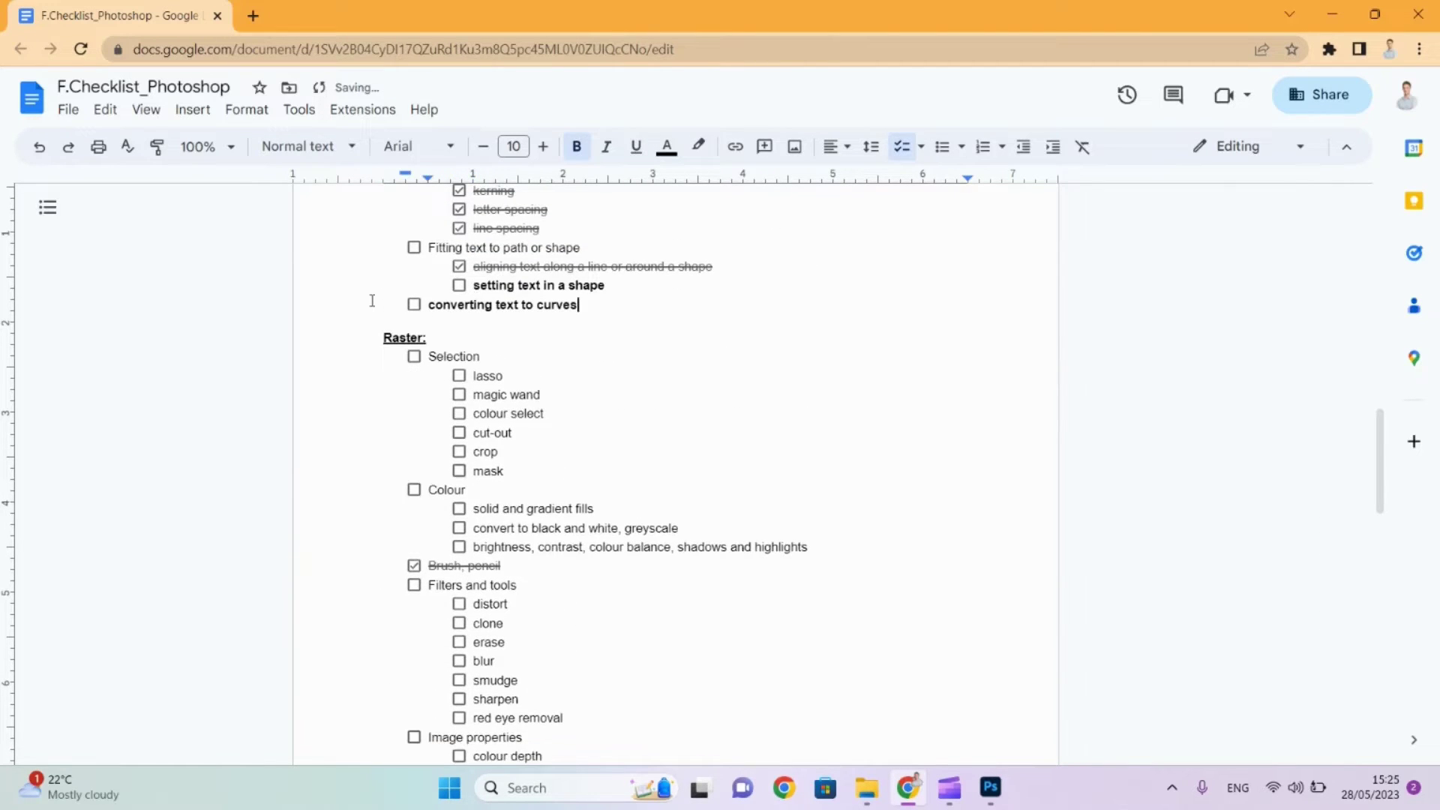
key("Down")
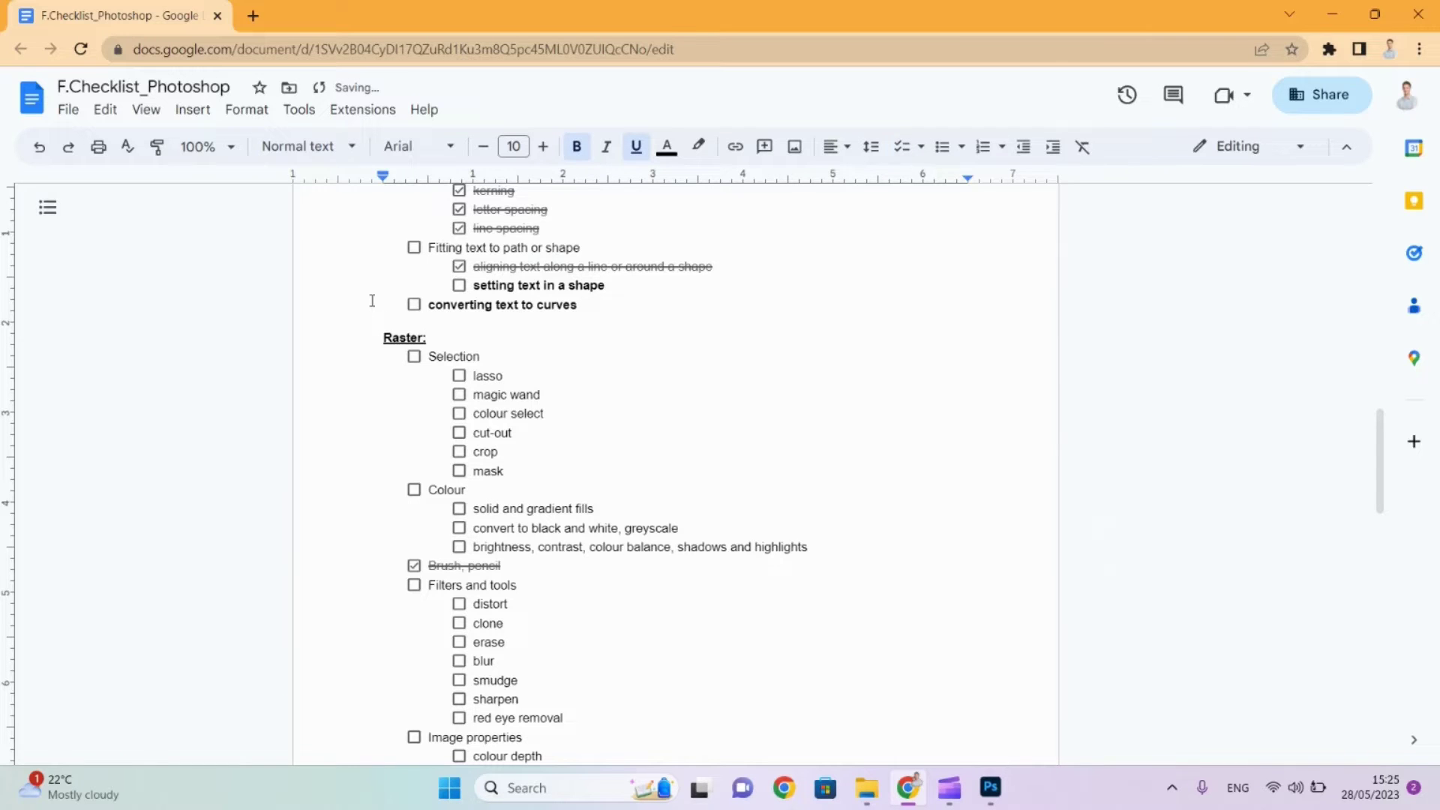
Switch to Photoshop and delete the text layer and the clipped swan photo layer from the Testing document.
key("alt+Tab")
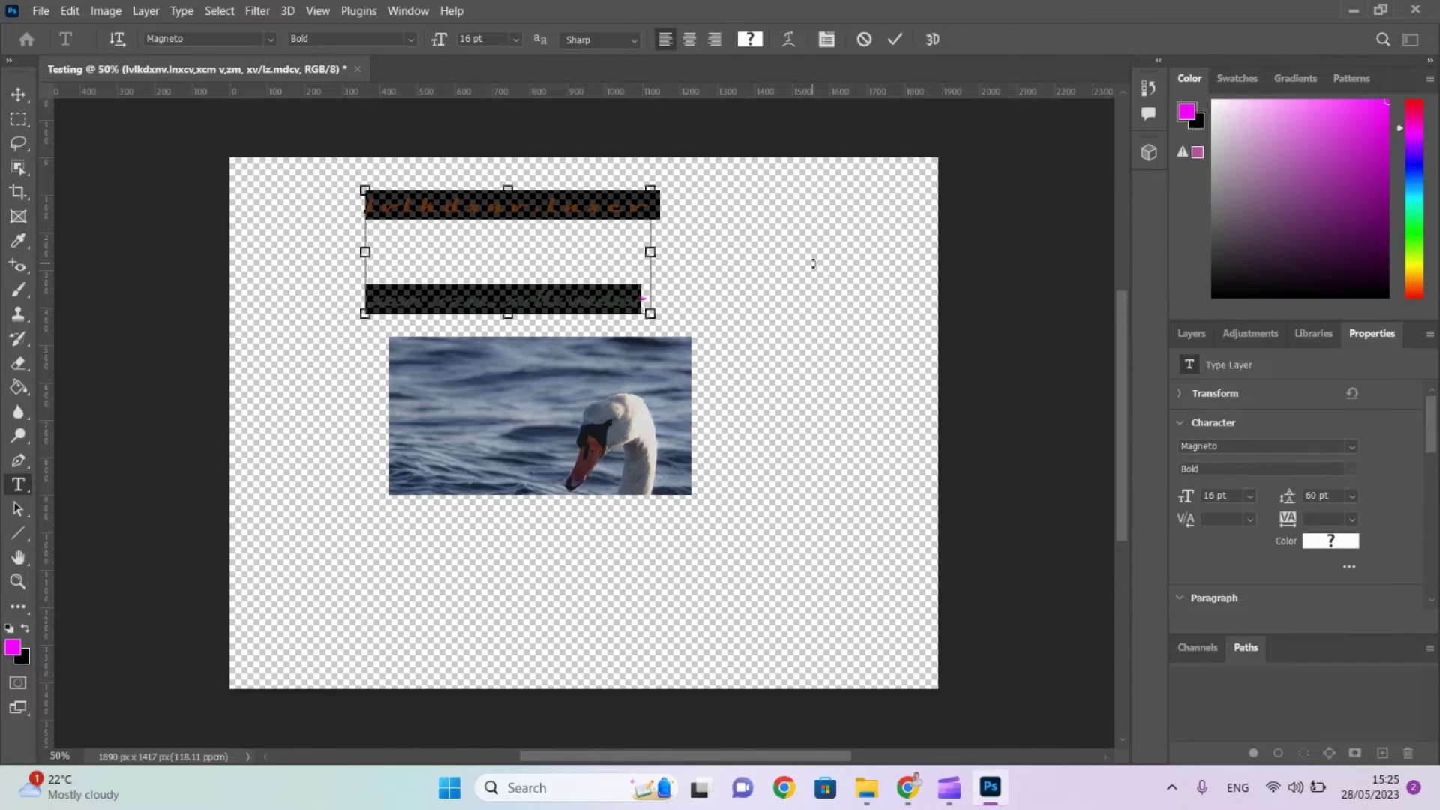
left_click(1189, 333)
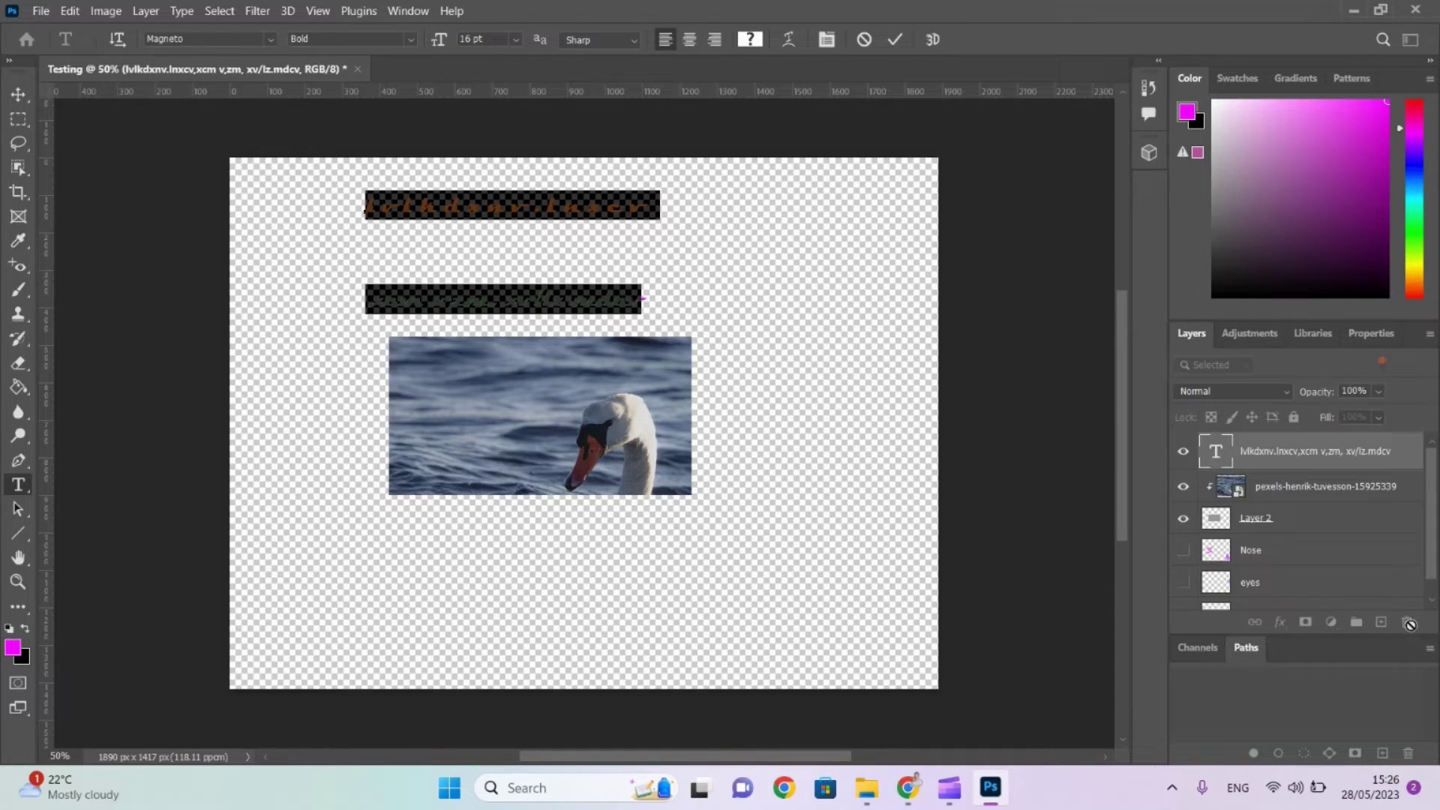
left_click(1215, 444)
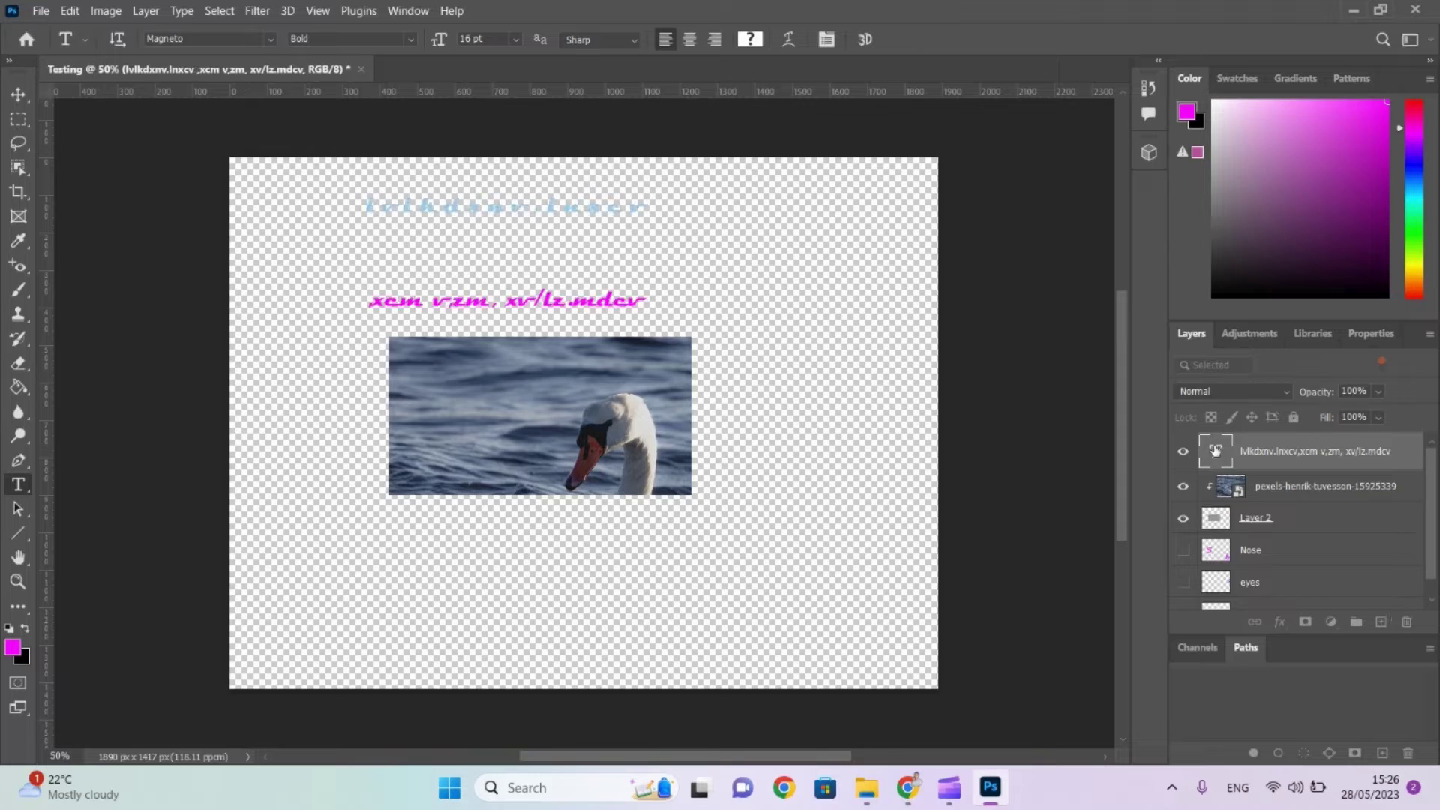
left_click(1407, 623)
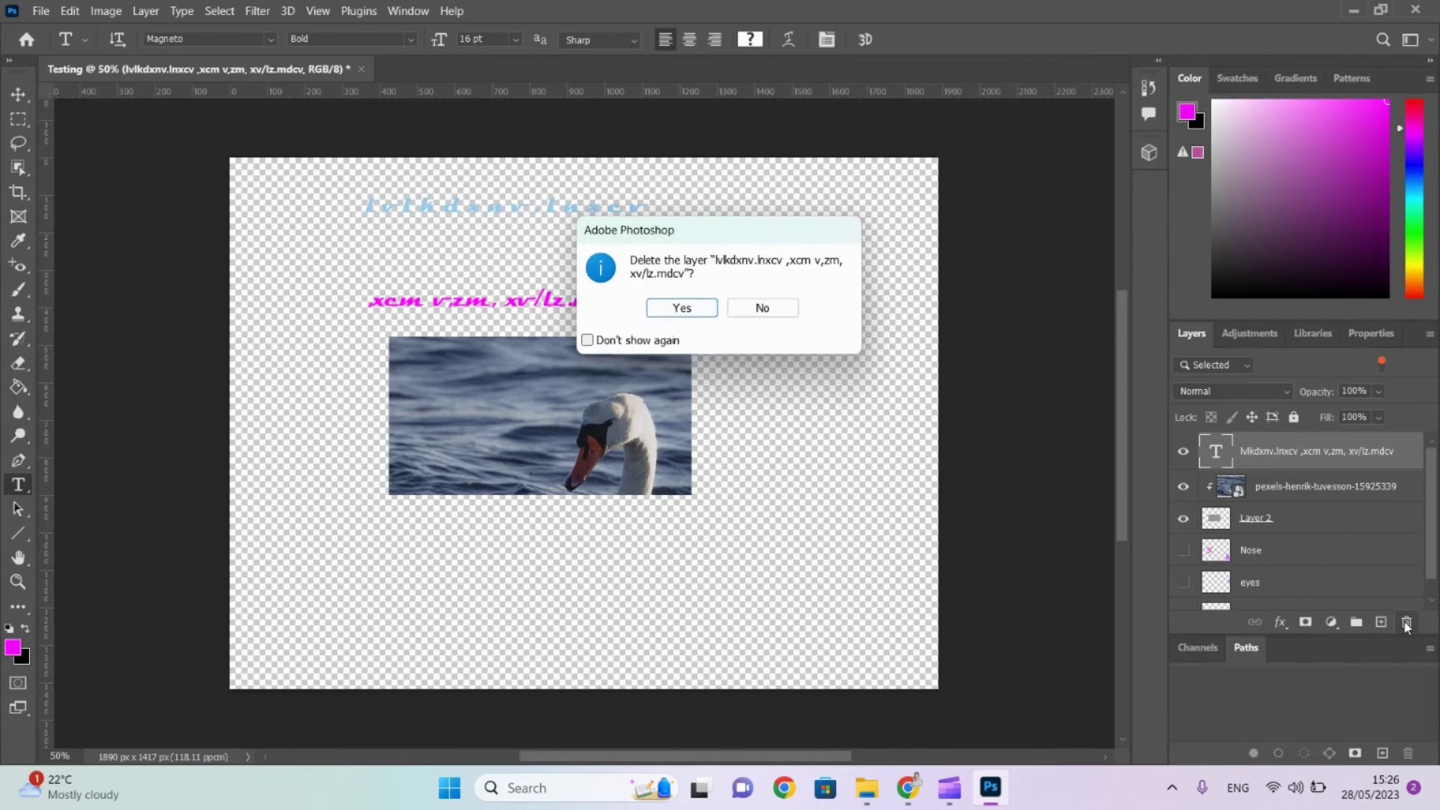
left_click(685, 308)
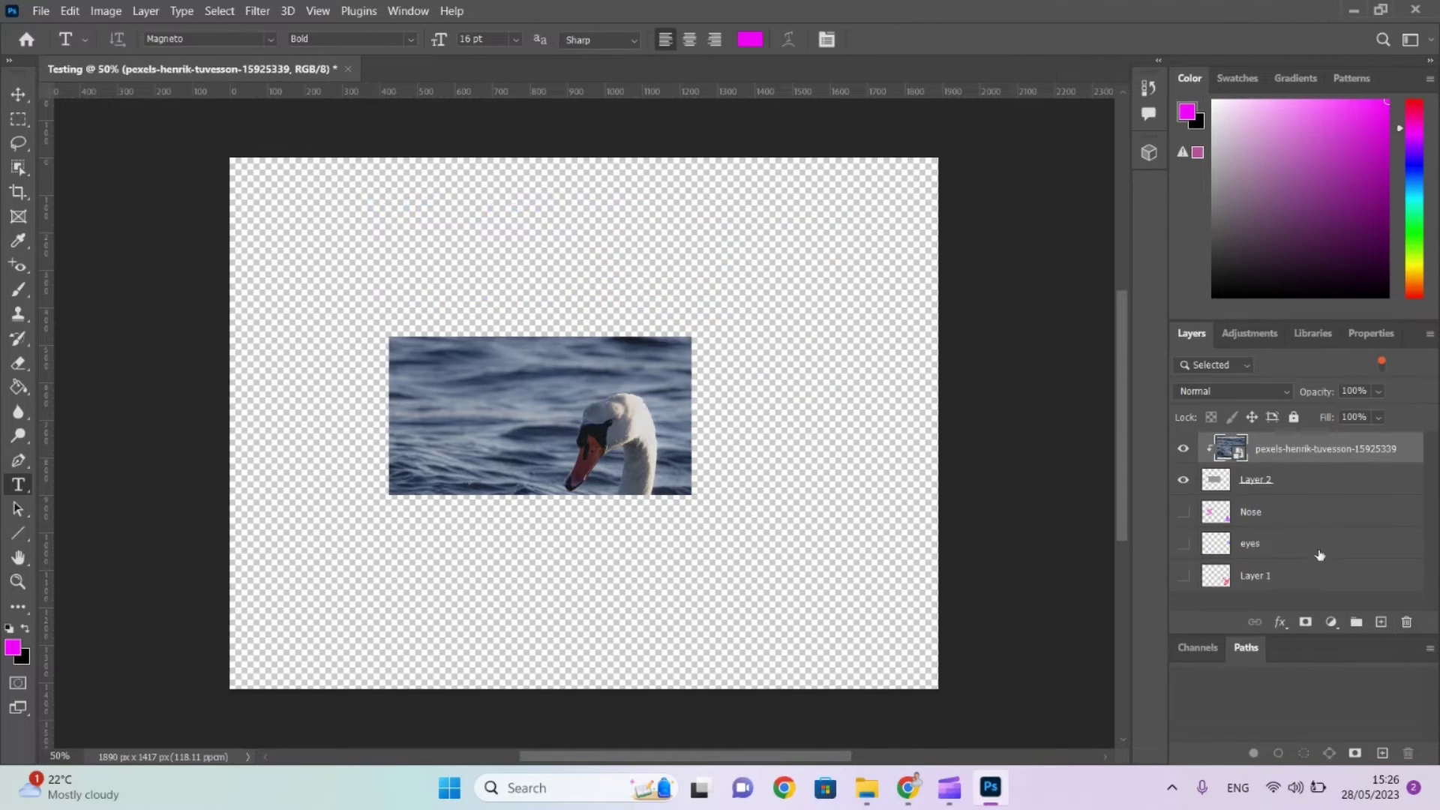
left_click(1406, 624)
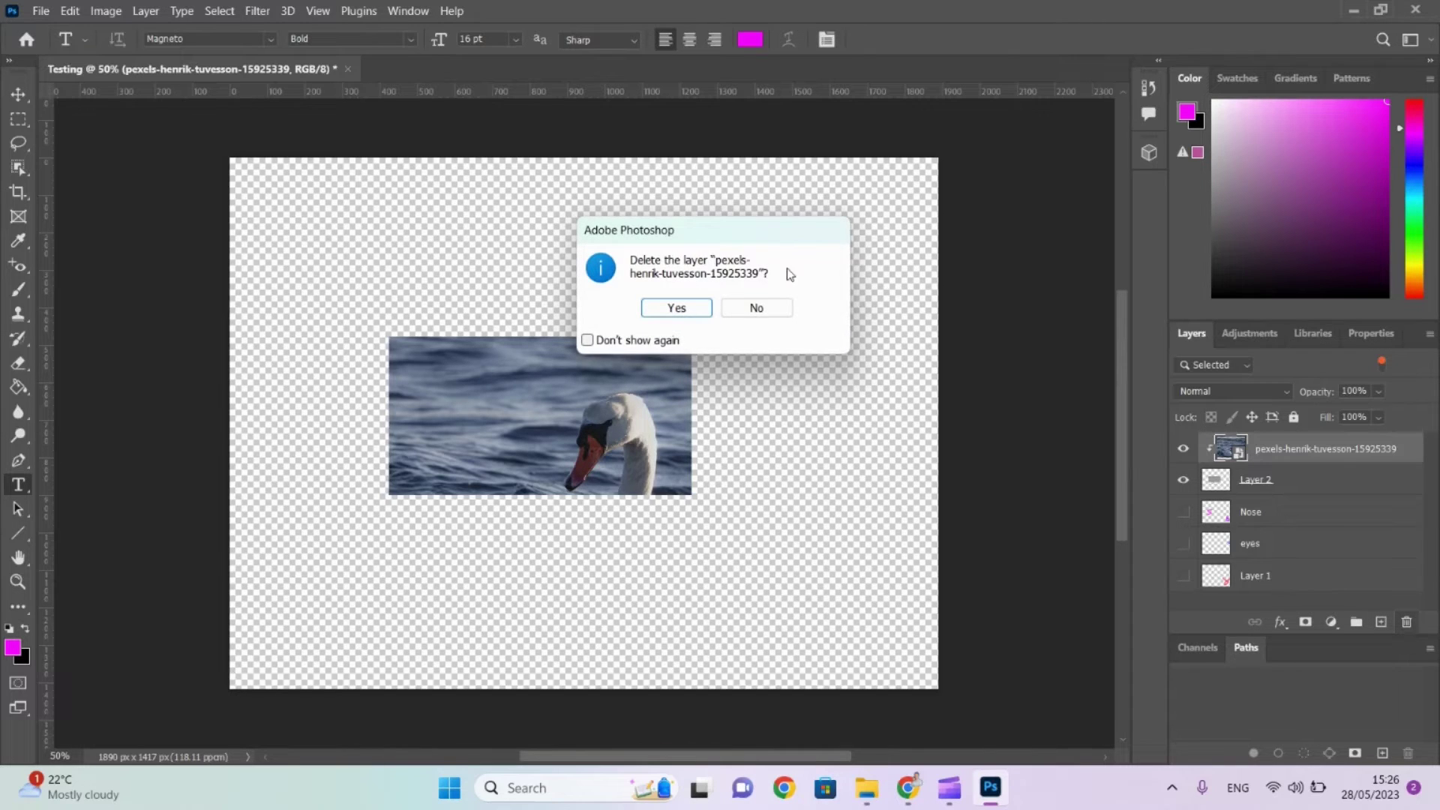
left_click(674, 309)
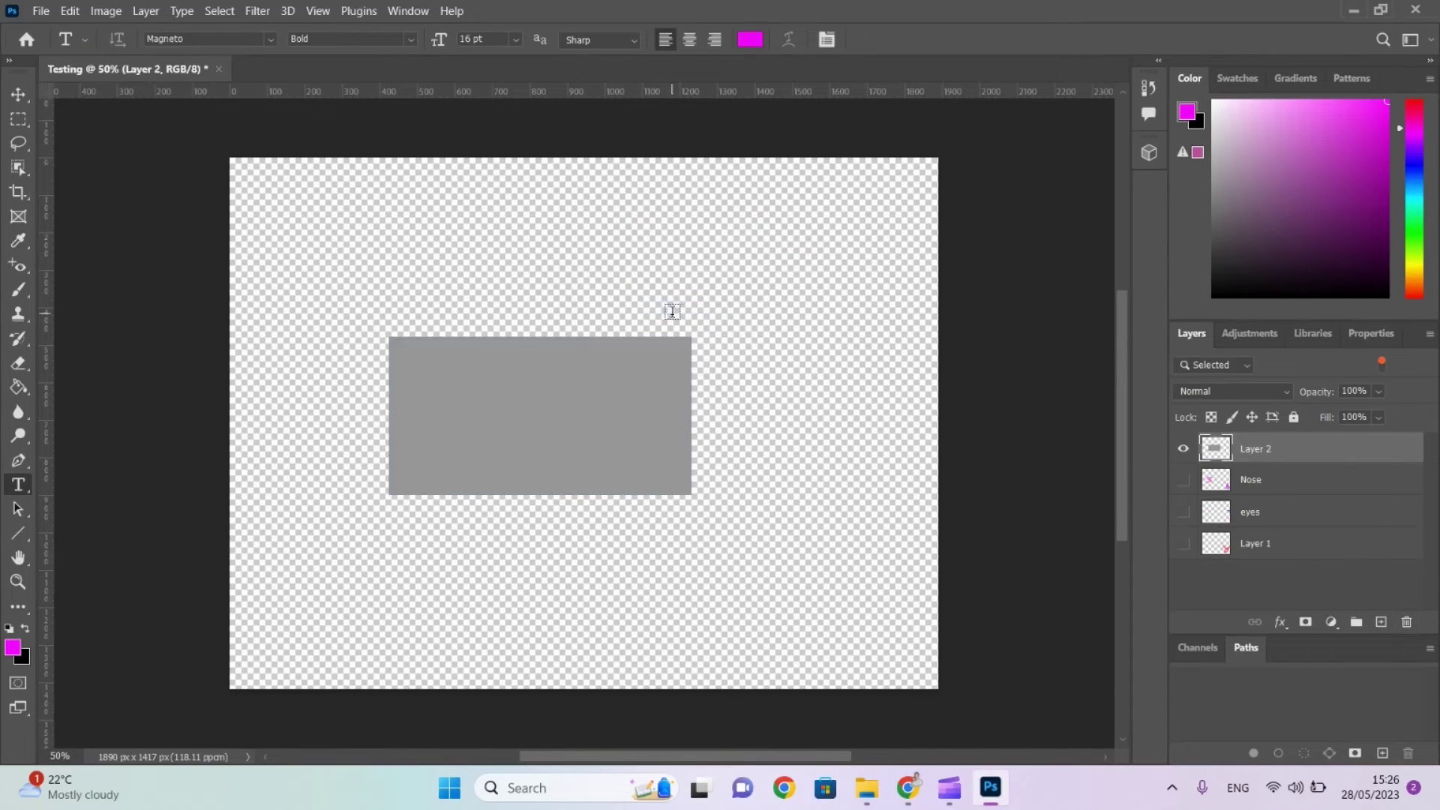
Delete the remaining layers: Layer 2, Nose, eyes and Layer 1.
left_click(1406, 623)
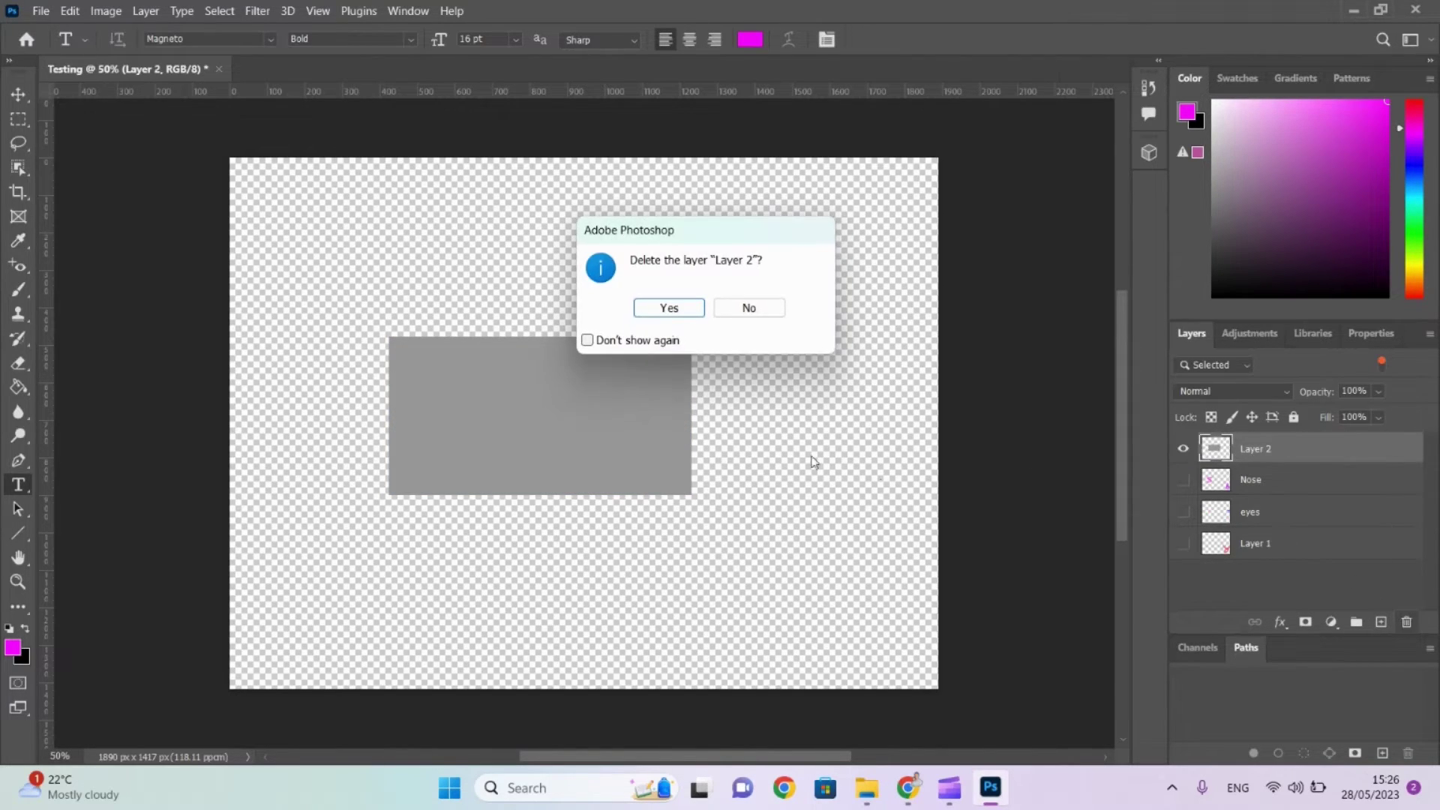
left_click(665, 304)
left_click(1407, 627)
key("Return")
left_click(1408, 633)
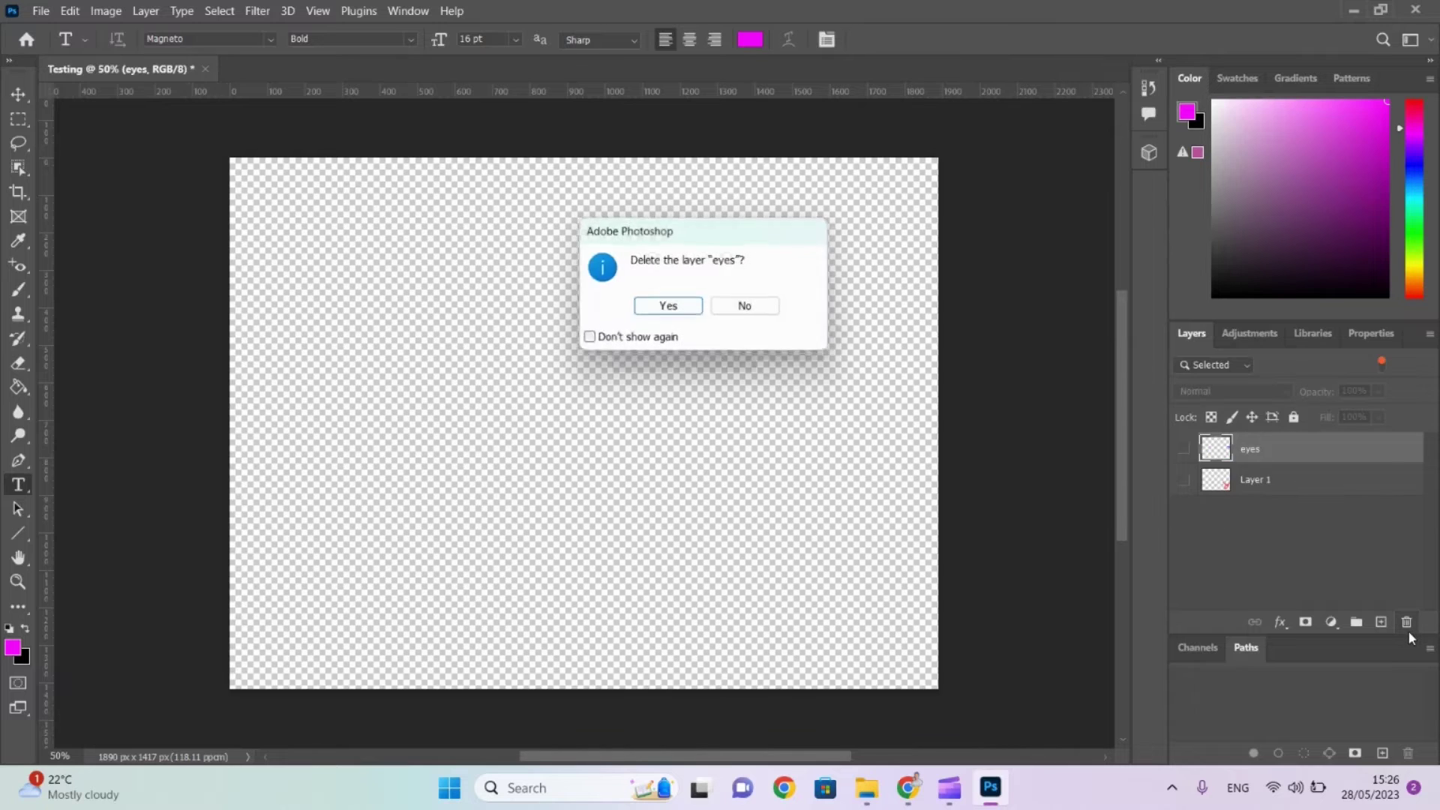
key("Return")
left_click(1408, 633)
key("Return")
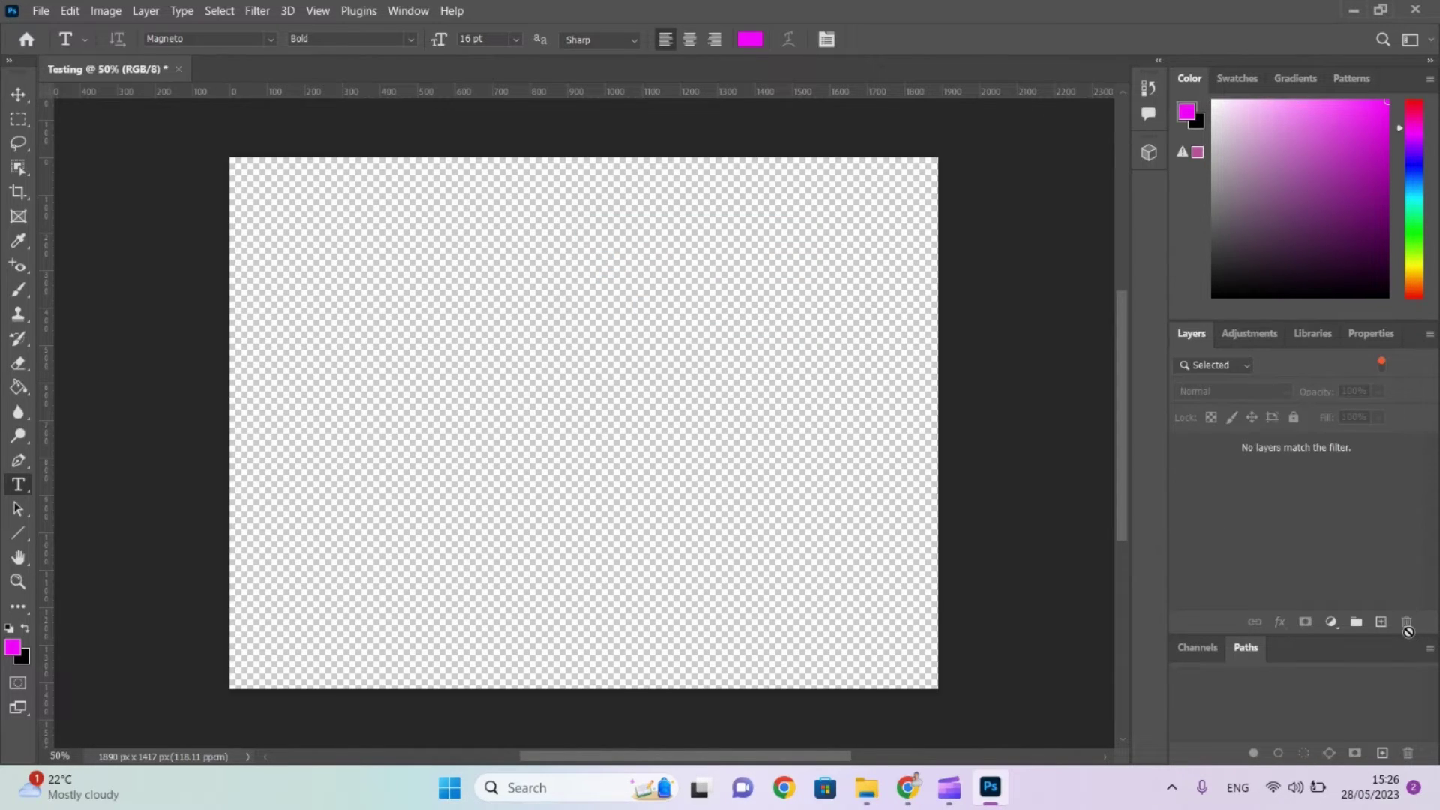
On a new layer, make a rectangular marquee selection near the canvas's upper-left corner and add a rectangle overlapping its lower-right corner.
left_click(1381, 623)
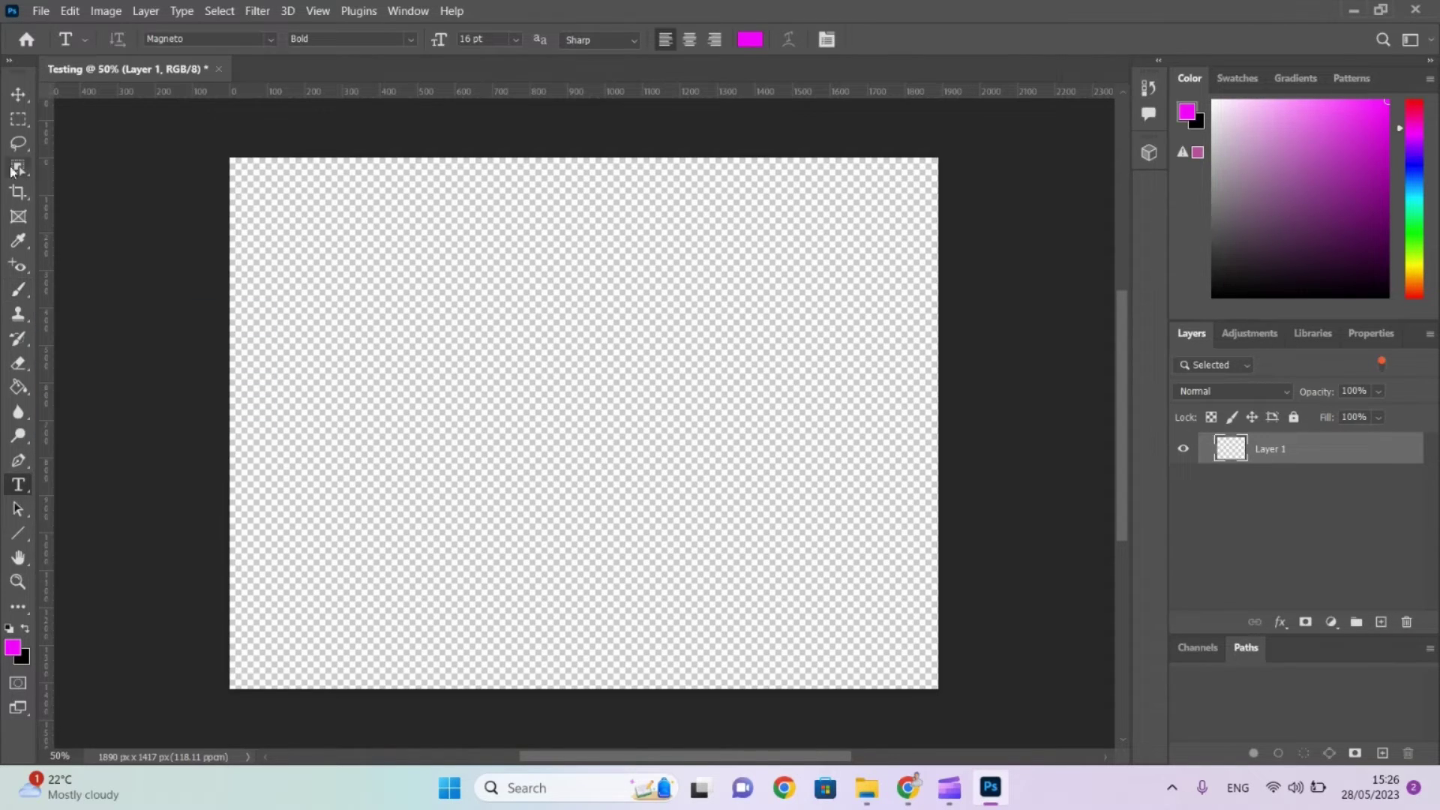
left_click(19, 121)
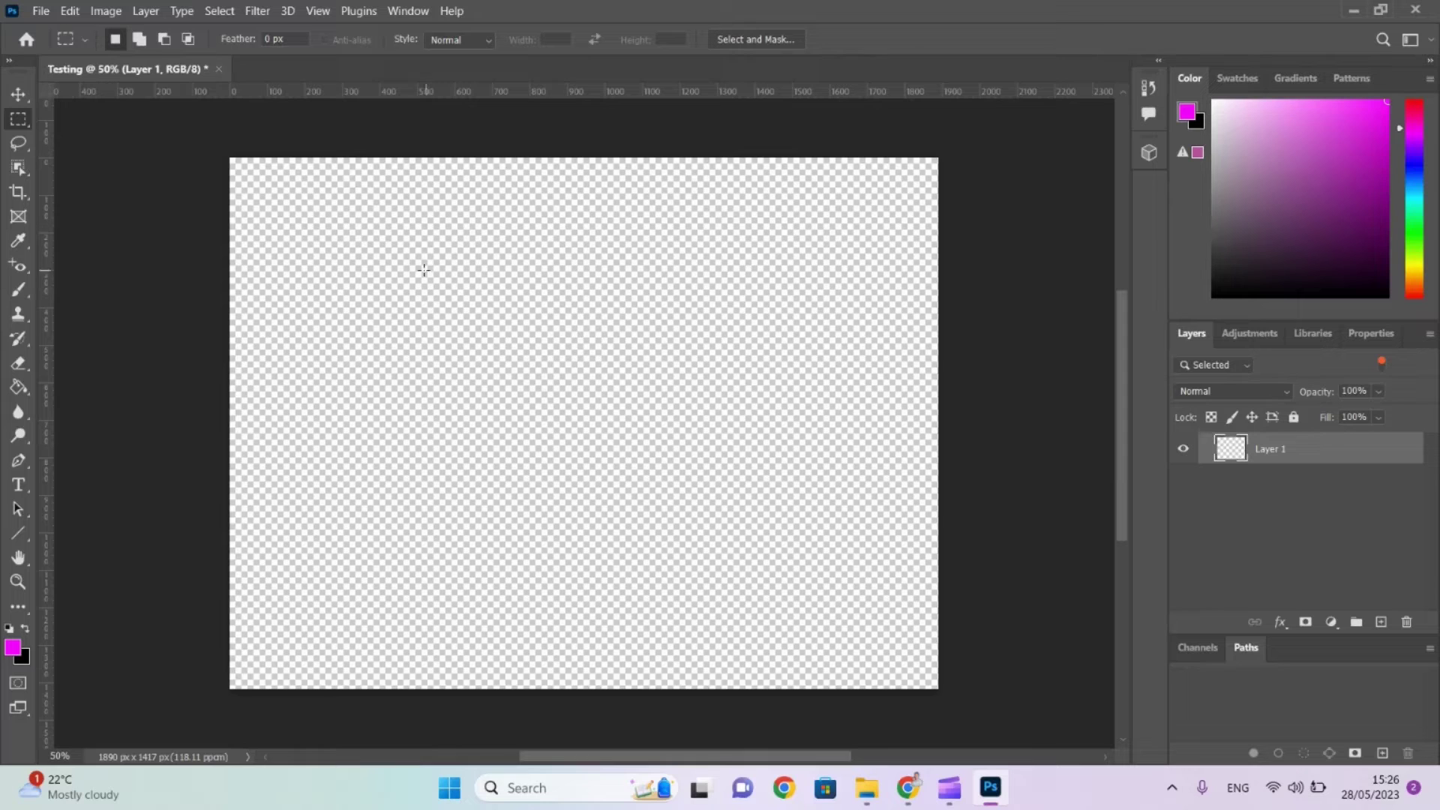
left_click_drag(315, 238, 653, 481)
left_click_drag(259, 204, 470, 366)
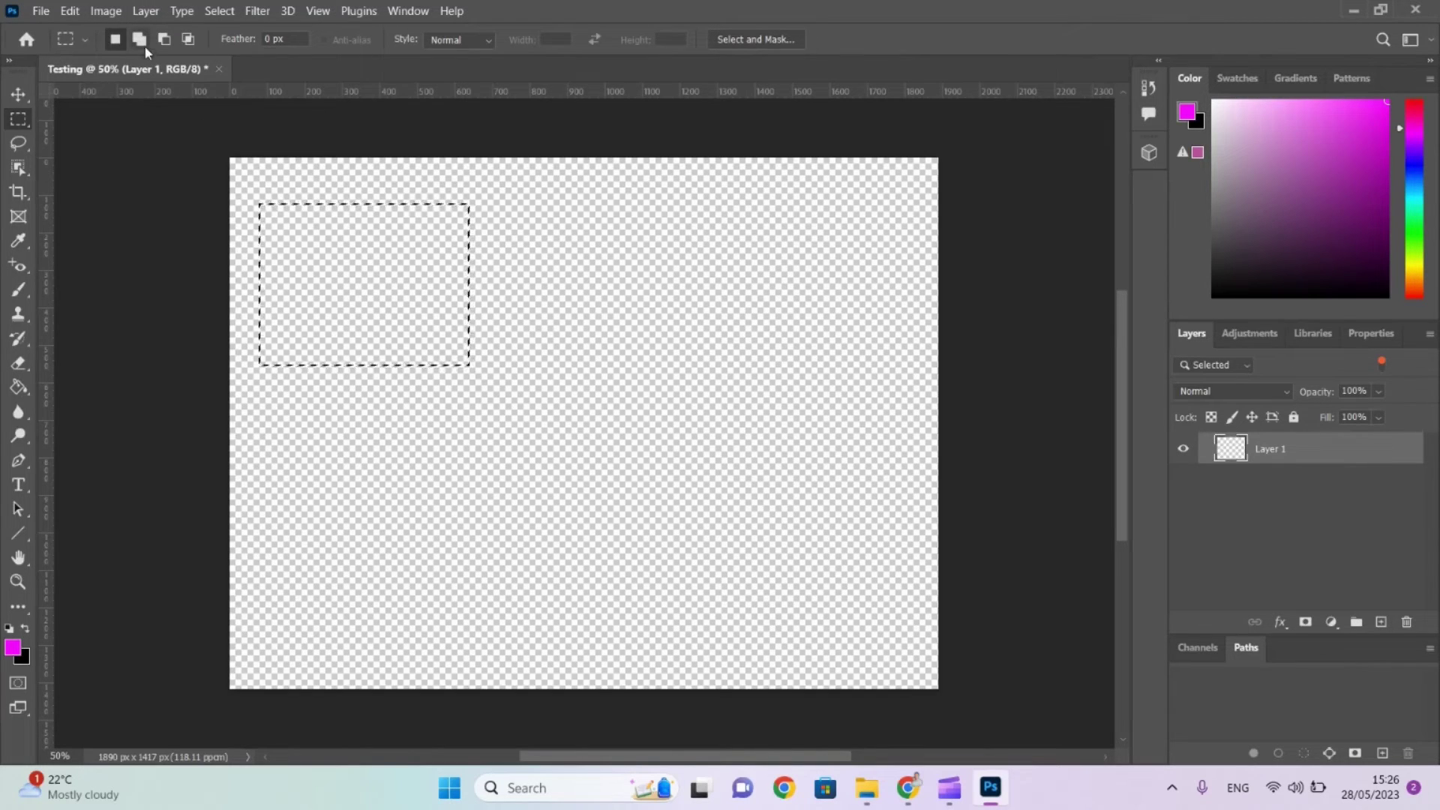
left_click(141, 41)
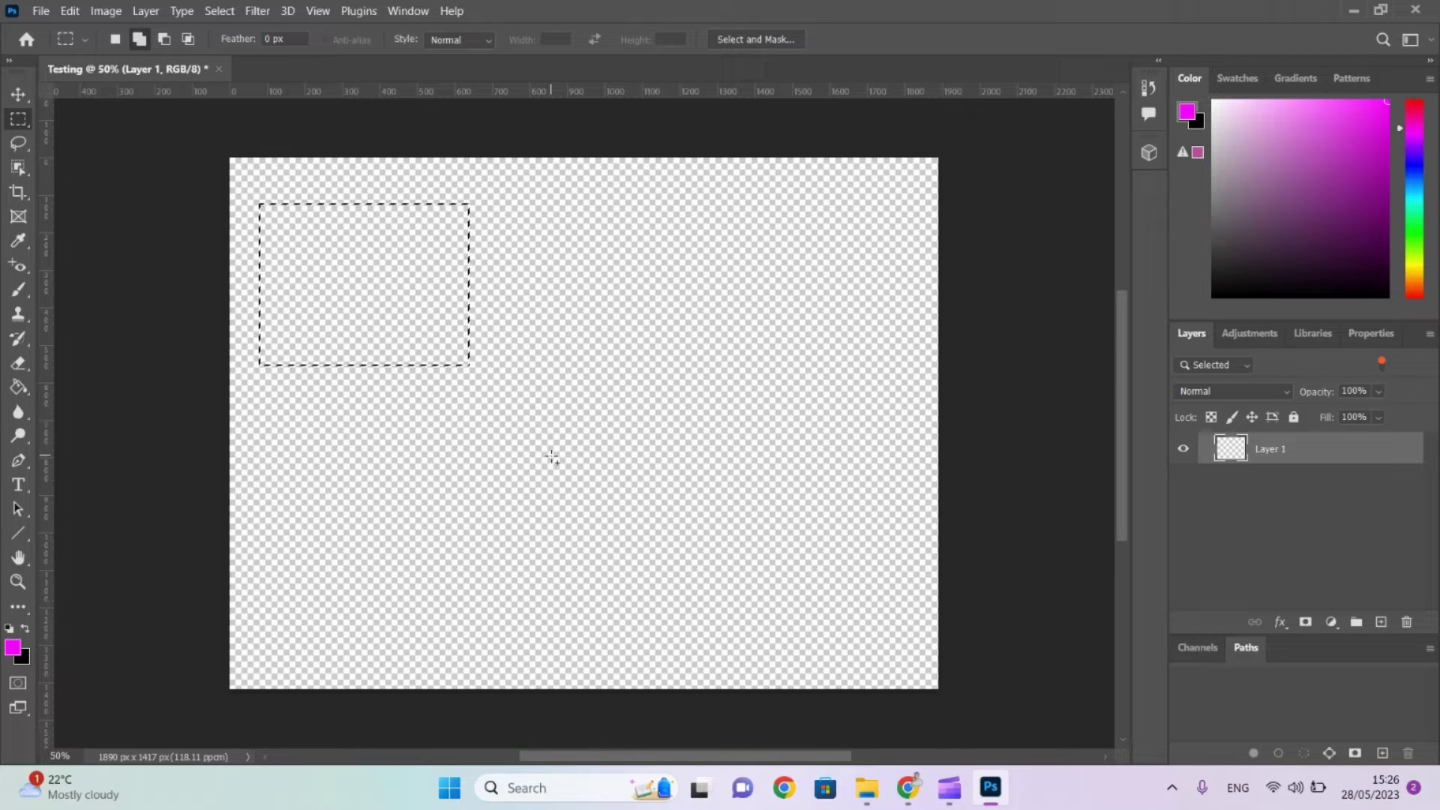
left_click_drag(551, 457, 367, 285)
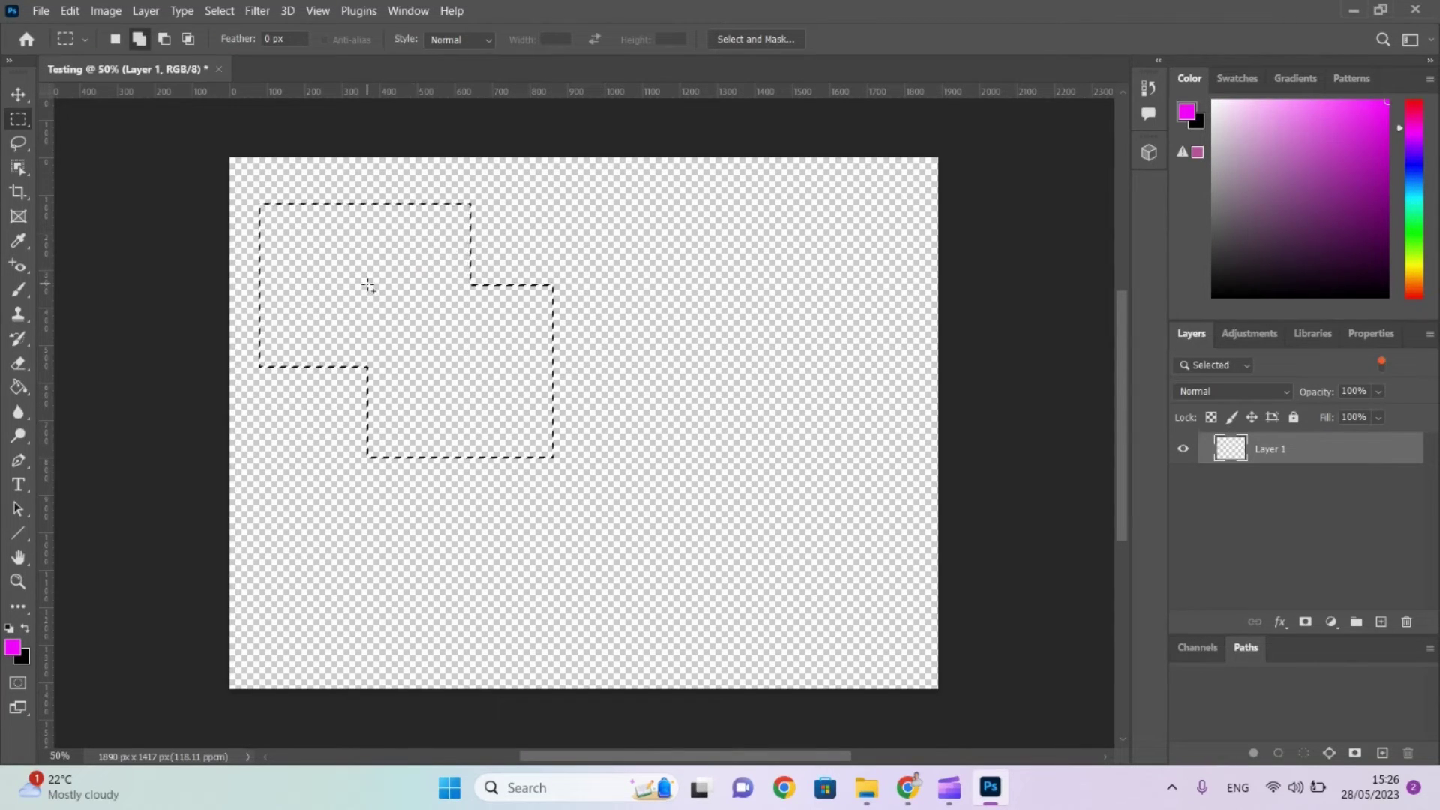
Subtract a rectangle from the selection's upper-right step, and intersect the remainder with a large rectangle that trims off its left edge.
left_click(165, 41)
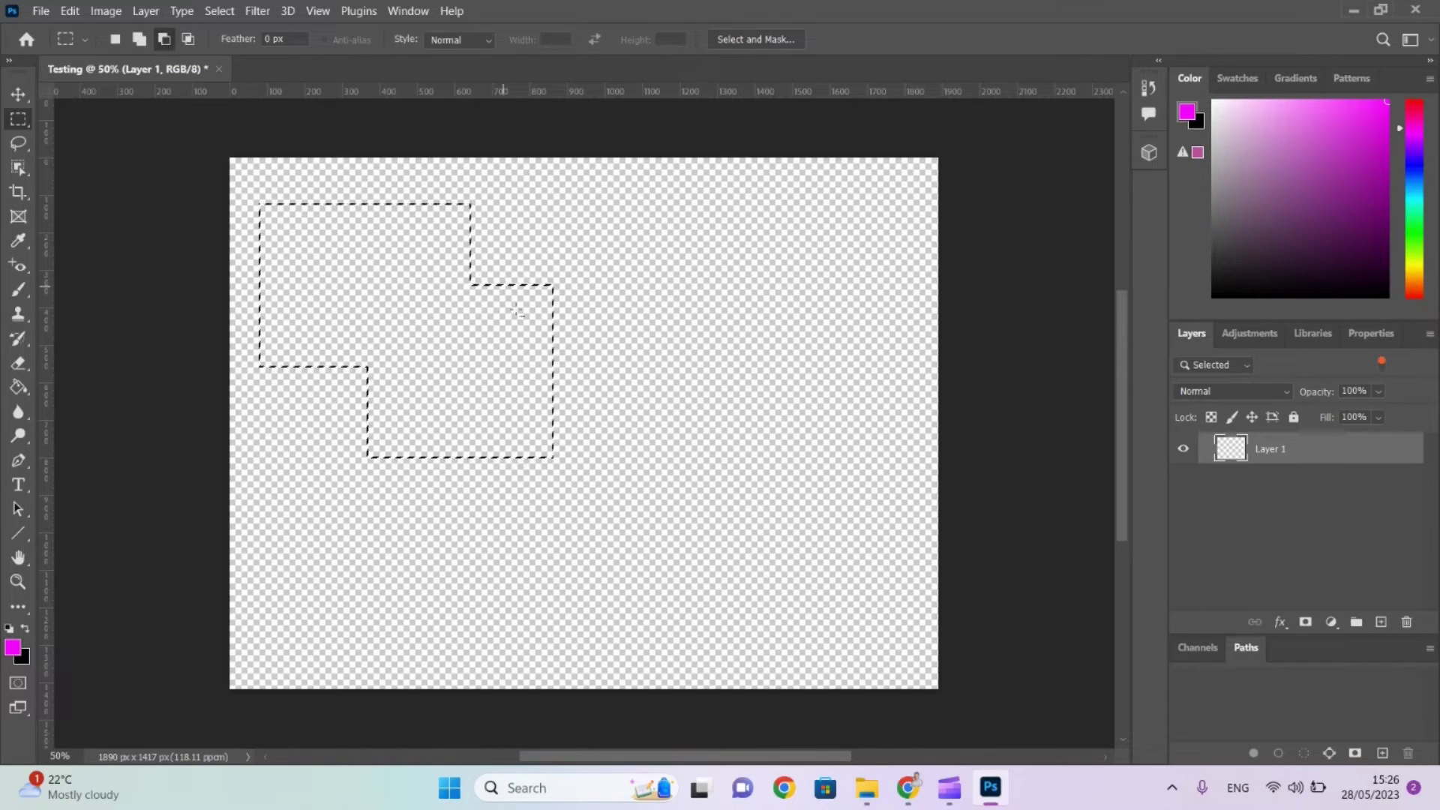
left_click_drag(518, 267, 562, 394)
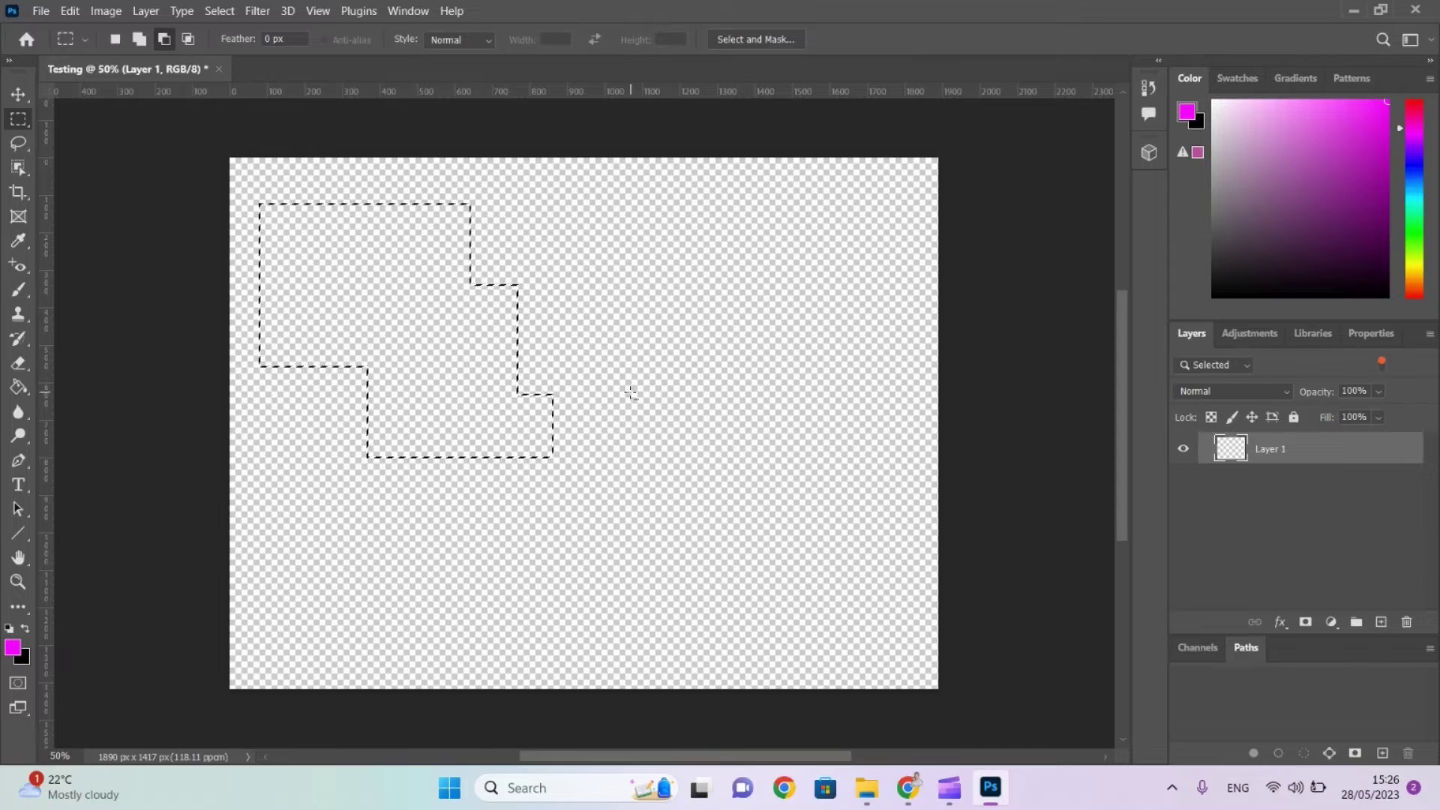
left_click(190, 41)
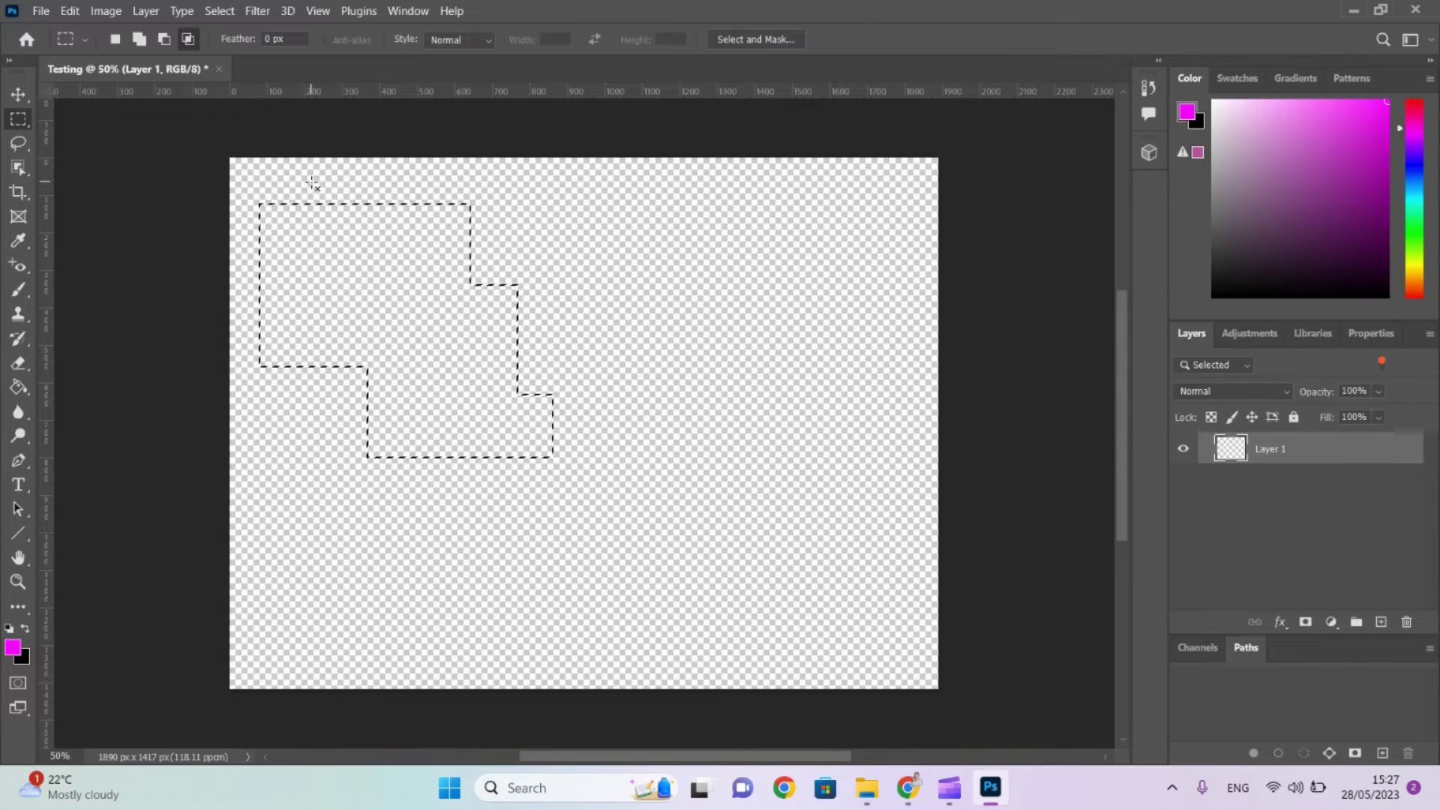
left_click_drag(312, 184, 598, 501)
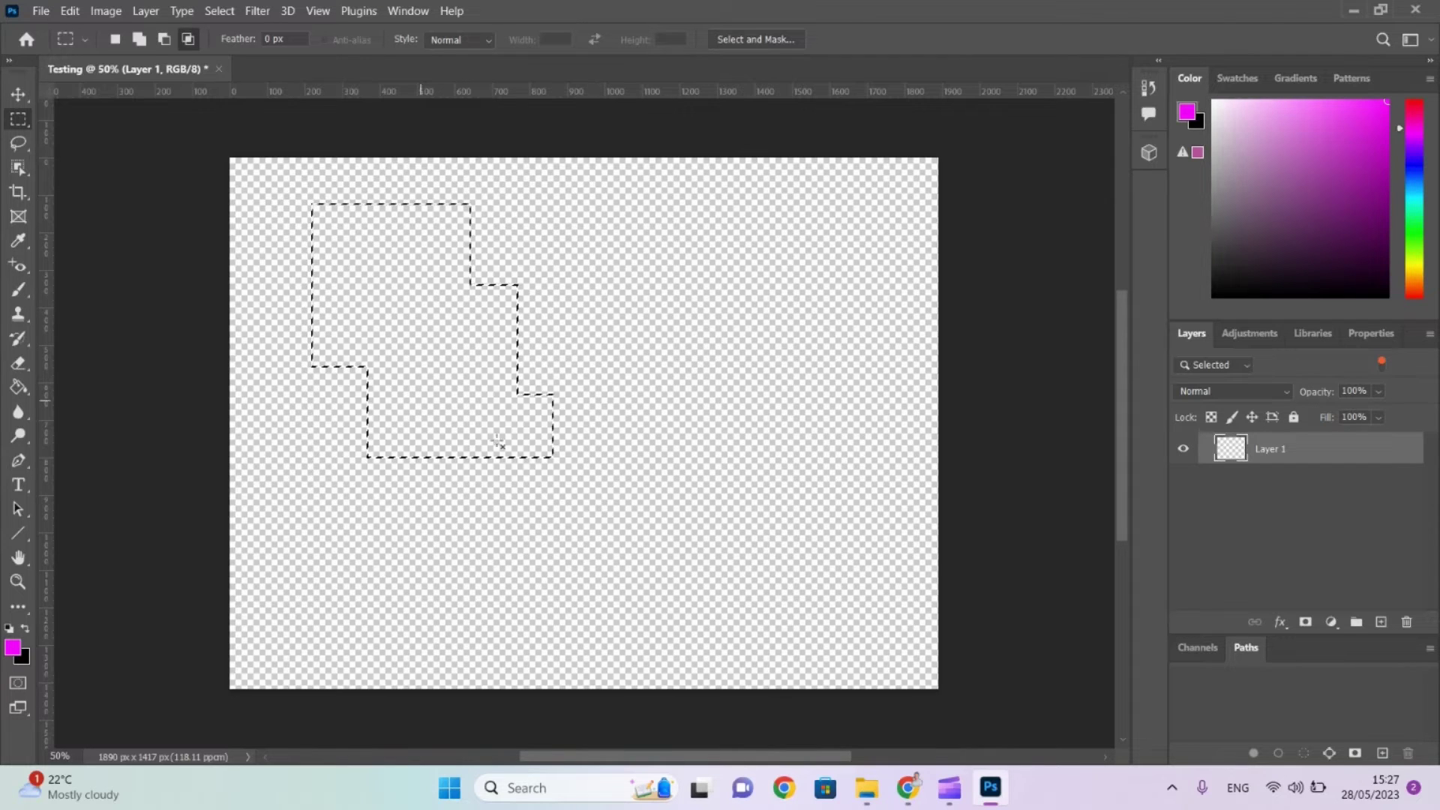
Add an ellipse to the selection with the Elliptical Marquee Tool so that it bulges out beyond the left edge.
left_click(20, 121)
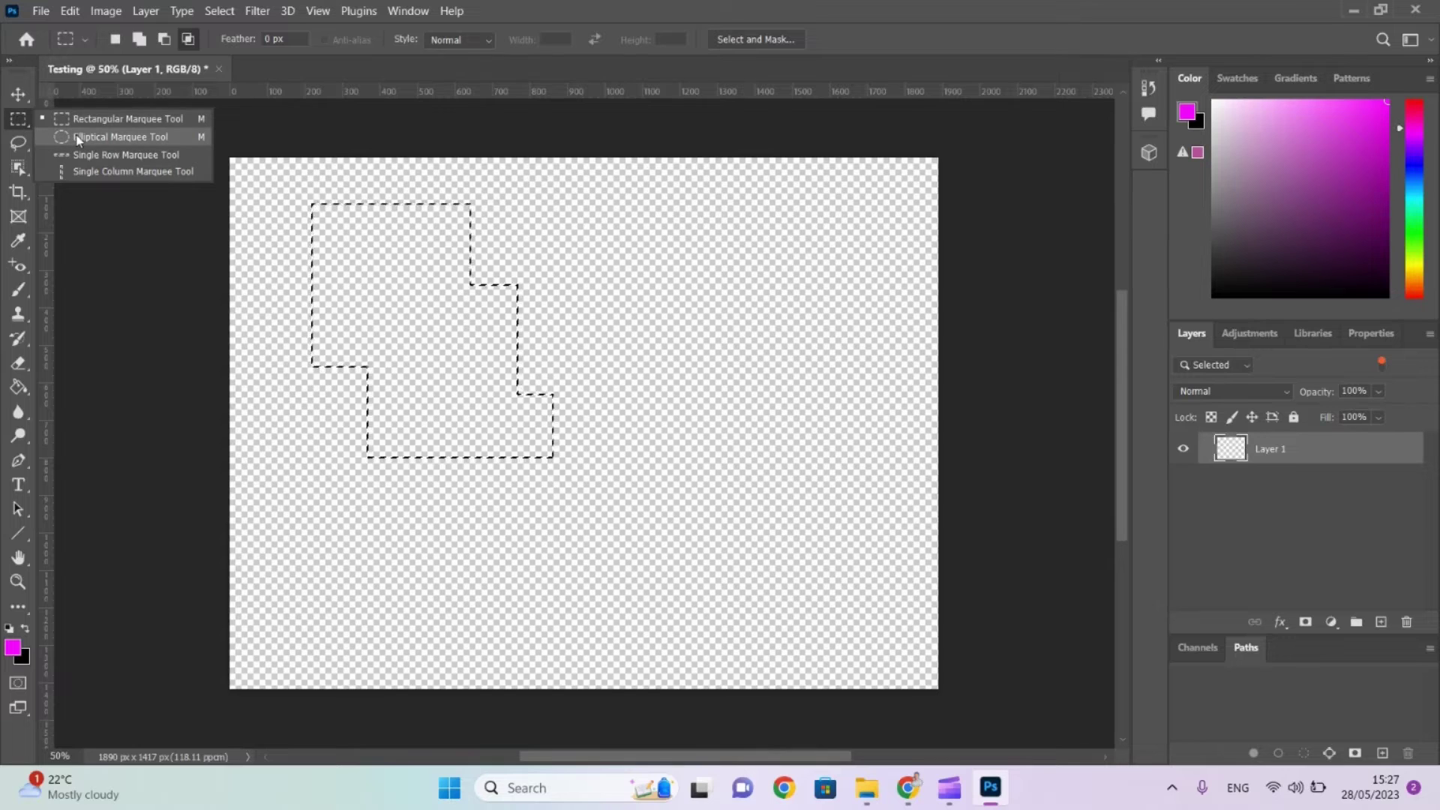
left_click(50, 138)
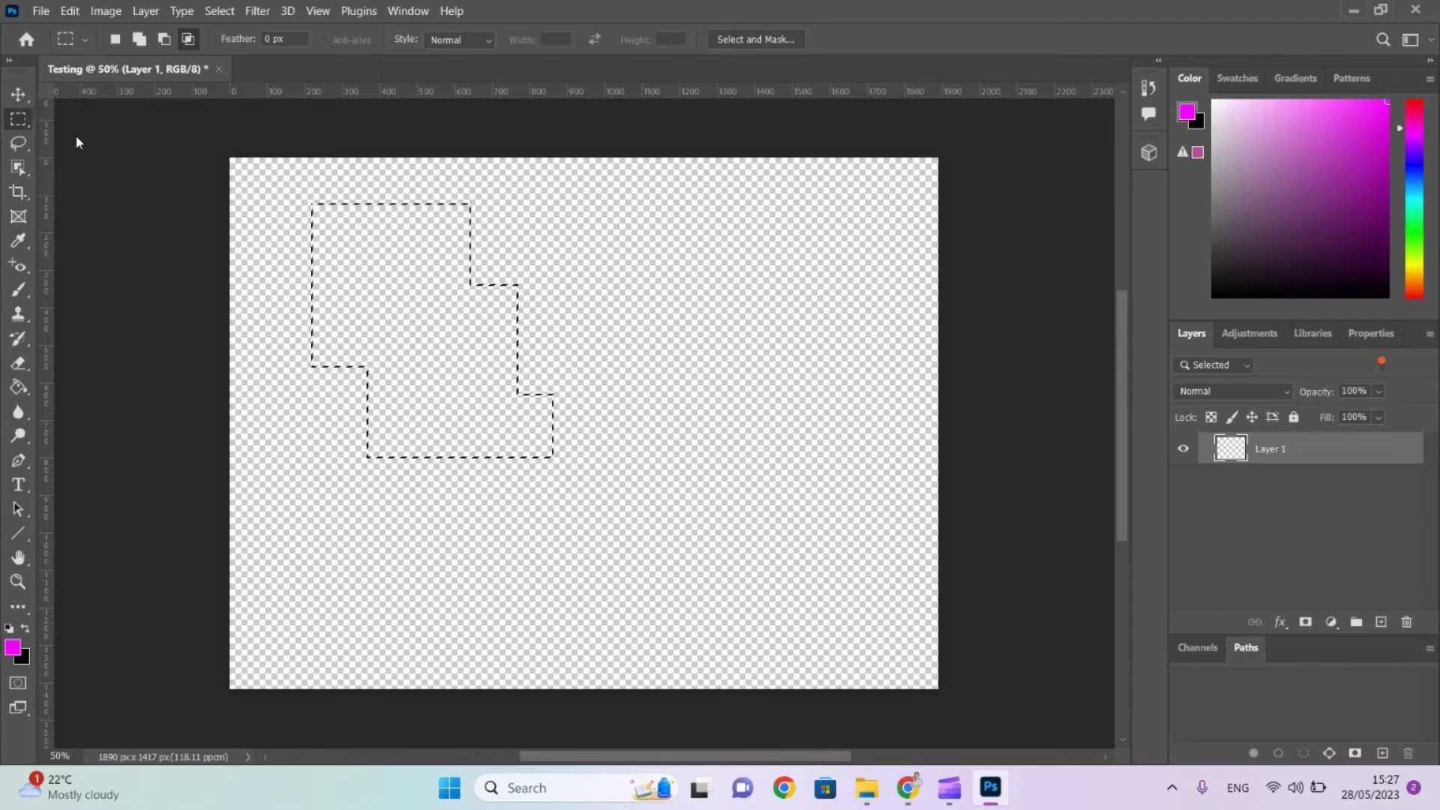
left_click(139, 39)
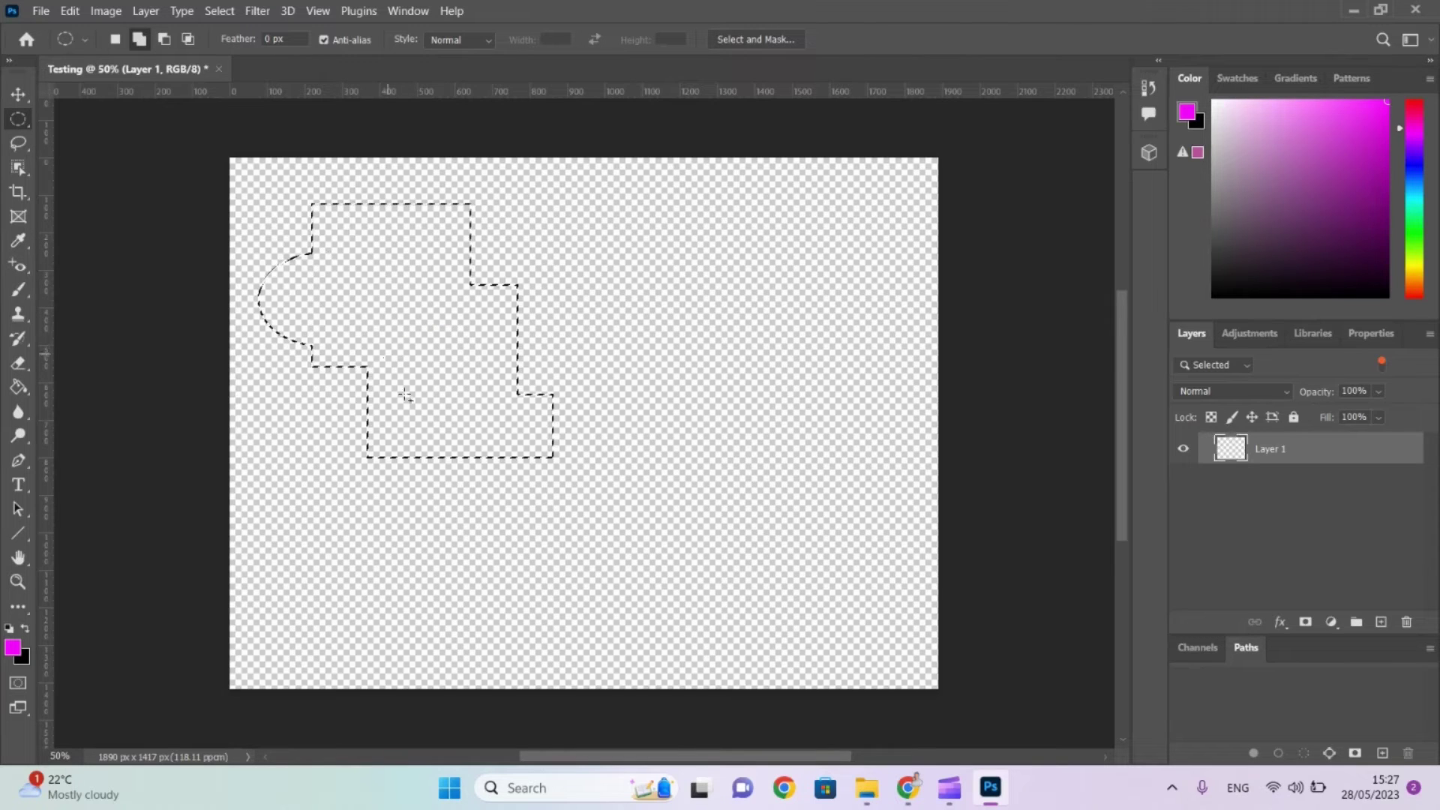
Add an ellipse to the selection at its lower-right corner and subtract an ellipse from its upper-right corner.
left_click_drag(476, 450, 636, 510)
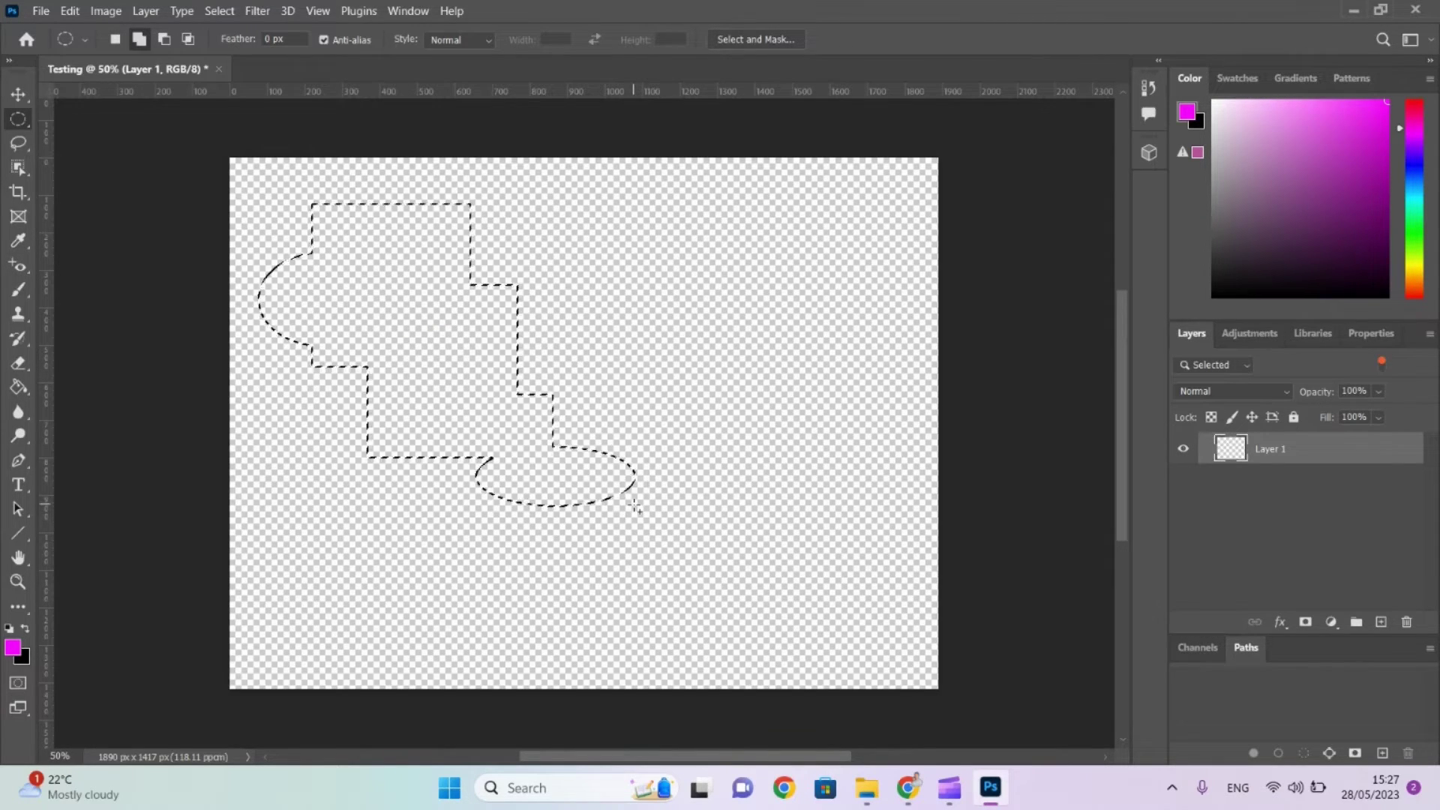
left_click(166, 39)
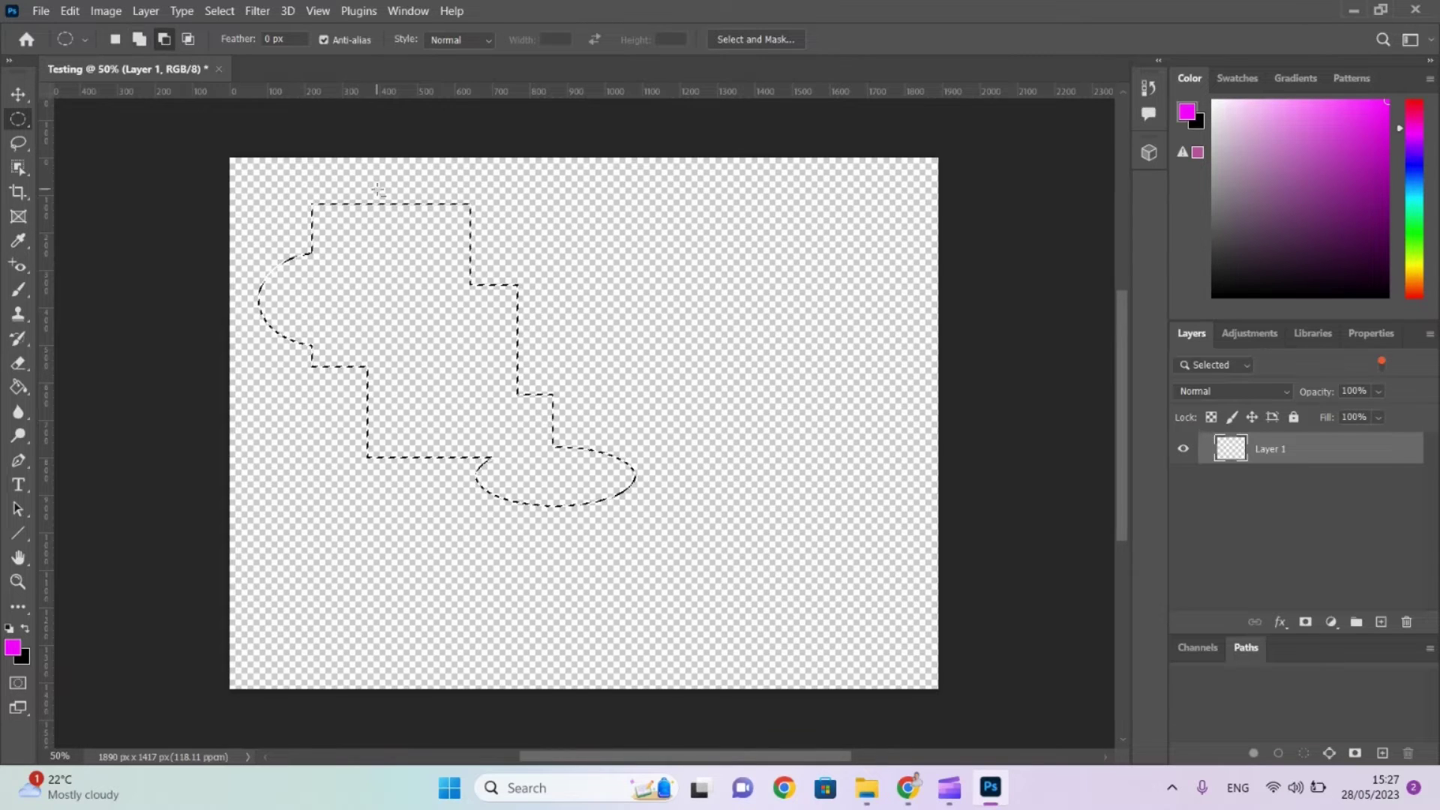
left_click_drag(477, 300, 525, 279)
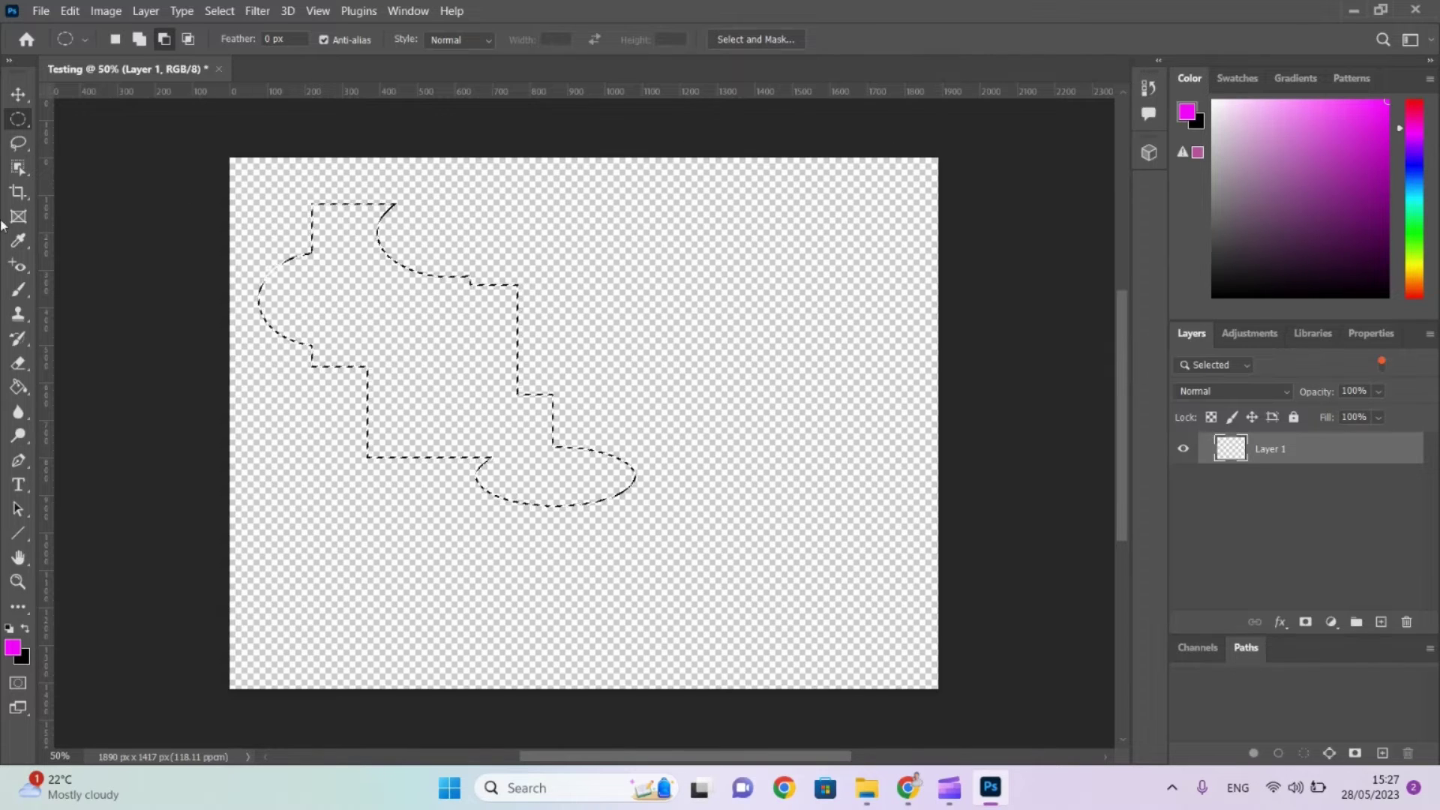
Fill the combined selection with magenta using the Paint Bucket Tool and add a new layer above it.
left_click(18, 387)
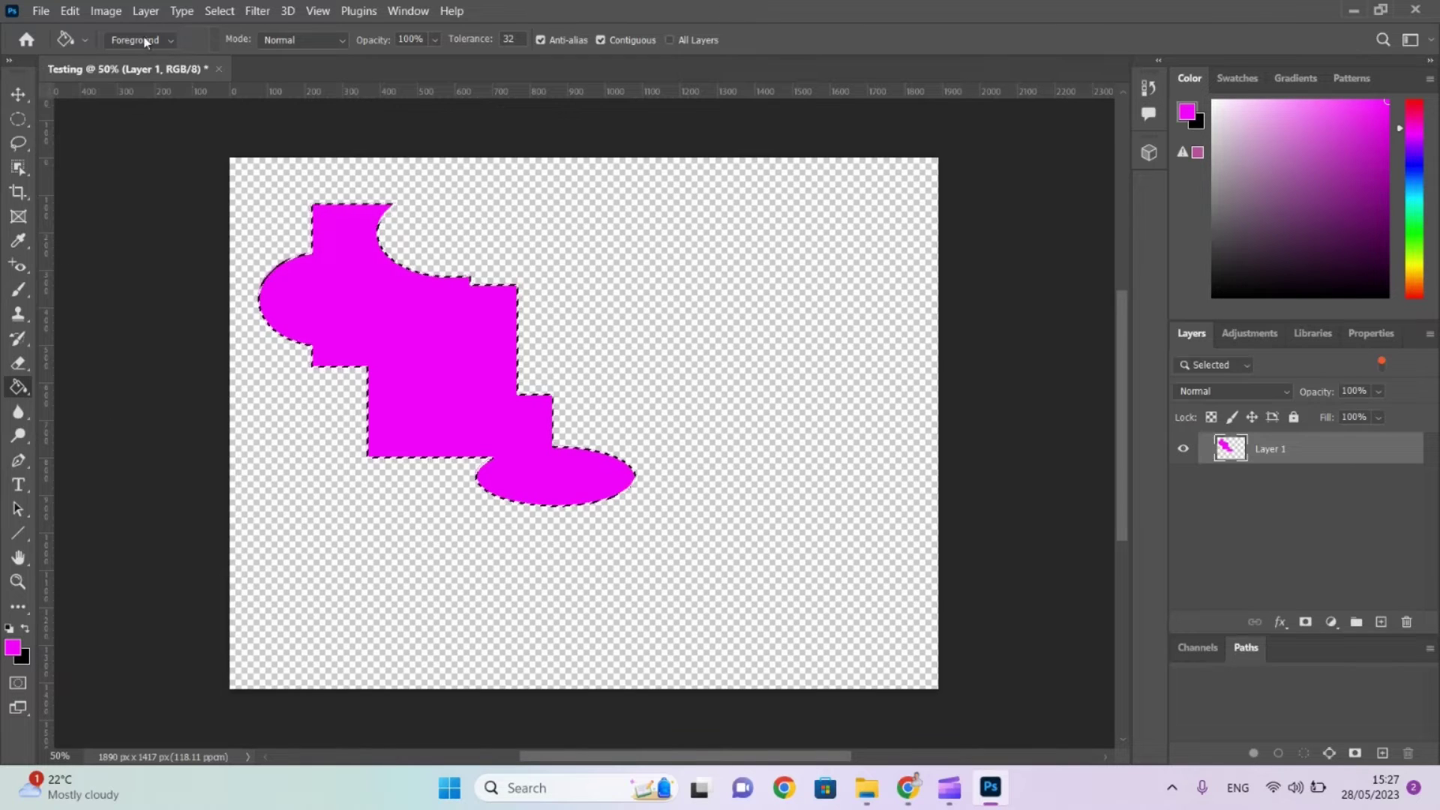
left_click(1381, 624)
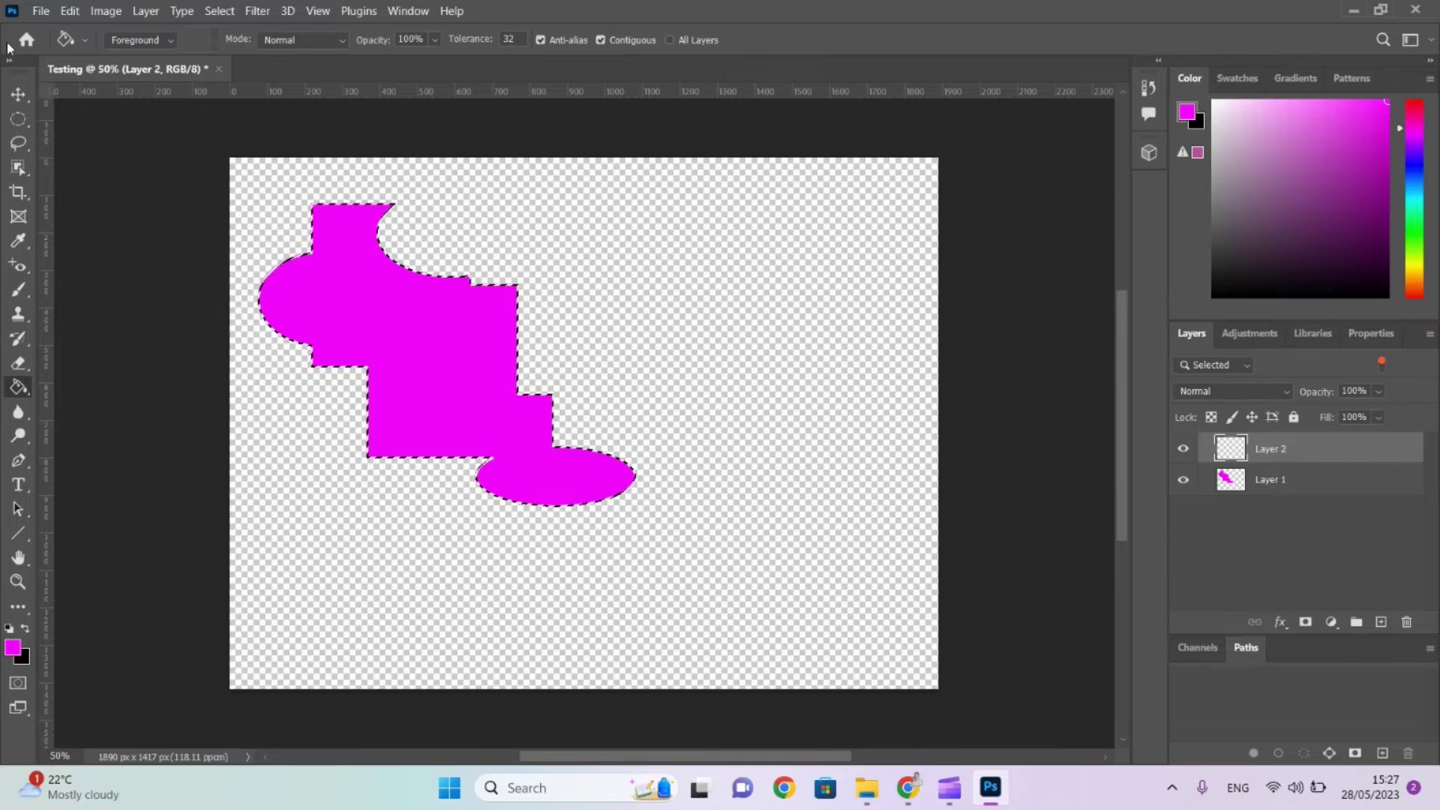
Replace the selection with a freehand Lasso loop around the upper-right part of the magenta shape.
left_click(18, 119)
left_click(18, 142)
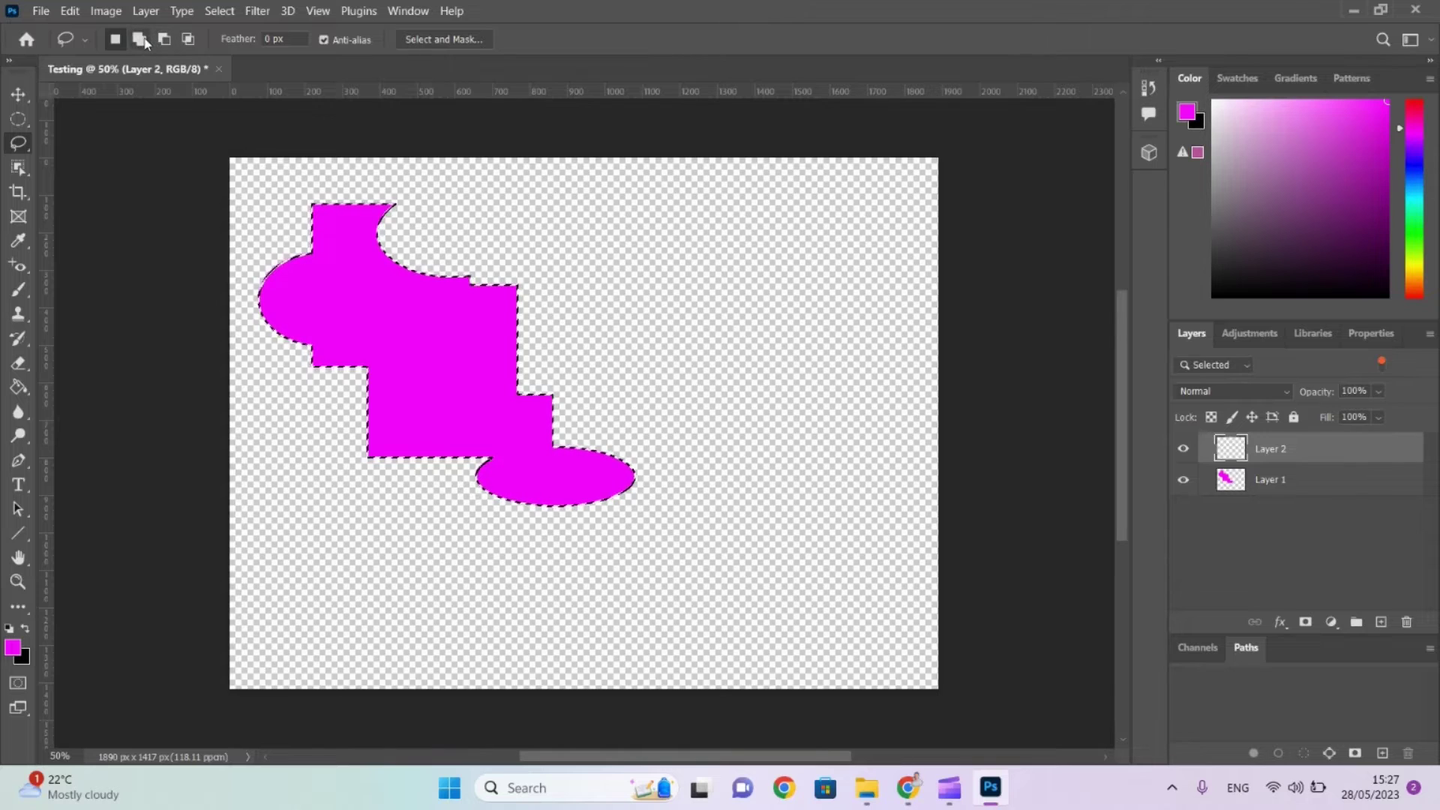
left_click(142, 41)
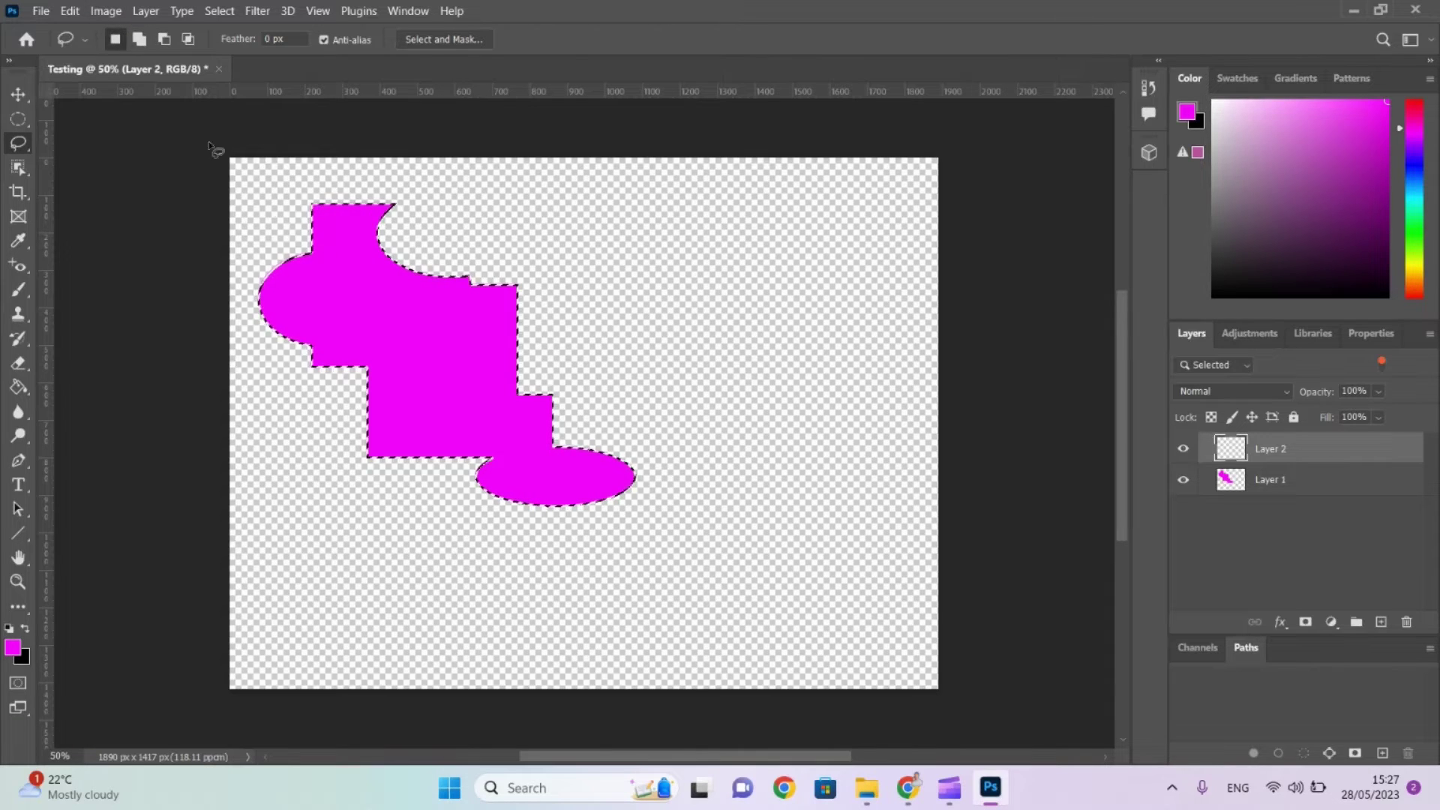
mouse_move(511, 221)
left_mouse_down()
mouse_move(390, 263)
mouse_move(428, 386)
mouse_move(534, 239)
left_mouse_up()
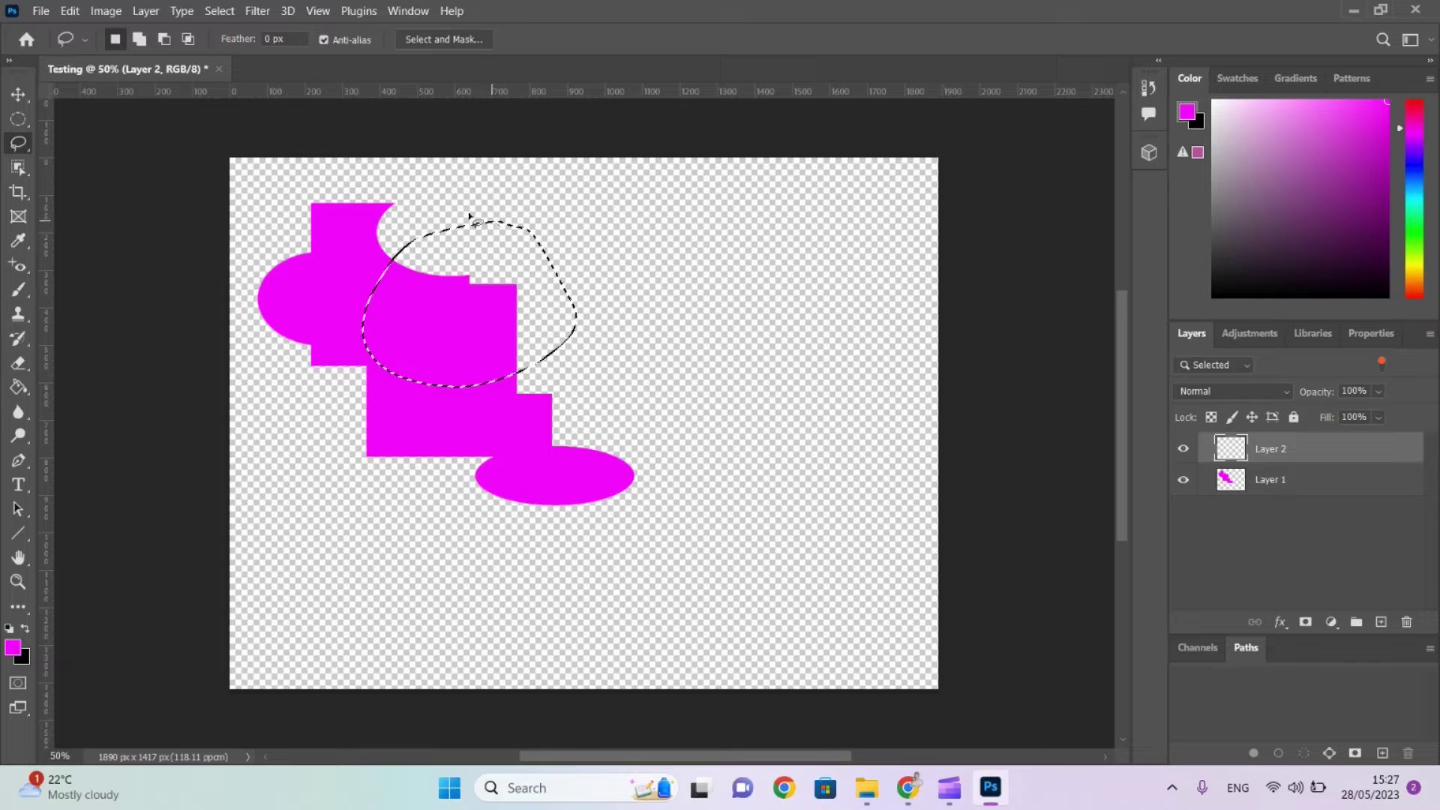
Add a freehand lobe to the lasso selection's upper-right side and subtract a small loop below that lobe.
left_click(141, 41)
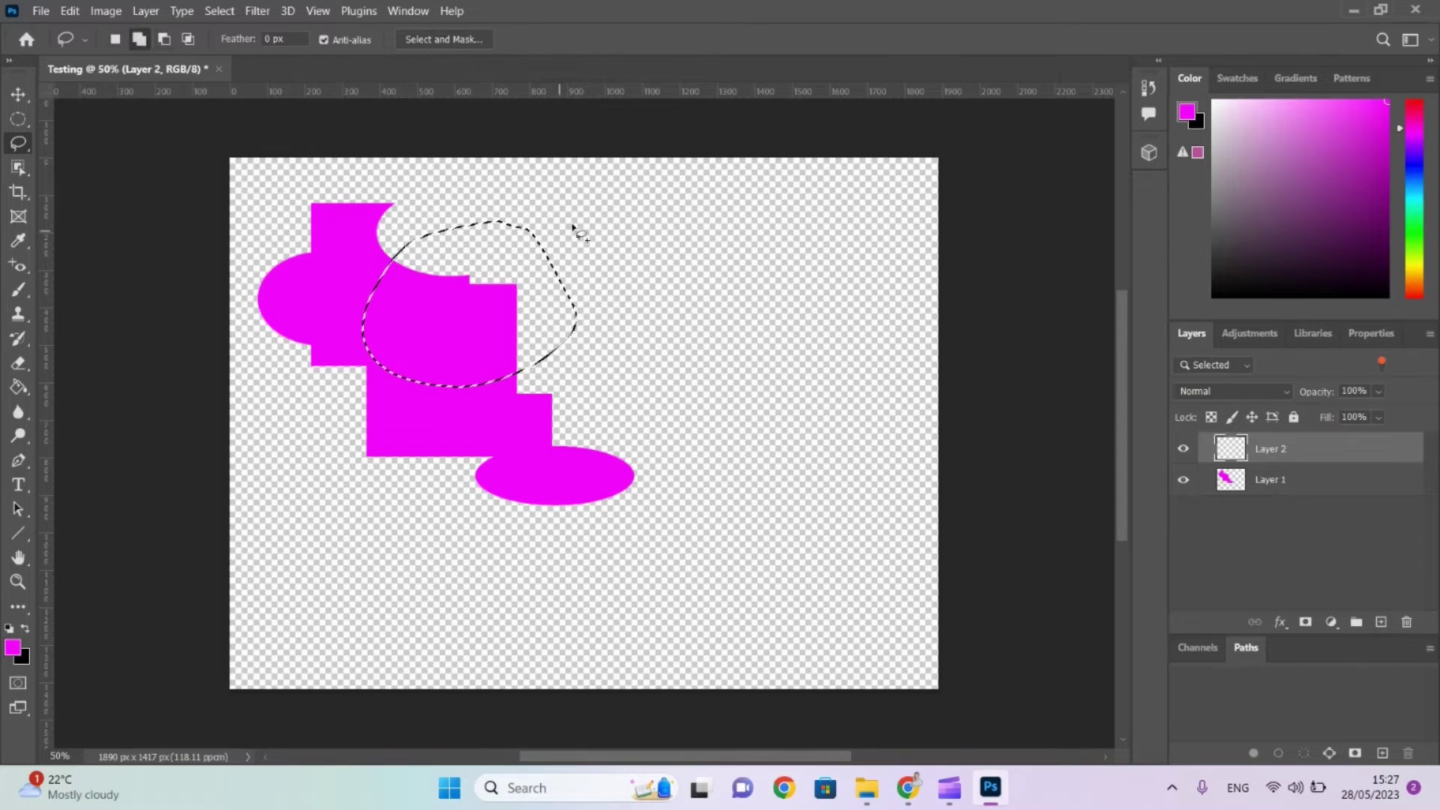
left_click_drag(568, 227, 567, 224)
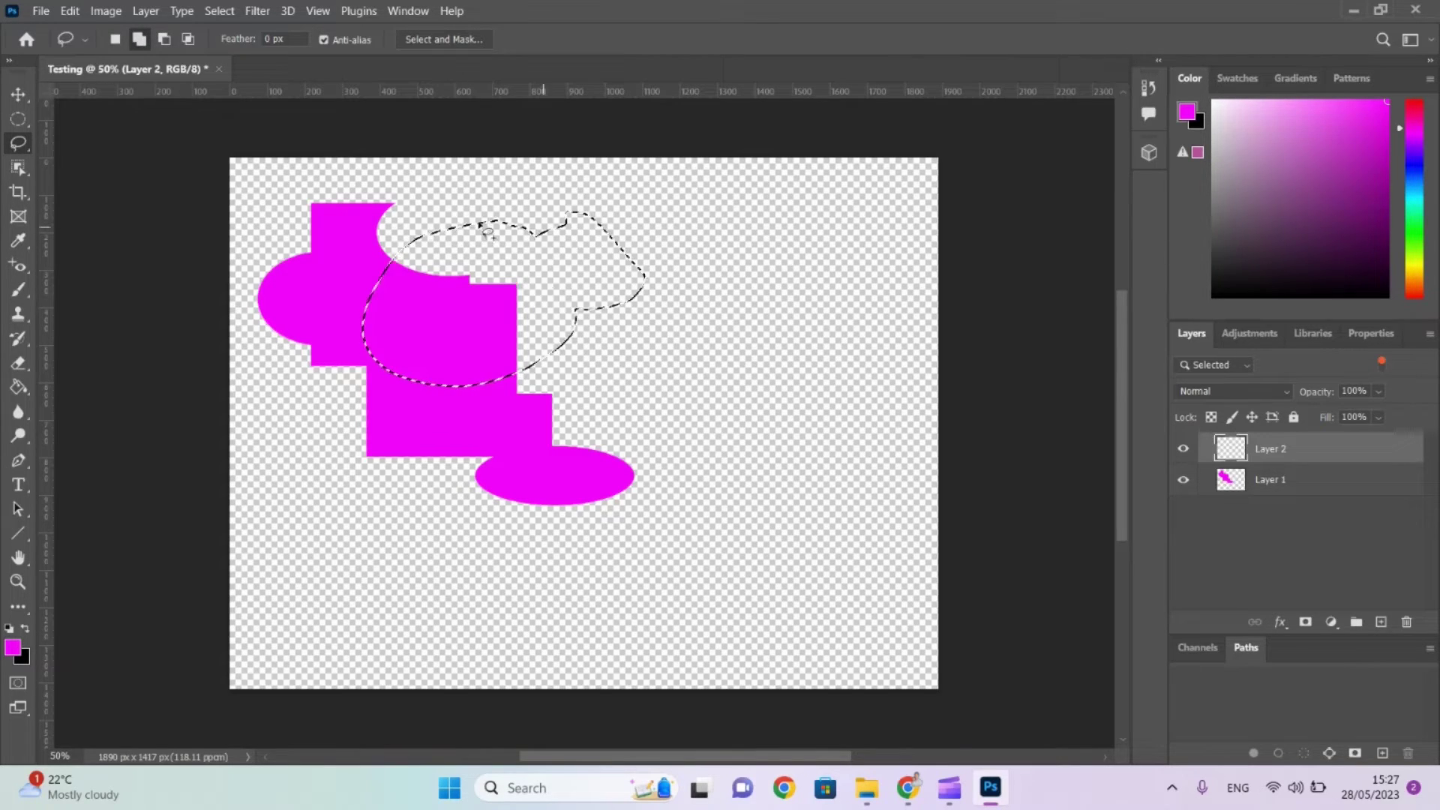
left_click(171, 39)
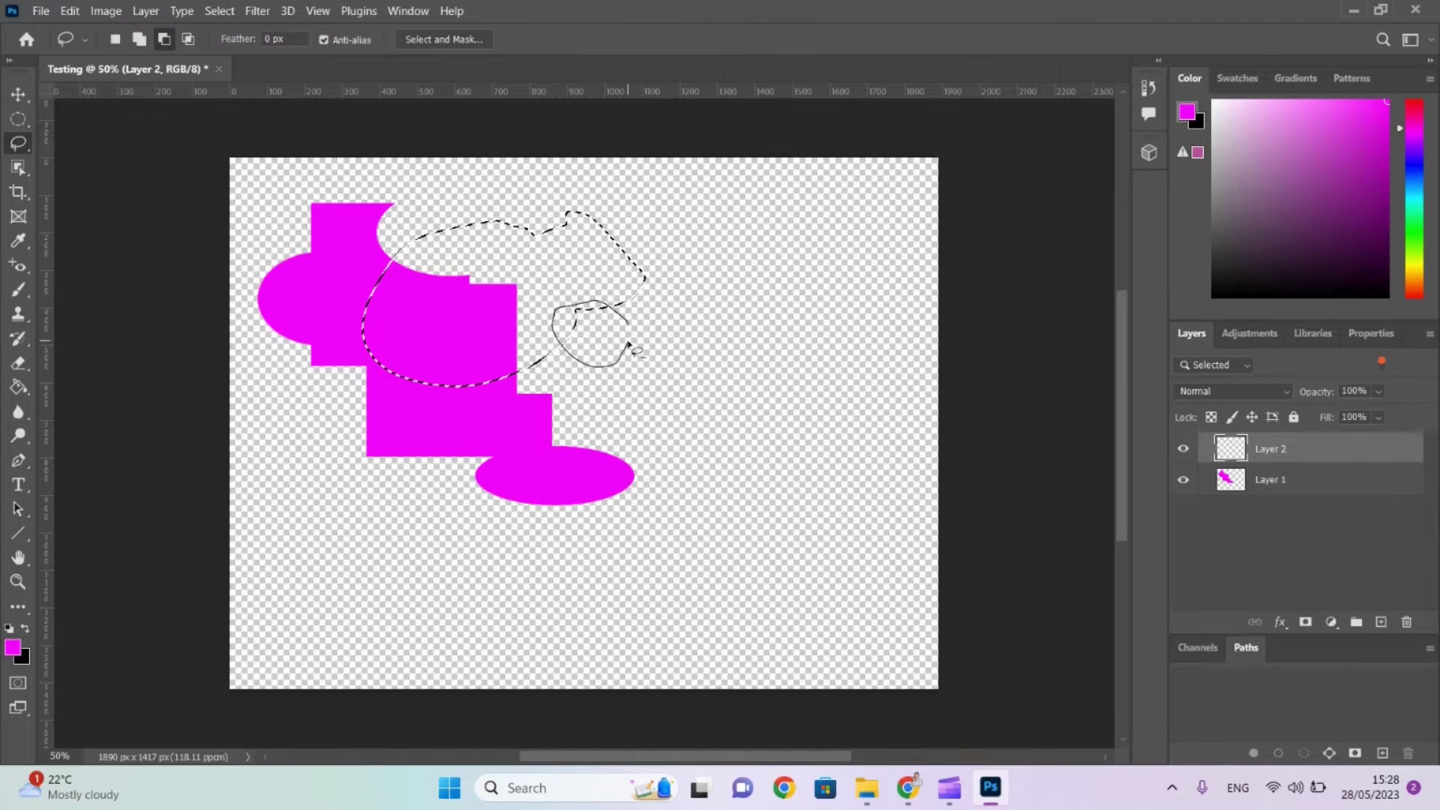
left_click_drag(629, 344, 628, 347)
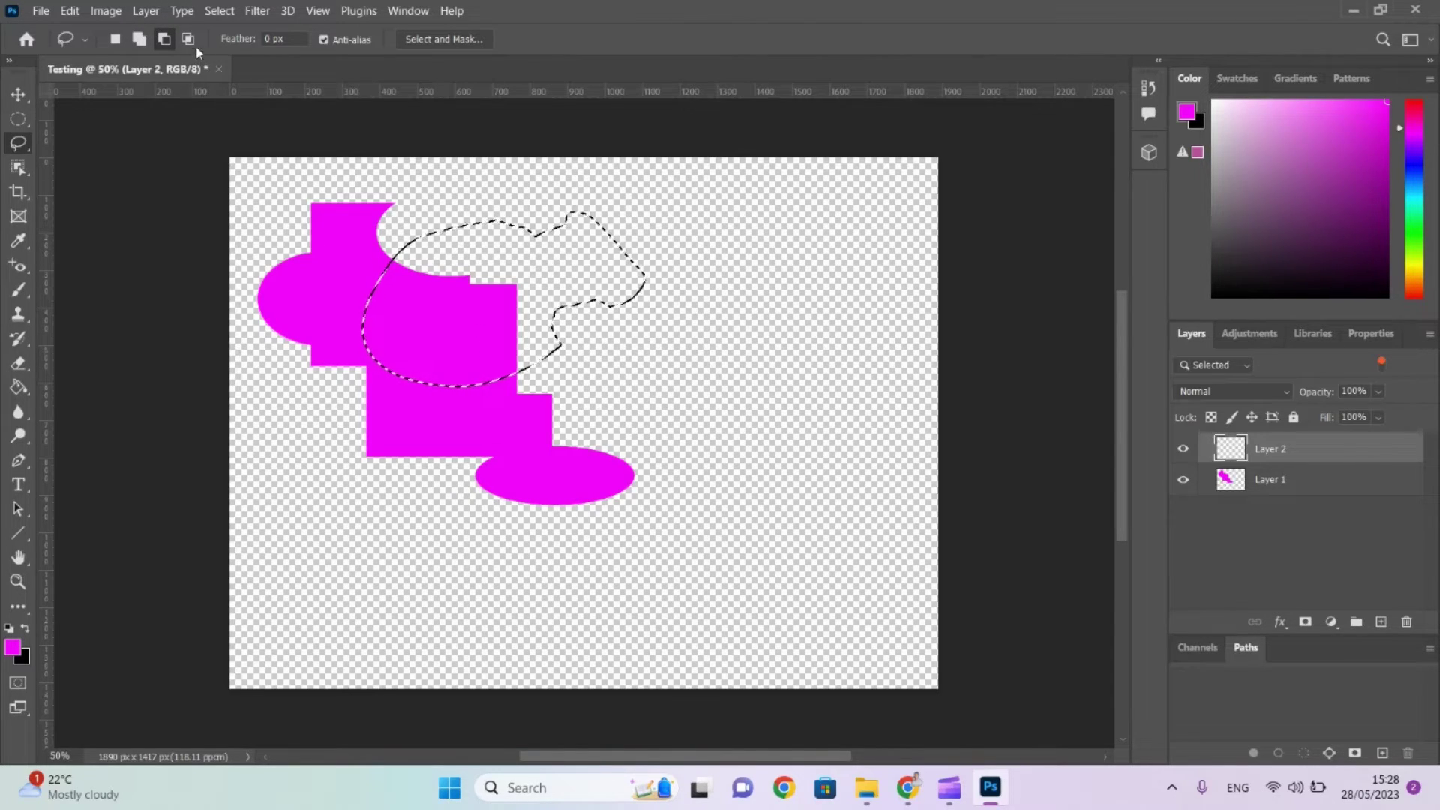
Add a large five-sided area below the selection with the Polygonal Lasso Tool, overlapping the lower half of the magenta shape.
right_click(18, 144)
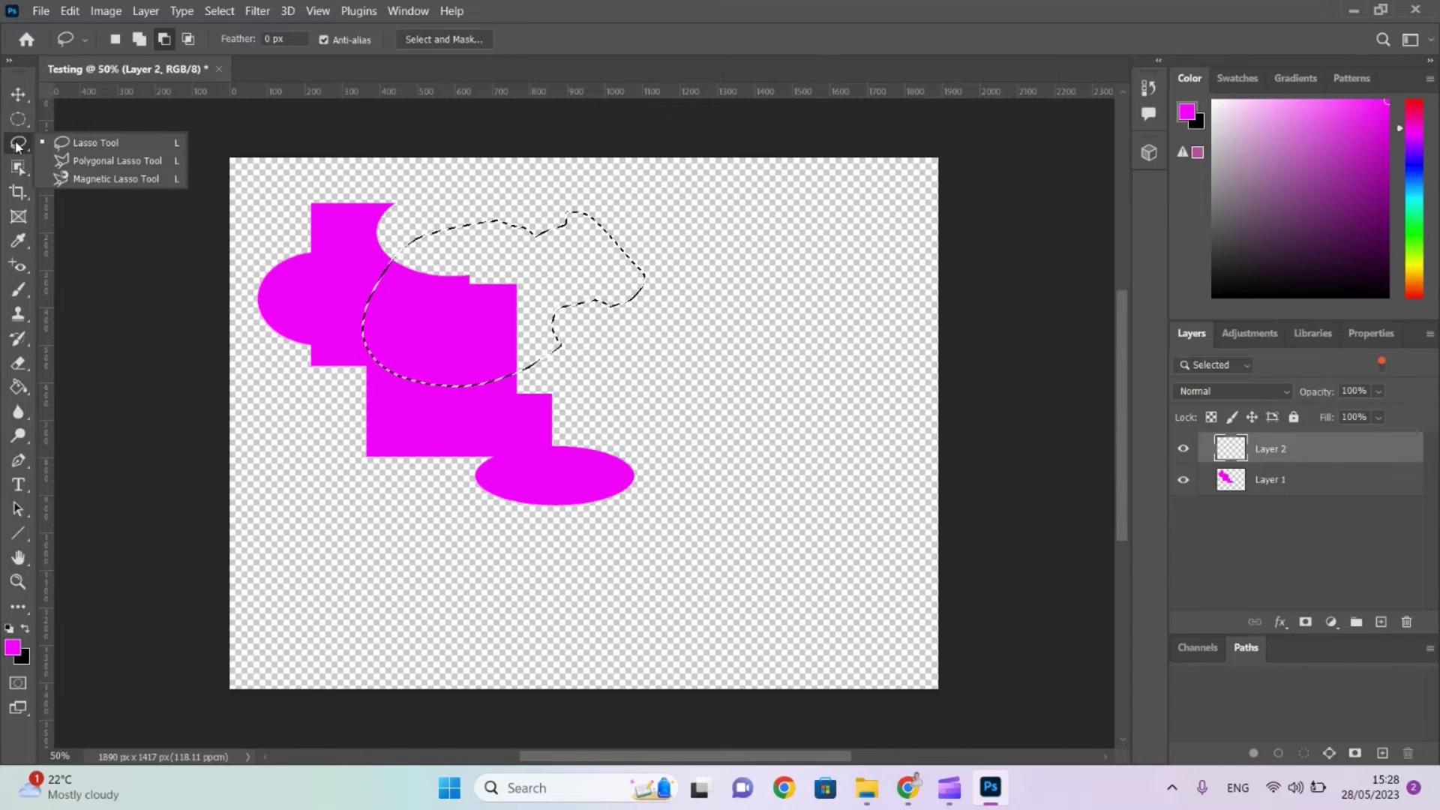
left_click(65, 156)
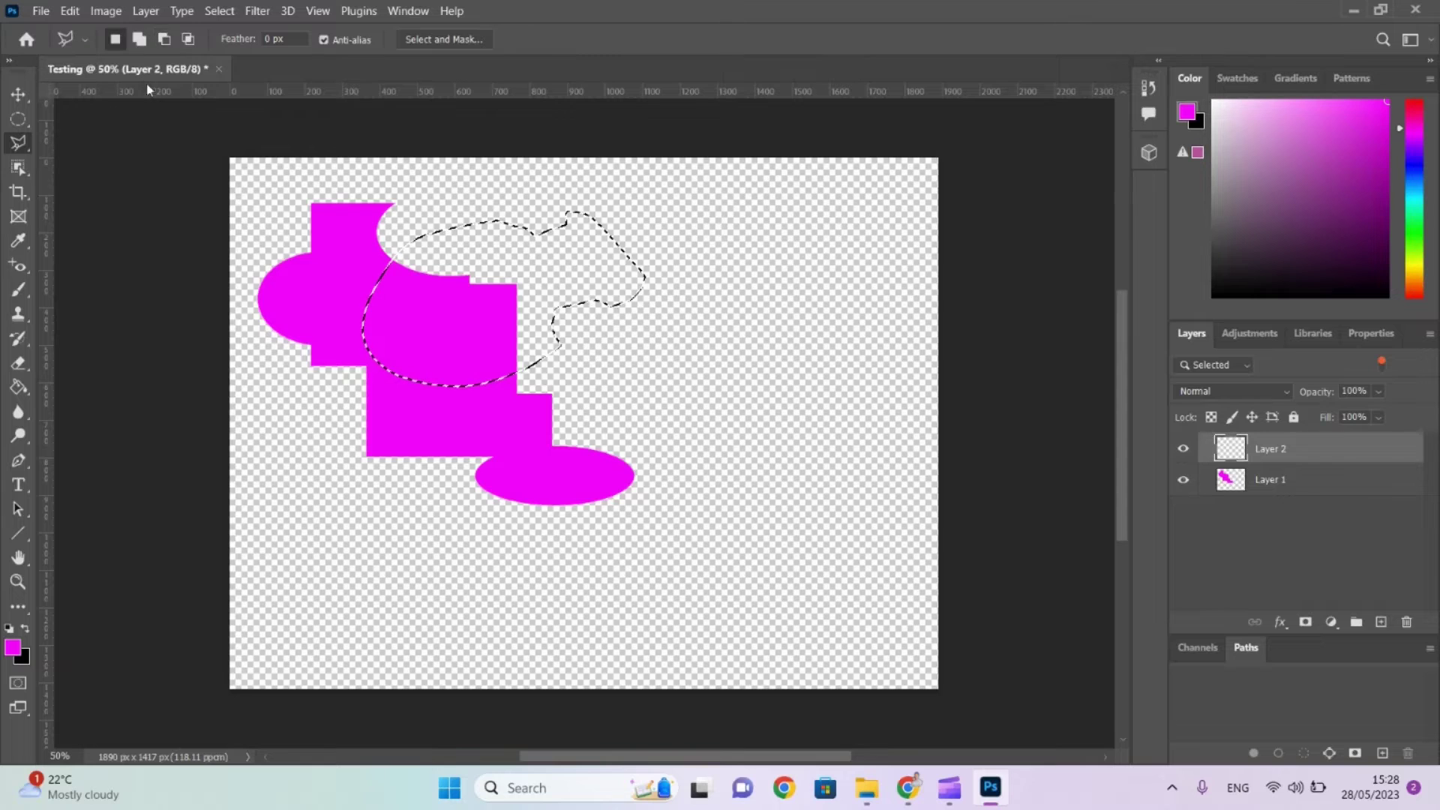
left_click(141, 42)
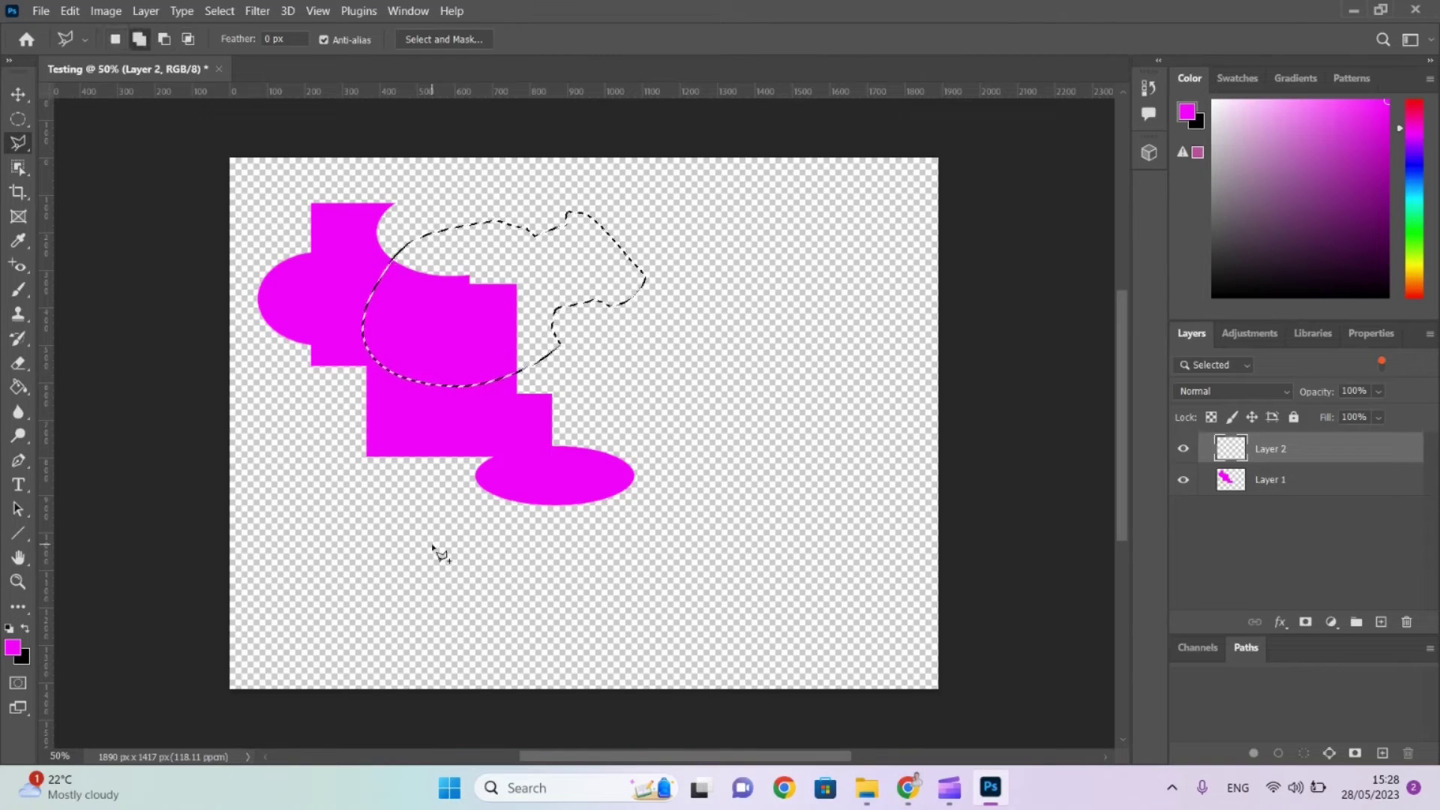
left_click(409, 338)
left_click(293, 514)
left_click(538, 627)
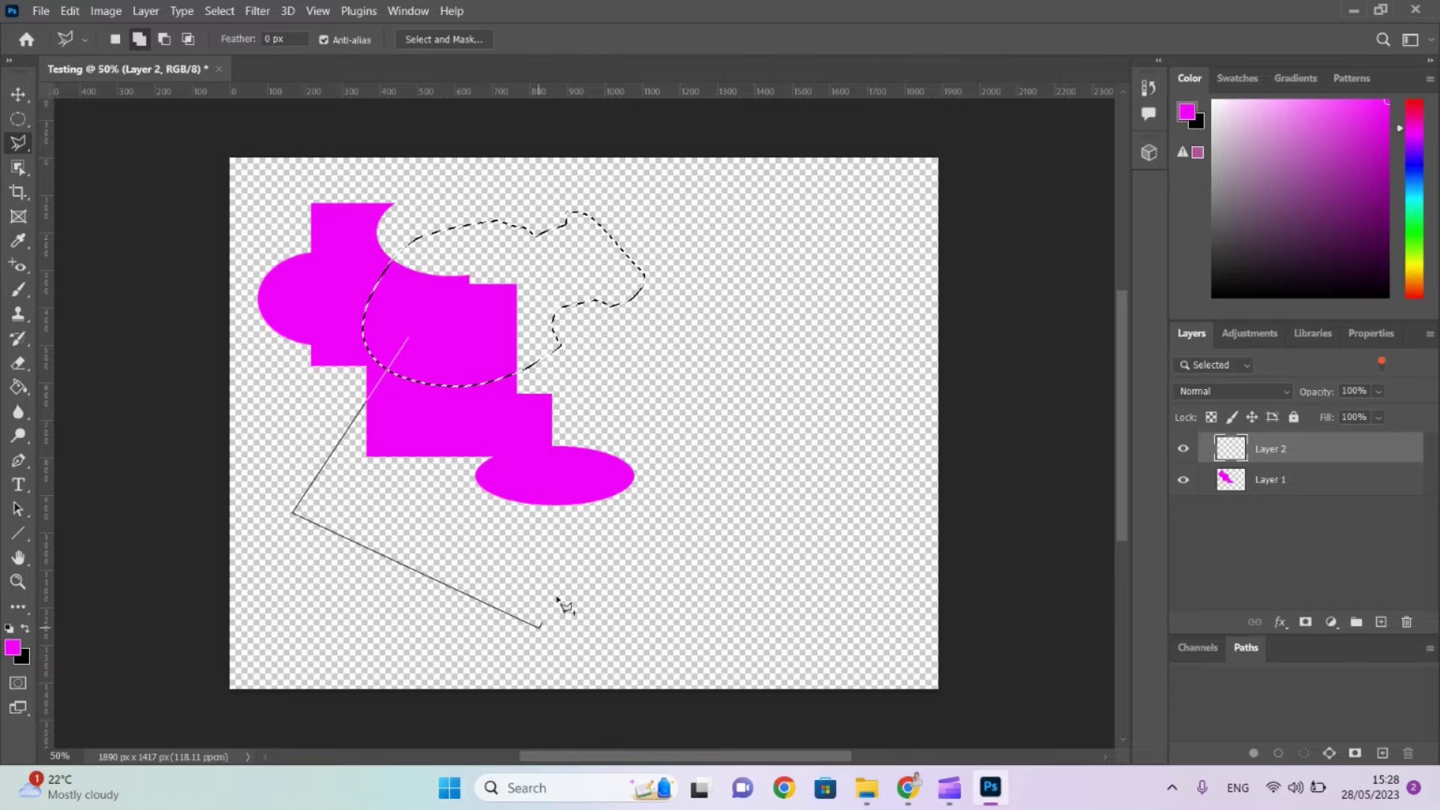
left_click(687, 479)
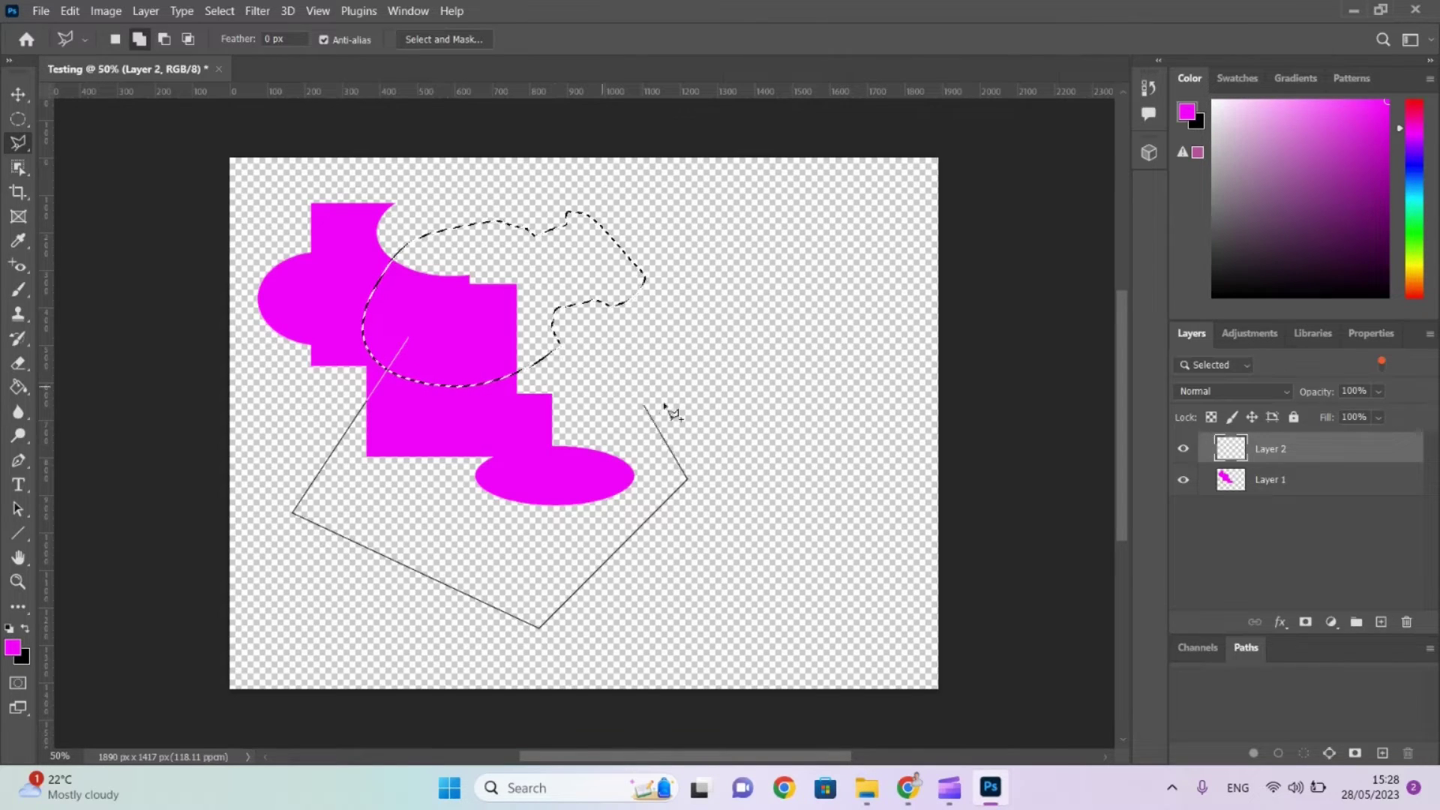
left_click(696, 381)
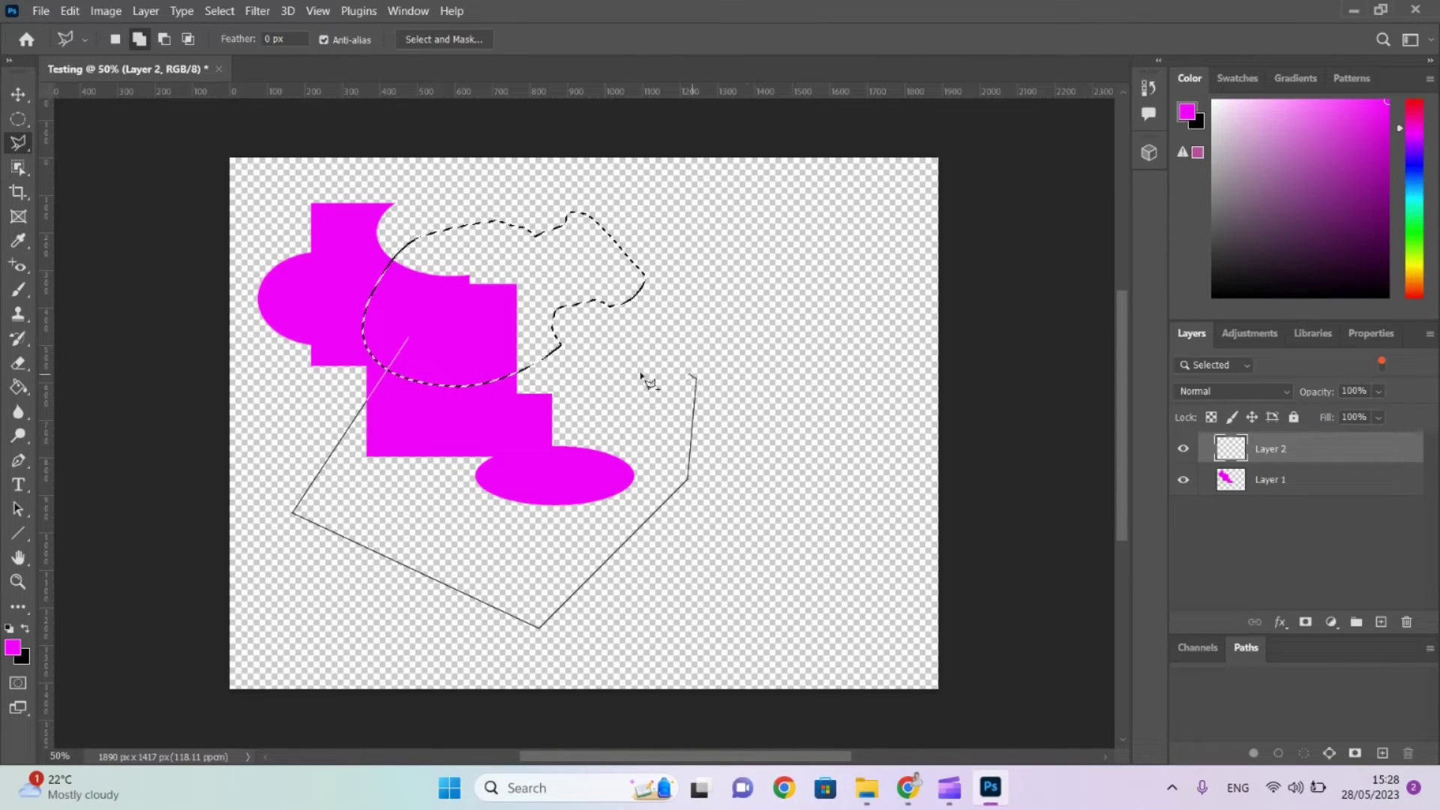
left_click(409, 341)
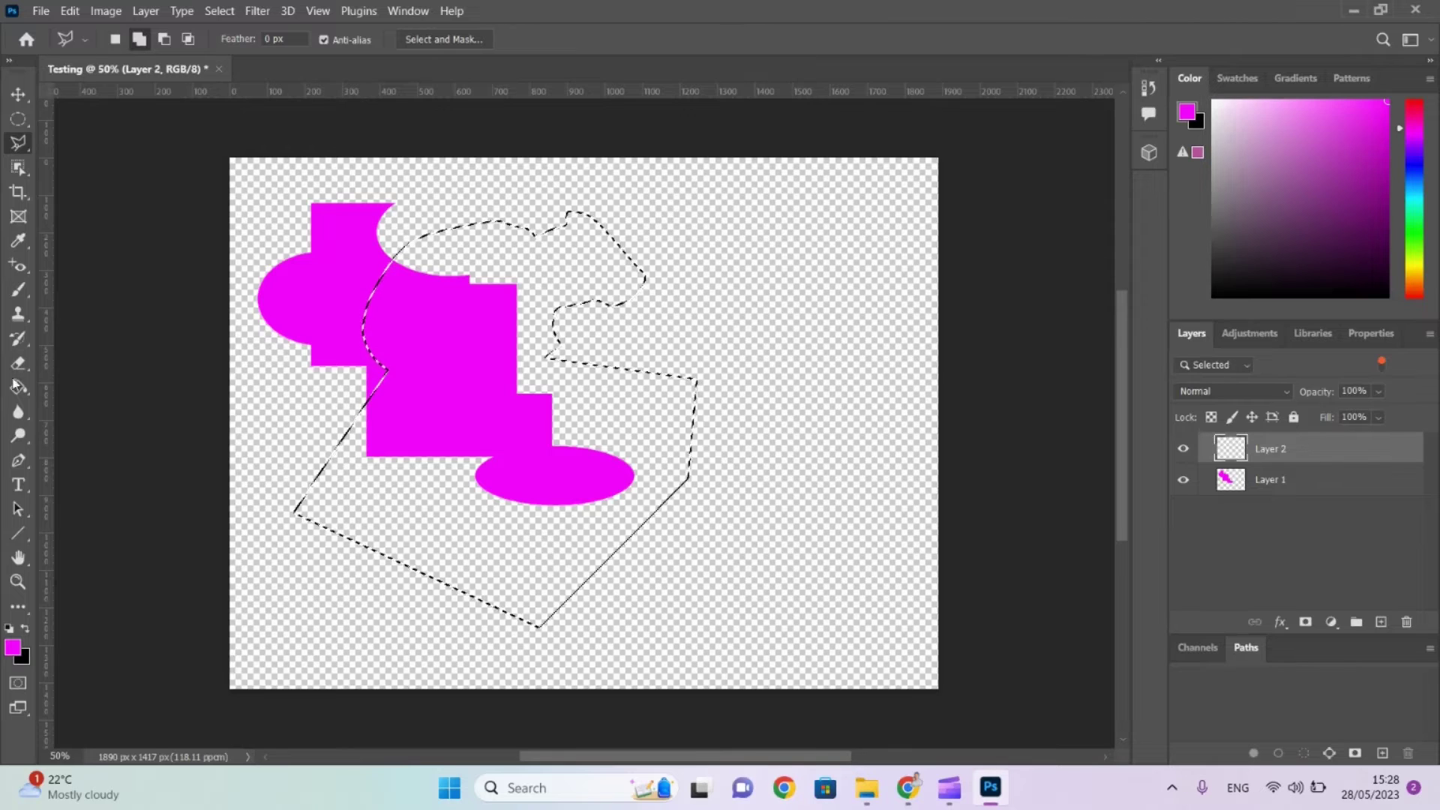
Set the foreground color to blue and fill the selection on Layer 2 with the Paint Bucket Tool.
key("g")
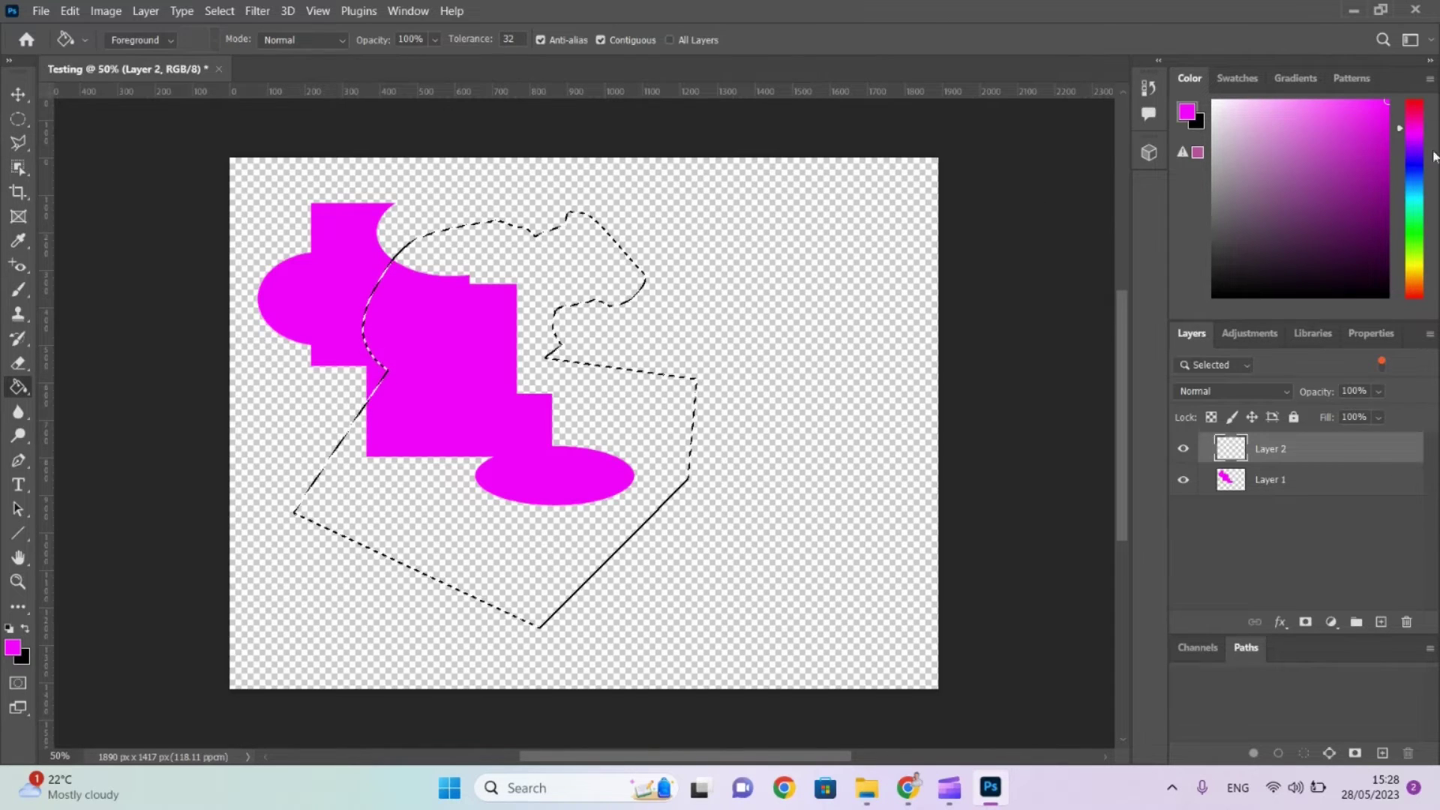
left_click(1415, 169)
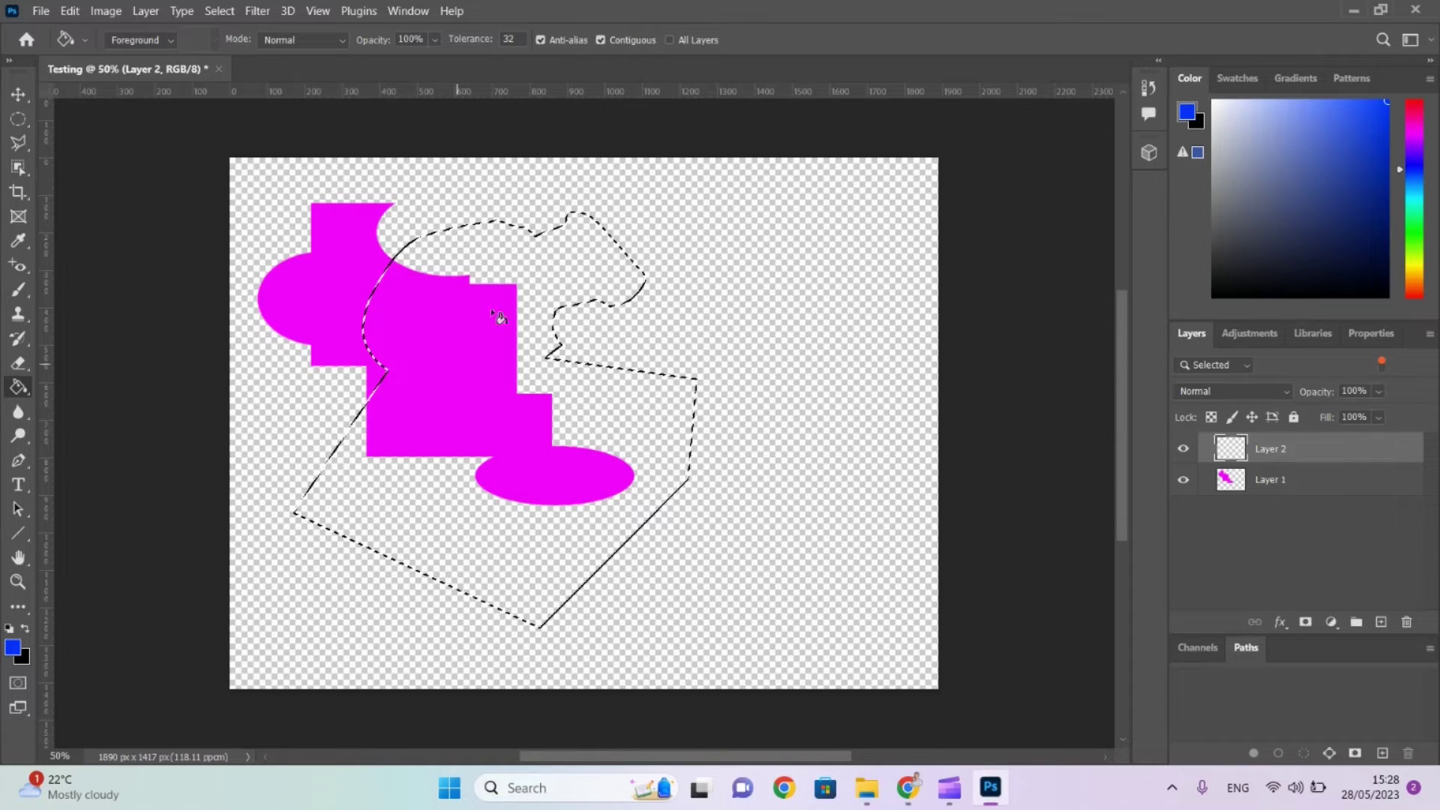
left_click(575, 489)
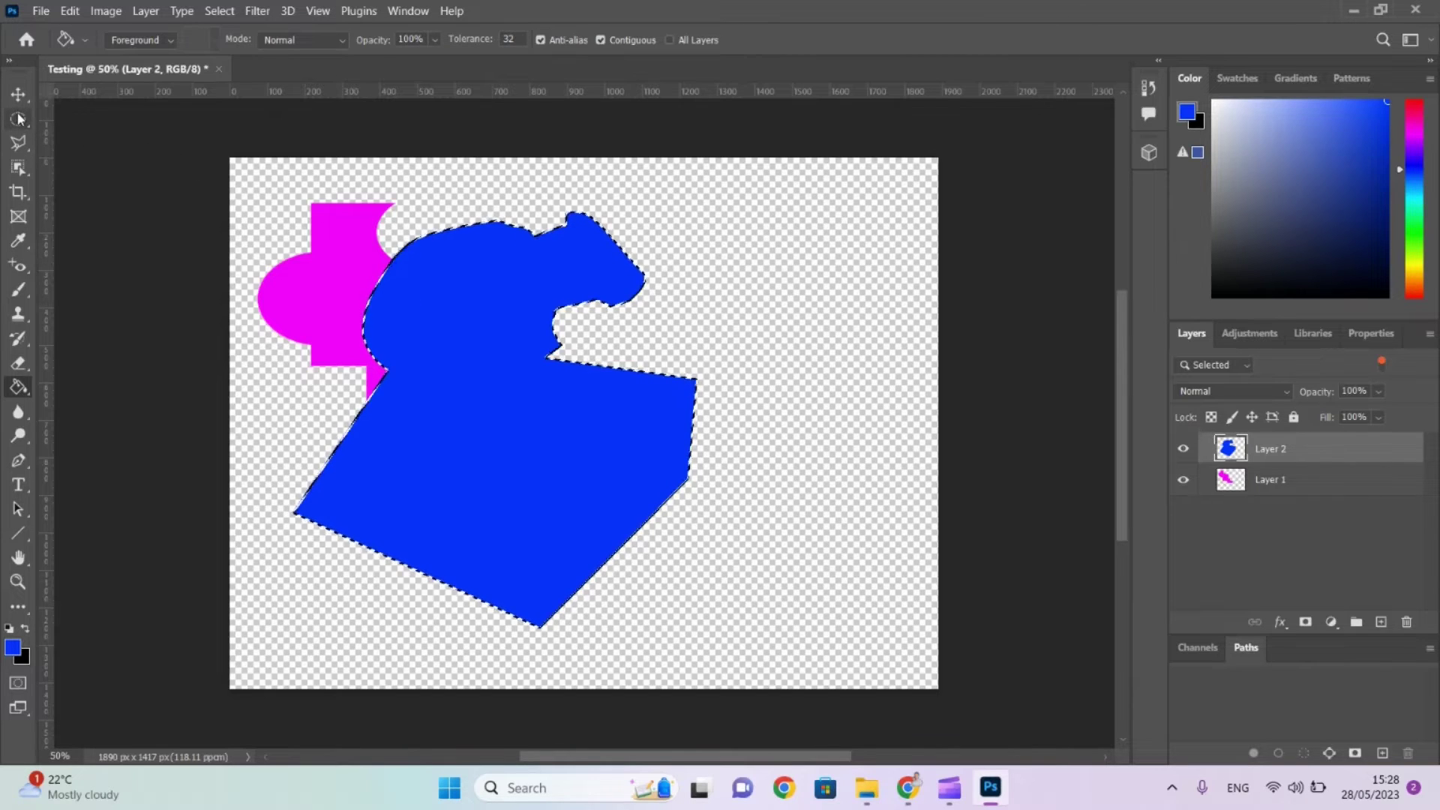
right_click(619, 411)
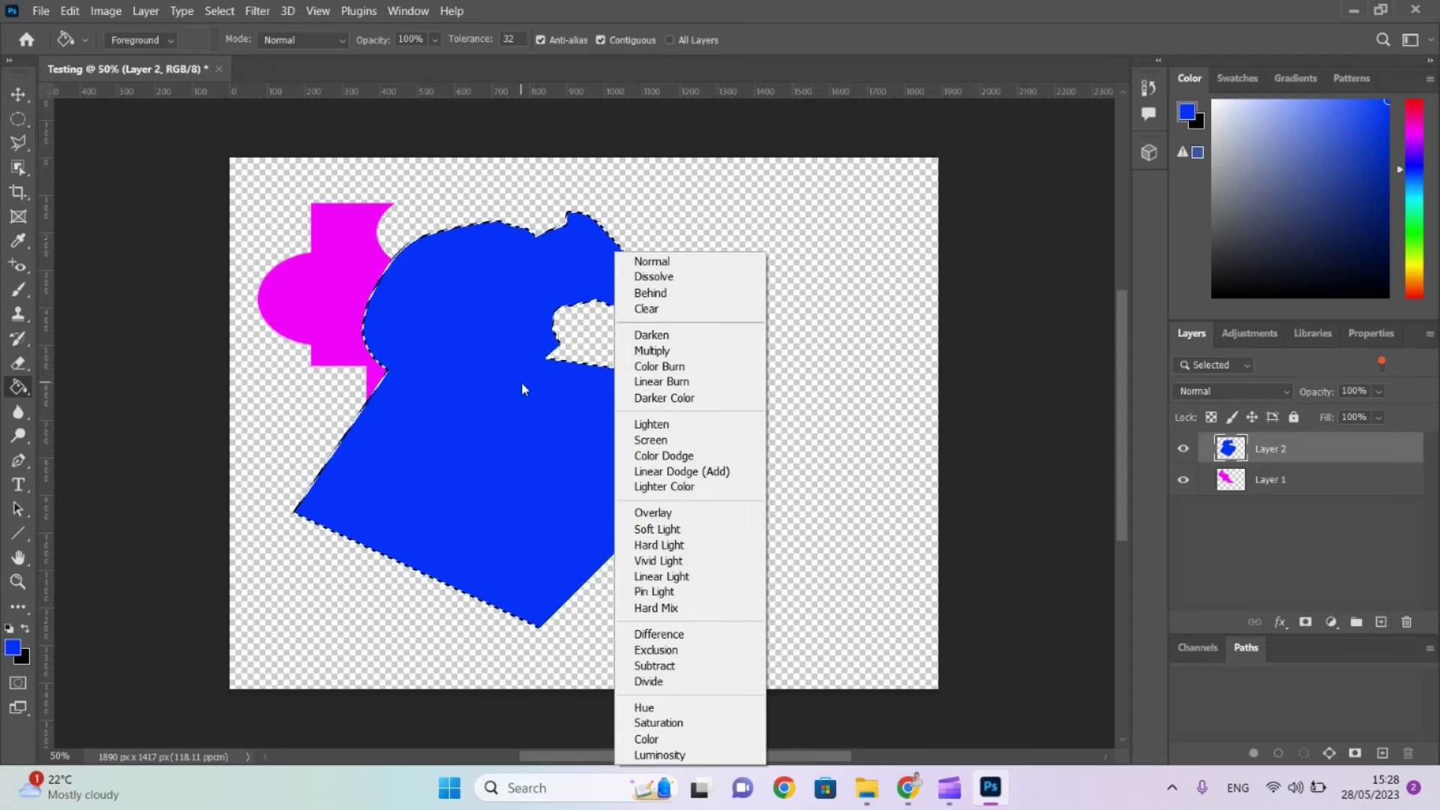
left_click(443, 361)
right_click(436, 353)
right_click(357, 277)
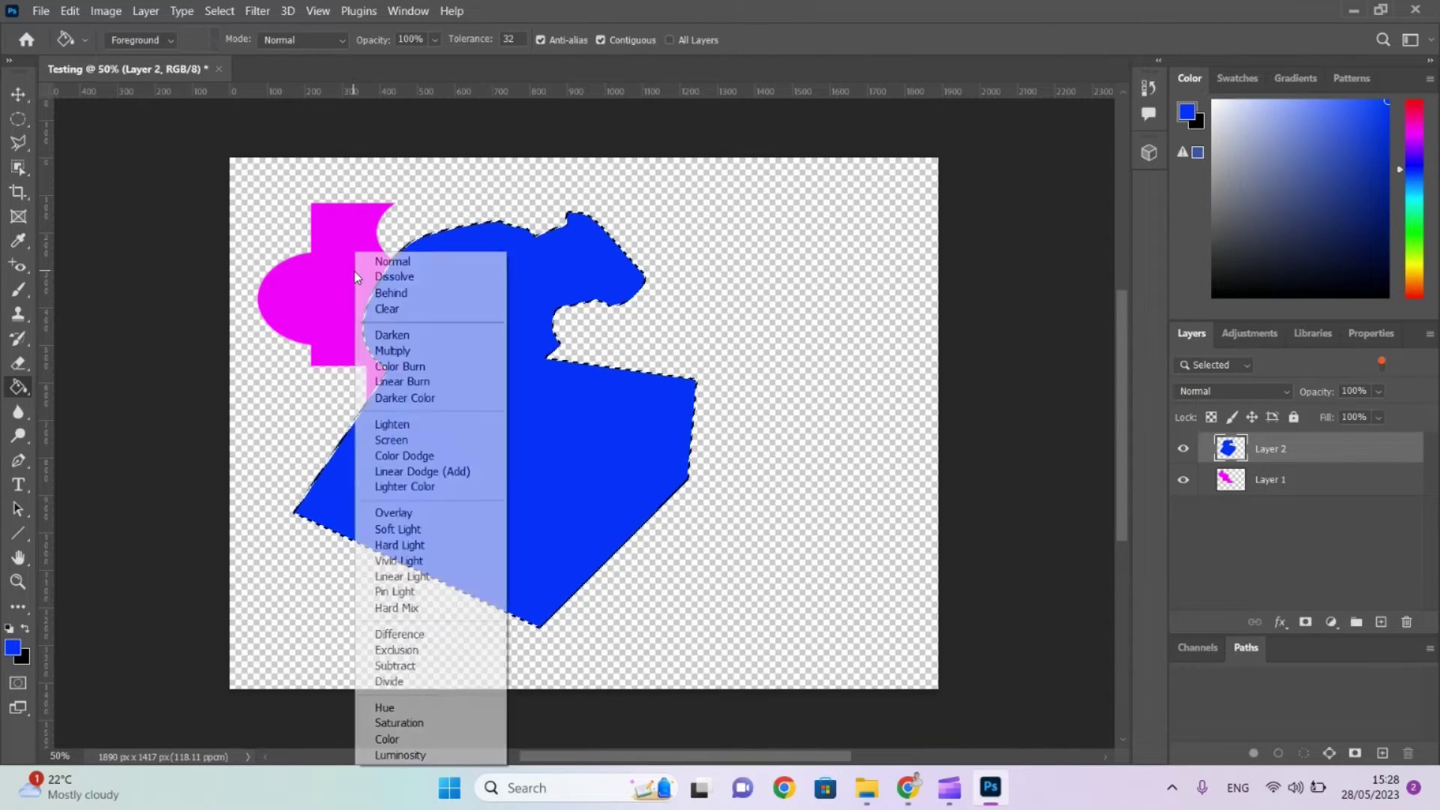
left_click(427, 241)
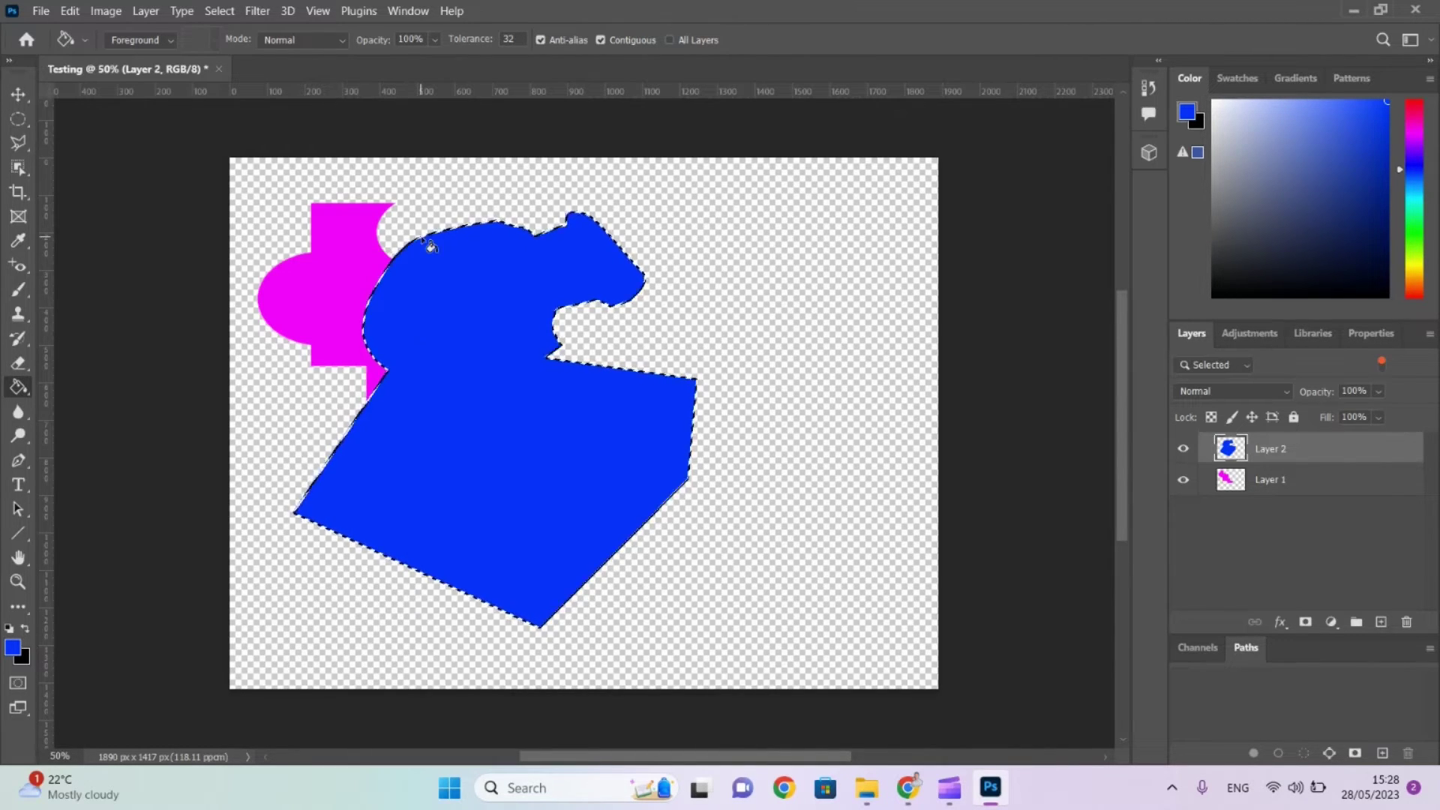
right_click(424, 242)
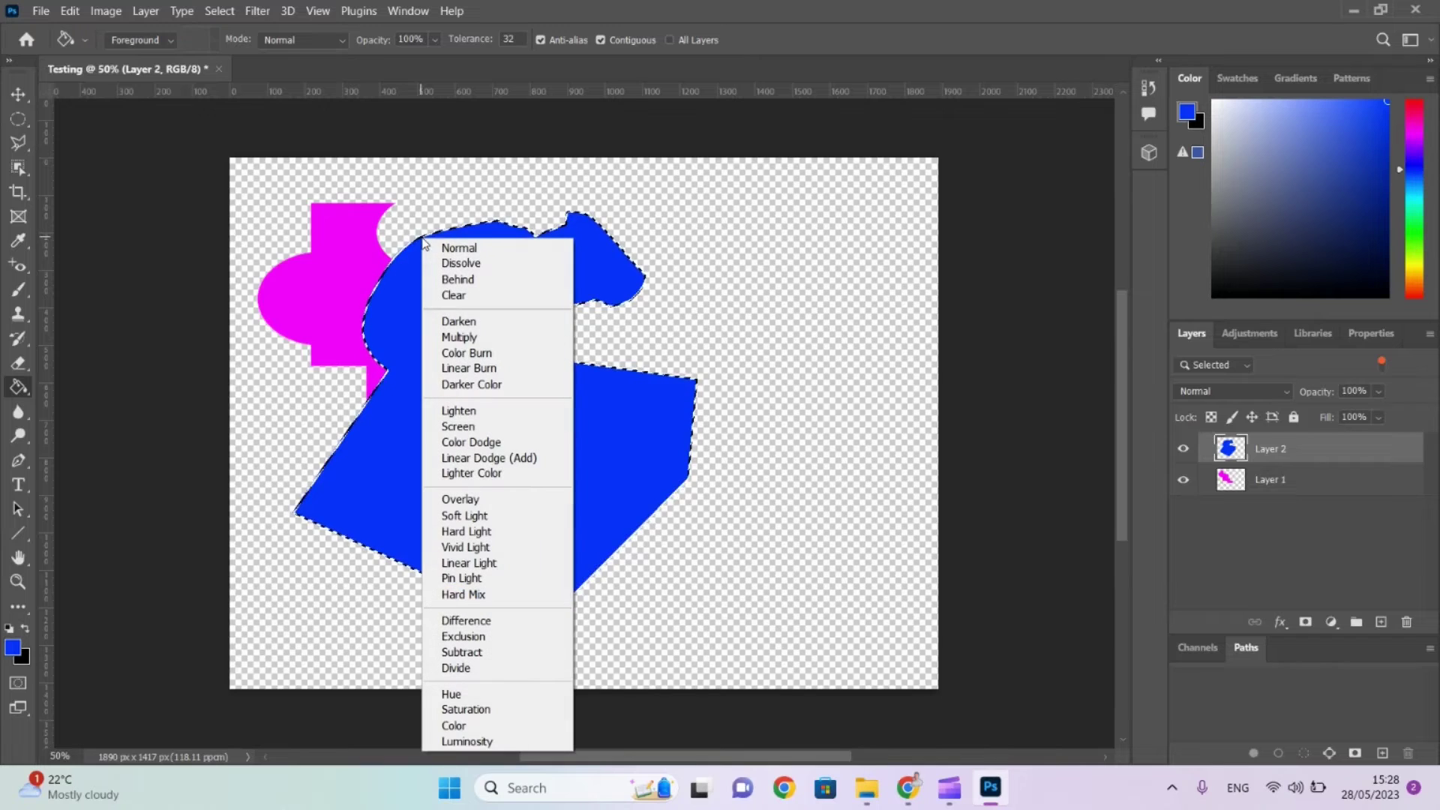
With the Elliptical Marquee Tool active, invert the selection around the blue shape and deselect it.
left_click(23, 129)
left_click(21, 126)
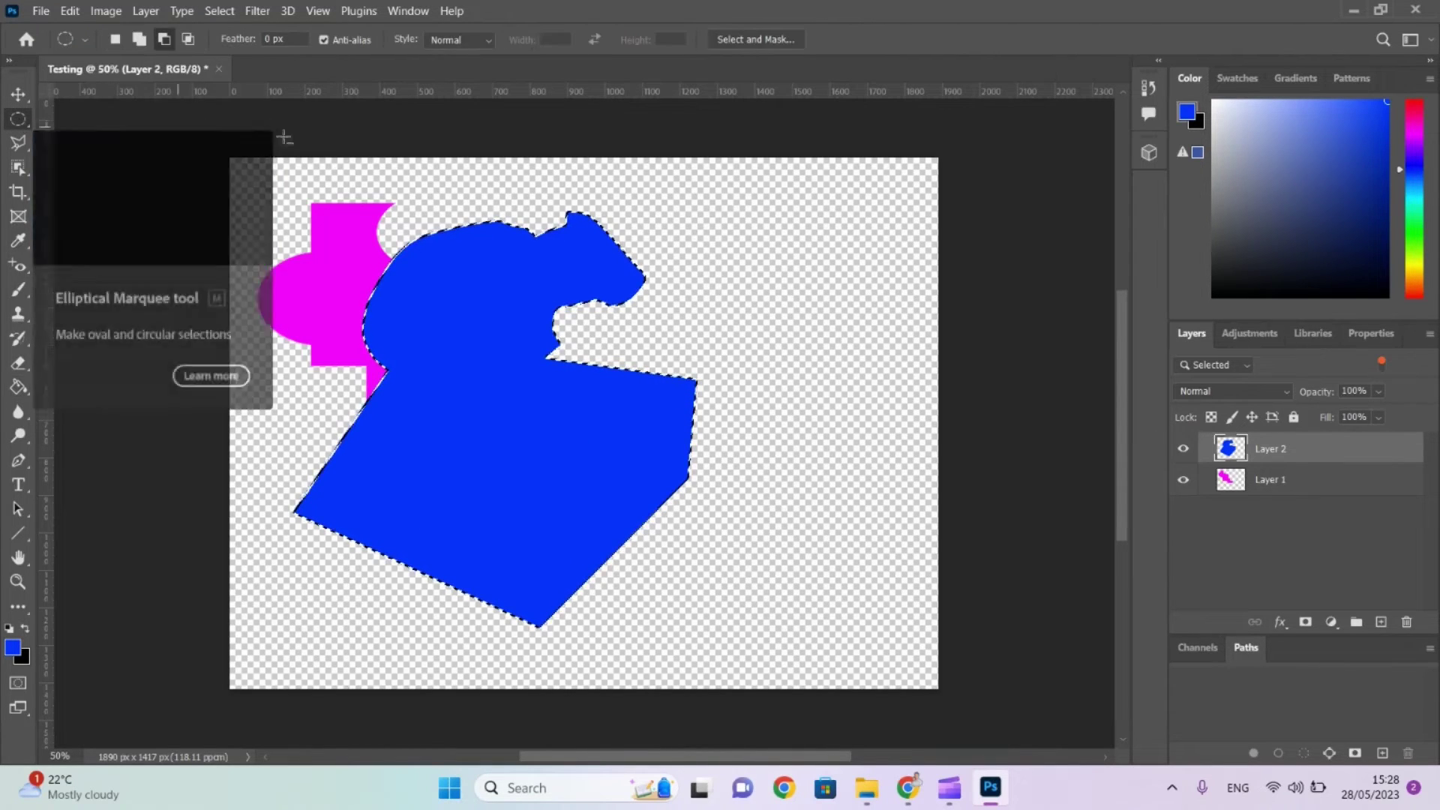
right_click(516, 219)
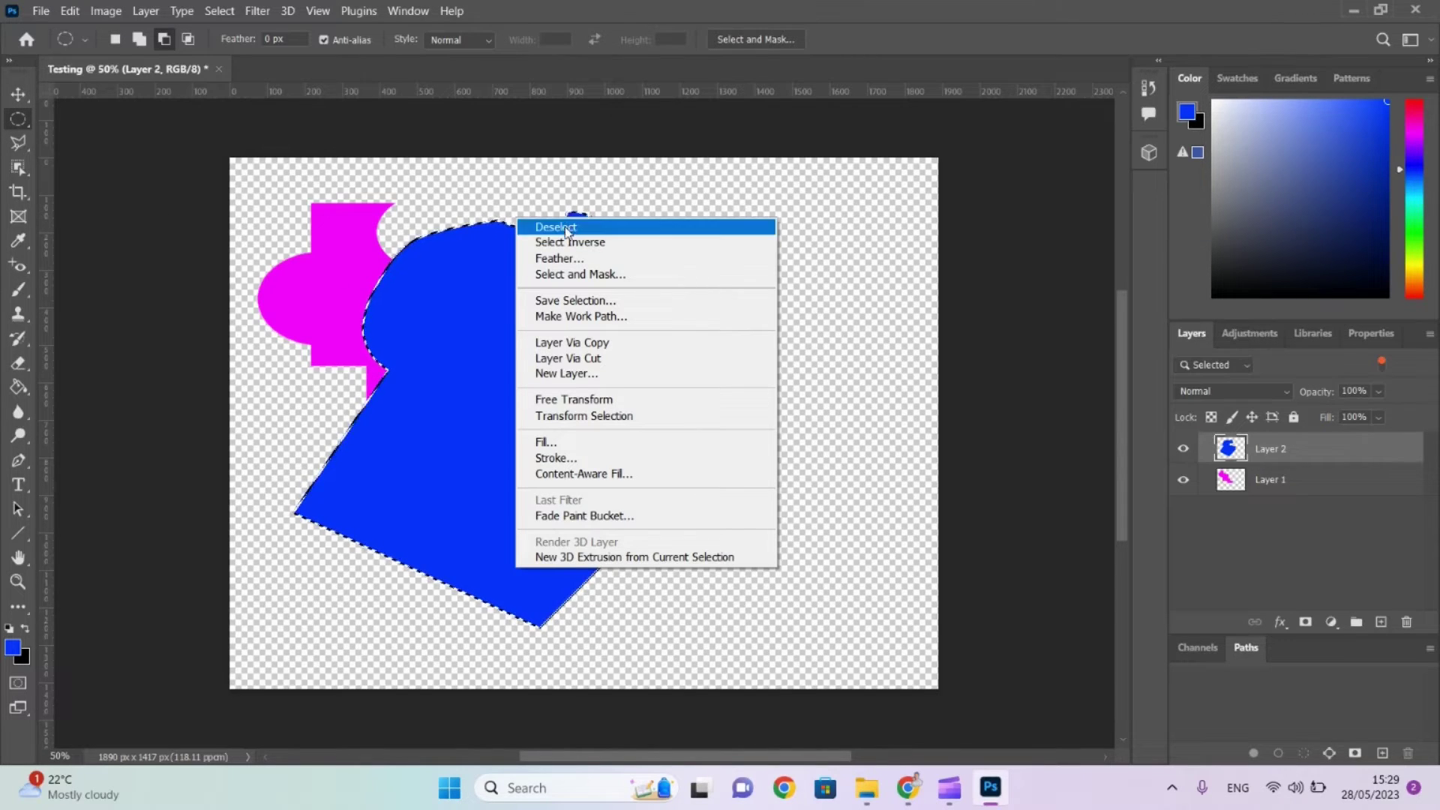
left_click(604, 242)
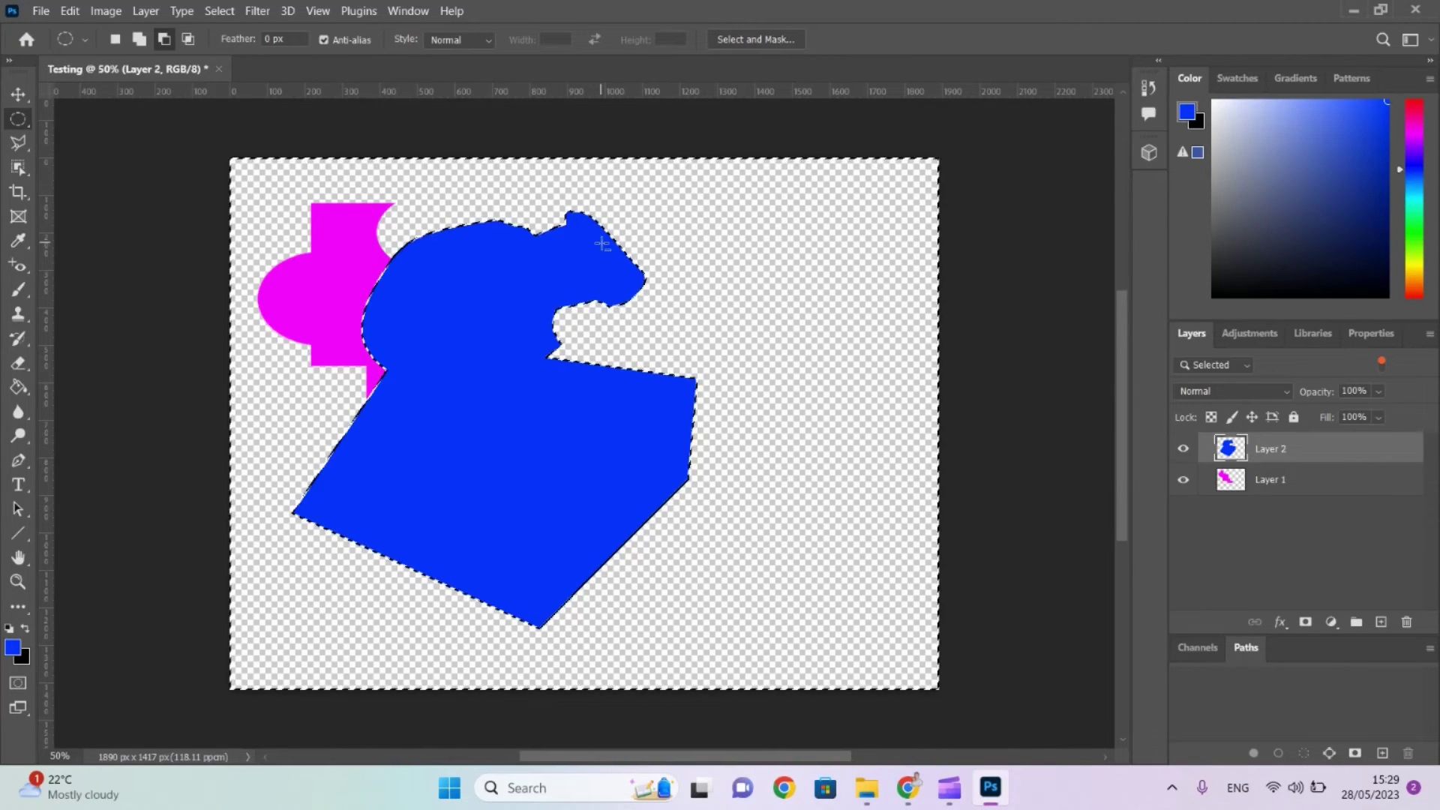
right_click(732, 276)
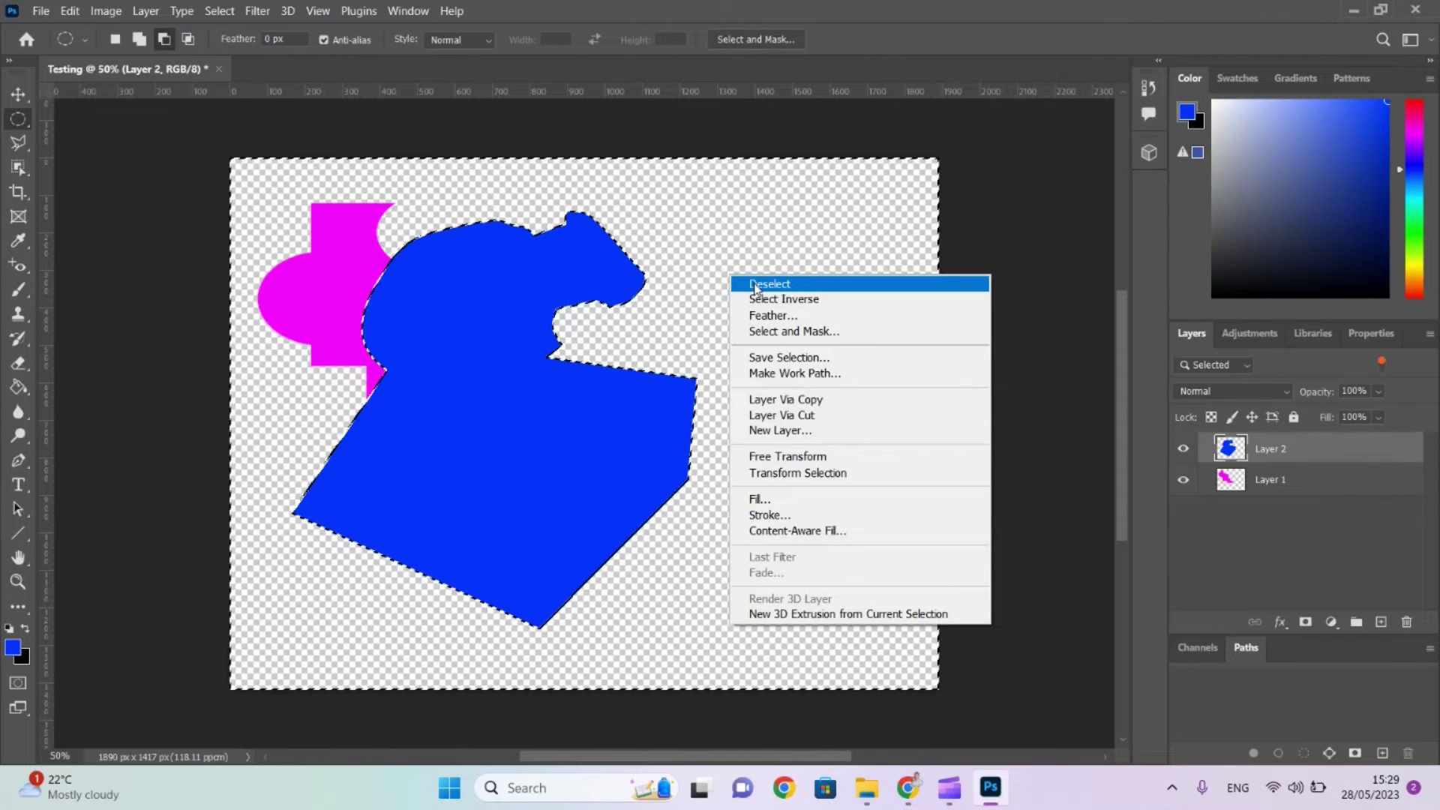
left_click(756, 286)
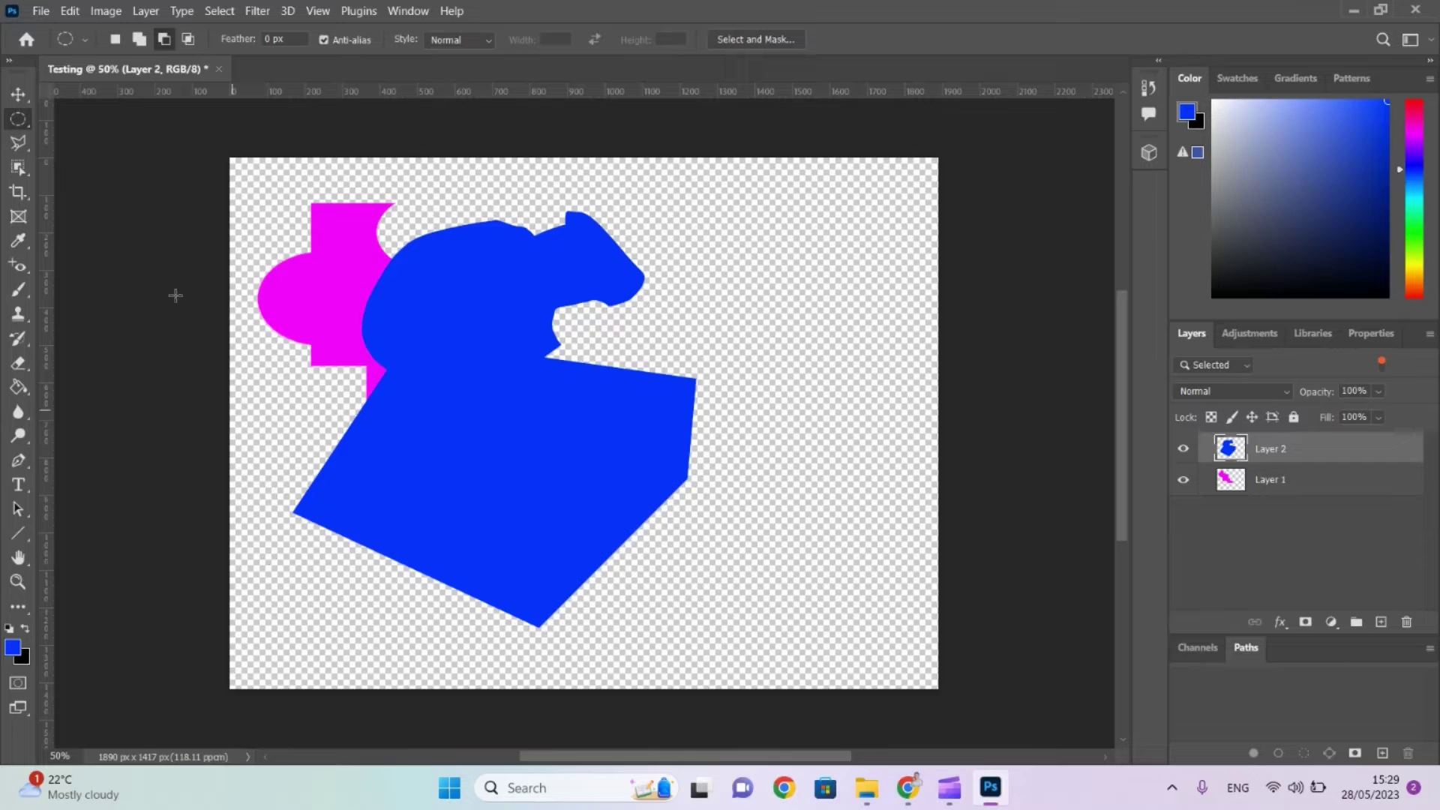
Draw an elliptical selection across the middle of the blue shape and deselect it.
left_click_drag(364, 278, 551, 409)
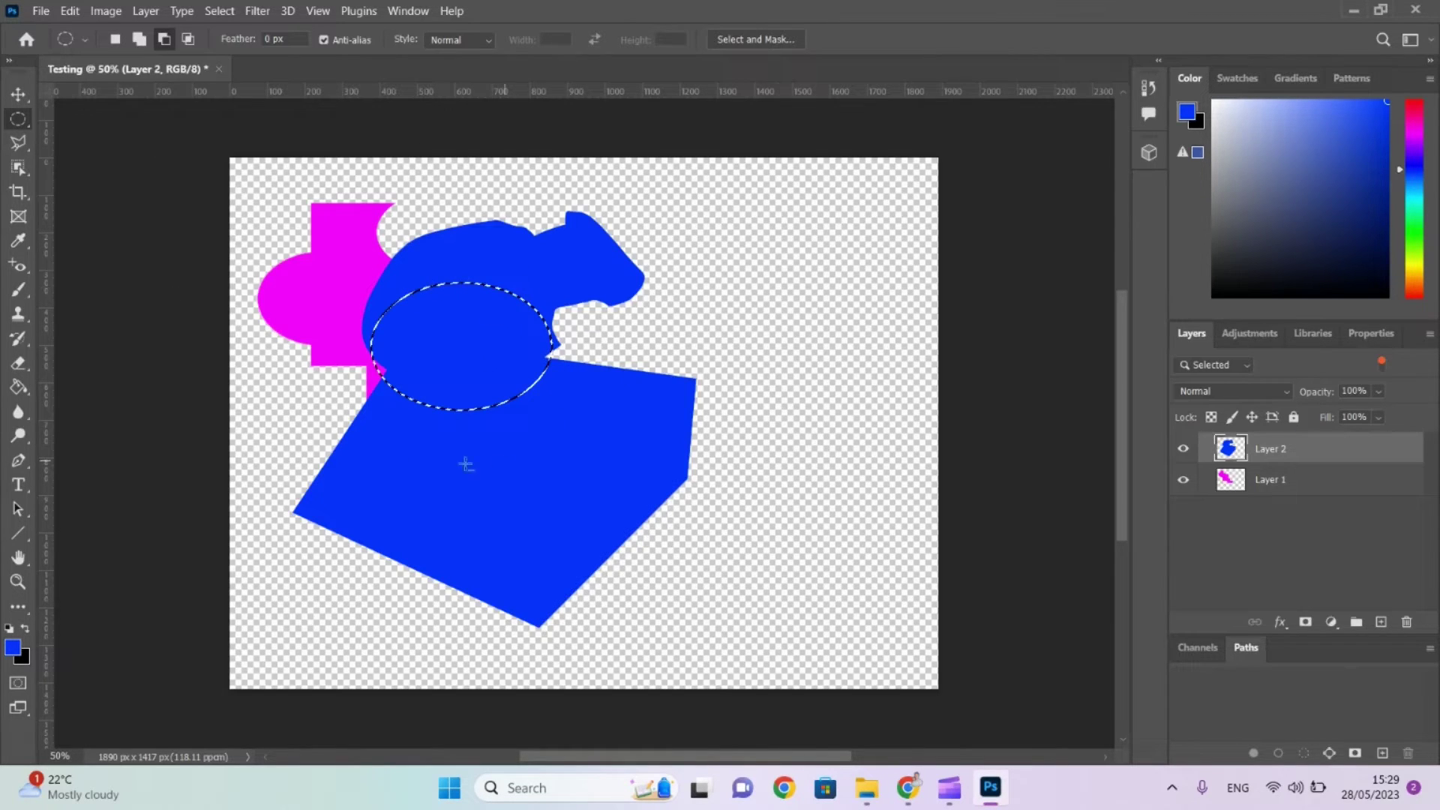
left_click(474, 334)
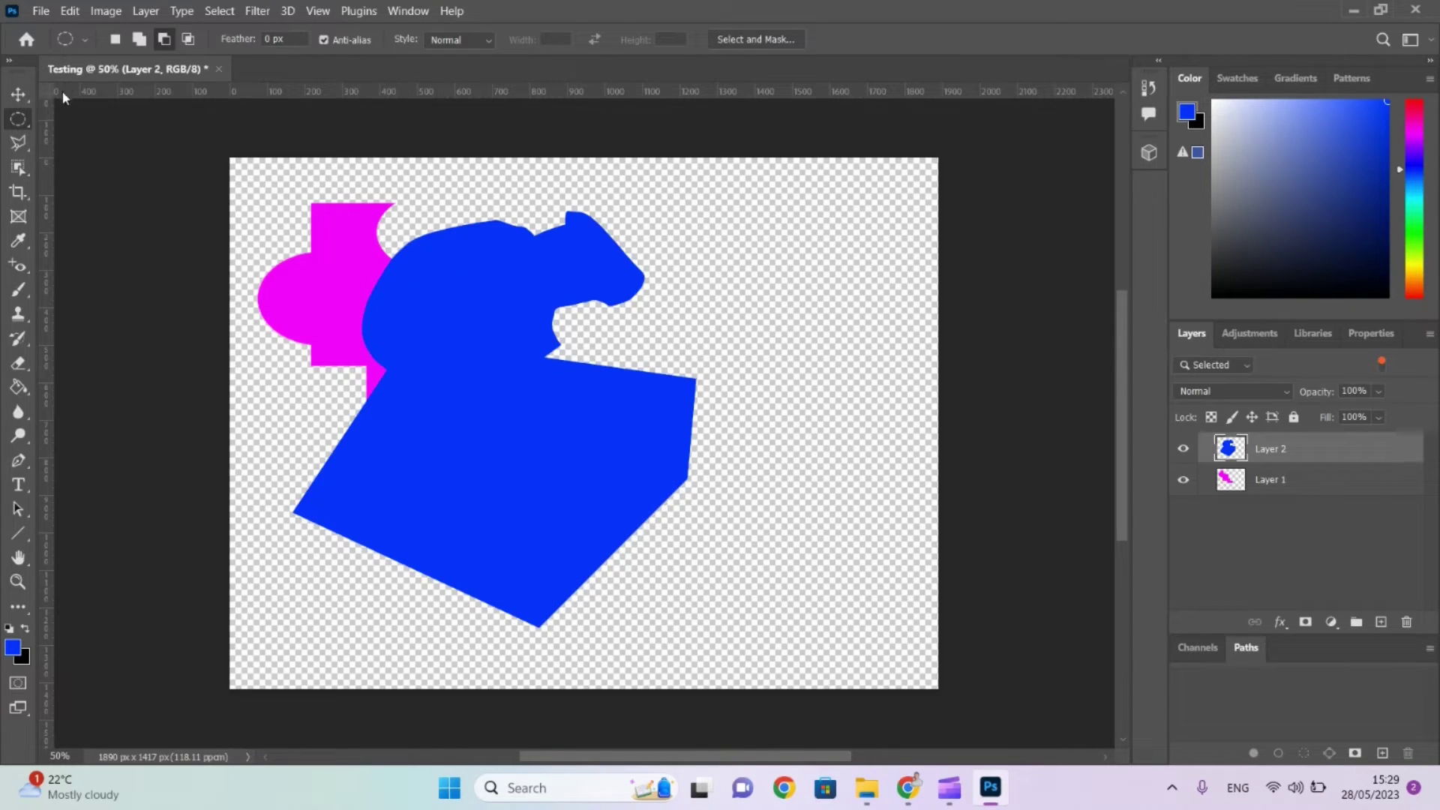
Build a selection over the middle of the blue shape with the Rectangular Marquee Tool and subtract a rectangle from its upper-right corner.
right_click(20, 120)
left_click(89, 126)
right_click(15, 123)
left_click(77, 120)
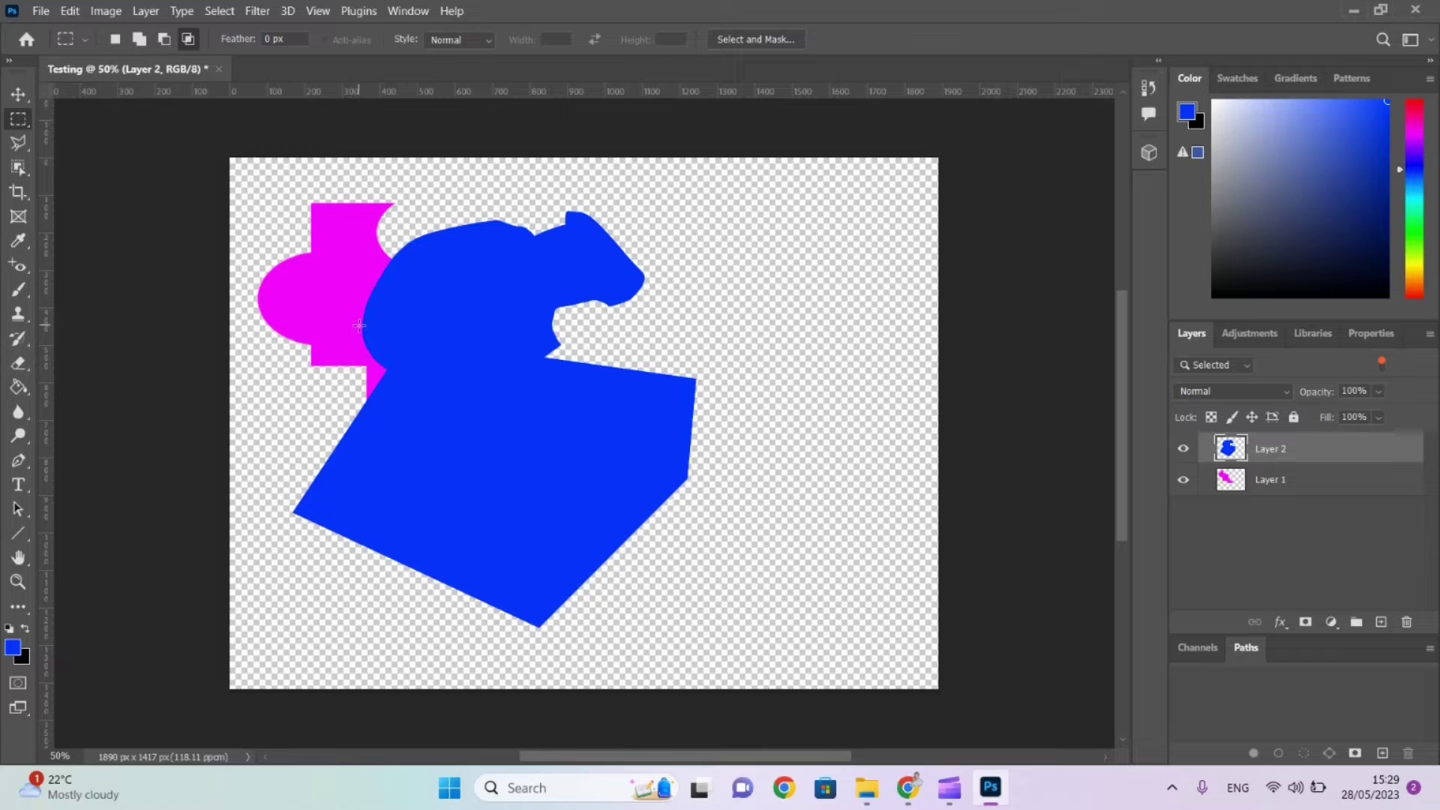
left_click_drag(359, 325, 550, 411)
left_click(164, 39)
left_click_drag(515, 285, 600, 393)
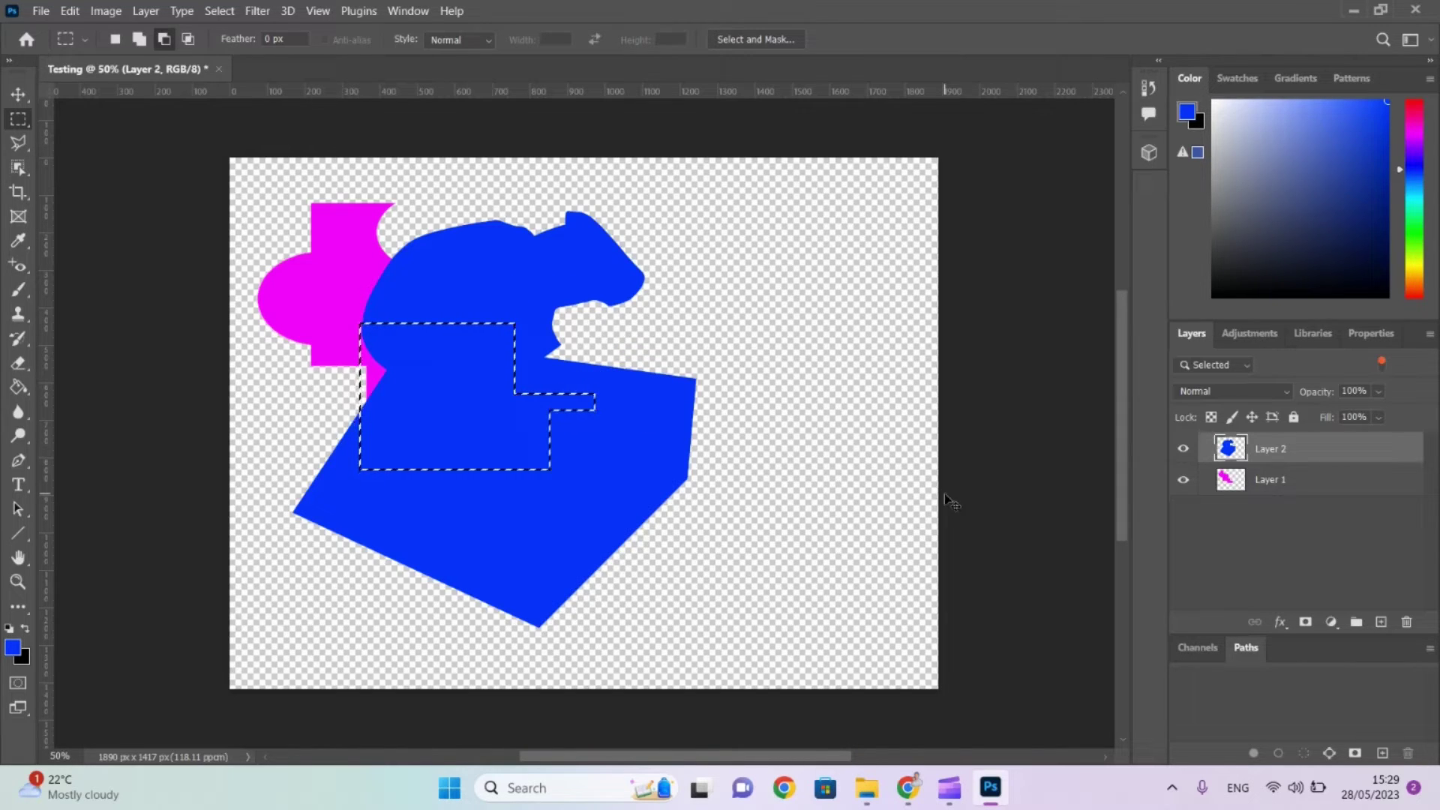
Undo the last rectangle subtraction from the marquee selection over the blue shape.
key("ctrl+z")
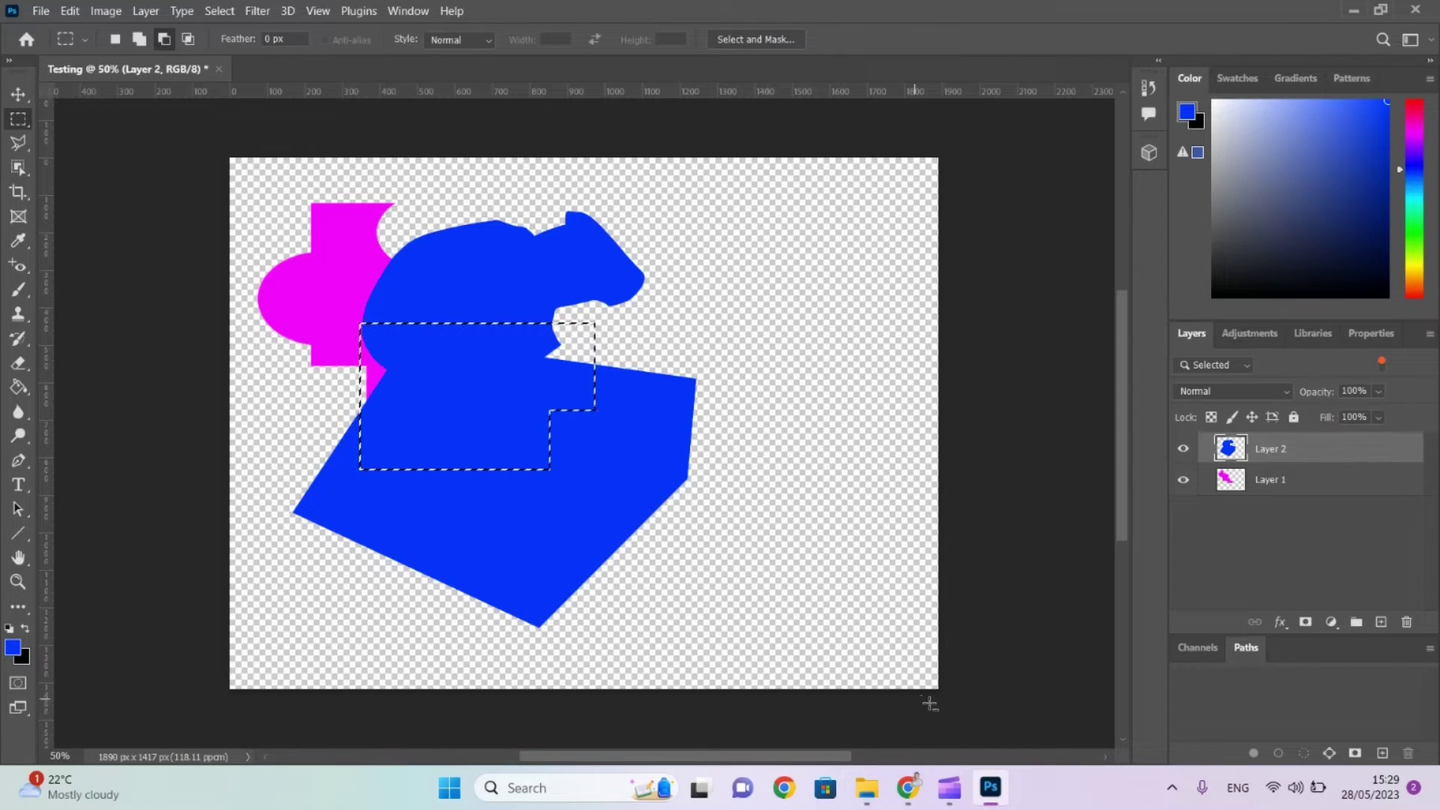
Place pexels-henrik-tuvesson-15925339.jpg from the Photoshop downloads folder into the document and move it to span the canvas width.
mouse_move(867, 788)
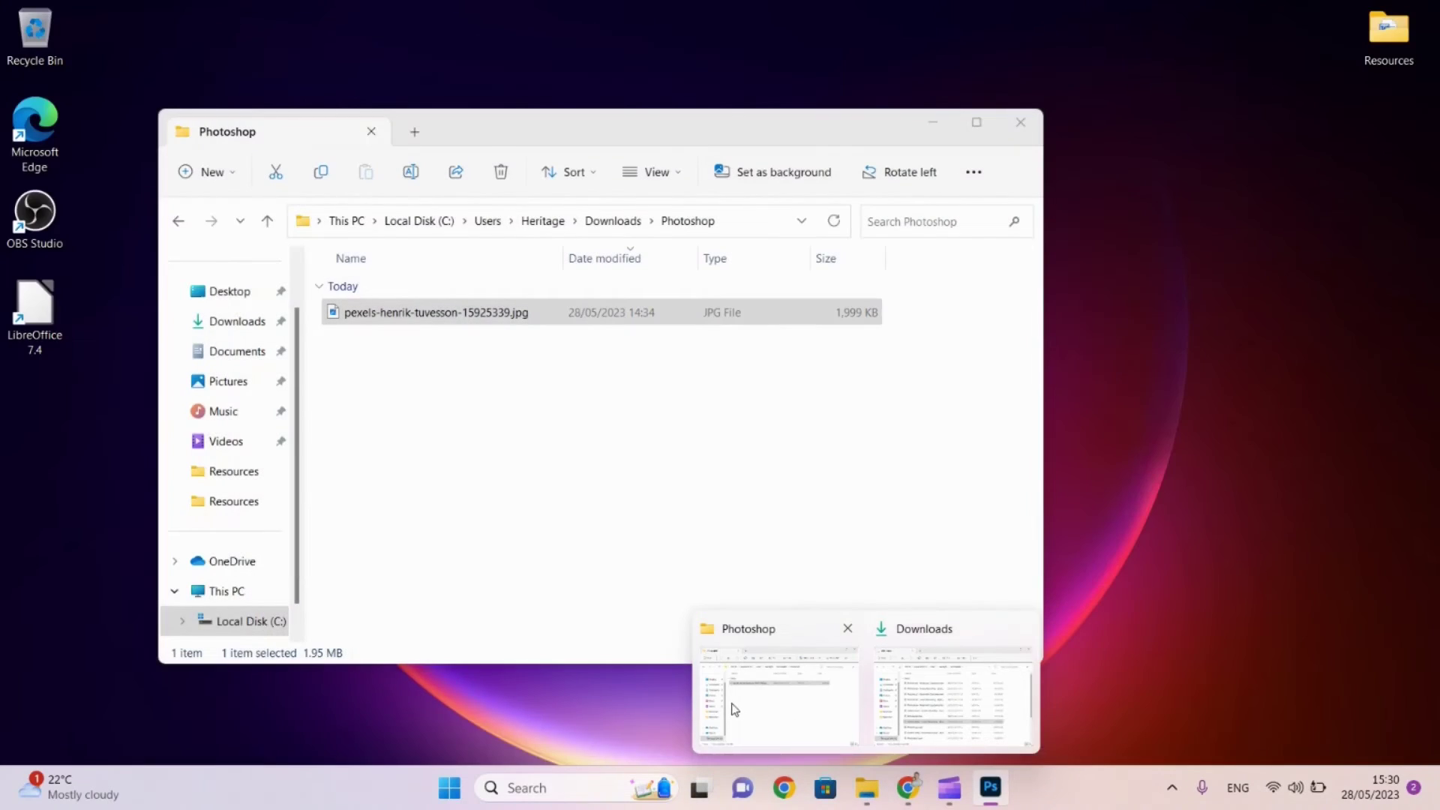
left_click(747, 705)
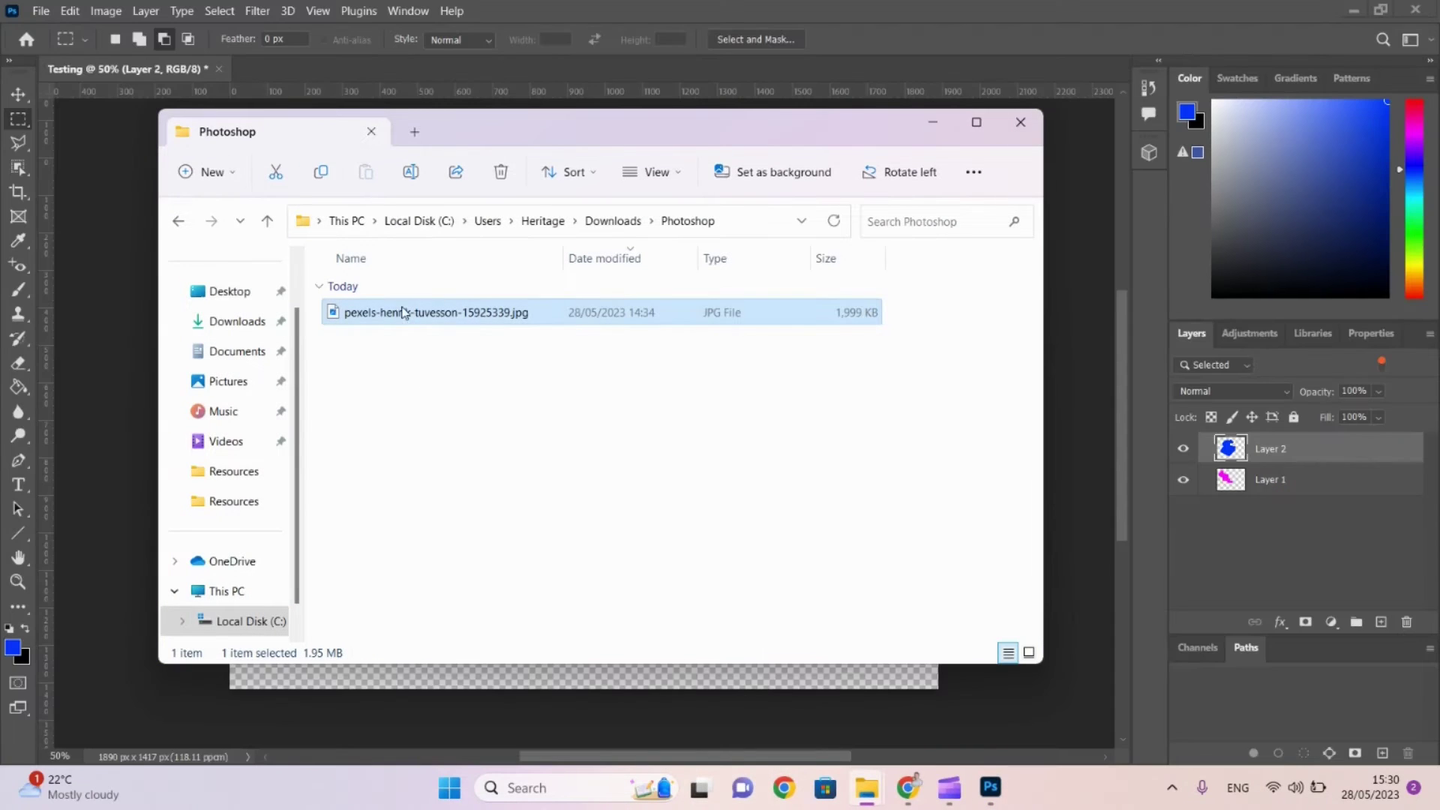
left_click_drag(403, 314, 400, 703)
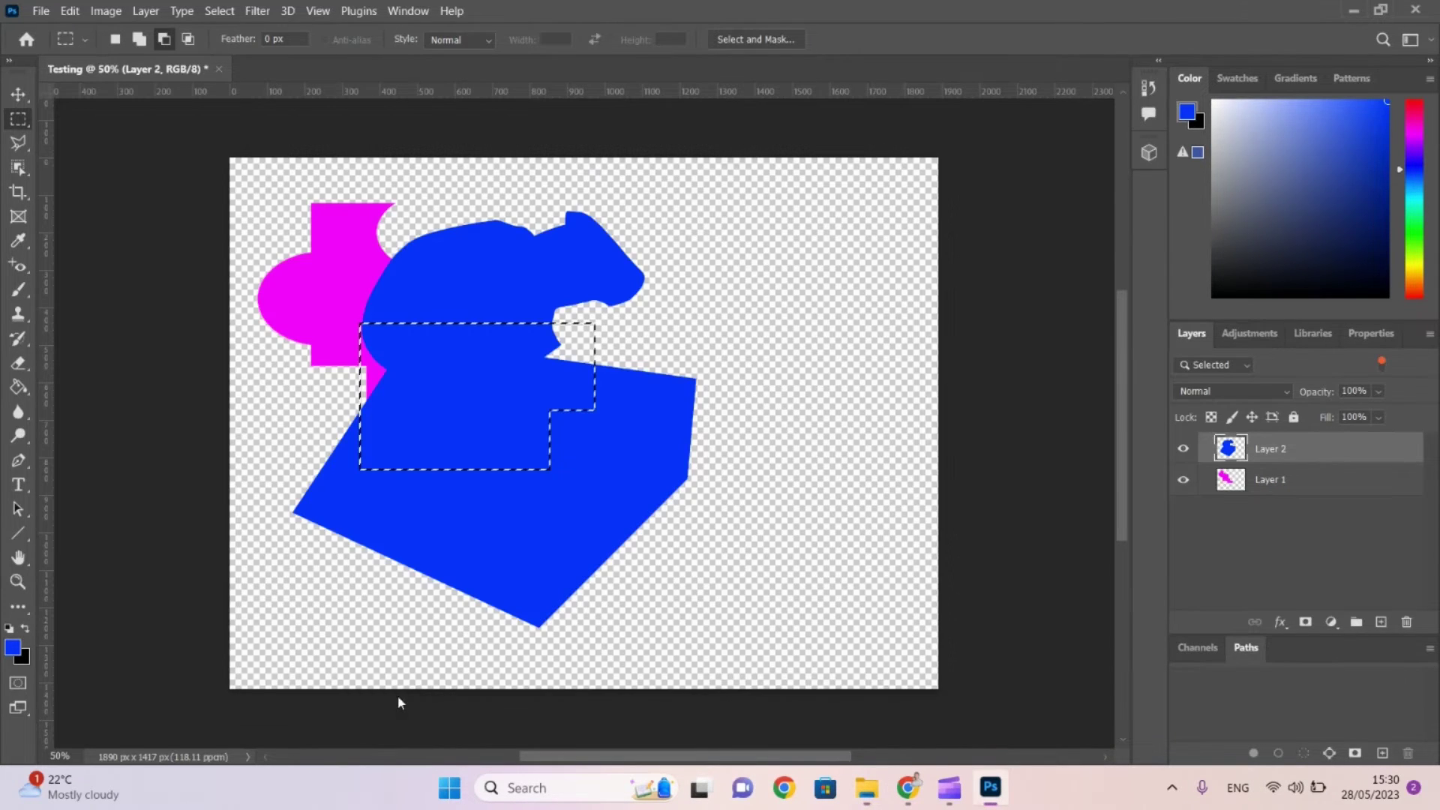
left_click_drag(442, 616, 475, 395)
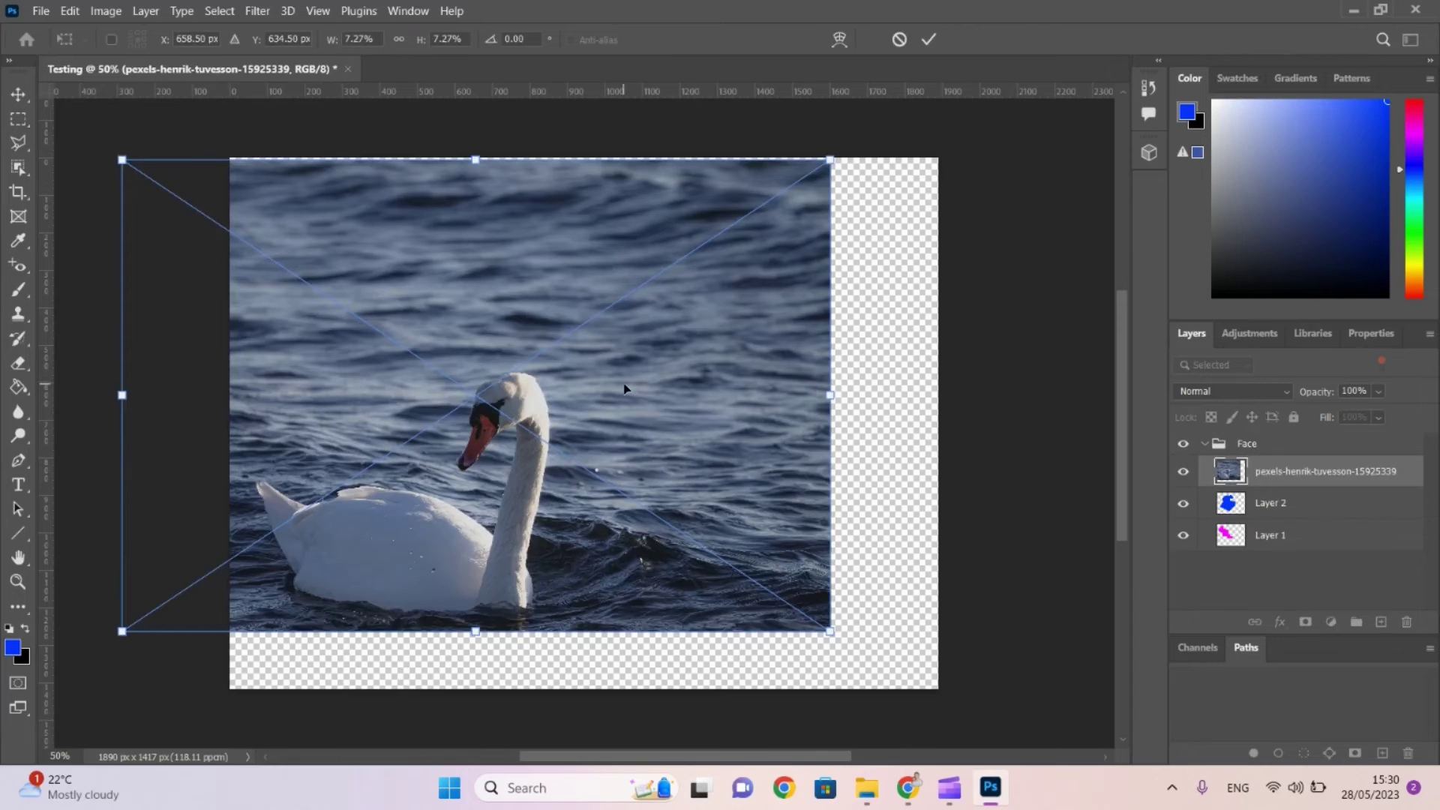
left_click(18, 93)
left_click_drag(393, 356, 502, 377)
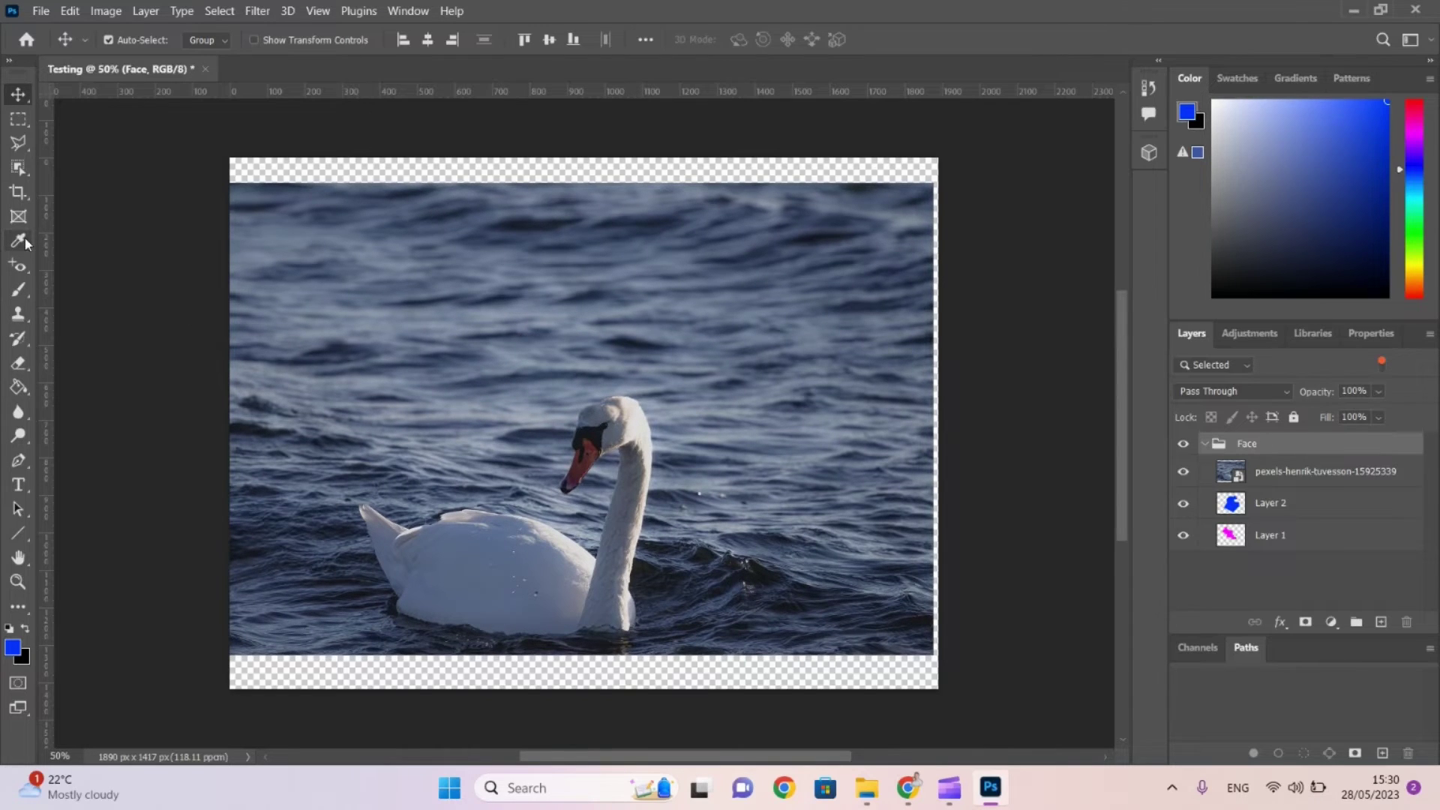
Activate the Magic Wand Tool and make the placed swan photo's layer active.
left_click(20, 128)
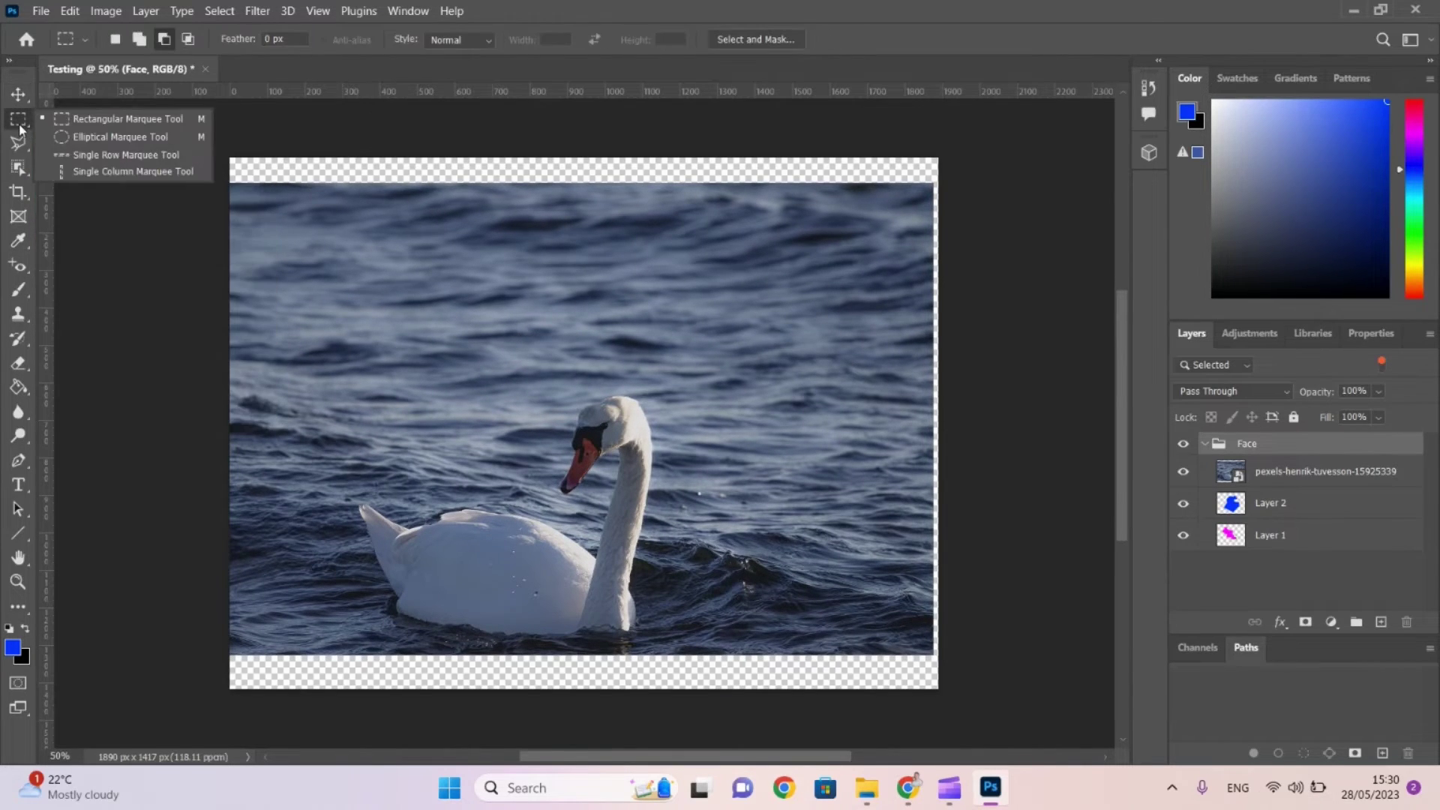
left_click(20, 142)
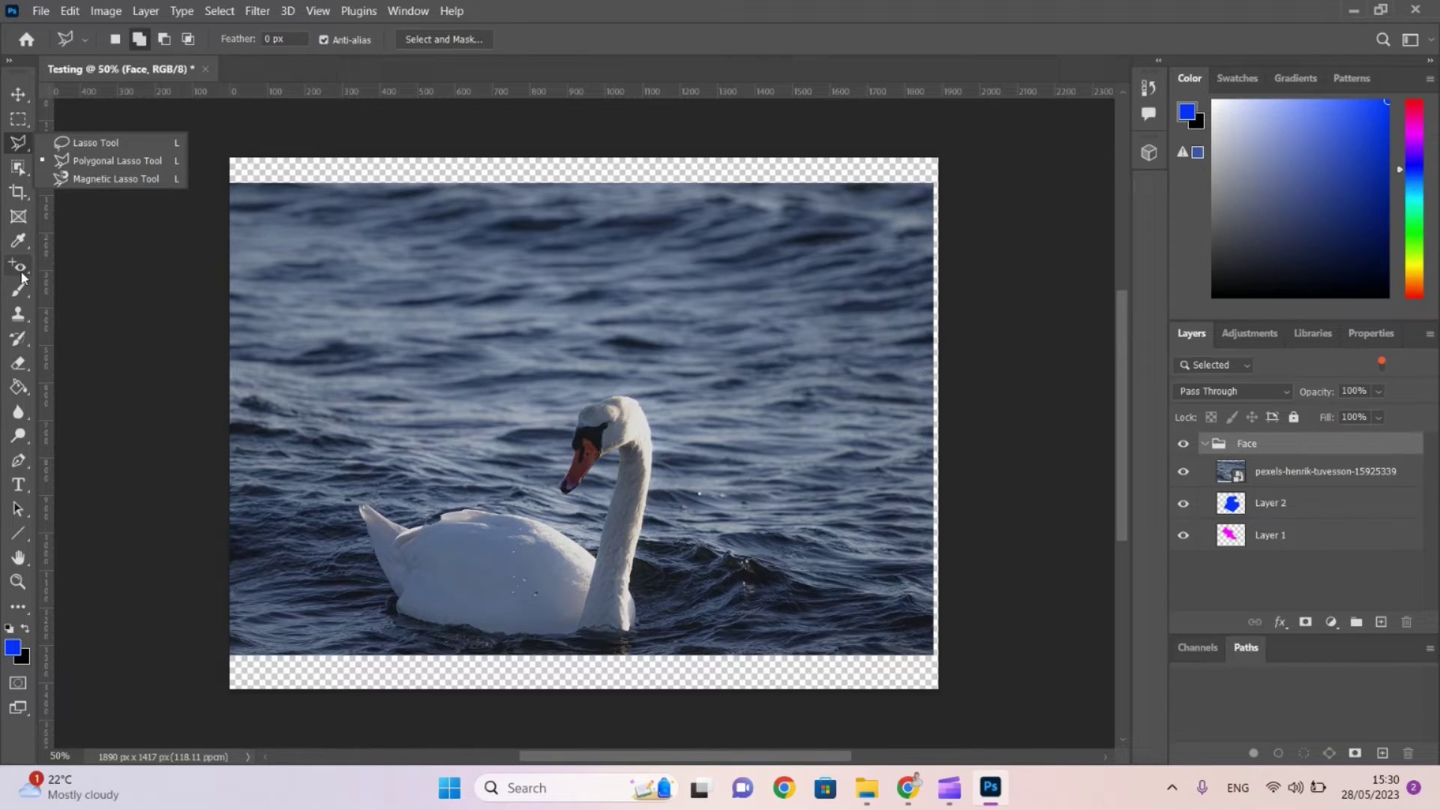
left_click(21, 174)
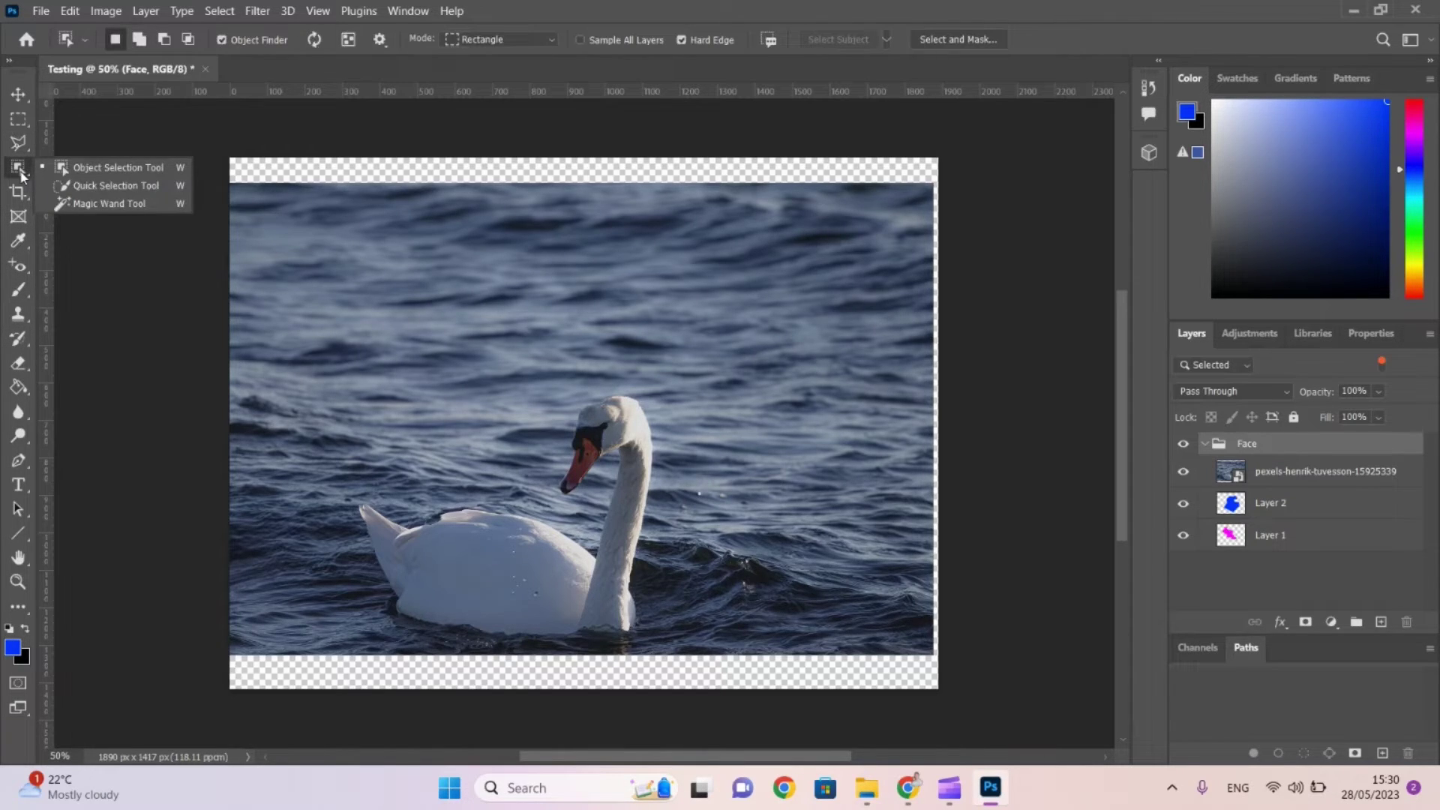
left_click(83, 204)
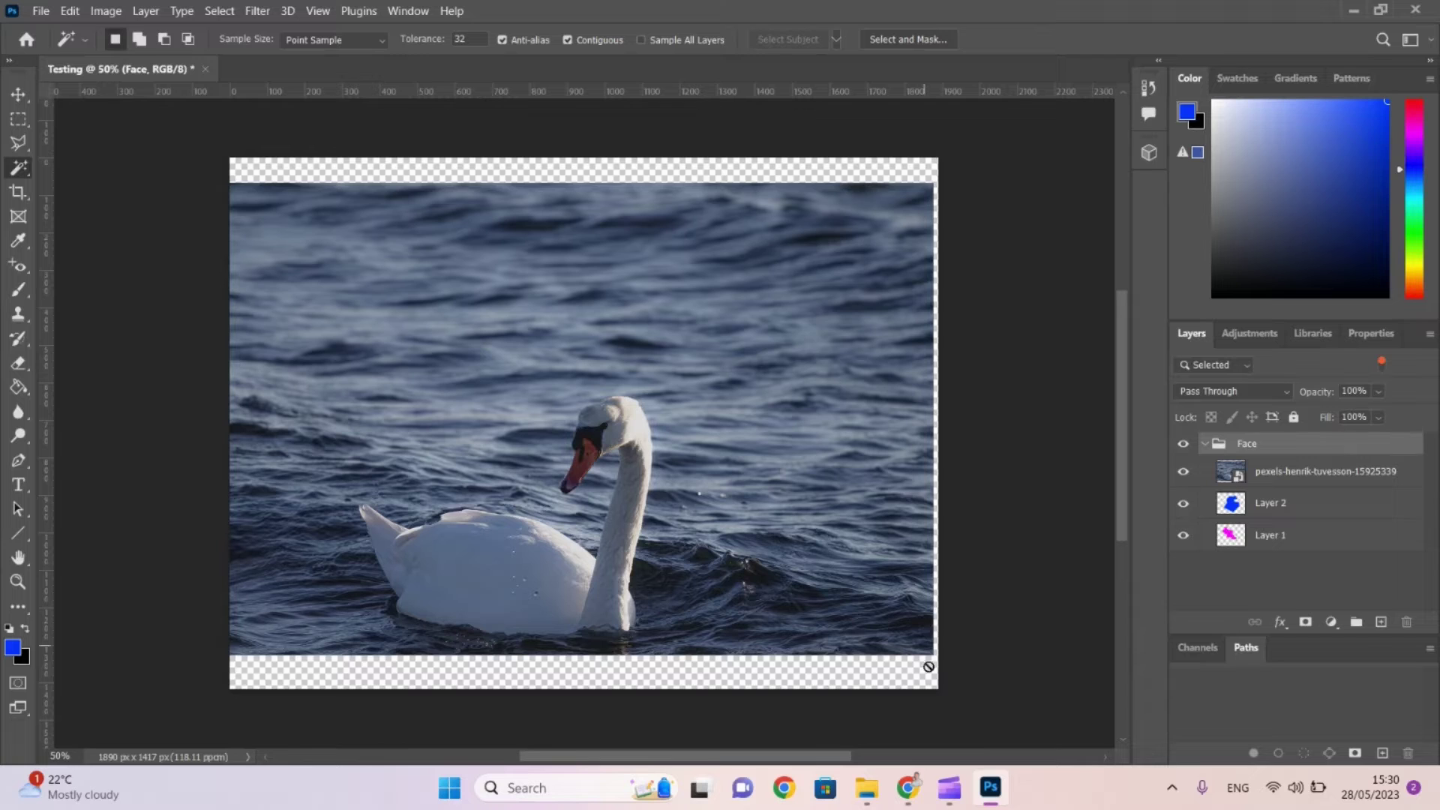
left_click(1219, 473)
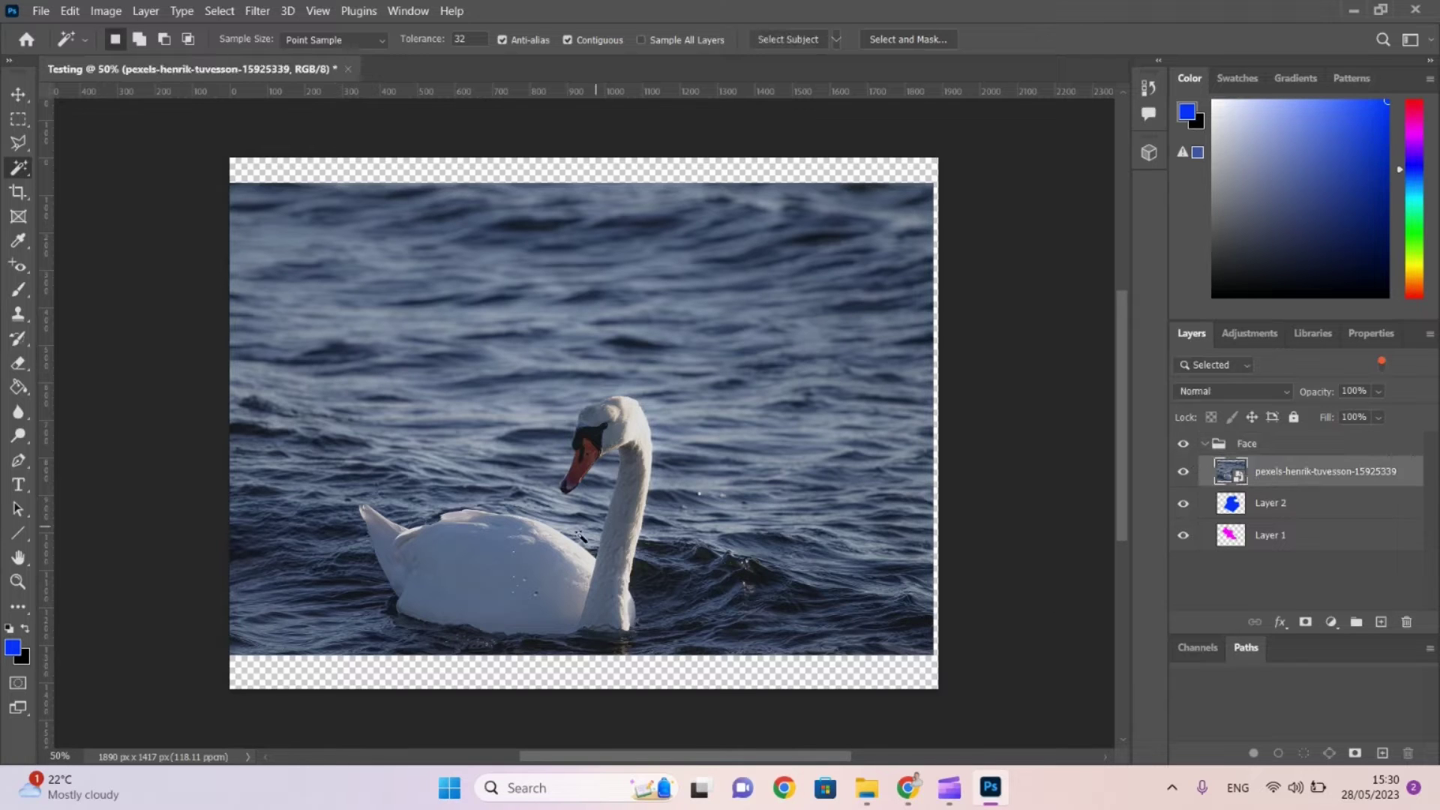
Sample the swan's body, its neck and the body again with the Magic Wand at tolerance 32.
left_click(478, 590)
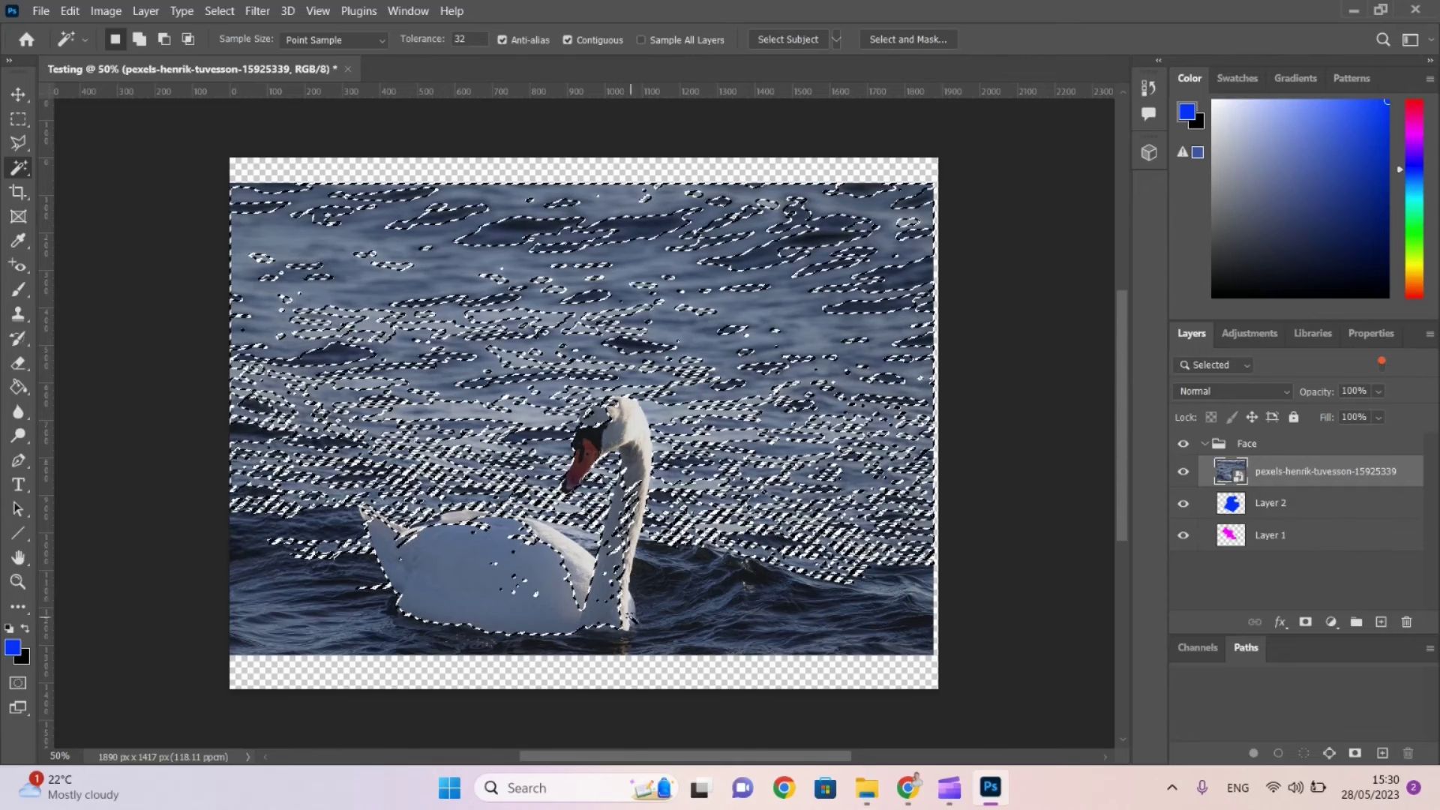
left_click(636, 431)
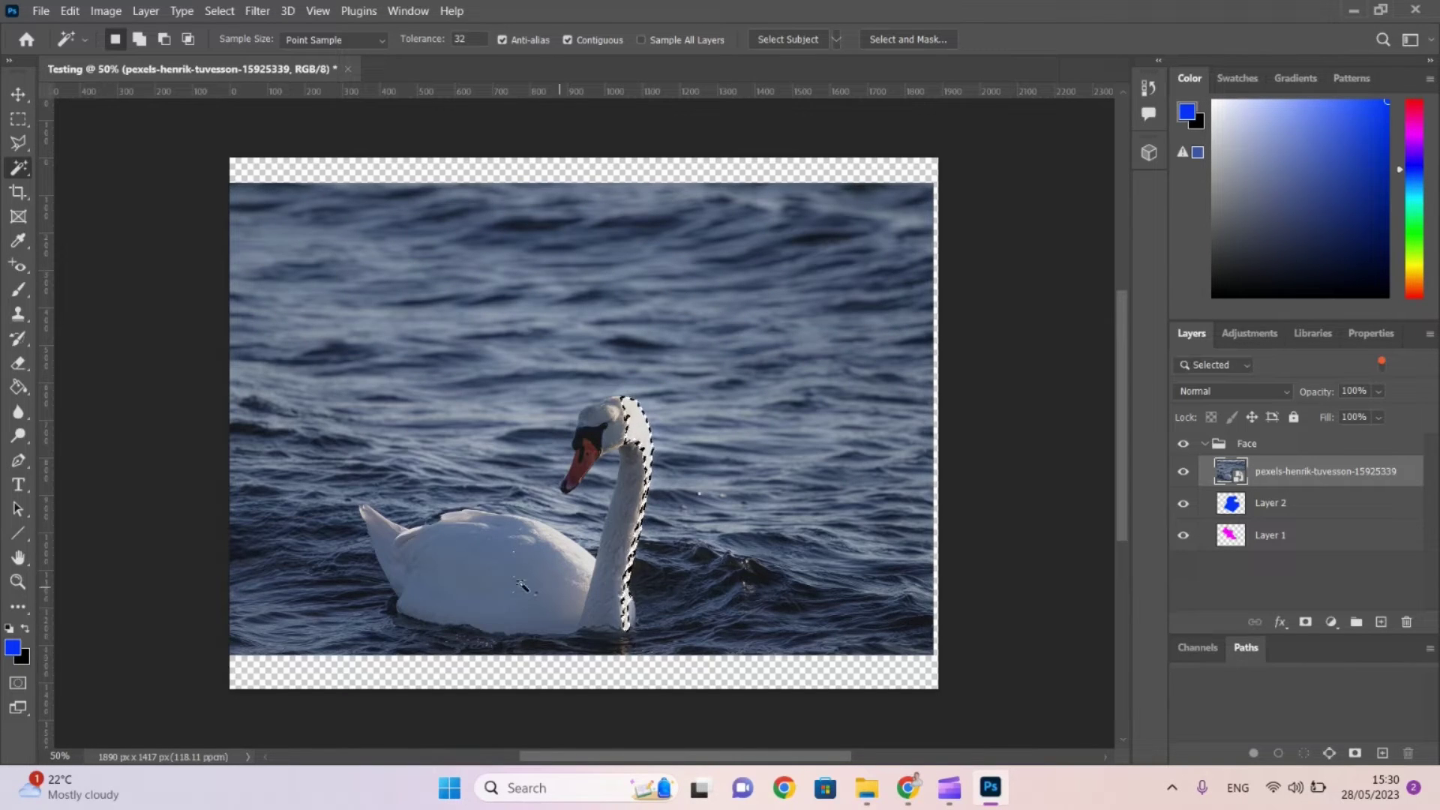
left_click(454, 598)
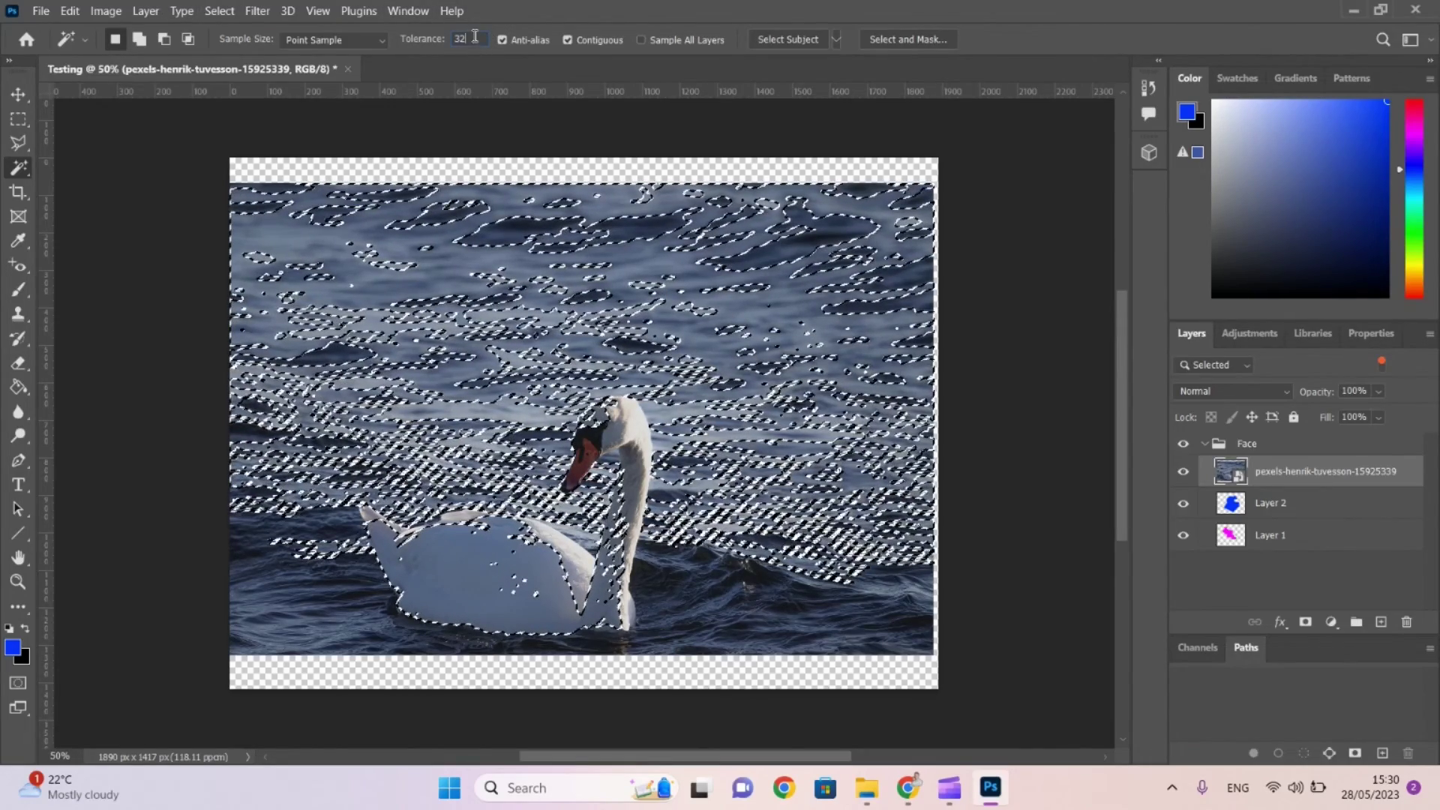
Set the Magic Wand tolerance to 1 and sample the lower part of the swan's body.
type("1")
key("Return")
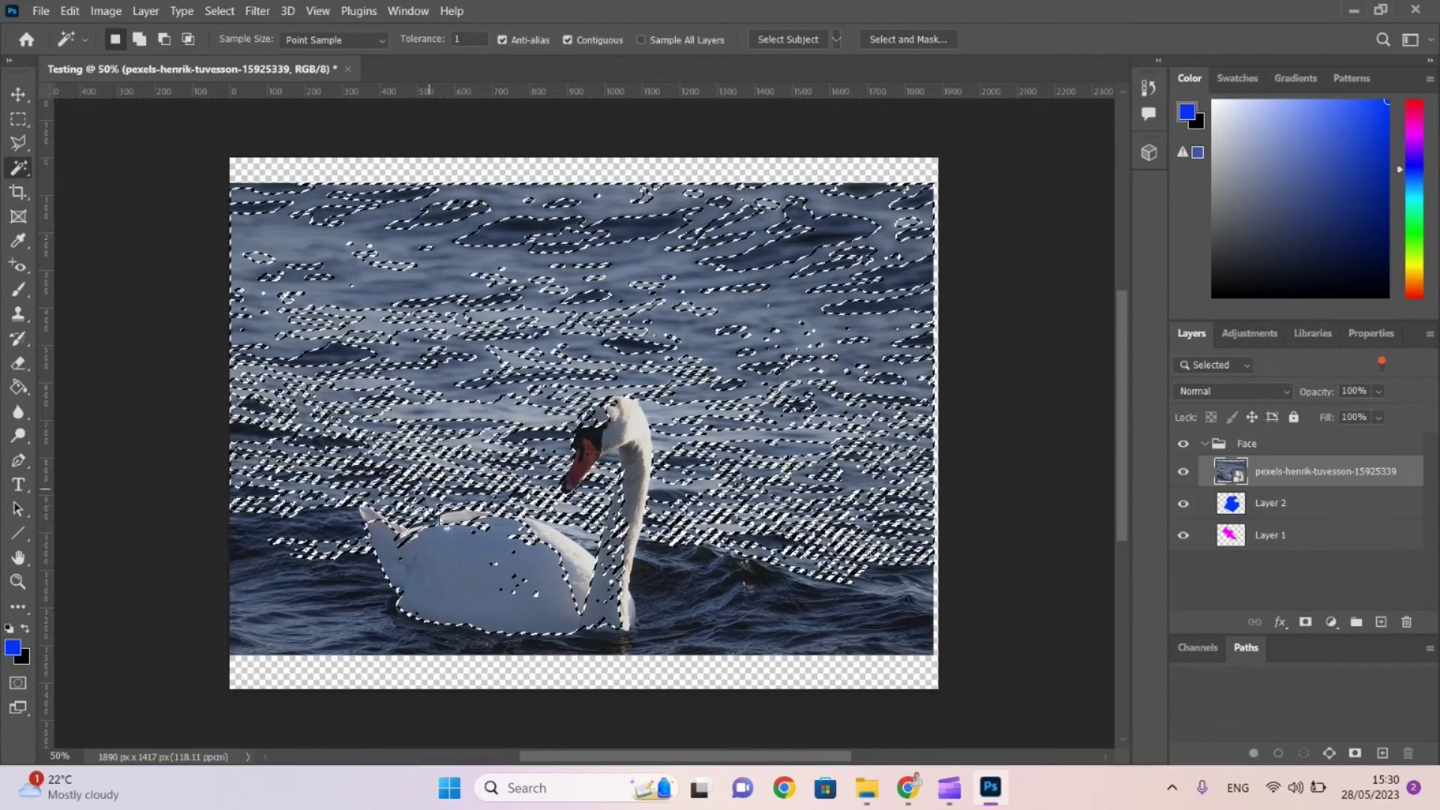
left_click(463, 605)
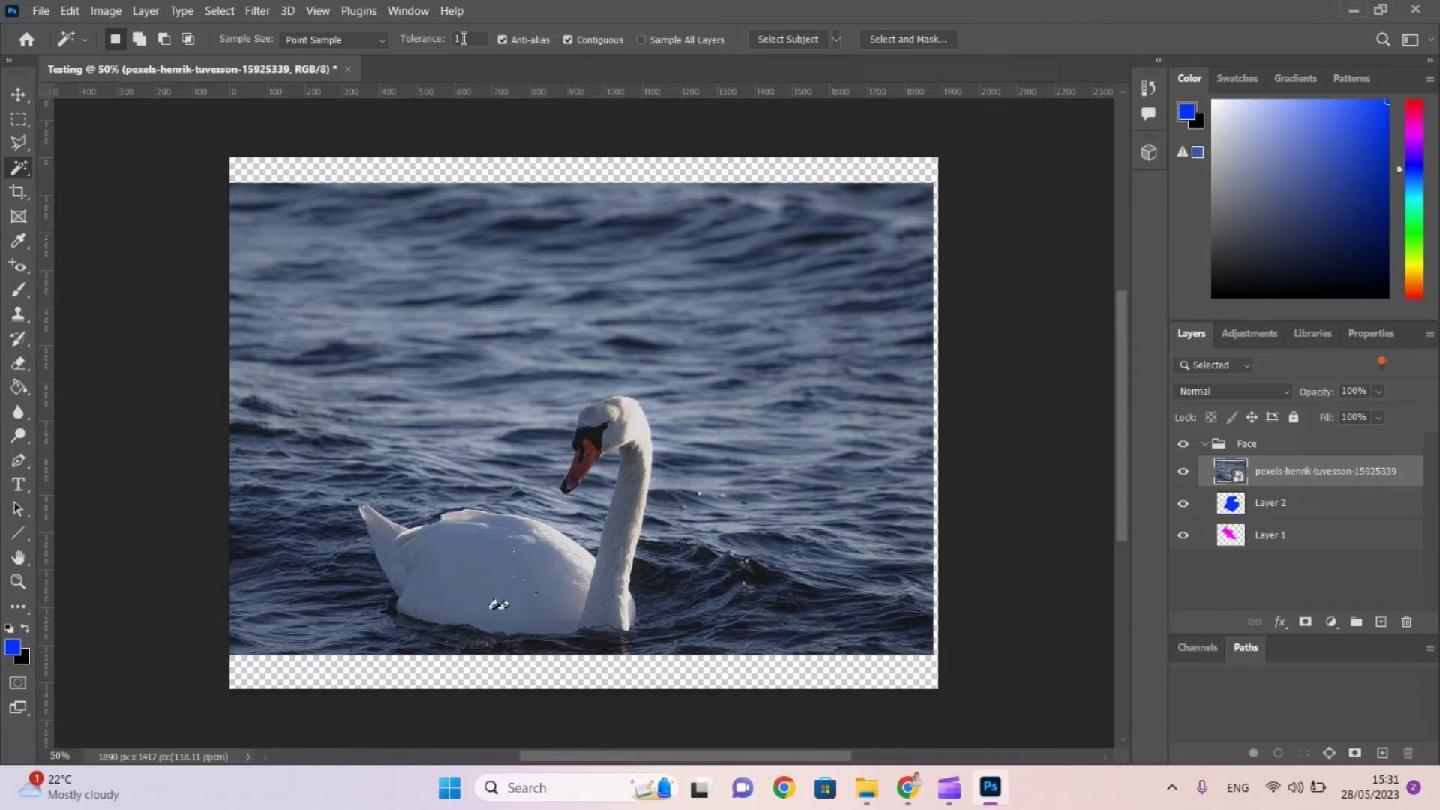
Enter a Magic Wand tolerance of 1000, accept the corrected value of 255, and sample the water.
type("1000")
key("Return")
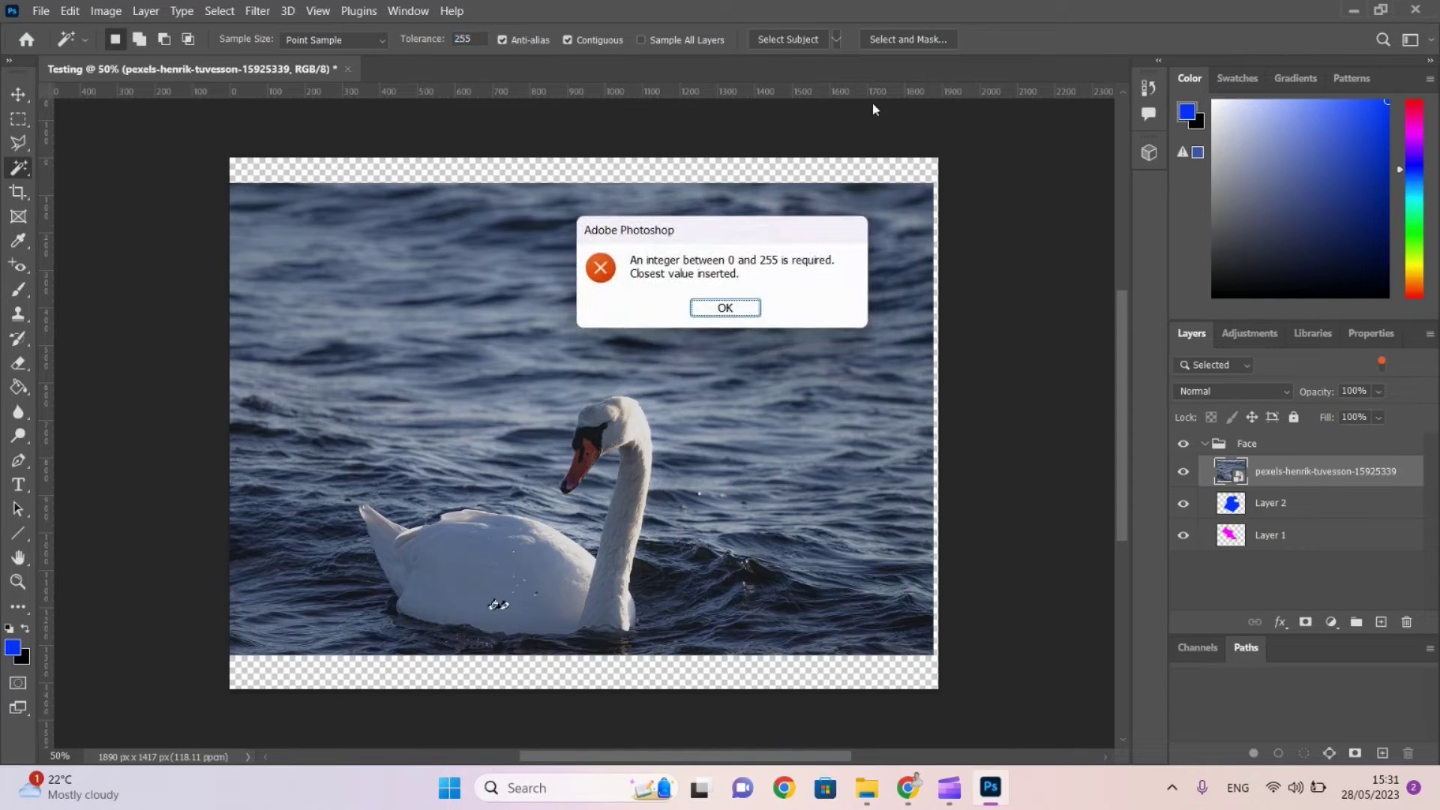
left_click(725, 308)
left_click(495, 424)
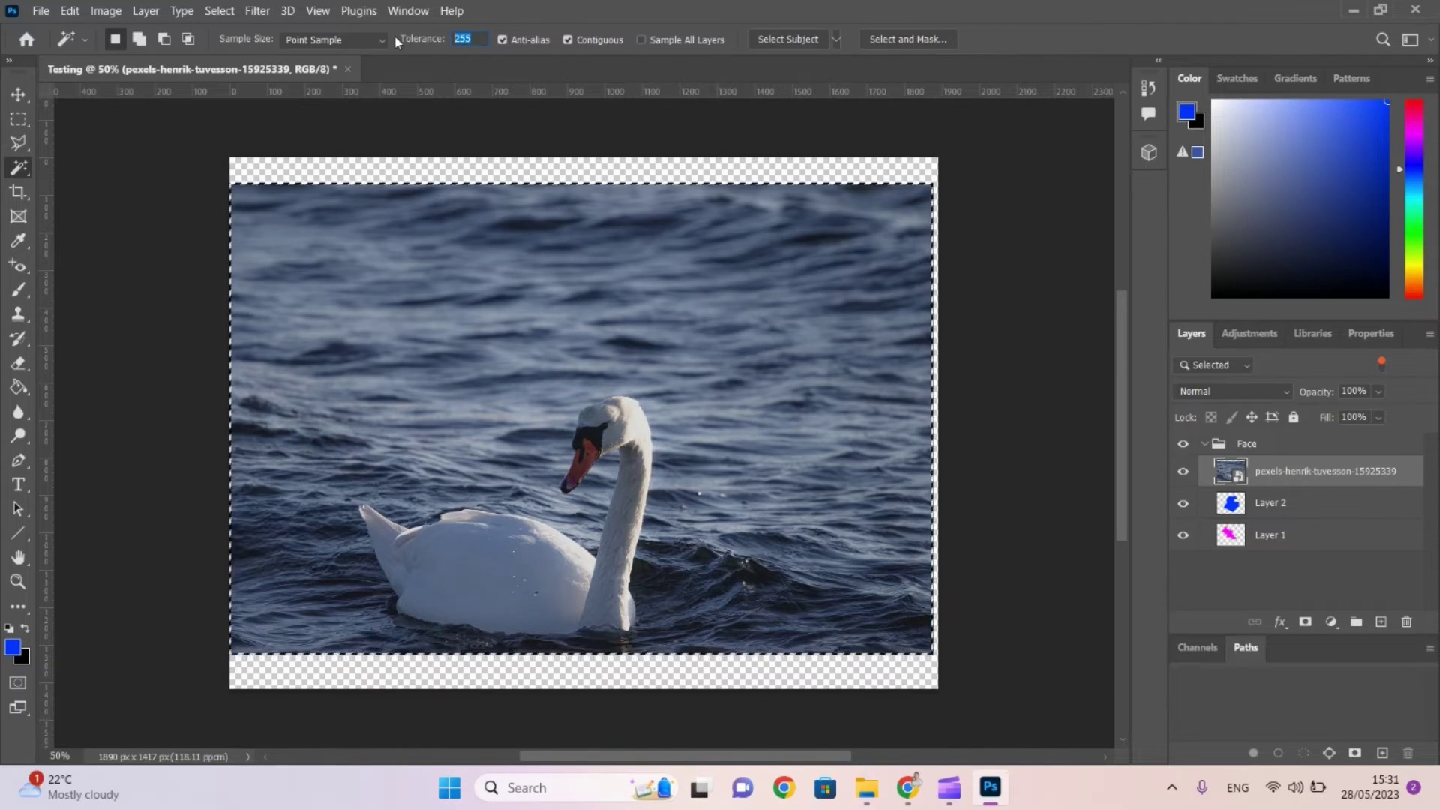
Set the Magic Wand tolerance to 10 and replace the selection with the swan's lower body.
type("10")
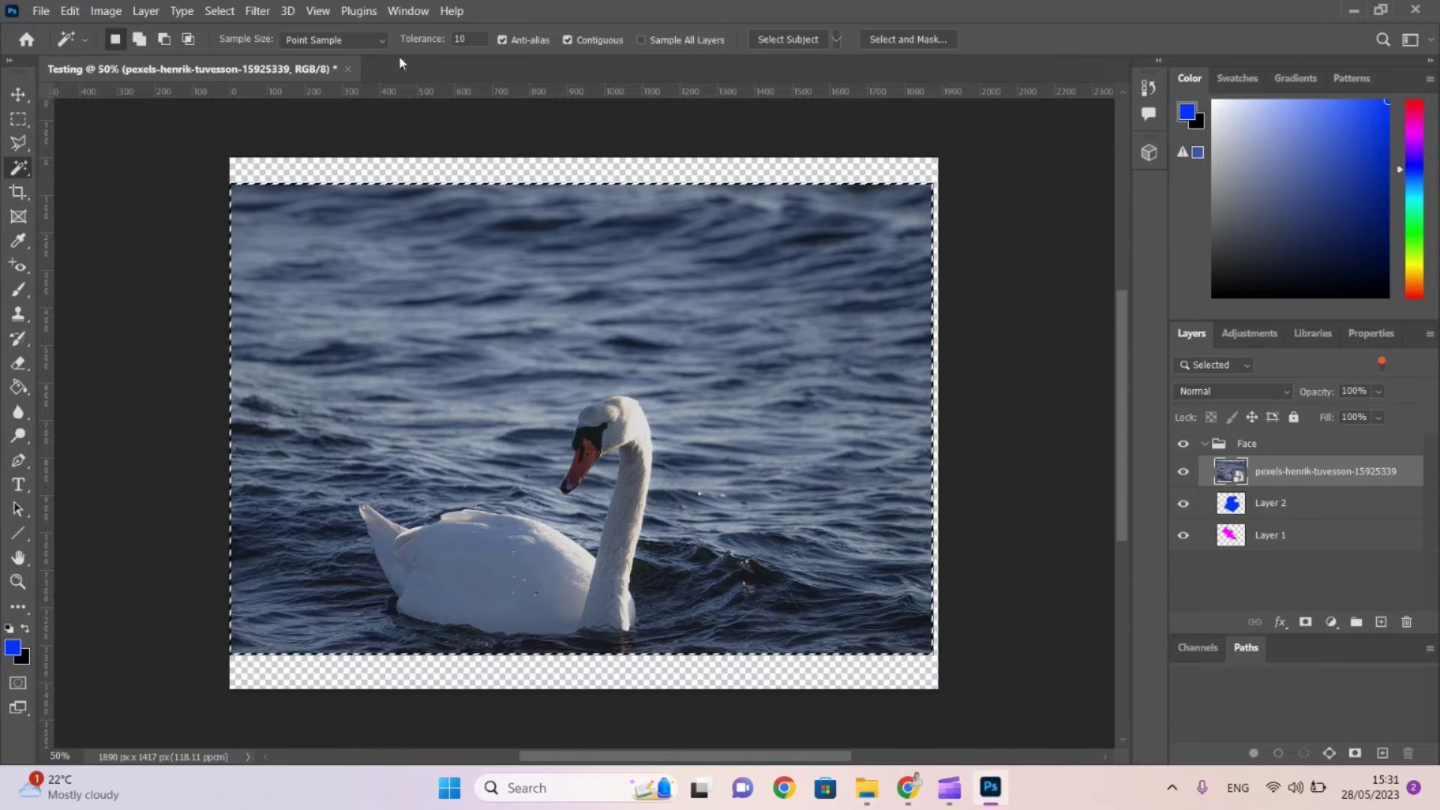
left_click(459, 558)
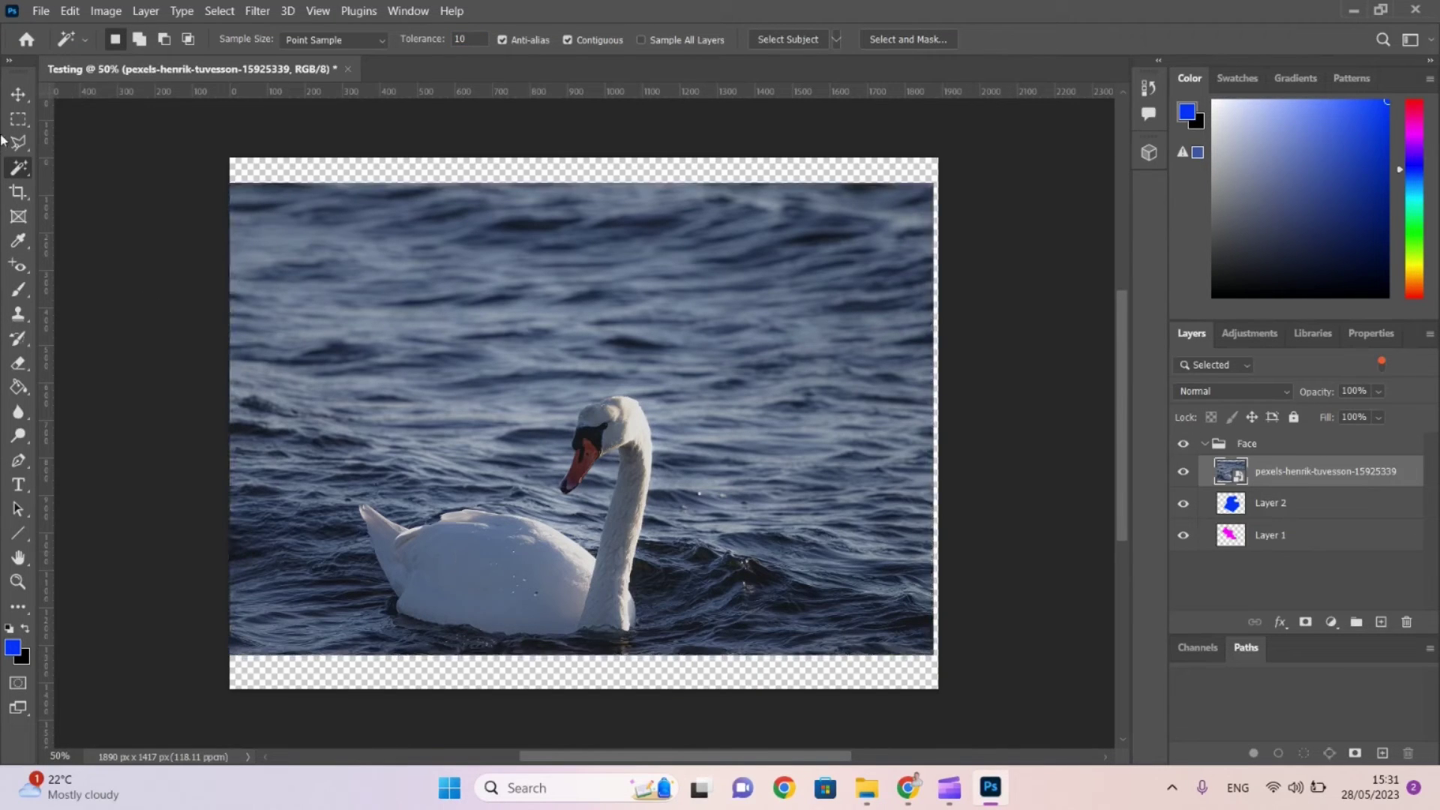
left_click(495, 615)
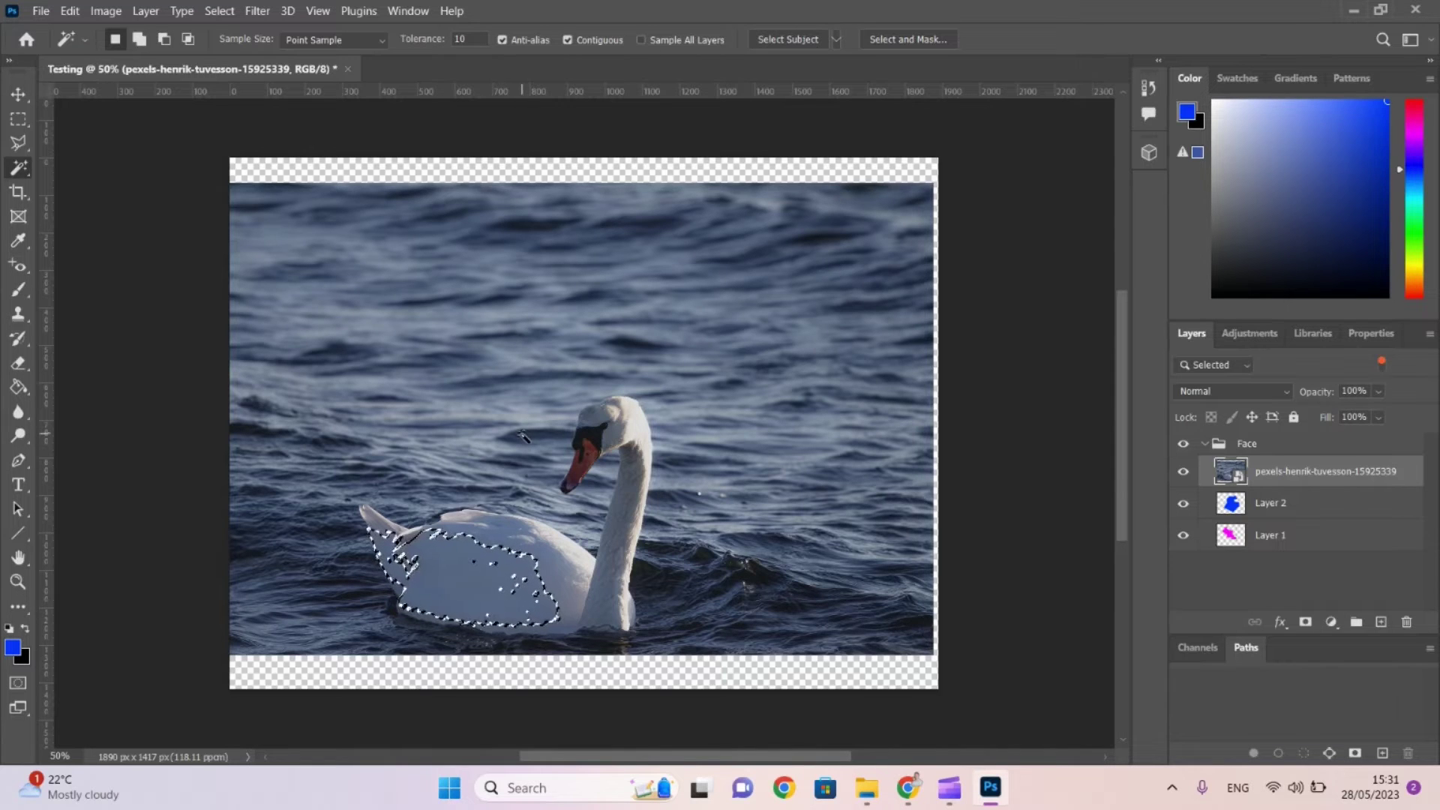
Switch to adding to the selection and include more of the swan's body, back, tail and the rear of its head.
left_click(143, 42)
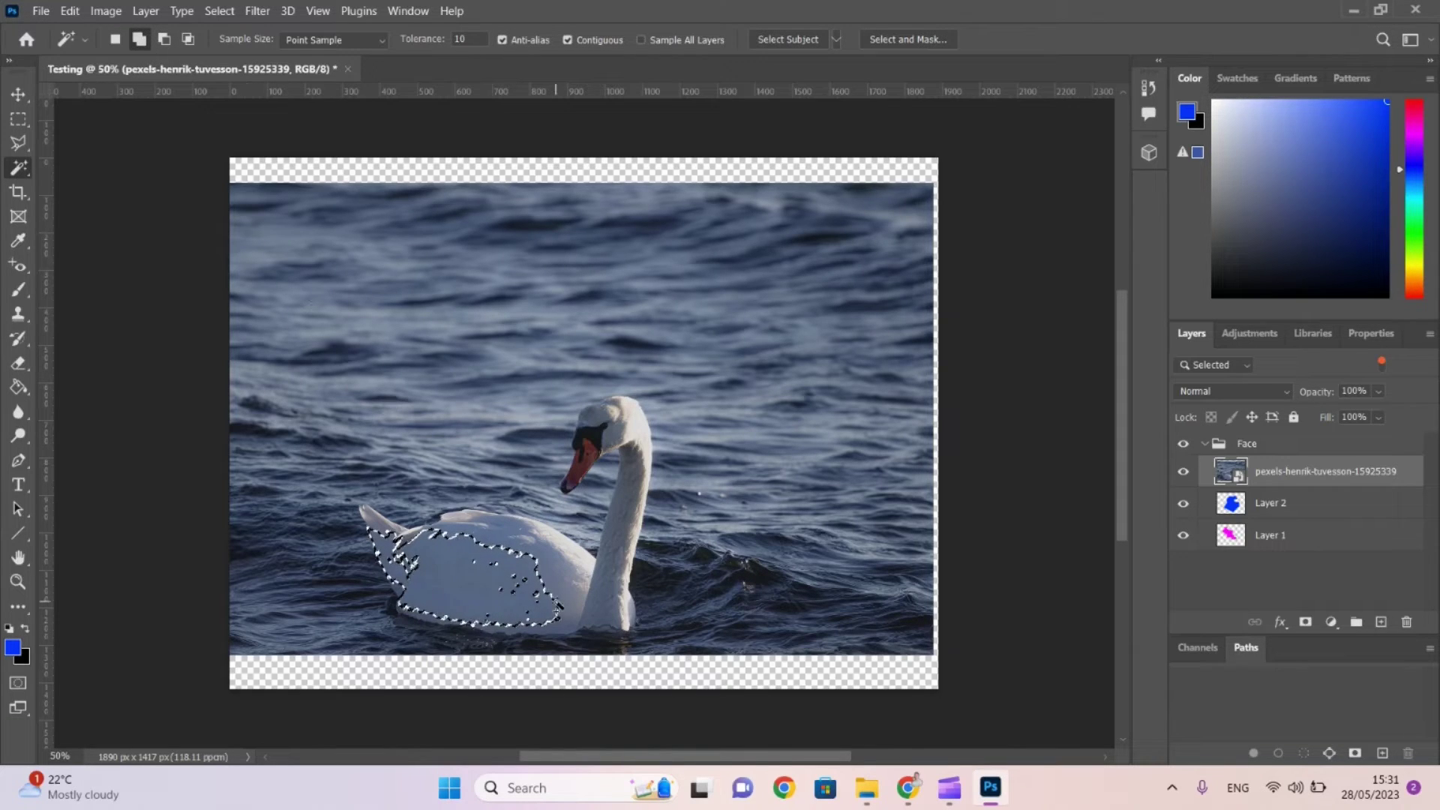
left_click(566, 579)
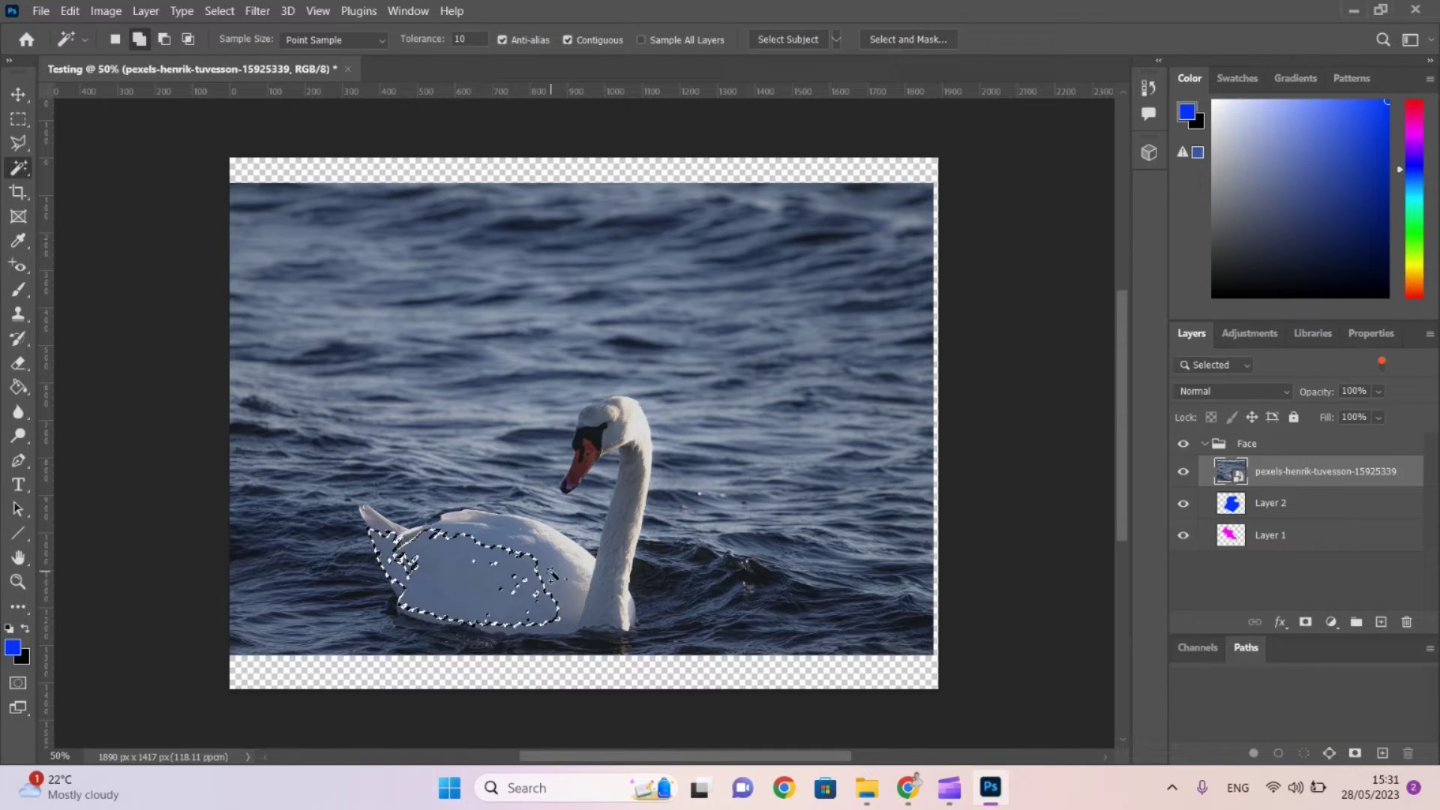
left_click(499, 541)
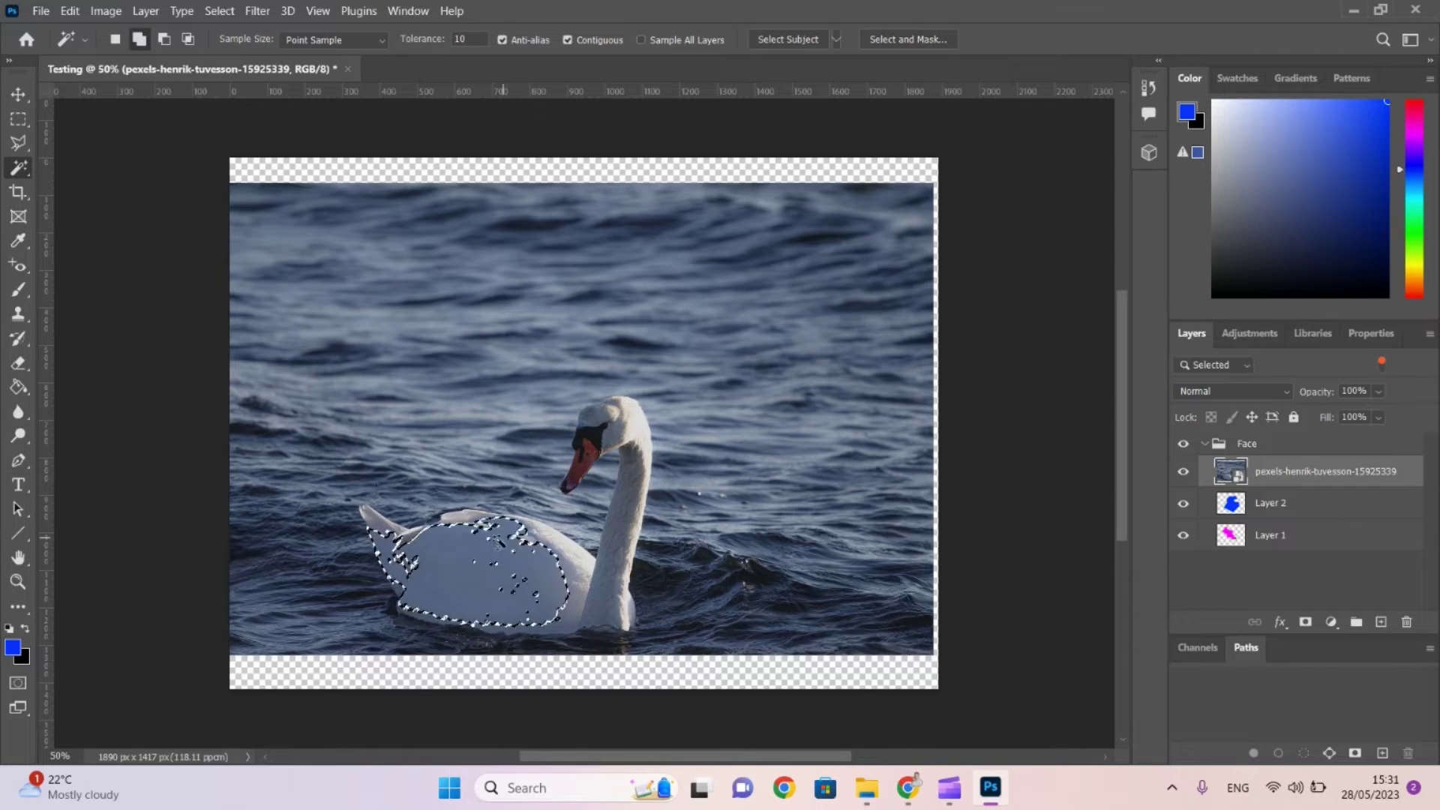
left_click(460, 523)
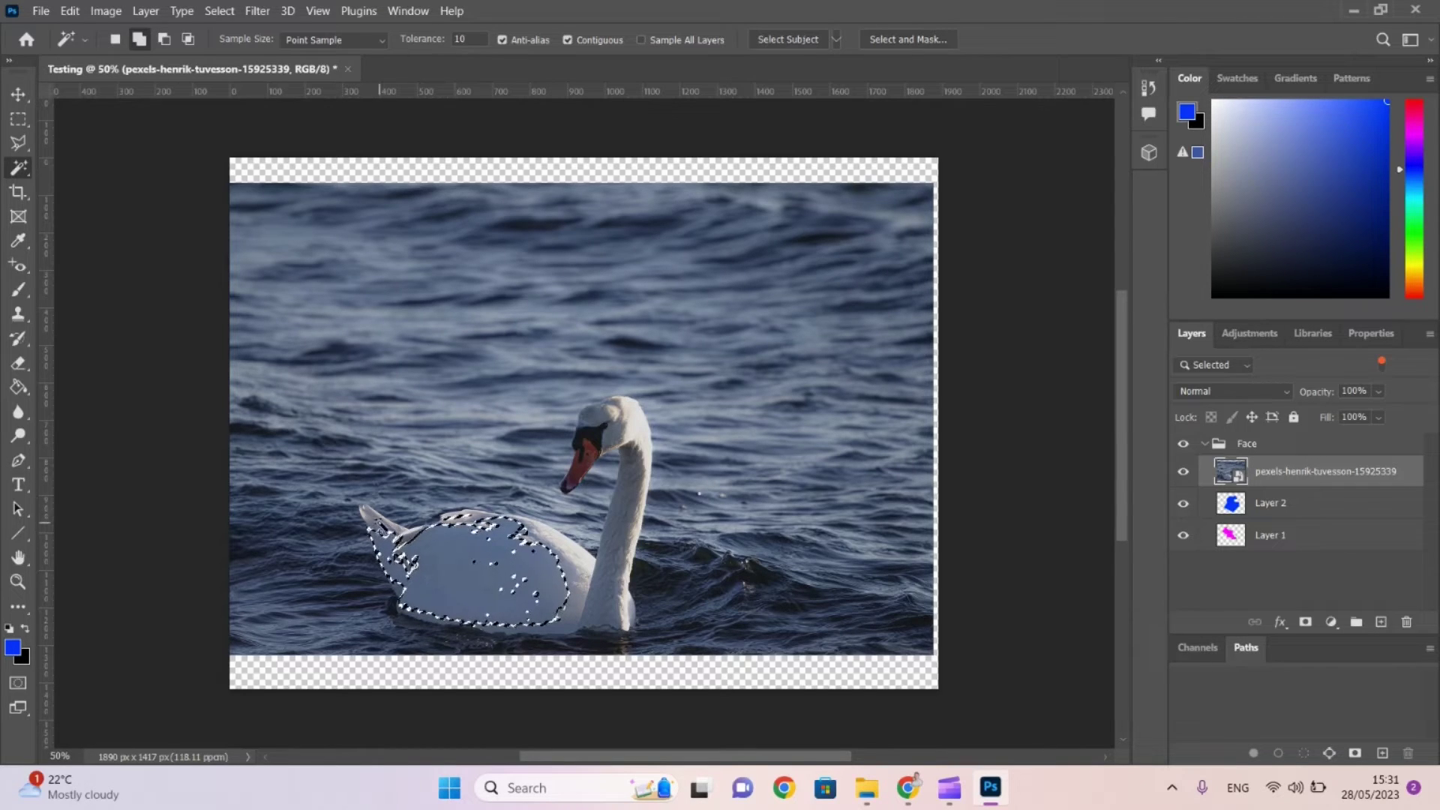
left_click(375, 521)
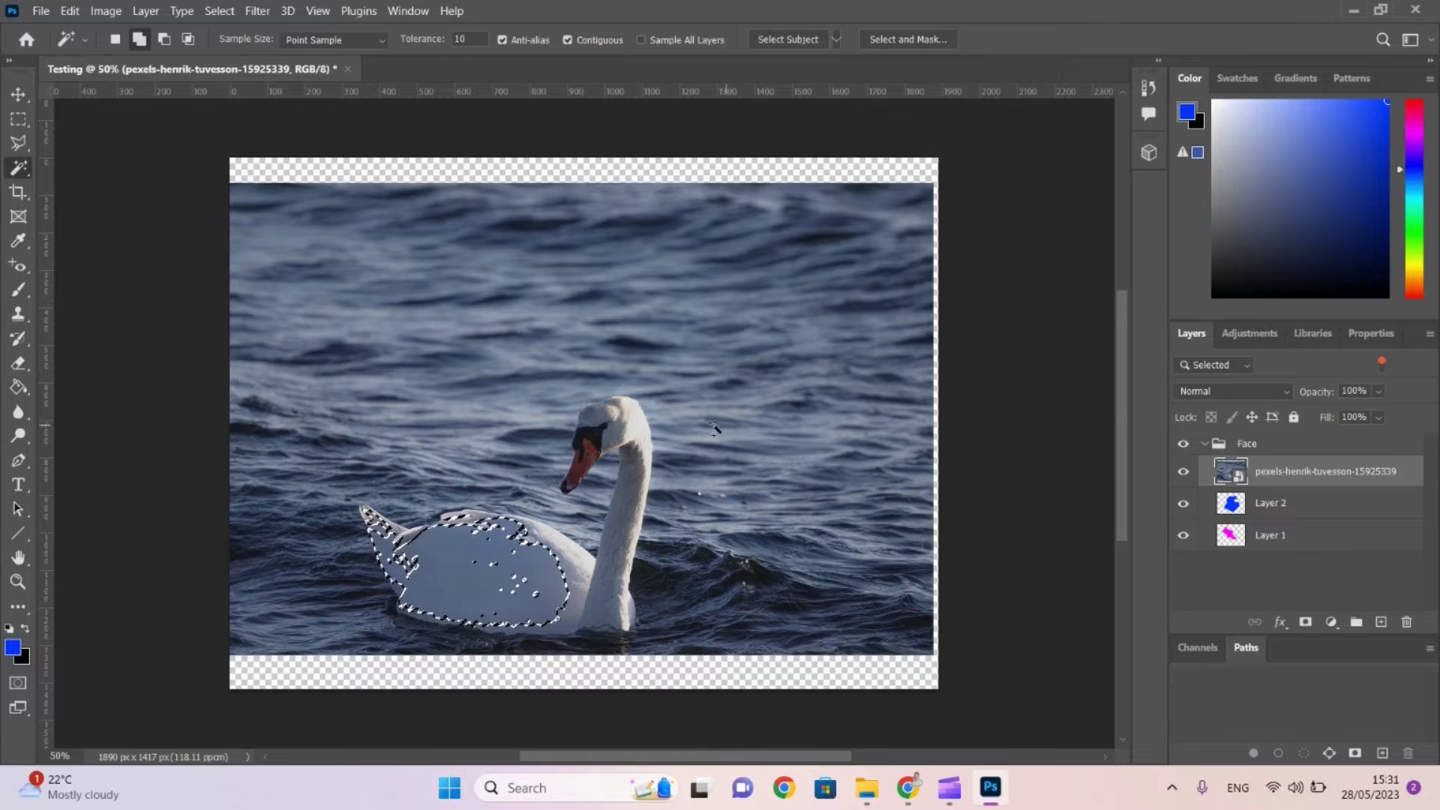
left_click(645, 433)
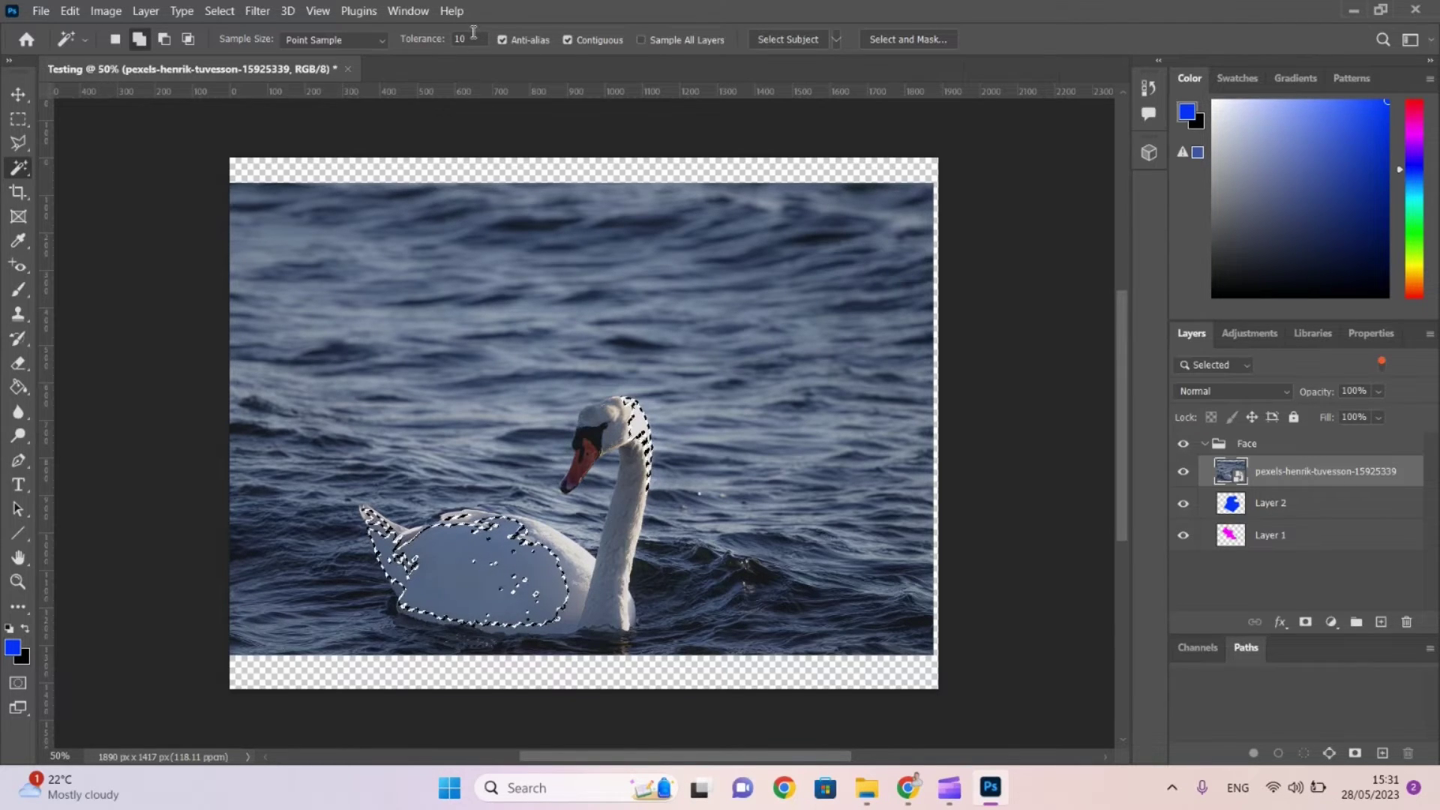
Set the Magic Wand tolerance to 20 and add the swan's neck and face to the selection.
type("20")
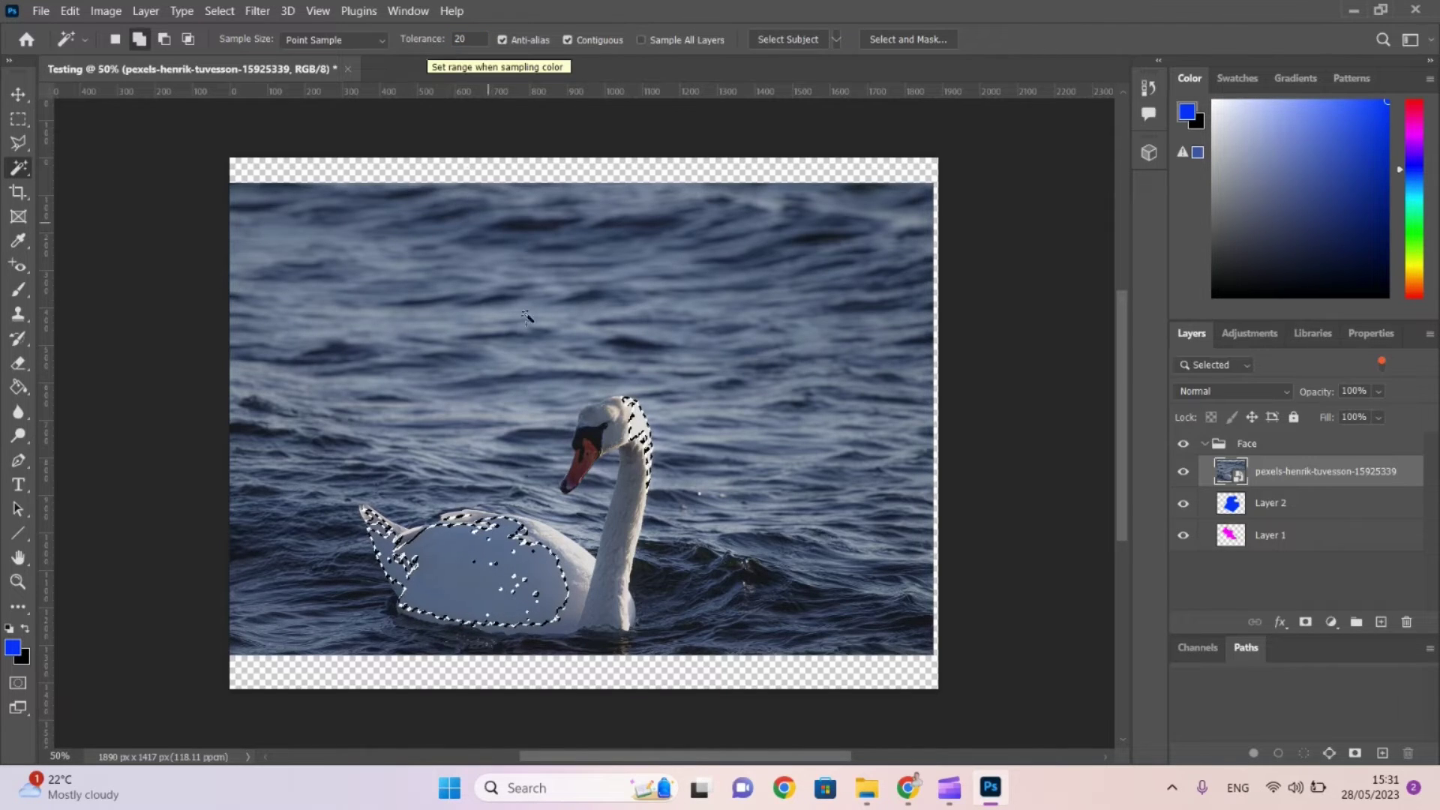
left_click(622, 538)
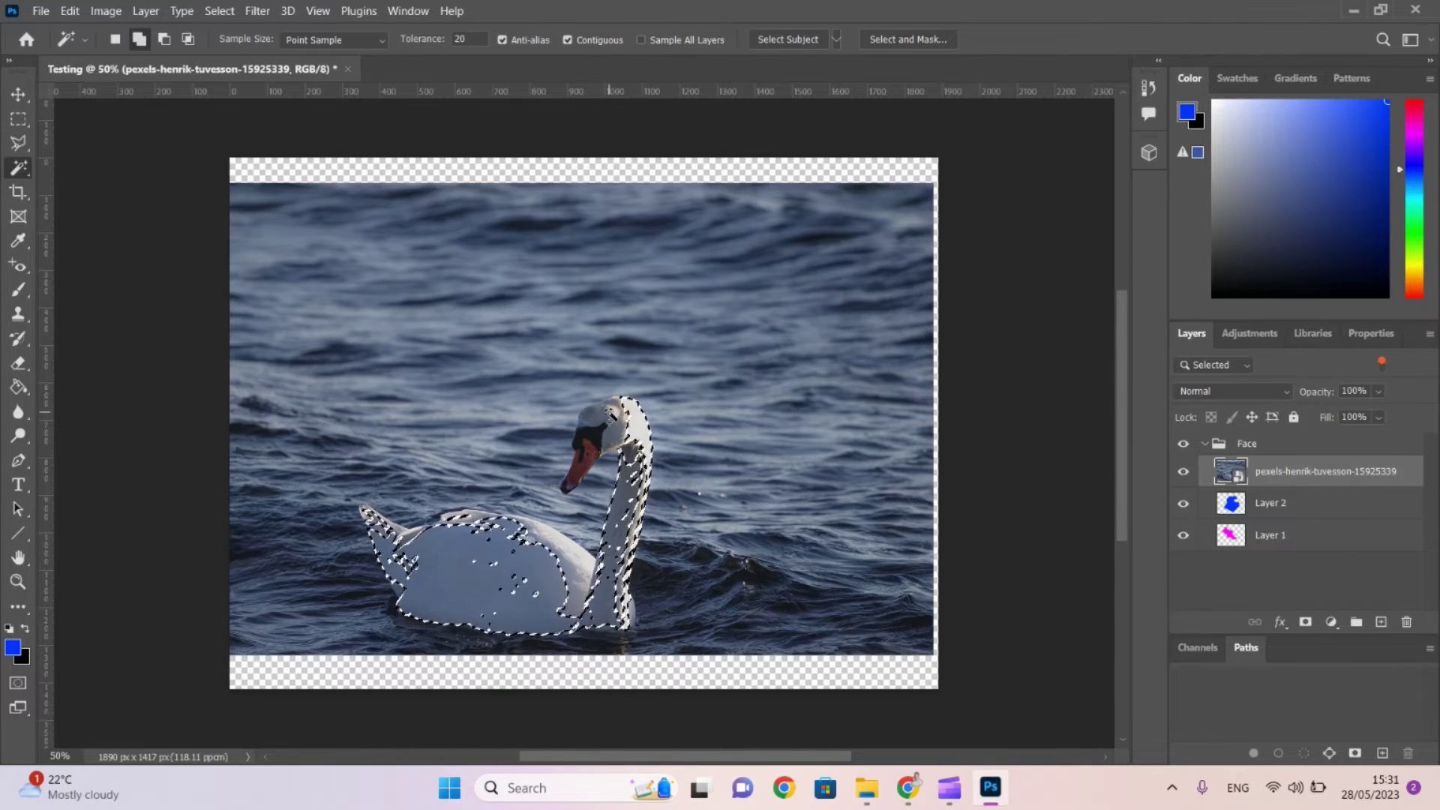
left_click(592, 424)
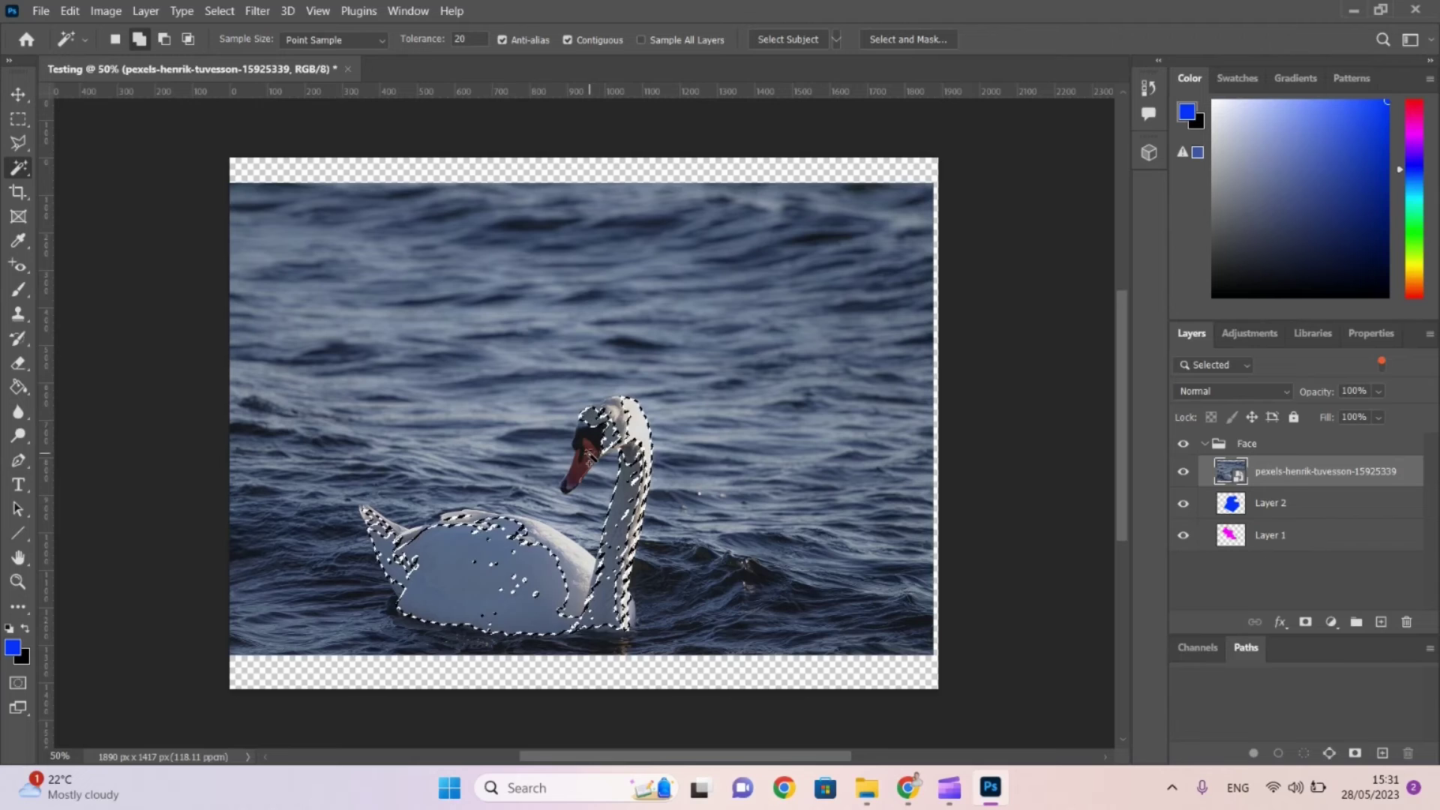
Set the Magic Wand tolerance to 50, add the swan's bright upper back, and undo the extra sample beside the neck base.
left_click(464, 39)
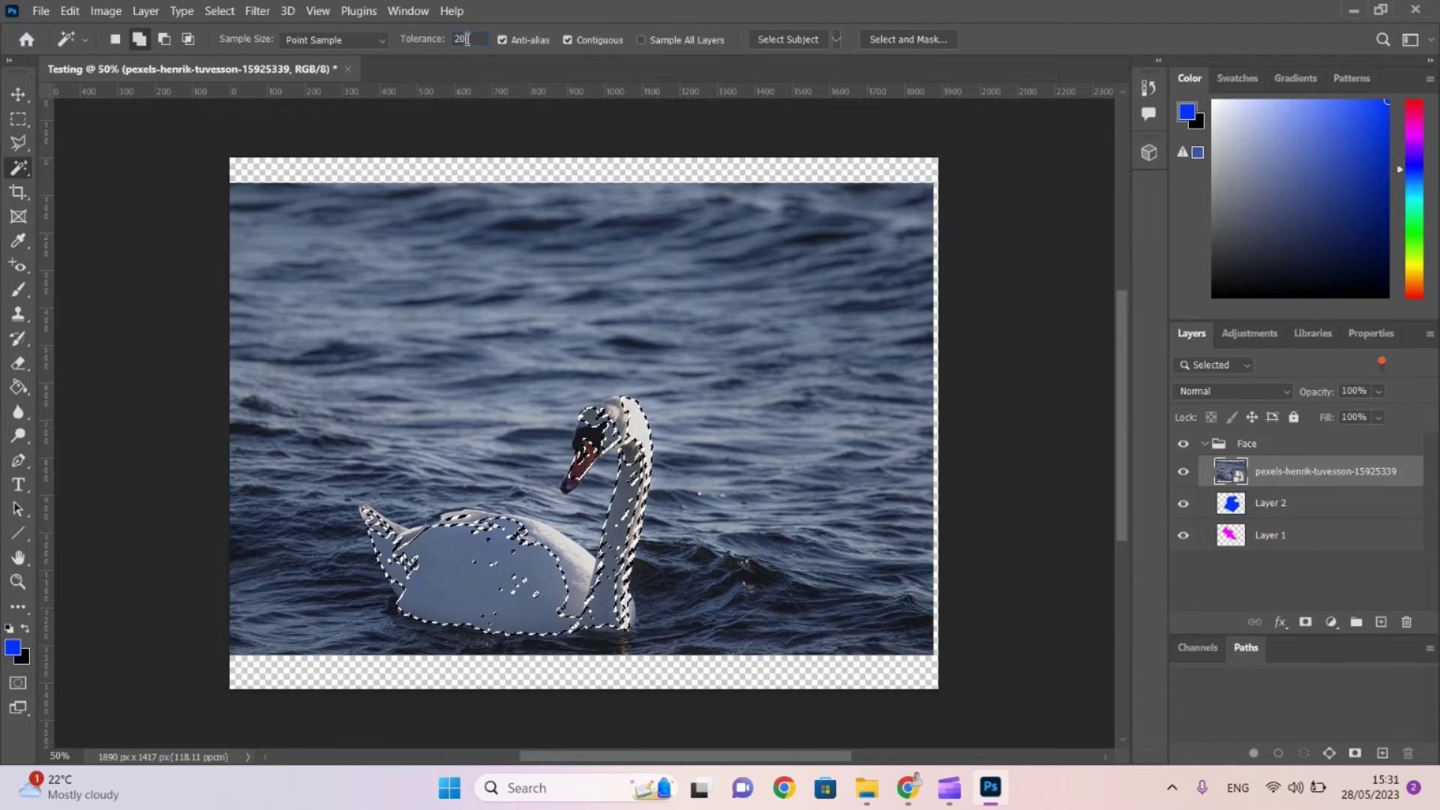
type("50")
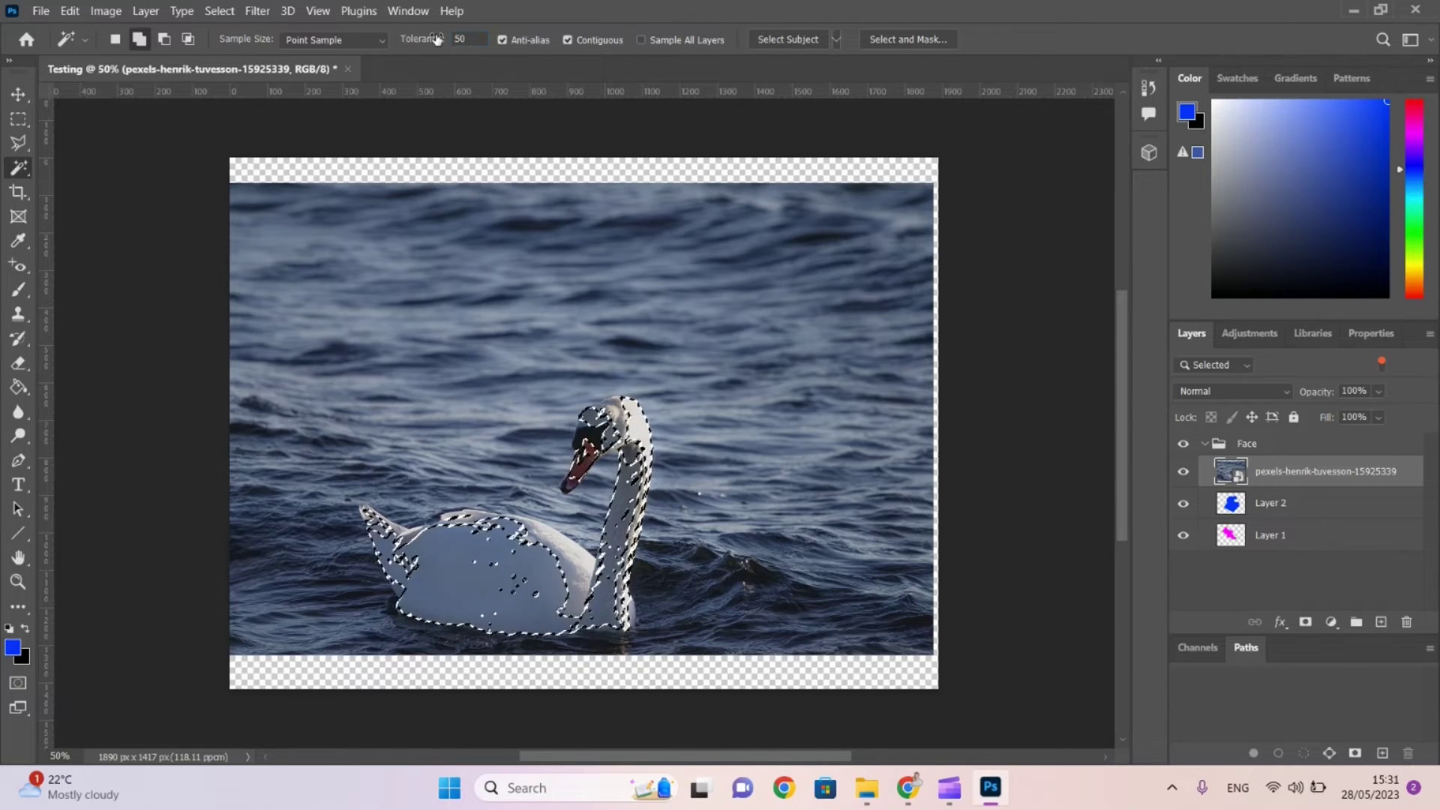
left_click(565, 546)
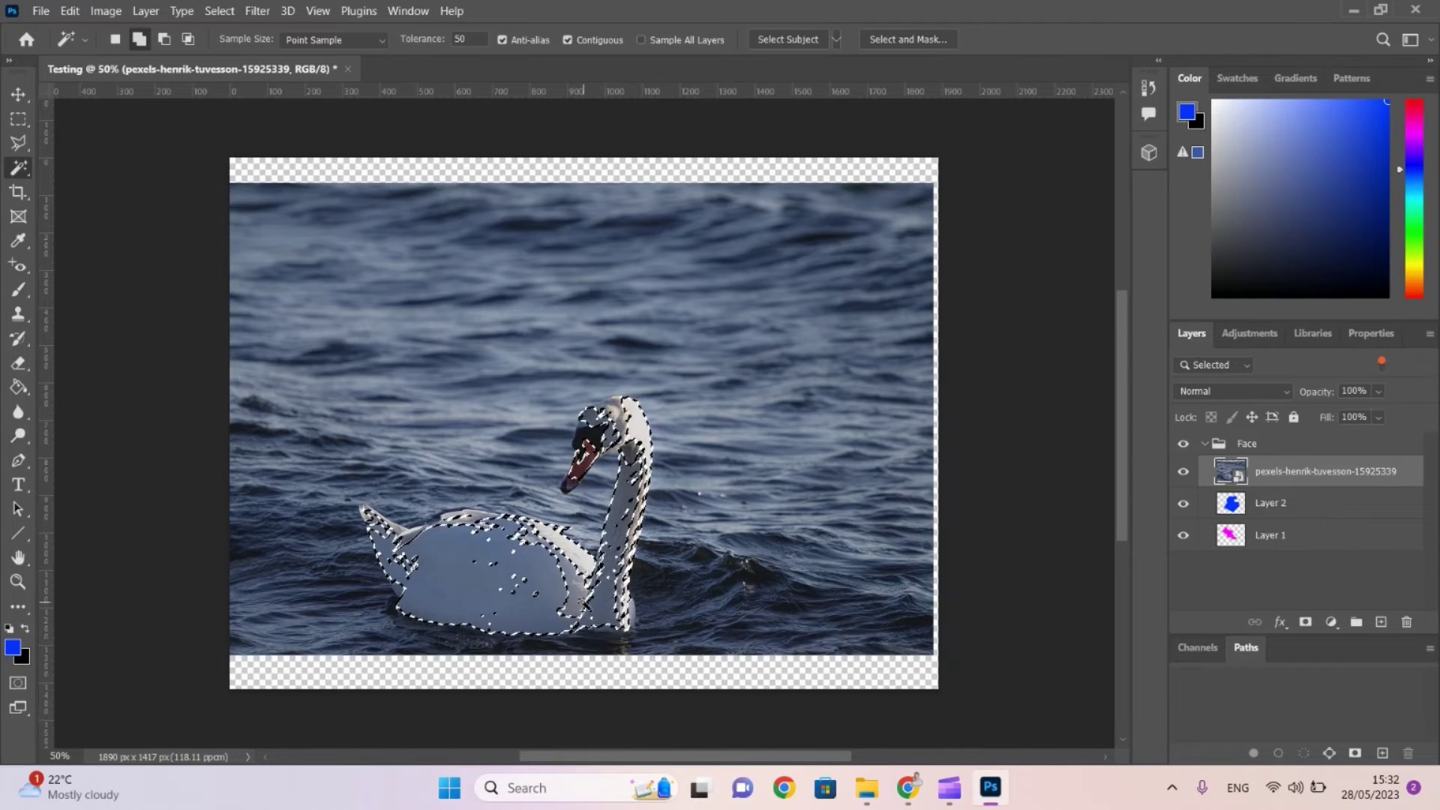
left_click(584, 601)
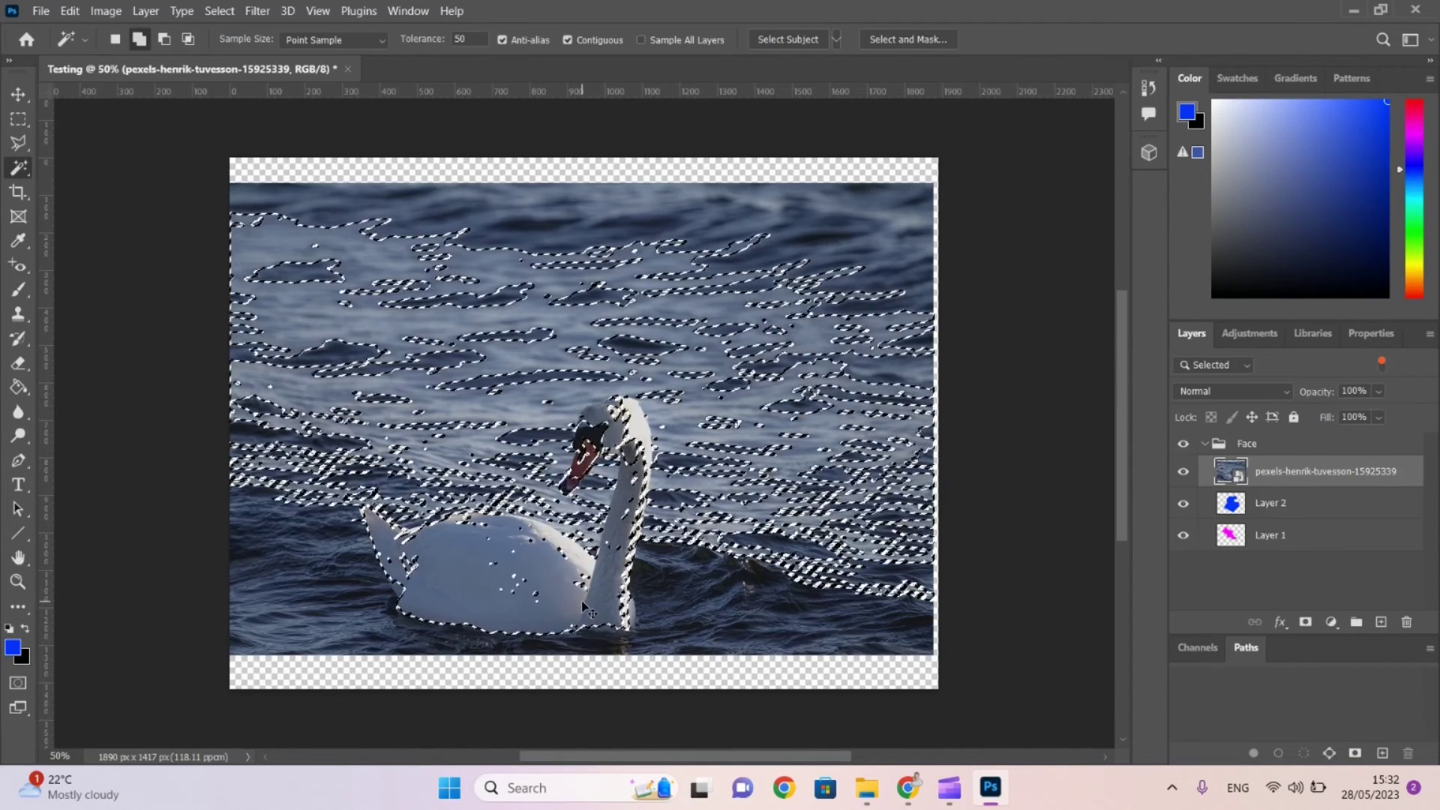
key("ctrl+z")
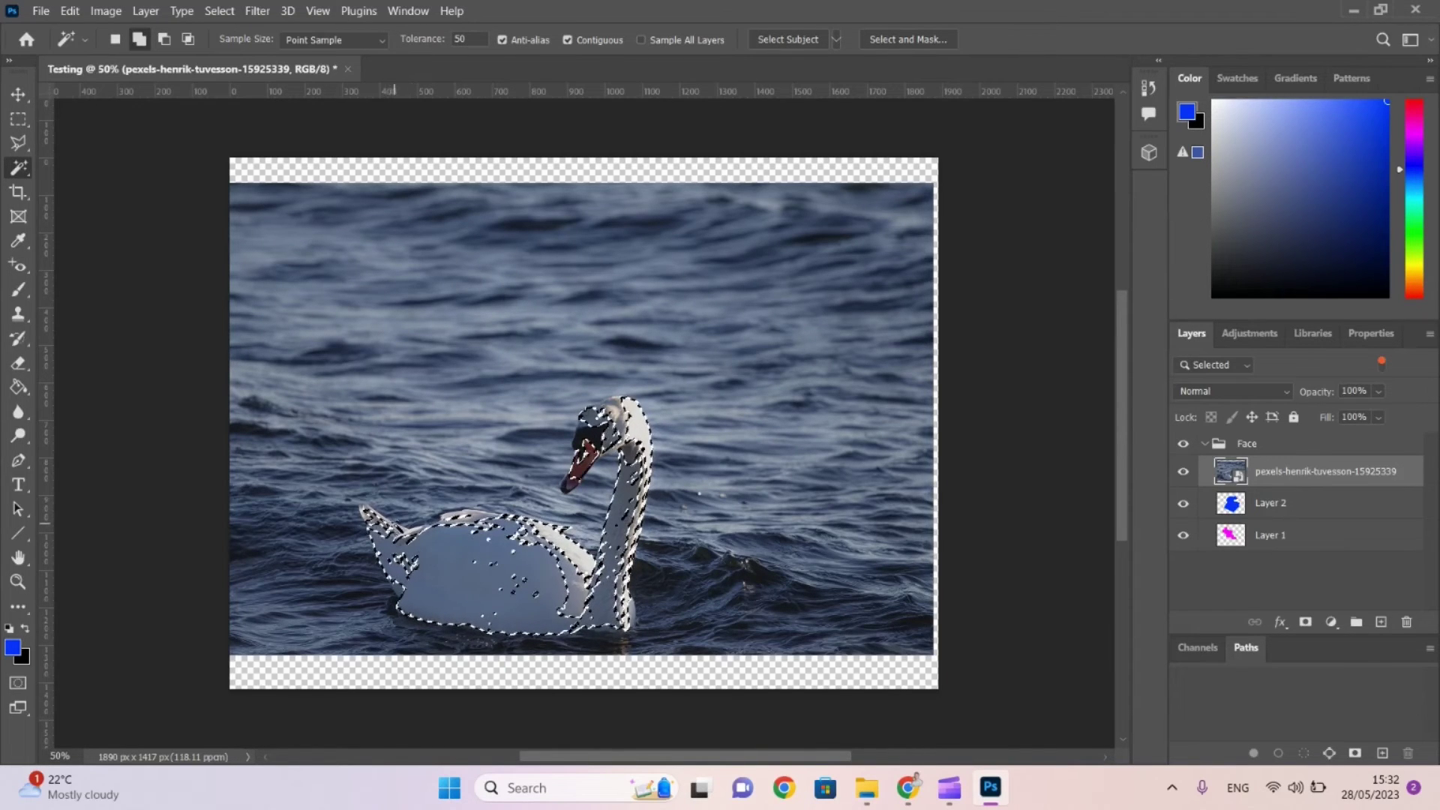
Switch to the Quick Selection tool and undo the Magic Wand selections made on the swan.
left_click(394, 525)
key("ctrl+z")
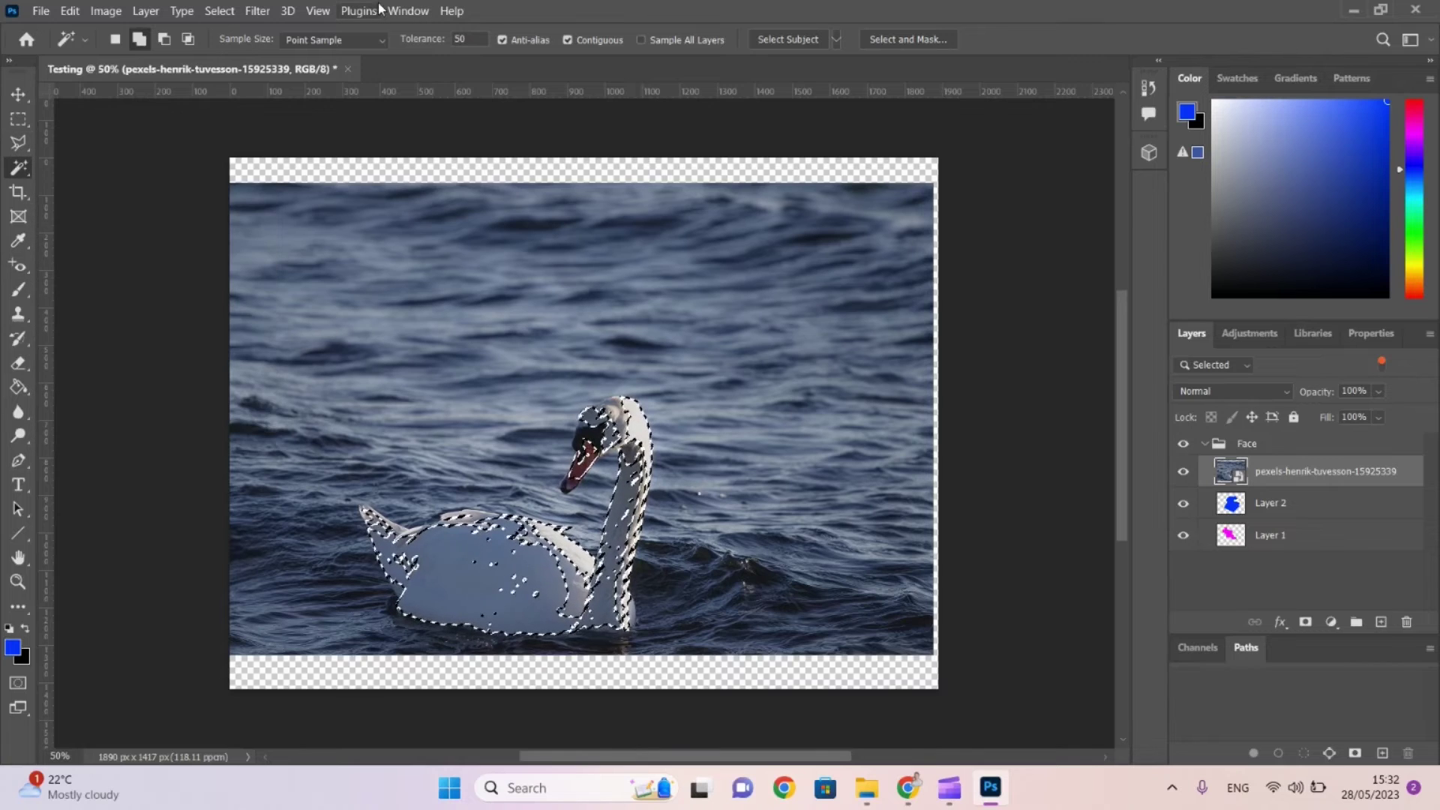
right_click(20, 167)
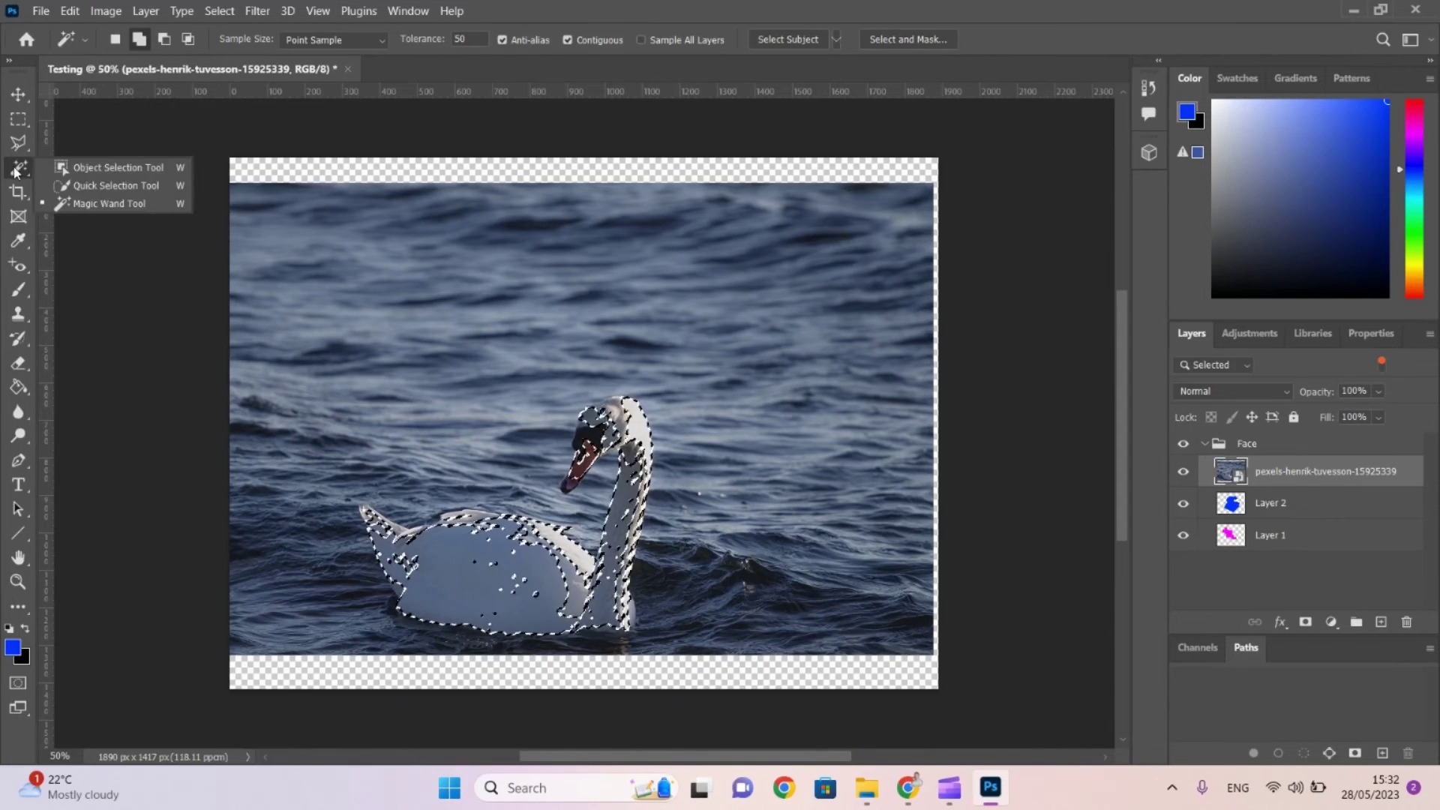
left_click(81, 187)
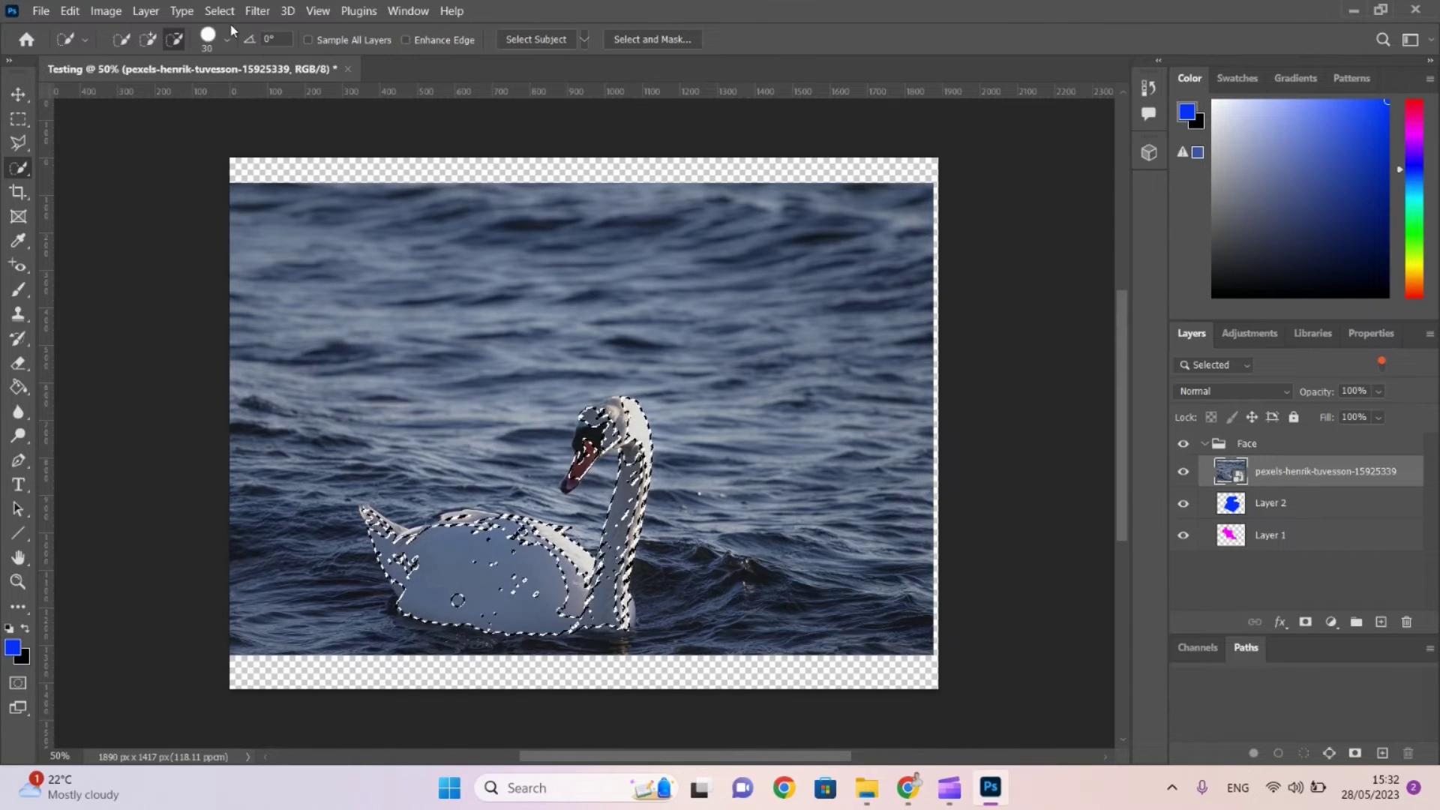
key("ctrl+z")
key("ctrl+z")
key("ctrl+z")
key("ctrl+z")
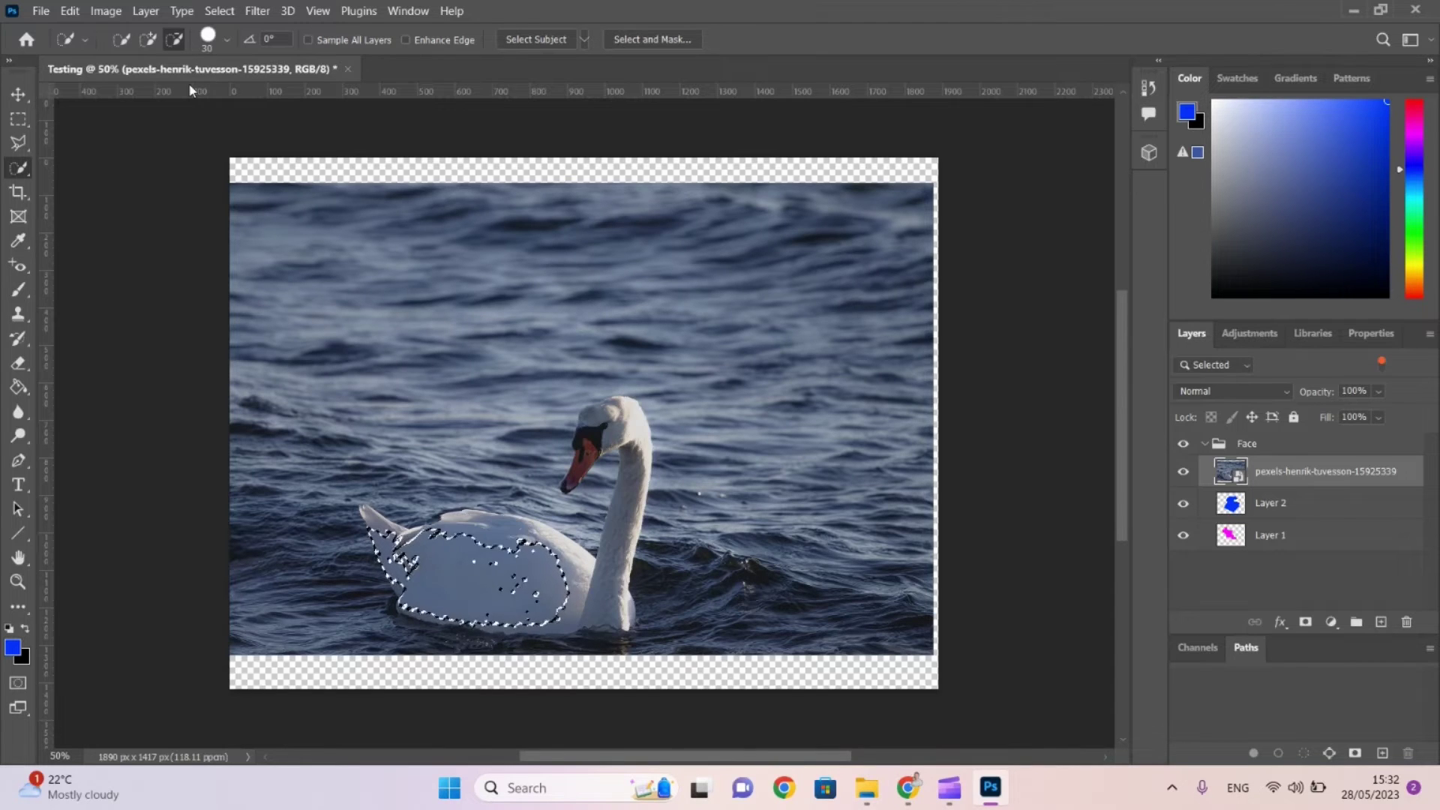
key("ctrl+z")
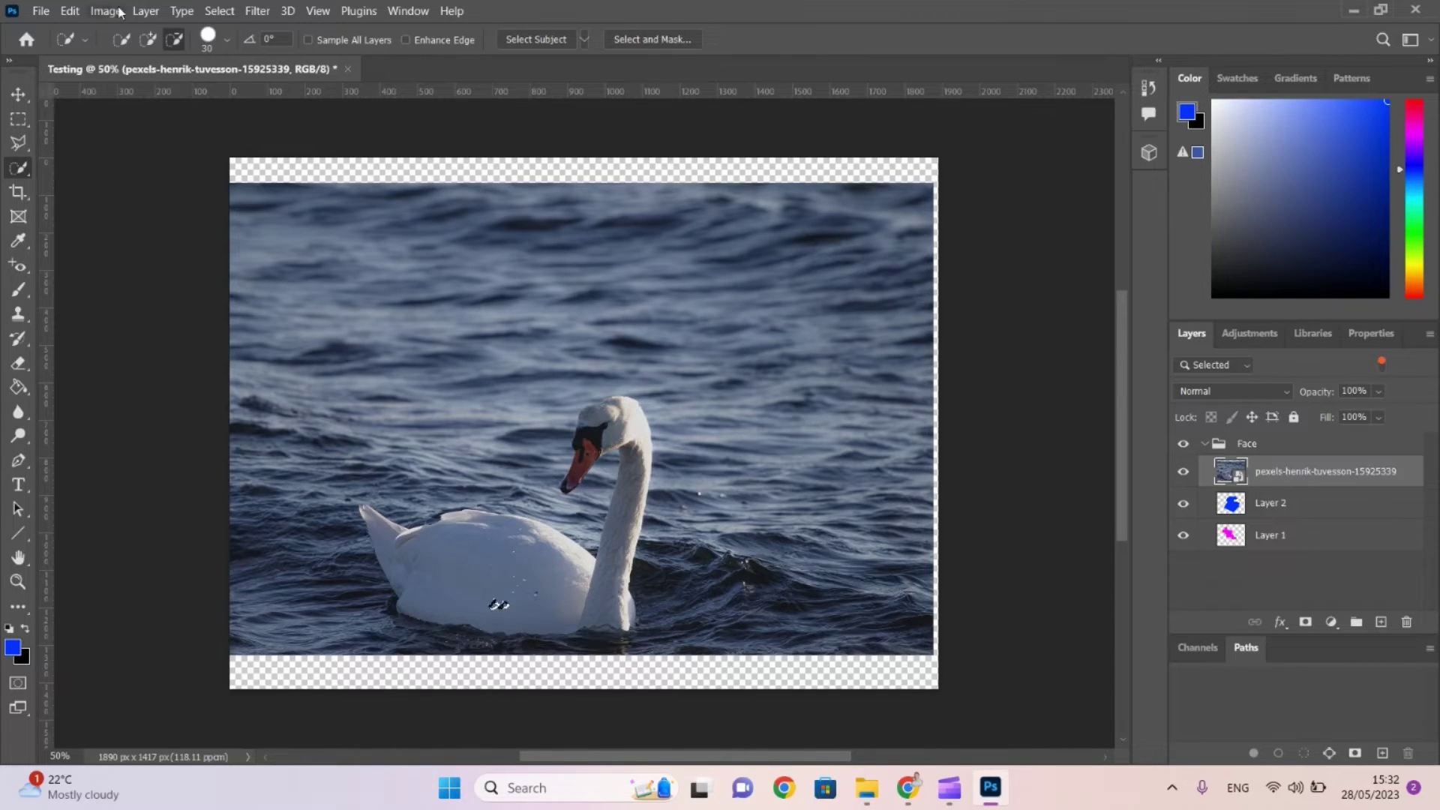
Start a new selection with the Quick Selection tool and select the swan's body and tail.
left_click(147, 41)
left_click(117, 40)
left_click(441, 573)
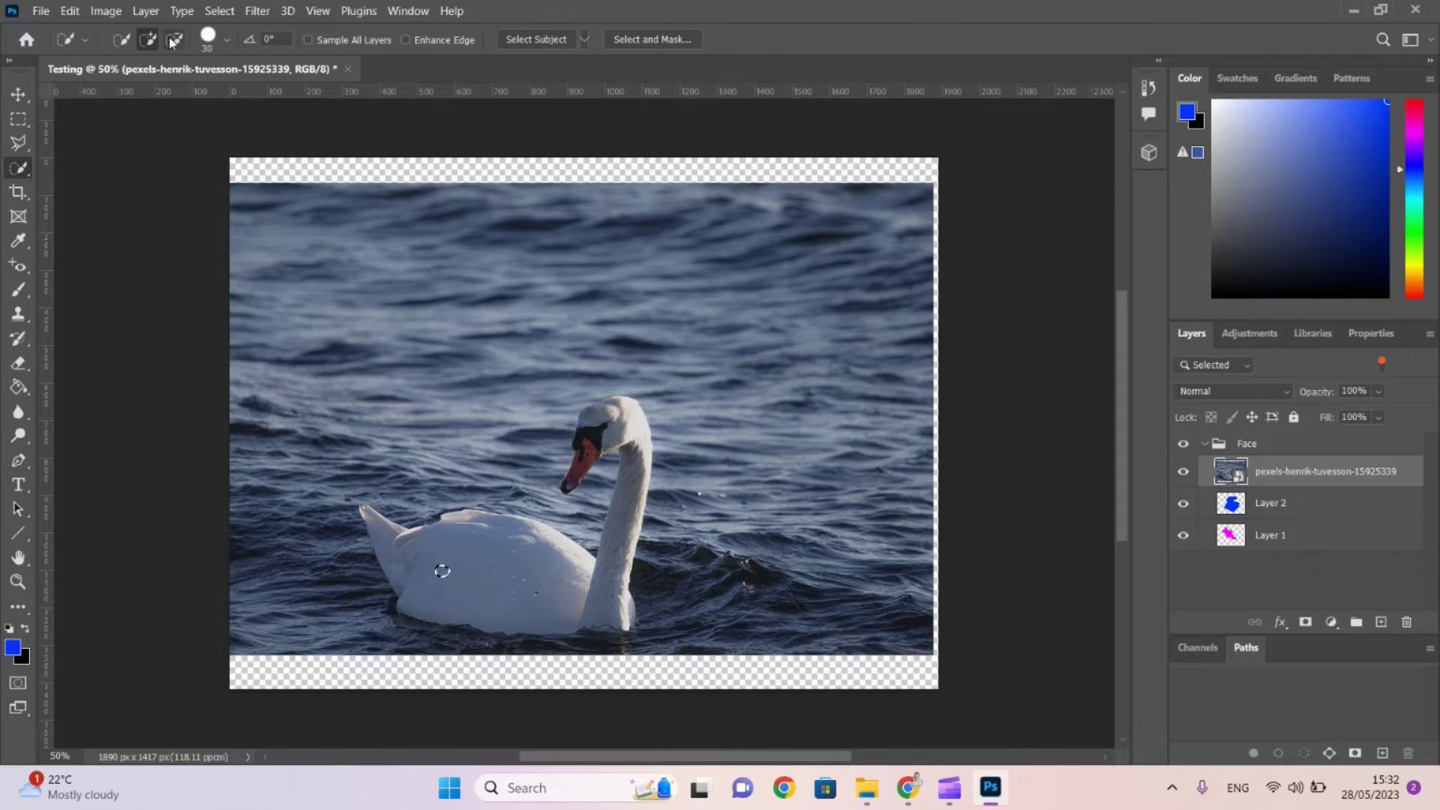
left_click(442, 571)
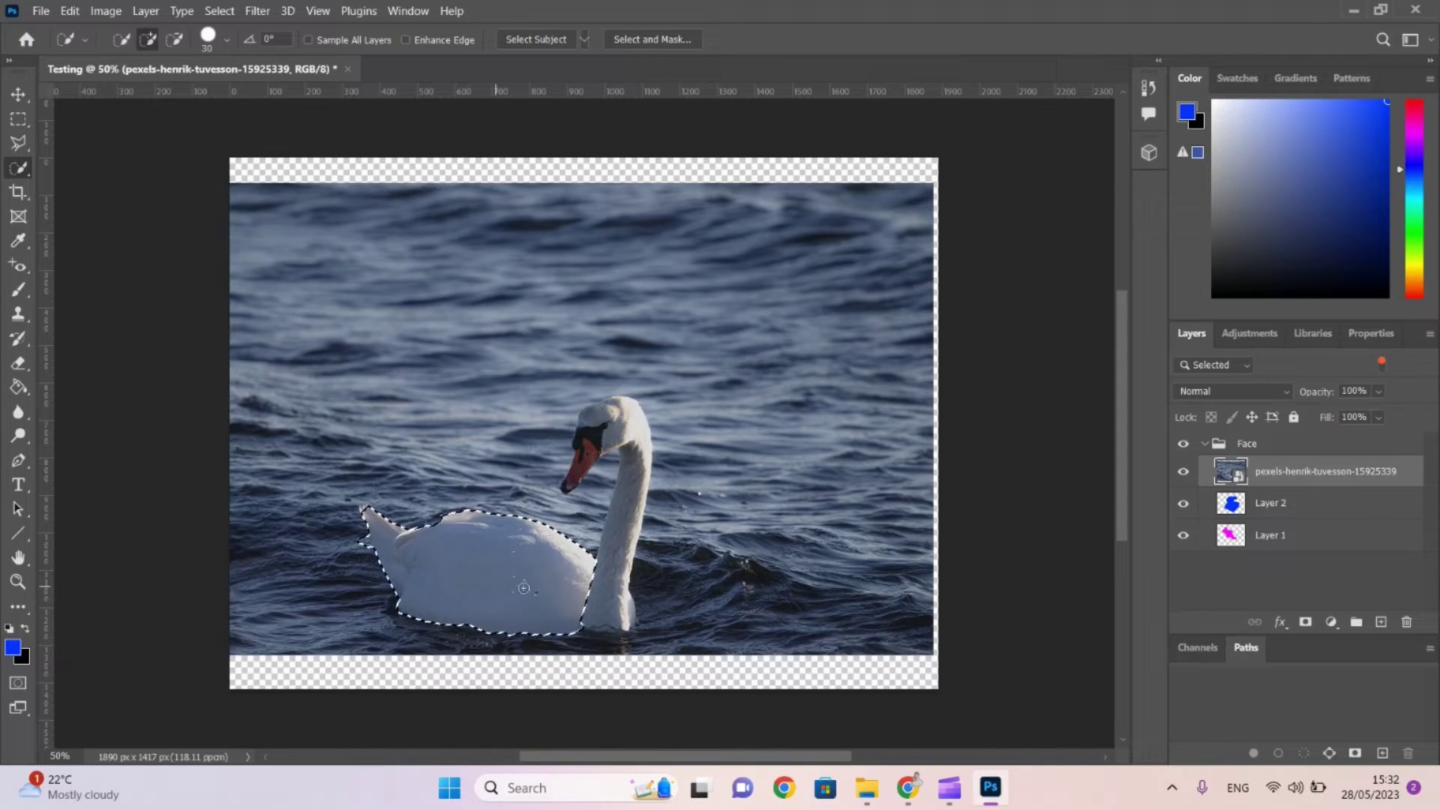
Add the swan's neck to the selection up to just below the head, undoing and repainting the first stroke.
left_click_drag(615, 597, 636, 415)
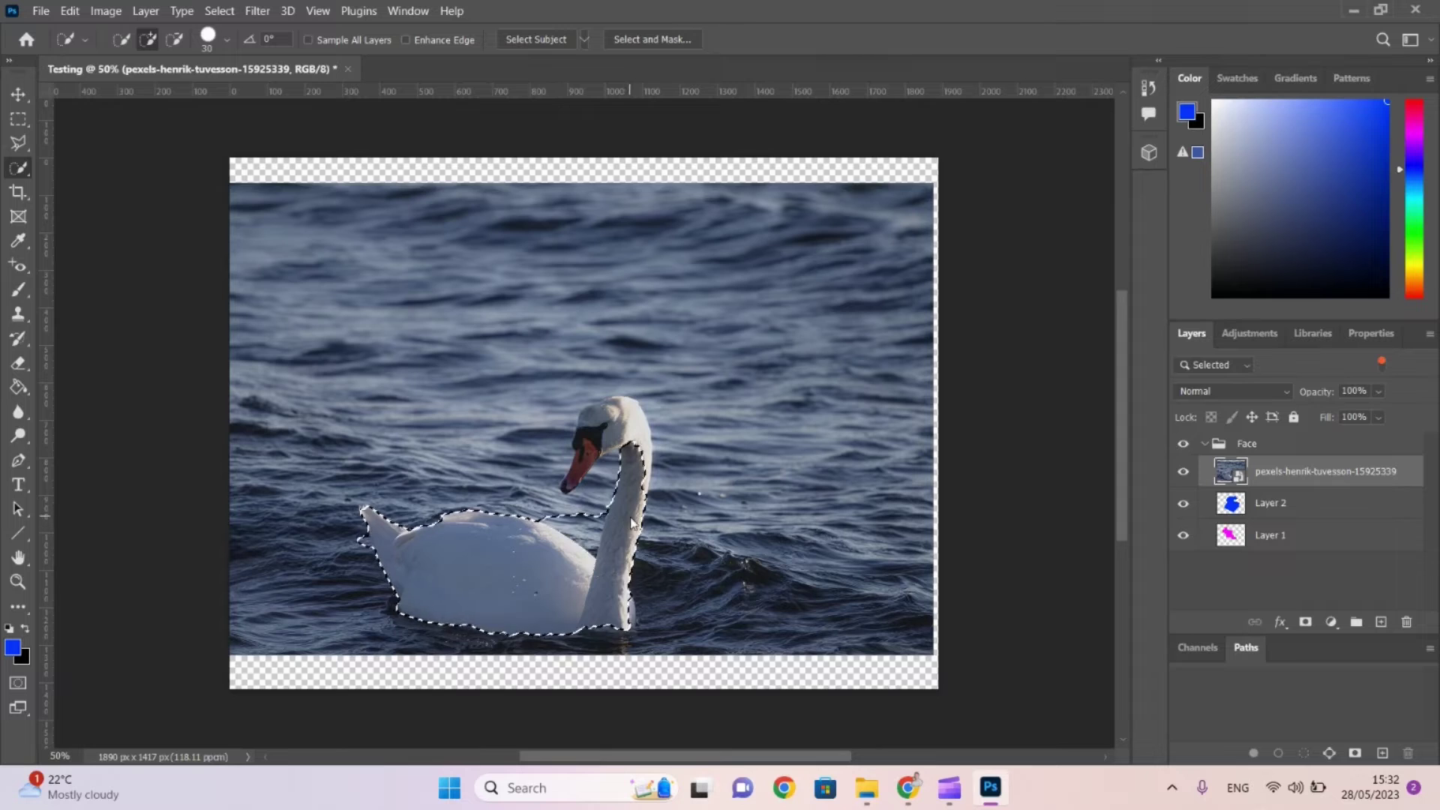
key("ctrl+z")
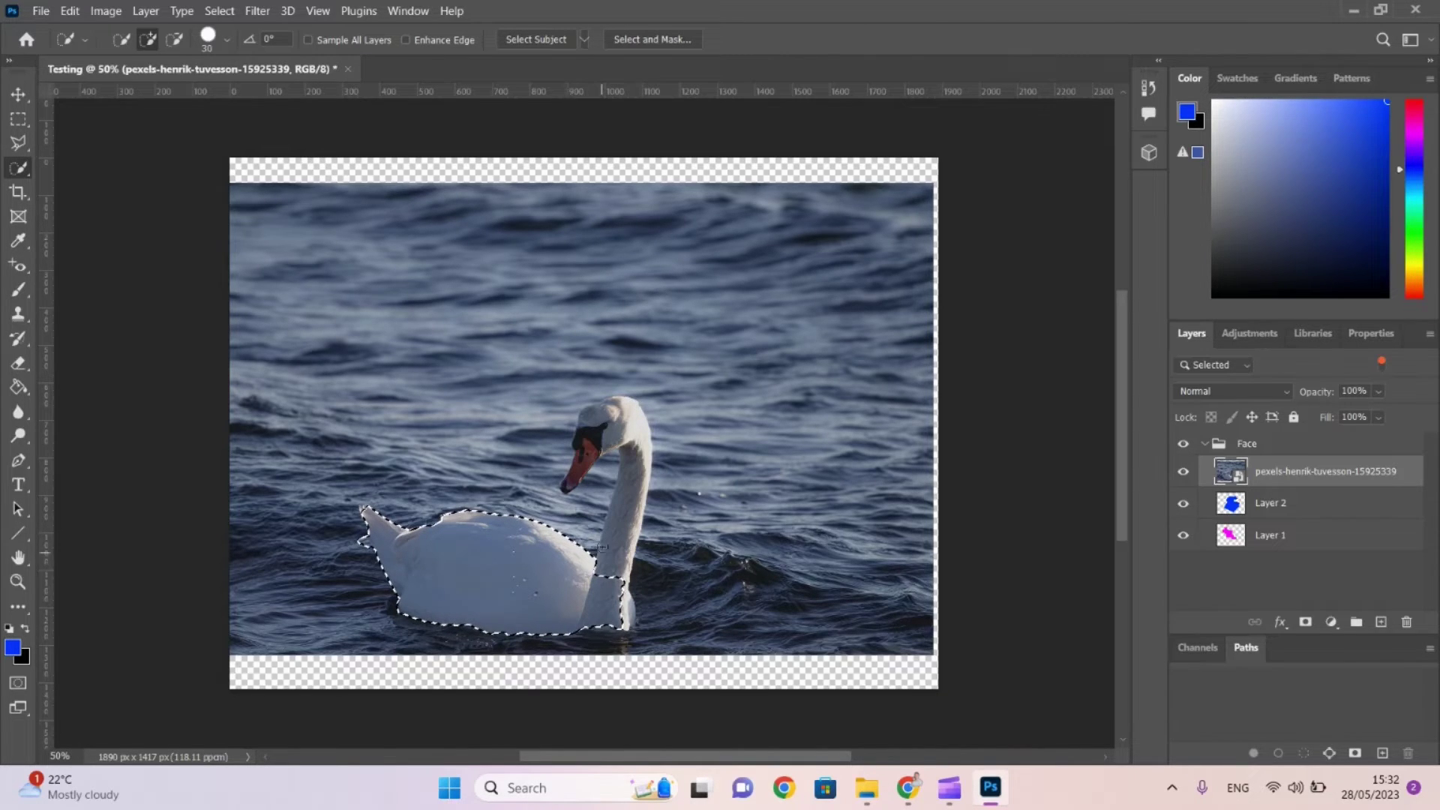
left_click_drag(603, 548, 608, 529)
left_click_drag(628, 474, 631, 483)
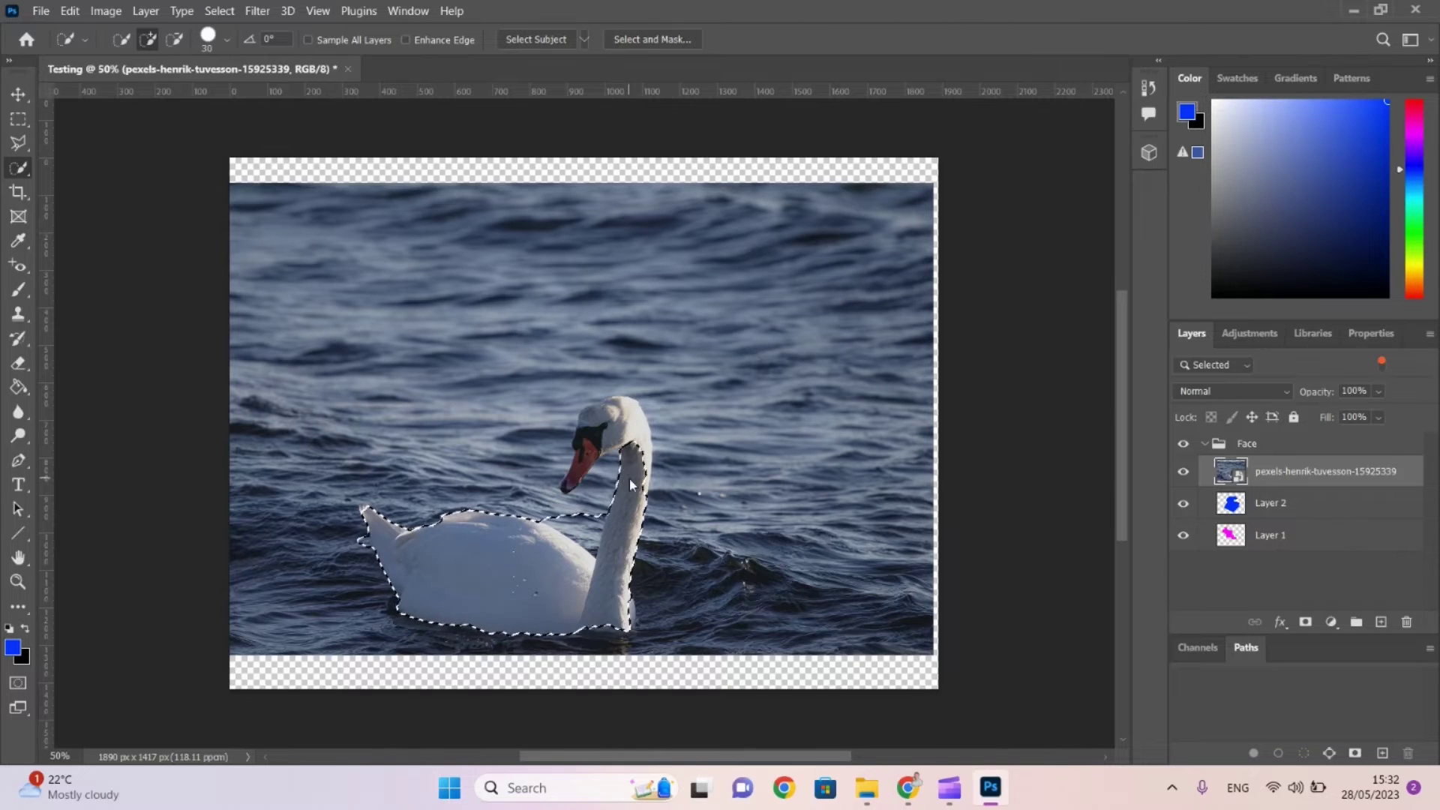
Subtract the water between the swan's back and neck, and add the corner where they meet back to the selection.
left_click(174, 40)
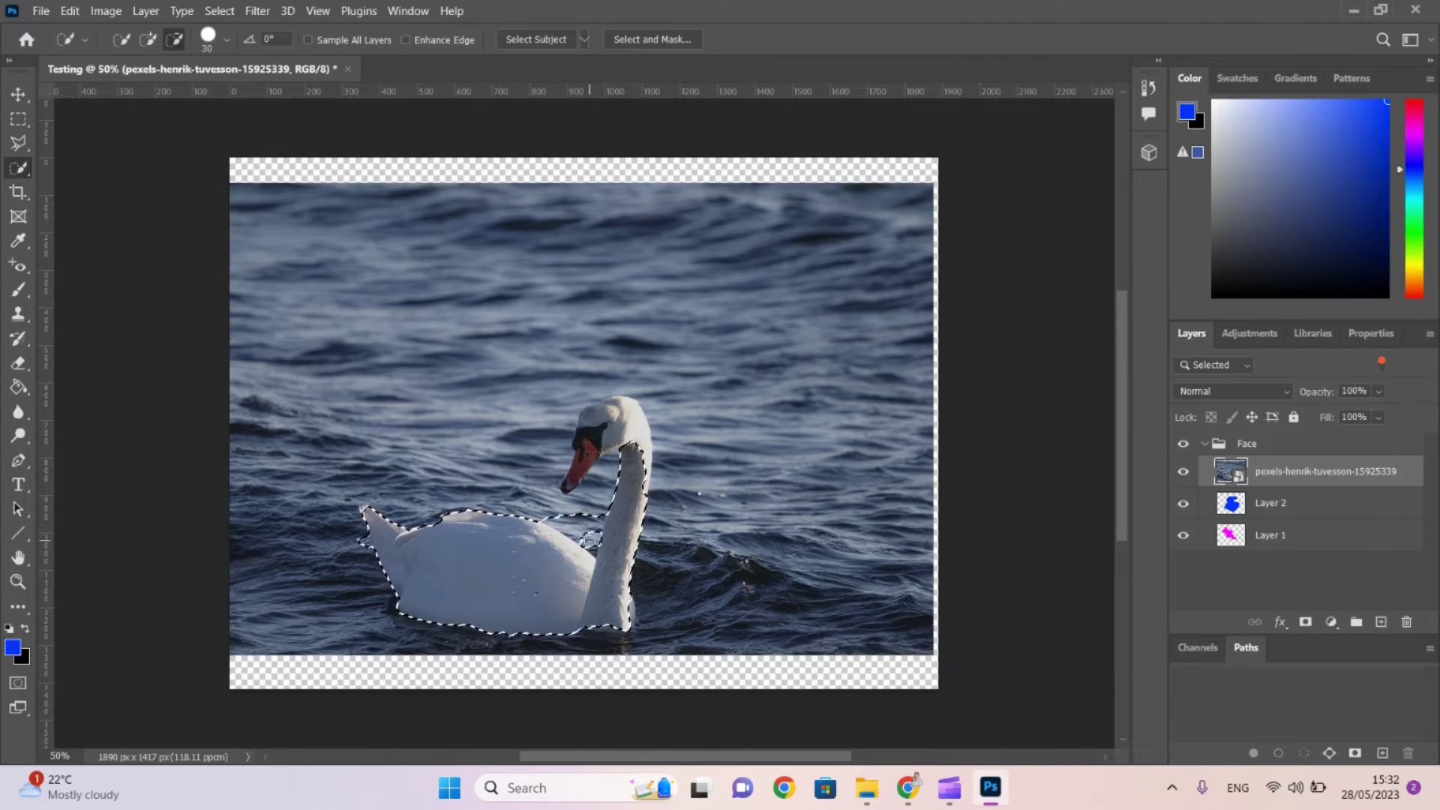
mouse_move(590, 539)
left_mouse_down()
mouse_move(551, 522)
mouse_move(589, 536)
mouse_move(578, 528)
mouse_move(598, 518)
mouse_move(585, 562)
left_mouse_up()
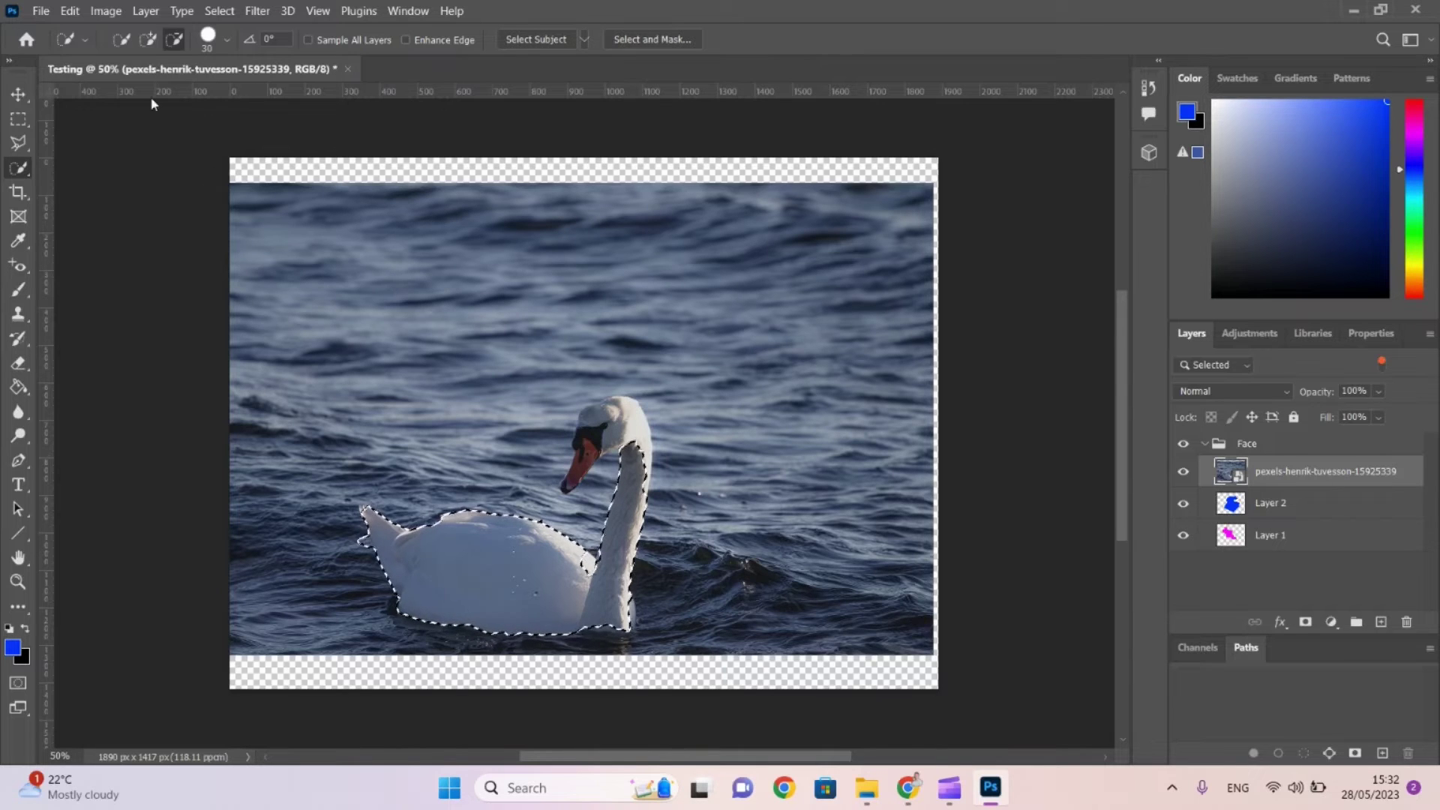
left_click(147, 39)
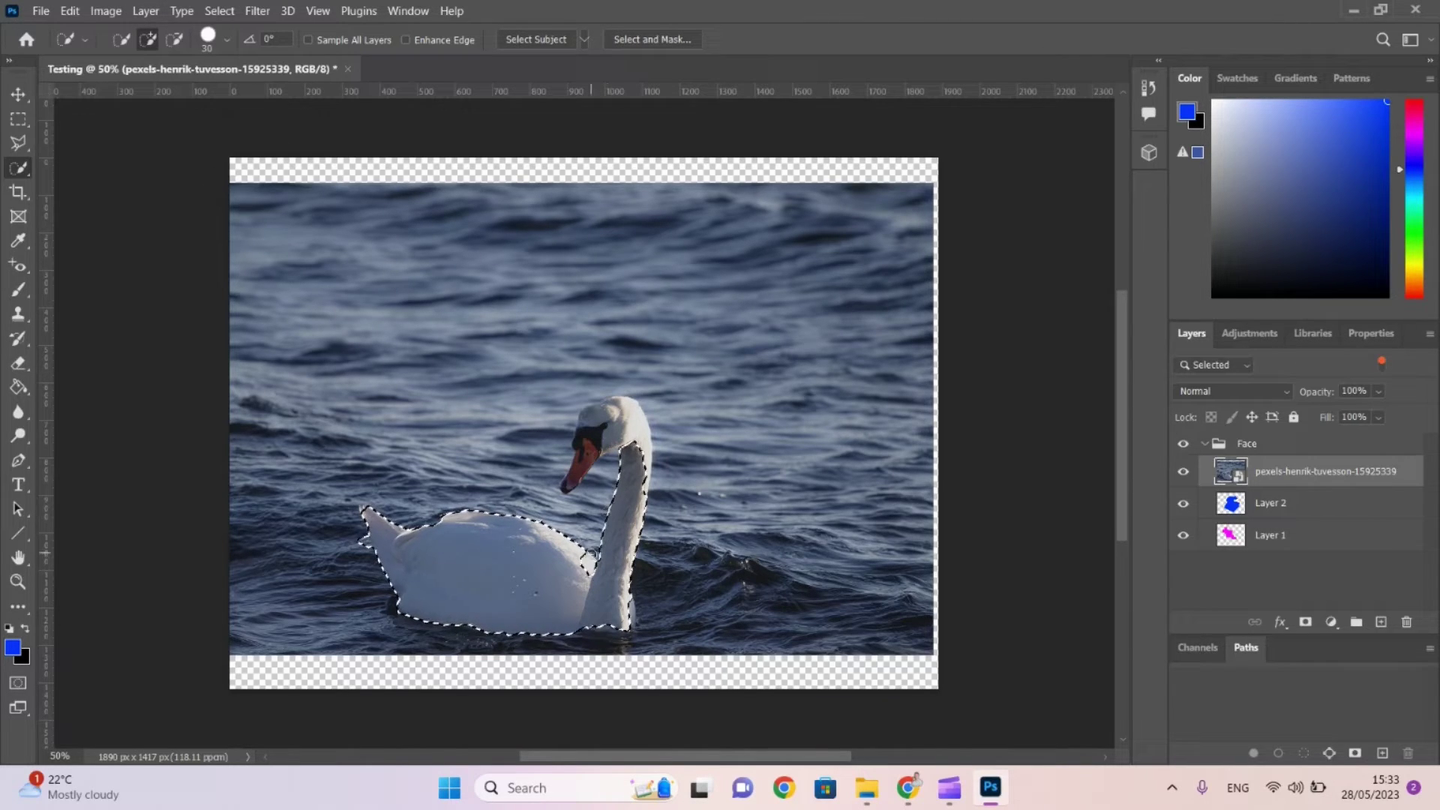
left_click_drag(592, 556, 609, 496)
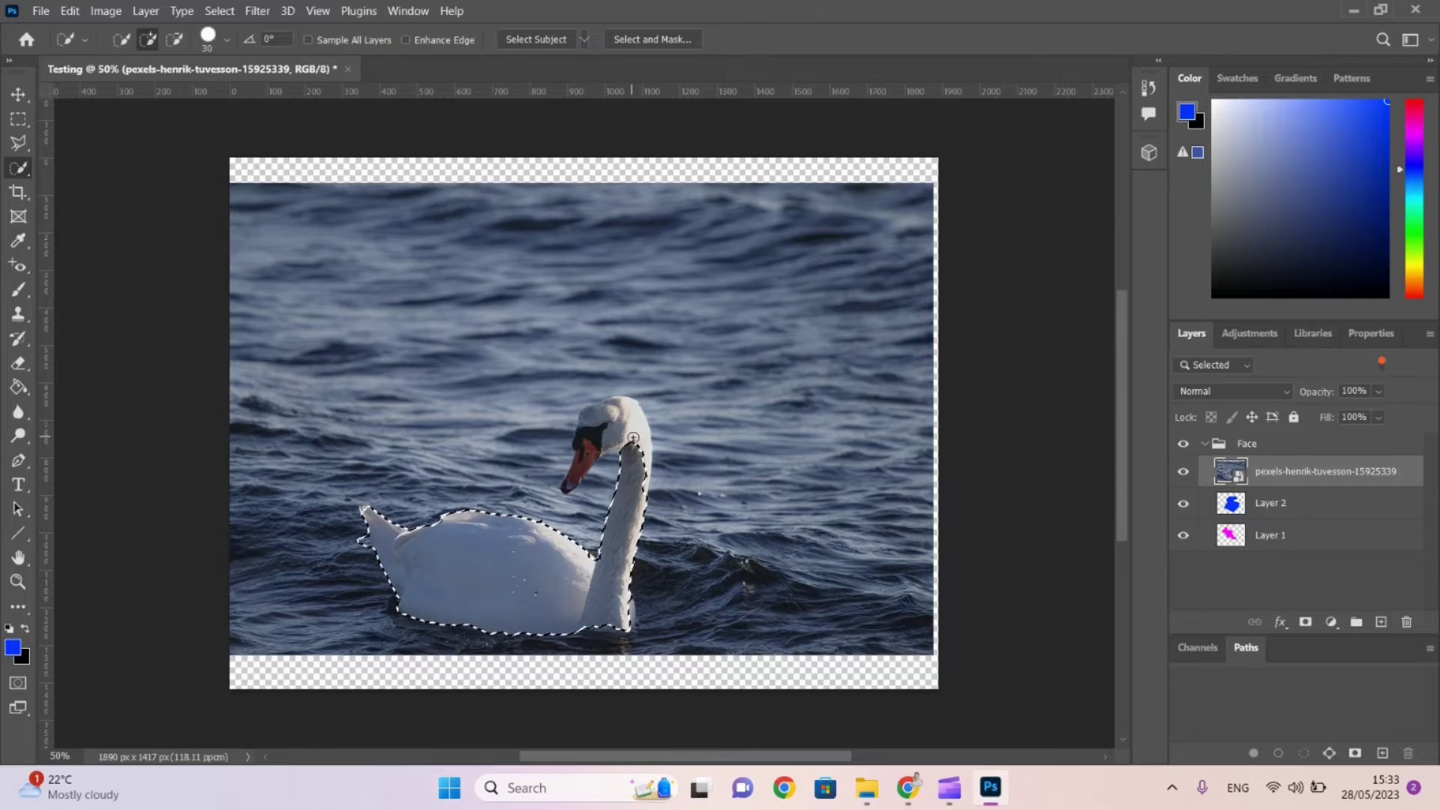
Add the swan's head and beak to the selection, and subtract the water between the beak and neck.
left_click_drag(633, 438, 631, 430)
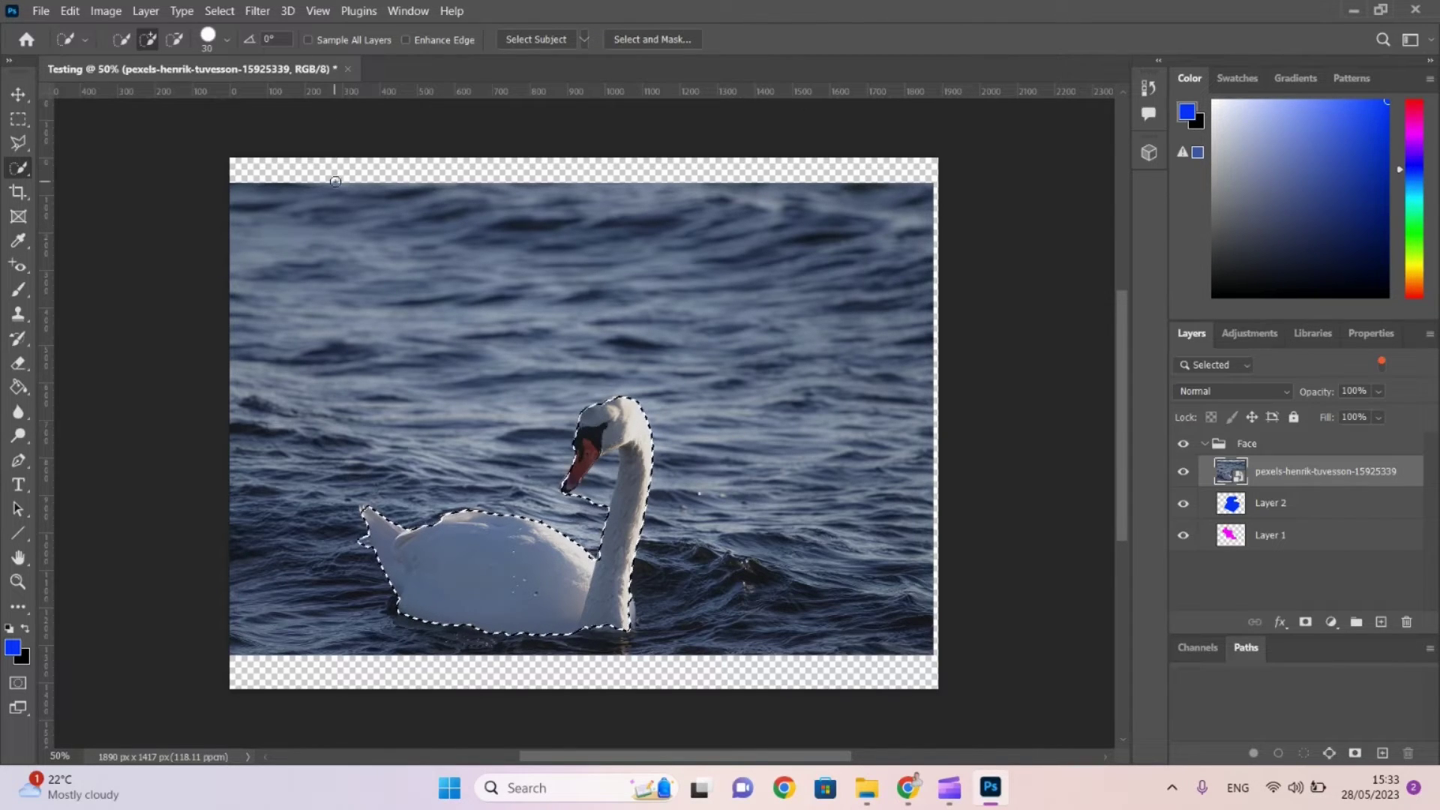
left_click(174, 39)
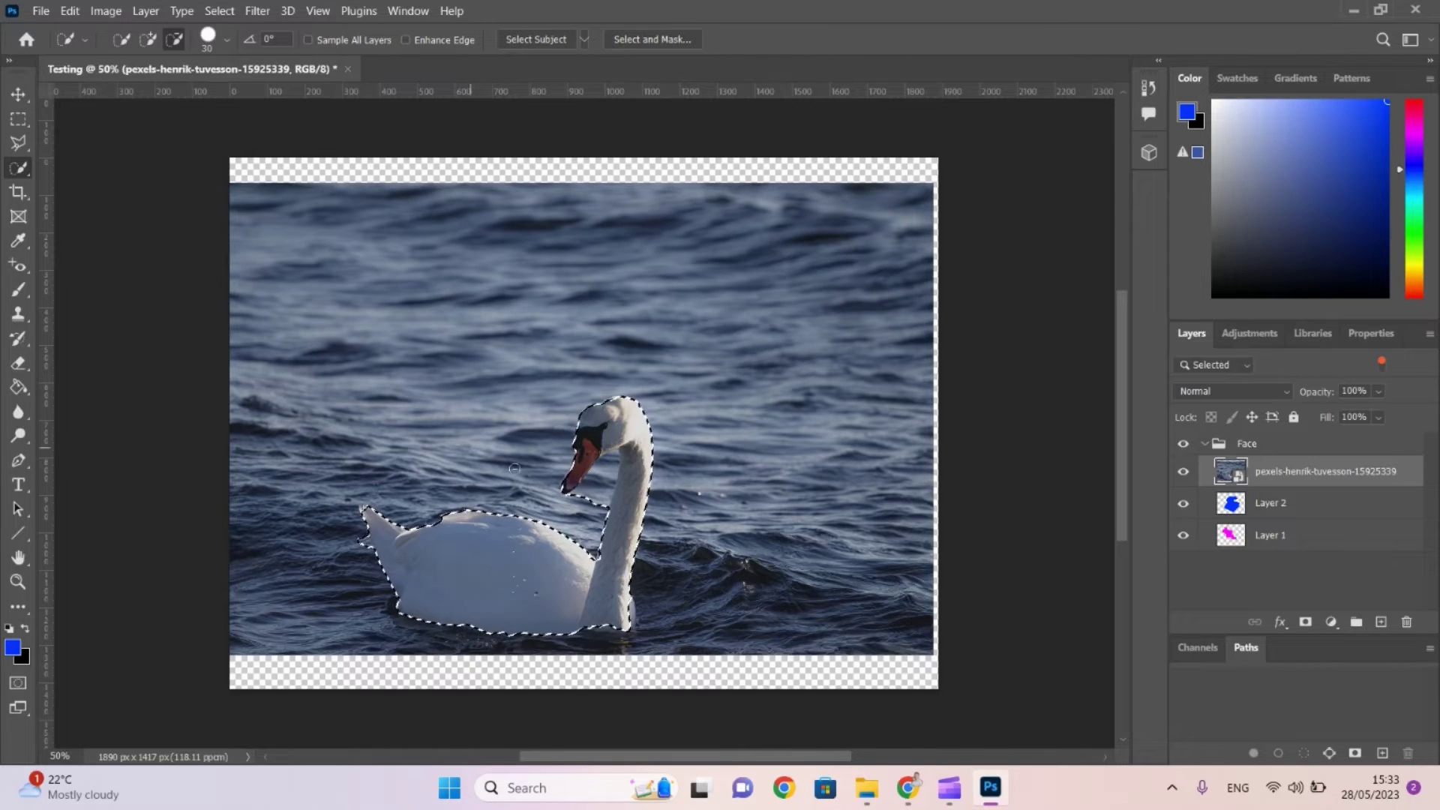
left_click_drag(592, 489, 609, 465)
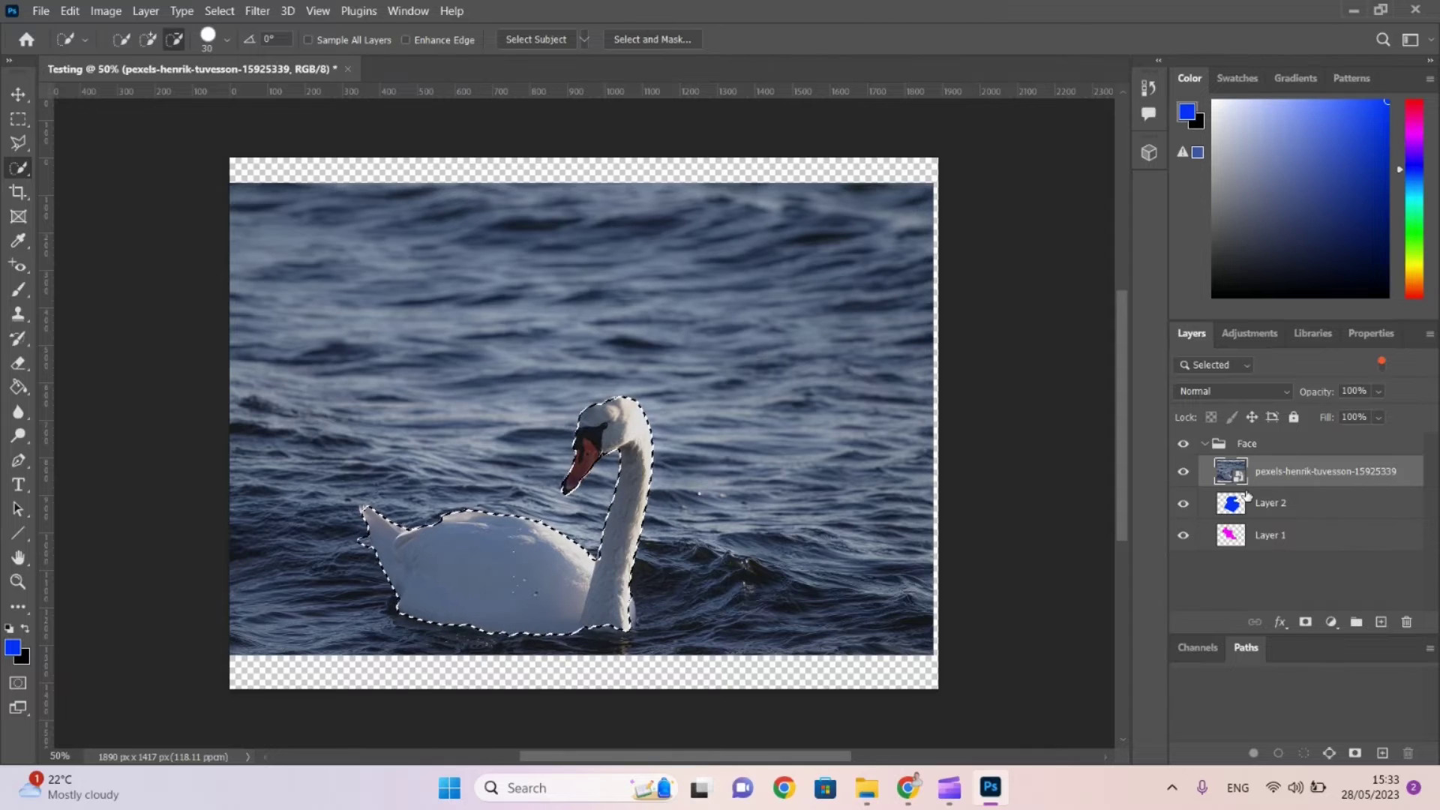
Try rasterizing the photo layer with the Eraser and removing the selected swan, and undo both changes.
right_click(503, 532)
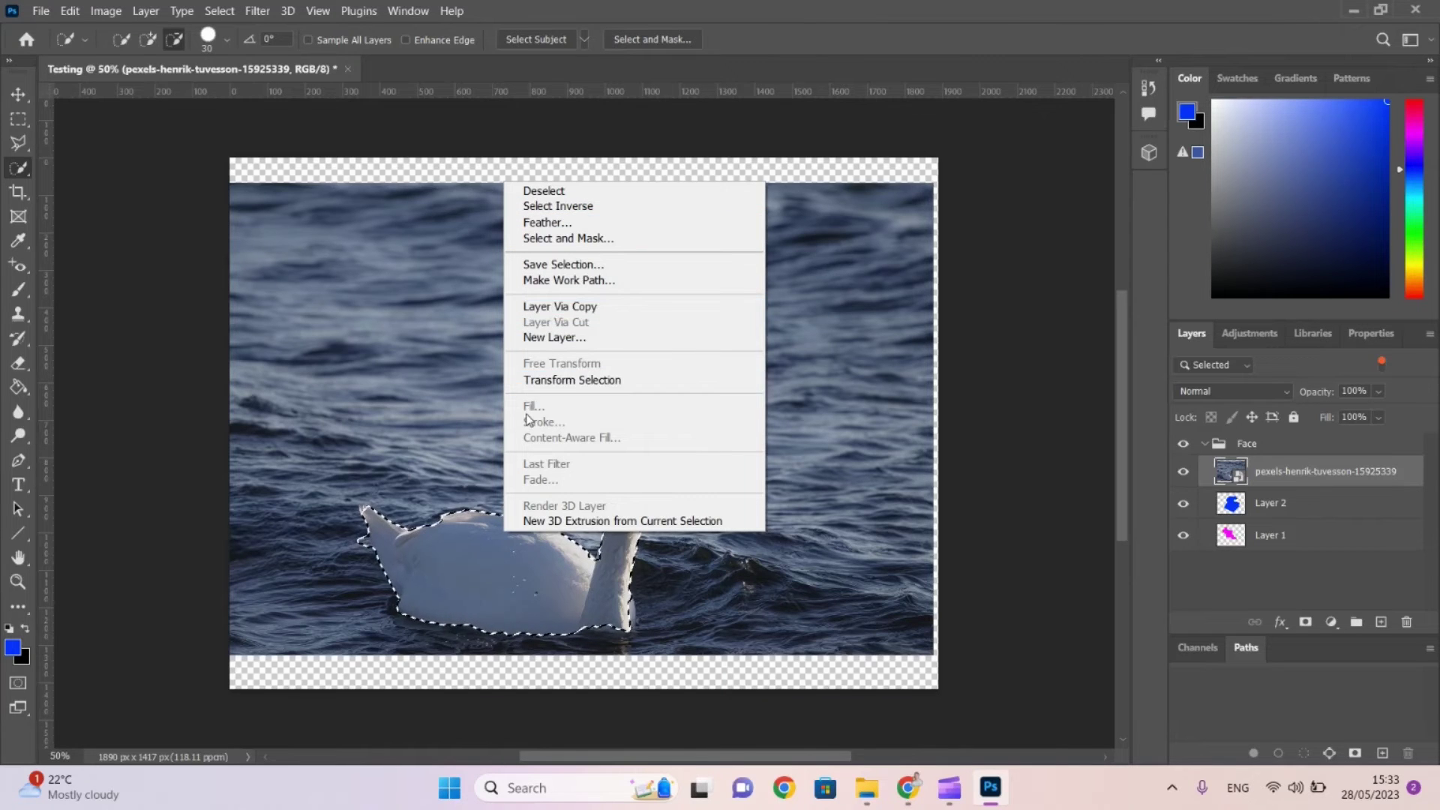
left_click(968, 13)
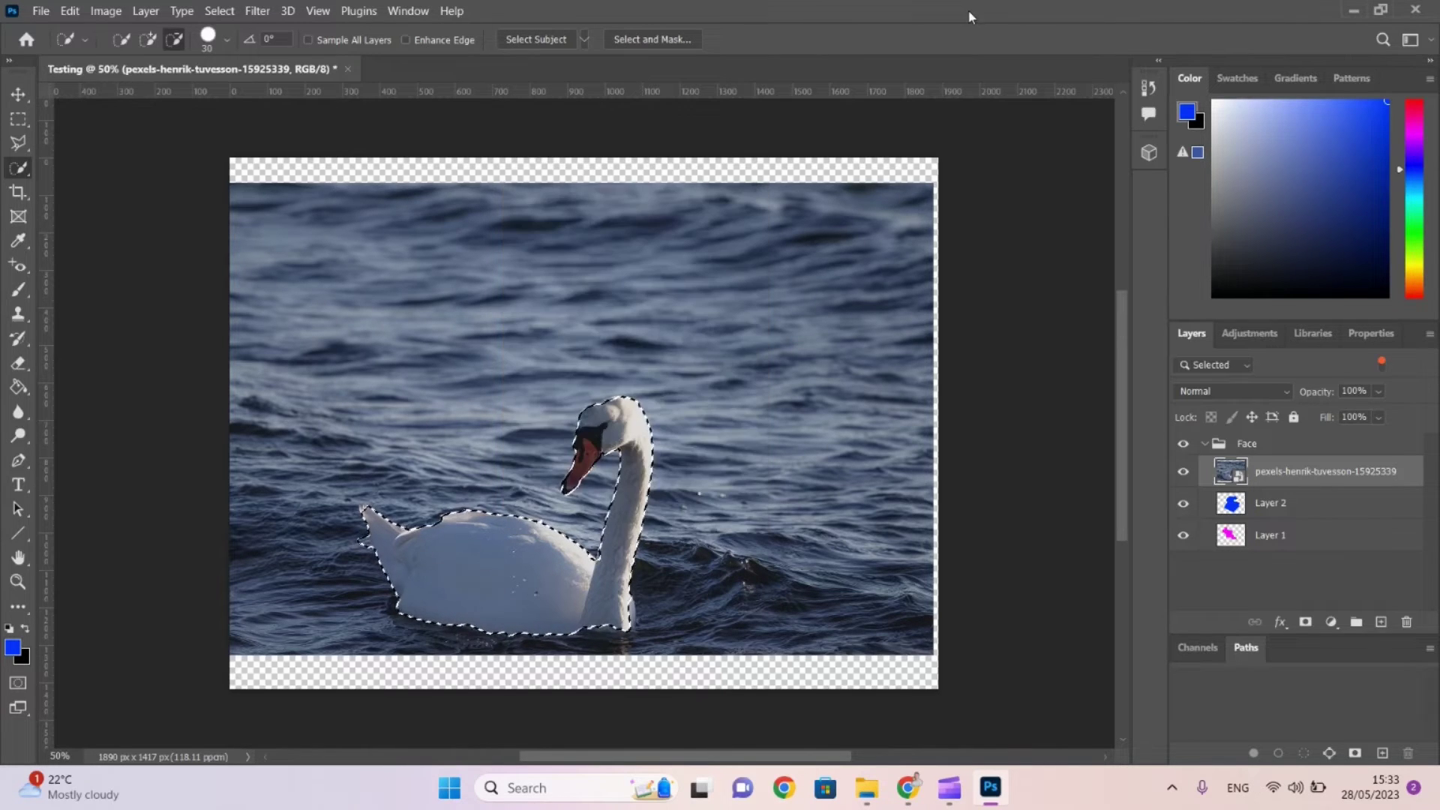
left_click(19, 363)
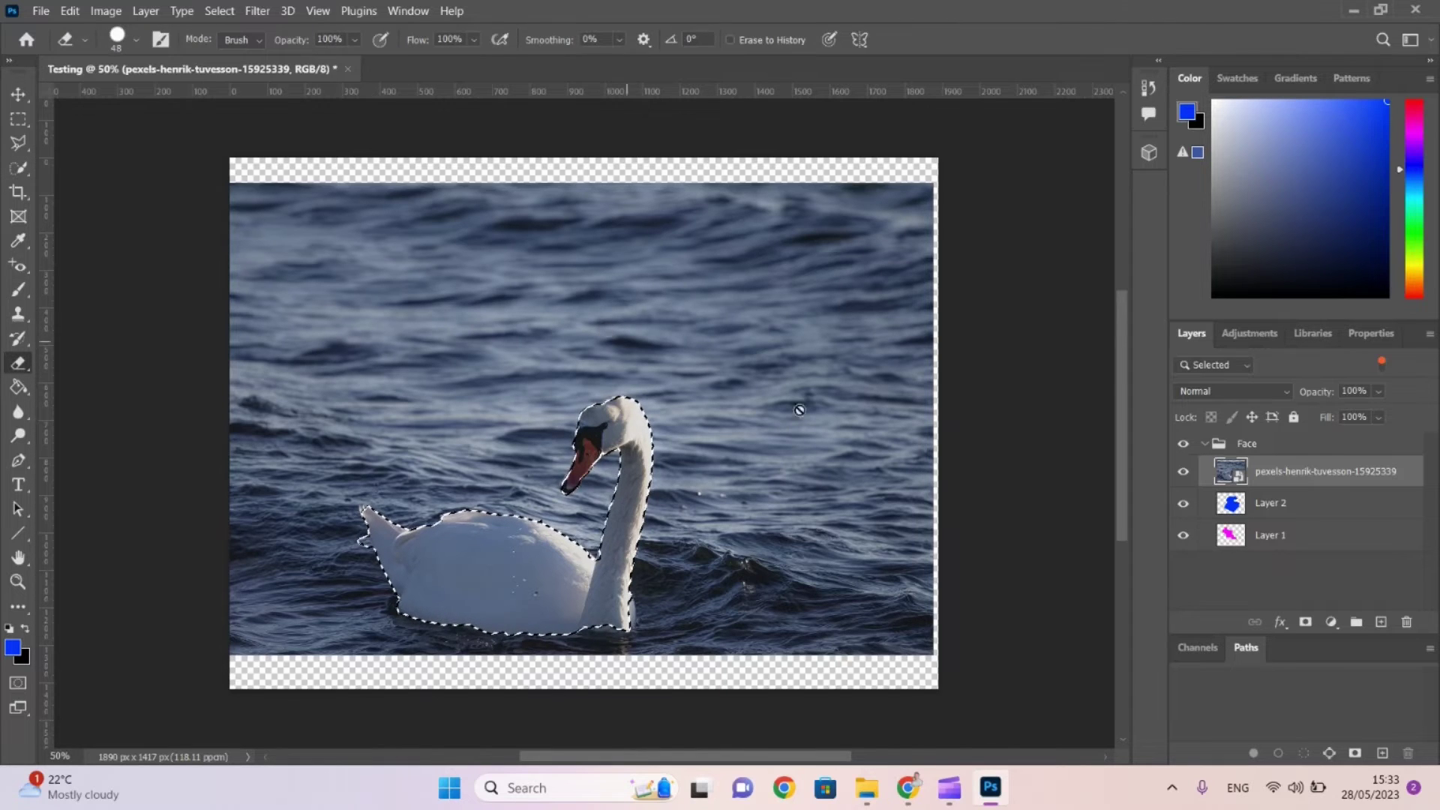
left_click(533, 328)
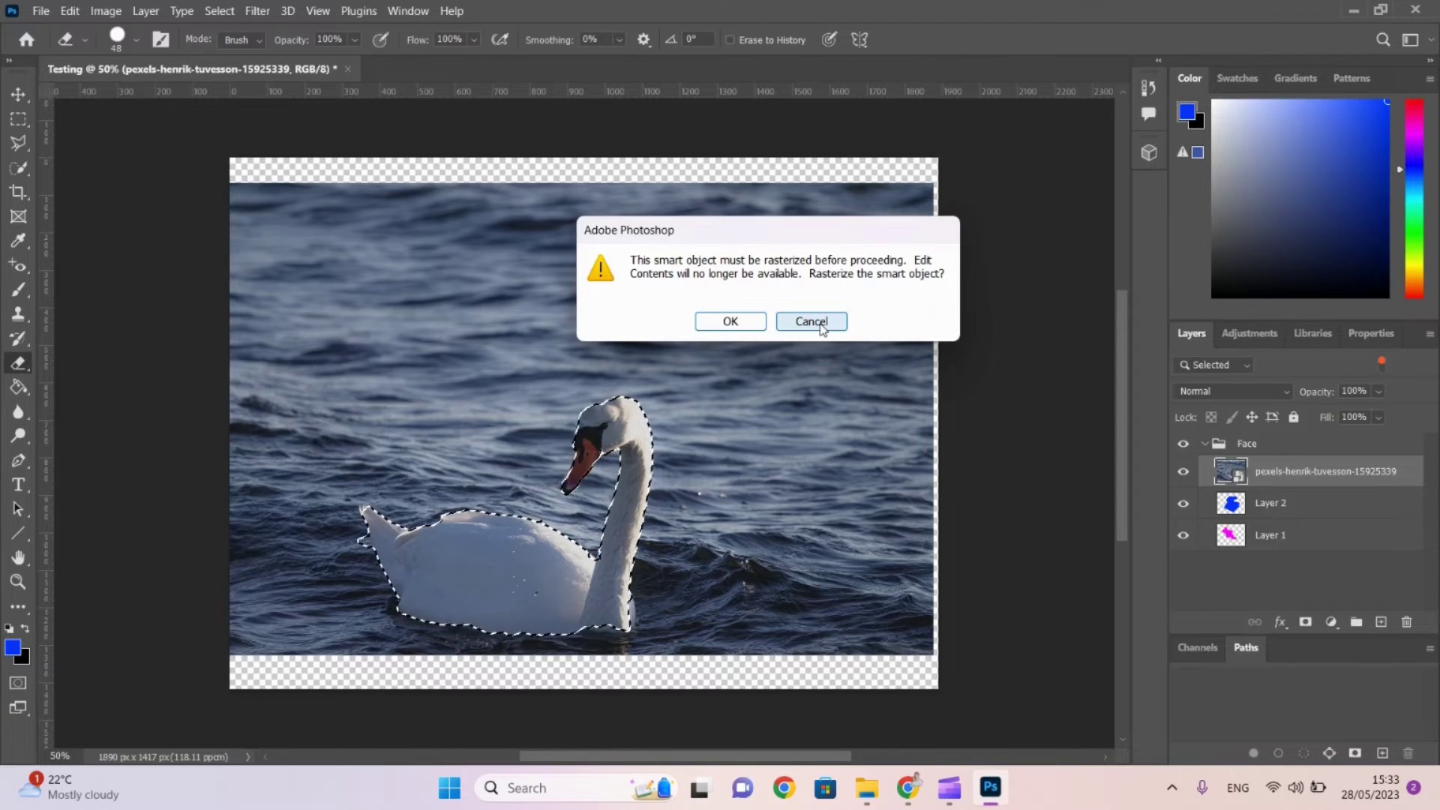
left_click(730, 322)
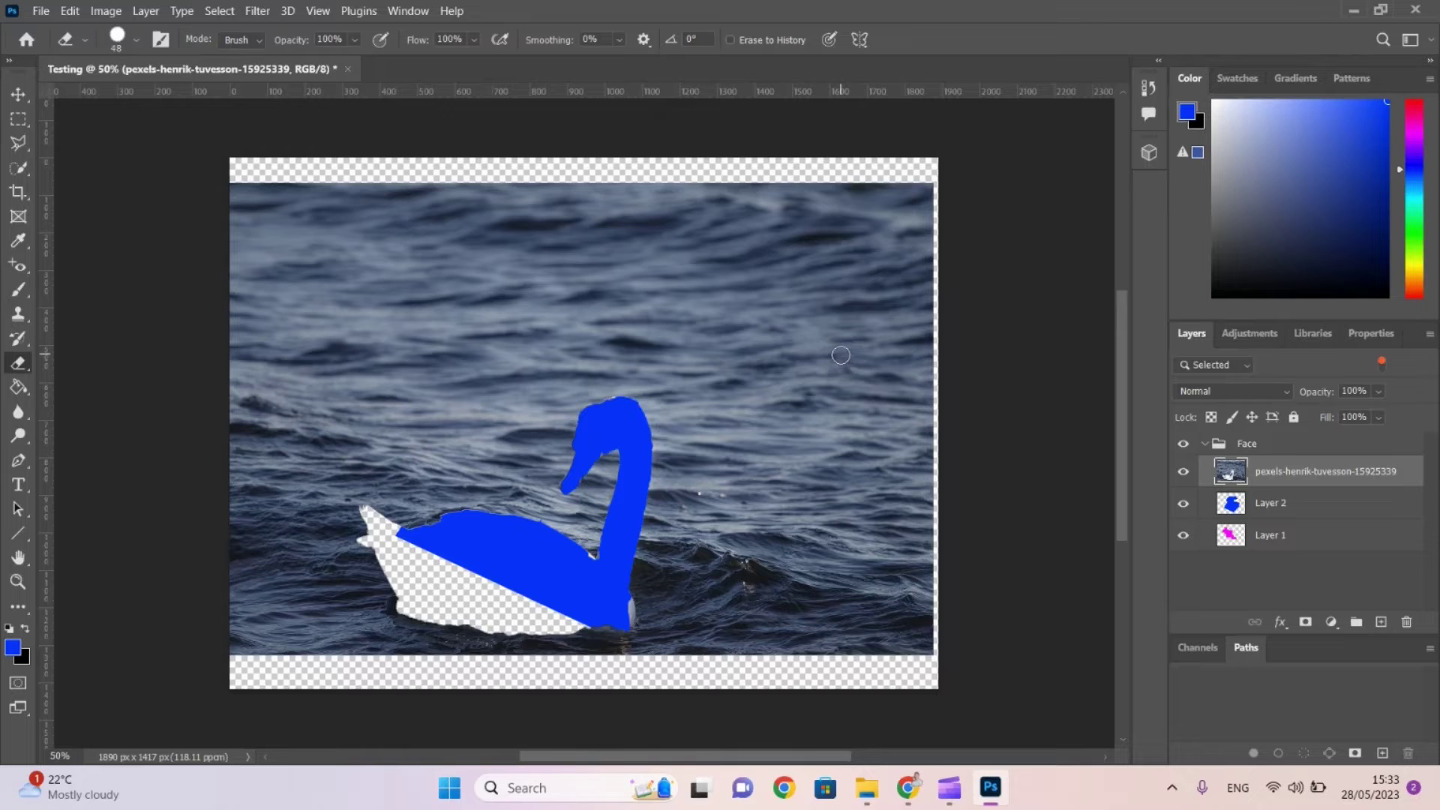
key("ctrl+z")
key("ctrl+z")
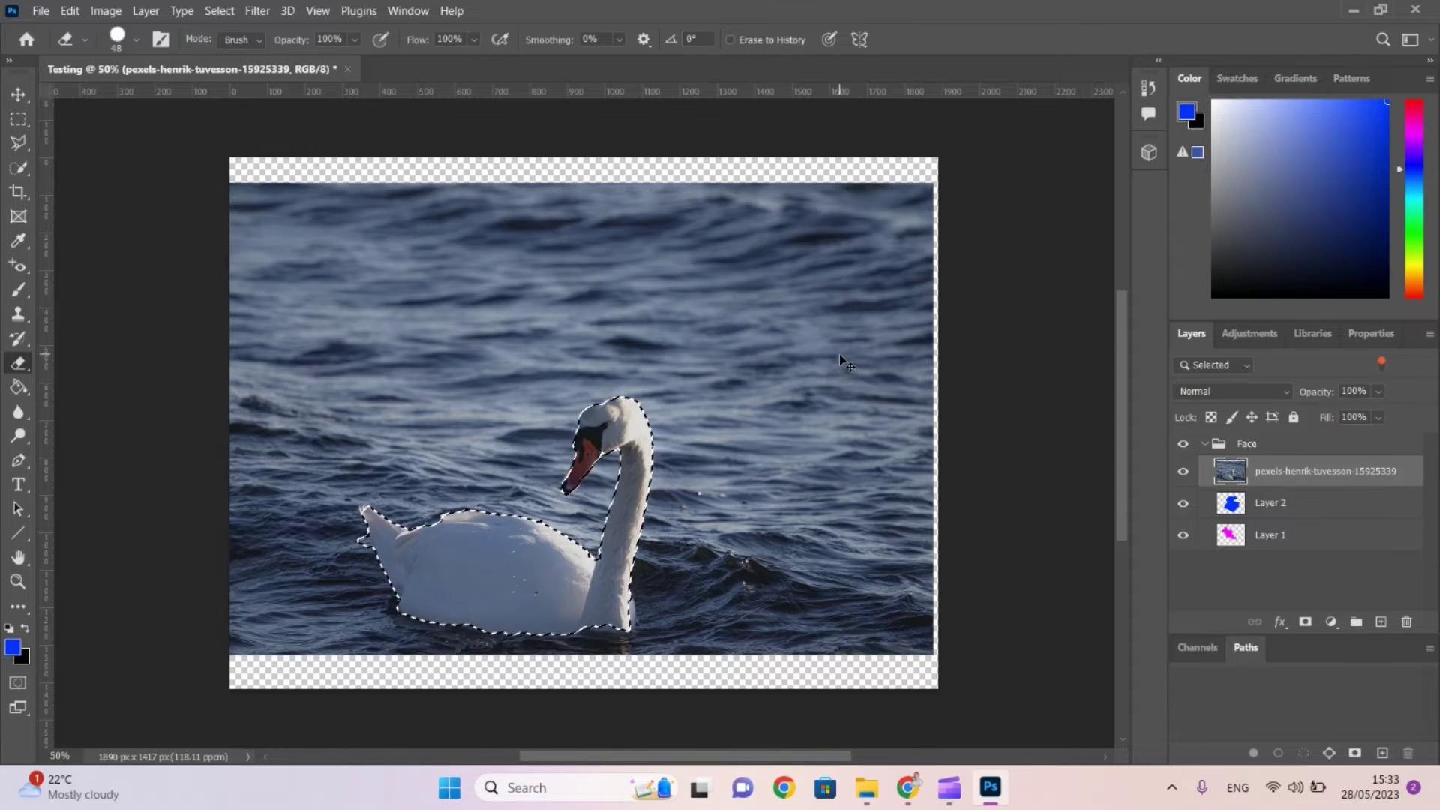
right_click(1239, 477)
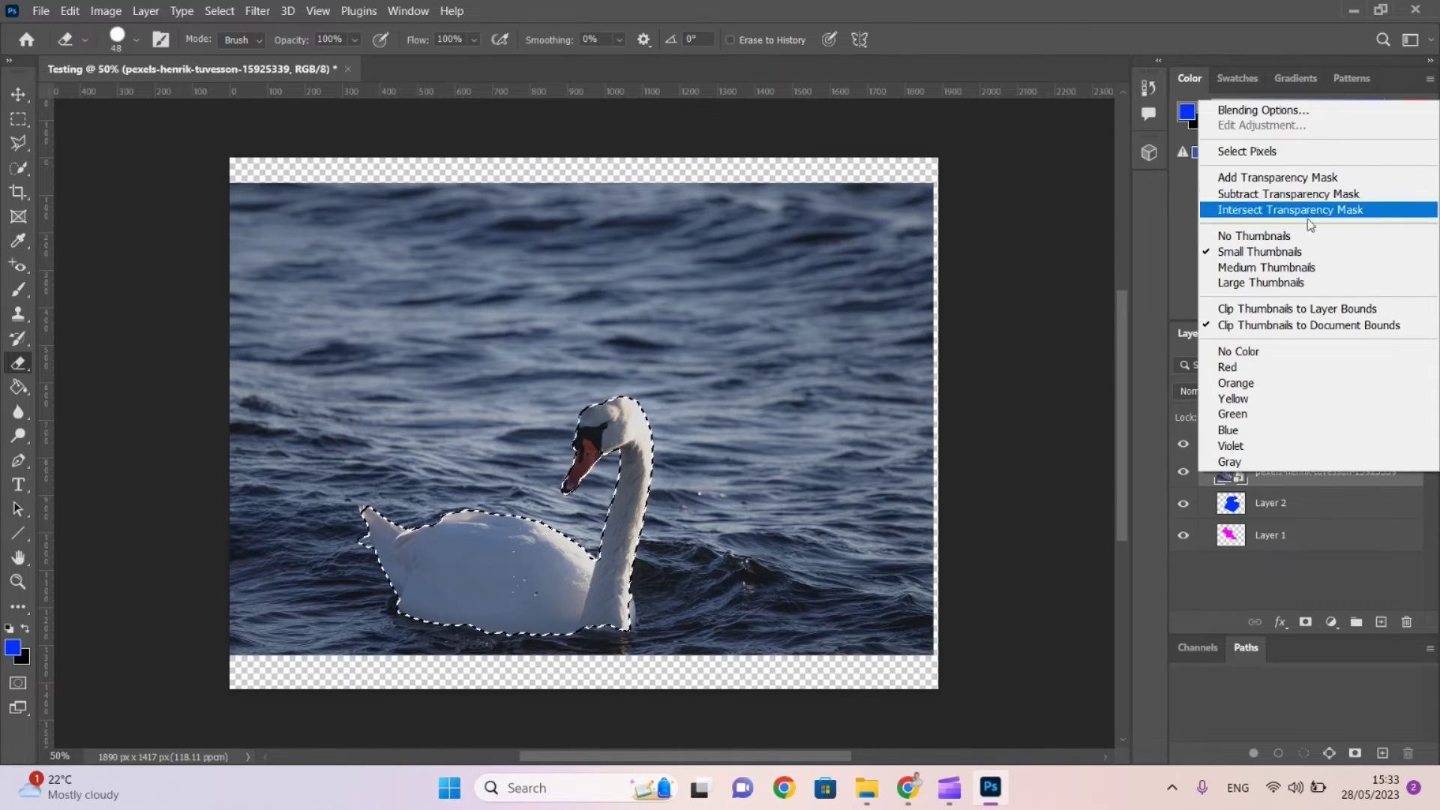
left_click(1013, 27)
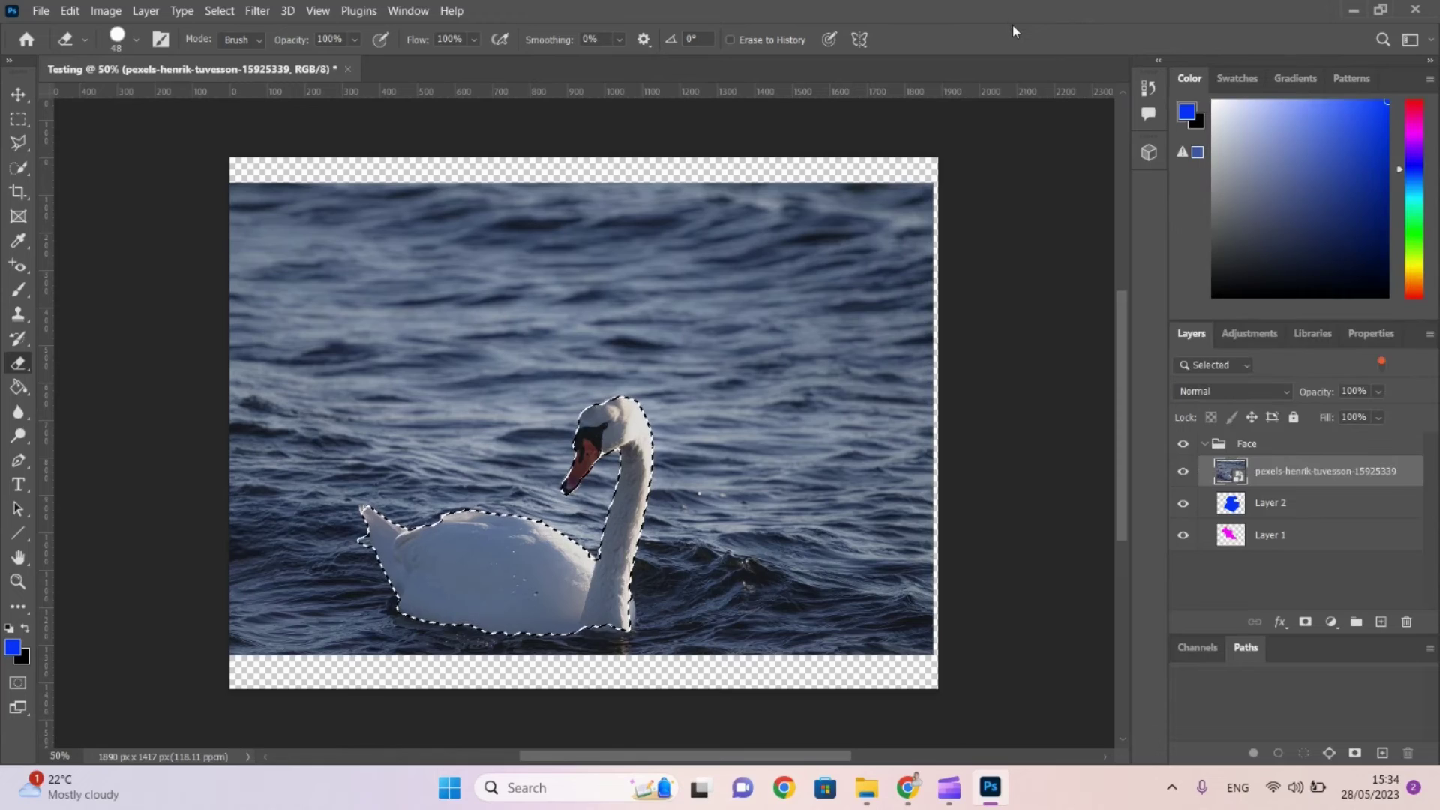
right_click(1234, 477)
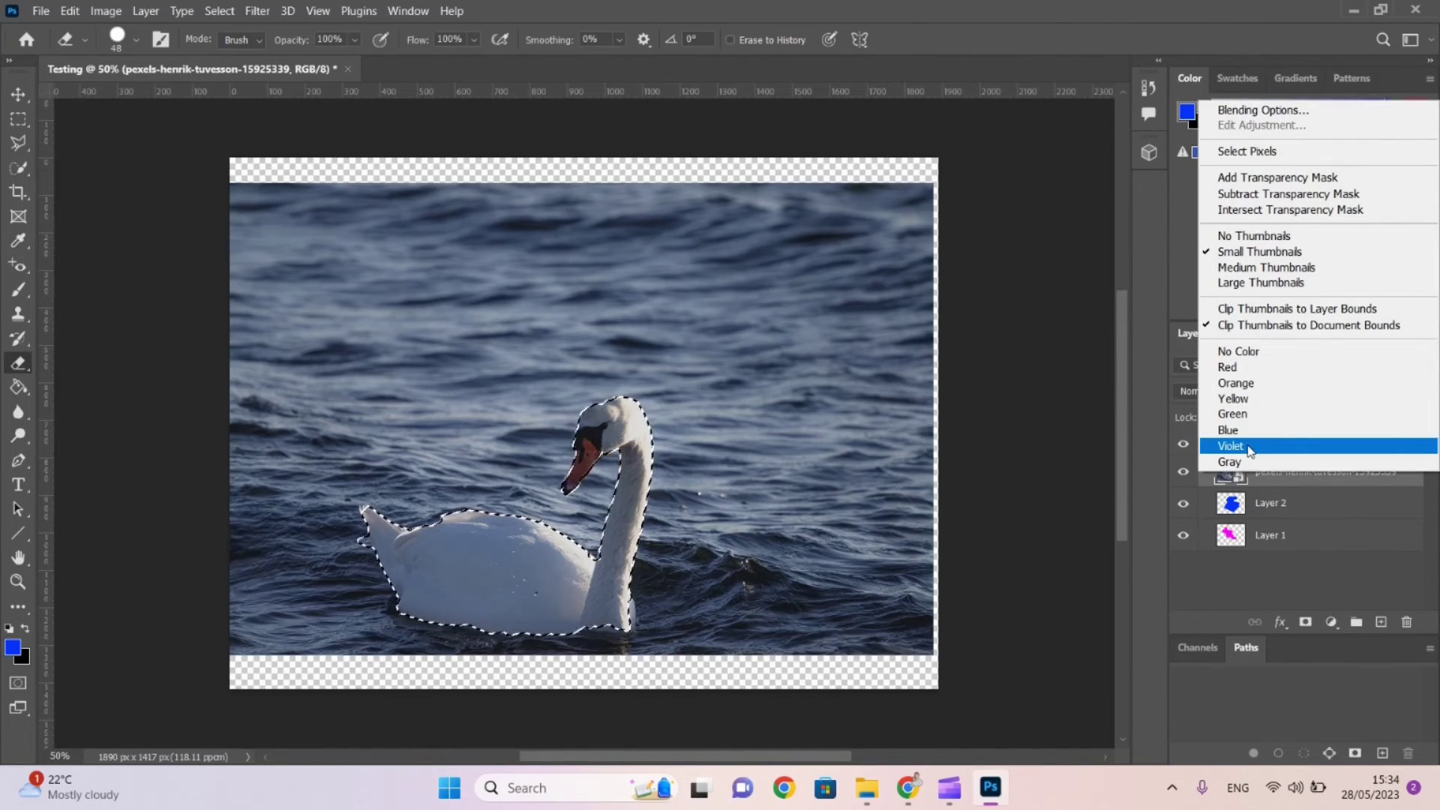
left_click(17, 365)
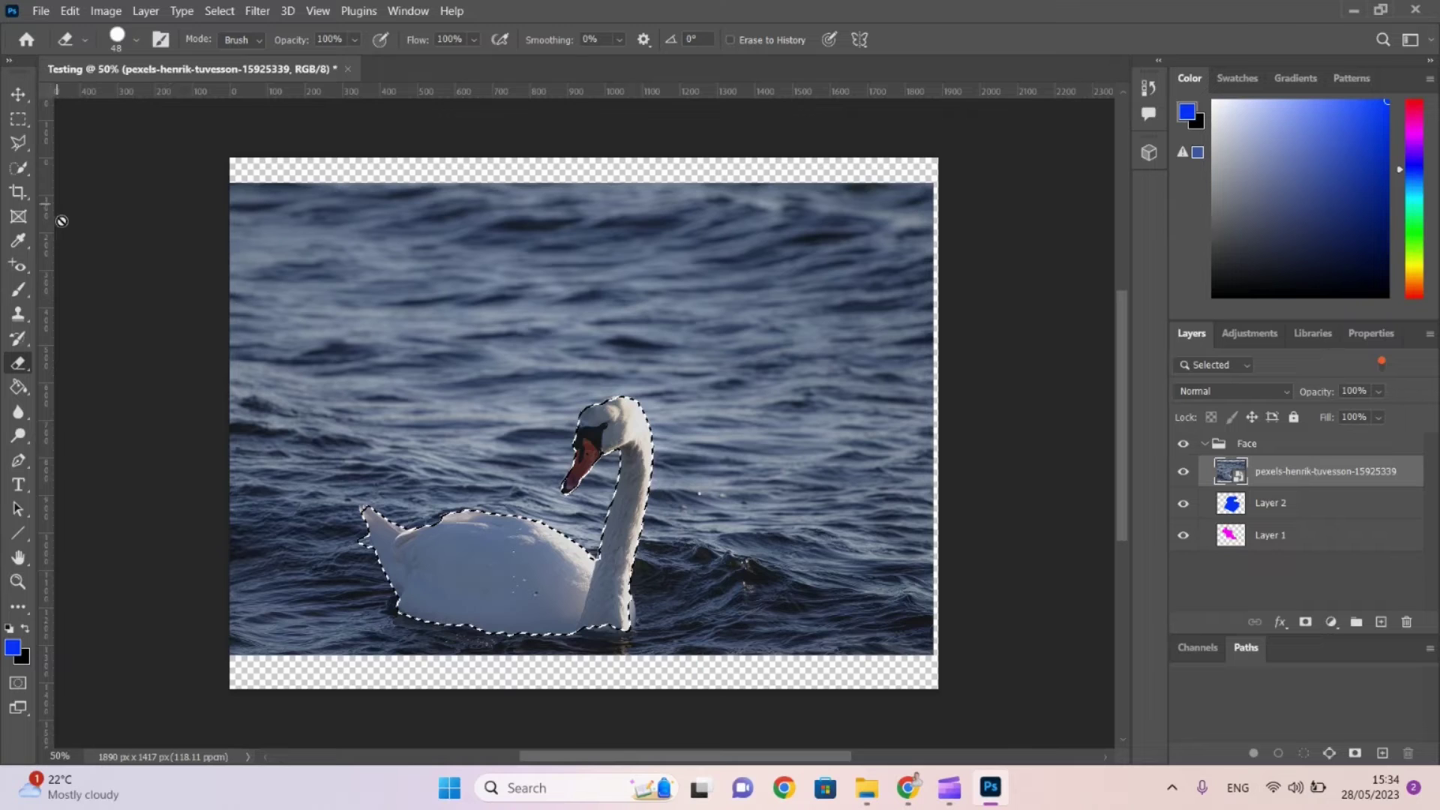
Rasterize the photo layer by painting on it with the Brush tool, and cut the selected swan out of it.
left_click(18, 290)
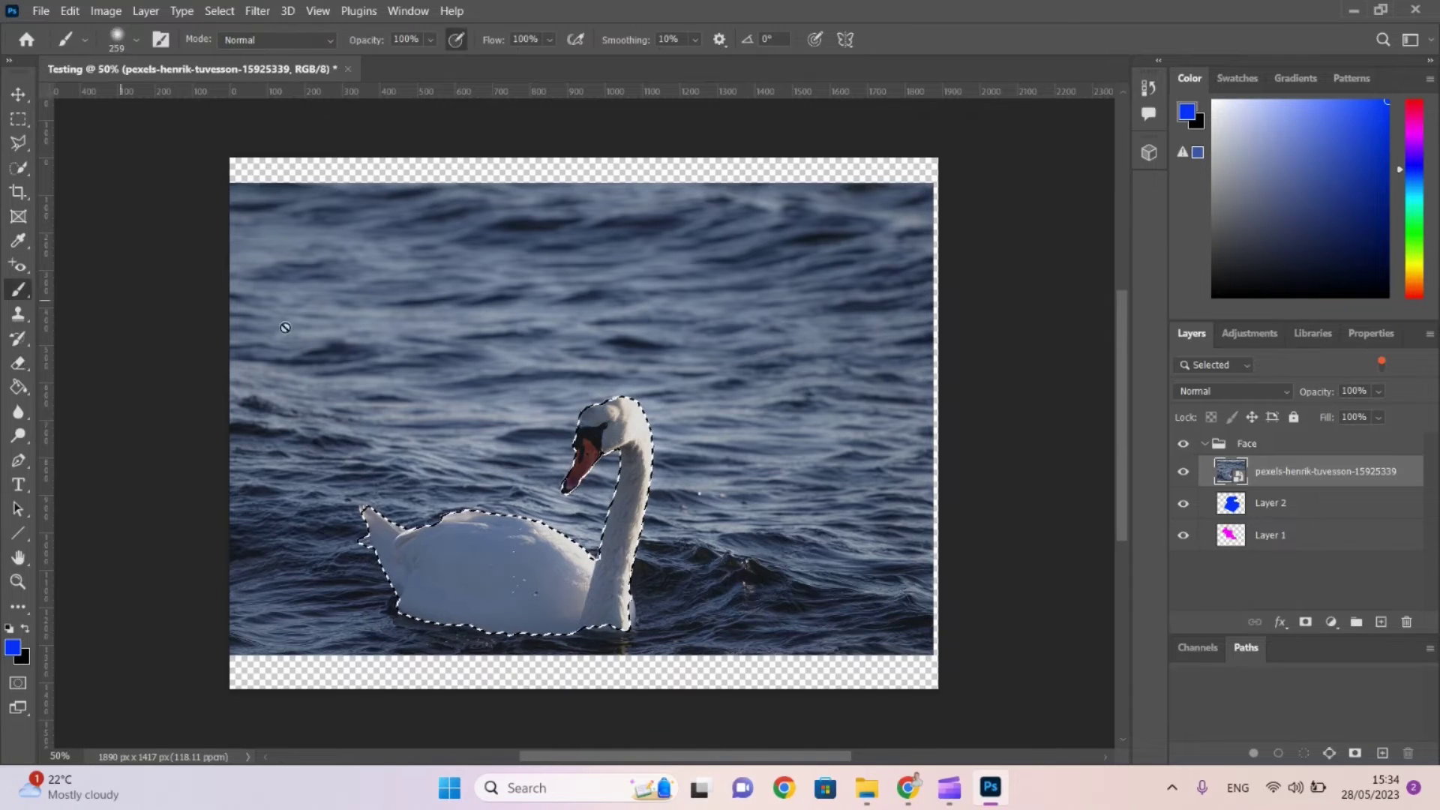
left_click(341, 349)
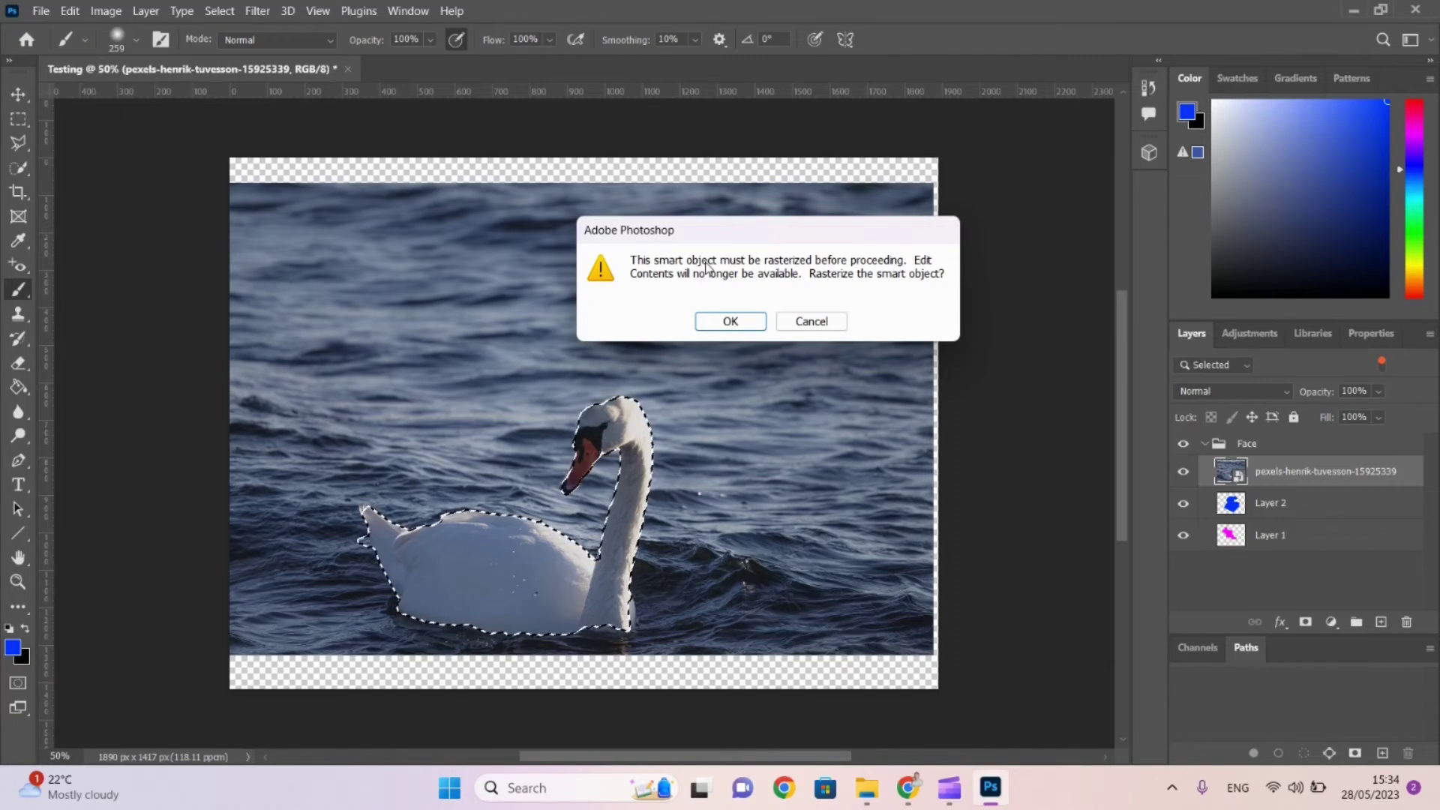
left_click(731, 322)
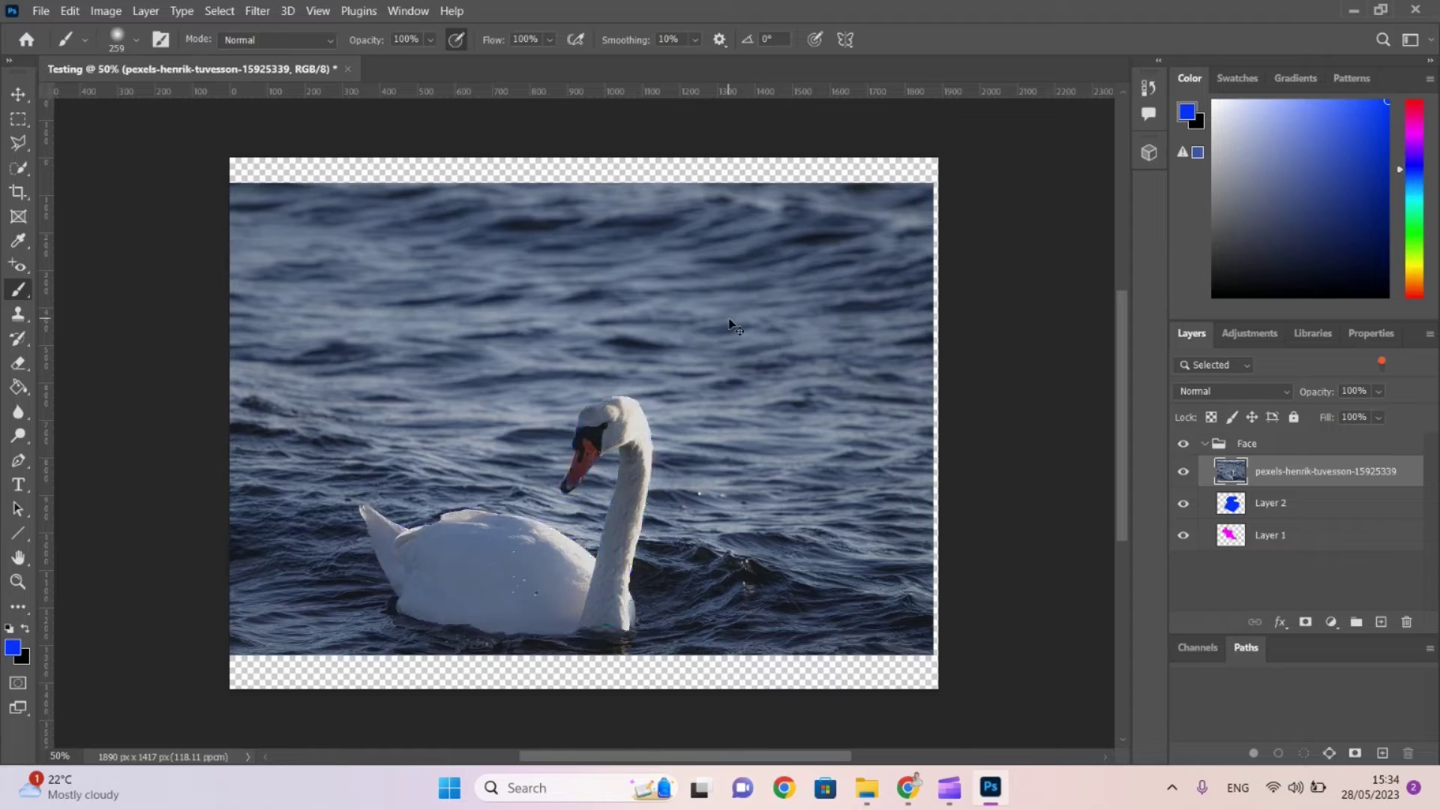
key("ctrl+x")
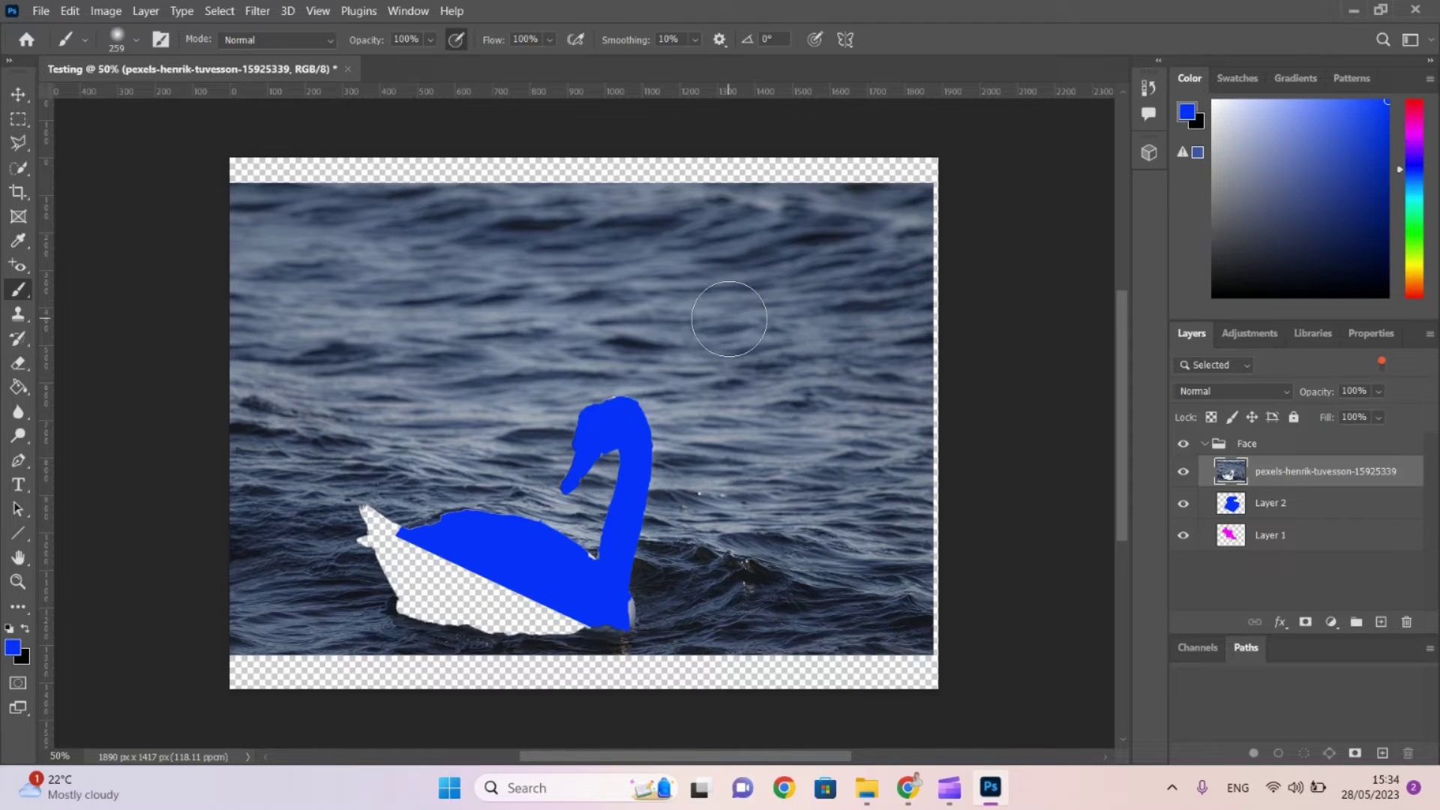
Hide the swan photo layer, Layer 2 and Layer 1.
left_click(1184, 471)
left_click(1184, 509)
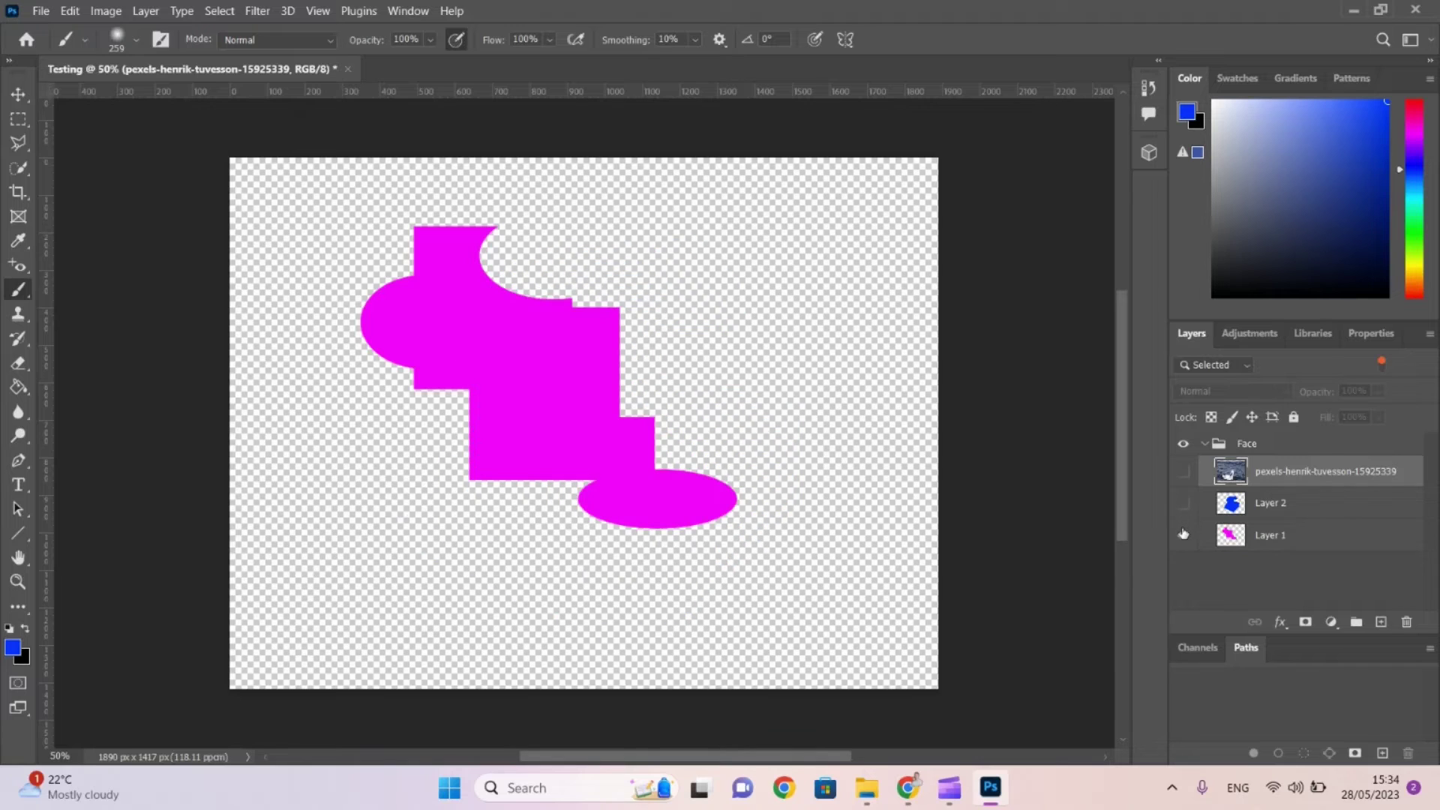
left_click(1184, 535)
Paste the cut-out swan onto a new layer and switch to the Move tool.
left_click(1381, 621)
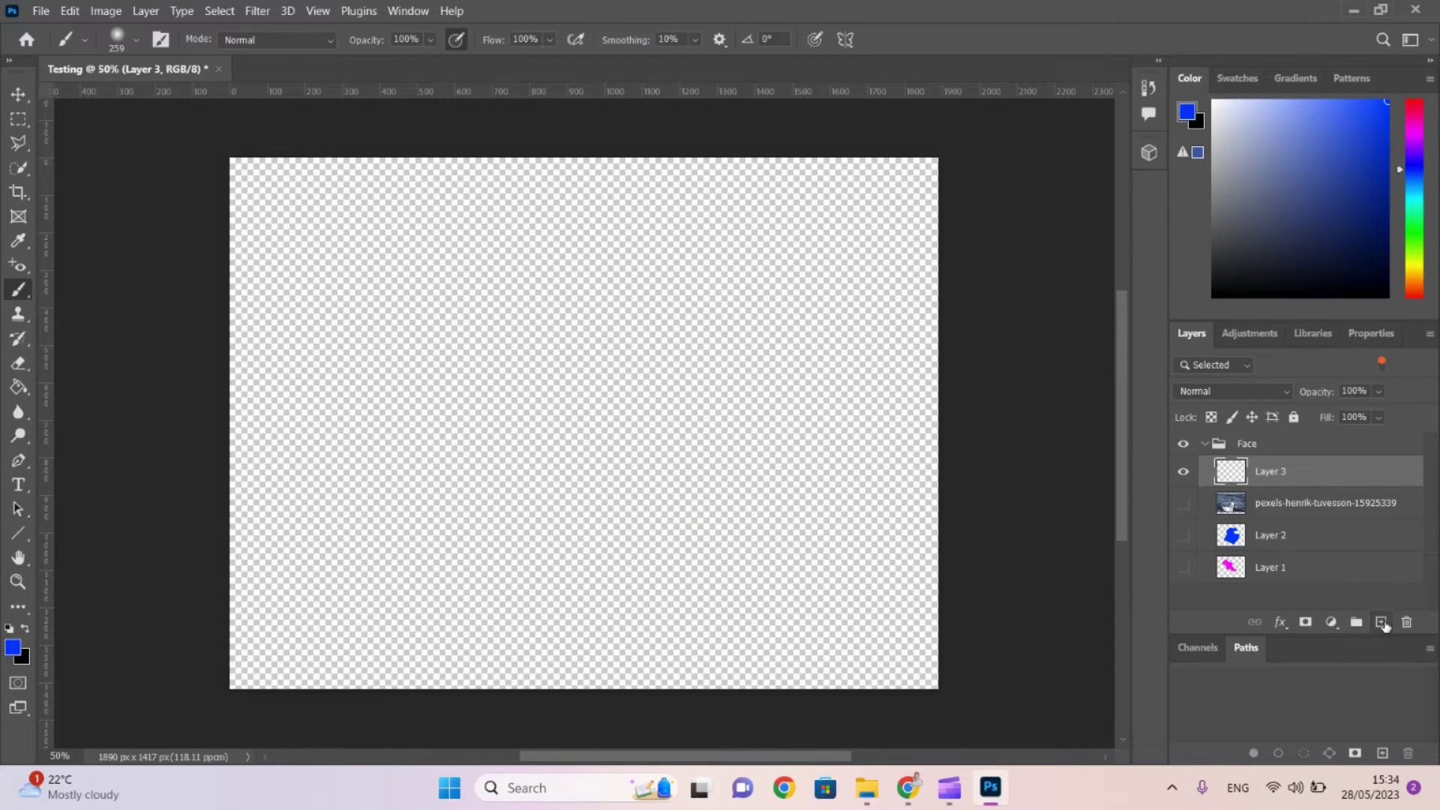
key("ctrl+v")
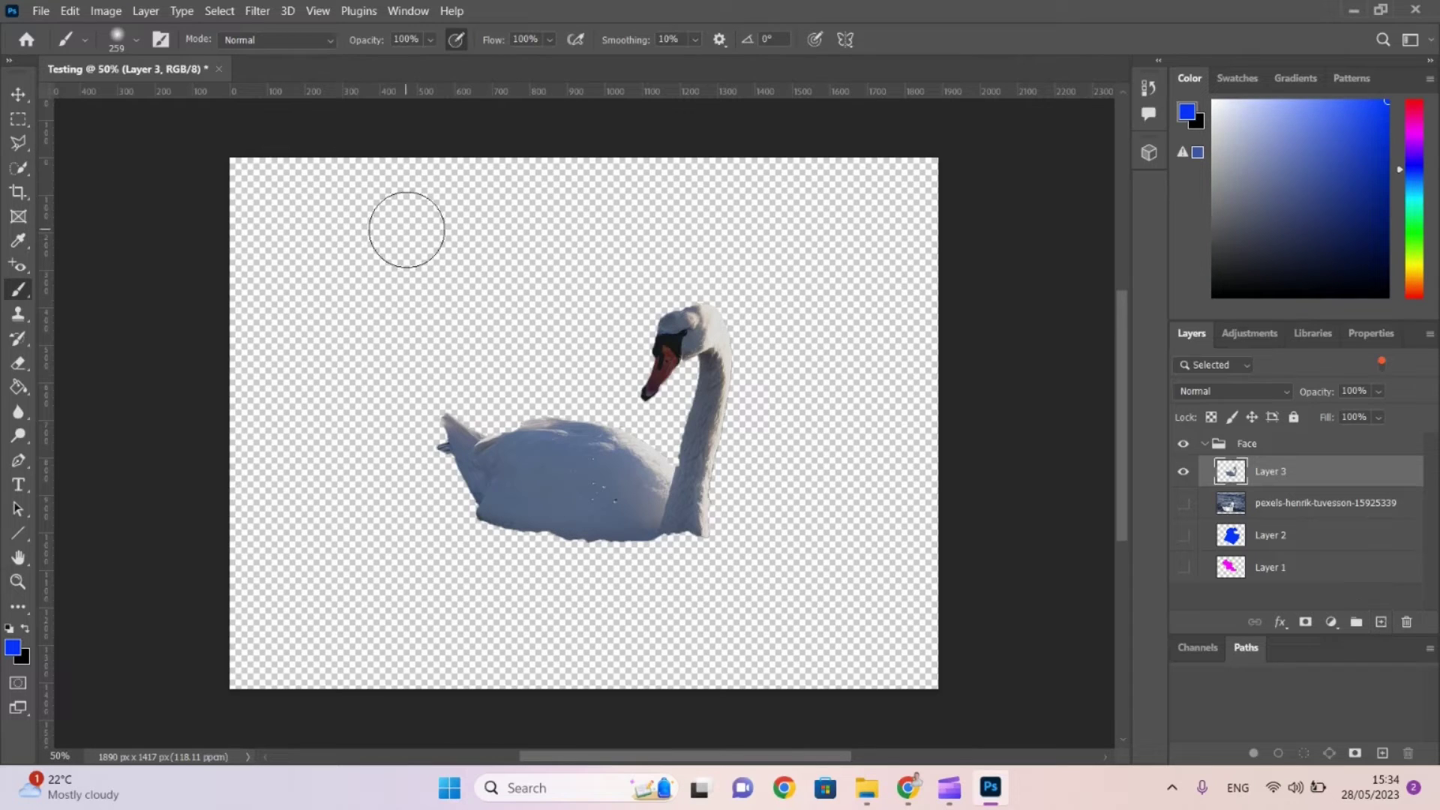
left_click(20, 94)
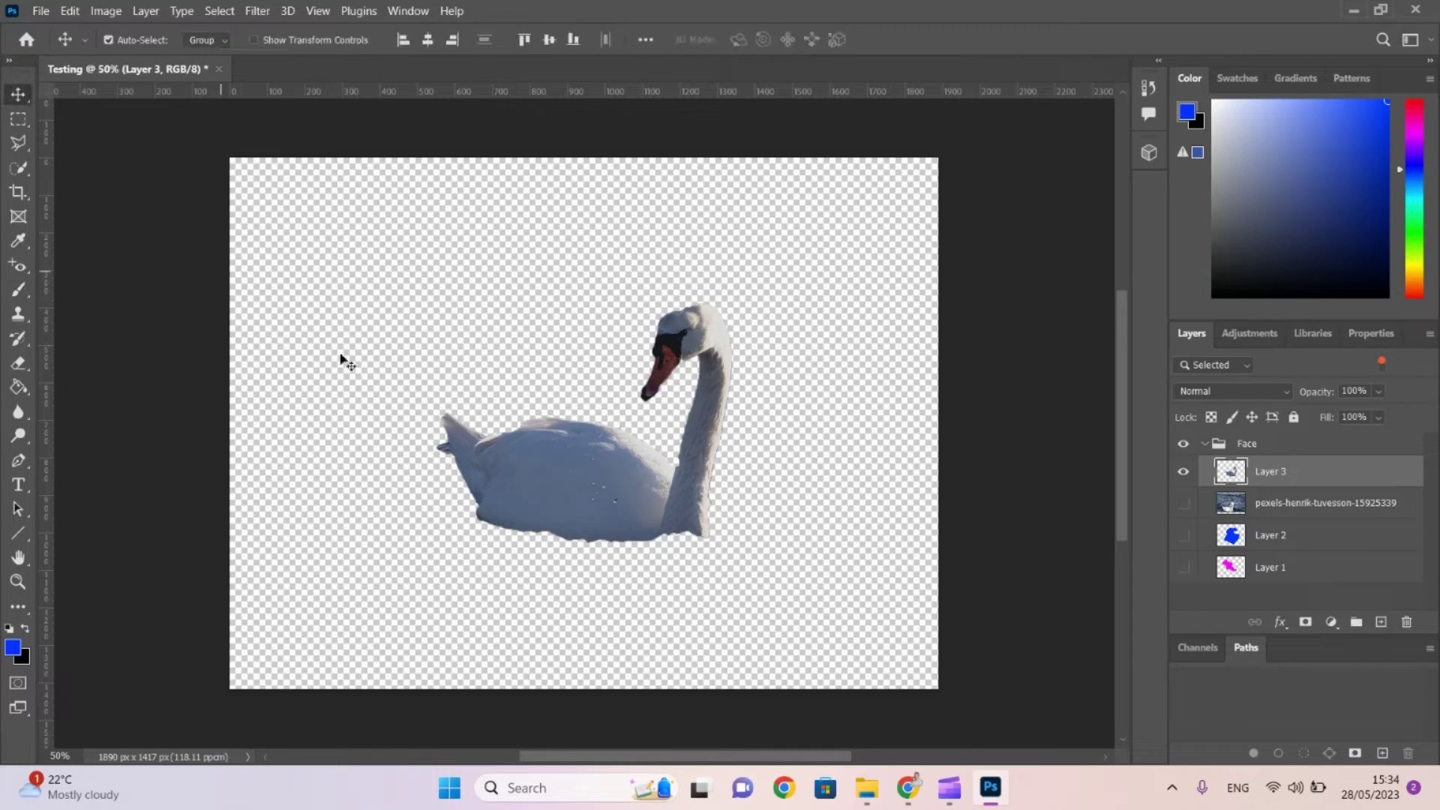
Move the cut-out swan a short way up and to the left on the canvas.
left_click_drag(540, 477, 494, 434)
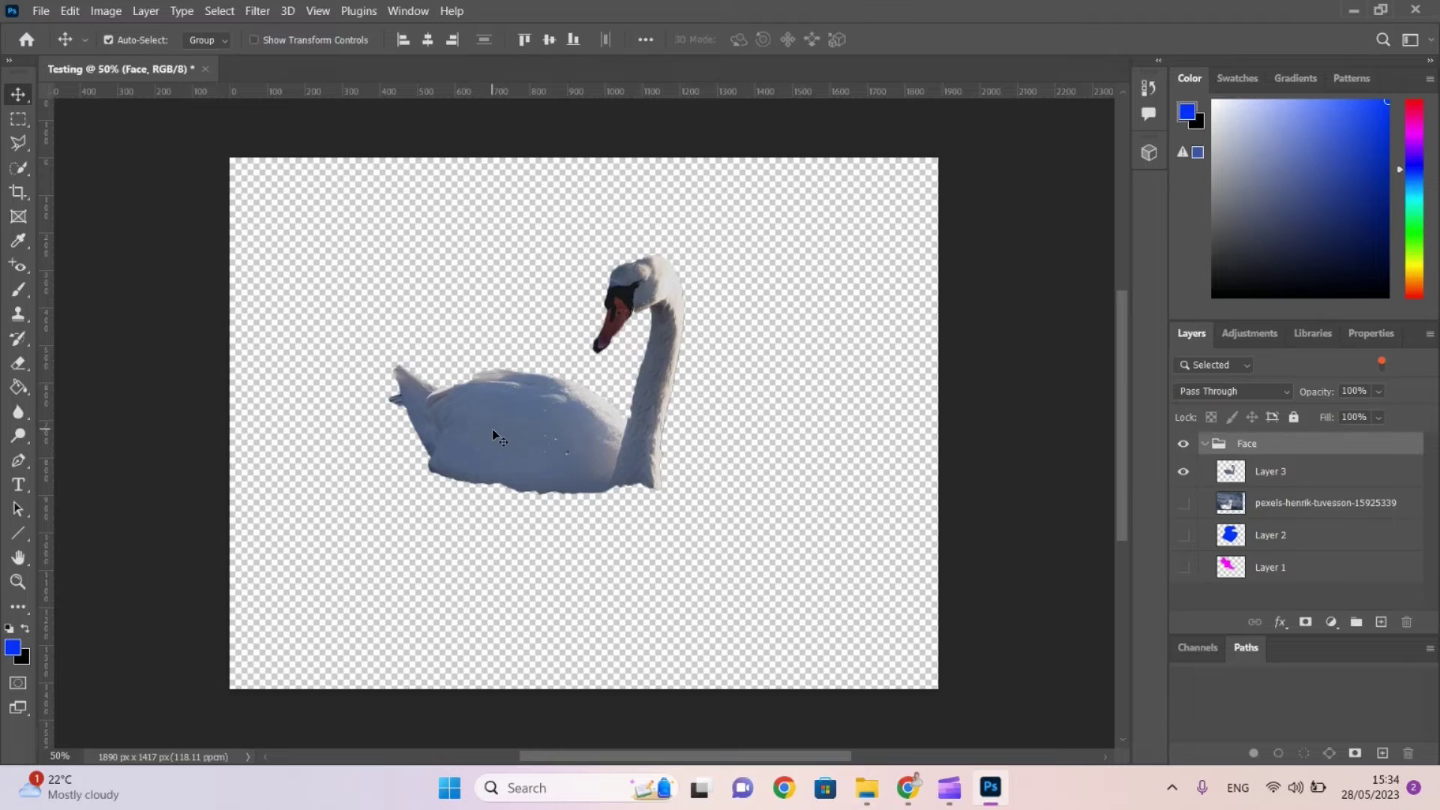
Switch to the Google Docs checklist and tick off lasso, magic wand and cut-out under Raster Selection.
key("alt+Tab")
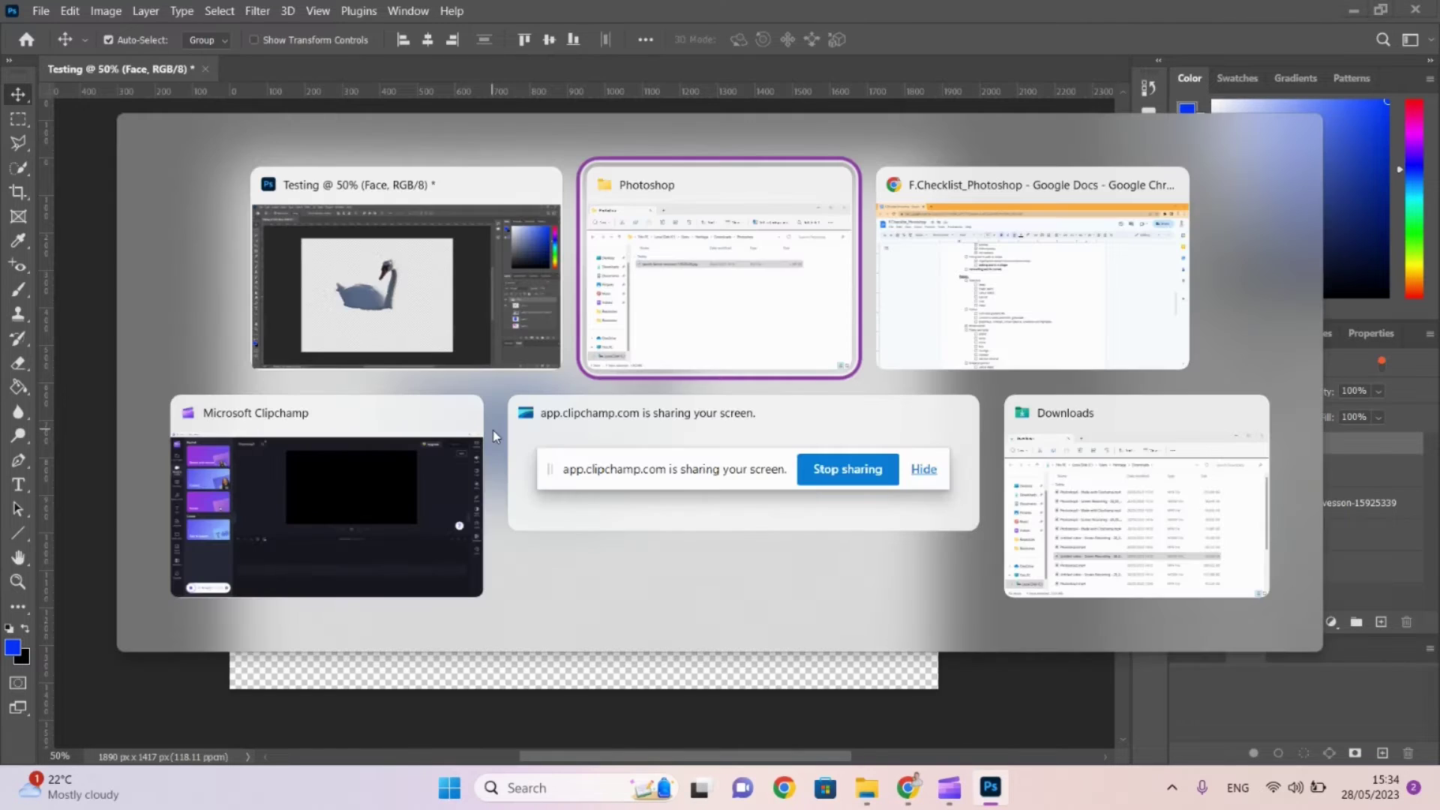
key("alt+Tab")
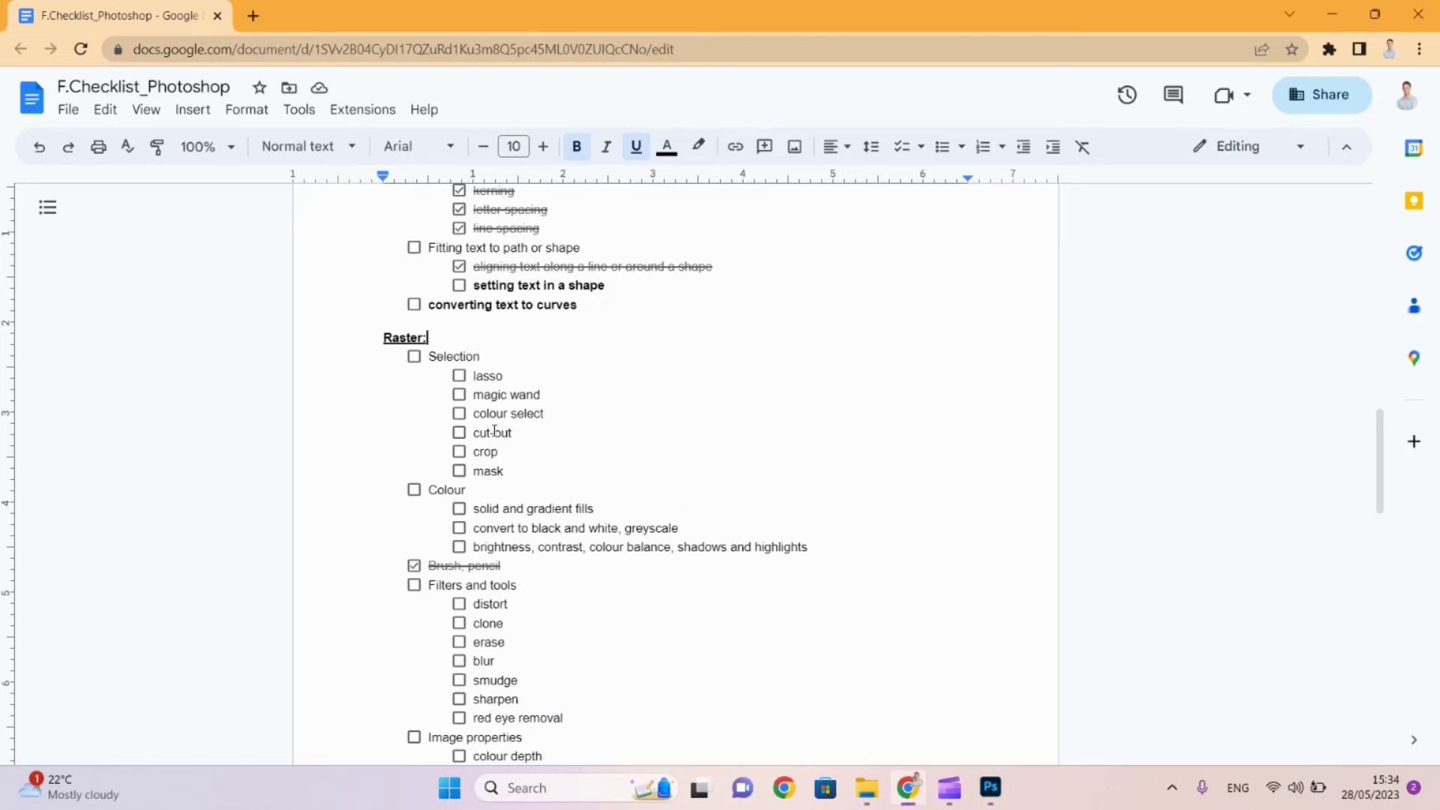
left_click(459, 375)
left_click(459, 394)
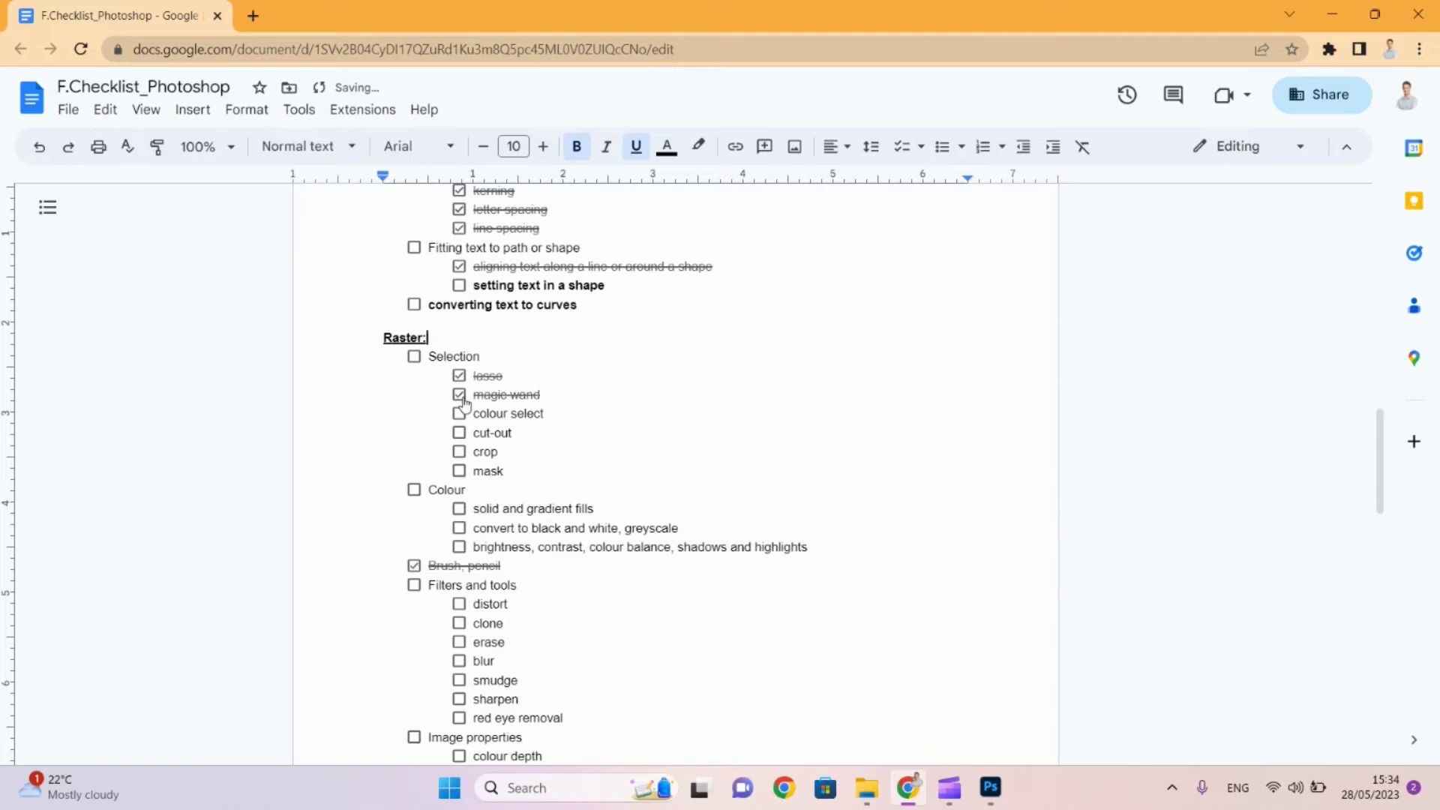
left_click(459, 433)
Return to Photoshop, marquee-select a rectangle around the swan's body up to its beak, and invert the selection.
key("alt+Tab")
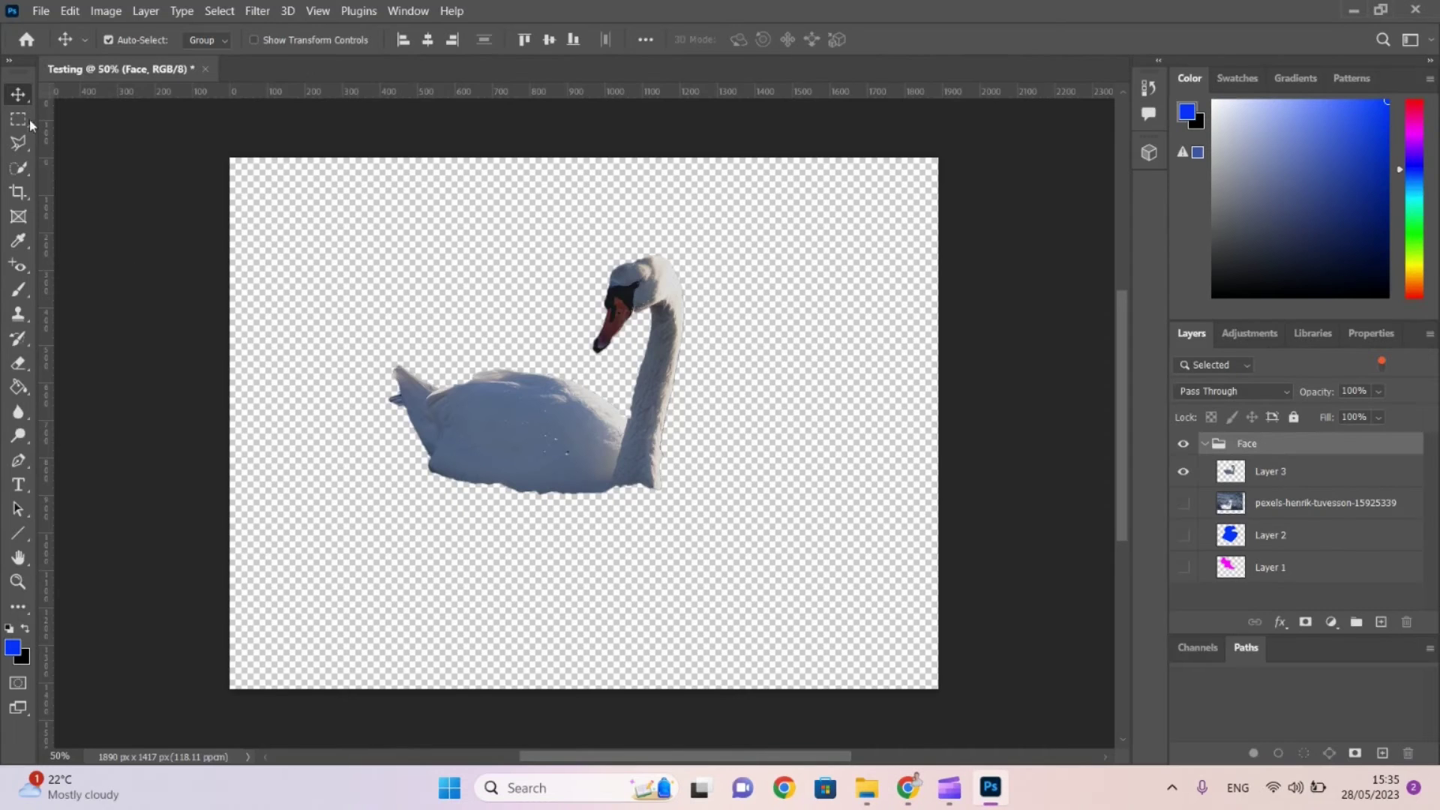
left_click(19, 118)
left_click_drag(373, 275, 593, 579)
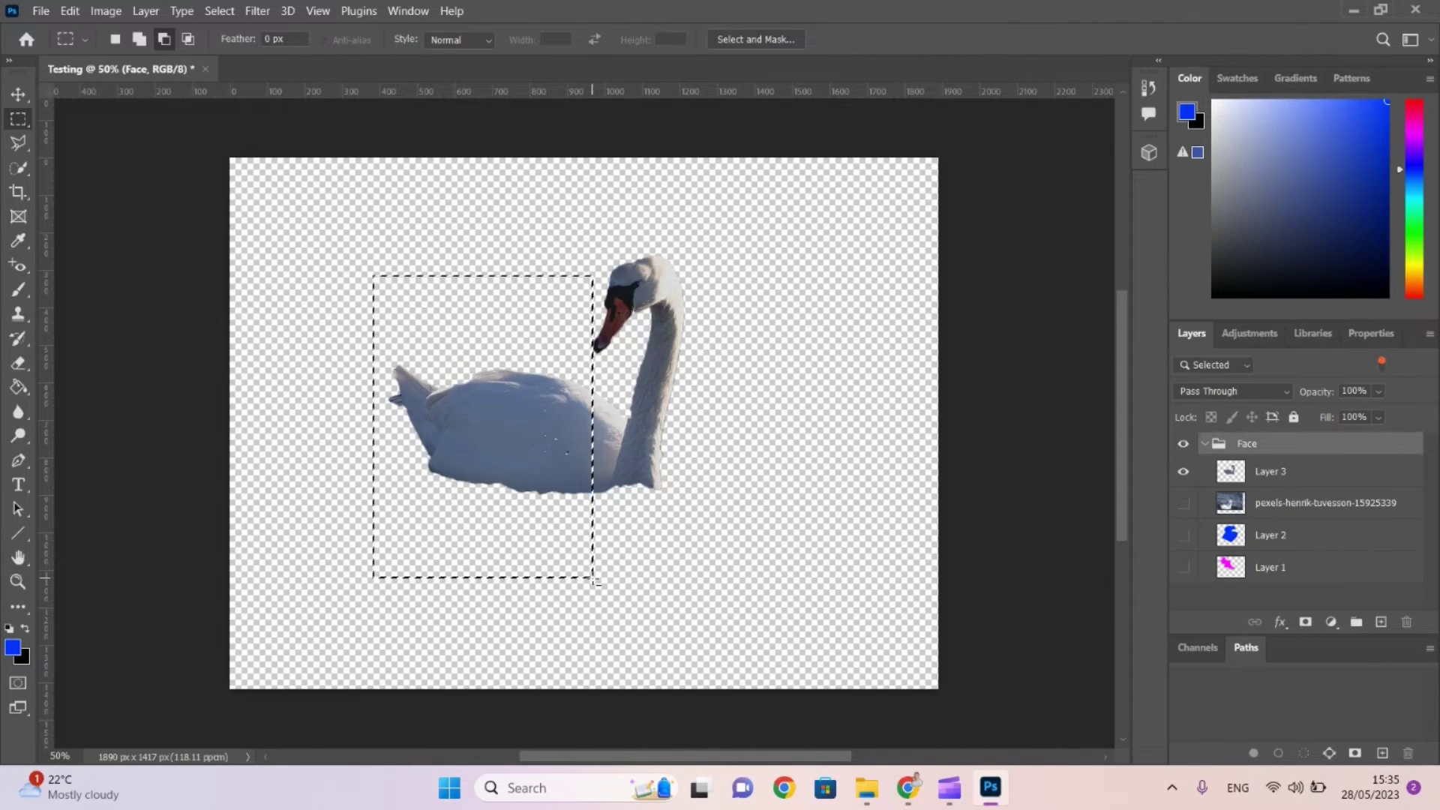
right_click(595, 583)
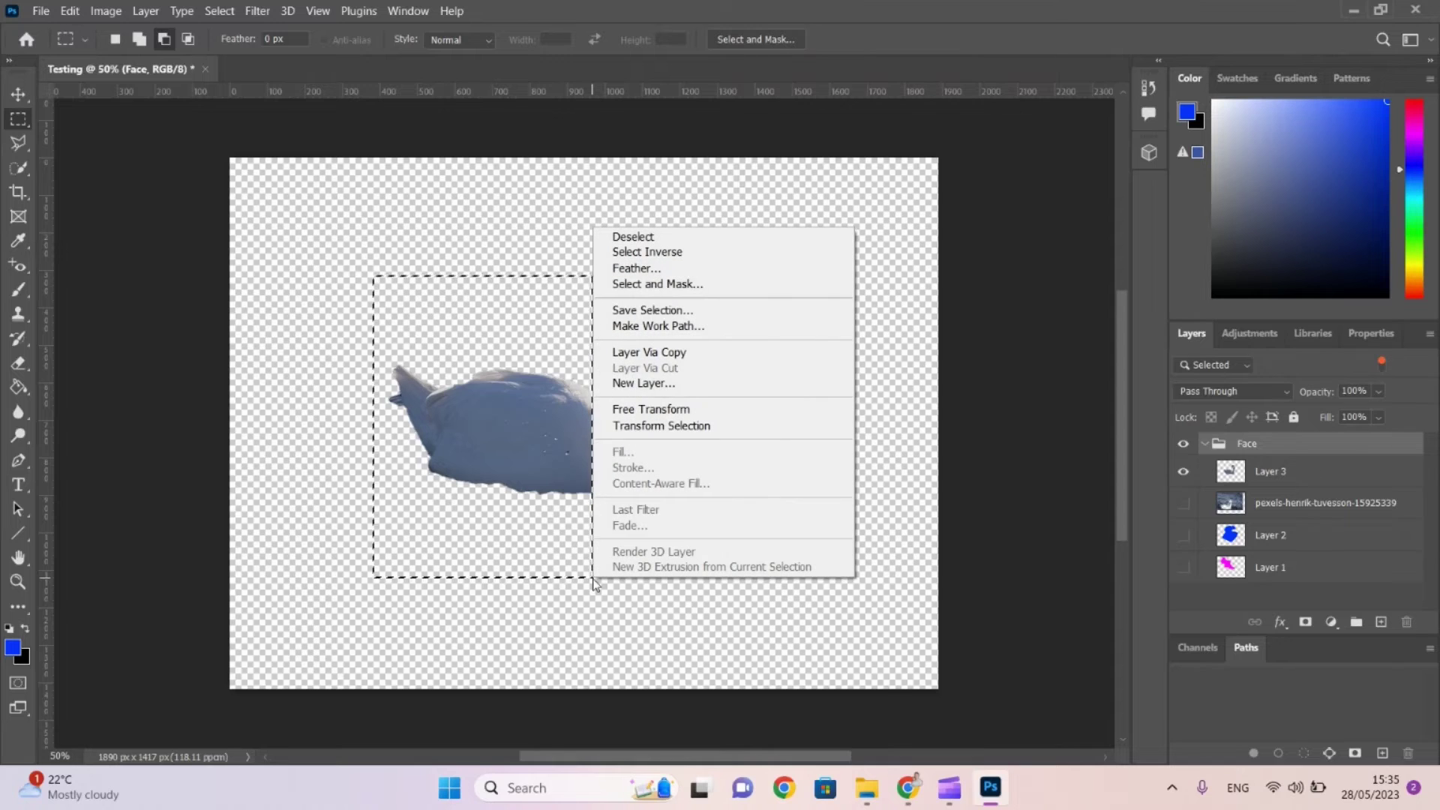
left_click(660, 254)
Try to delete the pixels outside the rectangle, first from the Face group and again from Layer 3.
key("Delete")
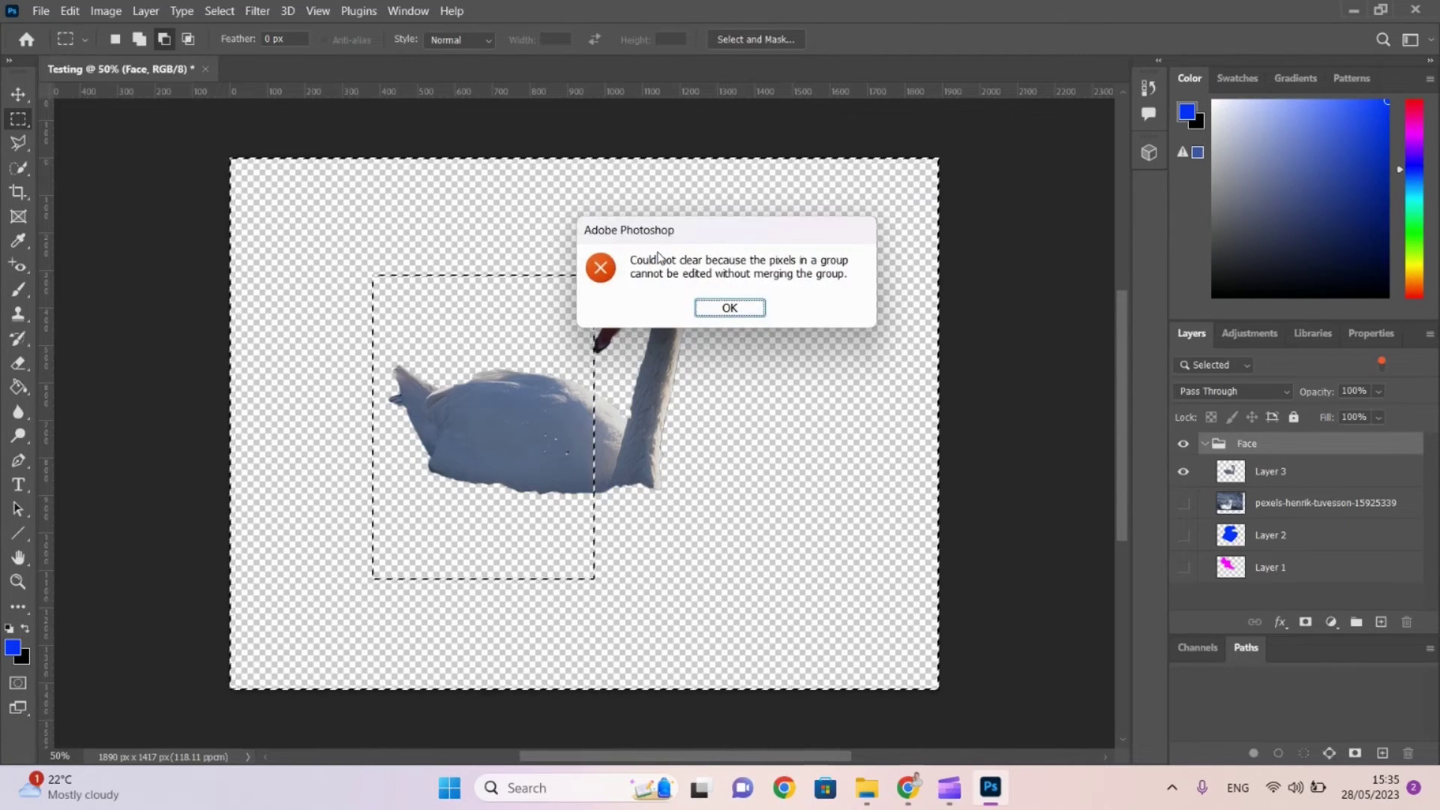
key("Return")
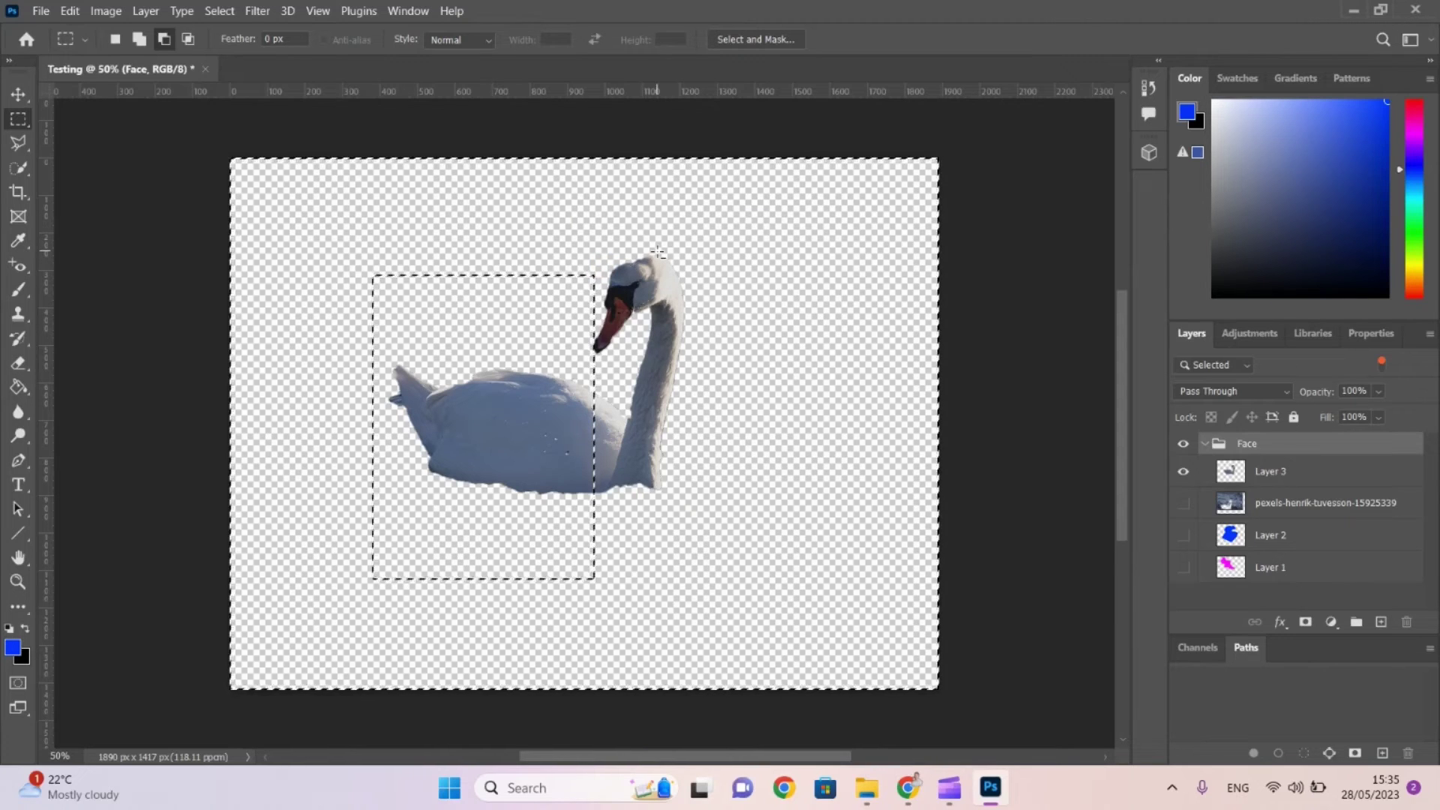
key("Delete")
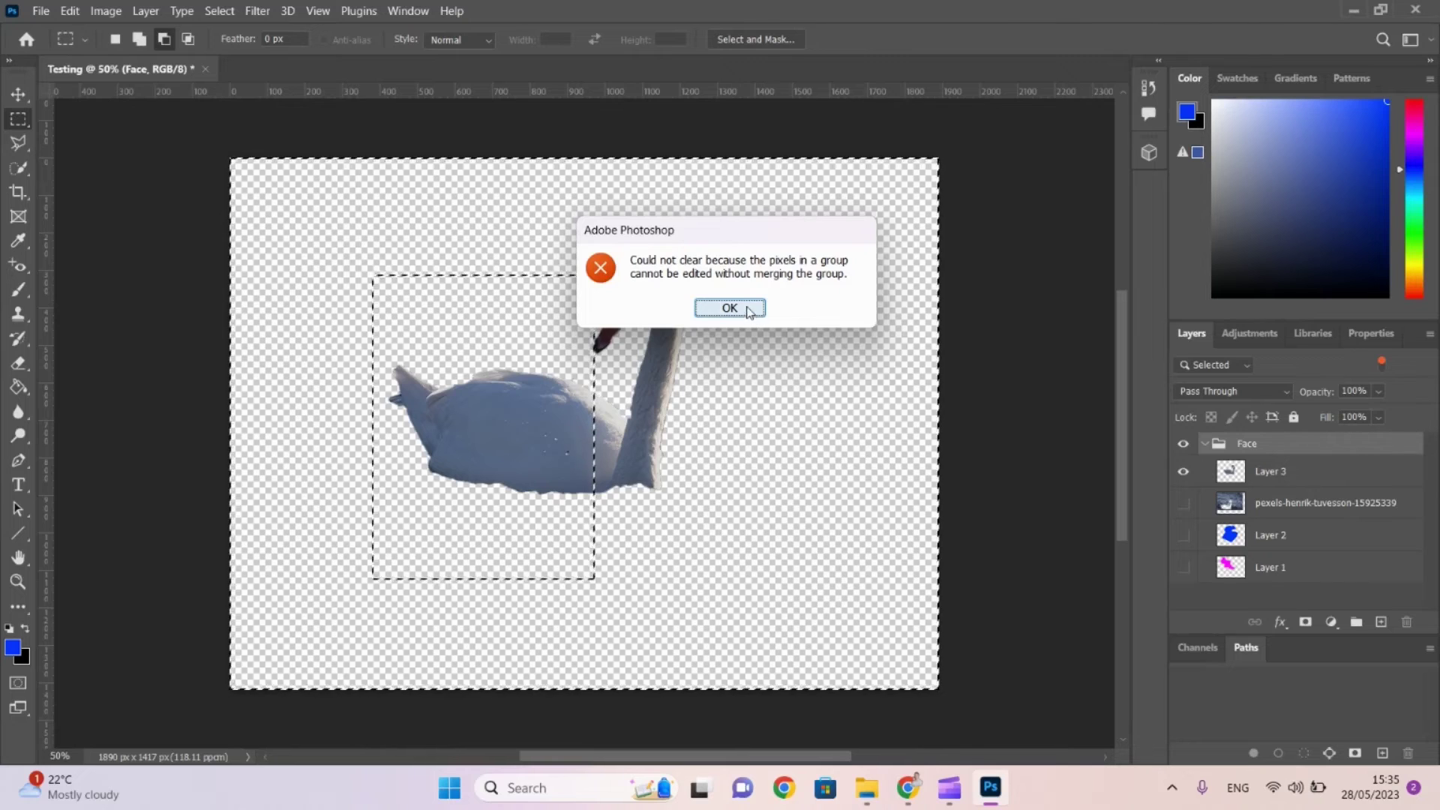
left_click(1276, 471)
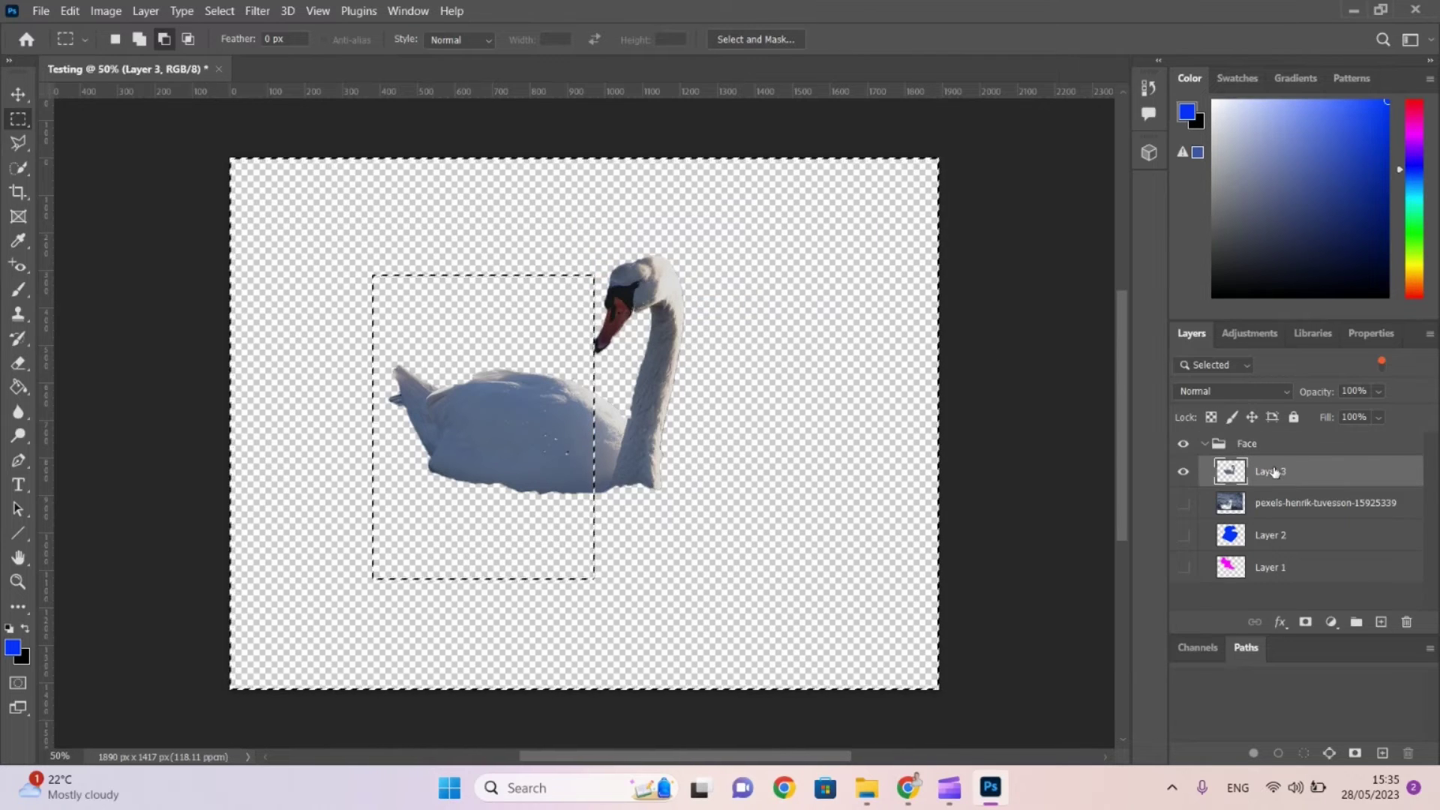
key("Delete")
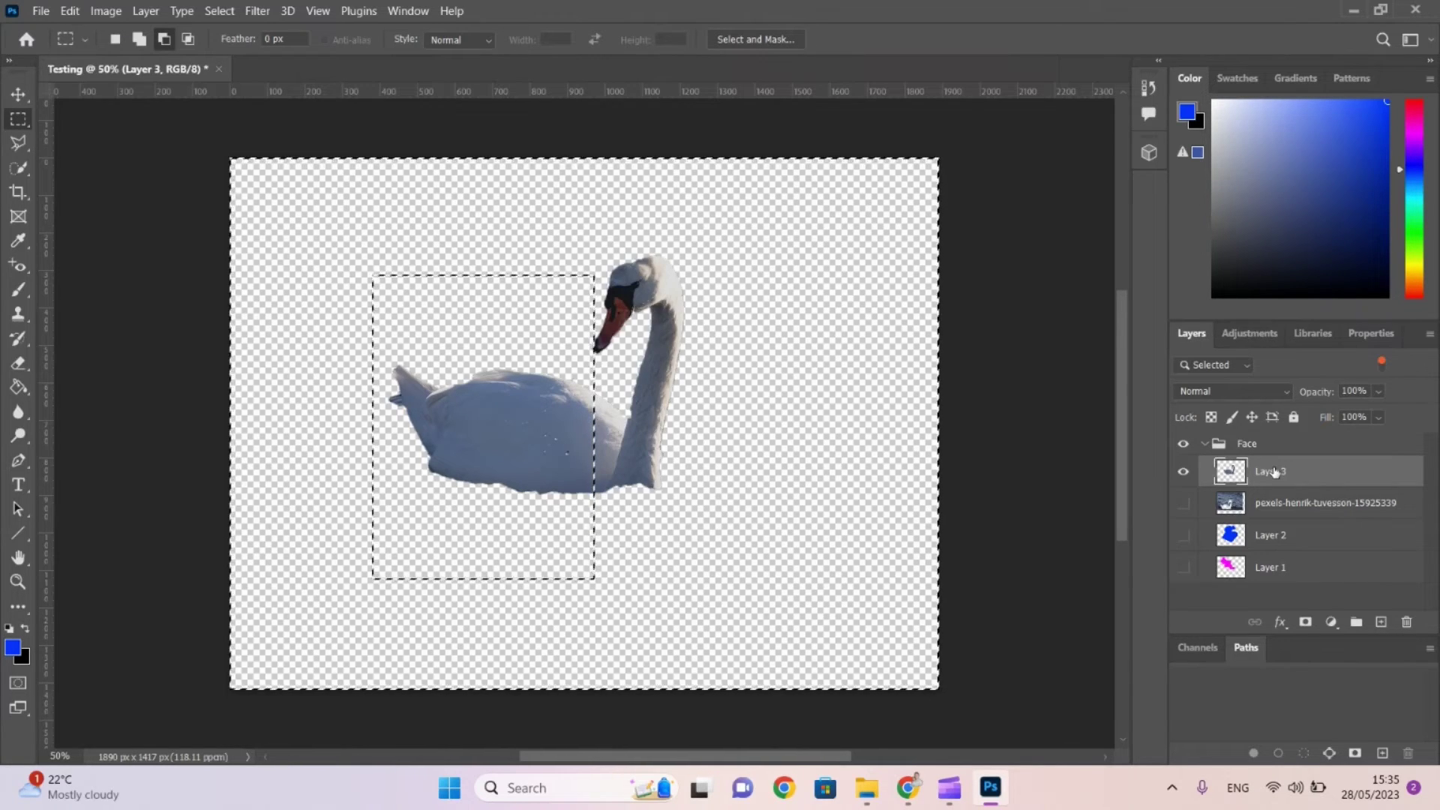
Check the Google Docs checklist, return to Photoshop and open Color Range for the swan photo layer.
key("super+Tab")
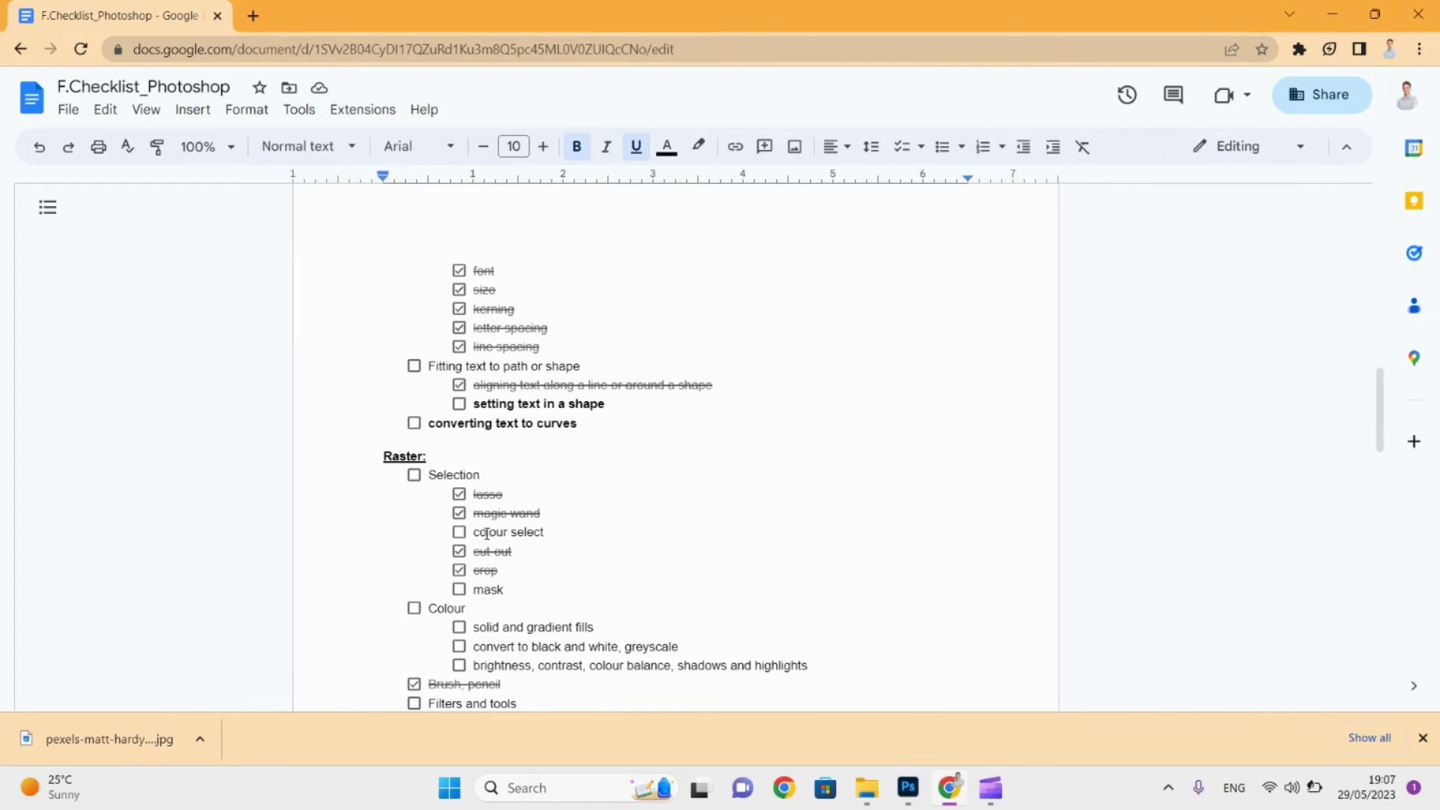
left_click(908, 788)
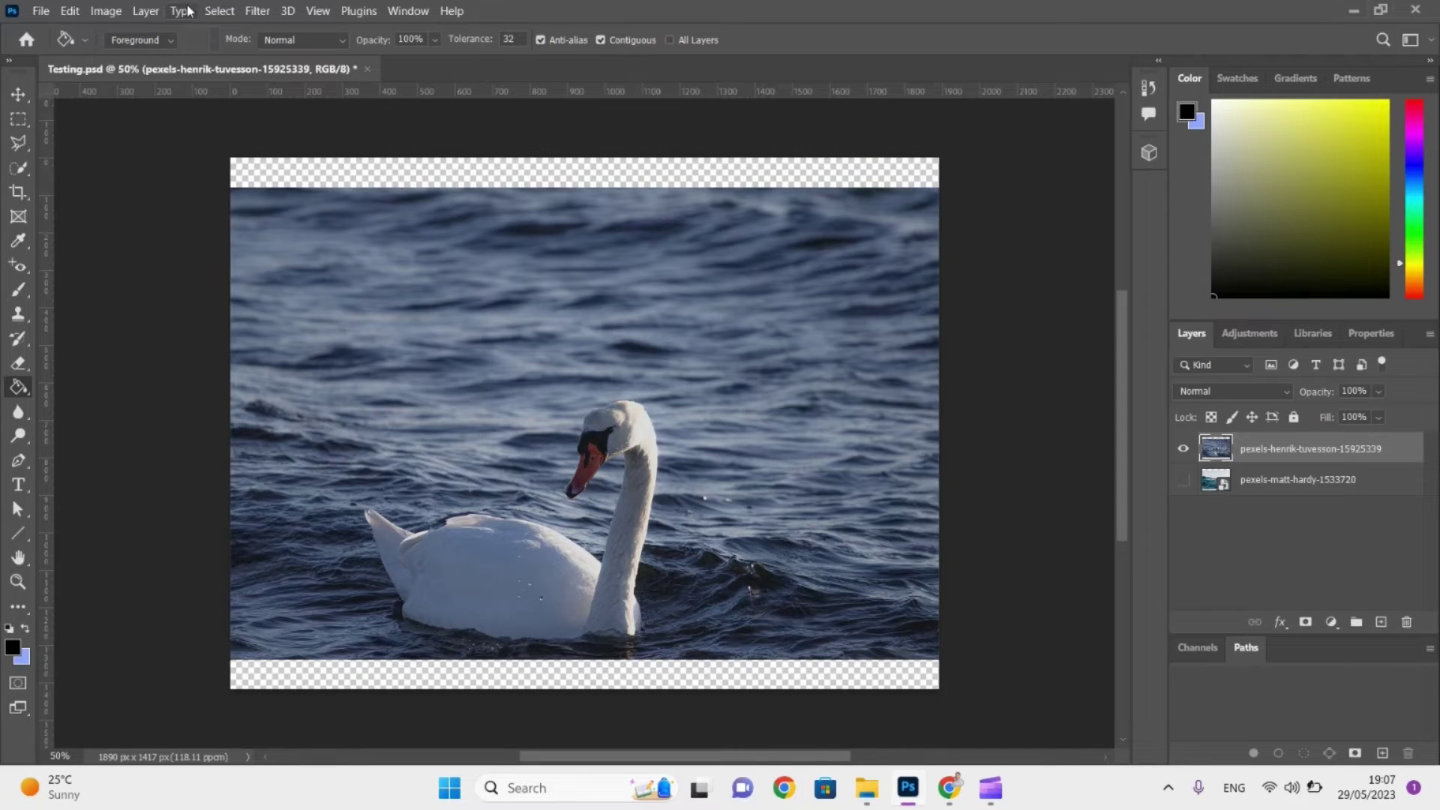
left_click(211, 12)
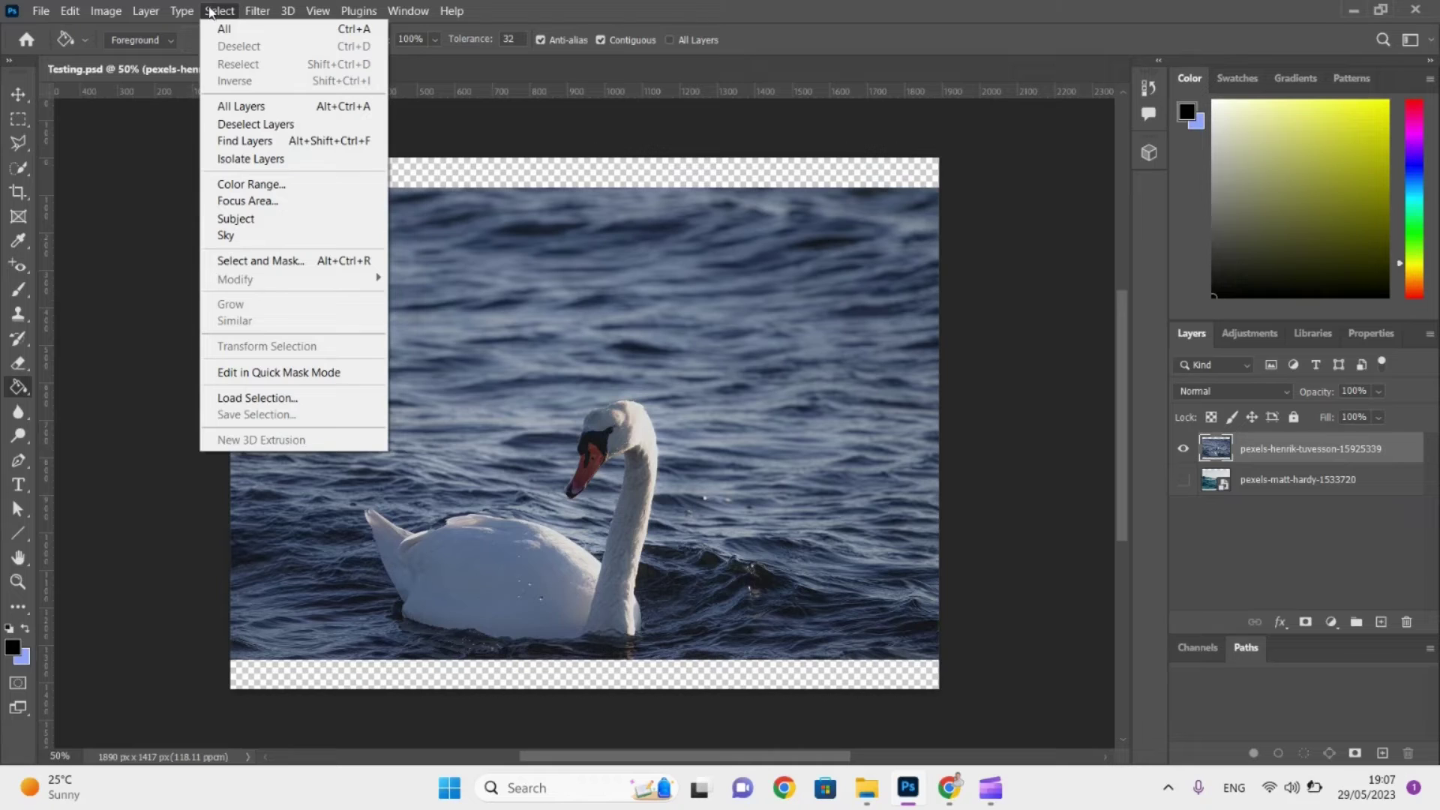
left_click(234, 188)
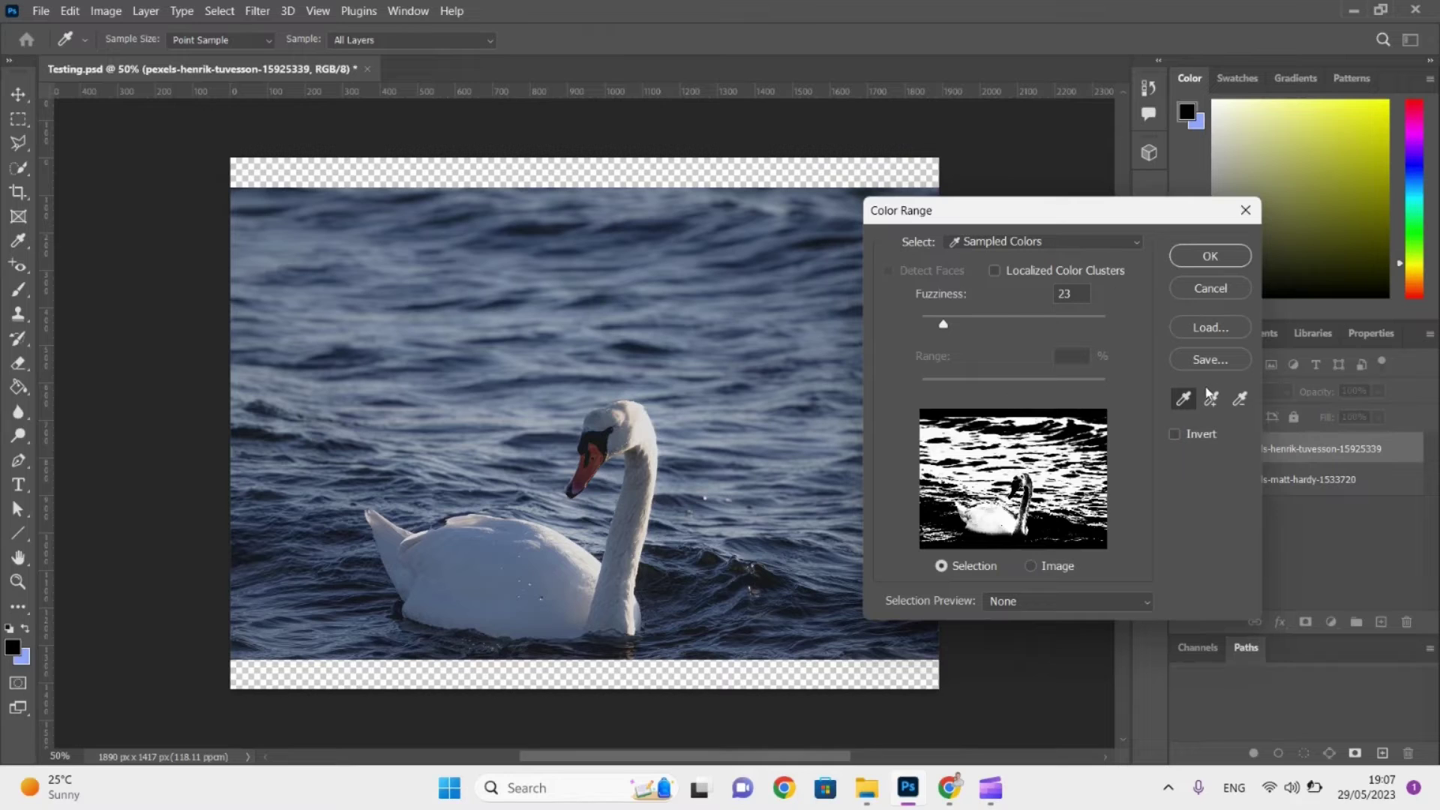
Sample the colour of the swan's body and of its head, and try fuzziness values of 101, 148 and 27.
left_click(500, 588)
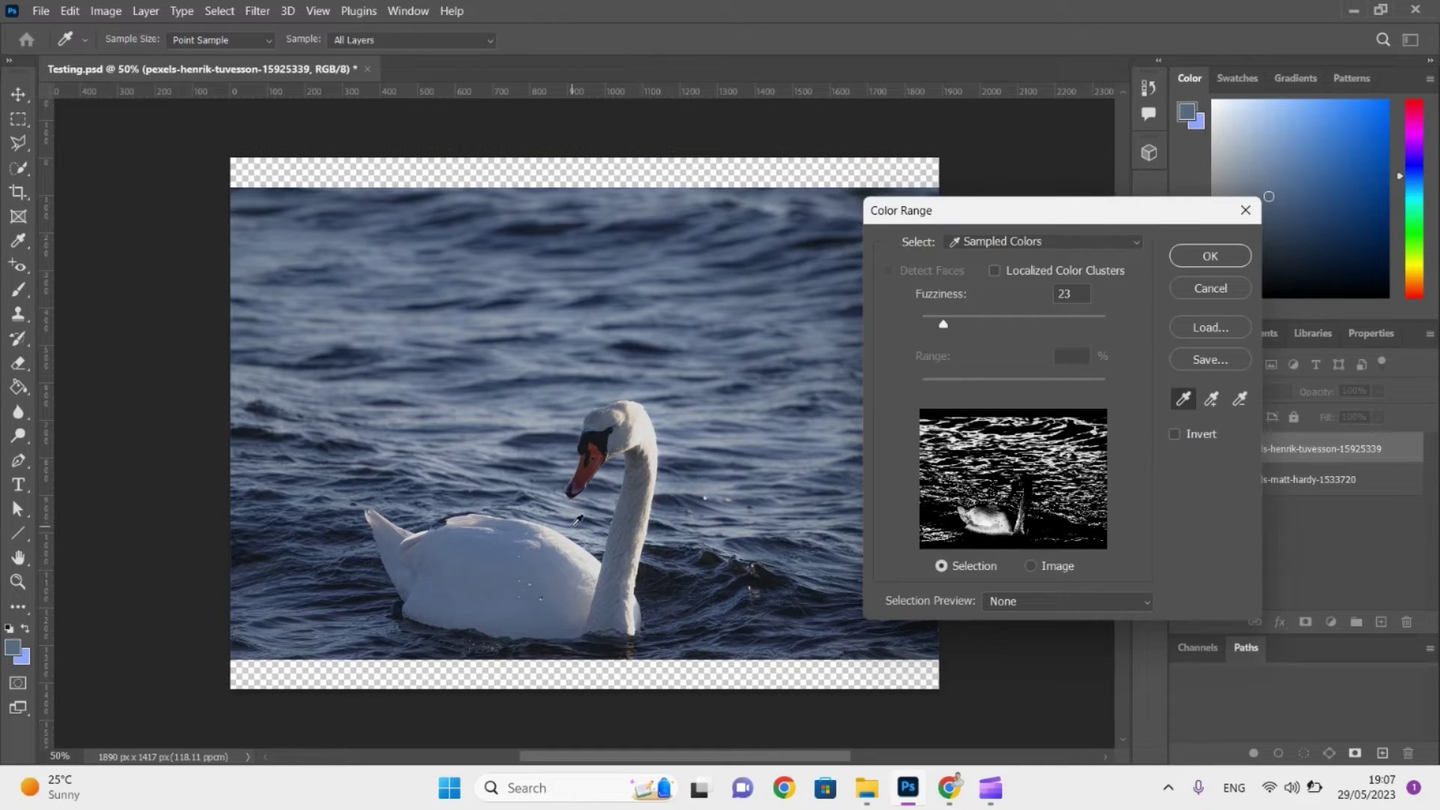
left_click(647, 425)
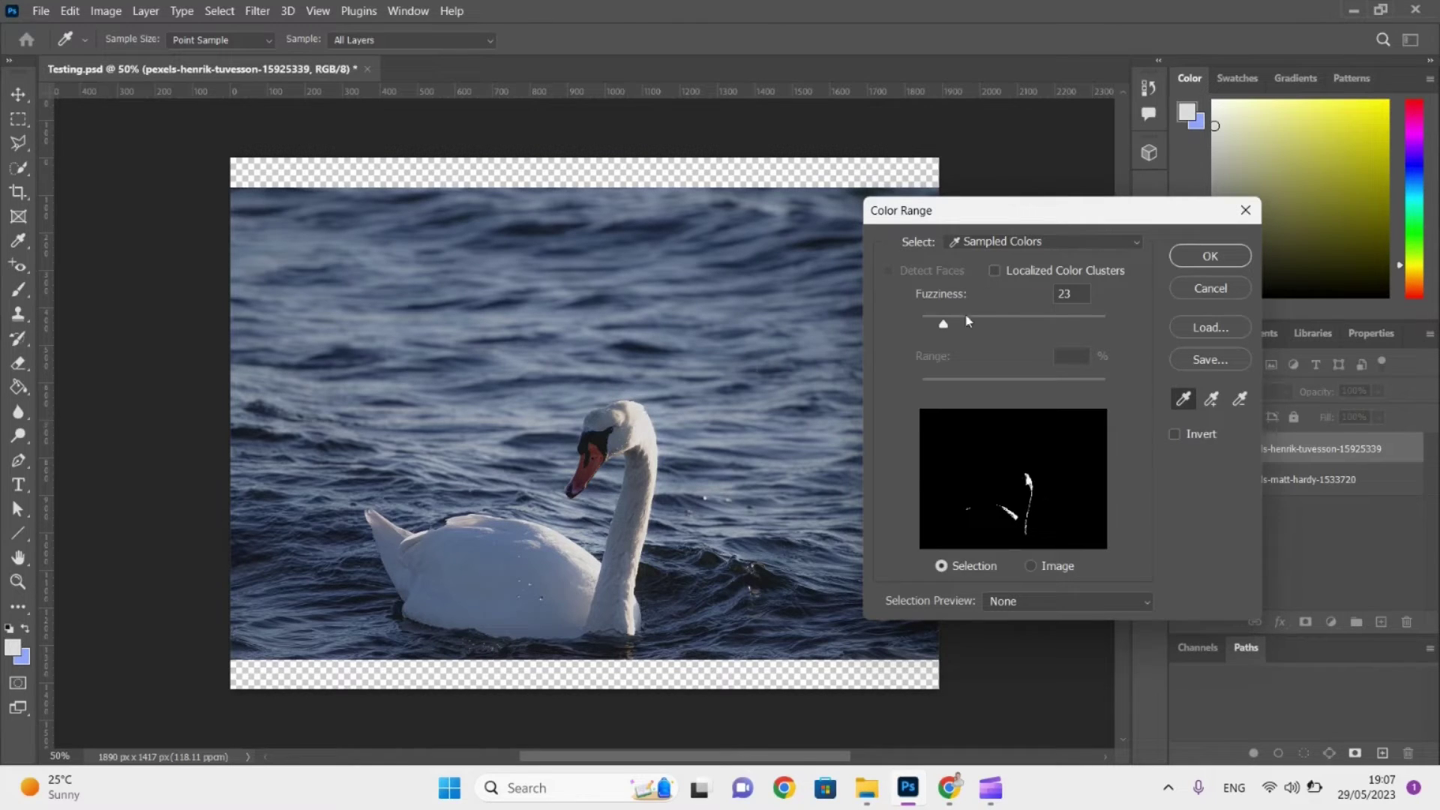
left_click_drag(937, 328, 1015, 339)
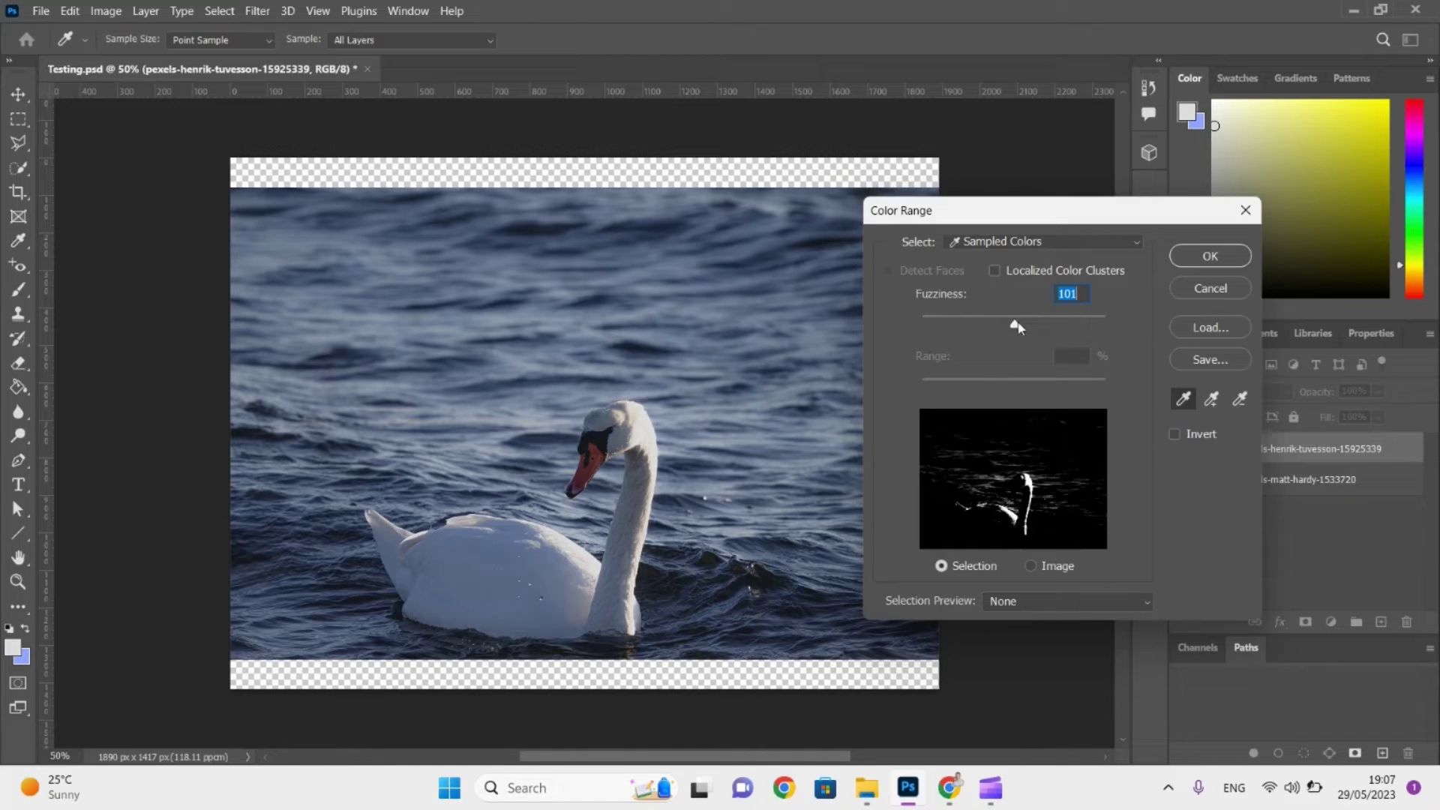
left_click_drag(1018, 328, 1058, 328)
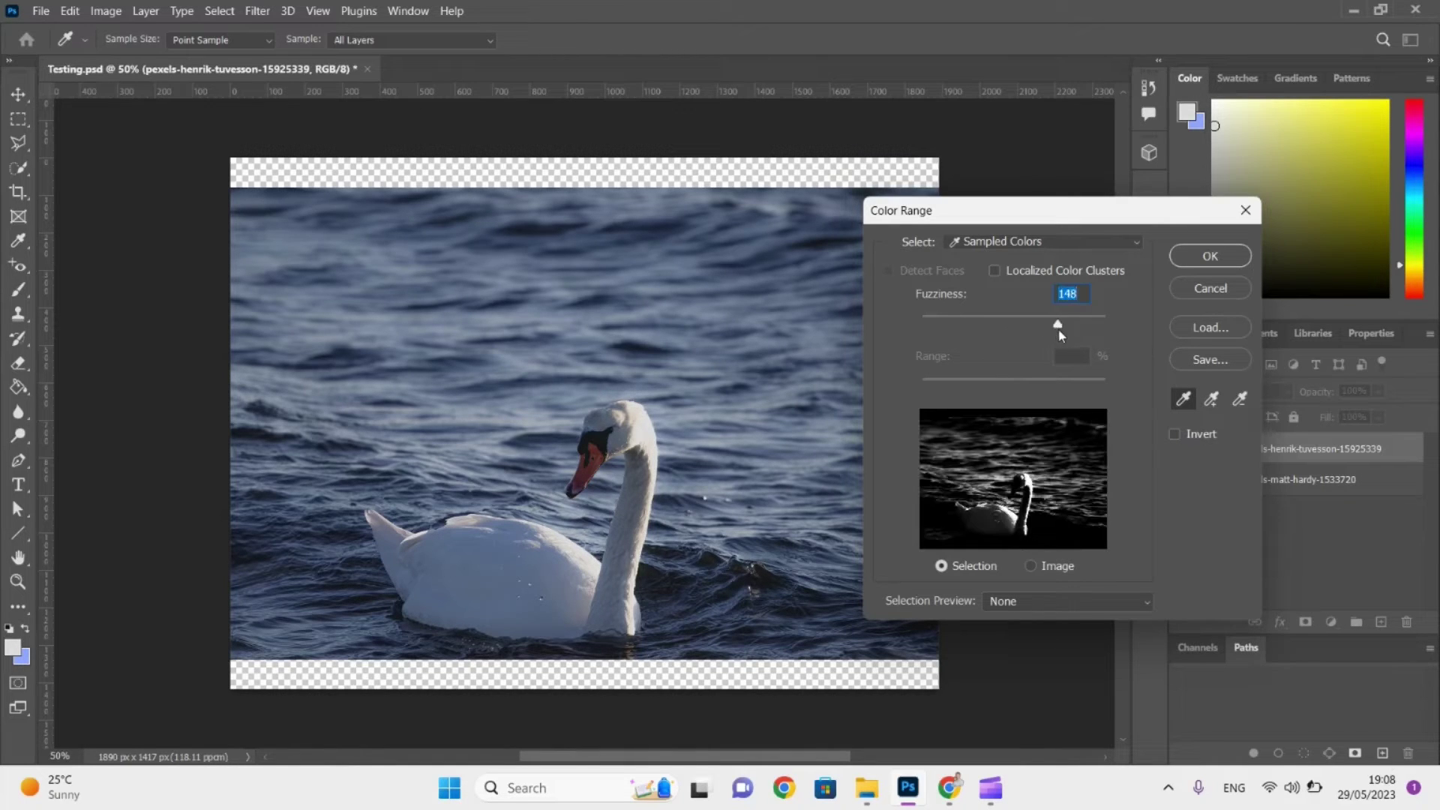
mouse_move(958, 335)
left_mouse_down()
mouse_move(935, 335)
mouse_move(951, 338)
left_mouse_up()
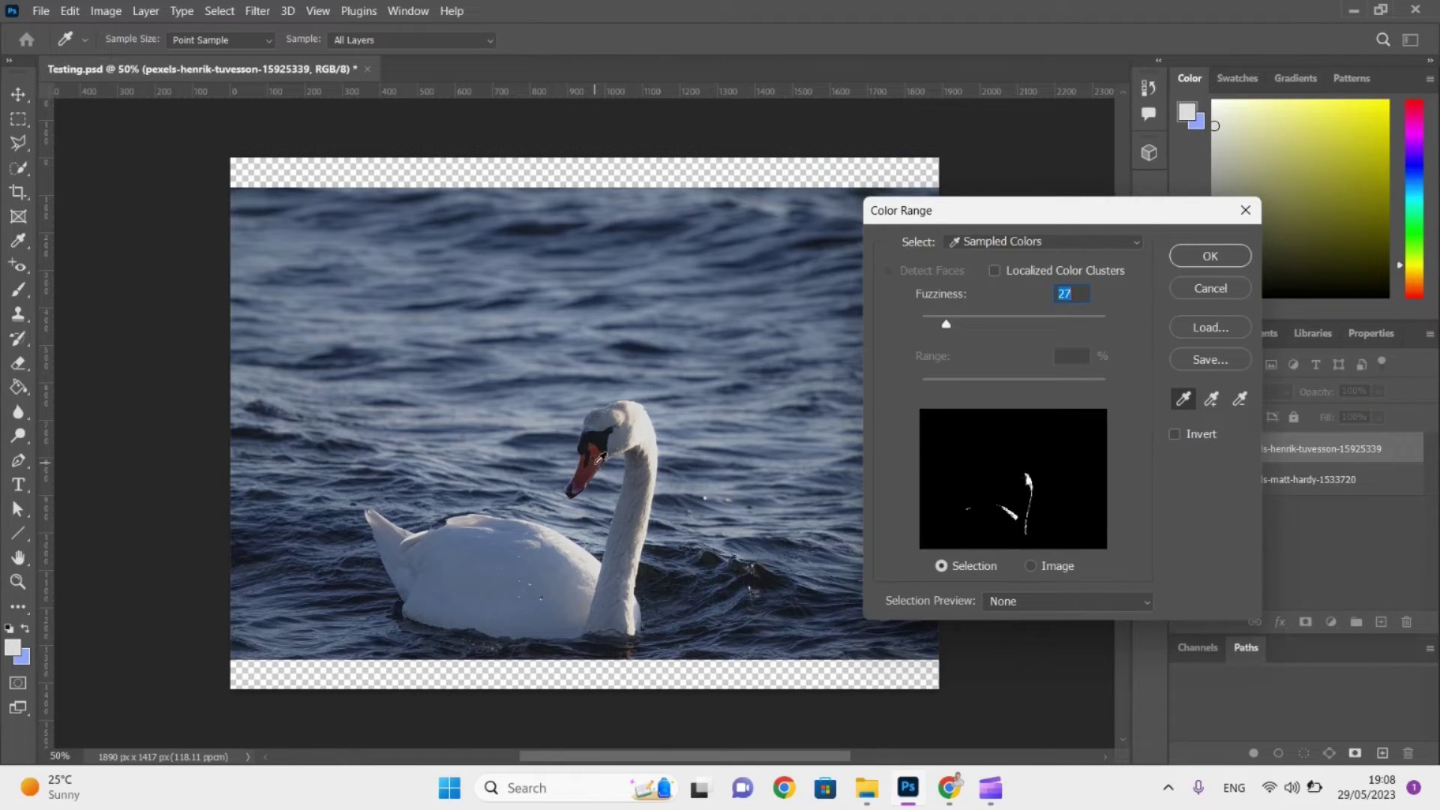
Sample the swan's beak as the Color Range colour and set the fuzziness to 47.
left_click(599, 459)
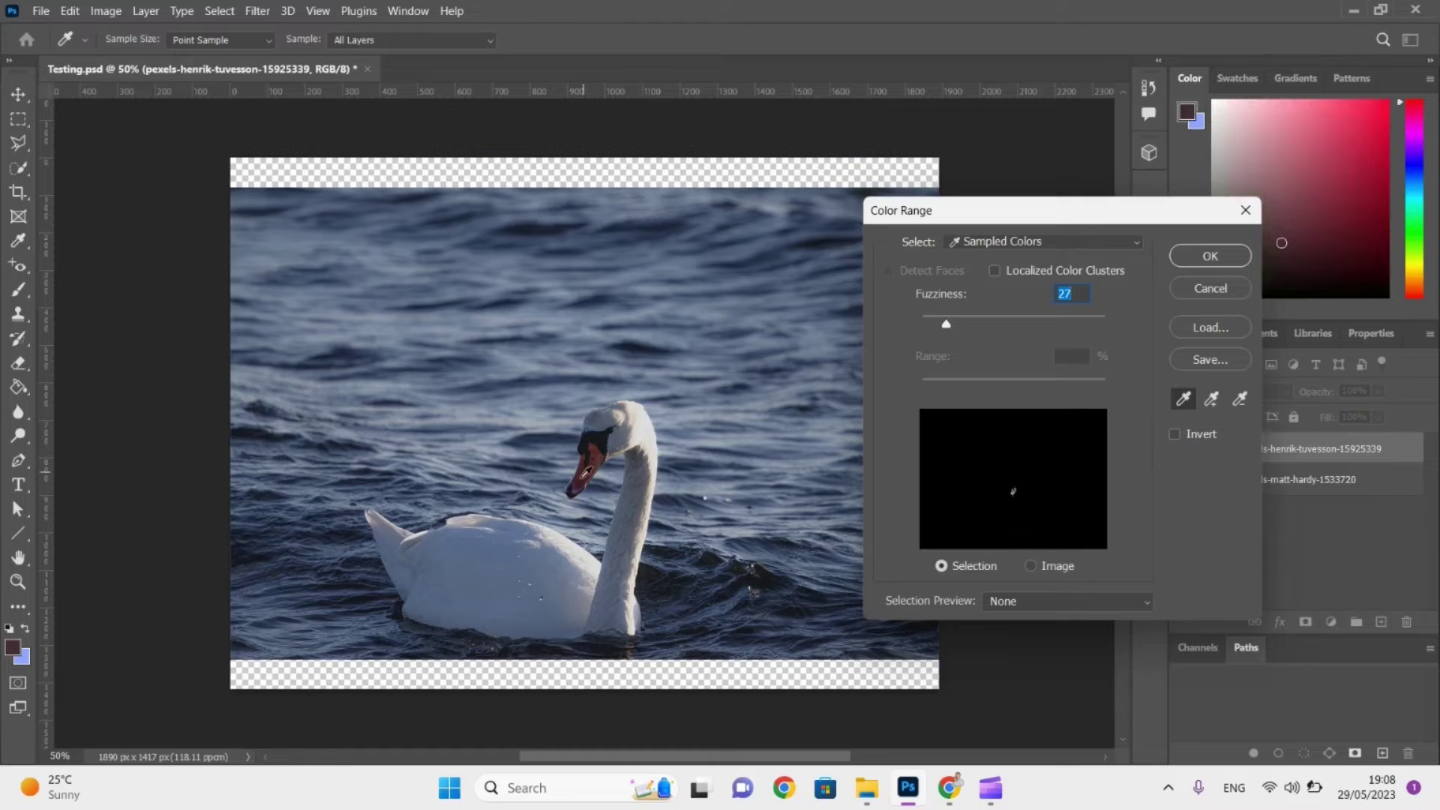
mouse_move(947, 327)
left_mouse_down()
mouse_move(1028, 327)
mouse_move(968, 333)
left_mouse_up()
Add further shades around the swan's beak to the sampled colours.
left_click(1210, 405)
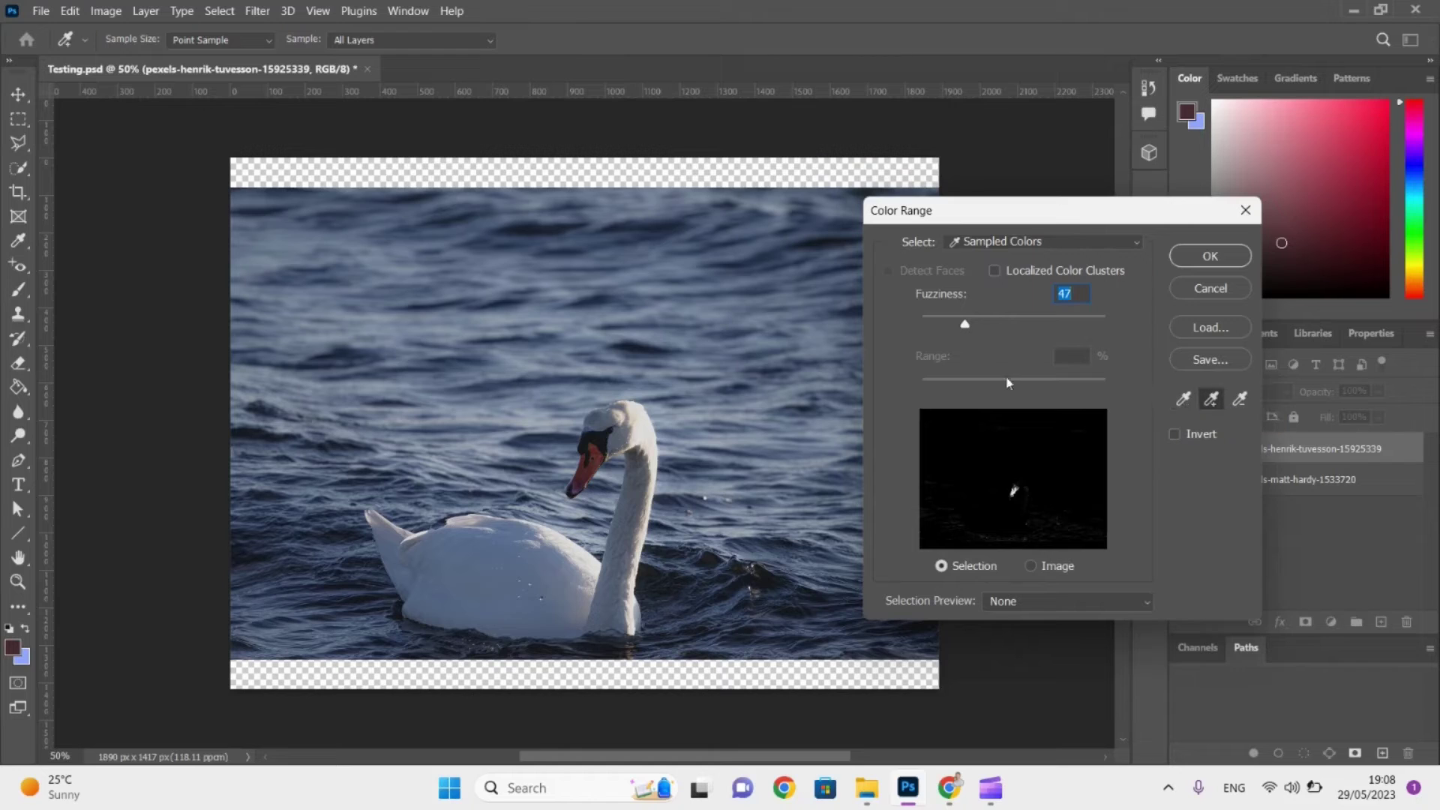
left_click(598, 461)
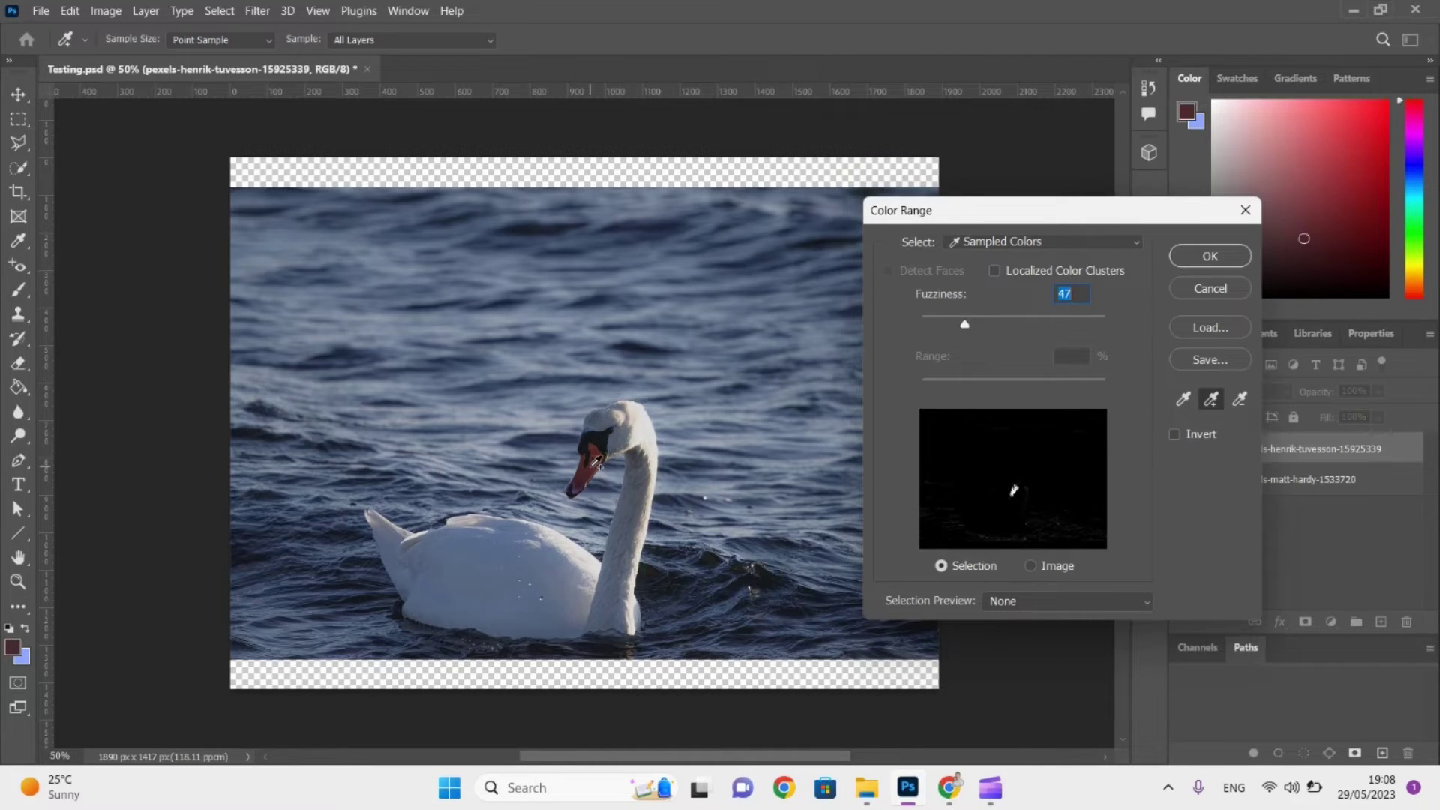
left_click(585, 472)
left_click(585, 459)
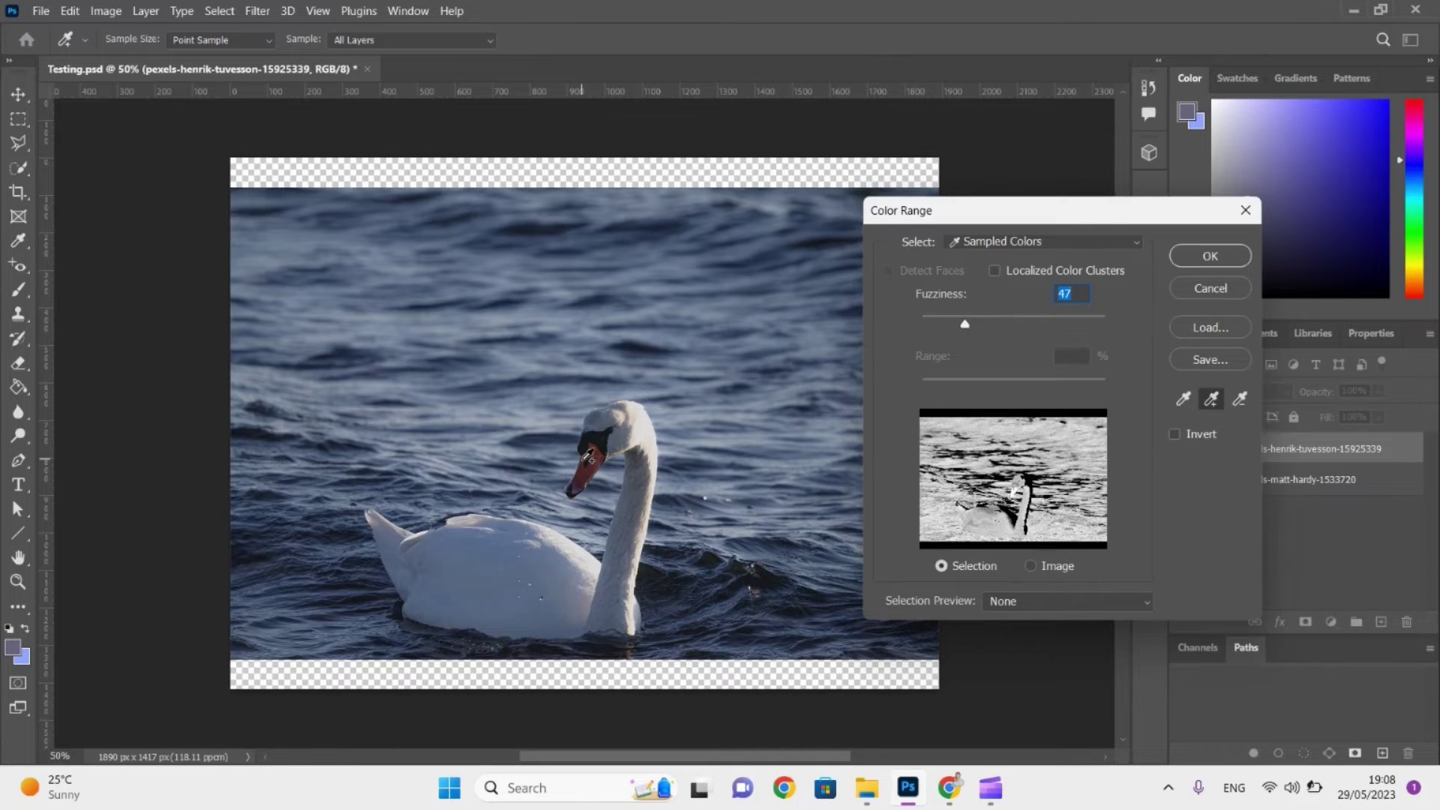
left_click(588, 458)
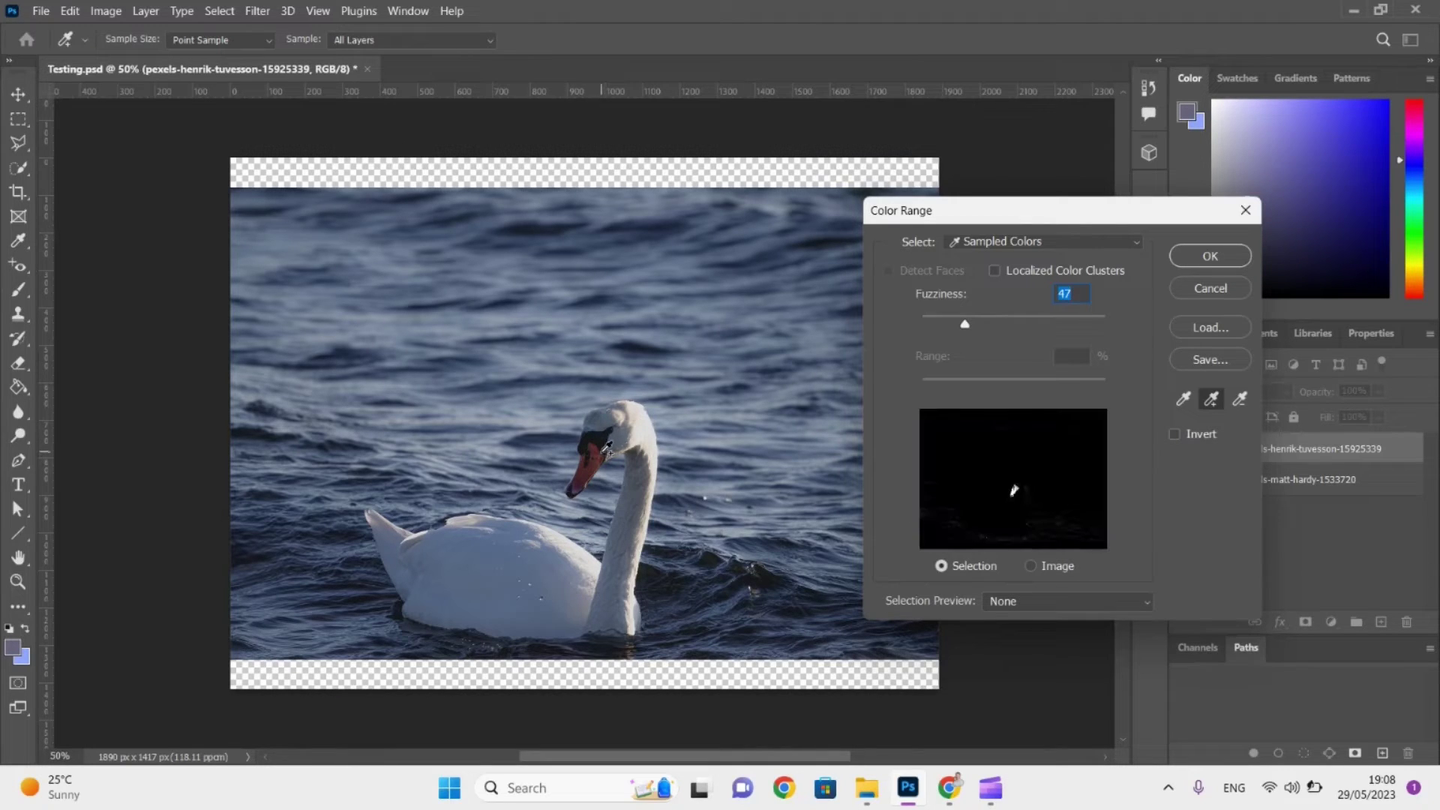
left_click(604, 446)
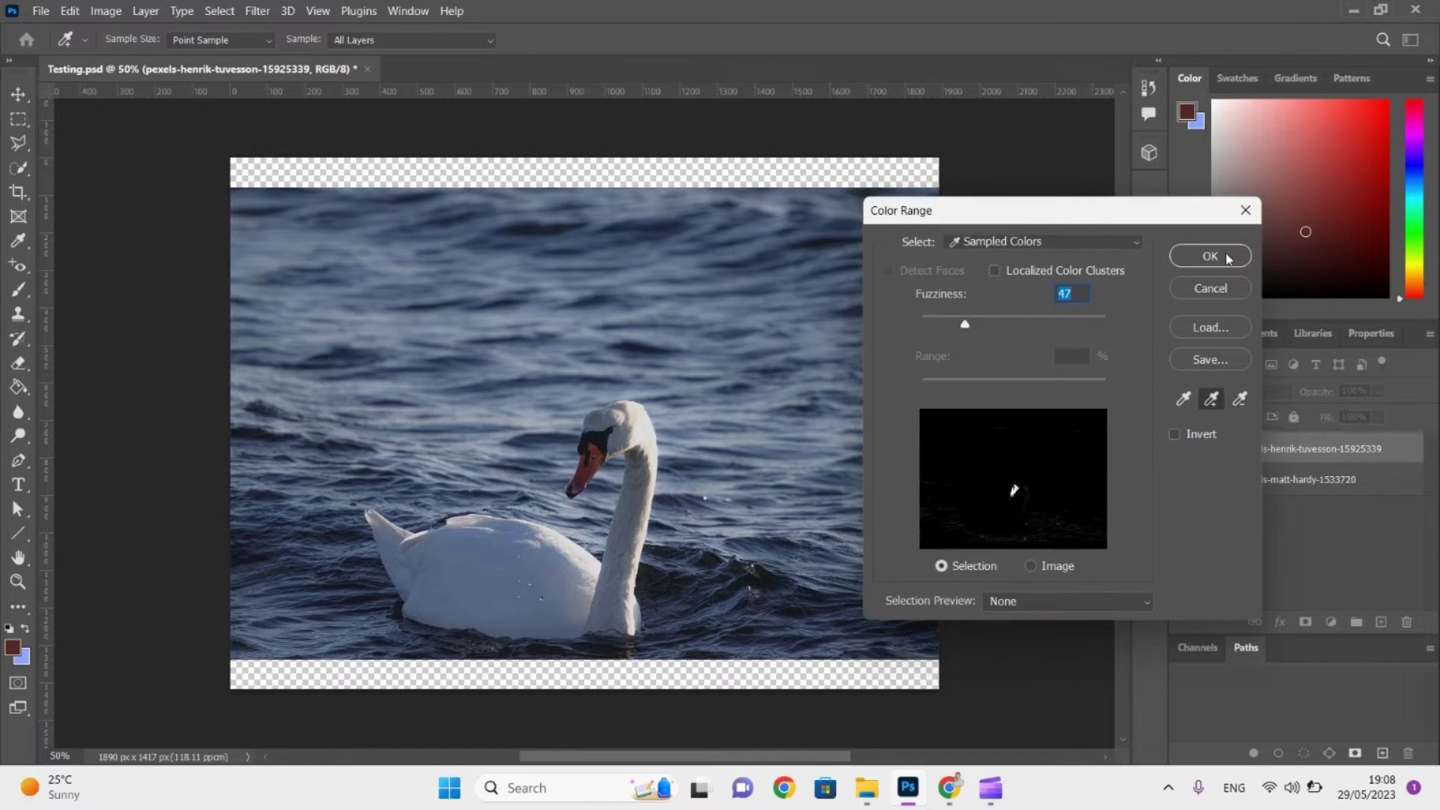
Subtract a beak shade from the sampled colours and apply the Color Range selection.
left_click(1241, 400)
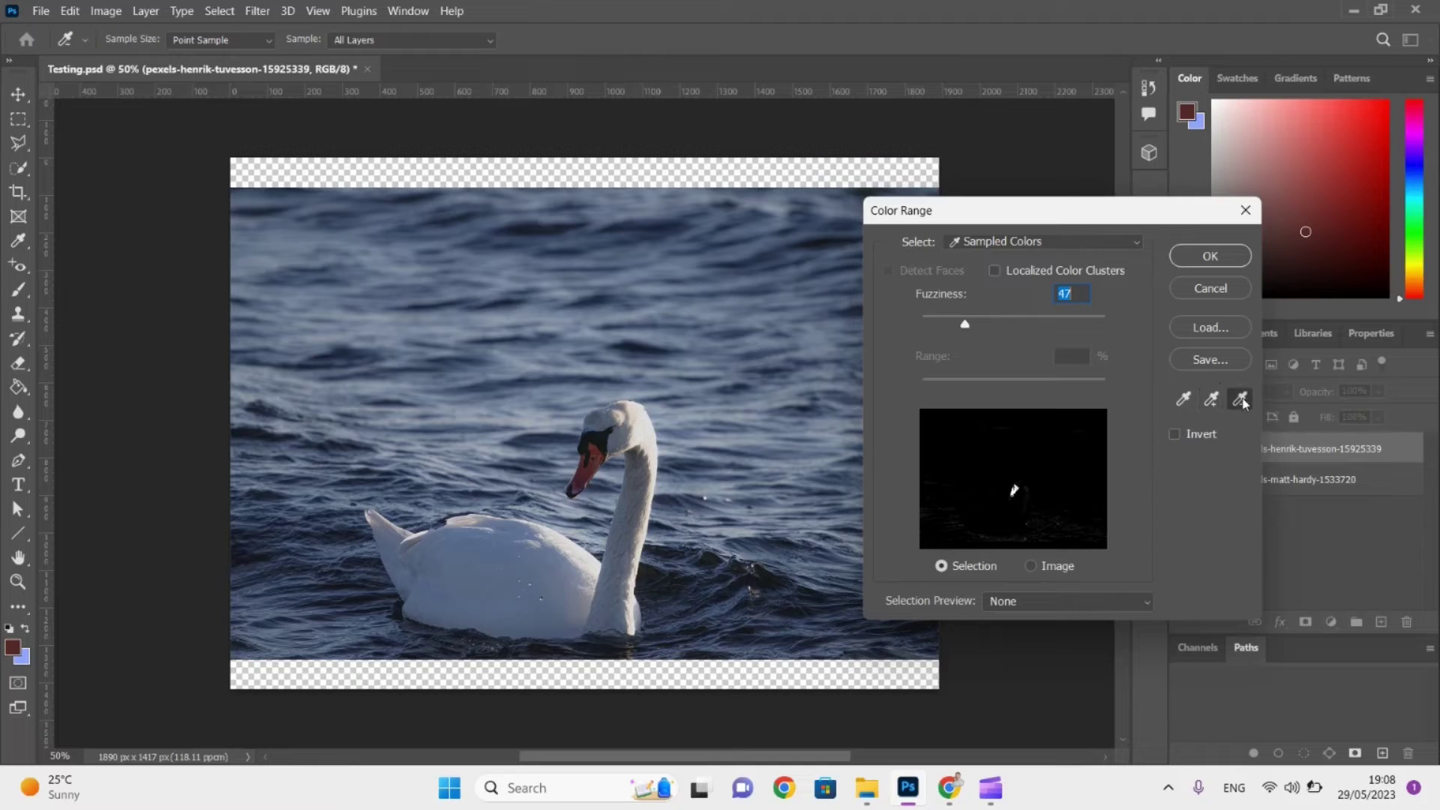
left_click(593, 462)
left_click(1208, 259)
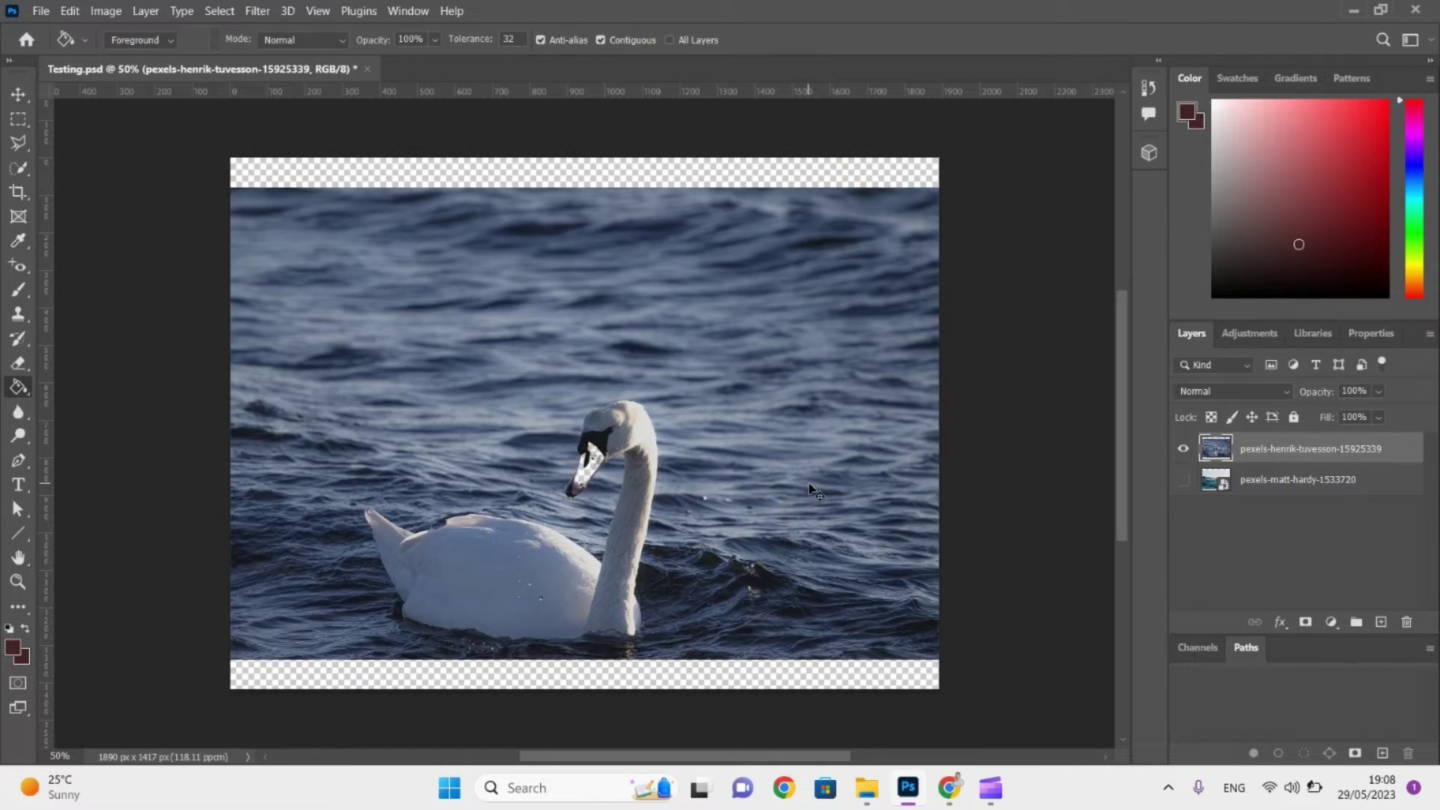
Switch to the Google Docs checklist and tick off colour select.
key("alt+Tab")
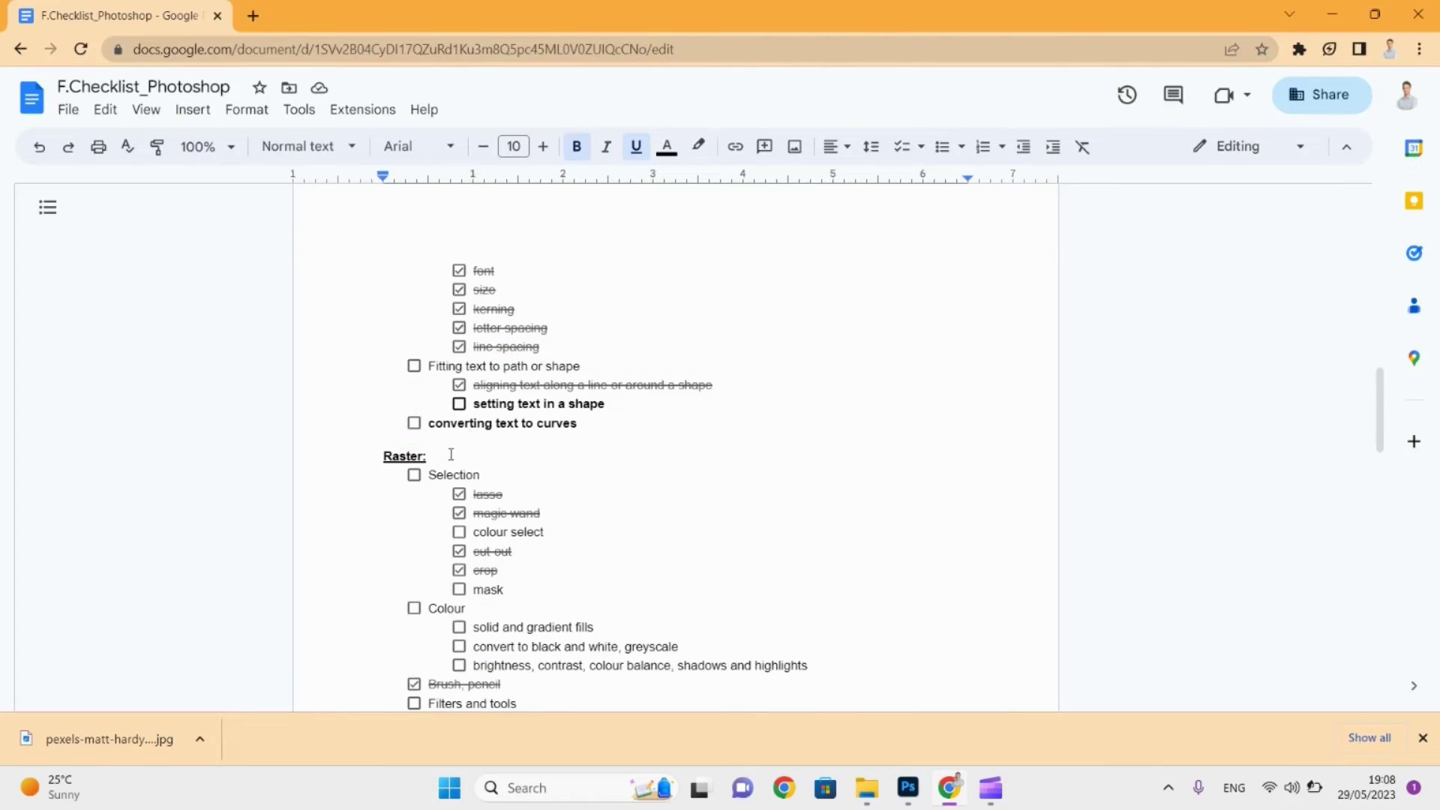
left_click(459, 531)
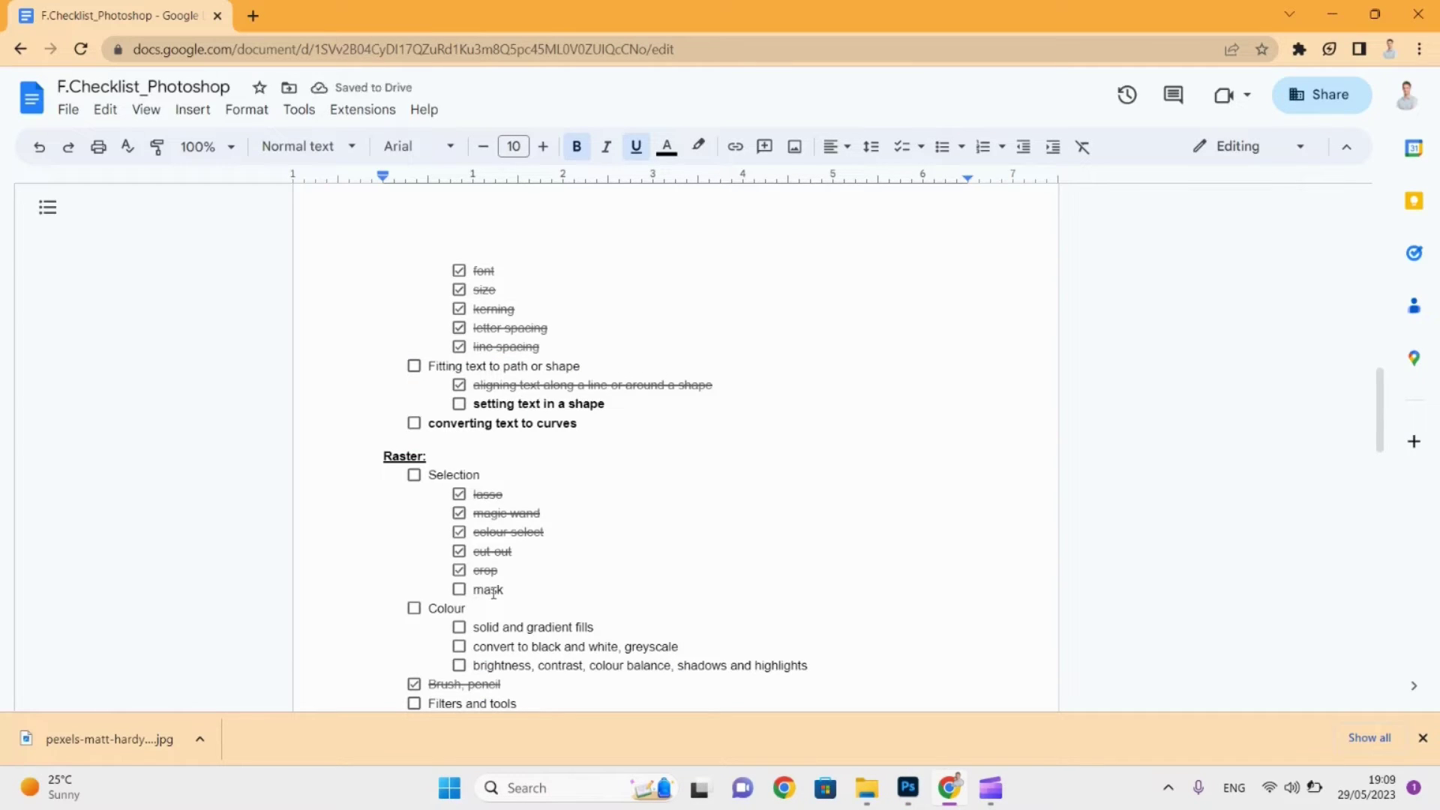
Return to Photoshop and deselect the beak selection using the Rectangular Marquee tool.
key("alt+Tab")
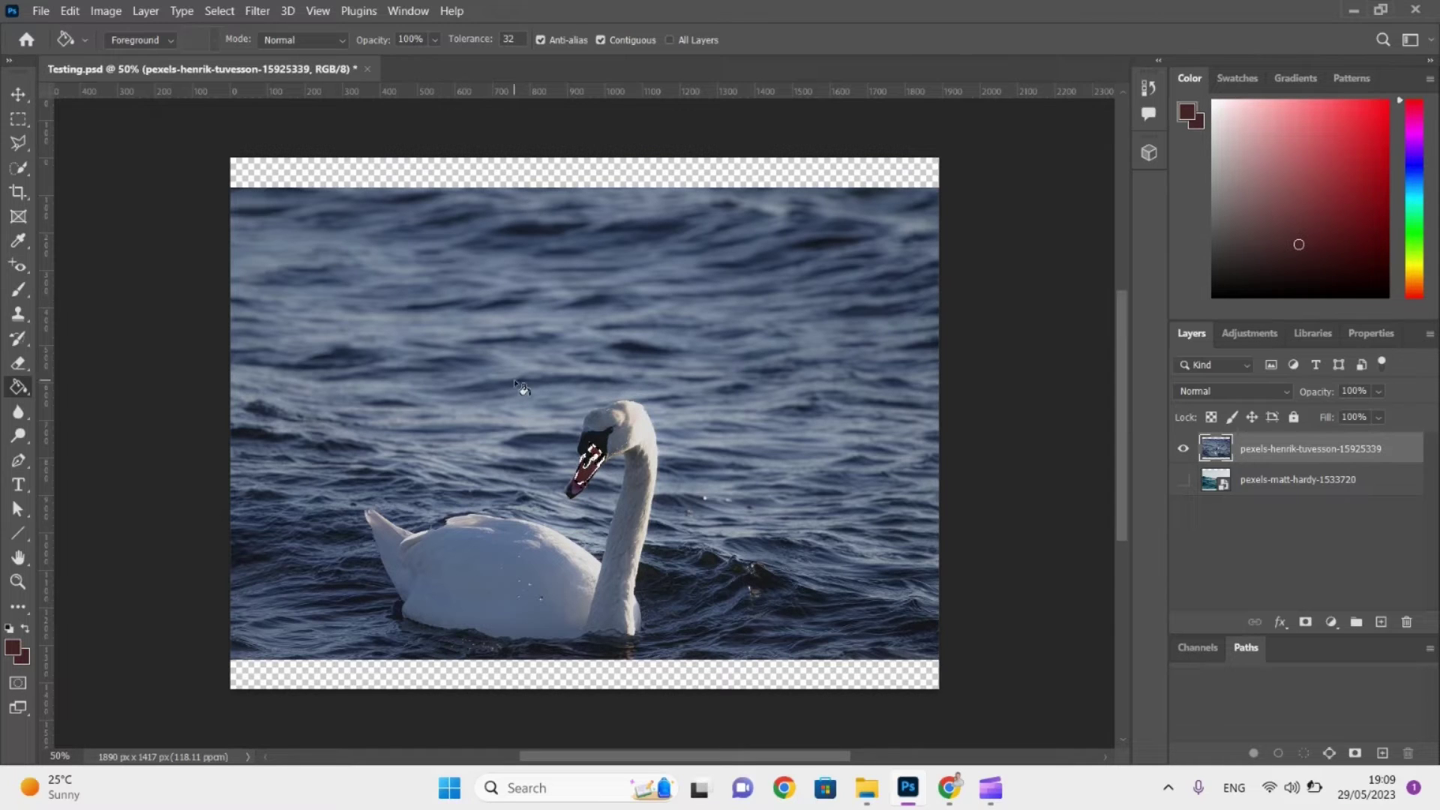
left_click(18, 119)
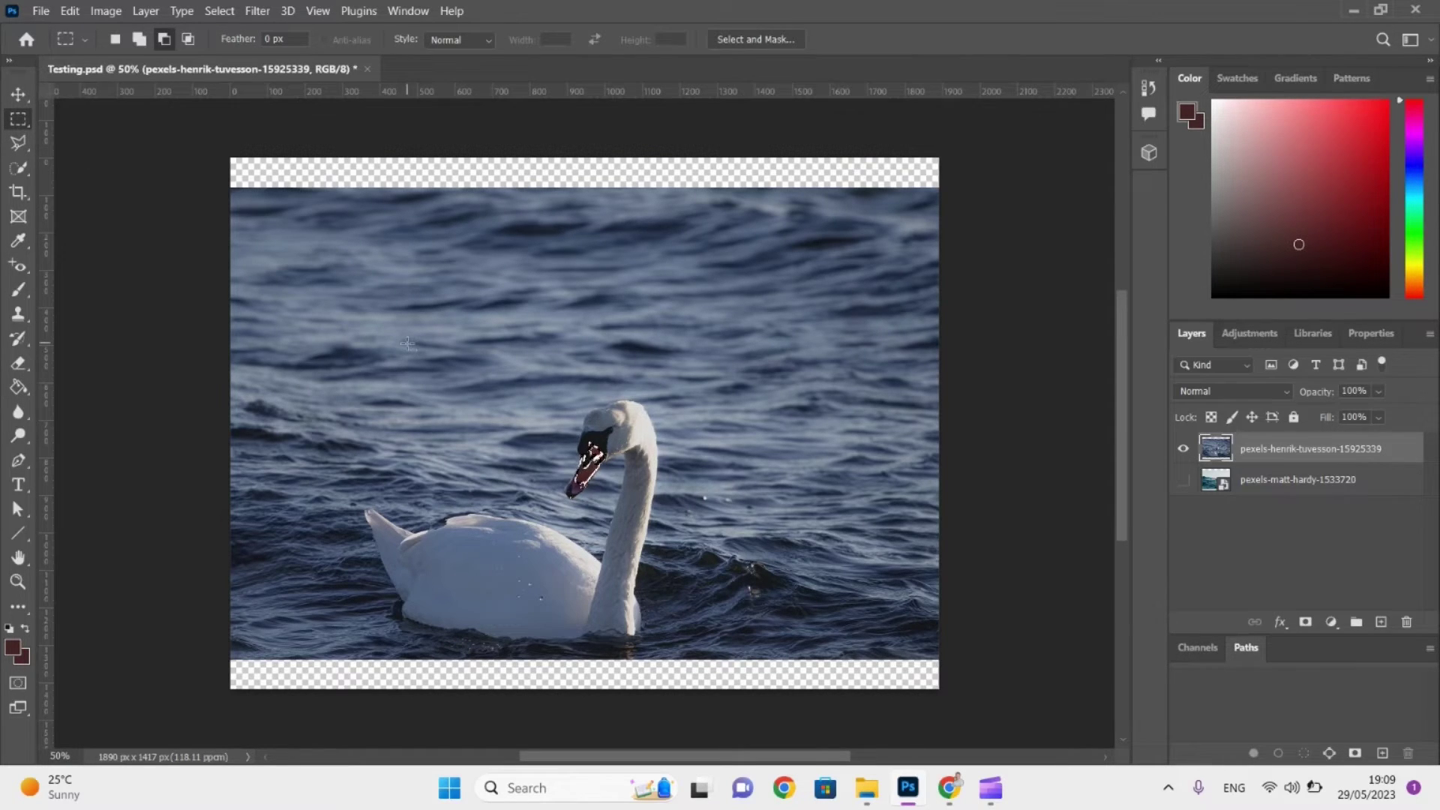
right_click(407, 345)
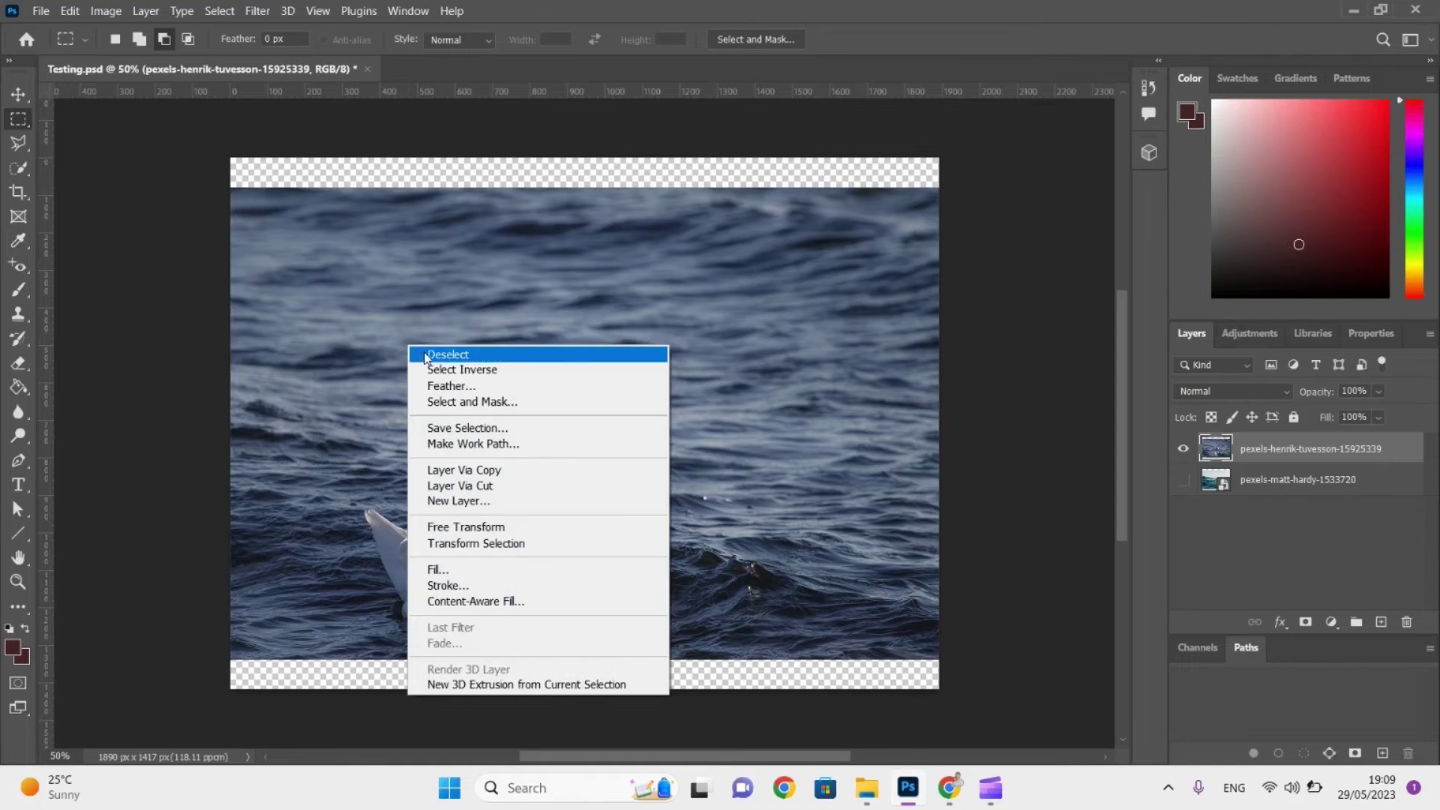
left_click(442, 355)
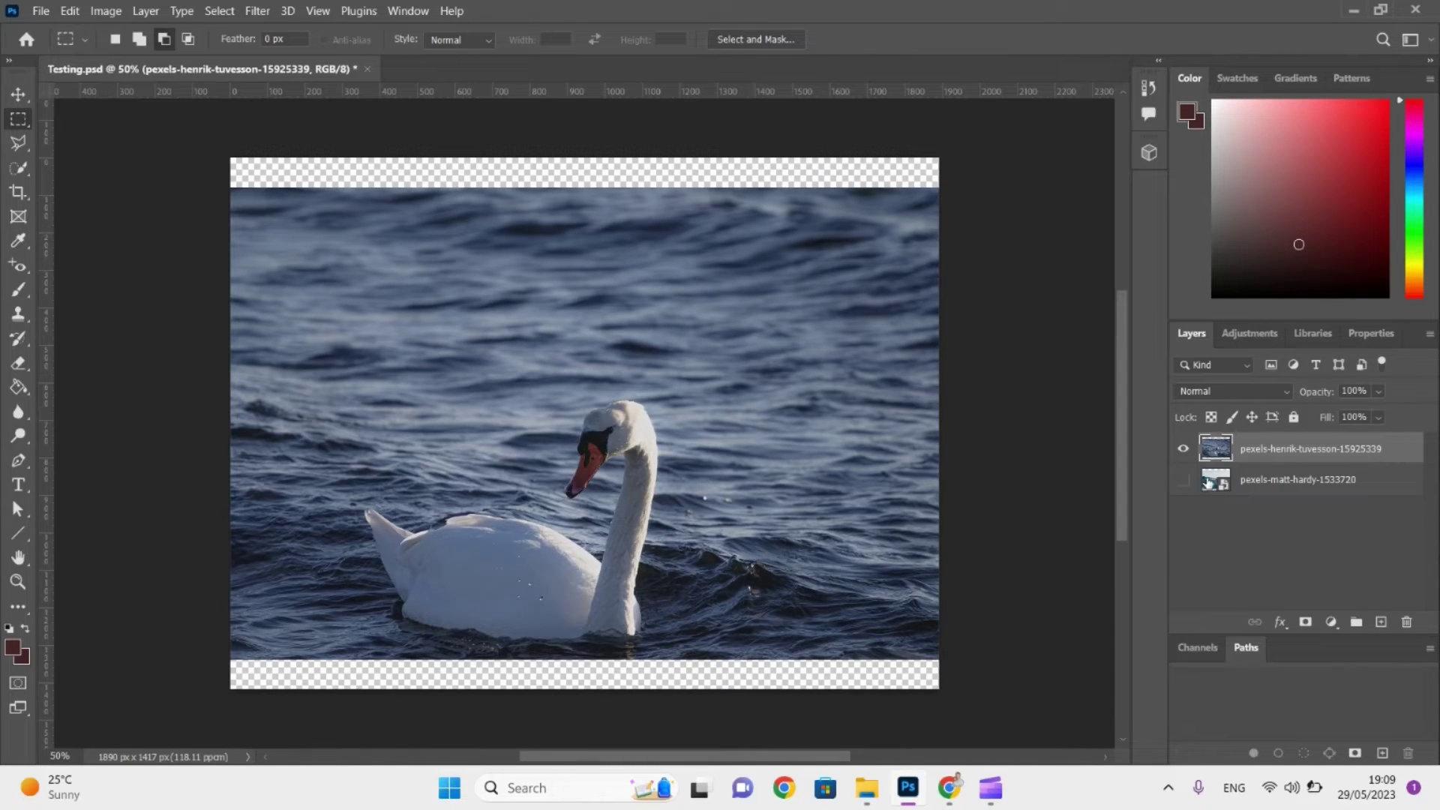
Show the sea photo layer beneath the swan photo, toggling the swan layer's visibility to compare both and leaving both layers shown.
left_click(1184, 449)
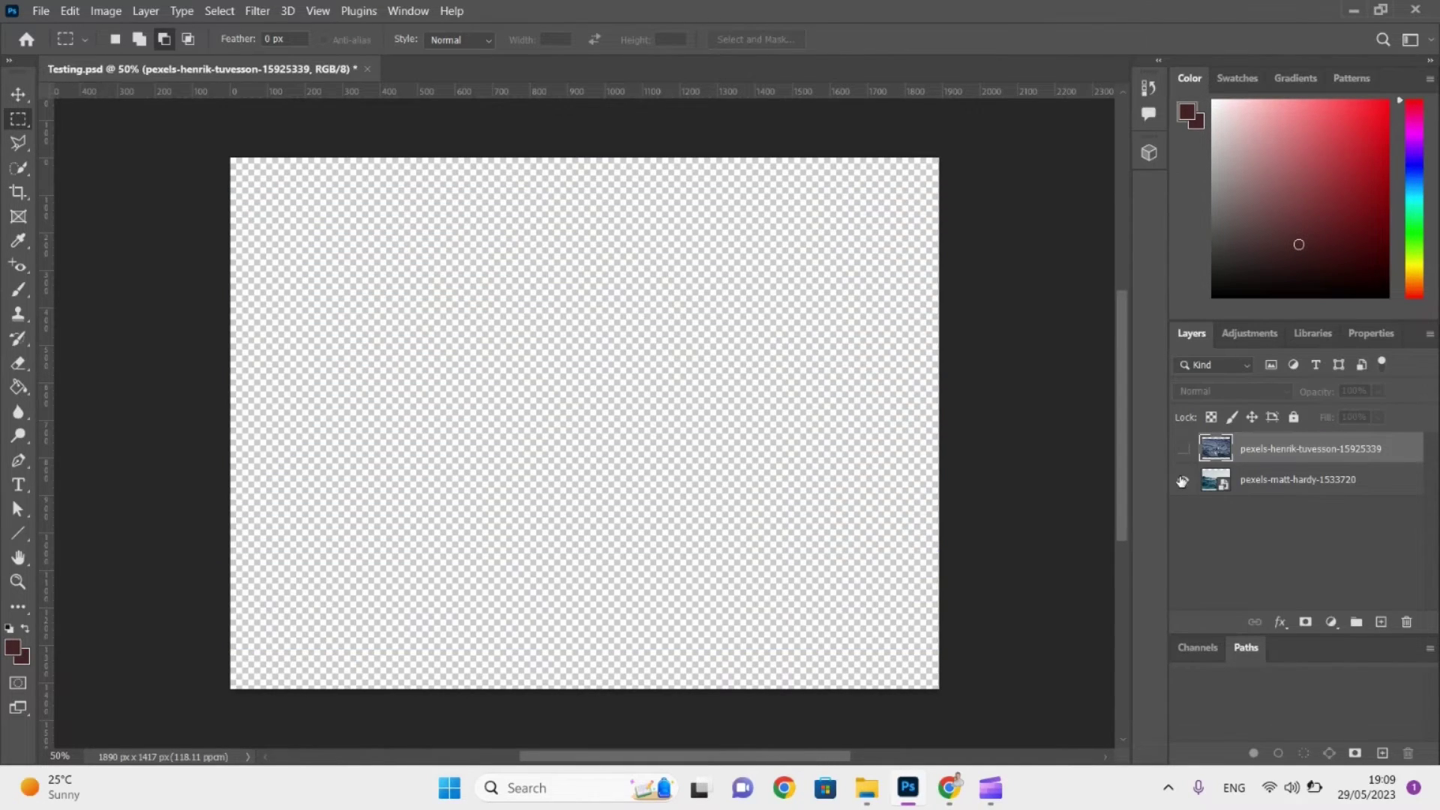
left_click(1183, 480)
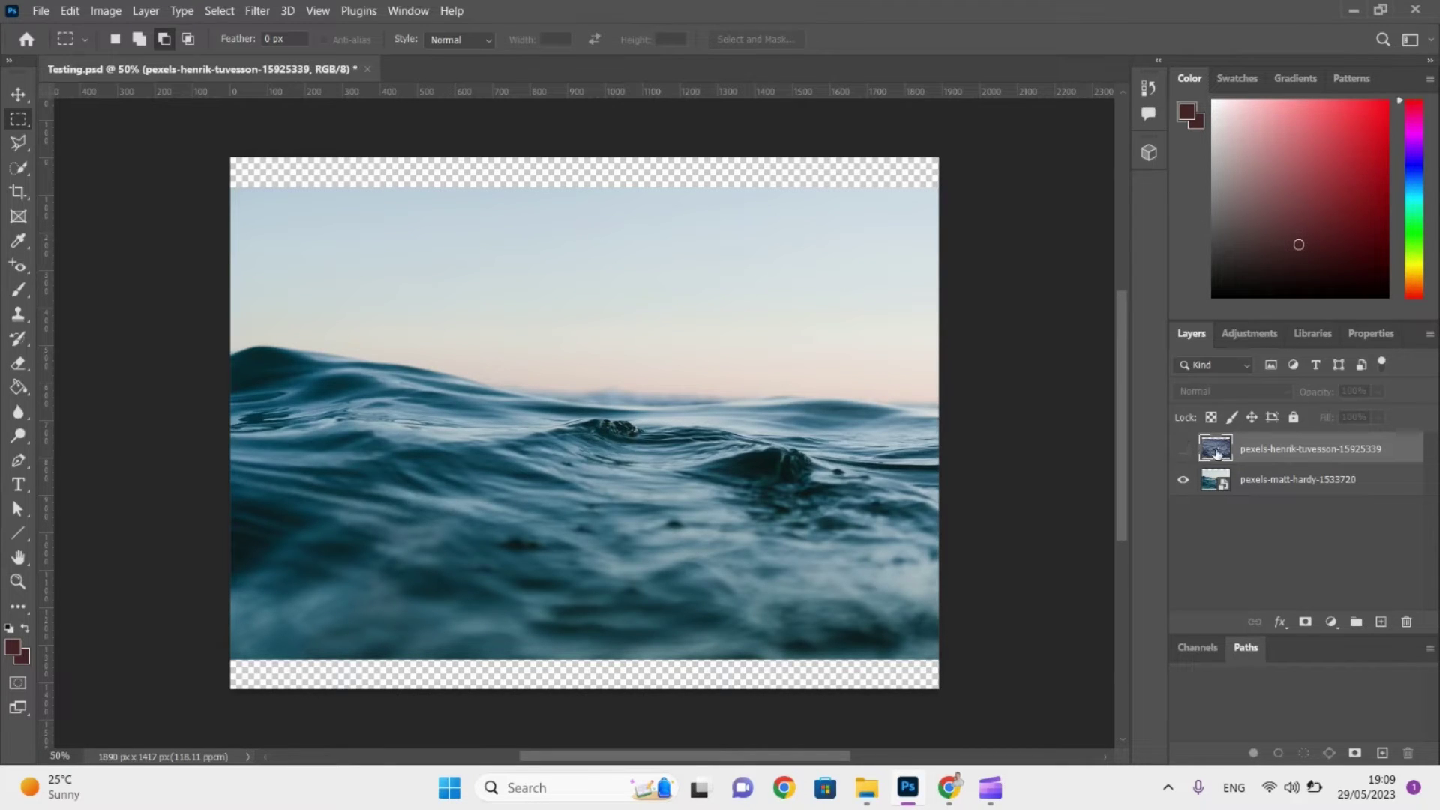
left_click(1184, 450)
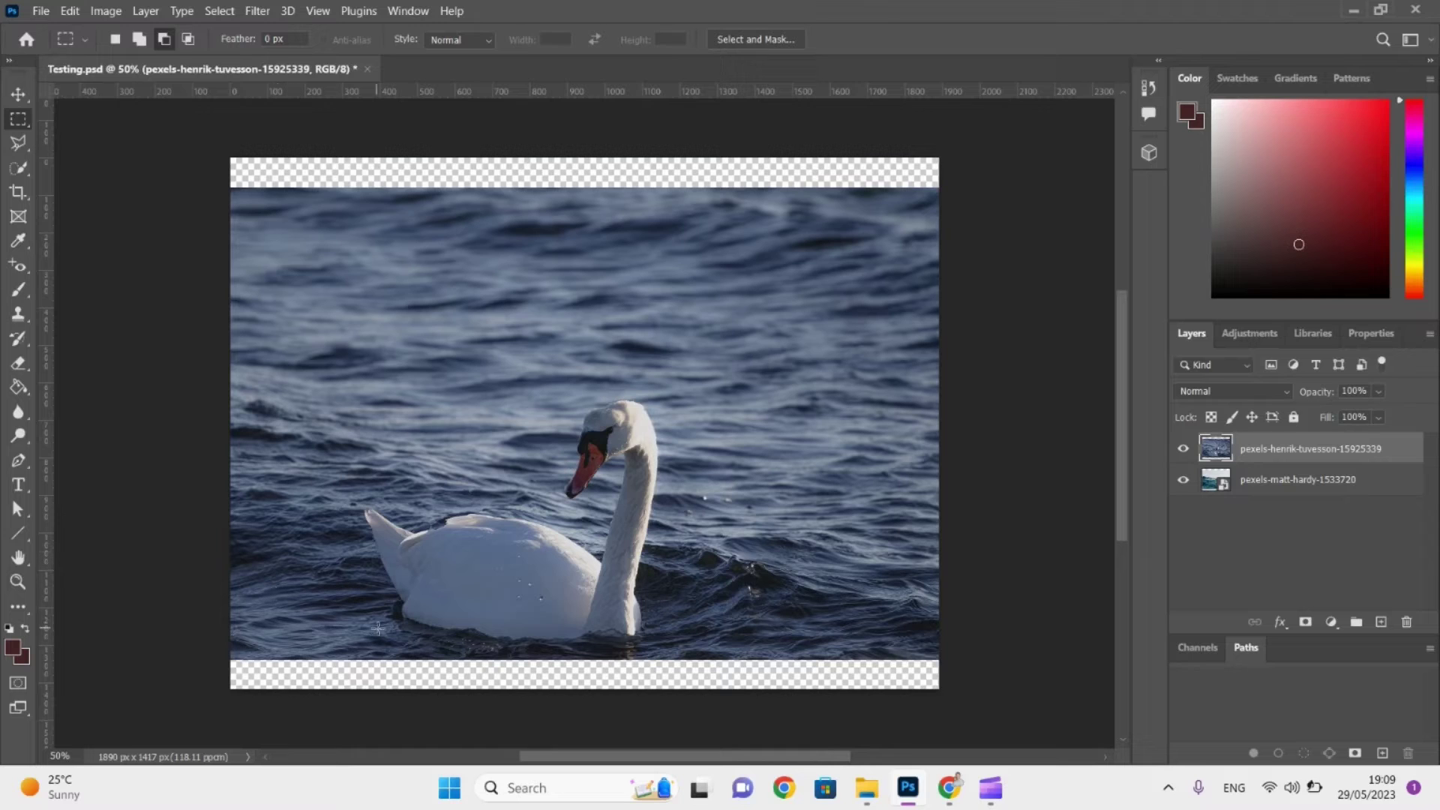
left_click(1183, 449)
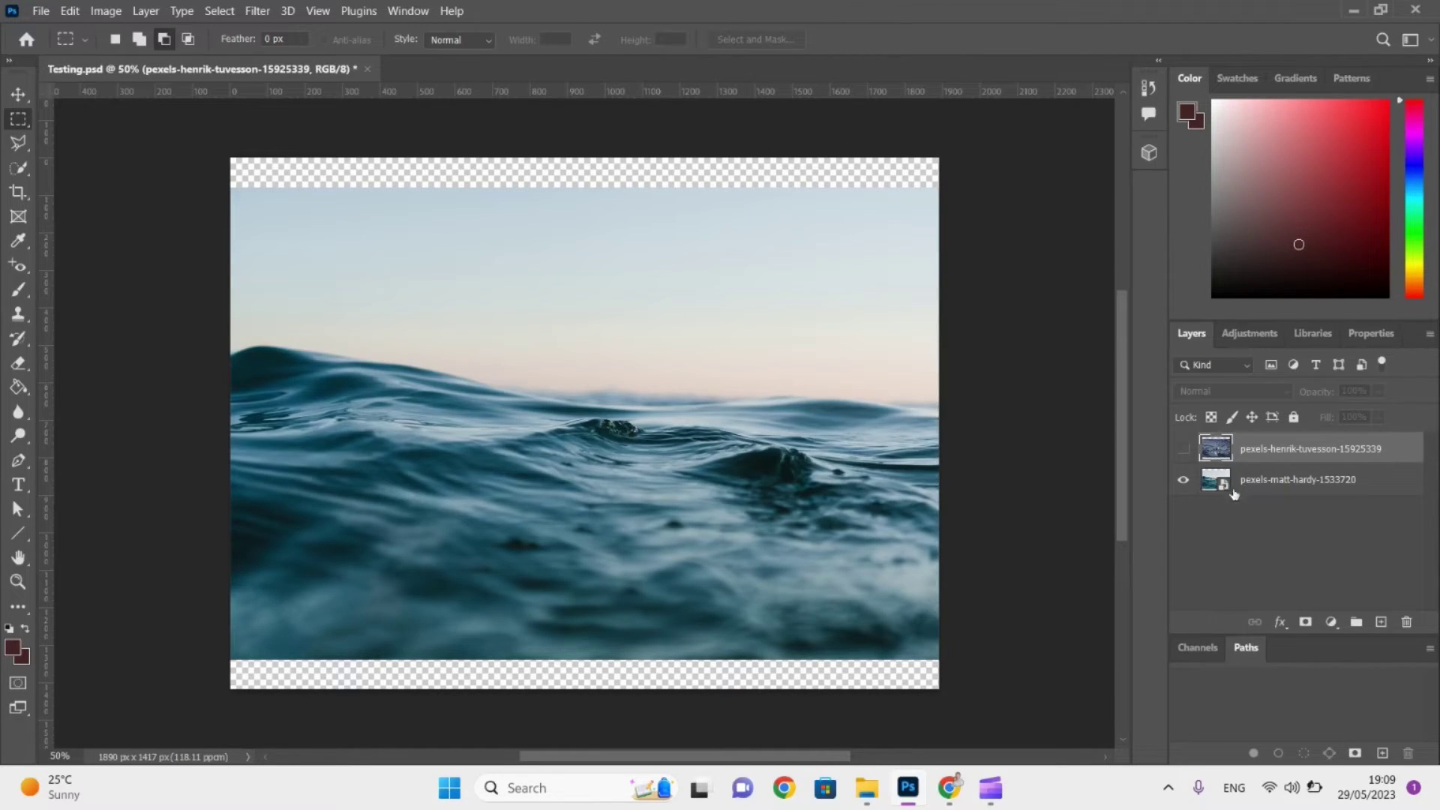
left_click(1184, 450)
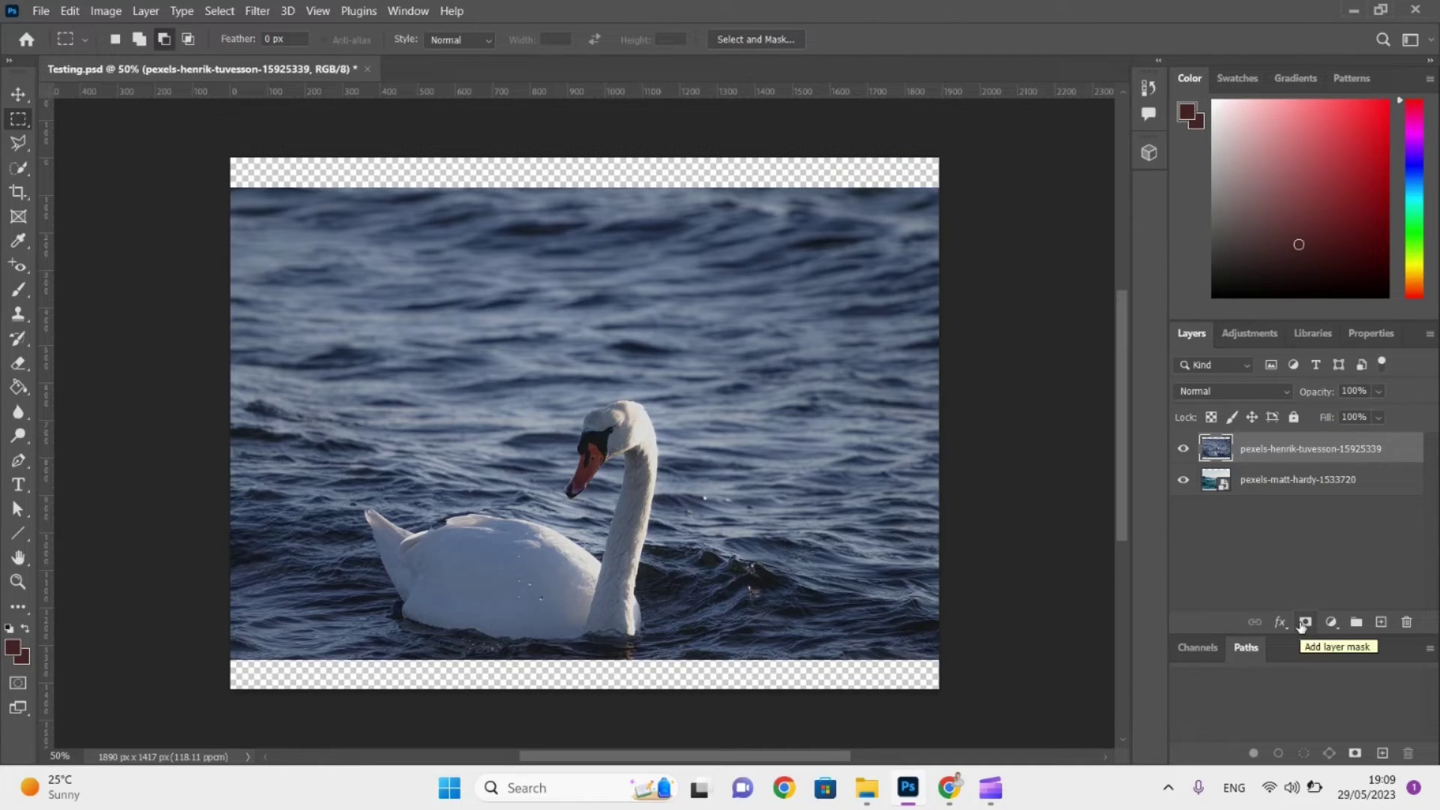
Add a layer mask to the swan layer and brush black on it over the open water in front of the swan.
left_click(1304, 623)
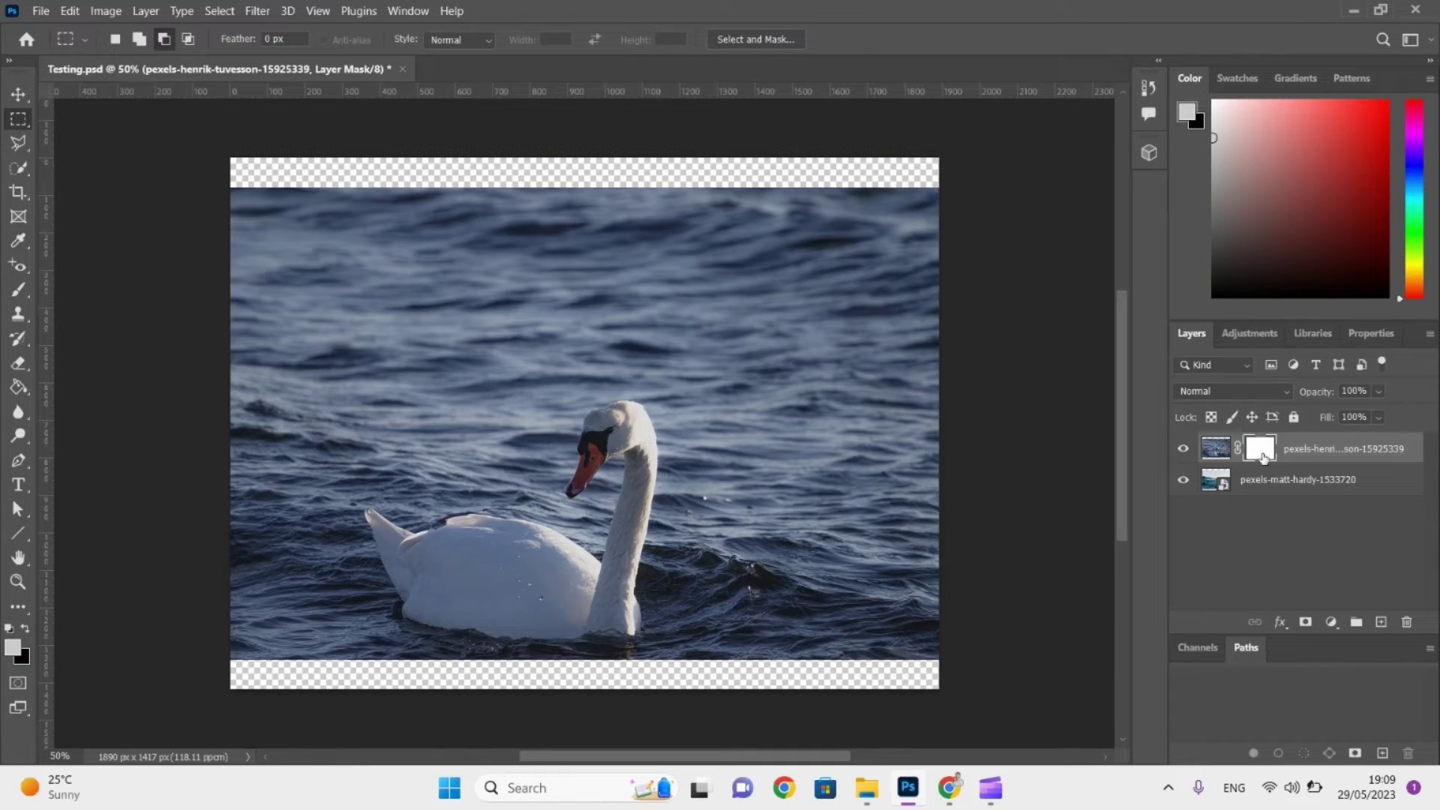
left_click(20, 291)
left_click_drag(1273, 243, 1211, 319)
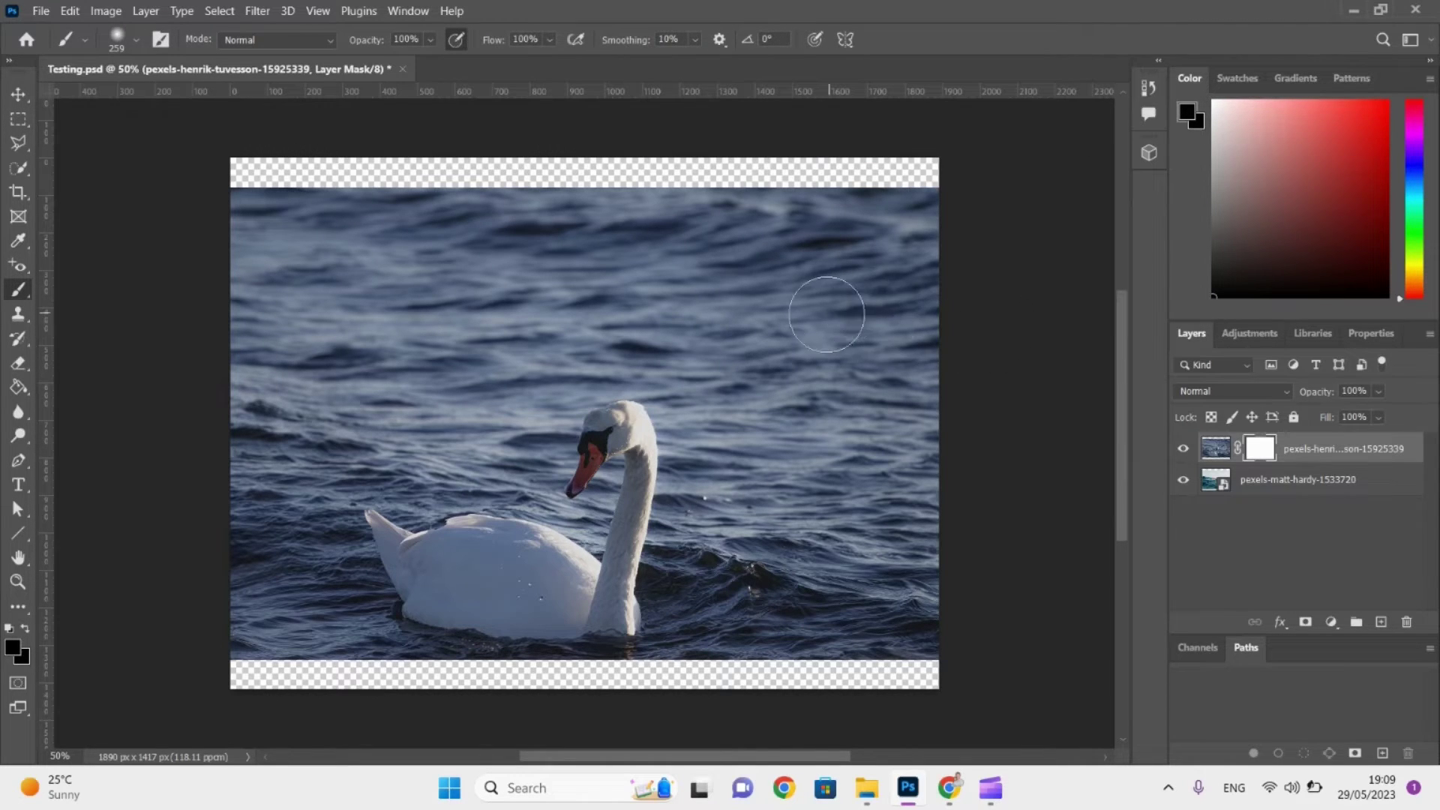
mouse_move(832, 323)
left_mouse_down()
mouse_move(833, 361)
mouse_move(876, 334)
mouse_move(791, 298)
mouse_move(807, 390)
mouse_move(842, 284)
mouse_move(744, 343)
mouse_move(829, 403)
mouse_move(773, 263)
mouse_move(758, 307)
mouse_move(792, 334)
mouse_move(788, 310)
mouse_move(787, 535)
mouse_move(854, 450)
mouse_move(869, 375)
mouse_move(862, 504)
mouse_move(830, 589)
mouse_move(763, 493)
mouse_move(783, 580)
mouse_move(817, 547)
left_mouse_up()
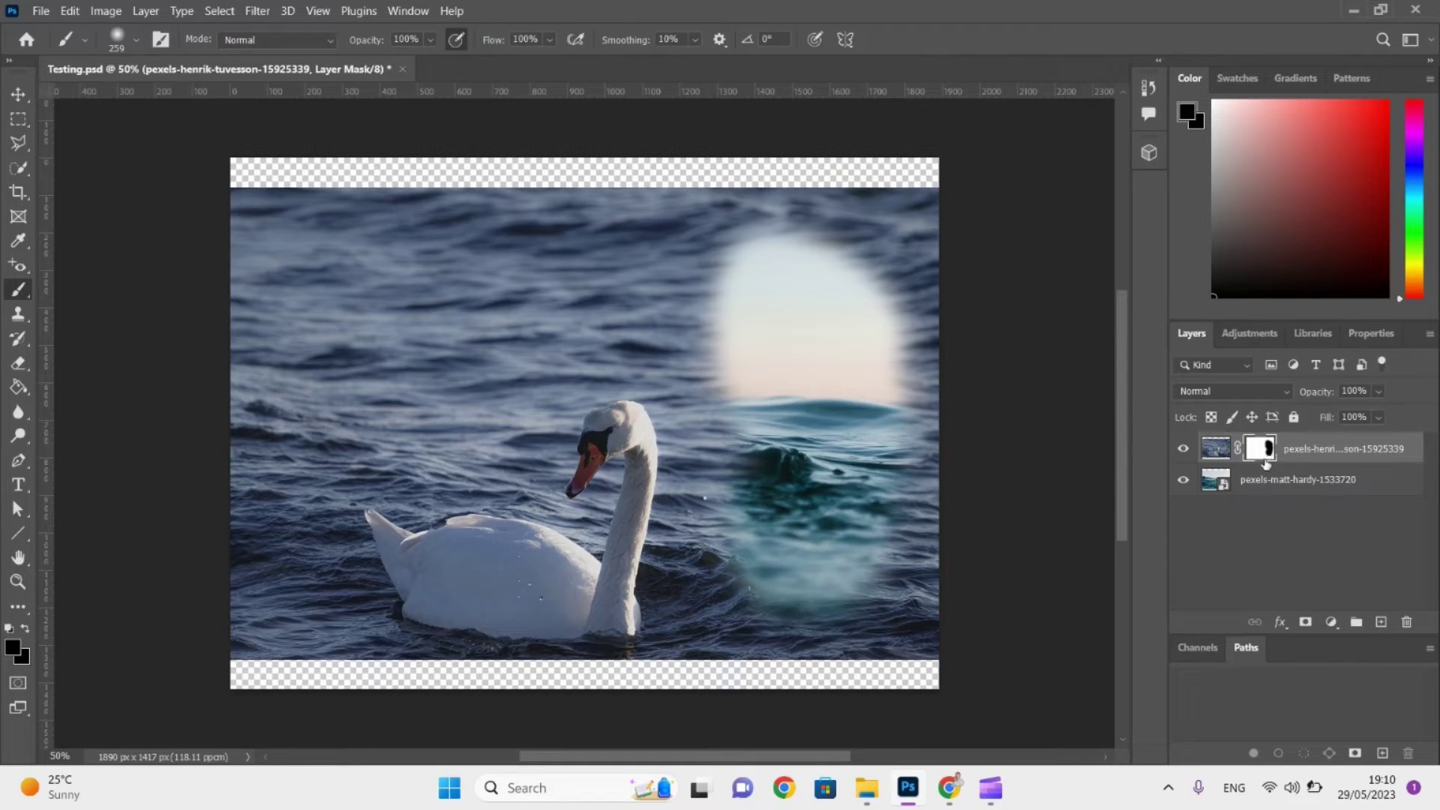
Toggle the sea photo layer's visibility to examine what lies behind the masked area.
left_click(1184, 482)
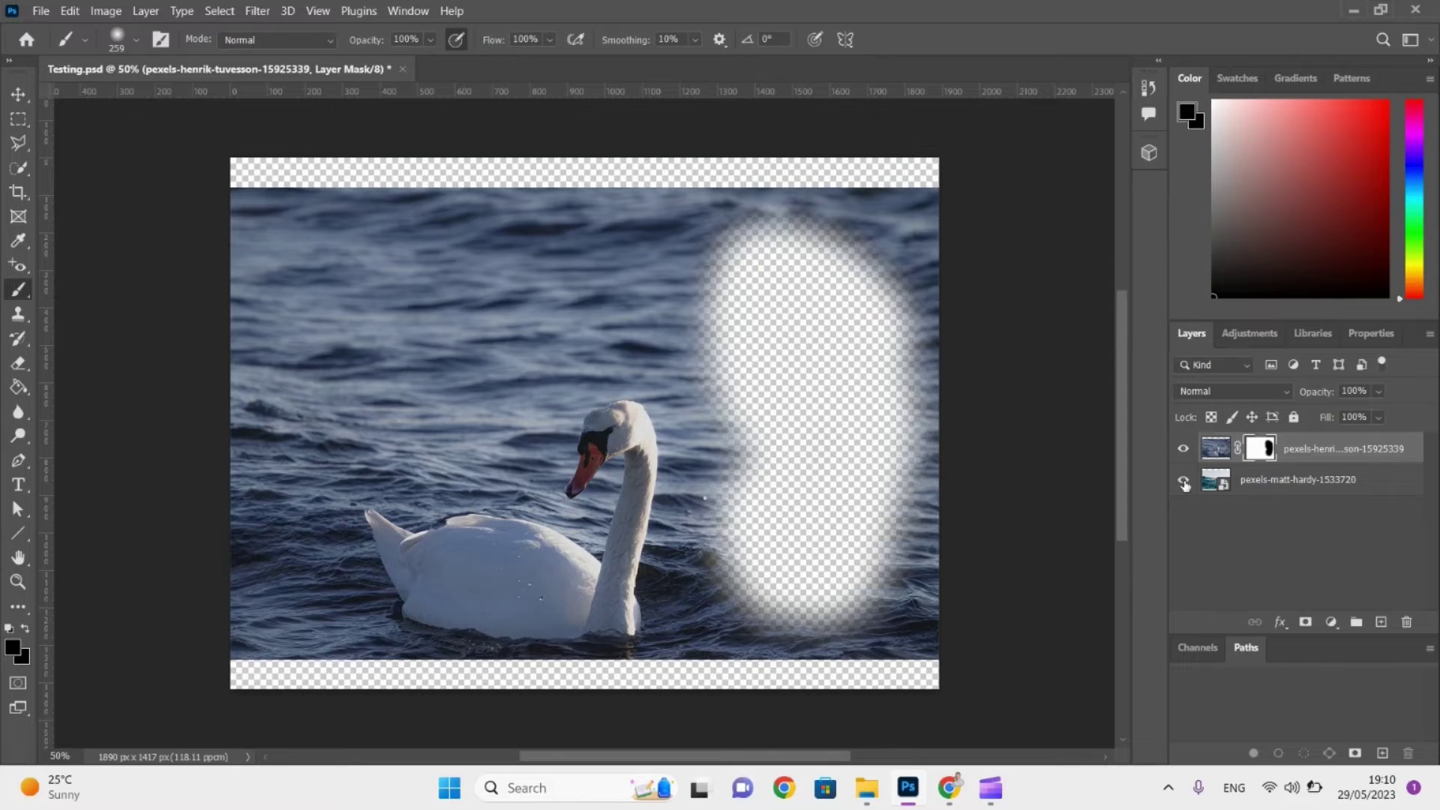
left_click(1184, 483)
left_click(1184, 484)
left_click(1185, 483)
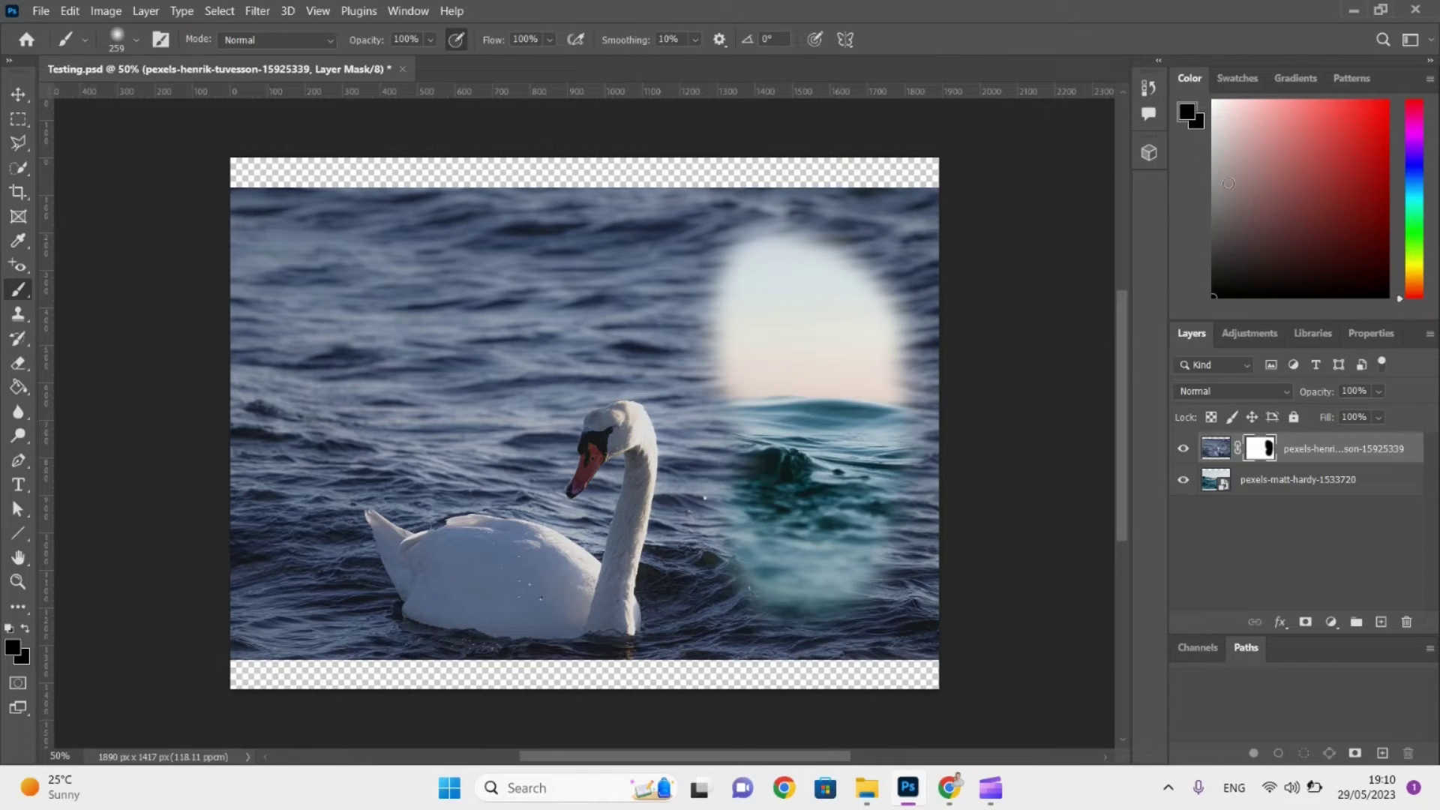
Brush mid grey on the mask over the swan's head and neck, and restore the hidden water patch with white.
left_click_drag(1256, 218, 1183, 188)
mouse_move(602, 374)
left_mouse_down()
mouse_move(601, 467)
mouse_move(621, 489)
mouse_move(618, 419)
mouse_move(637, 435)
mouse_move(603, 595)
mouse_move(539, 518)
mouse_move(524, 390)
mouse_move(587, 376)
mouse_move(621, 431)
mouse_move(586, 557)
mouse_move(573, 545)
mouse_move(644, 410)
mouse_move(640, 353)
mouse_move(652, 465)
mouse_move(617, 563)
left_mouse_up()
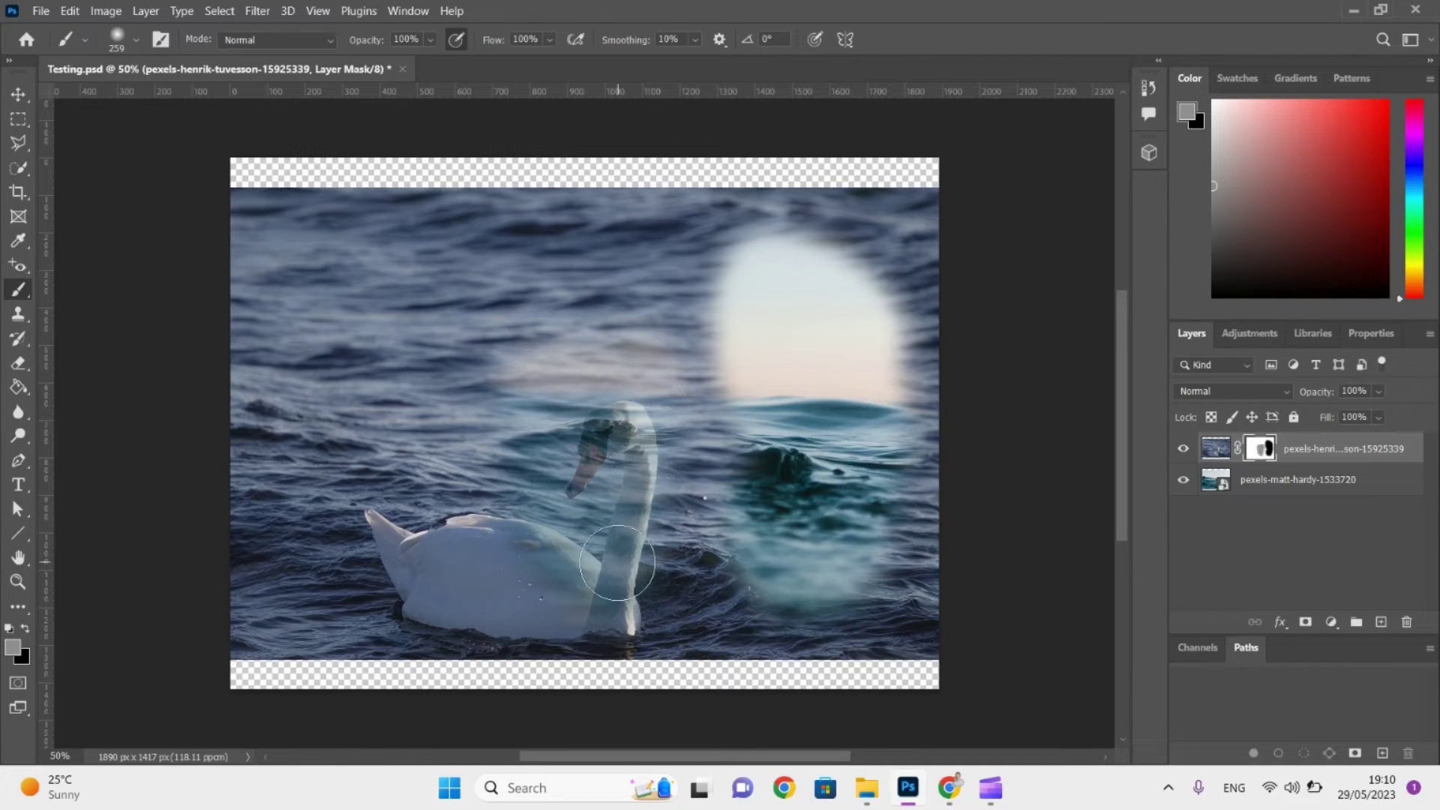
mouse_move(1213, 185)
left_mouse_down()
mouse_move(1229, 137)
mouse_move(1168, 90)
left_mouse_up()
mouse_move(675, 295)
left_mouse_down()
mouse_move(808, 309)
mouse_move(866, 333)
mouse_move(880, 324)
mouse_move(871, 286)
mouse_move(815, 256)
mouse_move(731, 258)
mouse_move(703, 345)
mouse_move(767, 461)
mouse_move(828, 300)
mouse_move(785, 428)
mouse_move(910, 360)
mouse_move(849, 730)
mouse_move(894, 469)
mouse_move(733, 597)
mouse_move(842, 552)
left_mouse_up()
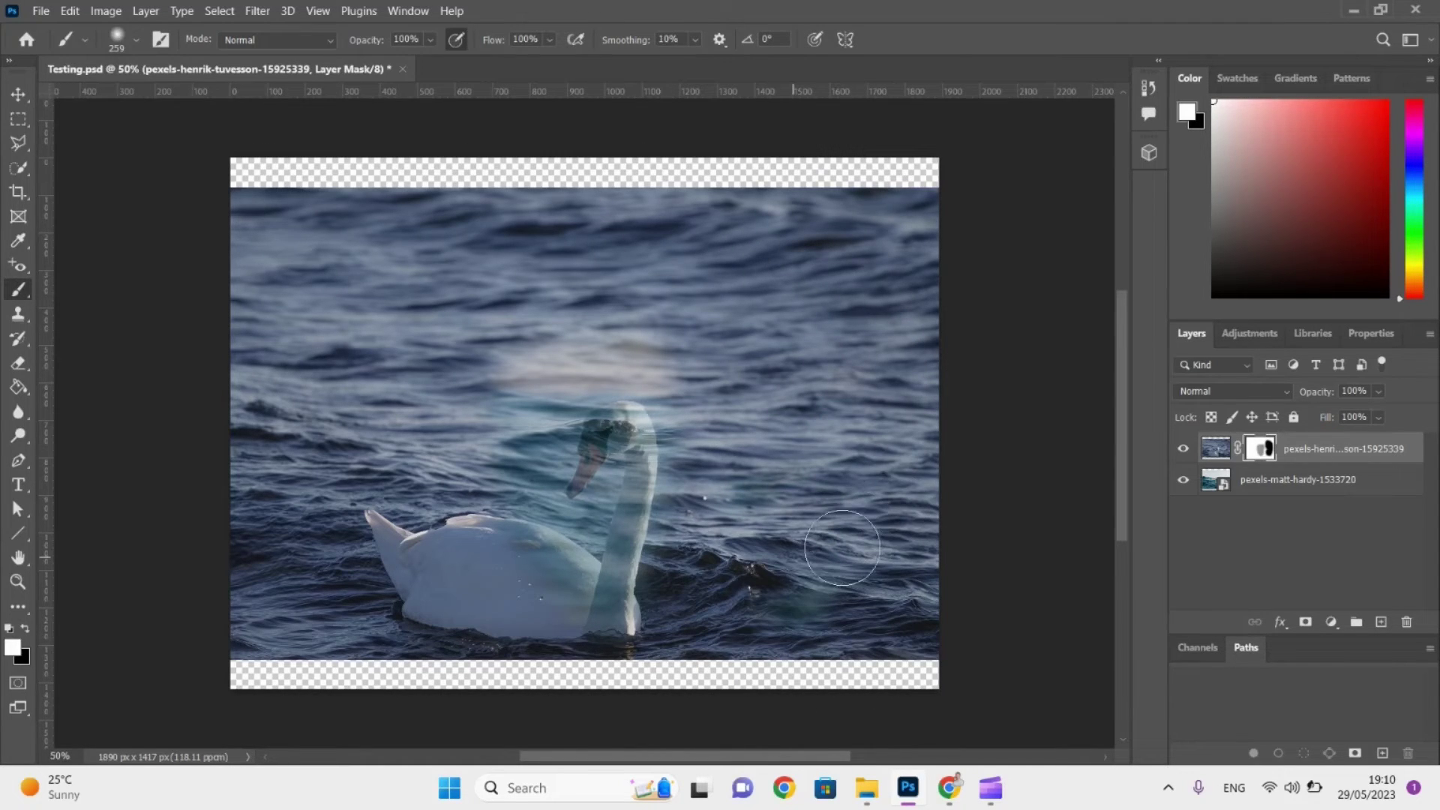
Display the layer mask on its own, paint two black dots and a smile-shaped stroke on it, and return to the image view.
left_click(1262, 451, "alt")
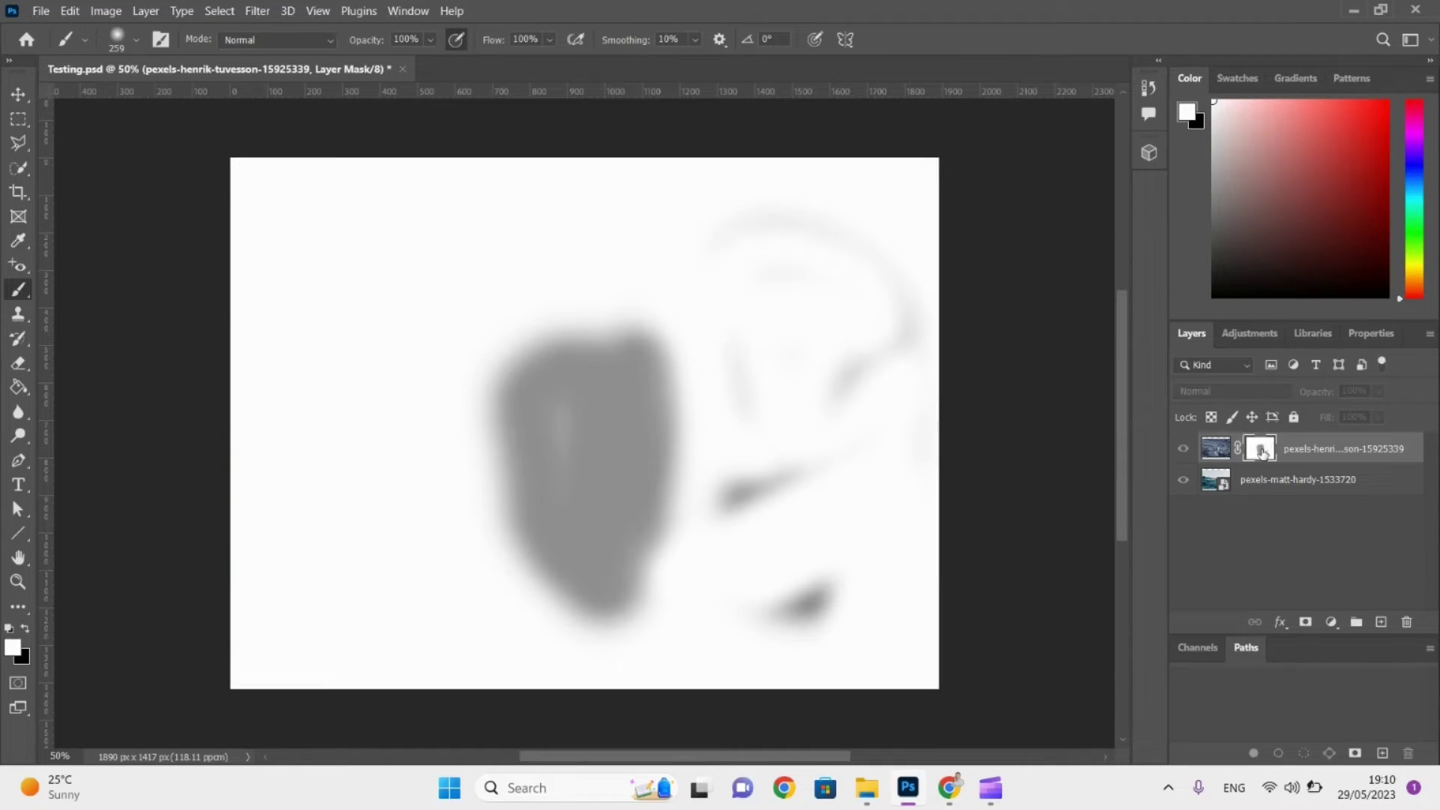
left_click_drag(1234, 280, 1168, 315)
left_click(412, 264)
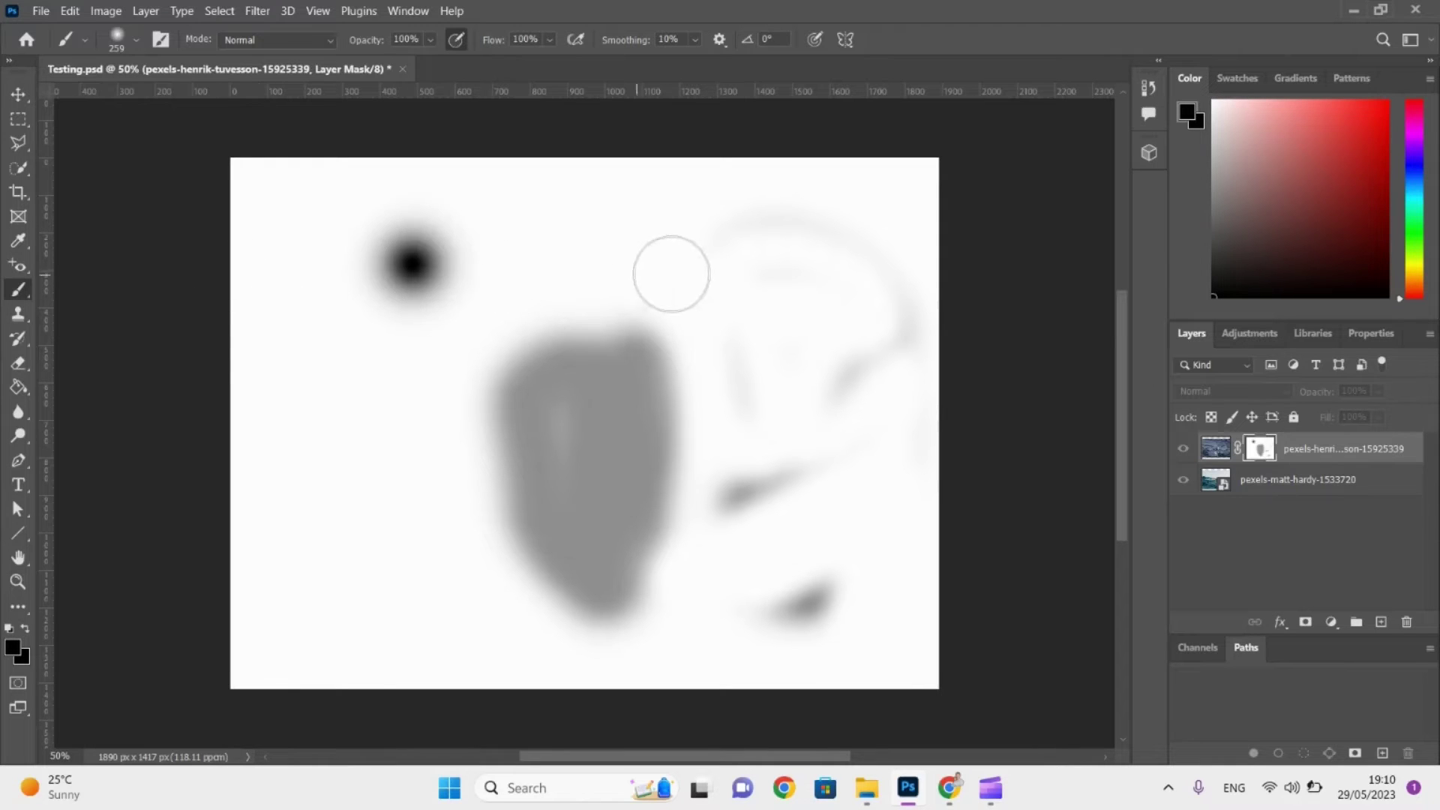
left_click(677, 271)
mouse_move(358, 428)
left_mouse_down()
mouse_move(428, 521)
mouse_move(576, 523)
mouse_move(672, 451)
left_mouse_up()
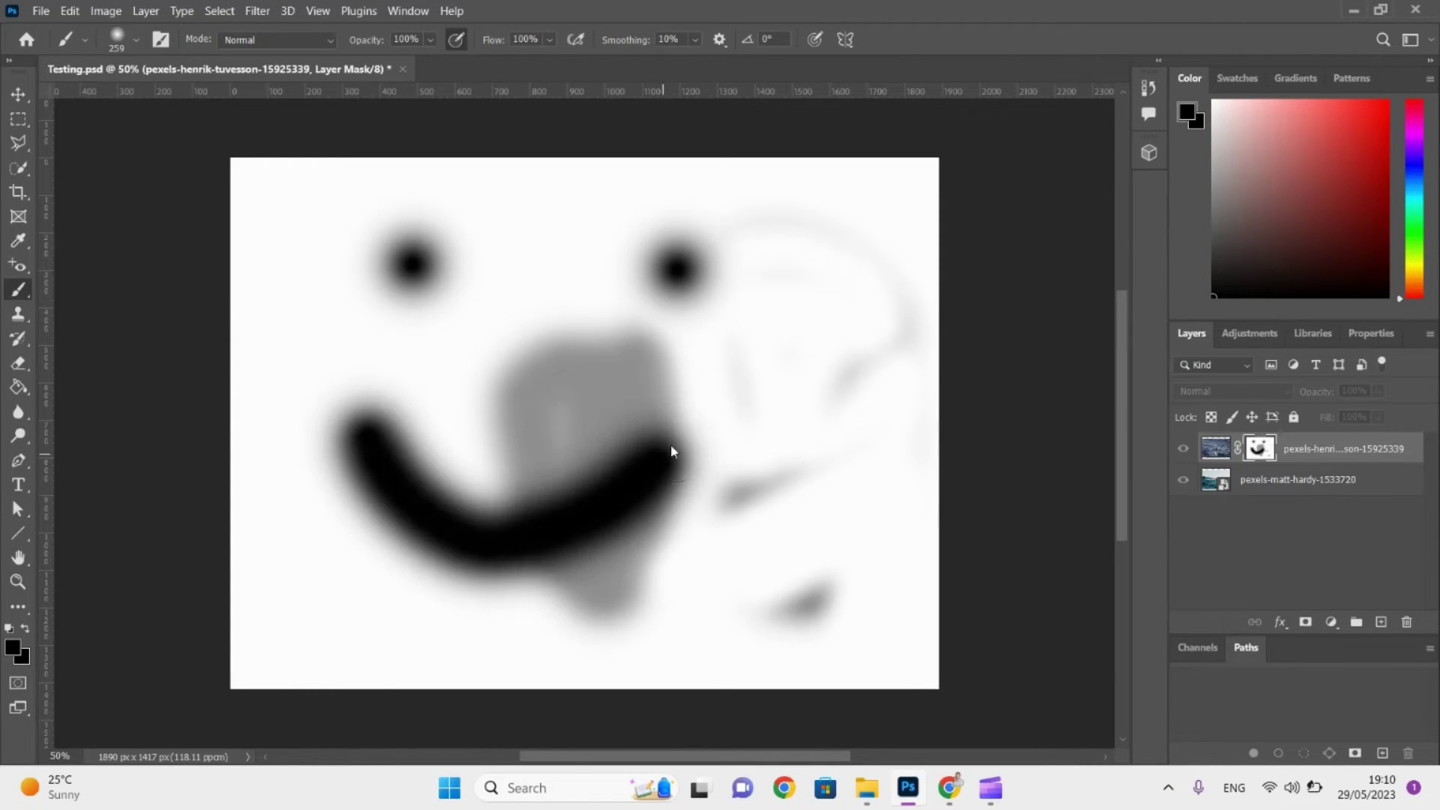
left_click(1261, 450, "alt")
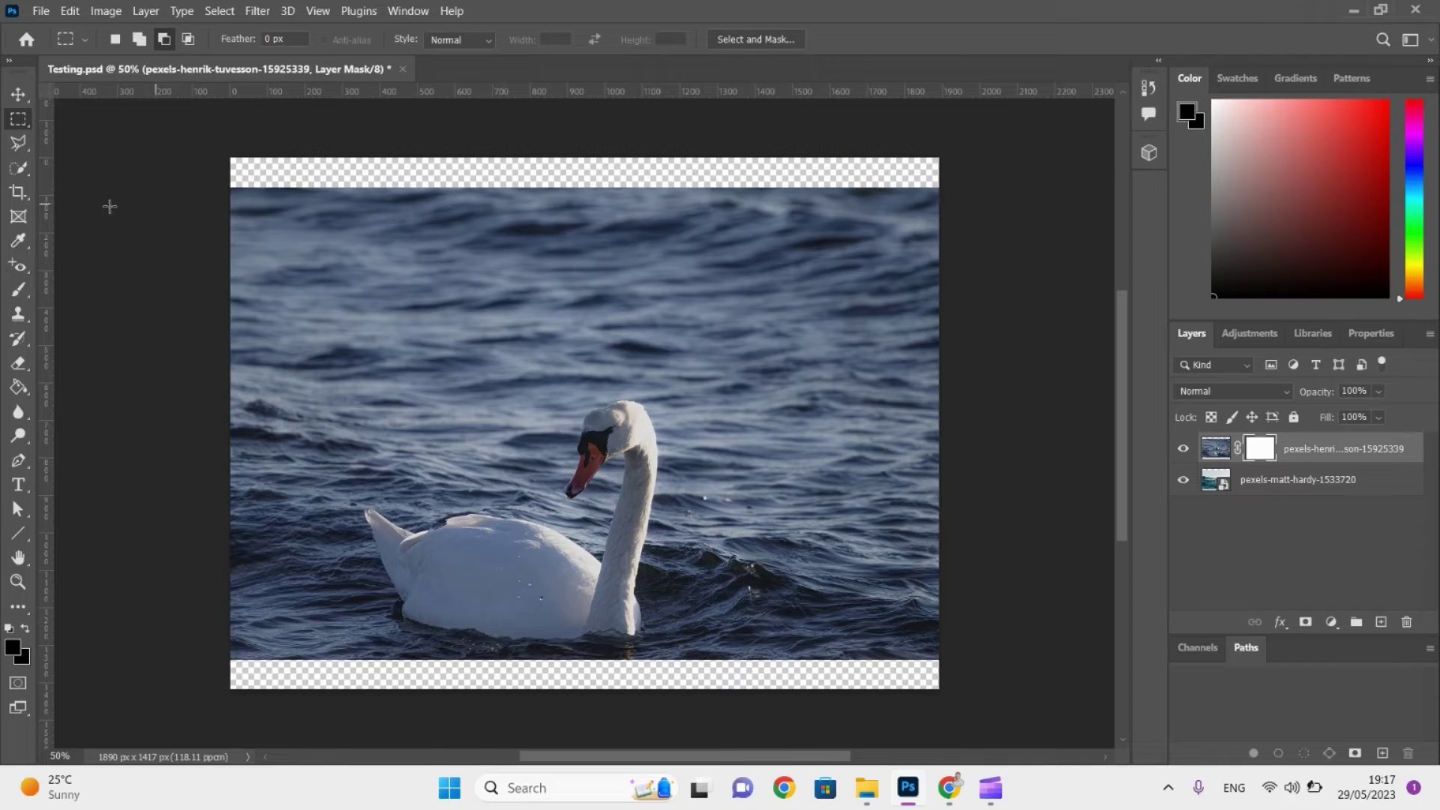
Mask out the whole swan with black brush strokes, starting at its head and enlarging the brush to 133 px for the remainder.
left_click(16, 294)
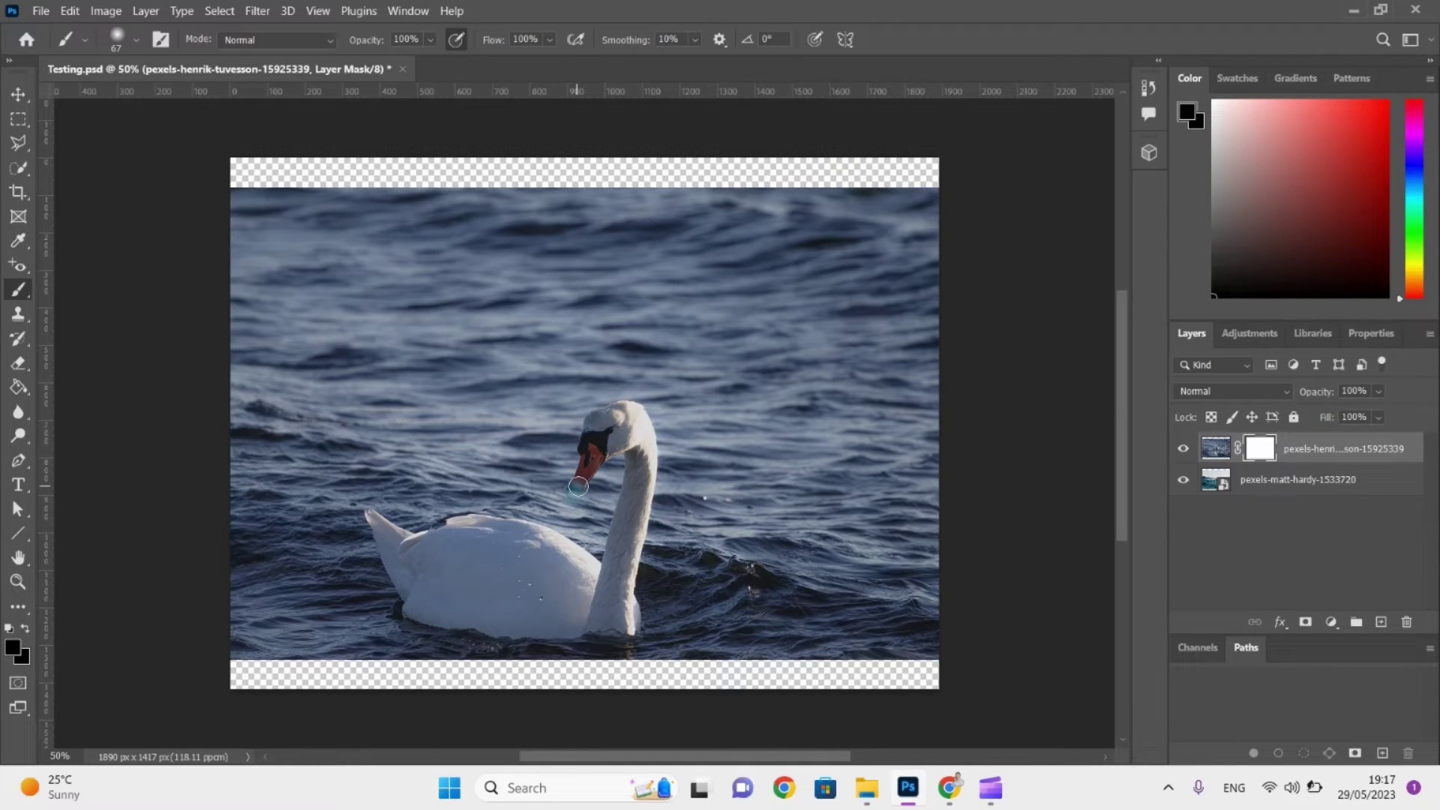
mouse_move(579, 486)
left_mouse_down()
mouse_move(584, 475)
mouse_move(585, 428)
mouse_move(608, 403)
mouse_move(648, 413)
mouse_move(649, 470)
left_mouse_up()
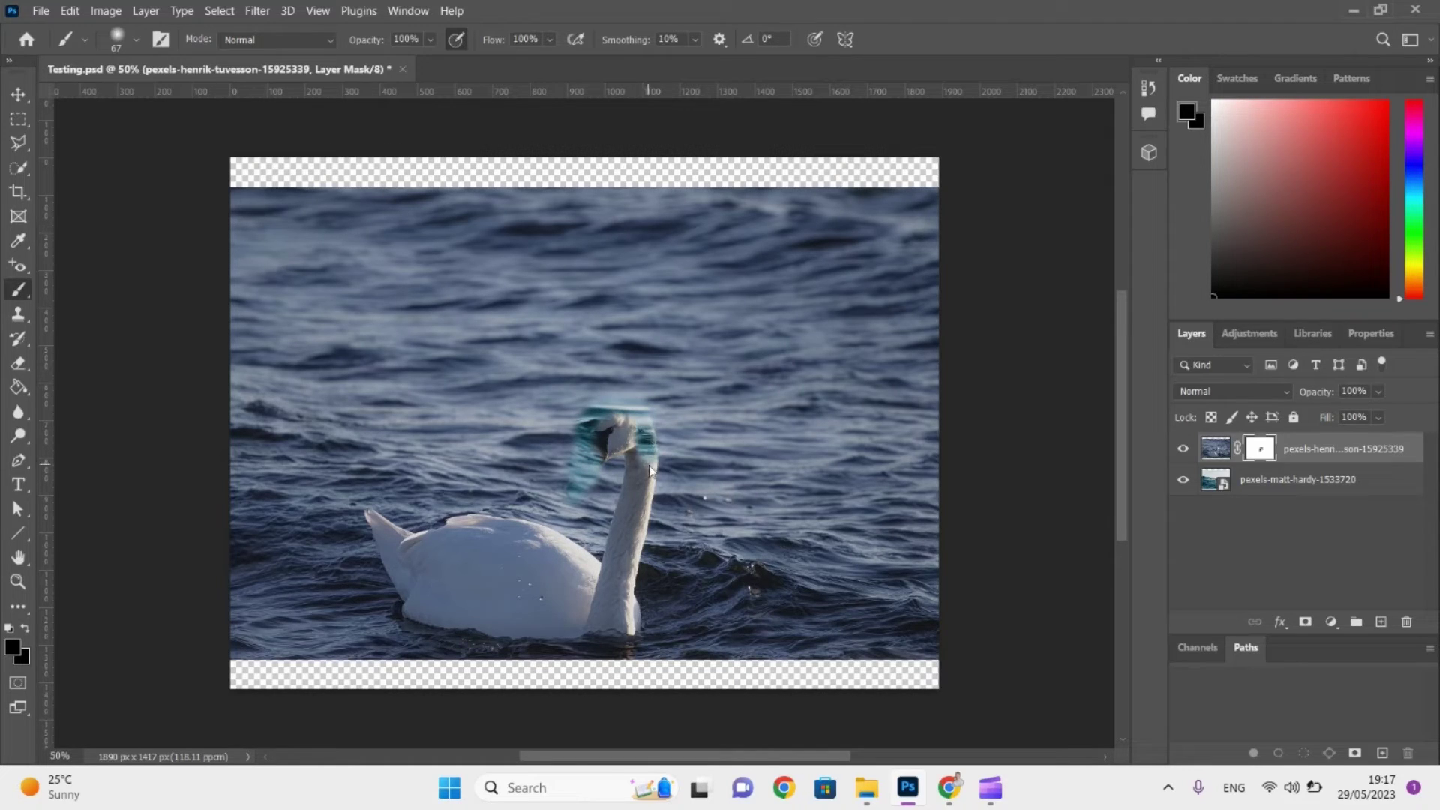
left_click(128, 40)
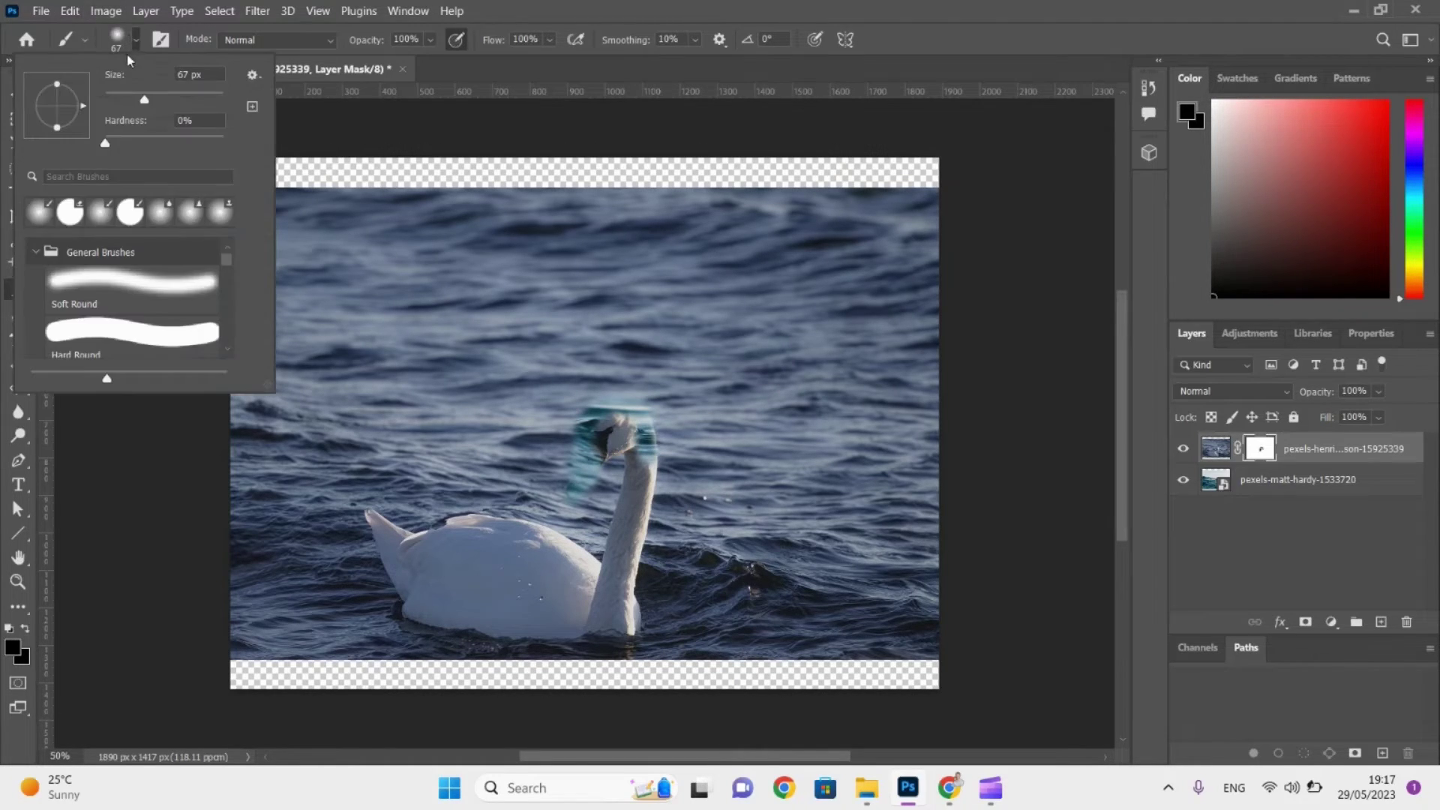
left_click(178, 96)
left_click(616, 435)
mouse_move(620, 436)
left_mouse_down()
mouse_move(609, 451)
mouse_move(634, 461)
mouse_move(636, 524)
mouse_move(617, 621)
mouse_move(619, 602)
mouse_move(529, 533)
mouse_move(409, 535)
mouse_move(367, 517)
mouse_move(411, 609)
mouse_move(461, 619)
mouse_move(547, 601)
mouse_move(585, 617)
mouse_move(597, 594)
mouse_move(465, 564)
mouse_move(447, 575)
mouse_move(527, 583)
mouse_move(482, 559)
mouse_move(591, 571)
mouse_move(555, 547)
left_mouse_up()
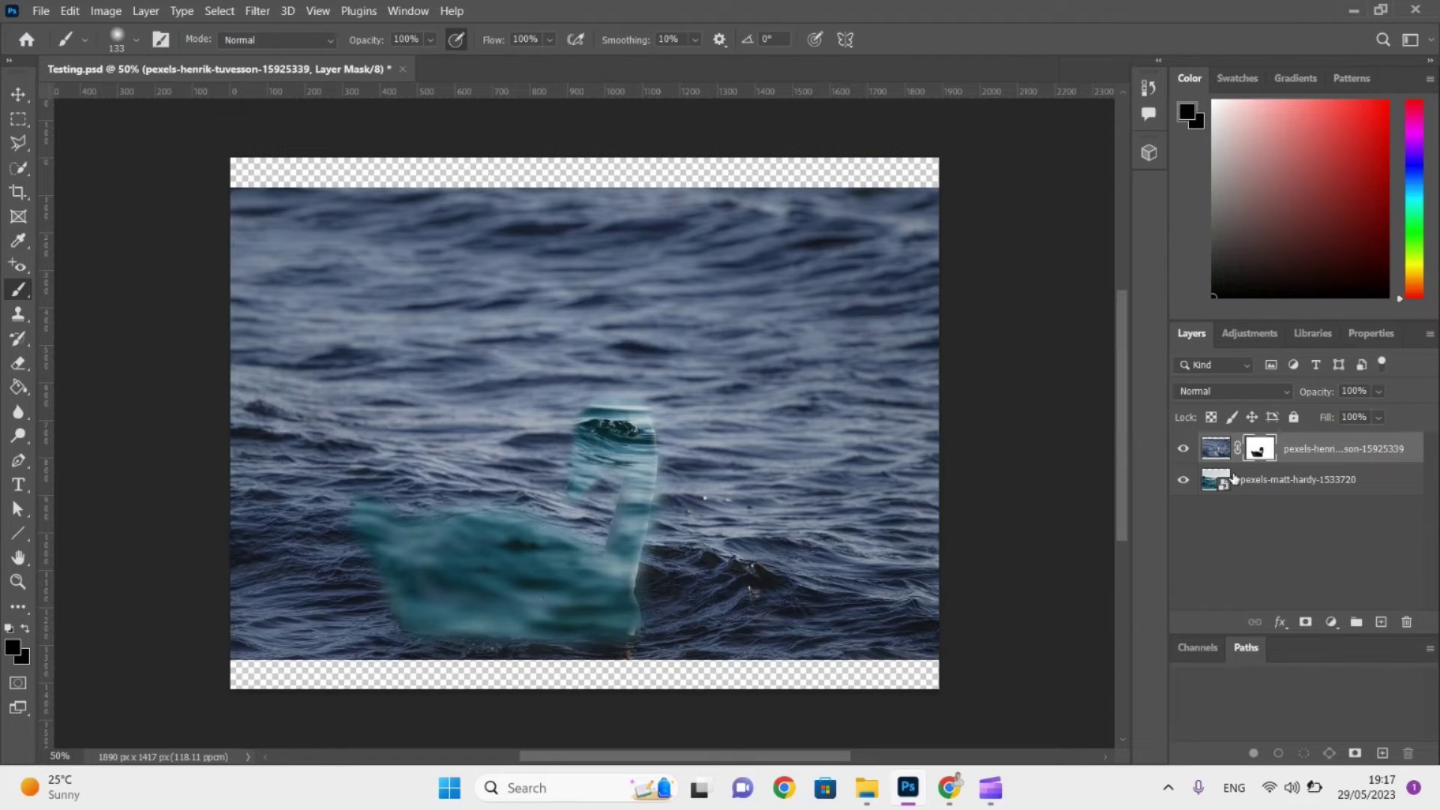
View the swan layer's mask alone, paint the remaining gaps inside the swan black, invert the mask, and return to the normal image view.
left_click(1257, 453, "alt")
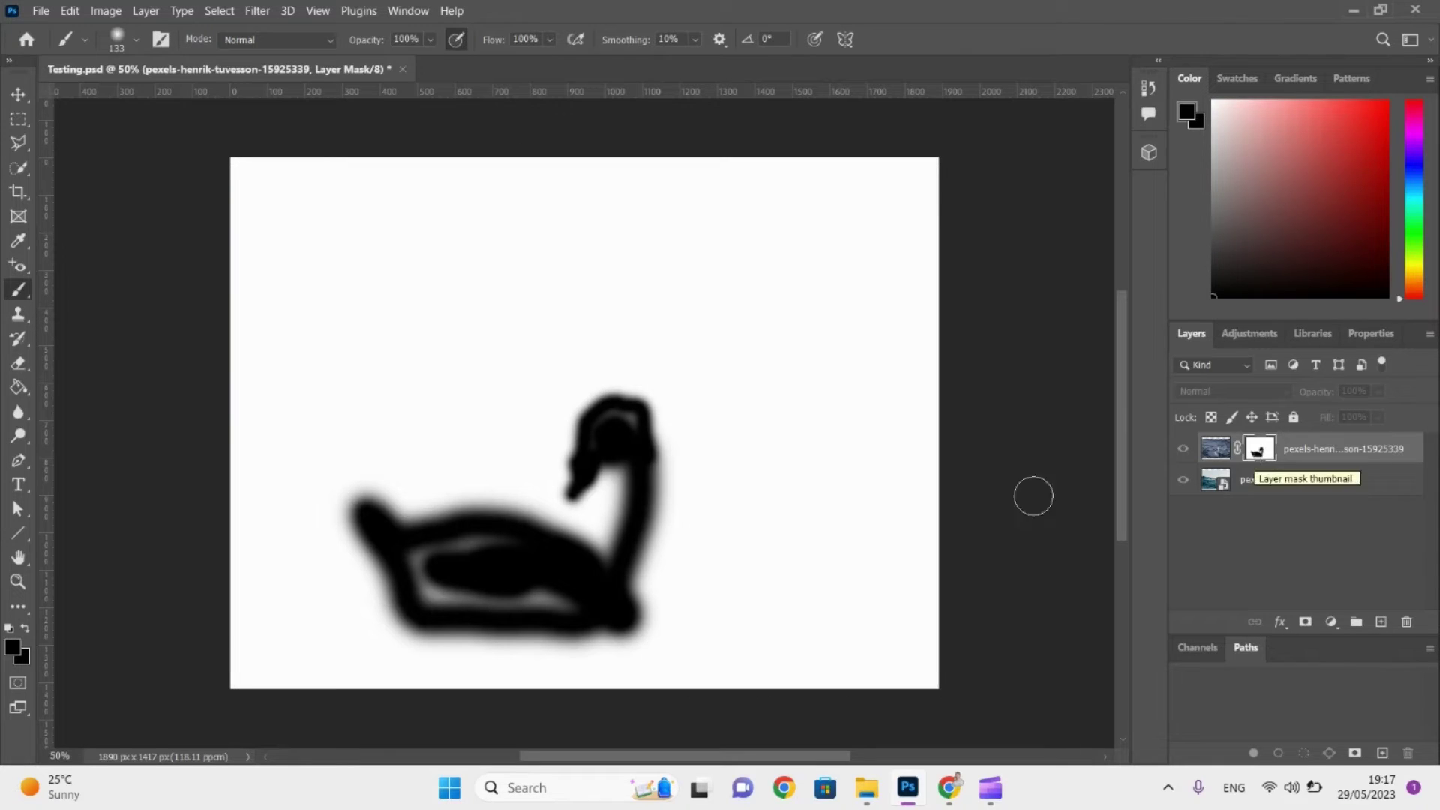
mouse_move(514, 556)
left_mouse_down()
mouse_move(449, 545)
mouse_move(418, 563)
mouse_move(421, 586)
mouse_move(569, 595)
mouse_move(636, 435)
mouse_move(608, 420)
left_mouse_up()
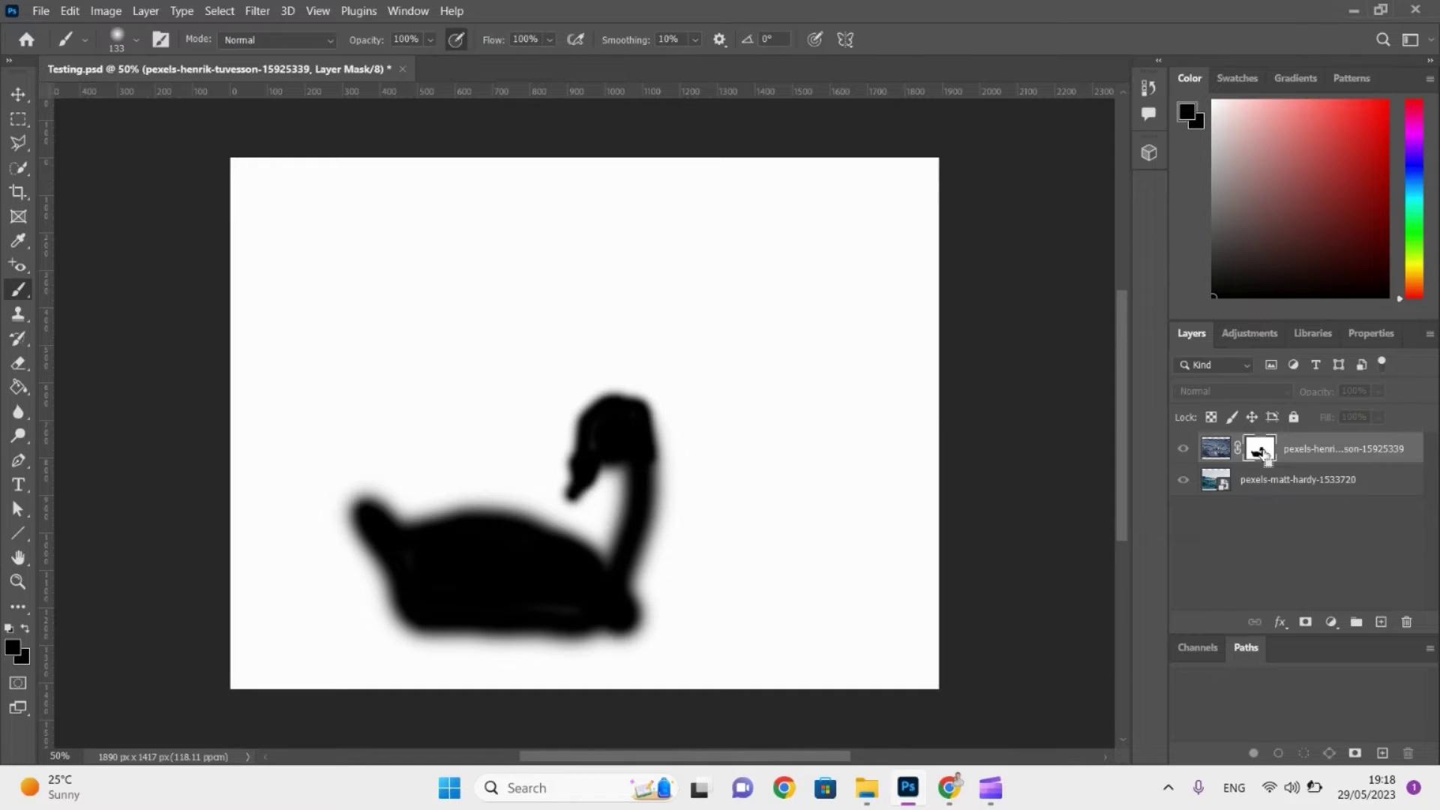
key("ctrl+i")
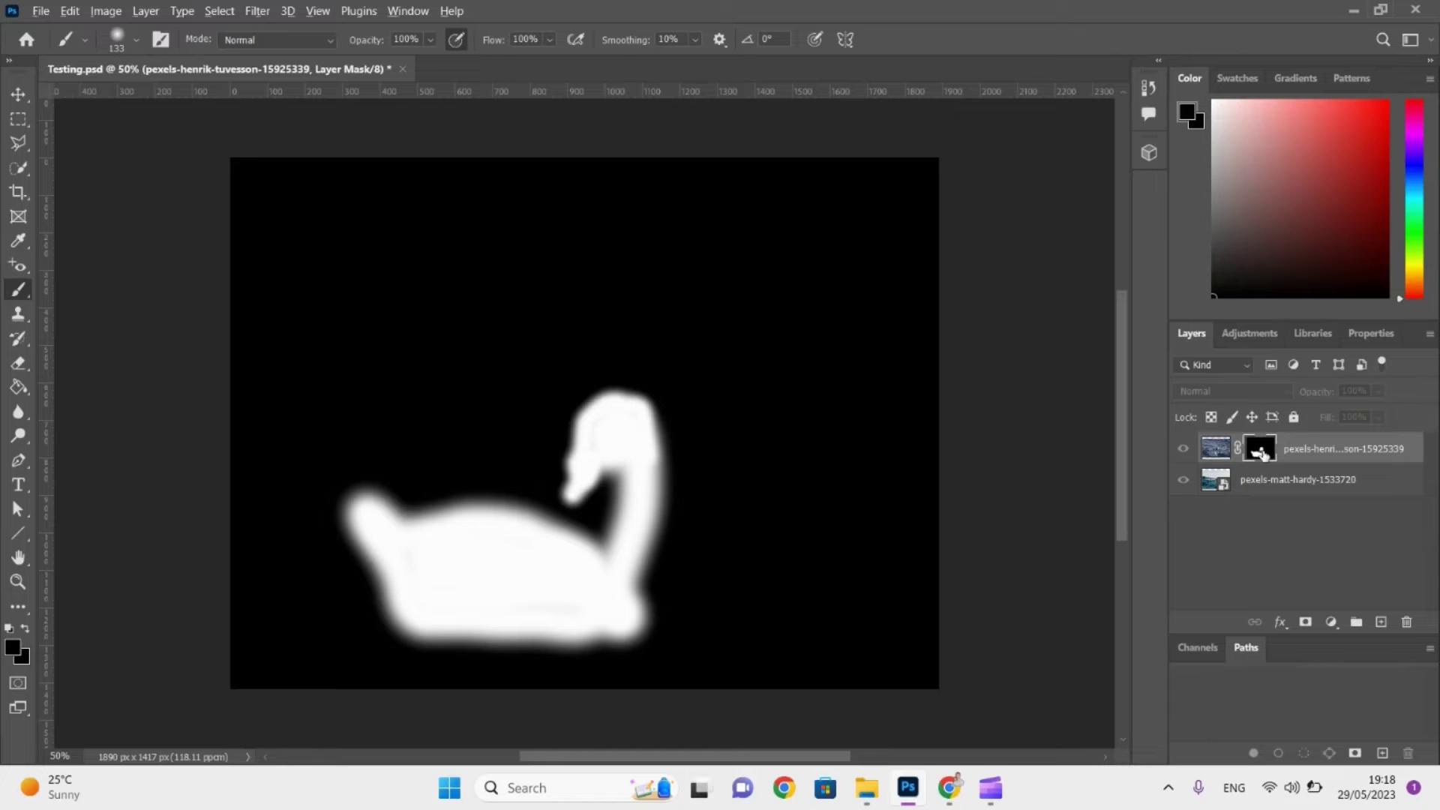
left_click(1263, 453, "alt")
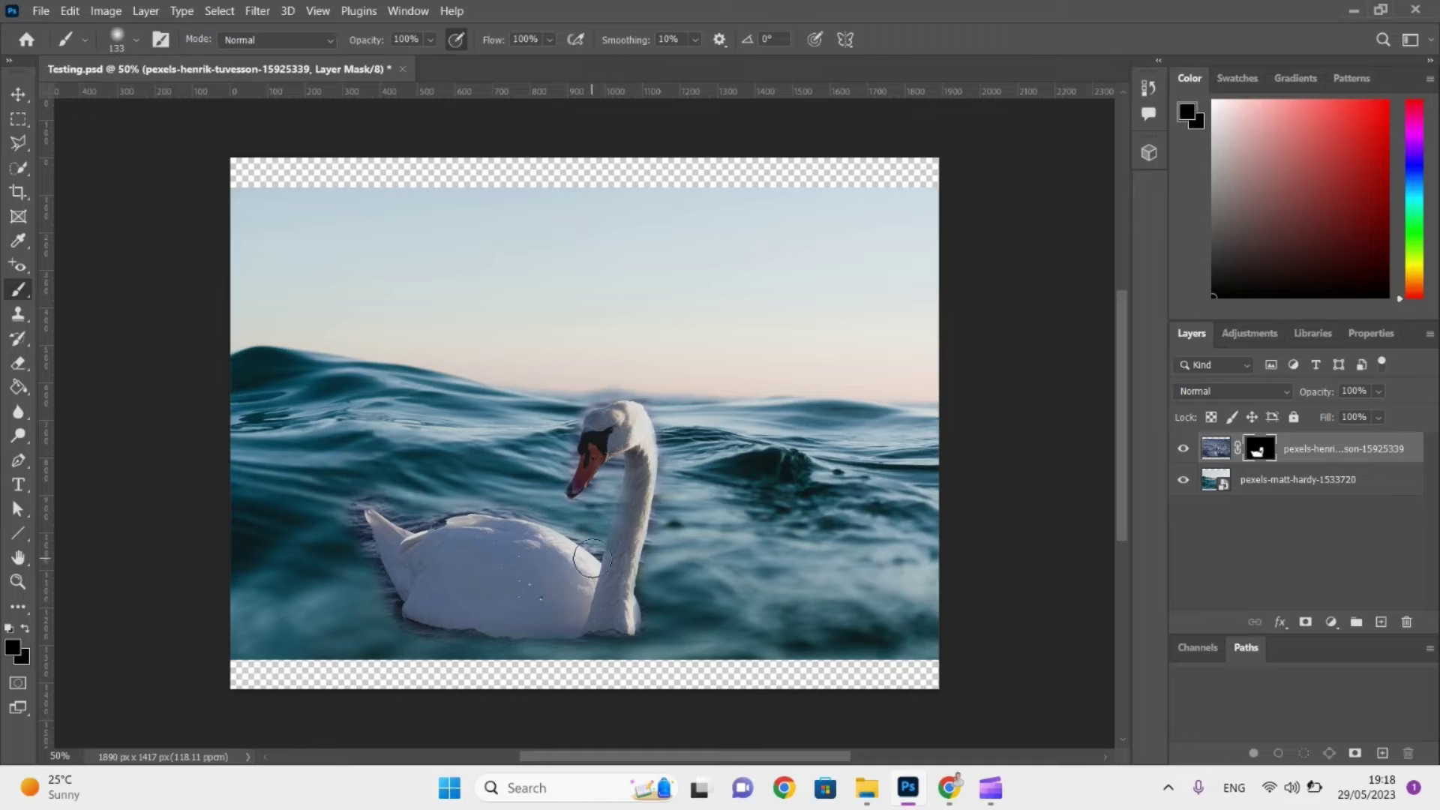
Reduce the brush size to 66 px.
left_click(117, 38)
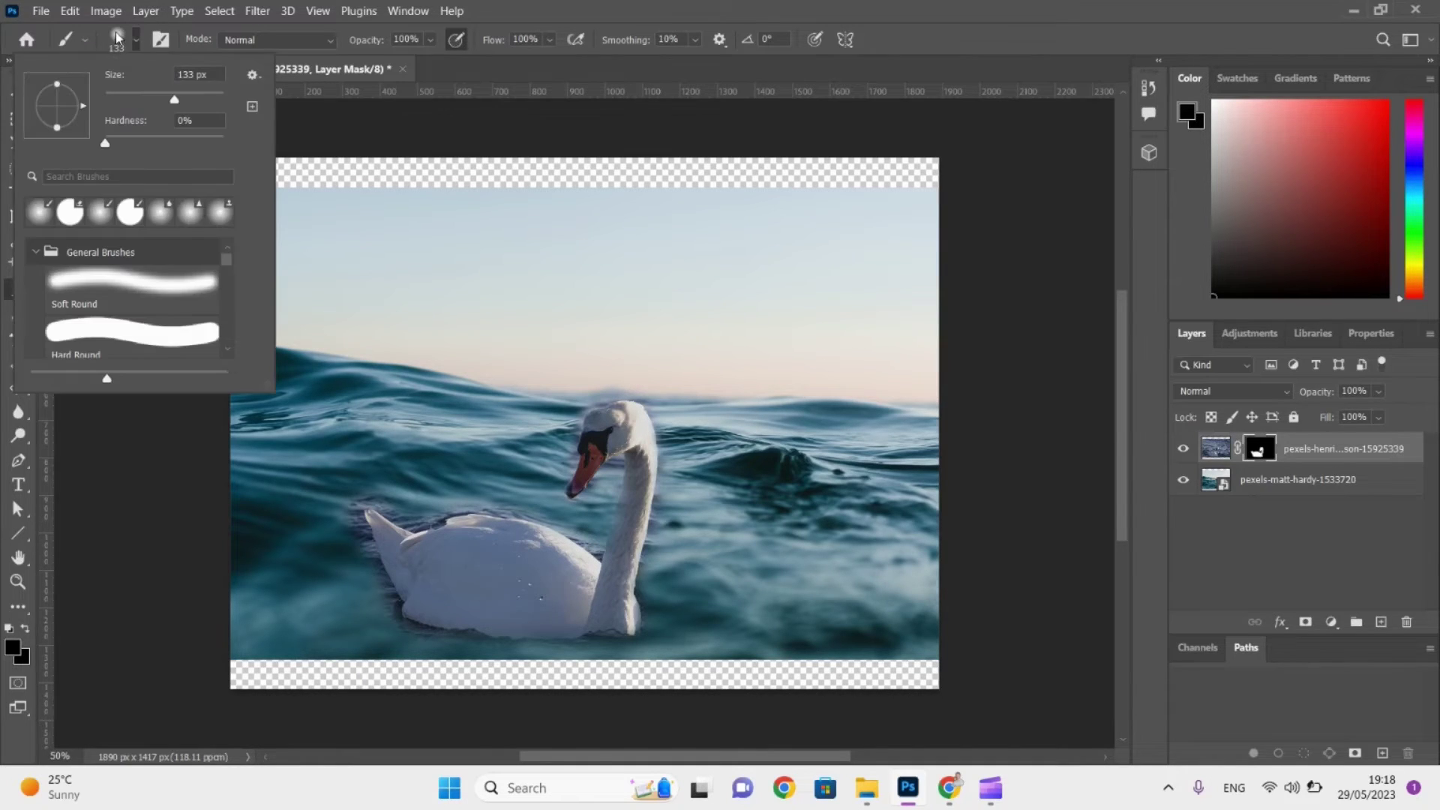
left_click_drag(152, 100, 142, 100)
left_click(666, 492)
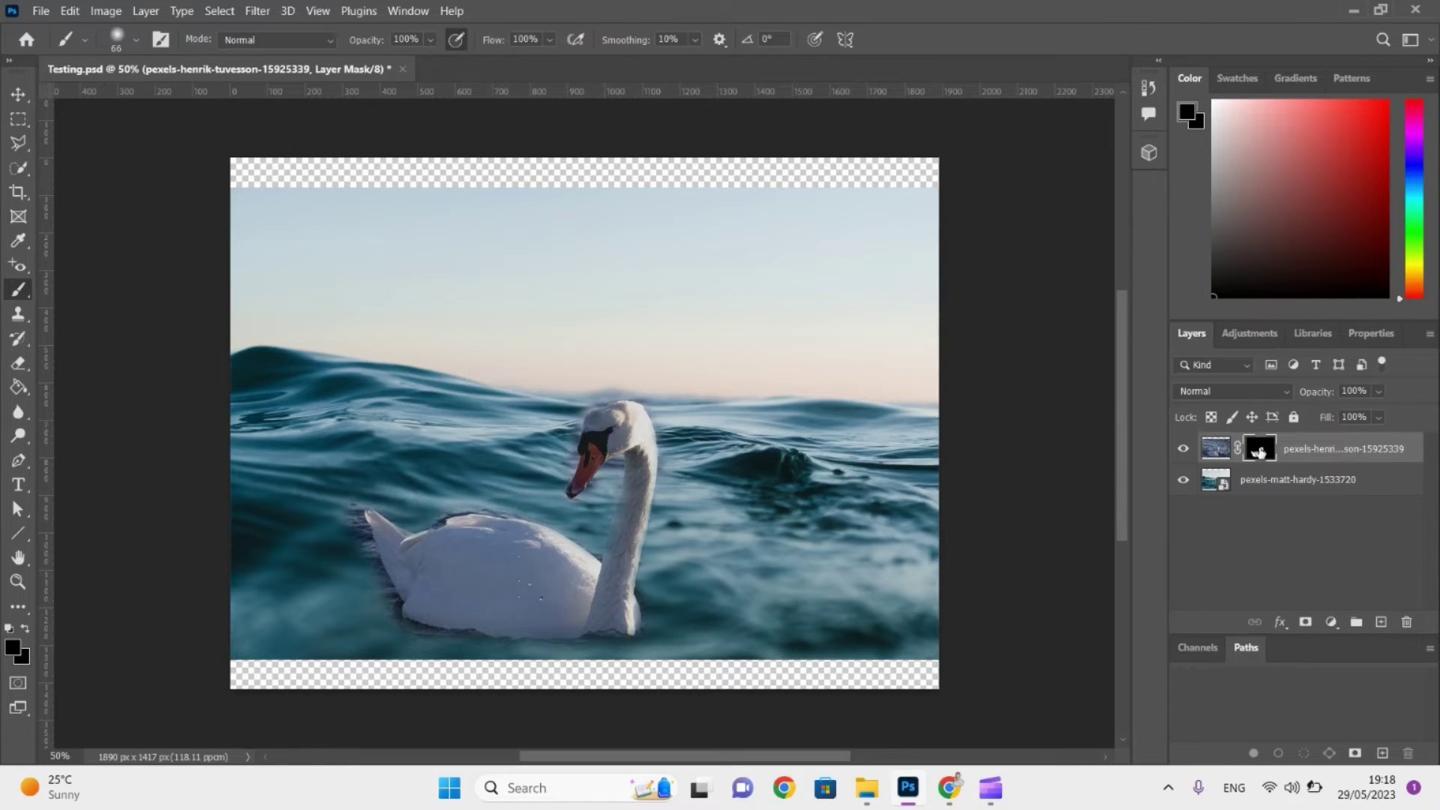
Apply the layer mask permanently to the swan layer and check the cutout by toggling the visibility of the sea photo layer.
right_click(1260, 450)
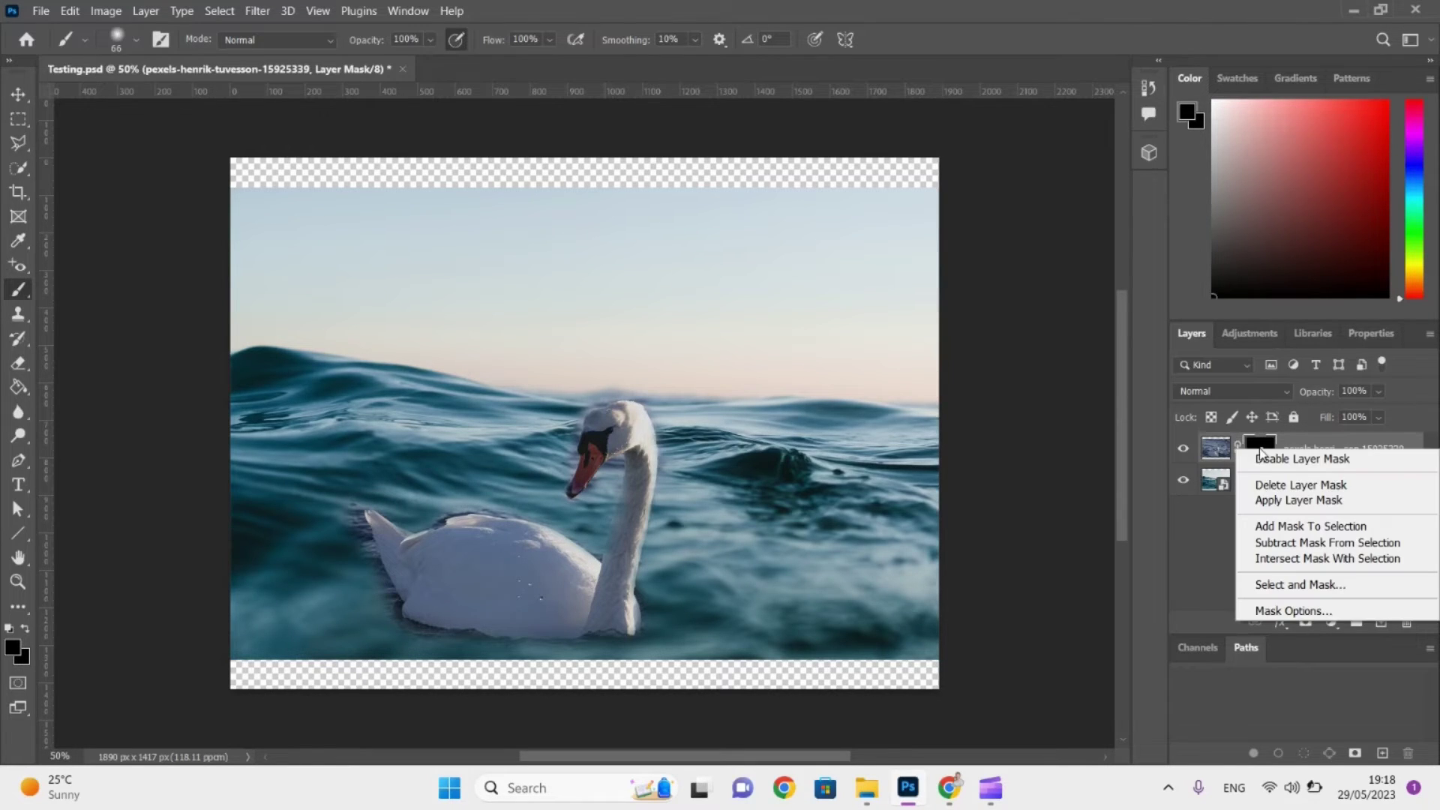
left_click(1282, 503)
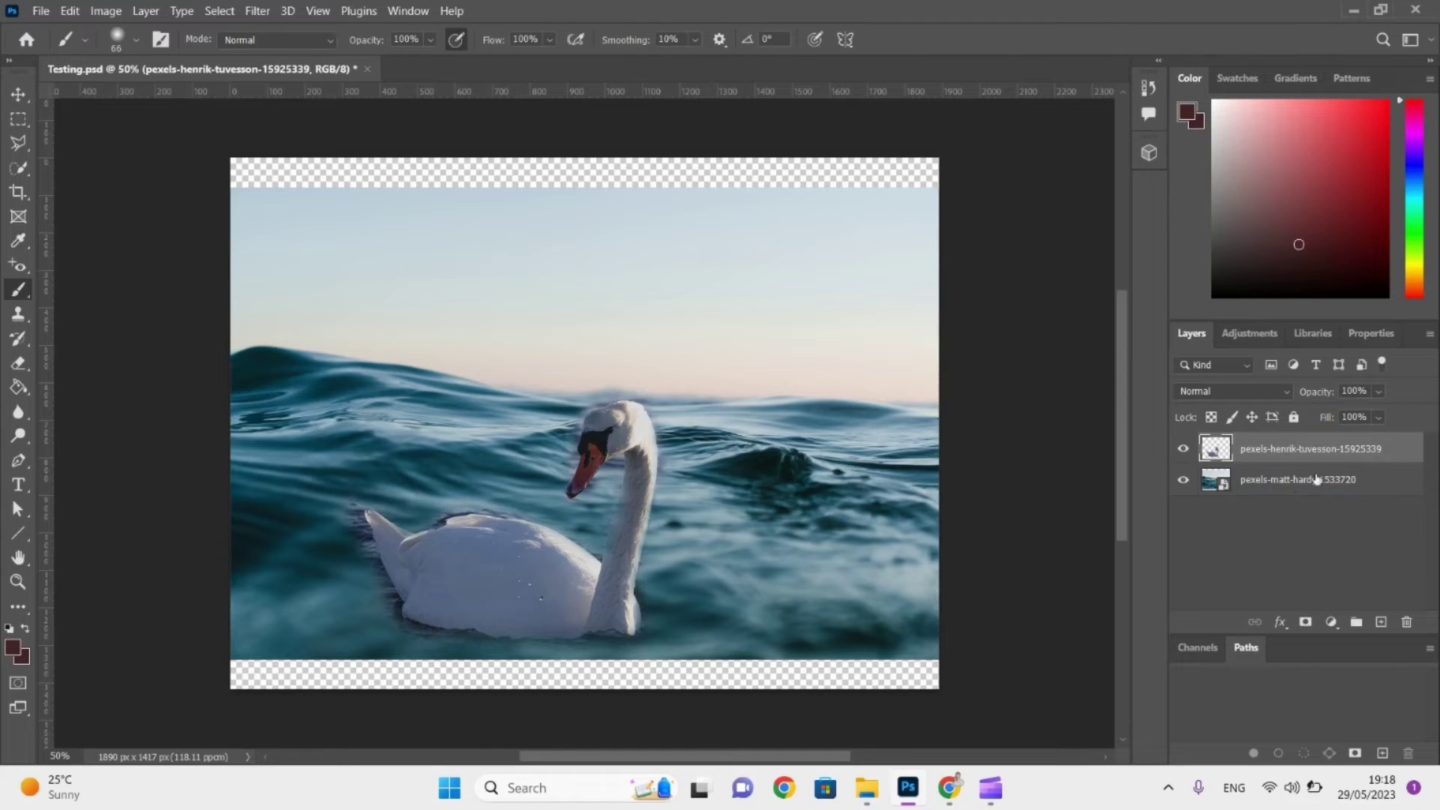
left_click(1184, 482)
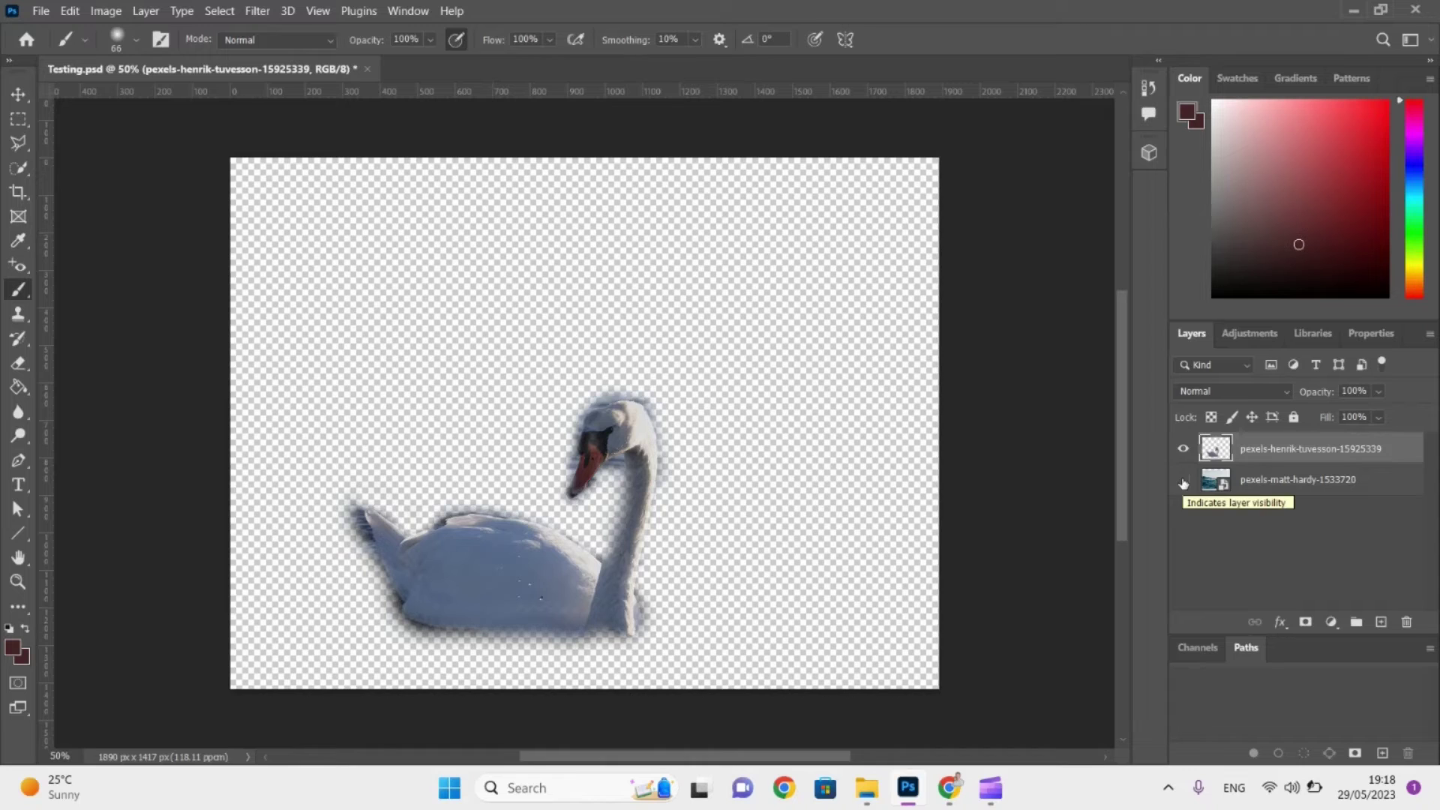
left_click(1183, 481)
left_click(1184, 482)
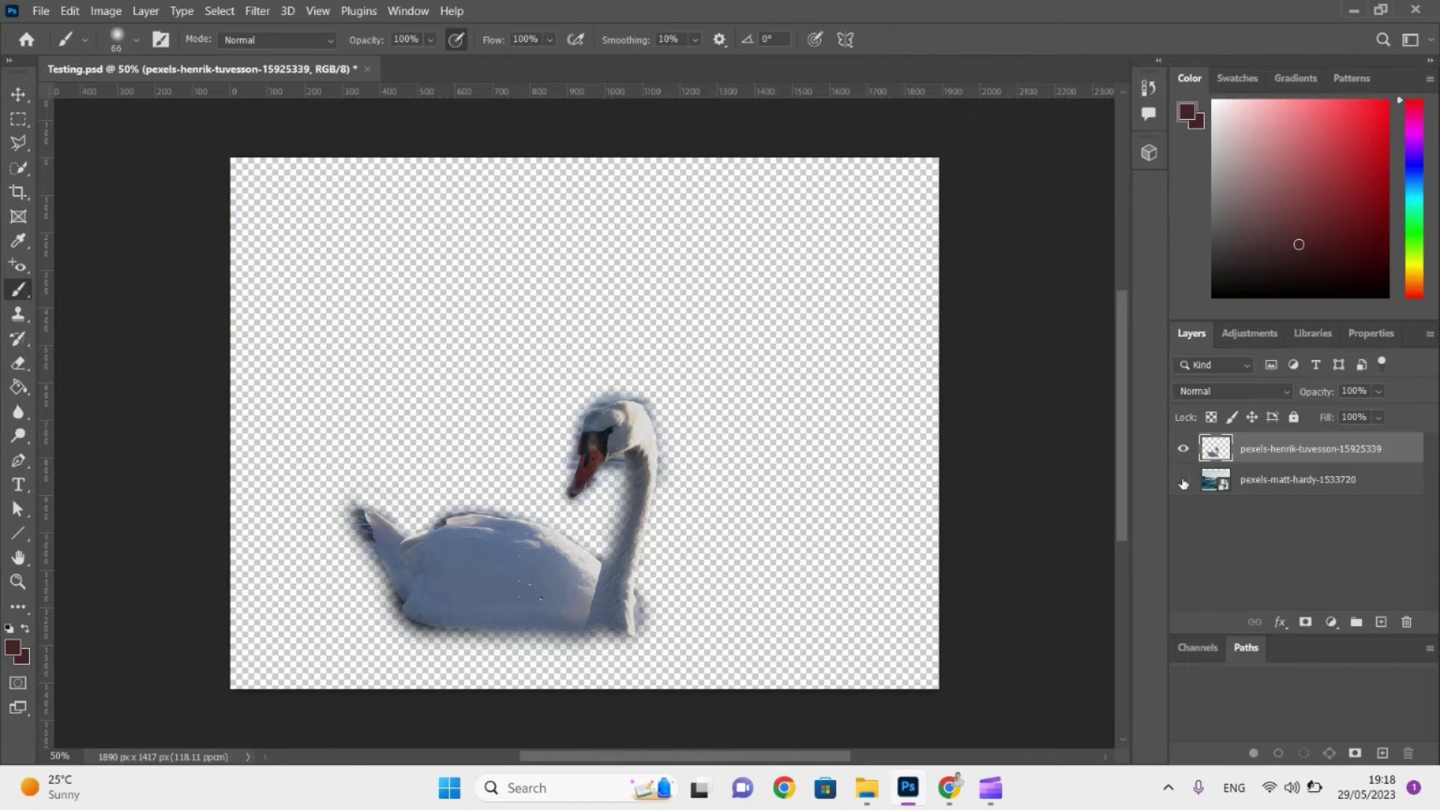
left_click(1184, 481)
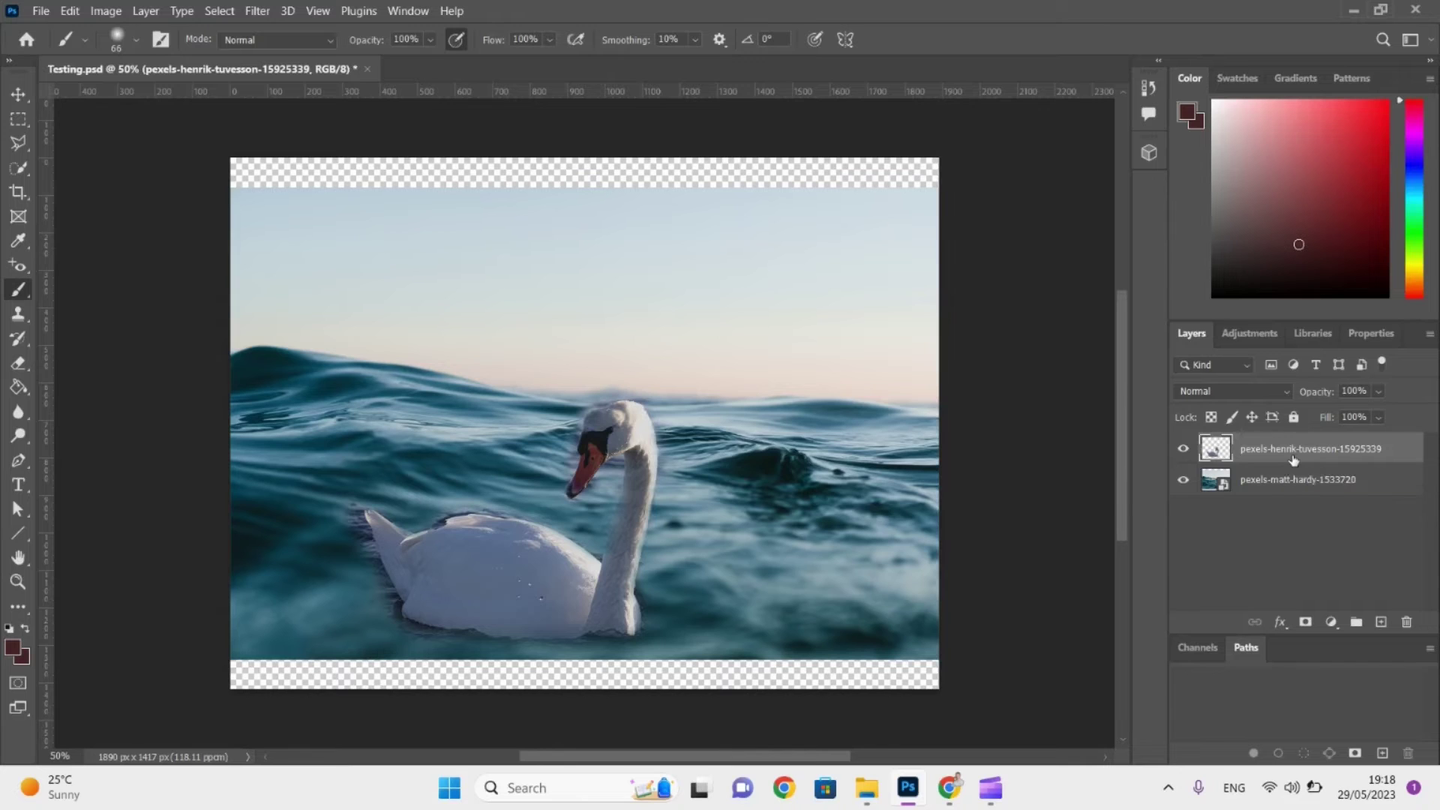
Switch to the F.Checklist_Photoshop document in Chrome and tick off "mask" and "Selection" in the Raster section, reviewing the solid and gradient fills item.
key("alt+Tab")
key("Tab")
key("Tab")
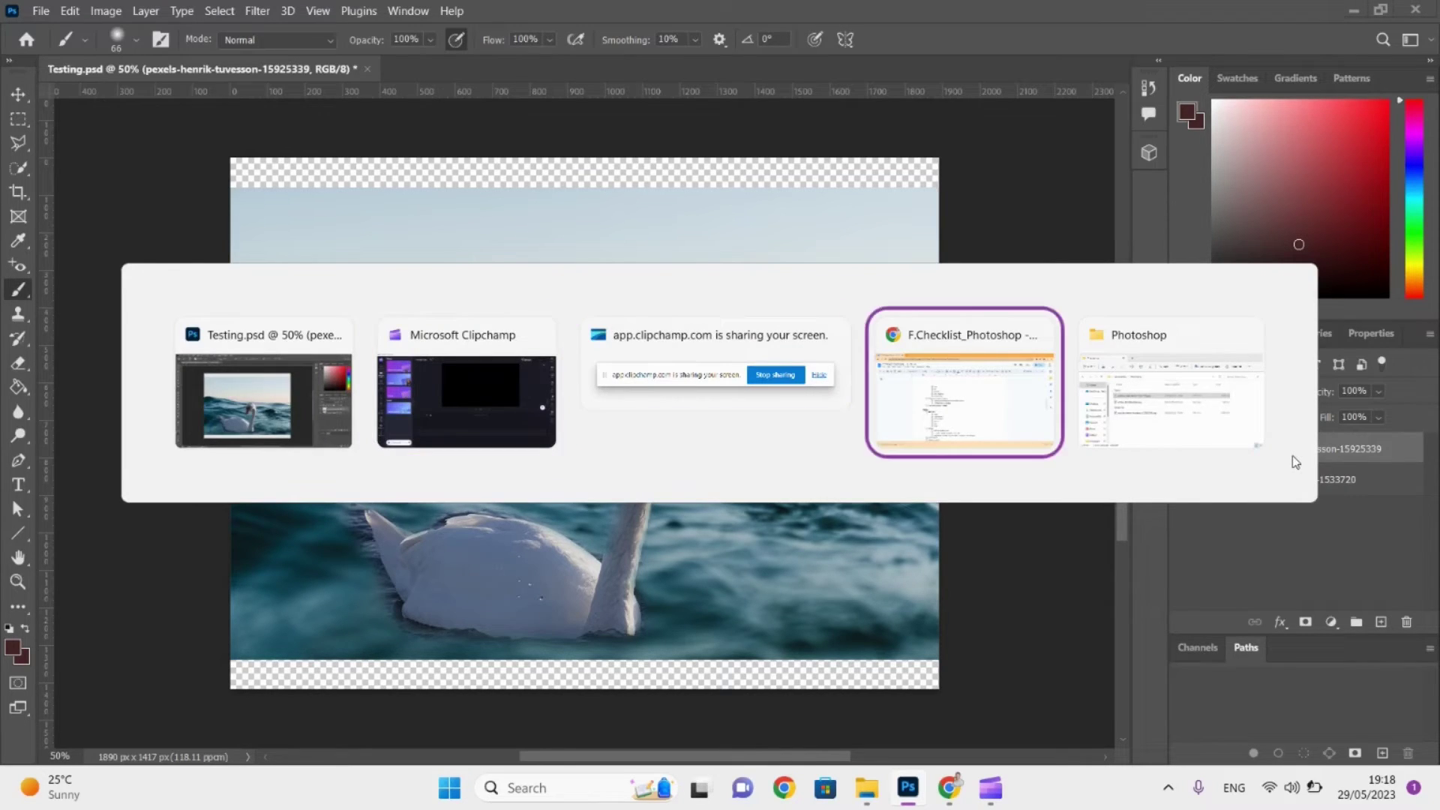
left_click(459, 591)
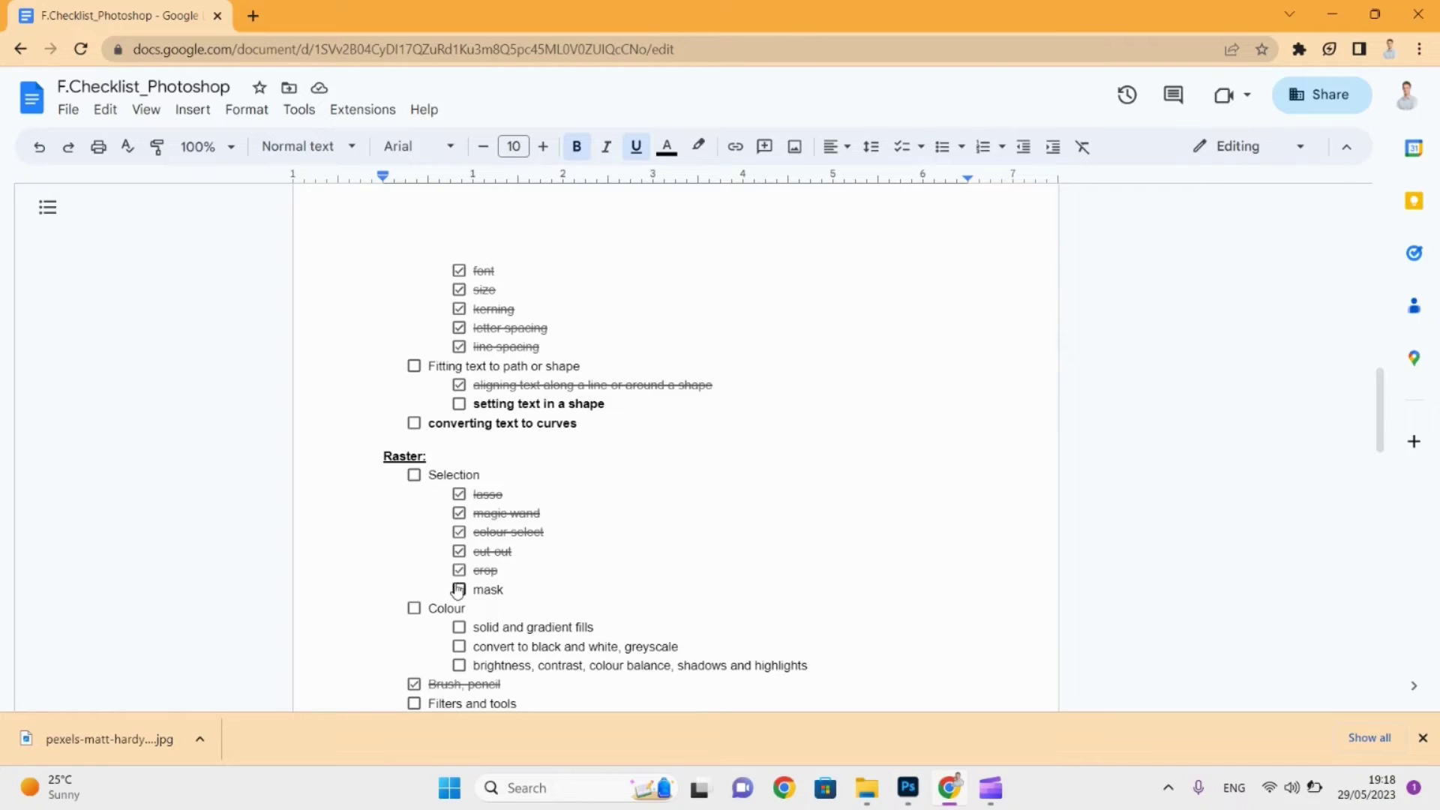
left_click(411, 476)
scroll(568, 558, "down", 2)
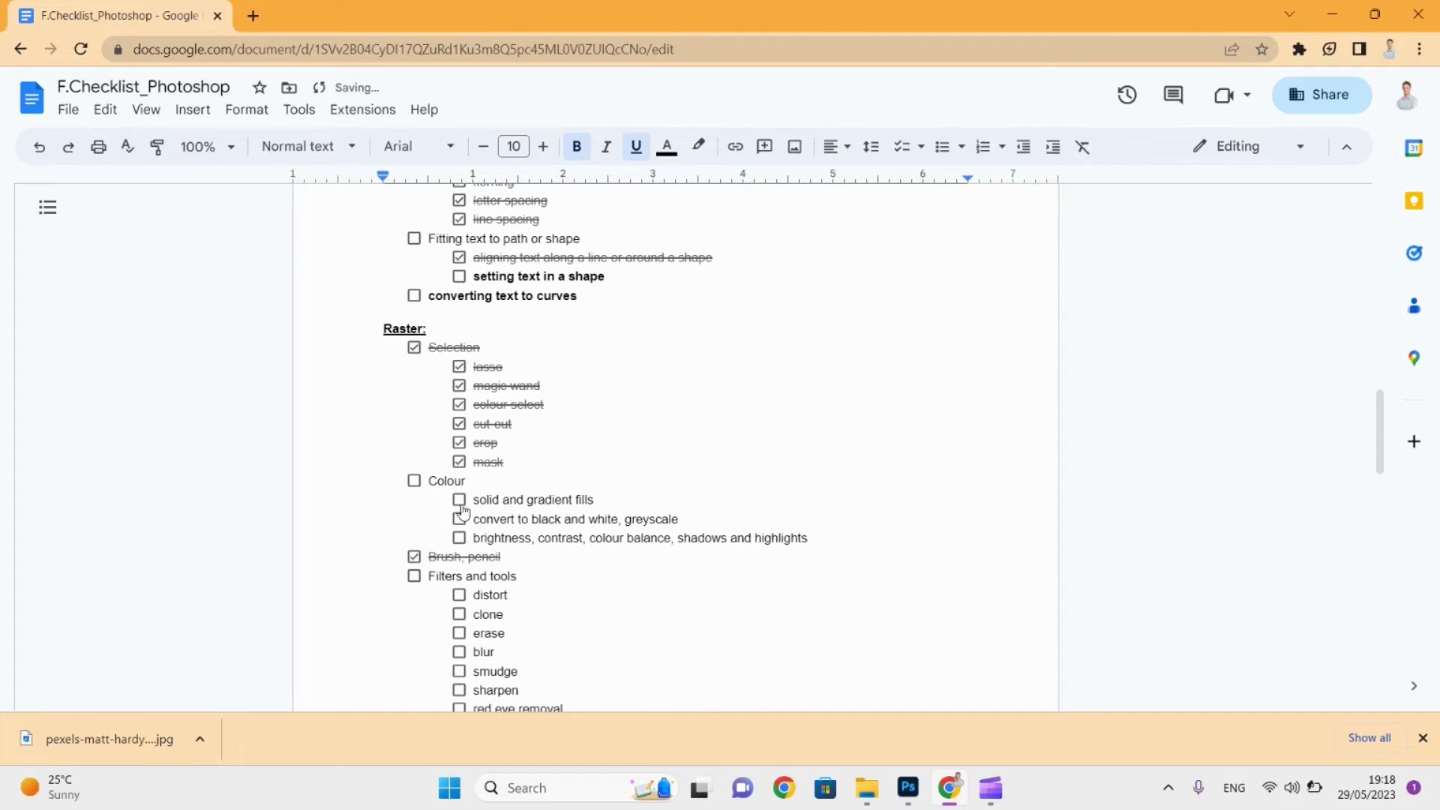
double_click(548, 501)
Switch back to Photoshop, add a new layer, and fill a rectangular selection over the sky and waves with bright red using the Paint Bucket.
key("alt+Tab")
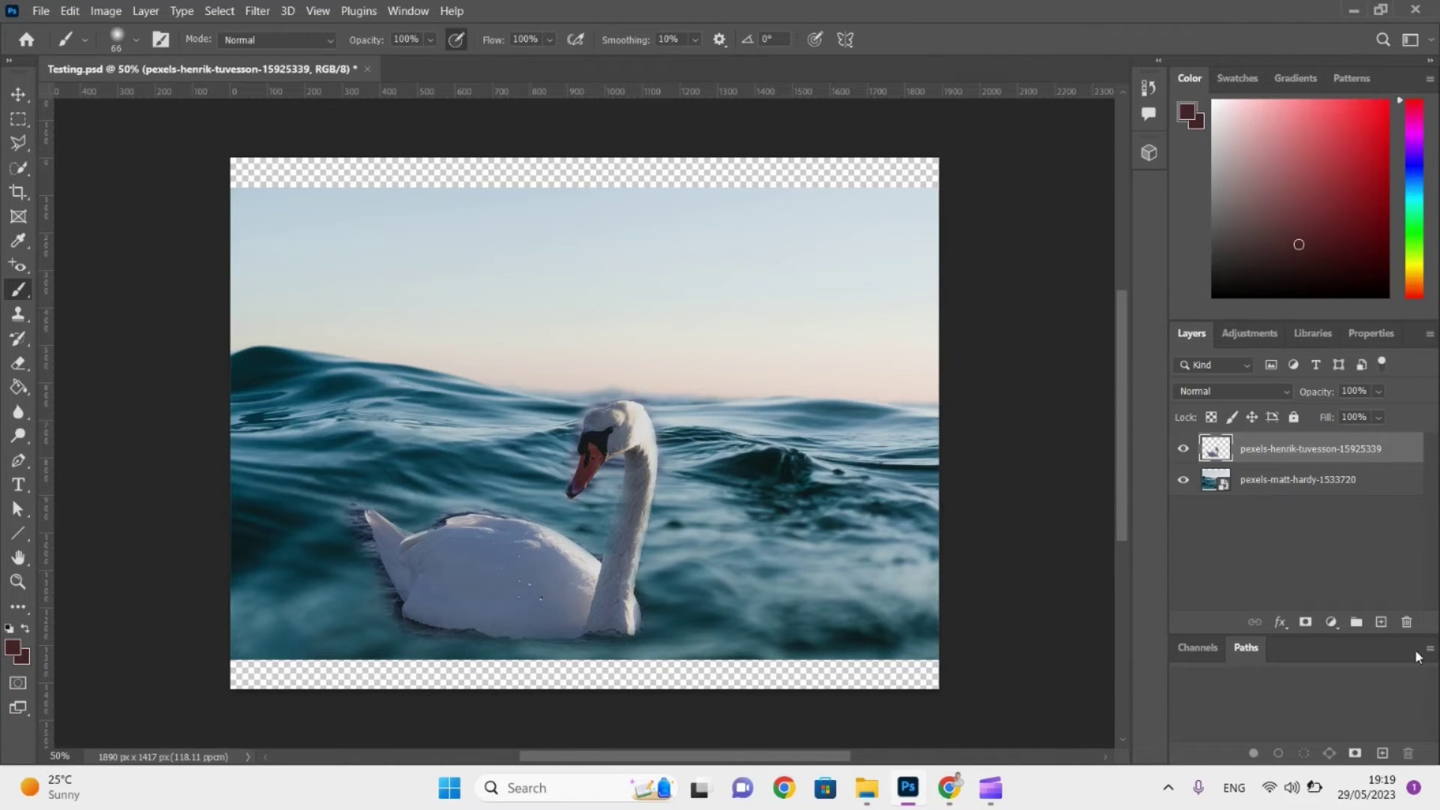
left_click(1380, 623)
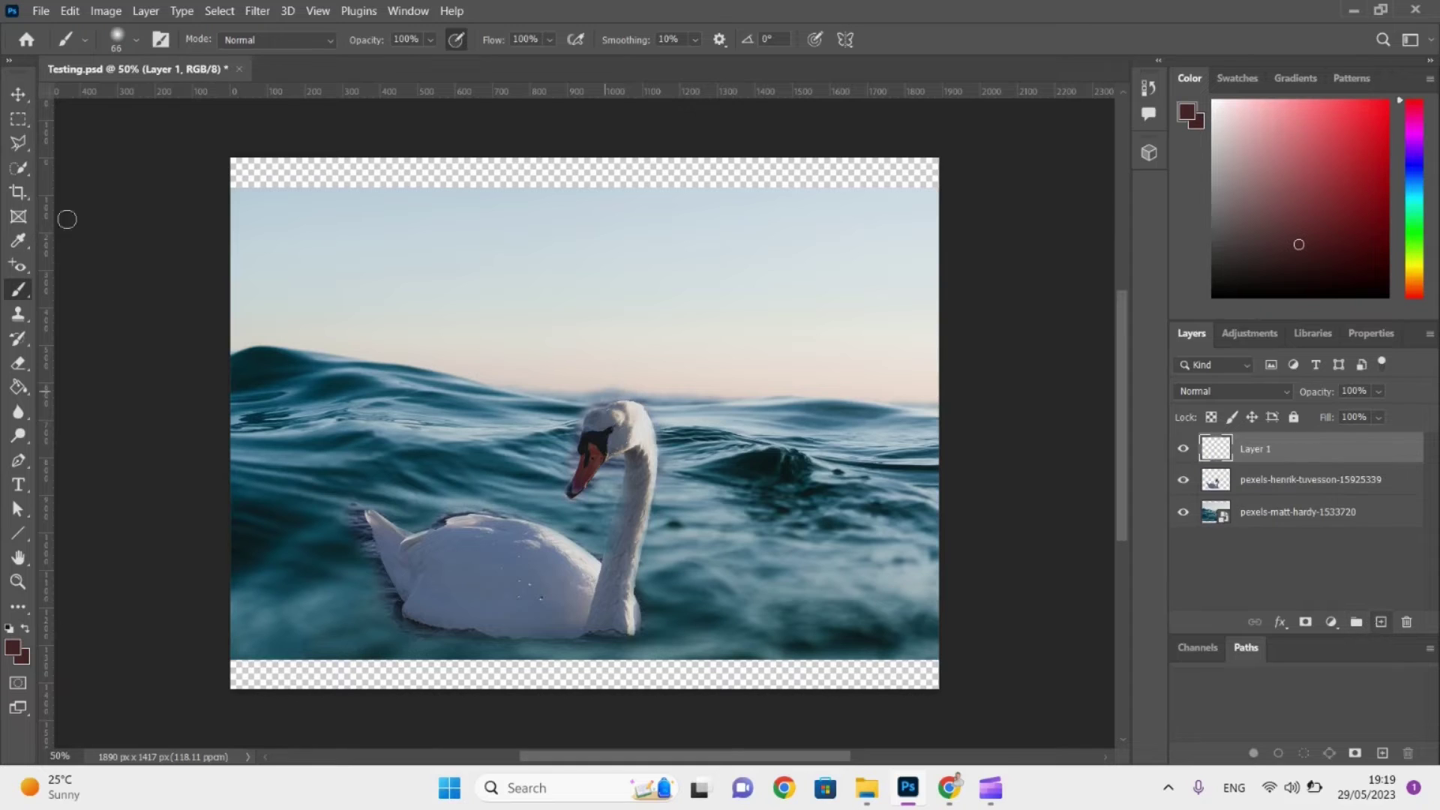
left_click(18, 120)
left_click_drag(272, 201, 460, 435)
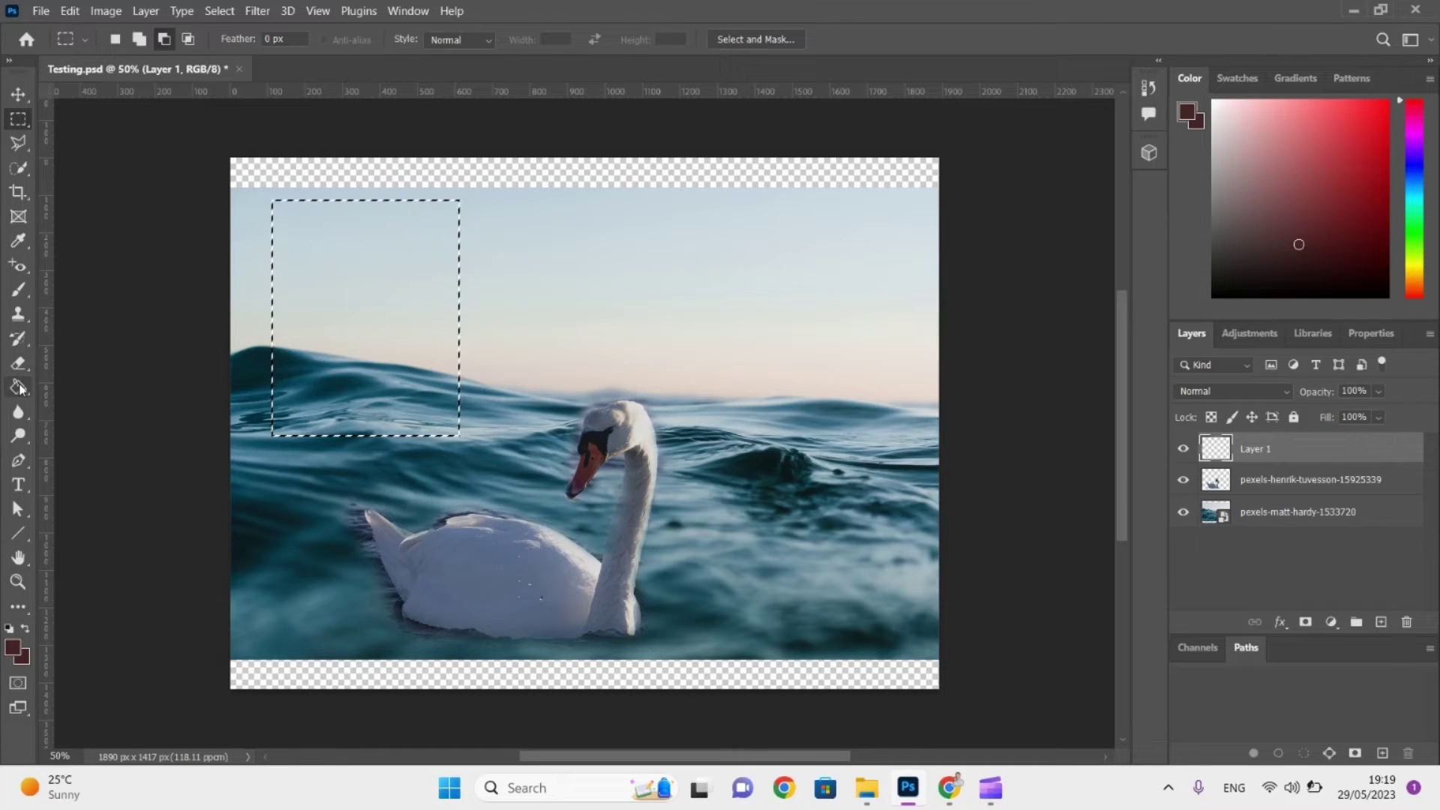
left_click(18, 387)
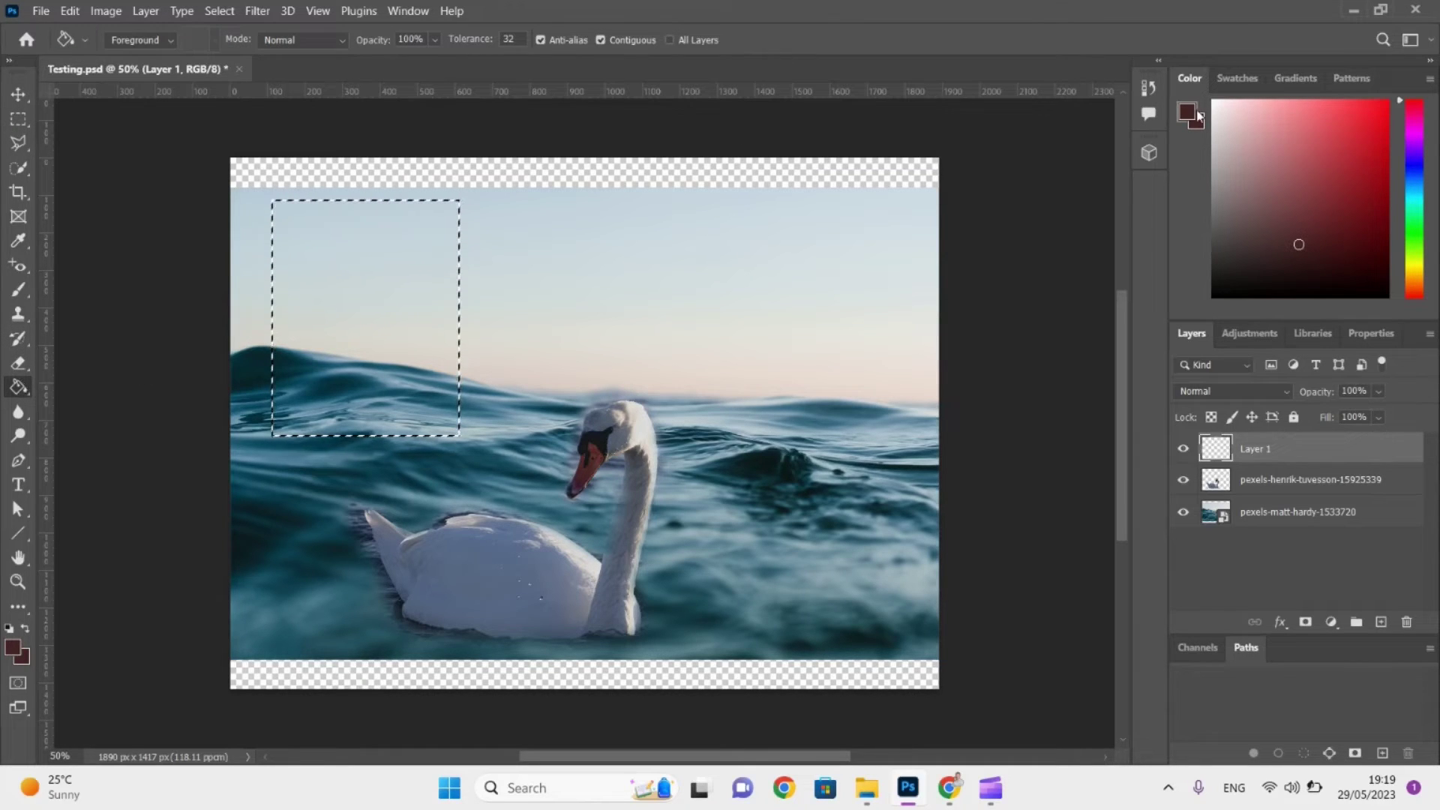
left_click(1386, 115)
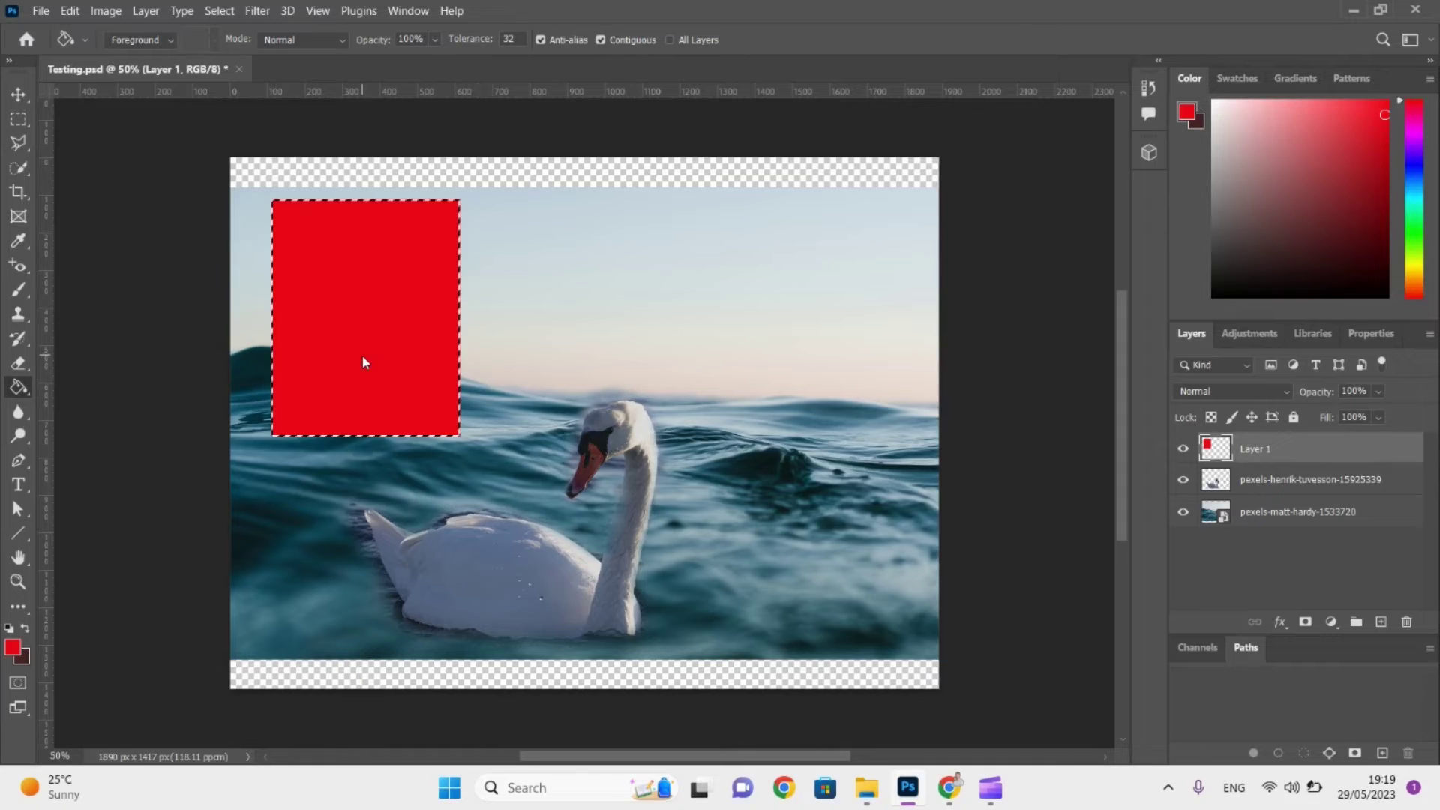
Try to fill the sky on the pexels-matt-hardy-1533720 layer with red and agree to rasterize its smart object.
left_click(1305, 517)
left_click(814, 280)
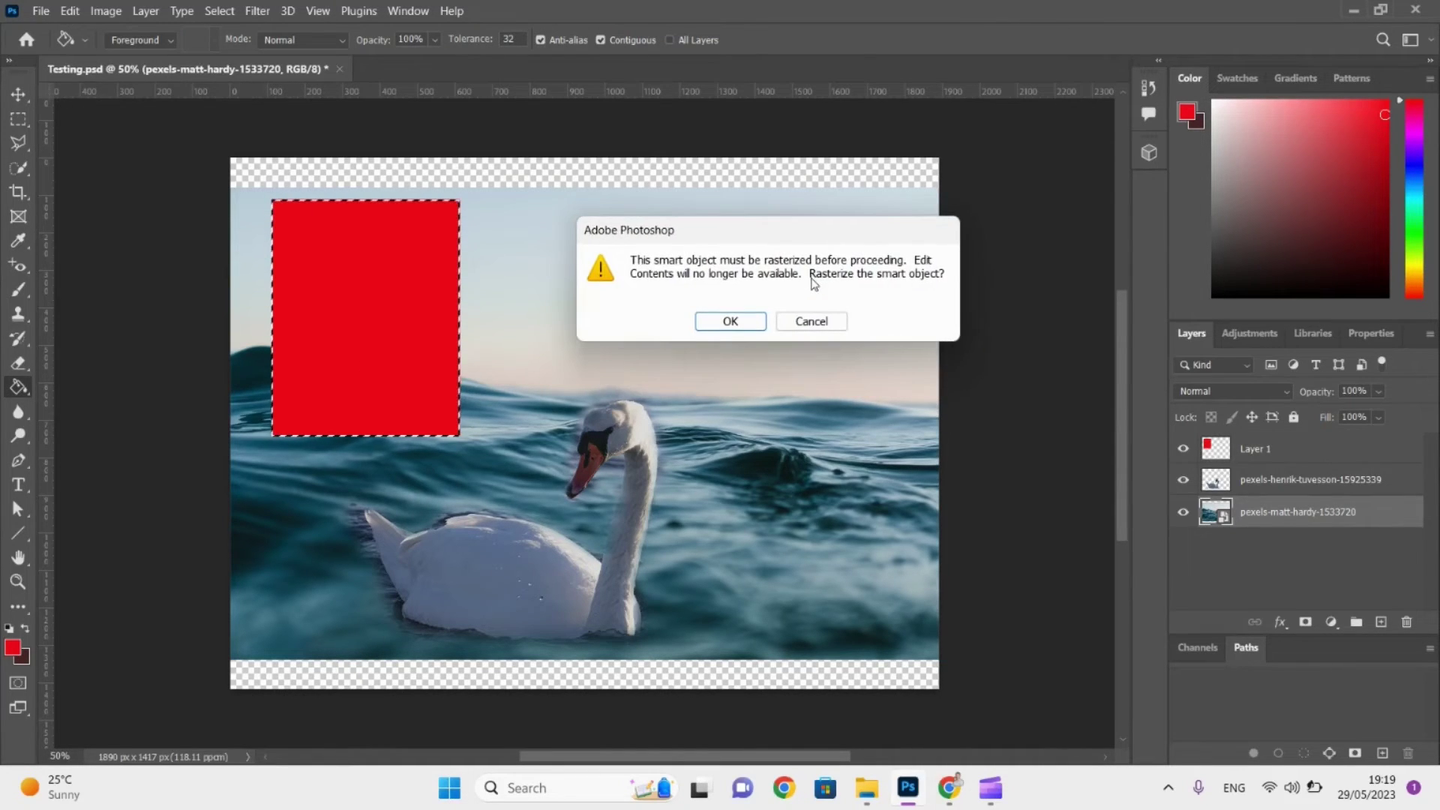
left_click(725, 324)
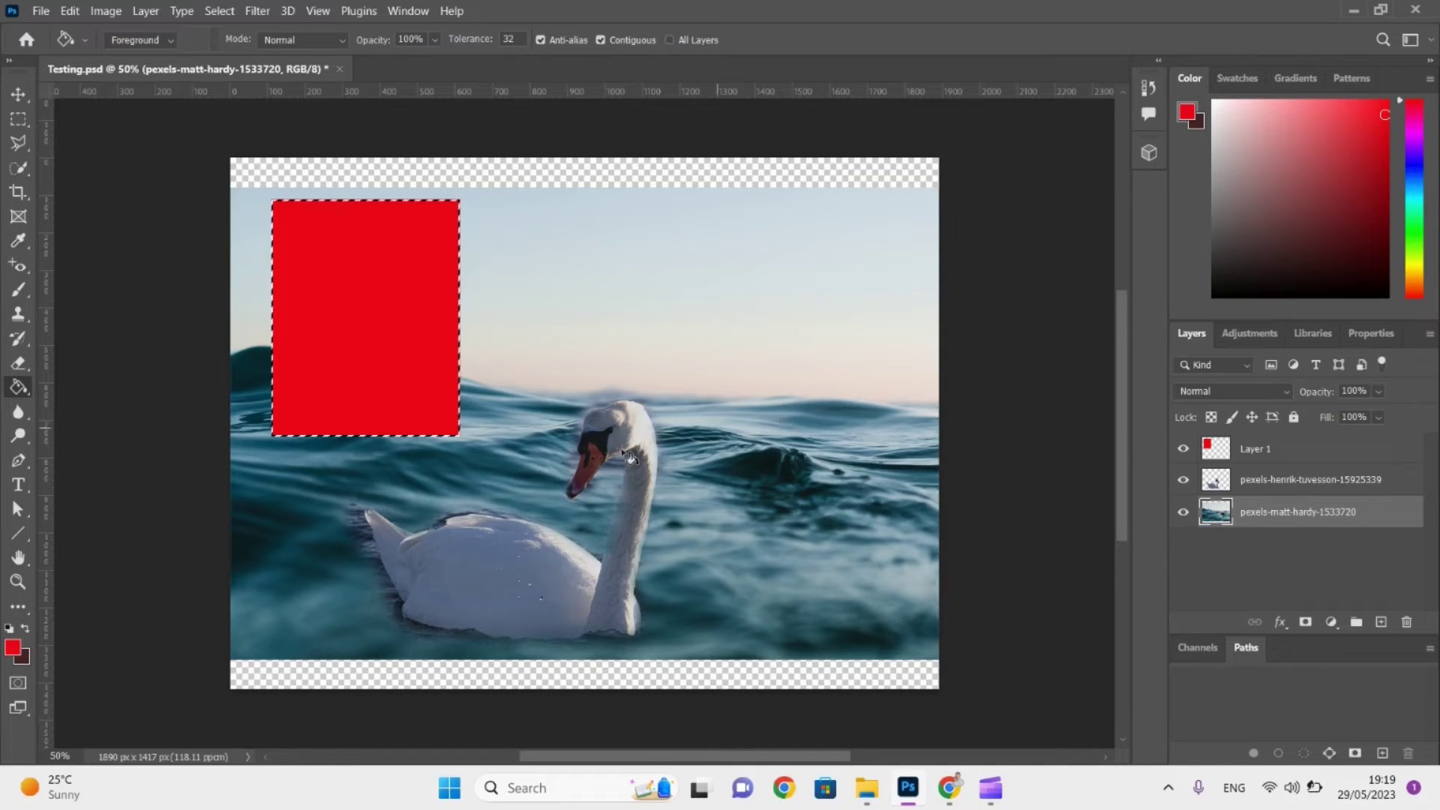
Hide the swan layer and the red rectangle layer so only the sea photo layer is shown.
left_click(1184, 479)
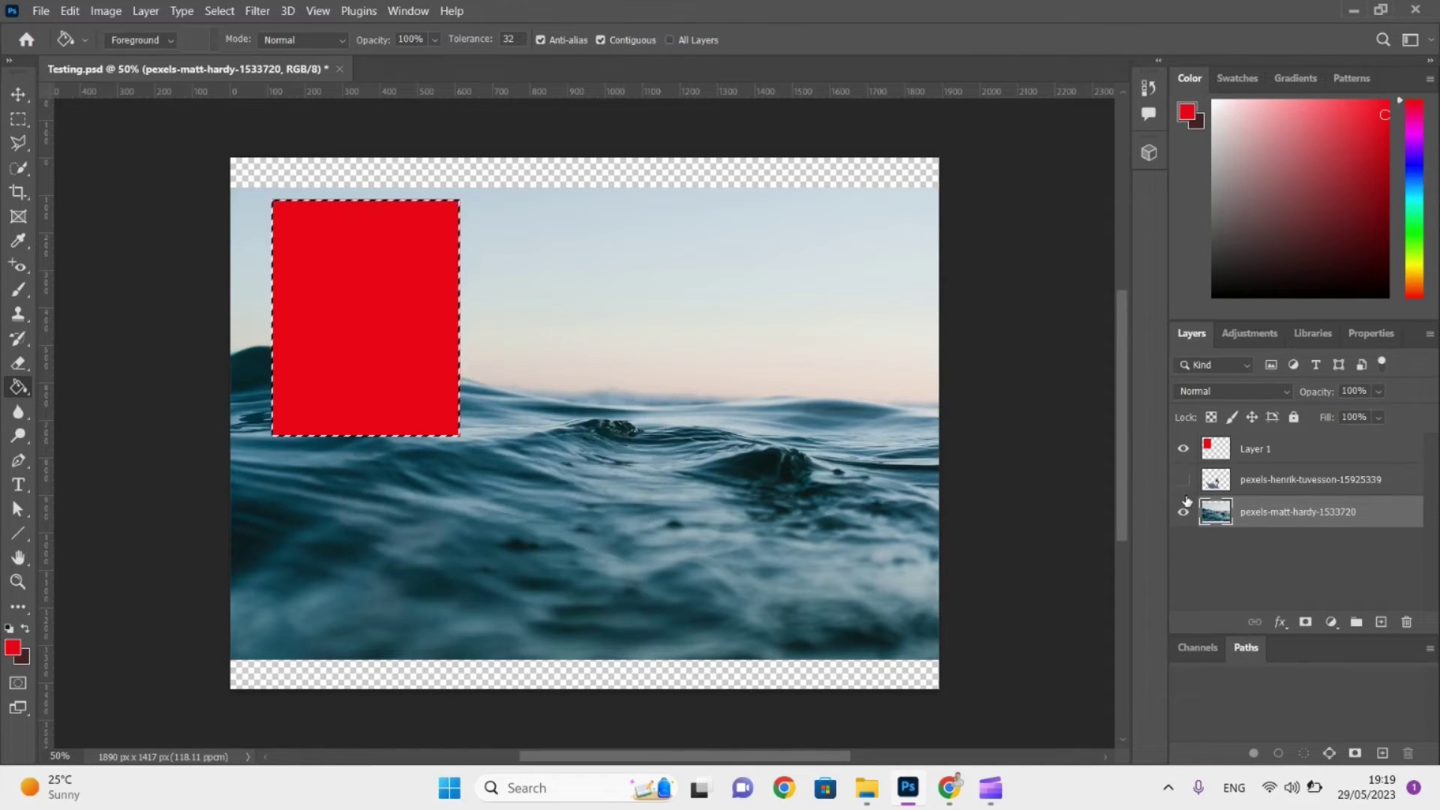
left_click(1184, 511)
left_click(1184, 449)
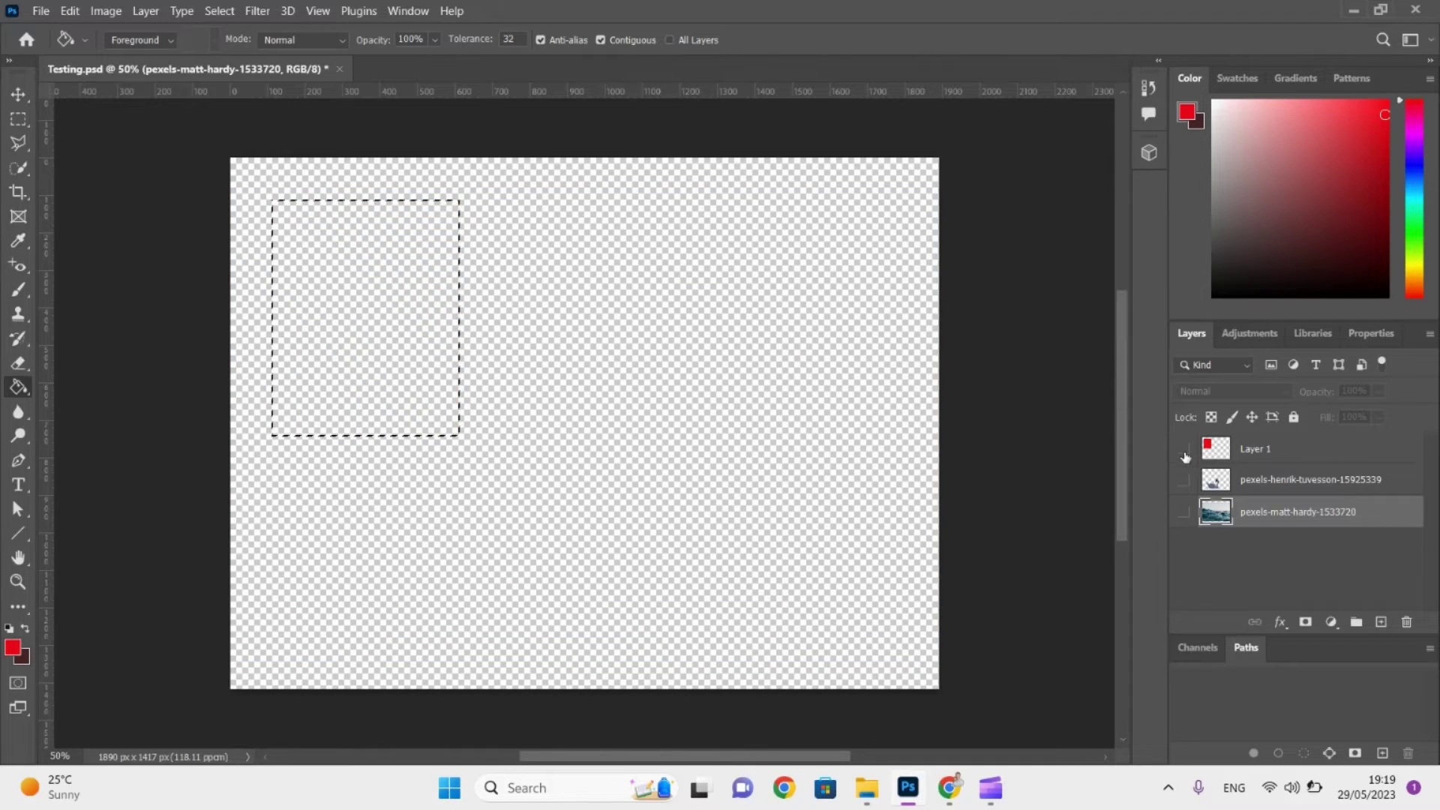
left_click(1183, 511)
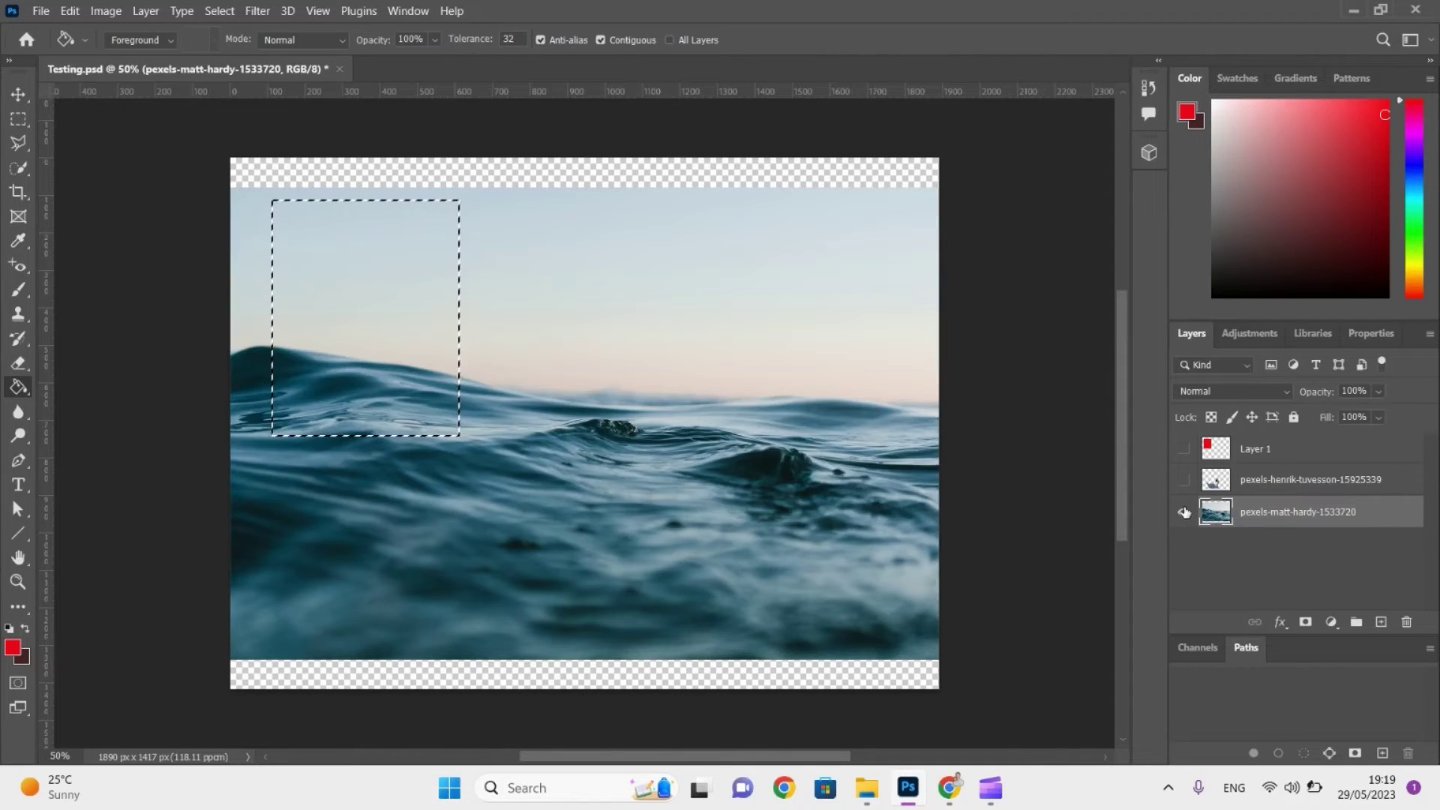
Deselect the rectangular selection and fill the sky of the sea photo with solid red.
left_click(19, 119)
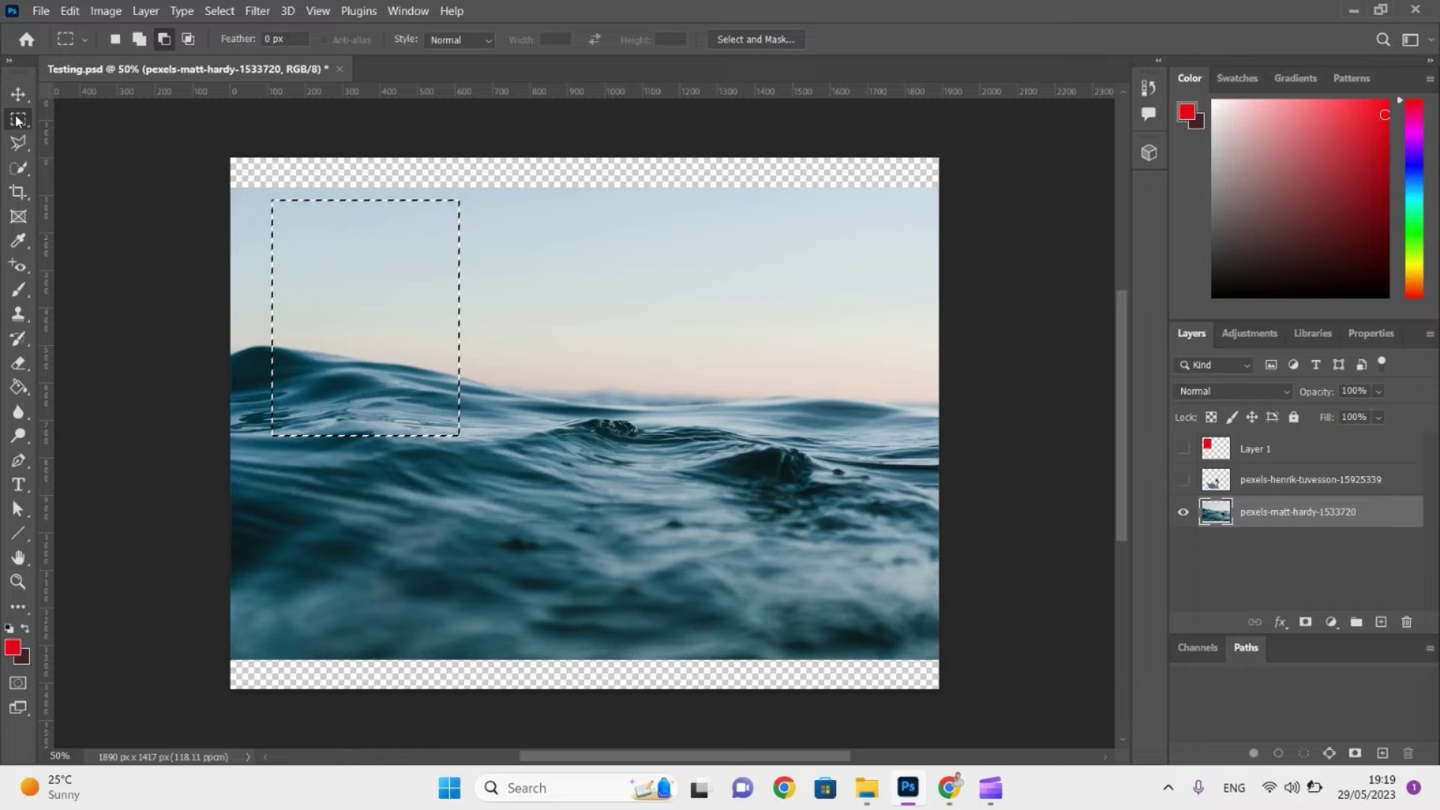
right_click(329, 220)
left_click(351, 230)
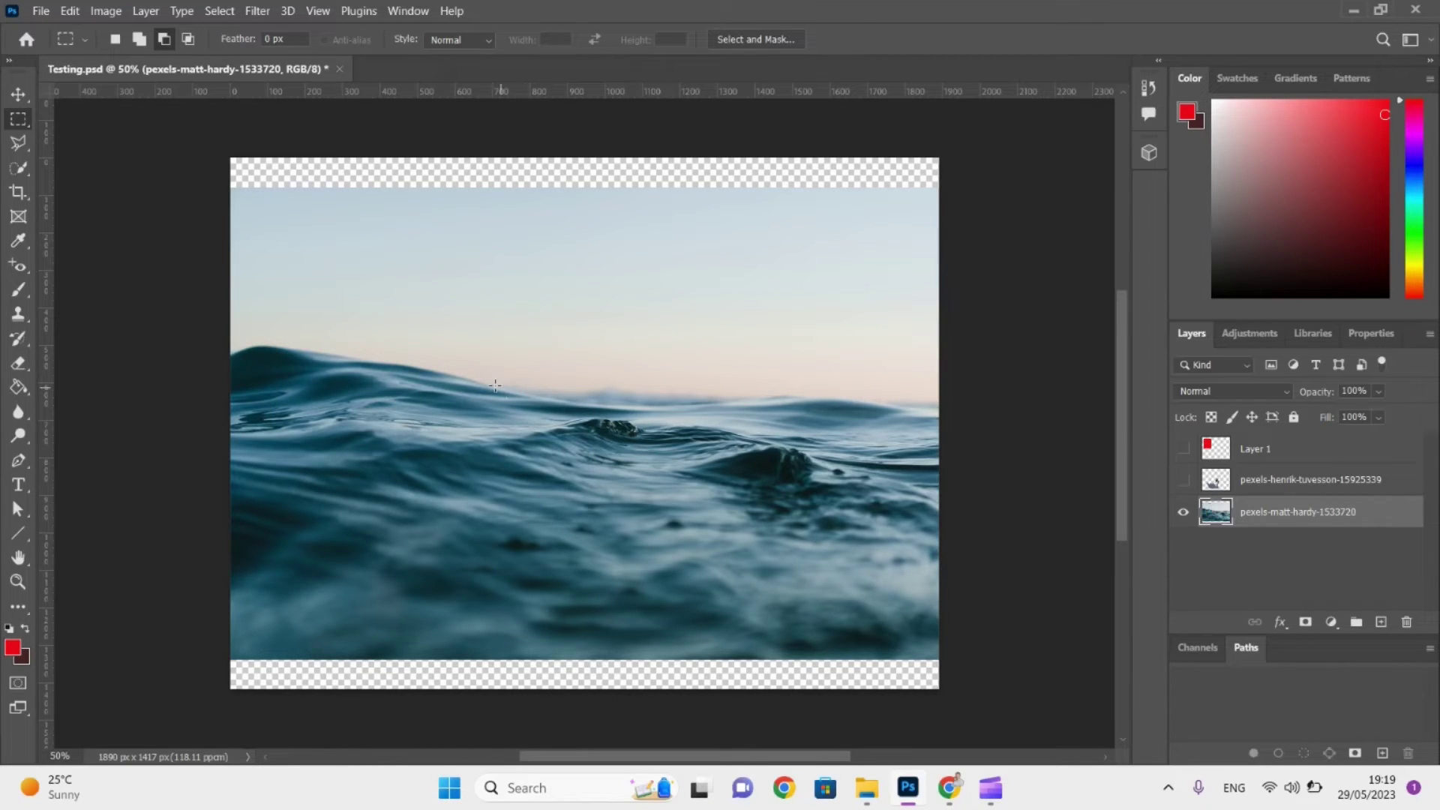
left_click(18, 387)
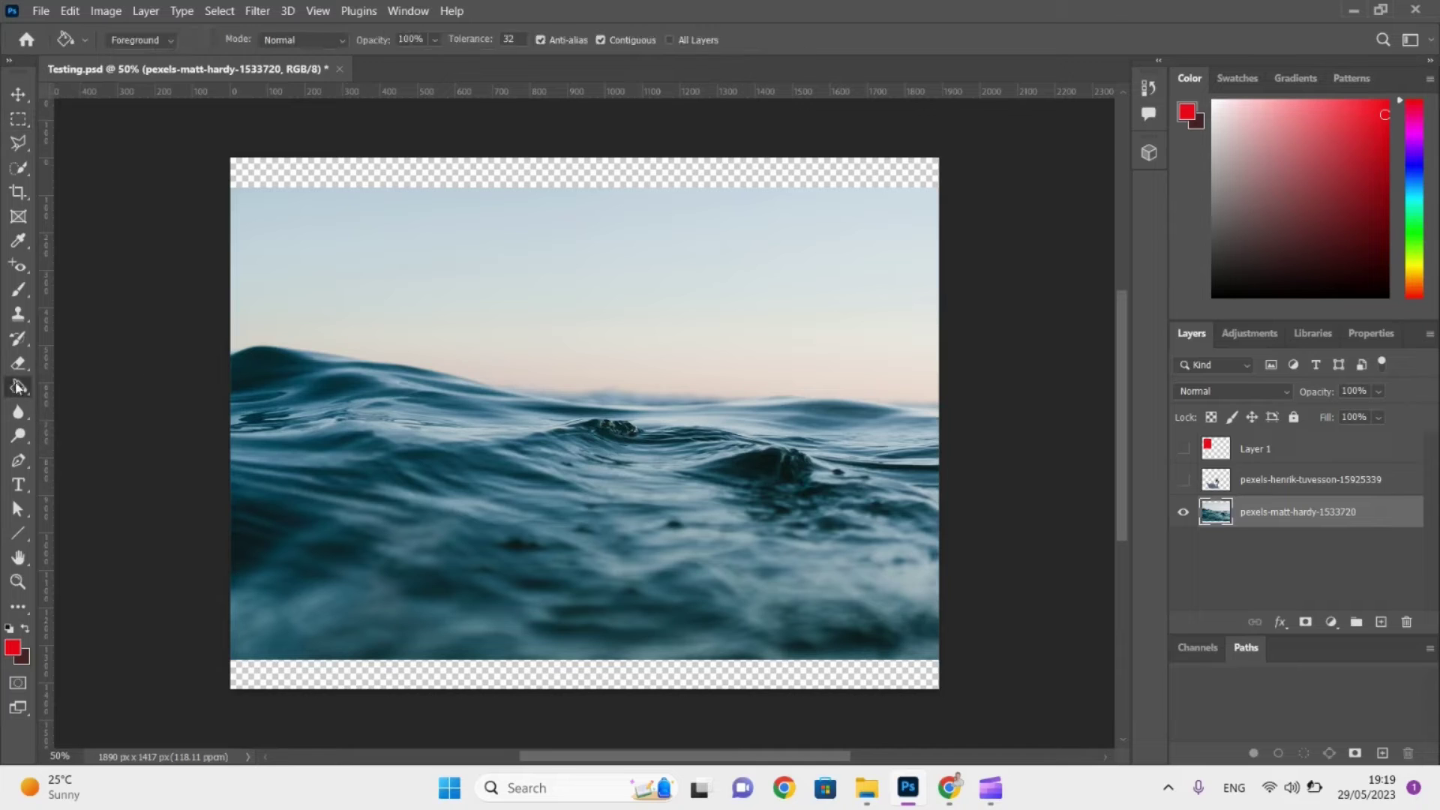
left_click(586, 319)
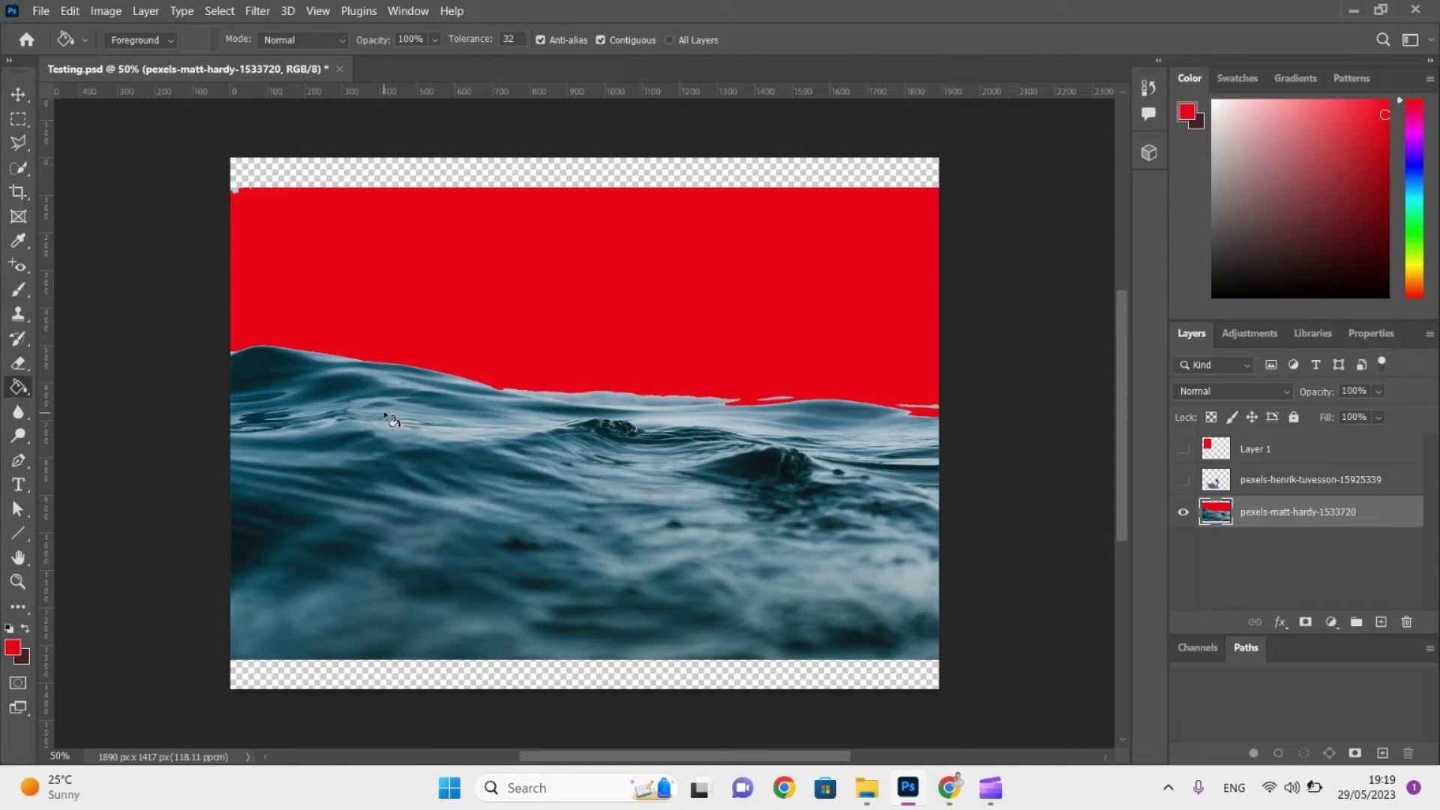
Fill several dark patches of the waves in the sea photo with the red foreground colour.
left_click(165, 46)
left_click(355, 463)
left_click(766, 497)
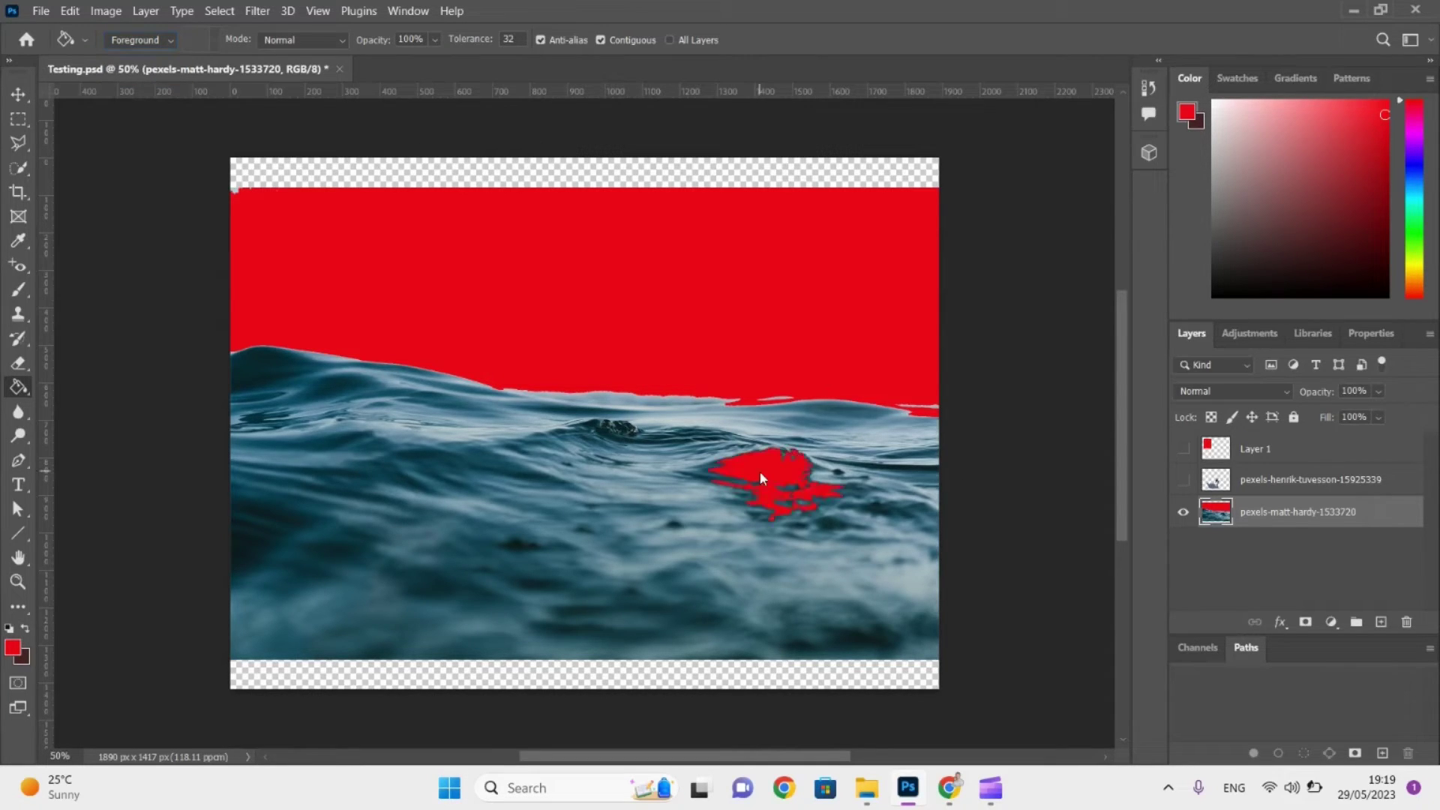
left_click(244, 368)
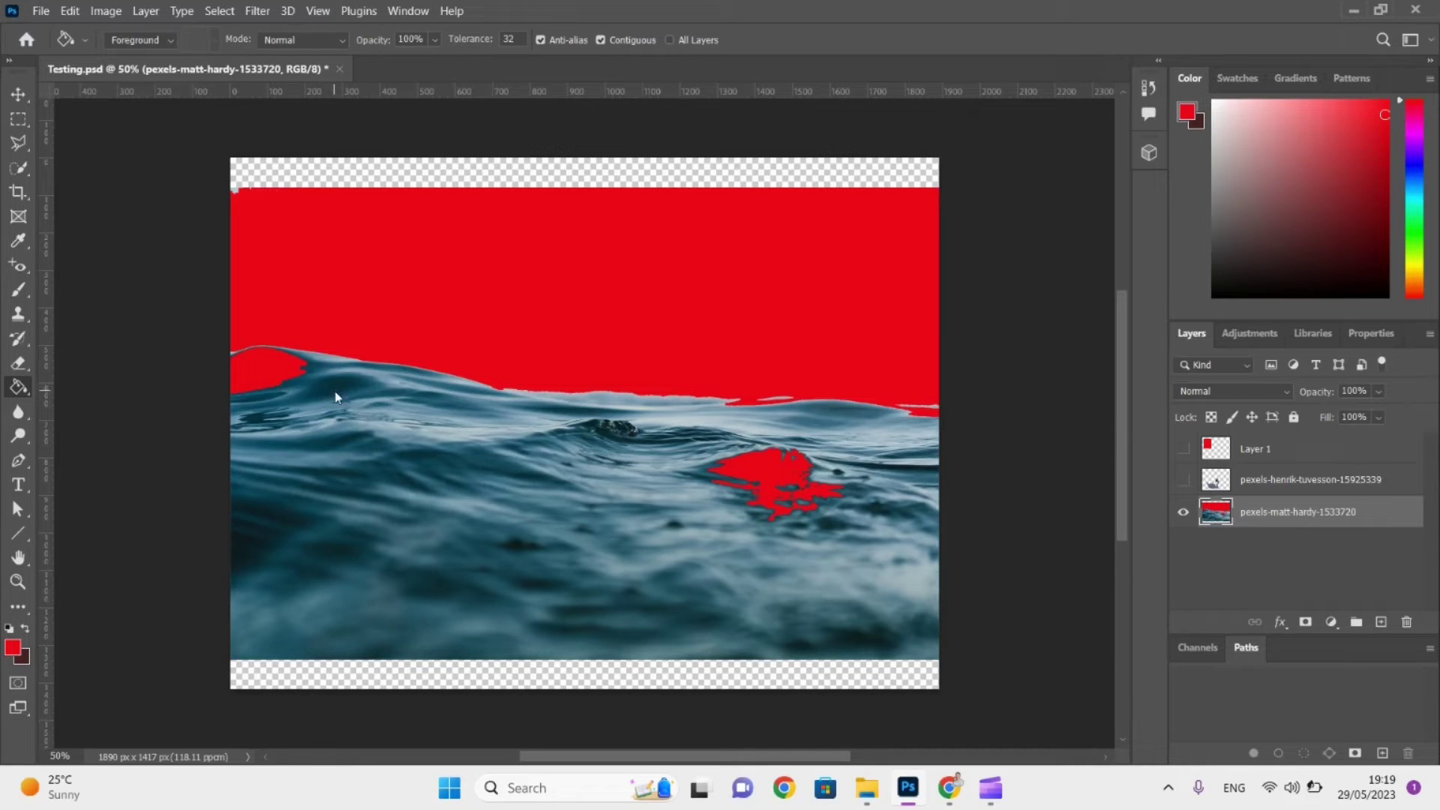
left_click(255, 569)
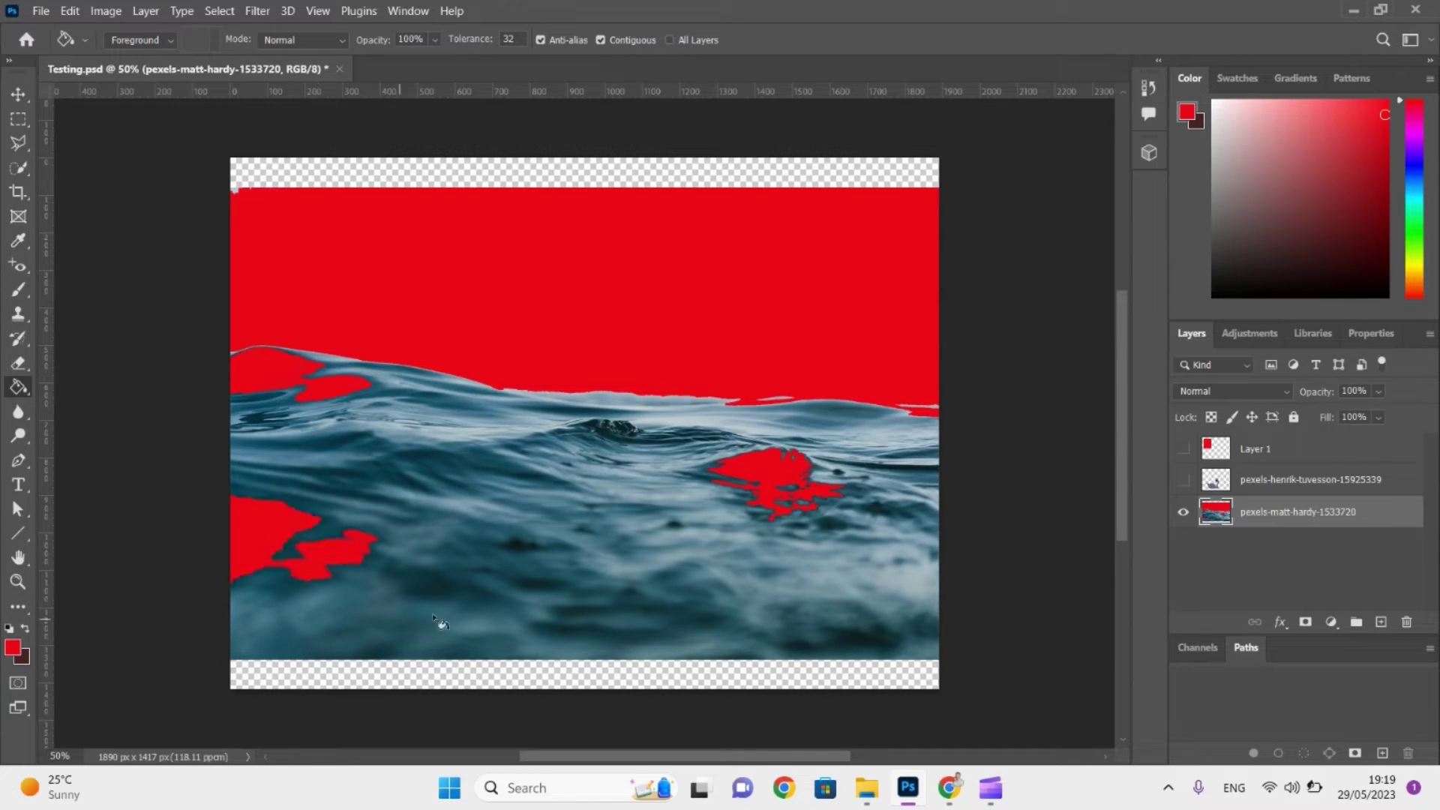
Undo the red fills on the sea photo and the deselection of the rectangle.
key("ctrl+z")
key("ctrl+z")
key("ctrl+z")
key("ctrl+z")
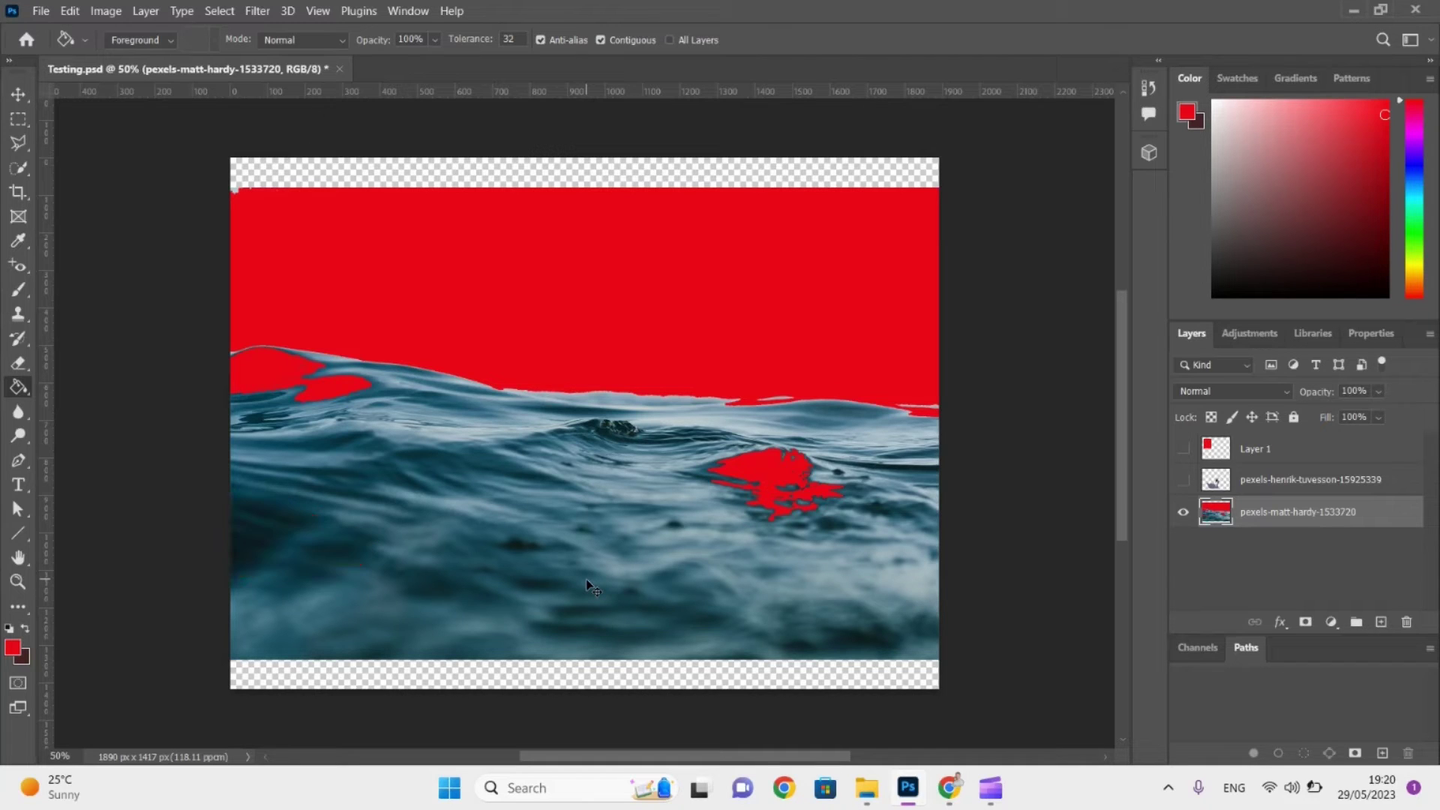
key("ctrl+z")
key("ctrl+z")
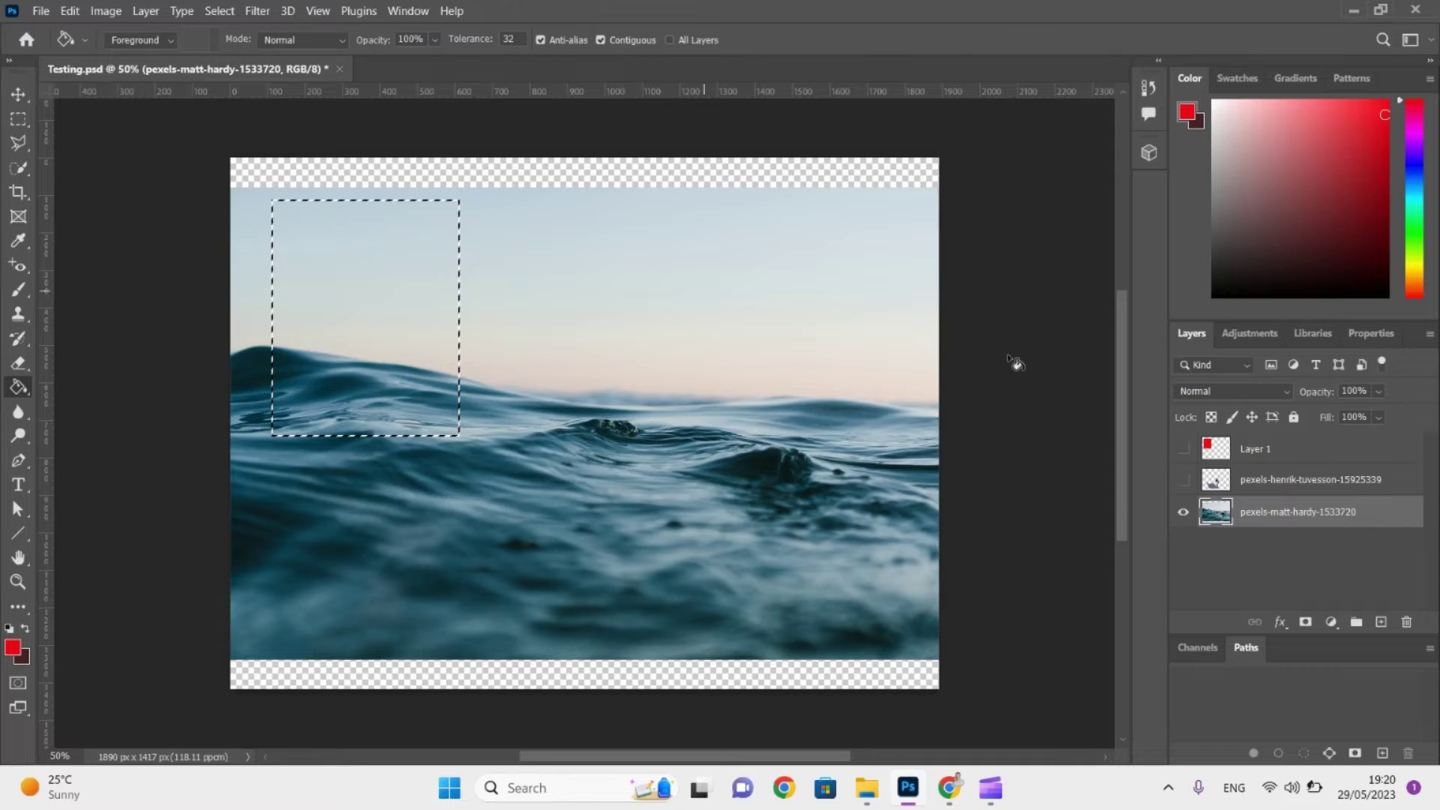
Select Layer 1 with the red rectangle and make it visible again.
left_click(1266, 454)
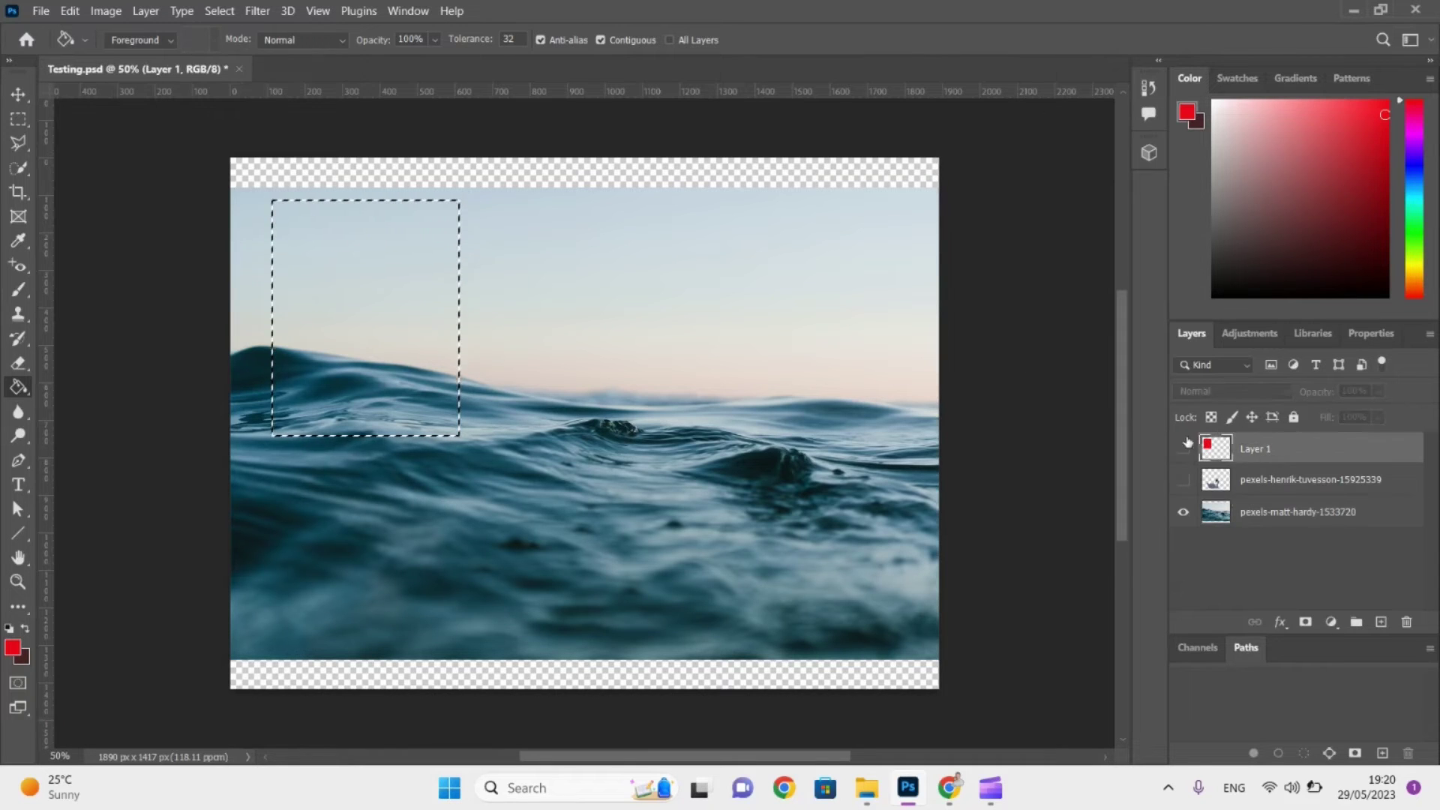
left_click(1184, 449)
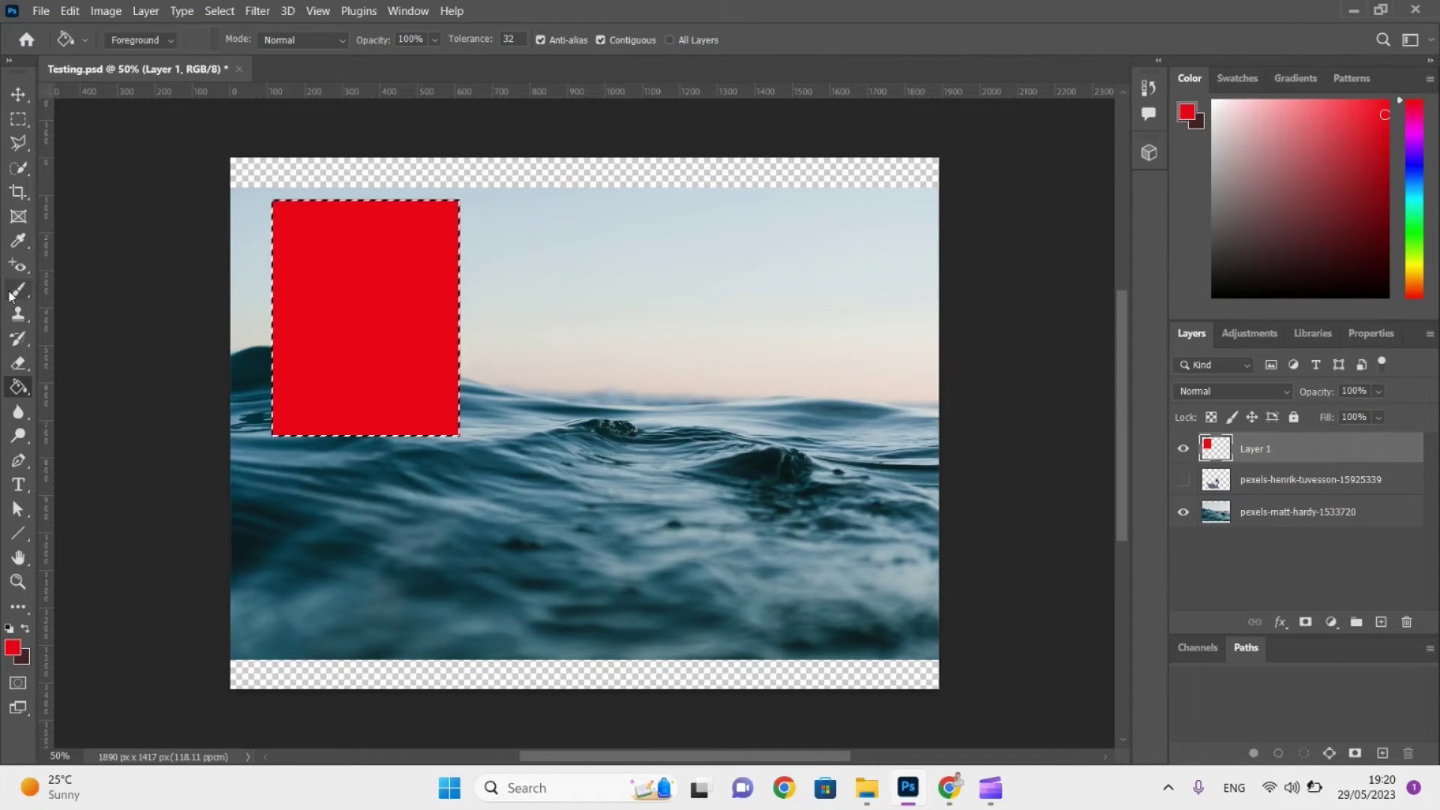
Set the foreground colour to blue and draw a diagonal linear gradient across the red rectangle from its lower-left to its upper-right corner.
right_click(17, 385)
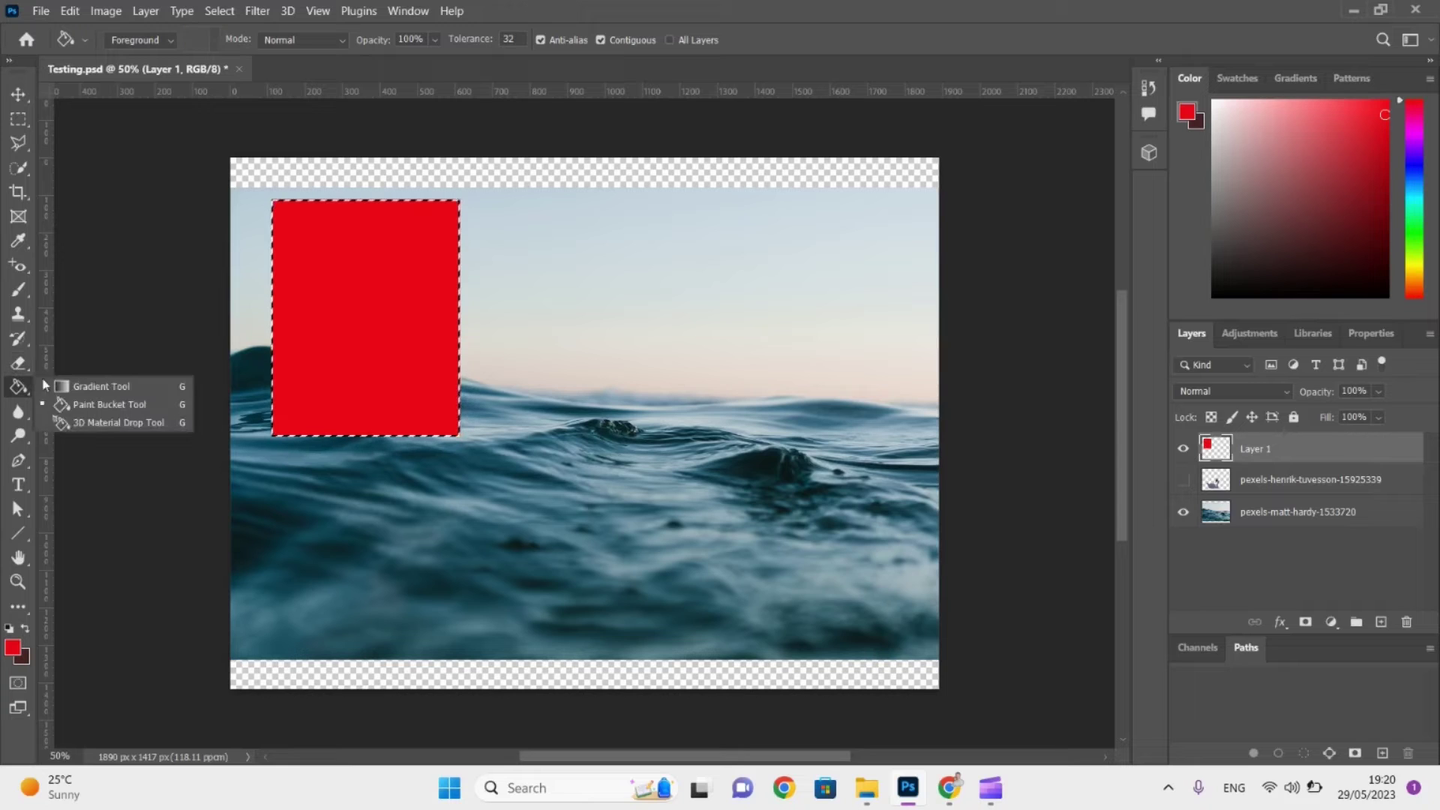
left_click(73, 386)
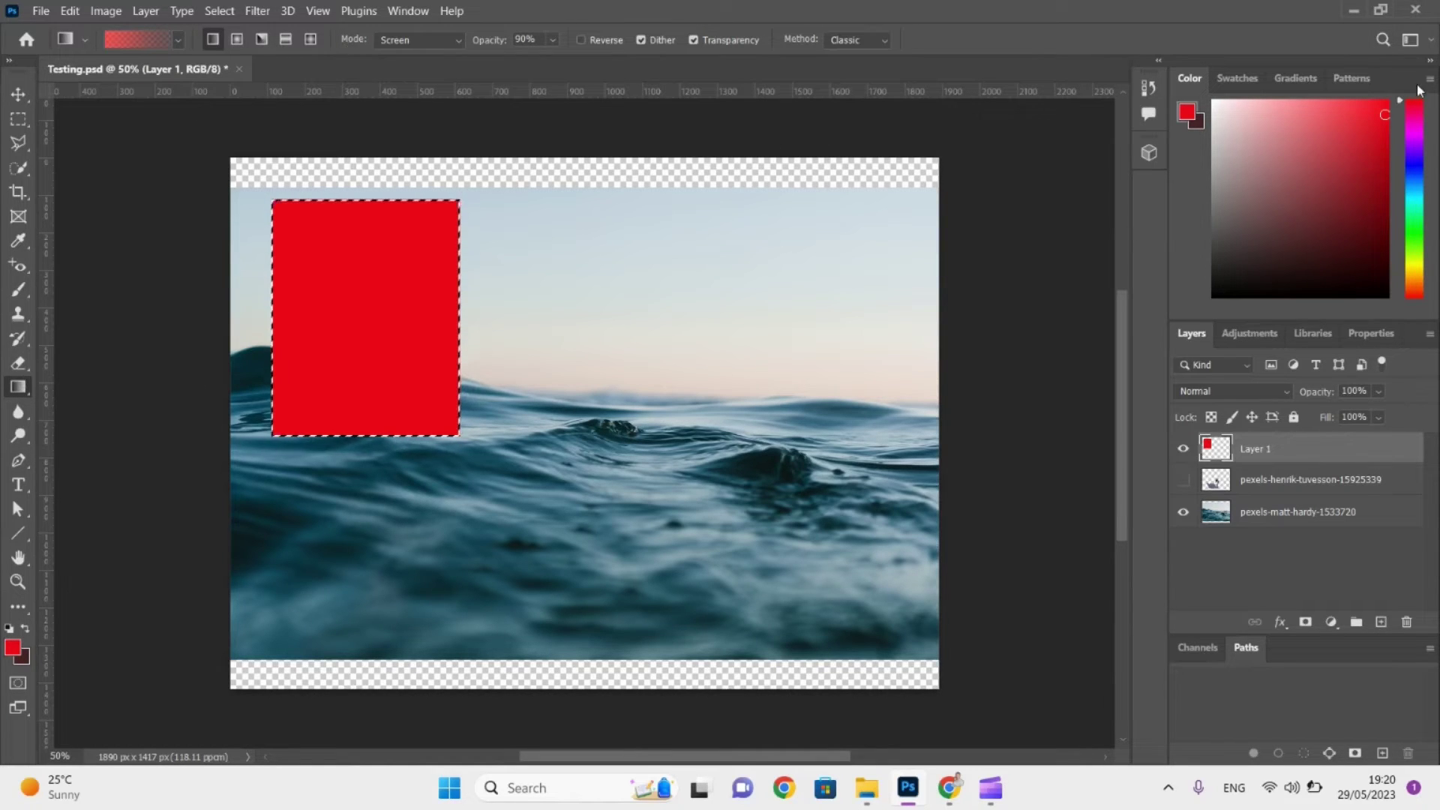
left_click(1414, 166)
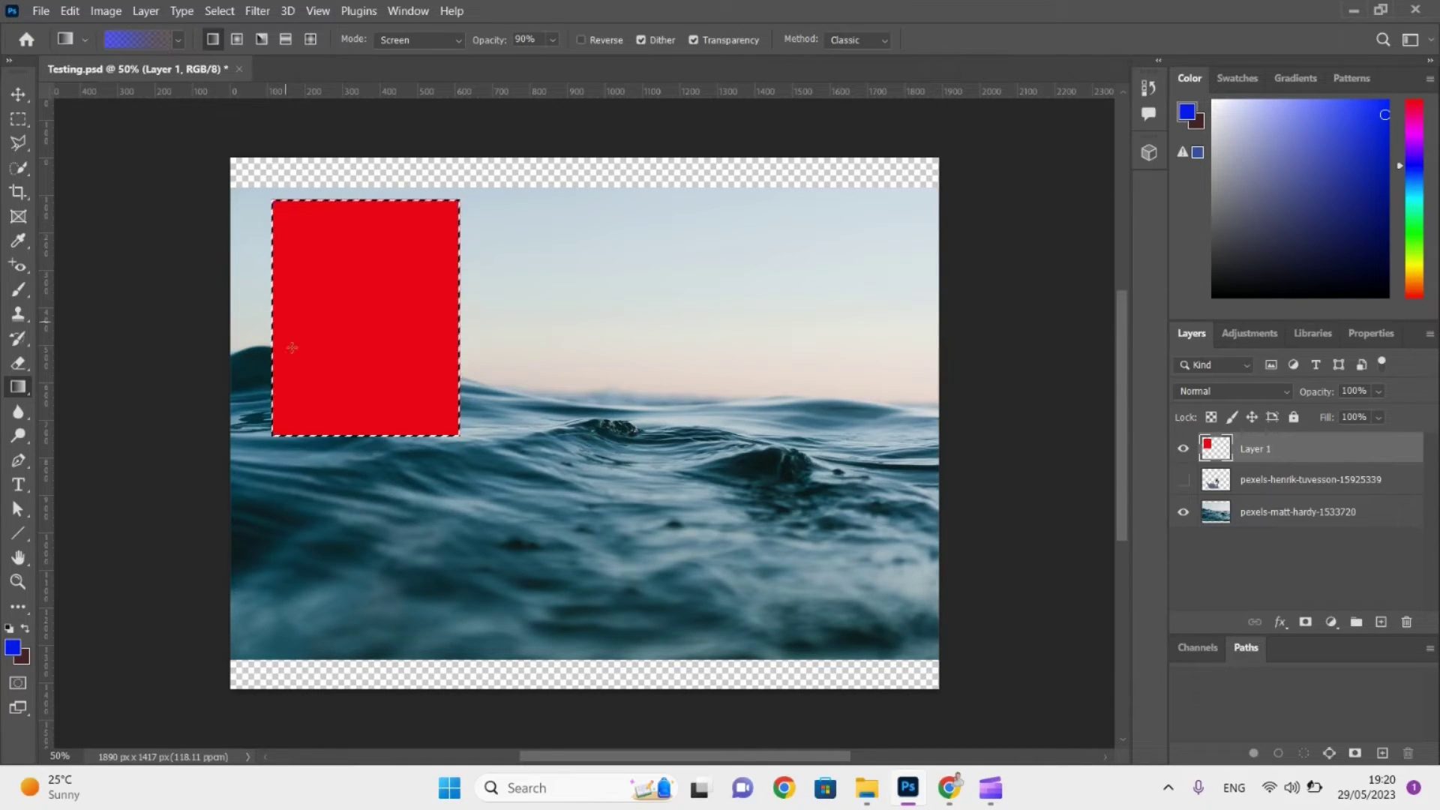
left_click_drag(305, 381, 427, 241)
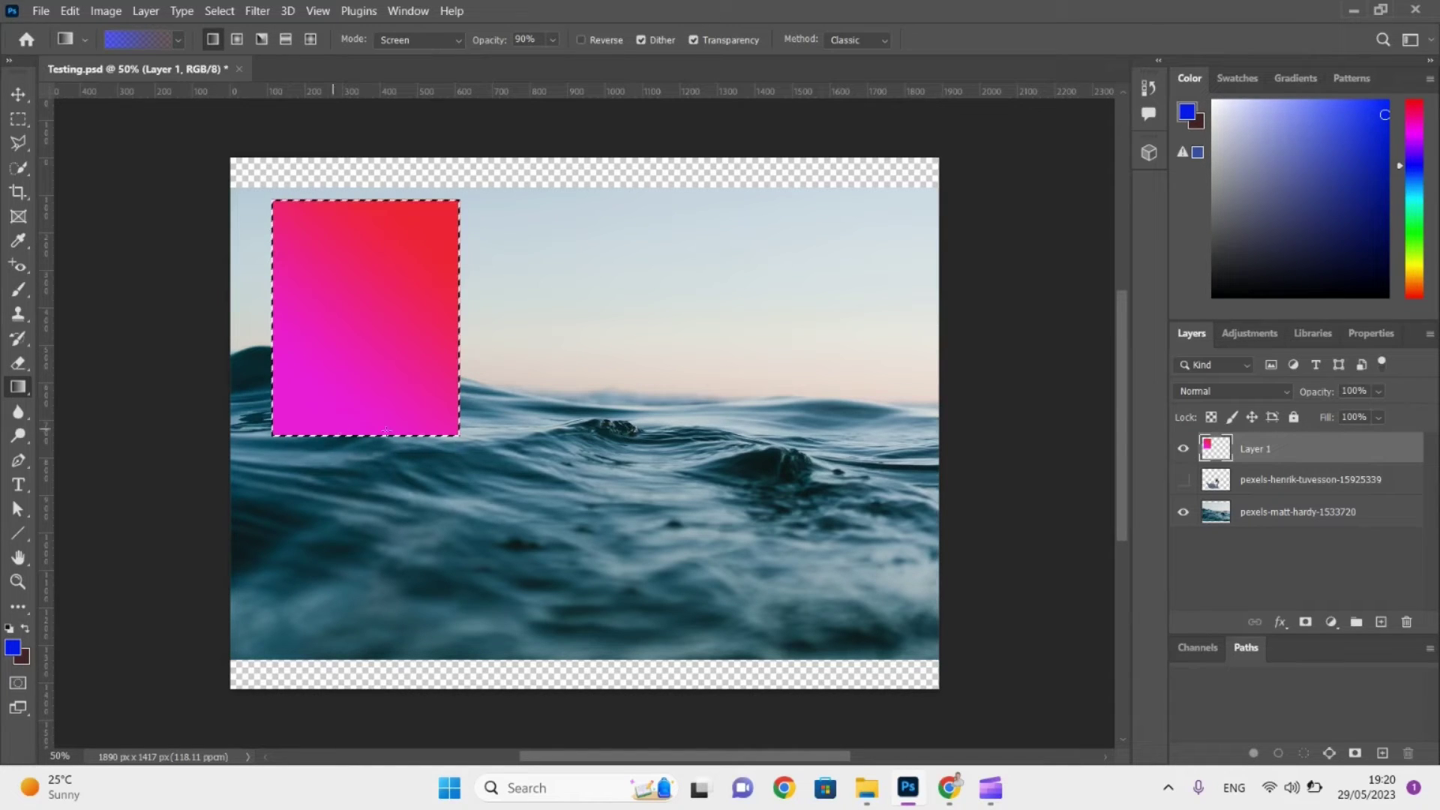
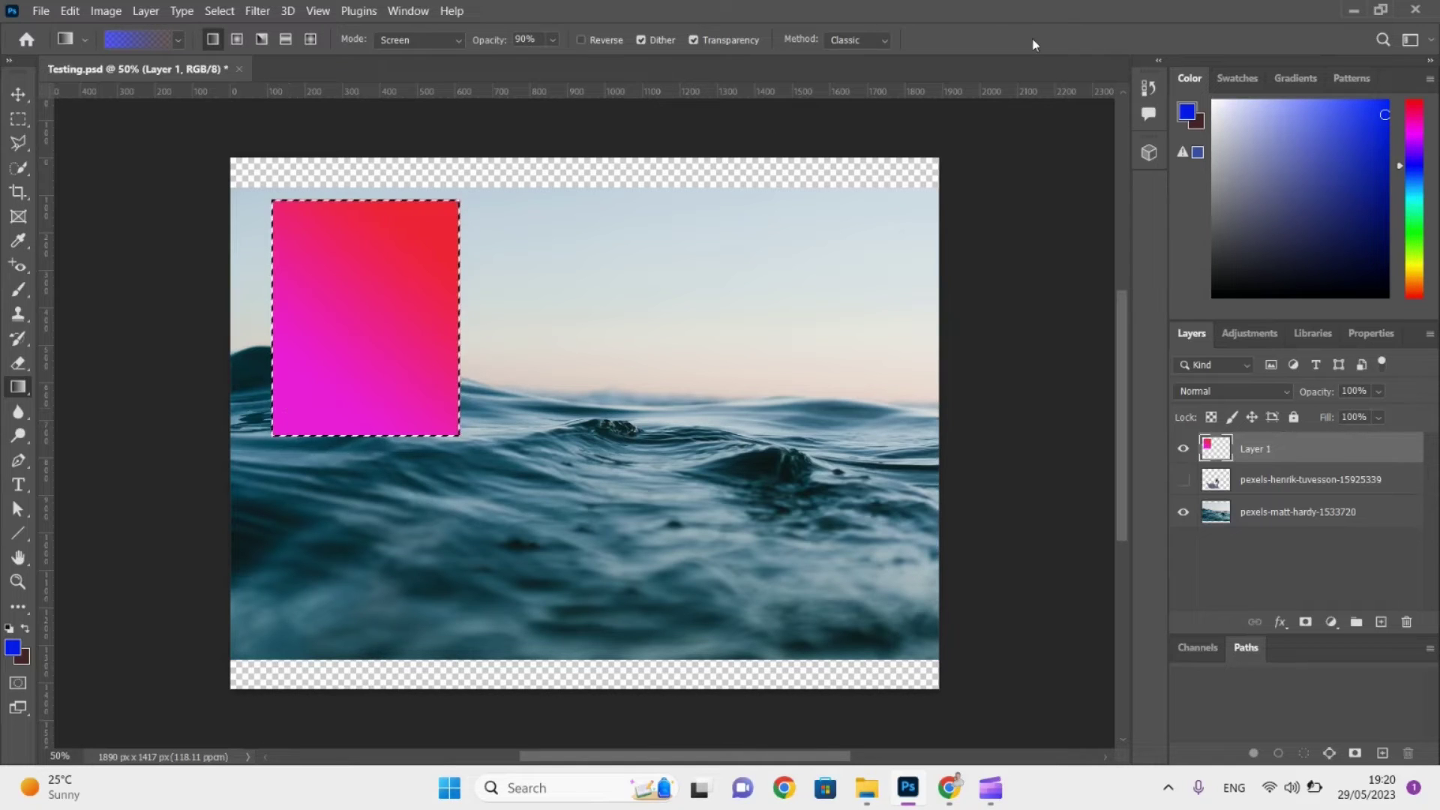
Display the Gradients presets, hide them and display them again.
left_click(1293, 82)
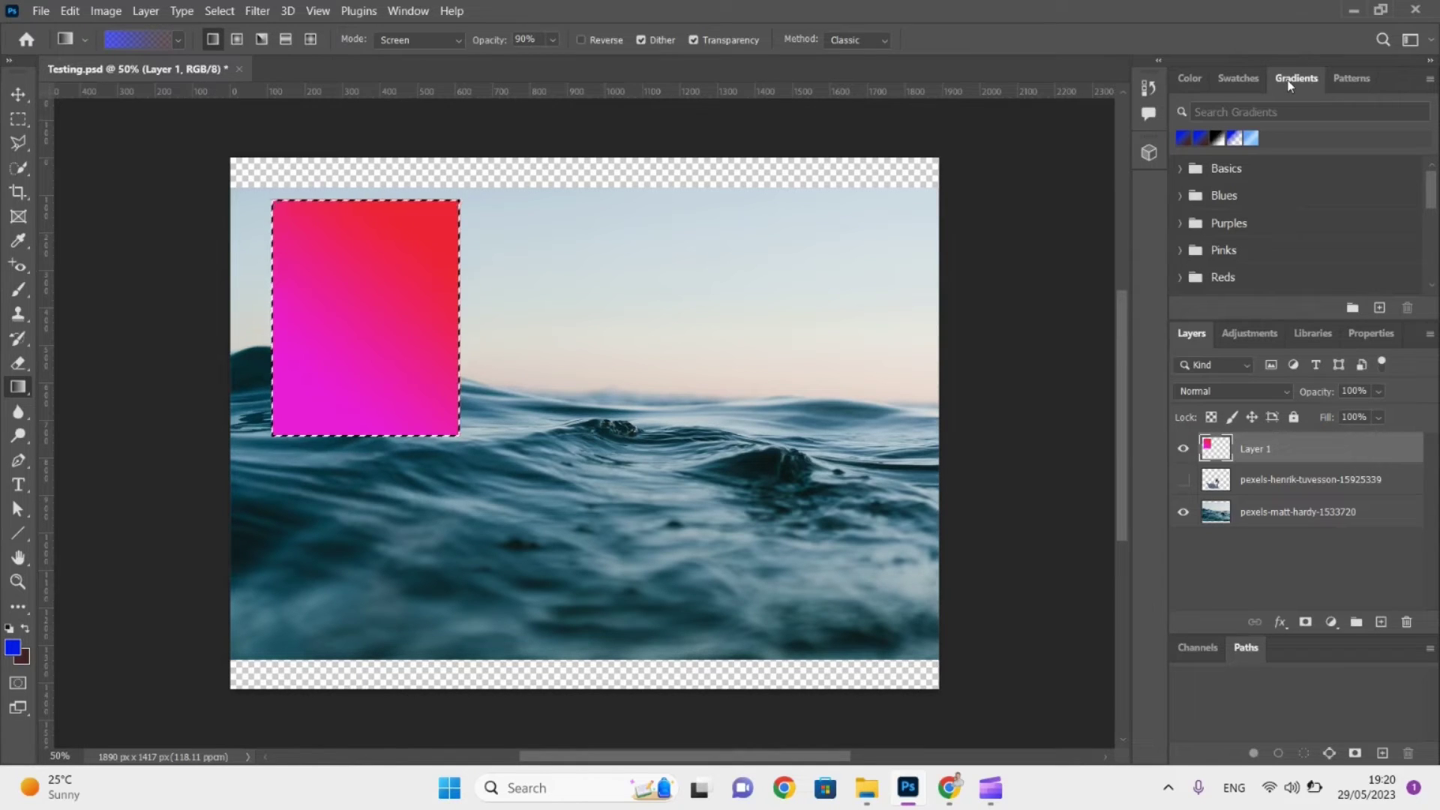
left_click(391, 12)
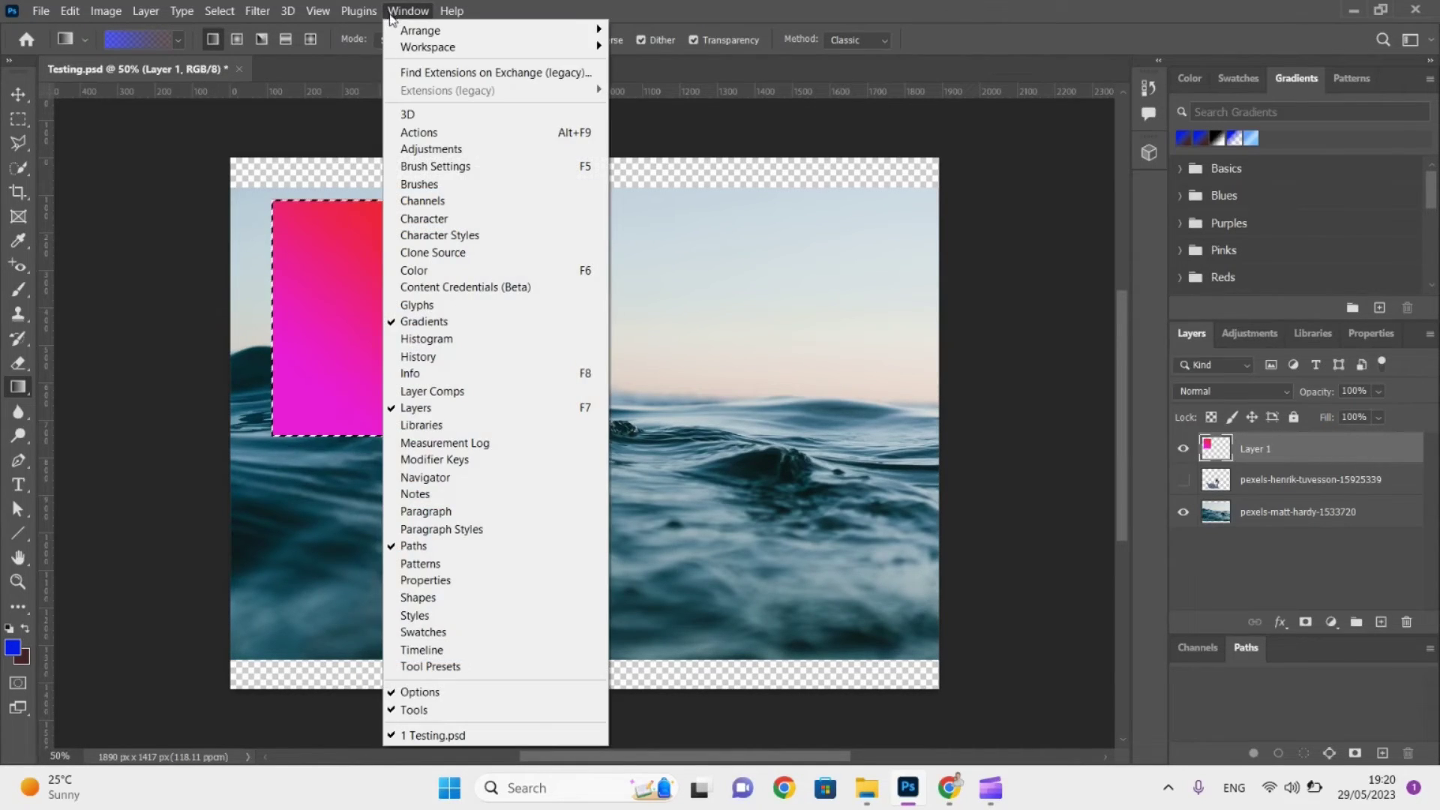
left_click(432, 327)
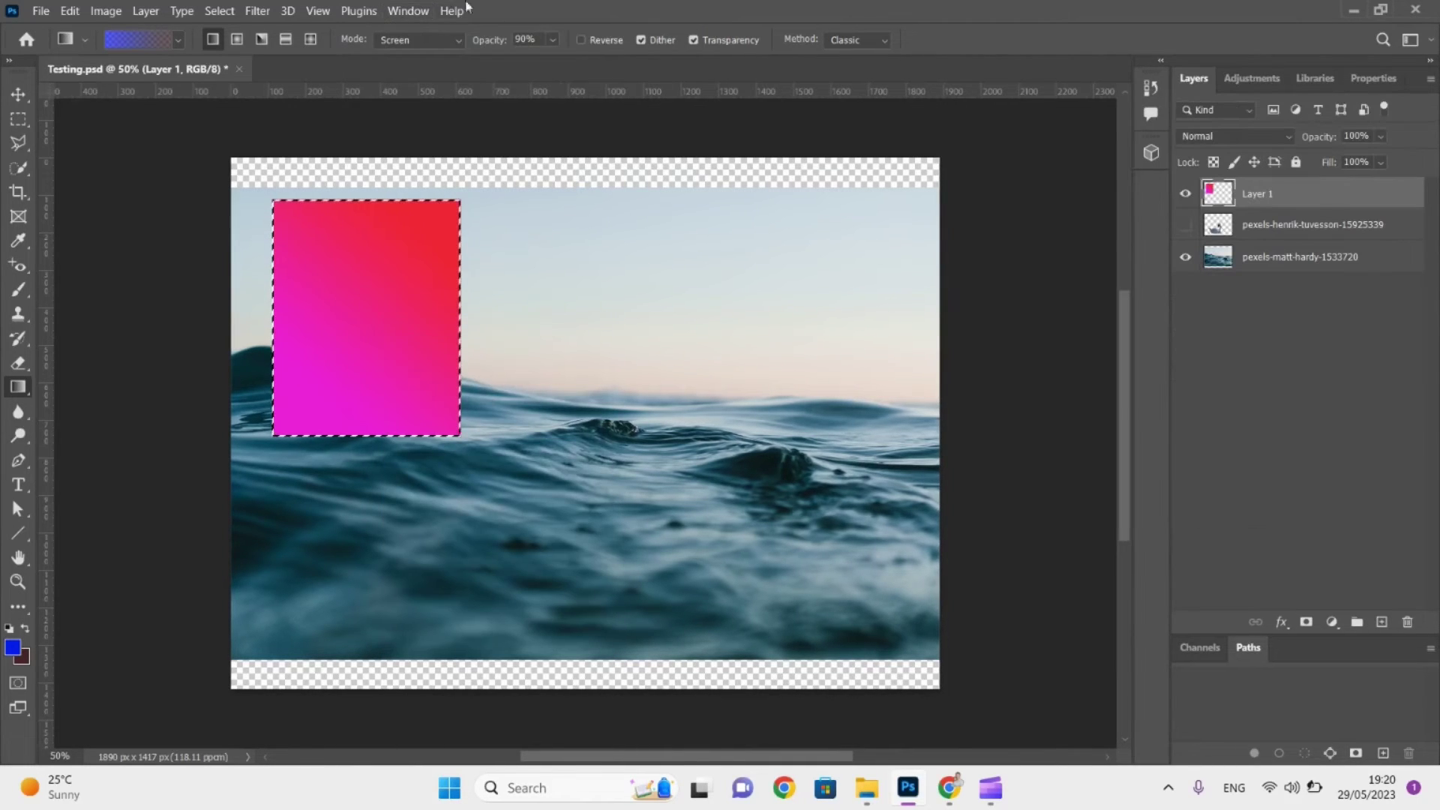
left_click(405, 10)
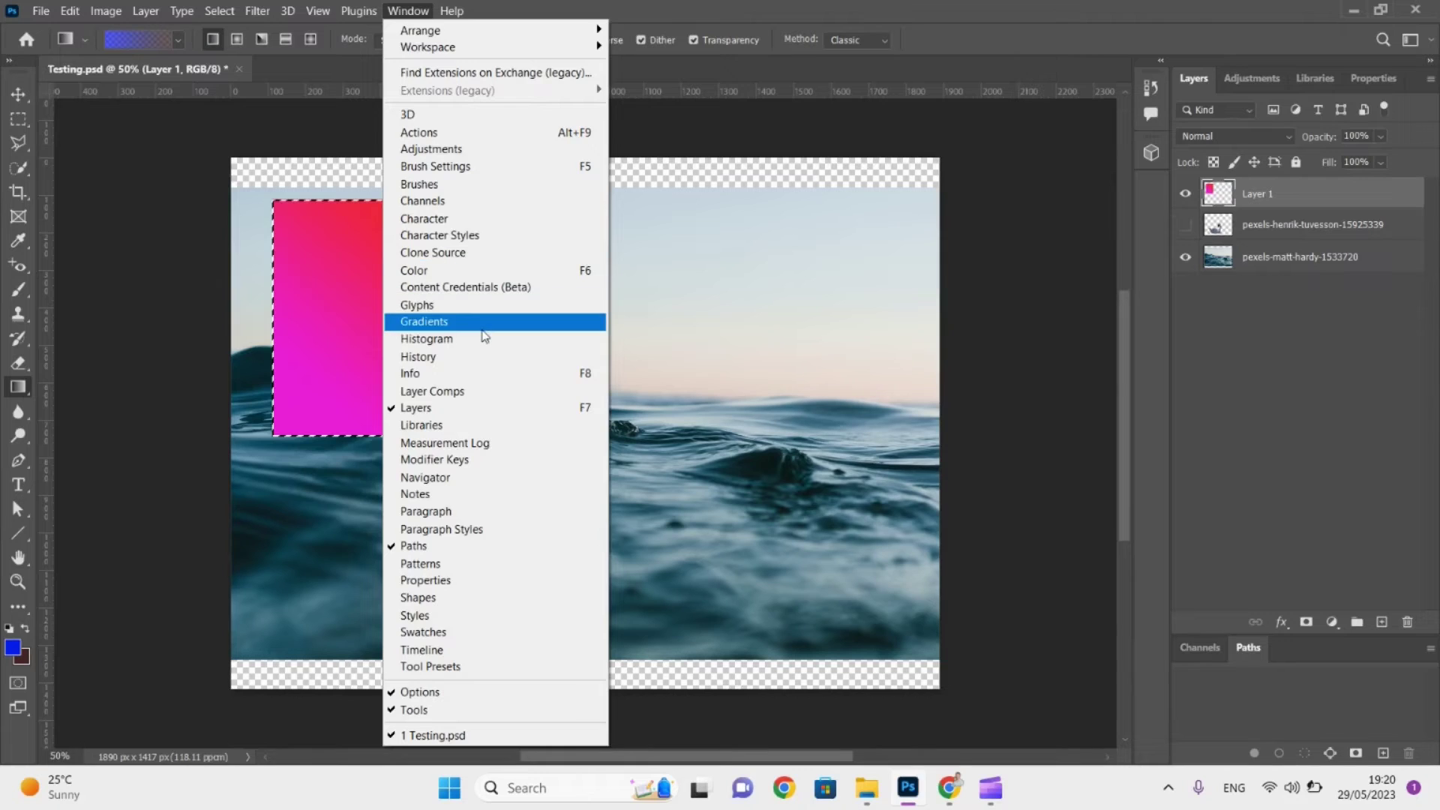
left_click(424, 323)
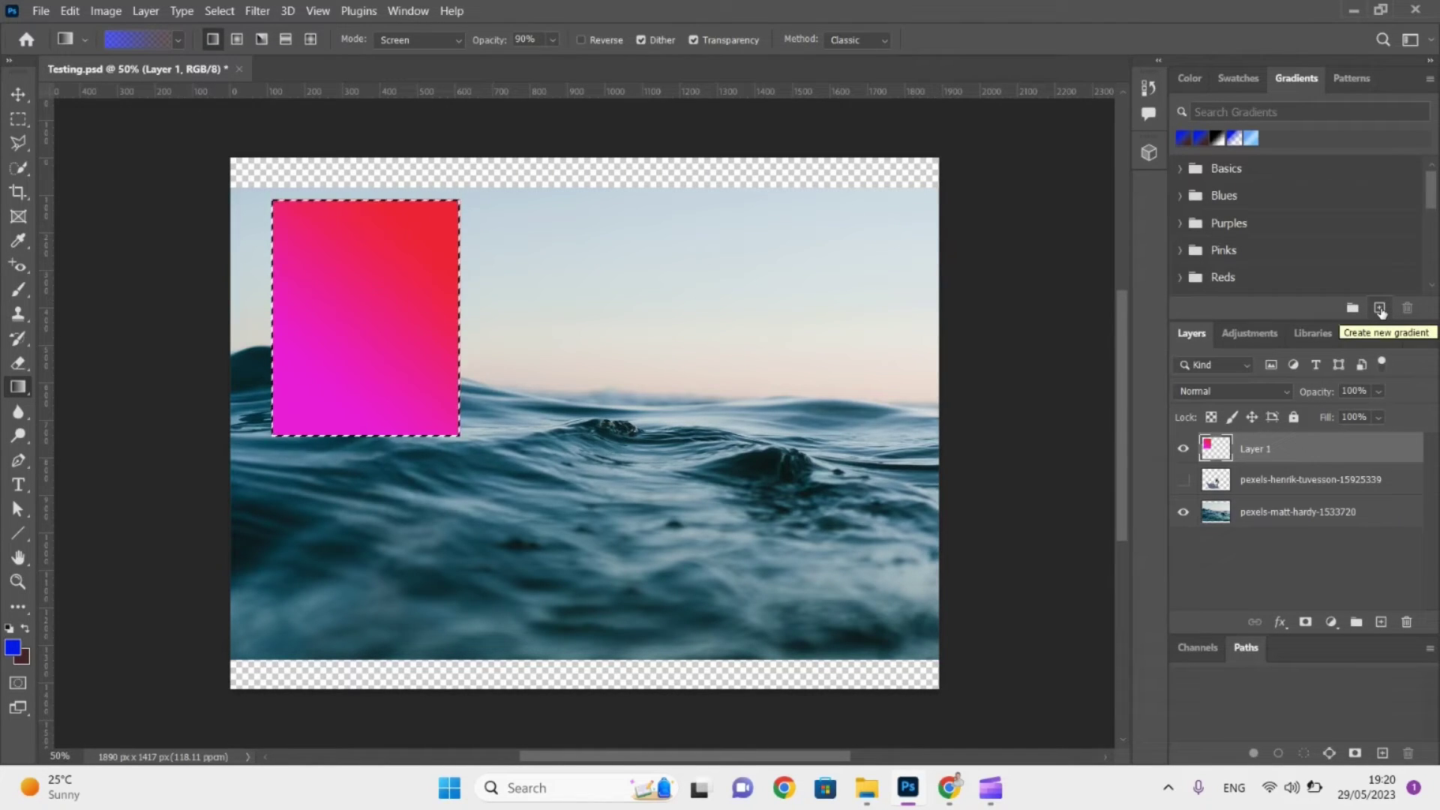
Start a new gradient with the foreground colour at the 0% stop and the background colour at the 100% stop.
left_click(1381, 309)
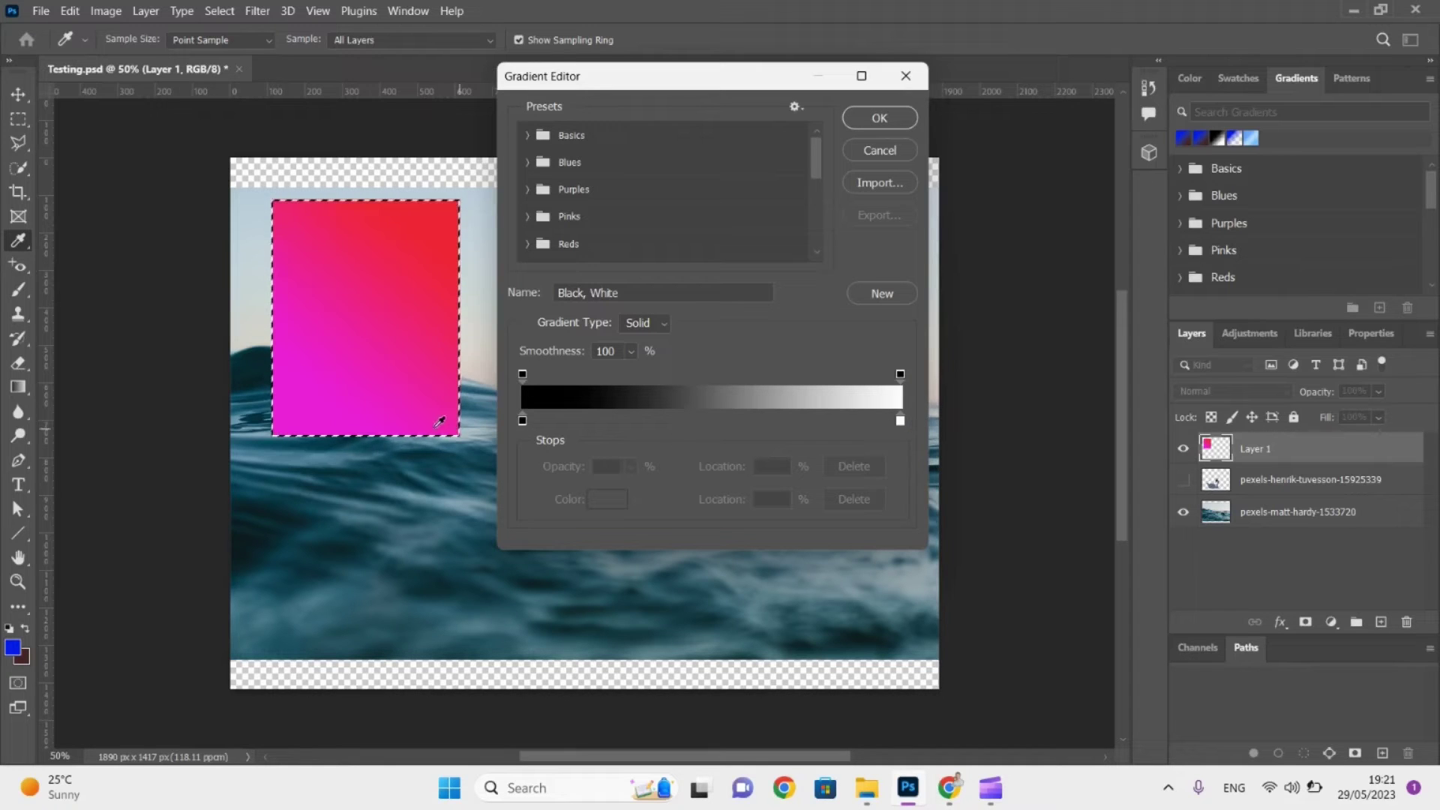
left_click(523, 421)
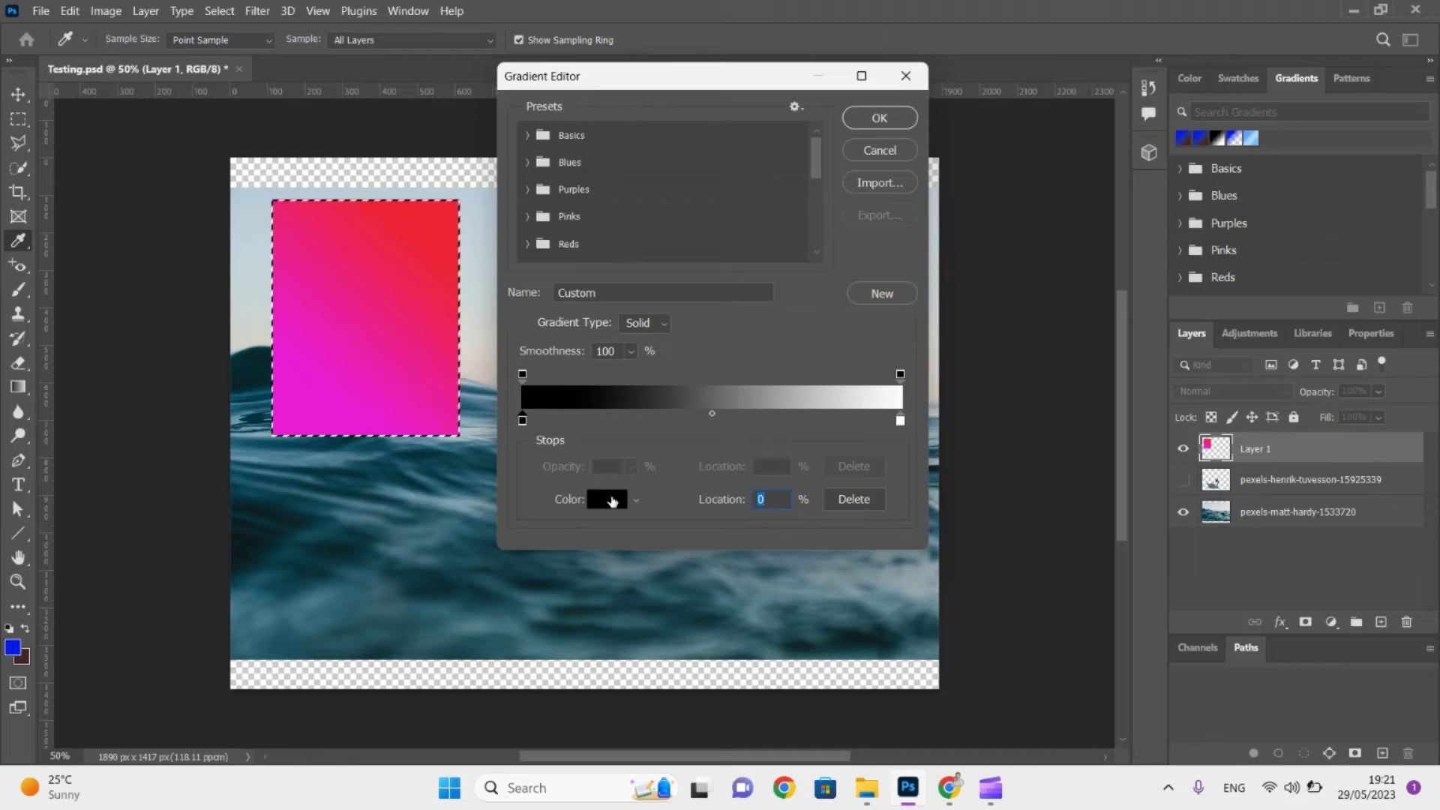
left_click(636, 501)
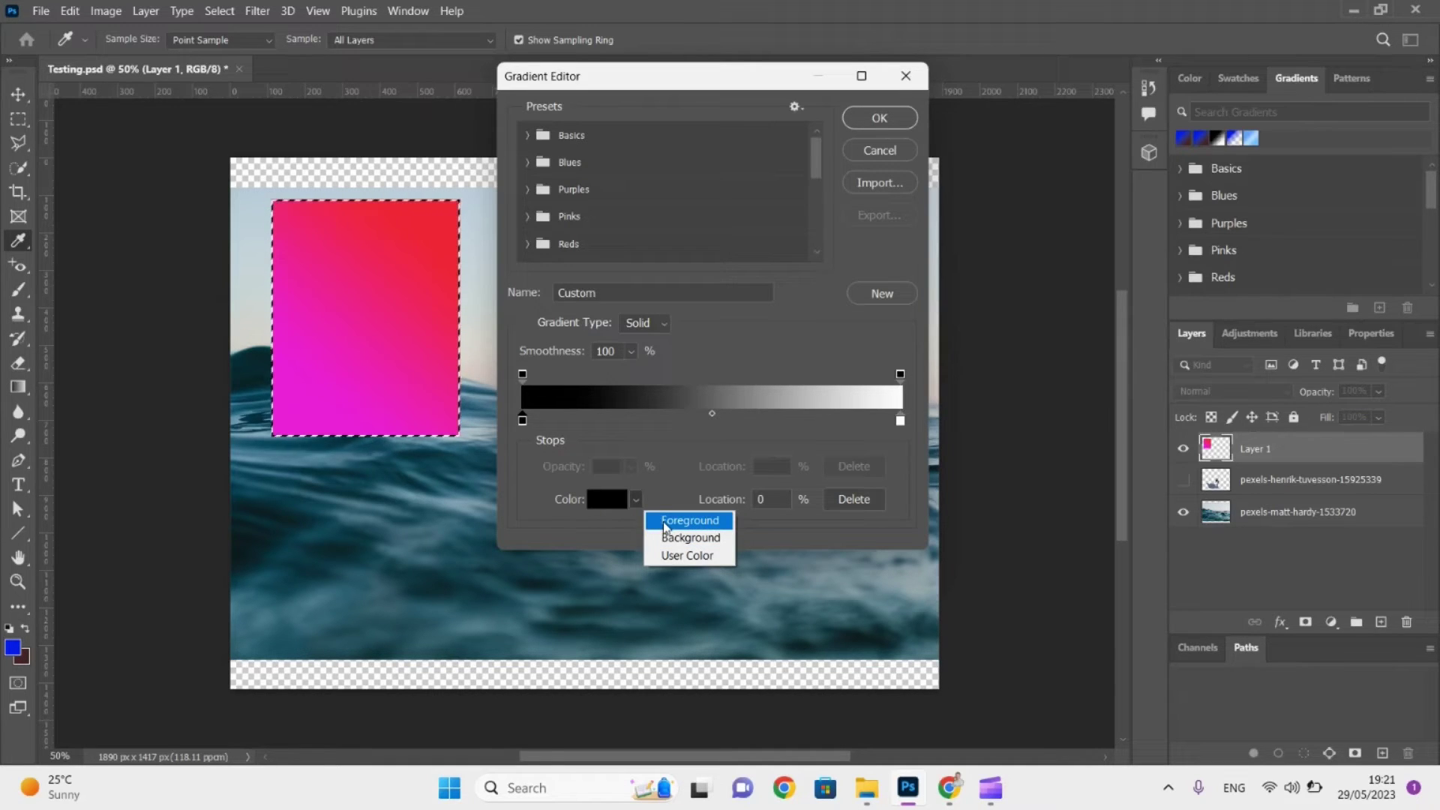
left_click(664, 522)
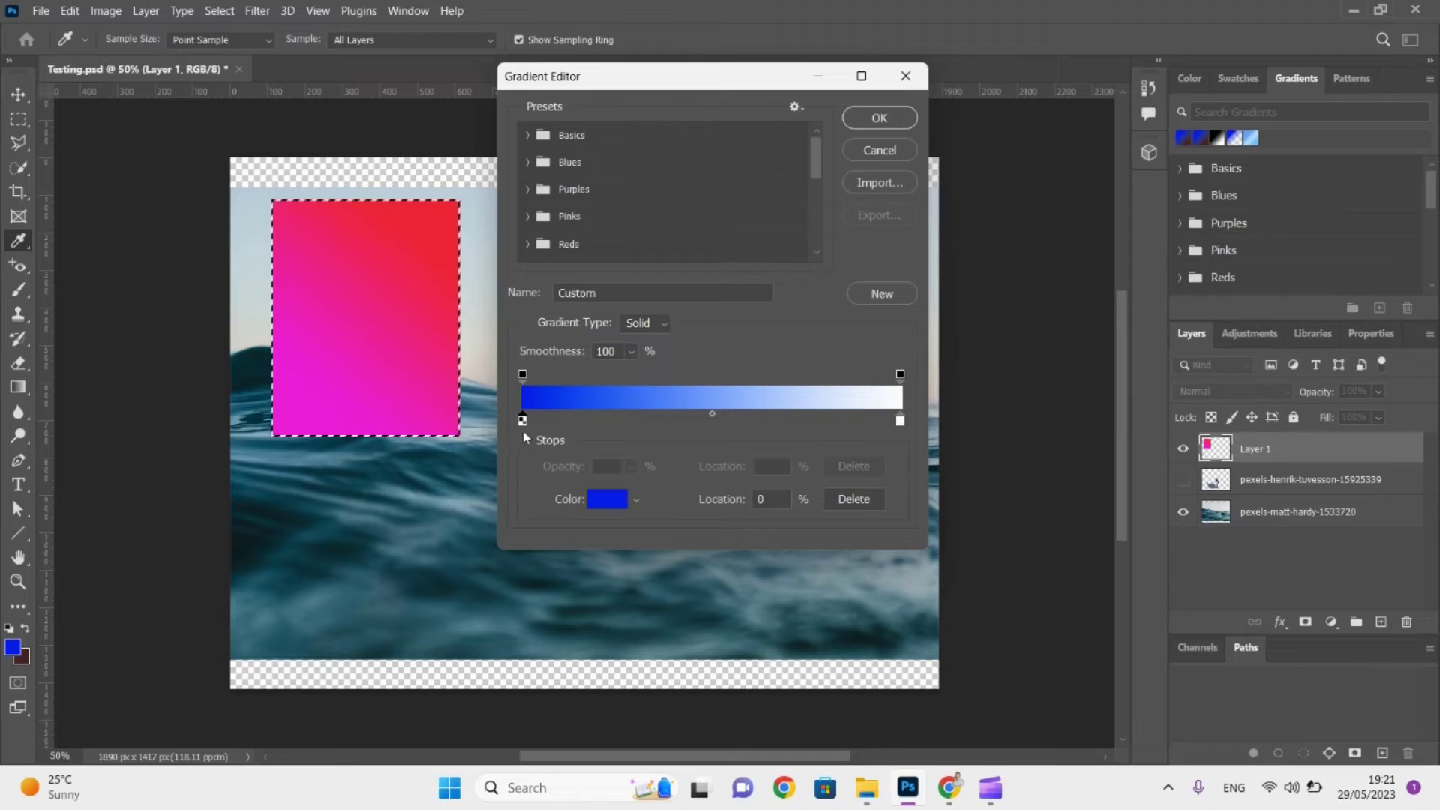
left_click(901, 421)
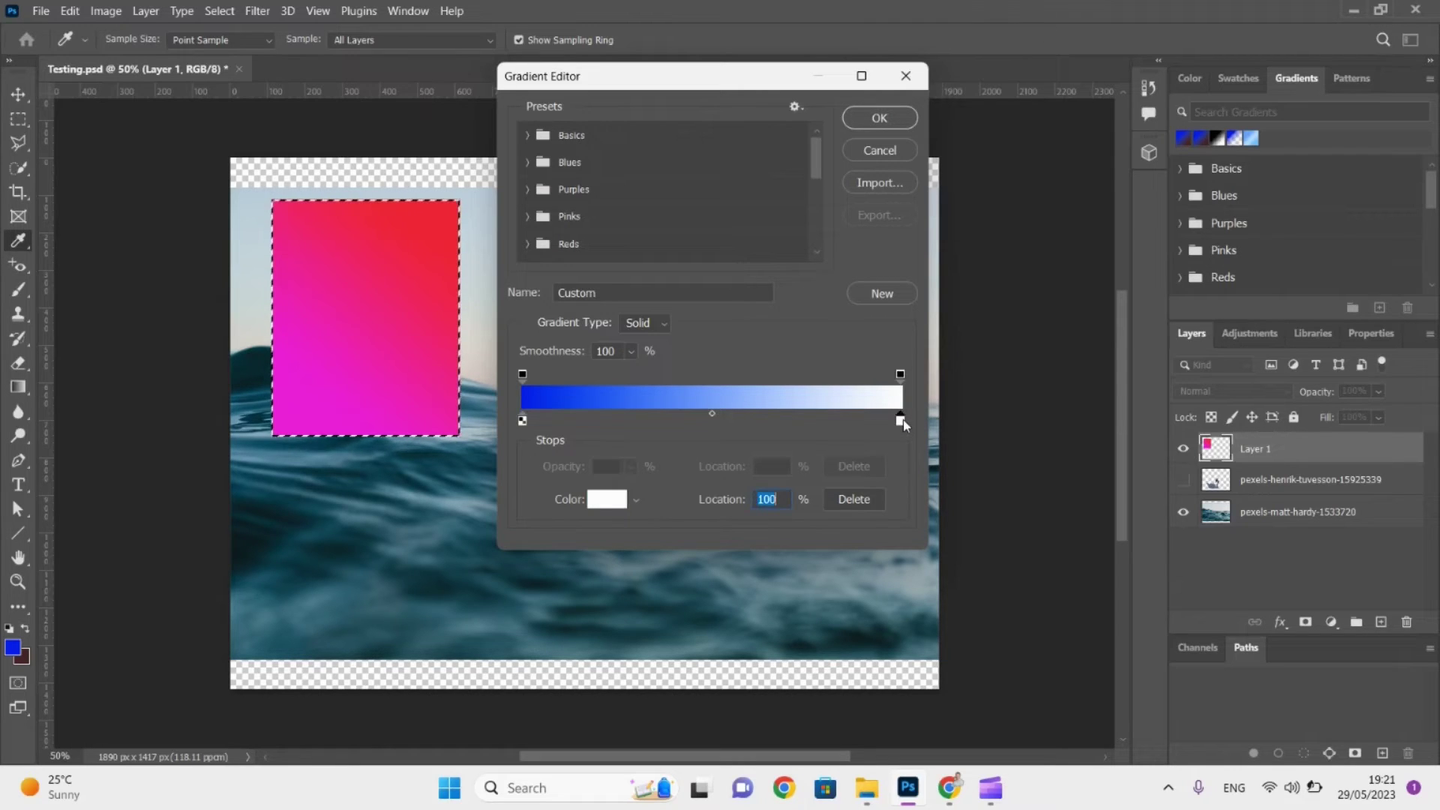
left_click(636, 502)
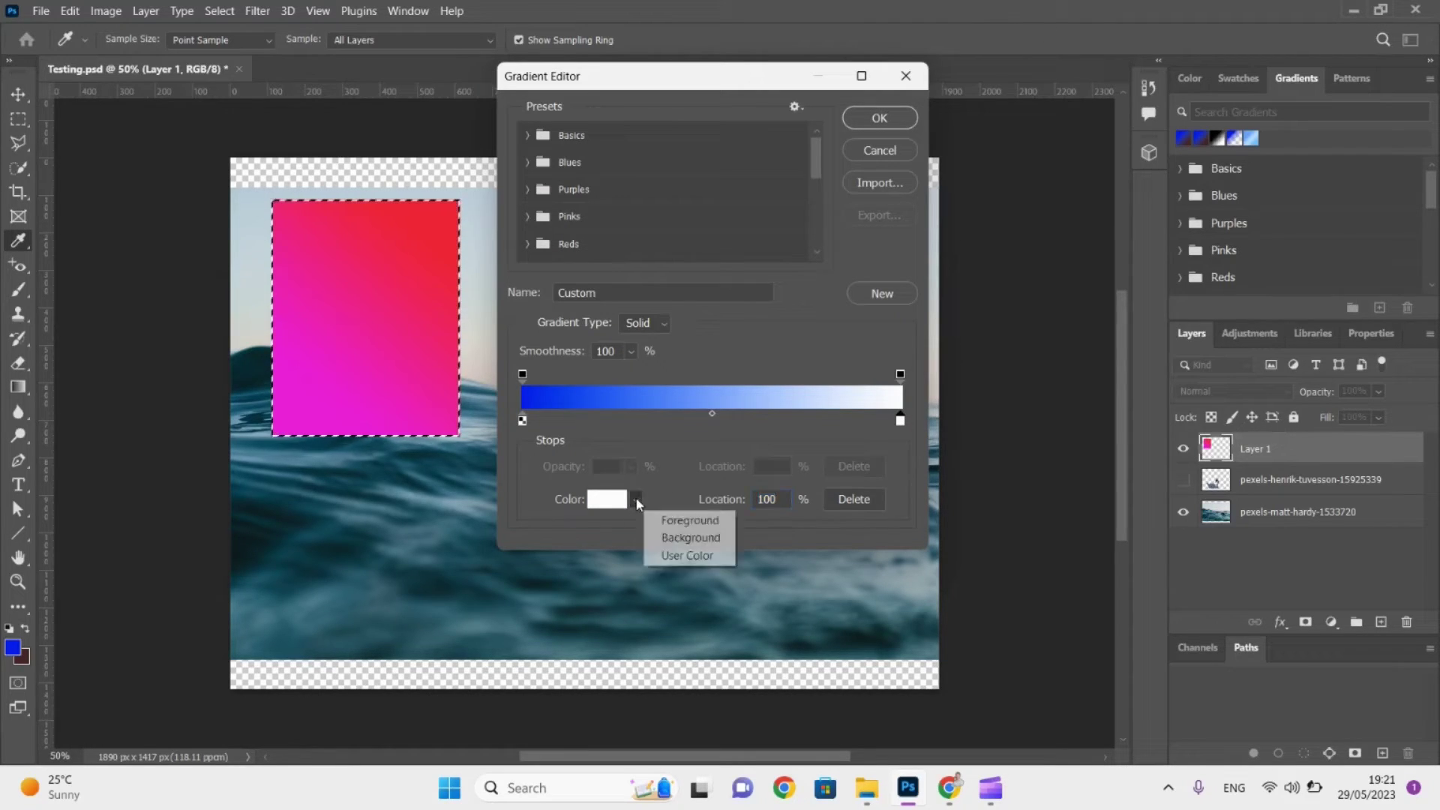
left_click(671, 539)
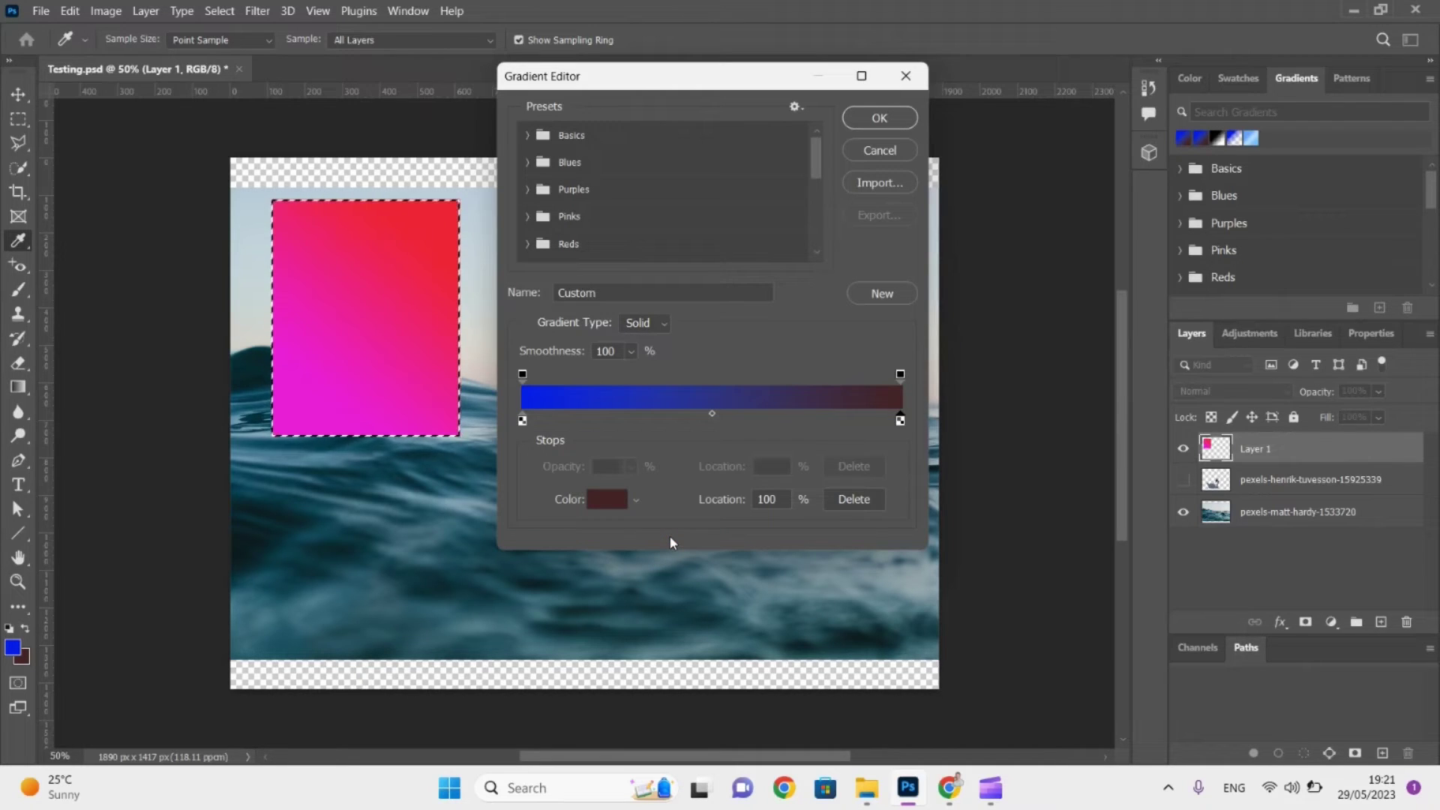
Move the colour midpoint between the gradient's two stops to 36% and dismiss the low-battery message.
left_click(712, 415)
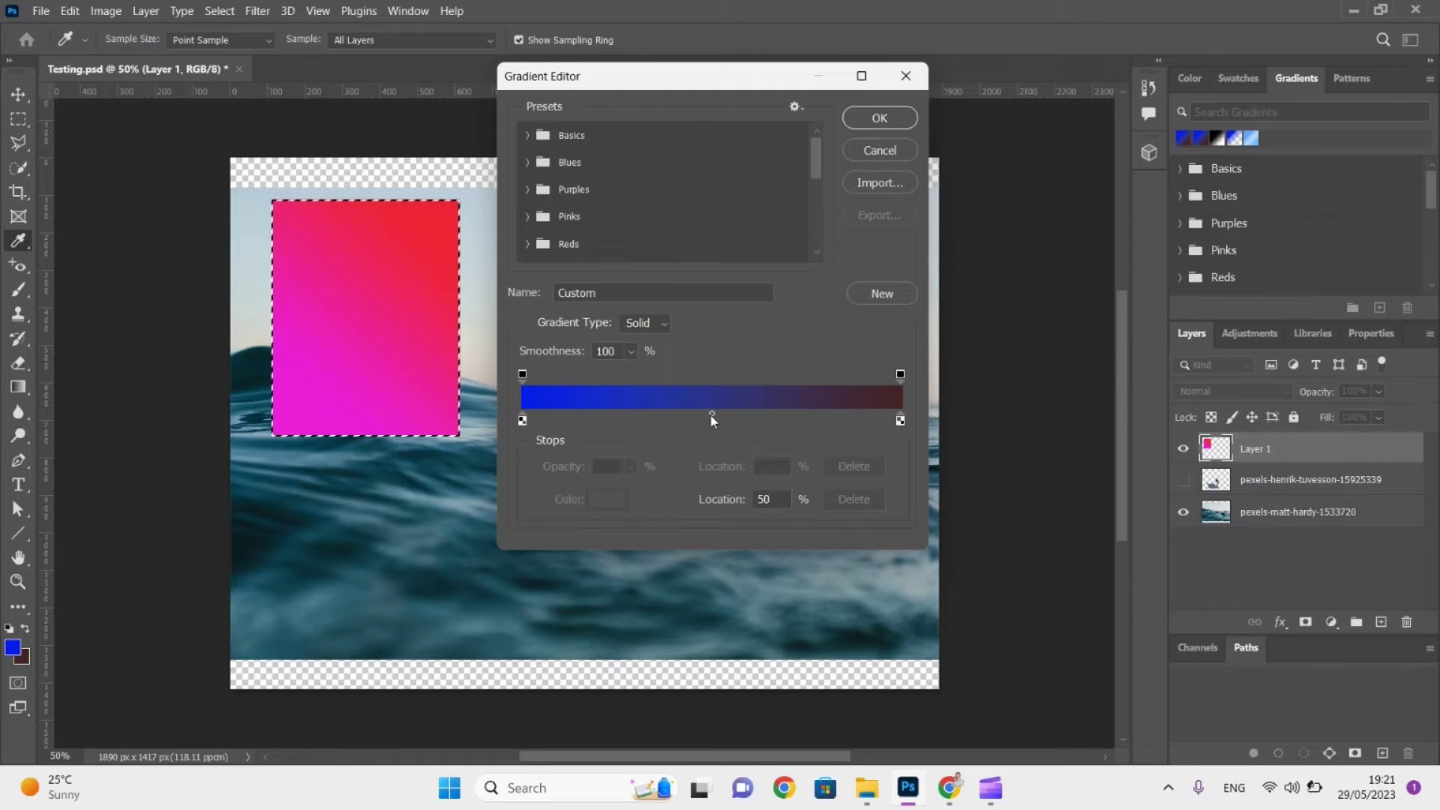
left_click_drag(741, 424, 674, 427)
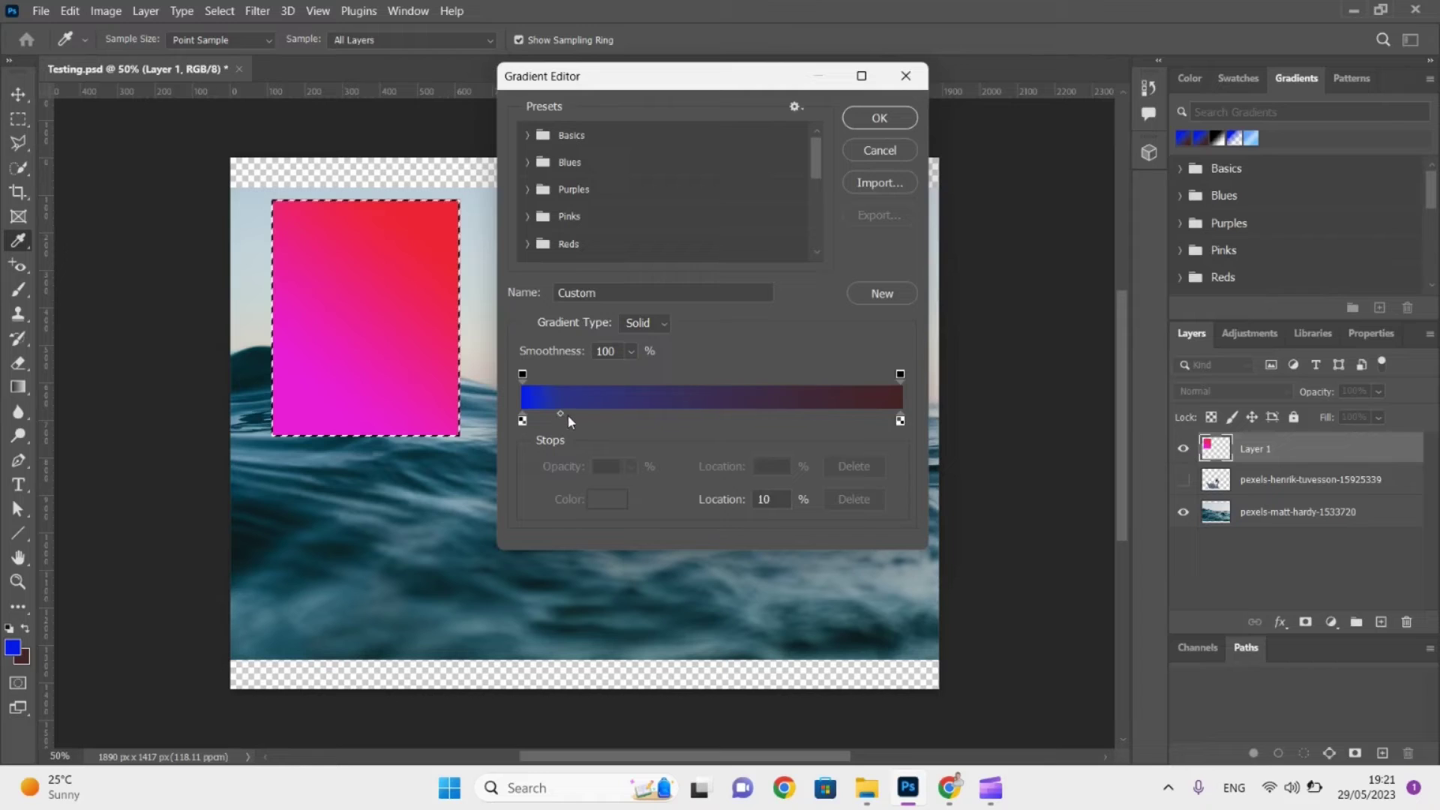
left_click_drag(570, 421, 750, 431)
left_click_drag(859, 428, 683, 426)
left_click(661, 423)
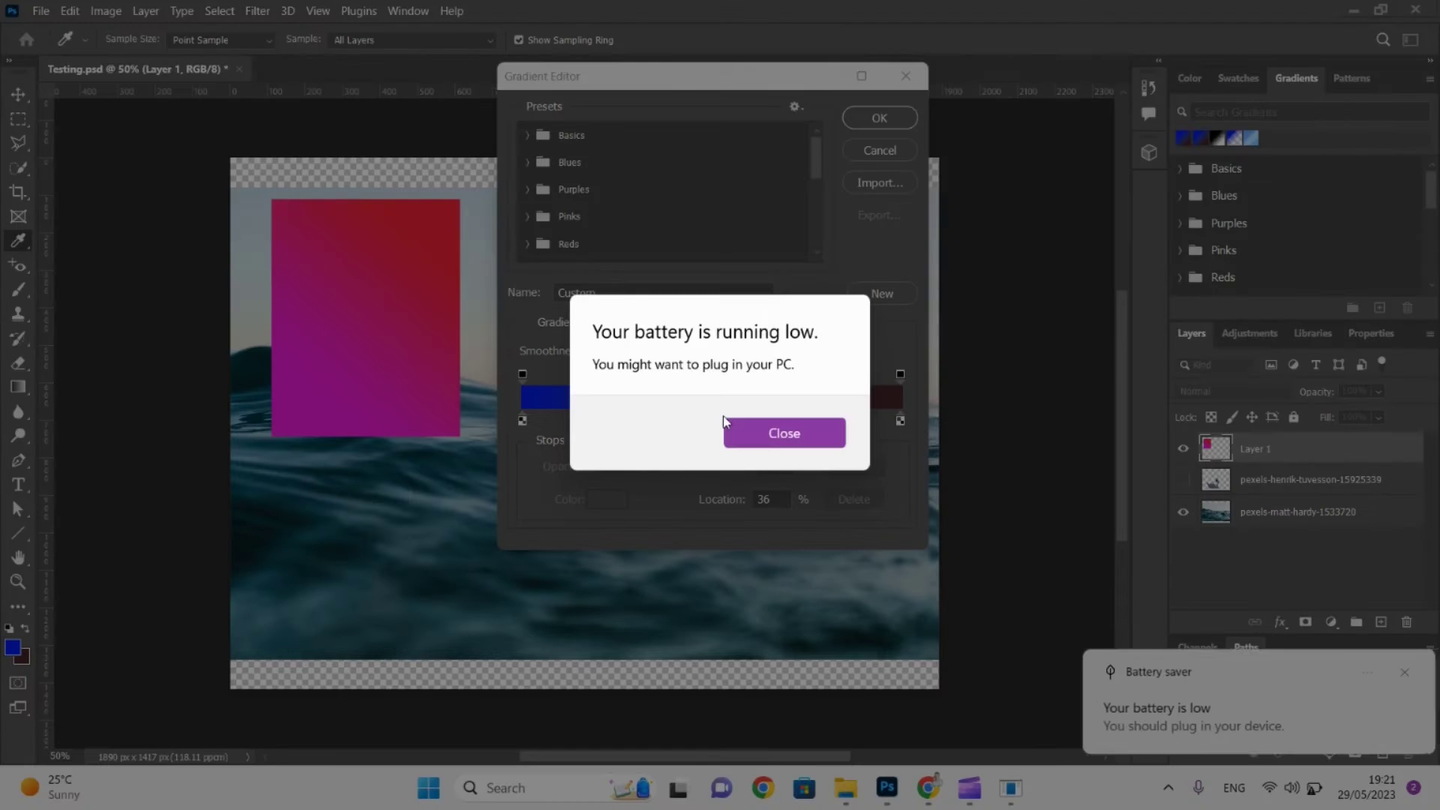
left_click(761, 437)
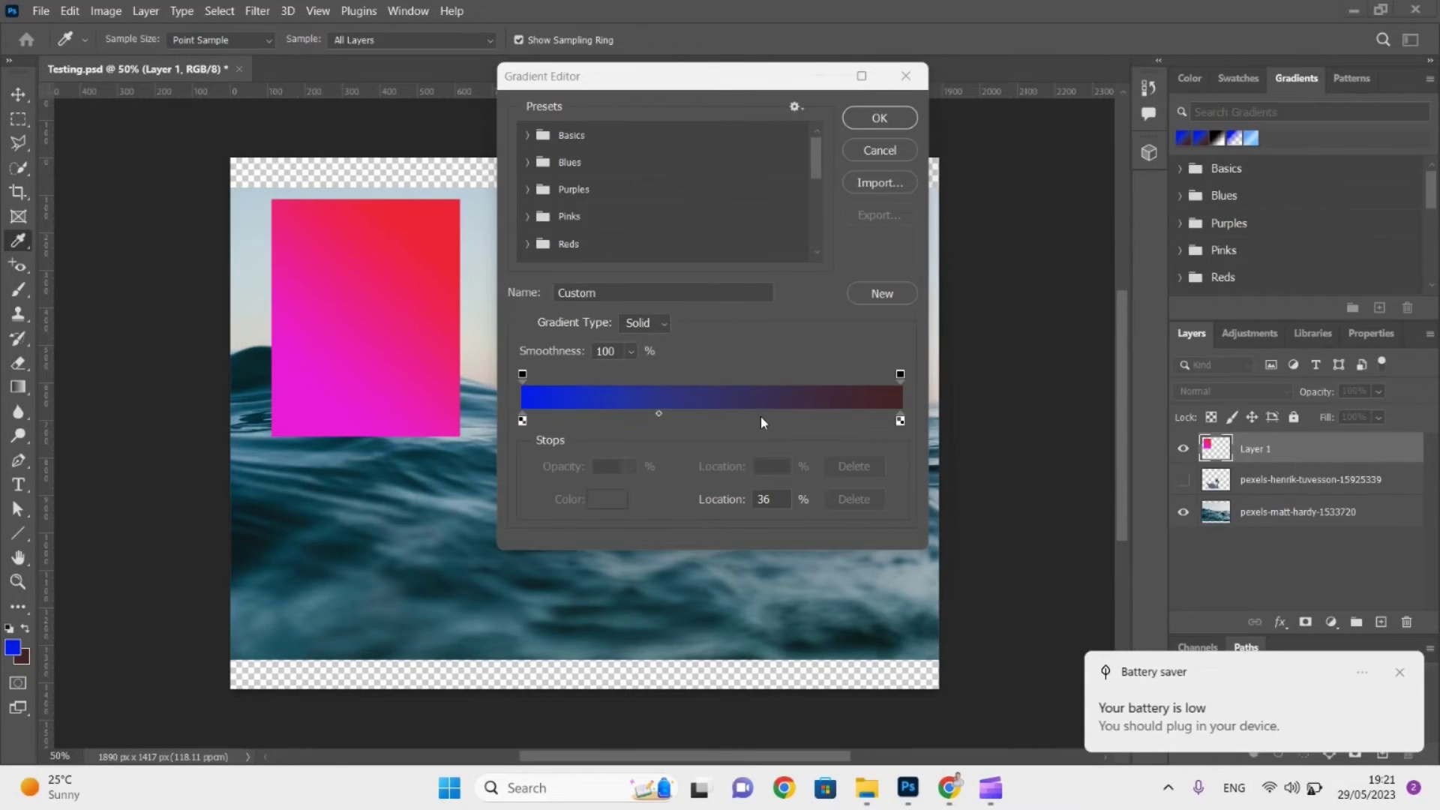
Add a colour stop at 63% along the gradient and set its colour to yellow e9df45.
left_click(761, 422)
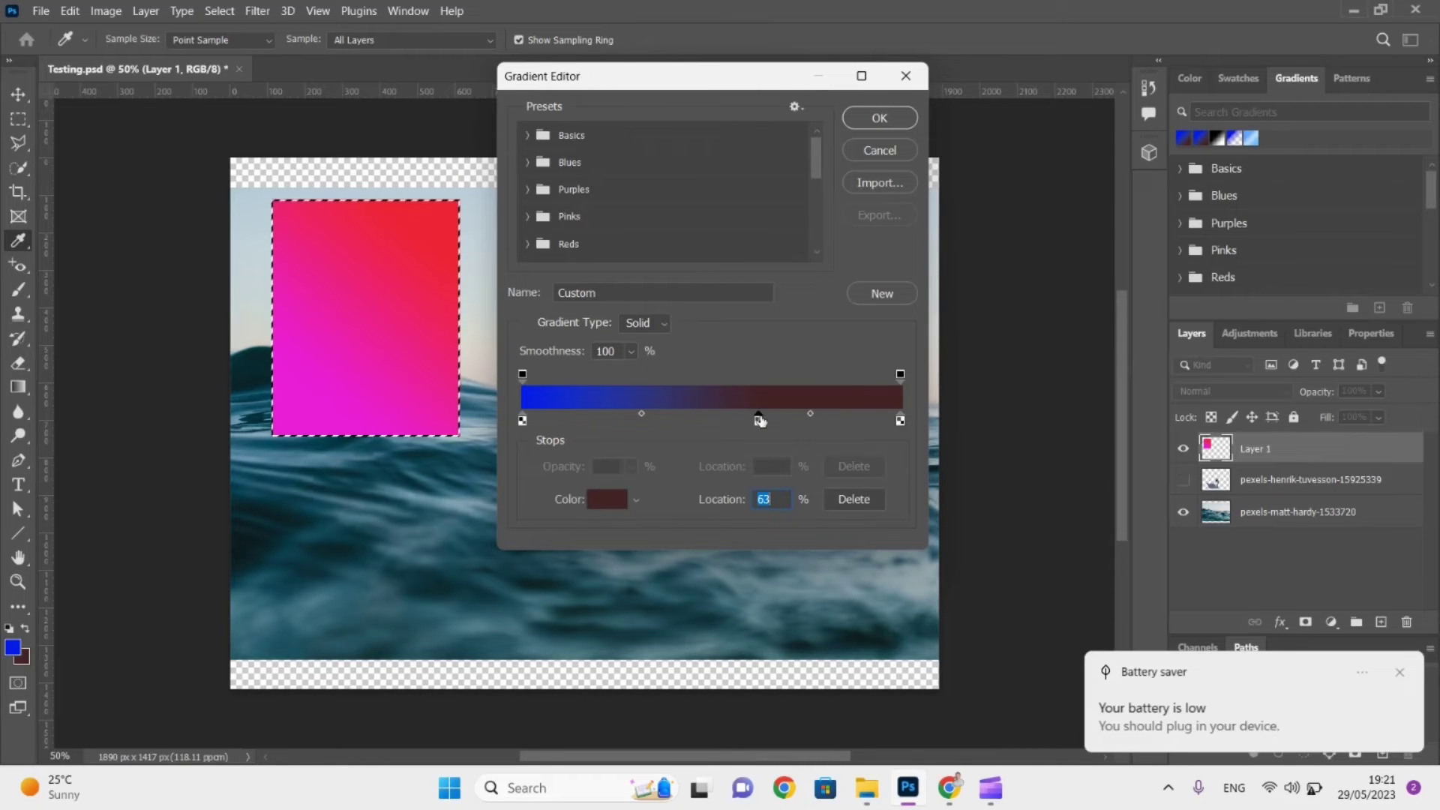
left_click(603, 498)
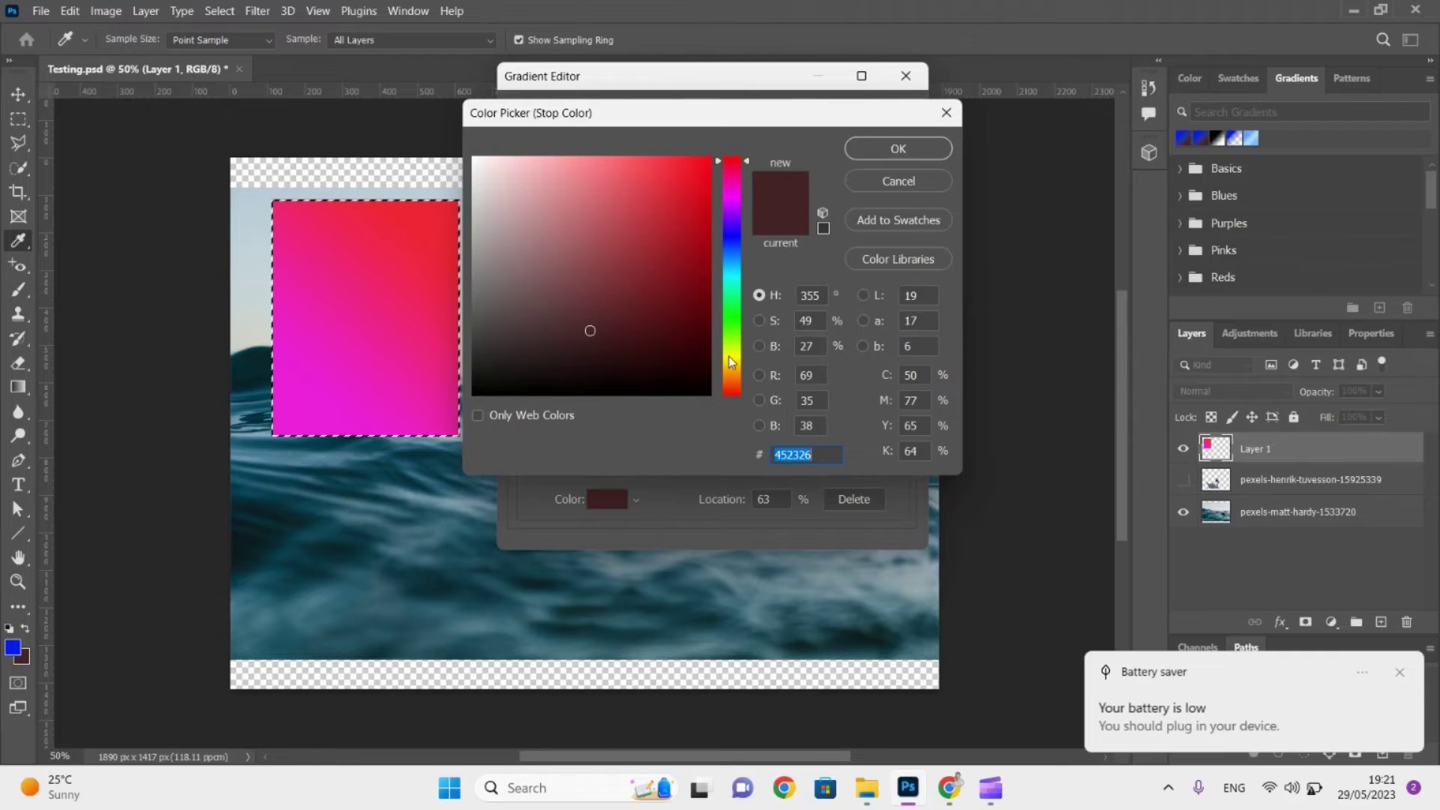
mouse_move(729, 361)
left_mouse_down()
mouse_move(728, 377)
mouse_move(725, 357)
left_mouse_up()
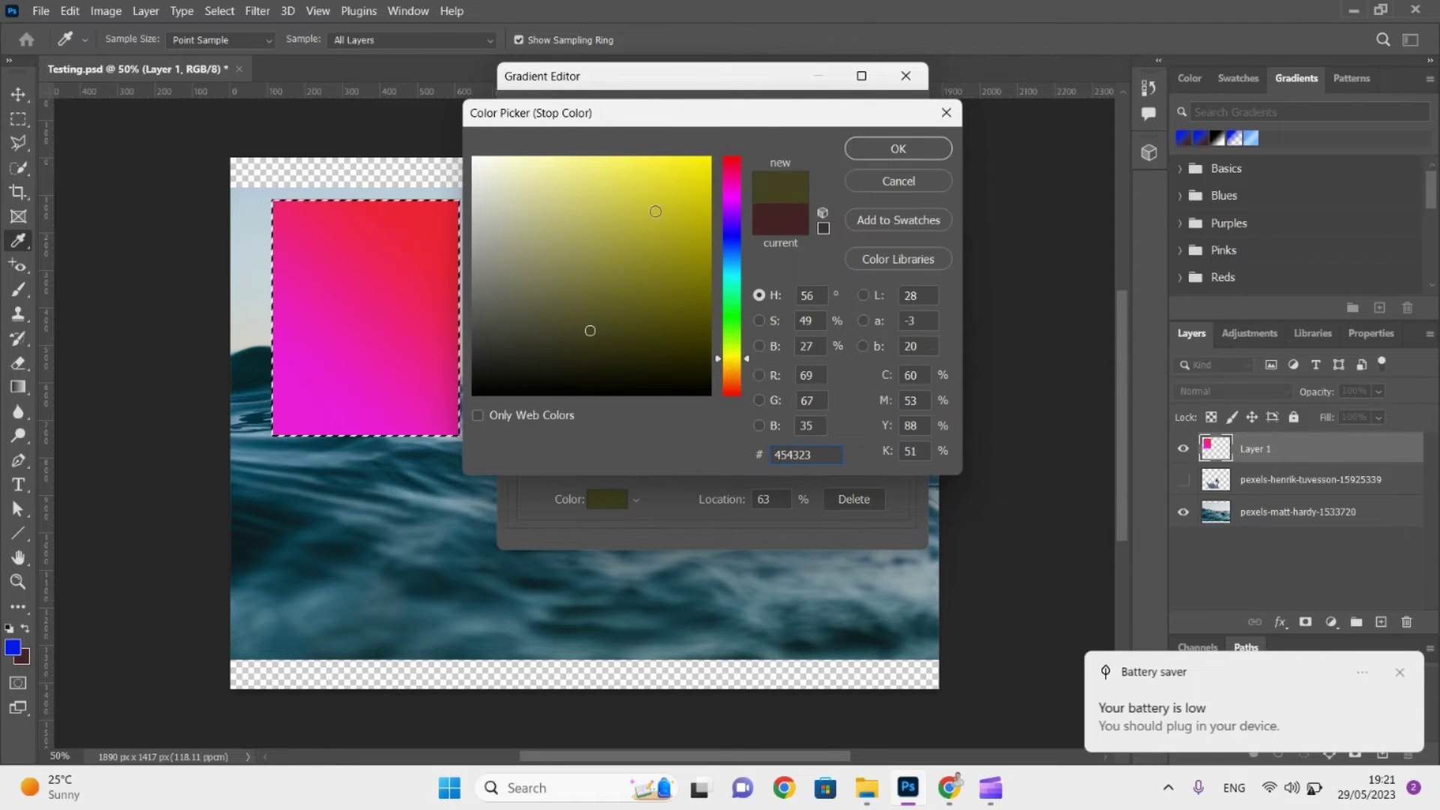
left_click_drag(655, 211, 641, 177)
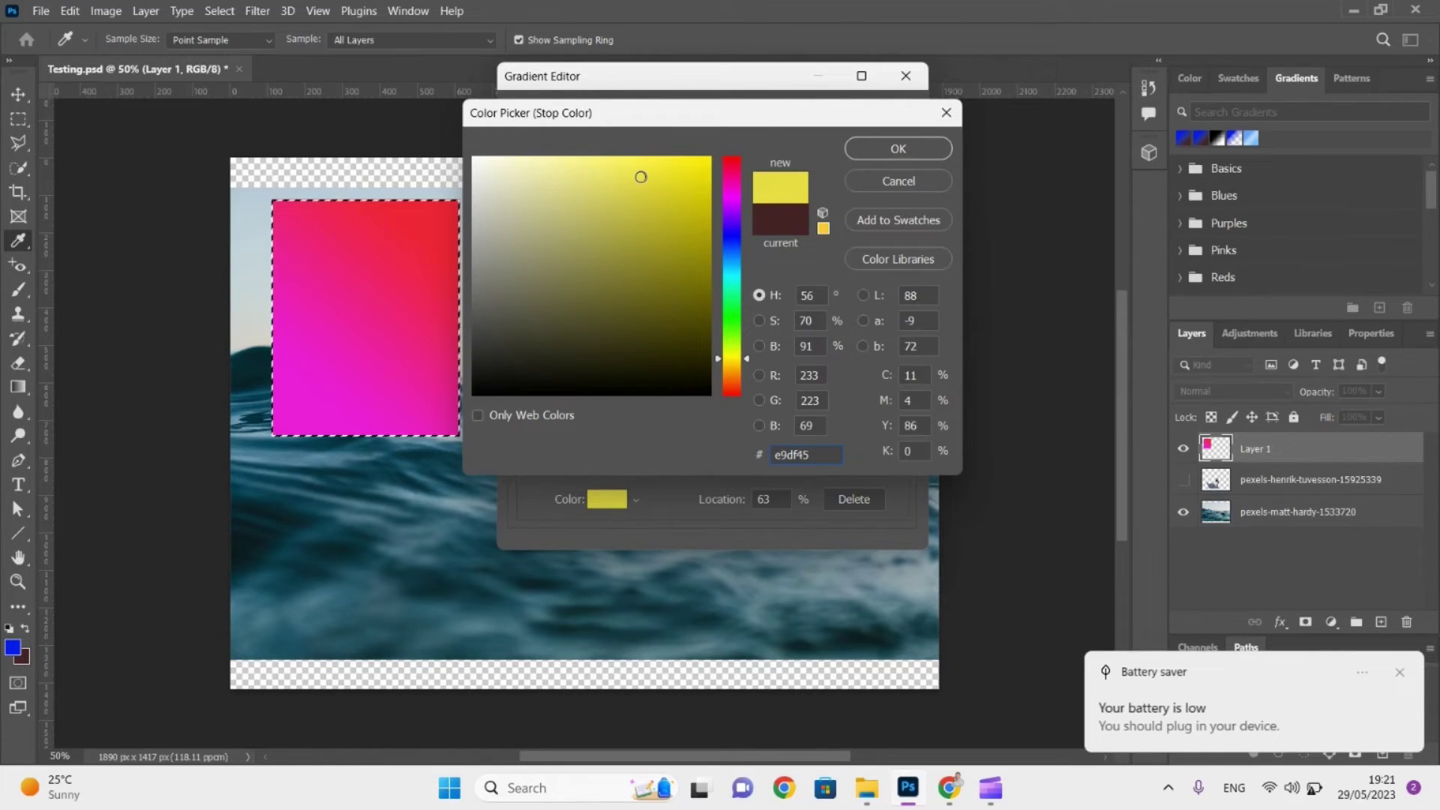
left_click(910, 150)
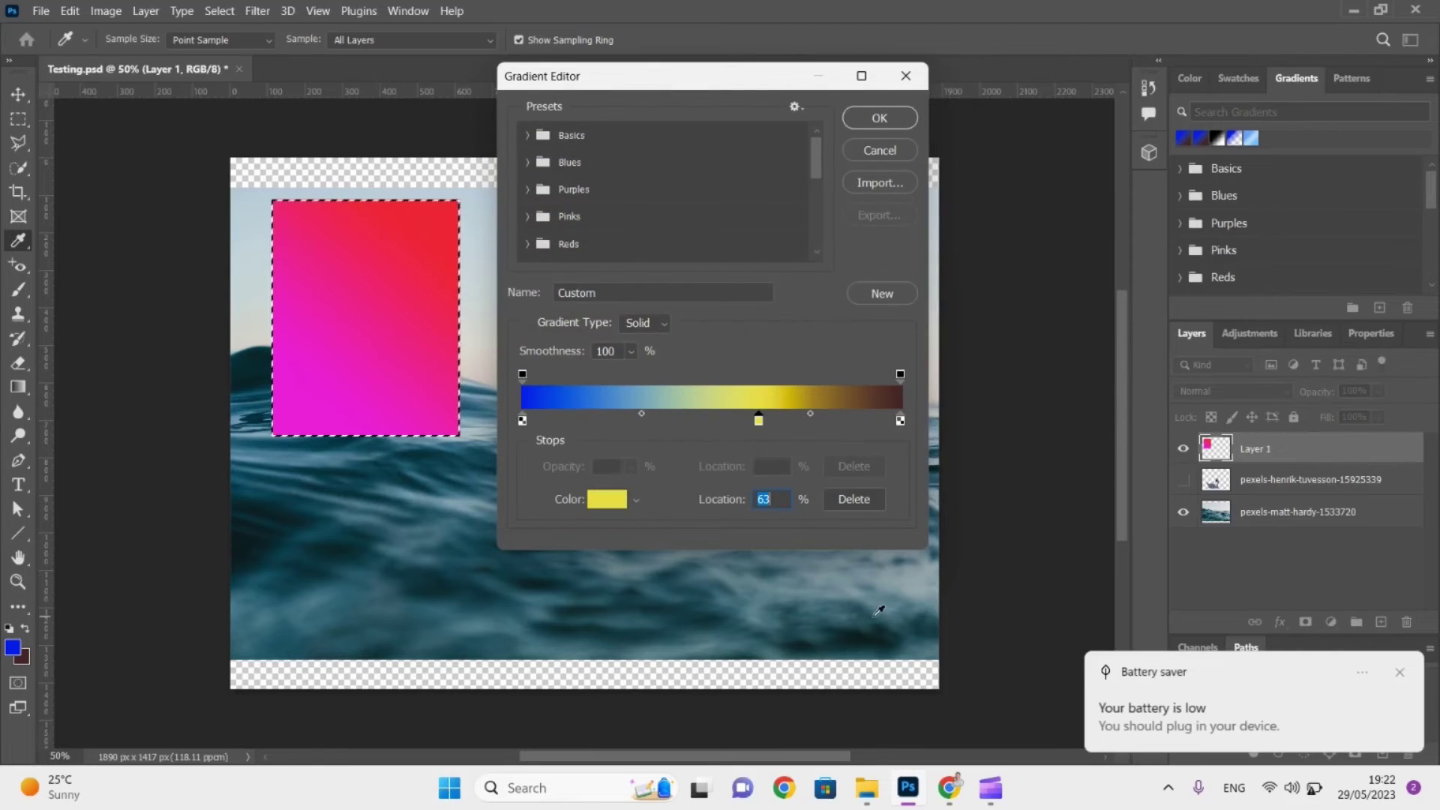
mouse_move(991, 793)
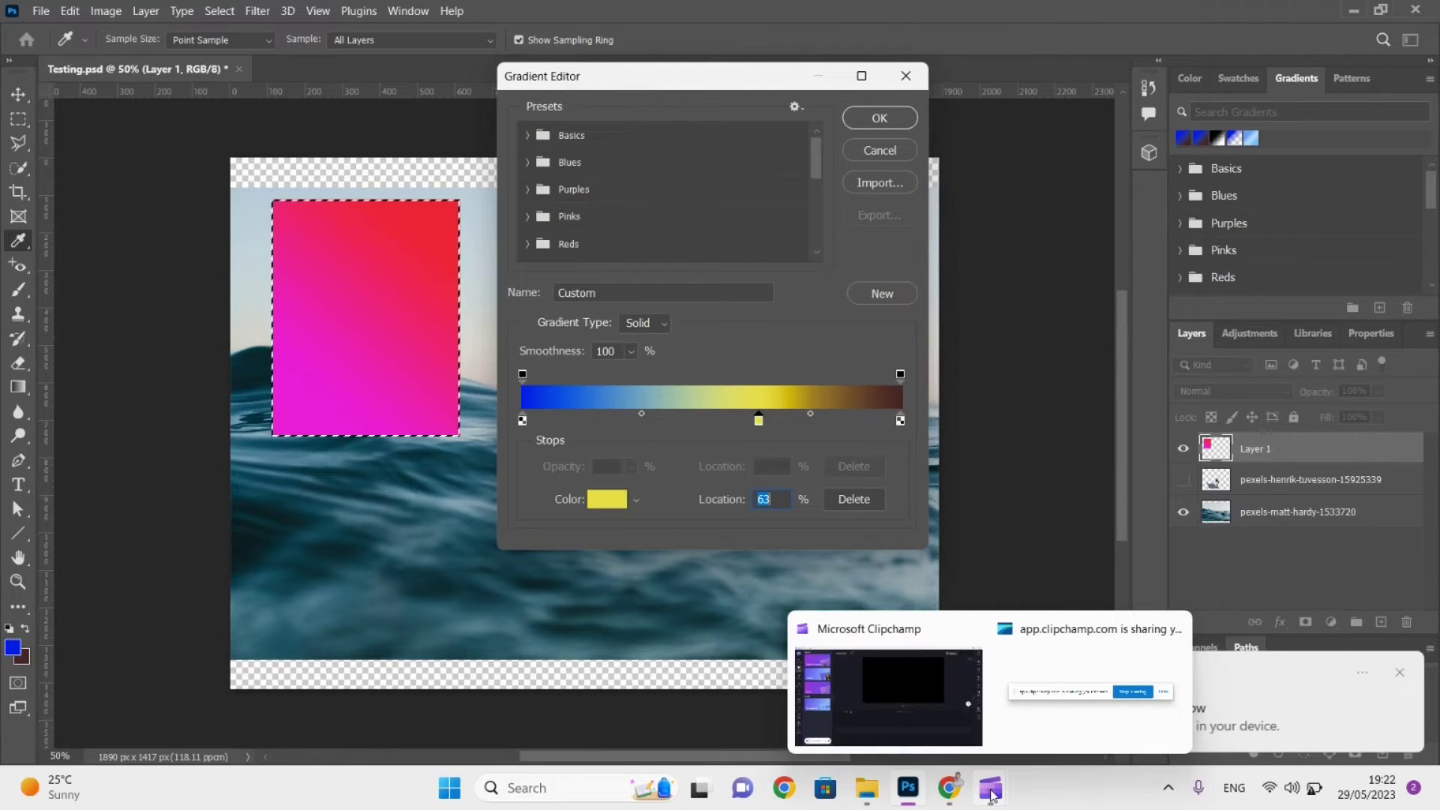
left_click(924, 717)
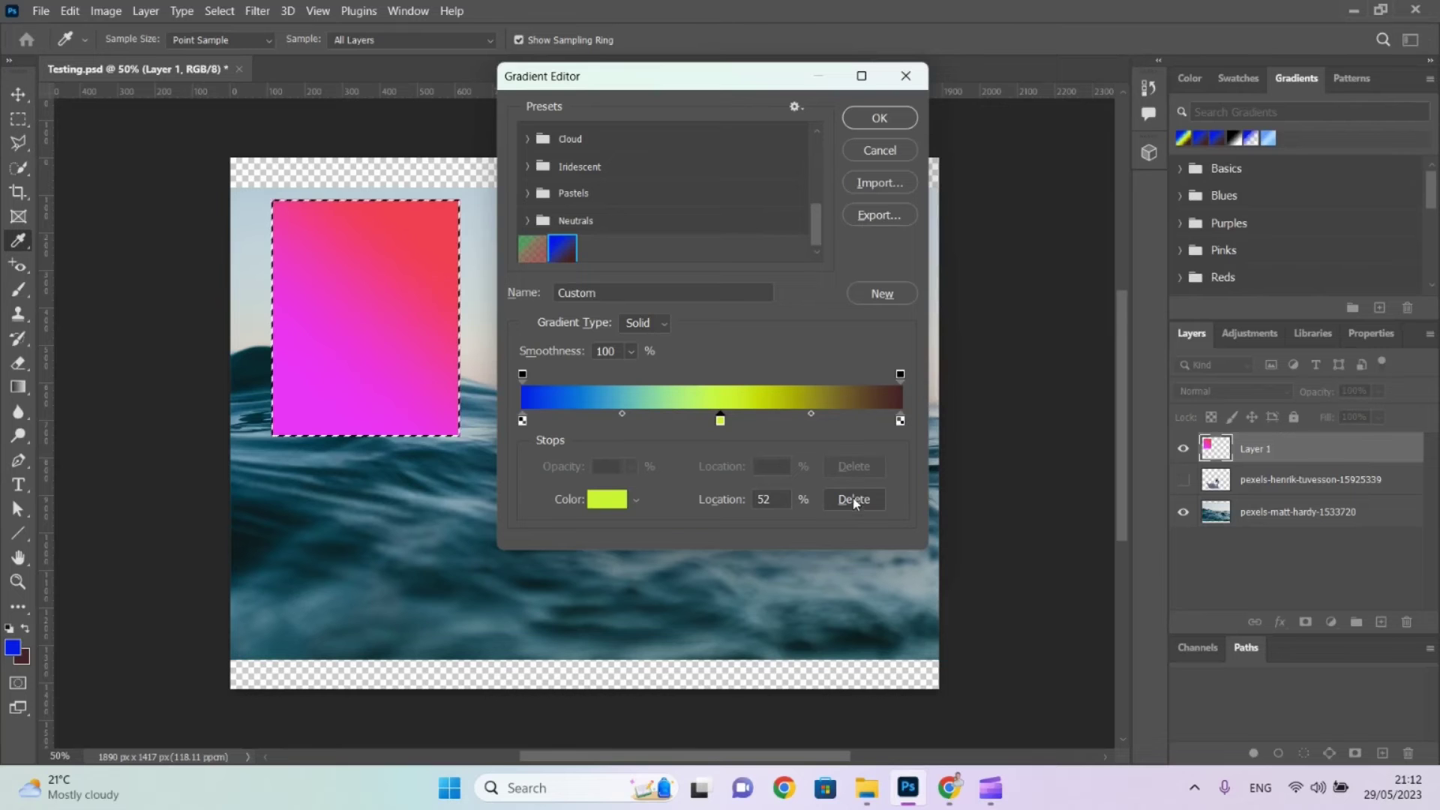
Name the gradient NewGradient and save it as a new preset.
double_click(627, 297)
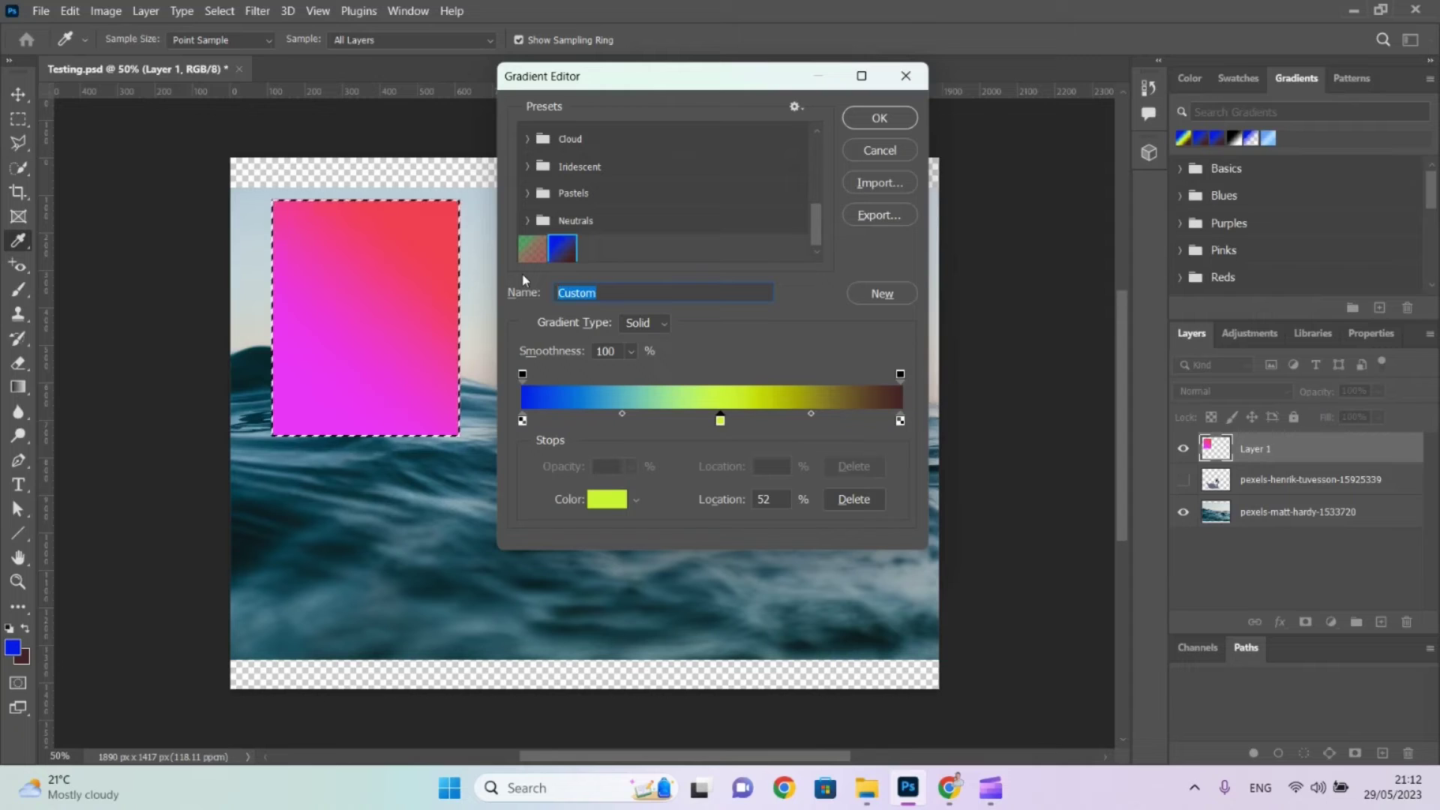
type("NewG")
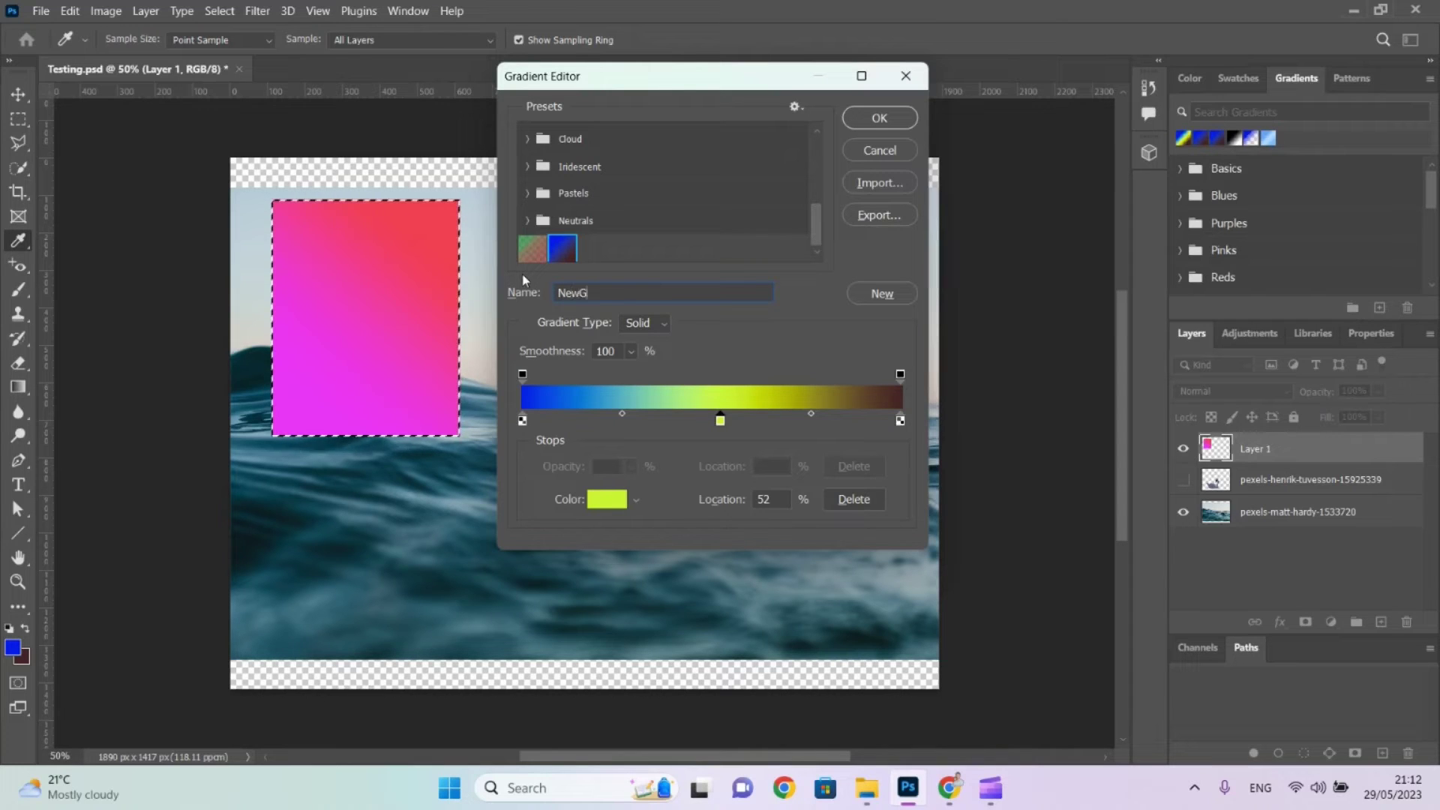
type("radient")
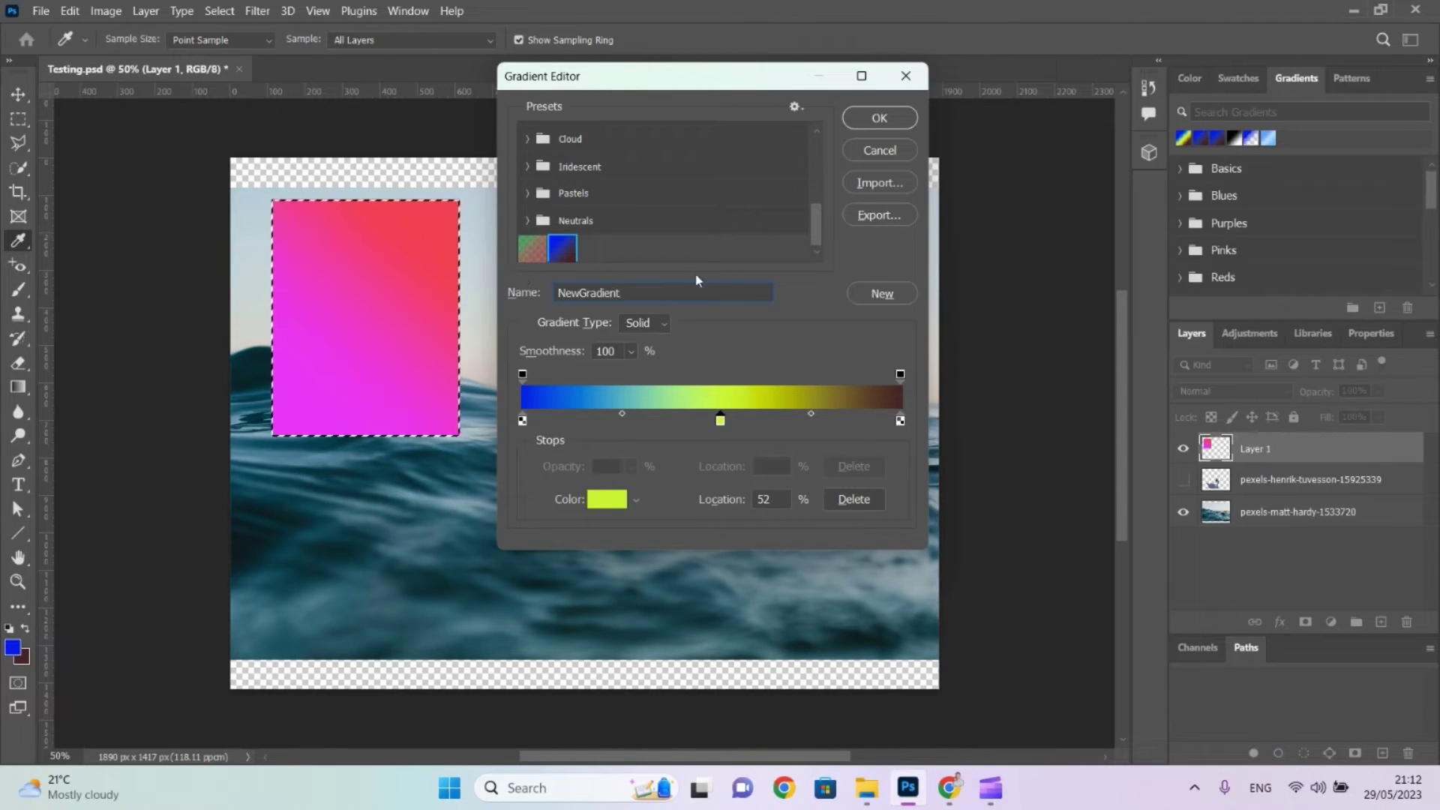
left_click(859, 296)
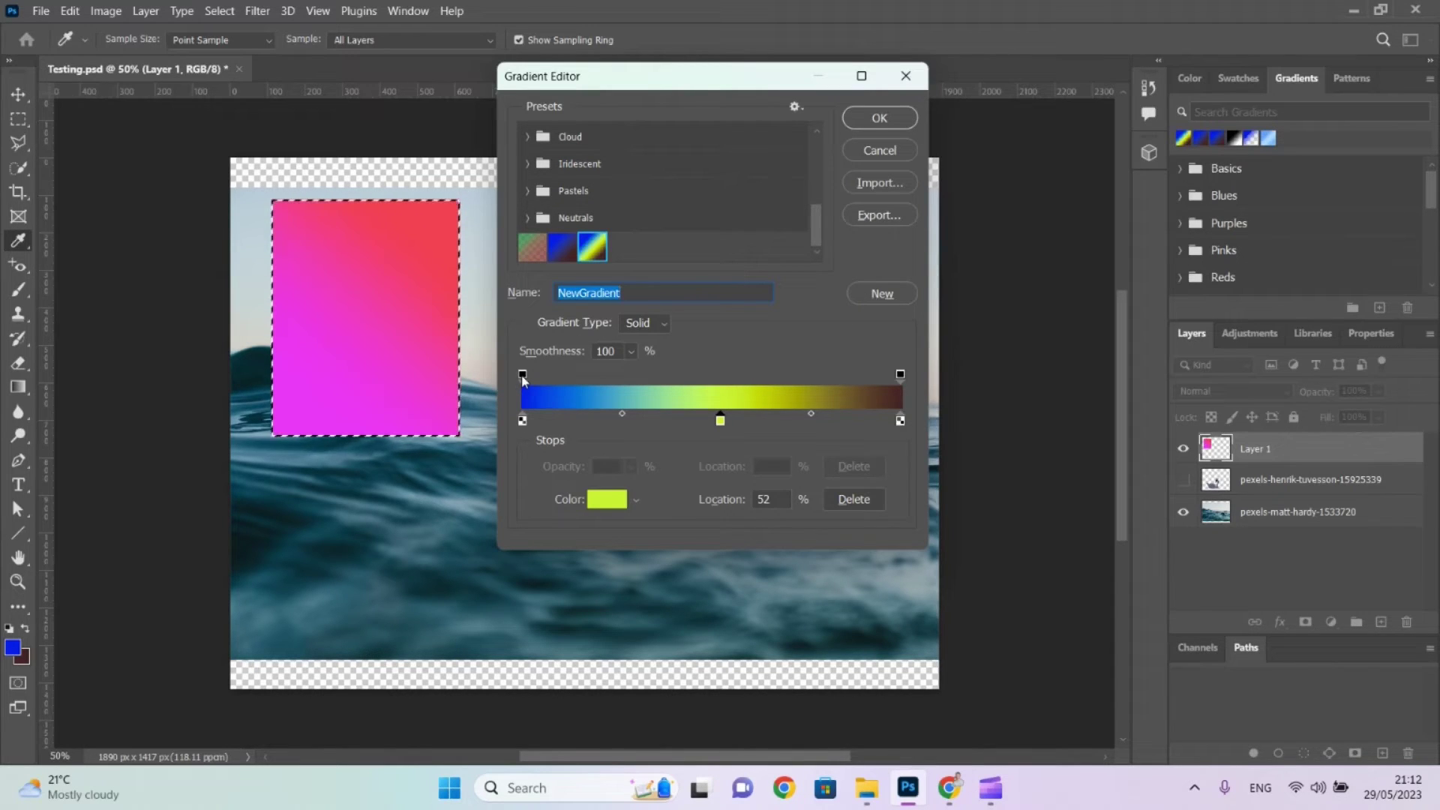
Try adding an opacity stop at 21% along the gradient and setting its opacity to 7%.
left_click(600, 376)
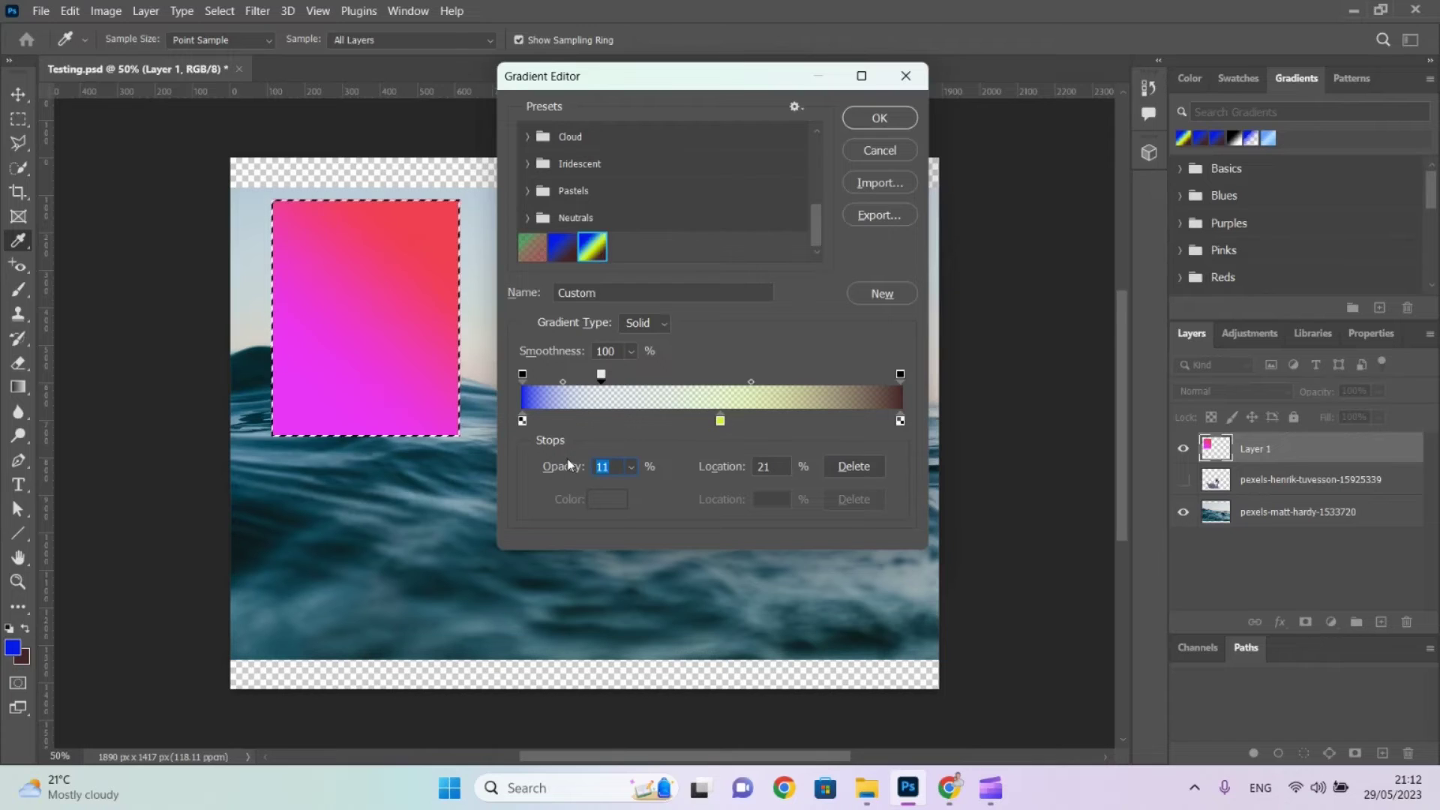
type("7")
key("Return")
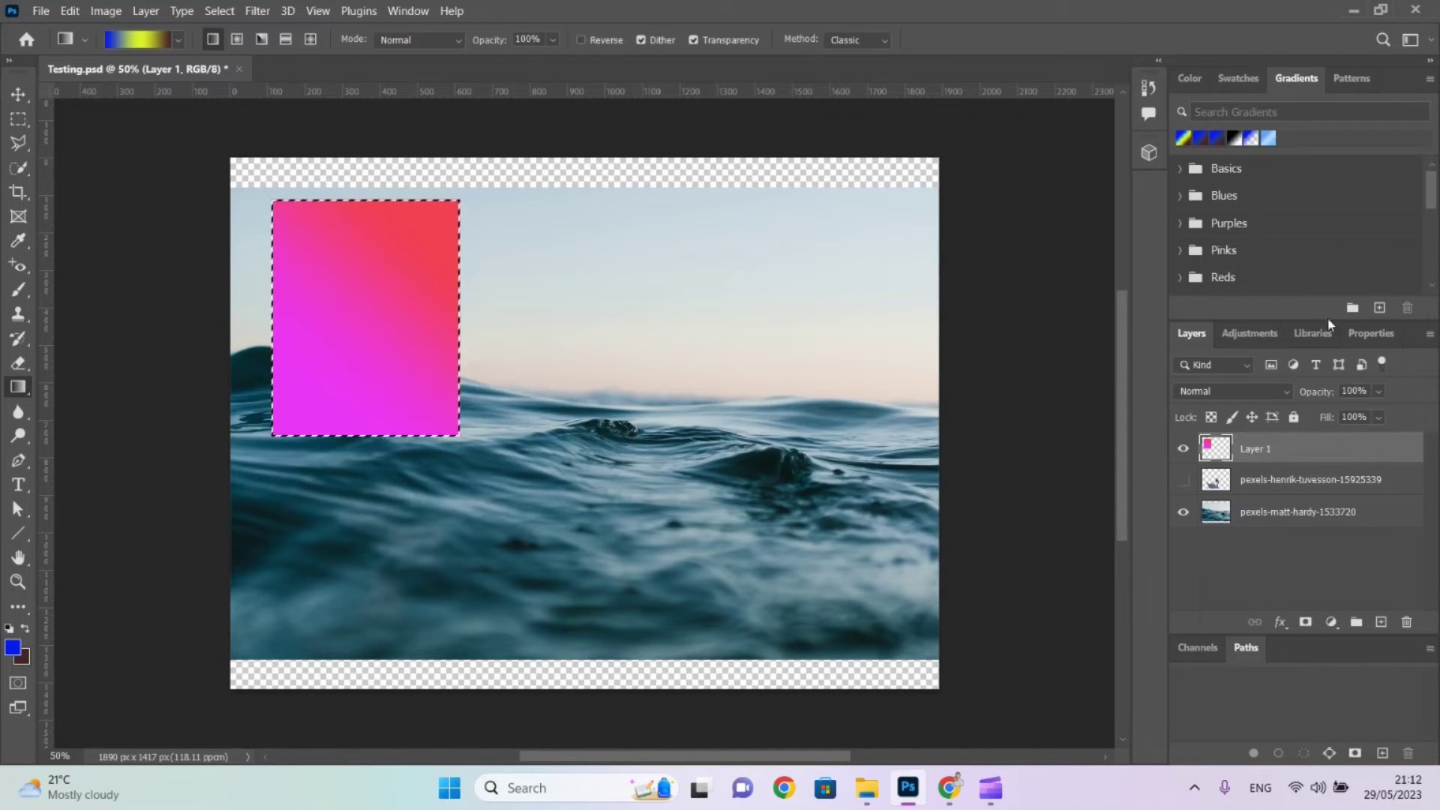
Apply the saved blue, lime and brown gradient preset to the selected rectangle on Layer 1.
left_click(1184, 138)
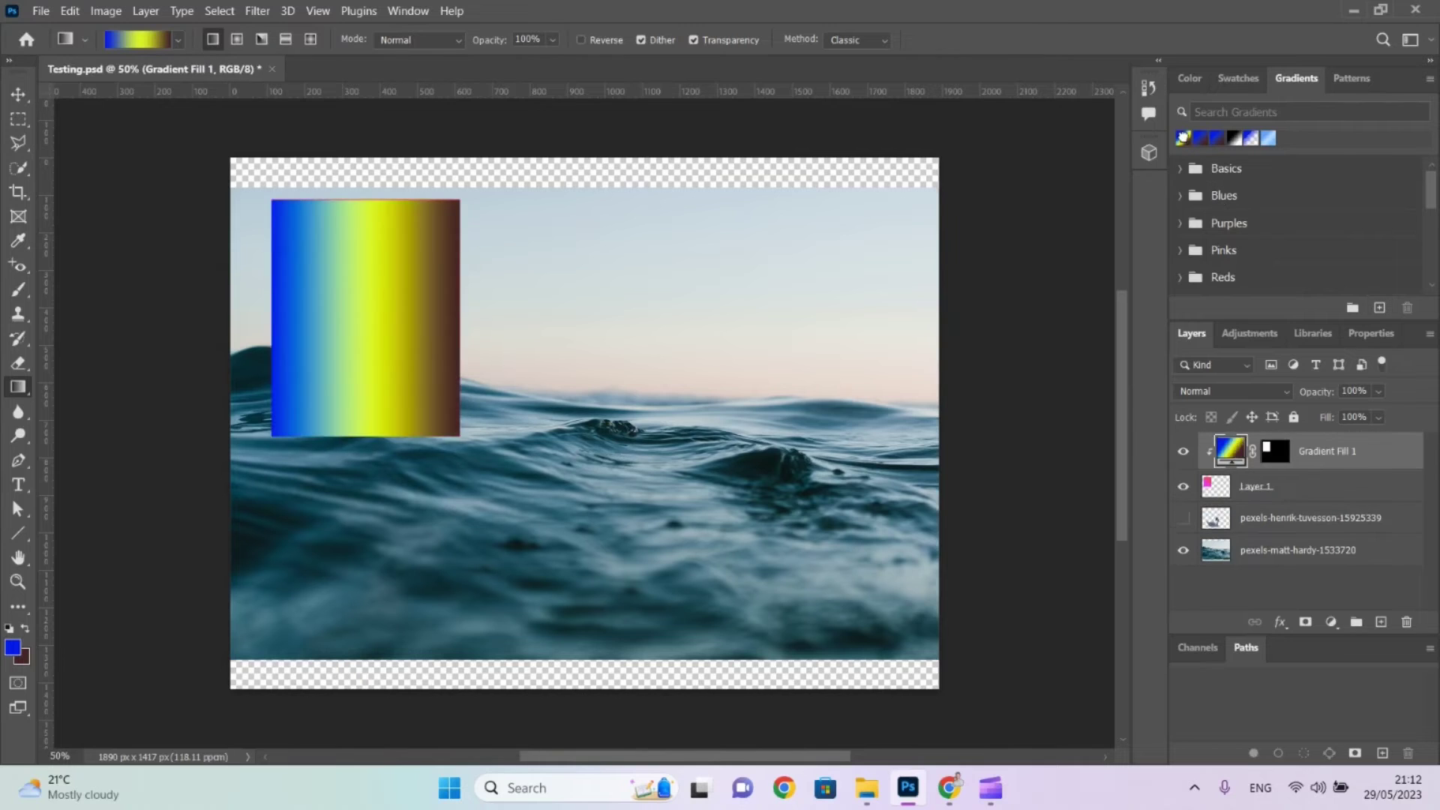
Undo the gradient fill on the rectangle and load the NewGradient preset into the Gradient Editor.
key("ctrl+z")
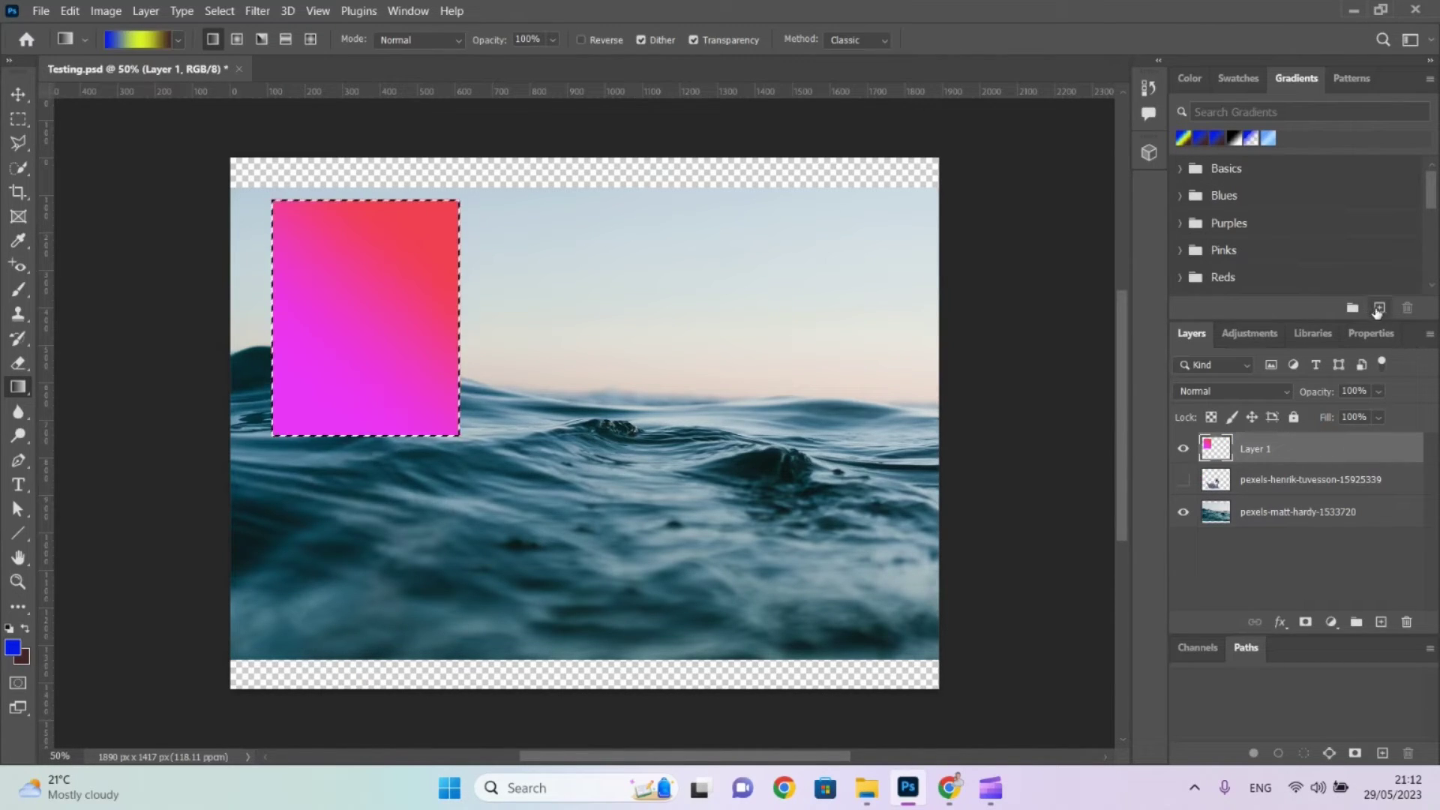
left_click(1379, 309)
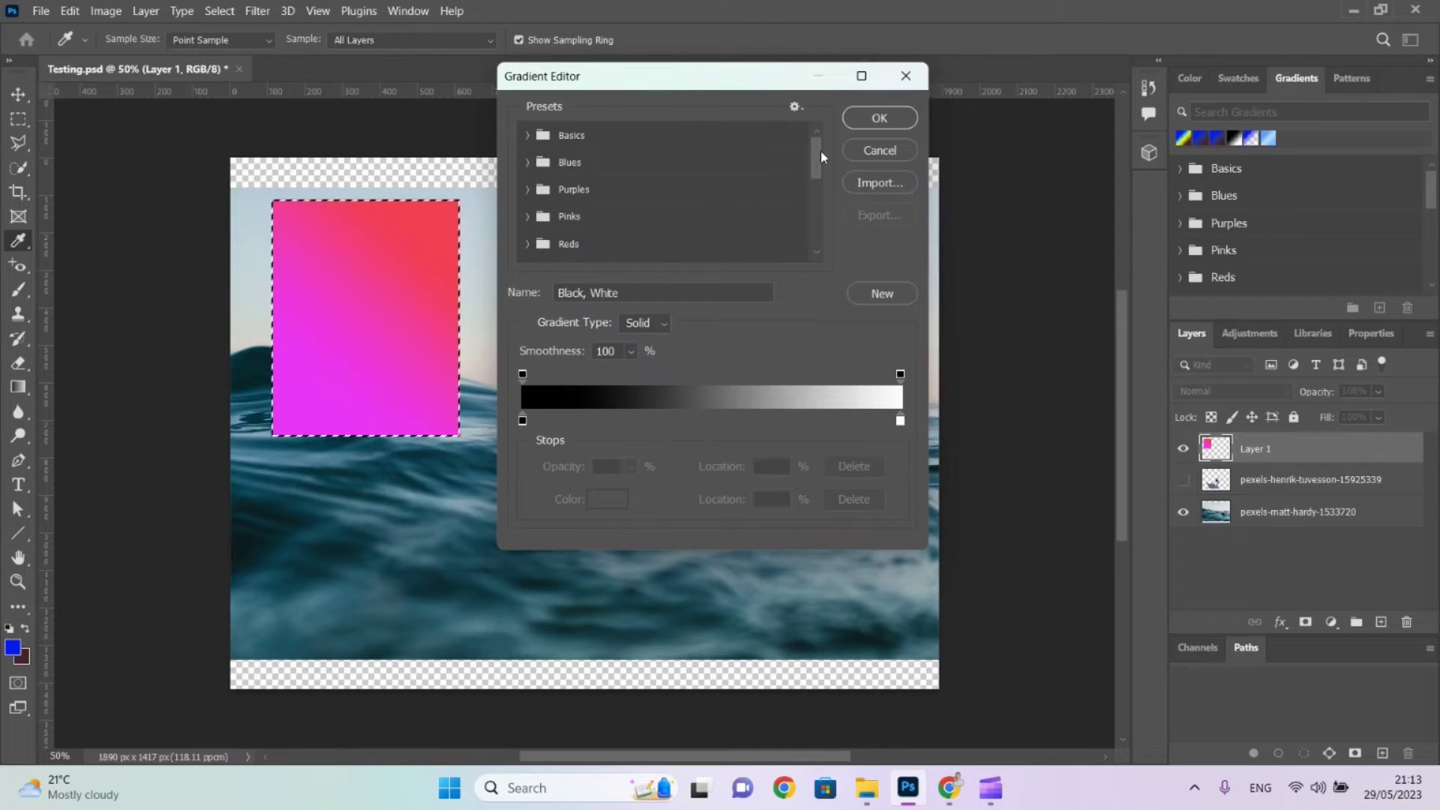
scroll(820, 151, "down", 5)
left_click(597, 249)
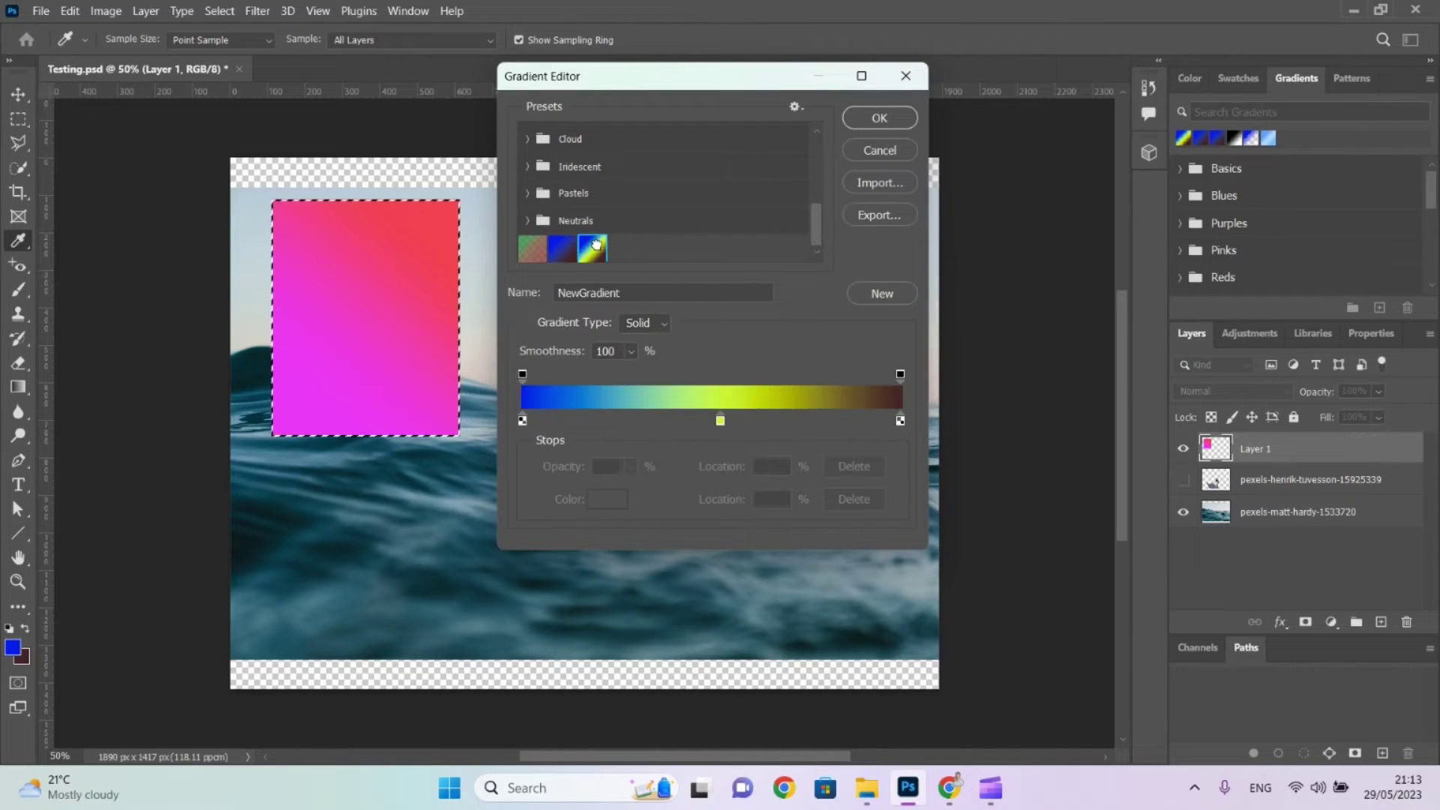
Add an opacity stop of 50% at location 15% and one of 100% at location 33%.
left_click(523, 374)
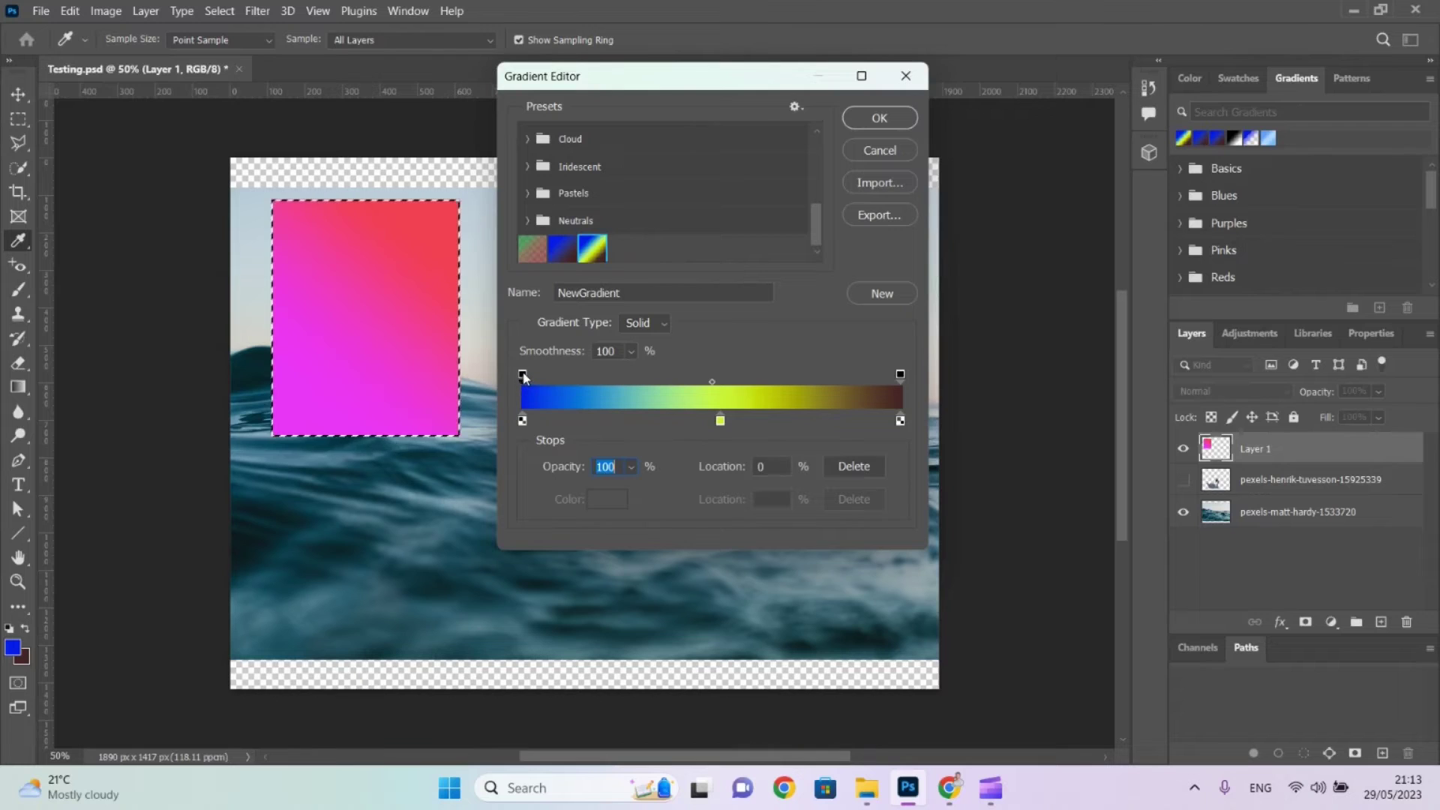
left_click(581, 377)
type("50")
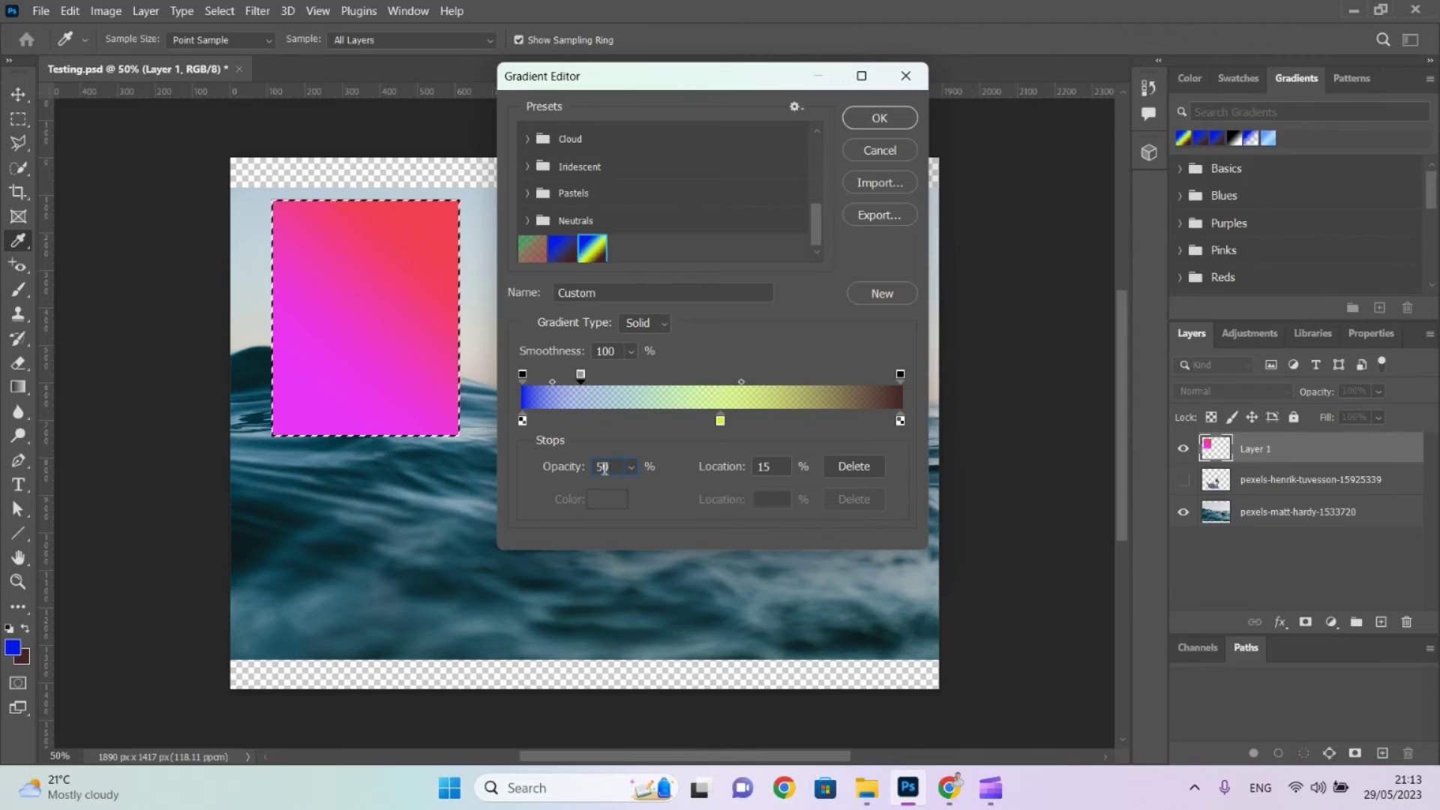
left_click(645, 375)
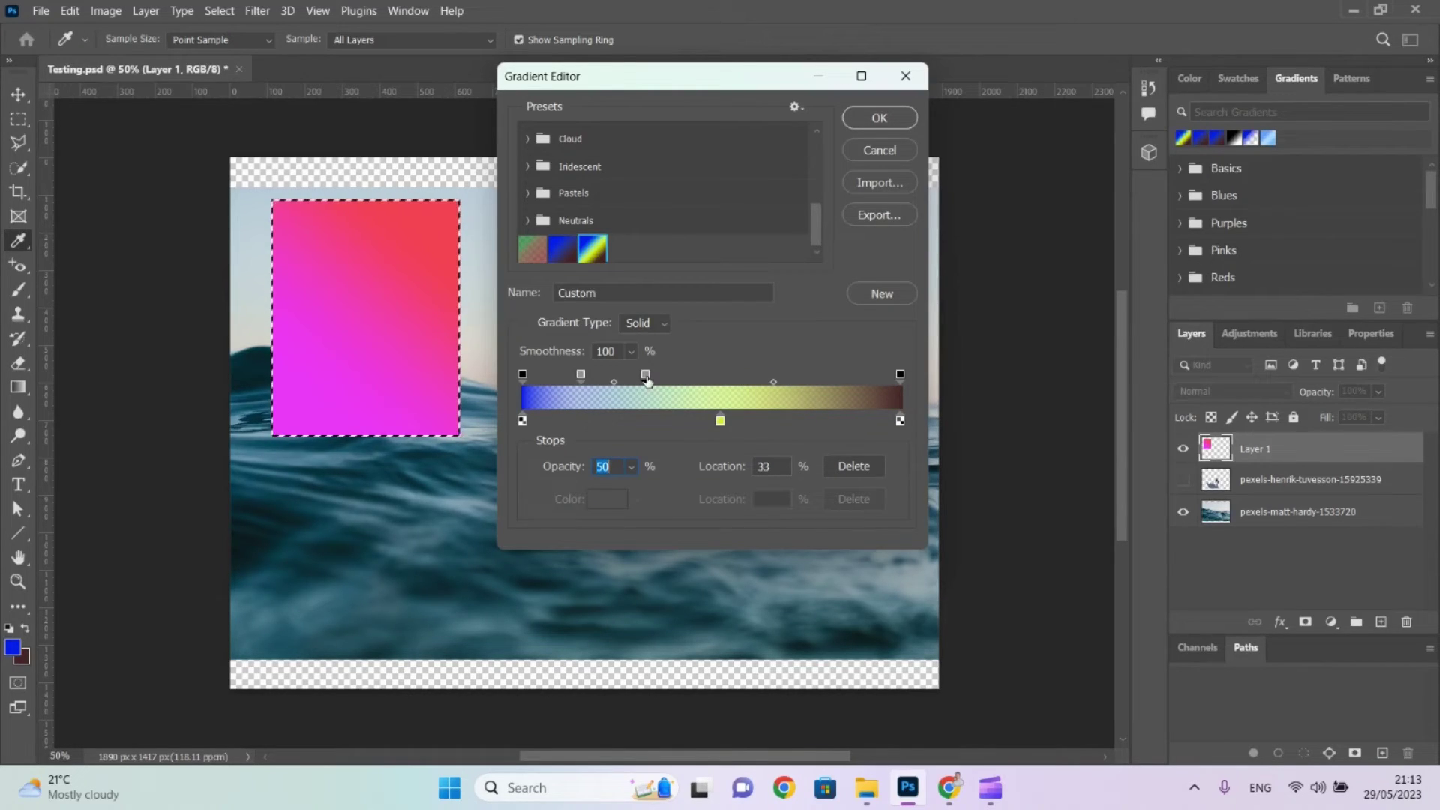
double_click(612, 470)
type("100")
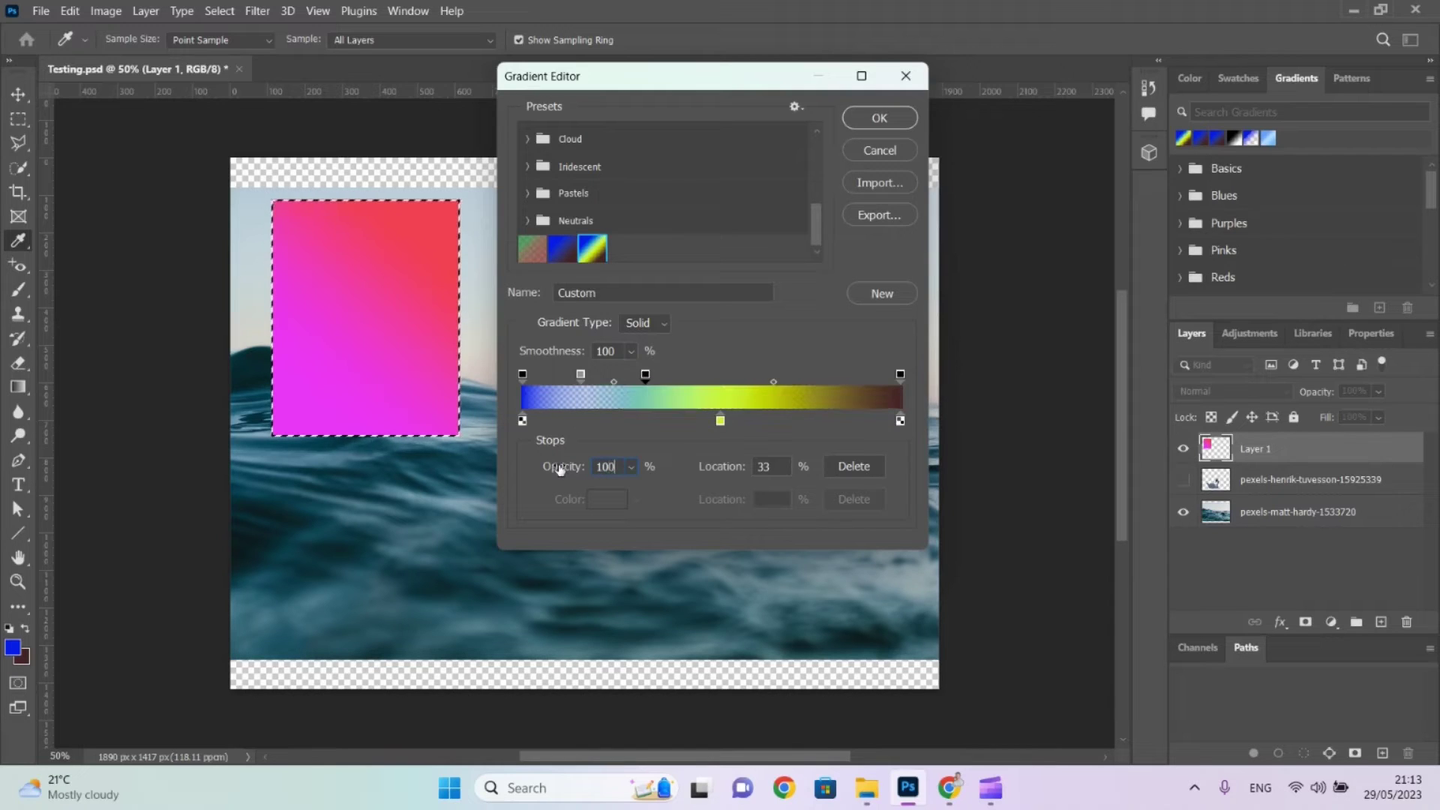
key("Return")
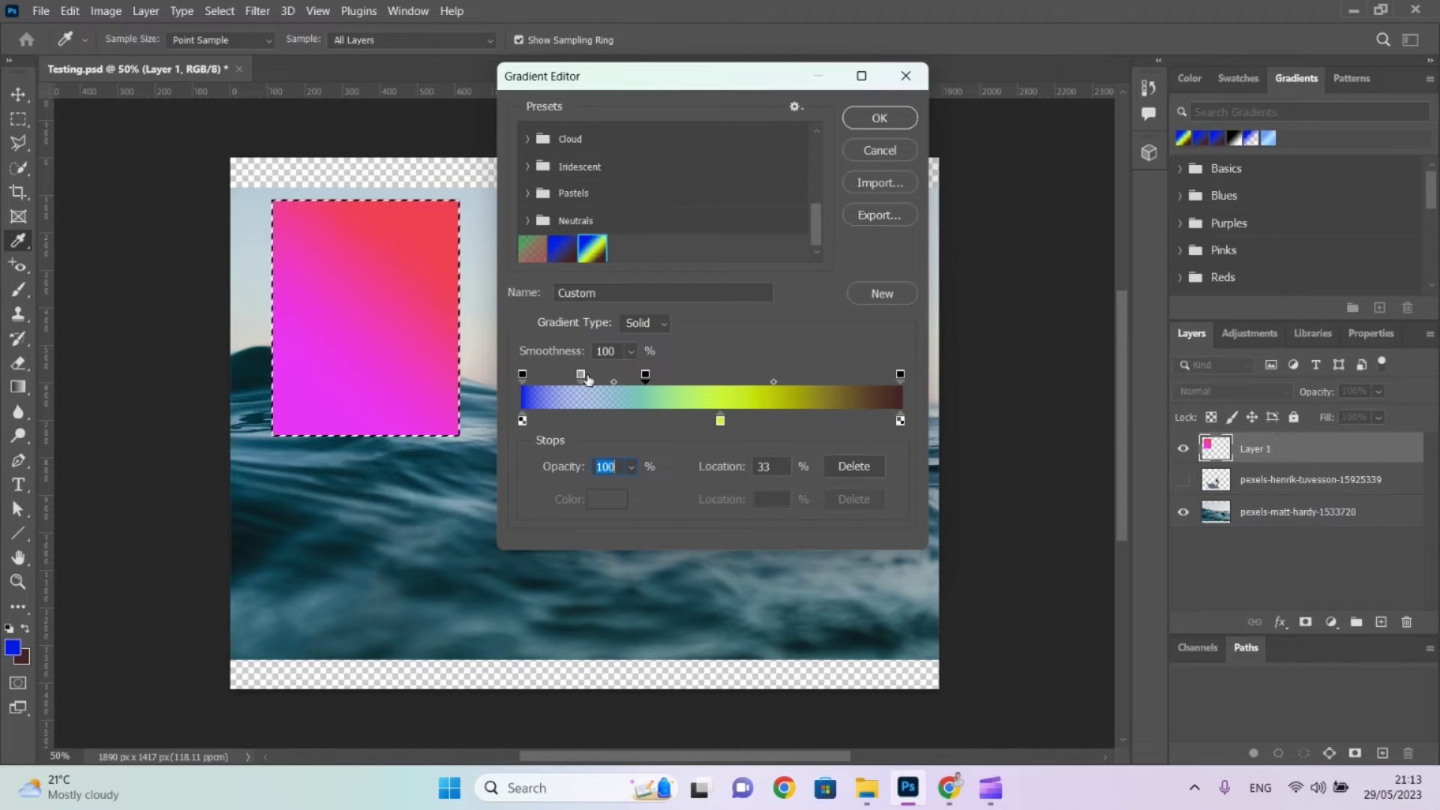
Remove the opacity stops at 15% and 33% from the gradient and accept the gradient.
left_click_drag(581, 375, 480, 584)
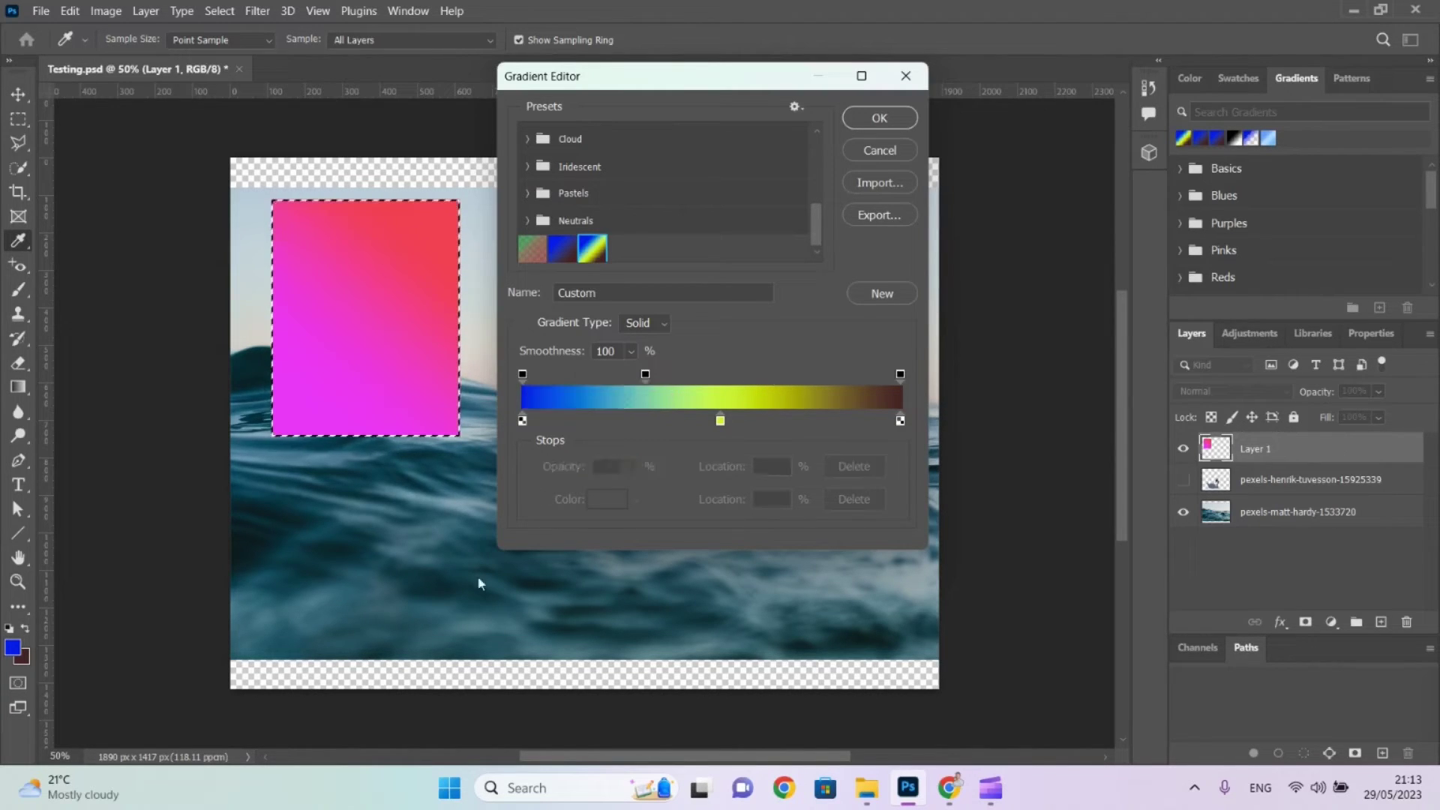
left_click(645, 375)
left_click_drag(645, 376, 576, 624)
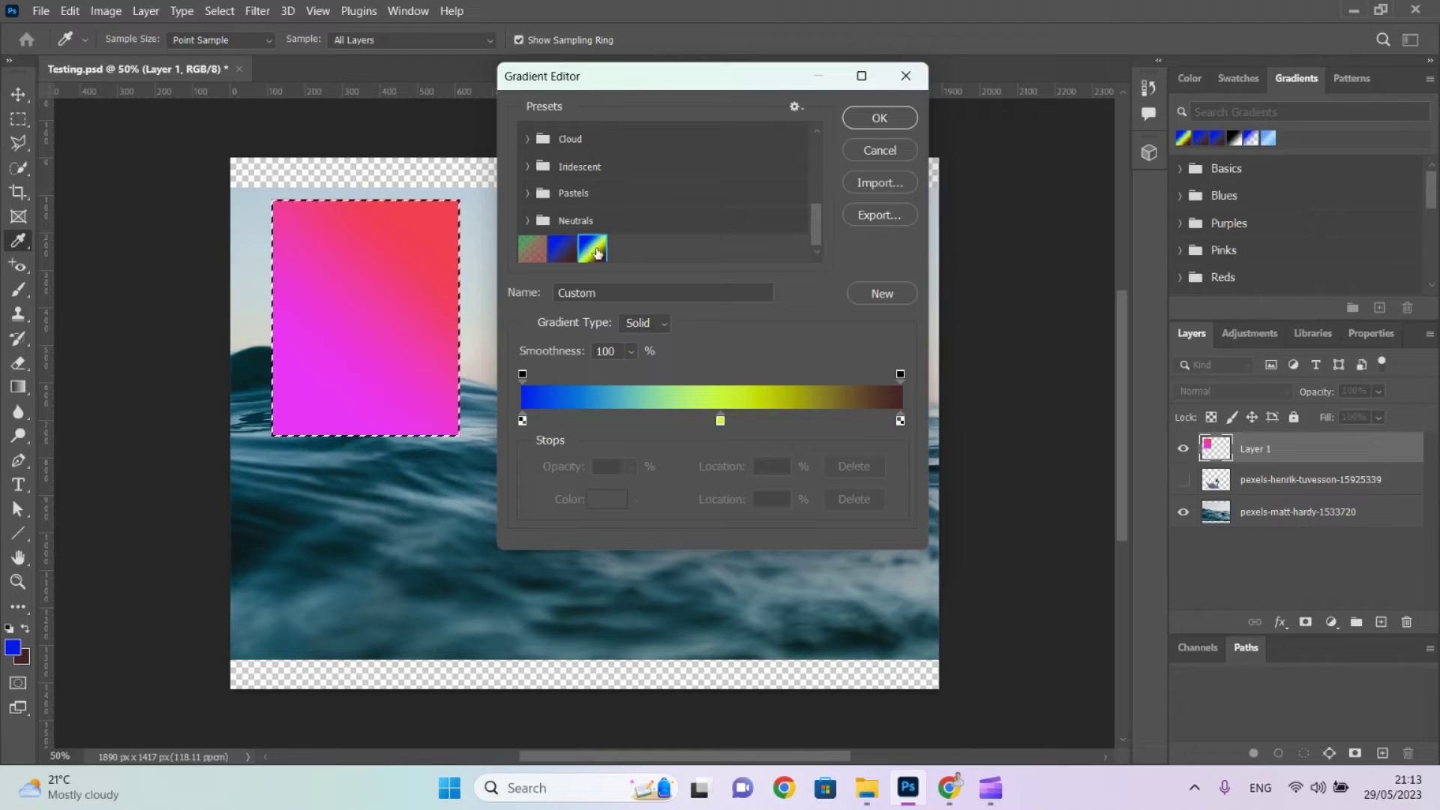
left_click(864, 118)
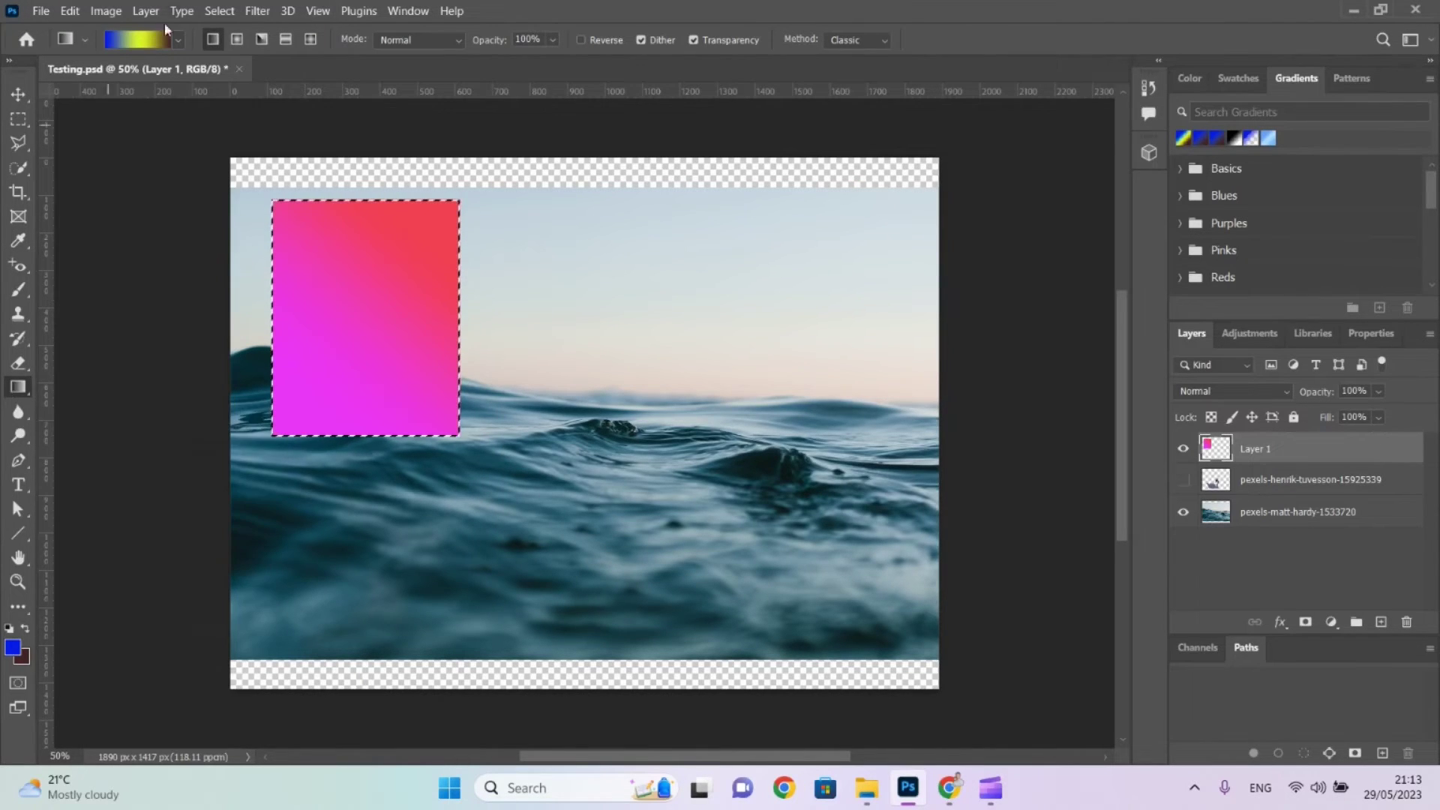
Choose the black-to-white preset from the Basics group as the active gradient.
left_click(178, 39)
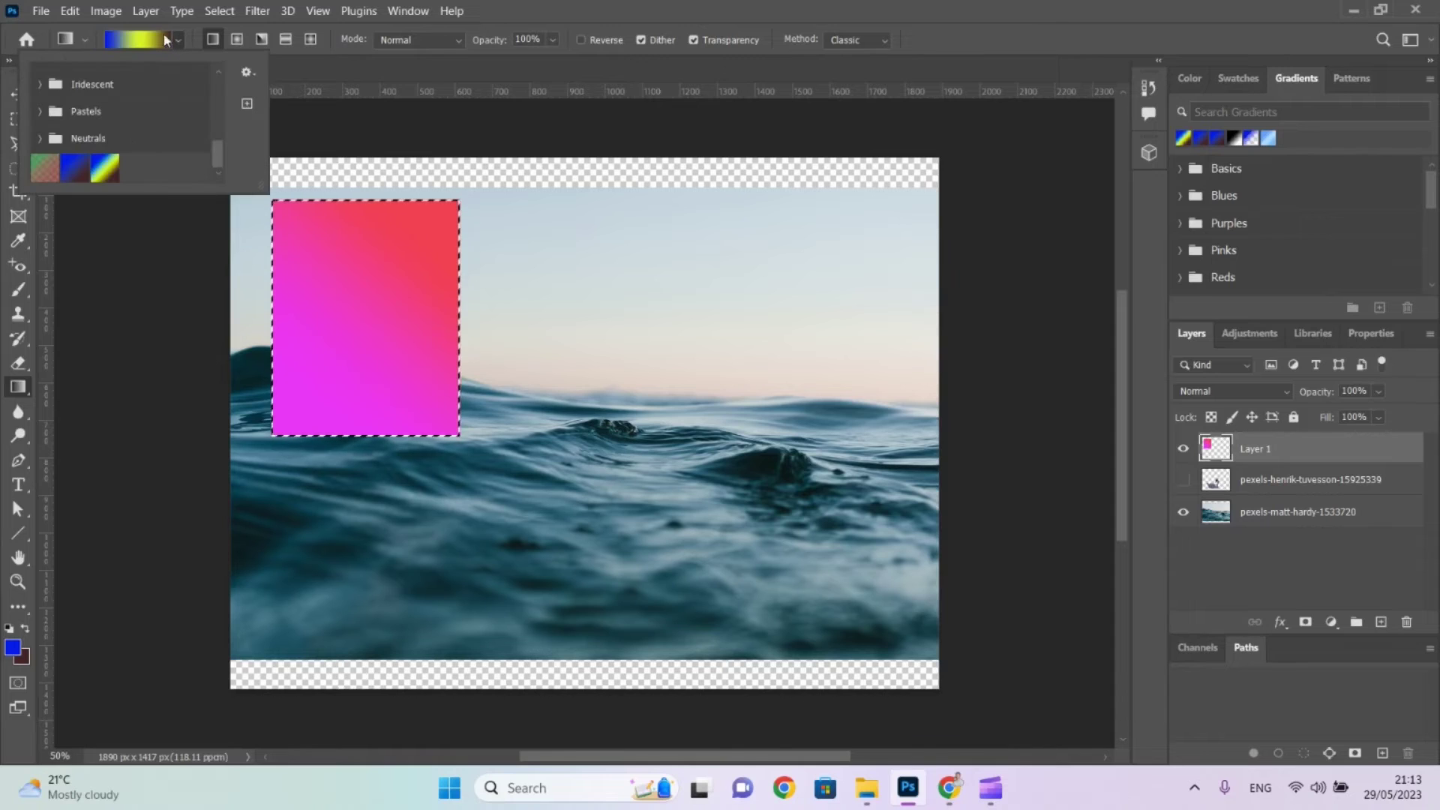
left_click_drag(216, 154, 229, 67)
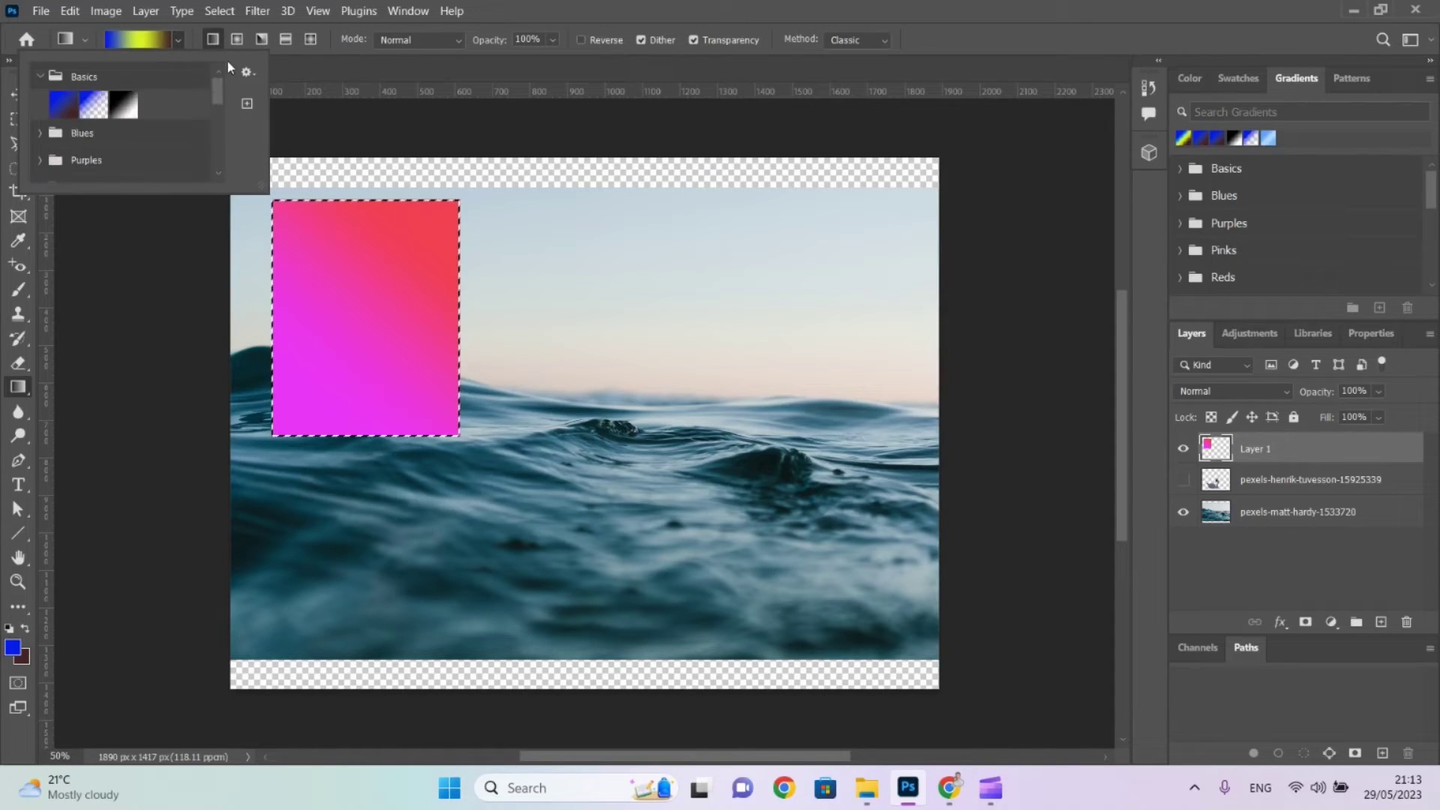
left_click(123, 107)
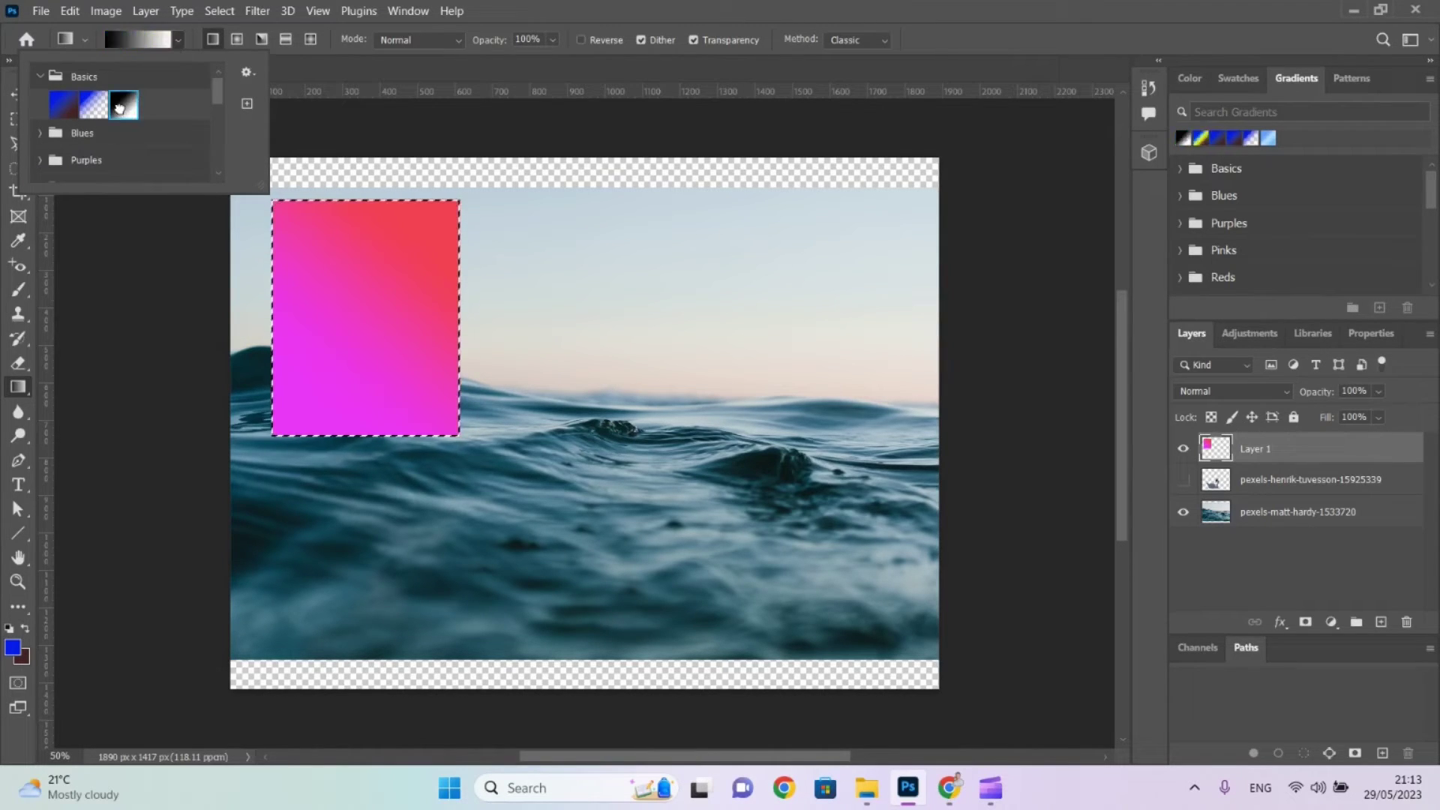
left_click(183, 38)
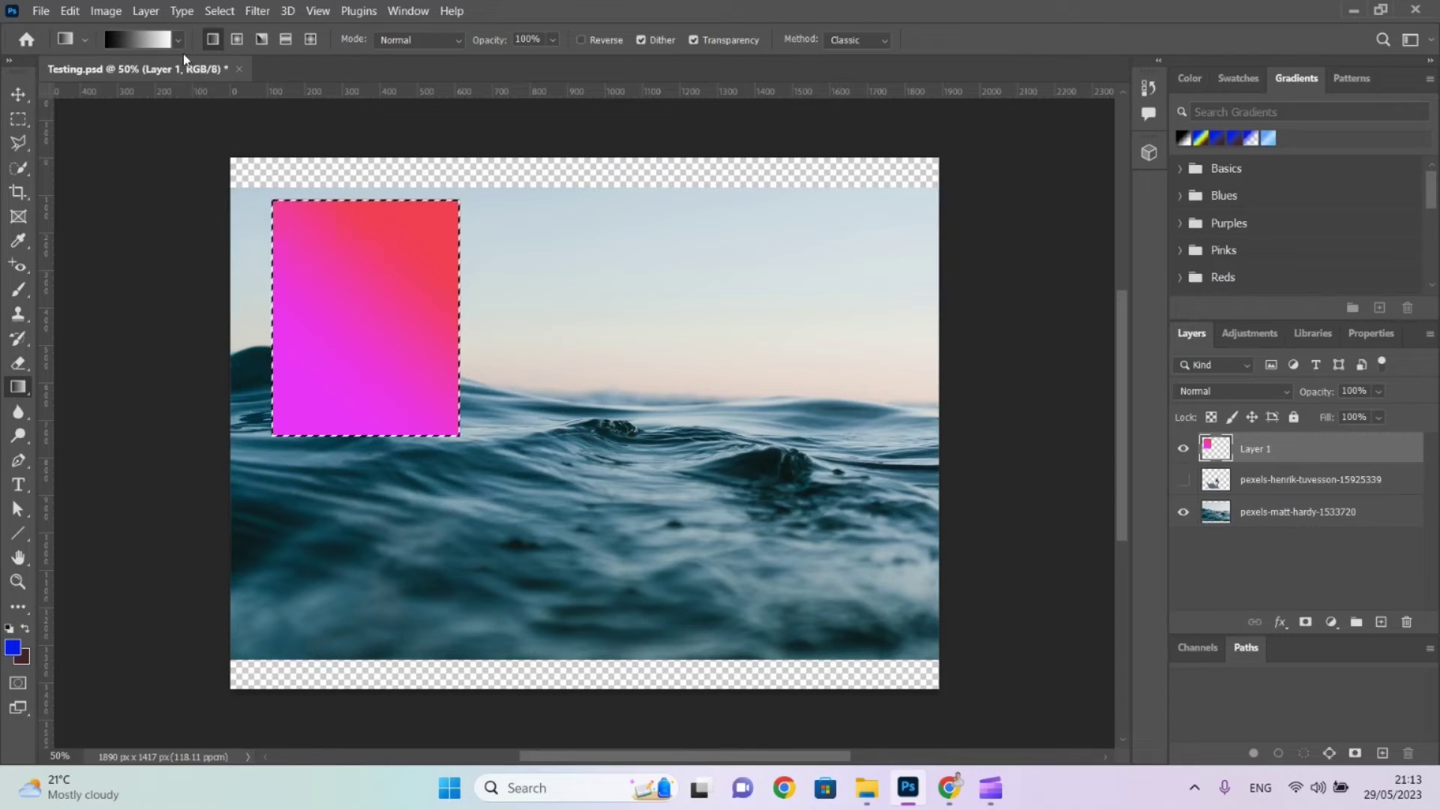
Choose the saved blue, lime and brown gradient and fill the selected rectangle on Layer 1 with it as a diagonal linear gradient.
left_click(173, 39)
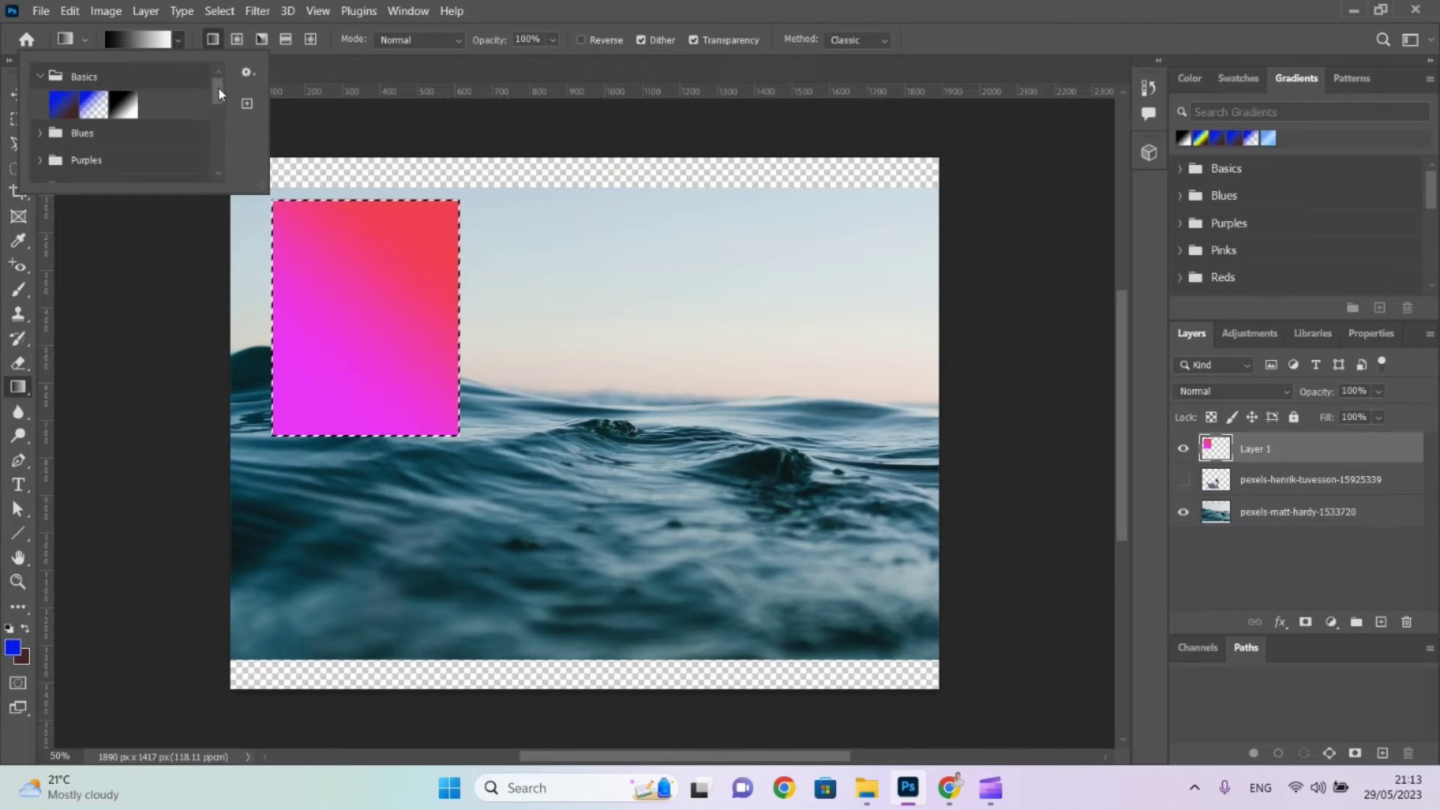
left_click_drag(219, 90, 221, 165)
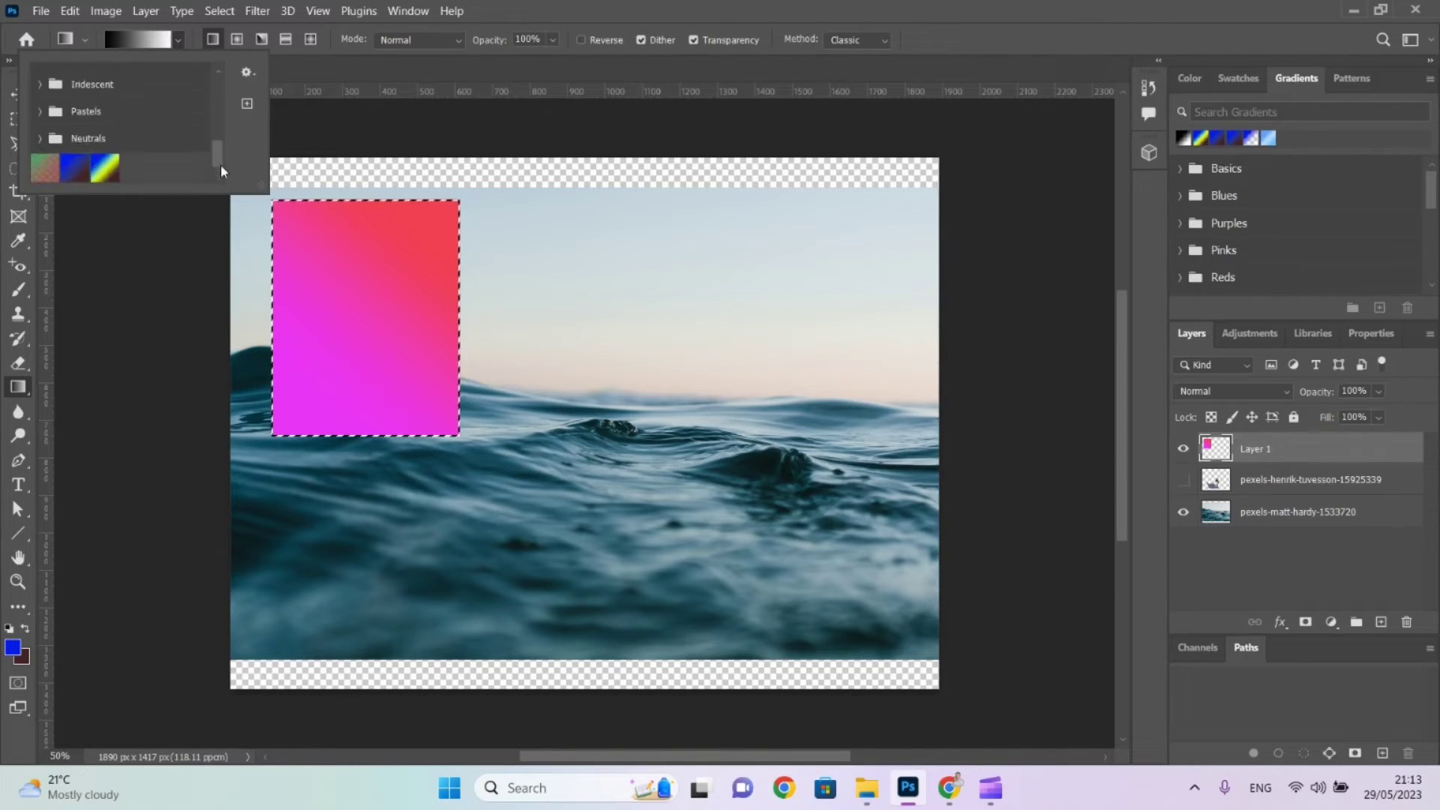
left_click(111, 172)
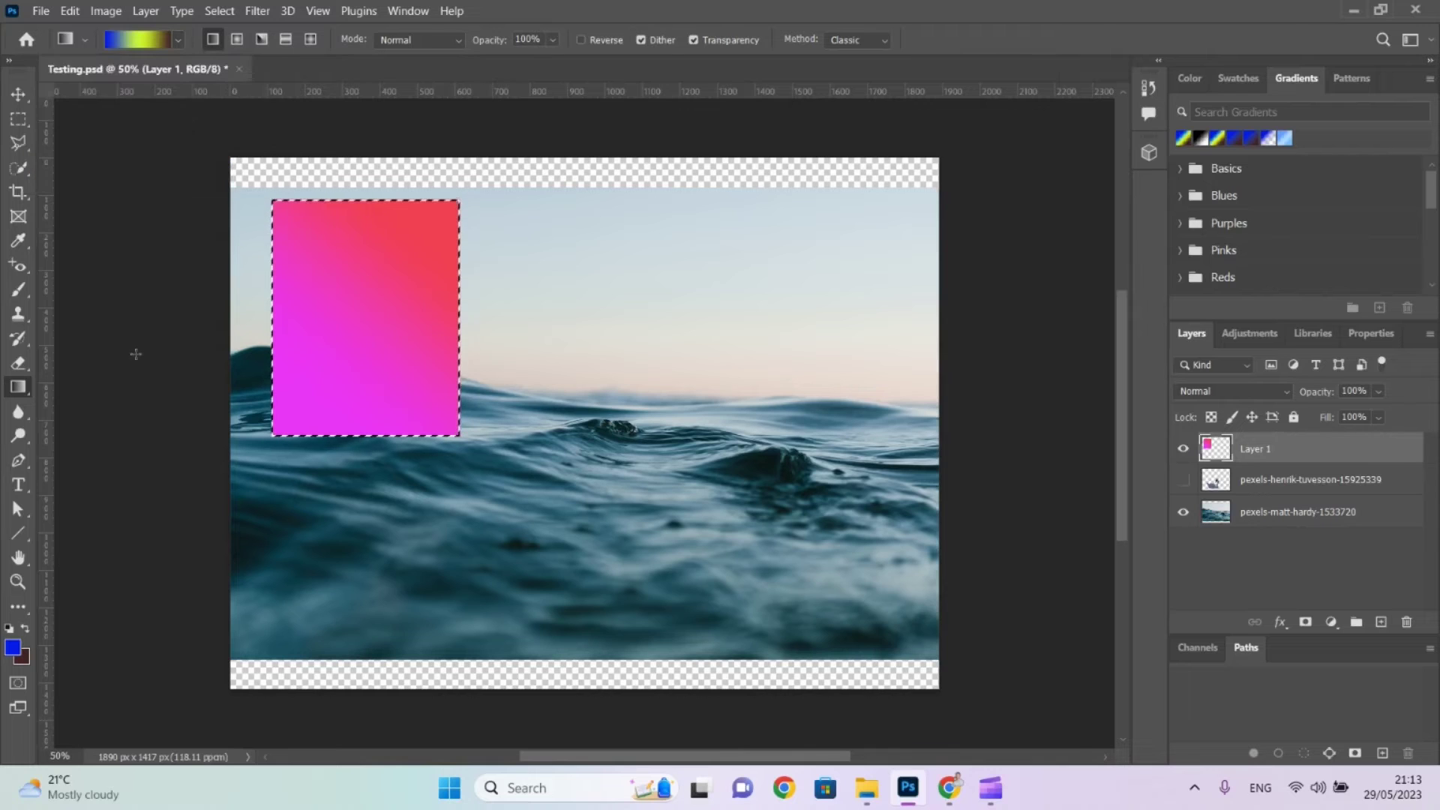
left_click(148, 319)
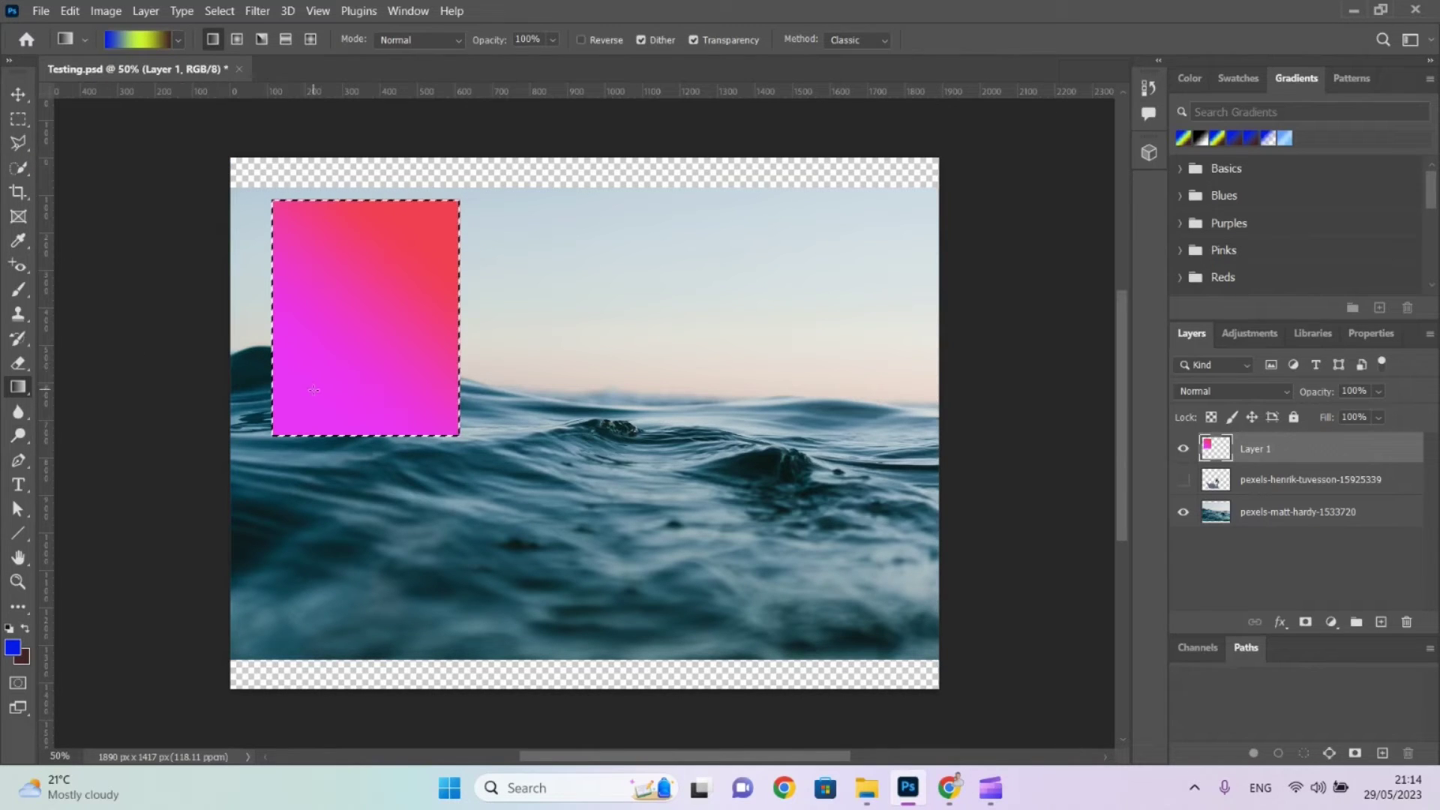
left_click_drag(405, 278, 405, 277)
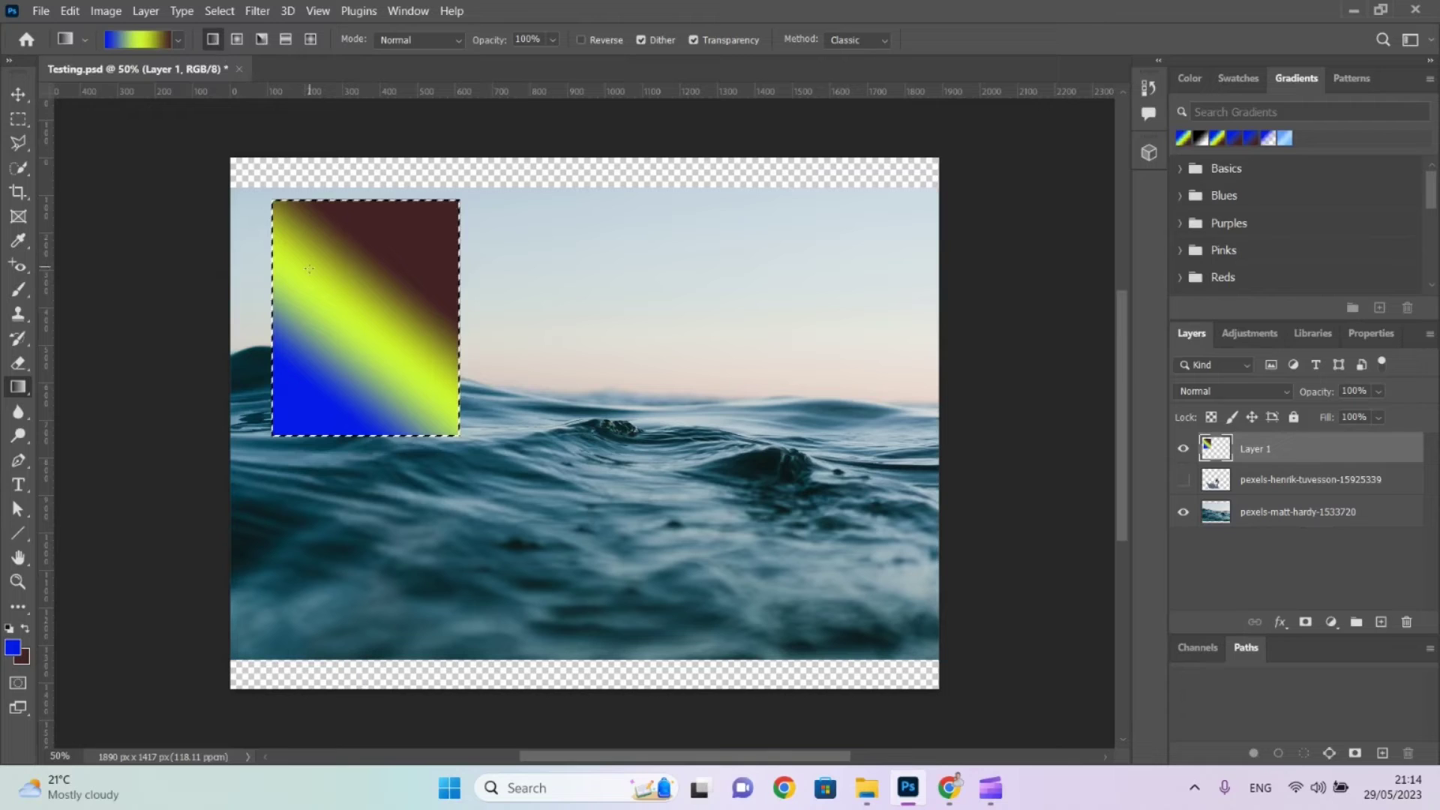
Refill the selected rectangle with the same colours as a radial gradient, followed by a vertical reflected gradient.
left_click(236, 39)
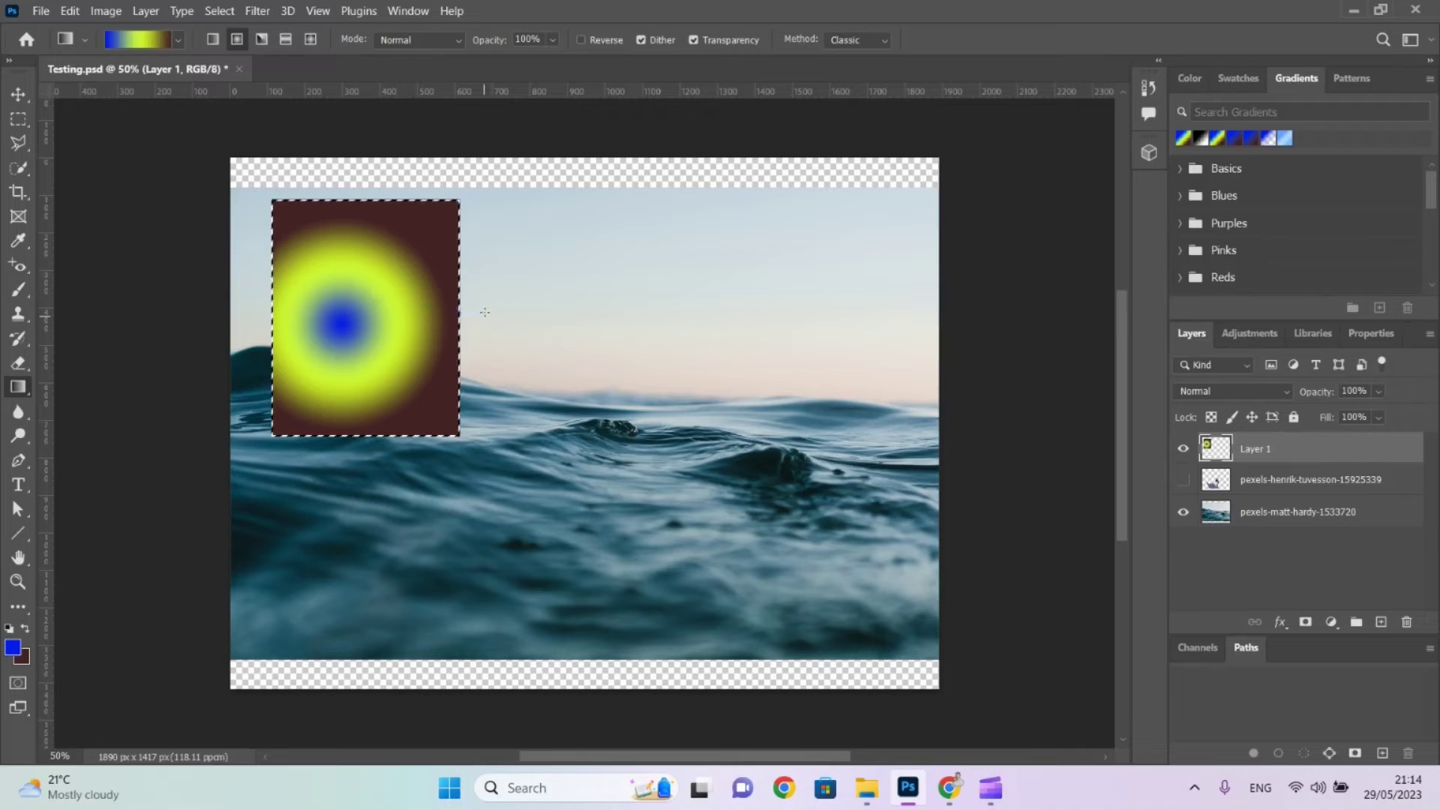
left_click_drag(319, 346, 663, 343)
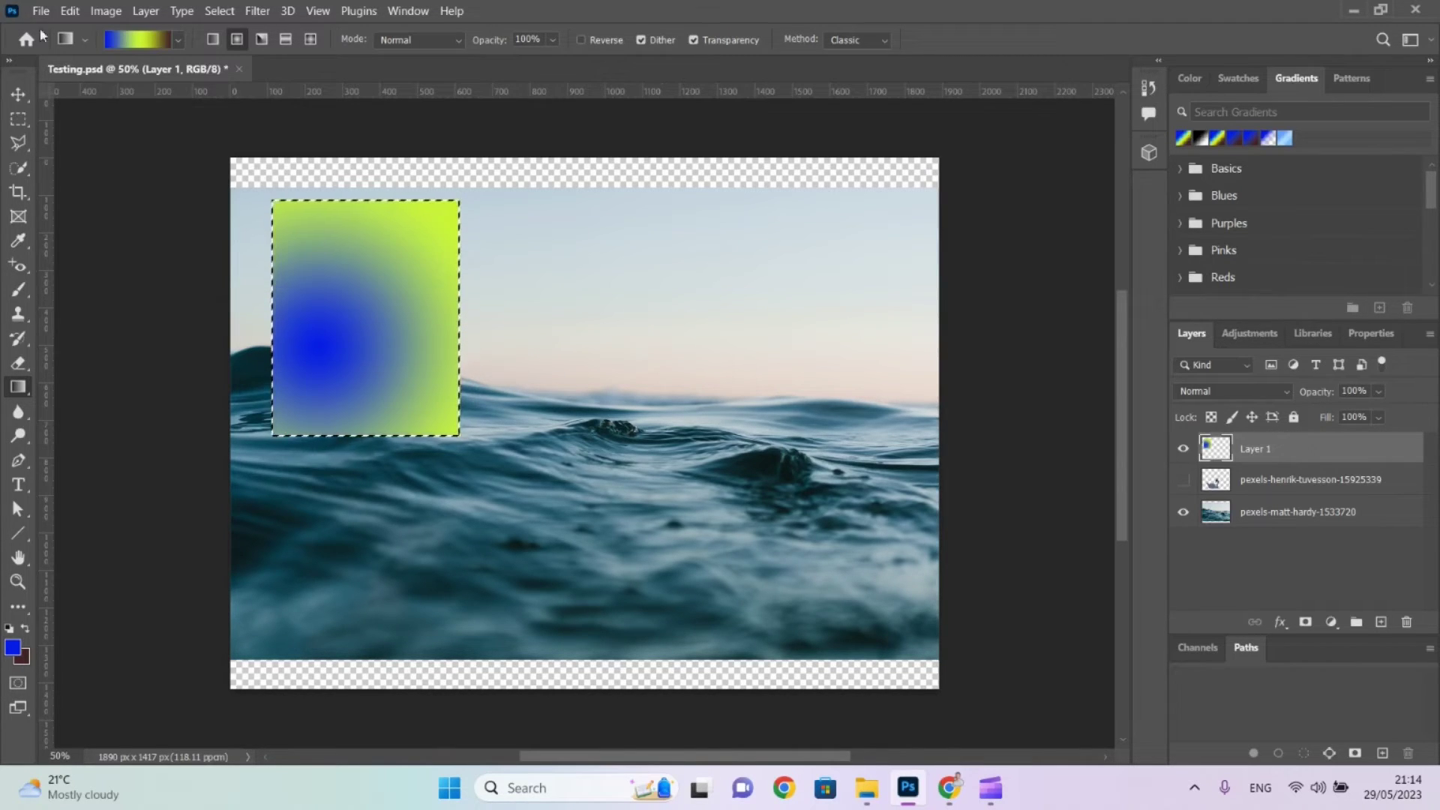
left_click(290, 41)
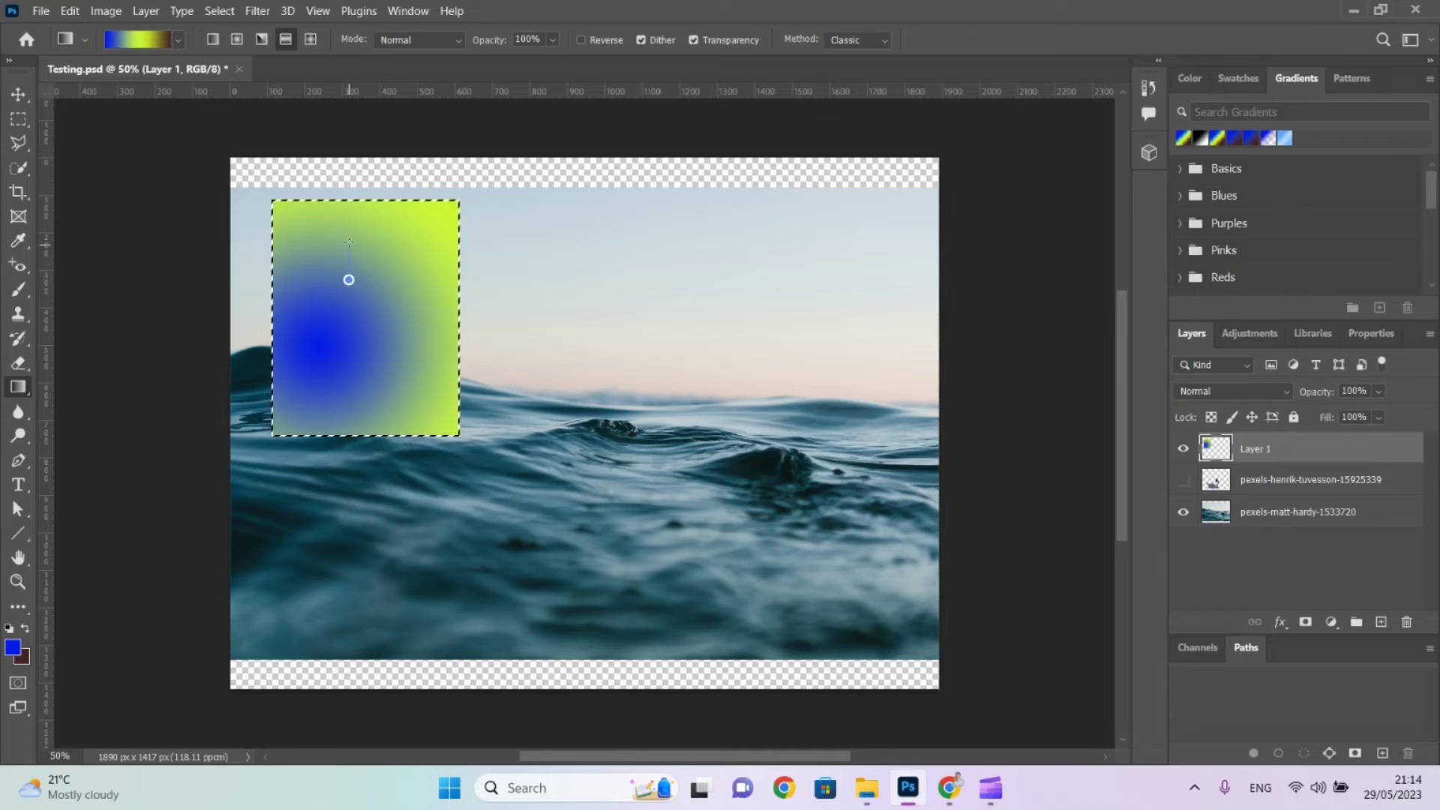
Refill the selected rectangle with a diamond gradient, followed by an angle gradient swept from near its centre towards the upper-right corner.
left_click(312, 40)
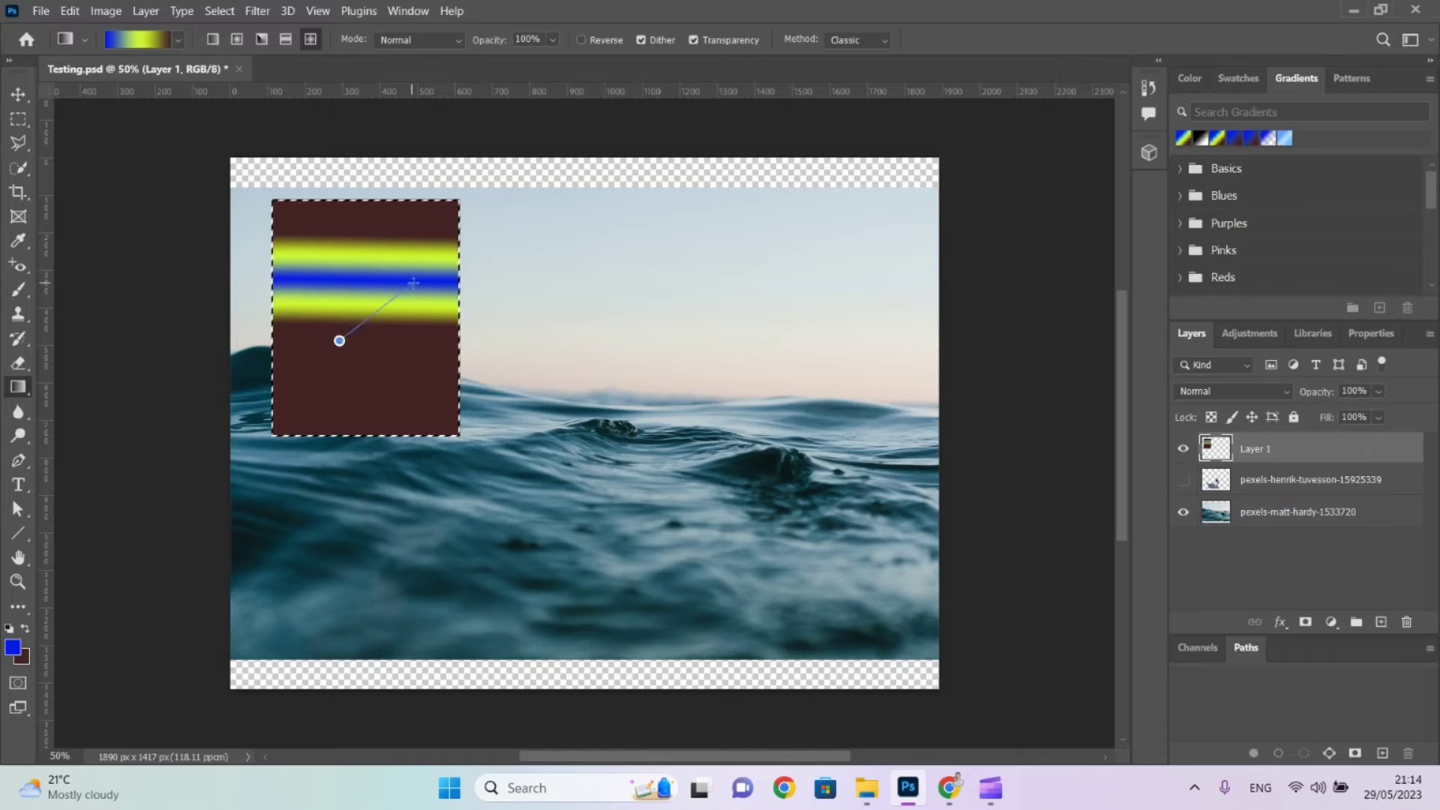
left_click(261, 40)
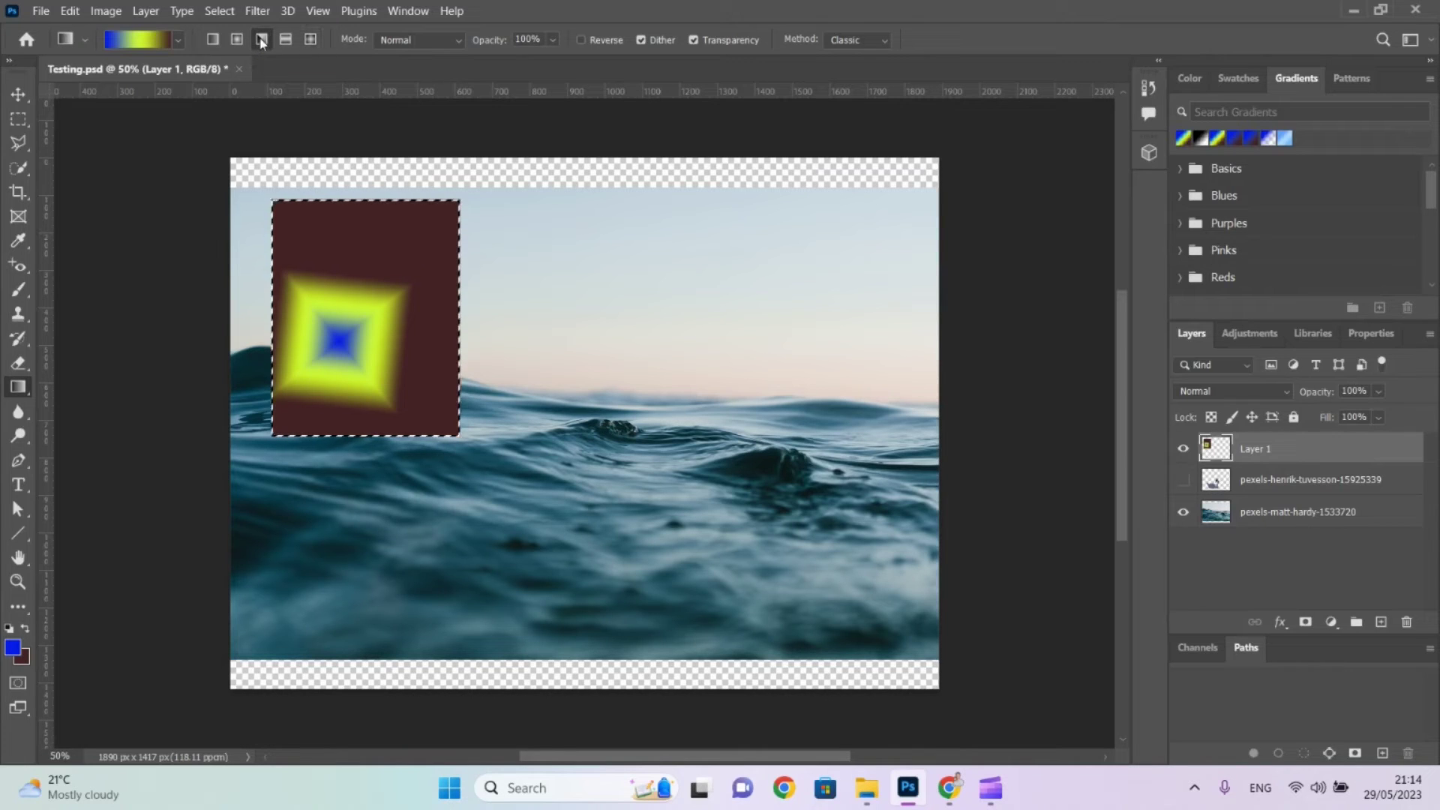
left_click_drag(332, 322, 421, 245)
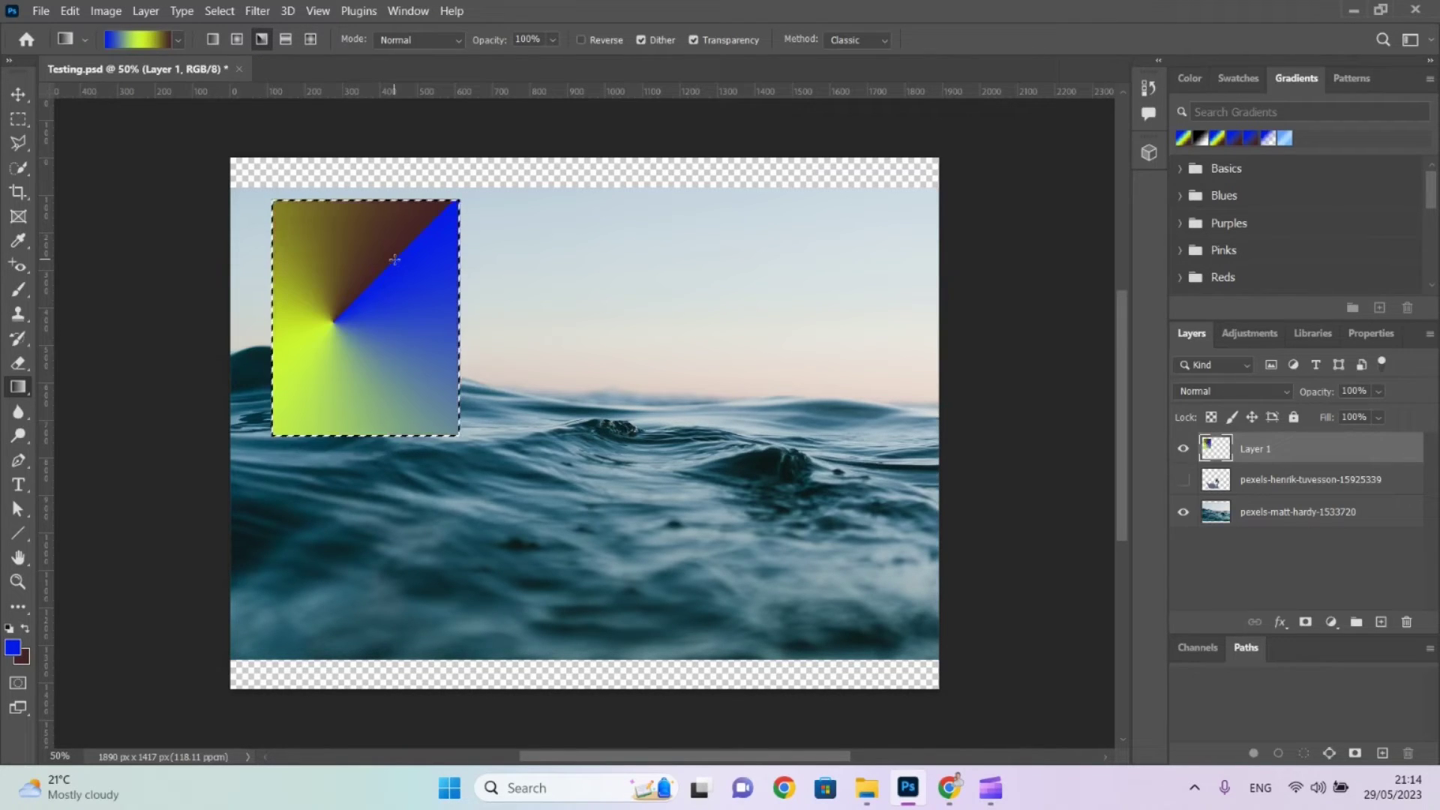
Set the gradient mode to Overlay and apply a linear gradient diagonally upward across the selected rectangle.
left_click(555, 40)
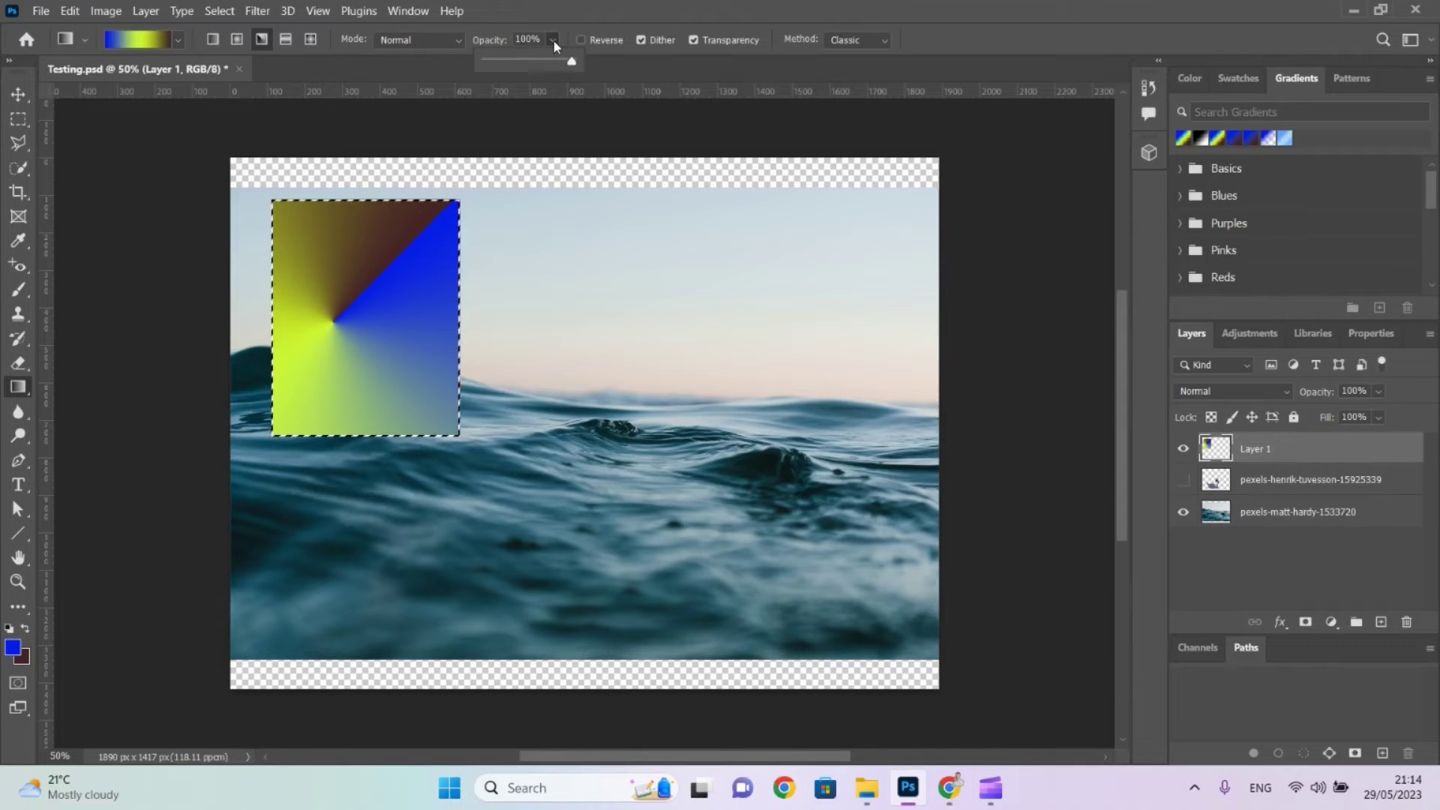
left_click(555, 40)
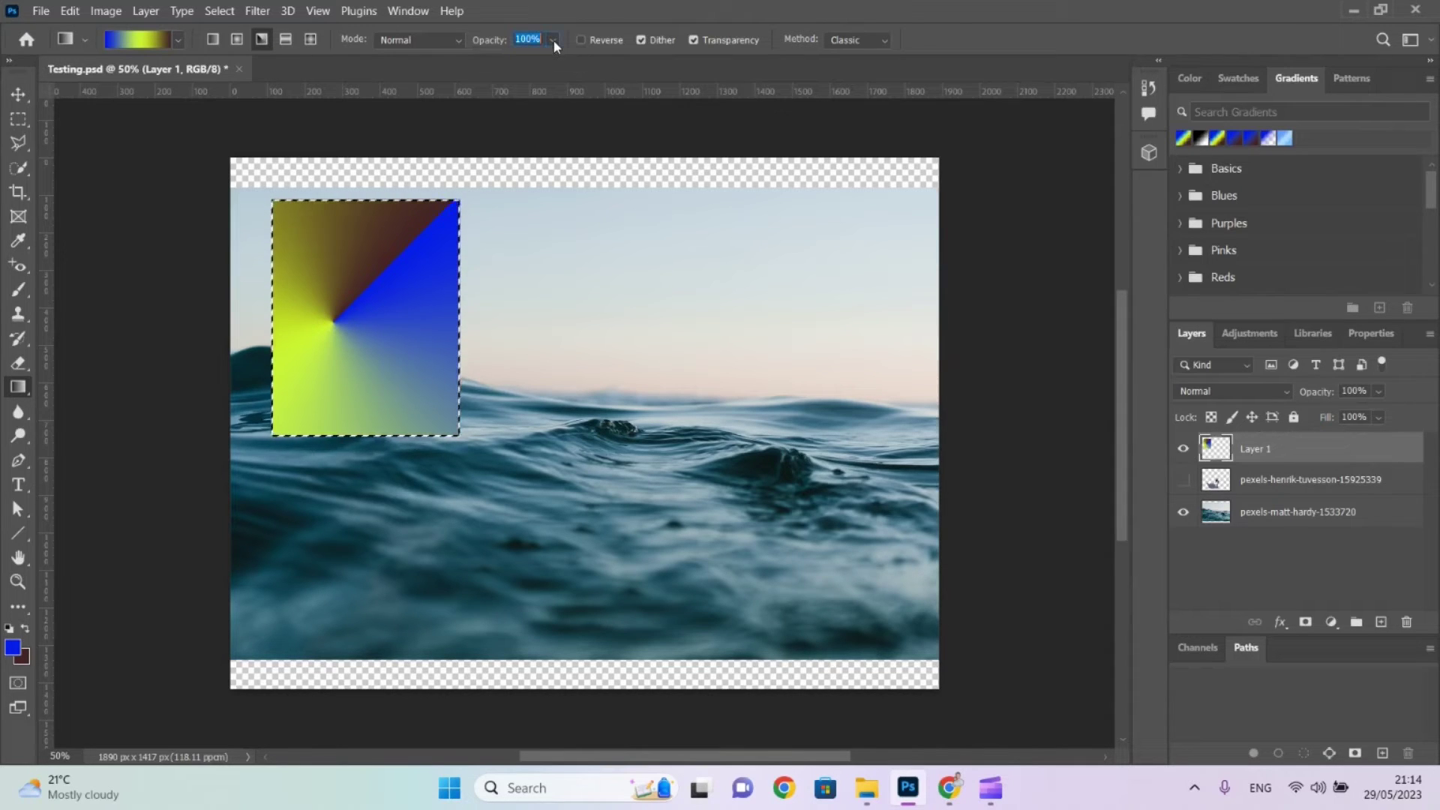
left_click(456, 39)
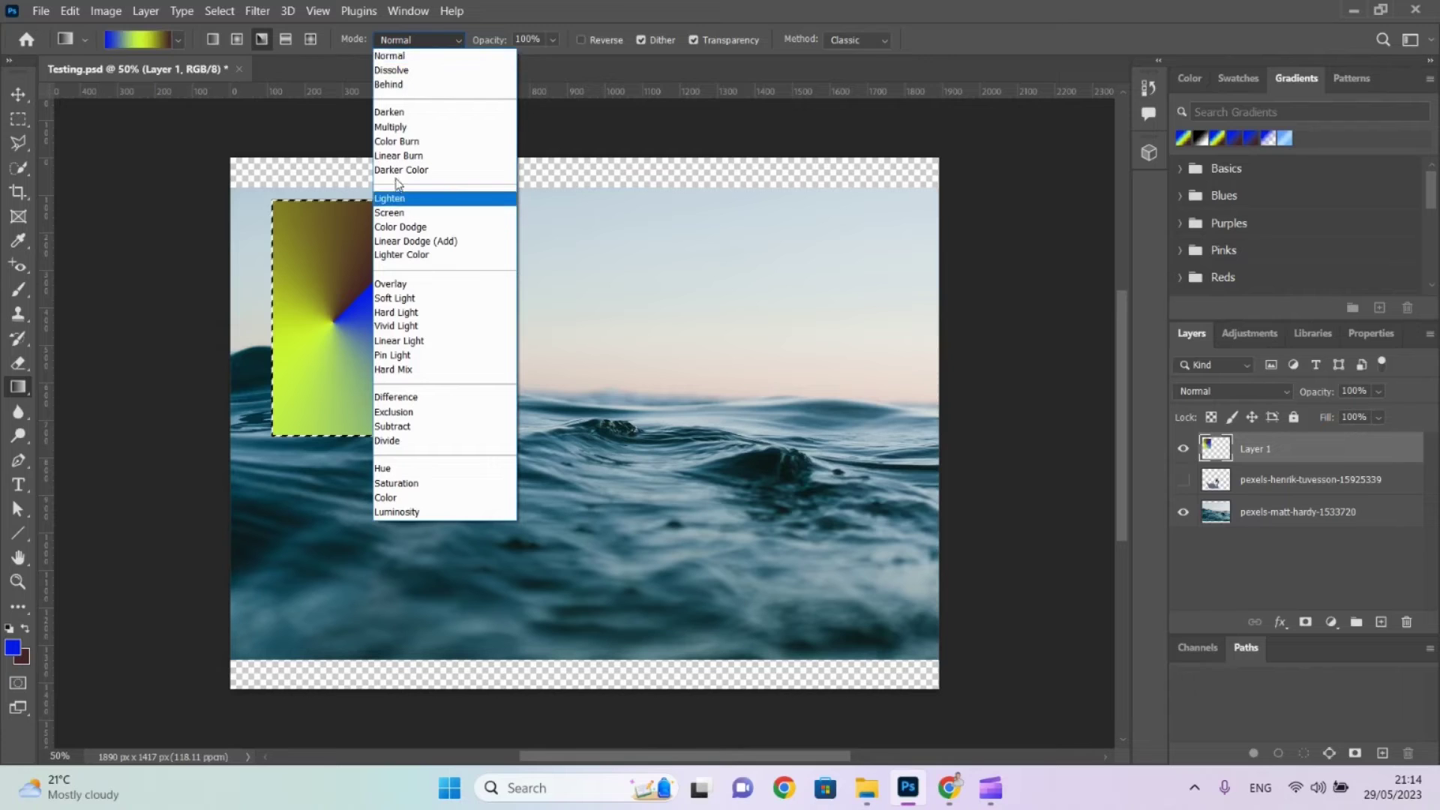
left_click(394, 285)
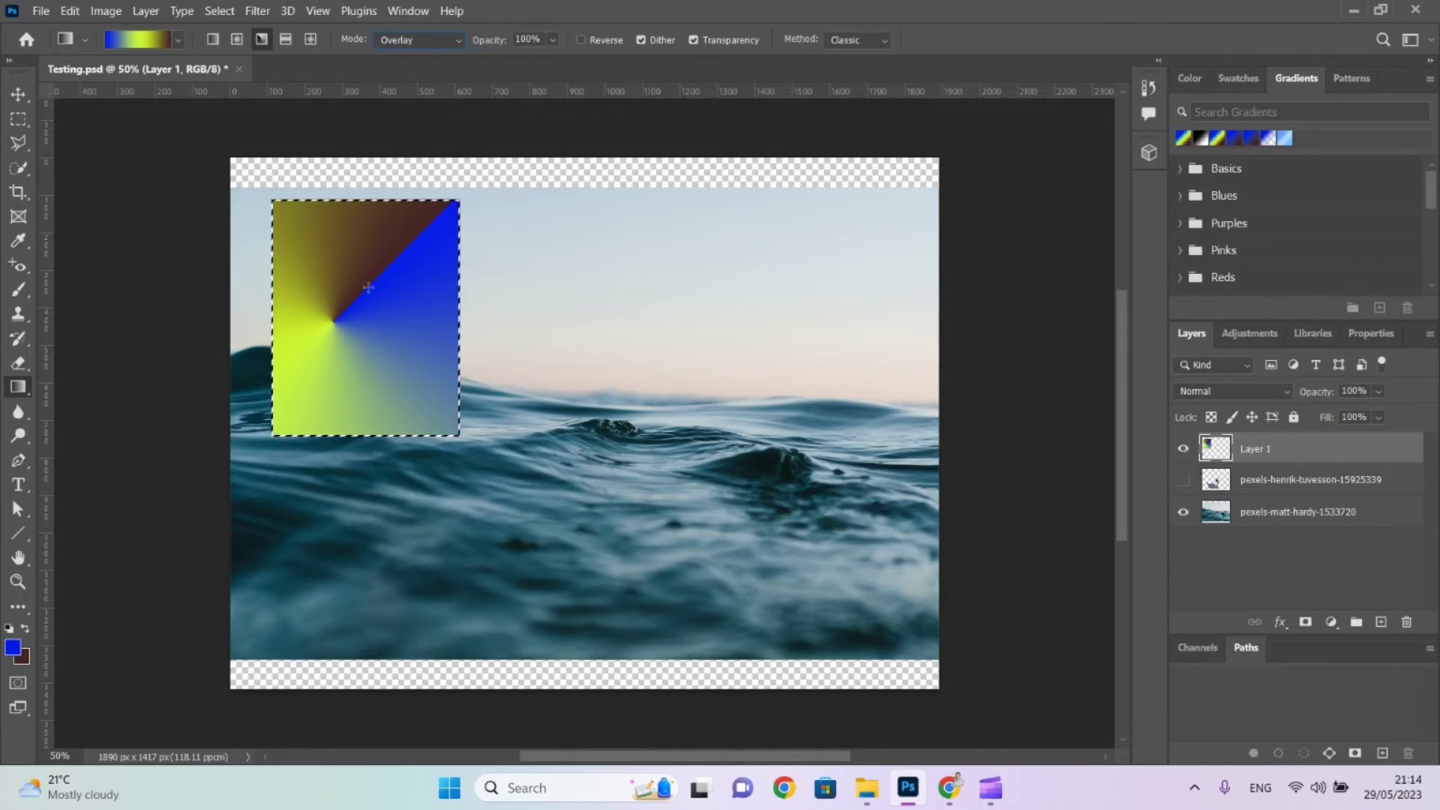
left_click(212, 39)
left_click_drag(322, 358, 421, 242)
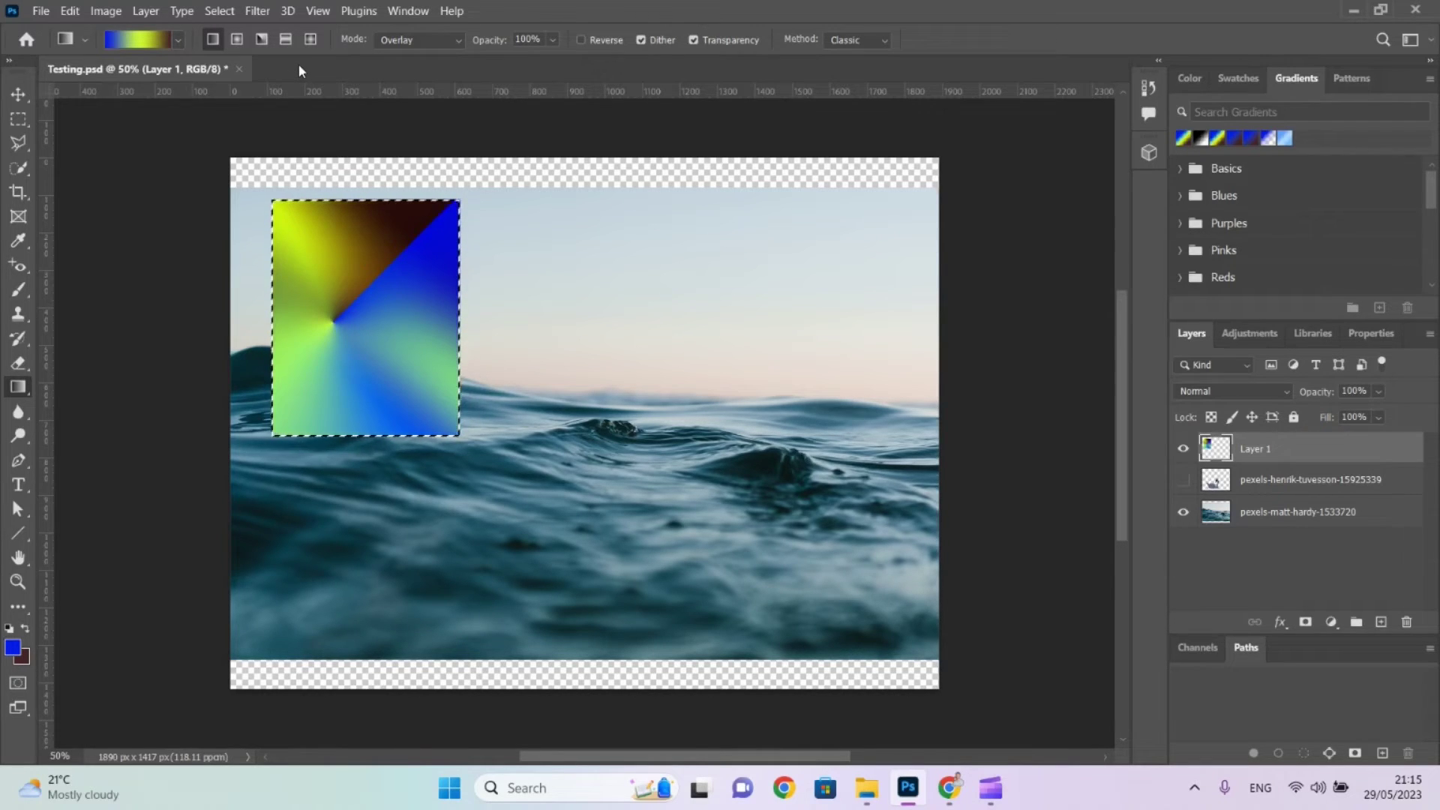
Switch to the F.Checklist_Photoshop document in Google Docs, check off "solid and gradient fills" and return to Photoshop.
key("alt+Tab")
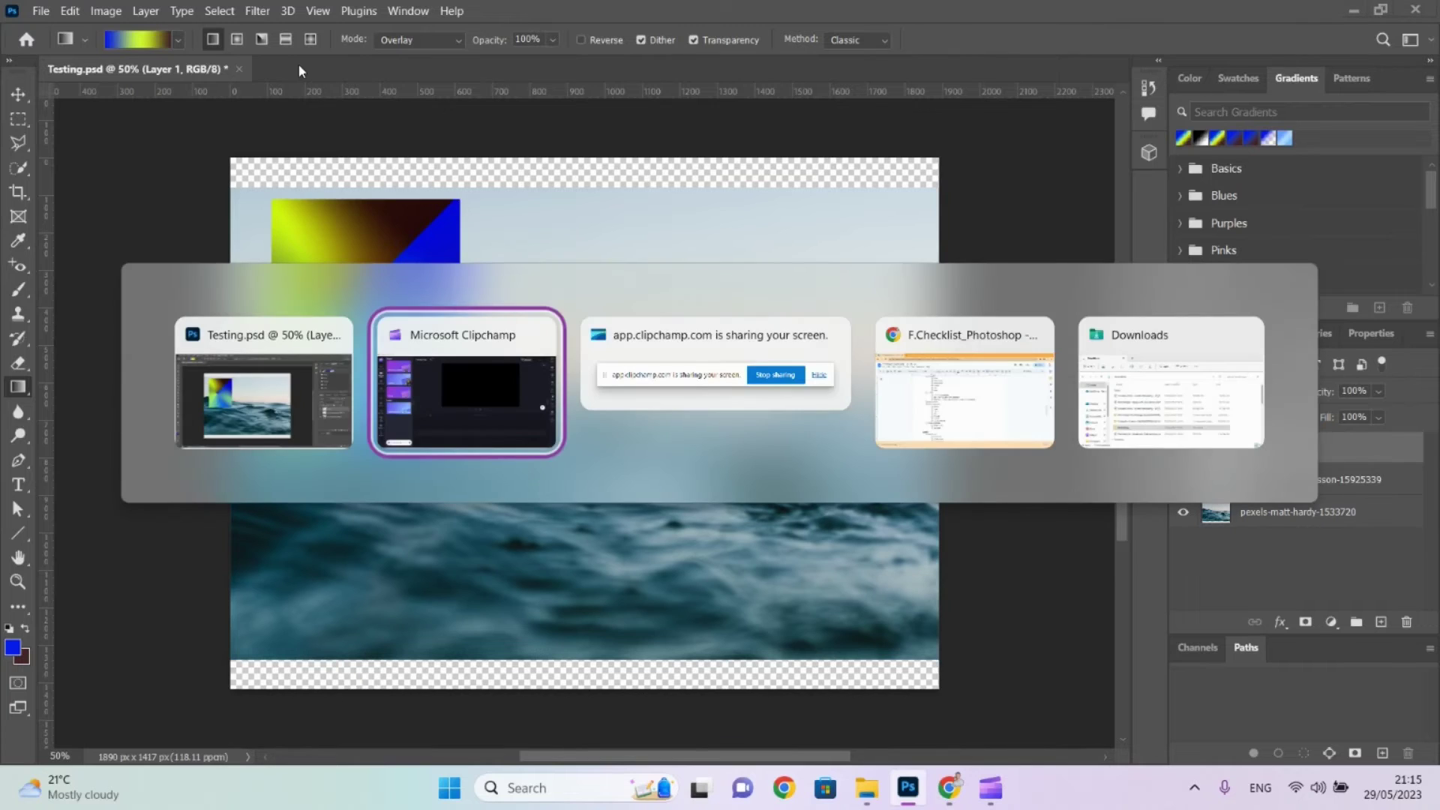
key("Tab")
key("Tab")
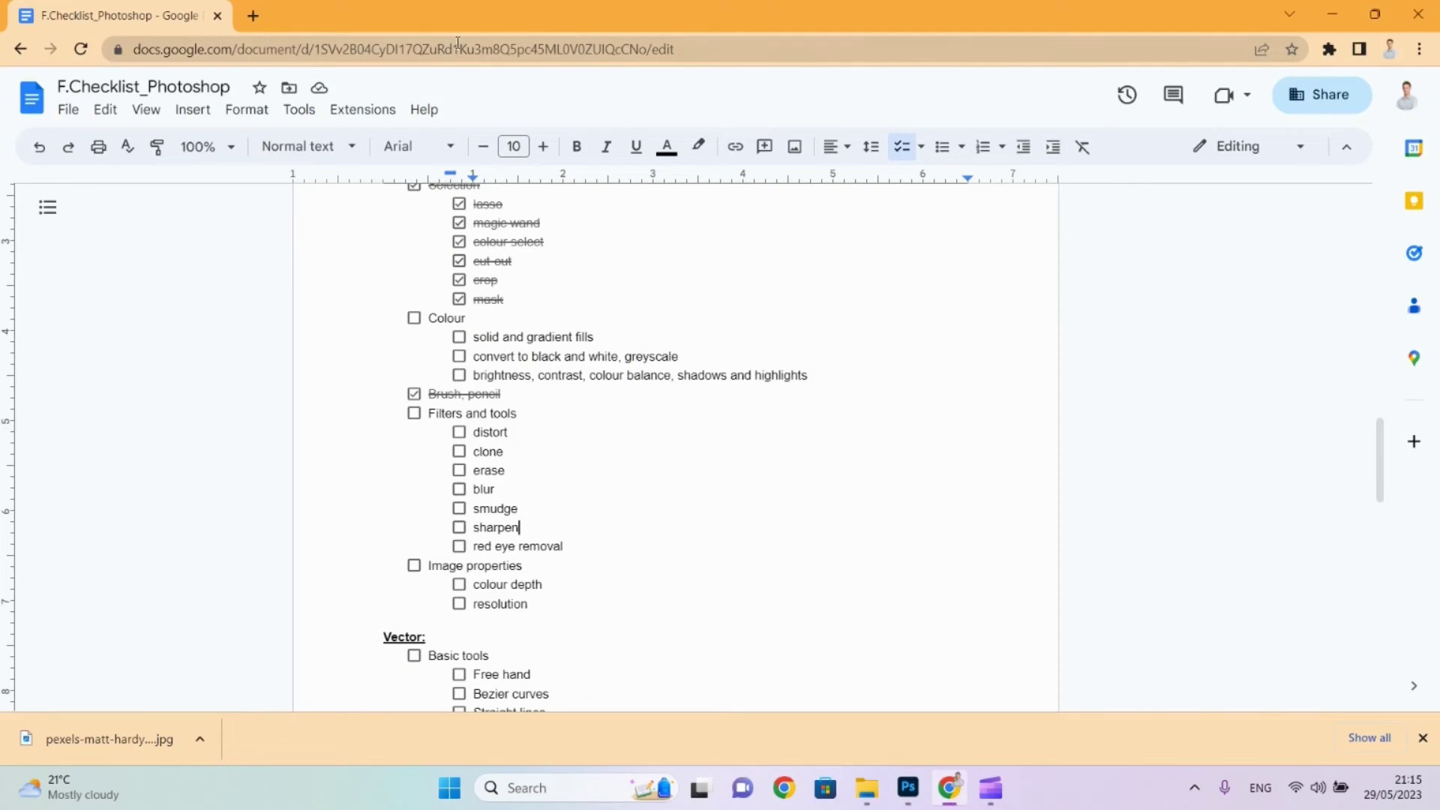
left_click(459, 337)
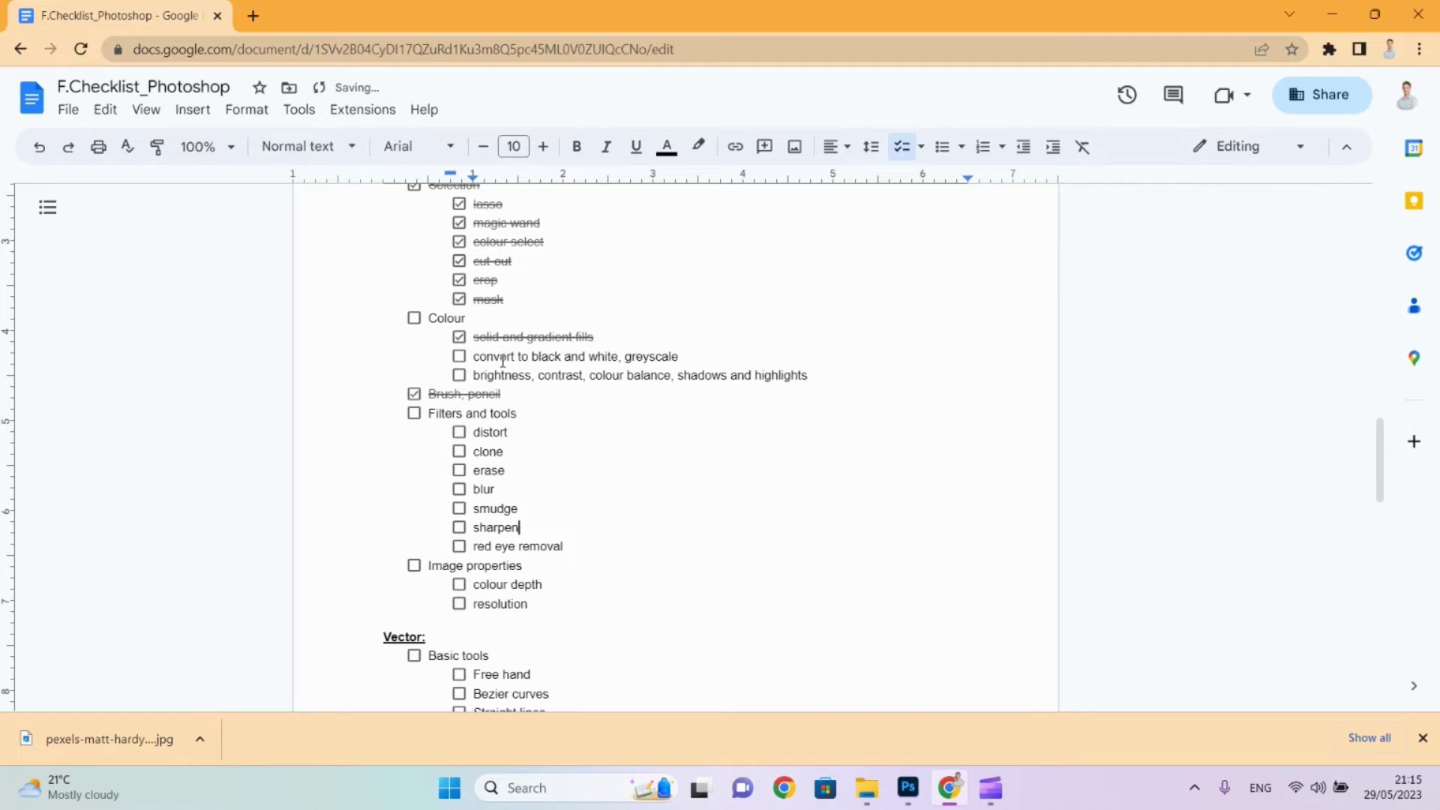
key("alt+Tab")
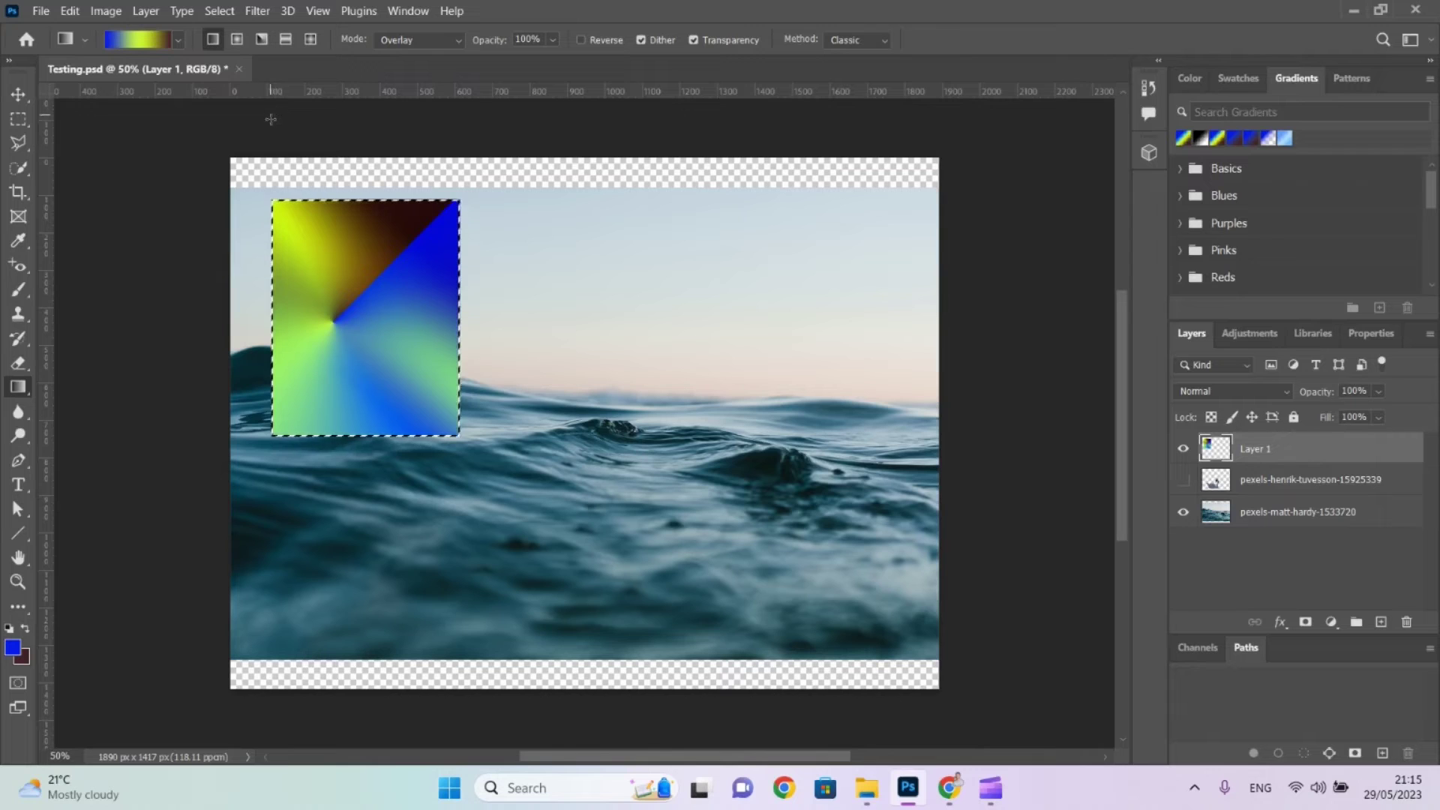
Deselect the gradient-filled rectangle using the Rectangular Marquee tool.
left_click(19, 118)
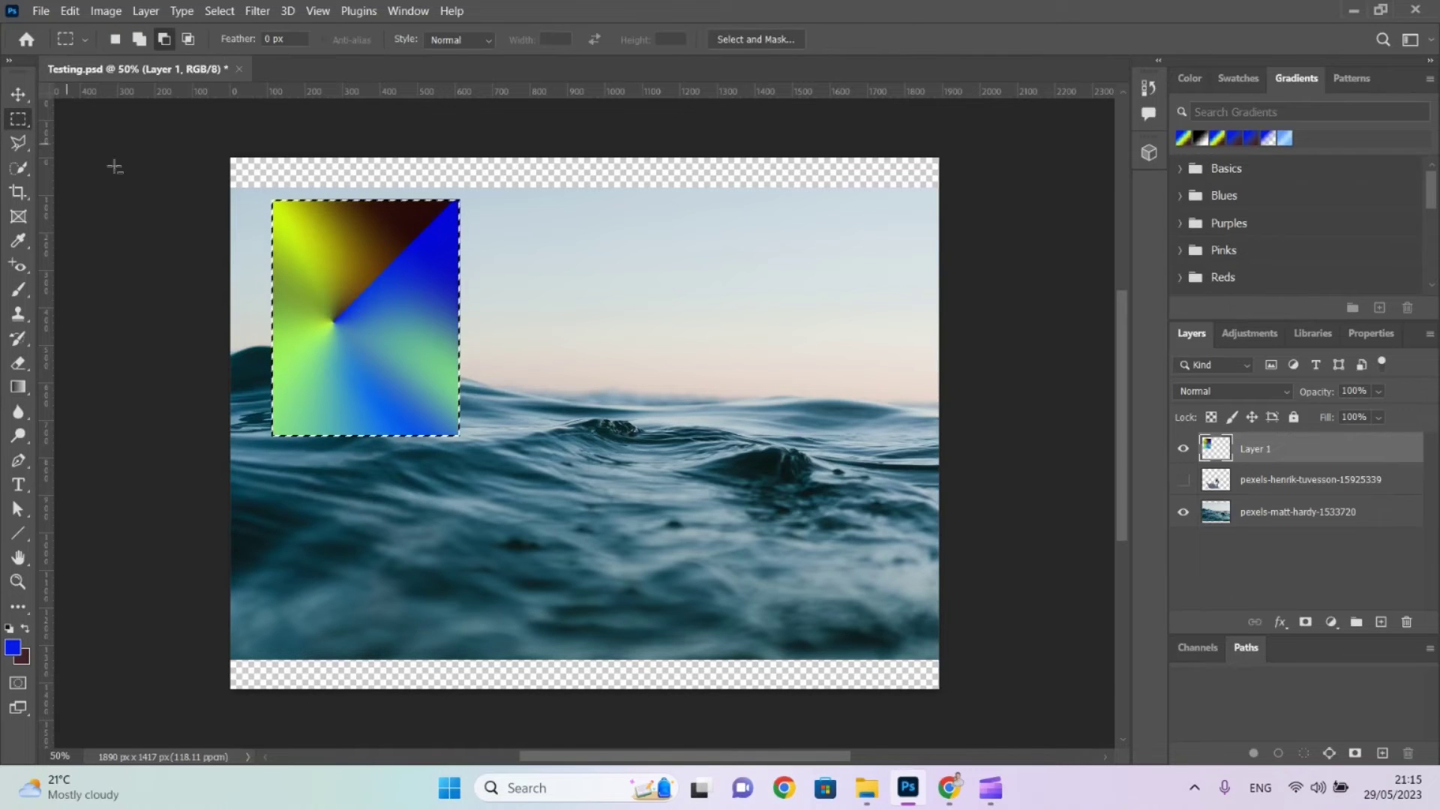
right_click(223, 217)
right_click(281, 192)
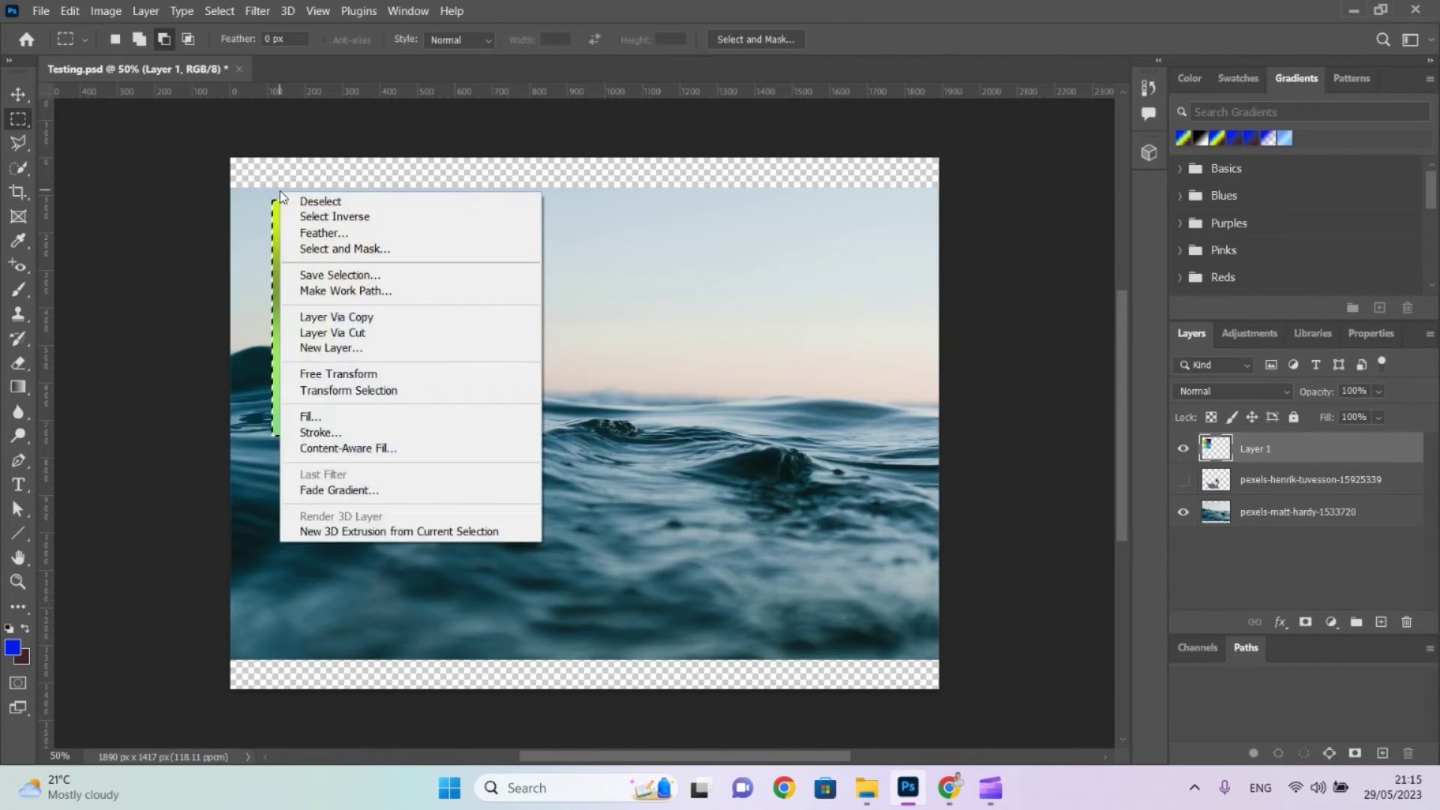
left_click(296, 203)
Try converting the document to Grayscale mode, merging the layers and discarding the colour information, and undo the conversion.
left_click(106, 11)
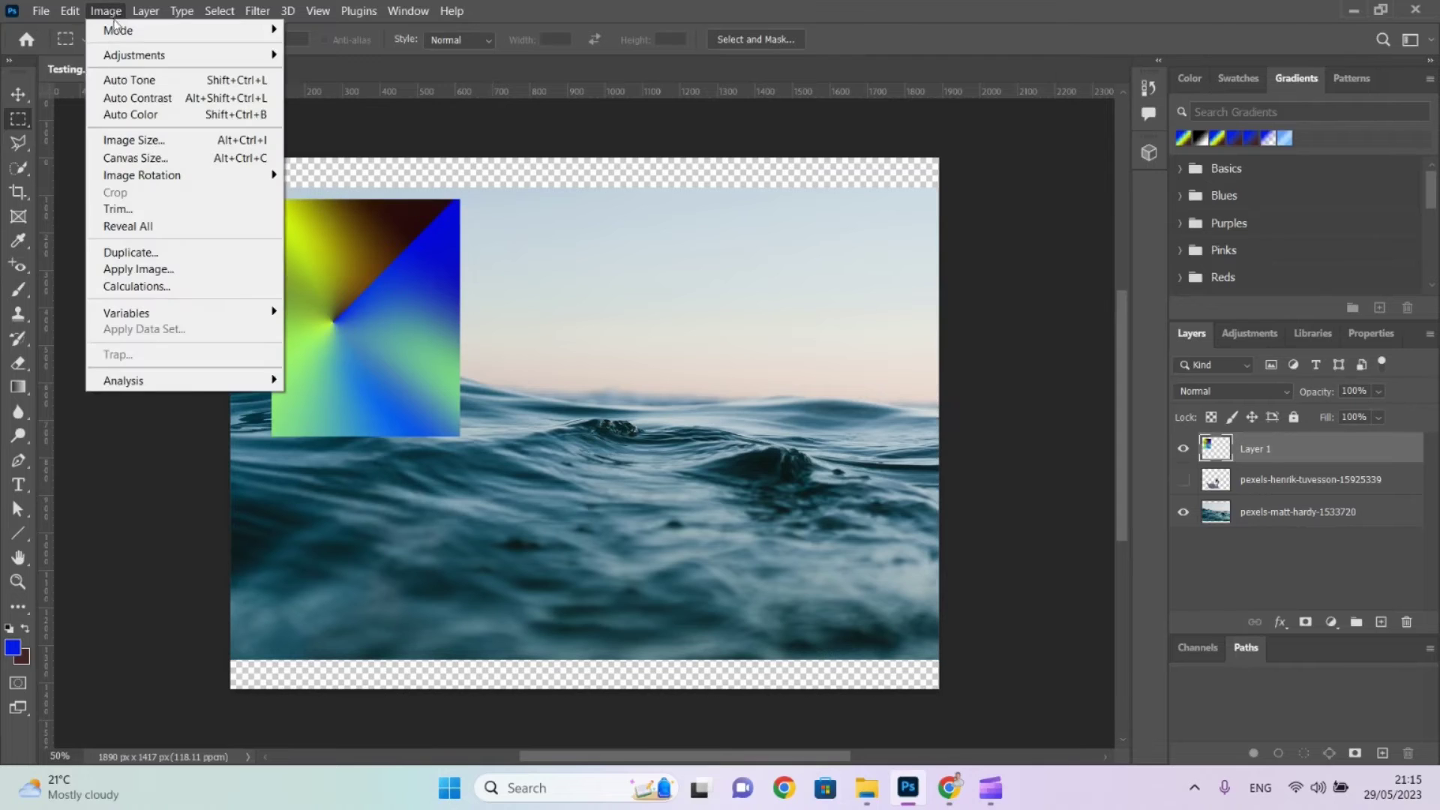
mouse_move(117, 29)
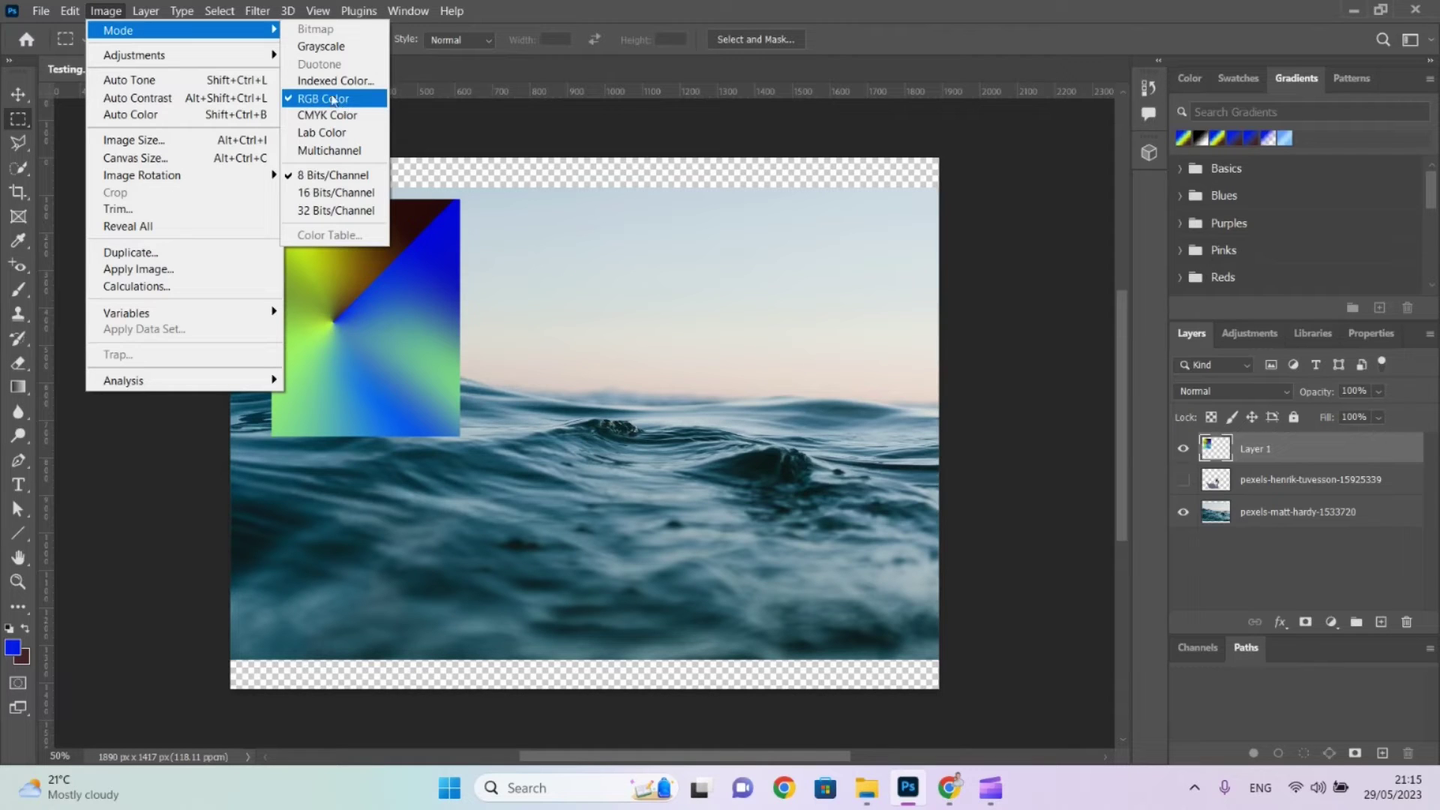
left_click(318, 54)
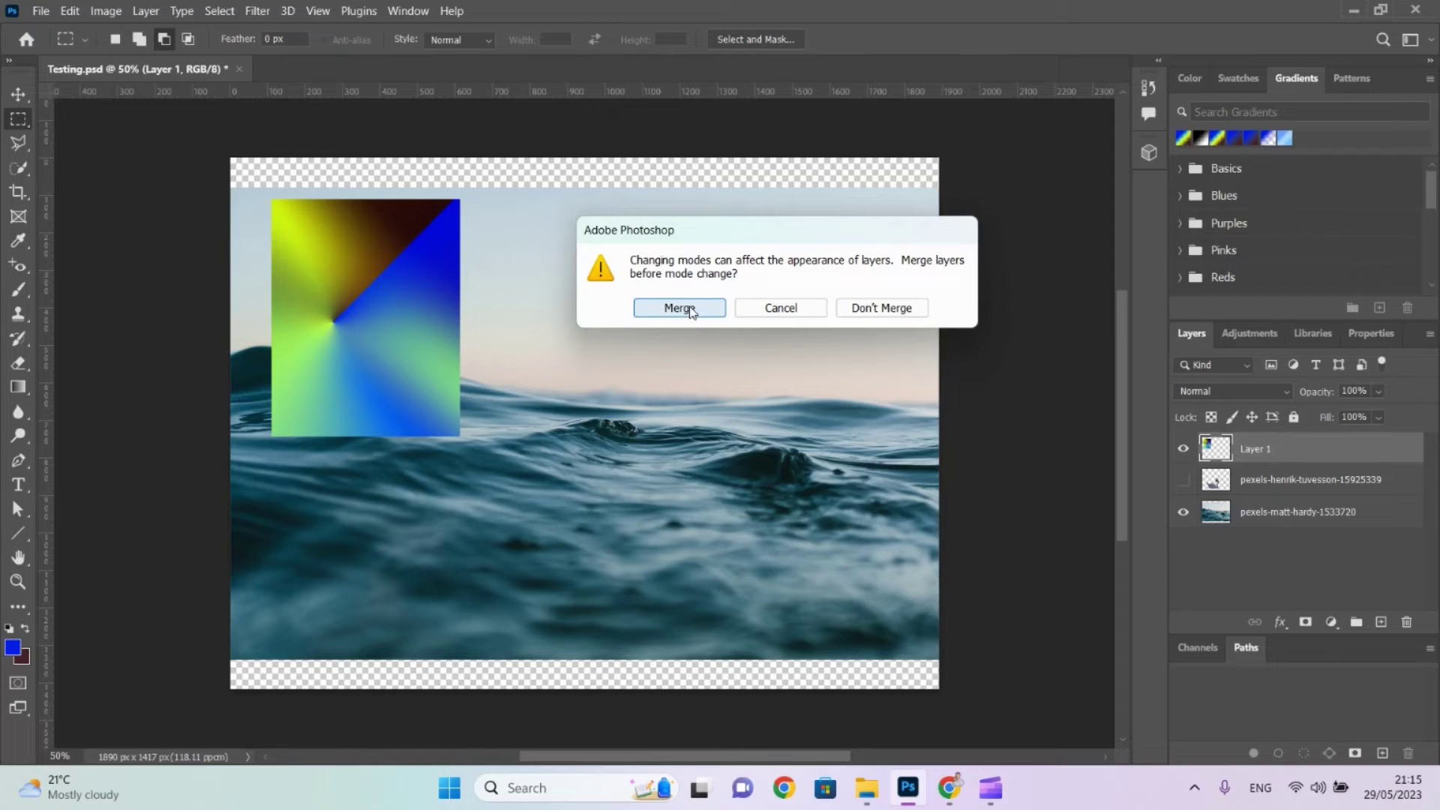
left_click(690, 310)
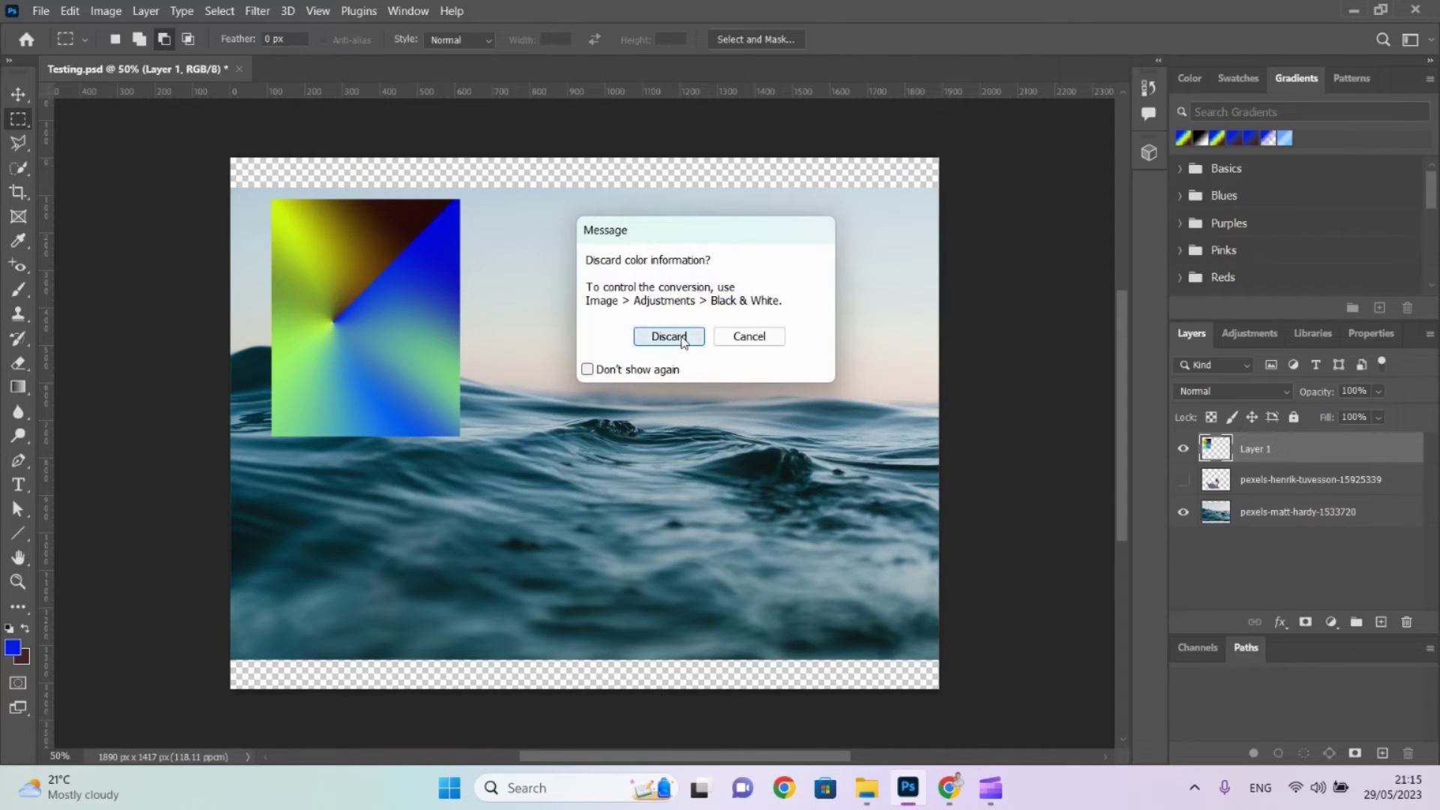
left_click(683, 339)
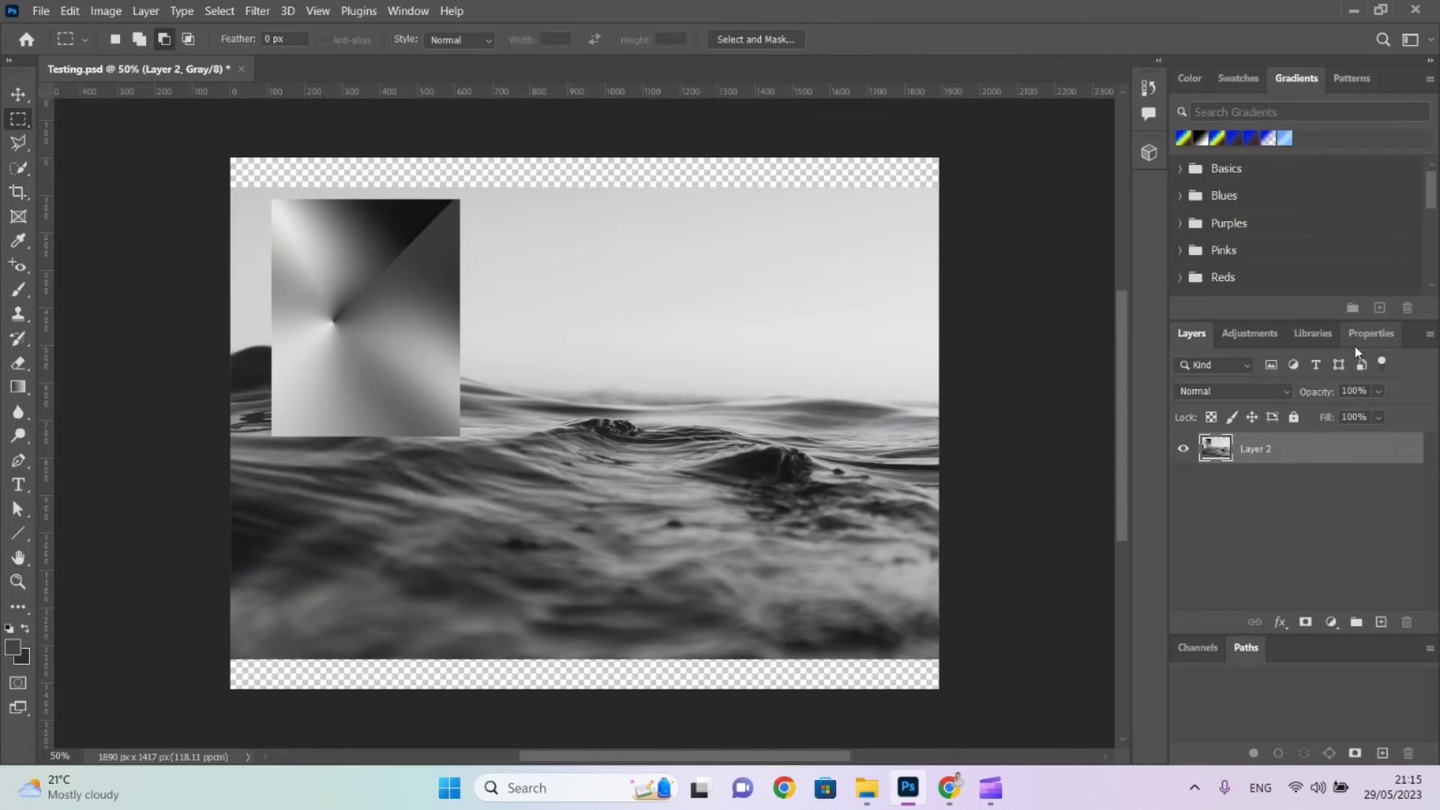
key("ctrl+z")
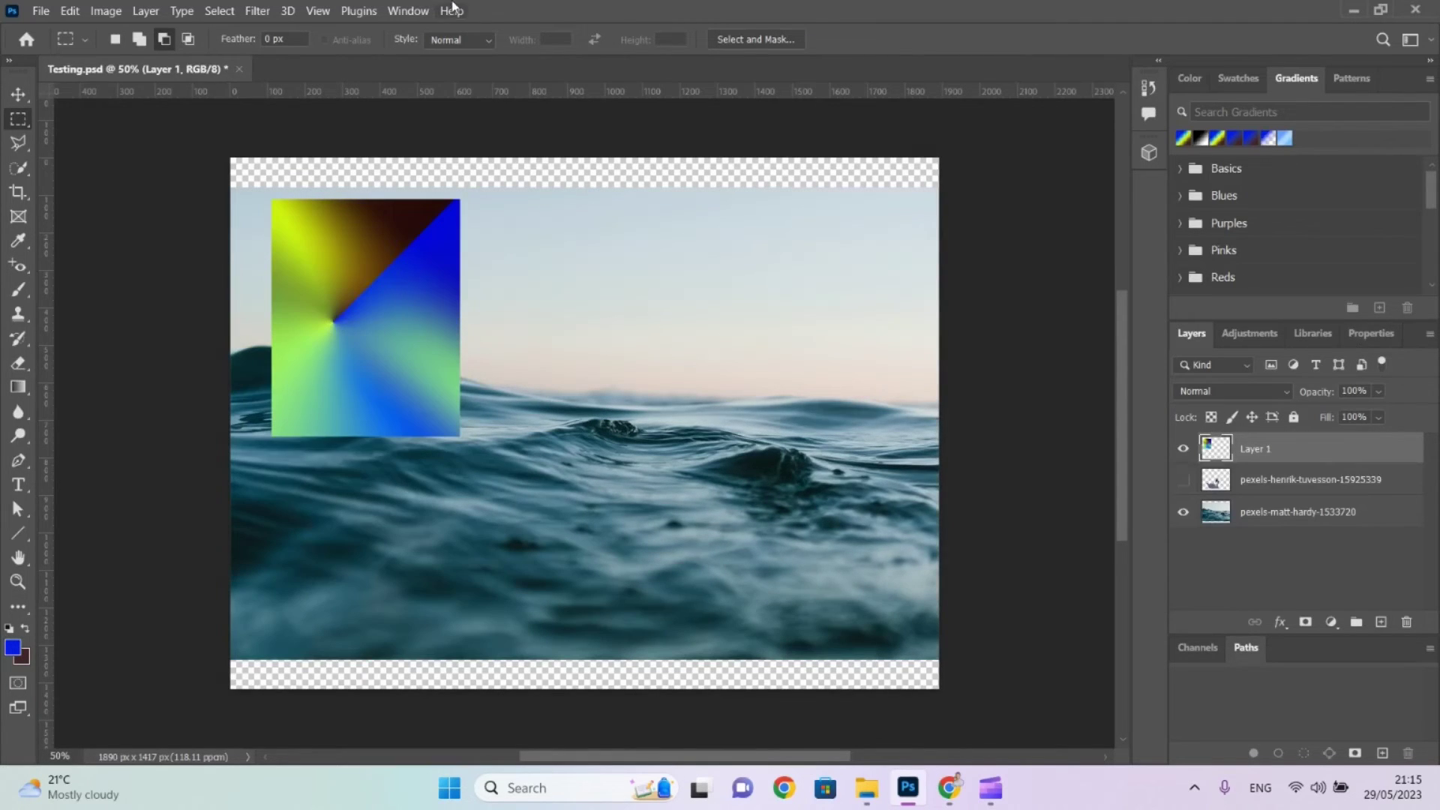
left_click(97, 11)
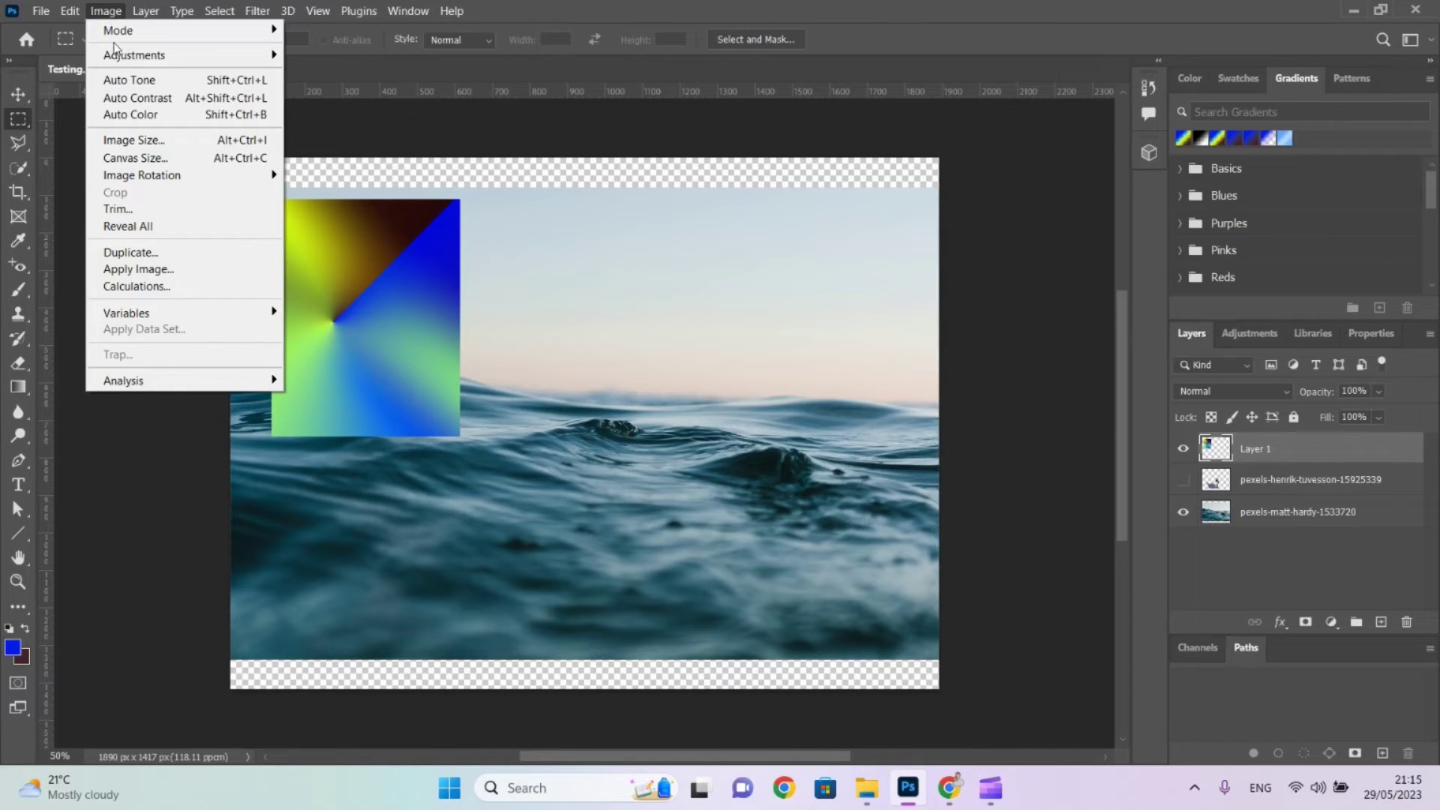
mouse_move(118, 31)
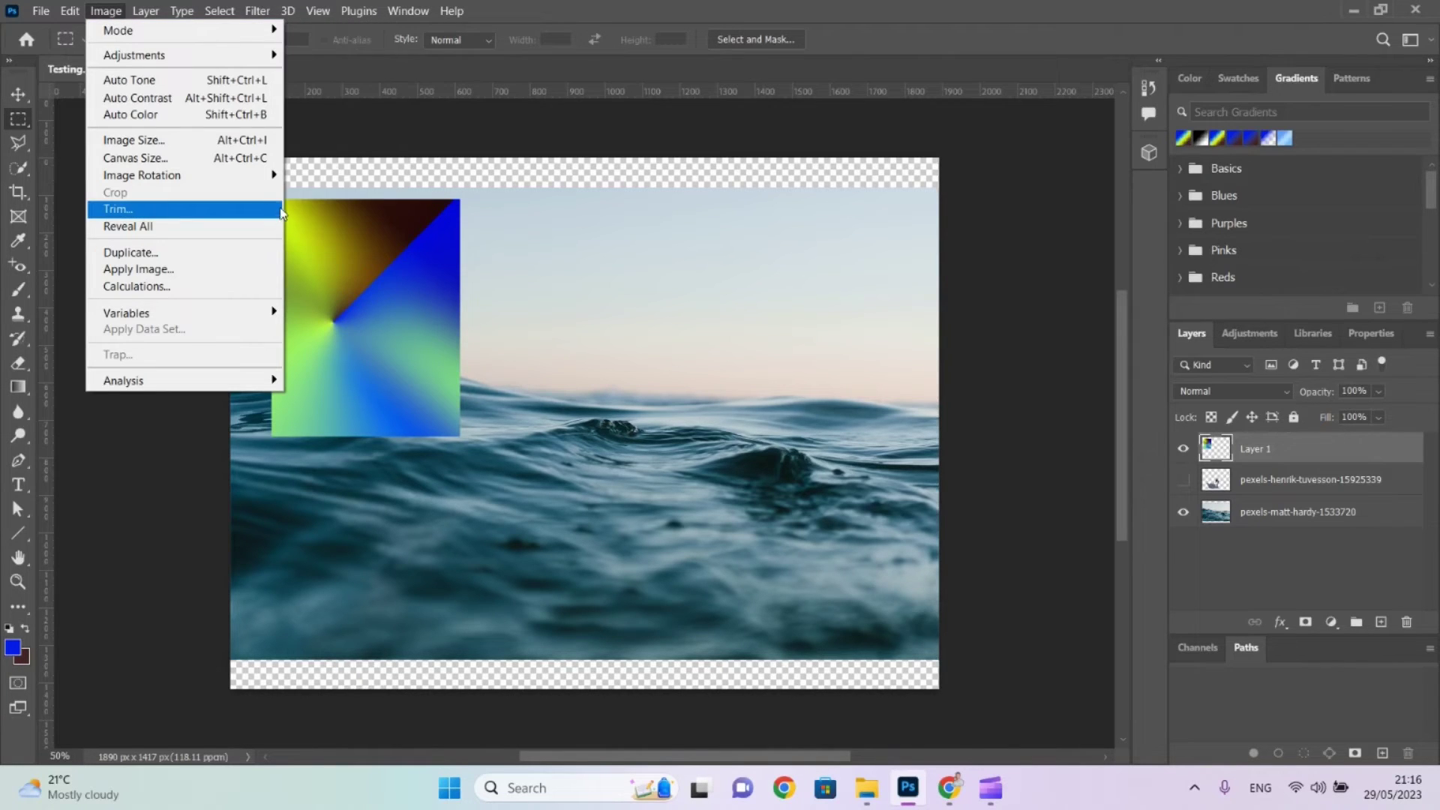
left_click(564, 7)
Switch to the F.Checklist_Photoshop document in Google Docs, check off "convert to black and white, greyscale" and return to Photoshop.
key("alt+Tab")
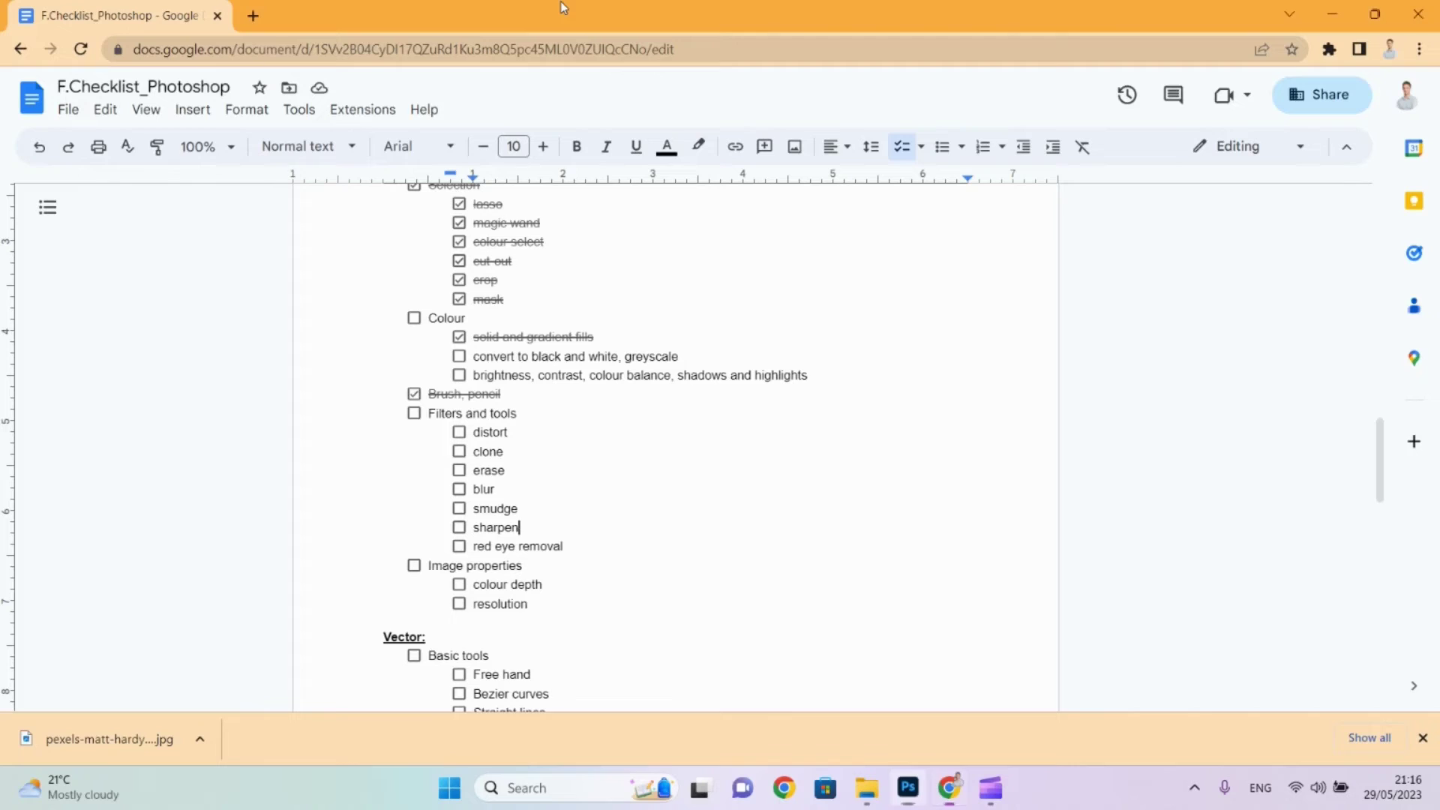
left_click(460, 356)
left_click_drag(477, 373, 748, 378)
key("alt+Tab")
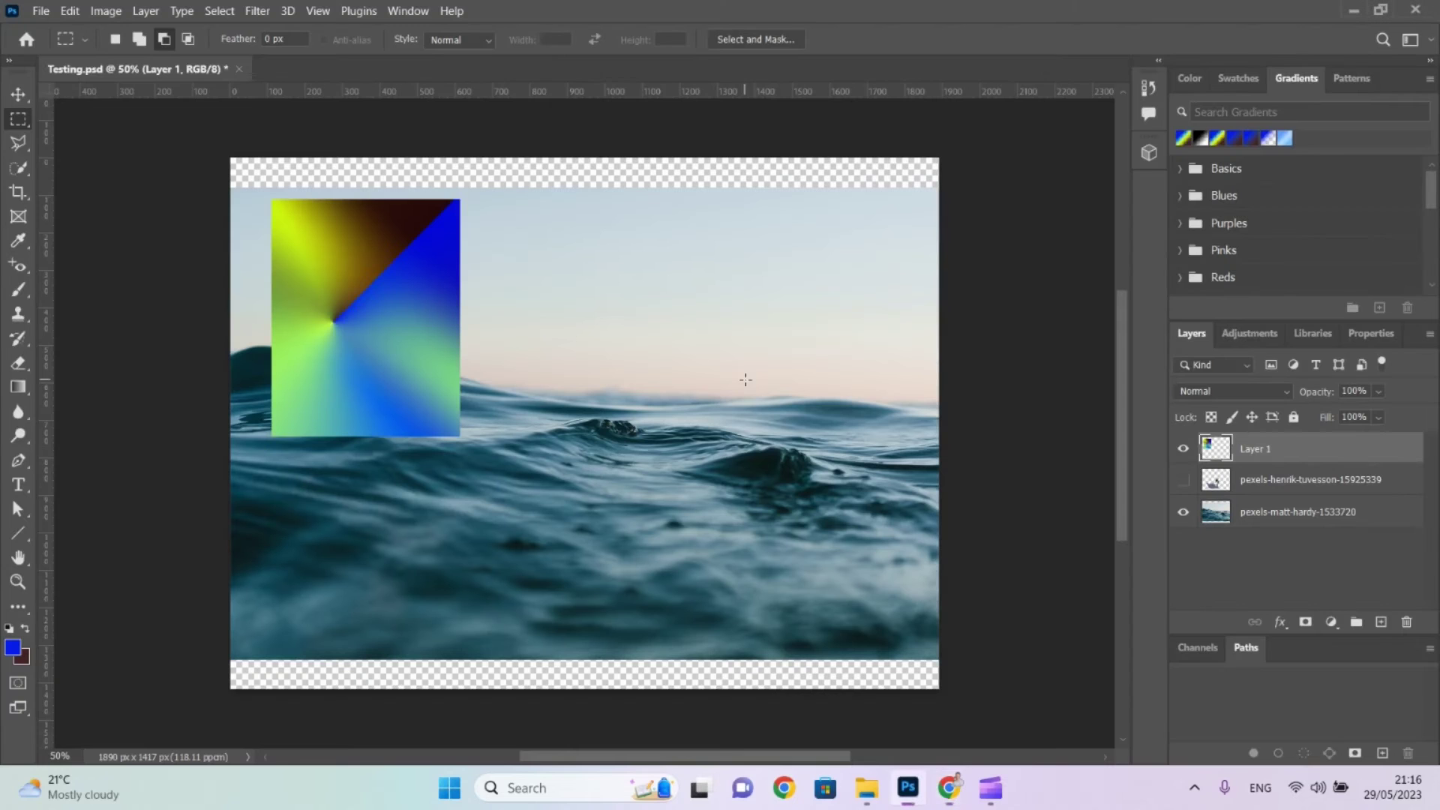
Preview a Brightness/Contrast adjustment on Layer 1 with brightness -17 and contrast 100, and cancel it.
left_click(105, 11)
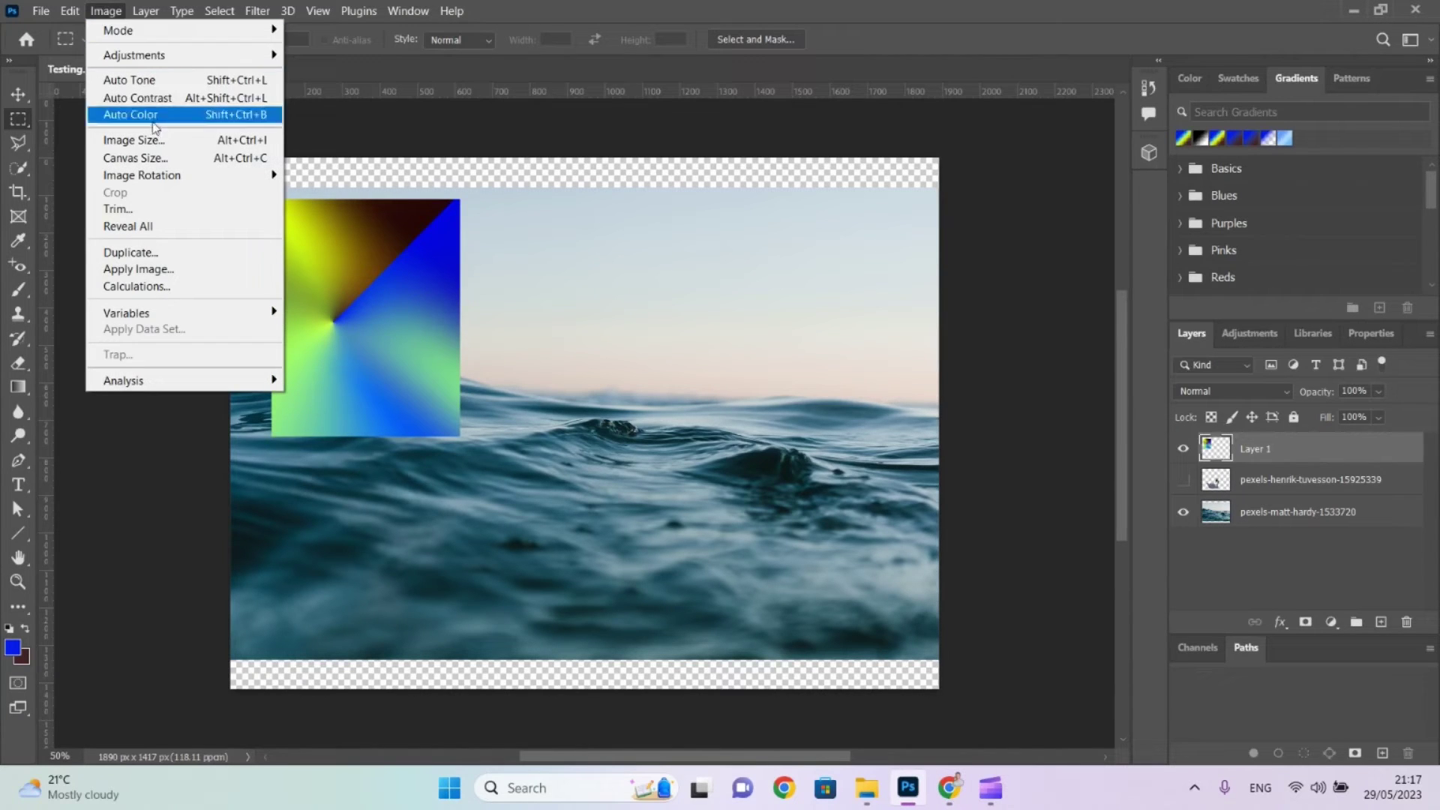
mouse_move(168, 174)
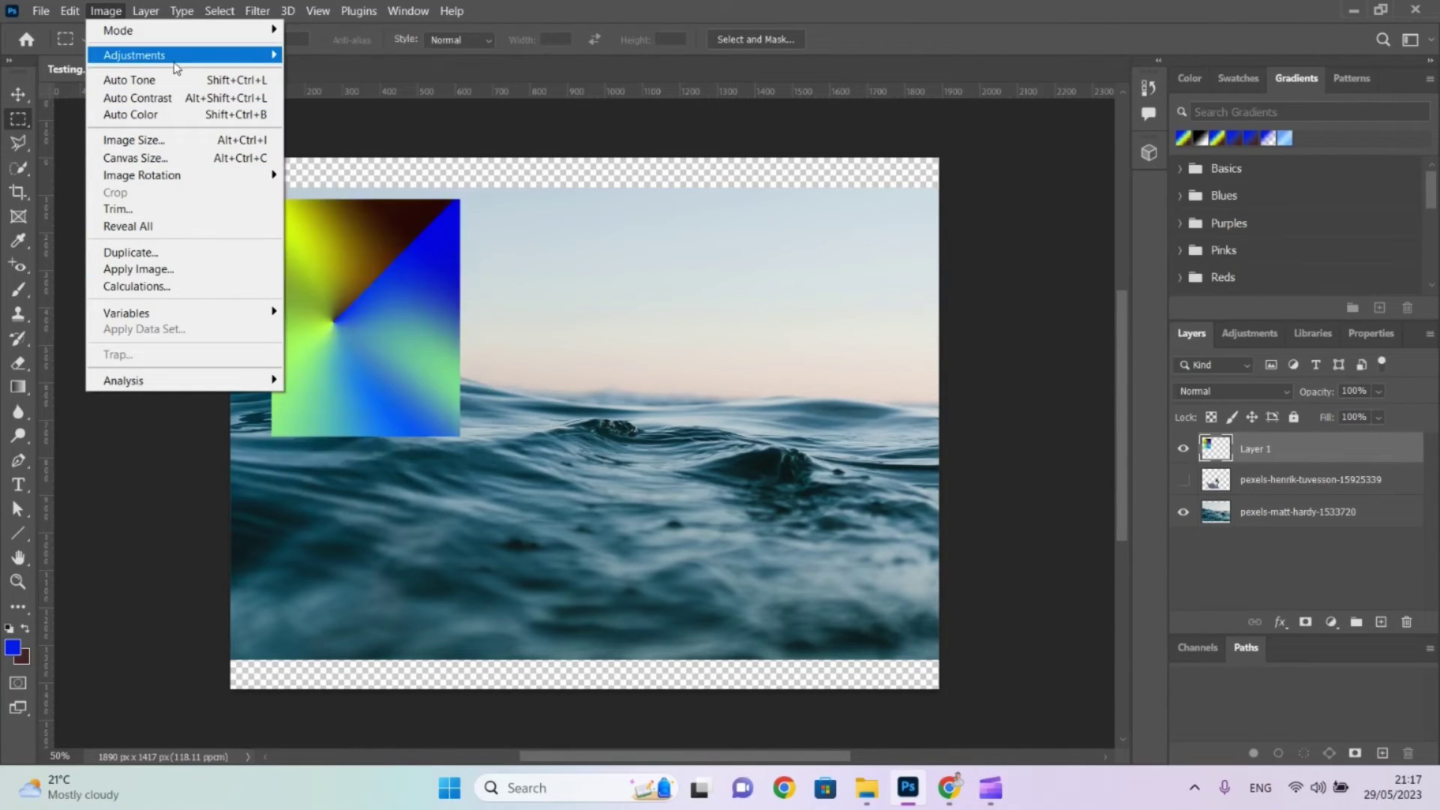
mouse_move(175, 60)
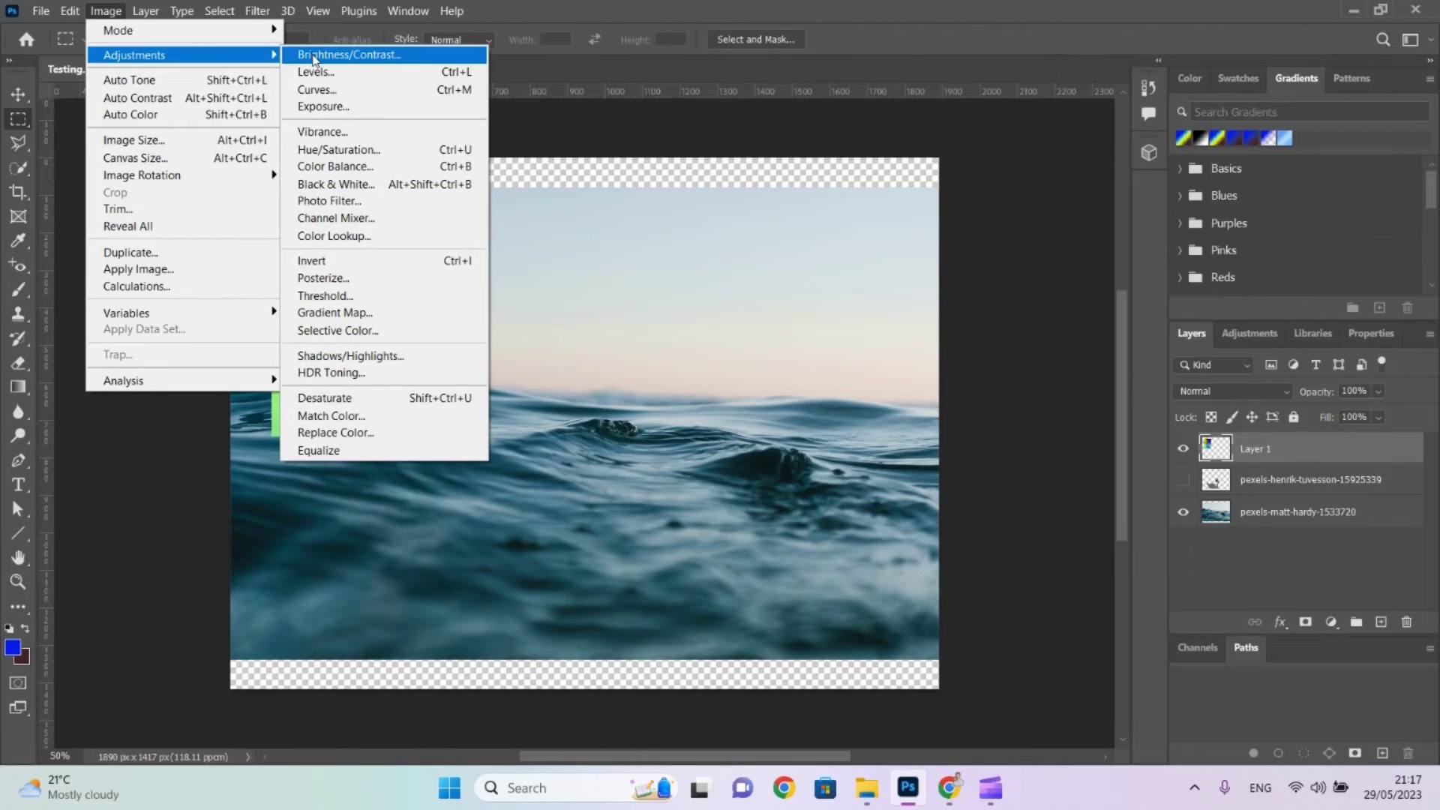
left_click(313, 56)
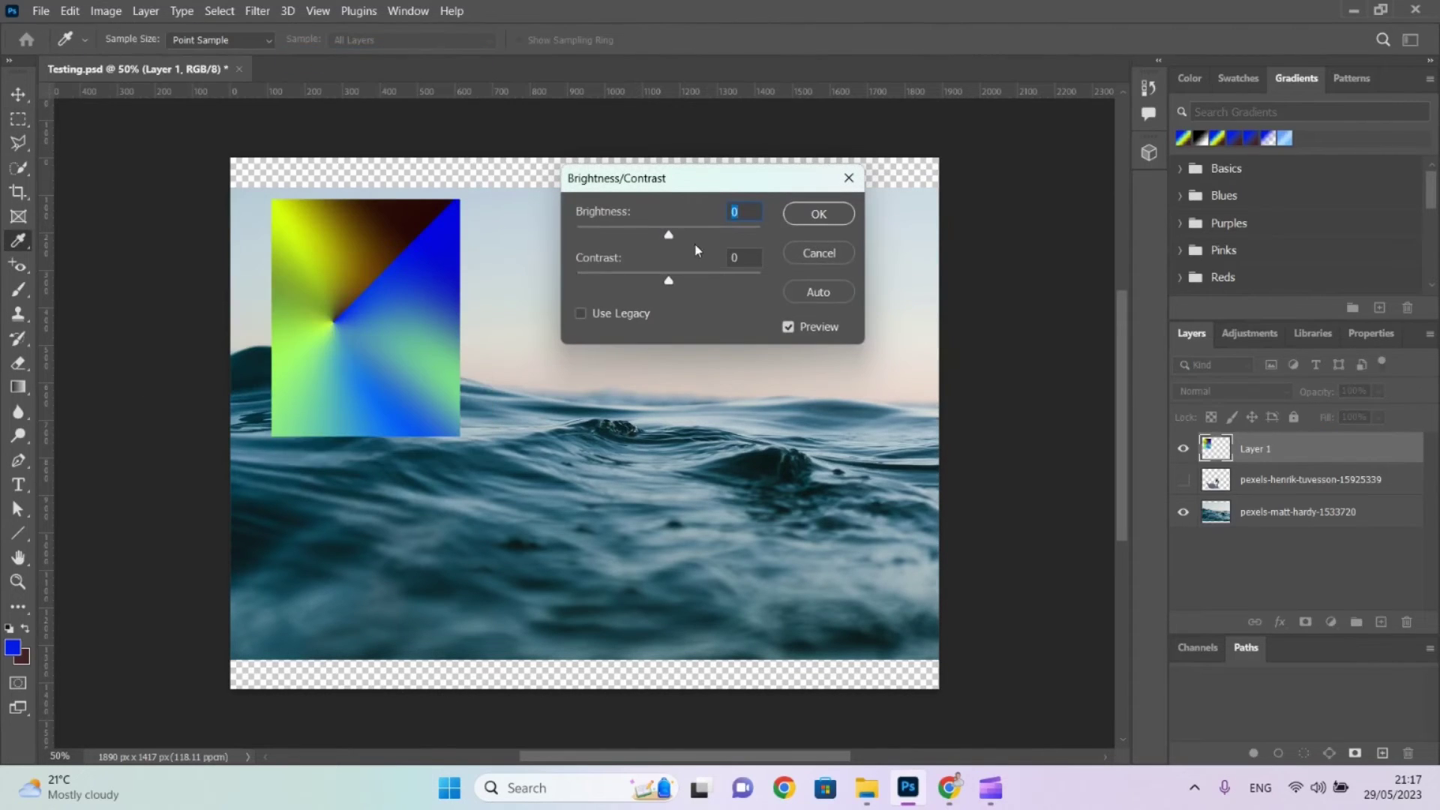
left_click_drag(707, 242, 817, 283)
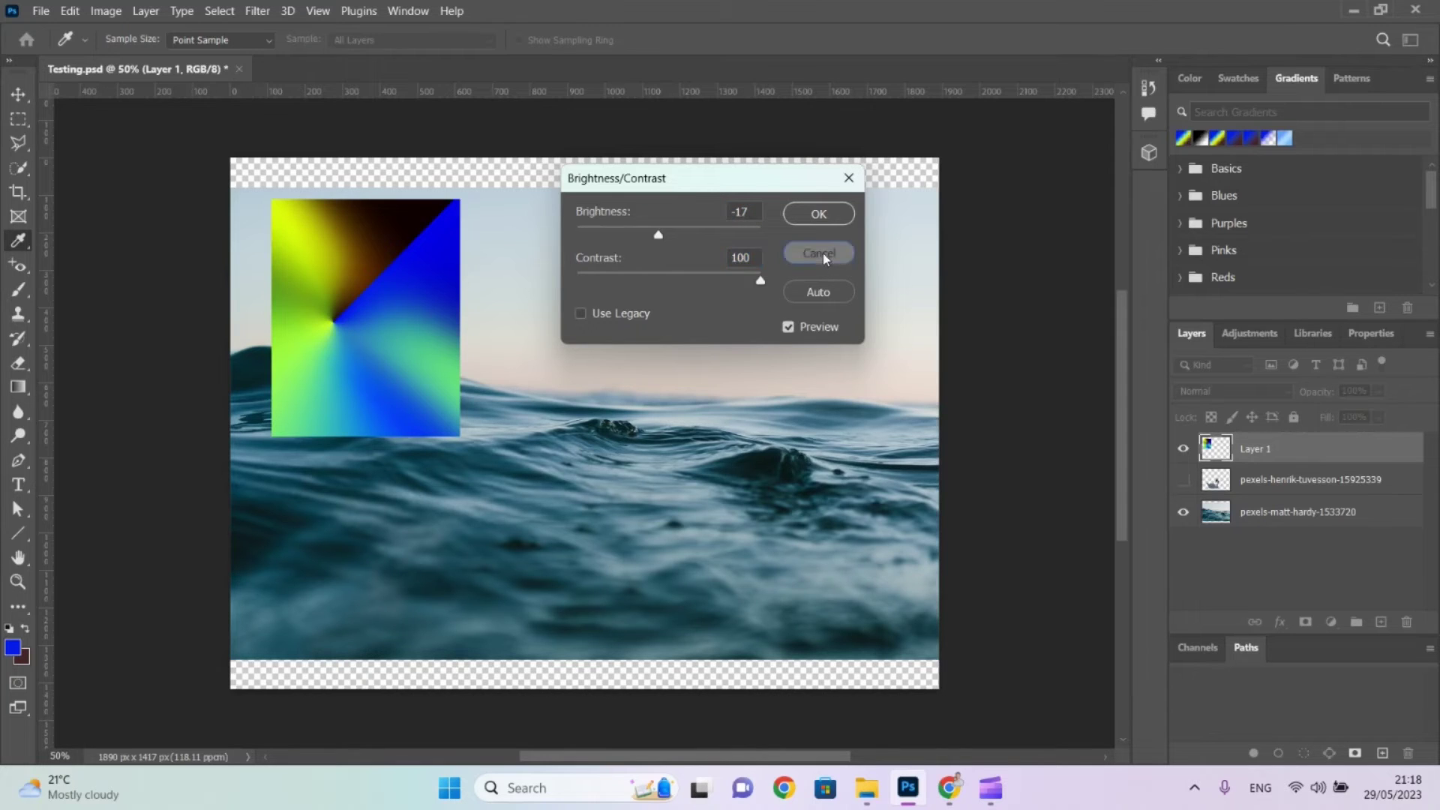
left_click(826, 258)
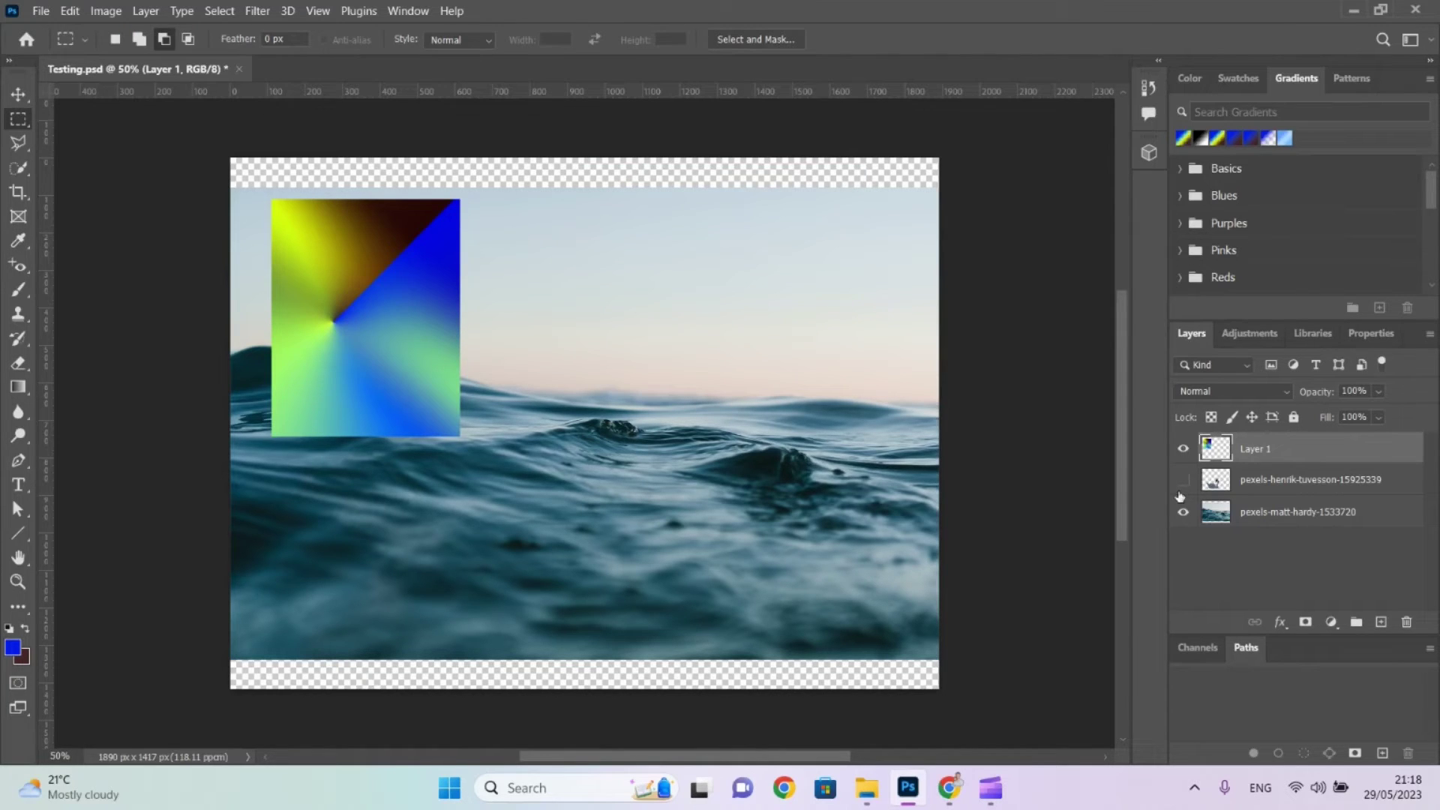
Create a layer group, move all three layers into it and make the pexels-henrik-tuvesson-15925339 layer visible.
left_click(1357, 623)
left_click(1248, 478)
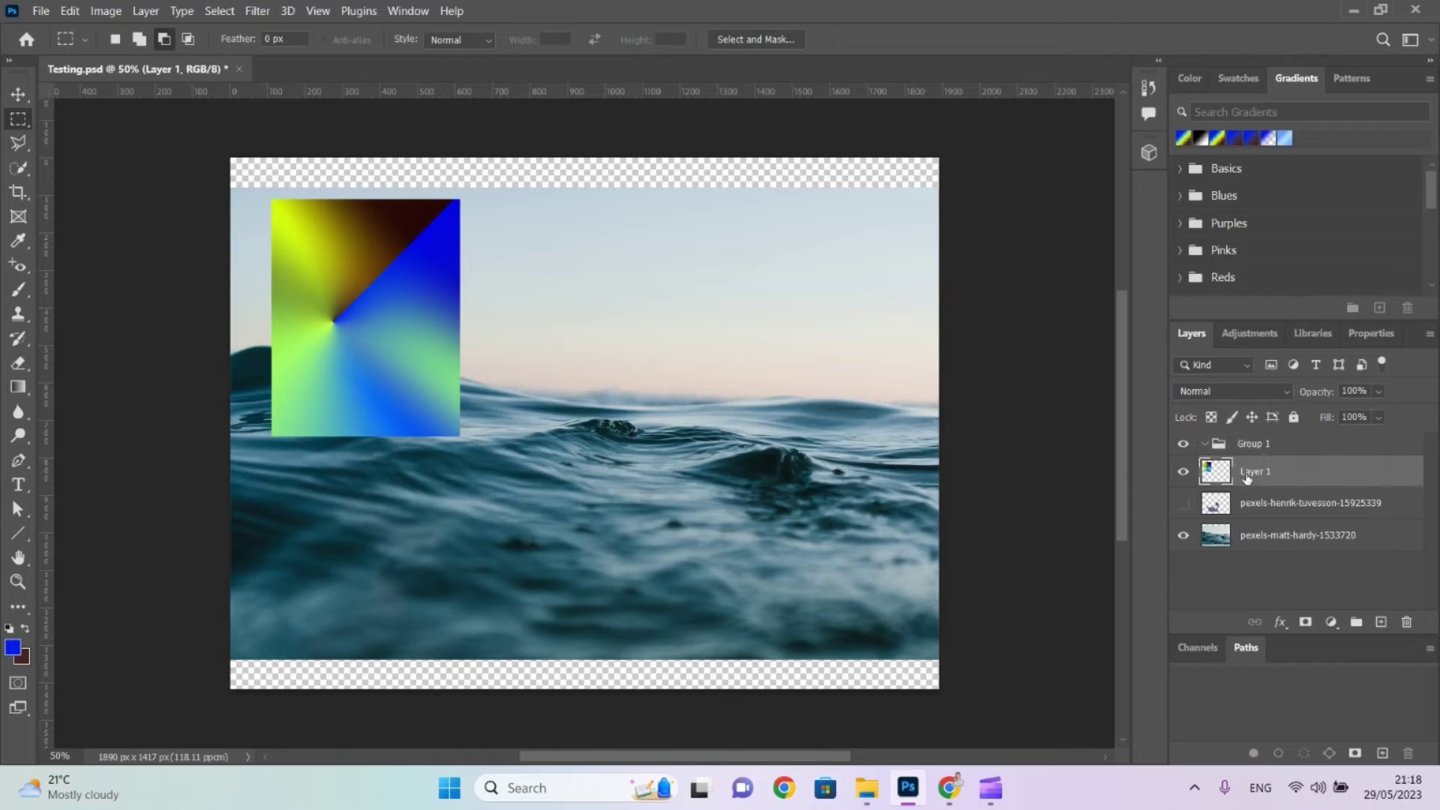
left_click(1262, 546, "shift")
left_click_drag(1262, 546, 1257, 450)
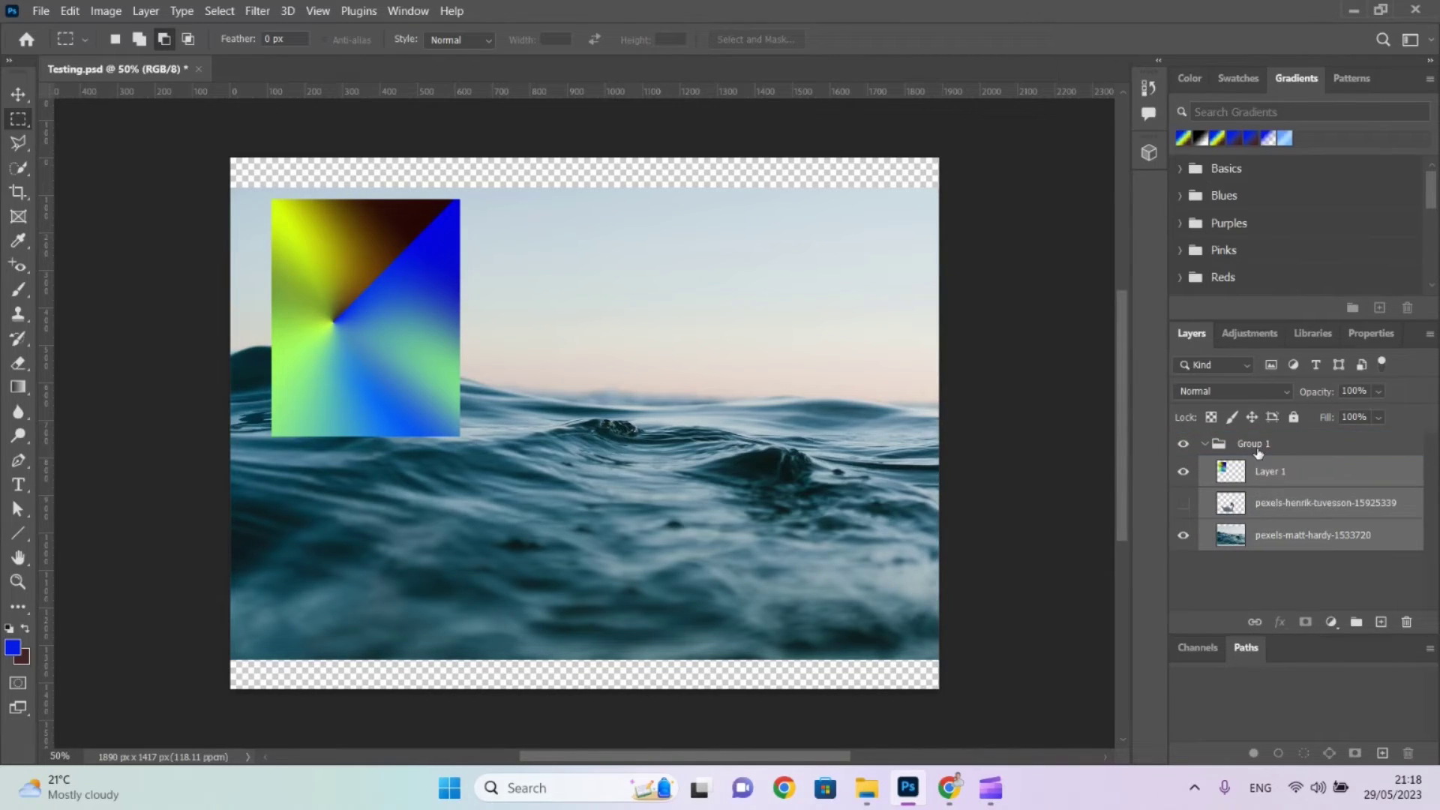
left_click(1183, 503)
left_click(1184, 504)
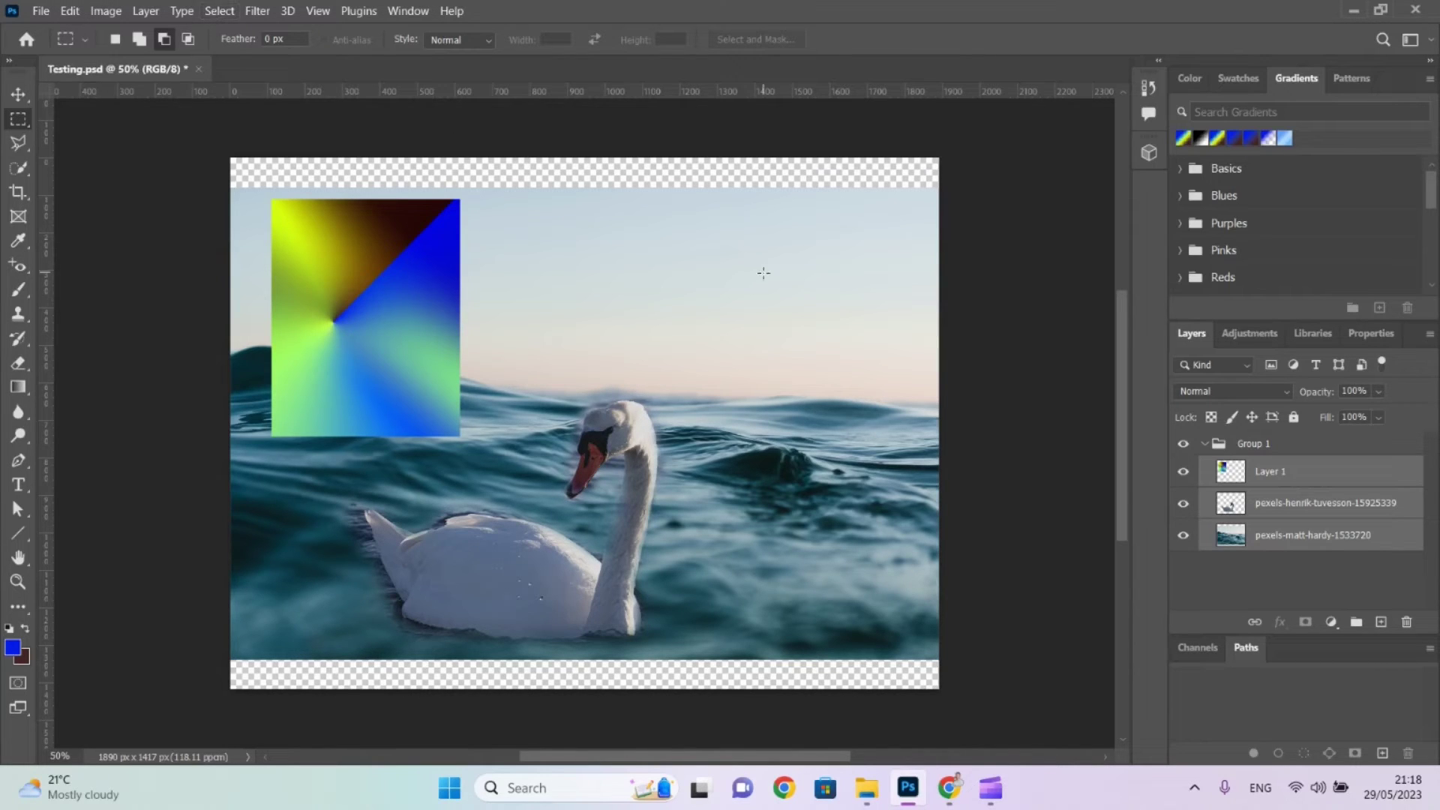
Try to reach the image adjustments with Group 1 selected, and again with all three of its layers selected.
left_click(1268, 447)
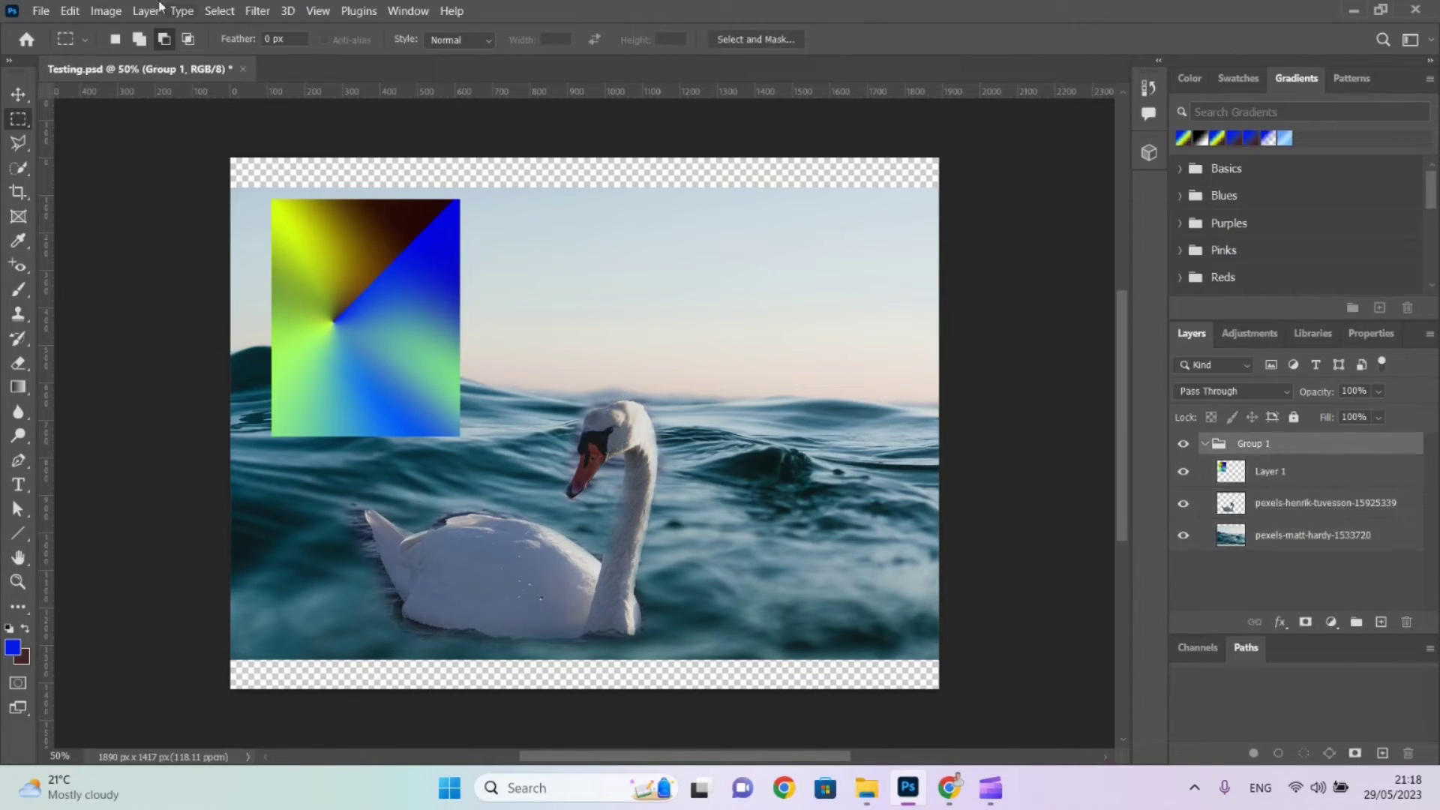
left_click(106, 10)
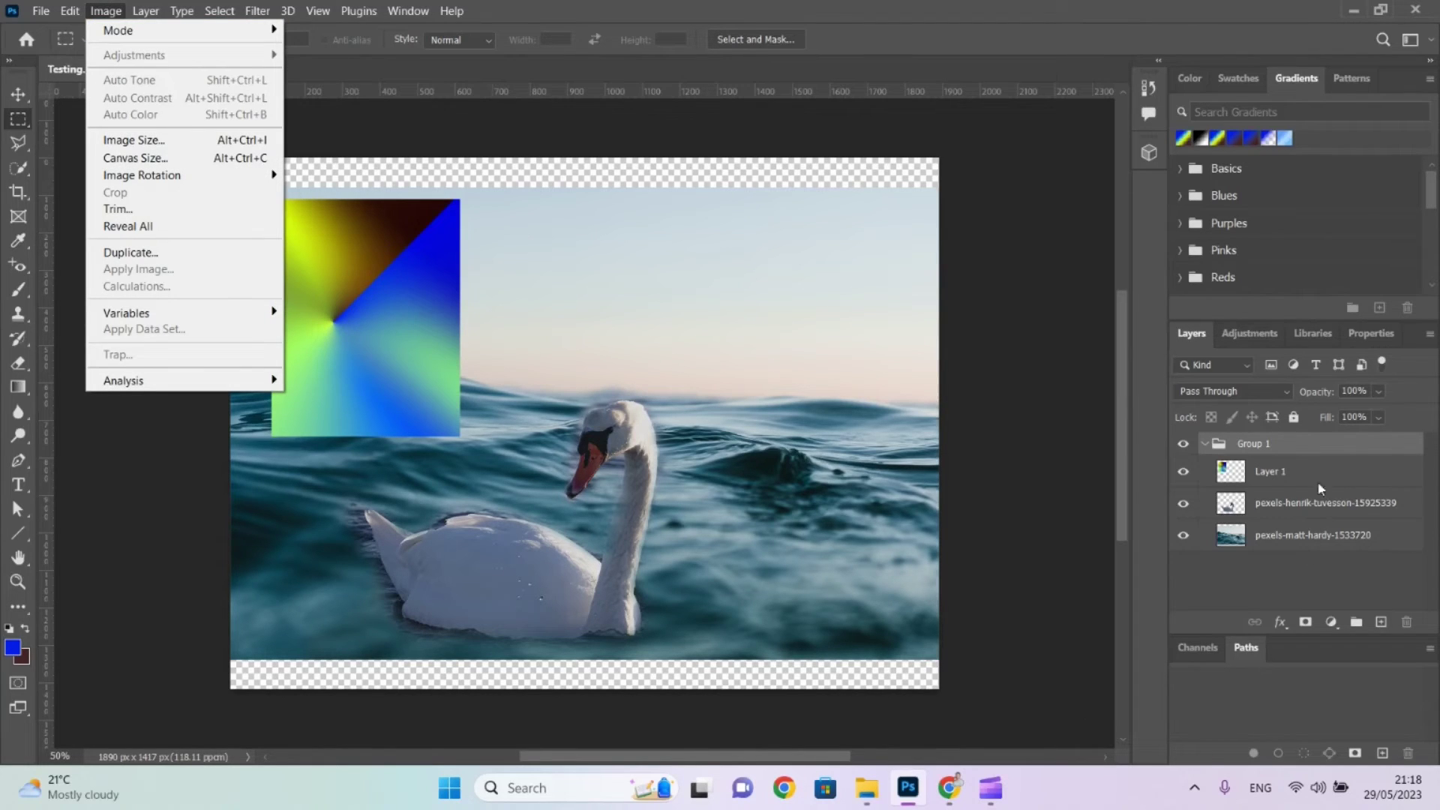
left_click(1320, 540)
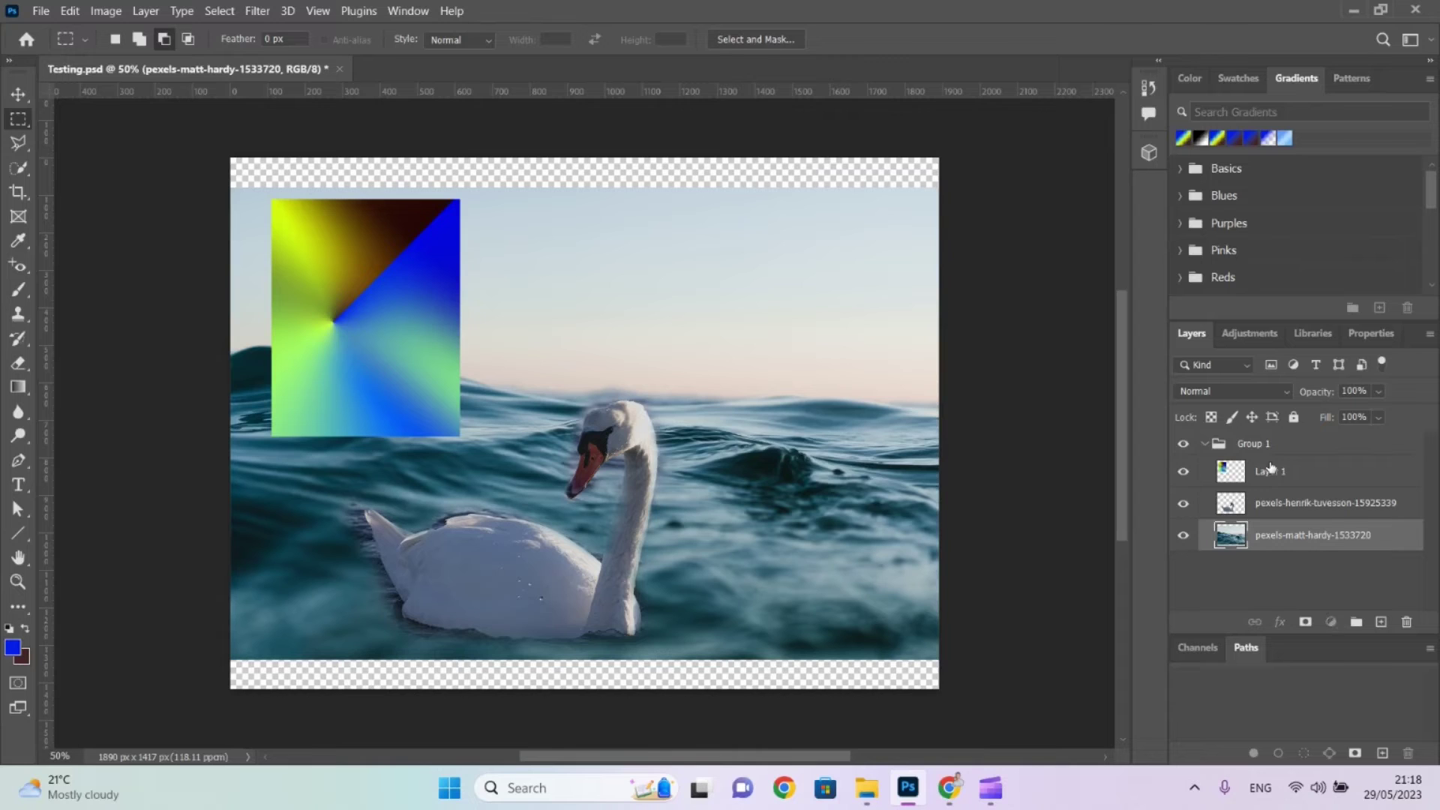
left_click(1272, 472, "shift")
left_click(111, 11)
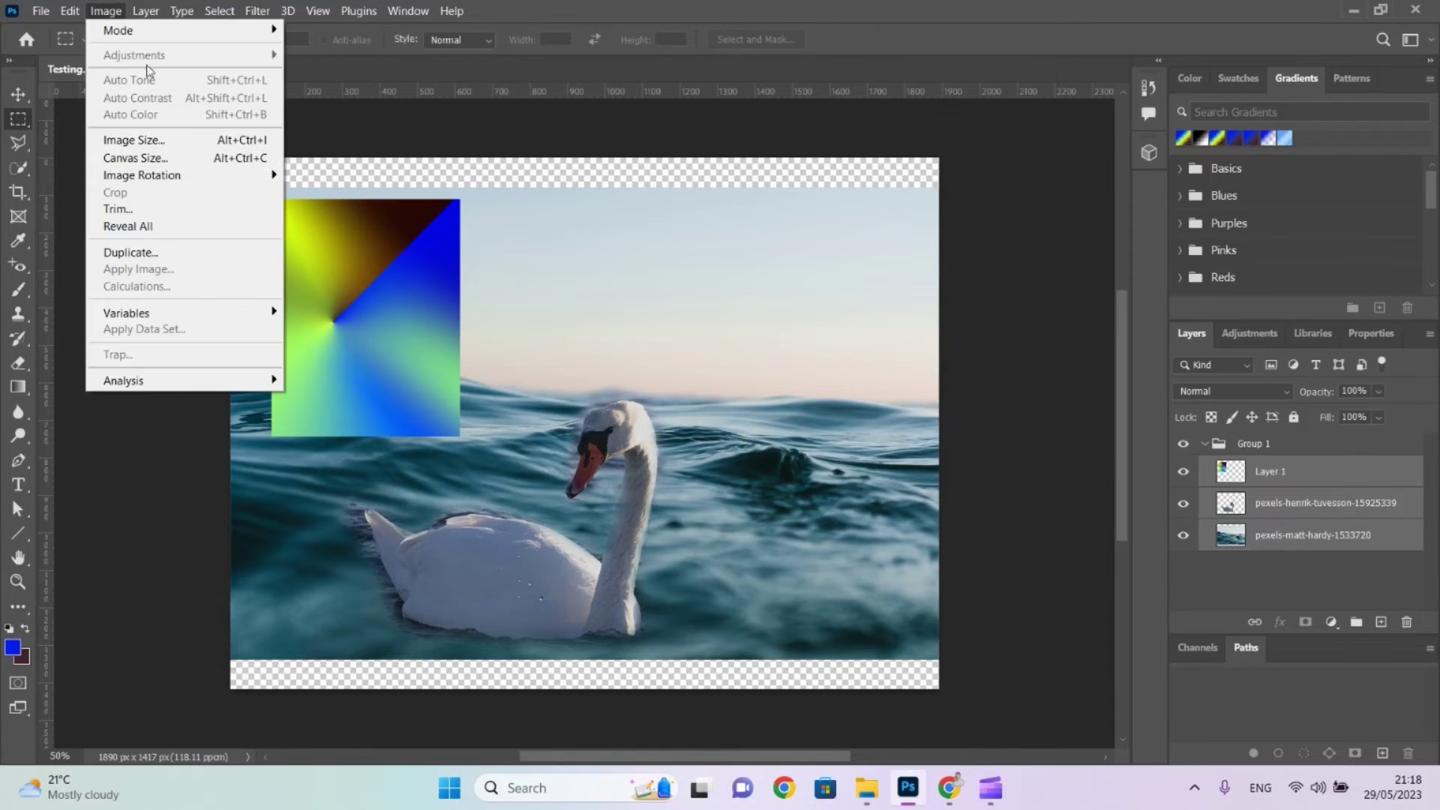
left_click(1275, 503)
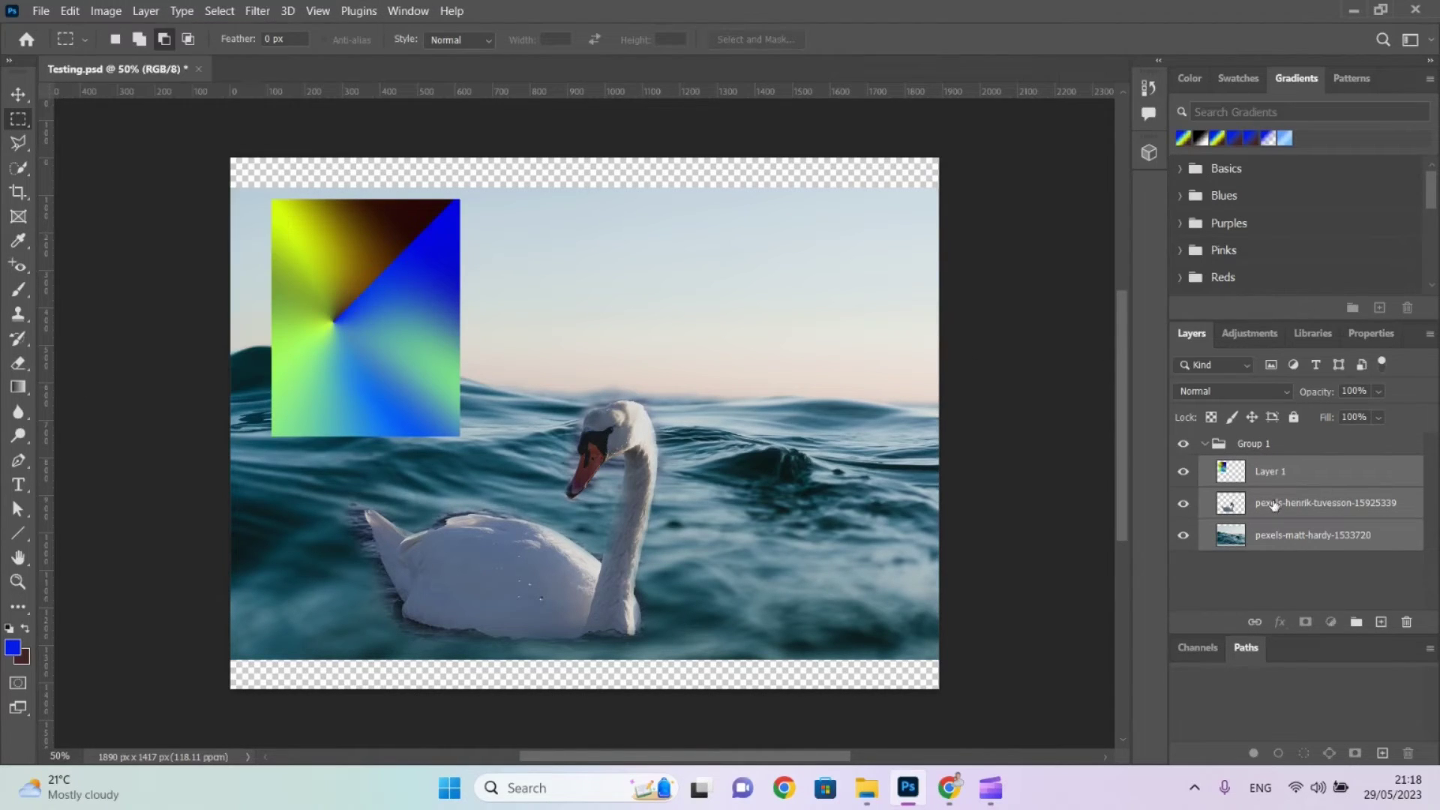
Preview Brightness/Contrast on the pexels-matt-hardy-1533720 layer at contrast 100 with brightness 87 and then -95, and cancel it.
left_click(1280, 535)
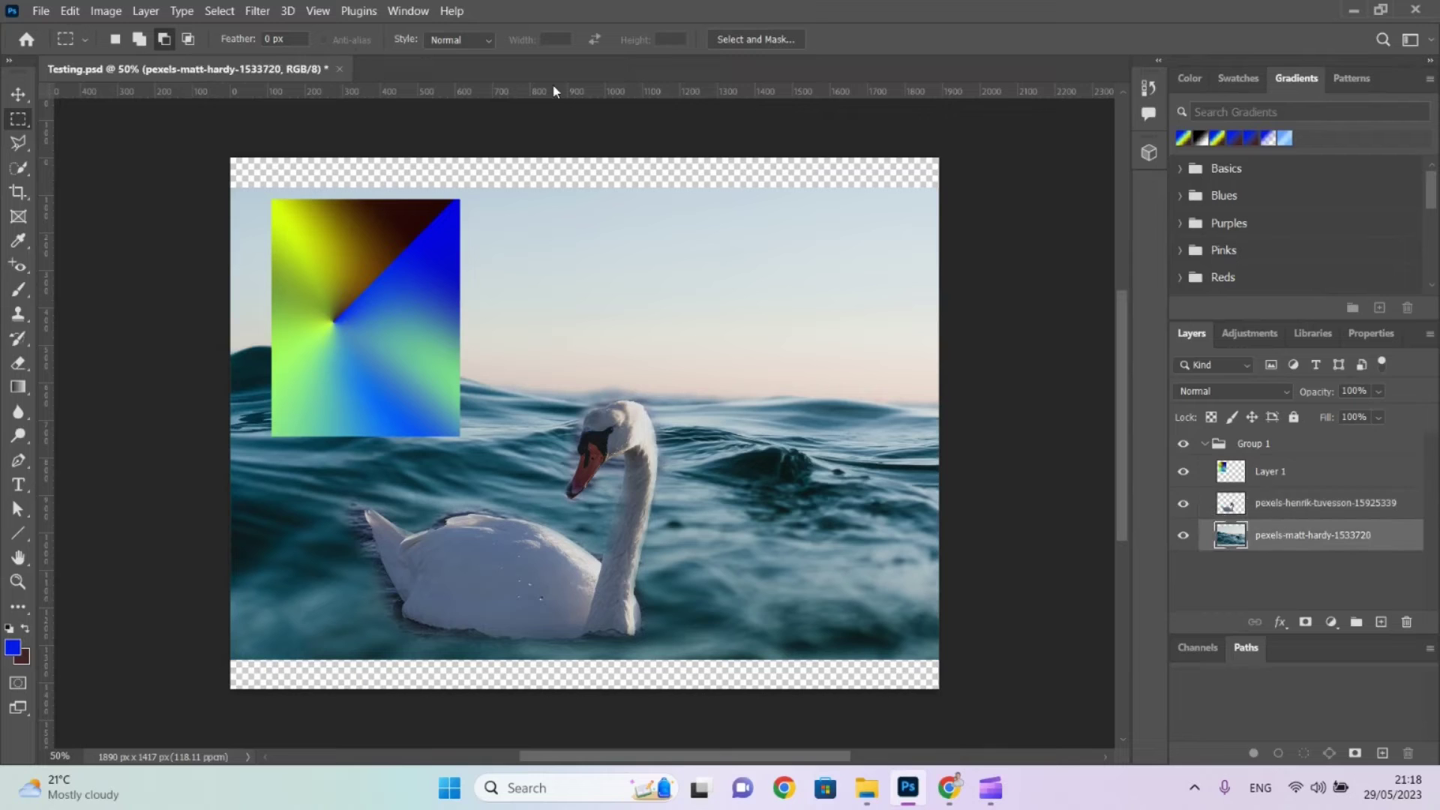
left_click(90, 11)
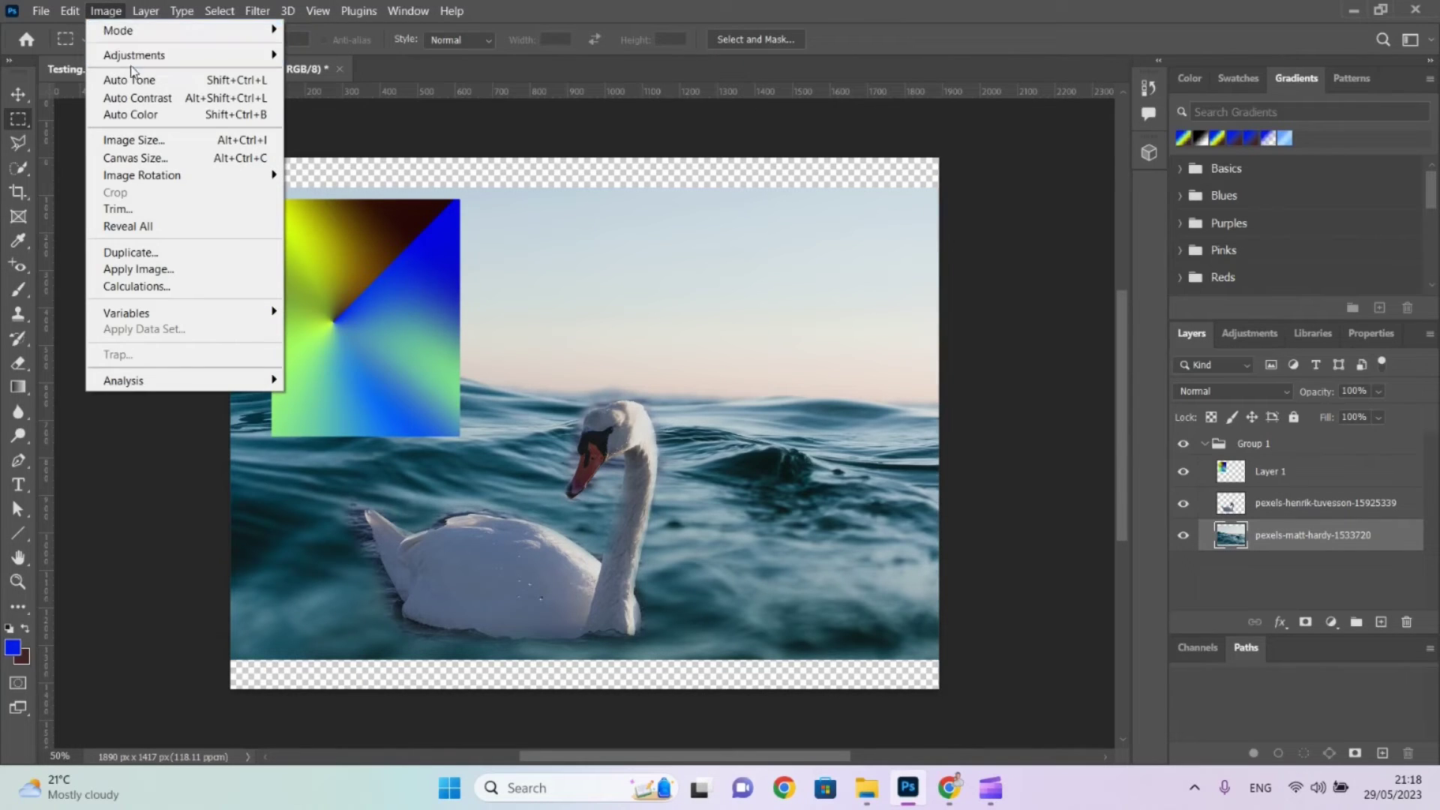
mouse_move(133, 57)
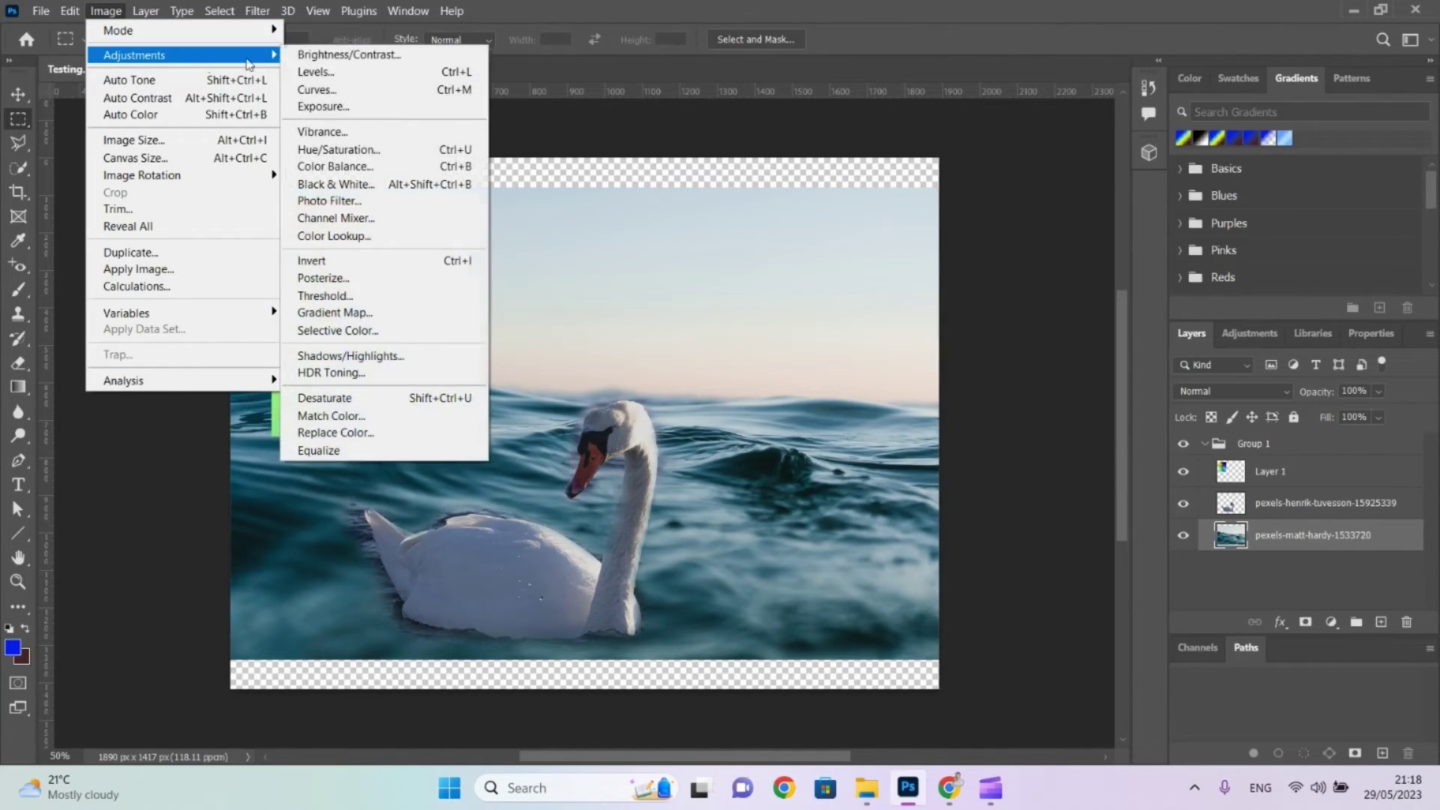
left_click(318, 56)
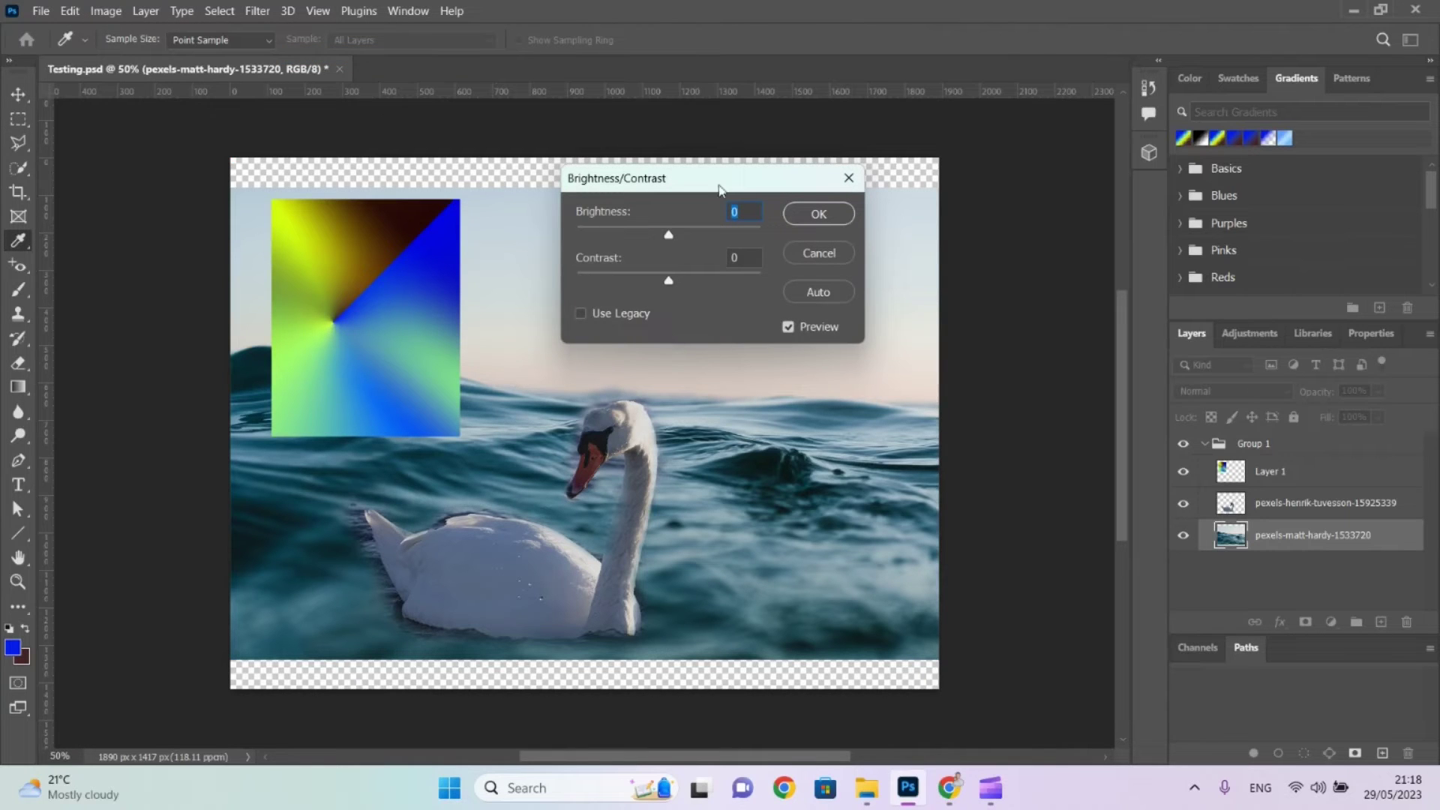
left_click_drag(668, 240, 789, 289)
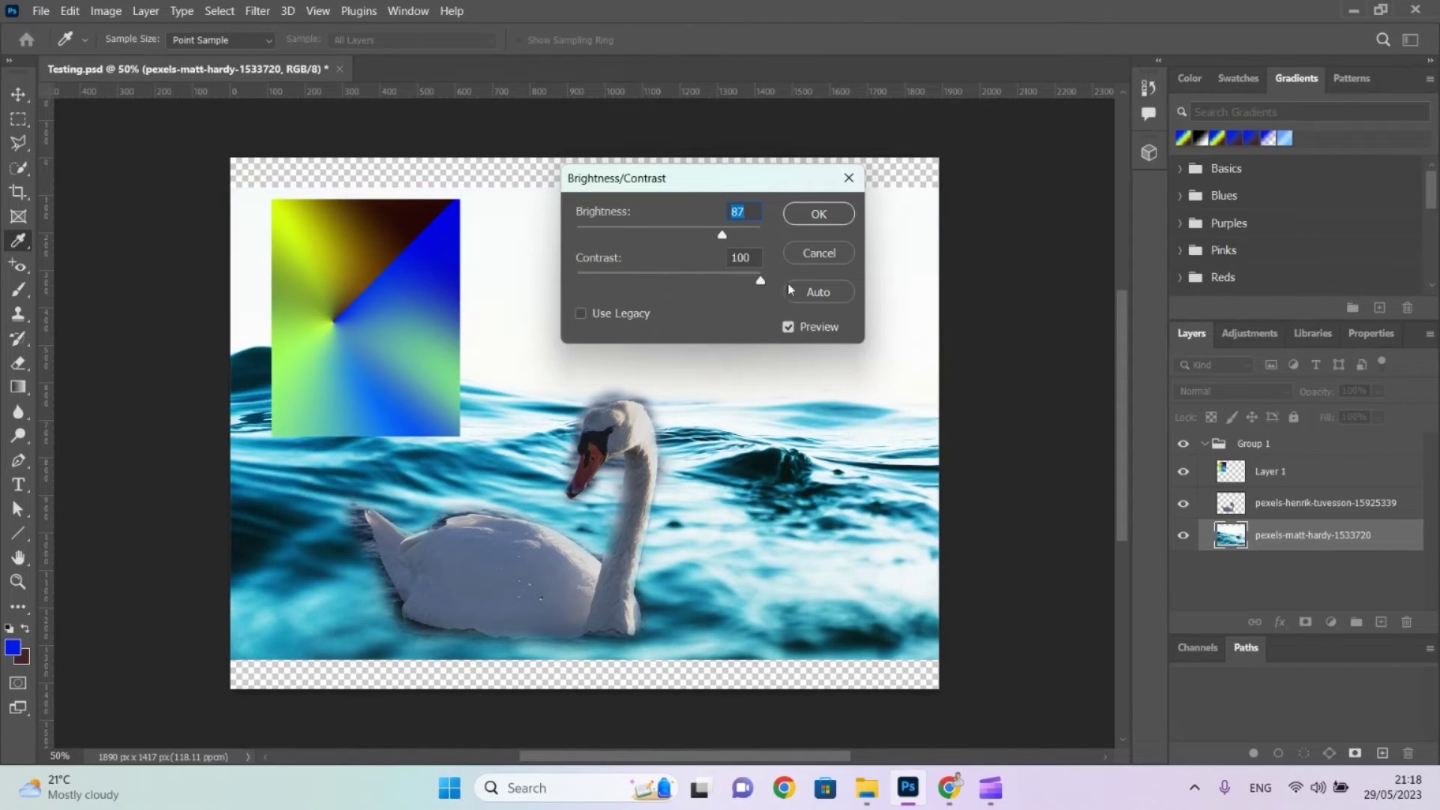
key("Tab")
left_click_drag(720, 235, 610, 244)
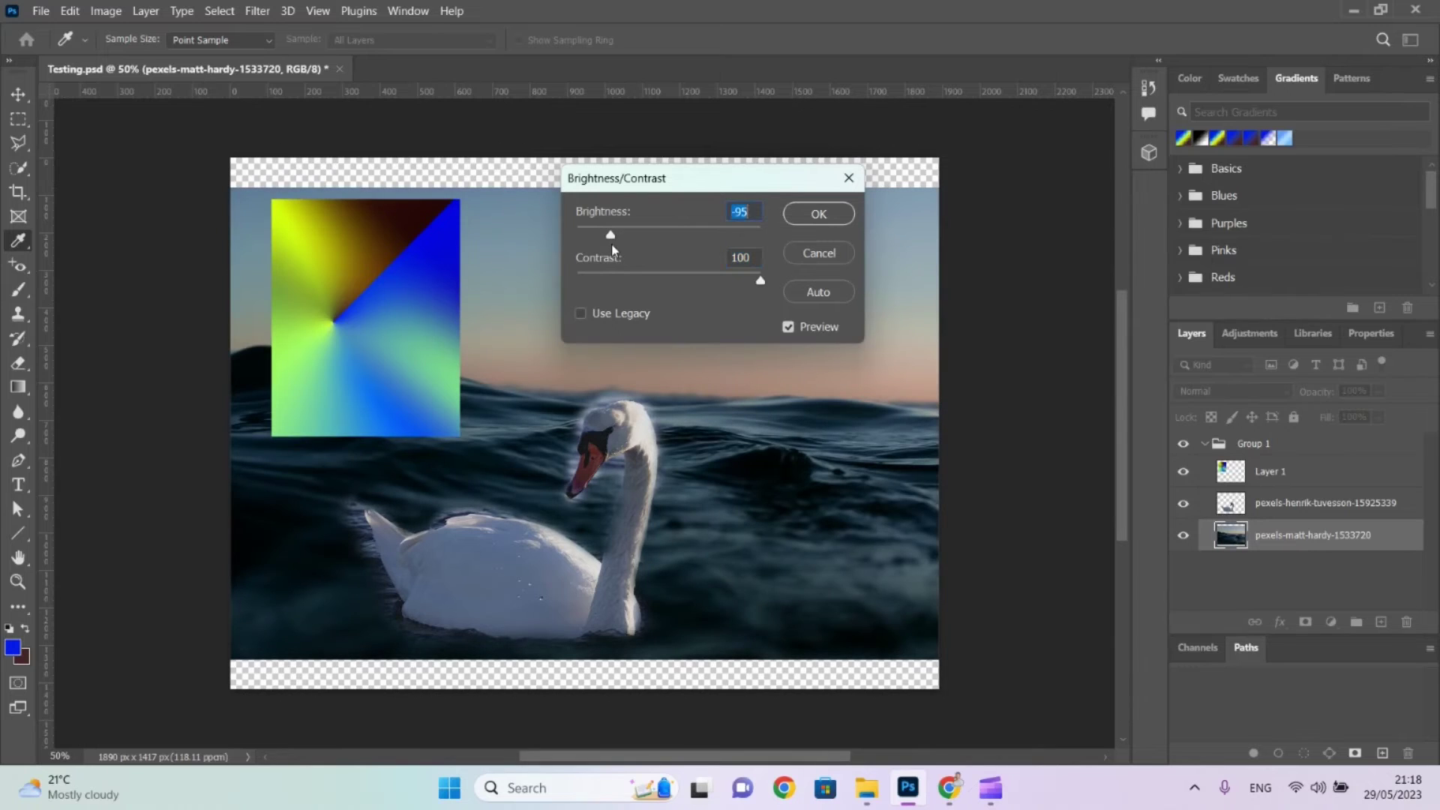
left_click(806, 253)
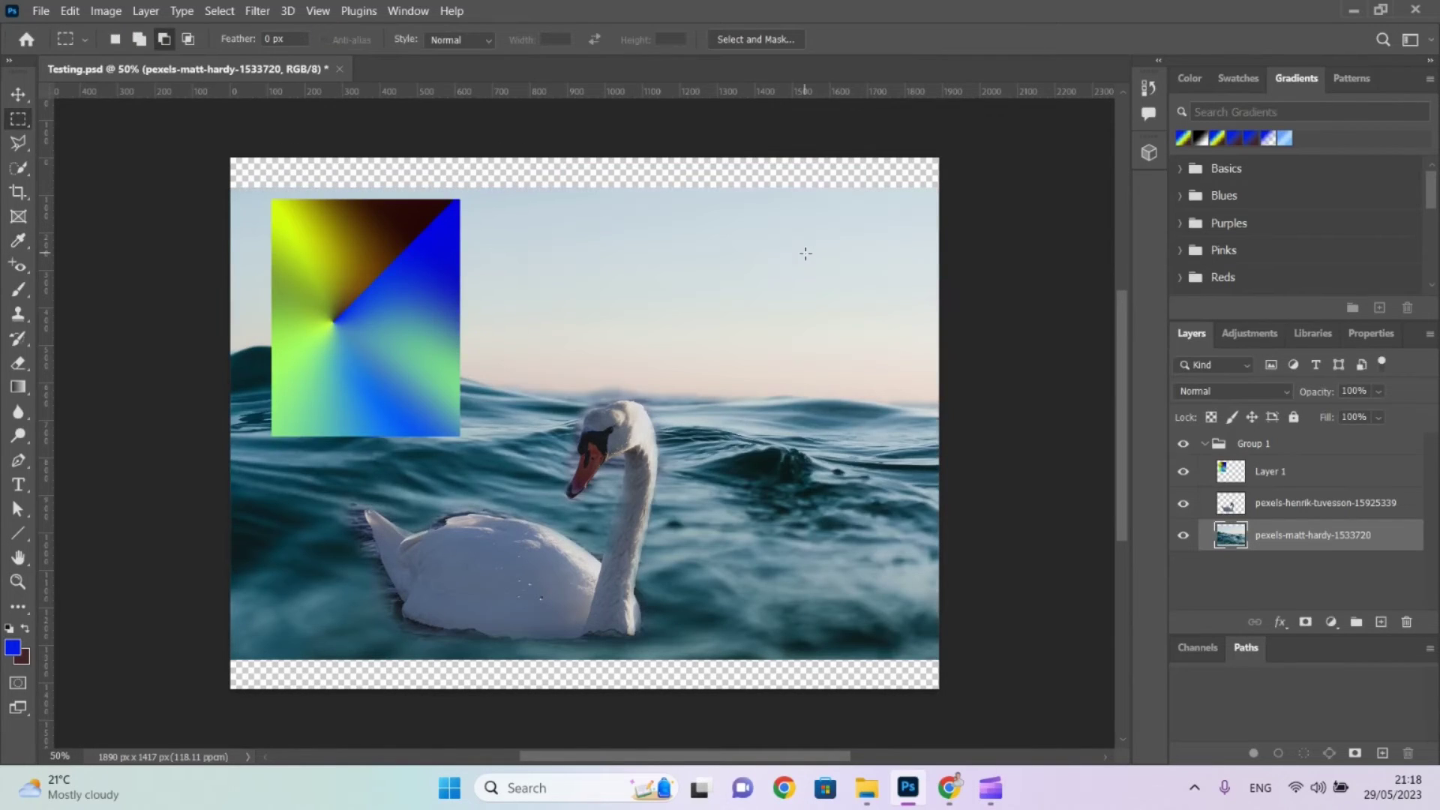
Switch to the Google Docs checklist to review the brightness, contrast, colour balance, shadows and highlights item, and return to Photoshop.
key("alt+Tab")
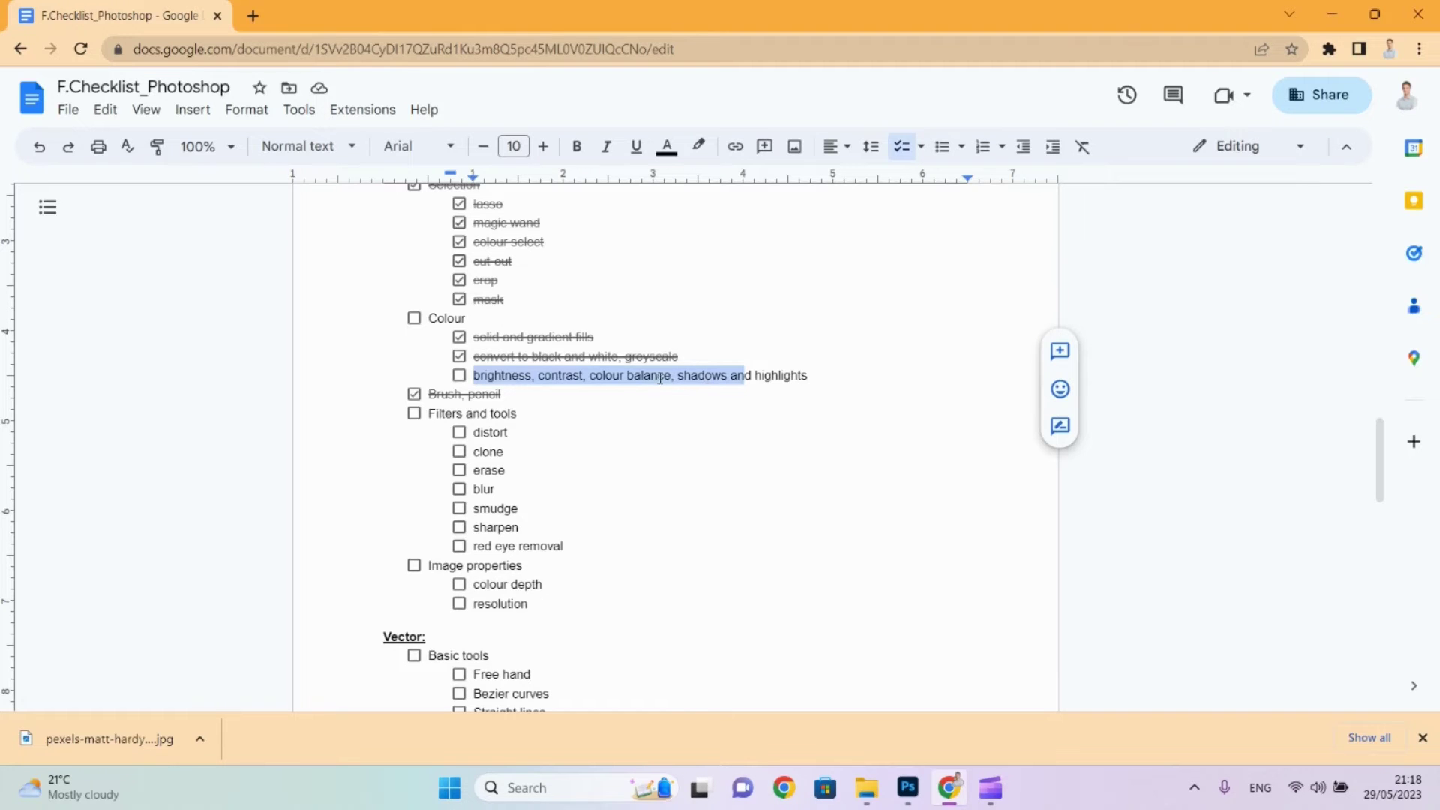
key("alt+Tab")
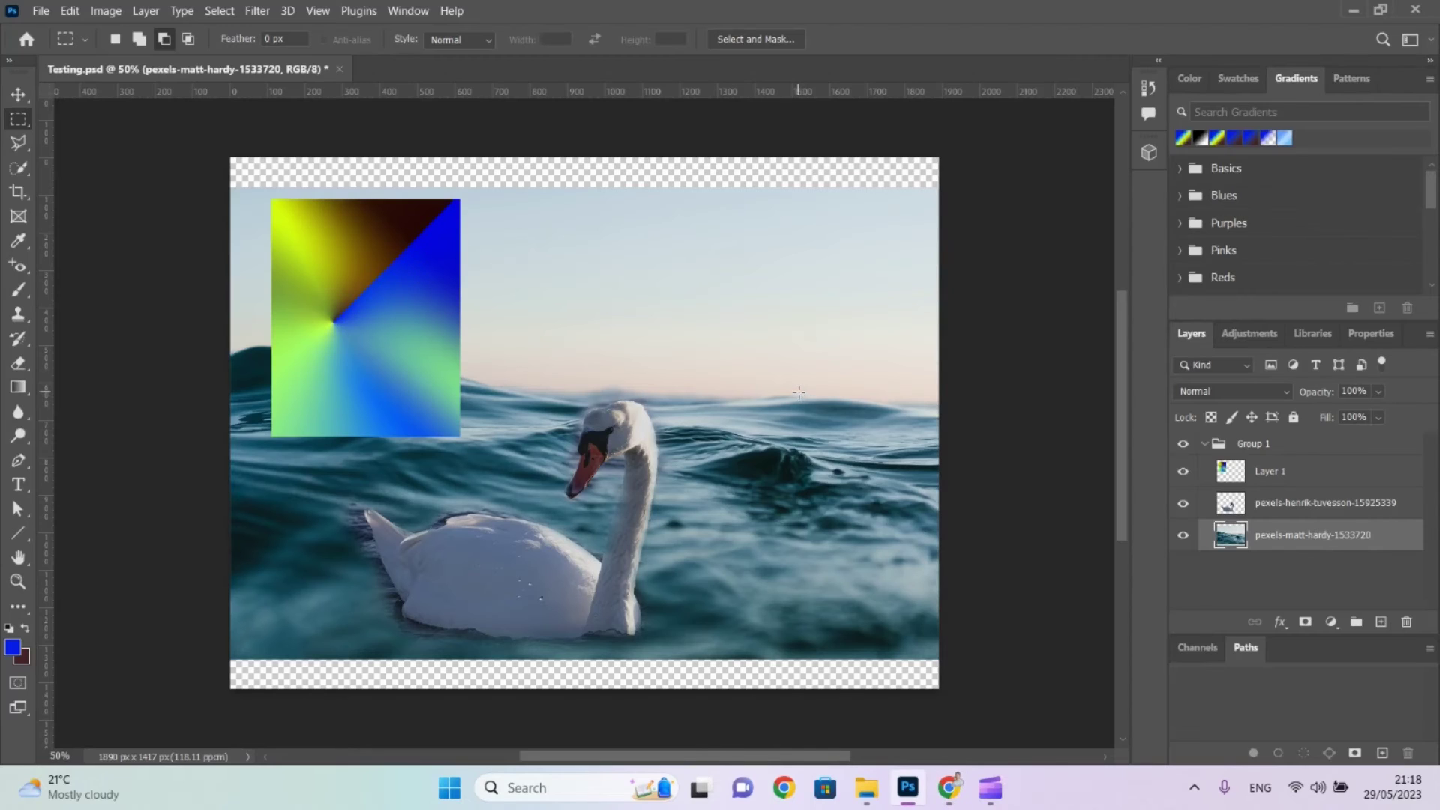
Preview Color Balance on the pexels-matt-hardy-1533720 layer with midtone levels -91, +89 and +78, and cancel it.
left_click(106, 11)
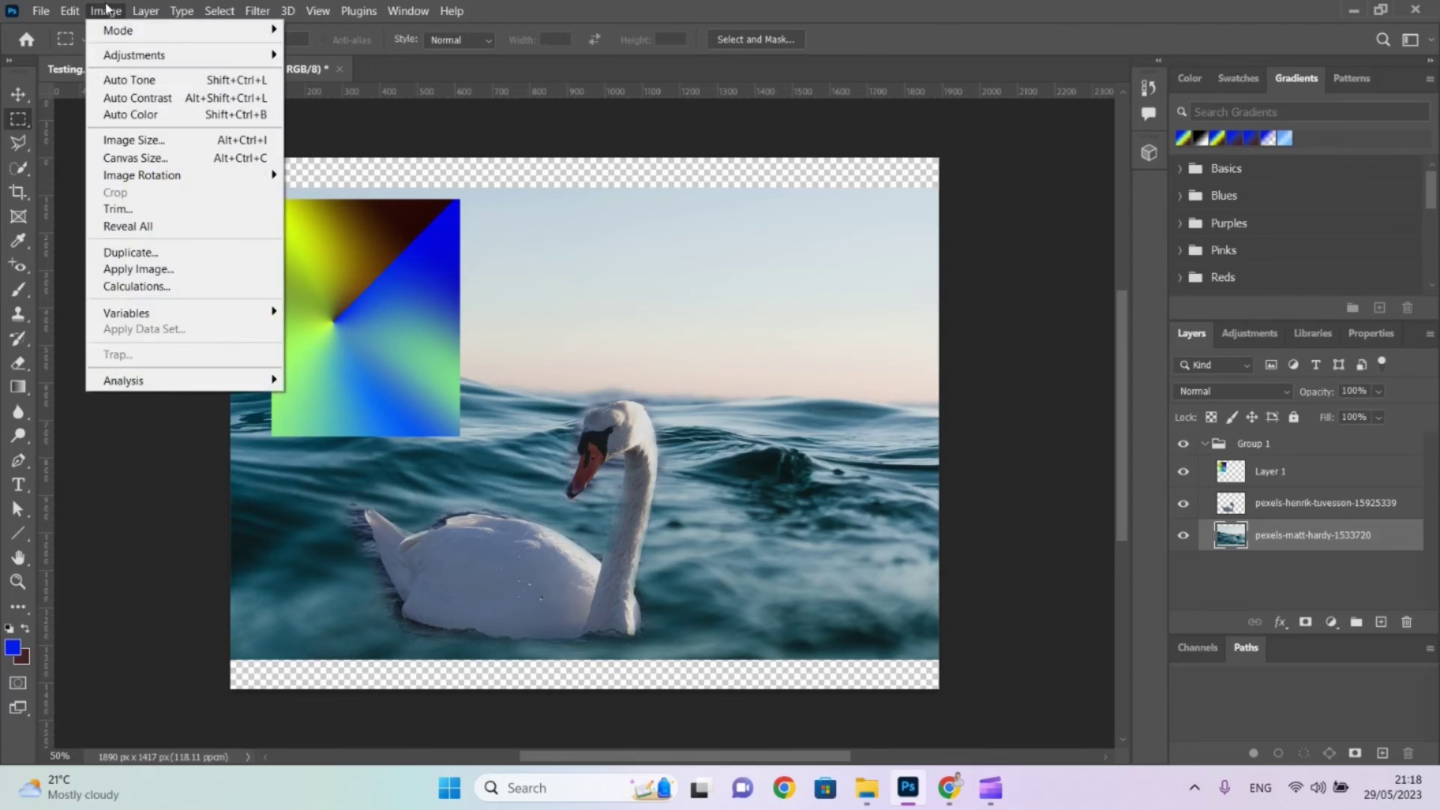
mouse_move(118, 60)
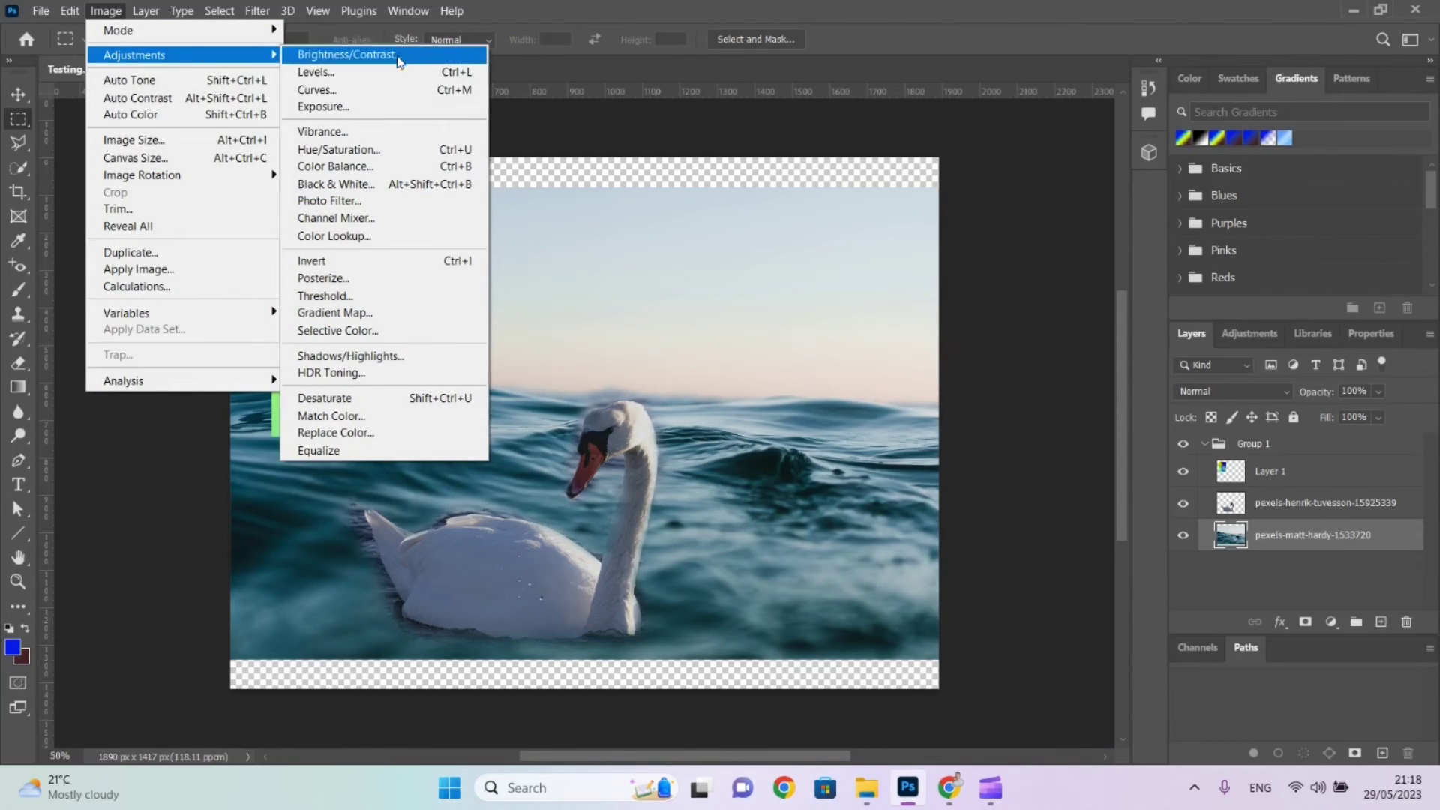
left_click(363, 167)
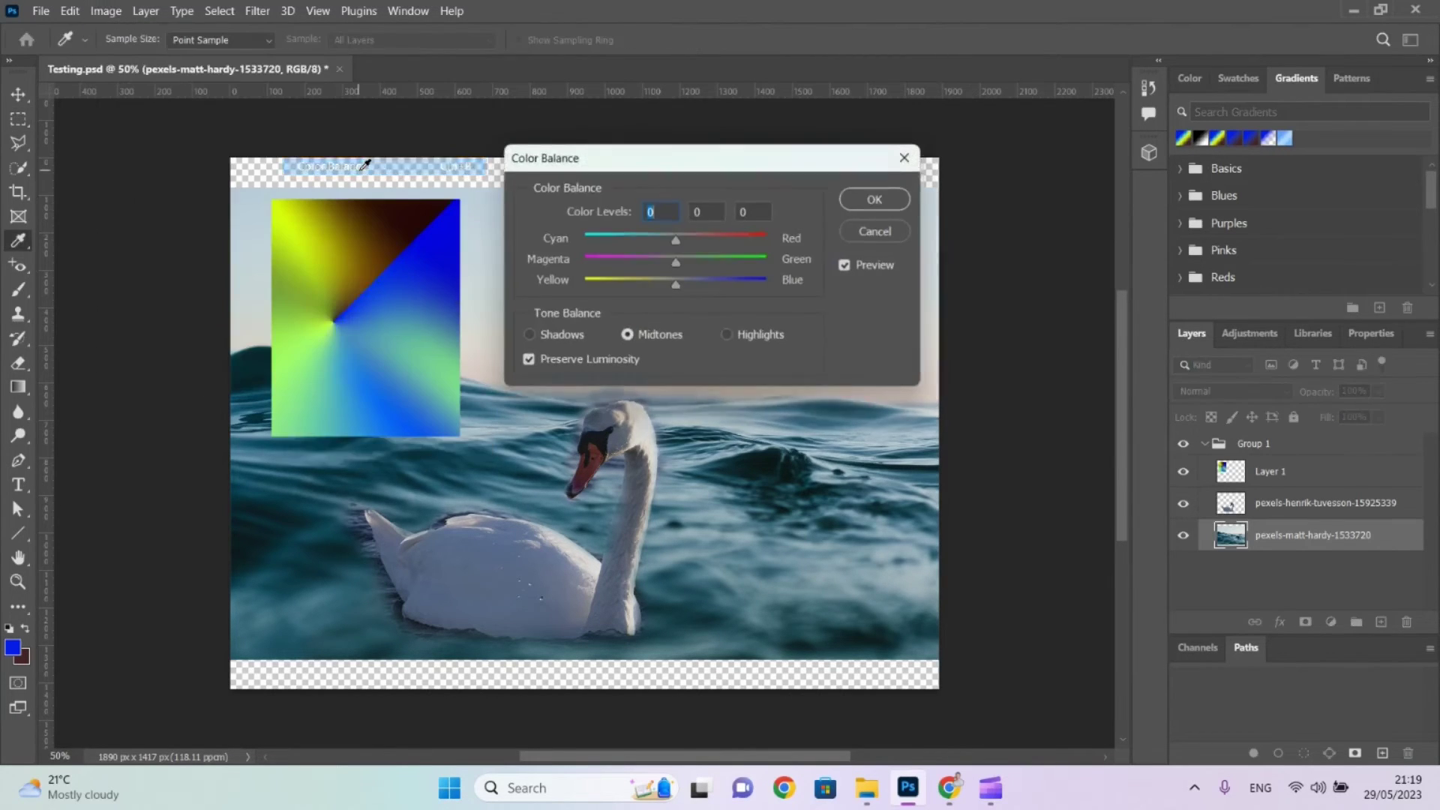
left_click_drag(673, 238, 758, 269)
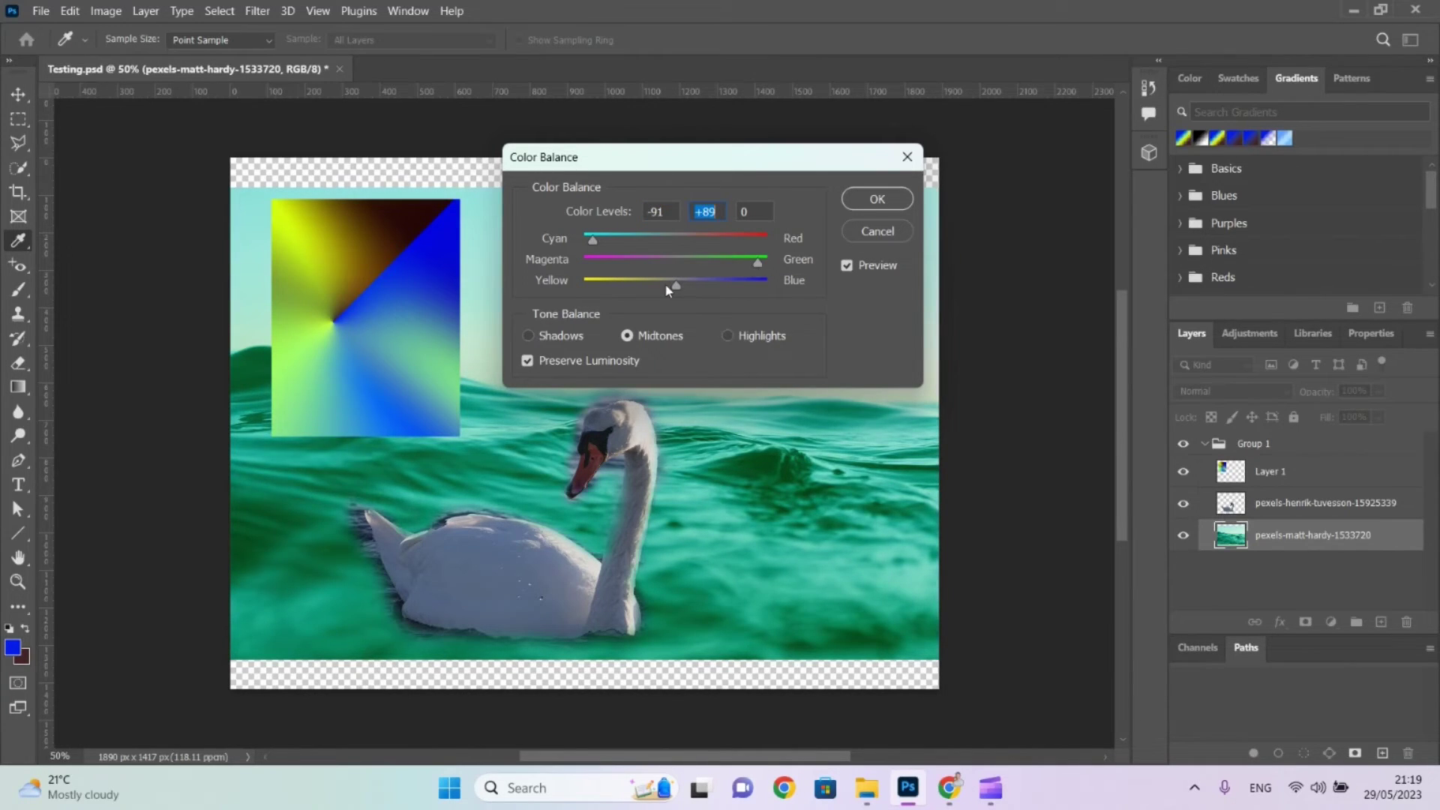
left_click_drag(675, 286, 747, 290)
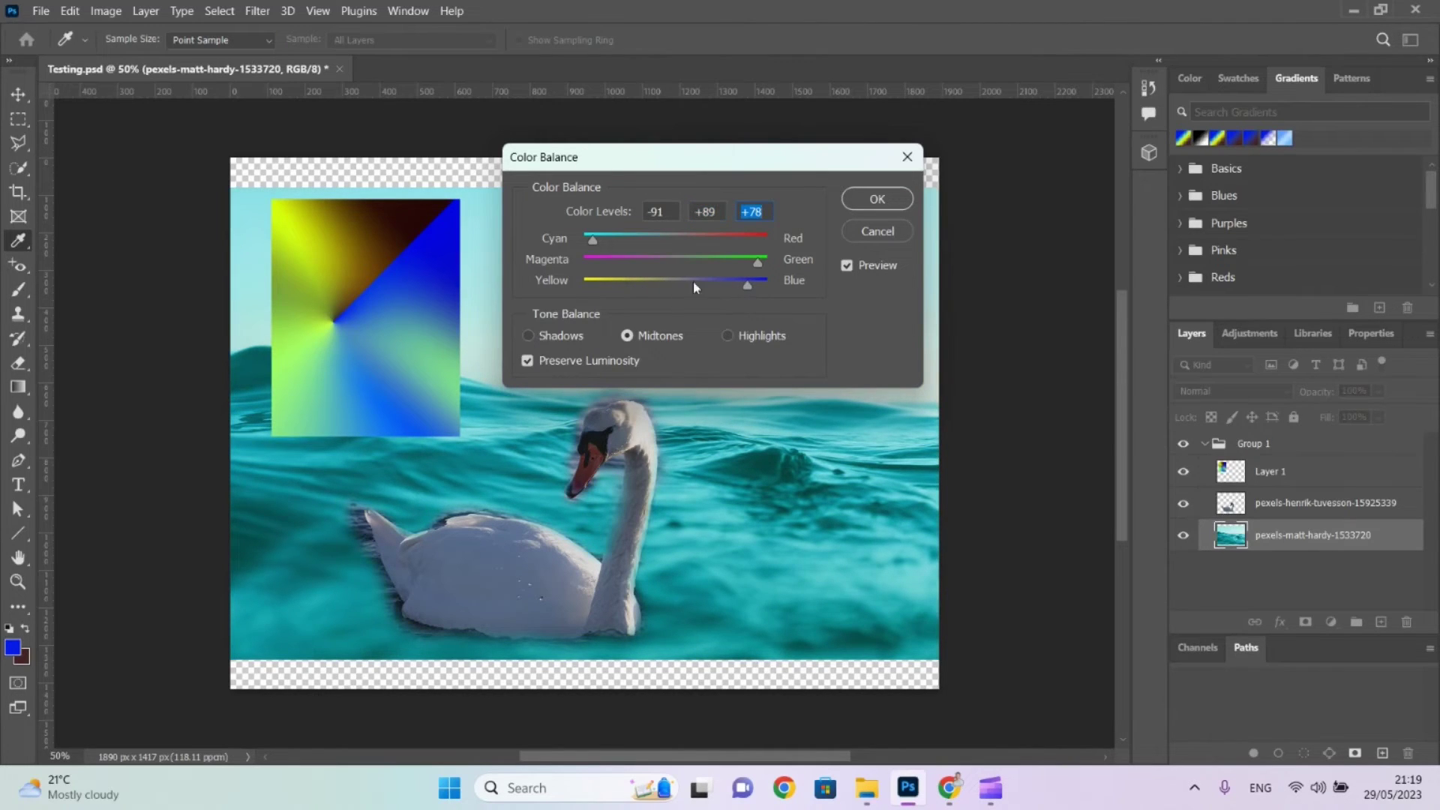
key("m")
left_click(873, 231)
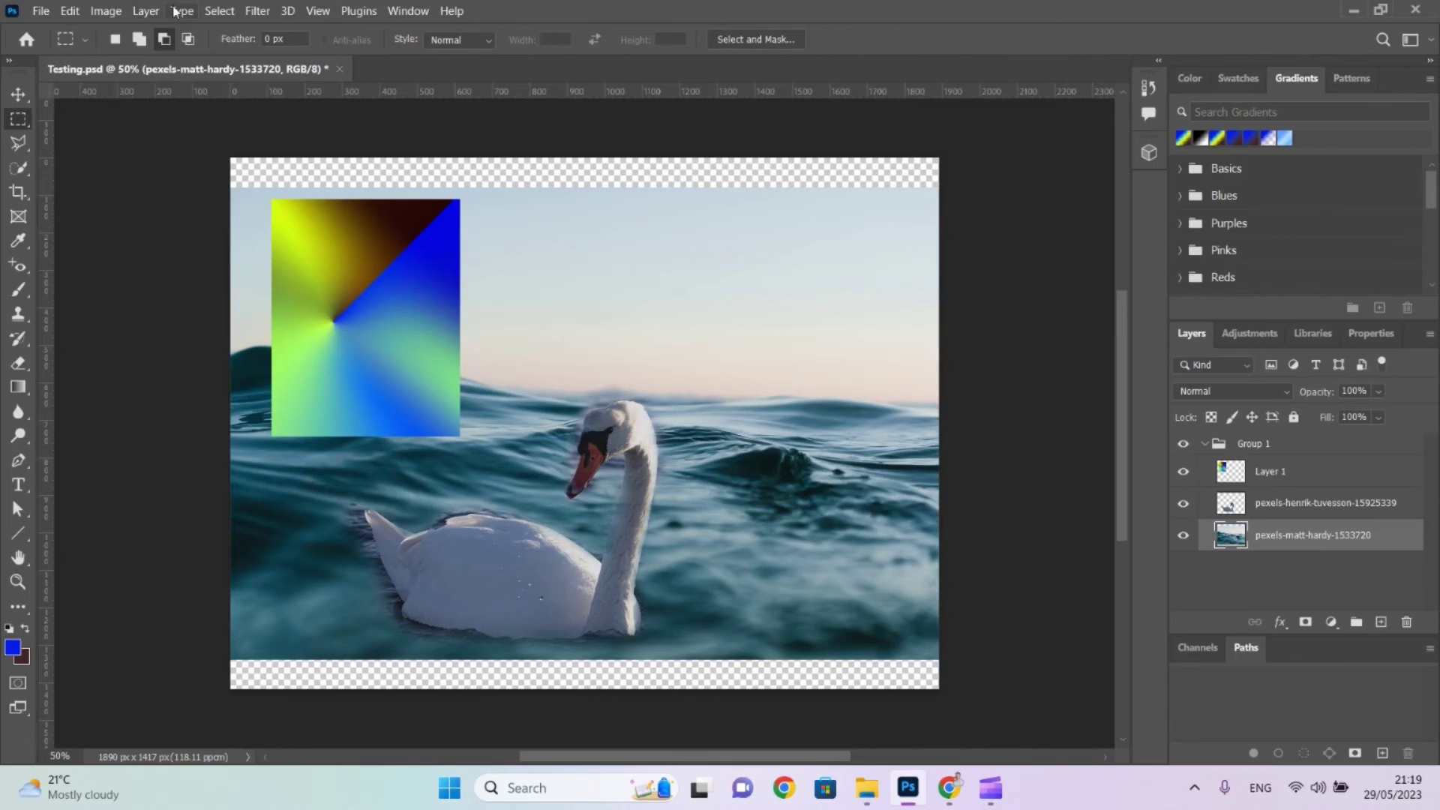
Reopen Color Balance, switch the tone balance between Shadows, Highlights and Midtones, and cancel without adjusting any levels.
left_click(175, 11)
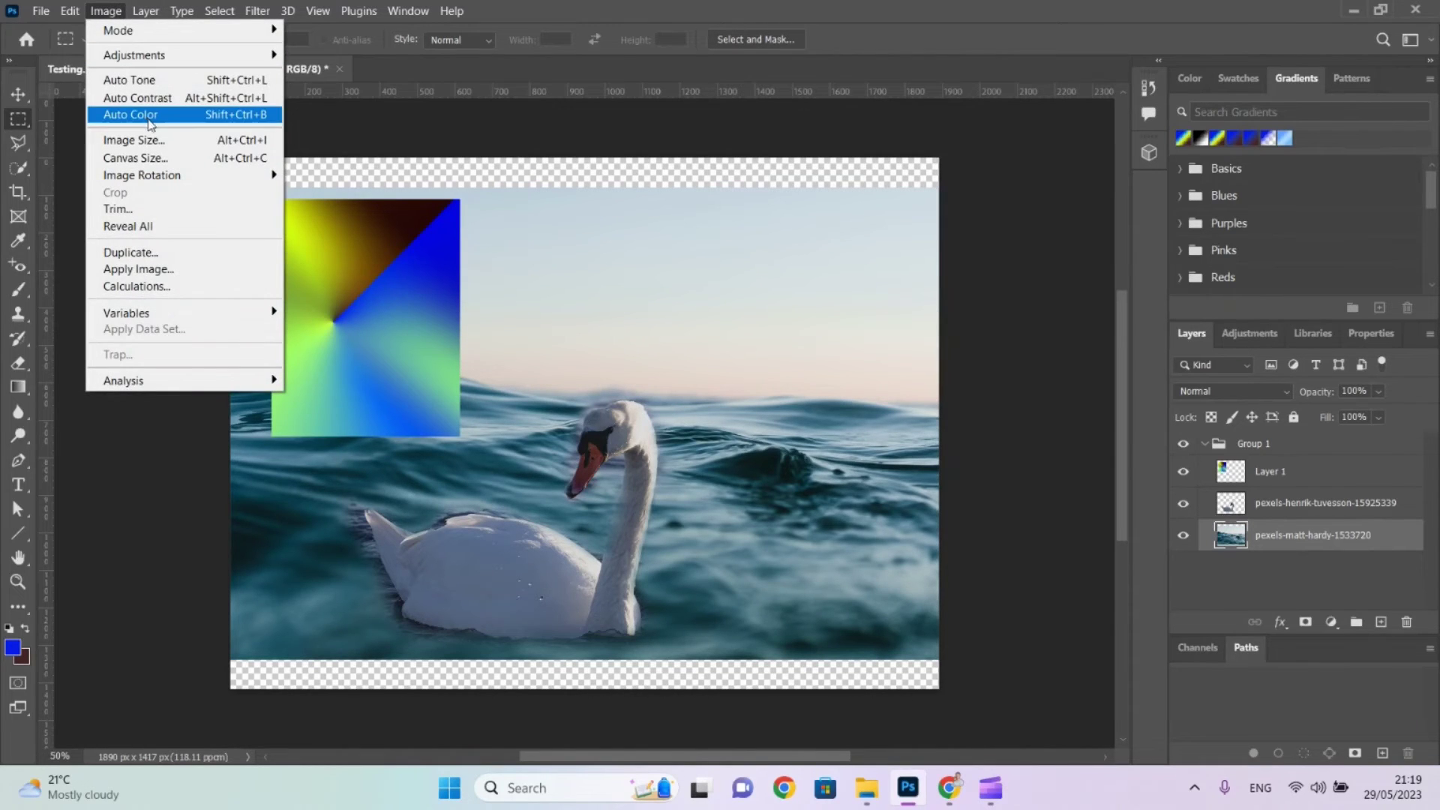
mouse_move(205, 60)
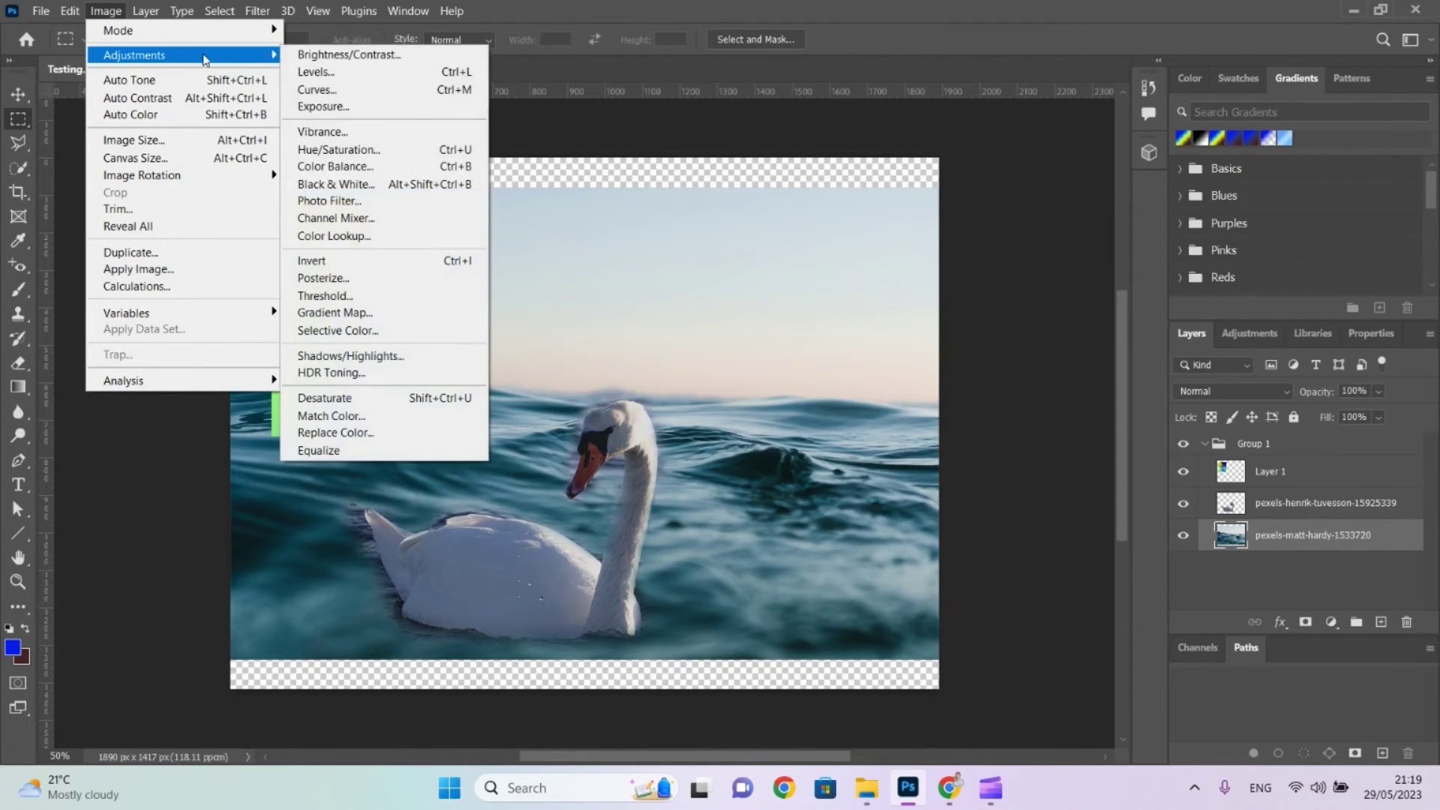
left_click(345, 173)
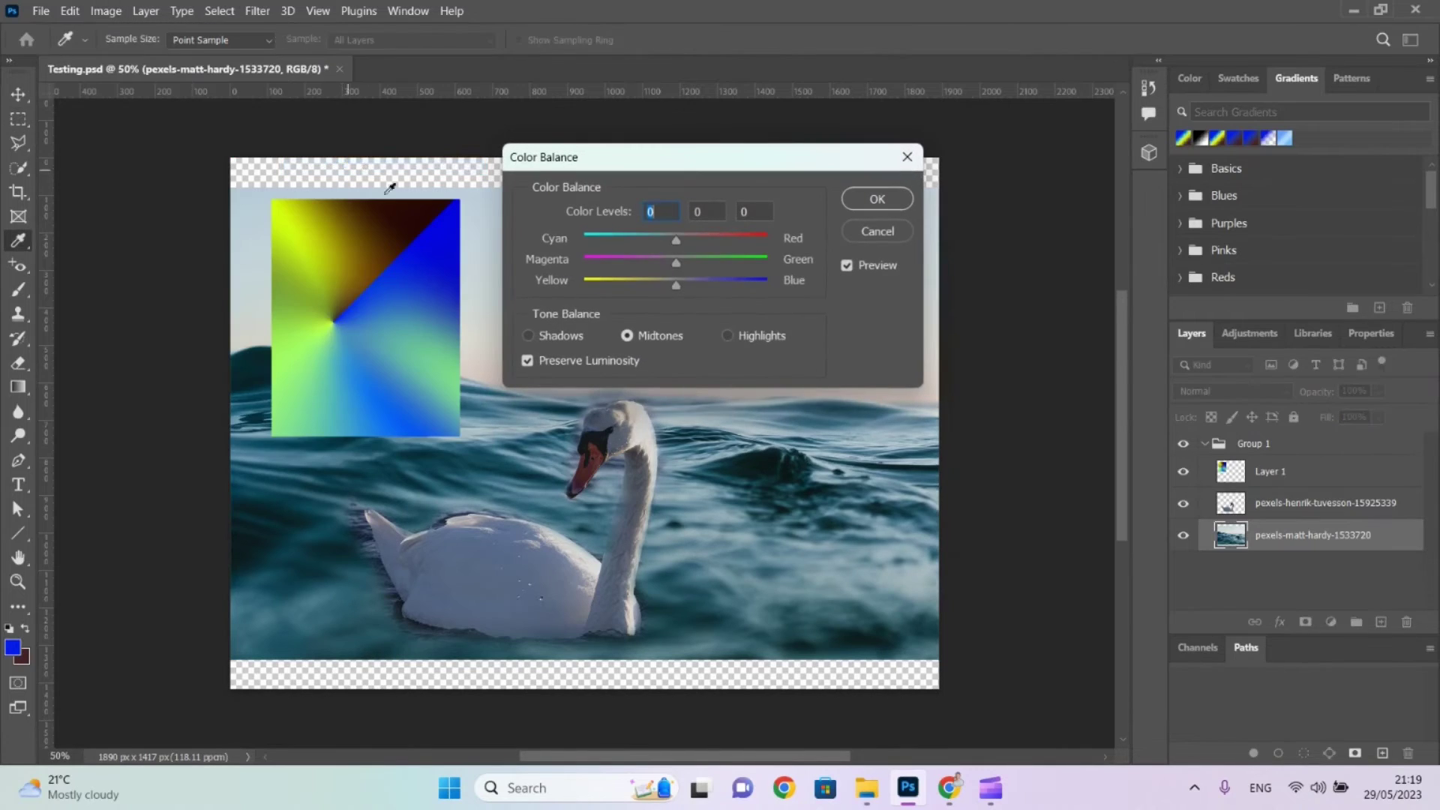
left_click(530, 336)
left_click(727, 335)
left_click(628, 336)
left_click(727, 336)
left_click(629, 335)
left_click(528, 336)
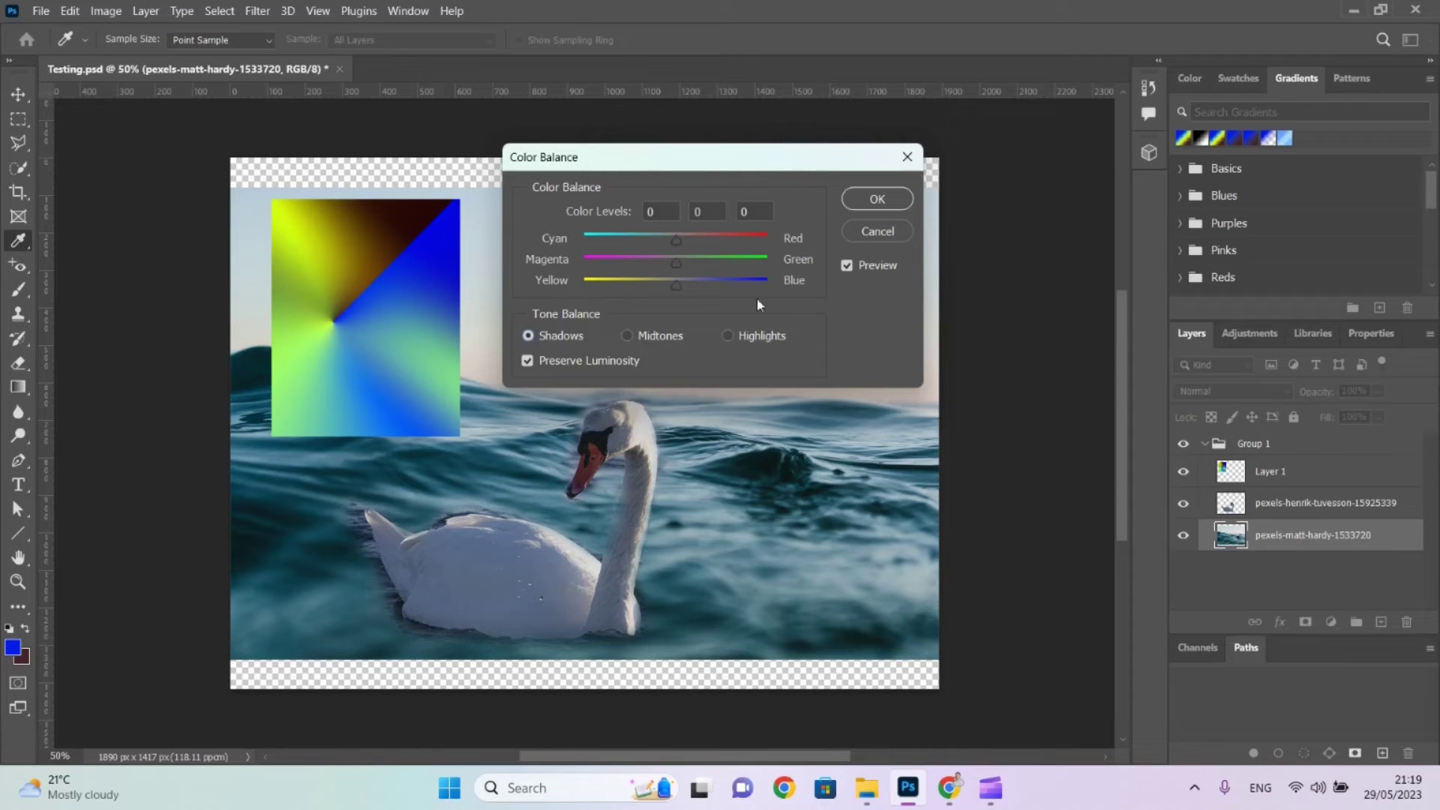
key("m")
left_click(893, 231)
Preview Shadows/Highlights on the pexels-matt-hardy-1533720 layer with shadows at 100% and then 0%, and set the highlights amount to 100%.
left_click(113, 11)
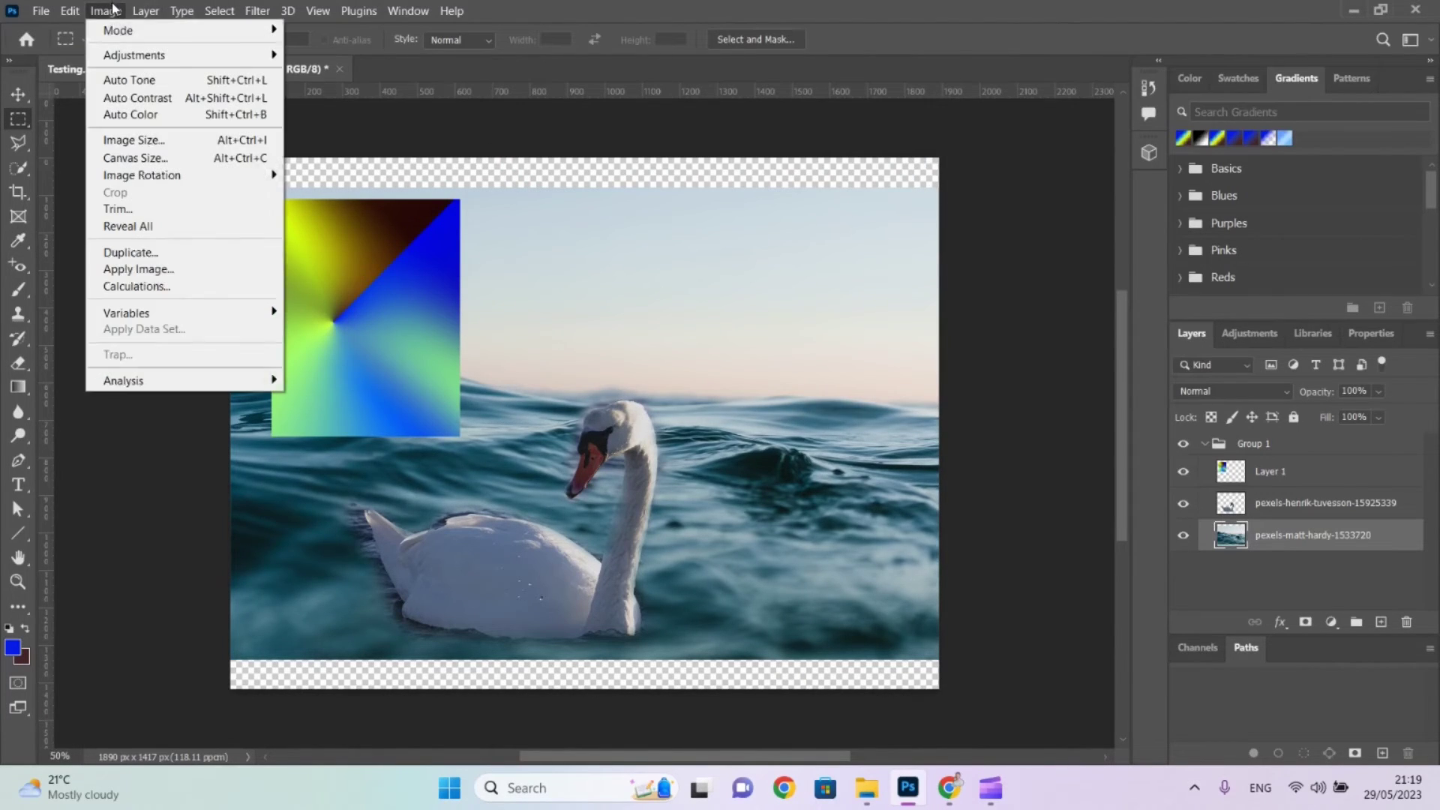
mouse_move(127, 59)
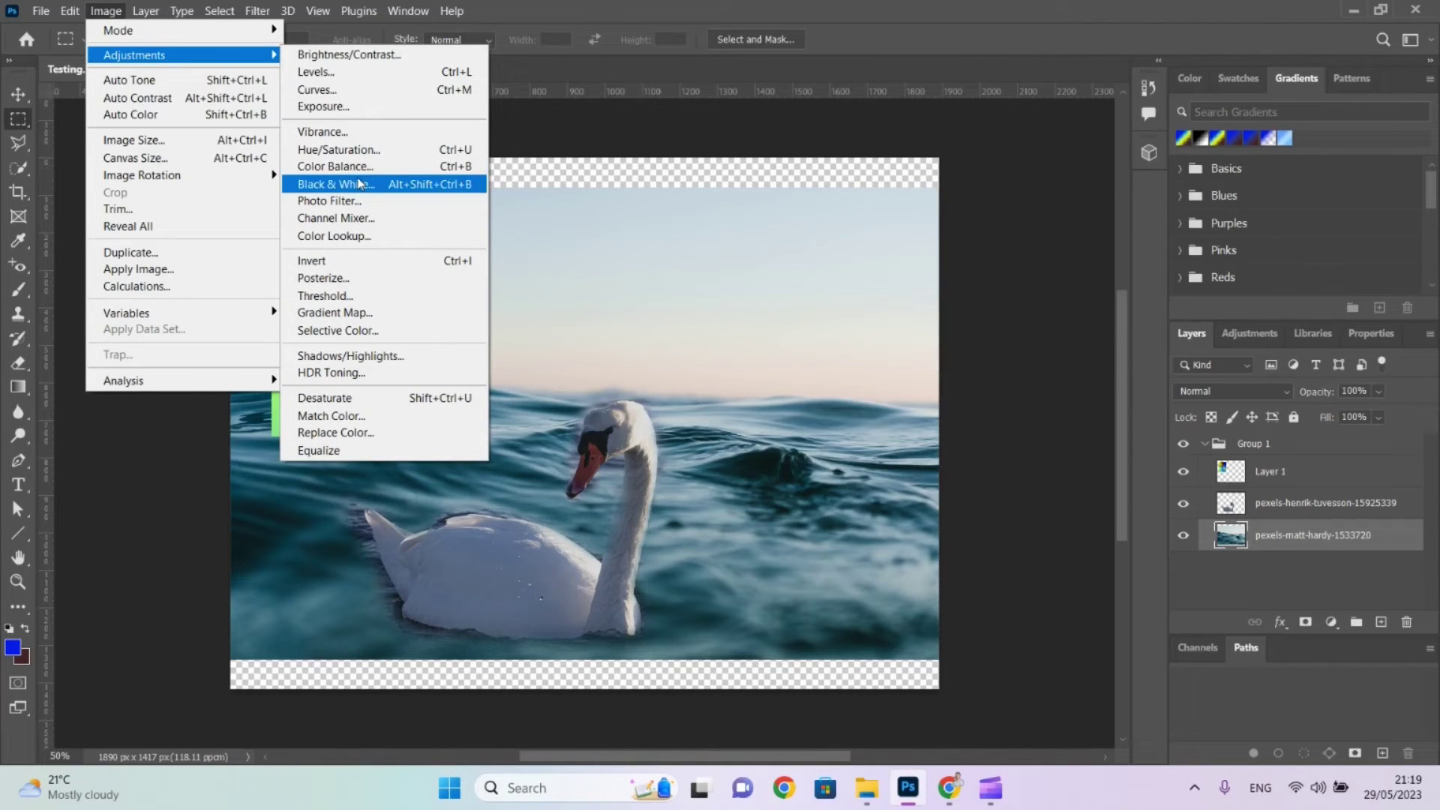
left_click(339, 406)
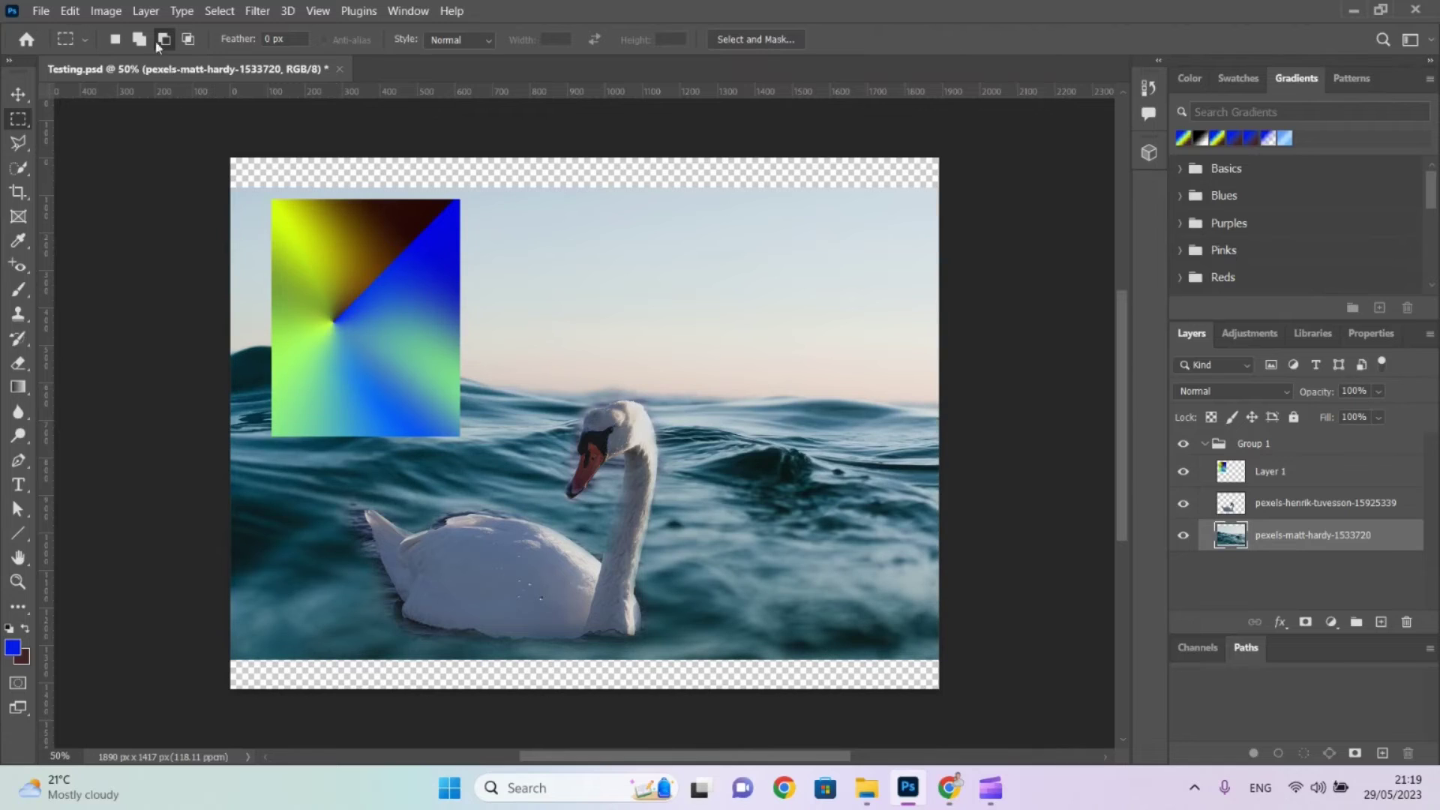
left_click(105, 10)
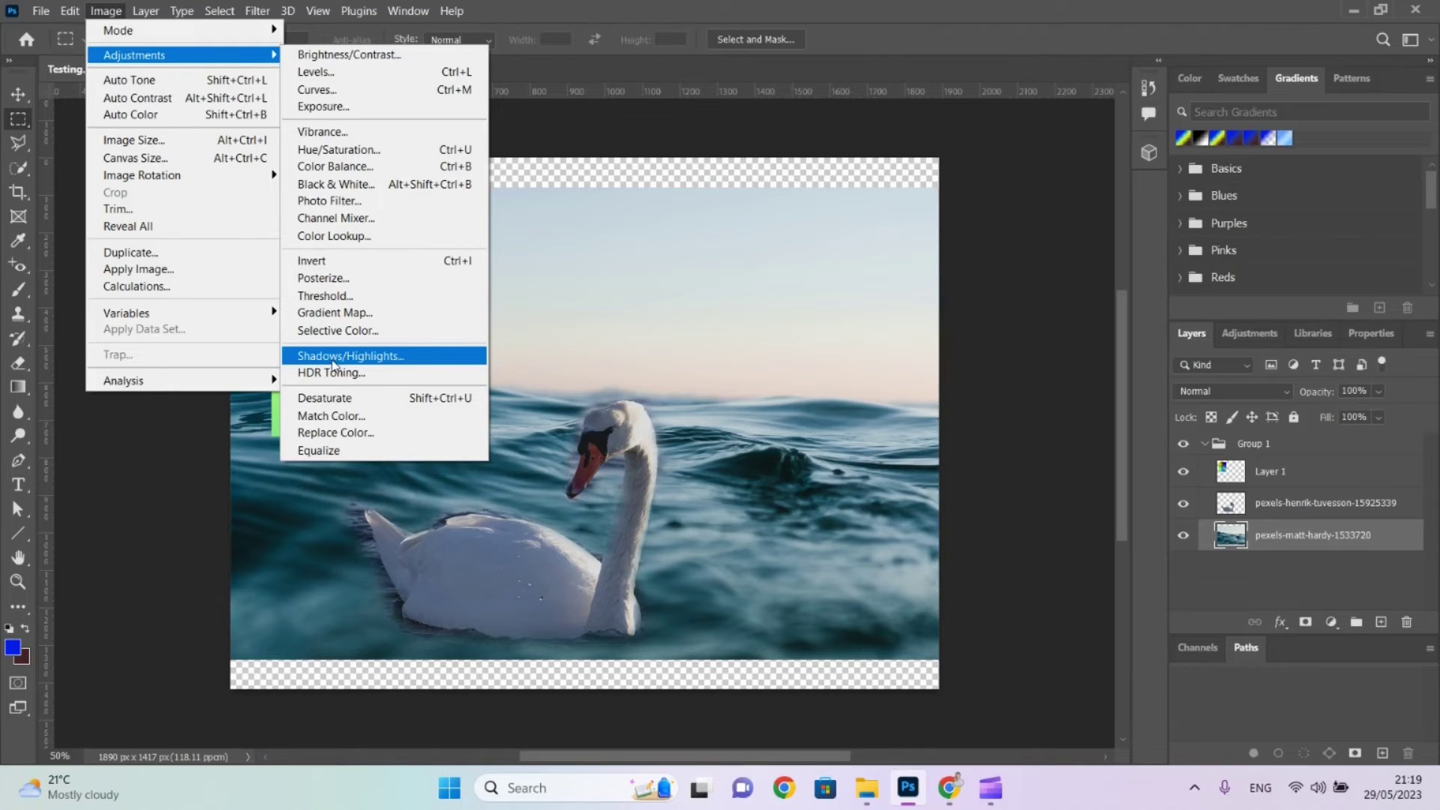
left_click(333, 356)
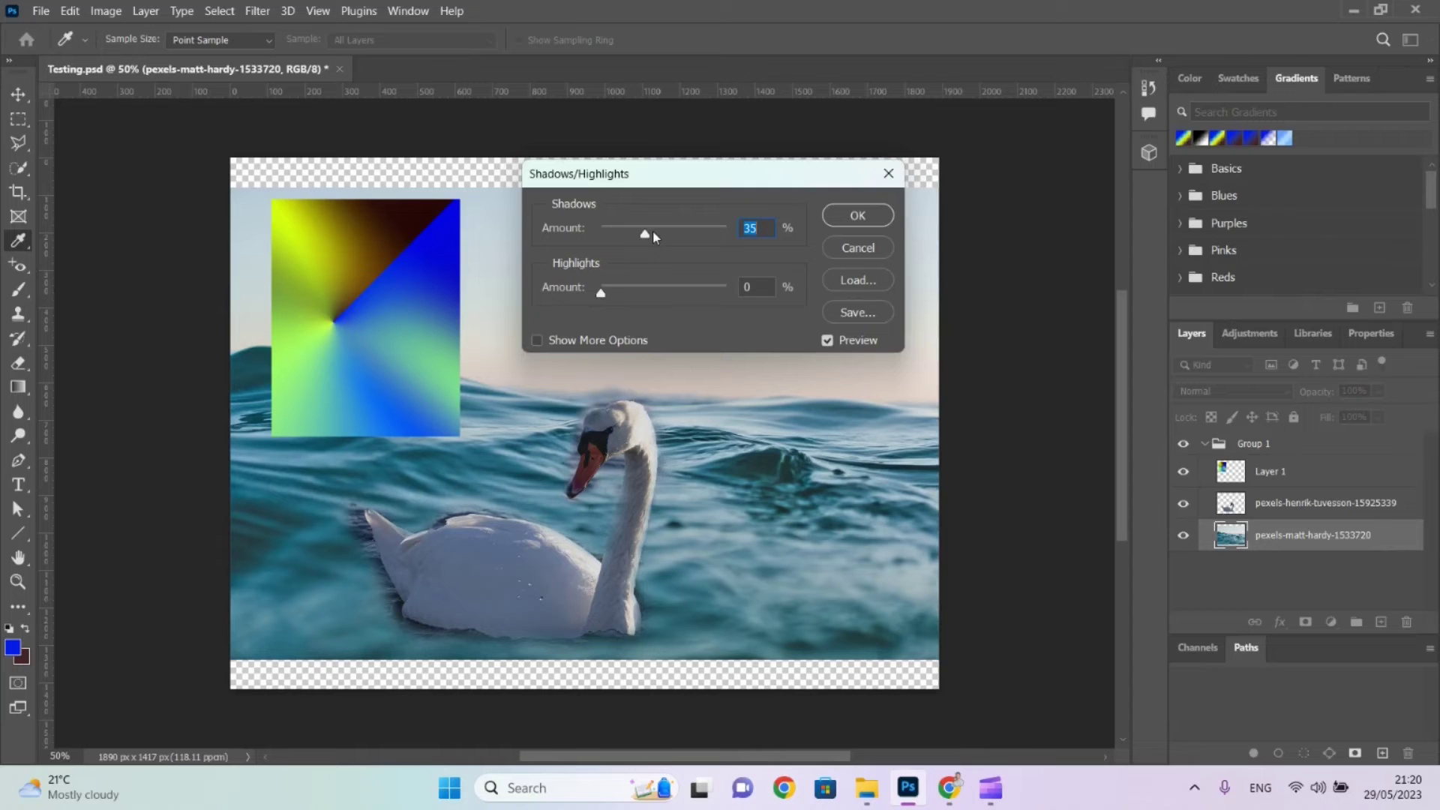
left_click_drag(645, 235, 749, 234)
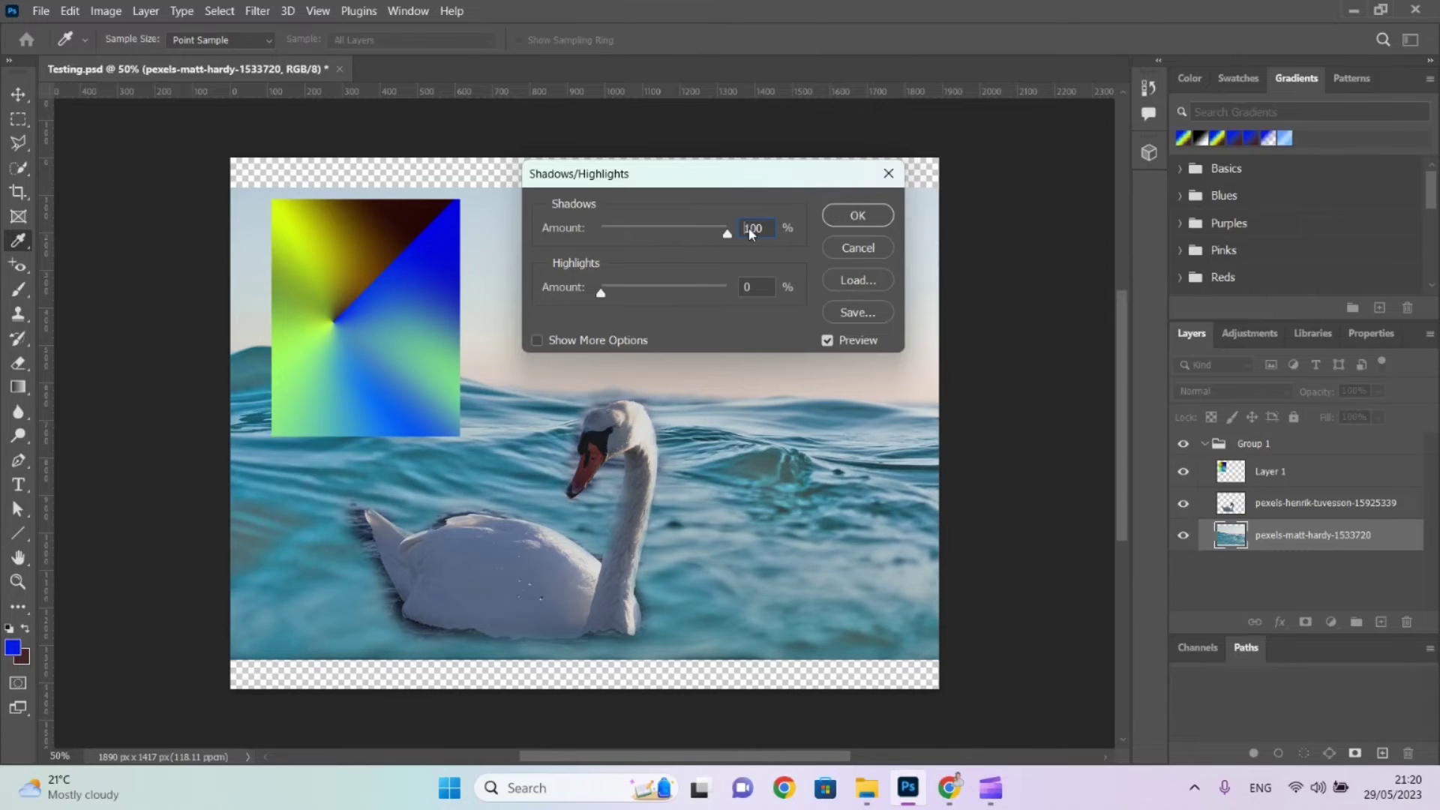
type("0")
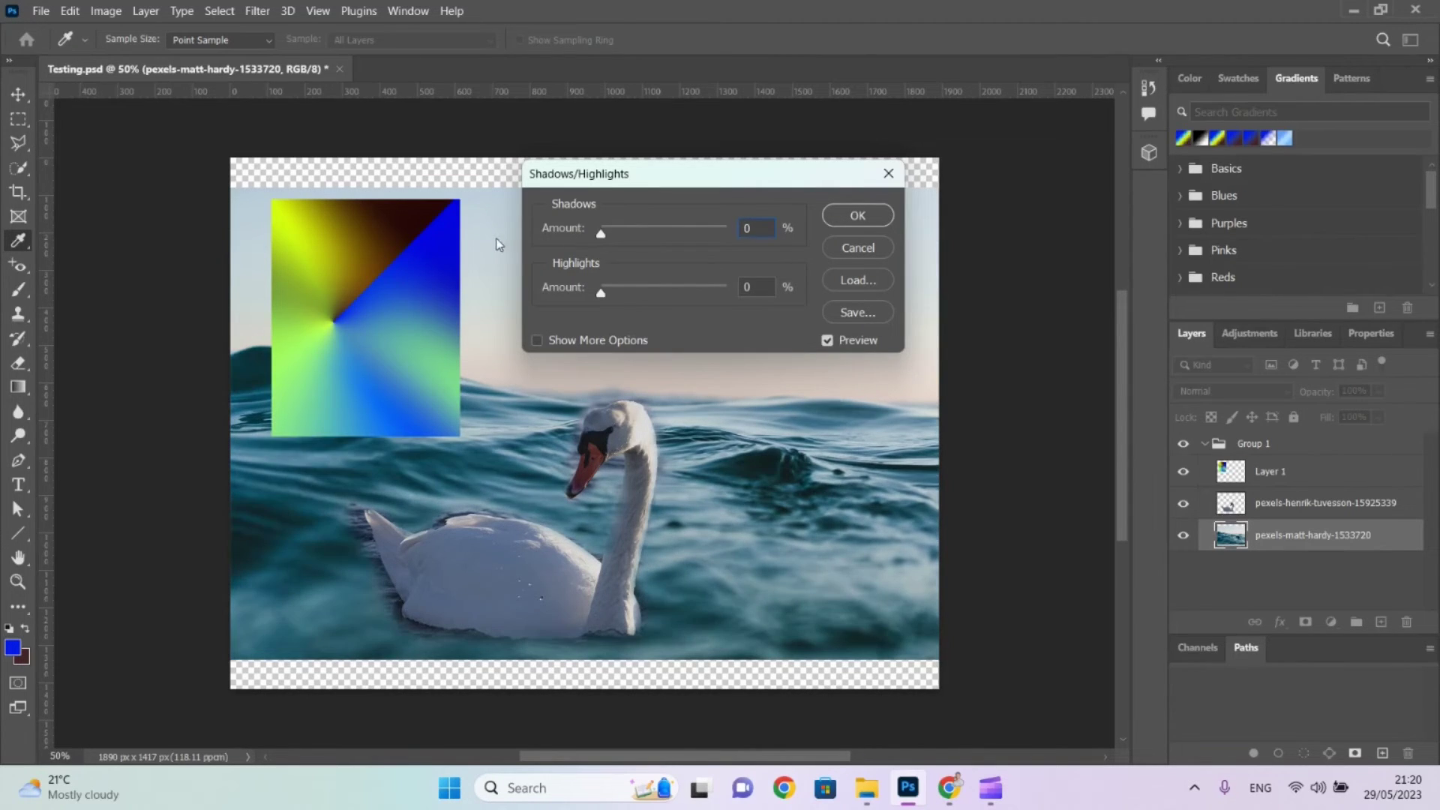
left_click(603, 293)
left_click_drag(603, 294, 727, 298)
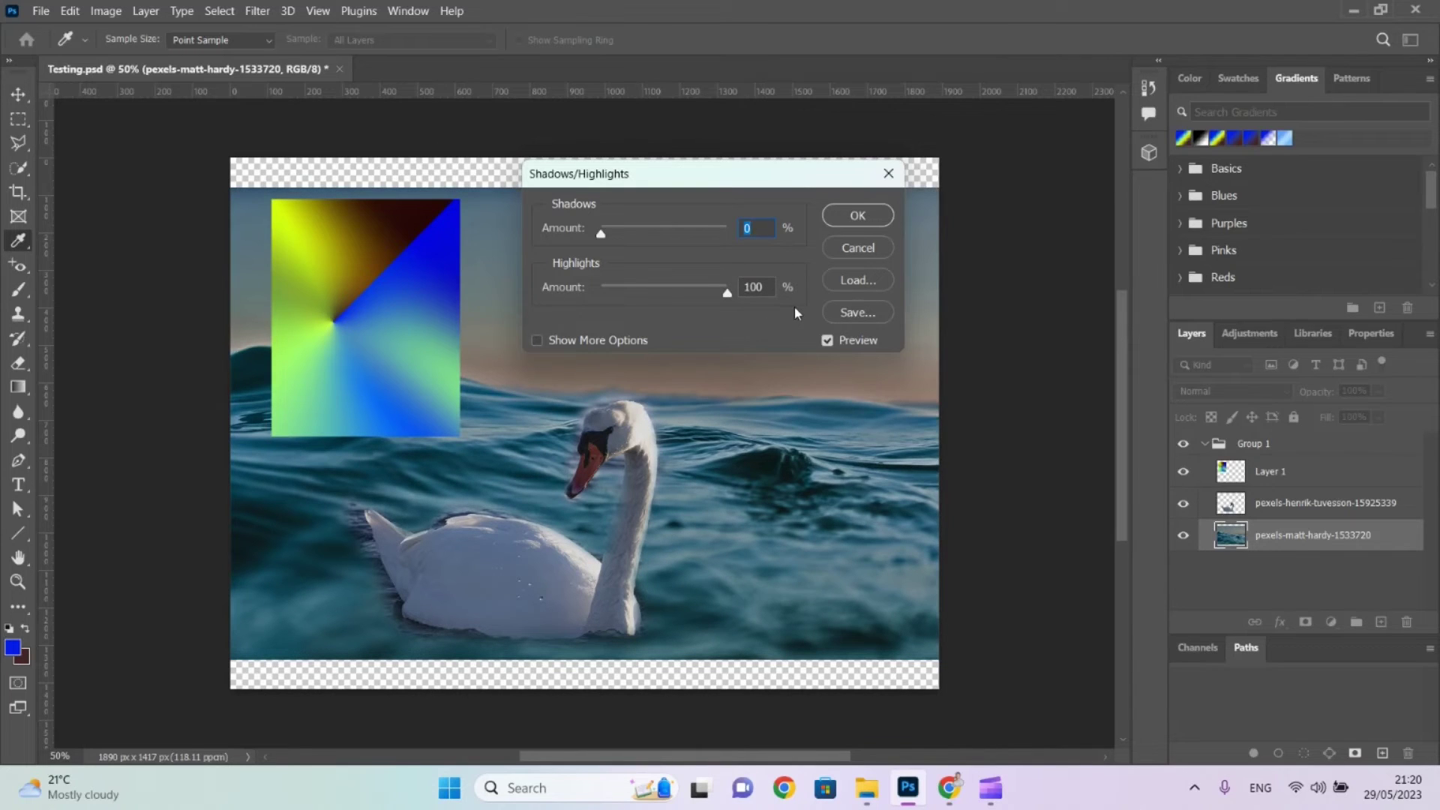
key("Tab")
Show the additional Shadows/Highlights options, preview highlights tone 0% and radius 137 px, and cancel the adjustment.
left_click(540, 344)
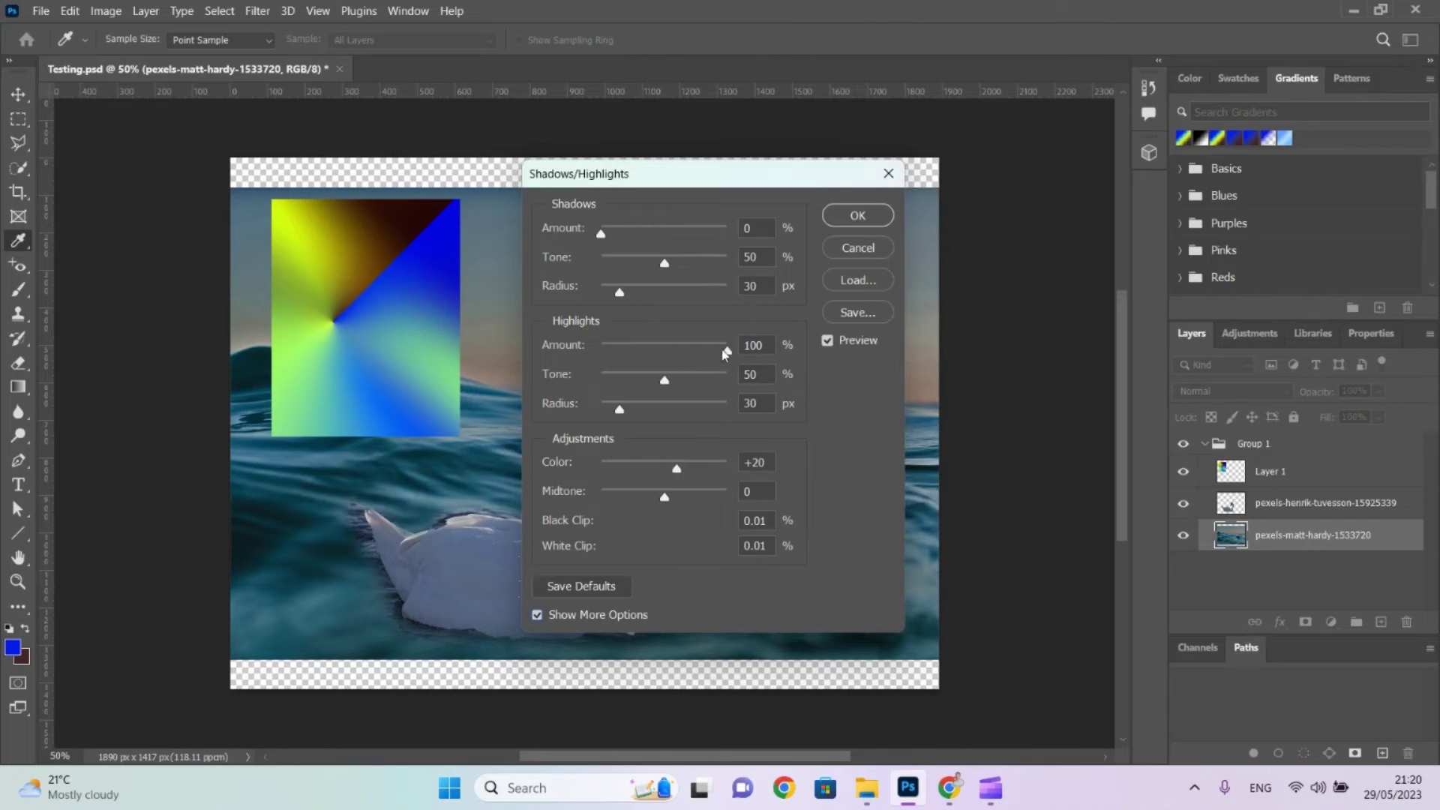
left_click_drag(724, 353, 766, 410)
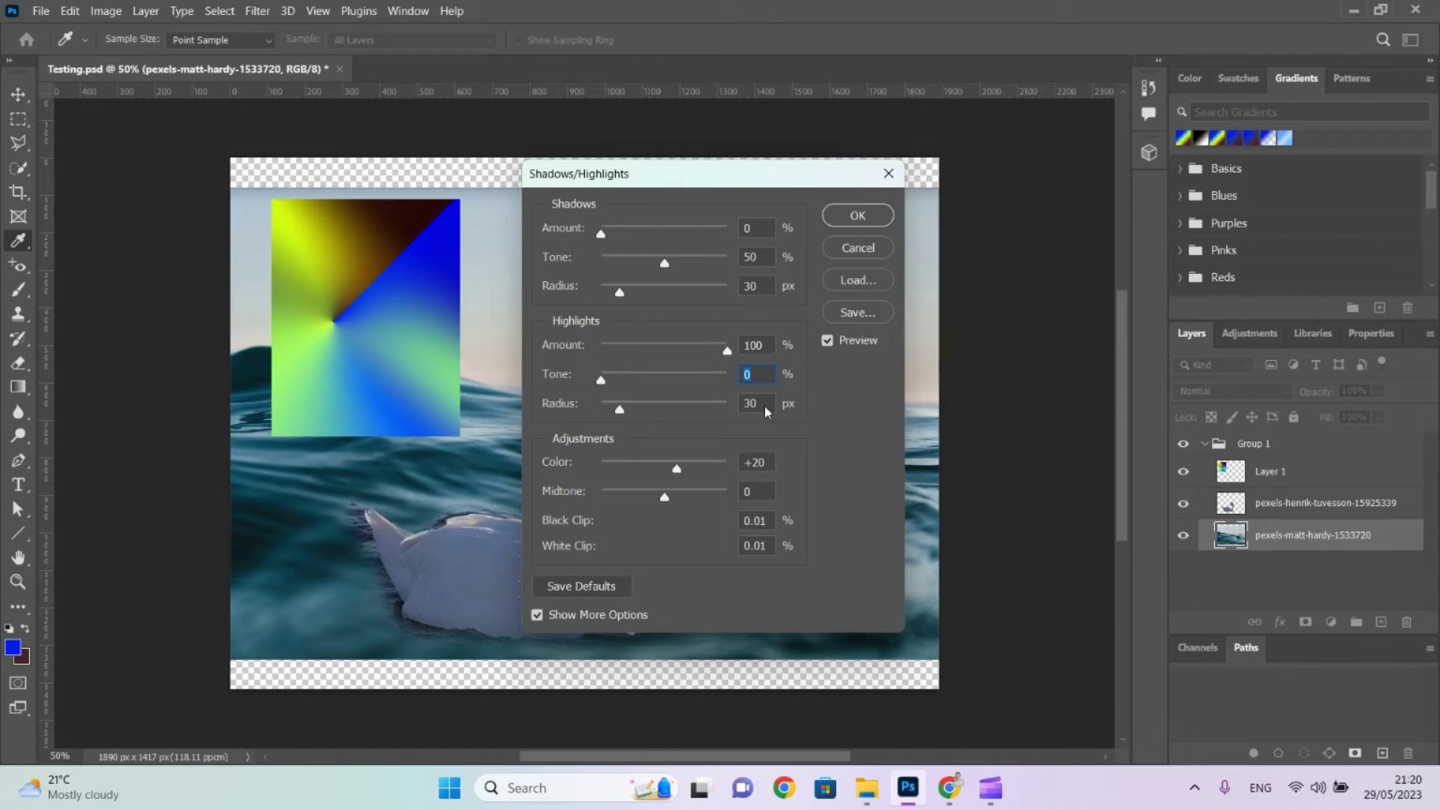
left_click(612, 409)
left_click_drag(628, 412, 677, 419)
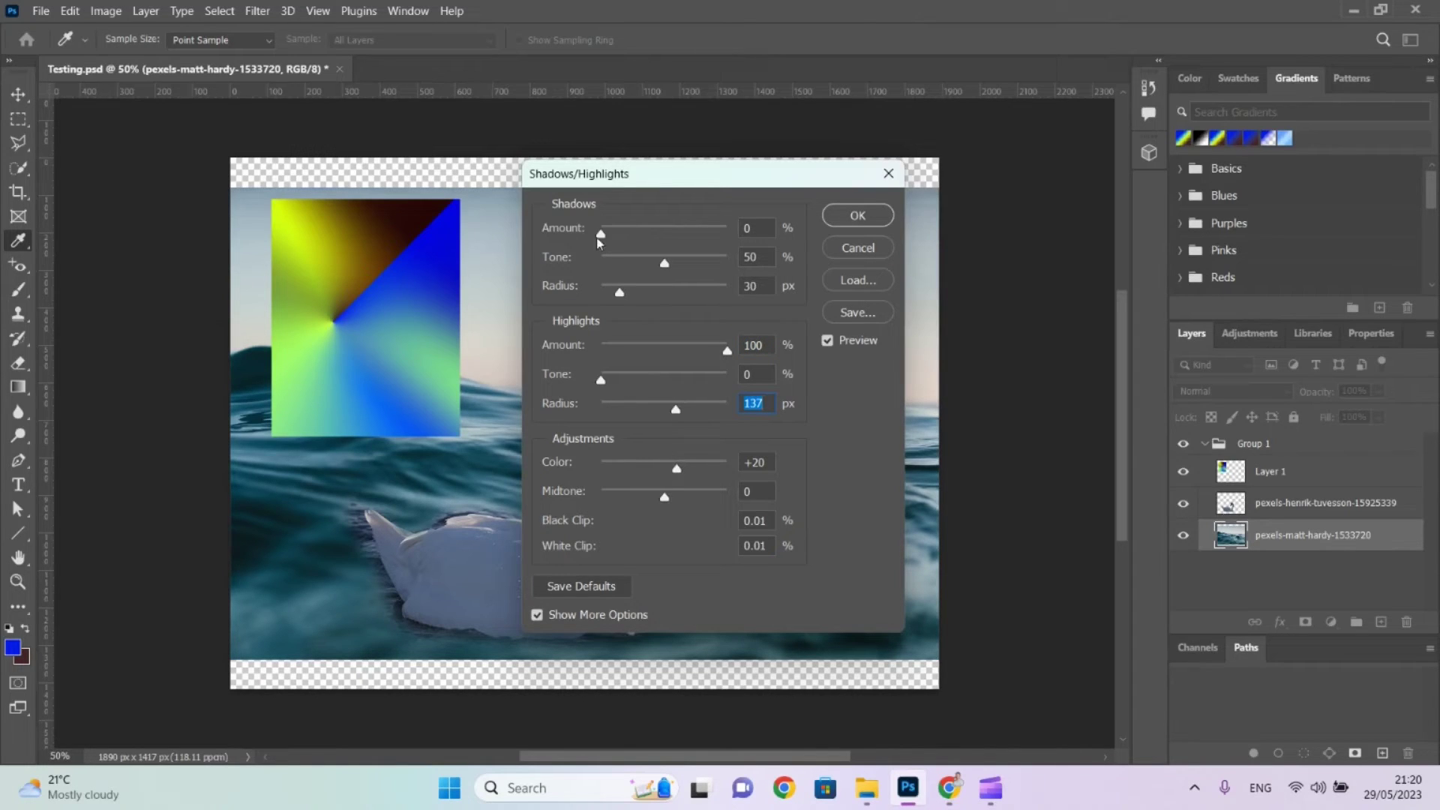
left_click_drag(600, 238, 551, 268)
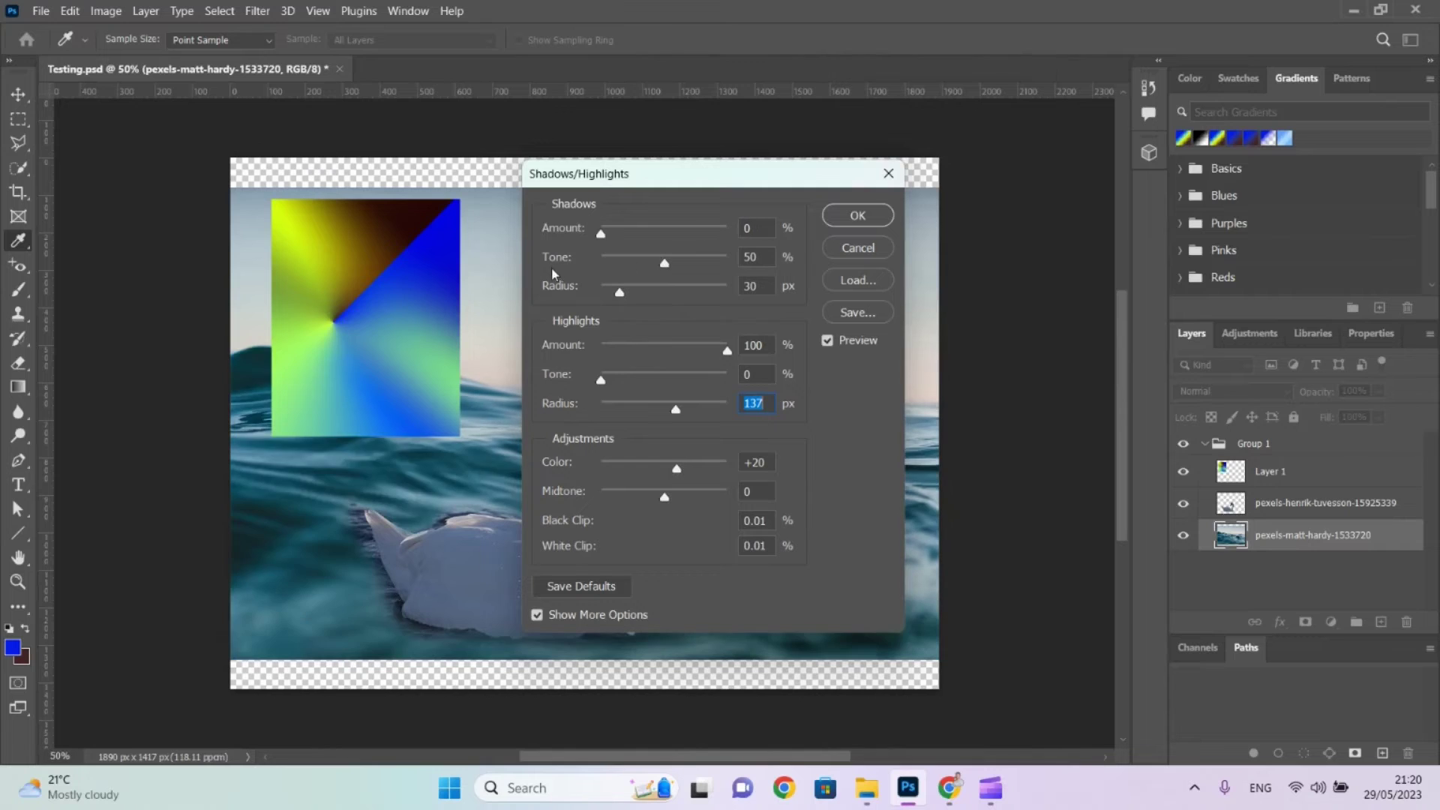
left_click(858, 248)
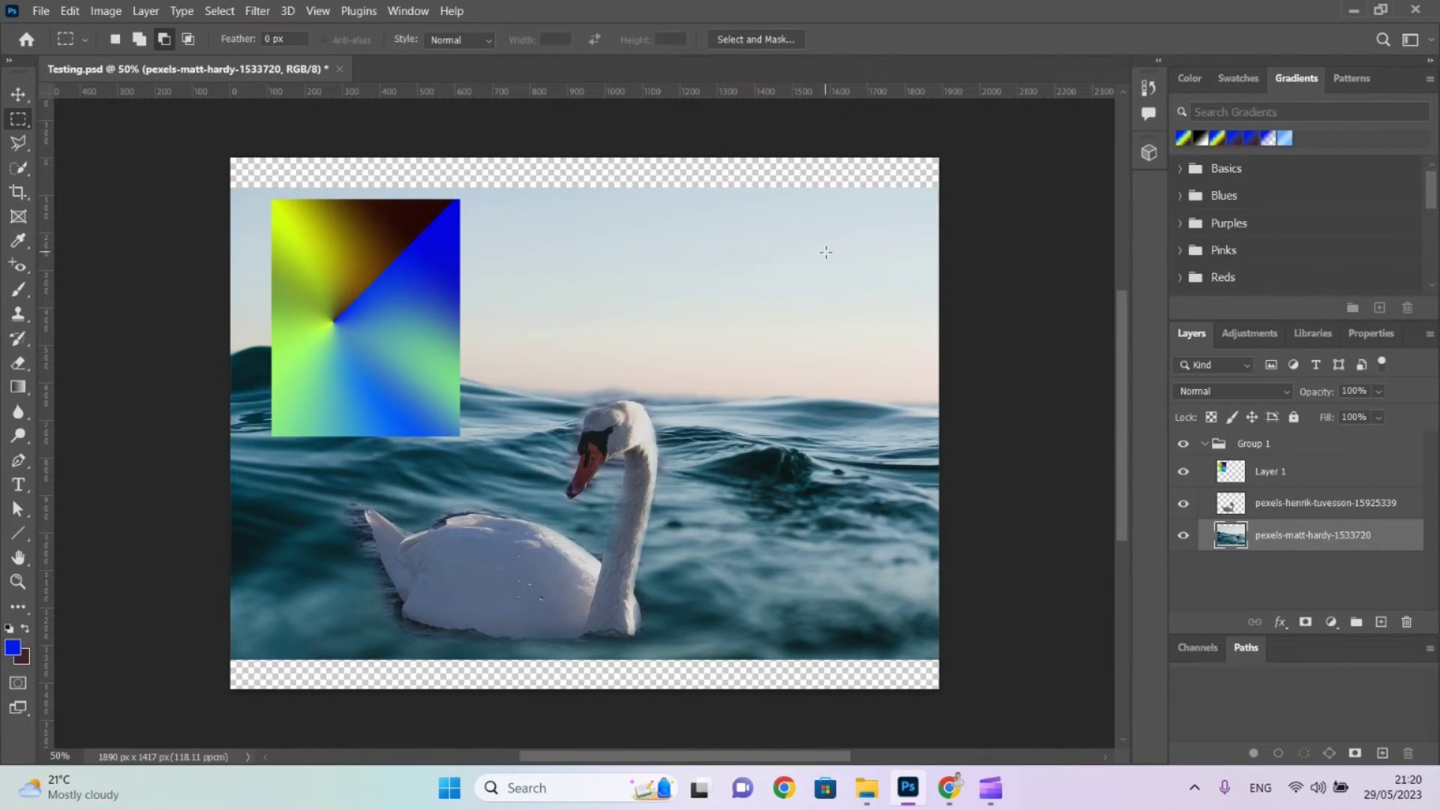
Switch to the Google Docs checklist, check off the brightness, contrast, colour balance, shadows and highlights item and the Colour heading, and return to Photoshop.
key("alt+Tab")
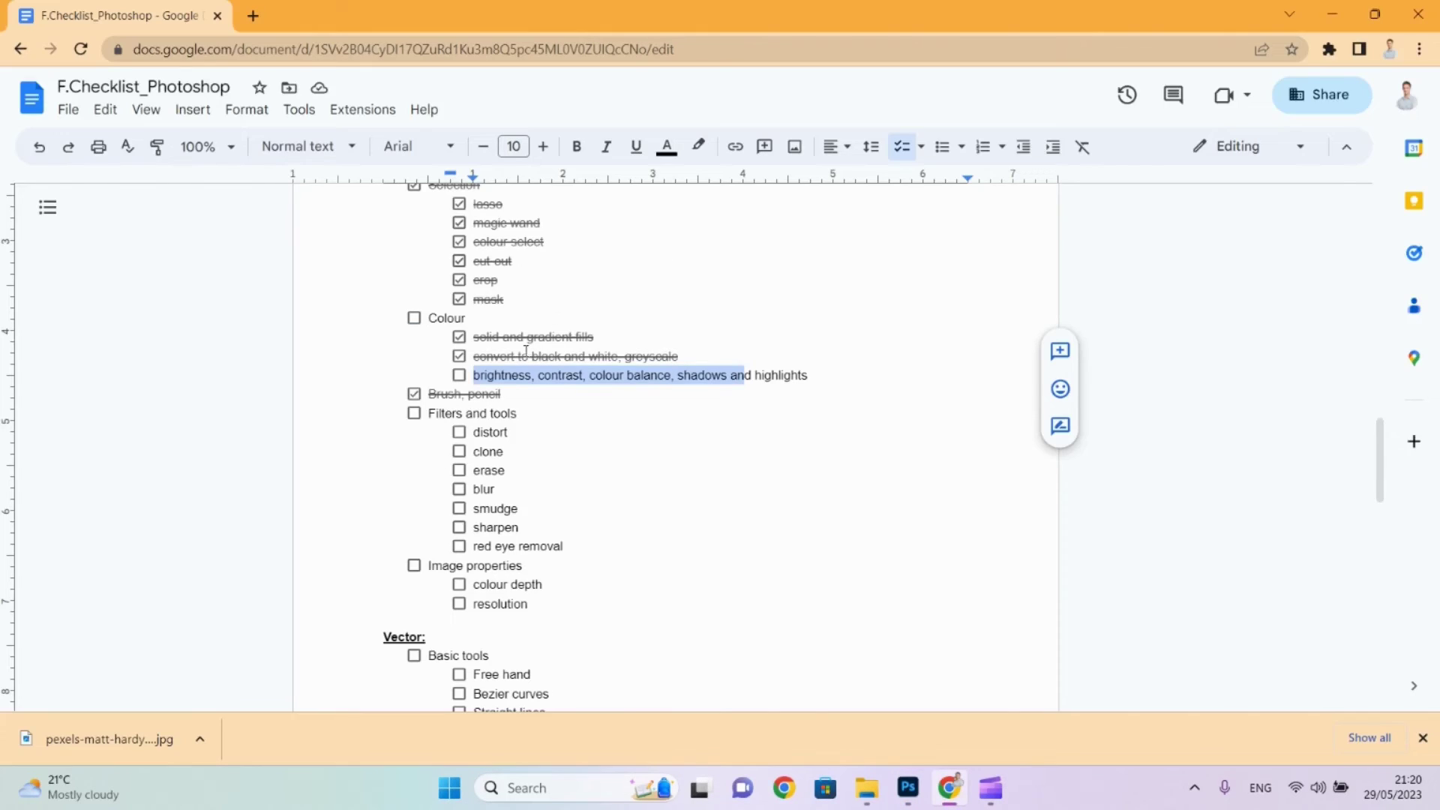
left_click(459, 375)
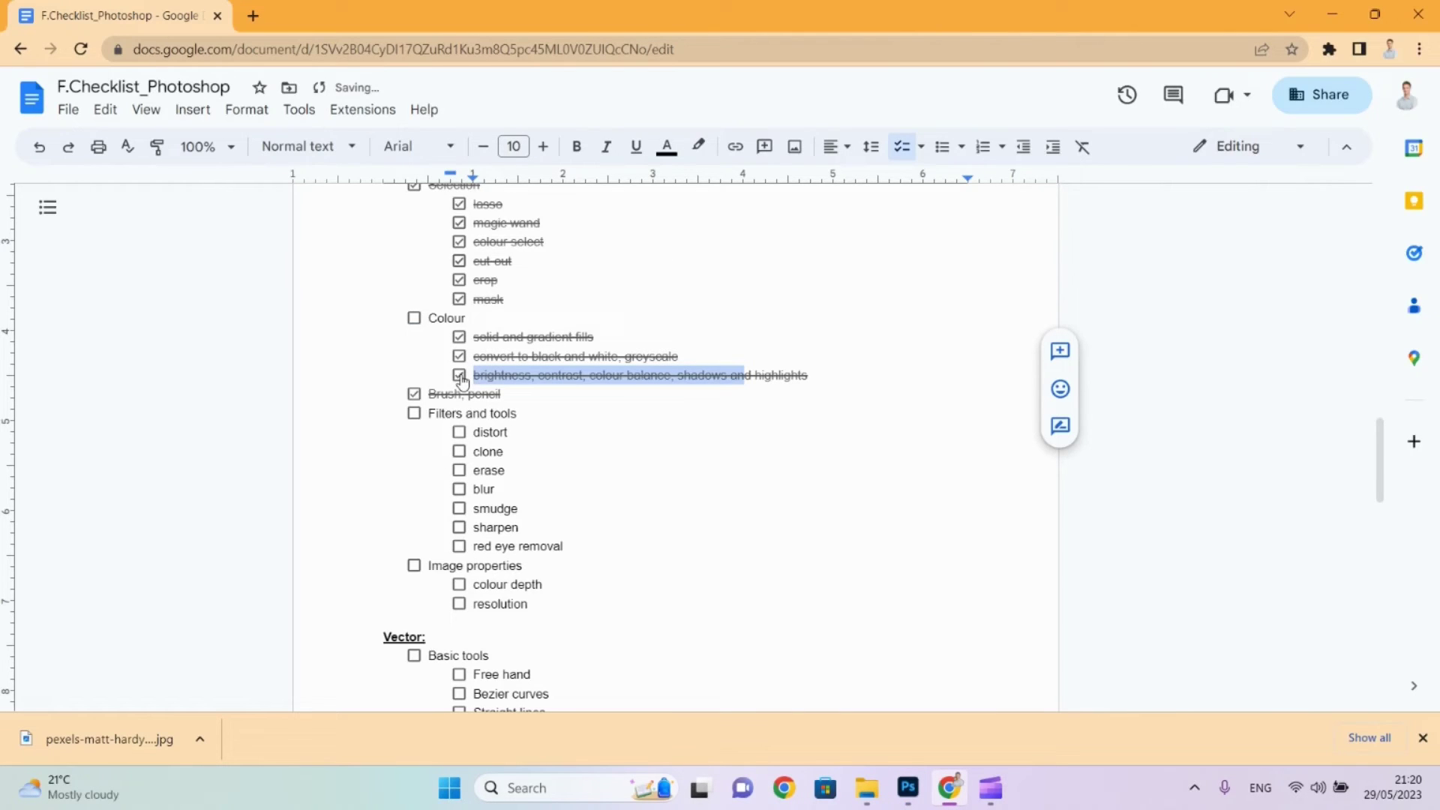
left_click(415, 319)
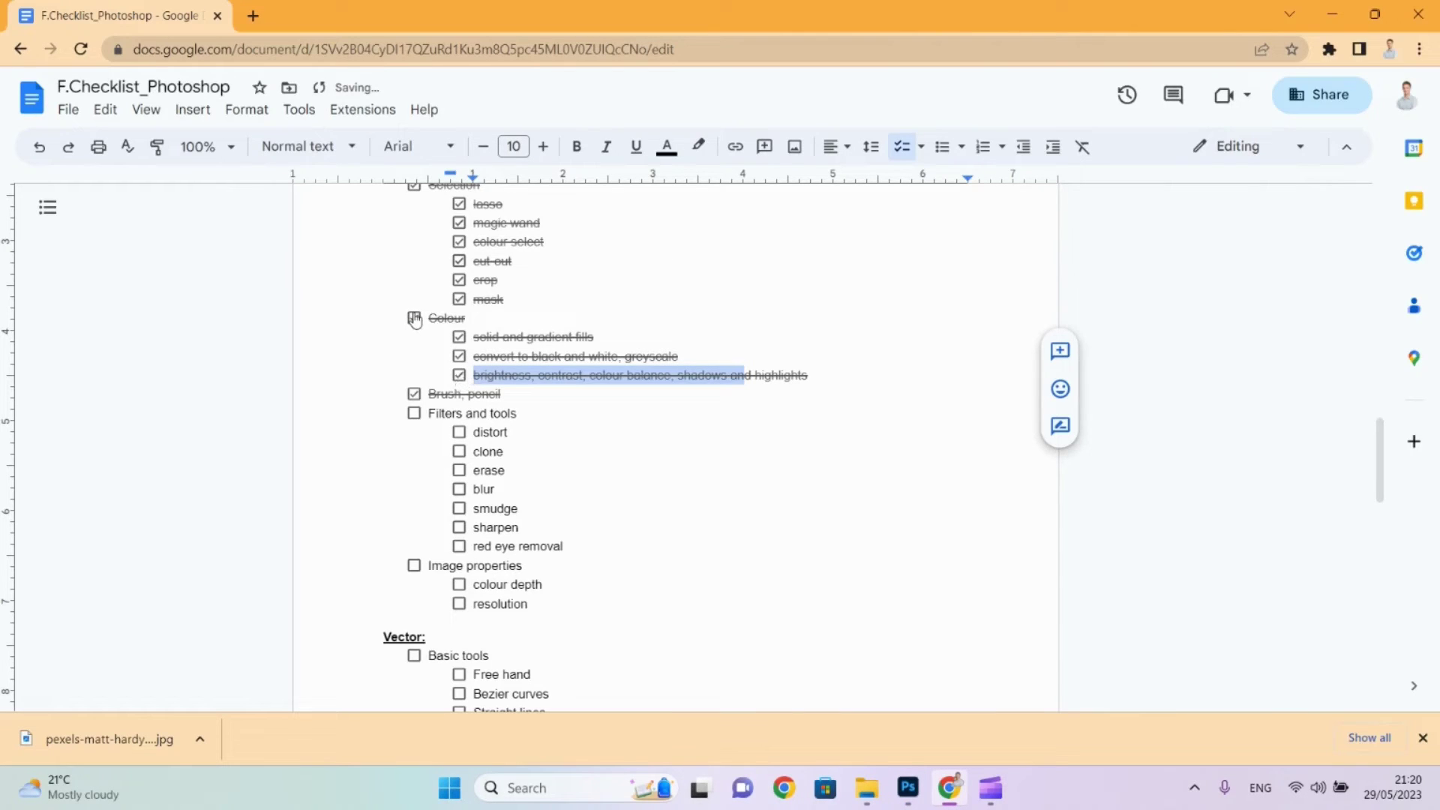
left_click(463, 589)
key("alt+Tab")
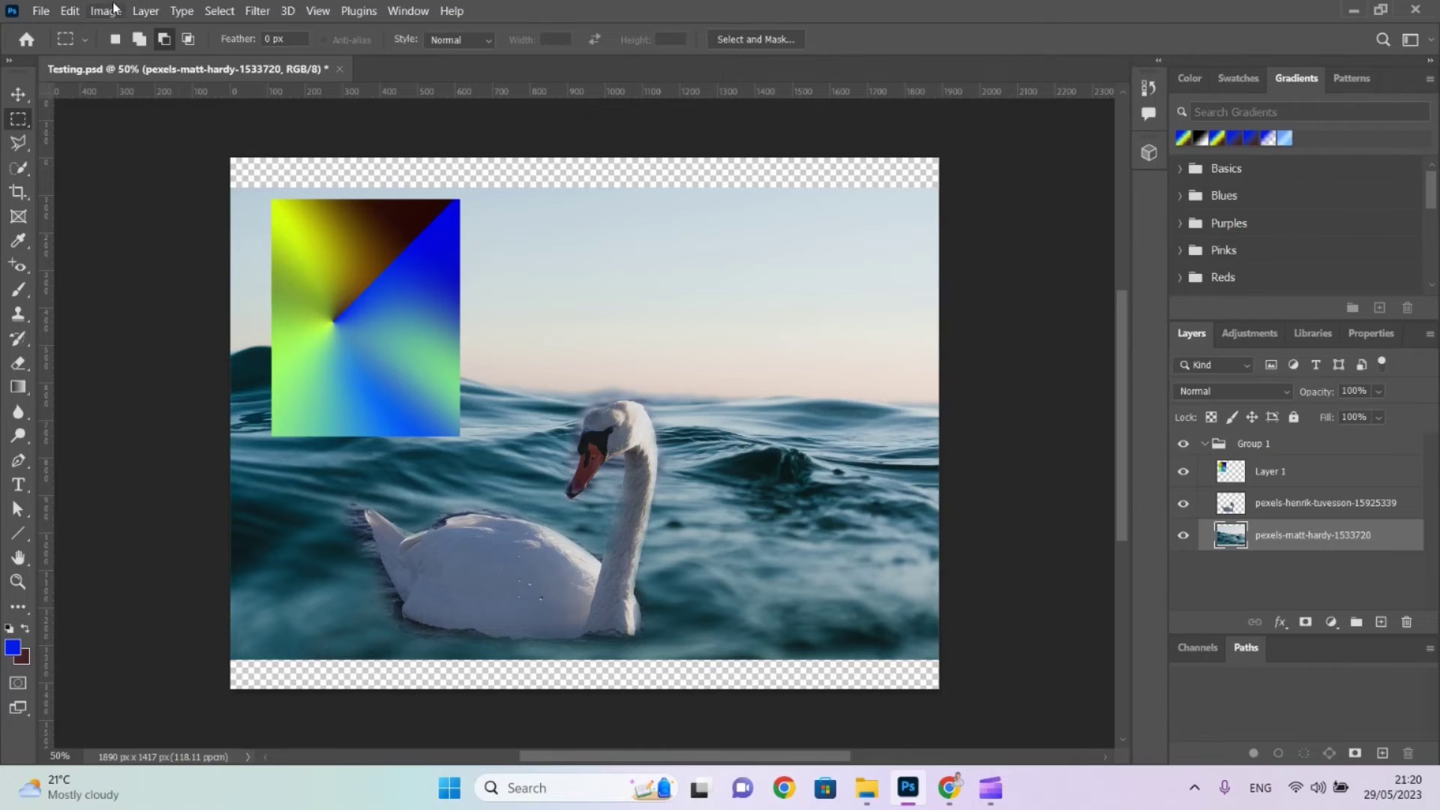
Examine the document's width, height and resolution in the Image Size settings and close them without changes.
left_click(115, 10)
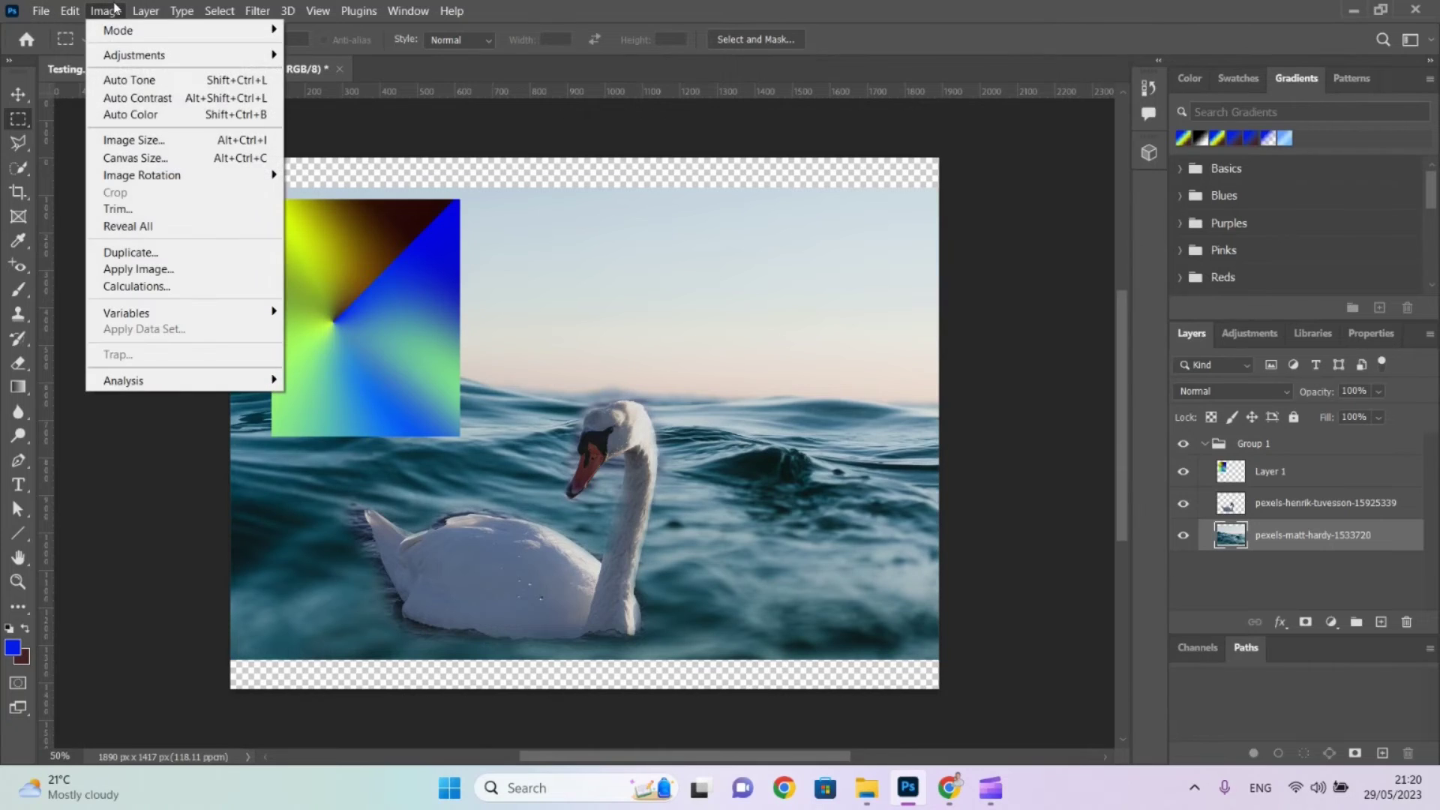
left_click(140, 141)
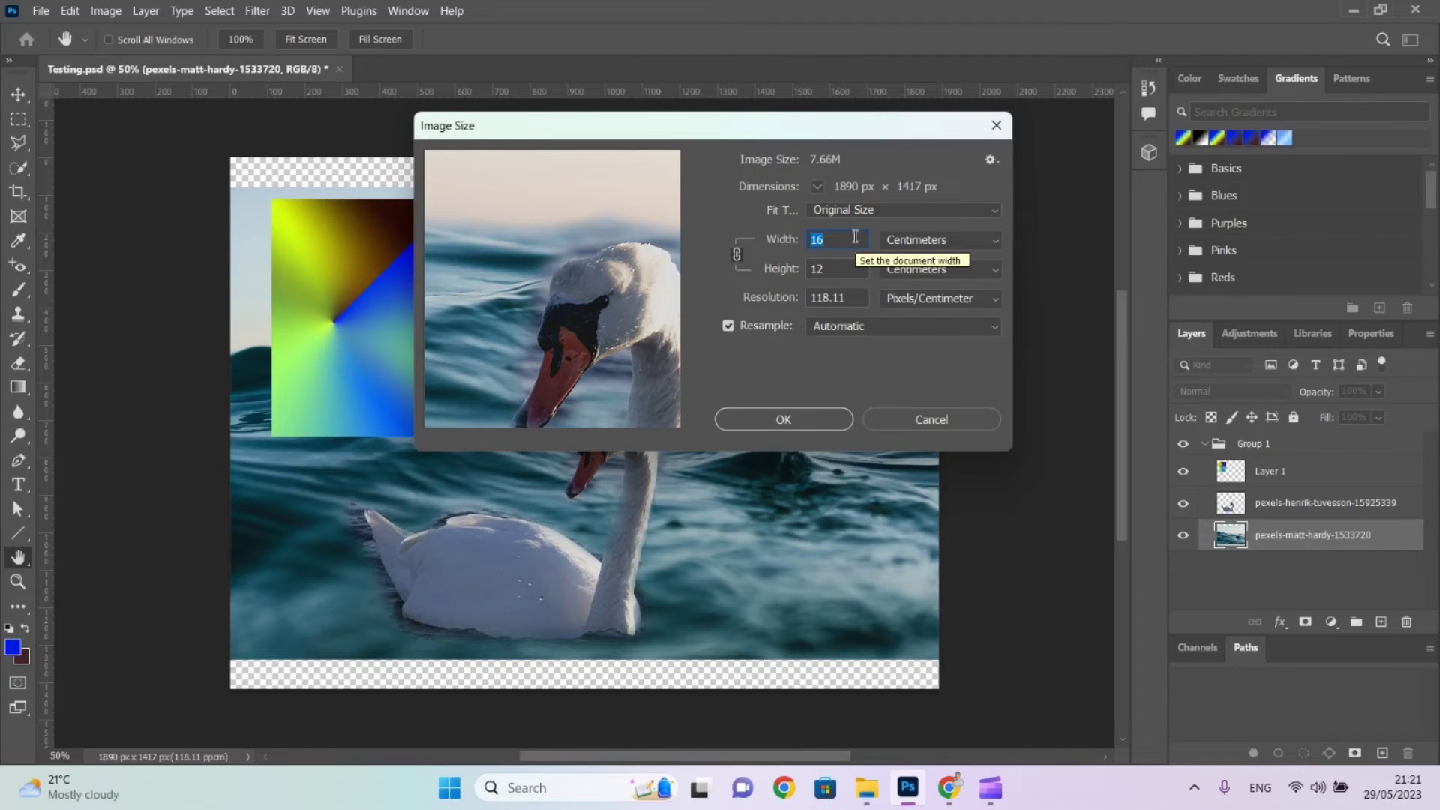
left_click(777, 425)
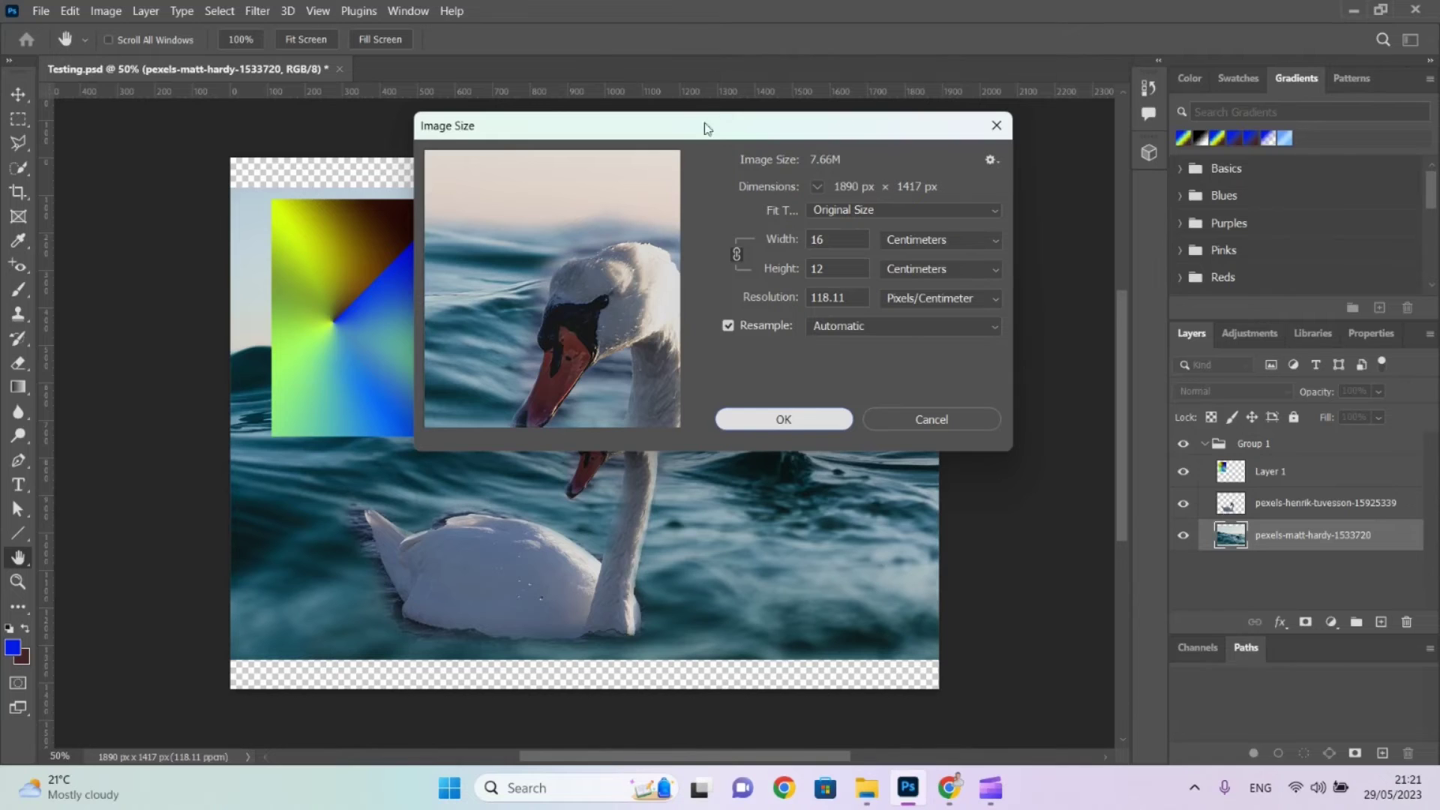
left_click(926, 421)
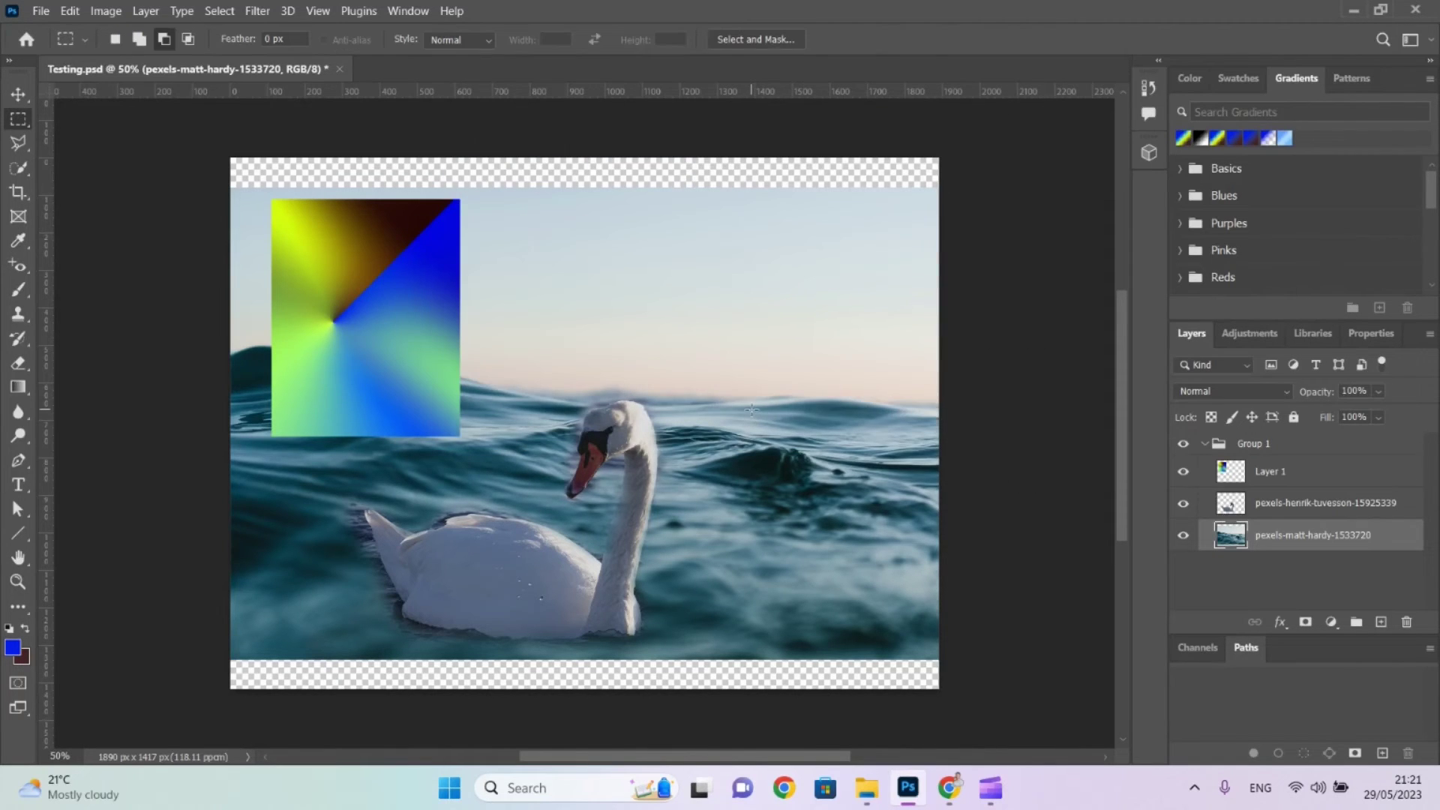
Resize the canvas to 900 by 700 pixels, accepting the clipping, and undo the resize.
left_click(106, 10)
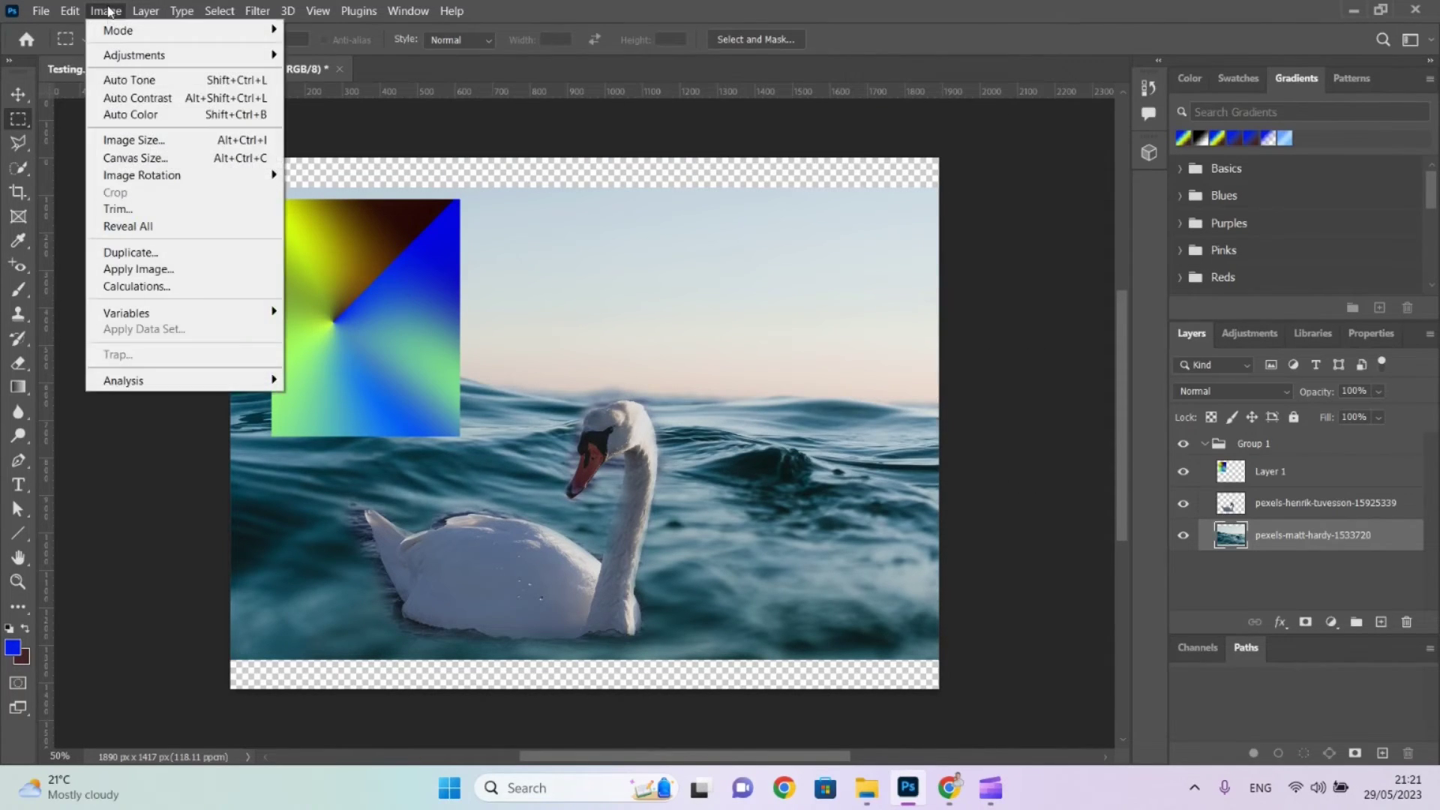
left_click(157, 159)
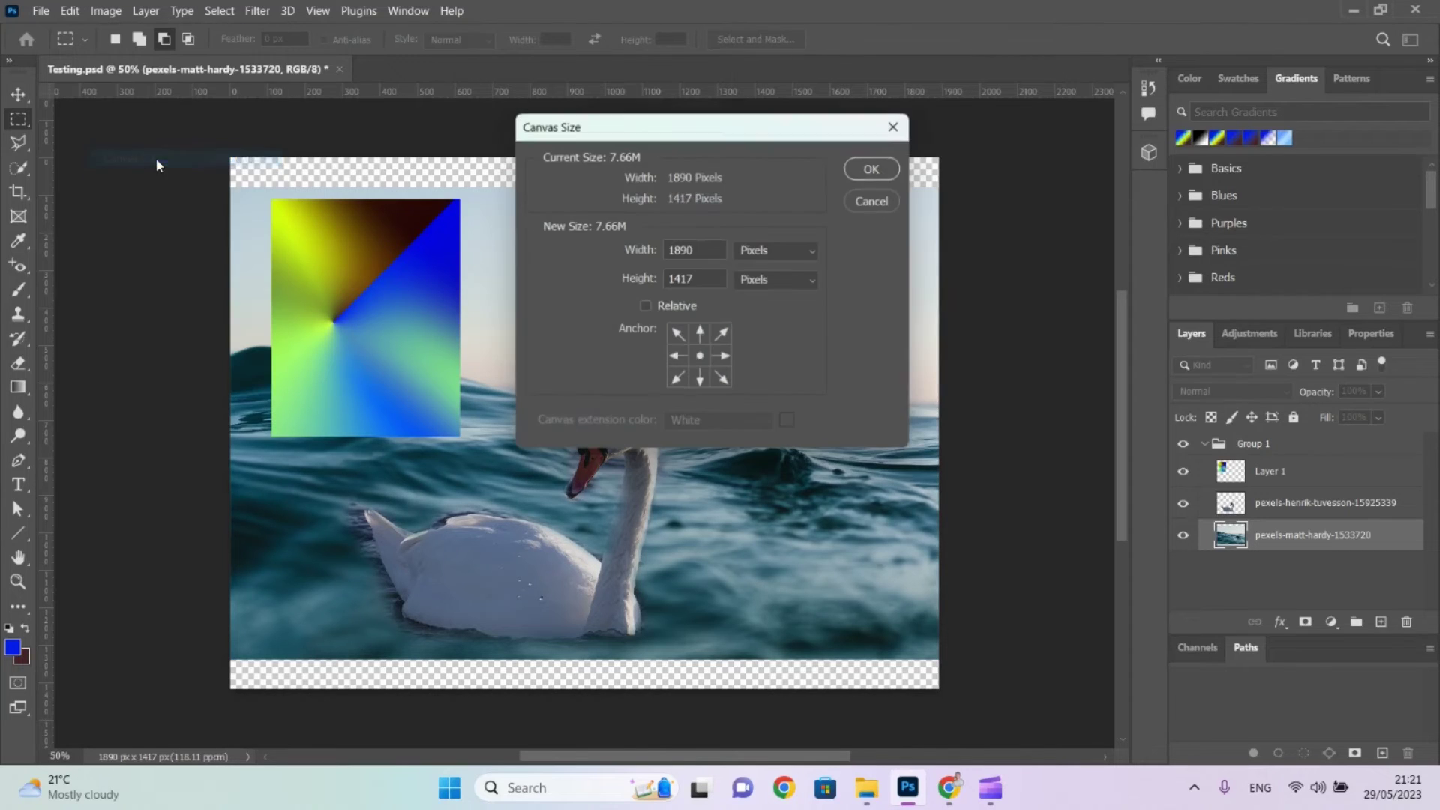
left_click(709, 254)
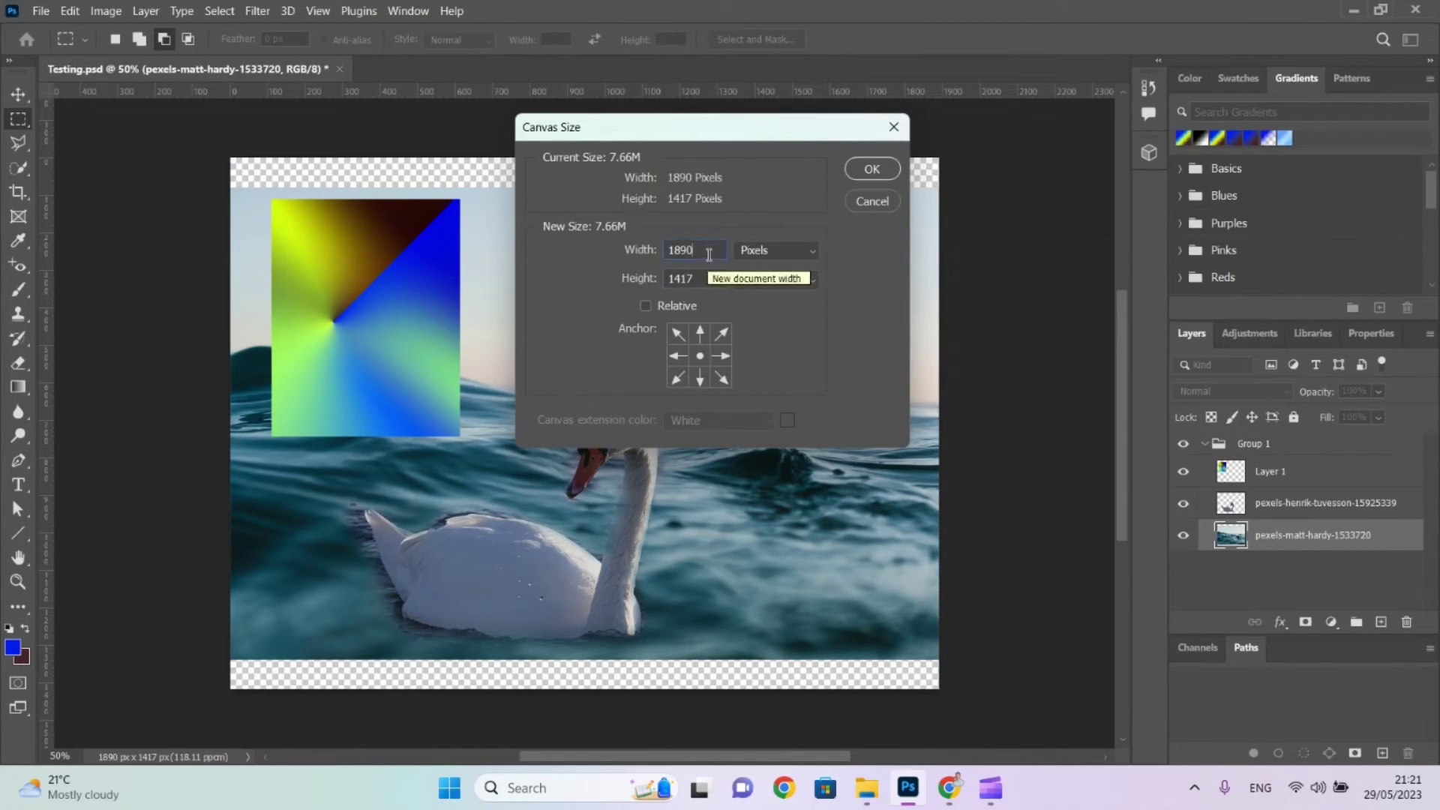
left_click_drag(709, 255, 635, 250)
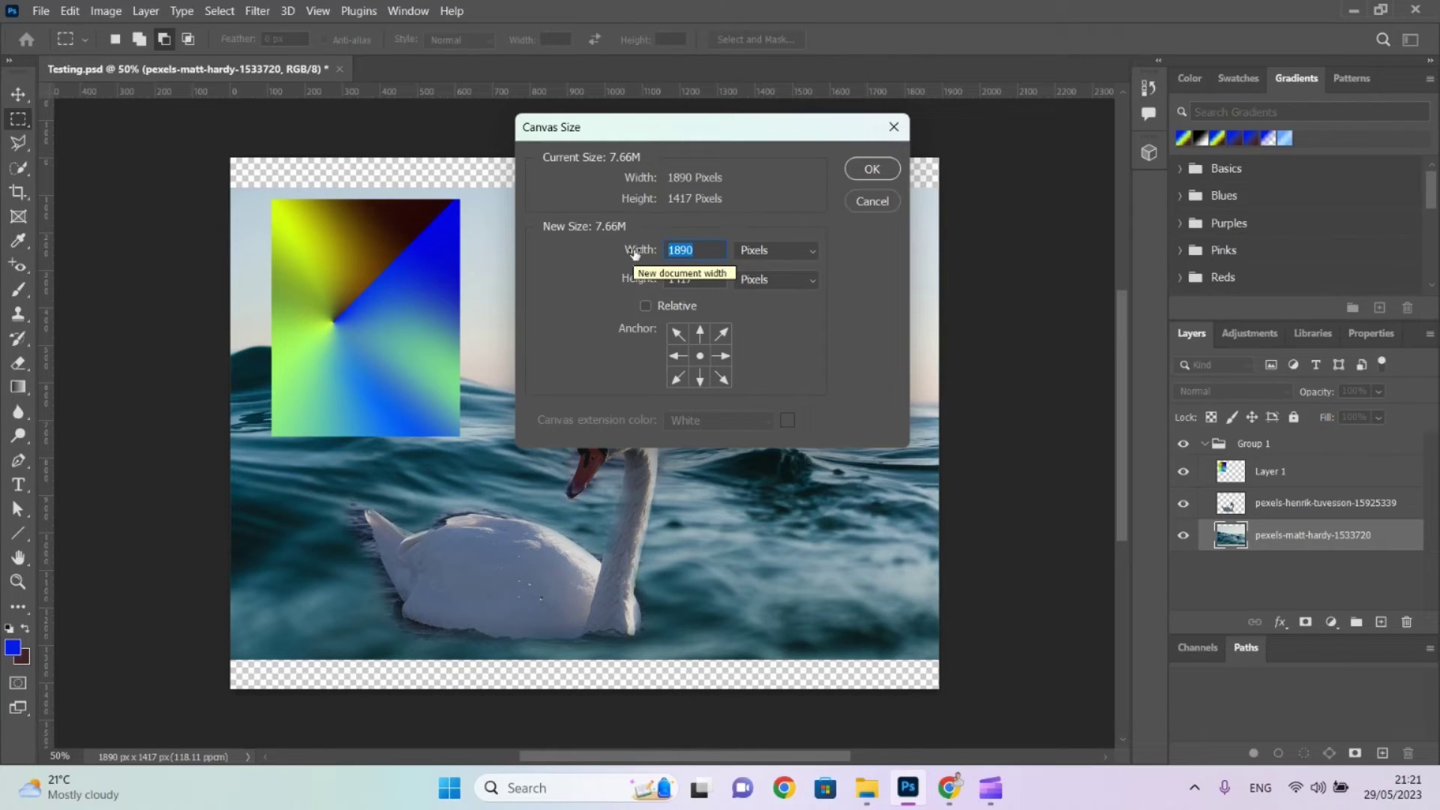
type("900")
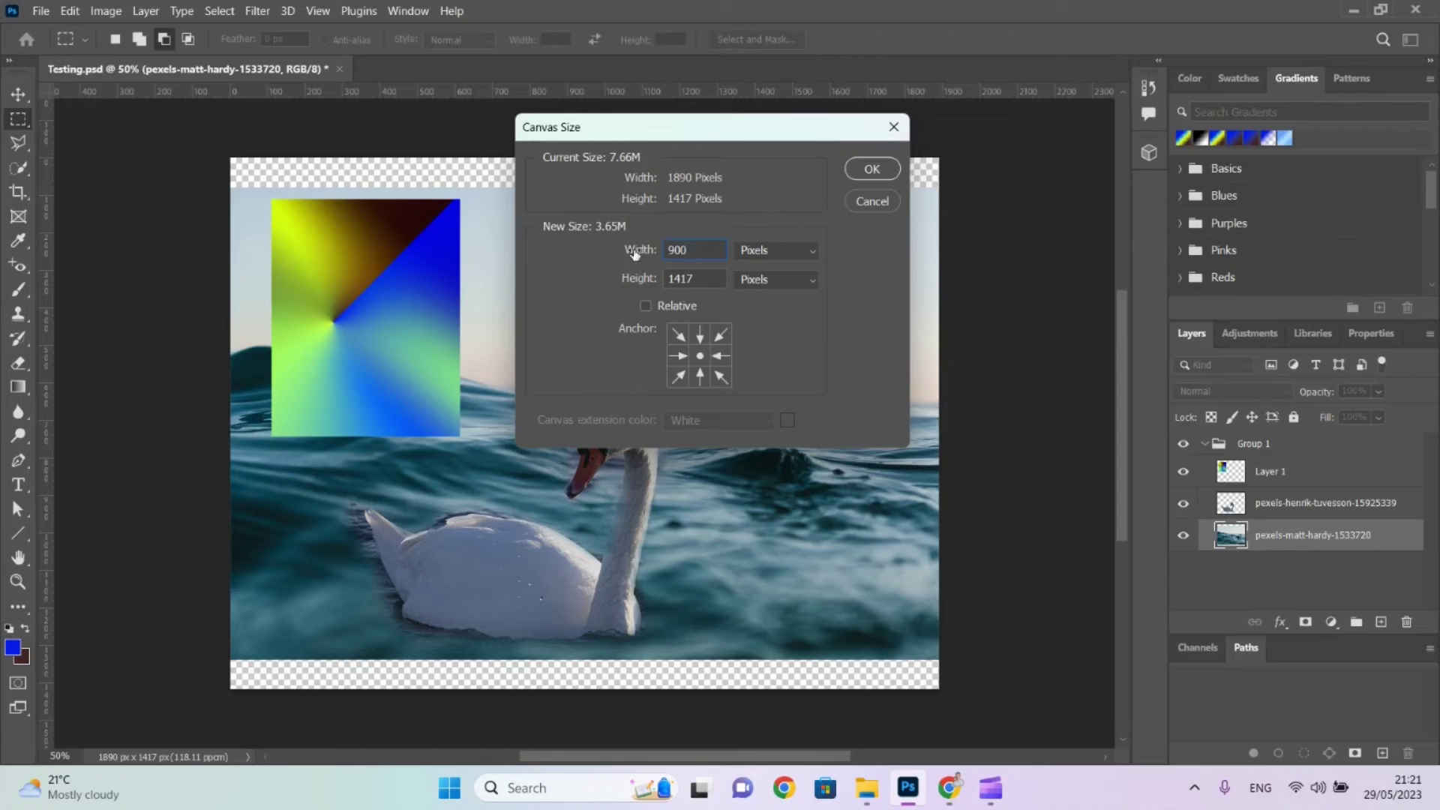
type("700")
left_click(873, 168)
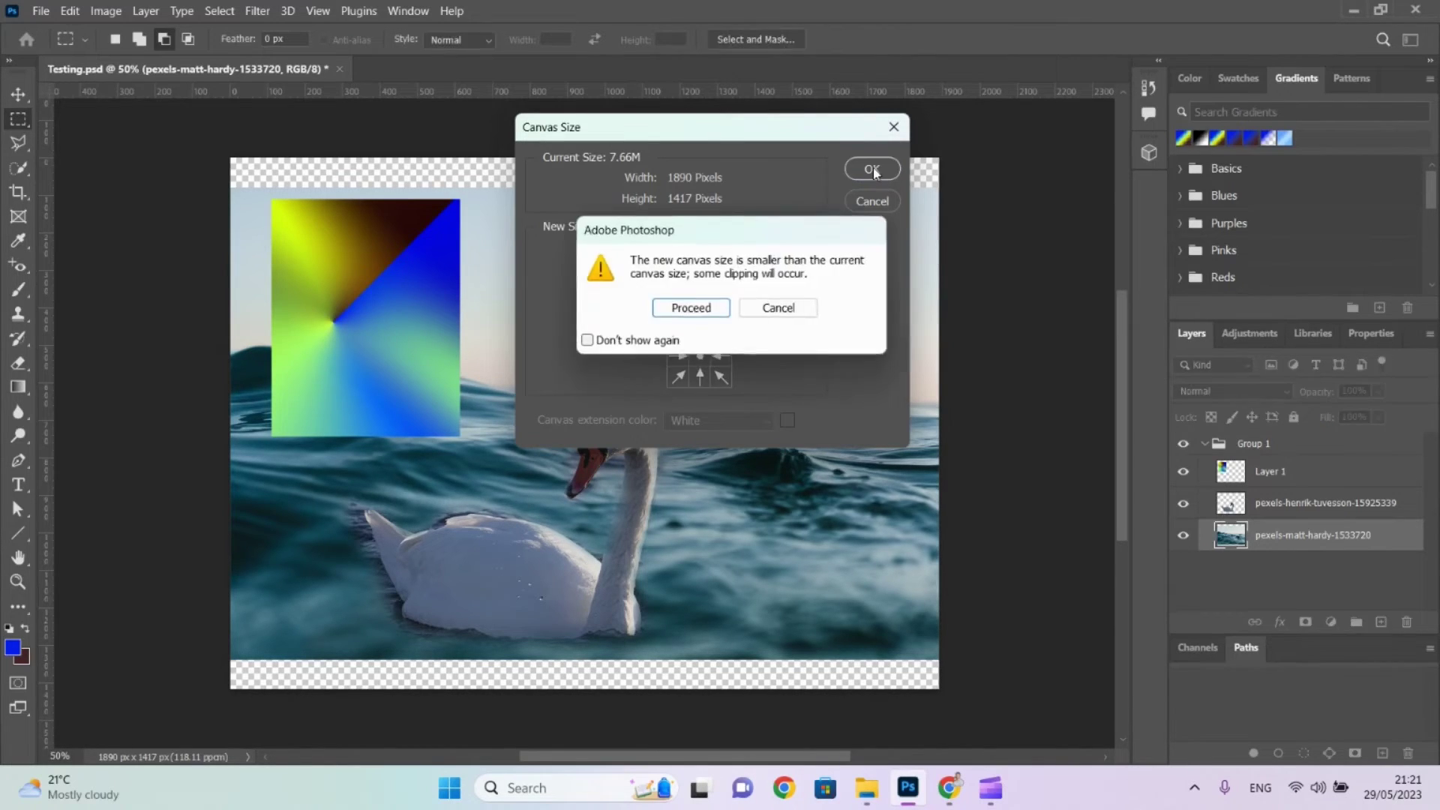
left_click(691, 309)
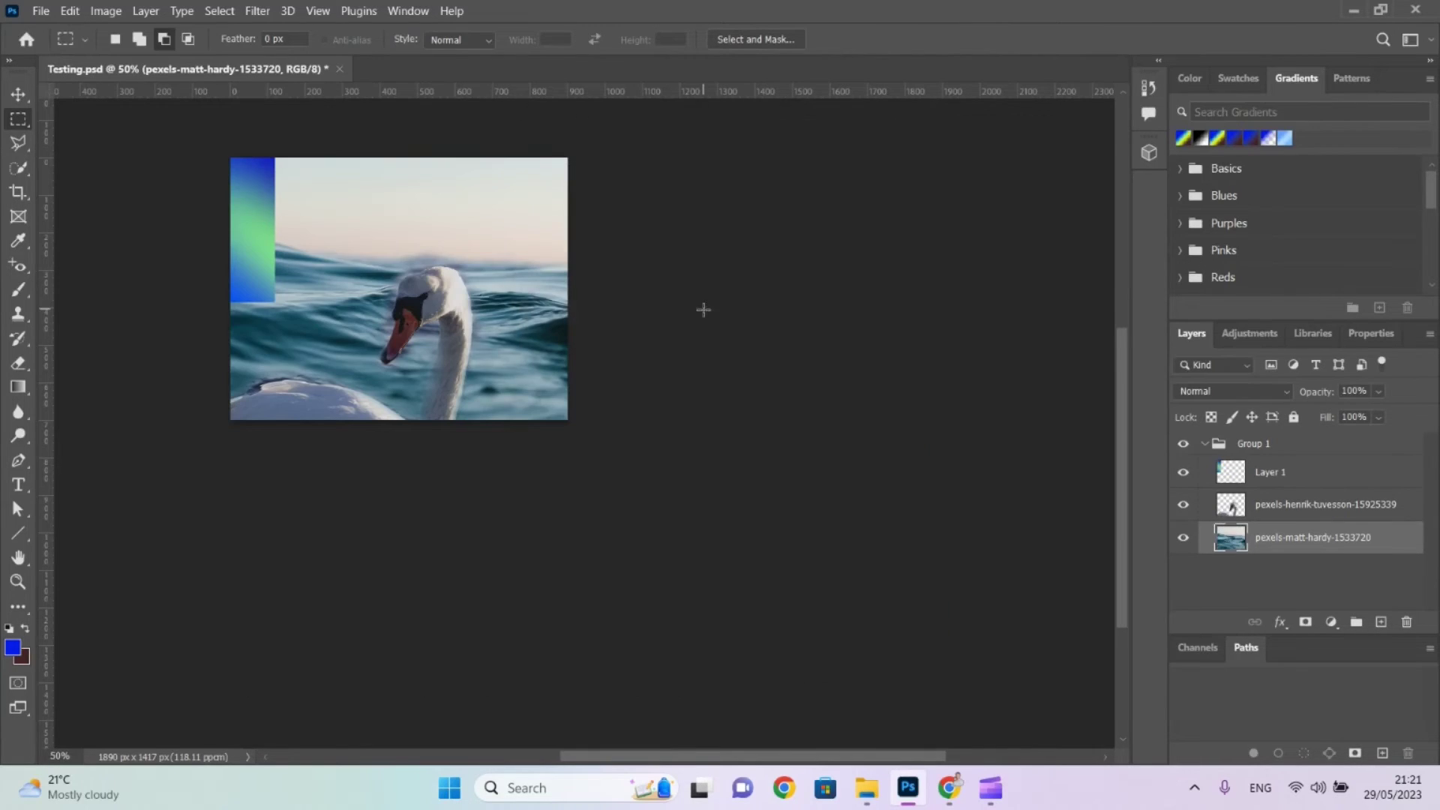
left_click(105, 10)
left_click(379, 129)
Select the whole canvas and free-transform the pexels-matt-hardy-1533720 layer to about 56% width and 58% height, moving it towards the canvas's middle.
key("ctrl+a")
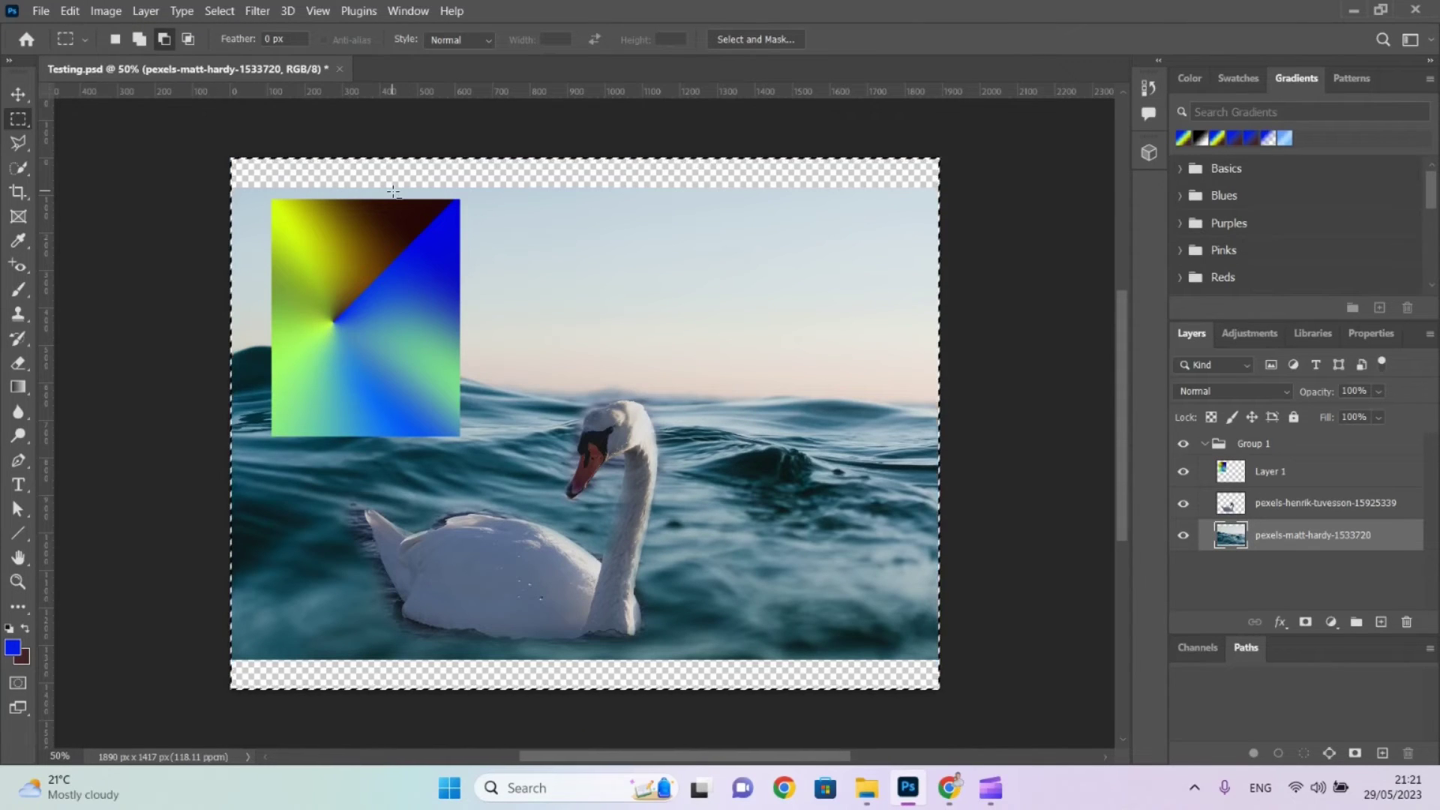
left_click(41, 10)
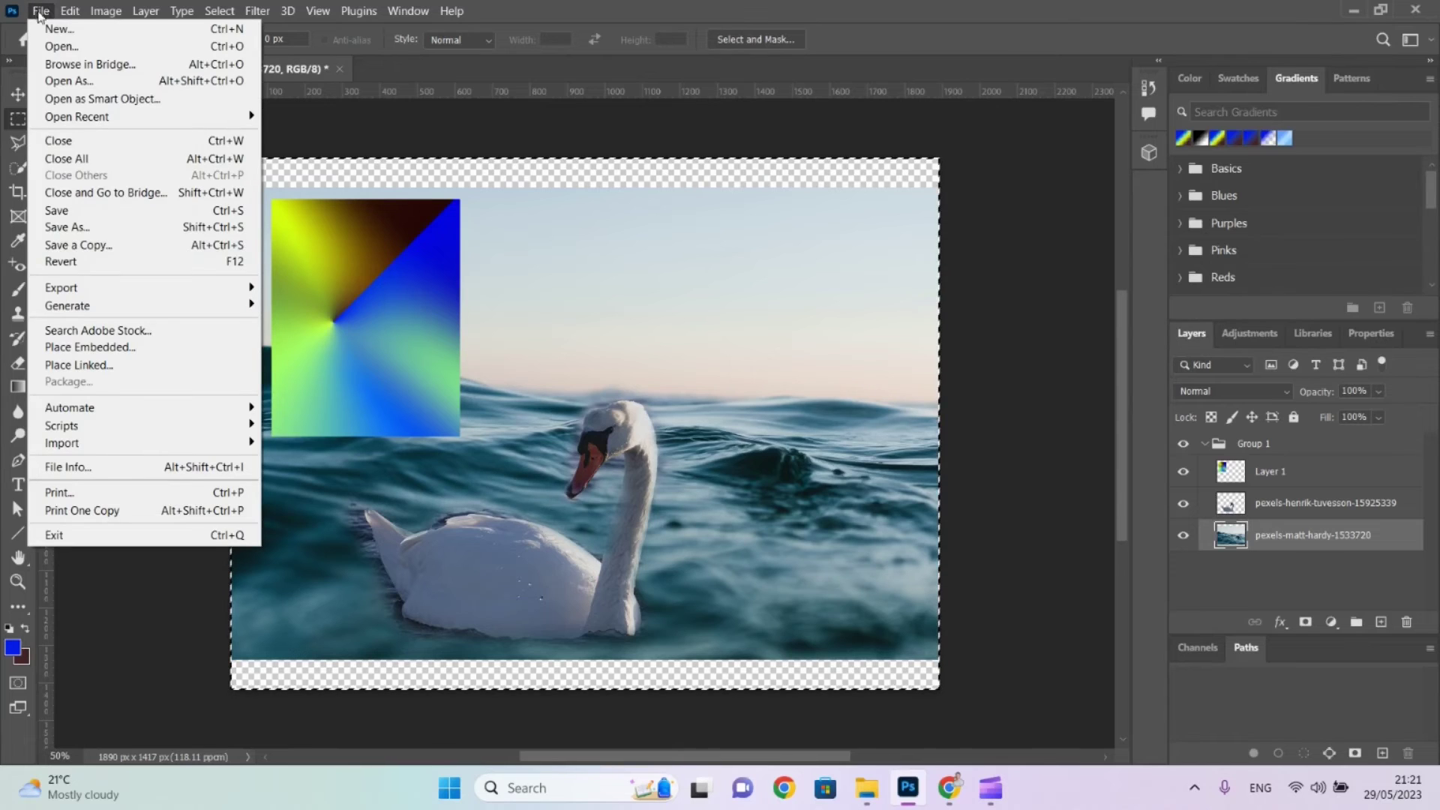
mouse_move(64, 12)
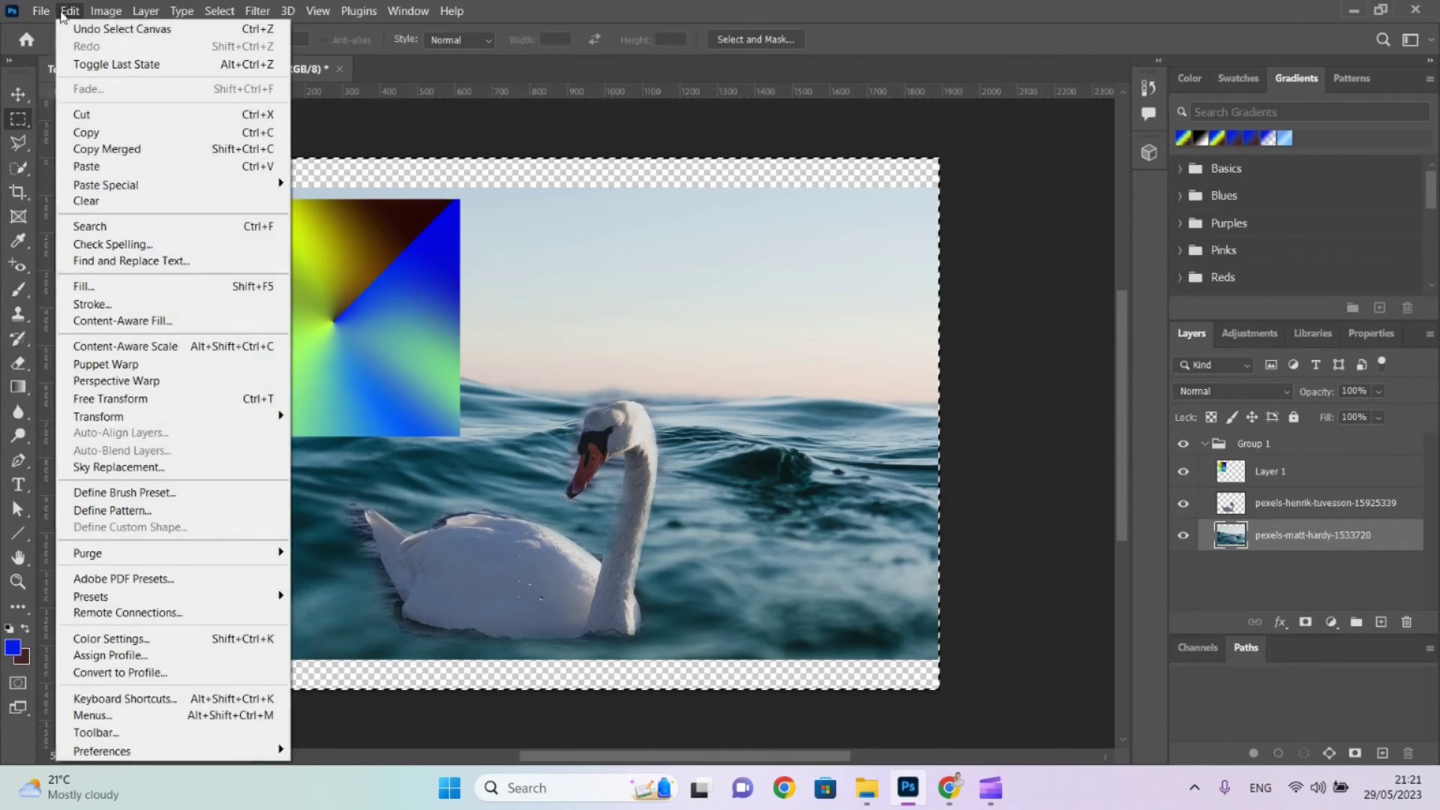
left_click(174, 400)
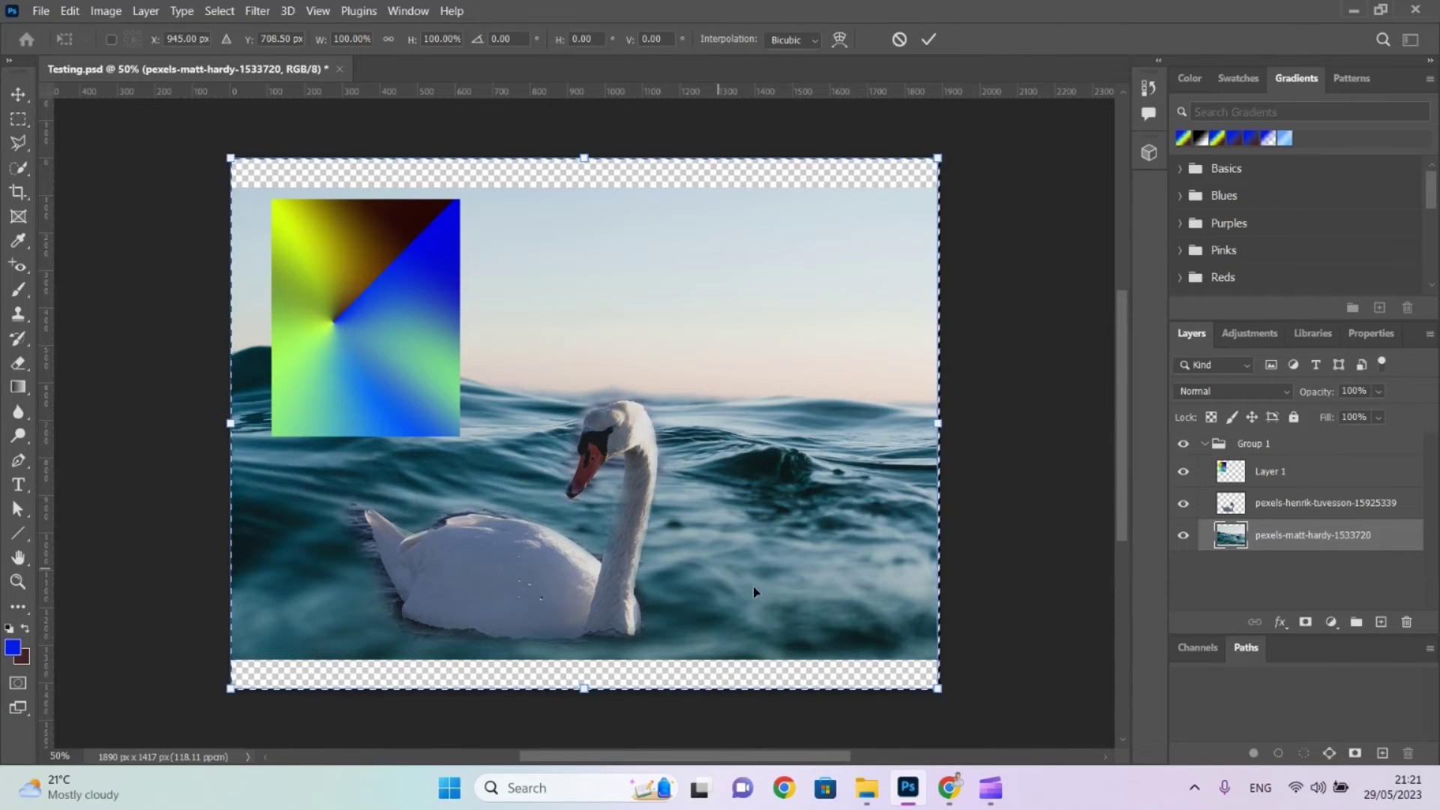
left_click_drag(932, 686, 625, 445)
left_click_drag(515, 282, 665, 428)
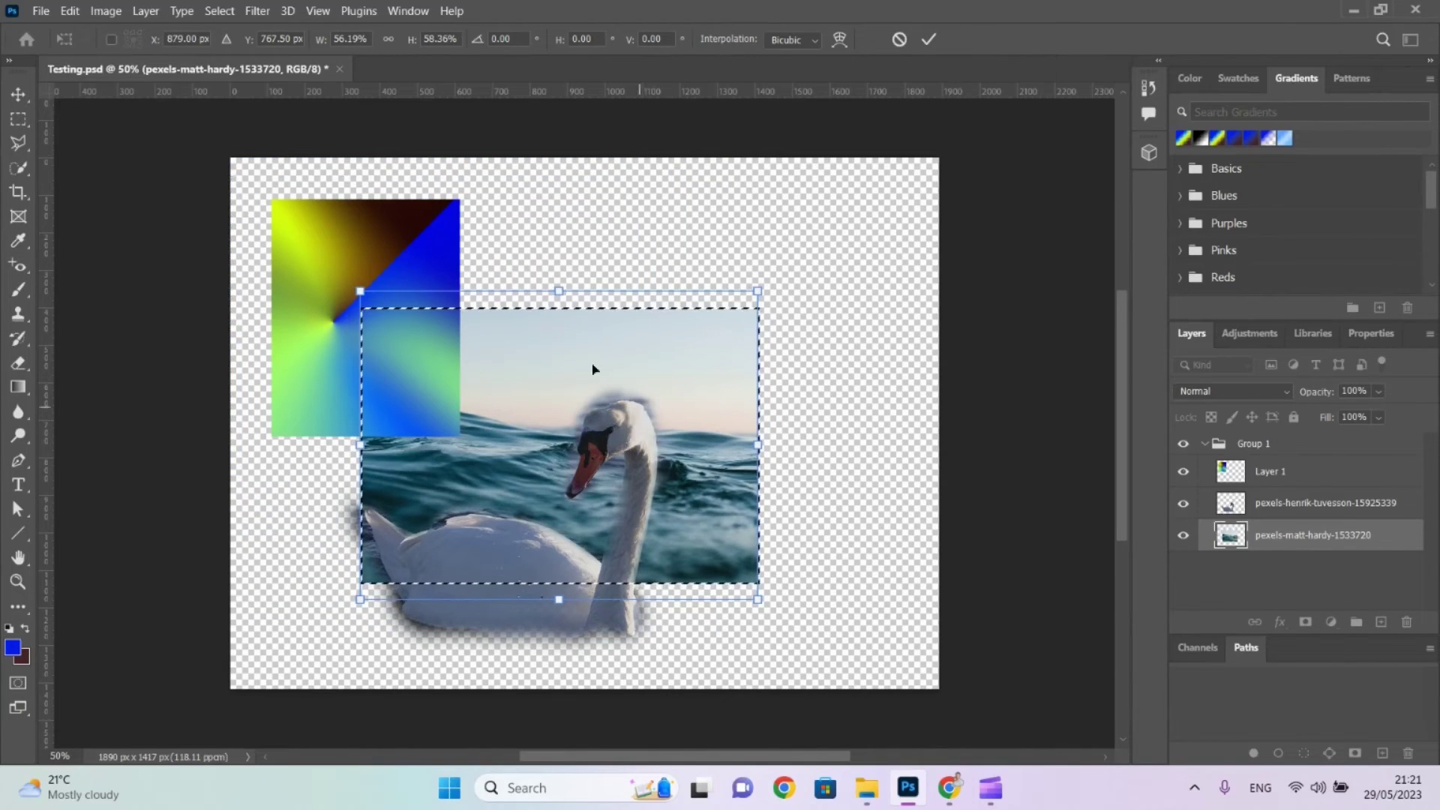
left_click(120, 9)
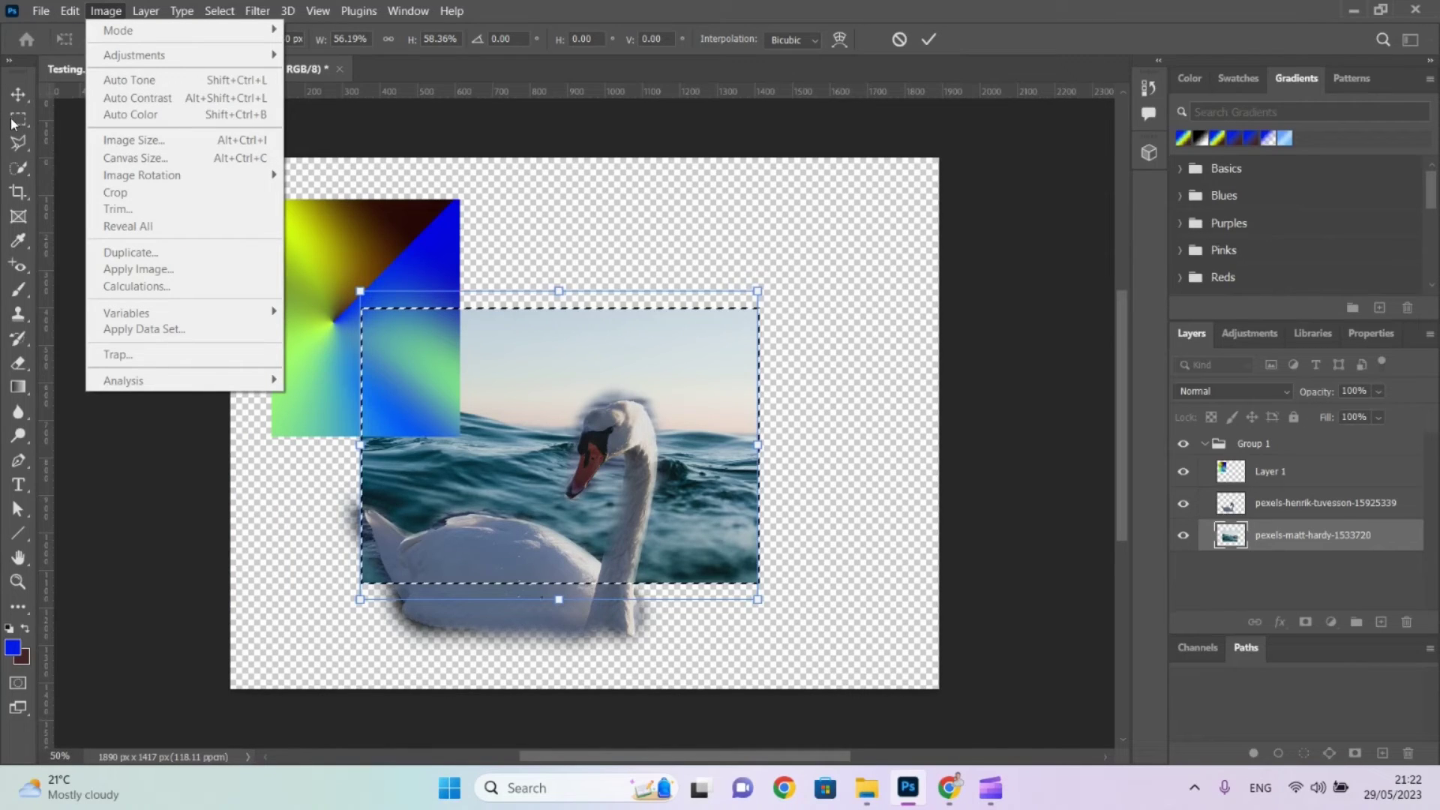
left_click(97, 14)
Switch to the Google Docs checklist, check off resolution and the Image properties heading, and return to Photoshop.
key("alt+Tab")
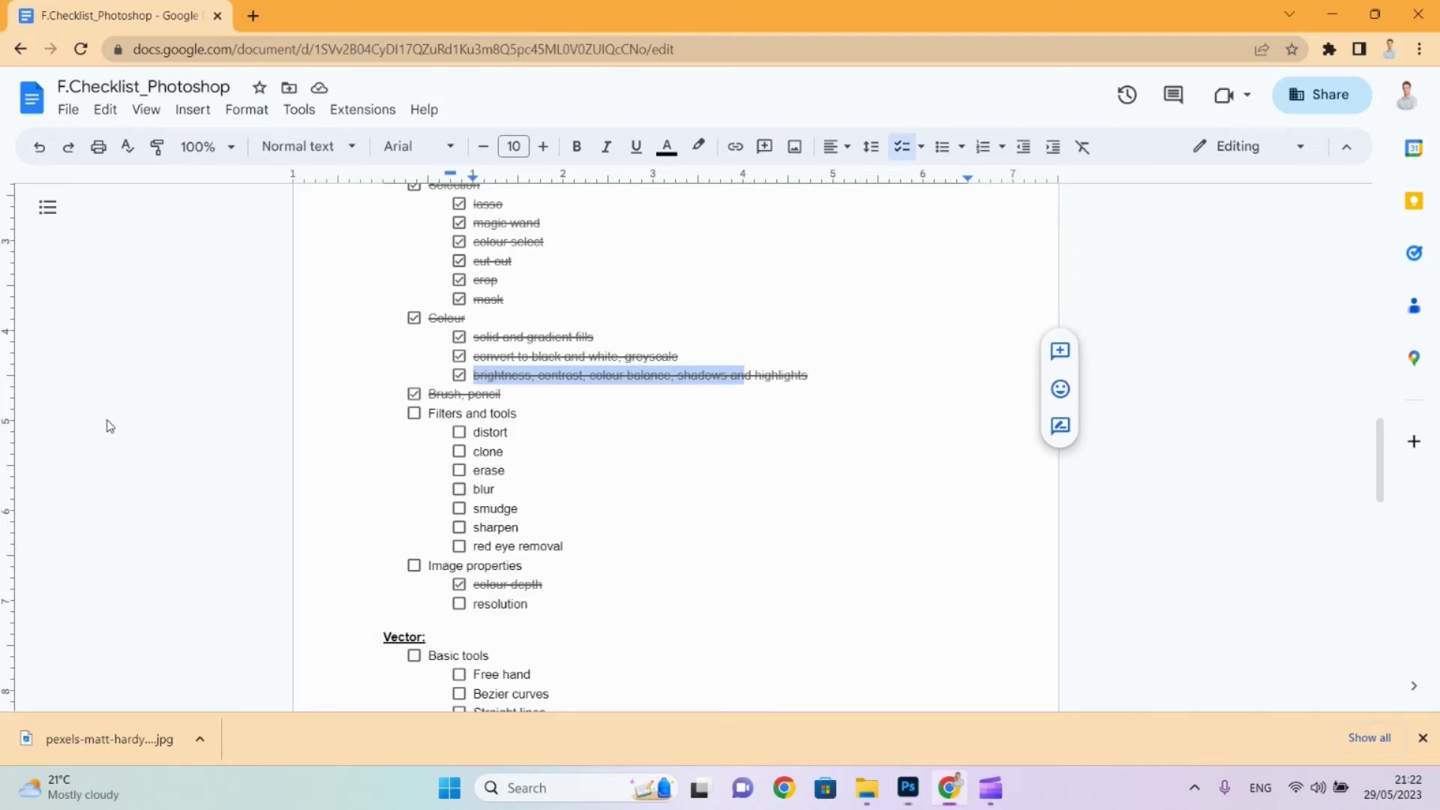
left_click(458, 604)
left_click(415, 568)
left_click_drag(456, 413, 496, 418)
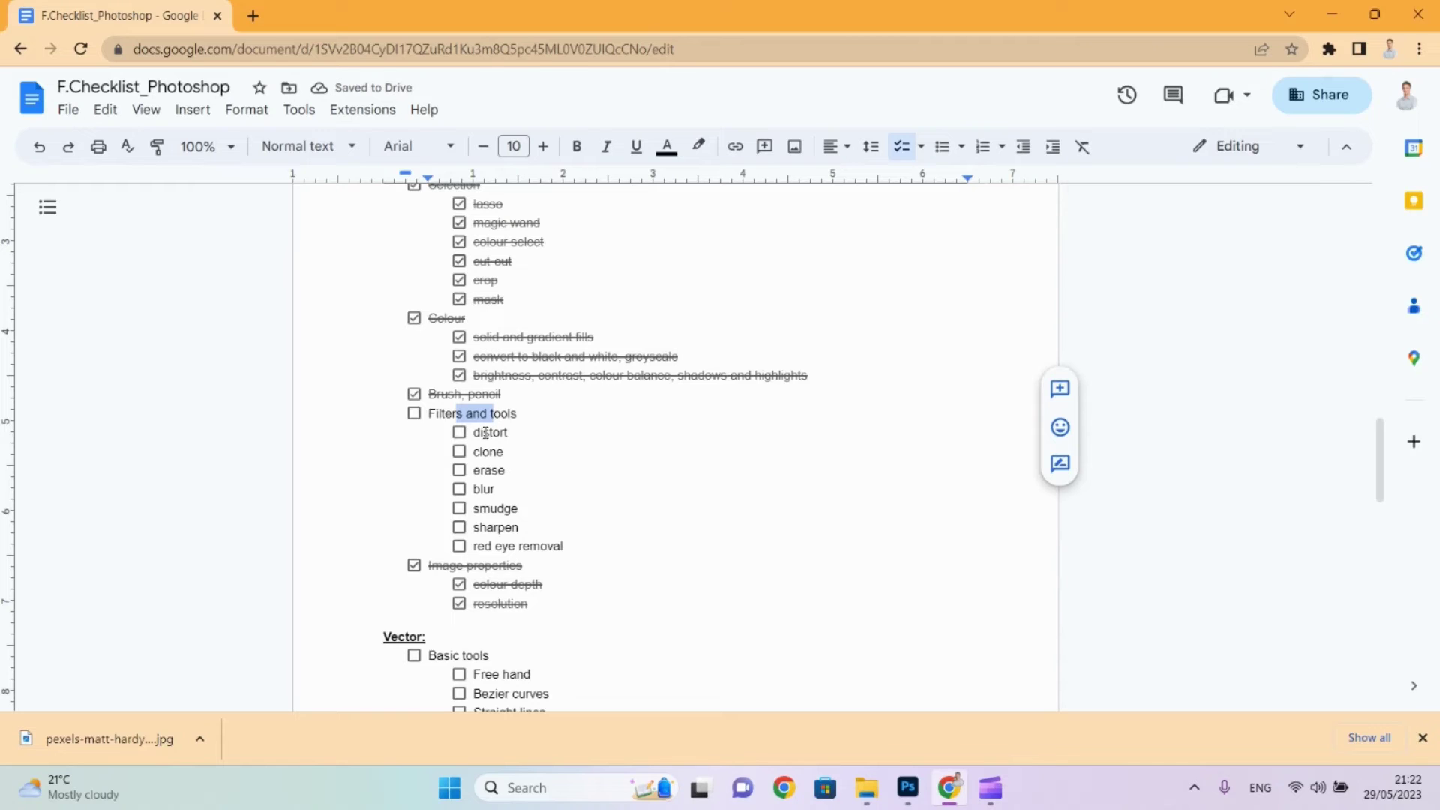
key("alt+Tab")
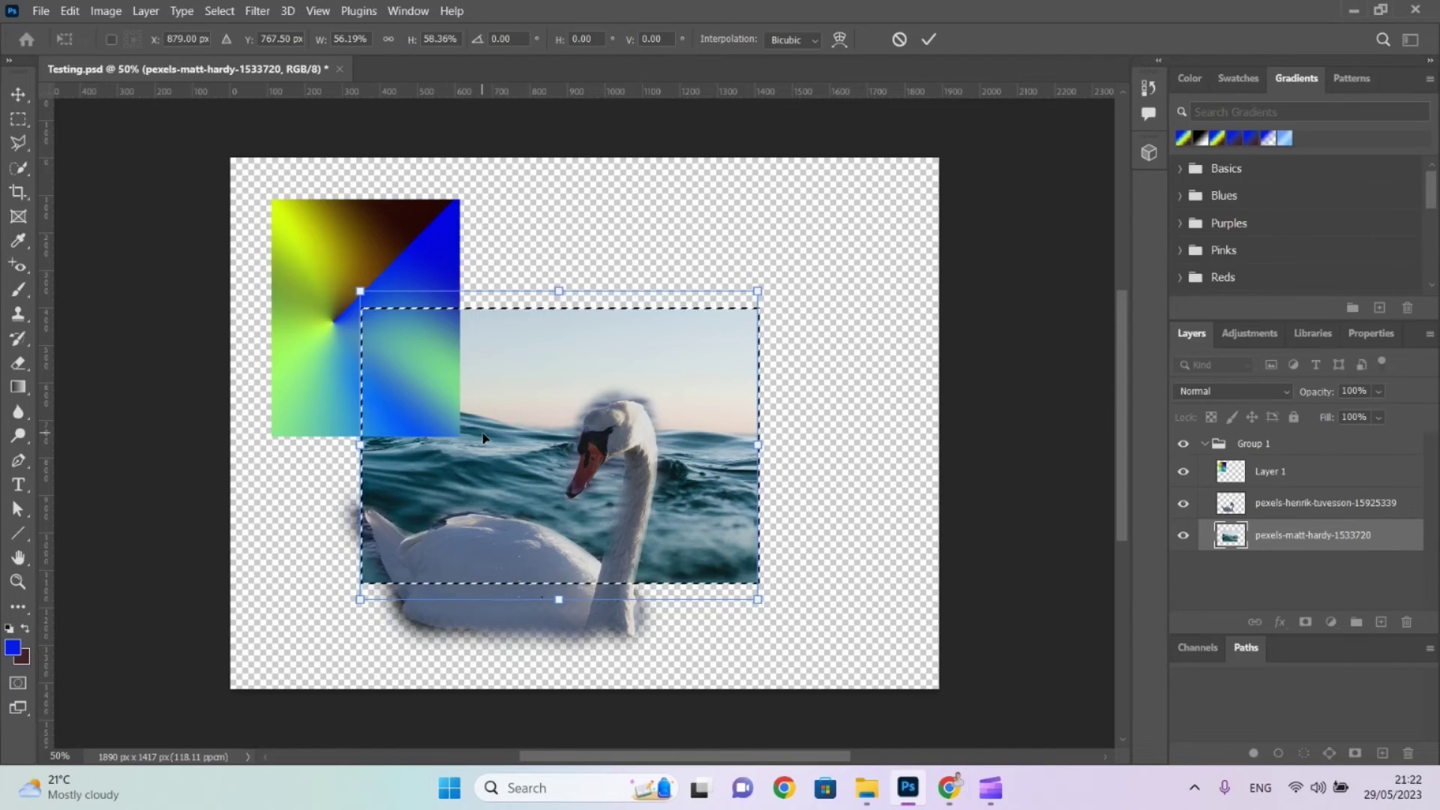
Undo the scaling and repositioning of the ocean layer and leave Free Transform.
key("ctrl+z")
key("ctrl+z")
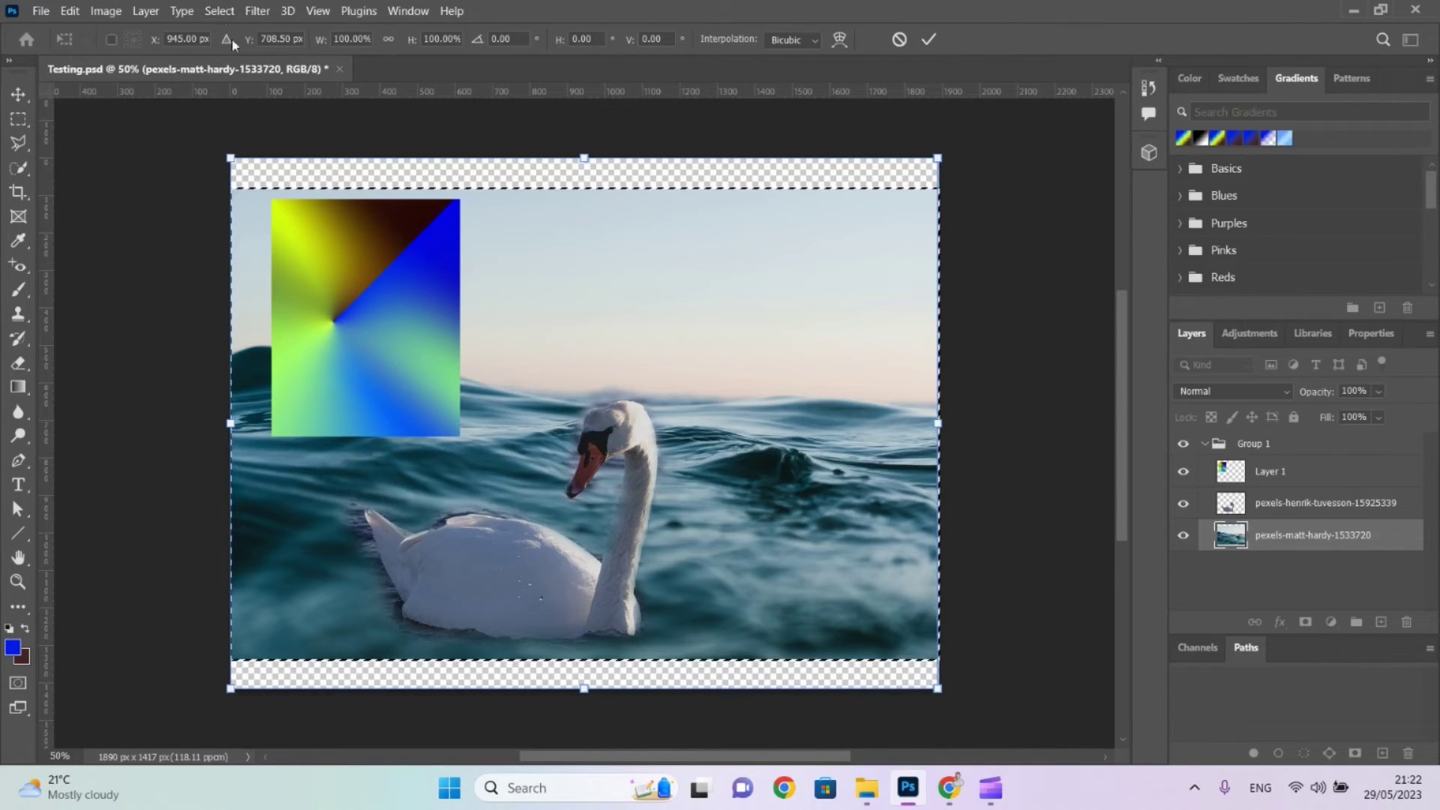
left_click(252, 12)
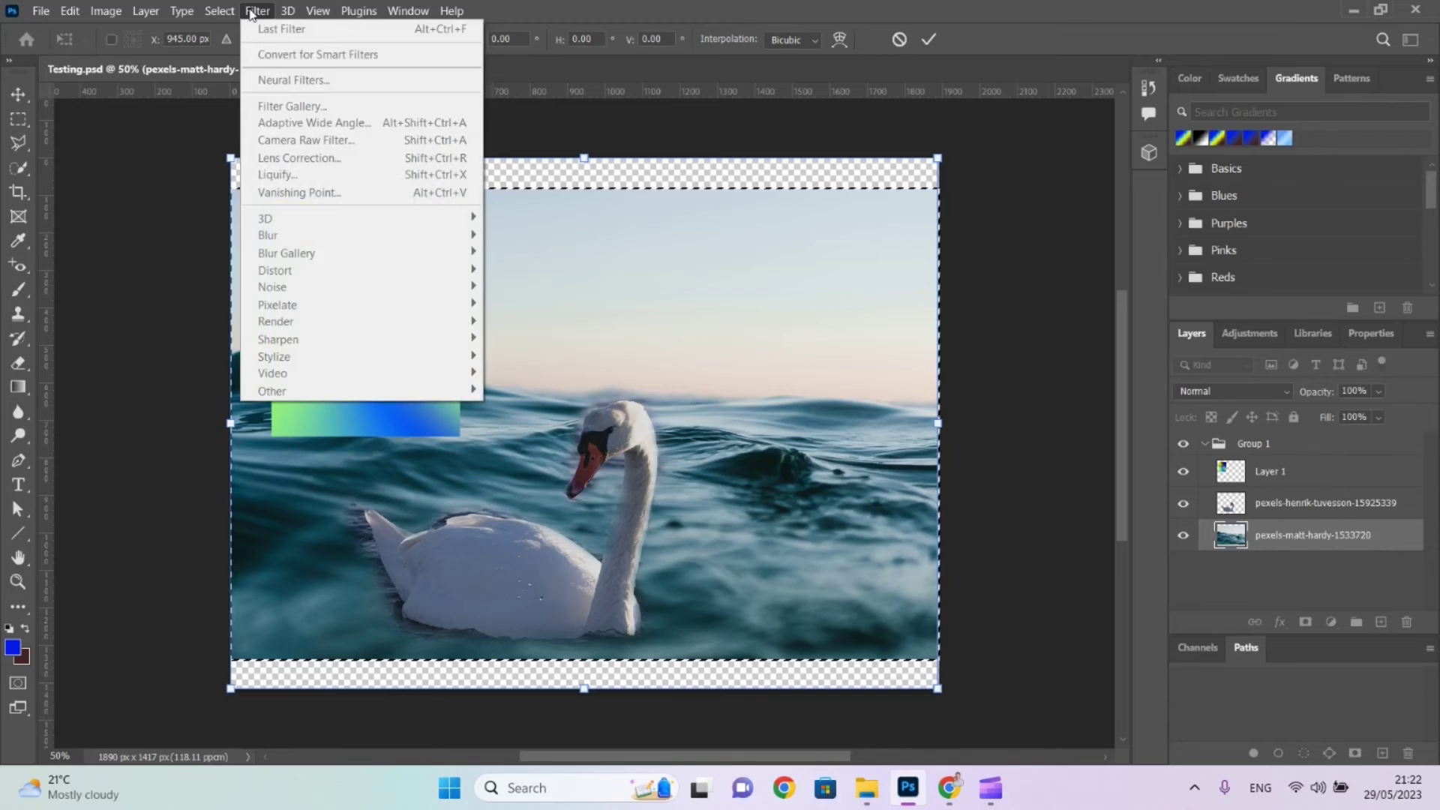
left_click(252, 12)
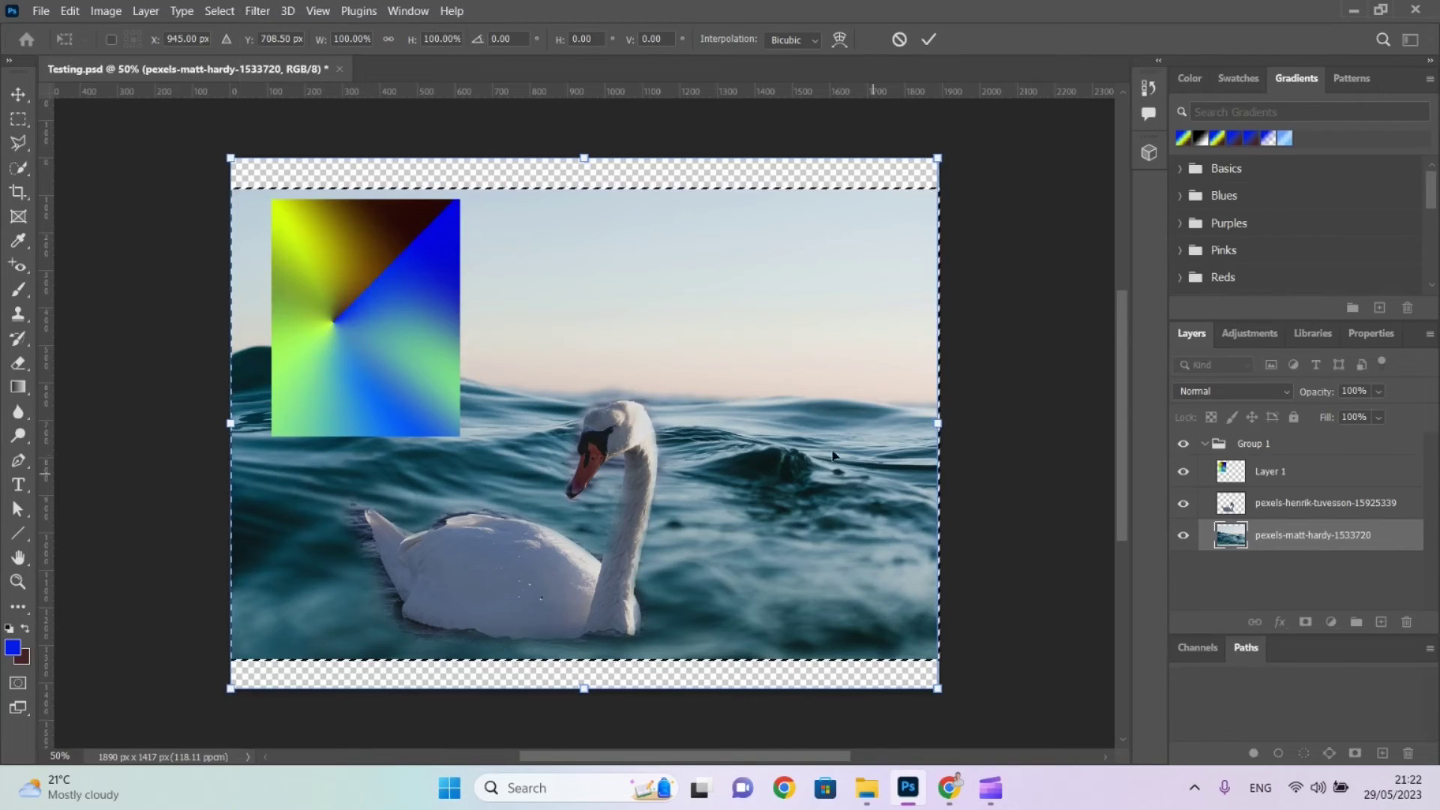
left_click(18, 119)
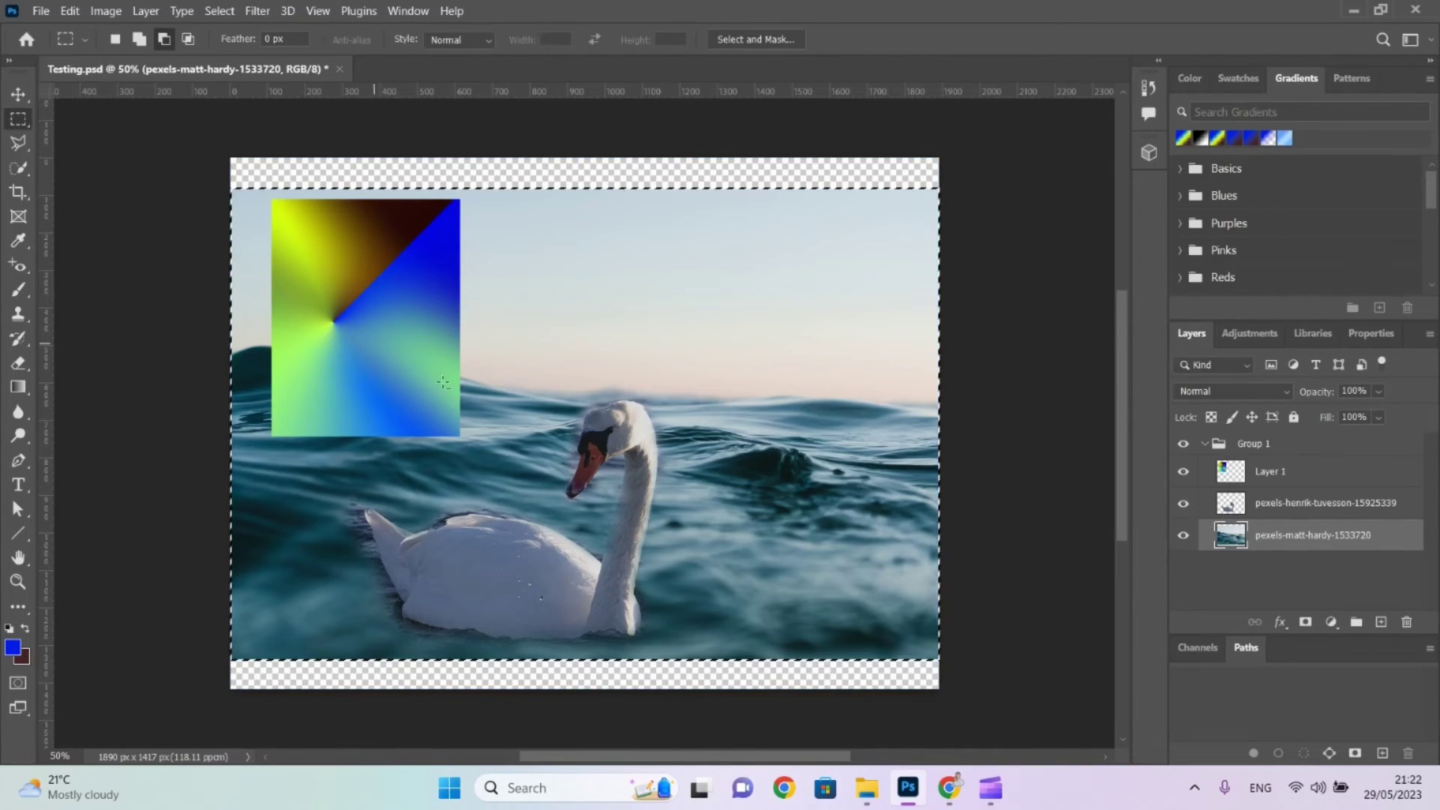
Clear the current selection and, in new-selection mode, draw a rectangular marquee around the swan's head and the sky and waves behind it.
left_click_drag(493, 337, 681, 498)
right_click(18, 120)
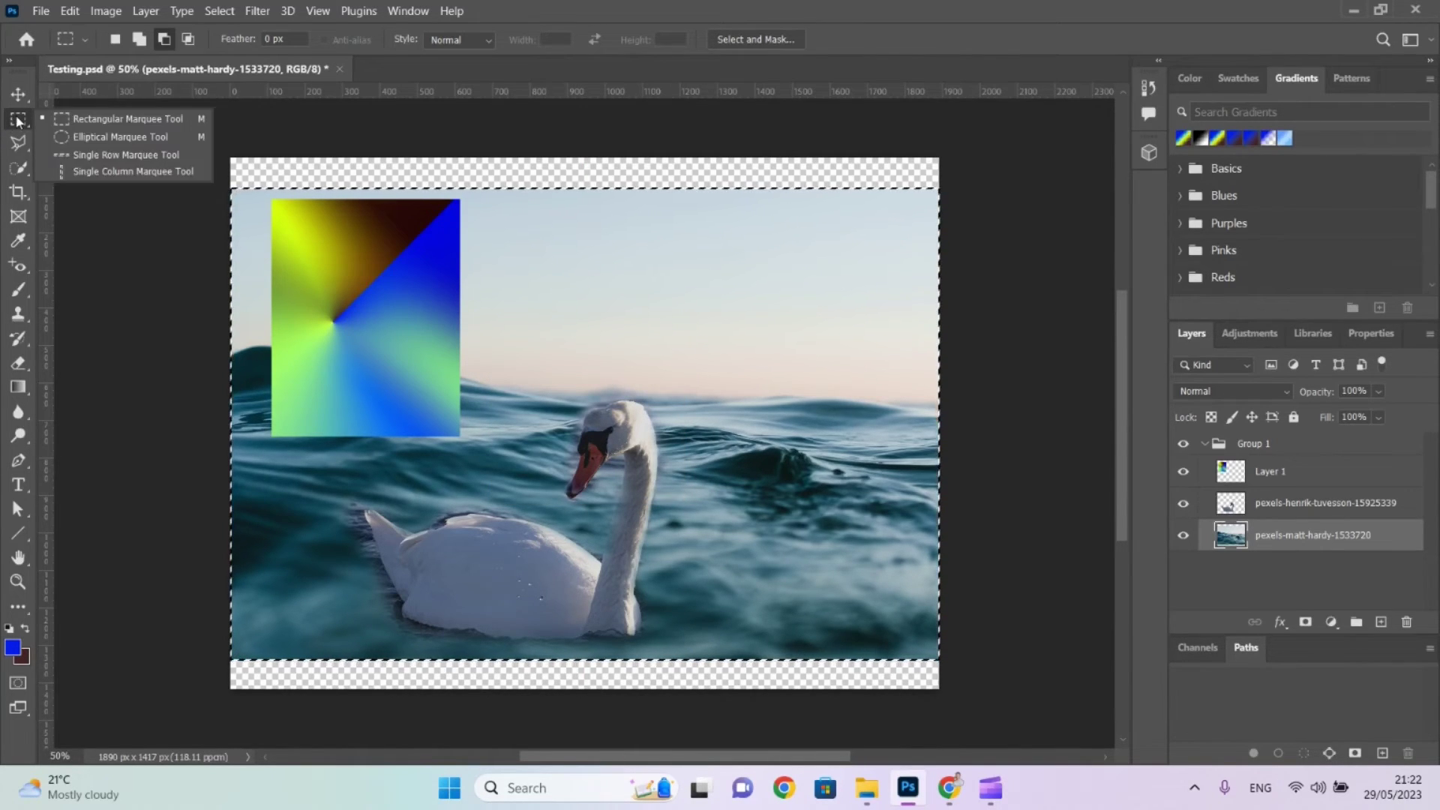
left_click(74, 121)
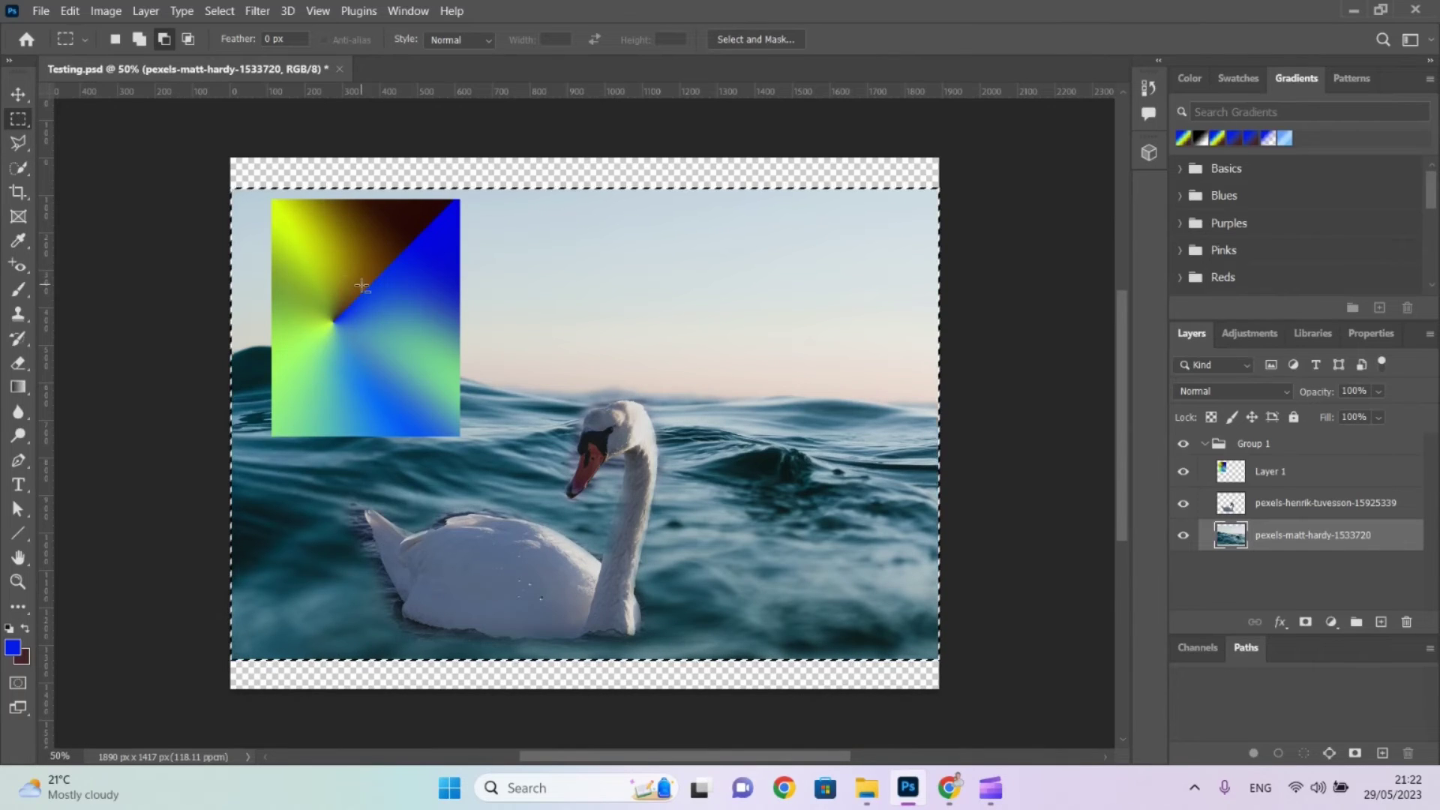
right_click(362, 286)
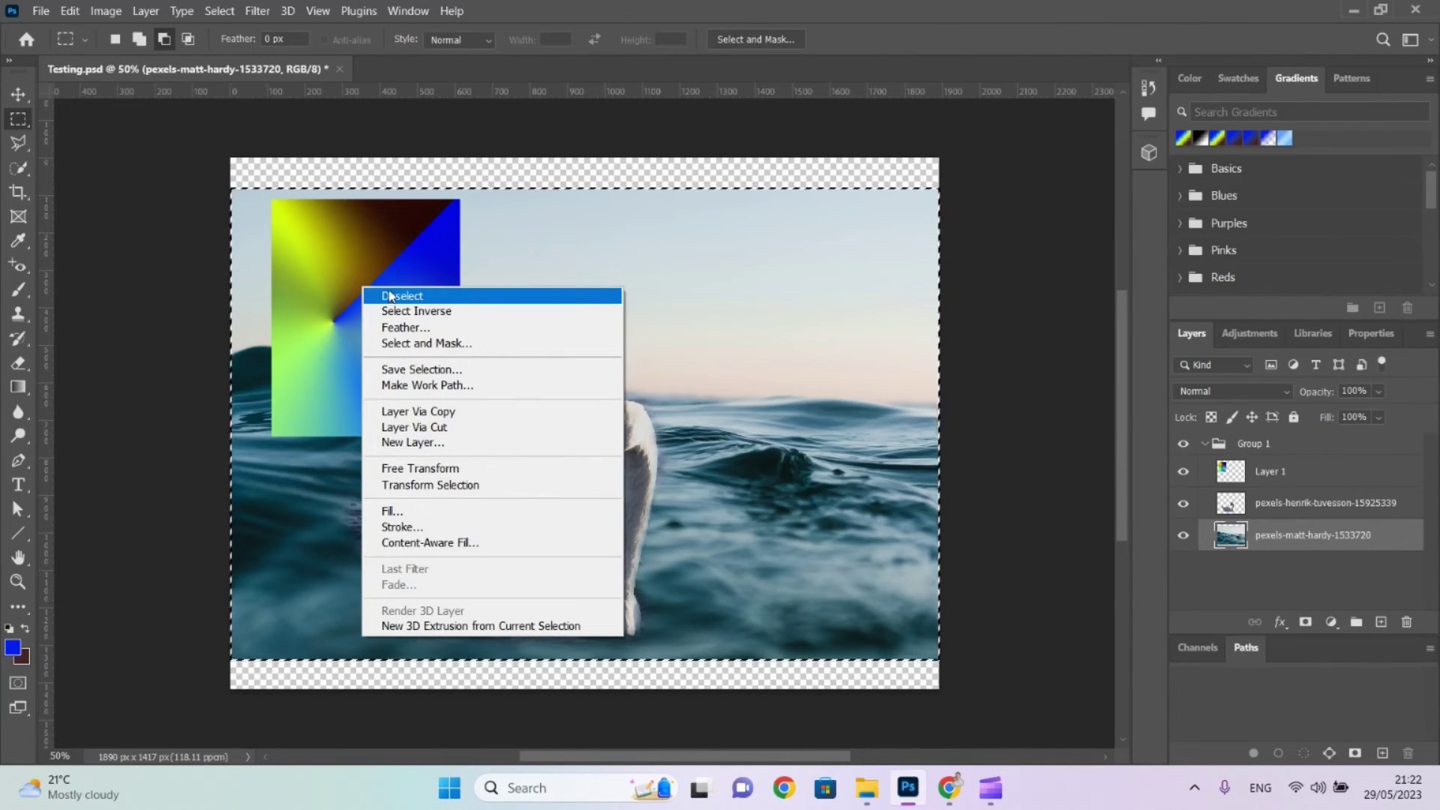
left_click(389, 298)
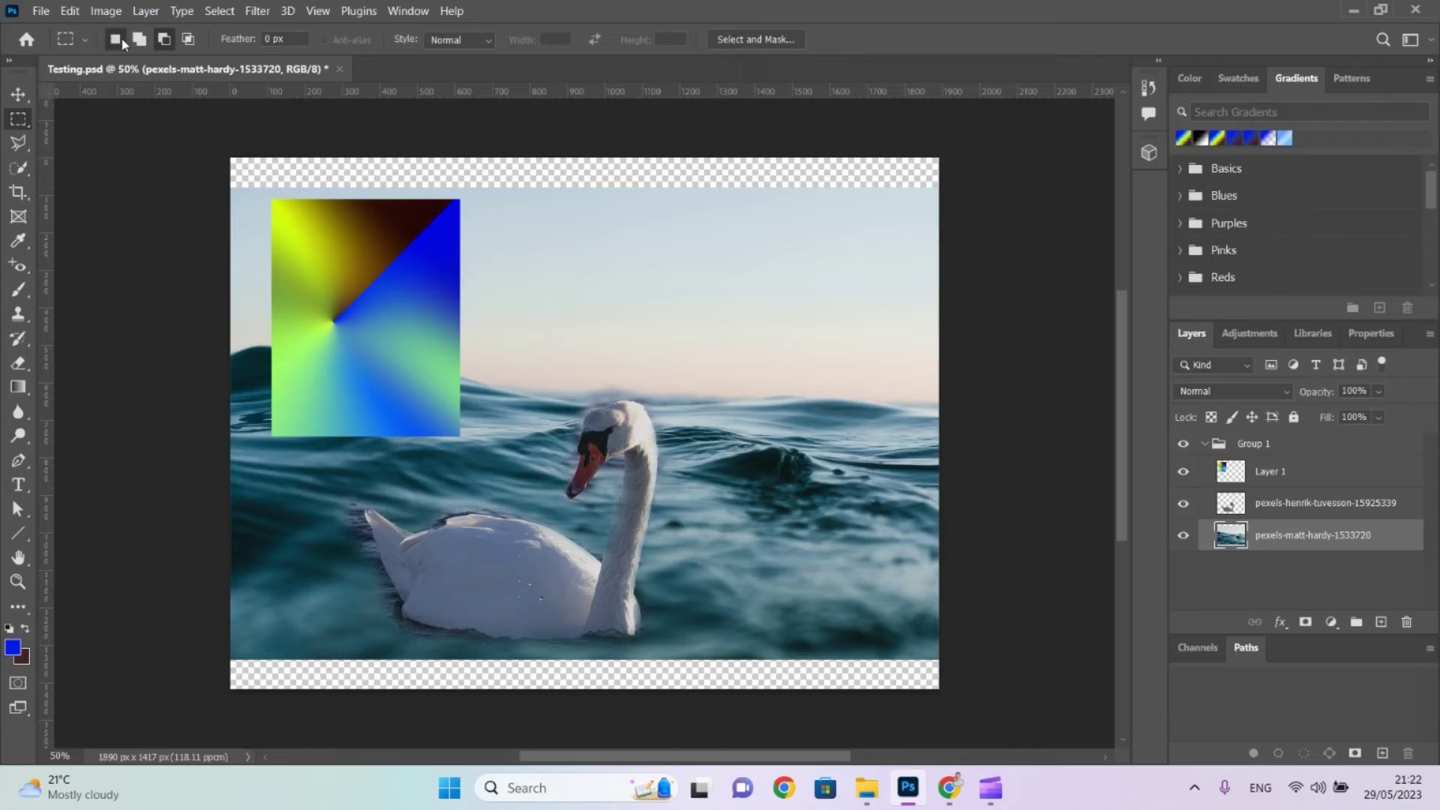
left_click(120, 38)
left_click_drag(469, 220, 780, 501)
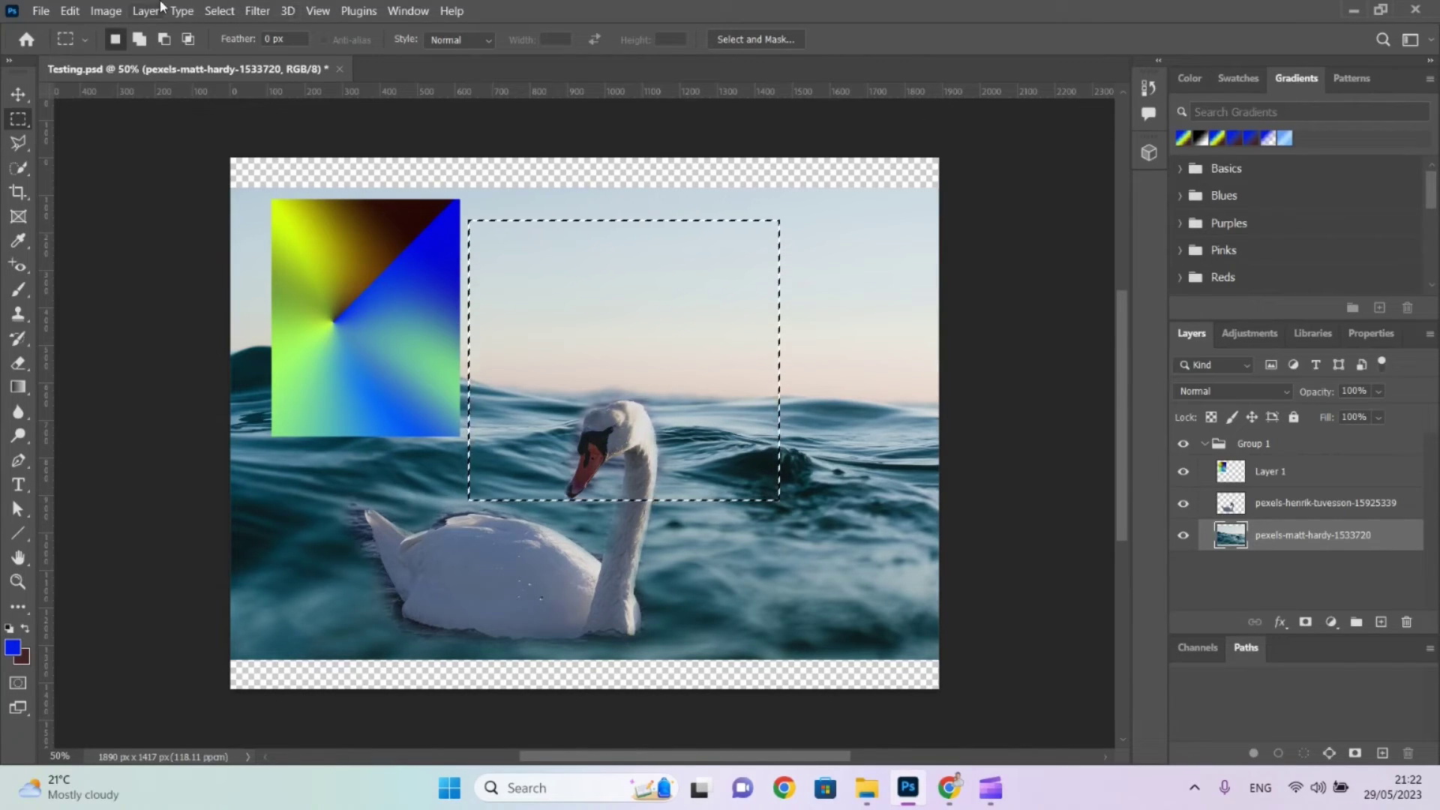
Apply the Twirl distort filter with an angle of 363° to the selected ocean area and undo it.
left_click(245, 12)
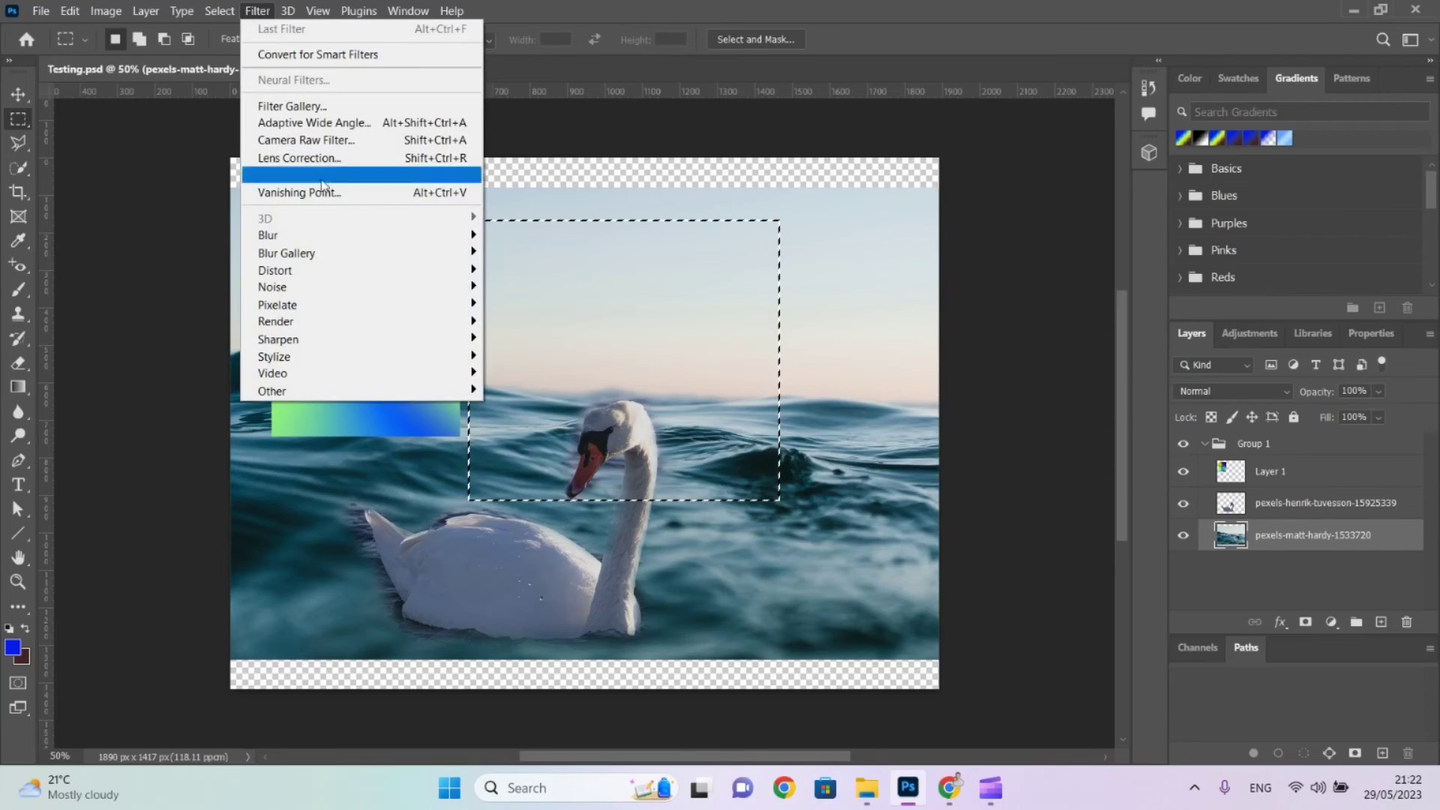
mouse_move(343, 272)
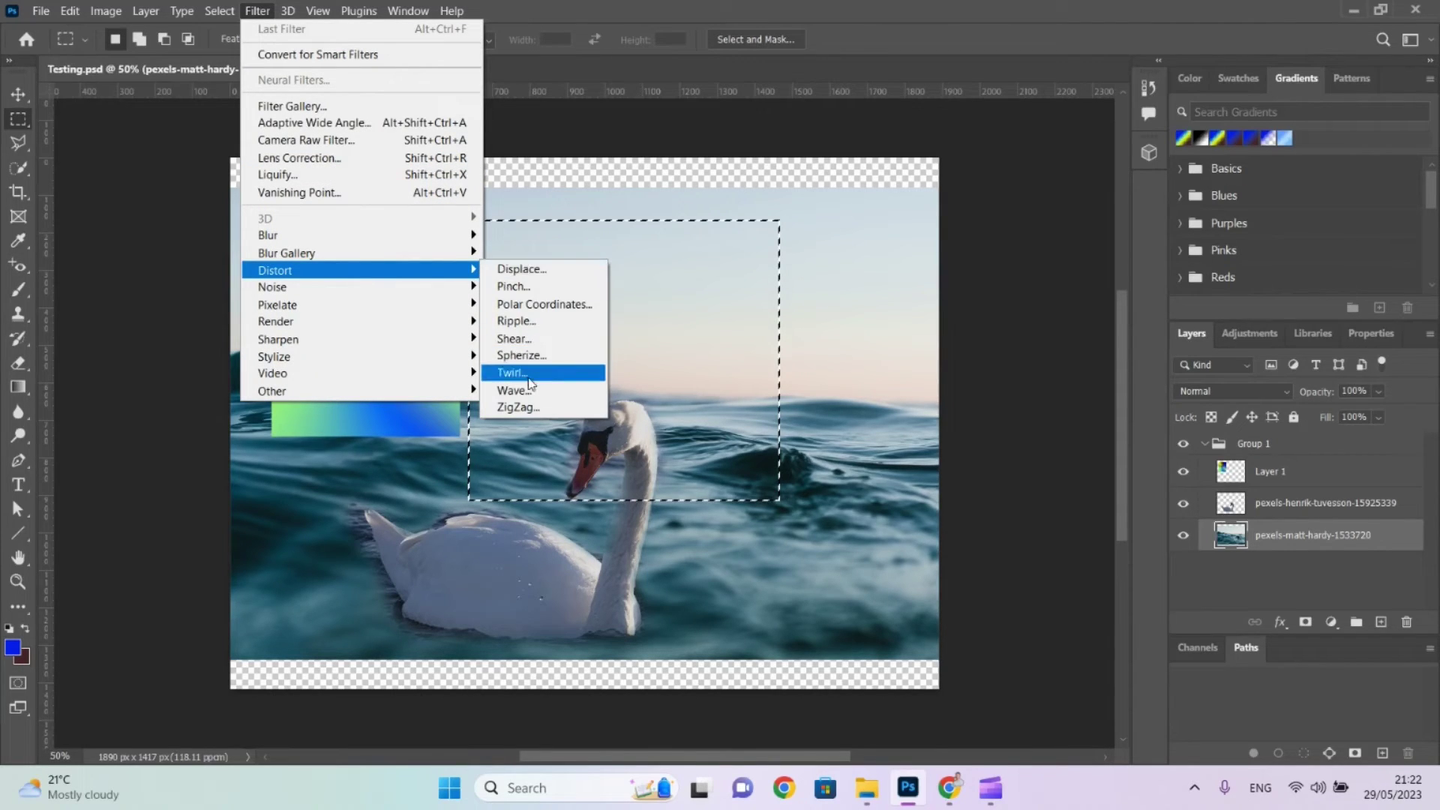
left_click(529, 379)
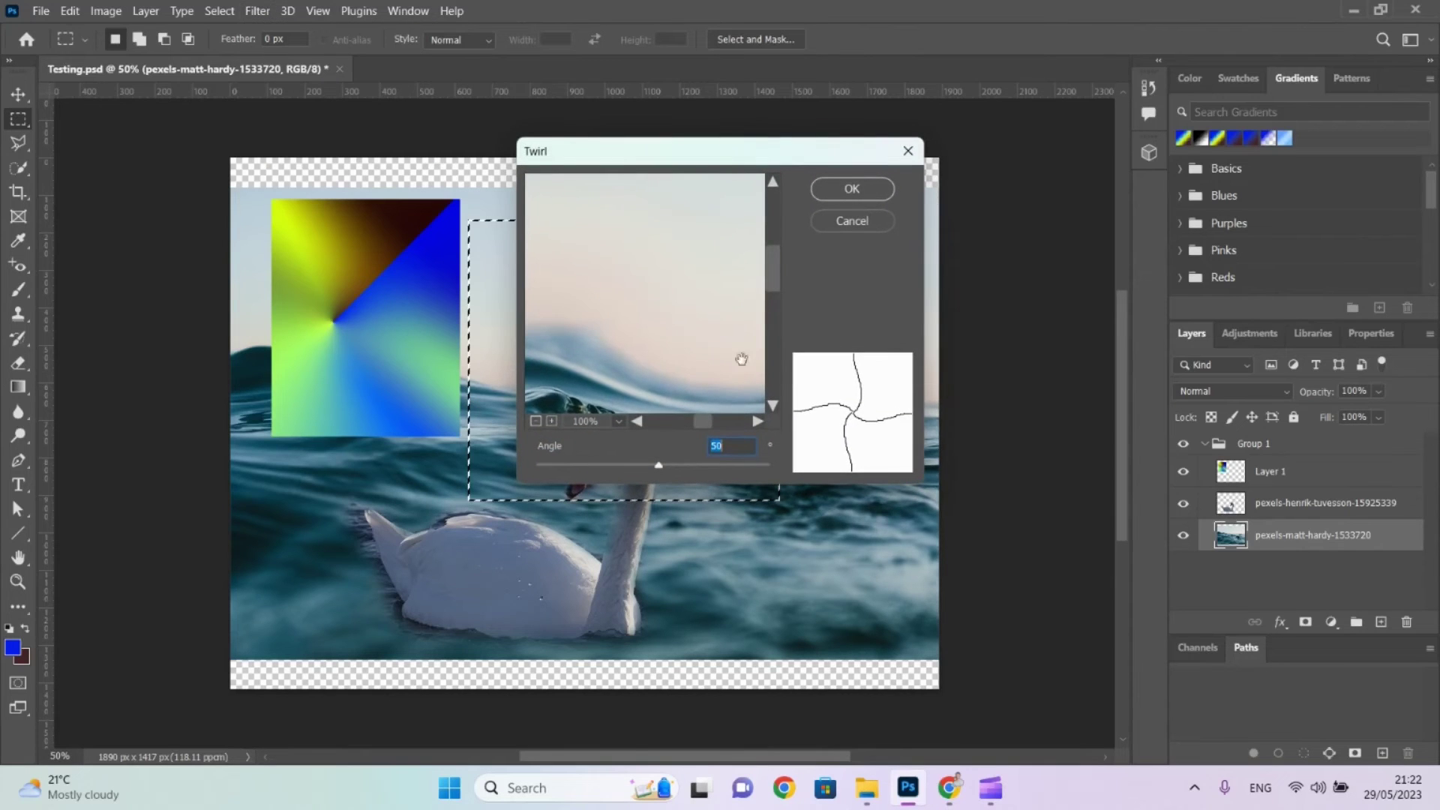
left_click_drag(658, 466, 696, 468)
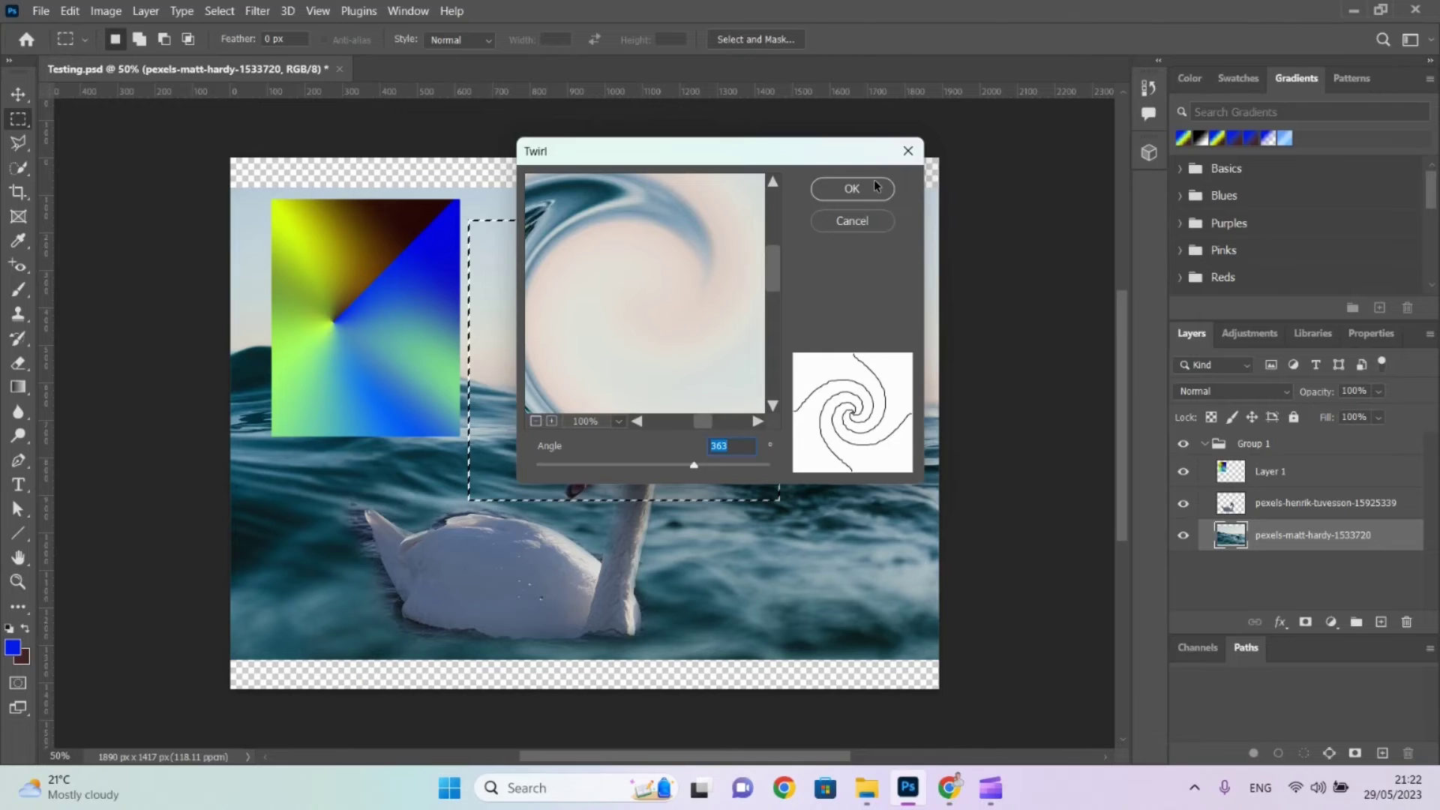
left_click(852, 189)
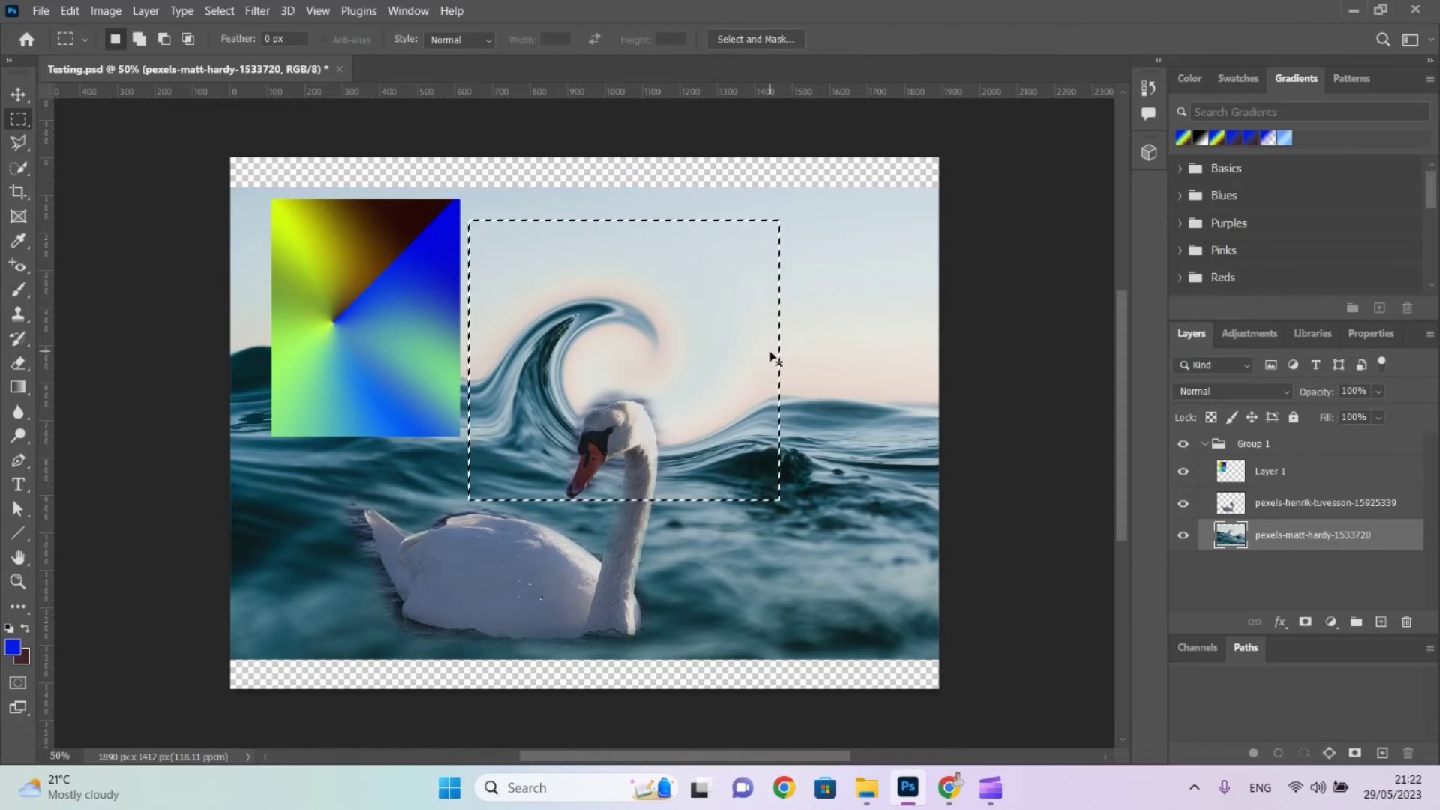
key("ctrl+z")
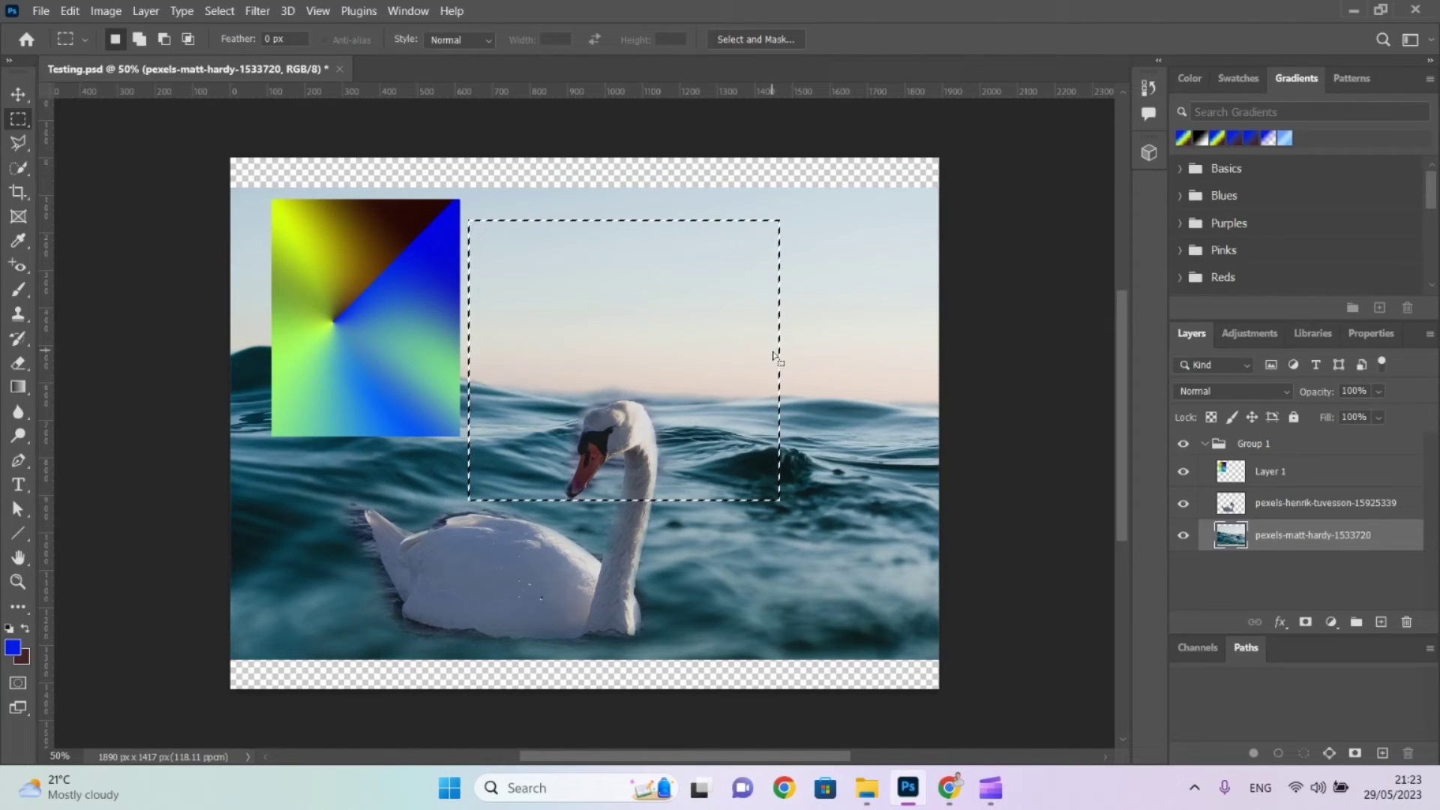
Try the Shear distort filter on the selected ocean area, bowing the curve's middle rightward and its lower end to the left edge.
left_click(255, 12)
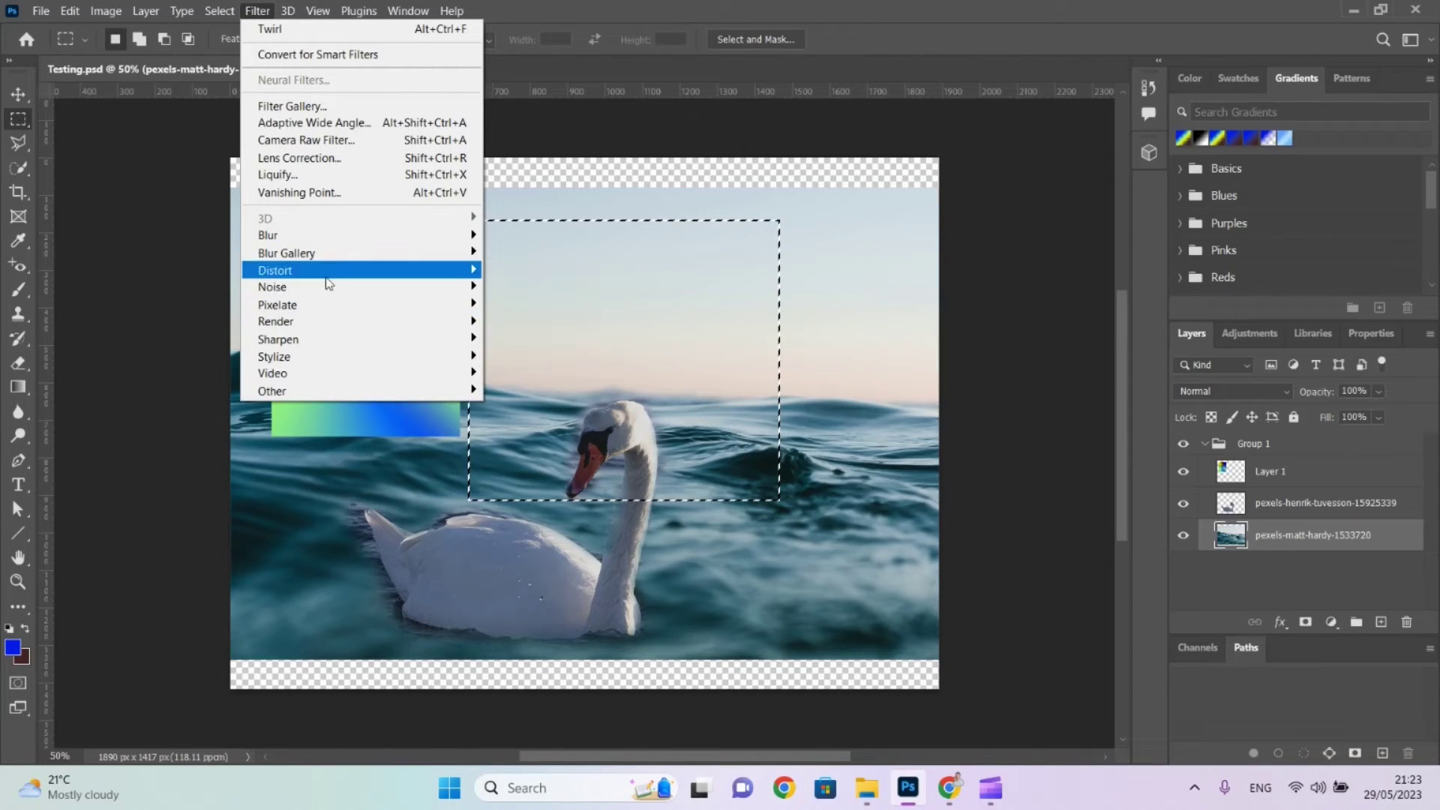
mouse_move(328, 276)
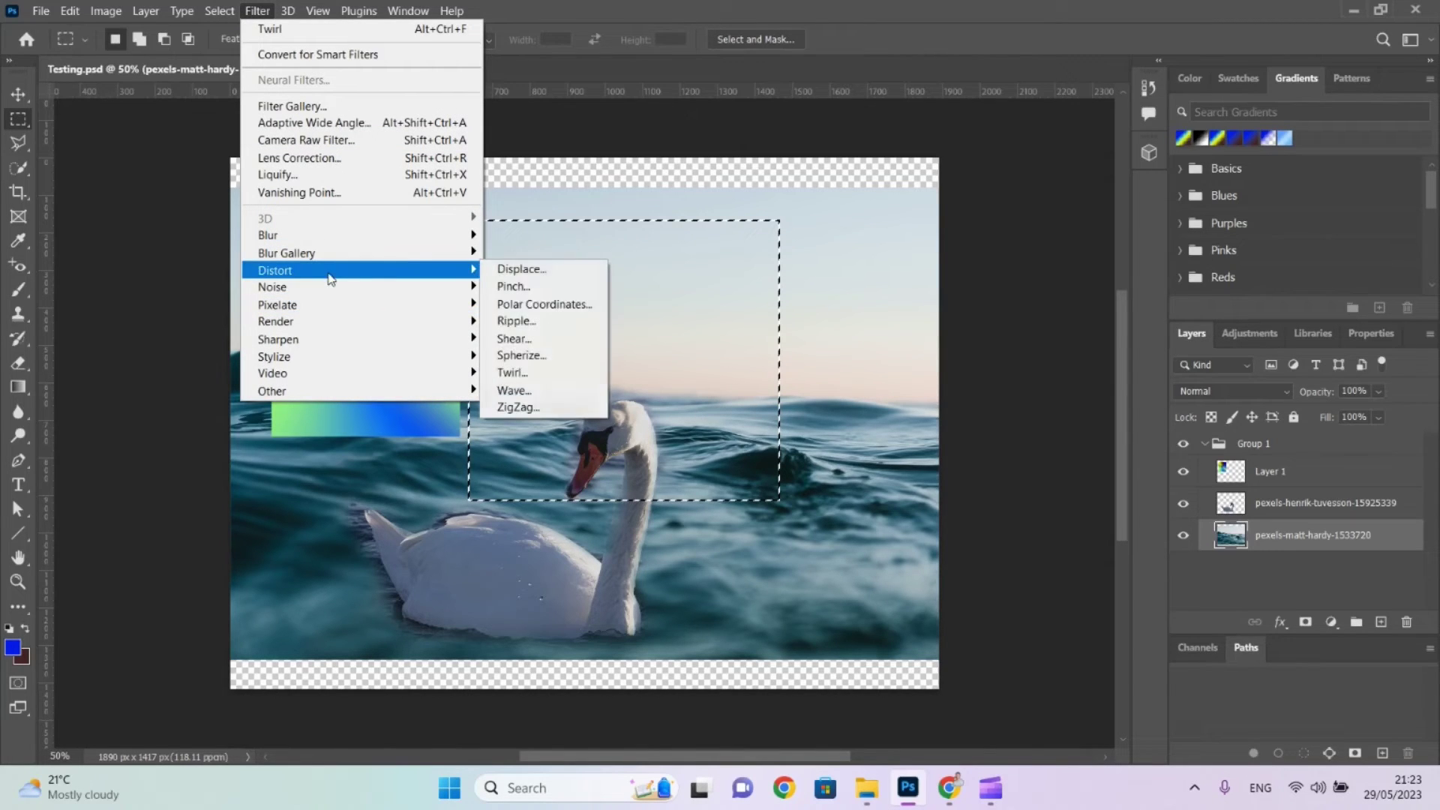
left_click(525, 341)
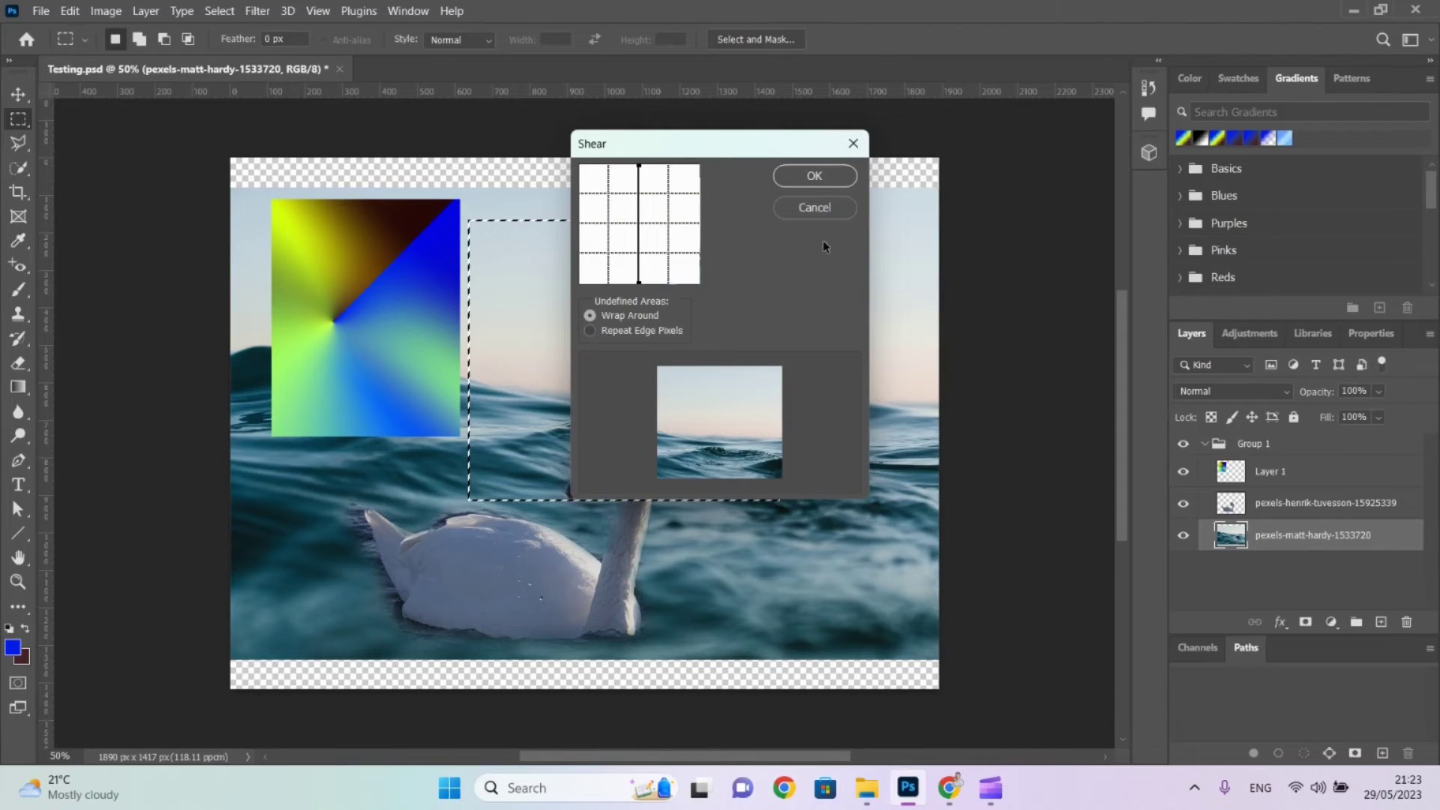
left_click_drag(642, 238, 586, 282)
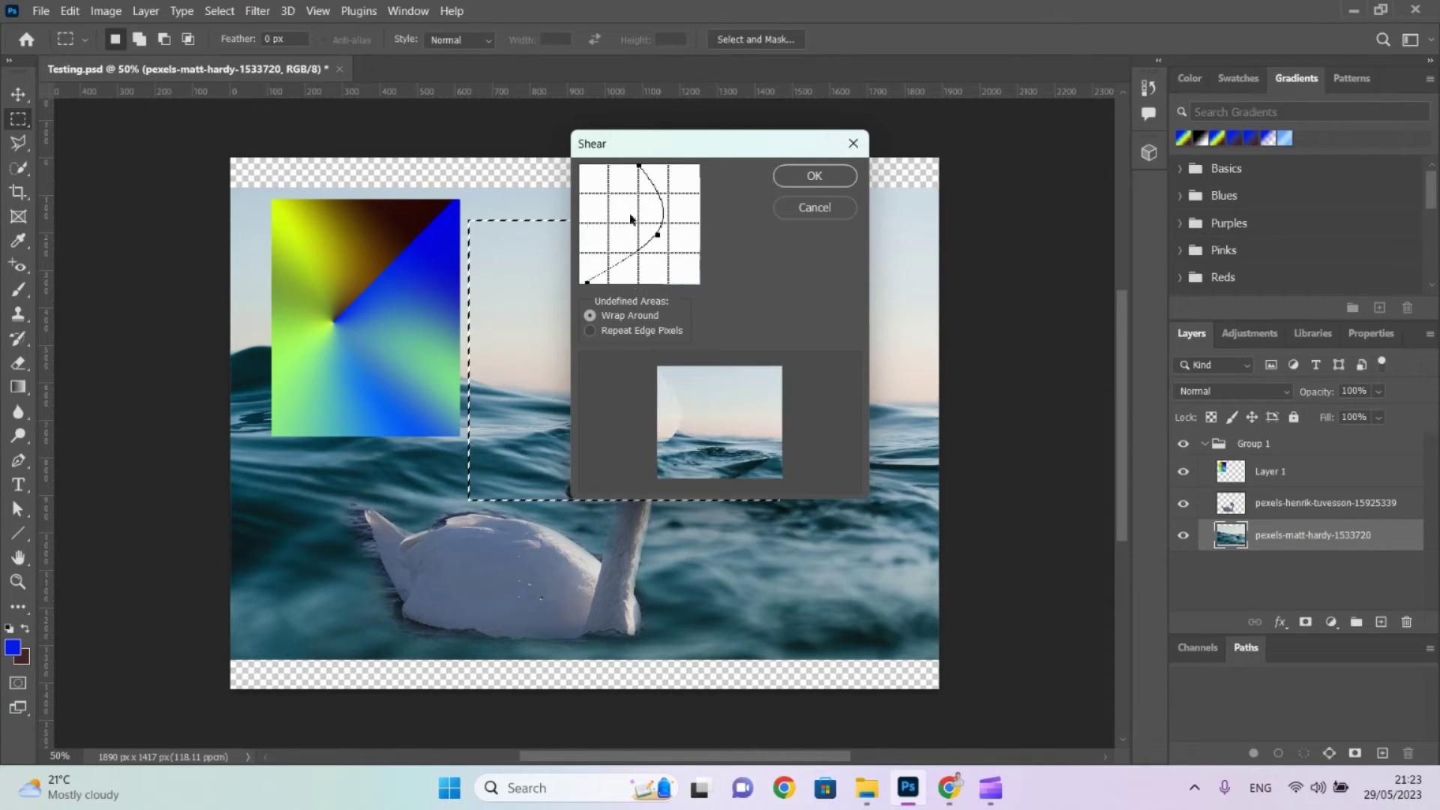
left_click(851, 174)
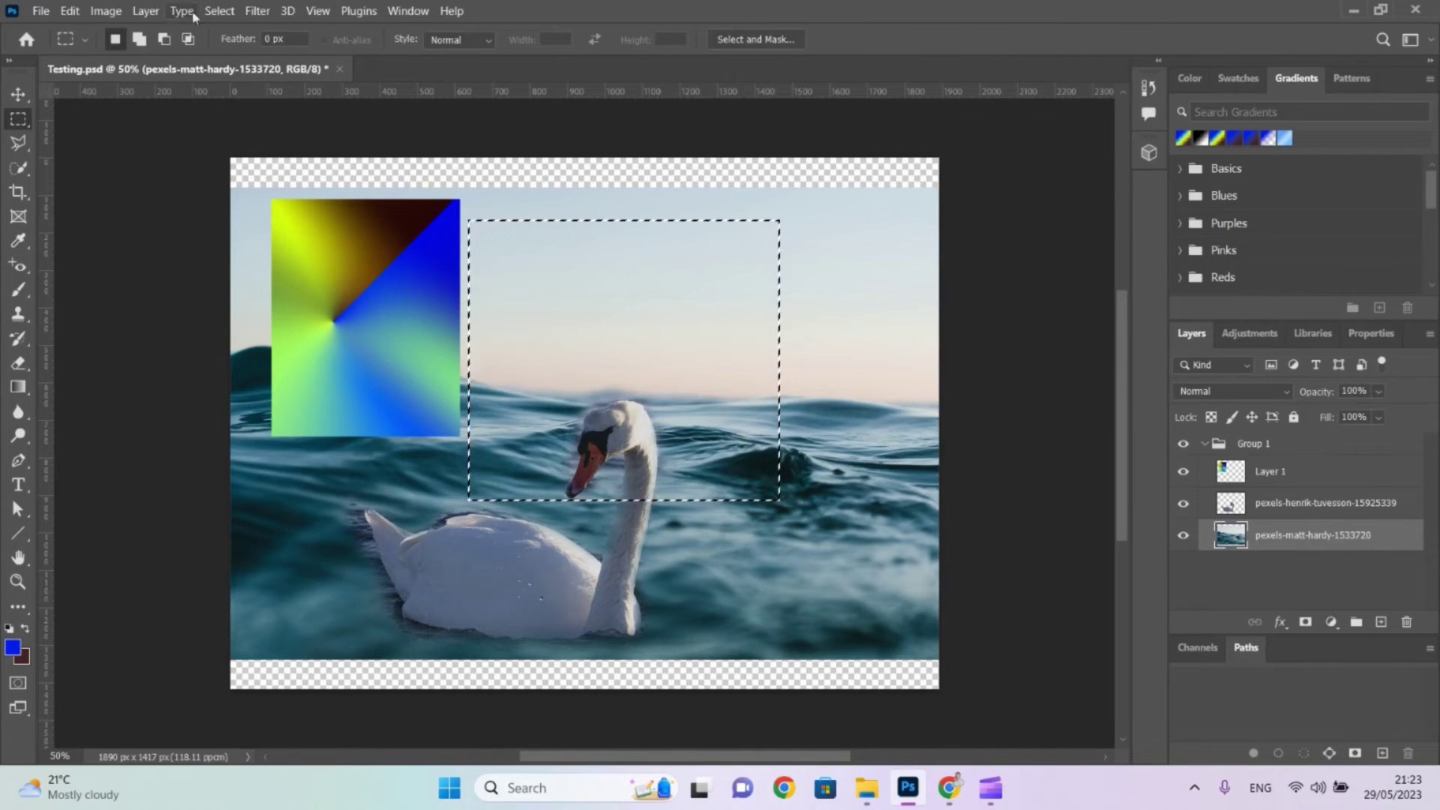
Apply the Sharpen filter to the selected area of the ocean layer.
left_click(259, 11)
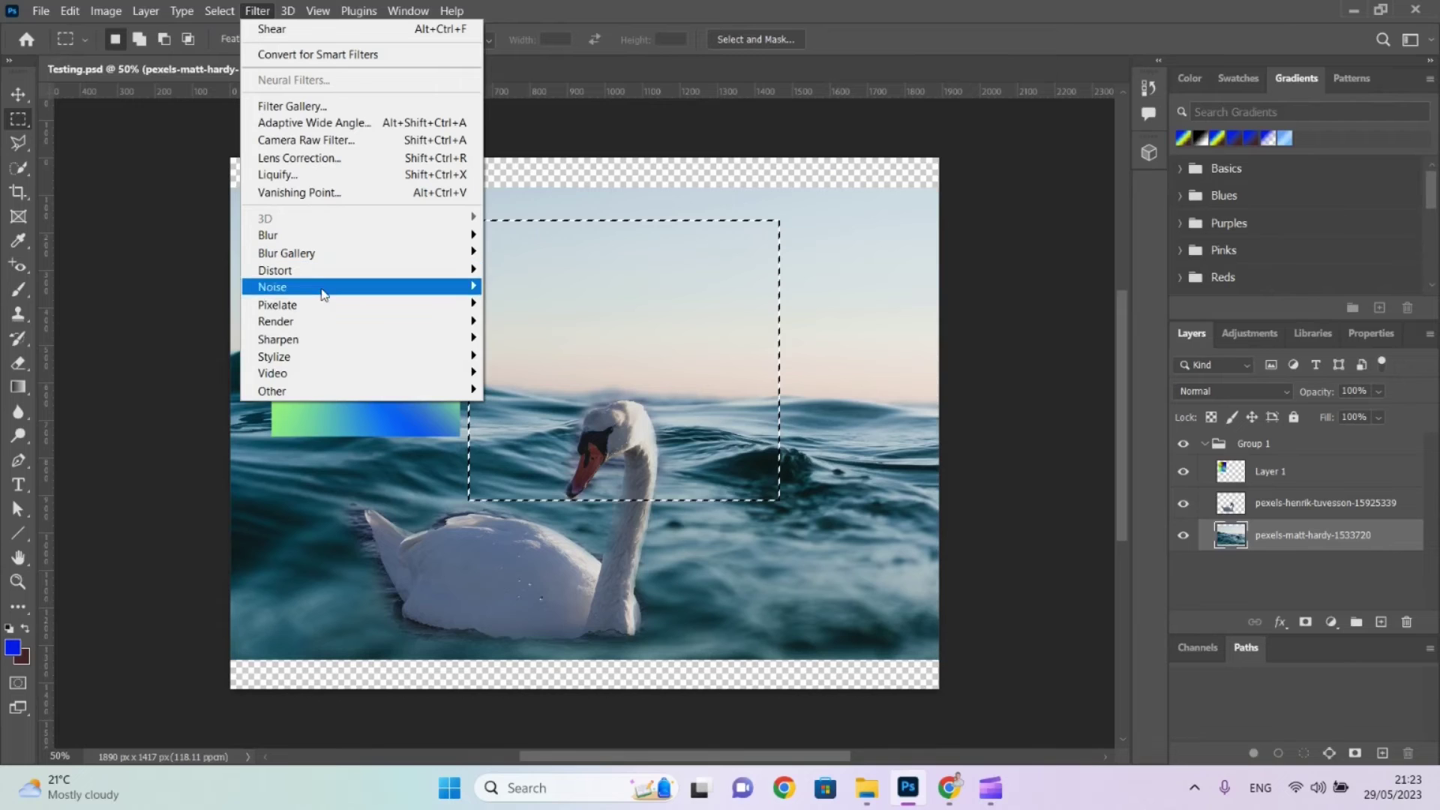
mouse_move(324, 342)
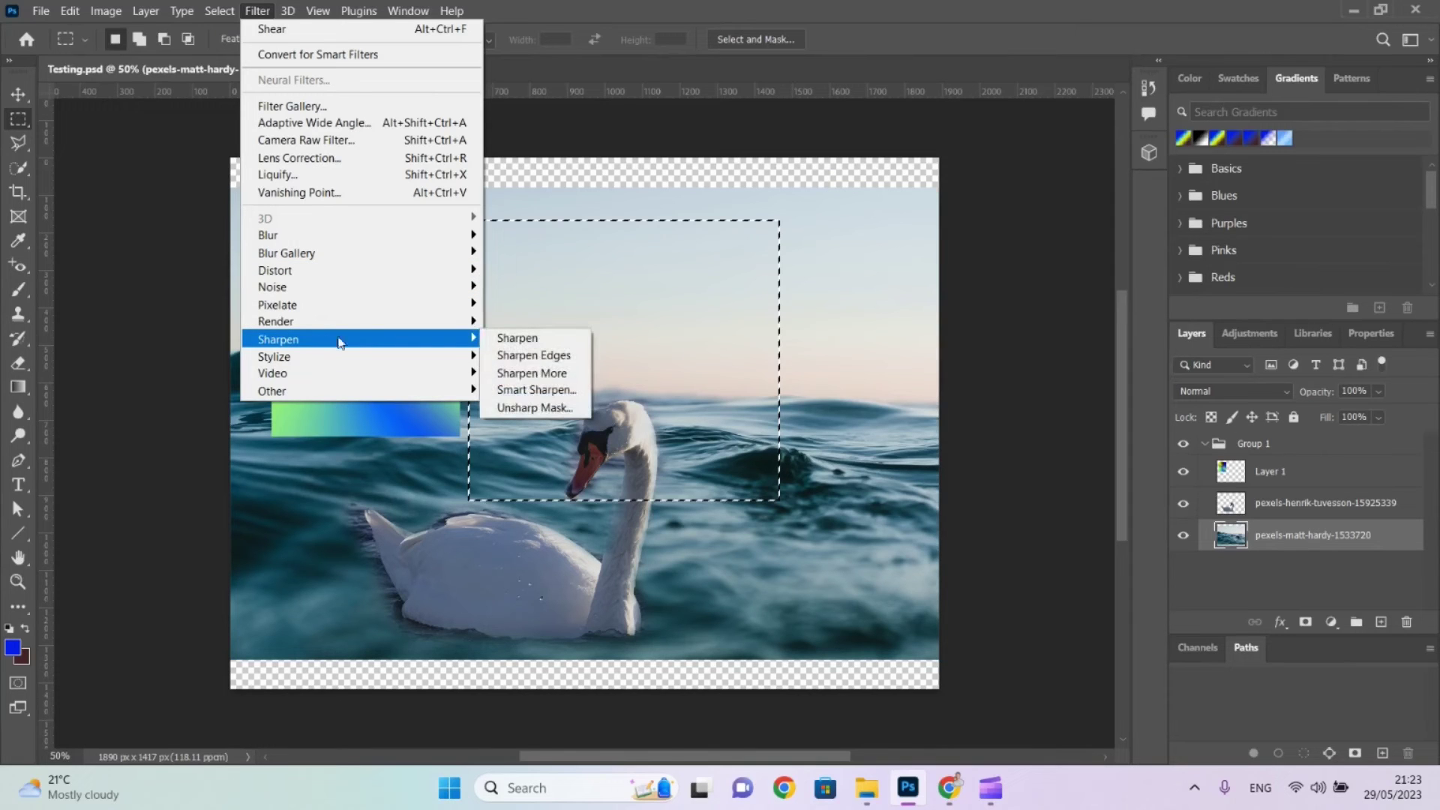
left_click(507, 338)
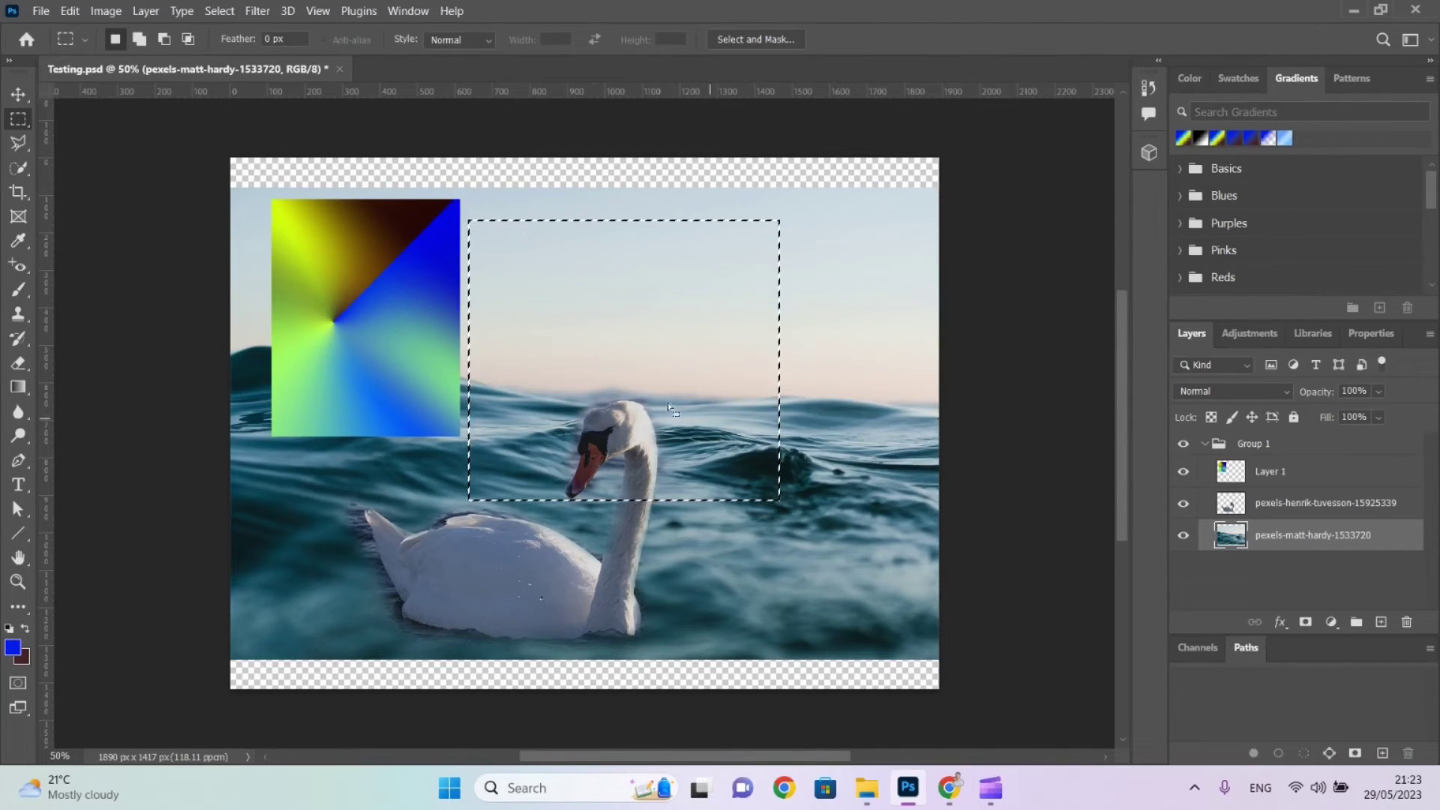
Shift the marquee down over the swan's head and neck and apply the Sharpen filter three times to the pexels-henrik-tuvesson-15925339 layer.
left_click_drag(597, 383, 606, 446)
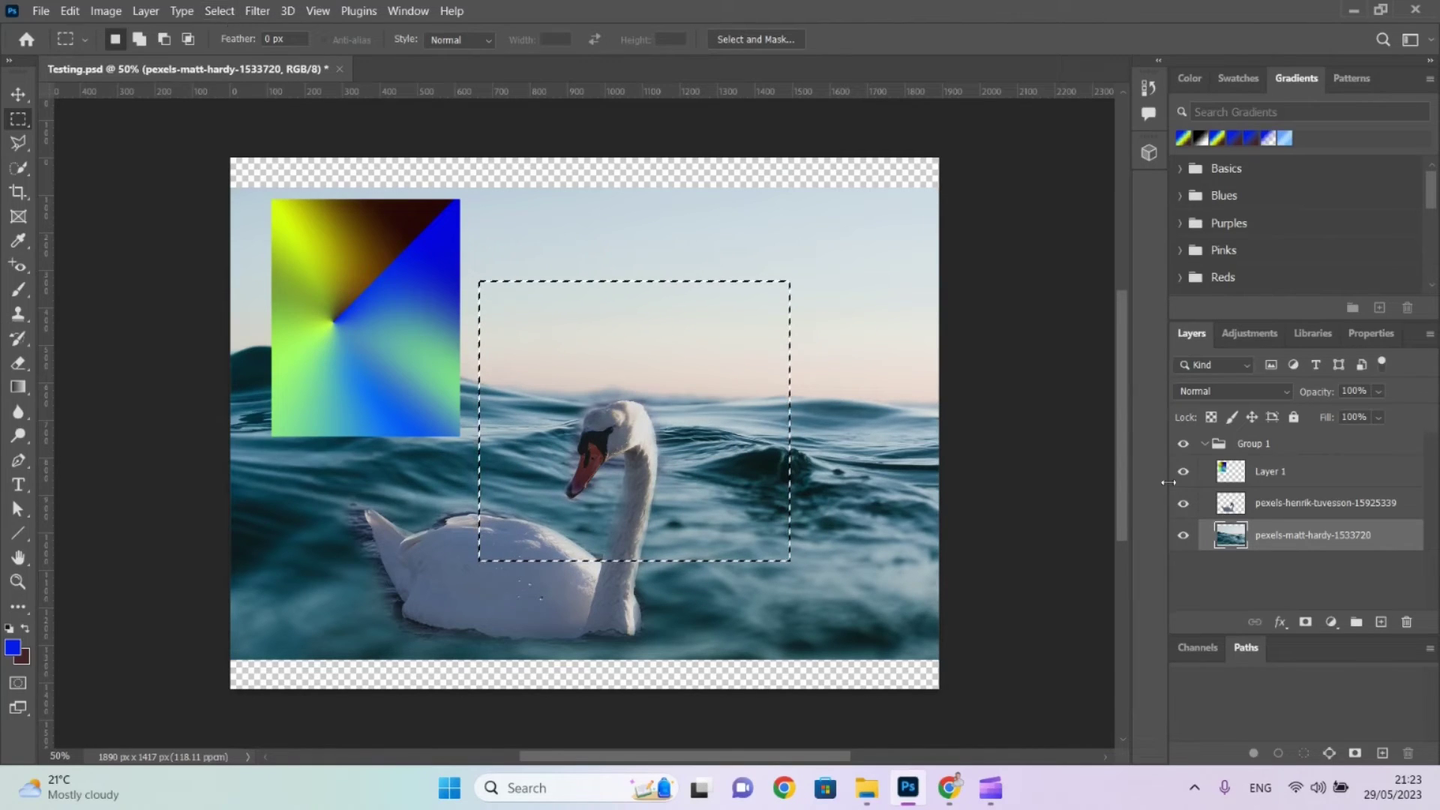
left_click(1253, 515)
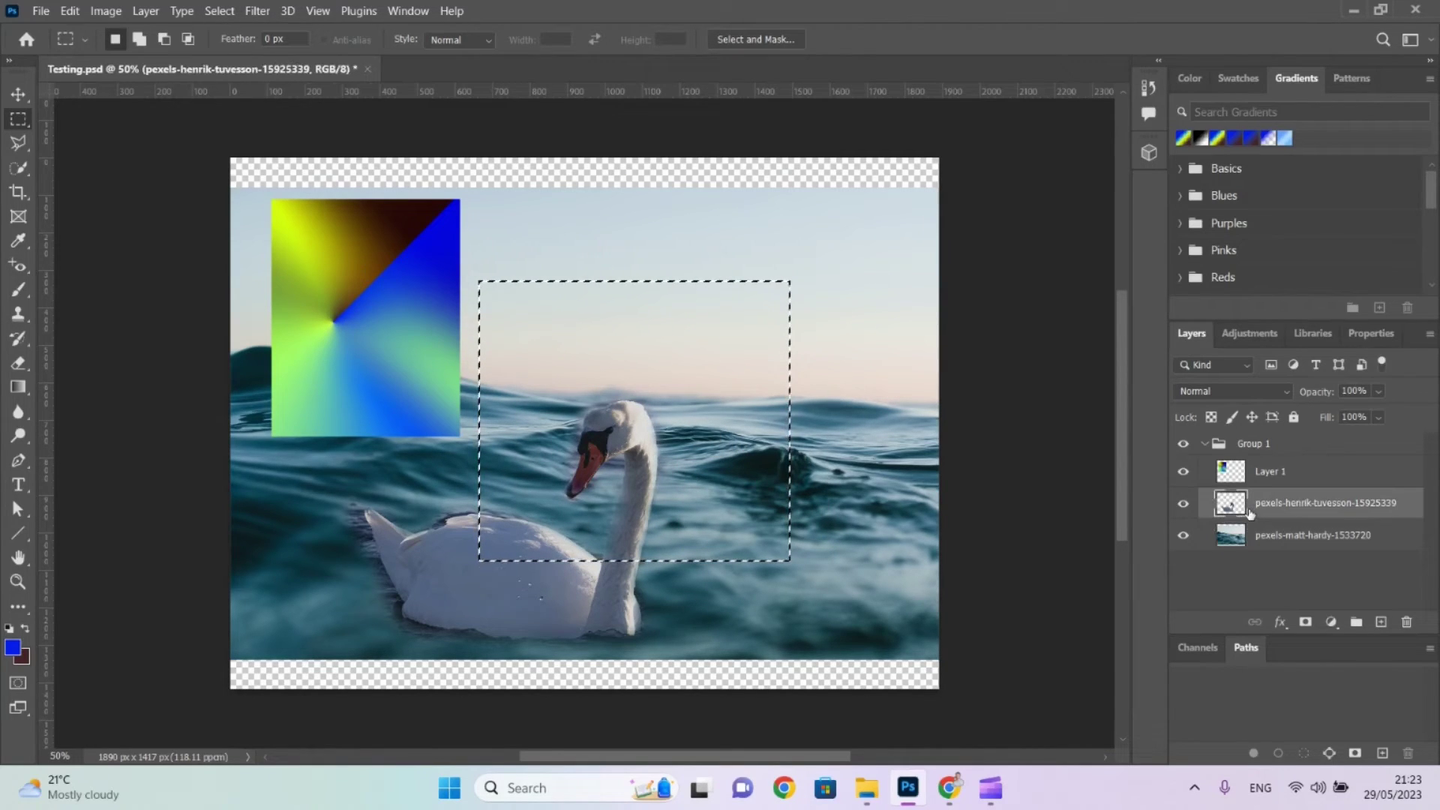
left_click(258, 10)
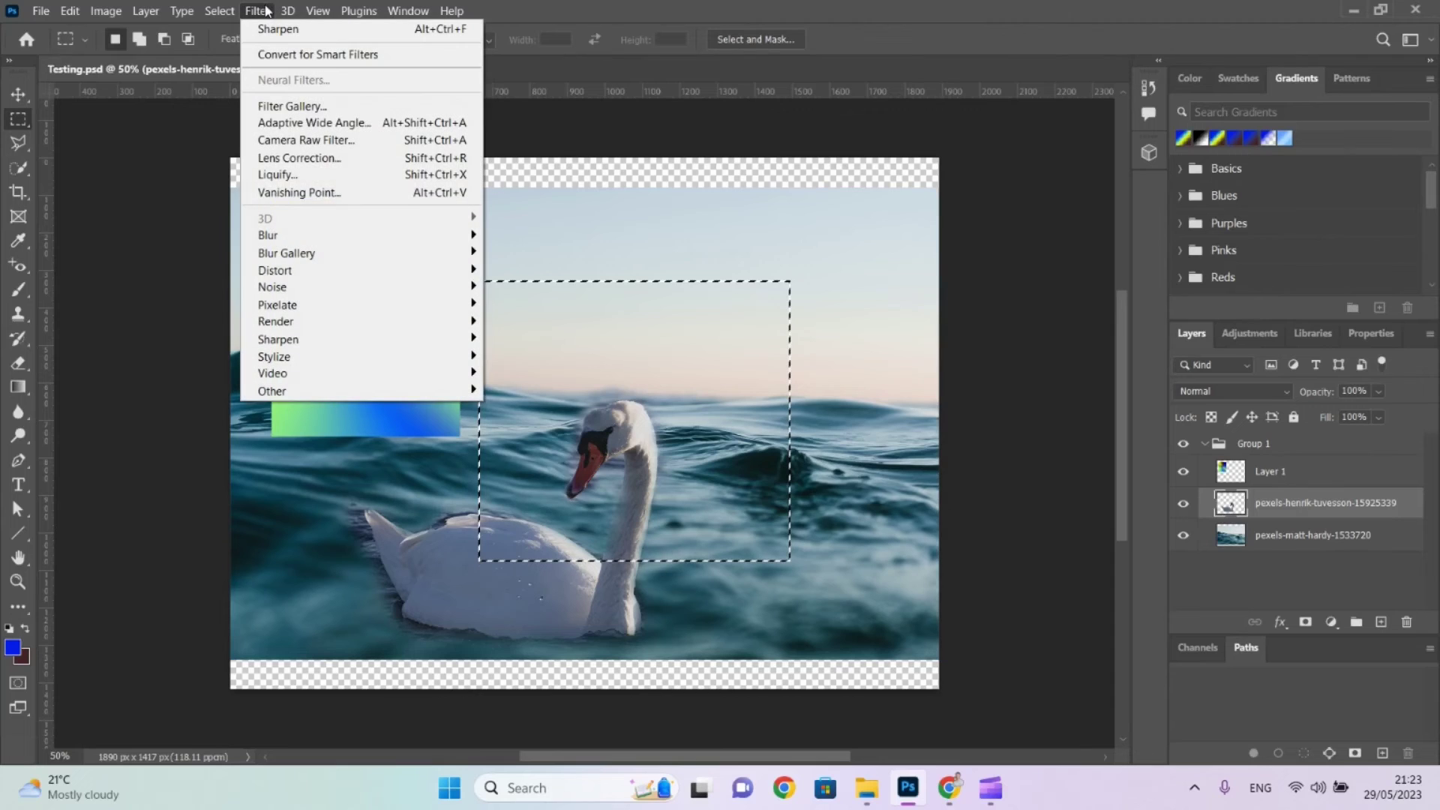
left_click(321, 28)
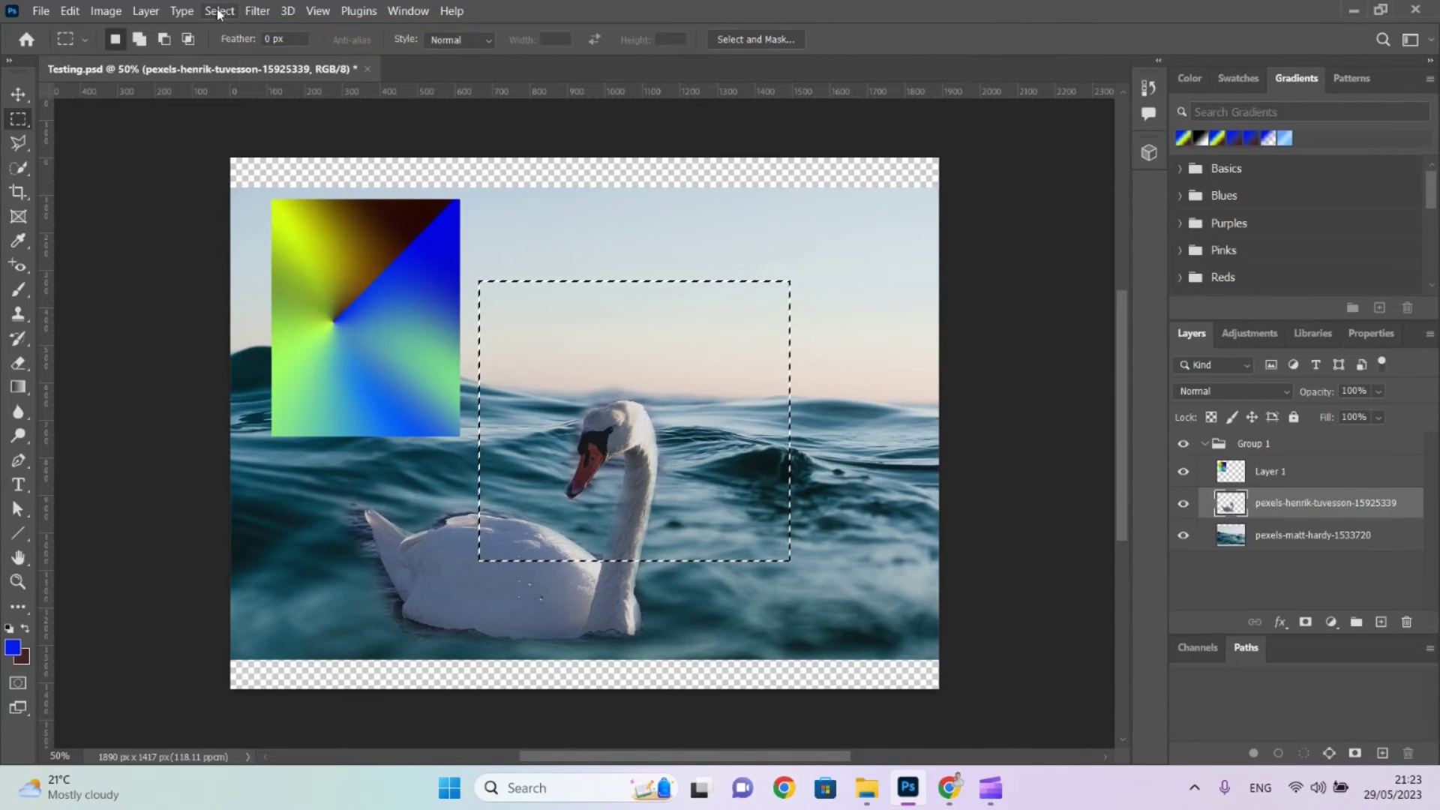
left_click(218, 10)
mouse_move(257, 11)
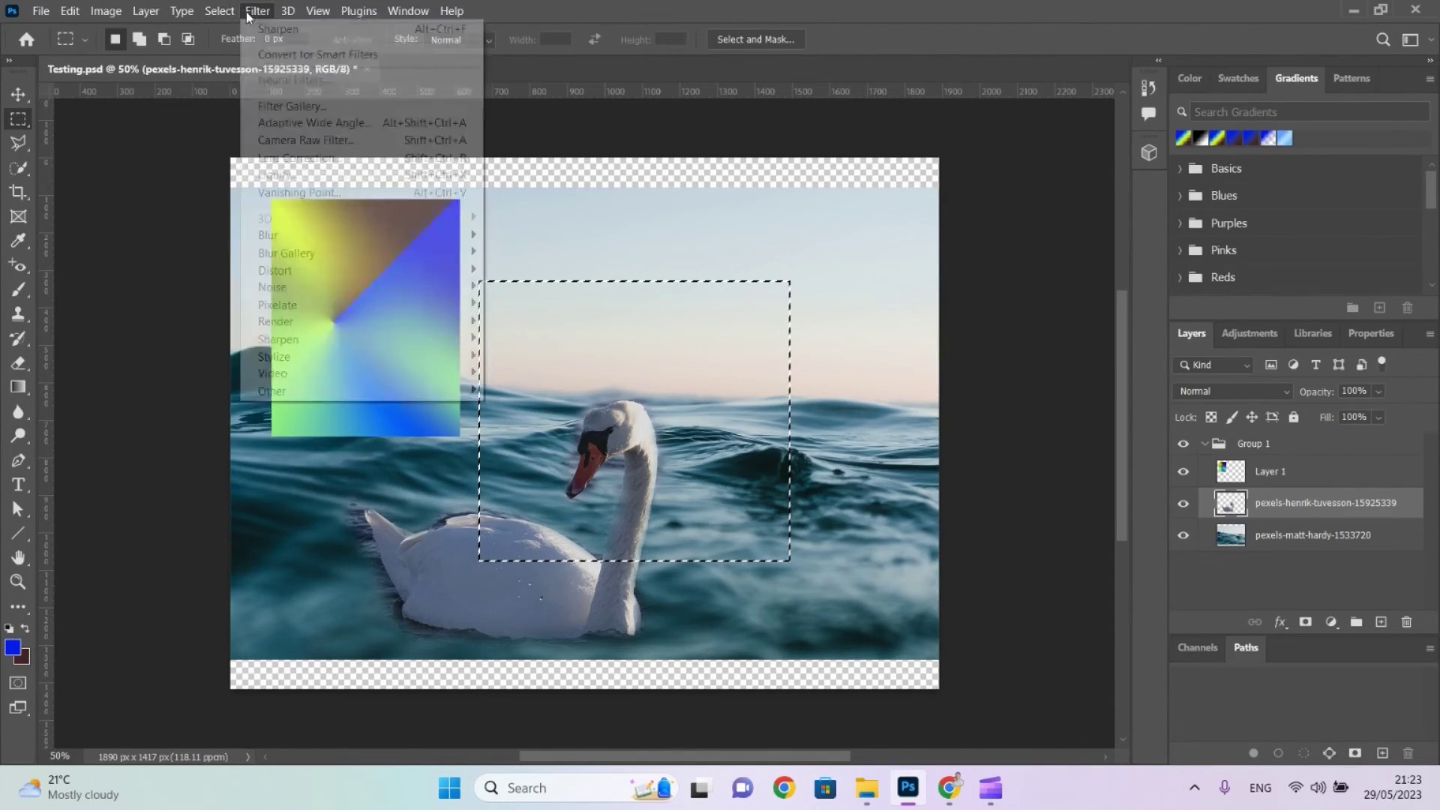
left_click(304, 34)
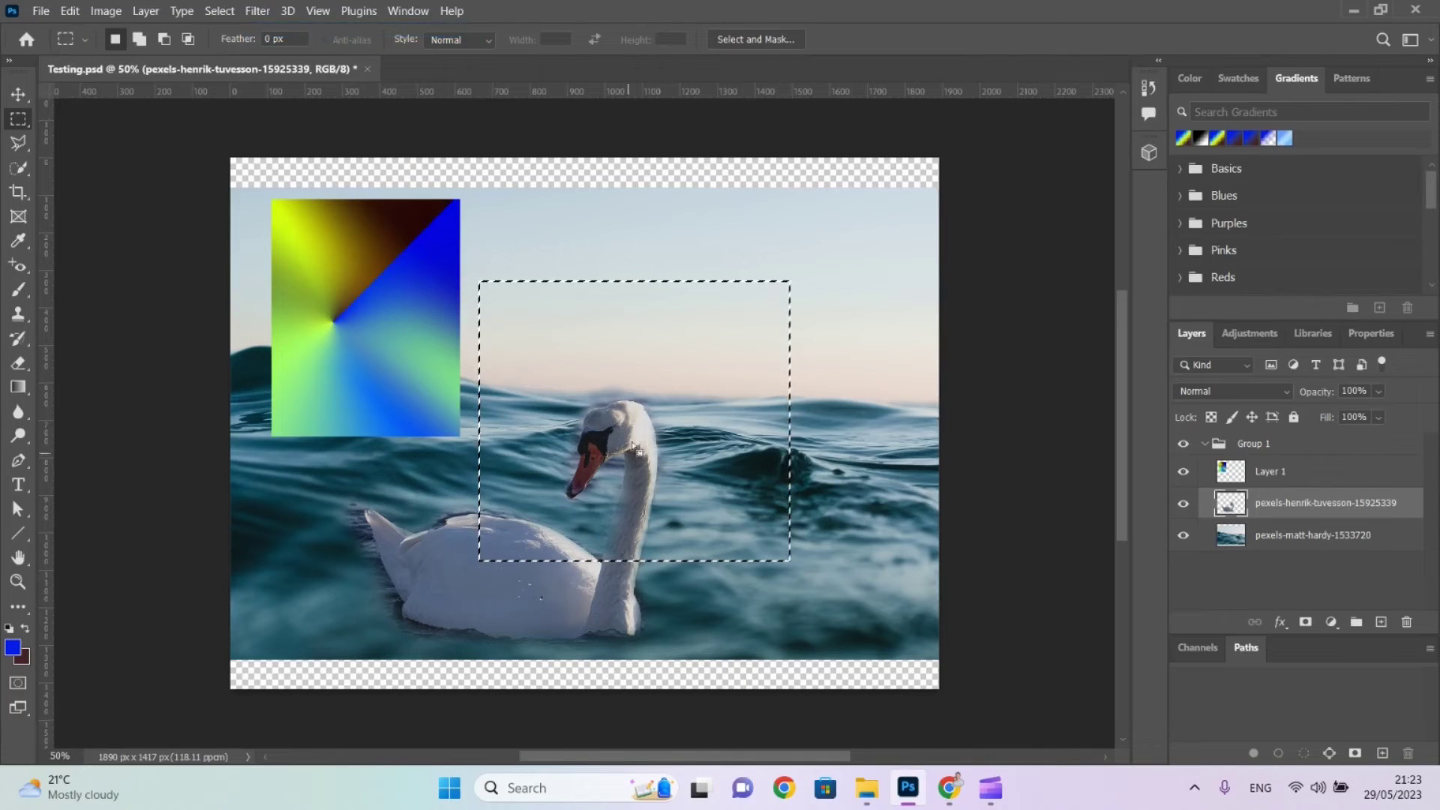
left_click(250, 13)
left_click(341, 24)
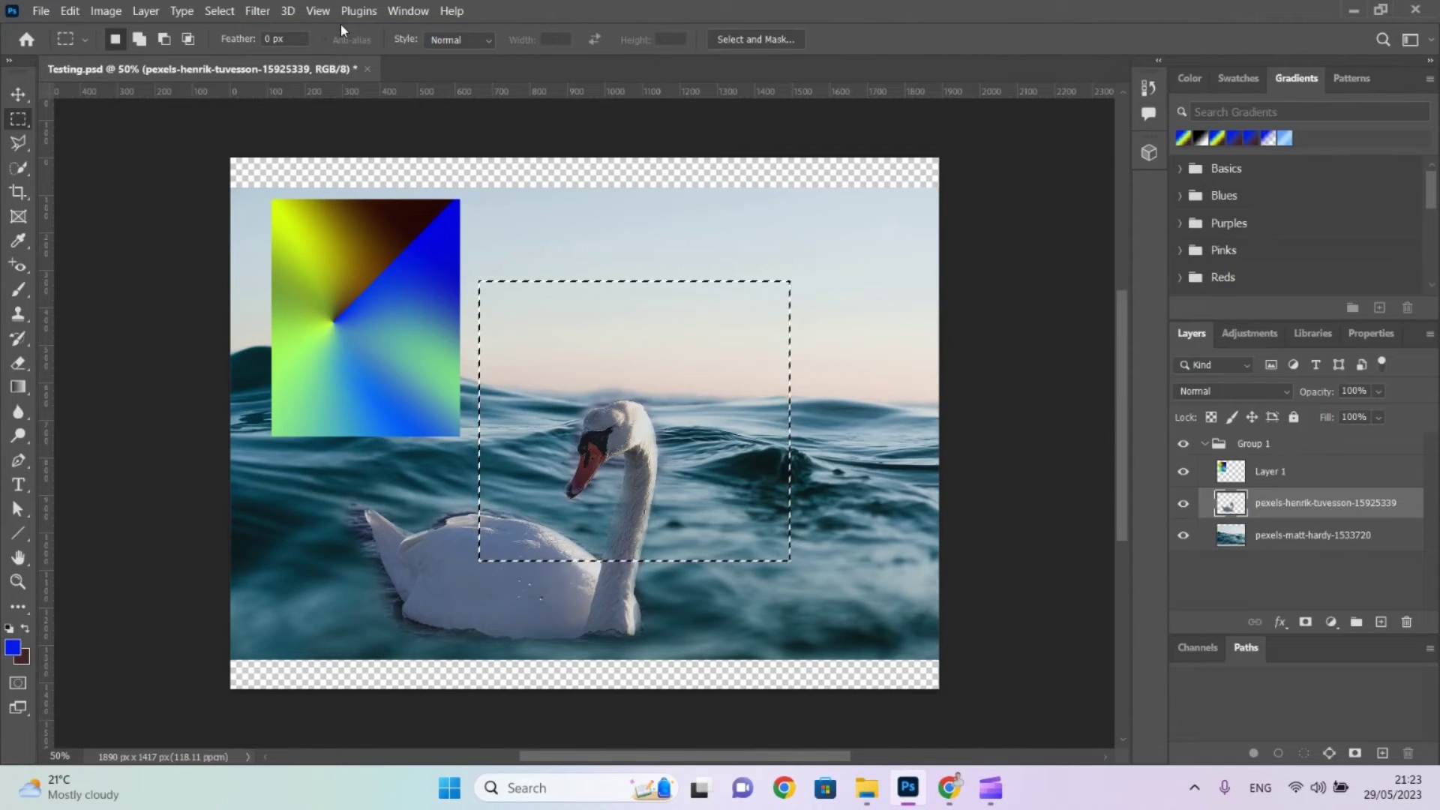
Return the rectangular marquee to its previous position around the swan's head and the sky above it.
key("shift+Left")
key("shift+Left")
key("shift+Left")
key("shift+Up")
key("shift+Up")
key("shift+Up")
key("shift+Up")
key("shift+Up")
key("shift+Up")
key("shift+Up")
key("shift+Up")
key("shift+Up")
key("shift+Up")
key("shift+Up")
key("shift+Up")
key("shift+Up")
key("shift+Up")
key("shift+Up")
key("shift+Up")
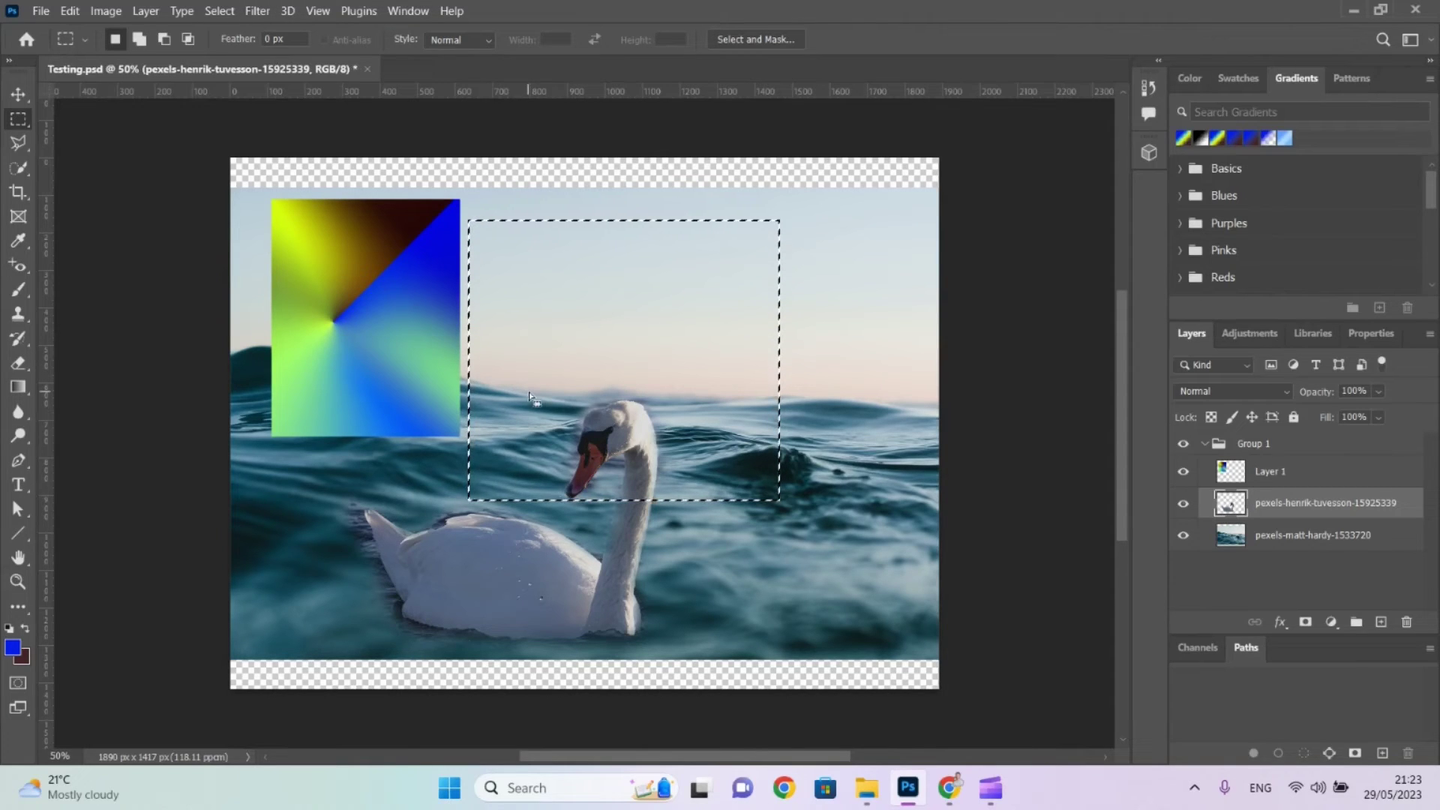
Reposition the marquee over the swan's head, neck and front body and apply the Blur and Blur More filters to it.
left_click_drag(520, 386, 522, 523)
left_click(257, 11)
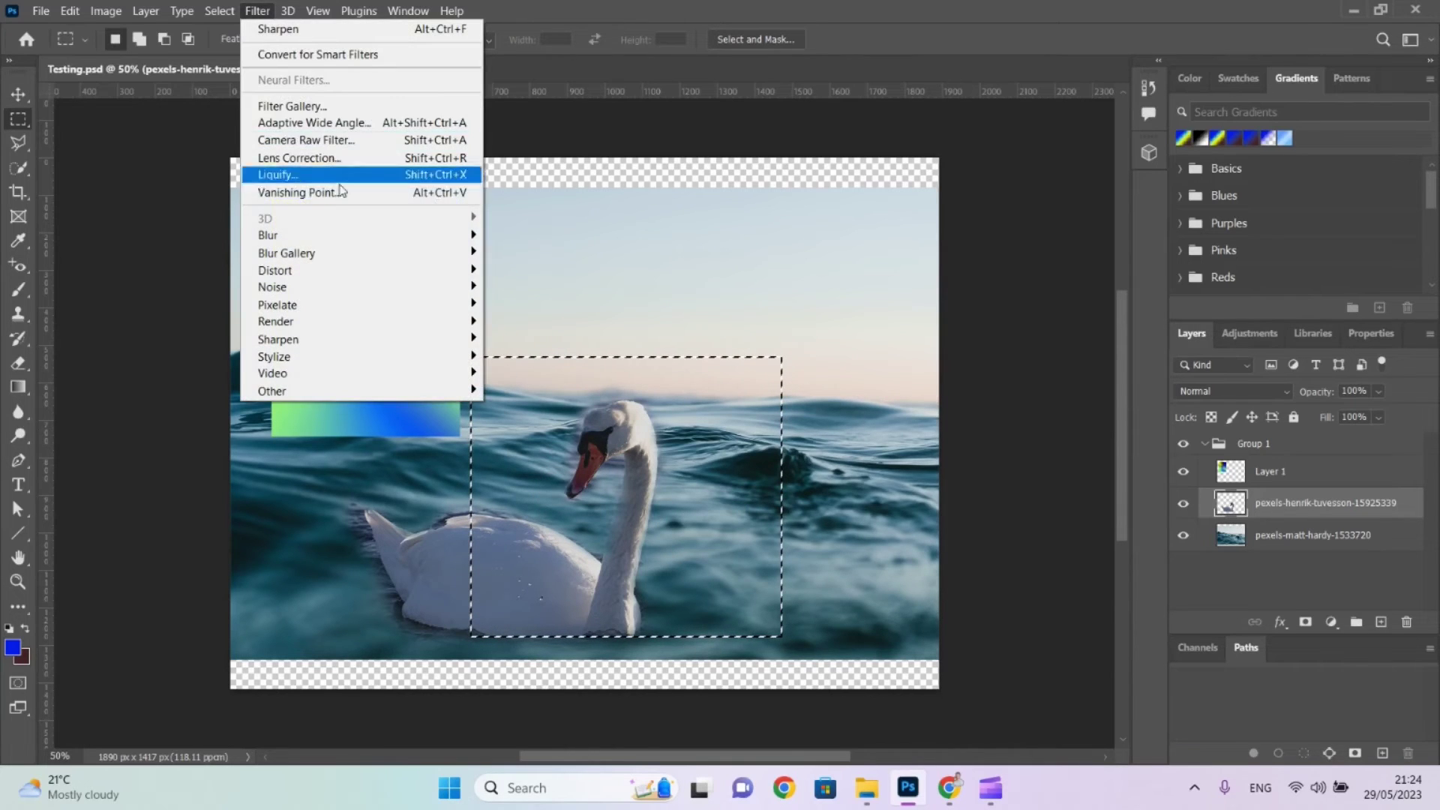
mouse_move(371, 239)
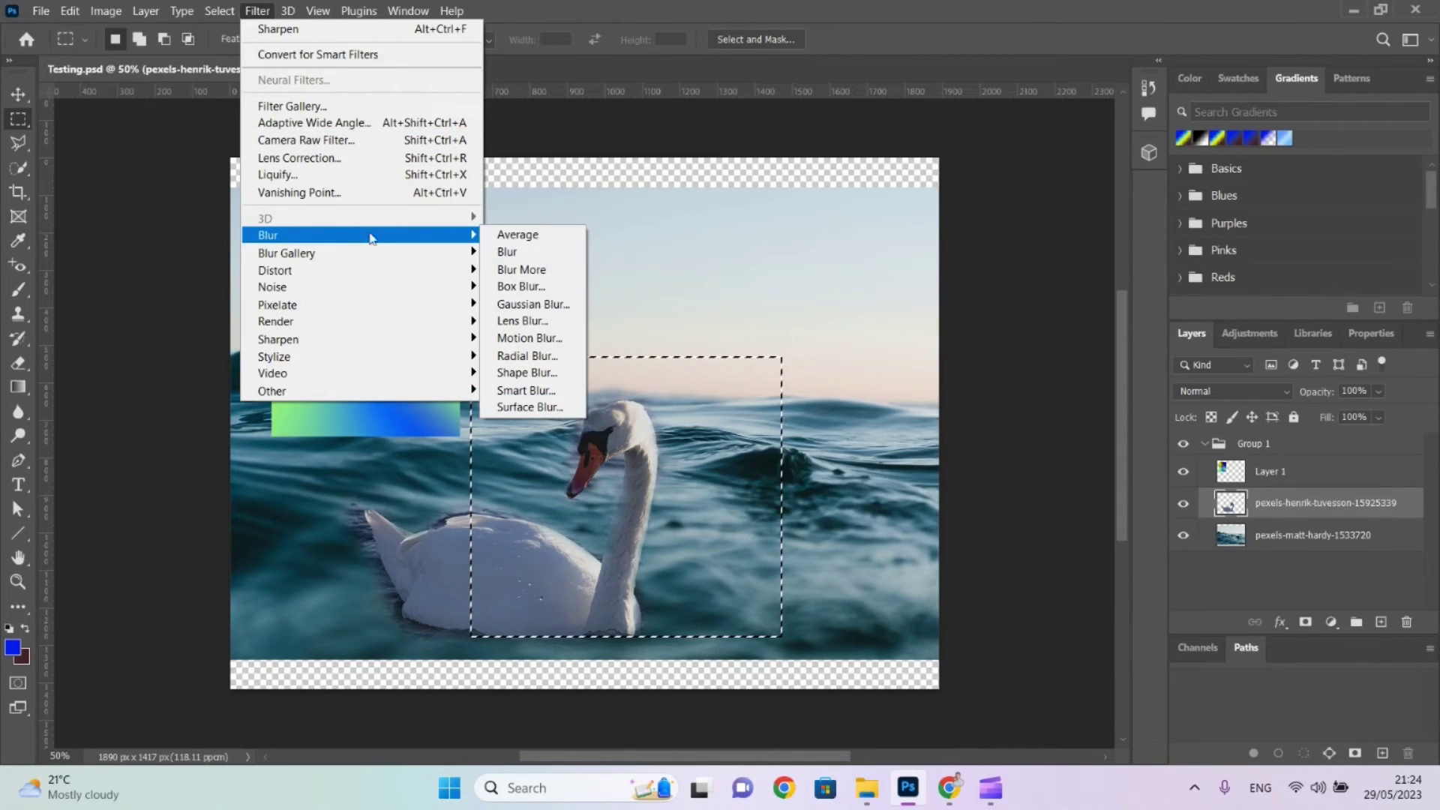
left_click(530, 256)
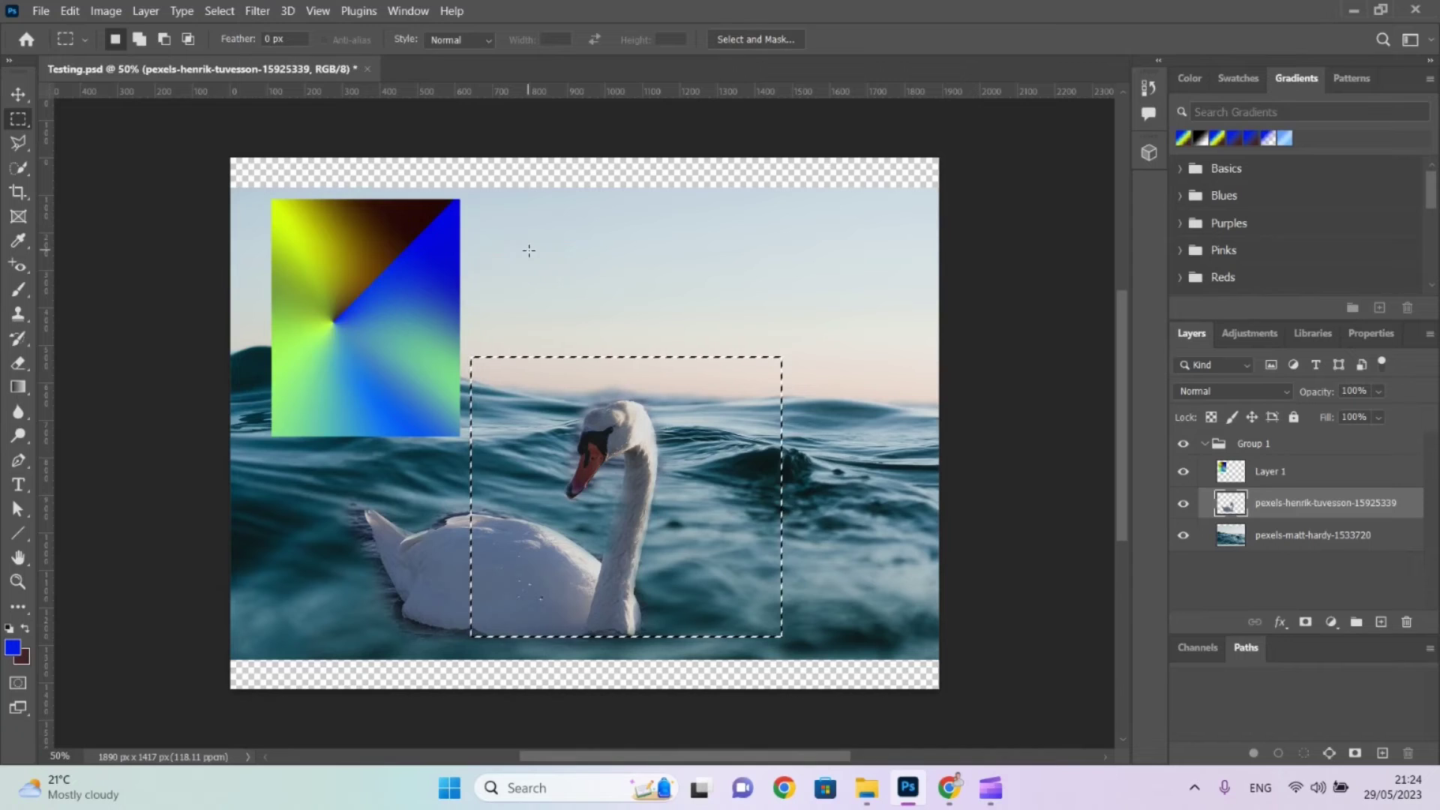
left_click(255, 11)
mouse_move(353, 235)
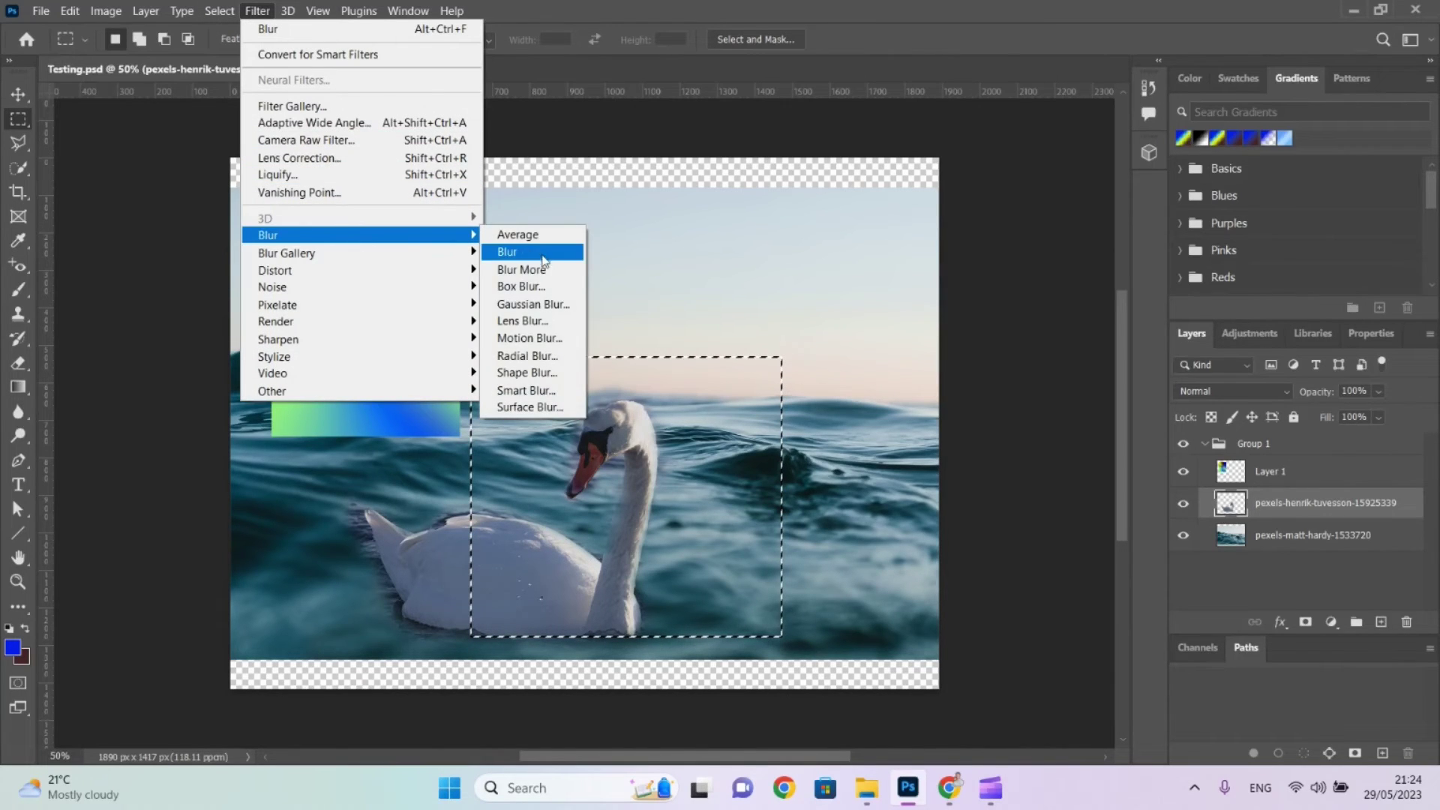
left_click(538, 277)
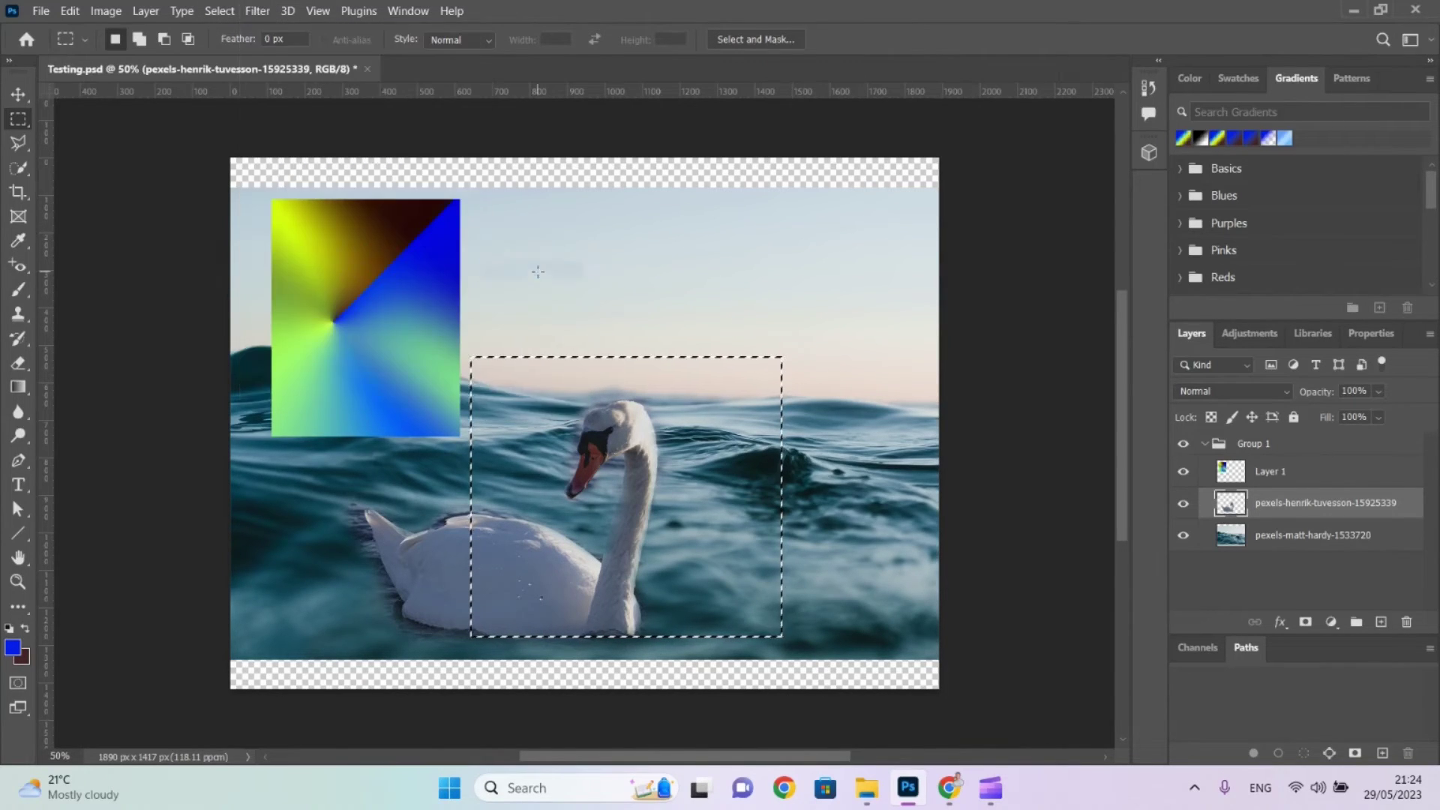
Apply the Average blur filter to the selected part of the swan and undo it.
left_click(255, 12)
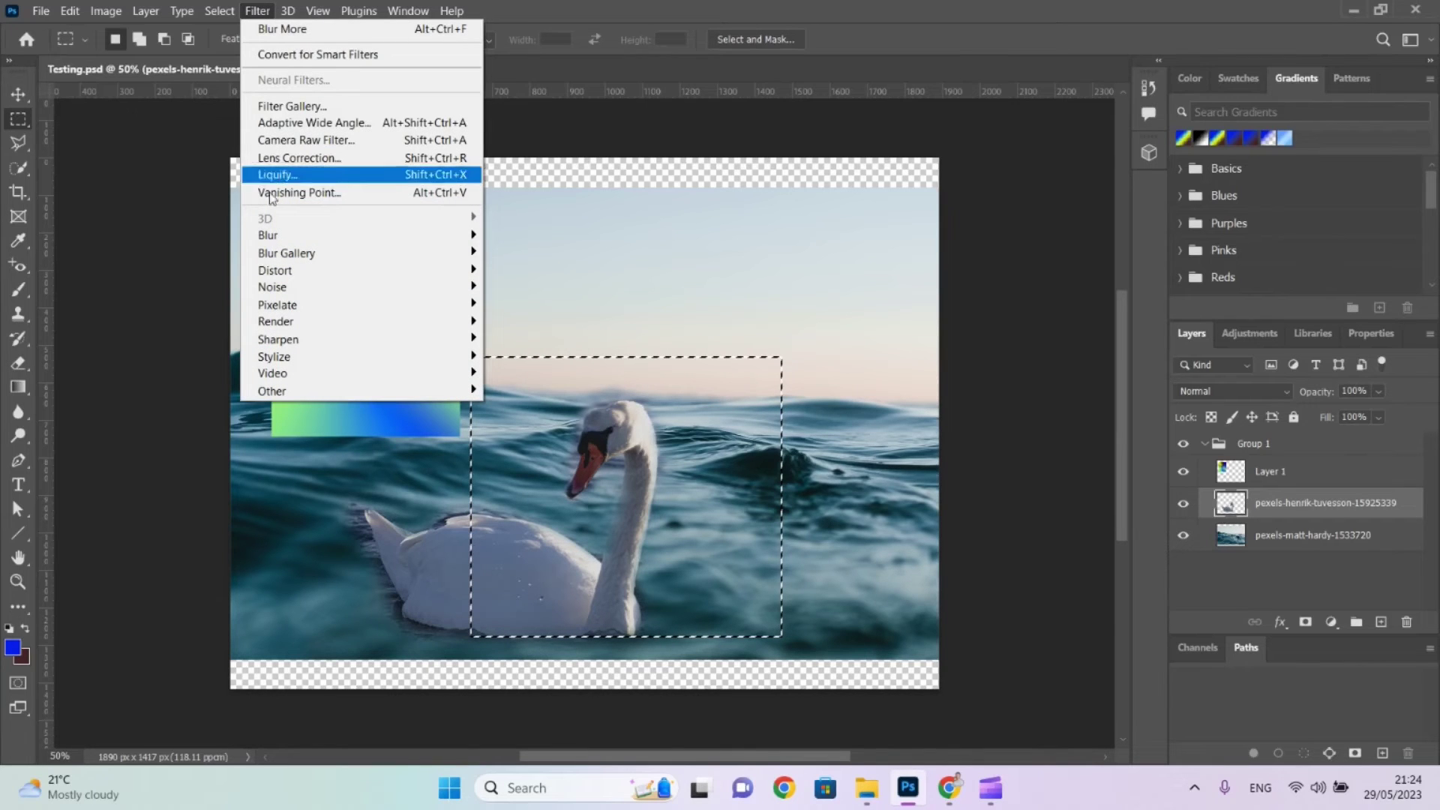
mouse_move(295, 242)
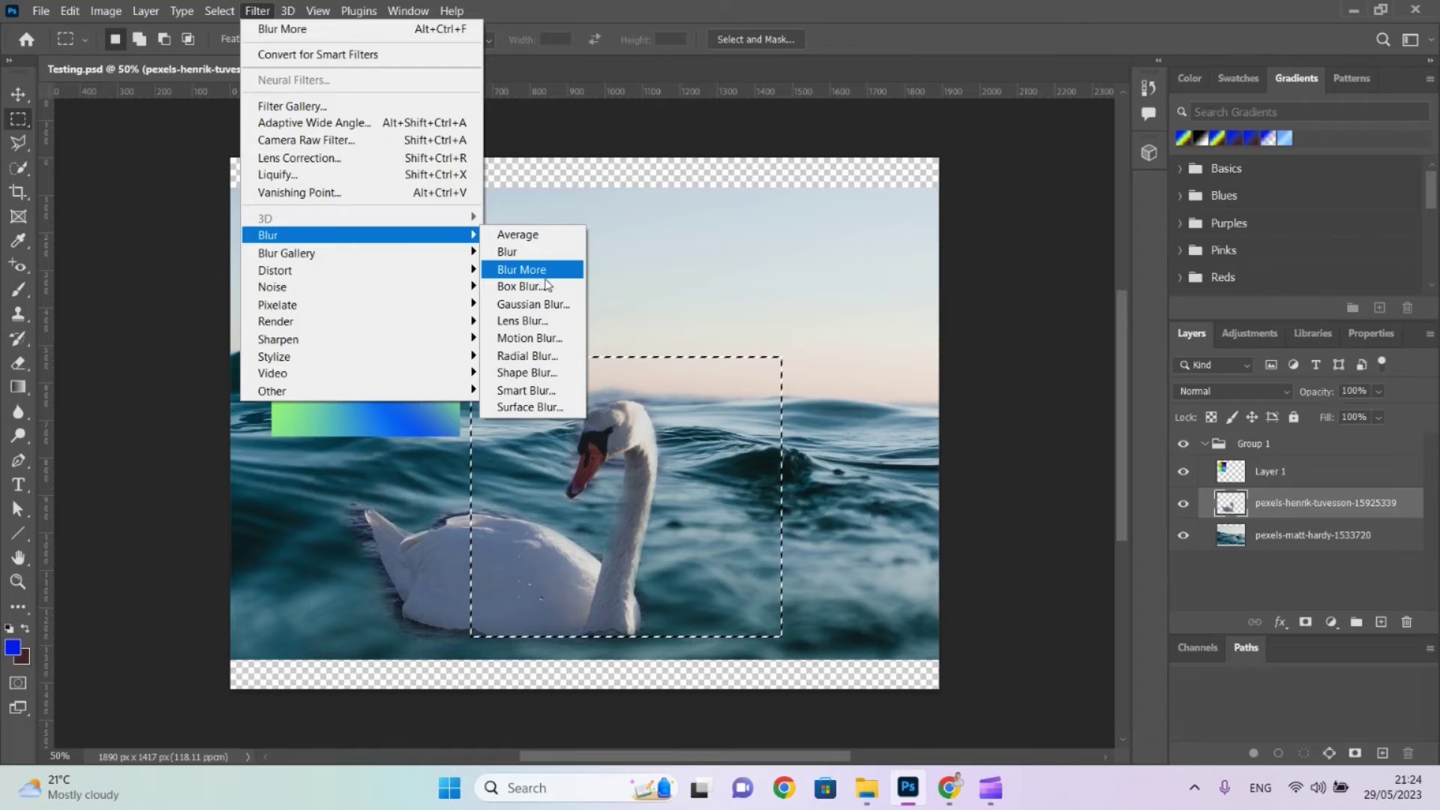
left_click(552, 238)
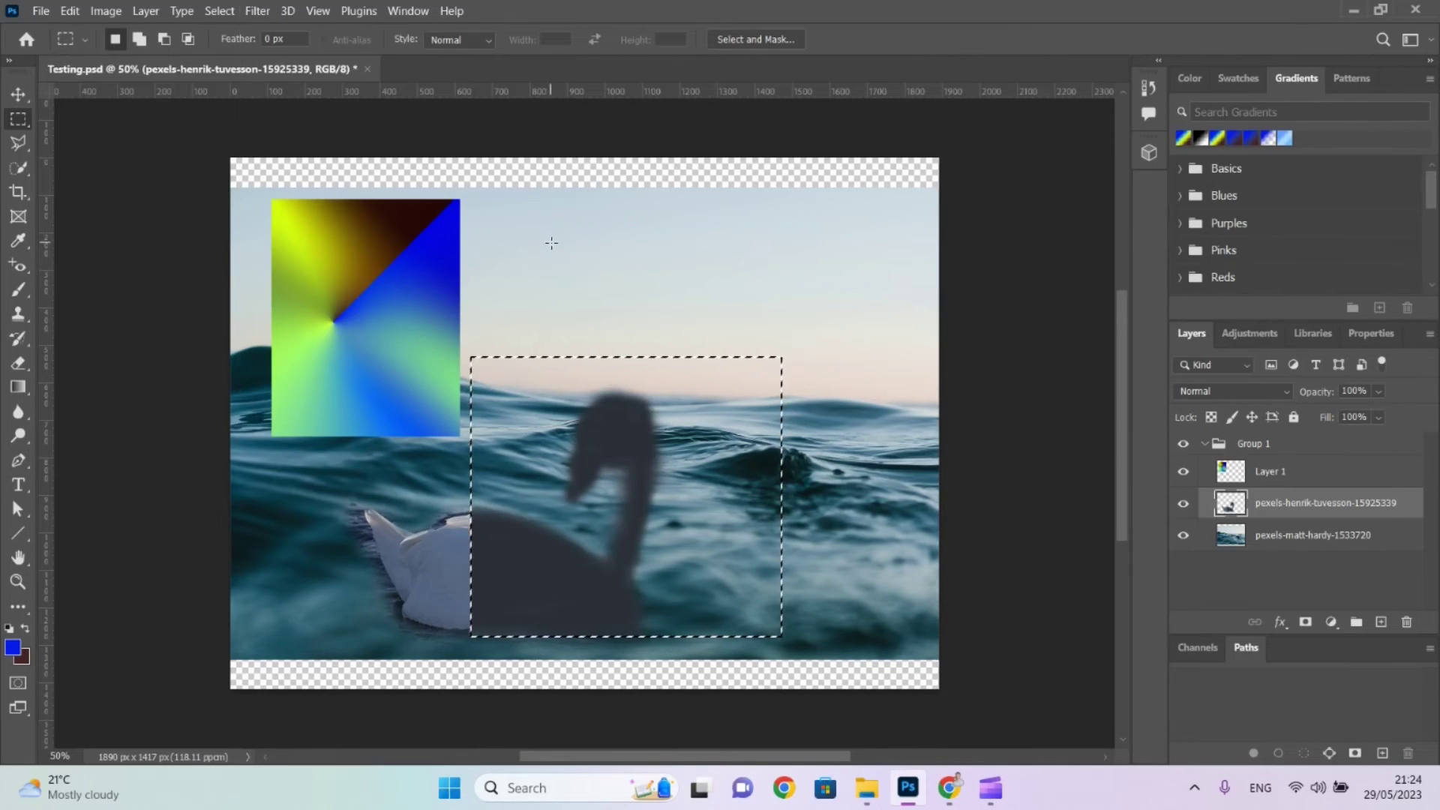
key("ctrl+z")
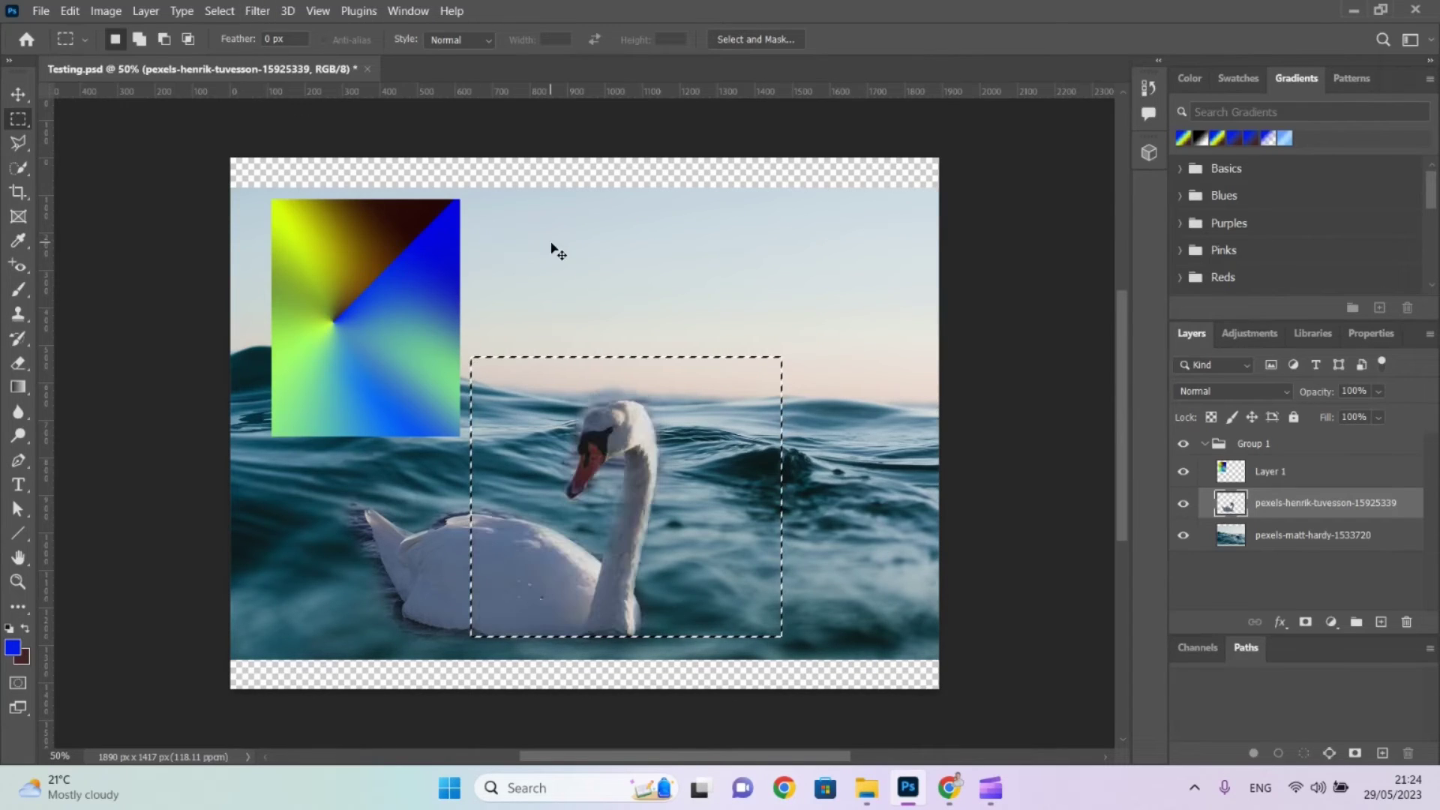
Apply a Box Blur with a radius of 38 pixels to the selected part of the swan and undo it.
left_click(248, 14)
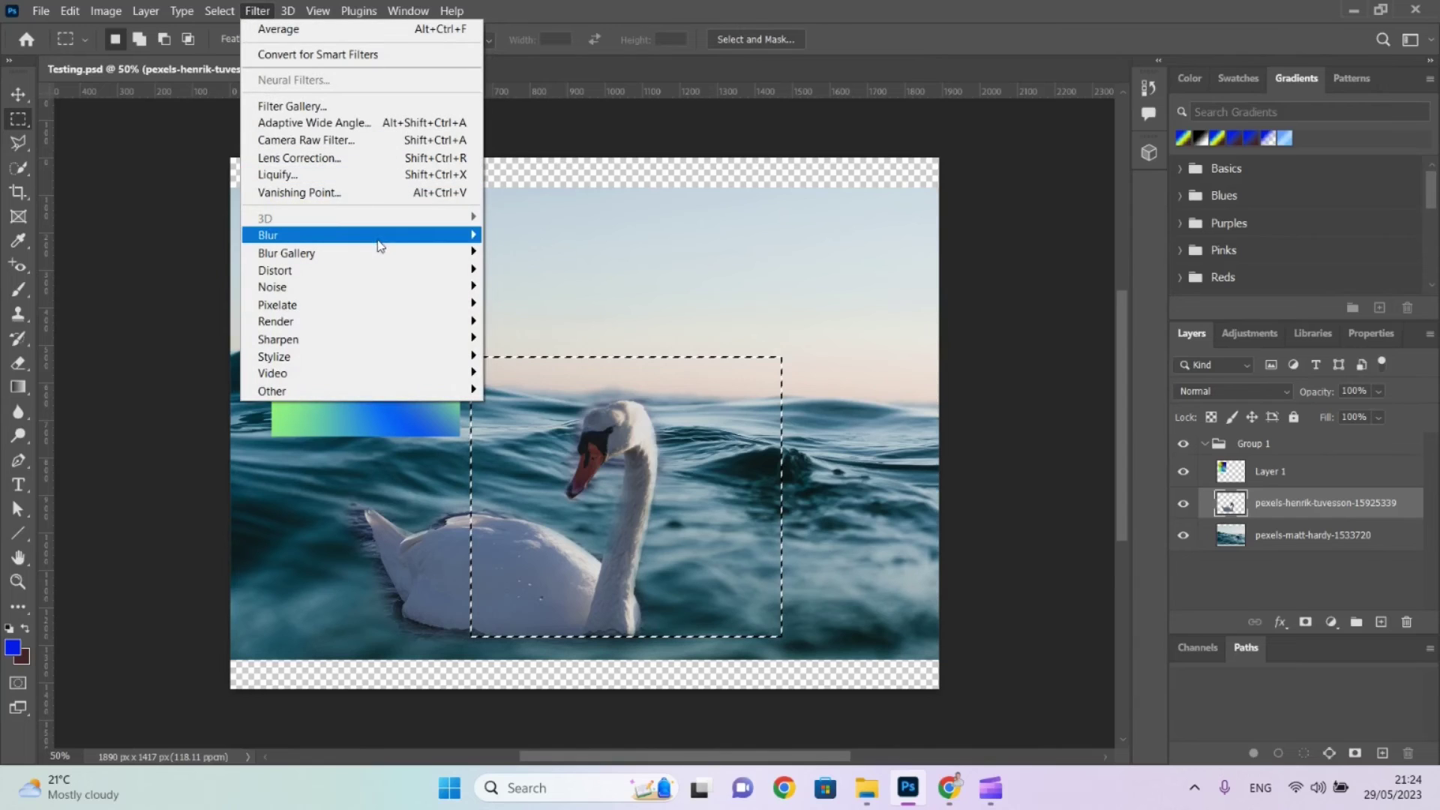
mouse_move(380, 244)
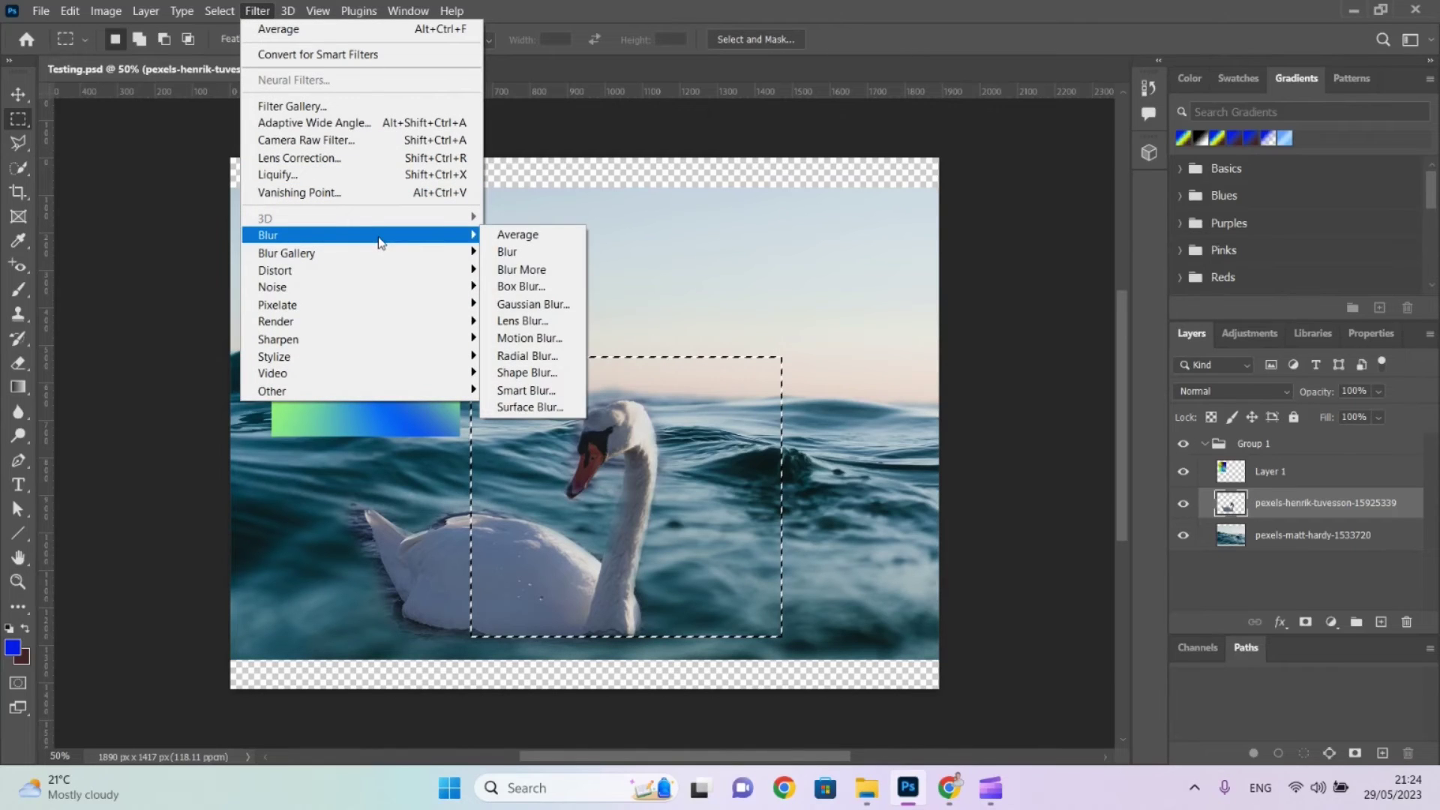
left_click(516, 288)
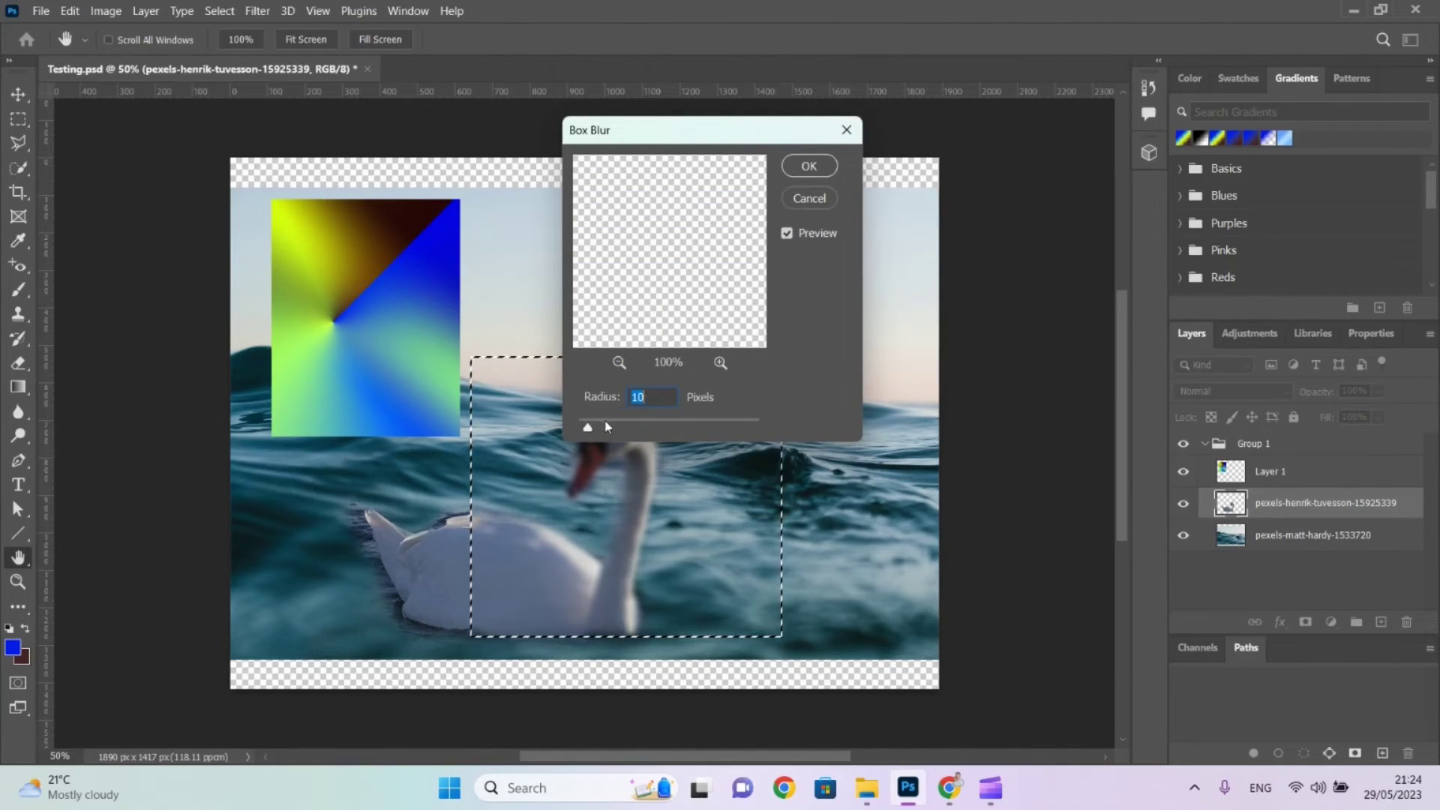
mouse_move(589, 427)
left_mouse_down()
mouse_move(640, 433)
mouse_move(598, 431)
left_mouse_up()
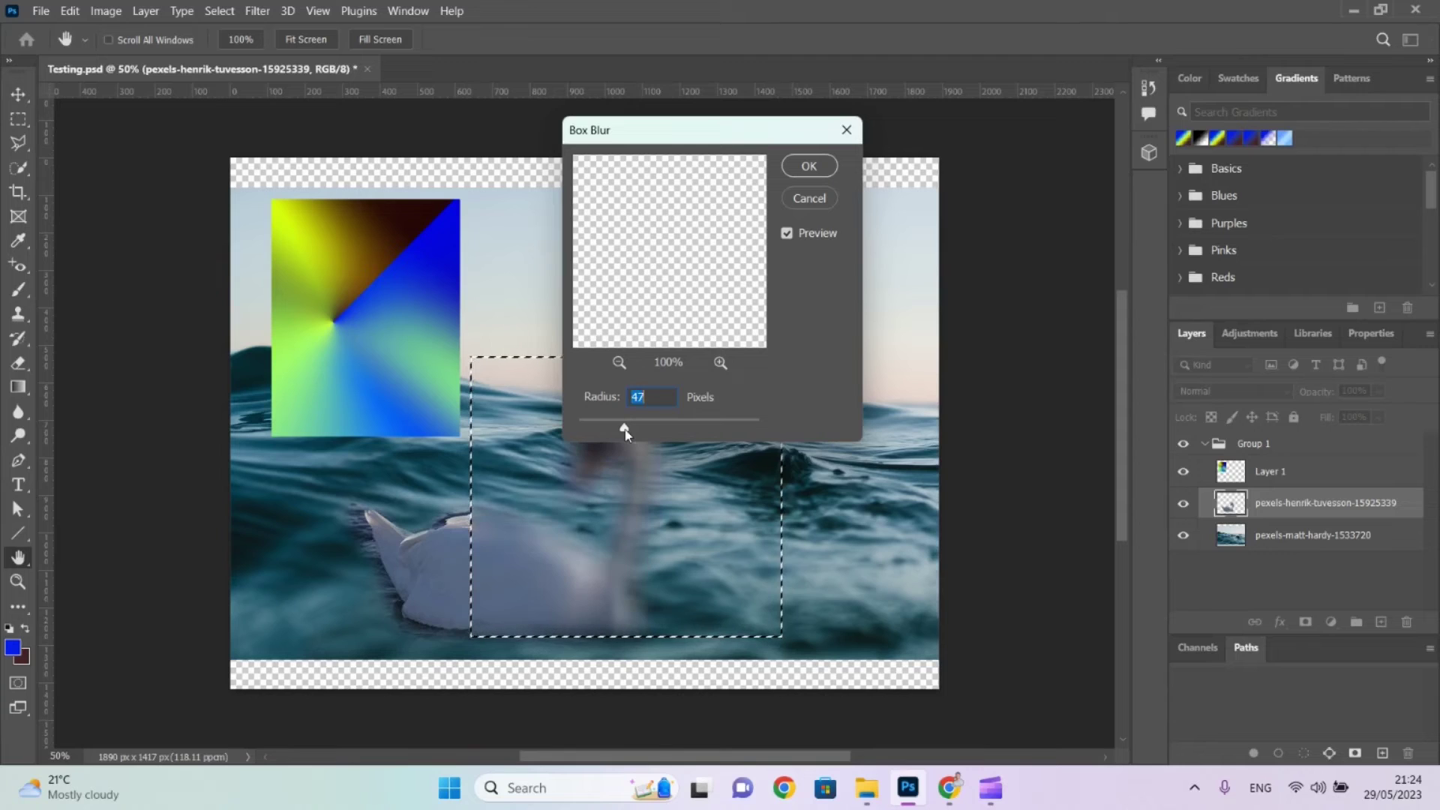
mouse_move(624, 429)
left_mouse_down()
mouse_move(667, 429)
mouse_move(617, 431)
left_mouse_up()
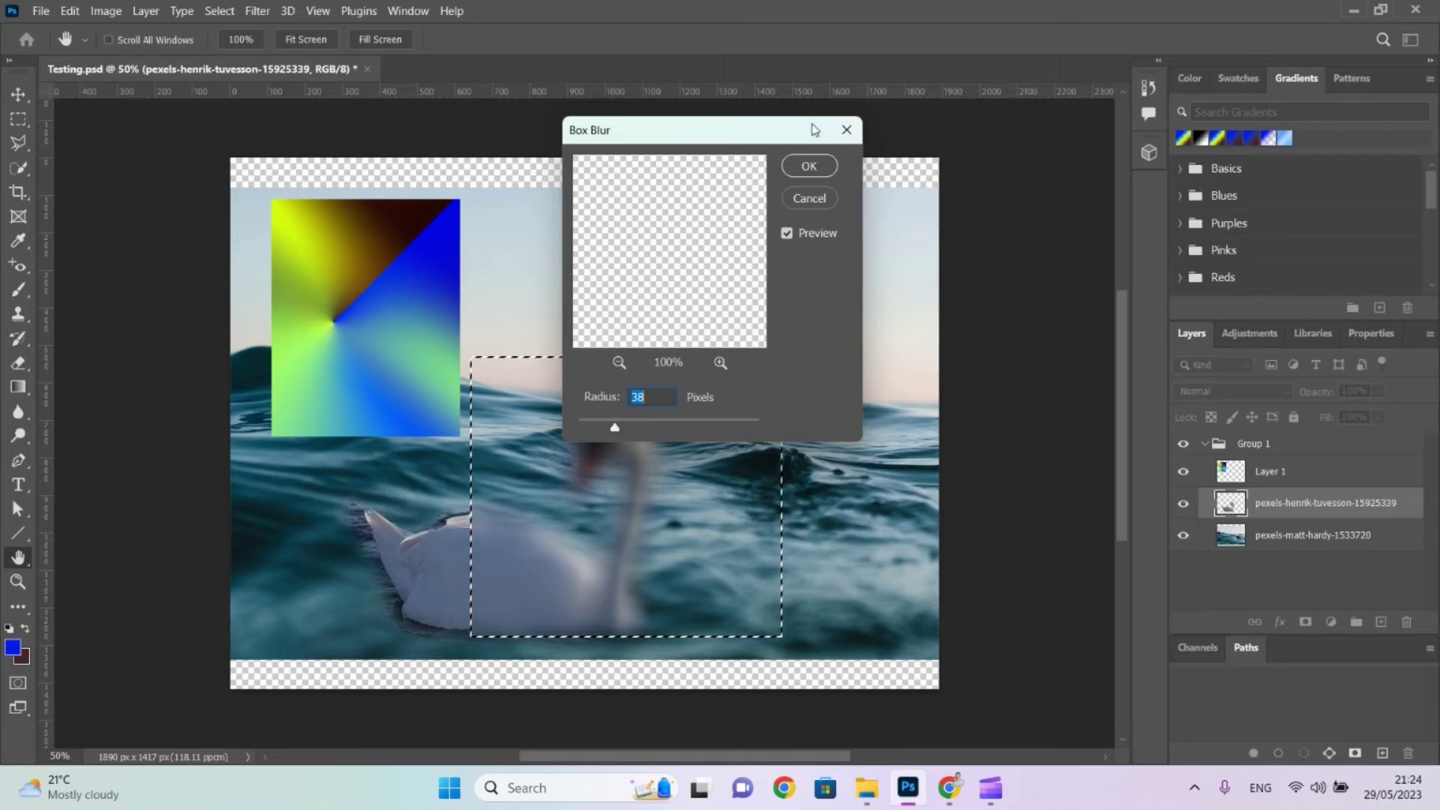
left_click(808, 166)
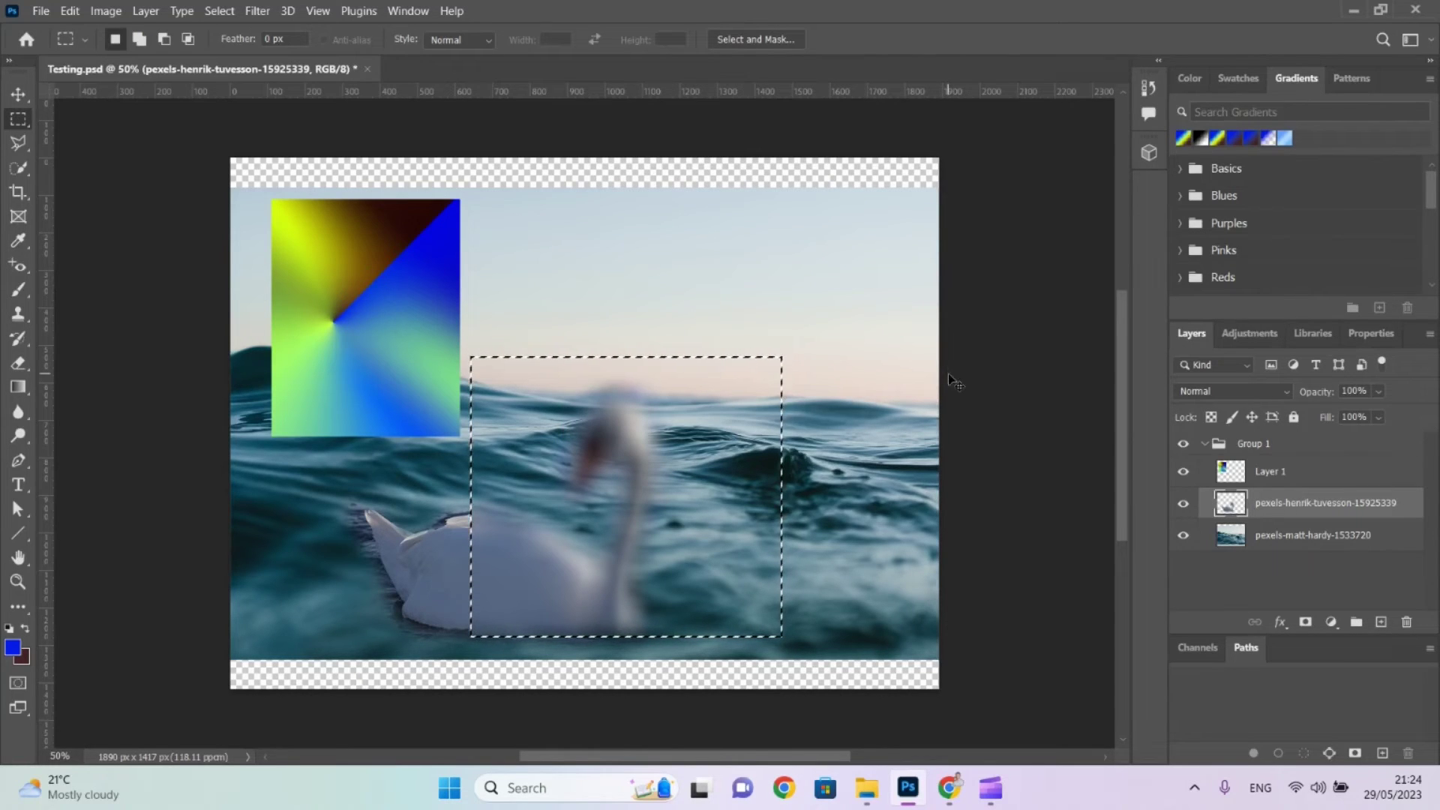
key("ctrl+z")
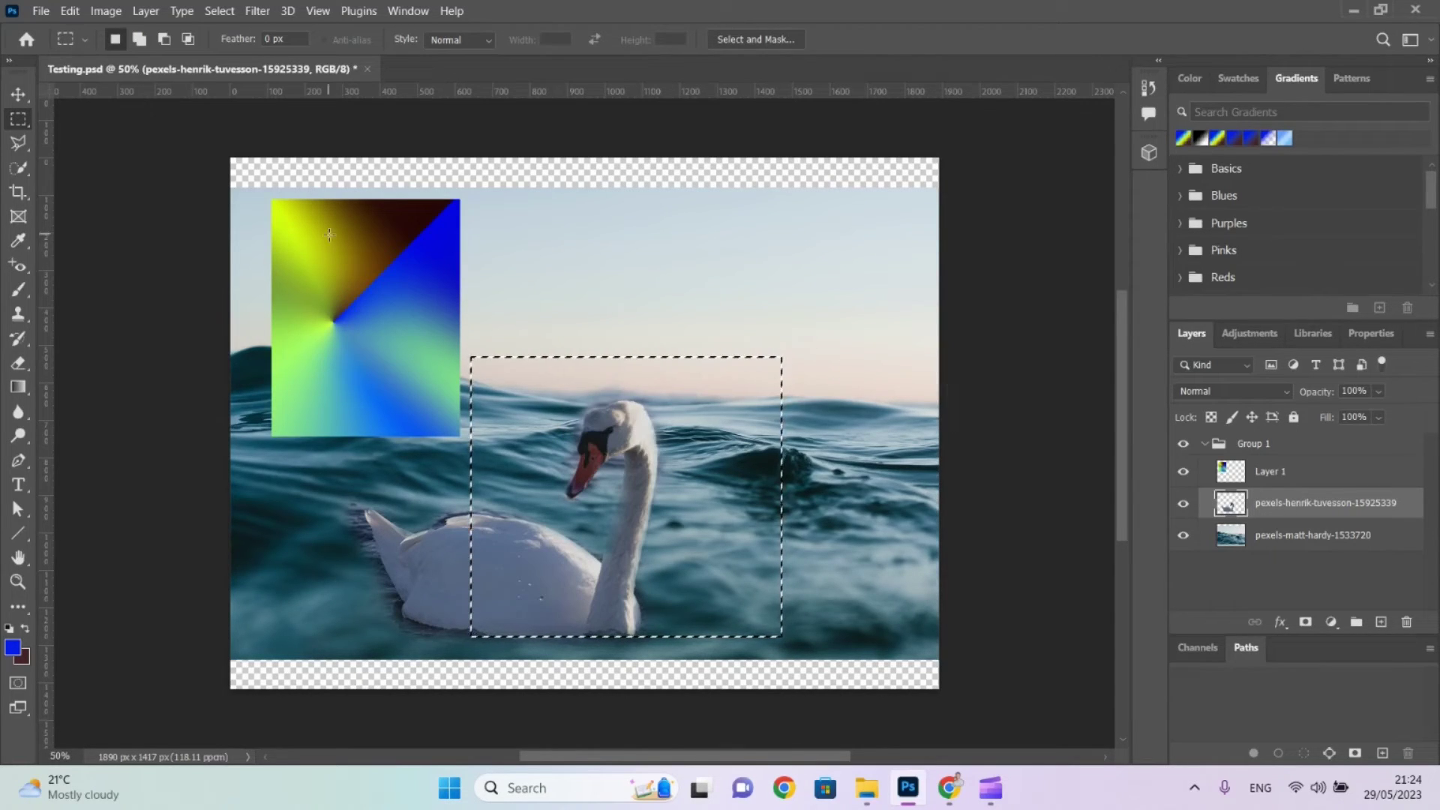
Review the remaining filter and tool items in the checklist document, switch back to Photoshop, and look through the Blur and Dodge tool variants.
key("alt+Tab")
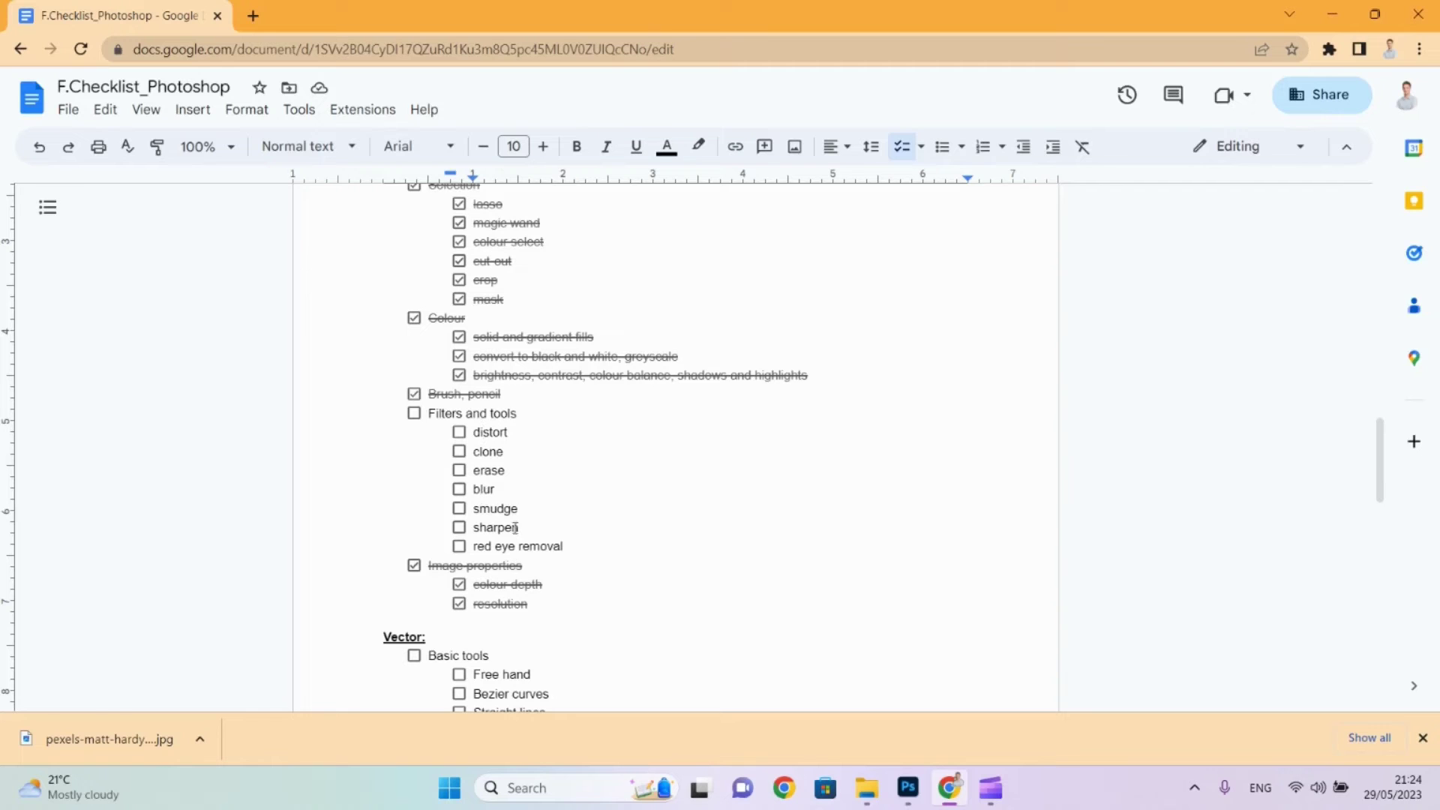
key("alt+Tab")
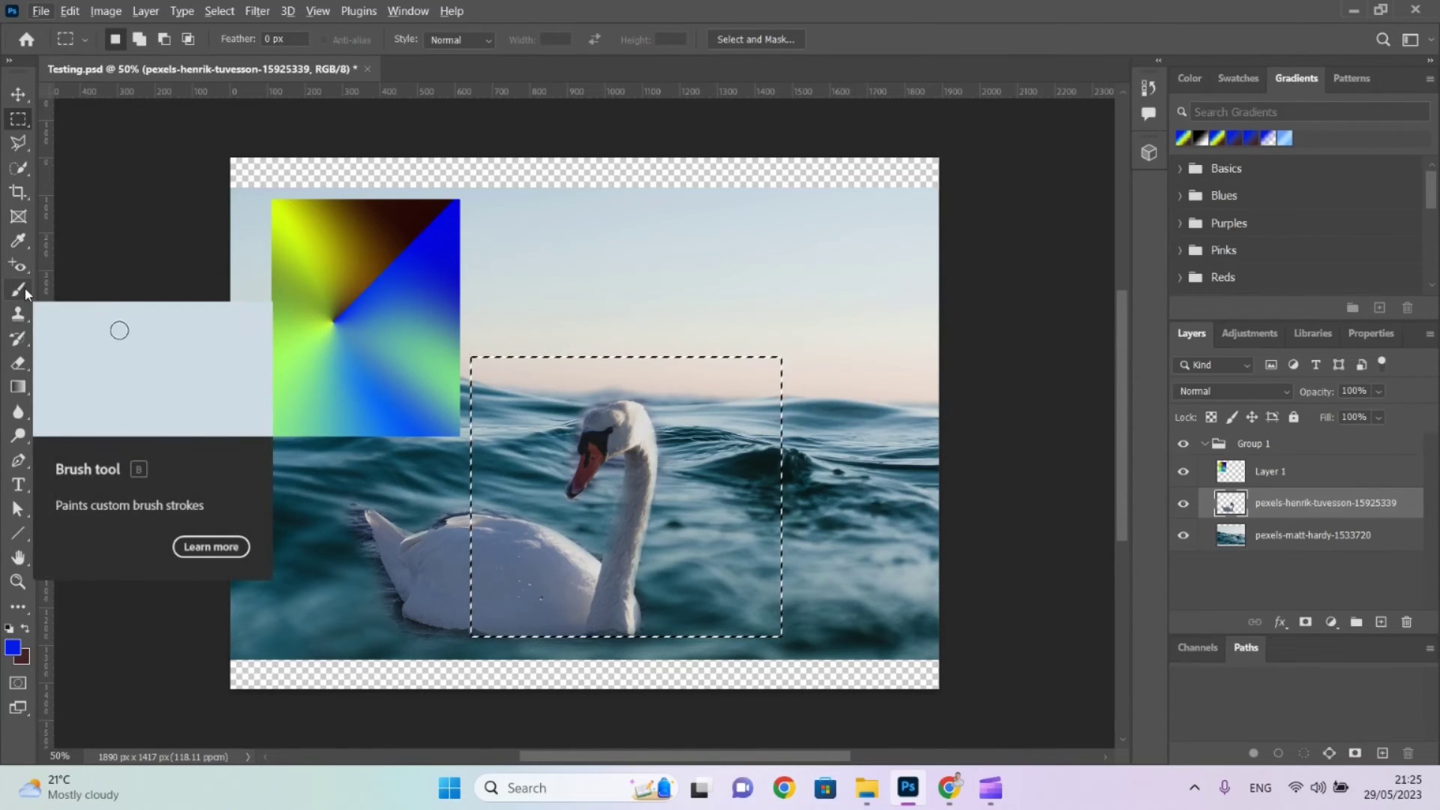
left_click(18, 412)
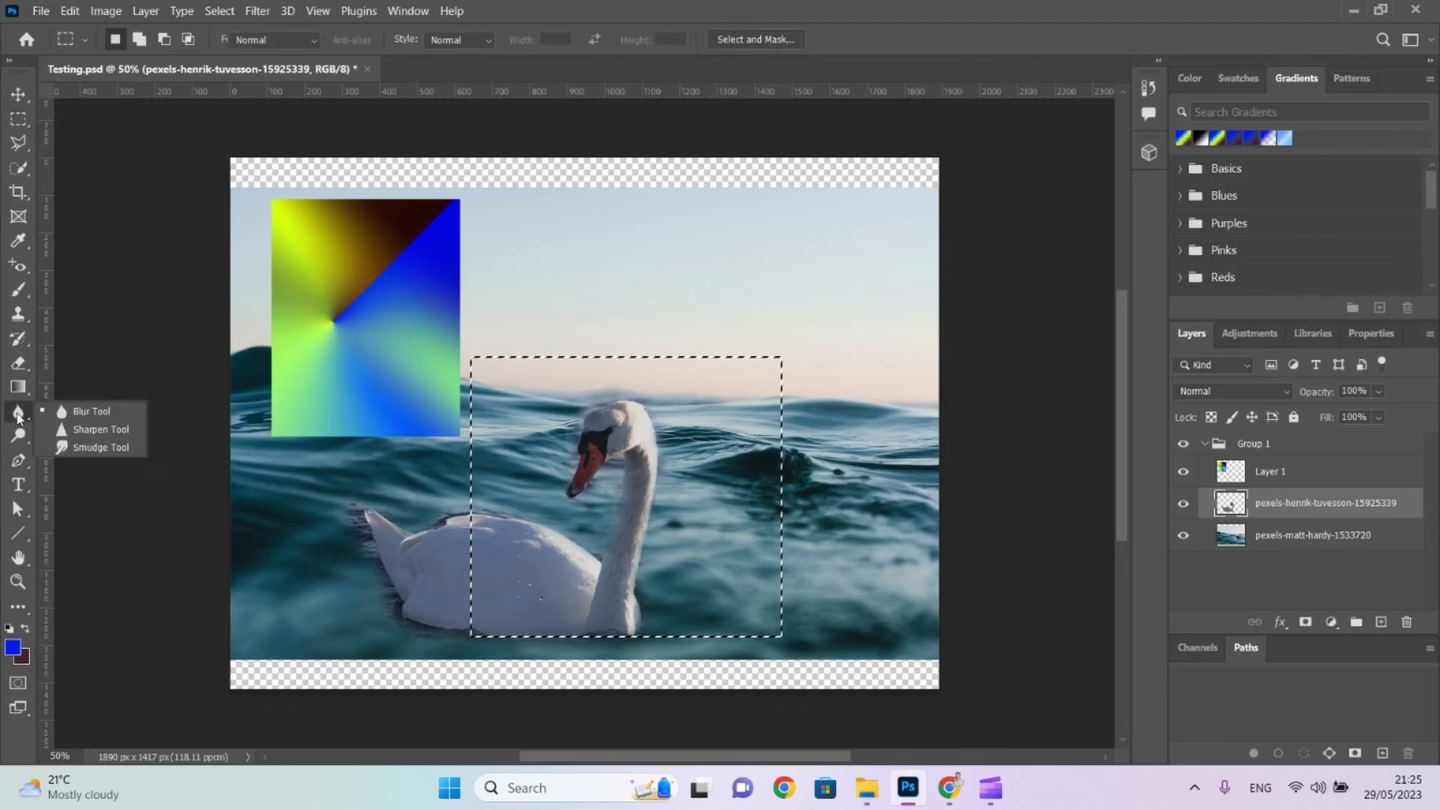
left_click(87, 410)
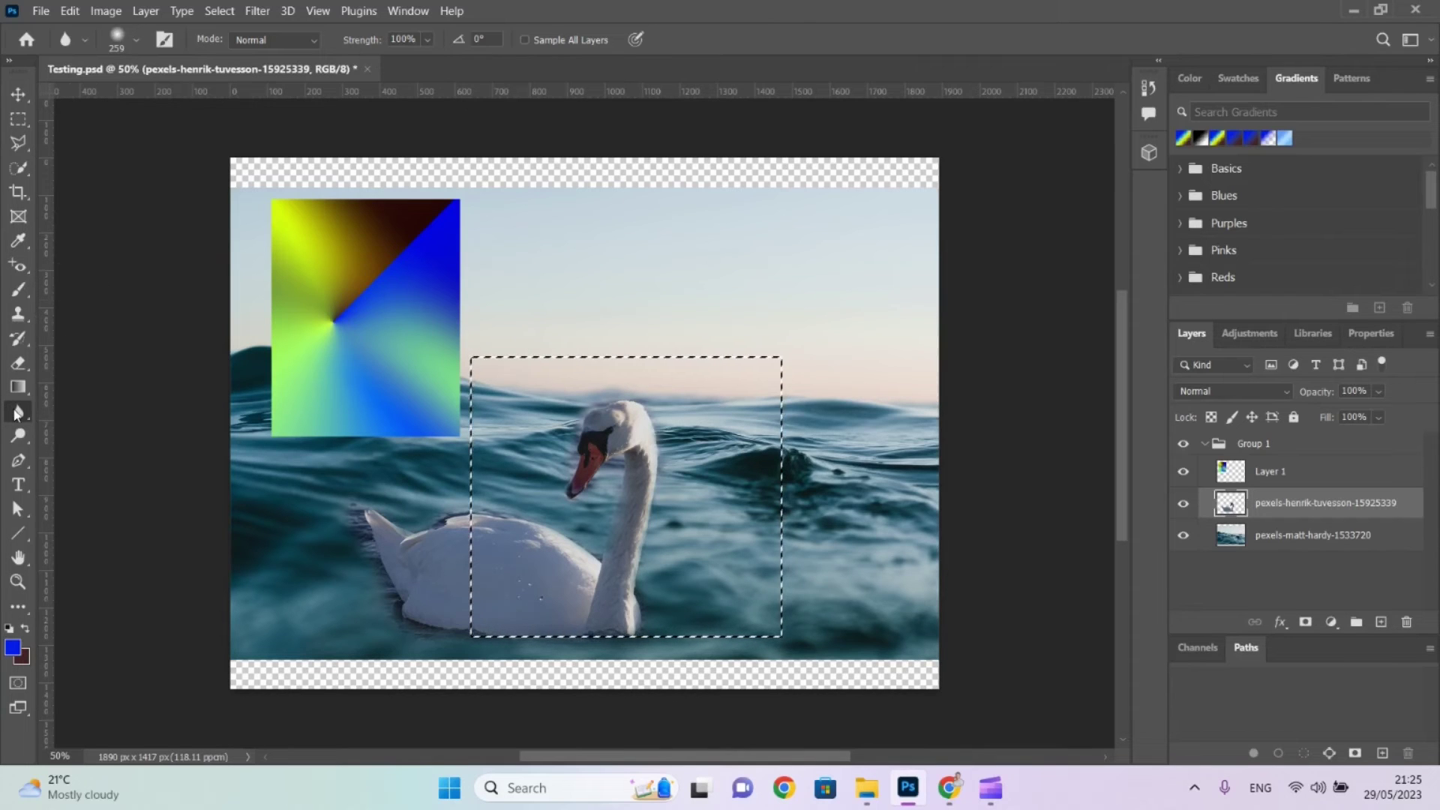
left_click(21, 438)
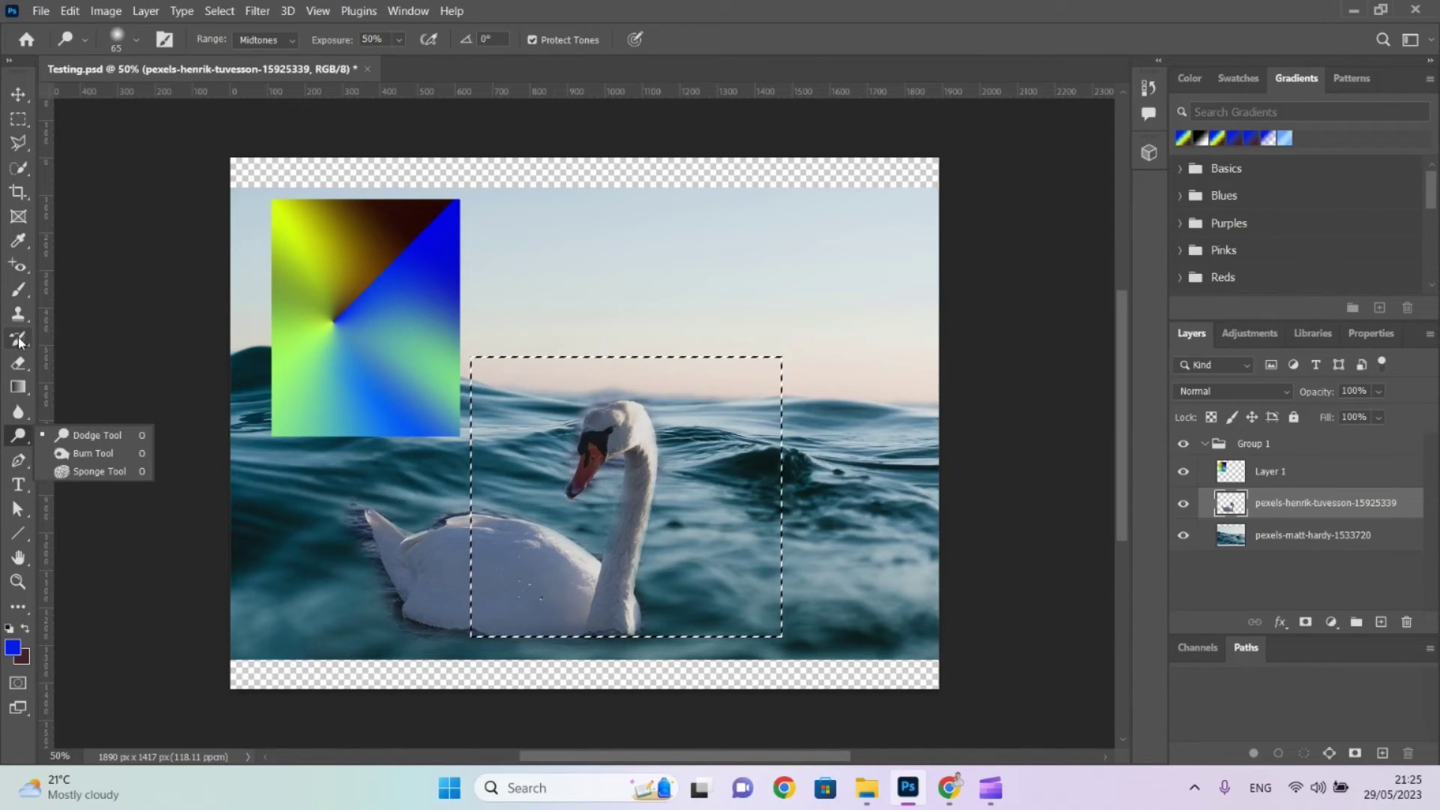
Erase a stroke across the swan's head and upper neck with the Eraser tool, undo it, and look at the eraser variants.
left_click(20, 366)
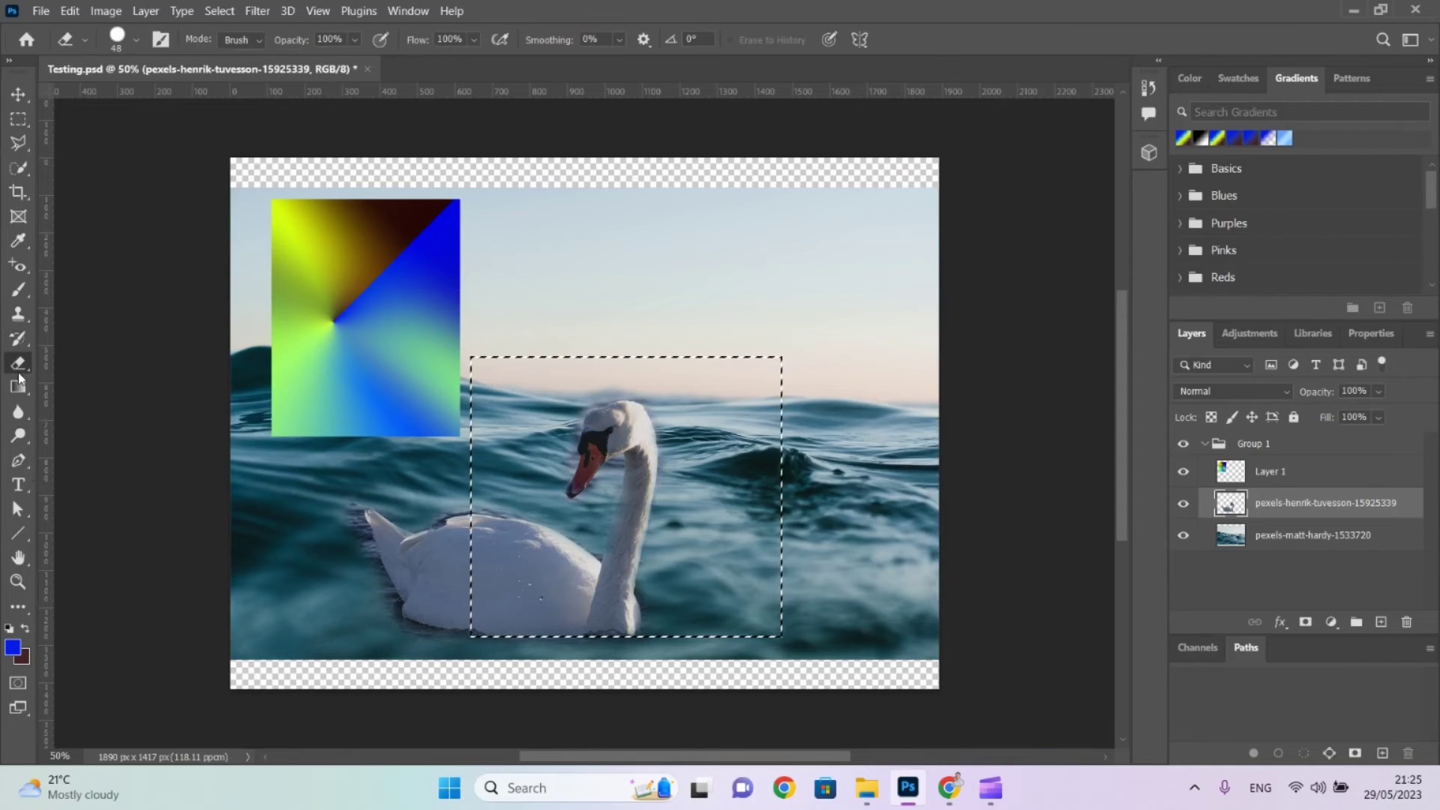
mouse_move(595, 460)
left_mouse_down()
mouse_move(653, 407)
mouse_move(575, 452)
mouse_move(668, 427)
mouse_move(630, 503)
mouse_move(589, 510)
mouse_move(676, 461)
mouse_move(580, 481)
mouse_move(652, 448)
left_mouse_up()
key("ctrl+z")
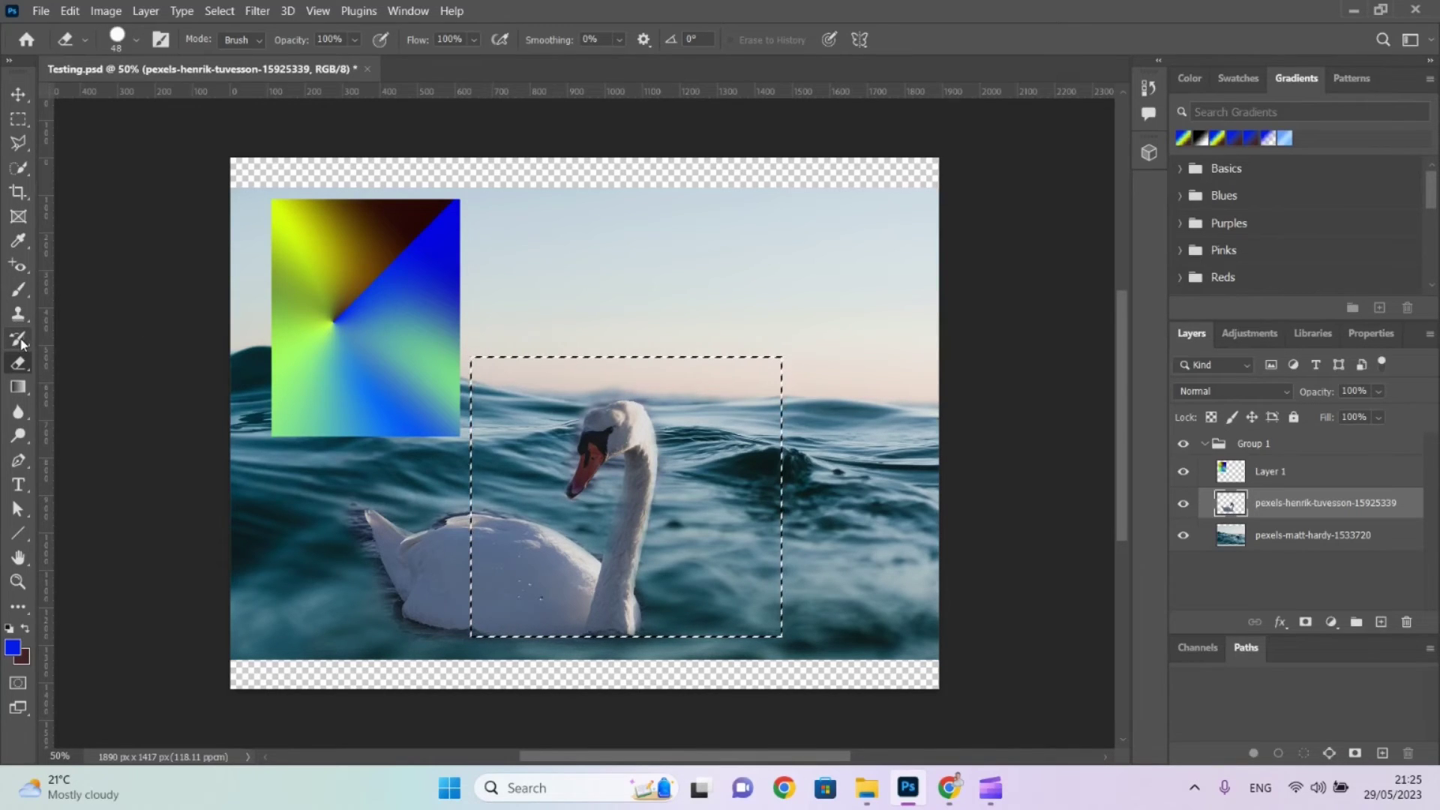
right_click(21, 363)
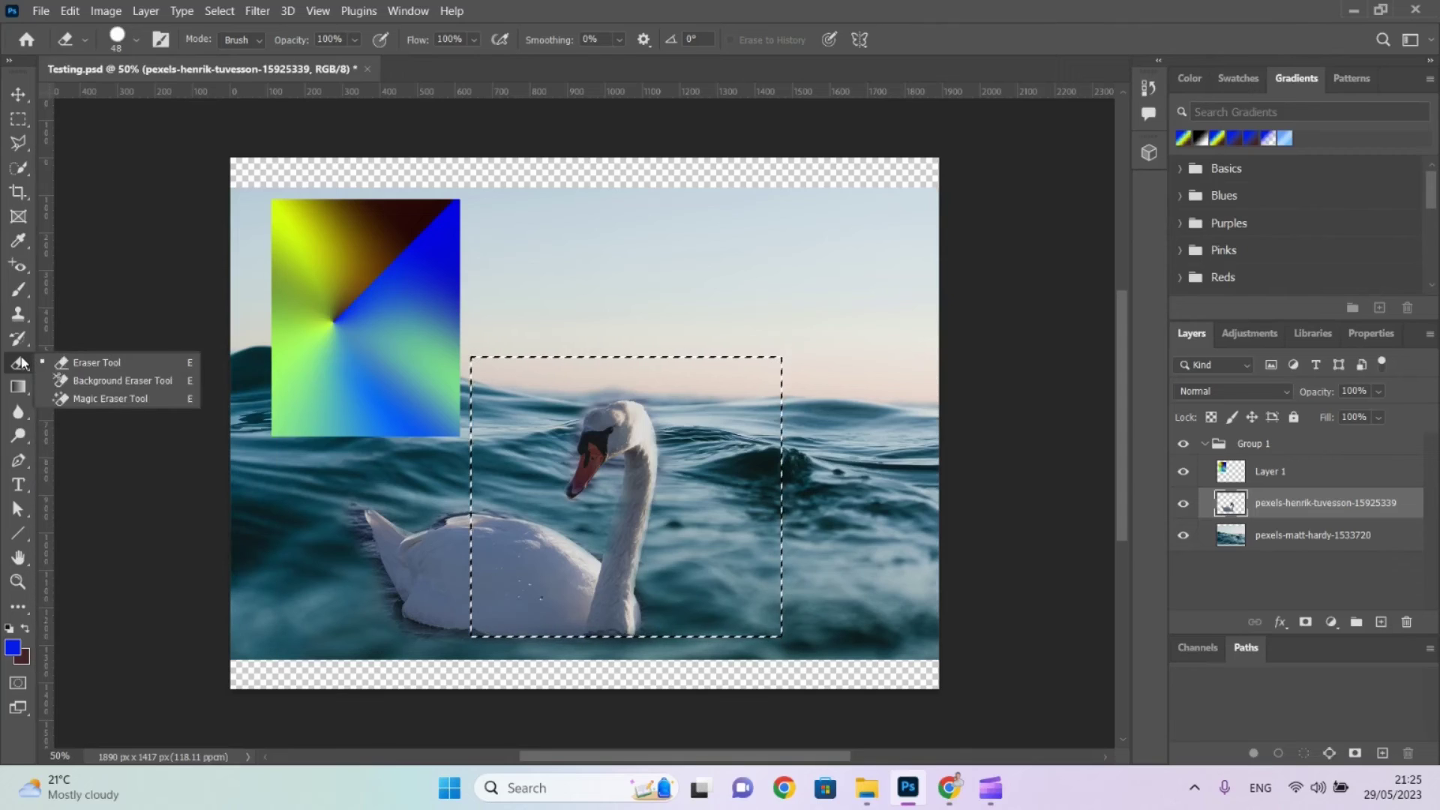
left_click(21, 363)
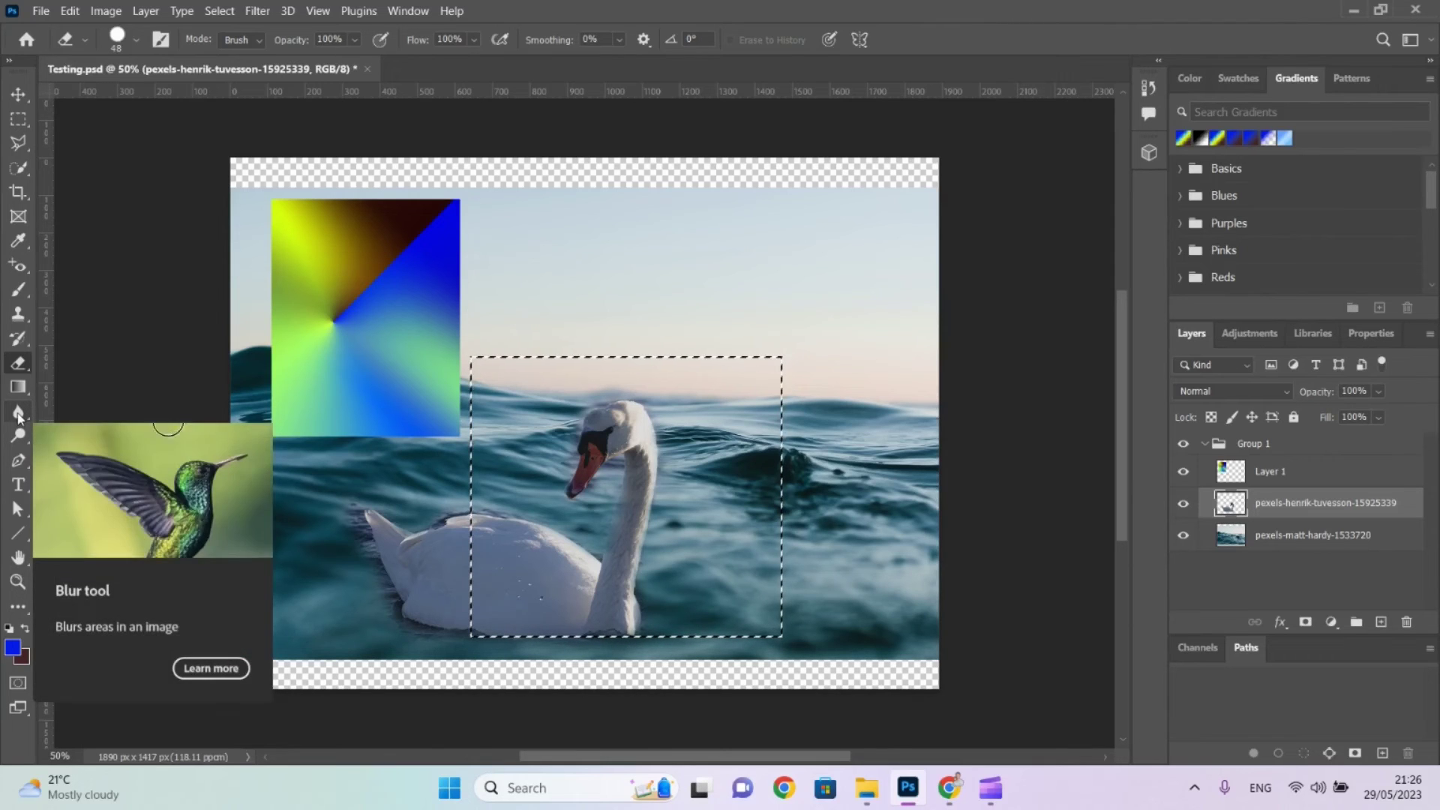
Sharpen the swan's head with the Sharpen tool, undo it, and smudge the head and neck with the Smudge tool.
left_click(19, 417)
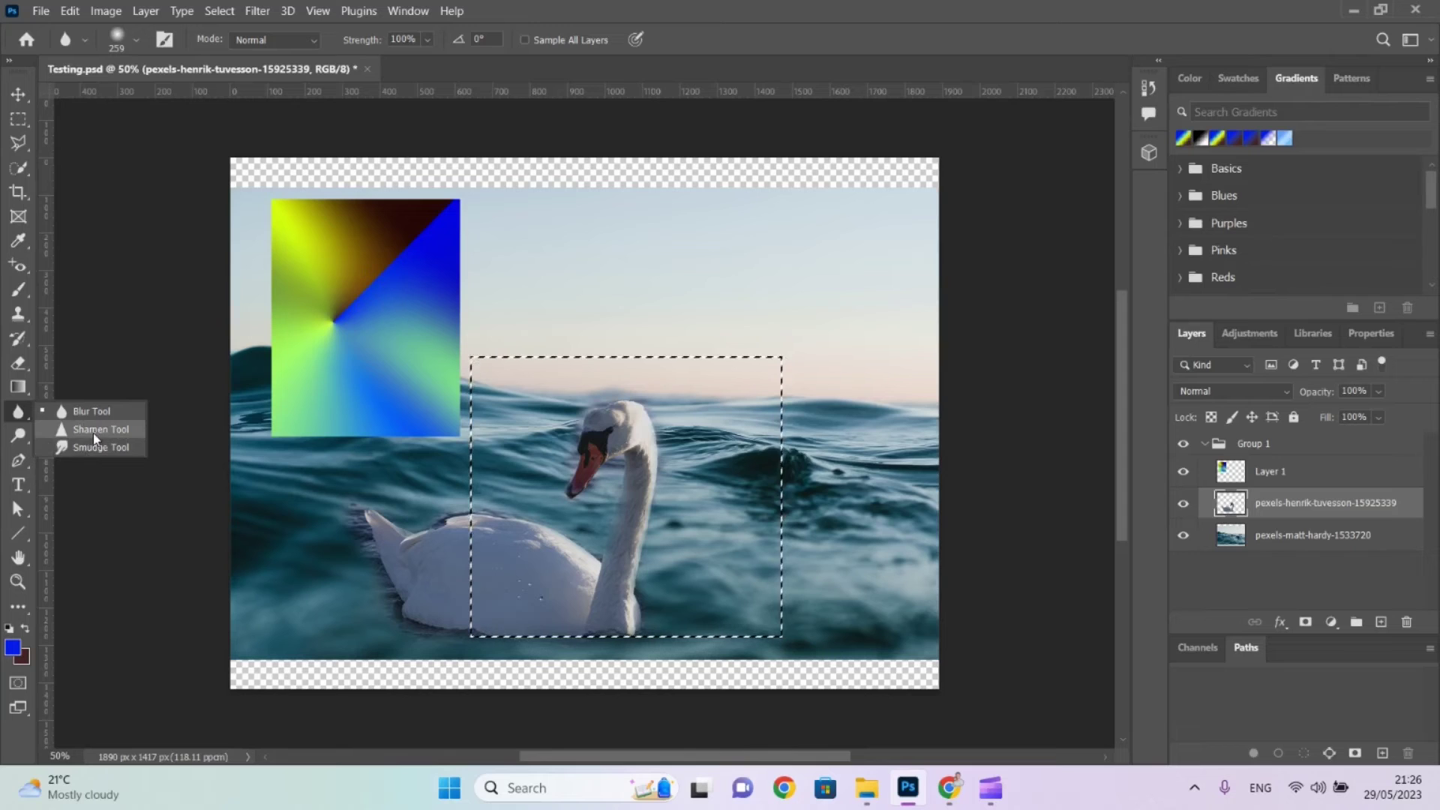
left_click(93, 433)
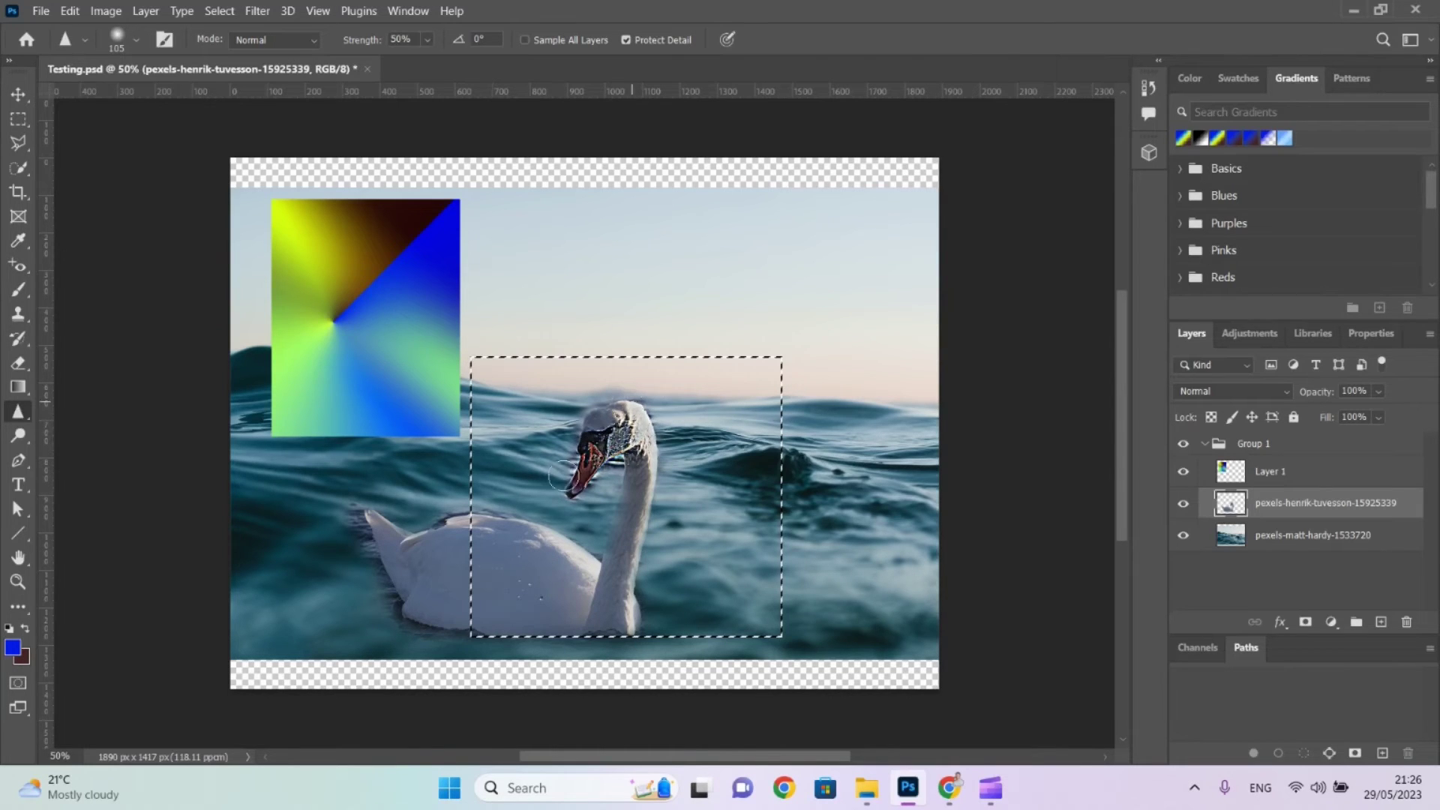
key("ctrl+z")
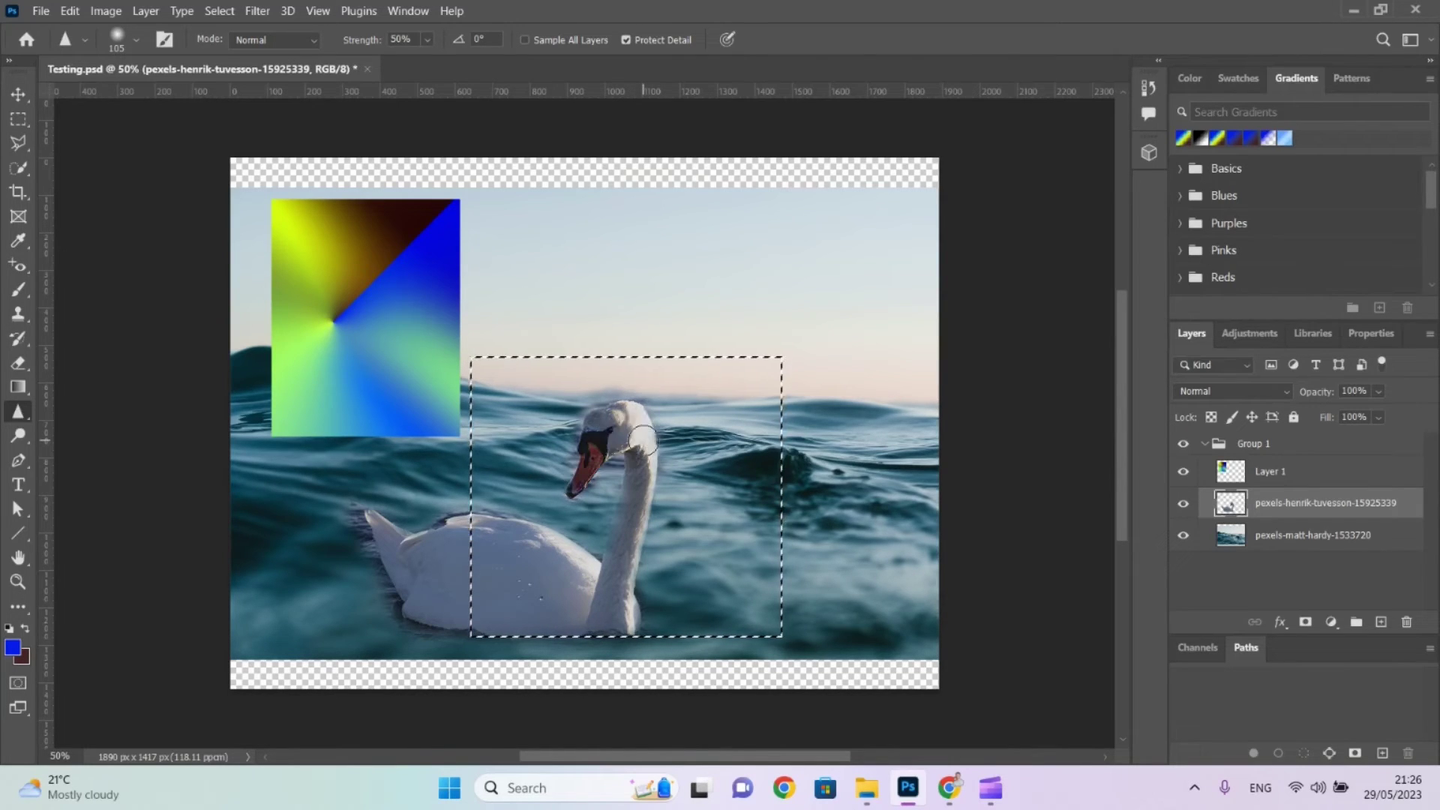
right_click(18, 414)
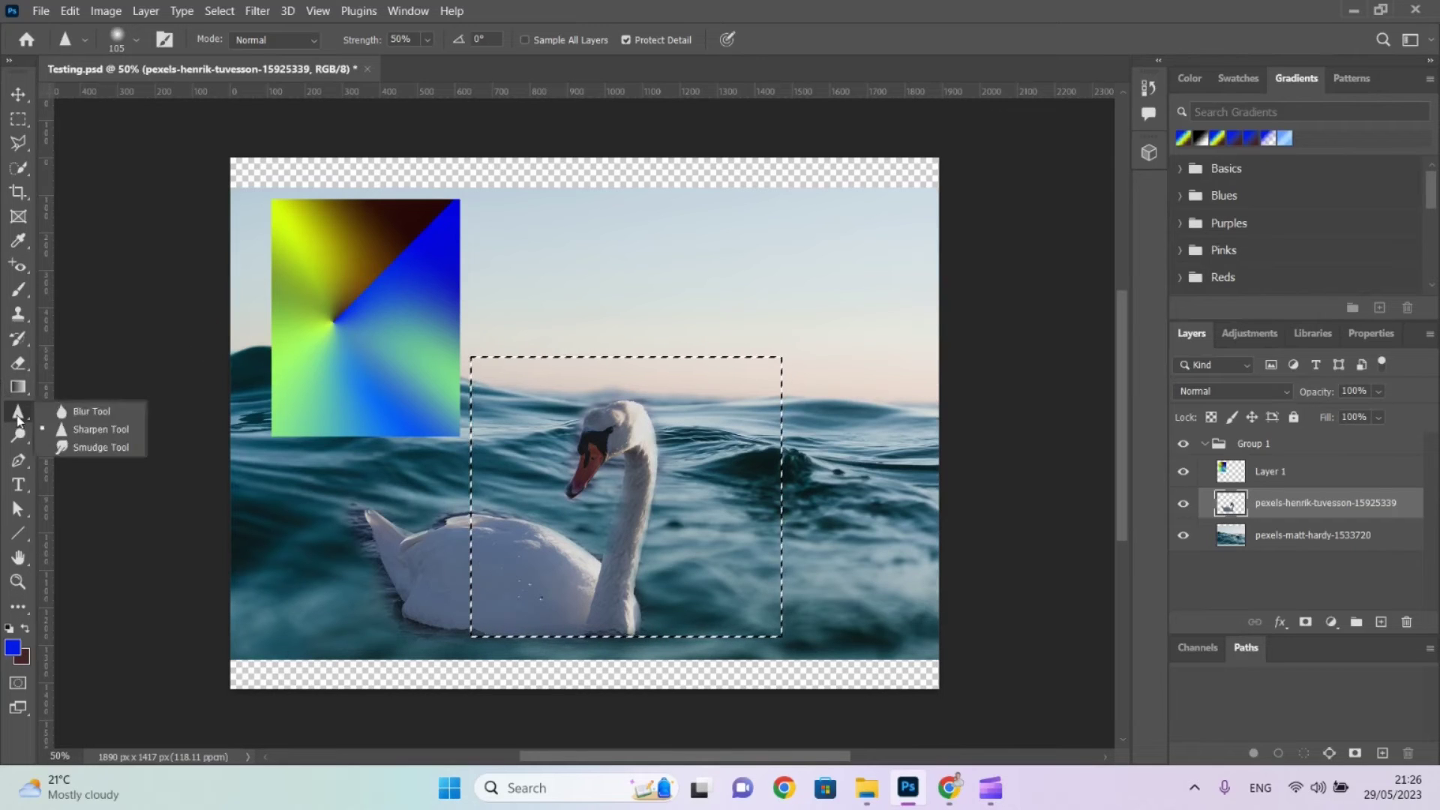
left_click(86, 447)
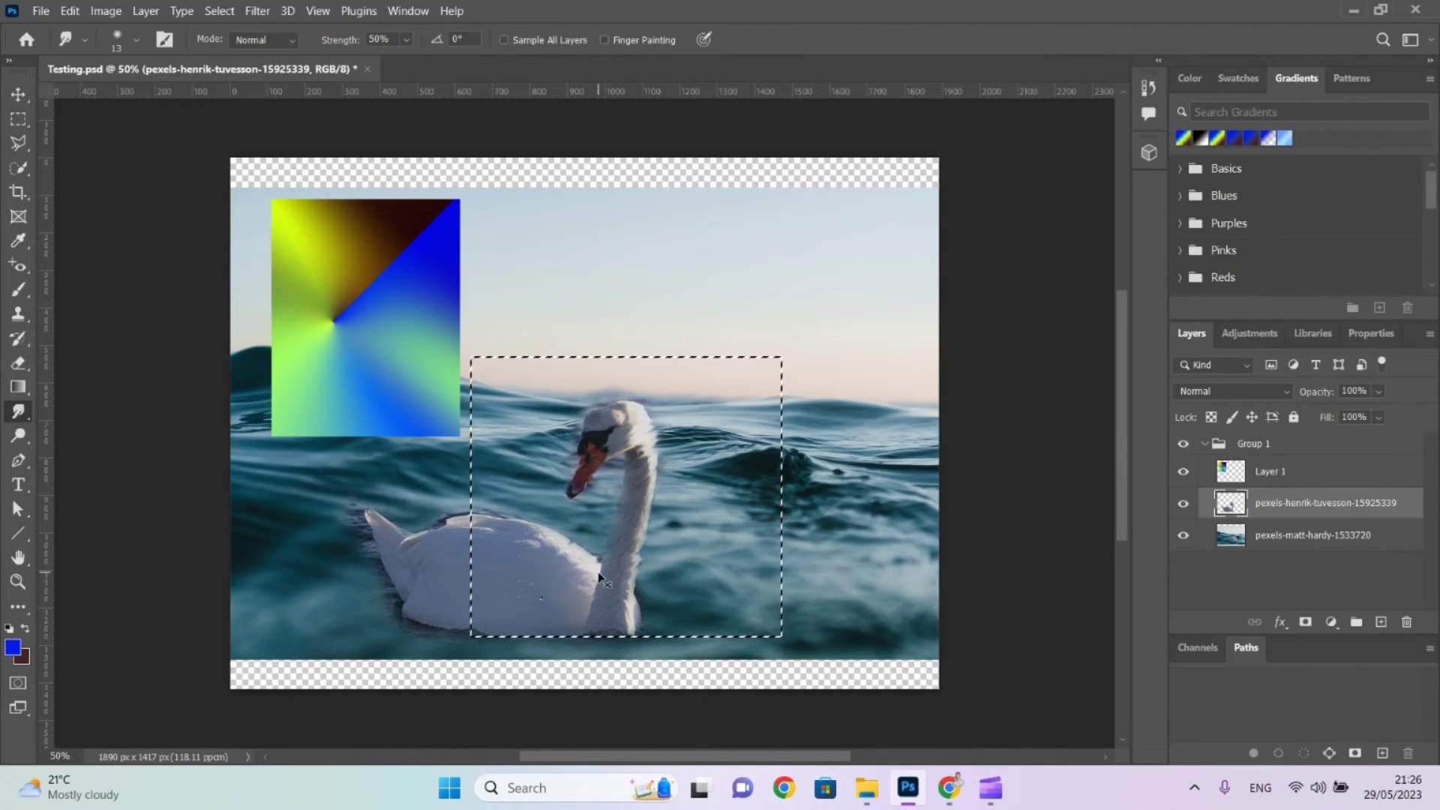
Switch to the Google Docs checklist, tick off erase, blur, smudge and sharpen, and return to Photoshop.
key("alt+Tab")
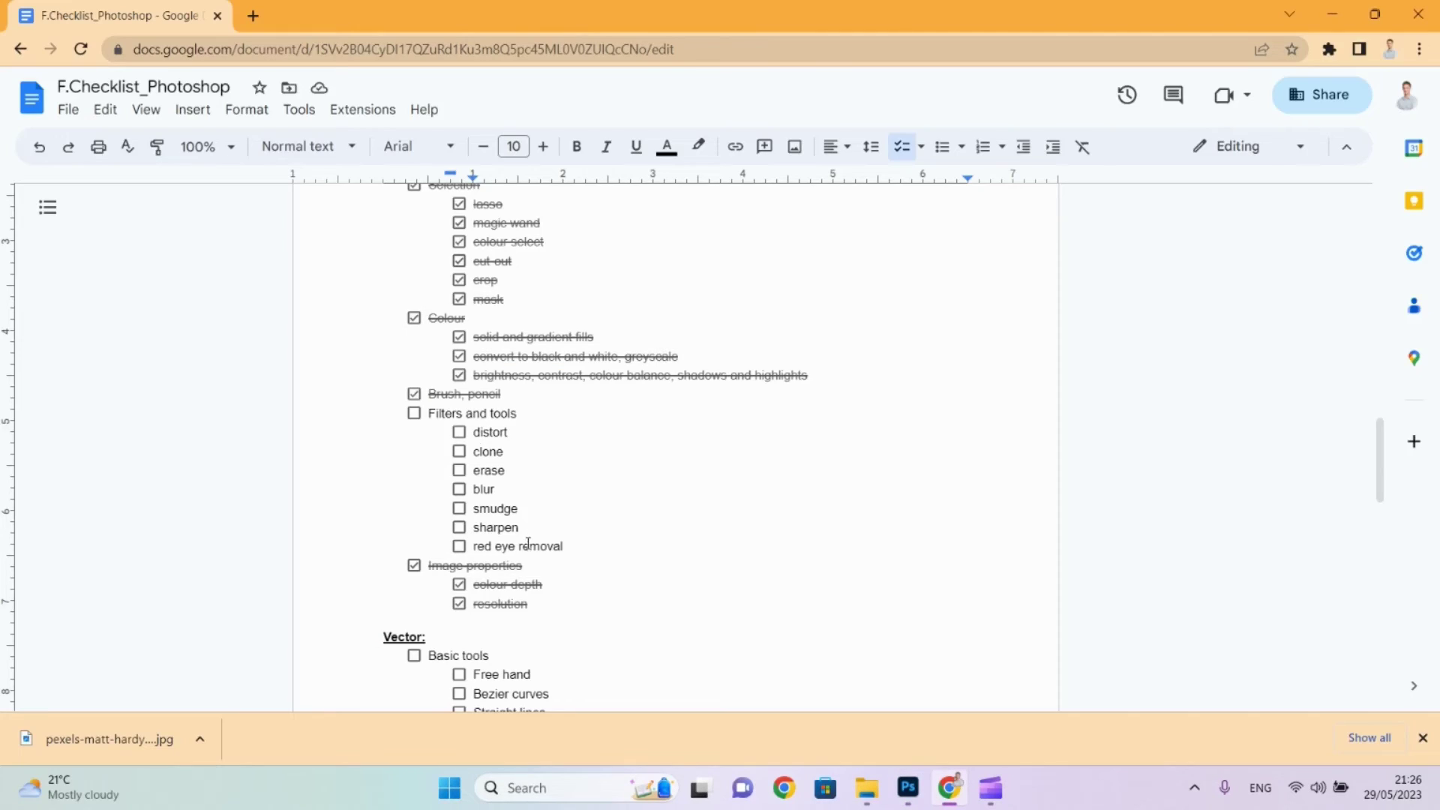
left_click(460, 471)
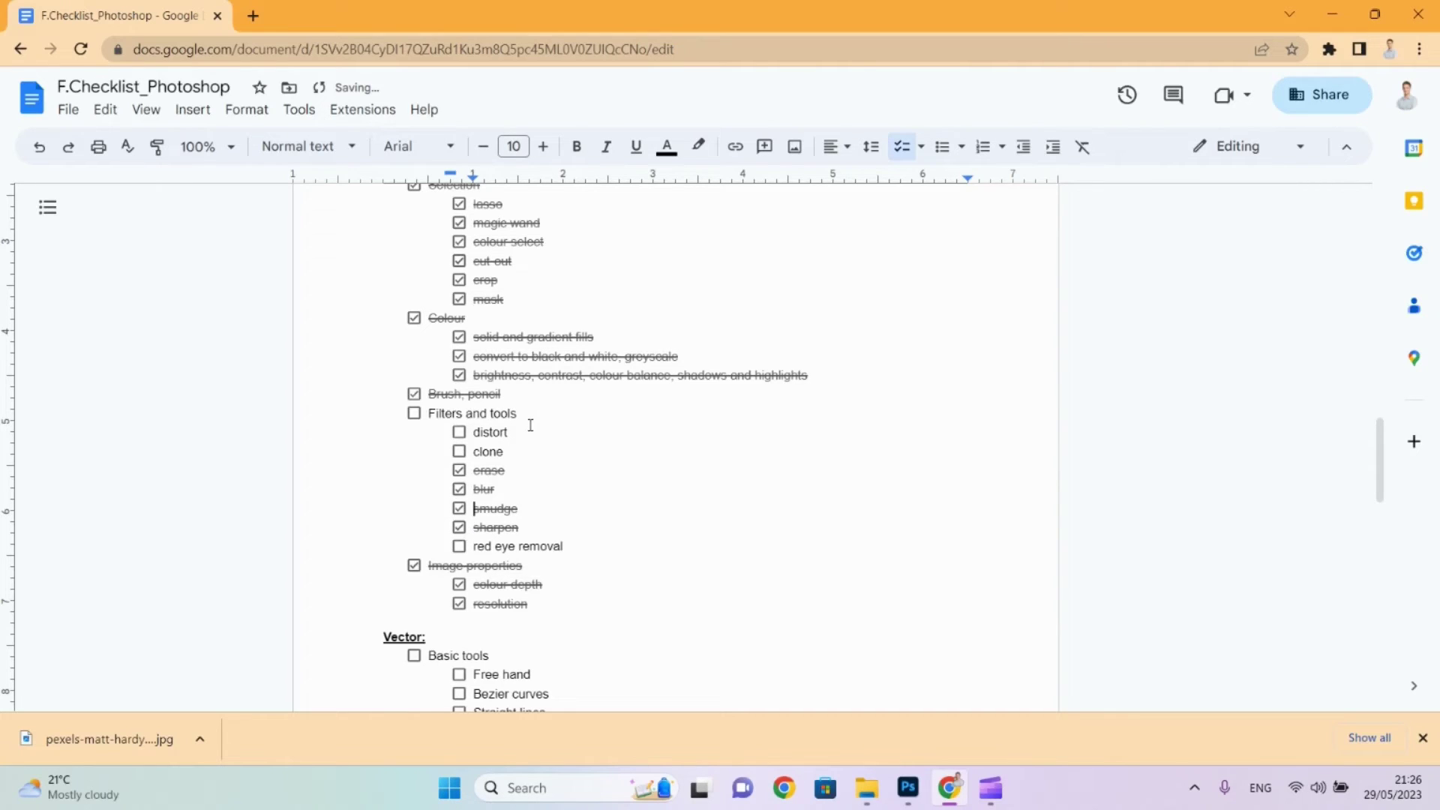
key("alt+Tab")
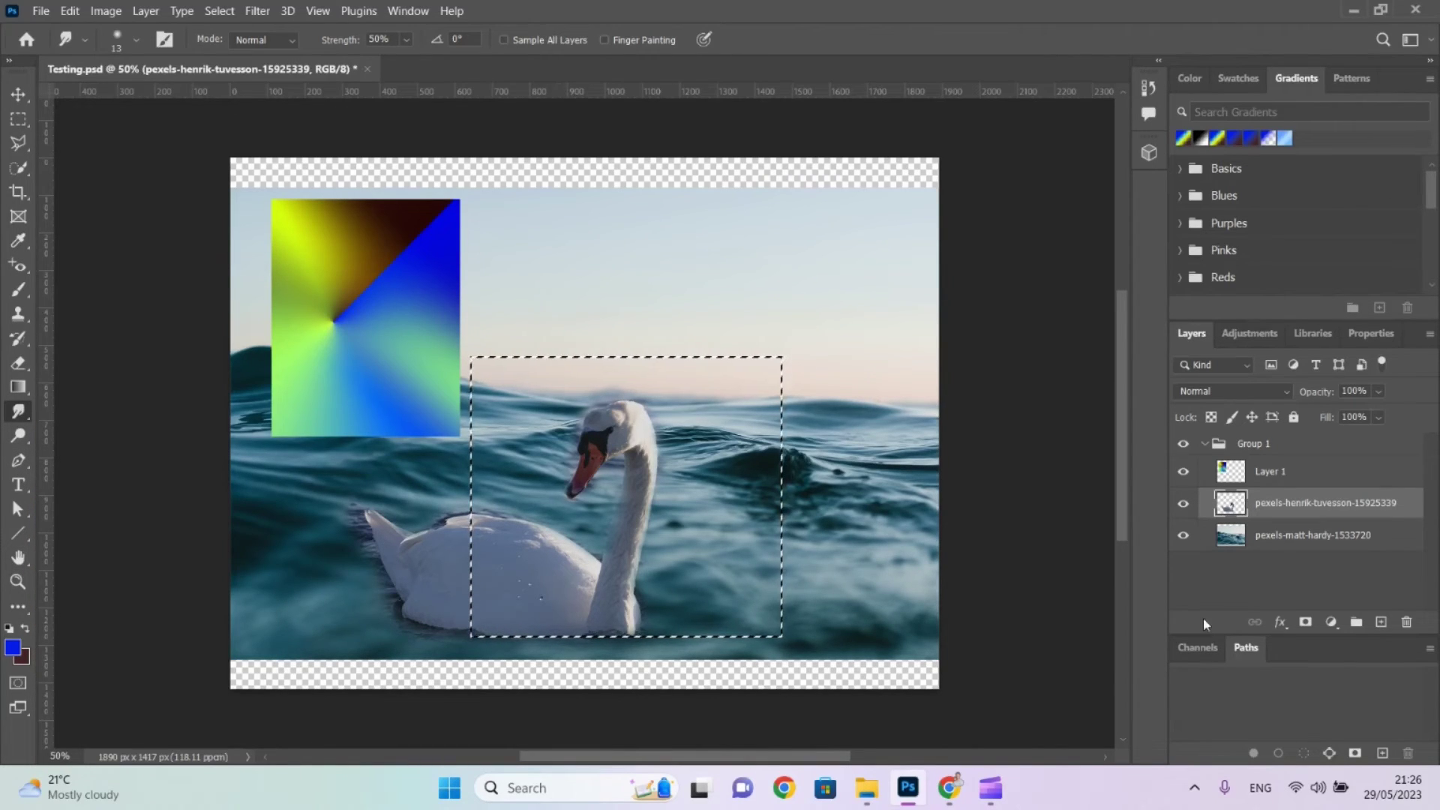
Undo the edits back to the point where only the ocean and swan layers exist and the swan layer still has its mask.
left_click(1184, 505)
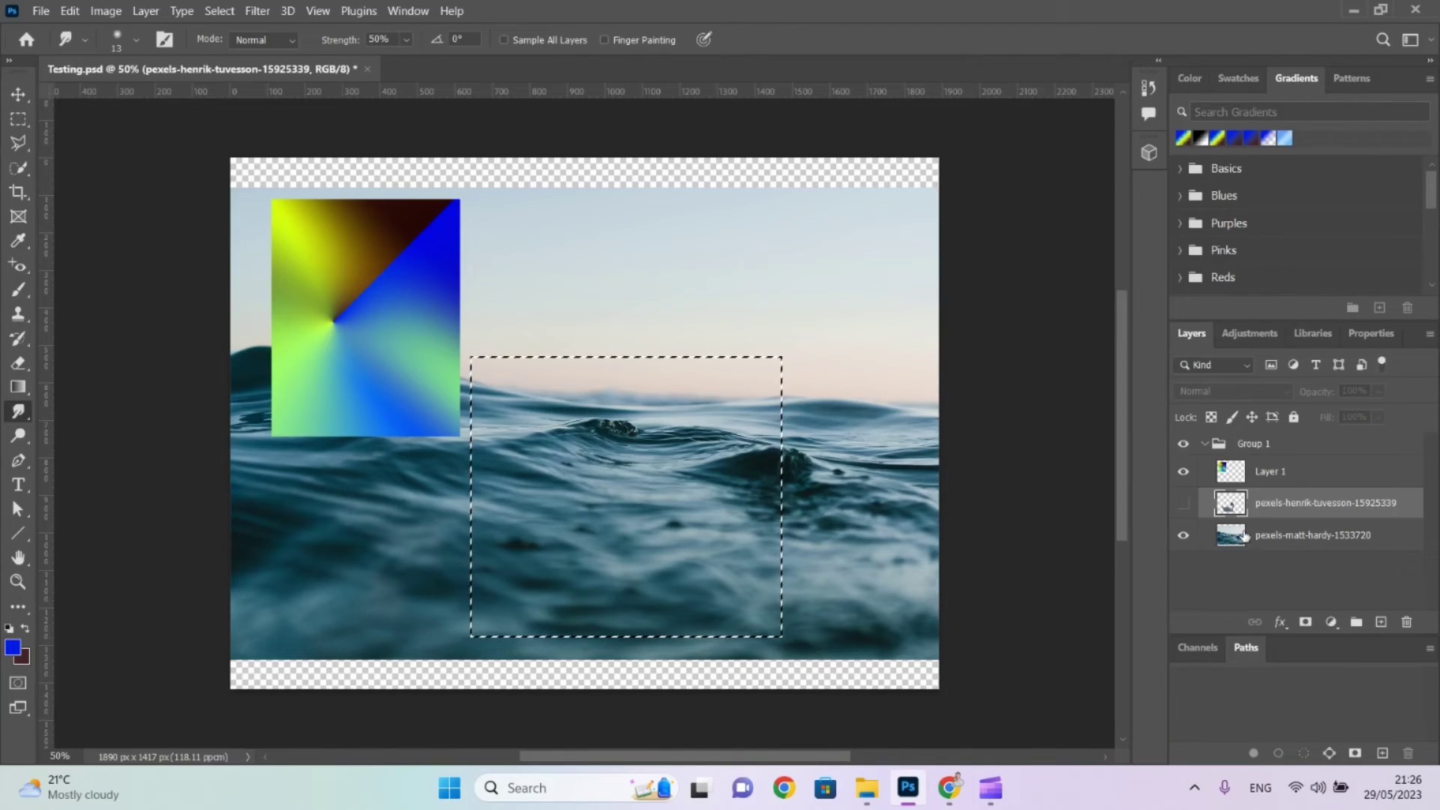
key("ctrl+z")
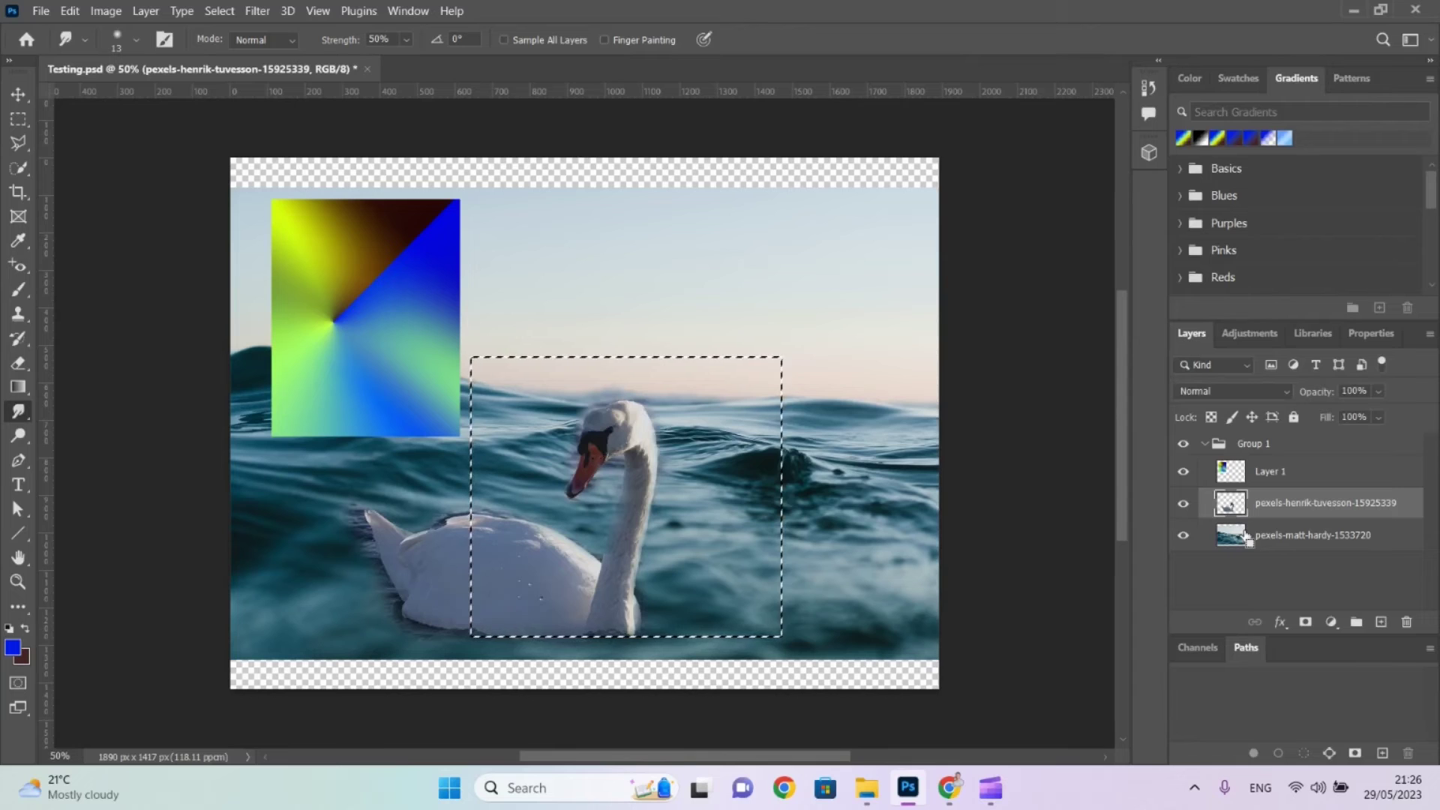
key("ctrl+z")
key("ctrl+z")
key("ctrl+z")
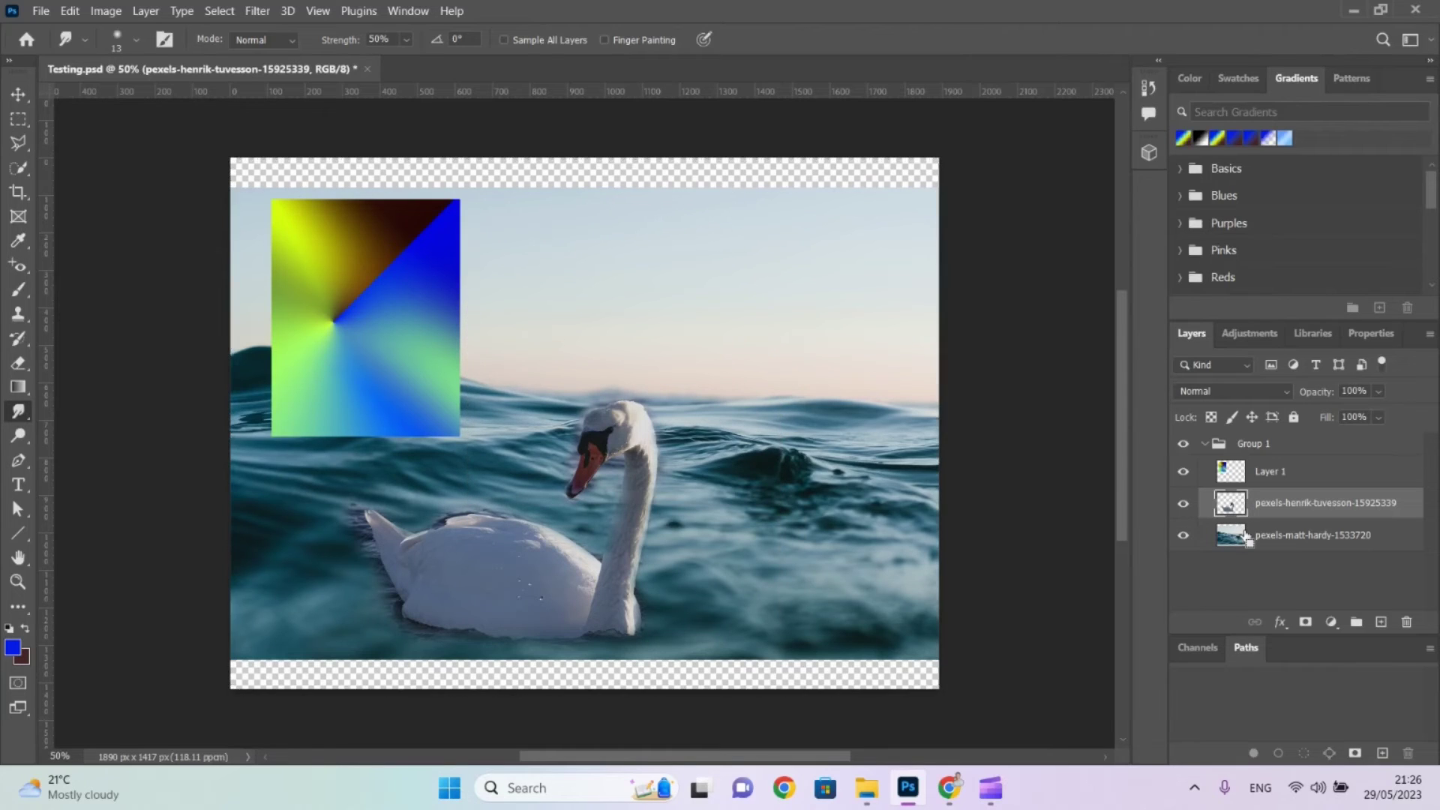
key("ctrl+z")
key("ctrl+z")
key("ctrl+z")
key("ctrl+z")
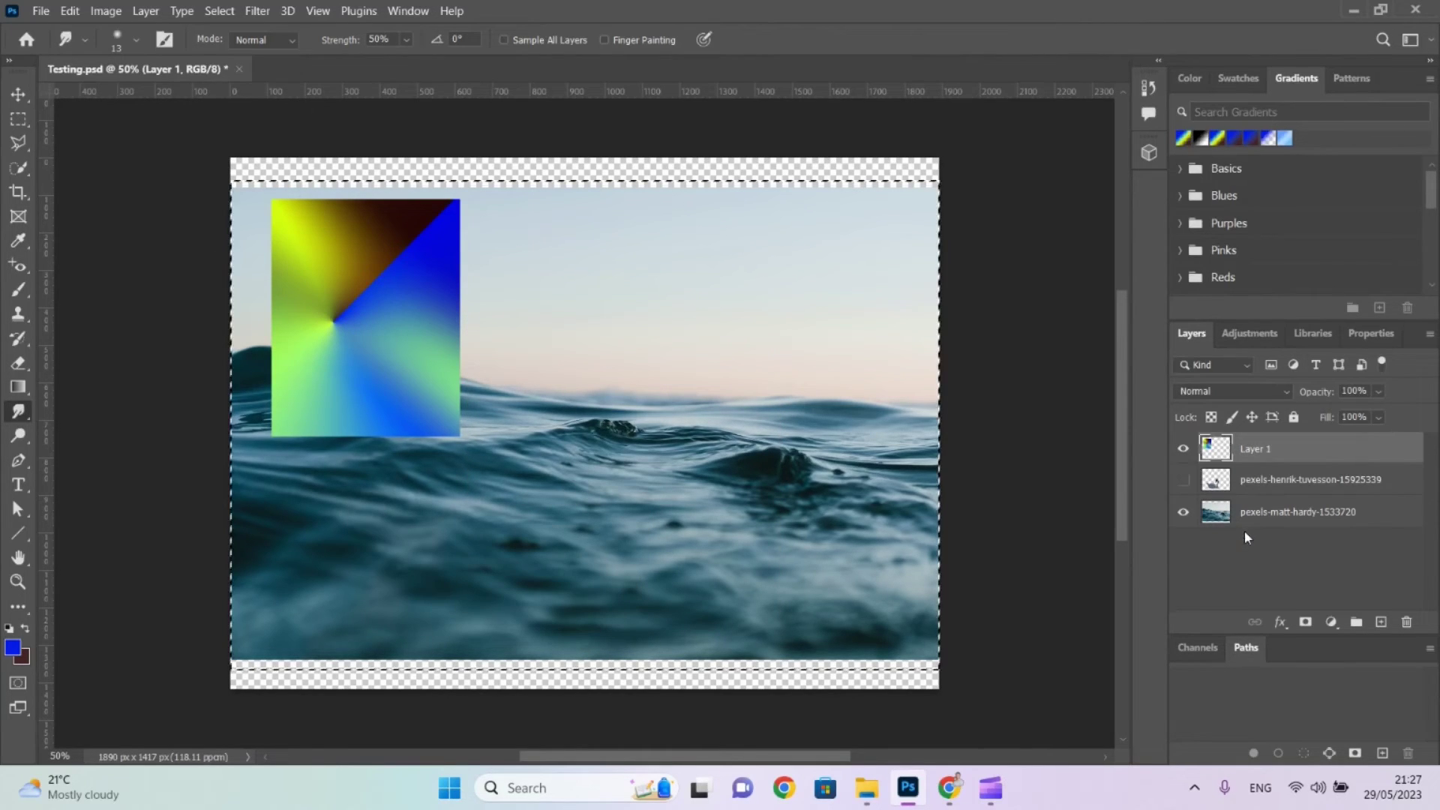
key("ctrl+z")
key("ctrl+z")
key("ctrl+z")
key("ctrl+z")
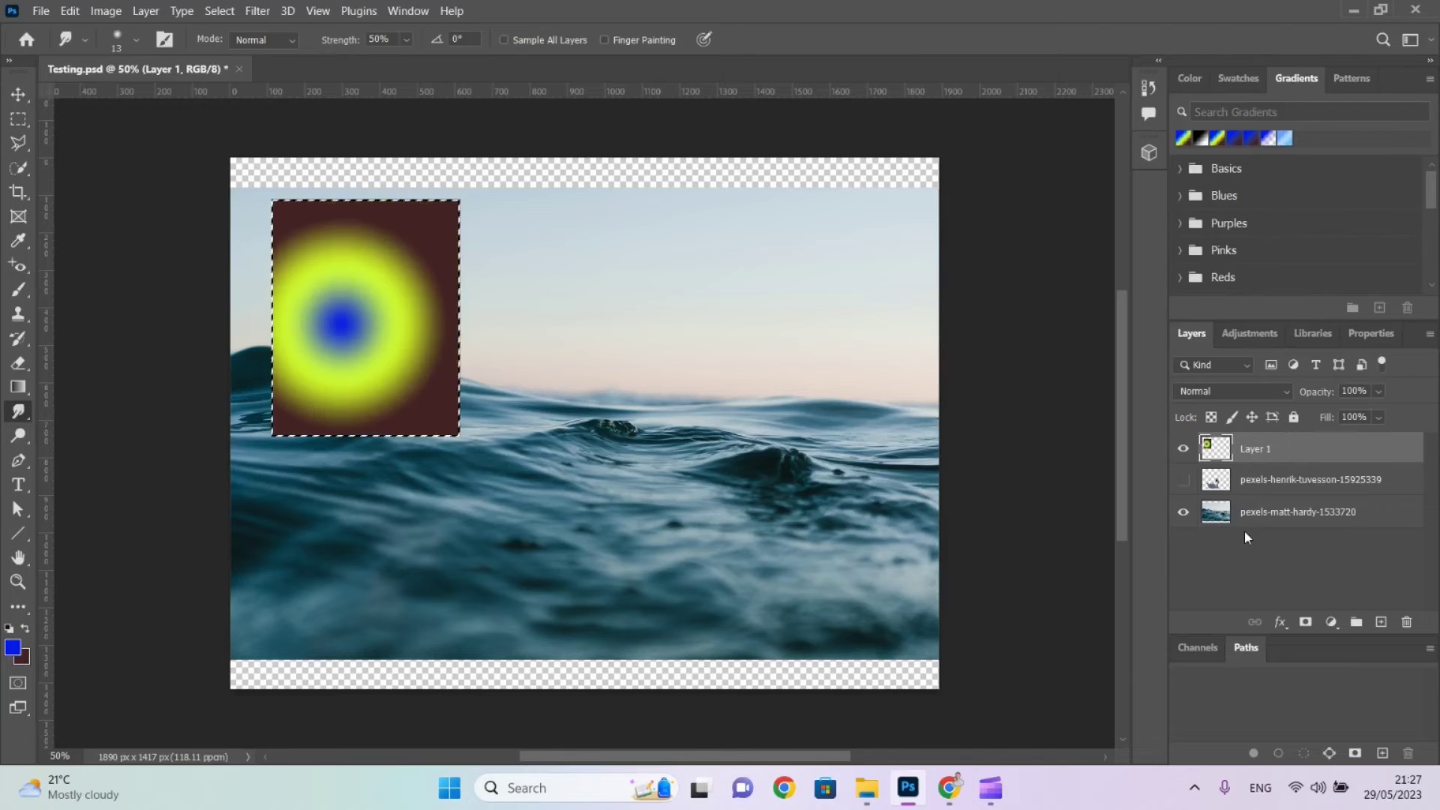
key("ctrl+z")
key("ctrl+z")
key("ctrl+z")
key("ctrl+z")
key("ctrl+z")
key("ctrl+z")
key("ctrl+z")
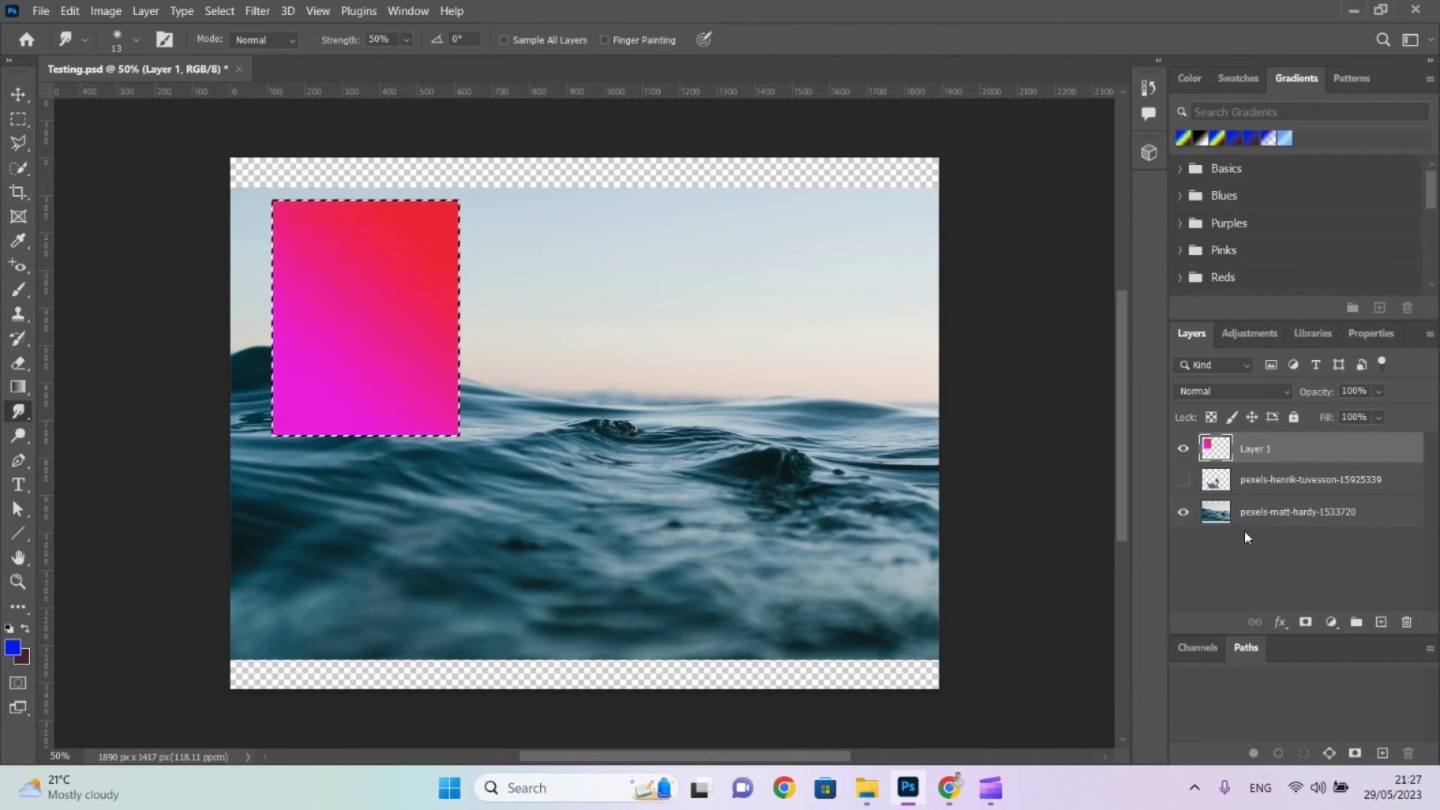
key("ctrl+z")
key("ctrl+z")
key("ctrl+z")
key("ctrl+z")
key("ctrl+z")
key("ctrl+z")
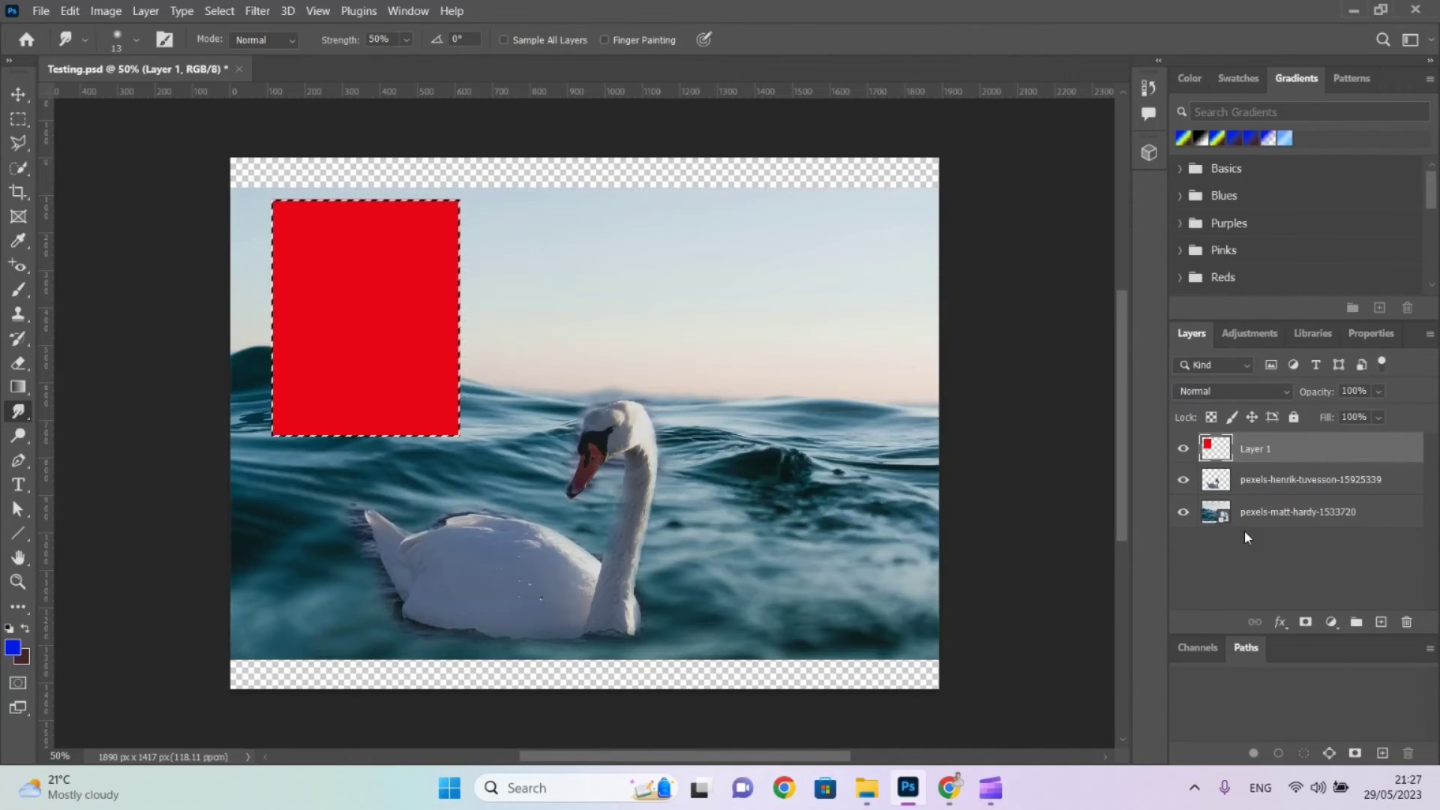
key("ctrl+z")
key("ctrl+z")
key("ctrl+z")
key("ctrl+z")
key("ctrl+z")
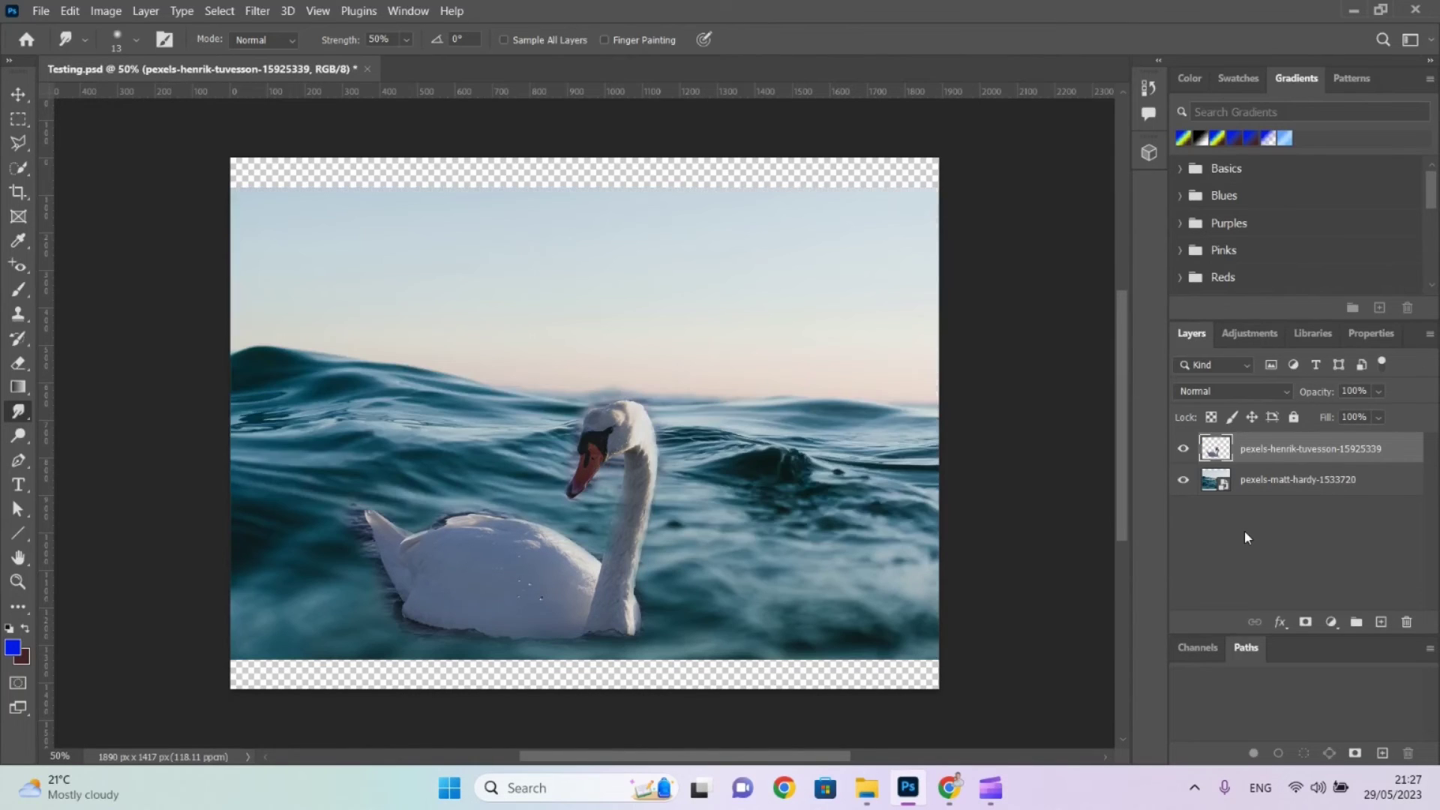
key("ctrl+z")
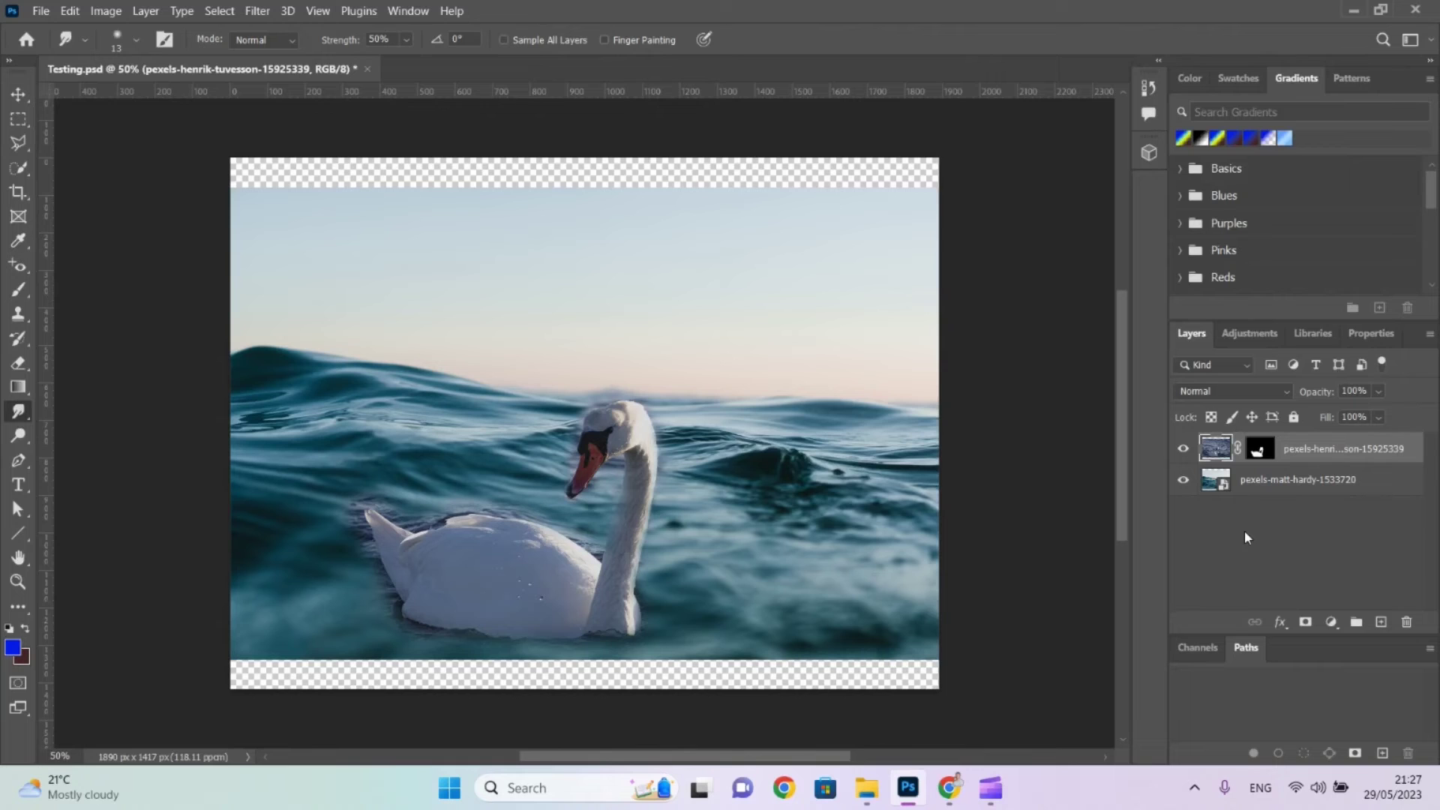
Delete the ocean layer pexels-matt-hardy-1533720.
left_click(1218, 478)
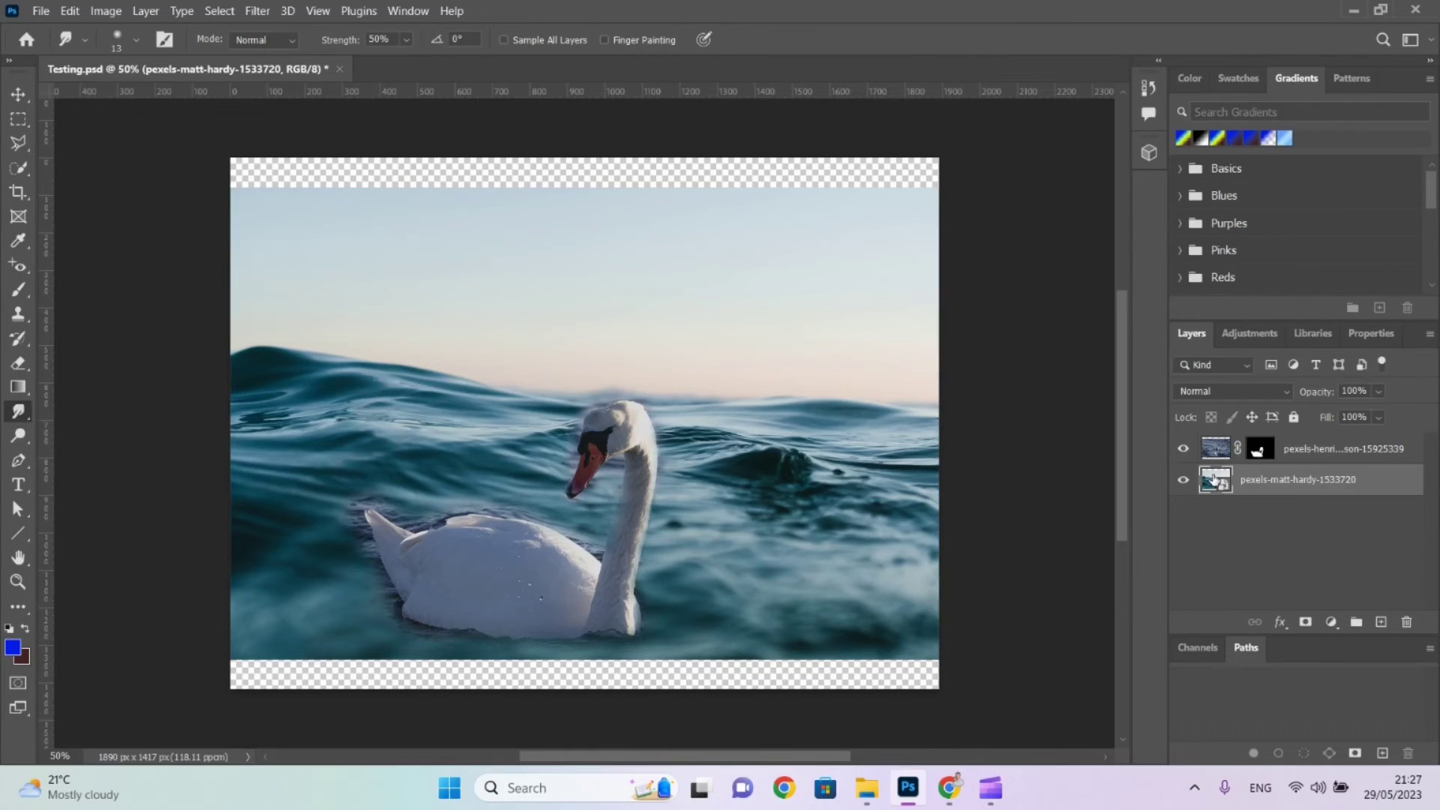
left_click(1408, 622)
left_click(679, 310)
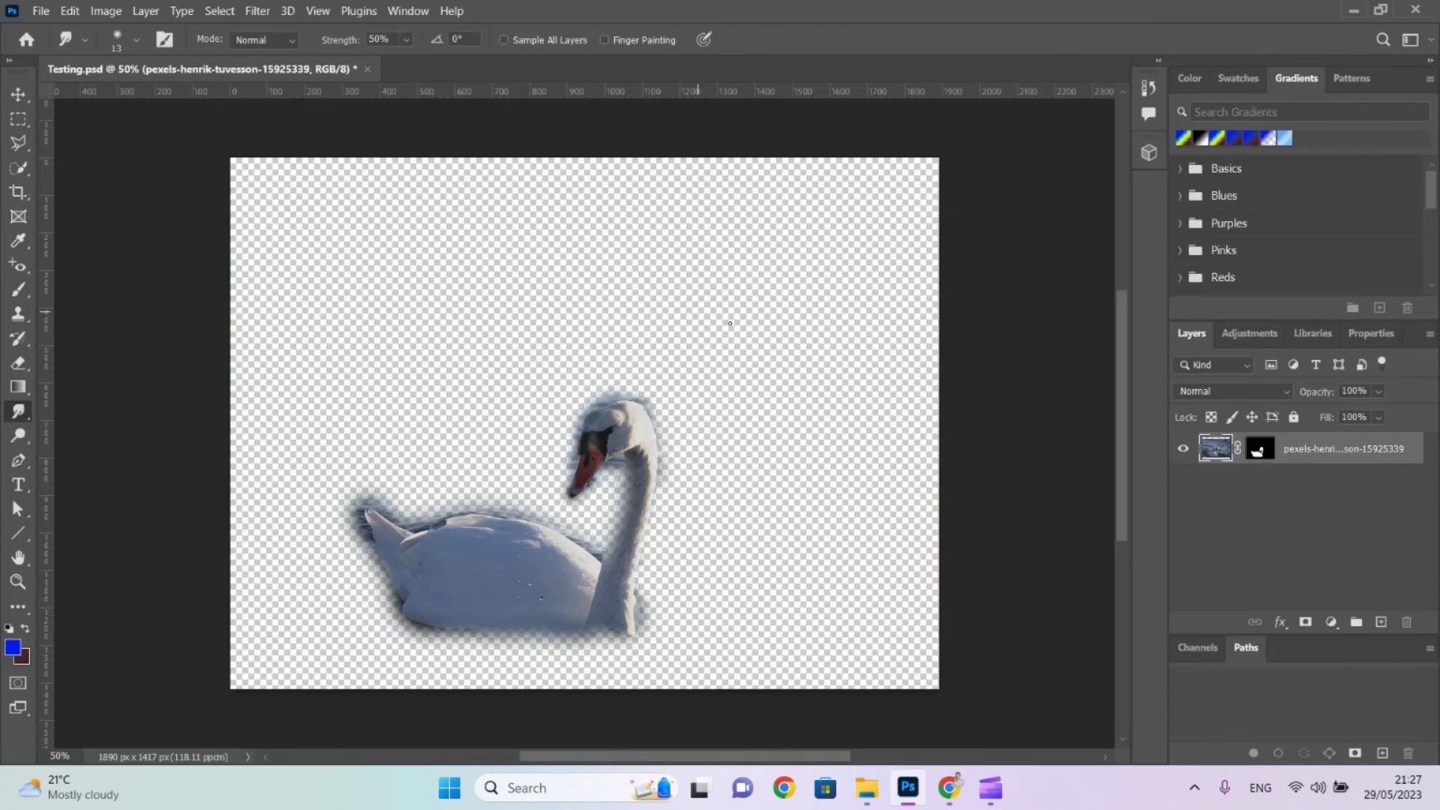
Delete the layer mask of the swan layer.
right_click(1276, 449)
left_click(1275, 484)
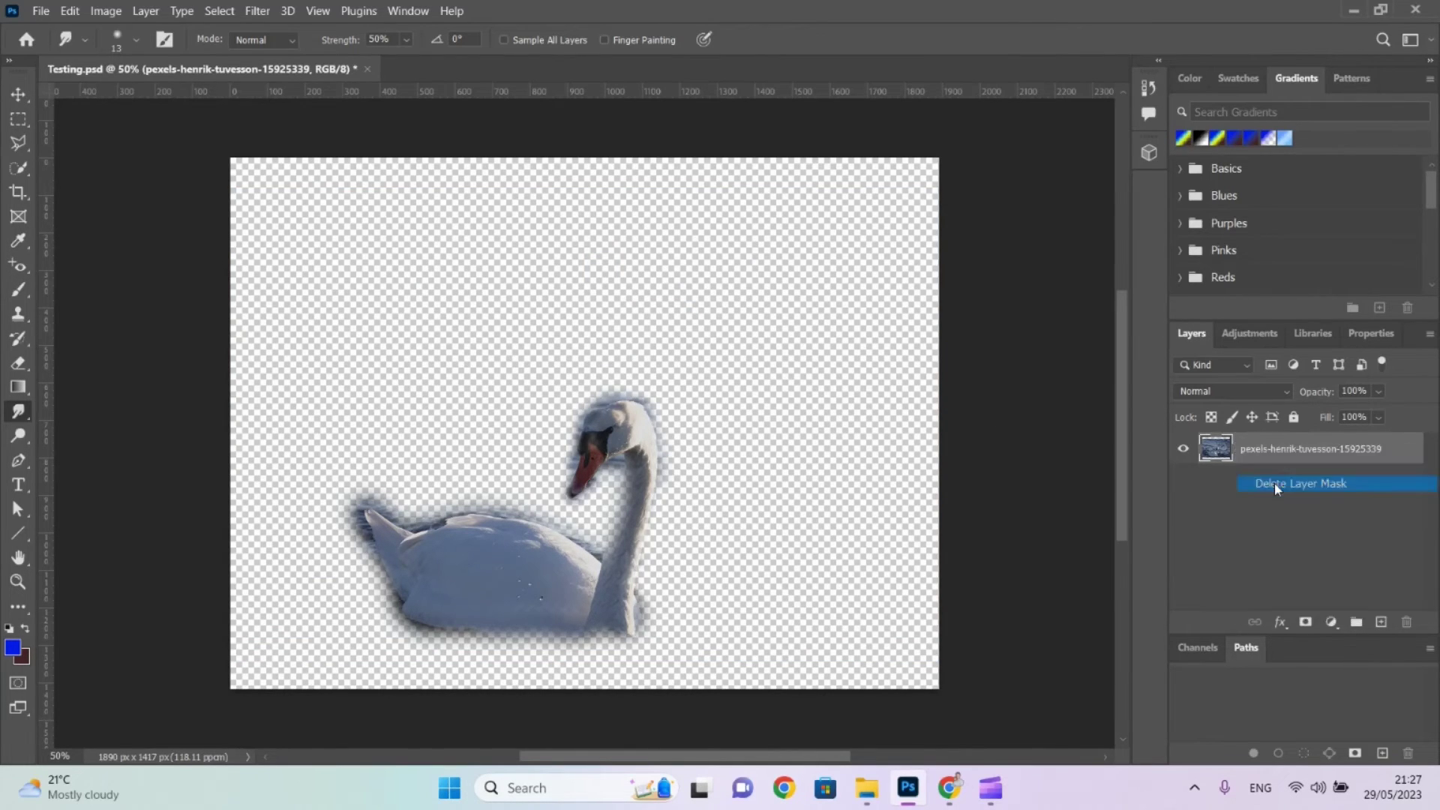
left_click(1276, 483)
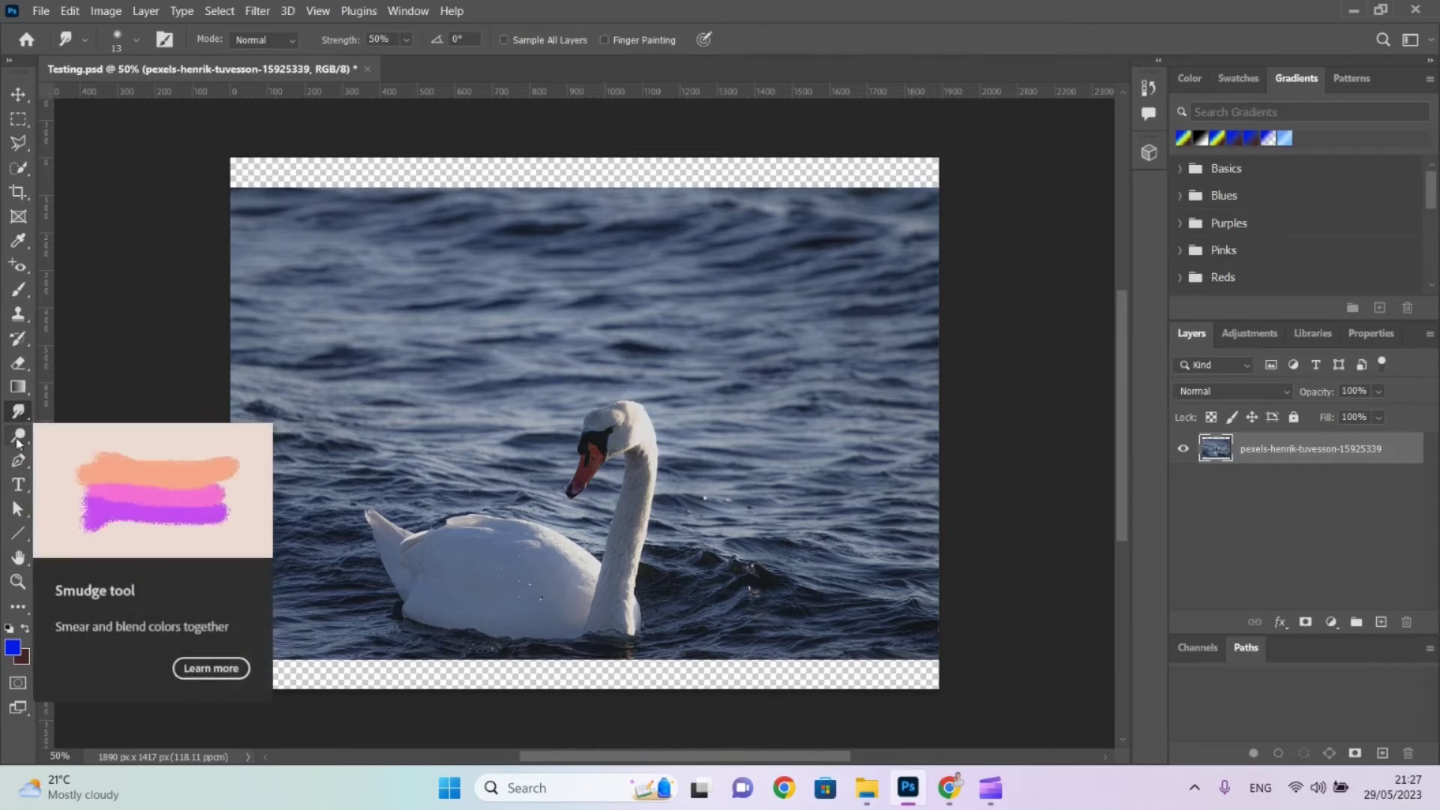
Set the Clone Stamp brush size to 259 px and try to stamp on the water beside the swan.
left_click(18, 314)
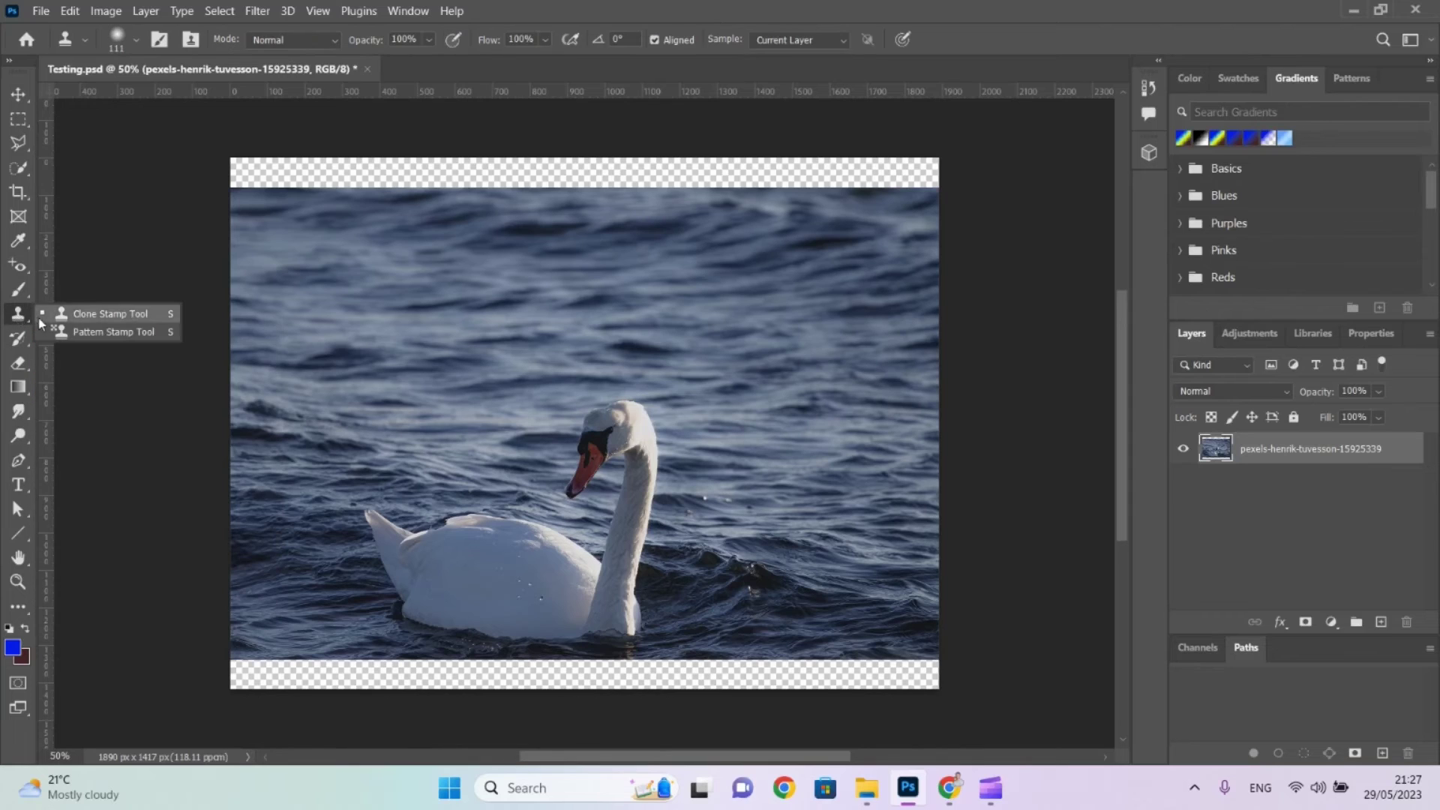
left_click(63, 314)
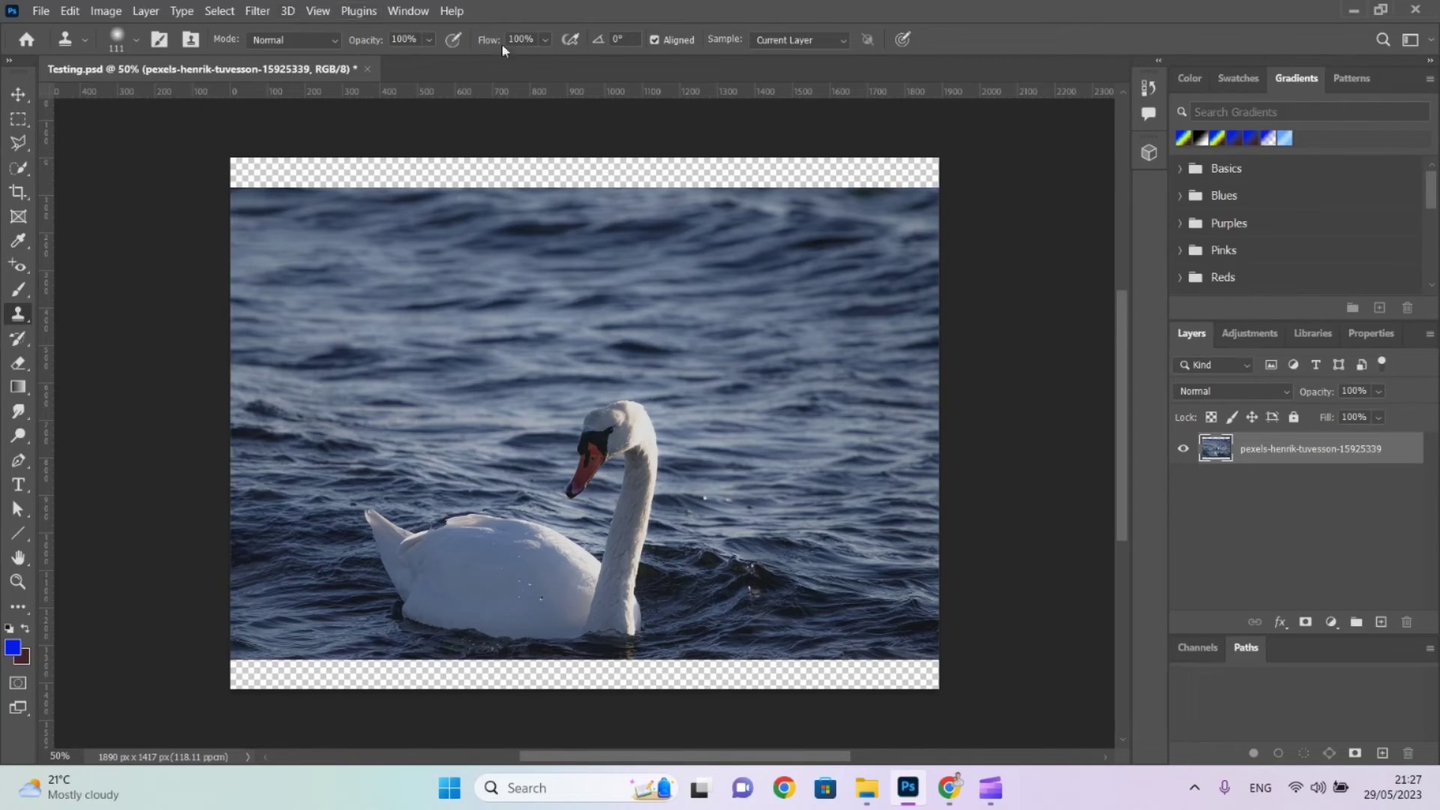
left_click(129, 38)
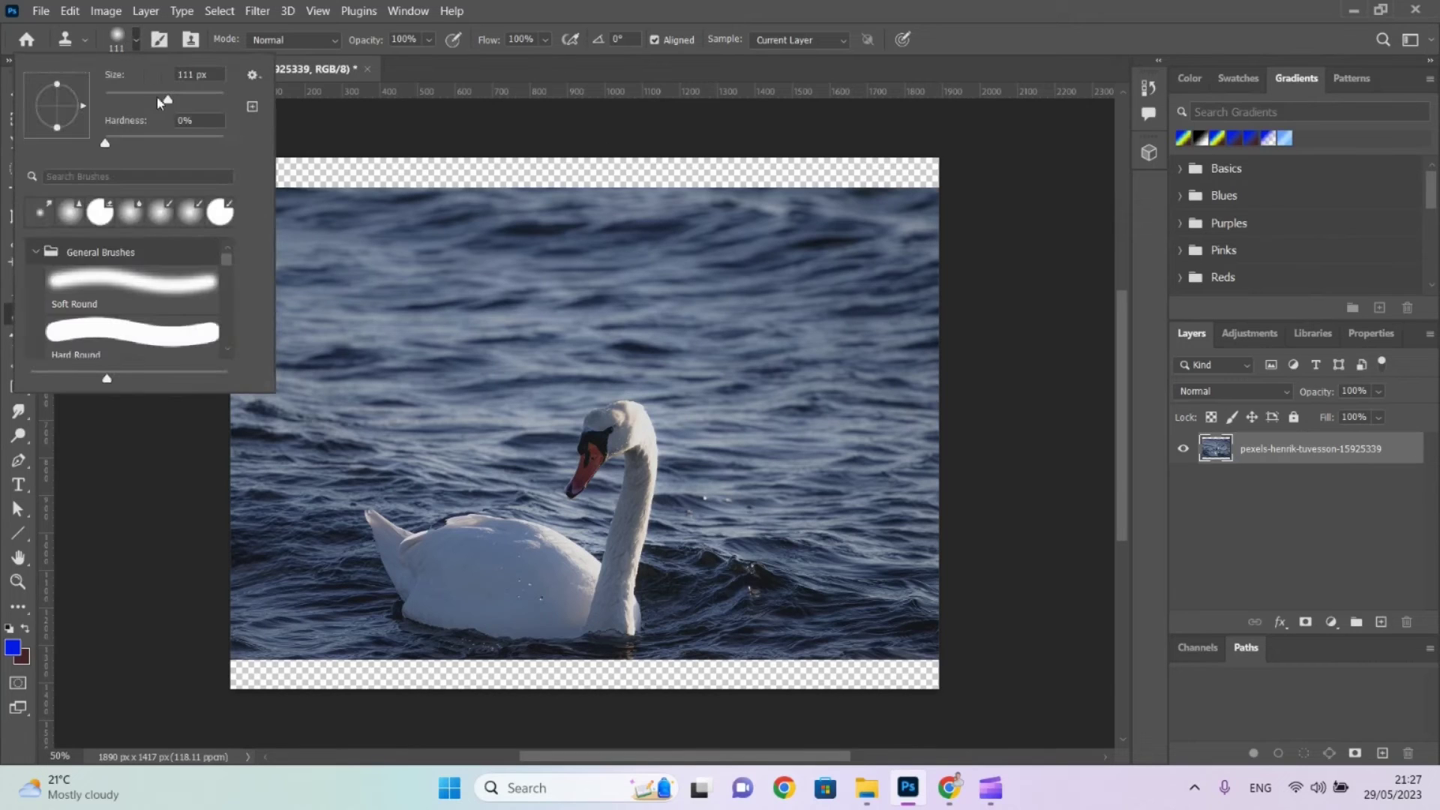
left_click_drag(165, 100, 198, 99)
left_click(714, 375)
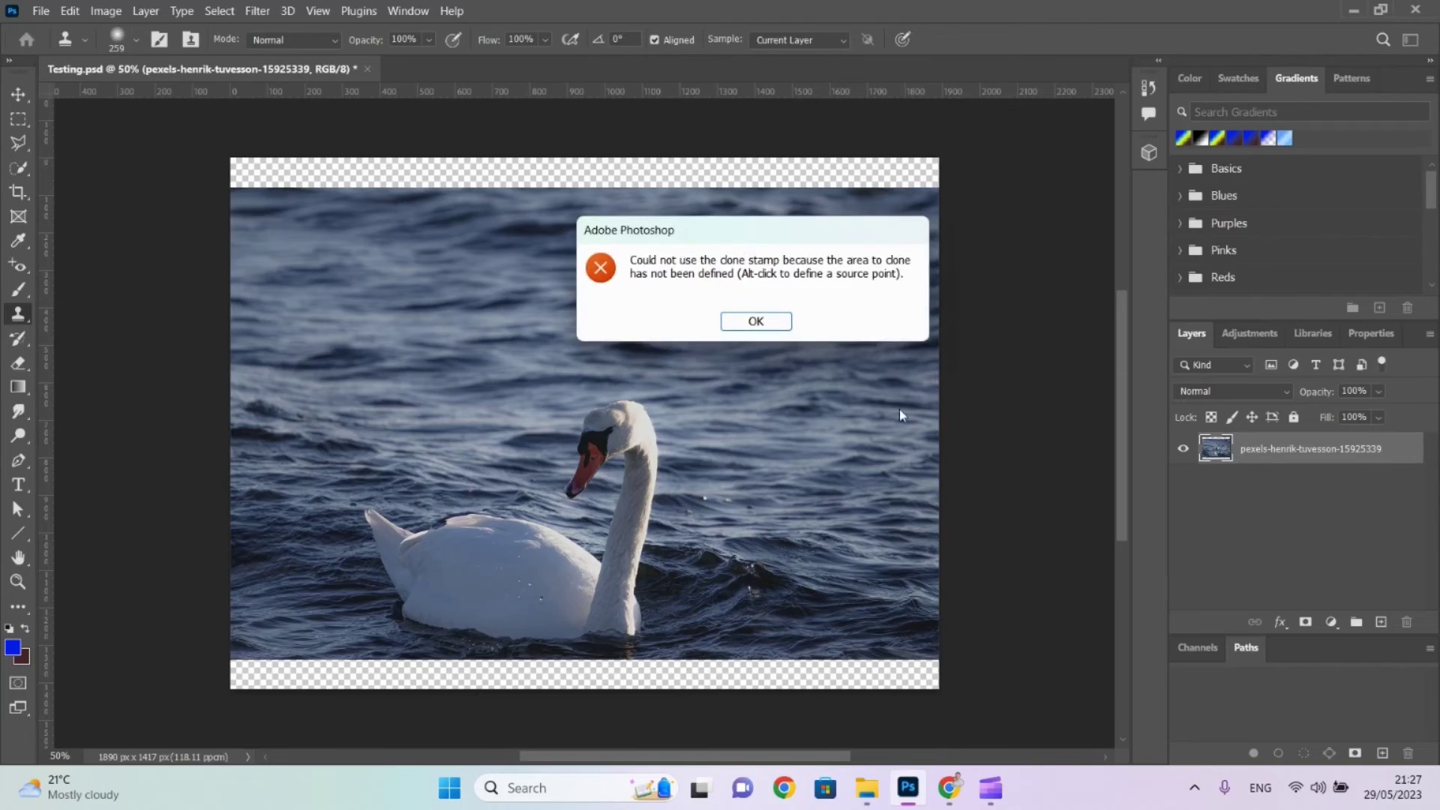
left_click(756, 322)
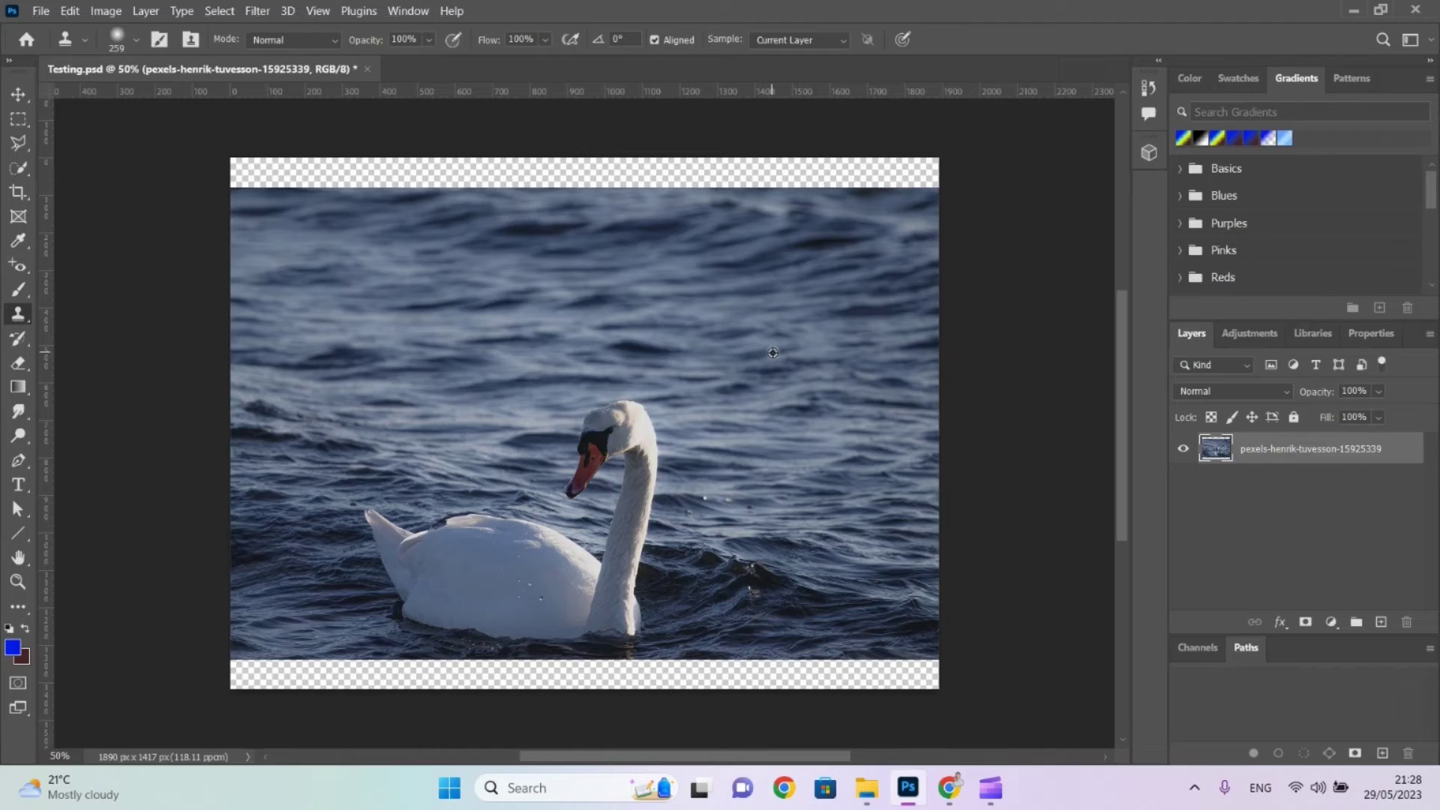
Cover the whole swan with water sampled from beside it using the Clone Stamp, and tick off "clone" in the Google Docs checklist F.Checklist_Photoshop.
left_click(809, 443, "alt")
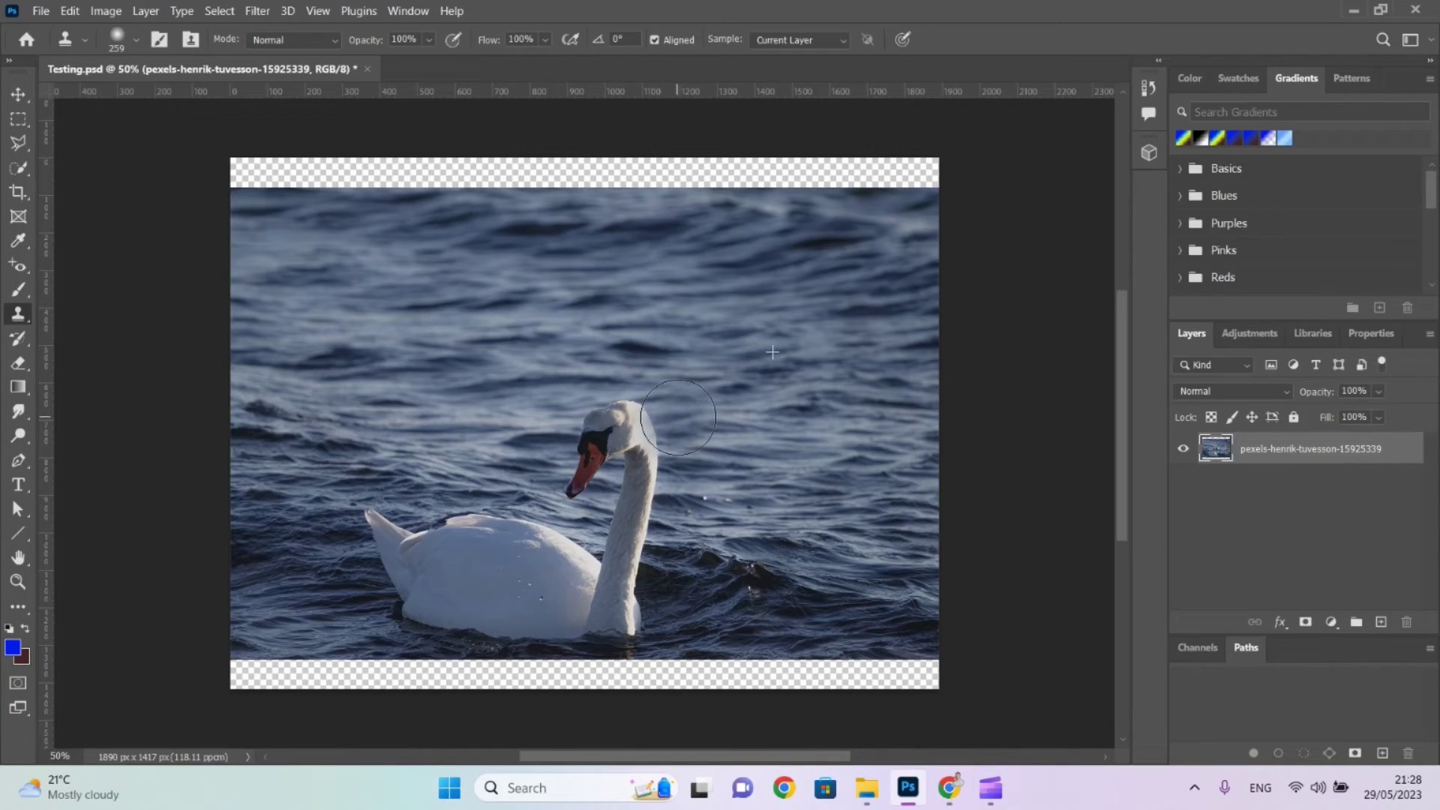
mouse_move(660, 421)
left_mouse_down()
mouse_move(559, 434)
mouse_move(626, 454)
mouse_move(646, 477)
mouse_move(574, 495)
mouse_move(651, 514)
left_mouse_up()
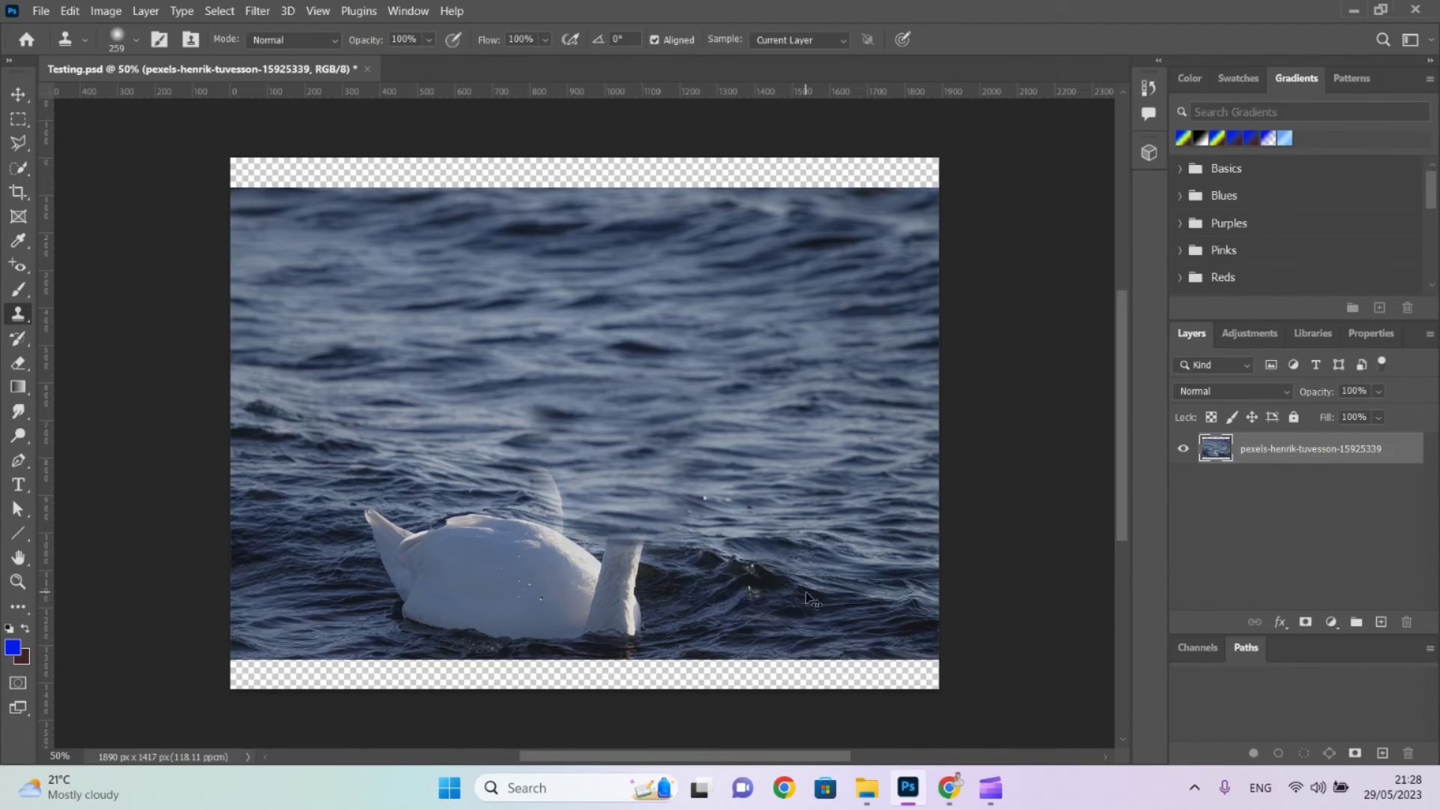
mouse_move(634, 536)
left_mouse_down()
mouse_move(621, 549)
mouse_move(630, 585)
mouse_move(604, 593)
mouse_move(623, 611)
mouse_move(595, 598)
mouse_move(556, 504)
mouse_move(526, 499)
mouse_move(480, 533)
mouse_move(652, 567)
left_mouse_up()
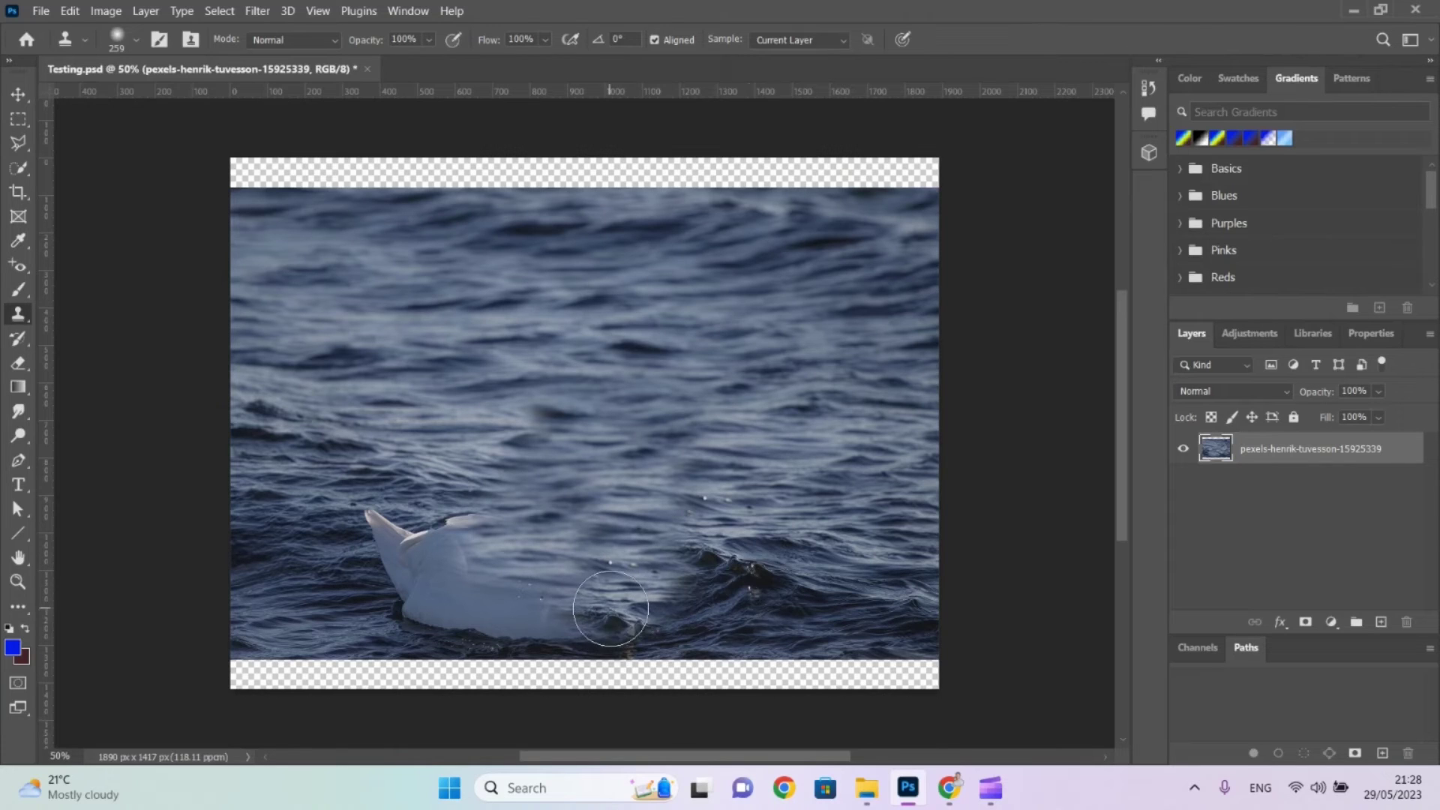
mouse_move(611, 619)
left_mouse_down()
mouse_move(559, 606)
mouse_move(534, 575)
mouse_move(450, 540)
mouse_move(379, 526)
mouse_move(353, 555)
mouse_move(446, 611)
mouse_move(386, 551)
mouse_move(470, 537)
mouse_move(274, 492)
mouse_move(255, 453)
mouse_move(337, 518)
mouse_move(387, 589)
mouse_move(525, 634)
mouse_move(626, 578)
mouse_move(690, 577)
mouse_move(659, 339)
mouse_move(719, 499)
mouse_move(653, 578)
mouse_move(525, 622)
mouse_move(699, 577)
left_mouse_up()
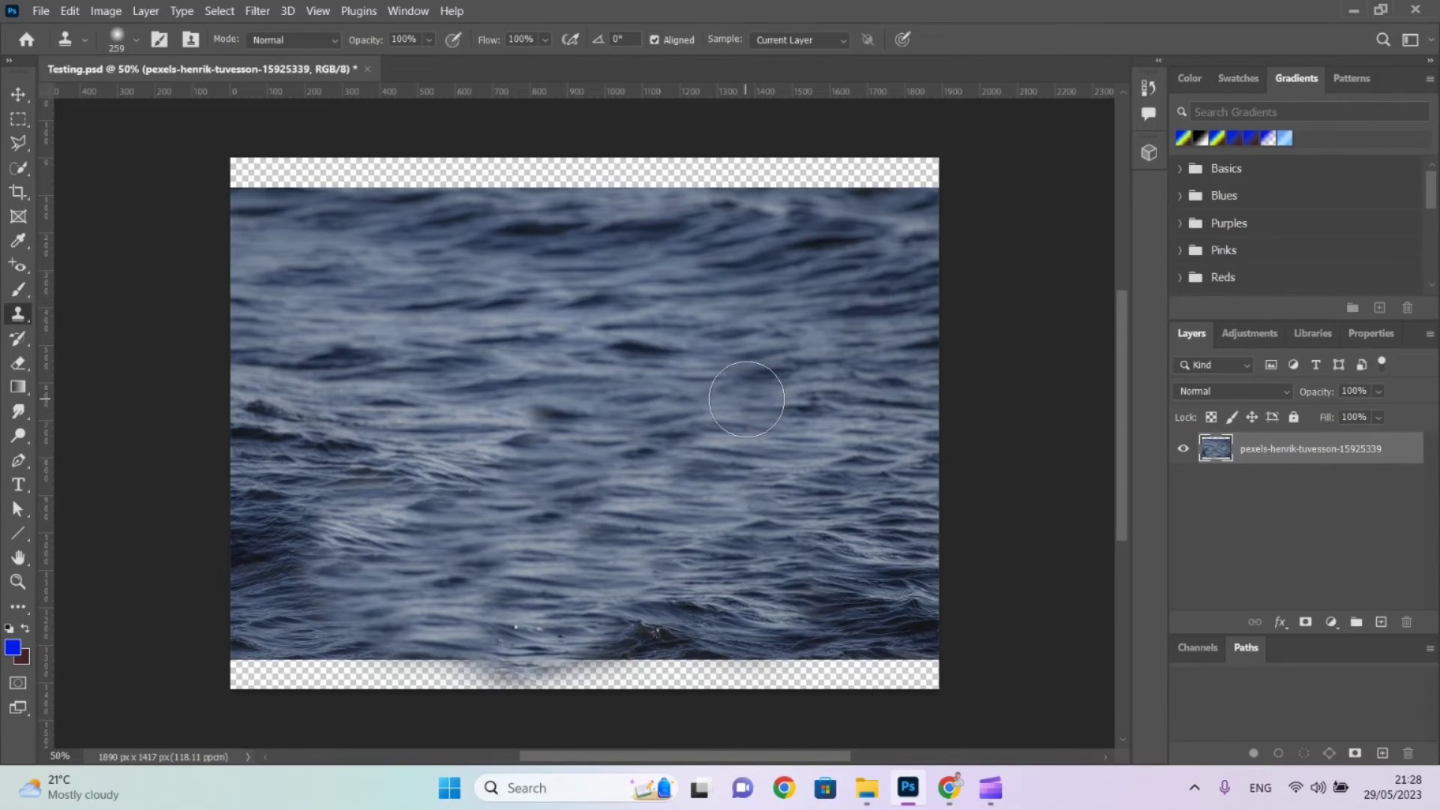
key("alt+Tab")
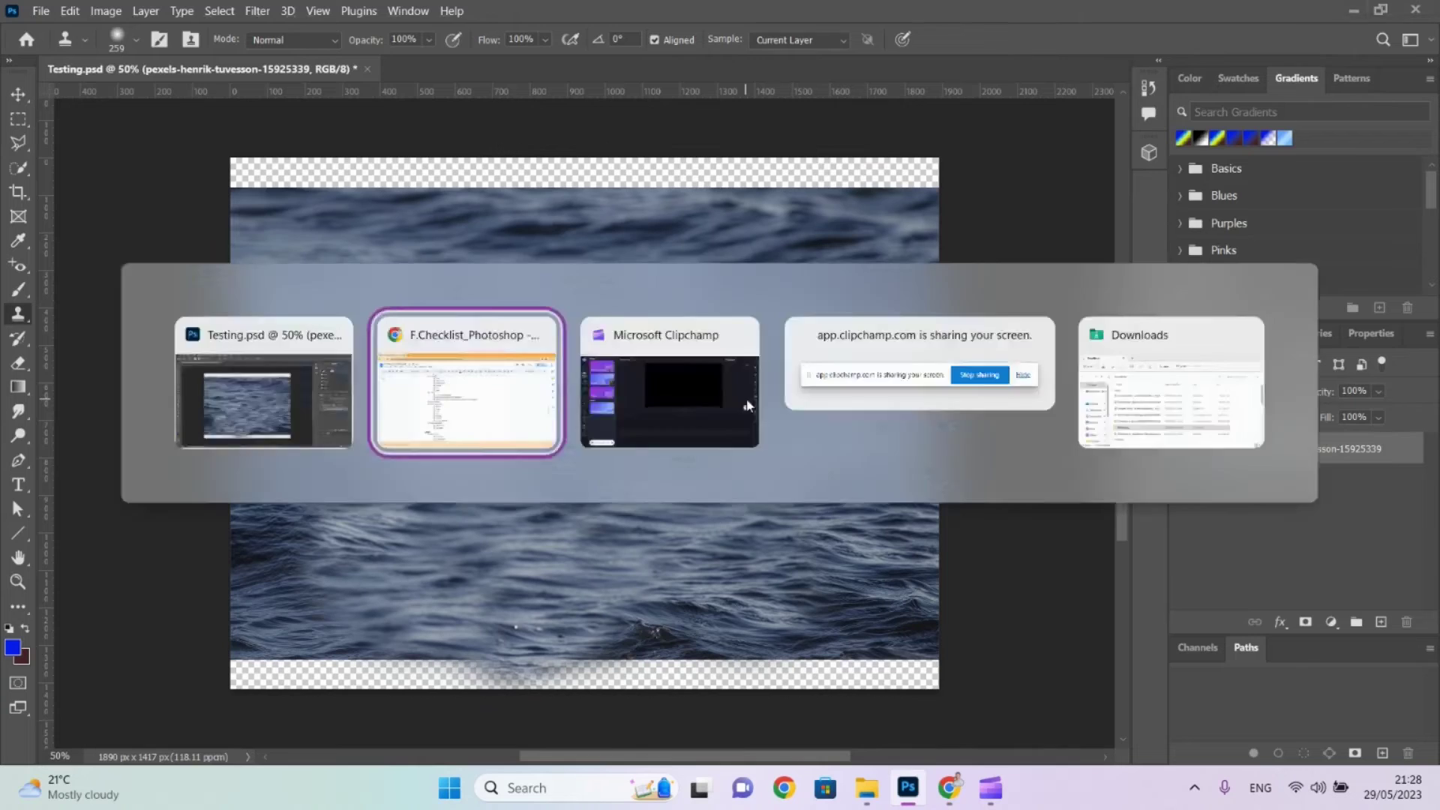
left_click(459, 451)
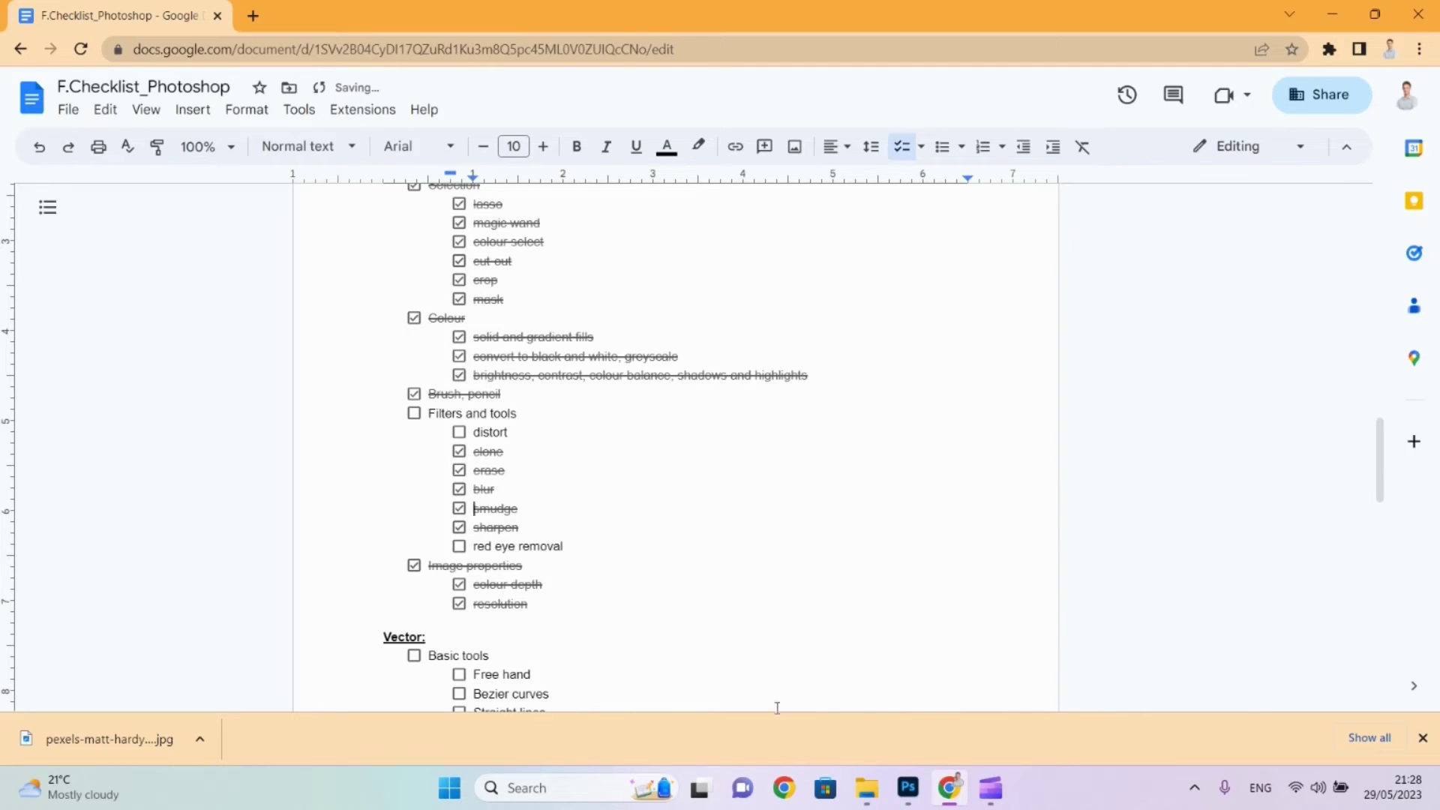
Open the Photoshop folder in Downloads with File Explorer and place 957px-BoldRedEye.jpg into the Testing.psd document in Photoshop.
mouse_move(870, 790)
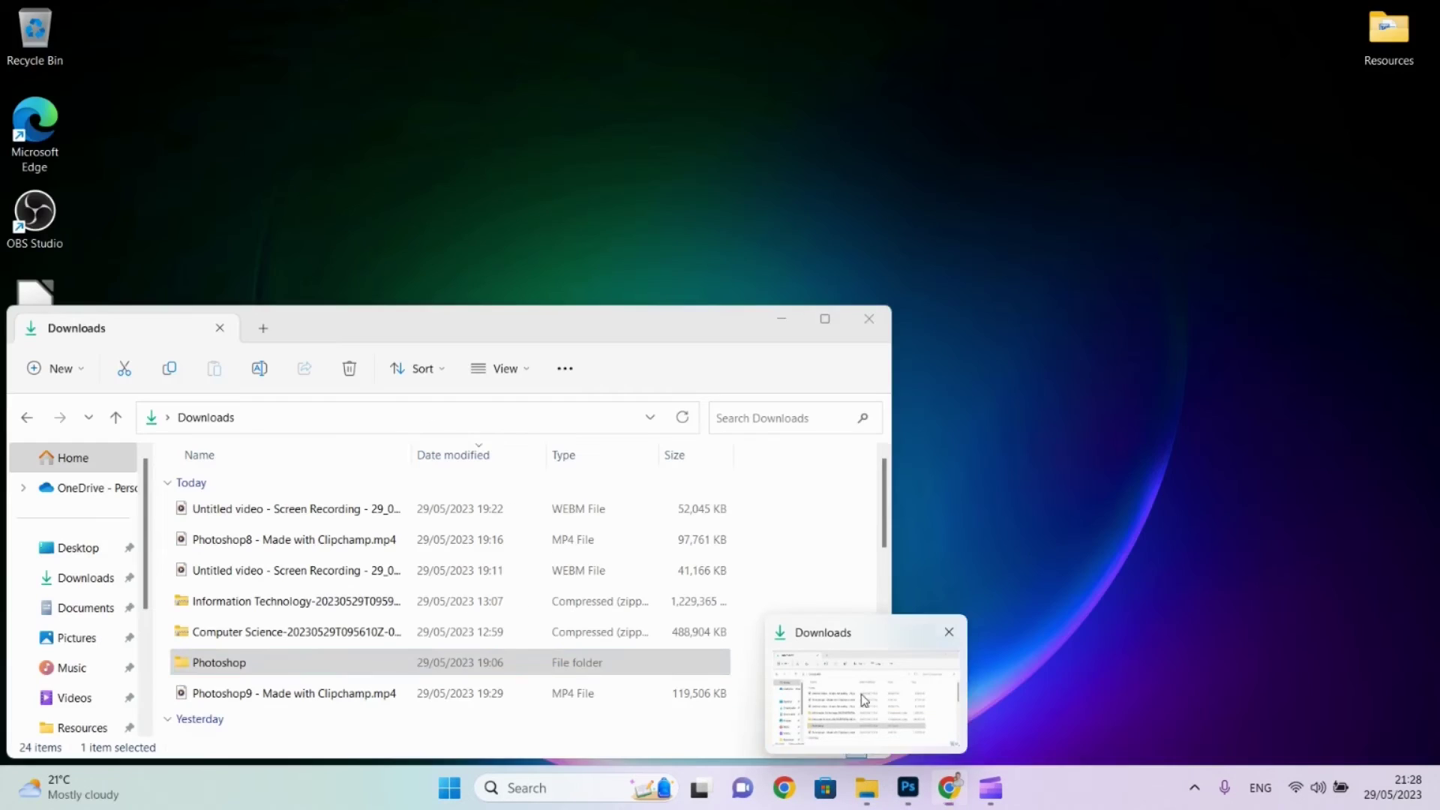
left_click(863, 754)
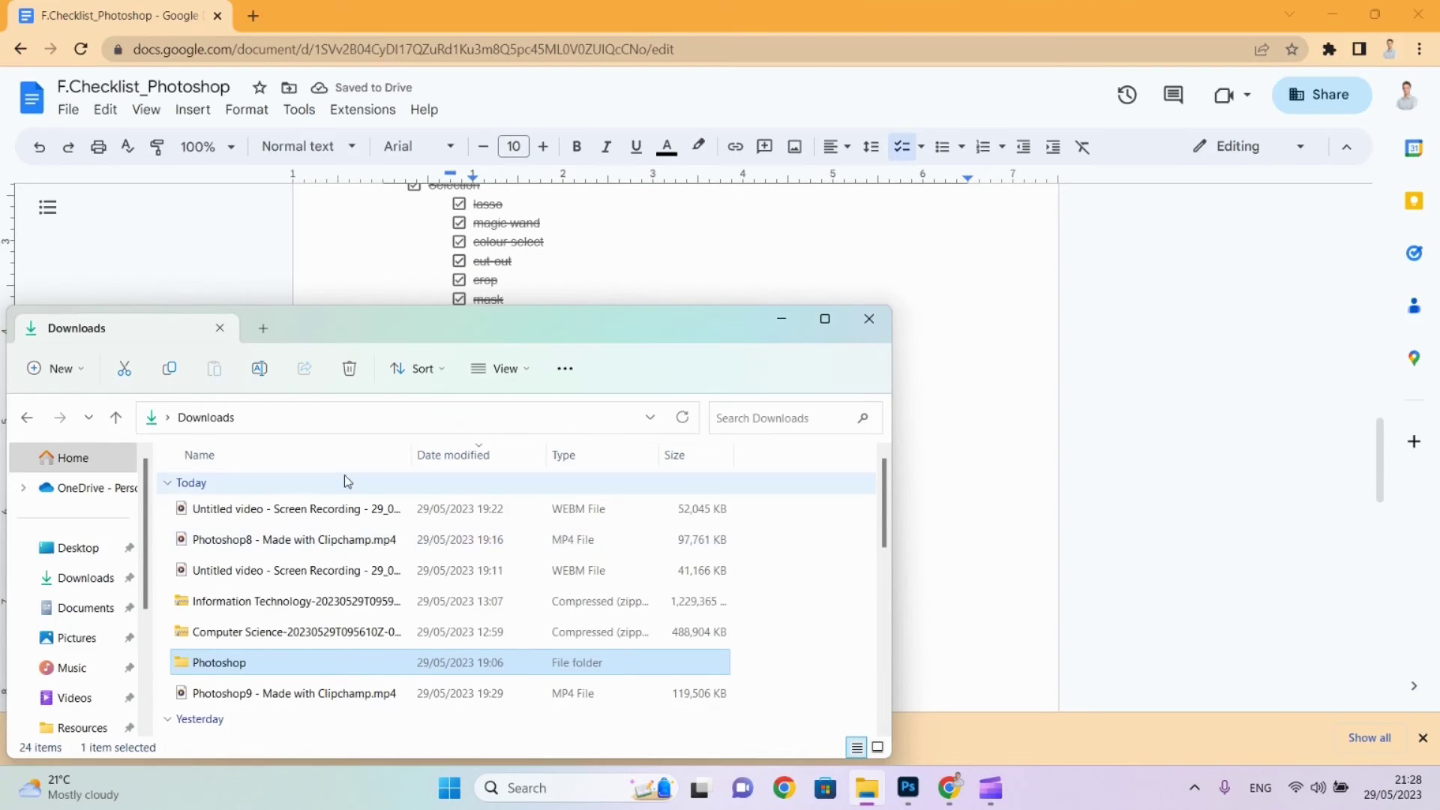
double_click(222, 662)
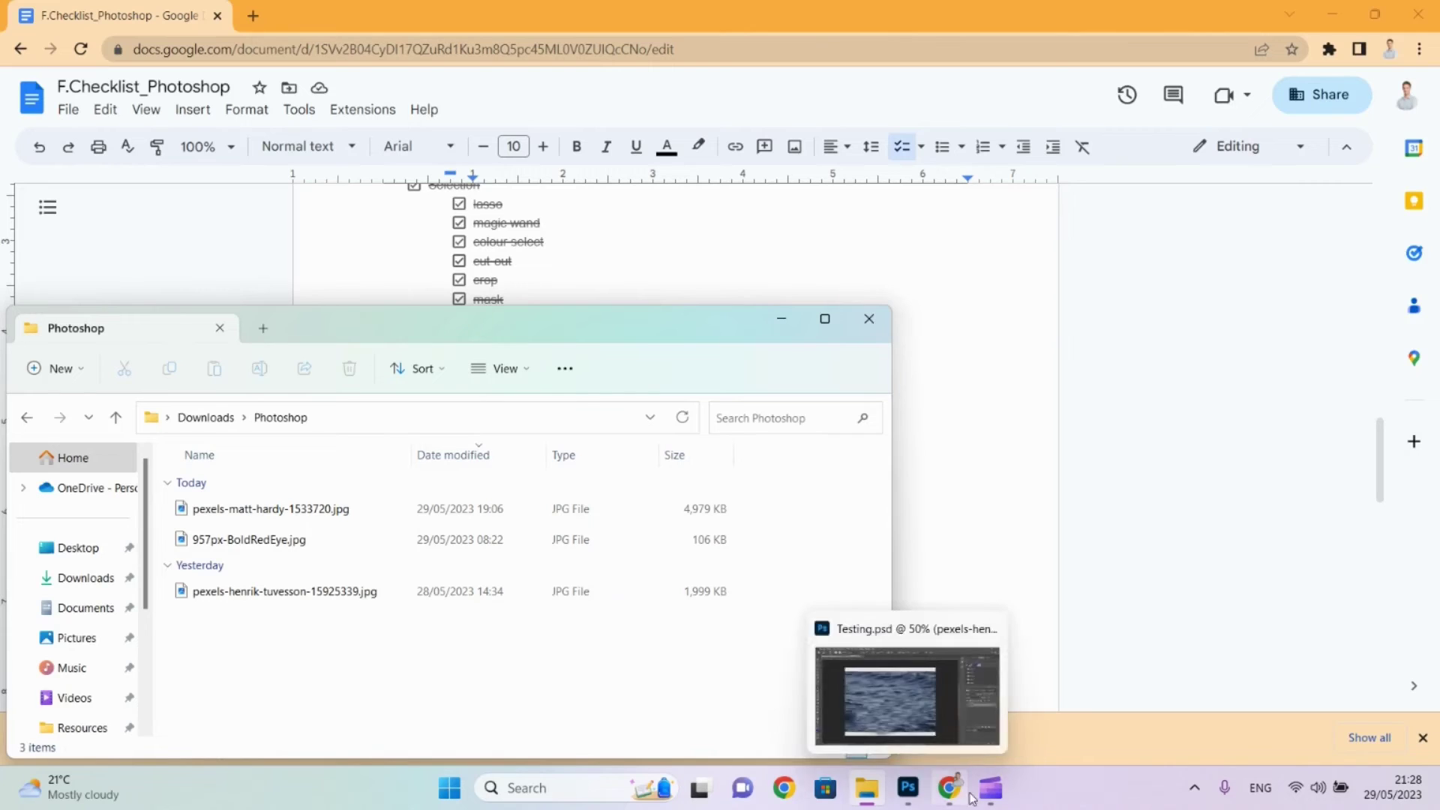
mouse_move(938, 801)
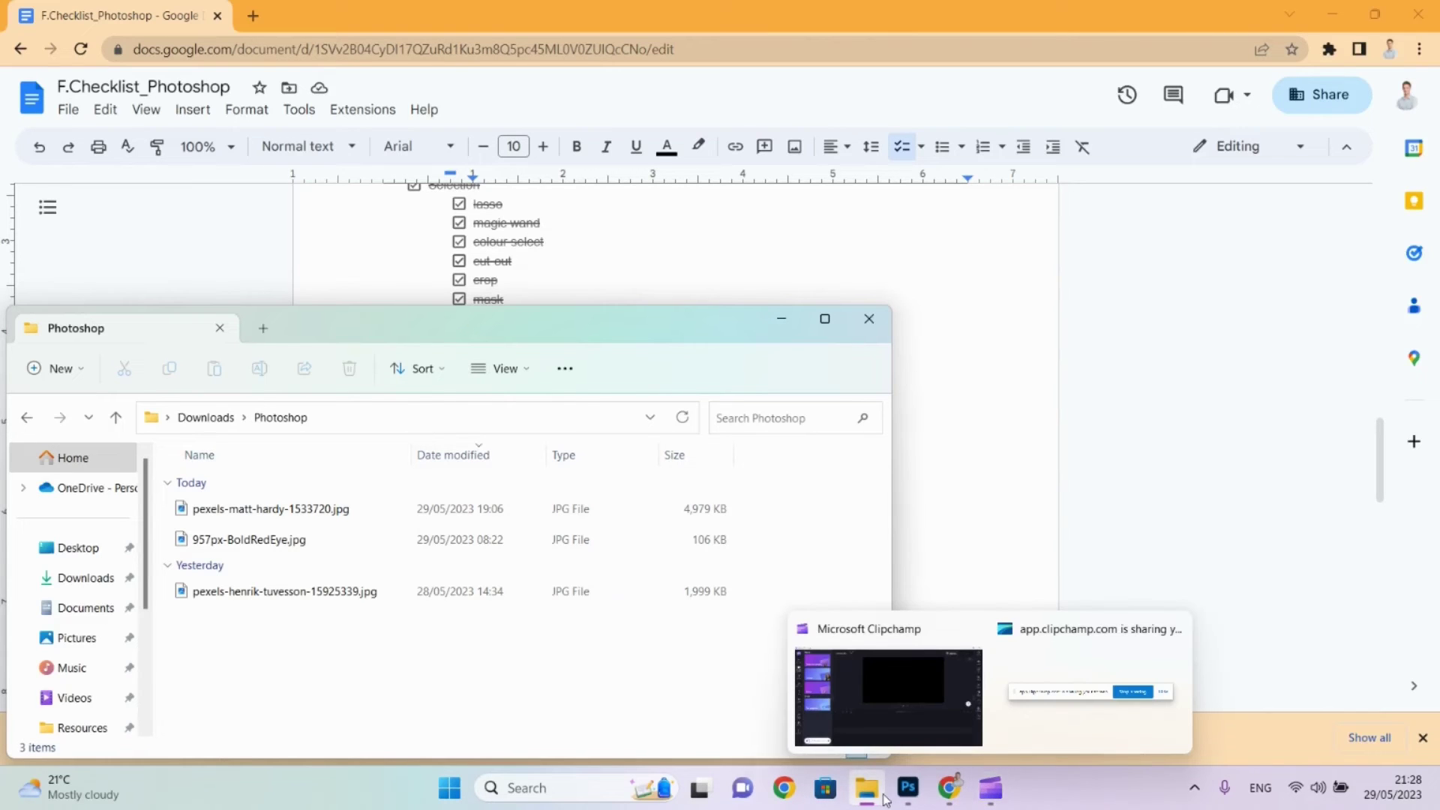
left_click(910, 788)
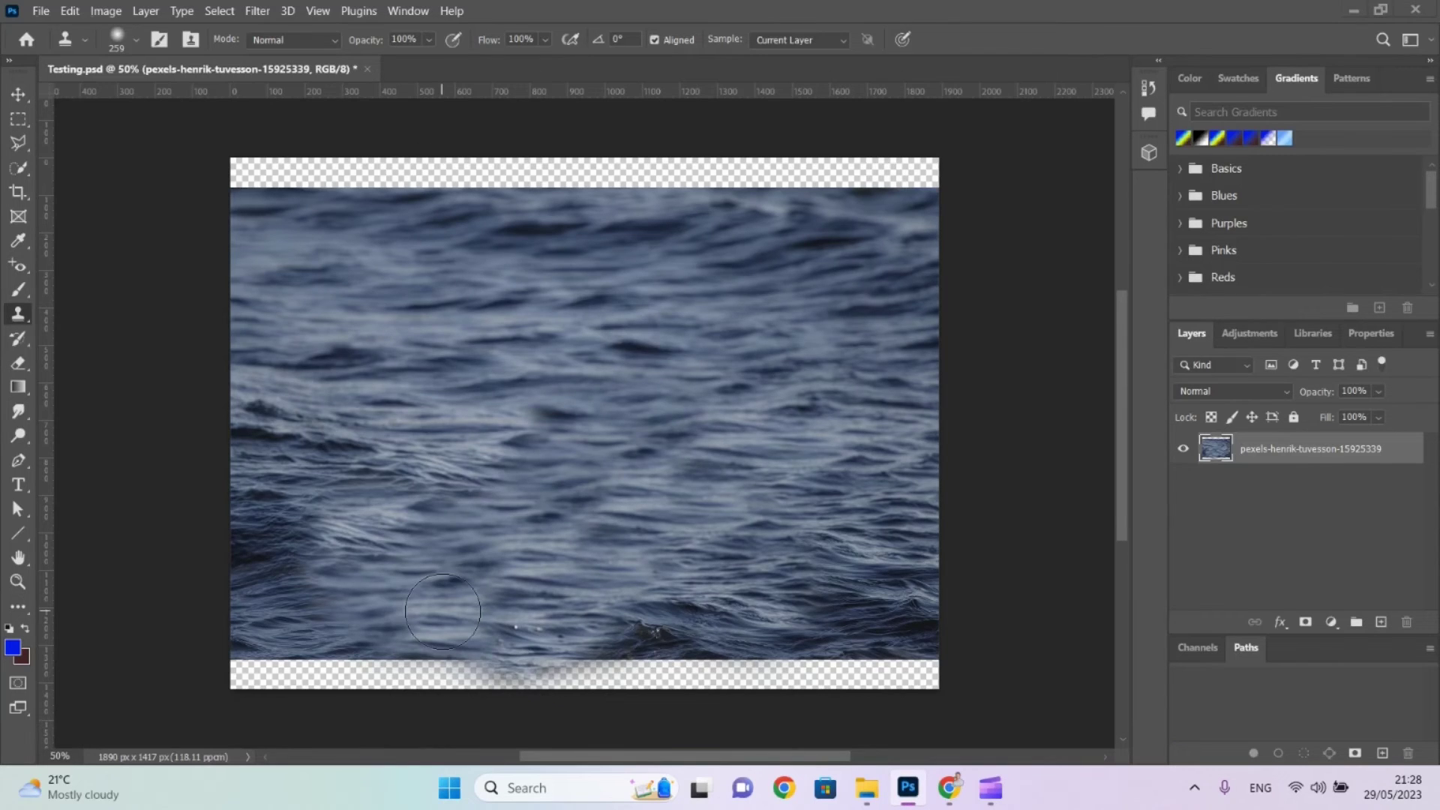
key("alt+Tab")
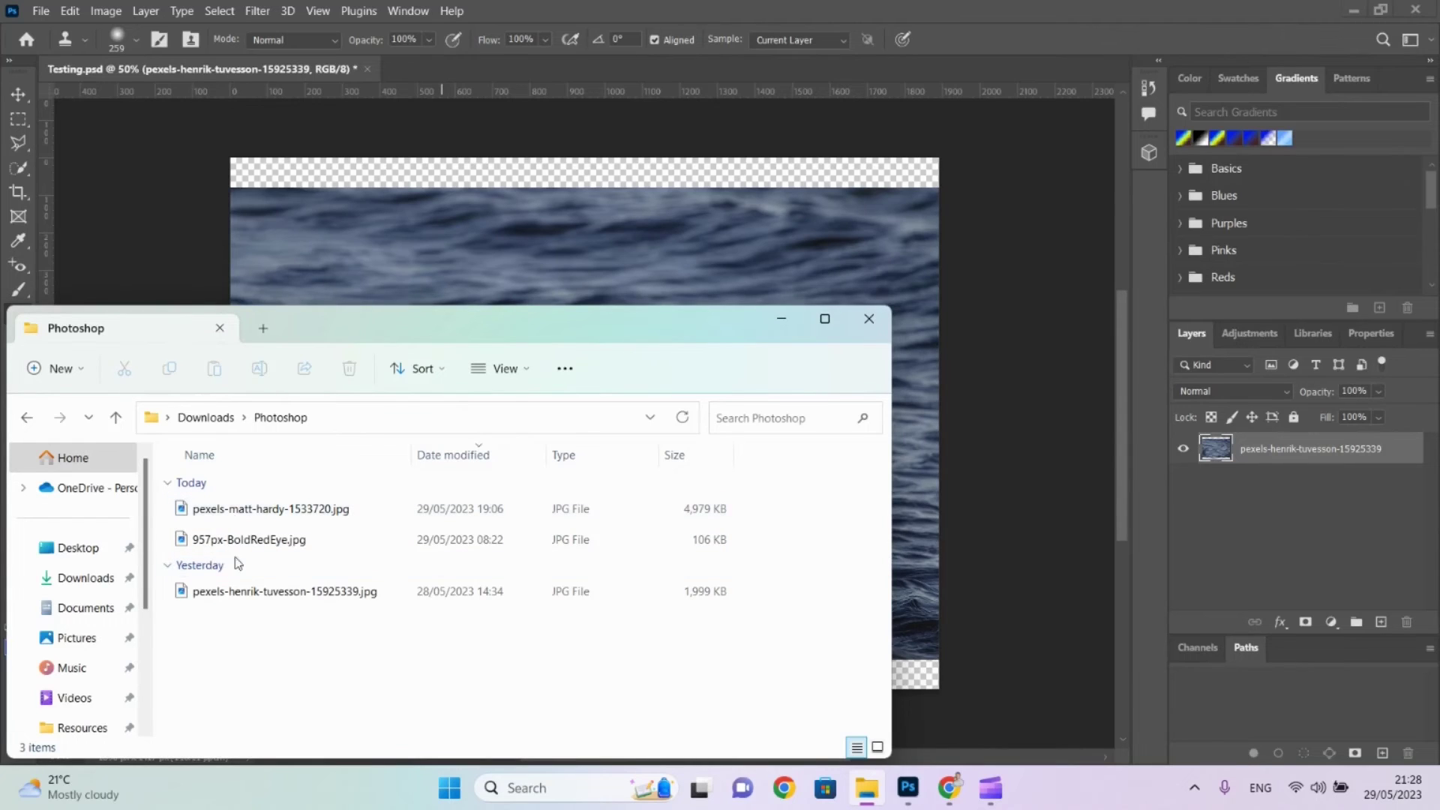
left_click_drag(241, 541, 493, 235)
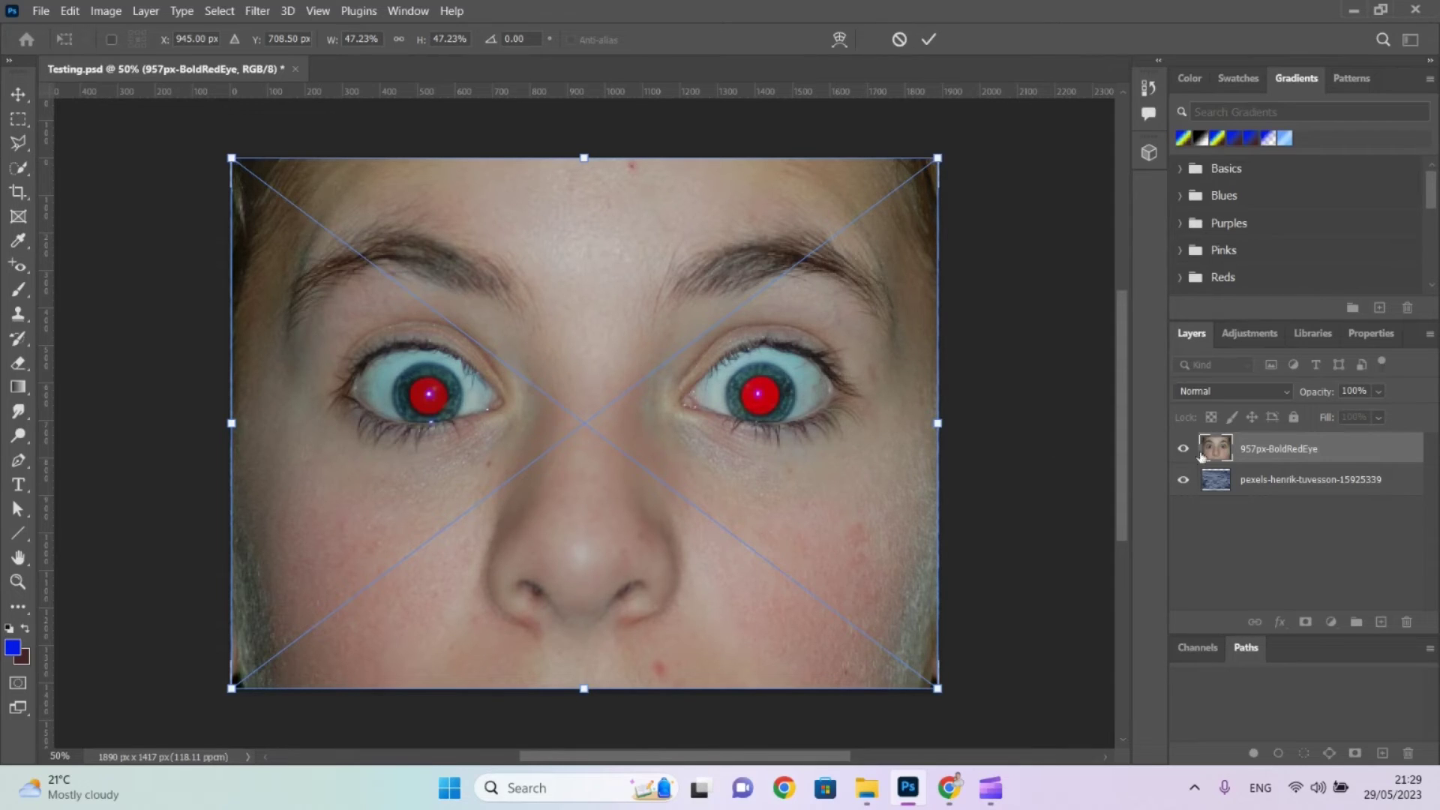
Commit the placed photo, rasterize the 957px-BoldRedEye layer, and remove the red from both pupils with the Red Eye tool.
left_click(18, 267)
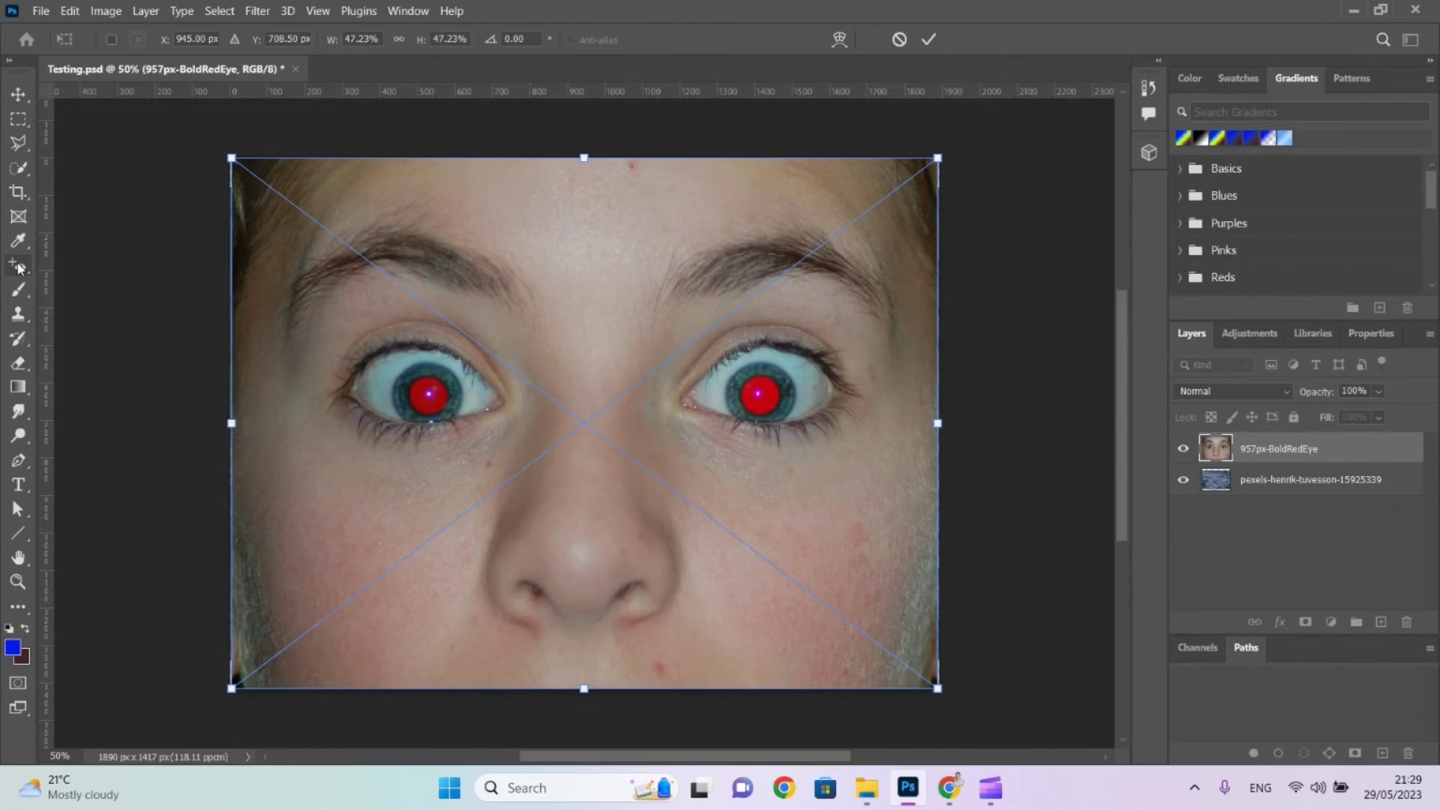
left_click(366, 336)
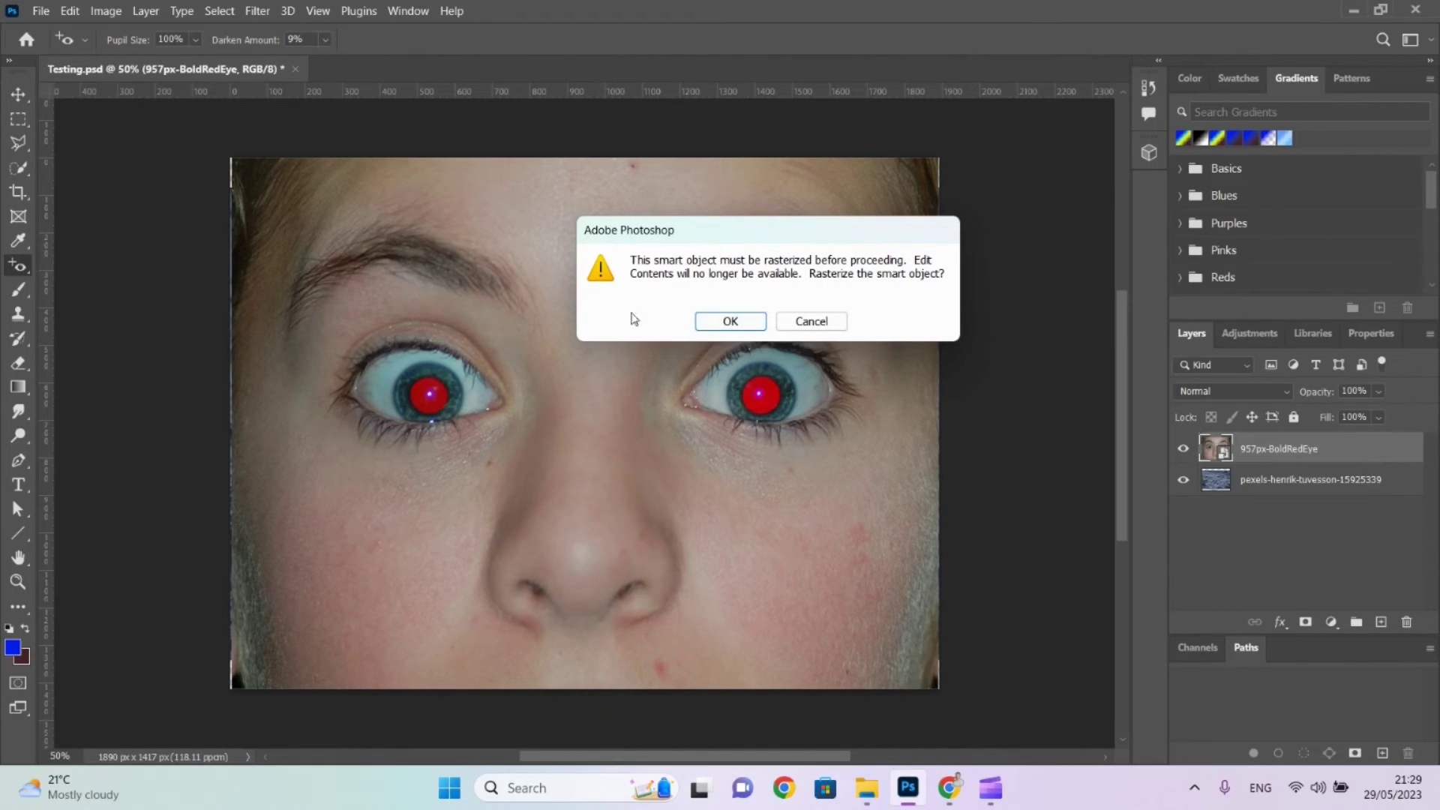
left_click(730, 321)
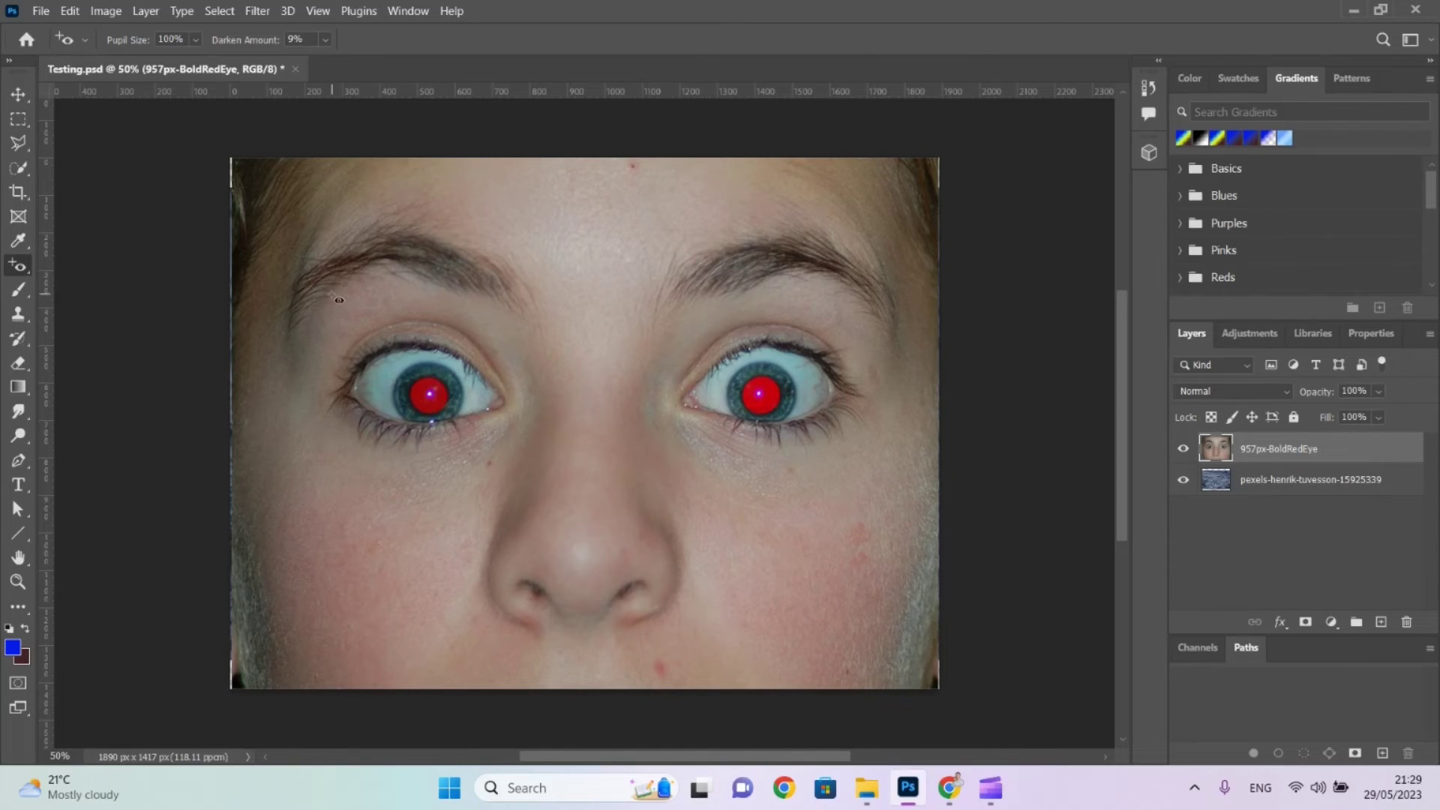
left_click_drag(323, 289, 553, 481)
left_click_drag(880, 500, 880, 502)
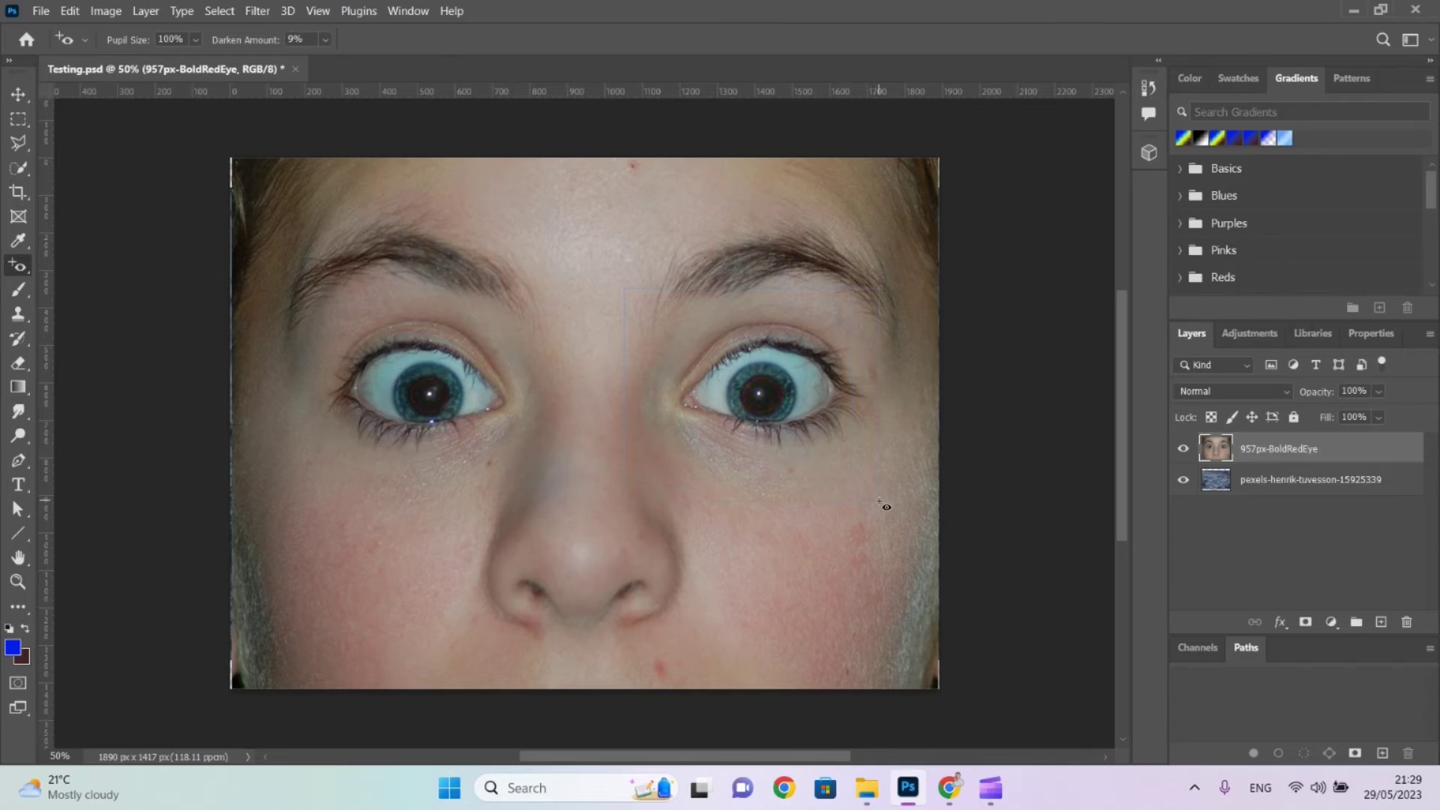
Undo the last red eye correction and redo it on the same pupil with a Darken Amount of 50%.
key("ctrl+z")
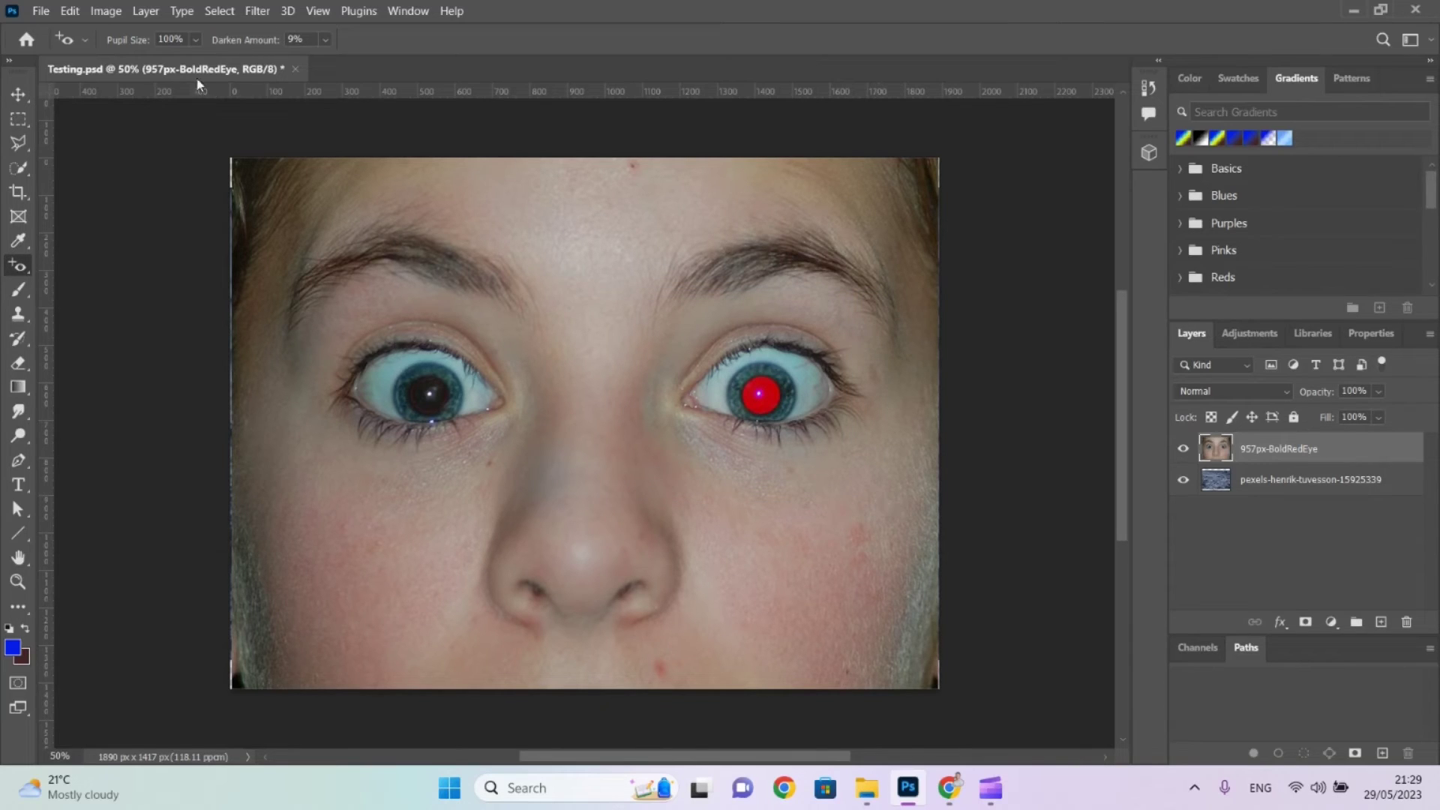
left_click(196, 40)
left_click(309, 38)
left_click(855, 530)
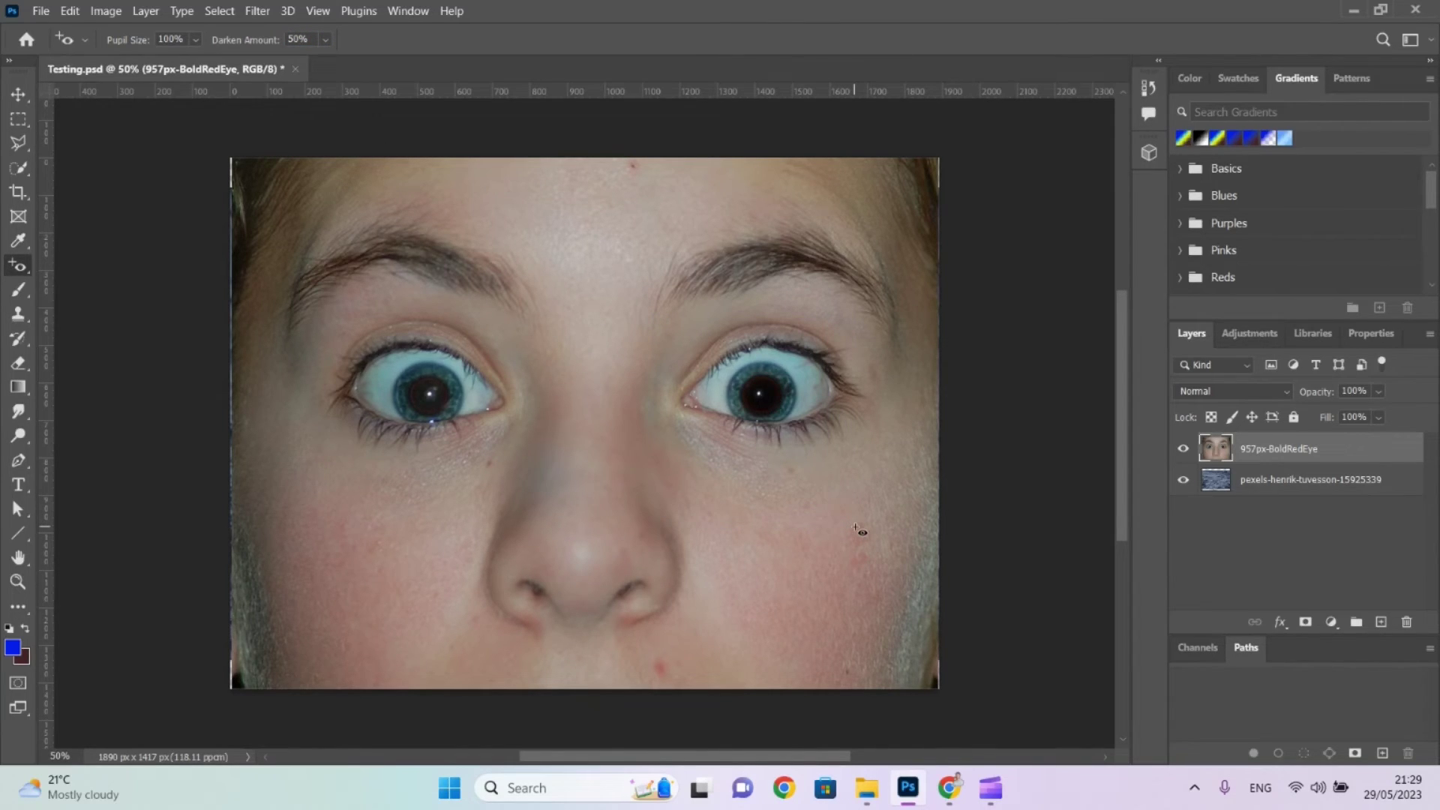
Switch to the F.Checklist_Photoshop document in Chrome and tick off "red eye removal".
key("alt+Tab")
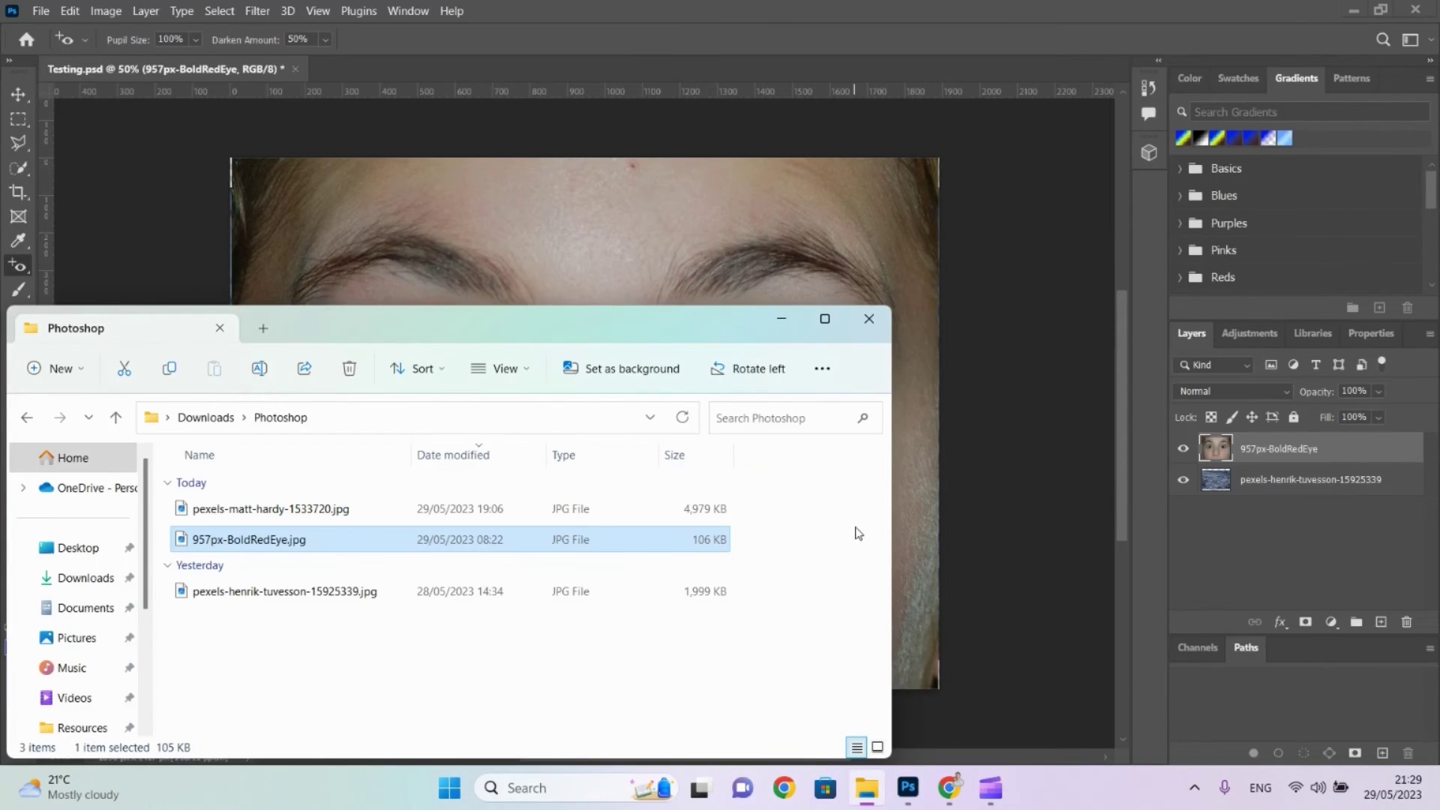
key("alt+Tab")
key("alt+Tab")
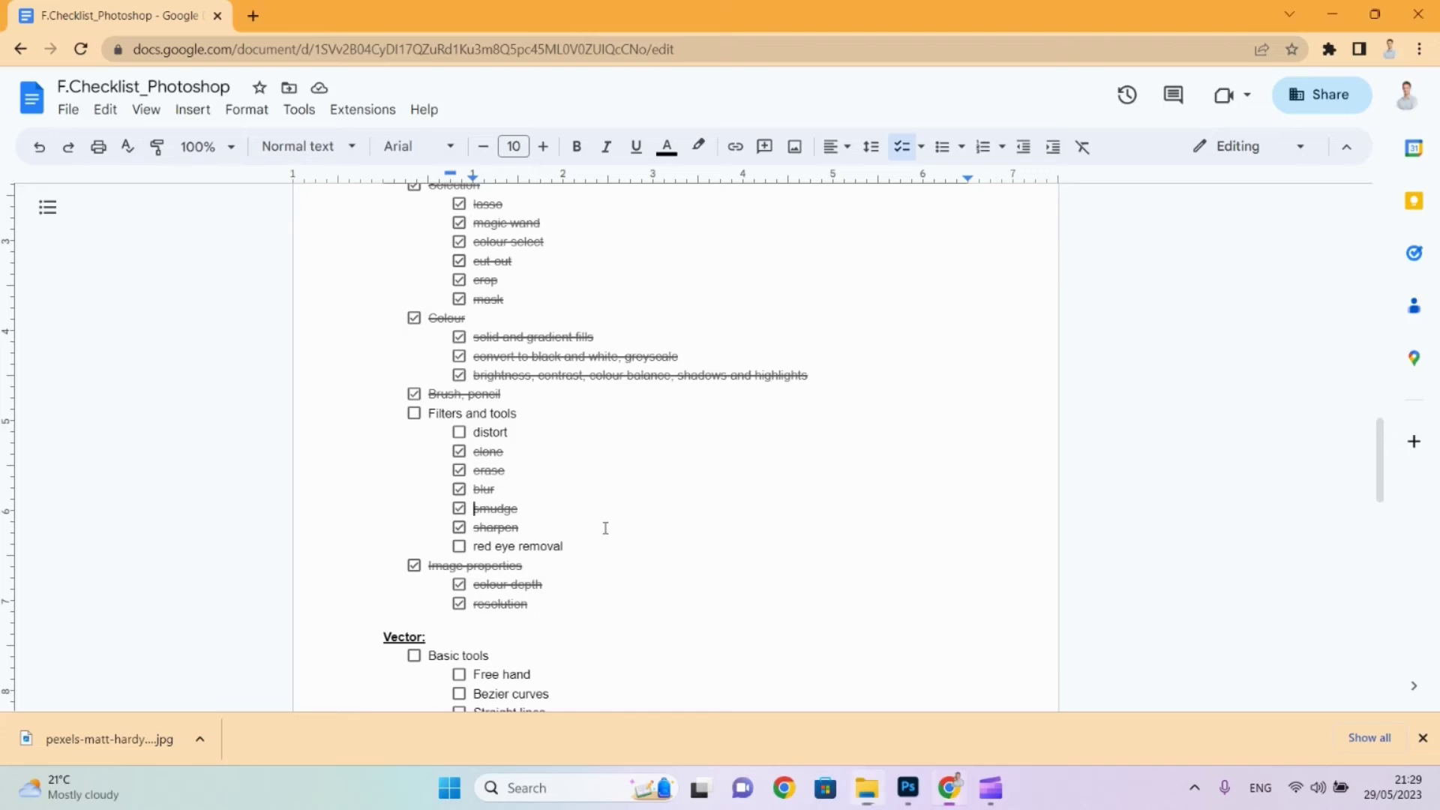
left_click(459, 547)
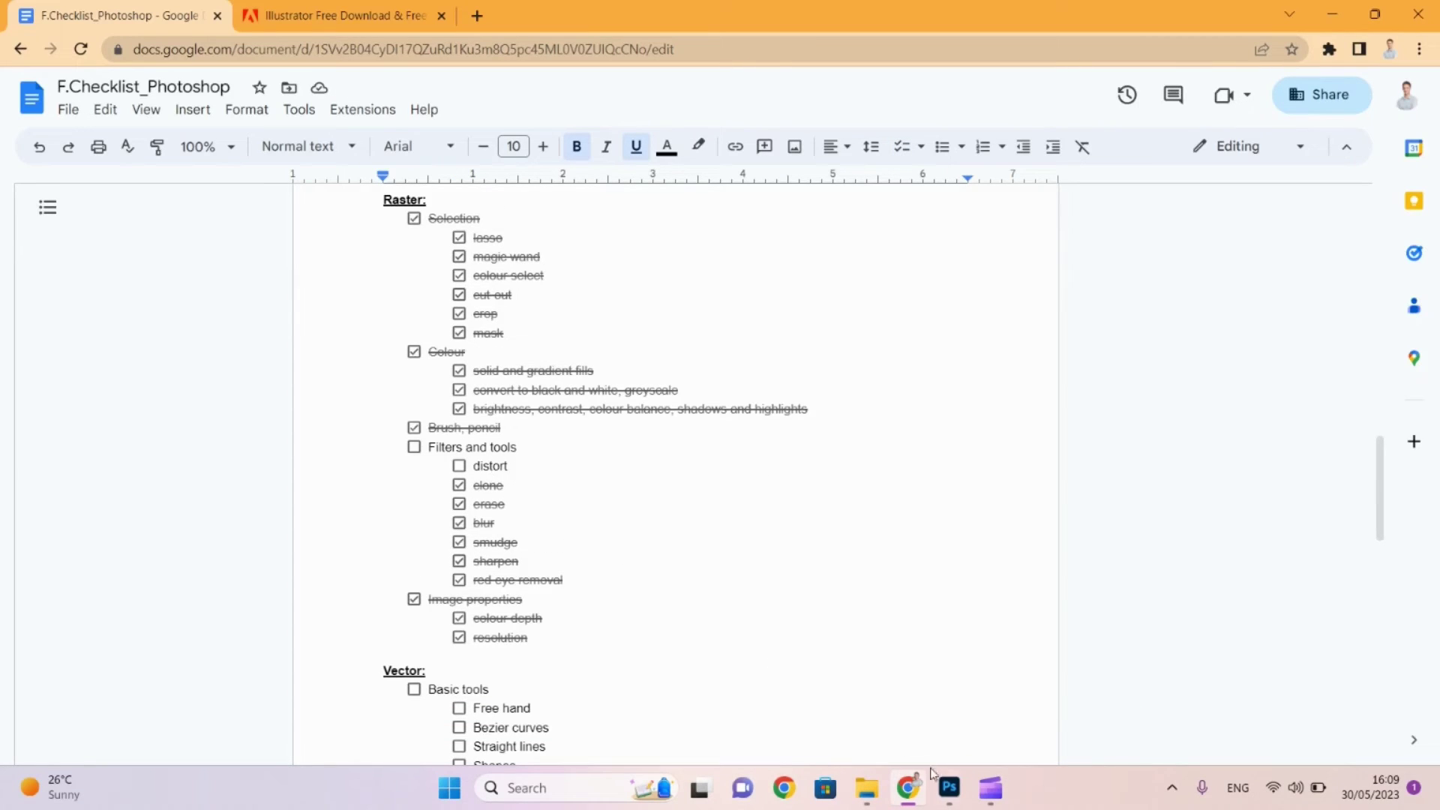
Switch to Photoshop, try a Distort transform on the 957px-BoldRedEye layer by slanting its top edge sideways and downward, and undo the change.
mouse_move(954, 793)
left_click(943, 713)
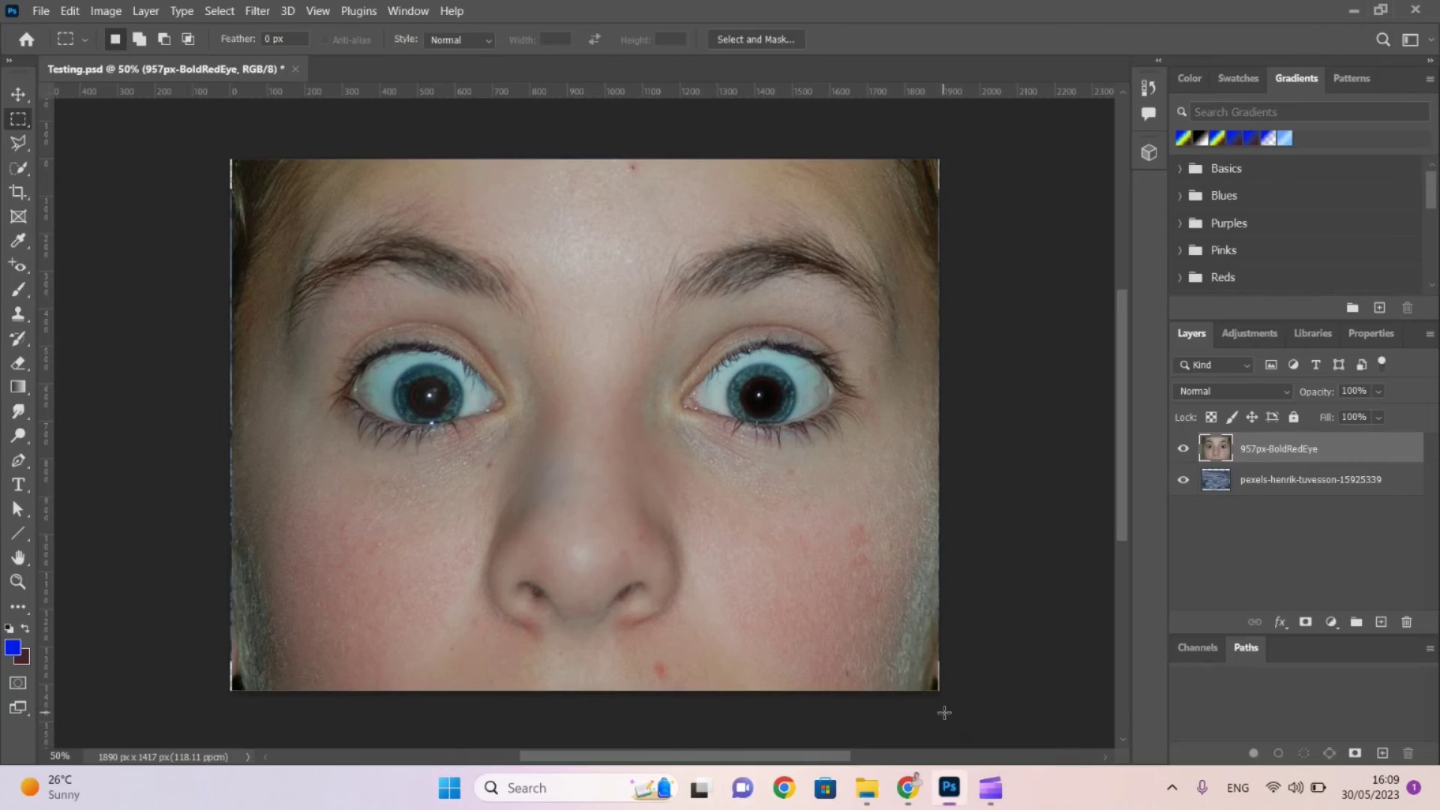
left_click(70, 12)
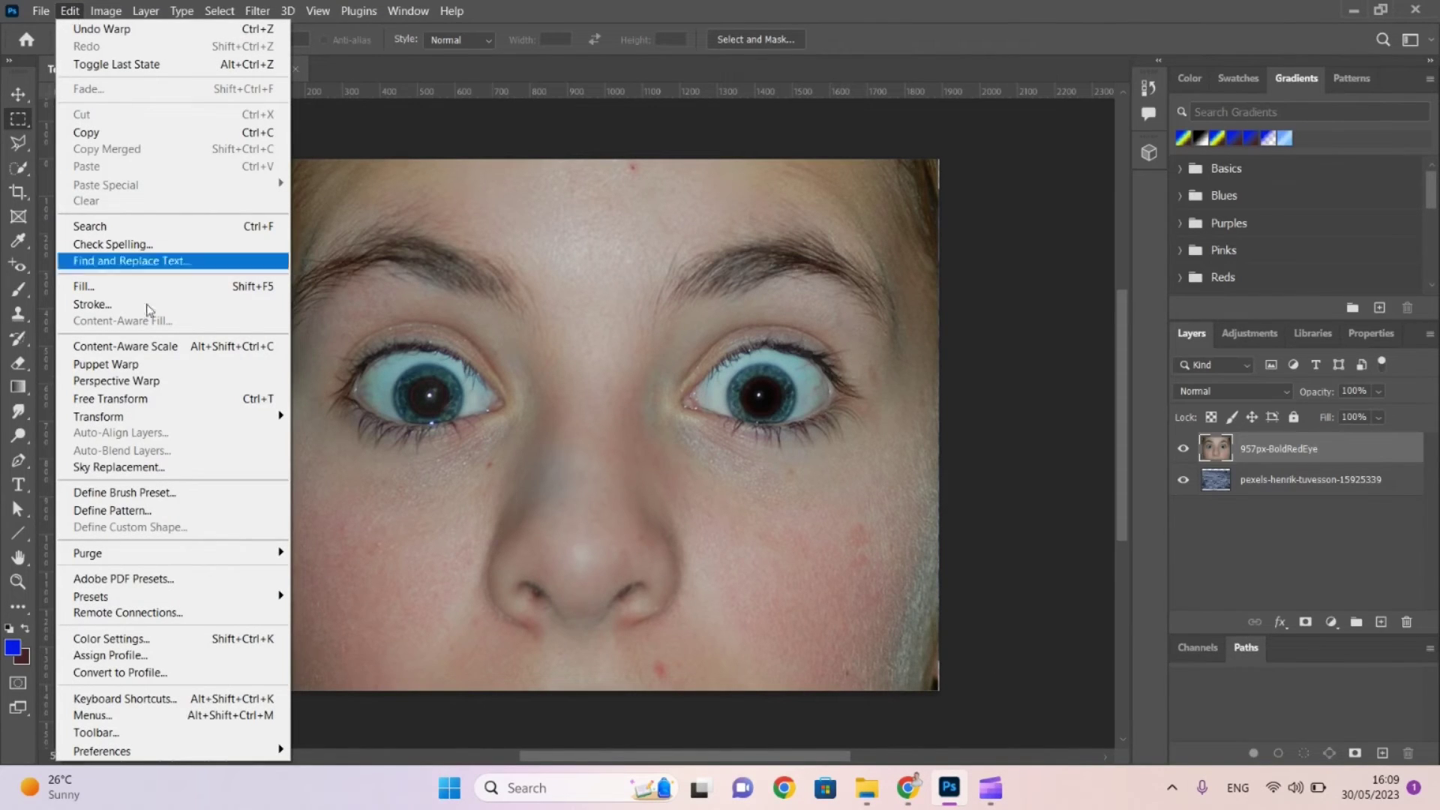
mouse_move(172, 410)
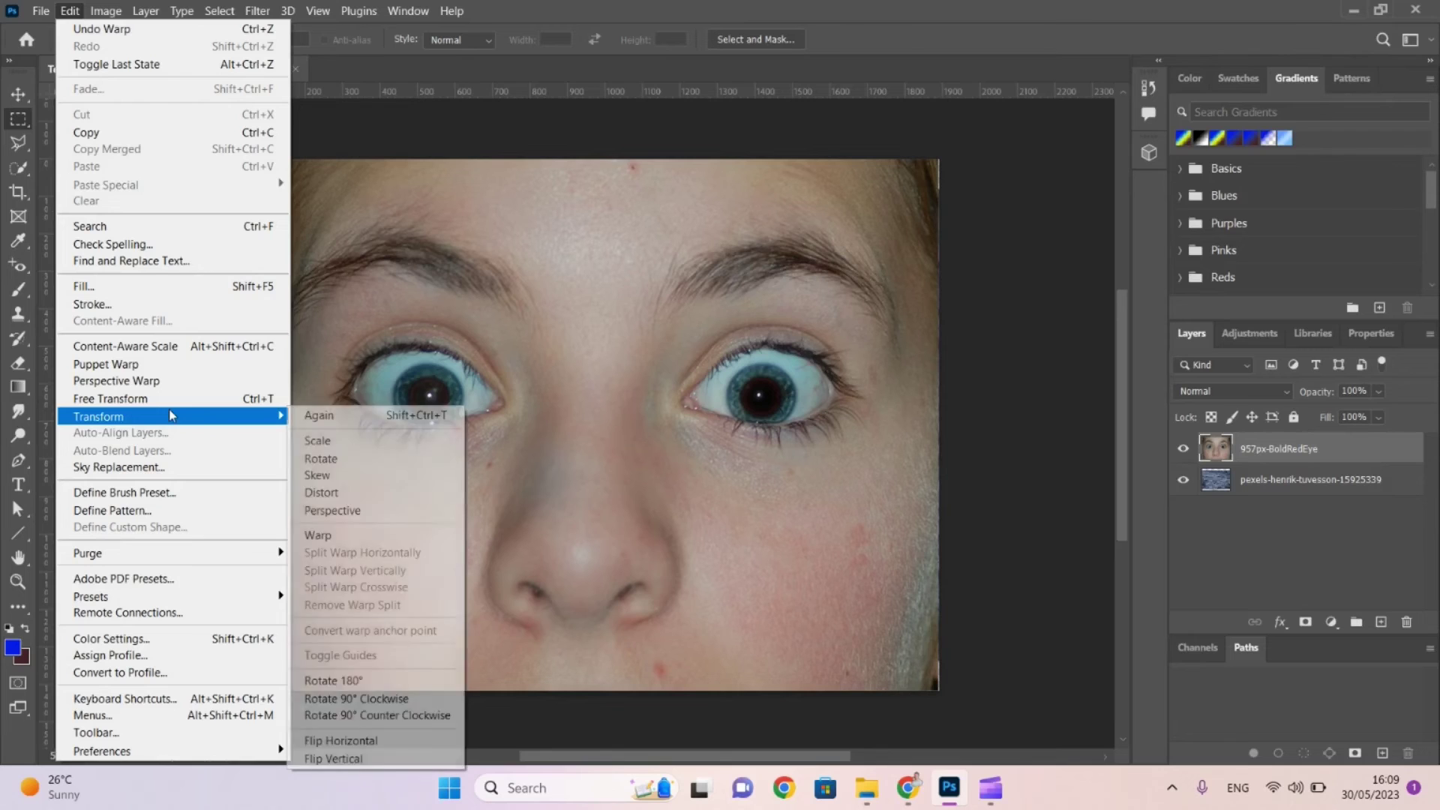
left_click(344, 497)
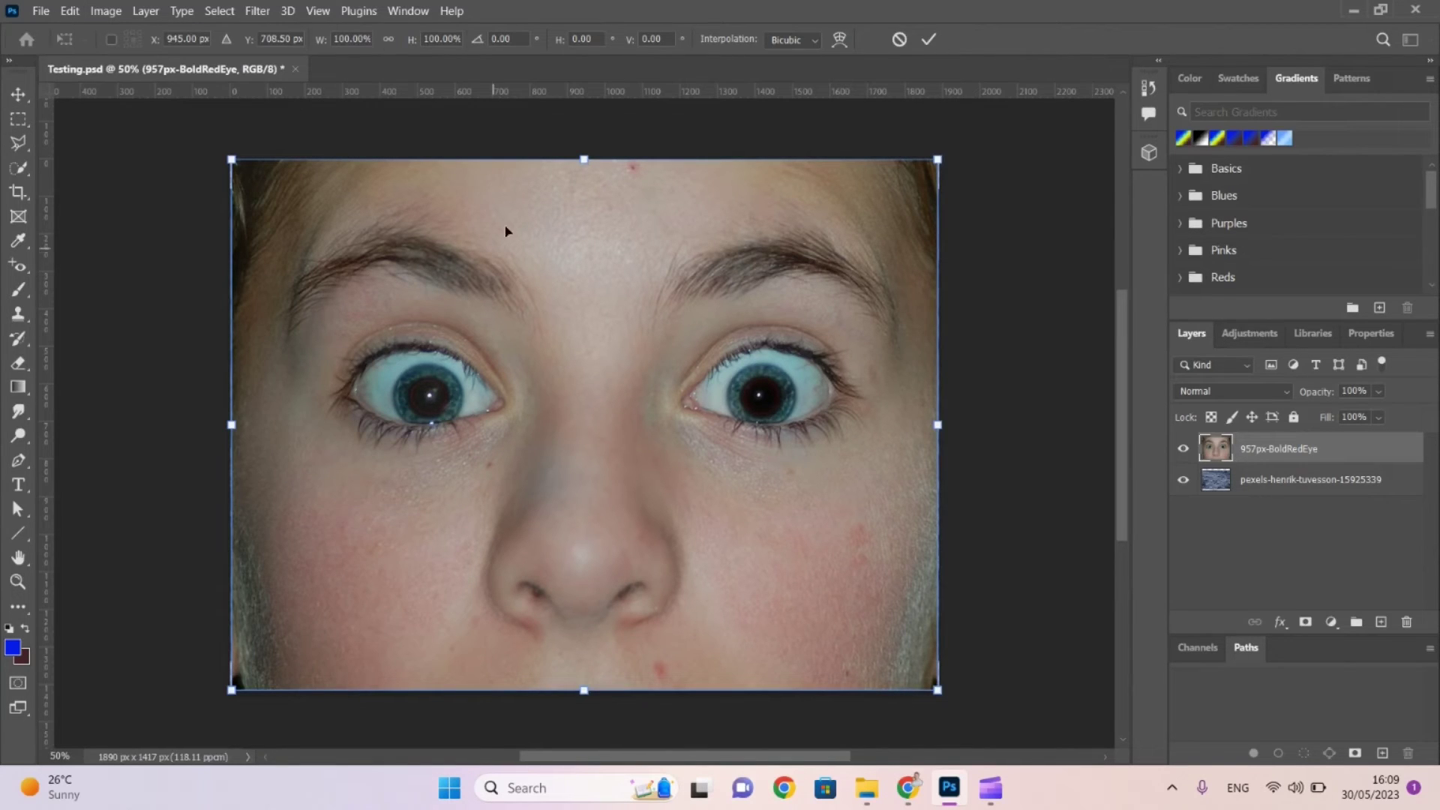
left_click_drag(585, 162, 698, 216)
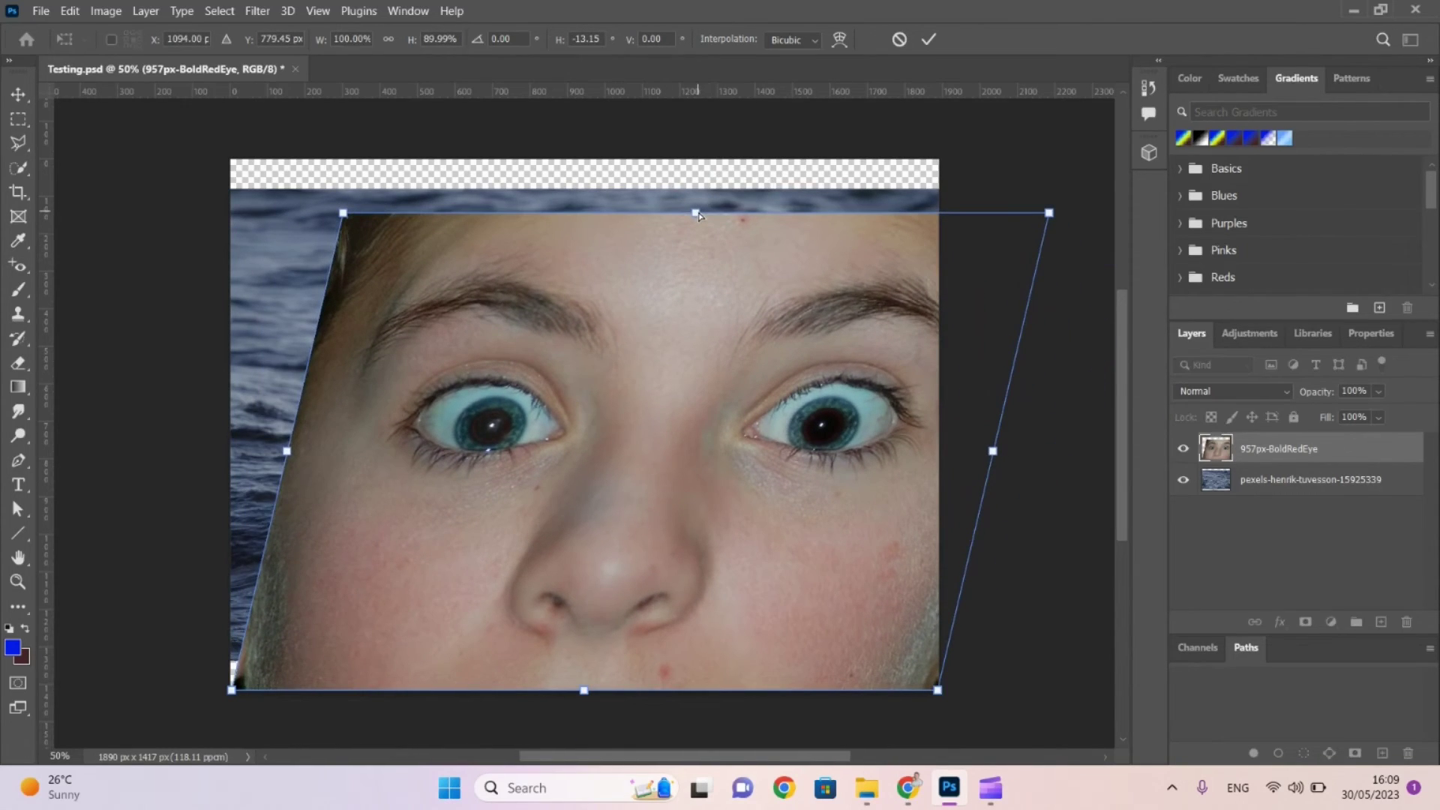
key("ctrl+z")
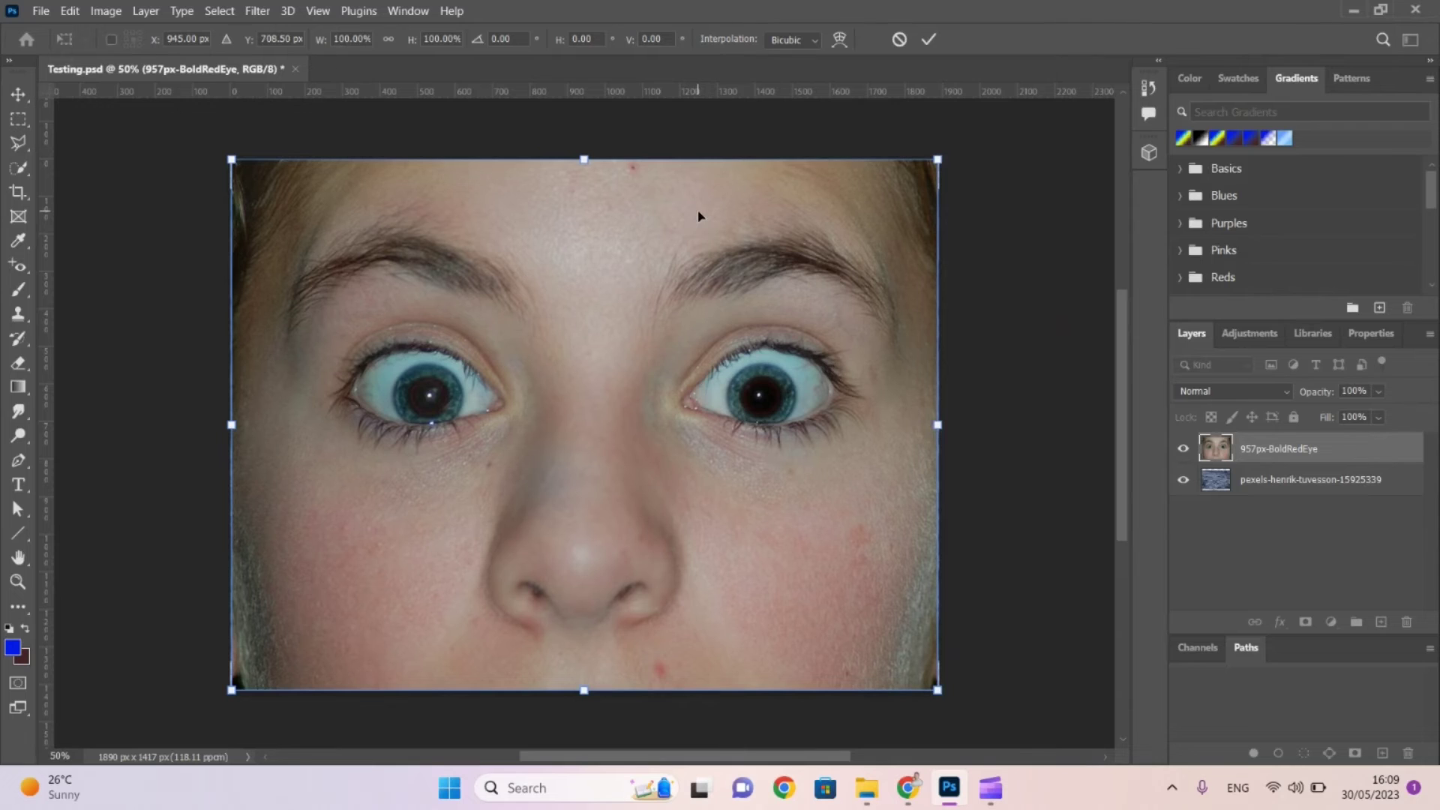
Try an Arc warp on the 957px-BoldRedEye layer and raise its bend to about 76.3%.
left_click(108, 11)
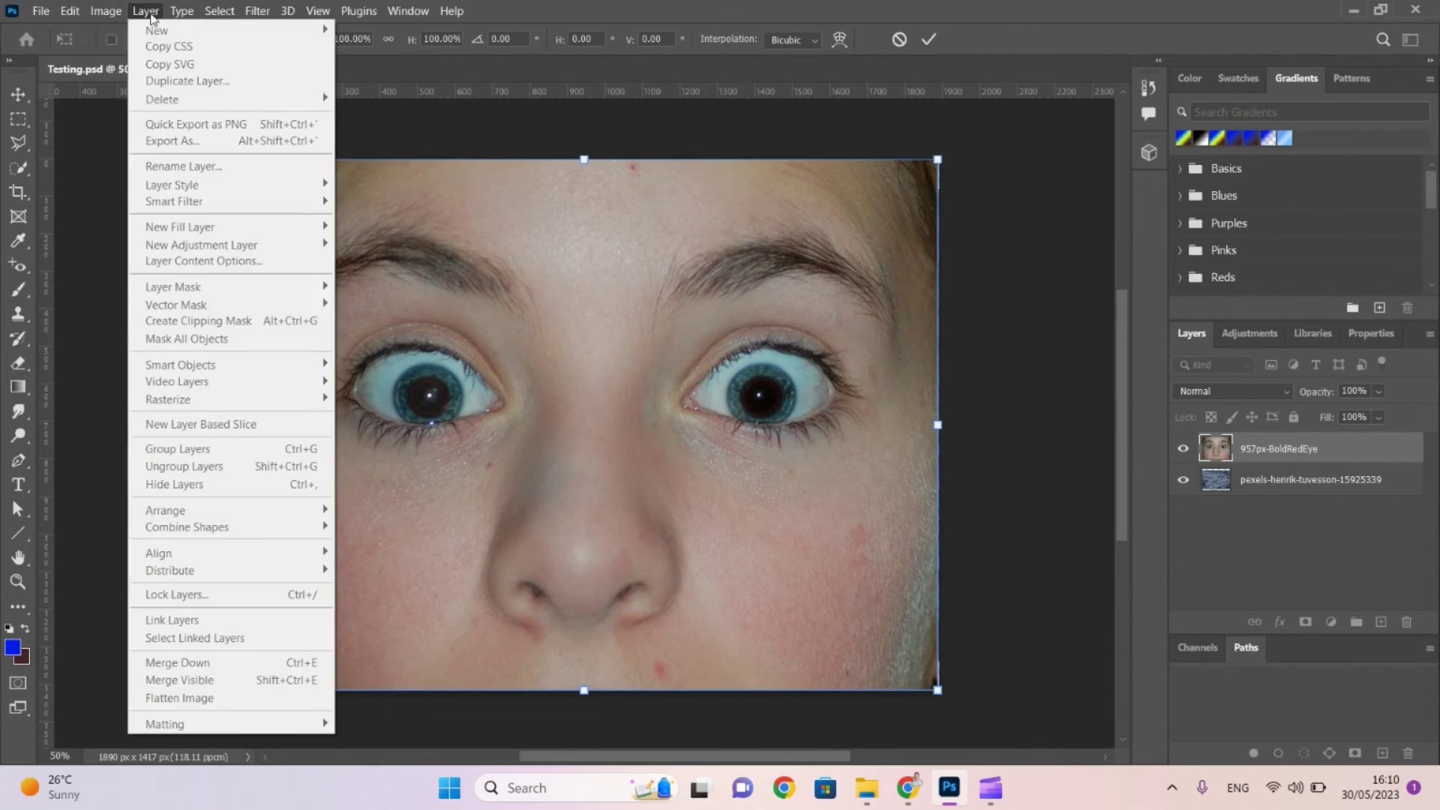
mouse_move(69, 12)
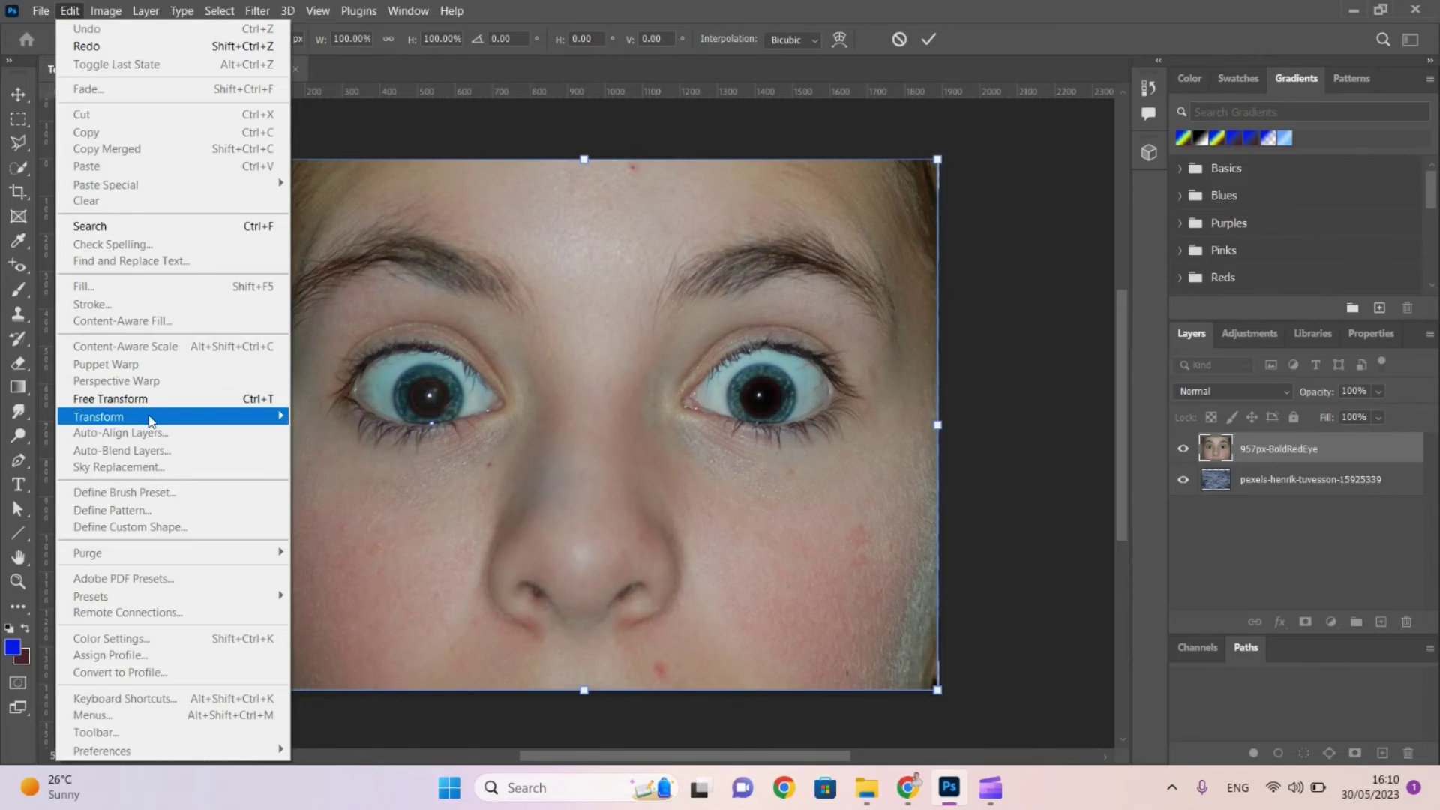
mouse_move(150, 417)
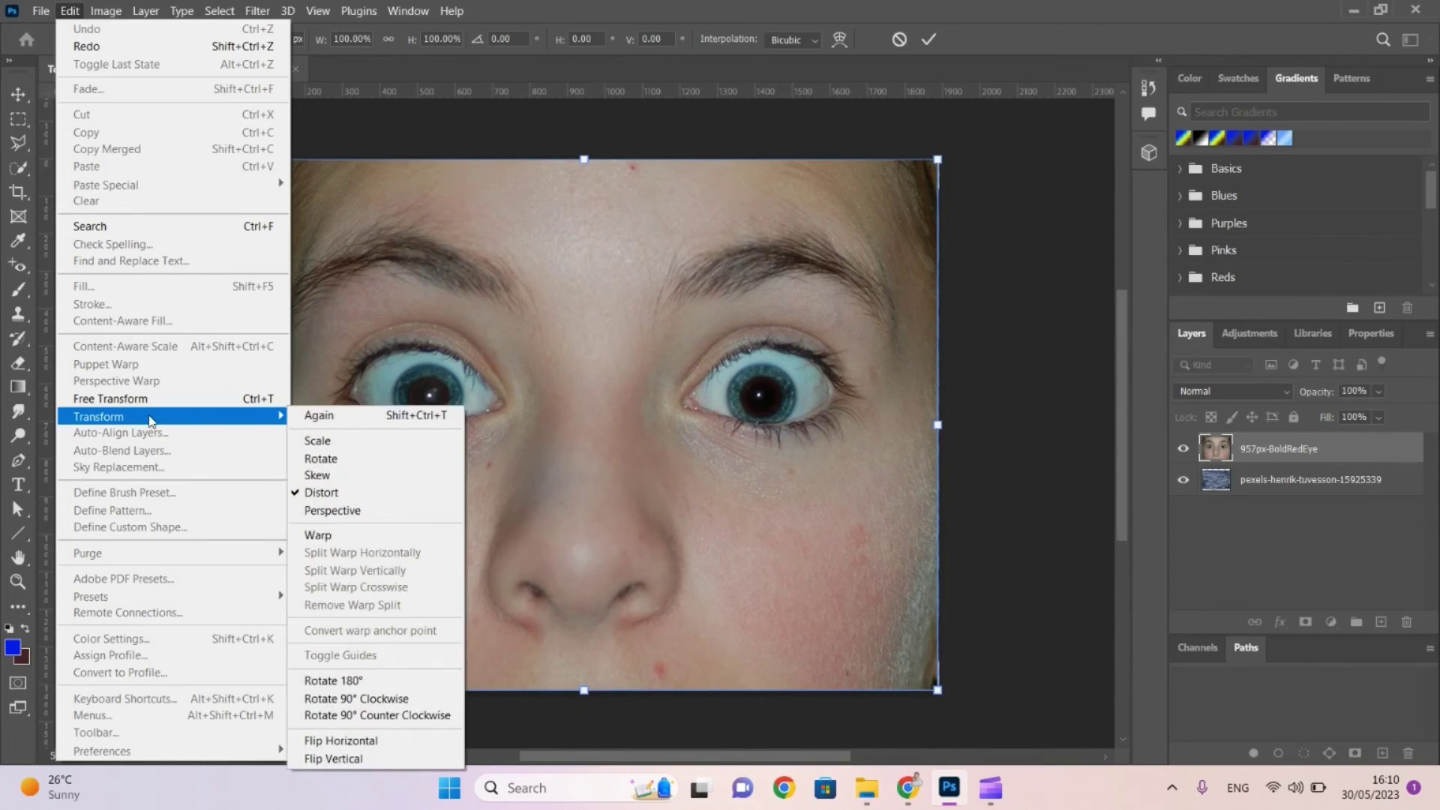
left_click(340, 538)
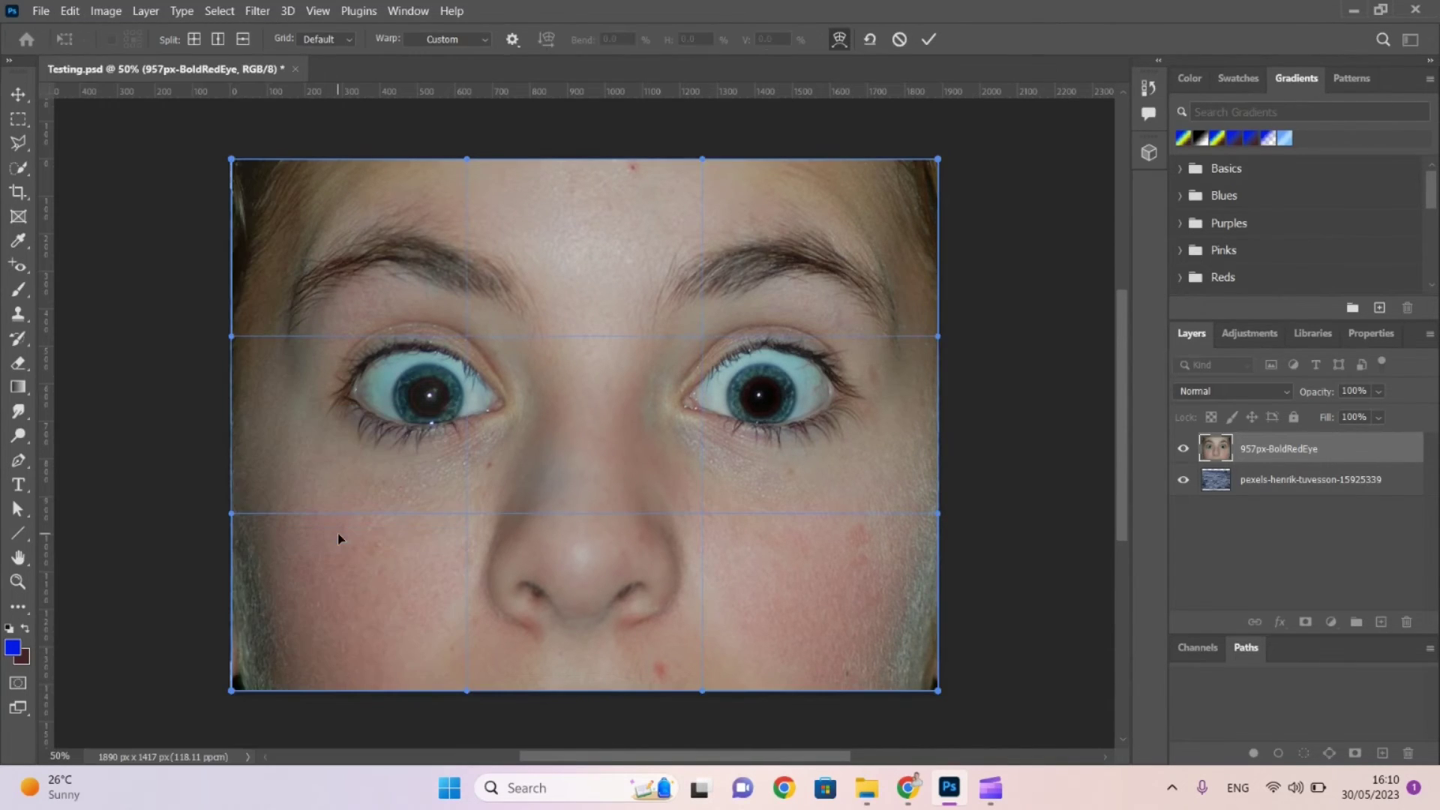
left_click(458, 42)
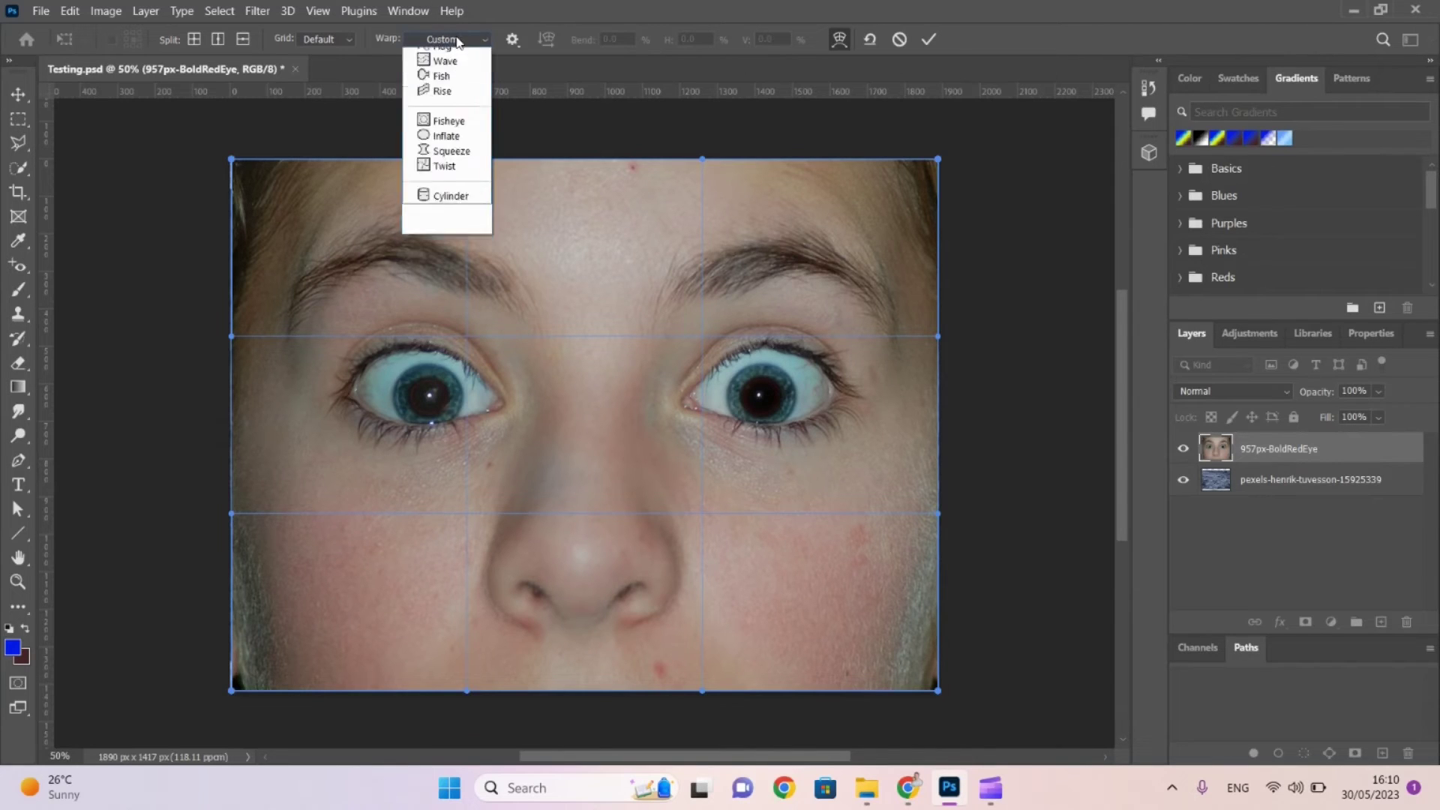
left_click(461, 85)
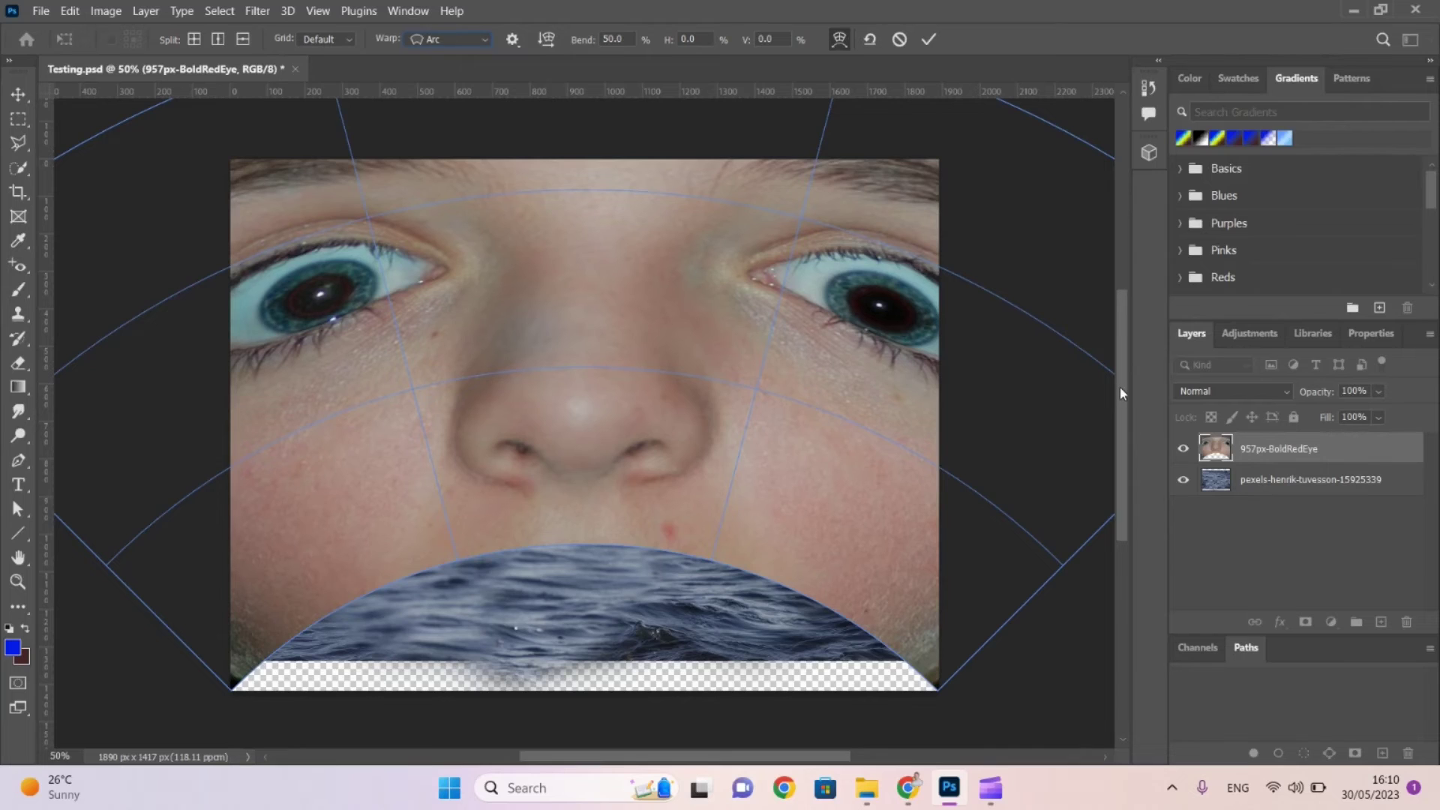
left_click_drag(1120, 387, 1096, 278)
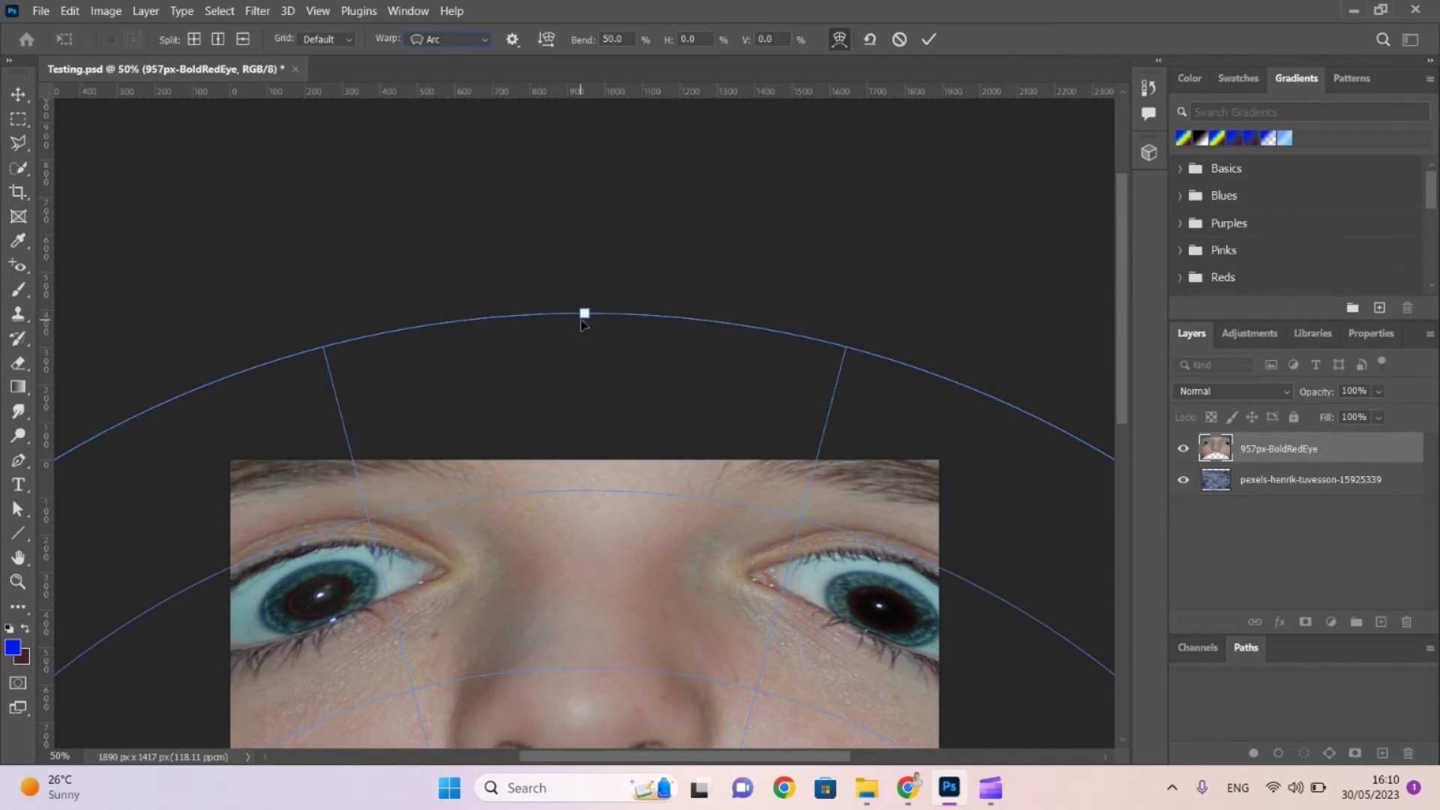
left_click_drag(585, 315, 707, 222)
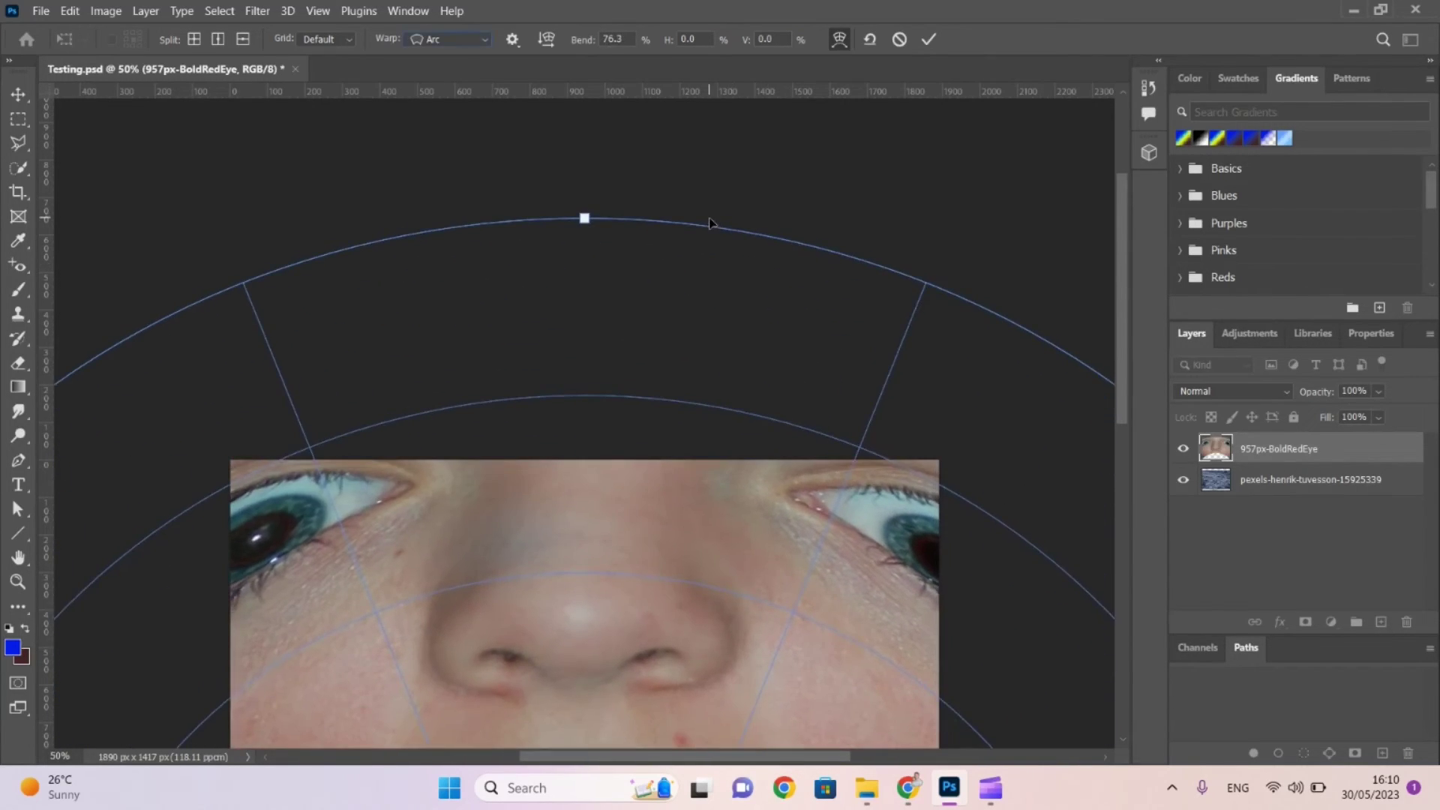
Try the Arc Lower warp style on the face photo and increase its bend to about 56.3%.
left_click(435, 39)
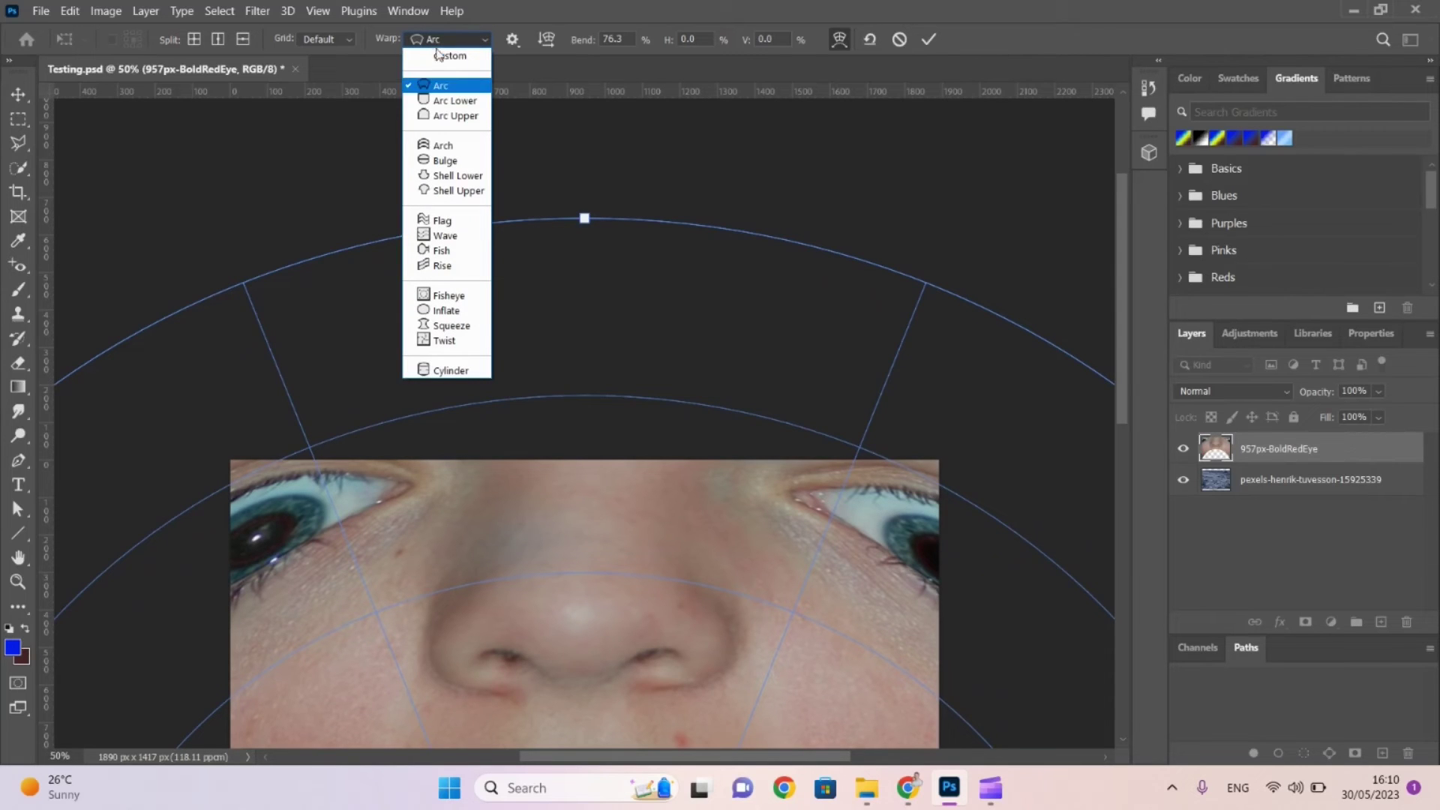
left_click(458, 99)
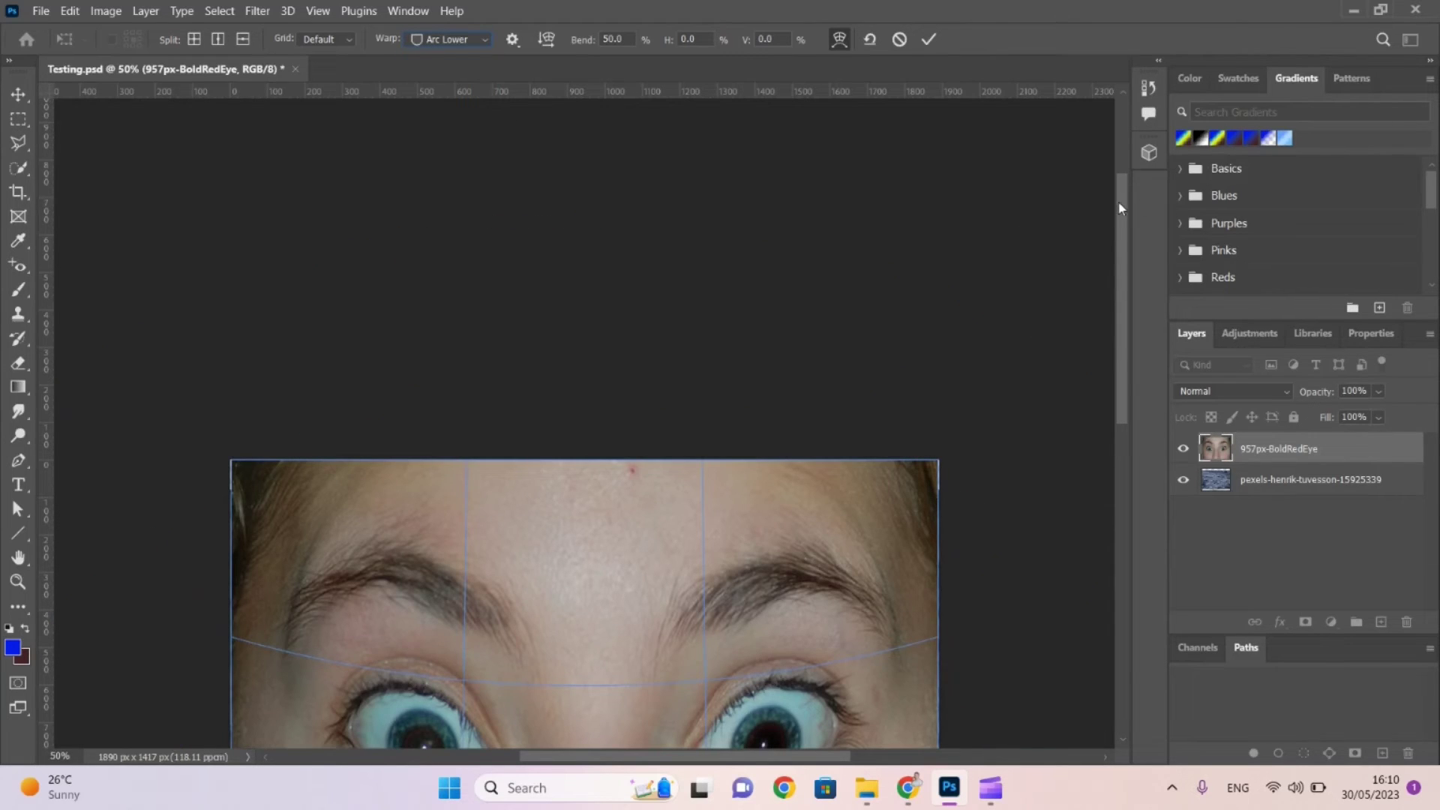
left_click_drag(1121, 209, 1181, 396)
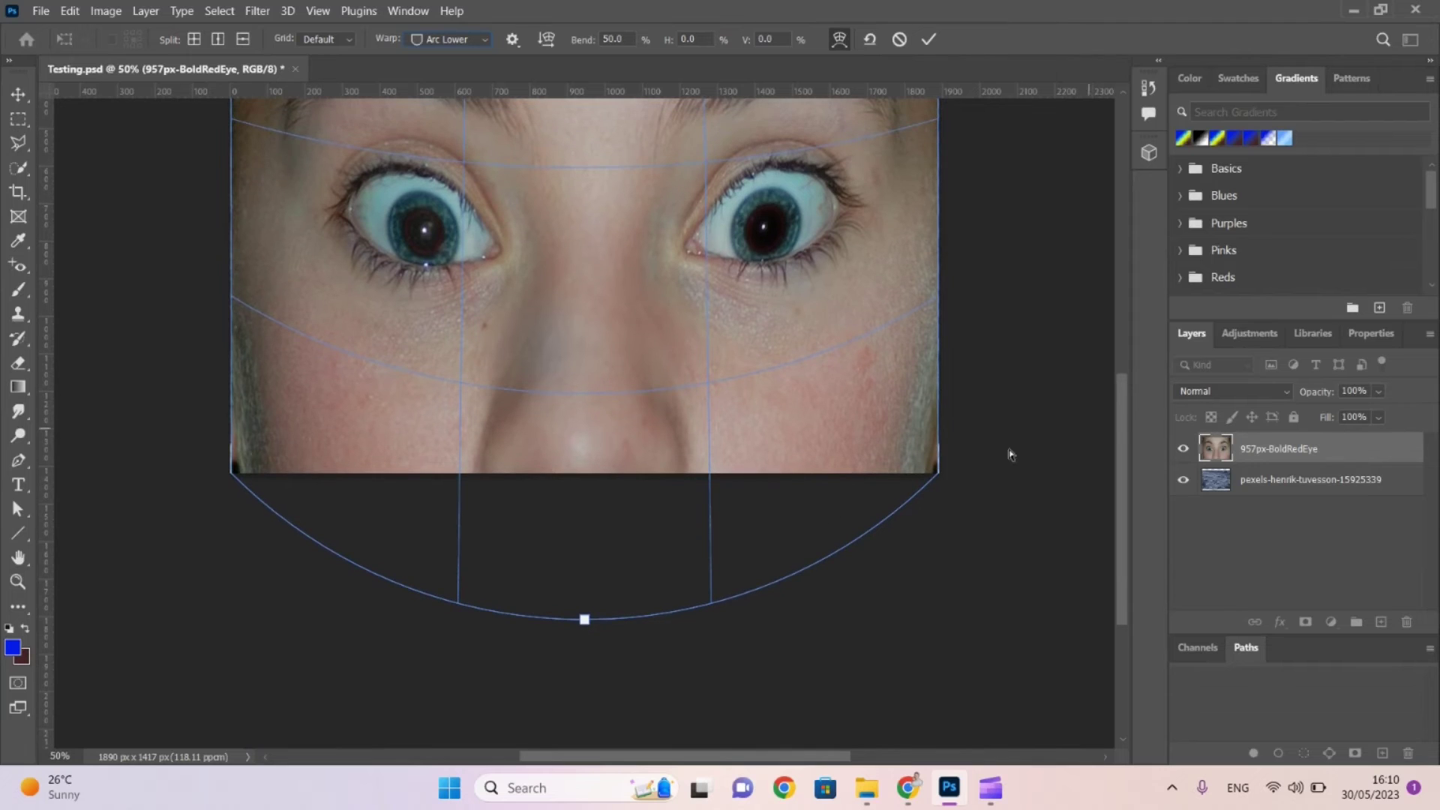
left_click_drag(582, 623, 534, 640)
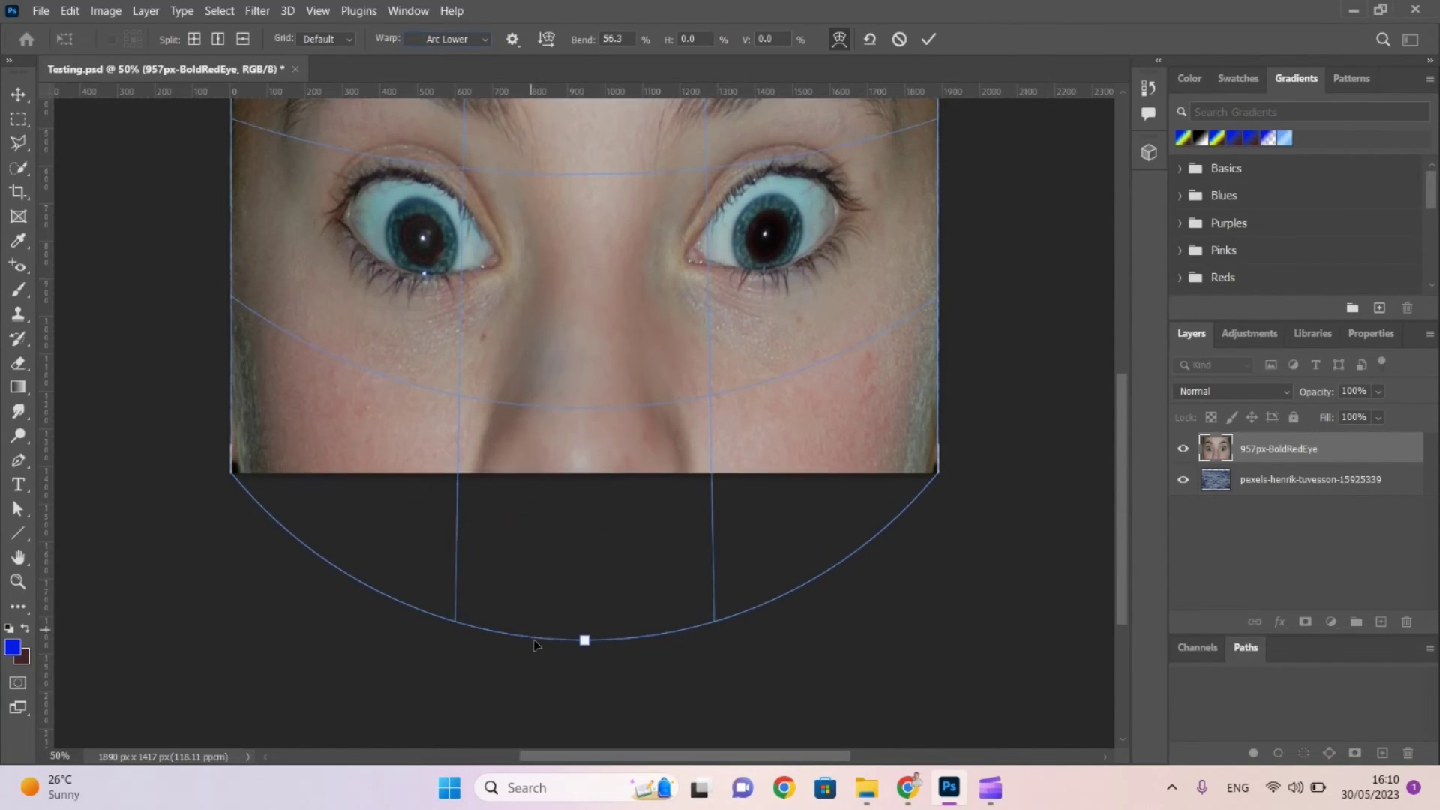
Try the Arch warp style on the face photo, followed by the Flag style.
left_click(435, 39)
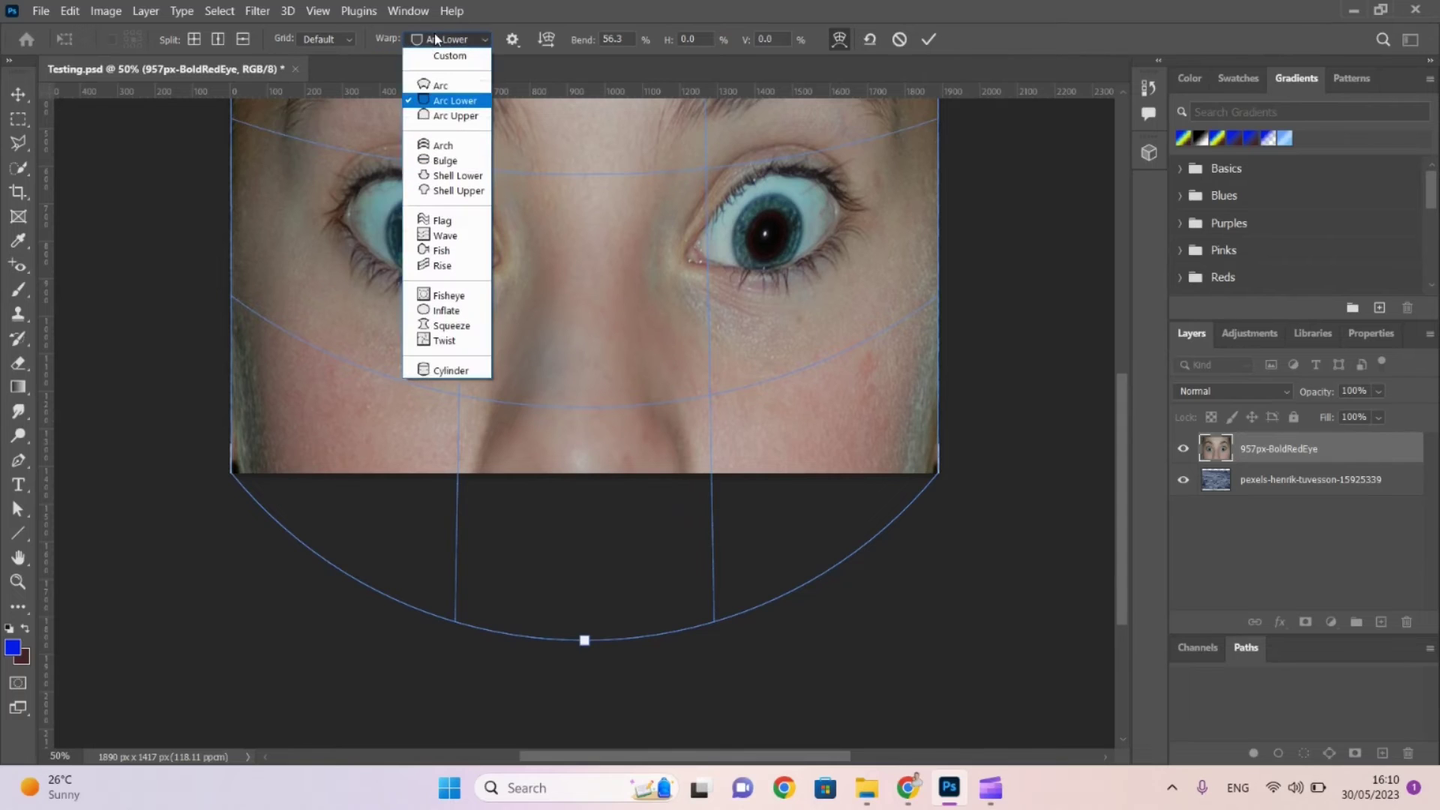
left_click(471, 143)
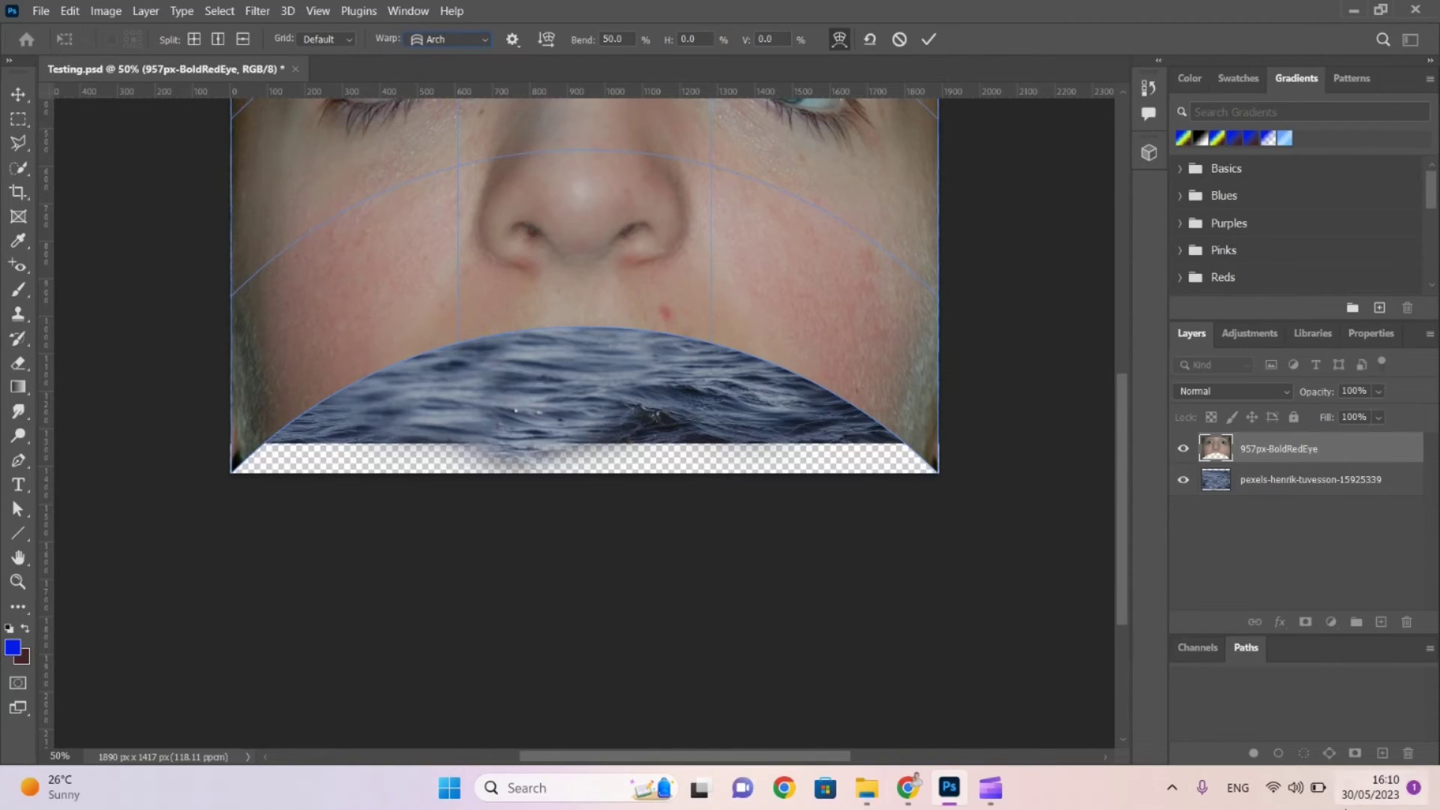
left_click_drag(1127, 508, 1112, 416)
left_click(444, 41)
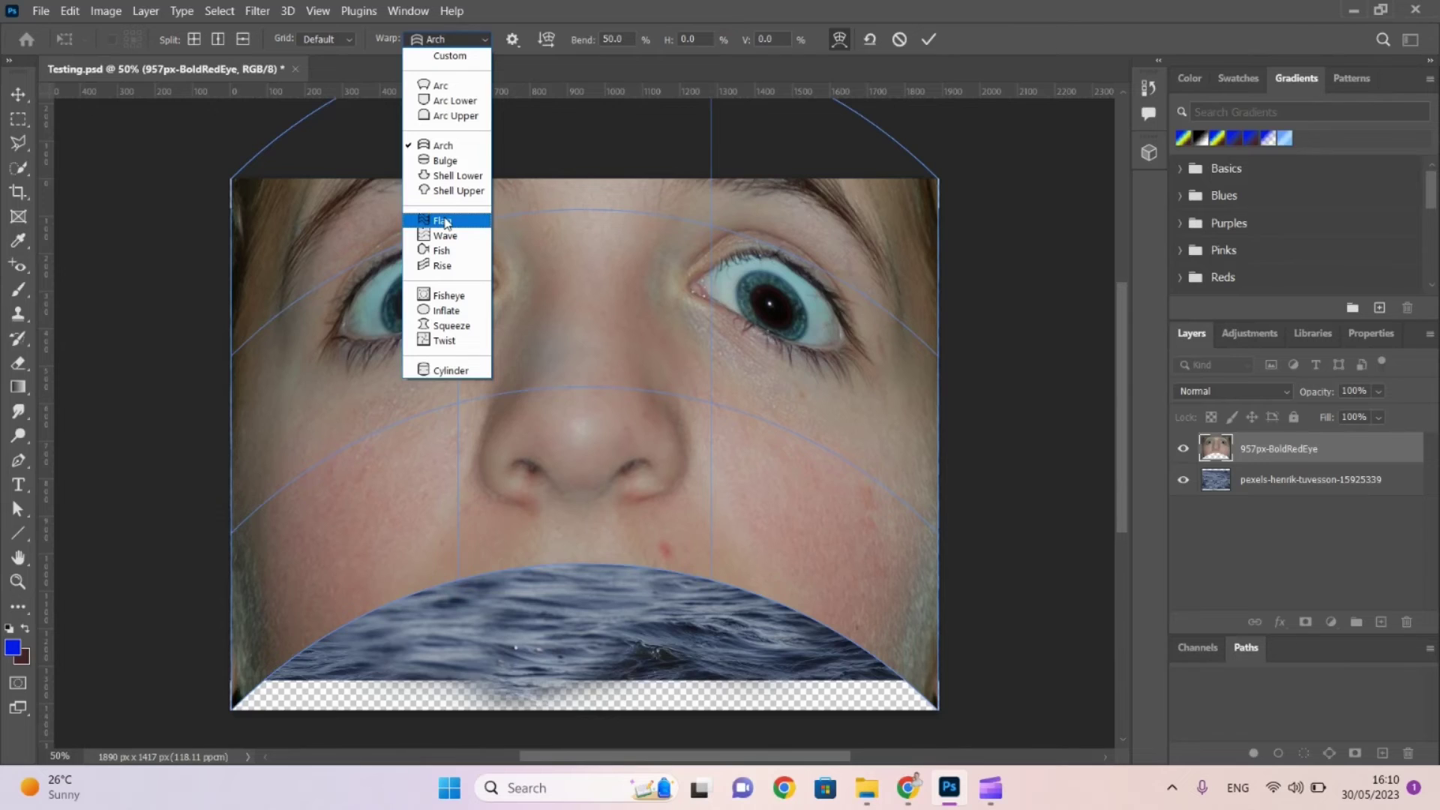
left_click(444, 222)
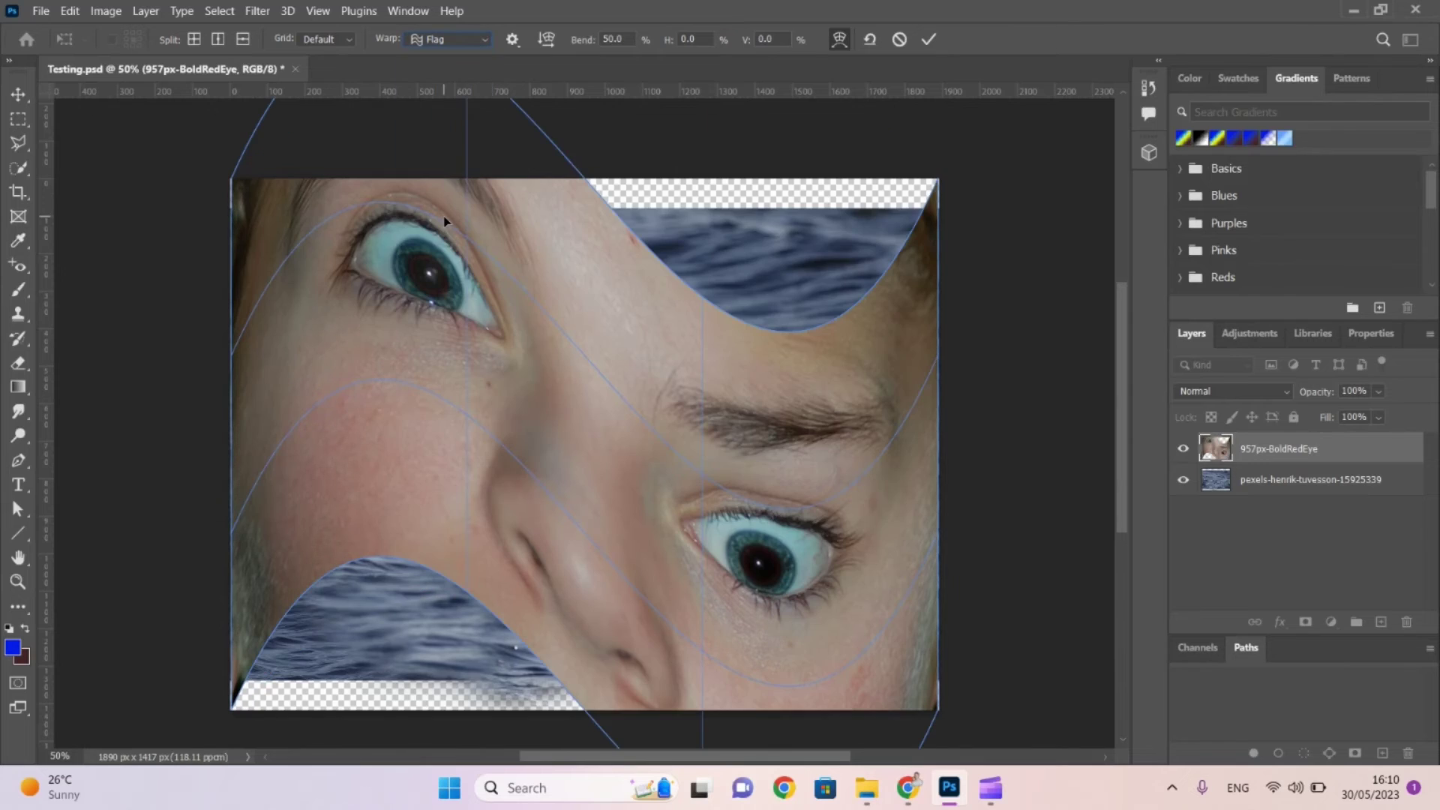
Try the Fisheye warp style on the face photo, changing its bend to -100% and back up to about -25.9%.
left_click(418, 45)
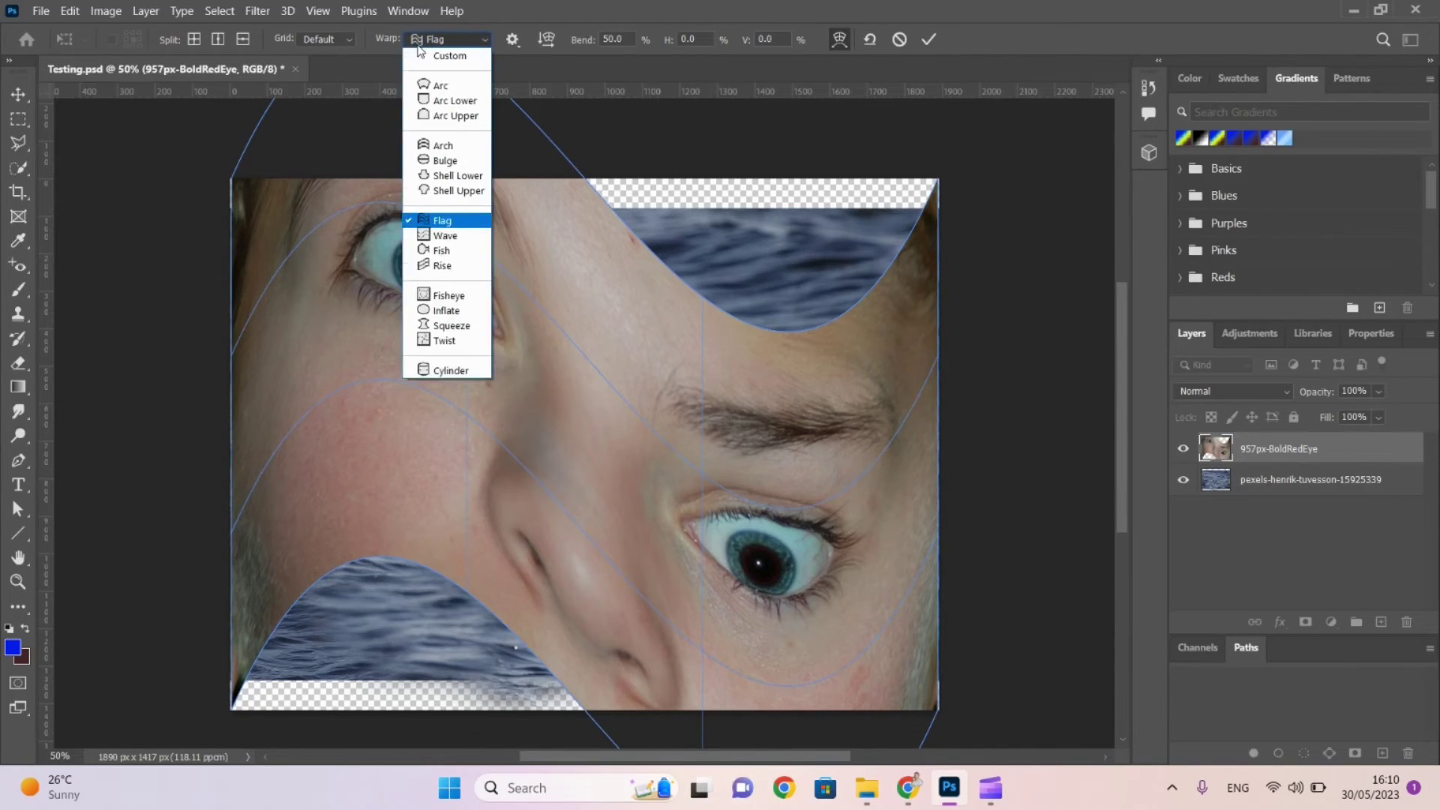
left_click(441, 297)
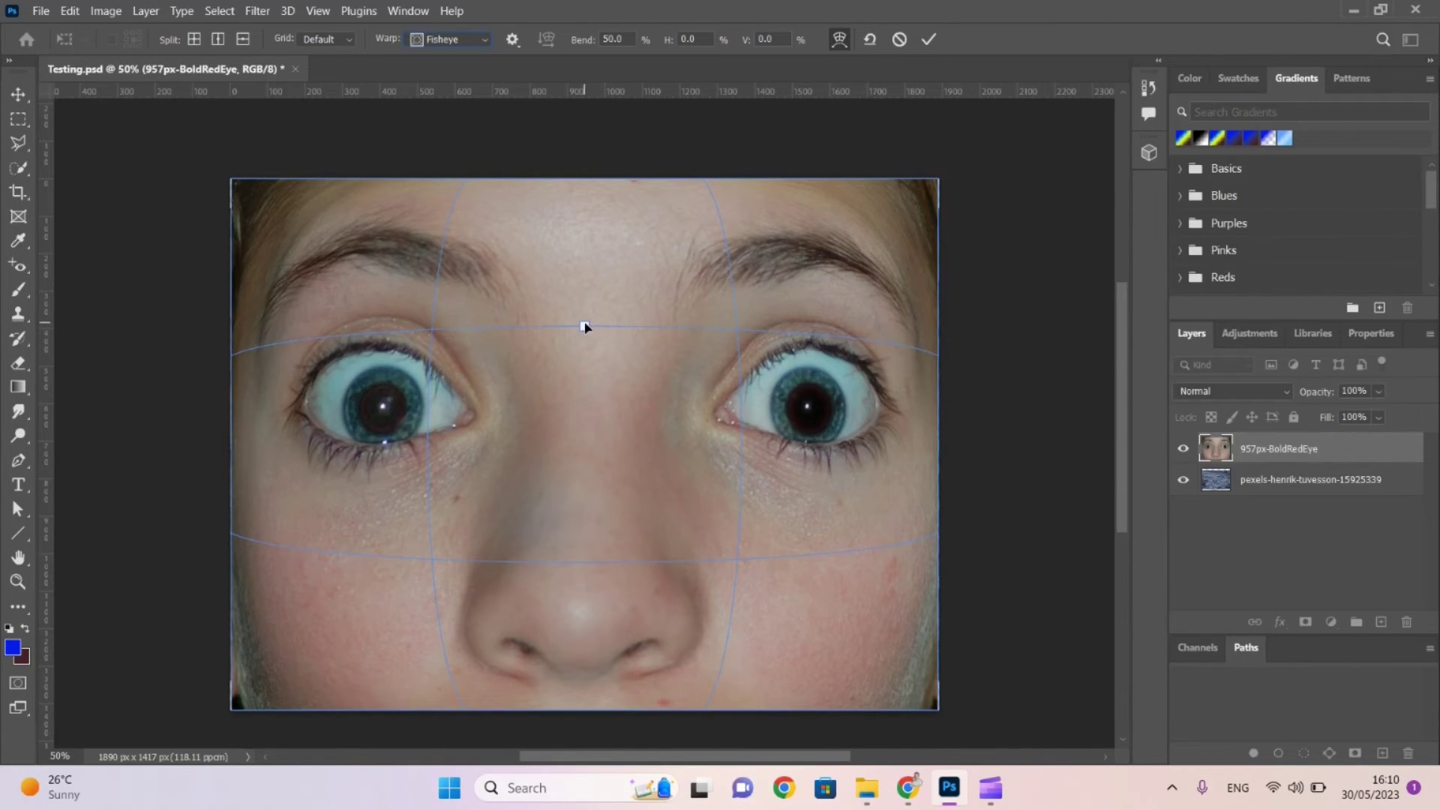
left_click_drag(584, 327, 600, 498)
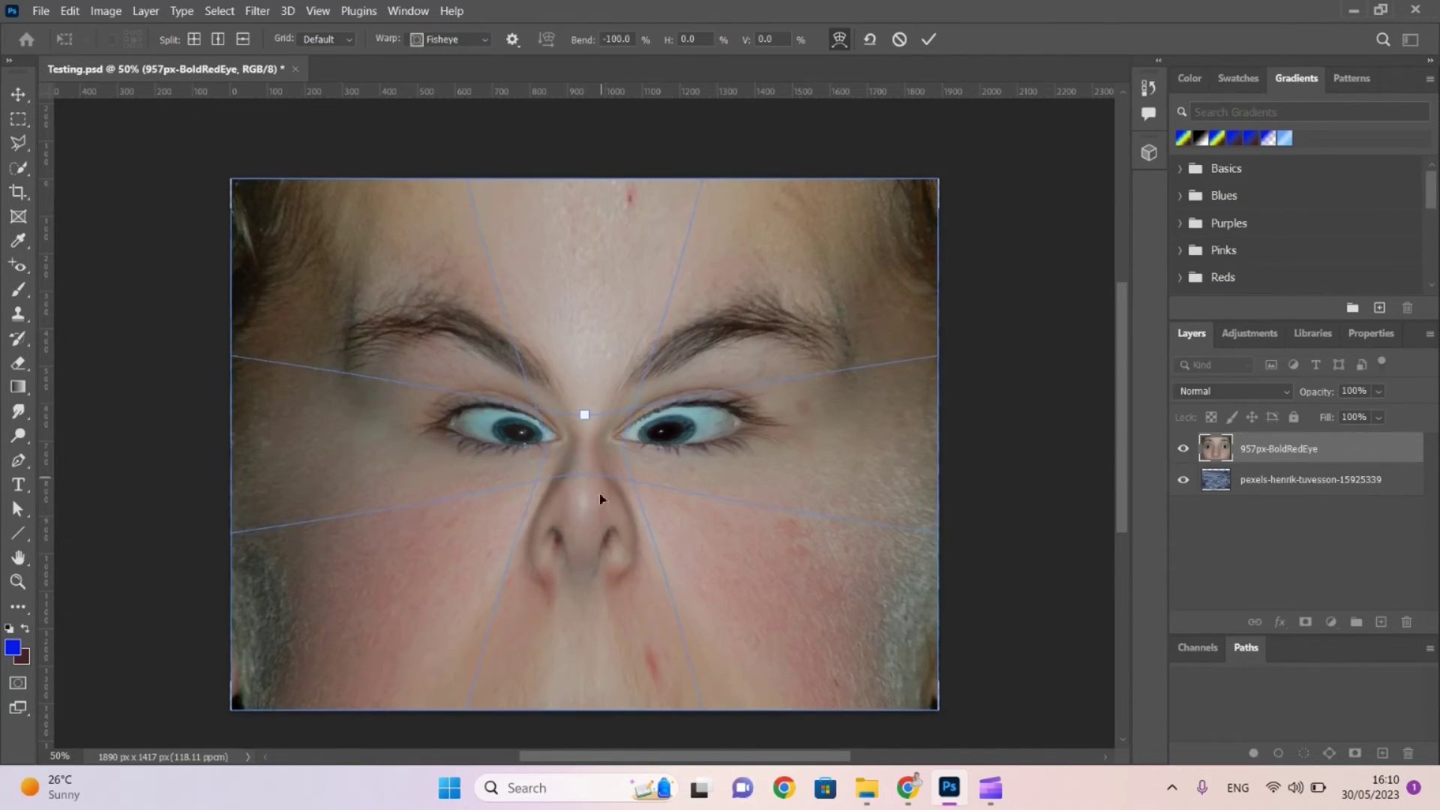
left_click_drag(584, 415, 578, 376)
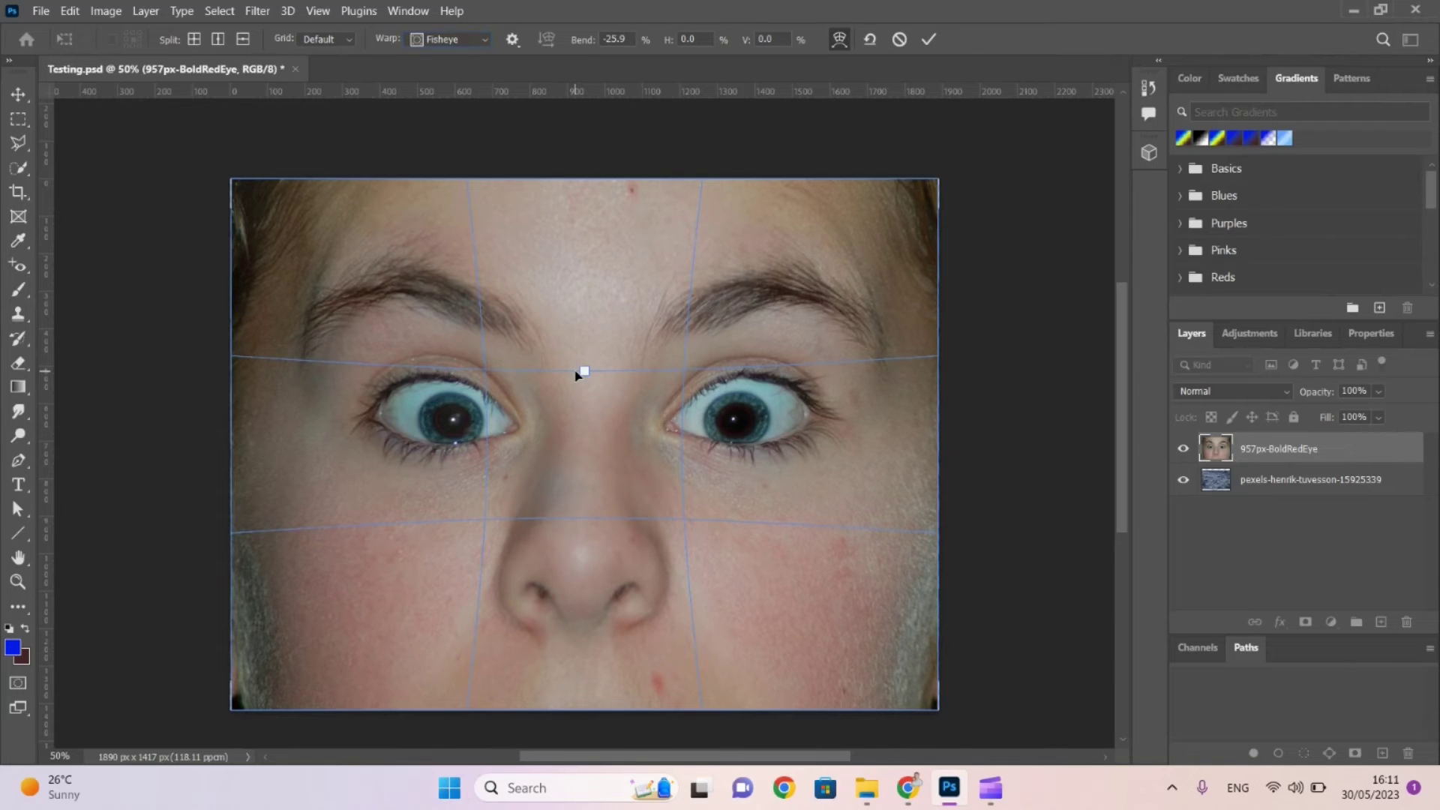
Undo all the warp style changes on the face photo back to the undistorted Custom grid.
key("ctrl+alt+z")
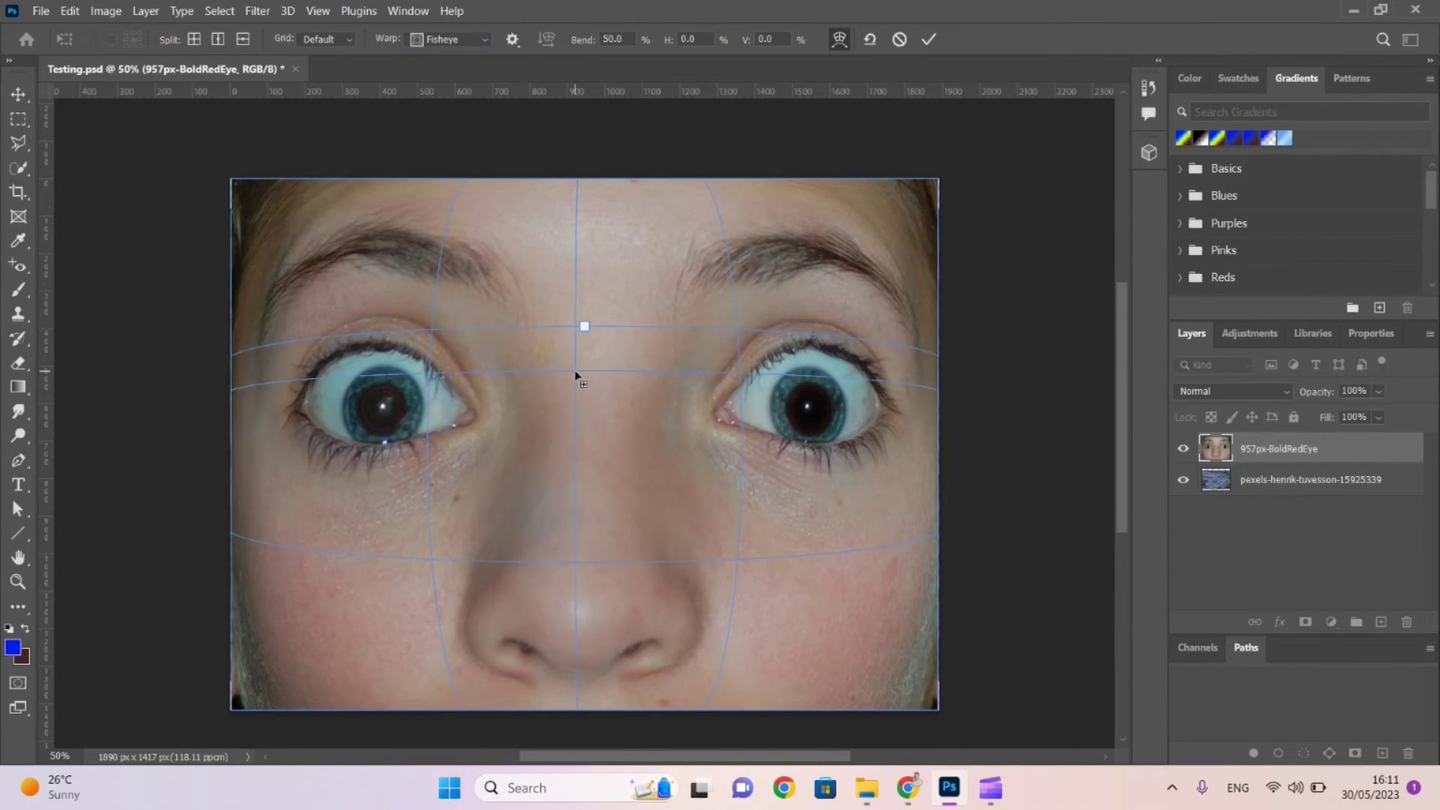
key("ctrl+alt+z")
key("ctrl+alt+z")
key("ctrl+alt+z")
key("ctrl+alt+z")
key("ctrl+alt+z")
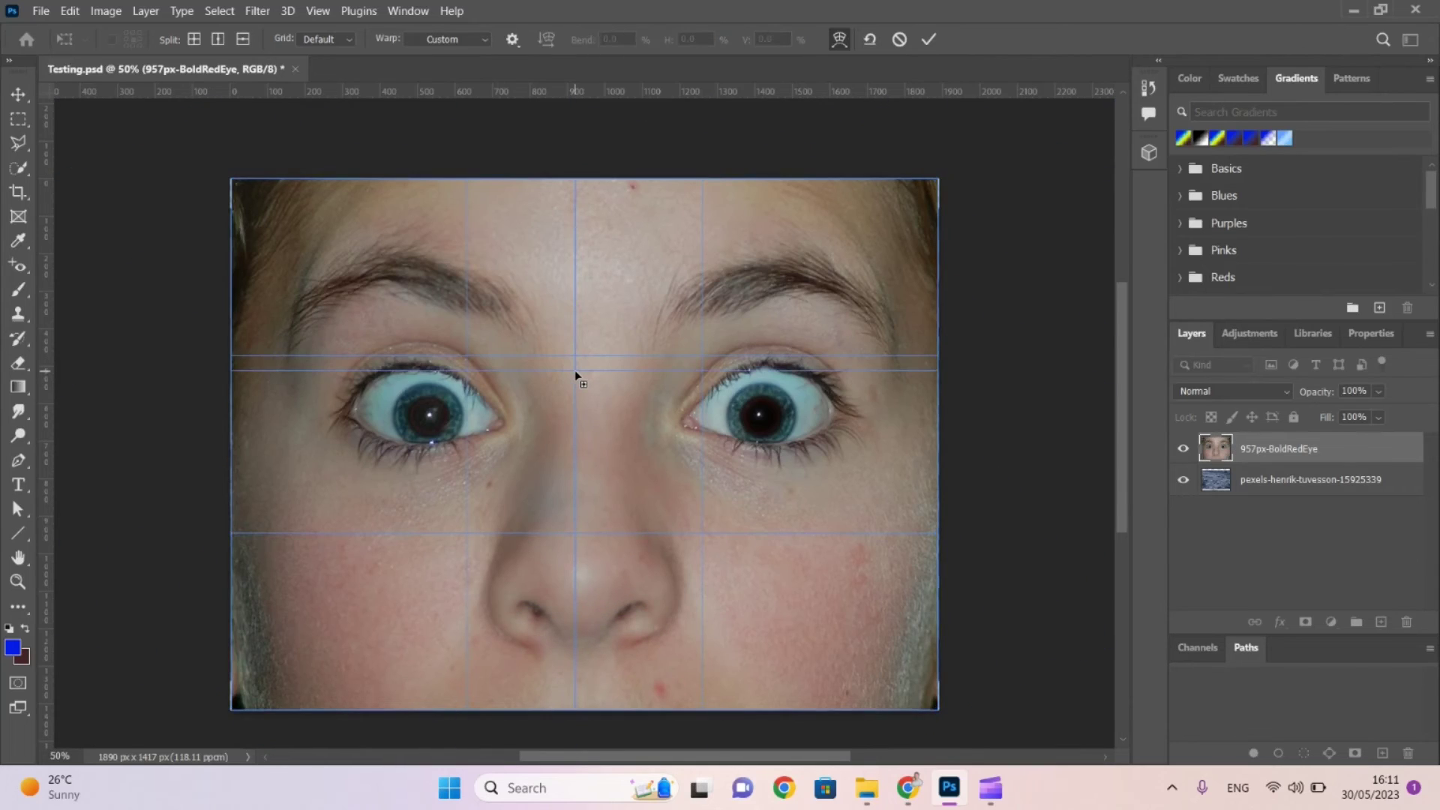
Select both eyes with rectangular marquees, adding the second eye's rectangle to the selection around the first.
left_click(25, 126)
left_click_drag(308, 320, 524, 473)
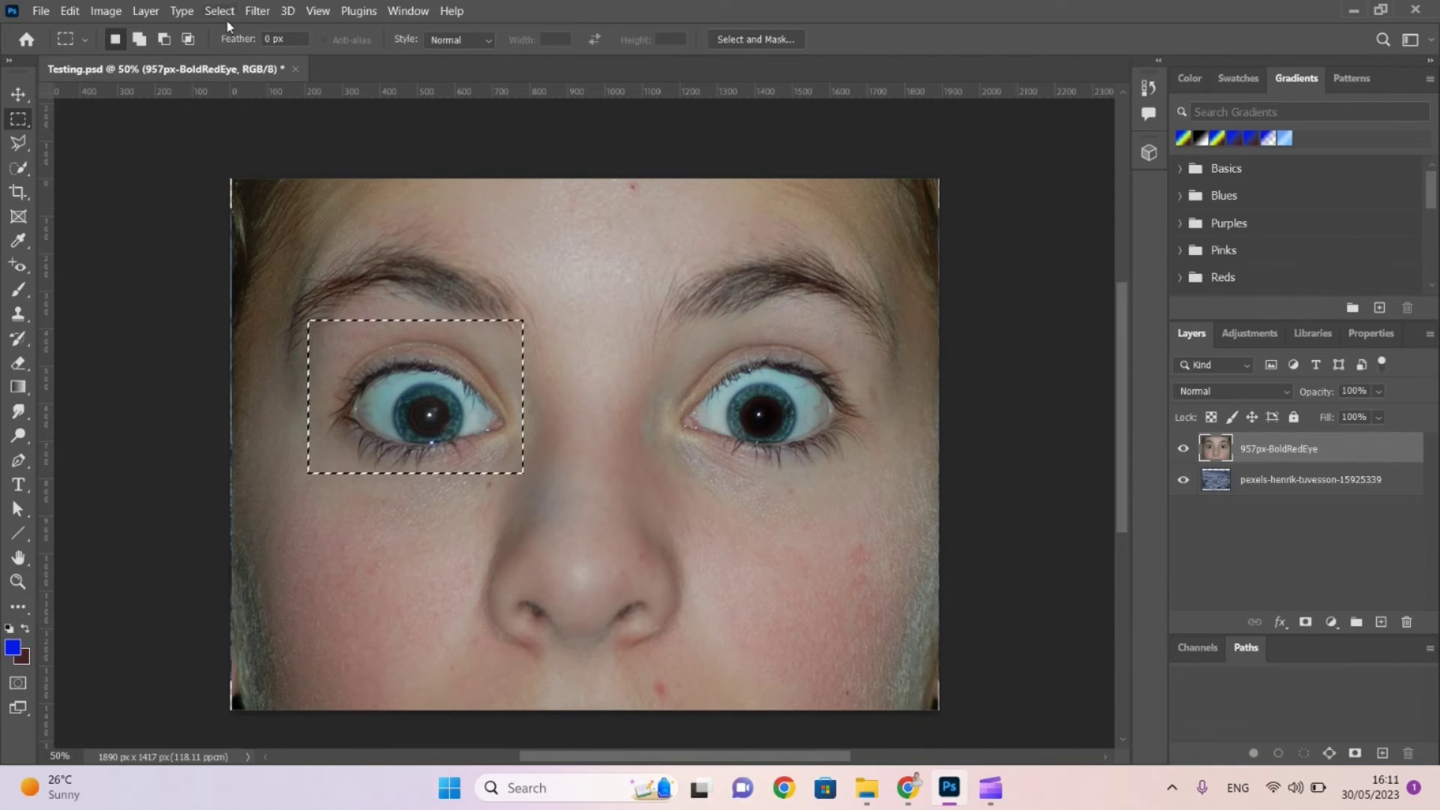
left_click(139, 39)
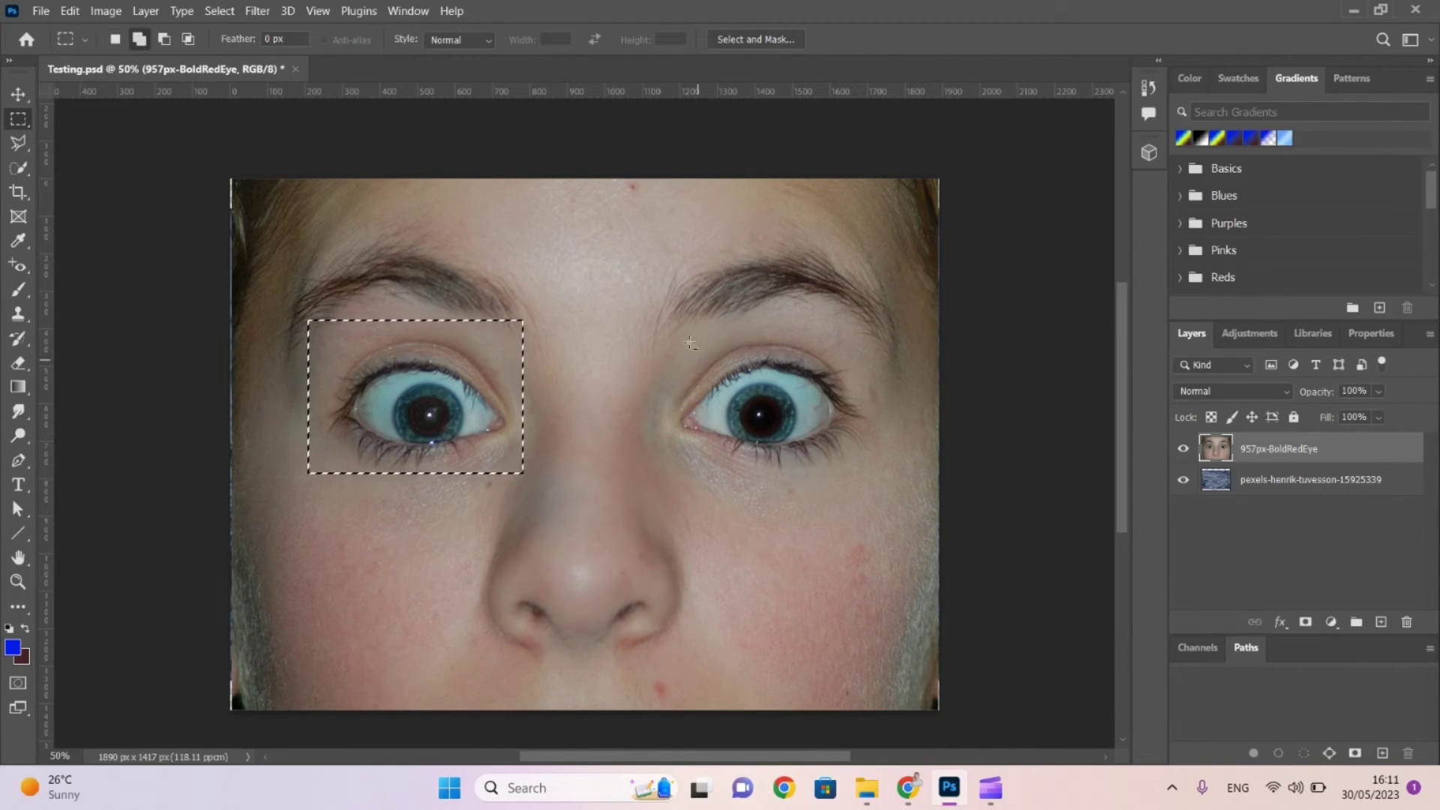
left_click_drag(669, 323, 886, 493)
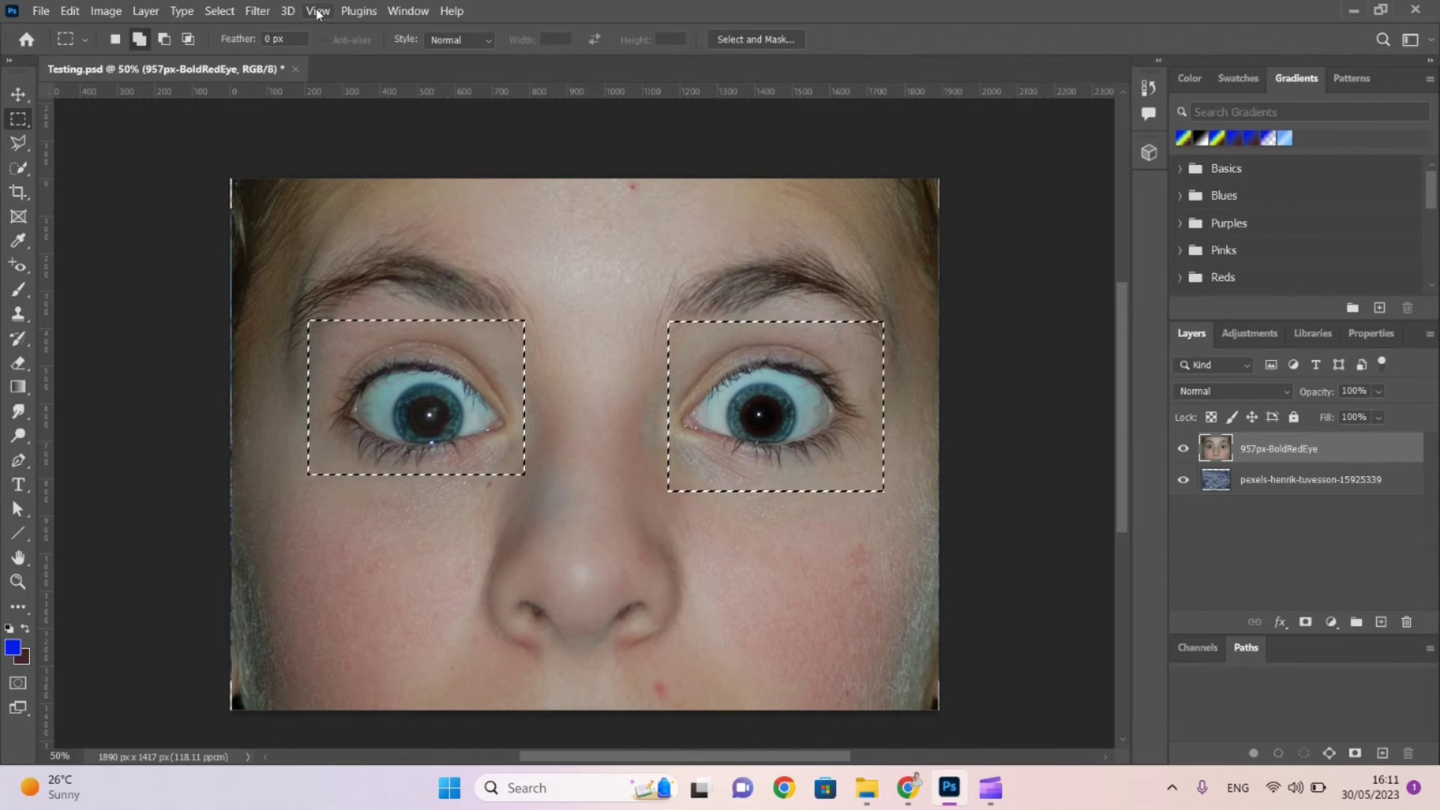
Warp the selected eye areas with the Fisheye style, reversing the bend to pinch both eyes toward the nose, and commit it.
left_click(145, 10)
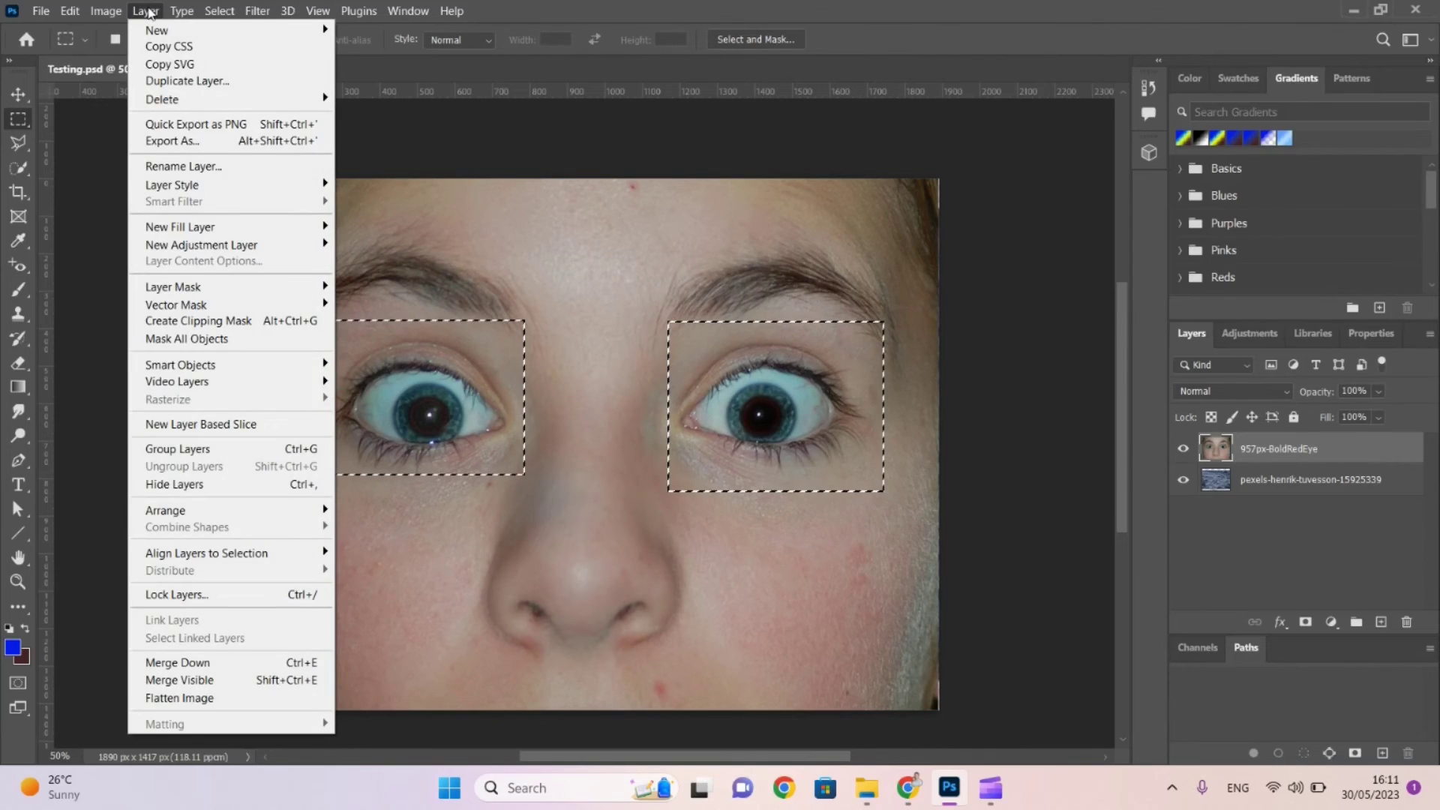
left_click(150, 11)
left_click(75, 11)
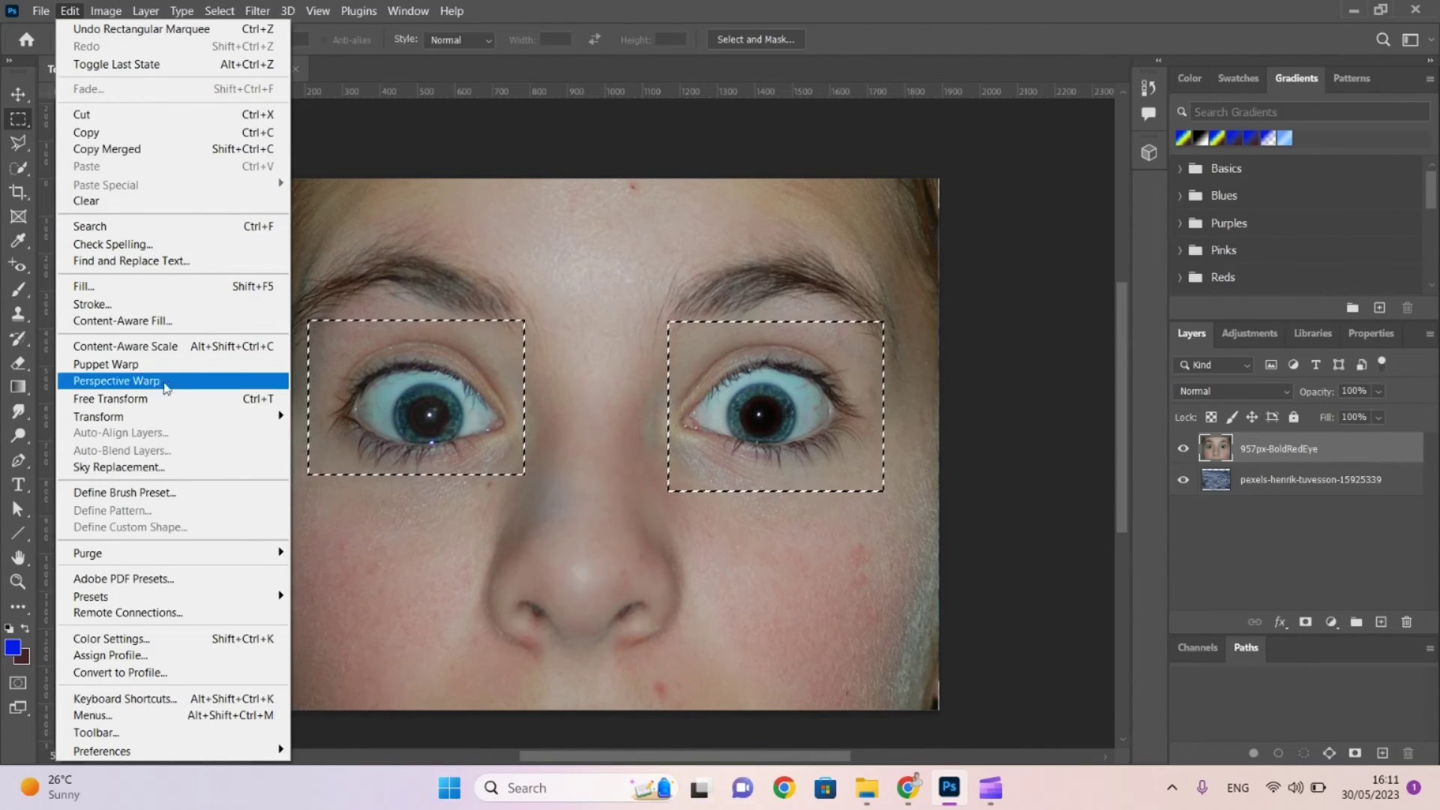
mouse_move(169, 416)
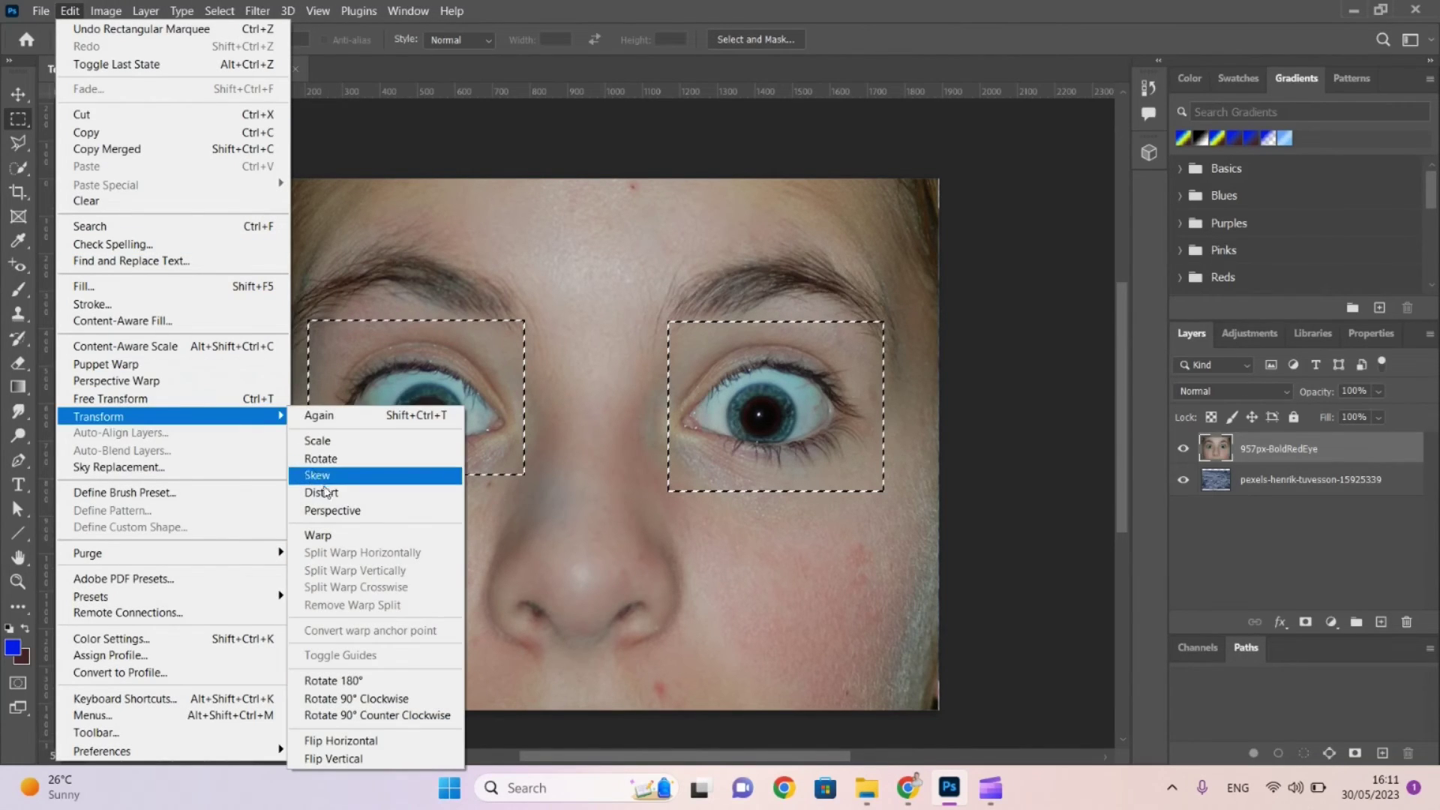
left_click(335, 537)
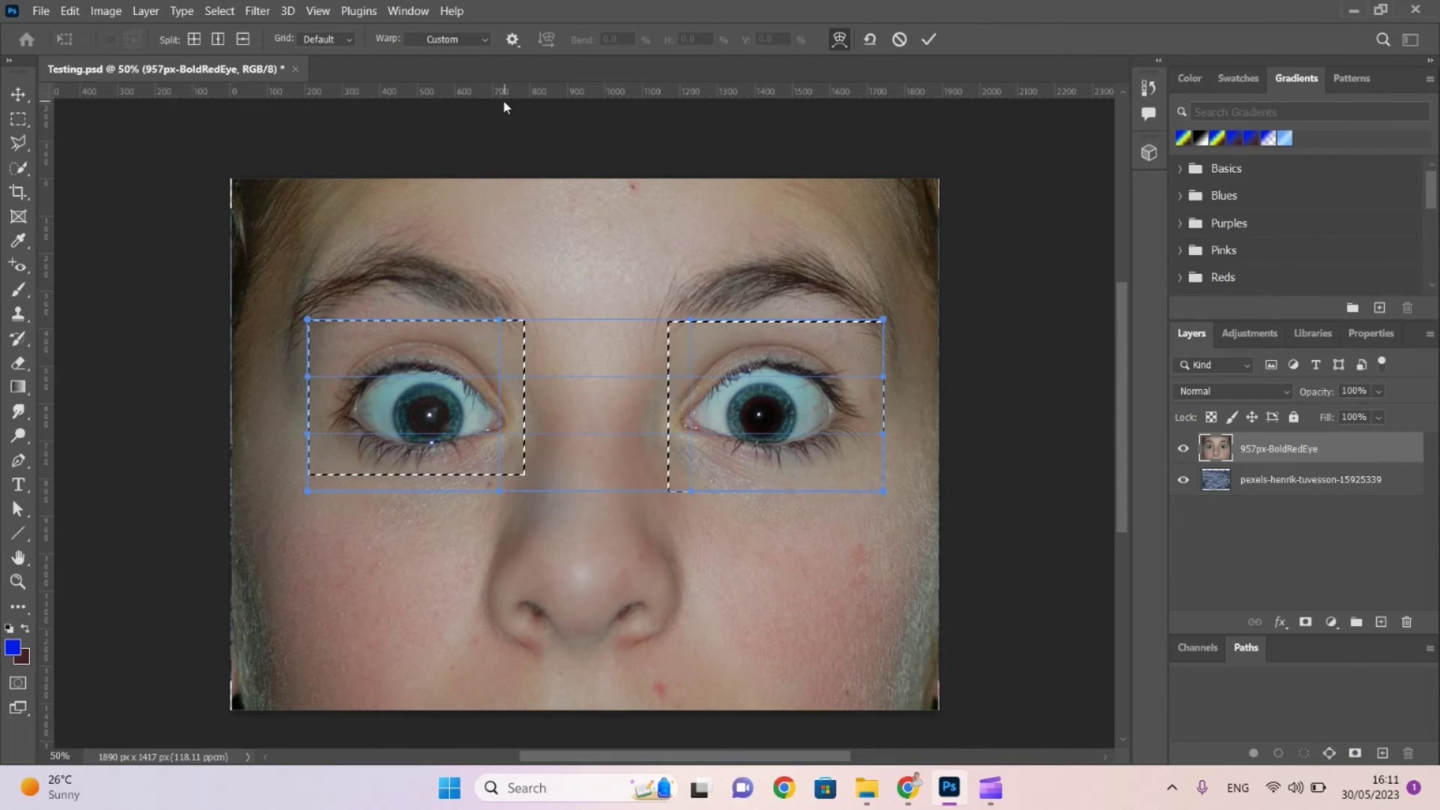
left_click(445, 41)
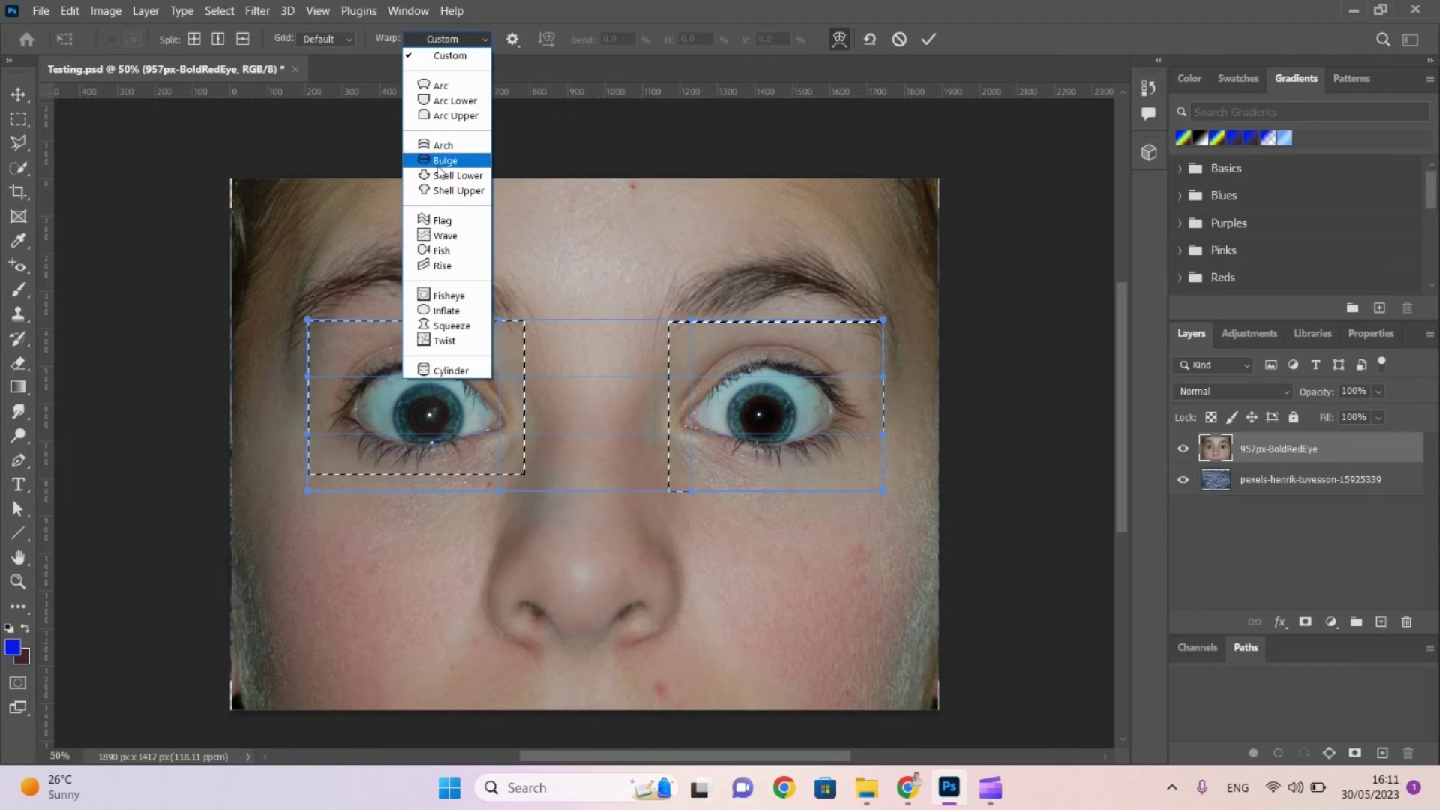
left_click(449, 296)
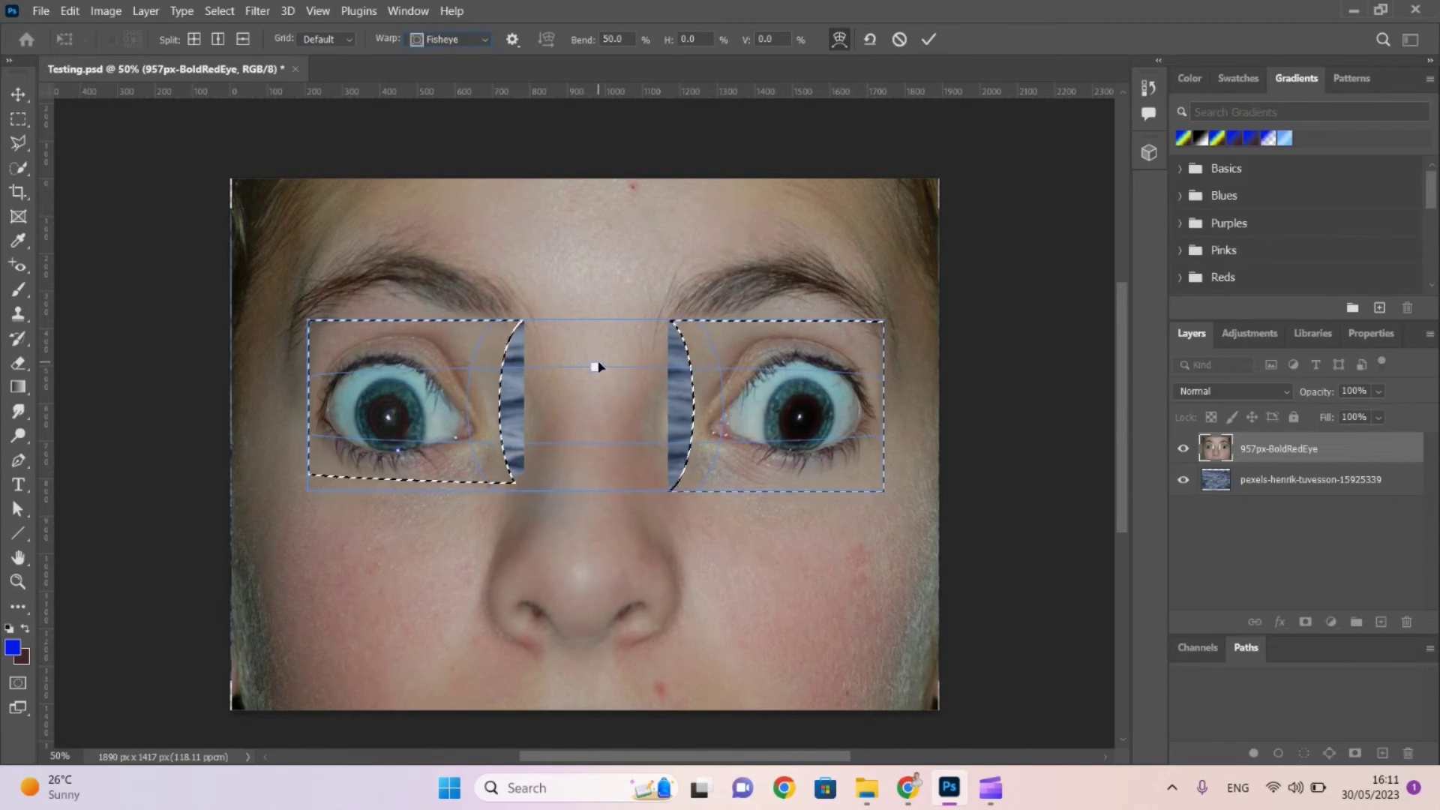
left_click_drag(595, 364, 591, 416)
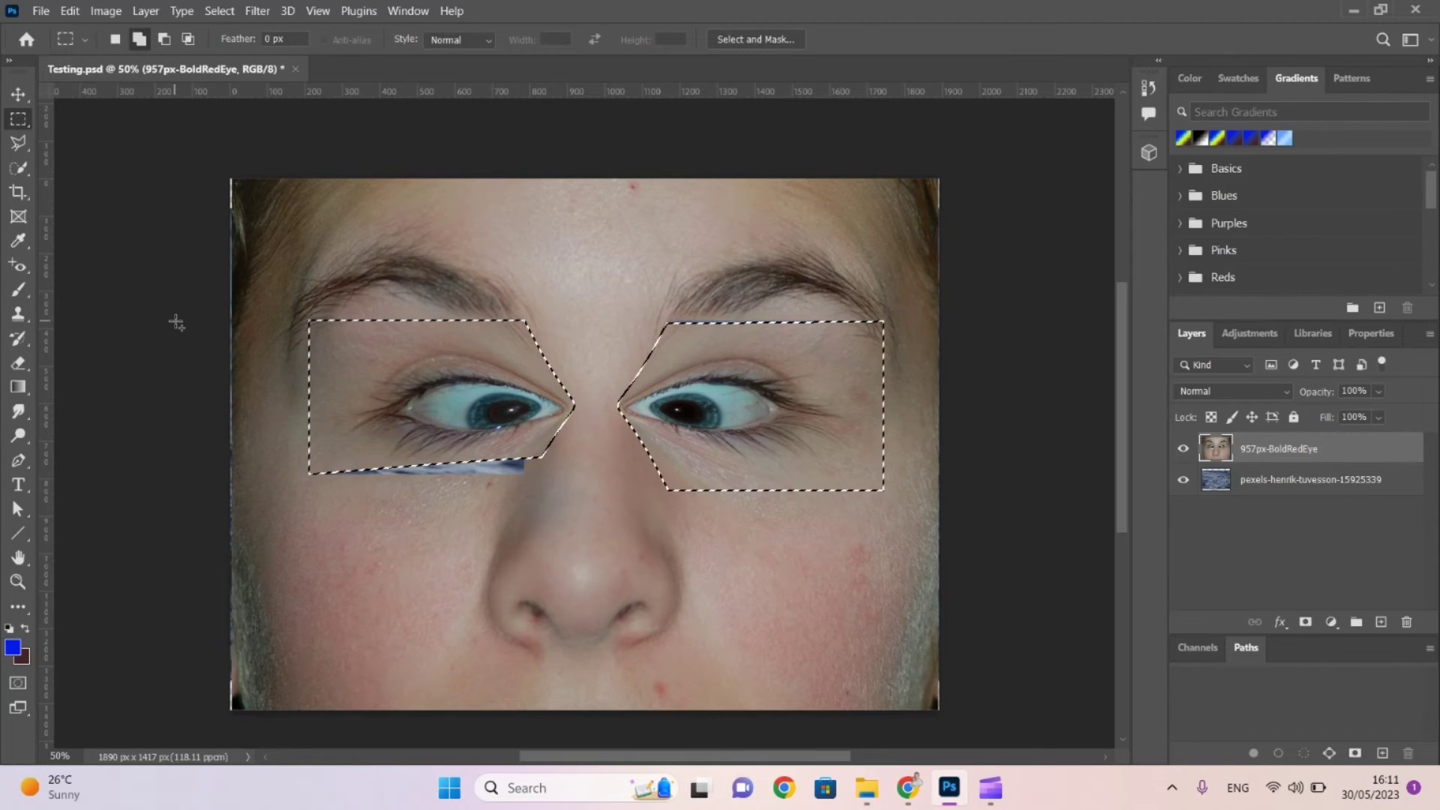
Deselect the eye areas and clone sampled cheek skin over the exposed gap beneath the left-hand eye with the Clone Stamp.
right_click(347, 315)
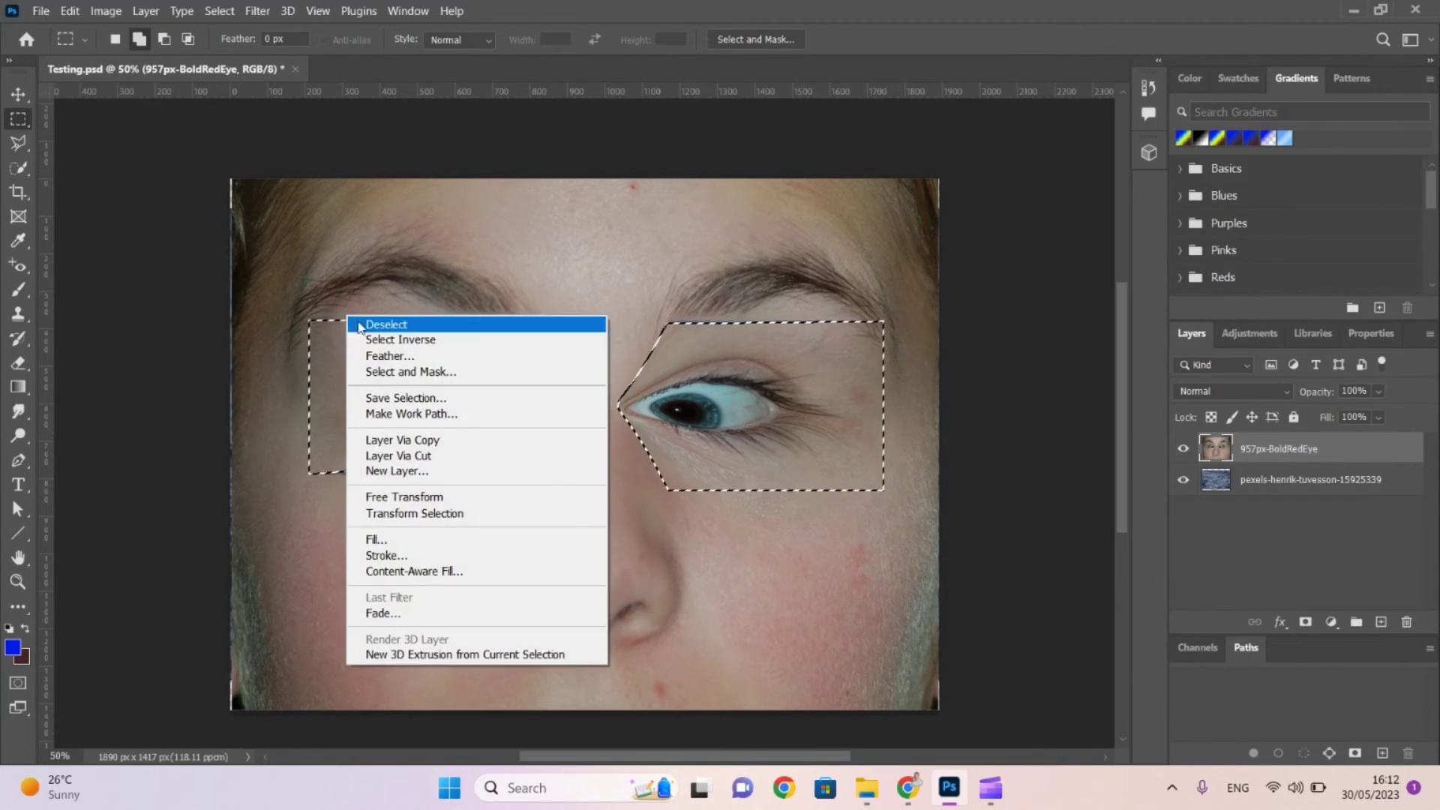
left_click(361, 327)
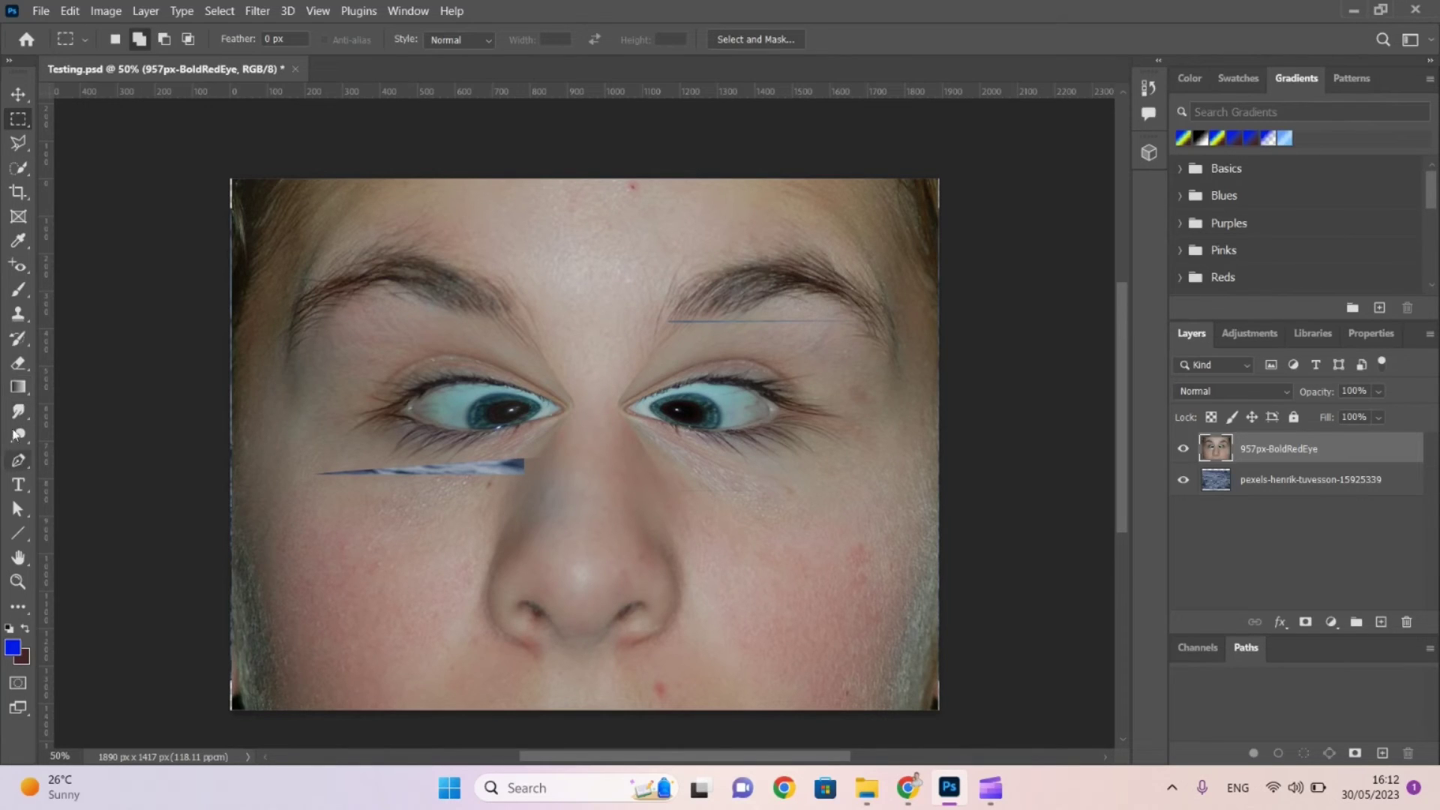
left_click(16, 315)
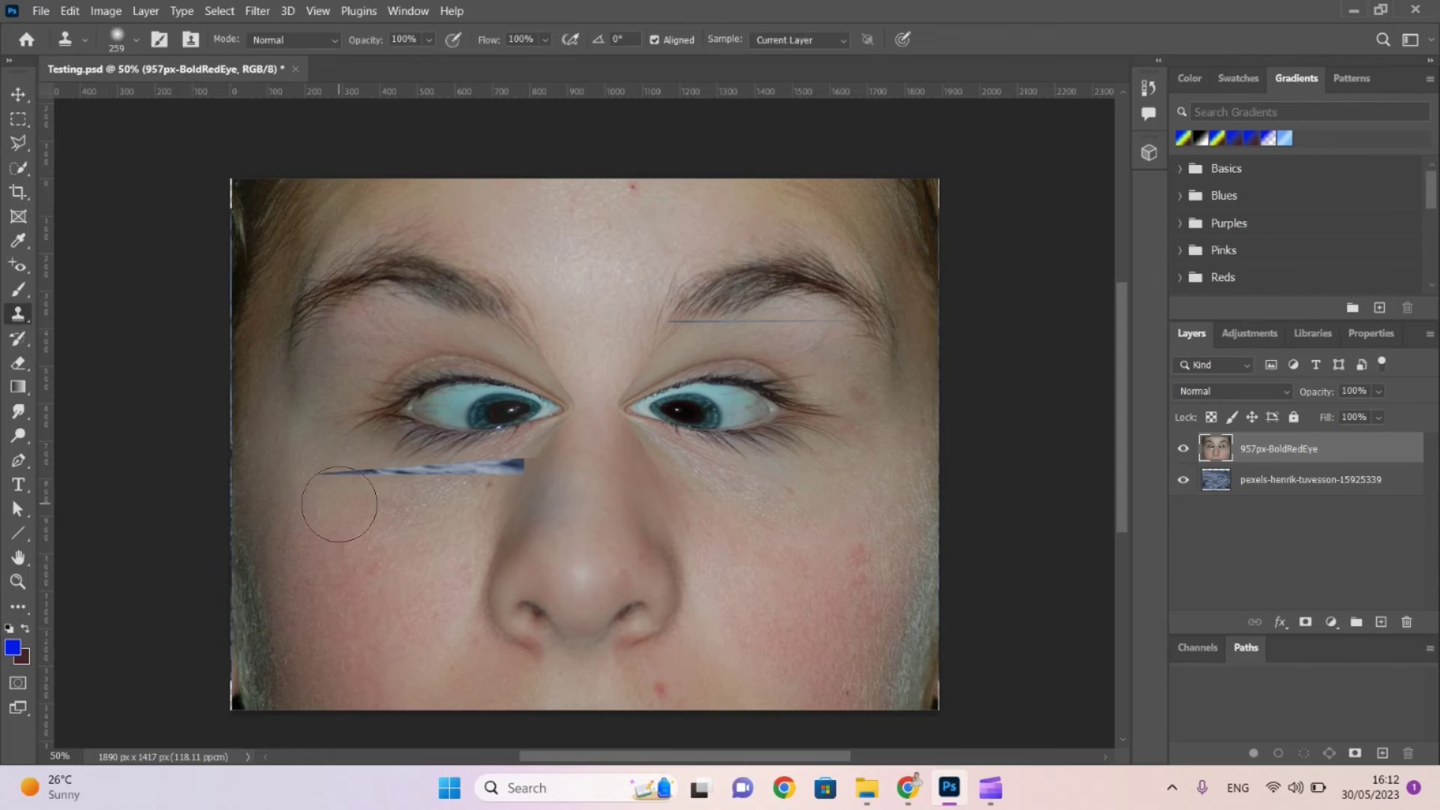
left_click(361, 533, "alt")
mouse_move(386, 525)
left_mouse_down()
mouse_move(392, 491)
mouse_move(328, 473)
mouse_move(446, 498)
mouse_move(521, 472)
mouse_move(390, 476)
mouse_move(420, 477)
left_mouse_up()
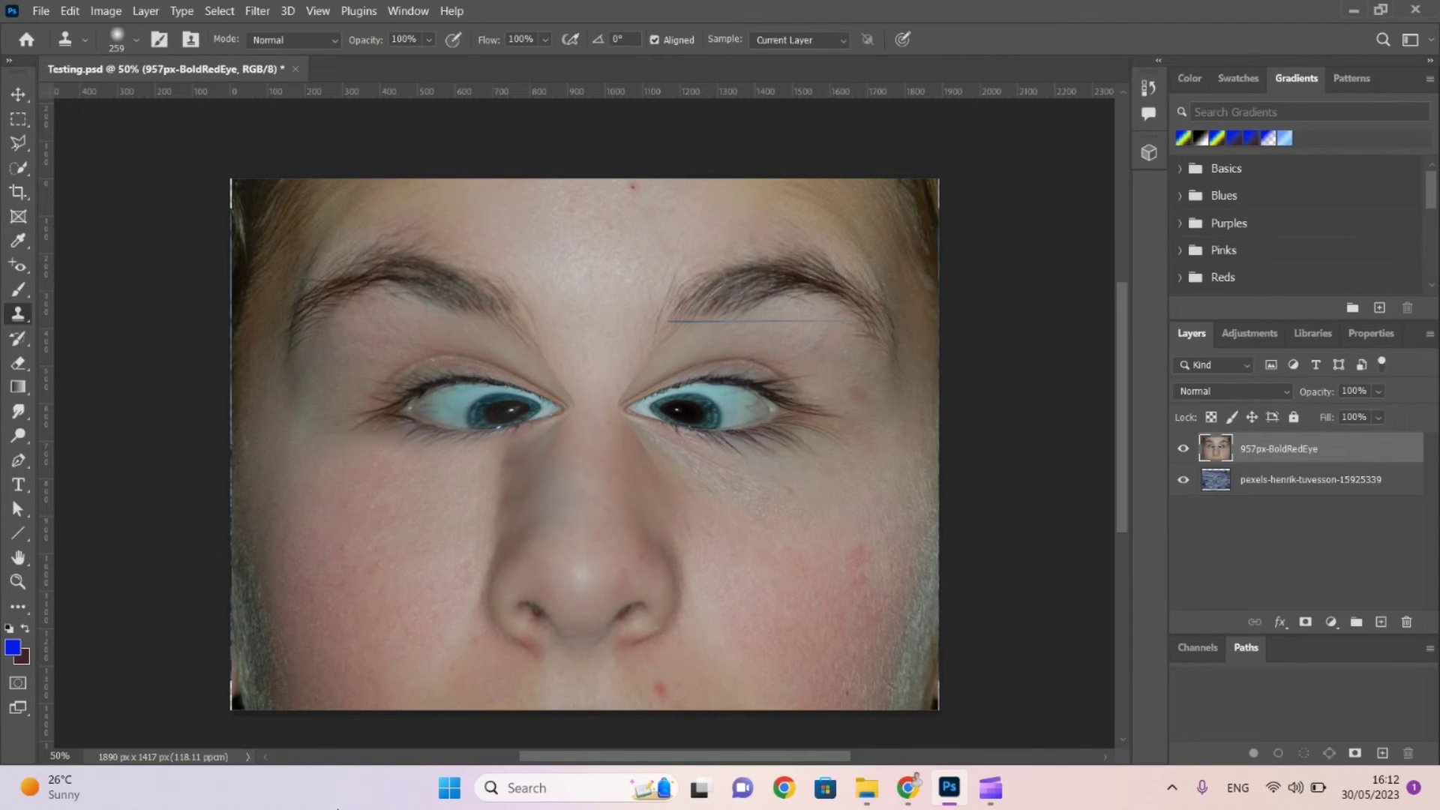
mouse_move(840, 331)
left_mouse_down()
mouse_move(786, 317)
mouse_move(830, 322)
left_mouse_up()
key("ctrl+z")
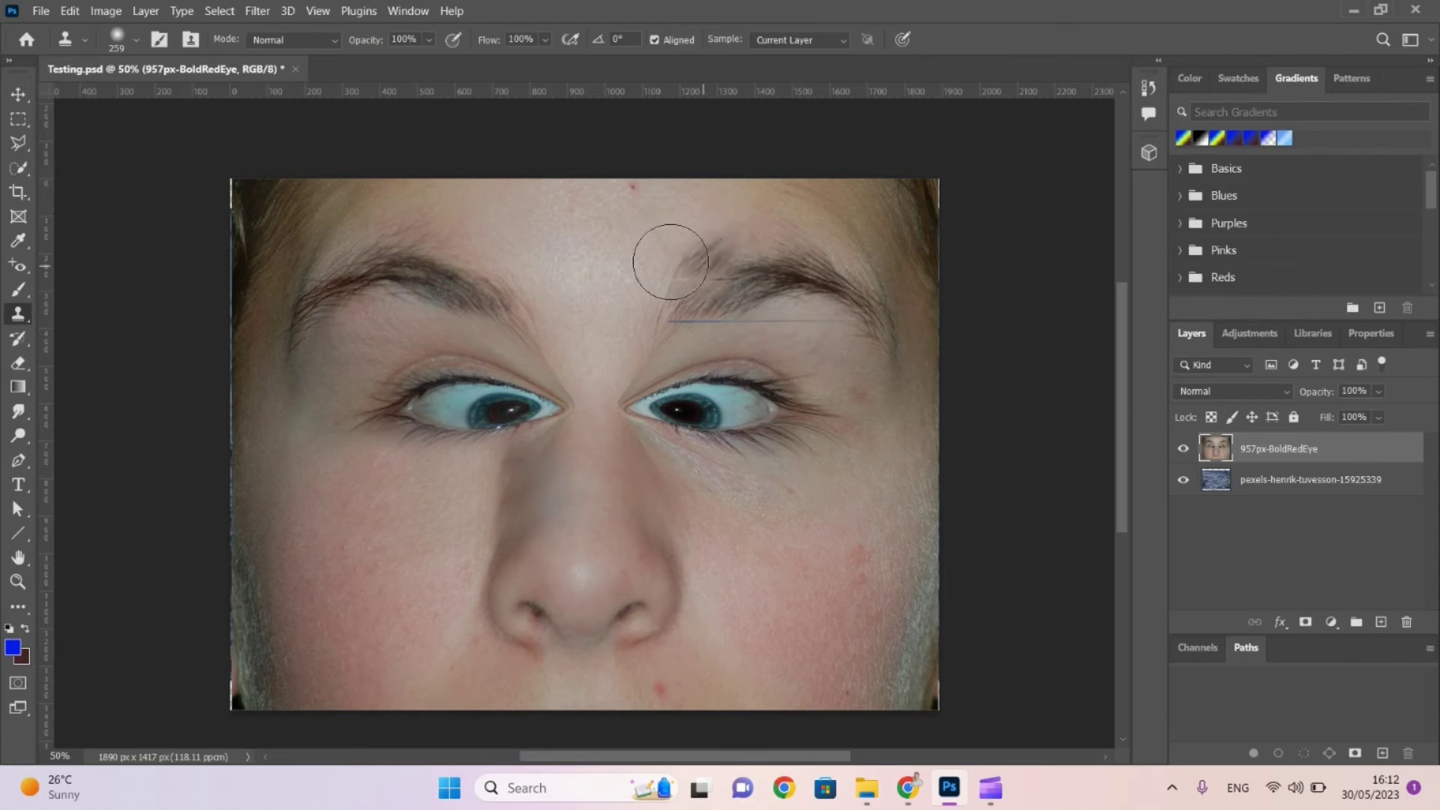
left_click(608, 312, "alt")
mouse_move(697, 345)
left_mouse_down()
mouse_move(746, 341)
mouse_move(669, 330)
mouse_move(829, 323)
mouse_move(811, 331)
left_mouse_up()
key("ctrl+z")
Clone skin sampled between the eyebrows over the thin blue line under the right-hand eyebrow, undoing strokes that spoil the area.
left_click(611, 312, "alt")
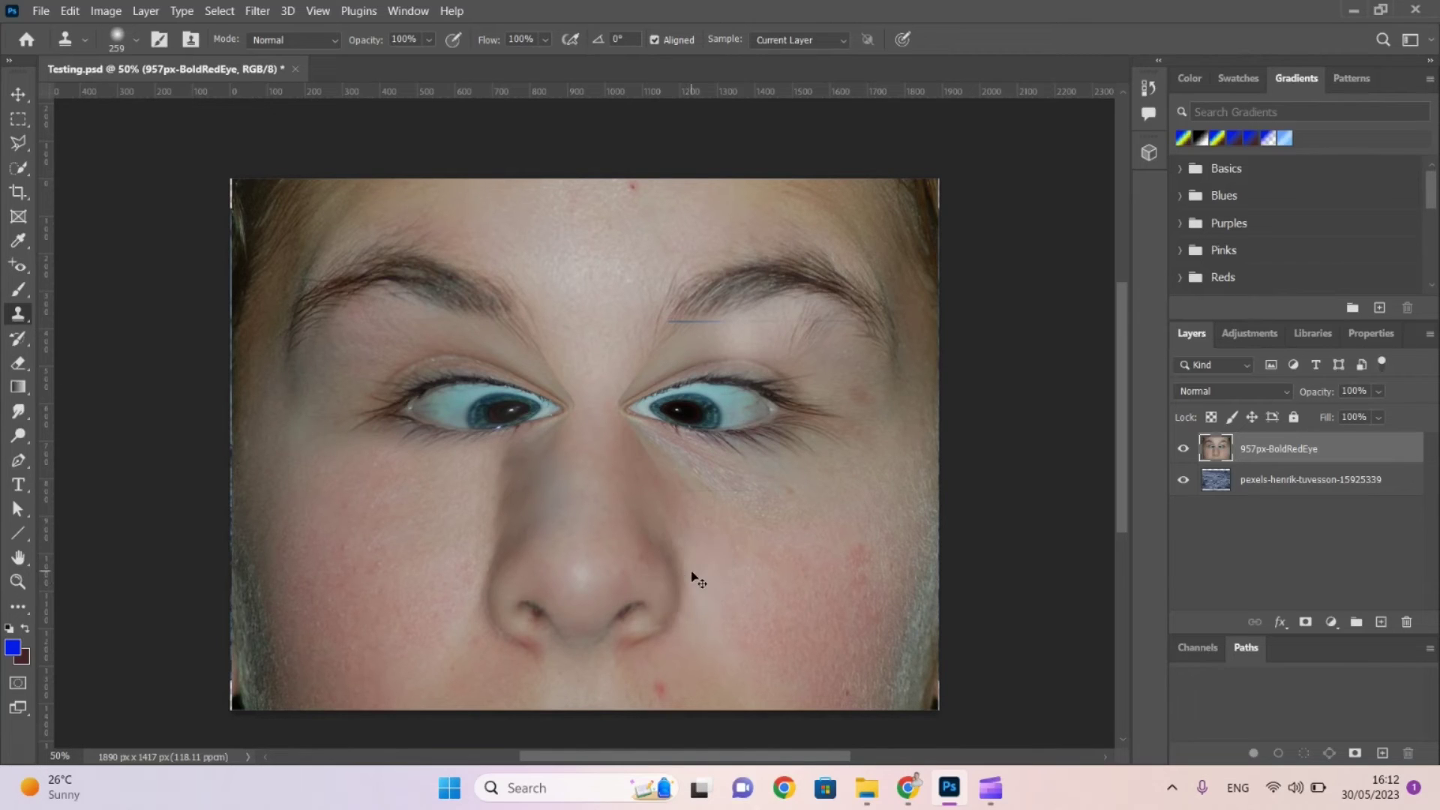
key("ctrl+z")
mouse_move(820, 353)
left_mouse_down()
mouse_move(820, 330)
mouse_move(787, 324)
left_mouse_up()
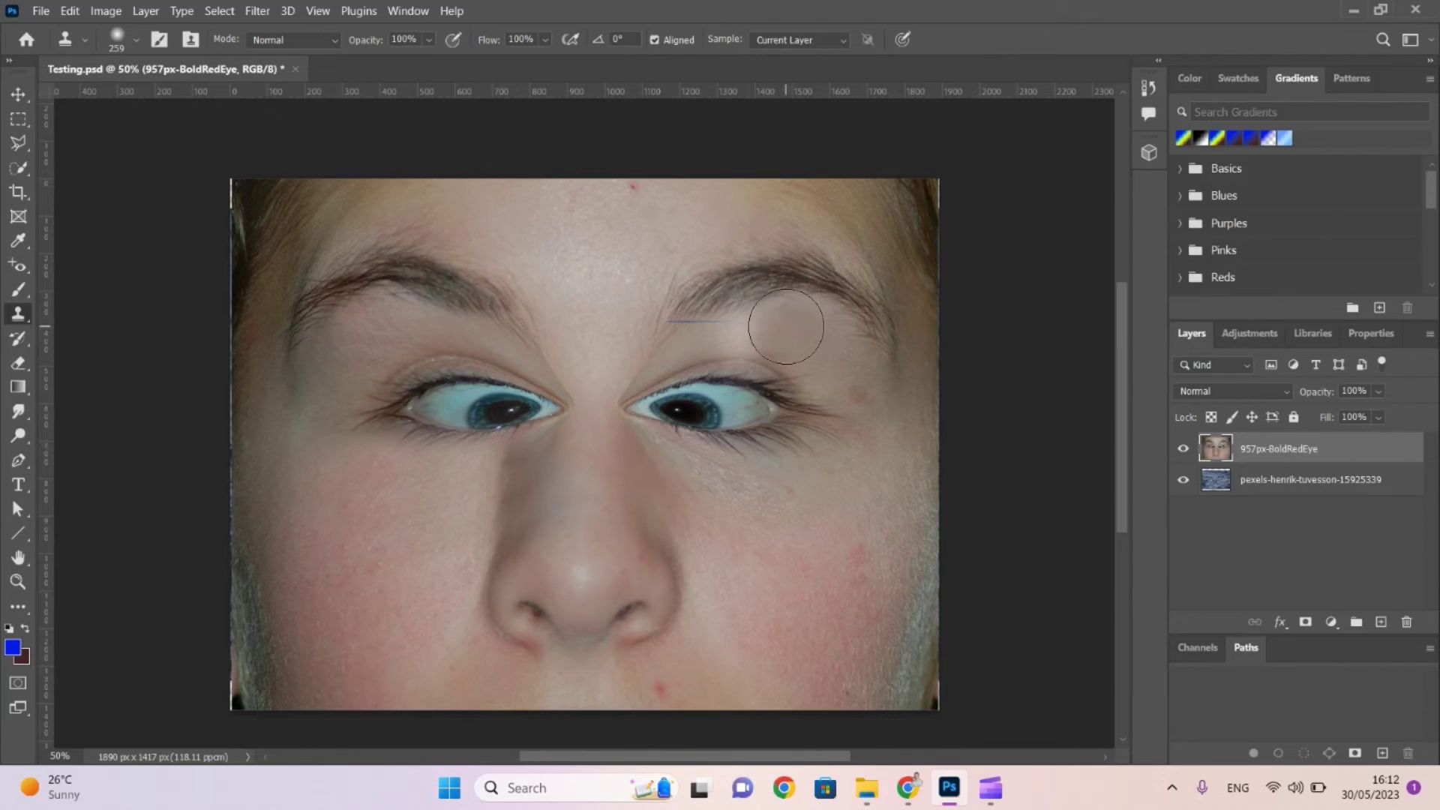
mouse_move(753, 308)
left_mouse_down()
mouse_move(730, 277)
mouse_move(694, 304)
left_mouse_up()
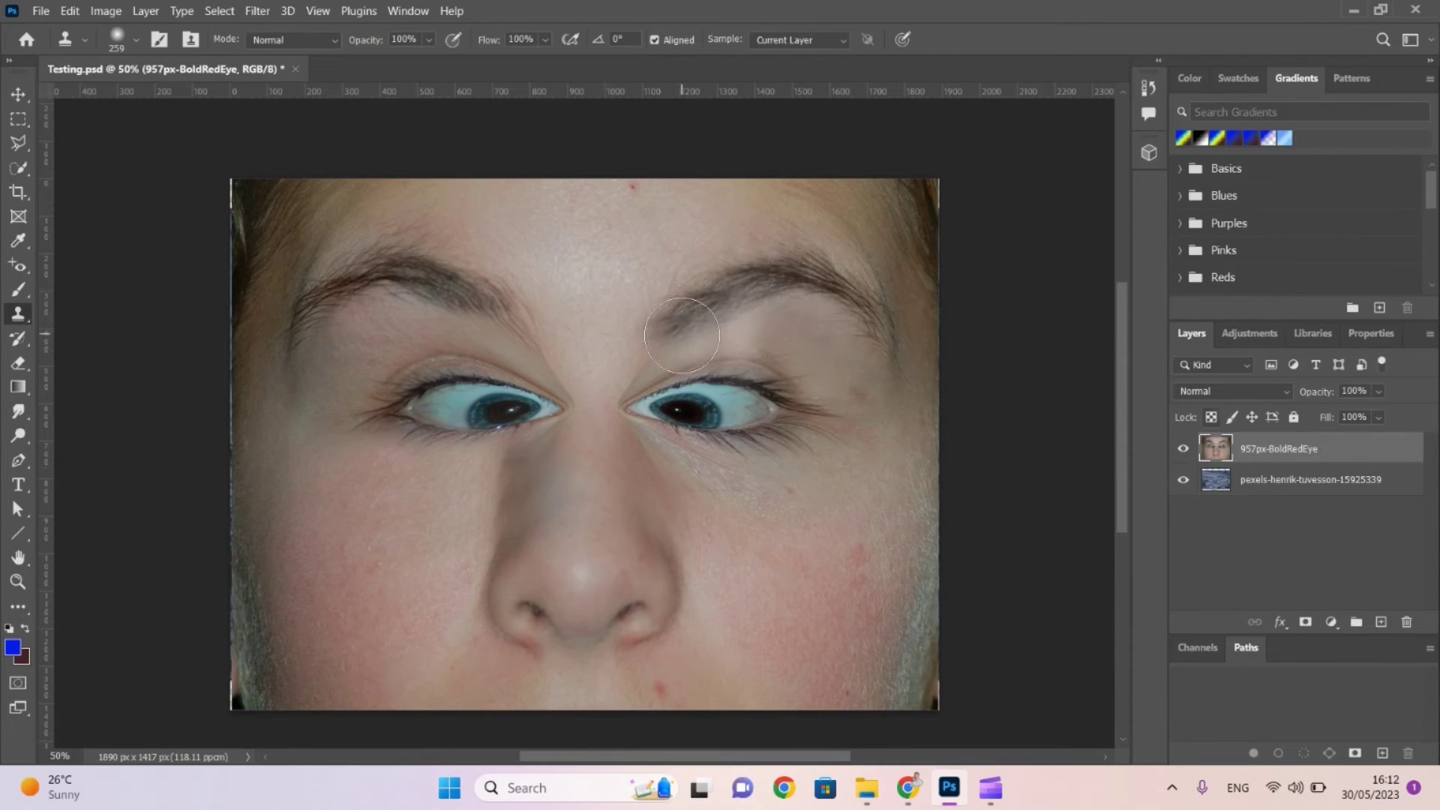
left_click_drag(541, 592, 546, 662)
key("ctrl+z")
left_click_drag(650, 439, 659, 424)
key("ctrl+z")
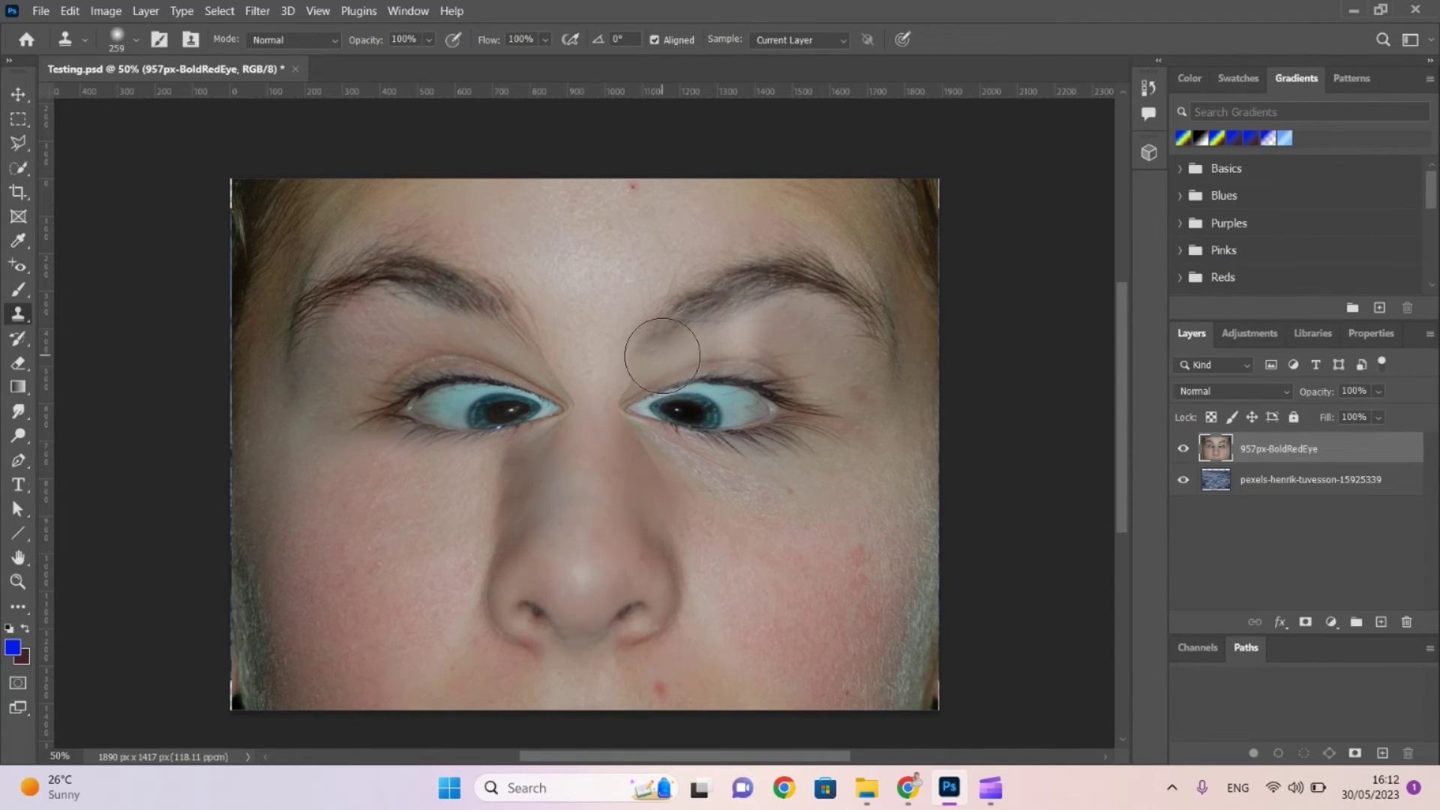
mouse_move(652, 354)
left_mouse_down()
mouse_move(660, 331)
mouse_move(691, 319)
mouse_move(683, 330)
left_mouse_up()
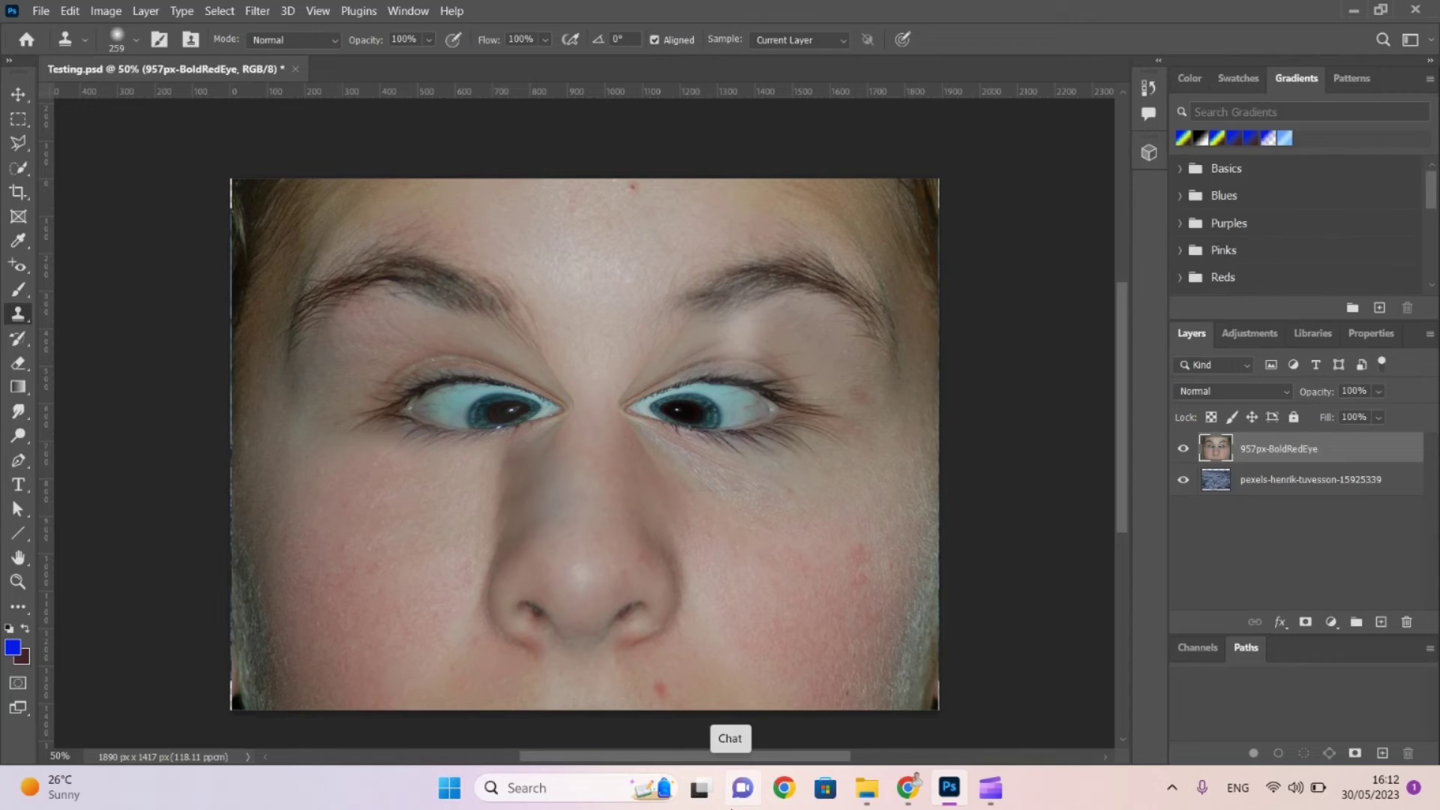
Switch to the Google Docs checklist, tick off distort and Filters and tools, and highlight Basic tools in the Vector section.
key("alt+Tab")
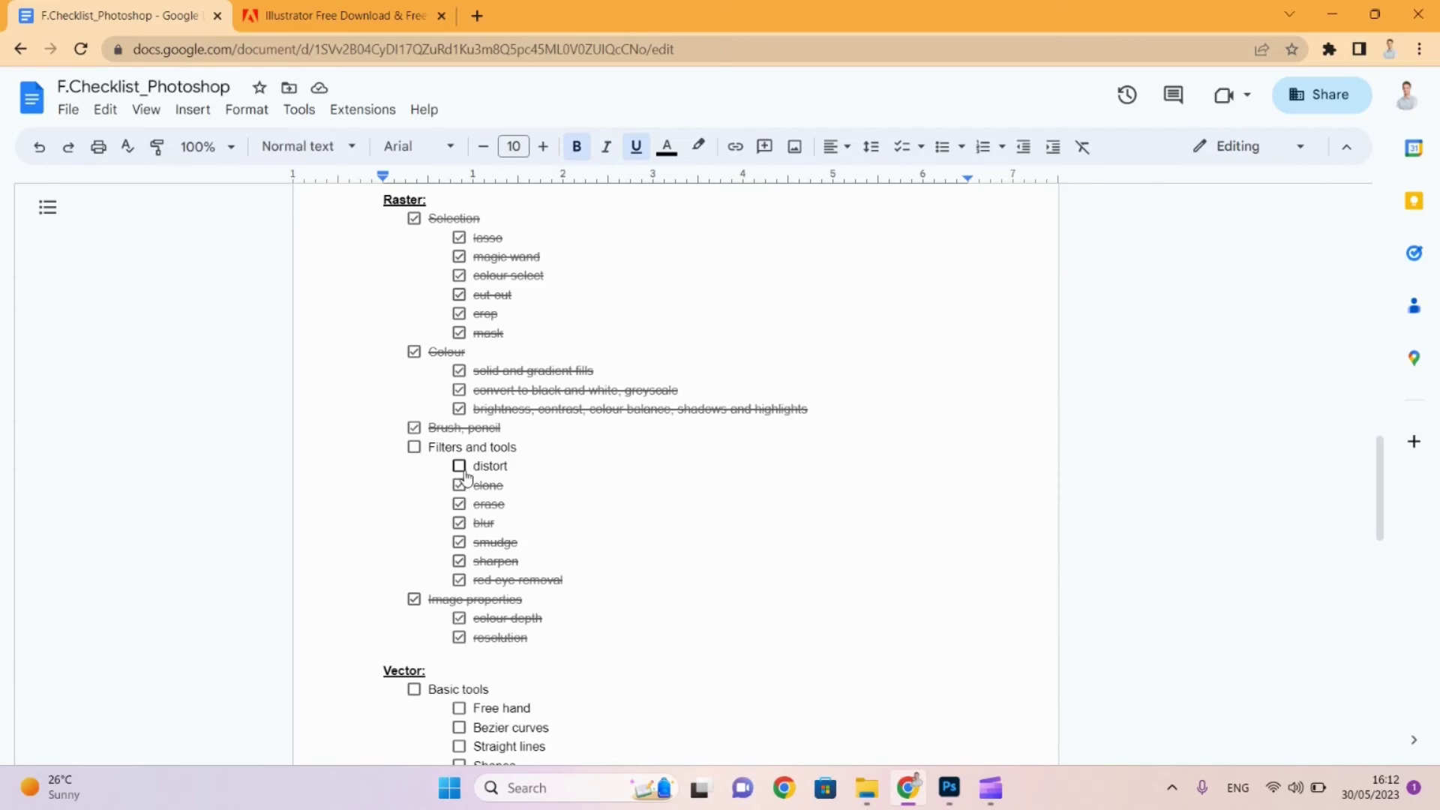
left_click(460, 468)
left_click(414, 448)
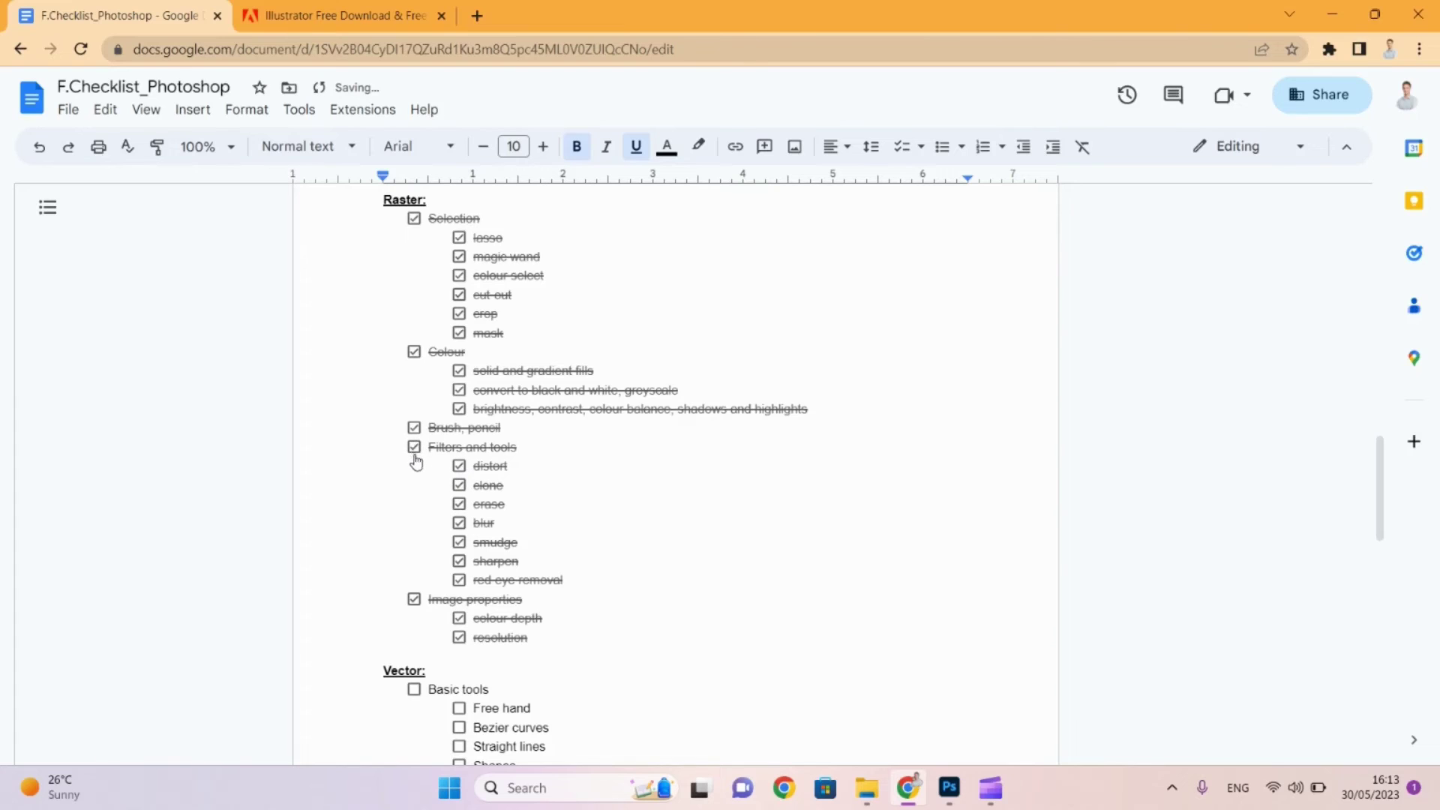
scroll(502, 522, "down", 5)
scroll(502, 522, "down", 1)
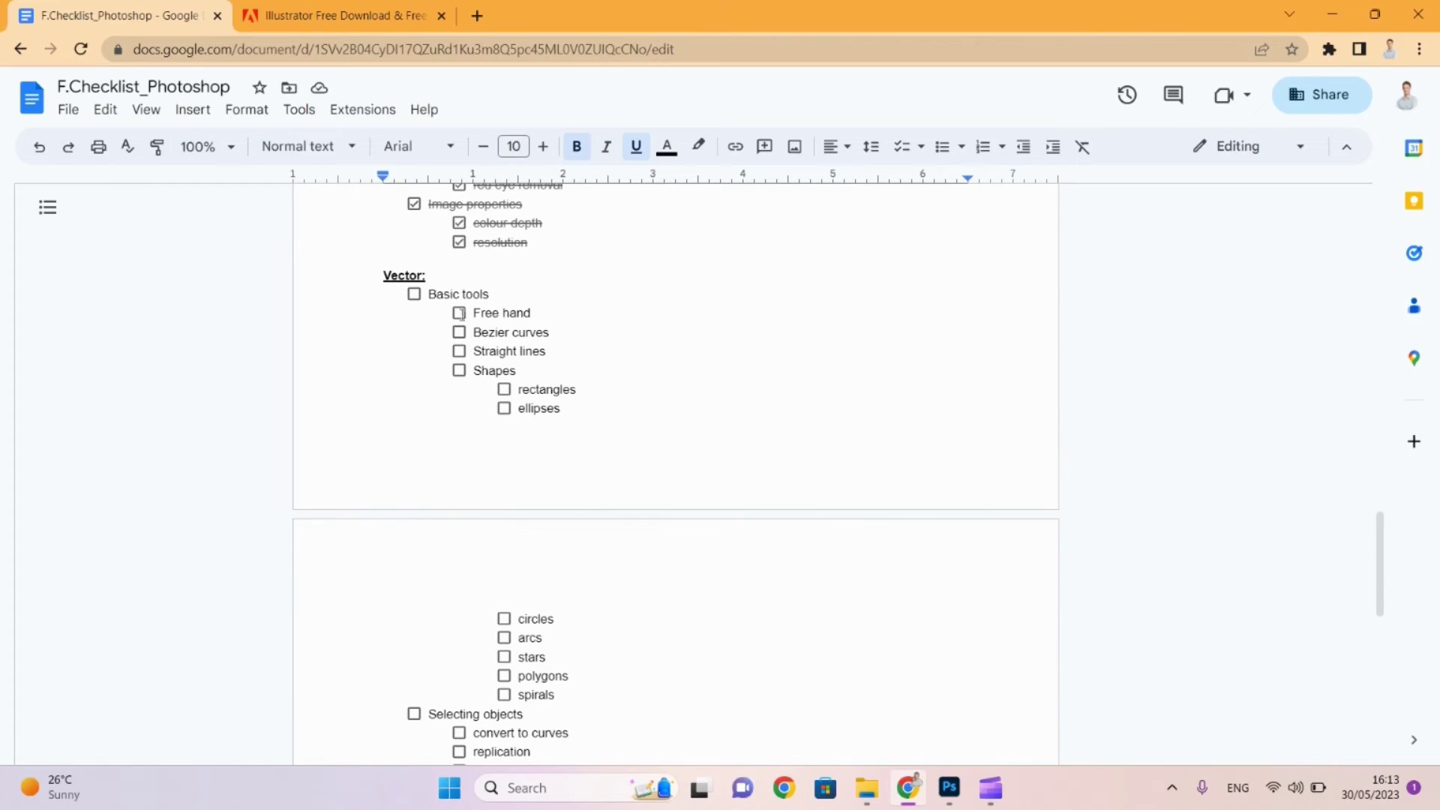
left_click_drag(446, 296, 509, 302)
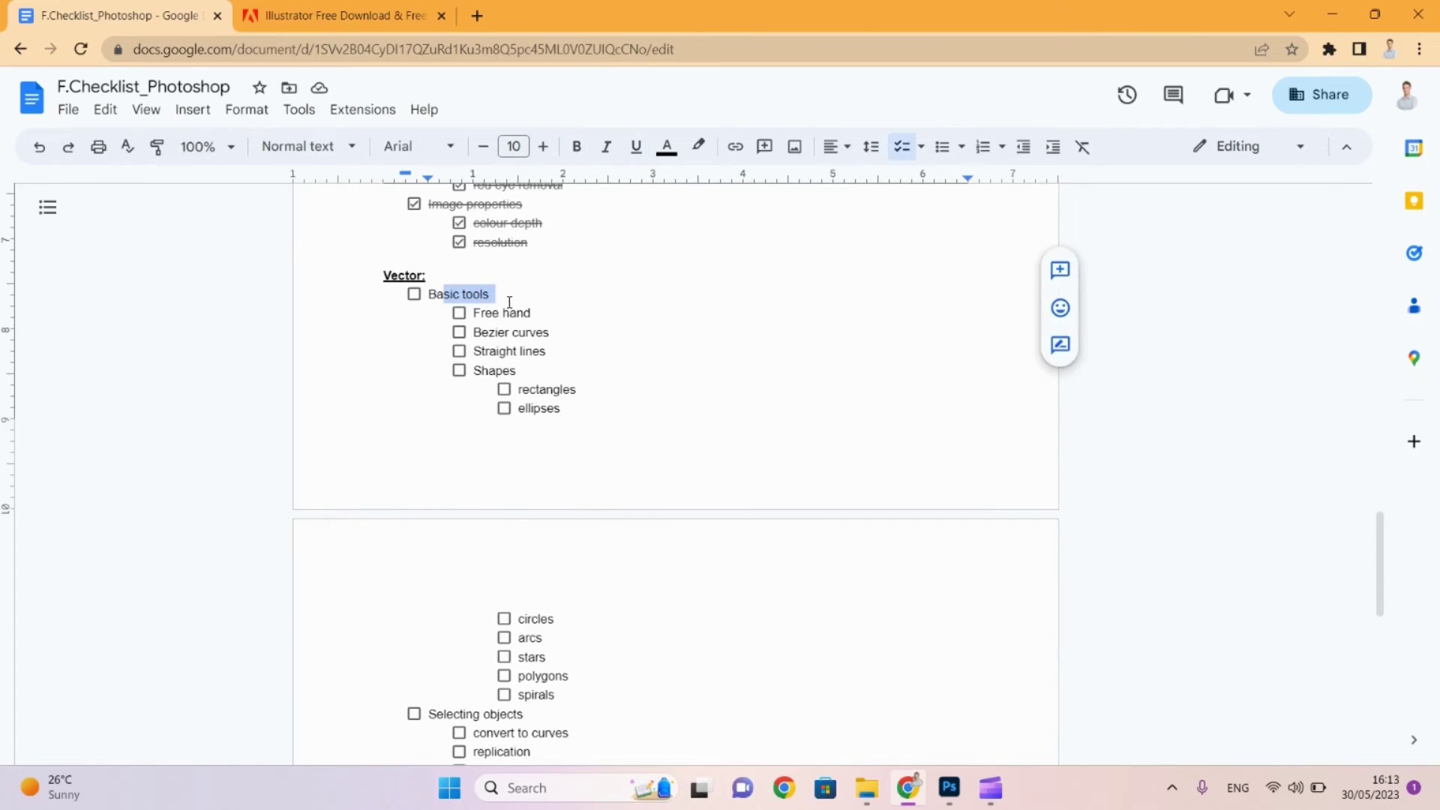
Switch to Photoshop, try drawing a line about 523 px long from the forehead past the left-hand eye's inner corner, and undo it.
key("alt+Tab")
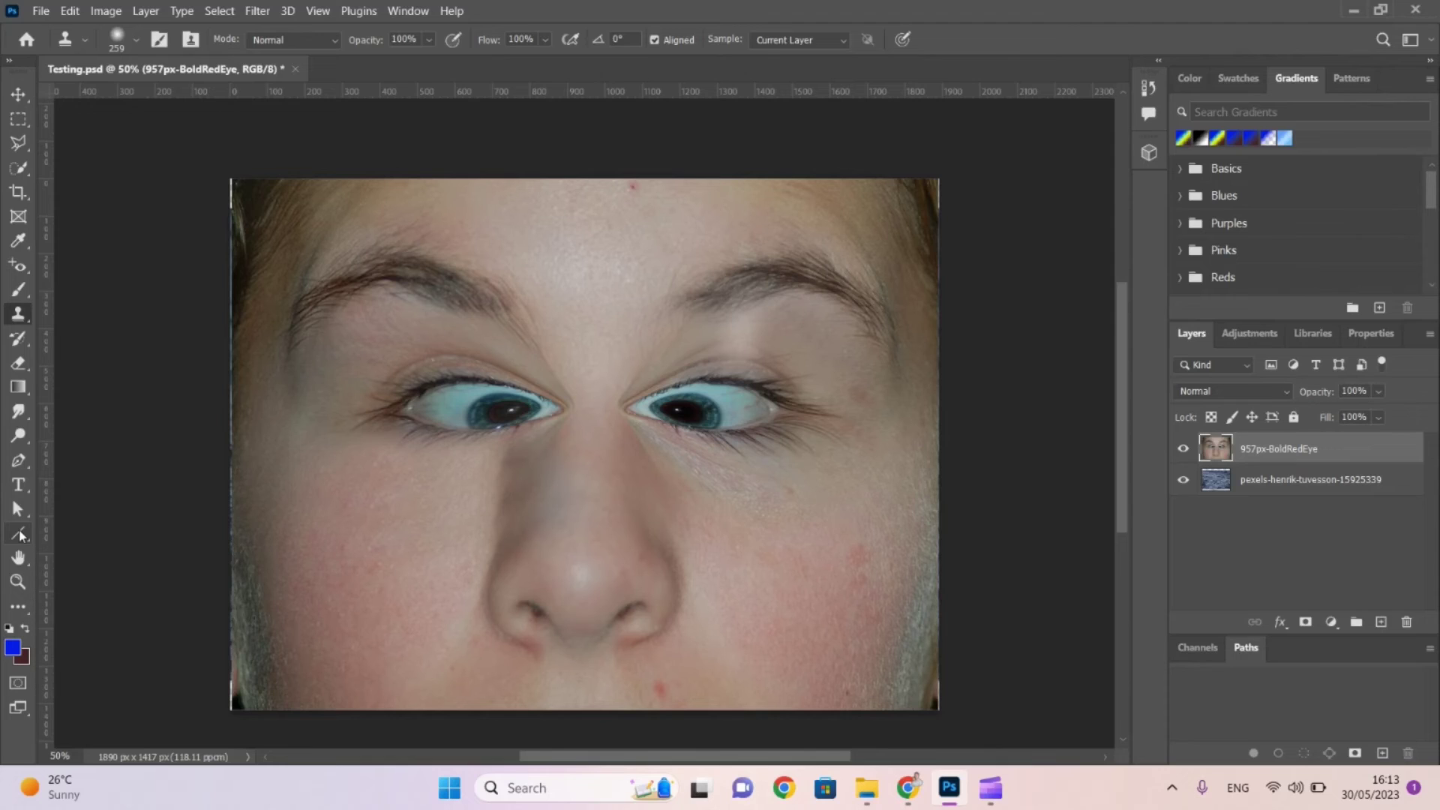
left_click(19, 531)
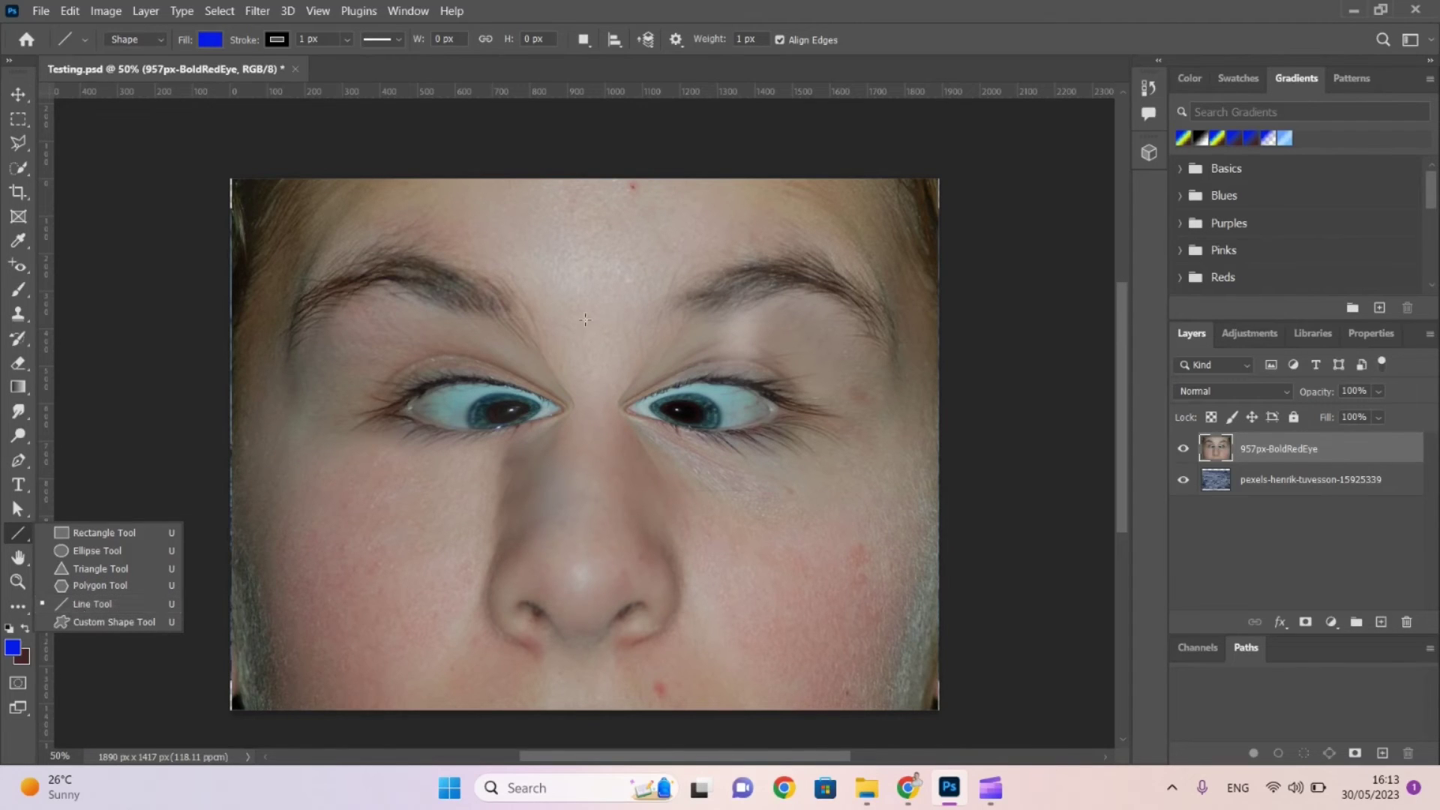
mouse_move(545, 261)
left_mouse_down()
mouse_move(438, 285)
mouse_move(517, 454)
left_mouse_up()
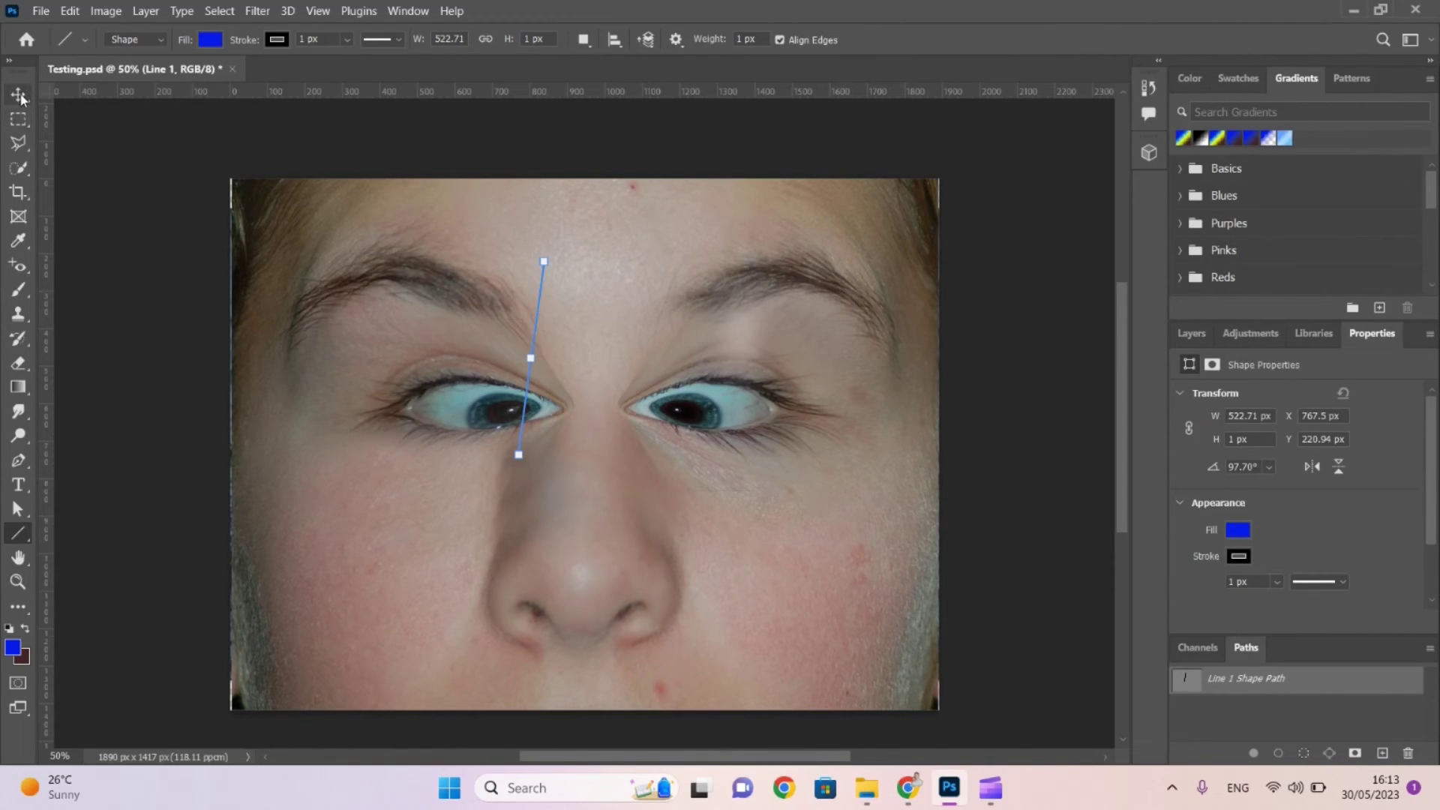
key("ctrl+z")
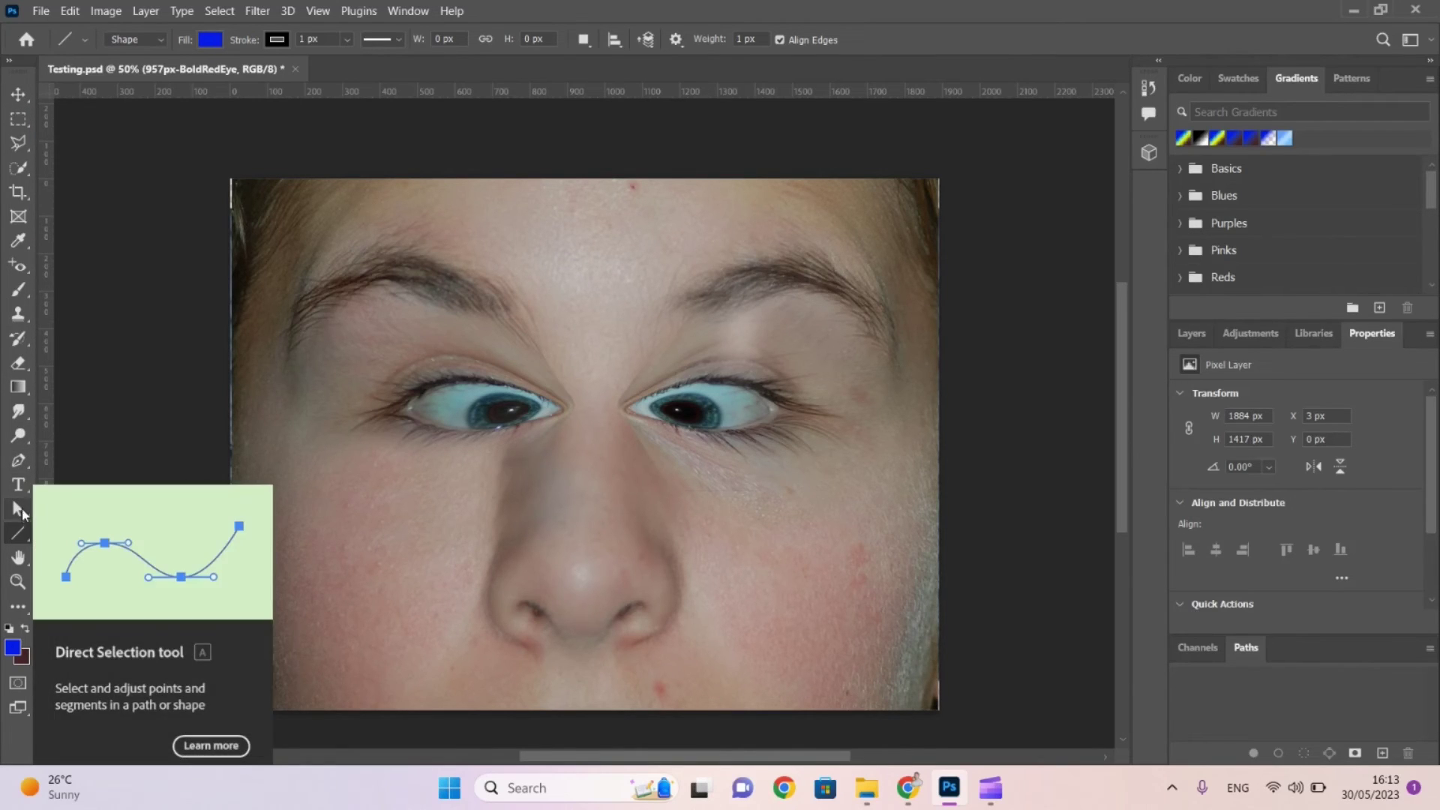
Try a short straight path above the left-hand eye with the Pen Tool, remove it, and check the shape and pen tool variants.
left_click(26, 461)
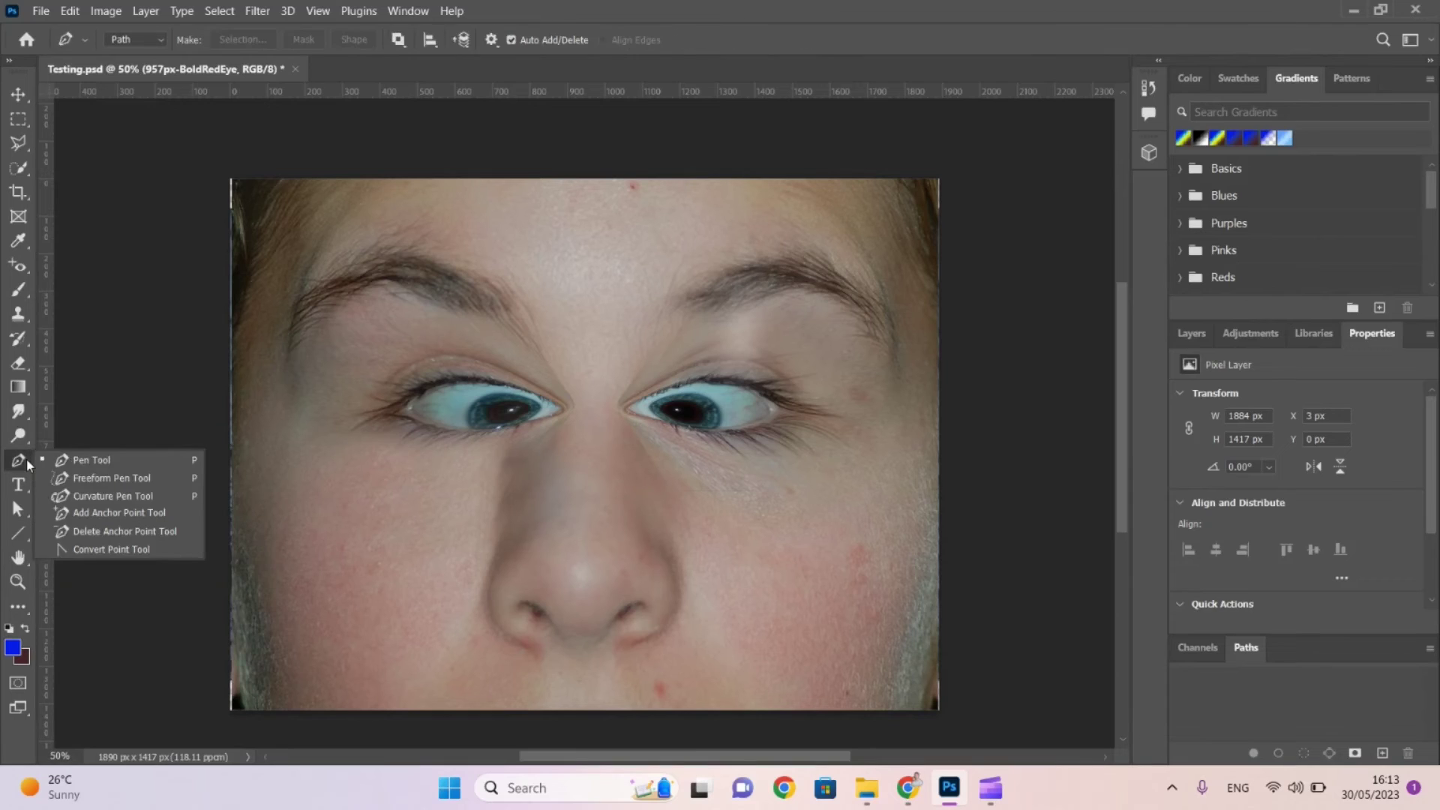
left_click(74, 459)
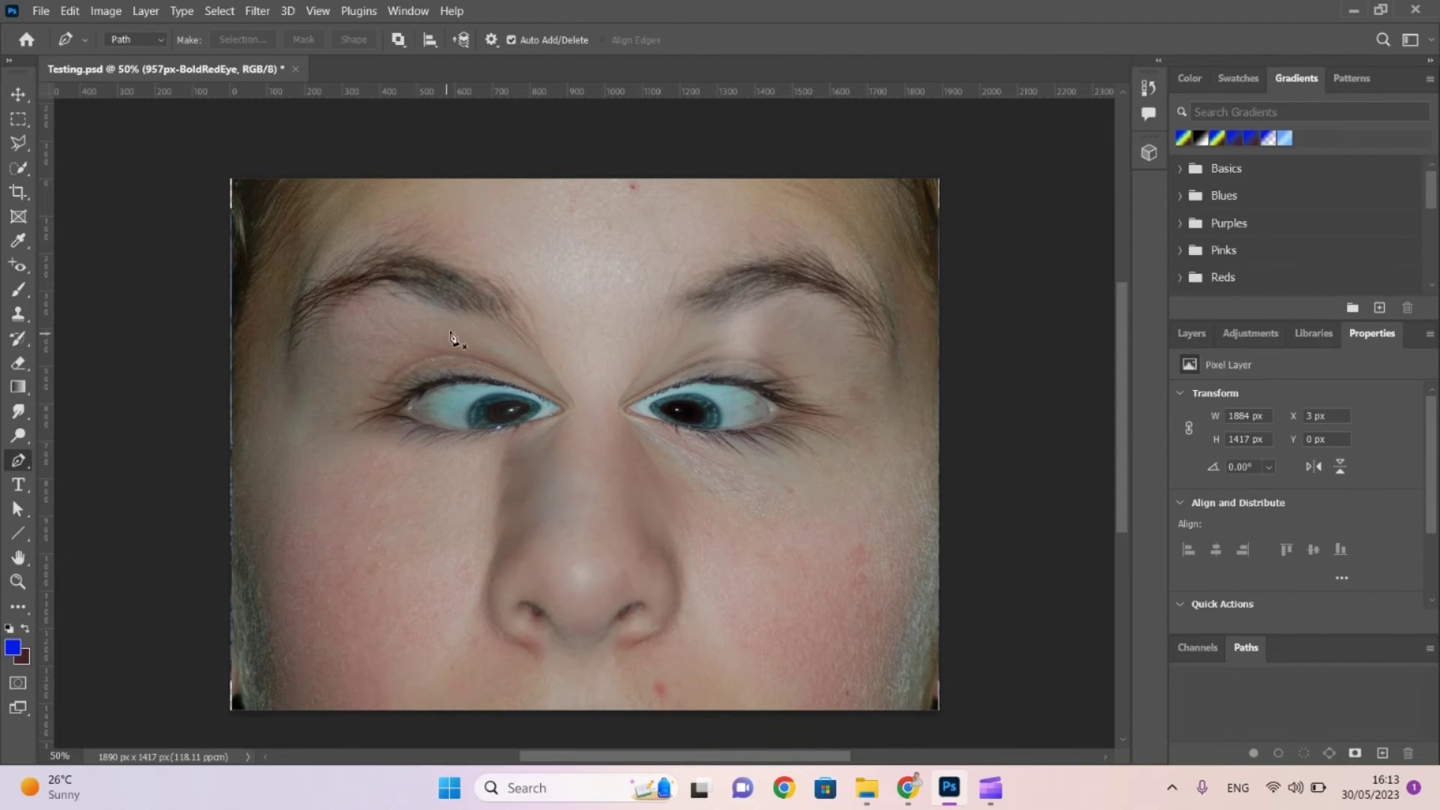
left_click_drag(408, 350, 411, 352)
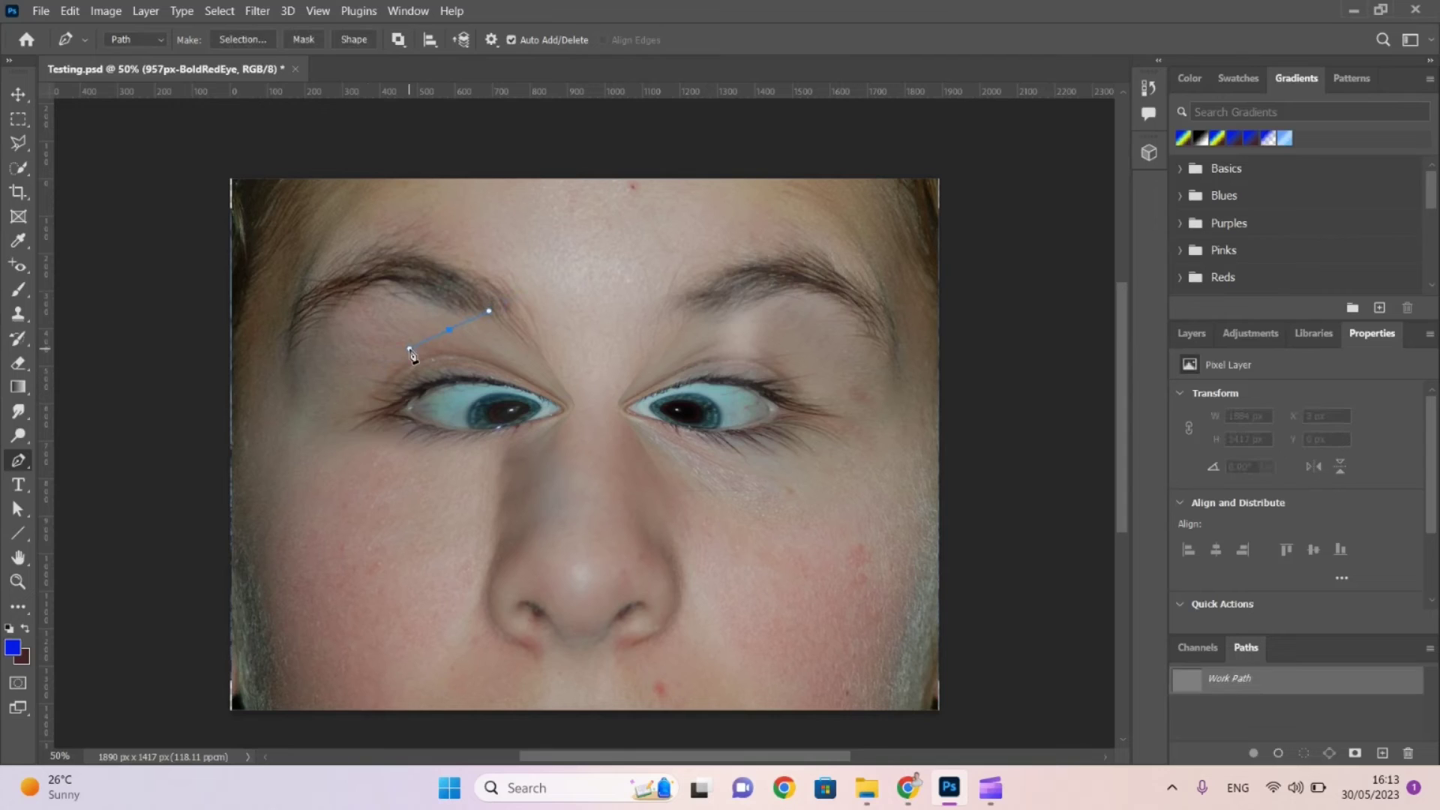
key("Delete")
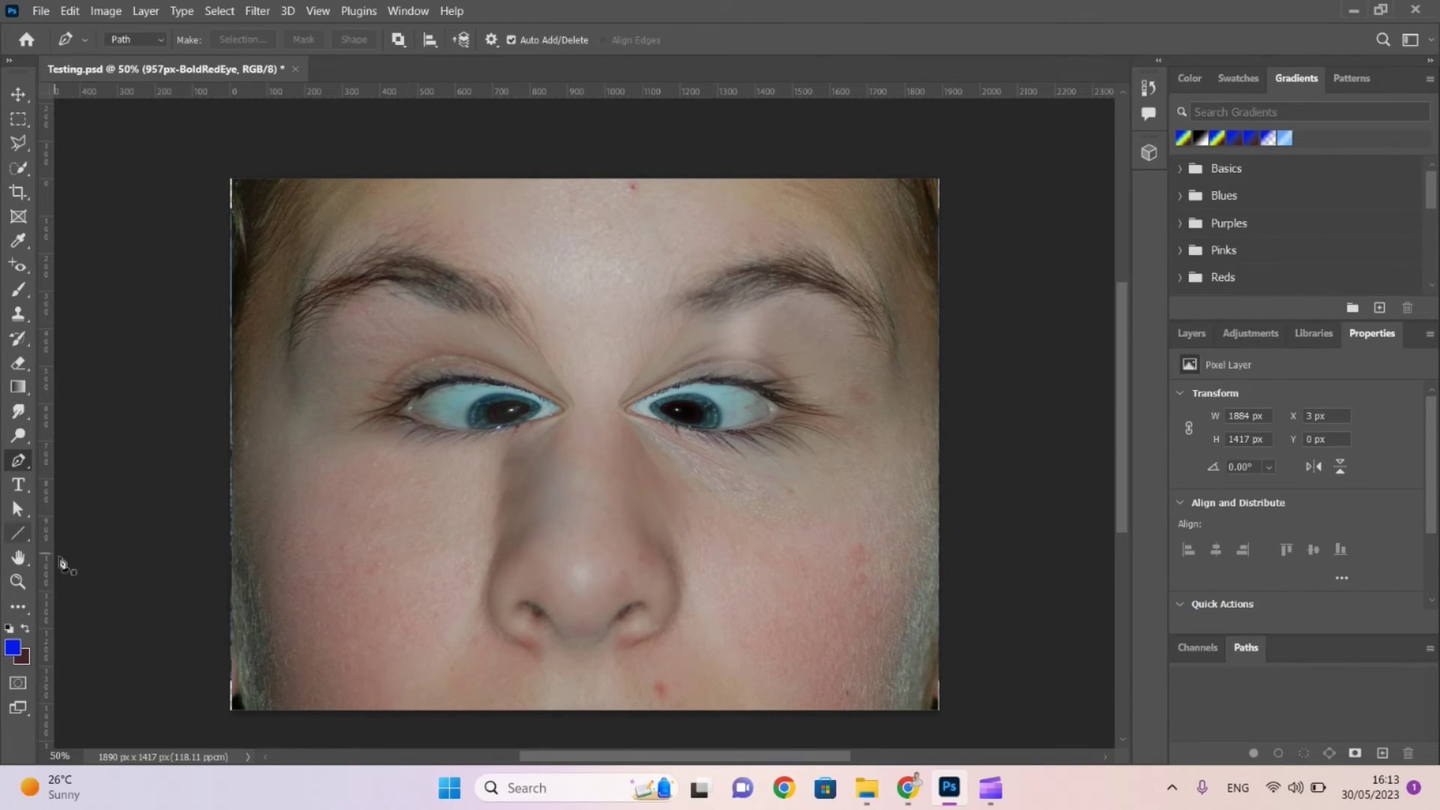
left_click(29, 531)
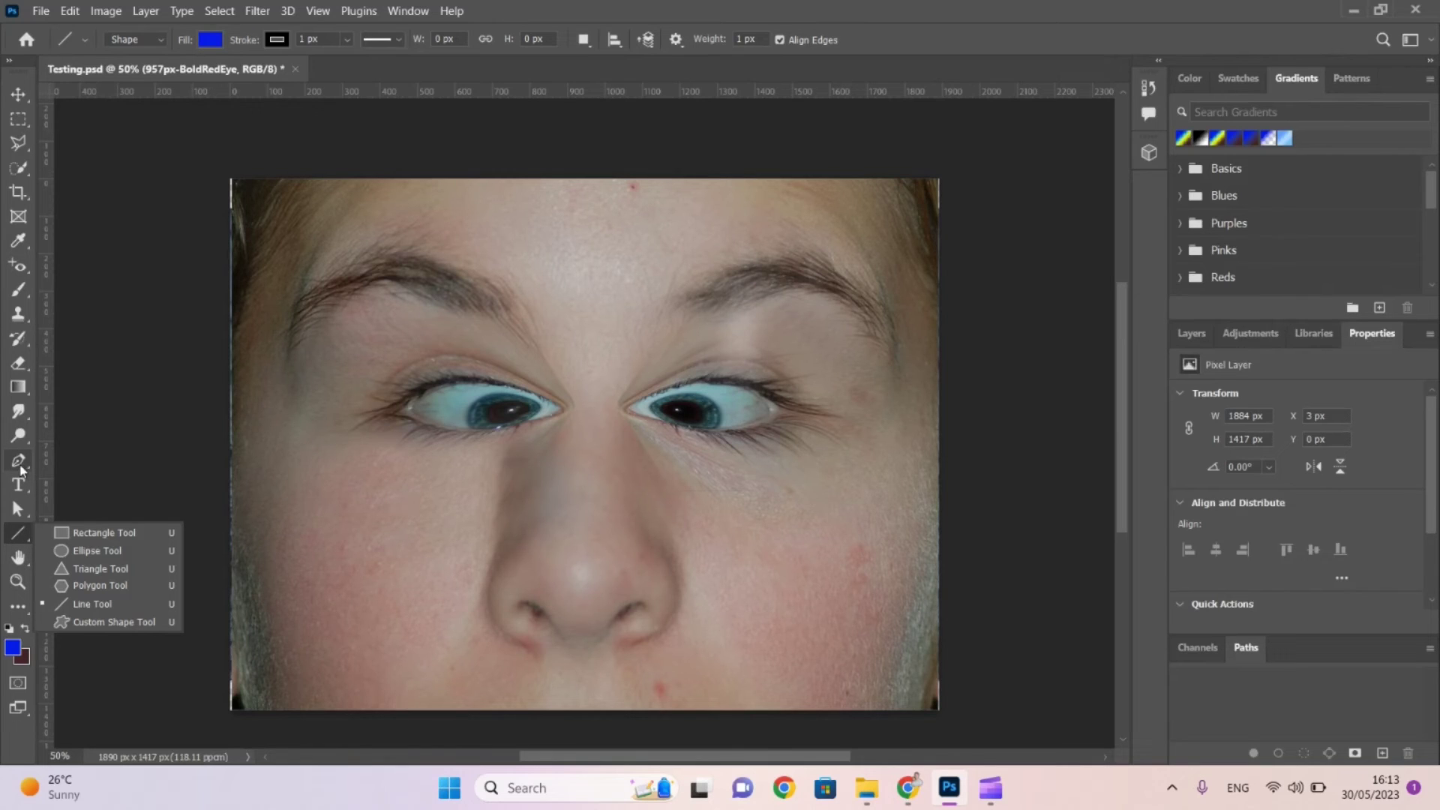
left_click(21, 465)
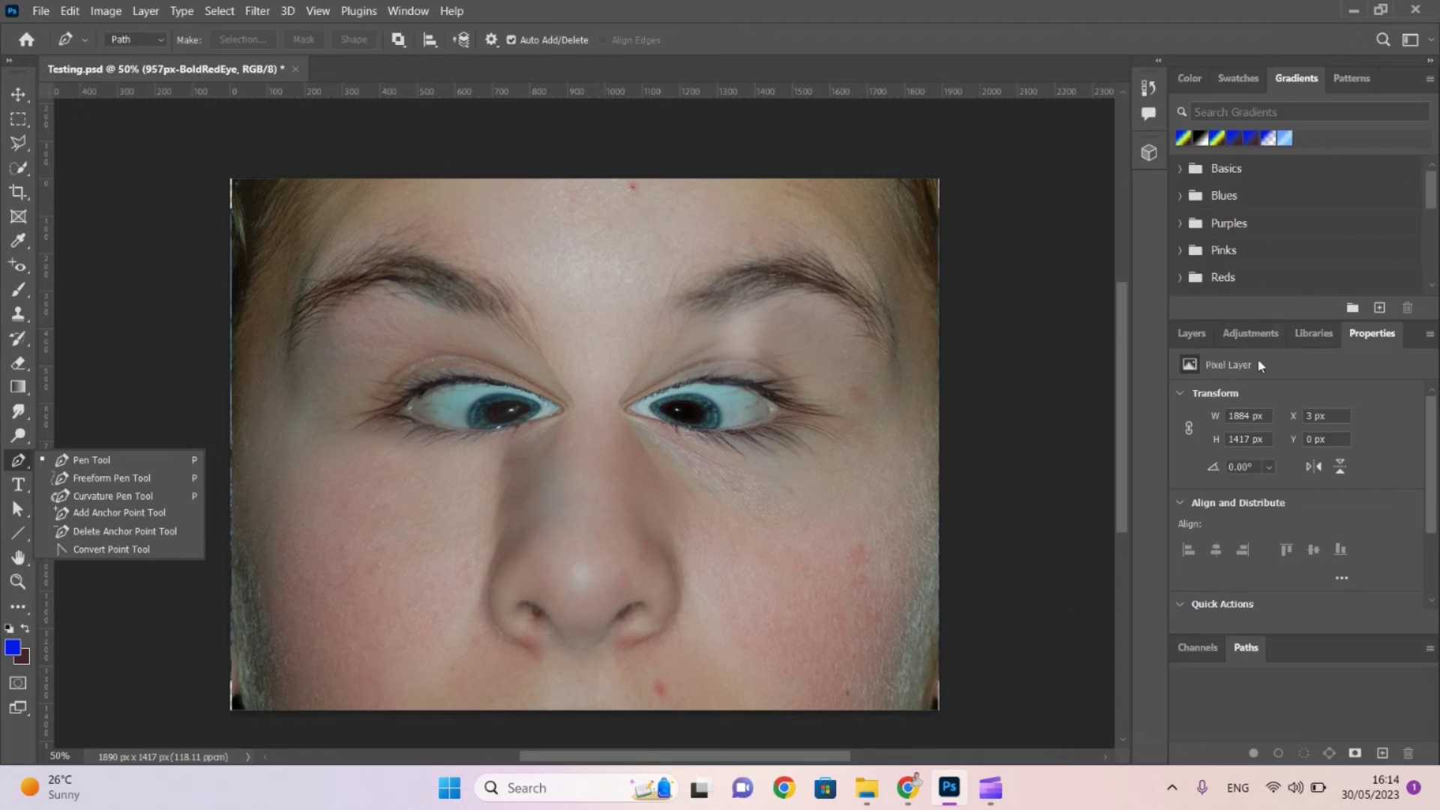
Delete the 957px-BoldRedEye layer and add a new empty layer above the water photo.
left_click(1191, 333)
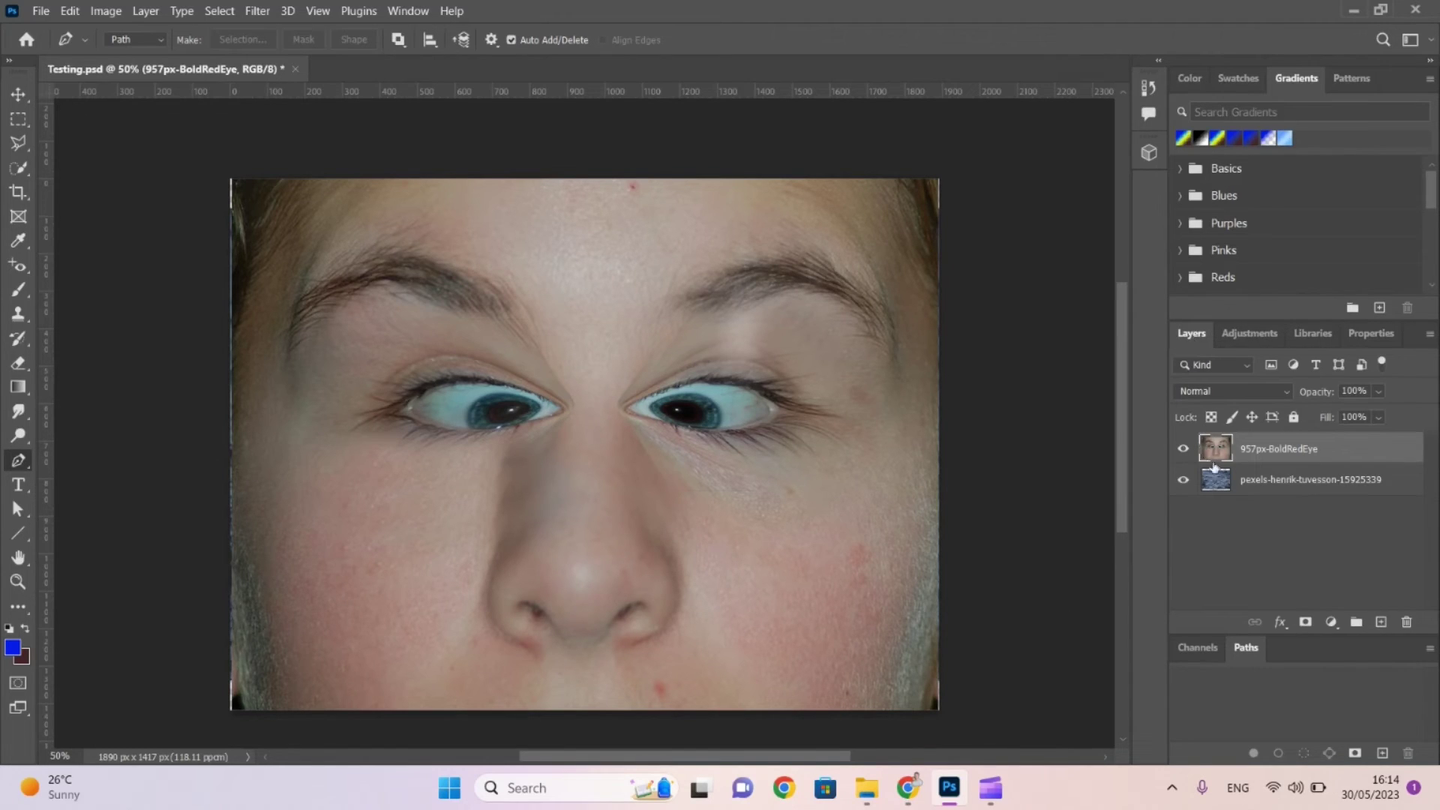
left_click(1184, 449)
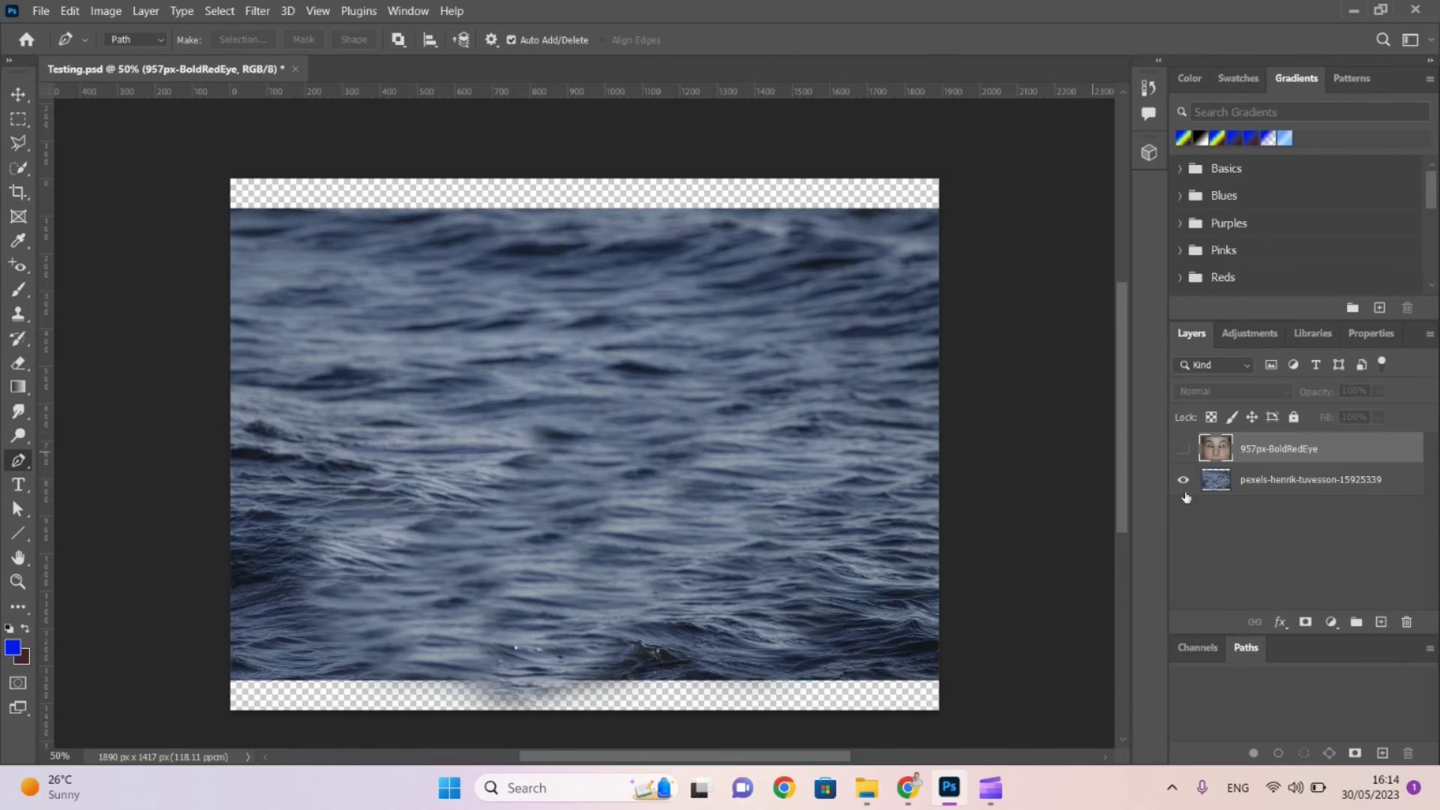
left_click(1408, 623)
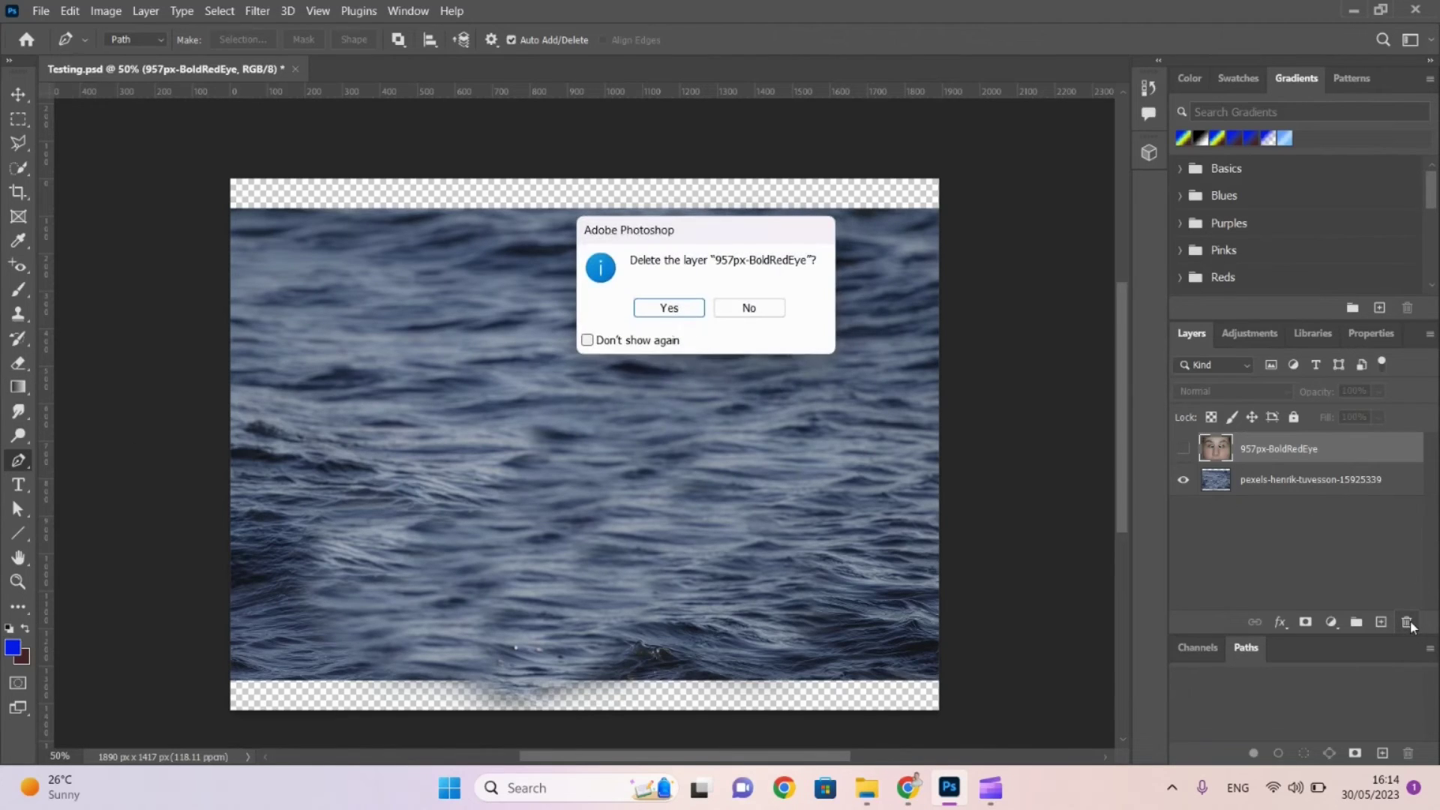
left_click(670, 307)
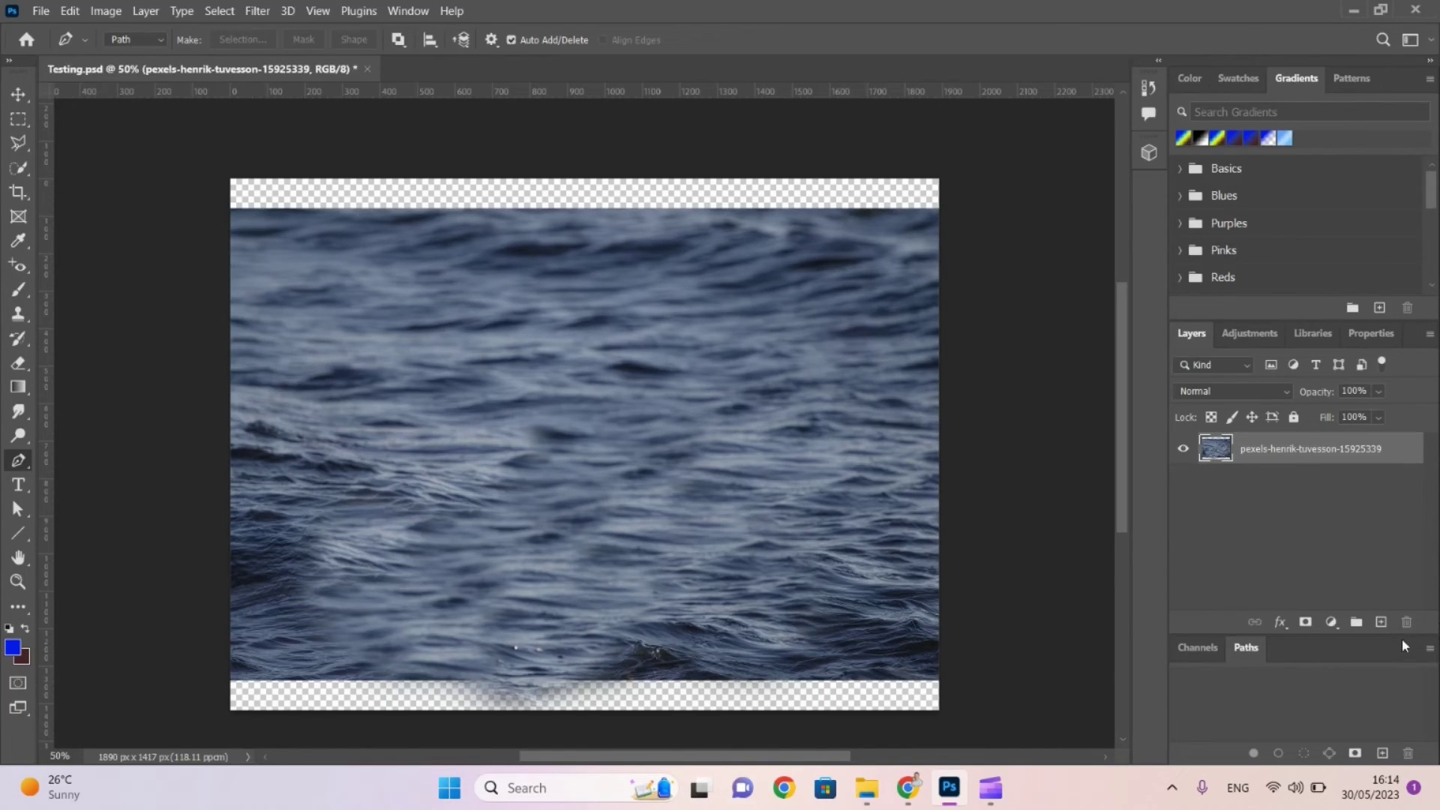
left_click(1382, 622)
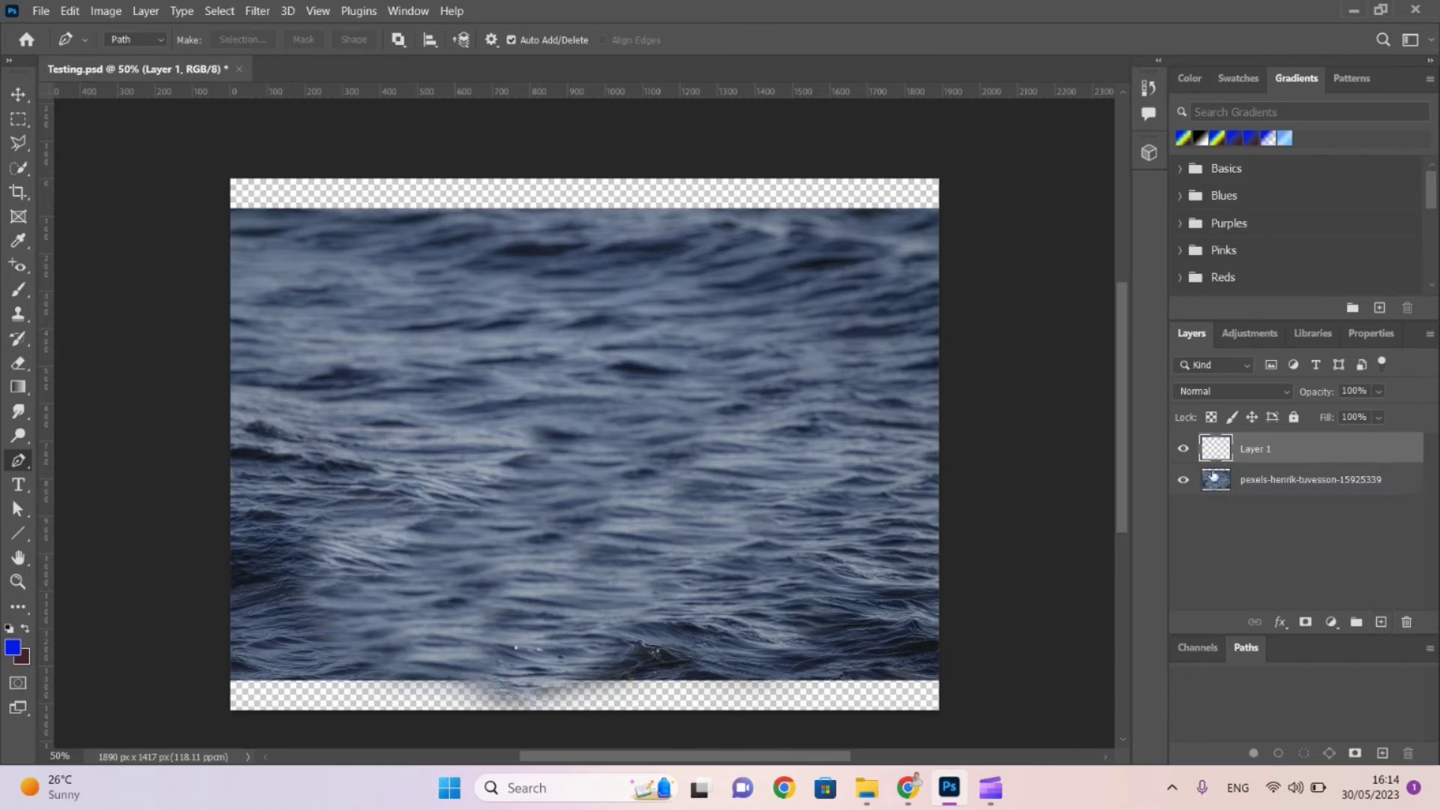
Delete the ocean photo layer beneath Layer 1.
left_click(1209, 484)
left_click(1406, 622)
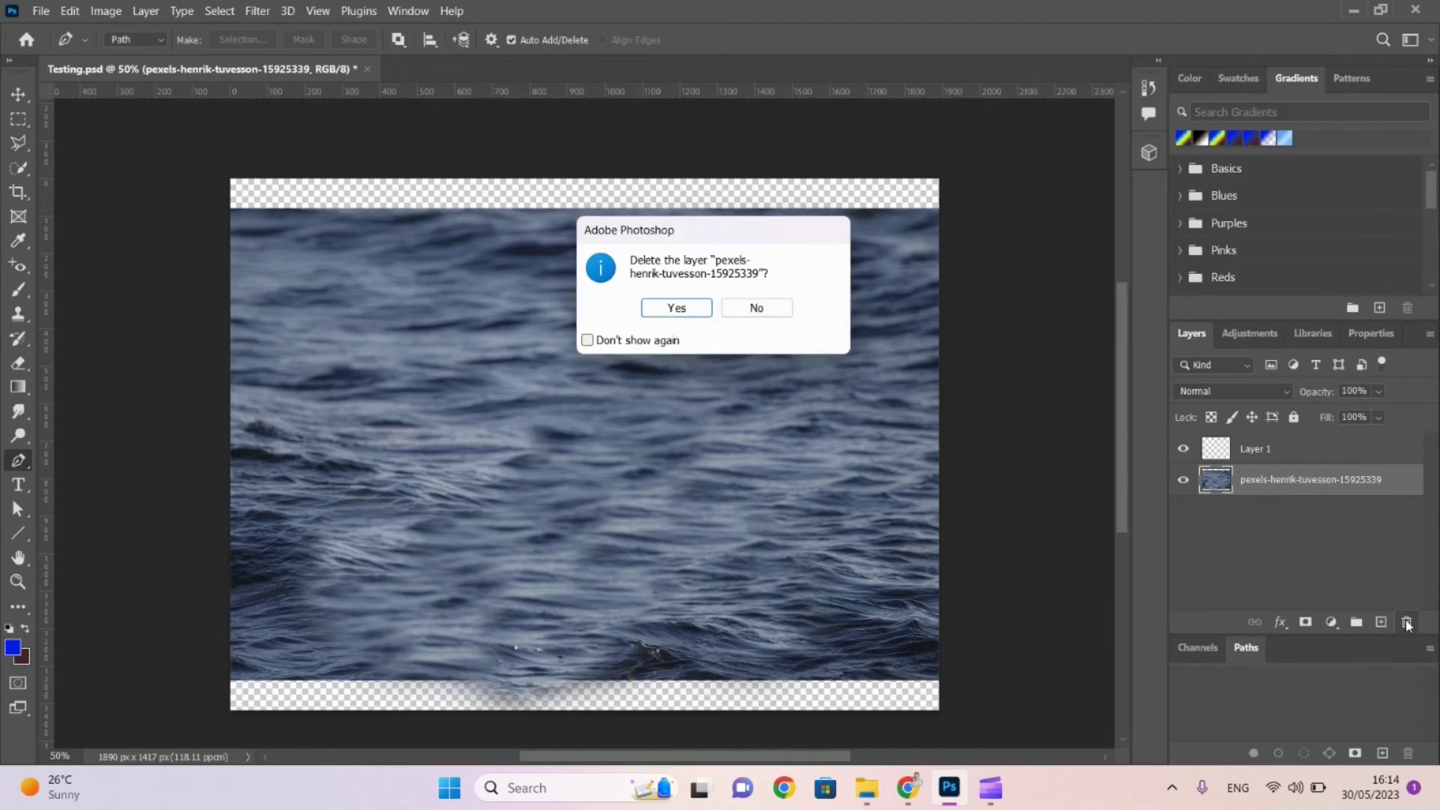
left_click(667, 304)
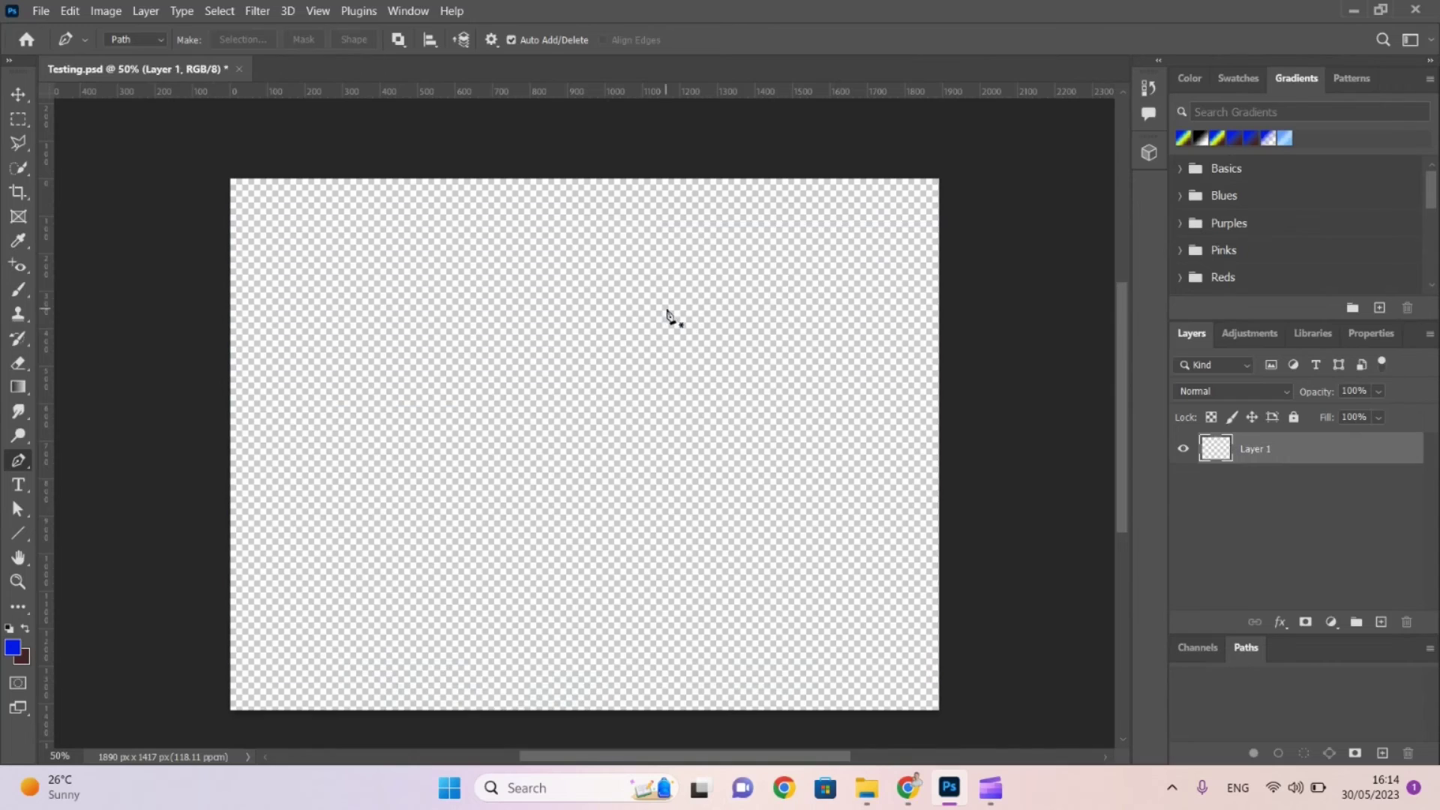
Draw a closed, straight-sided path with four corners using the Pen Tool, about 700 px wide, in the left half of the canvas.
right_click(21, 456)
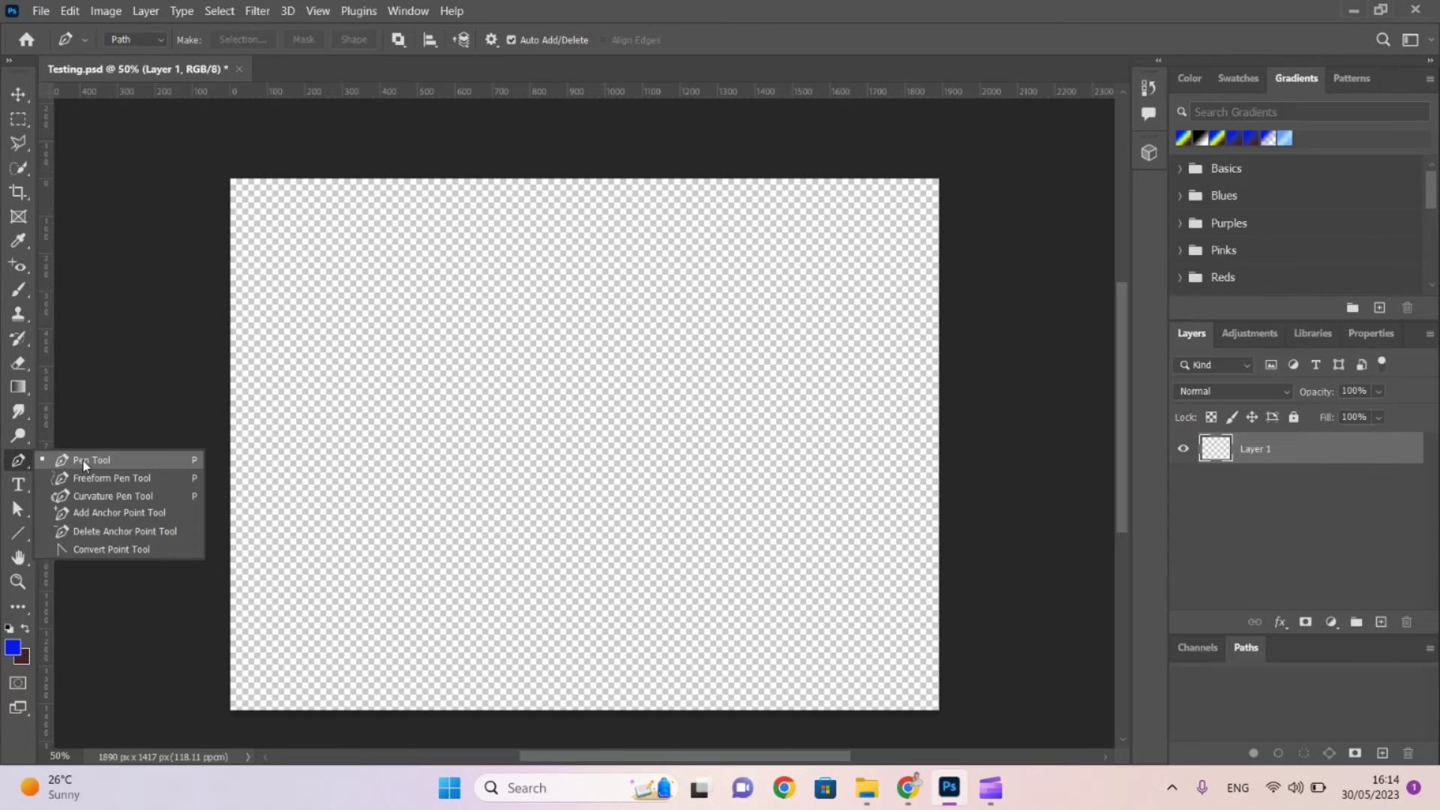
left_click(420, 398)
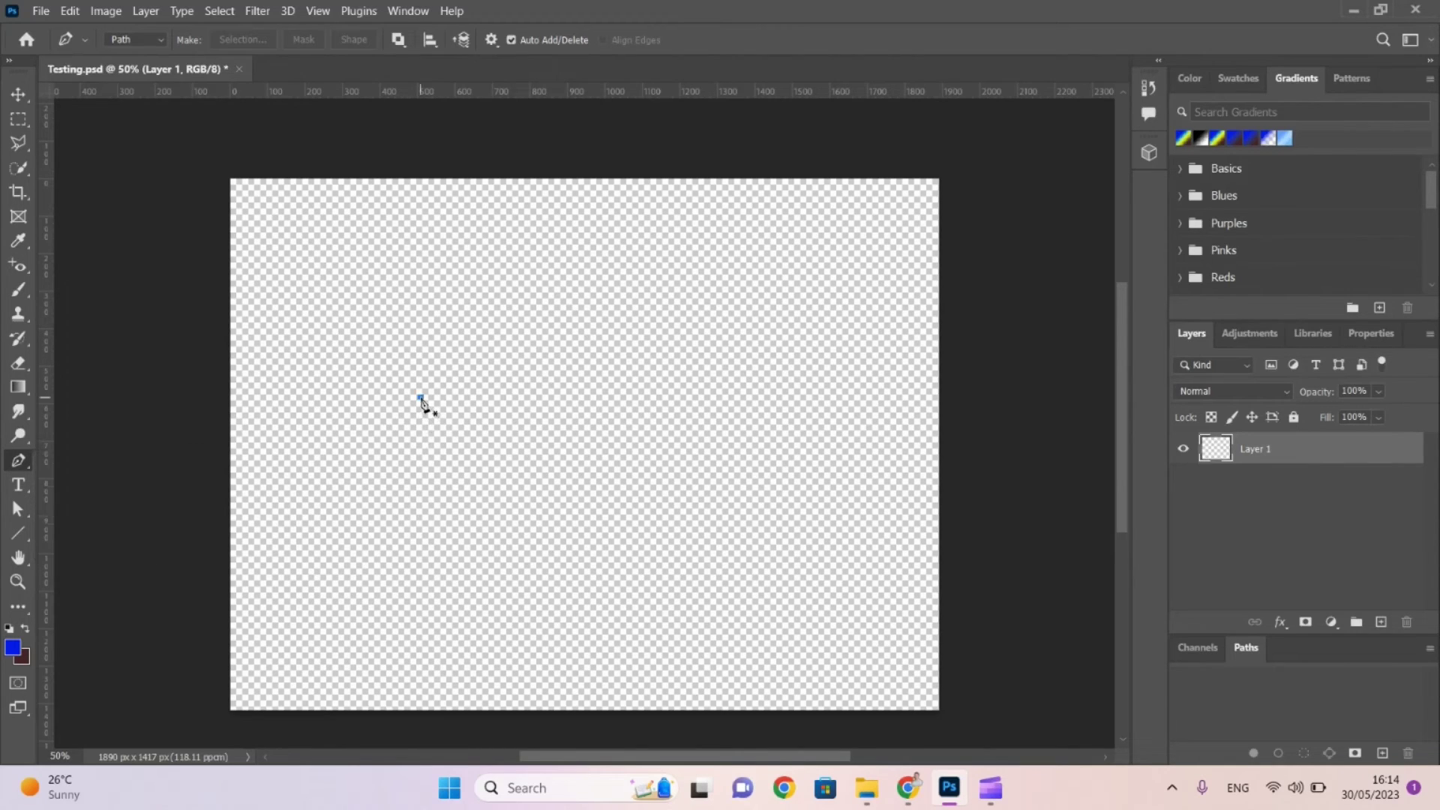
left_click(328, 484)
left_click(447, 605)
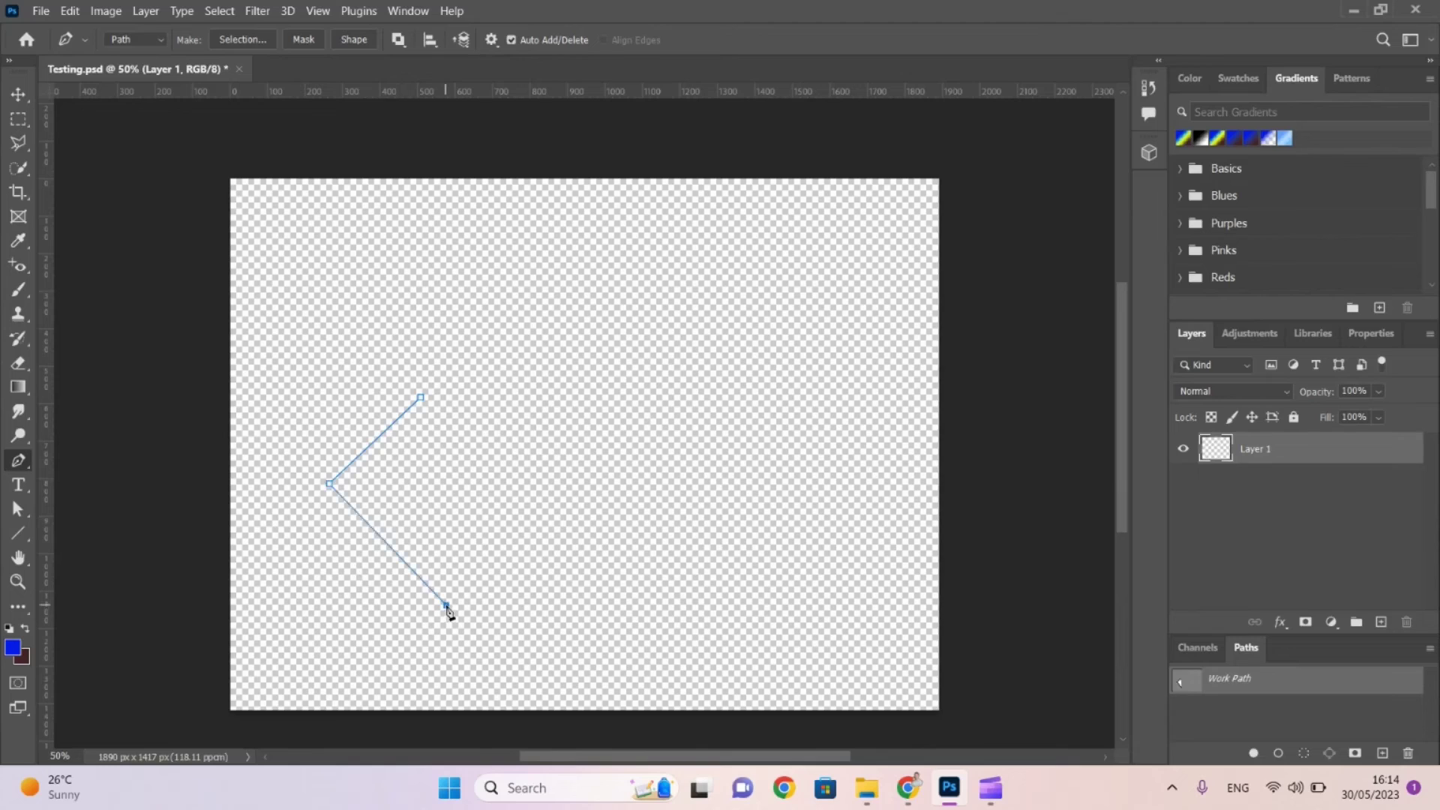
left_click(590, 474)
left_click(421, 400)
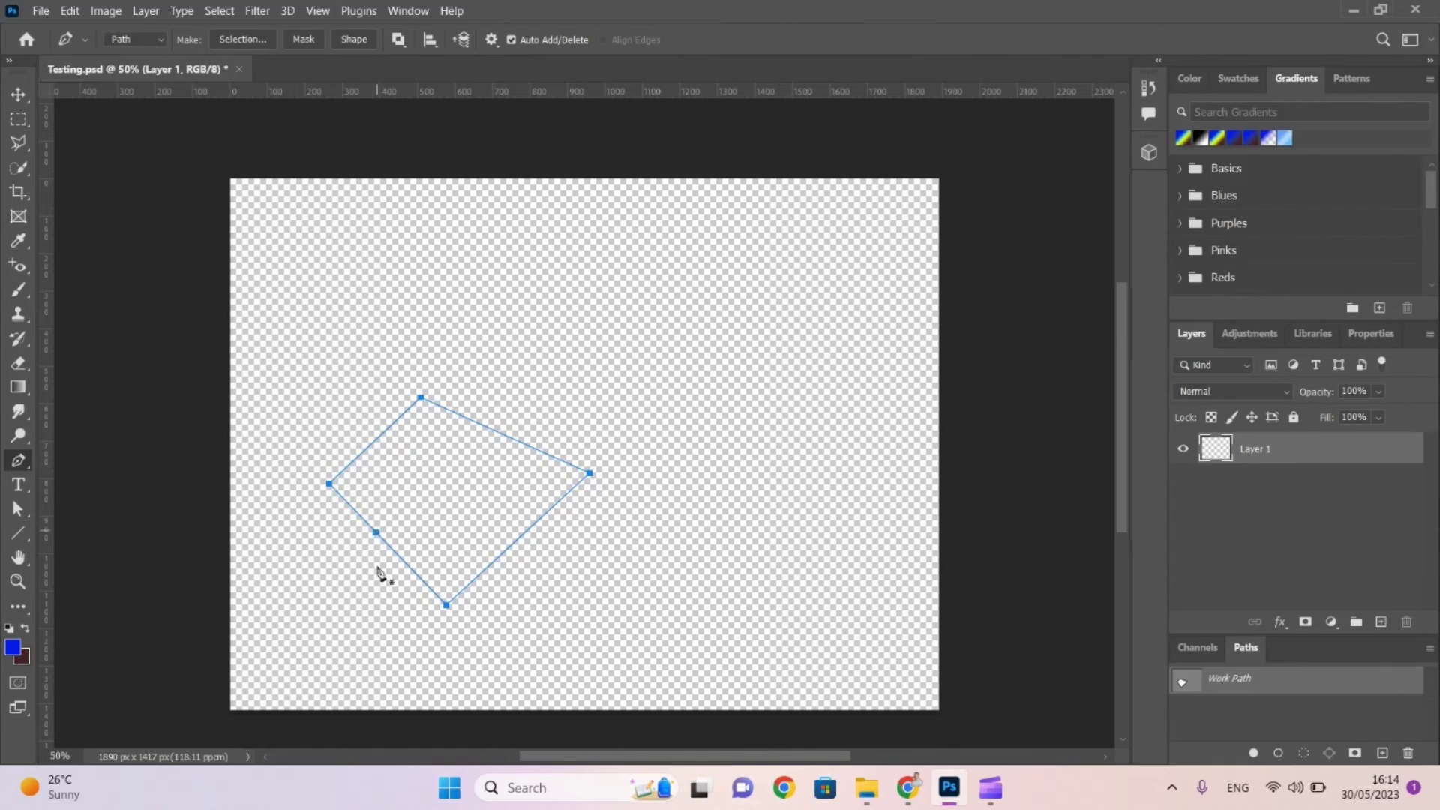
Move the path upward and reposition its four corner anchor points individually with the Direct Selection Tool.
left_click(21, 510)
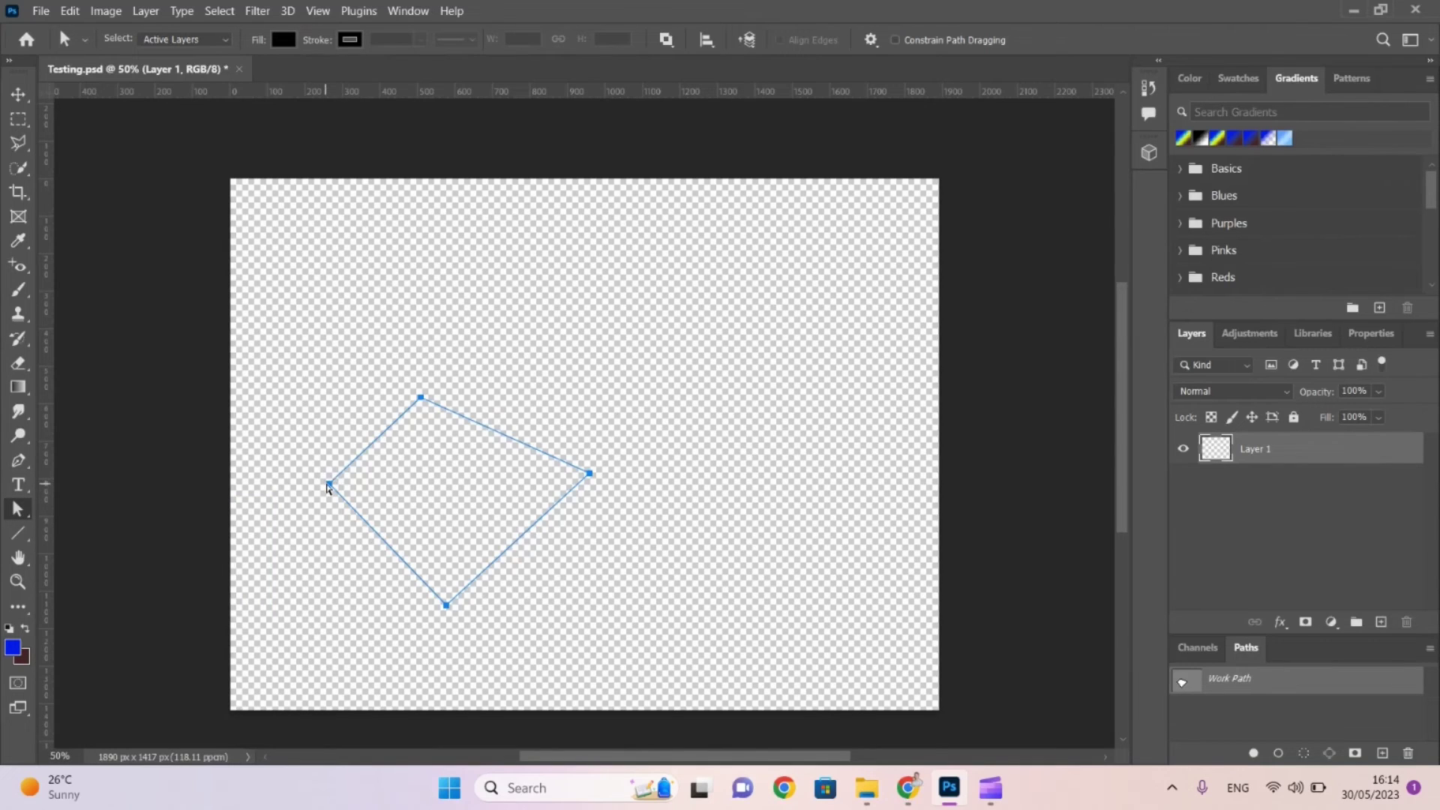
left_click_drag(325, 488, 316, 418)
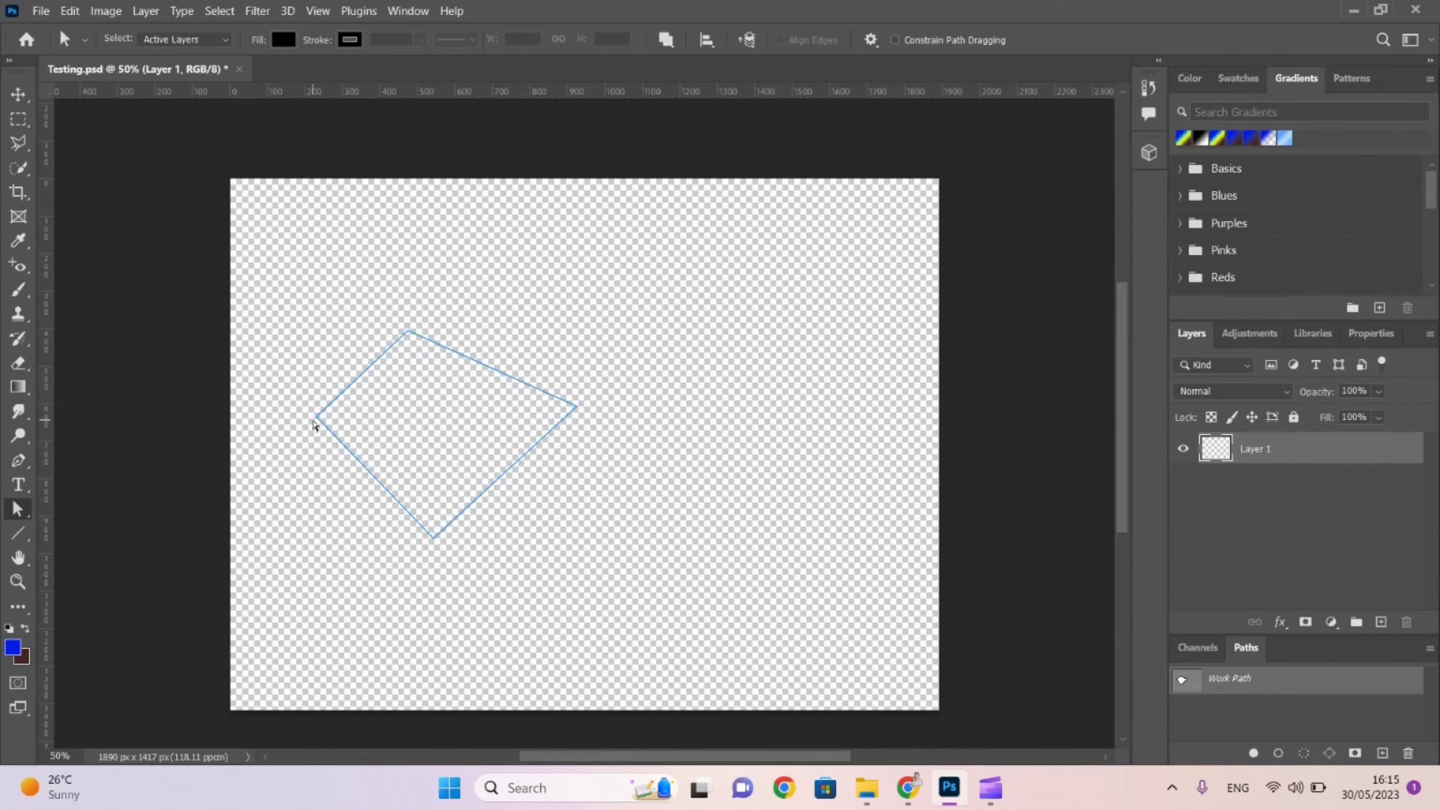
left_click(316, 421)
mouse_move(318, 424)
left_mouse_down()
mouse_move(311, 484)
mouse_move(367, 414)
mouse_move(304, 410)
mouse_move(322, 434)
left_mouse_up()
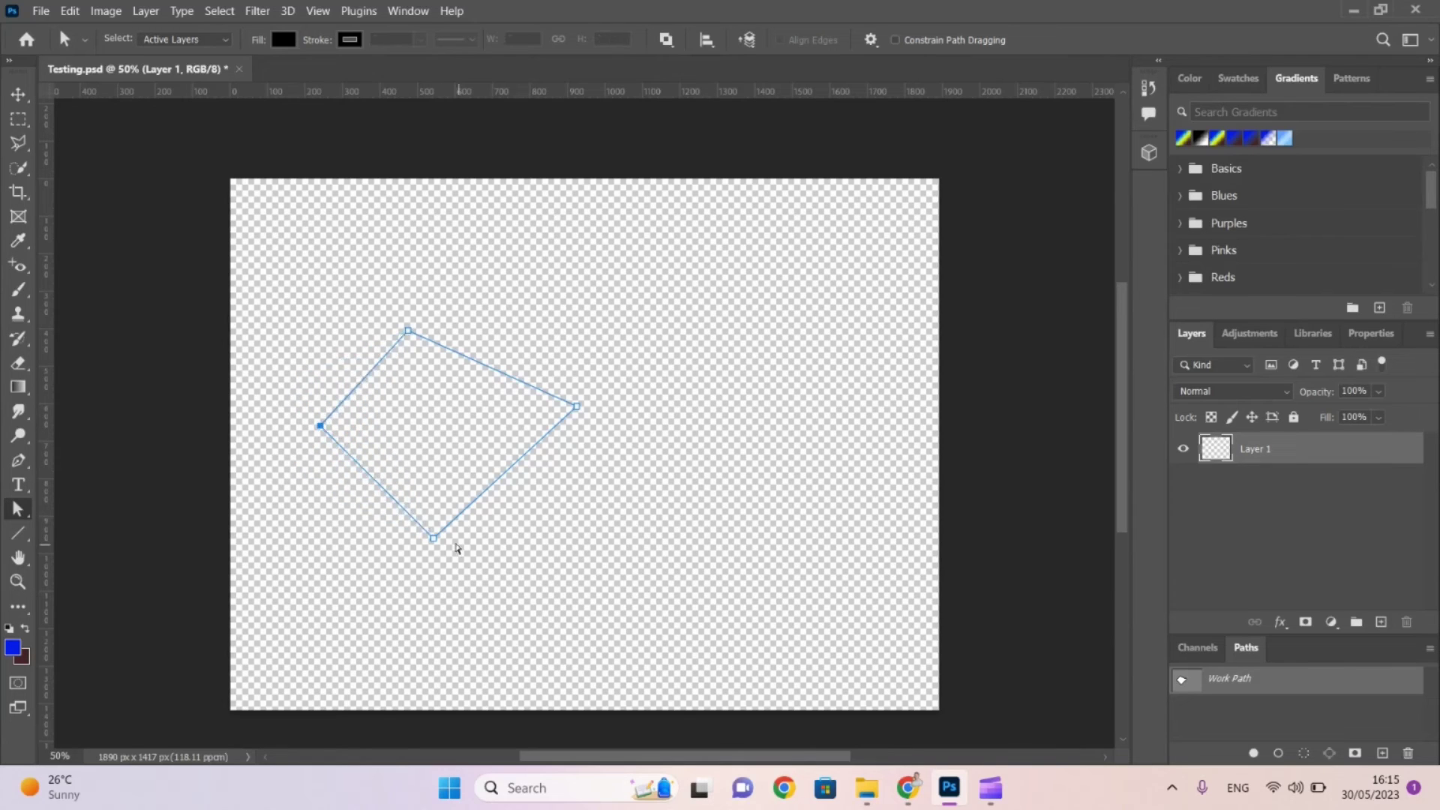
left_click_drag(441, 548, 501, 546)
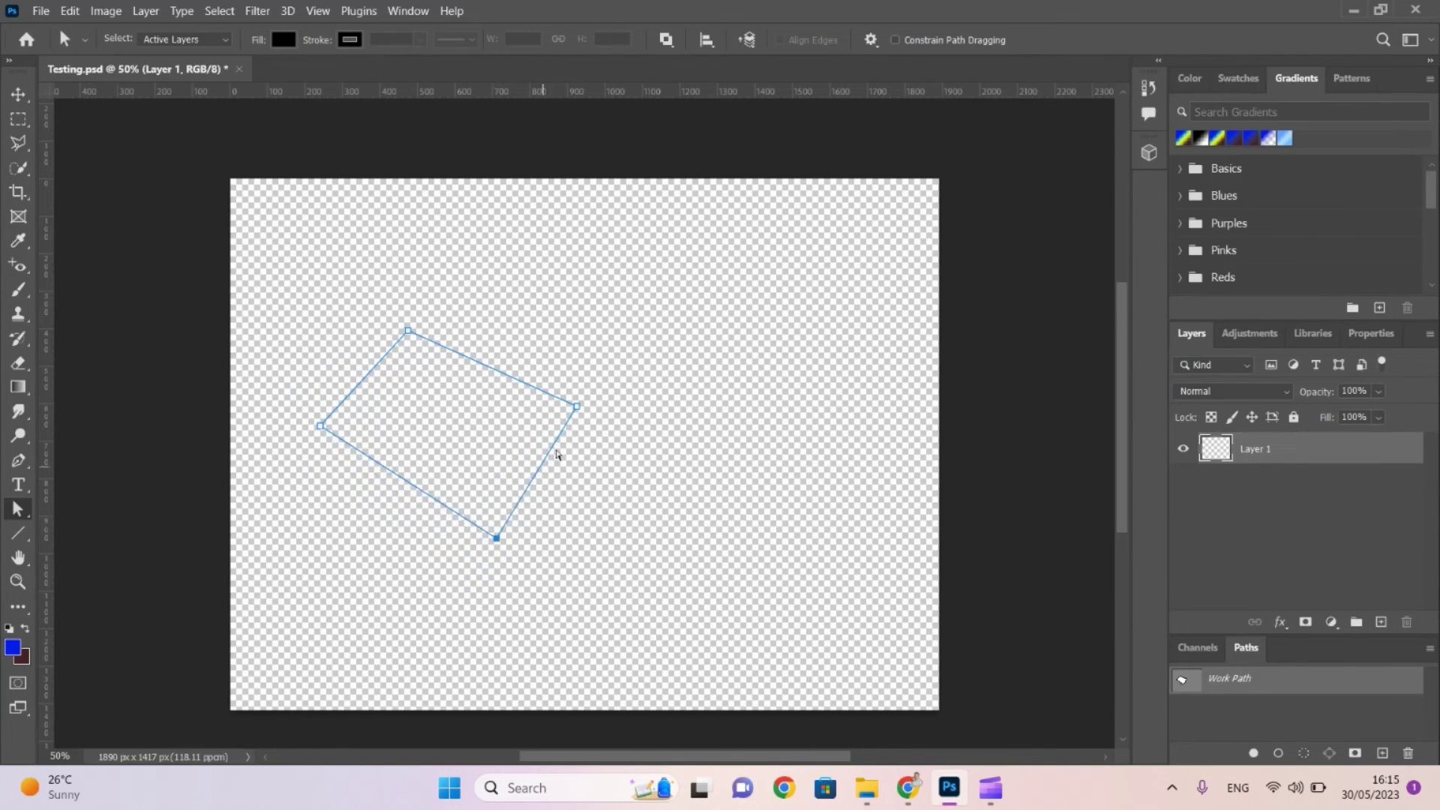
left_click(576, 407)
left_click_drag(576, 408, 588, 340)
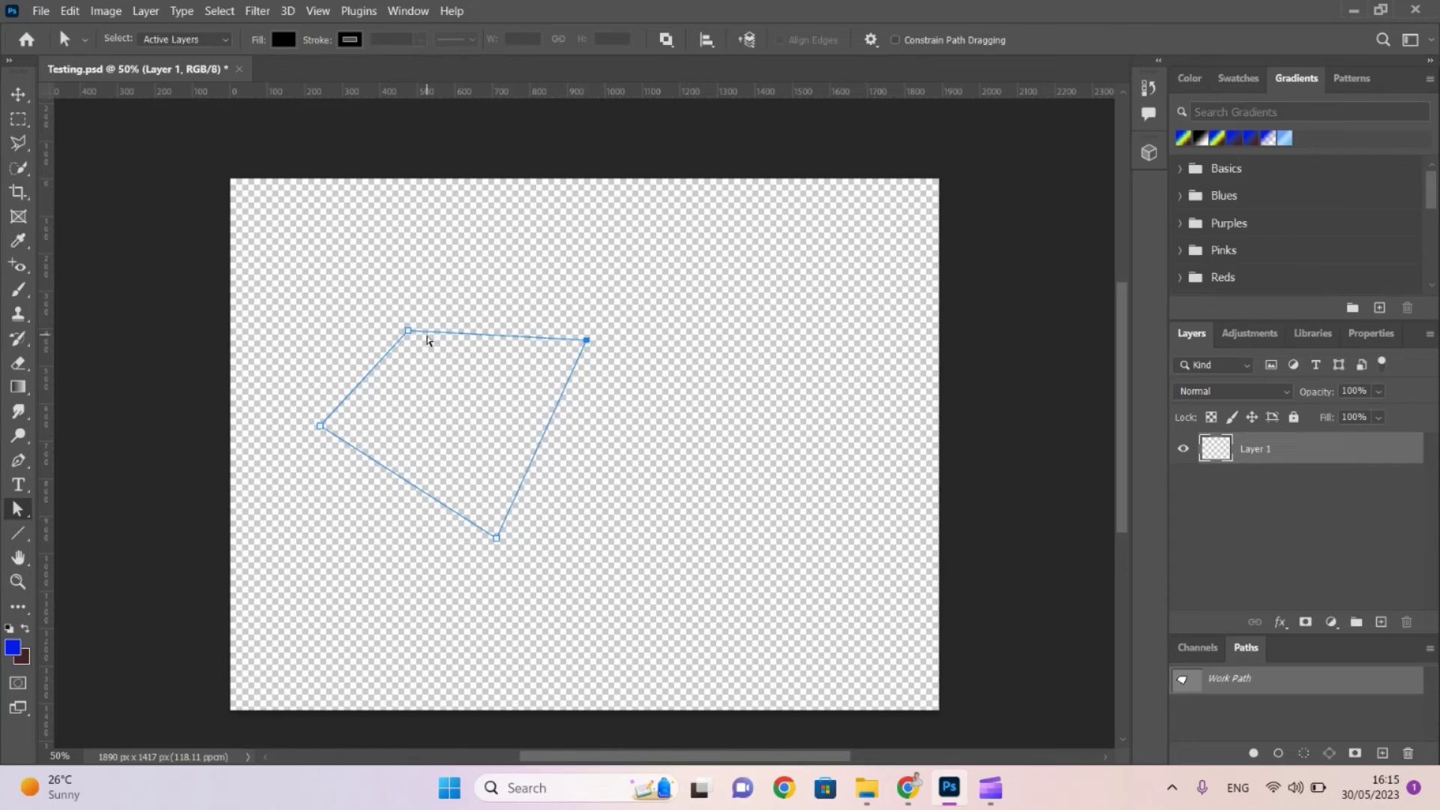
left_click_drag(412, 335, 408, 311)
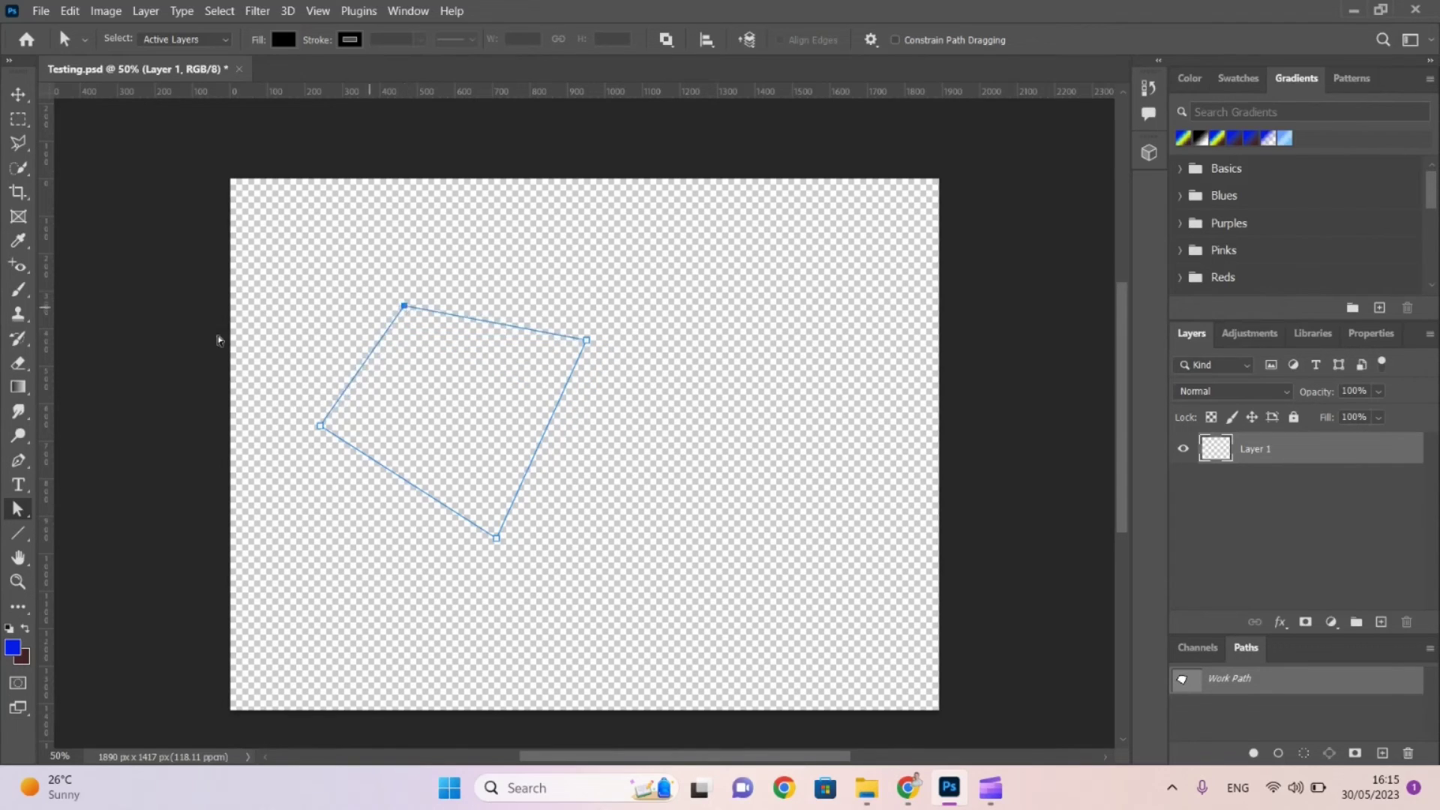
Move the entire path slightly down the canvas with the Path Selection Tool.
right_click(19, 510)
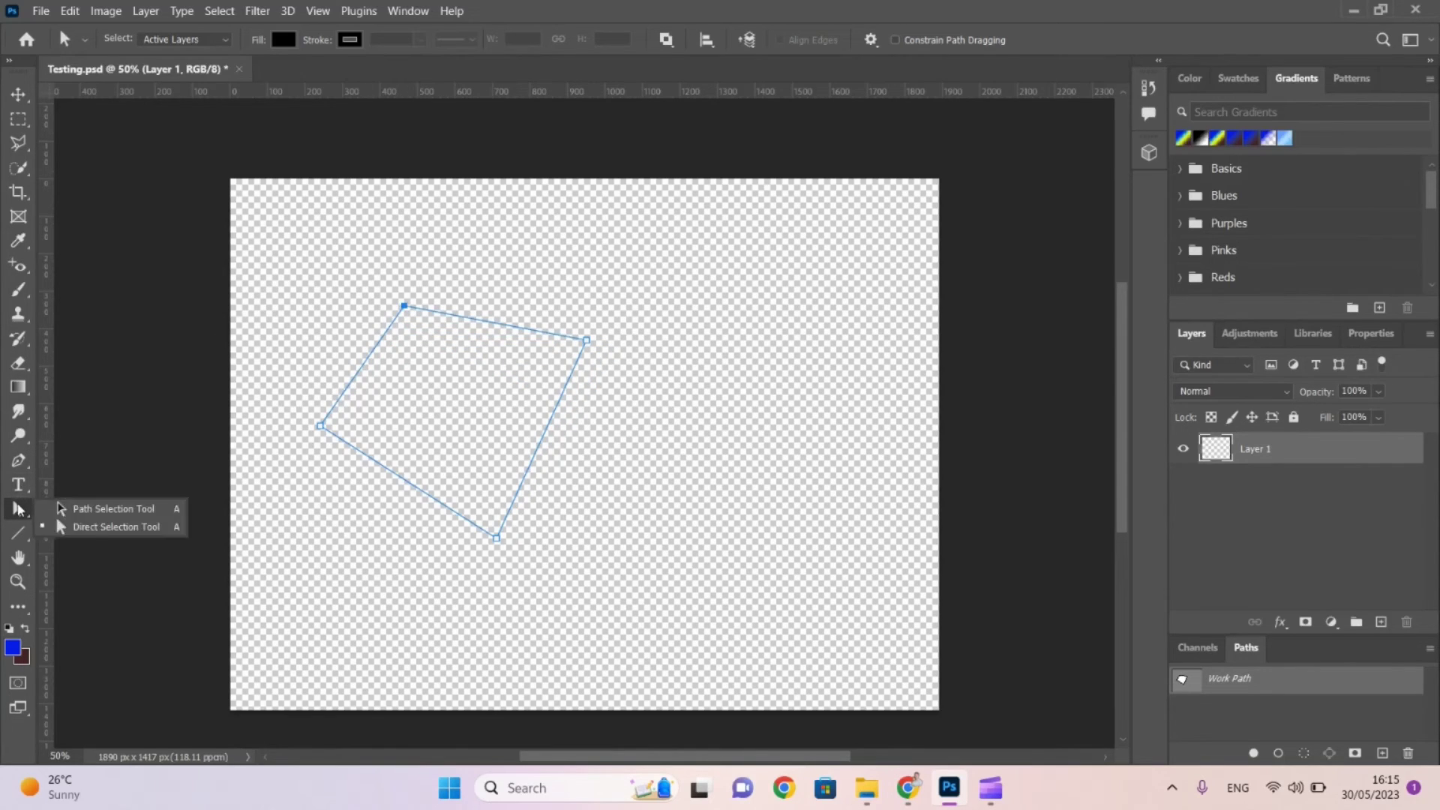
left_click(58, 509)
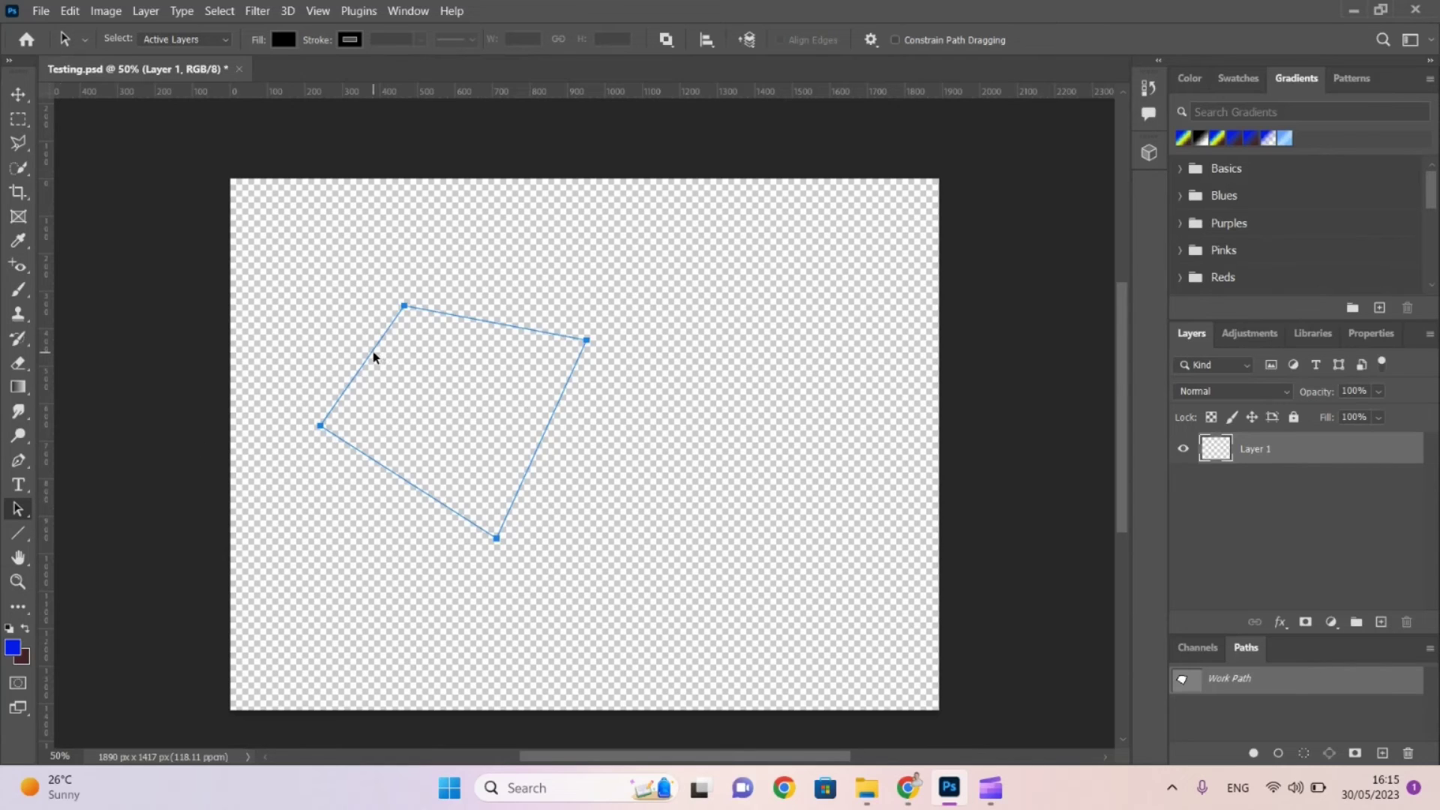
left_click_drag(374, 357, 406, 357)
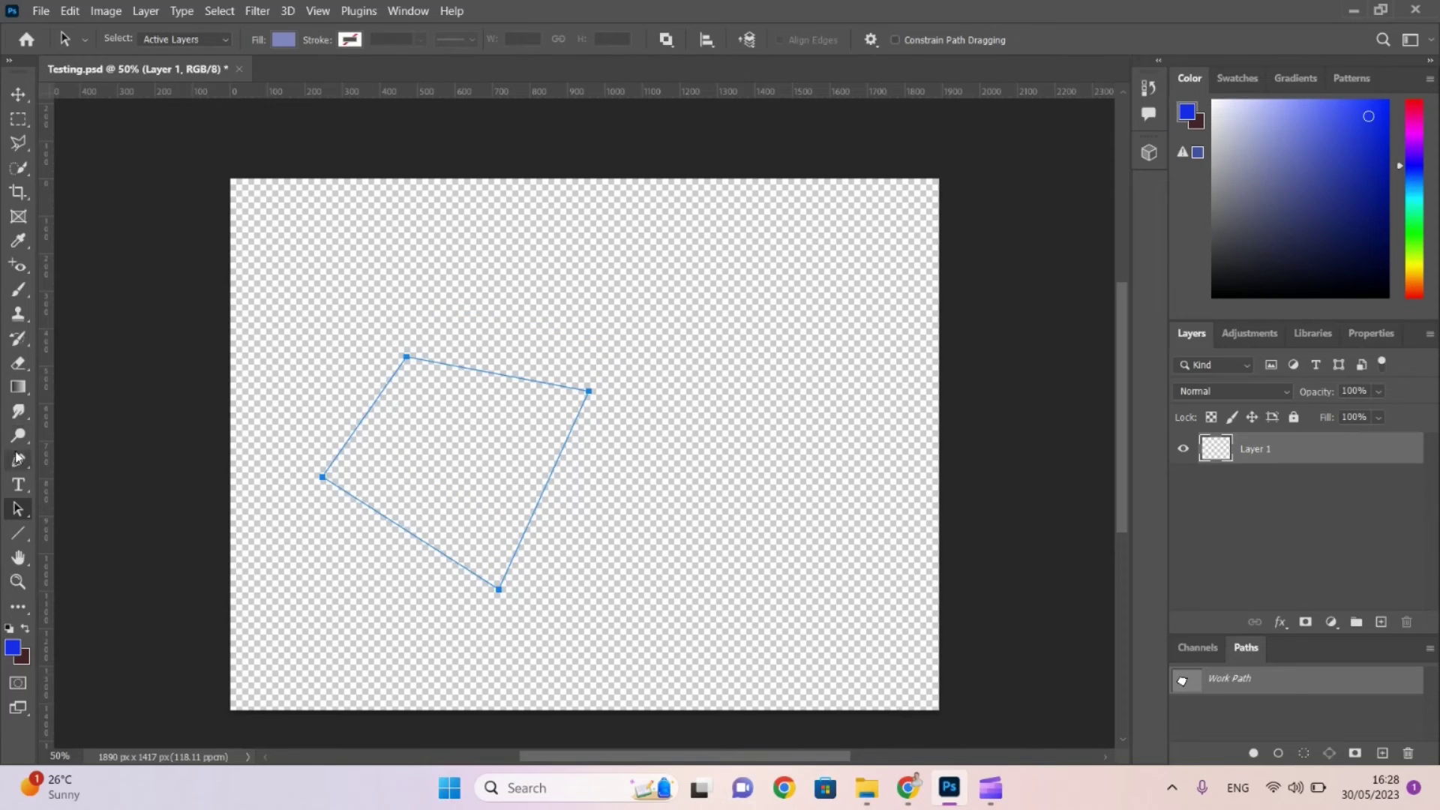
Add an anchor point midway along the path's upper-left edge with the Add Anchor Point Tool.
left_click(18, 462)
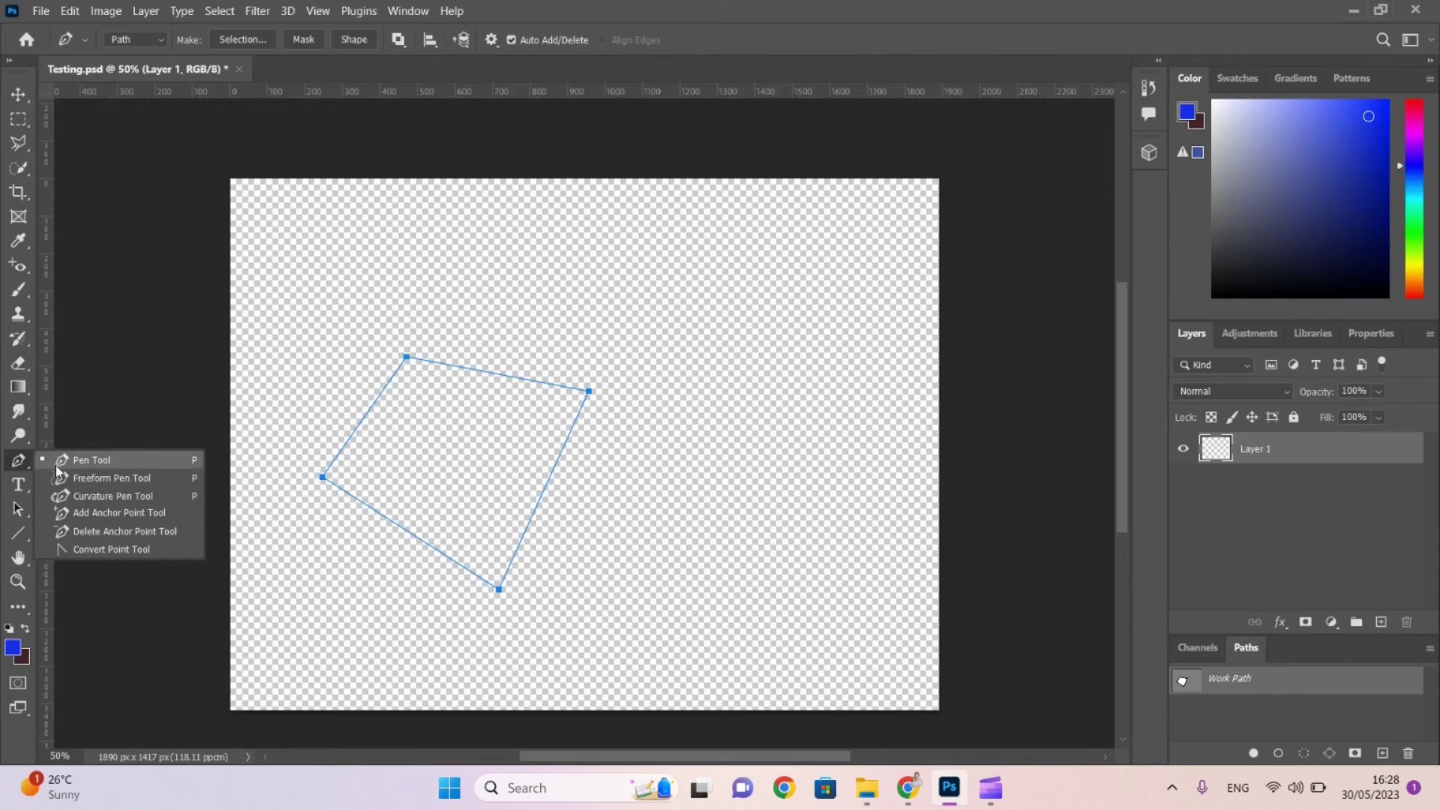
left_click(87, 513)
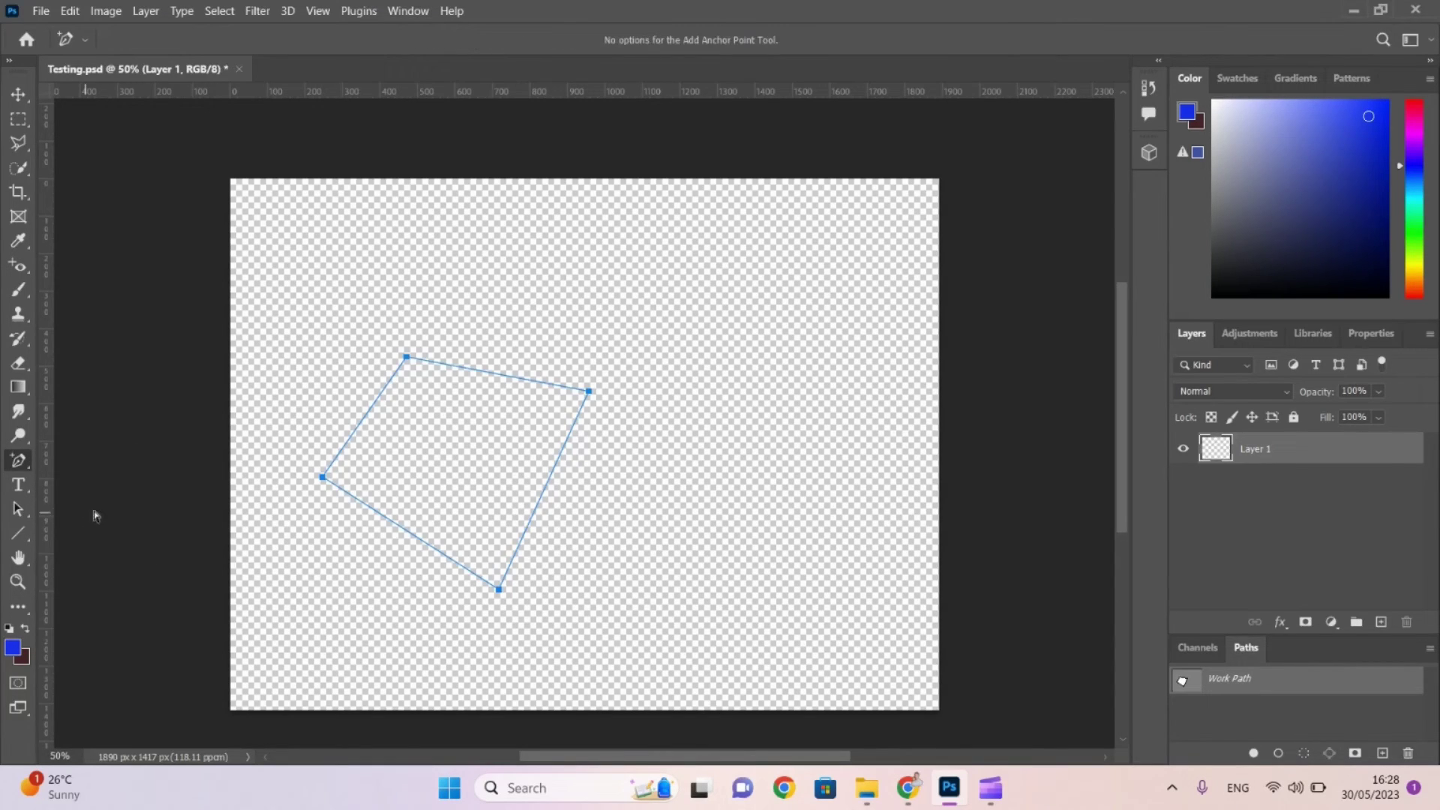
left_click(368, 411)
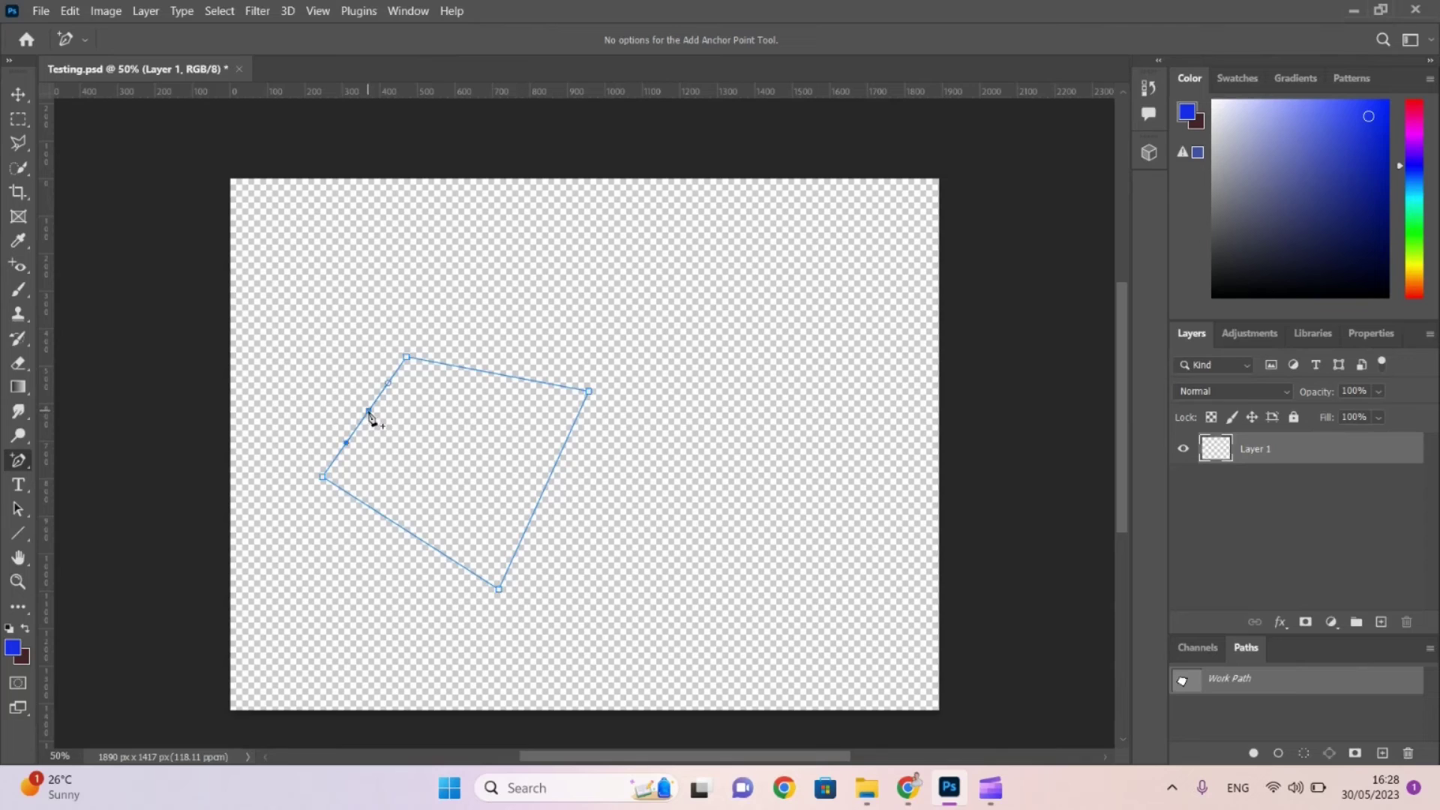
Pull the added anchor point outward to the upper left and lengthen both its handles to round the curve.
left_click(18, 510)
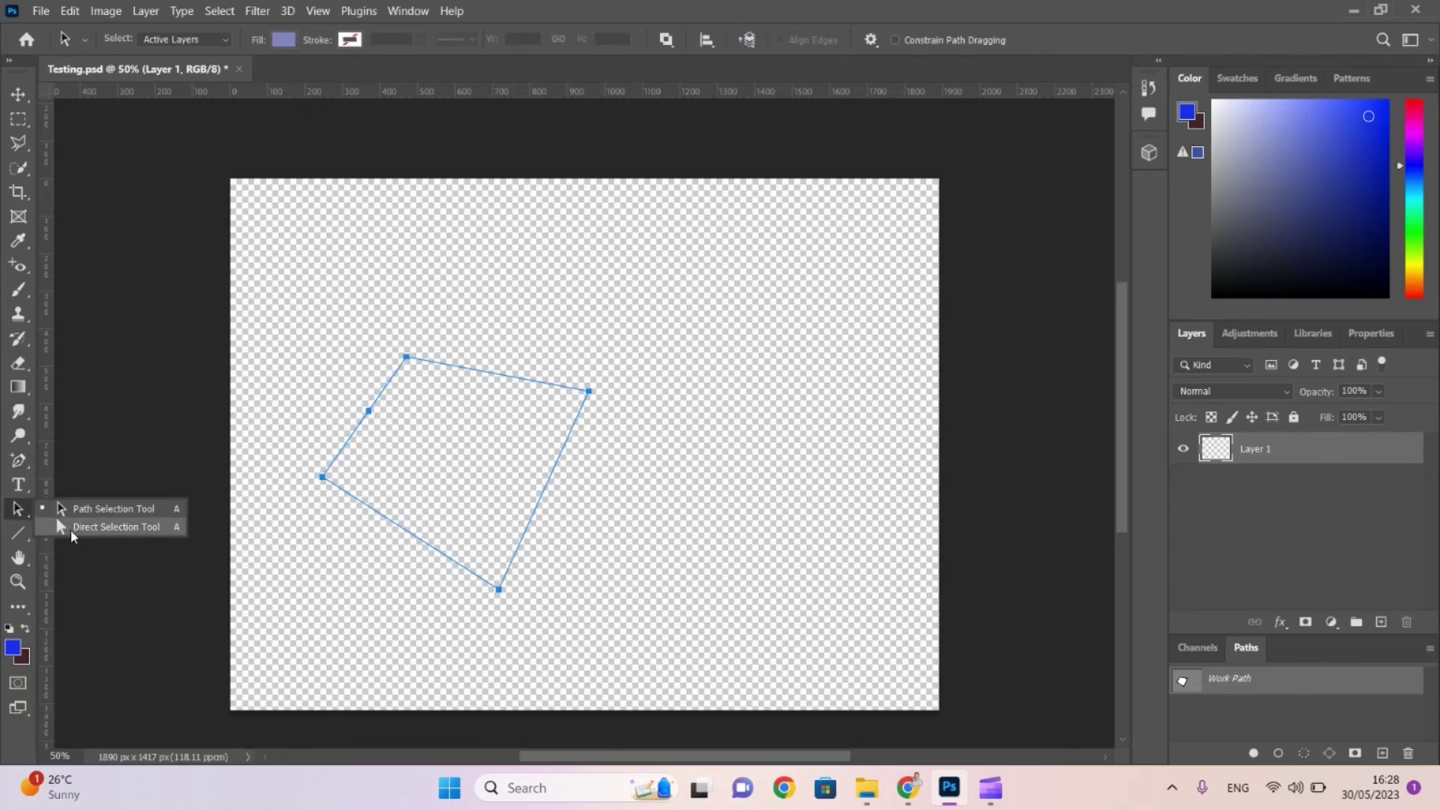
left_click(75, 528)
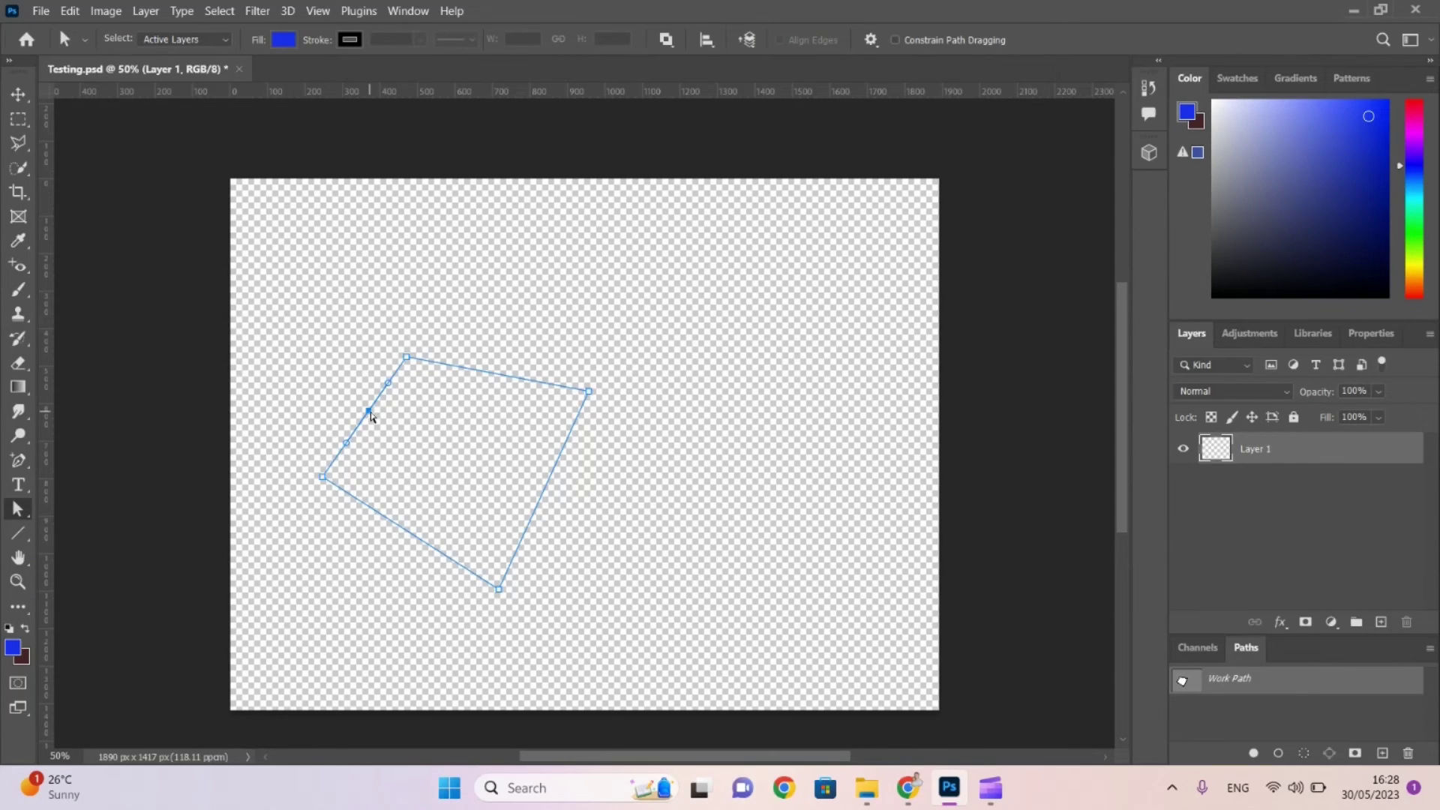
left_click_drag(371, 416, 318, 367)
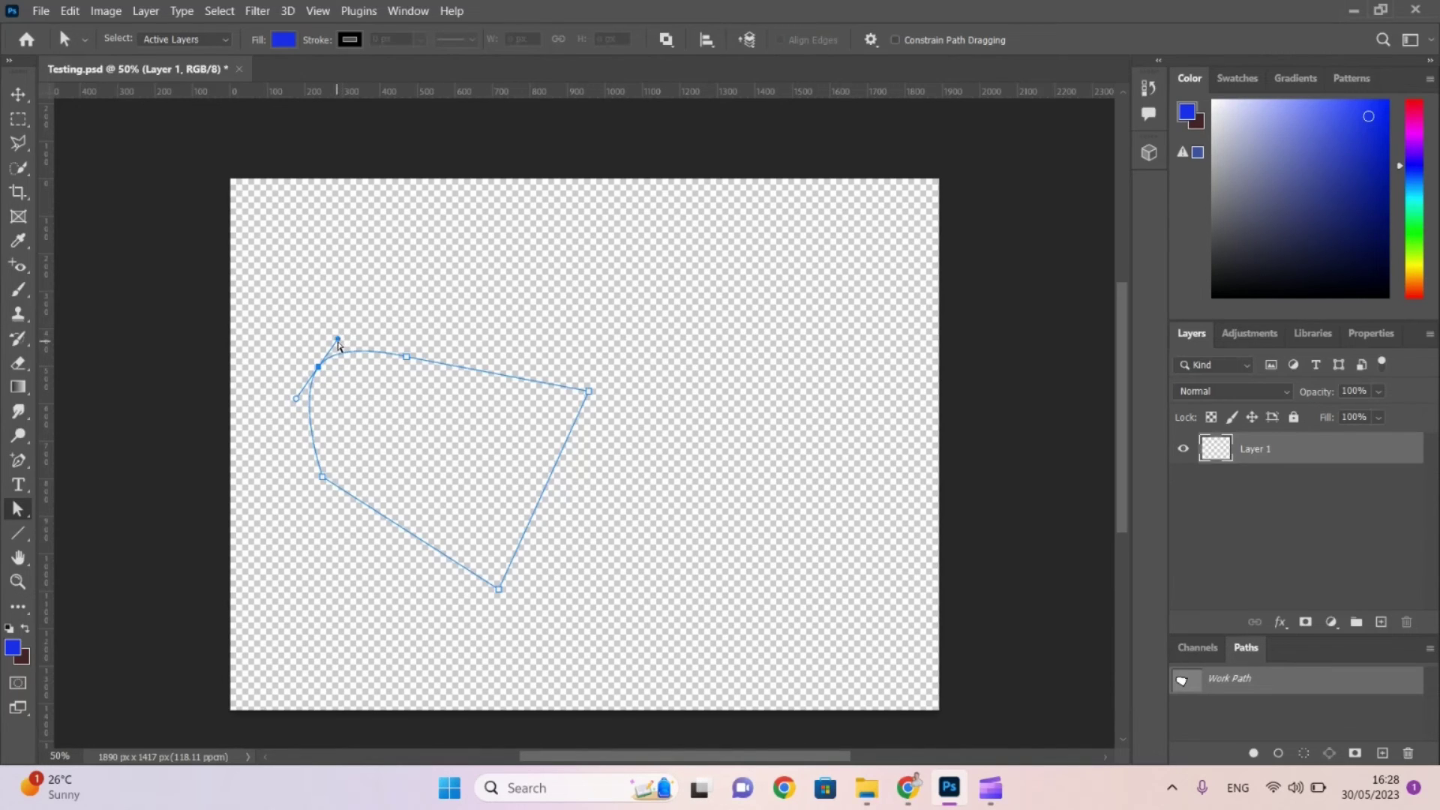
left_click_drag(338, 344, 359, 305)
mouse_move(299, 402)
left_mouse_down()
mouse_move(267, 453)
mouse_move(307, 400)
mouse_move(285, 406)
left_mouse_up()
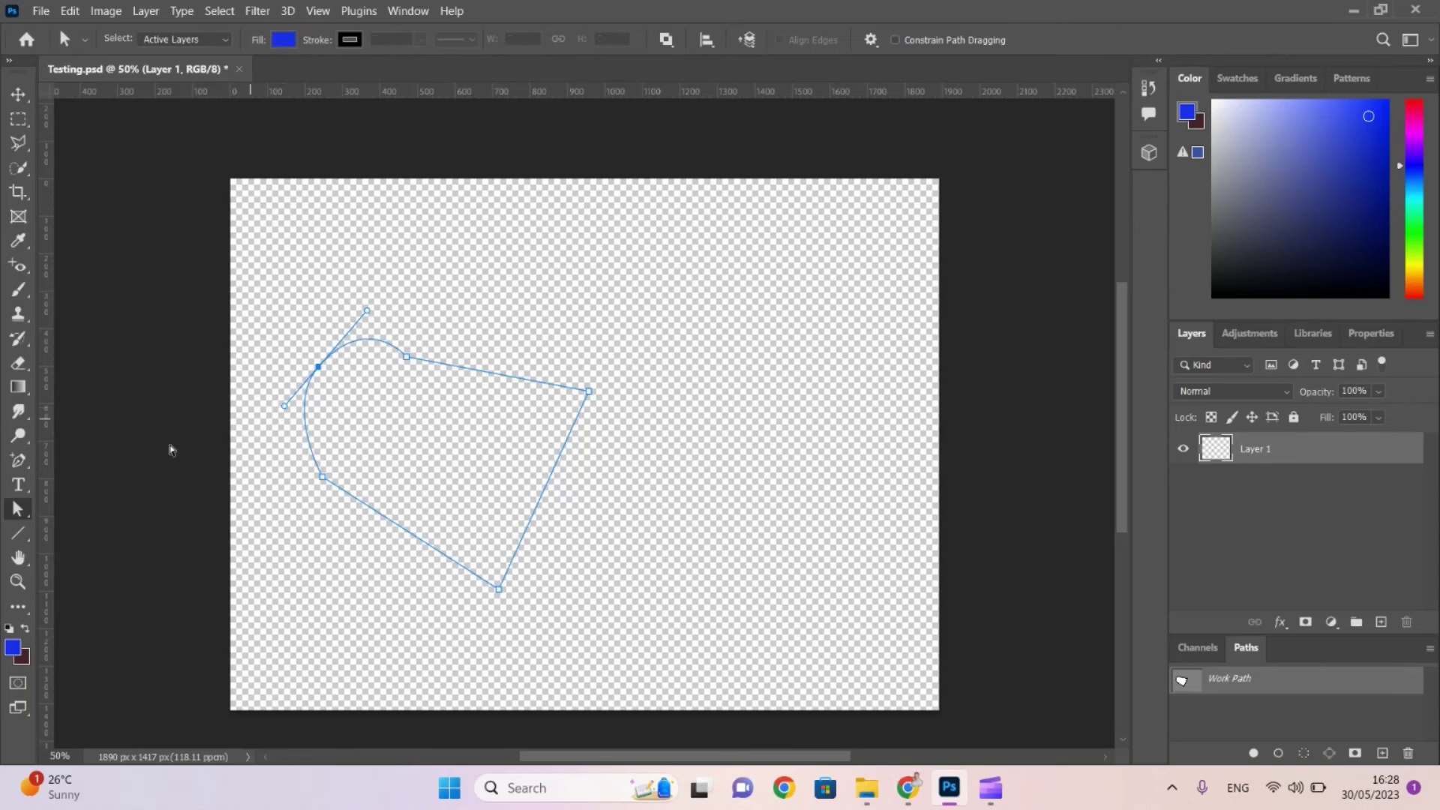
Convert the path's rounded upper-left anchor to a corner with the Convert Point Tool and pull its handles back out into a curve.
left_click(18, 462)
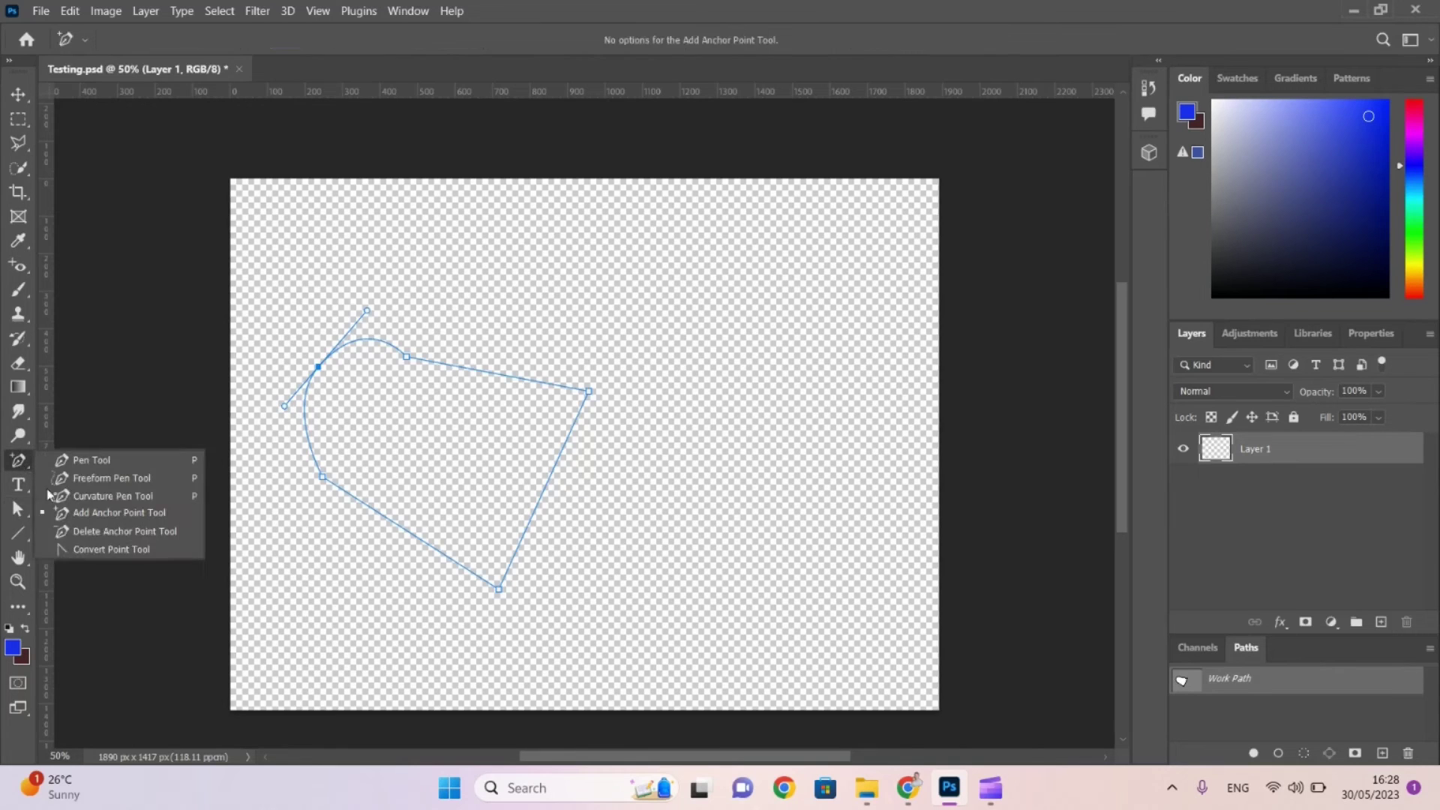
left_click(75, 550)
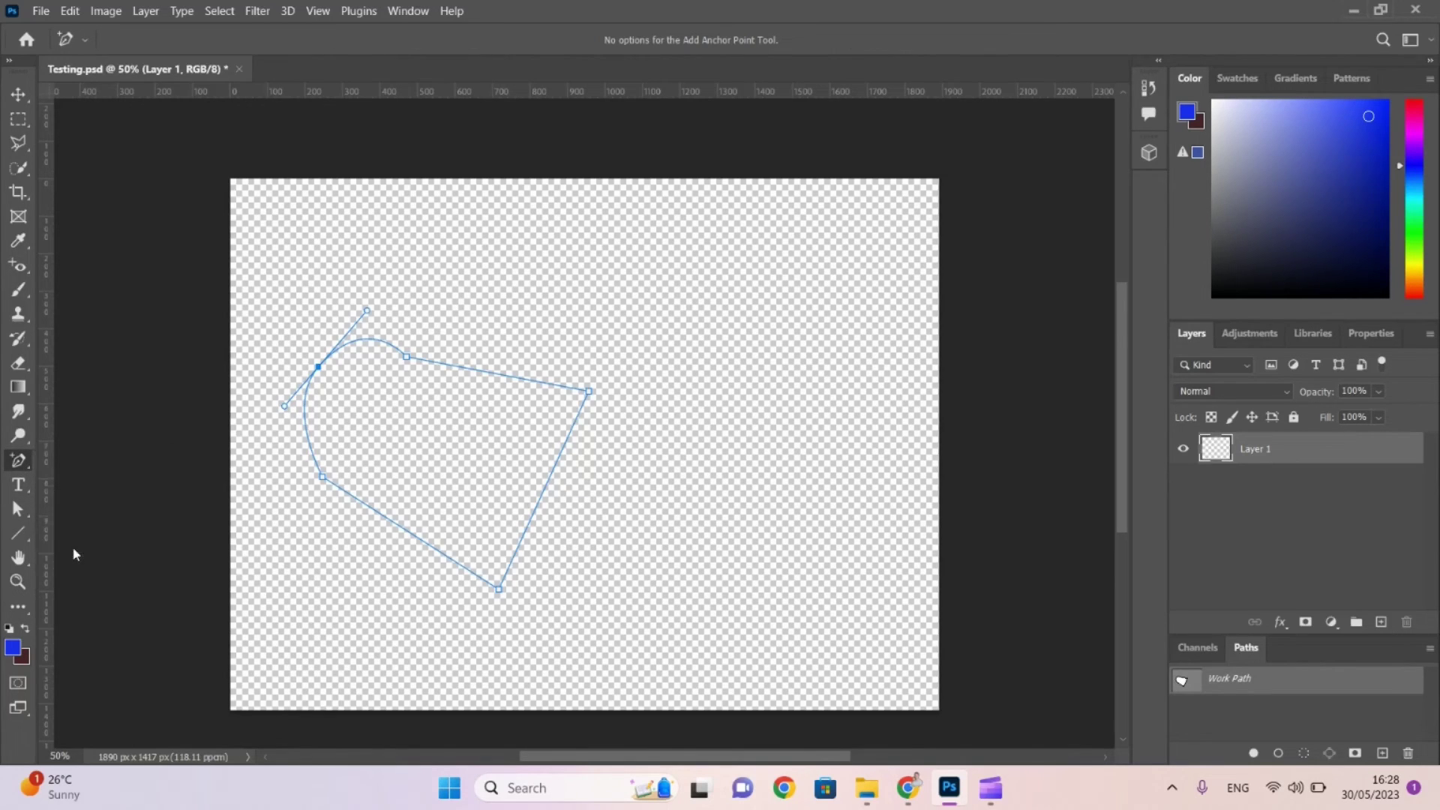
left_click(318, 368)
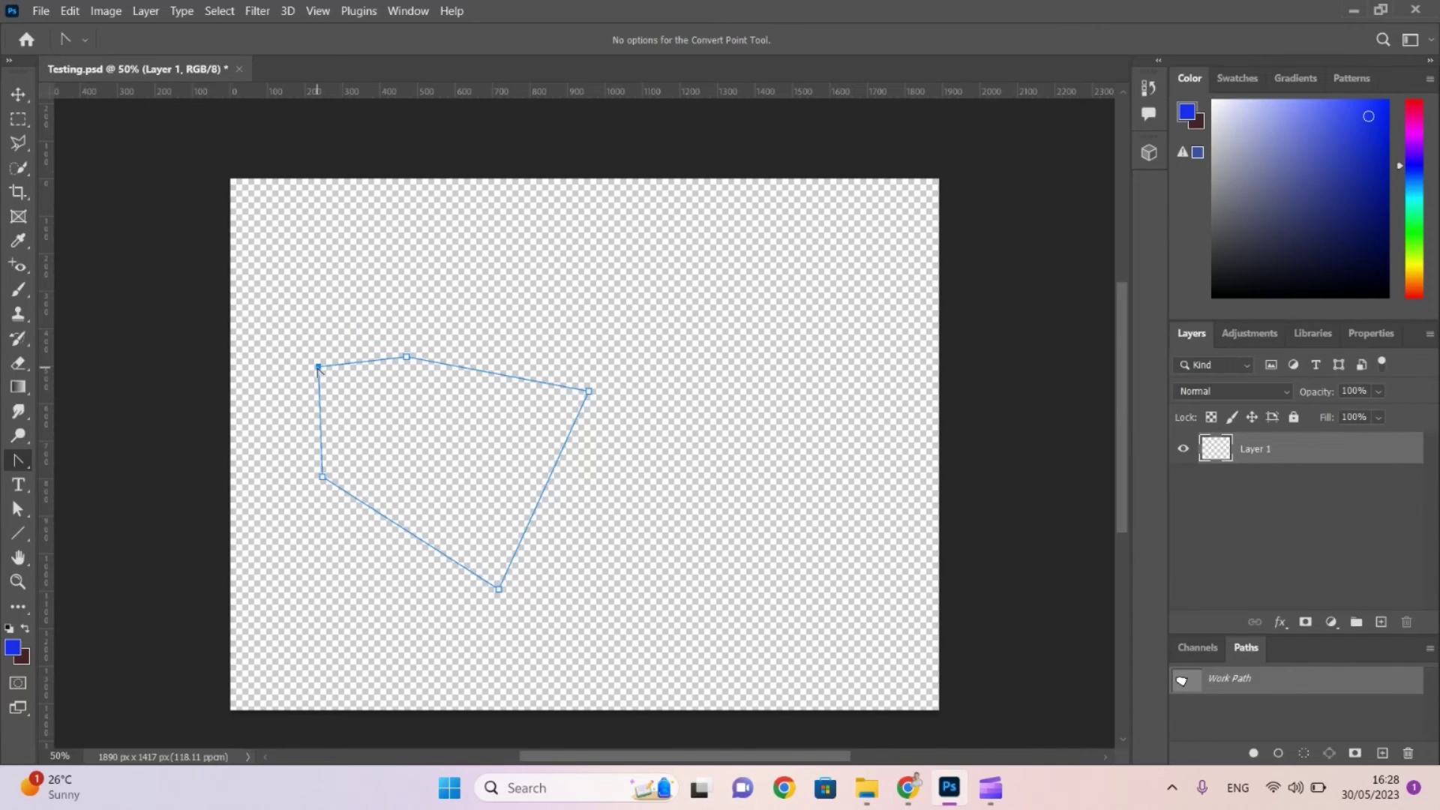
left_click_drag(318, 367, 279, 422)
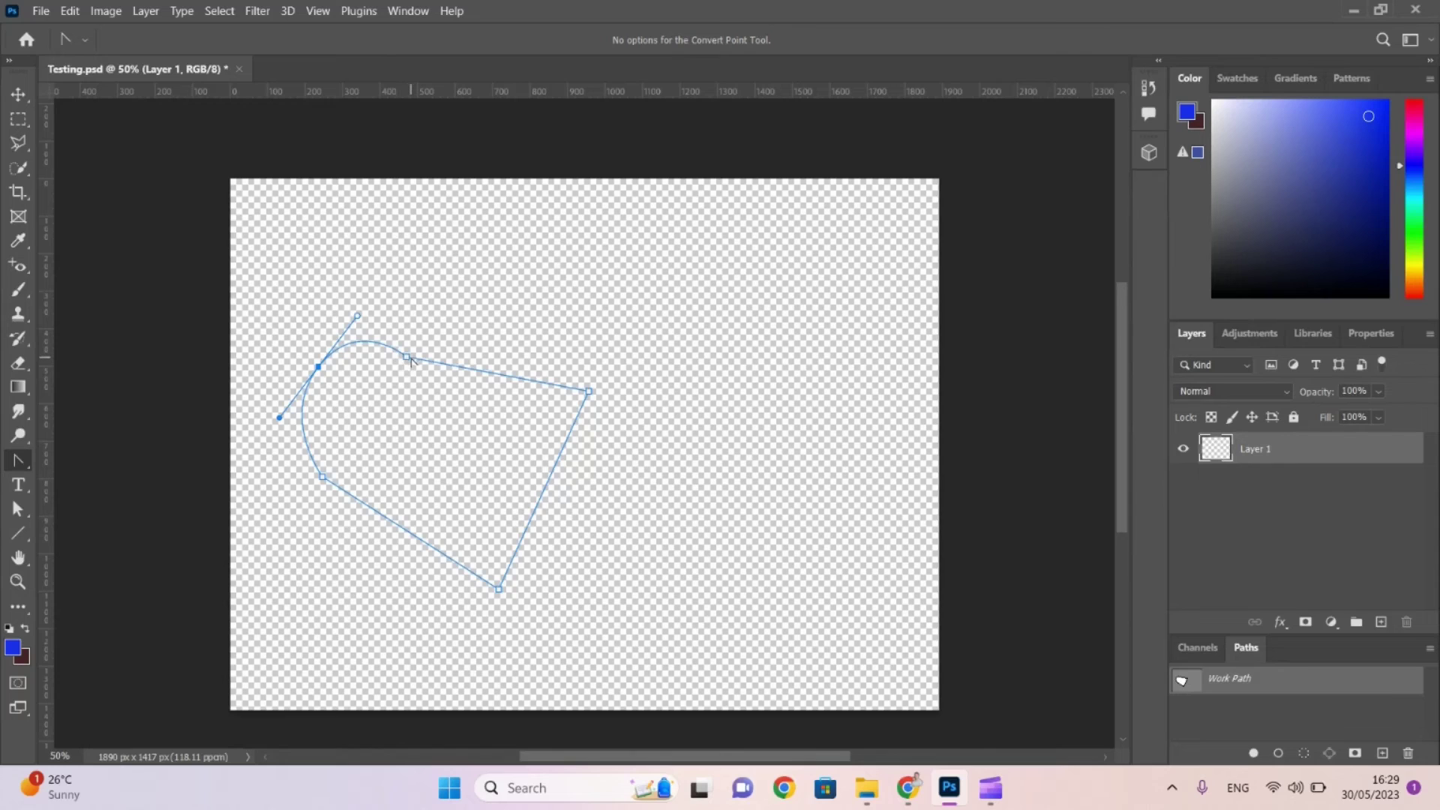
Convert the path's four remaining corner anchors to smooth points by pulling out curve handles from each.
left_click_drag(406, 357, 383, 294)
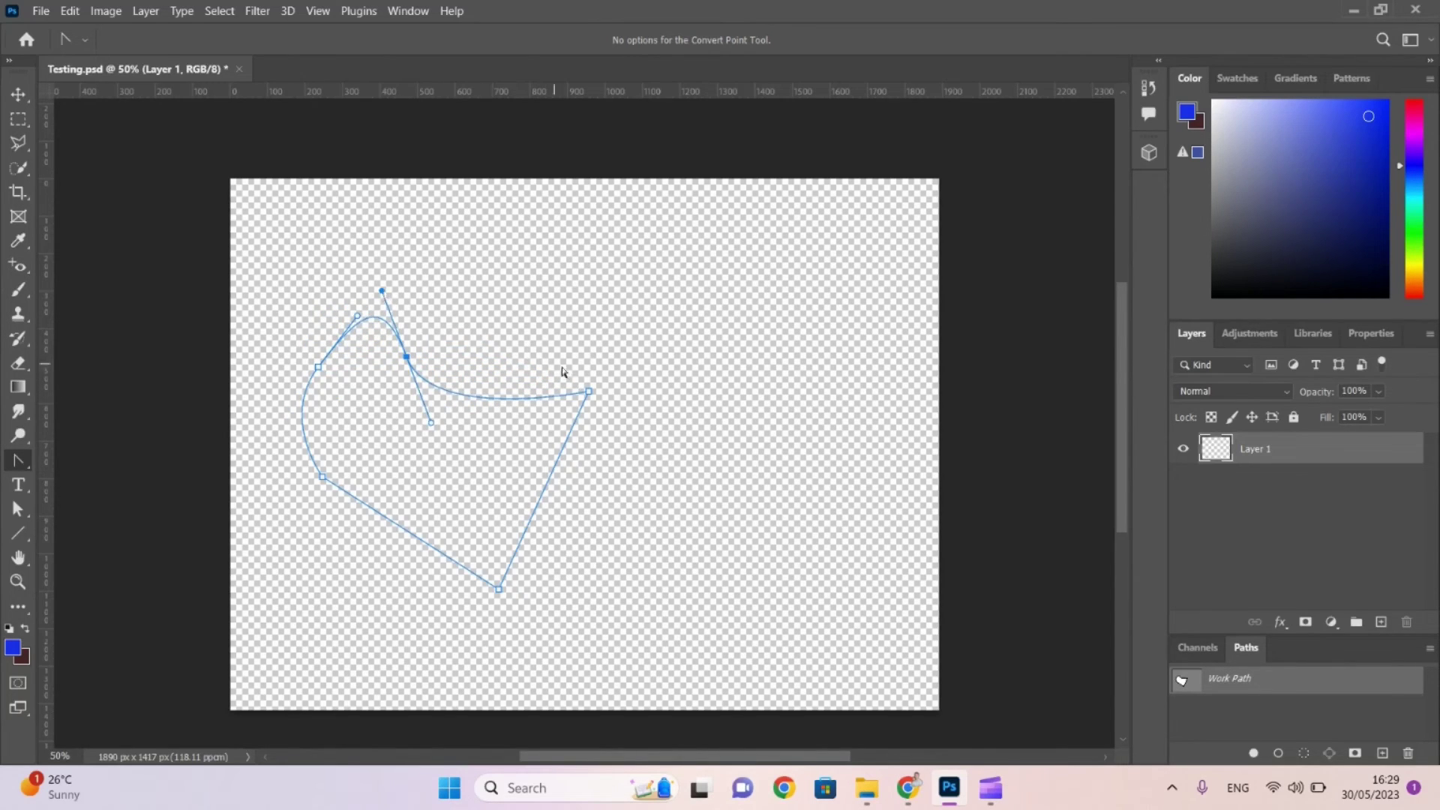
left_click_drag(589, 392, 539, 327)
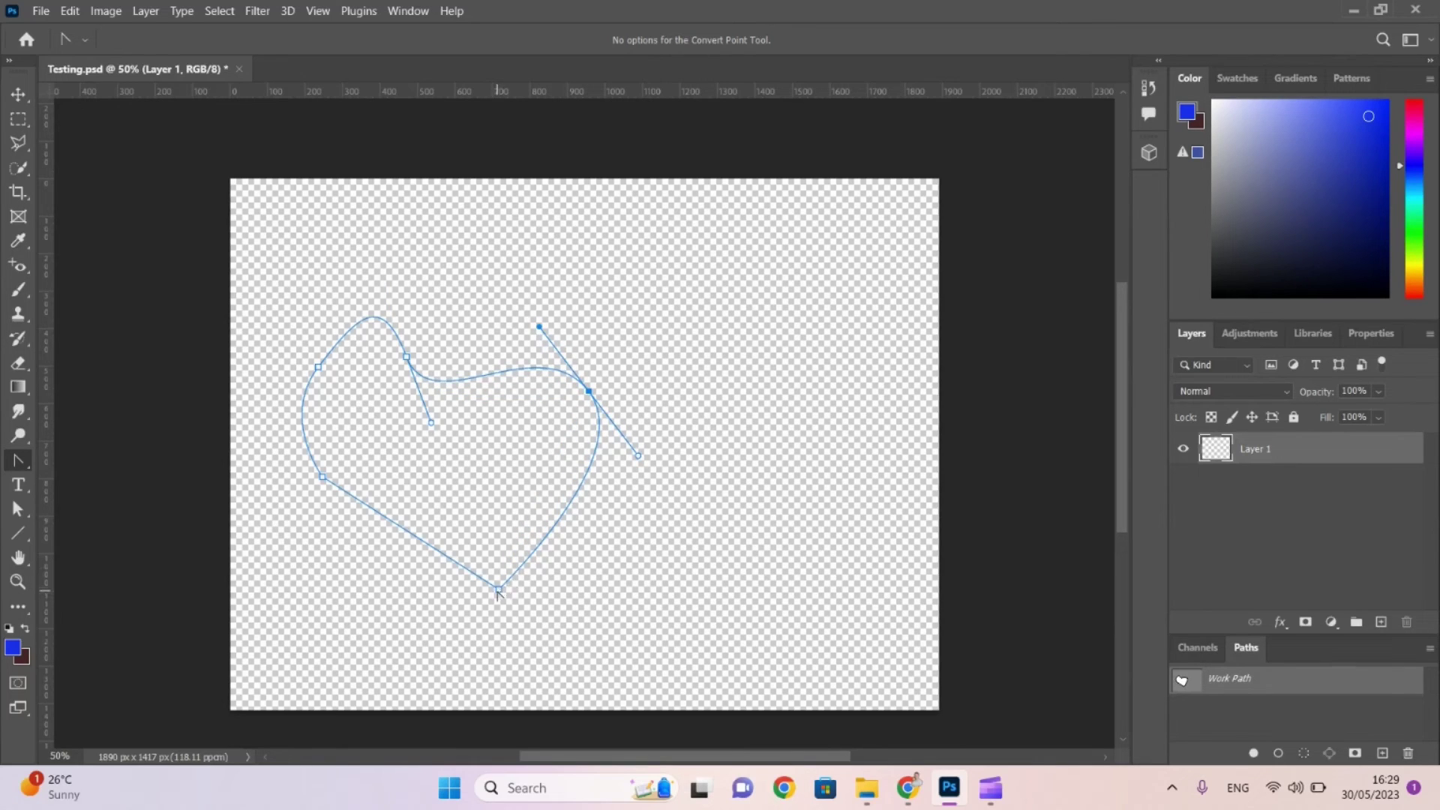
left_click_drag(499, 590, 545, 581)
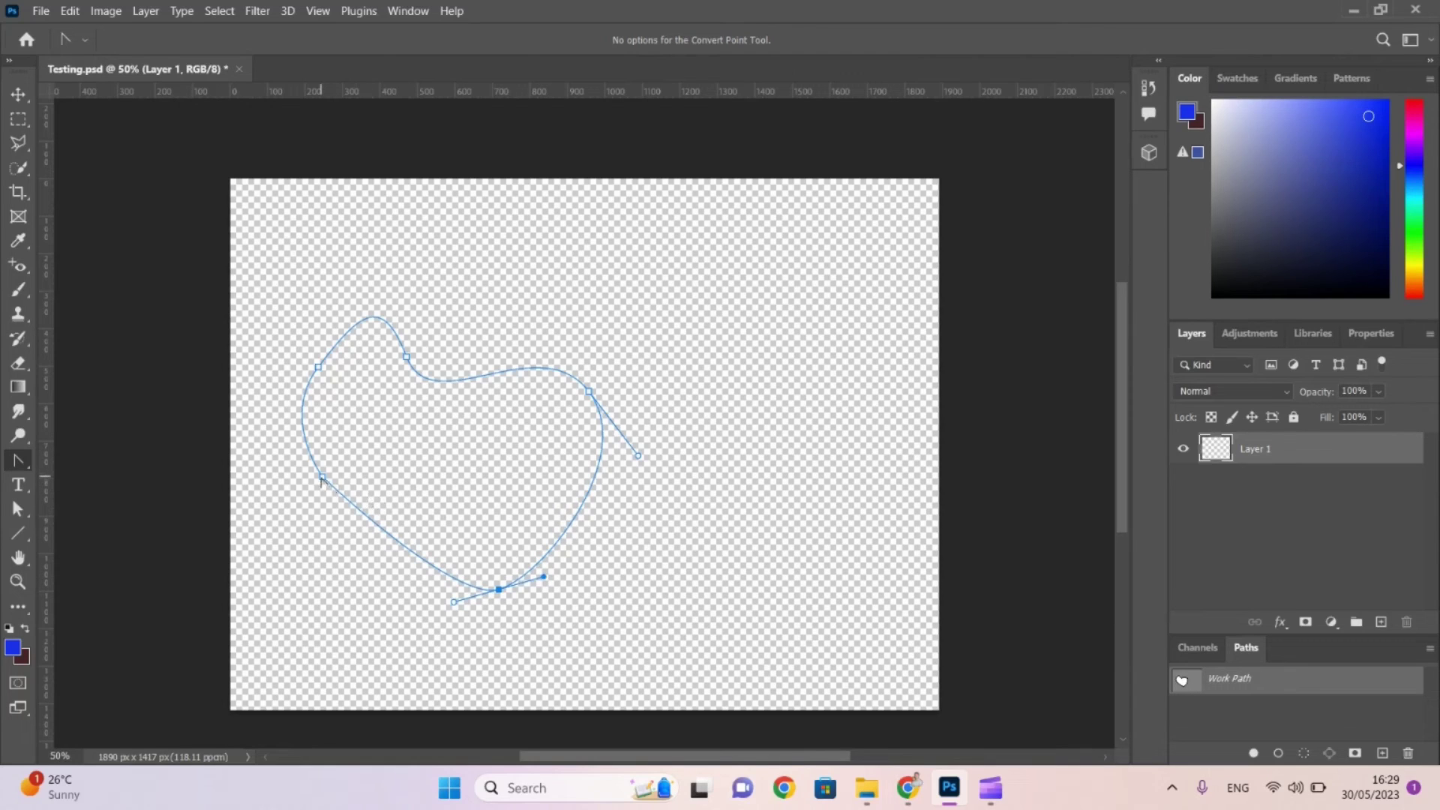
left_click_drag(322, 480, 348, 516)
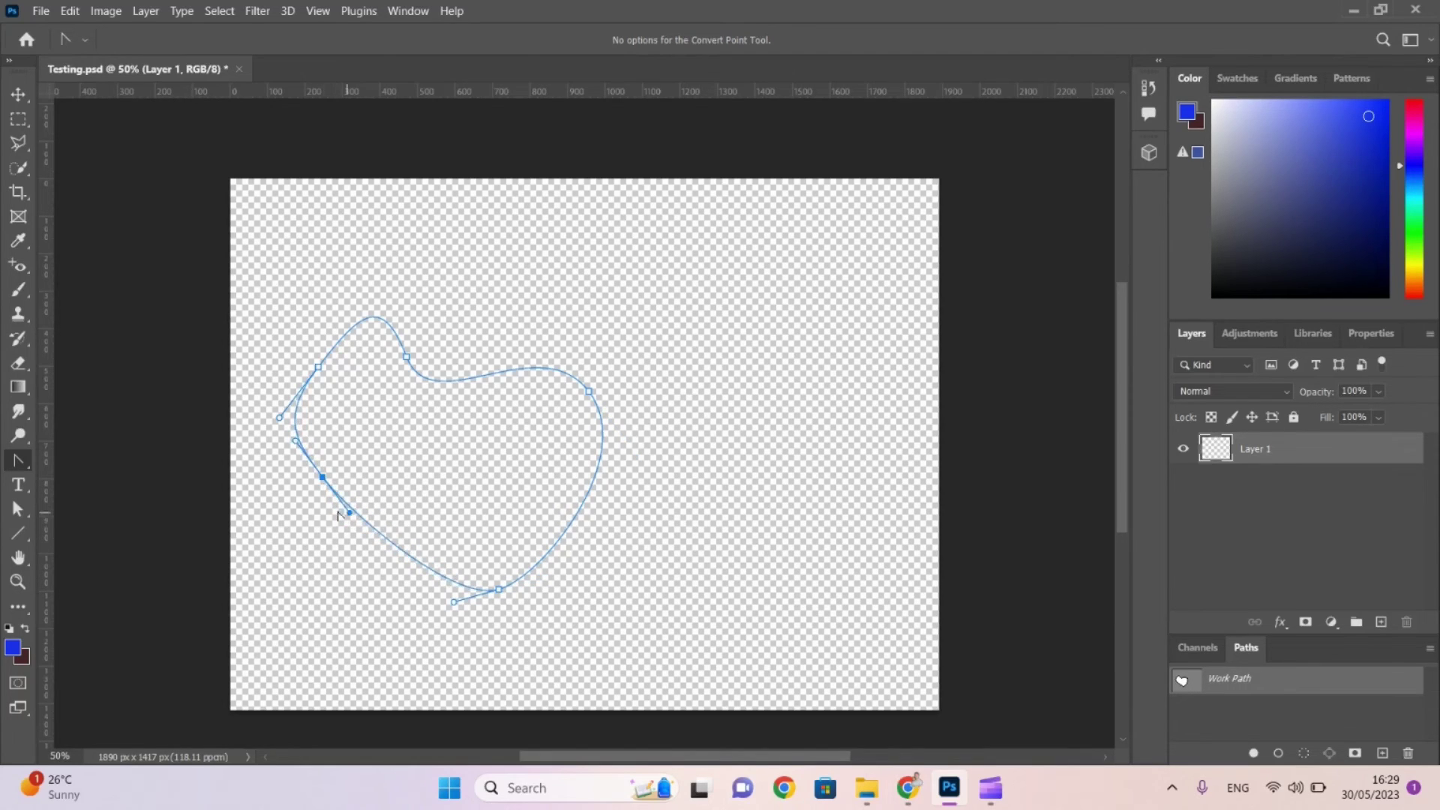
Move the lower-left anchor point down and inward, and rotate the bottom anchor's left handle upward with the Direct Selection Tool.
right_click(20, 457)
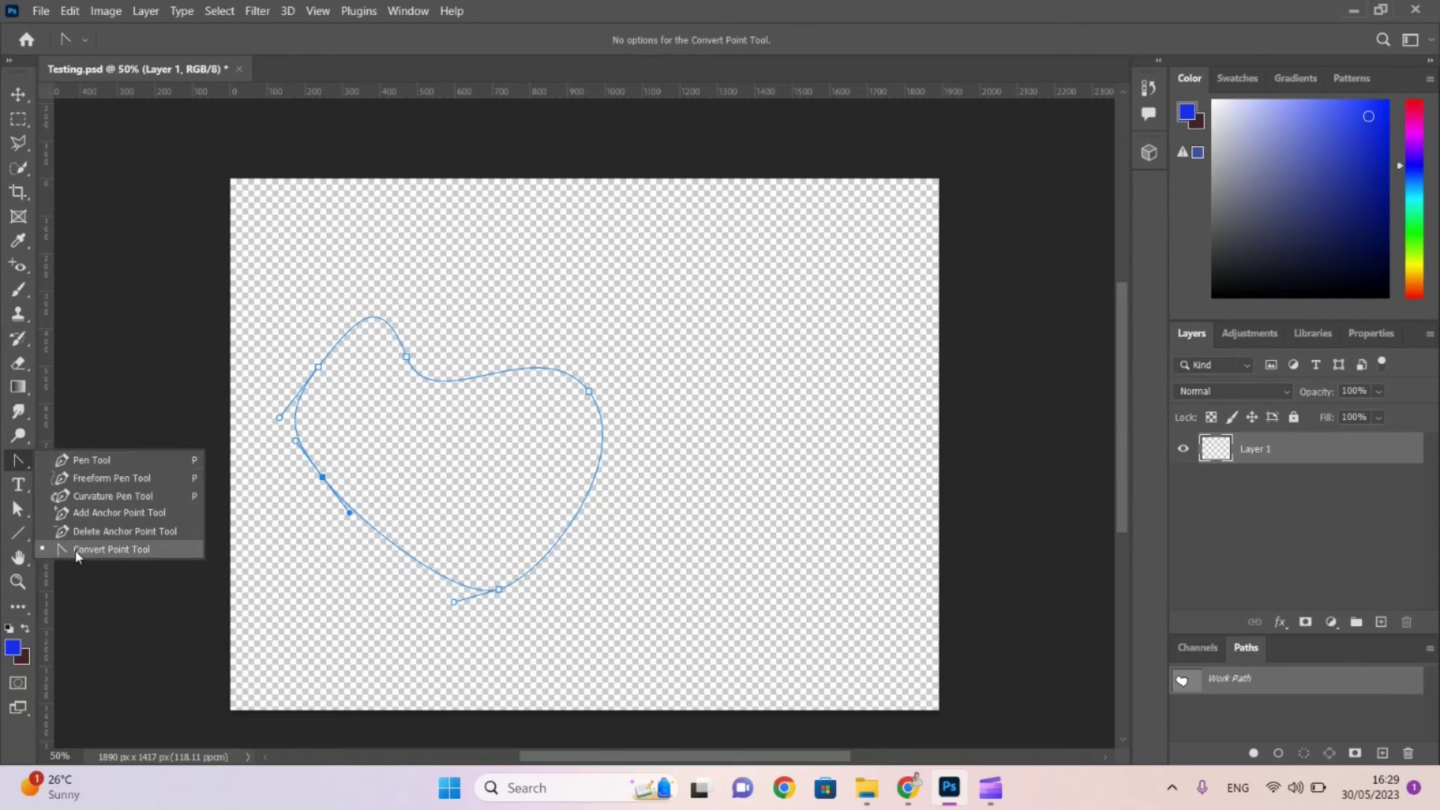
left_click(18, 509)
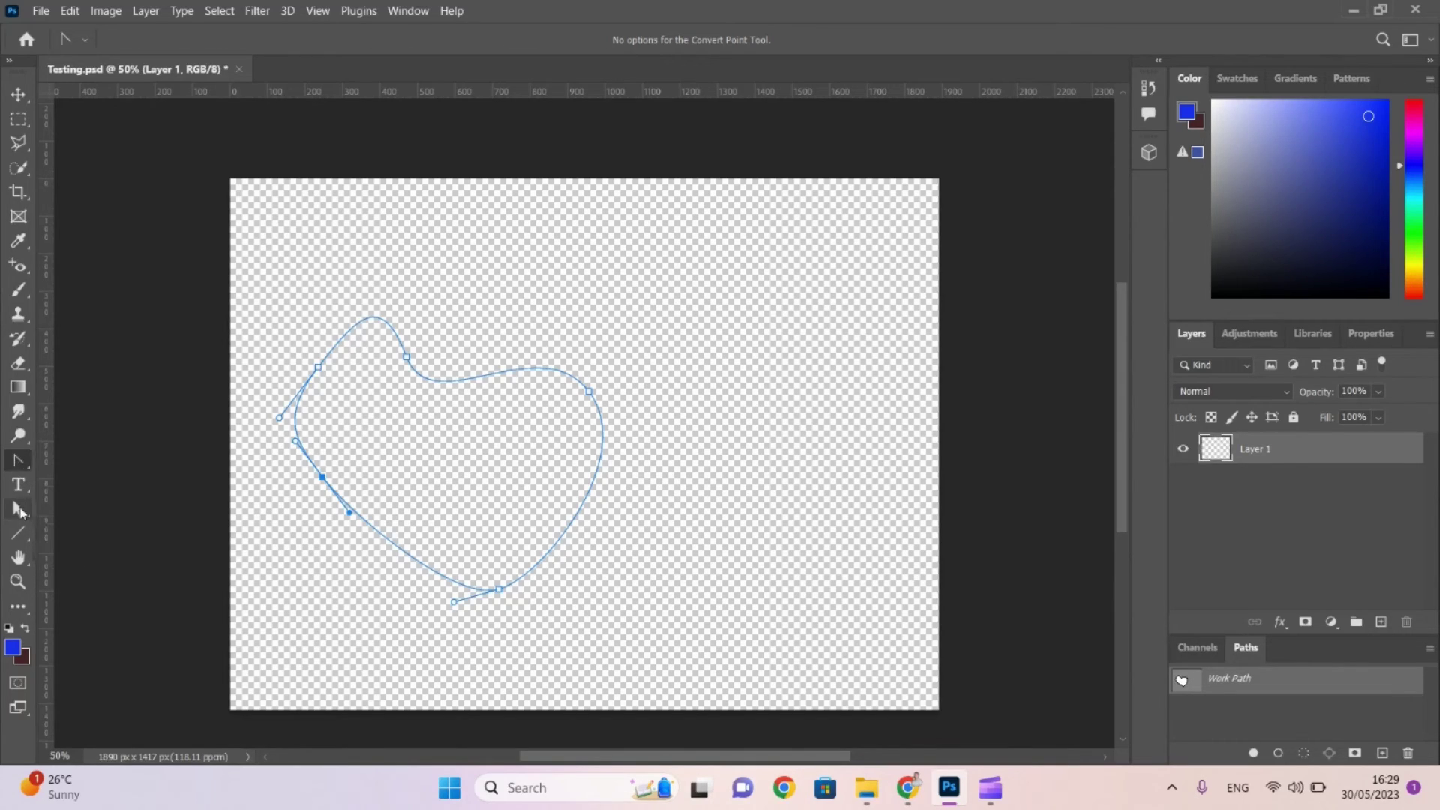
right_click(18, 509)
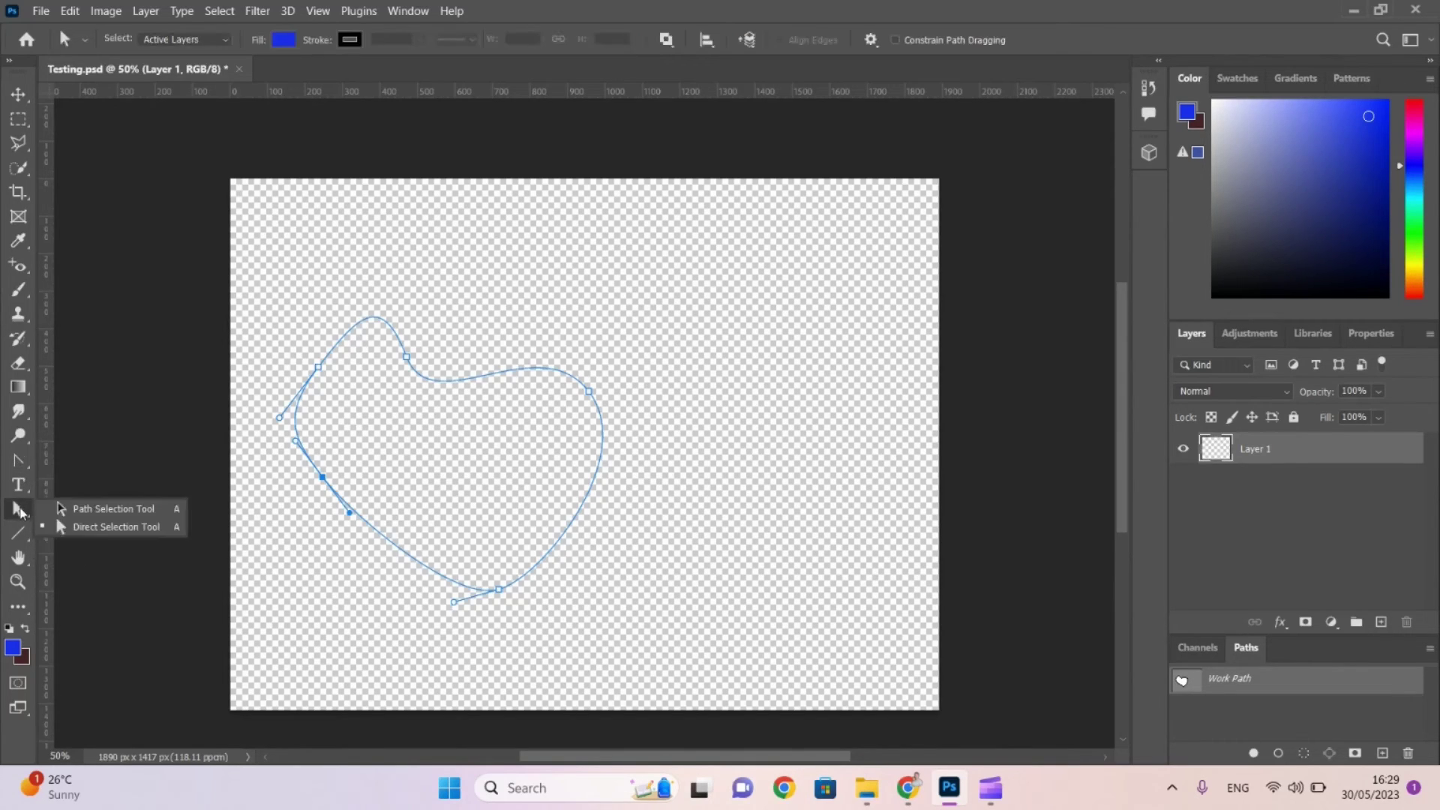
left_click(83, 511)
left_click_drag(323, 480, 353, 521)
left_click(354, 522)
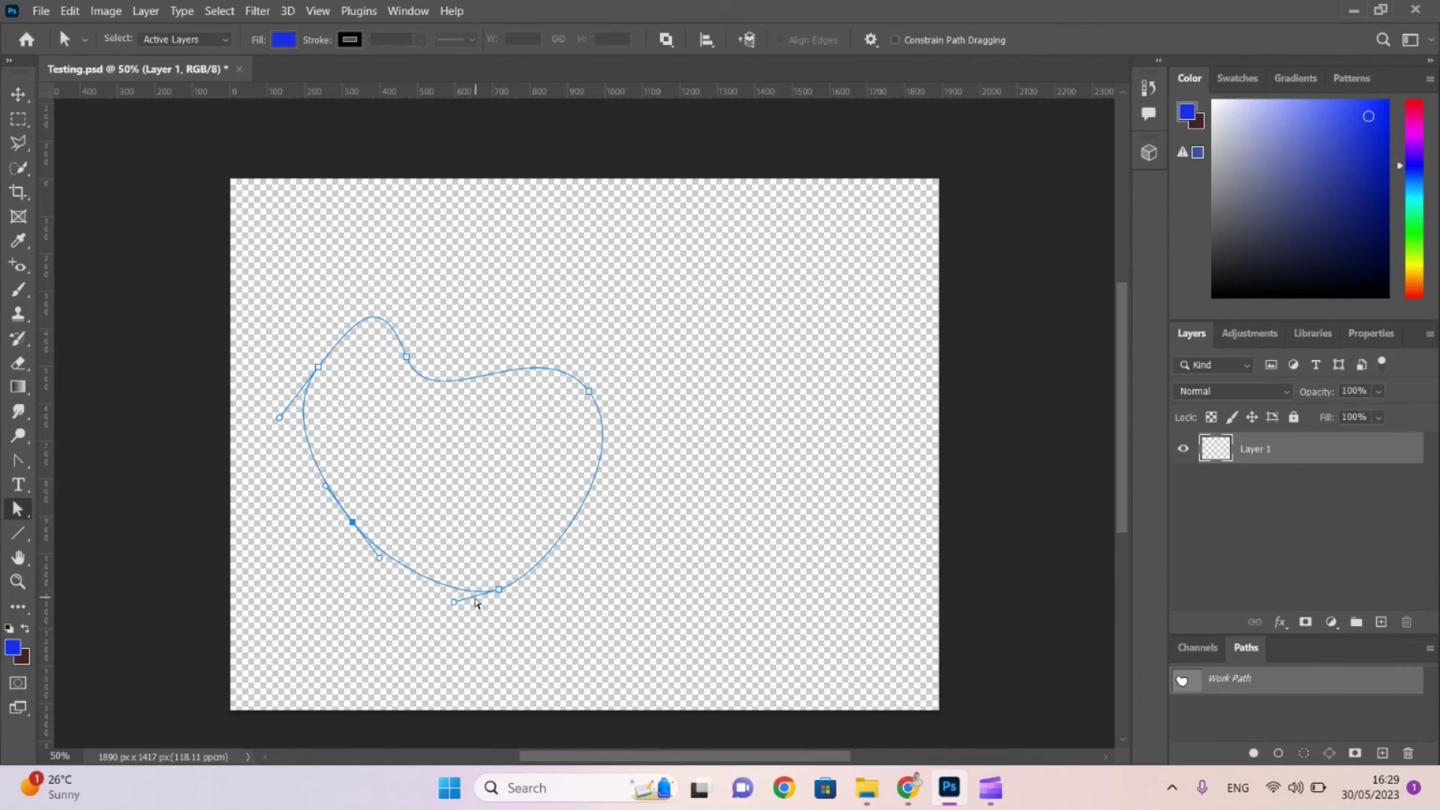
left_click_drag(455, 601, 446, 559)
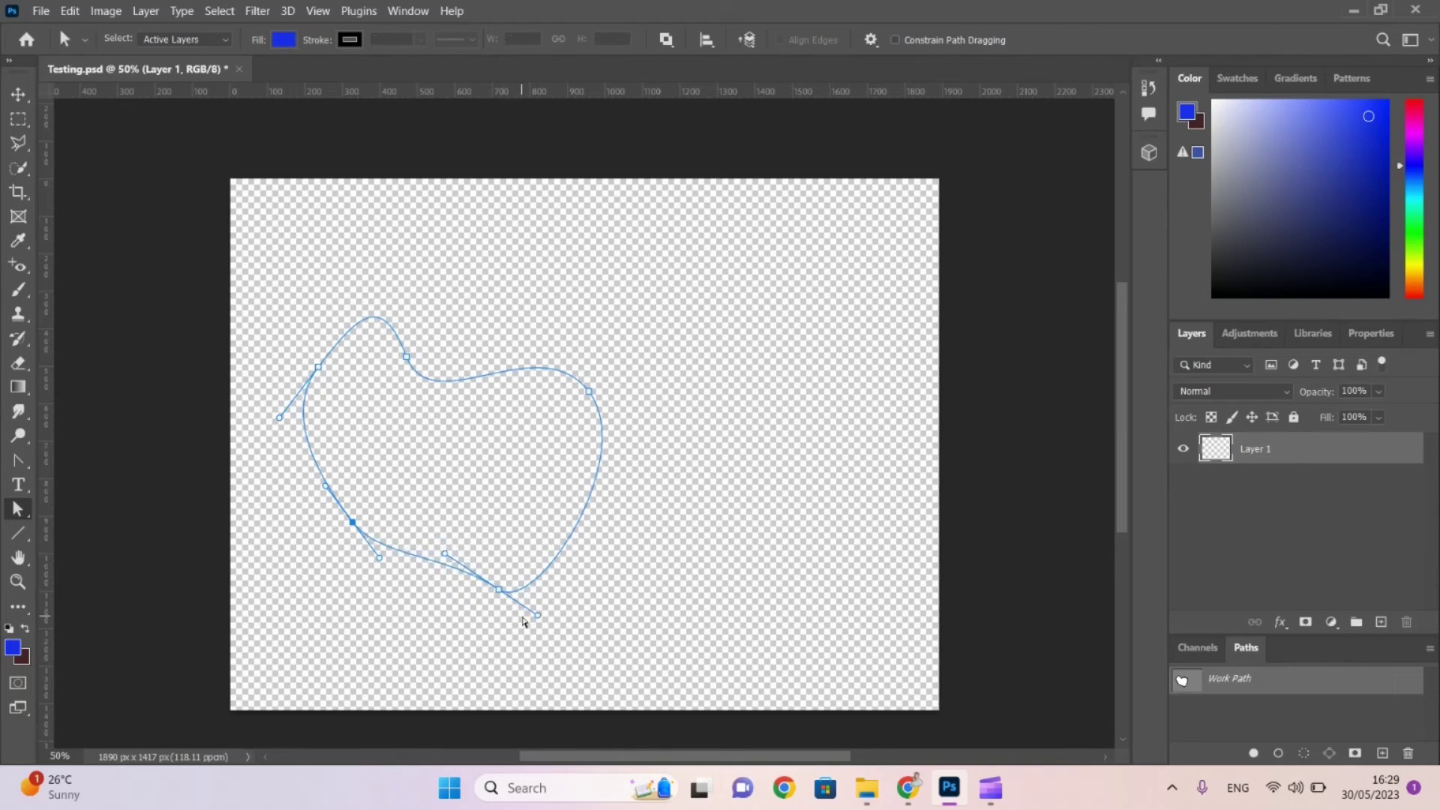
Swing the bottom anchor's right handle upward, and turn that anchor into a corner with the Convert Point Tool.
left_click_drag(537, 617, 576, 546)
left_click(21, 461)
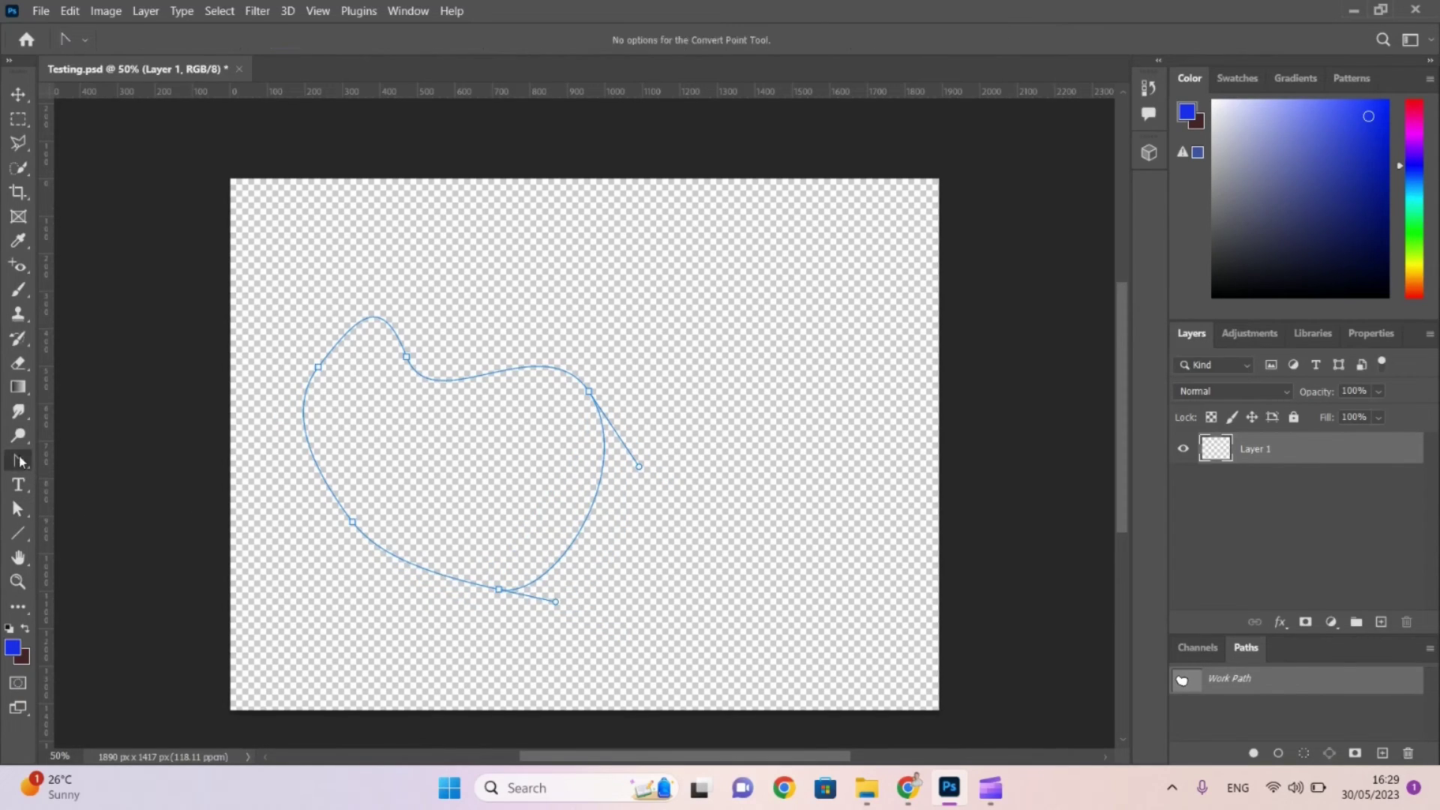
left_click(498, 590)
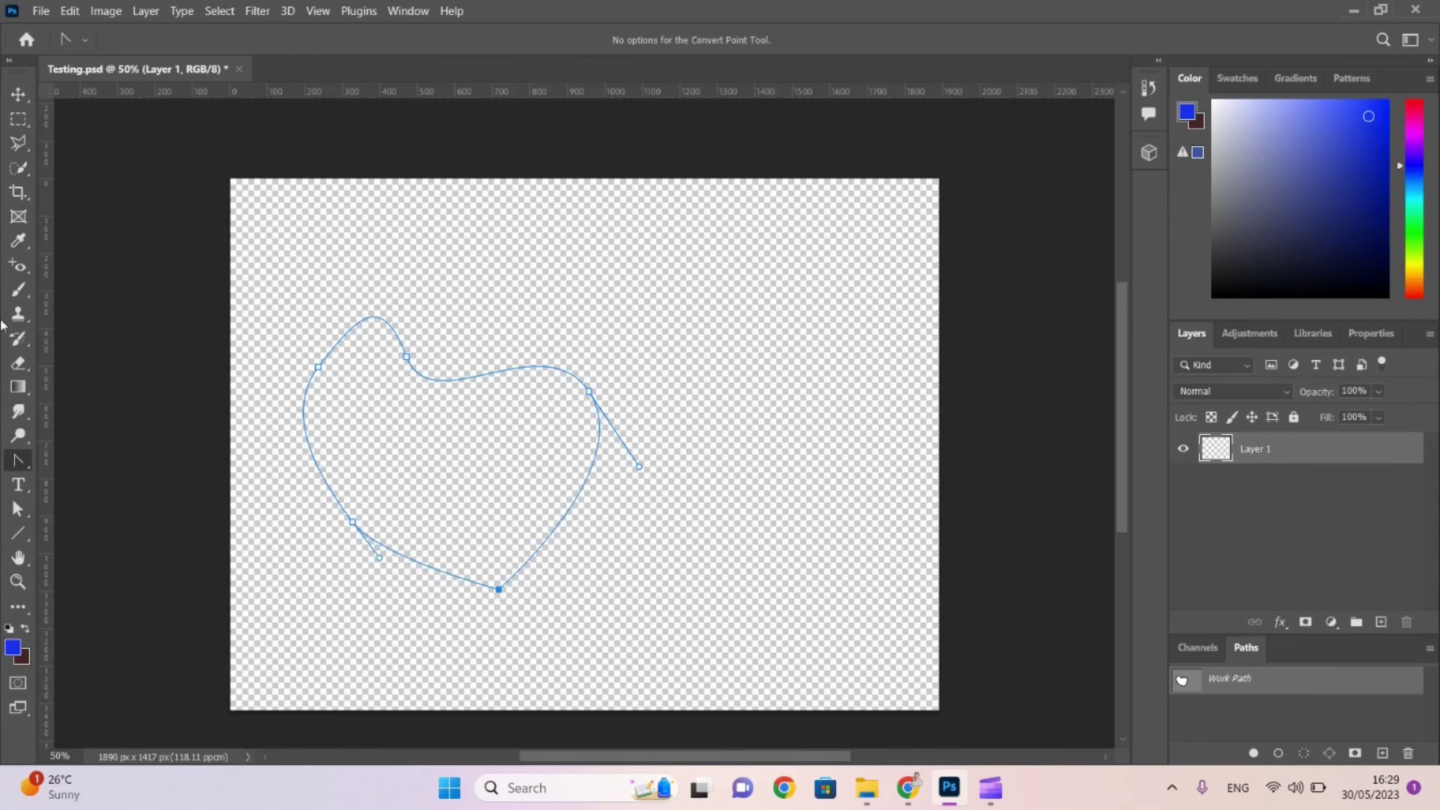
Bend the path segments on both sides of the bottom anchor with the Direct Selection Tool.
left_click(19, 510)
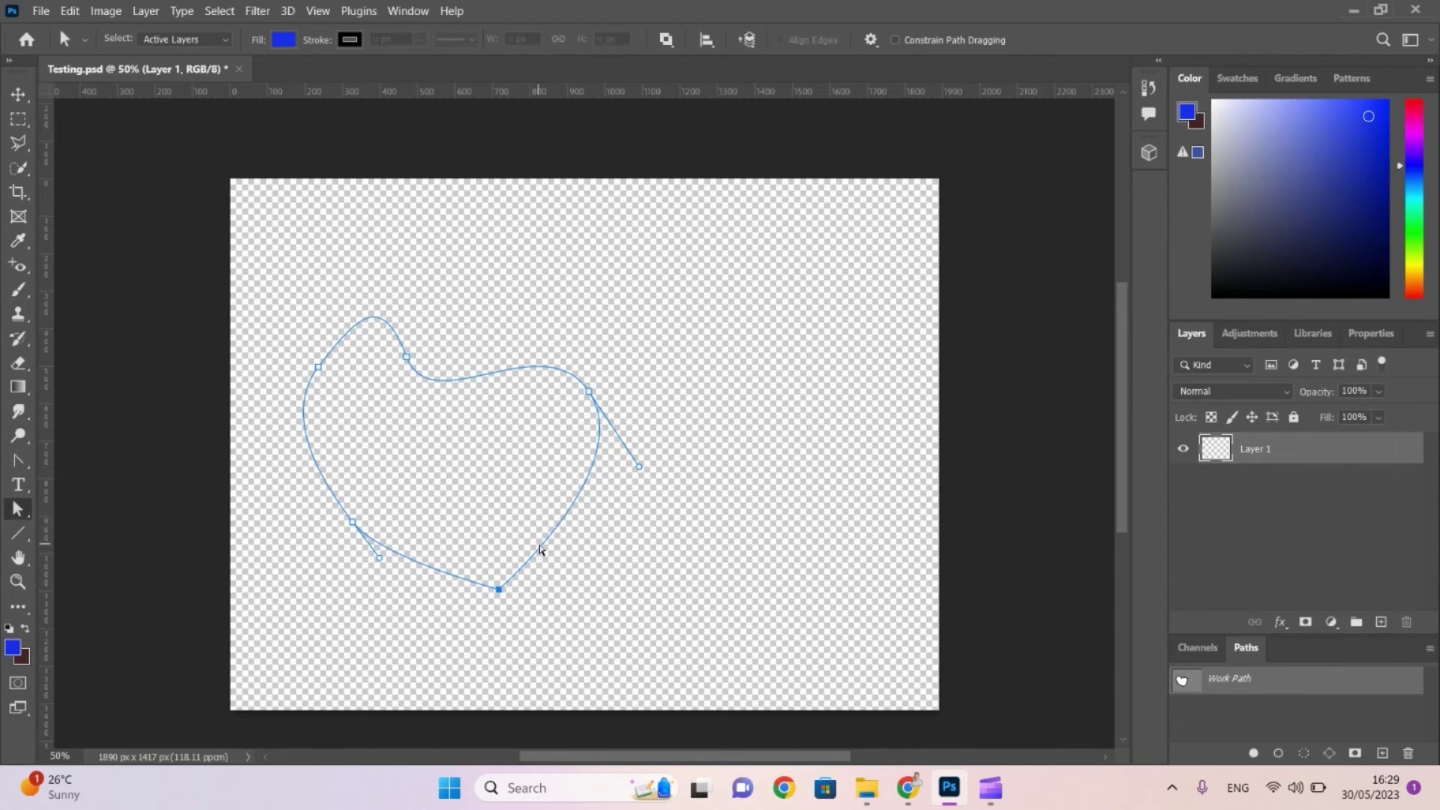
left_click_drag(540, 549, 522, 518)
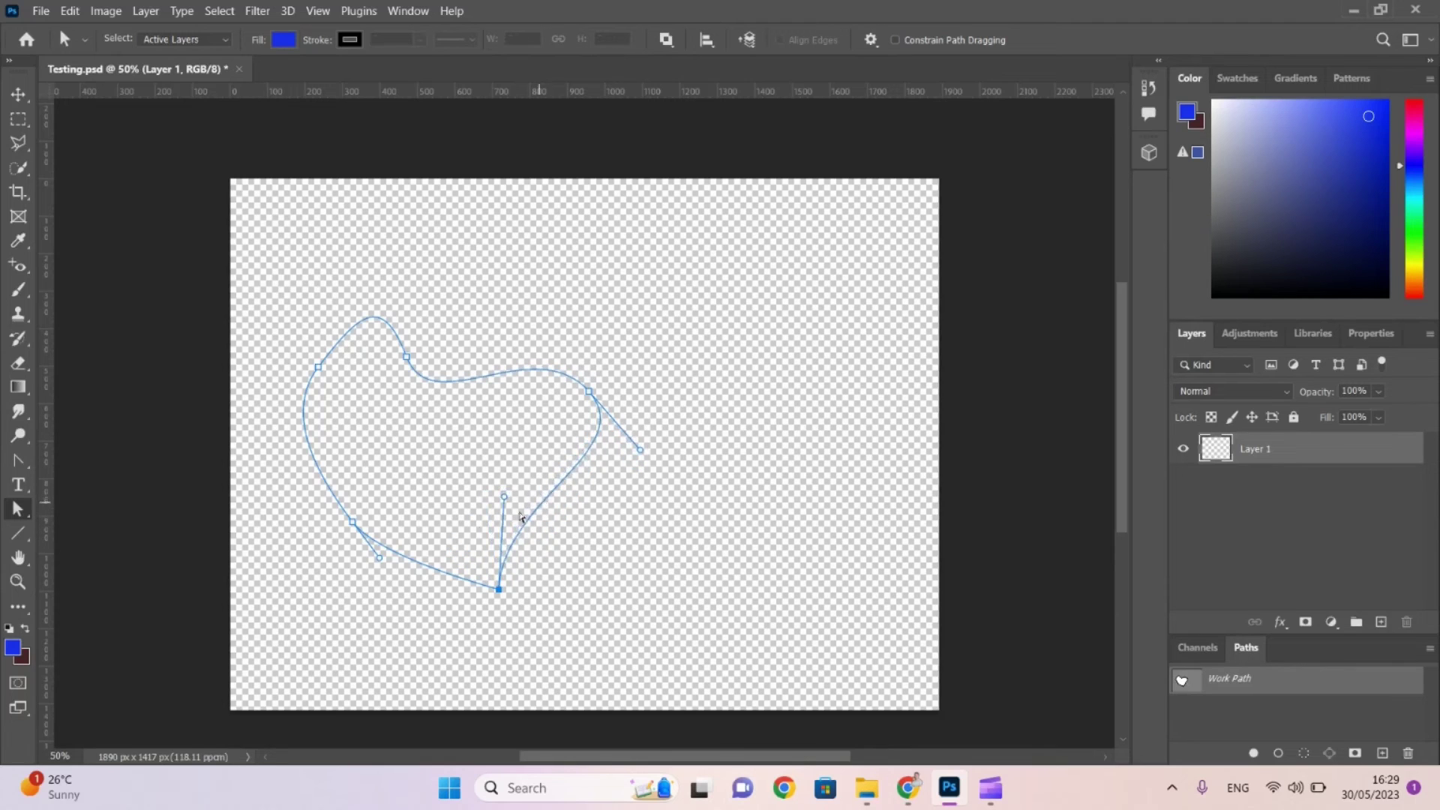
left_click_drag(428, 566, 424, 552)
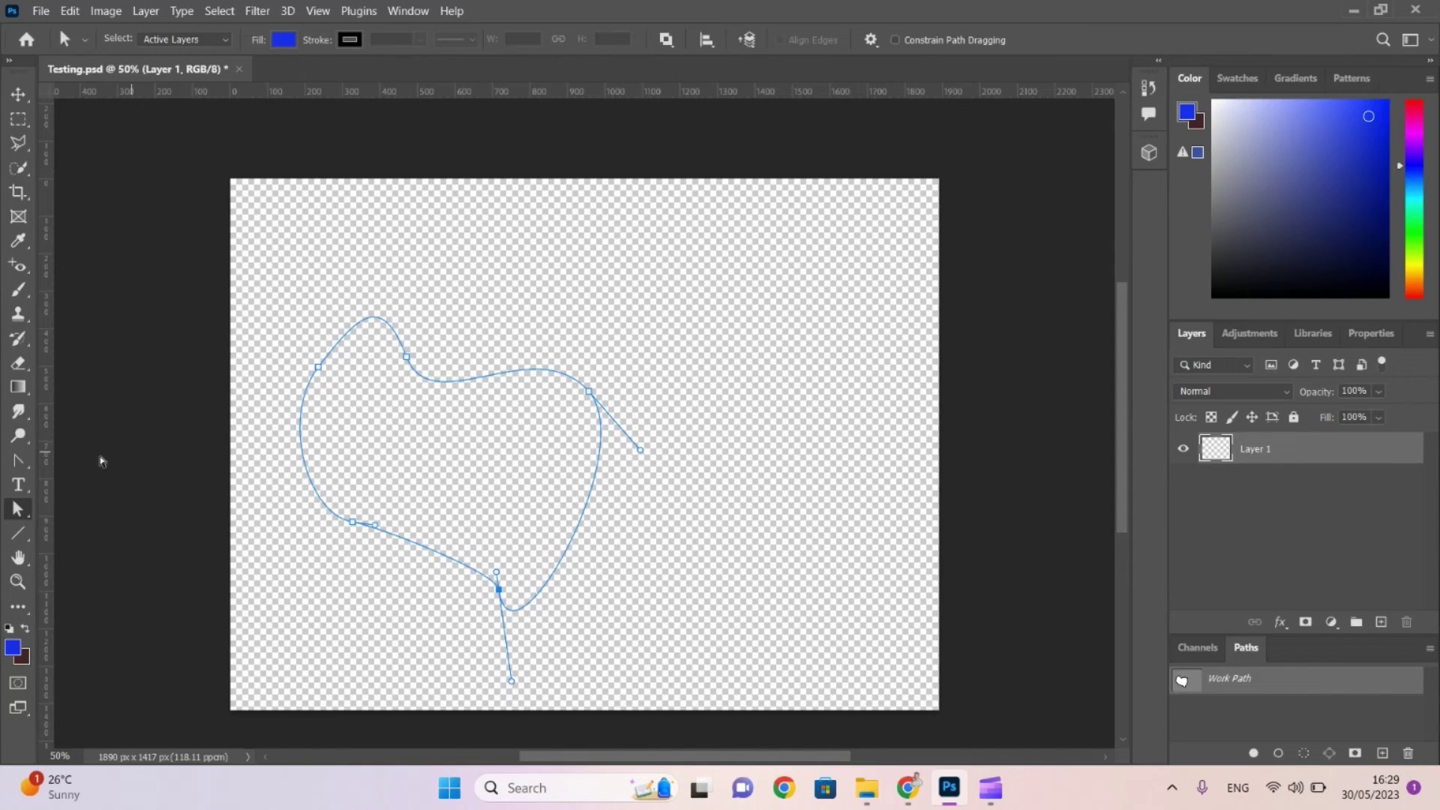
Convert the bottom anchor back to a corner and reshape its adjoining segments by pulling them upward with the Direct Selection Tool.
left_click(18, 460)
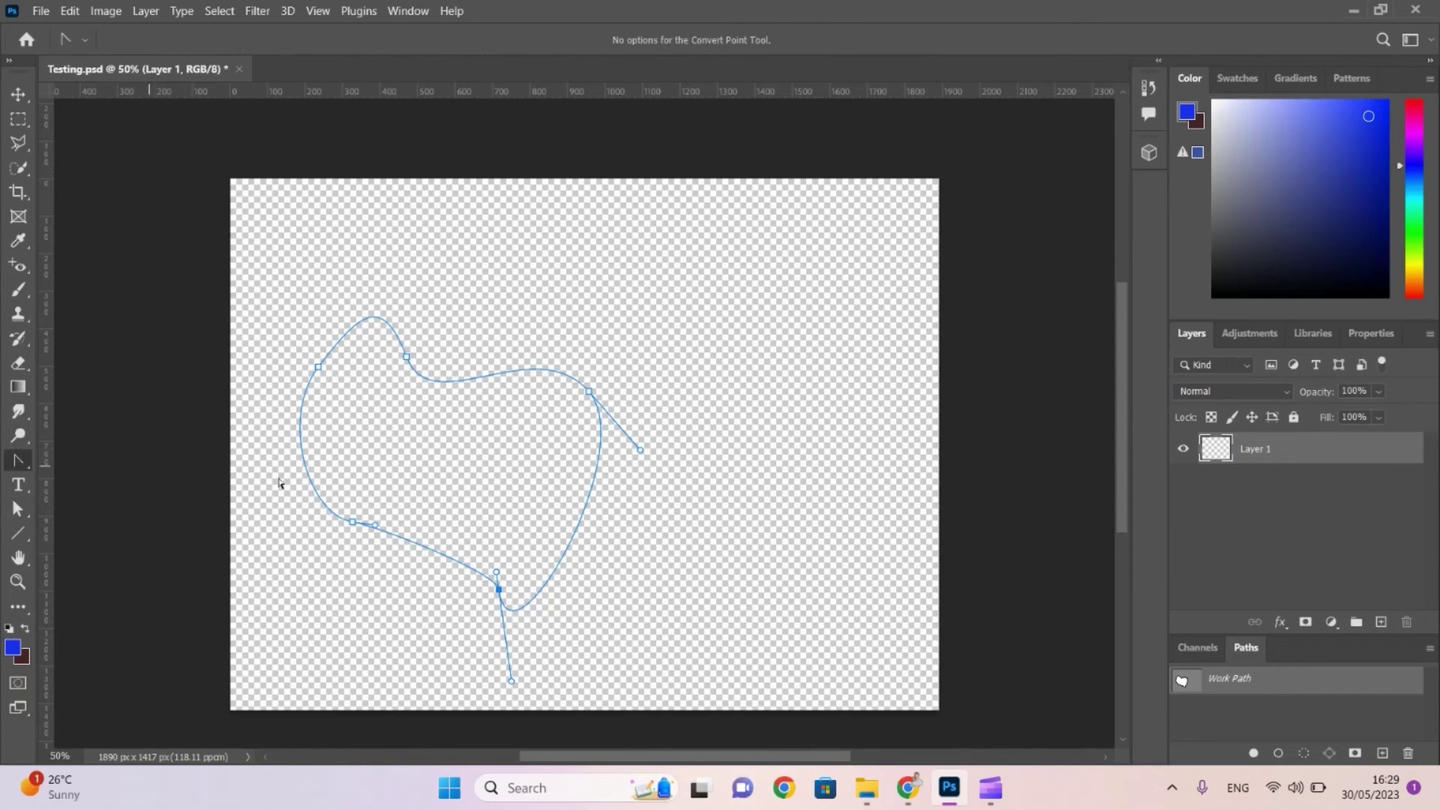
left_click(500, 589)
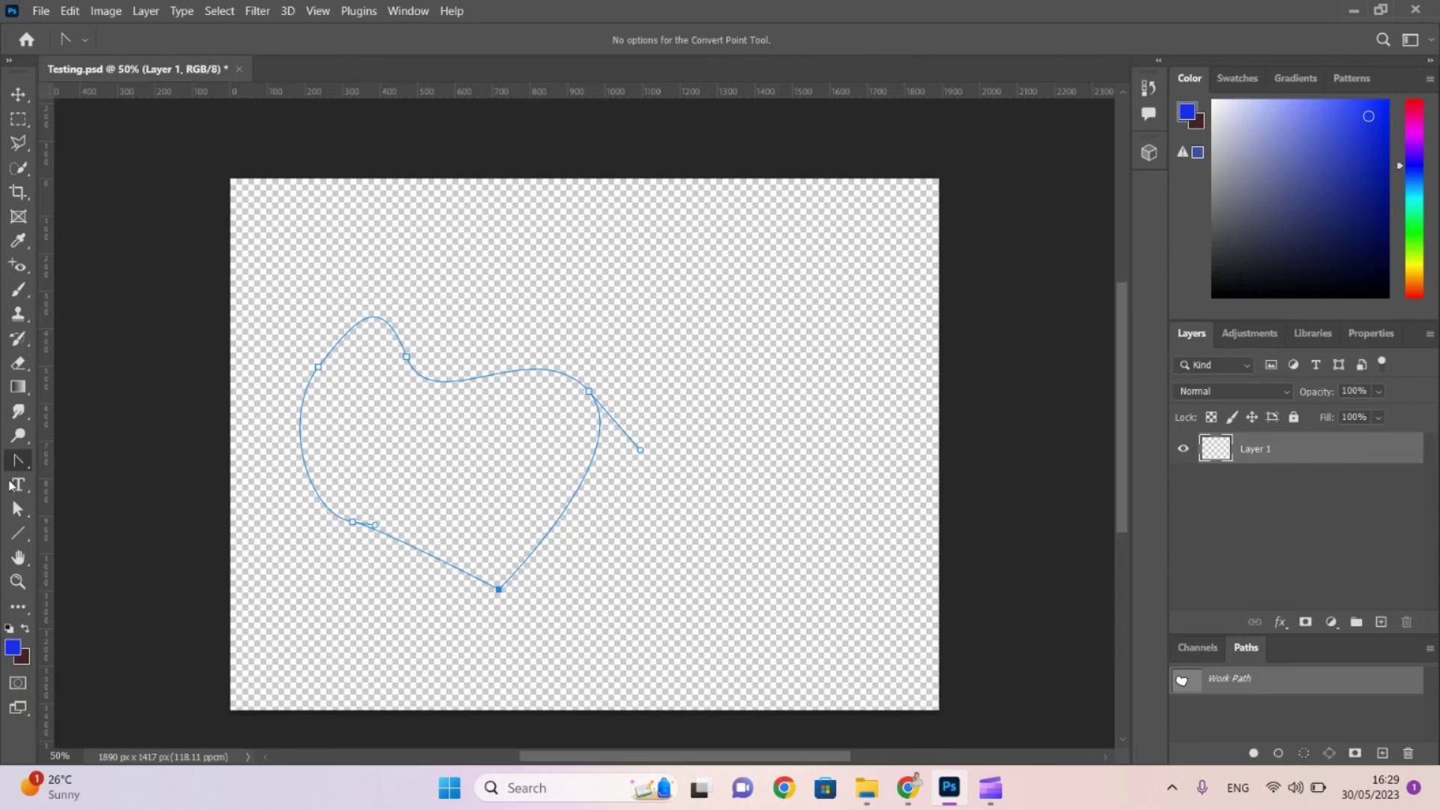
left_click(18, 509)
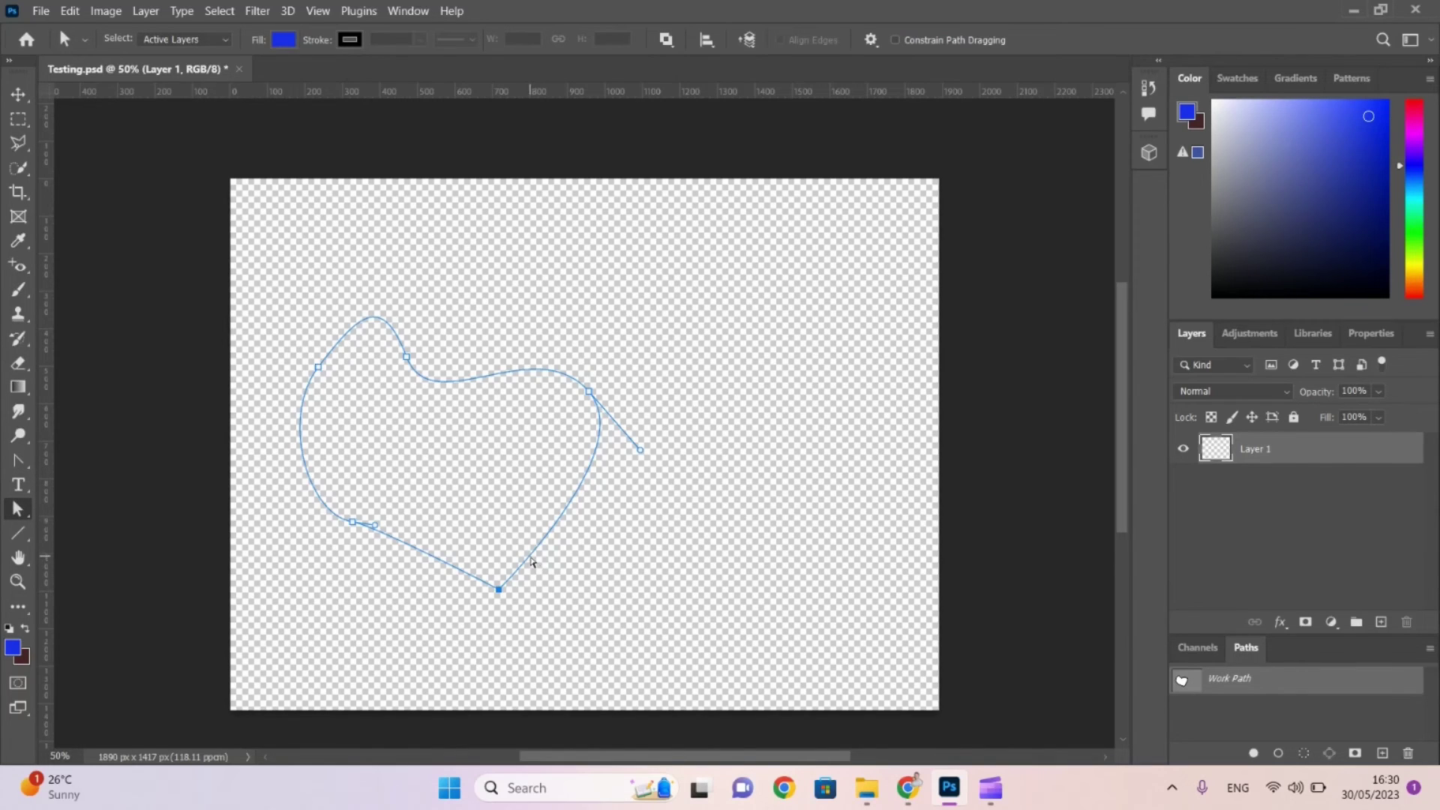
left_click_drag(529, 558, 537, 524)
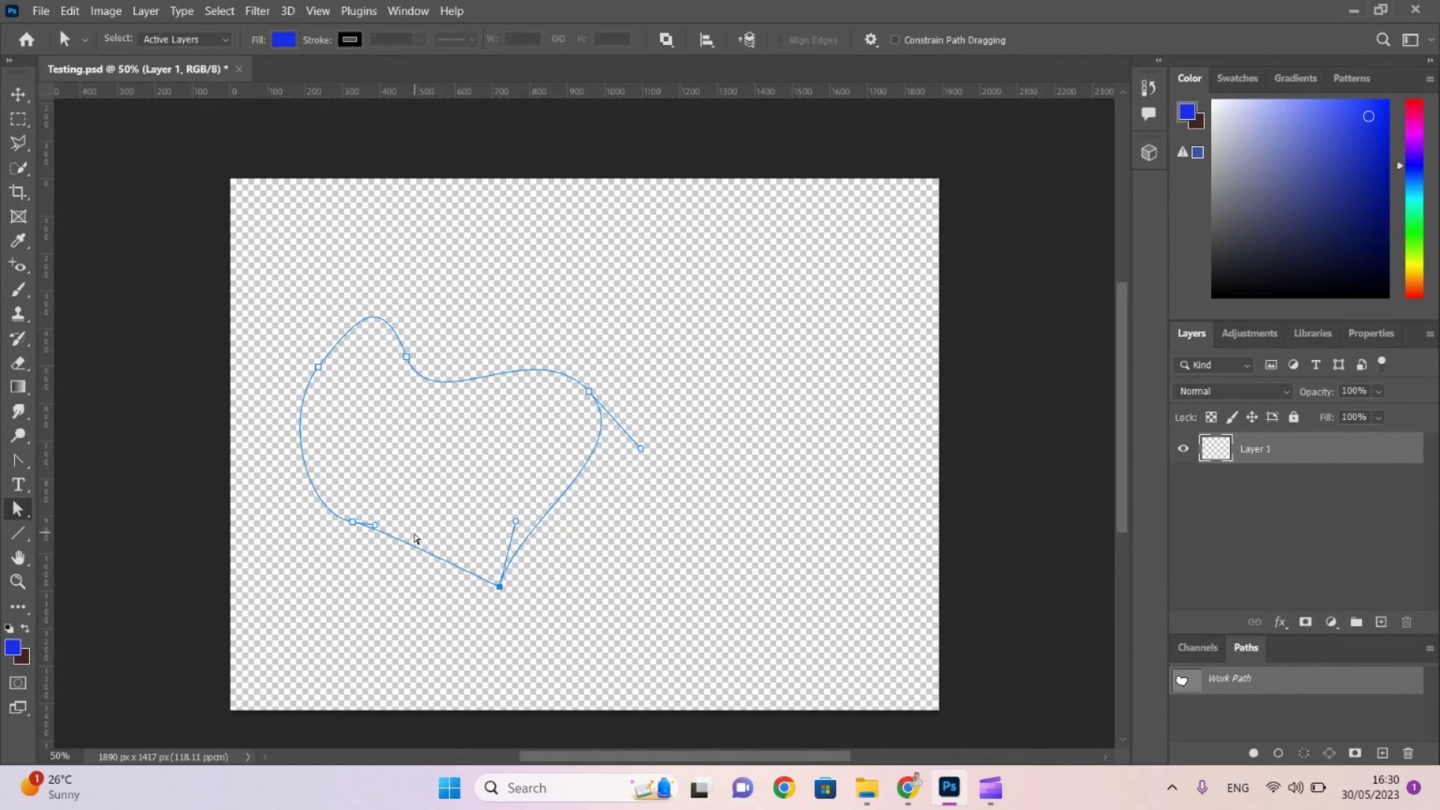
left_click(342, 506)
left_click_drag(420, 553, 412, 523)
left_click_drag(558, 564, 572, 494)
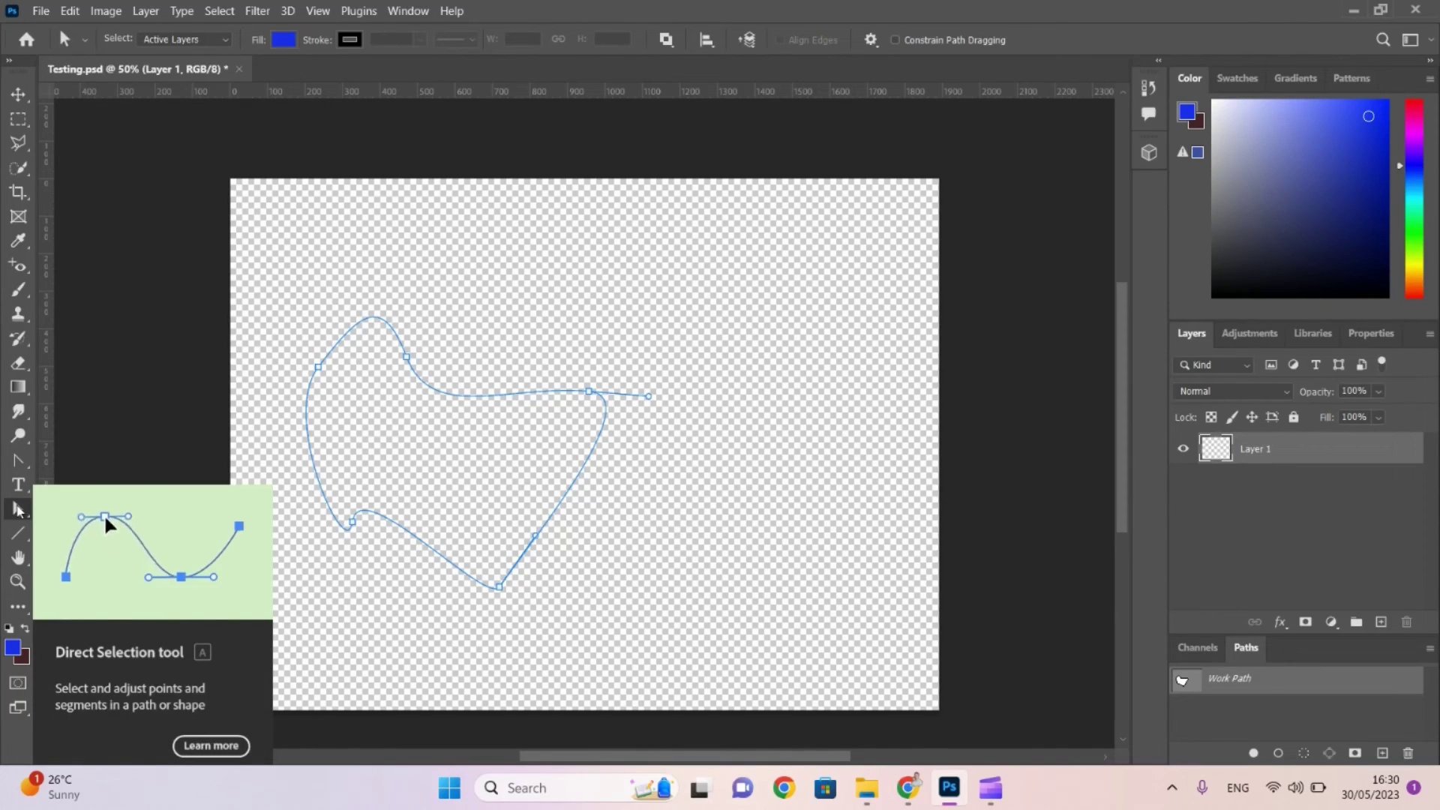
left_click(19, 97)
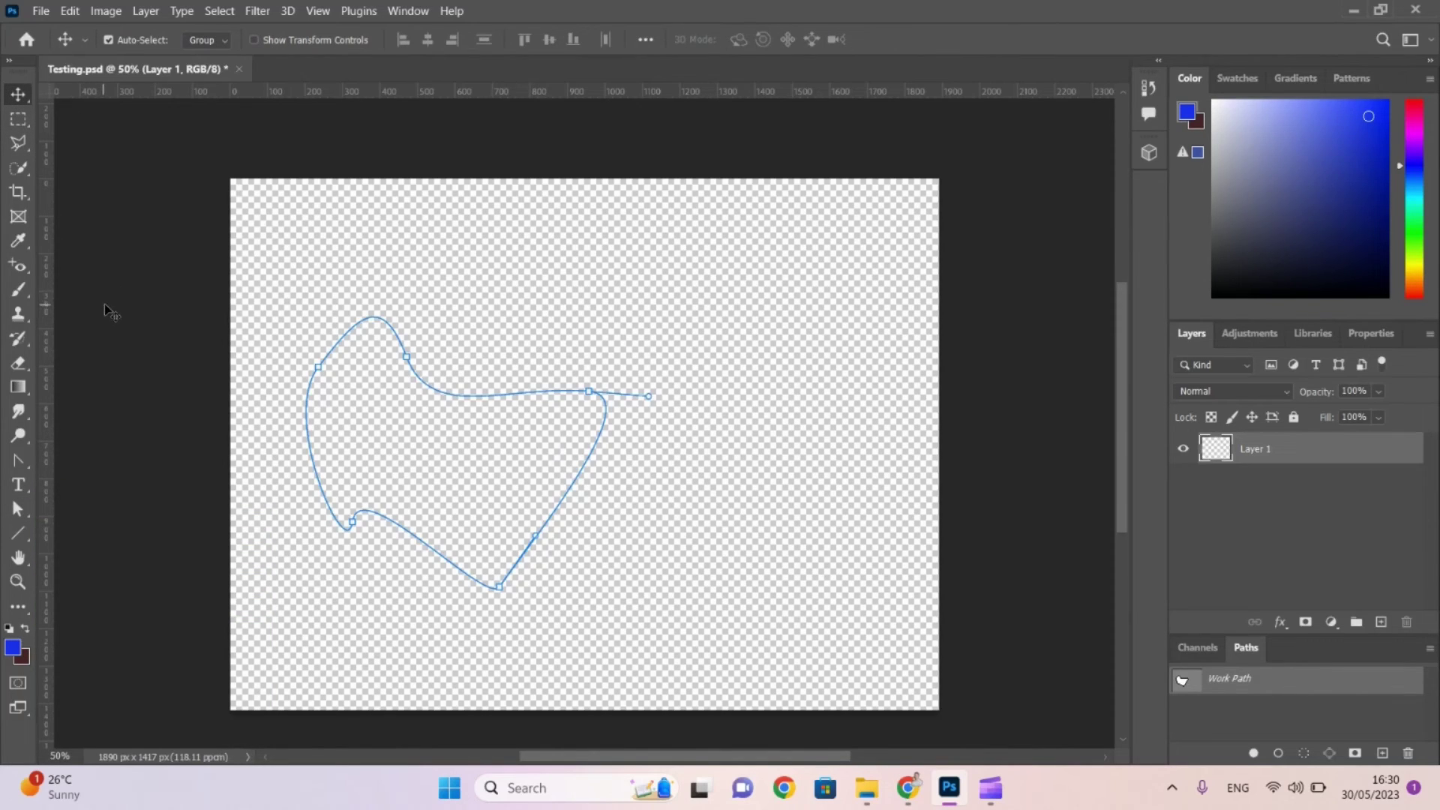
right_click(401, 345)
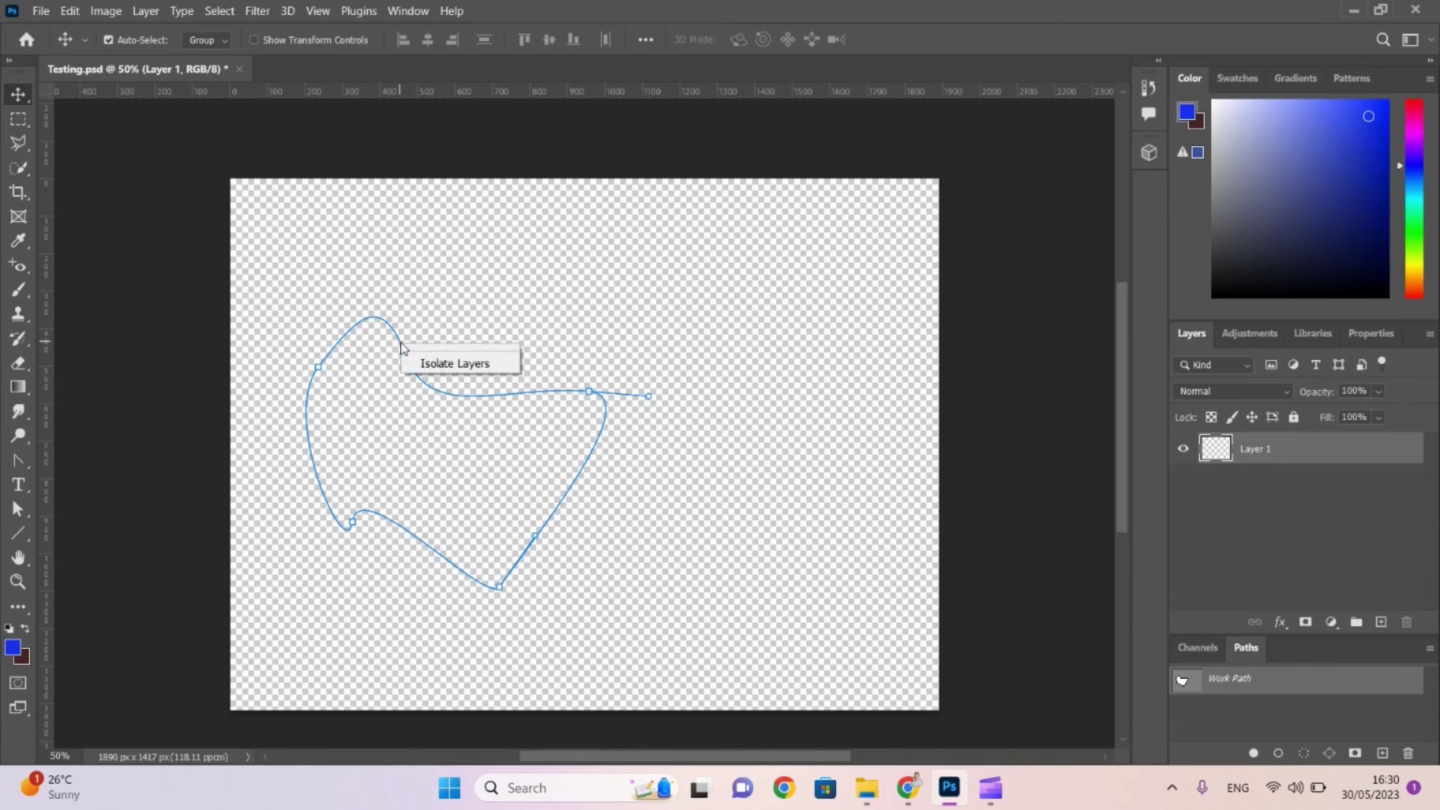
key("Escape")
Select the whole path with the Path Selection Tool and make Layer 1 the active layer.
key("a")
right_click(349, 335)
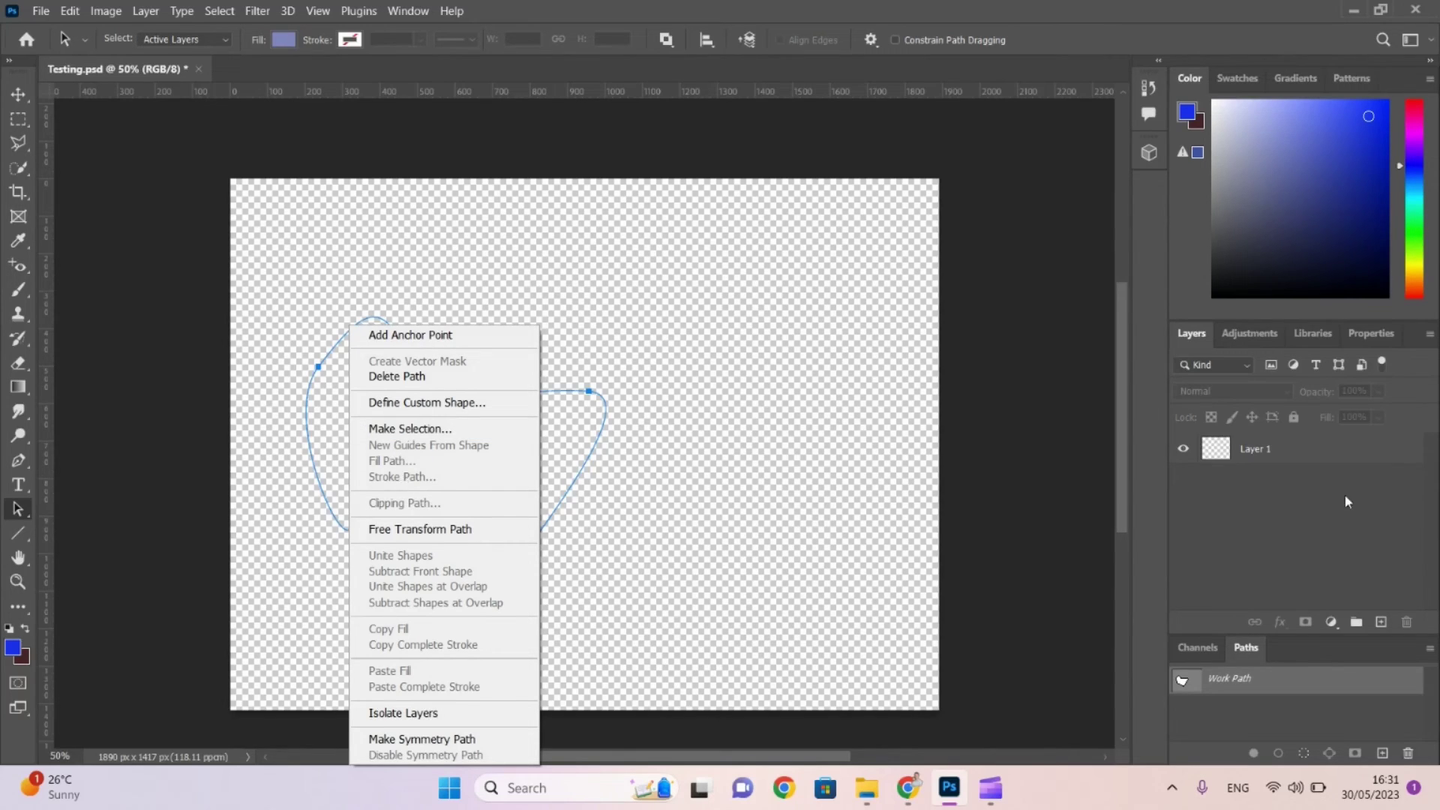
left_click(1282, 435)
left_click(1250, 451)
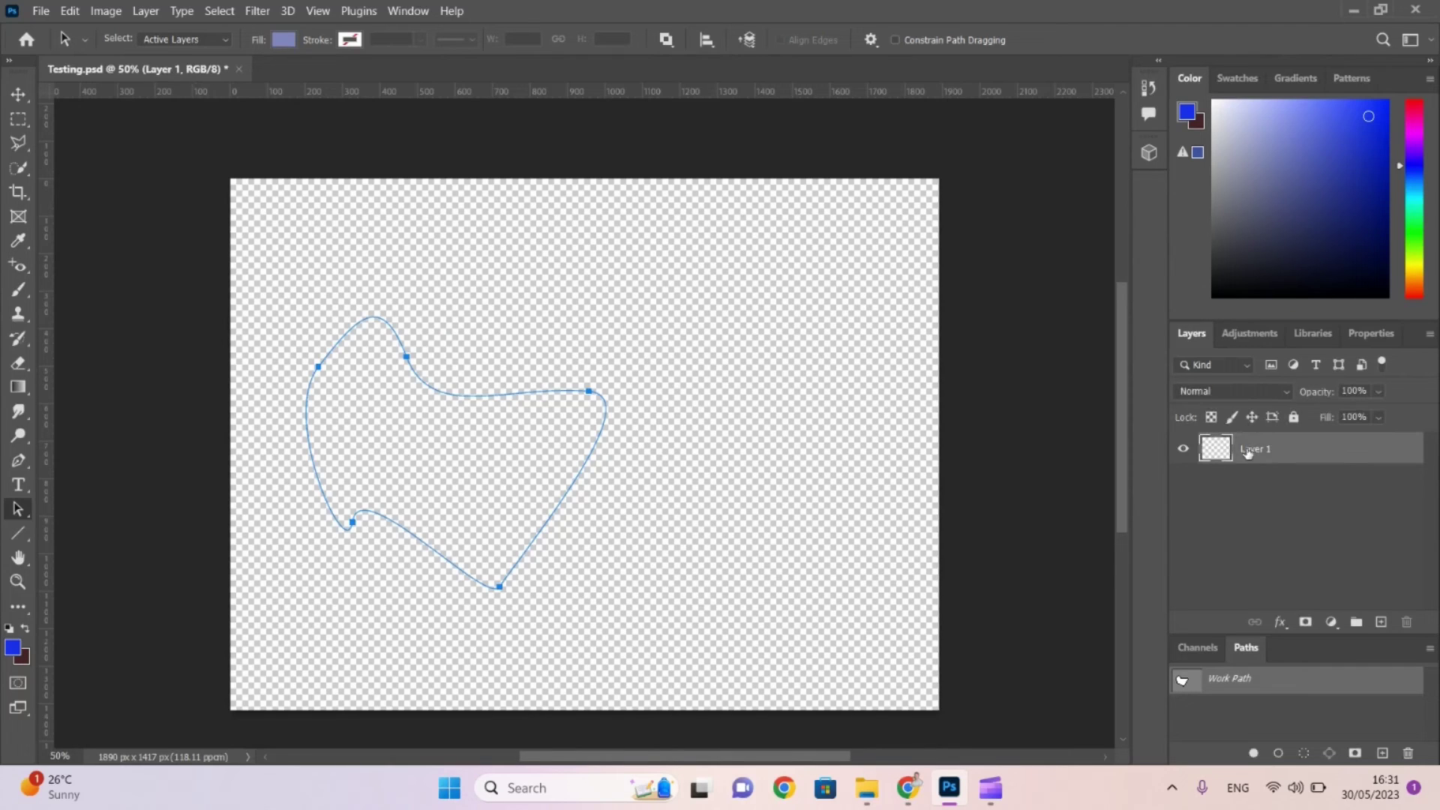
right_click(435, 397)
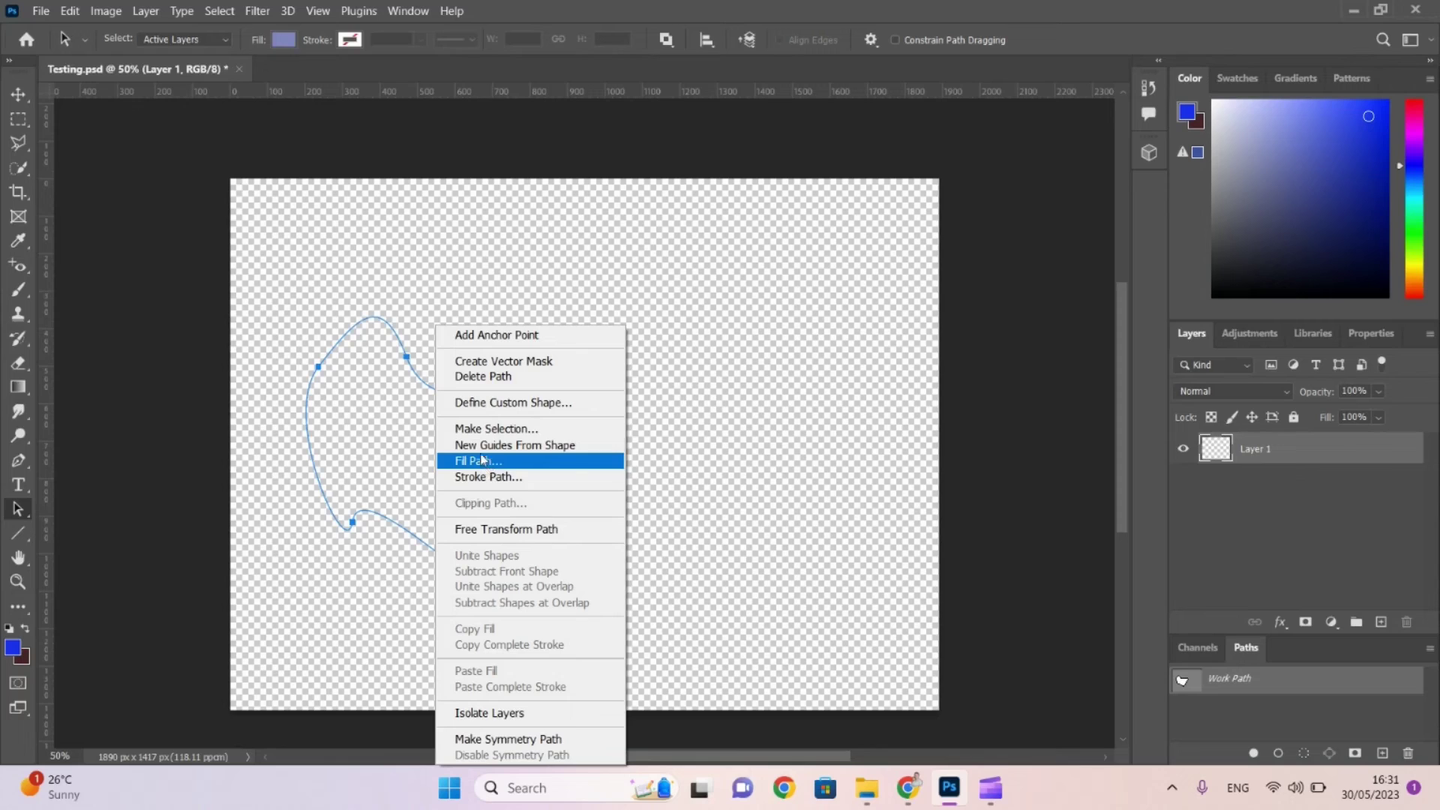
left_click(794, 333)
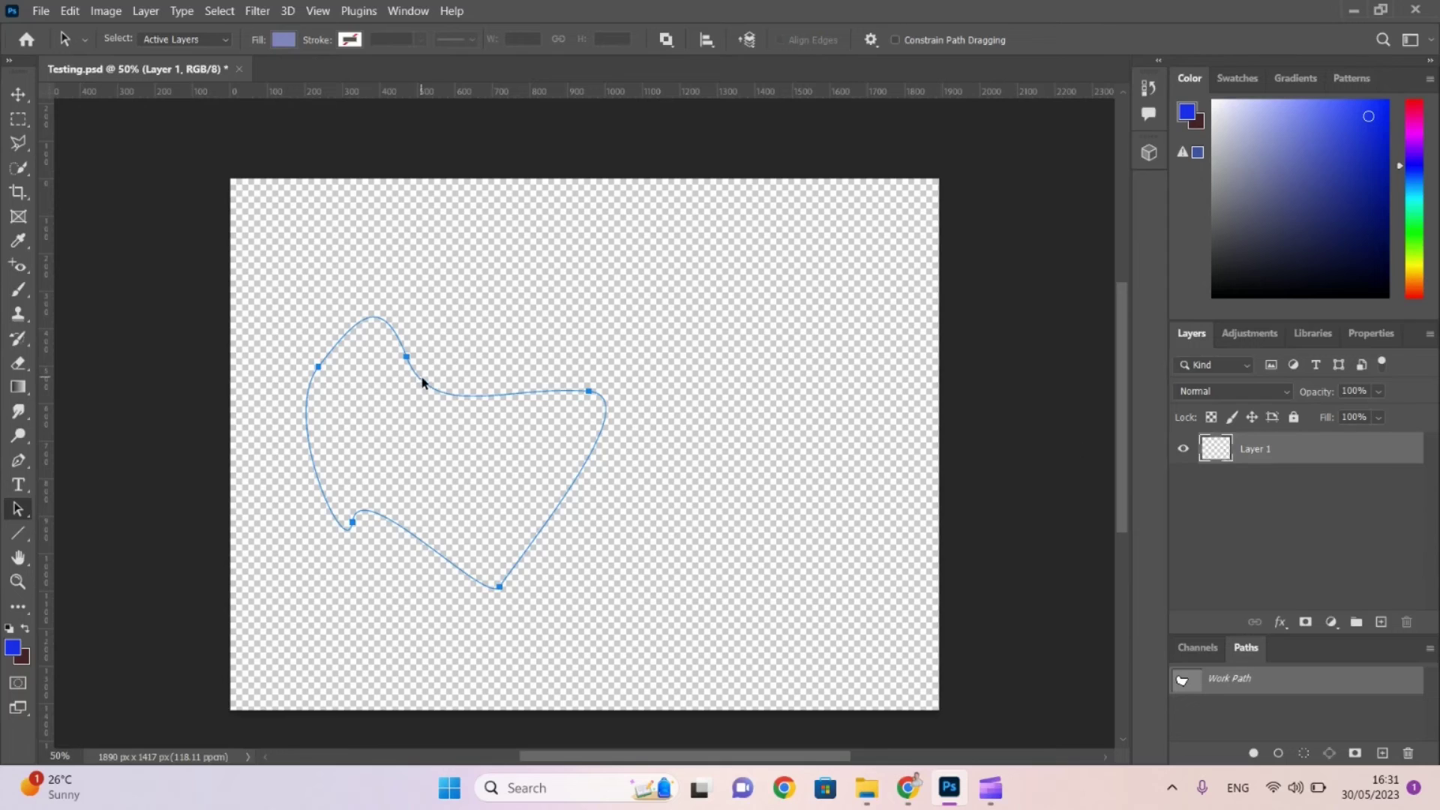
Fill the path on Layer 1 with the custom colour #956c6c at 100% opacity in Normal mode.
right_click(19, 508)
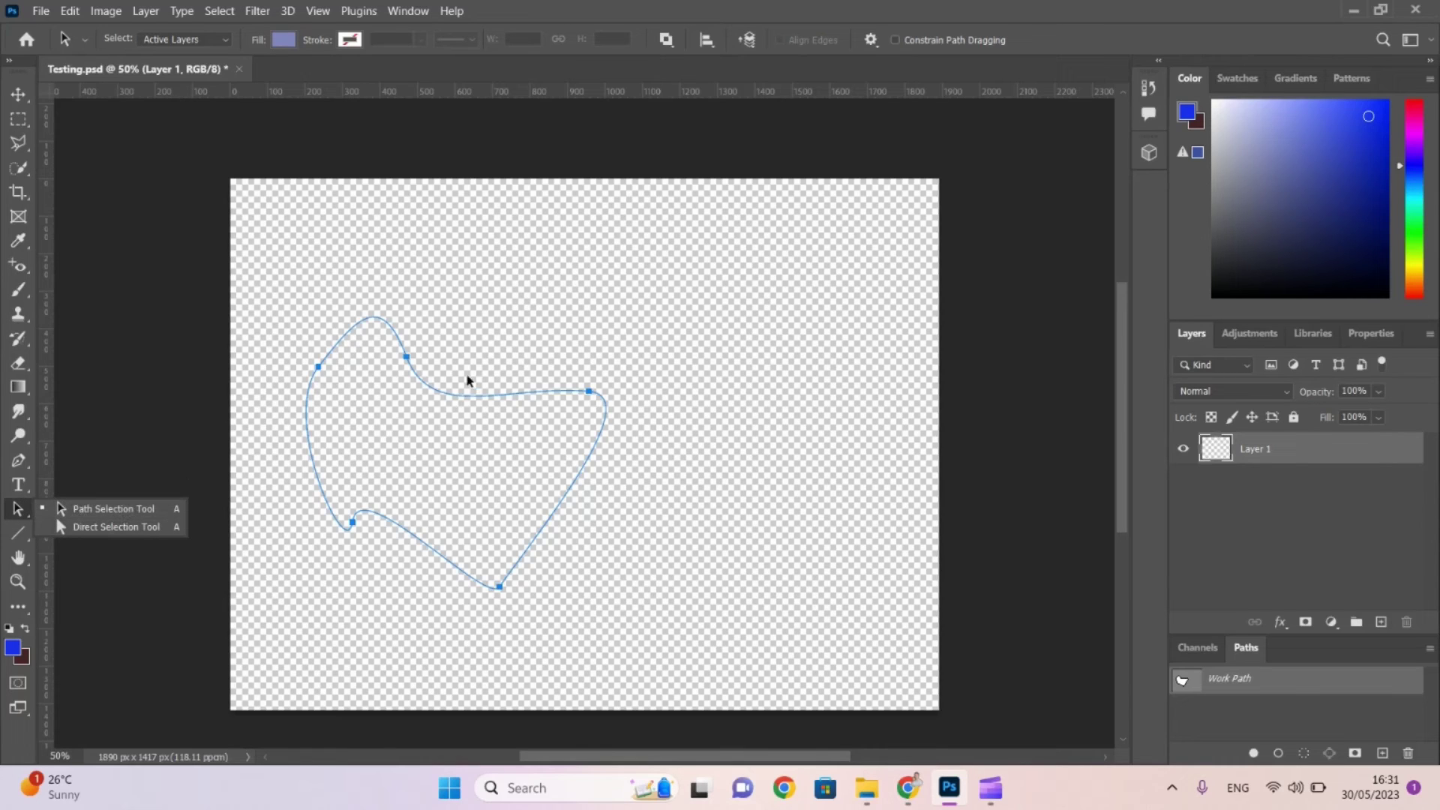
right_click(466, 400)
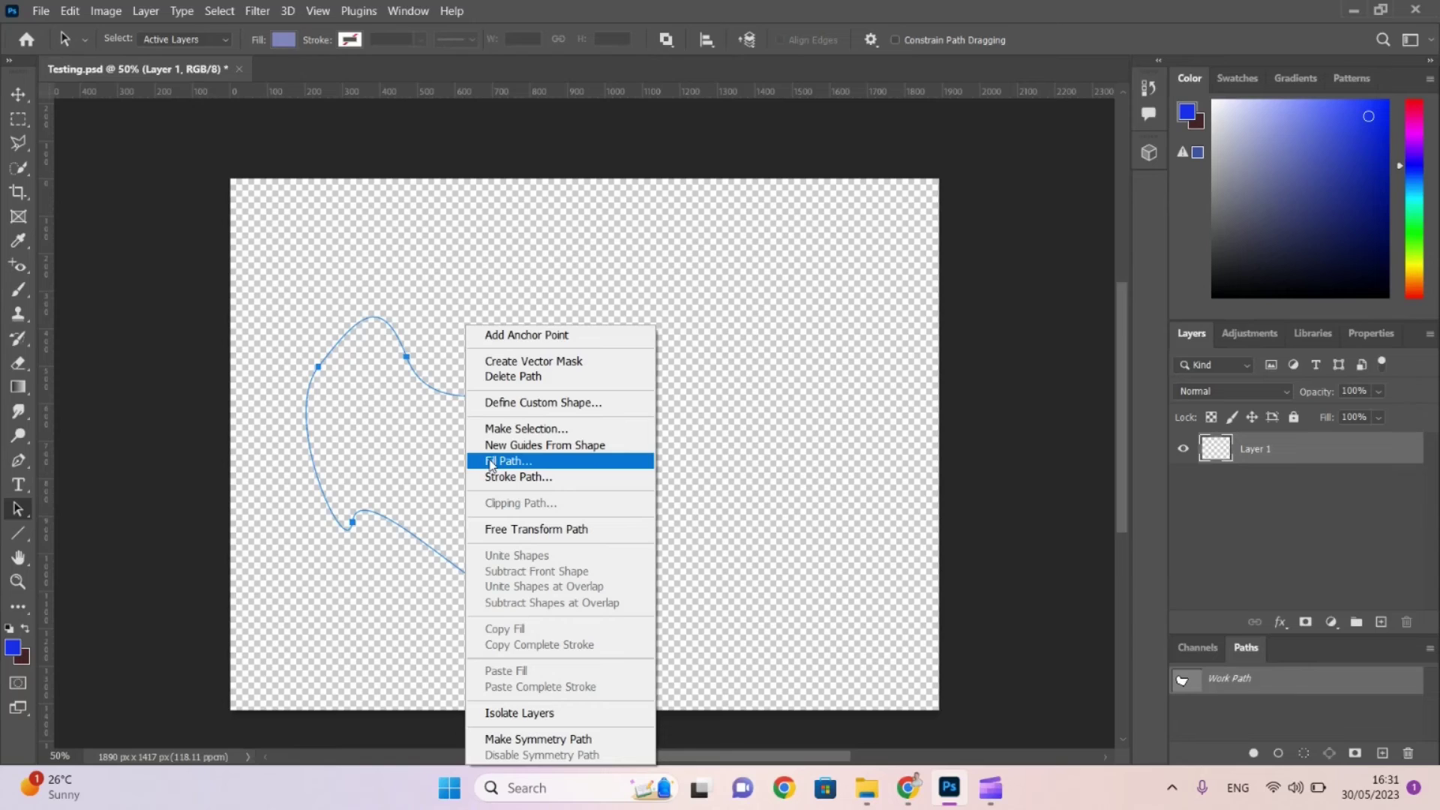
left_click(491, 463)
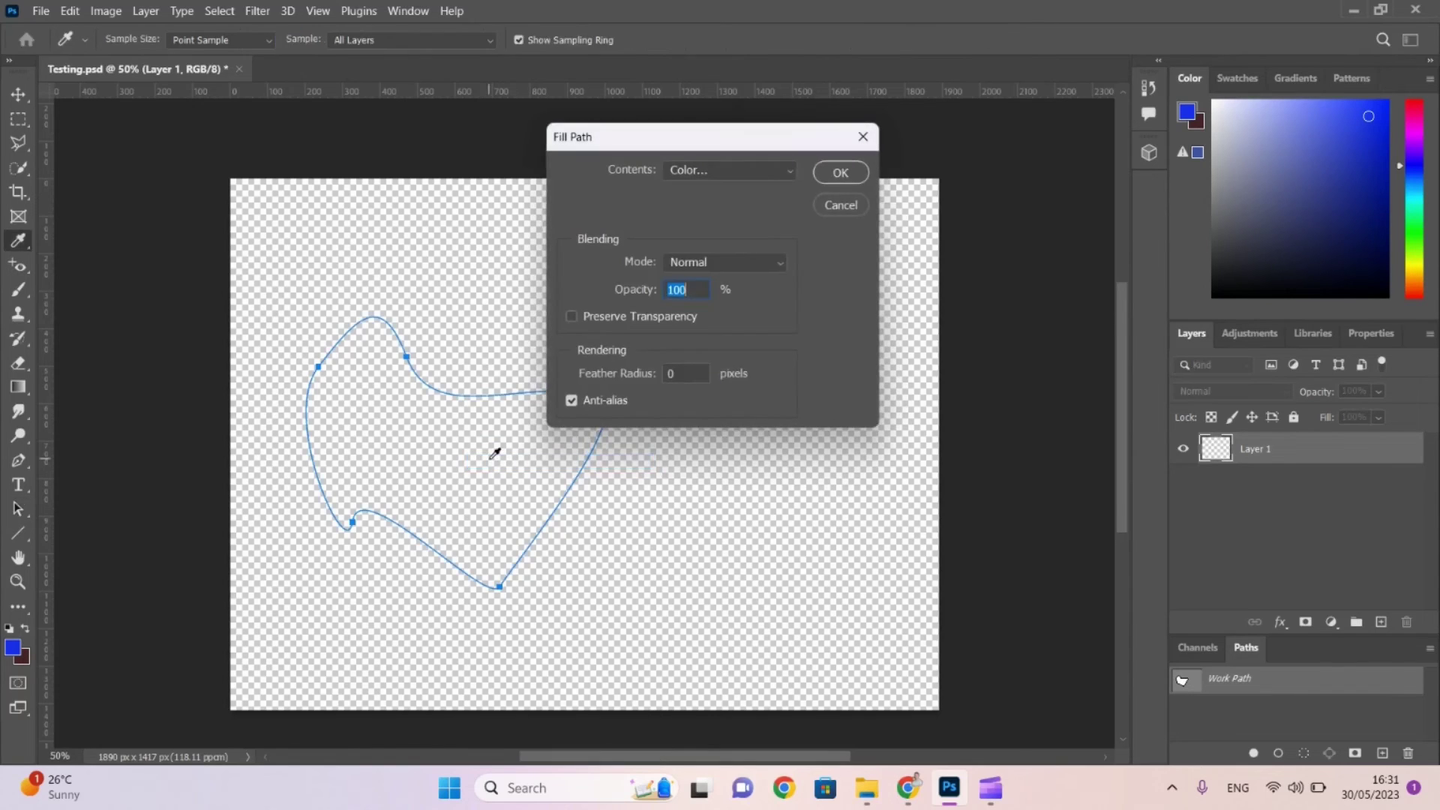
left_click(780, 177)
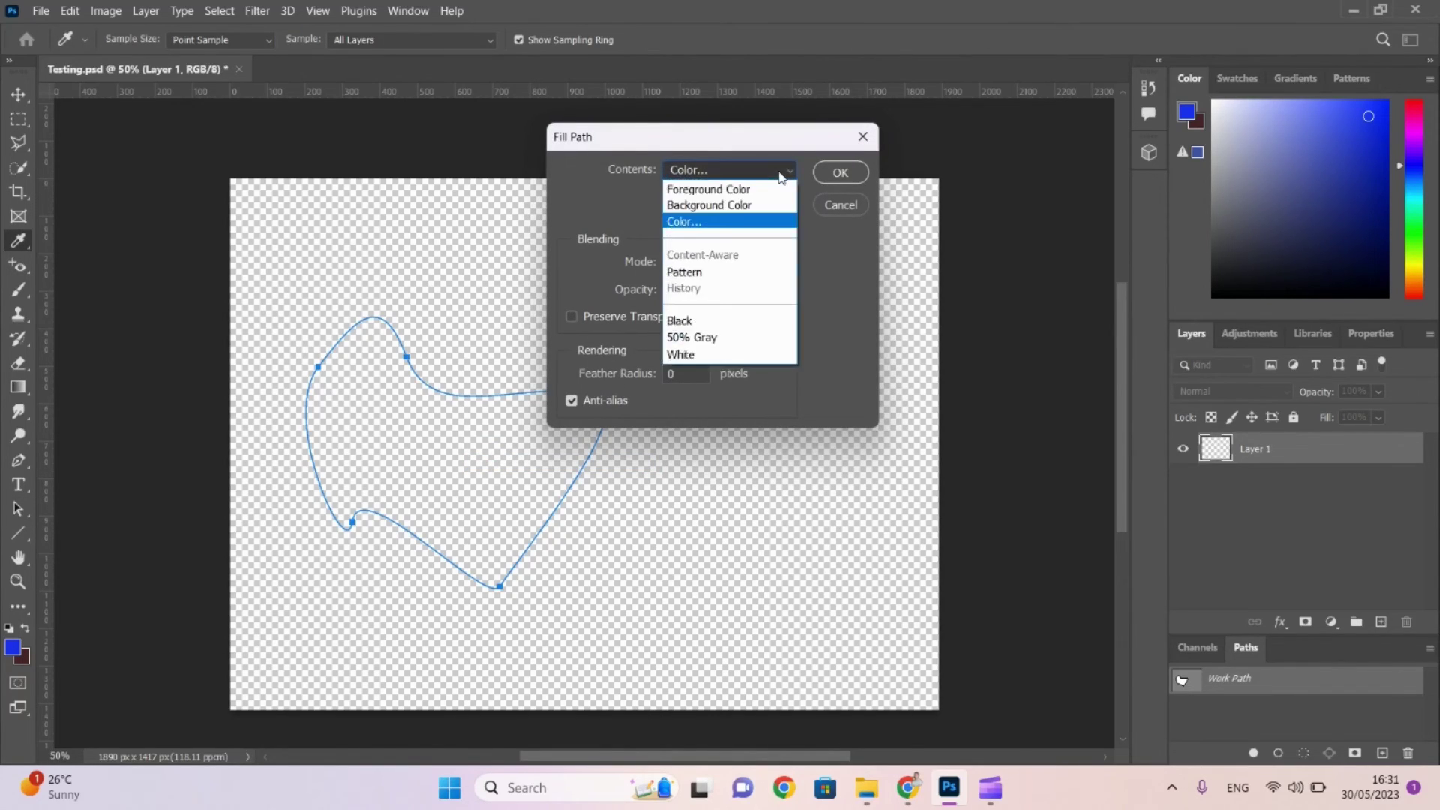
left_click(703, 196)
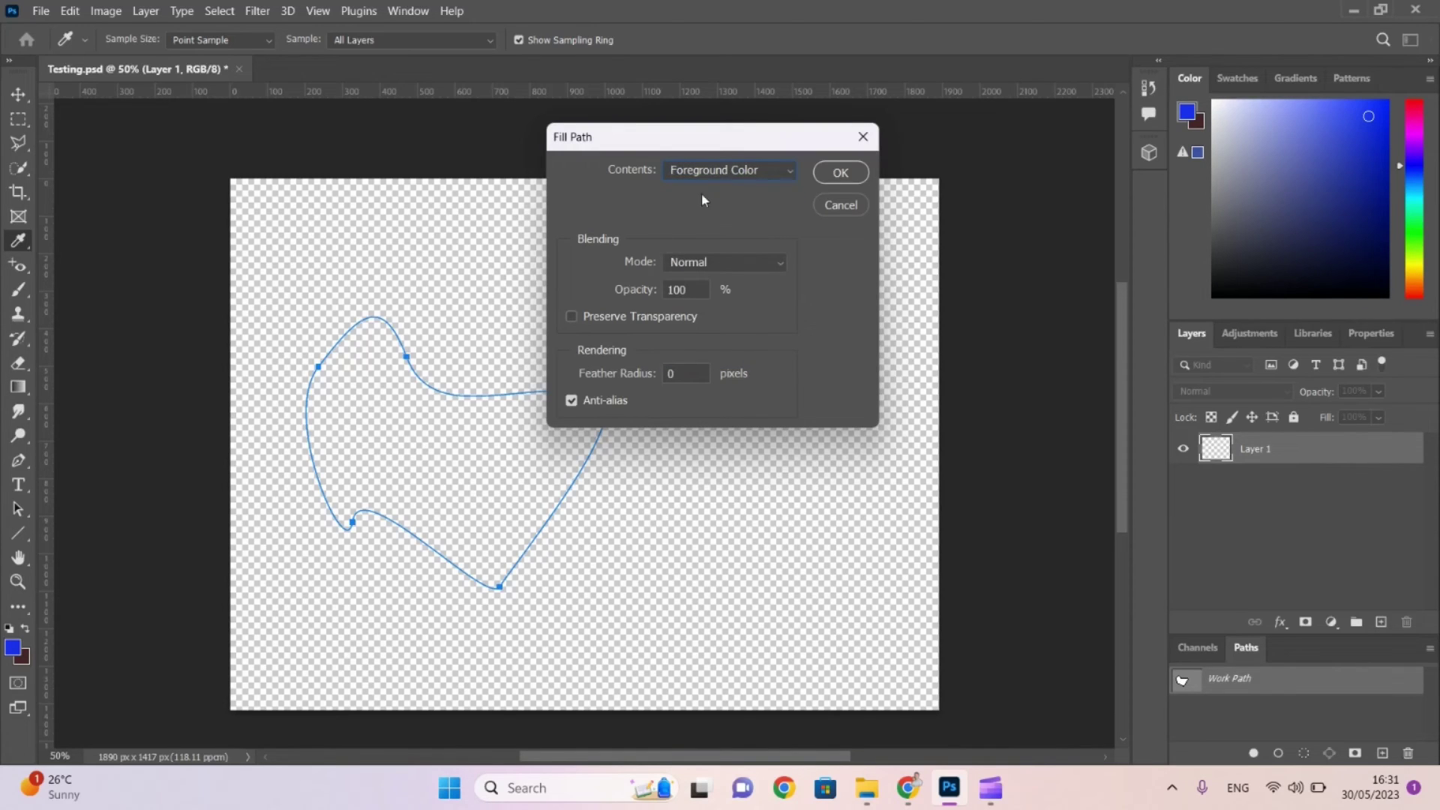
left_click(747, 173)
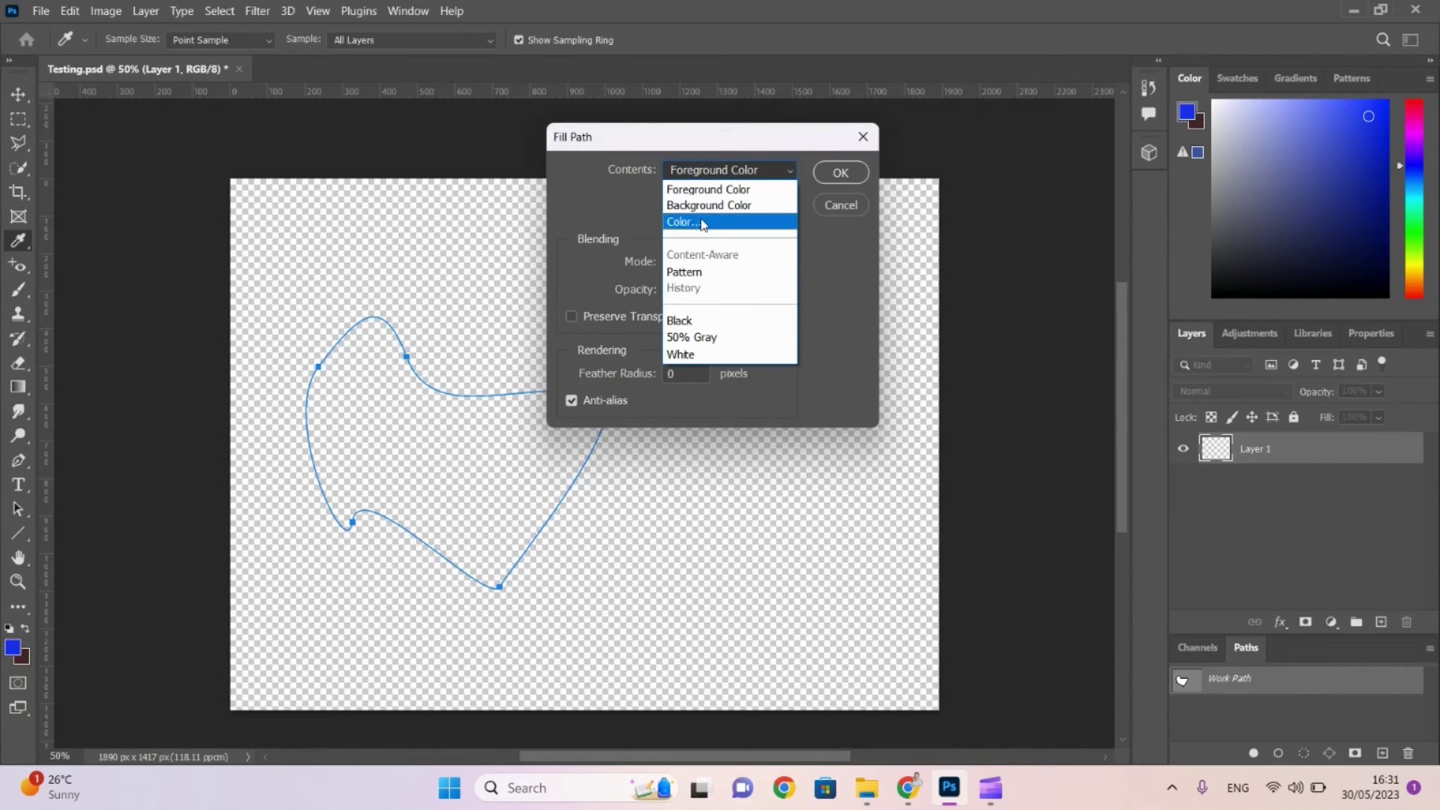
left_click(703, 223)
mouse_move(577, 273)
left_mouse_down()
mouse_move(550, 241)
mouse_move(538, 269)
mouse_move(539, 256)
left_mouse_up()
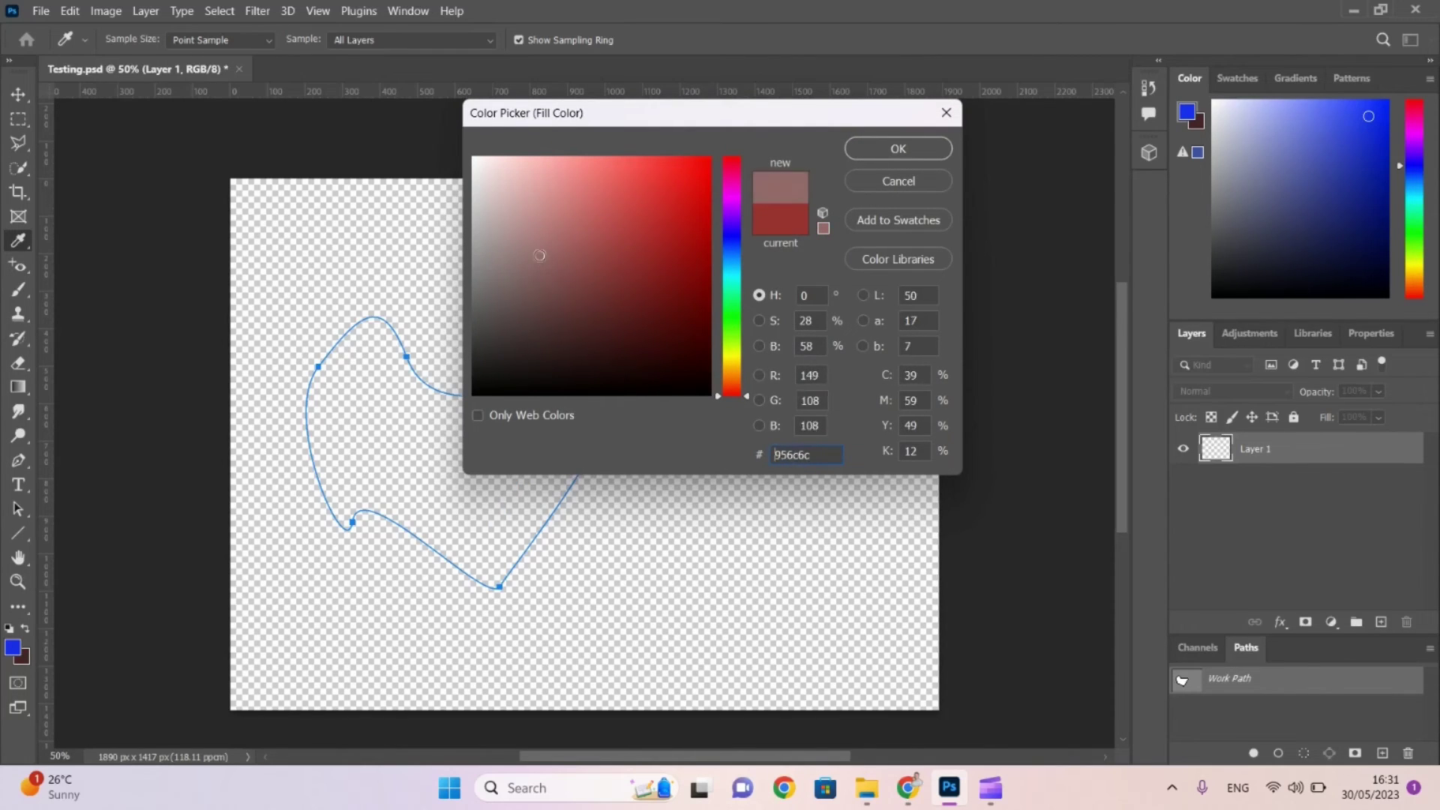
left_click(921, 156)
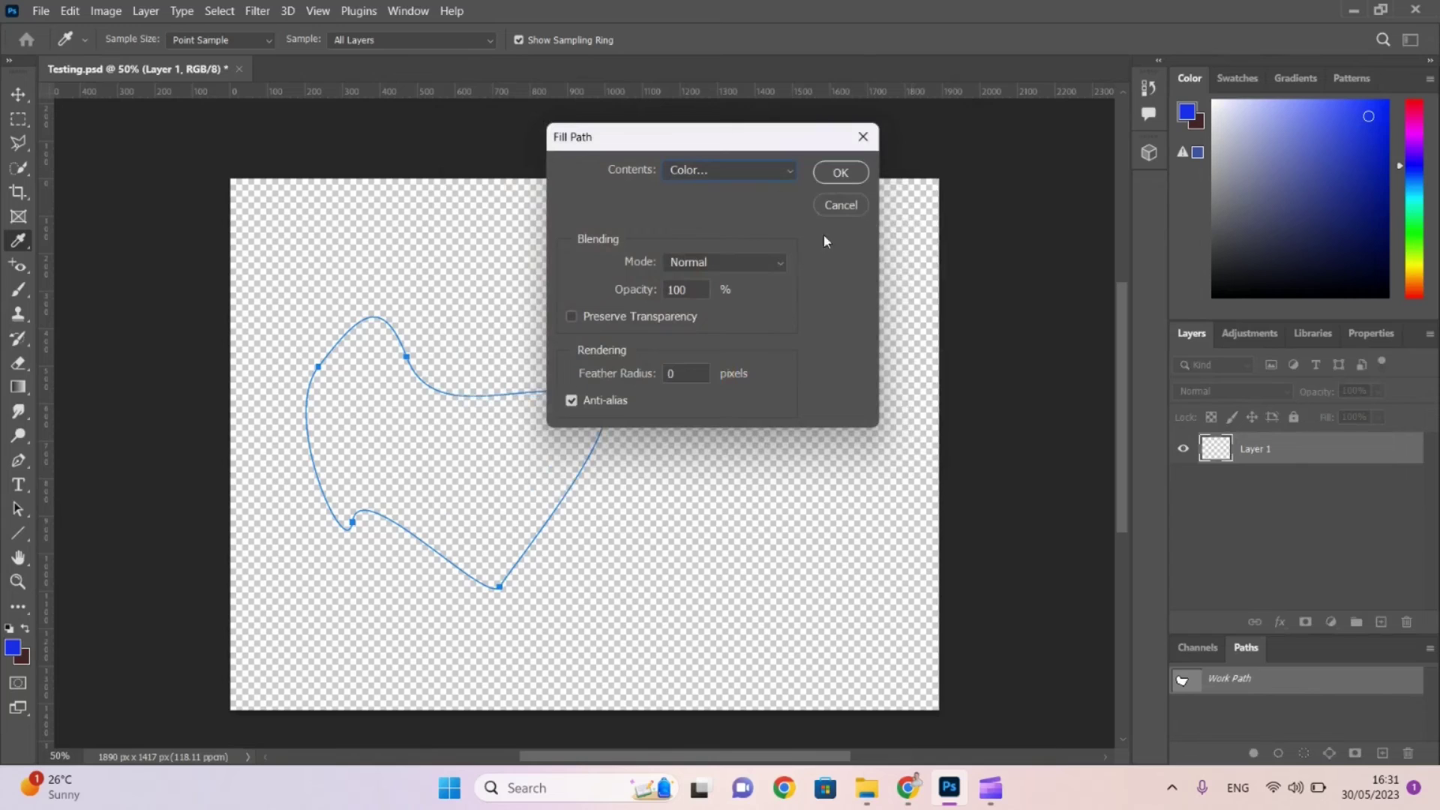
left_click(840, 174)
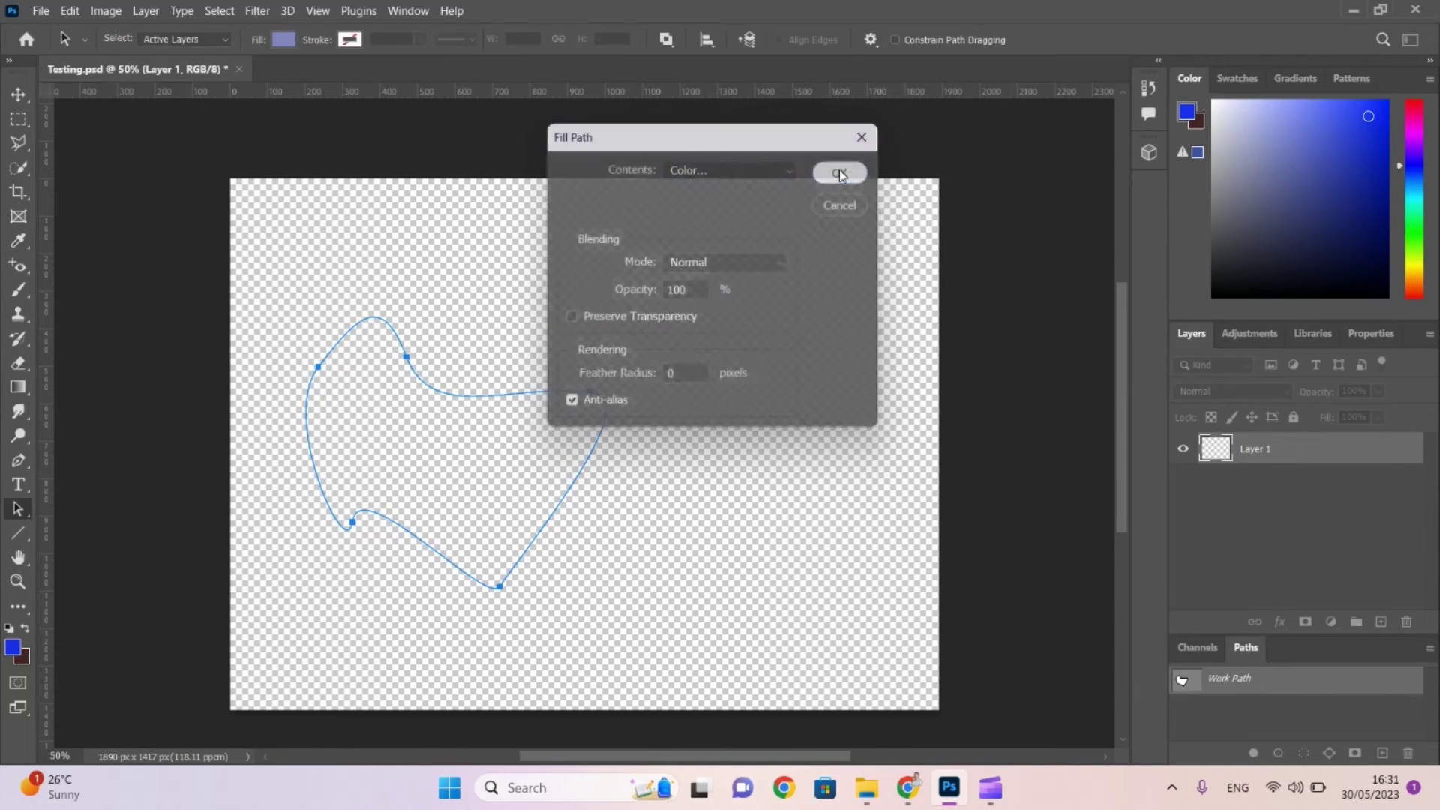
Stroke the filled path on Layer 1 using the Pencil.
right_click(500, 399)
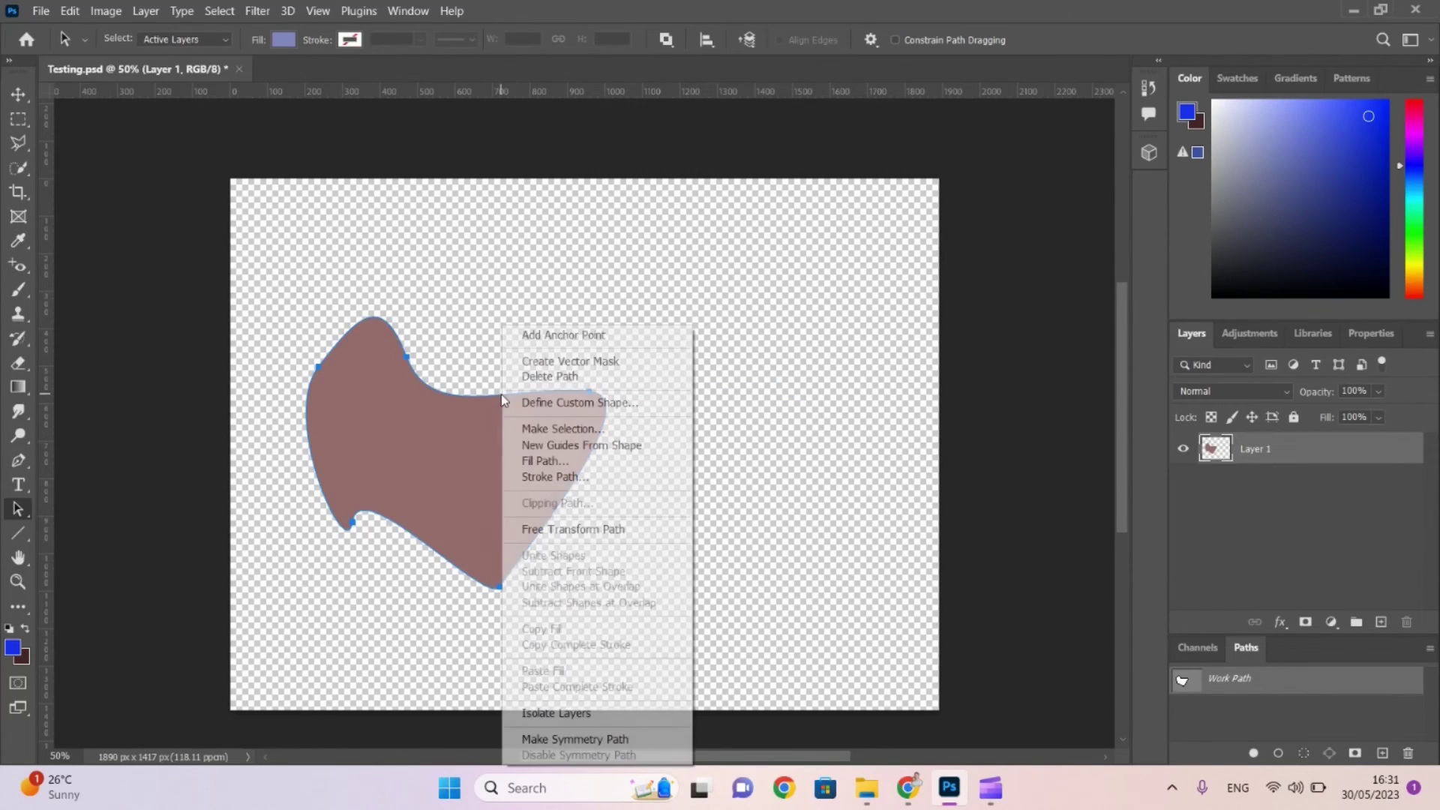
left_click(546, 480)
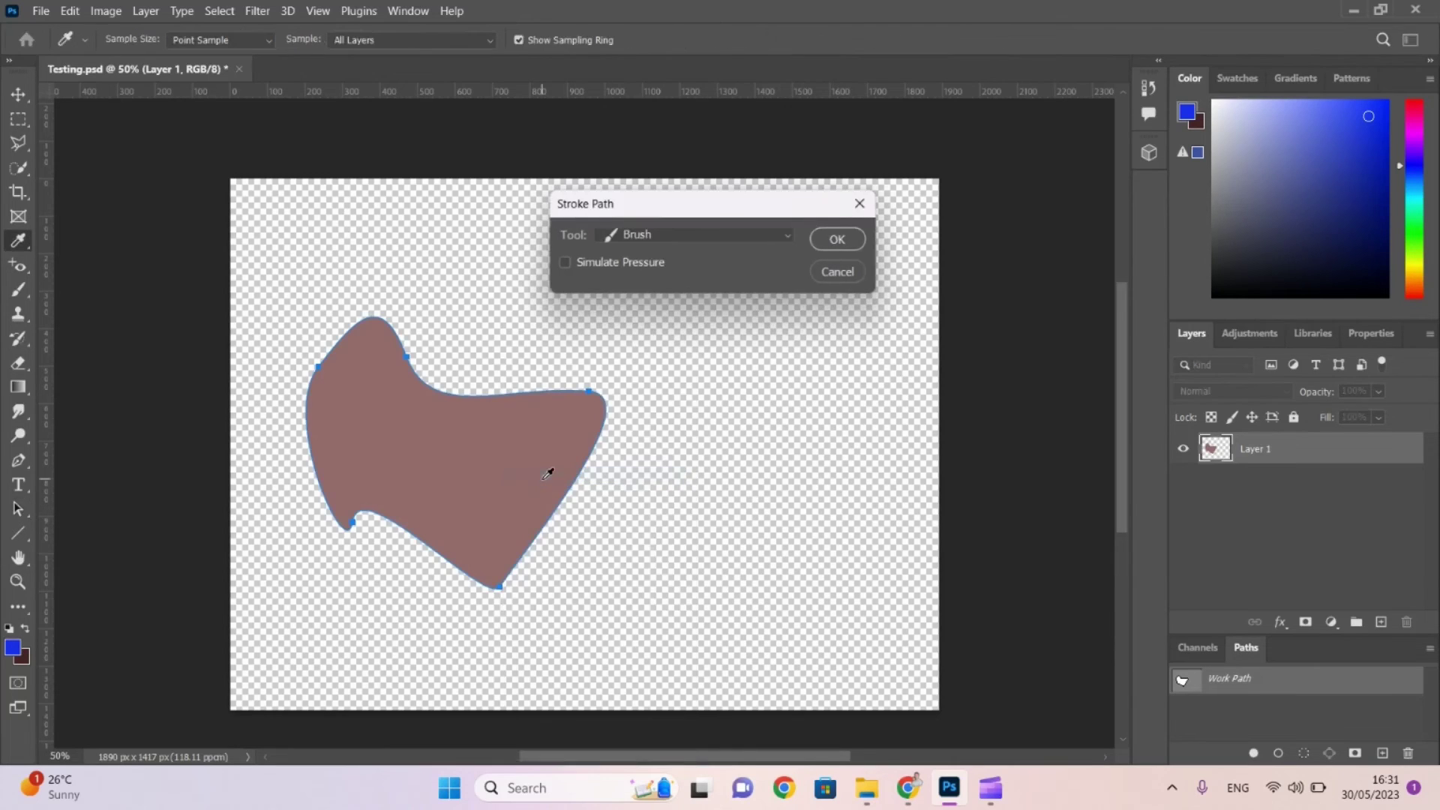
left_click(762, 236)
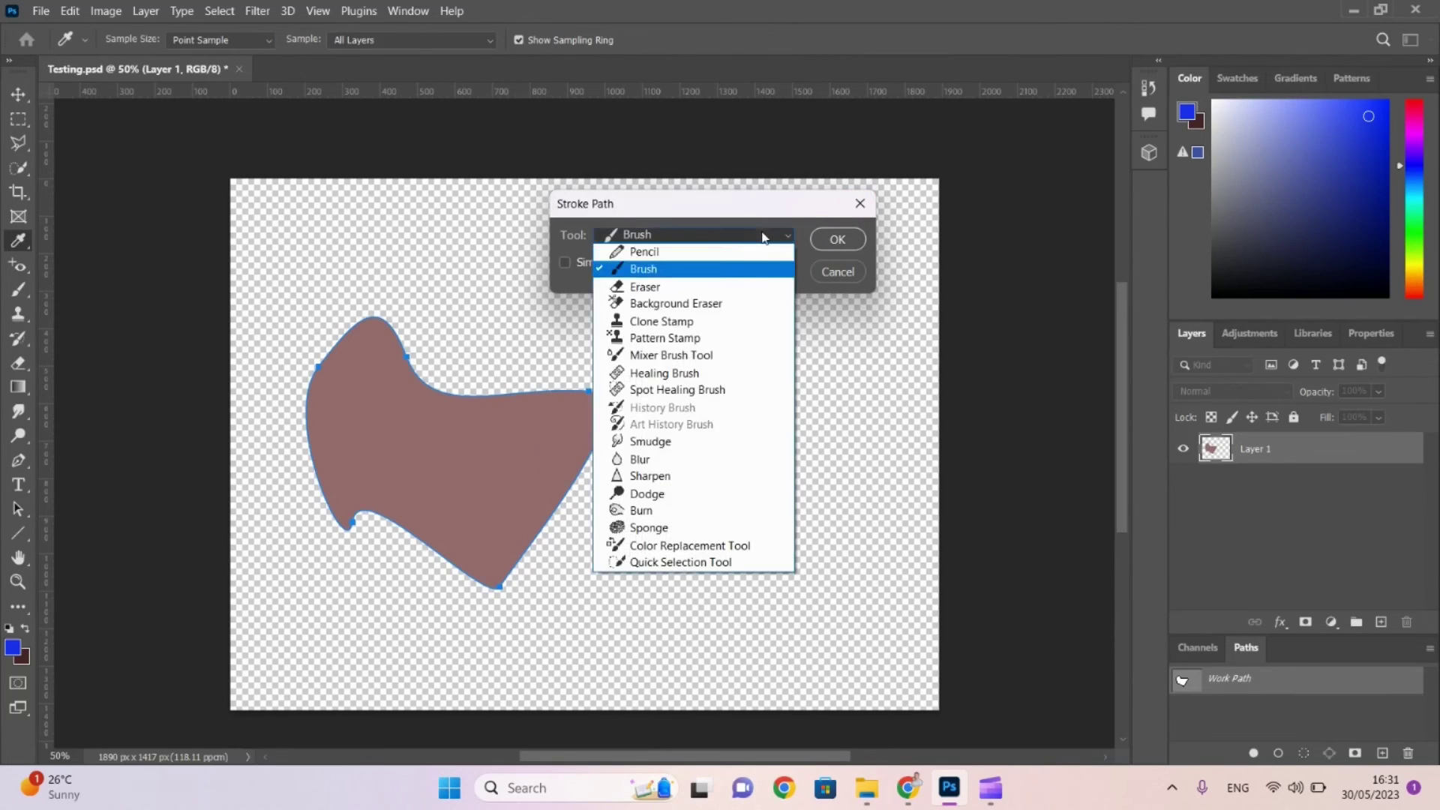
left_click(622, 253)
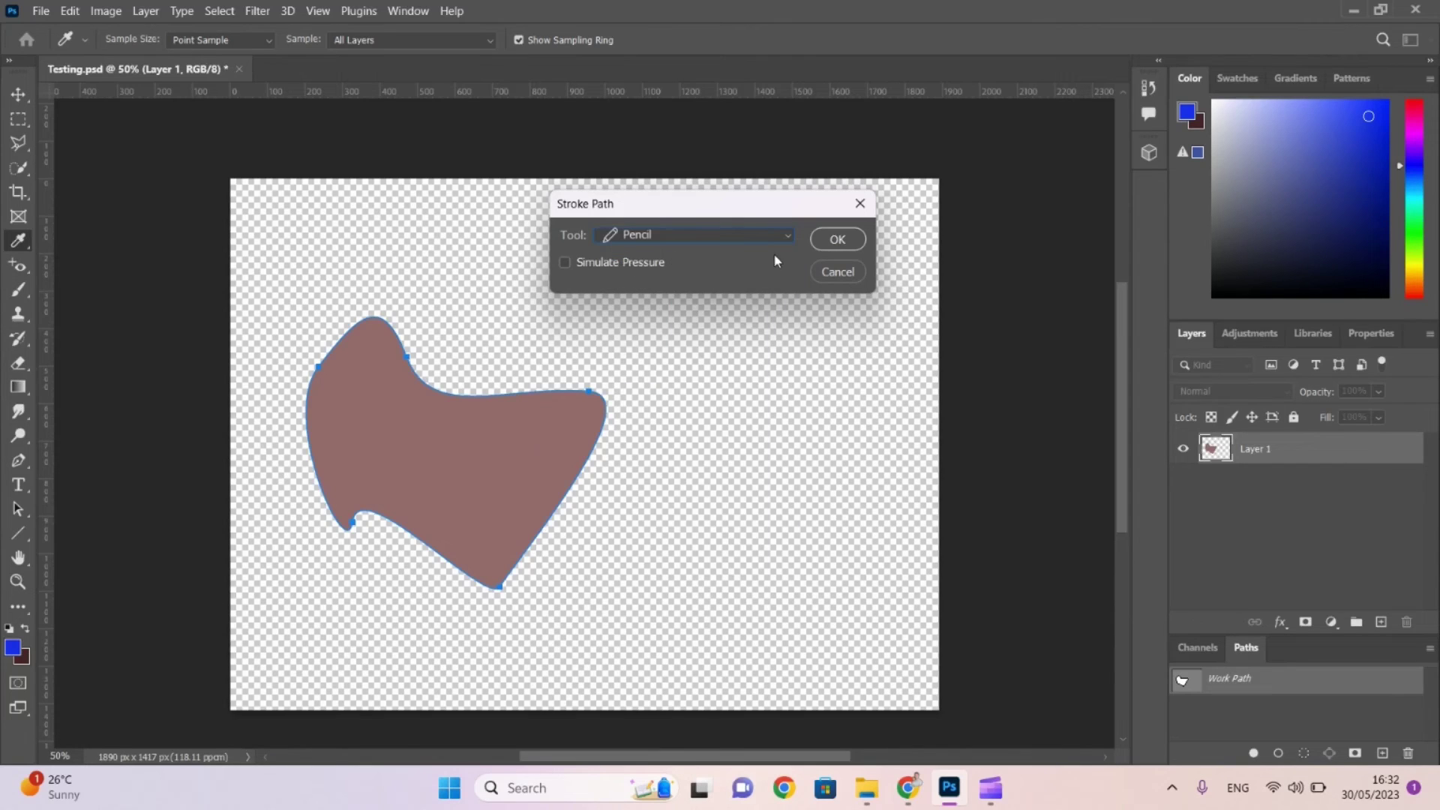
left_click(835, 239)
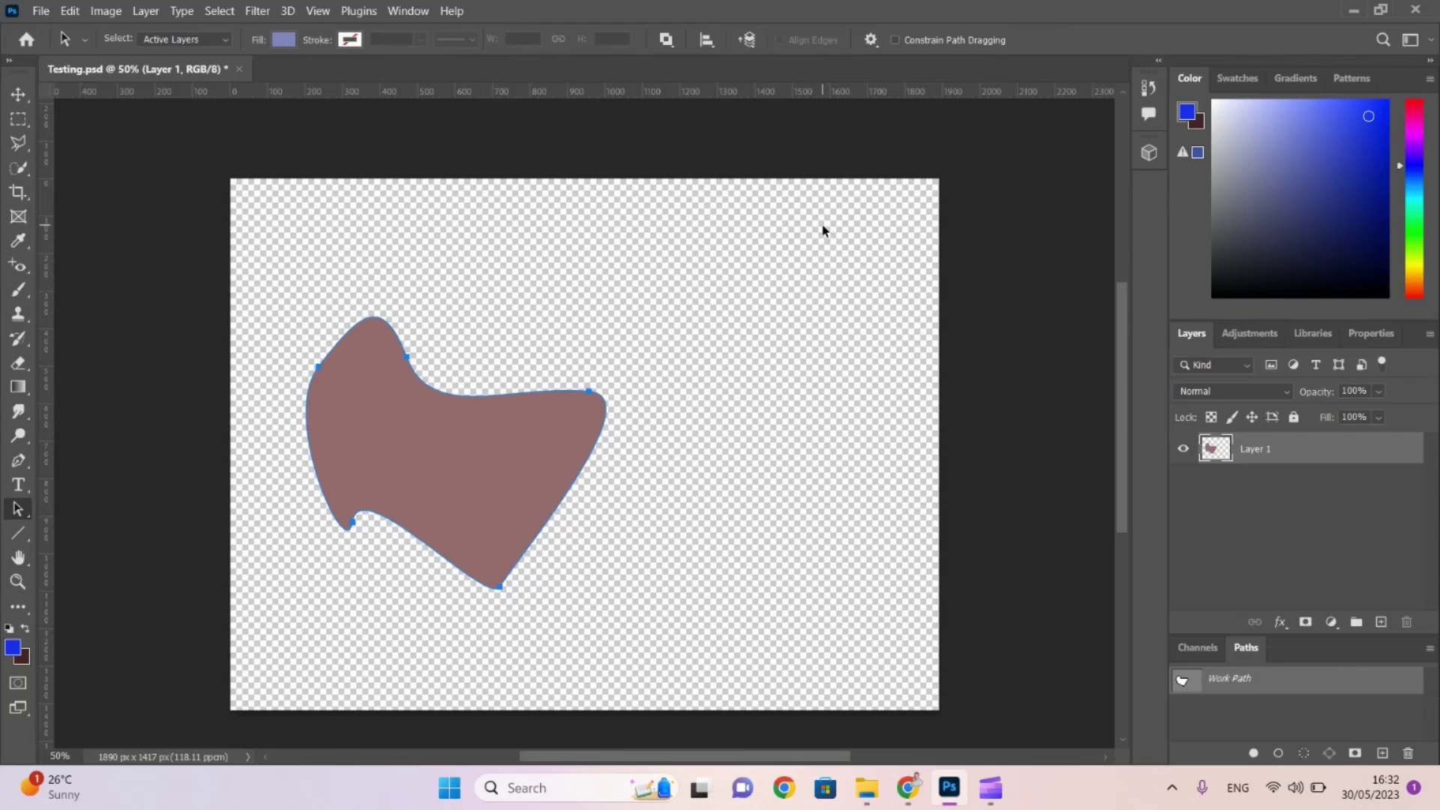
Set the foreground colour to a slightly brighter blue and stroke the path with the Brush, without simulated pressure.
left_click_drag(1326, 180, 1374, 108)
left_click(659, 497)
right_click(433, 390)
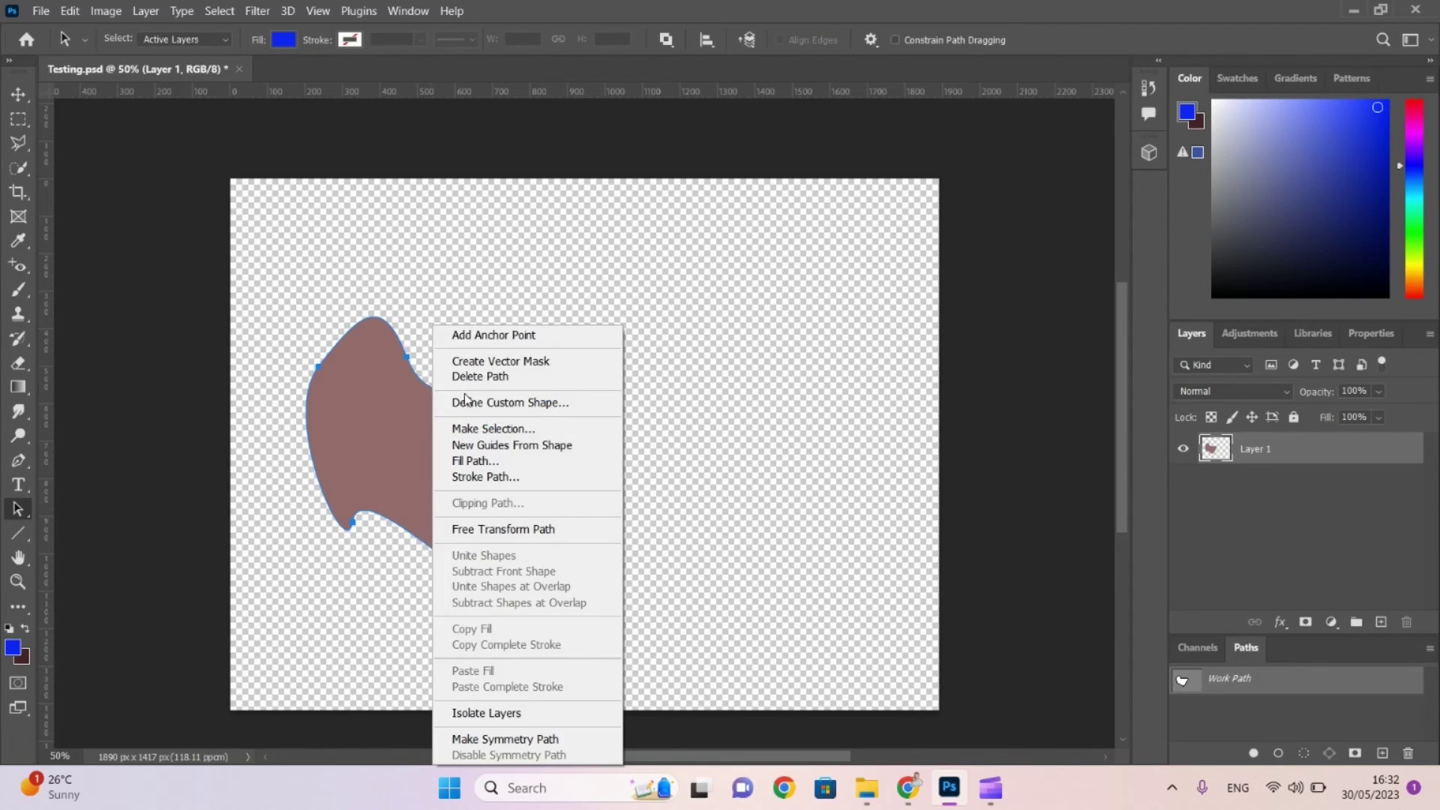
left_click(474, 478)
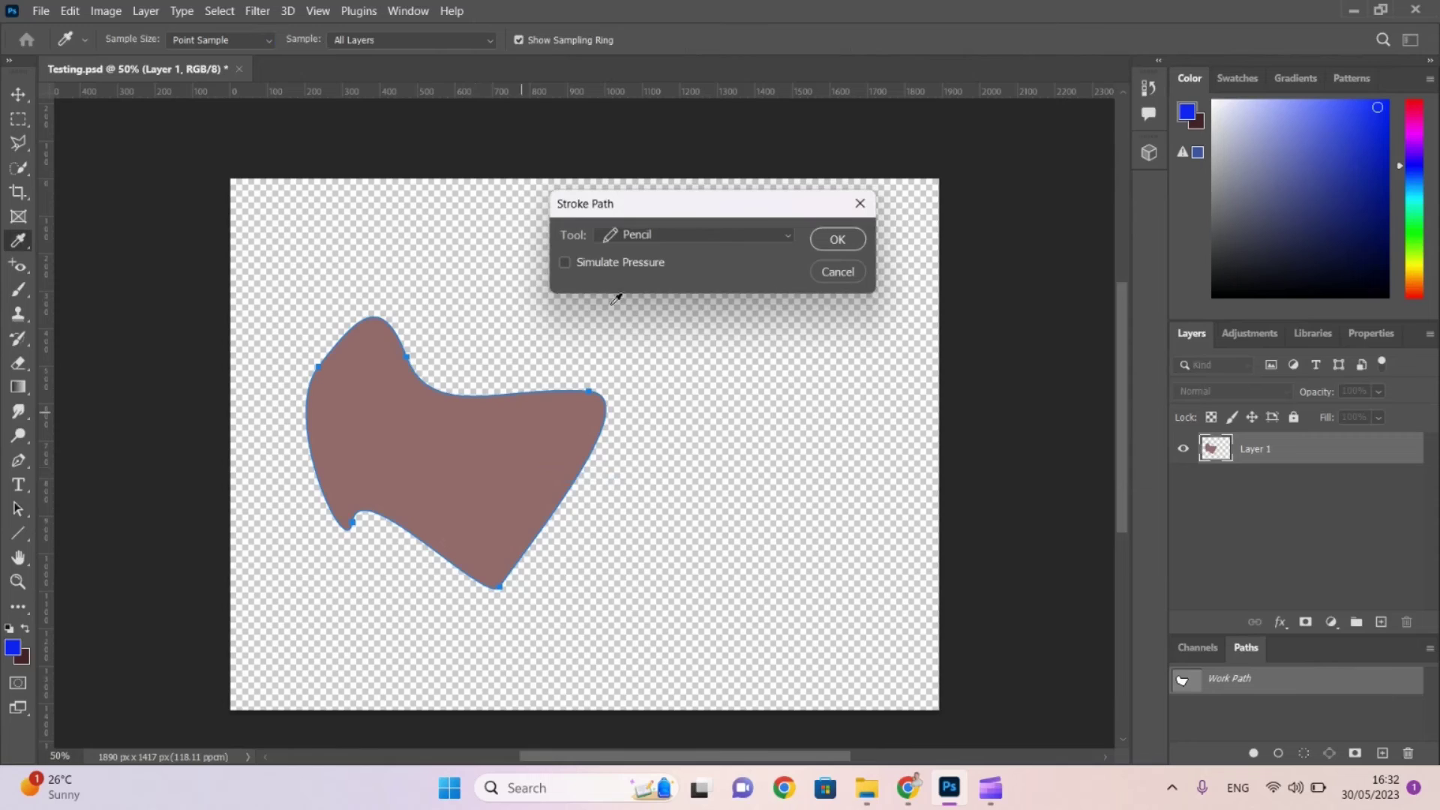
left_click(789, 235)
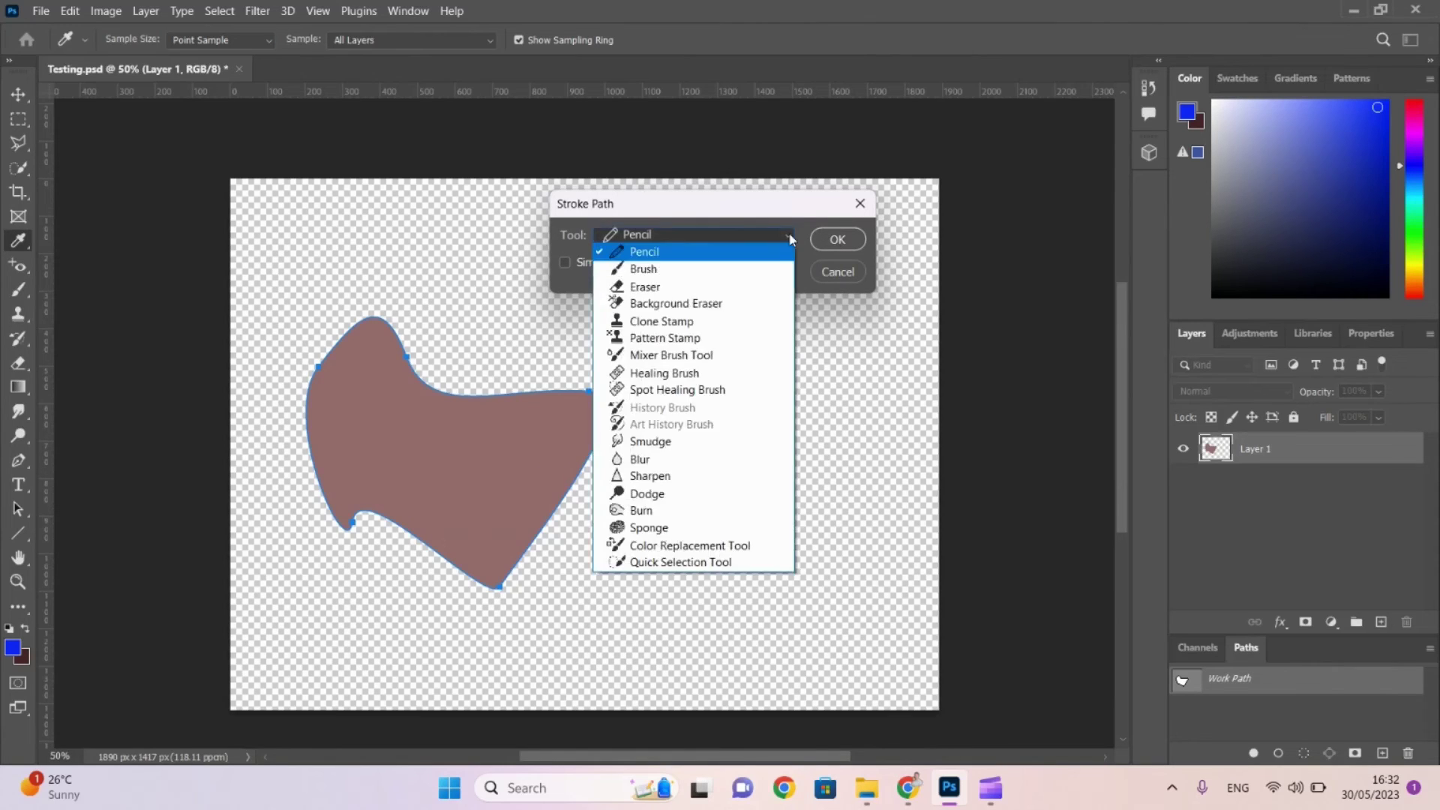
left_click(673, 272)
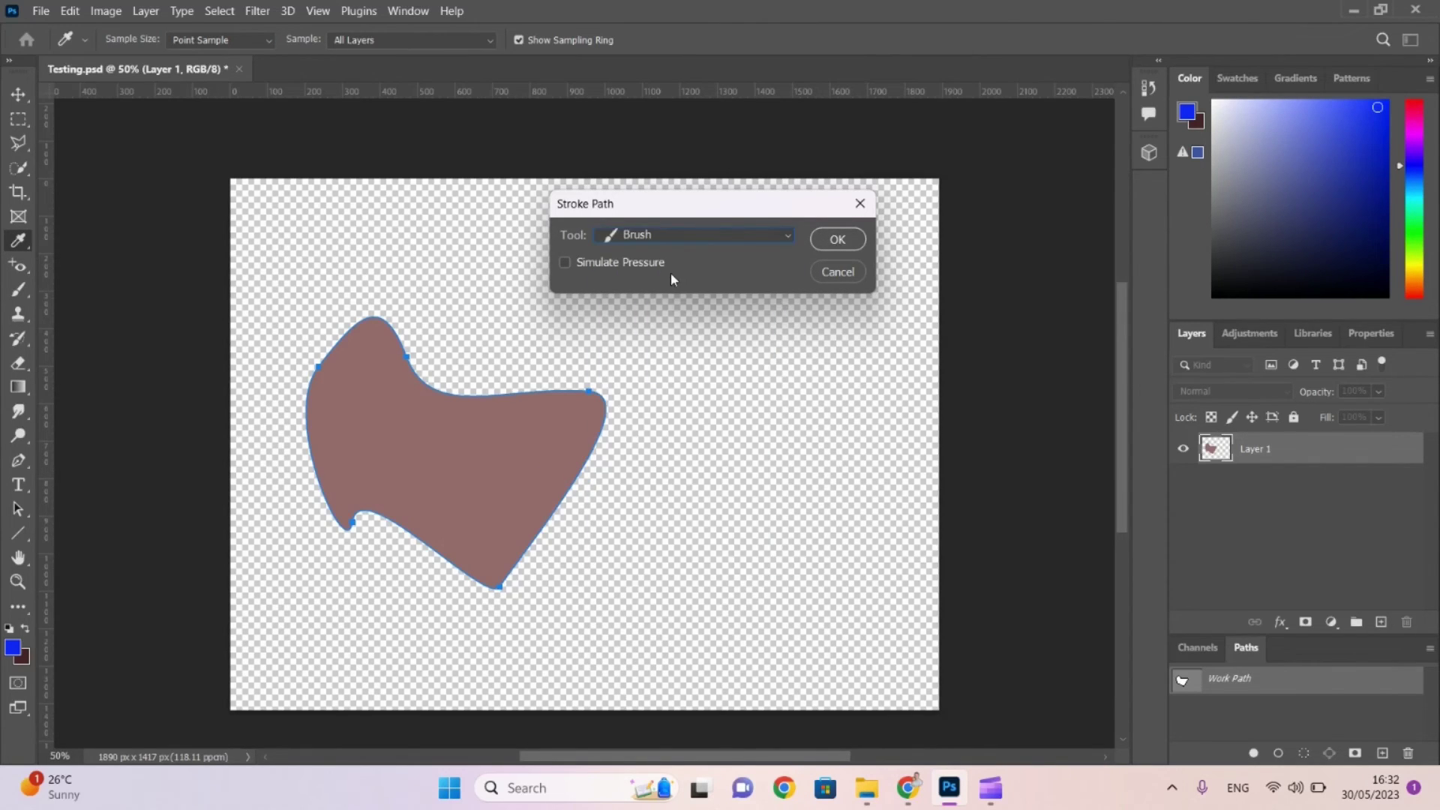
left_click(844, 238)
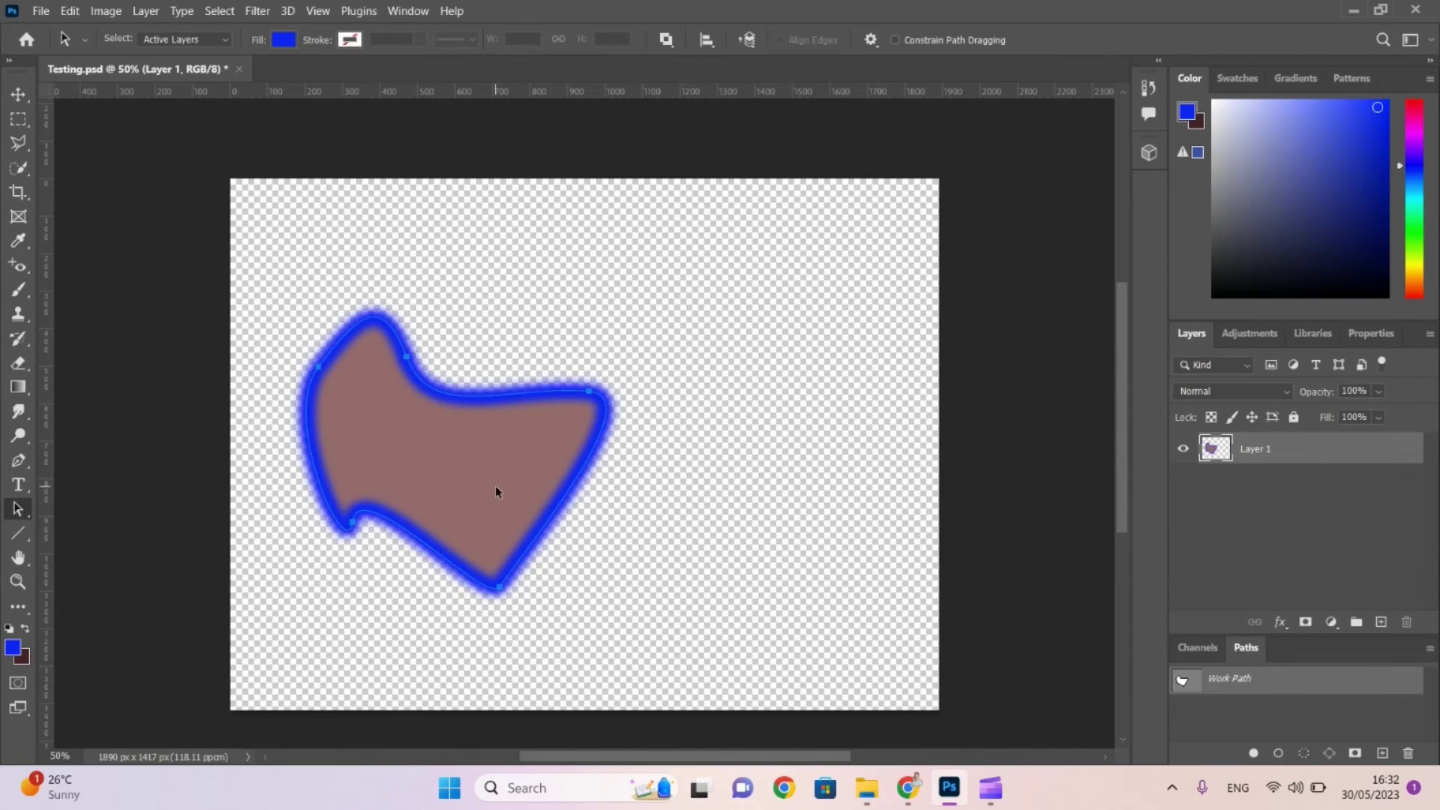
Deselect the path, switch to Chrome, close the Google search results and mark Bezier curves as done in the F.Checklist_Photoshop document.
left_click(689, 497)
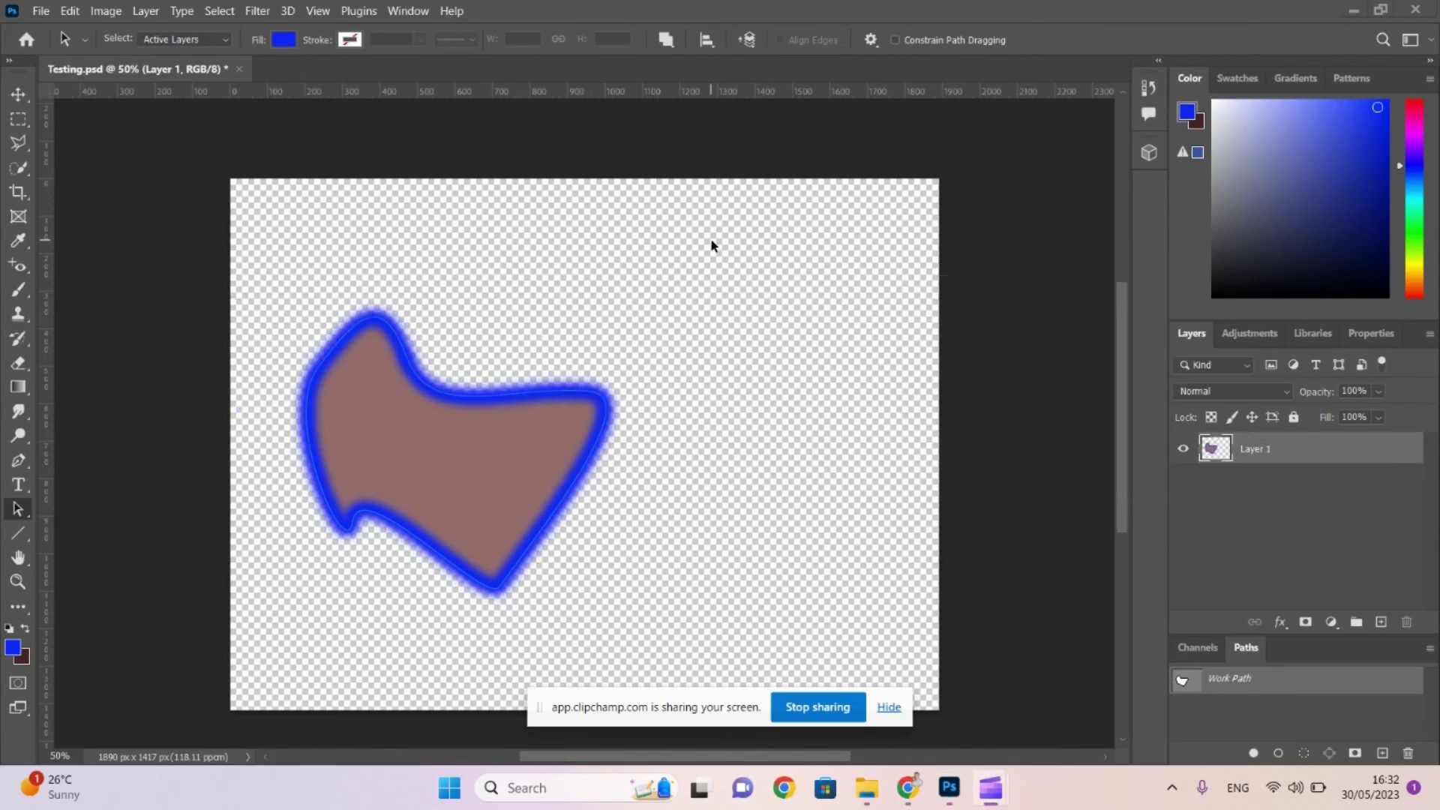
key("alt+Tab")
key("alt+Tab")
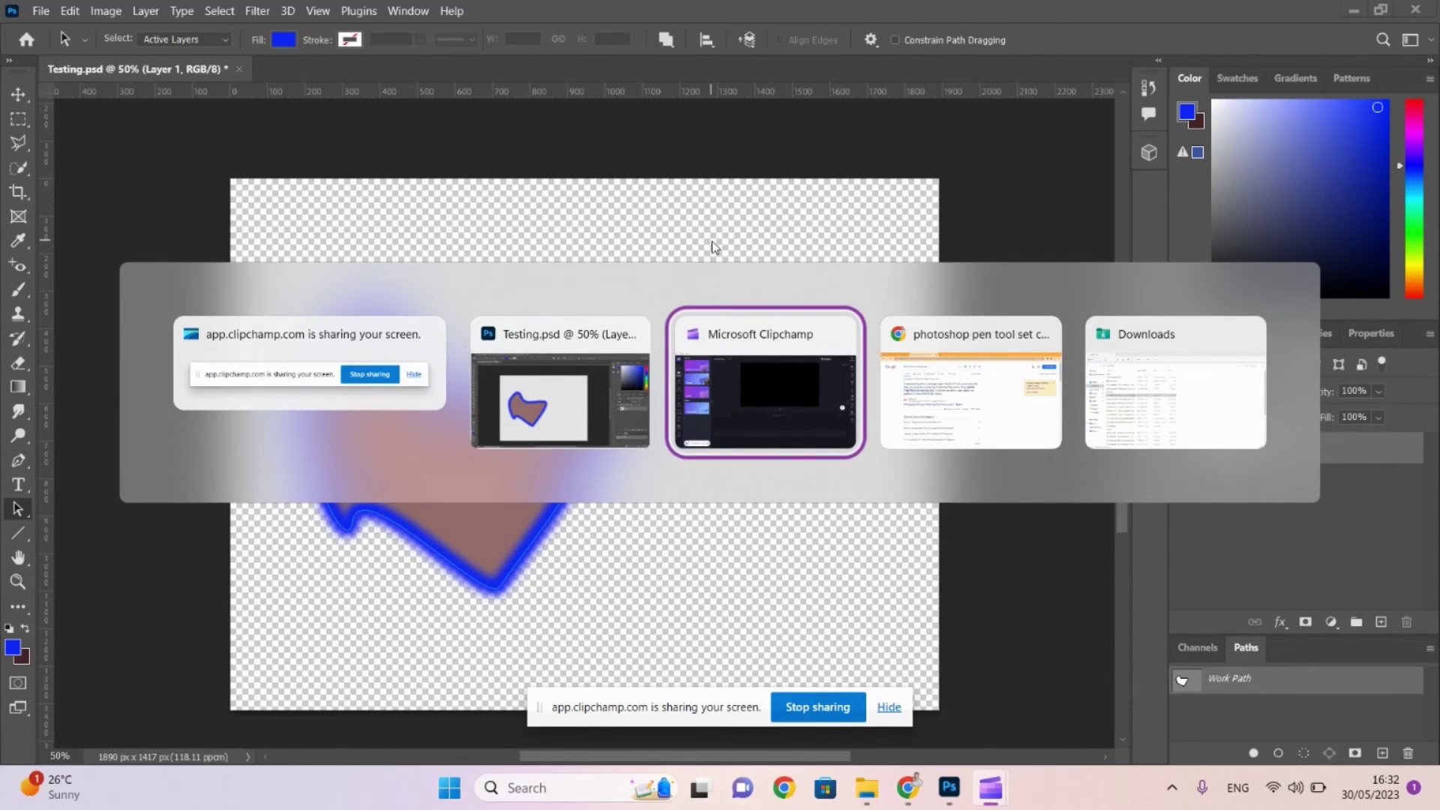
key("alt+Tab")
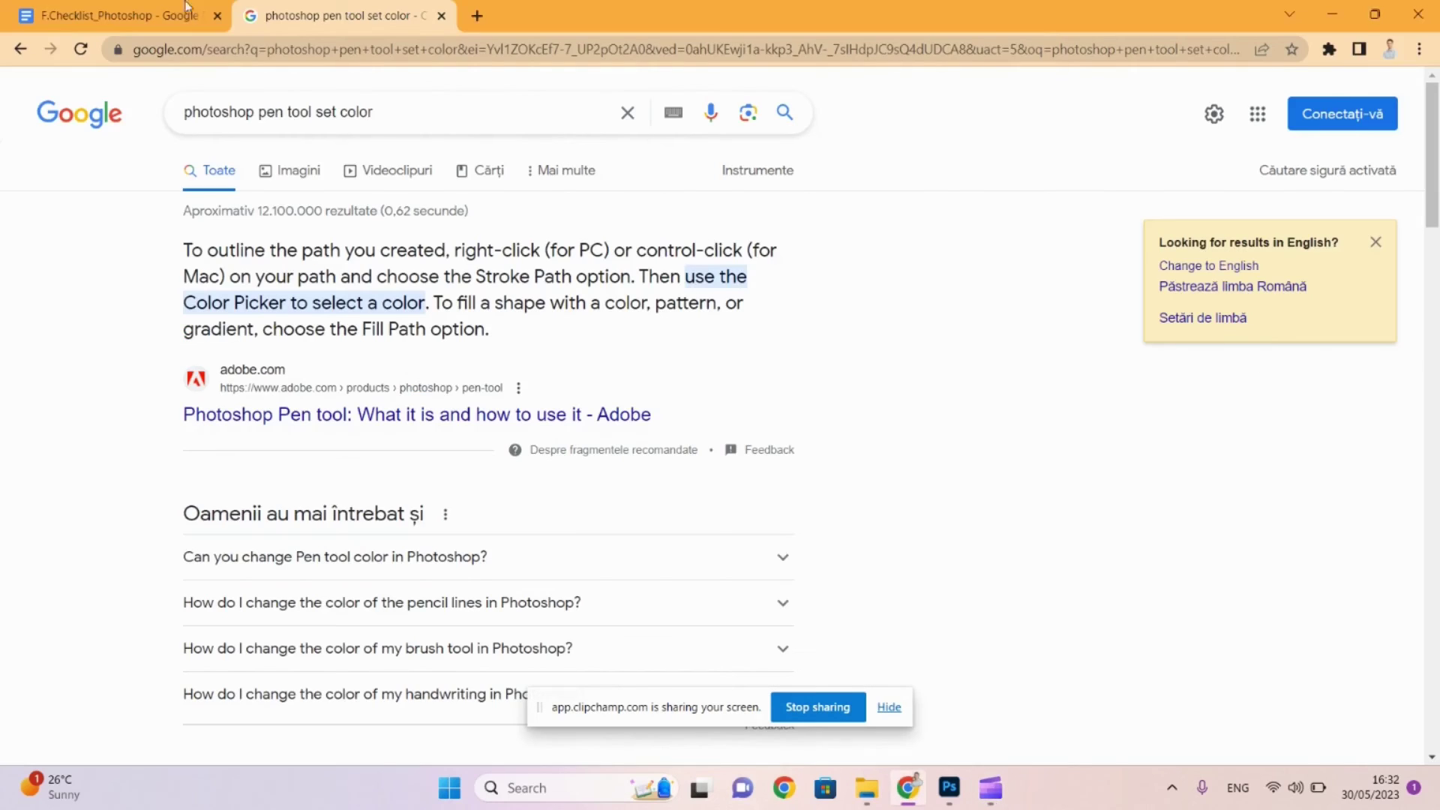
left_click(441, 16)
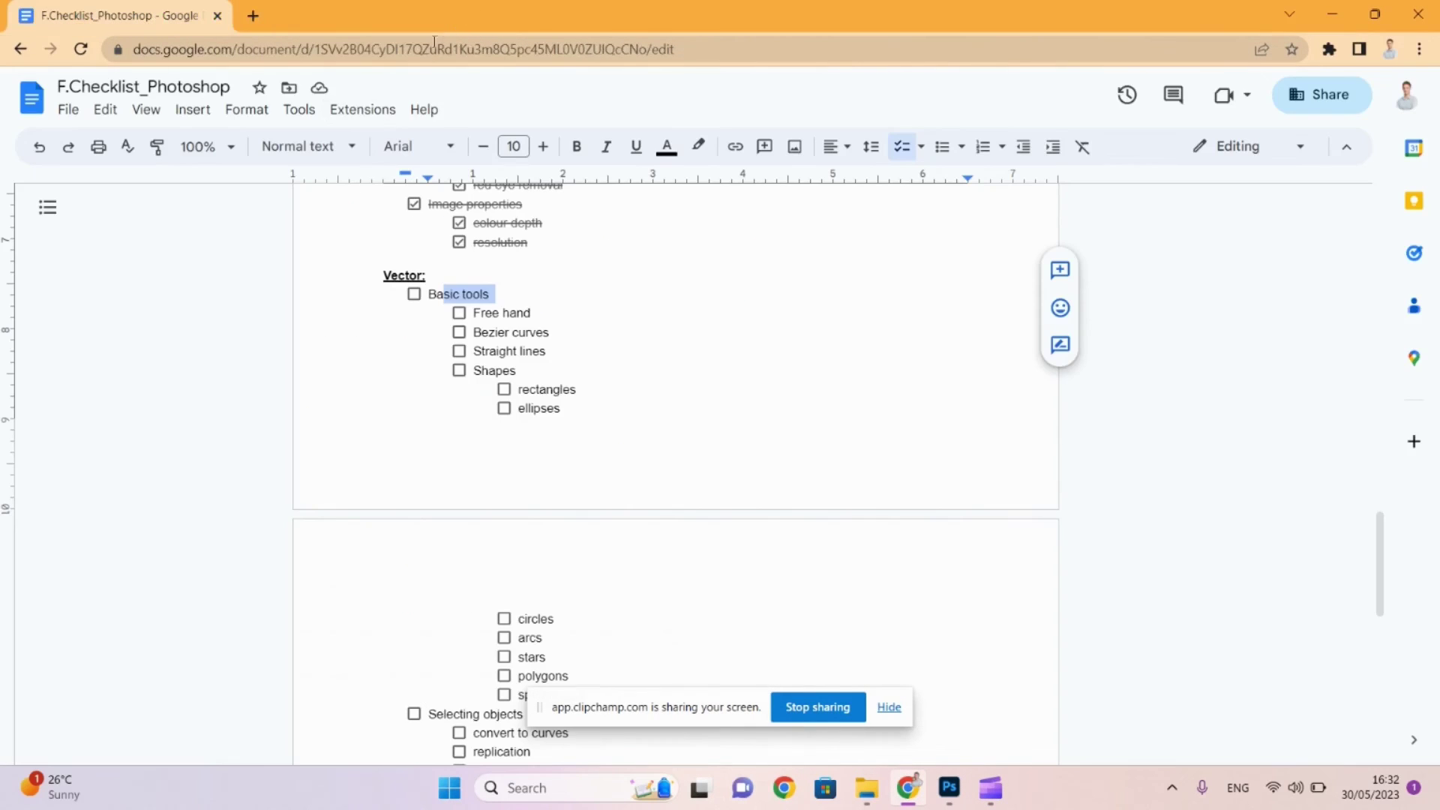
left_click(459, 332)
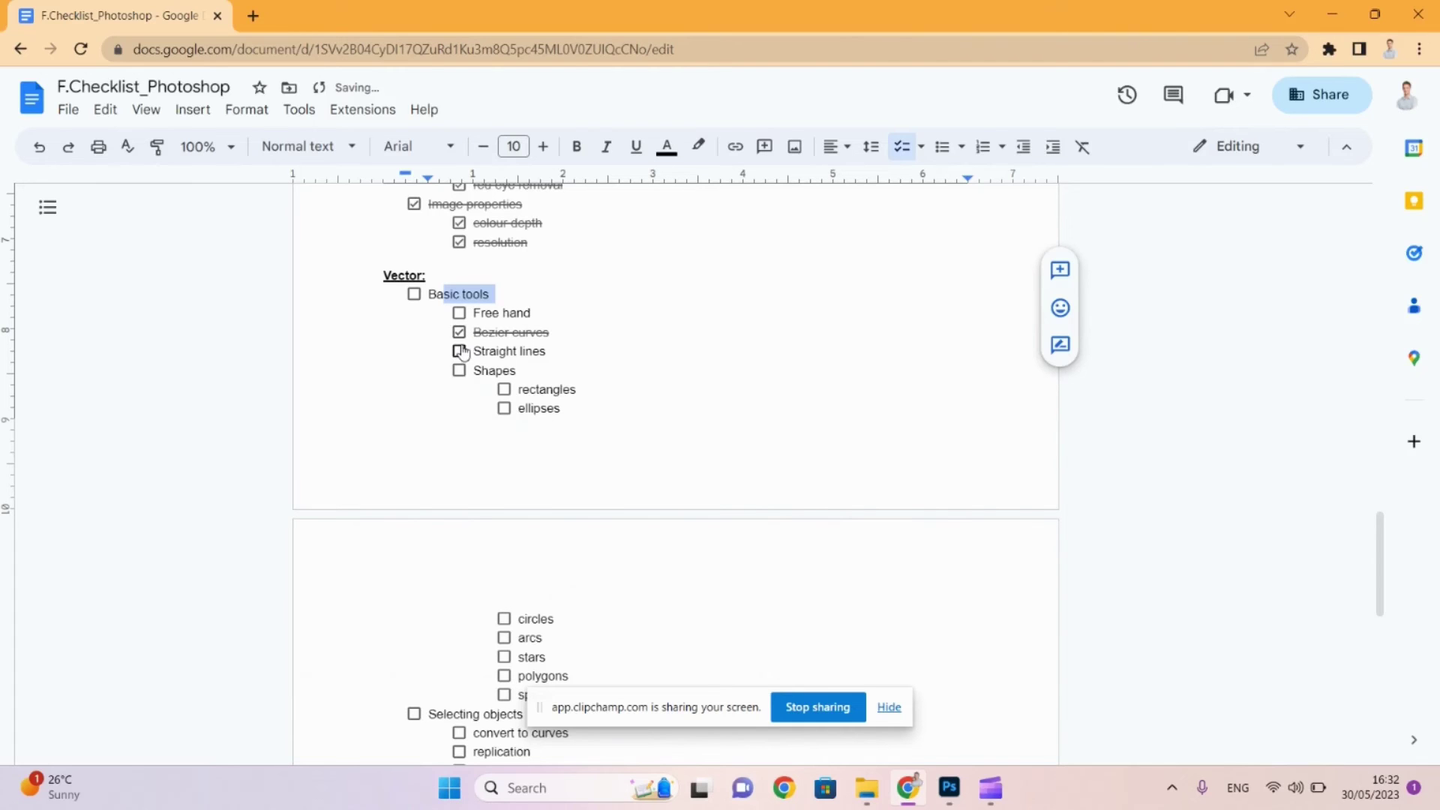
Switch to Photoshop, draw a winding path beside the filled shape with the Freeform Pen Tool and remove a few of its anchor points.
key("alt+Tab")
key("alt+Tab")
key("alt+Tab")
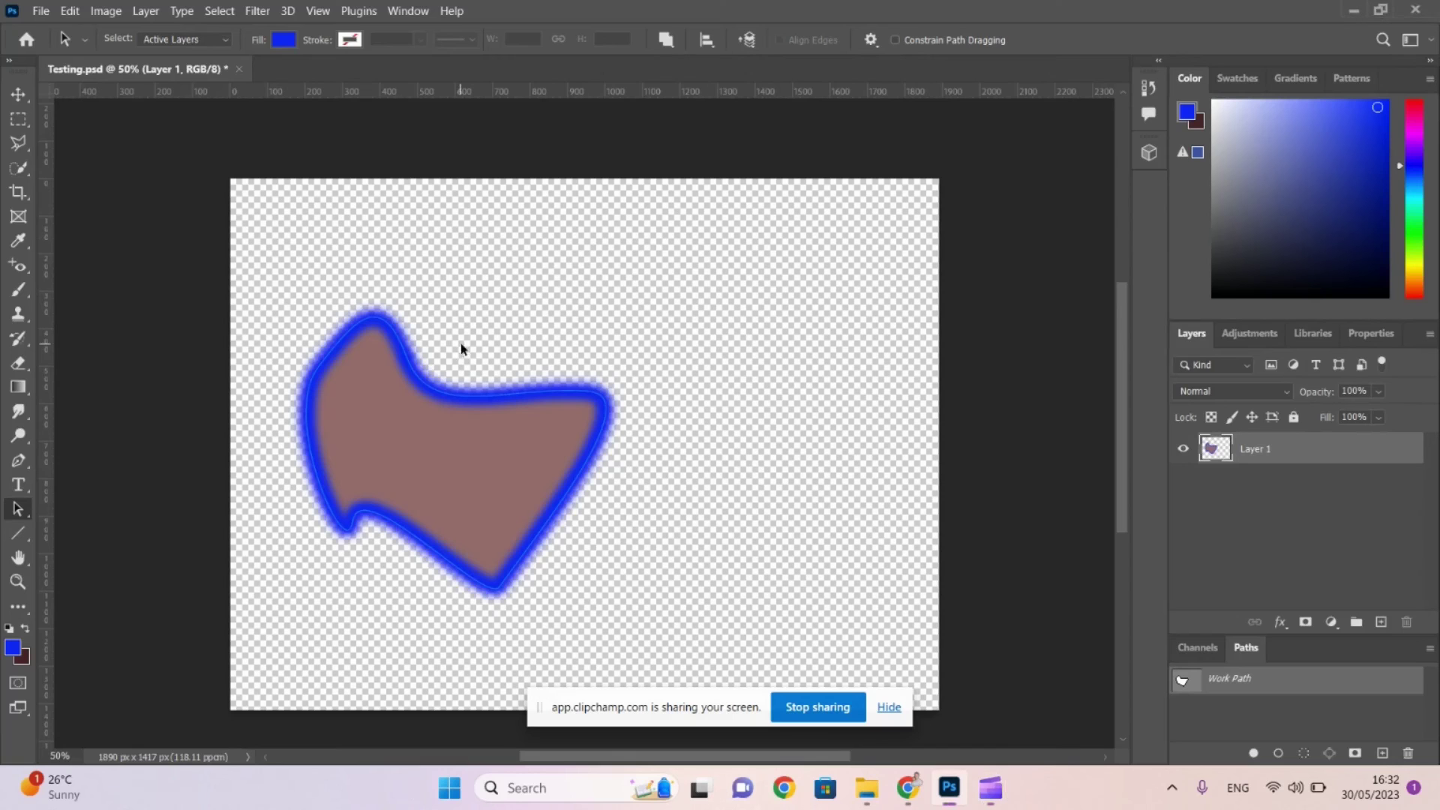
left_click(18, 463)
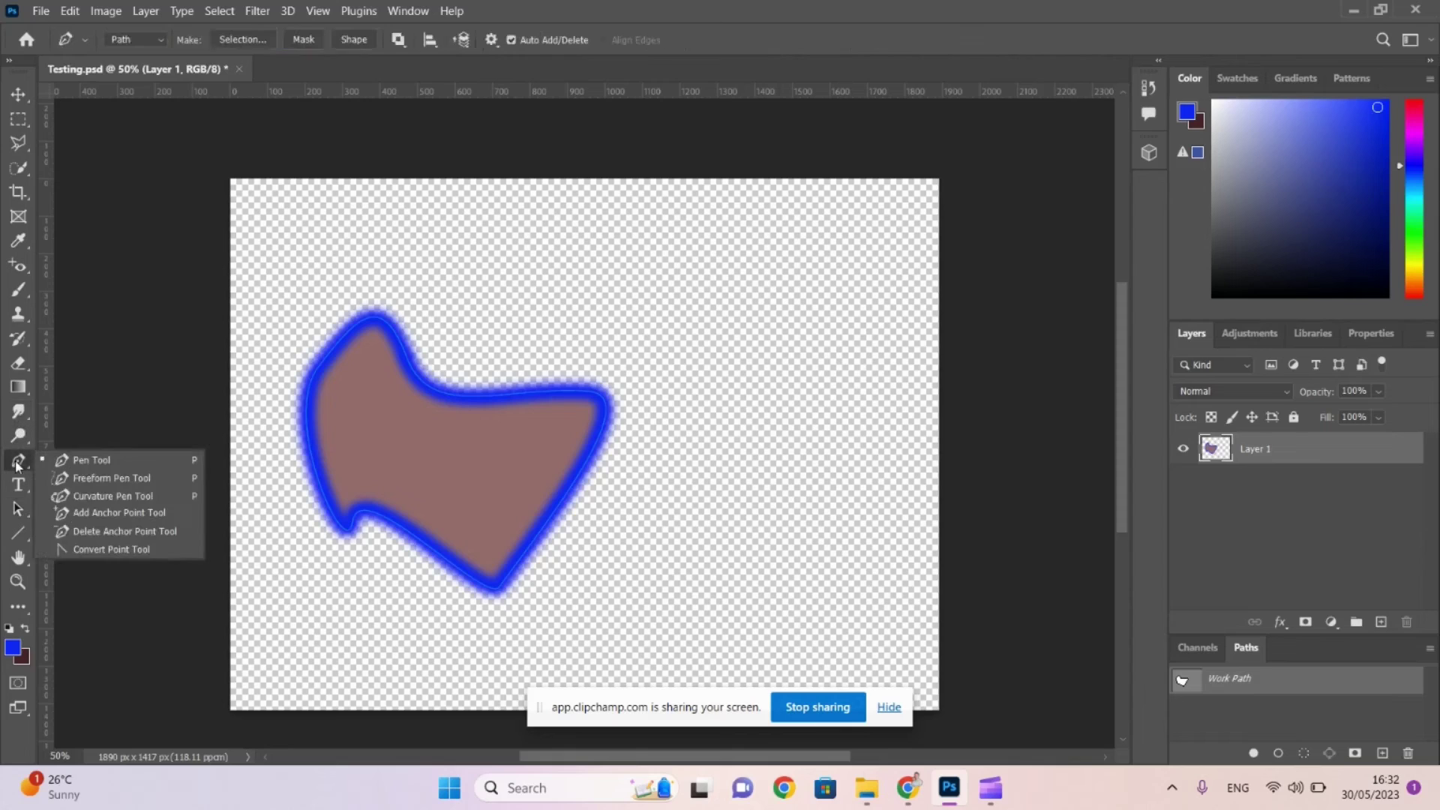
left_click(82, 480)
mouse_move(770, 370)
left_mouse_down()
mouse_move(728, 378)
mouse_move(718, 417)
mouse_move(780, 499)
mouse_move(717, 541)
mouse_move(816, 571)
mouse_move(881, 515)
mouse_move(803, 378)
mouse_move(850, 346)
mouse_move(845, 246)
mouse_move(831, 230)
mouse_move(805, 270)
mouse_move(739, 268)
left_mouse_up()
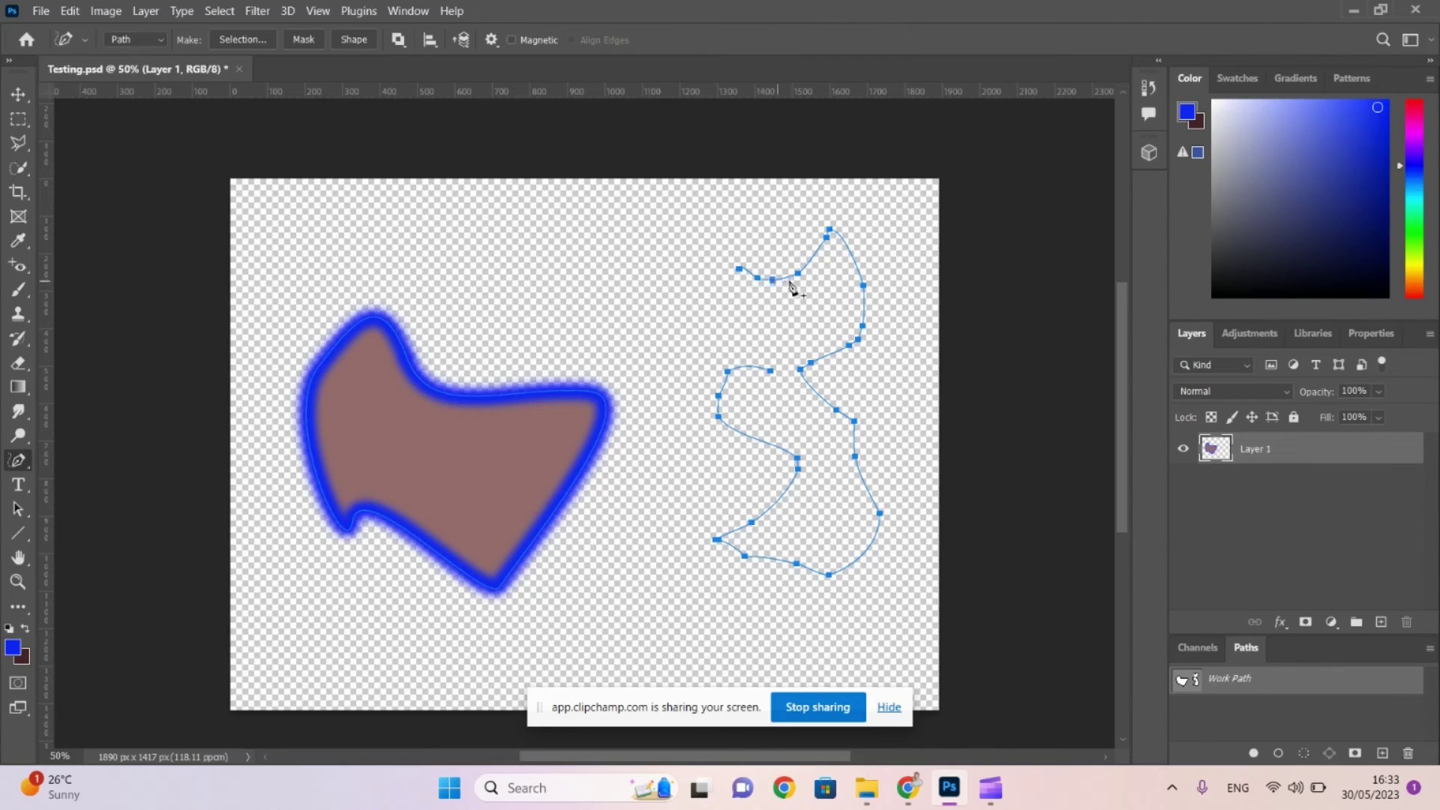
left_click(757, 278)
left_click(719, 396)
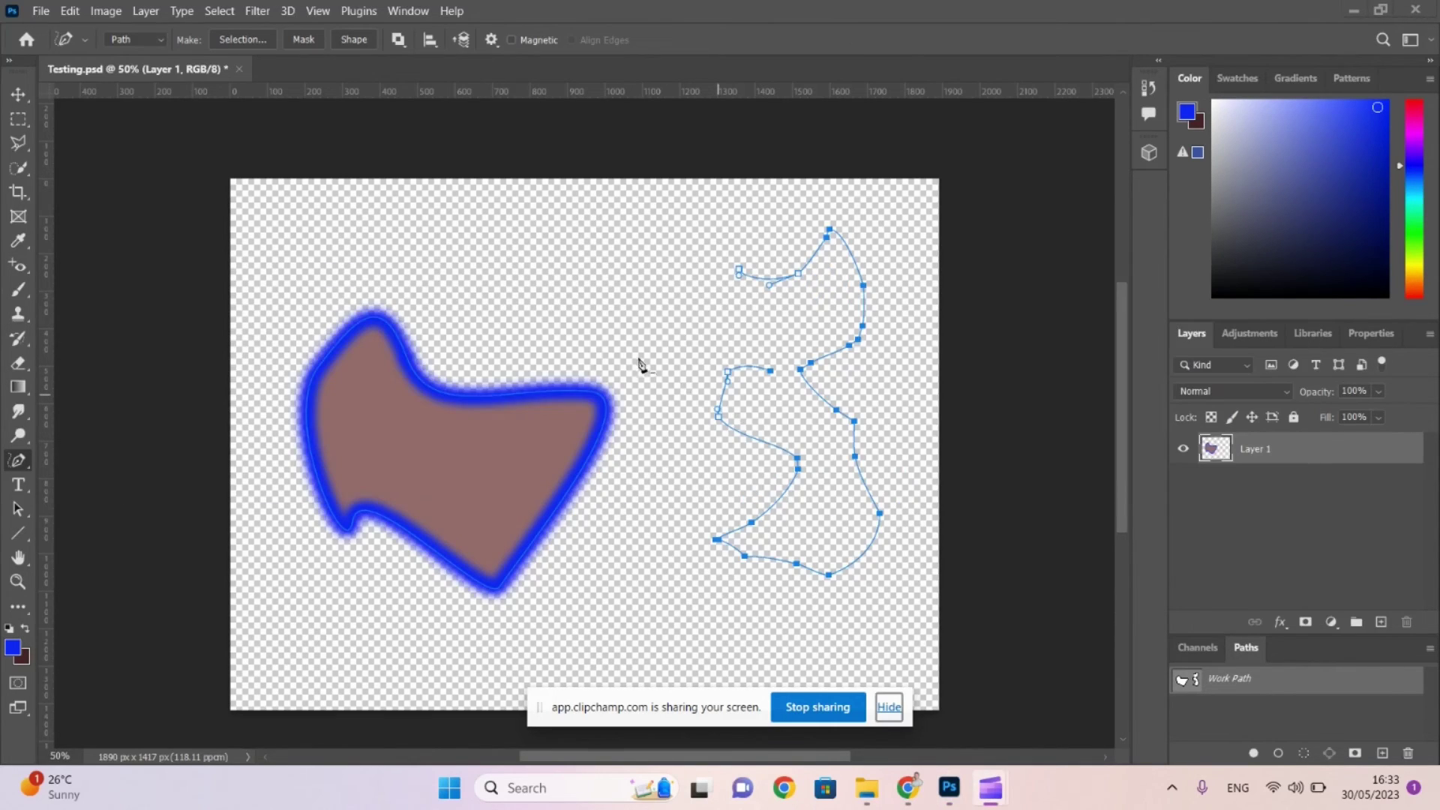
Switch to the checklist in Chrome and mark Free hand as done under Basic tools.
key("alt+Tab")
key("Tab")
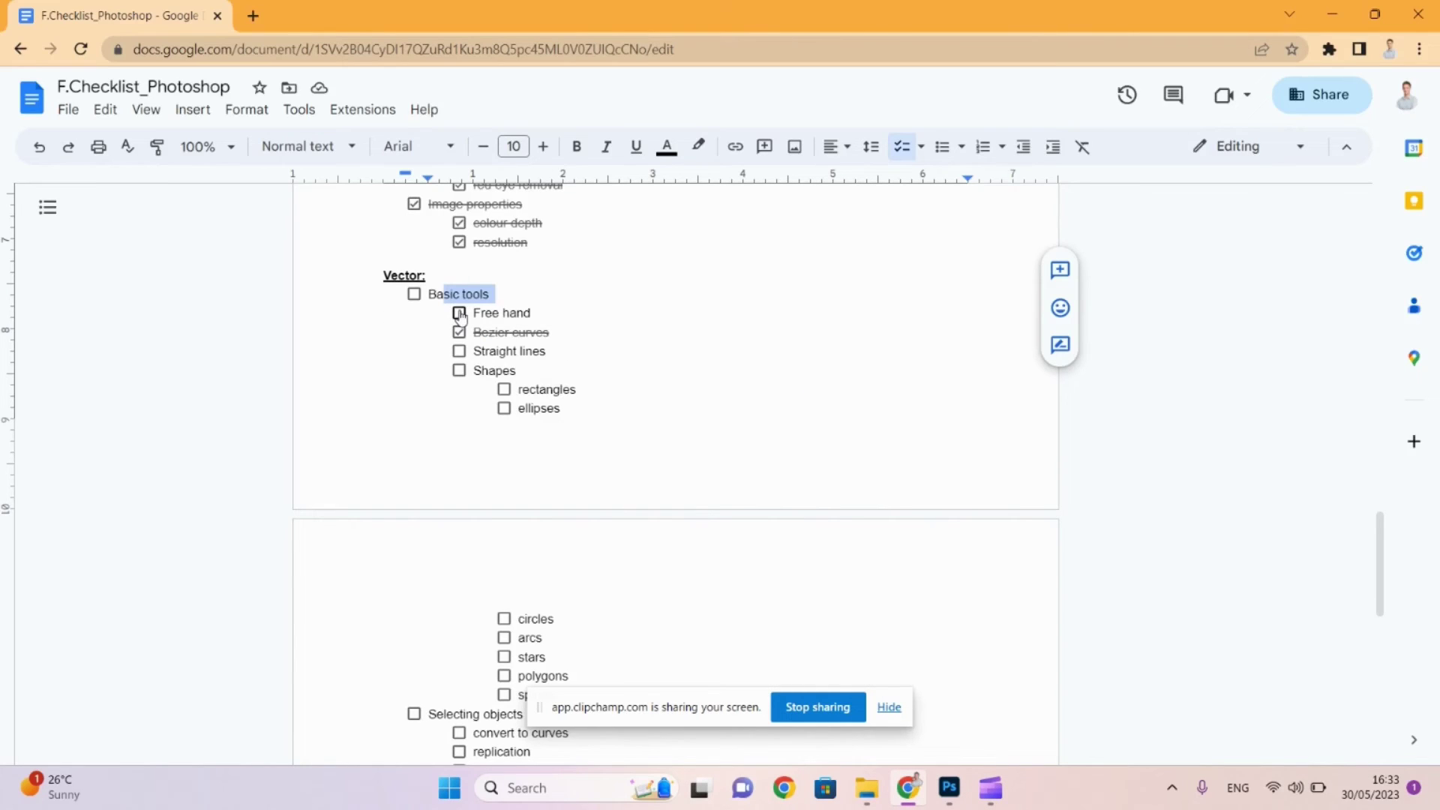
left_click(459, 313)
left_click(490, 353)
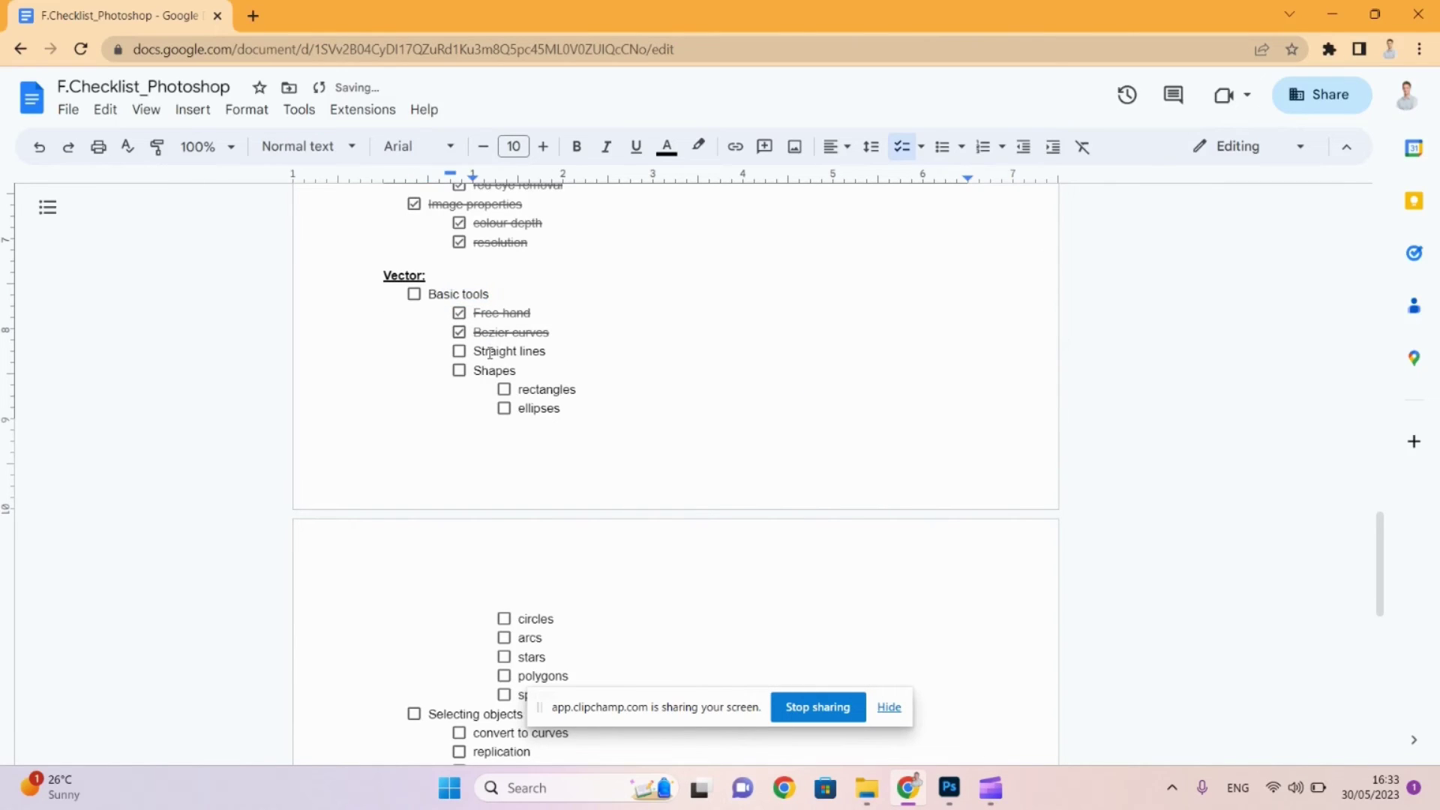
Switch to Photoshop and draw a slanted line about 608 px long above the filled shape with the Line Tool.
left_click(889, 708)
key("alt+Tab")
key("alt+Tab")
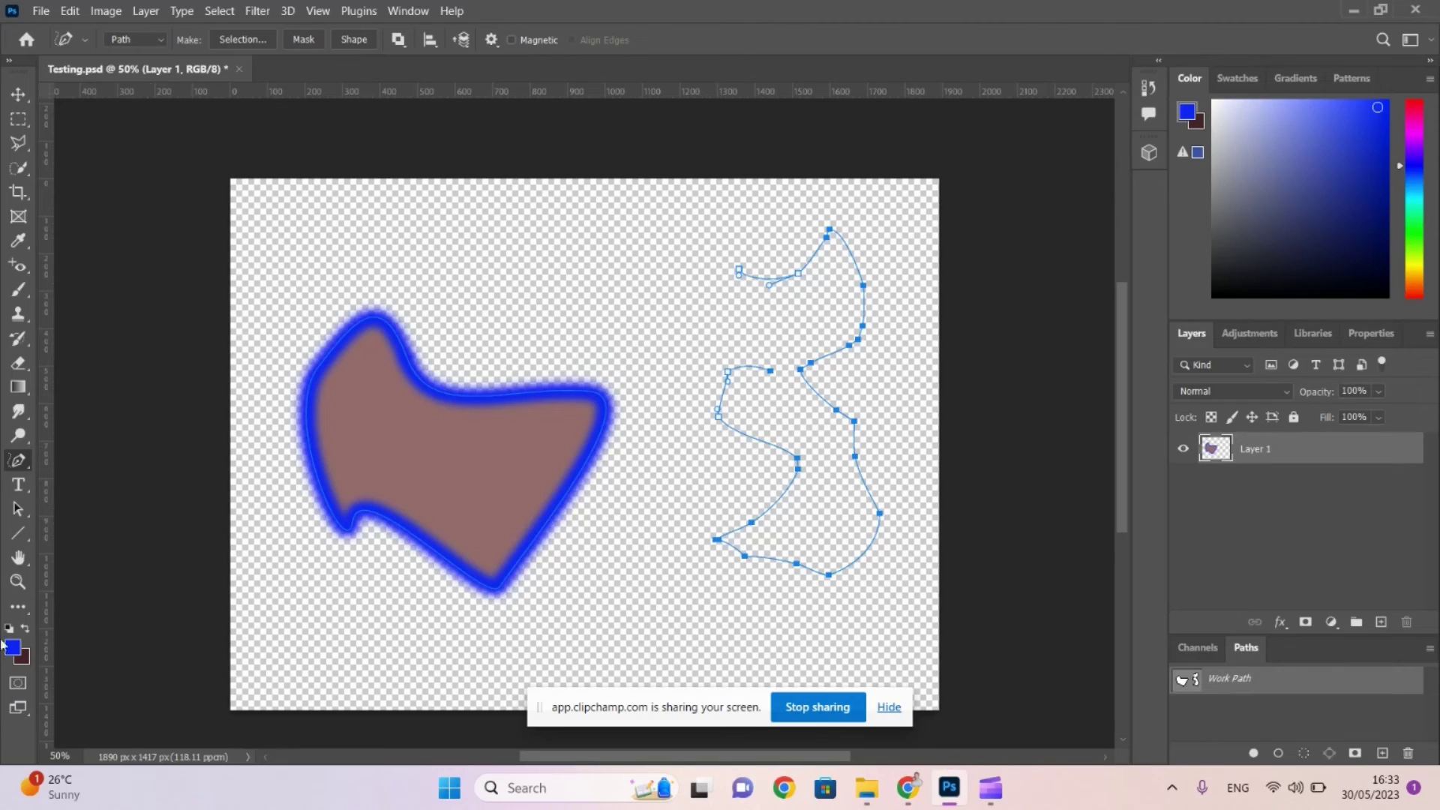
left_click(19, 535)
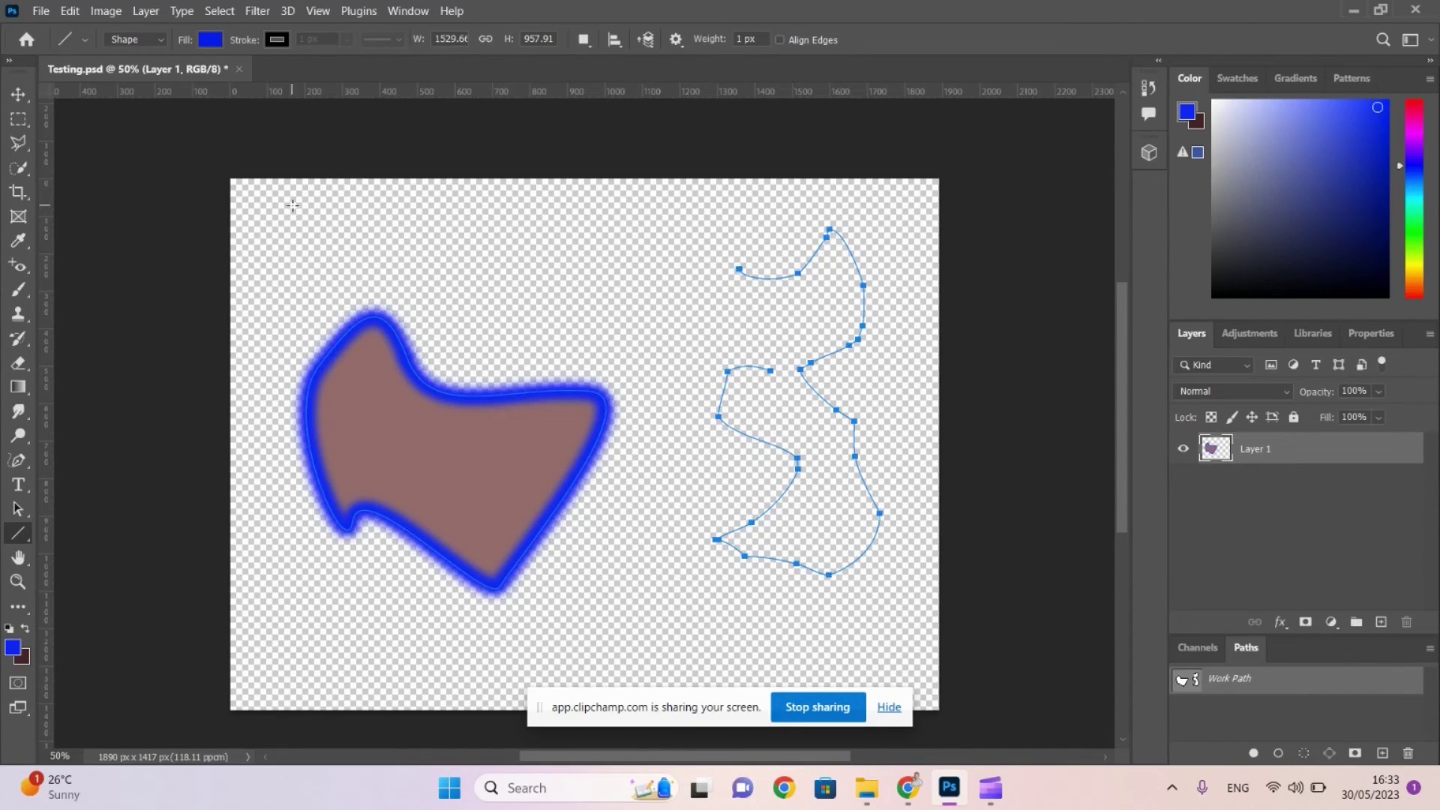
left_click_drag(386, 256, 603, 316)
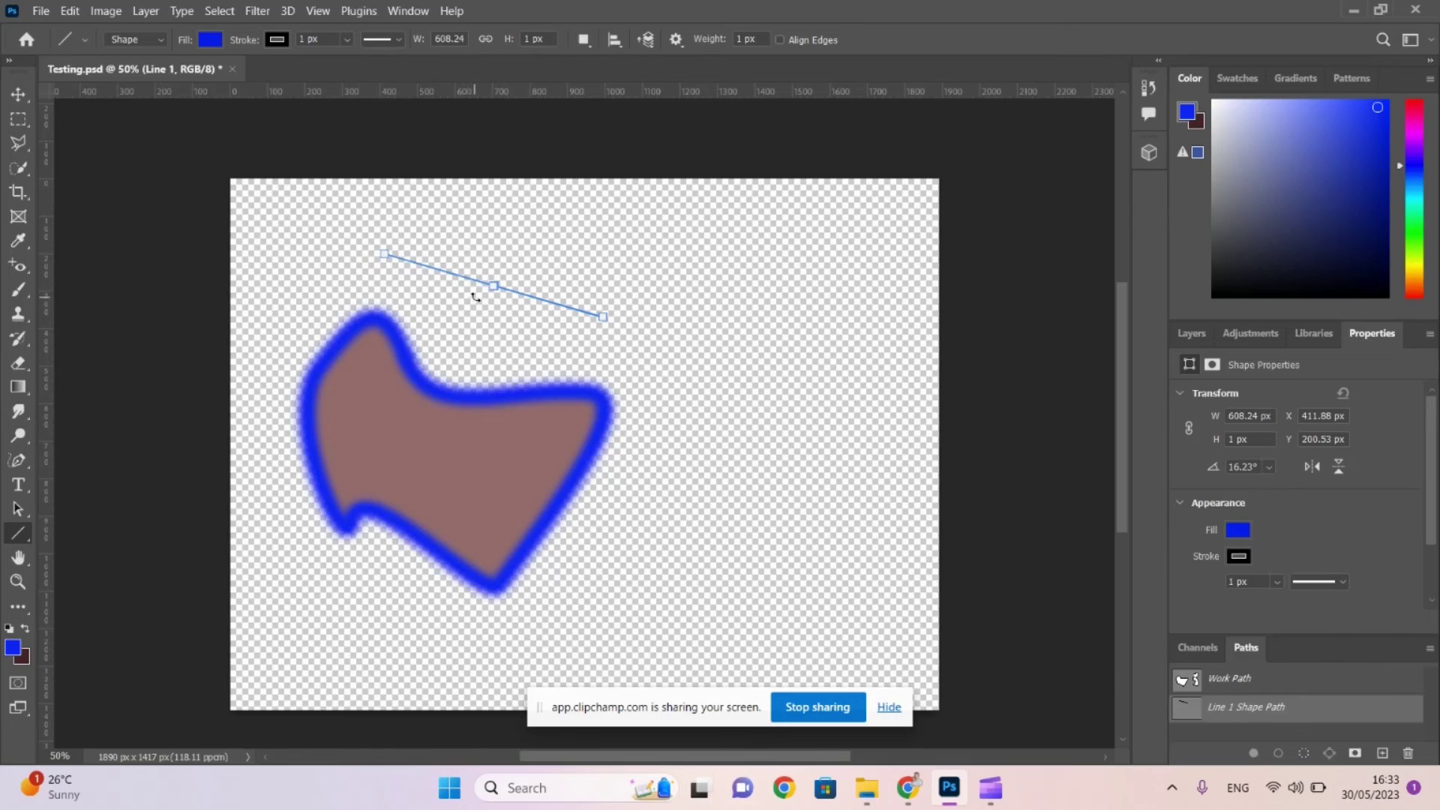
mouse_move(489, 286)
left_mouse_down()
mouse_move(484, 321)
mouse_move(606, 307)
mouse_move(628, 258)
left_mouse_up()
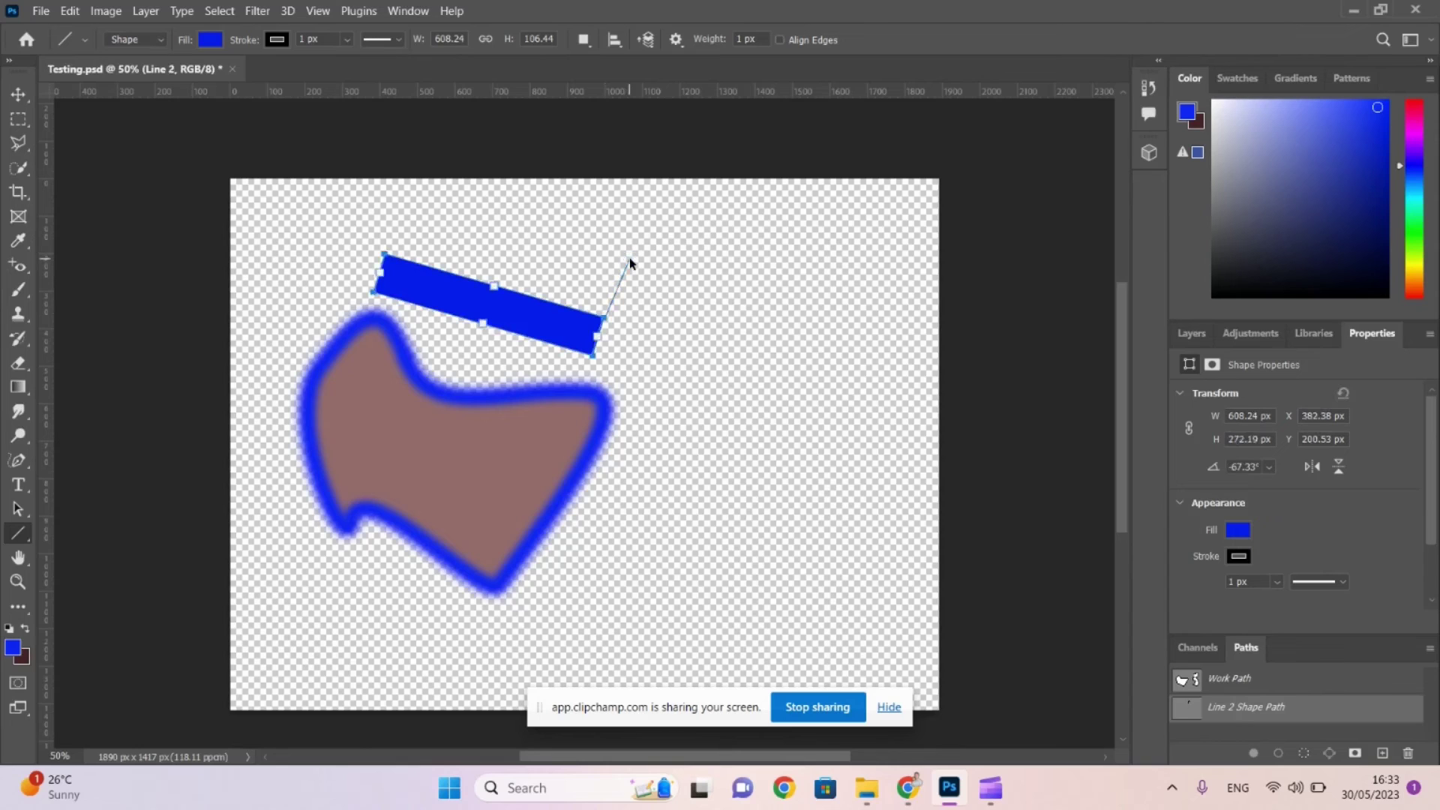
key("ctrl+z")
key("ctrl+z")
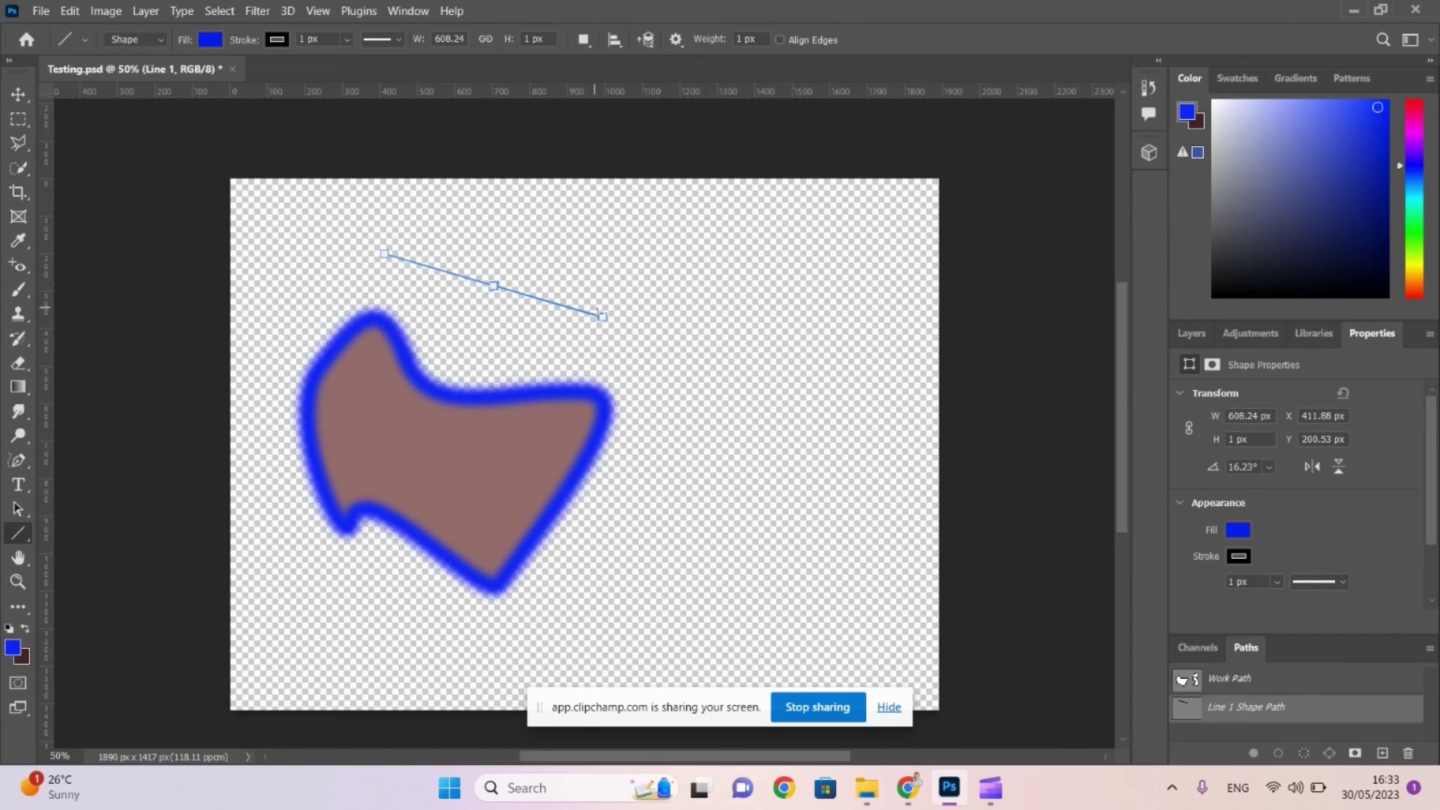
Resize the line into a bar about 424 px long and 131 px thick, and move it to about X 618, Y 184 px.
left_click_drag(605, 318, 631, 372)
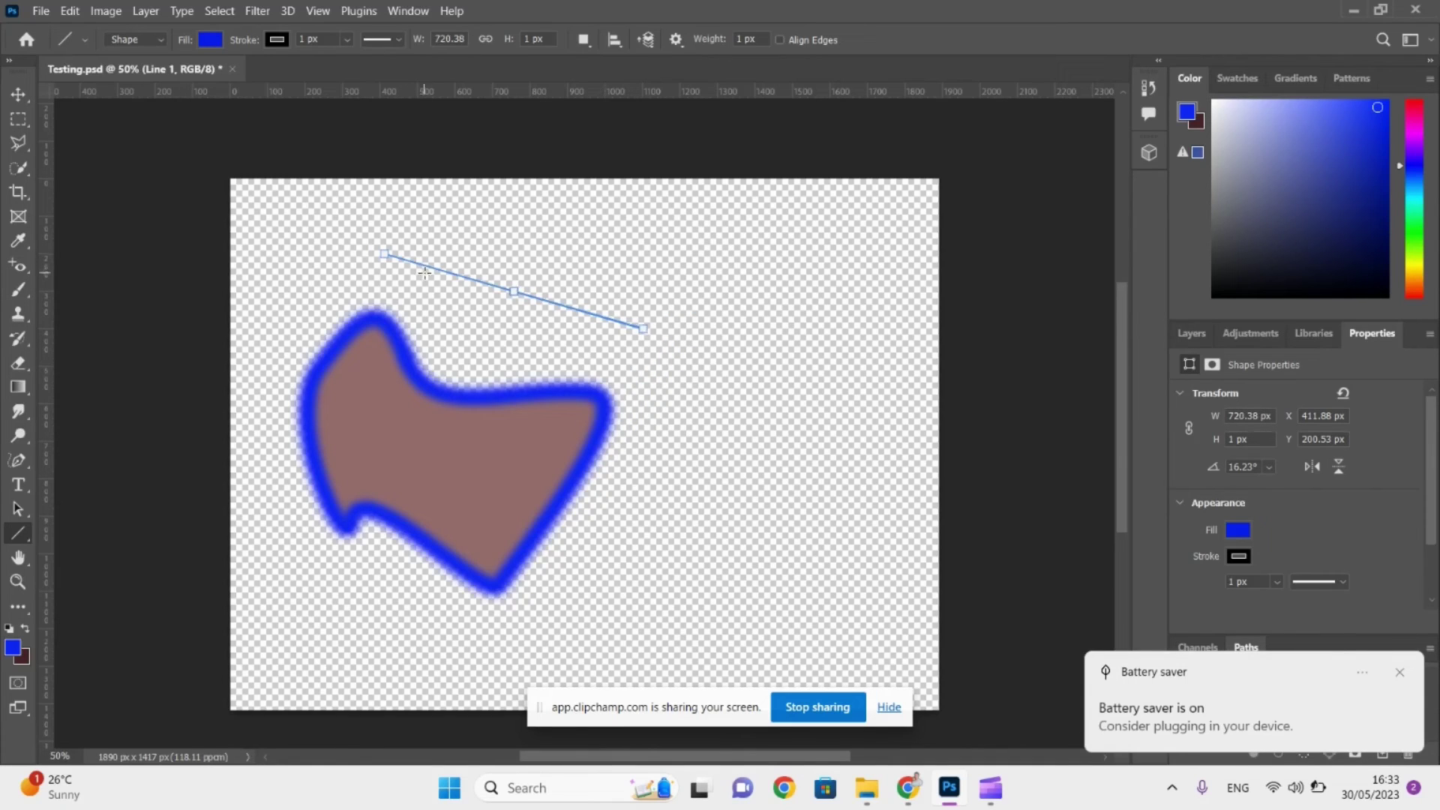
left_click_drag(384, 255, 481, 320)
left_click_drag(568, 304, 587, 259)
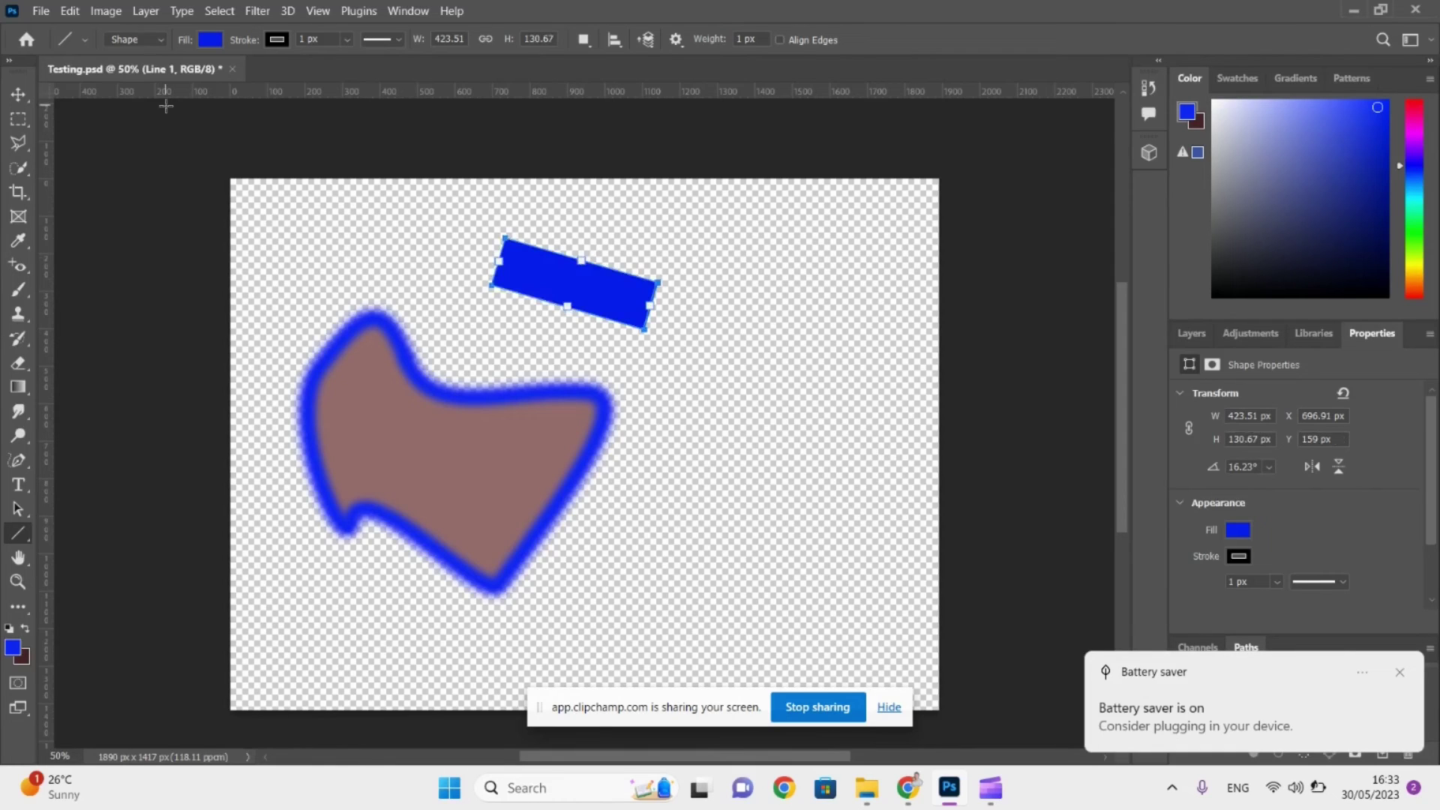
left_click(21, 94)
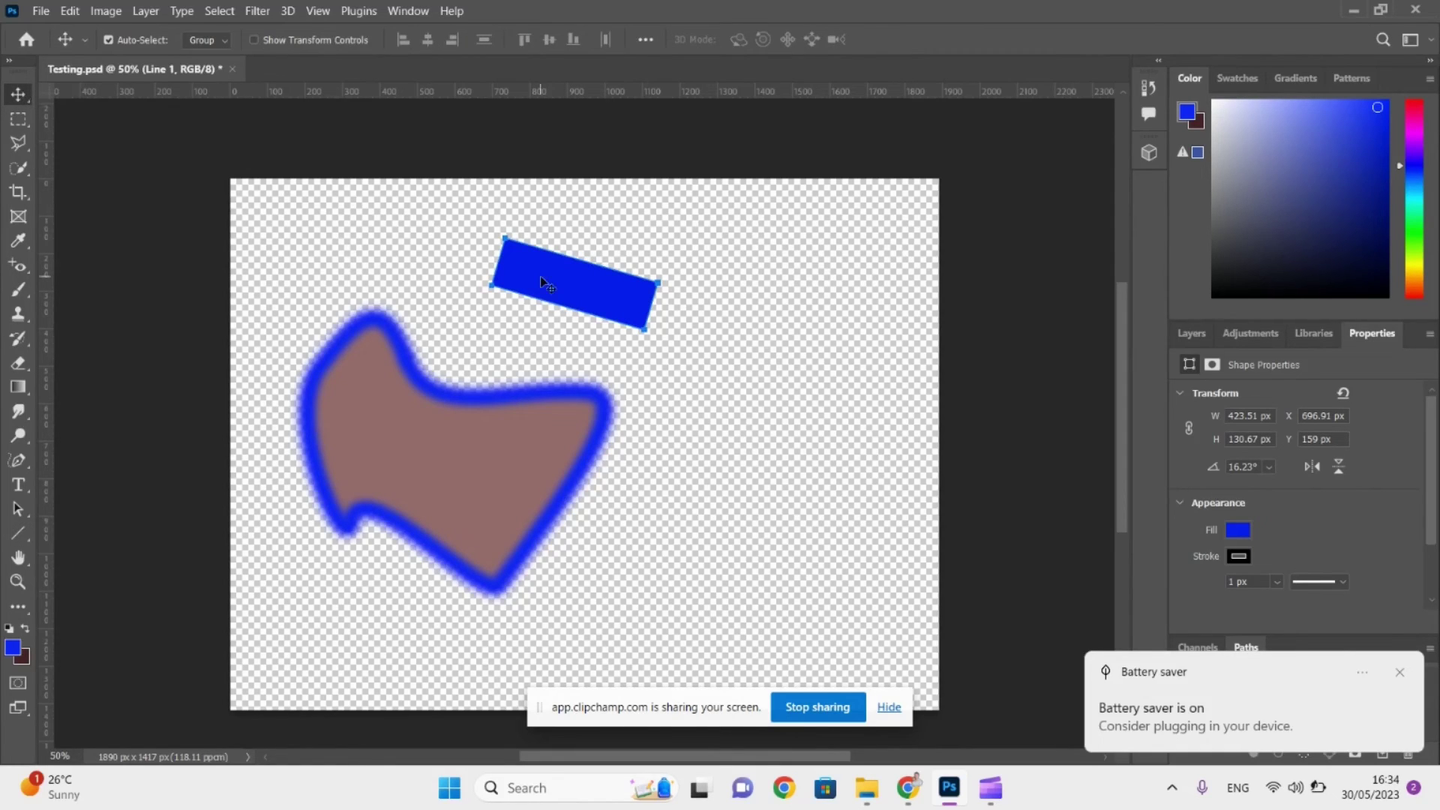
left_click_drag(544, 282, 513, 291)
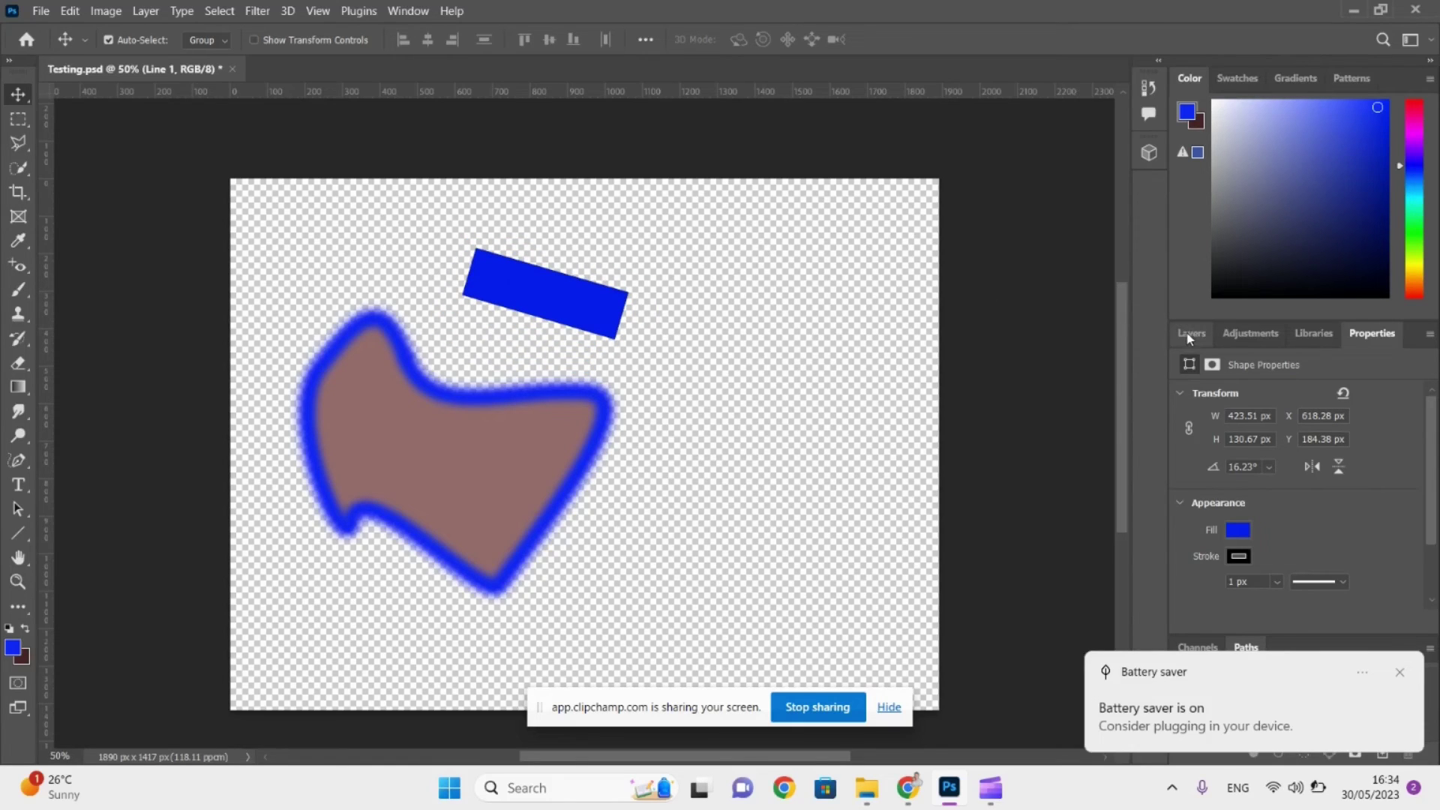
Fill the bar with the dark red from the recently used colours and dismiss the battery saver notification.
left_click(1237, 530)
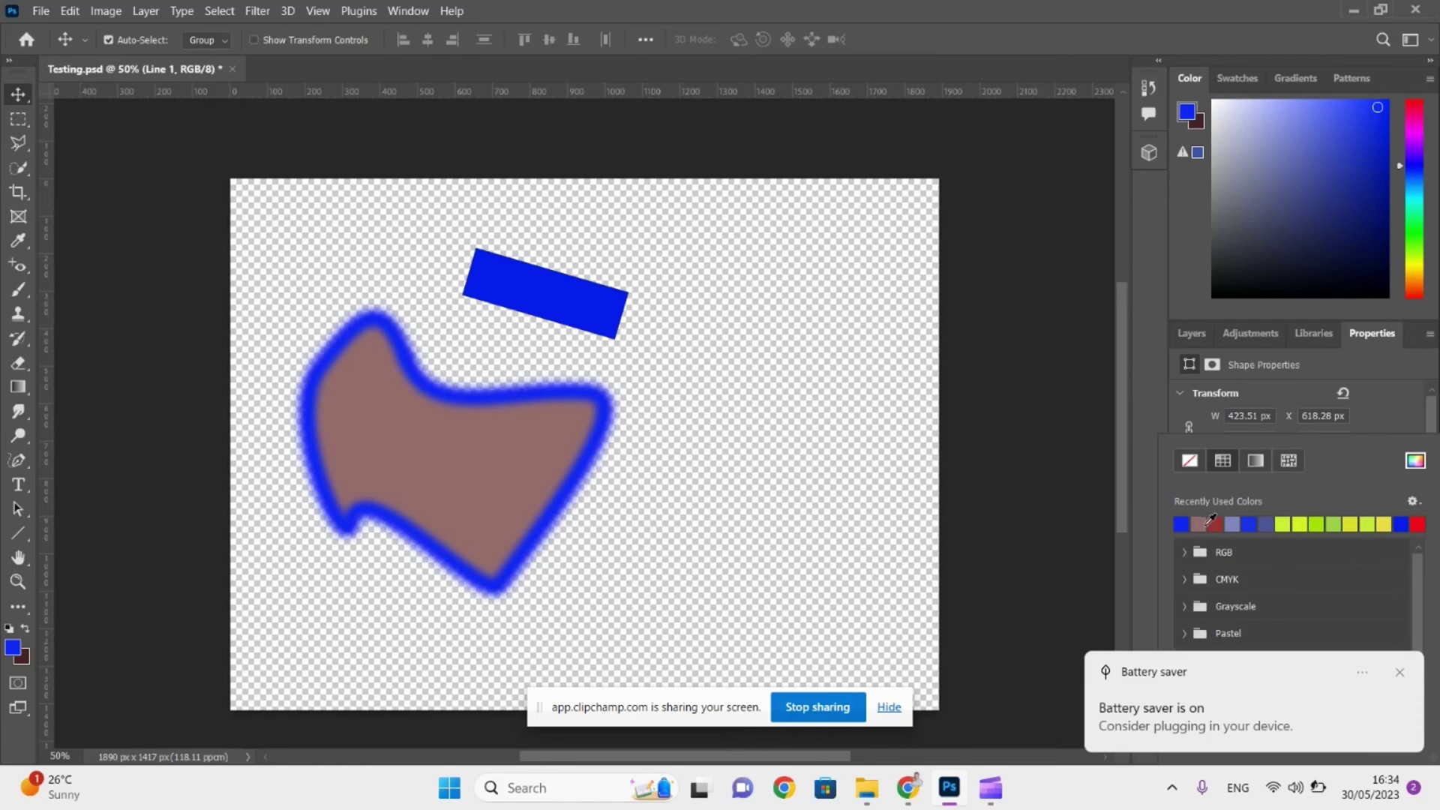
left_click(1214, 523)
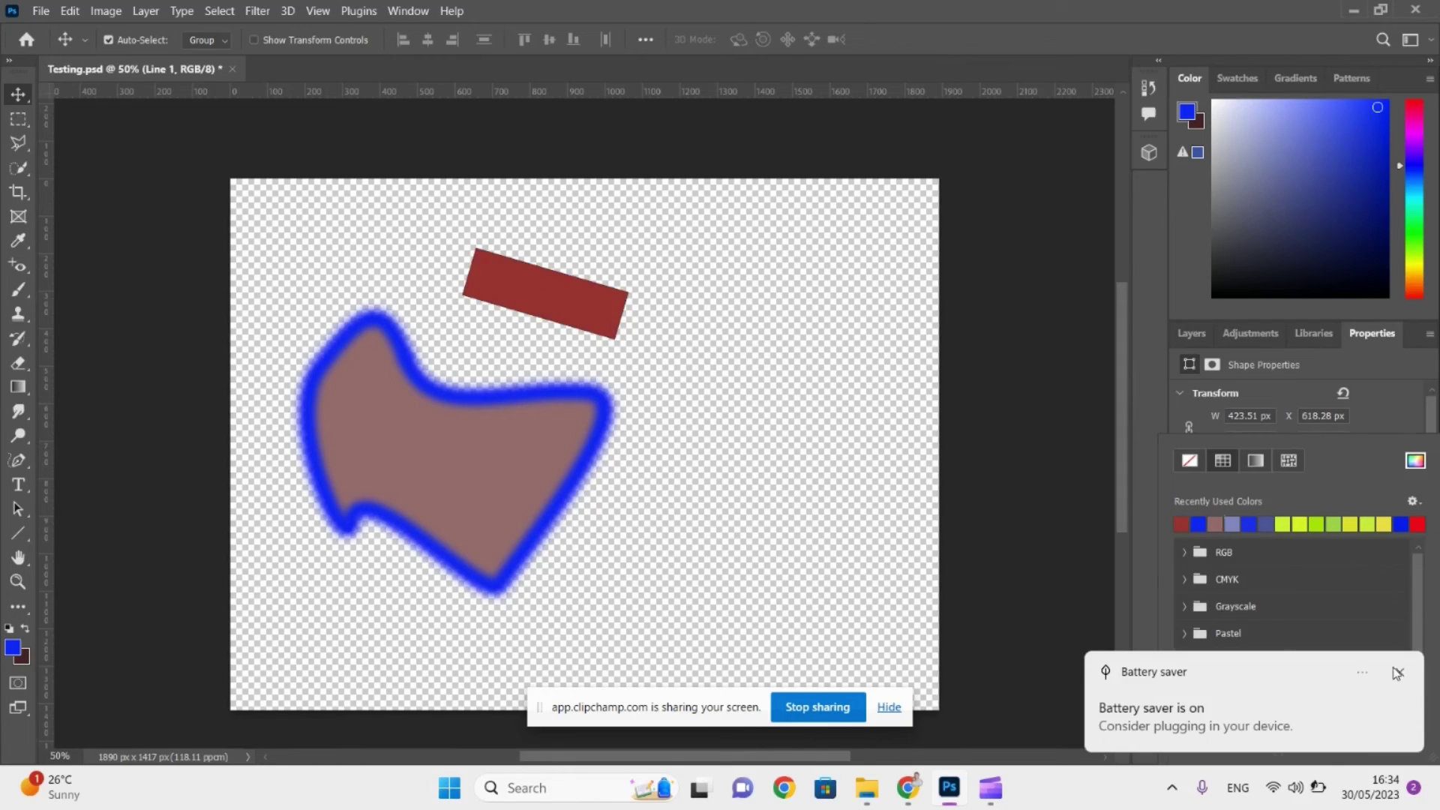
left_click(1398, 672)
Give the bar a blue stroke from the recently used colours with a width of about 10 px.
left_click(1239, 557)
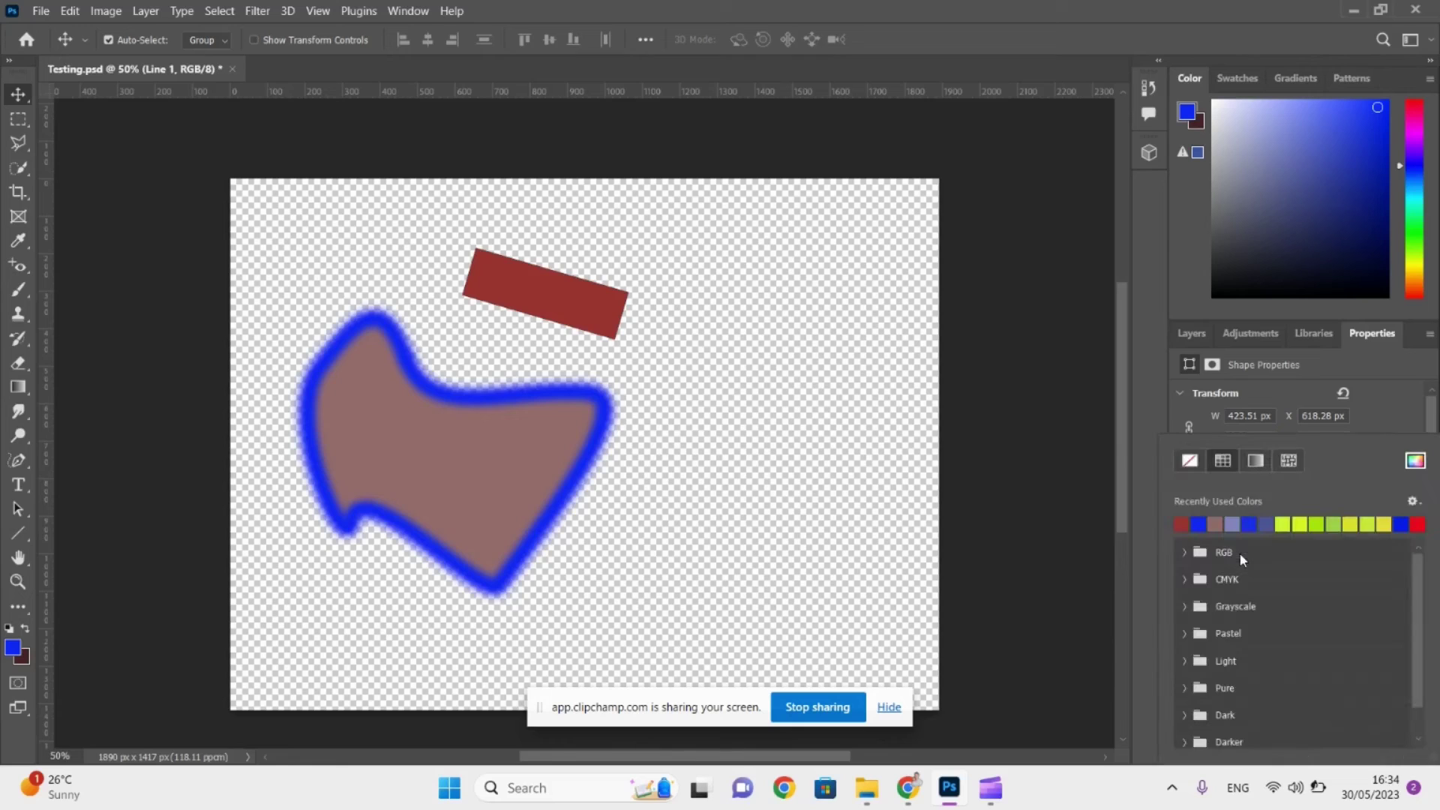
left_click(1316, 522)
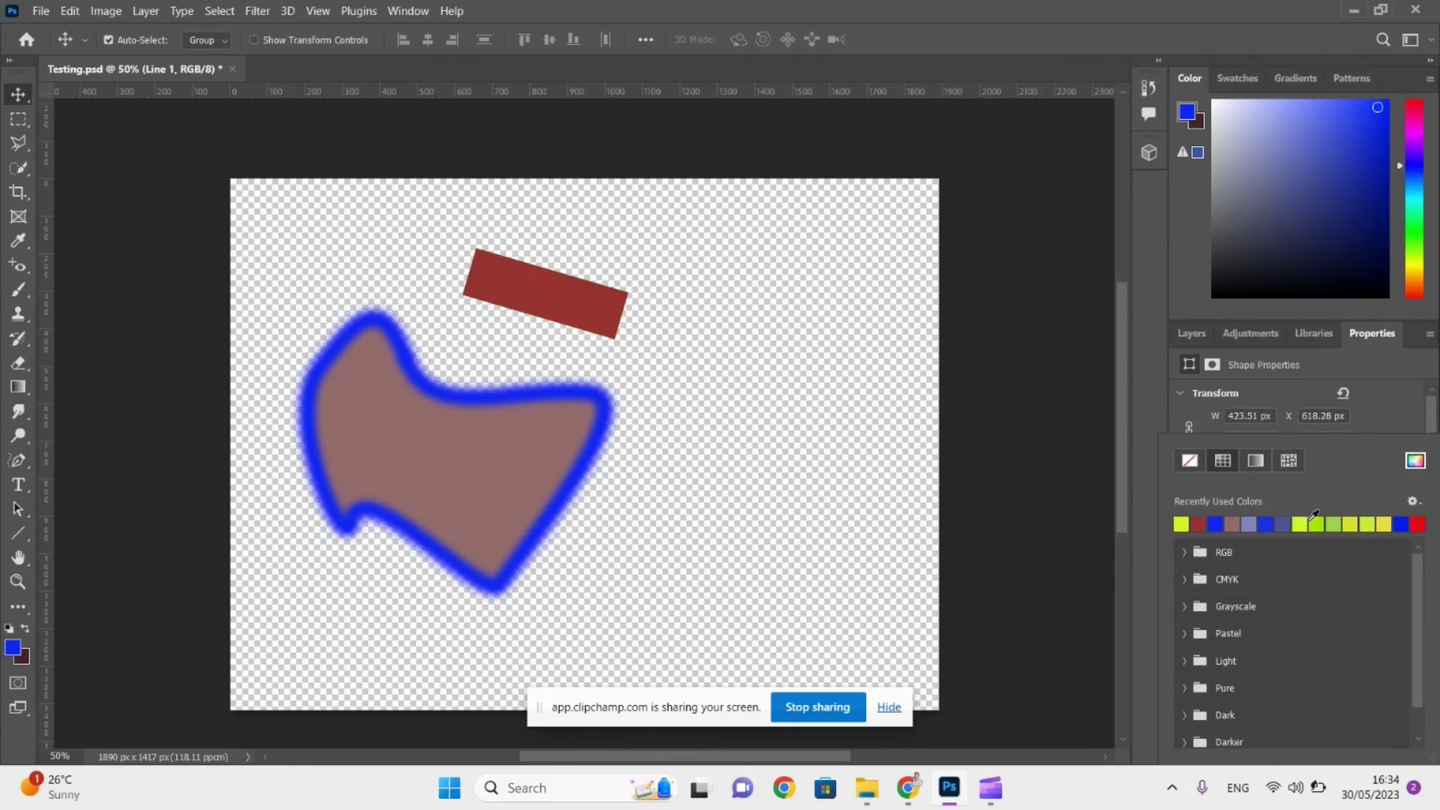
left_click(1264, 523)
left_click(1235, 521)
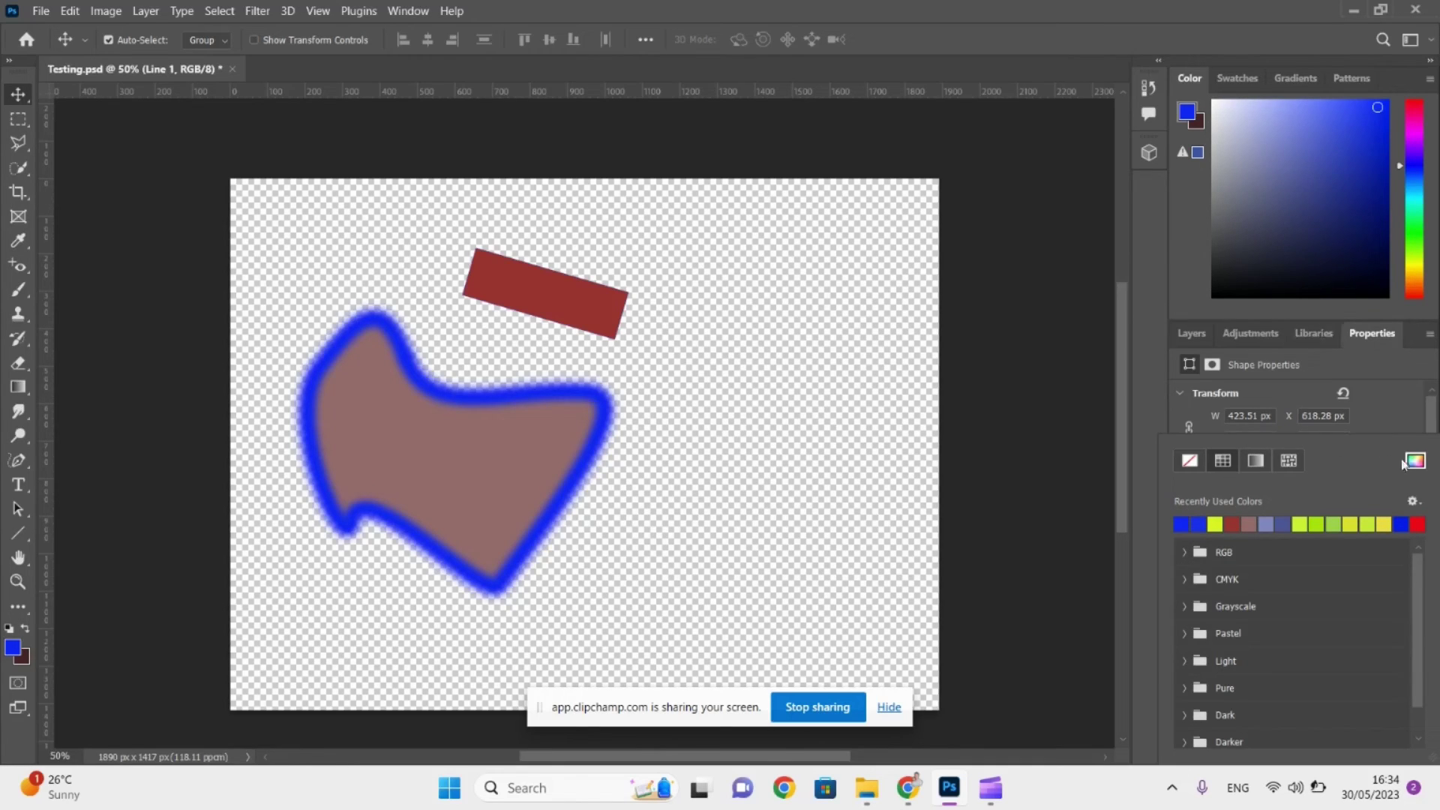
left_click(1365, 423)
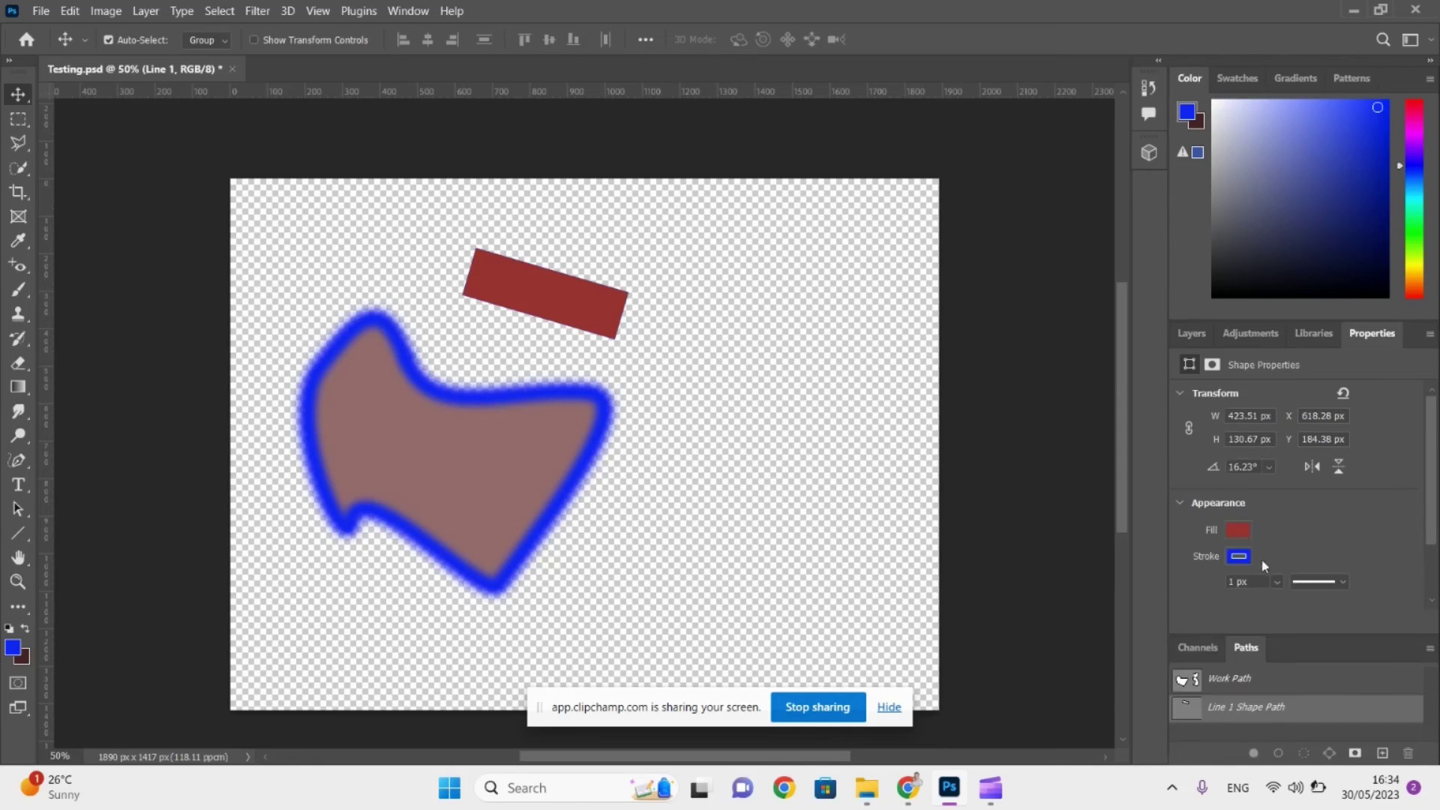
left_click(1278, 581)
mouse_move(1283, 606)
left_mouse_down()
mouse_move(1330, 609)
mouse_move(1286, 600)
left_mouse_up()
left_click(1289, 528)
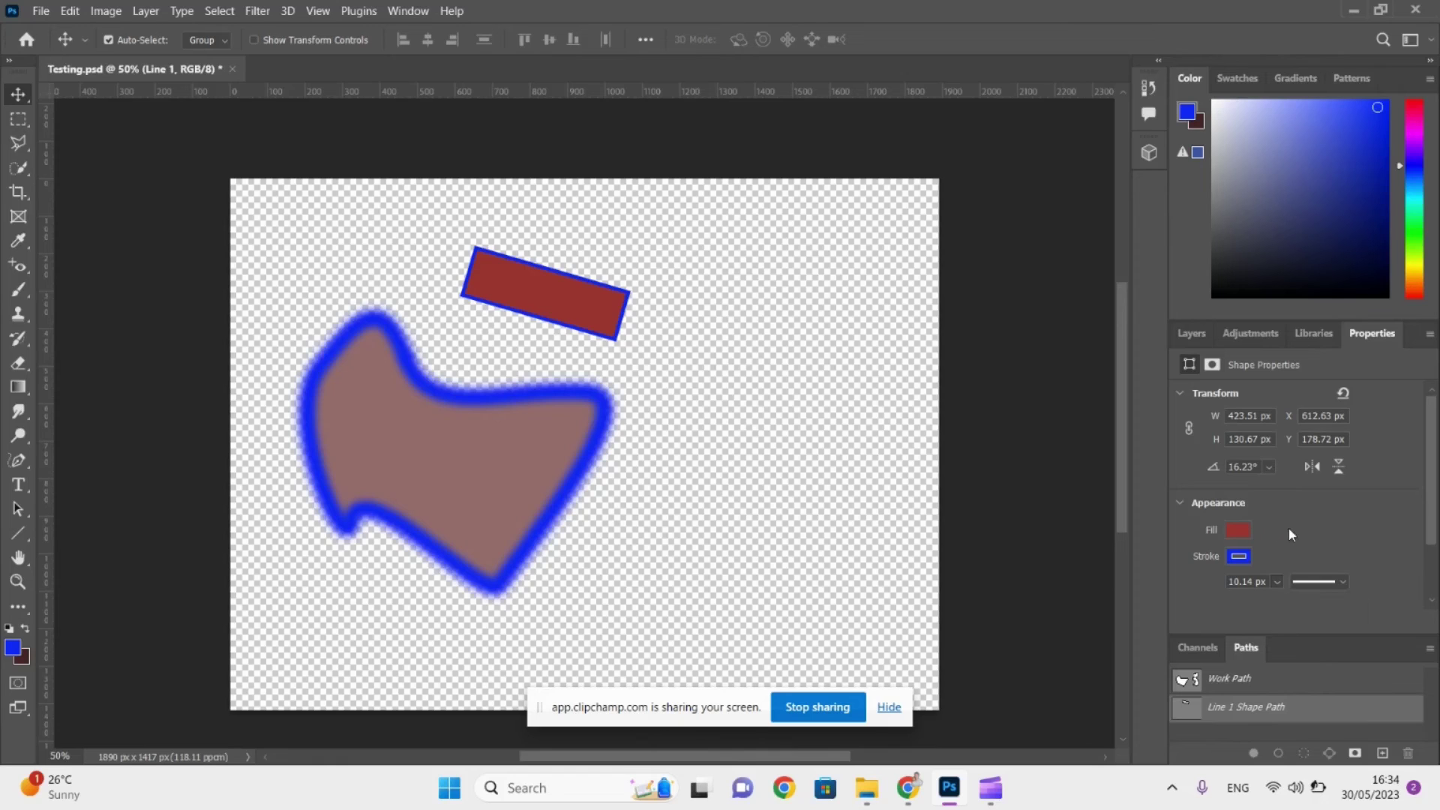
Hide the screen-sharing notice, switch to the checklist in Chrome and mark Straight lines as done.
left_click(890, 709)
key("alt+Tab")
left_click(898, 714)
key("alt+Tab")
key("alt+Tab")
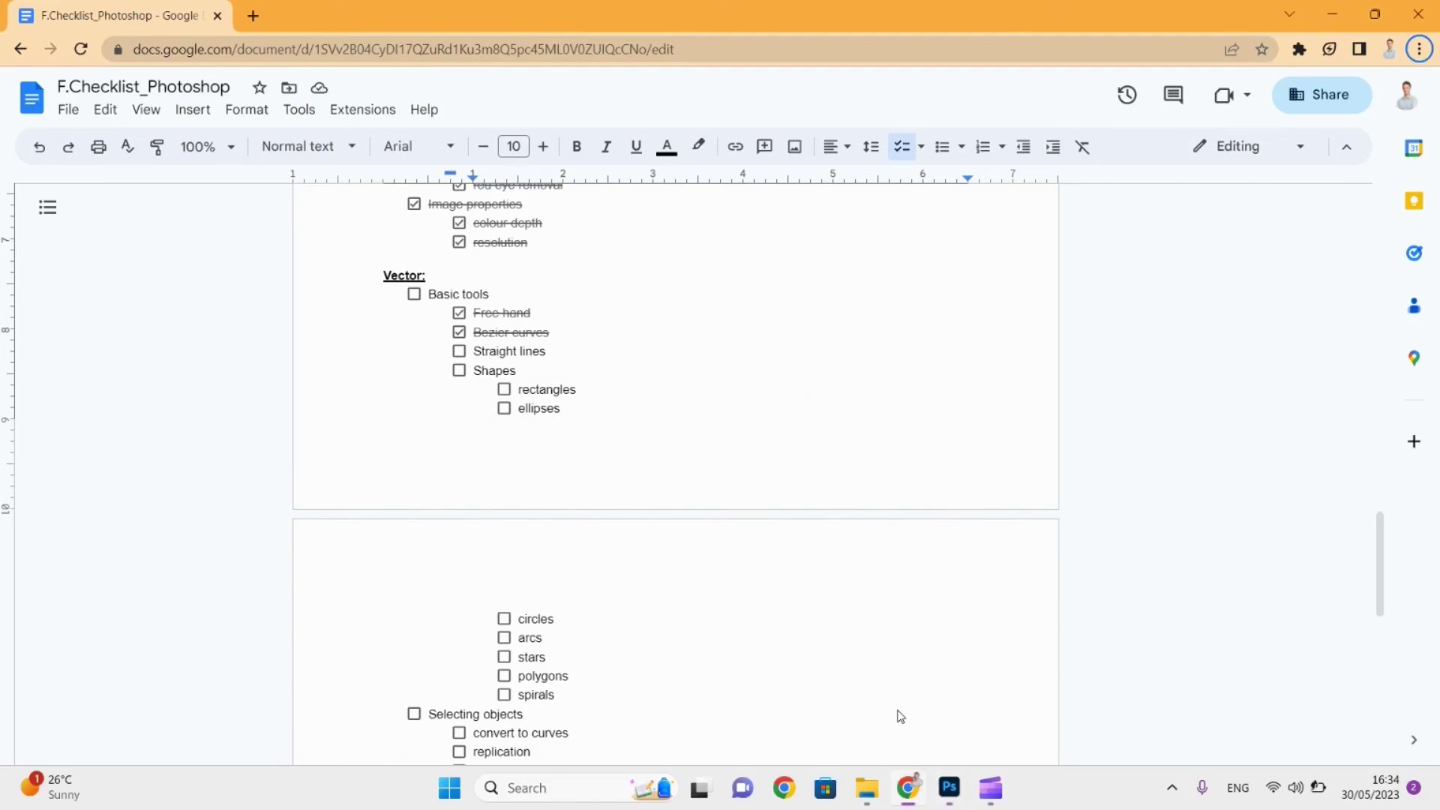
left_click(459, 352)
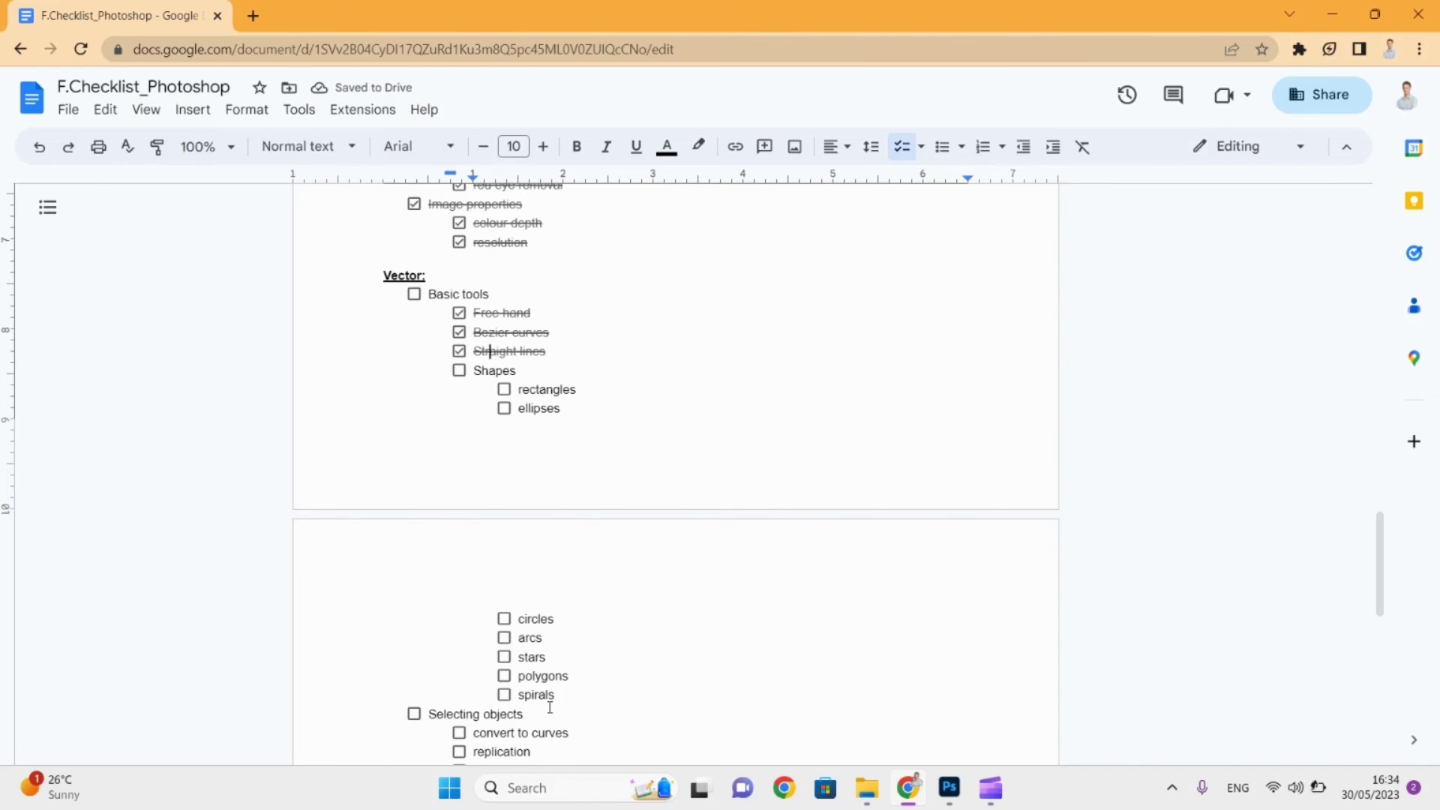
Switch to Photoshop and draw a 289 × 250 px rectangle in the empty area beside the filled shape with the Rectangle Tool.
key("alt+Tab")
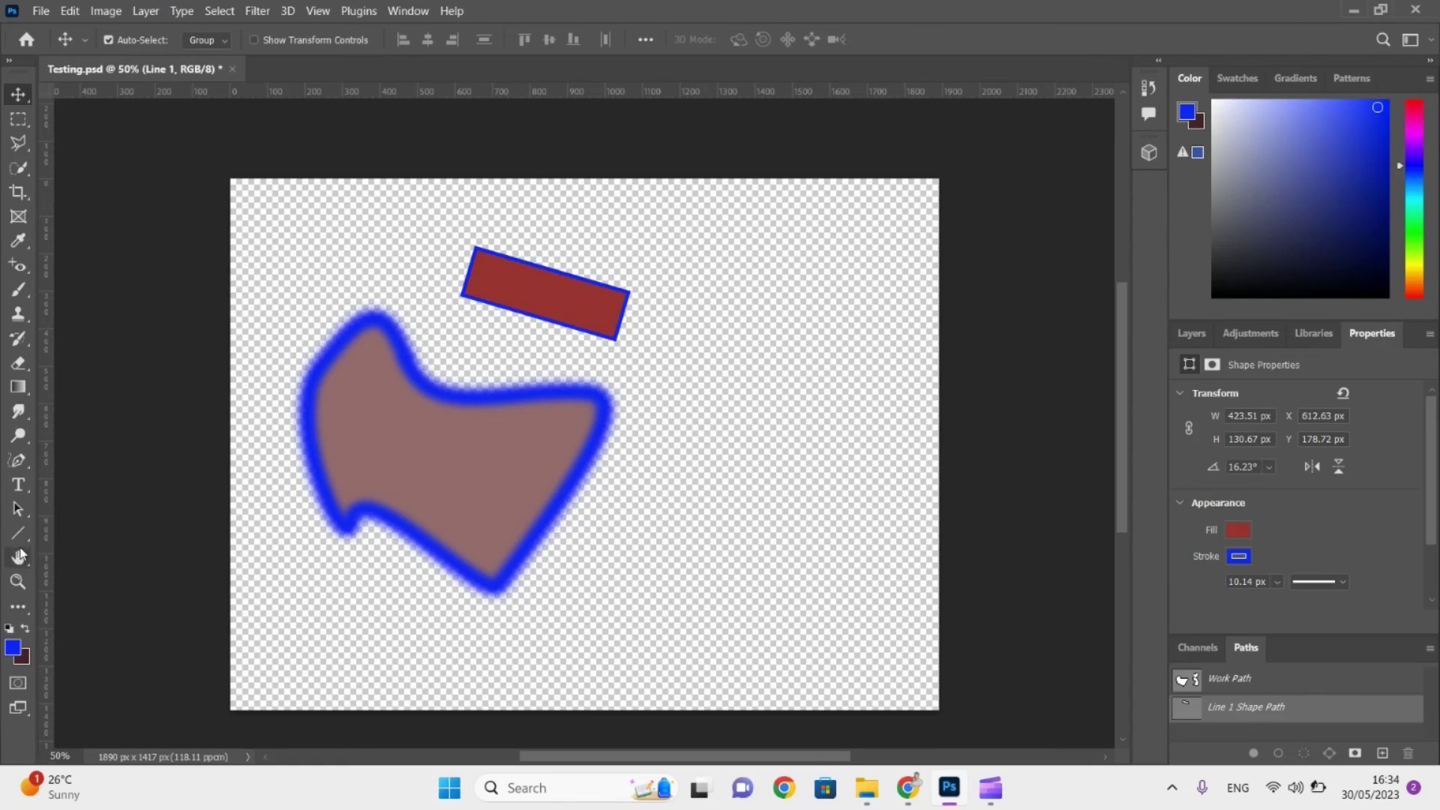
left_click(18, 532)
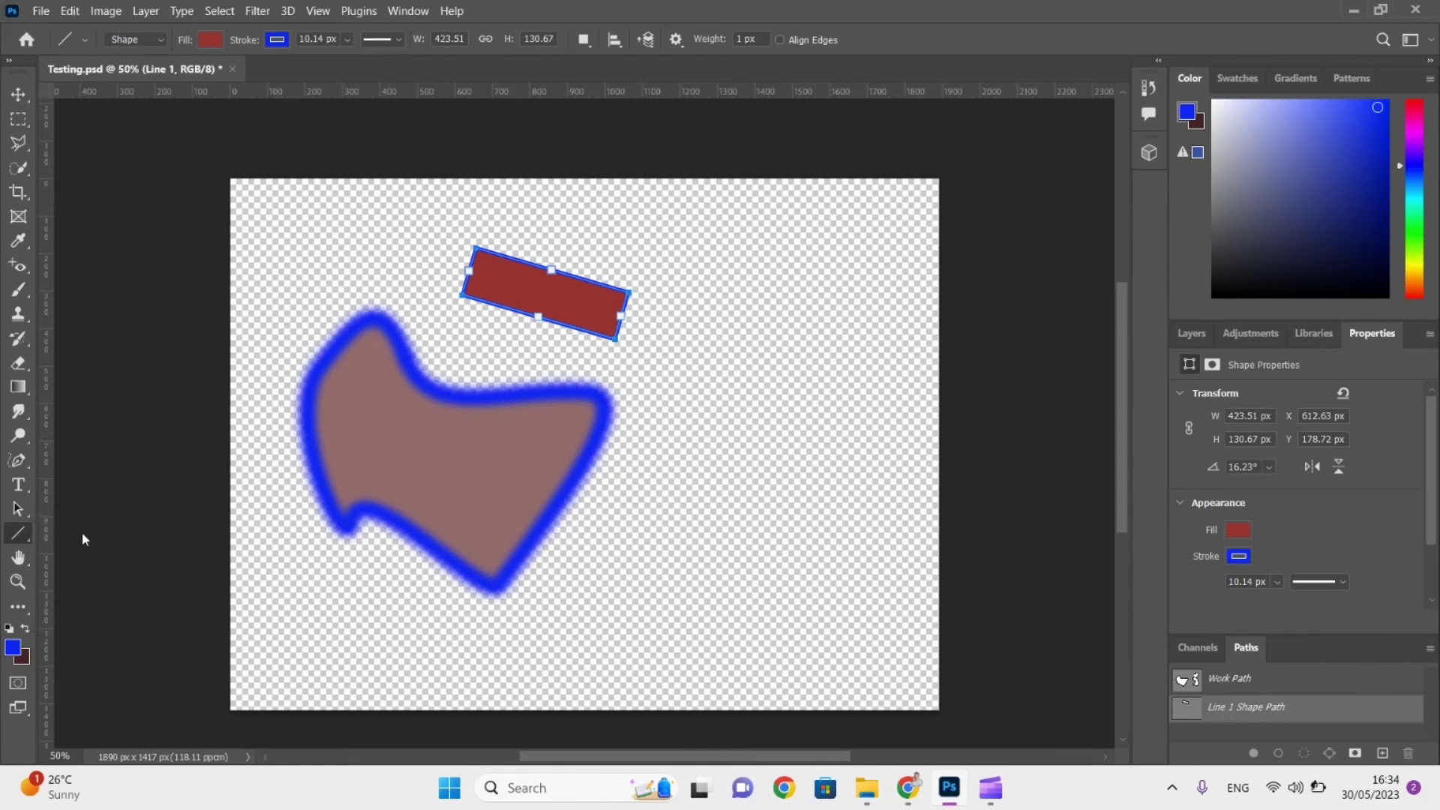
key("shift+u")
left_click_drag(697, 453, 806, 547)
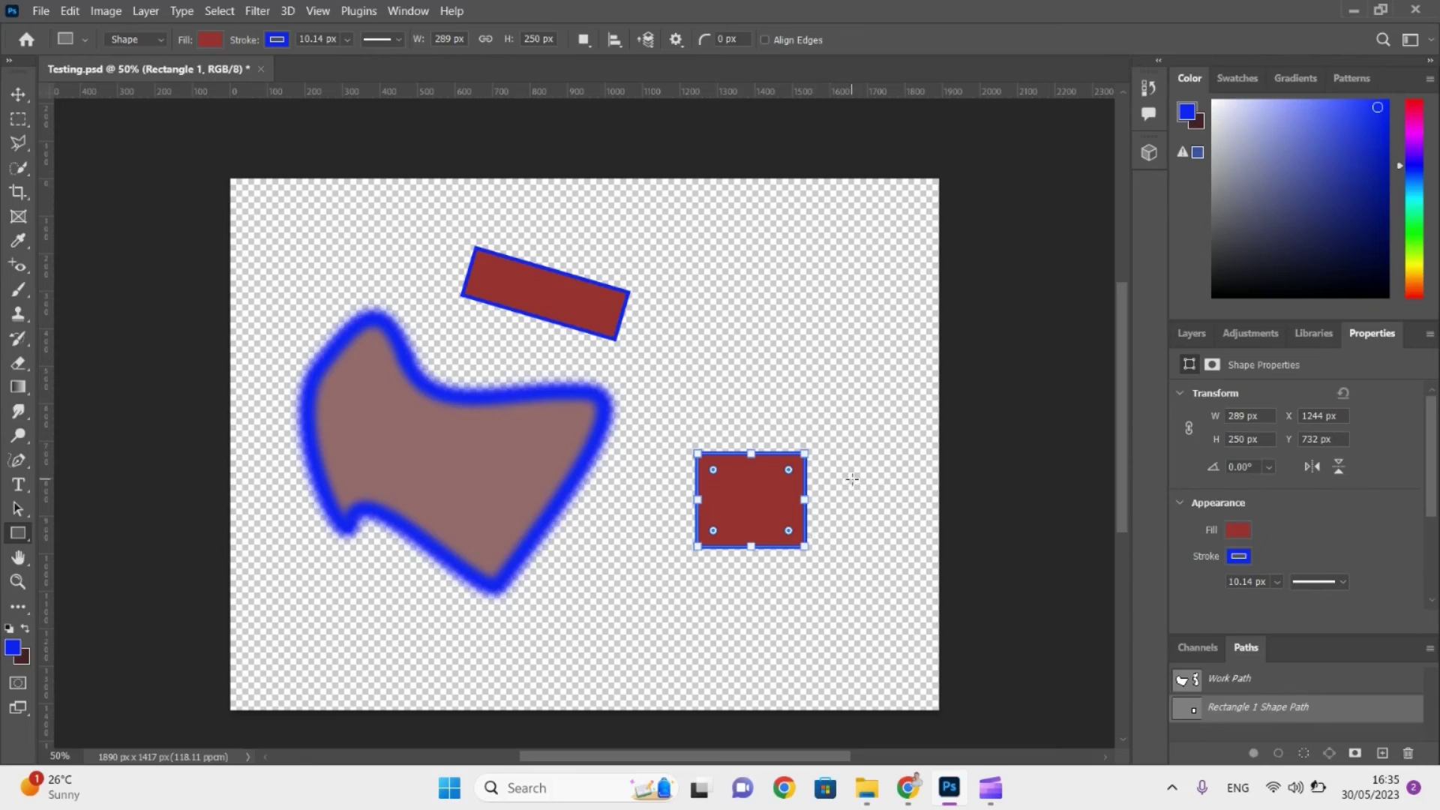
Change the rectangle's fill to the greyish brown from the recently used colours.
left_click(1241, 528)
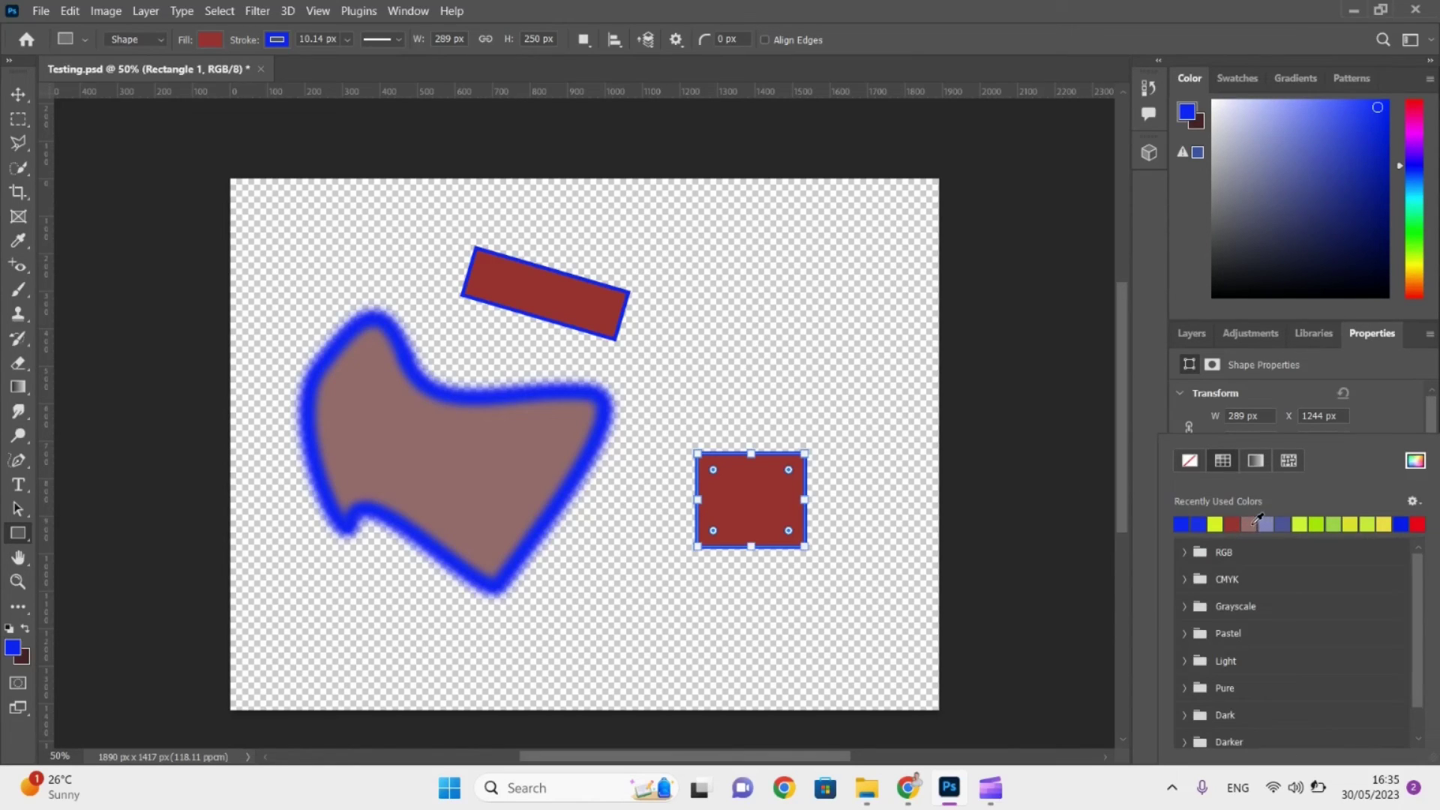
left_click(1250, 523)
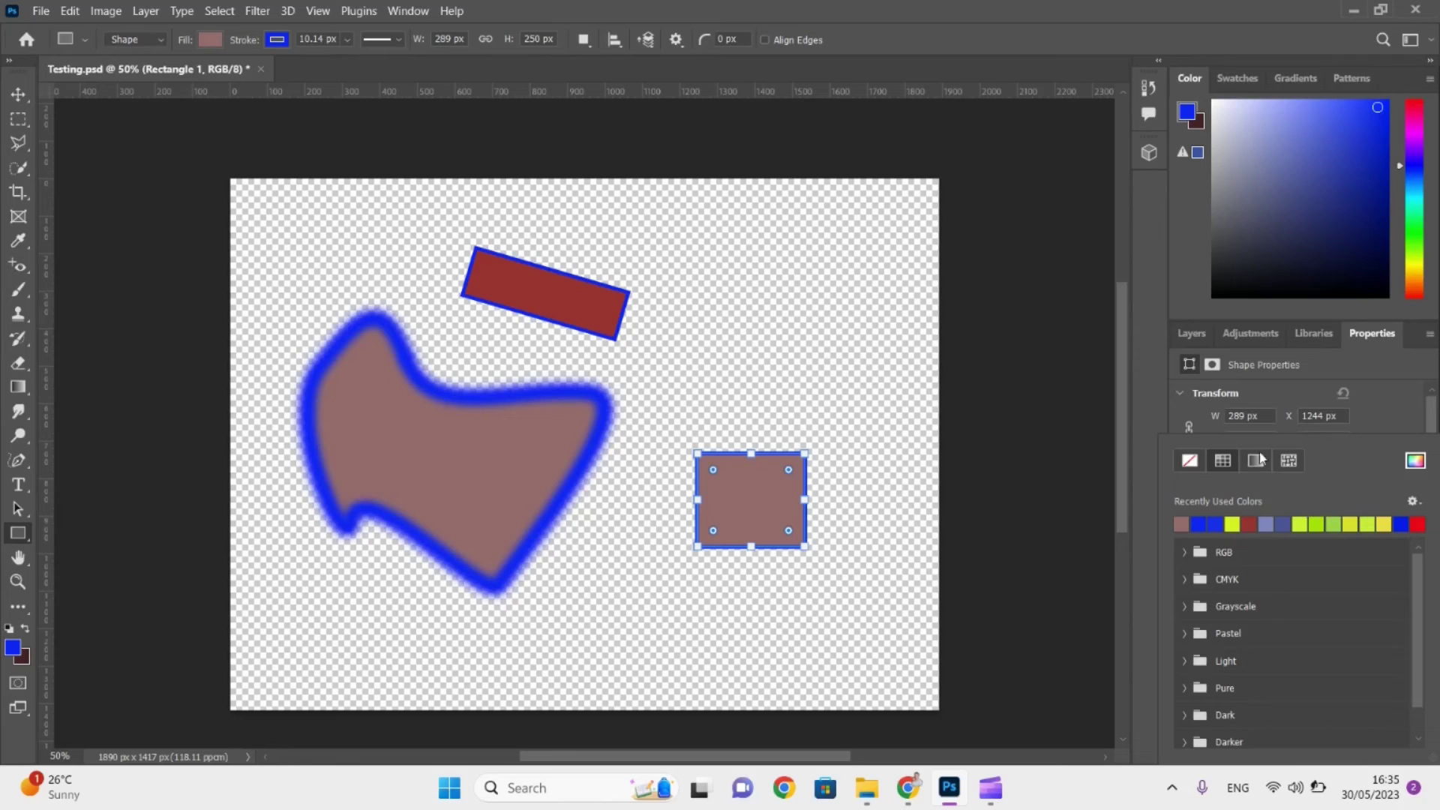
left_click(1379, 415)
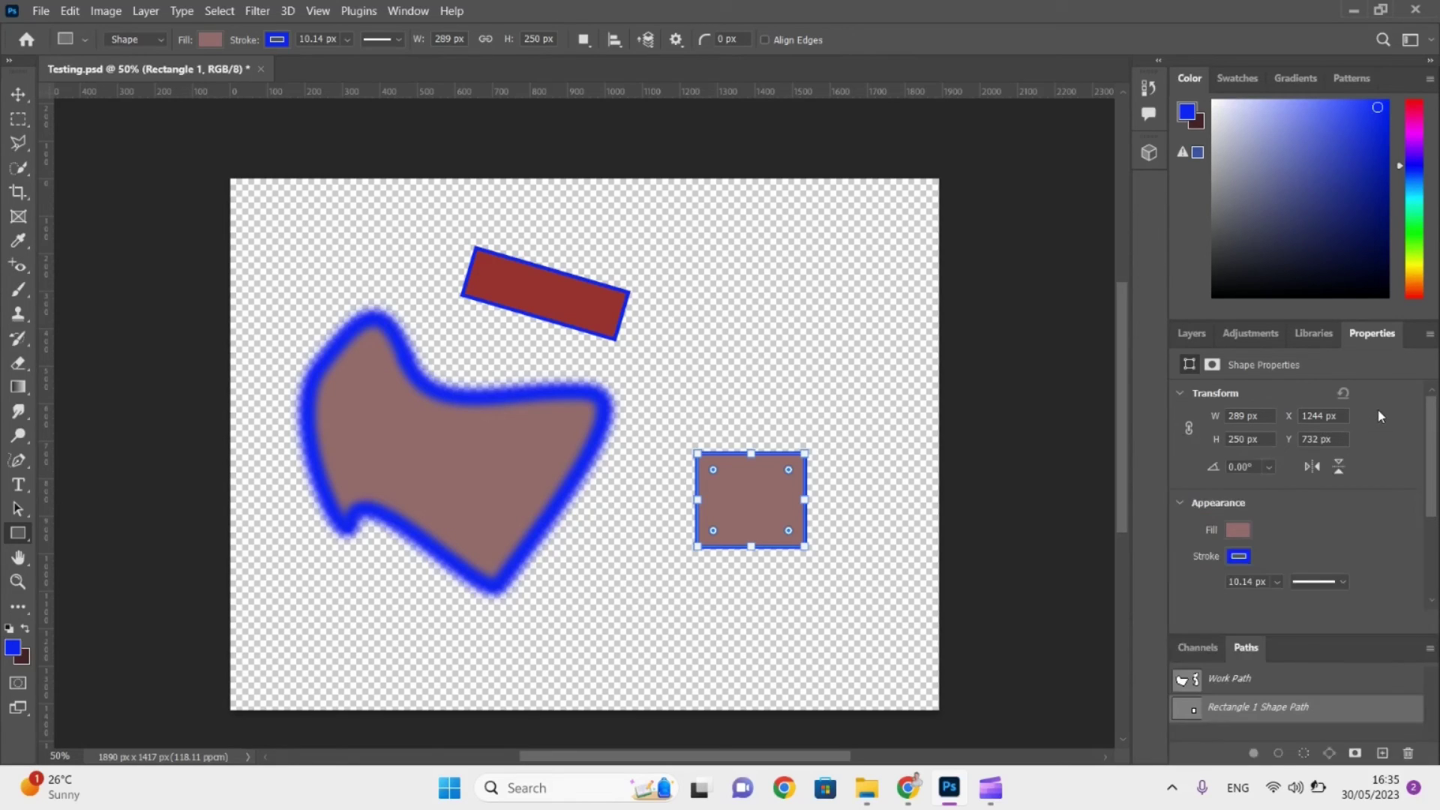
Change the rectangle's stroke to the yellow from the recently used colours.
left_click(1239, 556)
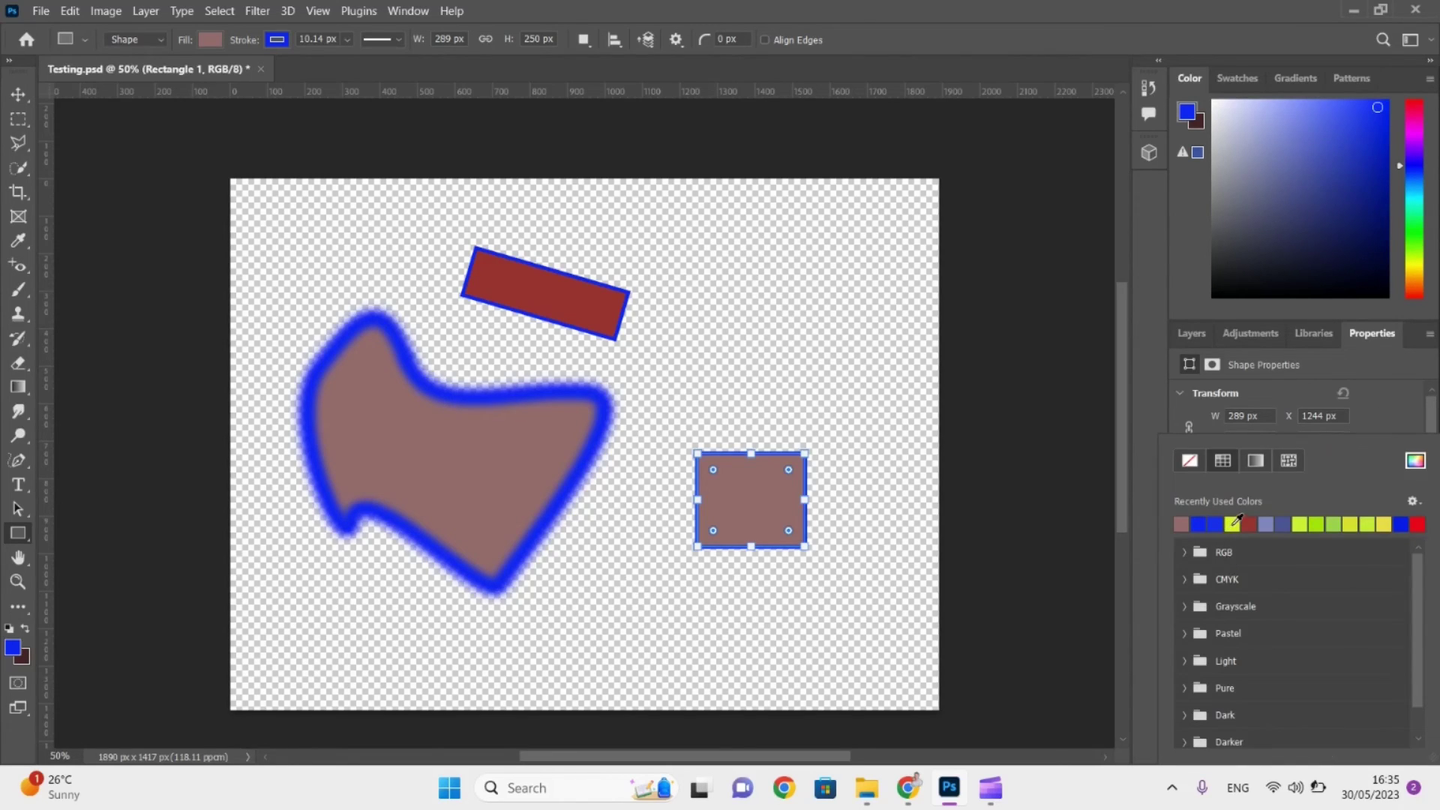
left_click(1199, 524)
left_click(1372, 418)
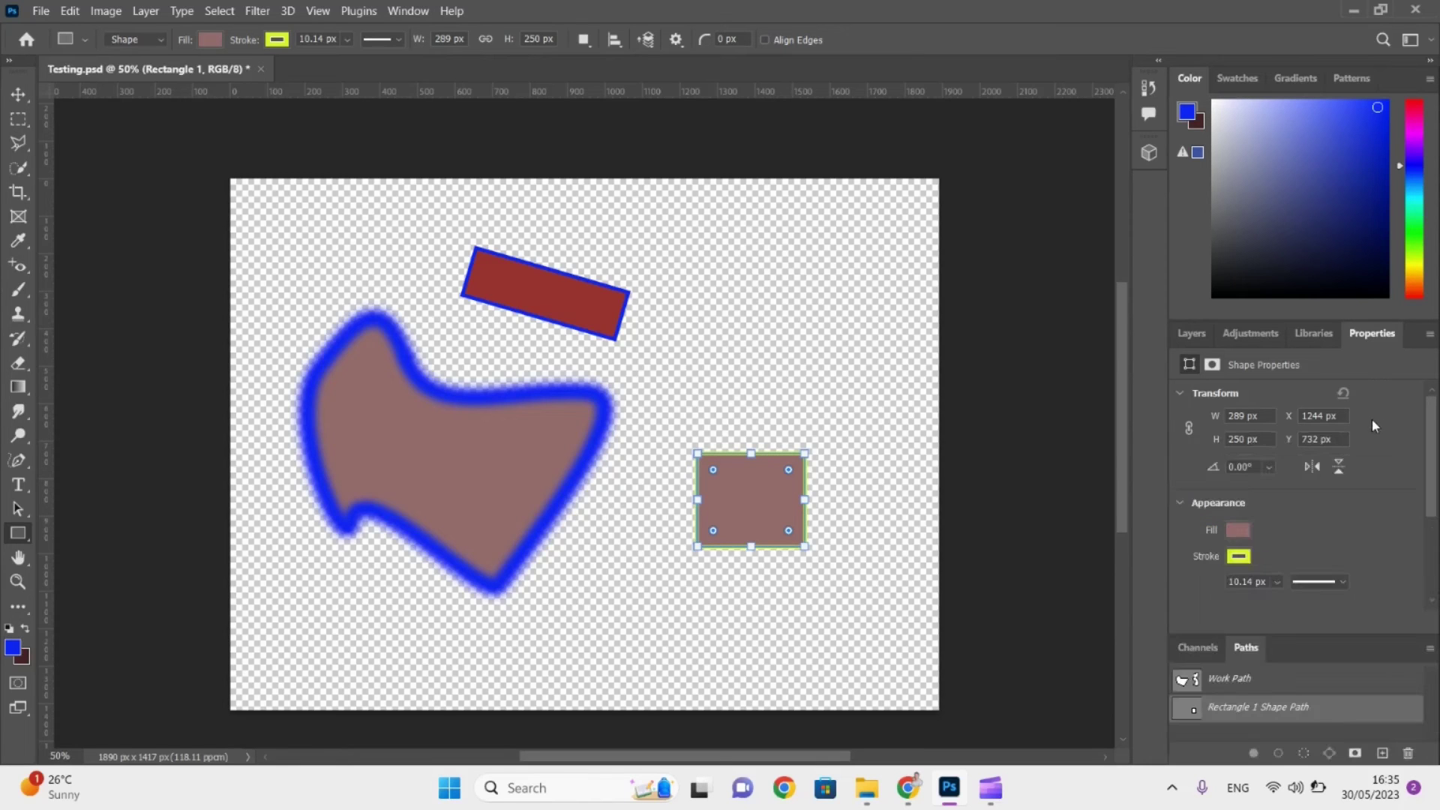
left_click(870, 620)
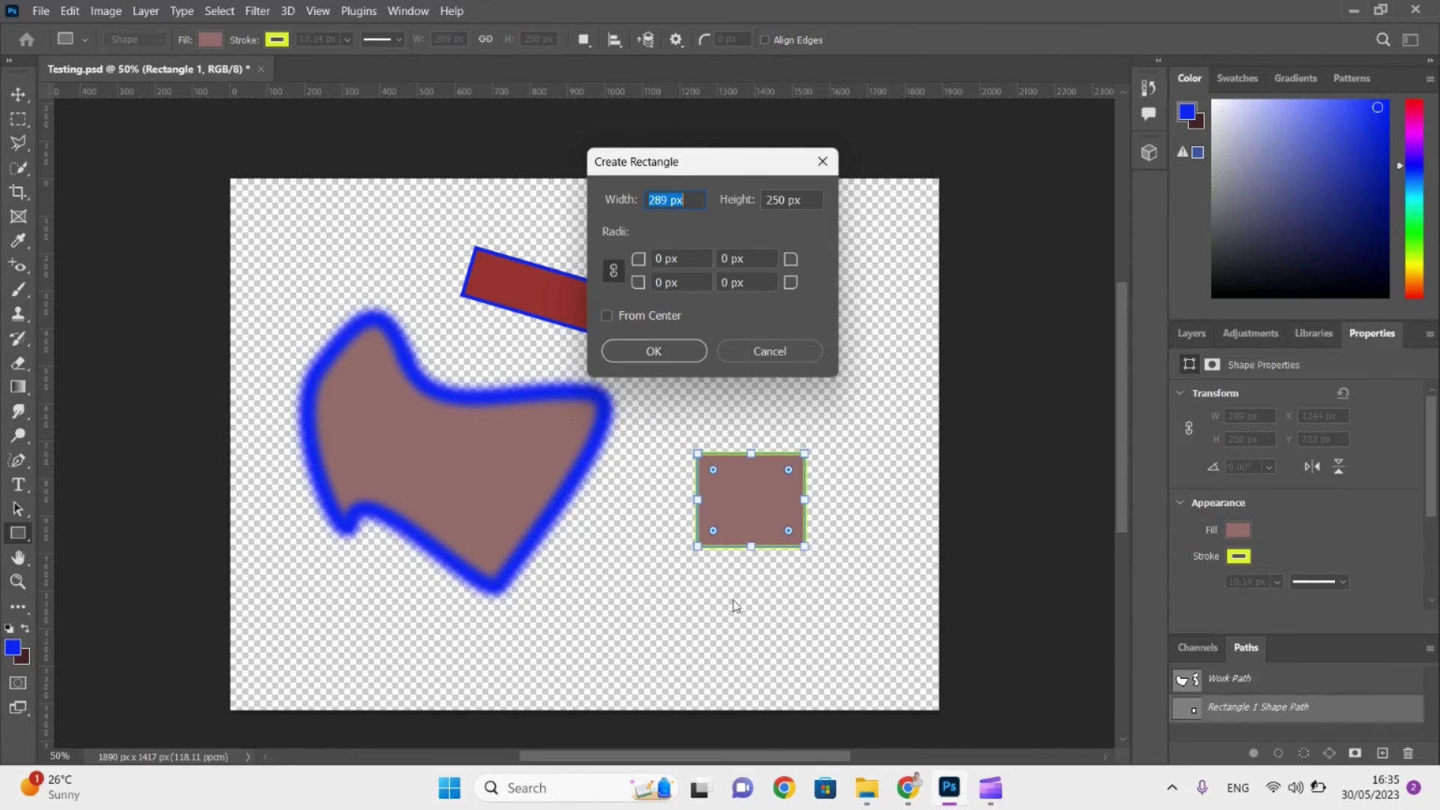
left_click(753, 354)
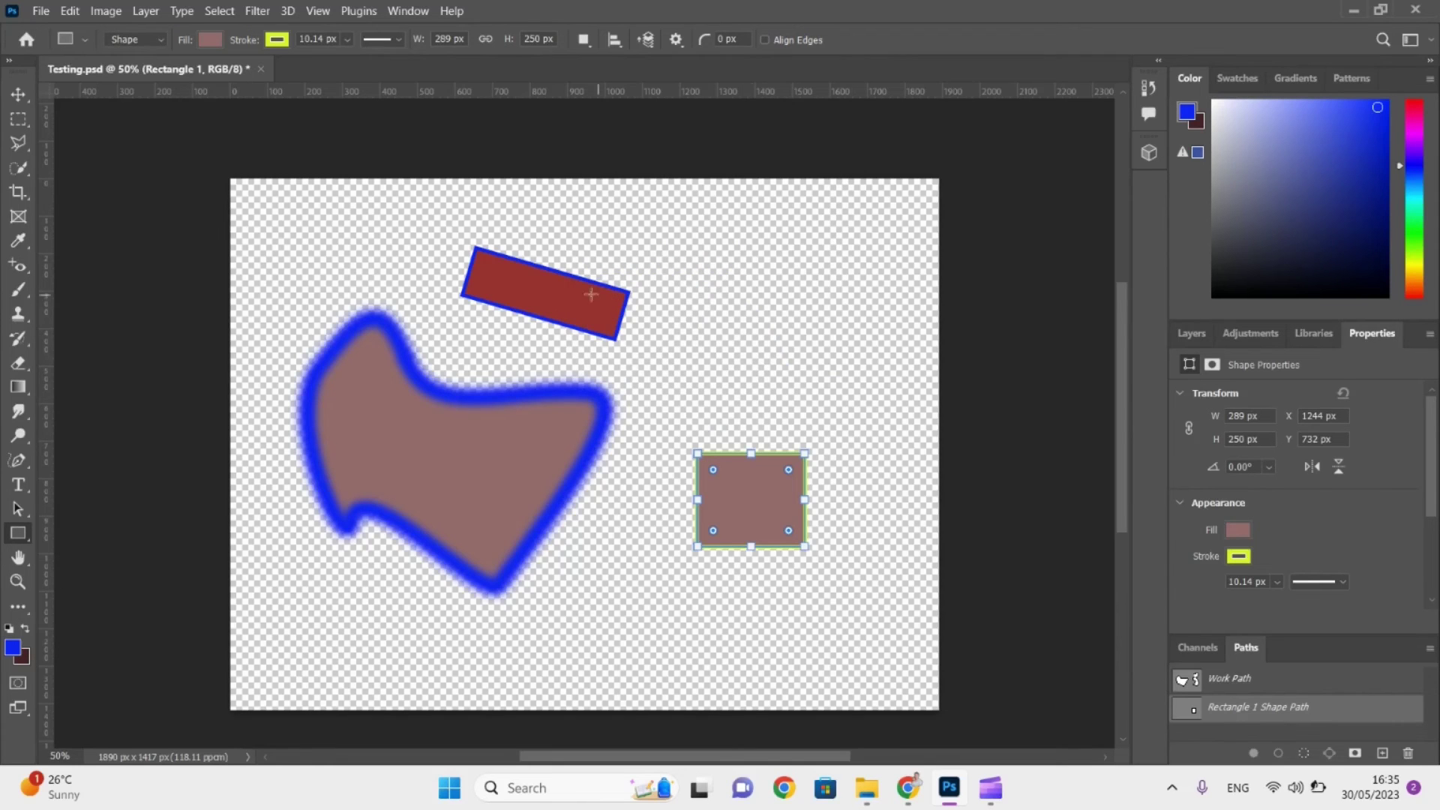
Glance at the checklist in Chrome, return to Photoshop and draw an ellipse about 345 × 242 px over the end of the red bar.
key("alt+Tab")
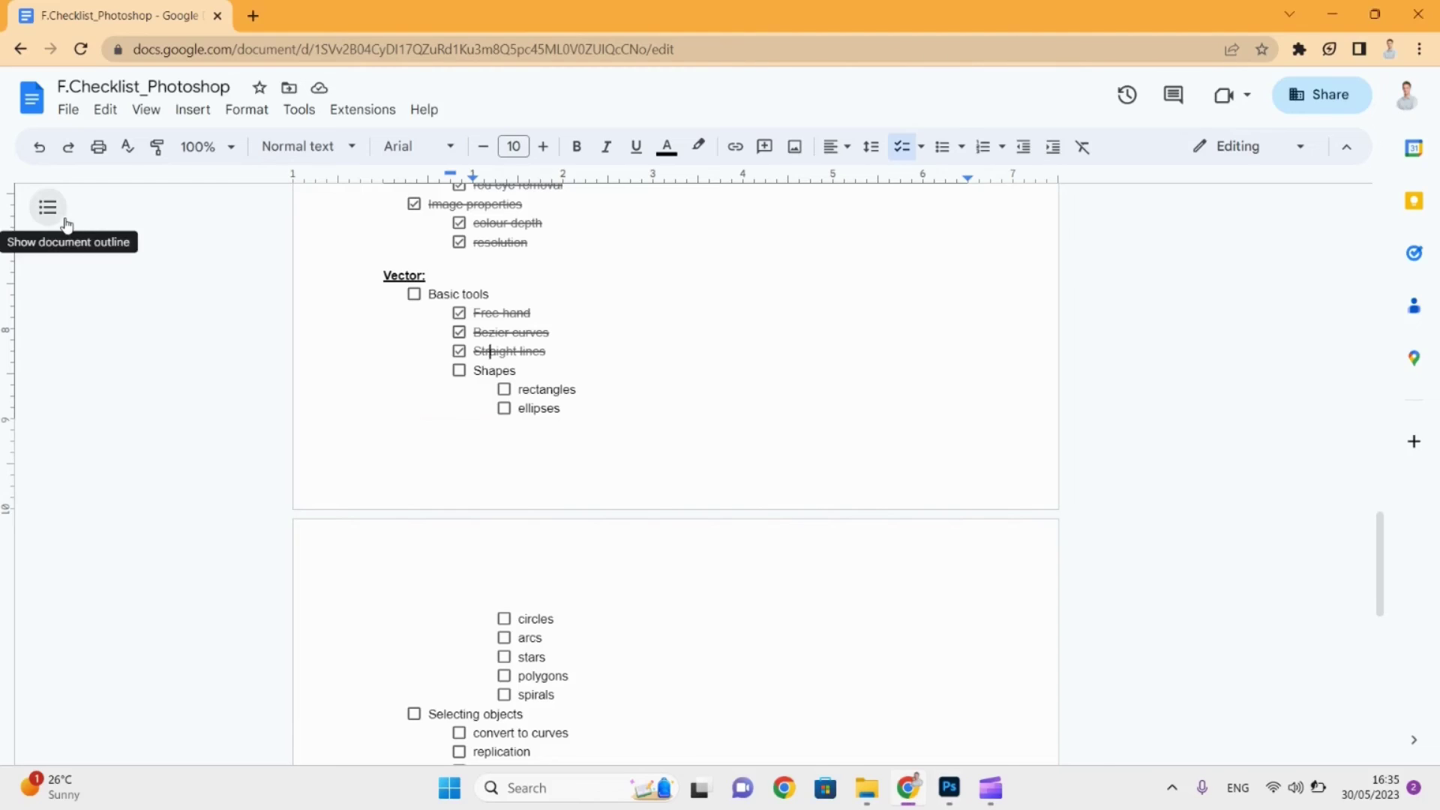
key("alt+Tab")
right_click(16, 533)
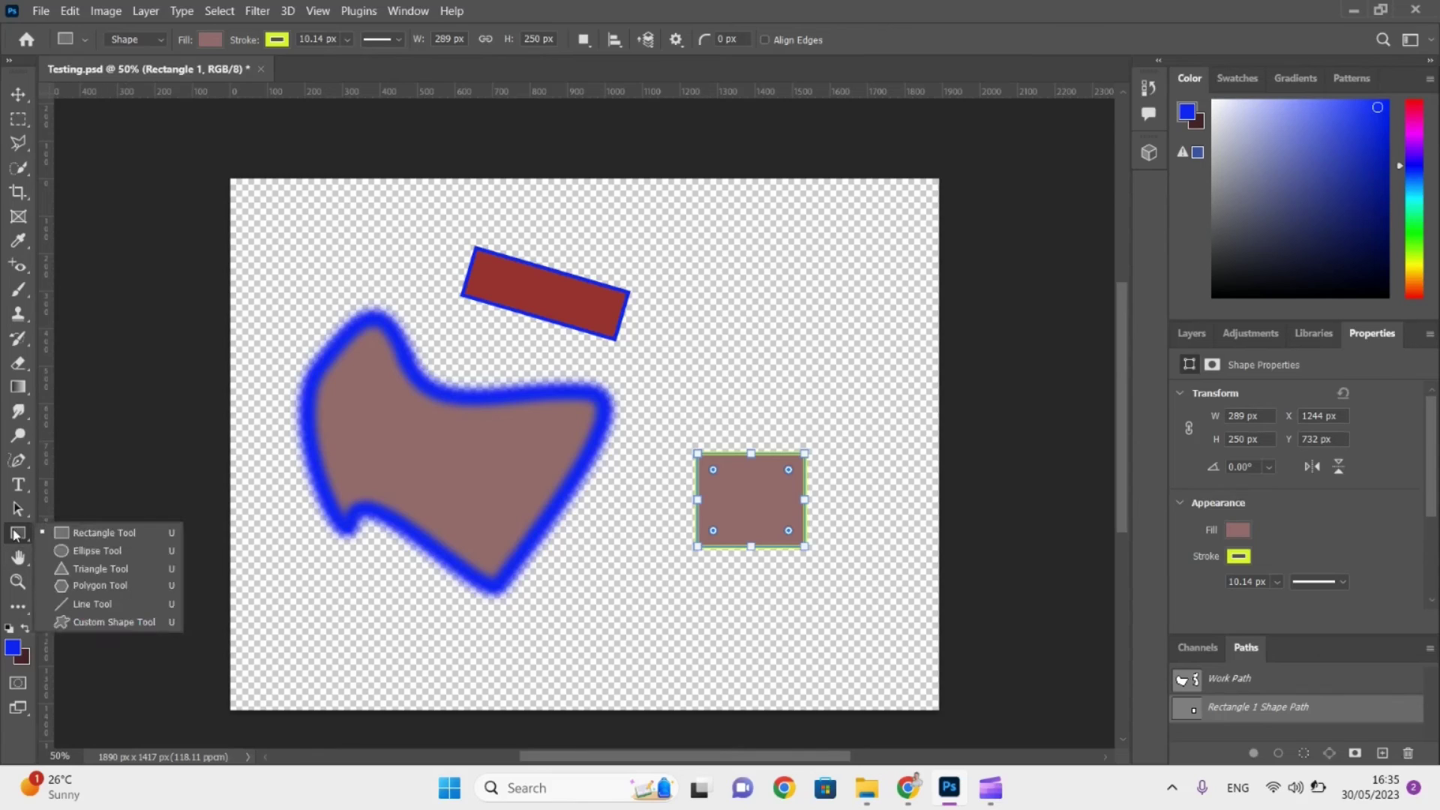
left_click(82, 551)
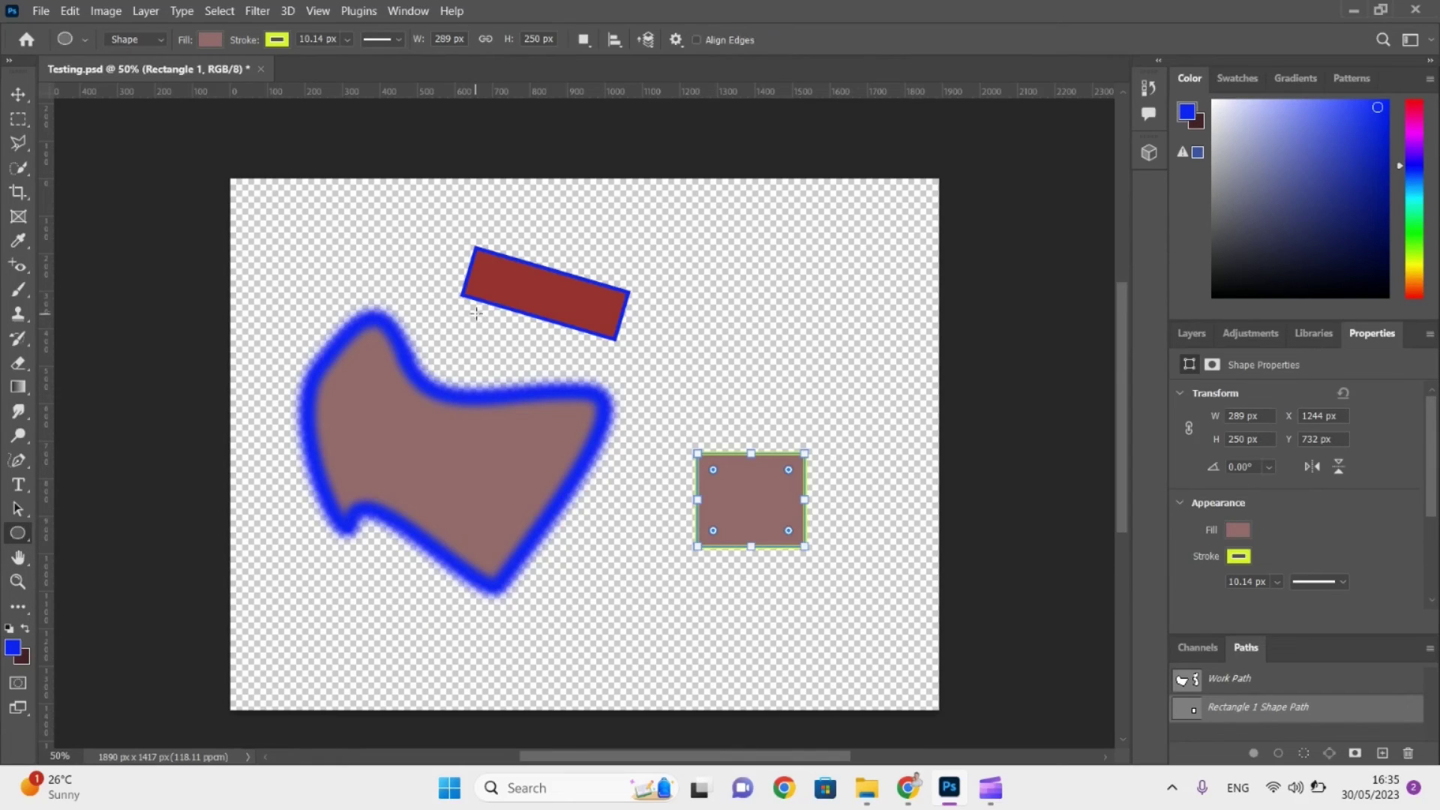
left_click_drag(520, 278, 516, 269)
left_click_drag(539, 319, 644, 357)
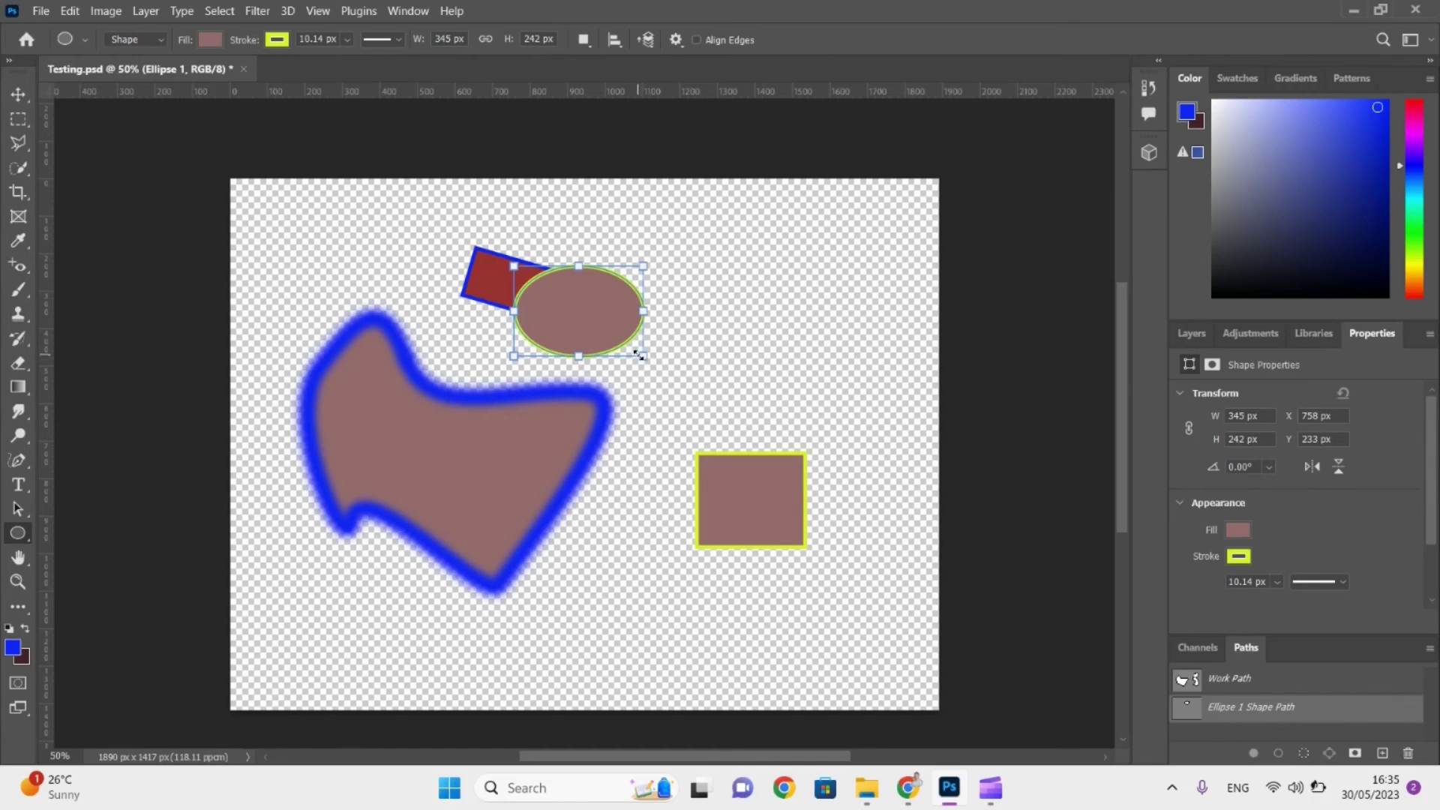
Switch to the checklist in Chrome and mark rectangles and ellipses as done.
key("alt+Tab")
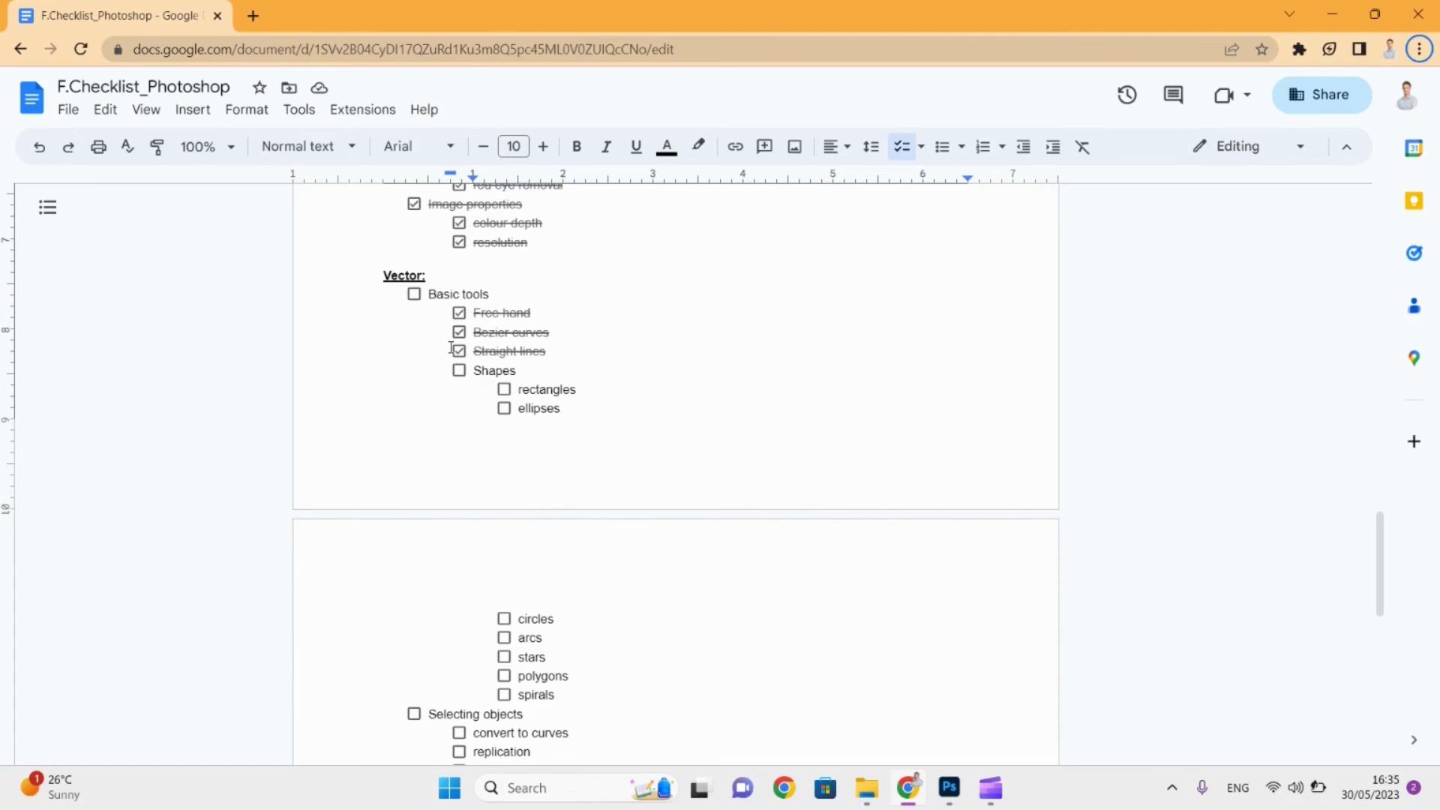
left_click(504, 390)
left_click(505, 409)
scroll(505, 411, "up", 1)
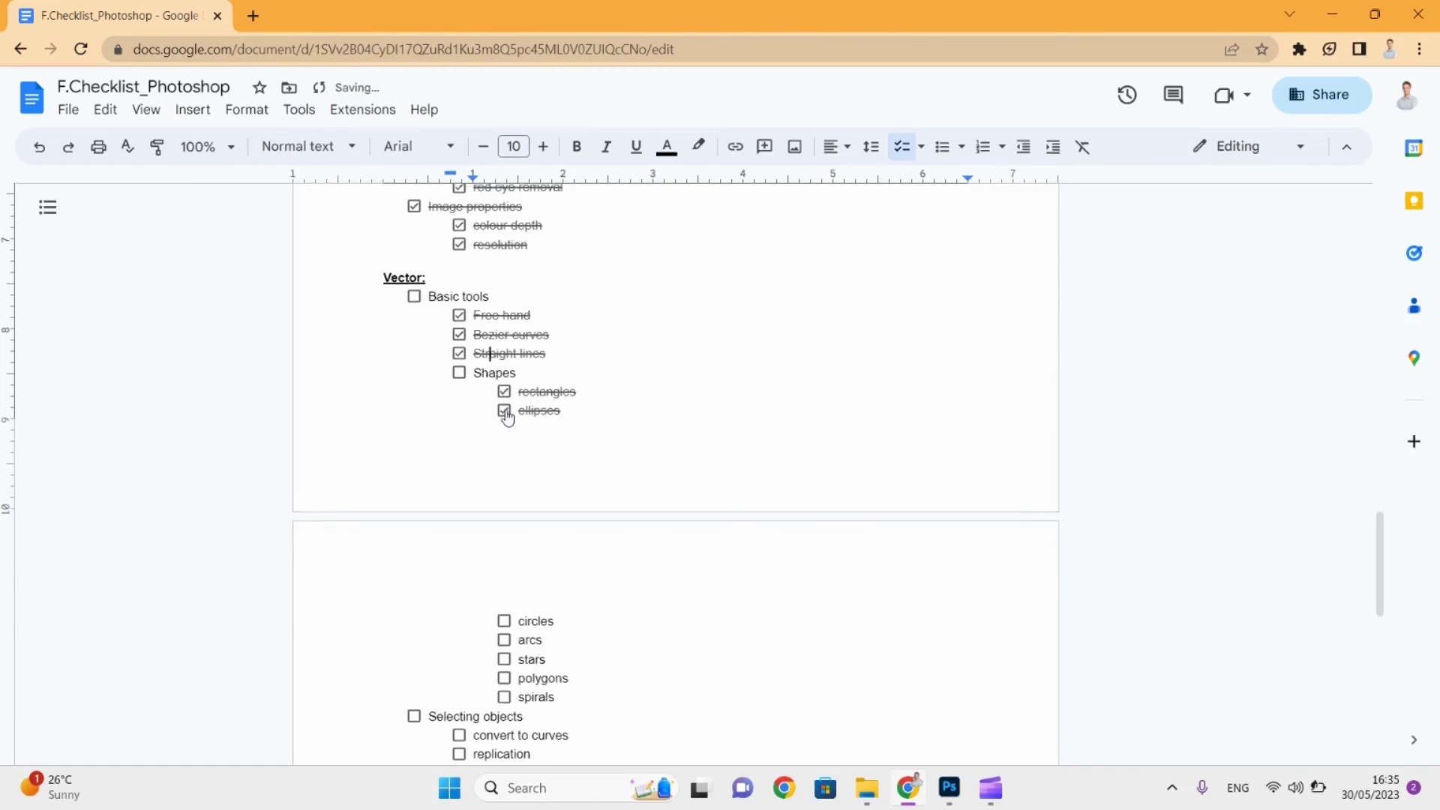
Switch to Photoshop, draw a circle about 475 × 483 px over the blue-outlined shape's lower part and mark circles as done in the Chrome checklist.
key("alt+Tab")
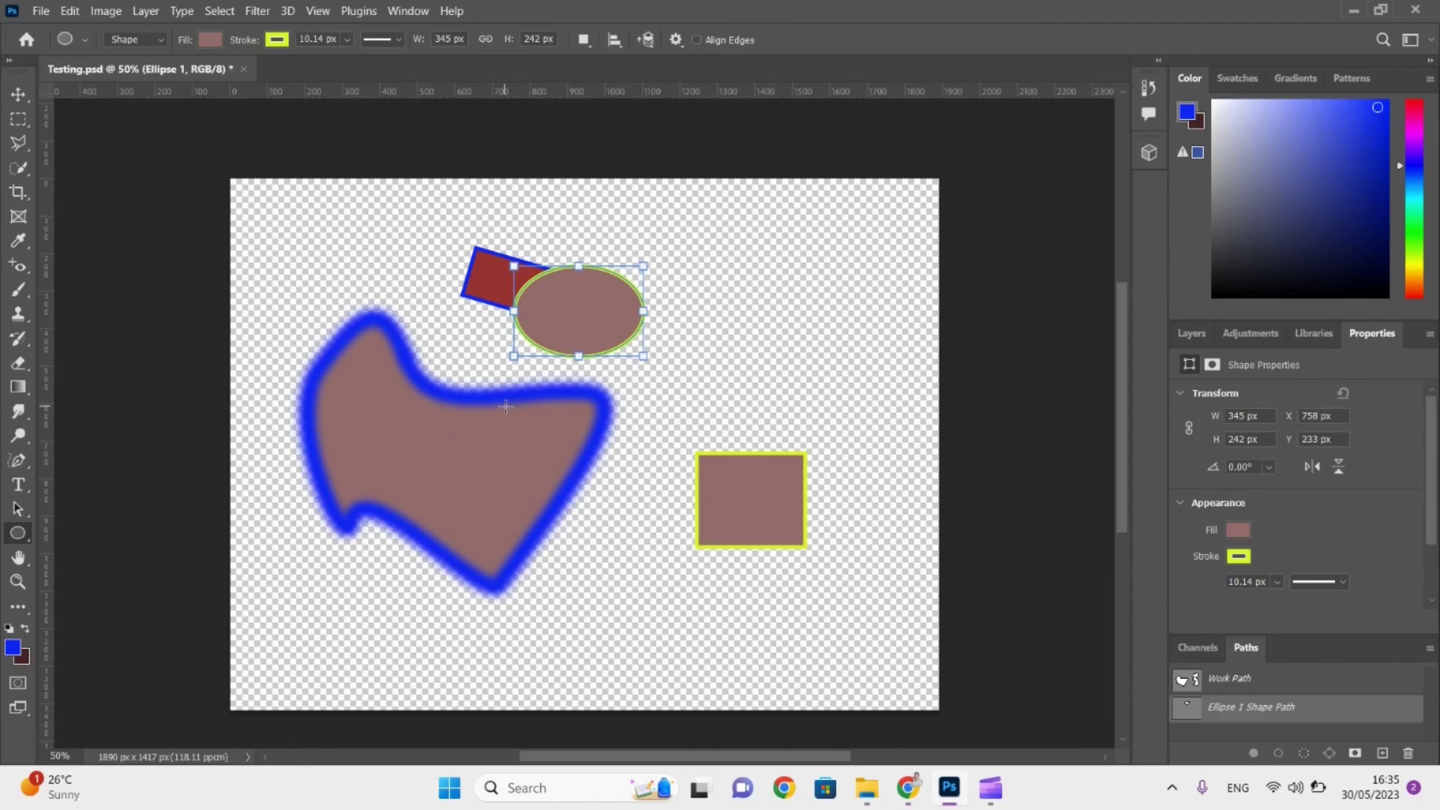
left_click_drag(452, 458, 630, 638)
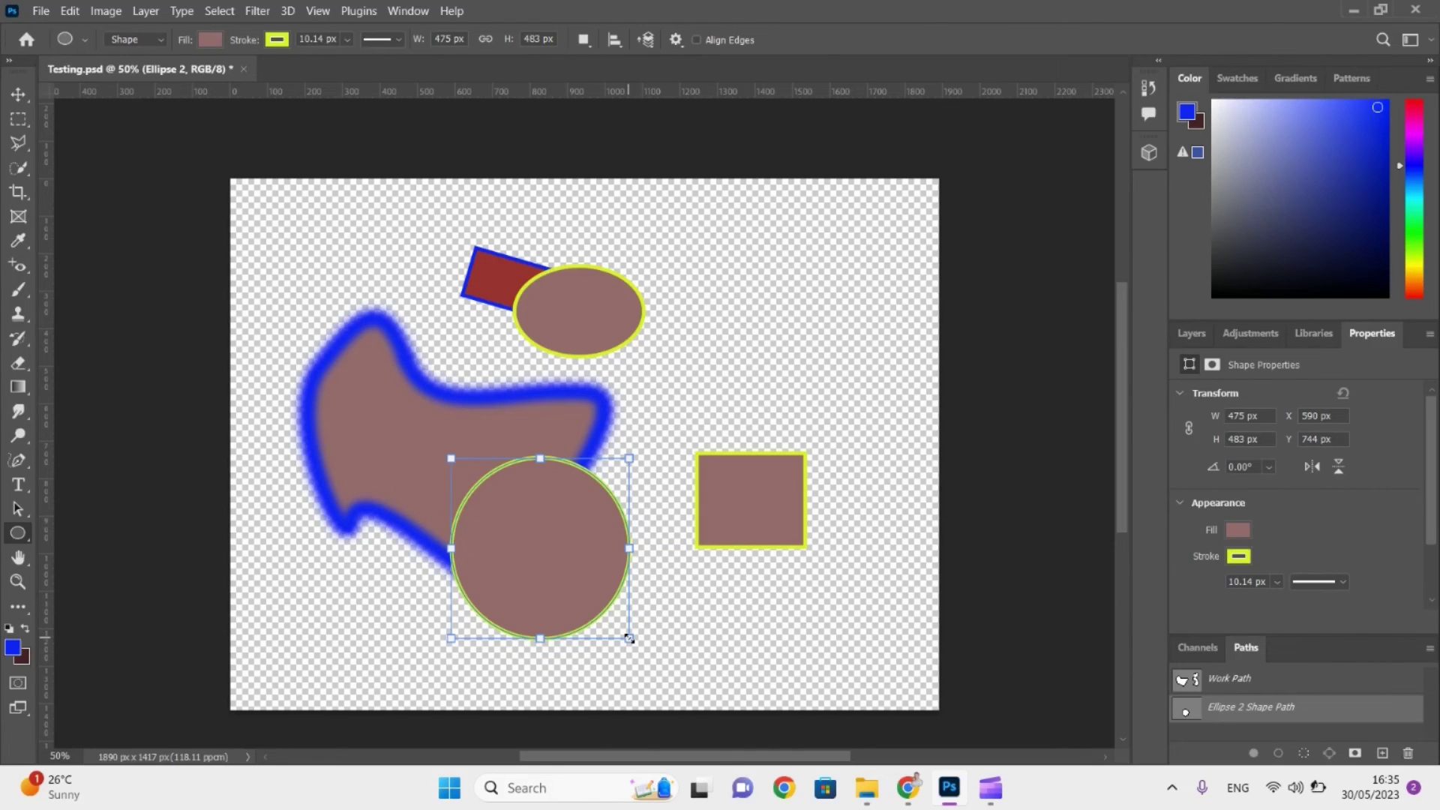
key("alt+Tab")
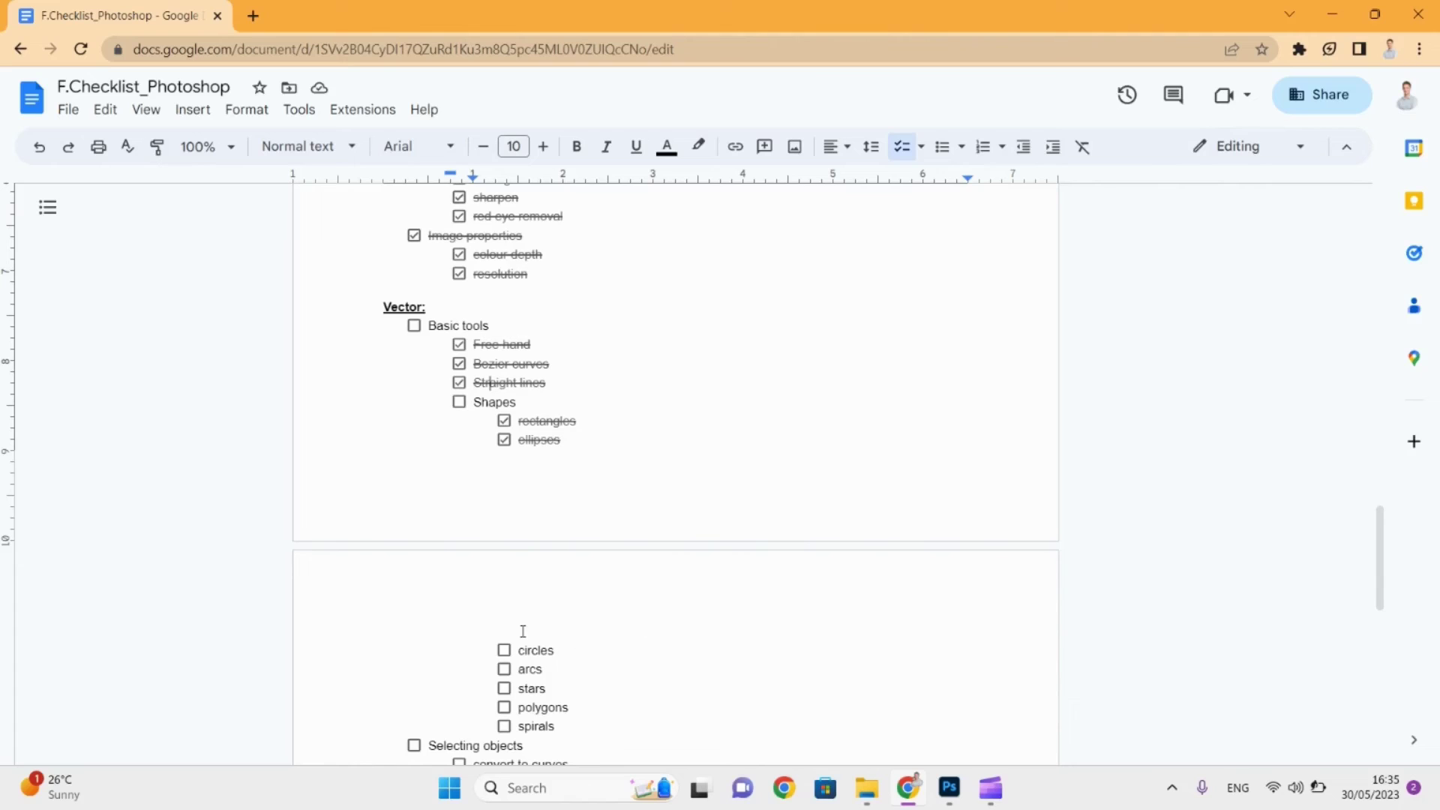
left_click(504, 652)
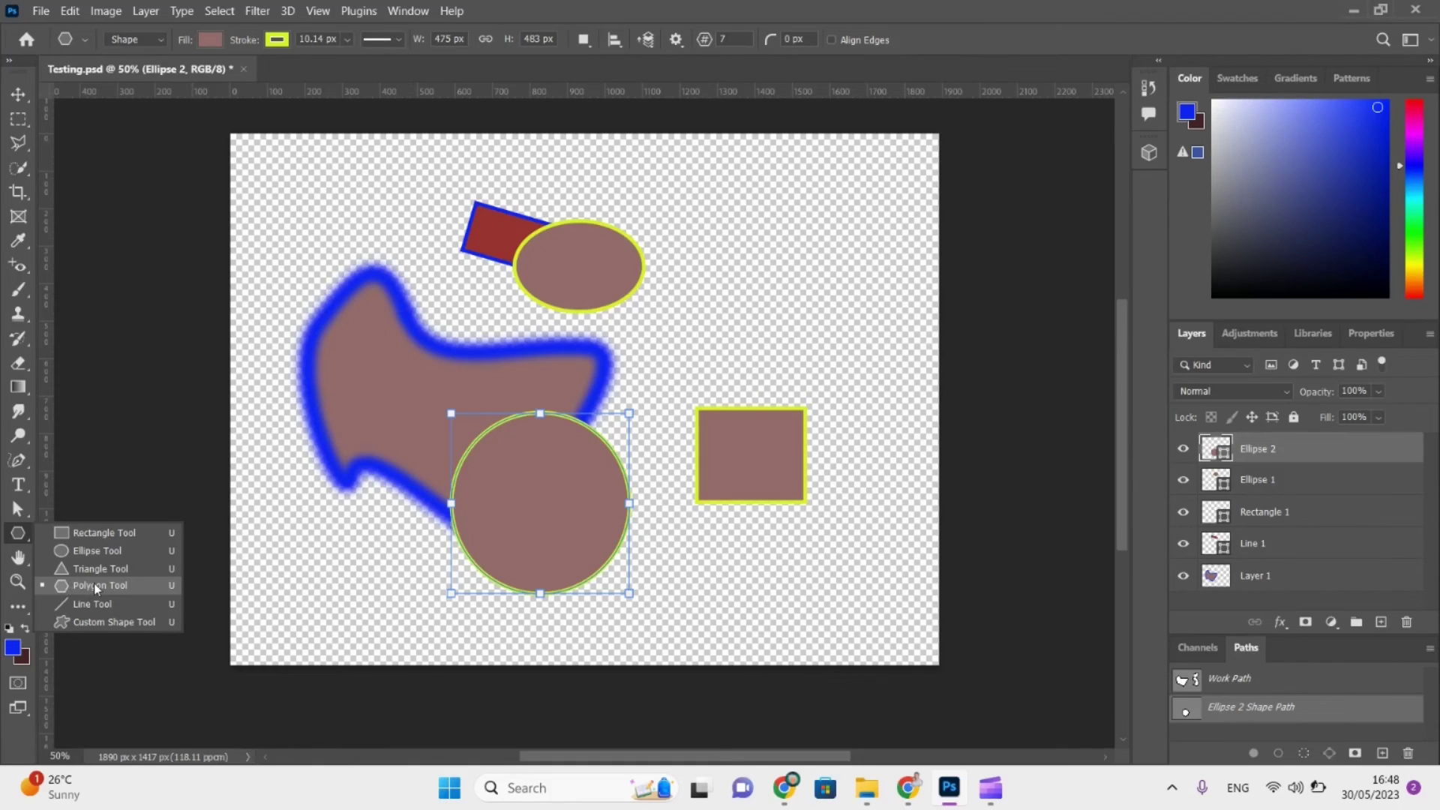
Draw a seven-sided polygon about 322 × 277 px above the rectangle with the Polygon Tool and set its star ratio to 10%.
left_click(93, 582)
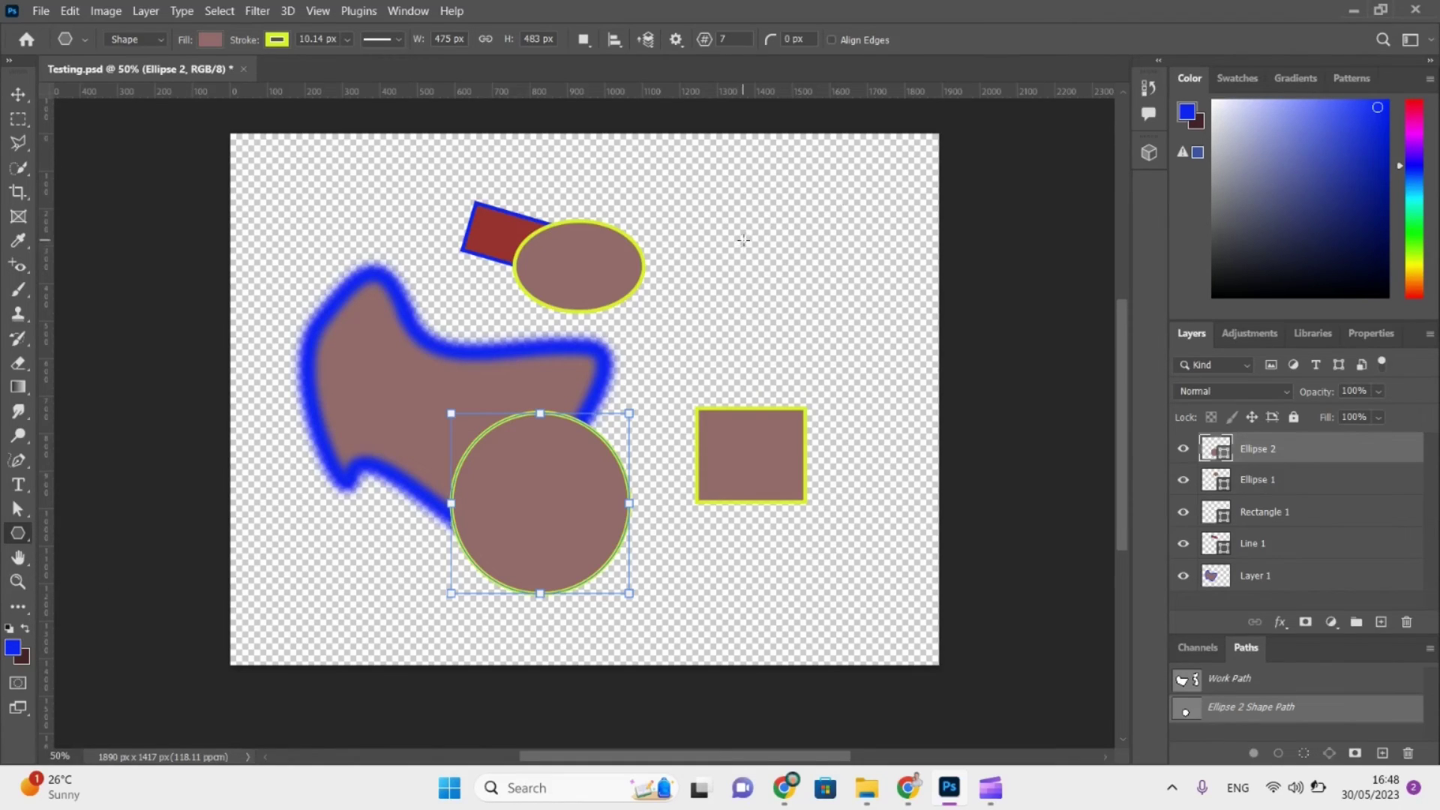
left_click_drag(742, 236, 901, 347)
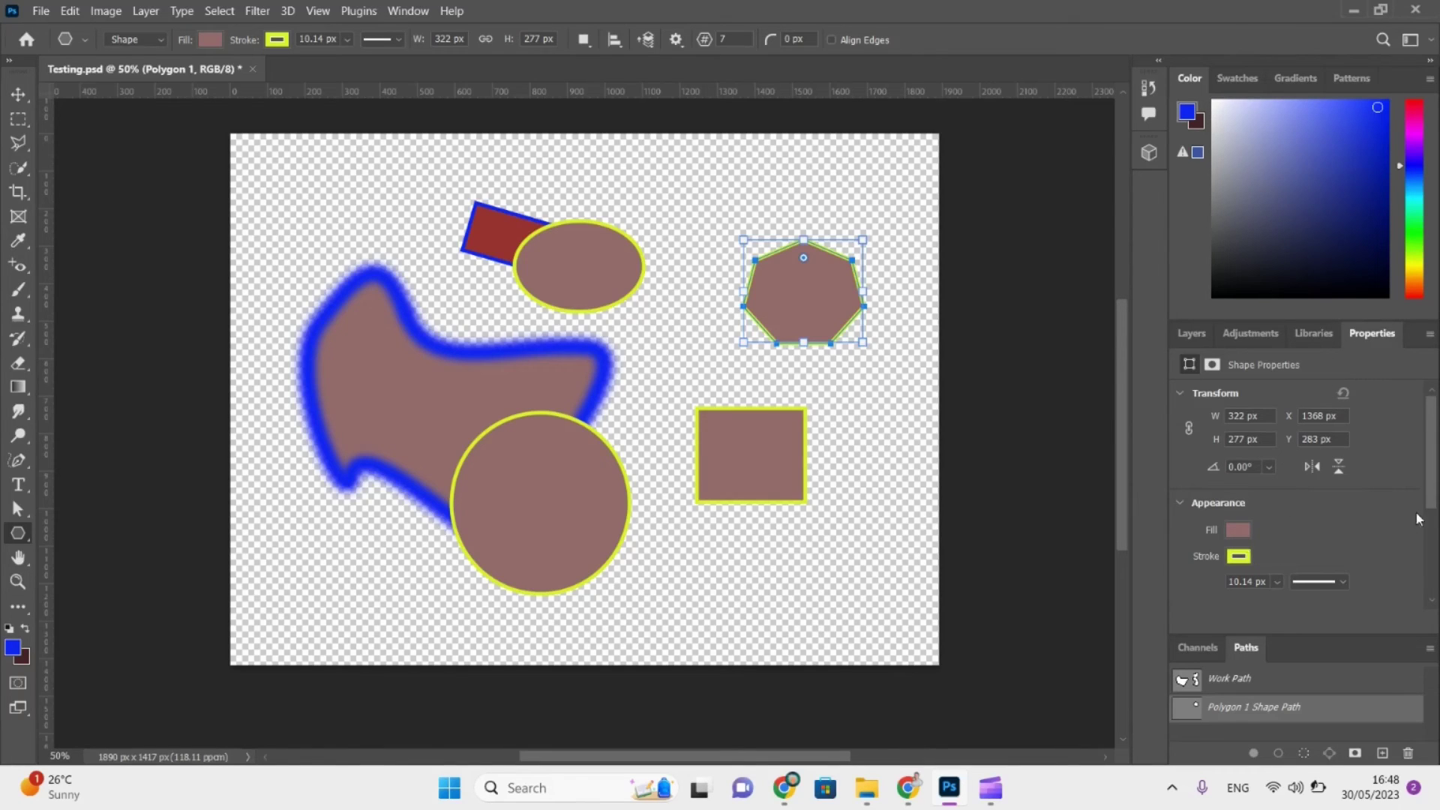
left_click_drag(1432, 494, 1432, 550)
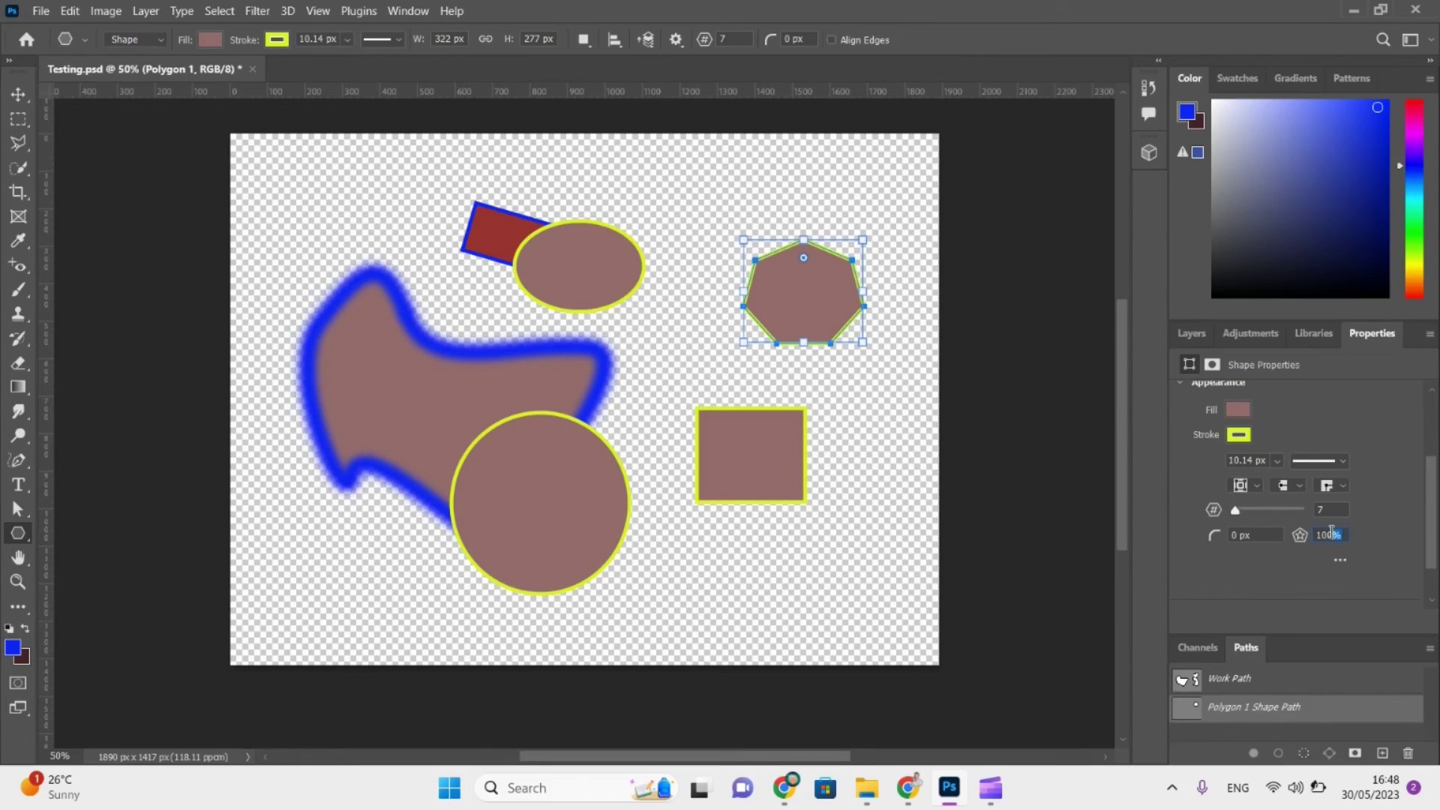
left_click(1330, 533)
type("10")
key("Return")
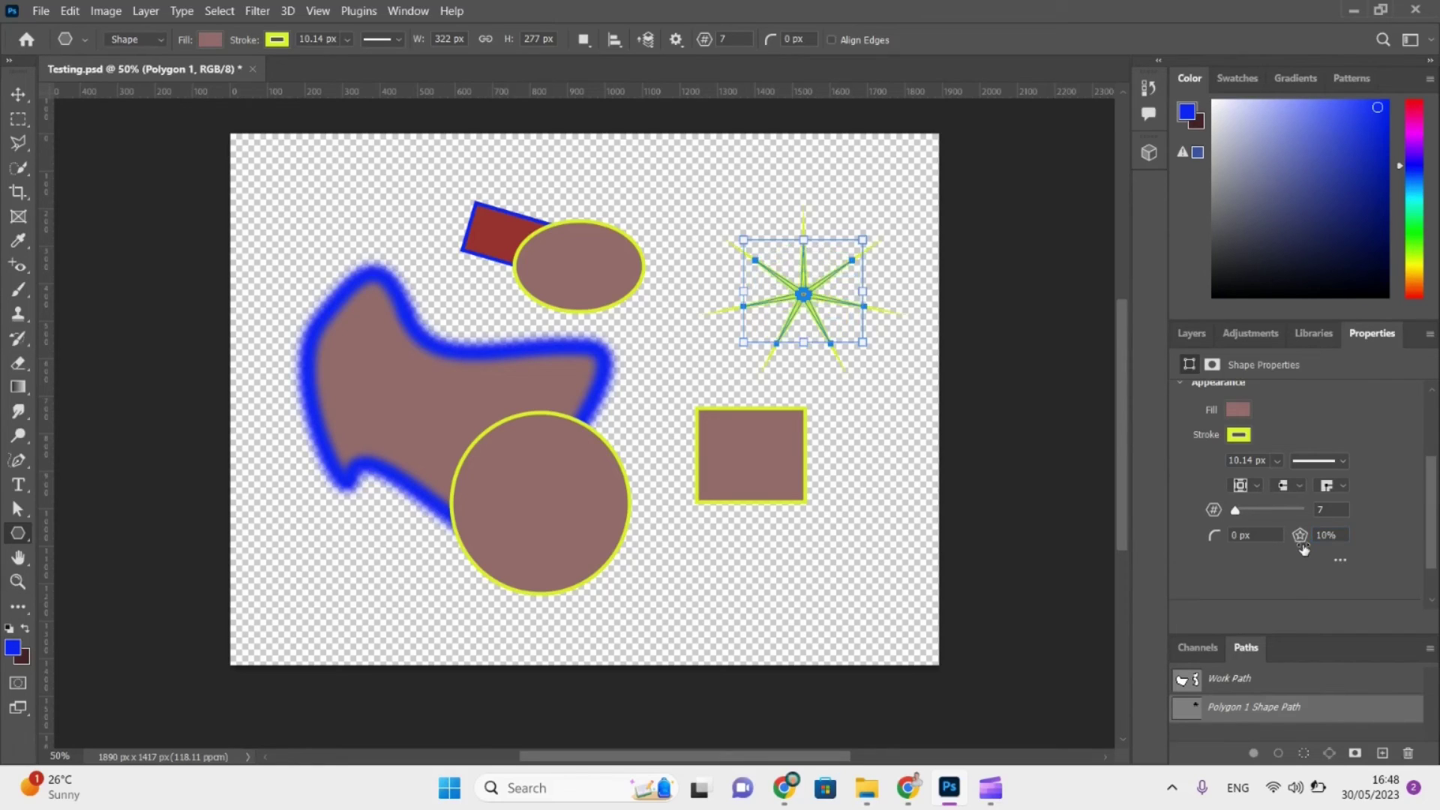
Restore the polygon's star ratio to 100% and try a ratio of 0%.
left_click(1303, 548)
type("100")
key("Return")
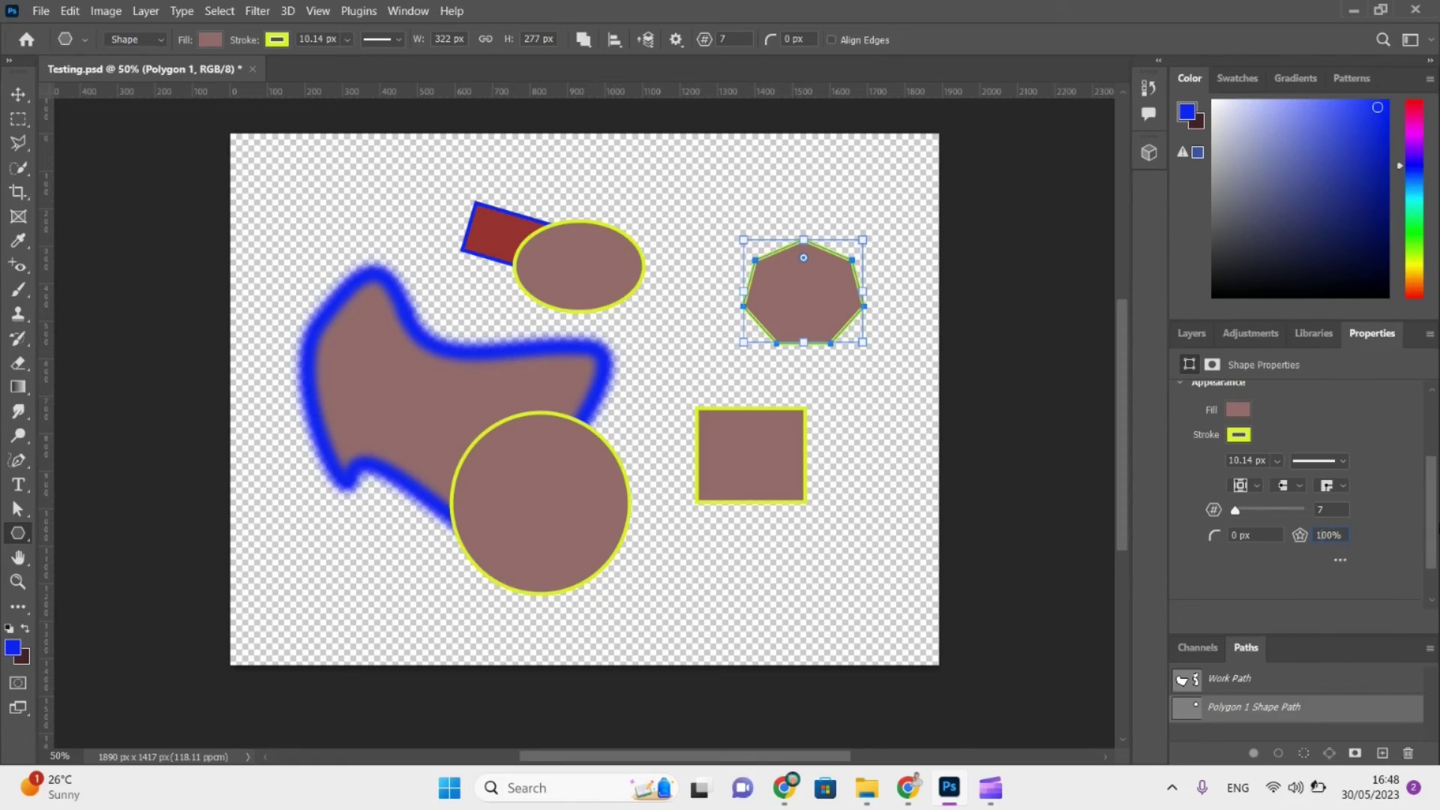
left_click(1322, 535)
type("0")
key("Return")
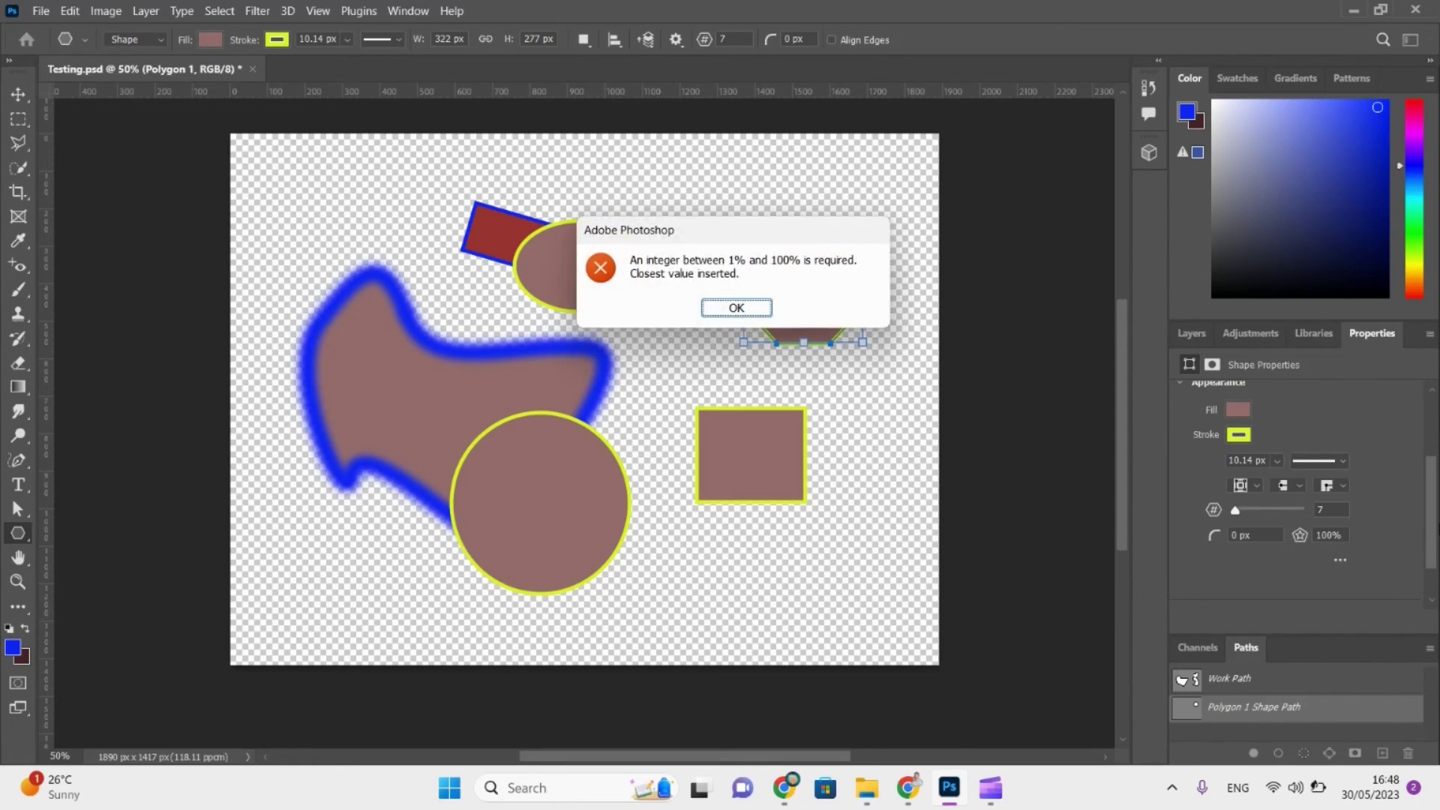
left_click(751, 309)
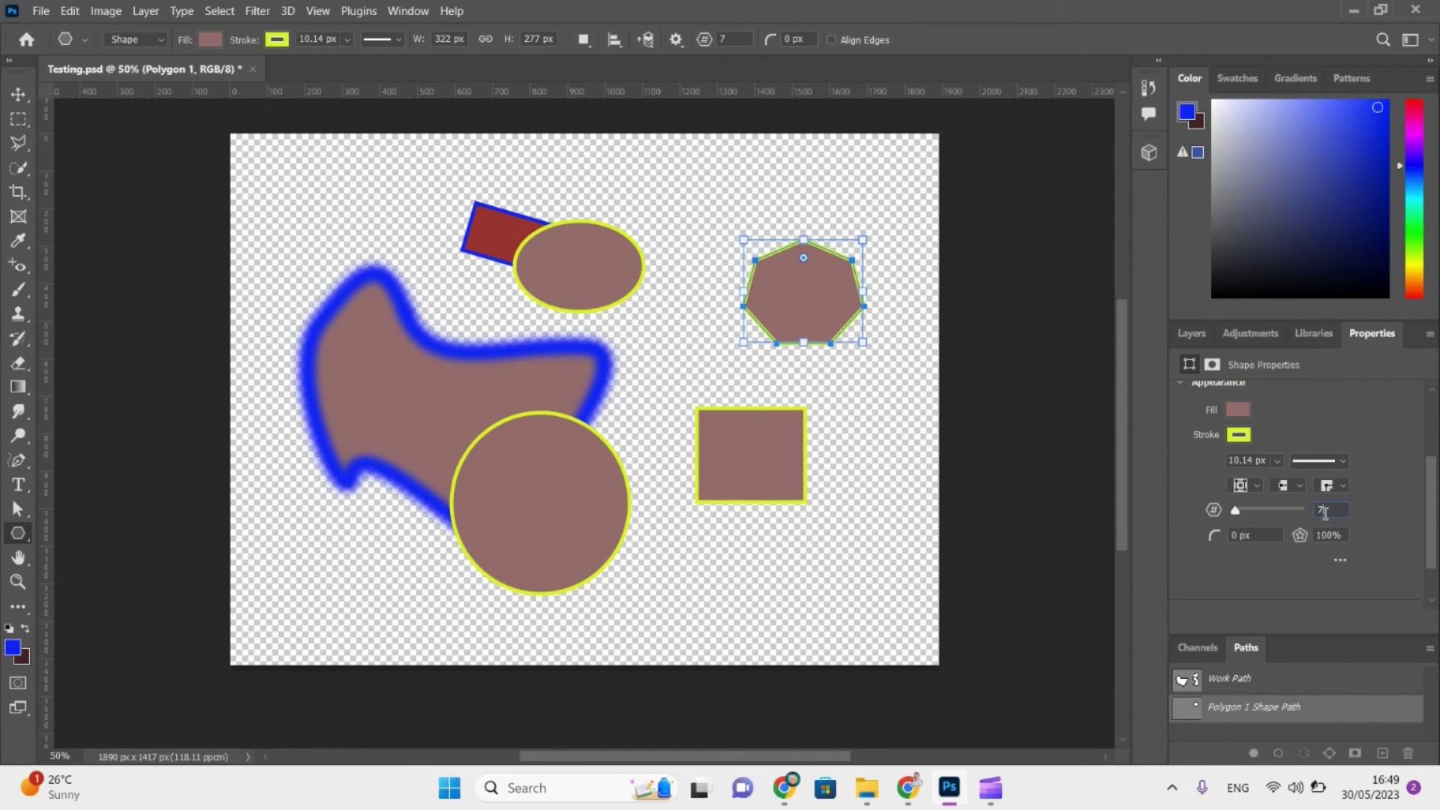
Set the polygon's number of sides to 12 and try star ratios of 10% and 50%.
left_click(1324, 512)
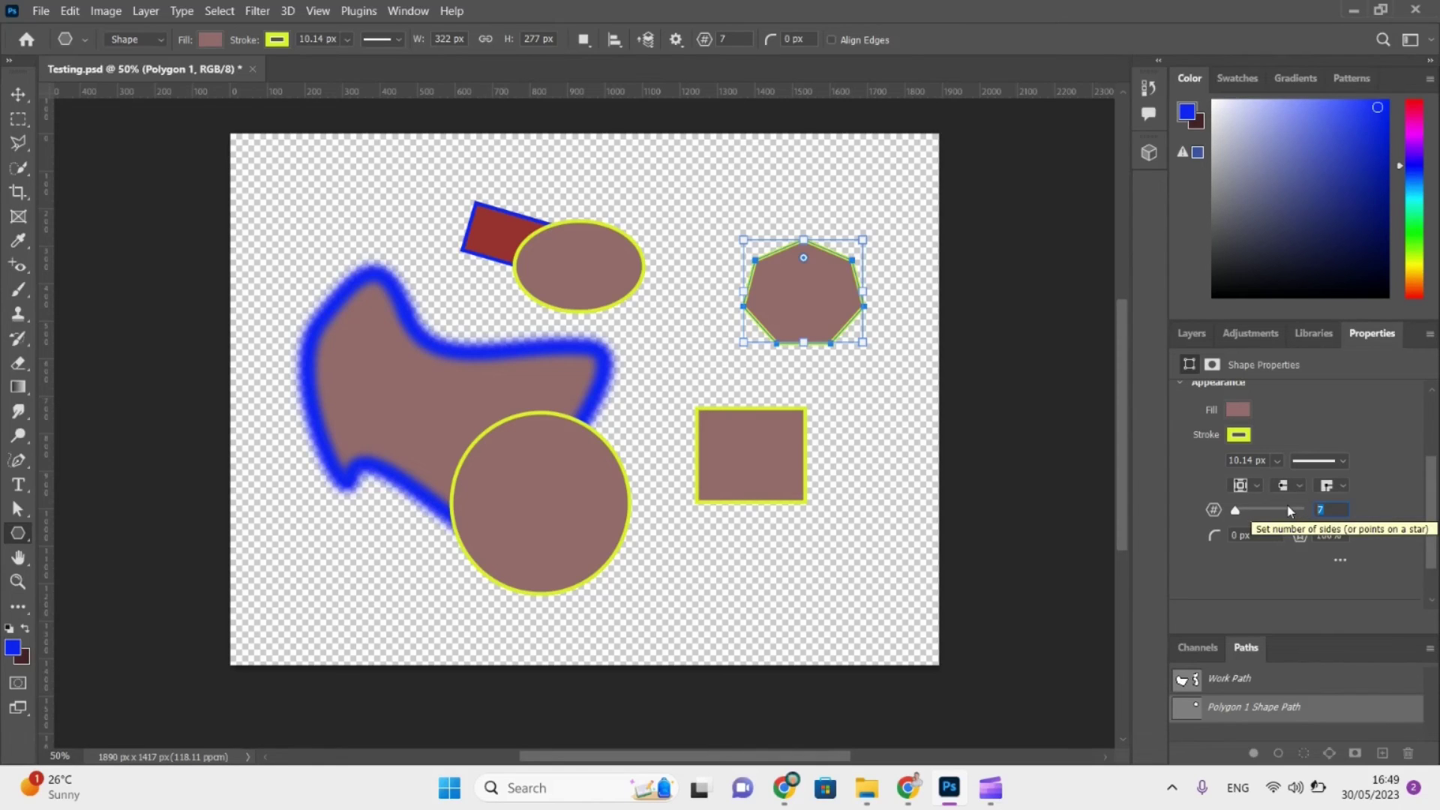
type("12")
key("Return")
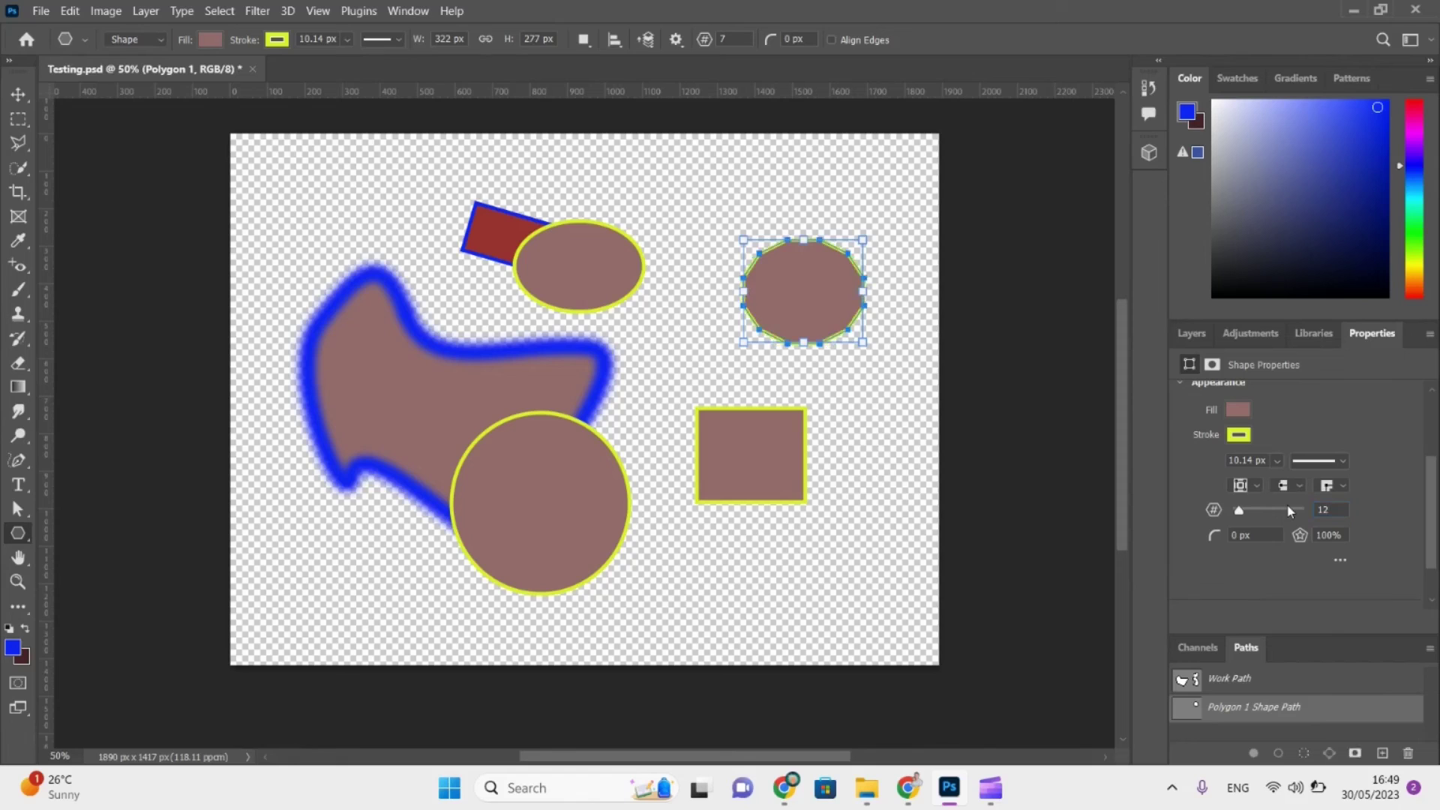
left_click(1331, 532)
type("10")
key("Return")
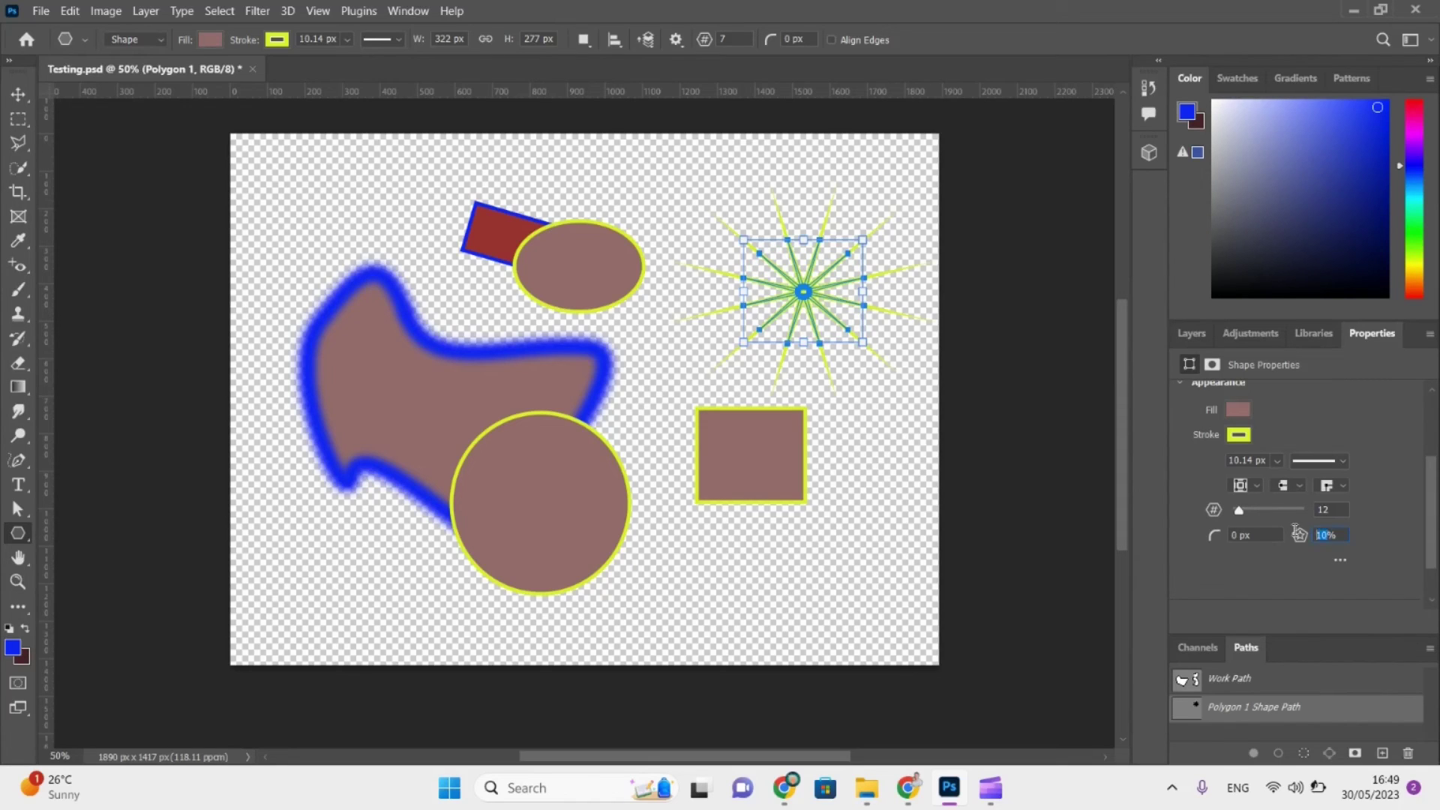
type("50")
key("Return")
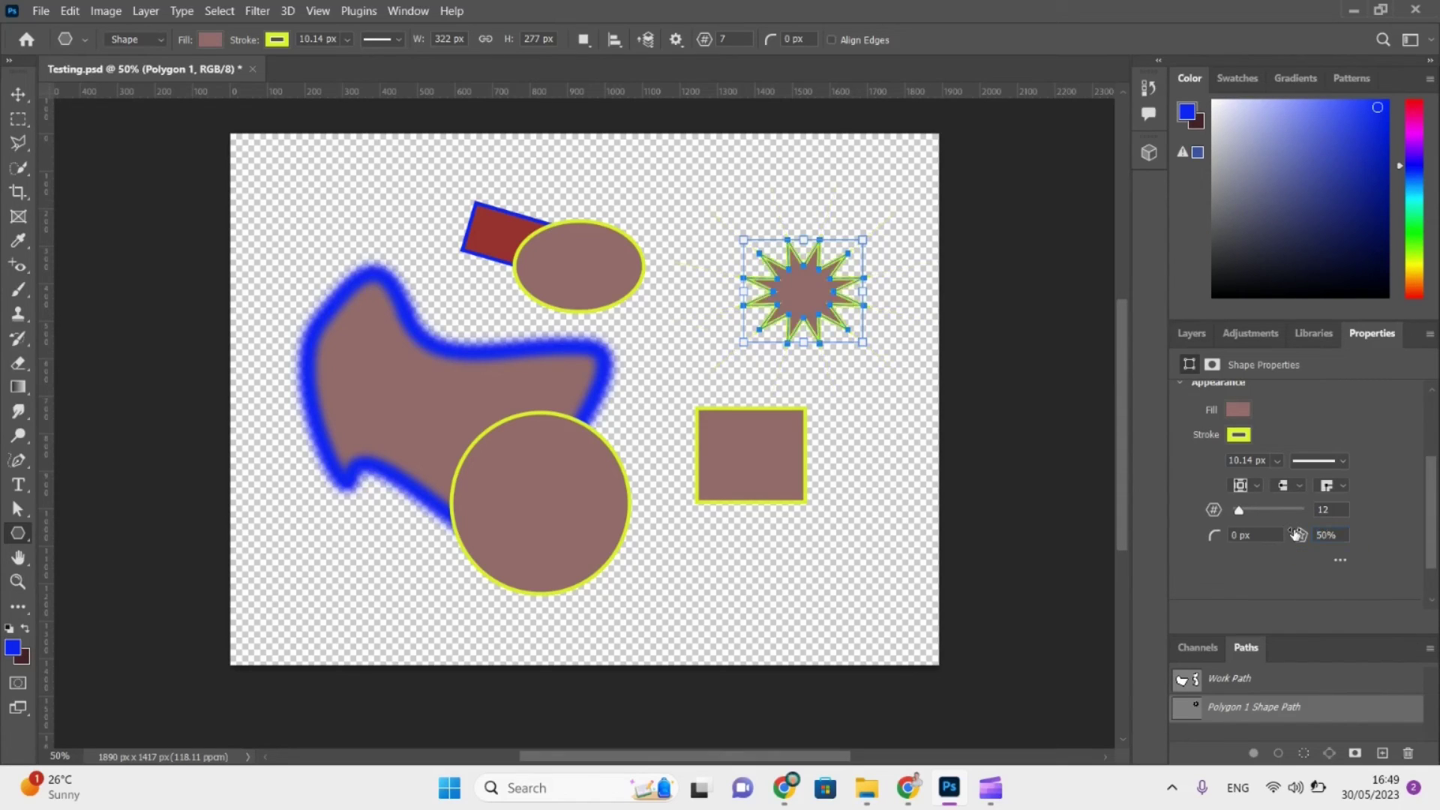
Set the star's number of sides to 4 and its star ratio to 100%.
left_click(1333, 510)
type("2")
key("BackSpace")
key("Return")
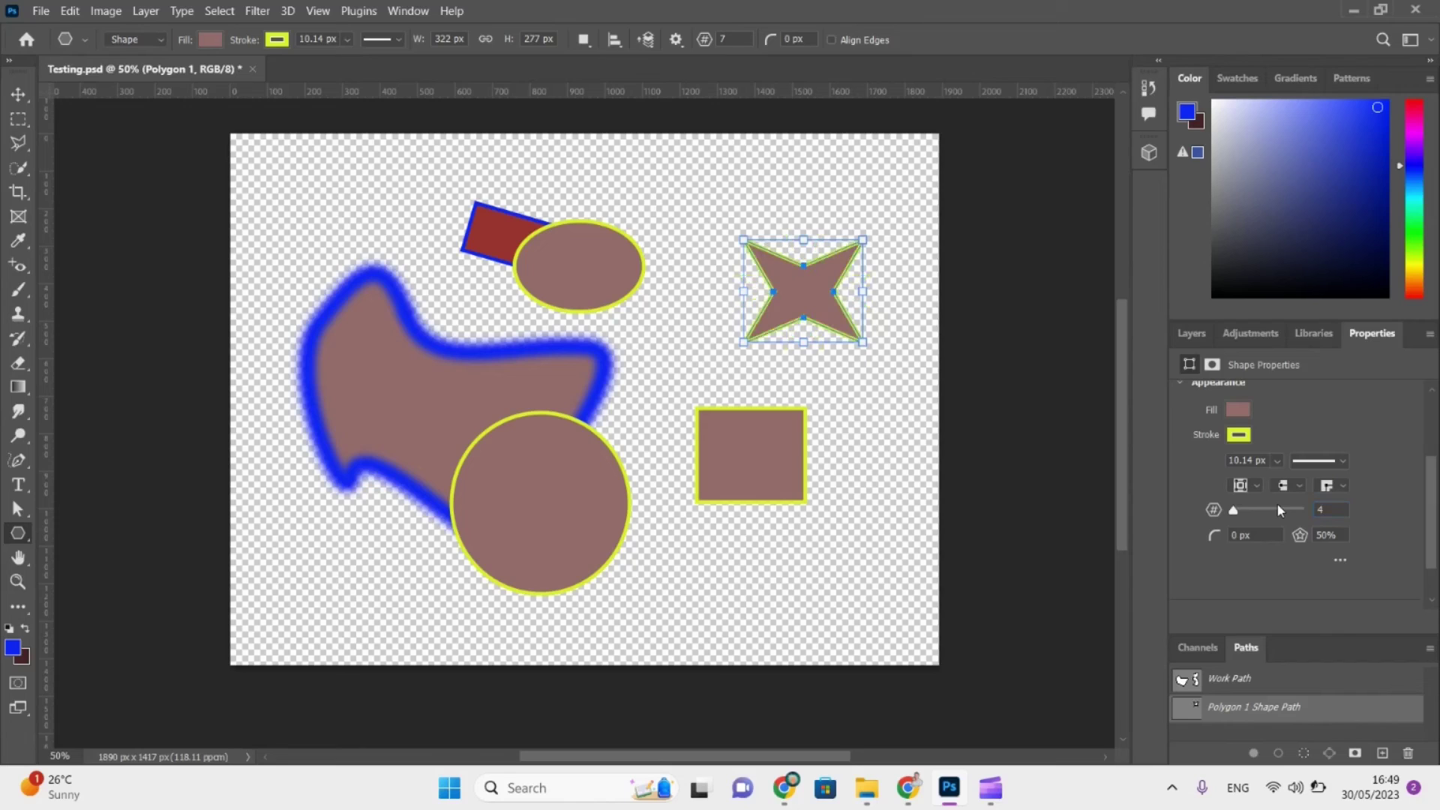
double_click(1327, 536)
type("100")
key("Return")
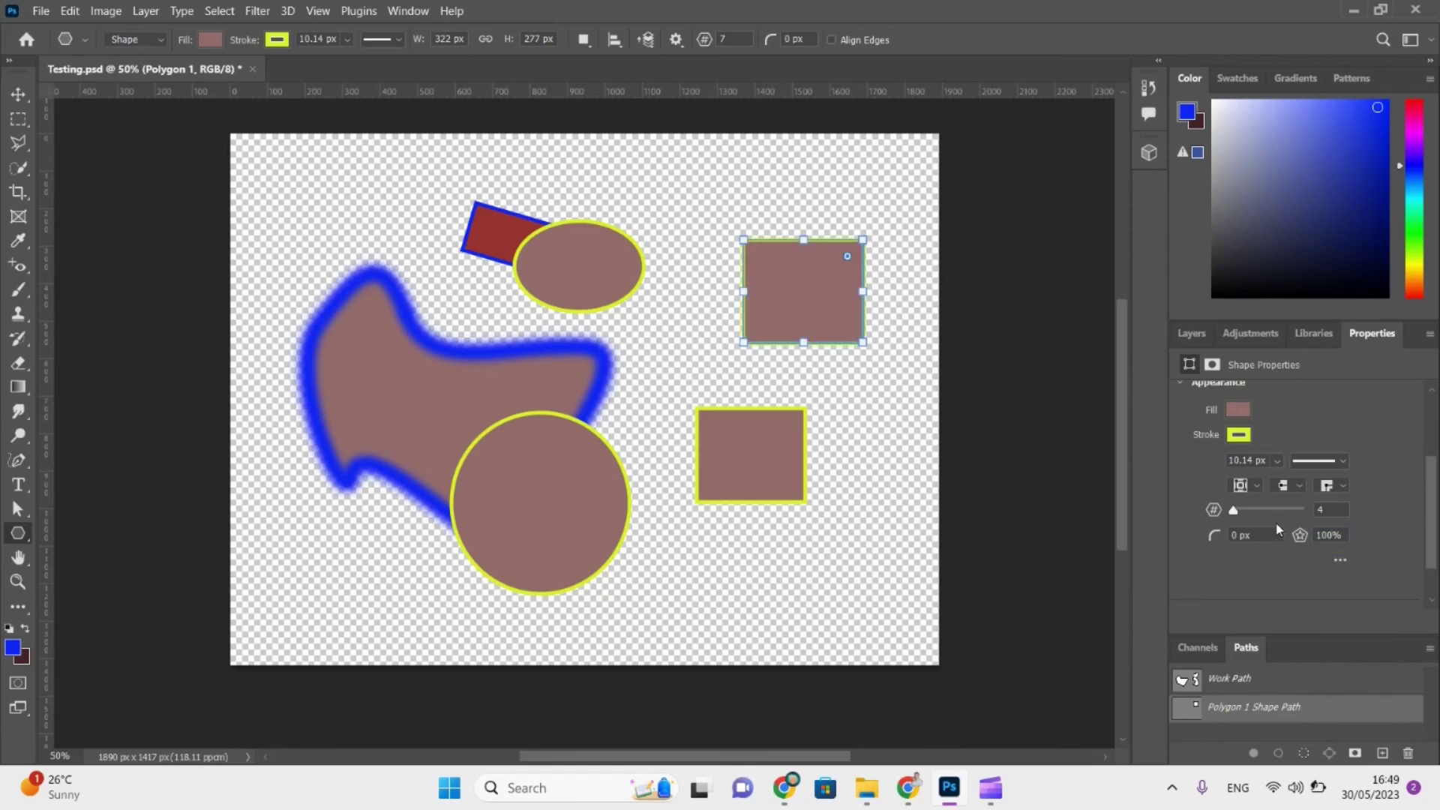
Give the four-sided polygon a corner radius of 10 px and change its number of sides to 6.
double_click(1238, 536)
type("10")
key("Return")
double_click(1324, 511)
type("6")
key("Return")
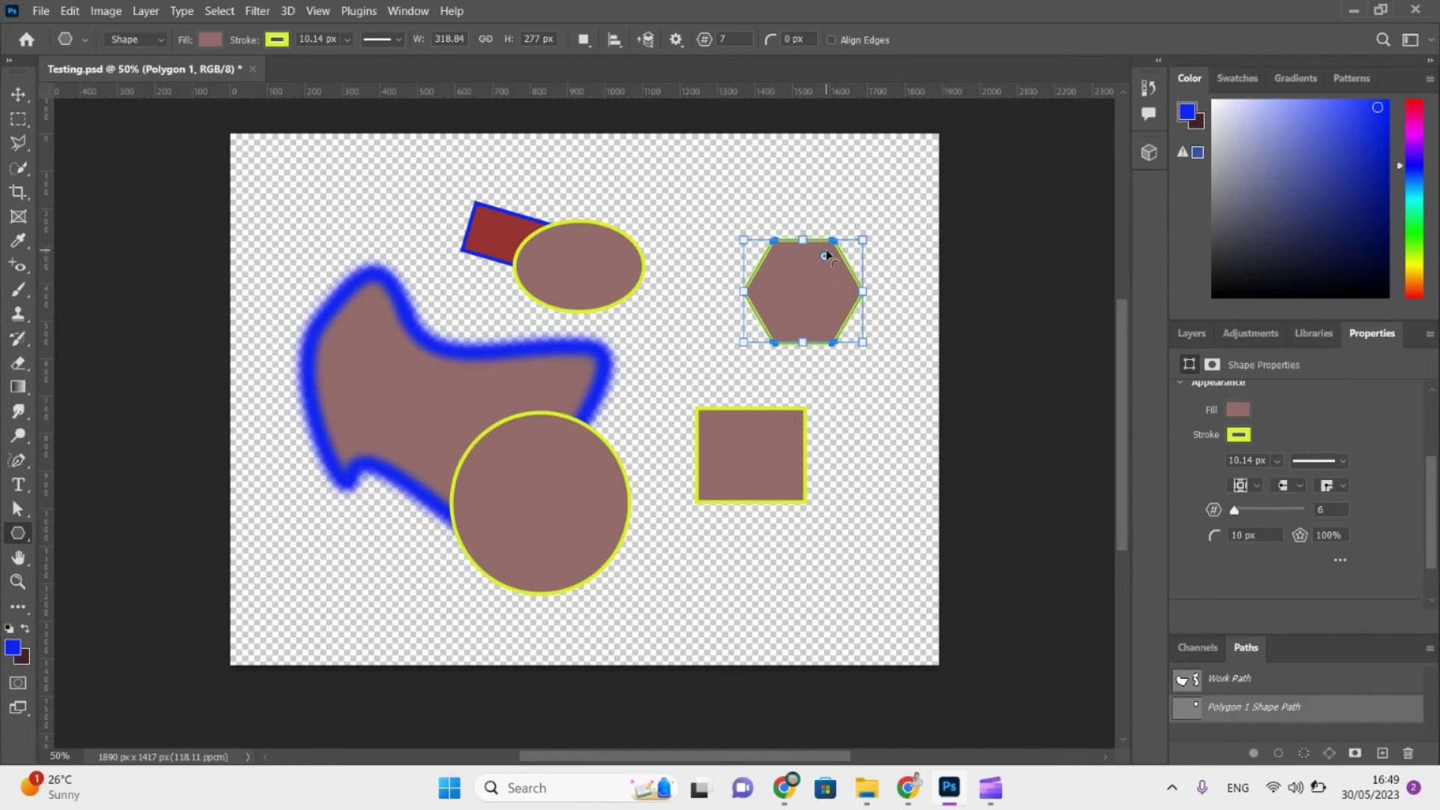
Round the hexagon's corners on the canvas to a radius of about 99 px.
left_click_drag(826, 257, 819, 285)
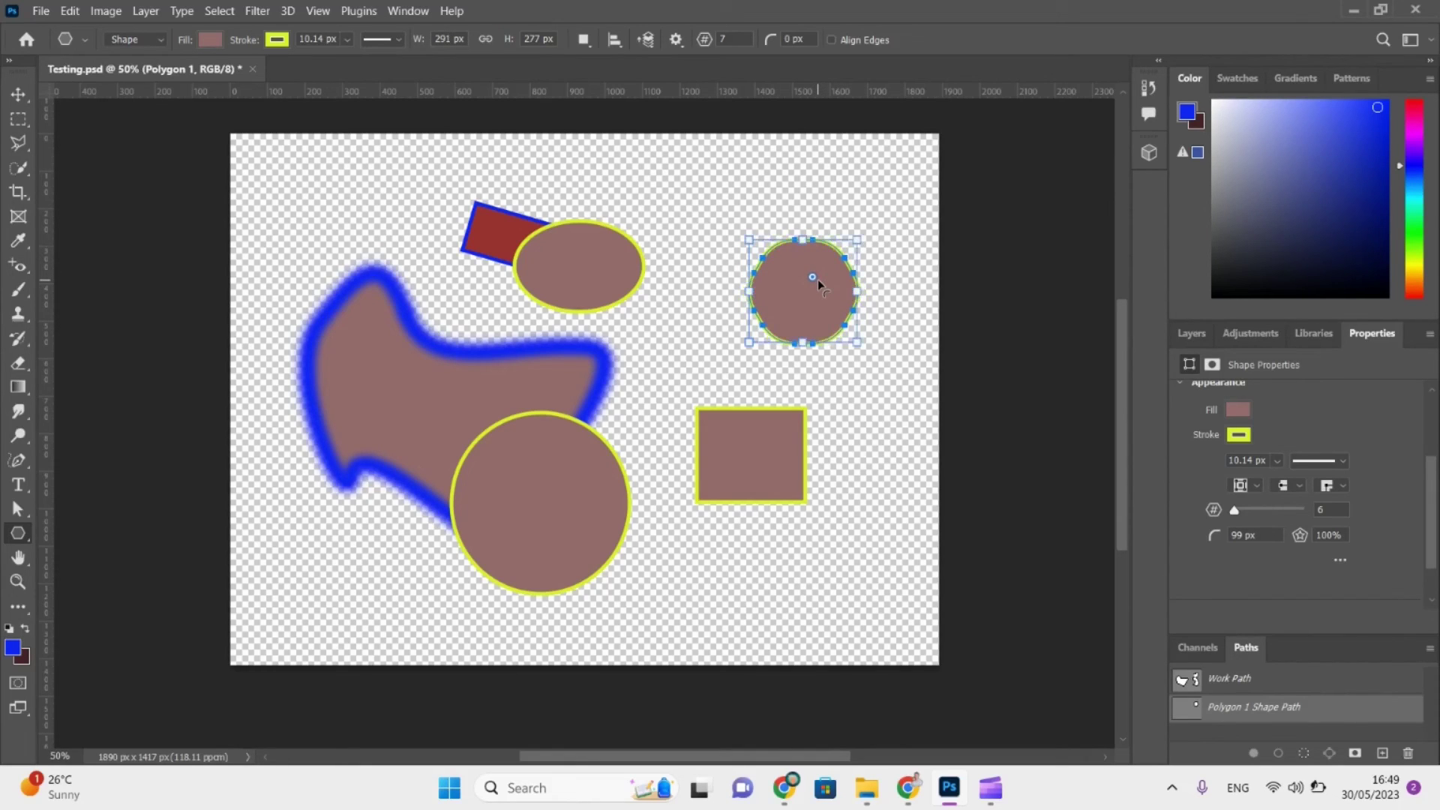
left_click(947, 290)
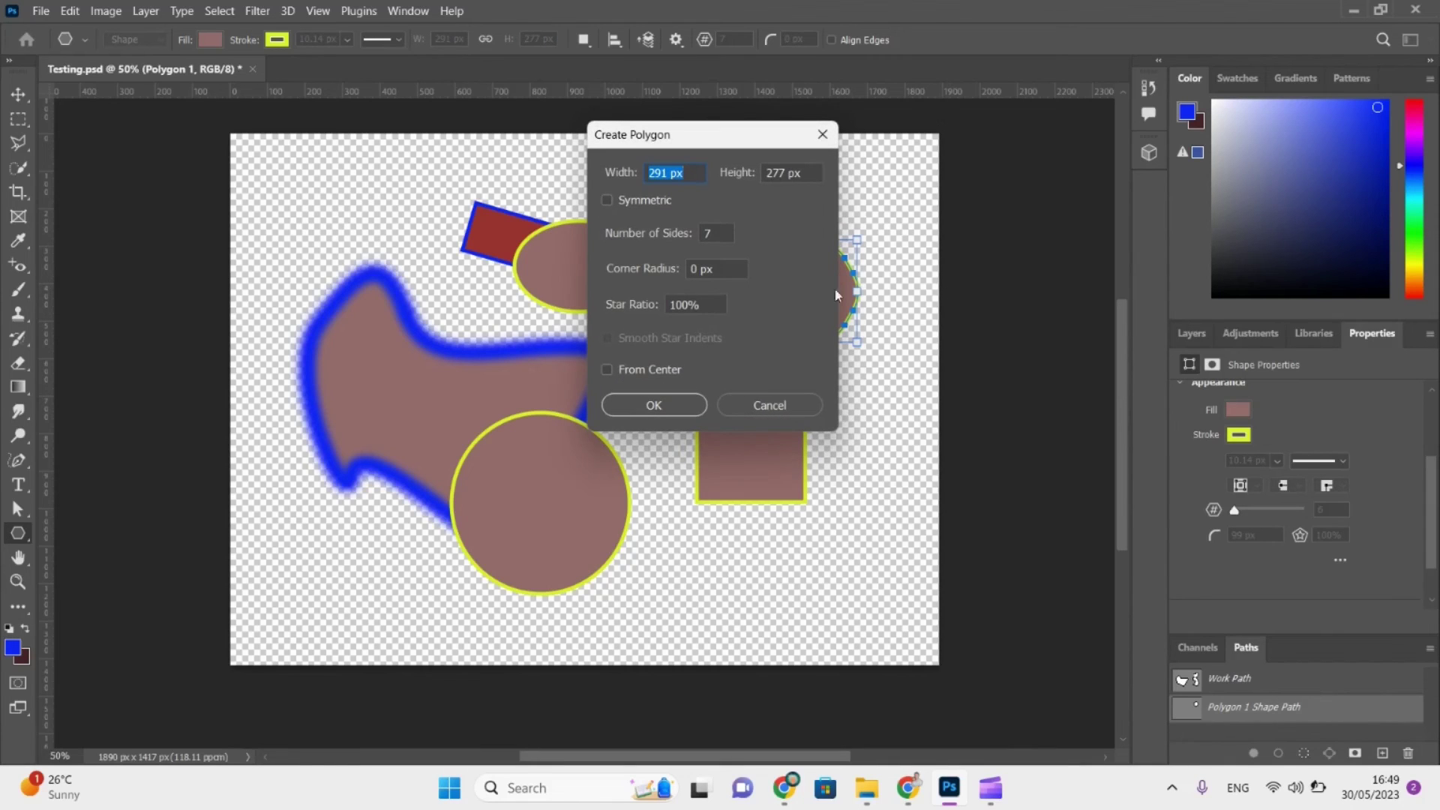
left_click(784, 407)
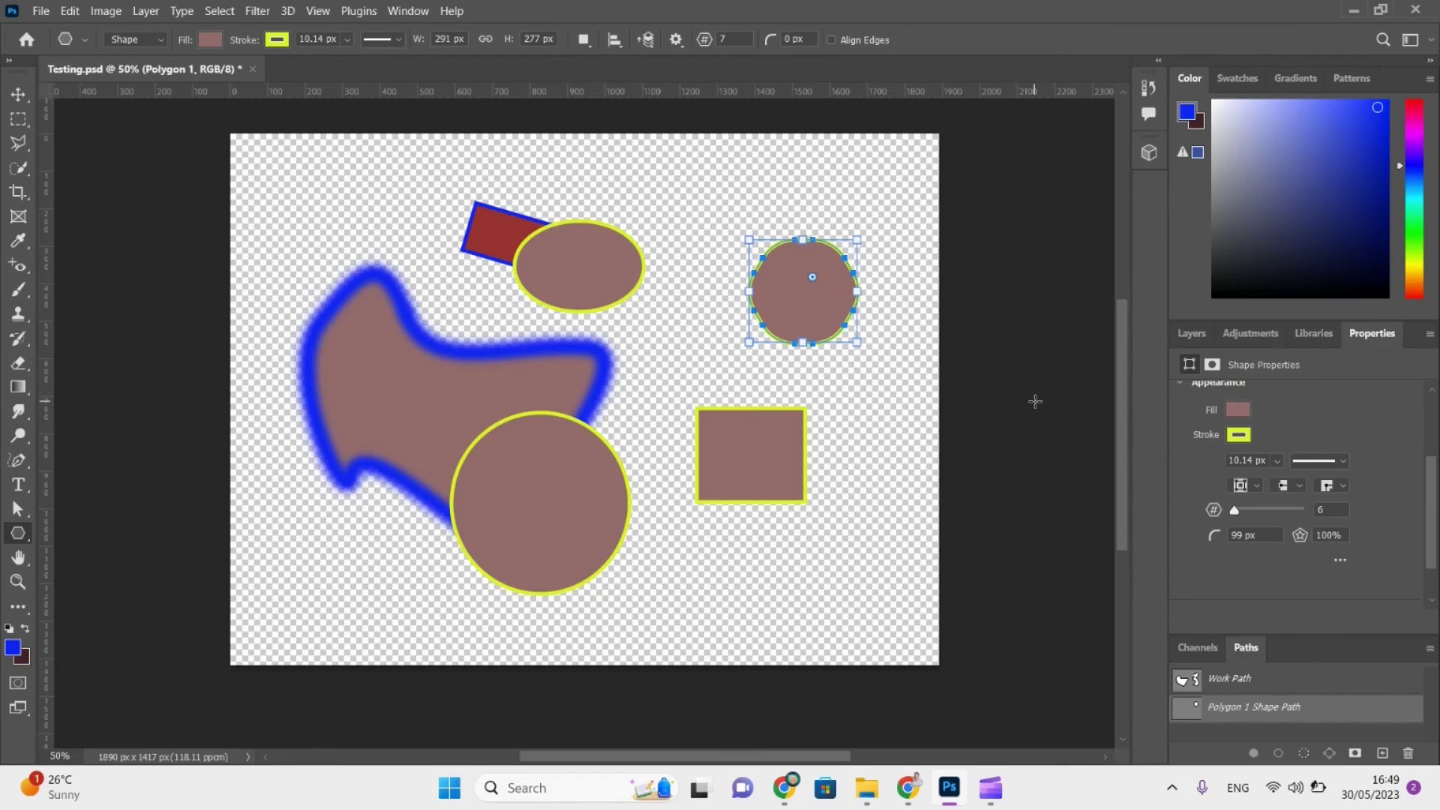
Switch to the checklist in Chrome and mark stars and polygons as done.
key("alt+Tab")
key("alt+Tab")
key("alt+Tab")
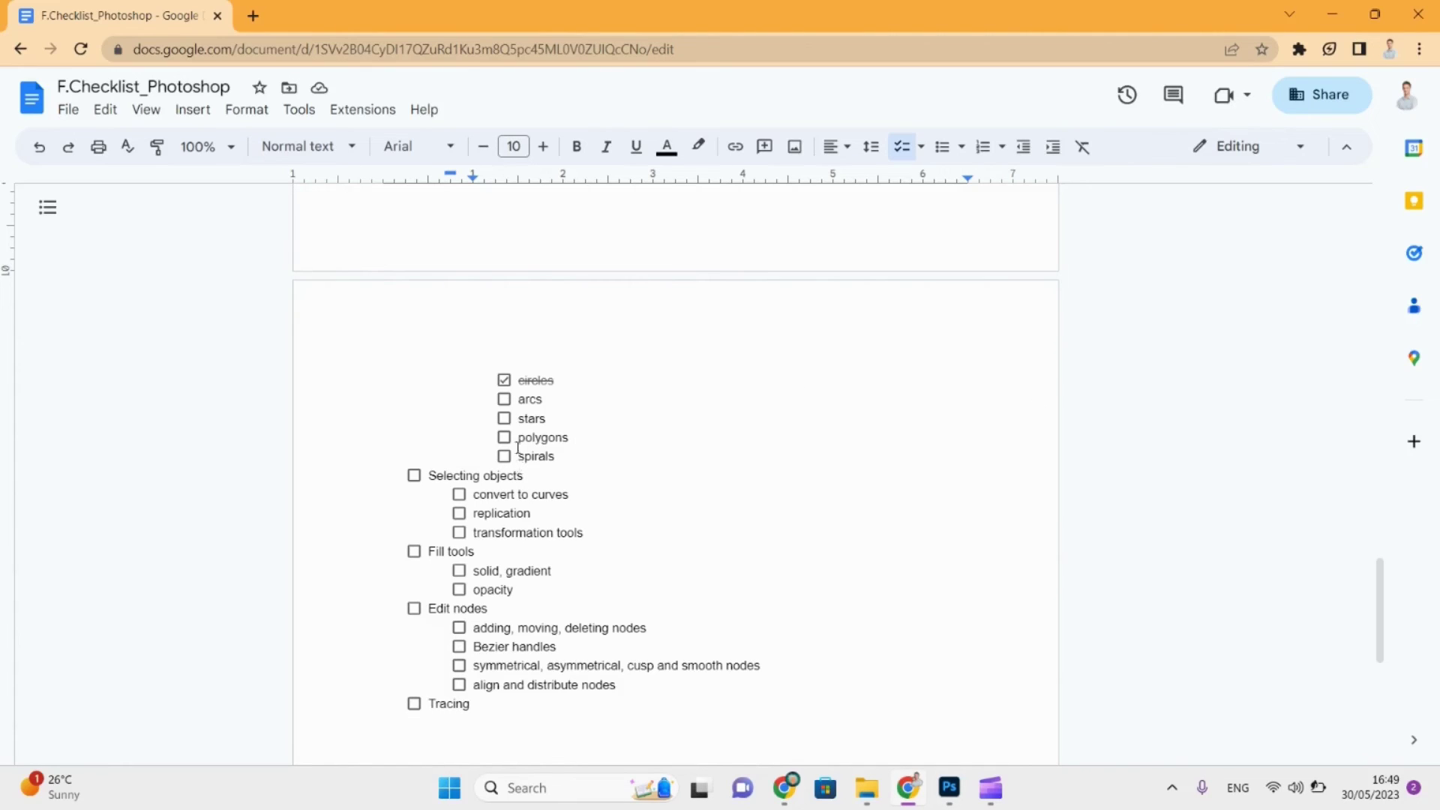
left_click(504, 419)
left_click(507, 441)
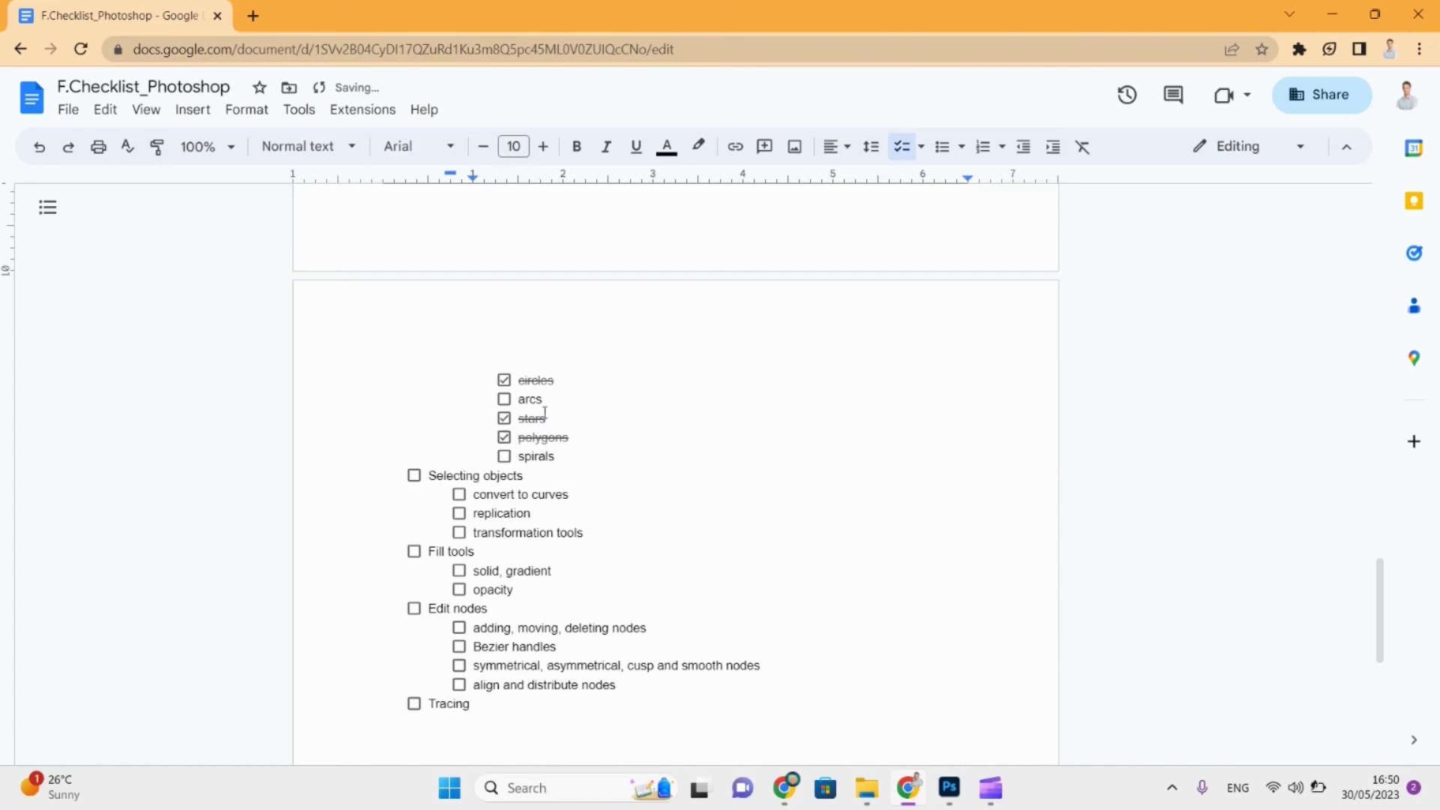
scroll(554, 460, "up", 3)
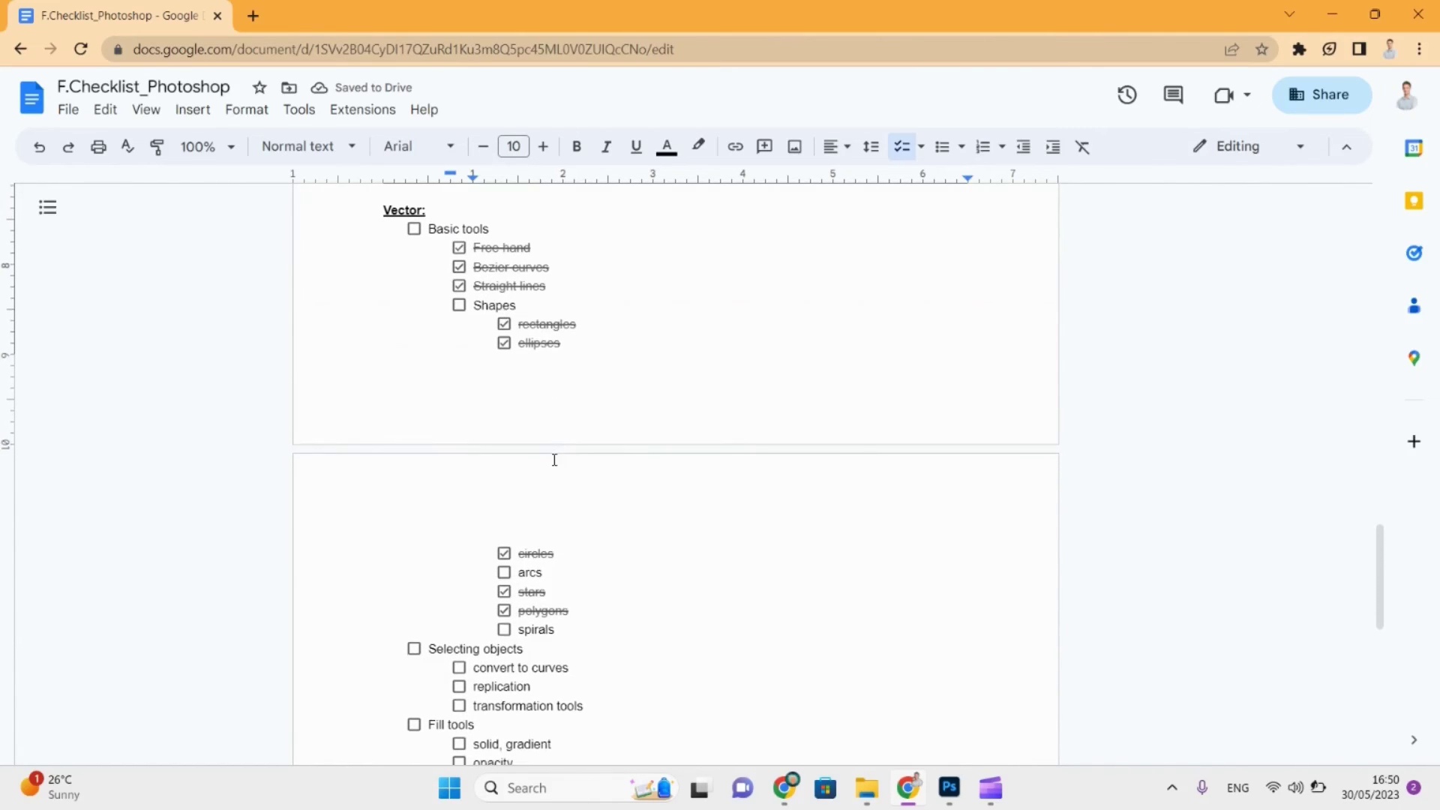
scroll(554, 460, "down", 1)
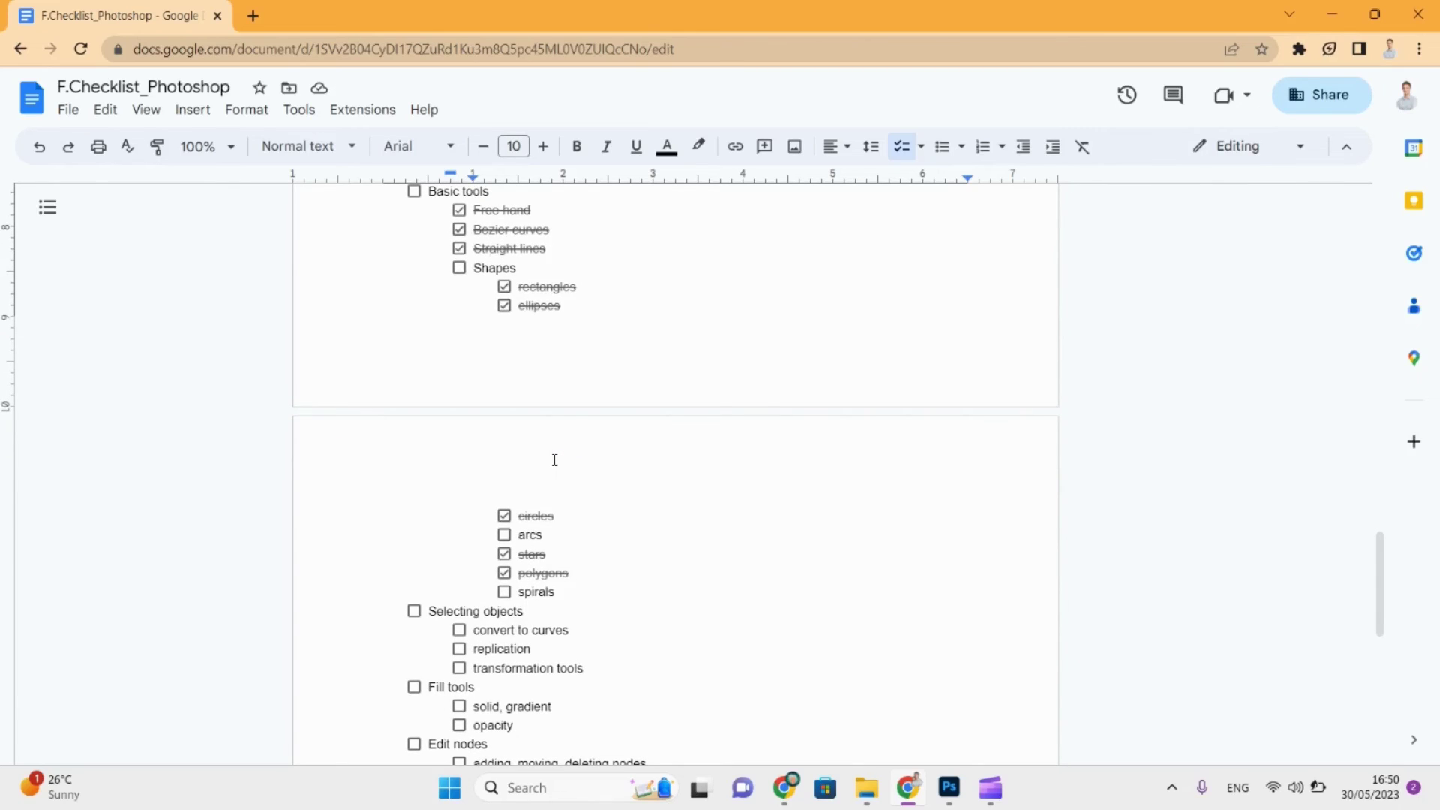
Review the checklist for unticked items, from the object interaction and text sections through the remaining vector topics.
left_click(554, 460)
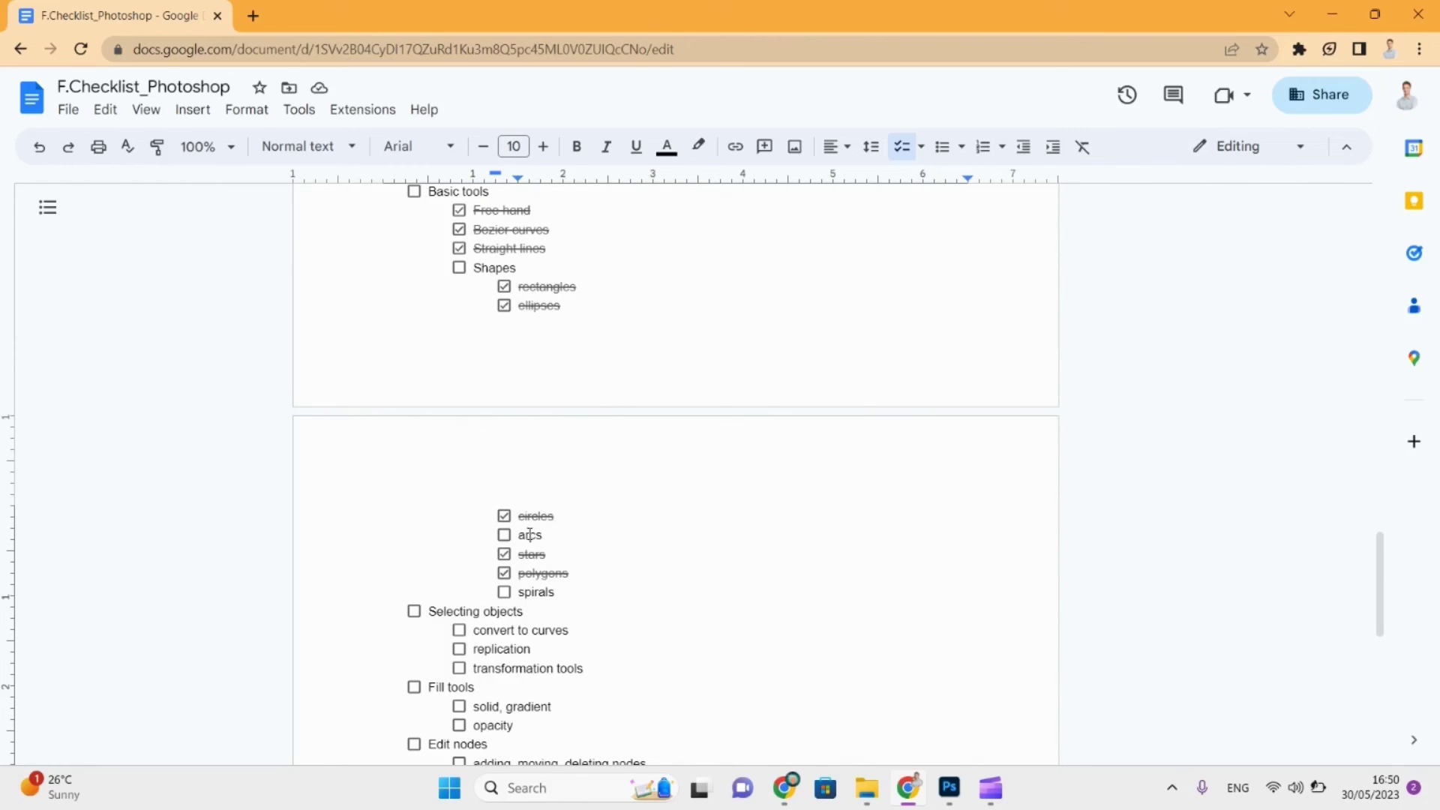
scroll(642, 565, "down", 3)
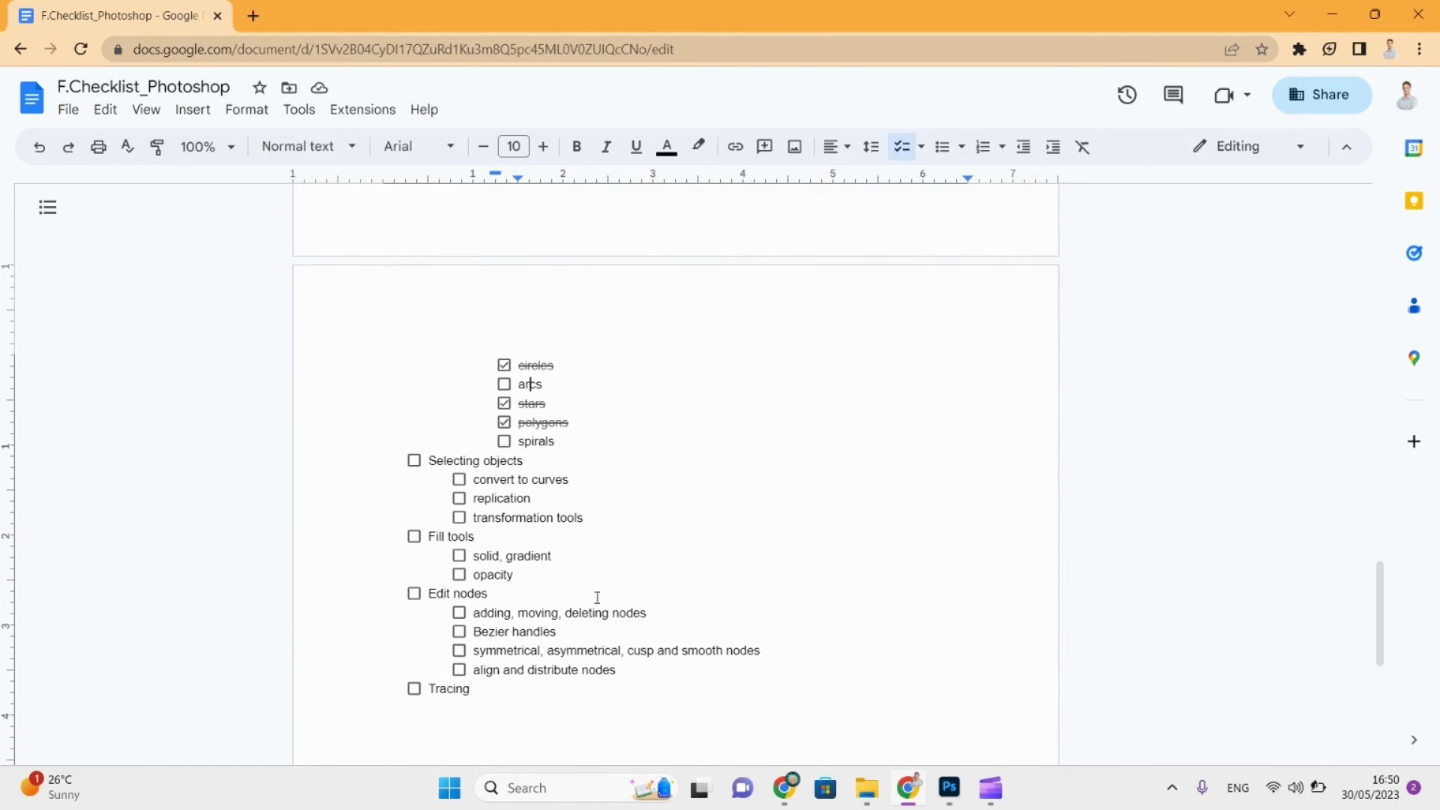
scroll(597, 593, "down", 3)
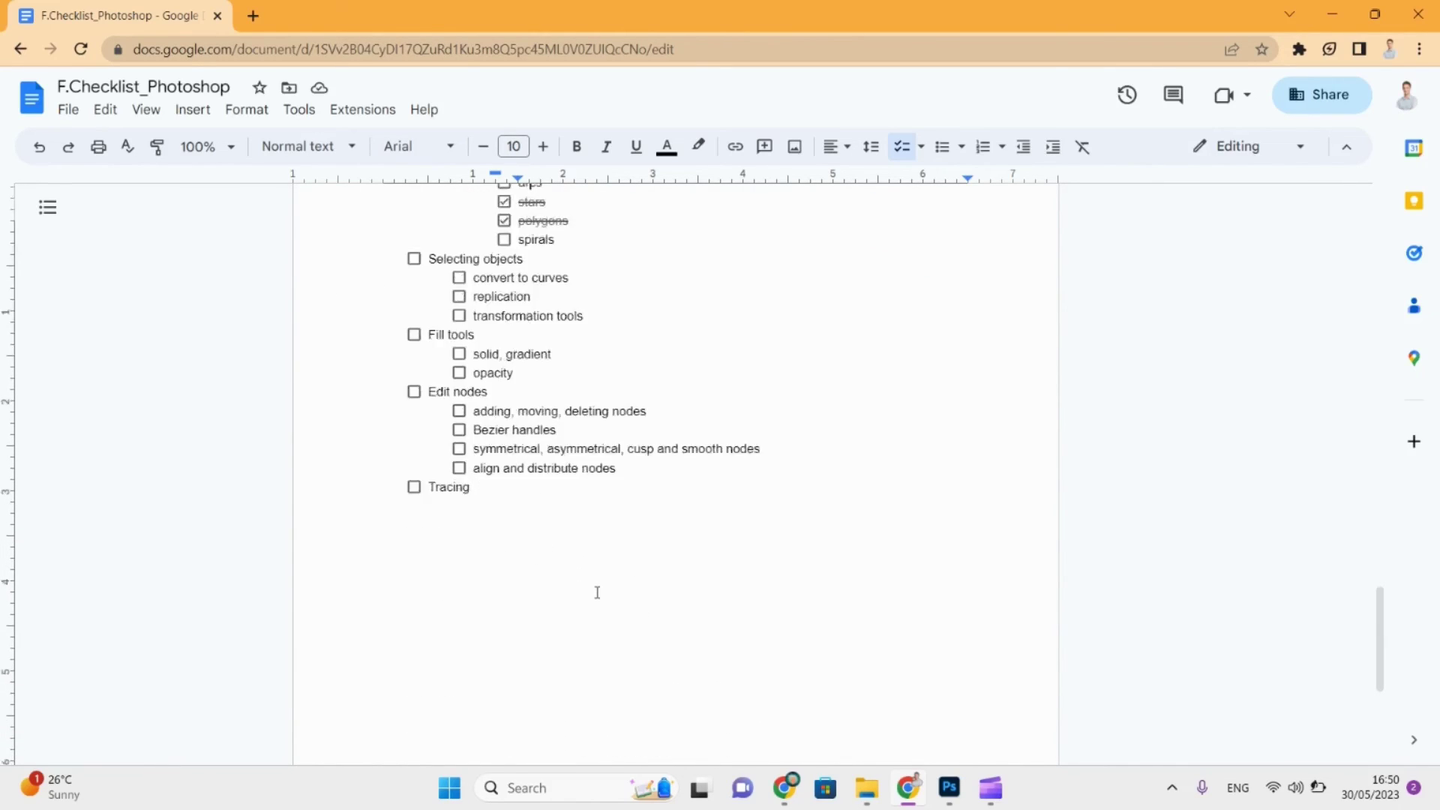
scroll(598, 592, "up", 12)
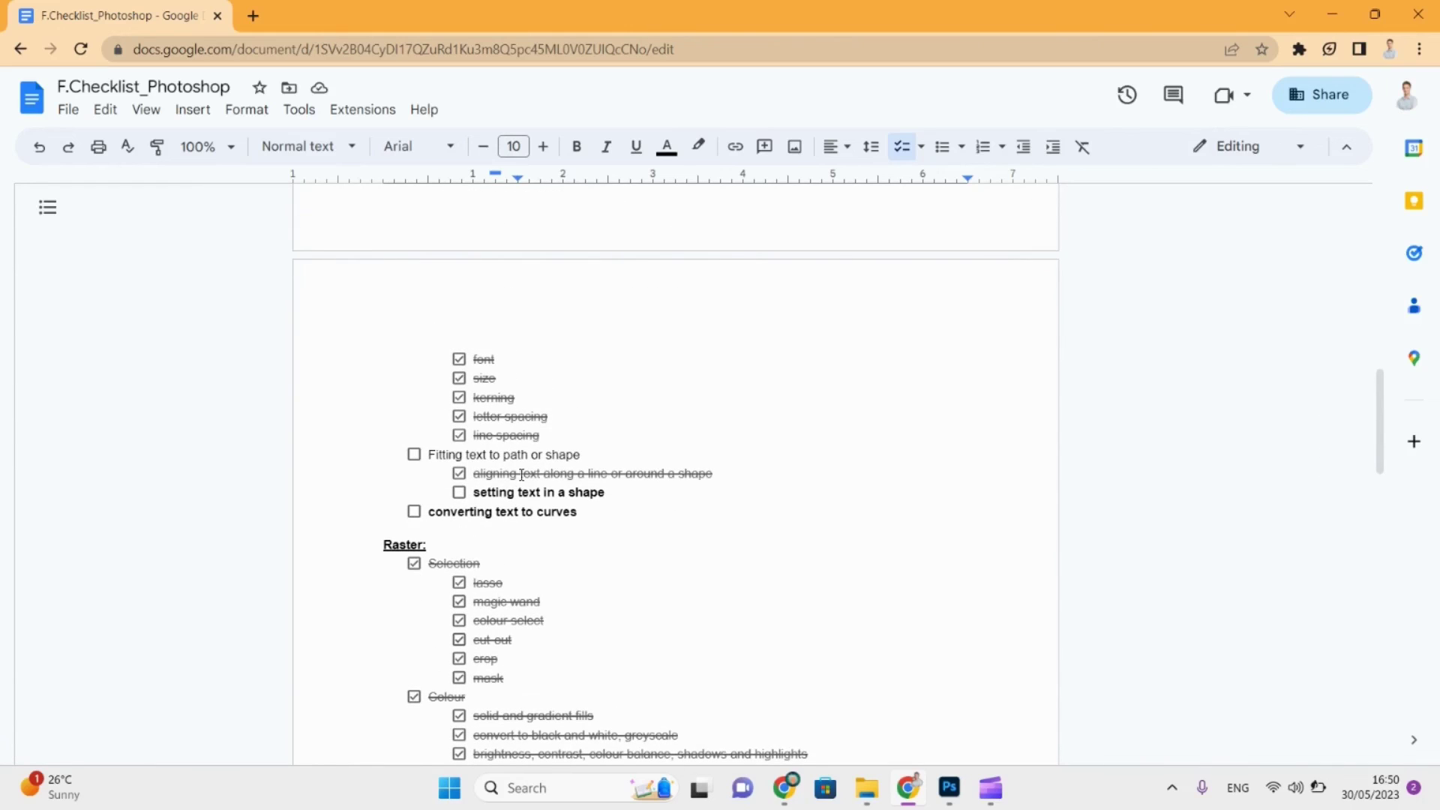
scroll(566, 648, "up", 8)
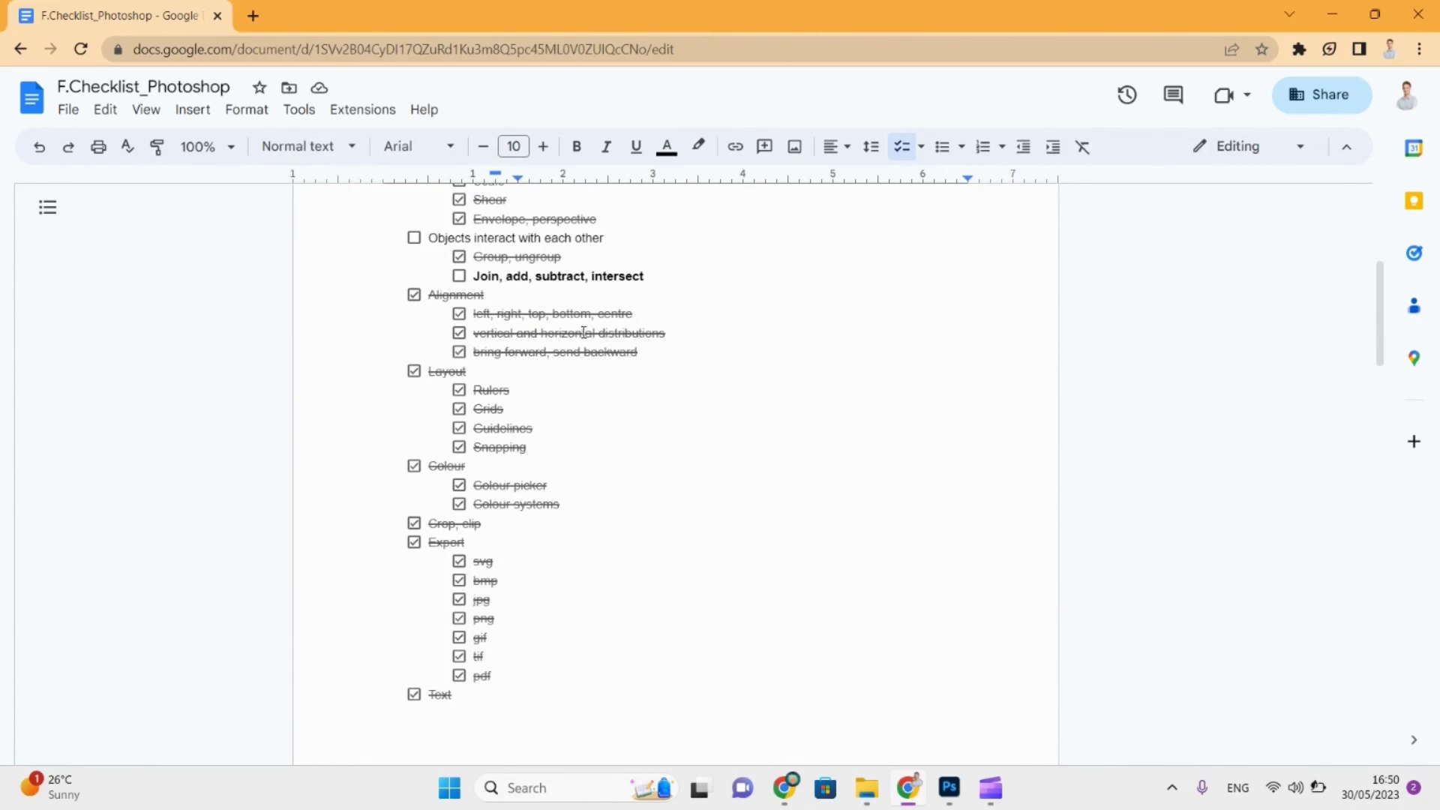
scroll(731, 627, "down", 10)
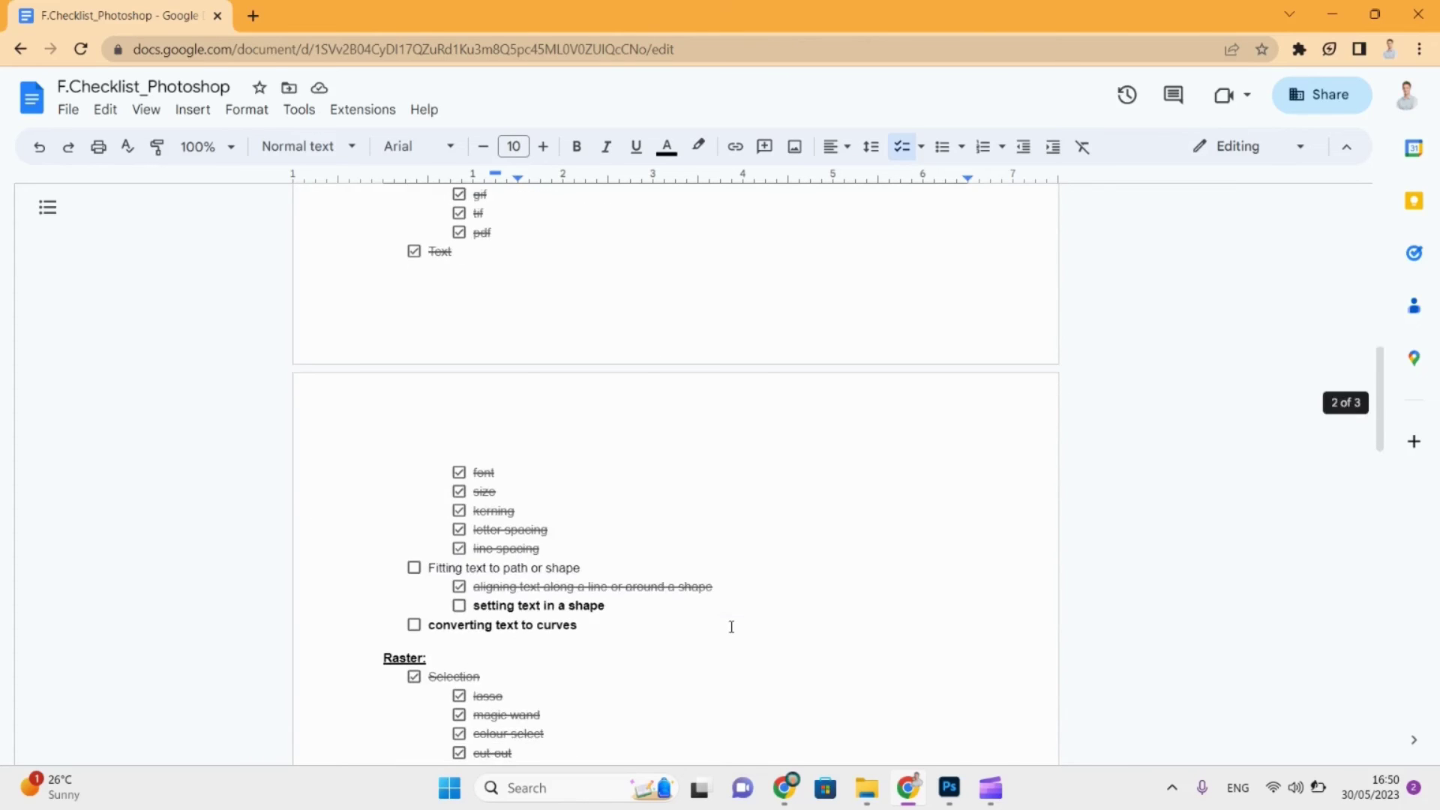
scroll(731, 627, "down", 4)
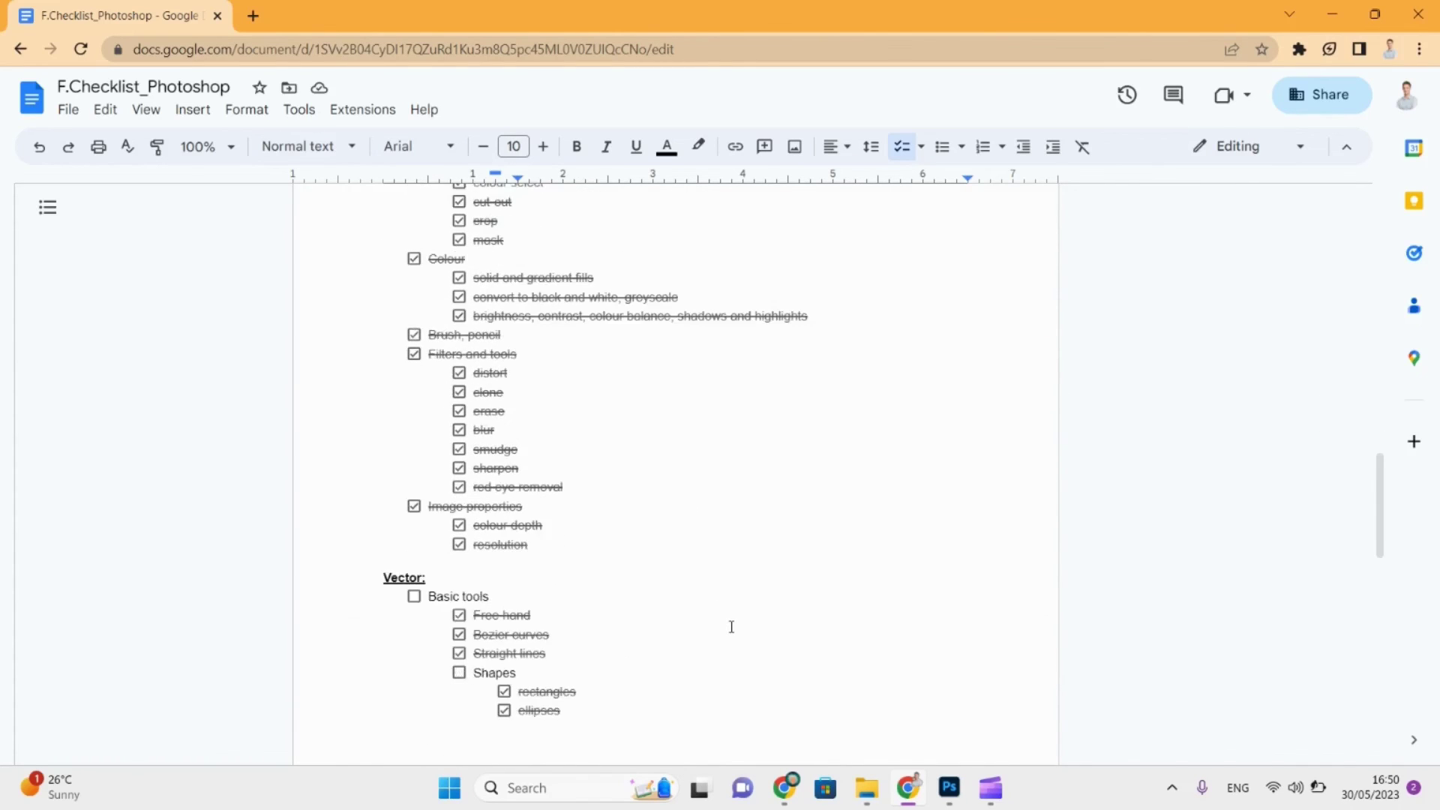
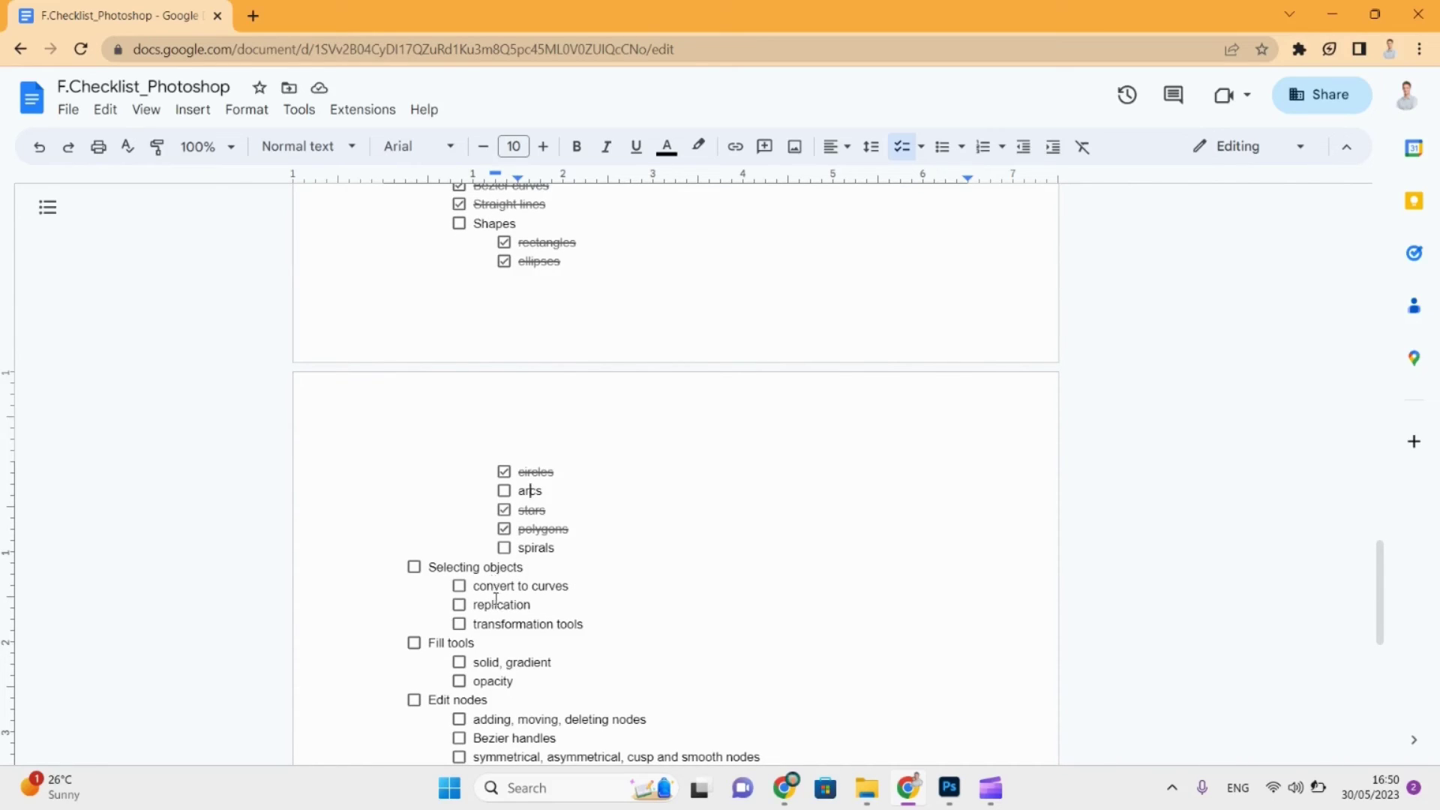
Switch to Photoshop and set the rounded hexagon's corner radius to 0 px.
left_click(950, 789)
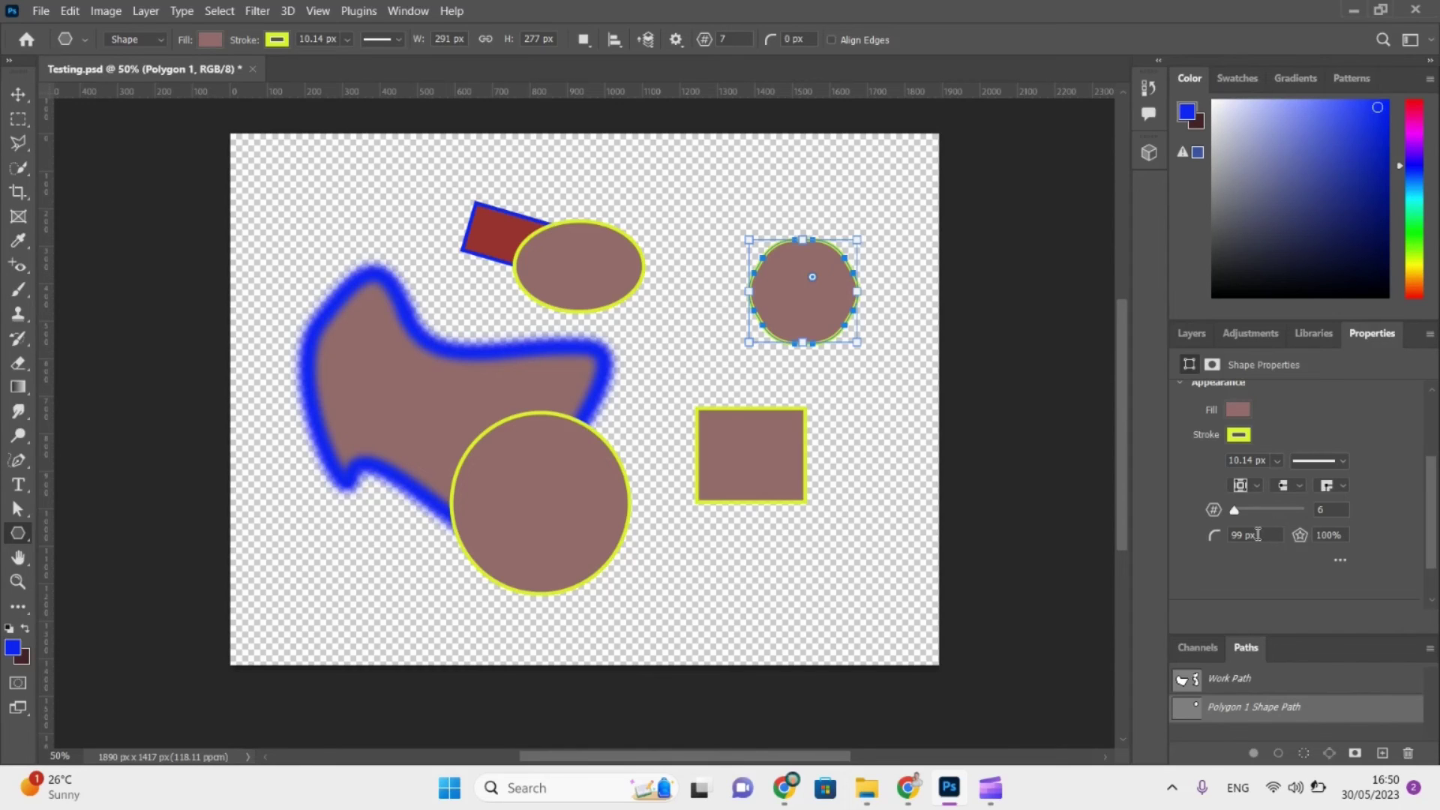
double_click(1258, 534)
type("0")
key("Return")
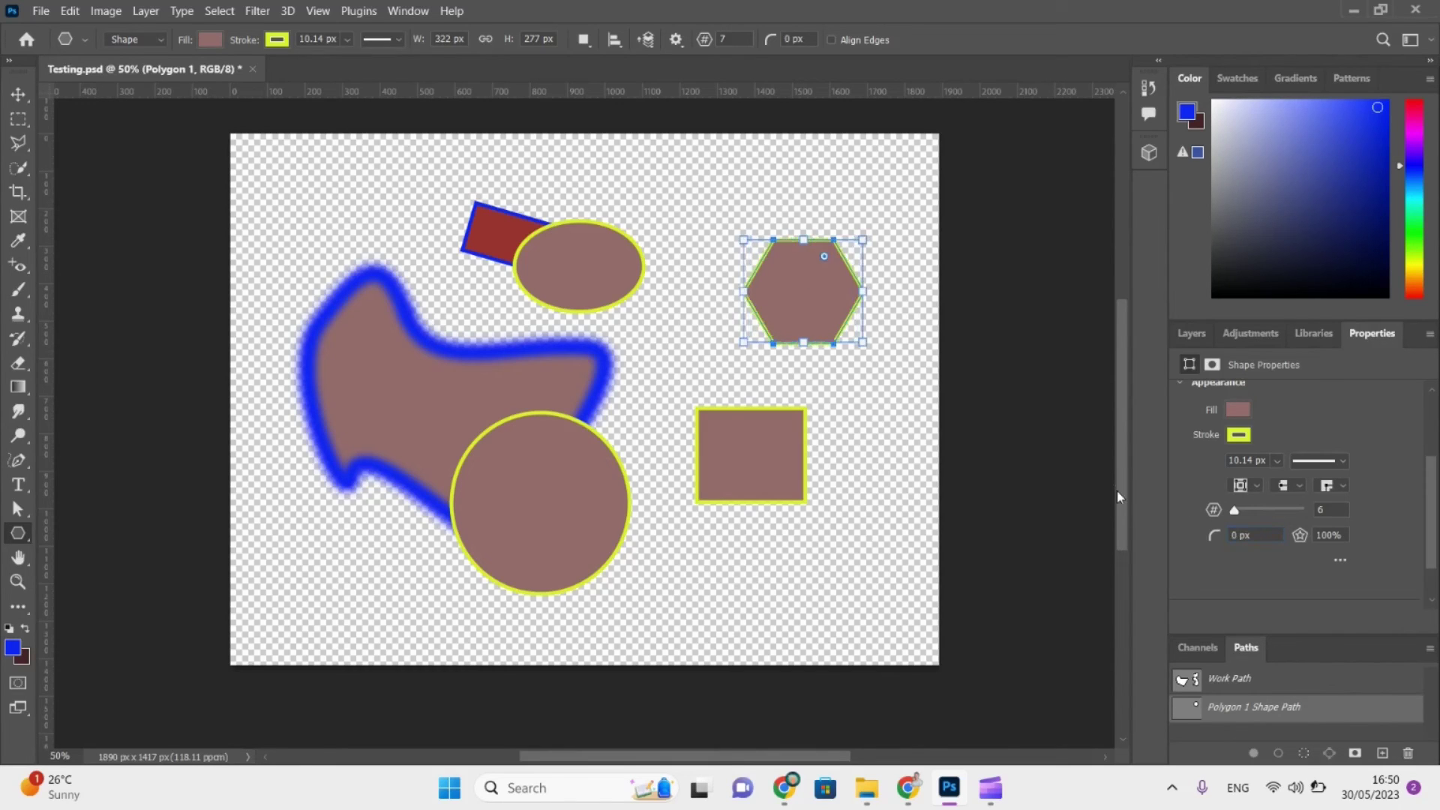
Convert the hexagon to a regular path by moving its three left anchor points outward with Direct Selection, making it about 430 × 439 px.
left_click(18, 507)
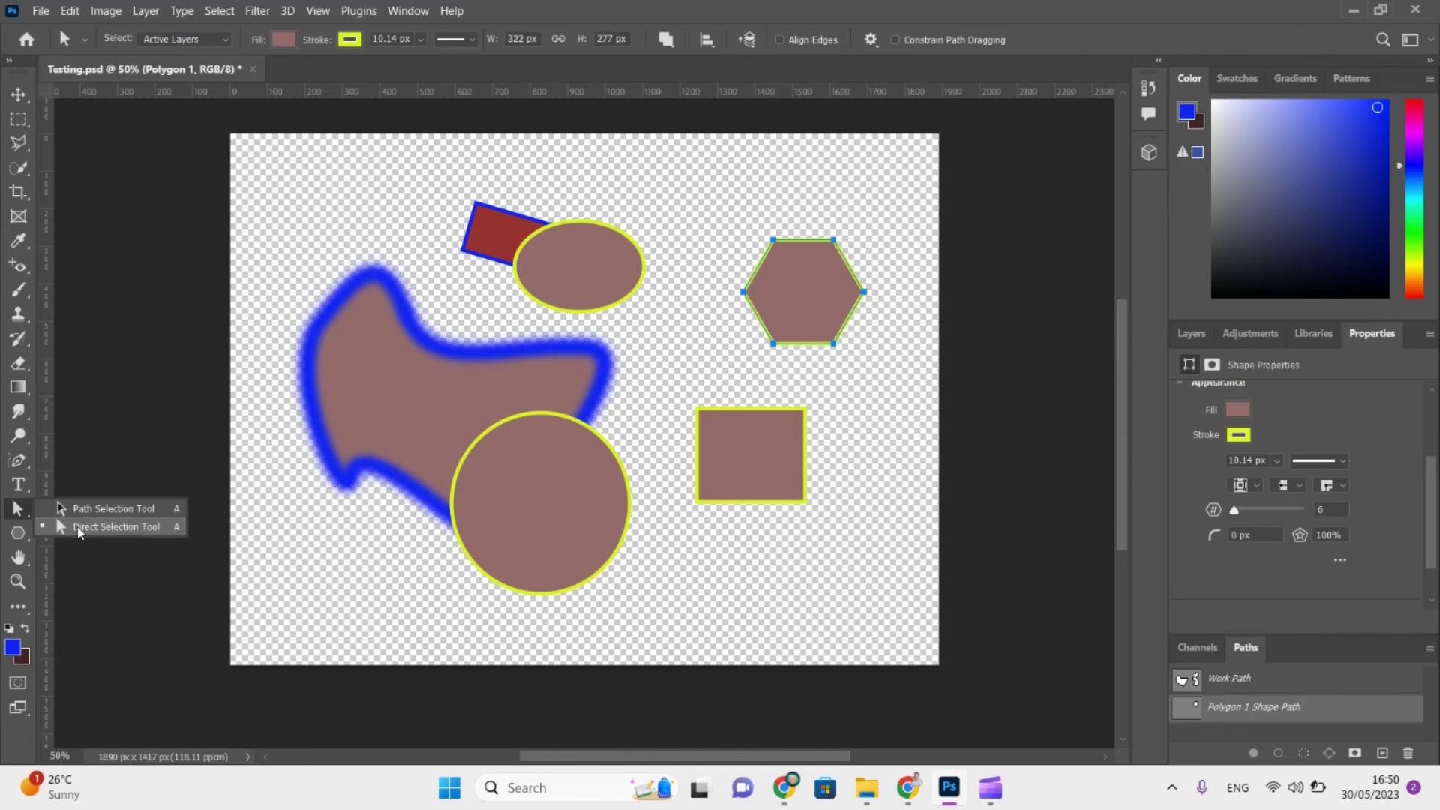
left_click(77, 529)
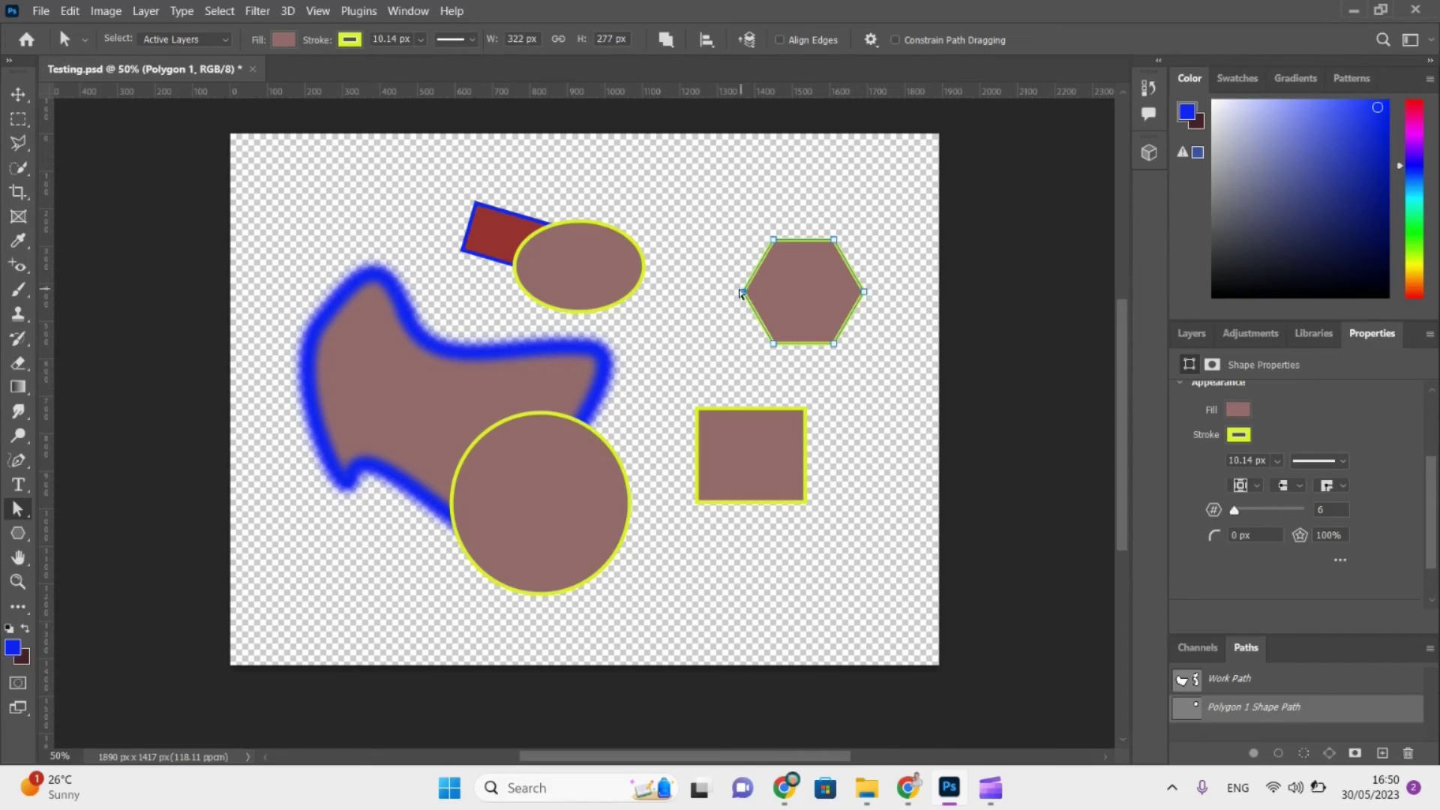
left_click(744, 292)
left_click_drag(774, 240, 744, 210)
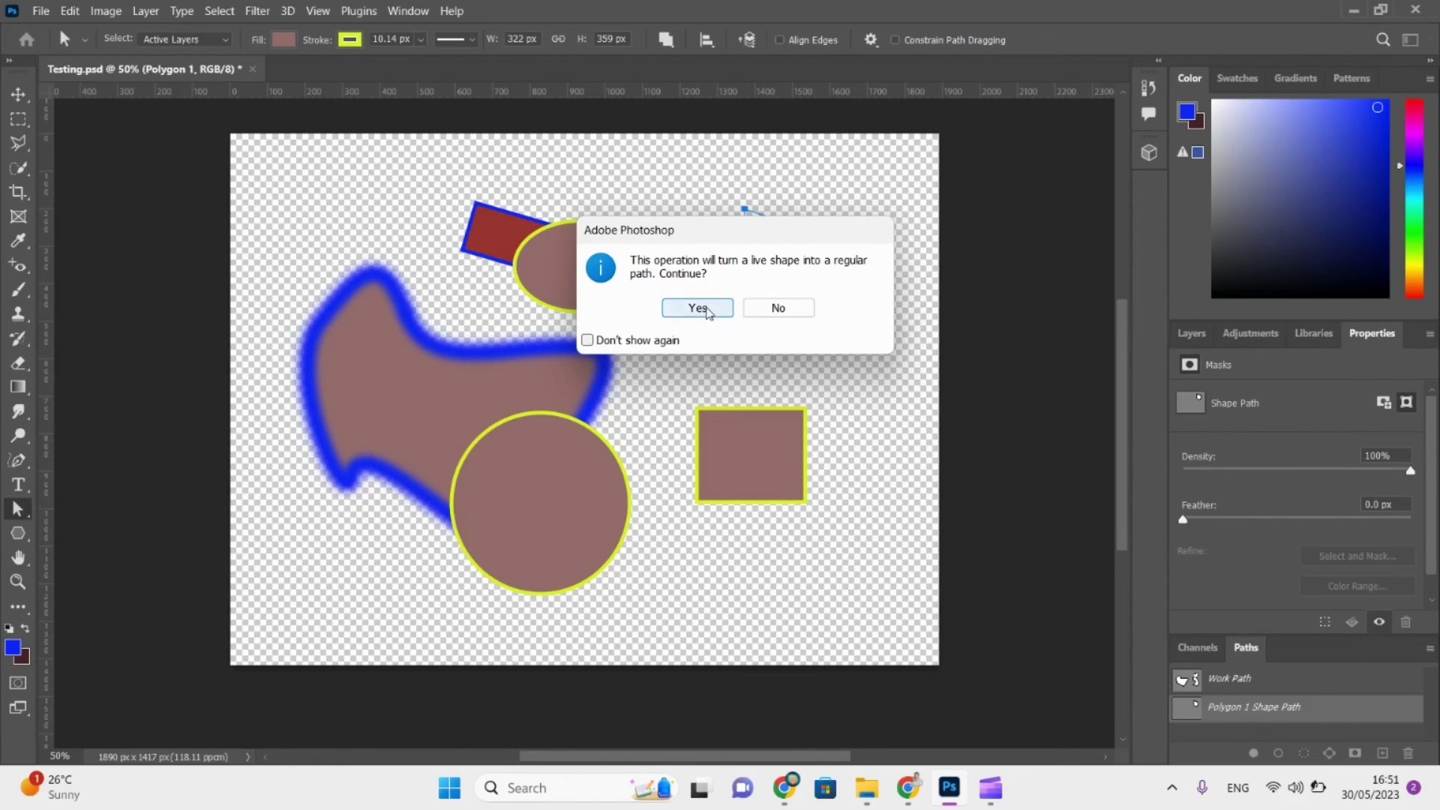
left_click(697, 308)
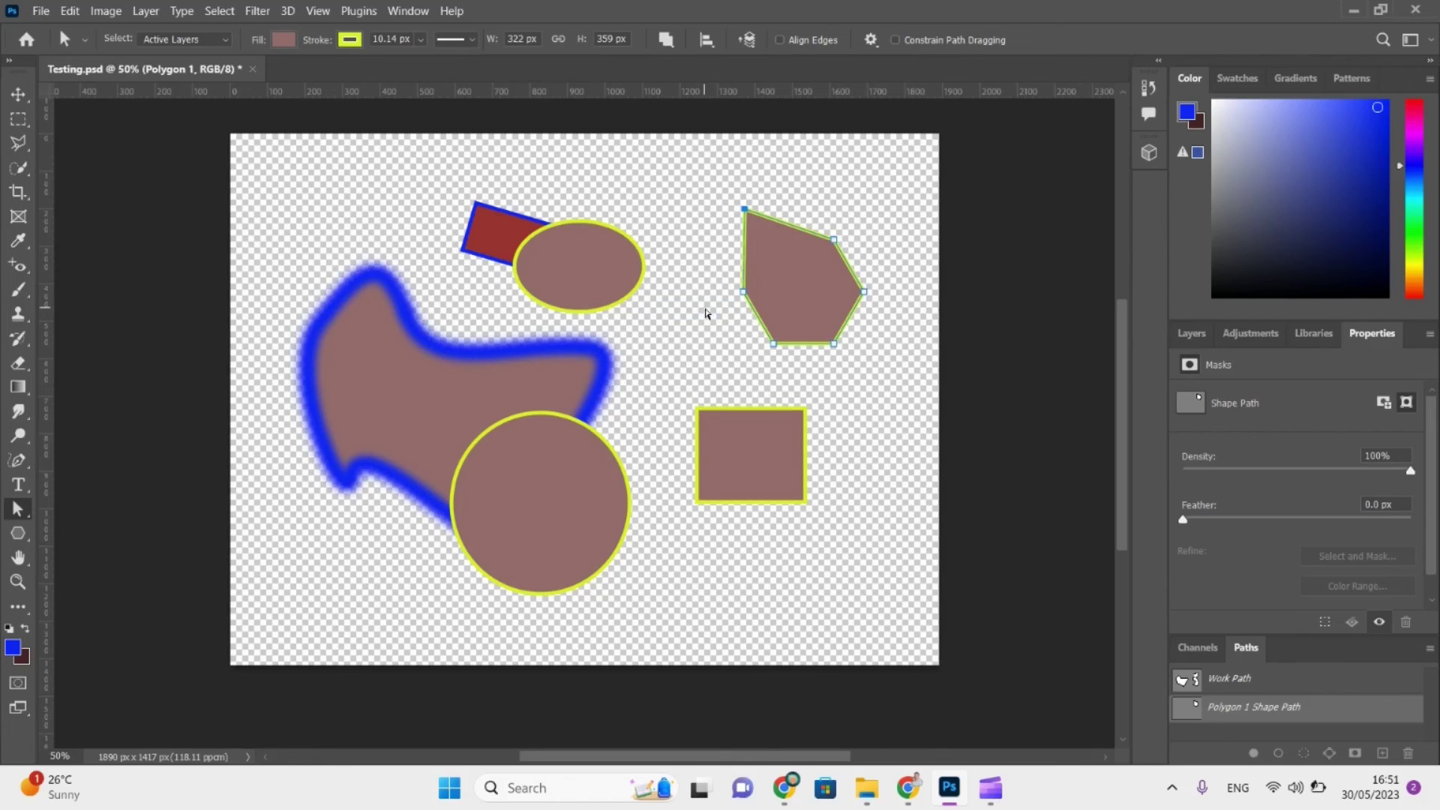
left_click_drag(745, 296, 696, 315)
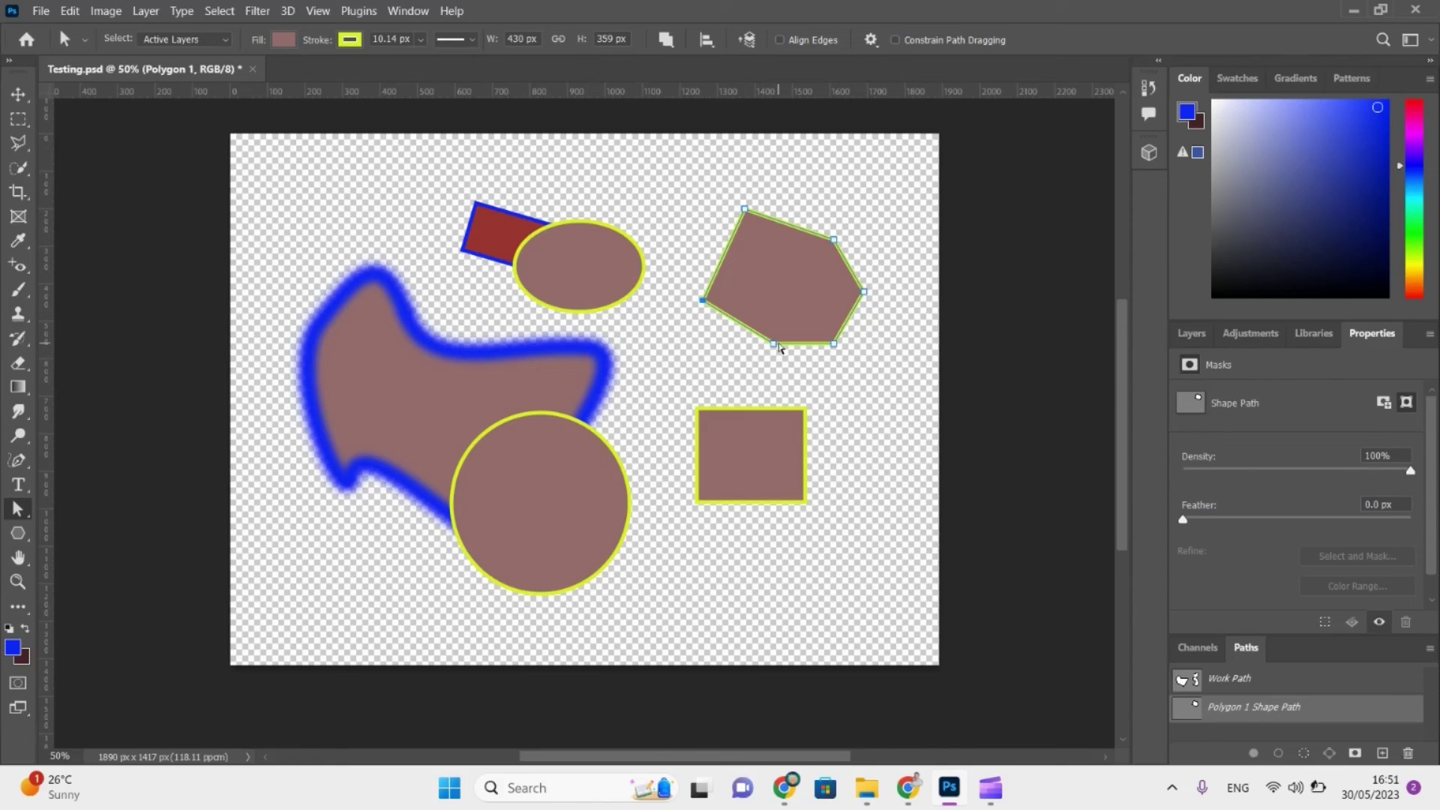
left_click_drag(776, 353, 739, 377)
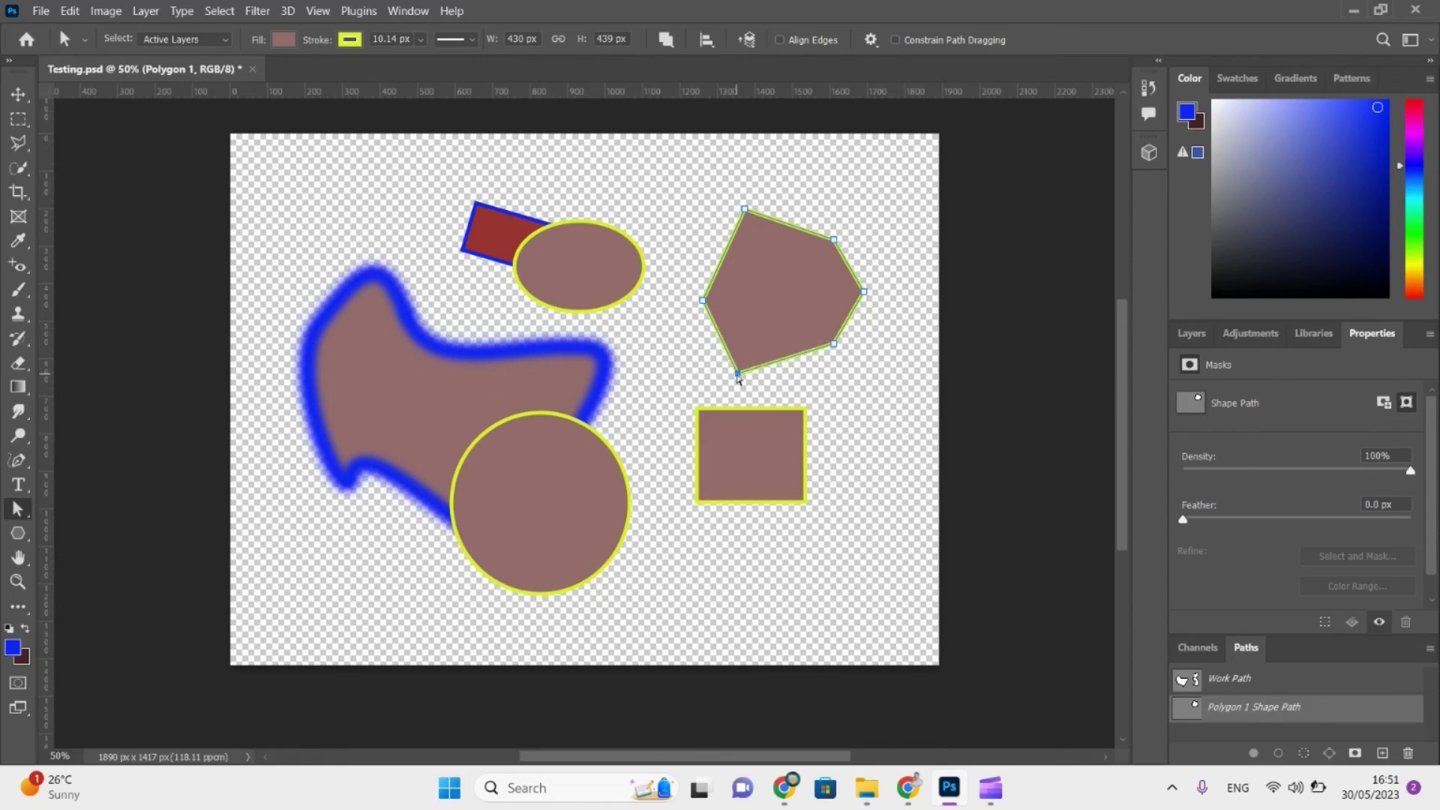
left_click(767, 471)
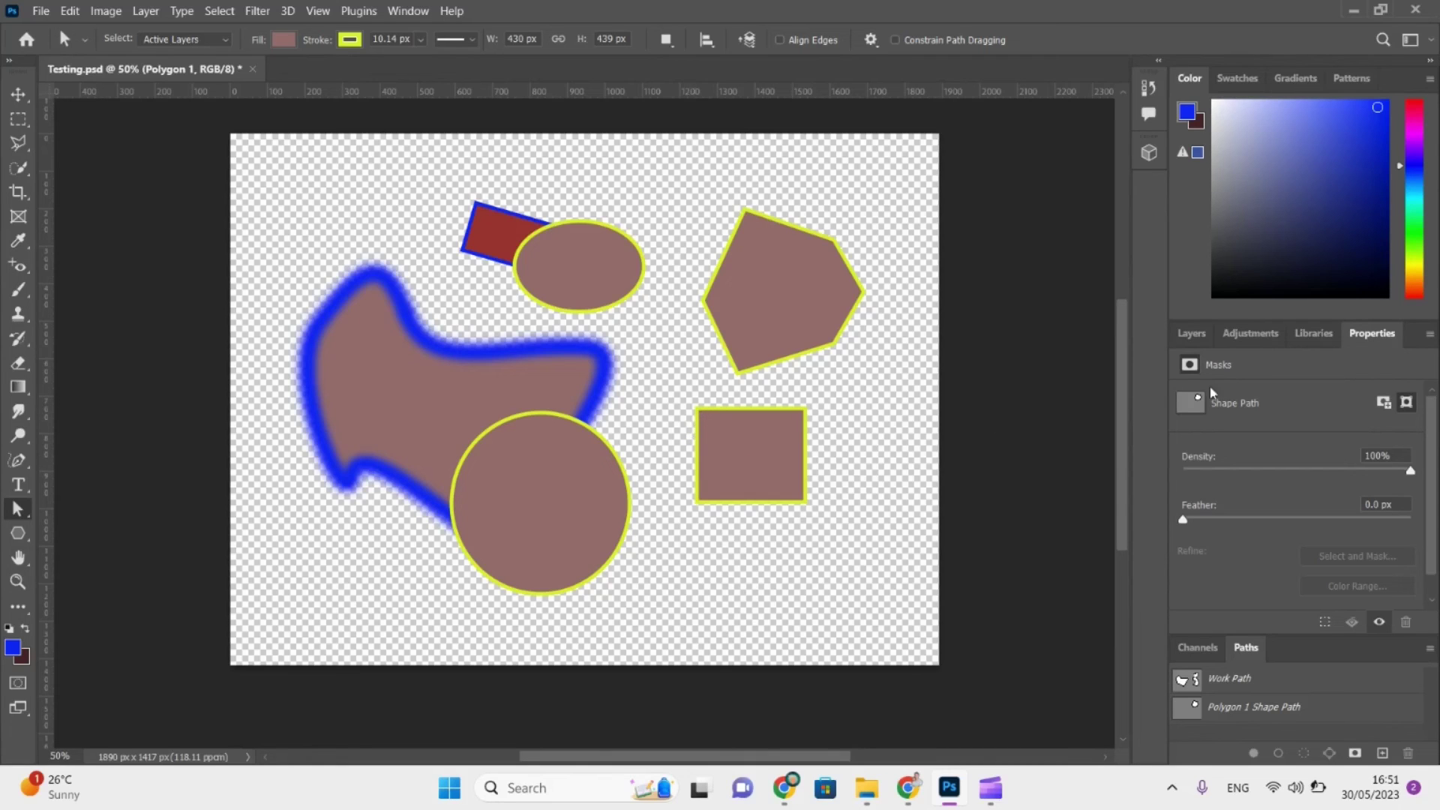
Pull the upper-left corner point of Rectangle 1 outward with Direct Selection, converting it to a regular path about 409 × 302 px.
left_click(1180, 339)
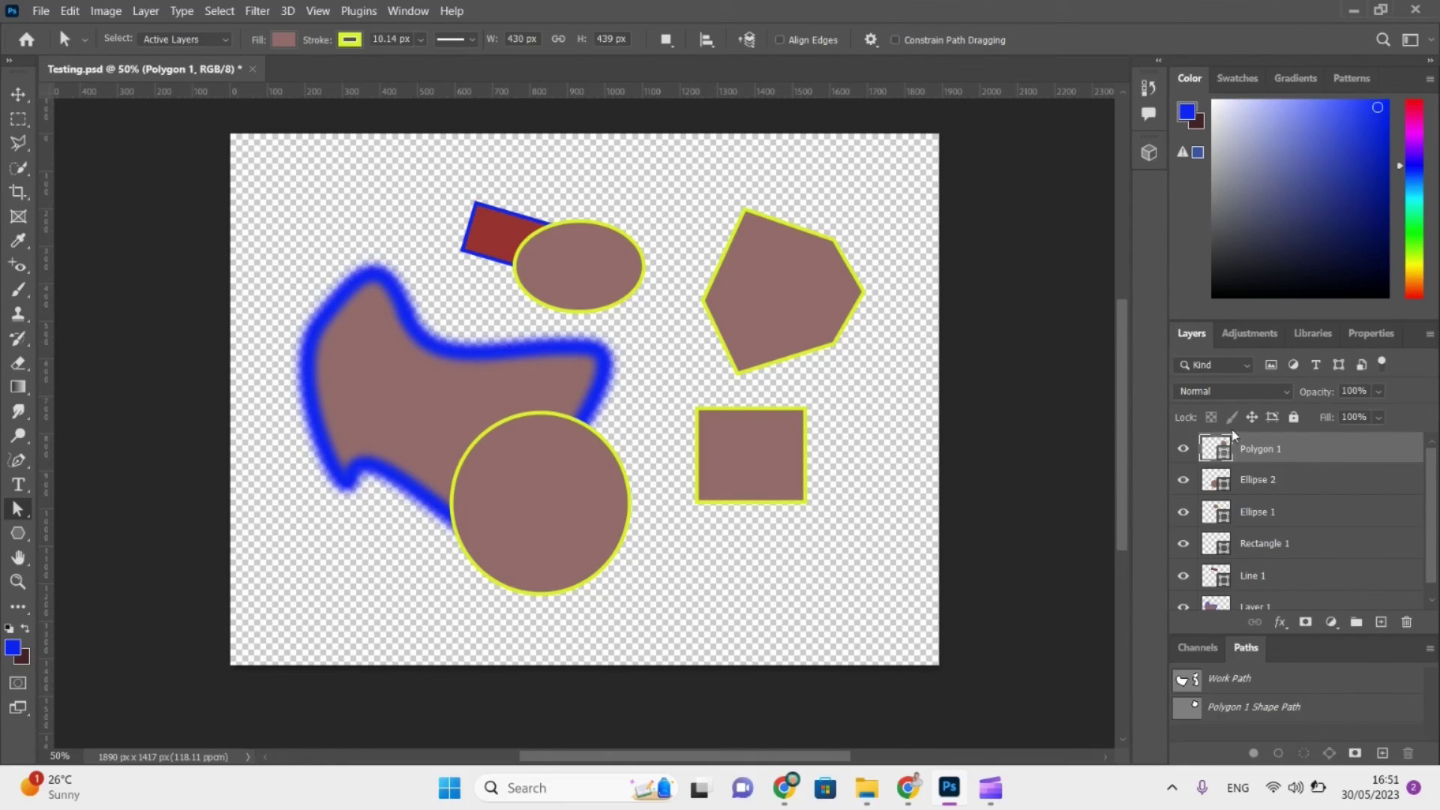
left_click(1249, 484)
left_click(1249, 513)
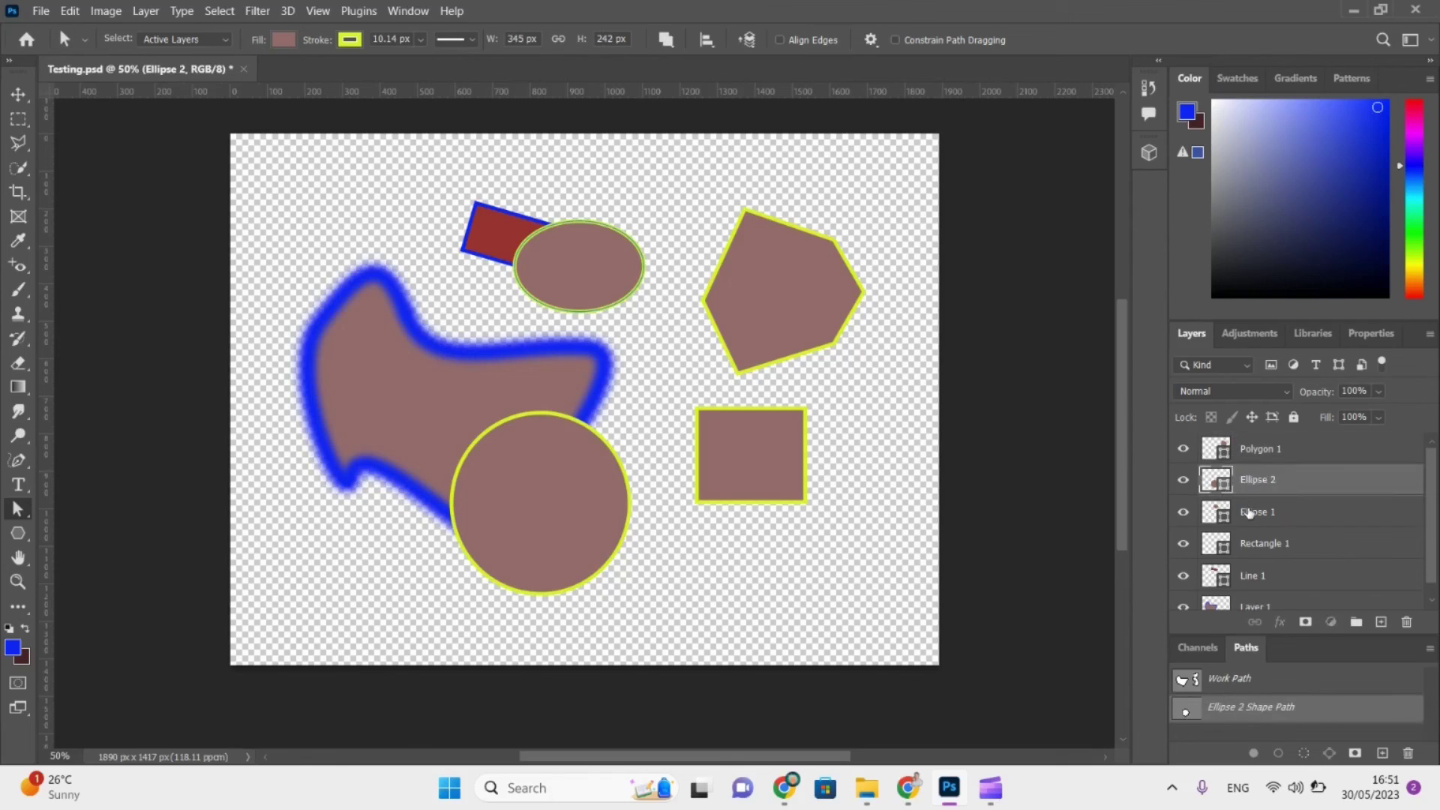
left_click(1243, 556)
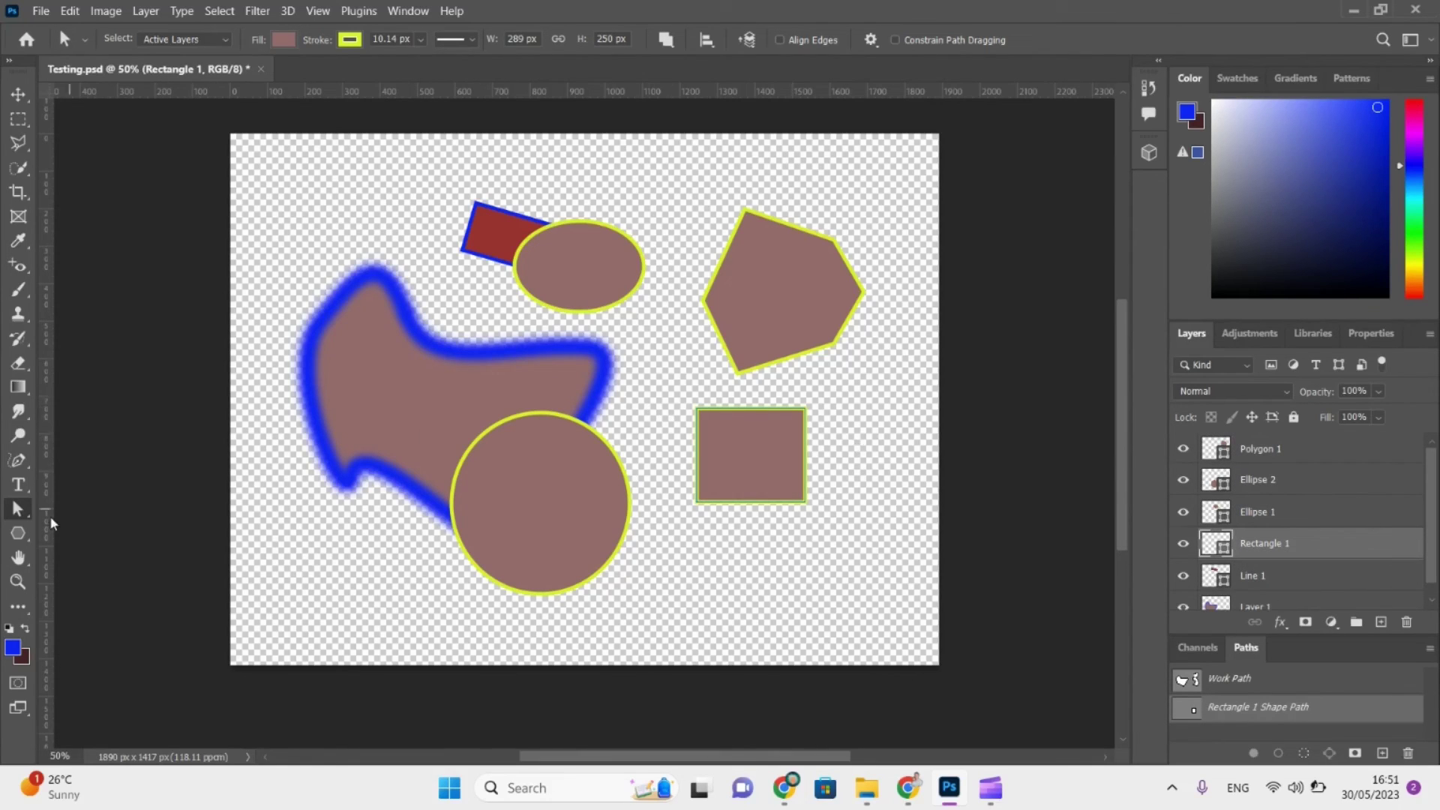
right_click(16, 505)
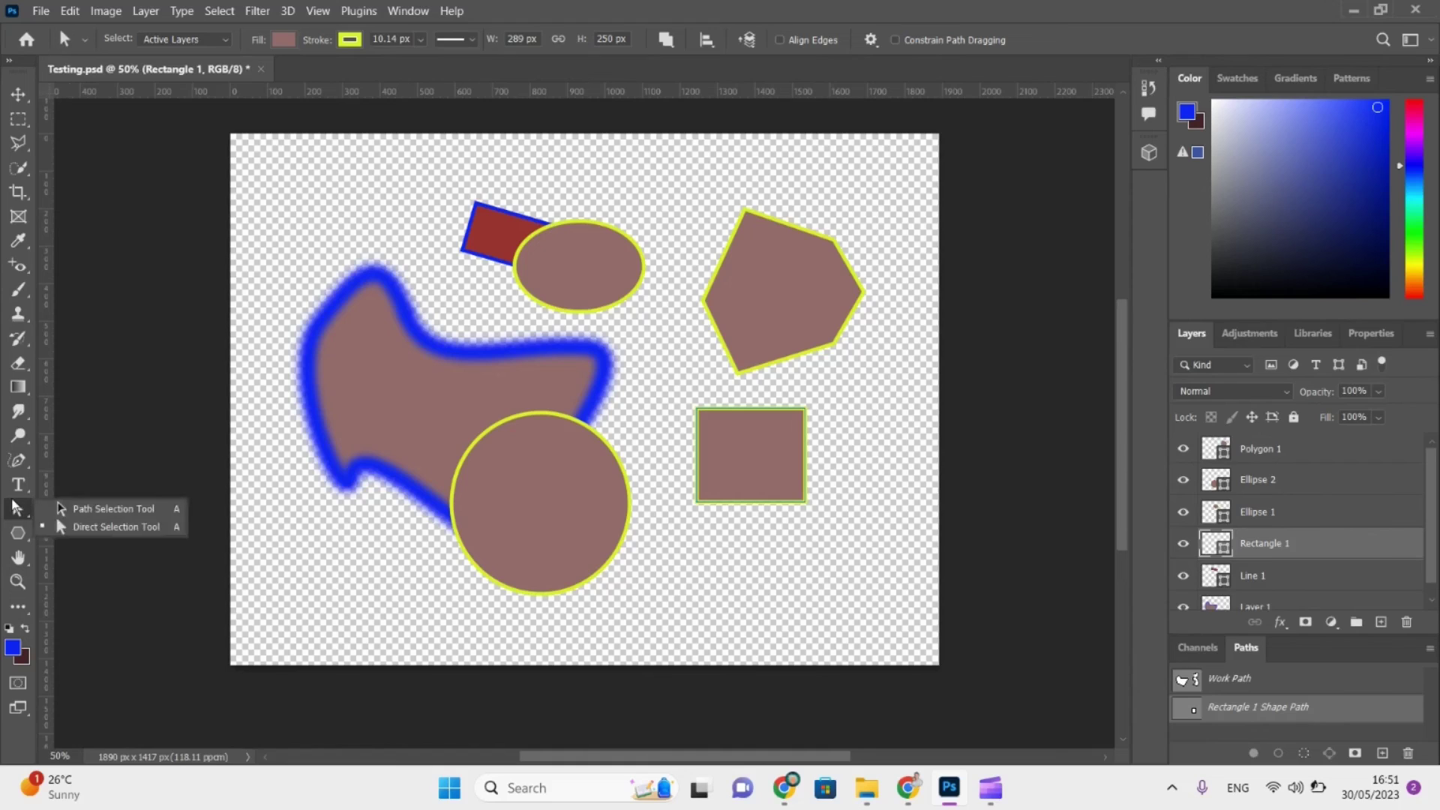
left_click(90, 526)
left_click(697, 444)
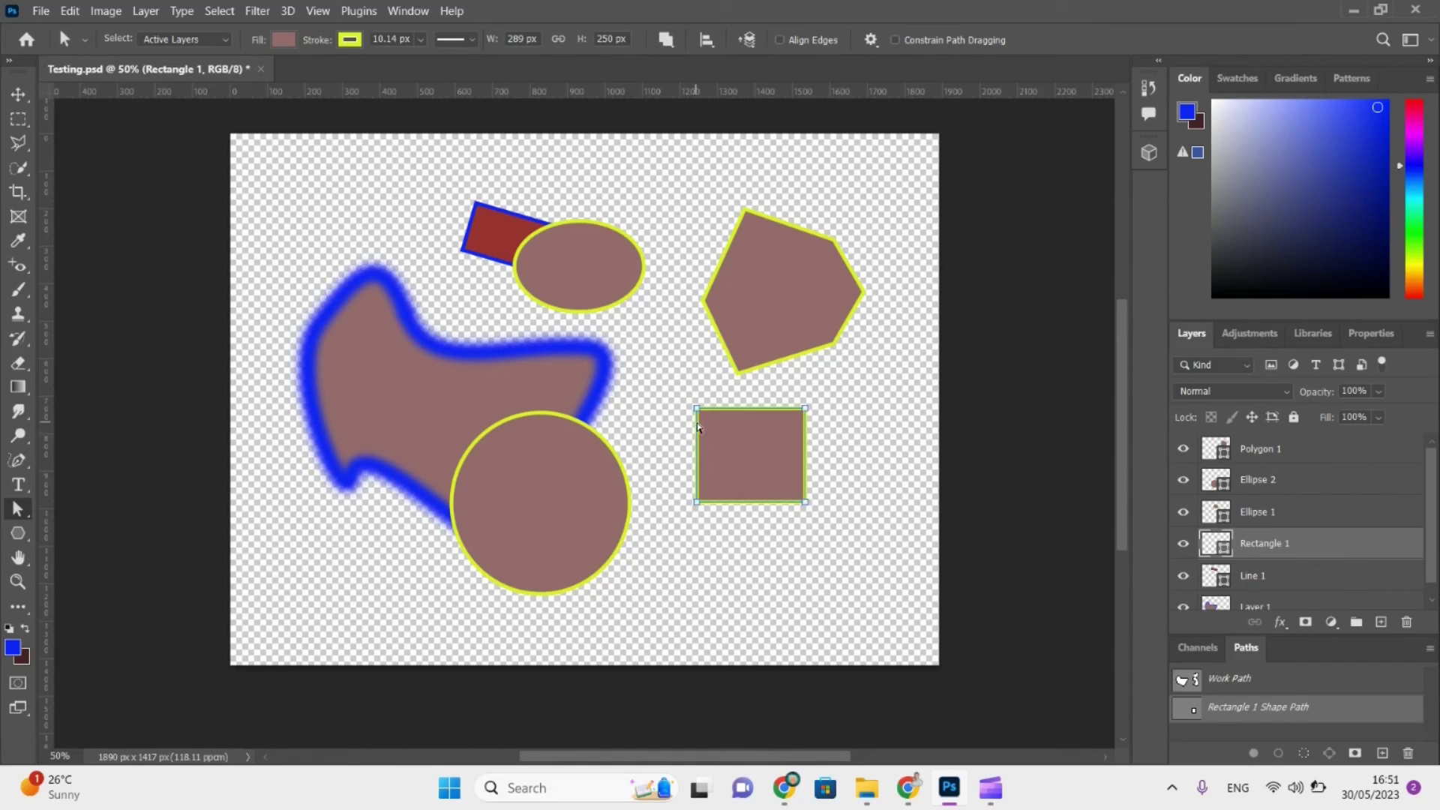
left_click_drag(697, 408, 654, 390)
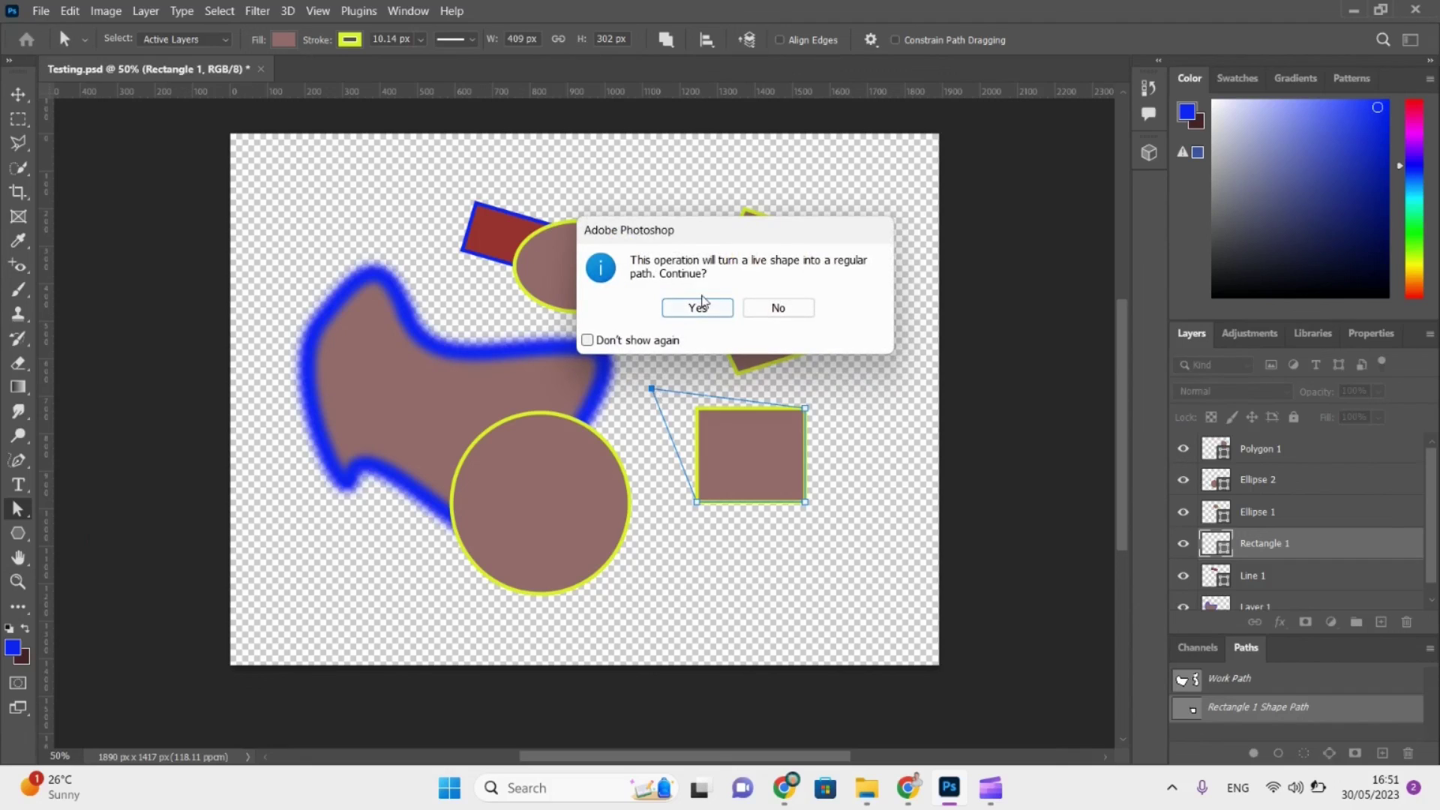
left_click(702, 304)
left_click(610, 444)
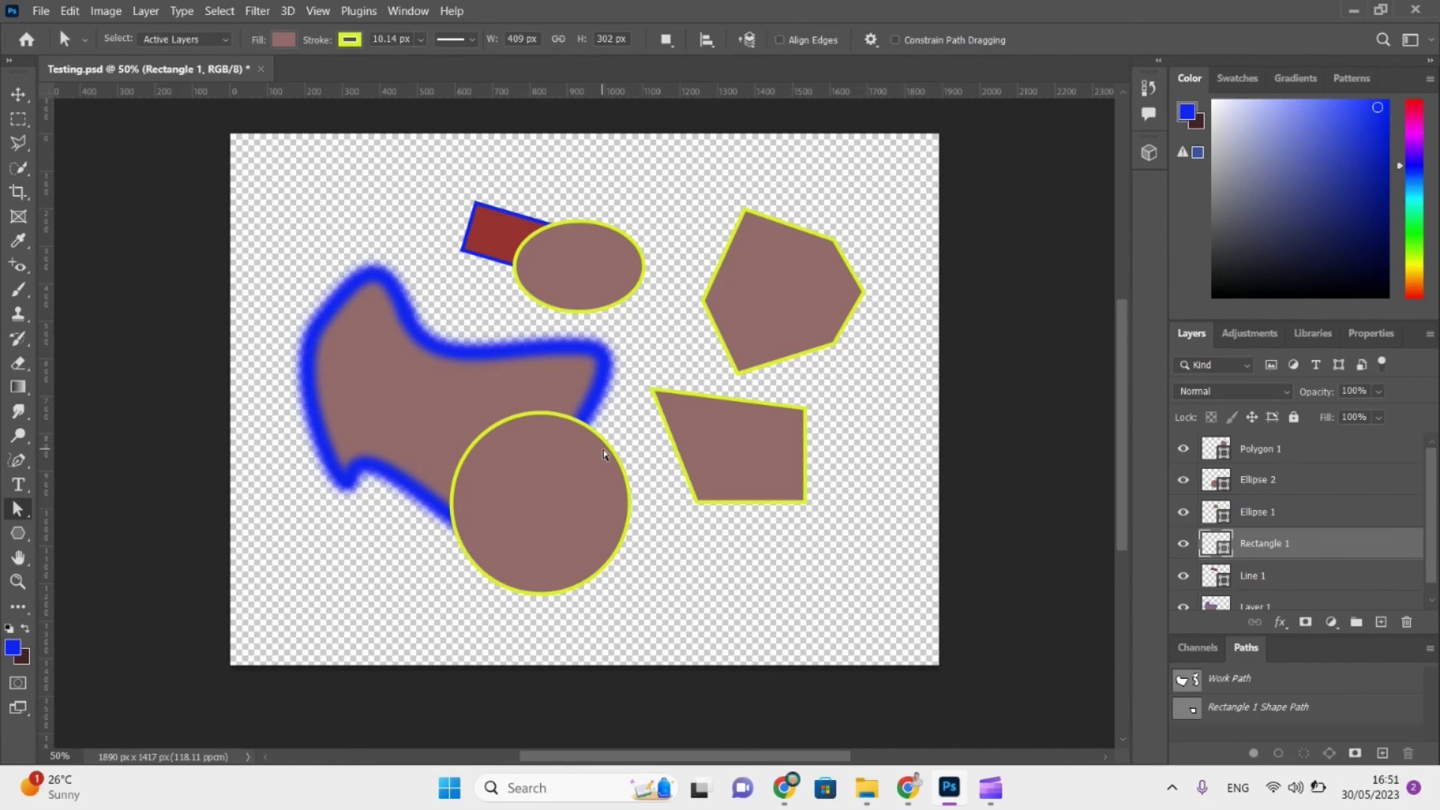
Reshape the Ellipse 2 circle into a teardrop about 475 × 601 px by raising its top anchor and bending that anchor's right handle downward.
left_click(1216, 486)
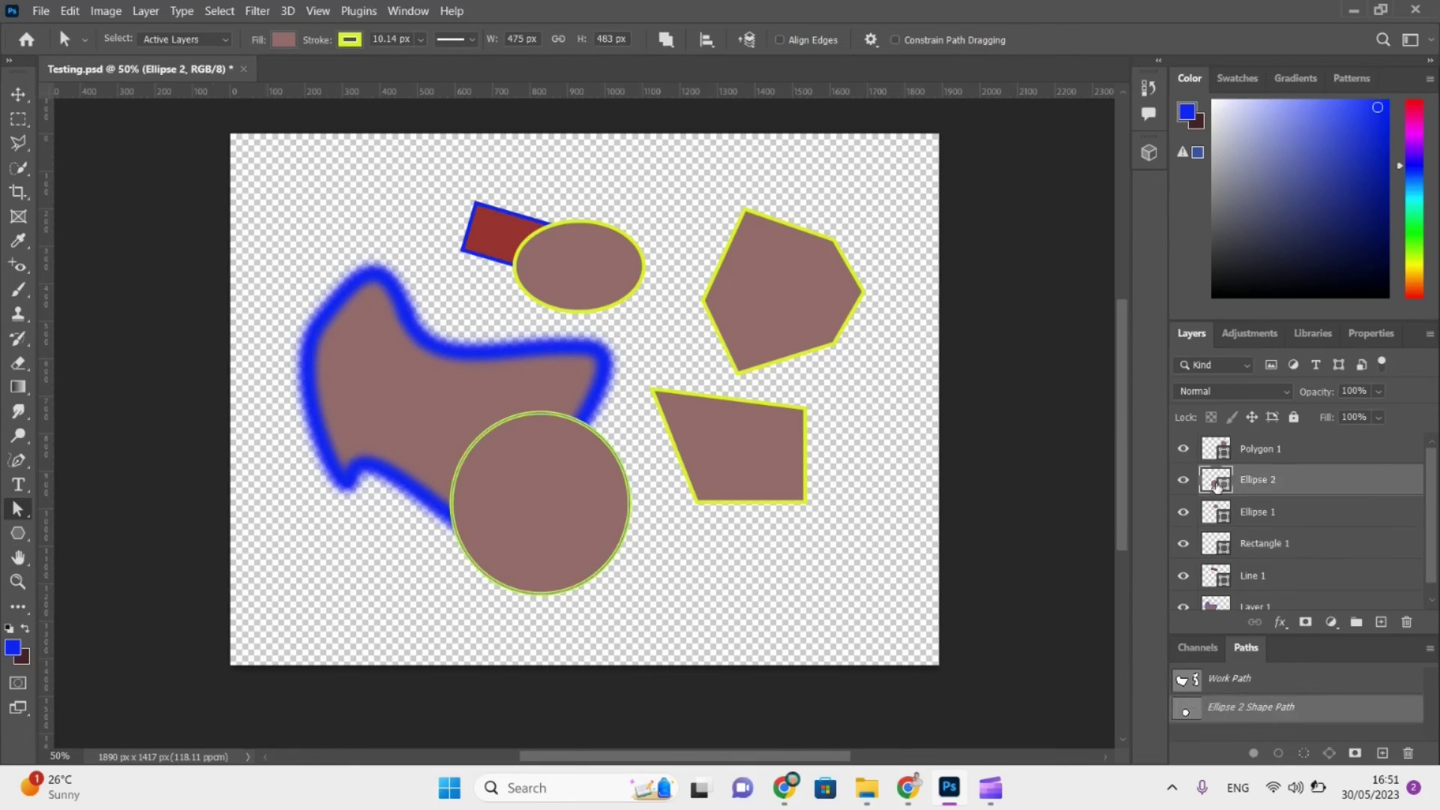
left_click(539, 413)
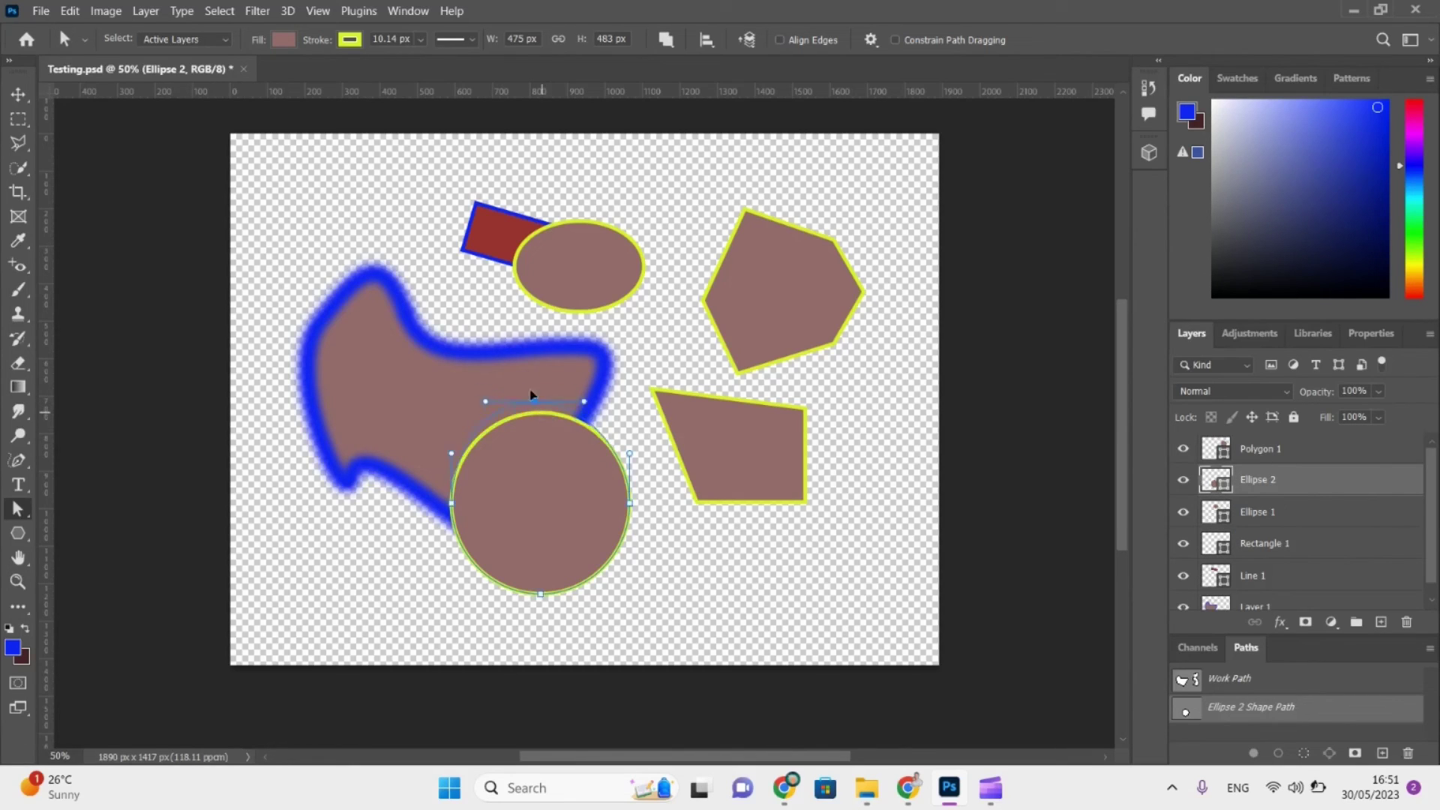
left_click_drag(531, 396, 527, 382)
left_click(694, 308)
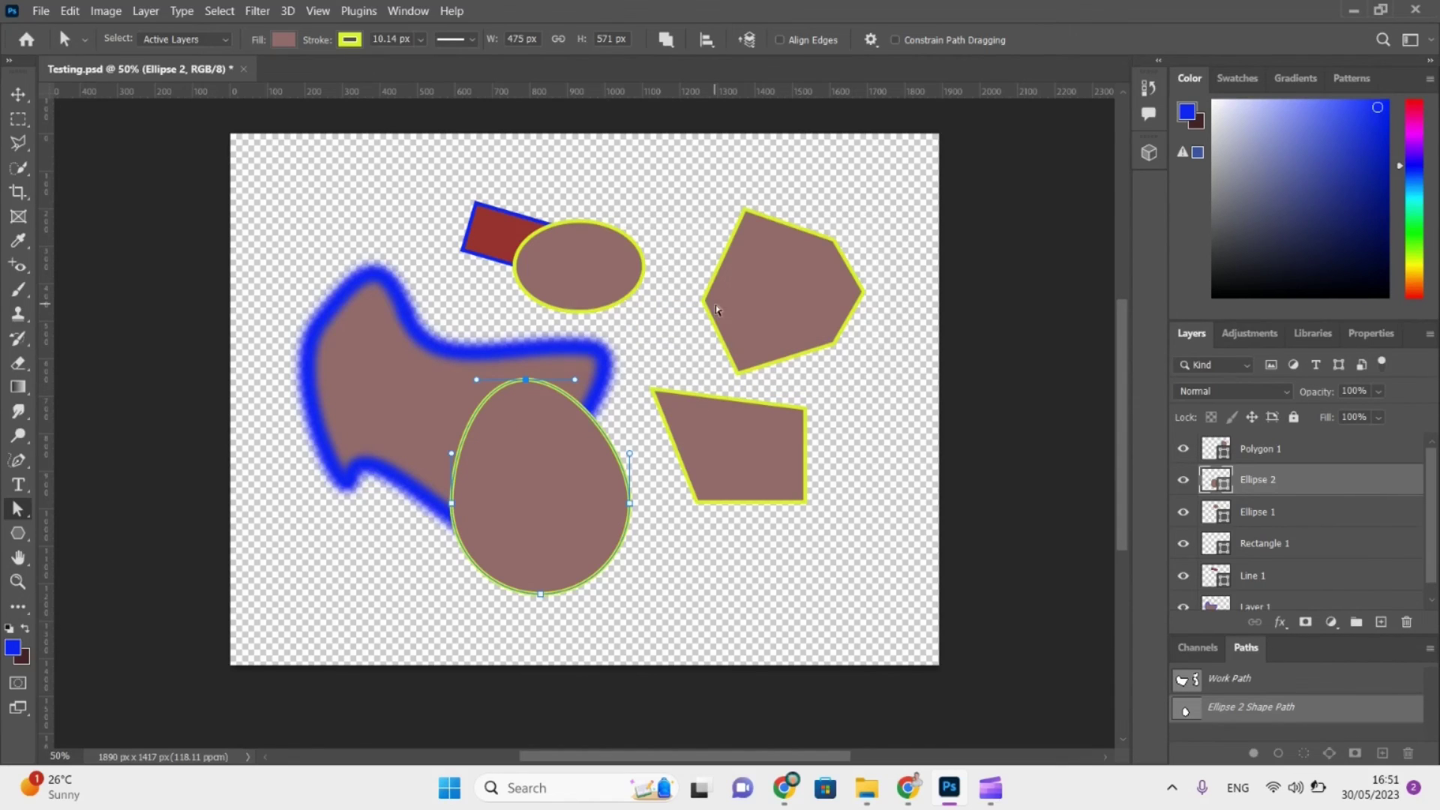
left_click_drag(575, 379, 534, 474)
left_click(736, 604)
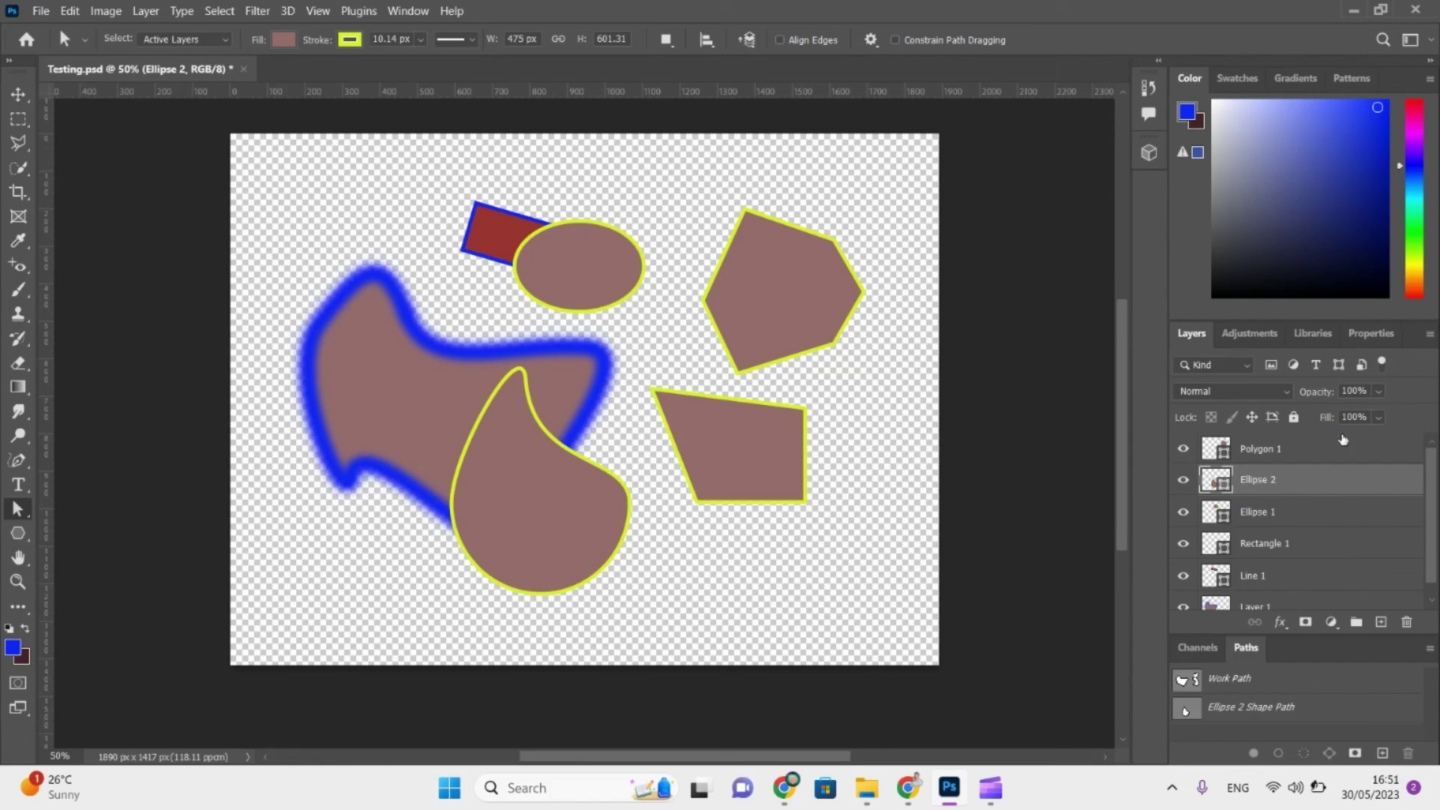
Lower the opacity of the Ellipse 2 layer to 60%.
left_click(1379, 394)
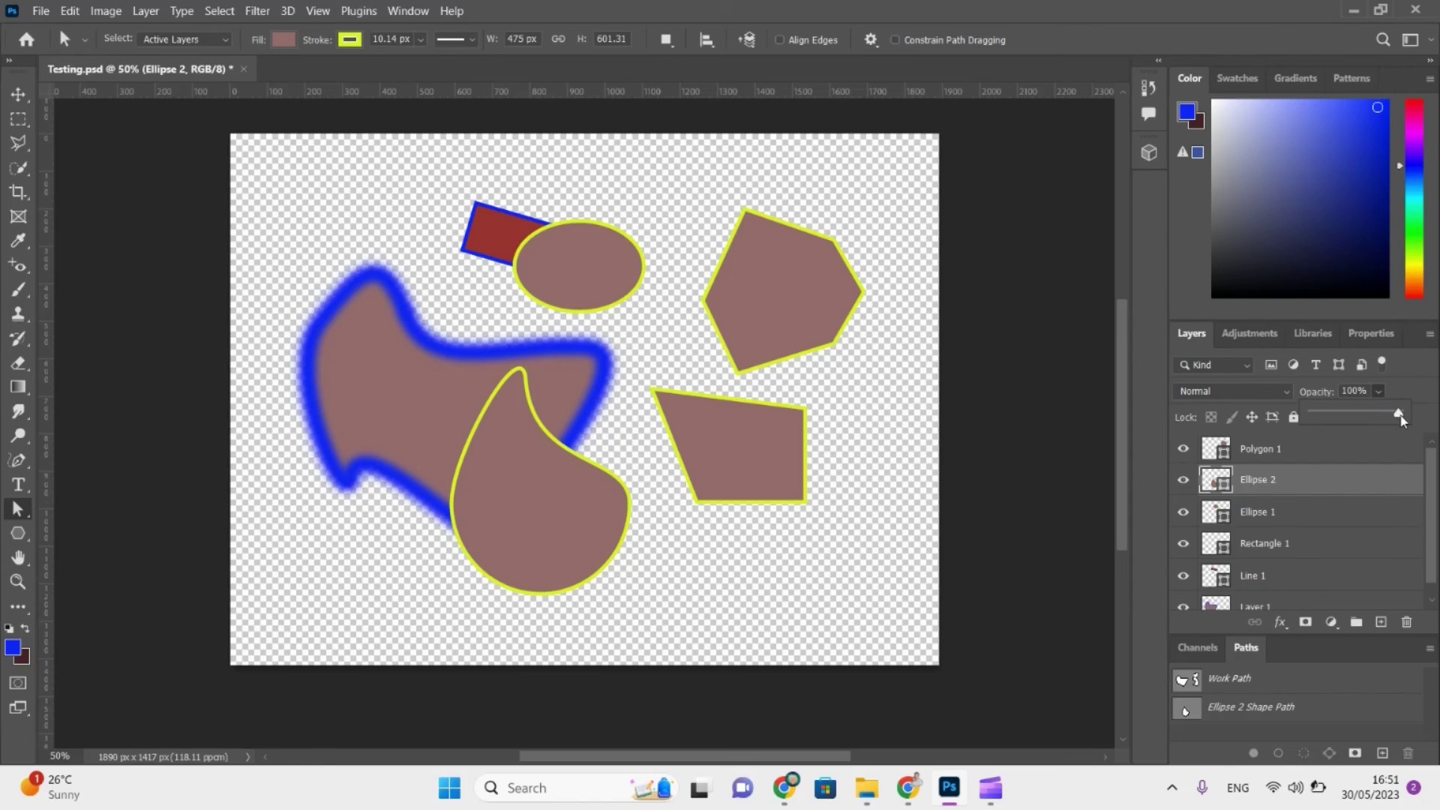
left_click_drag(1399, 416, 1344, 428)
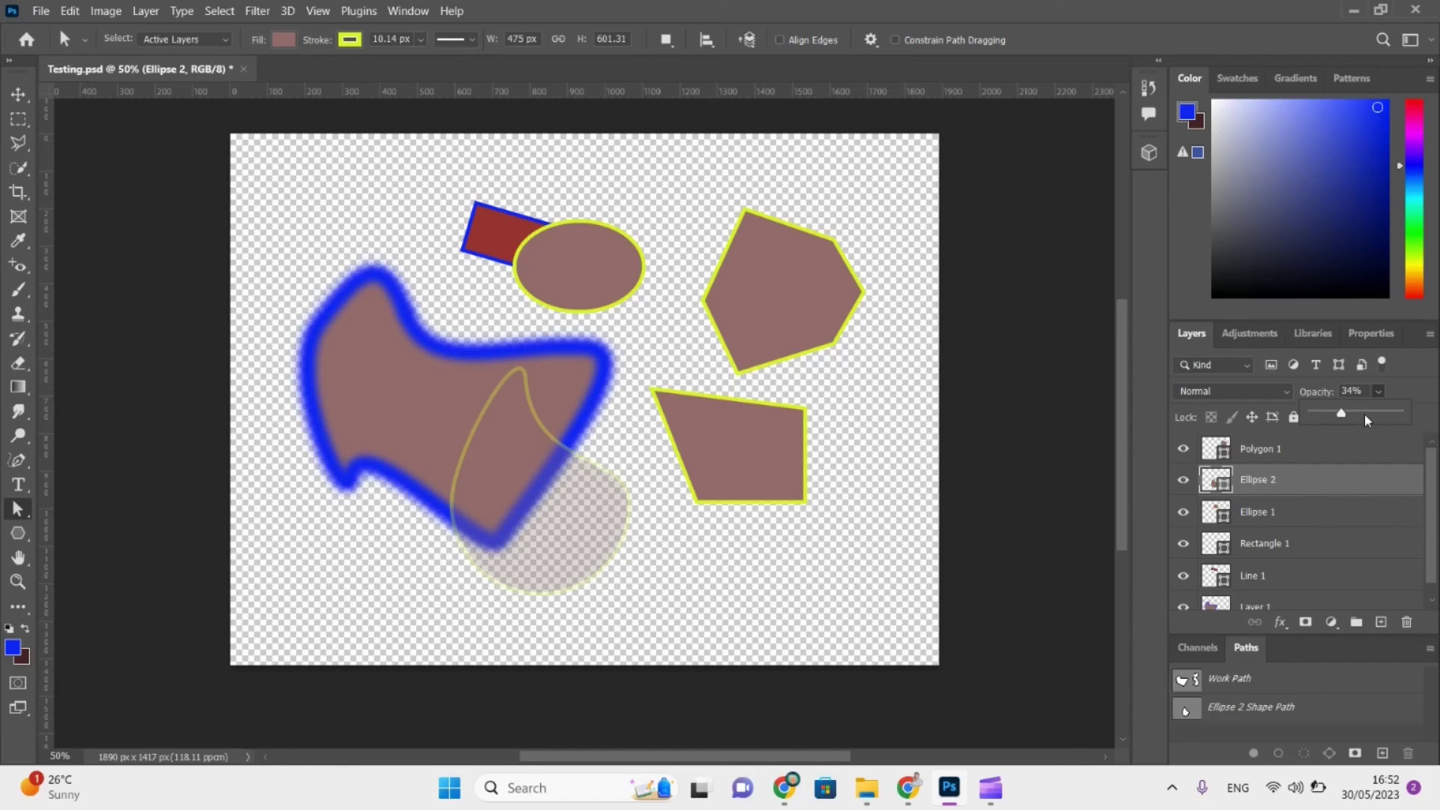
left_click(1364, 413)
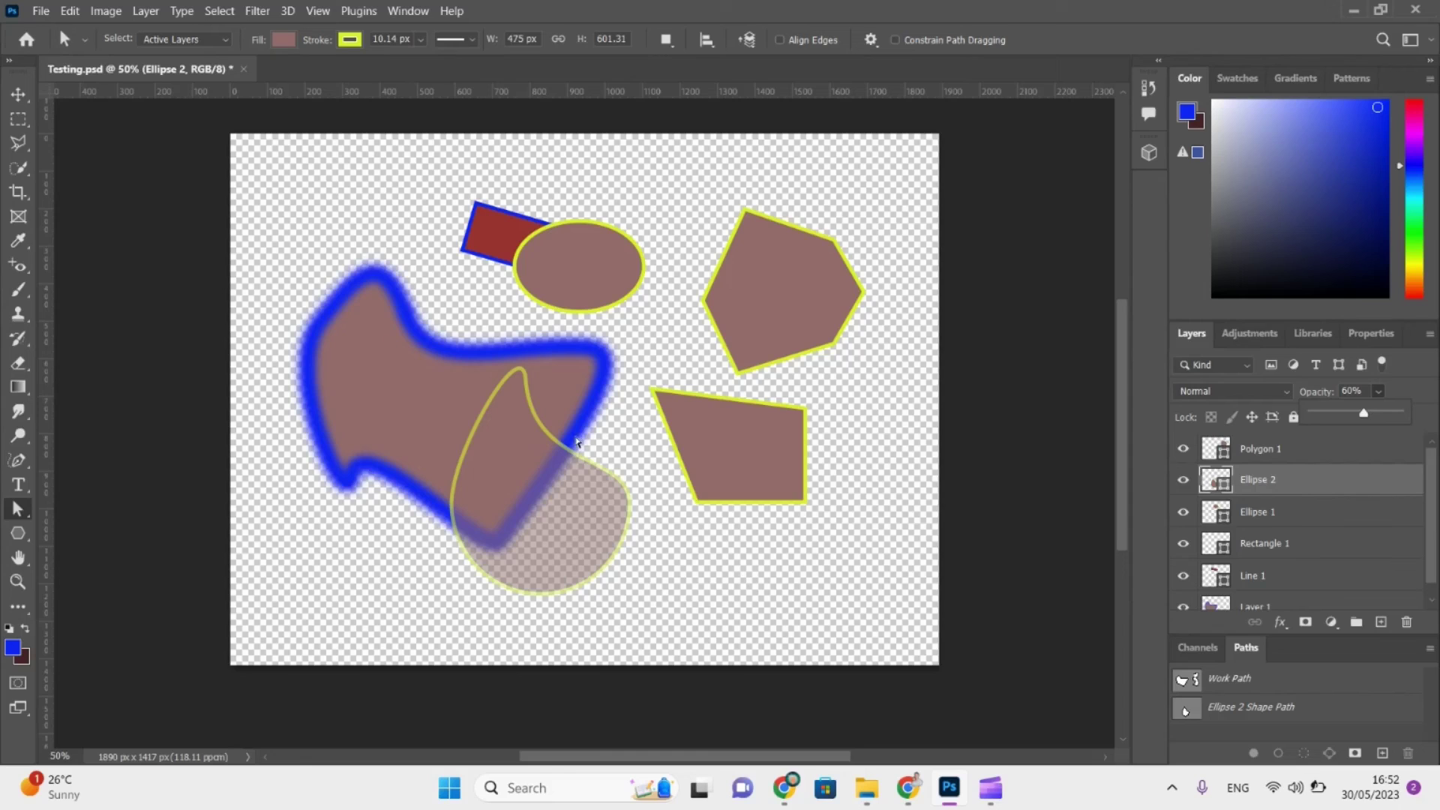
Duplicate the whole teardrop path with the Path Selection tool, placing the copy over the upper-left part of the blue-outlined freeform shape.
left_click_drag(18, 510, 71, 510)
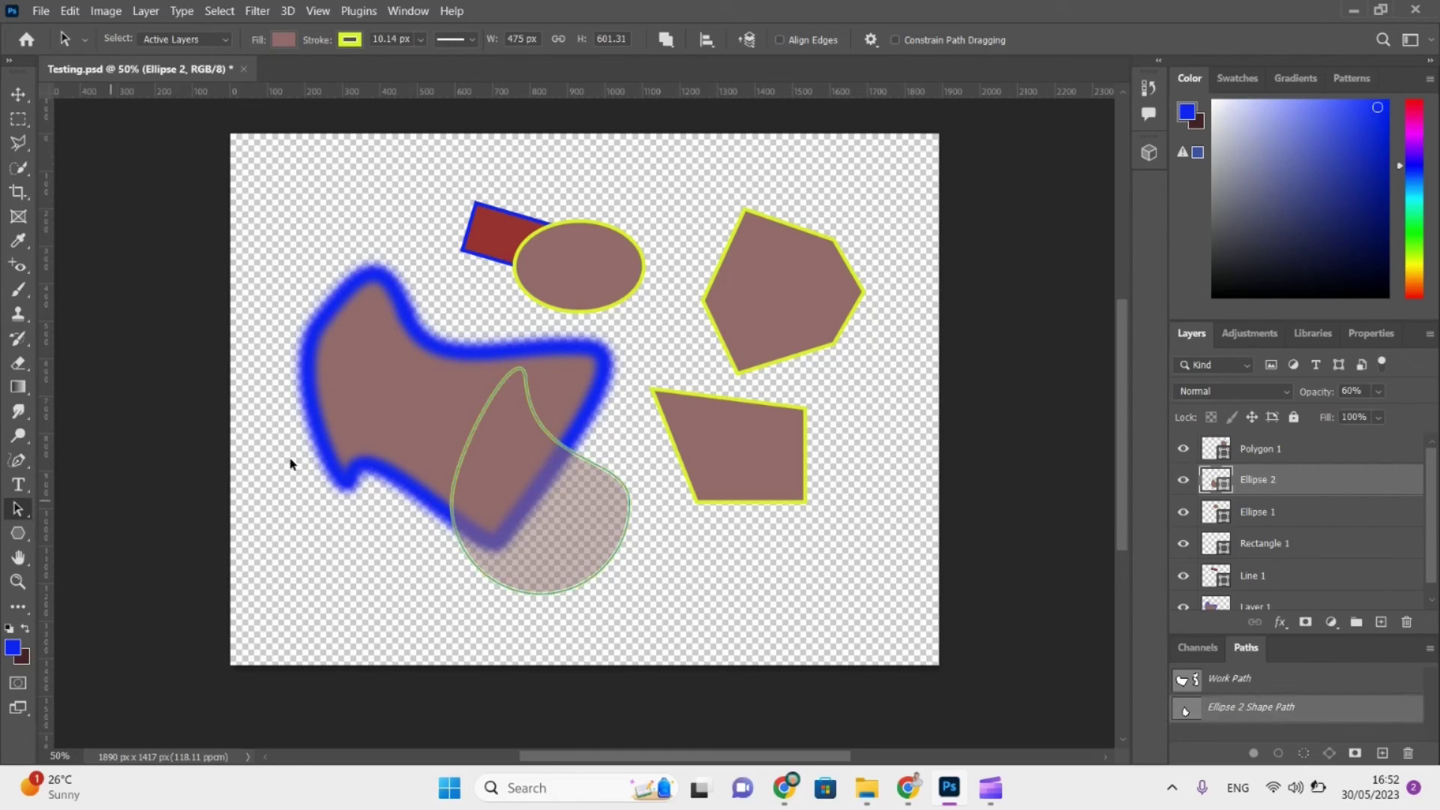
left_click(725, 437)
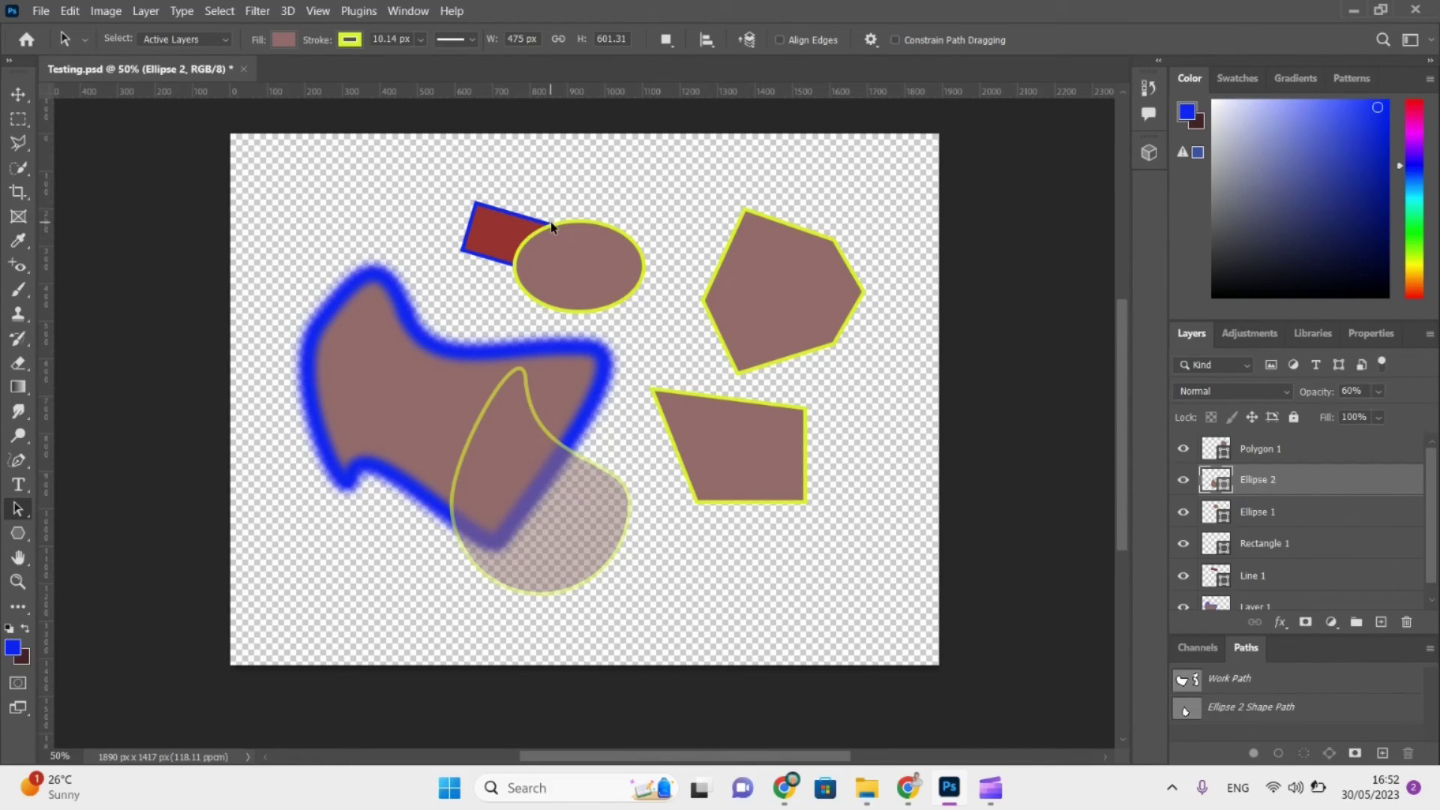
left_click(622, 488)
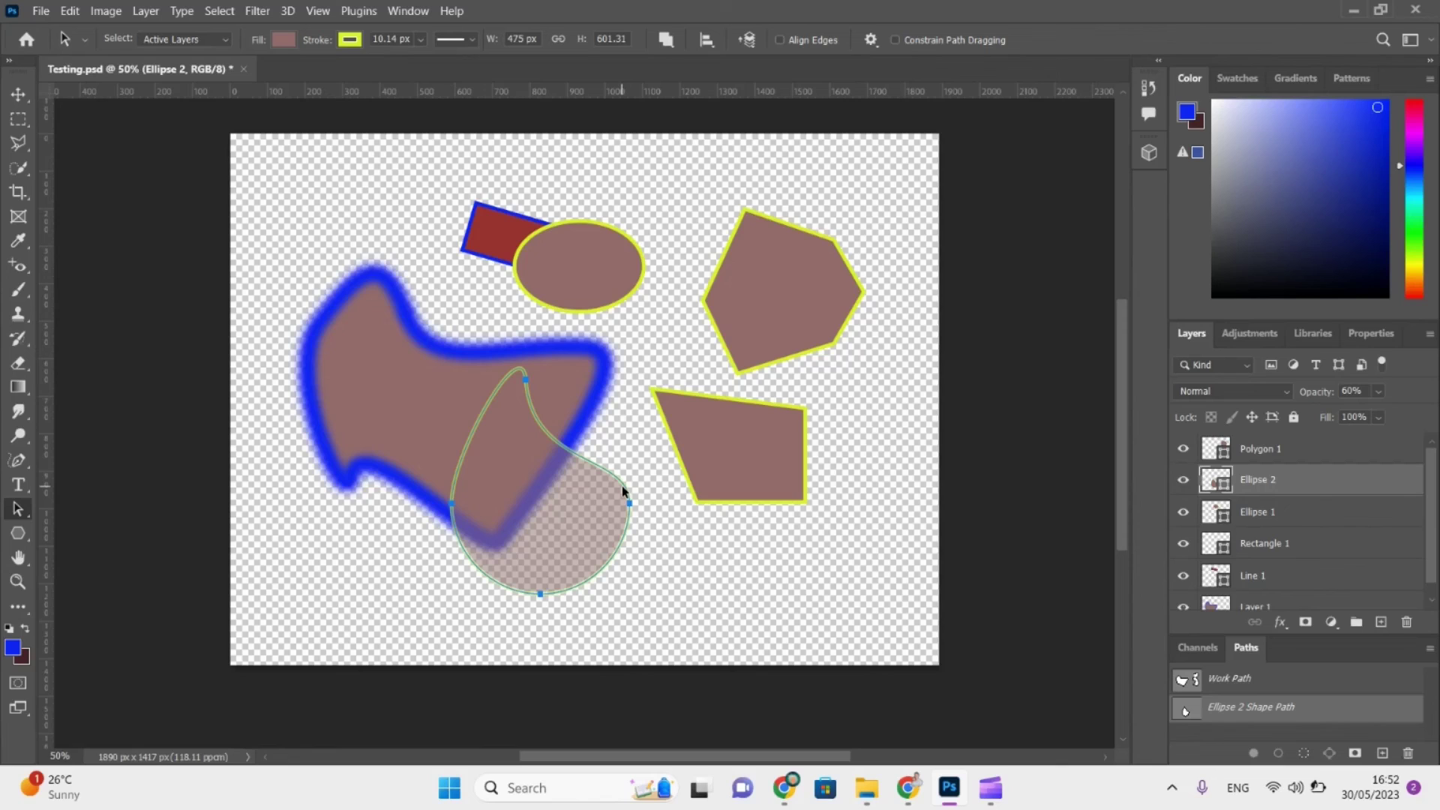
left_click(623, 488)
left_click_drag(610, 484, 400, 345)
left_click(682, 417)
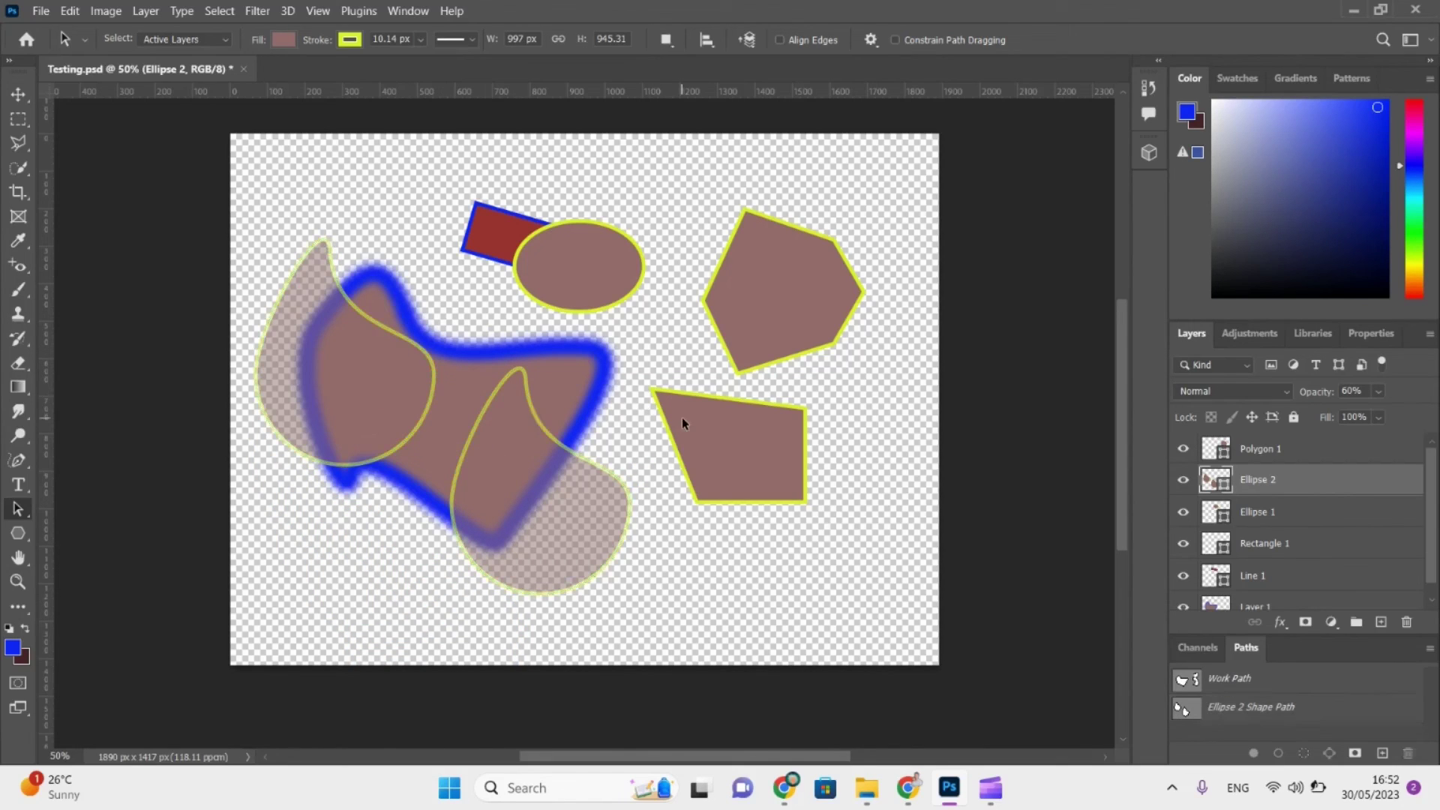
Duplicate the four-sided Rectangle 1 path with Path Selection, placing the copy below and to the left so it overlaps the original.
key("ctrl")
left_click(1249, 516)
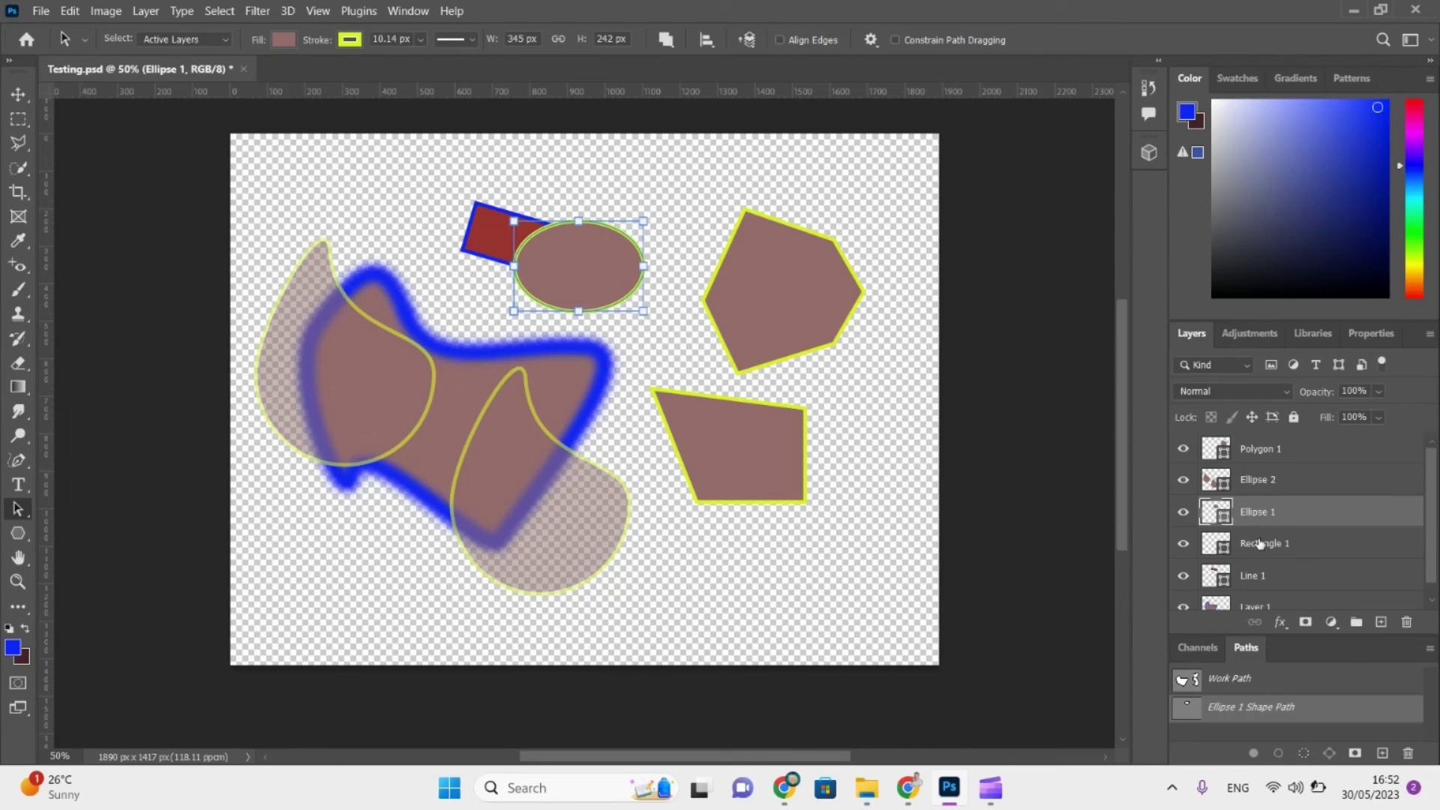
left_click(1260, 543)
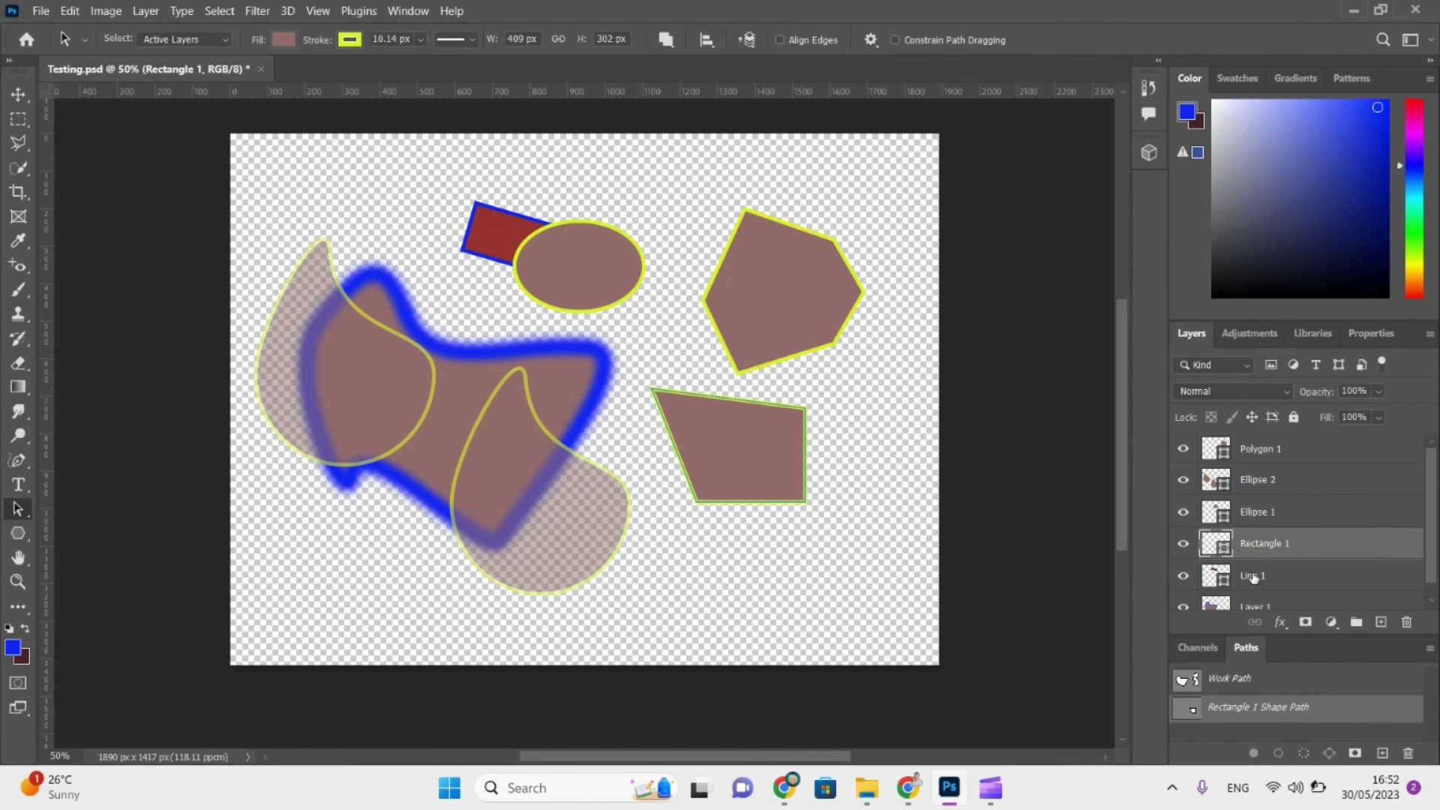
left_click(1255, 576)
left_click(1261, 546)
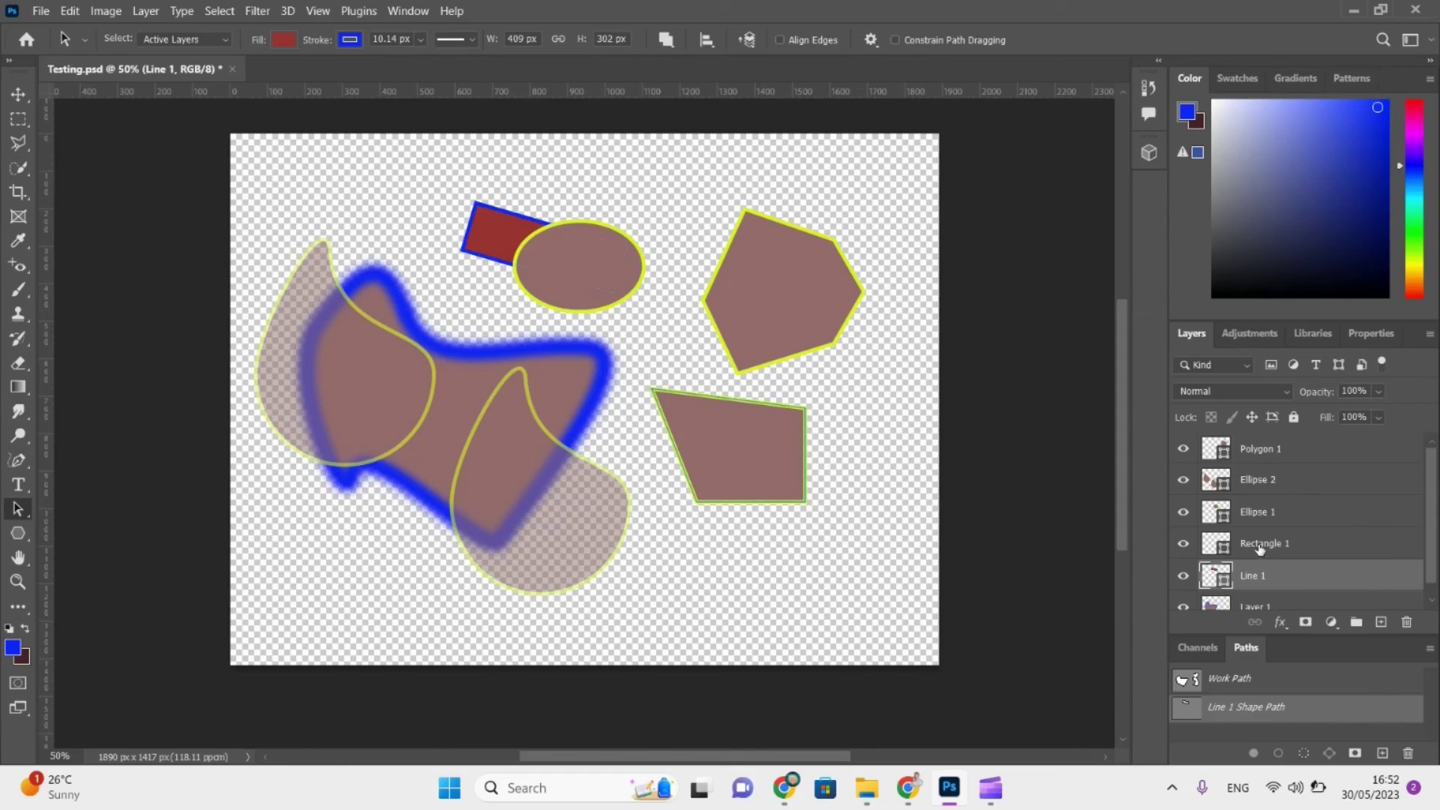
left_click(746, 450)
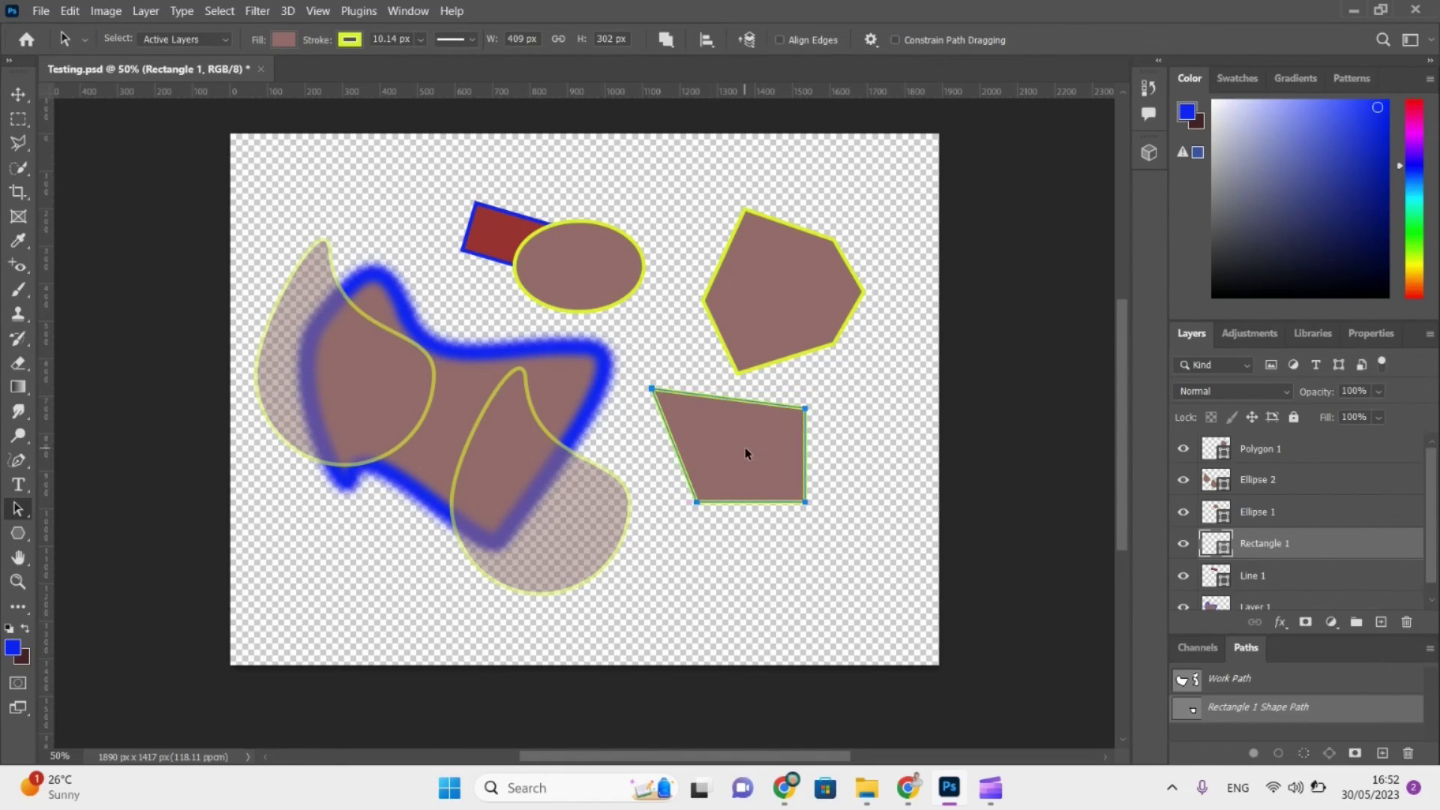
left_click_drag(745, 448, 690, 520)
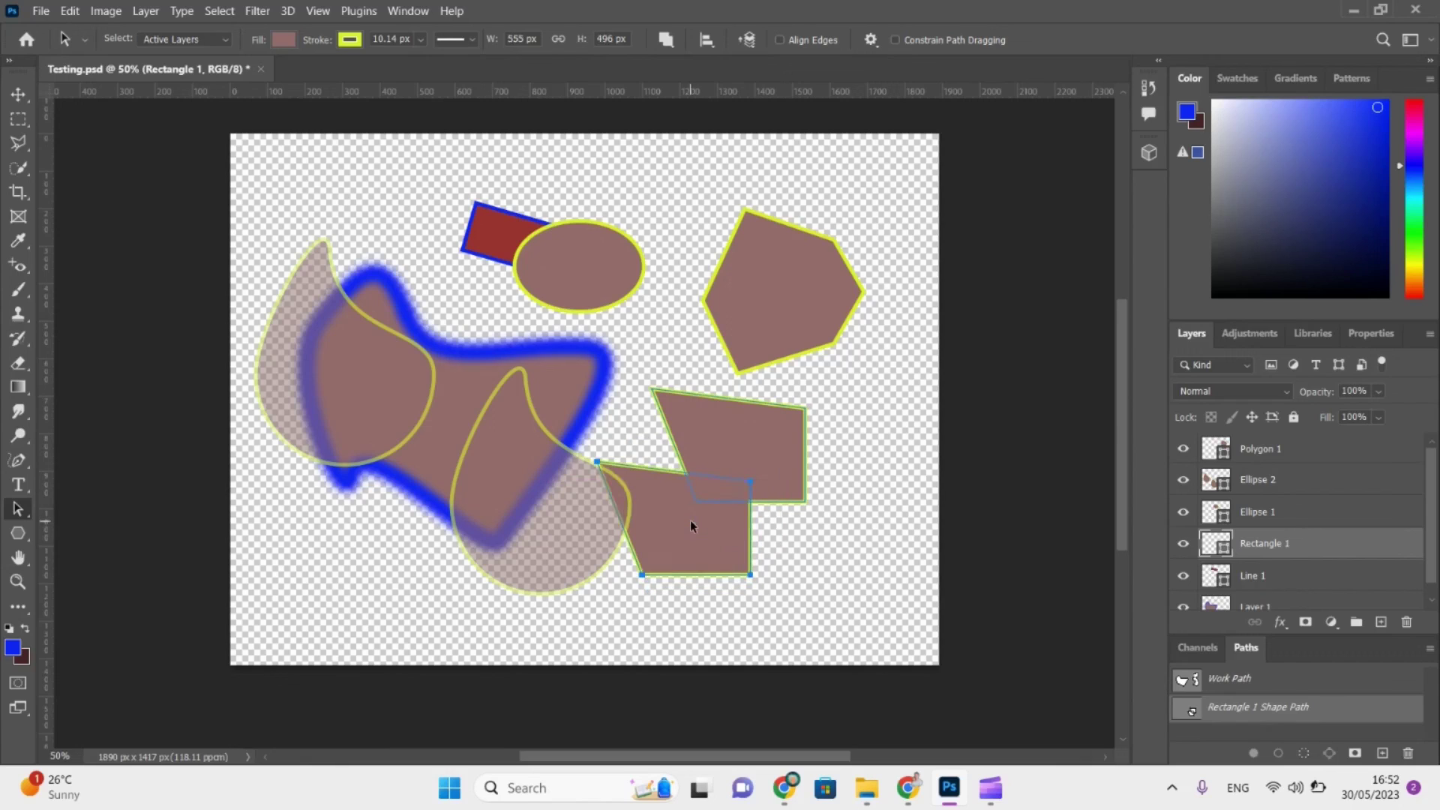
Switch to the F.Checklist_Photoshop document in Google Docs and tick off replication and convert to curves.
key("alt+Tab")
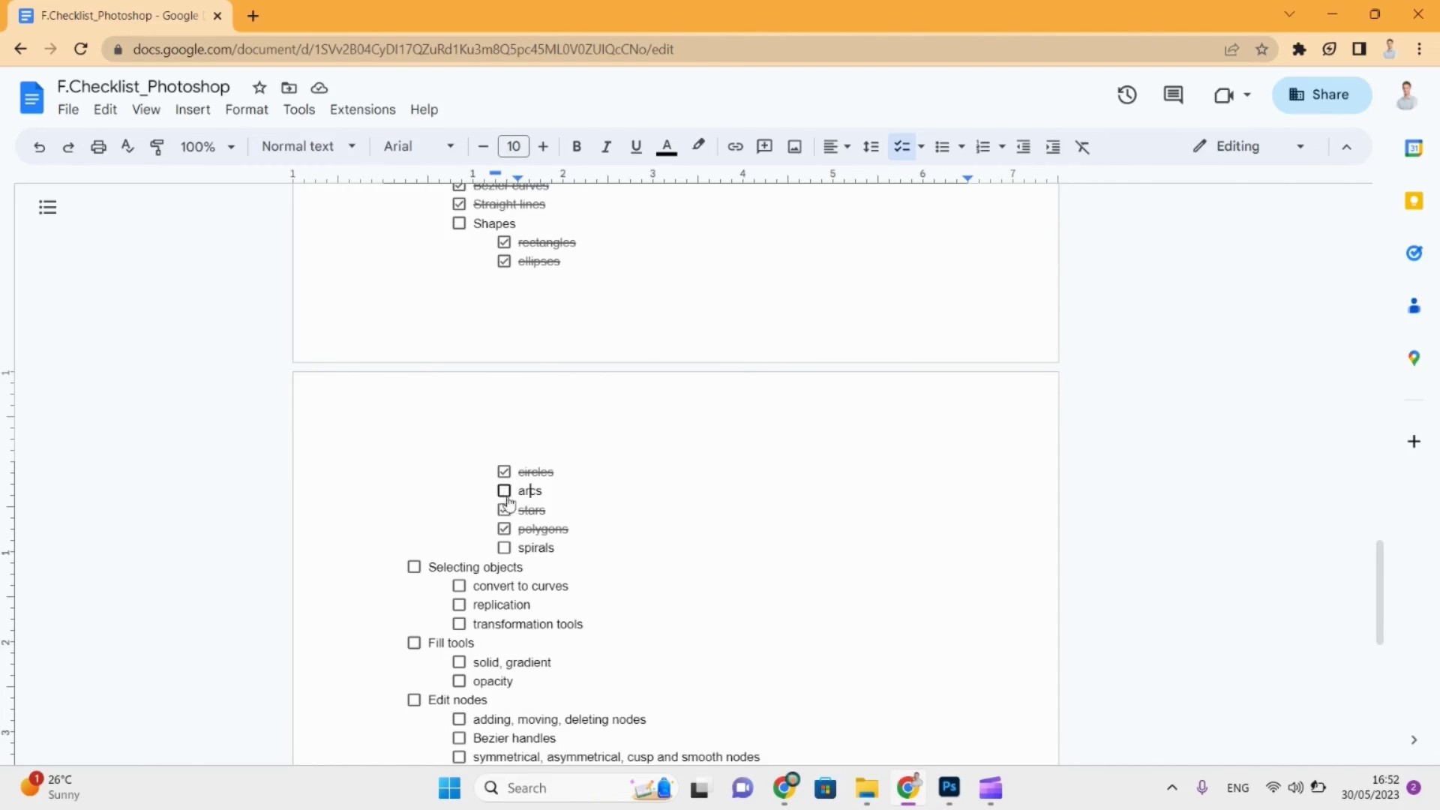
left_click(459, 605)
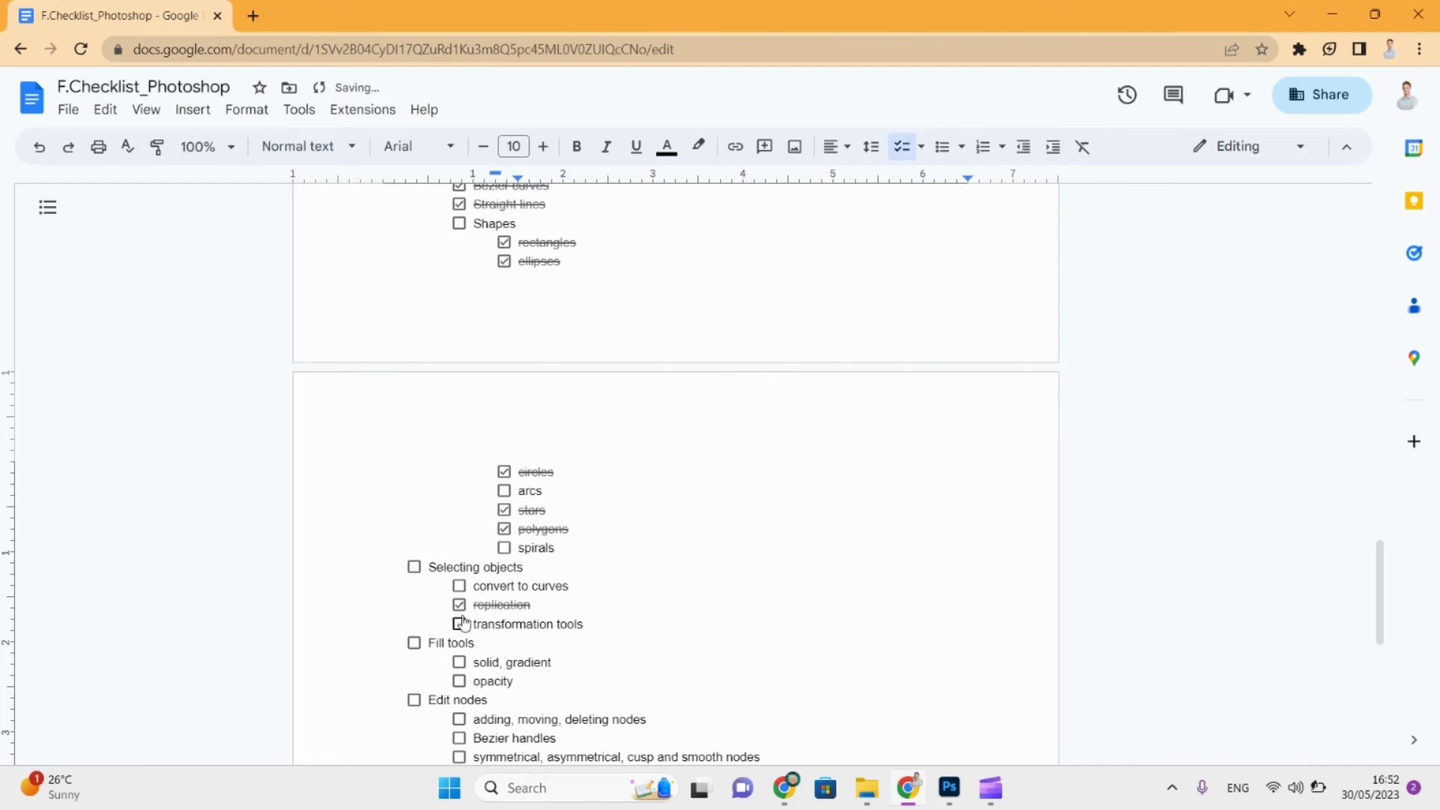
left_click(459, 588)
Back in Photoshop, resize the Ellipse 1 shape to about 199 × 378 px and rotate it about 42° clockwise.
key("alt+Tab")
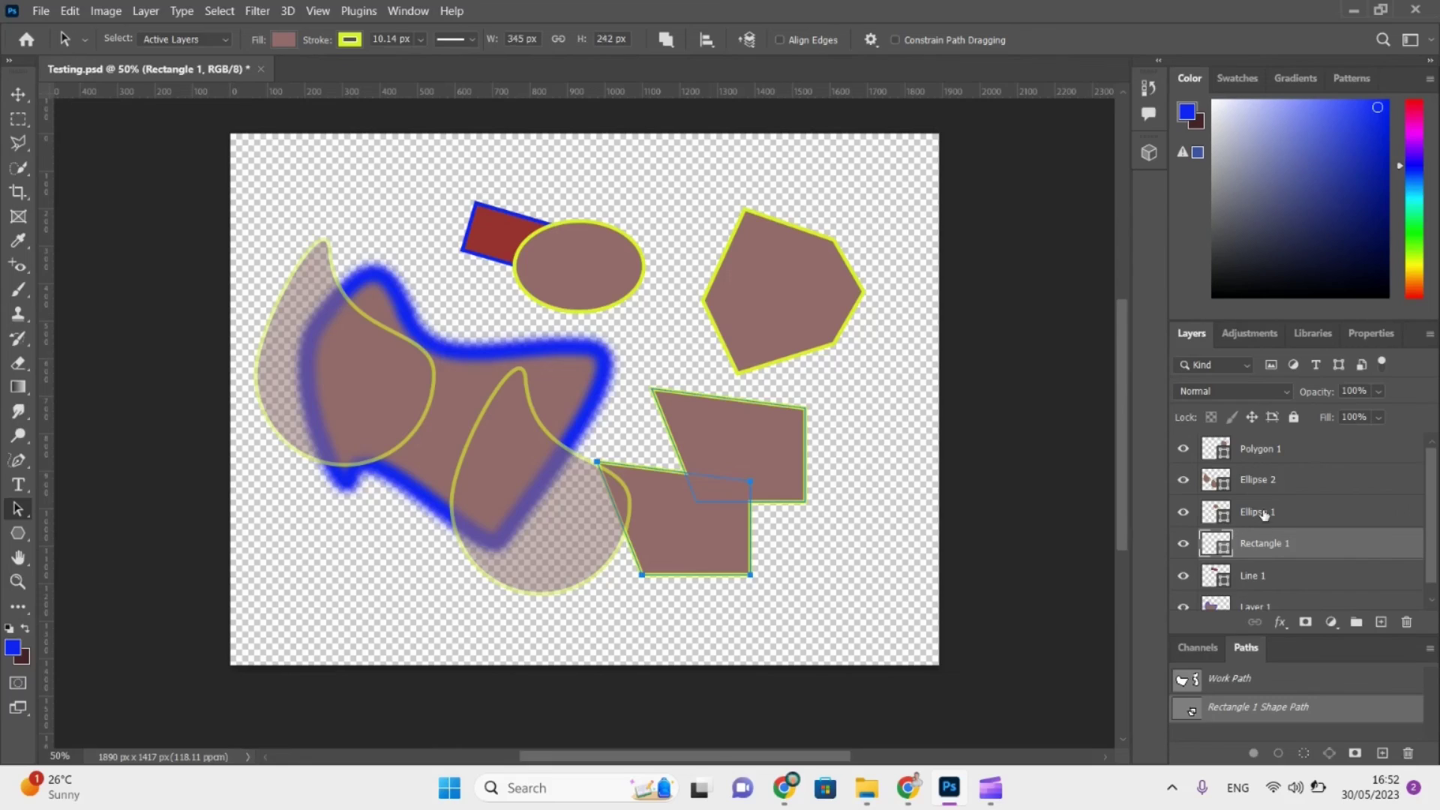
left_click(1266, 514)
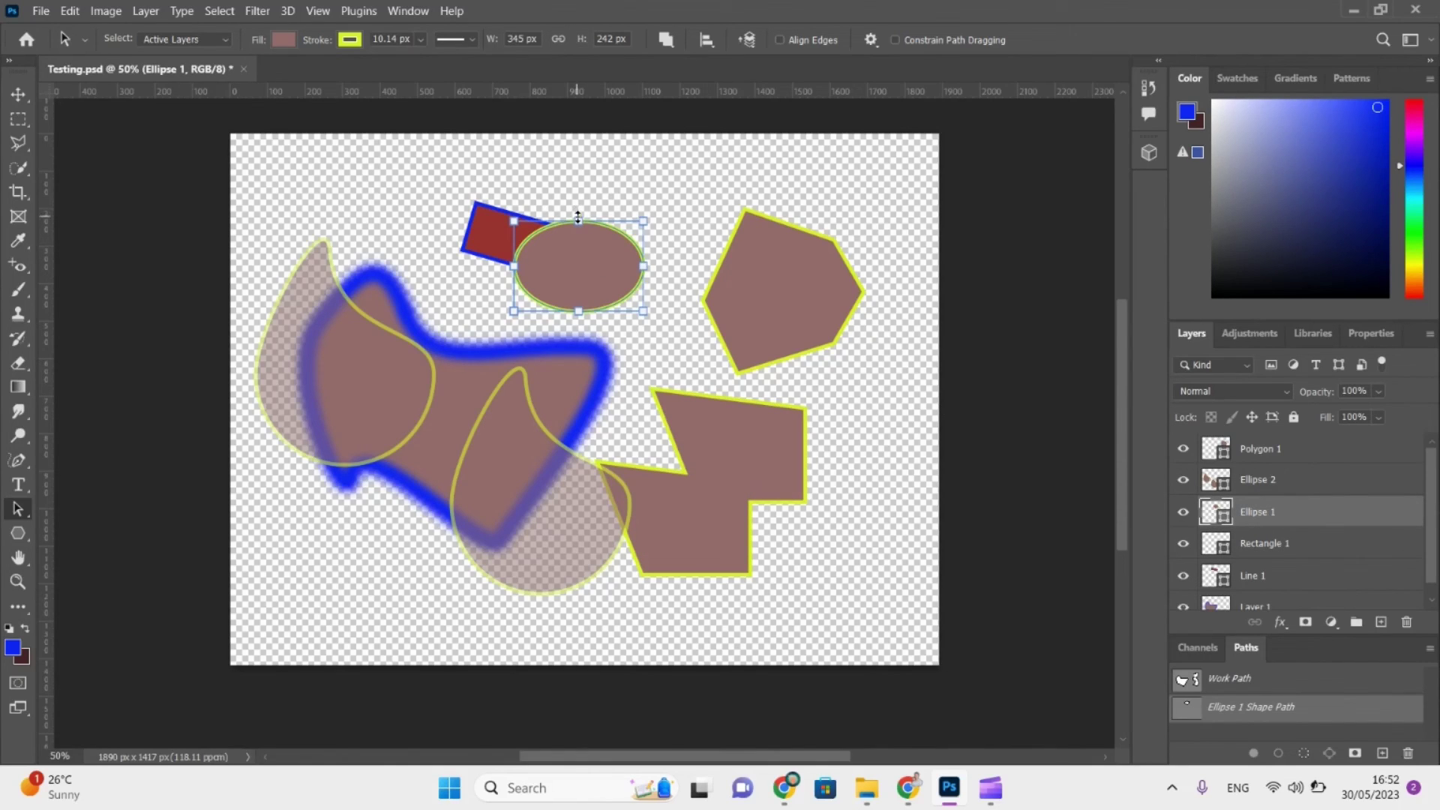
left_click_drag(578, 215, 577, 170)
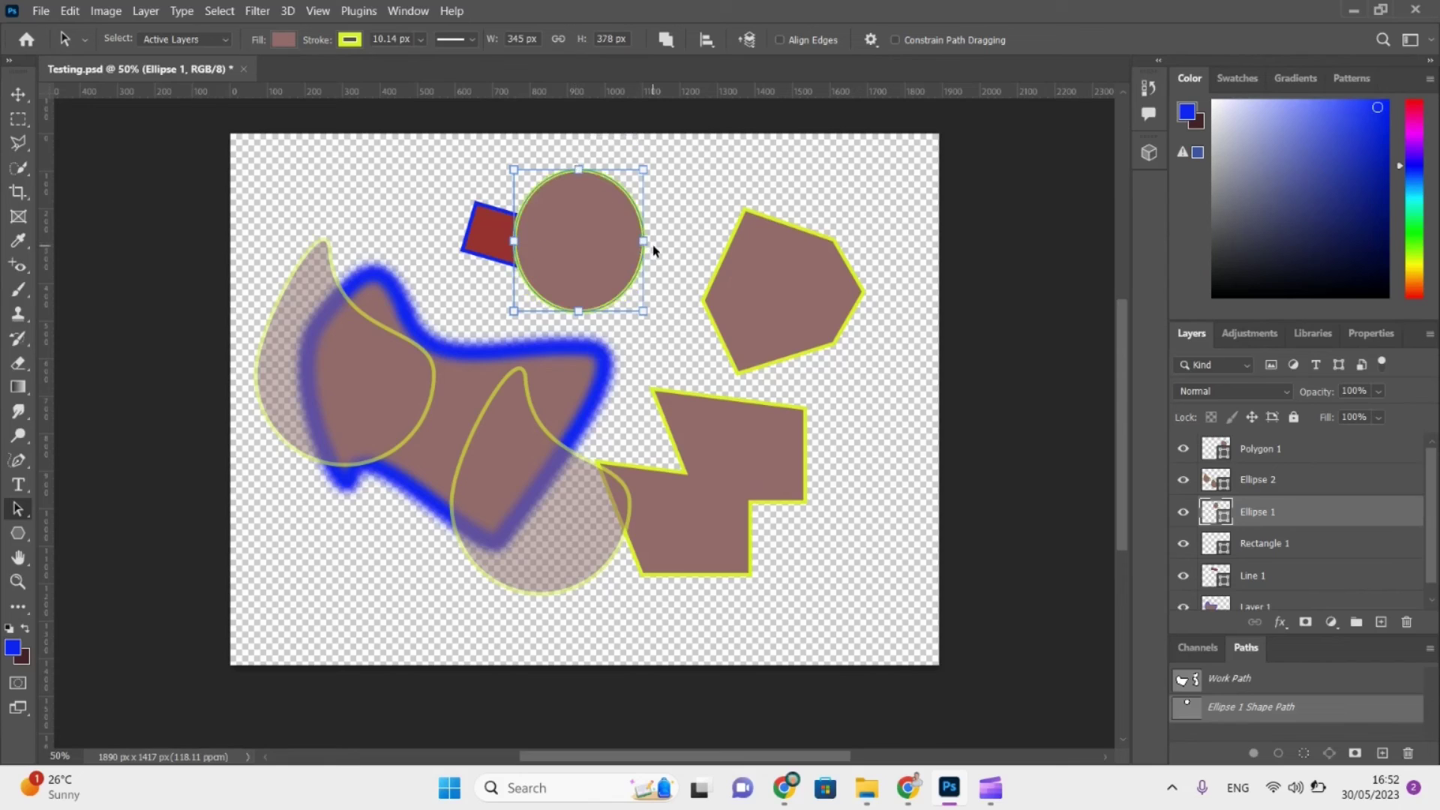
left_click_drag(644, 241, 589, 242)
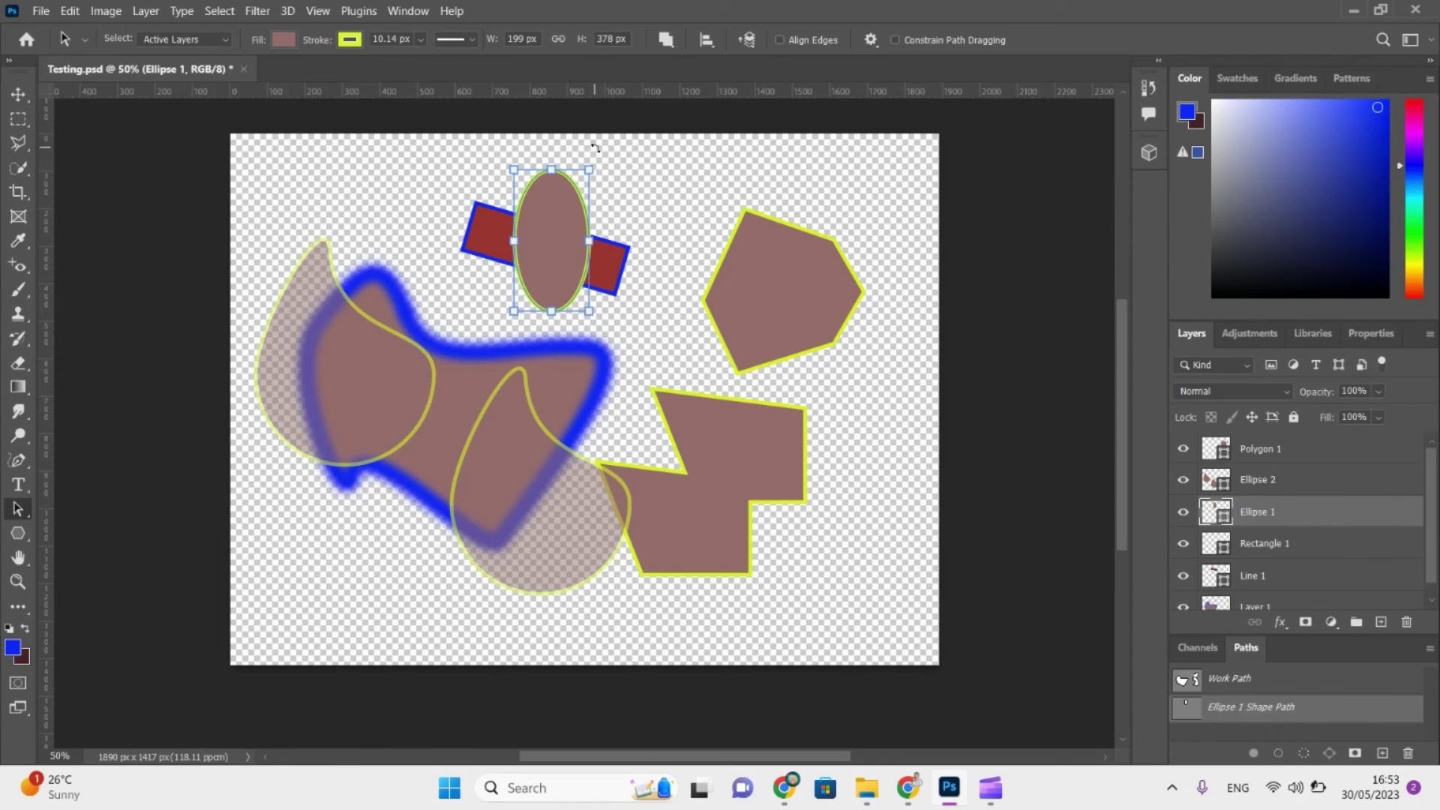
left_click_drag(593, 153, 623, 212)
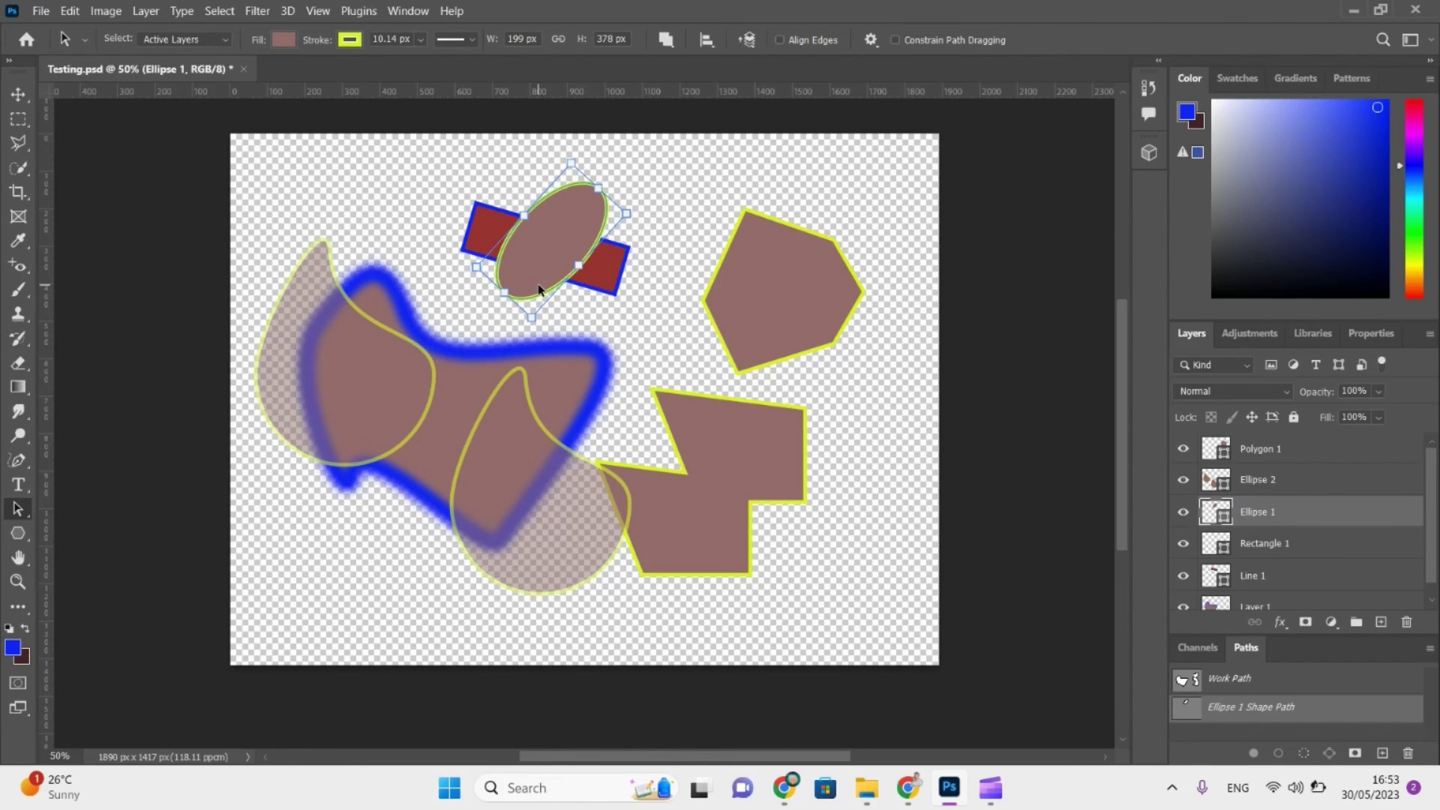
Switch to the Google Docs checklist, tick off transformation tools and Selecting objects, and highlight the word "solid" under Fill tools.
key("alt+Tab")
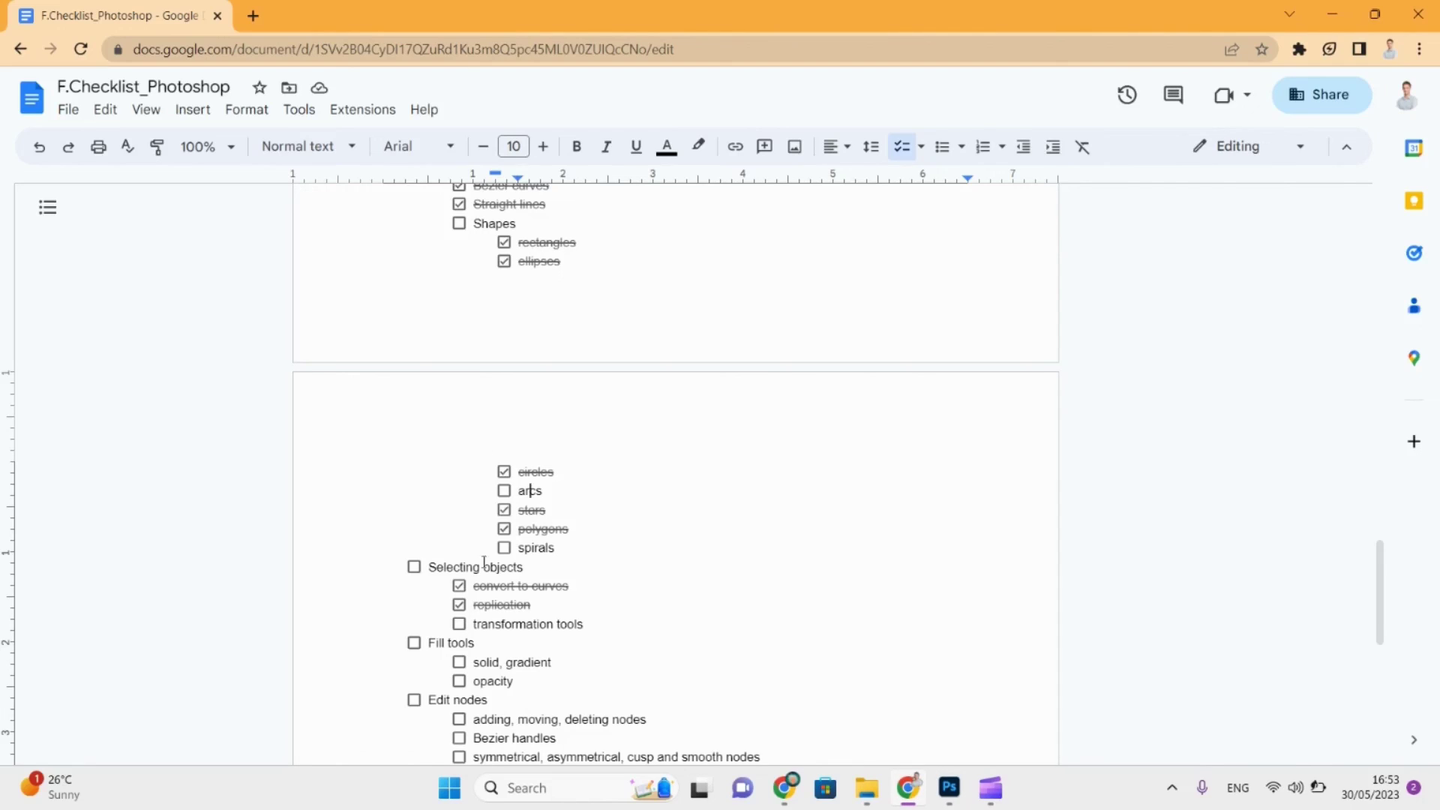
left_click(459, 624)
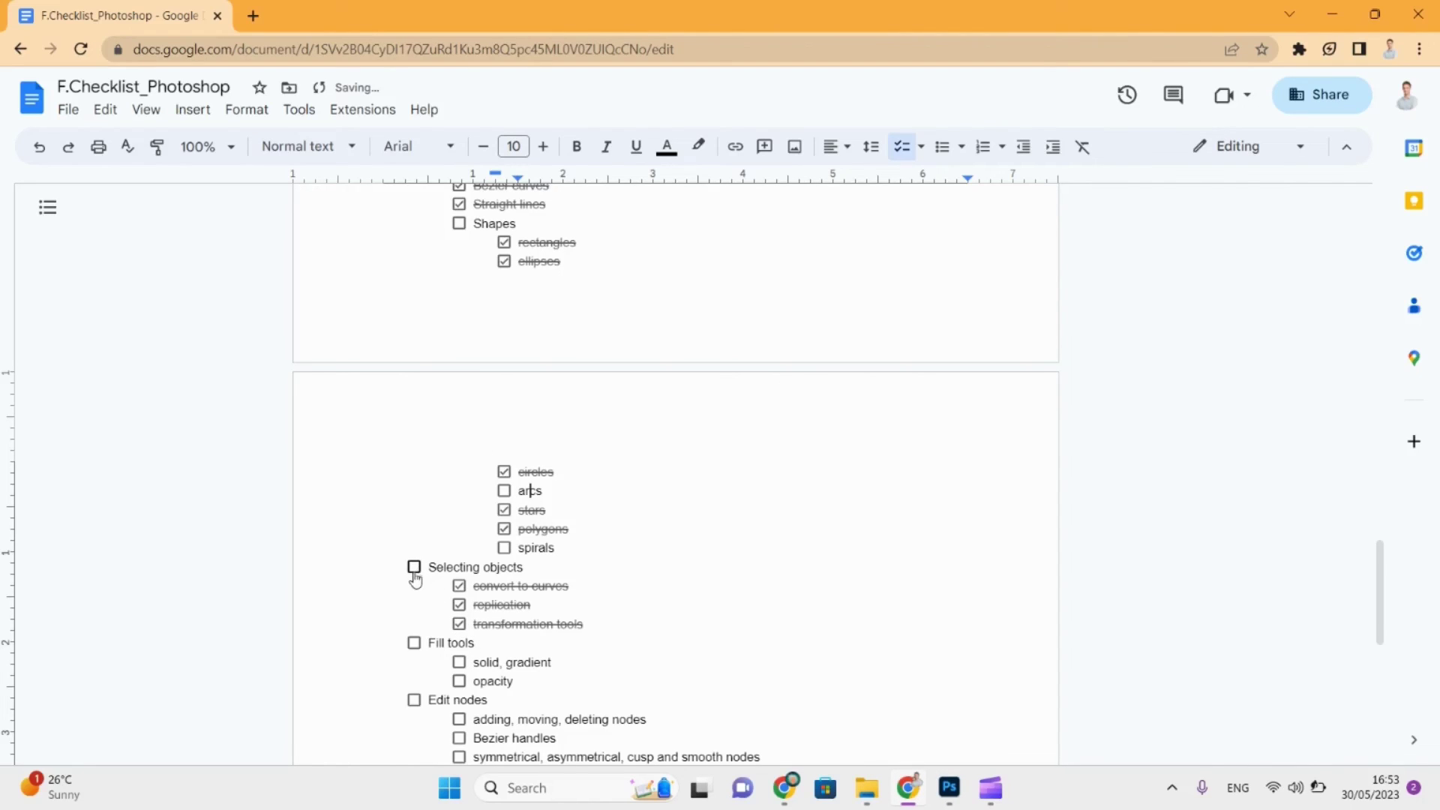
left_click(415, 568)
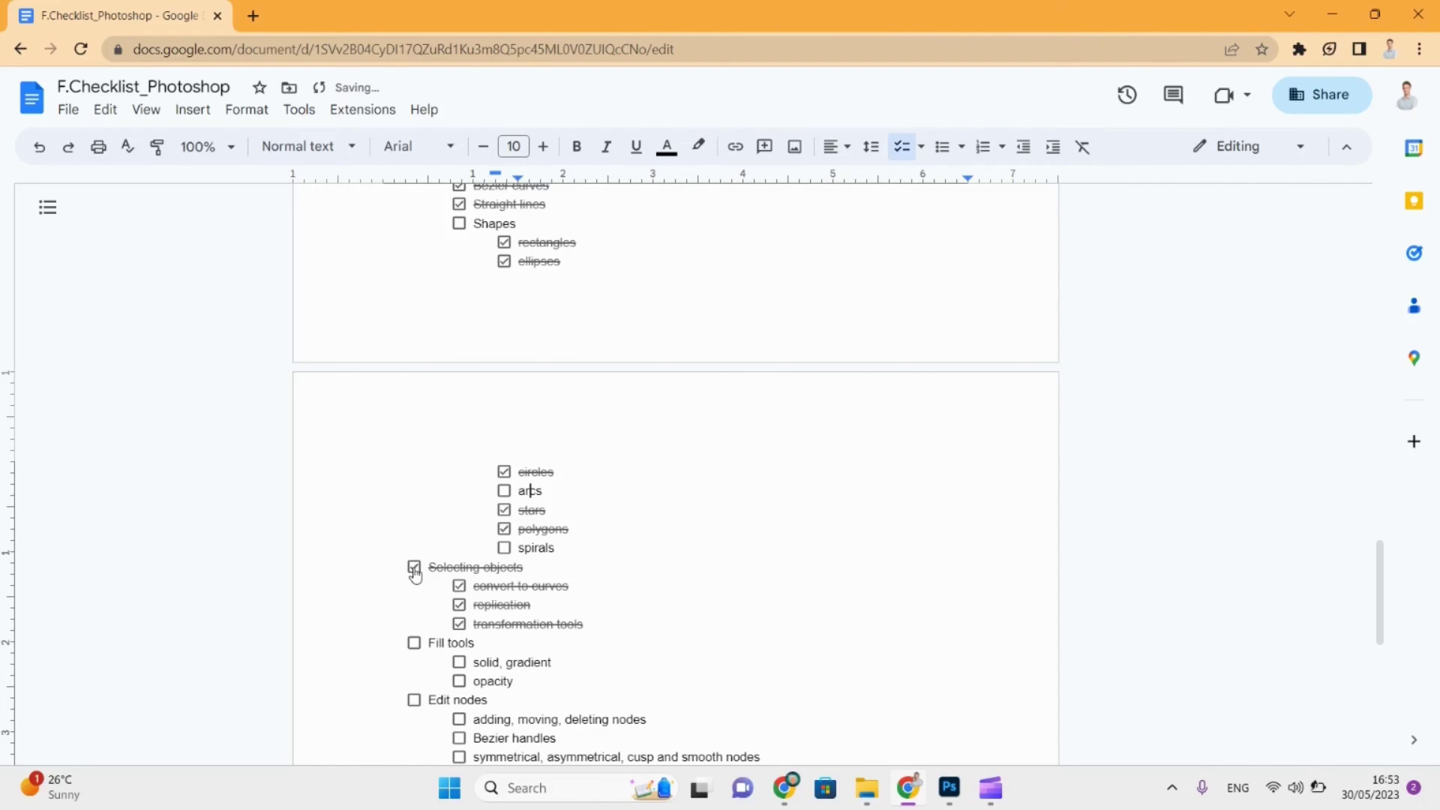
double_click(485, 663)
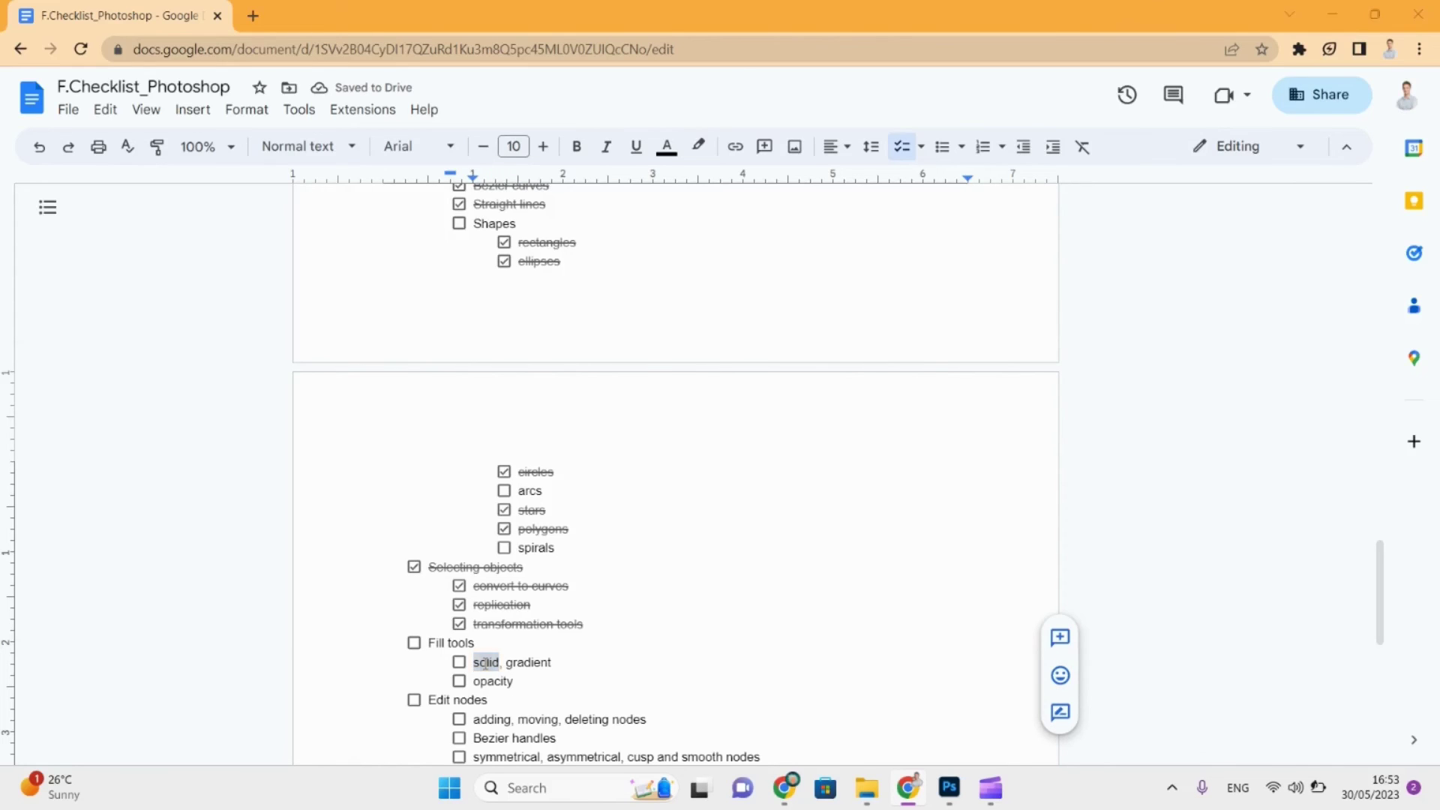
Return to Photoshop and compare the shape properties available for Ellipse 1 and the Ellipse 2 teardrop path, looking for fill settings.
key("alt+Tab")
left_click(815, 298)
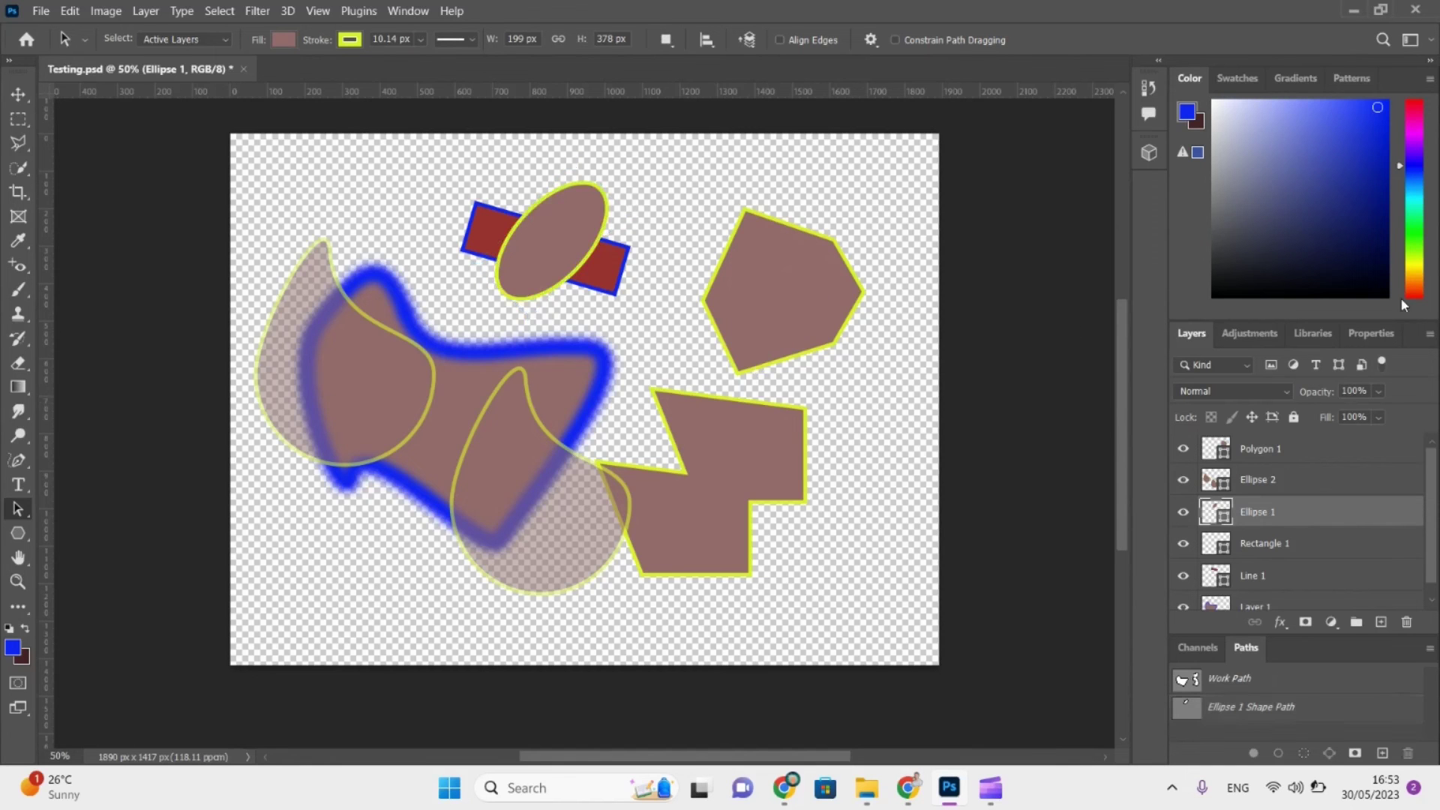
left_click(1384, 332)
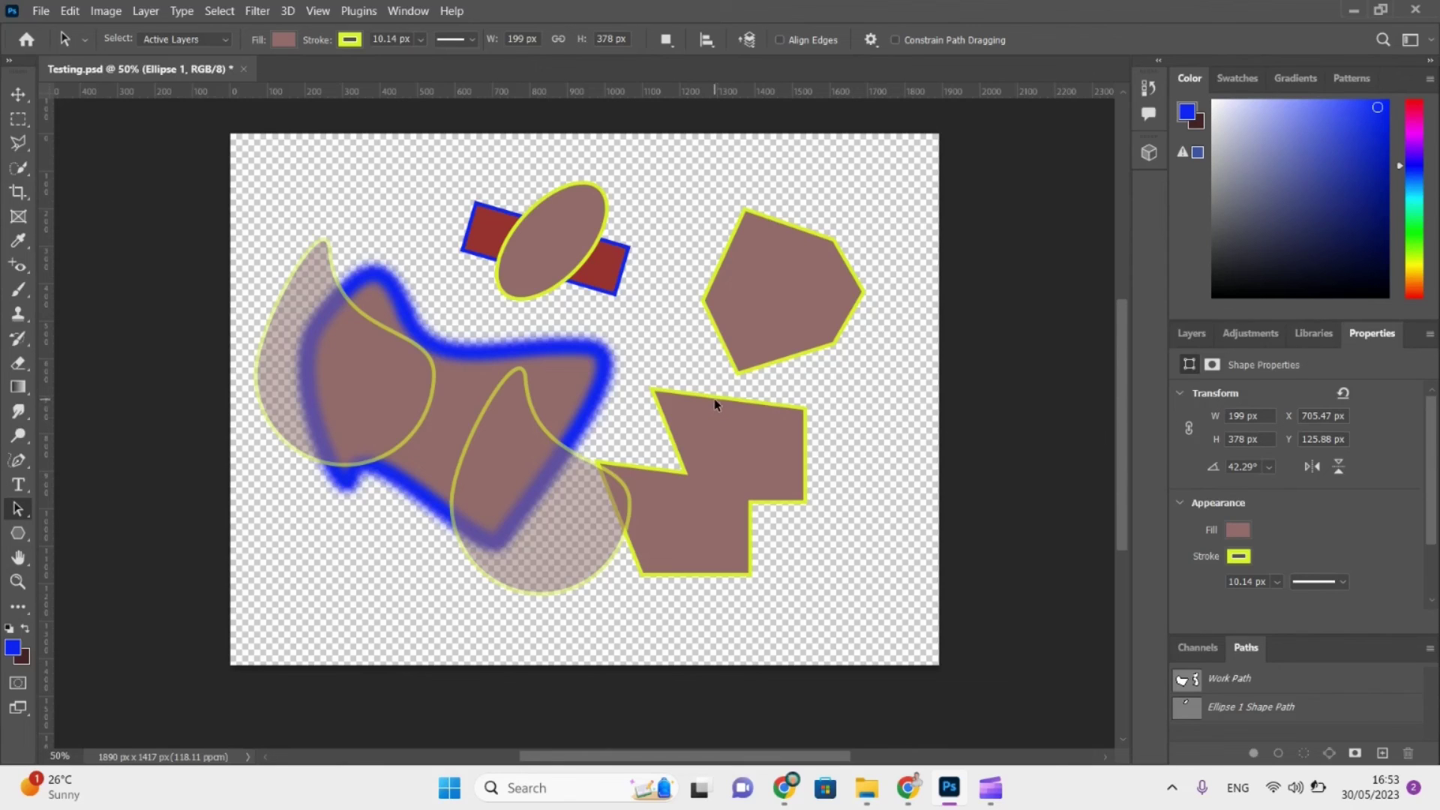
left_click(1181, 334)
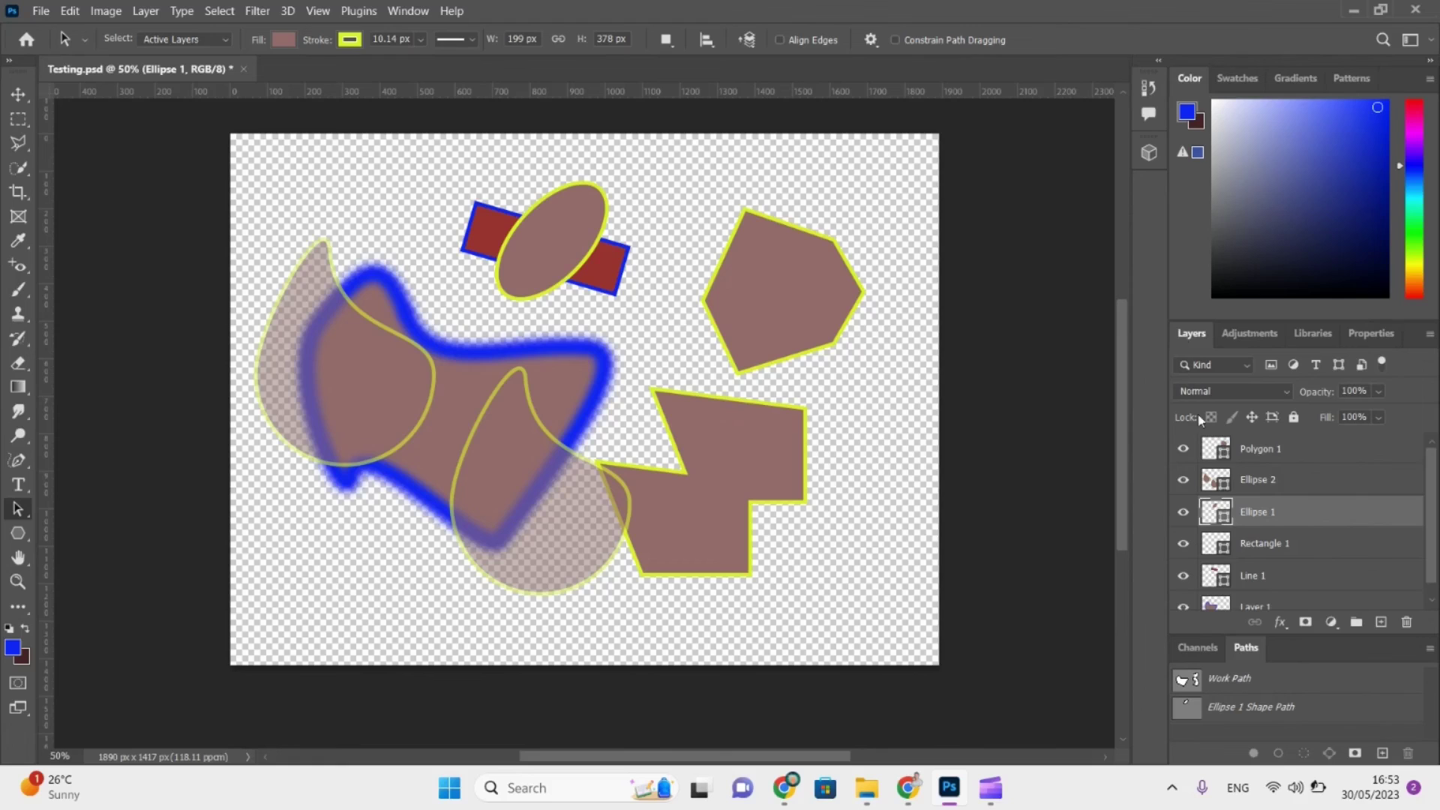
left_click(1260, 481)
left_click(569, 452)
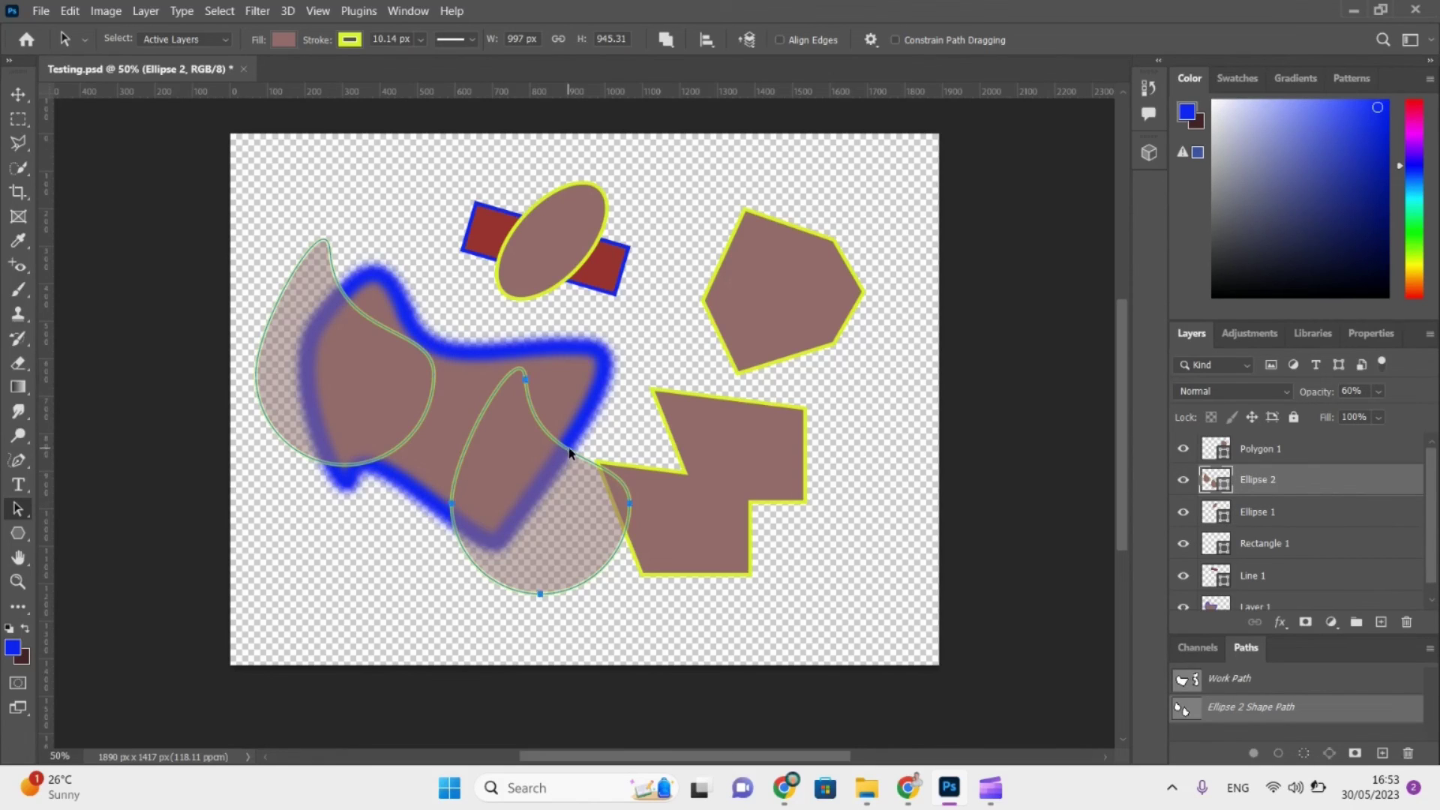
left_click(1372, 334)
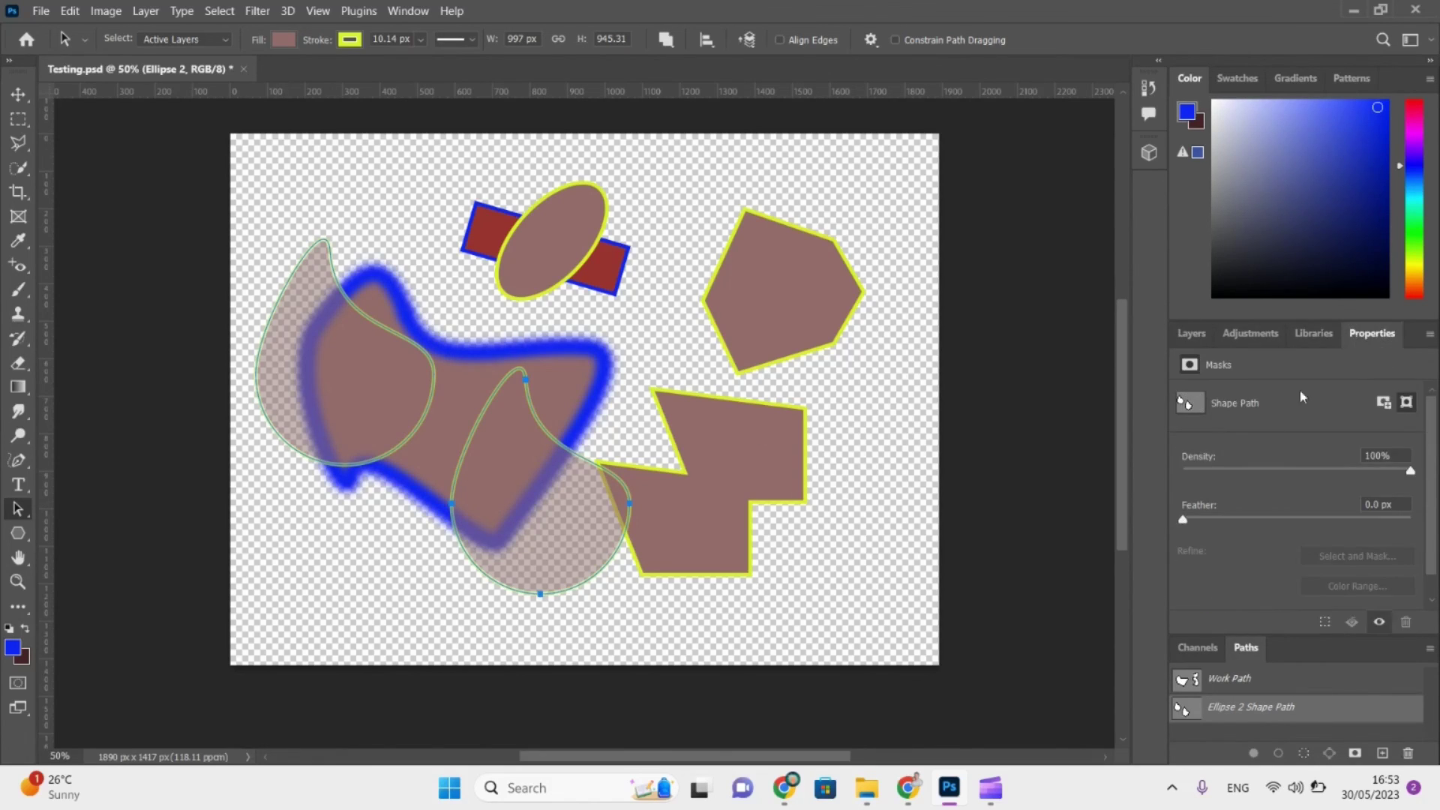
mouse_move(1432, 404)
left_mouse_down()
mouse_move(1431, 519)
mouse_move(1432, 405)
left_mouse_up()
scroll(1426, 379, "down", 1)
scroll(1427, 388, "up", 1)
left_click(383, 459)
left_click(807, 495)
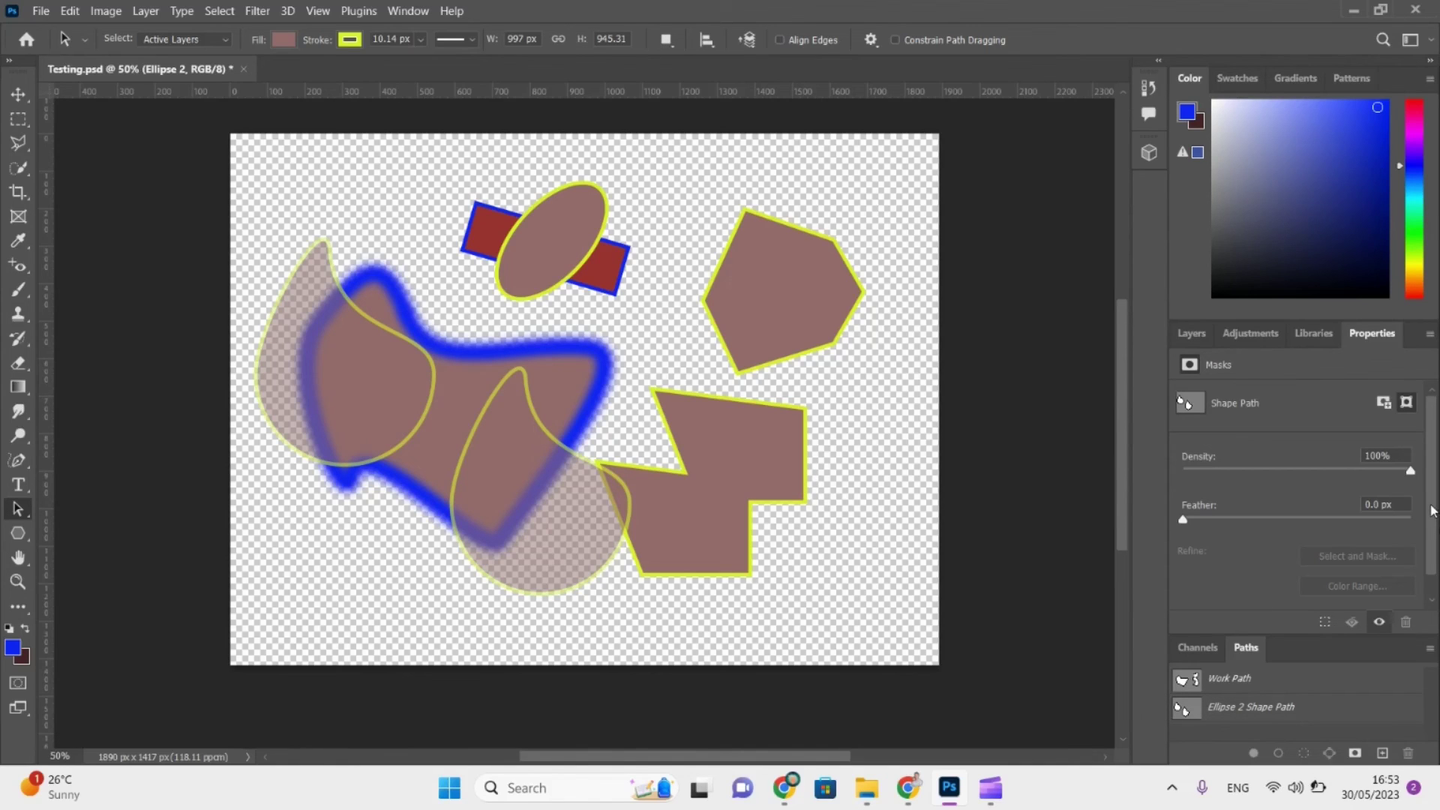
mouse_move(1433, 507)
left_mouse_down()
mouse_move(1433, 608)
mouse_move(1434, 503)
left_mouse_up()
left_click(1313, 333)
left_click(1192, 333)
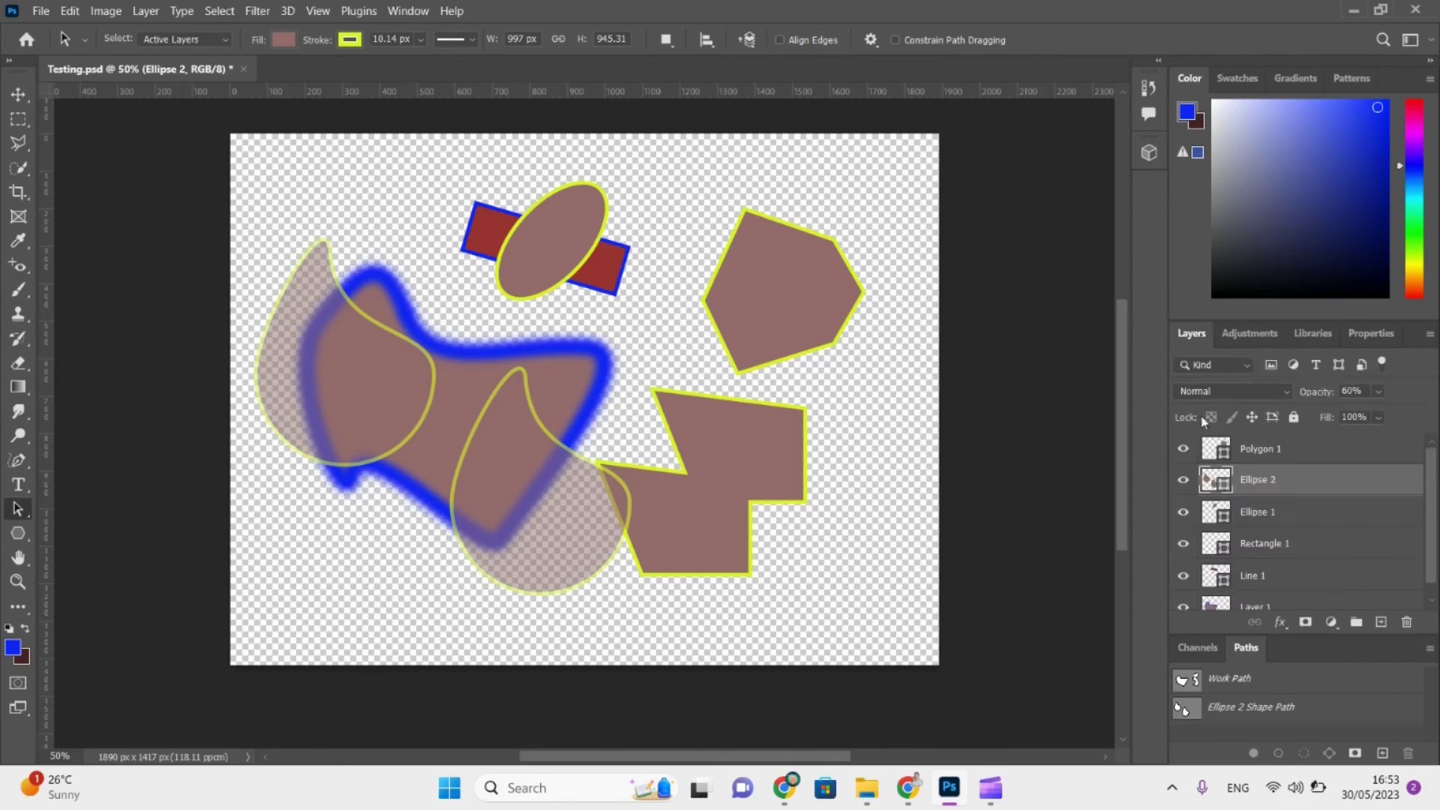
Give the Ellipse 1 shape a solid blue fill and a red stroke from the recently used colors.
left_click(1210, 517)
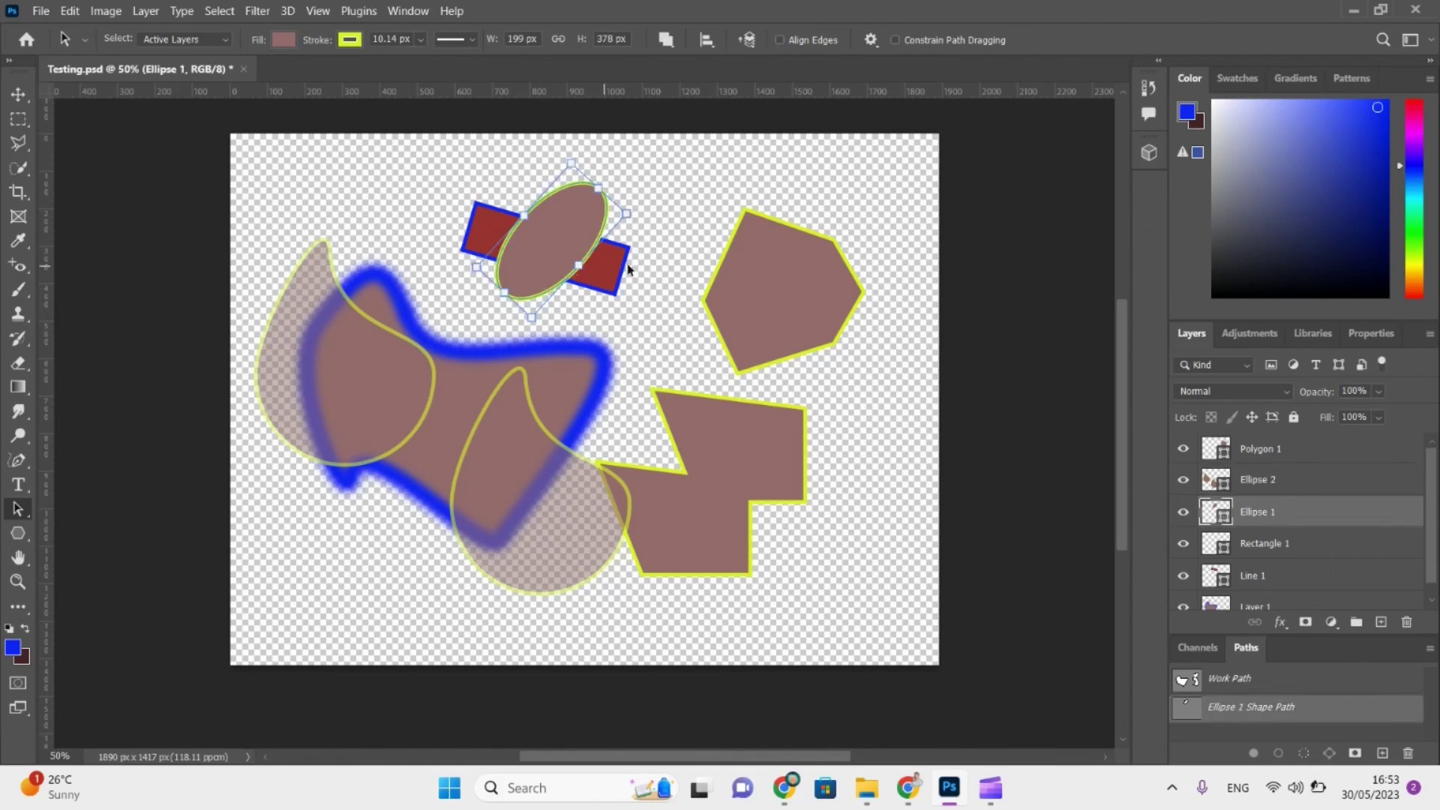
left_click(1371, 333)
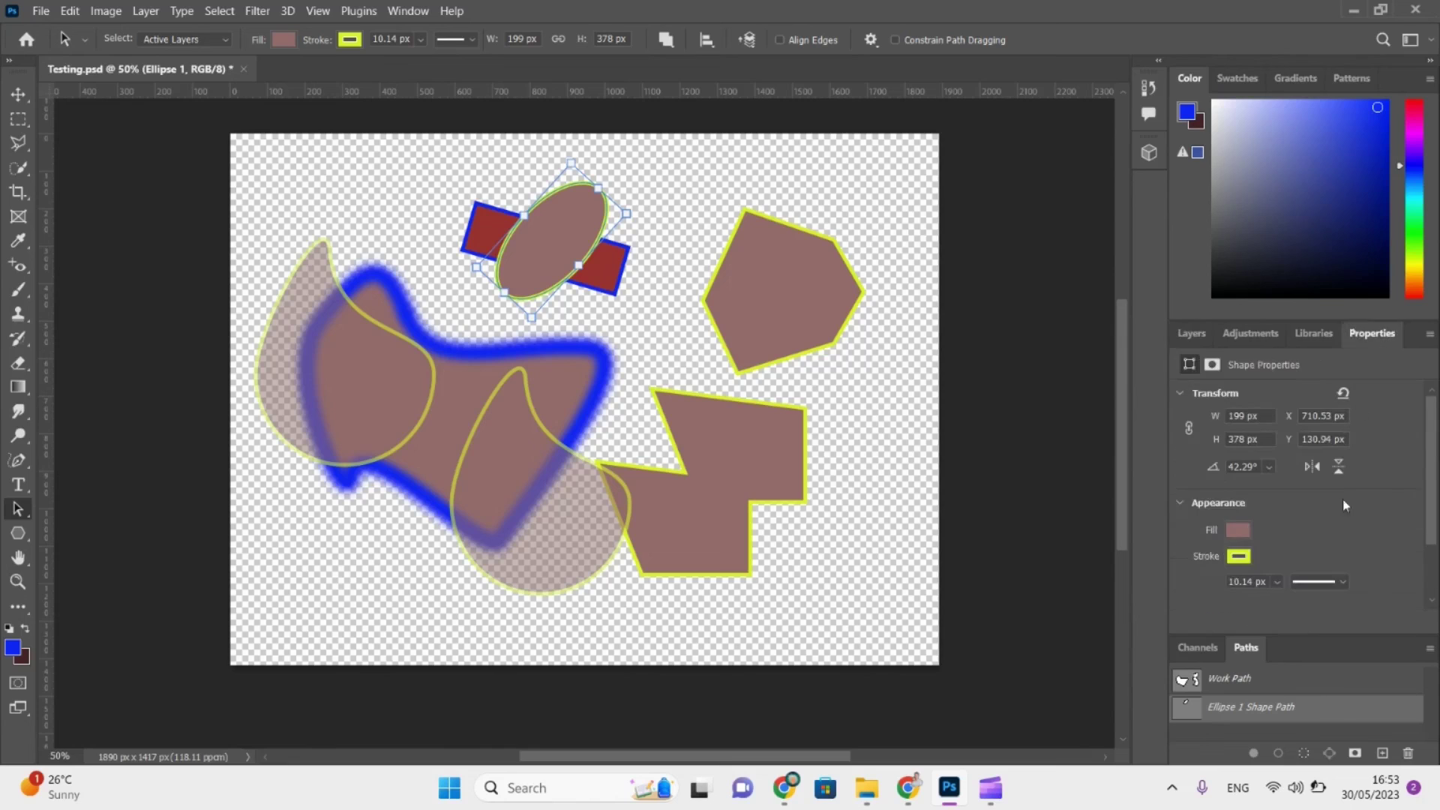
left_click(1233, 531)
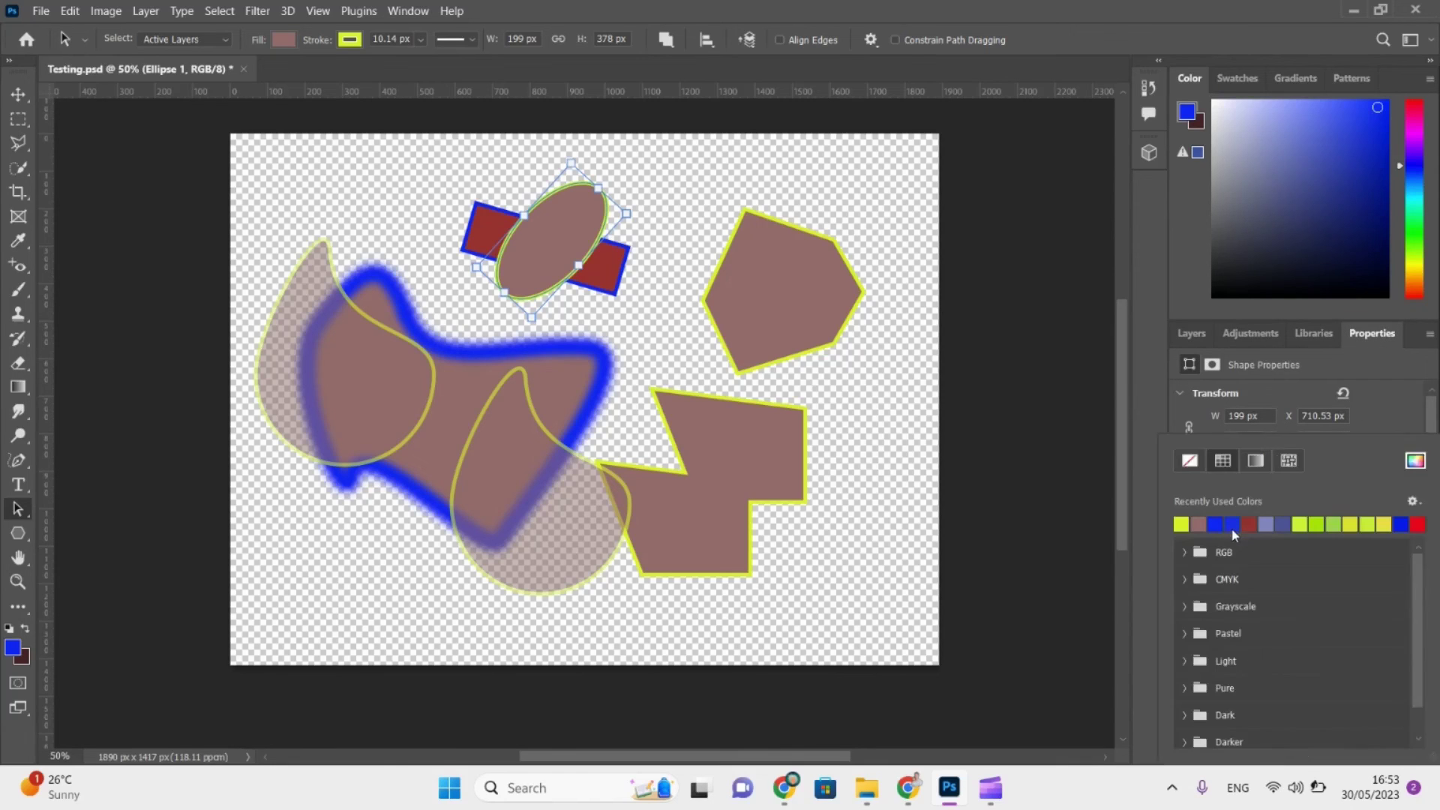
left_click(1216, 523)
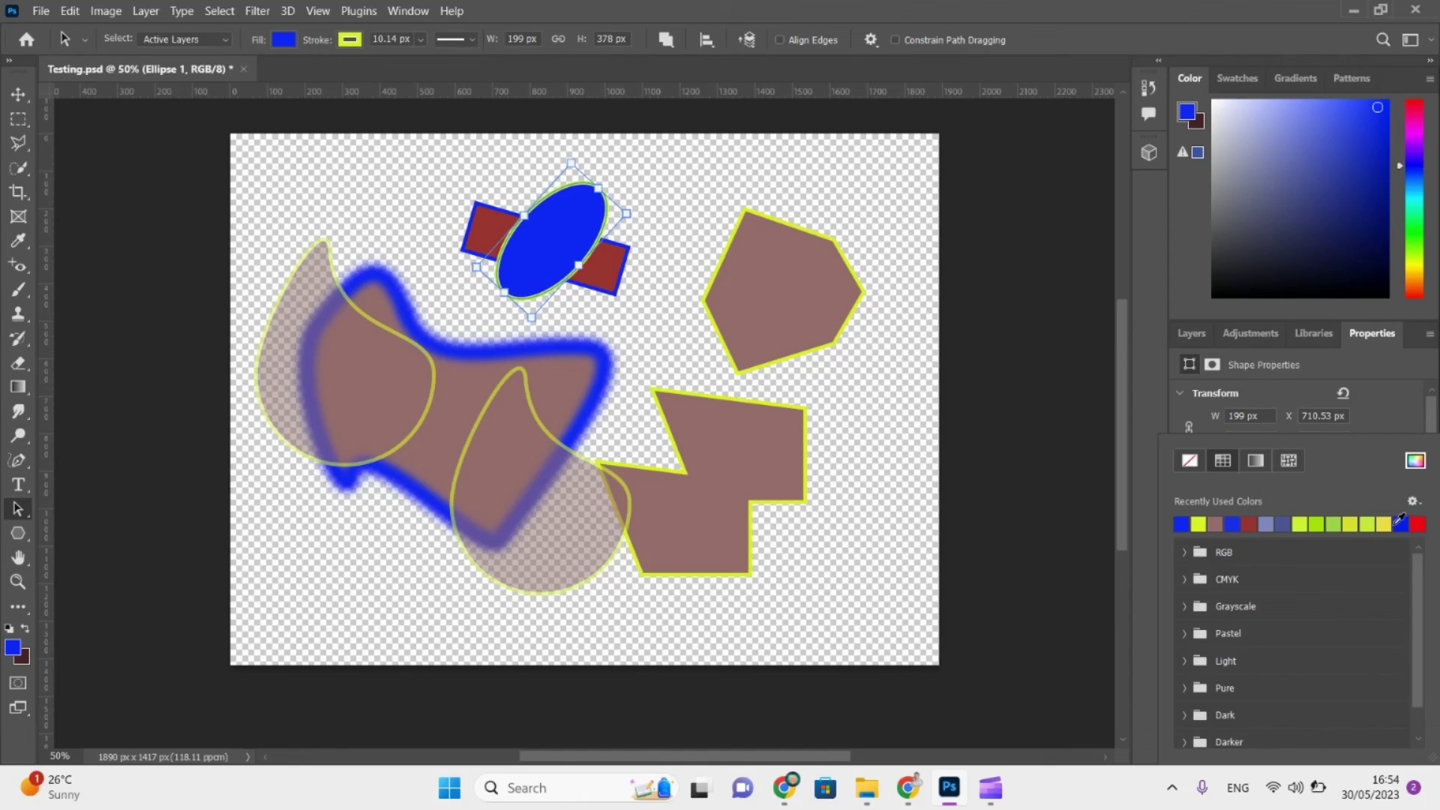
left_click(1369, 421)
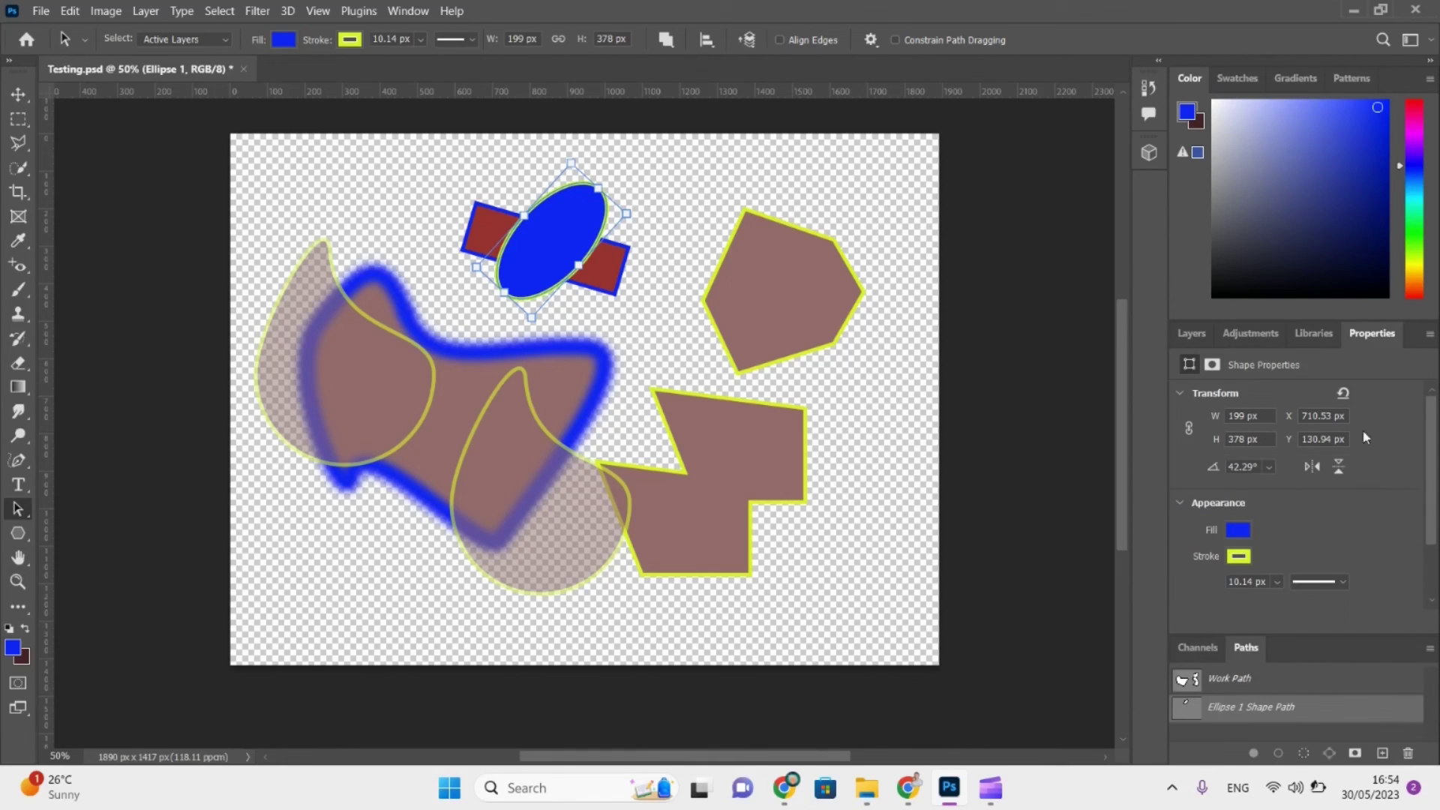
left_click(1241, 557)
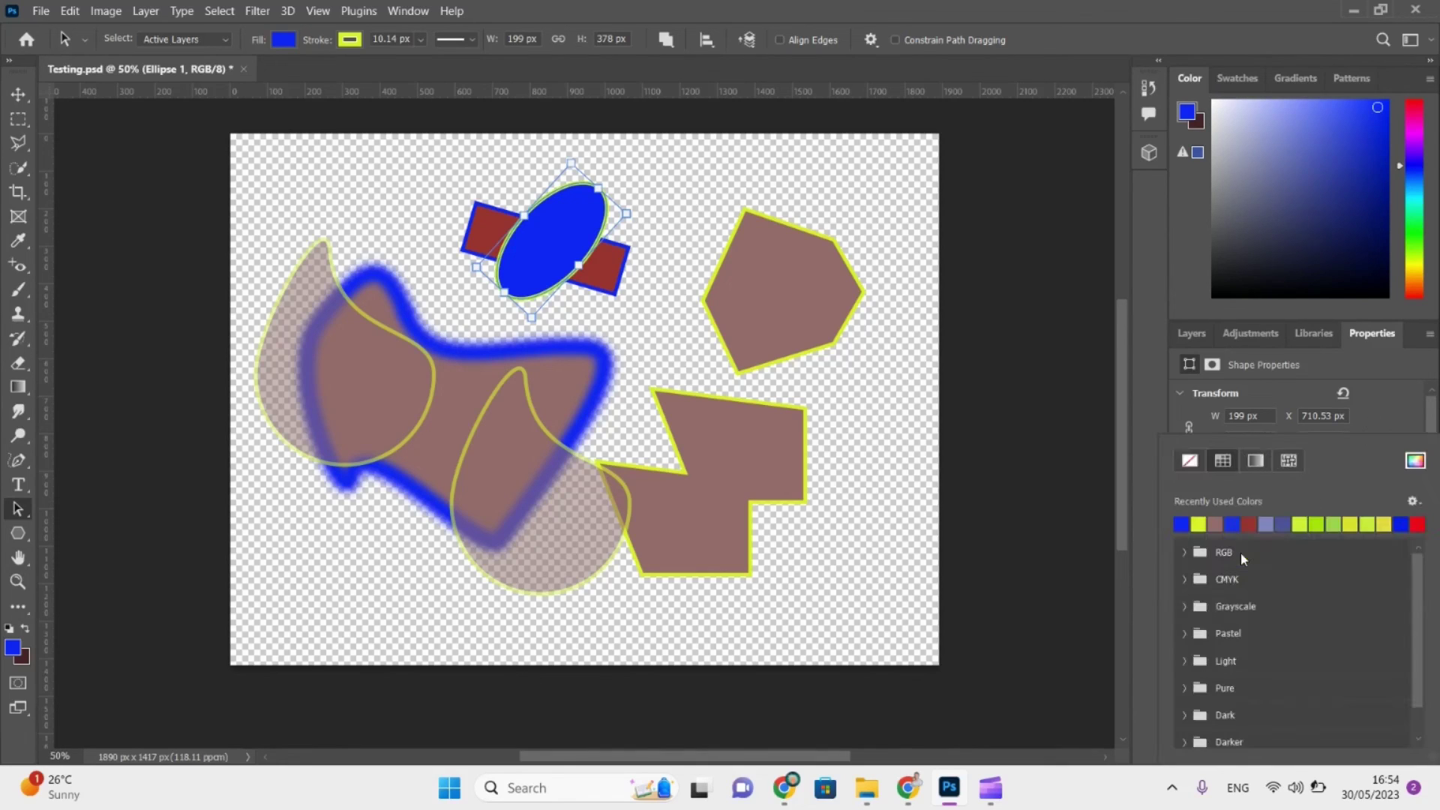
left_click(1416, 523)
left_click(1384, 413)
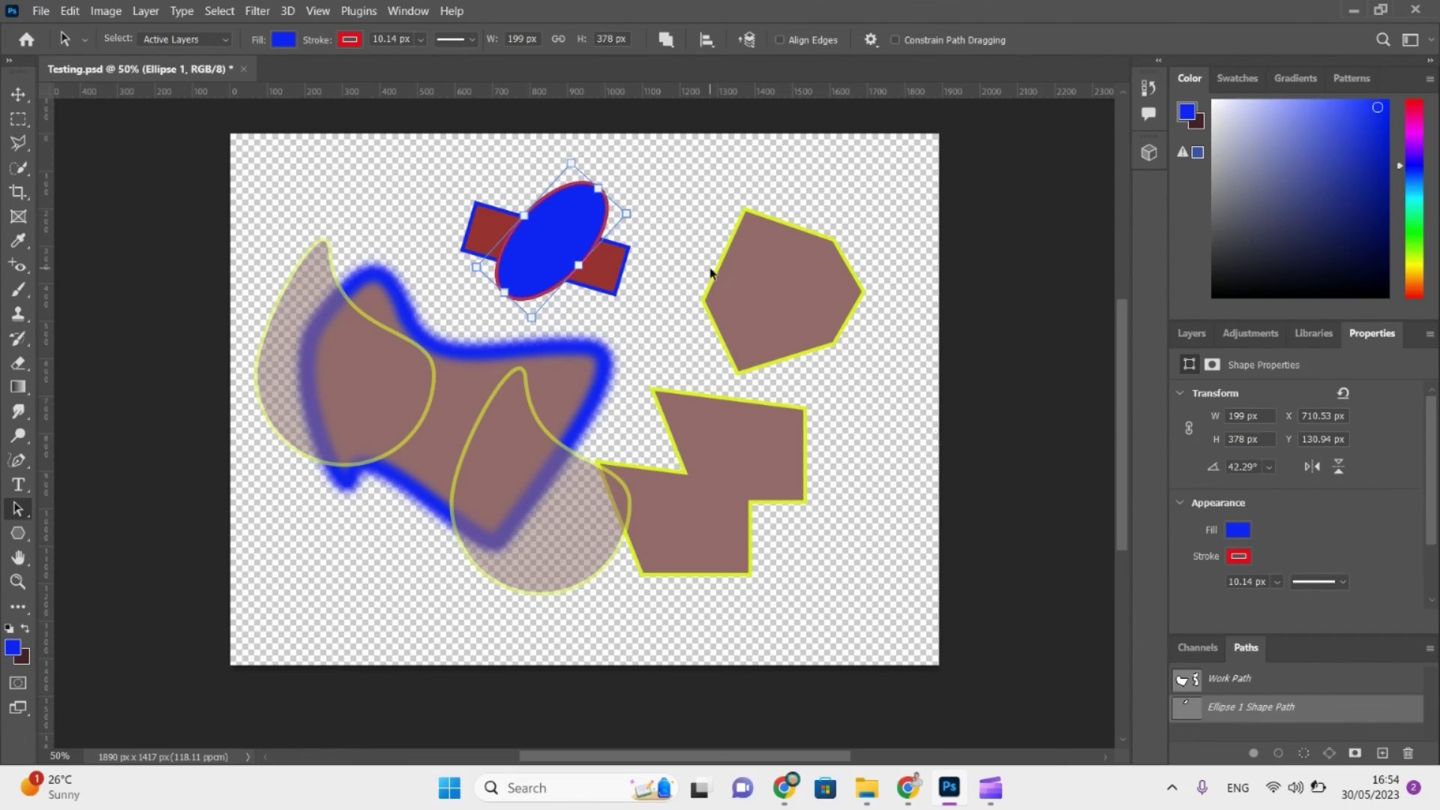
Widen Ellipse 1 to about 418 px and fill it with the light blue linear gradient after trying the blue-yellow-brown one.
left_click_drag(579, 265, 652, 321)
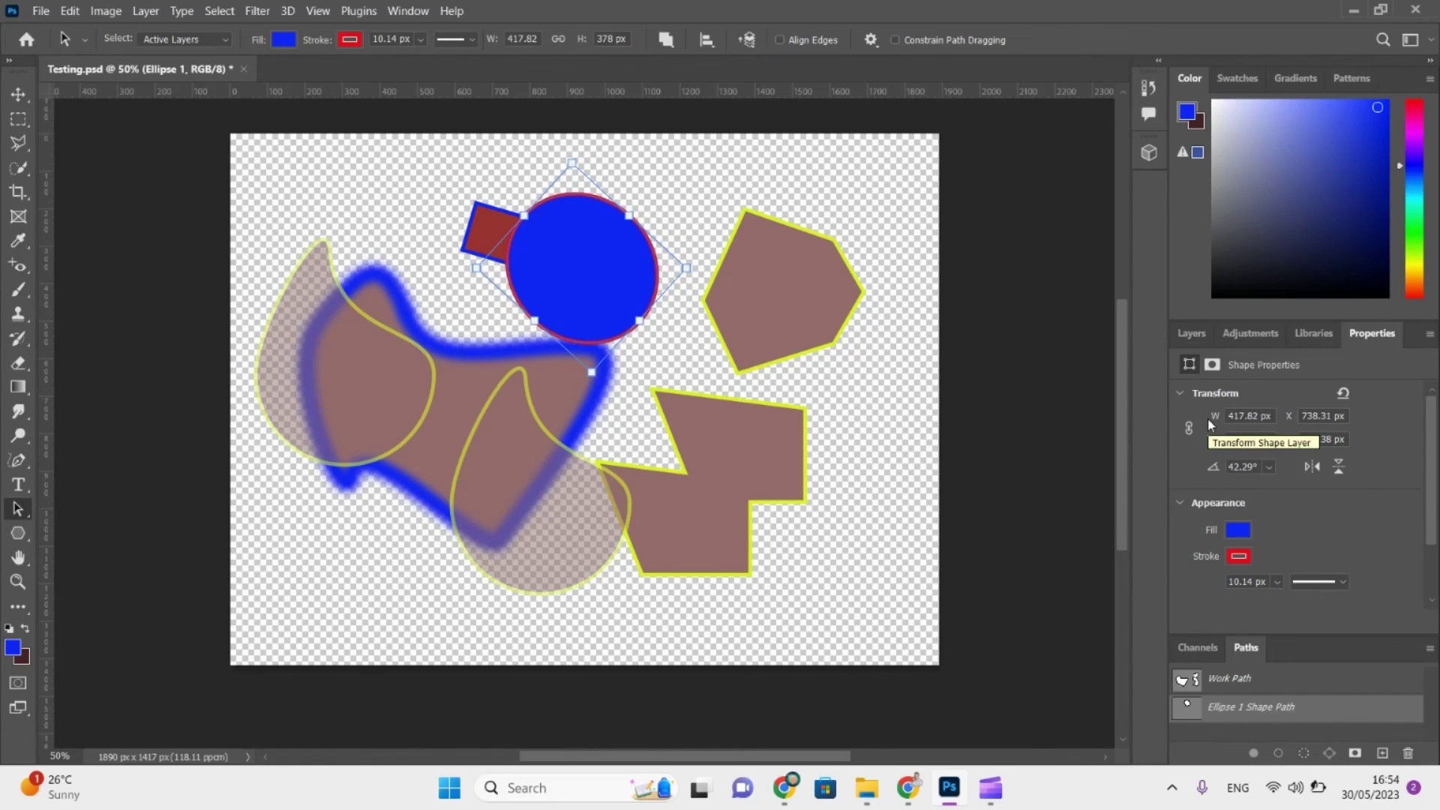
left_click(1239, 530)
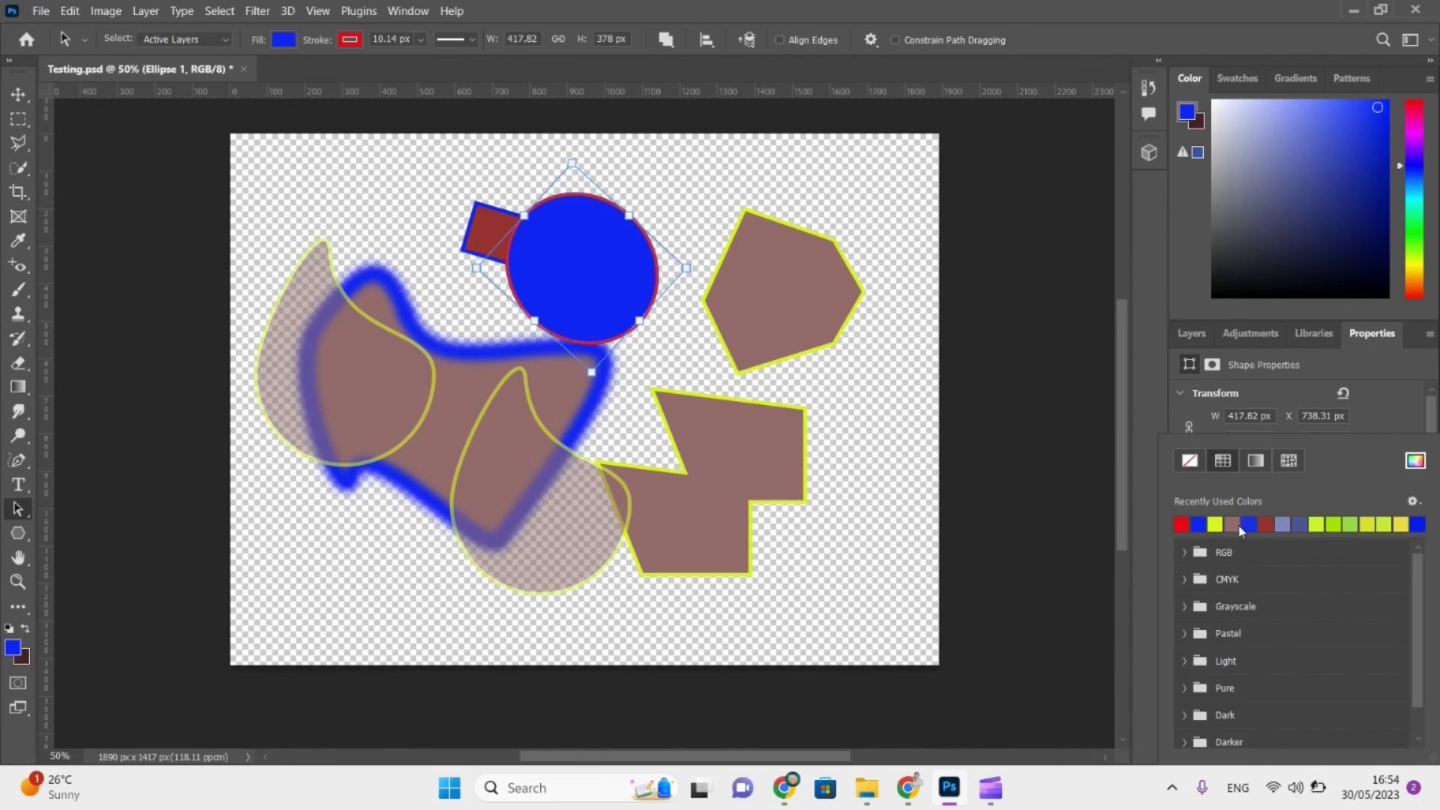
left_click(1255, 461)
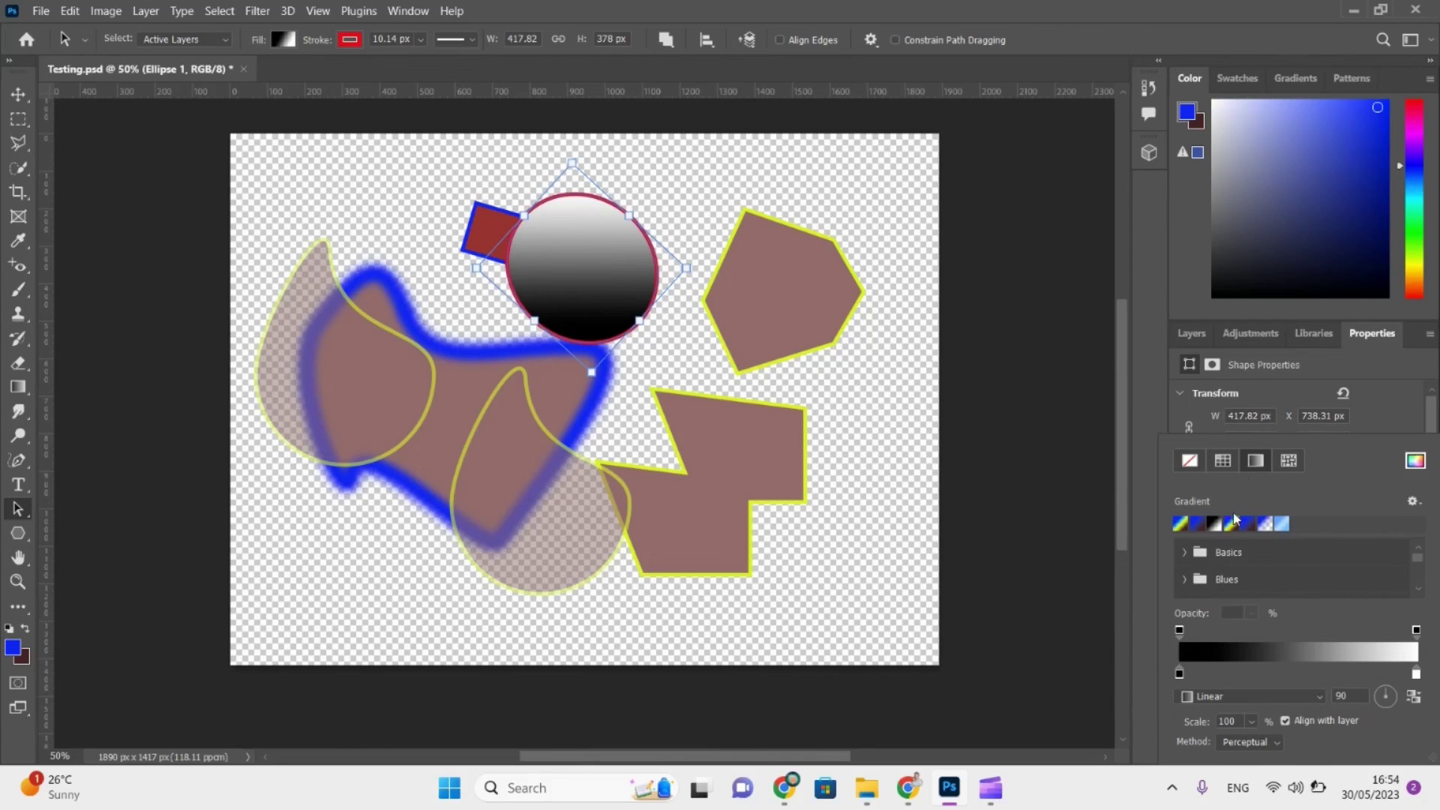
left_click(1180, 523)
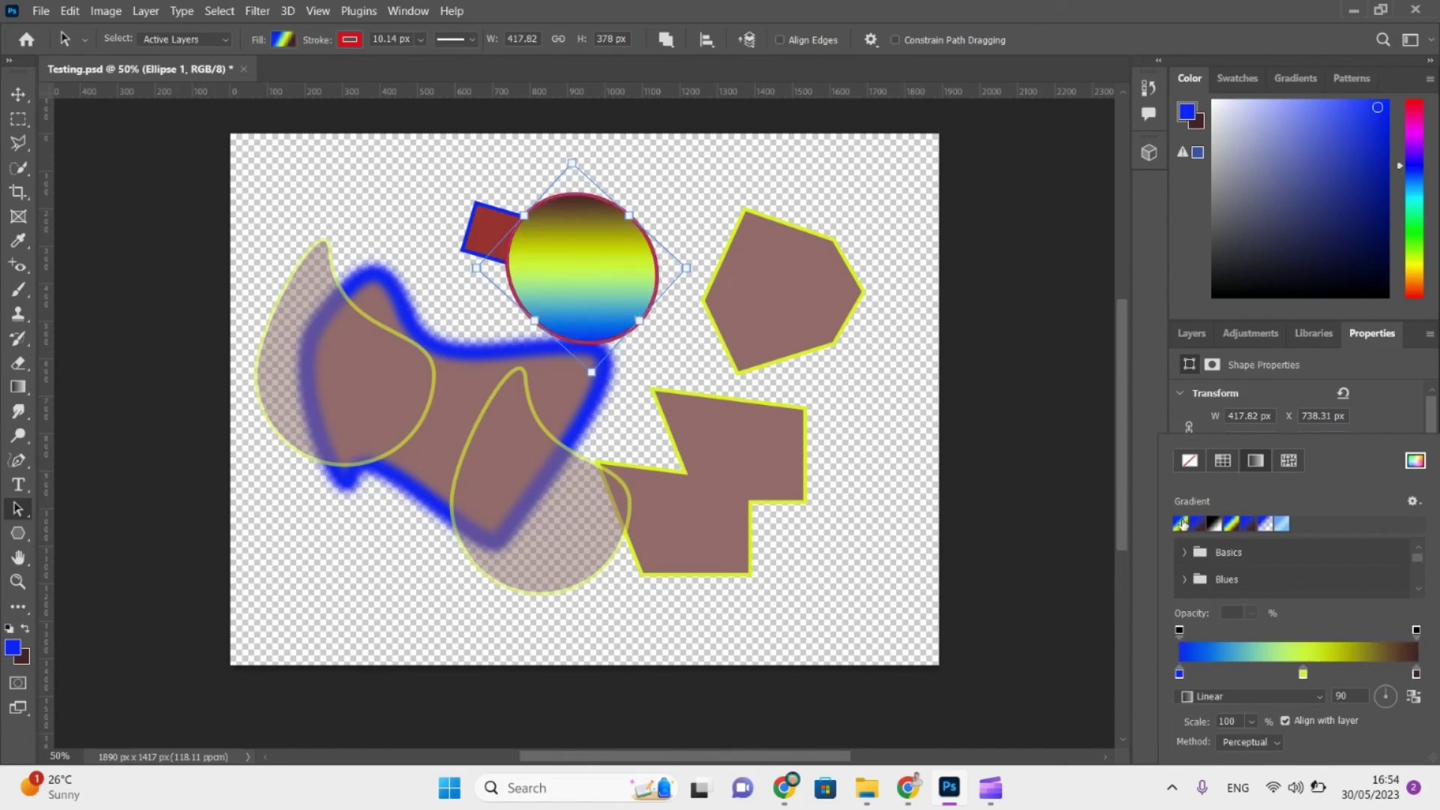
left_click(1283, 525)
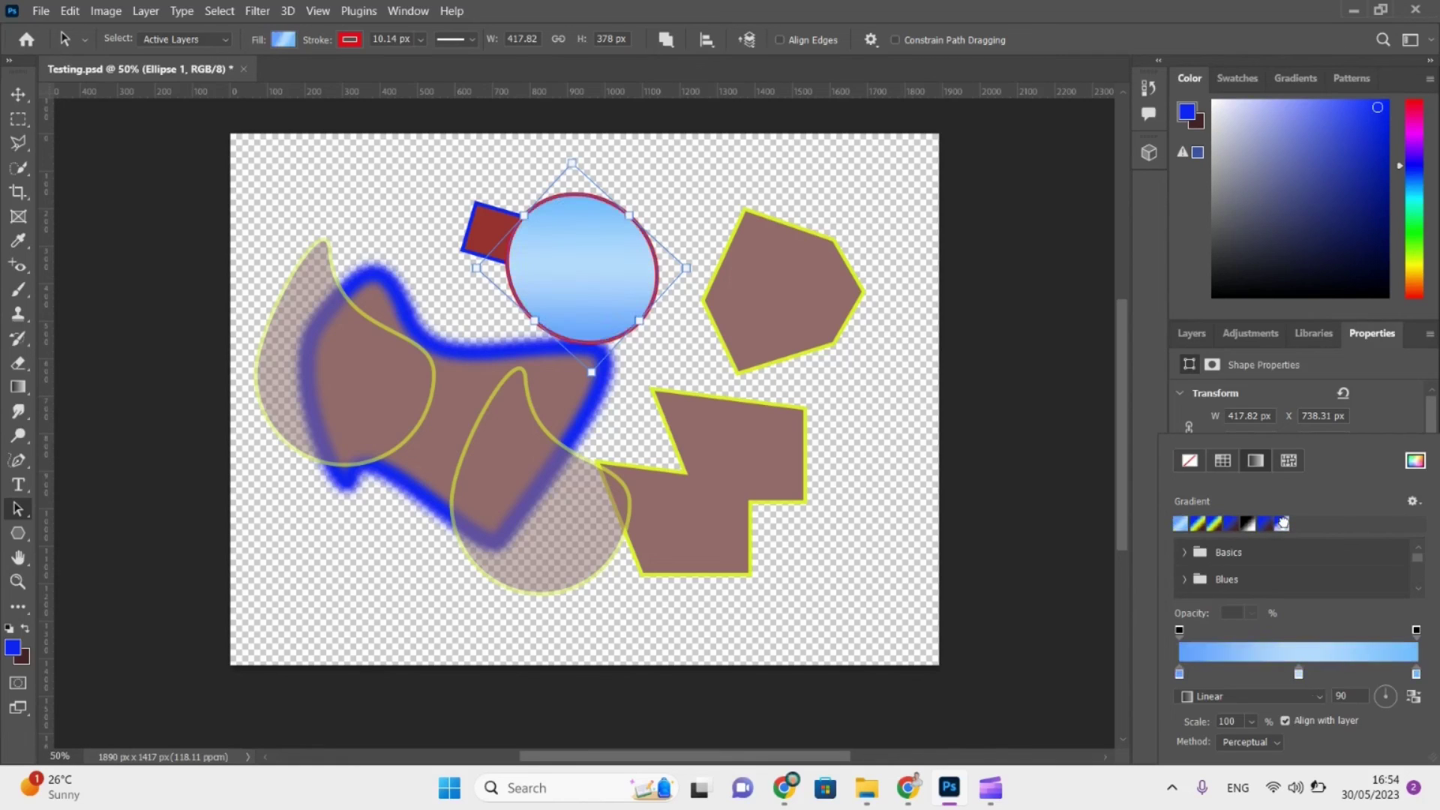
Fill Ellipse 1 with the blue-yellow-brown gradient after trying black-to-white, and move its yellow color stop closer to the blue end.
left_click(1251, 526)
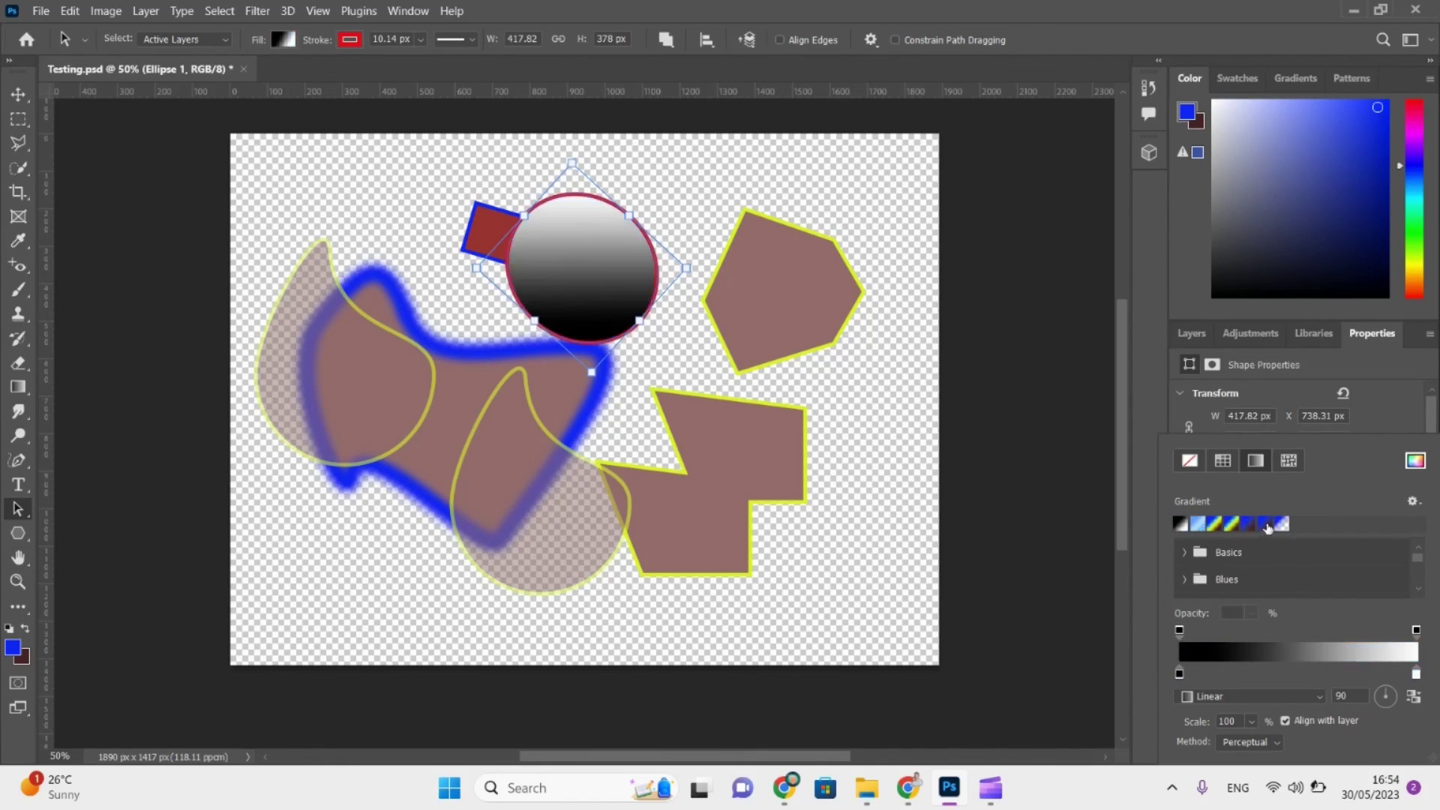
left_click(1216, 525)
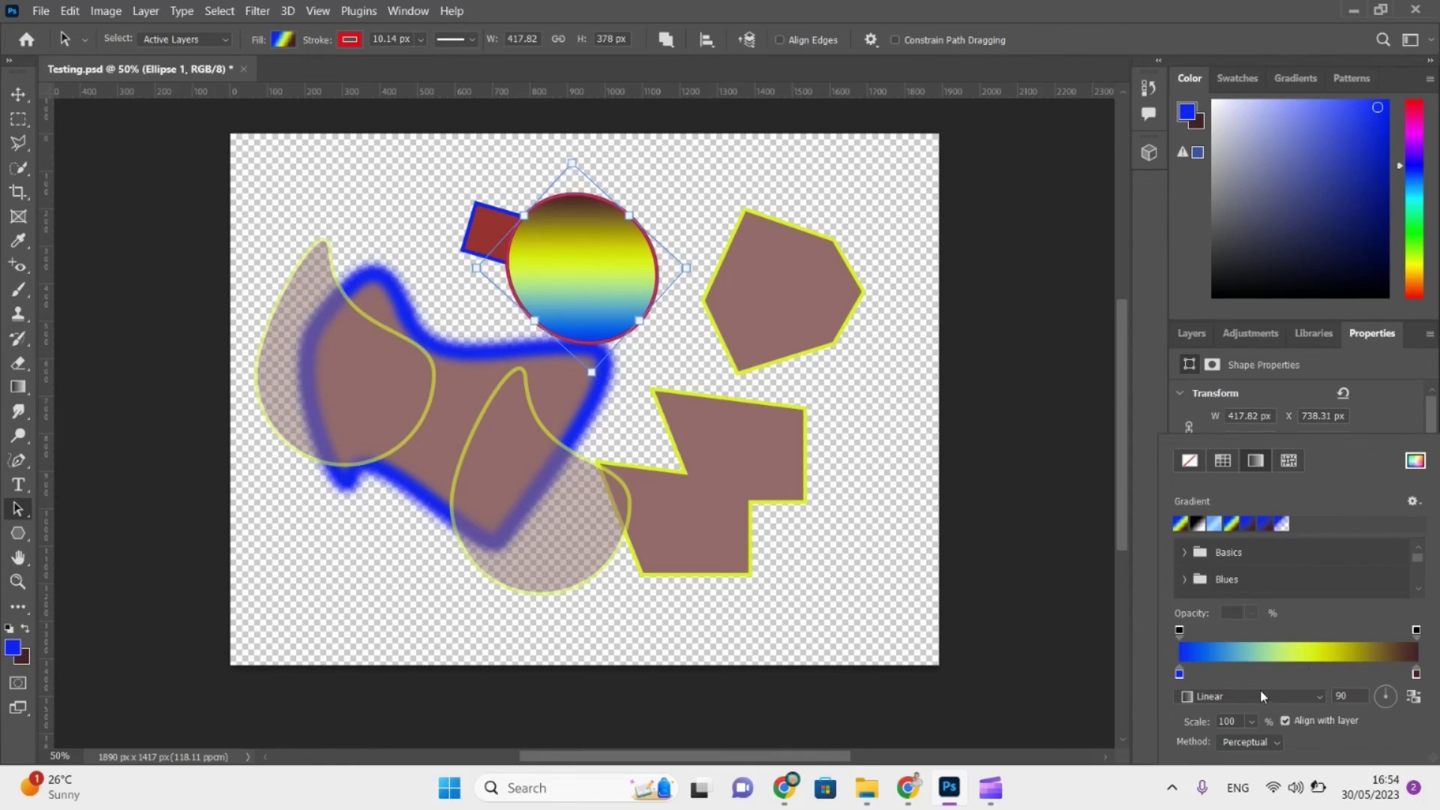
left_click_drag(1242, 673, 1232, 674)
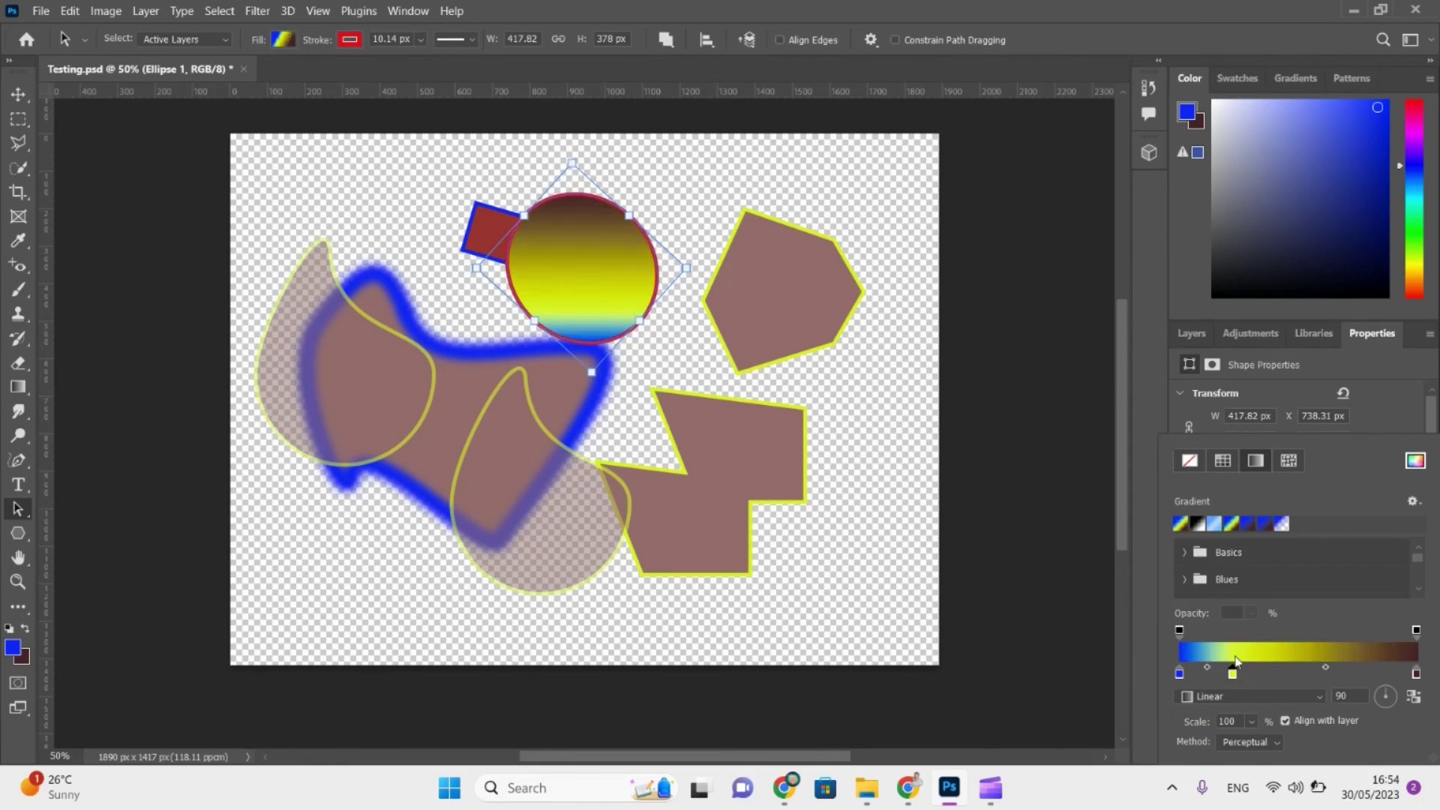
Change the gradient's yellow color stop to the dark olive color 5c6139.
double_click(1237, 677)
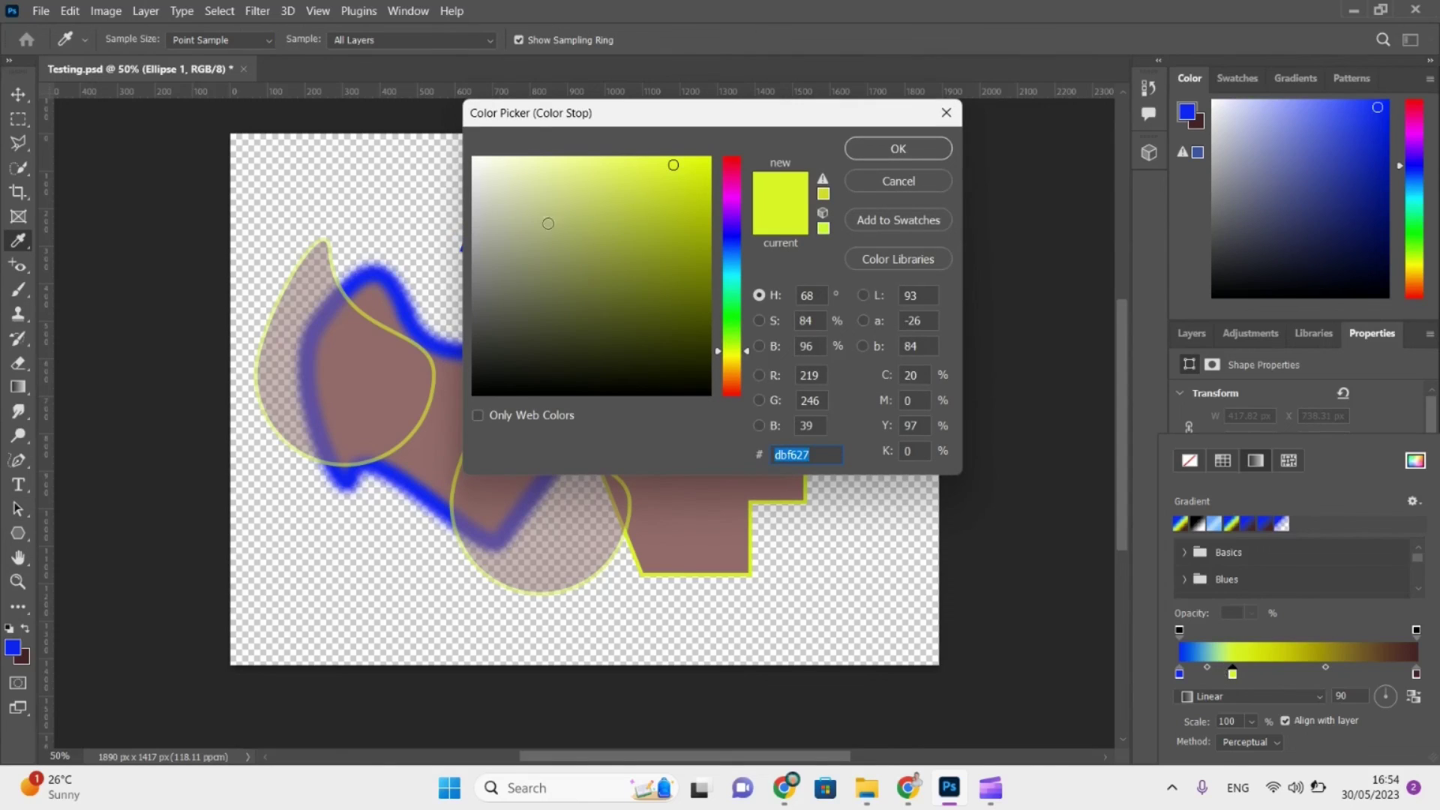
left_click(573, 304)
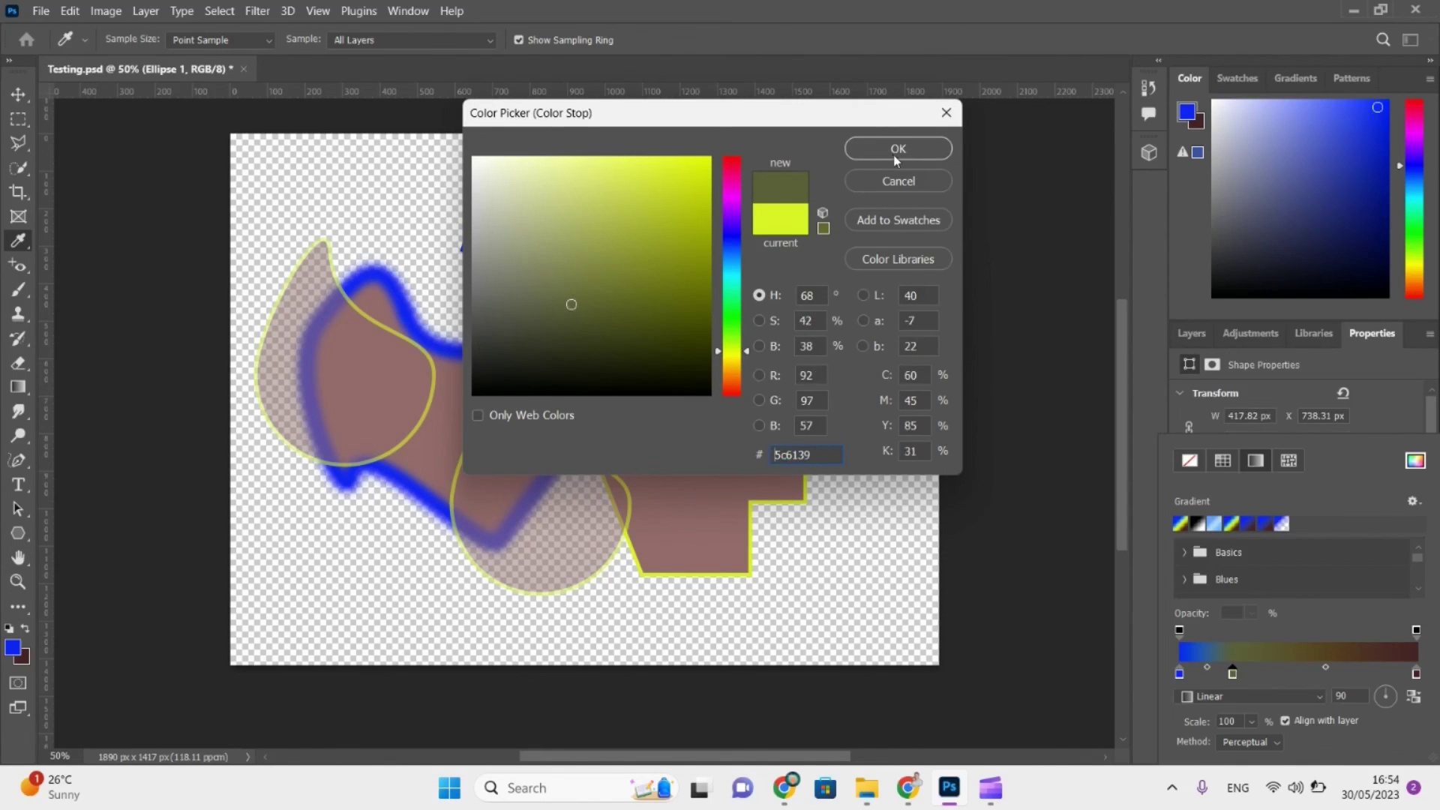
left_click(893, 153)
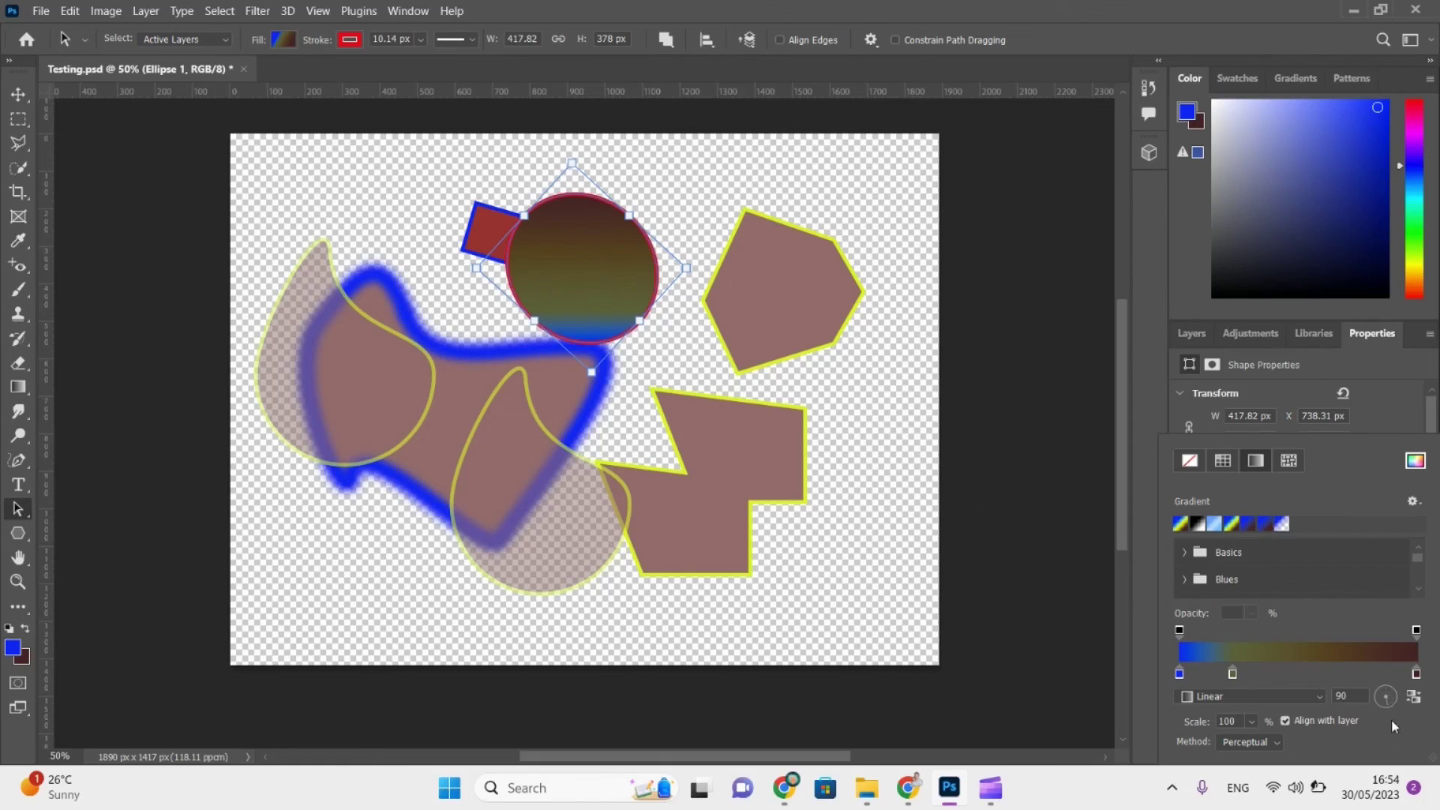
Set the angle of Ellipse 1's linear gradient fill to 11 degrees after trying -76.
type("-76")
key("Return")
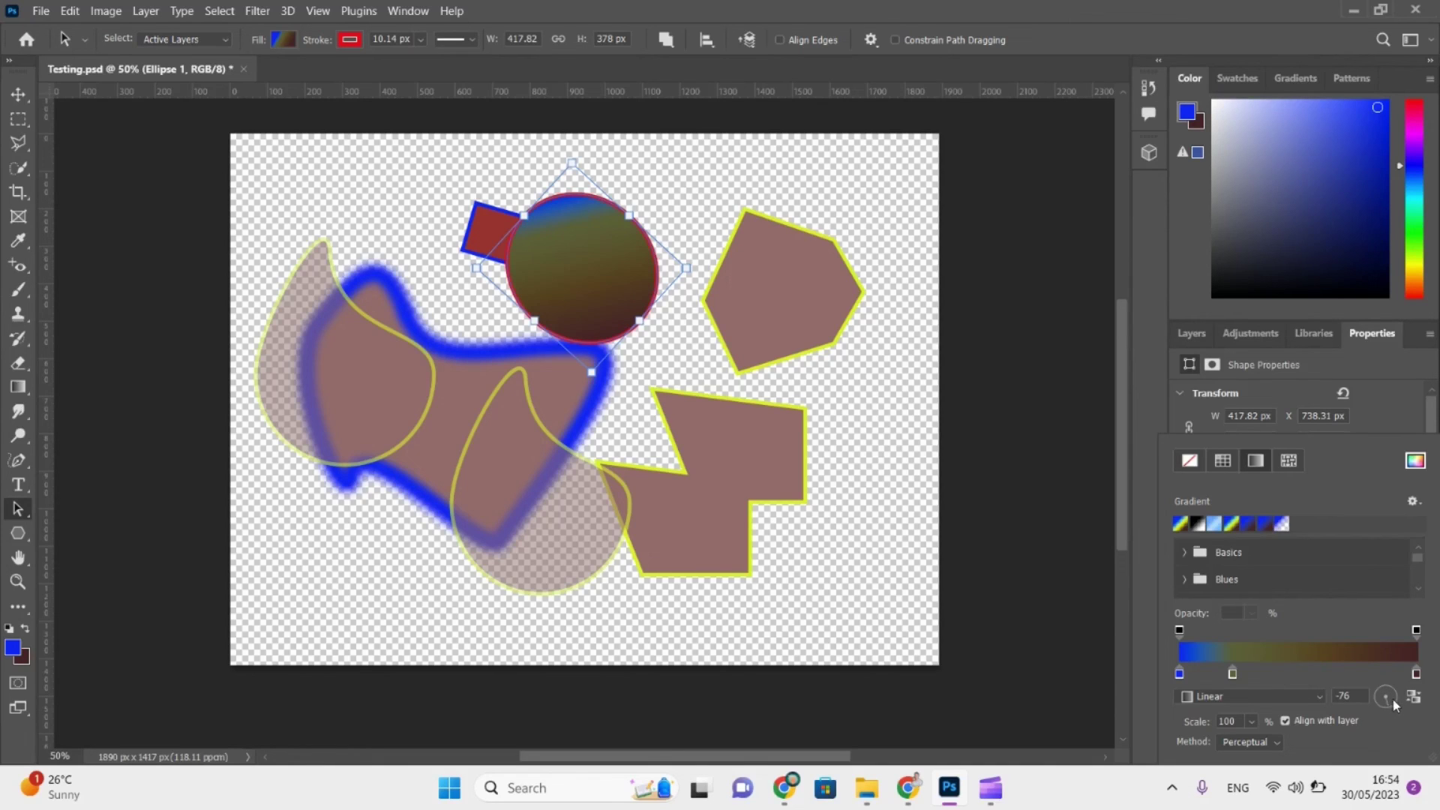
left_click(1395, 695)
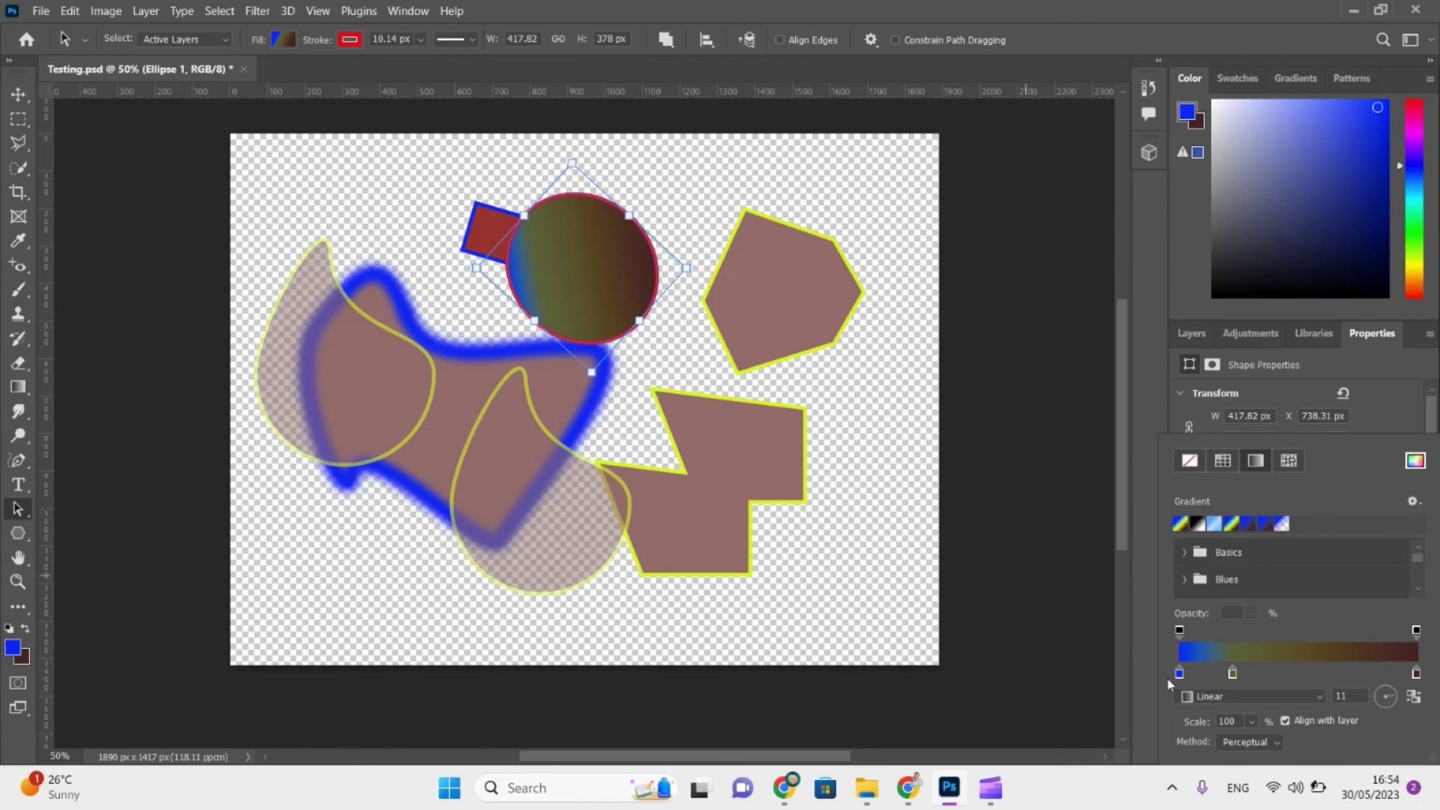
scroll(1279, 693, "down", 5)
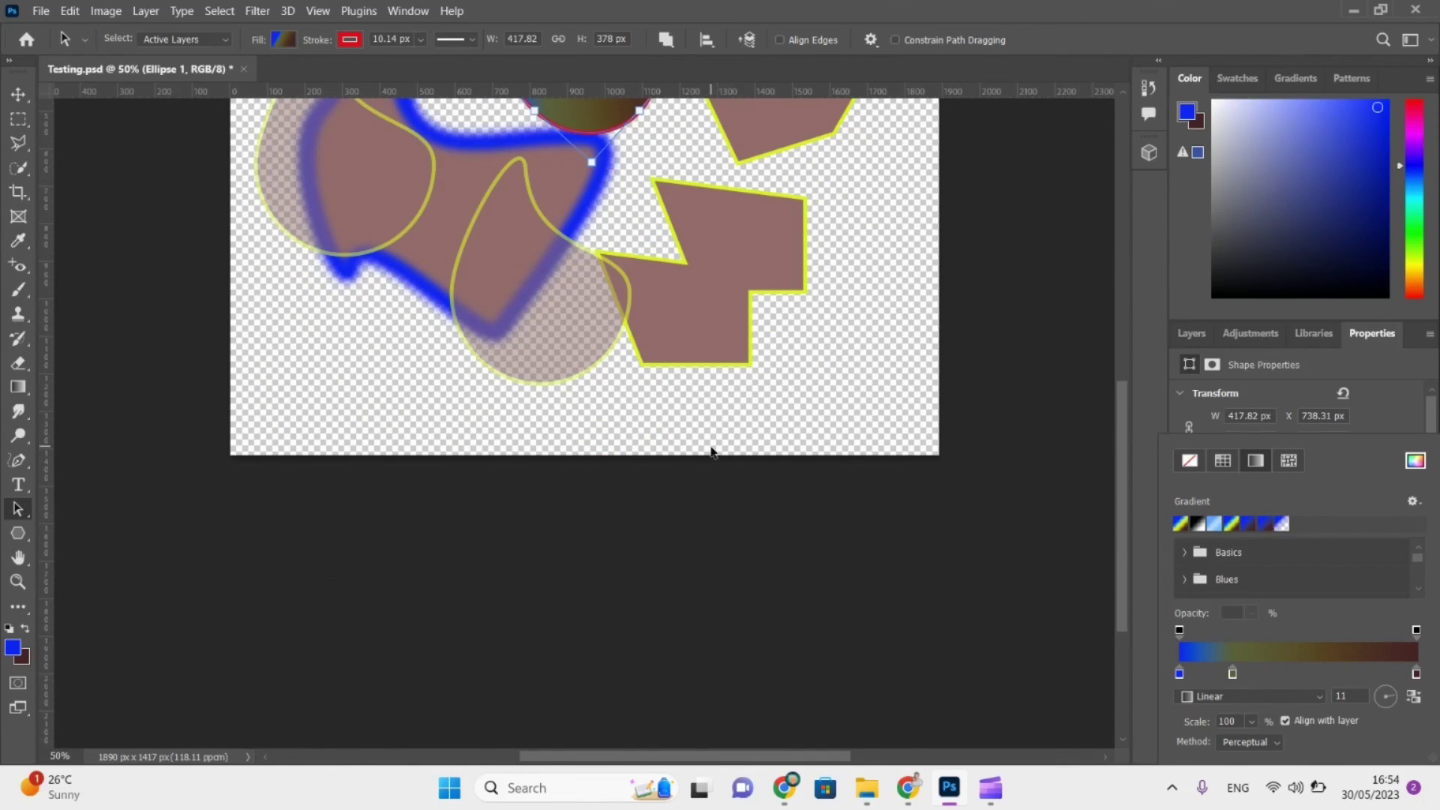
scroll(710, 446, "up", 5)
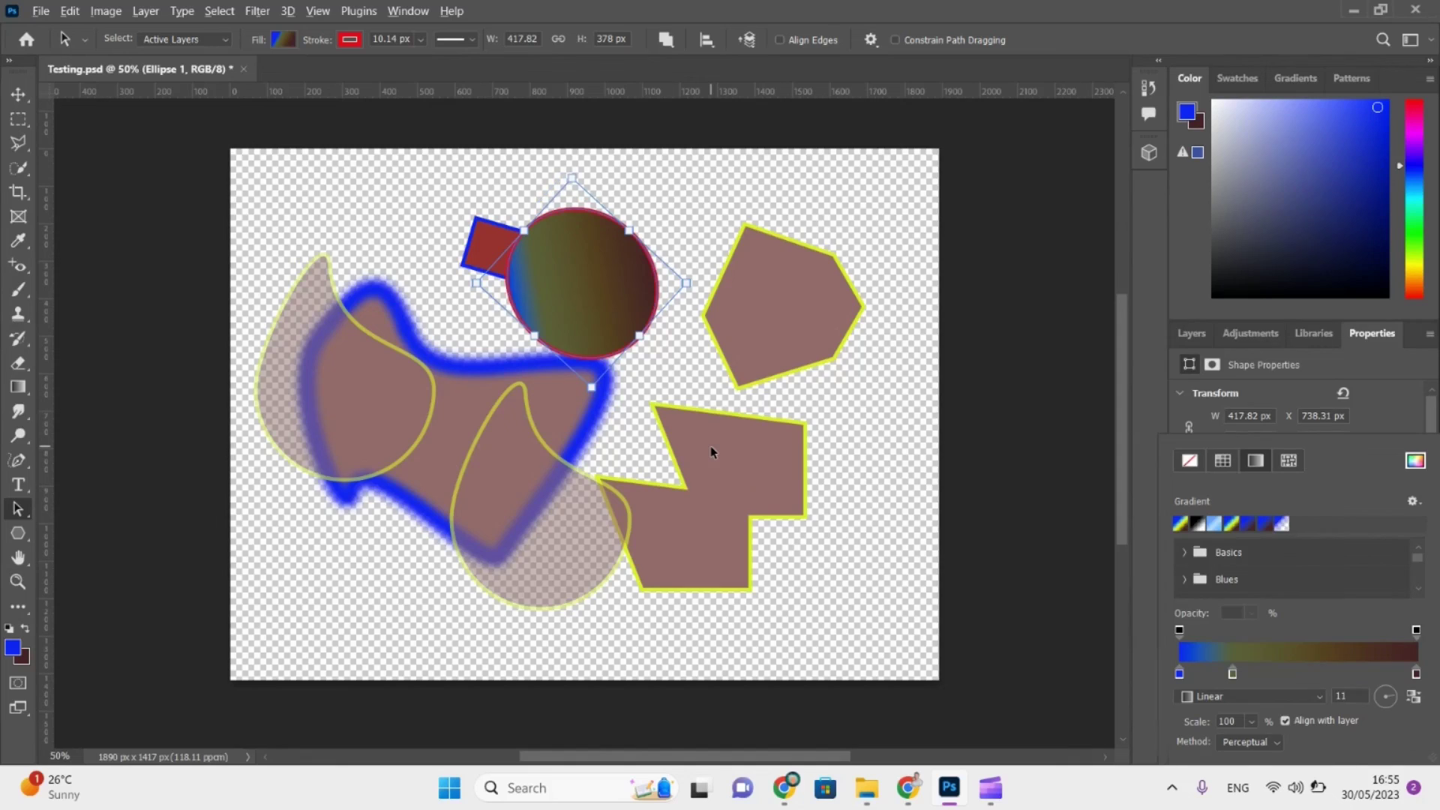
Switch to the Google Docs checklist and tick off solid and gradient, opacity, Fill tools, adding, moving and deleting nodes, and Bezier handles.
key("alt+Tab")
key("Tab")
key("Tab")
key("Tab")
key("Tab")
key("Tab")
key("Tab")
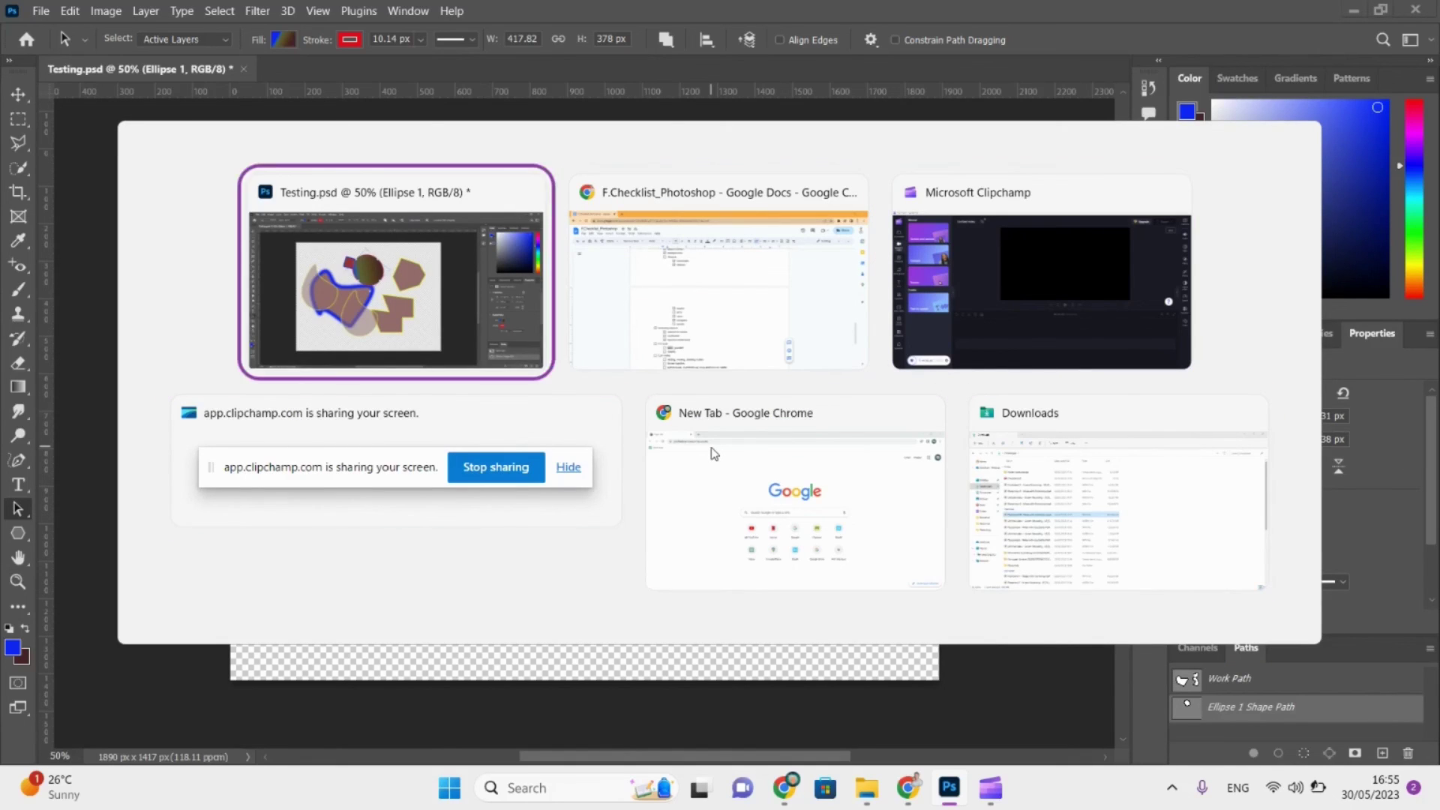
scroll(616, 575, "down", 1)
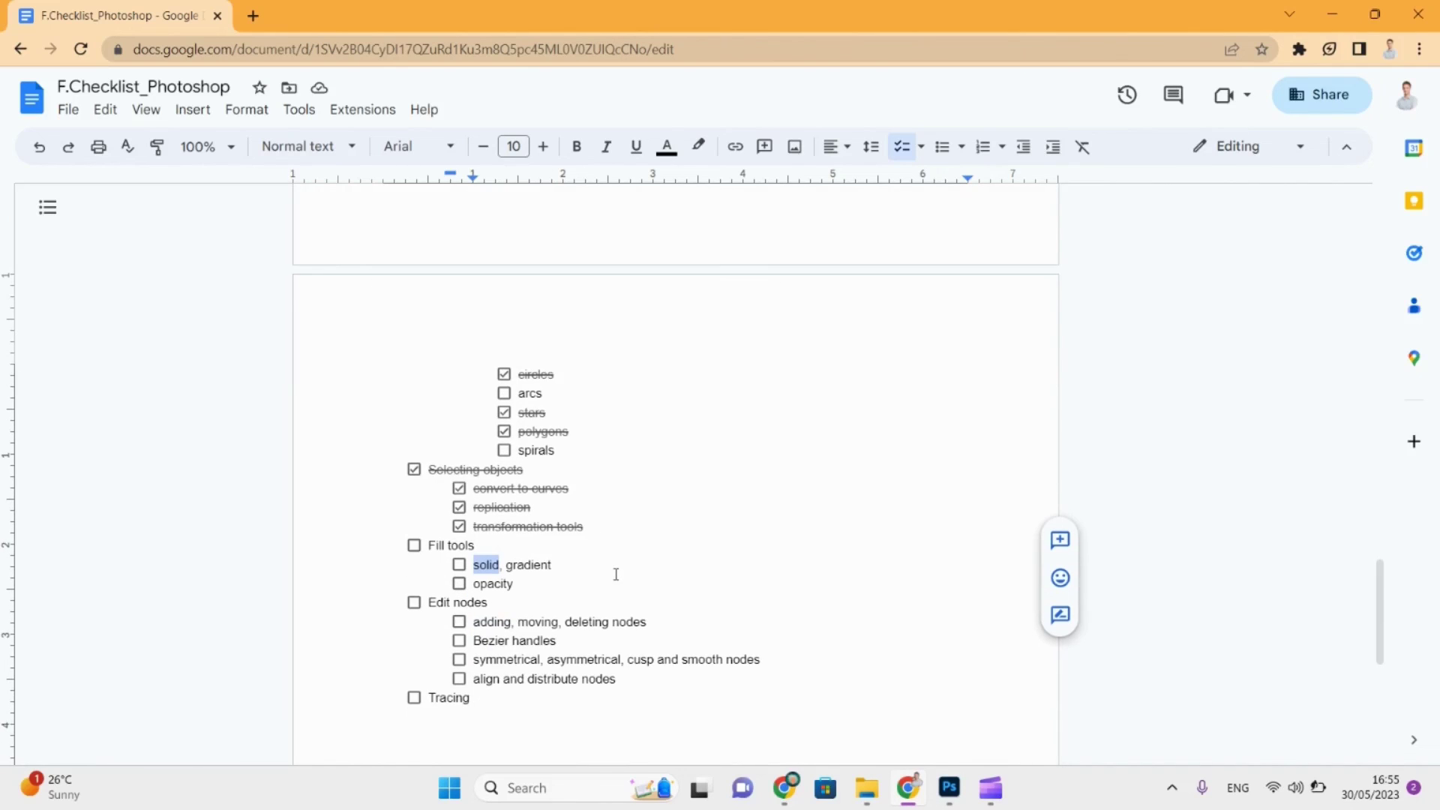
left_click(459, 564)
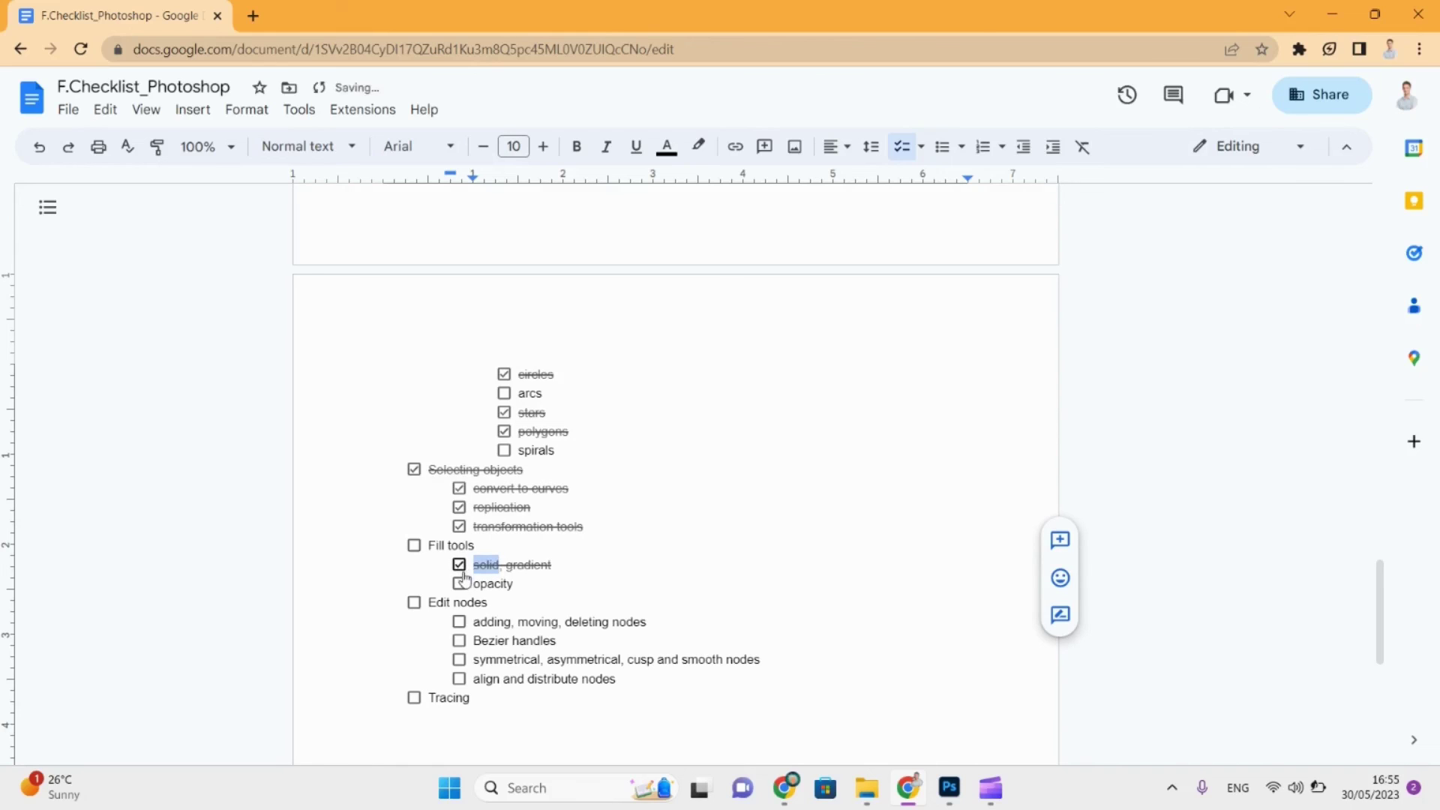
left_click(459, 584)
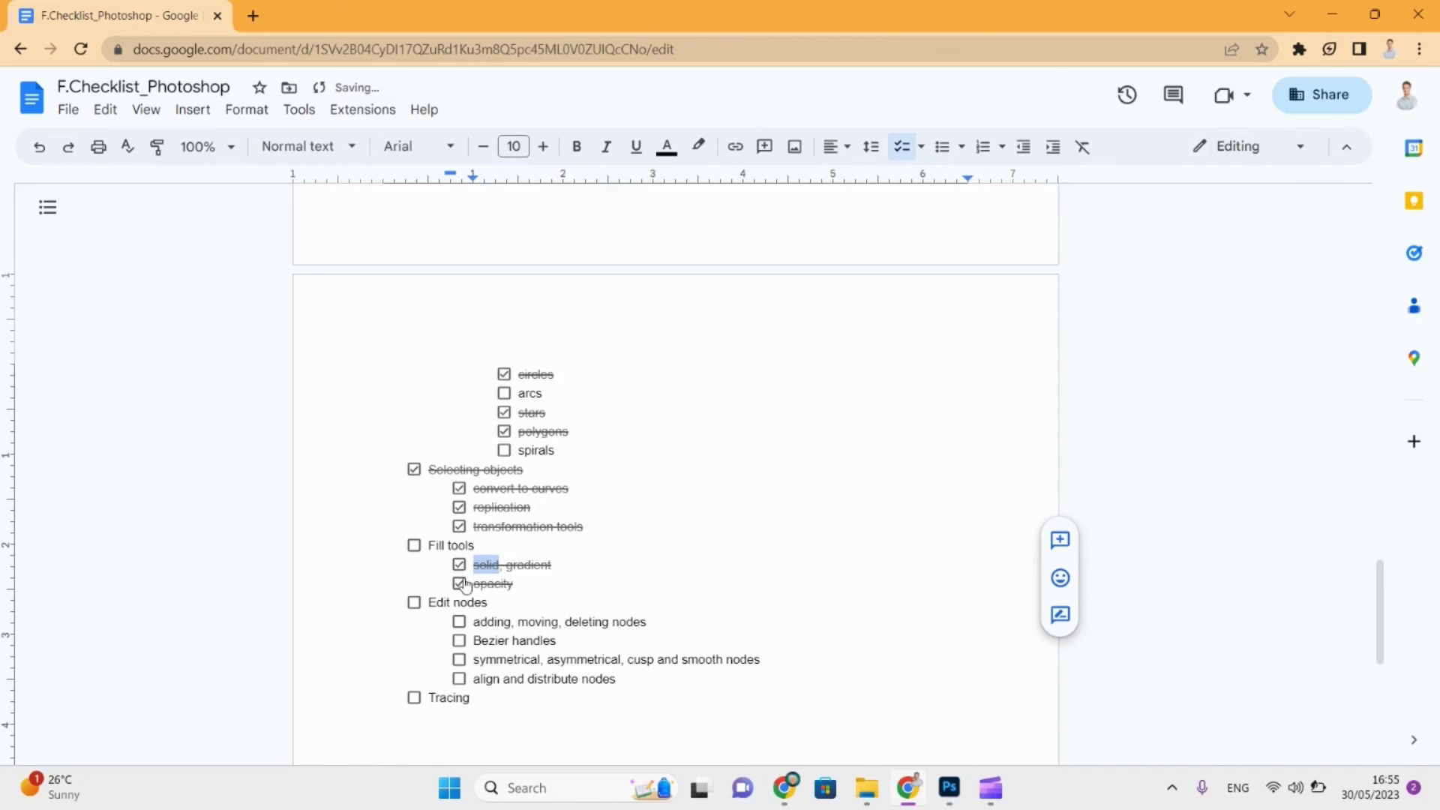
left_click(414, 546)
left_click(459, 624)
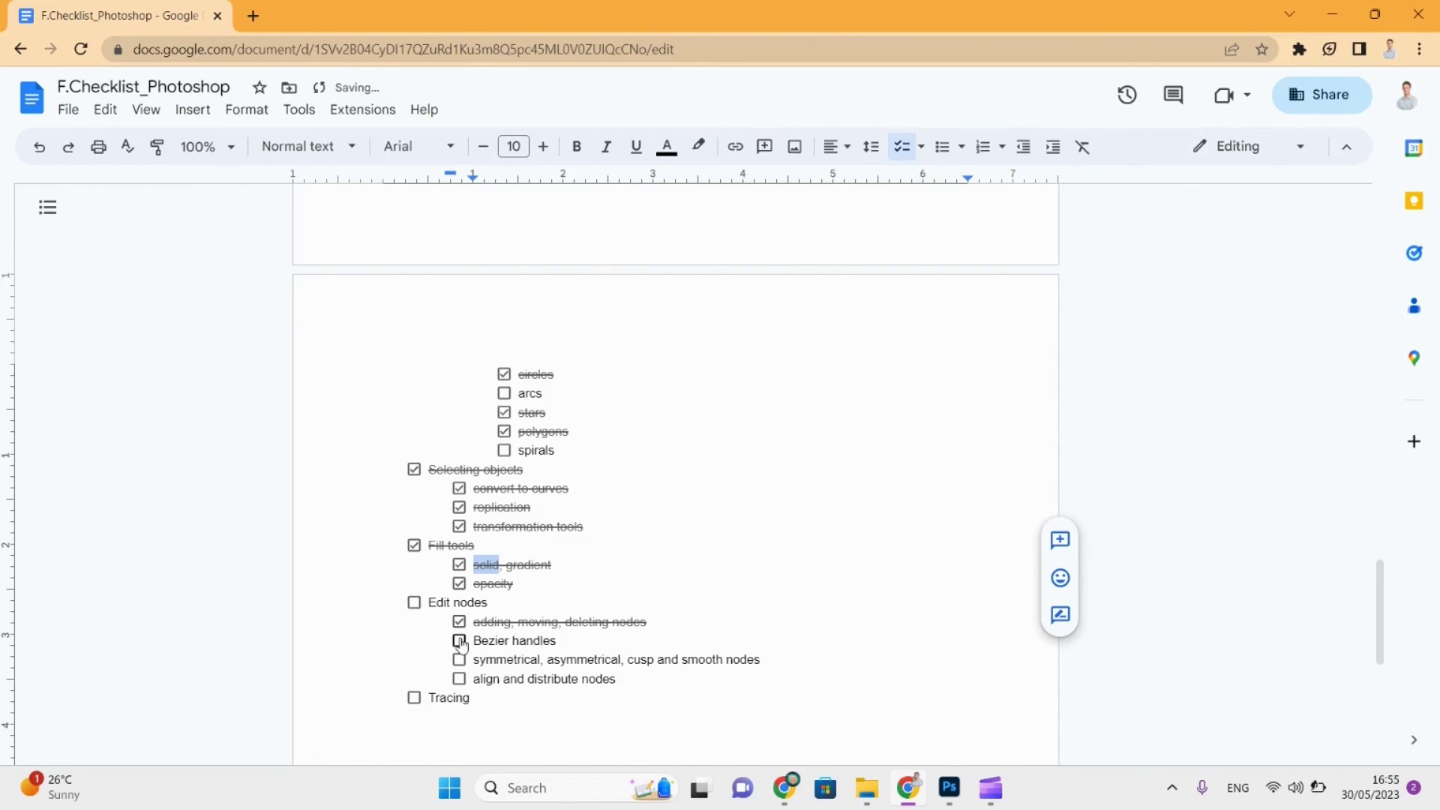
left_click(459, 640)
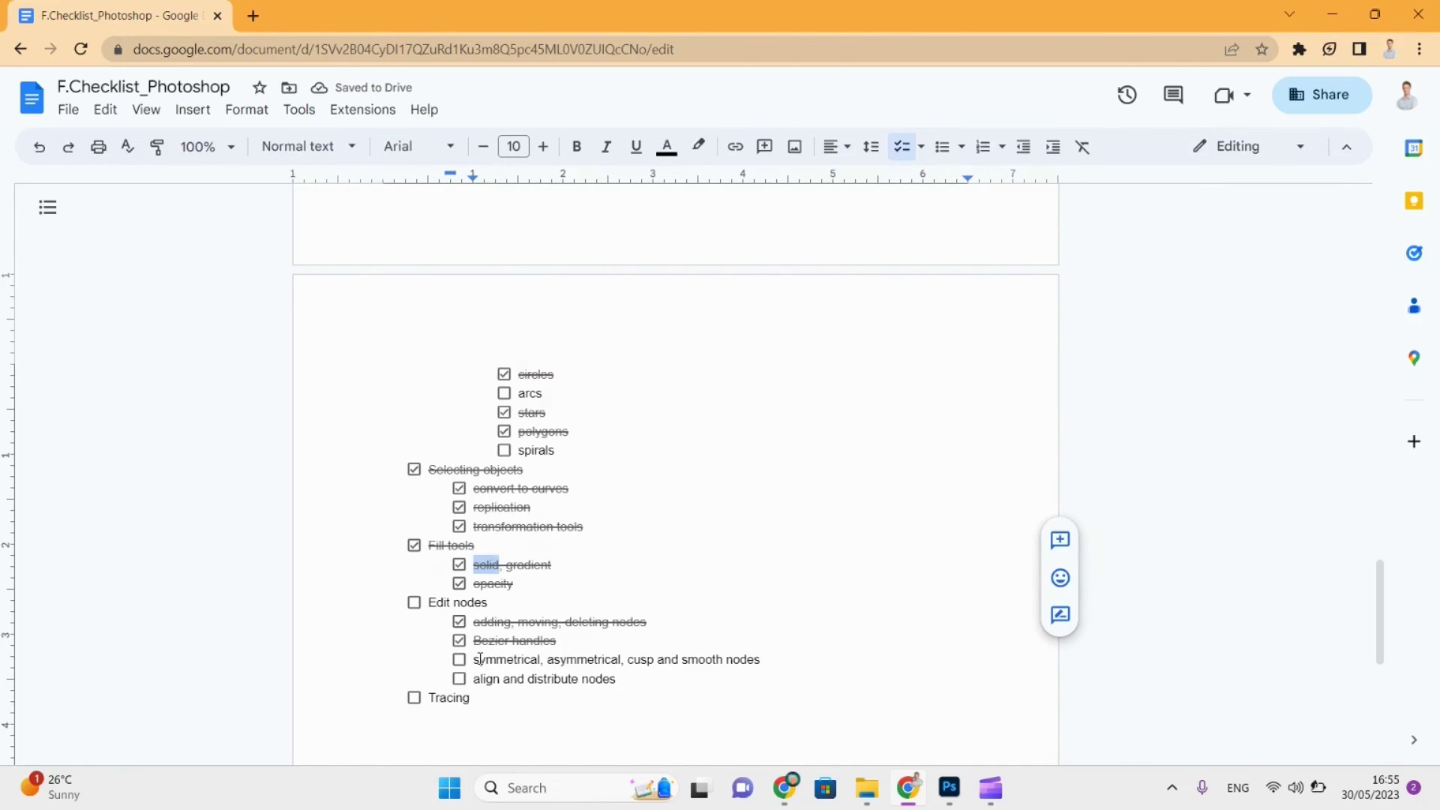
Return to Photoshop and pull Ellipse 1's lower-right anchor point outward with the Direct Selection Tool, converting the live shape to a regular path.
key("alt+Tab")
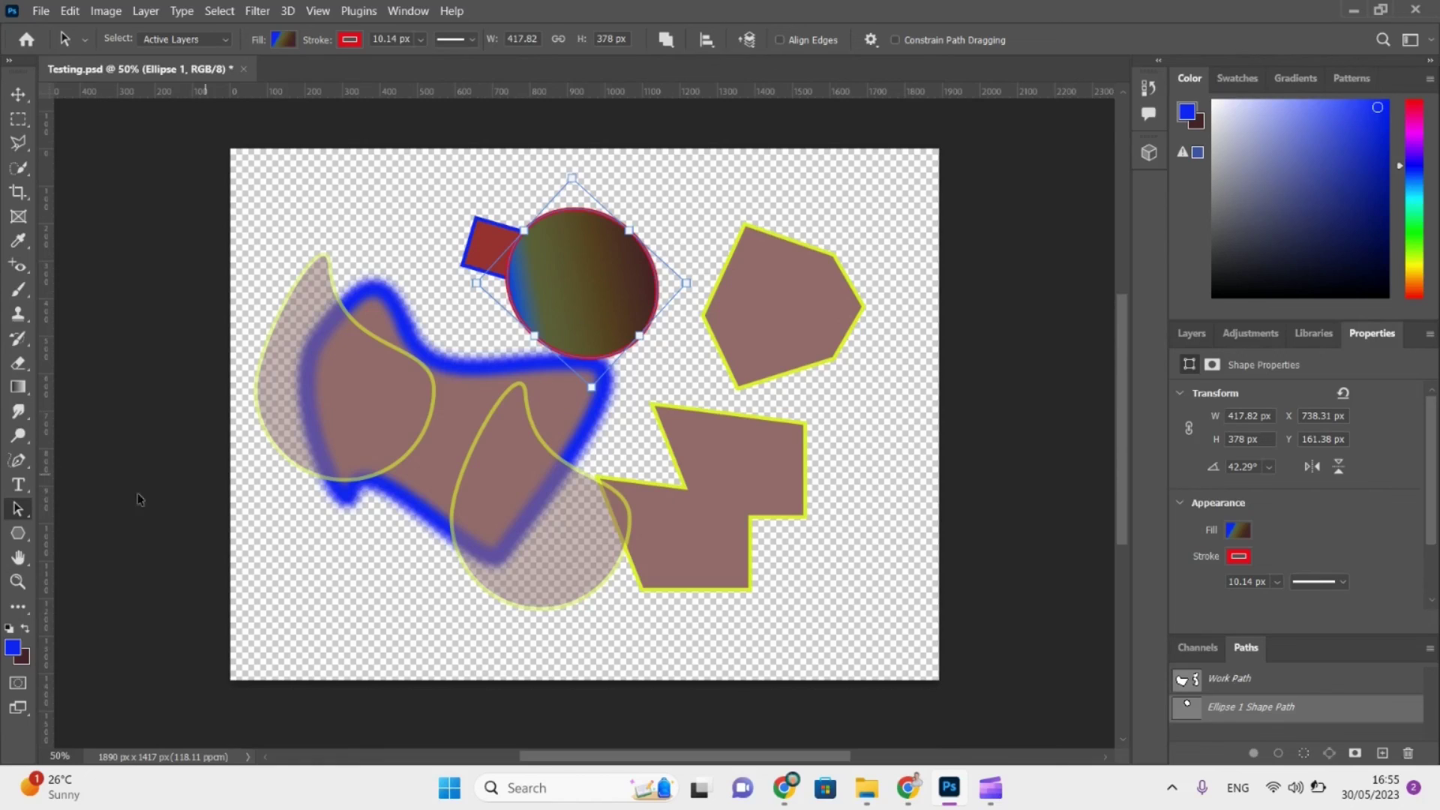
right_click(18, 509)
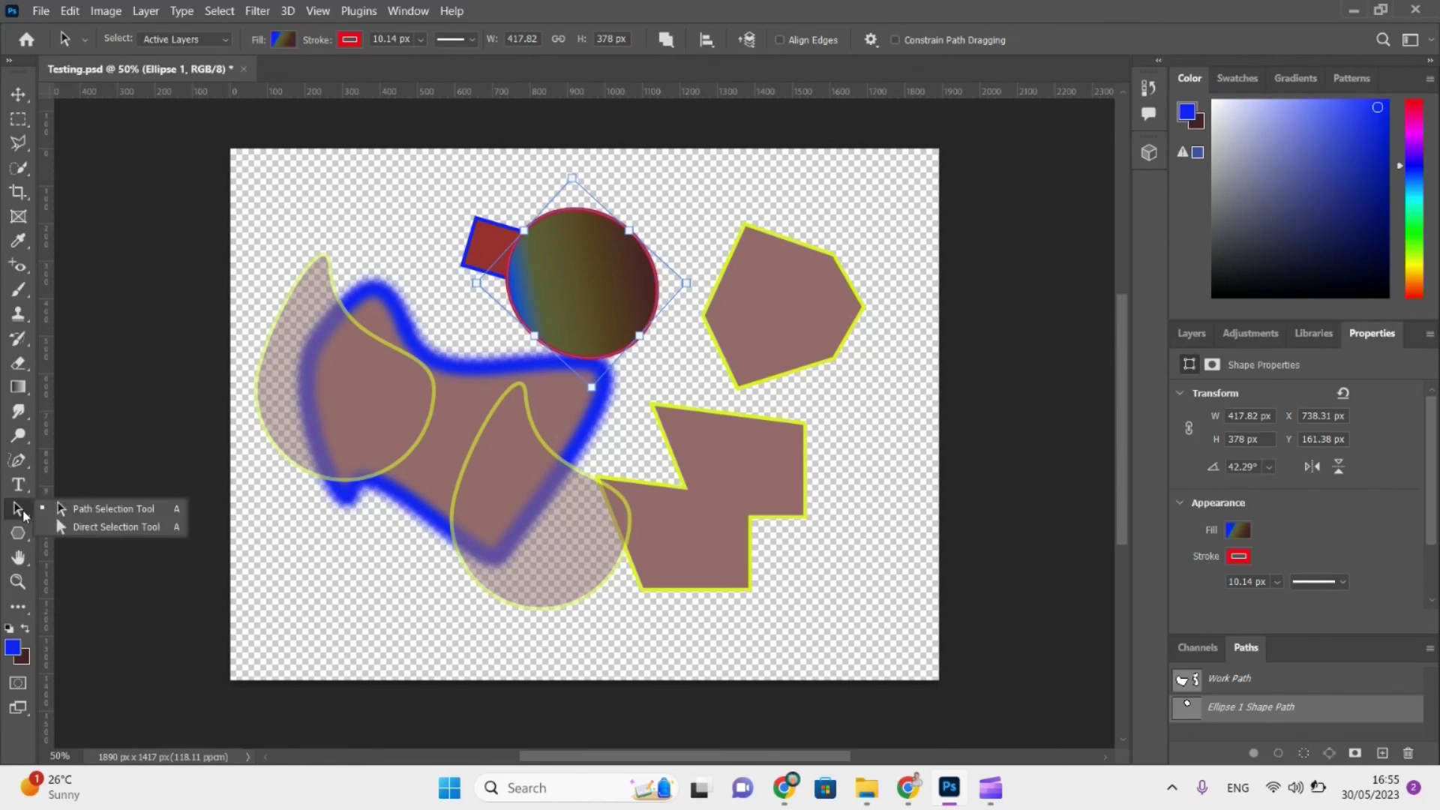
left_click(71, 526)
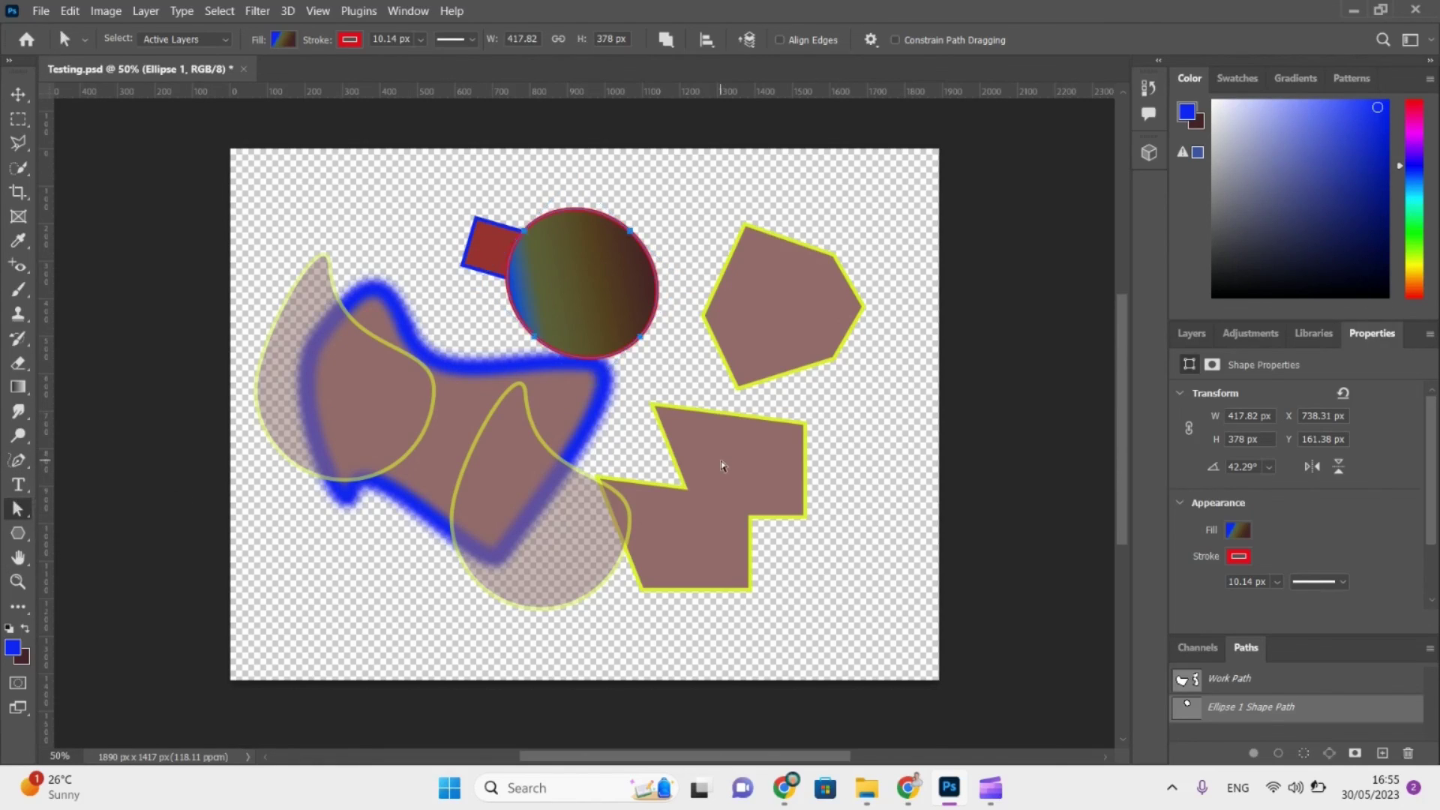
left_click(745, 440)
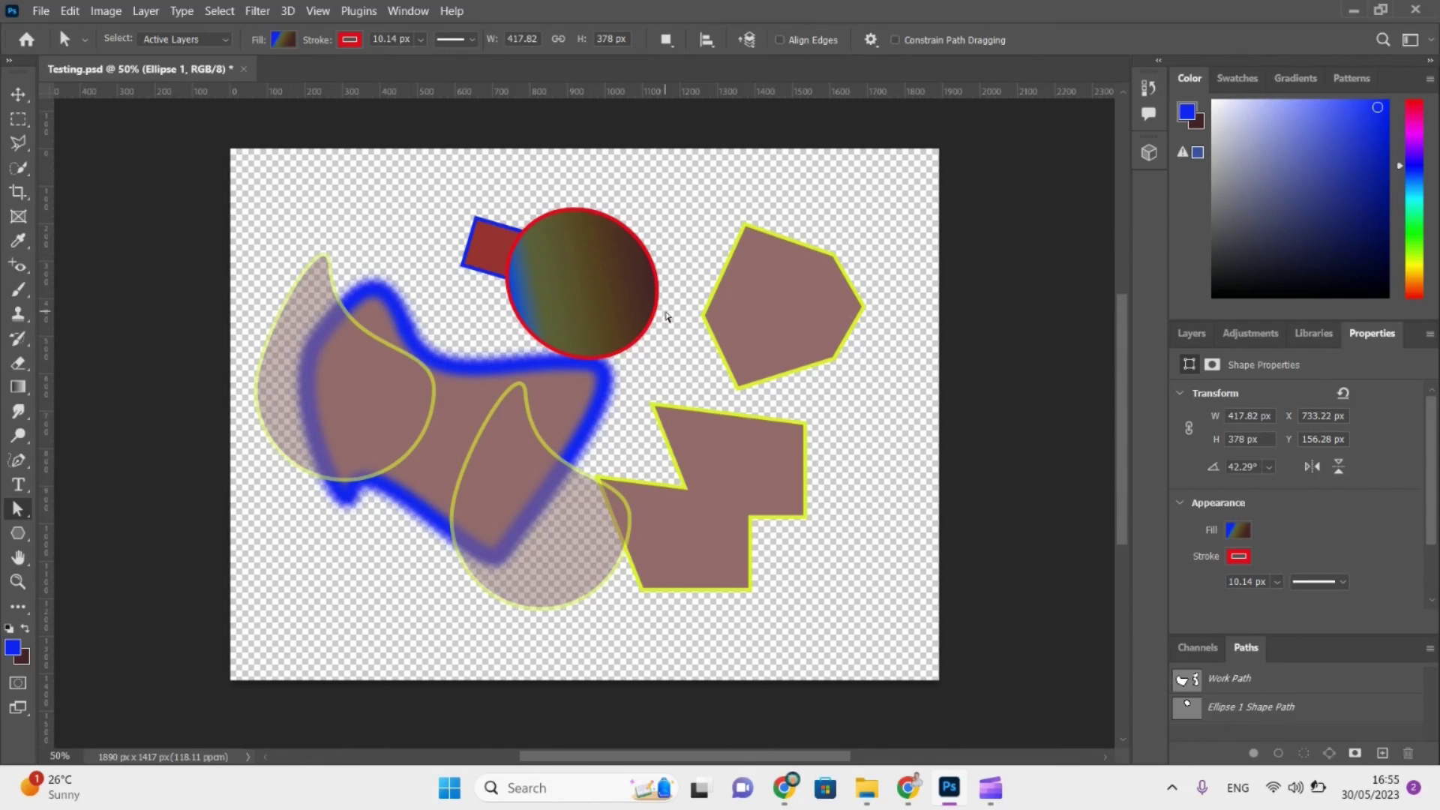
left_click(657, 306)
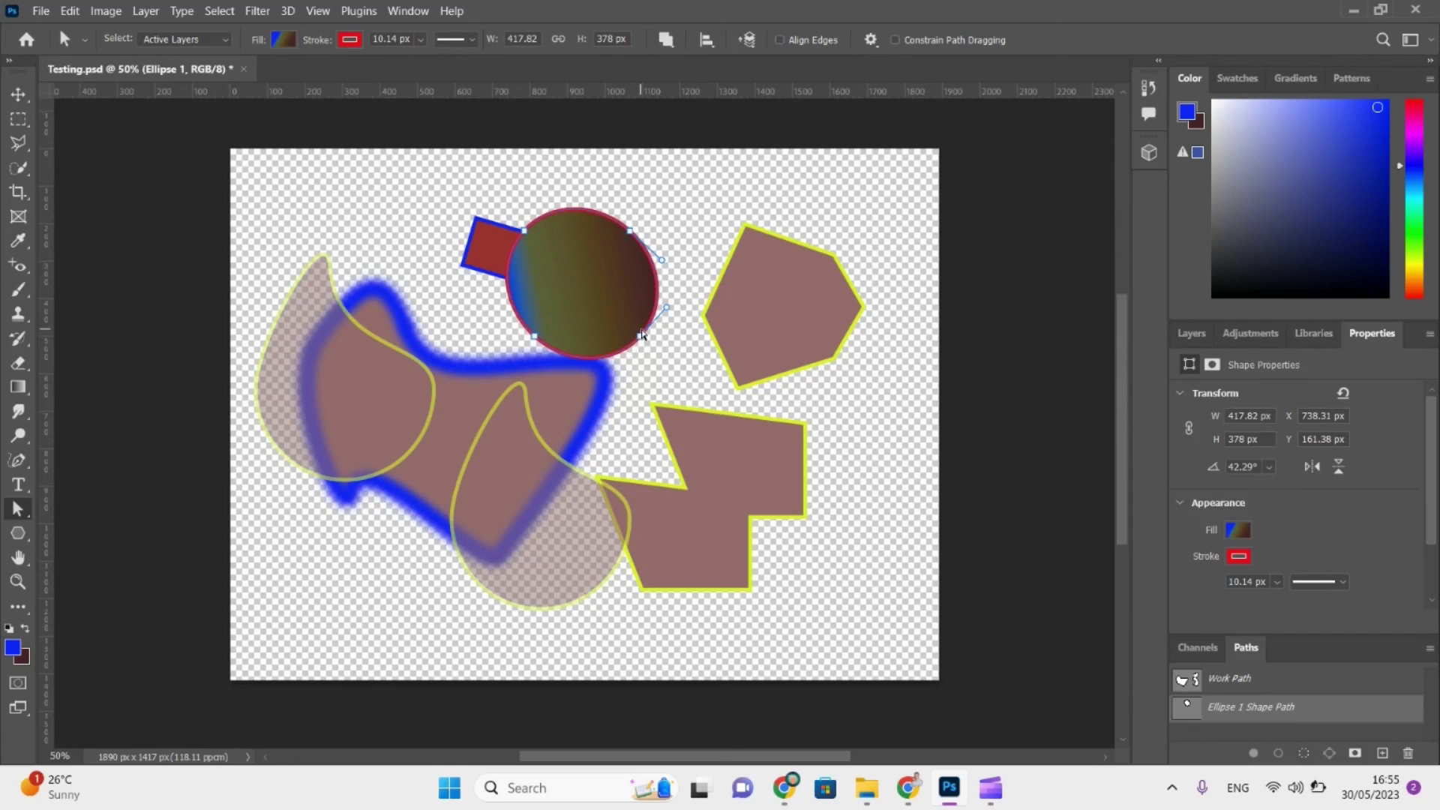
left_click(641, 339)
mouse_move(643, 343)
left_mouse_down()
mouse_move(660, 350)
mouse_move(652, 367)
left_mouse_up()
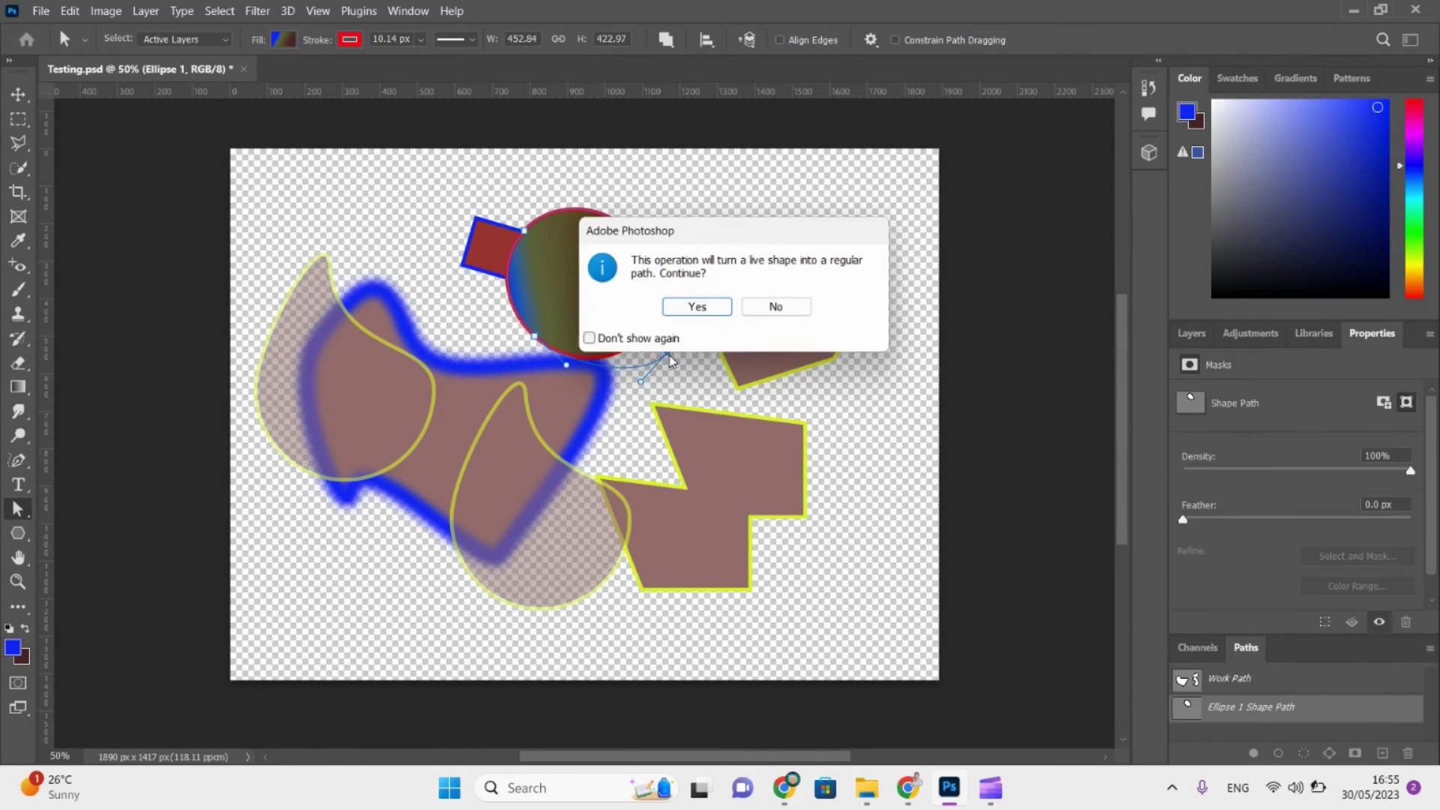
left_click(698, 308)
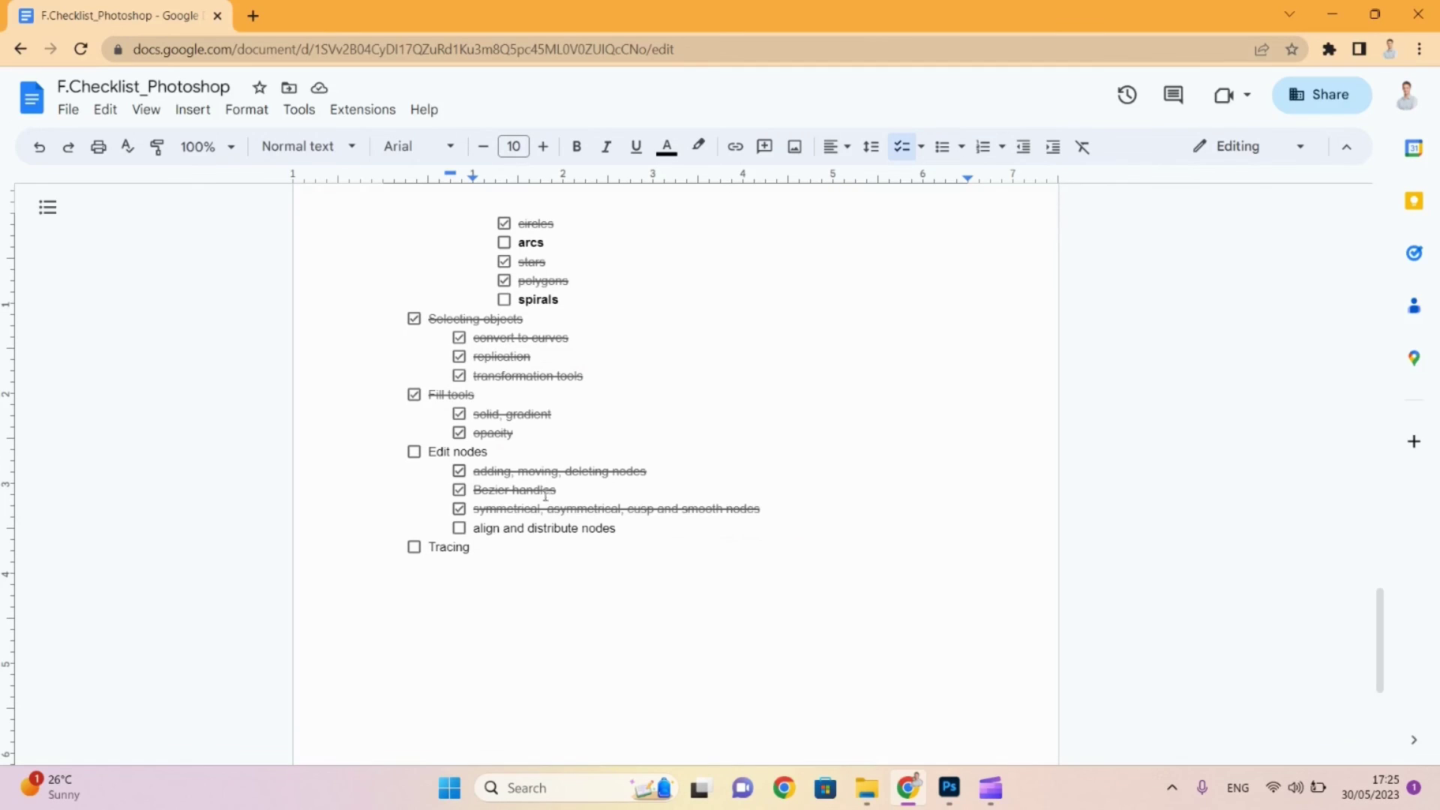
Make the checklist items "align and distribute nodes" and "Tracing" bold in Google Docs.
left_click(616, 529)
left_click_drag(615, 529, 477, 531)
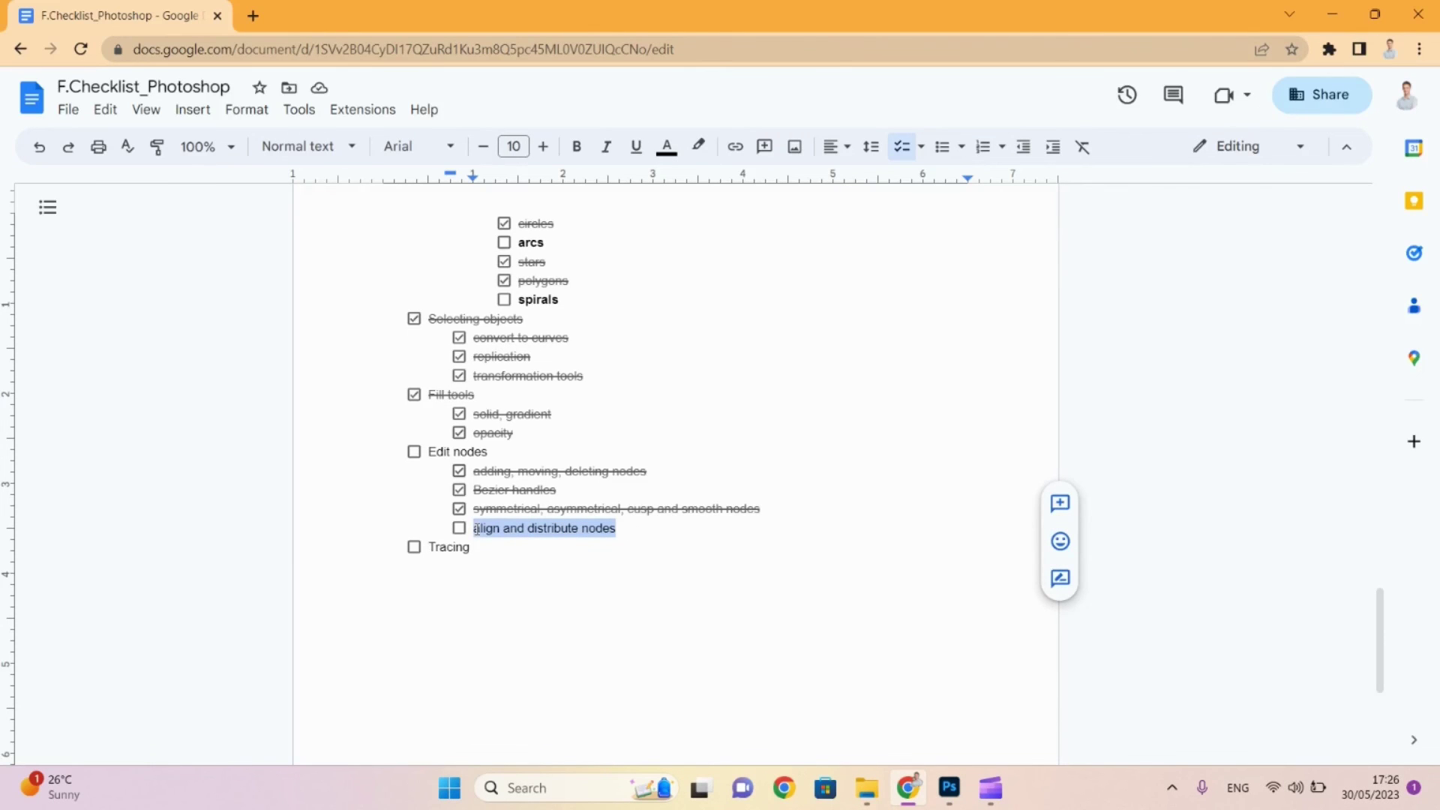
key("ctrl+b")
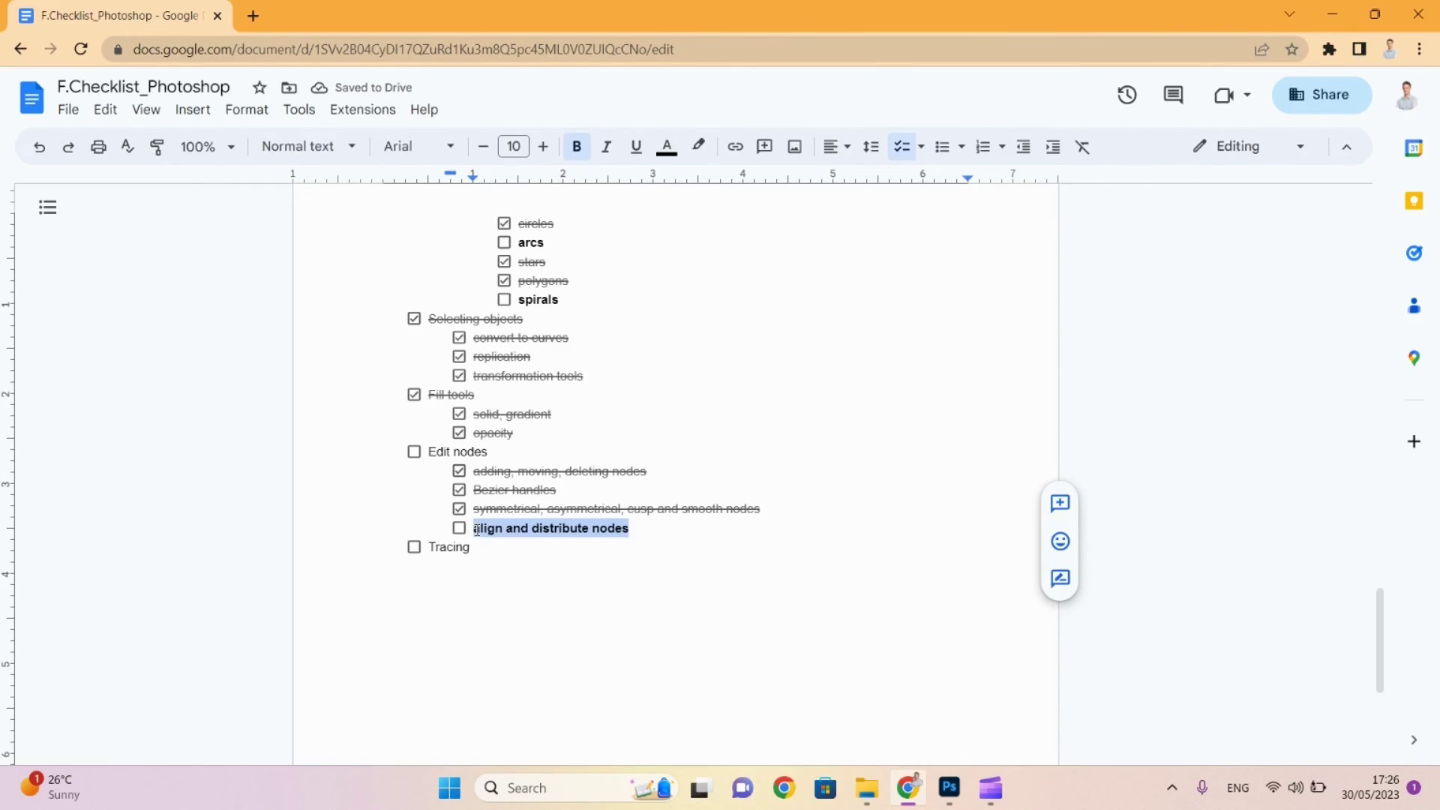
left_click_drag(482, 546, 412, 554)
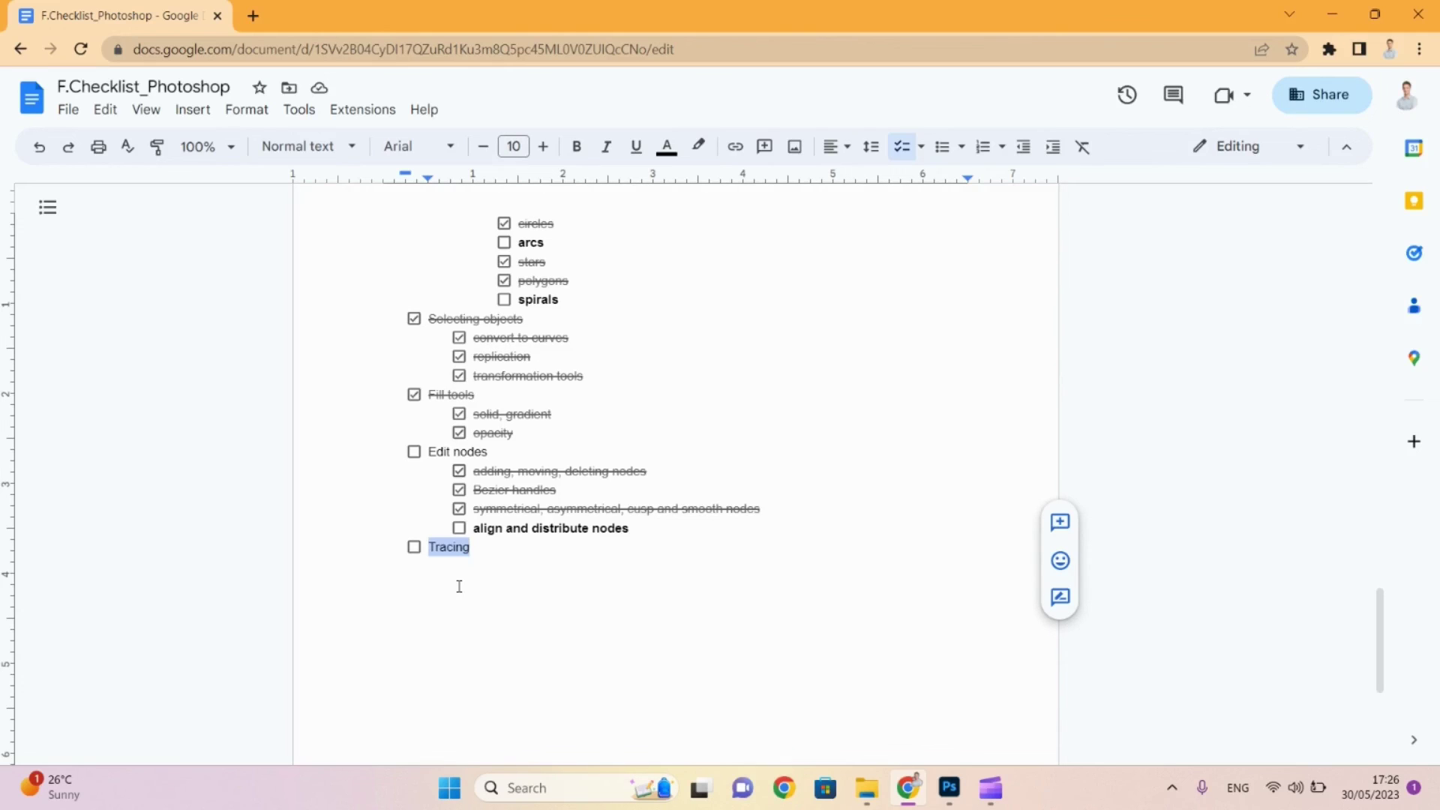
key("ctrl+b")
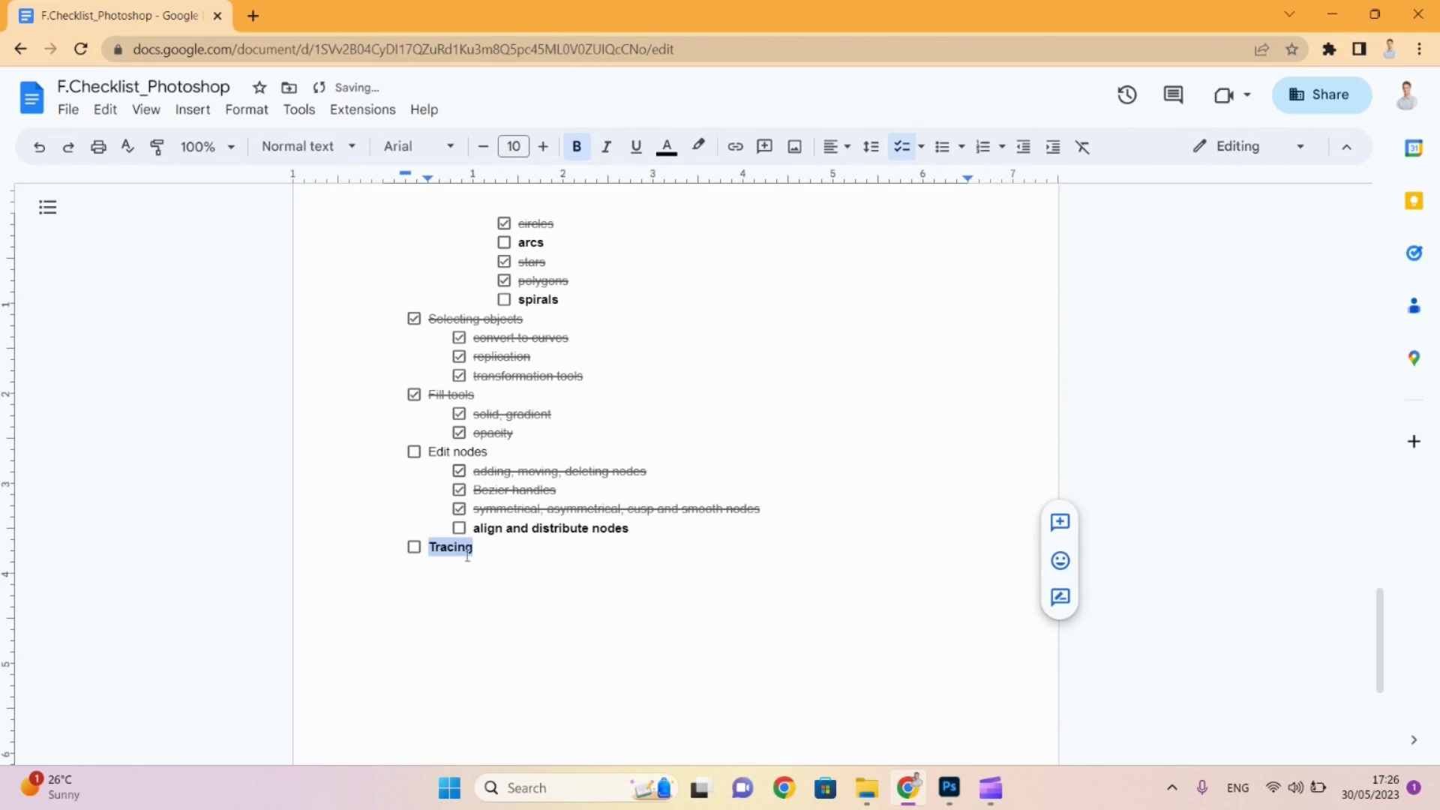
Split the "Join, add, subtract, intersect" item under Objects interact with each other into four separate checklist items.
scroll(576, 383, "up", 10)
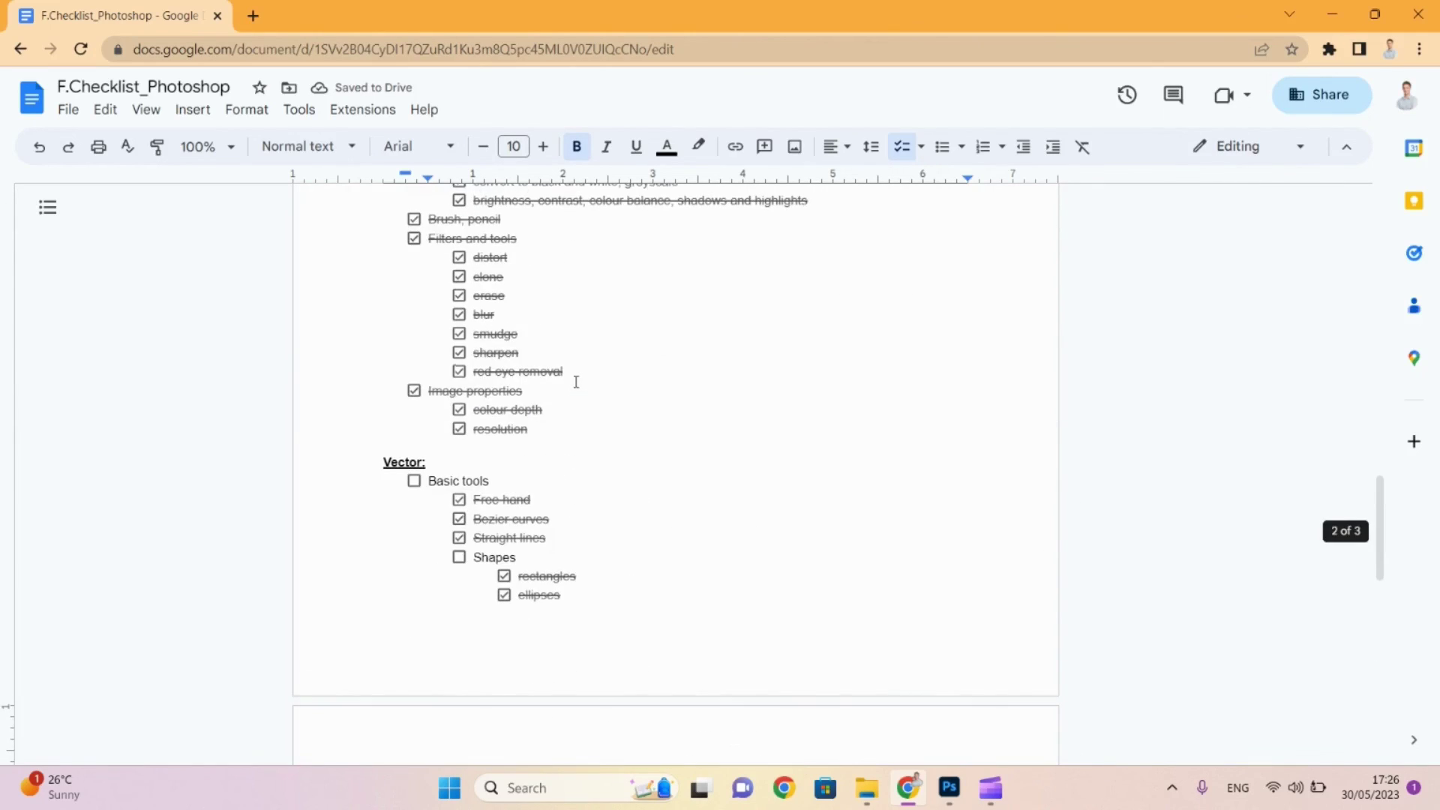
scroll(576, 383, "up", 10)
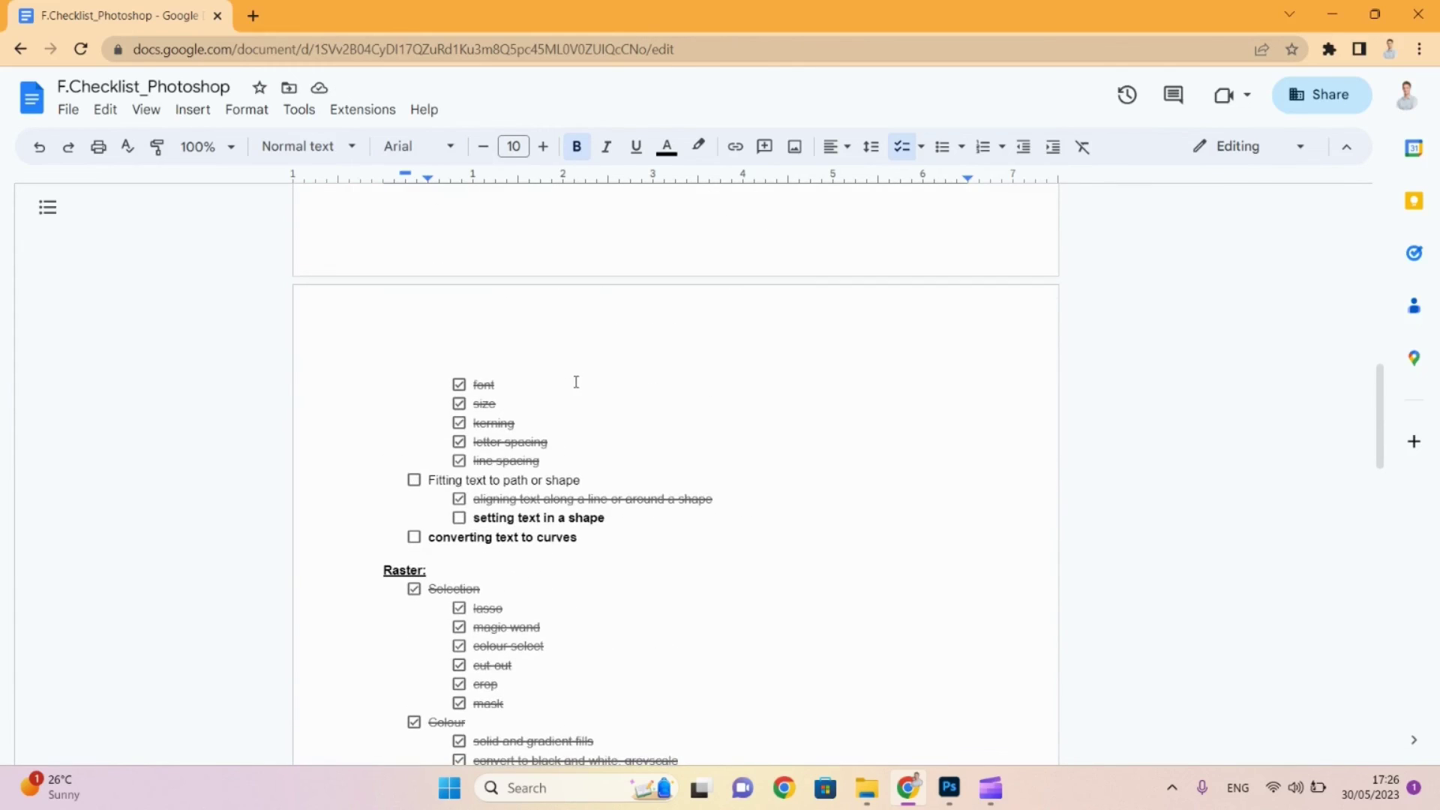
scroll(576, 383, "up", 4)
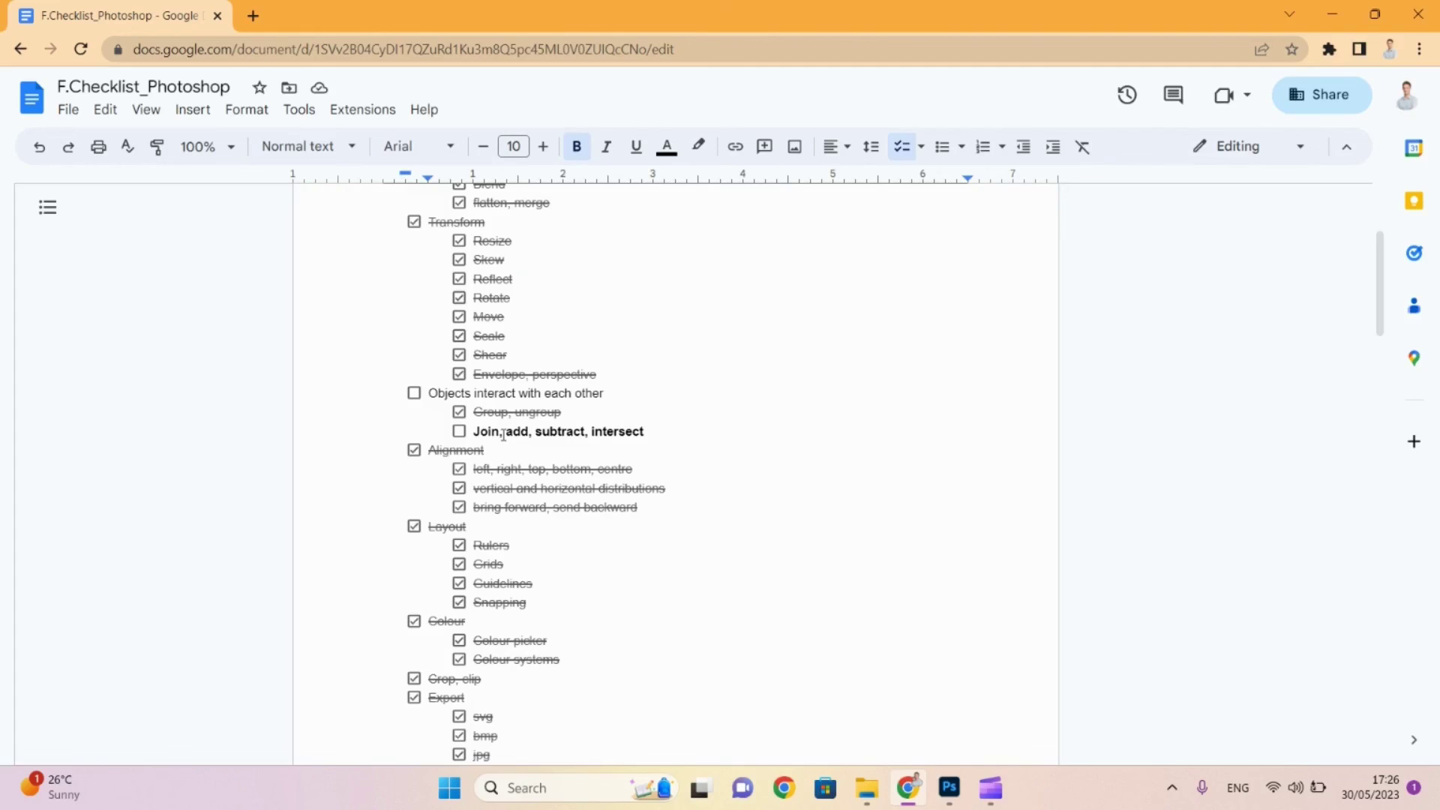
left_click(503, 433)
key("Return")
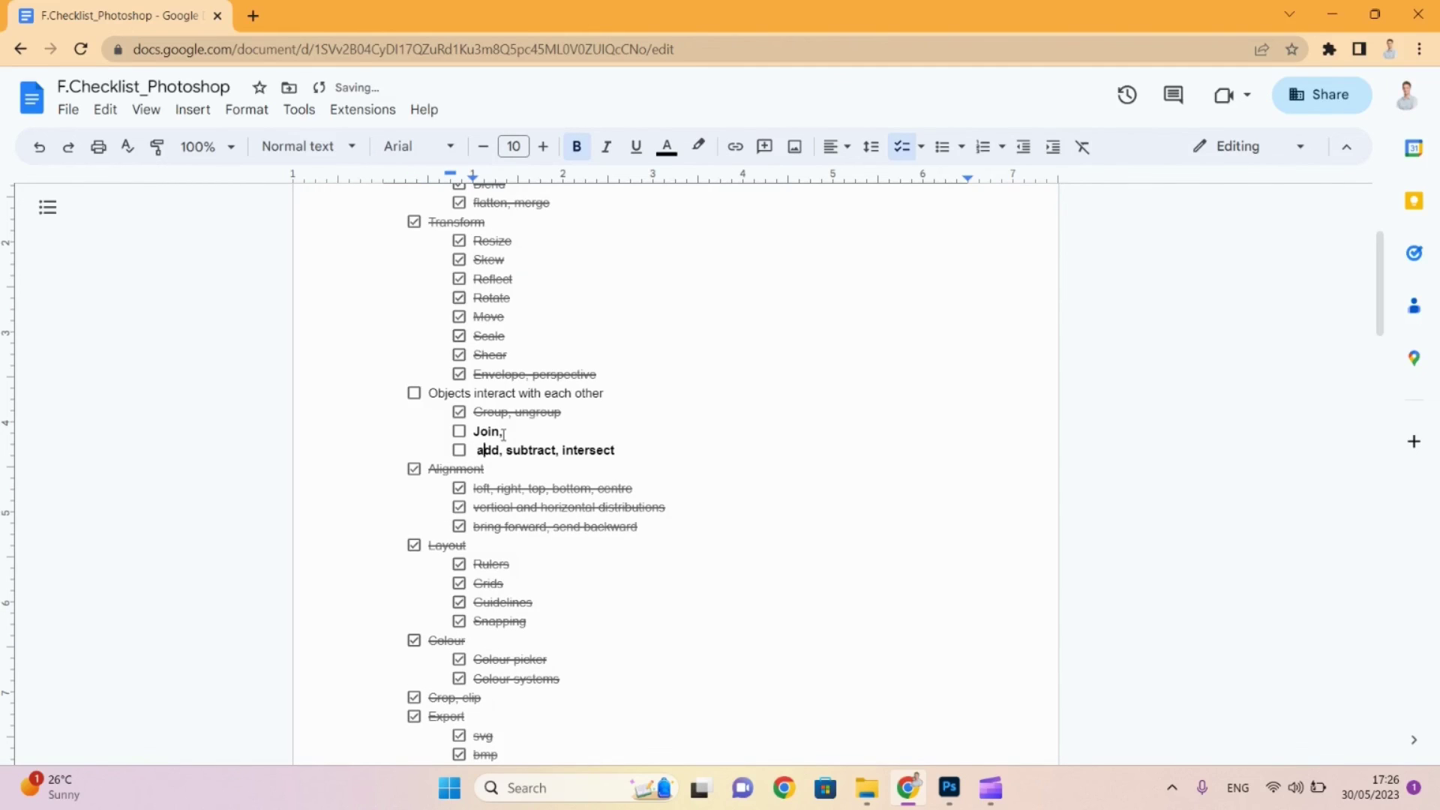
key("Left")
key("Return")
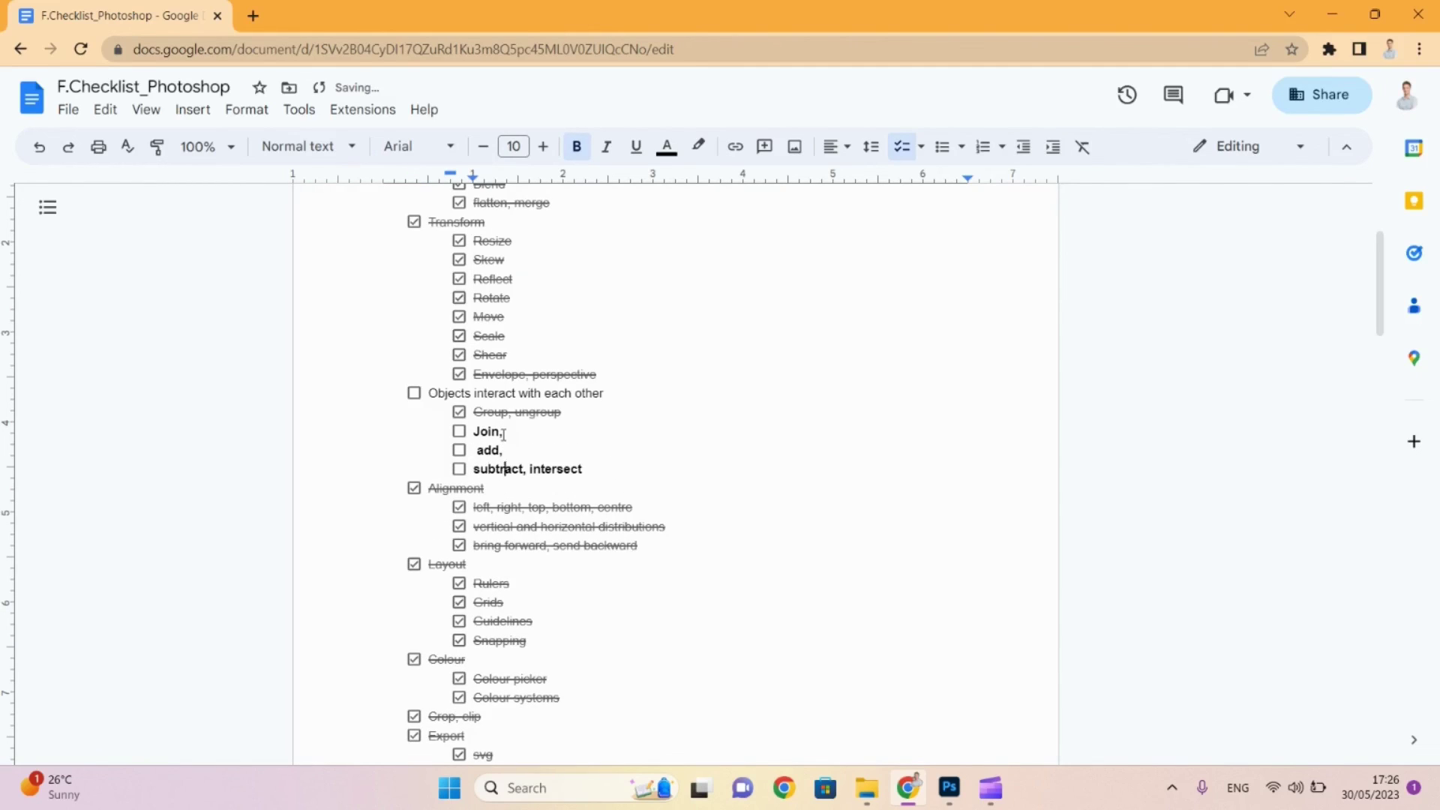
key("Return")
key("Up")
key("Up")
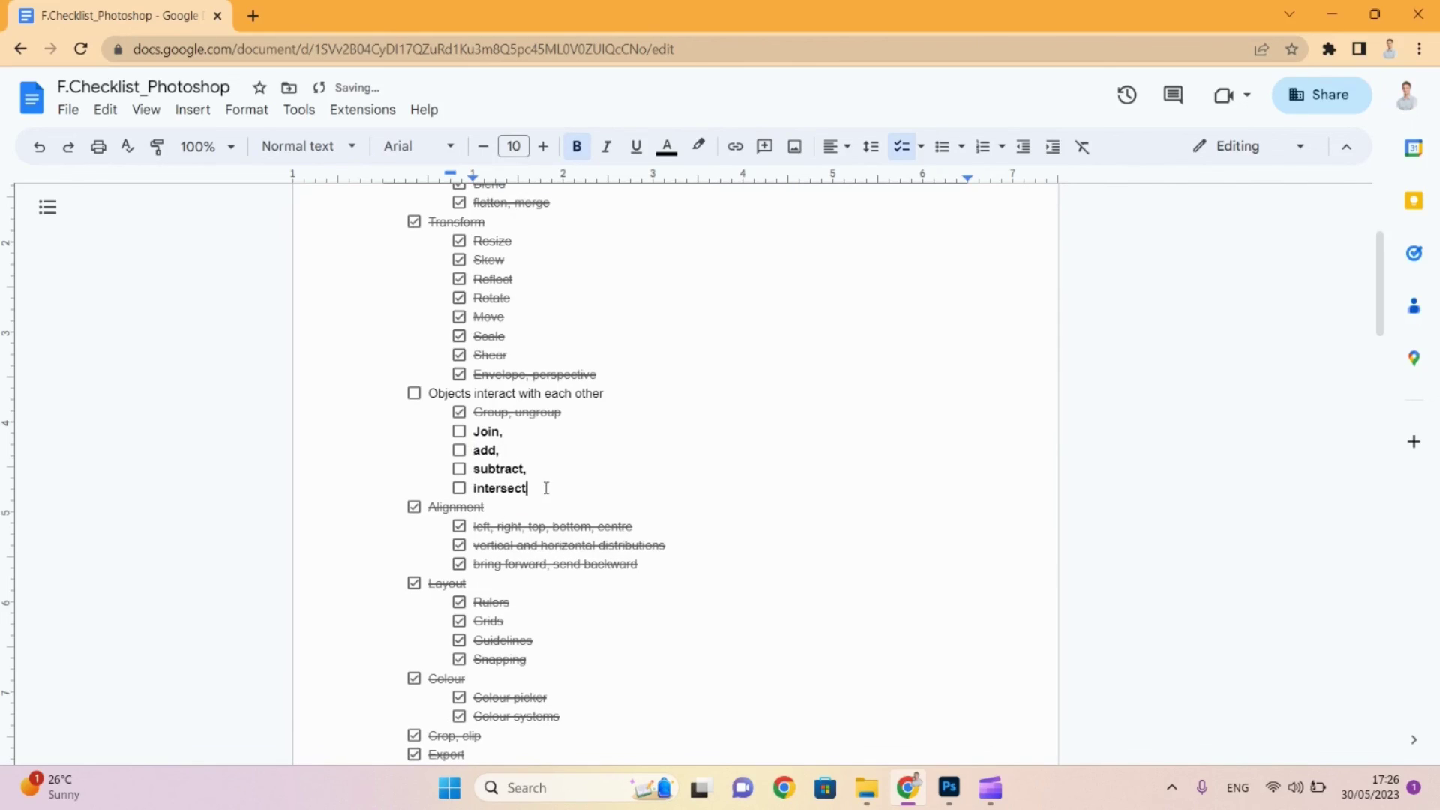
Remove the bold formatting from the Join, add, subtract and intersect checklist items.
left_click_drag(547, 486, 474, 429)
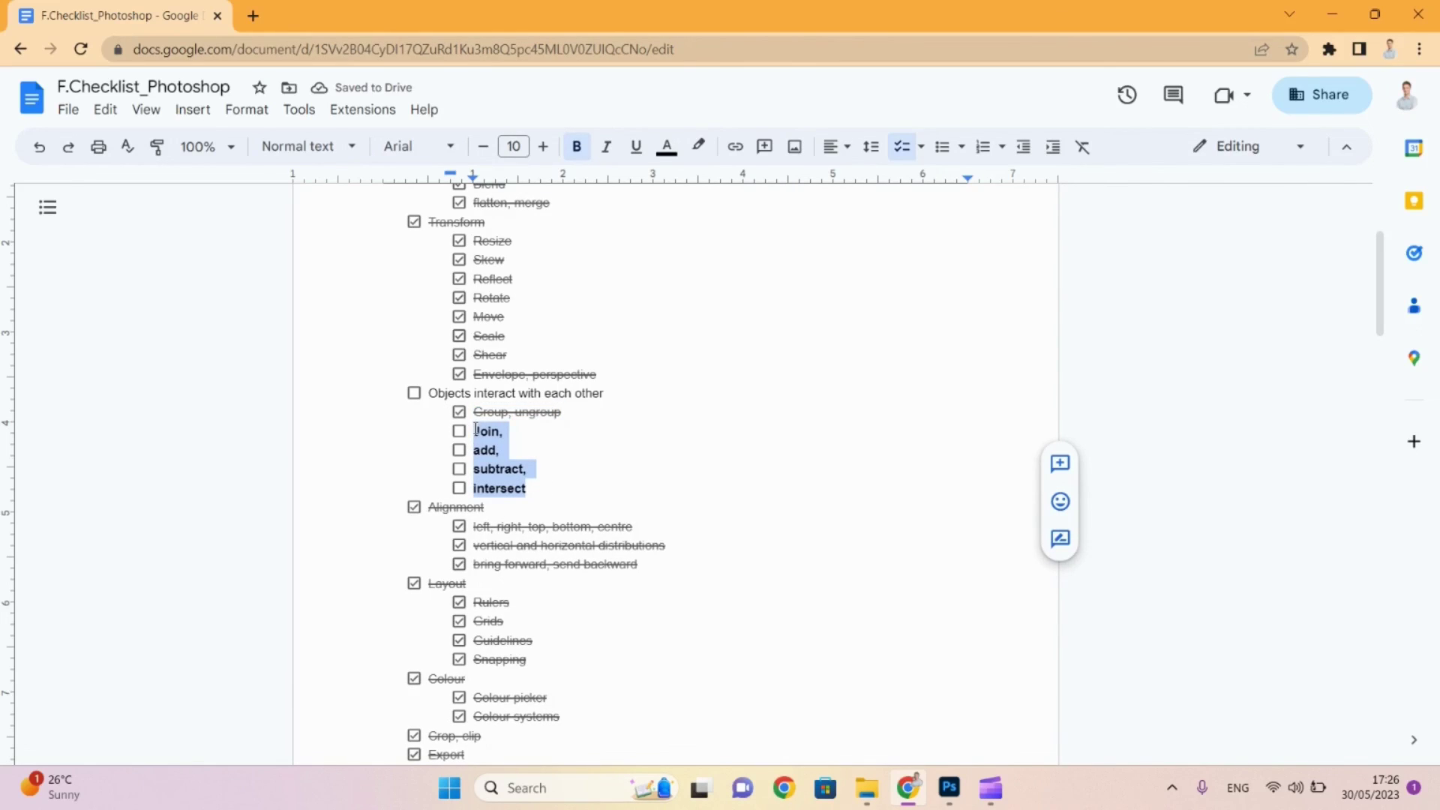
key("ctrl+b")
left_click(518, 443)
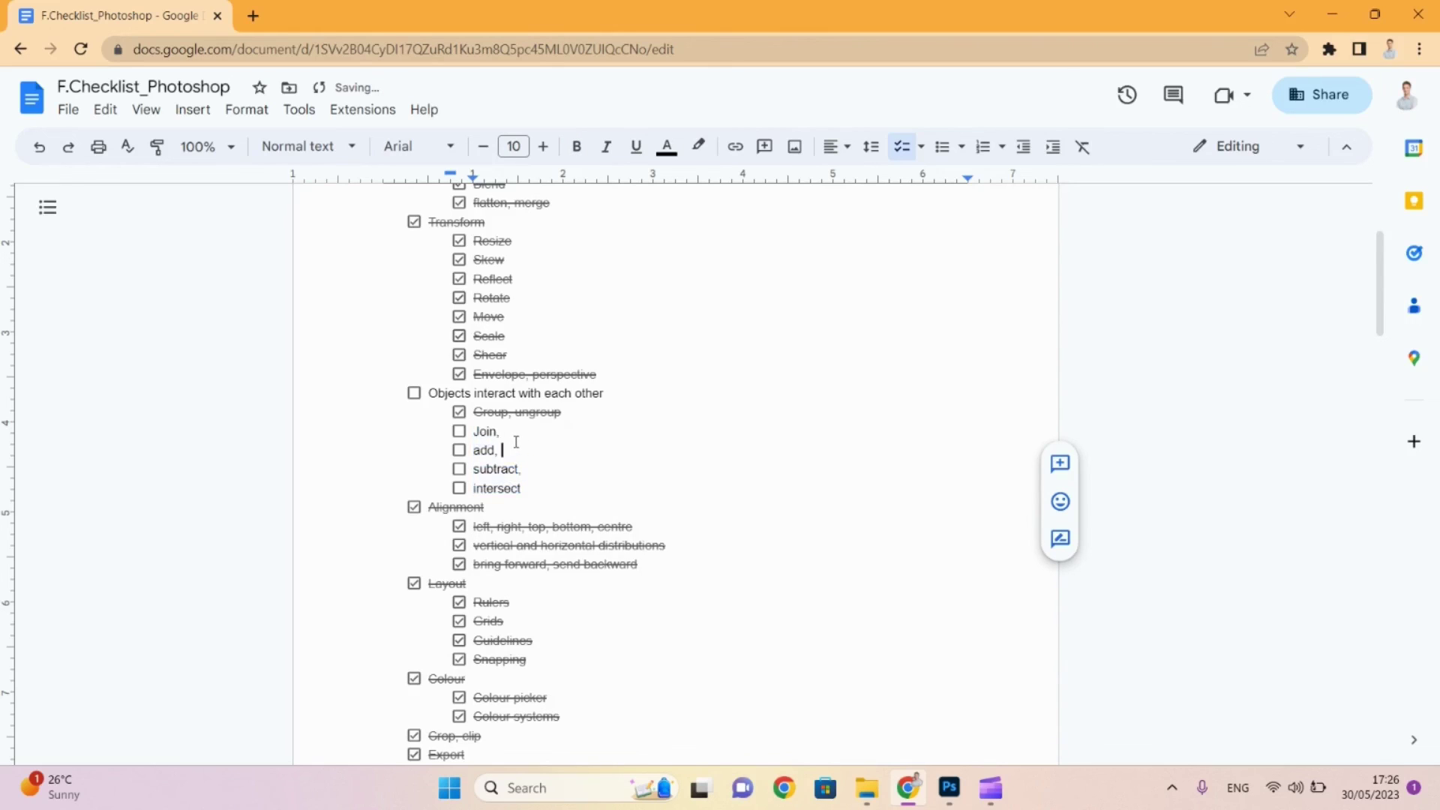
Delete the trailing commas from the Join, add and subtract checklist items under Objects interact with each other.
key("BackSpace")
key("BackSpace")
key("Down")
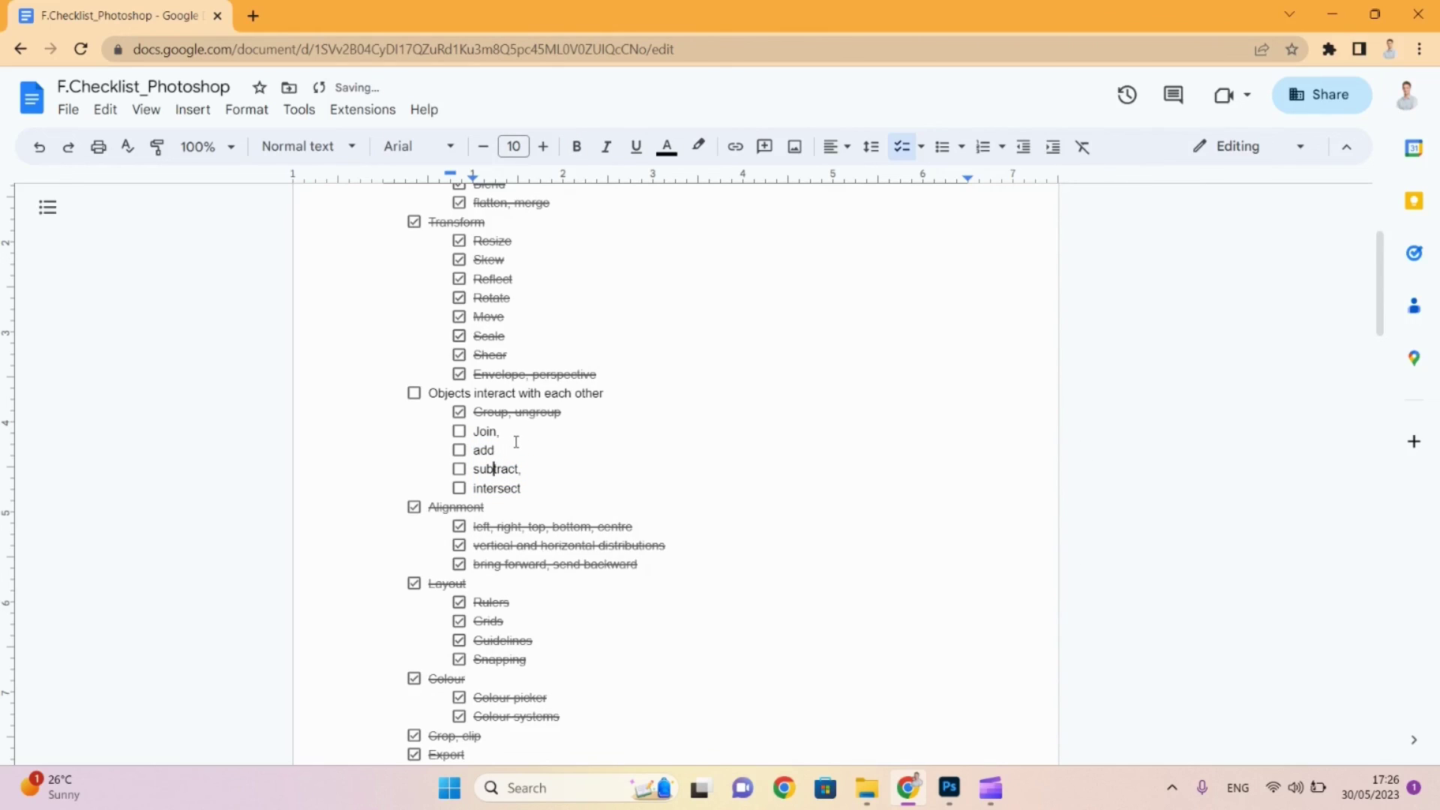
key("Right")
key("Right")
key("Right")
key("Right")
key("Delete")
key("BackSpace")
left_click(494, 435)
double_click(483, 452)
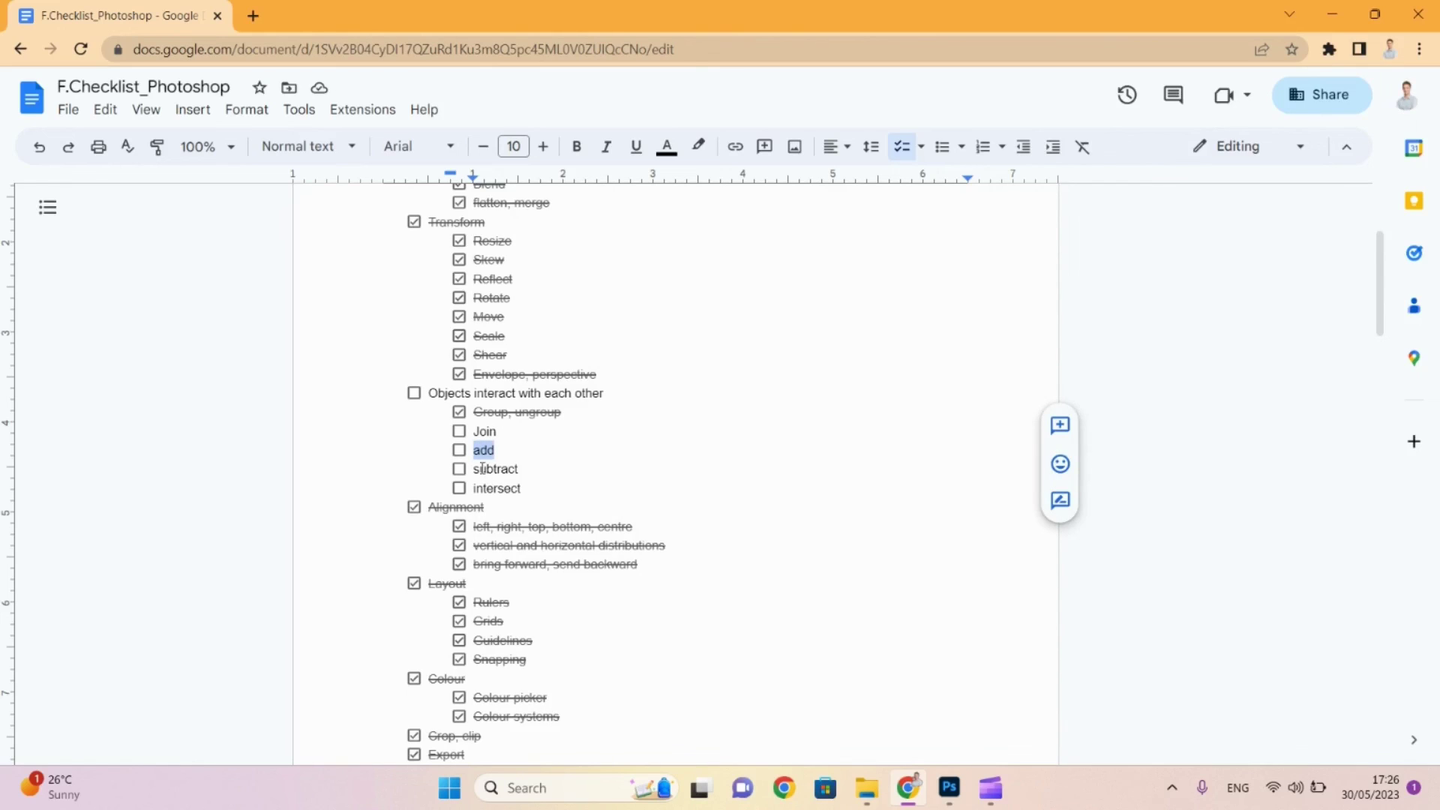
double_click(483, 469)
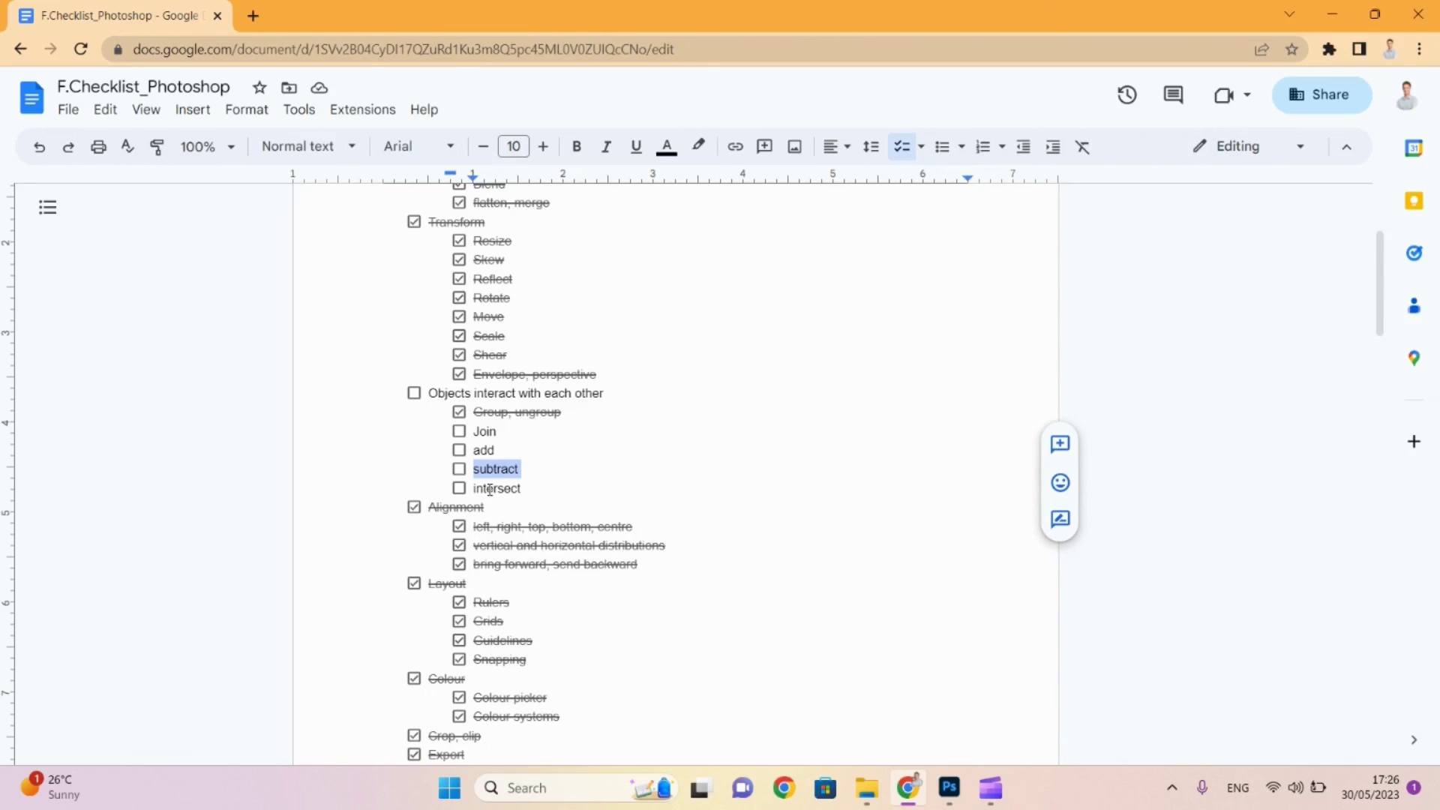
double_click(491, 489)
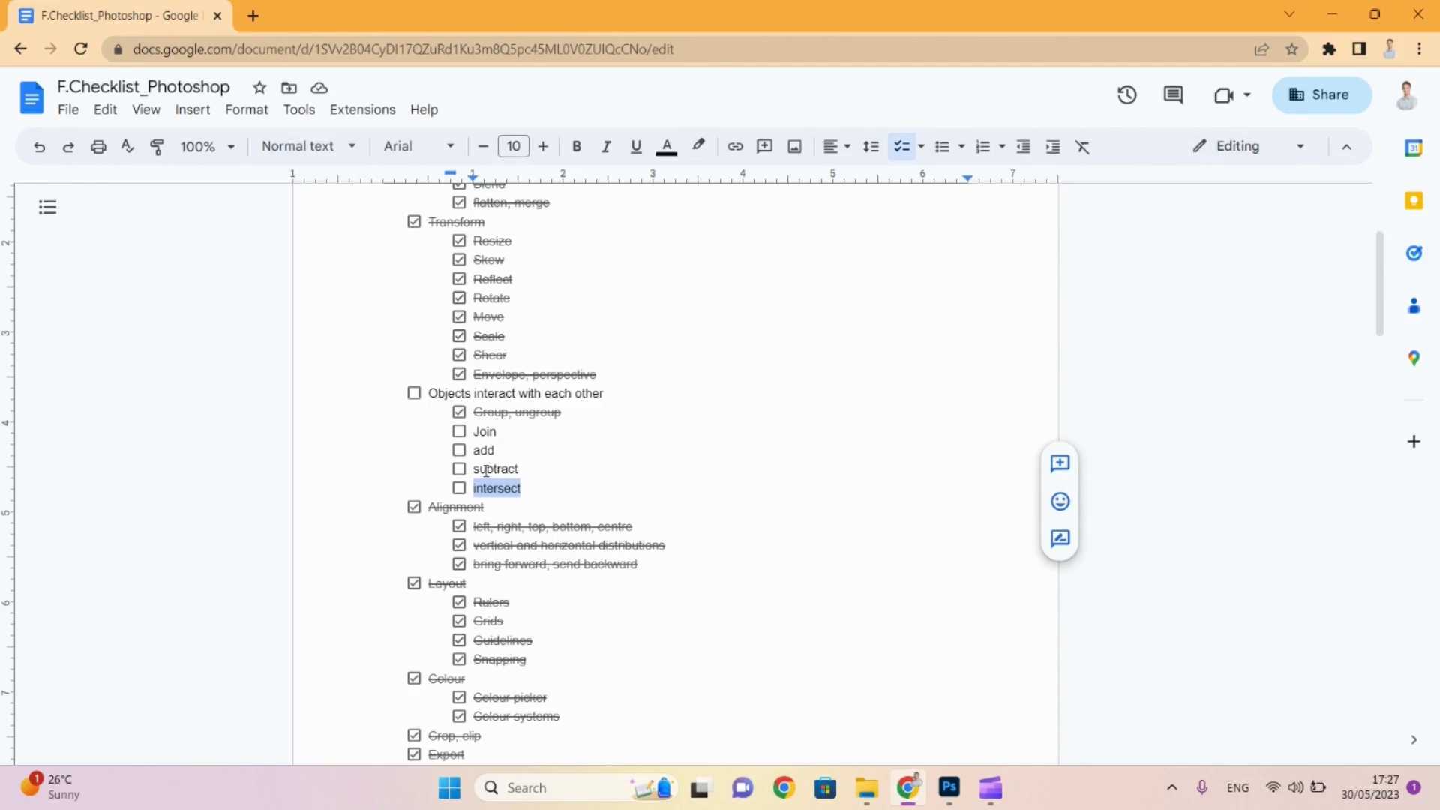
left_click(474, 433)
Switch to Photoshop, draw a blue ellipse about 435 by 356 px in the canvas's upper-left area, and show its layer.
key("alt+Tab")
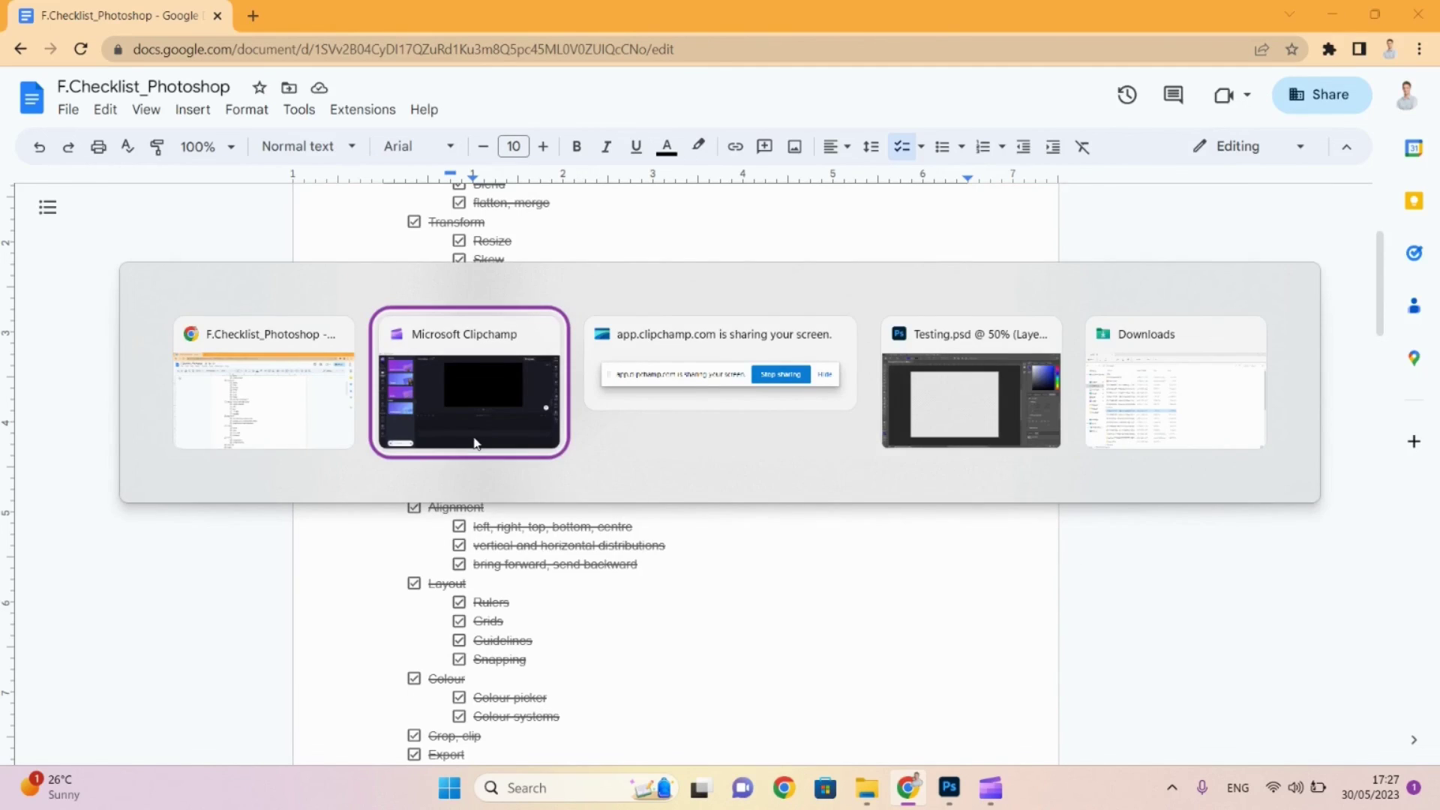
key("alt+Tab")
key("alt+Tab")
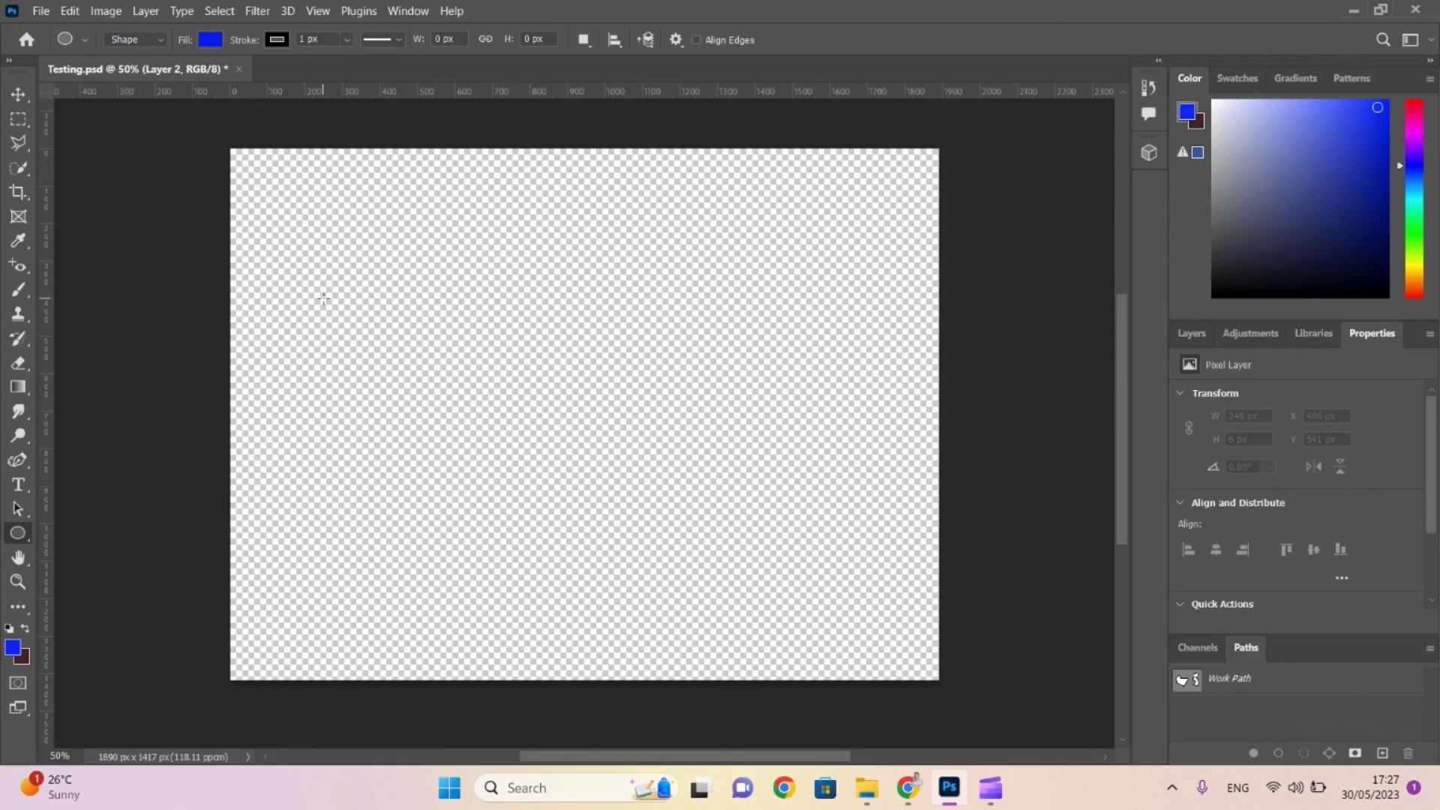
left_click_drag(323, 298, 486, 432)
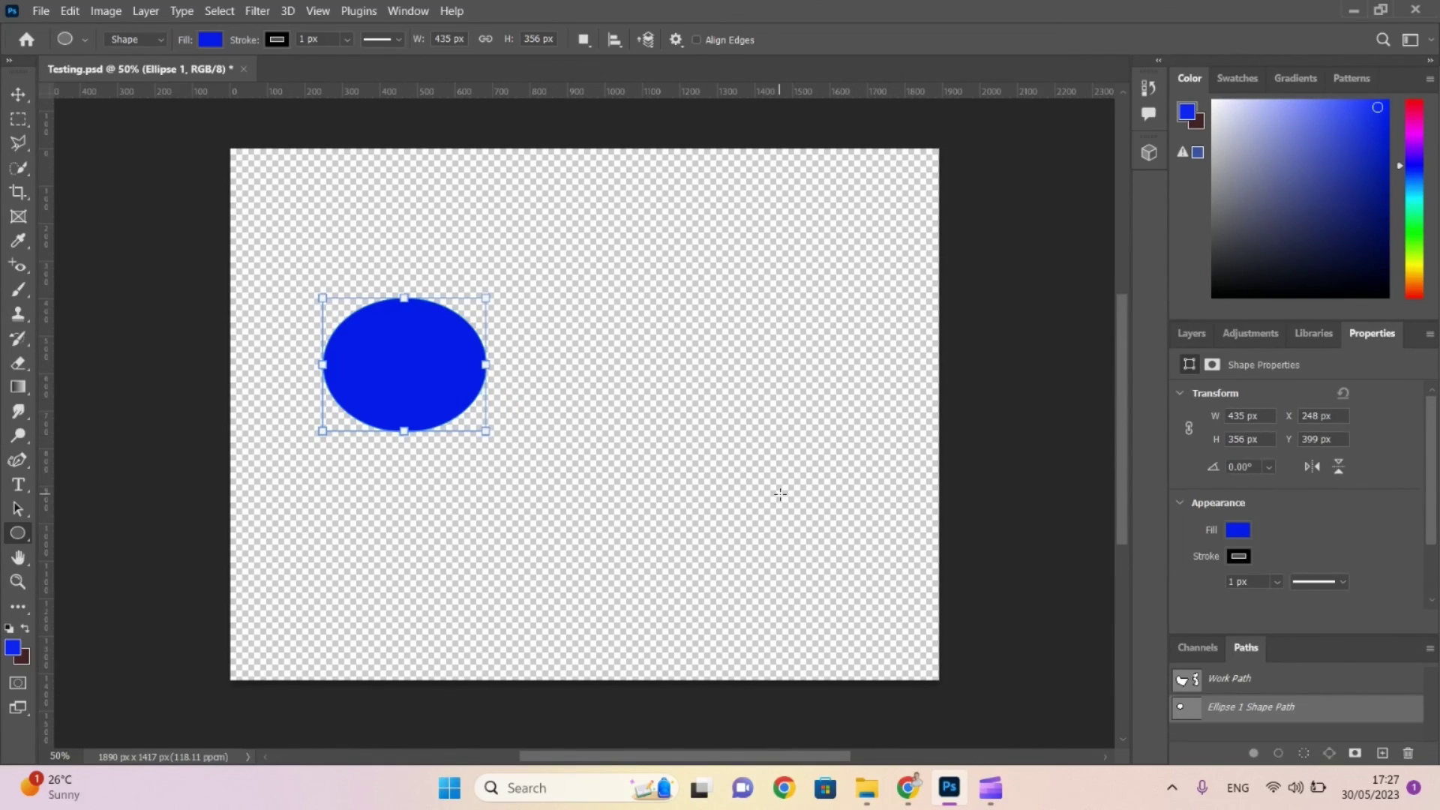
left_click(1194, 334)
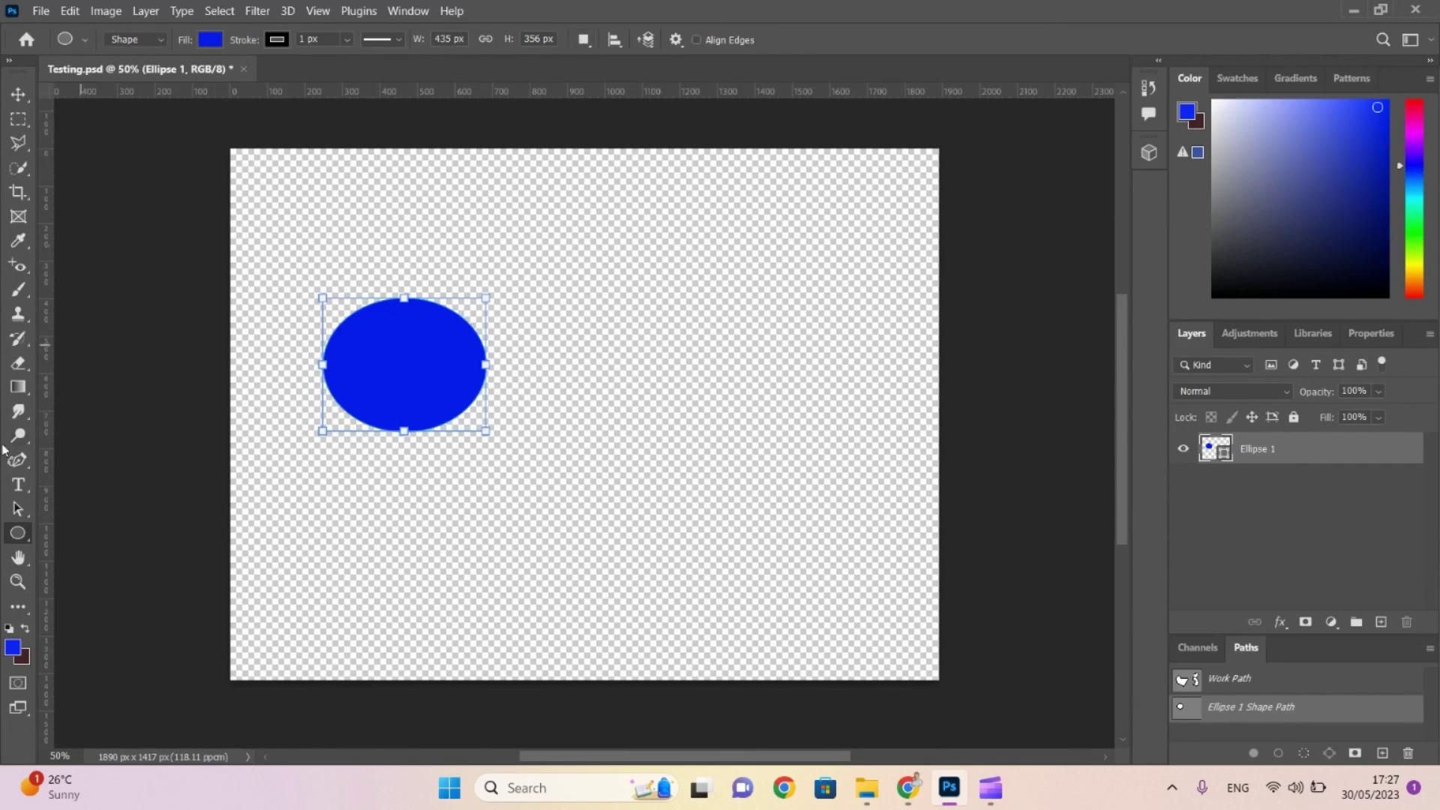
Add a rectangle about 315 by 285 px overlapping the ellipse's upper right using Combine Shapes, and deselect the layer.
right_click(17, 533)
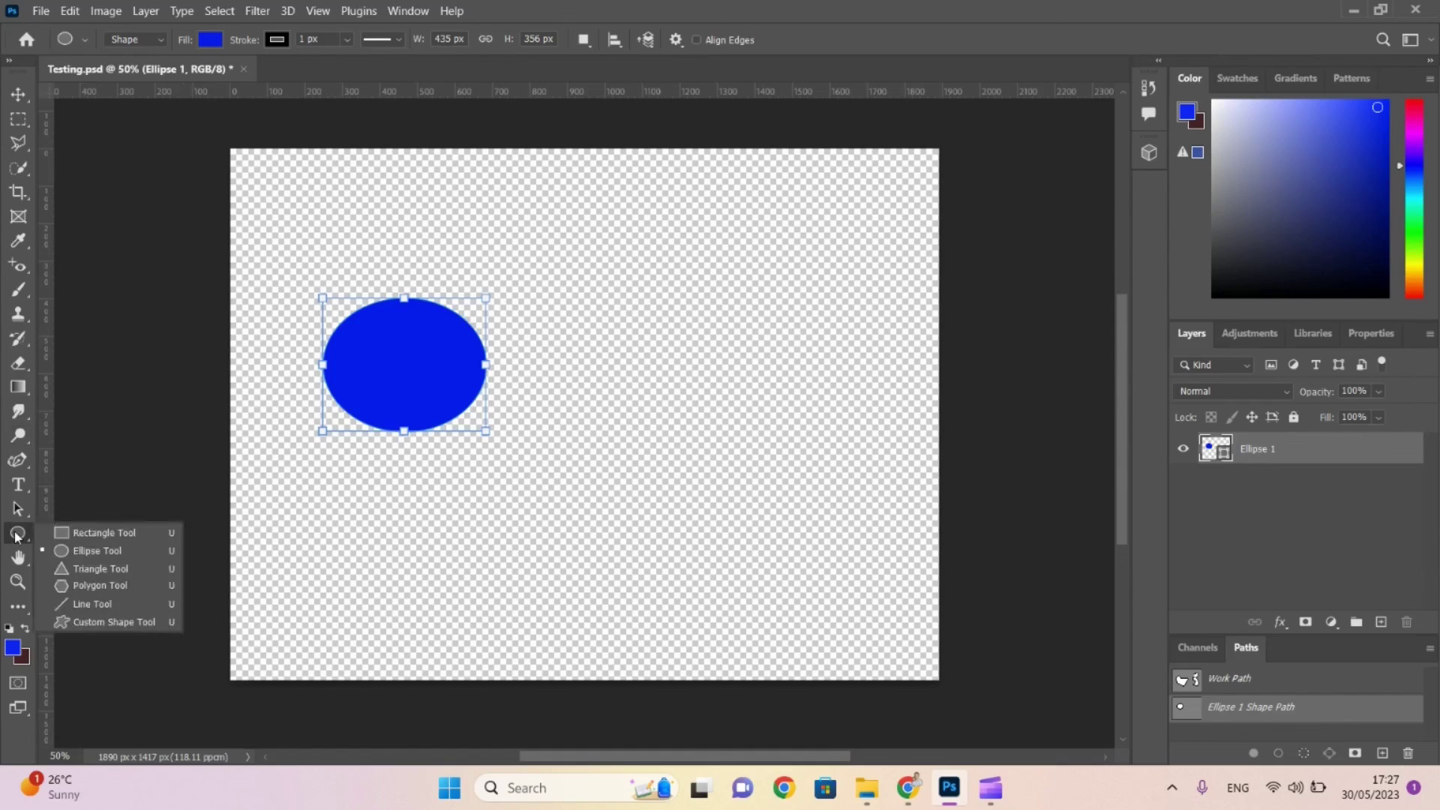
left_click(71, 534)
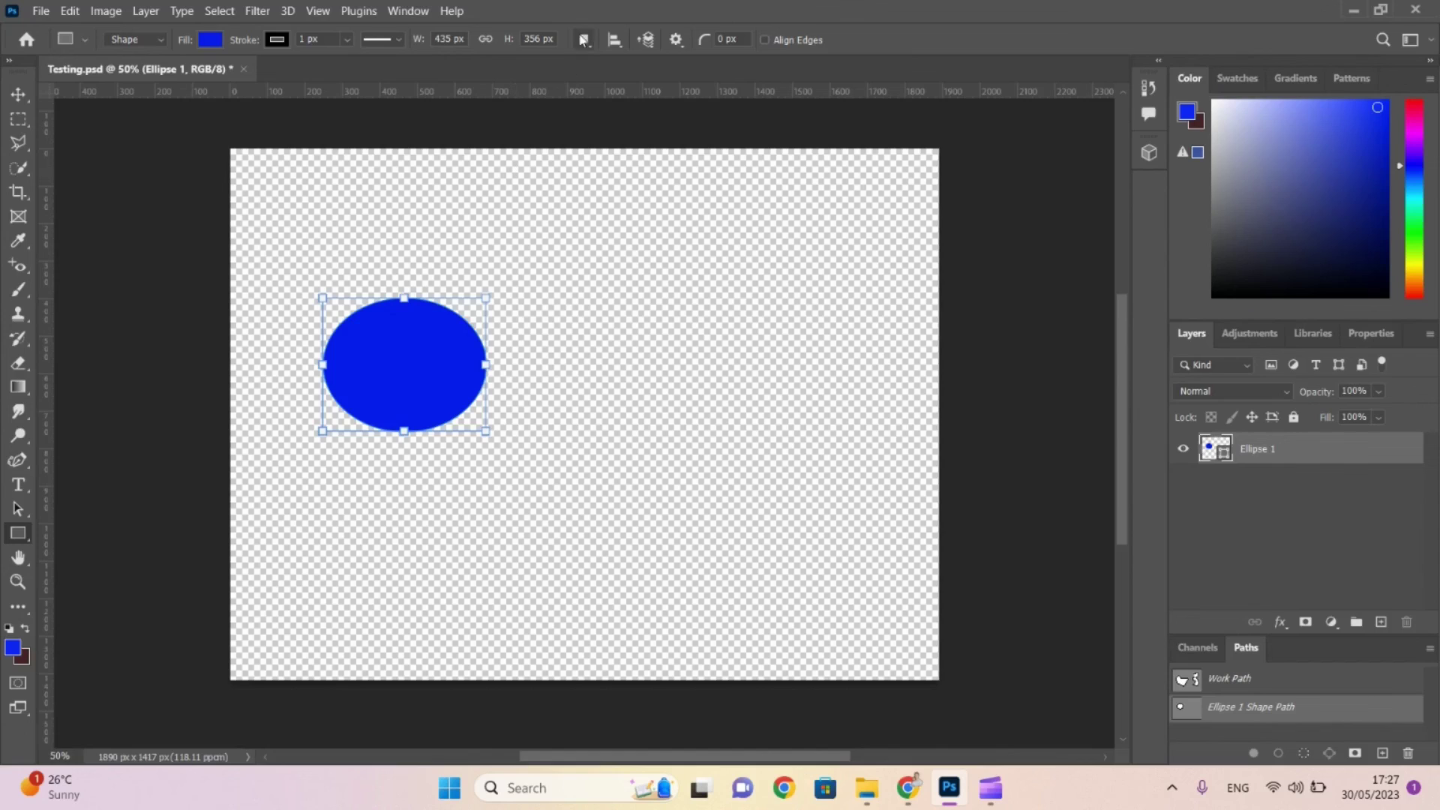
left_click(584, 41)
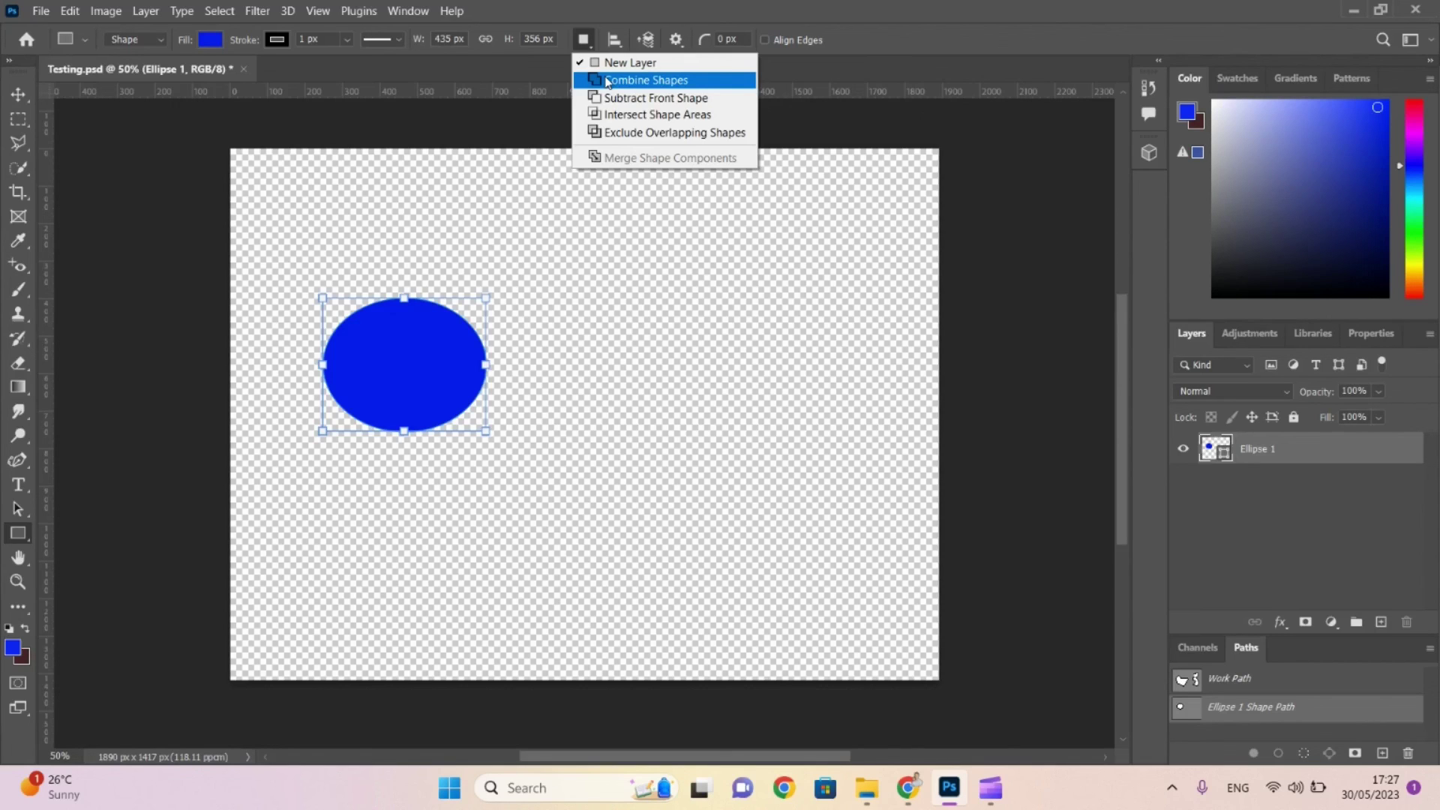
left_click(607, 81)
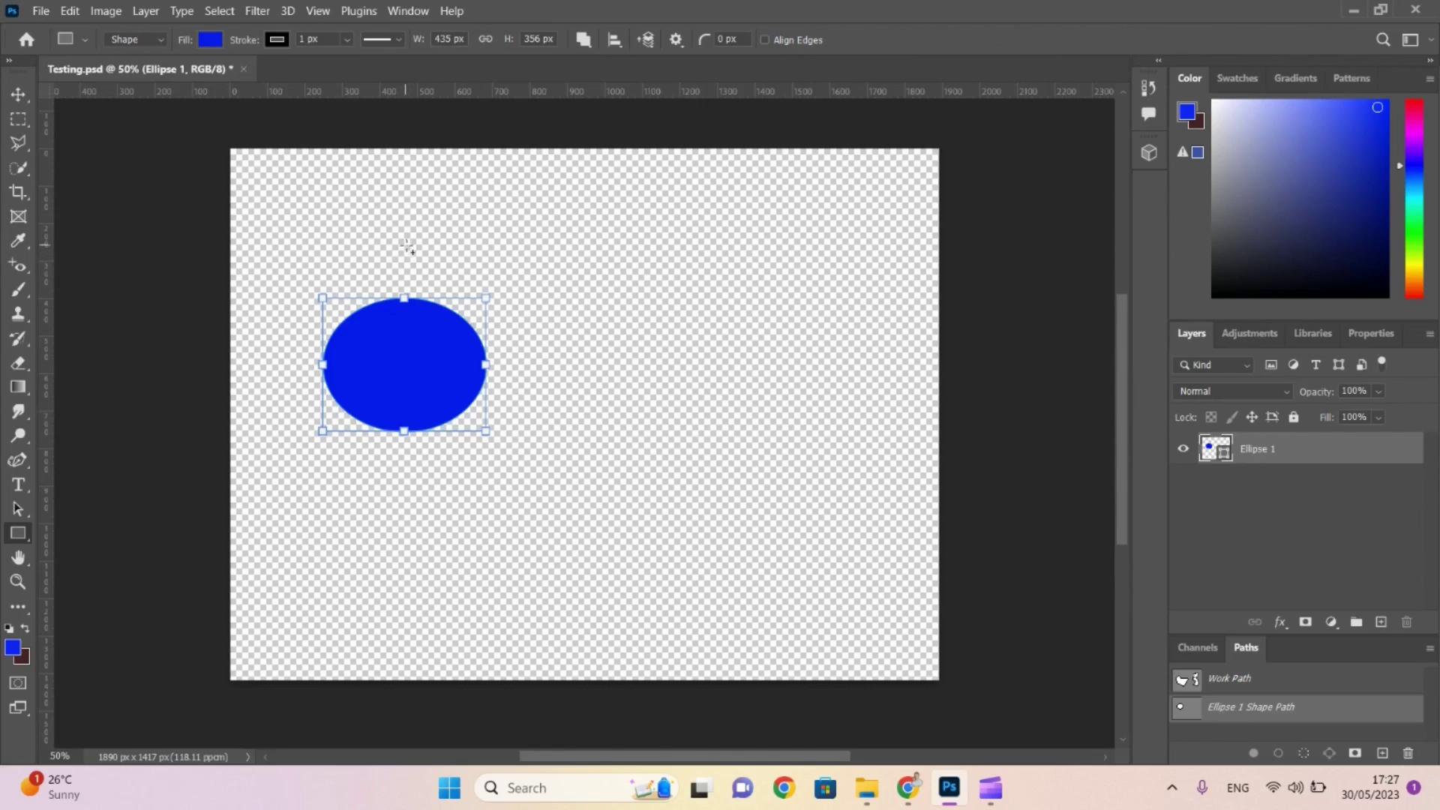
left_click_drag(407, 246, 524, 348)
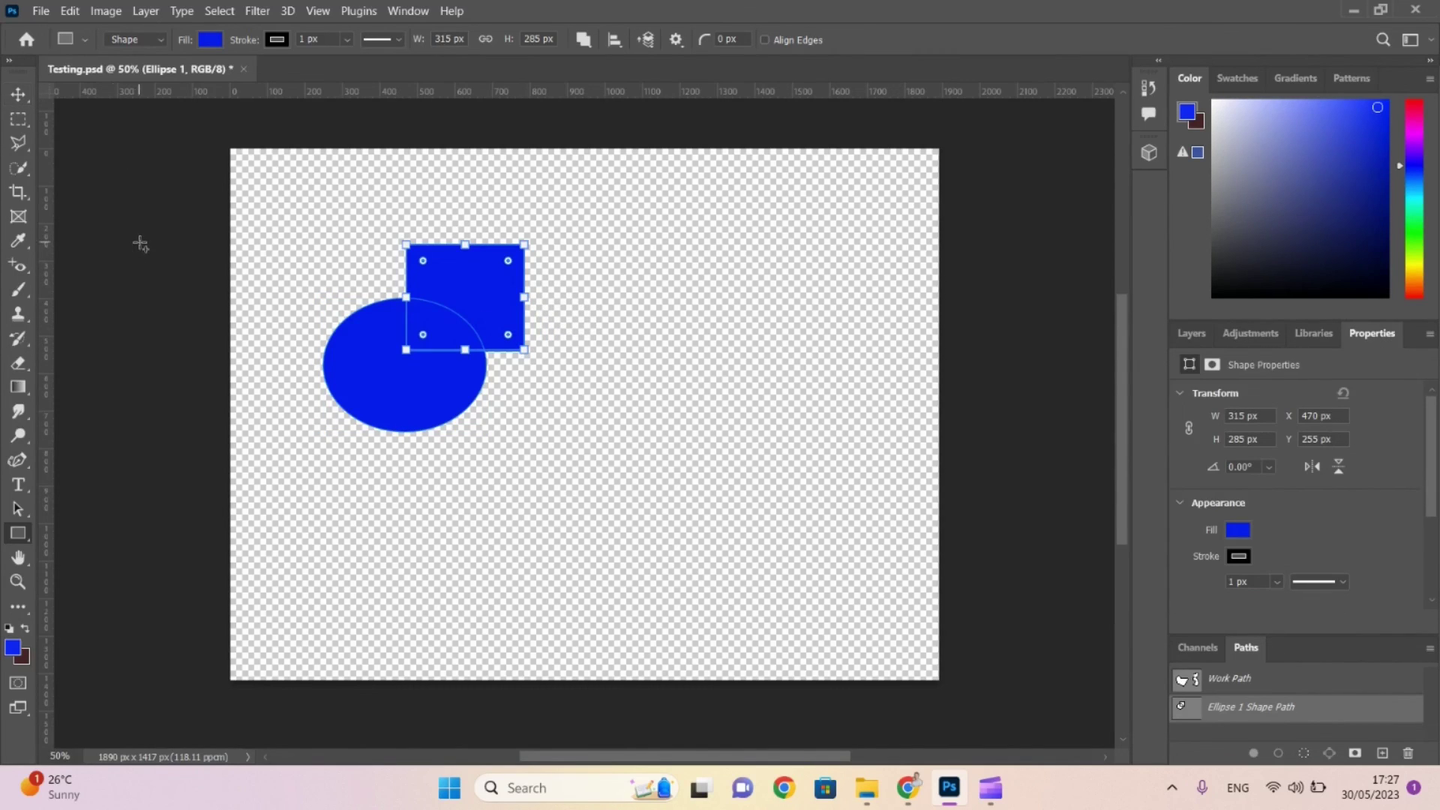
left_click(1191, 333)
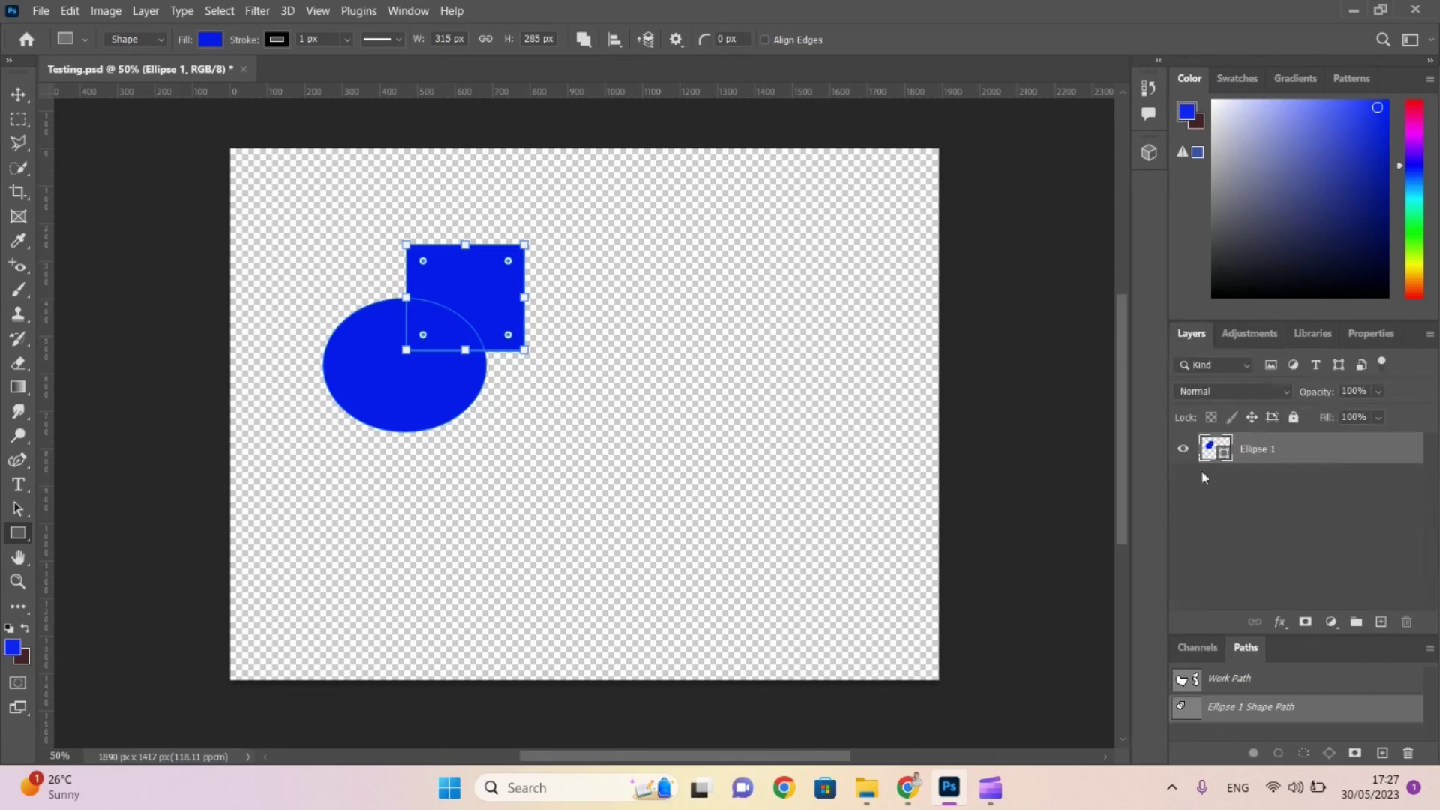
left_click(1217, 514)
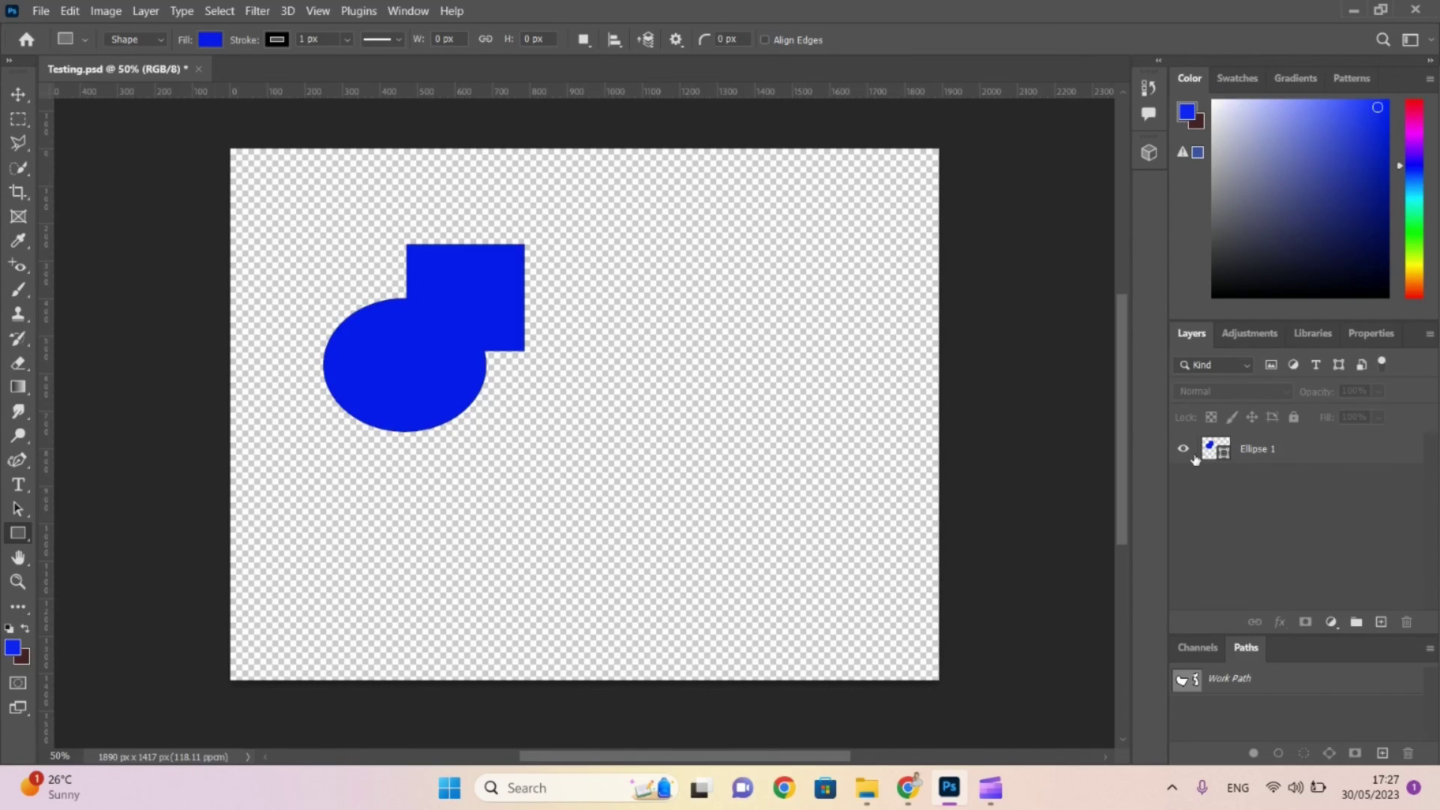
Try to set the document's background fill color to dark red #9c1717, and undo the change.
left_click(1373, 333)
left_click_drag(1434, 458, 1434, 553)
scroll(1416, 538, "up", 5)
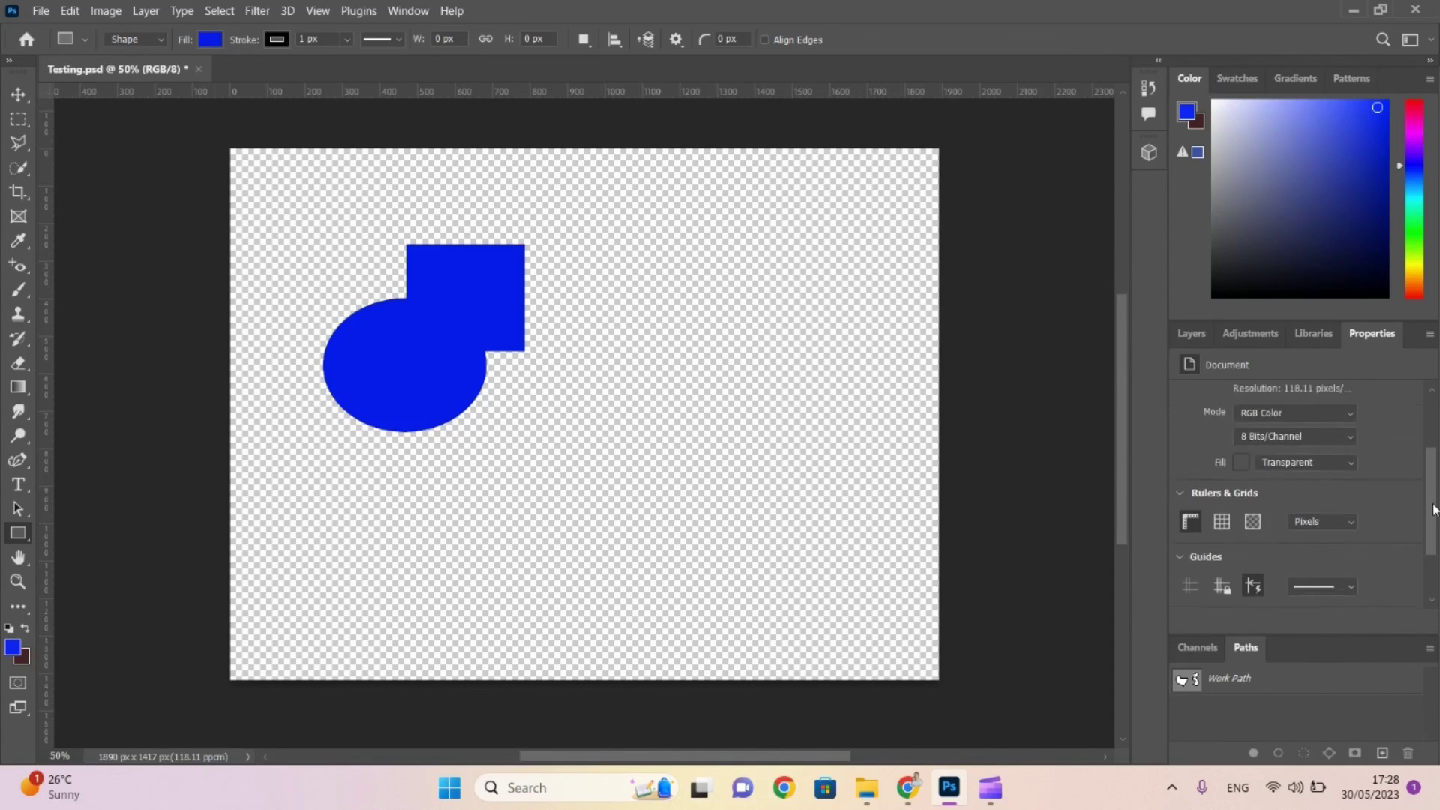
scroll(1437, 438, "down", 3)
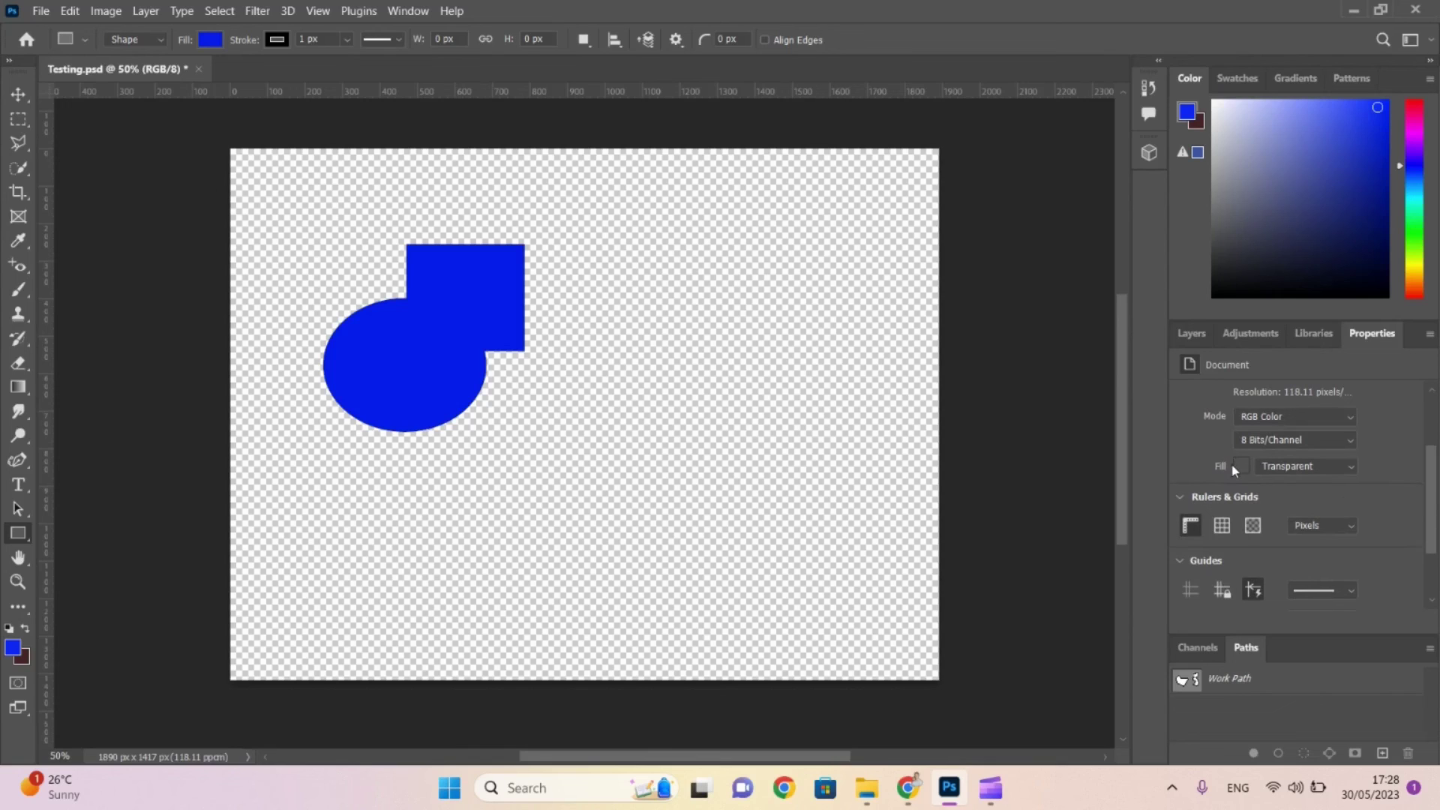
left_click(1239, 466)
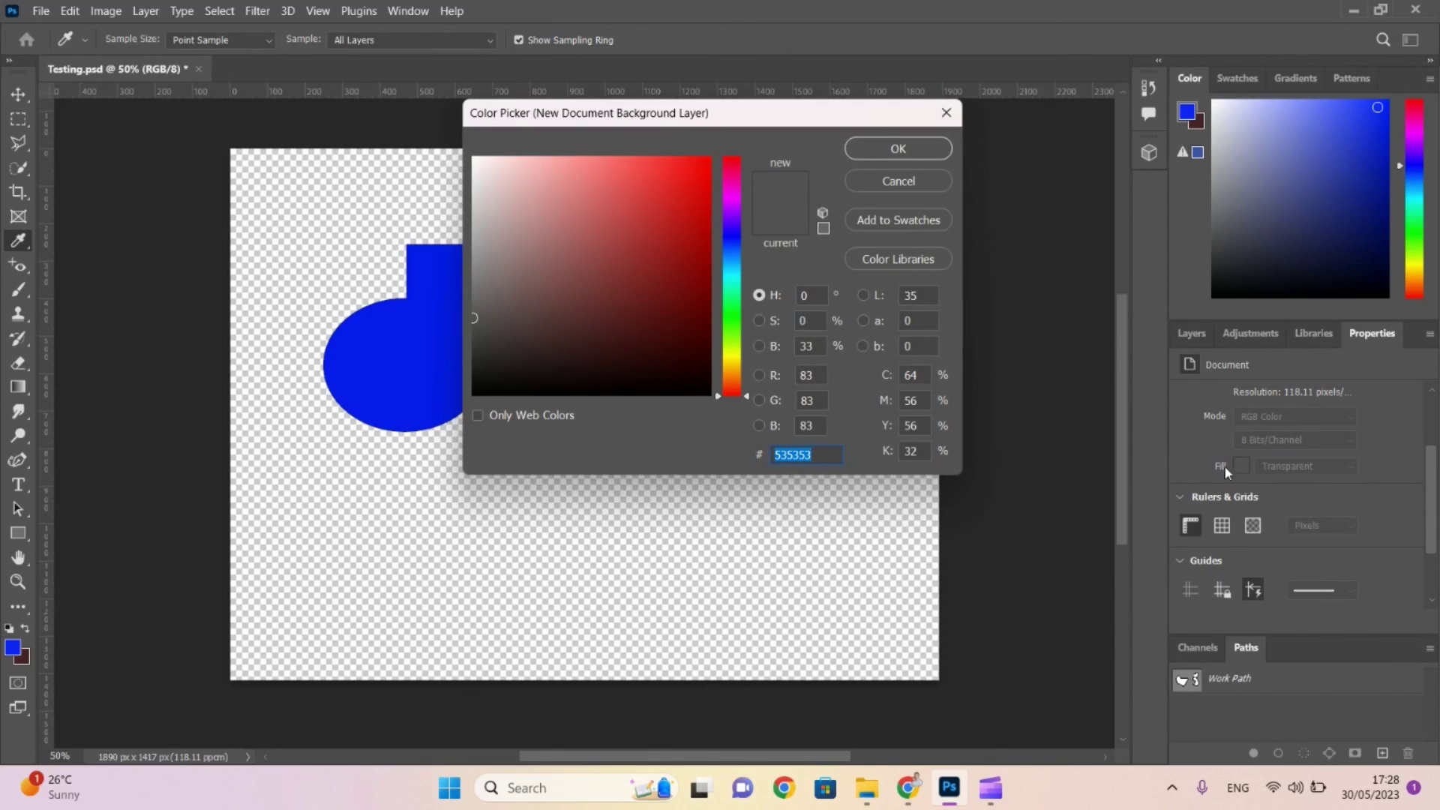
left_click_drag(539, 215, 676, 247)
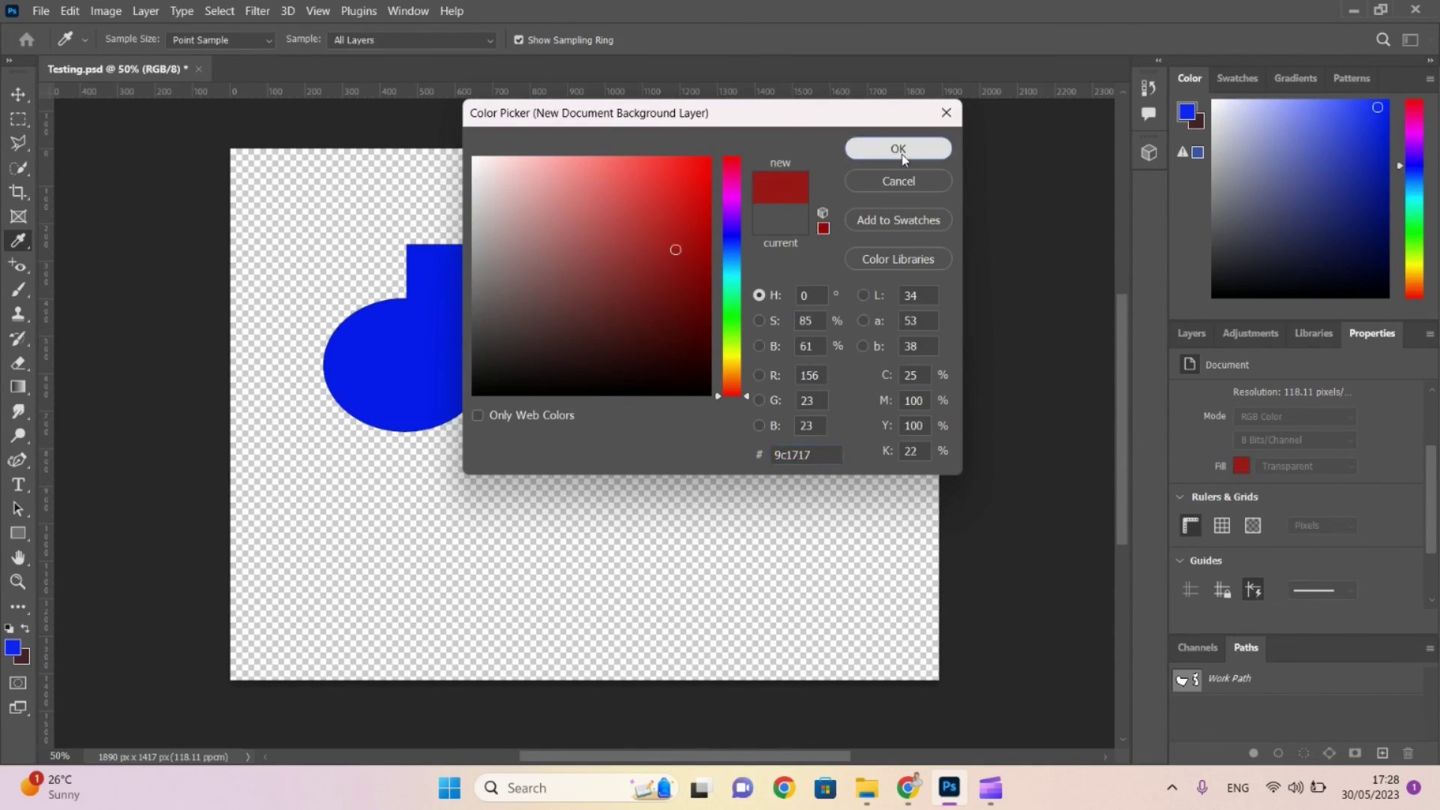
left_click(852, 149)
key("ctrl+z")
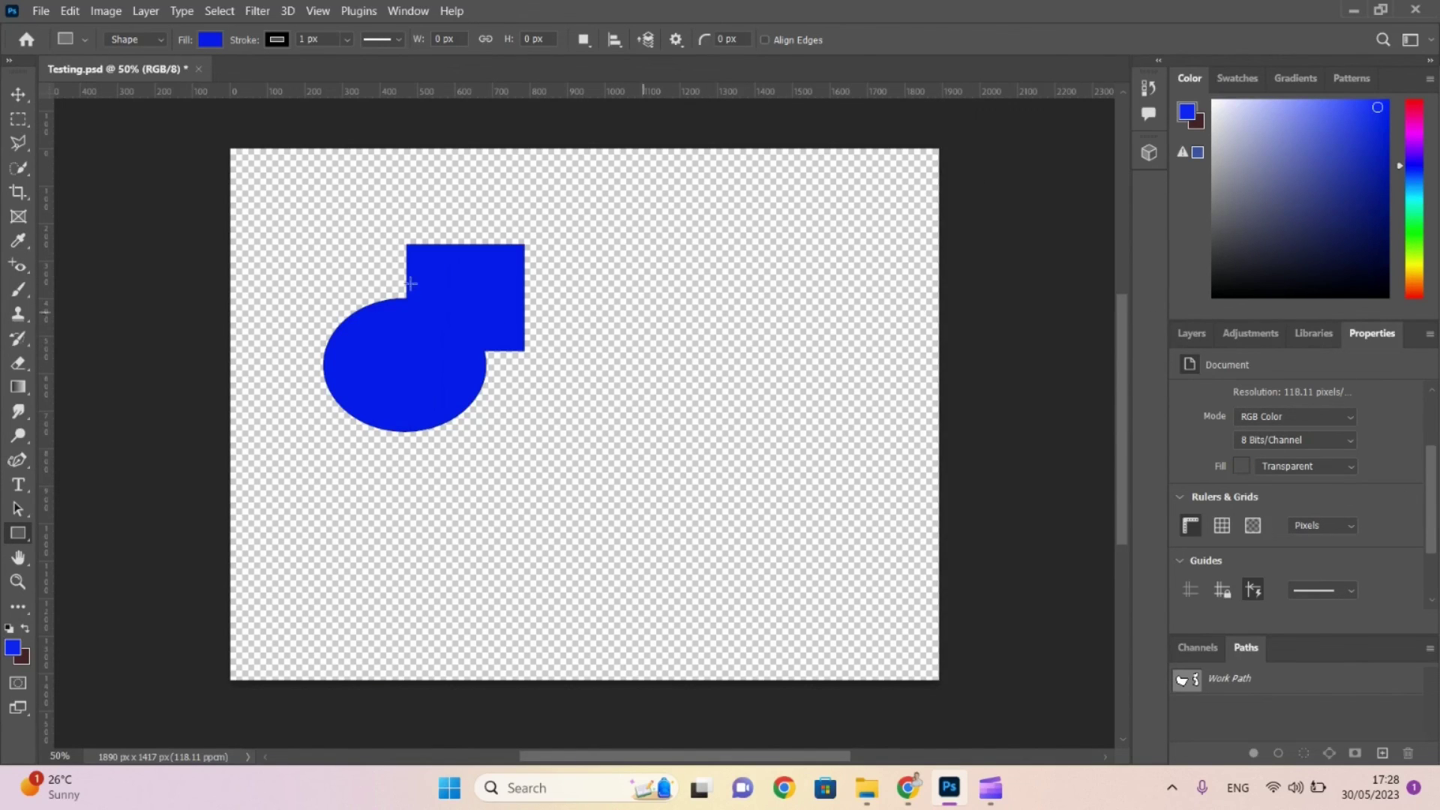
Select the combined Ellipse 1 shape with the Path Selection Tool active and change its fill to red.
left_click(15, 514)
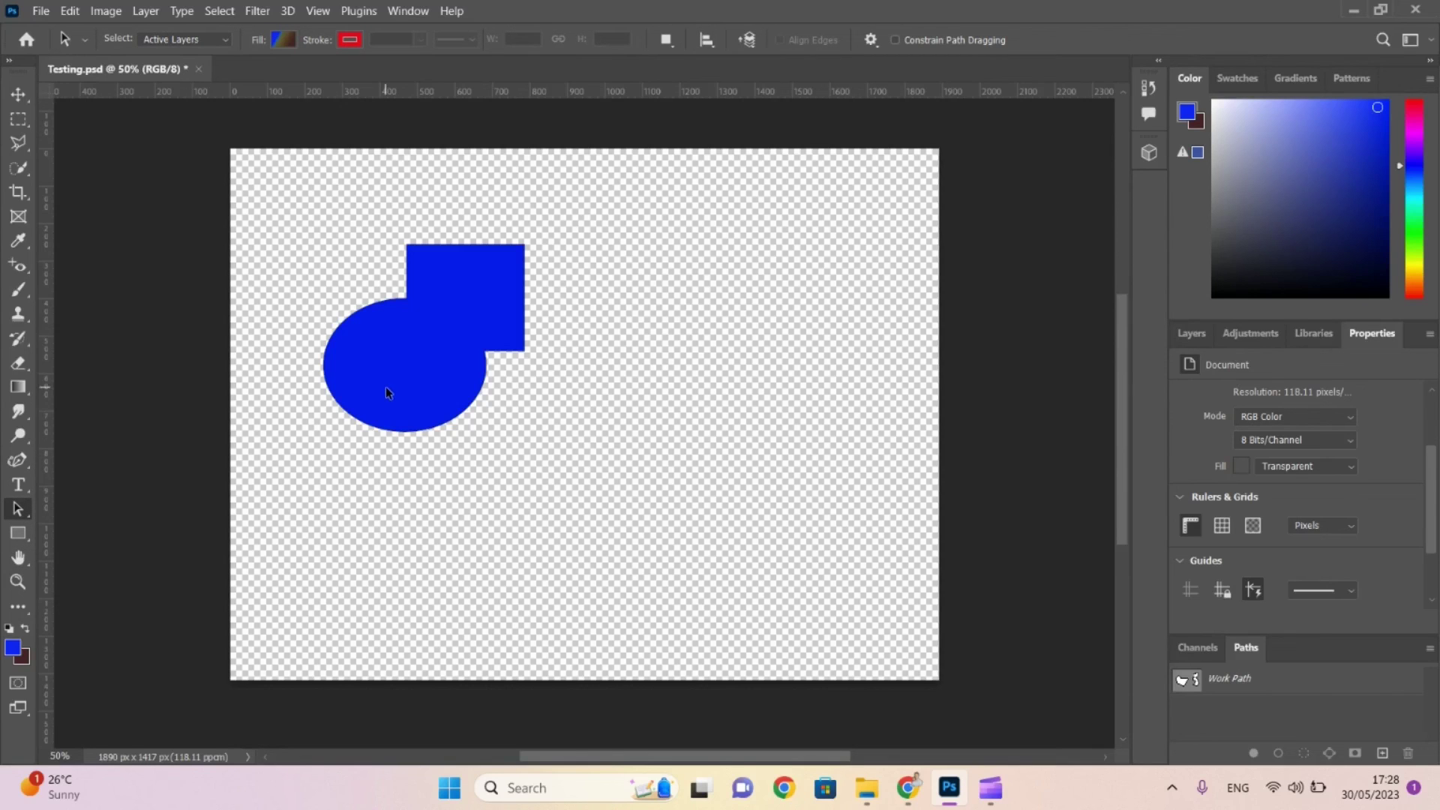
right_click(16, 510)
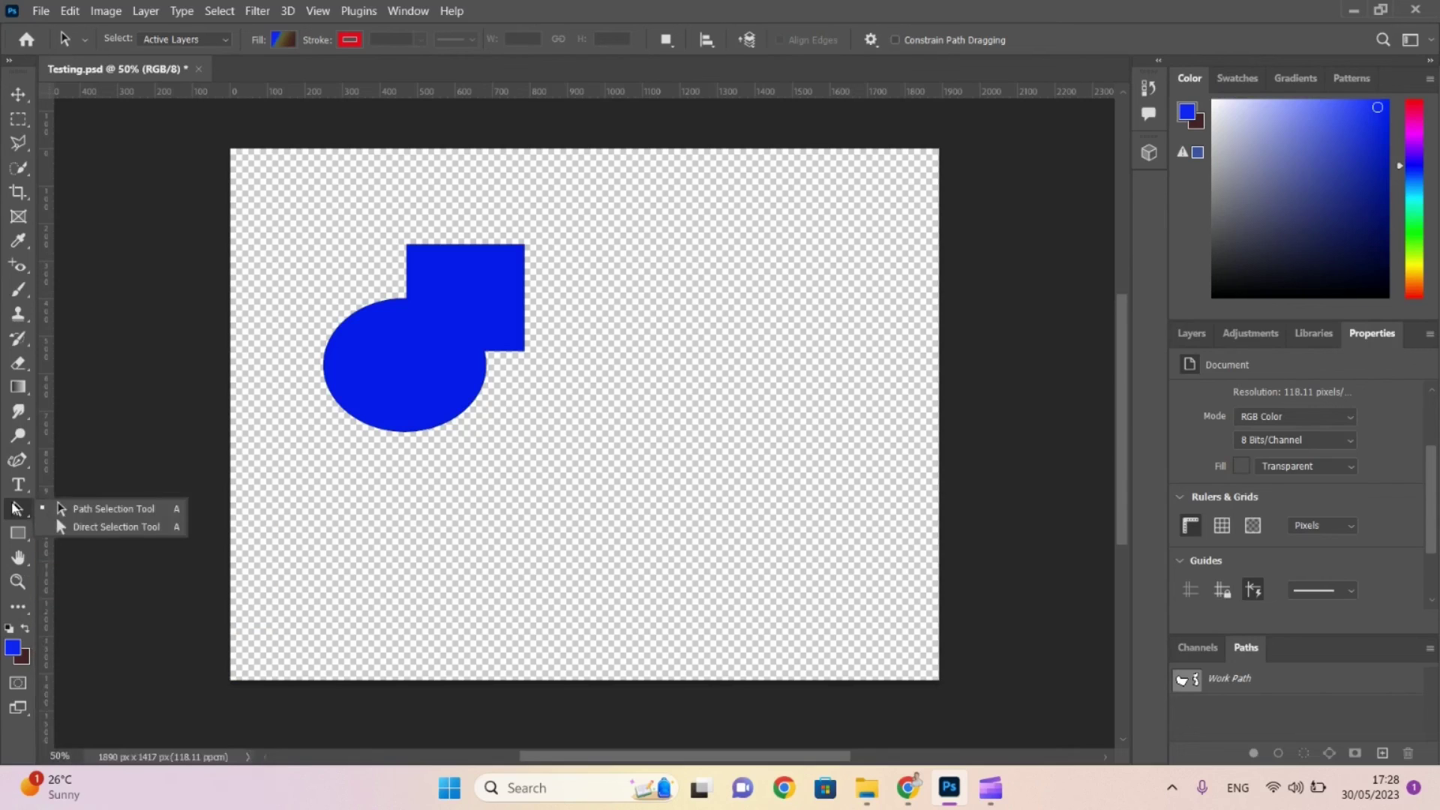
left_click(56, 516)
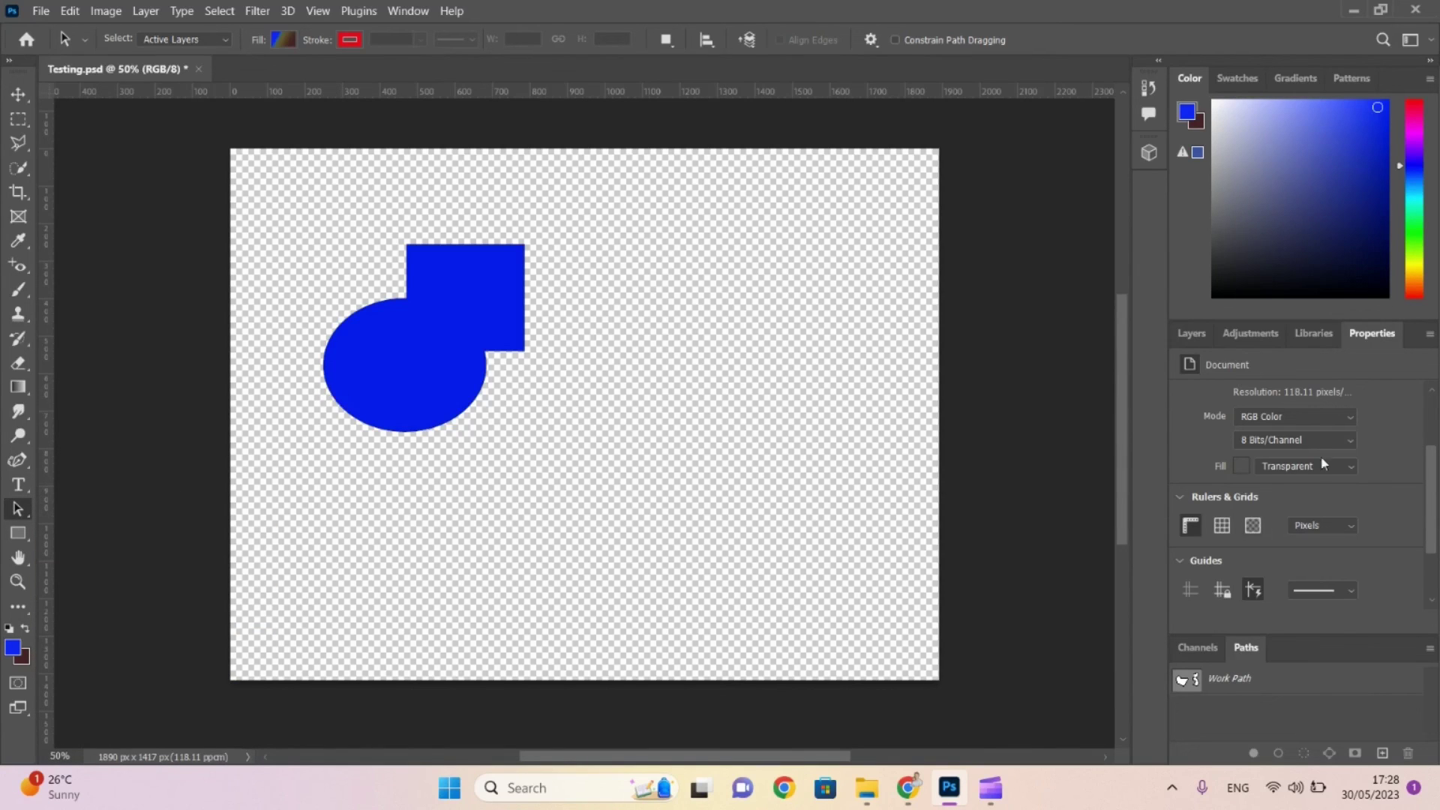
left_click(1192, 334)
left_click(1216, 449)
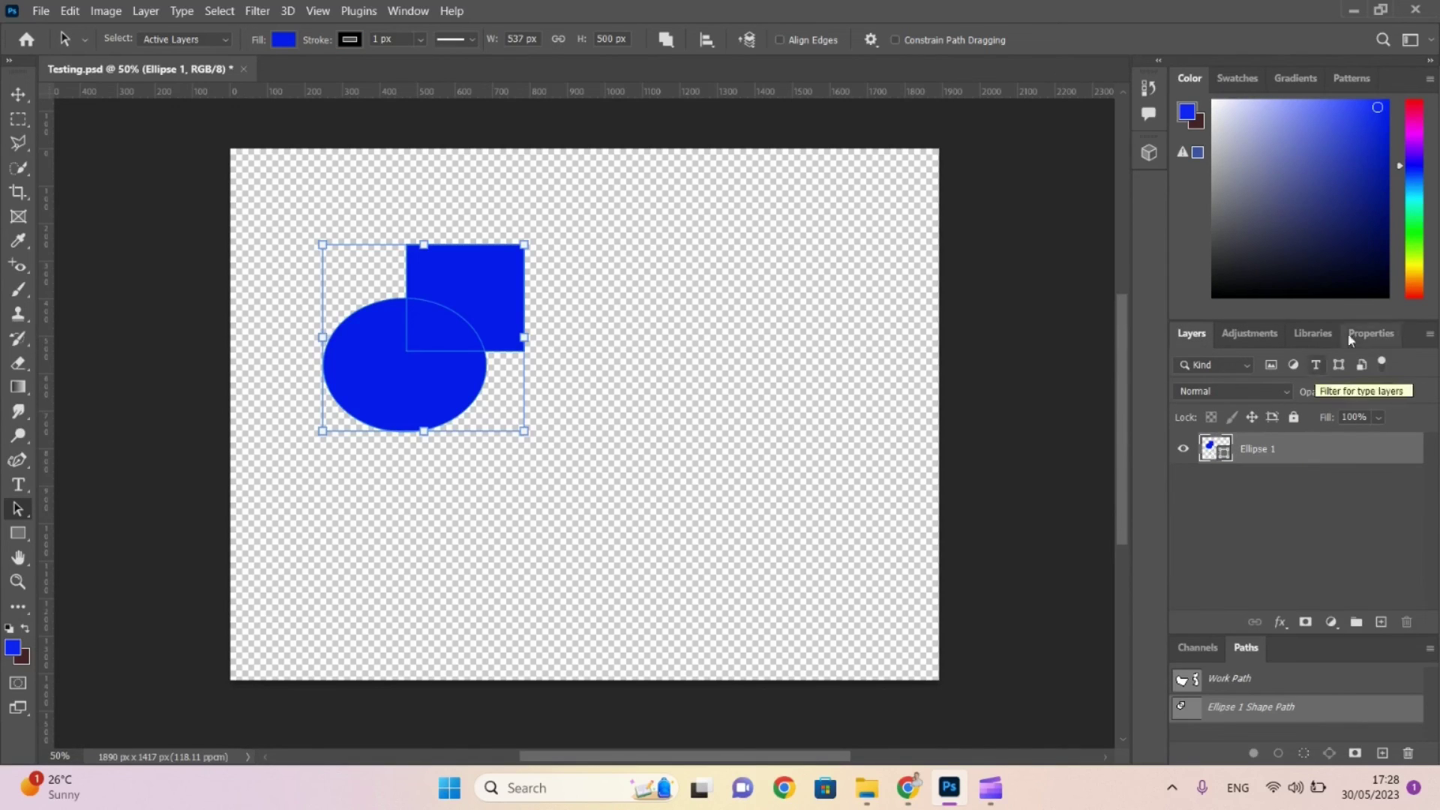
left_click(1371, 334)
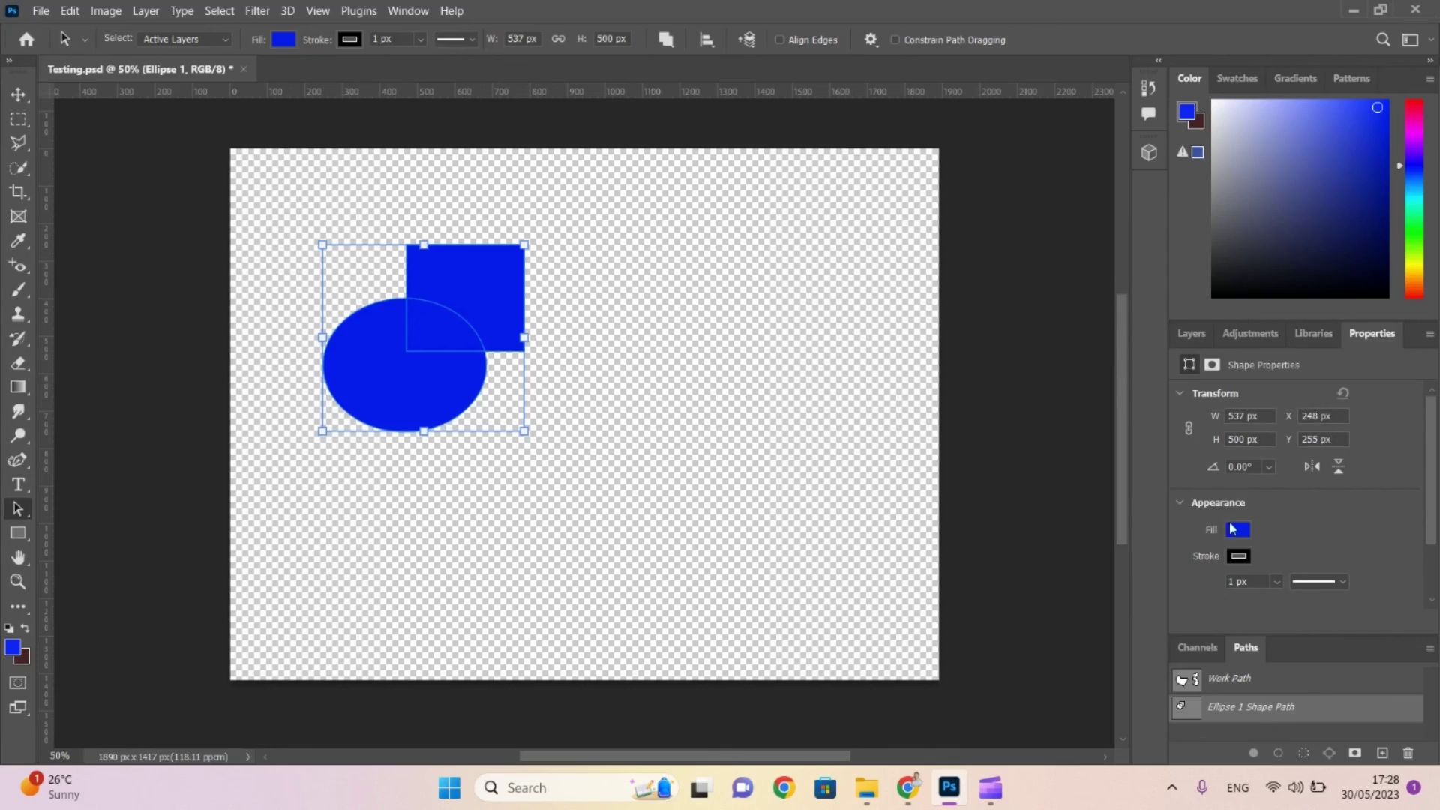
left_click(1236, 531)
left_click(1217, 522)
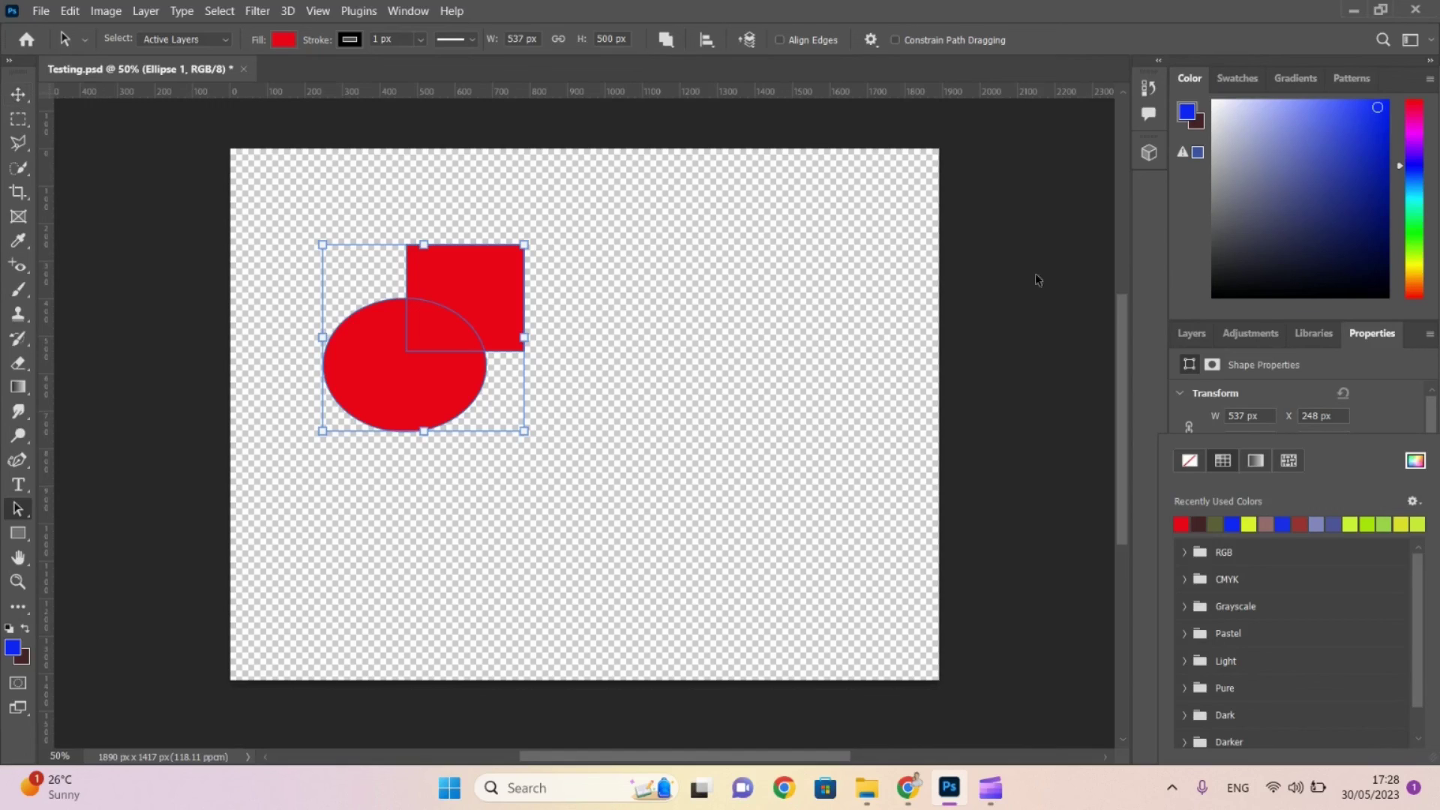
left_click(1372, 420)
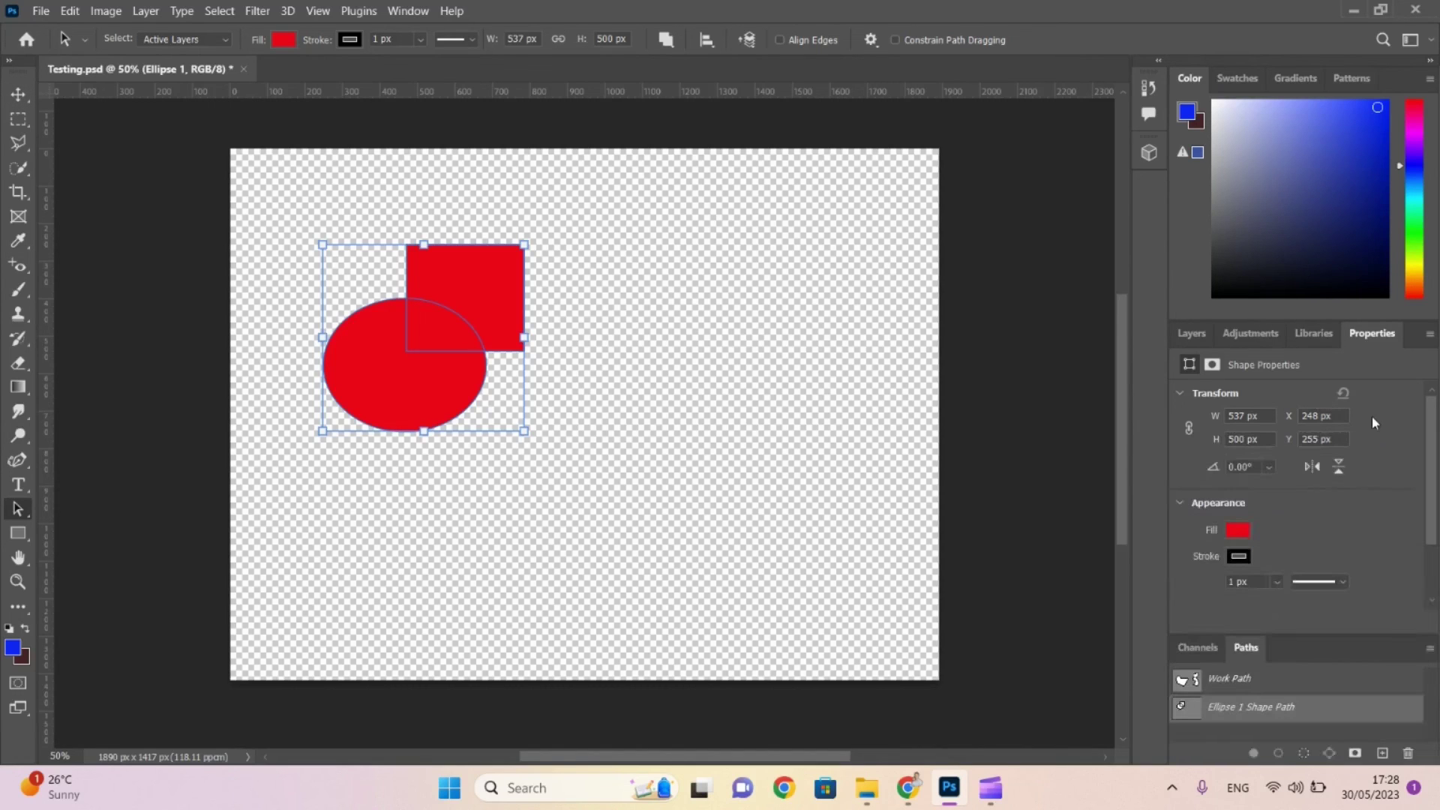
Give the combined shape a blue stroke with a width of 61.99 px.
left_click(1238, 558)
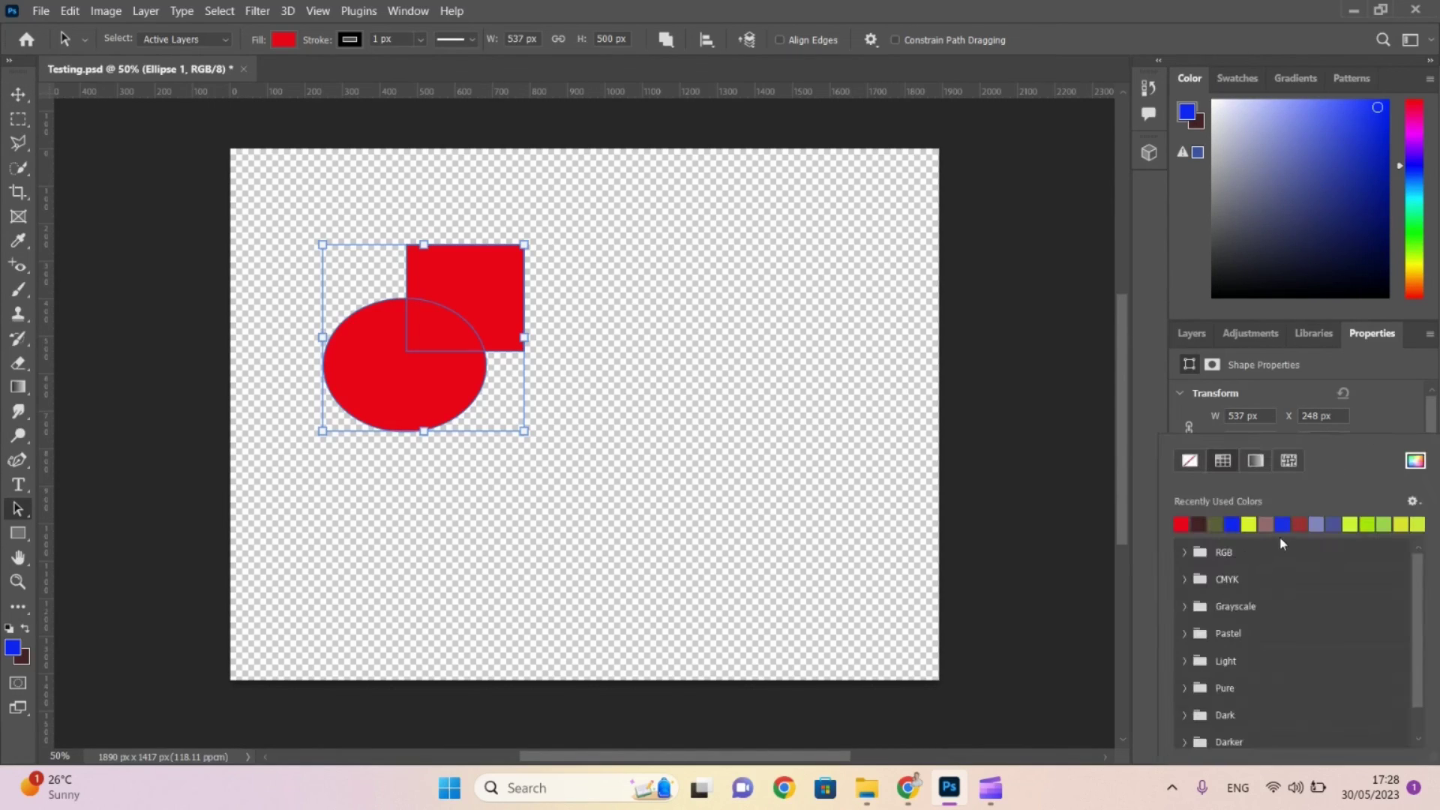
left_click(1234, 523)
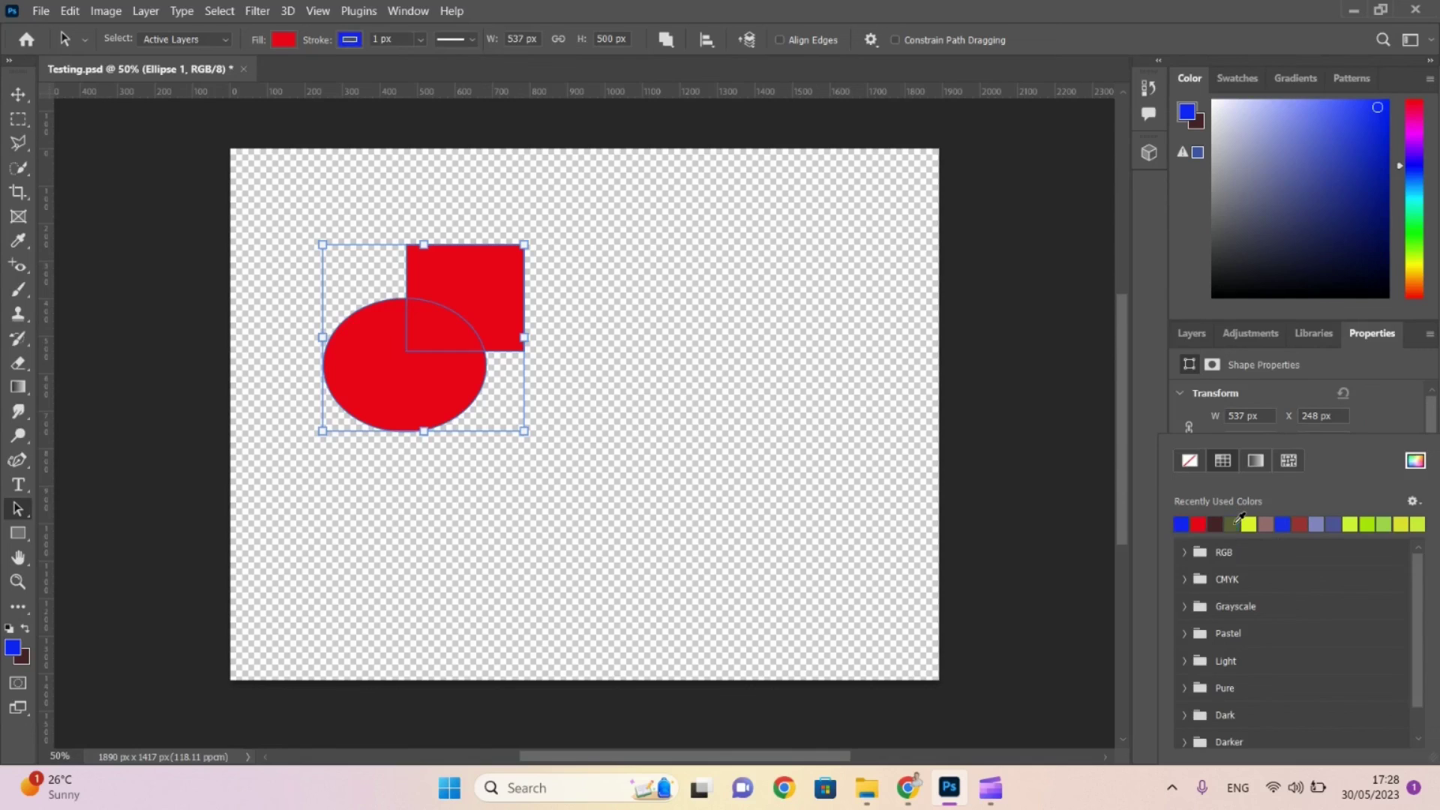
left_click(1286, 399)
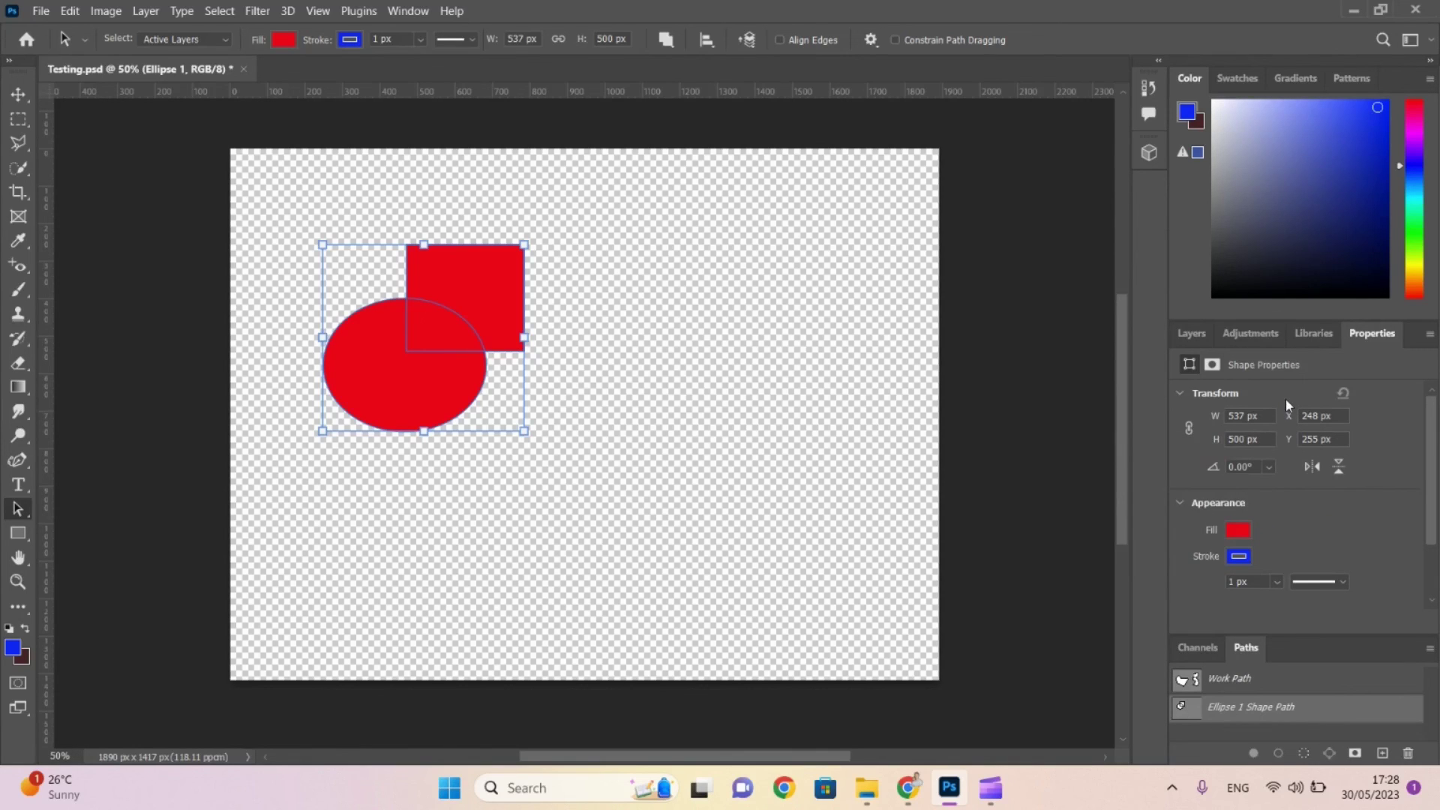
left_click(1277, 583)
left_click(1297, 607)
left_click_drag(1297, 607, 1308, 607)
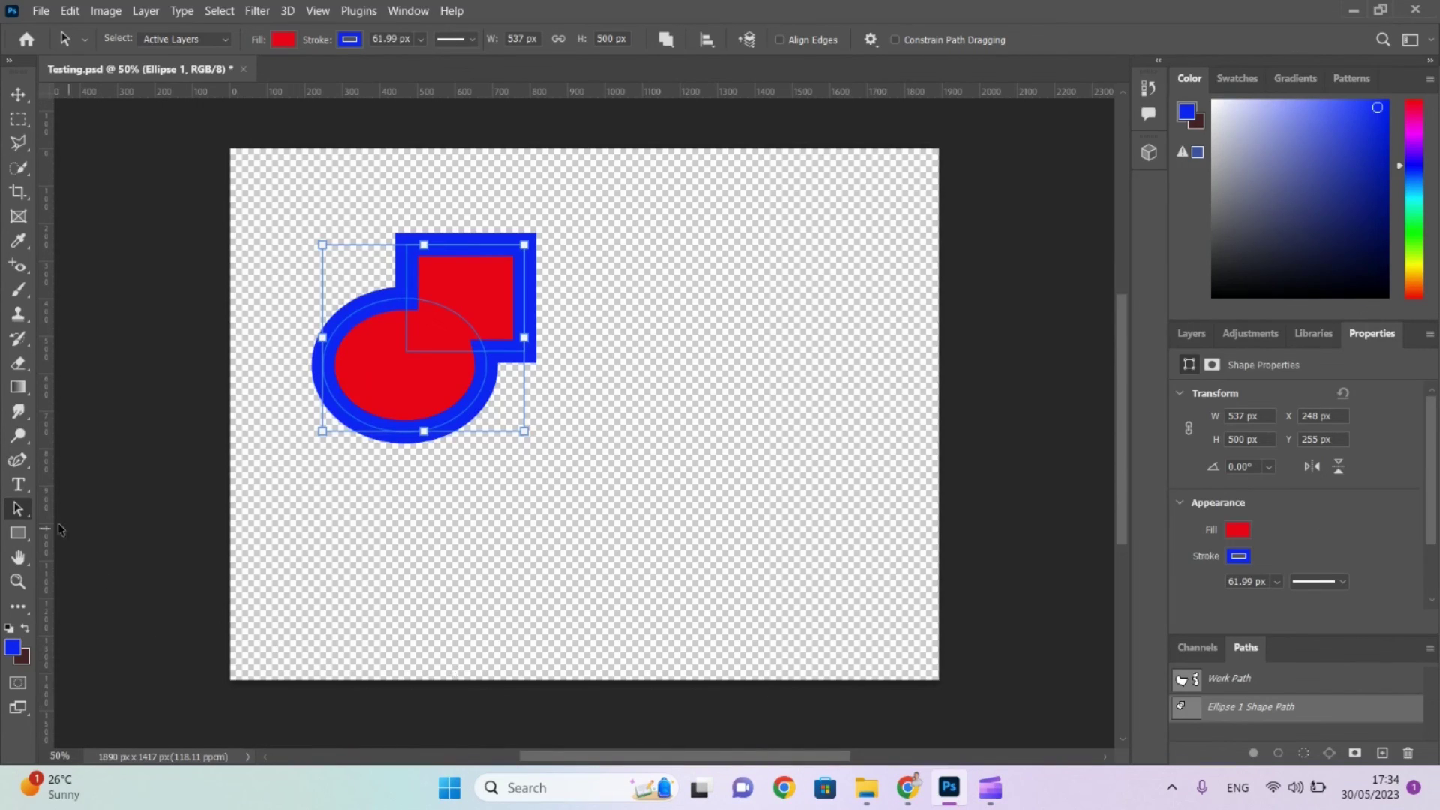
Cut a triangle about 445 by 393 px out of the ellipse's lower right area using Subtract Front Shape.
left_click(22, 534)
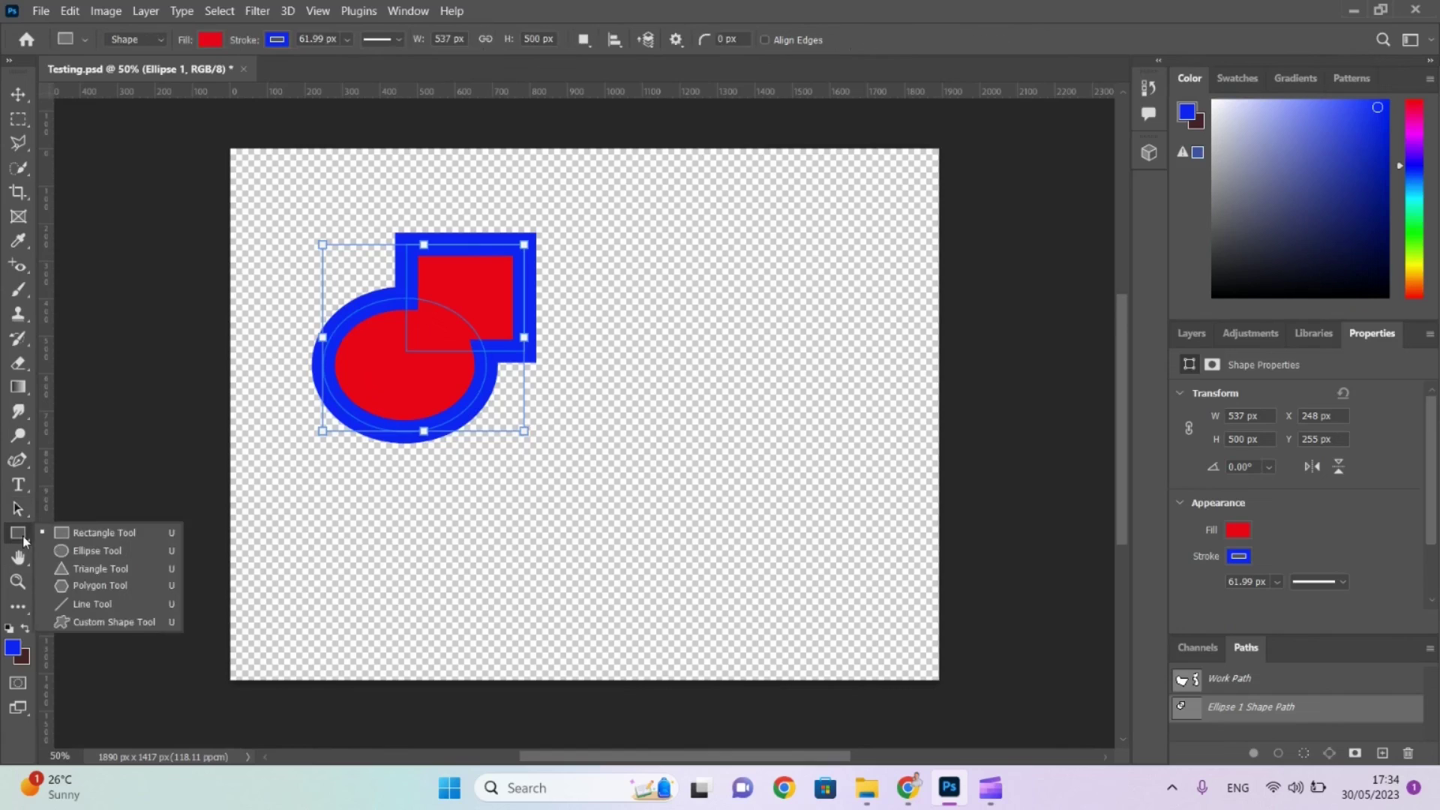
left_click(78, 570)
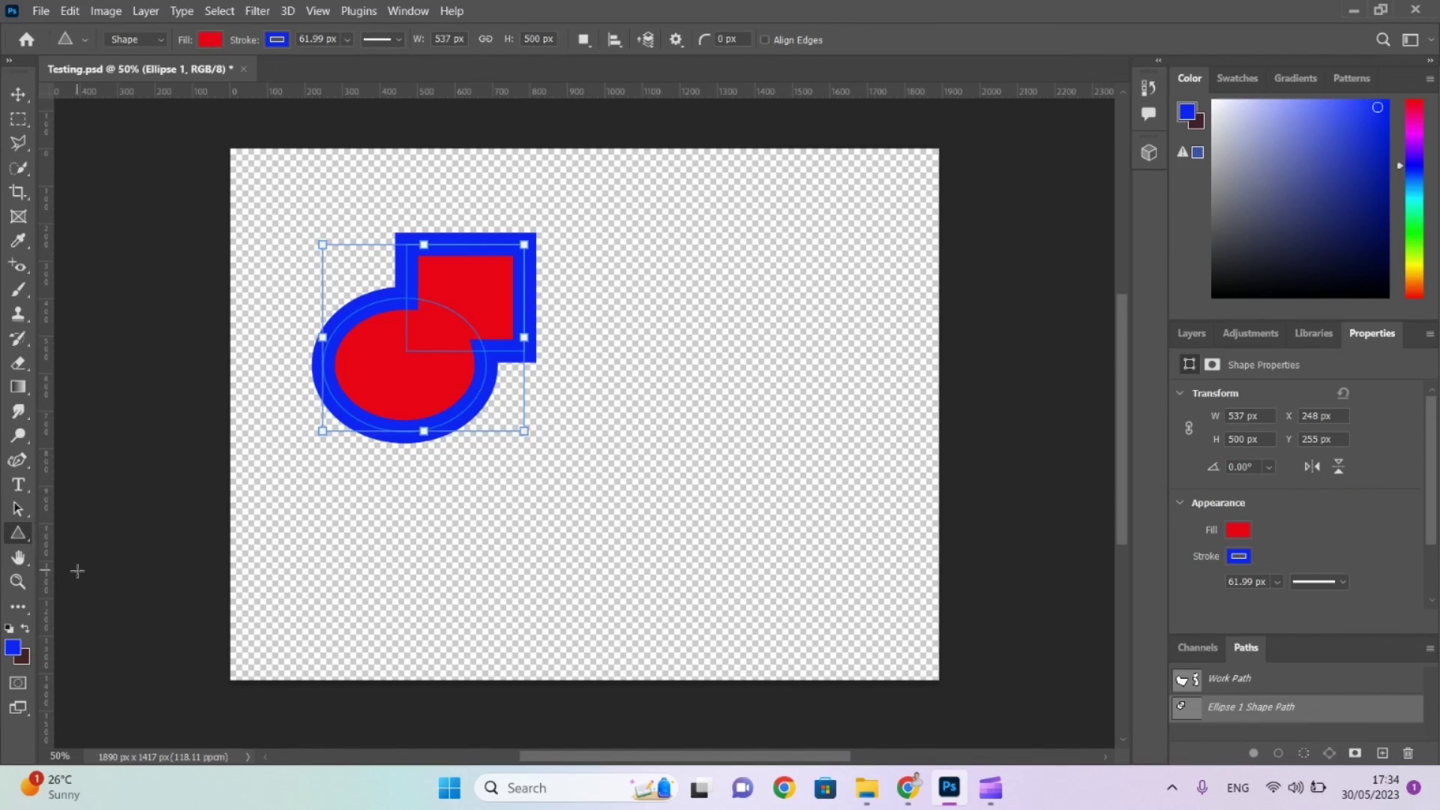
left_click(588, 43)
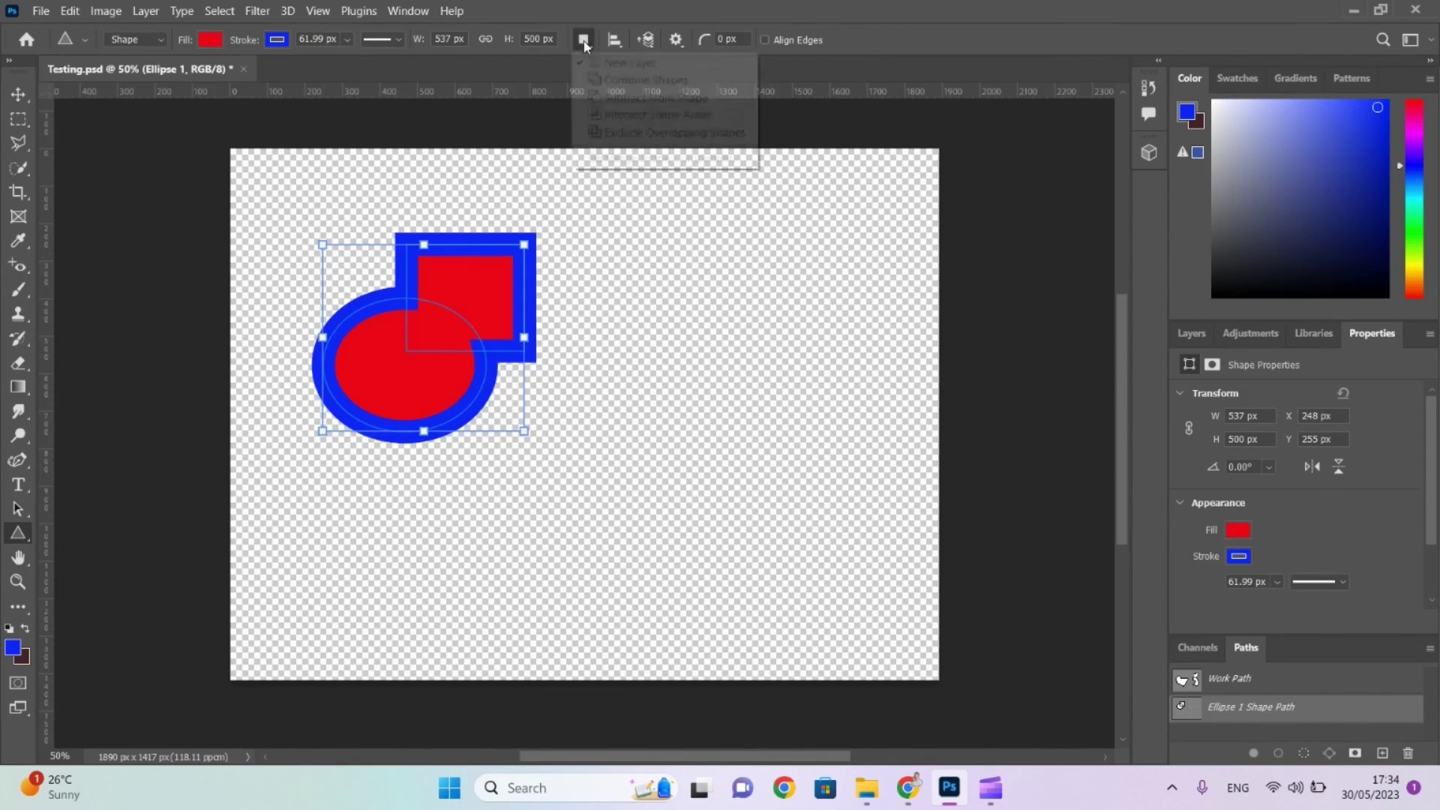
left_click(605, 98)
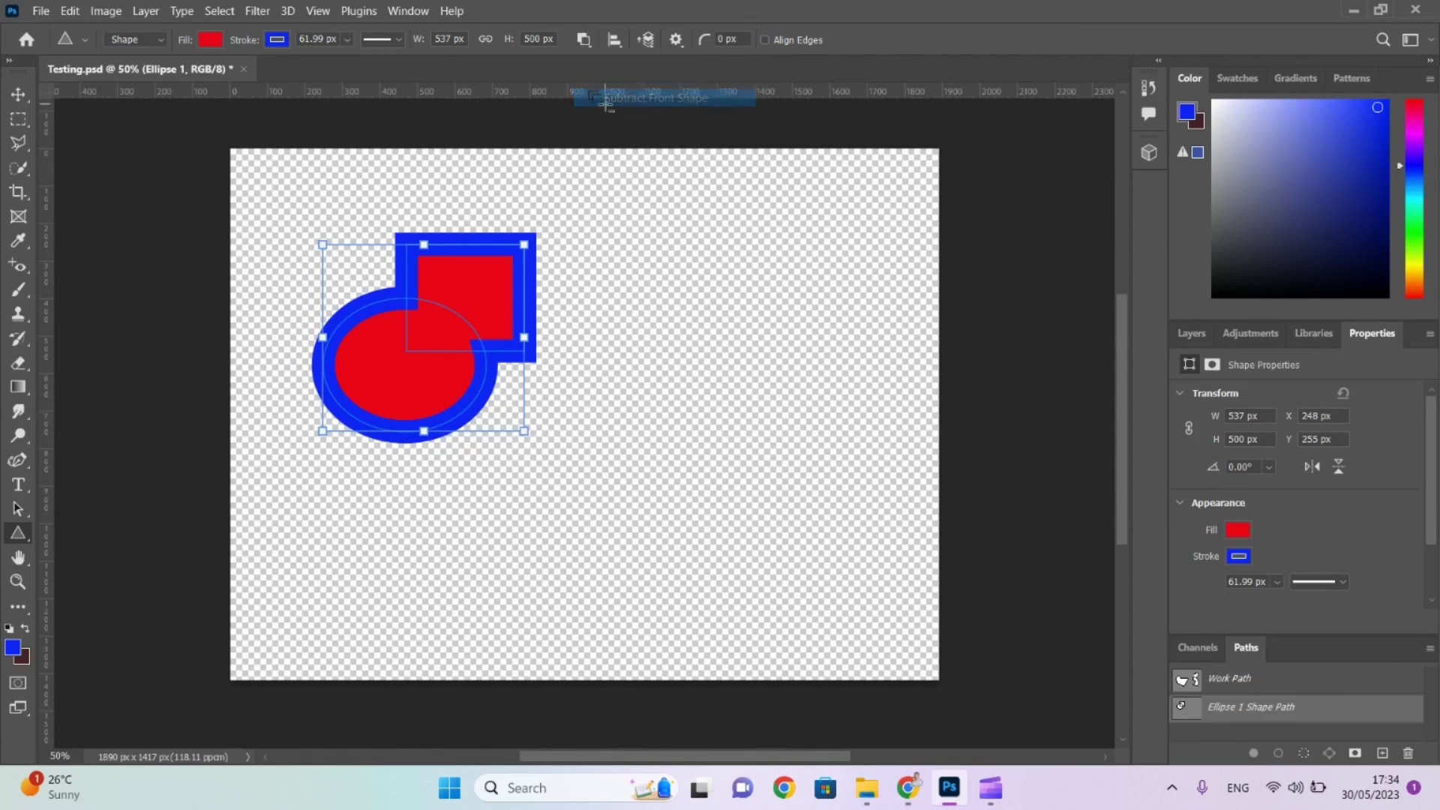
left_click_drag(548, 506, 380, 358)
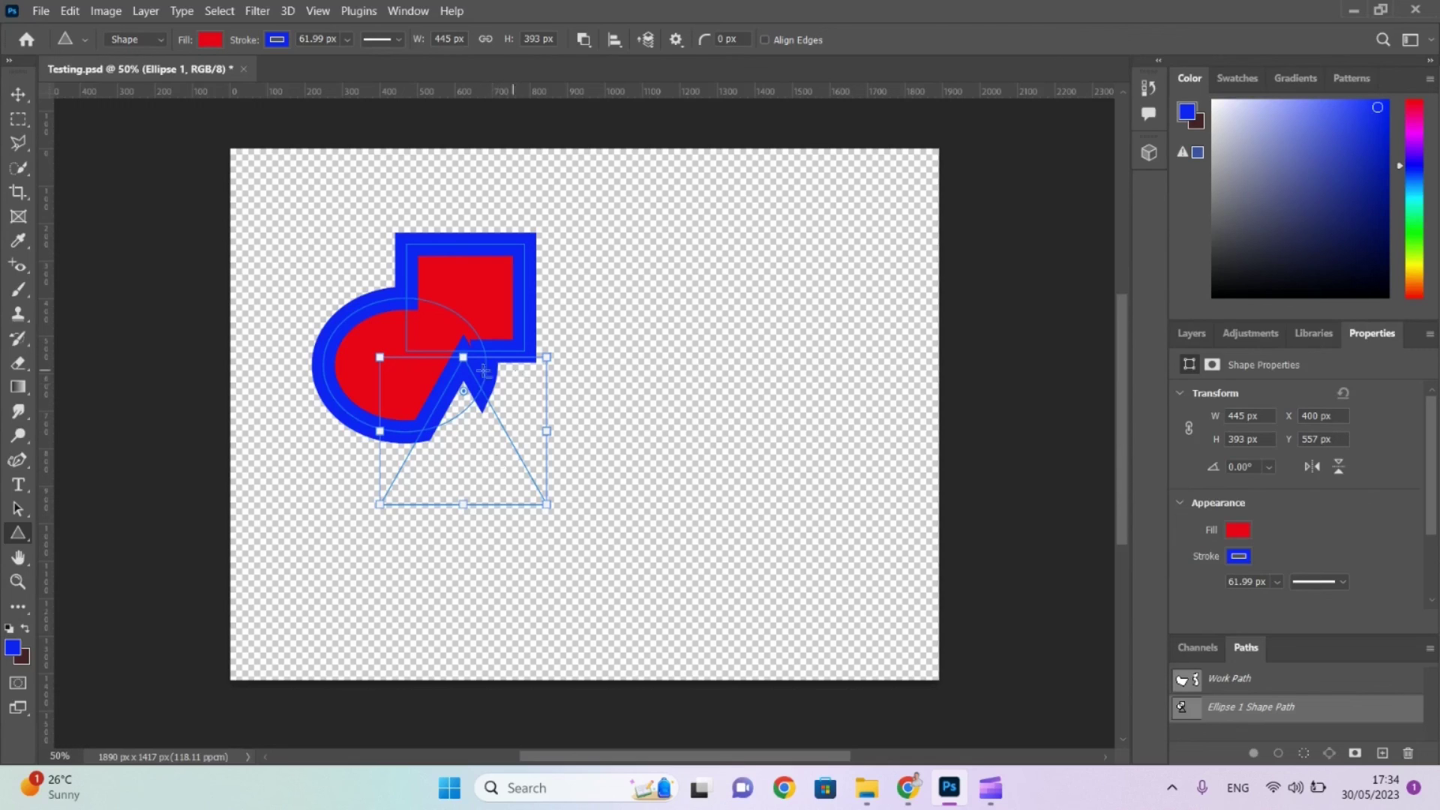
With the Direct Selection Tool, move the whole subtracted triangle left so its apex sits near the ellipse's center.
left_click(17, 513)
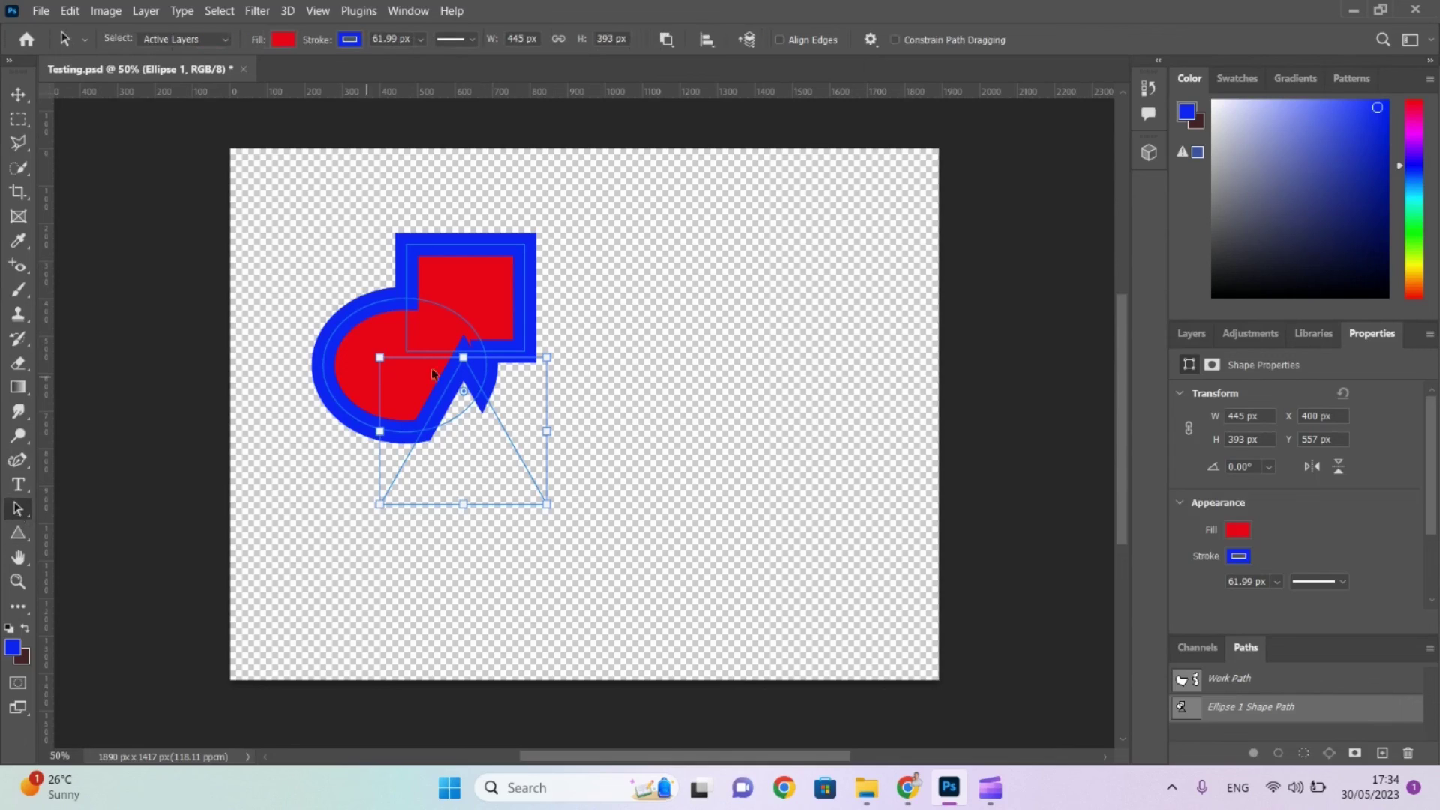
right_click(23, 512)
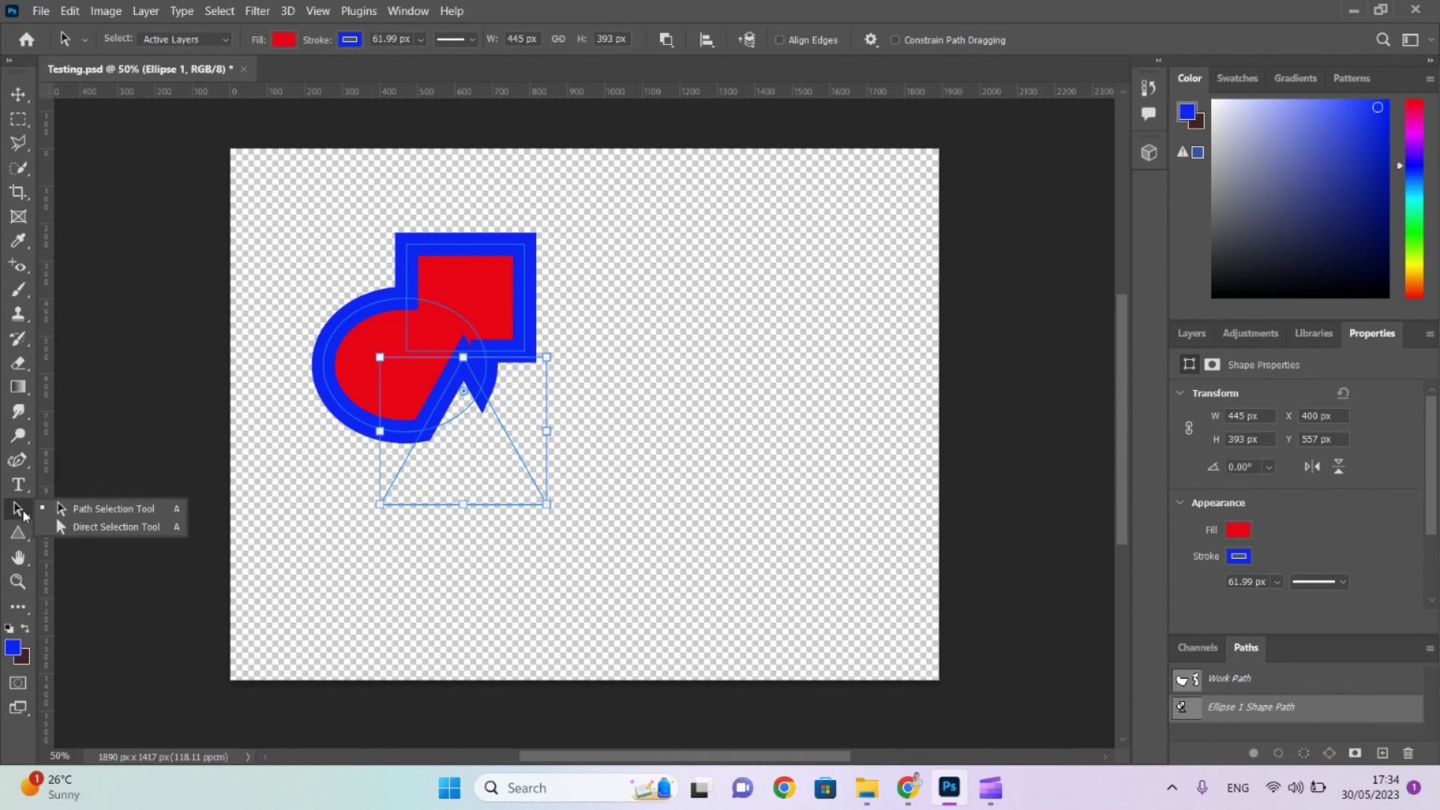
left_click(103, 526)
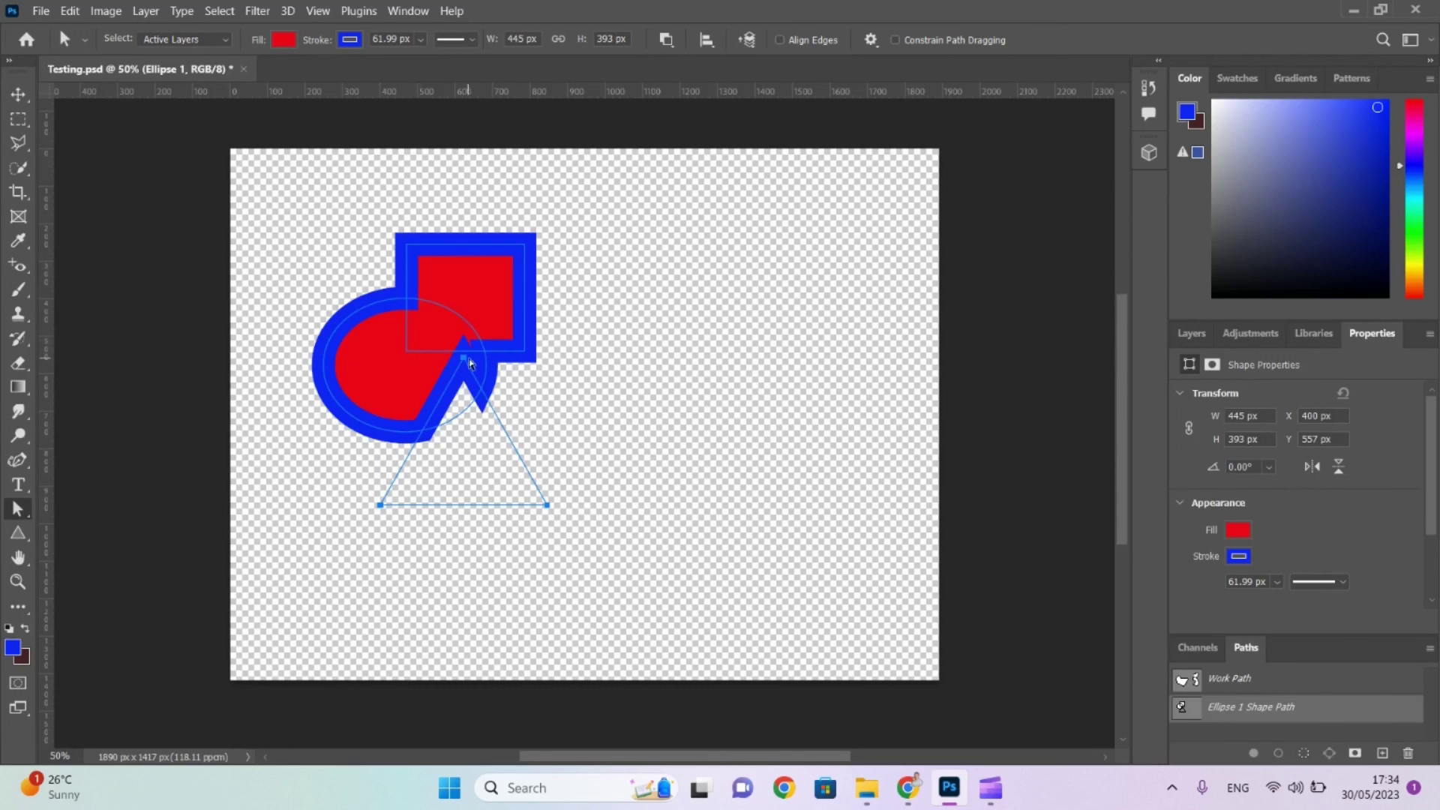
left_click_drag(464, 363, 412, 359)
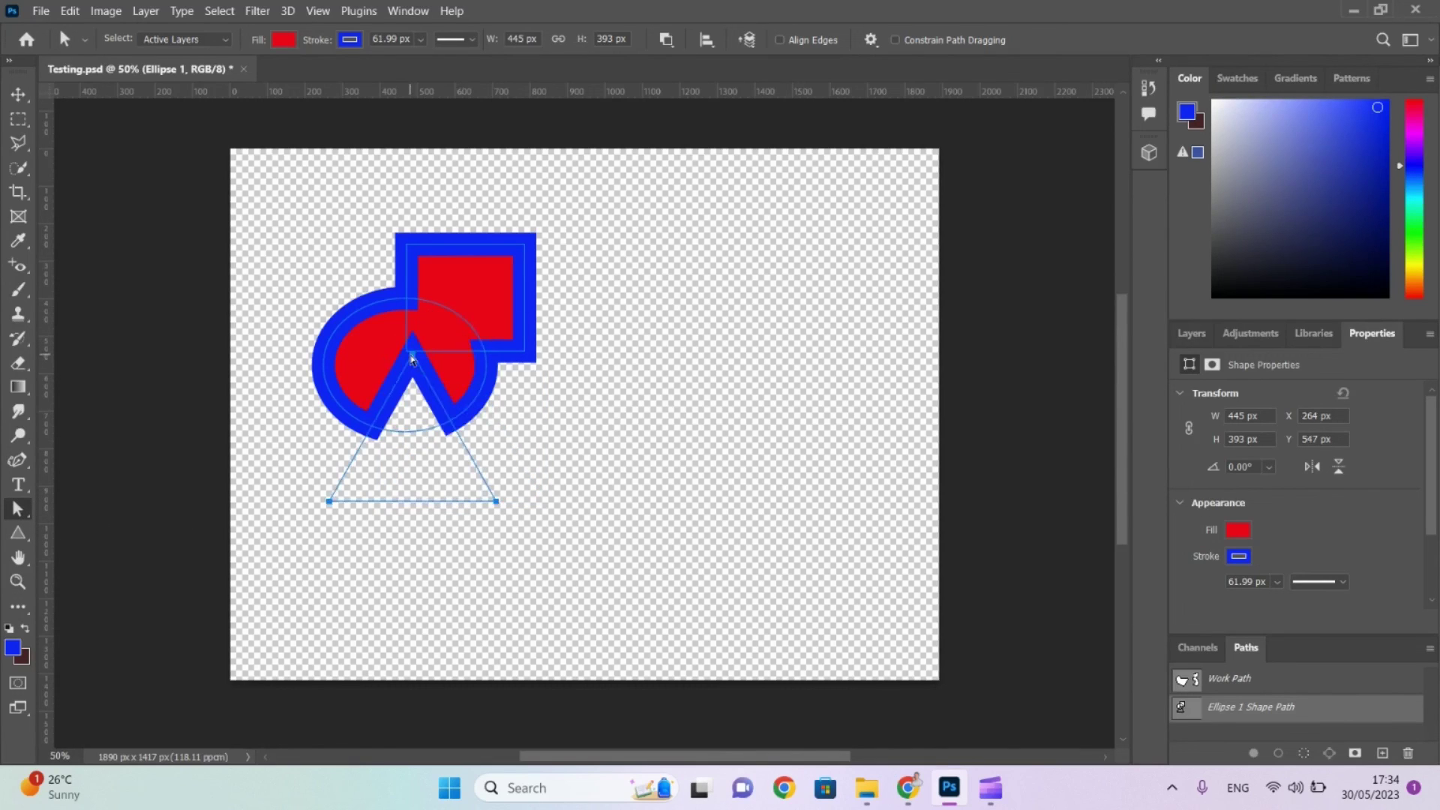
Skew the rectangle by shifting its top edge right and down, accept conversion to a regular path, and reposition its two lower corner points.
left_click(480, 247)
left_click_drag(480, 247, 539, 270)
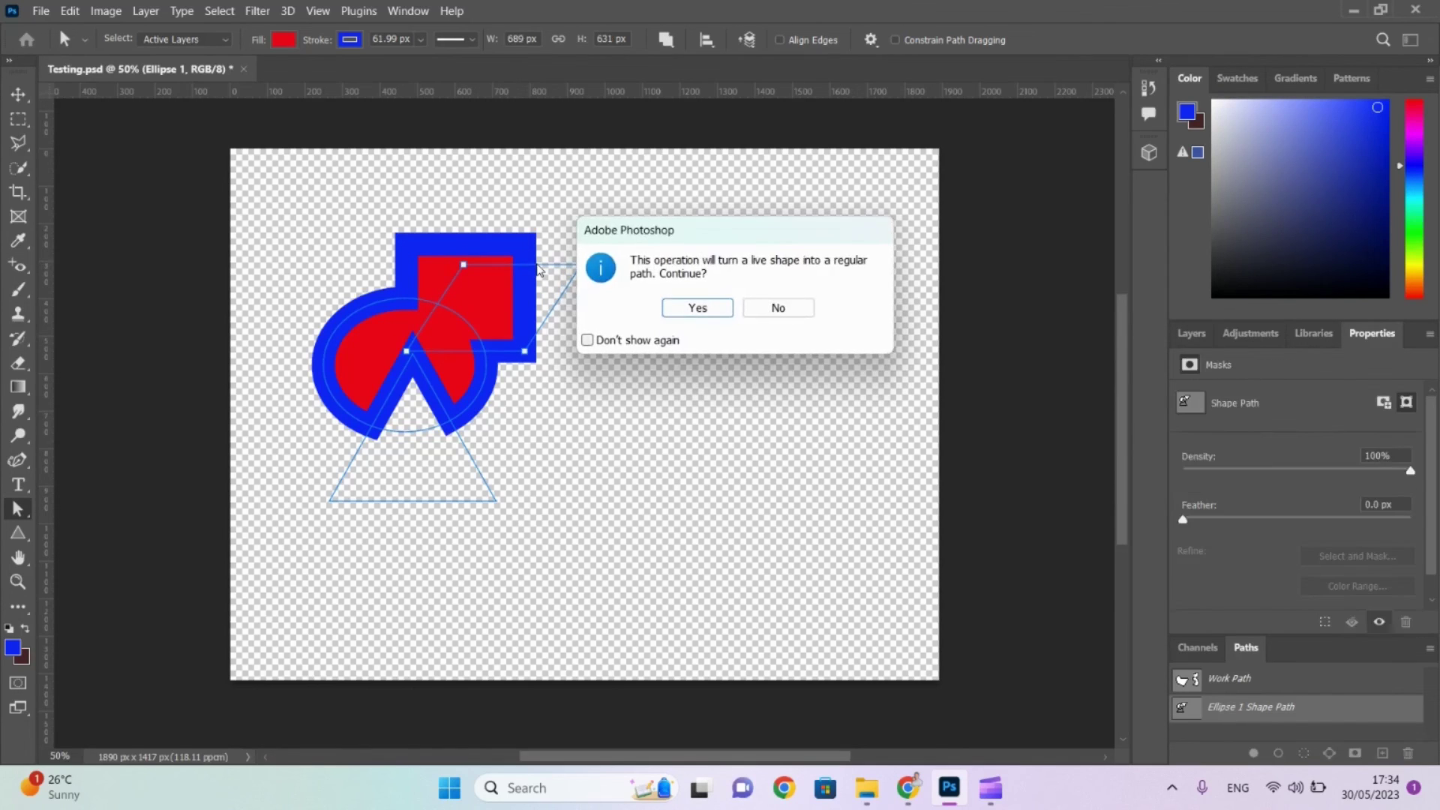
left_click(711, 307)
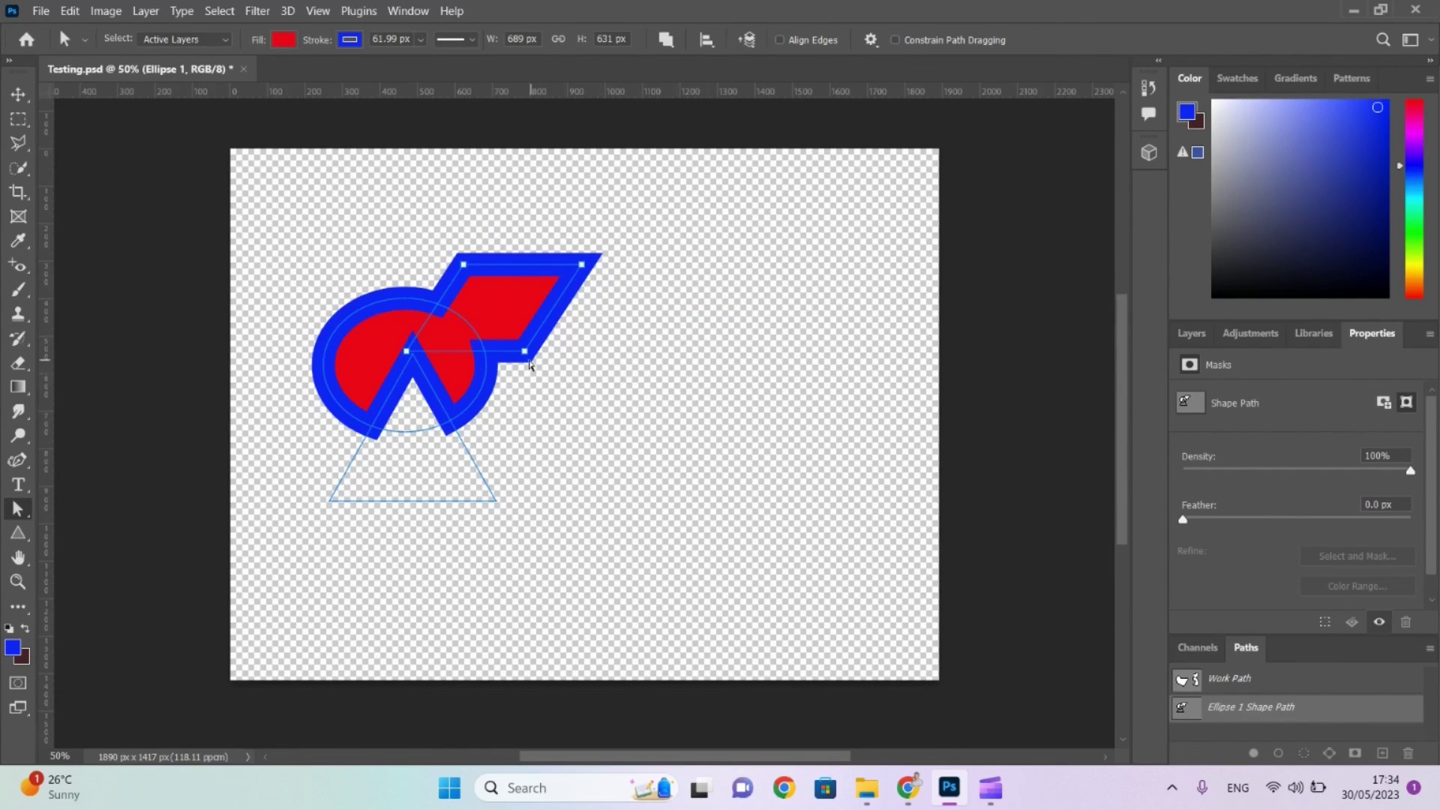
left_click_drag(524, 351, 530, 382)
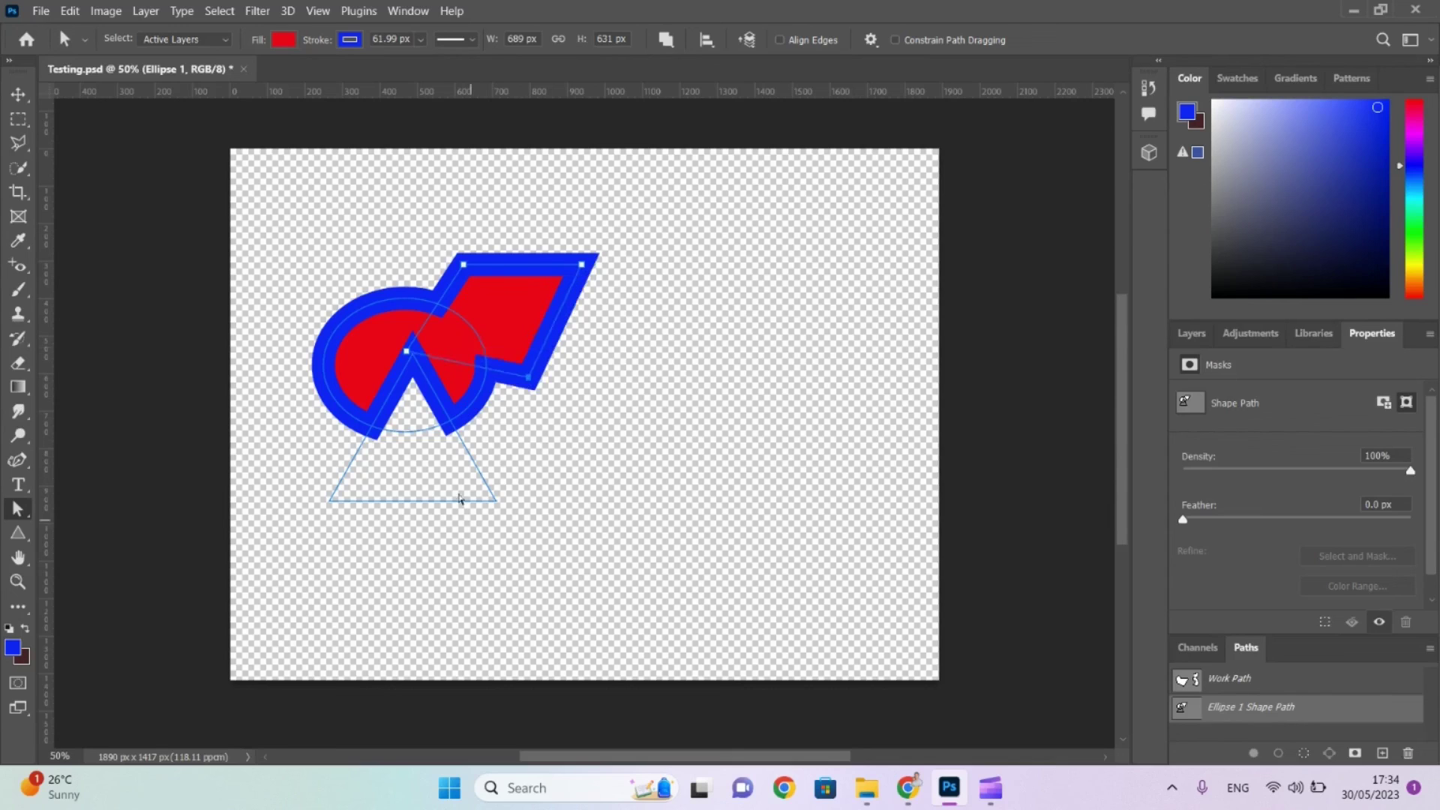
left_click(407, 354)
left_click_drag(407, 354, 428, 335)
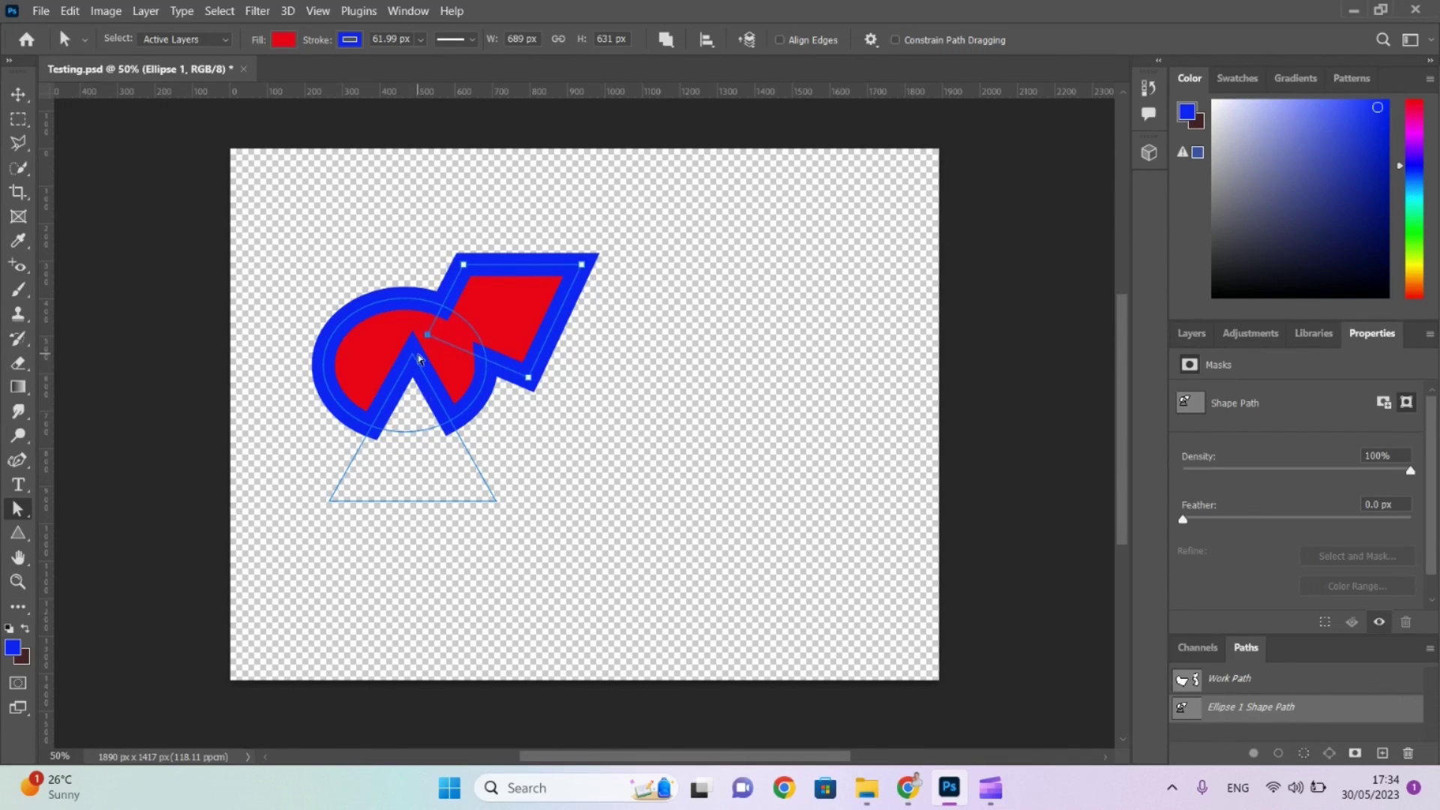
Move only the subtracted triangle's apex point left and accept its conversion to a regular path.
left_click(416, 367)
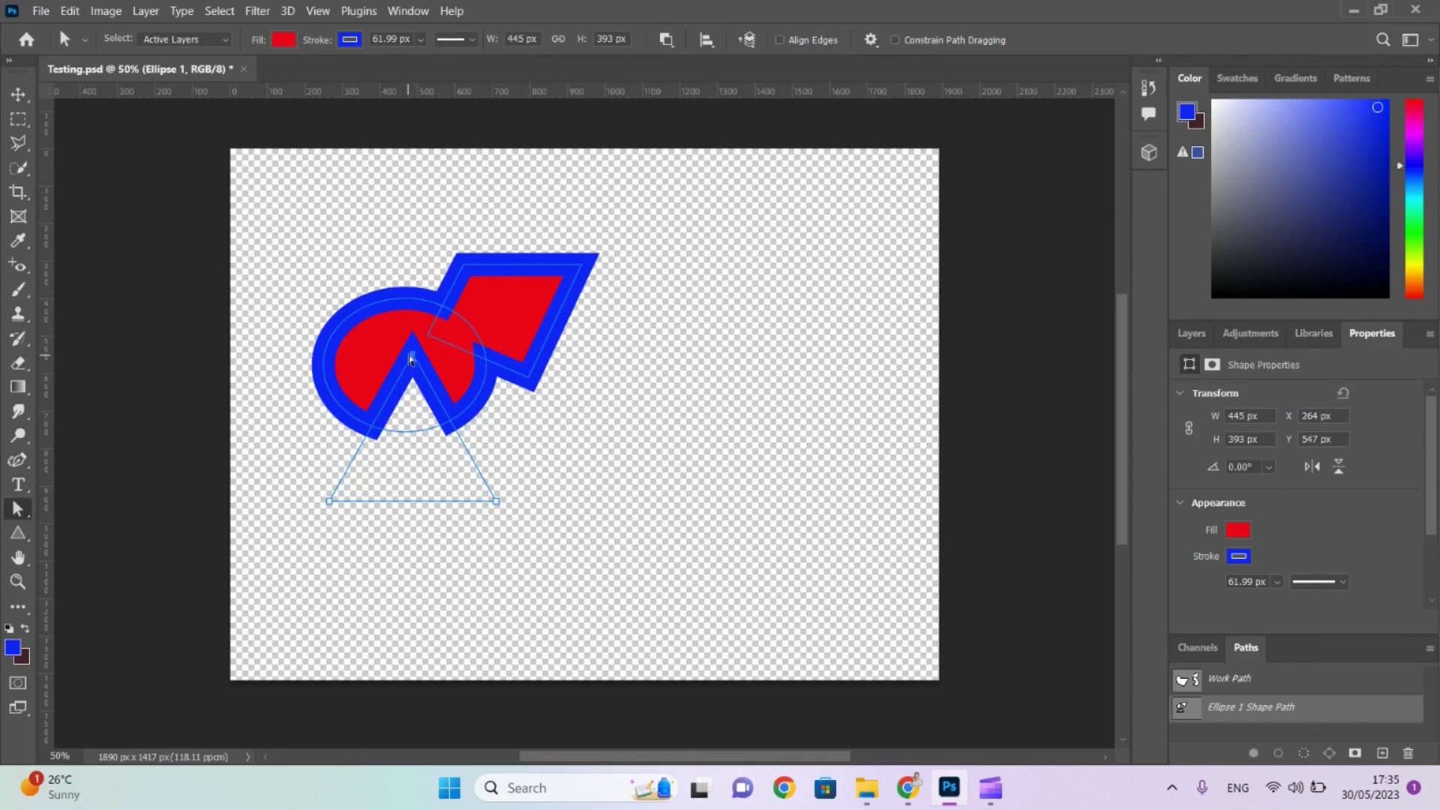
left_click_drag(413, 354, 368, 356)
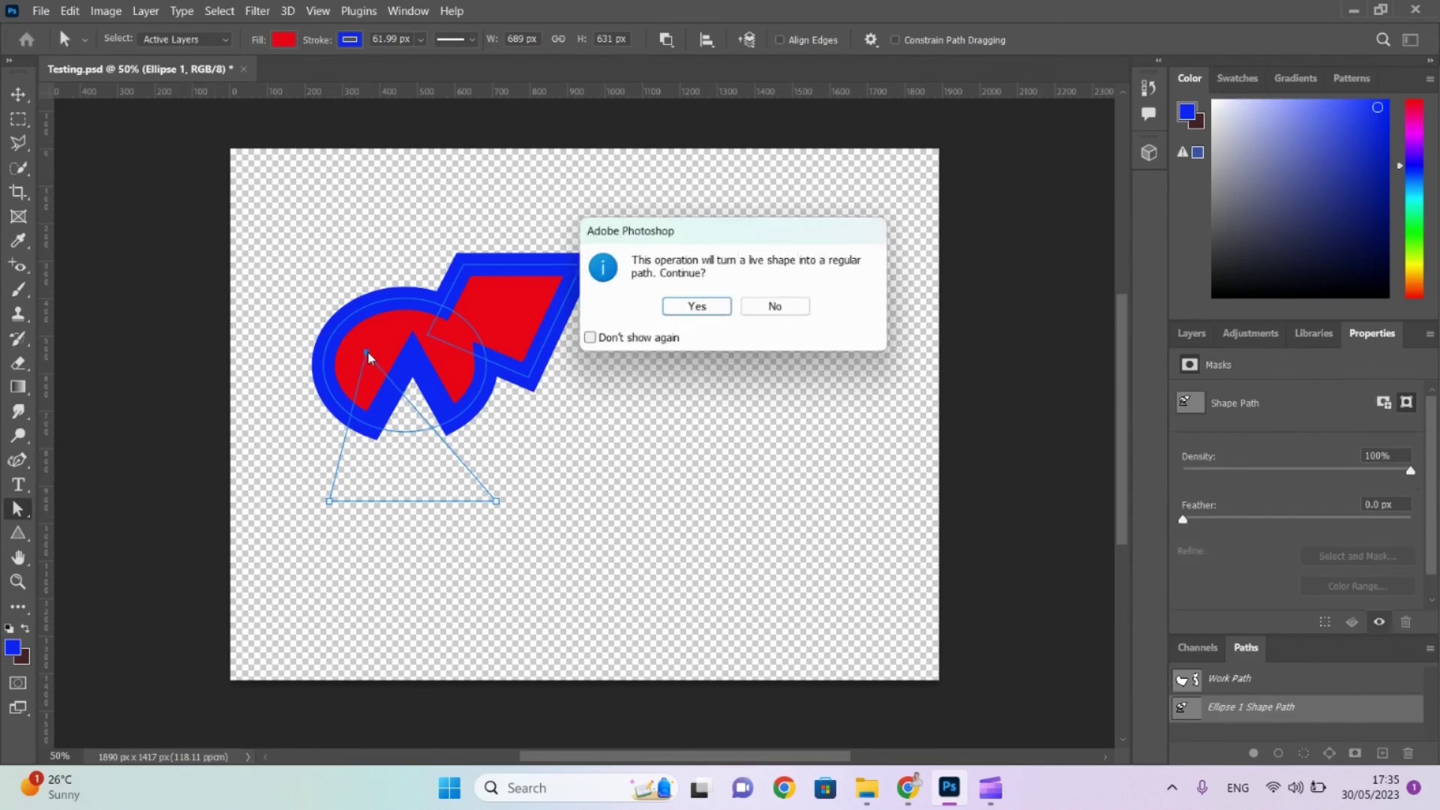
left_click(698, 307)
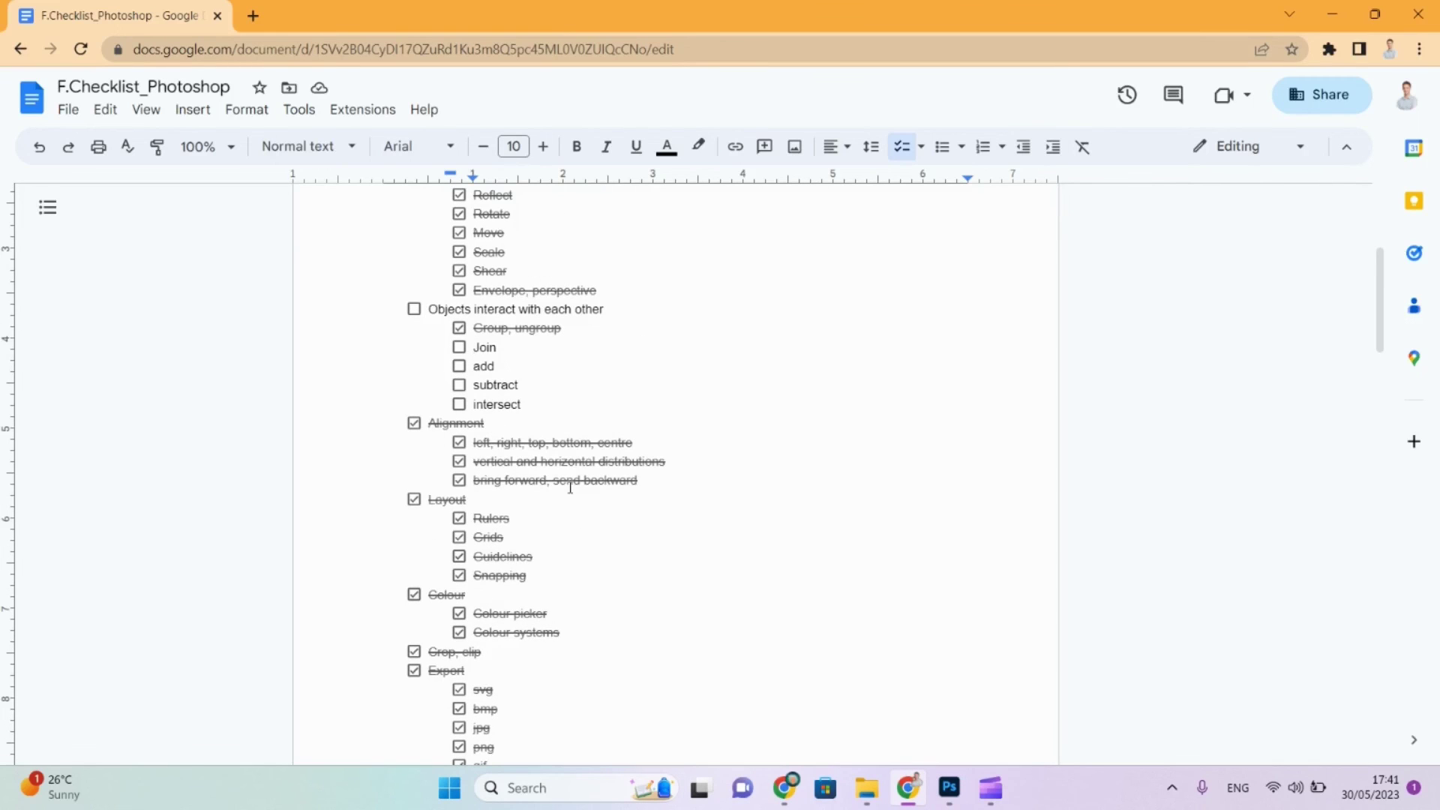
In the Google Docs checklist, check off Join, add, subtract, intersect and the parent item Objects interact with each other.
left_click(460, 349)
left_click(460, 366)
left_click(460, 386)
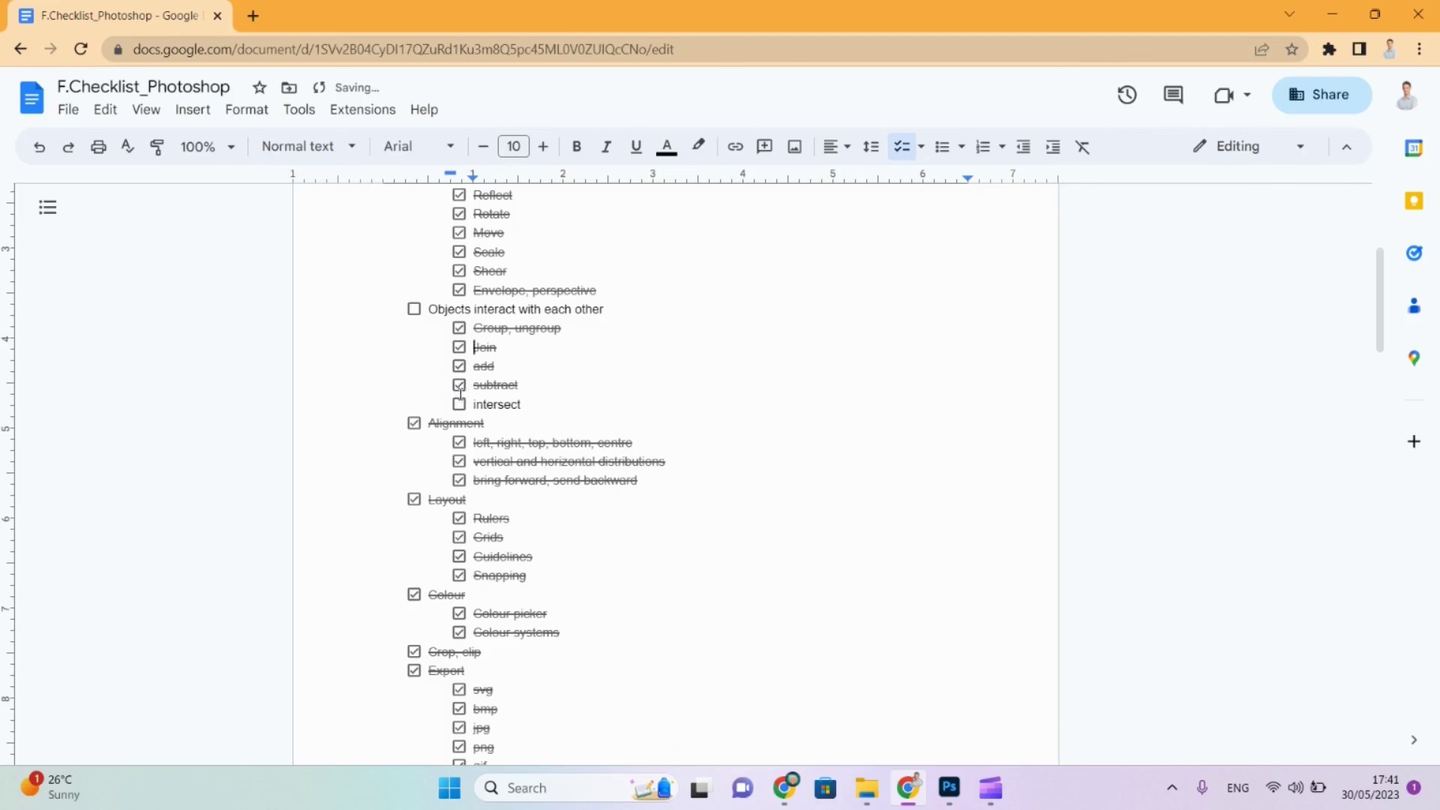
left_click(460, 405)
left_click(413, 319)
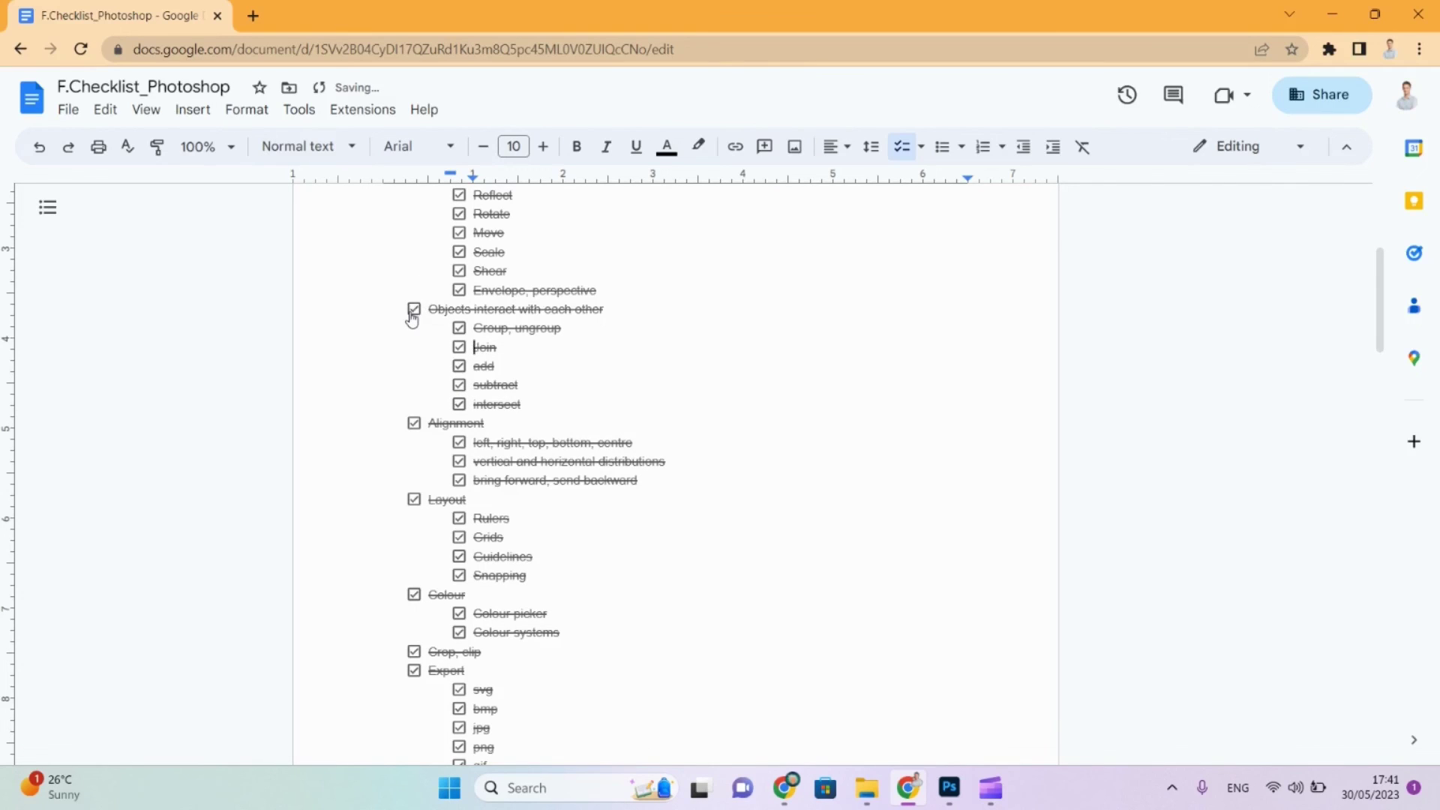
Switch to Photoshop and add a horizontal "Lorem Ipsum" text layer below and to the right of the red shape.
scroll(461, 633, "down", 5)
scroll(461, 633, "down", 3)
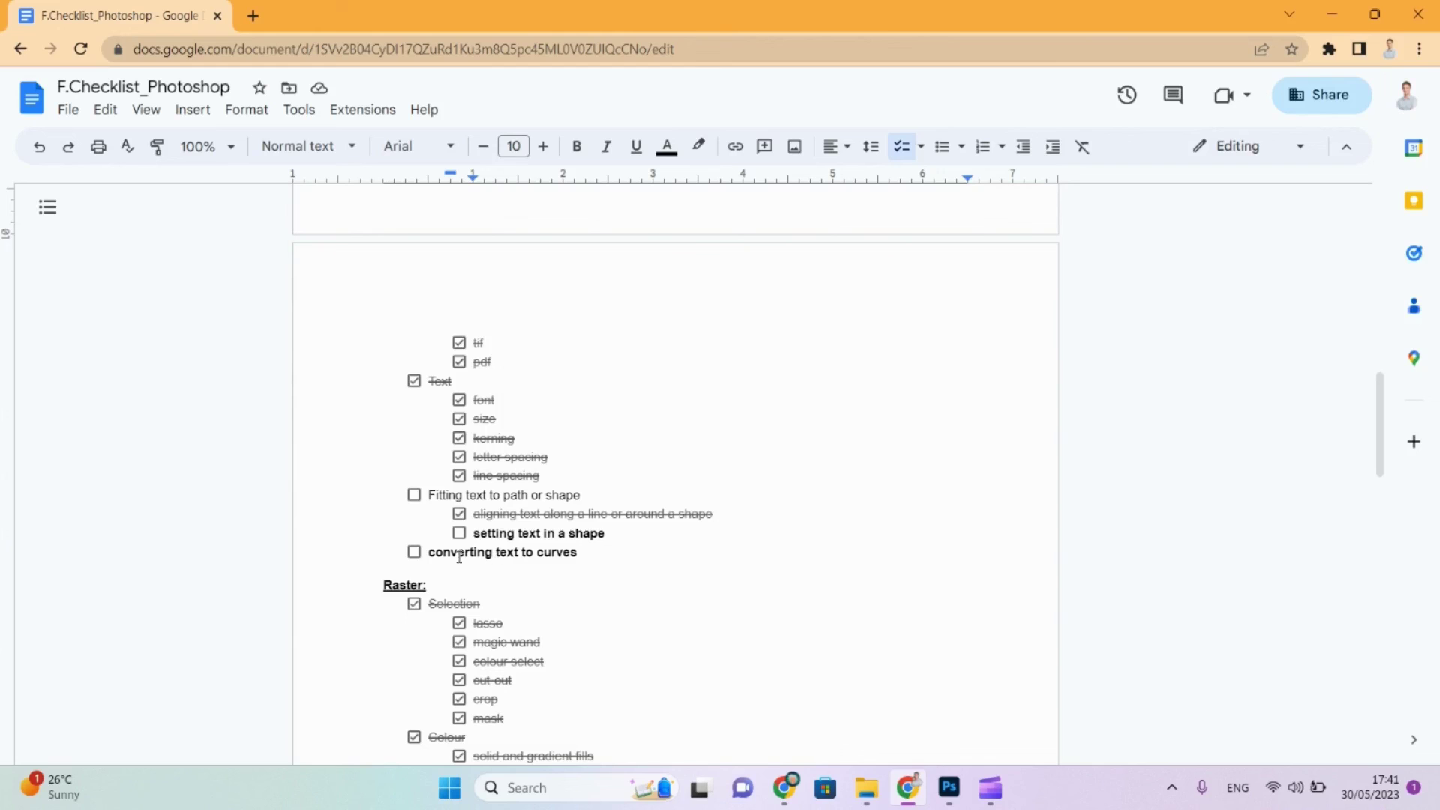
key("alt+Tab")
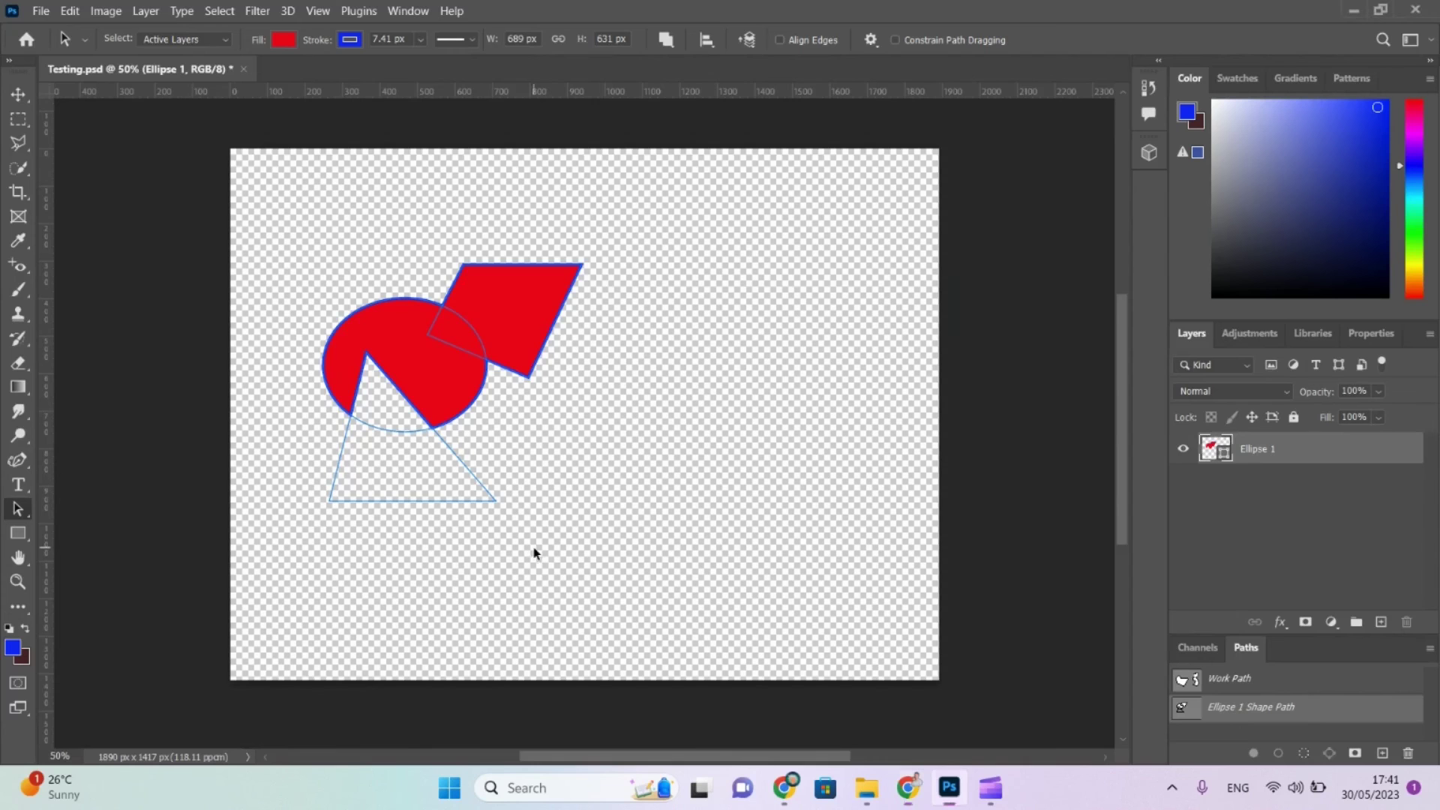
left_click(23, 486)
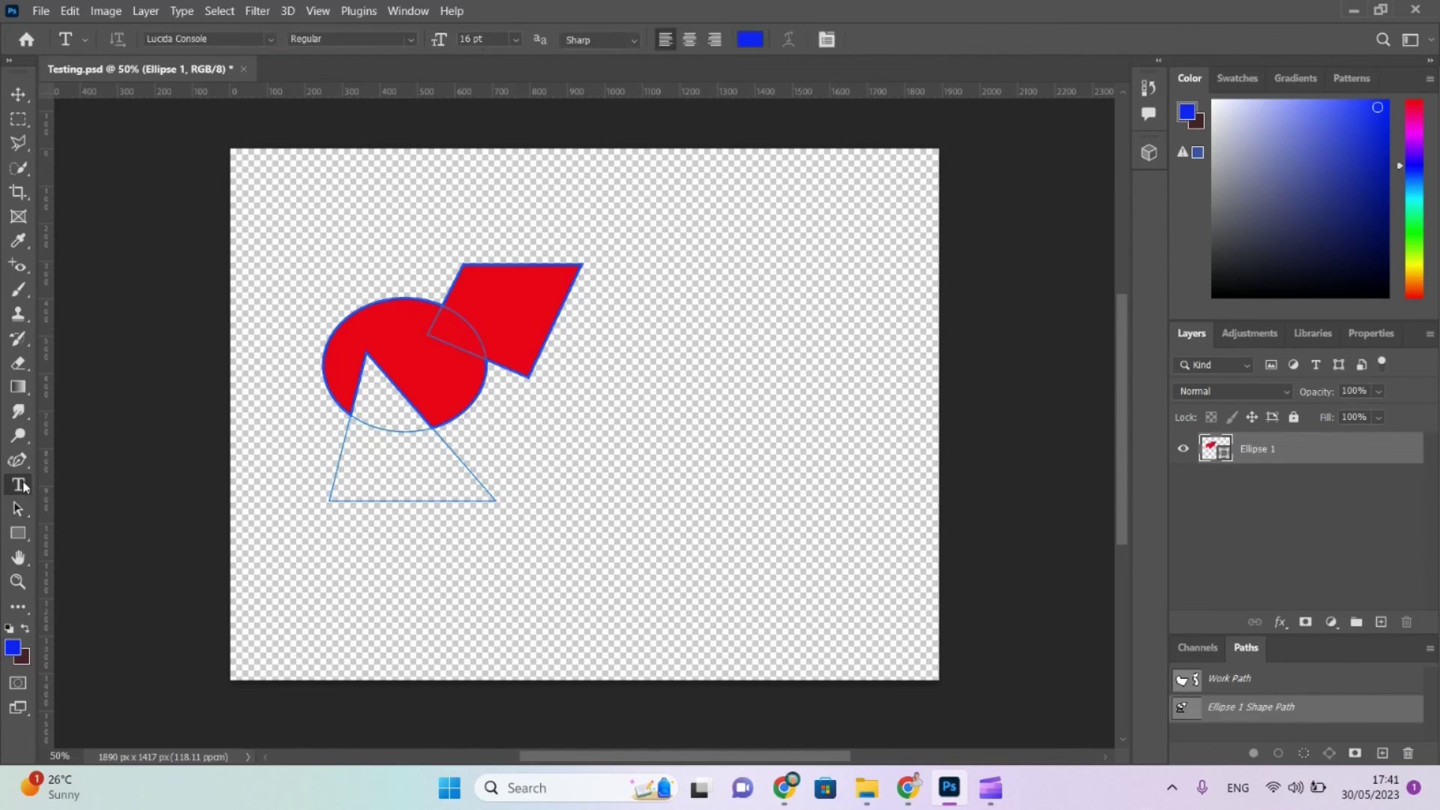
left_click(574, 510)
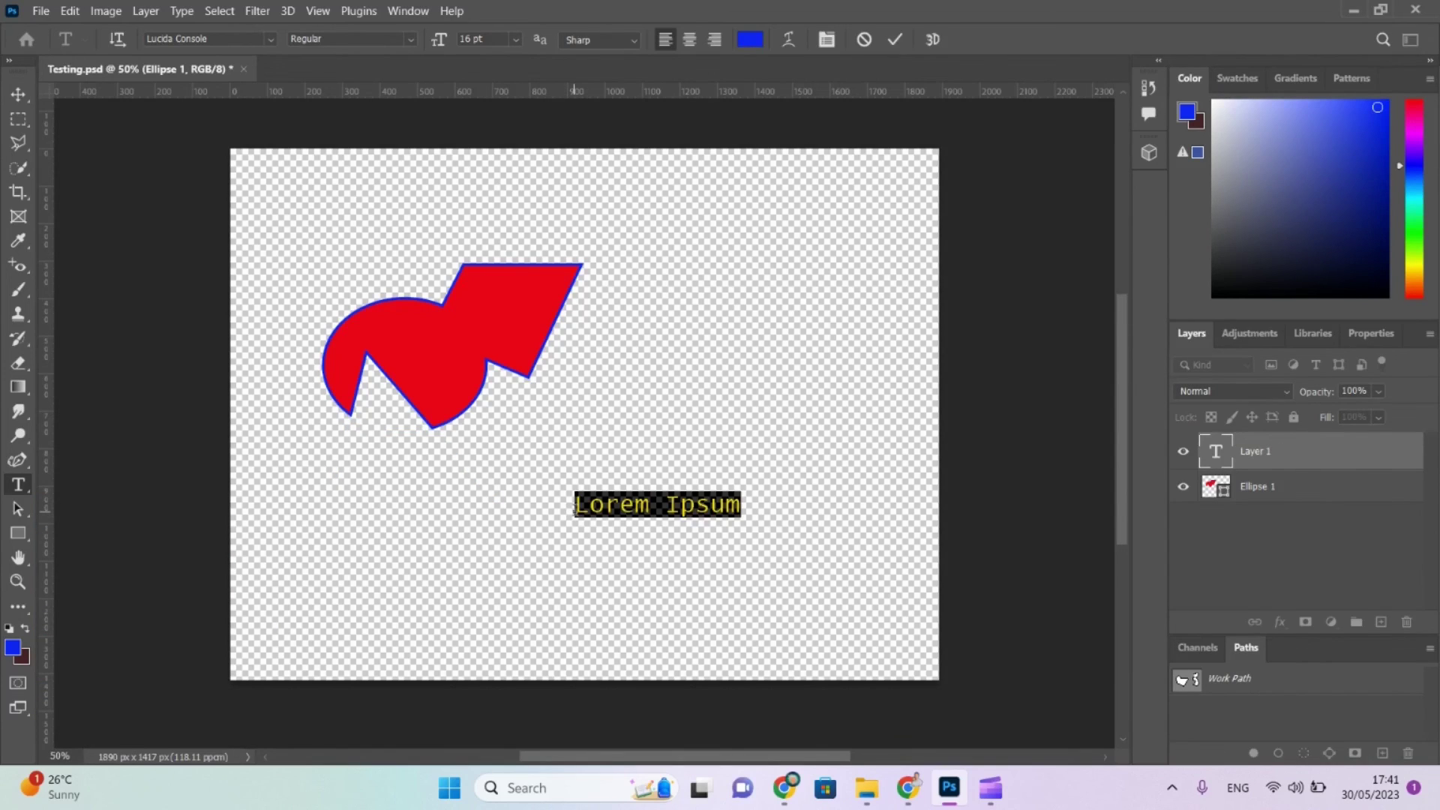
left_click(1268, 453)
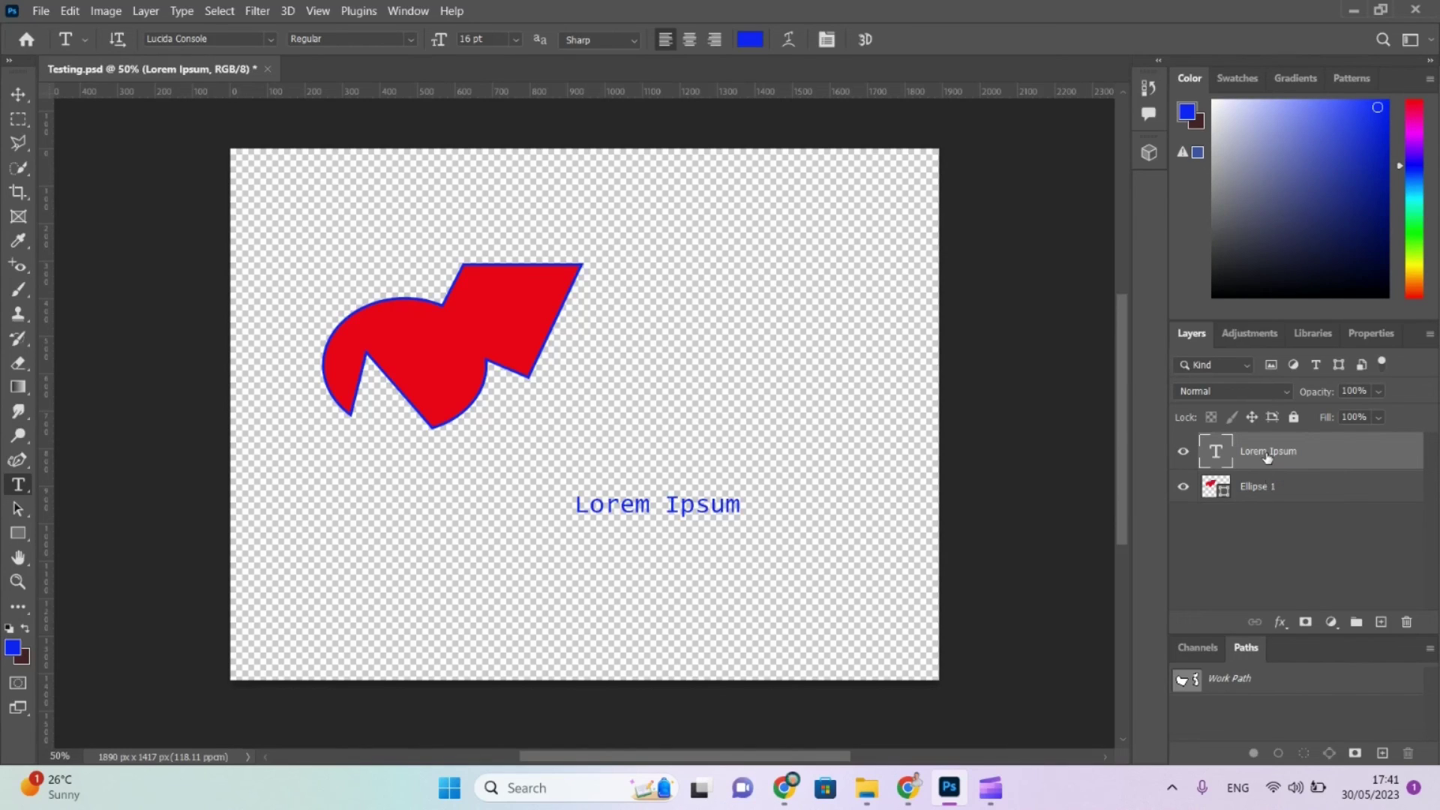
Convert the Lorem Ipsum text layer to a shape and deselect its path with the Direct Selection Tool active.
right_click(1267, 456)
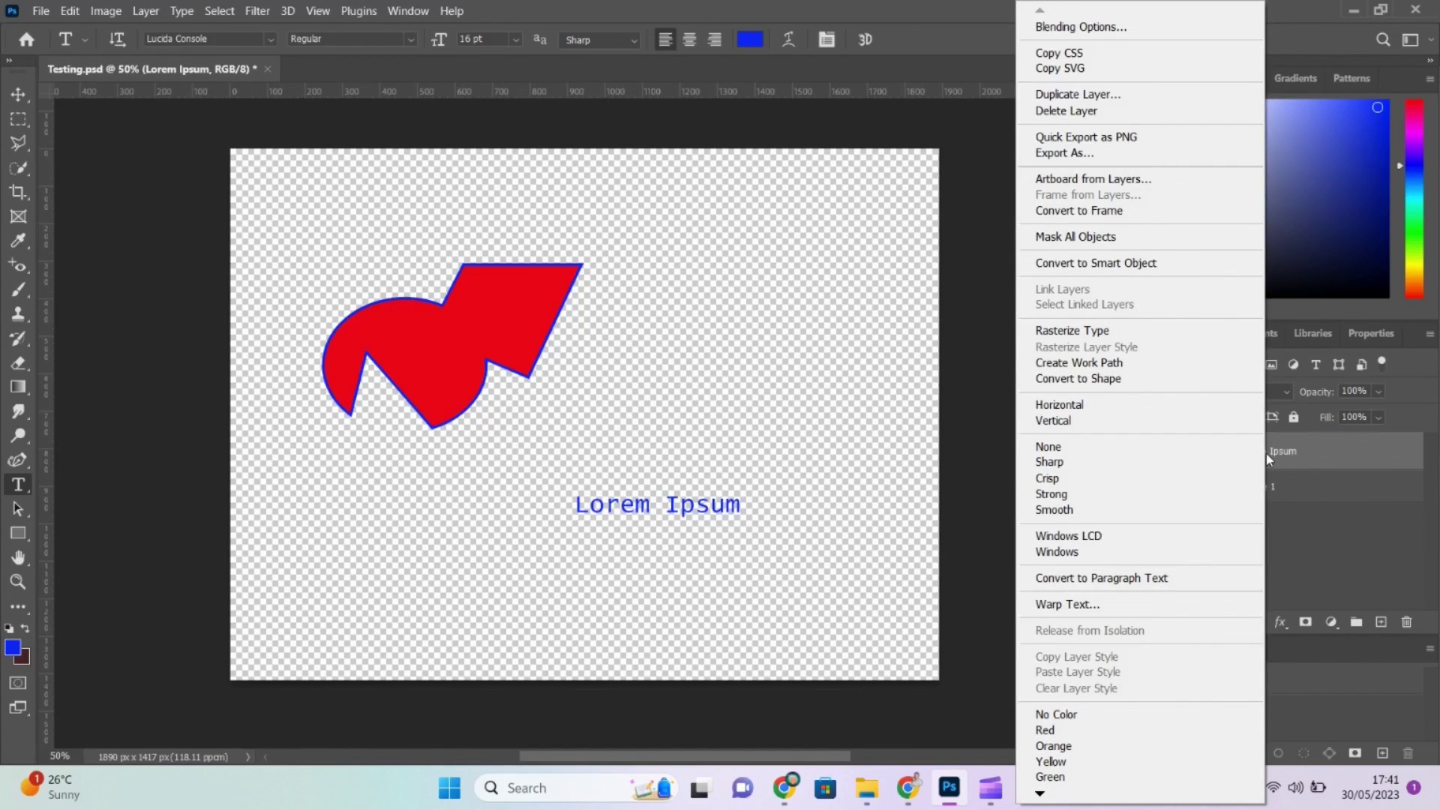
left_click(1118, 380)
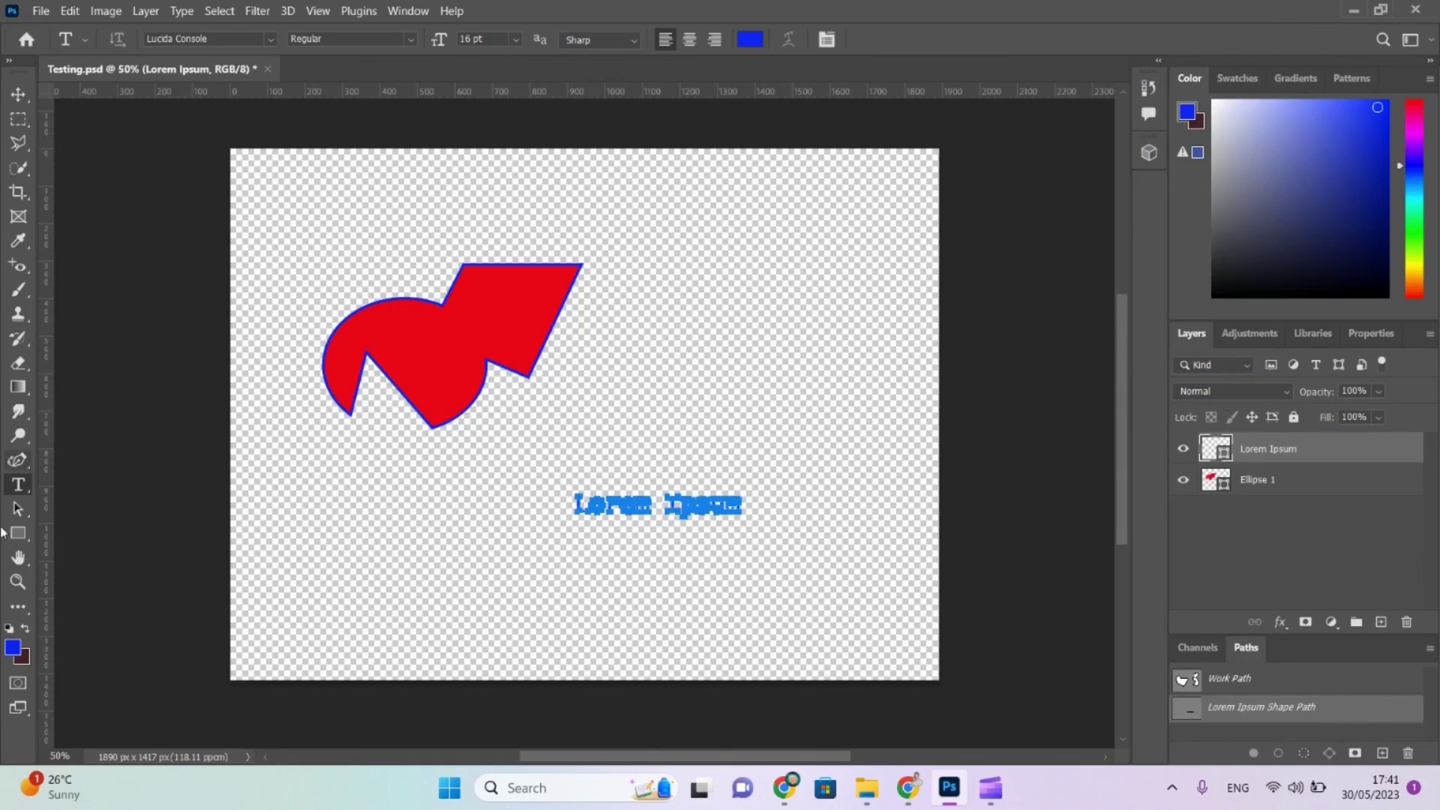
left_click(20, 510)
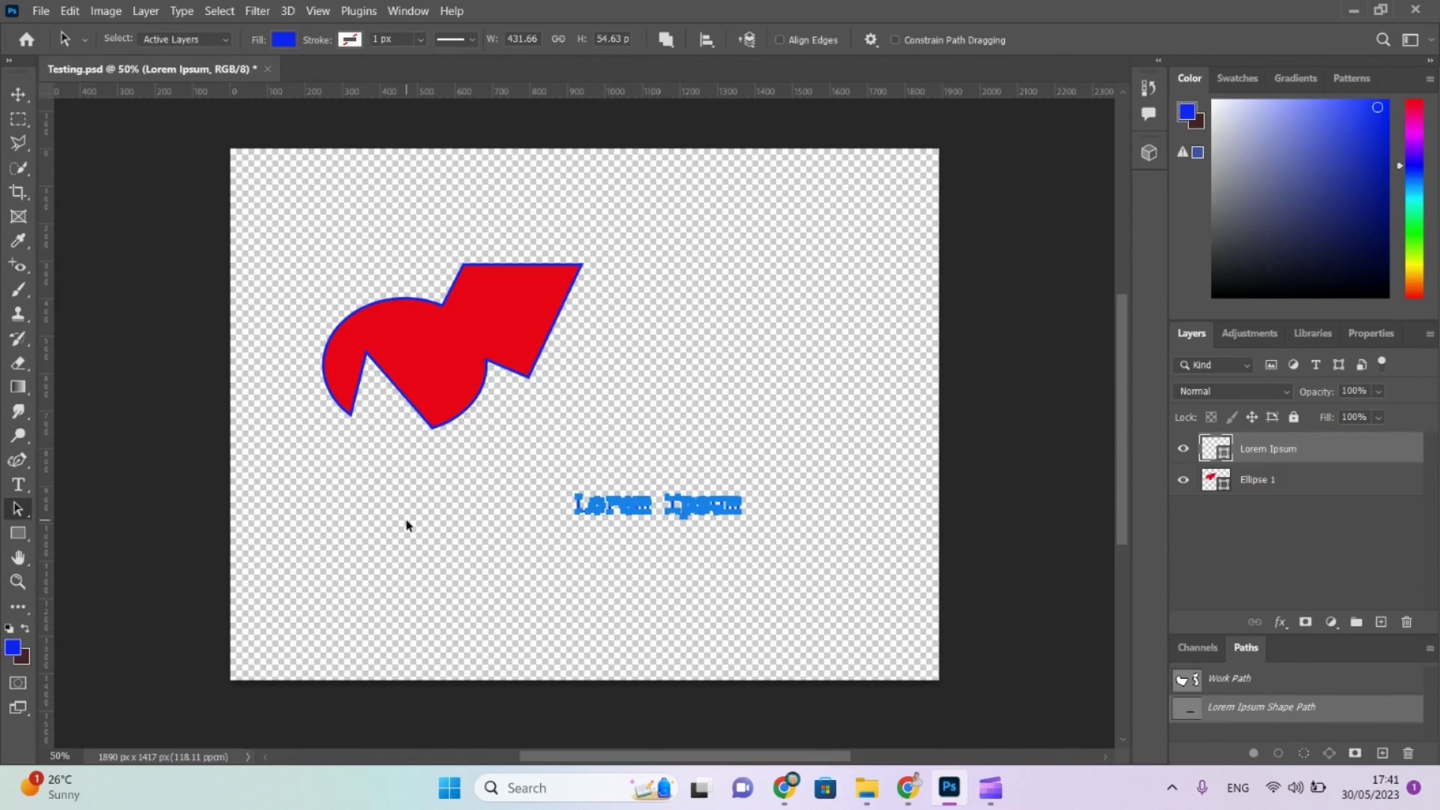
left_click(530, 510)
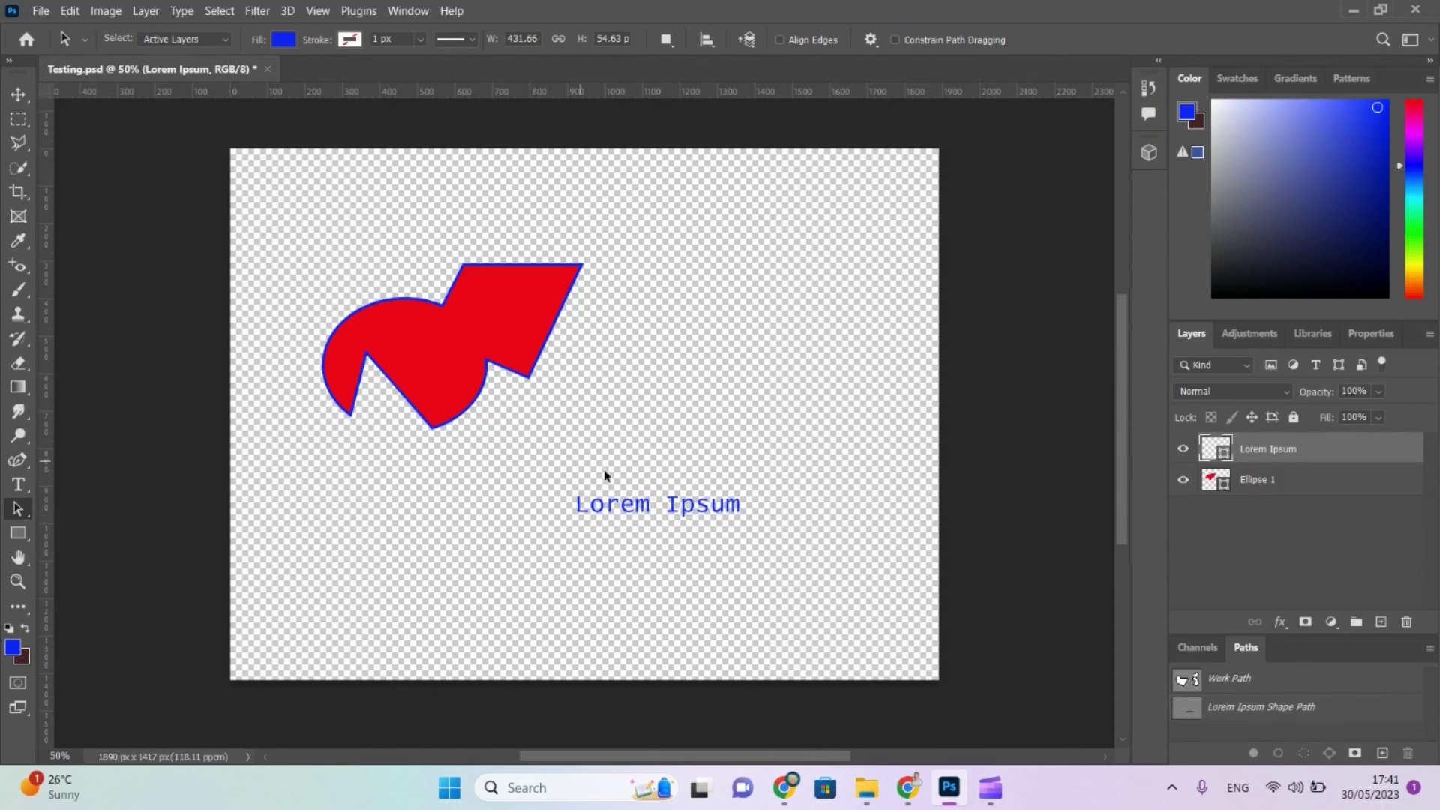
Move the letter L outline down and left, away from the rest of Lorem Ipsum, and deselect it.
left_click(580, 513)
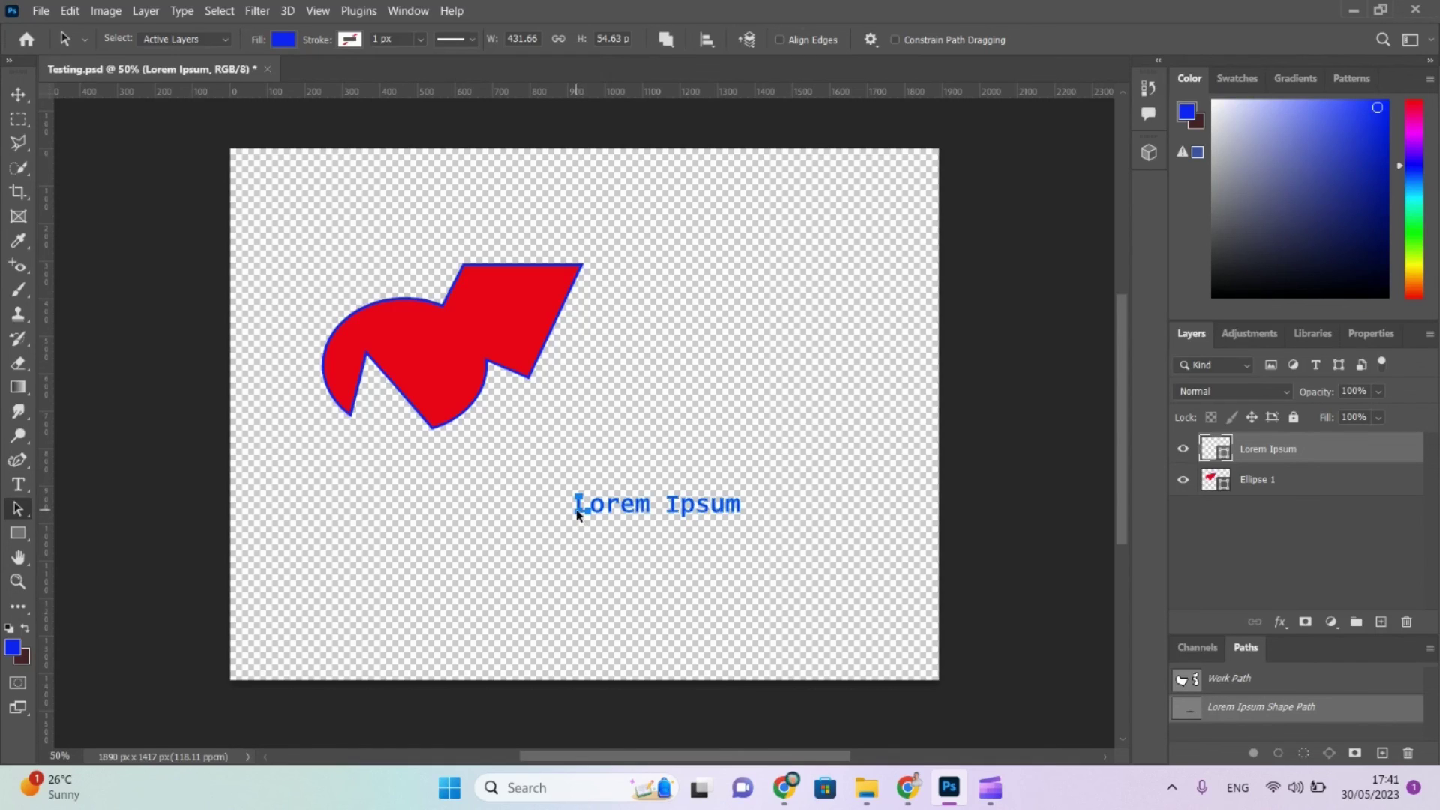
left_click(578, 519)
left_click(578, 514)
left_click_drag(577, 514, 530, 555)
left_click(555, 600)
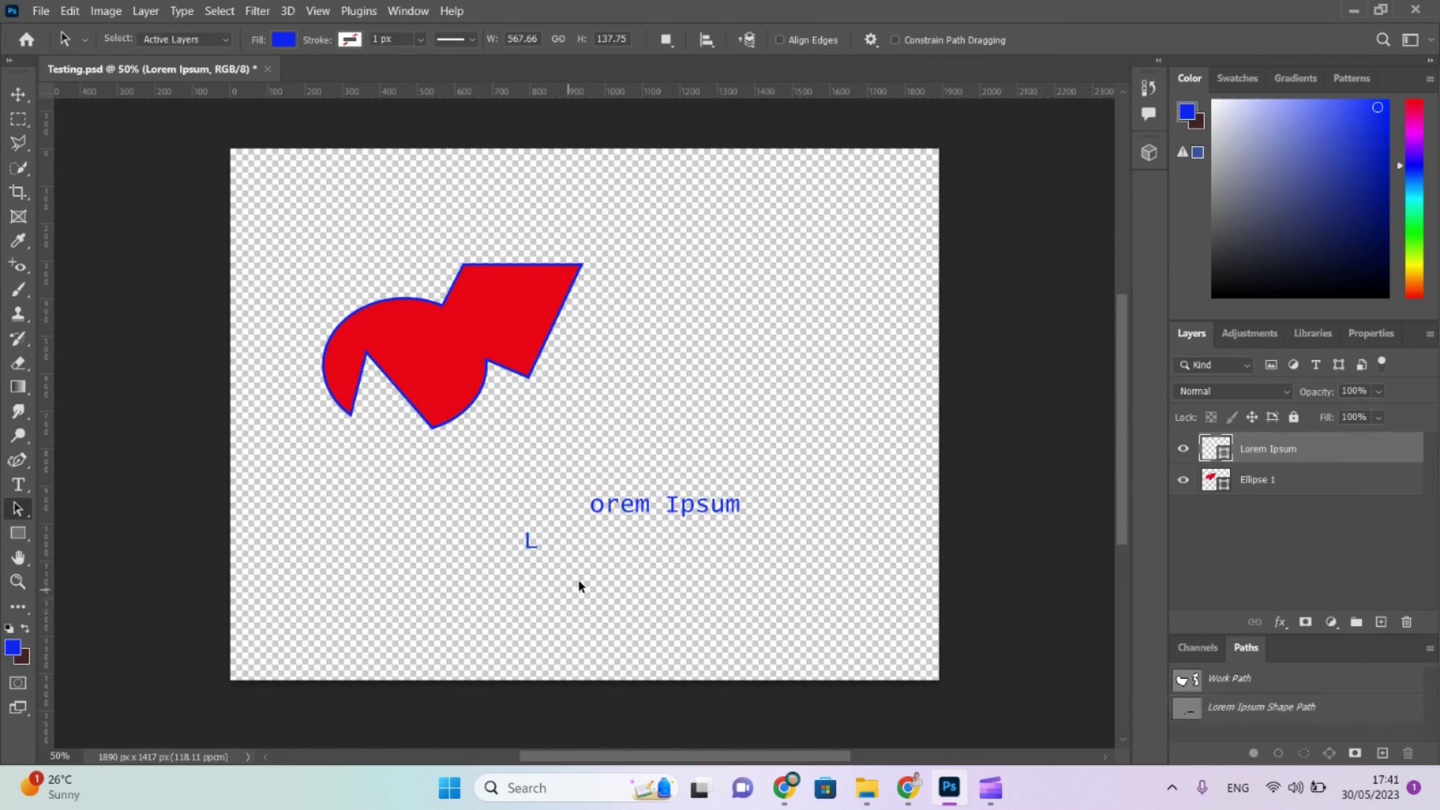
Select single letter outlines in Lorem Ipsum to inspect their anchor points, and deselect them.
left_click(629, 504)
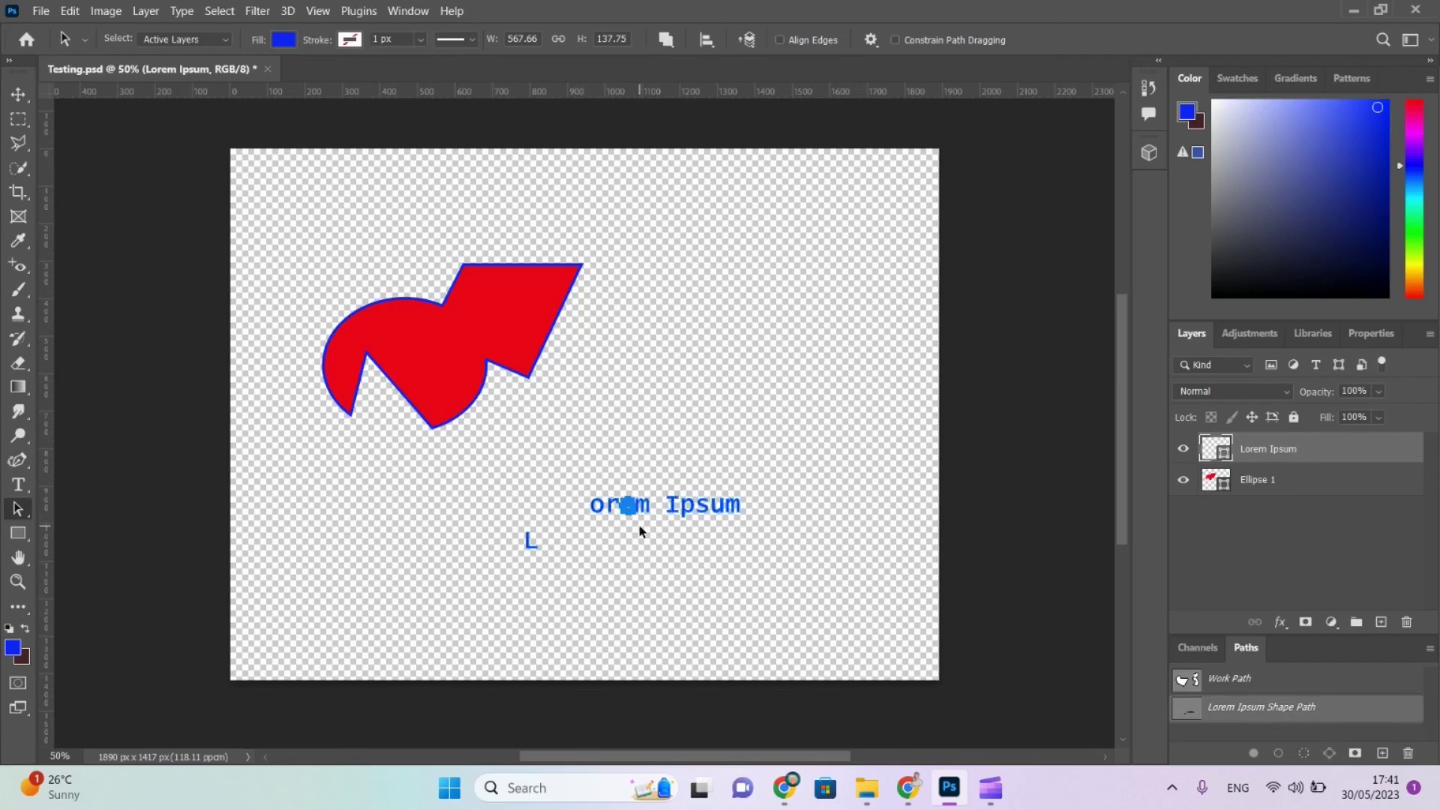
left_click(673, 510)
left_click(753, 513)
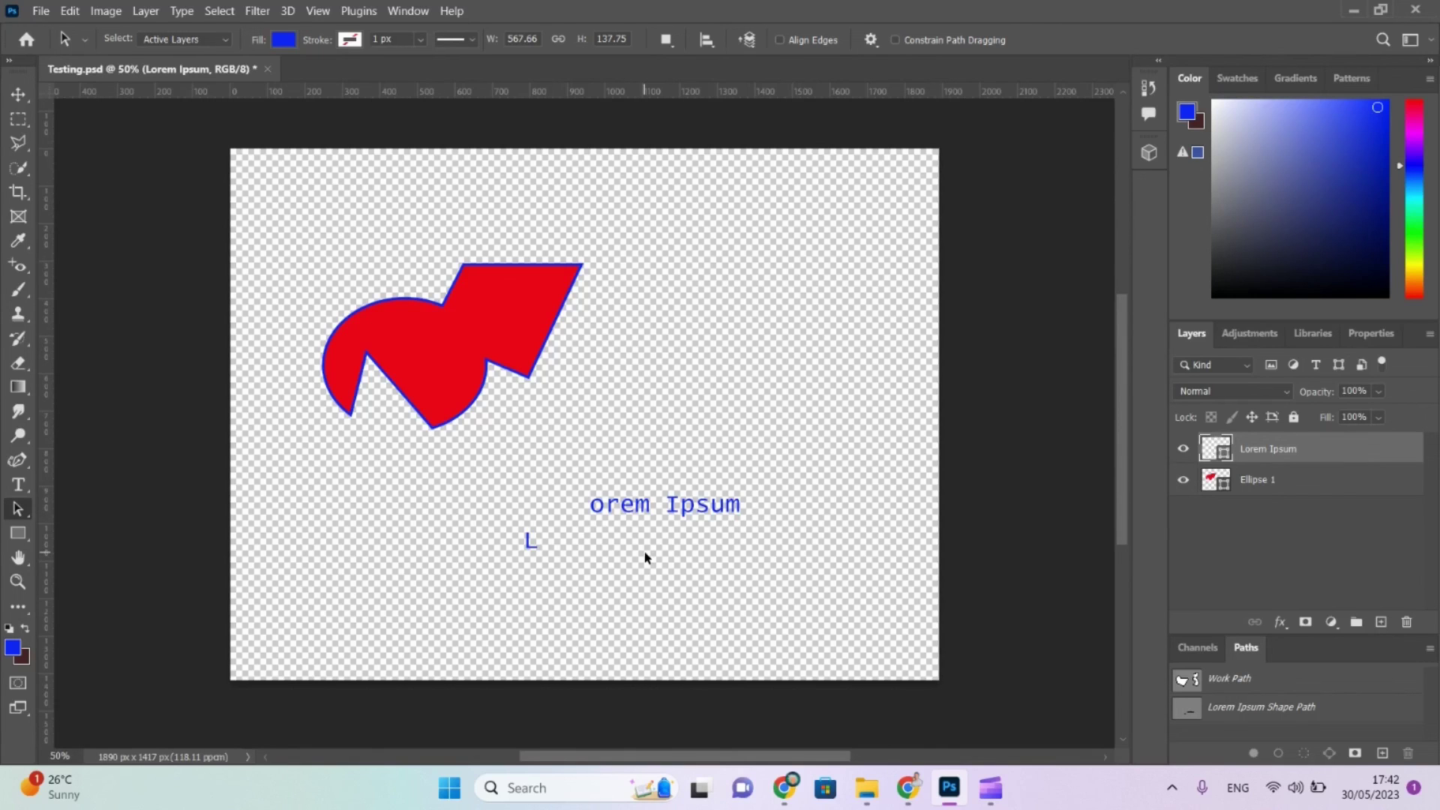
Zoom to 200% on the detached letter L and move its outline slightly further down and left.
left_click(318, 10)
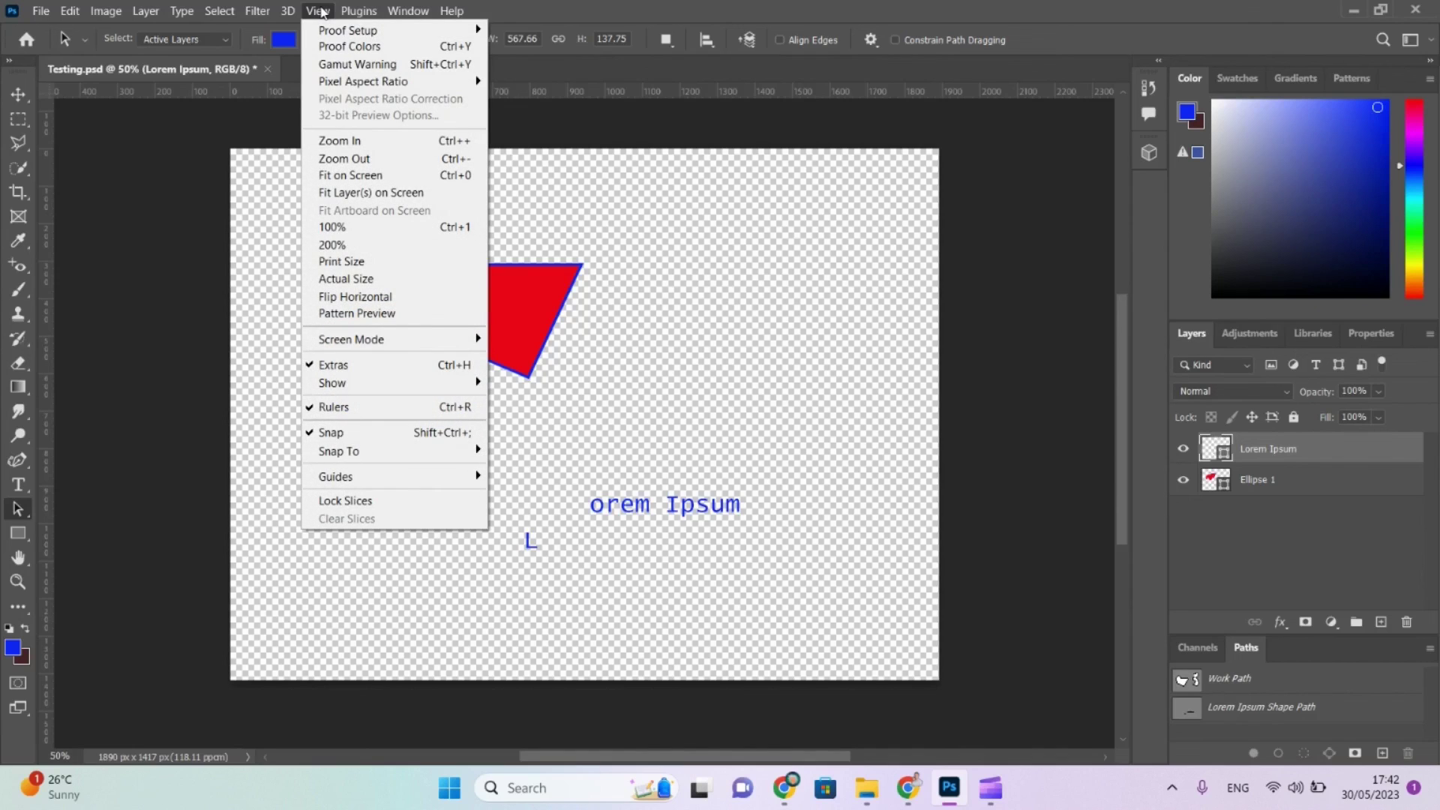
left_click(391, 141)
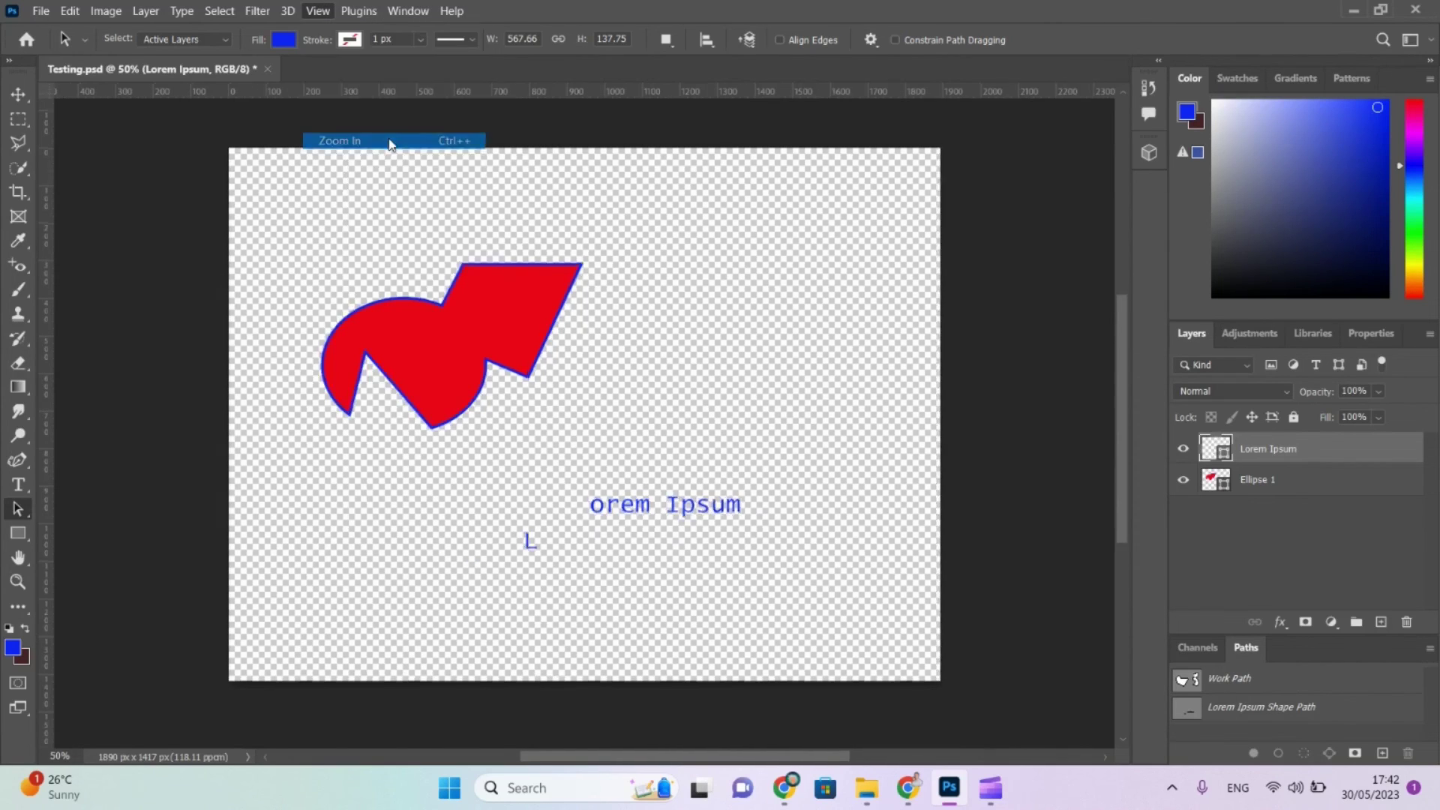
scroll(388, 142, "left", 2)
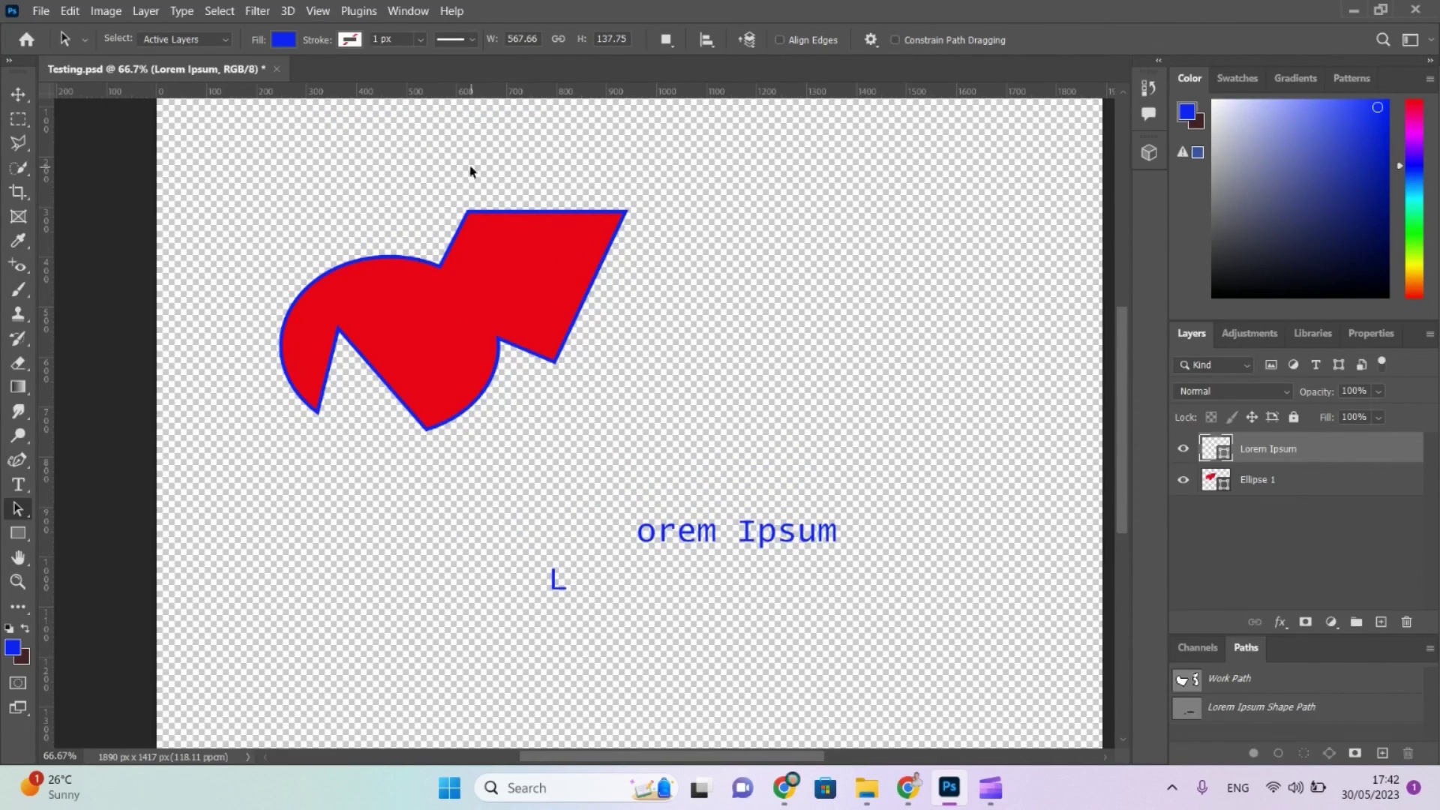
key("ctrl+plus")
key("ctrl+plus")
key("ctrl+plus")
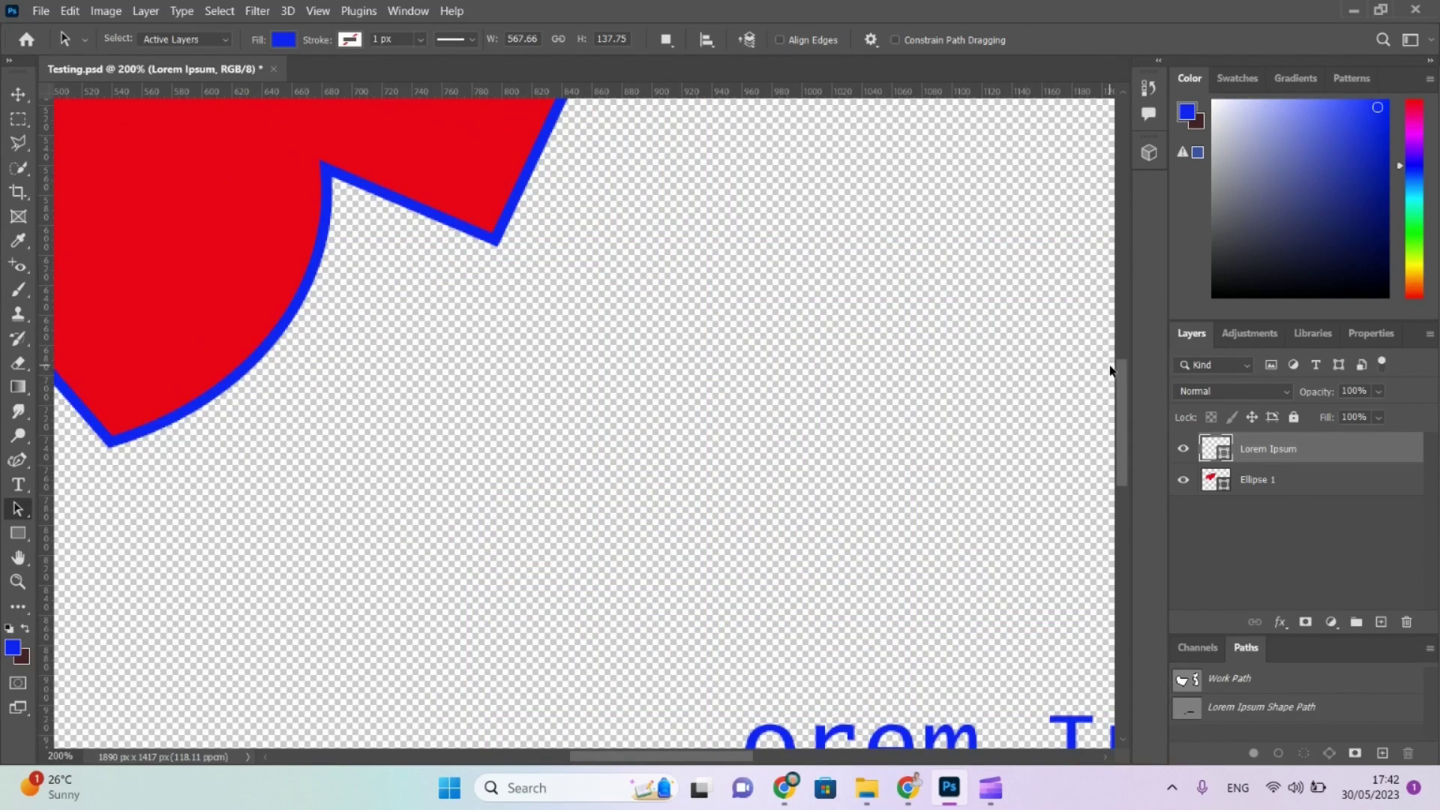
left_click_drag(1123, 385, 1118, 506)
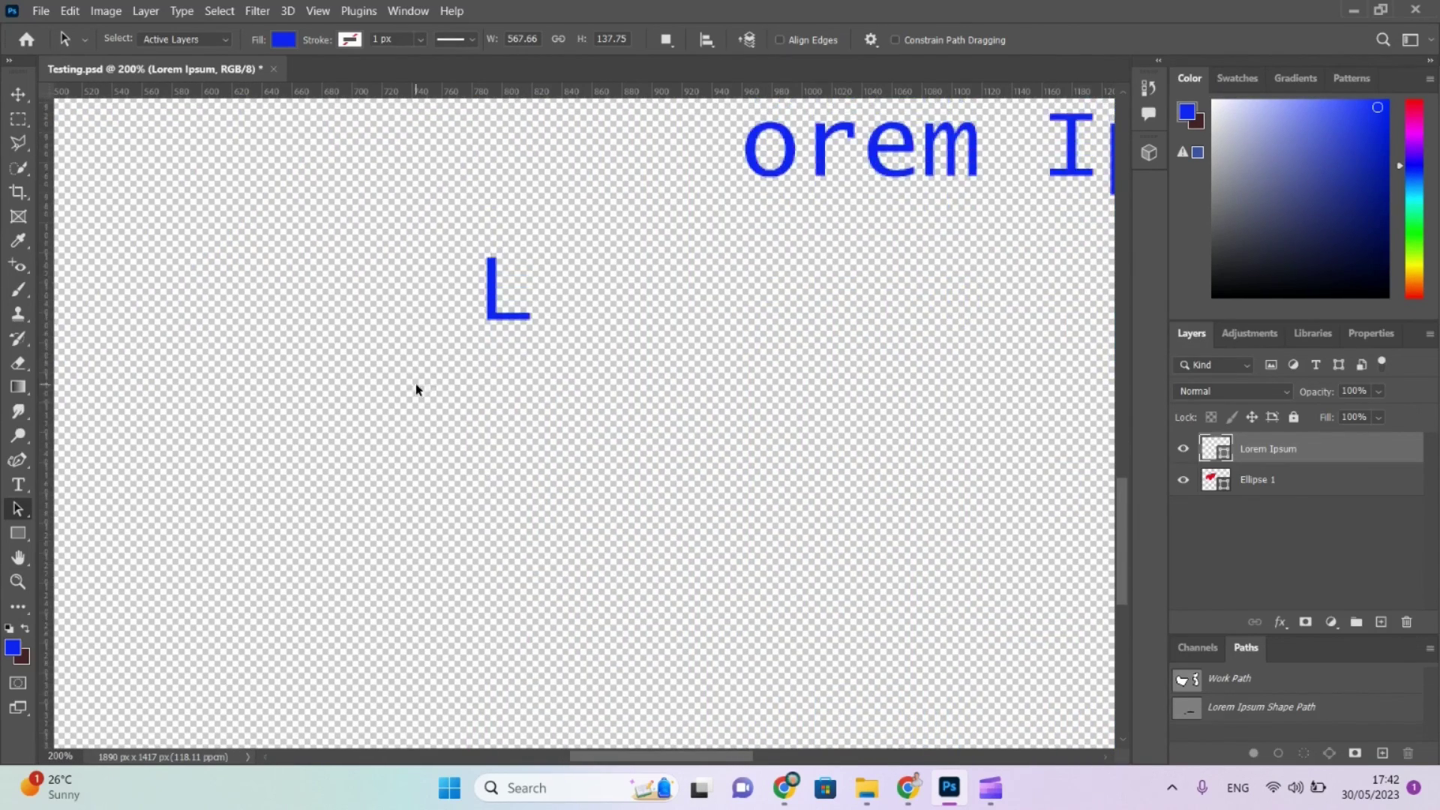
left_click(489, 321)
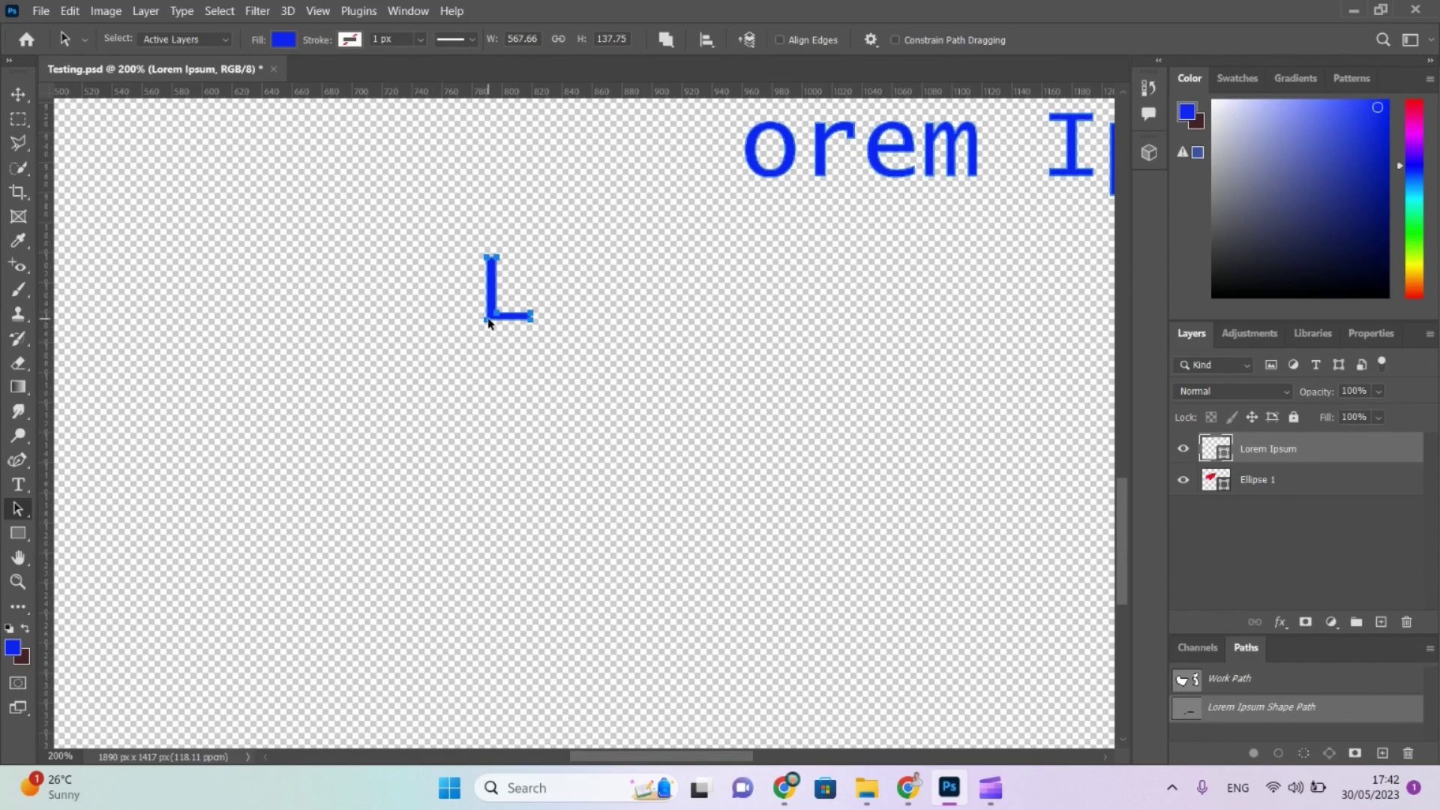
left_click_drag(488, 322, 470, 381)
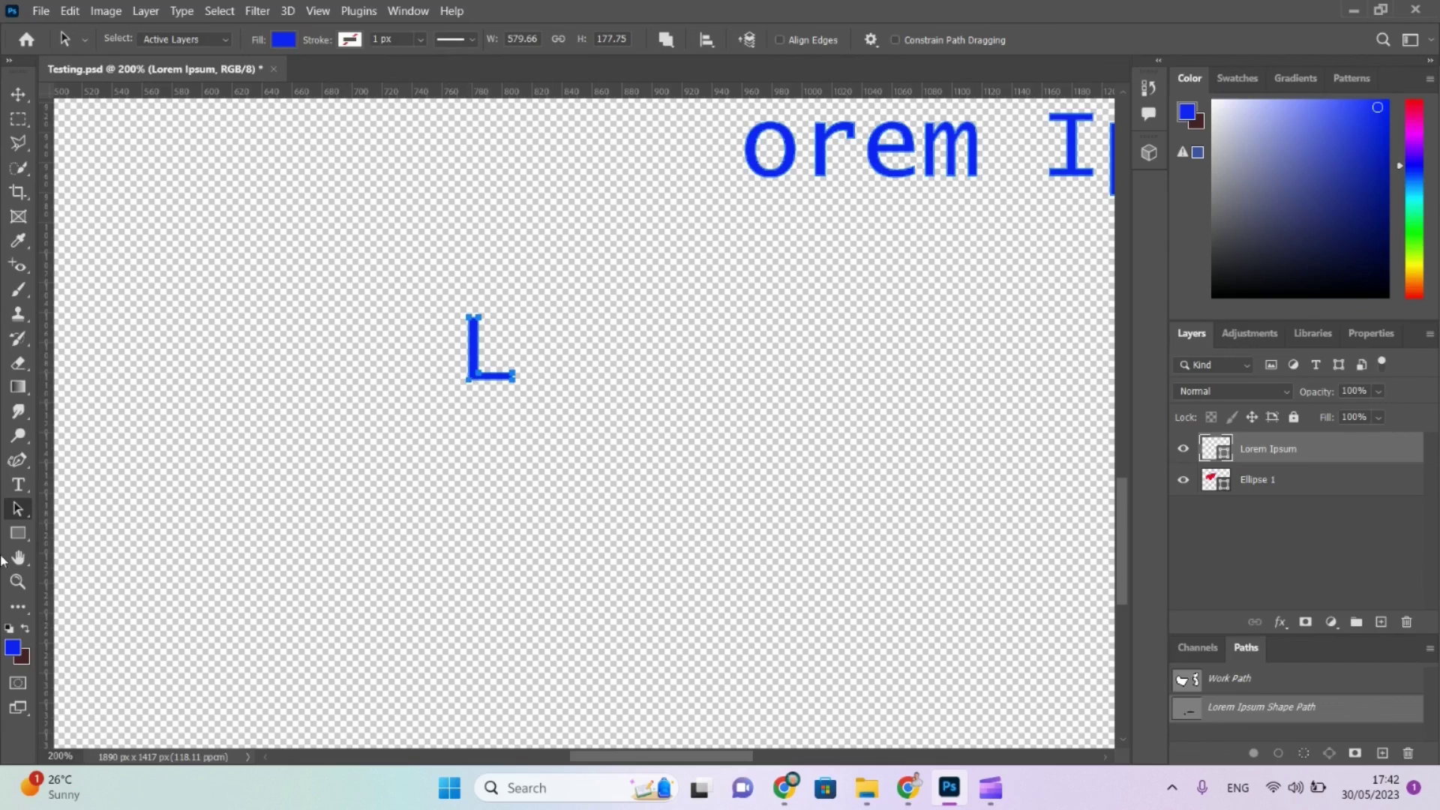
With the Direct Selection Tool, pull the L's lower-left corner anchor point down and left, stretching the letter into an arrowhead shape.
right_click(21, 511)
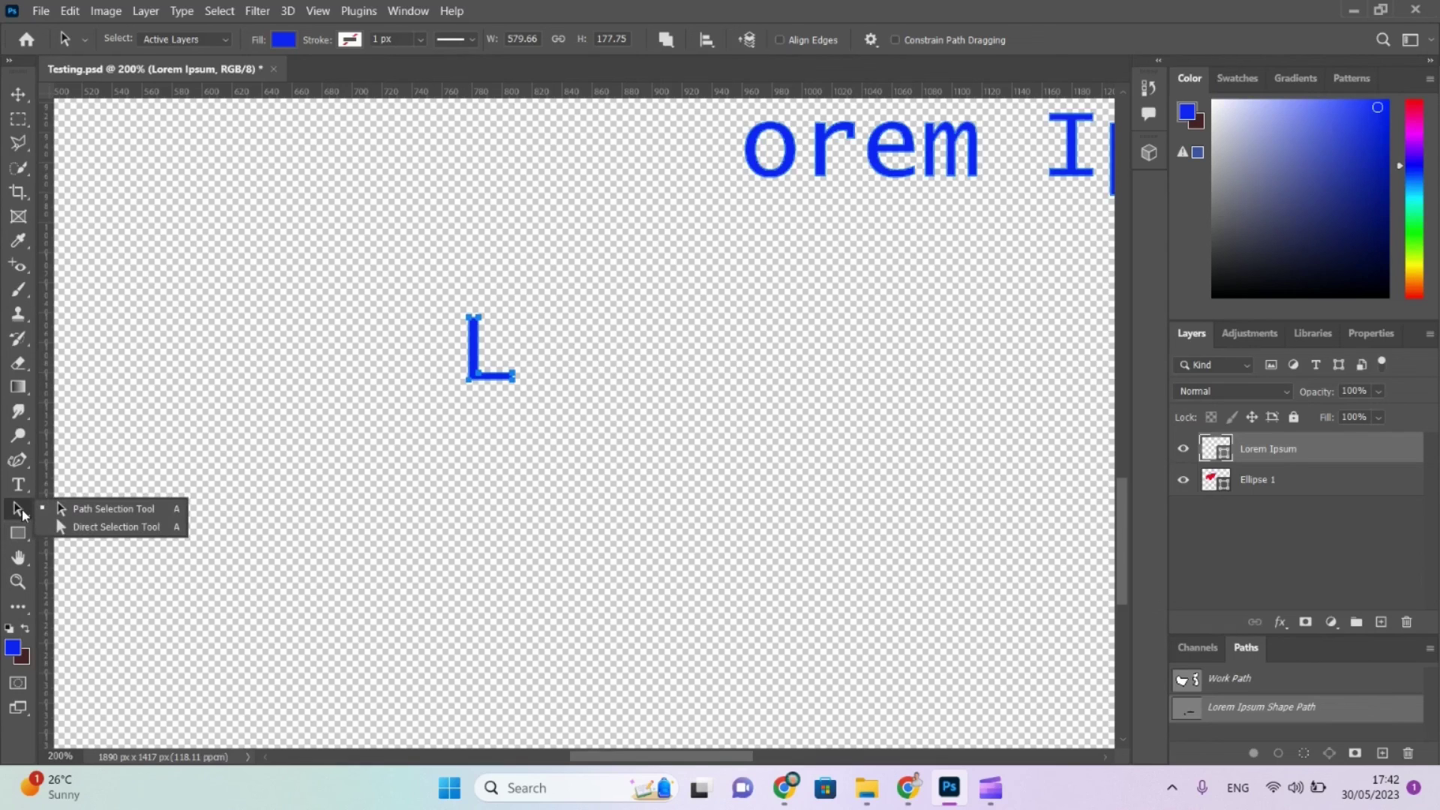
left_click(84, 527)
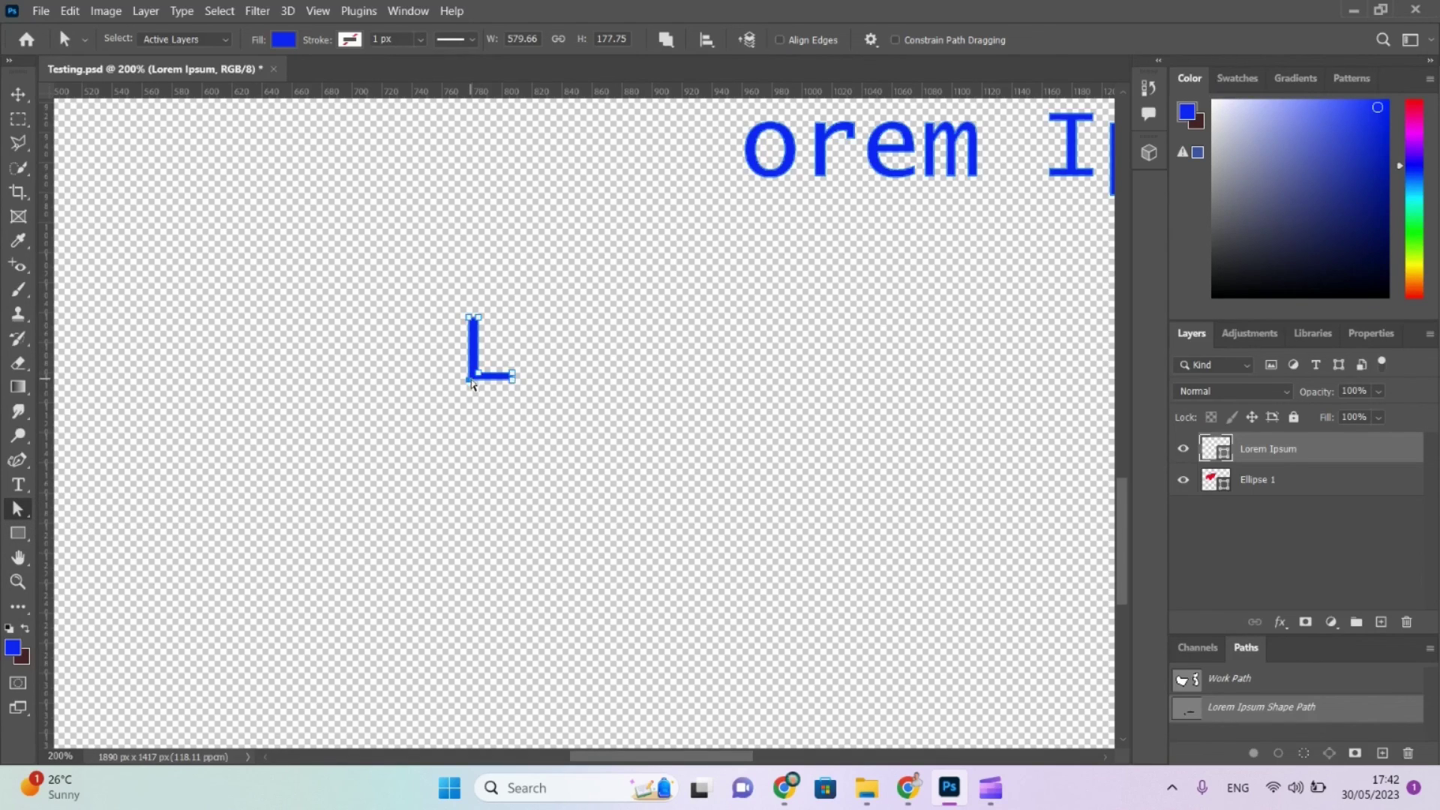
left_click_drag(471, 381, 385, 448)
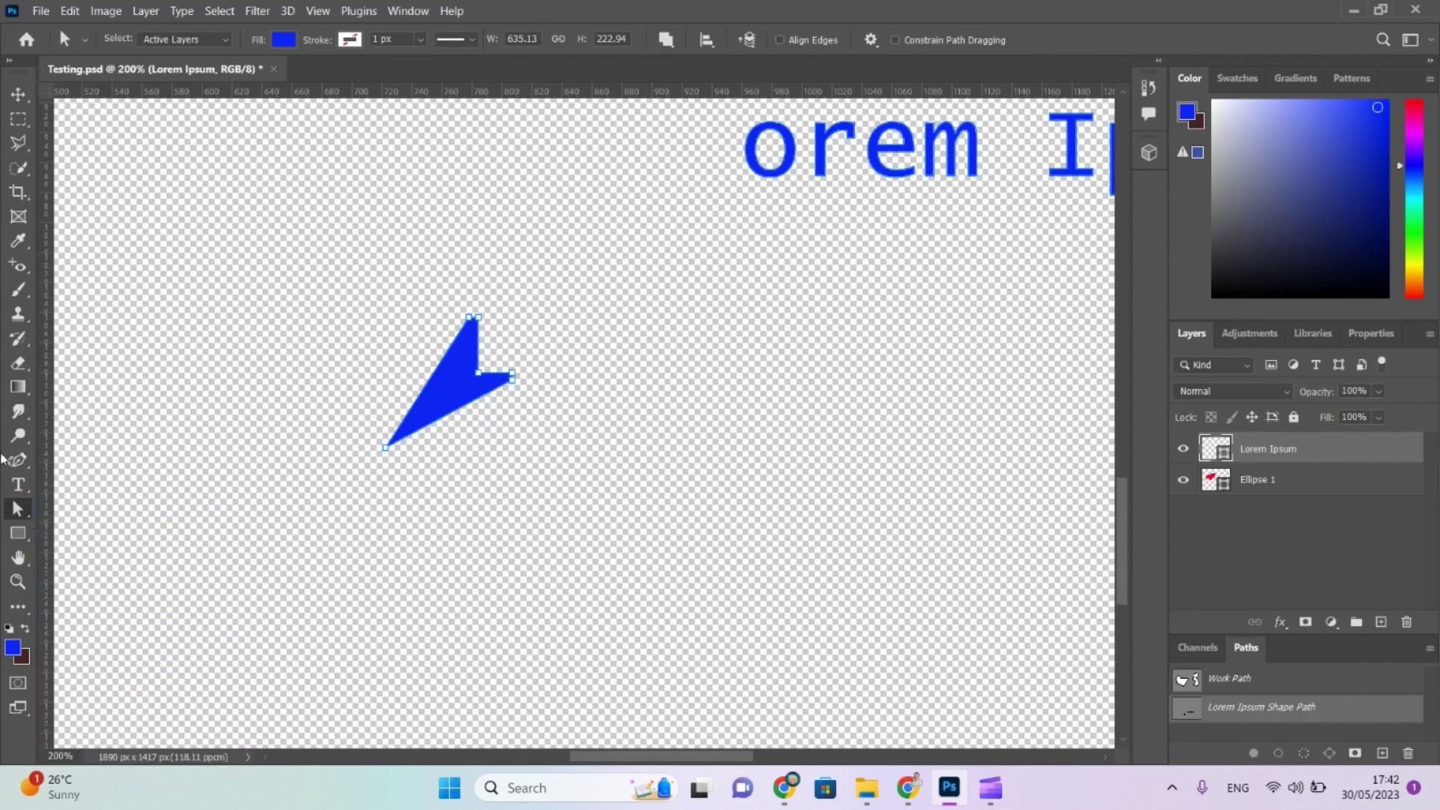
Convert the L's lower-left corner point to a smooth point with long direction handles, rounding both adjacent edges, and deselect the shape.
left_click(14, 462)
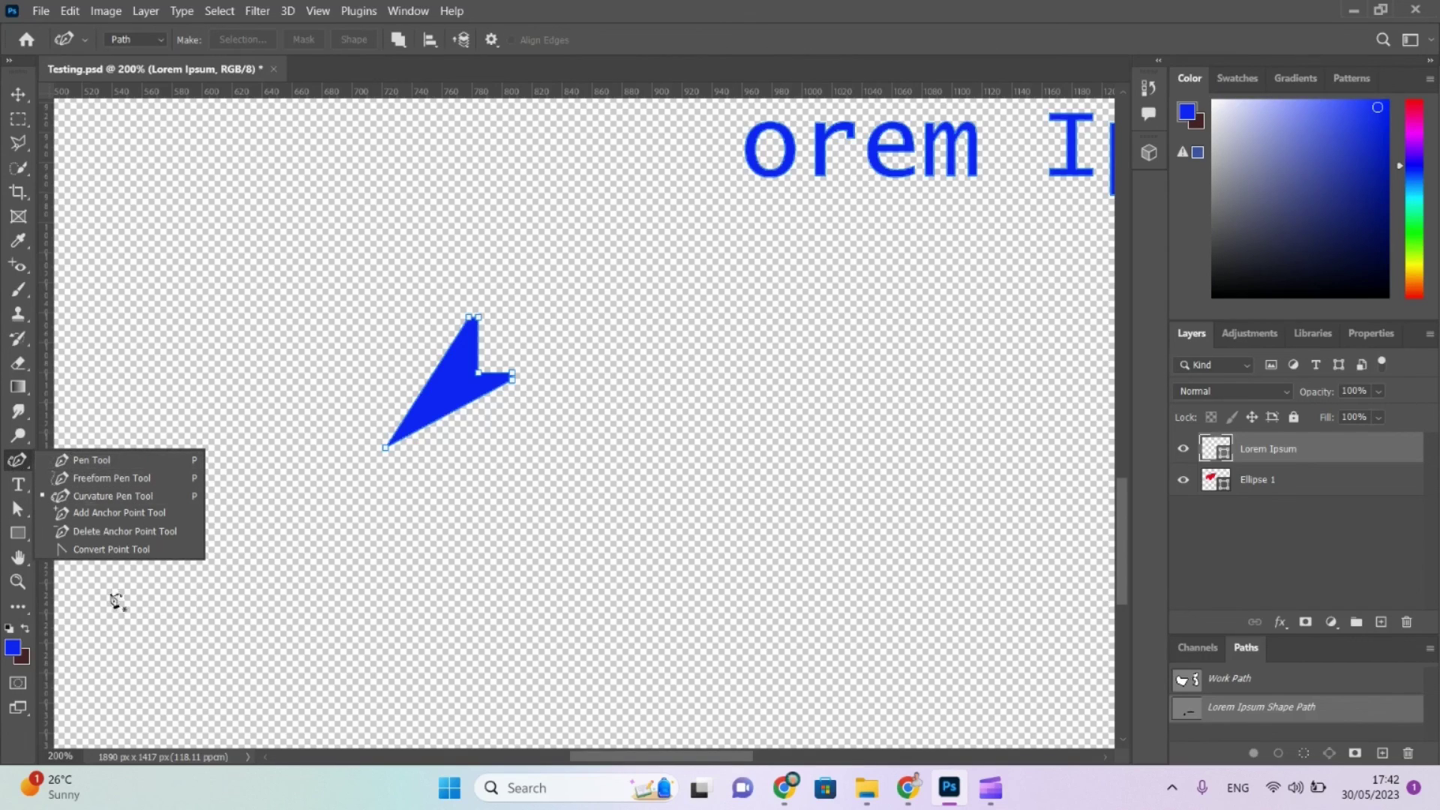
left_click(111, 549)
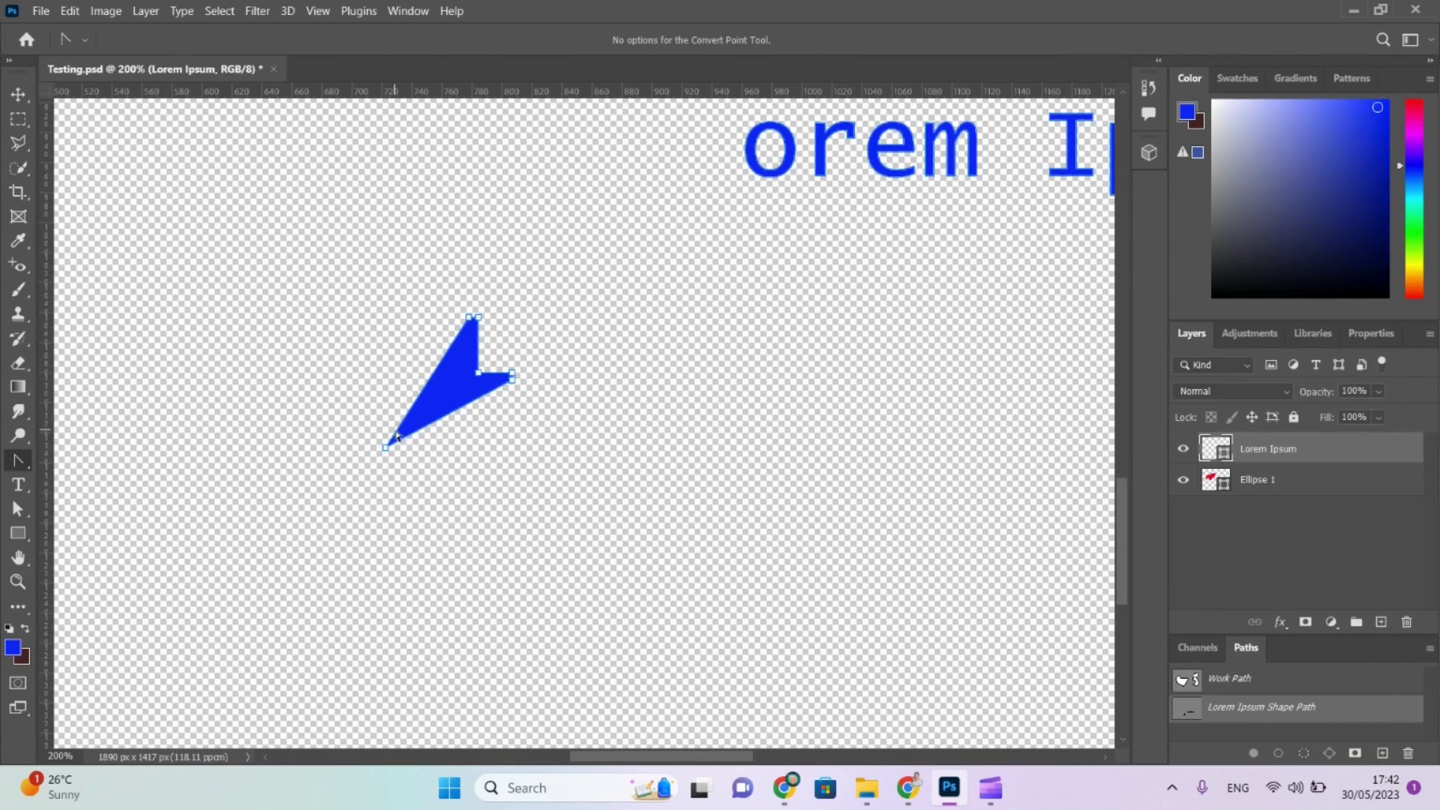
left_click_drag(385, 447, 370, 382)
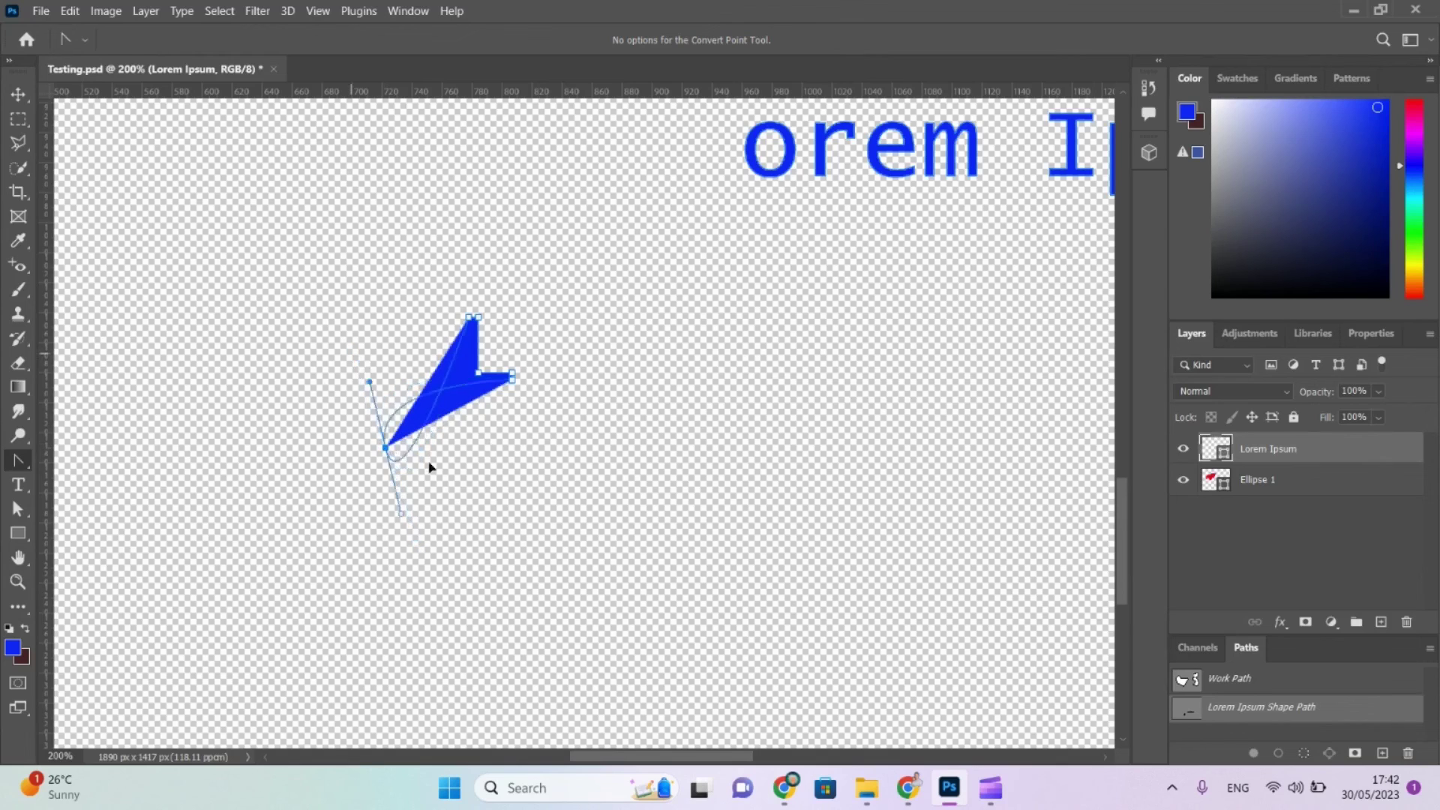
left_click_drag(429, 467, 488, 556)
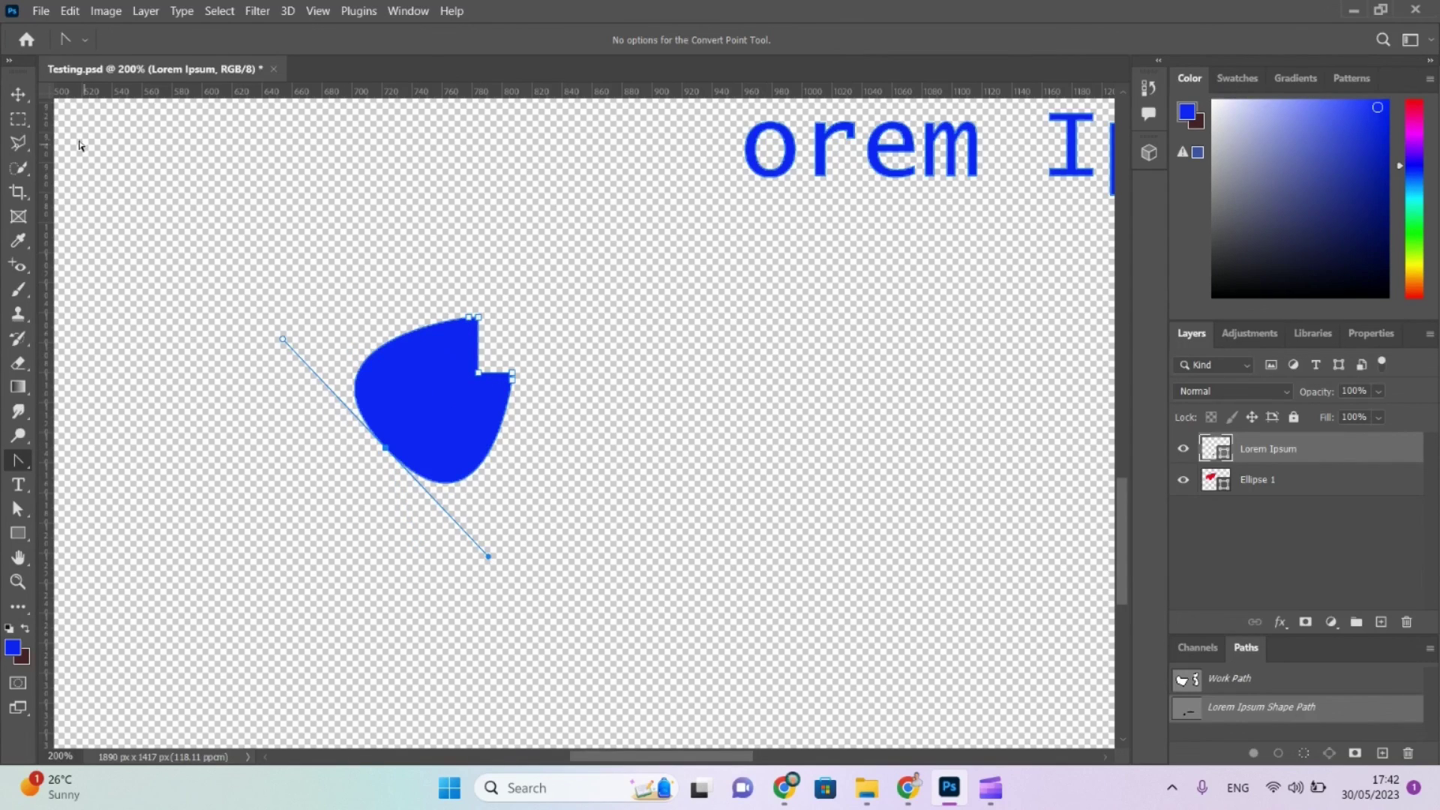
left_click(19, 94)
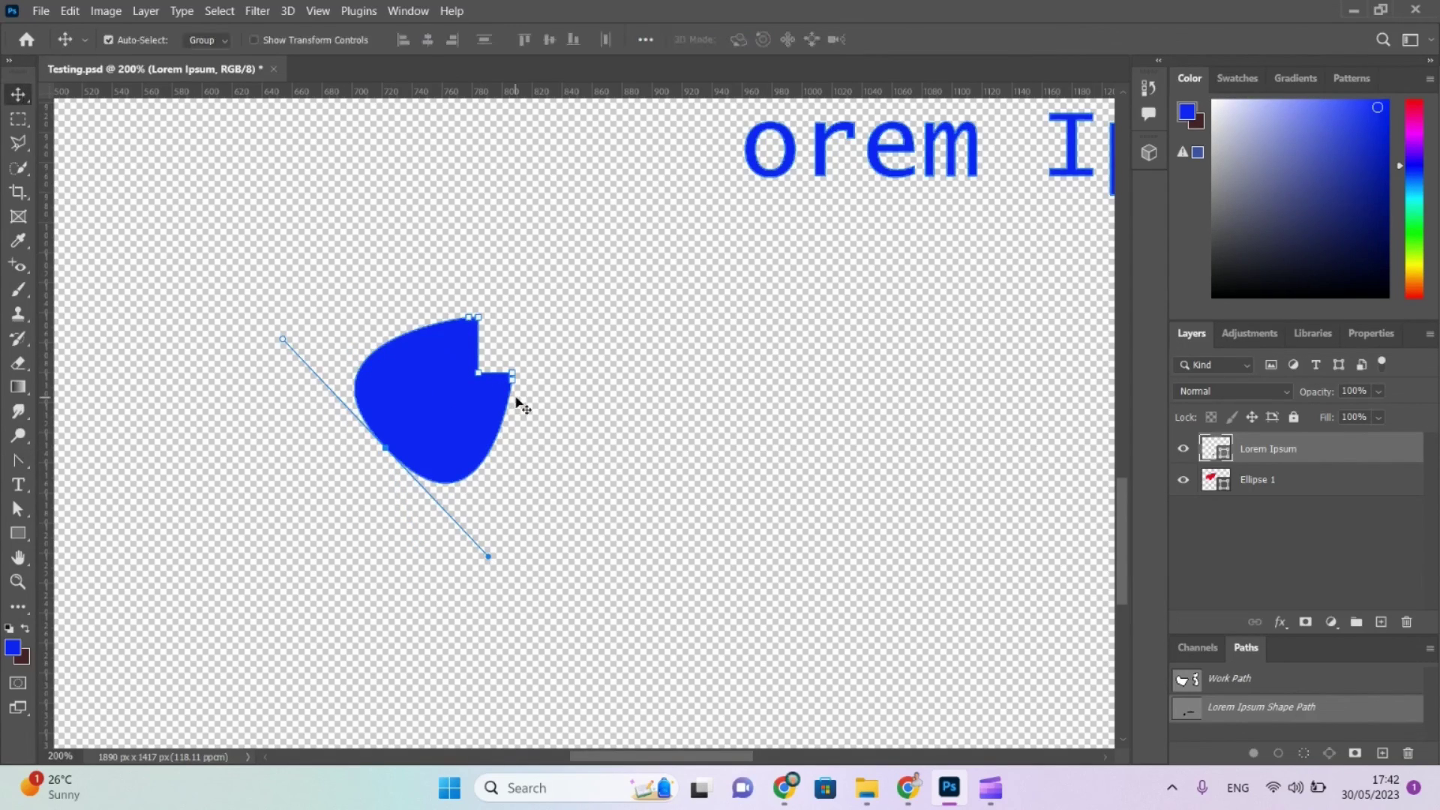
left_click(634, 393)
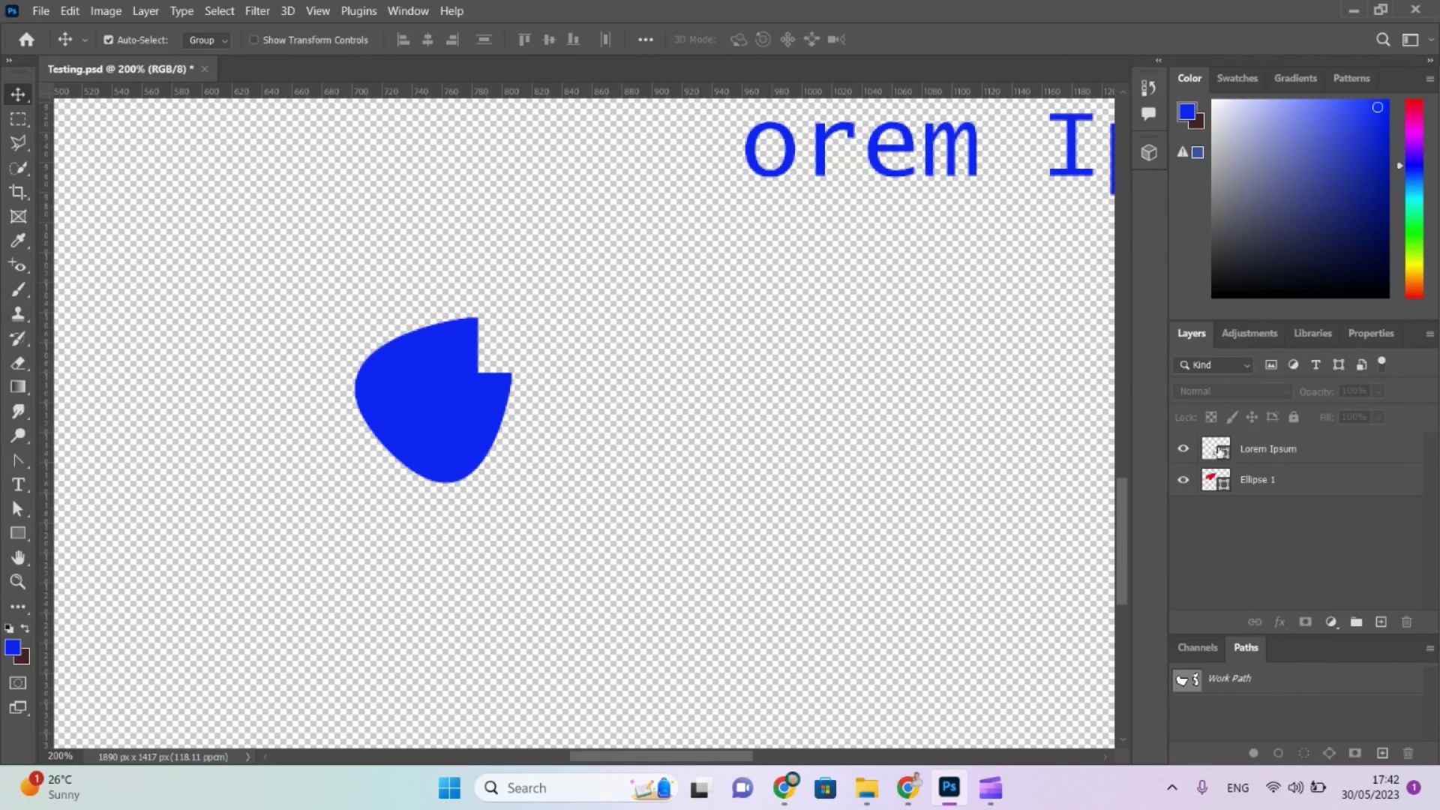
Delete the Lorem Ipsum shape layer.
left_click(1223, 455)
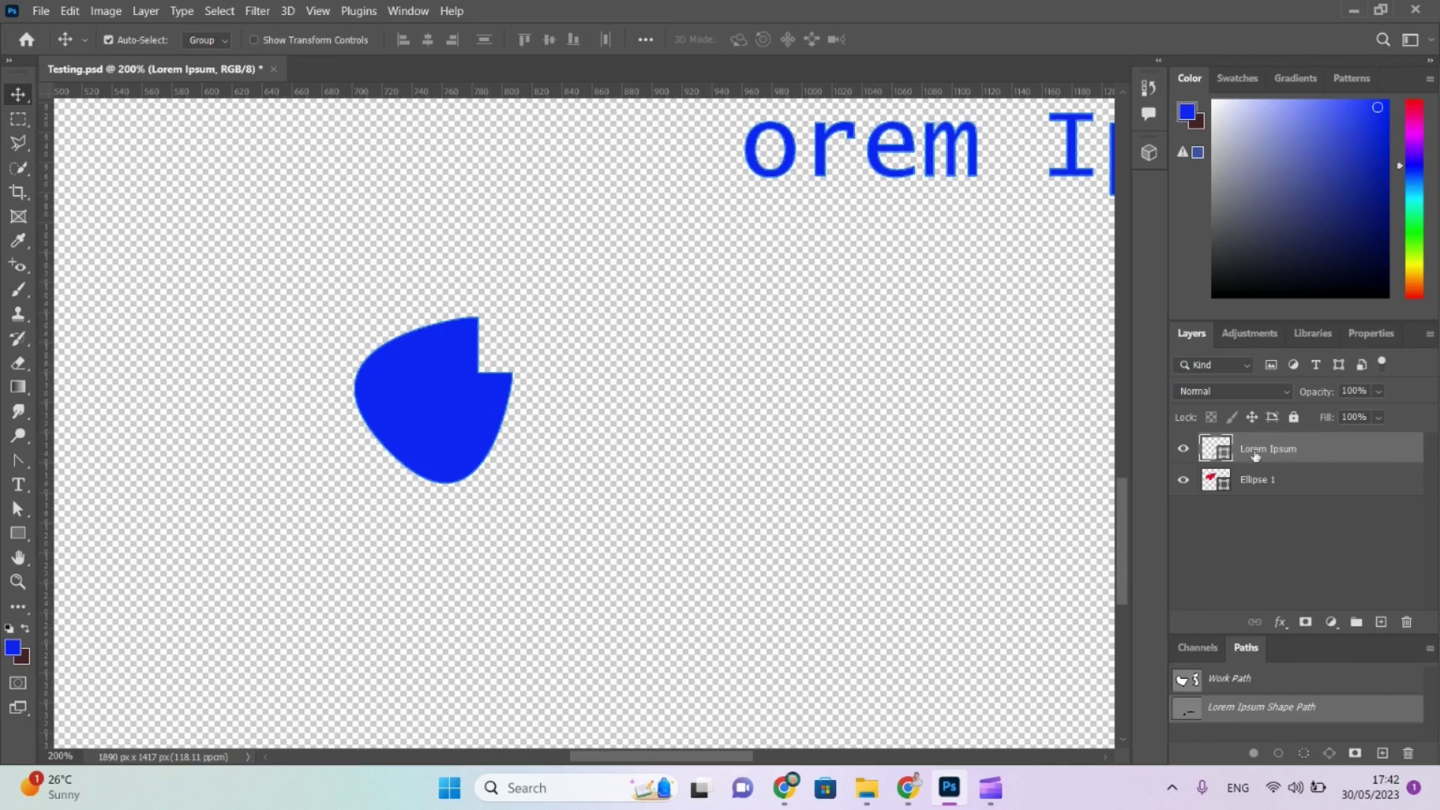
left_click(1407, 623)
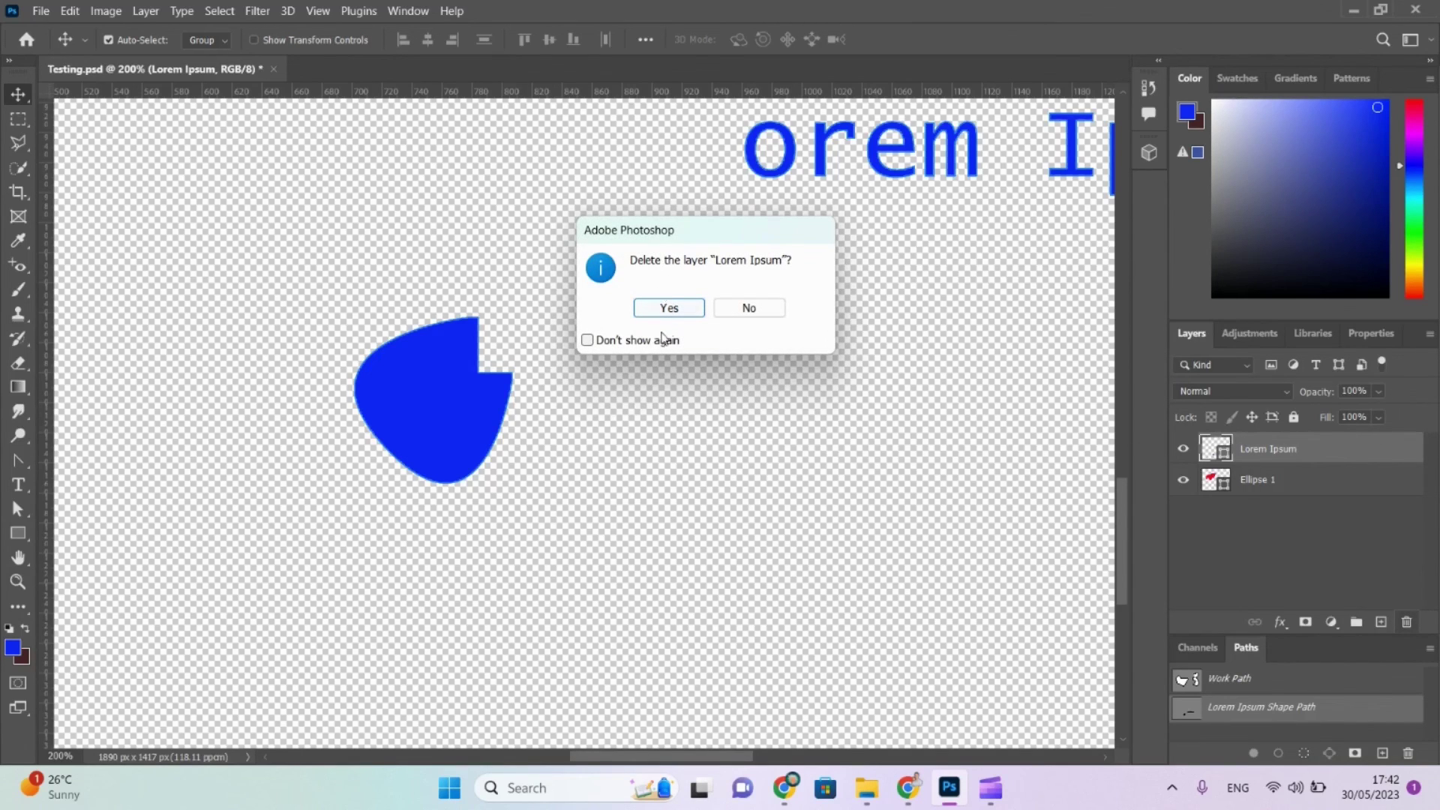
left_click(666, 306)
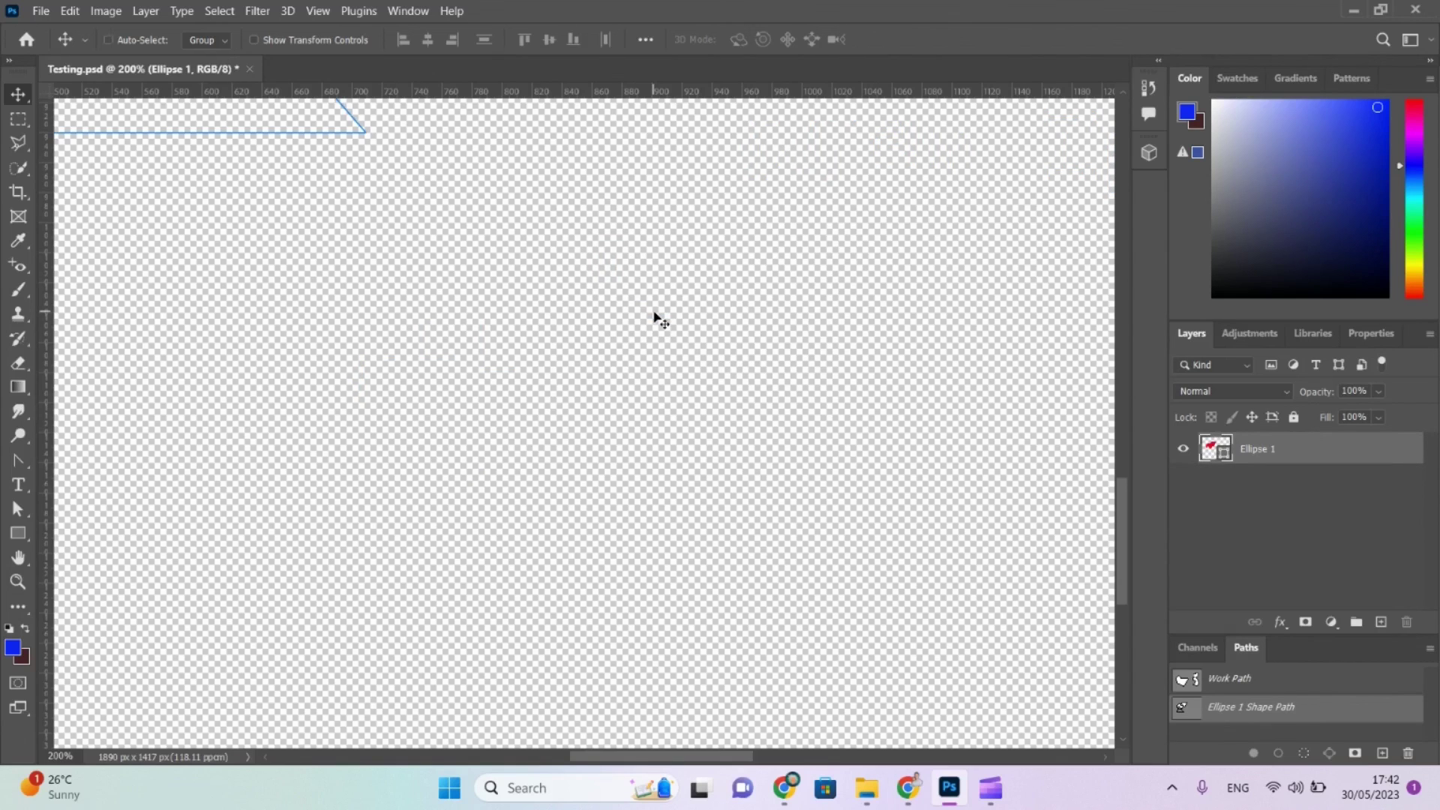
Add text along the red shape's outline, starting at its upper-left curve, reading "this is some text, we are just trying it out".
key("ctrl+minus")
key("ctrl+minus")
key("ctrl+minus")
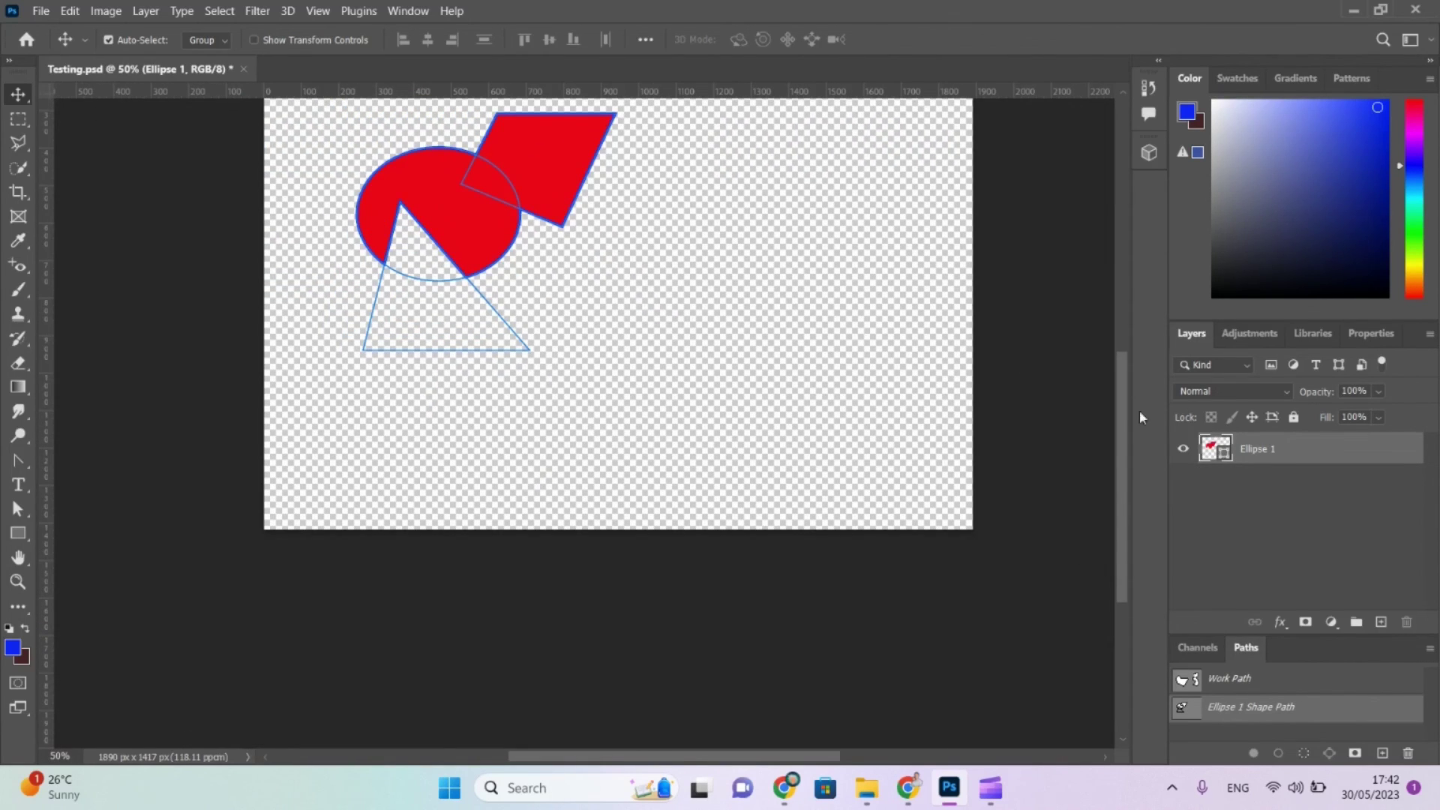
left_click_drag(1126, 415, 1126, 330)
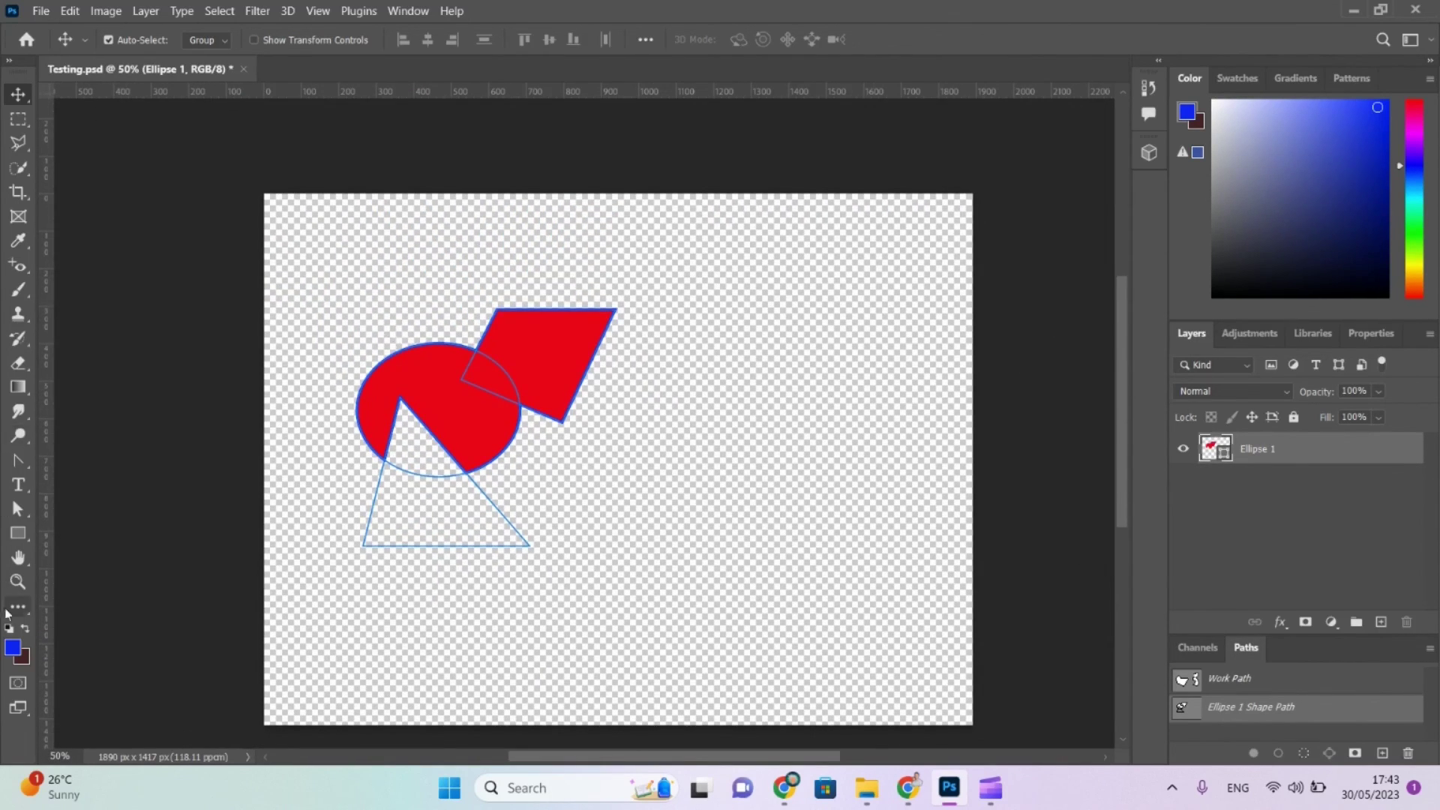
left_click(20, 485)
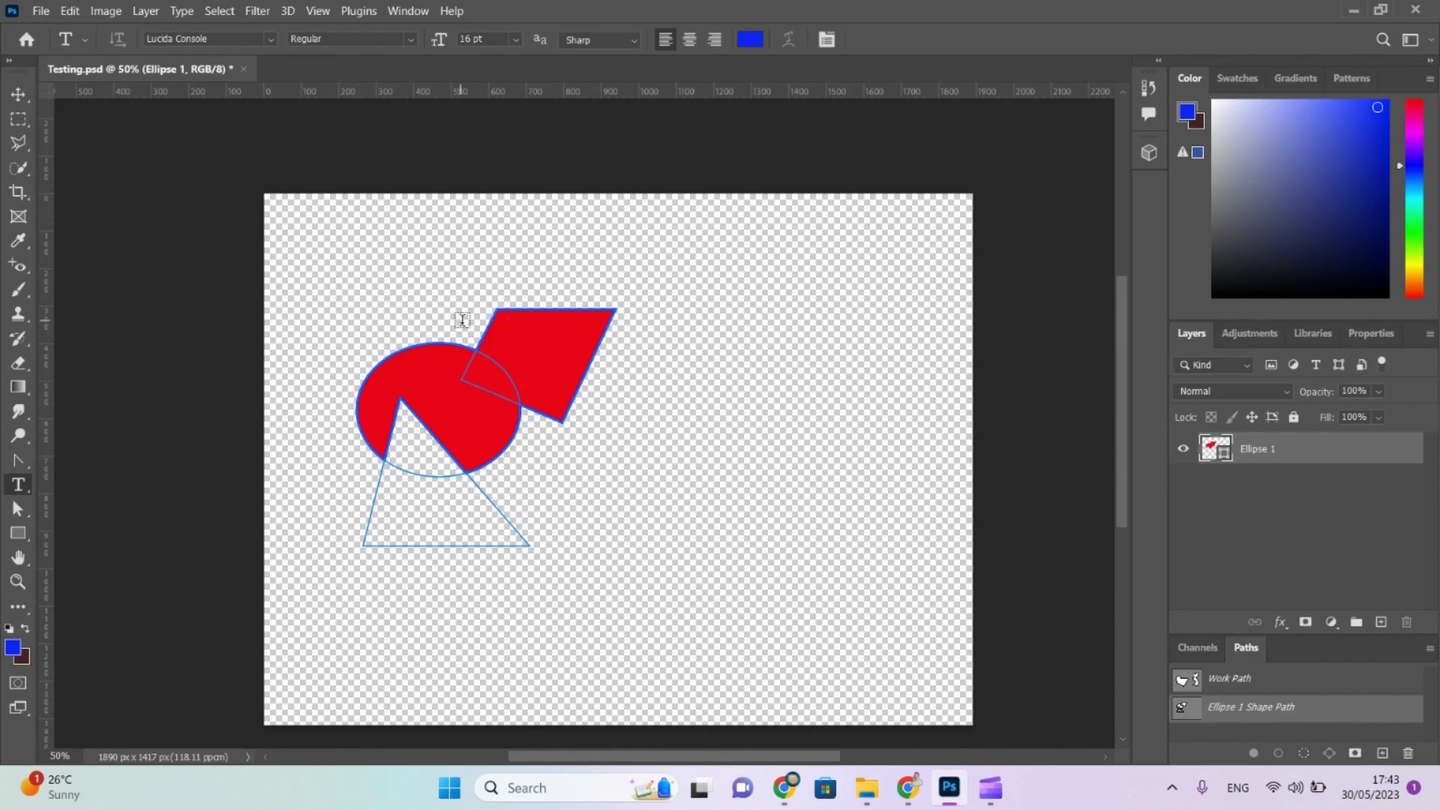
left_click(377, 364)
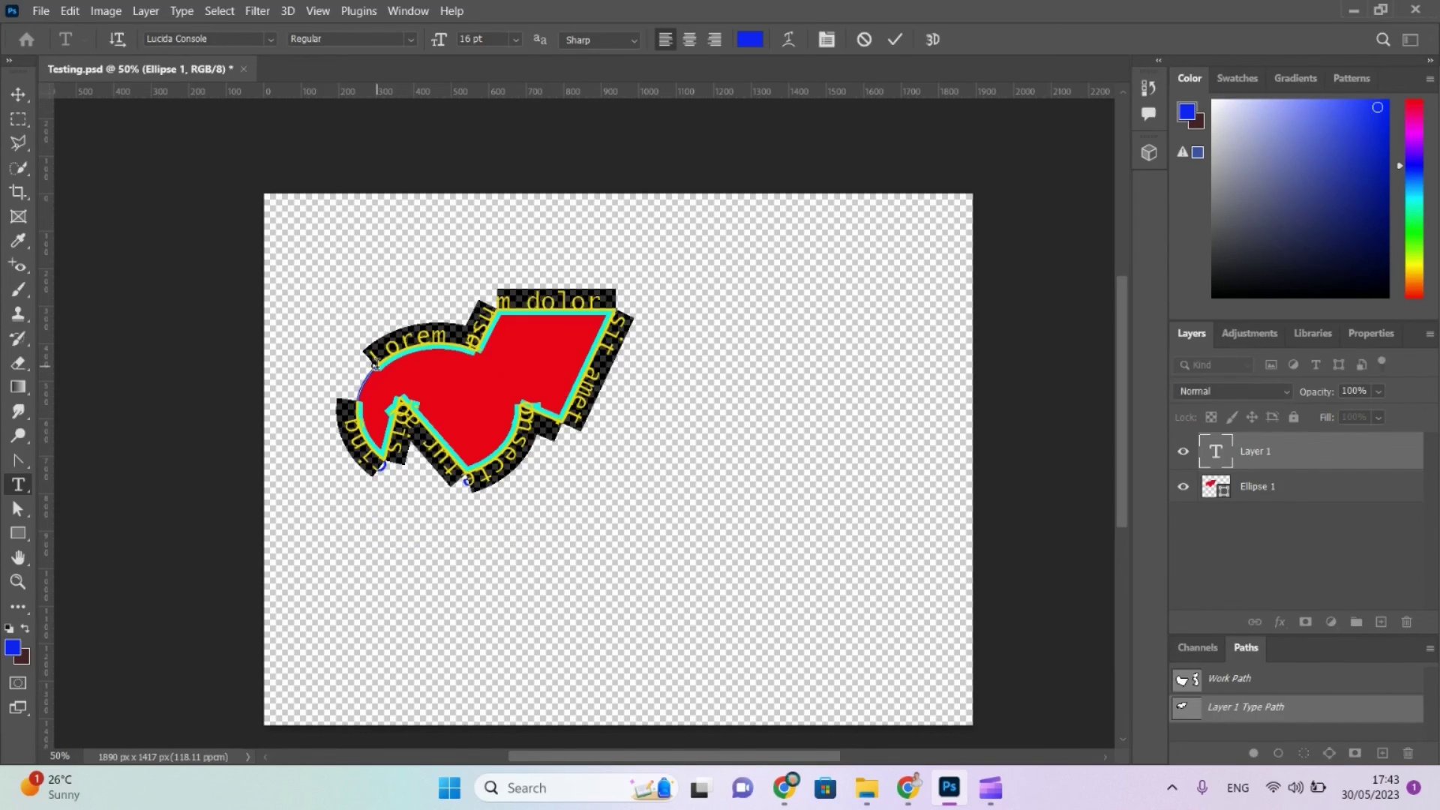
type("thi")
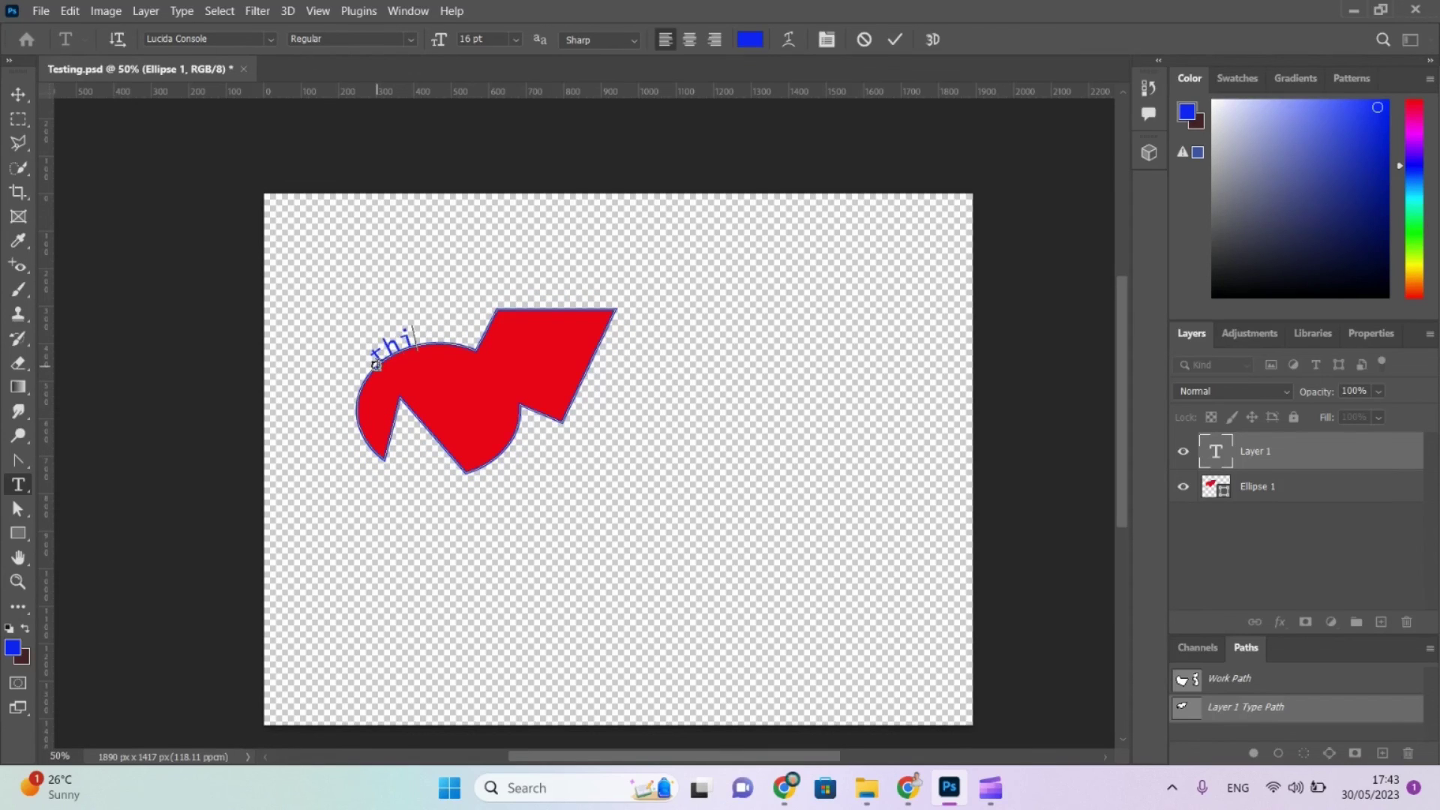
type("s is some te")
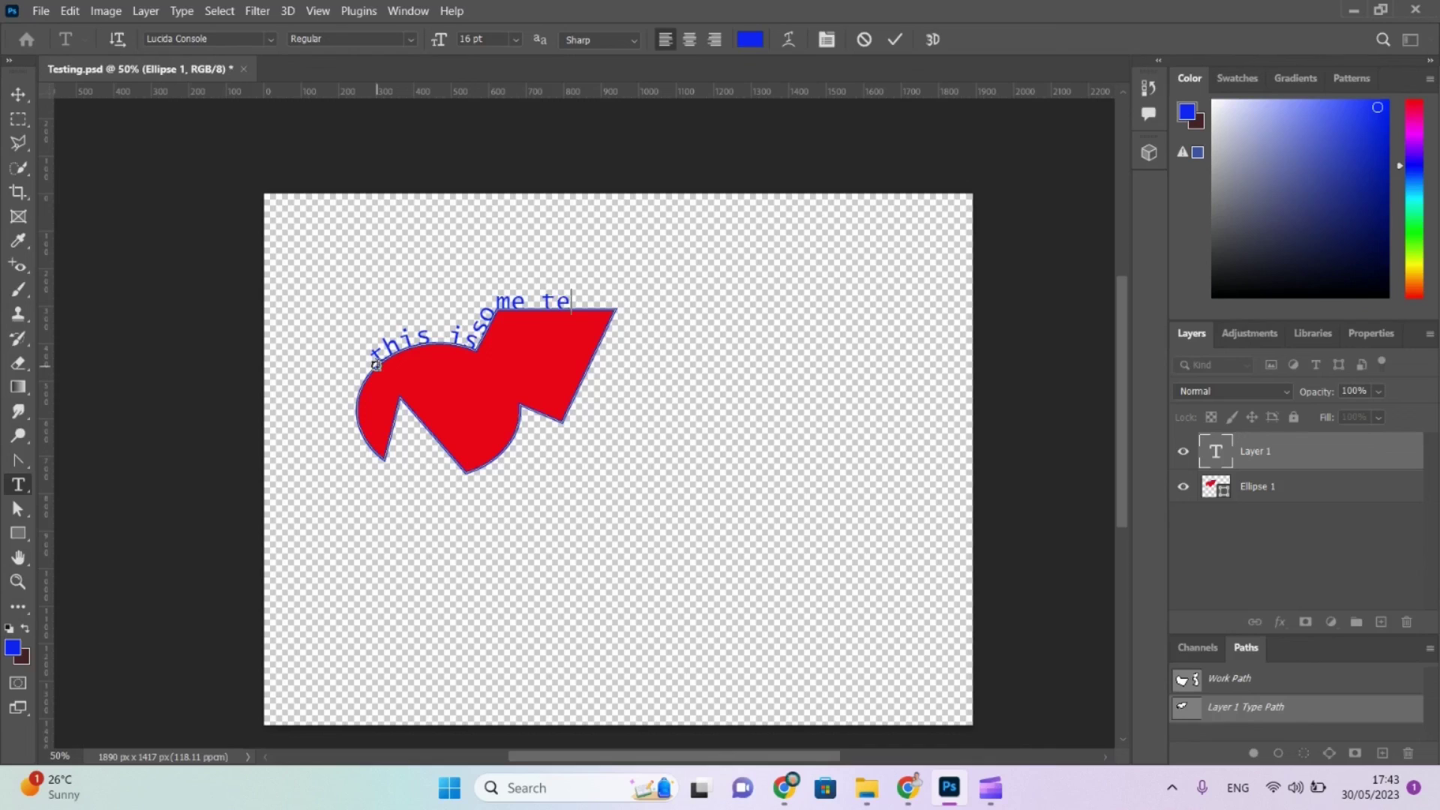
type("xt. We are")
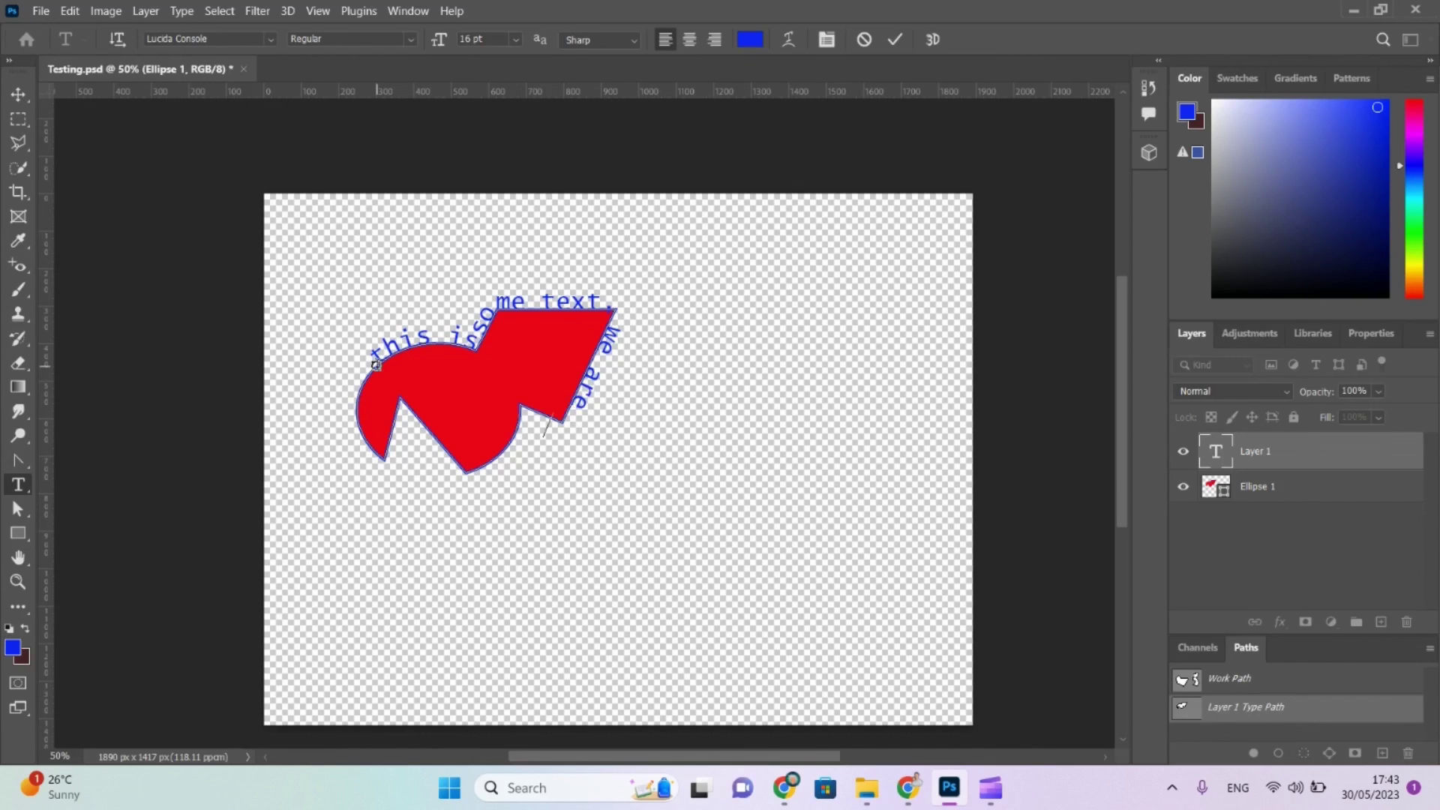
type(" just trying it")
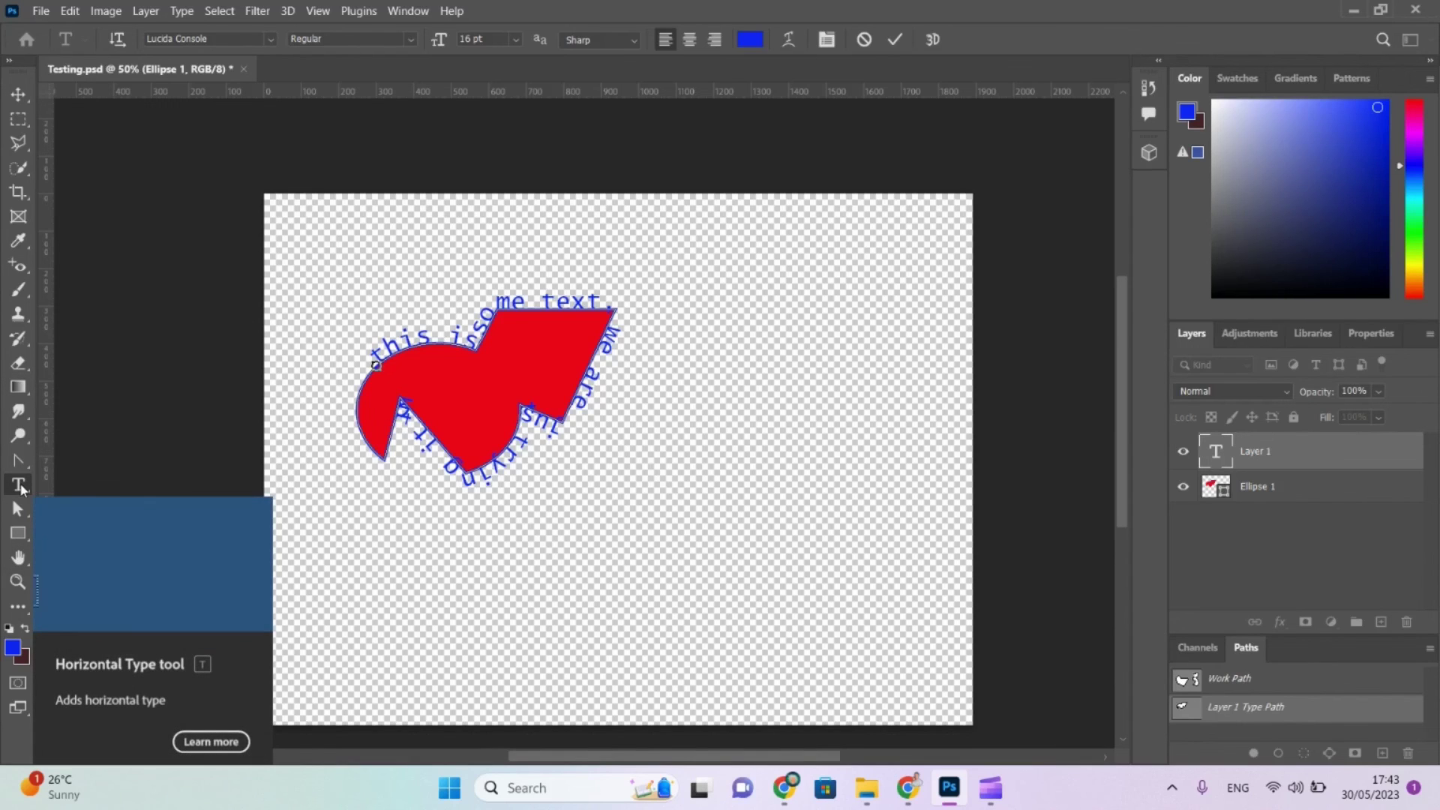
left_click(19, 462)
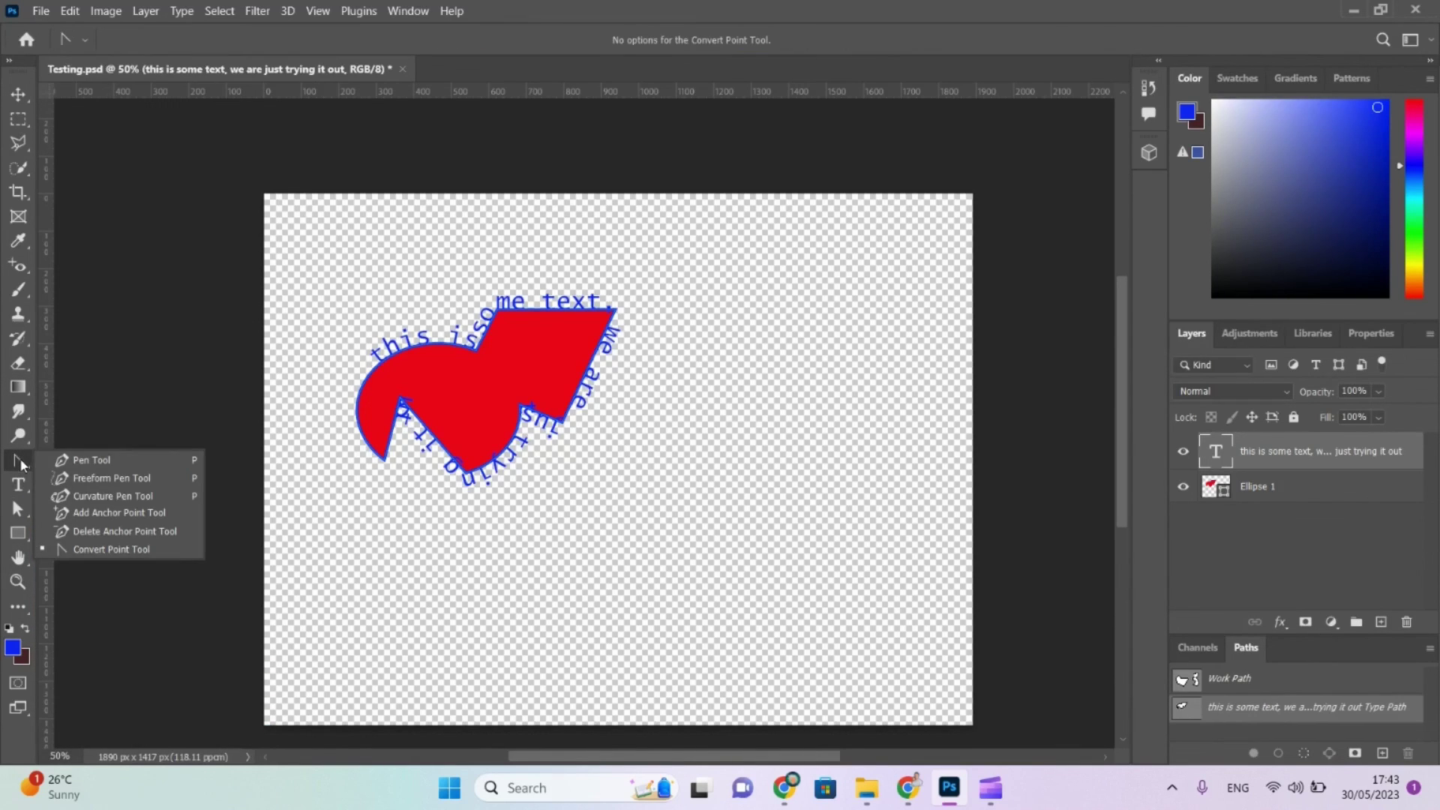
With the Path Selection Tool, shift the path text's start point along the outline and flip the text to the inside of the red shape.
left_click(19, 511)
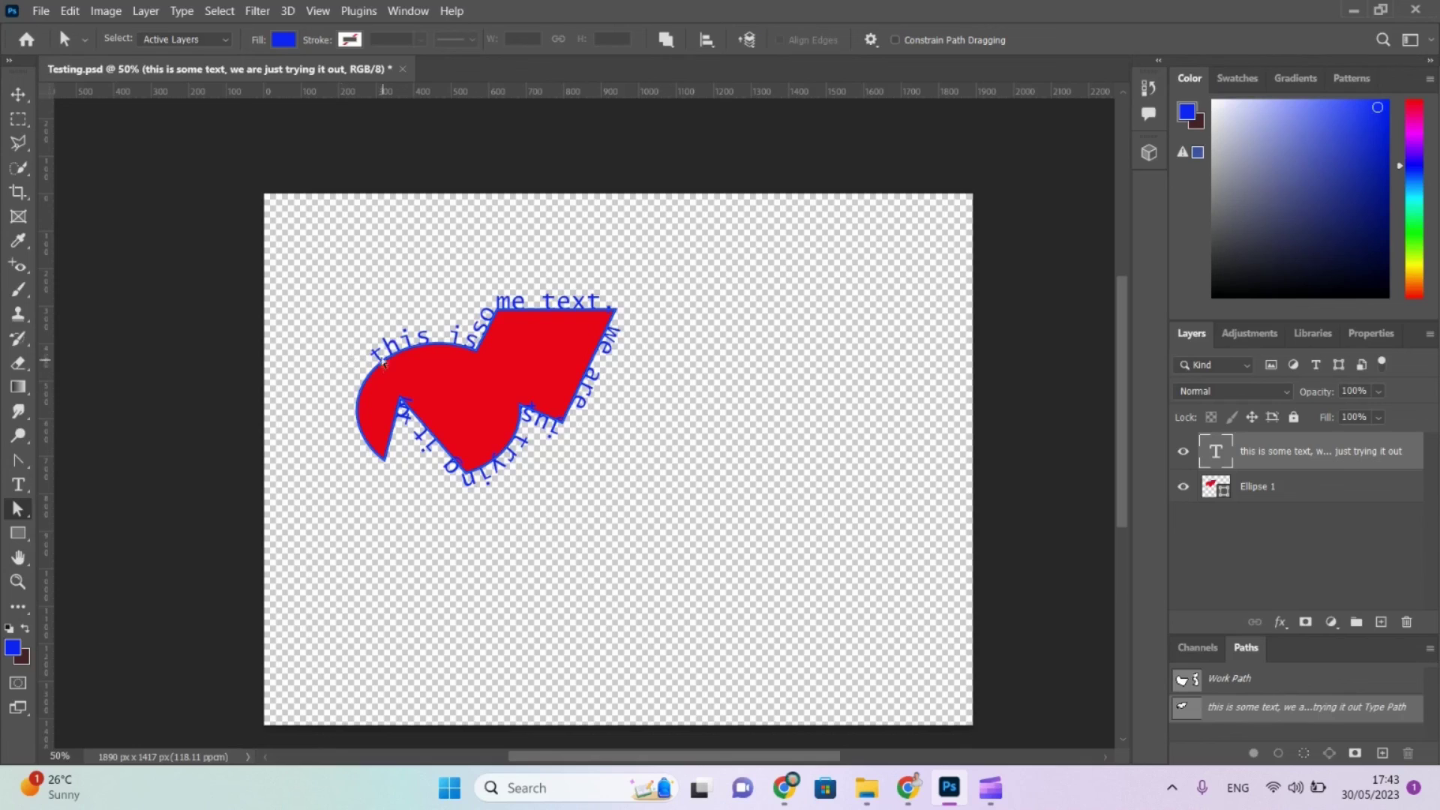
left_click_drag(378, 368, 382, 363)
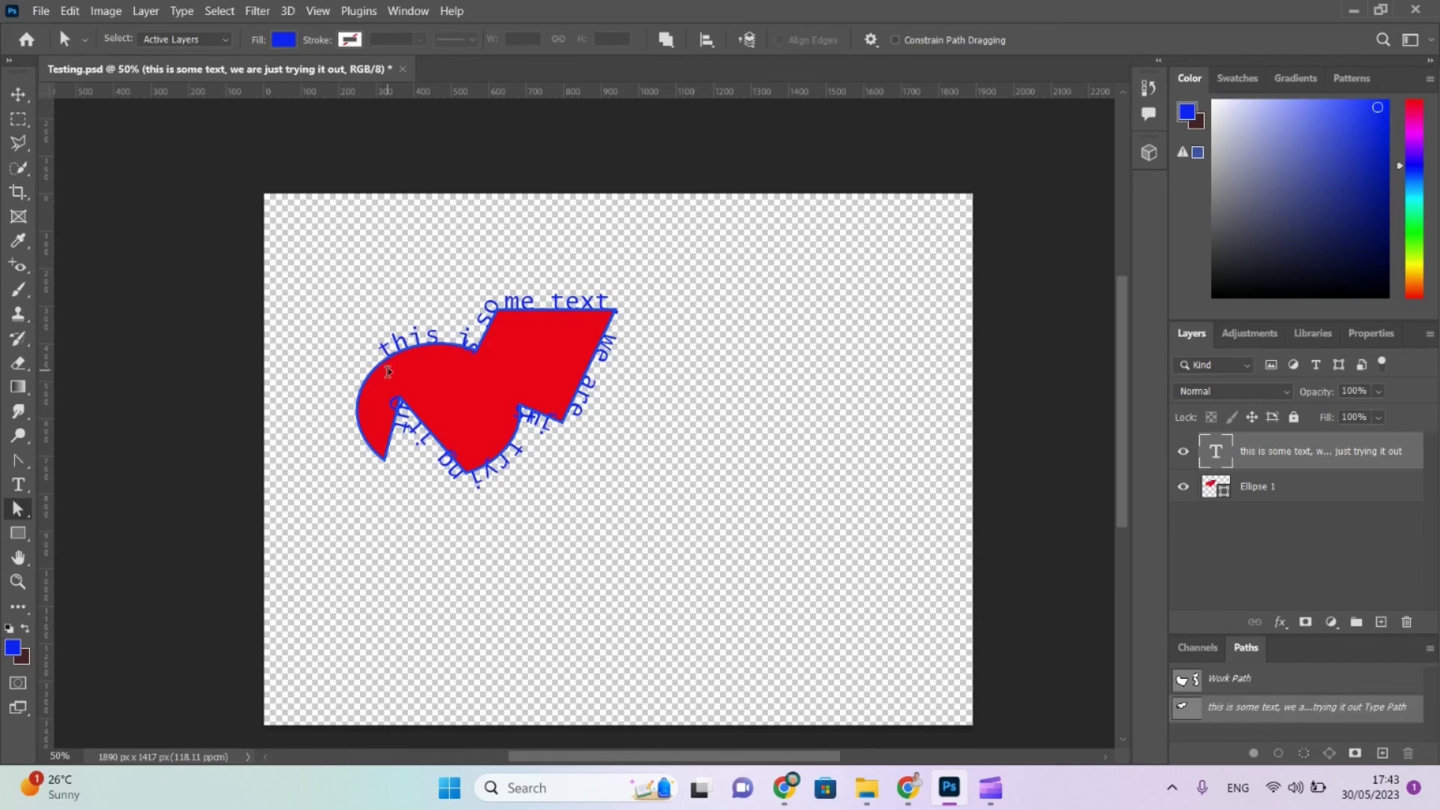
left_click(380, 368)
mouse_move(381, 345)
left_mouse_down()
mouse_move(461, 334)
mouse_move(517, 306)
mouse_move(589, 308)
mouse_move(565, 351)
mouse_move(540, 357)
mouse_move(537, 334)
left_mouse_up()
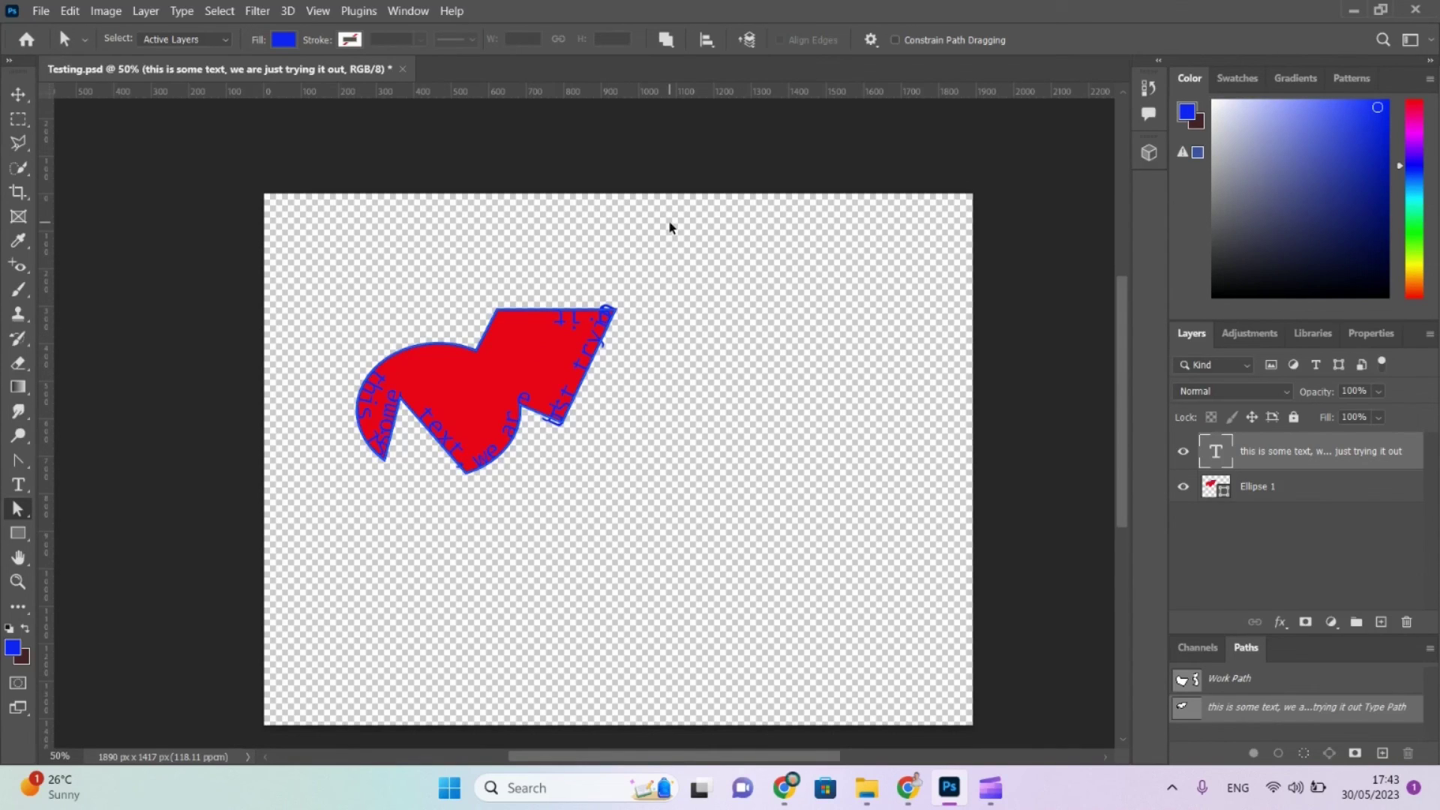
Undo the repositioning and the creation of the text along the red shape's outline.
key("ctrl+z")
key("ctrl+z")
key("ctrl+z")
key("ctrl+z")
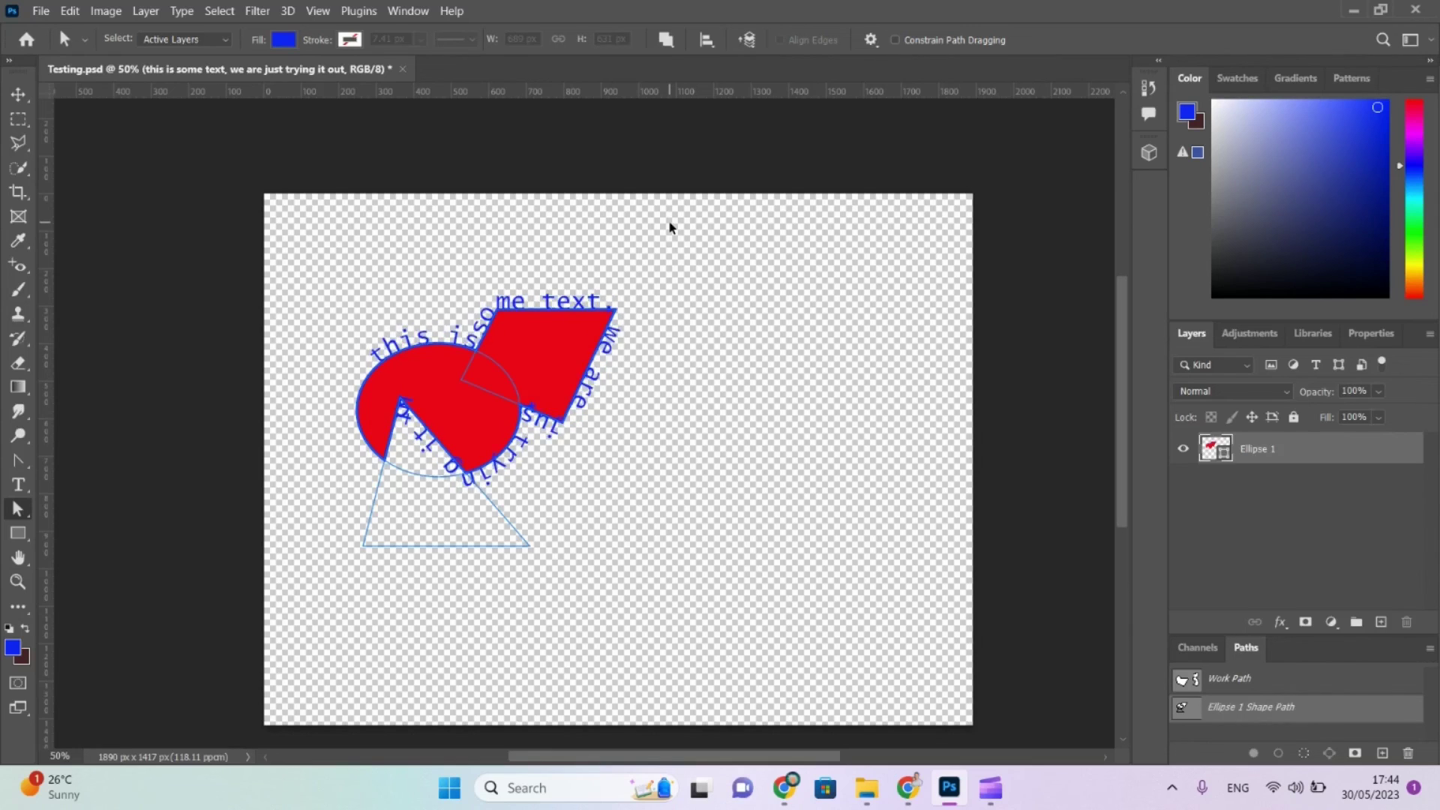
key("ctrl+z")
key("ctrl+z")
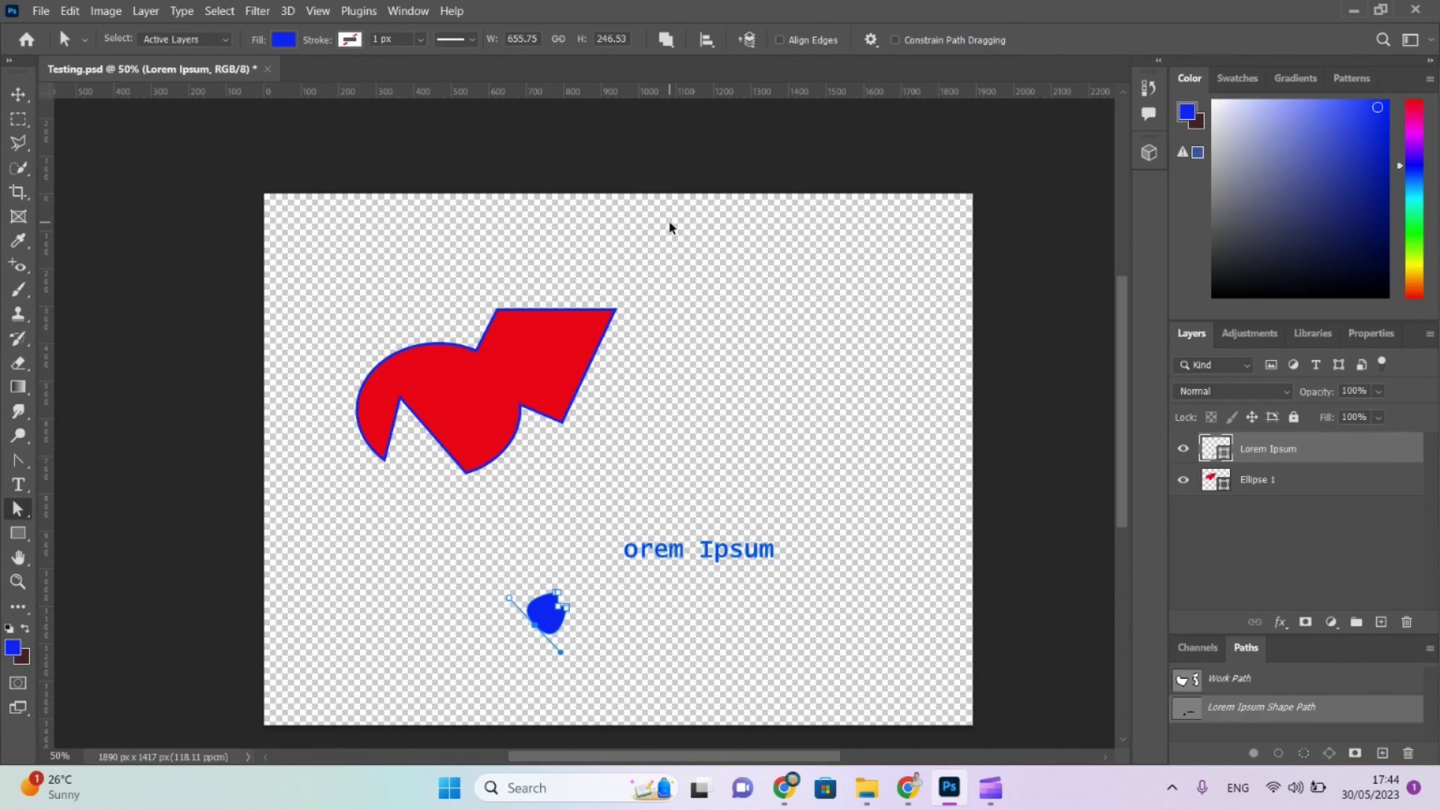
key("ctrl+z")
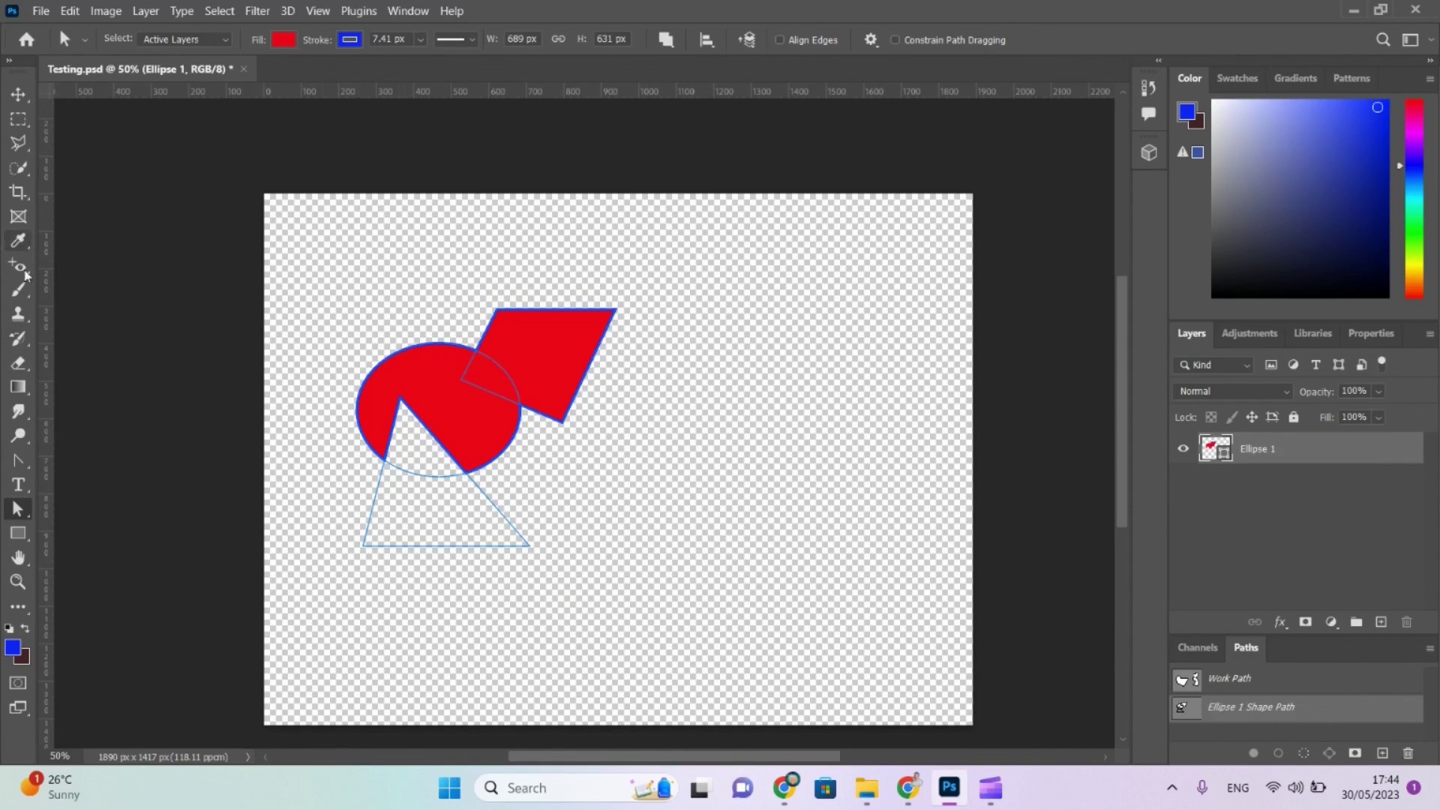
Add text inside the red shape's outline reading "This is a test, look at how the text fits the shape".
left_click(20, 485)
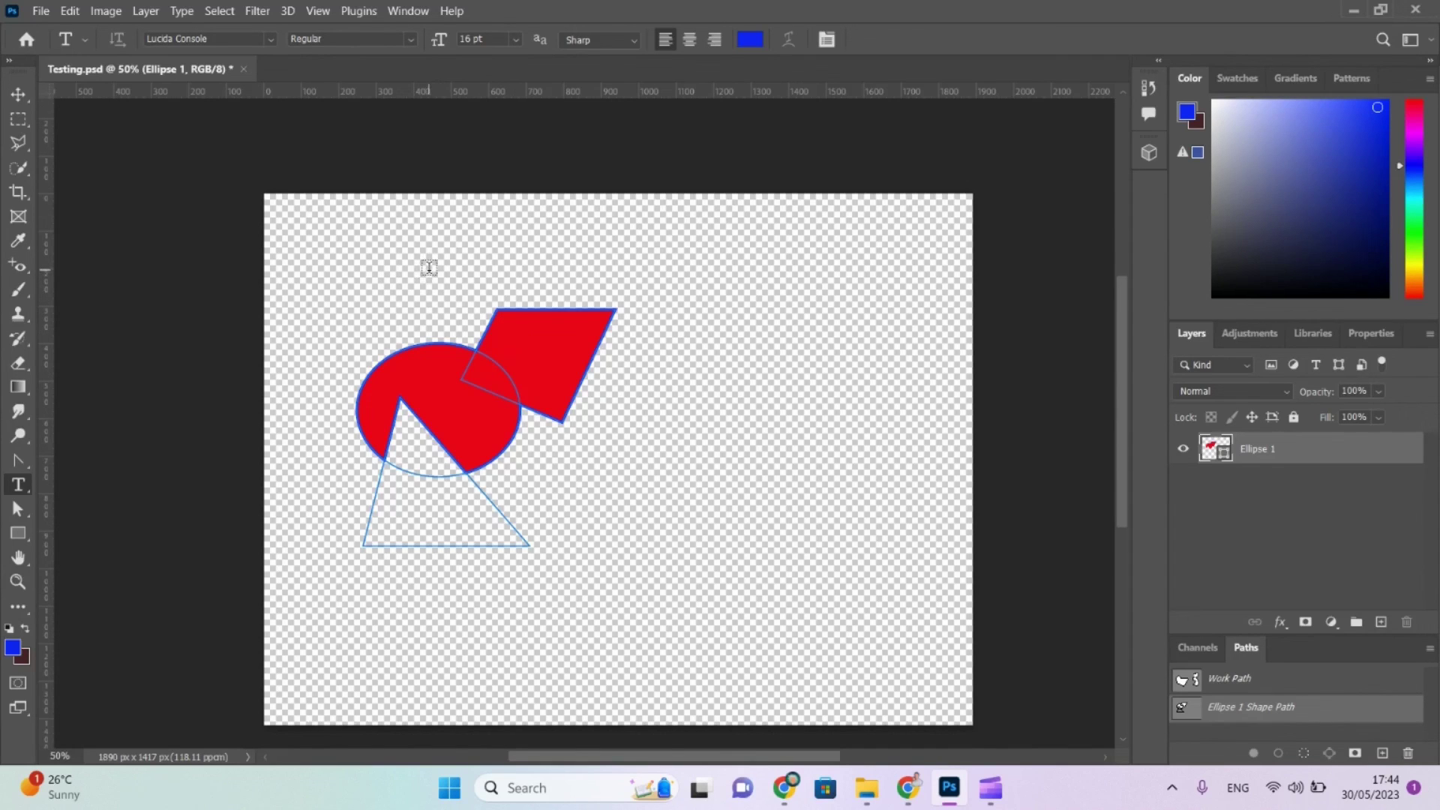
left_click(508, 334)
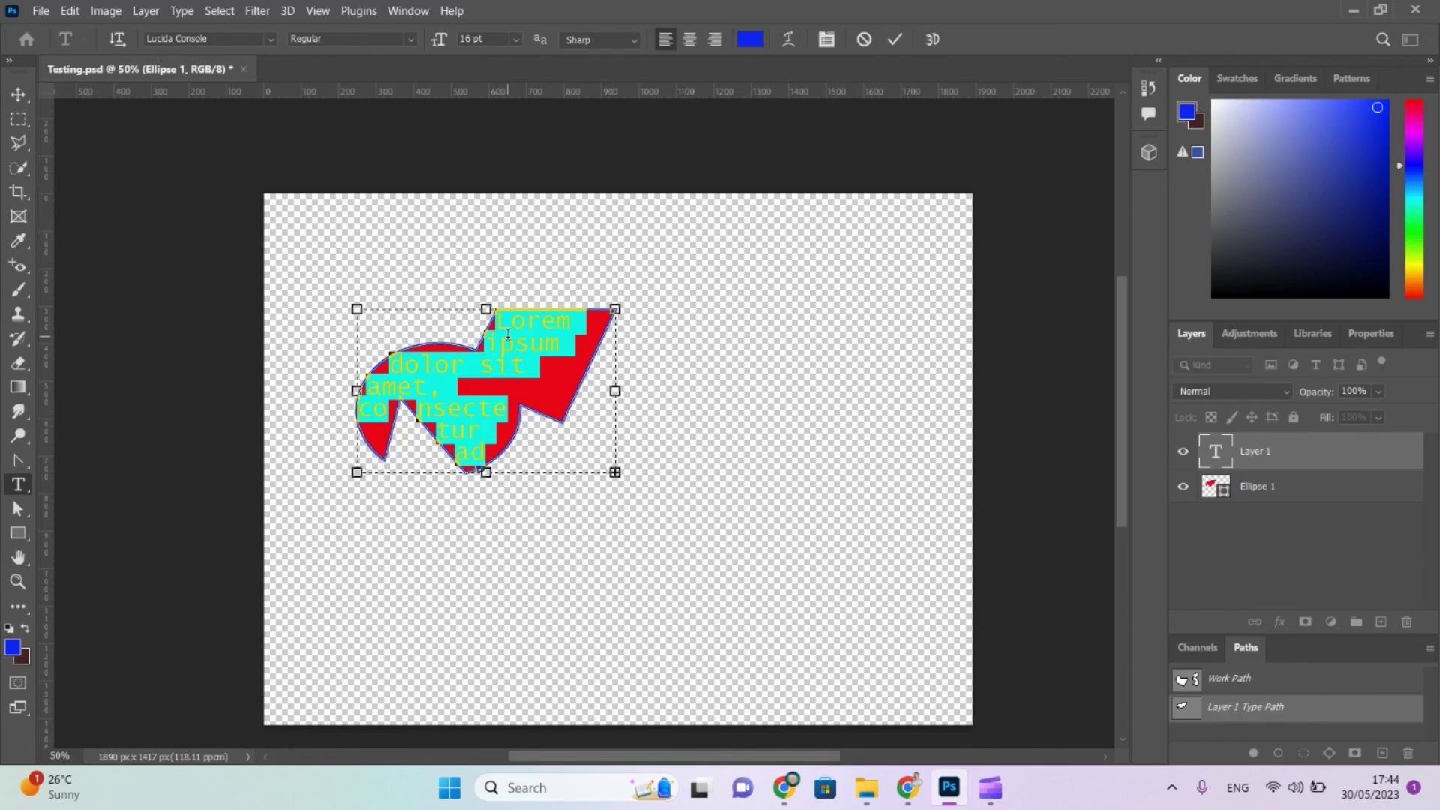
type("This")
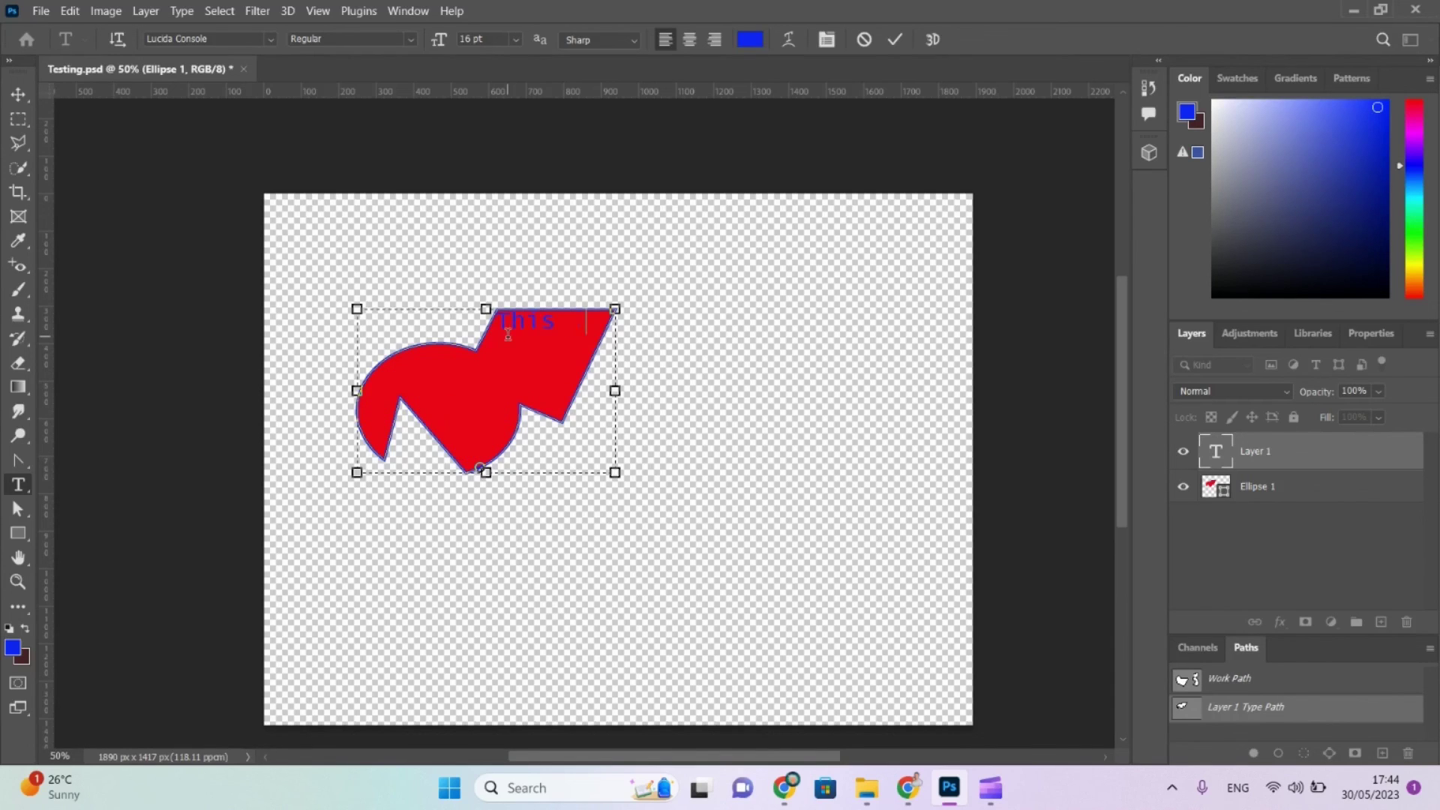
type(" is a test, look at how the text fits the shape")
key("ctrl+Return")
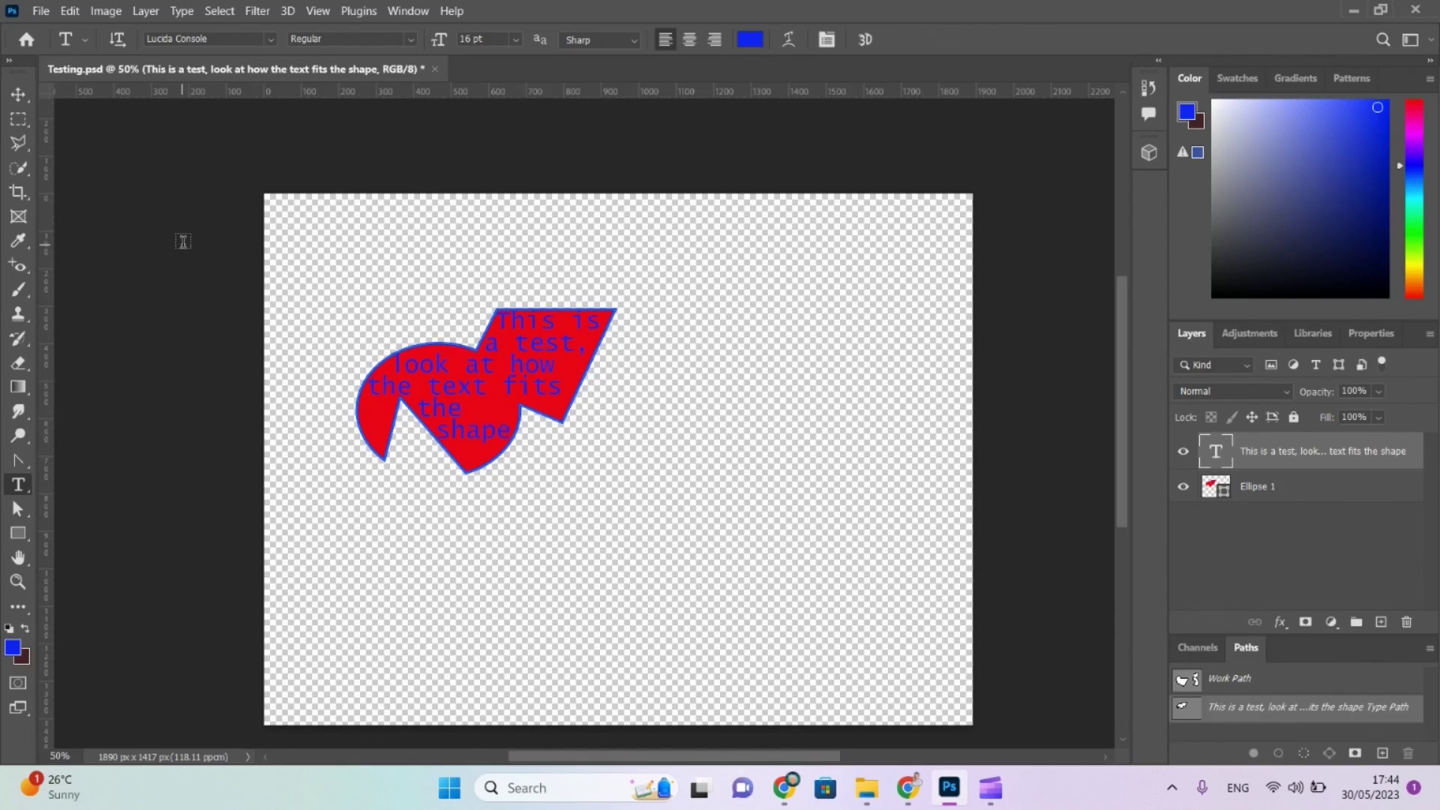
In the Google Docs checklist, tick off "setting text in a shape", "converting text to curves" and "Fitting text to path or shape".
key("alt+Tab")
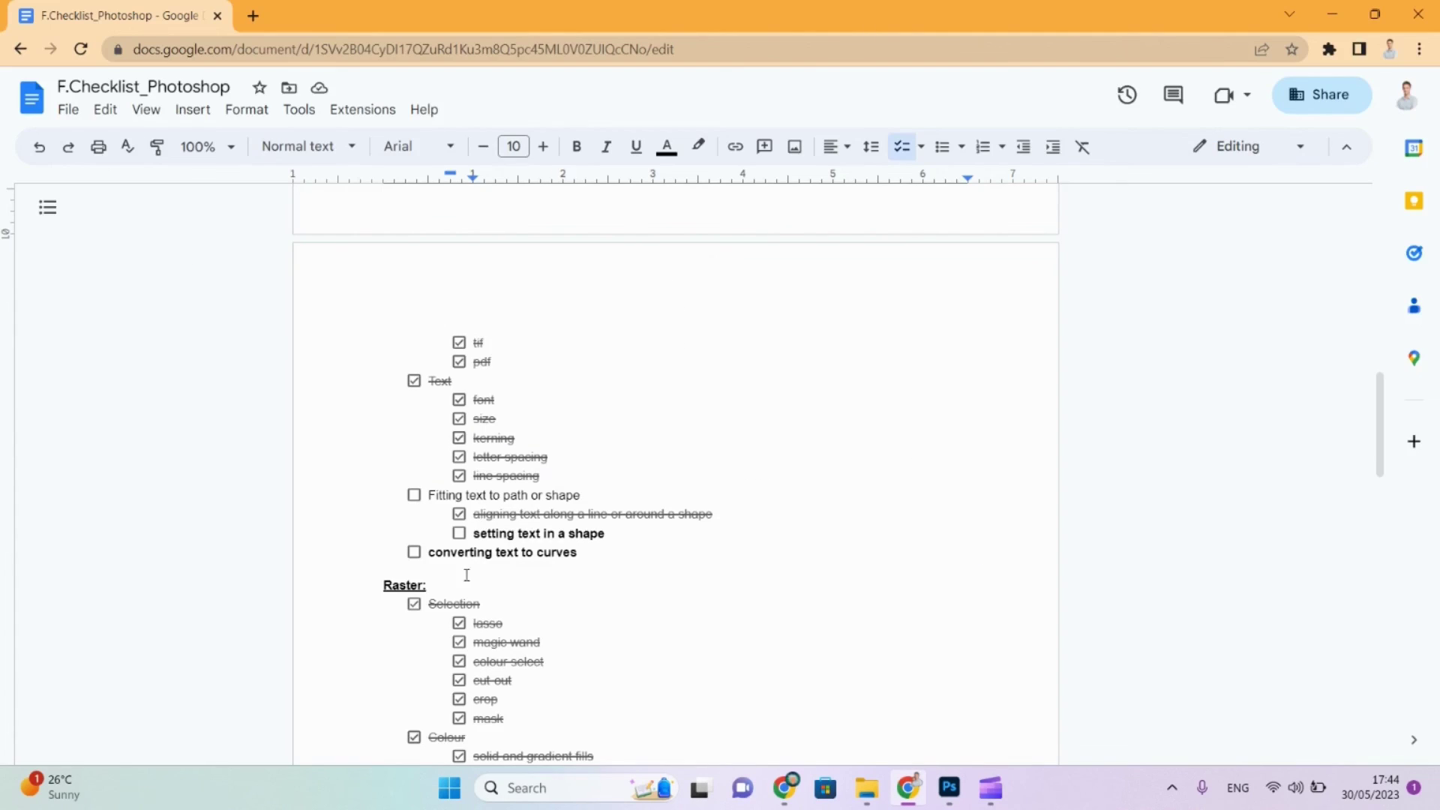
left_click(459, 533)
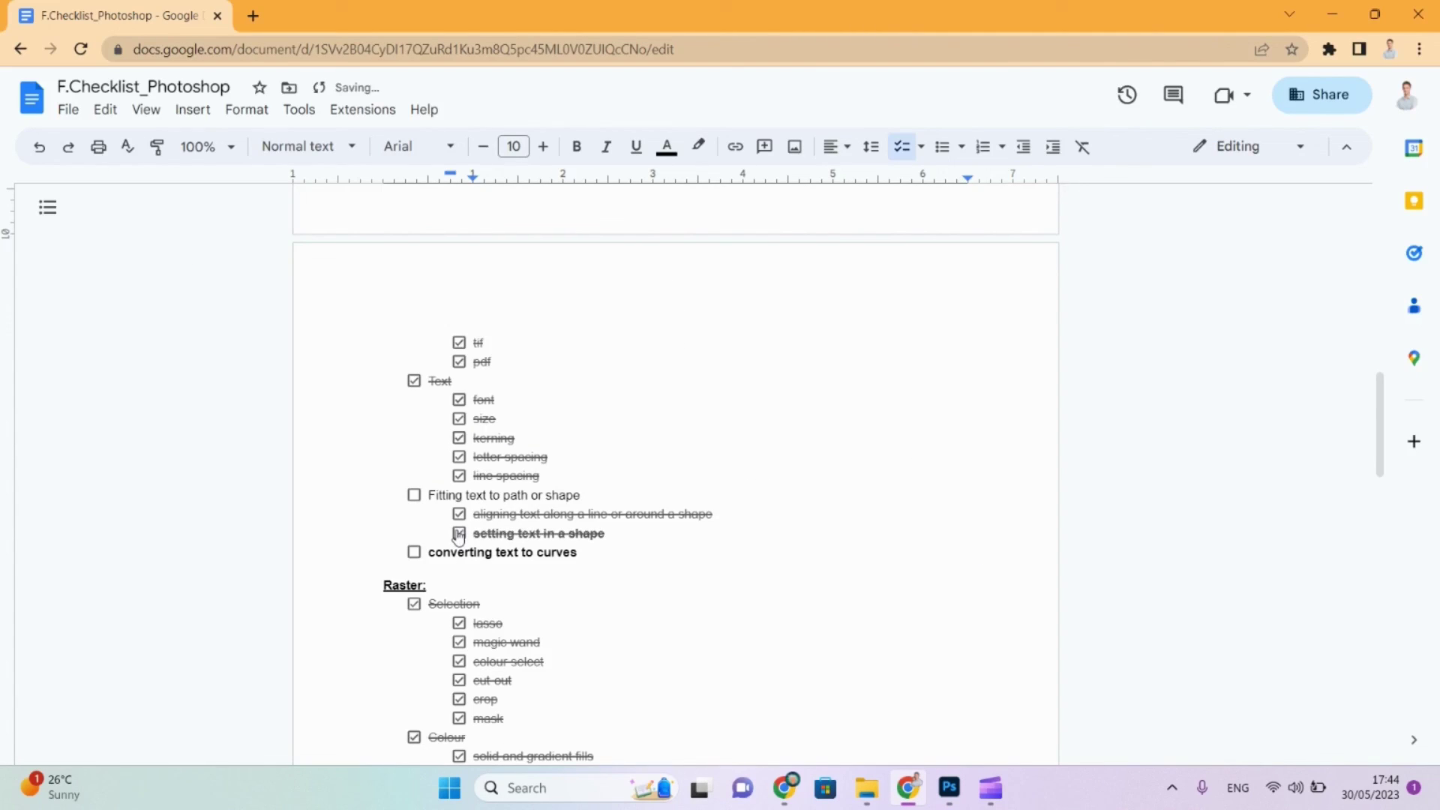
left_click(414, 554)
left_click(415, 495)
left_click(415, 496)
left_click(414, 496)
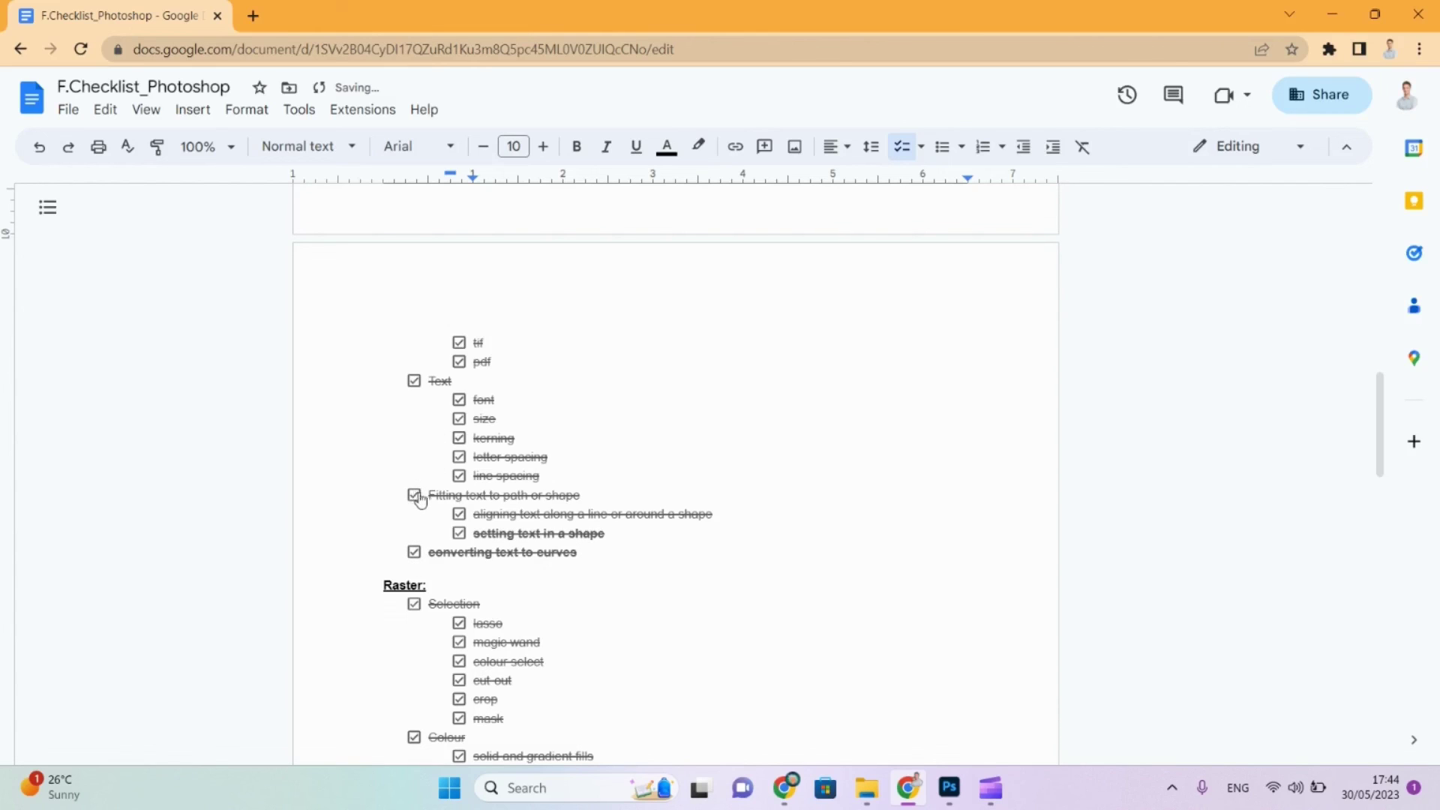
Remove the bold formatting from the "setting text in a shape" and "converting text to curves" checklist items.
left_click_drag(586, 553, 474, 535)
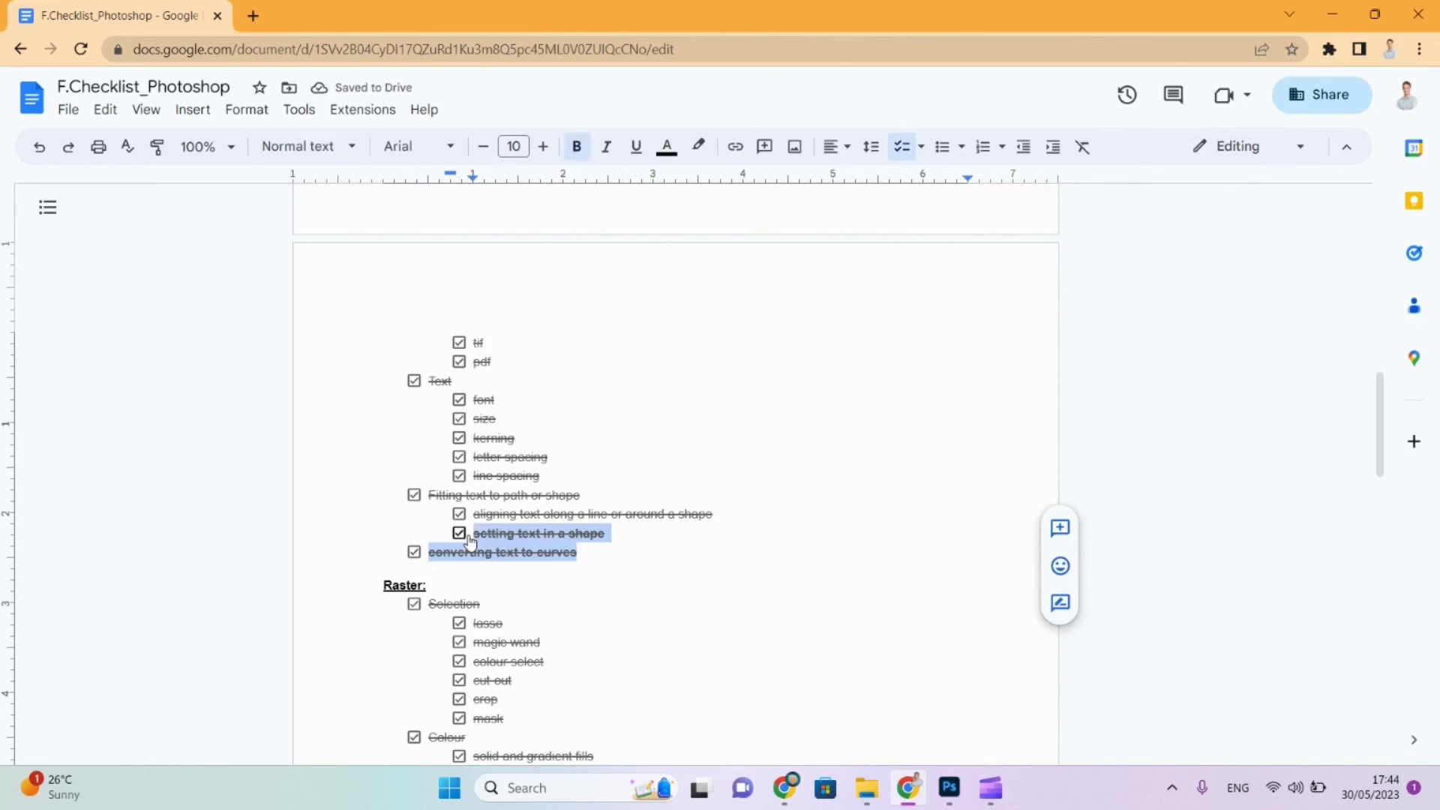
key("ctrl+b")
left_click(758, 429)
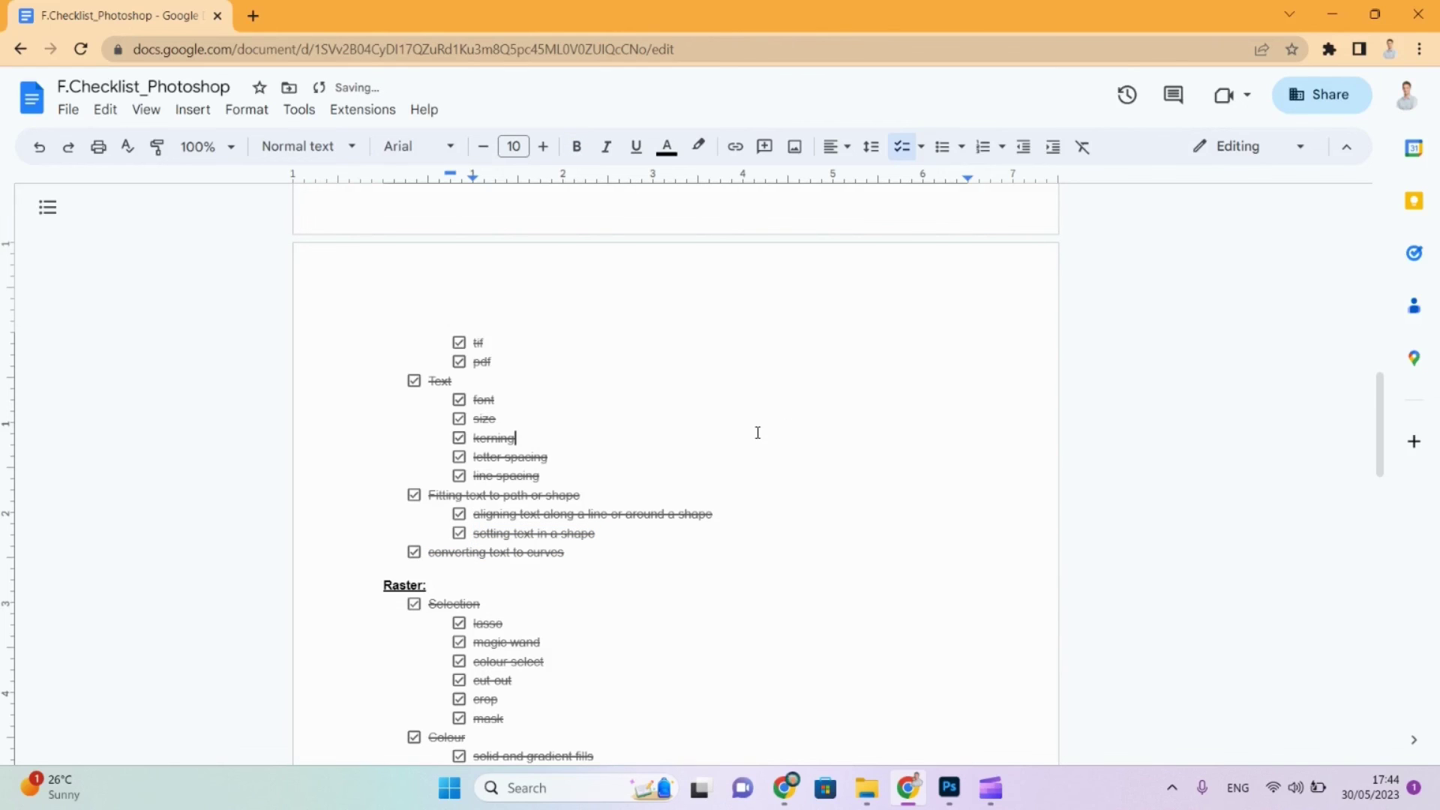
Review the checklist for items still unticked, including arcs, spirals, align and distribute nodes, and Tracing in the Vector section.
mouse_move(1383, 420)
left_mouse_down()
mouse_move(1382, 235)
mouse_move(1387, 647)
mouse_move(1385, 587)
mouse_move(1393, 629)
left_mouse_up()
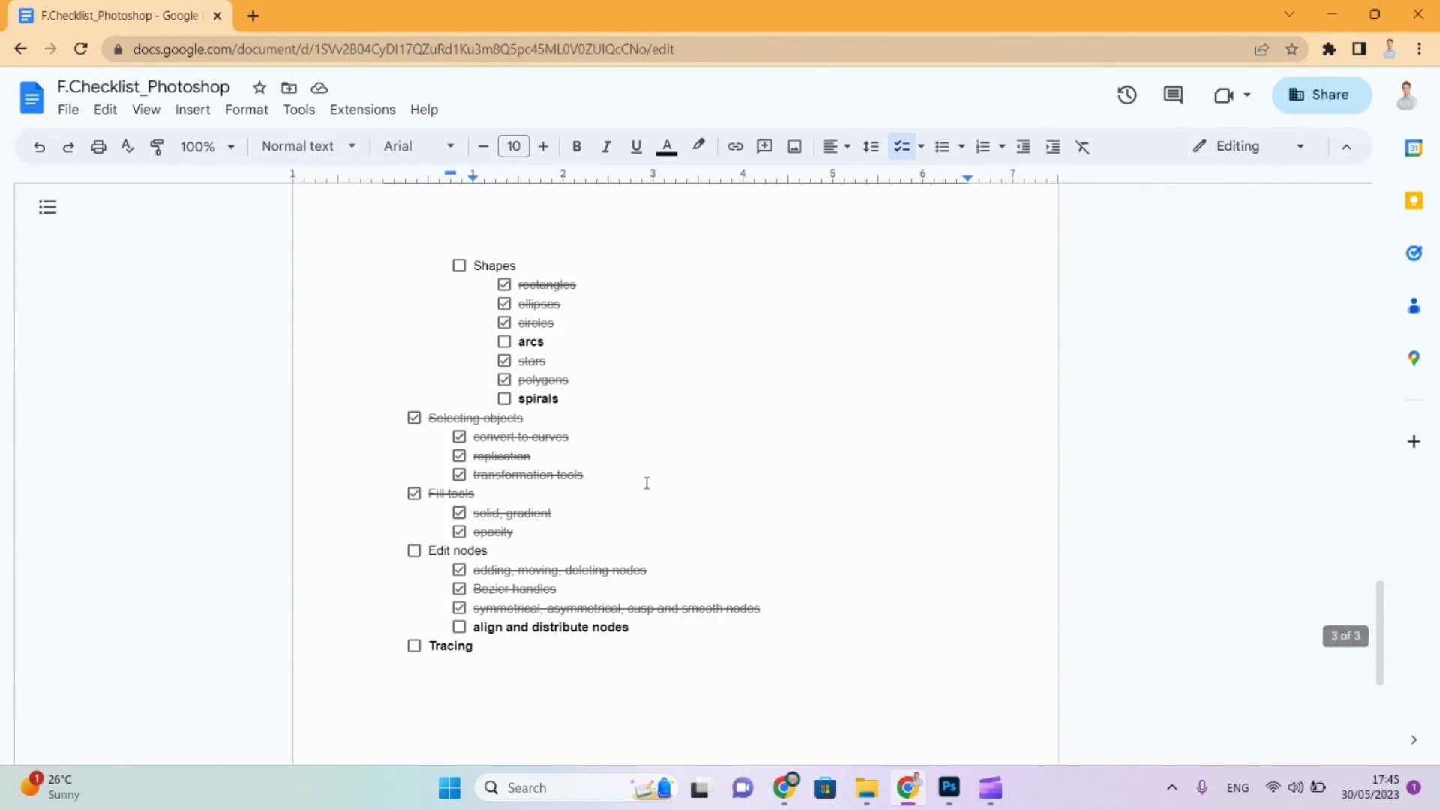
left_click(523, 342)
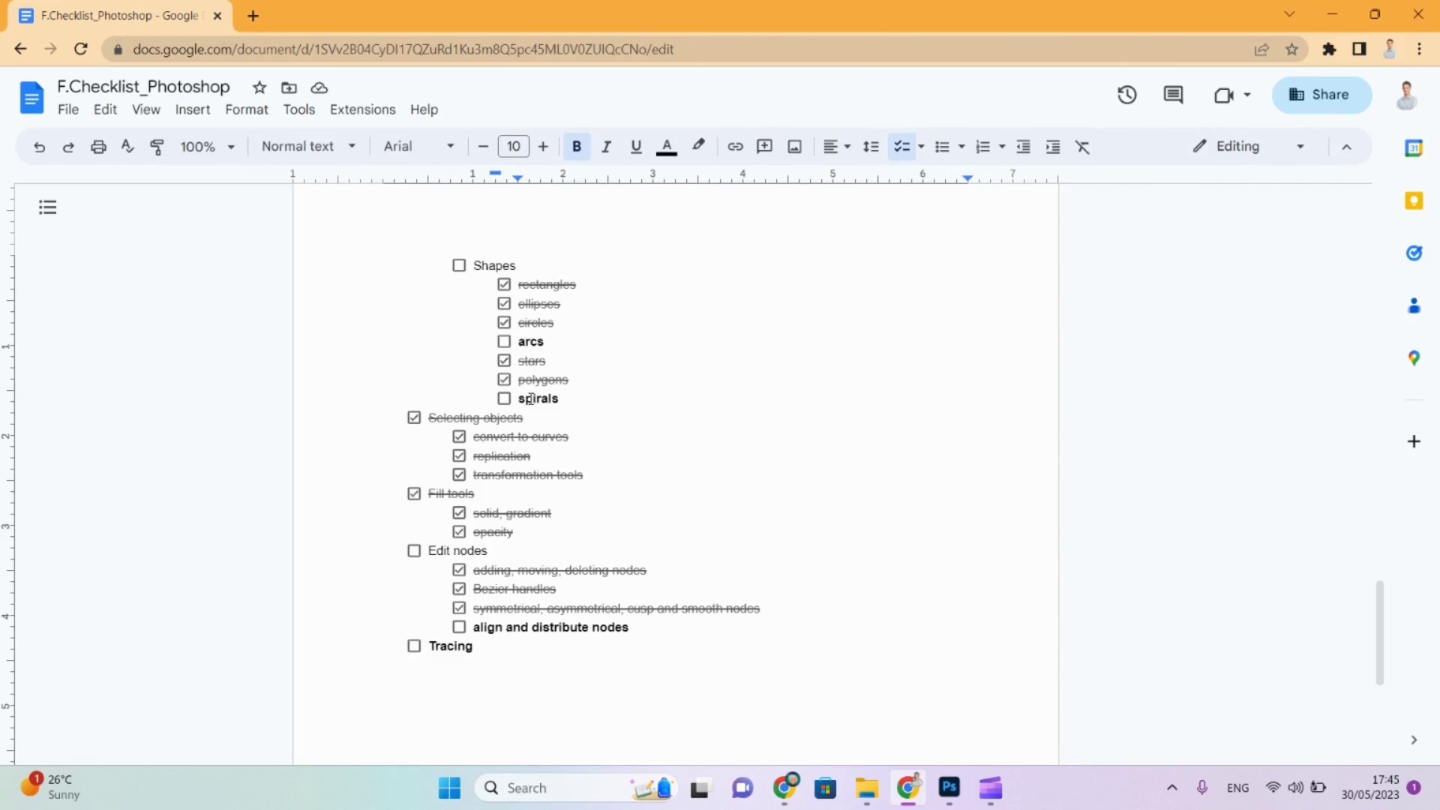
left_click_drag(513, 634, 597, 627)
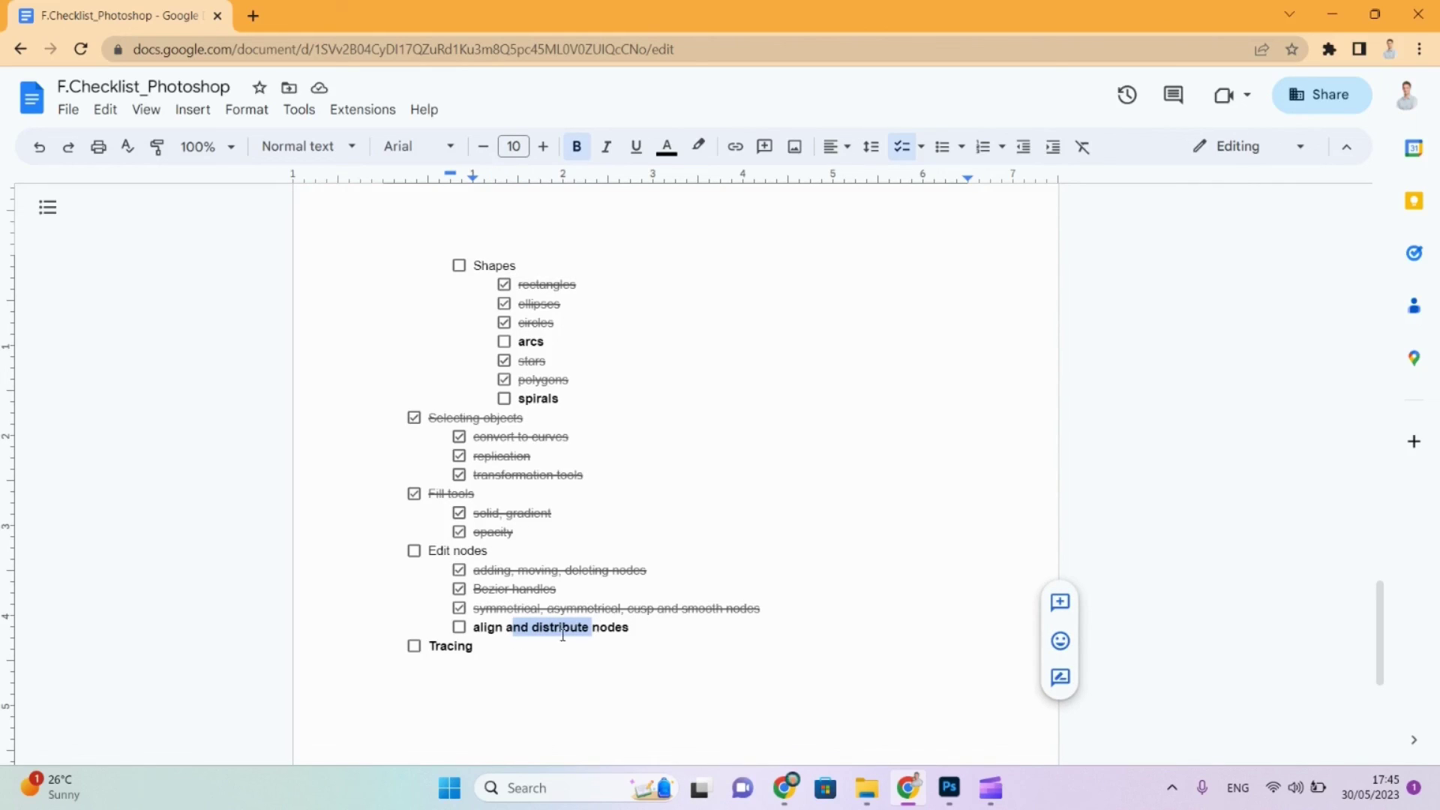
left_click(451, 655)
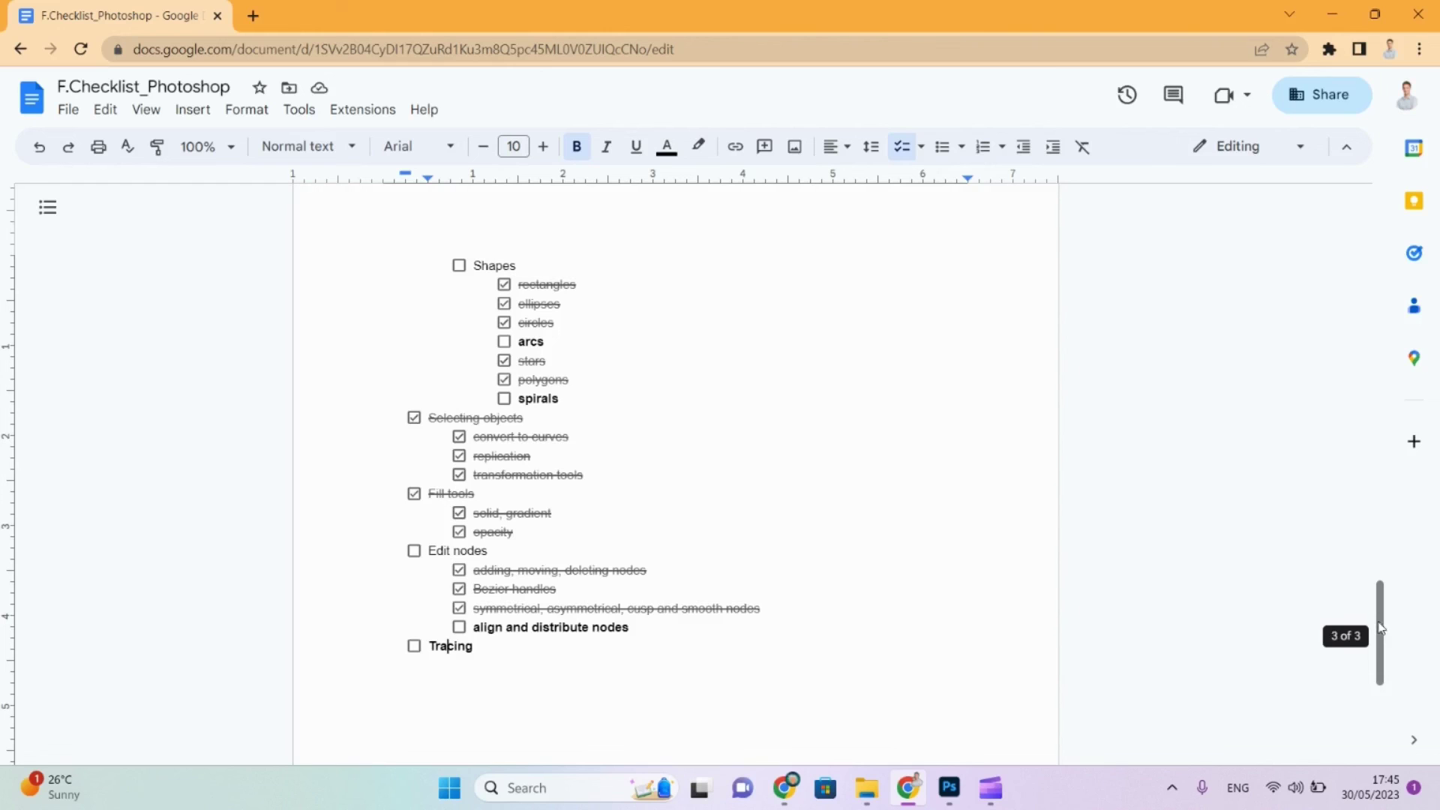
scroll(1381, 628, "up", 1)
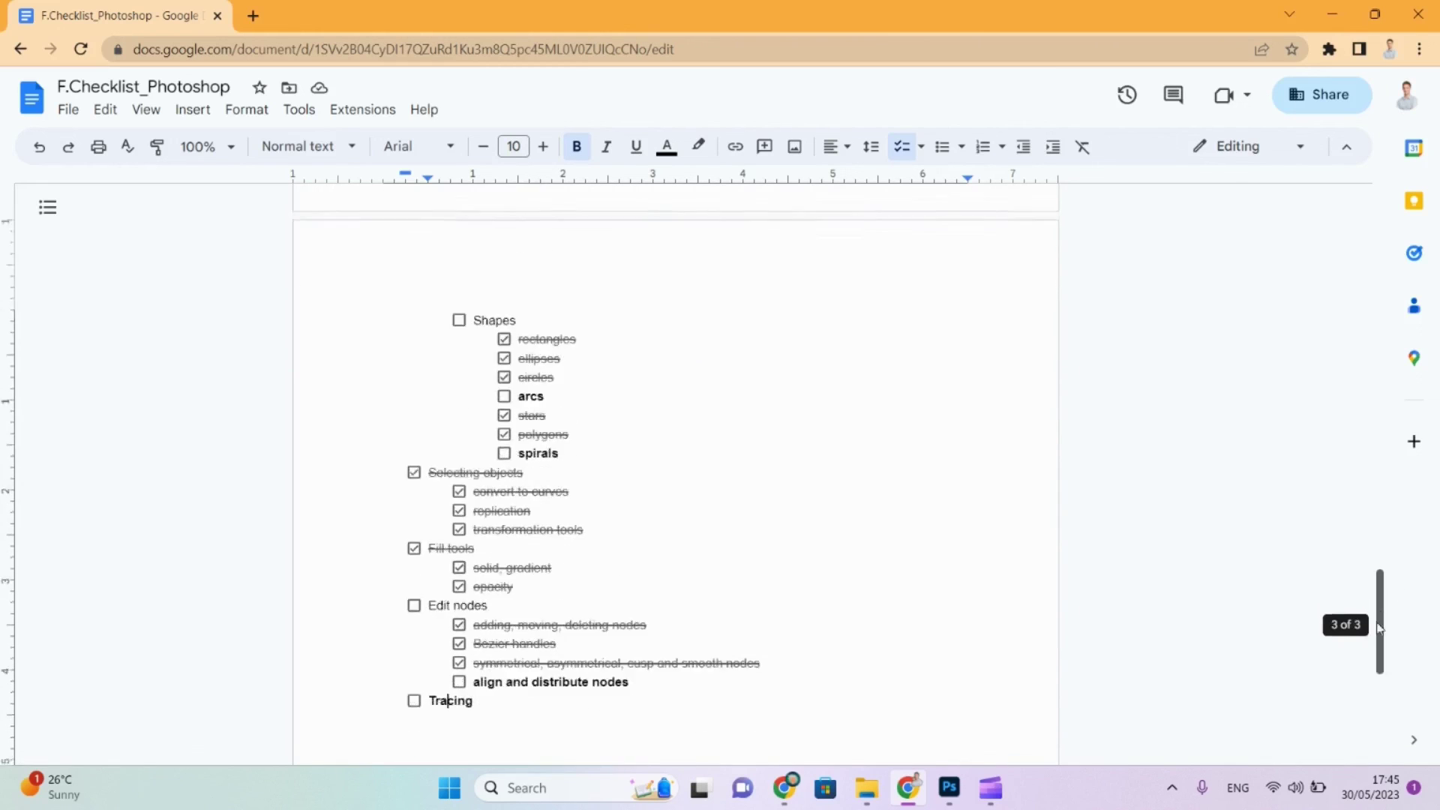
scroll(1381, 629, "down", 3)
scroll(1387, 600, "up", 6)
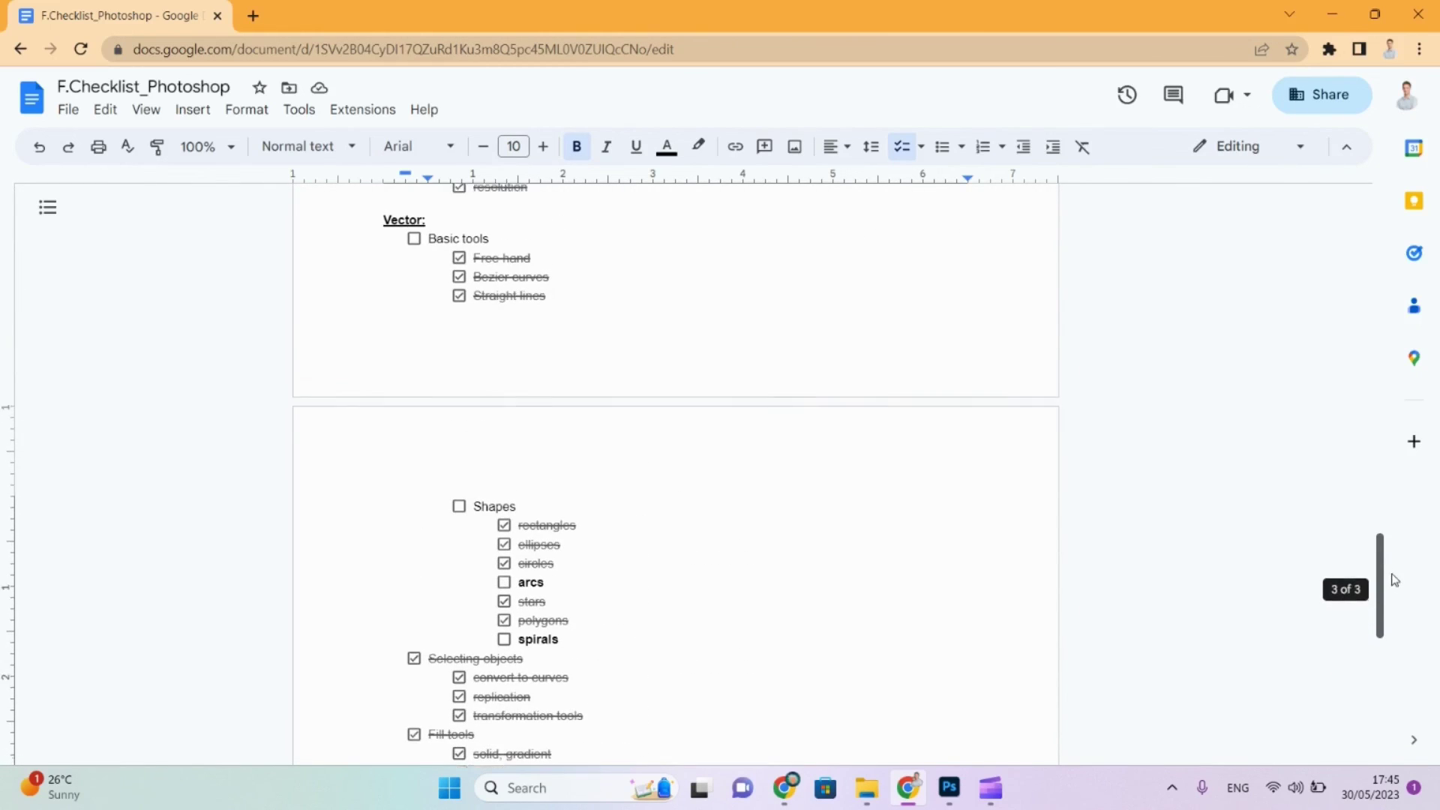
left_click_drag(1394, 579, 1439, 283)
mouse_move(1438, 268)
left_mouse_down()
mouse_move(1438, 237)
mouse_move(1359, 351)
mouse_move(1351, 657)
left_mouse_up()
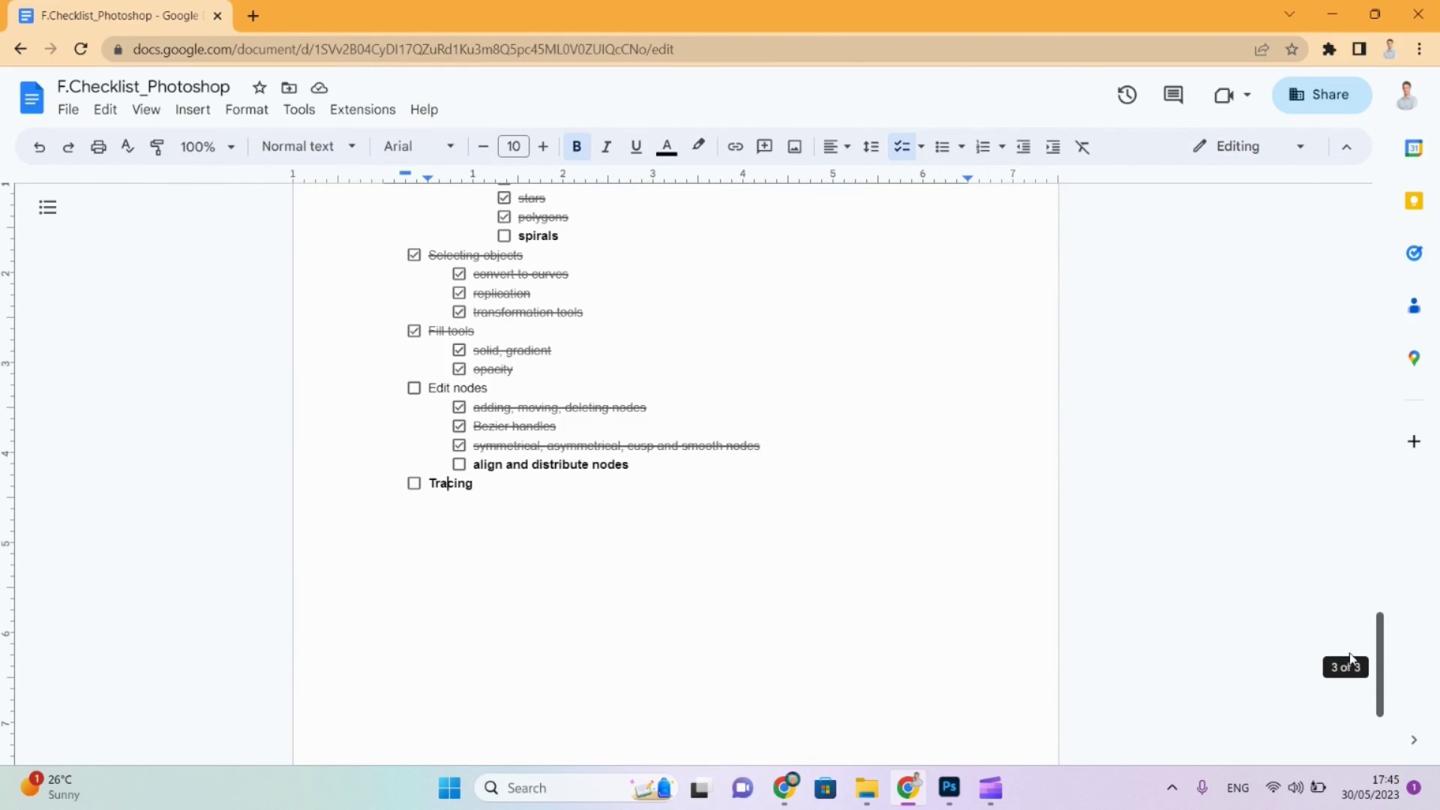